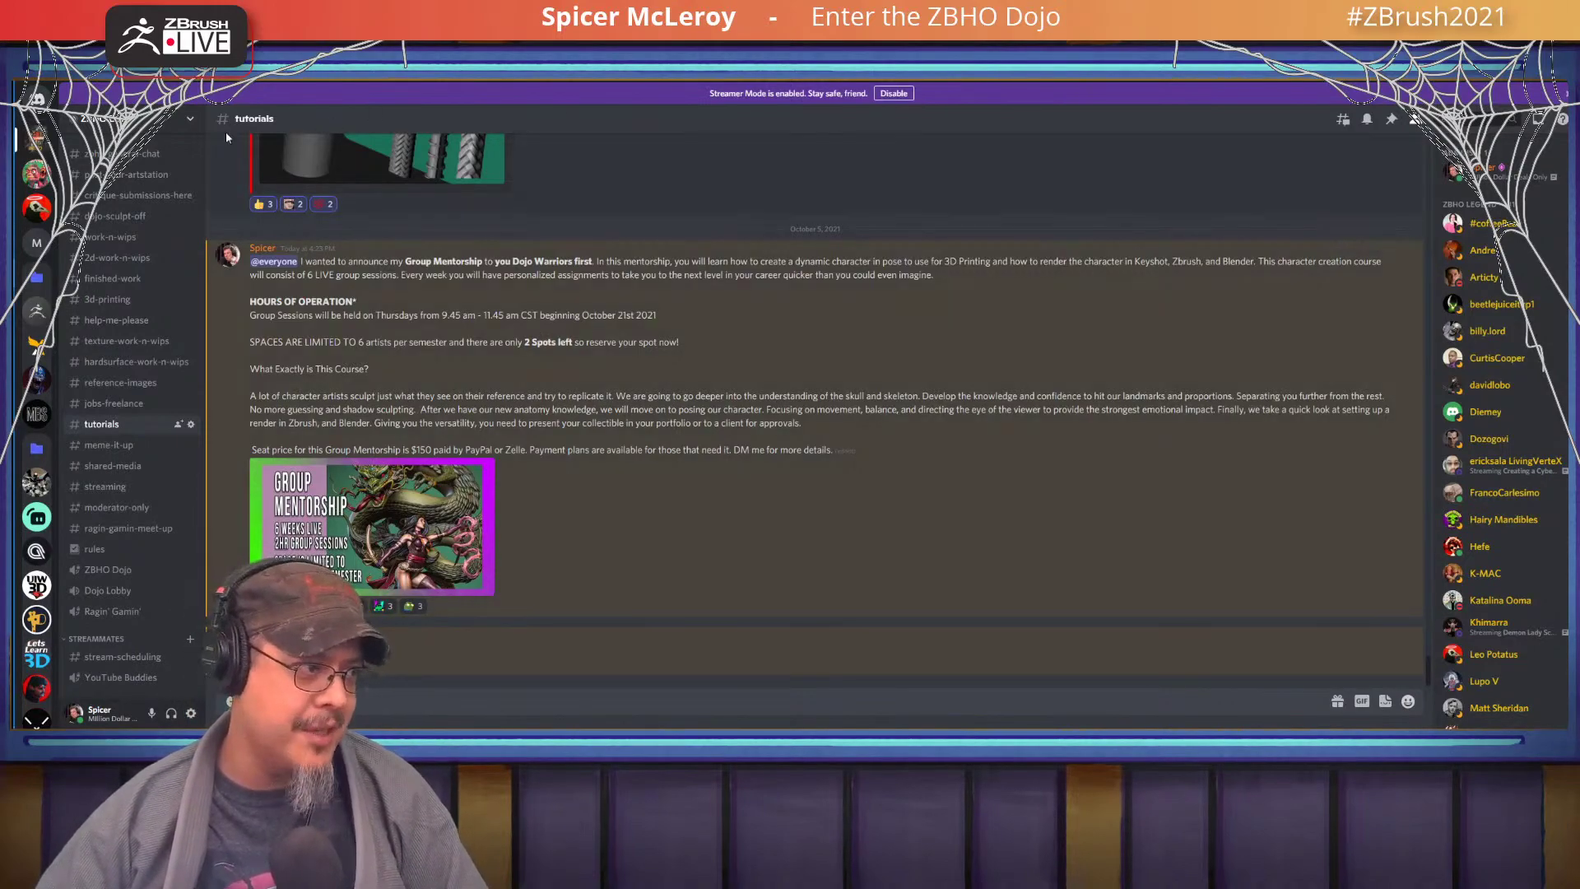
- Copy the invite link for the ZBHO Dojo server and close the invitation window
right_click(135, 128)
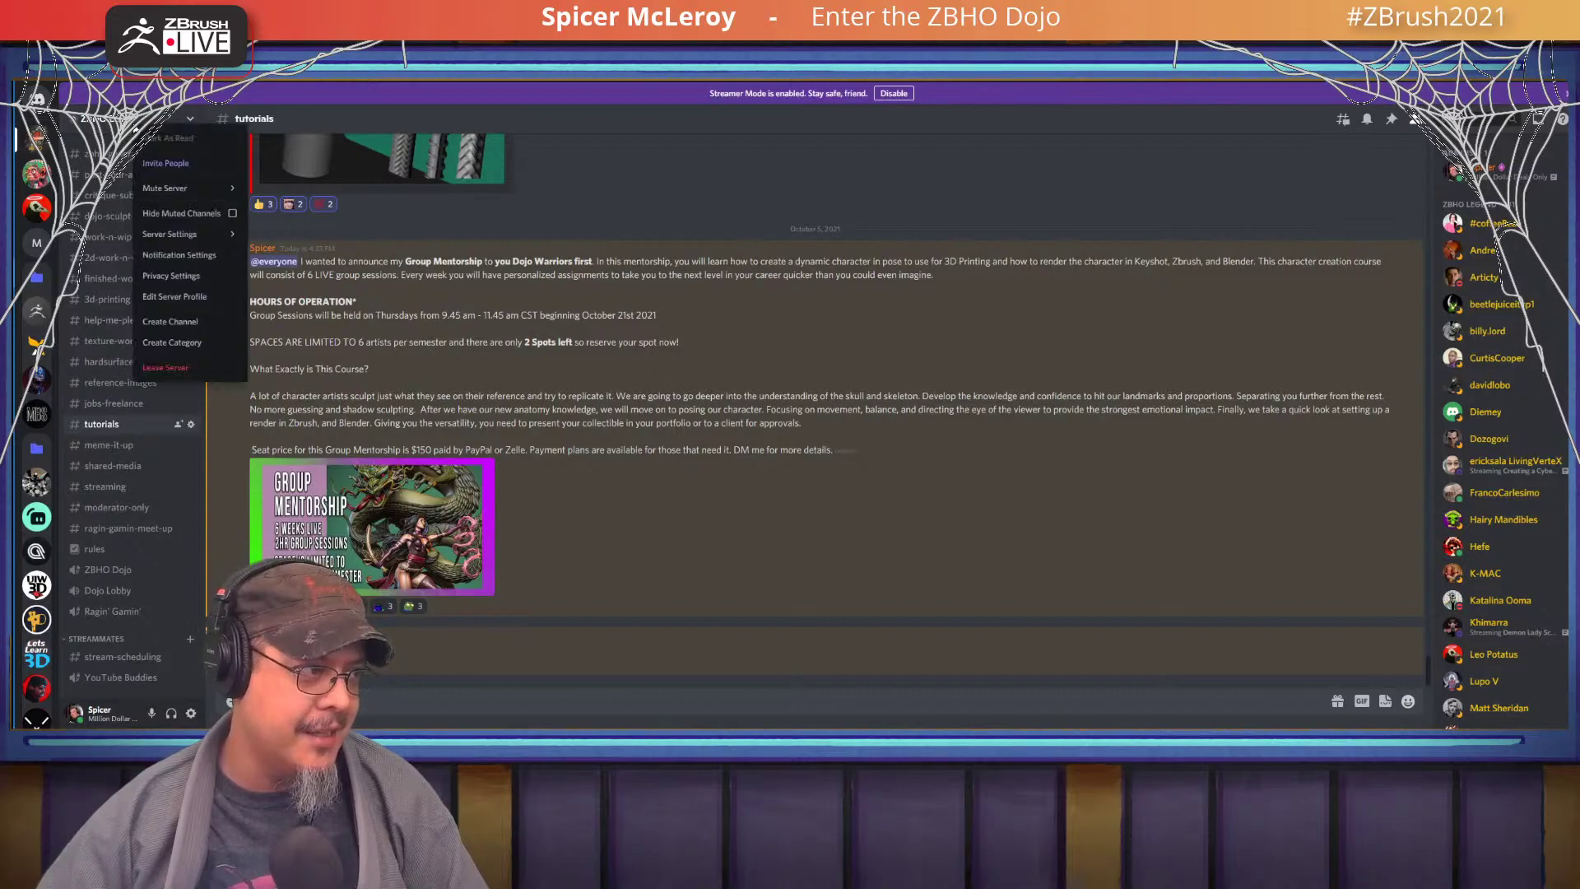
click(172, 162)
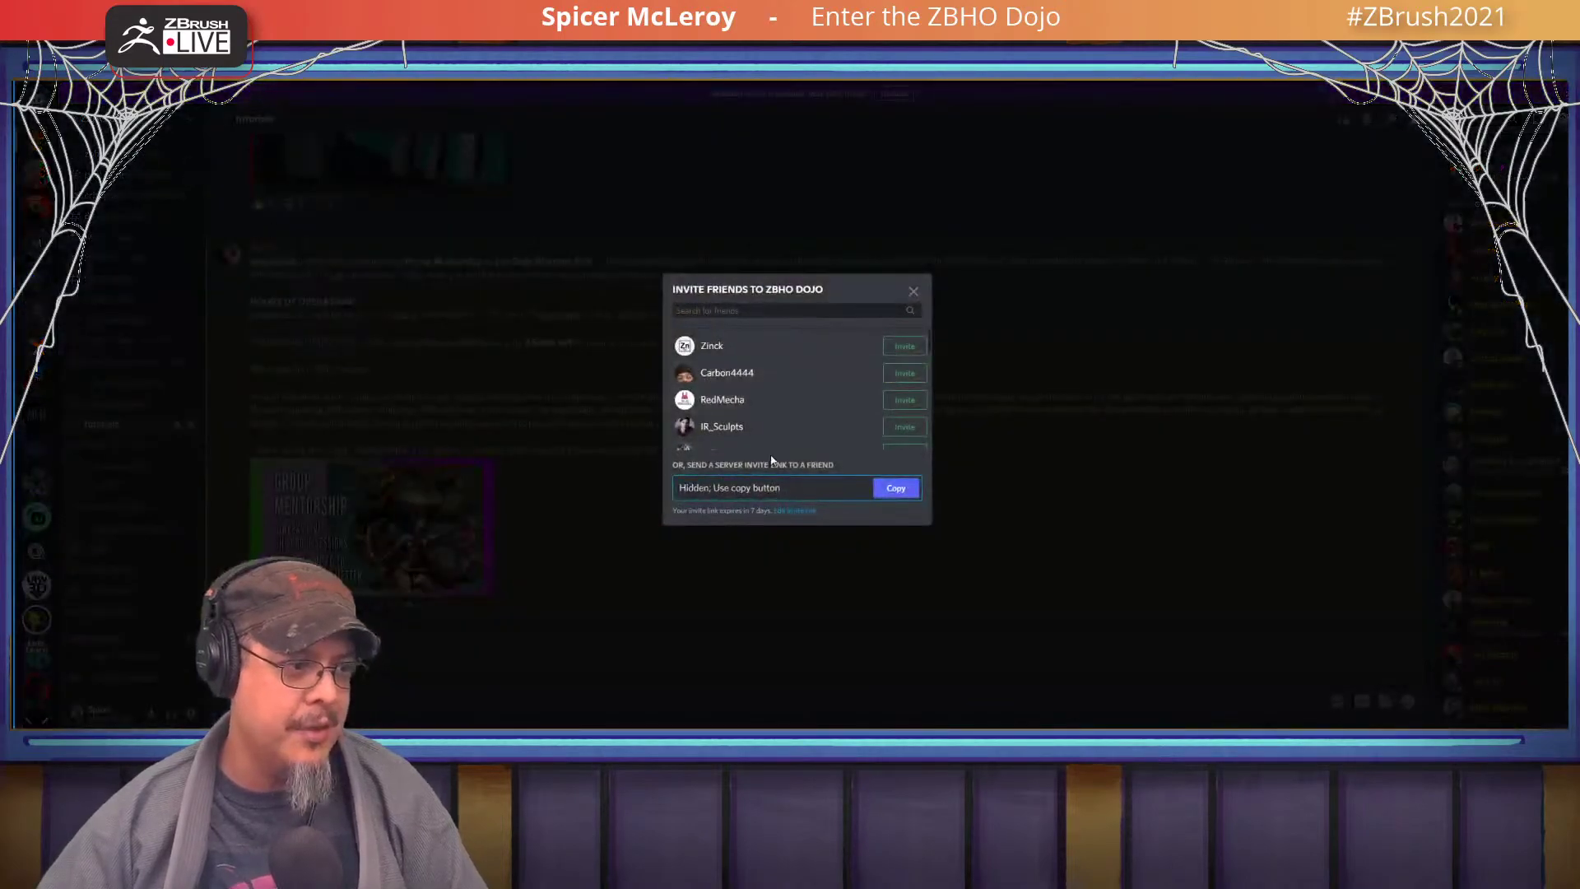
click(894, 489)
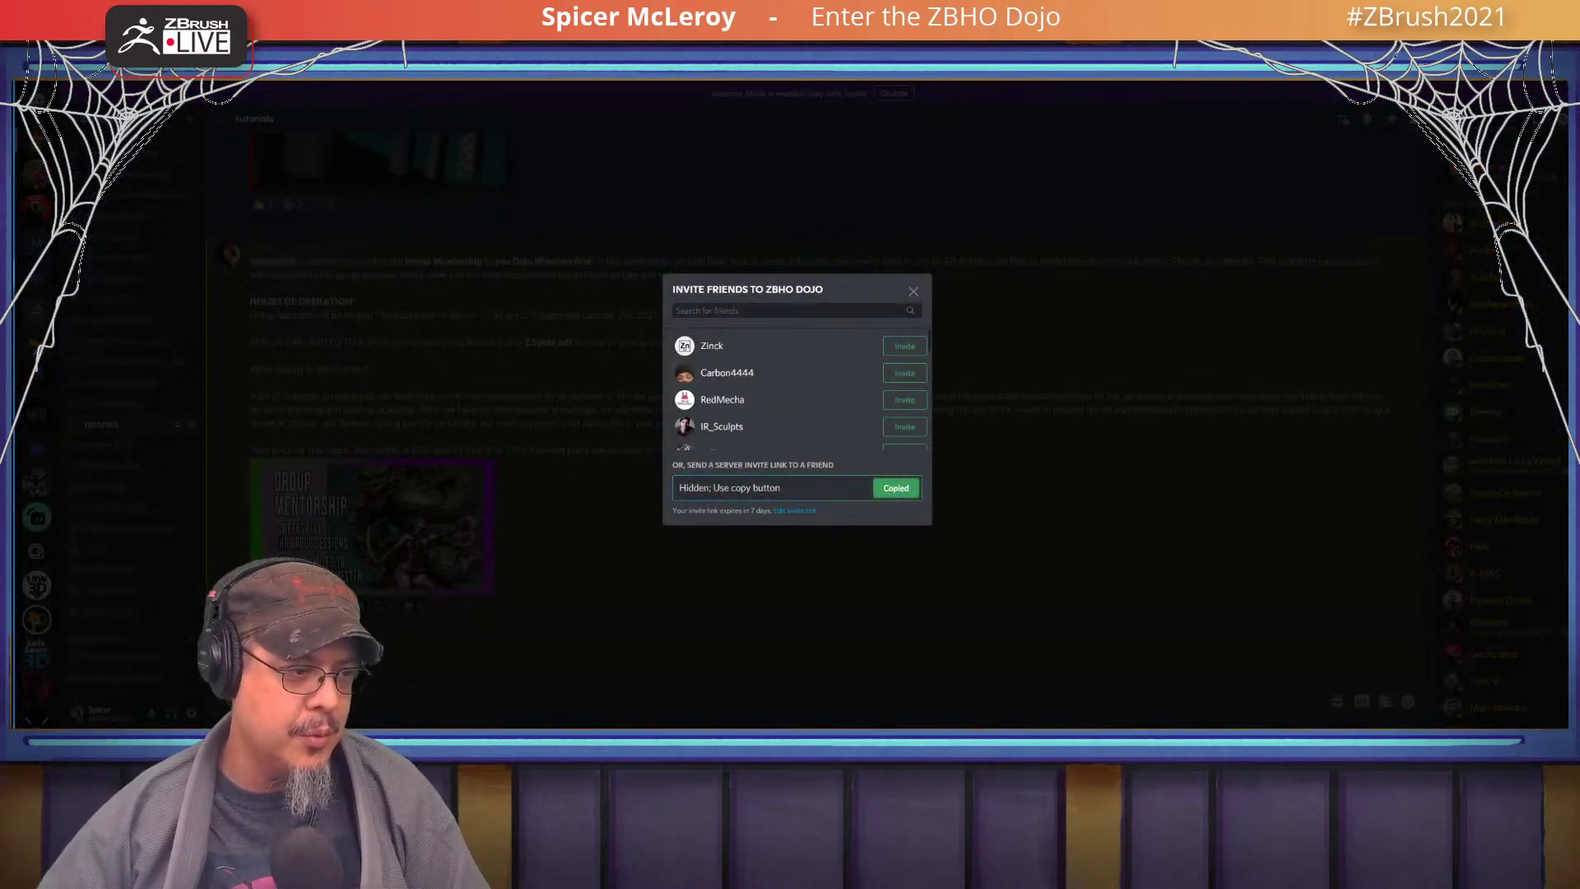
click(913, 292)
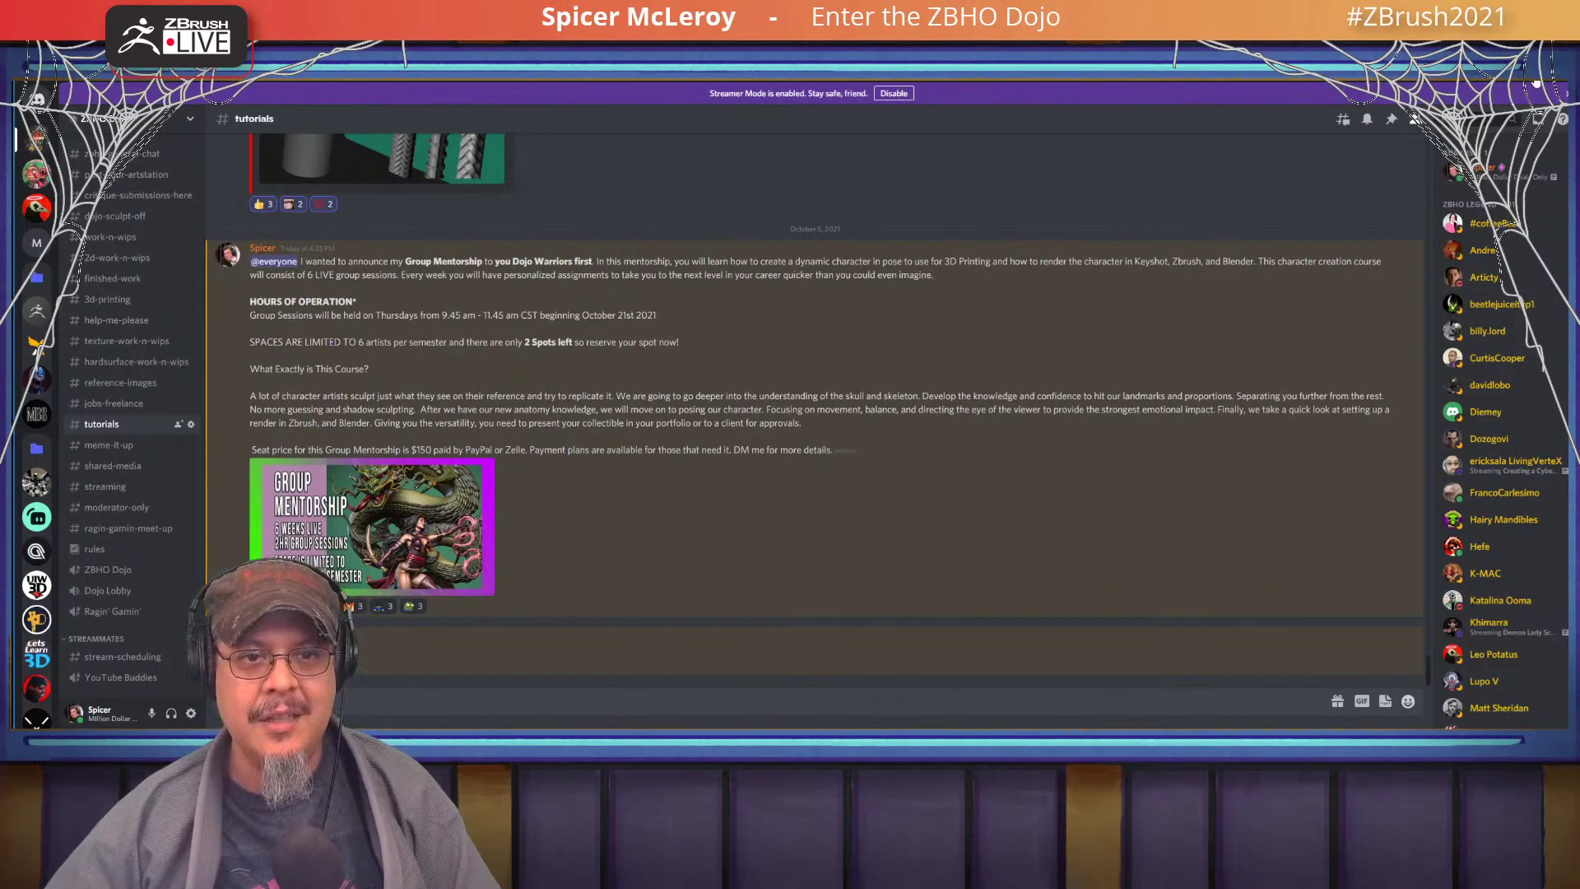
- Switch to ZBrush and examine the posed male figure, including a close view of the shoulder and chest
click(1535, 82)
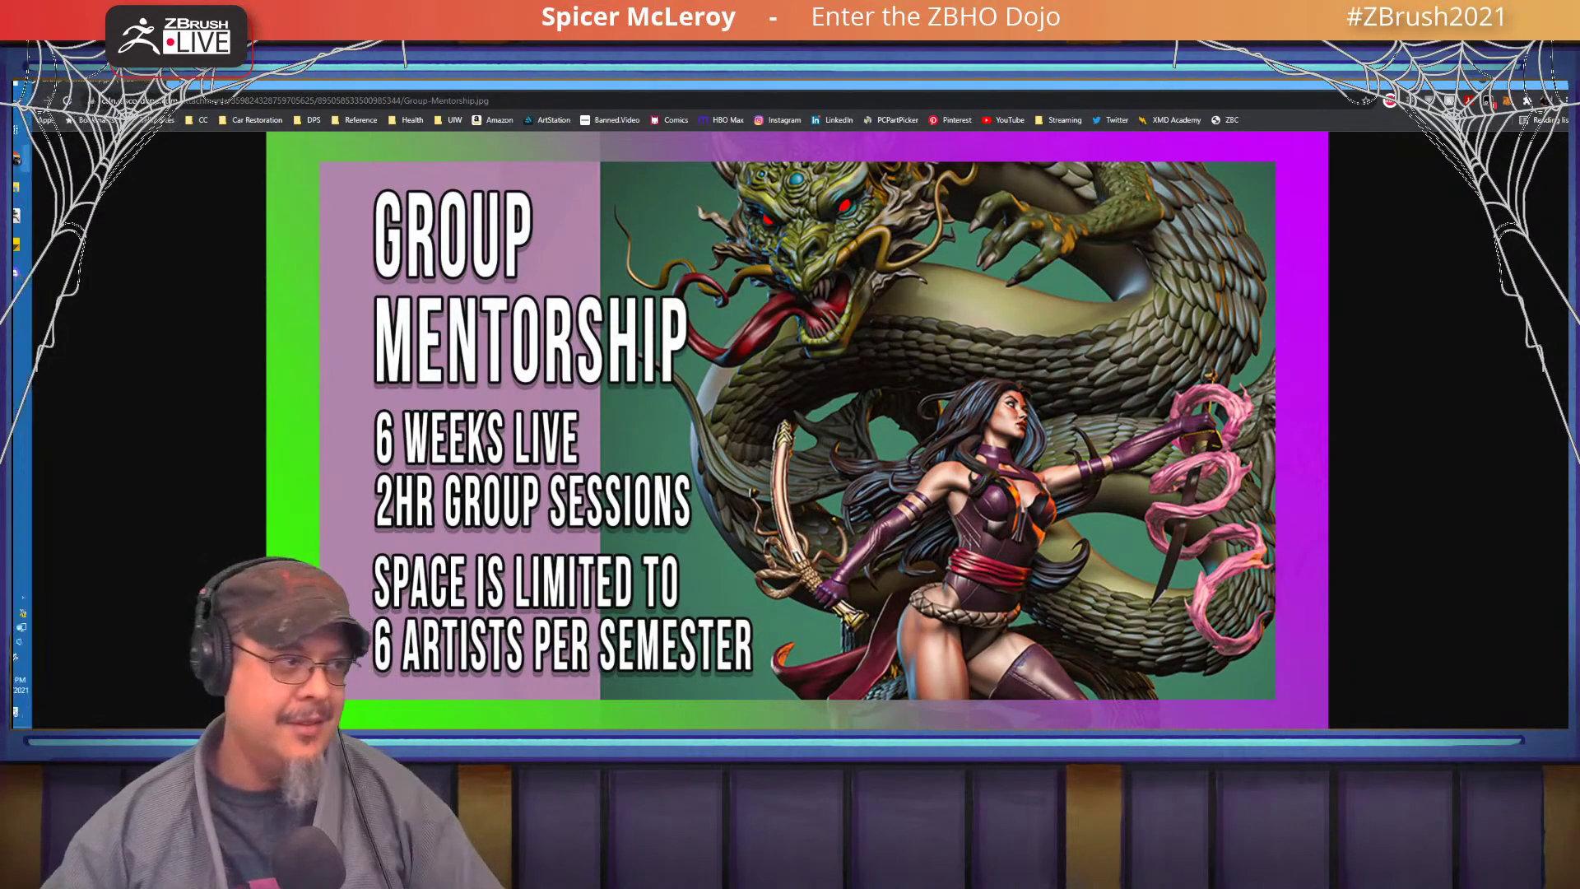
key(alt+Tab)
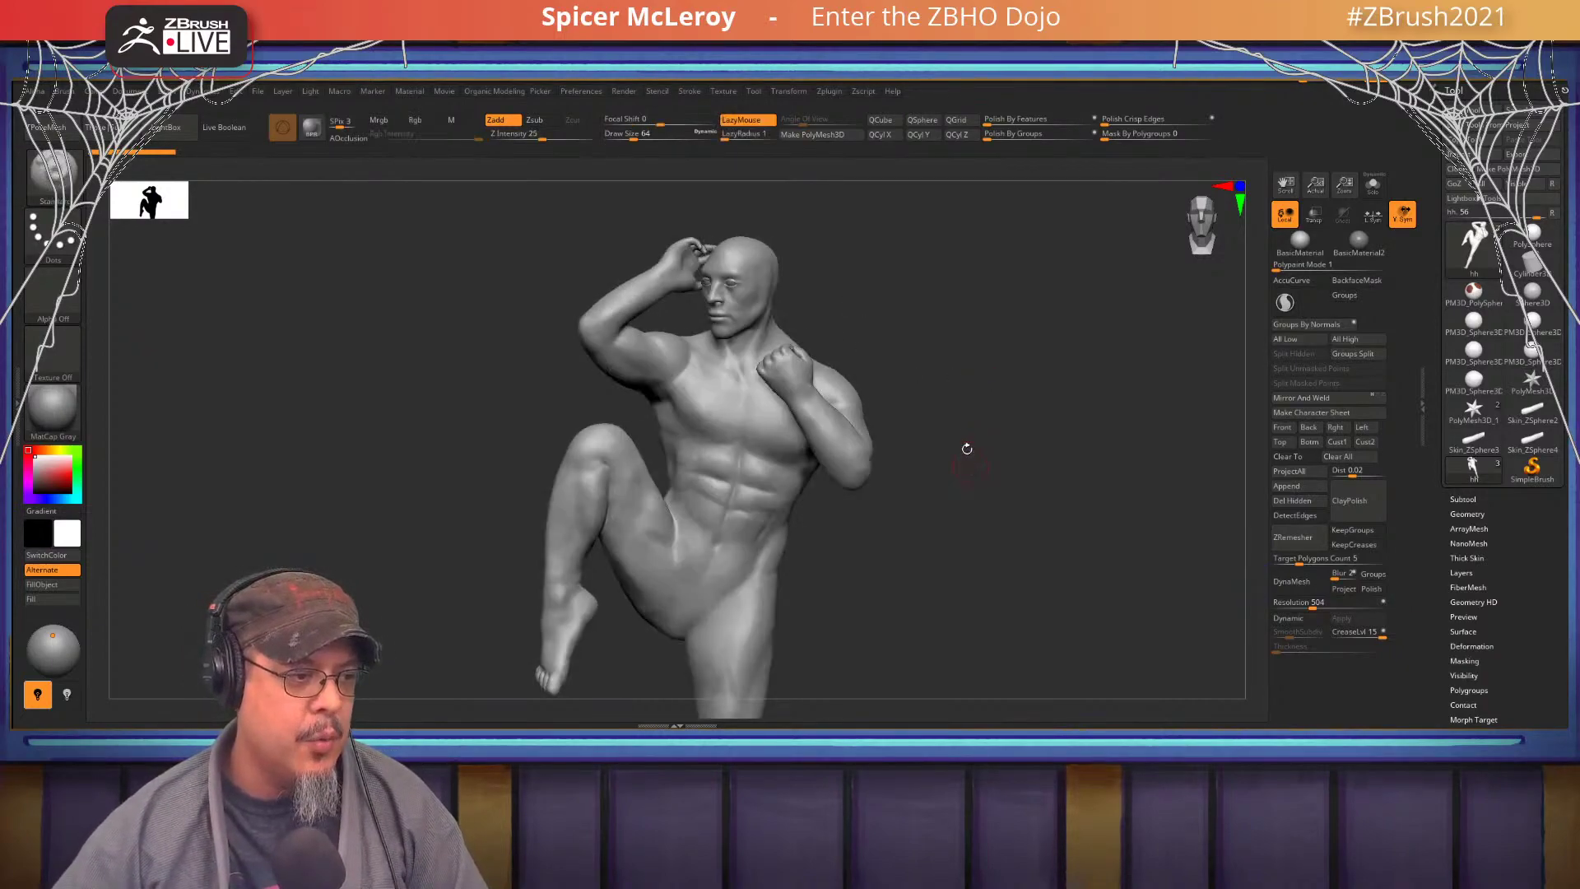
mouse_move(966, 448)
alt+mouse_down()
mouse_move(977, 389)
mouse_move(960, 393)
mouse_move(992, 473)
mouse_move(953, 433)
mouse_move(995, 395)
alt+mouse_up()
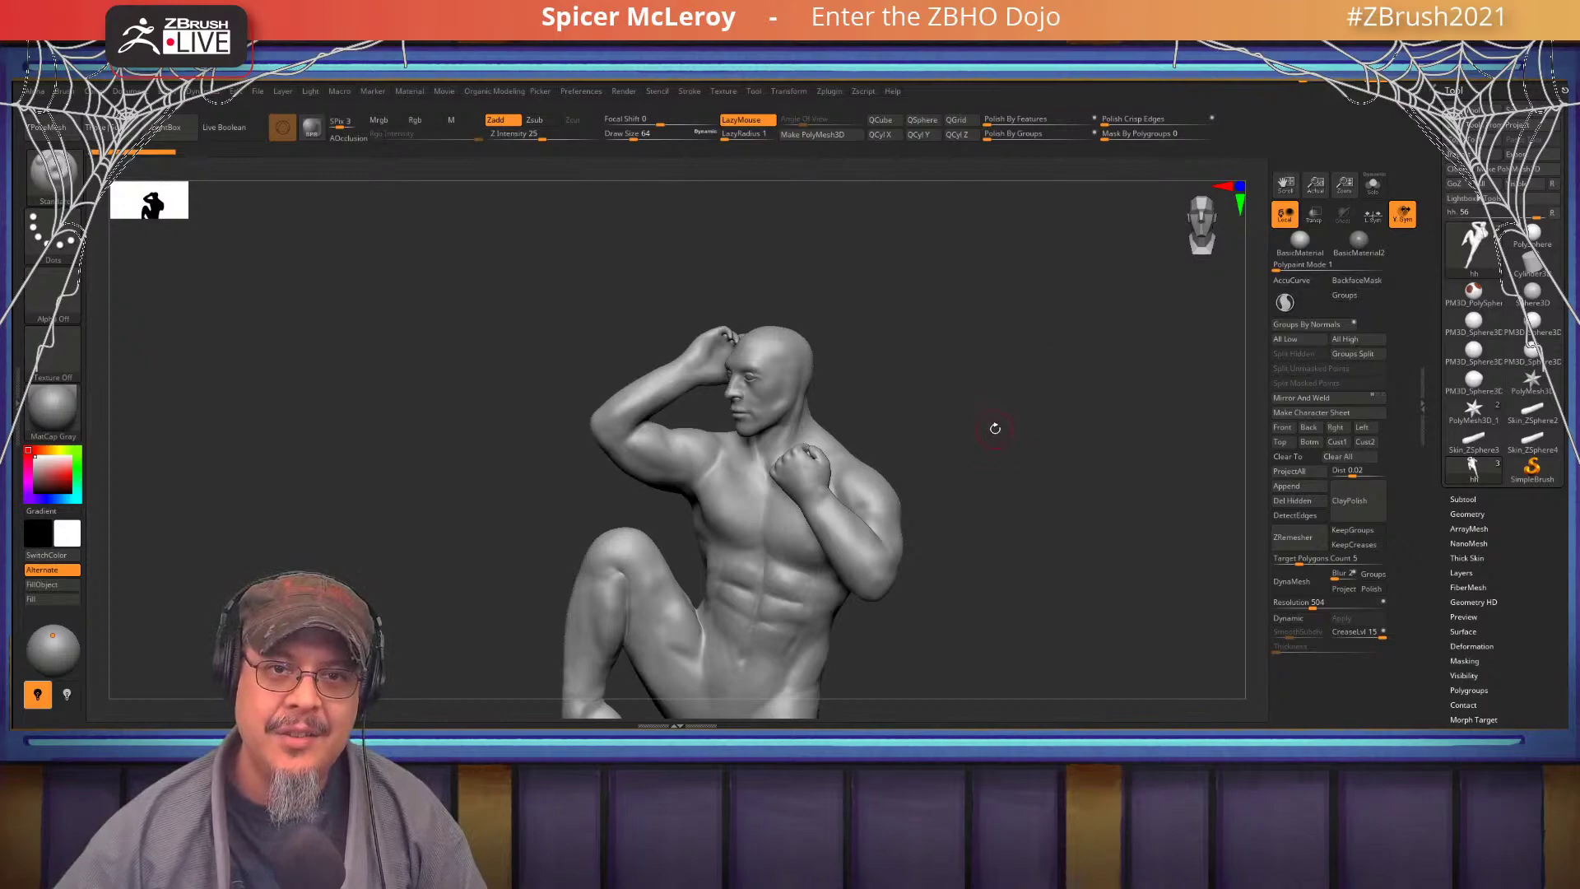
mouse_move(998, 431)
mouse_down()
mouse_move(1020, 428)
mouse_move(1022, 538)
mouse_move(988, 467)
mouse_move(970, 516)
mouse_move(952, 434)
mouse_move(863, 464)
mouse_up()
right_drag(862, 464, 844, 465)
mouse_move(814, 362)
ctrl+right_down()
mouse_move(773, 395)
mouse_move(880, 400)
mouse_move(834, 428)
ctrl+right_up()
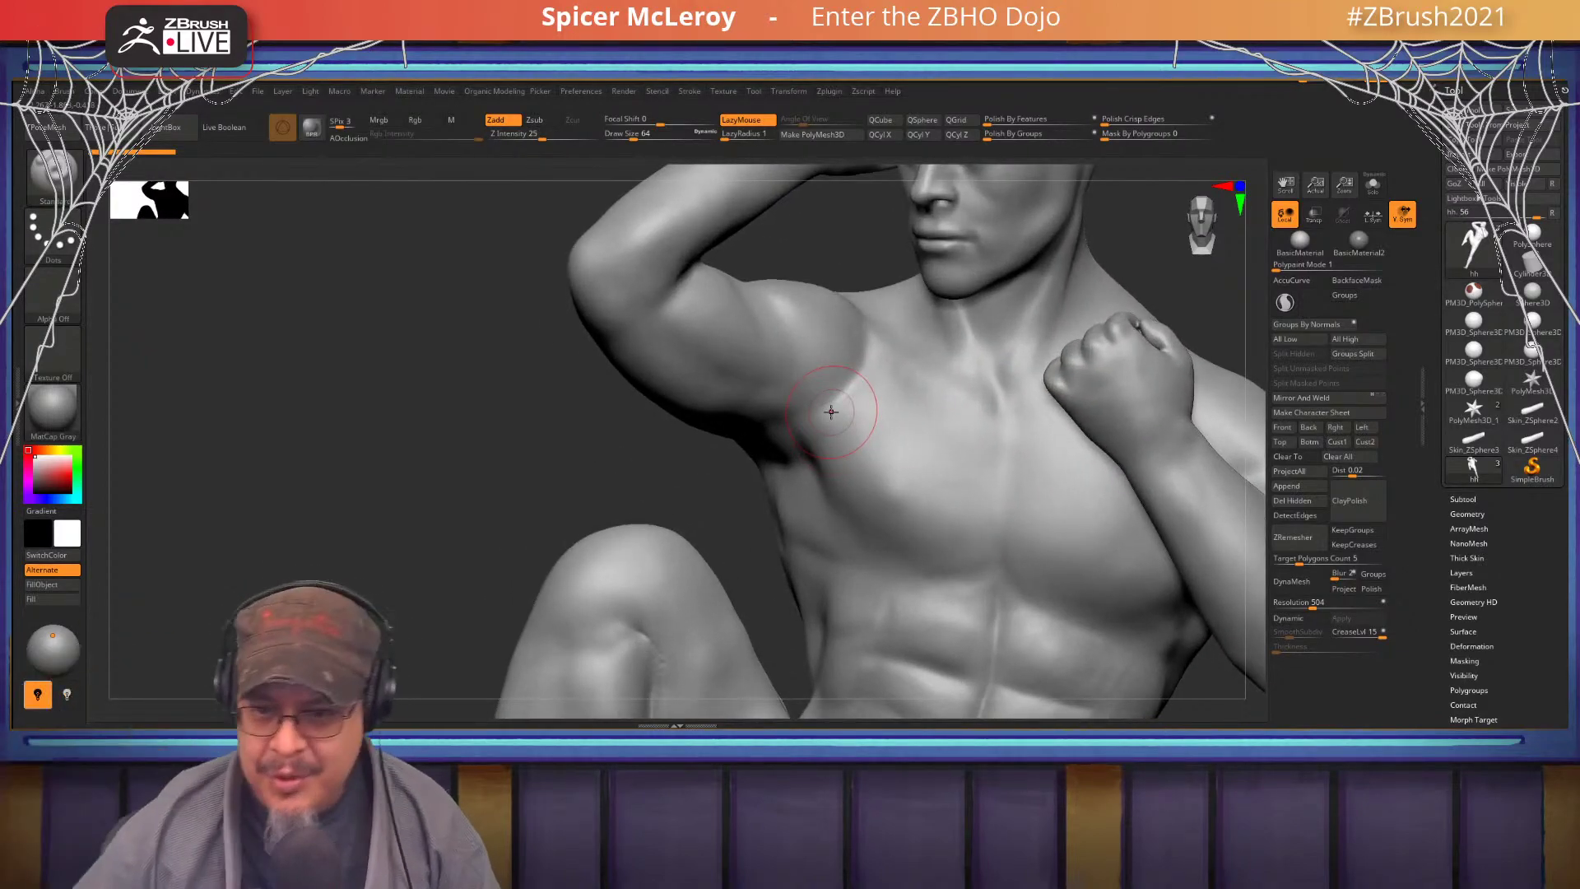
mouse_move(724, 455)
mouse_down()
mouse_move(873, 458)
mouse_move(860, 485)
mouse_move(761, 508)
mouse_up()
key(f)
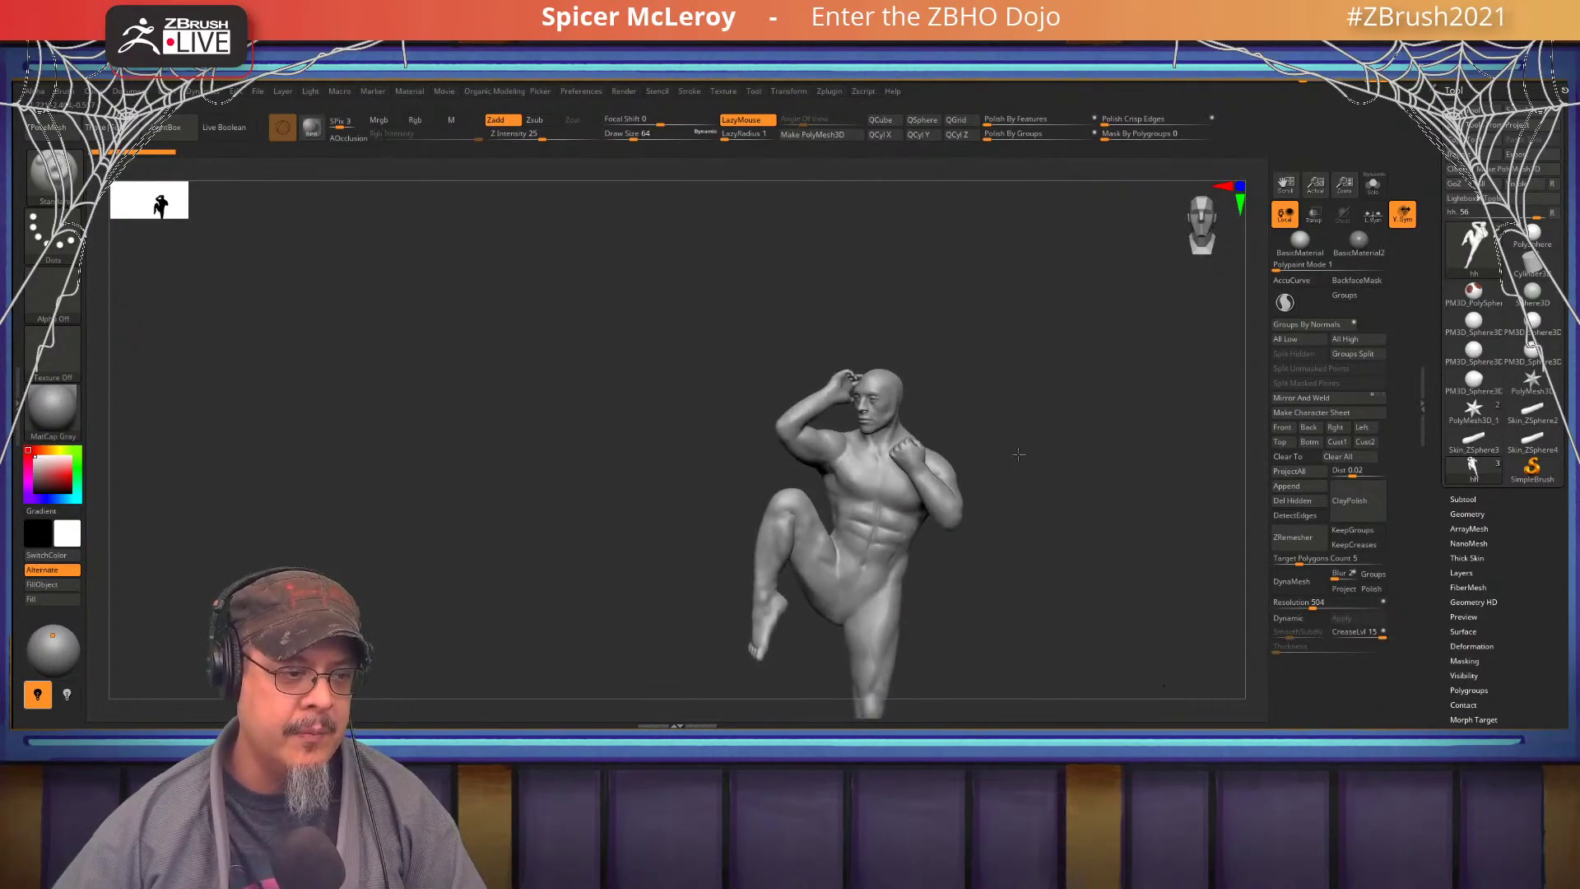
- Display the figure's polygroups with PolyFrame and isolate the head group
drag(1019, 455, 1053, 399)
alt+drag(945, 504, 998, 537)
drag(1143, 358, 907, 473)
key(shift+f)
mouse_move(1061, 400)
mouse_down()
mouse_move(909, 392)
mouse_move(829, 434)
mouse_up()
ctrl+shift+click(828, 434)
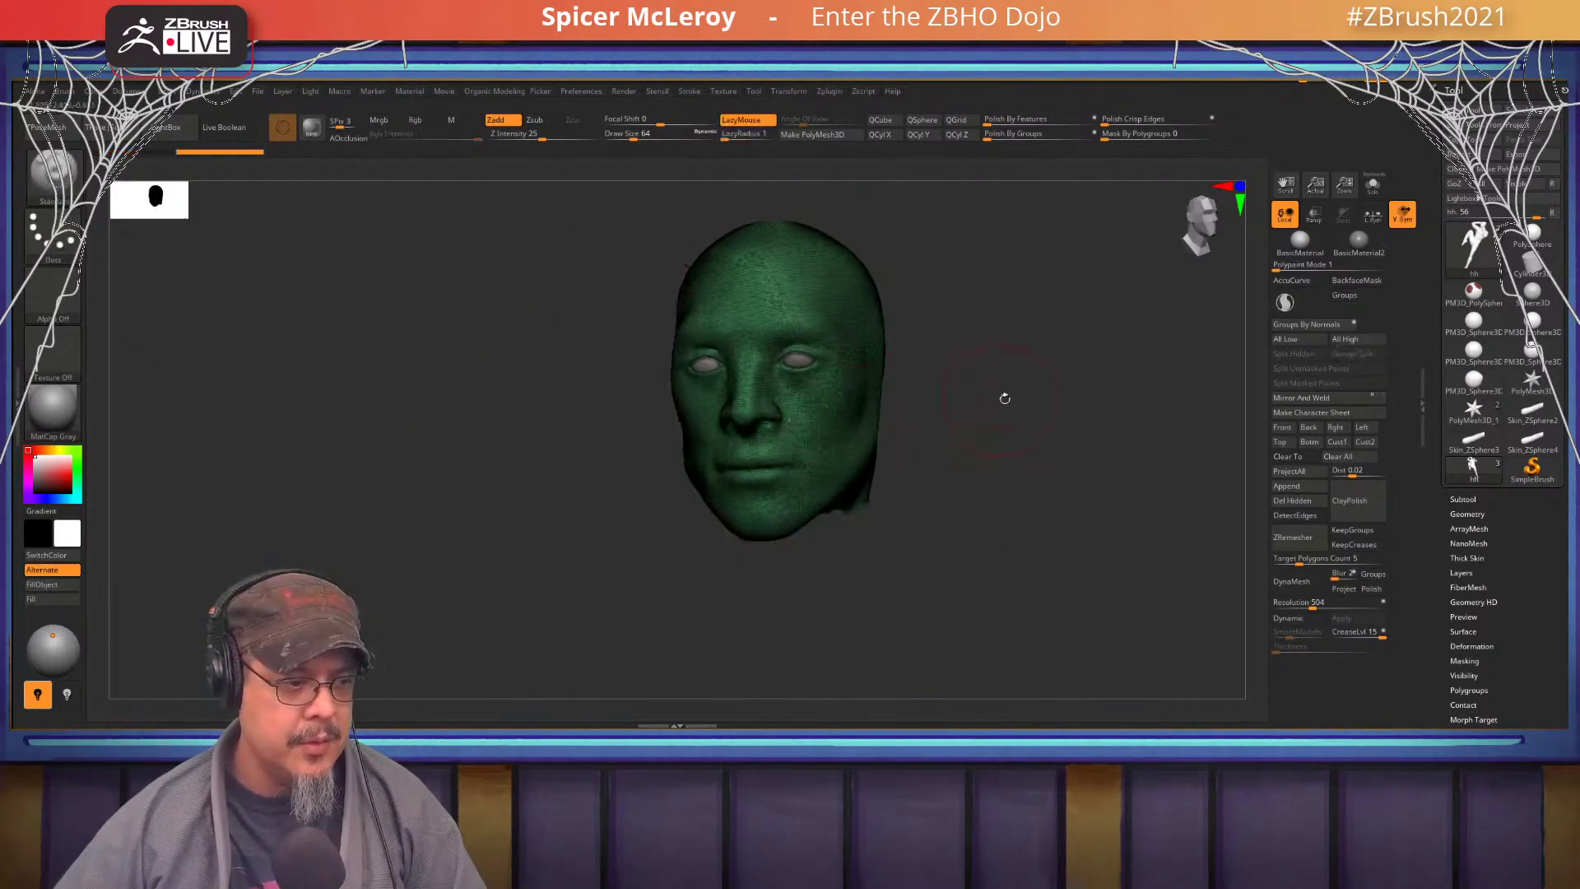
drag(1001, 395, 923, 411)
- Change the selection brush to SelectLasso and hide the stray fingers beside the isolated head
key(ctrl+shift)
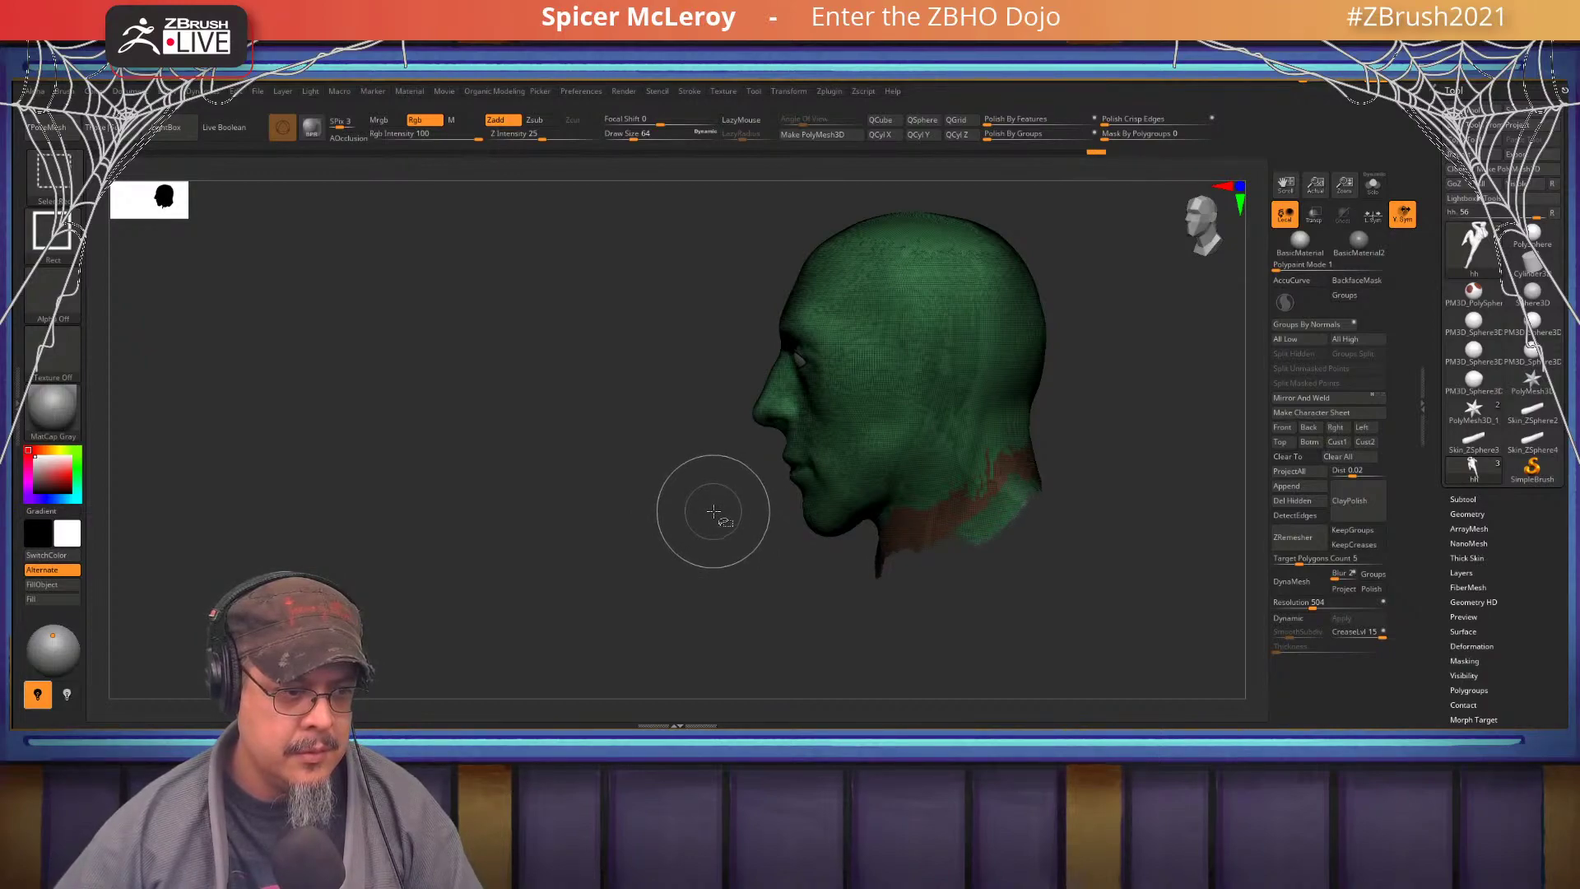
key(ctrl+shift)
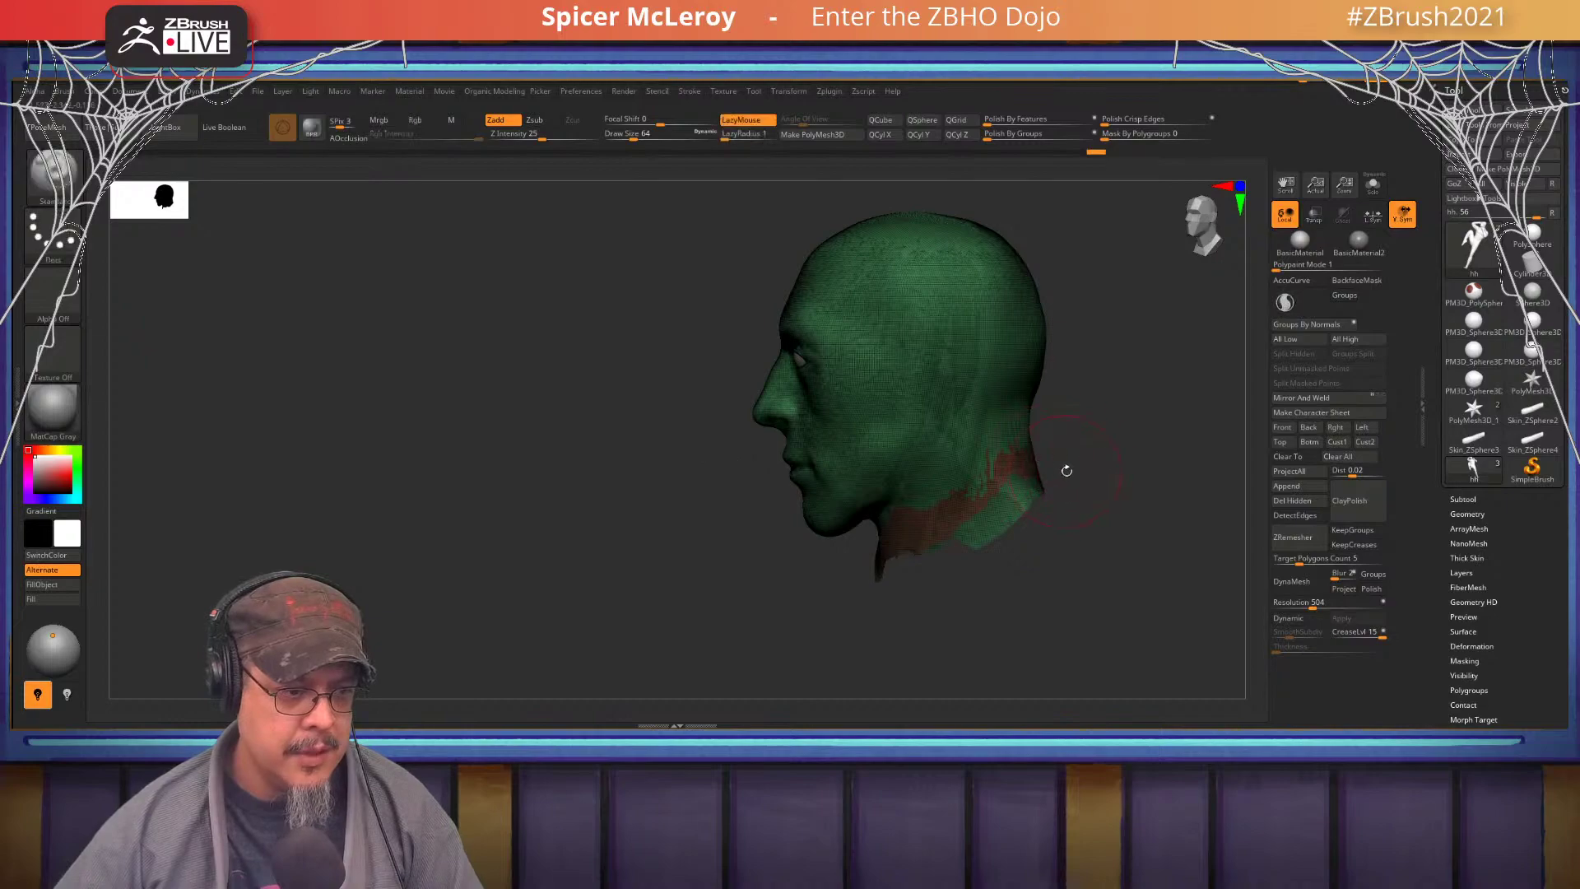
key(b)
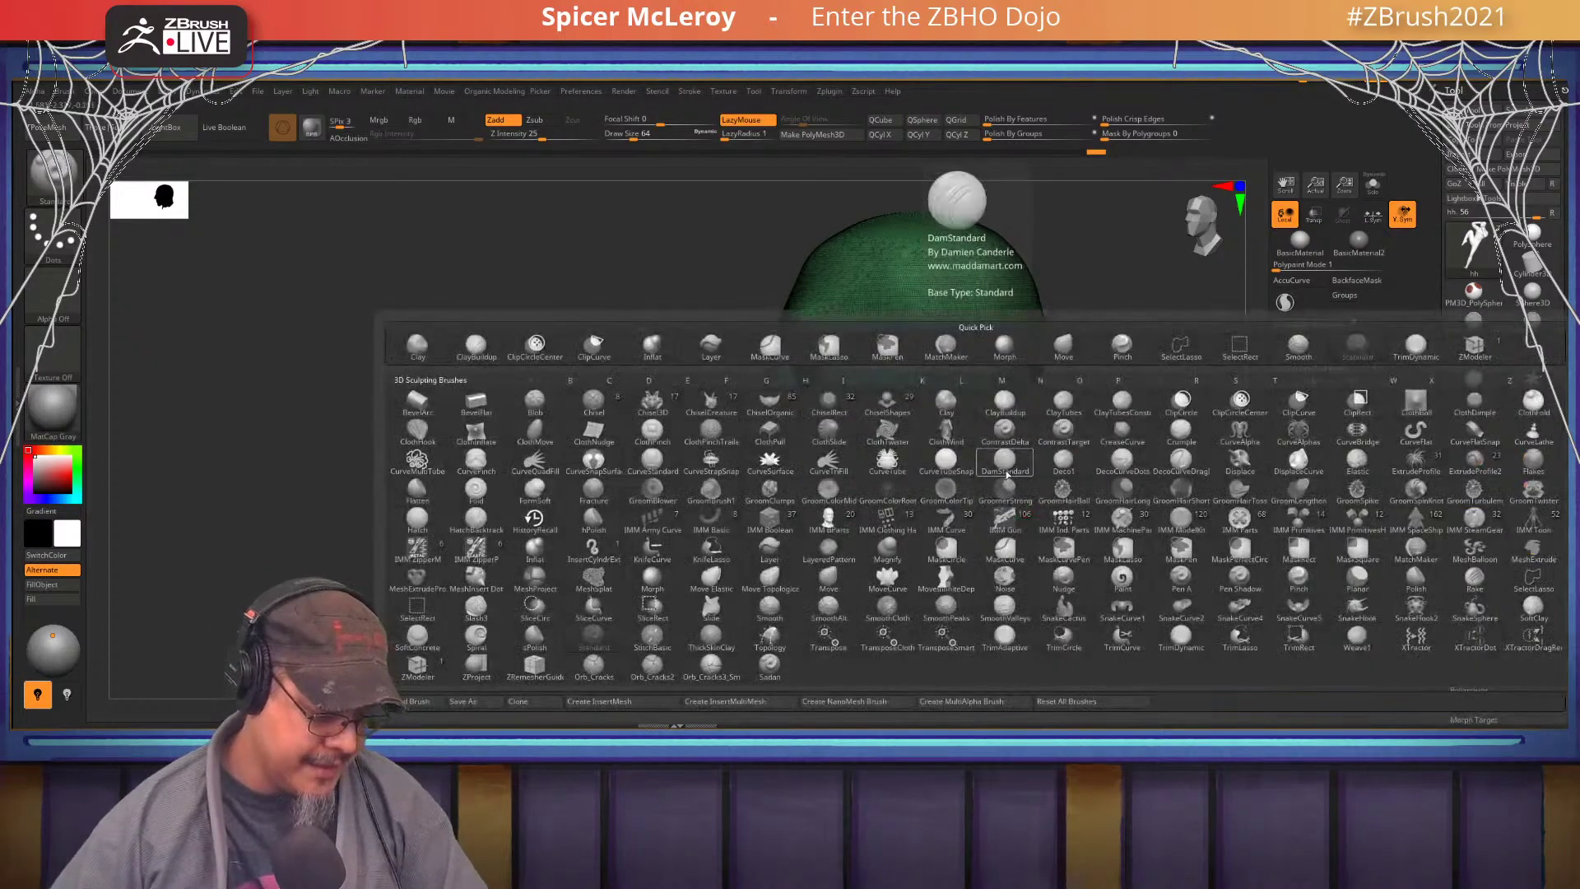
key(s)
key(l)
click(1017, 492)
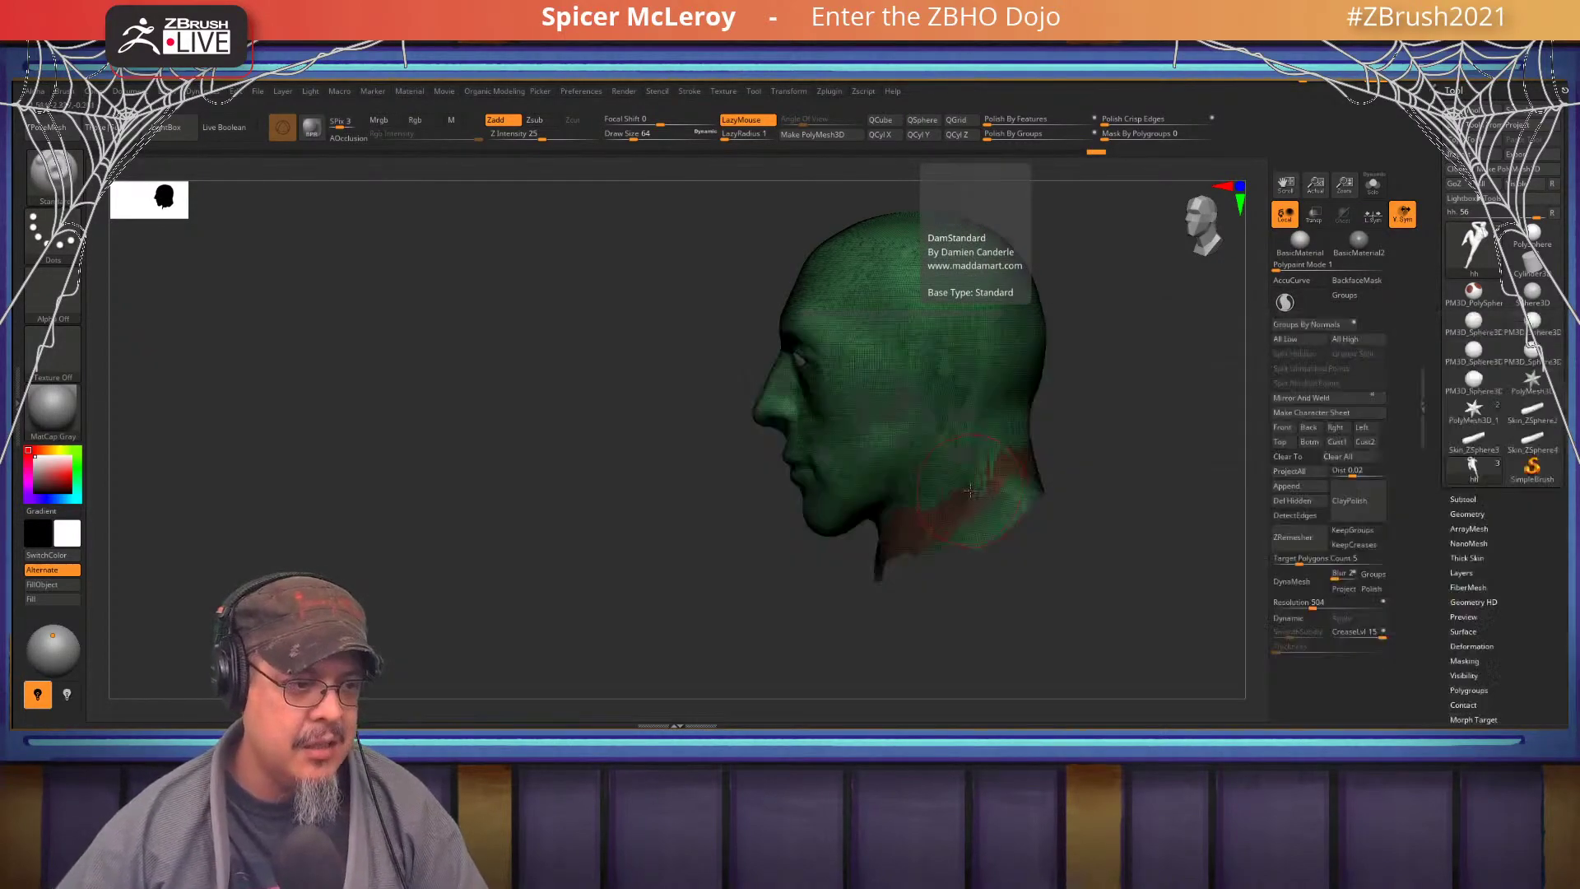
key(ctrl)
mouse_move(1070, 456)
ctrl+shift+mouse_down()
mouse_move(913, 527)
mouse_move(823, 625)
mouse_move(1100, 442)
mouse_move(1194, 445)
mouse_move(1181, 442)
ctrl+shift+mouse_up()
mouse_move(1070, 428)
mouse_down()
mouse_move(1094, 479)
mouse_move(1059, 448)
mouse_up()
key(ctrl+shift)
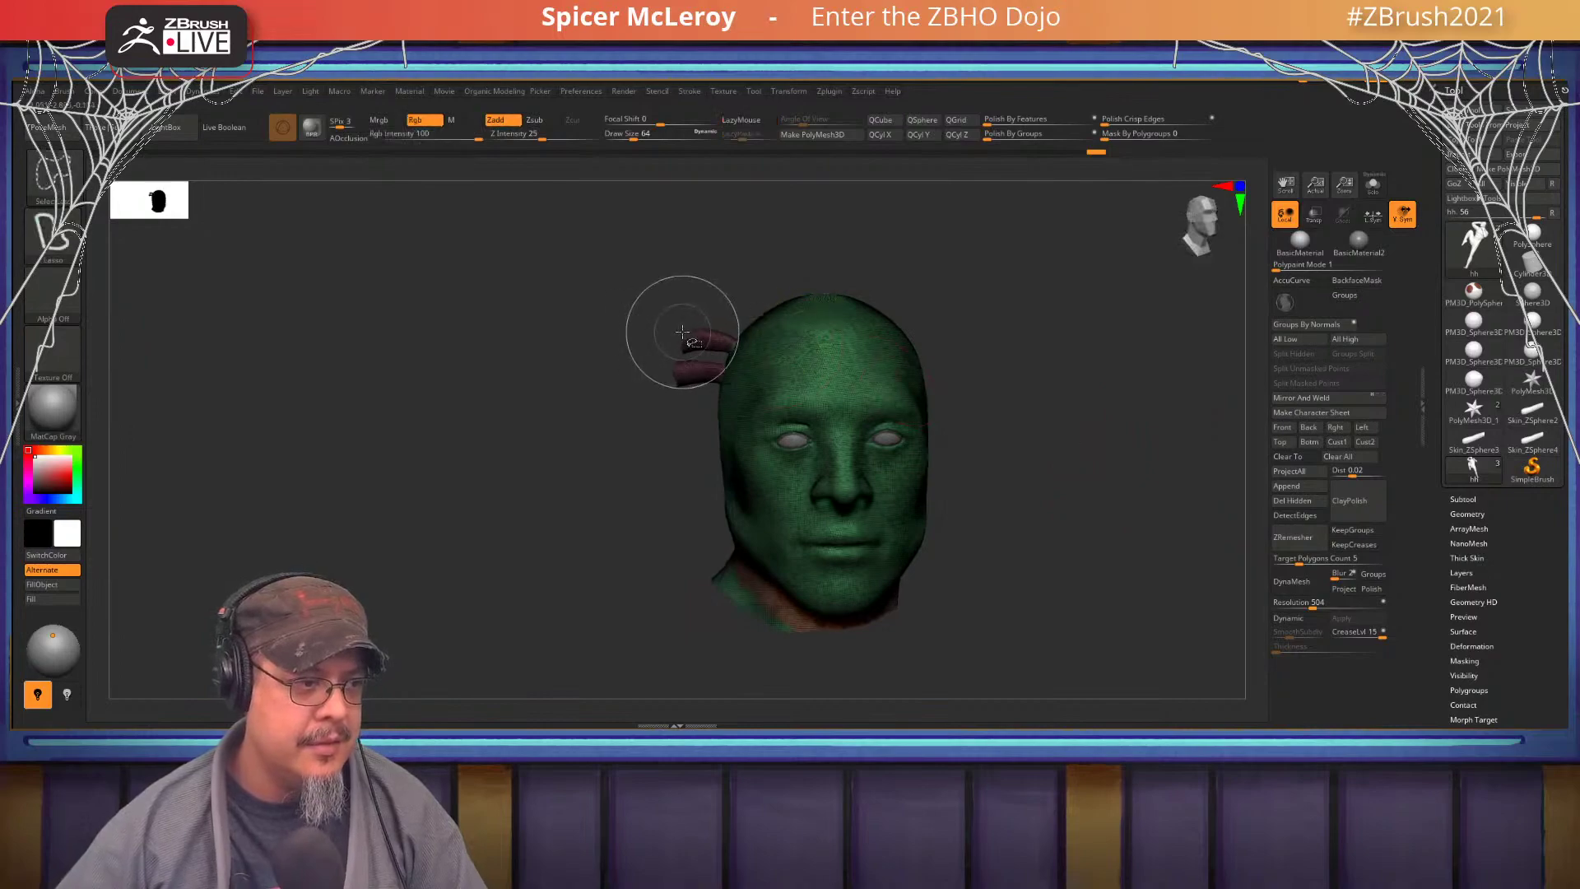
ctrl+shift+click(696, 338)
- Merge the visible head and neck into a single polygroup and turn off the PolyFrame display
mouse_move(974, 373)
mouse_down()
mouse_move(1015, 371)
mouse_move(995, 437)
mouse_move(999, 385)
mouse_move(1111, 440)
mouse_up()
key(ctrl+w)
alt+right_drag(1113, 439, 745, 417)
mouse_move(848, 411)
alt+right_down()
mouse_move(741, 444)
mouse_move(709, 435)
mouse_move(699, 362)
mouse_move(736, 366)
mouse_move(729, 421)
mouse_move(798, 409)
mouse_move(730, 396)
mouse_move(727, 429)
mouse_move(645, 452)
mouse_move(698, 433)
mouse_move(664, 448)
mouse_move(861, 441)
mouse_move(859, 474)
mouse_move(722, 427)
mouse_move(845, 379)
alt+right_up()
key(shift+f)
key(b)
key(c)
key(b)
- Adjust the upper eyelid's curve from a low view using the Move brush at a draw size of about 23
key(b)
key(m)
key(v)
key(s)
mouse_move(811, 439)
mouse_down()
mouse_move(795, 438)
mouse_move(880, 424)
mouse_move(768, 427)
mouse_move(860, 427)
mouse_up()
right_drag(840, 519, 800, 340)
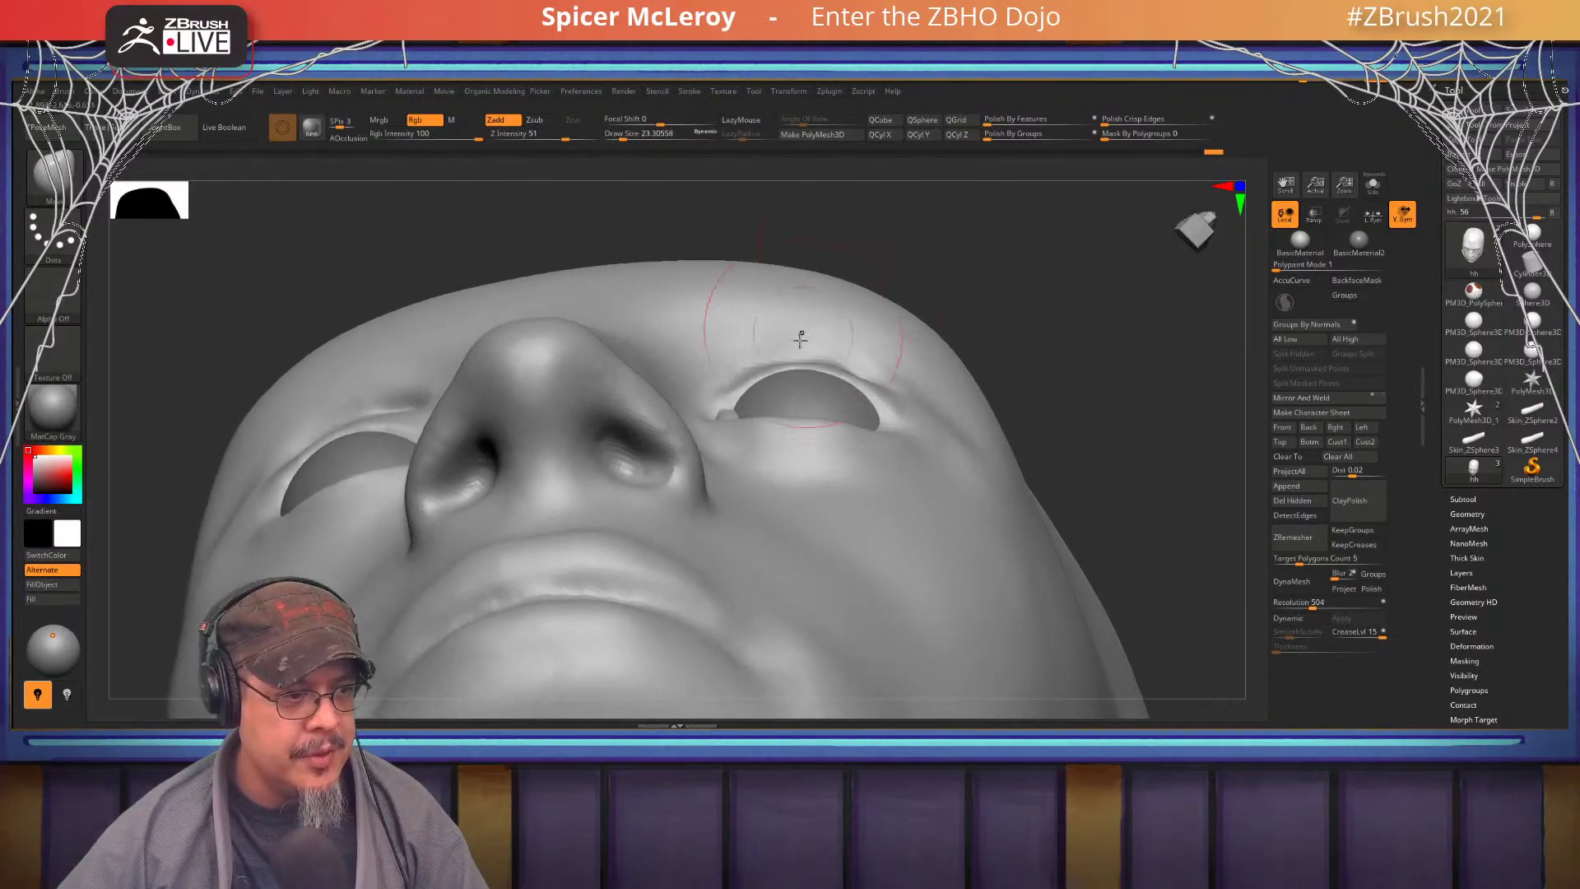
drag(793, 359, 883, 405)
key(ctrl+z)
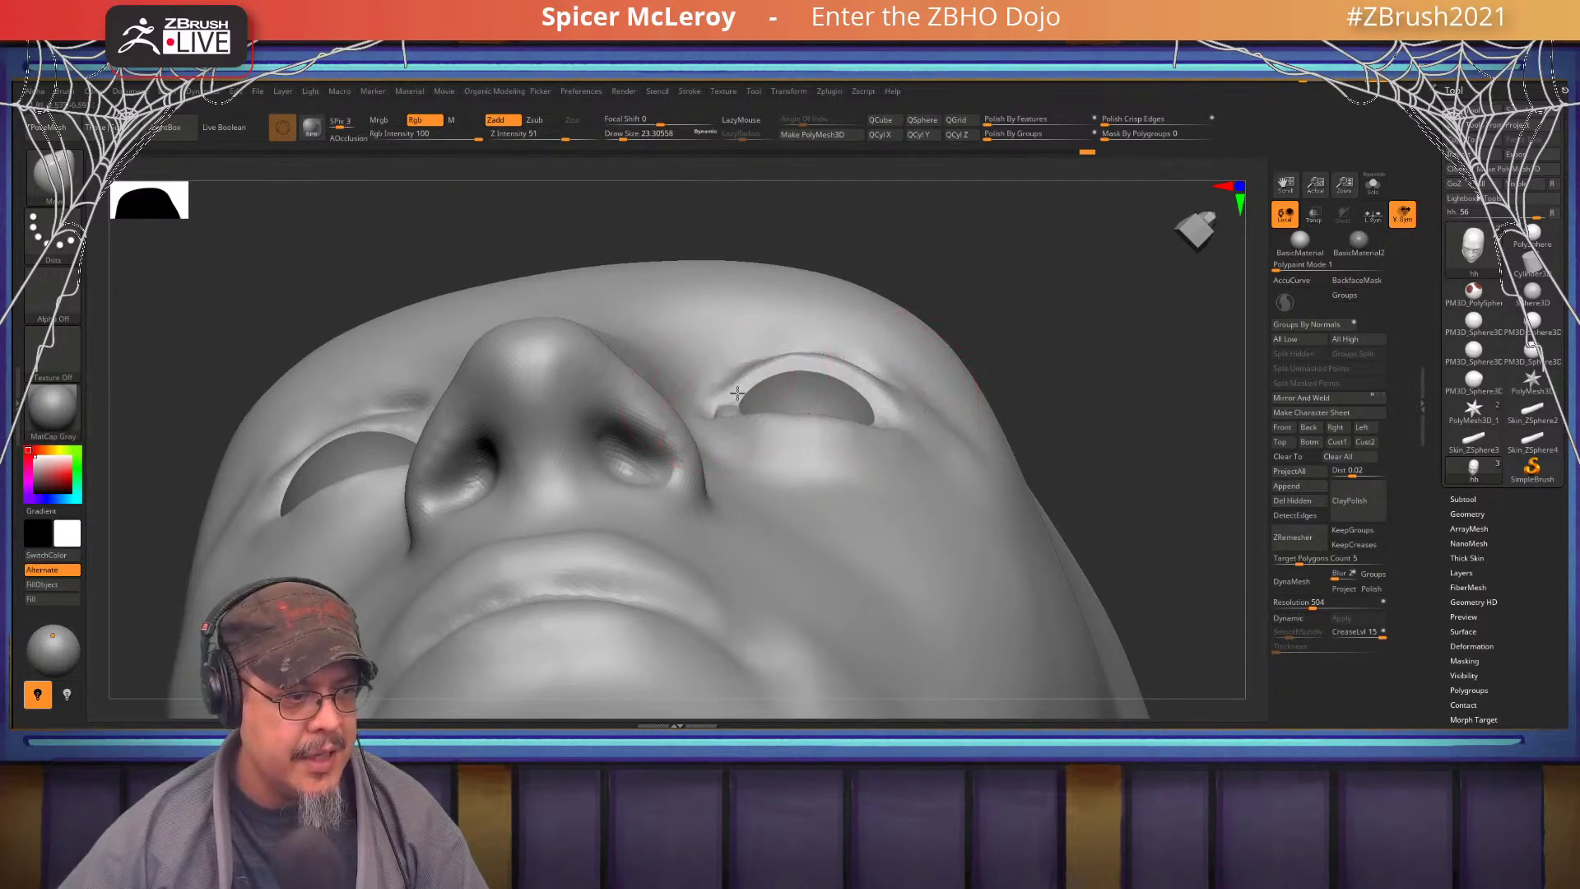
drag(737, 393, 791, 381)
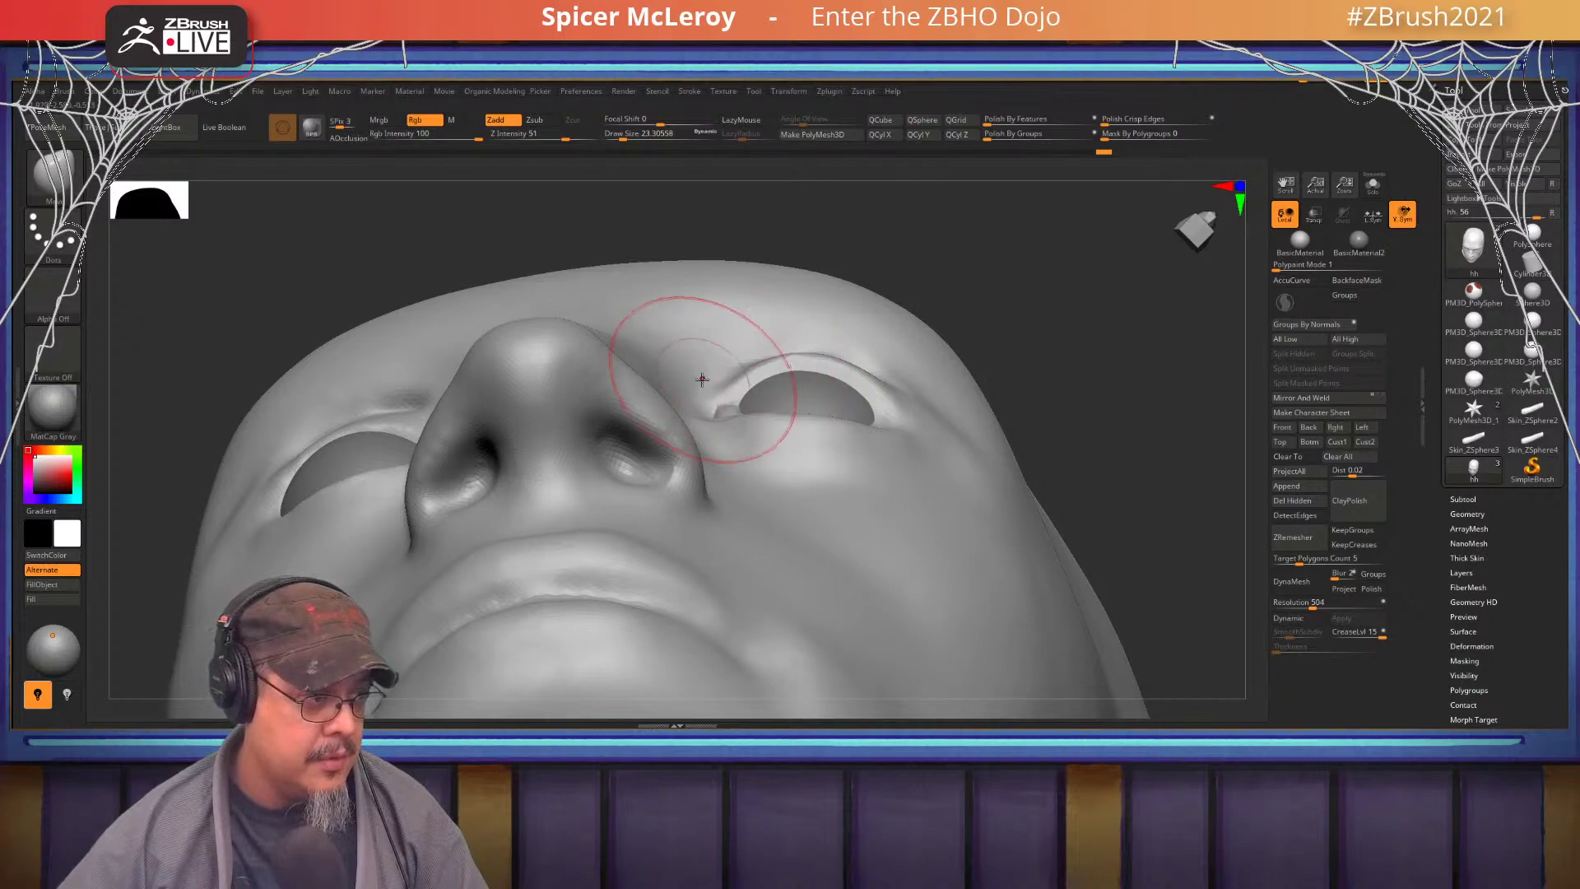
right_drag(776, 440, 762, 486)
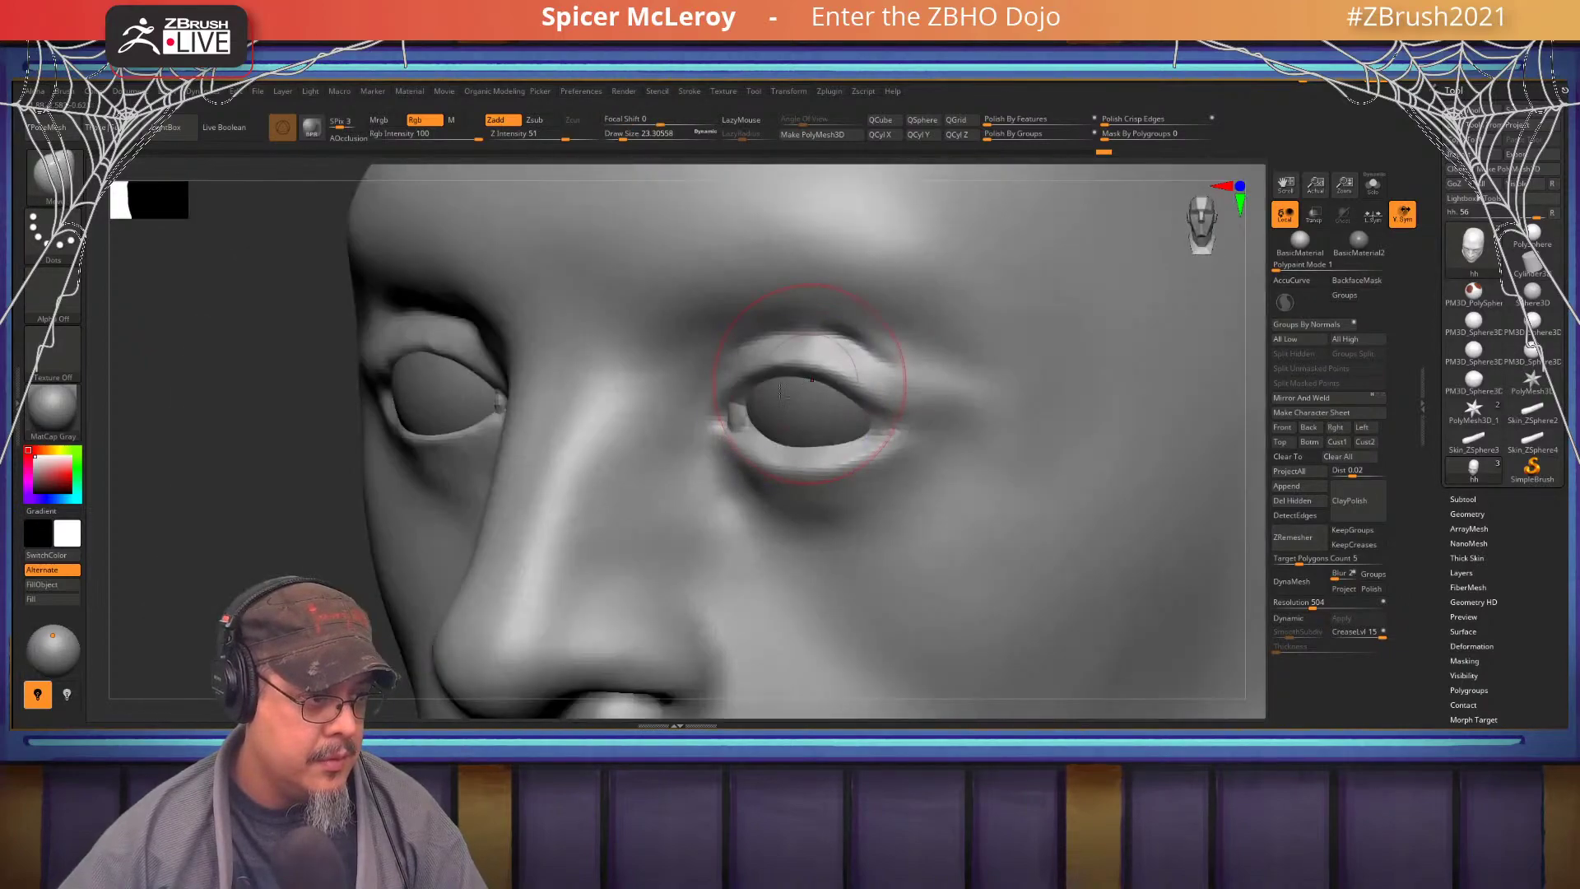
- Carve the upper eyelid's edge down past the outer eye corner with the DamStandard brush
mouse_move(815, 384)
alt+right_down()
mouse_move(737, 410)
mouse_move(771, 442)
alt+right_up()
key(b)
key(d)
key(s)
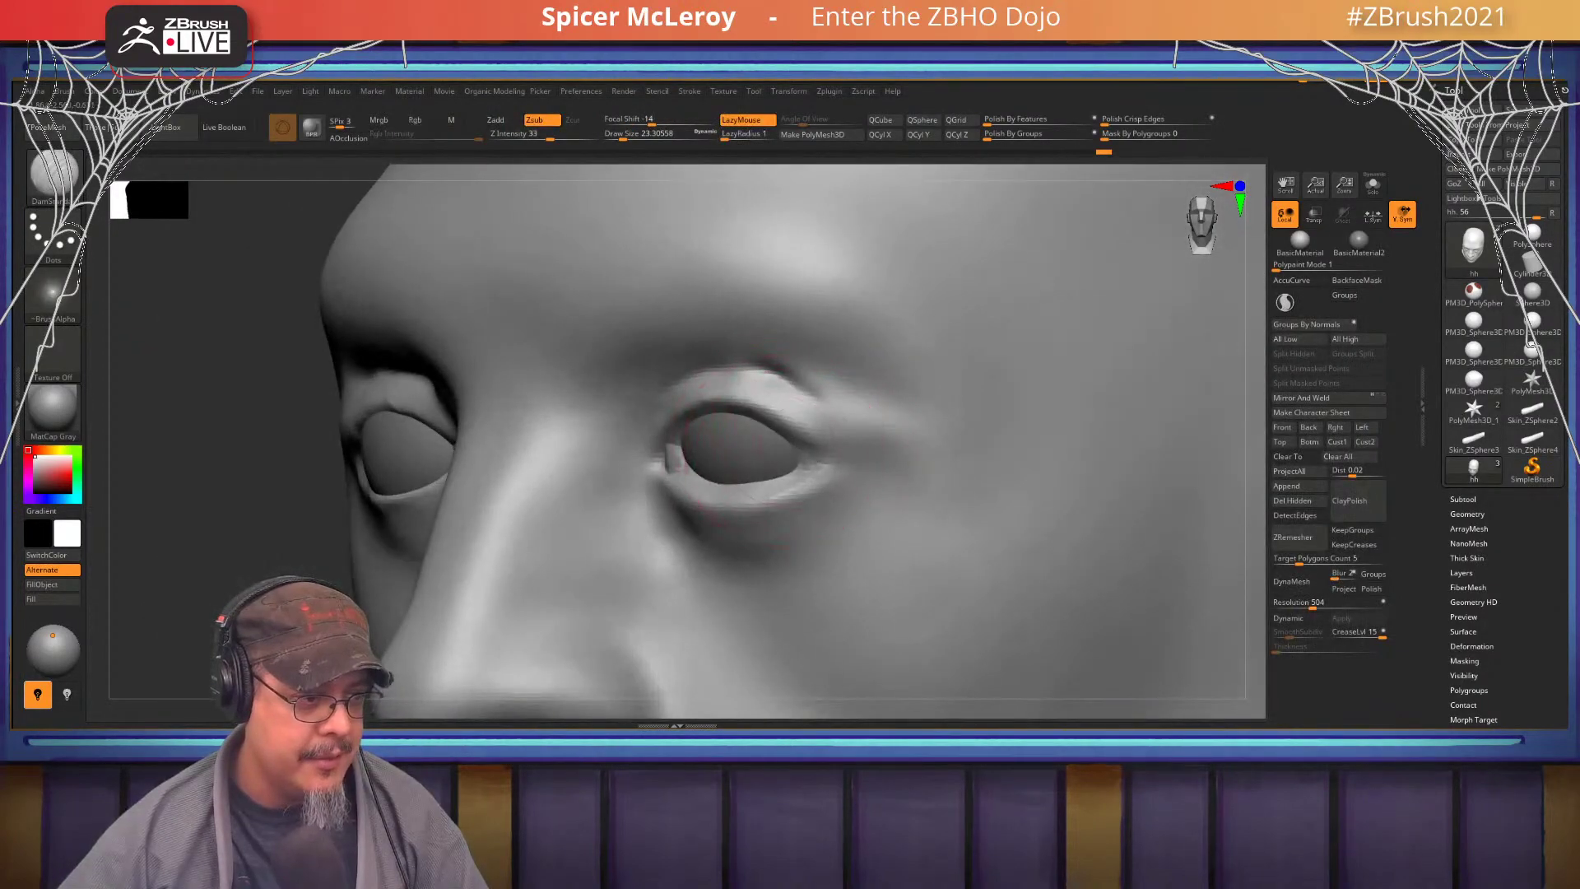
drag(782, 420, 848, 465)
mouse_move(740, 426)
right_down()
mouse_move(805, 428)
mouse_move(802, 465)
right_up()
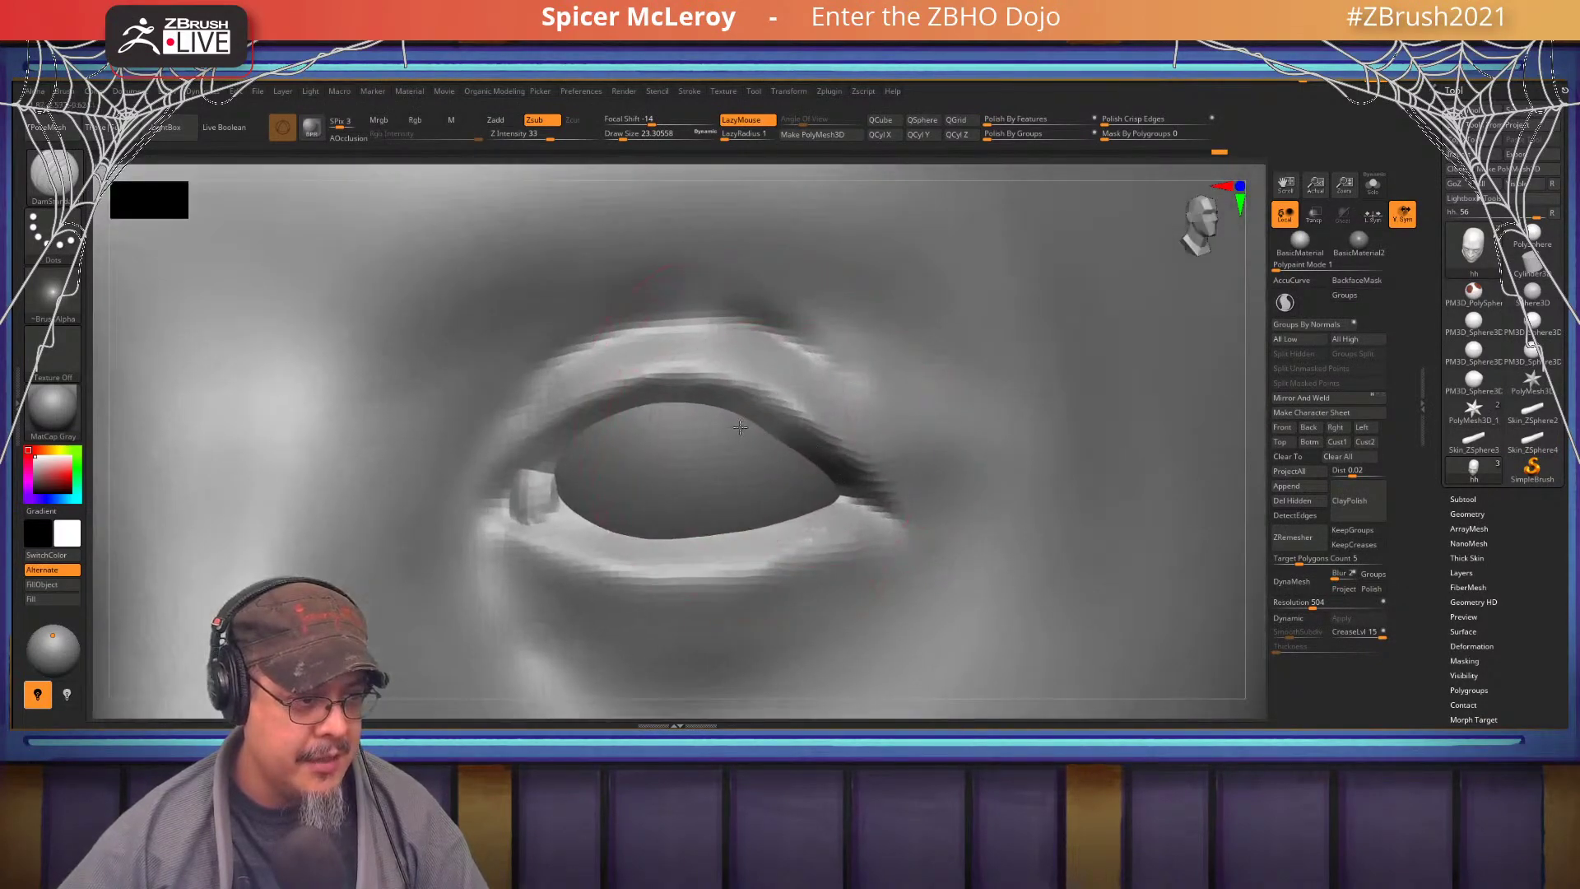
drag(753, 403, 842, 477)
mouse_move(831, 471)
right_down()
mouse_move(670, 405)
mouse_move(803, 403)
right_up()
- Build up a soft fold from the inner eye corner down onto the cheek with the FormSoft brush
mouse_move(699, 332)
alt+right_down()
mouse_move(739, 415)
mouse_move(763, 369)
alt+right_up()
key(b)
key(f)
key(s)
mouse_move(736, 342)
mouse_down()
mouse_move(628, 483)
mouse_move(628, 536)
mouse_move(663, 607)
mouse_up()
alt+right_drag(695, 665, 652, 464)
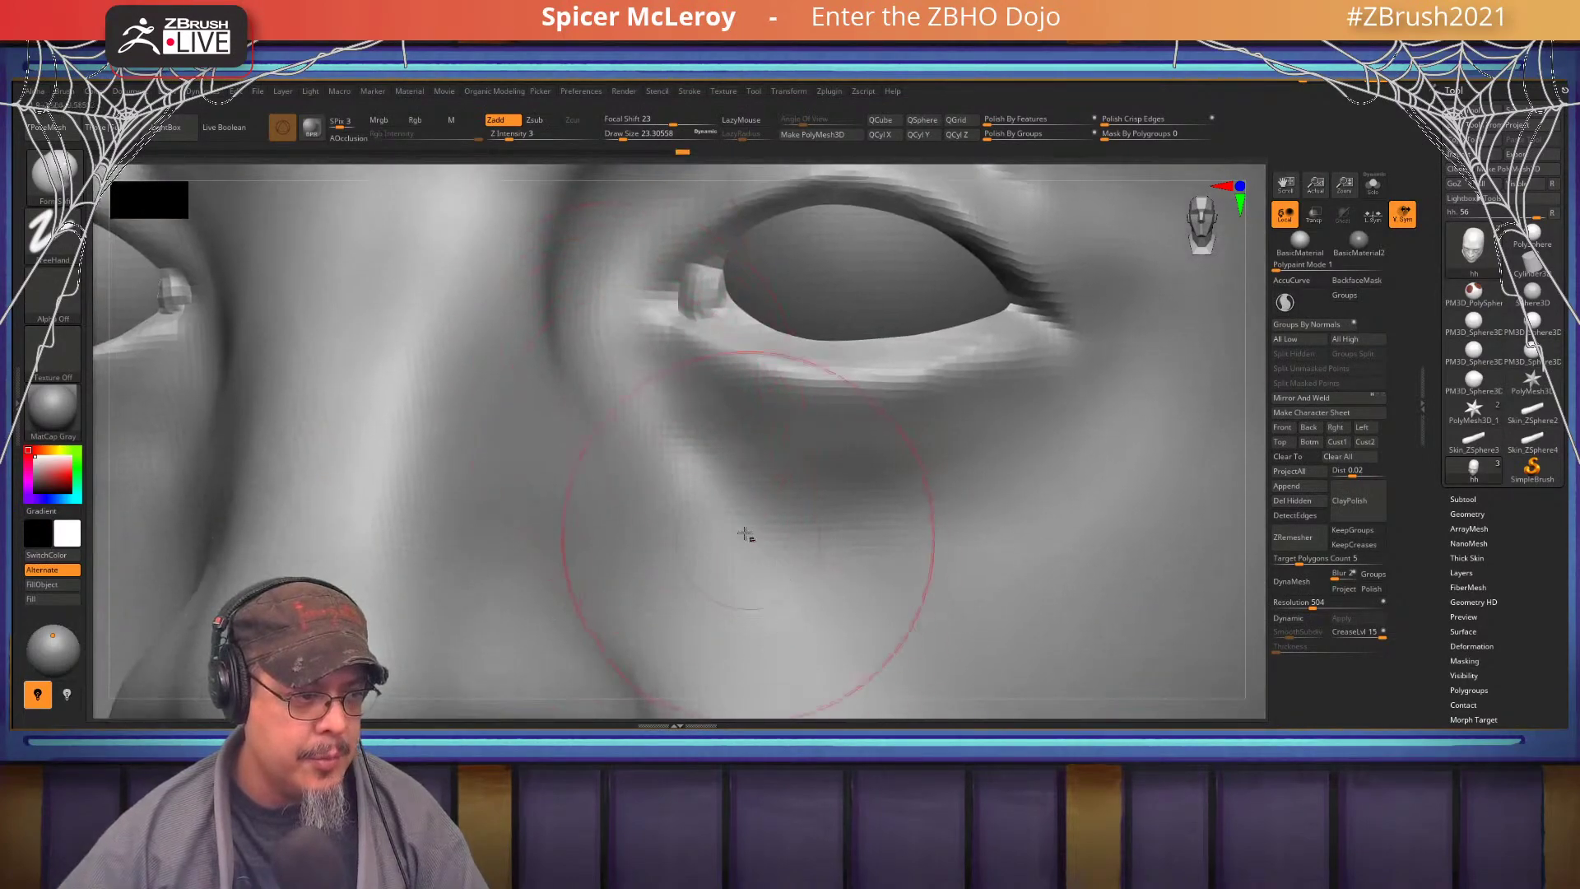
mouse_move(744, 537)
mouse_down()
mouse_move(589, 409)
mouse_move(724, 535)
mouse_move(744, 591)
mouse_move(786, 607)
mouse_up()
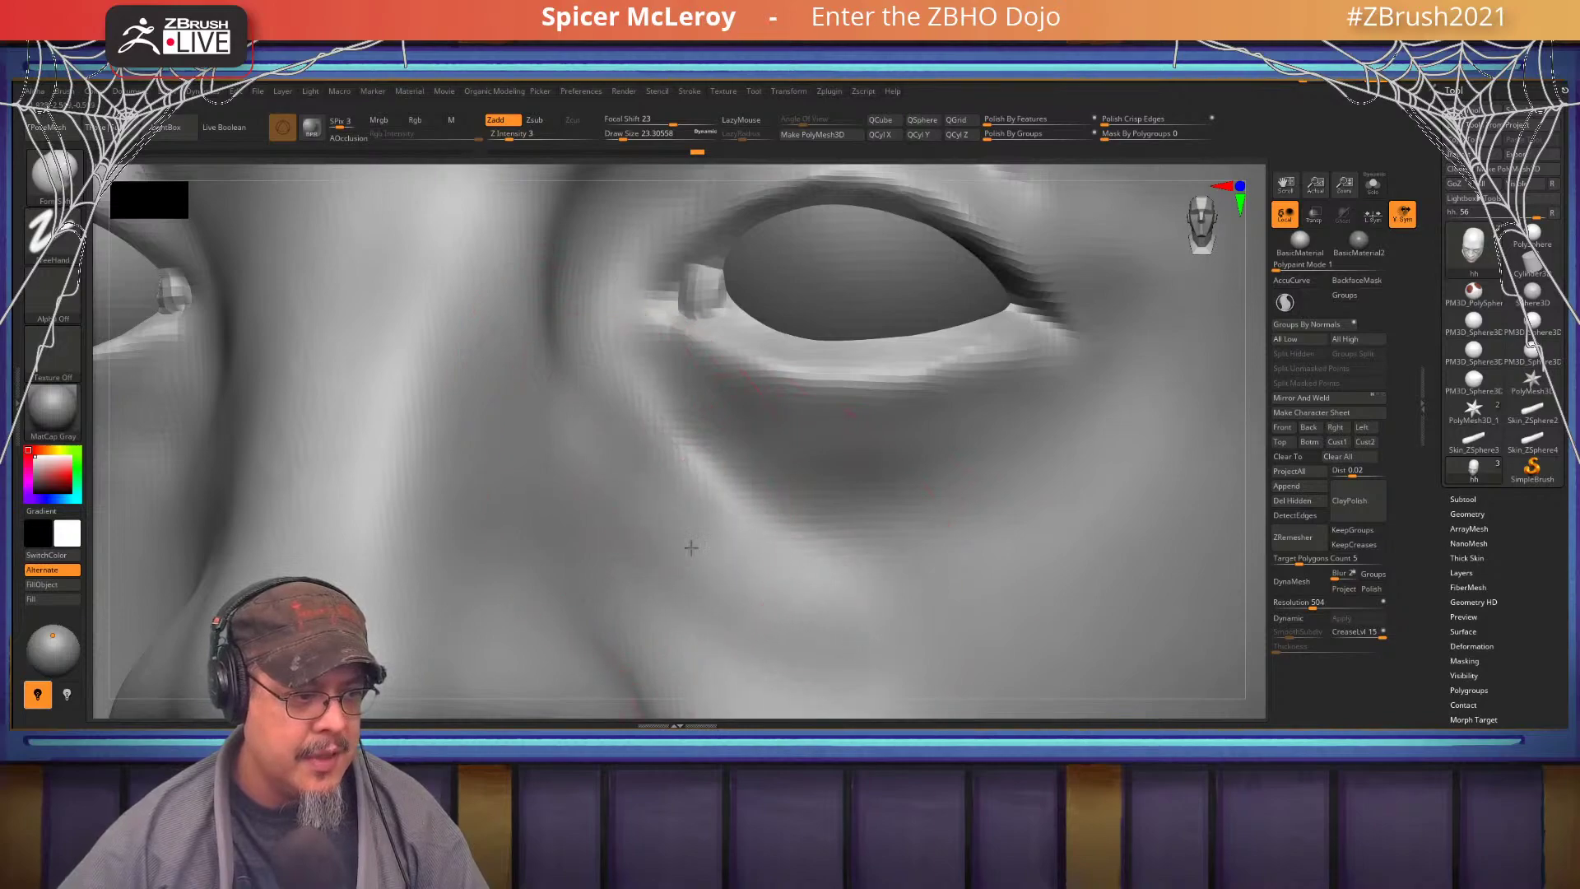
mouse_move(692, 547)
mouse_down()
mouse_move(831, 638)
mouse_move(839, 621)
mouse_up()
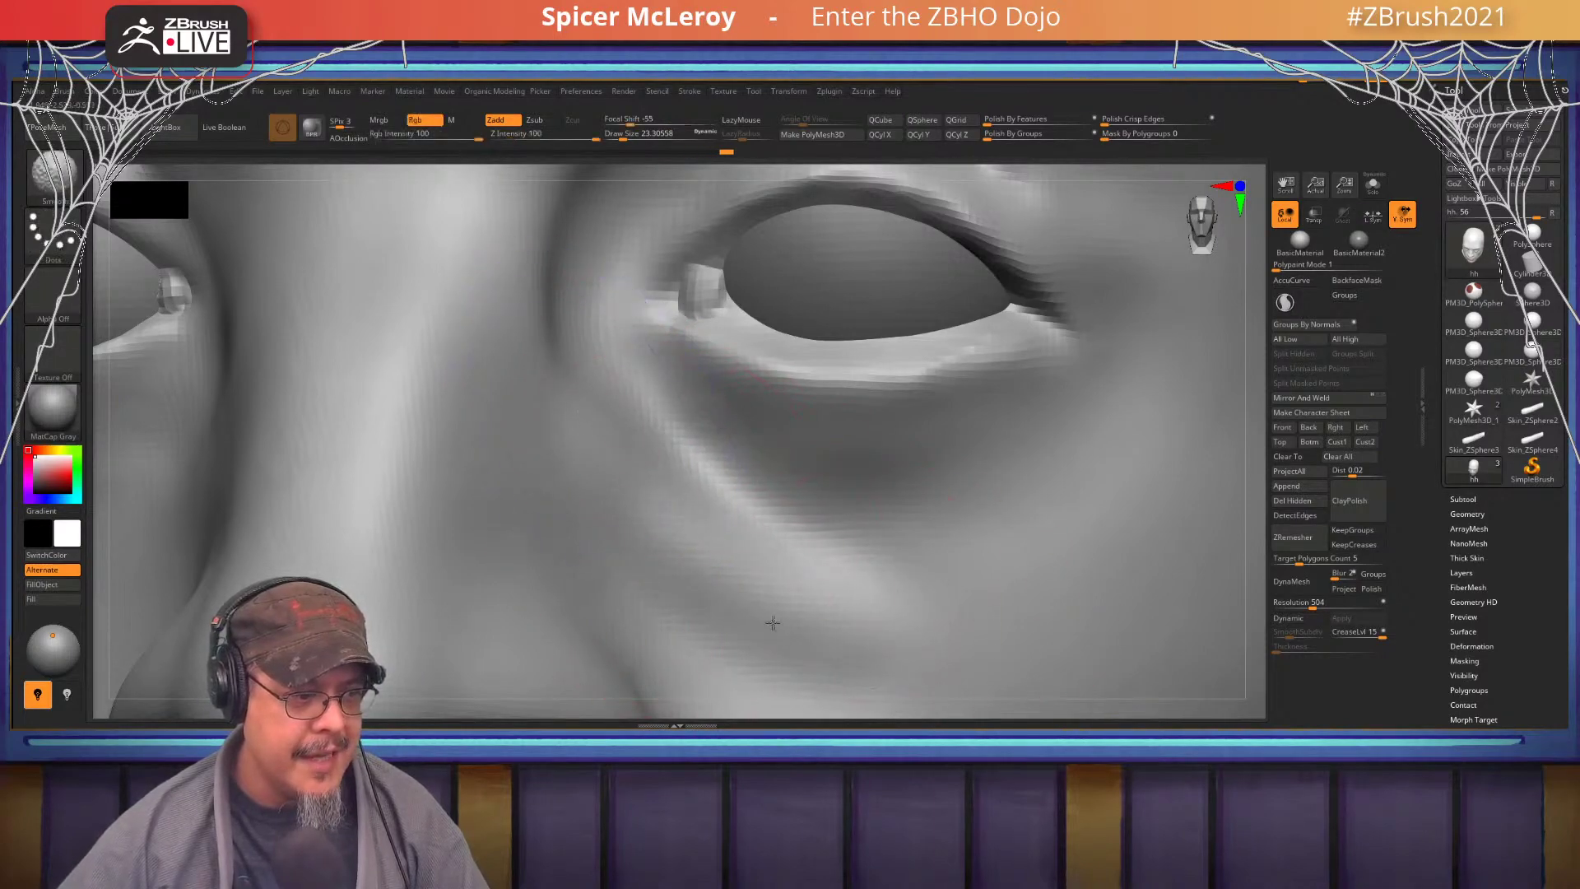
mouse_move(695, 434)
ctrl+right_down()
mouse_move(712, 292)
mouse_move(579, 293)
mouse_move(668, 615)
ctrl+right_up()
right_drag(668, 615, 629, 611)
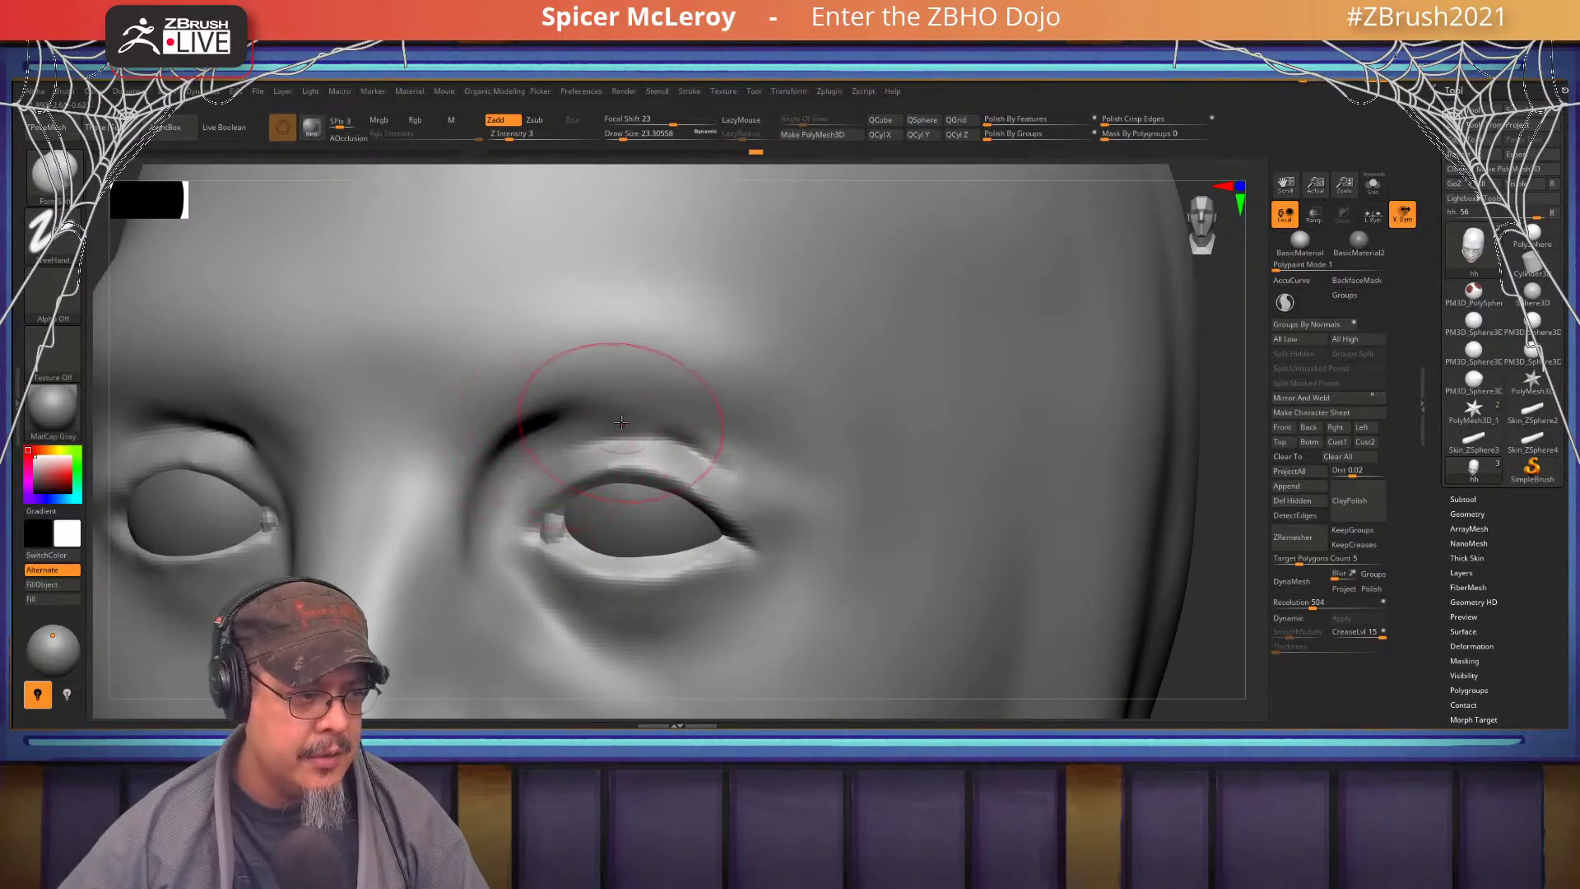
- Refine and smooth the area between the nose bridge and the inner eye corner, adjusting the brush's draw size
mouse_move(621, 422)
right_down()
mouse_move(671, 428)
mouse_move(718, 345)
mouse_move(600, 431)
mouse_move(554, 499)
right_up()
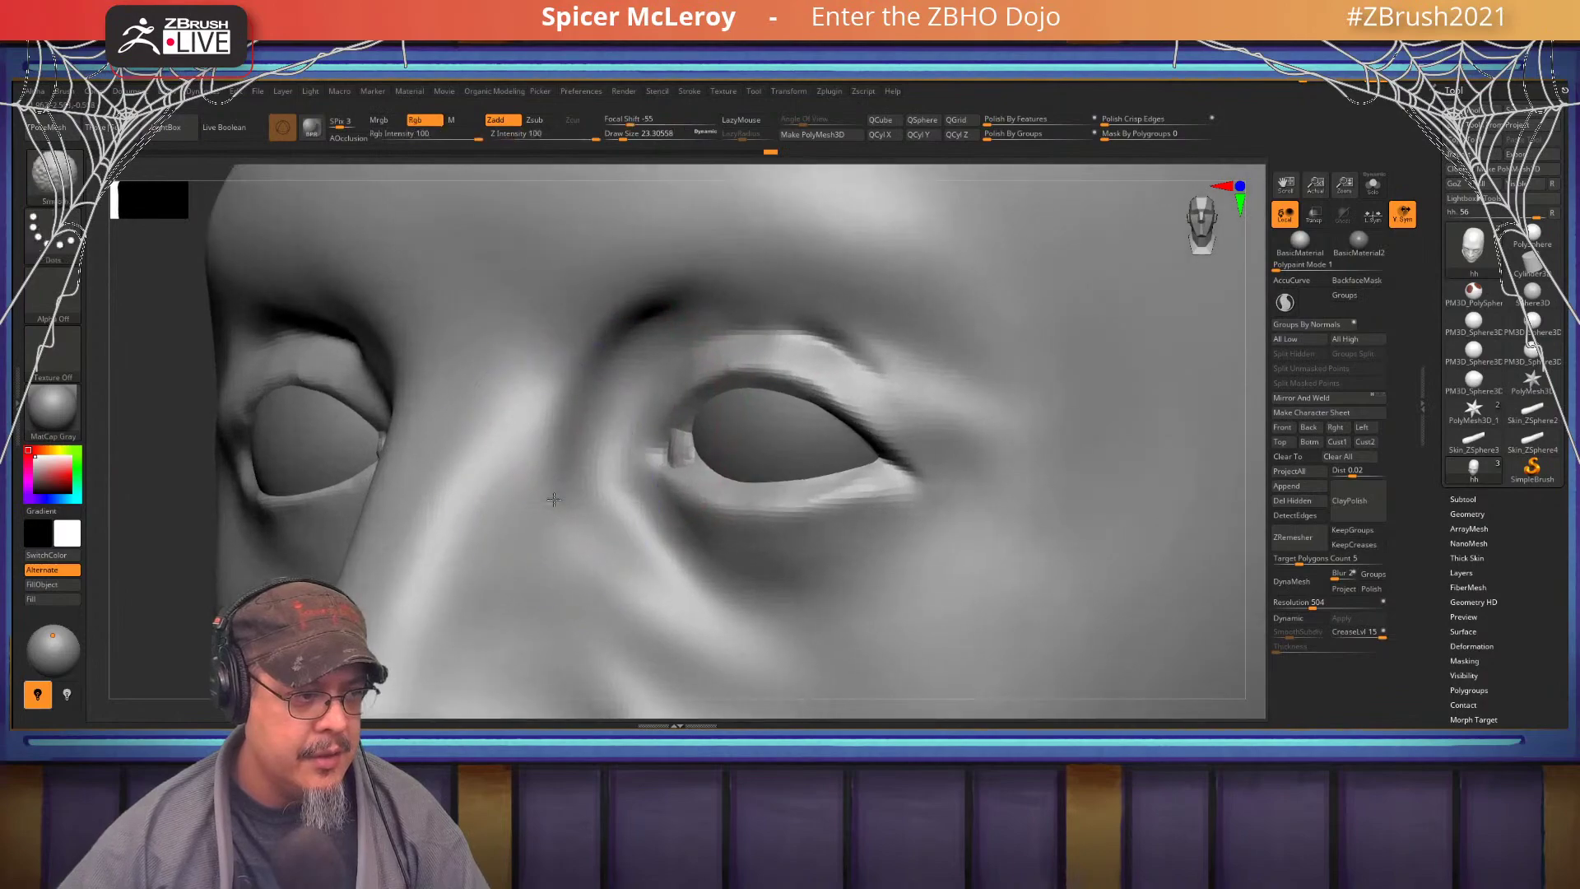
mouse_move(556, 435)
alt+right_down()
mouse_move(563, 489)
mouse_move(629, 498)
alt+right_up()
key(s)
drag(632, 497, 621, 497)
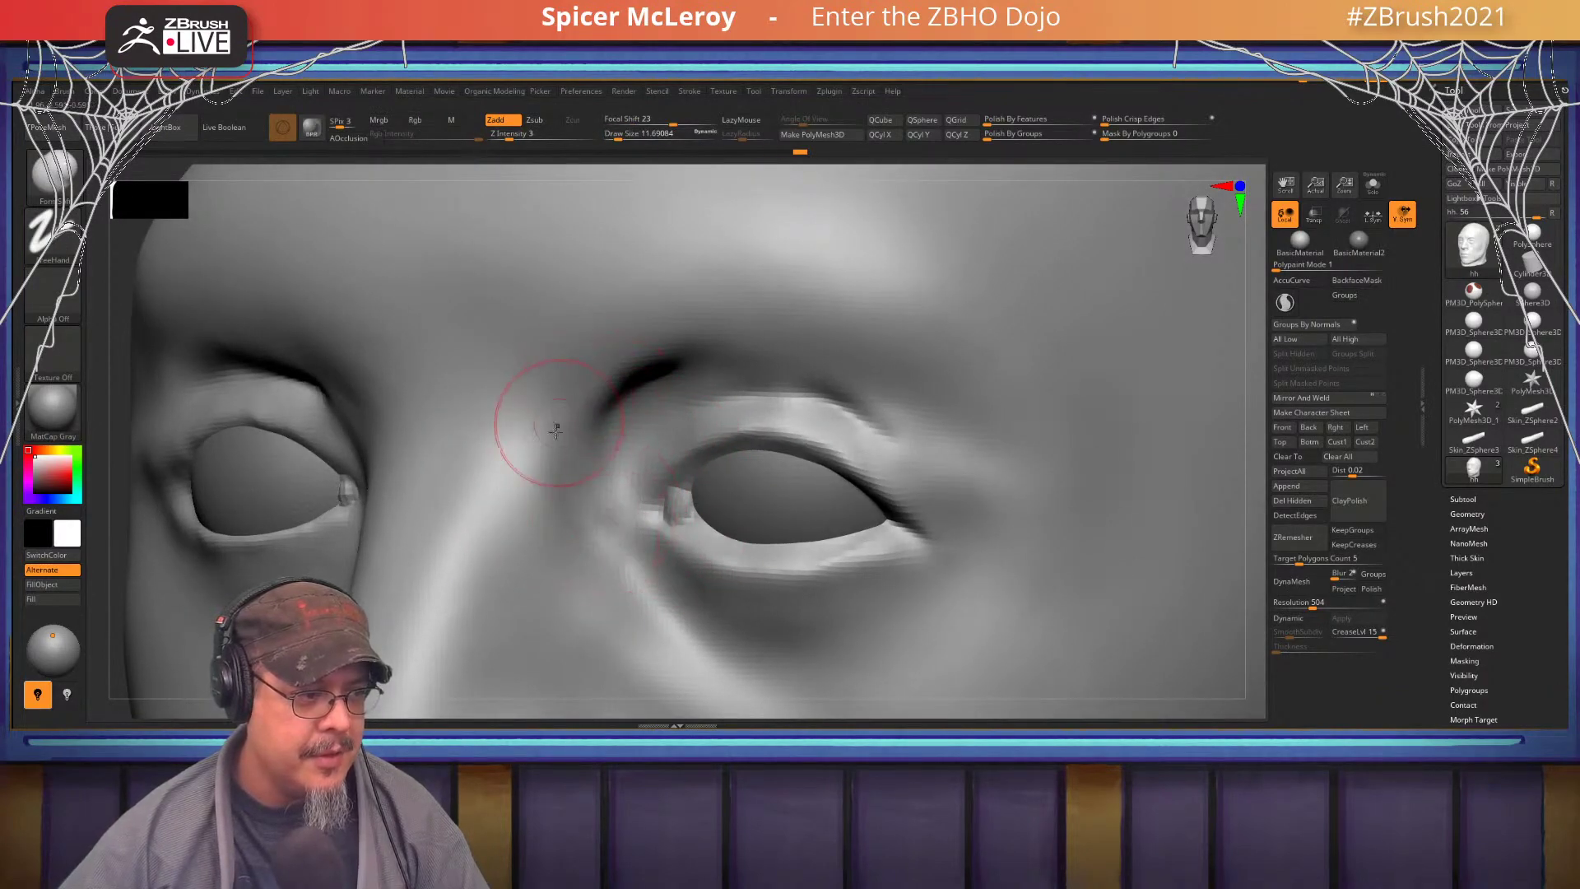
key(s)
mouse_move(556, 431)
mouse_down()
mouse_move(570, 433)
mouse_move(568, 502)
mouse_move(554, 431)
mouse_up()
mouse_move(595, 346)
right_down()
mouse_move(645, 349)
mouse_move(673, 267)
right_up()
shift+drag(579, 425, 617, 362)
right_drag(593, 445, 567, 430)
alt+right_drag(568, 429, 506, 339)
- Extend the soft fold beneath the eye outward toward the cheekbone with the FormSoft brush
drag(599, 437, 765, 564)
drag(848, 536, 942, 494)
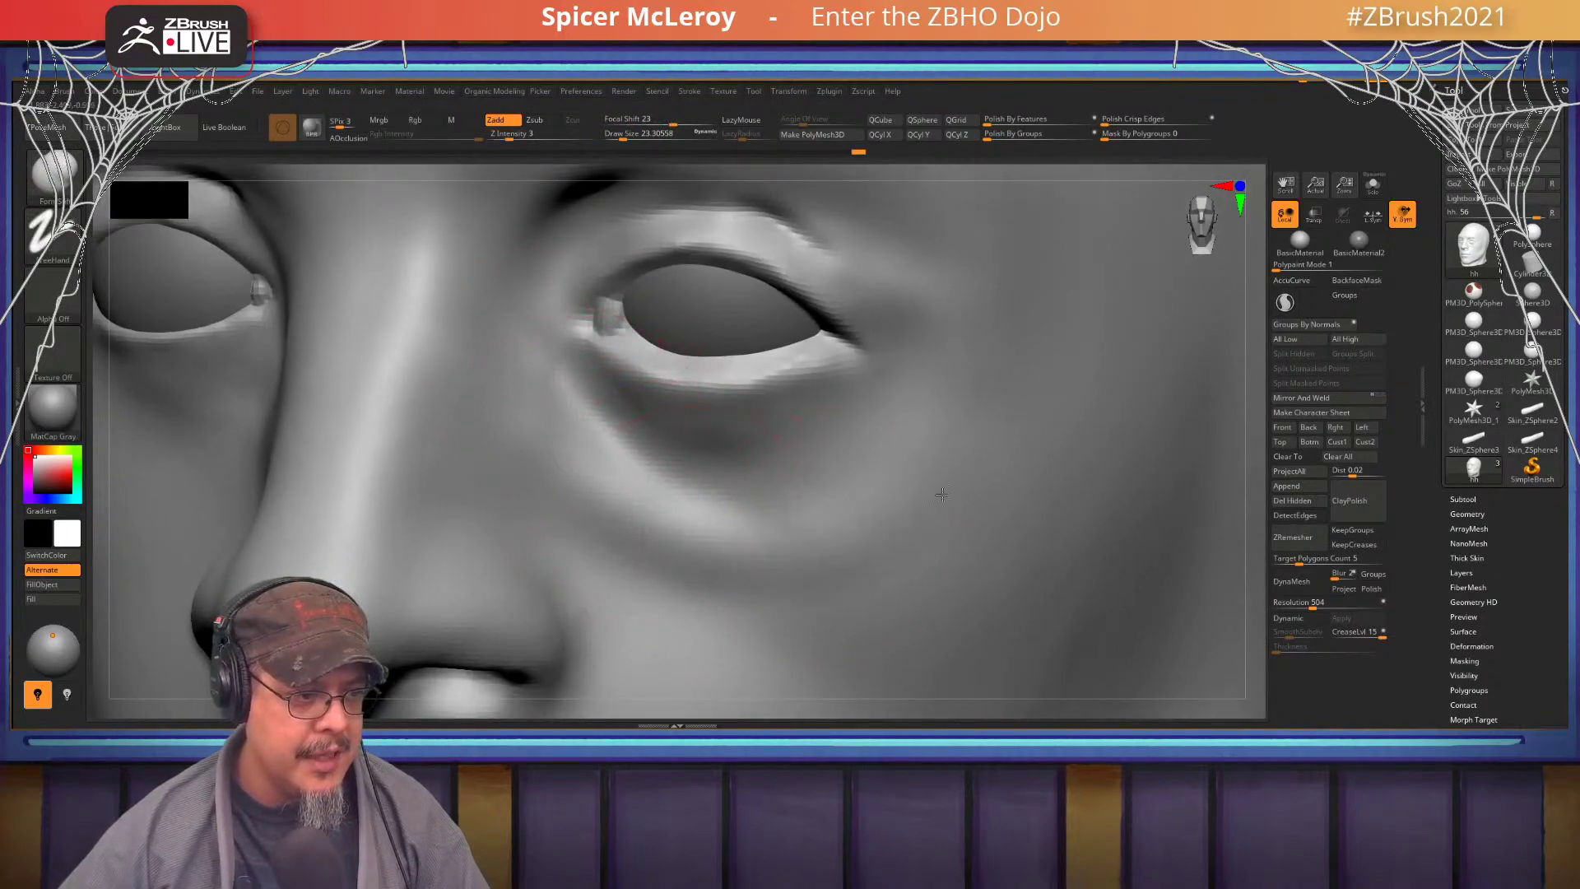
right_drag(856, 363, 680, 332)
- Add soft volume above the upper eyelid and around the outer eye corner, smoothing the transition
drag(500, 293, 796, 406)
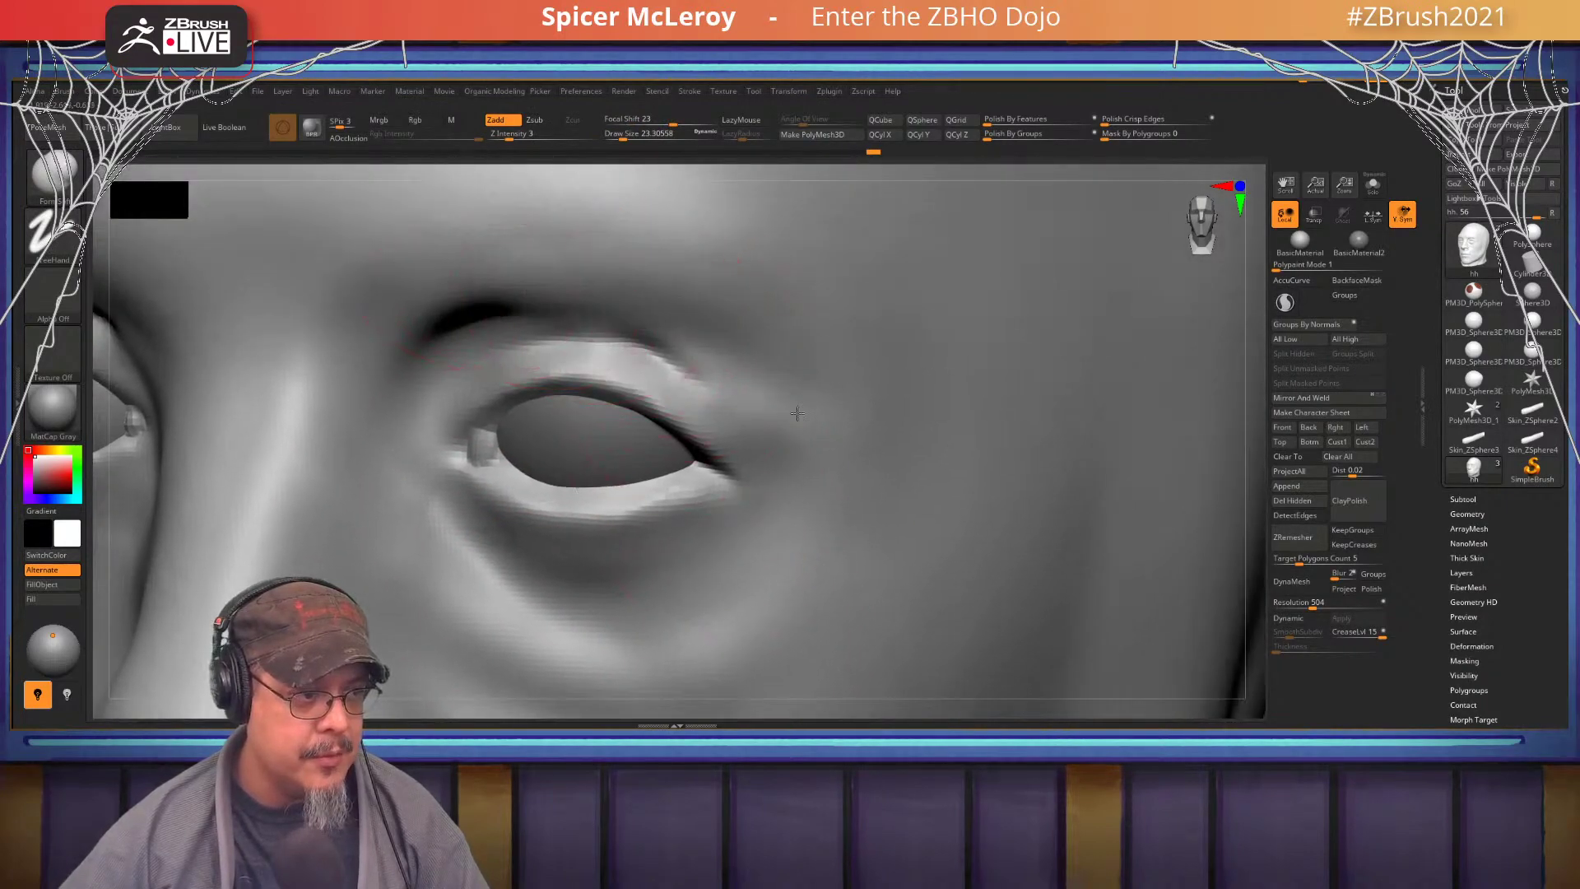
right_drag(797, 406, 716, 380)
drag(666, 370, 727, 430)
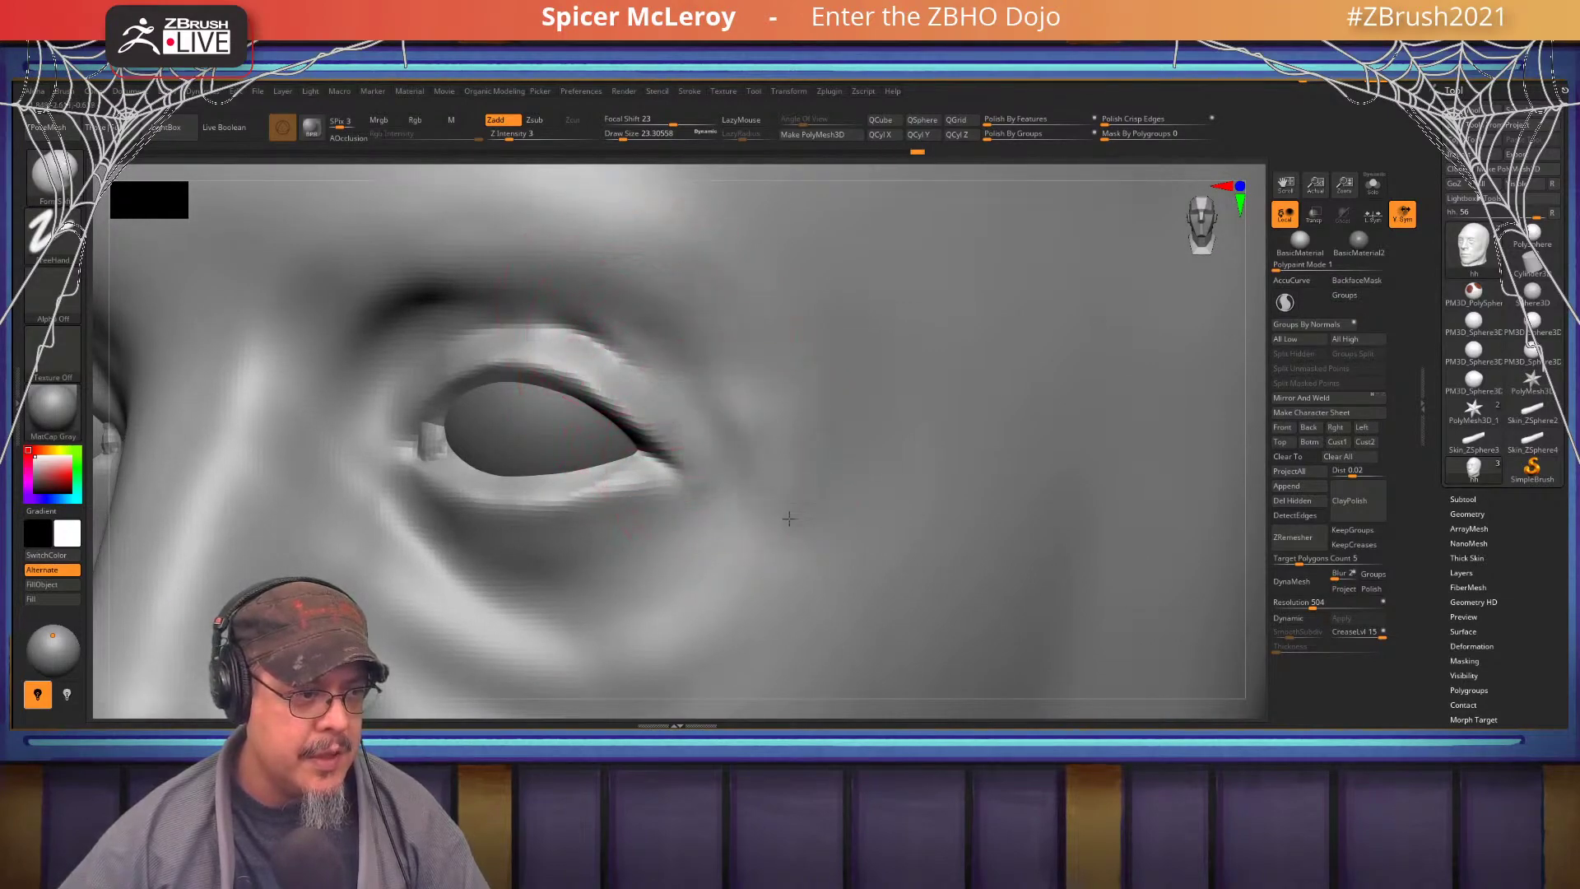
key(shift)
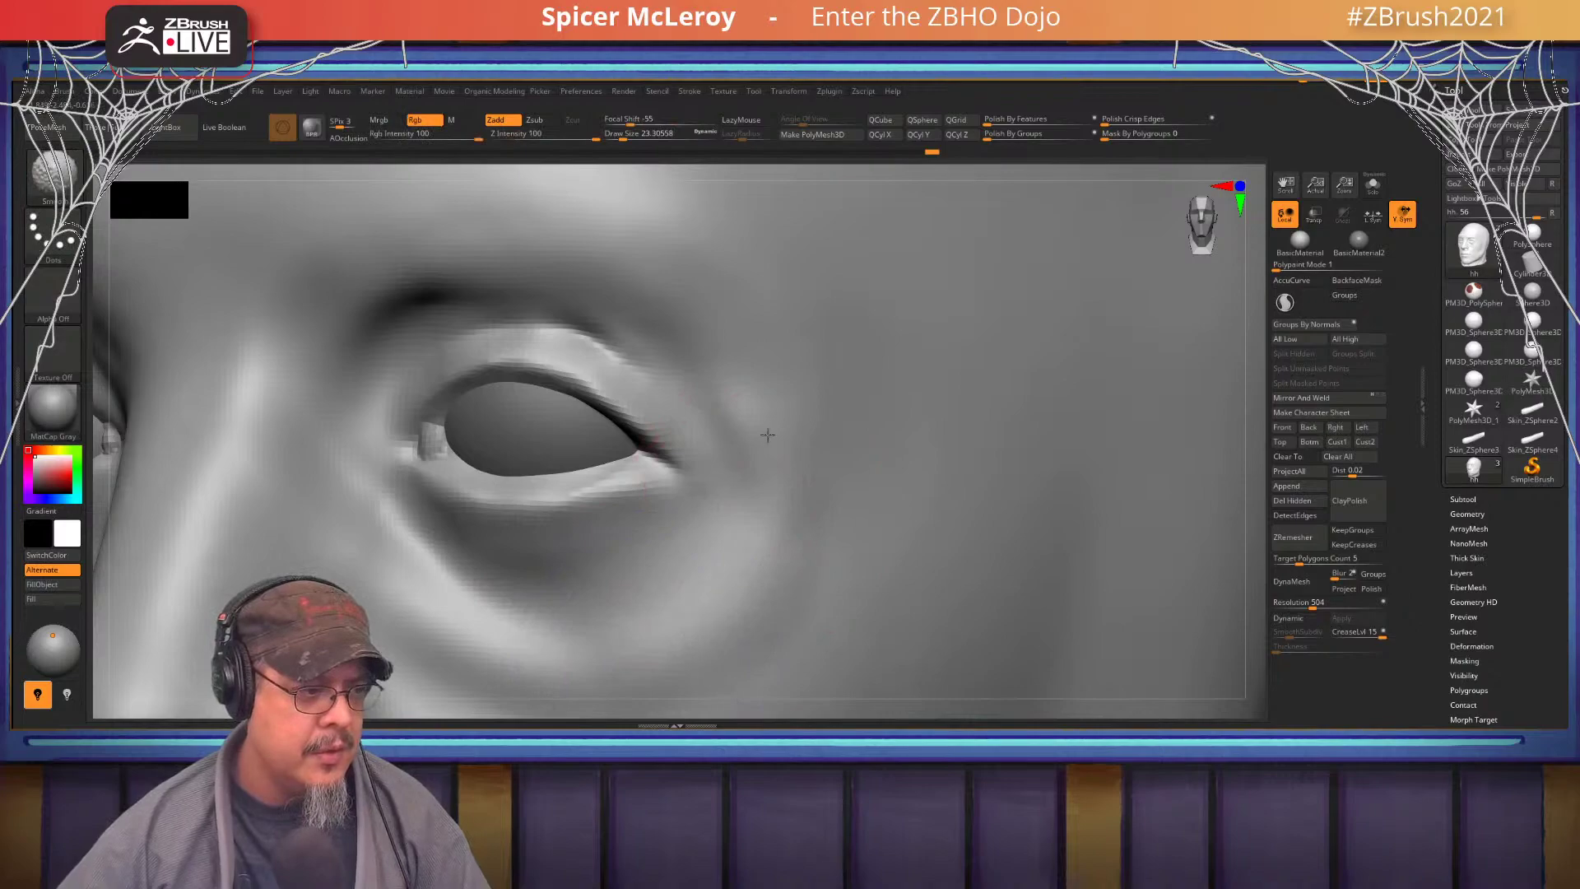
mouse_move(774, 392)
alt+right_down()
mouse_move(829, 406)
mouse_move(889, 476)
mouse_move(947, 436)
alt+right_up()
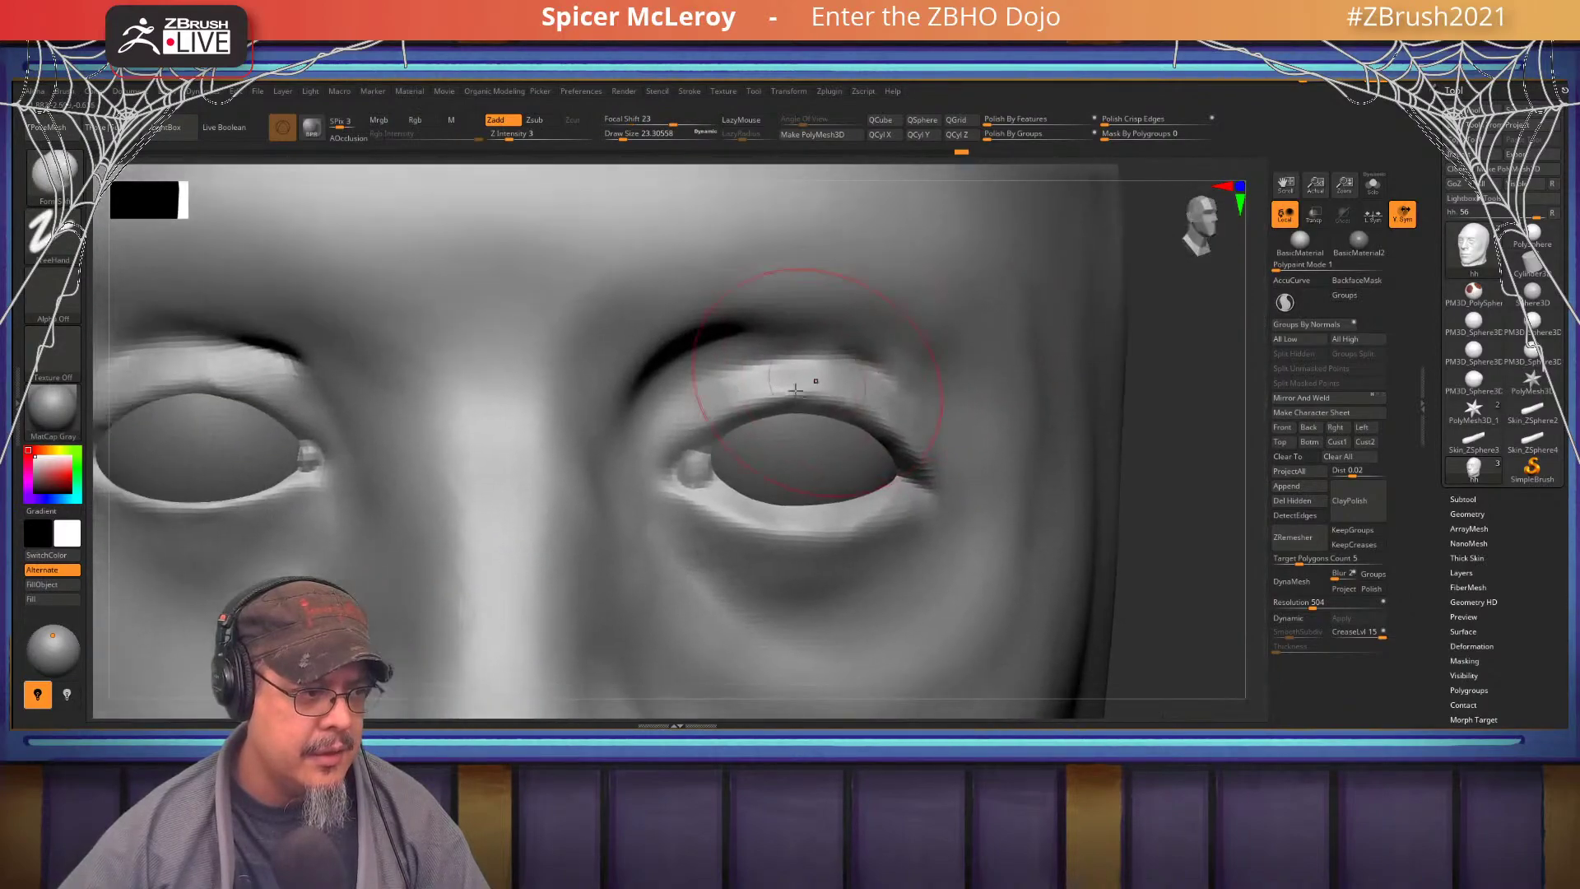
- Carve the crease above the upper eyelid toward the inner corner with DamStandard at a draw size of about 18
ctrl+right_drag(814, 378, 782, 379)
key(b)
key(d)
key(s)
key(s)
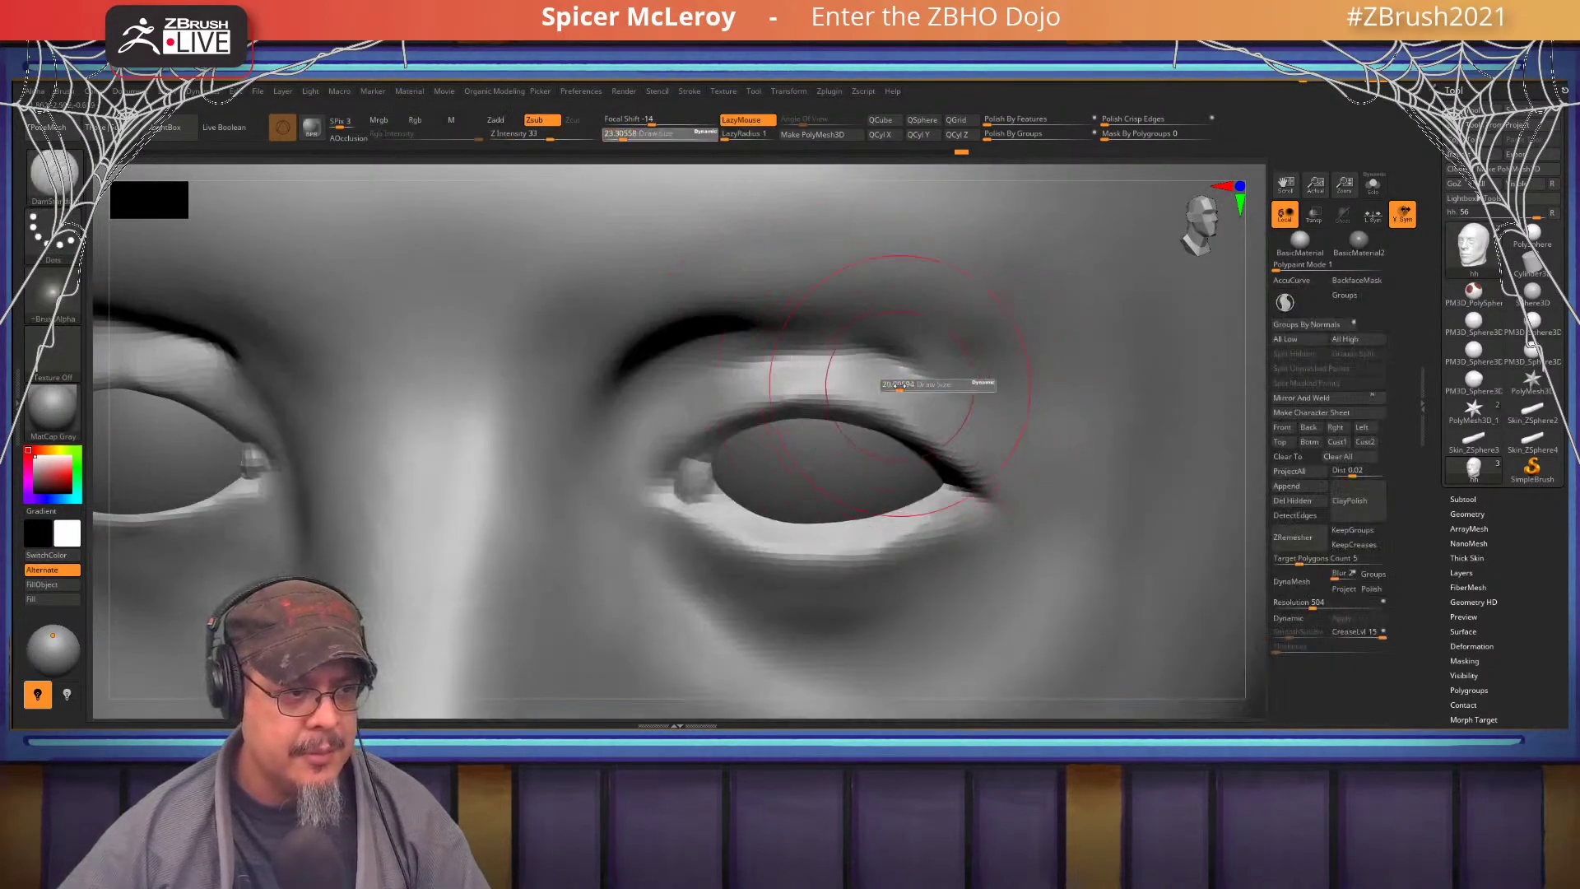
drag(898, 386, 900, 386)
mouse_move(832, 395)
right_down()
mouse_move(829, 370)
mouse_move(874, 349)
right_up()
drag(861, 342, 724, 366)
right_drag(659, 441, 700, 383)
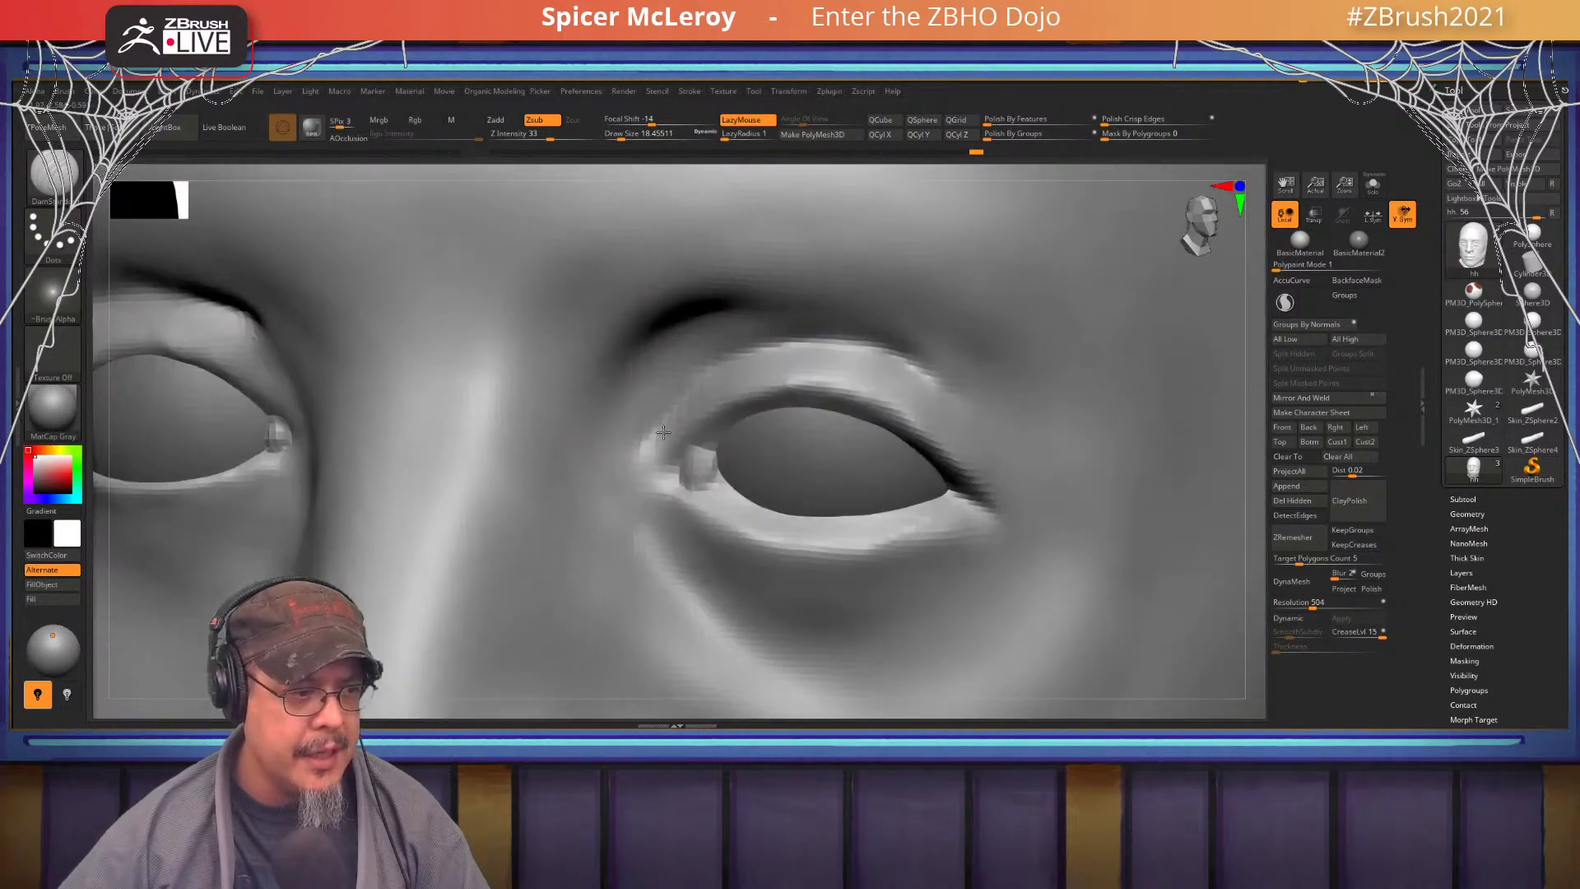
alt+right_drag(624, 451, 629, 356)
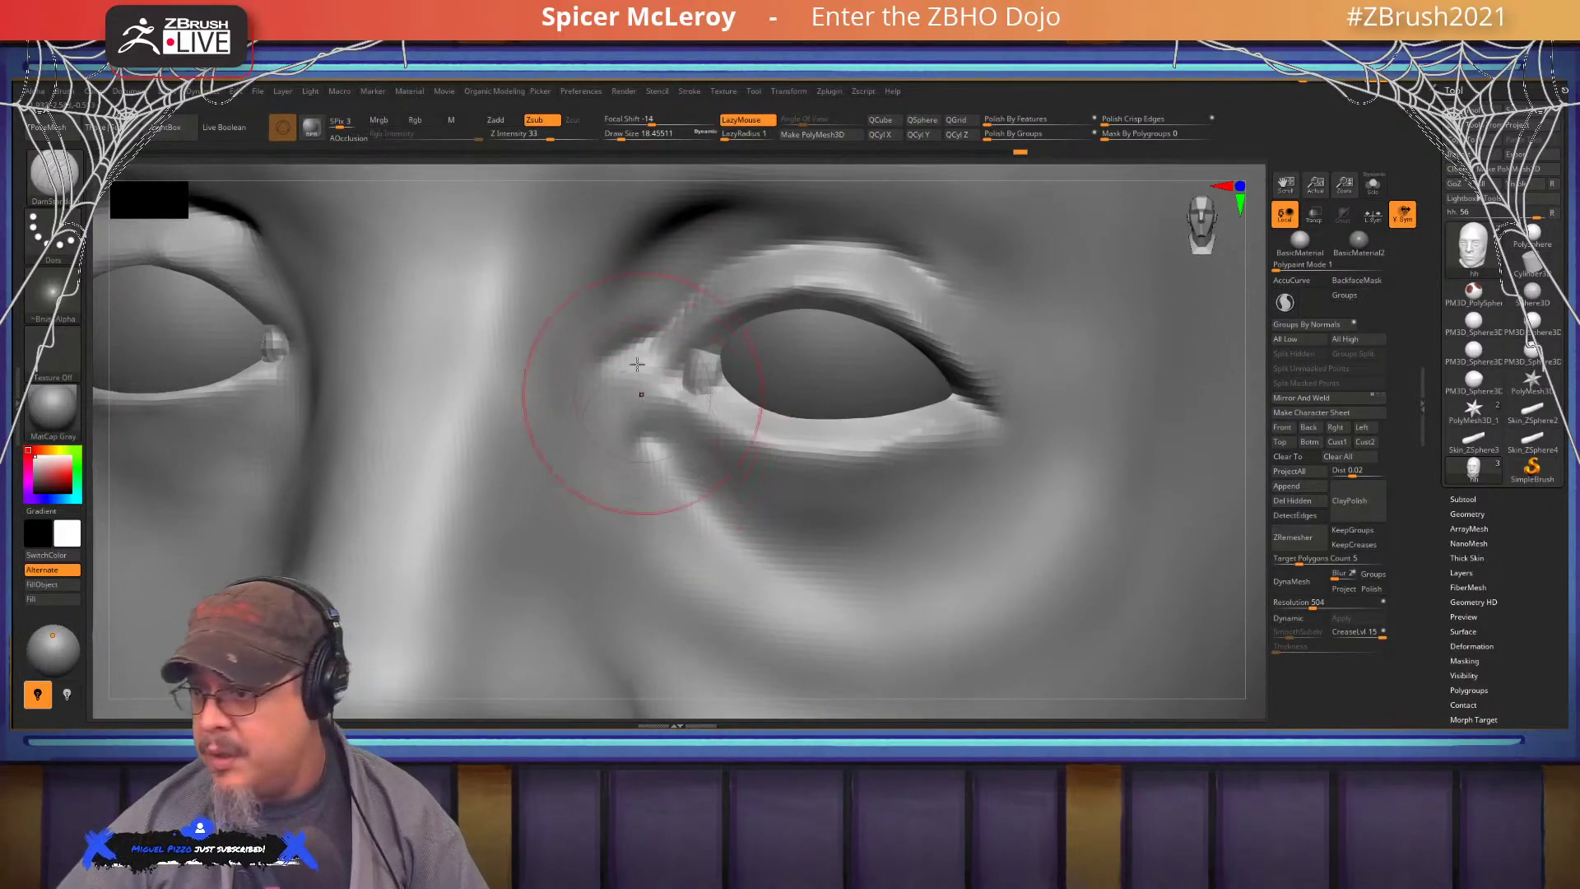
- Carve and soften the crease beneath the lower eyelid with DamStandard at a draw size of about 18
mouse_move(665, 446)
alt+right_down()
mouse_move(769, 461)
mouse_move(618, 386)
alt+right_up()
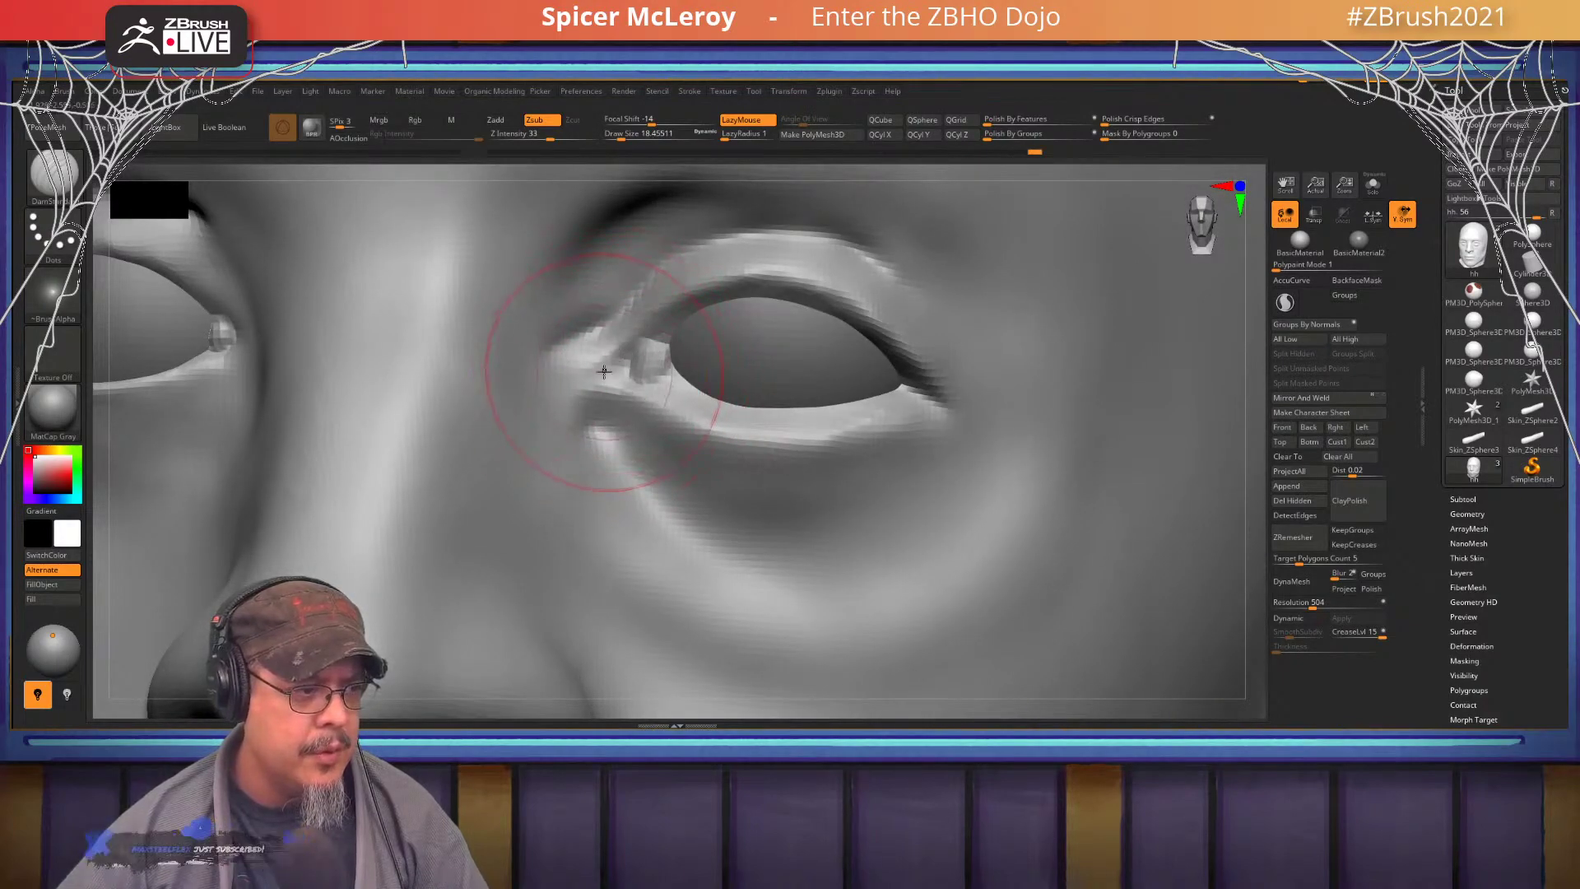
mouse_move(633, 380)
ctrl+right_down()
mouse_move(637, 397)
mouse_move(611, 400)
mouse_move(618, 387)
mouse_move(600, 412)
mouse_move(593, 363)
mouse_move(608, 390)
mouse_move(570, 390)
ctrl+right_up()
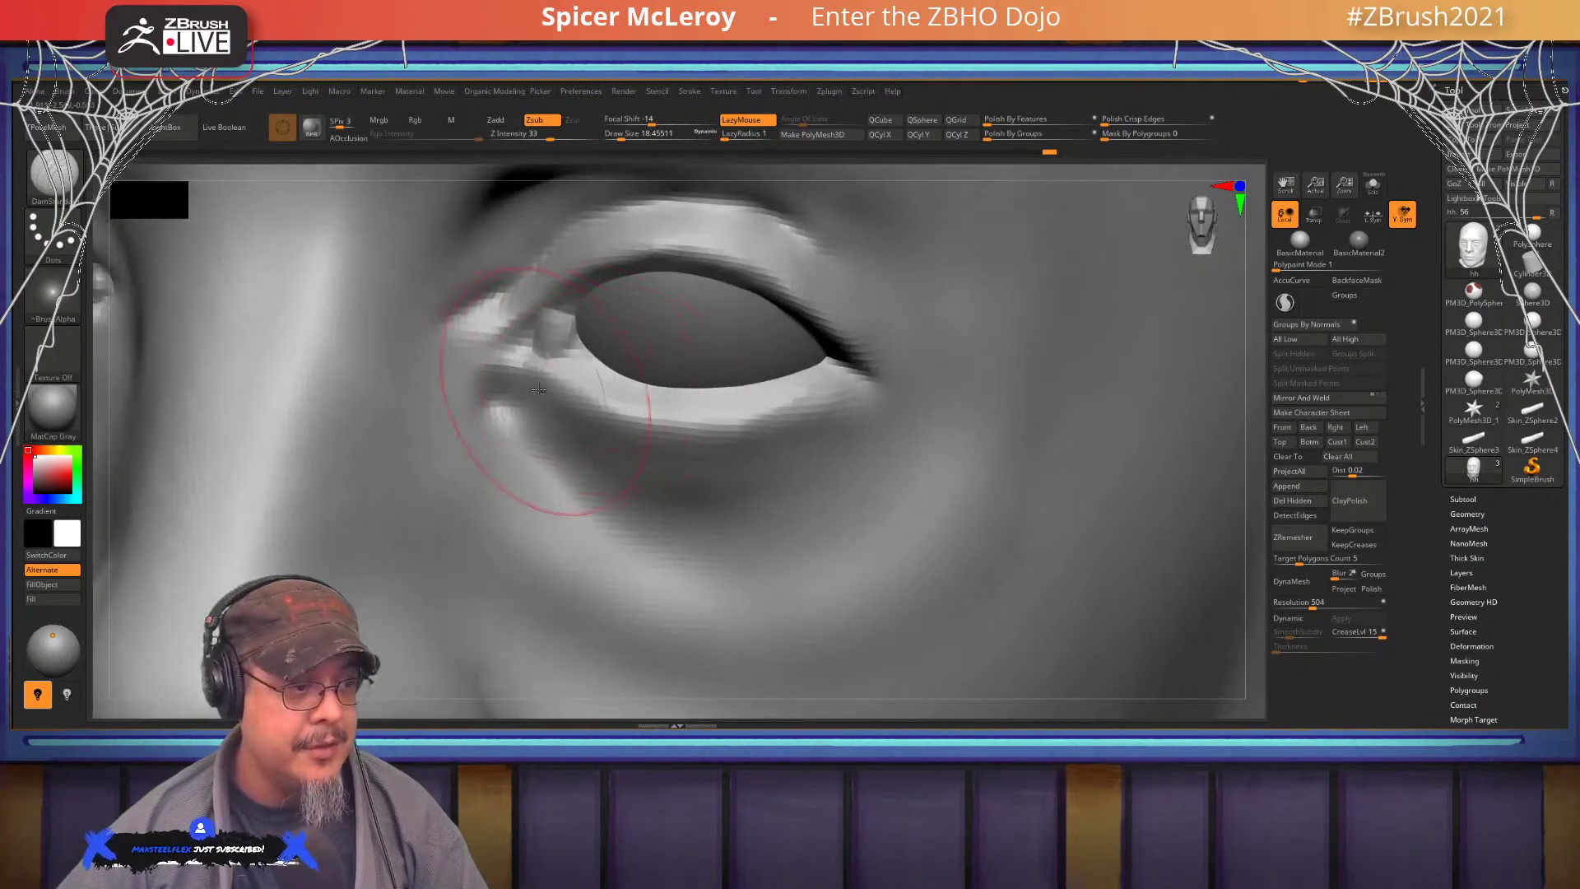
drag(544, 395, 676, 471)
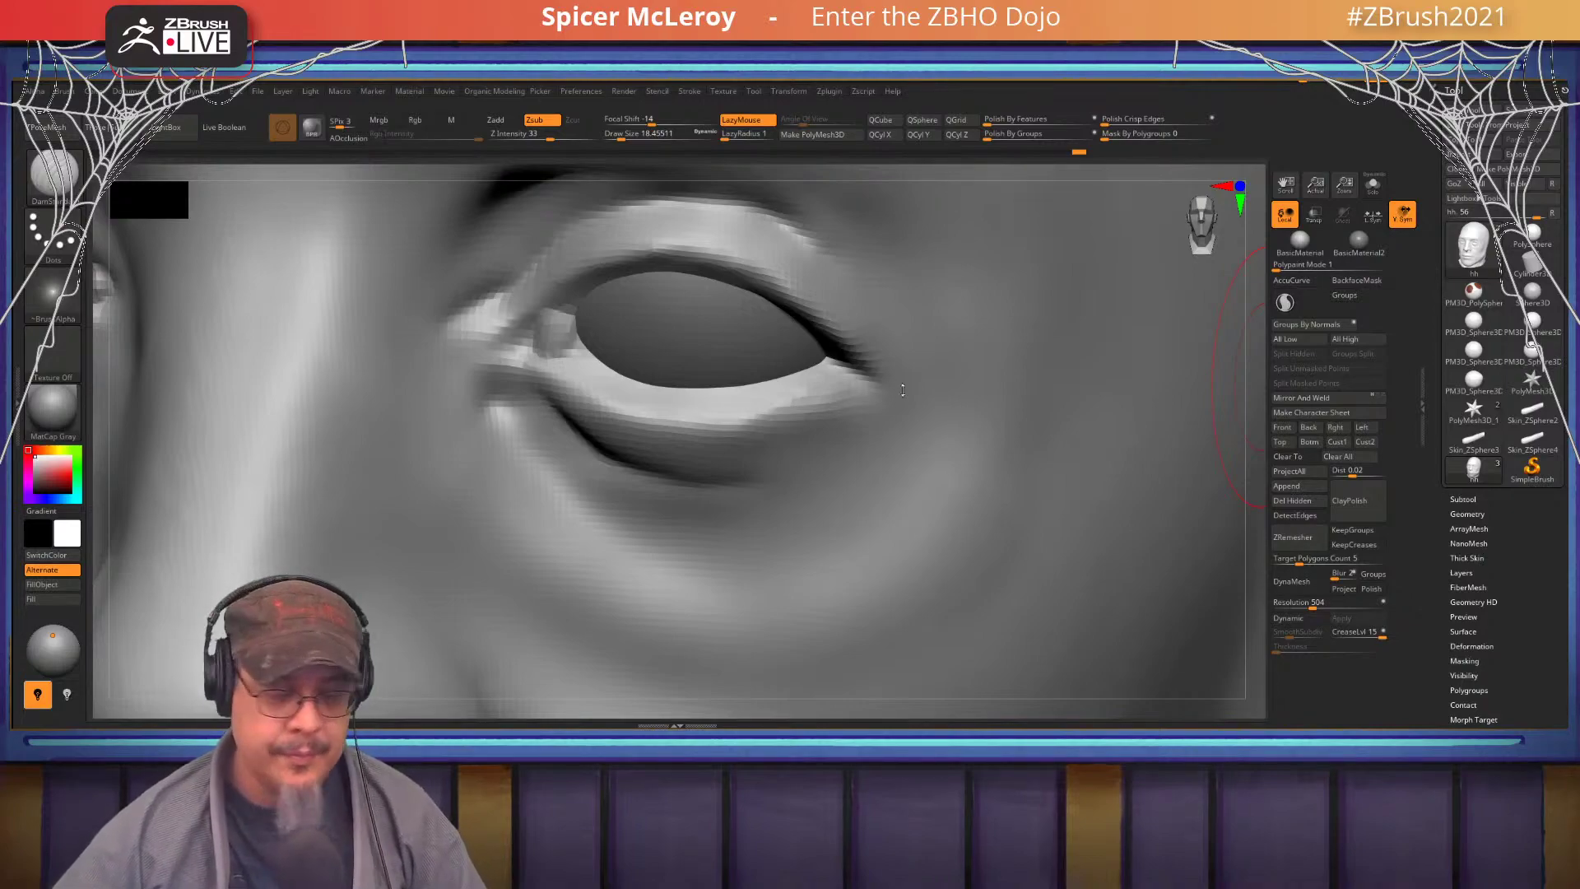
mouse_move(797, 393)
alt+right_down()
mouse_move(810, 434)
mouse_move(728, 343)
mouse_move(716, 388)
mouse_move(676, 407)
alt+right_up()
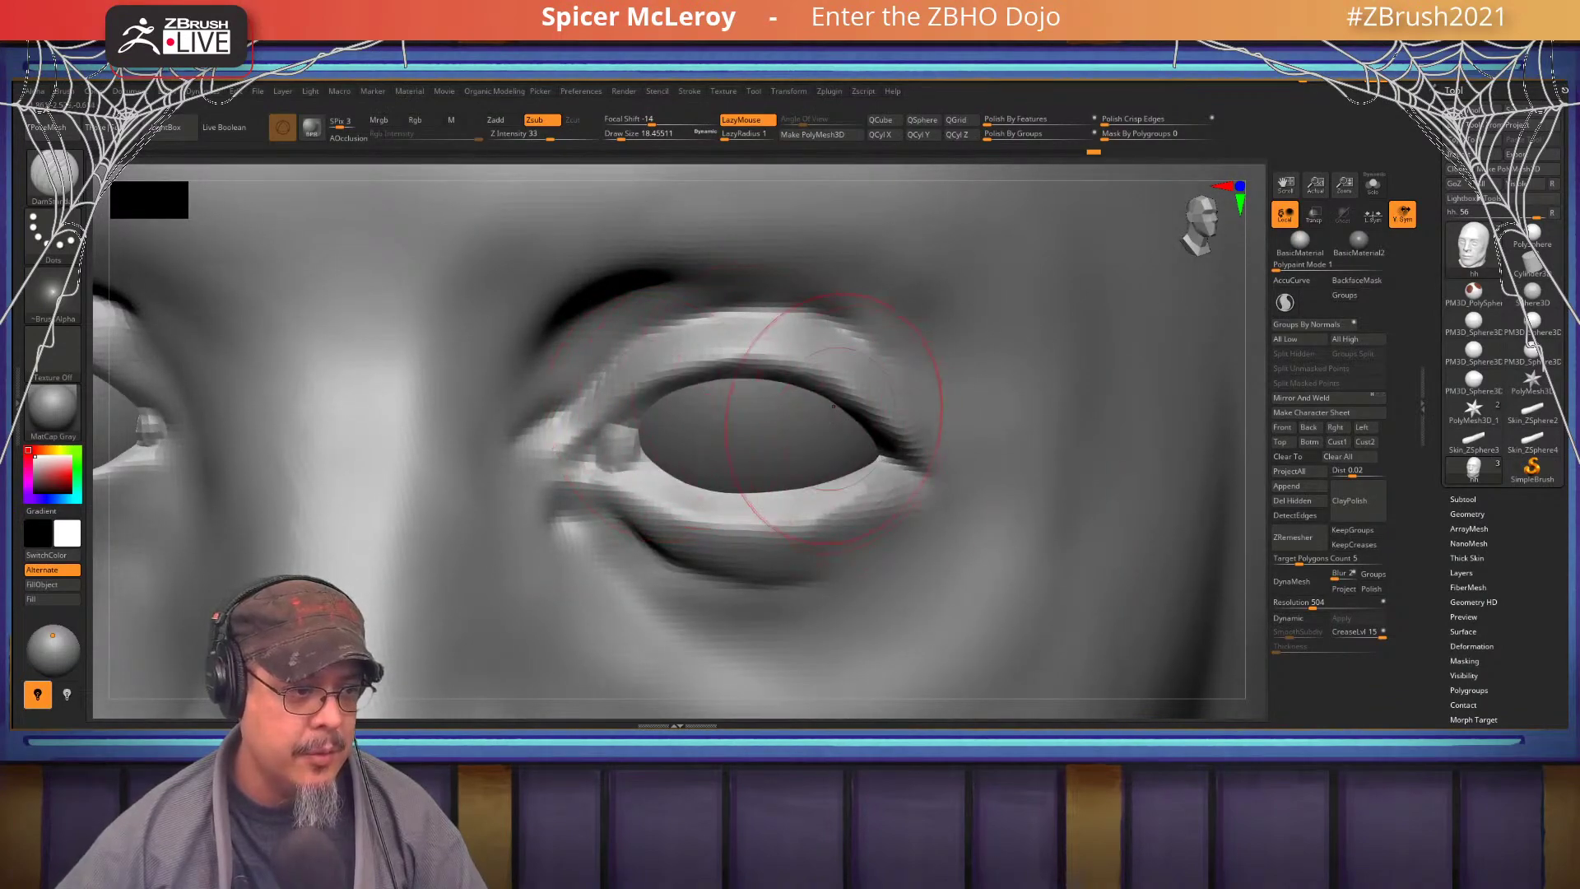
right_drag(681, 486, 718, 458)
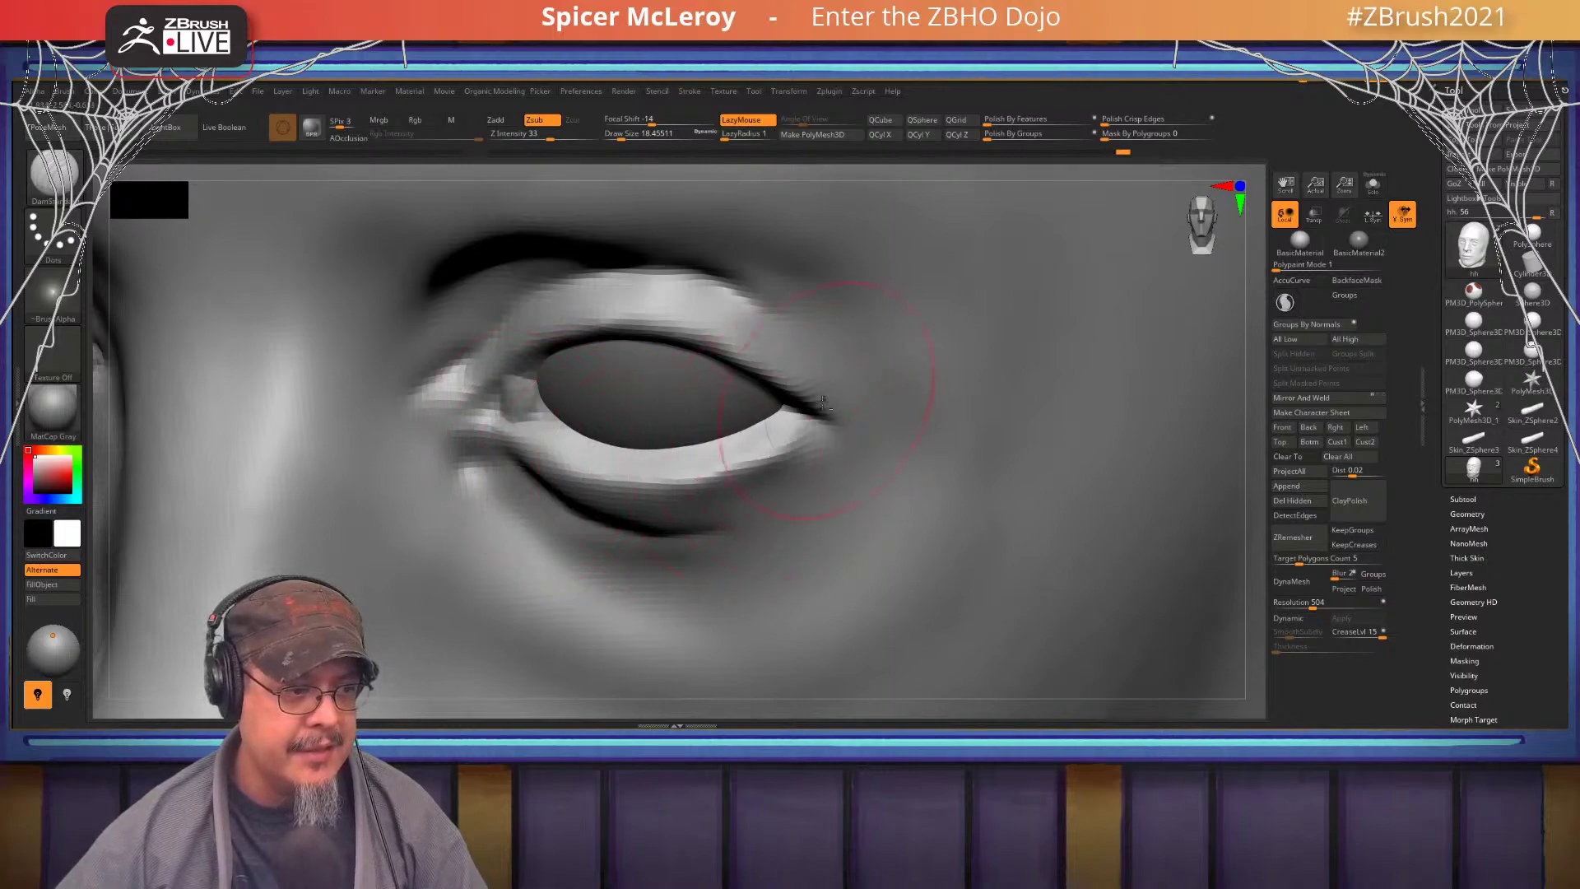
right_drag(745, 473, 650, 457)
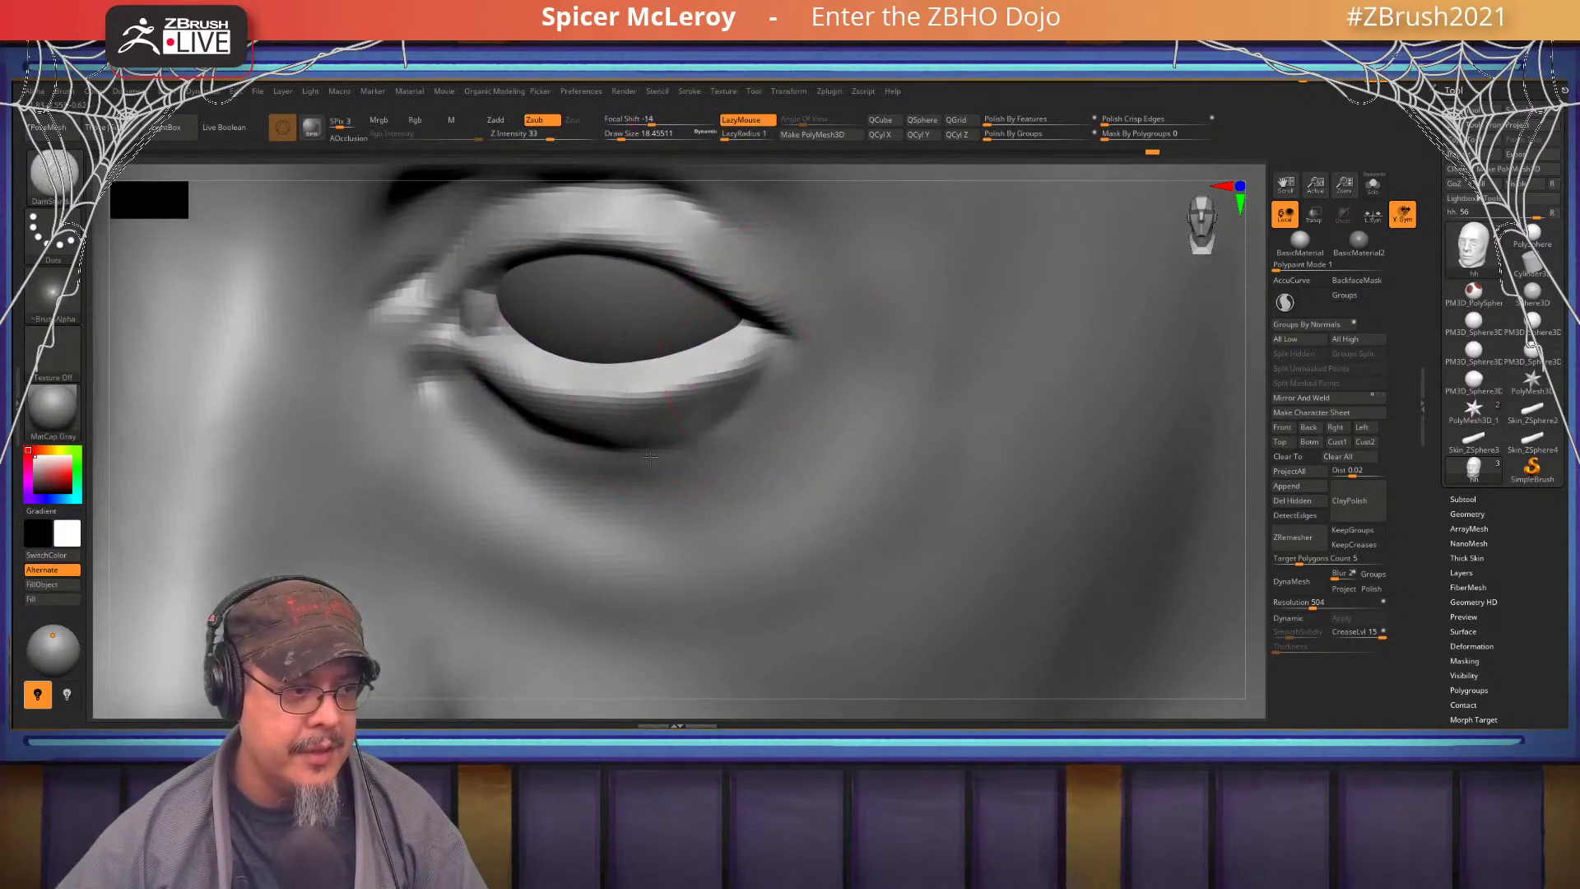
key(shift)
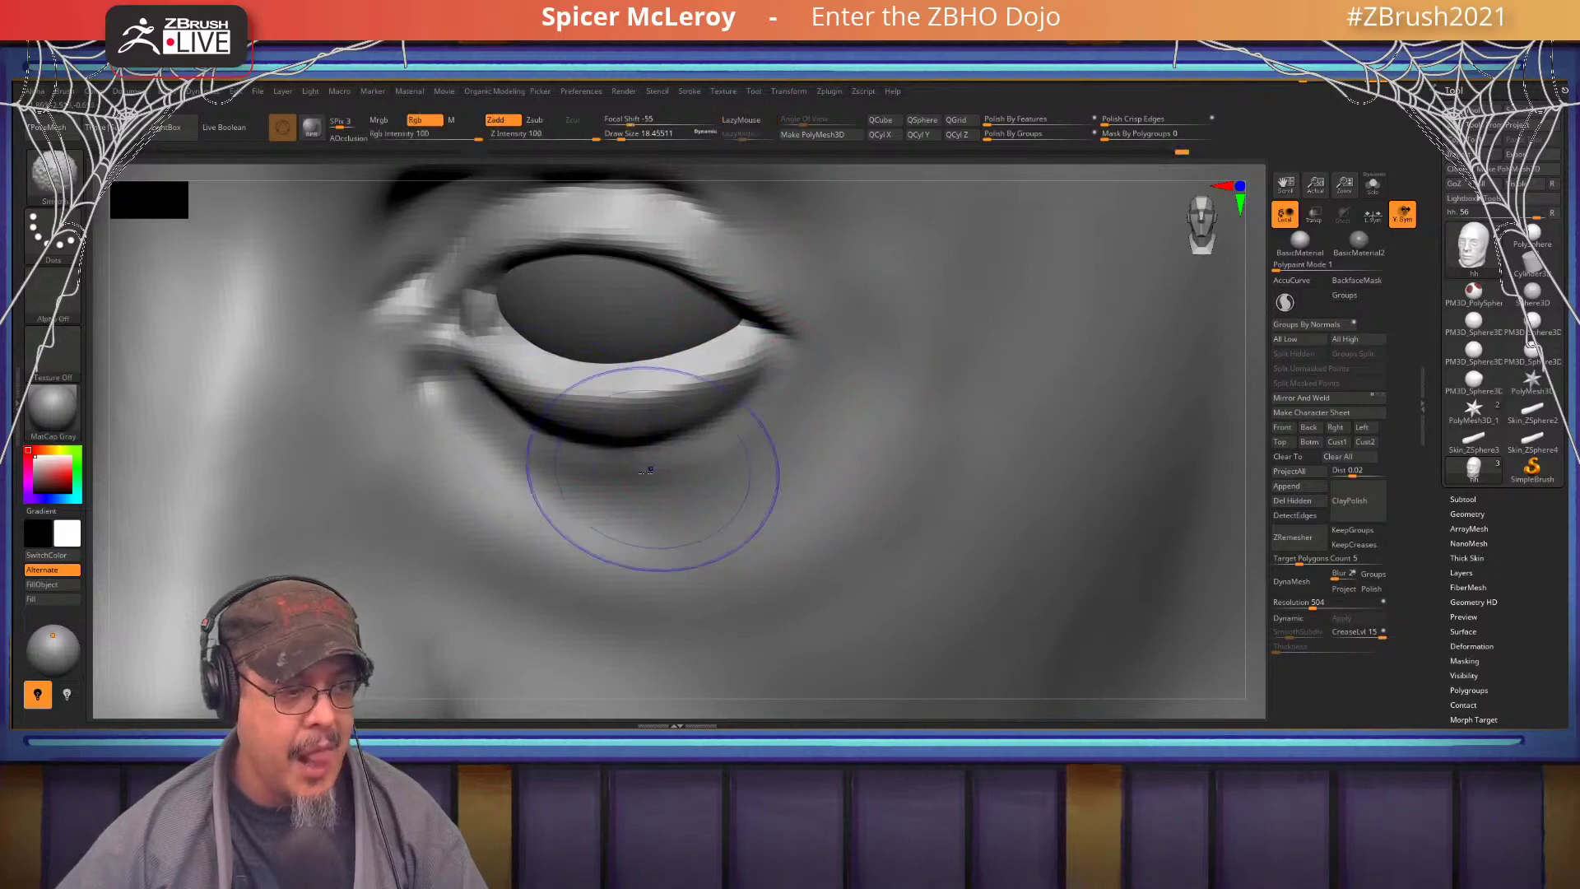
- Add and smooth clay strokes between the nose and inner eye corner with ClayBuildup at a draw size of about 9
mouse_move(673, 466)
ctrl+right_down()
mouse_move(681, 362)
mouse_move(725, 413)
mouse_move(705, 400)
ctrl+right_up()
key(b)
key(c)
key(b)
key(s)
drag(690, 424, 683, 426)
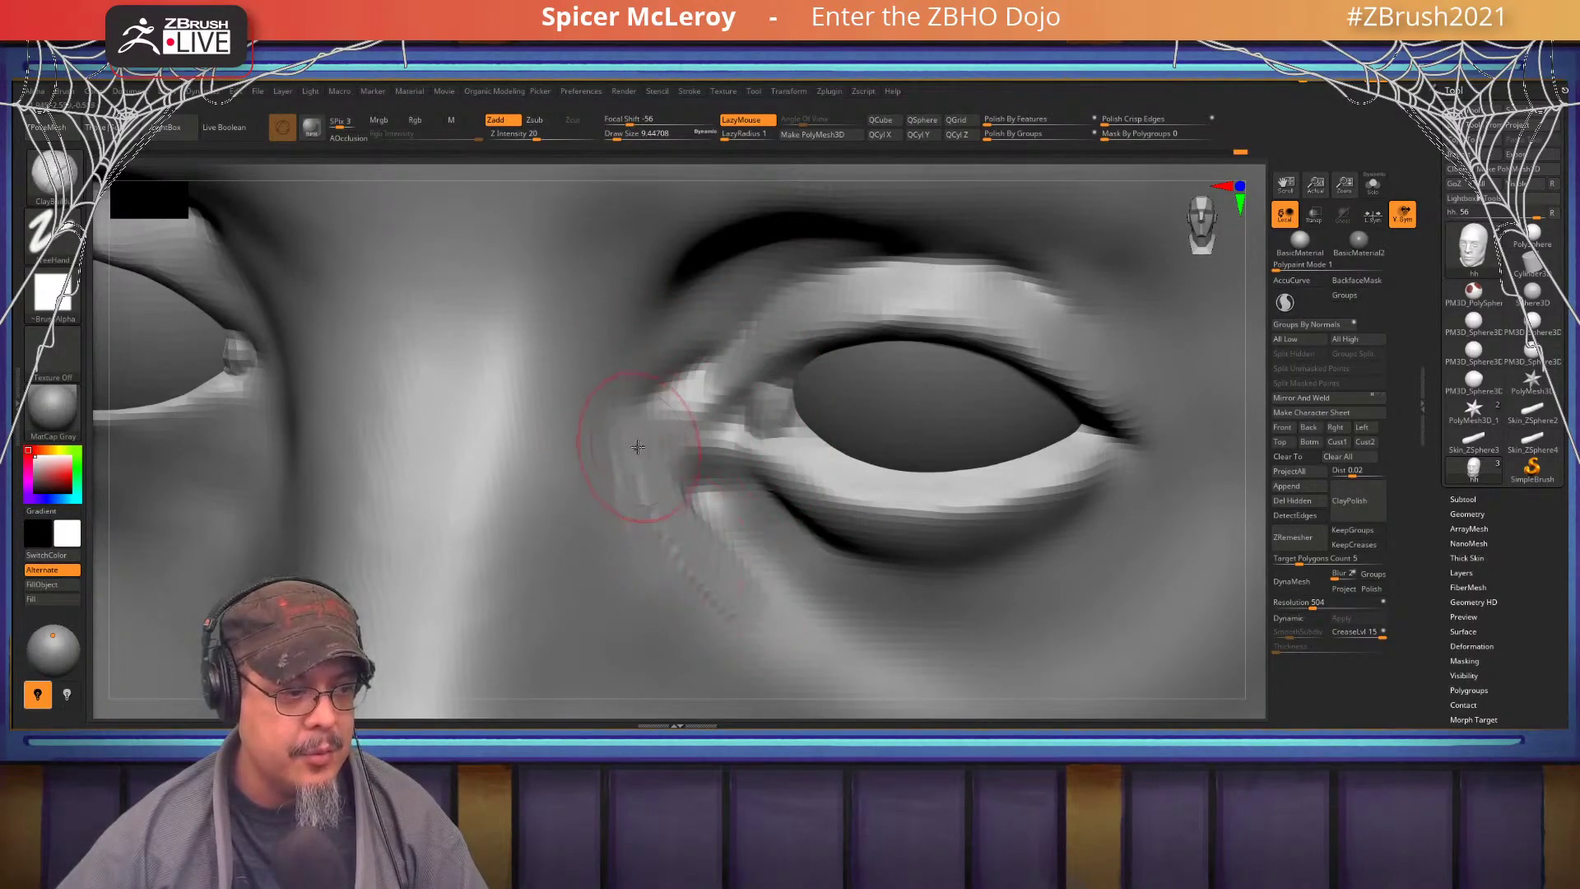
key(shift)
- Build up the inner socket between the brow and inner eye corner with ClayBuildup, smoothing the strokes
mouse_move(671, 387)
alt+right_down()
mouse_move(632, 511)
mouse_move(650, 403)
alt+right_up()
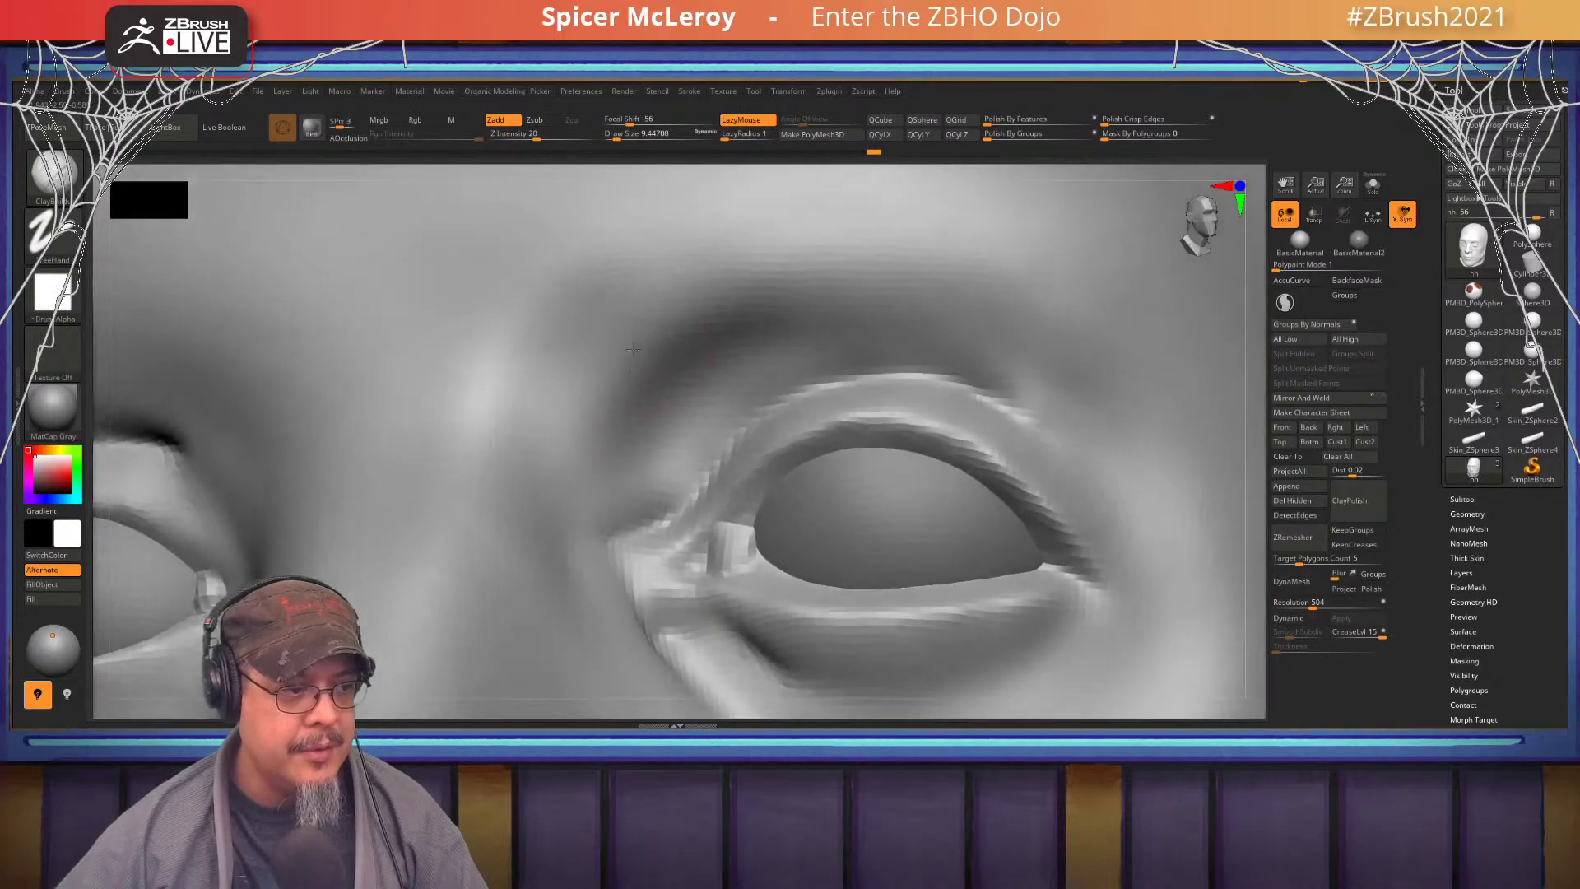
drag(675, 346, 641, 371)
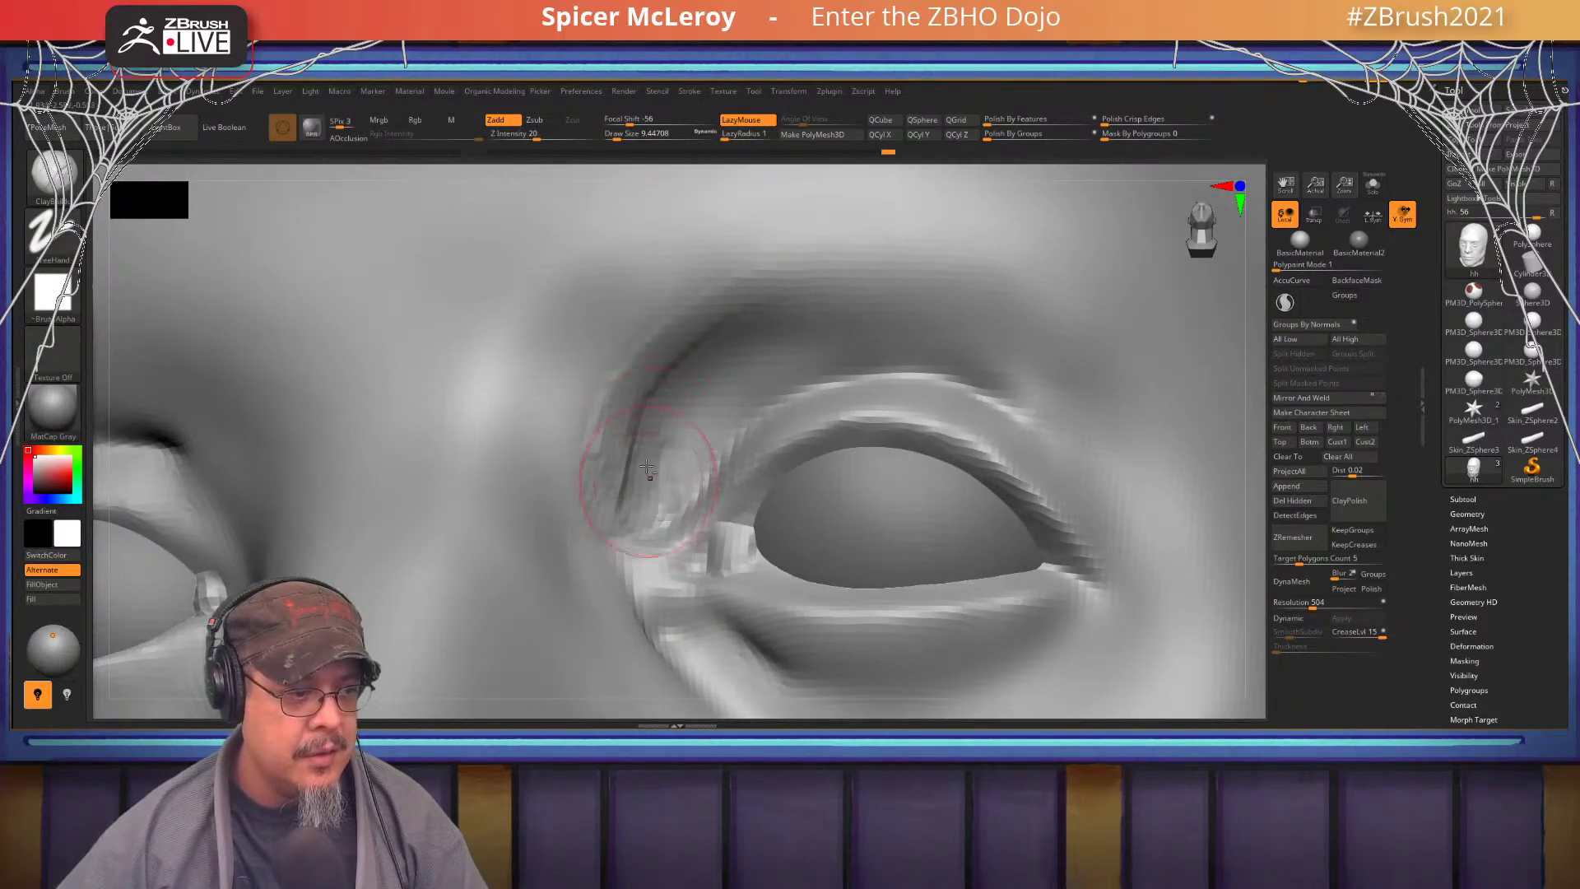
right_drag(648, 468, 693, 416)
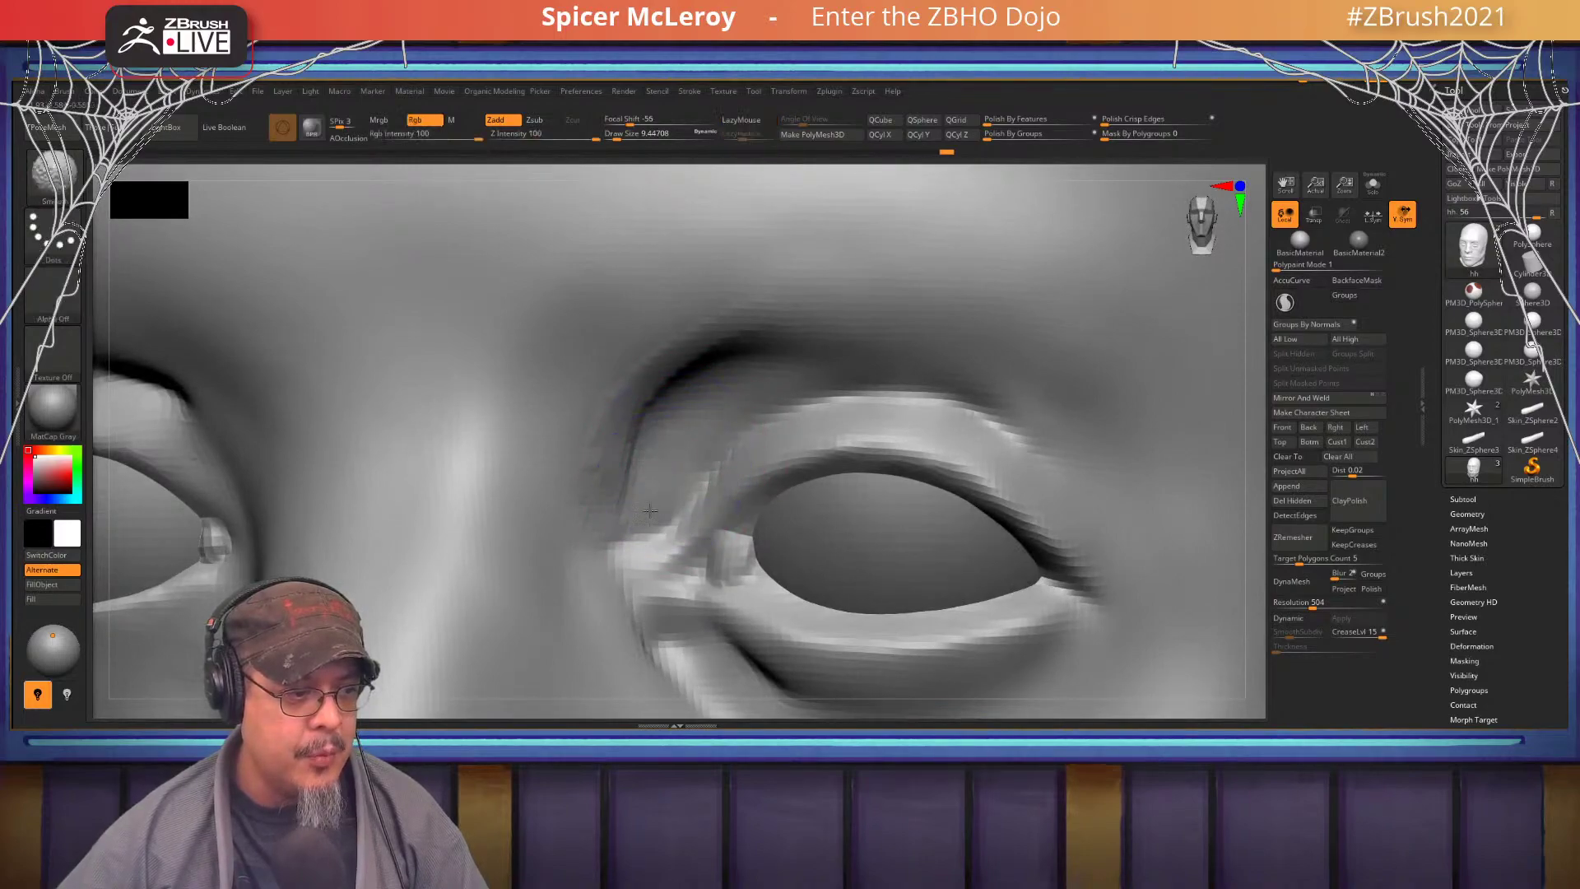
right_drag(657, 493, 644, 440)
- Build up the skin fold above the upper eyelid and down past the outer eye corner with ClayBuildup
right_drag(650, 531, 688, 427)
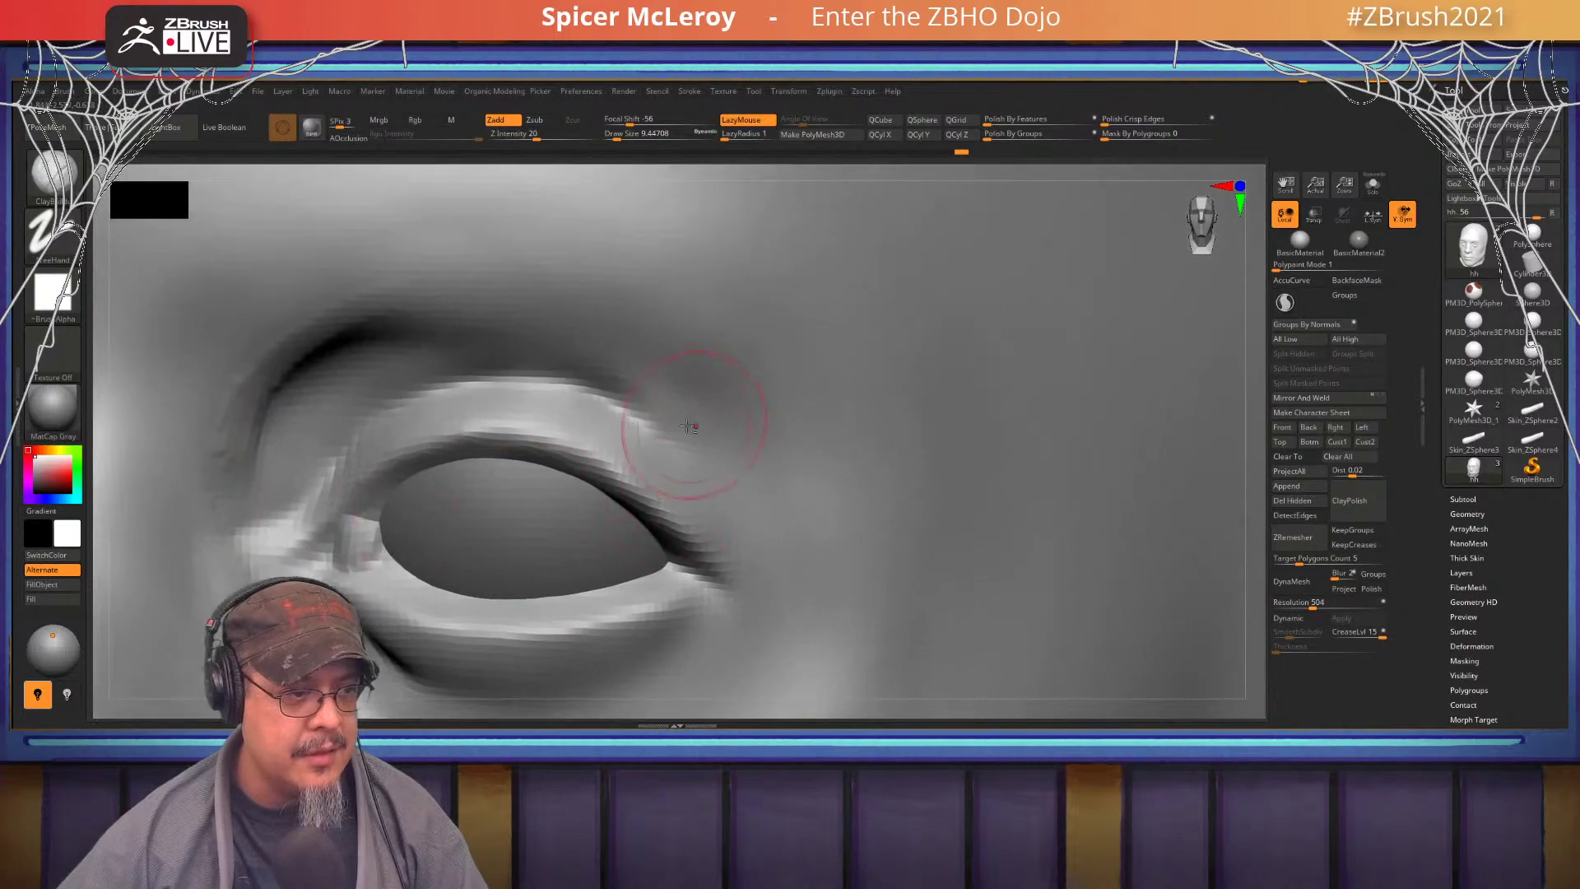
right_drag(762, 549, 604, 402)
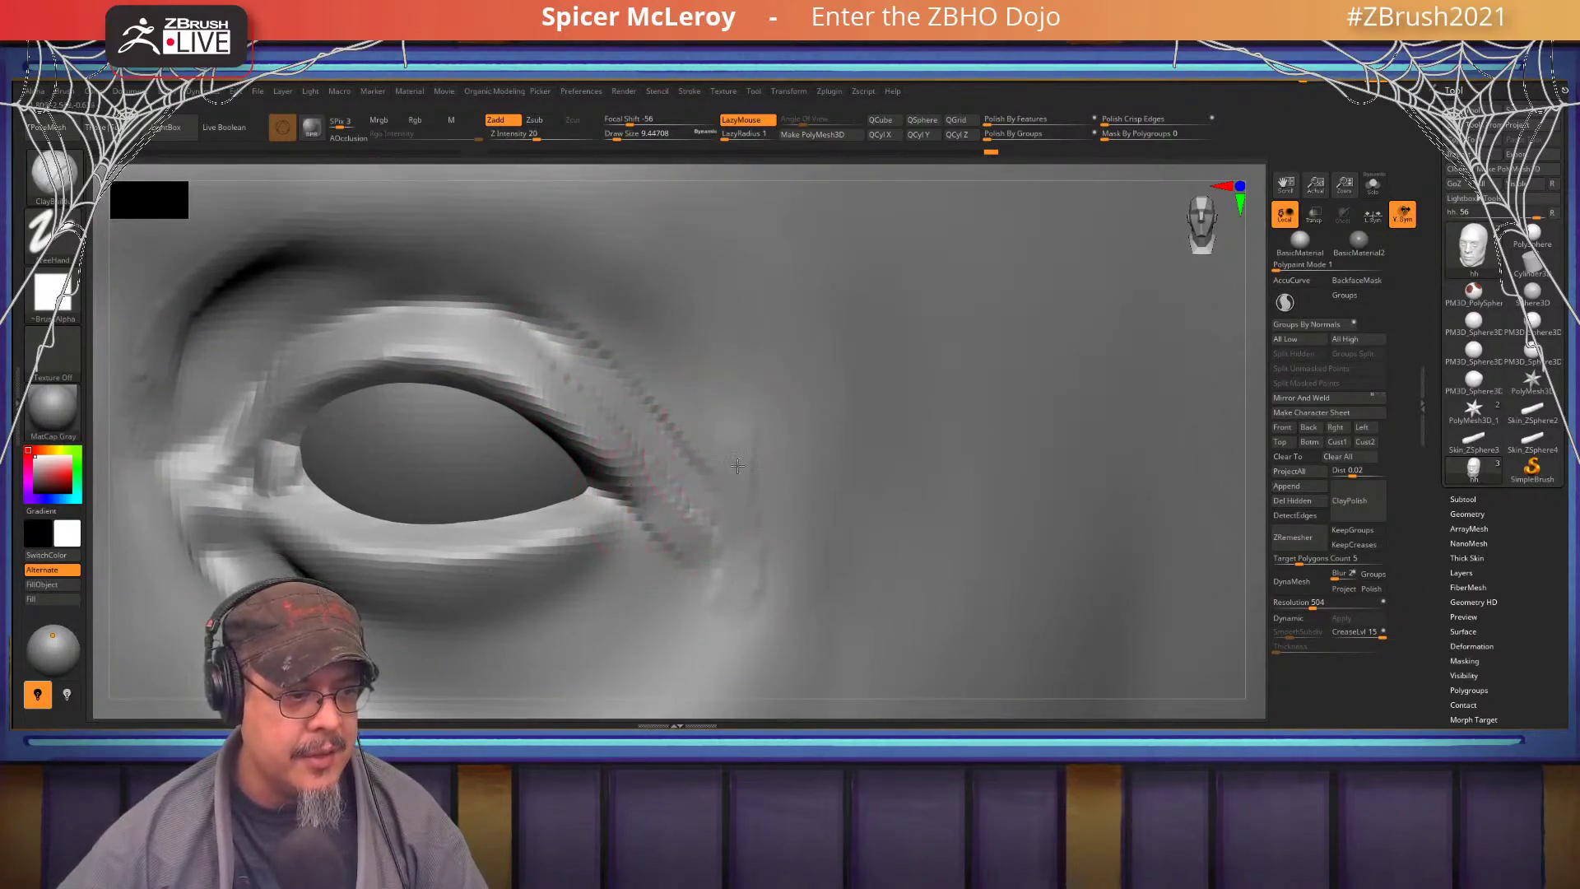
mouse_move(712, 416)
ctrl+right_down()
mouse_move(654, 397)
mouse_move(650, 452)
mouse_move(636, 405)
mouse_move(655, 423)
mouse_move(643, 406)
mouse_move(640, 439)
mouse_move(630, 412)
ctrl+right_up()
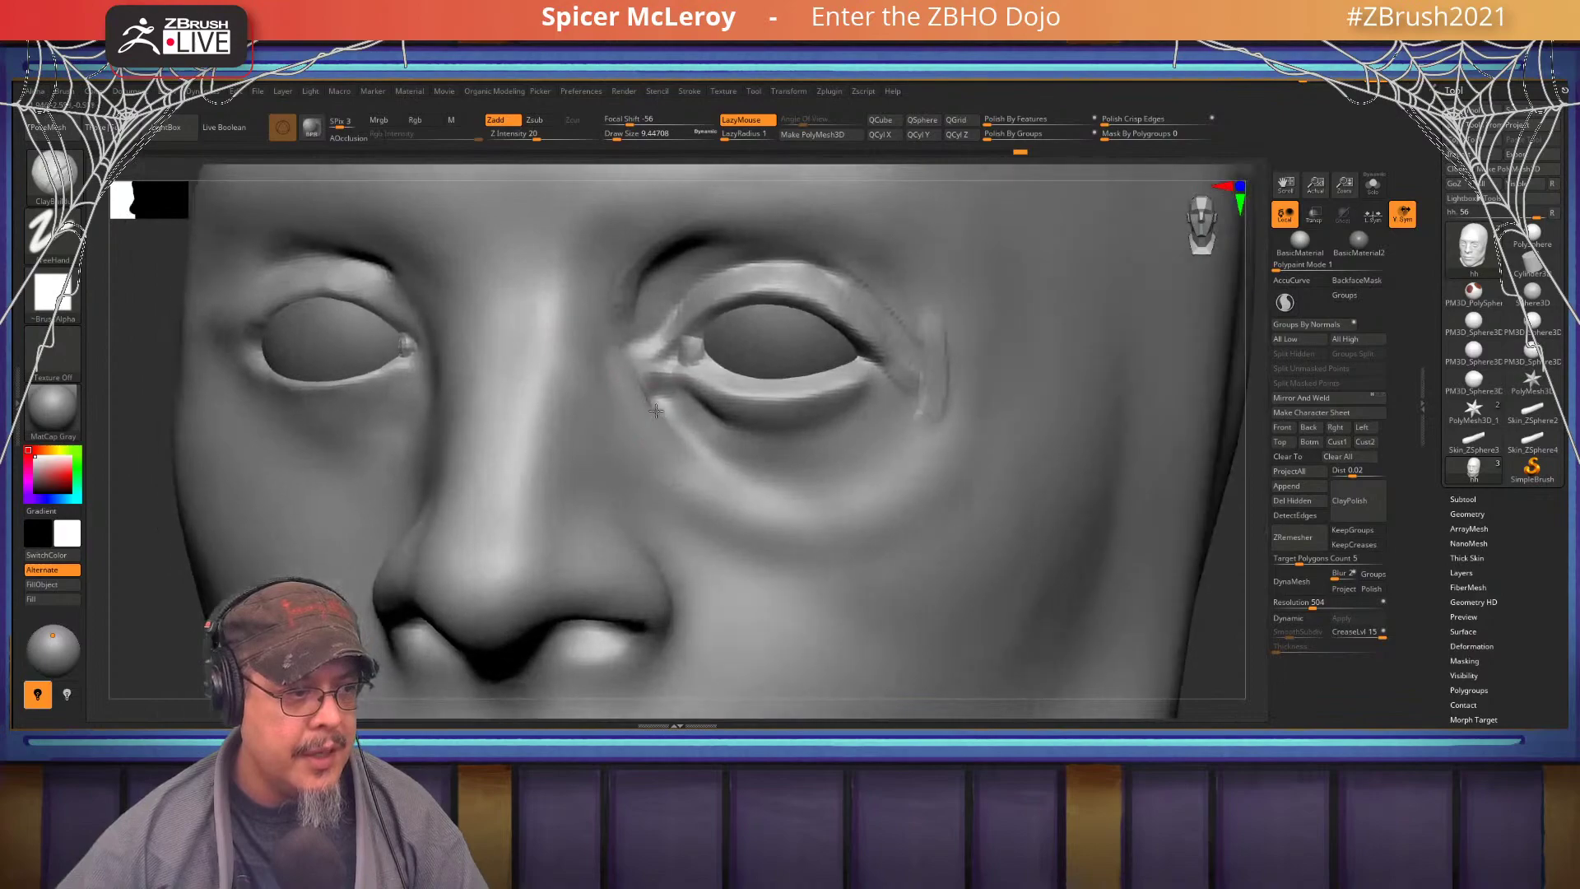
- Add clay along the side of the nose and below the inner eye corner at a draw size of about 20, smoothing it
key(s)
mouse_move(634, 412)
mouse_down()
mouse_move(614, 435)
mouse_move(609, 415)
mouse_up()
key(s)
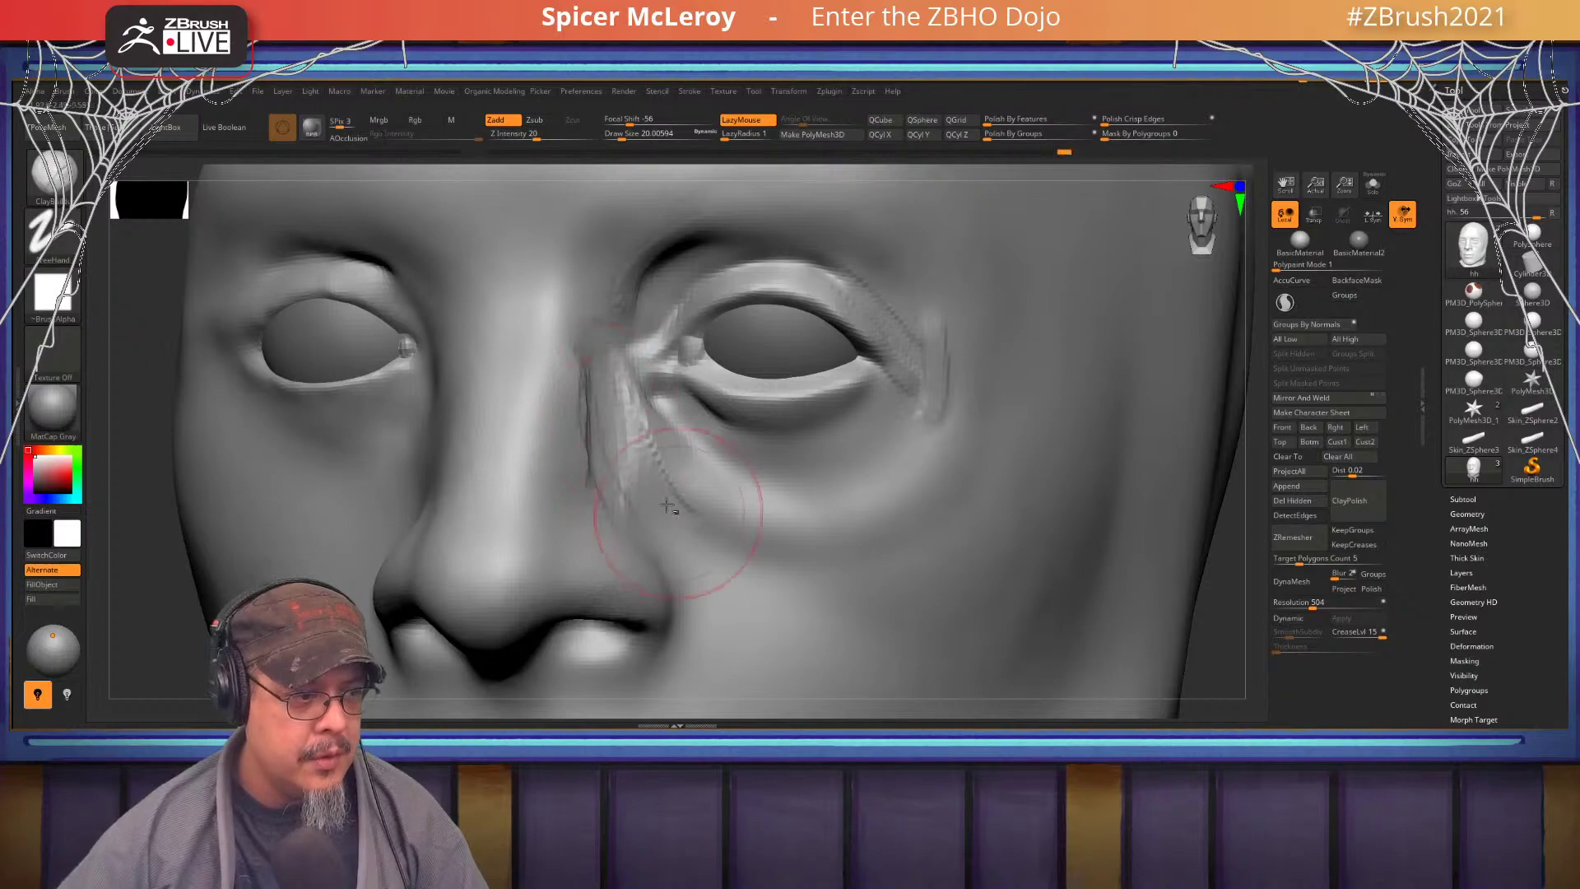
key(shift)
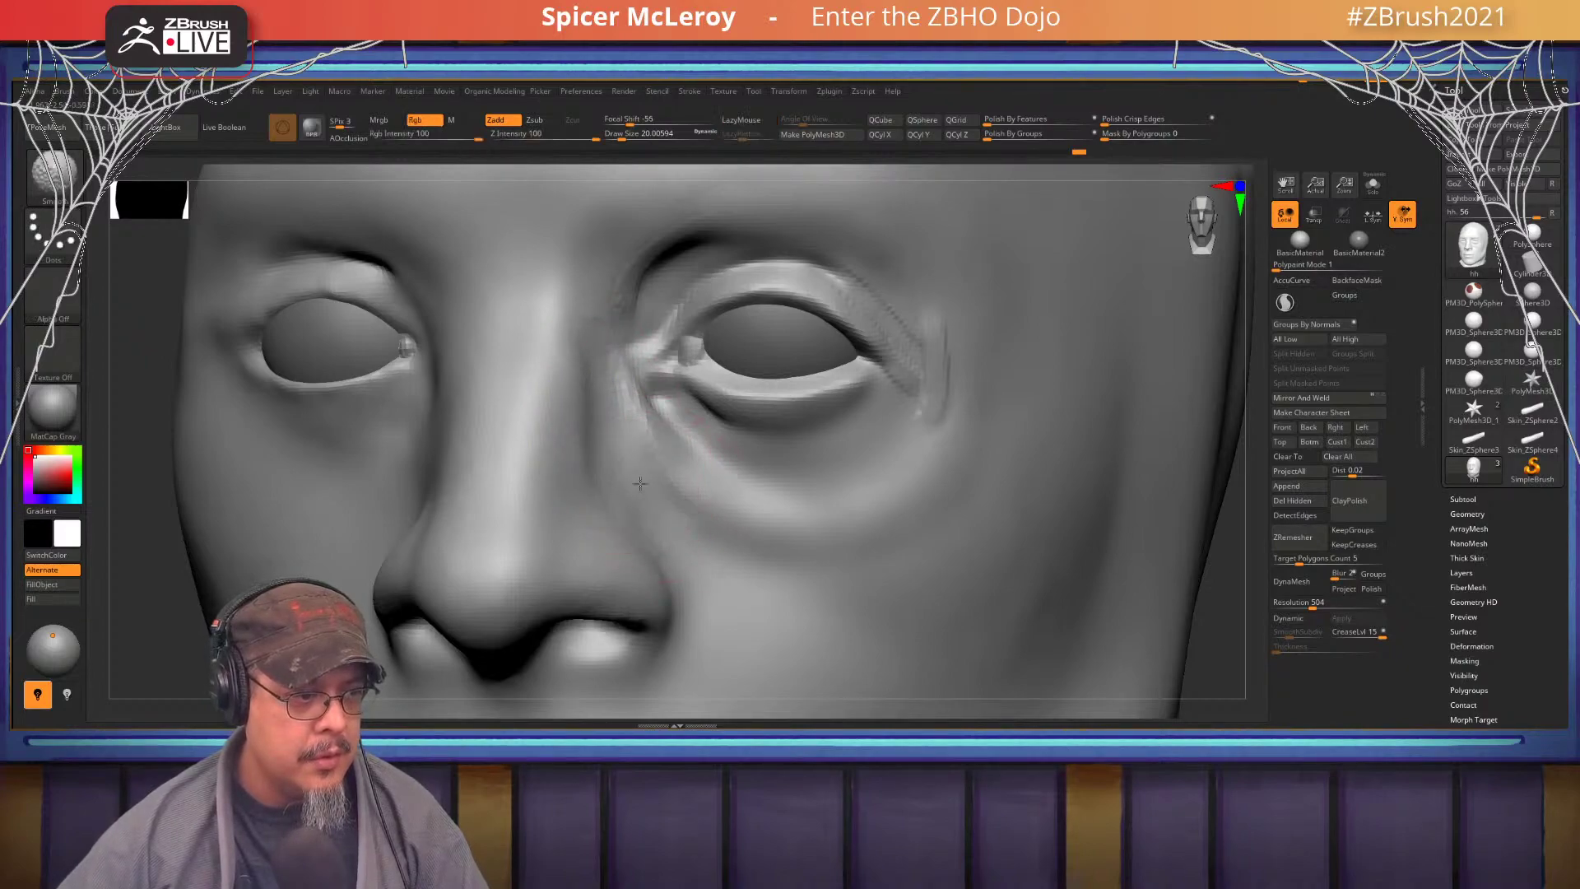
shift+drag(640, 483, 640, 474)
- Mask the eye, its lids and the surrounding socket at a draw size of about 33
right_drag(637, 446, 581, 423)
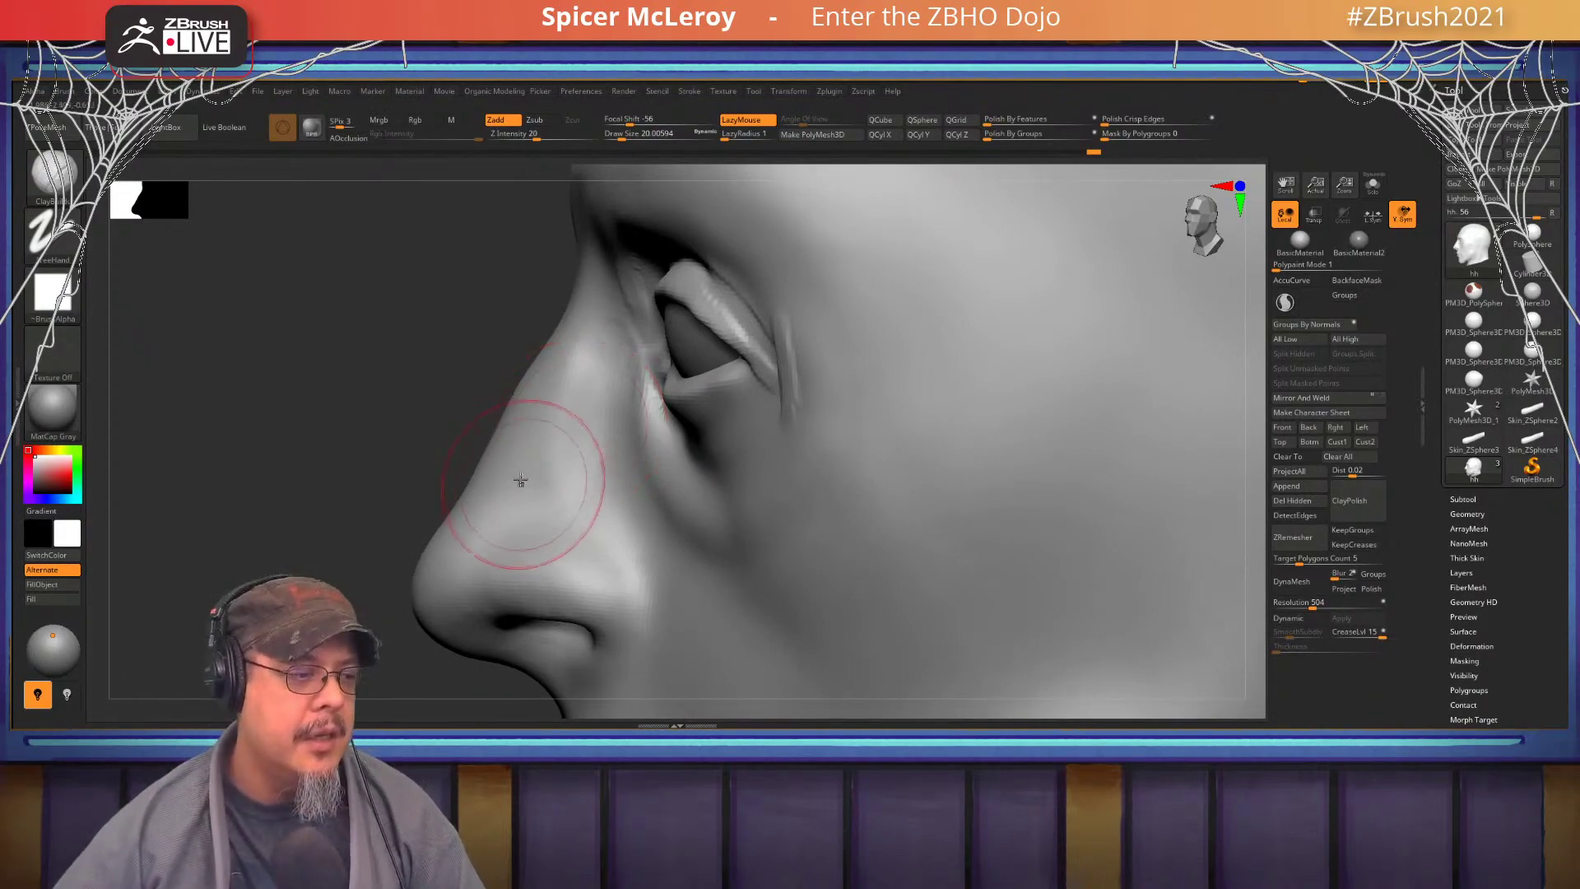
right_drag(597, 387, 726, 423)
key(s)
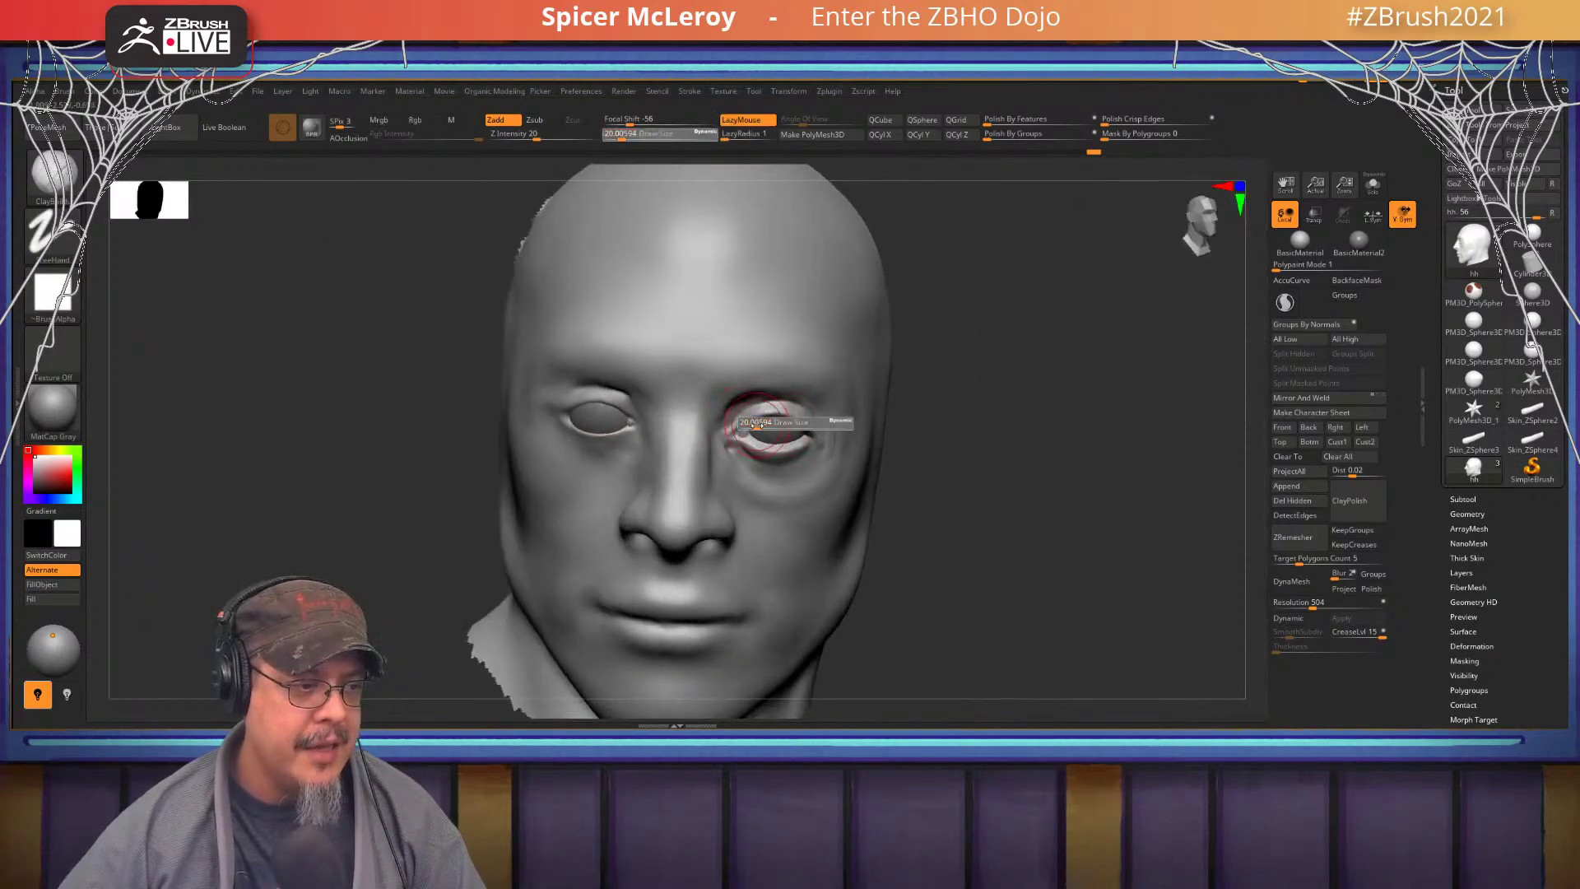
drag(760, 424, 769, 424)
mouse_move(775, 438)
right_down()
mouse_move(770, 392)
mouse_move(782, 428)
mouse_move(758, 417)
right_up()
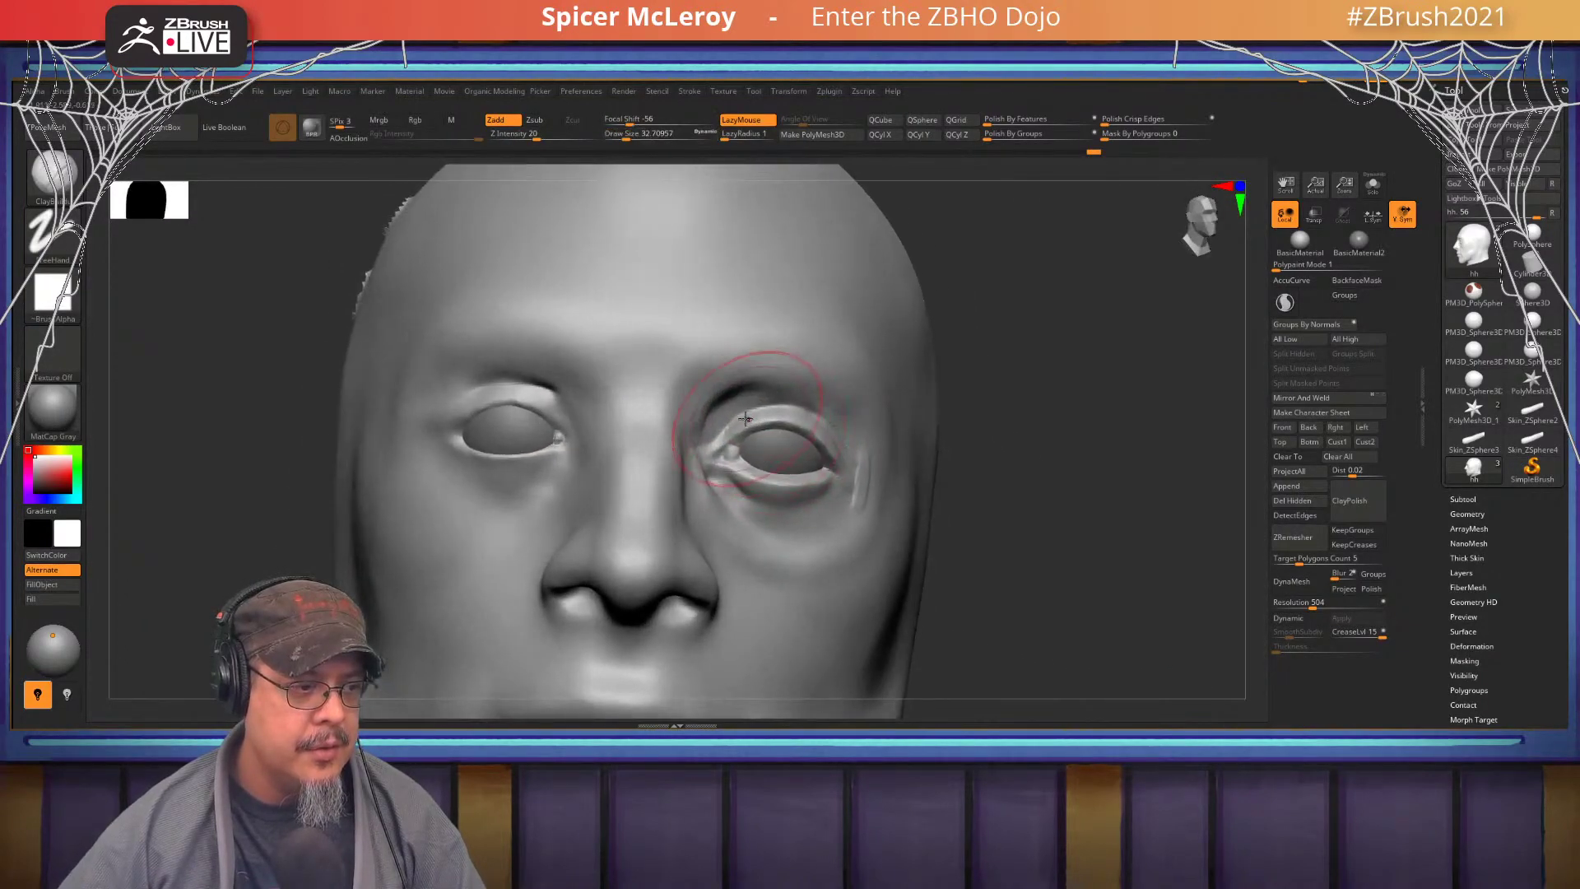
mouse_move(753, 409)
ctrl+mouse_down()
mouse_move(717, 436)
mouse_move(722, 452)
mouse_move(786, 514)
mouse_move(819, 507)
mouse_move(831, 440)
mouse_move(758, 412)
ctrl+mouse_up()
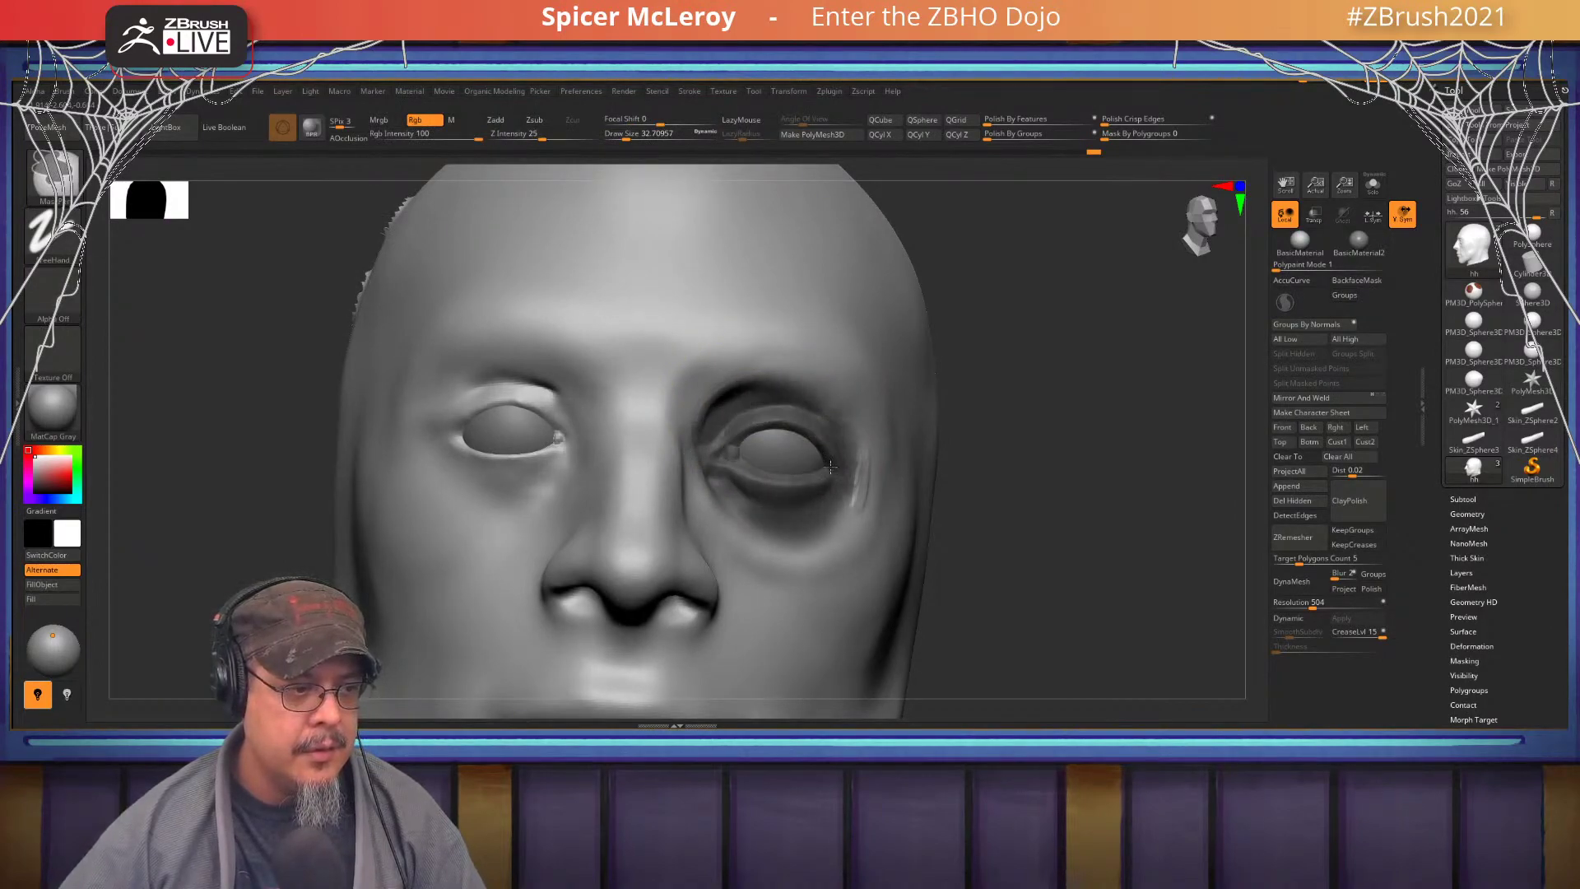
mouse_move(832, 467)
ctrl+mouse_down()
mouse_move(852, 506)
mouse_move(807, 518)
ctrl+mouse_up()
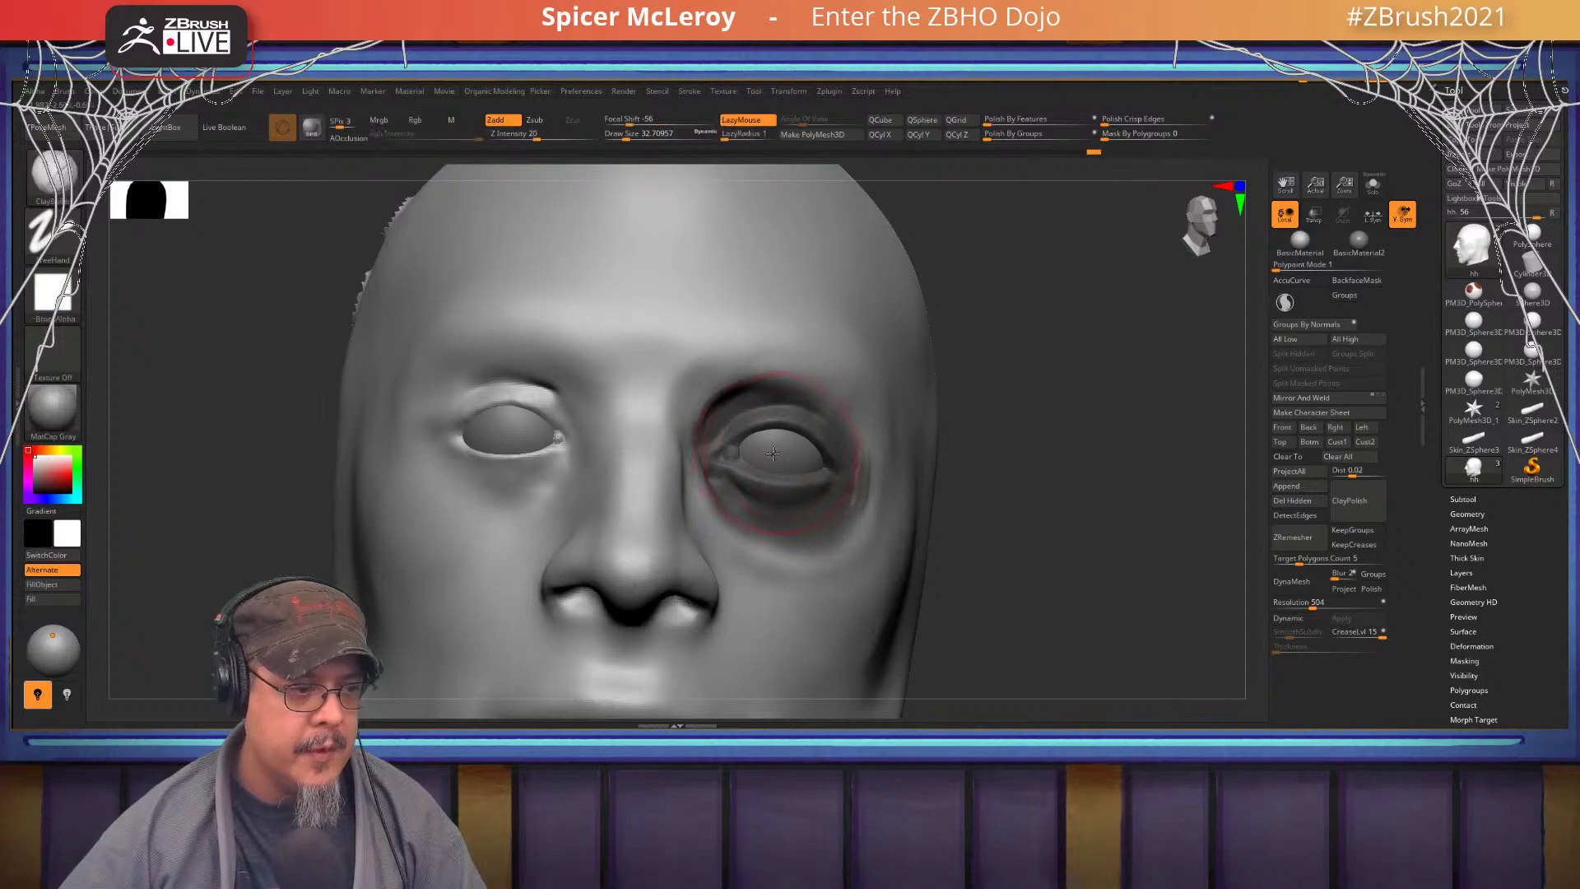
- Reshape the brow and cheek around the masked eye with the Move brush at a draw size of about 68
mouse_move(792, 461)
right_down()
mouse_move(753, 448)
mouse_move(695, 513)
right_up()
key(b)
key(m)
key(v)
key(s)
drag(690, 513, 698, 513)
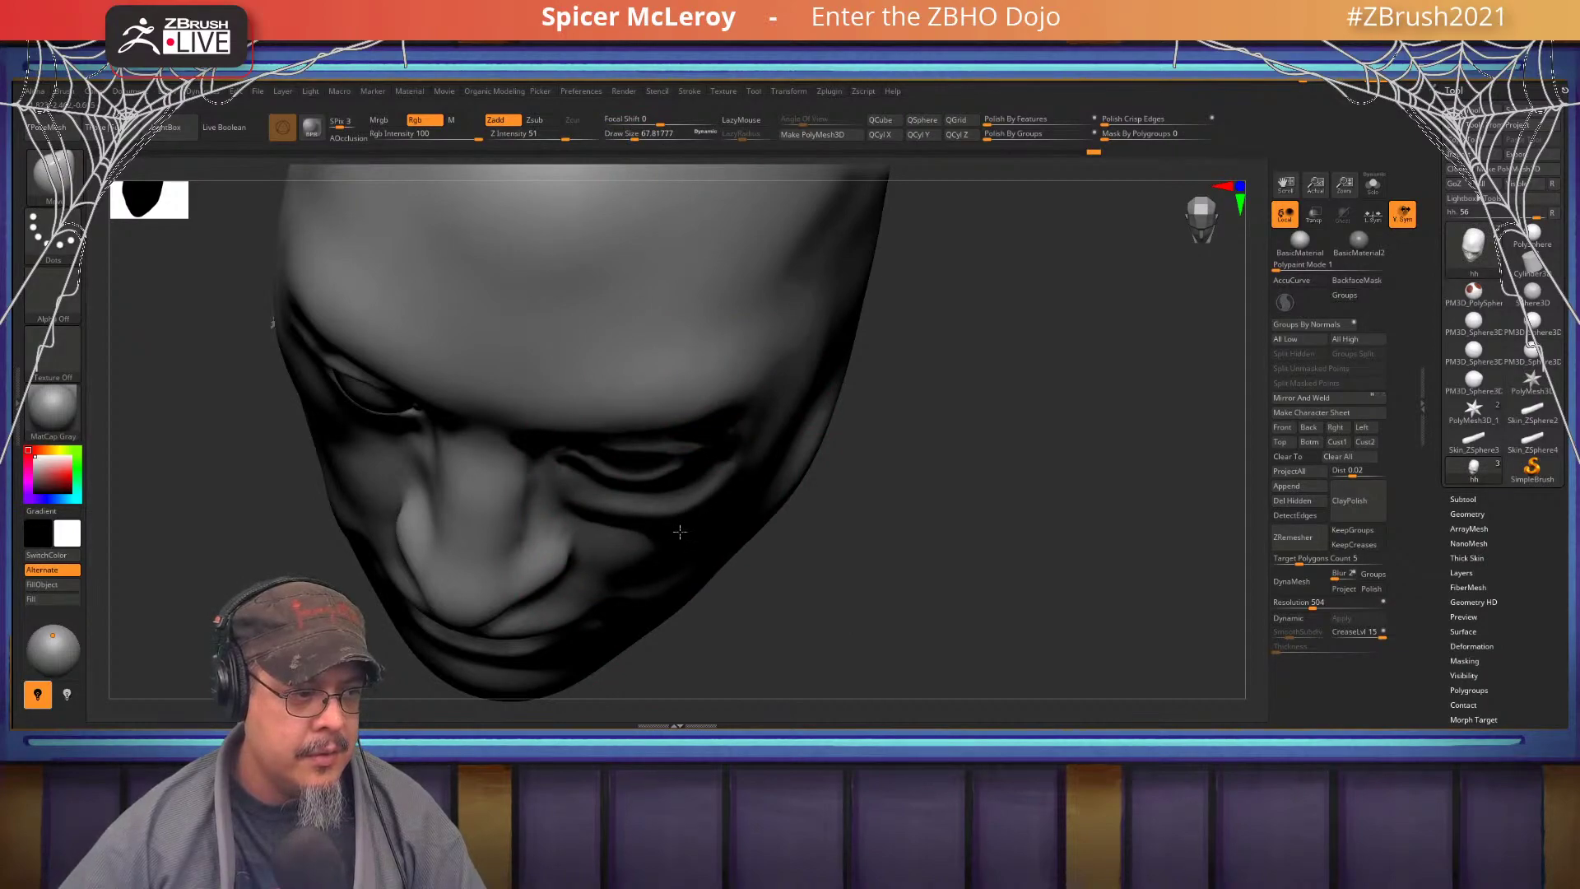
right_drag(680, 530, 699, 380)
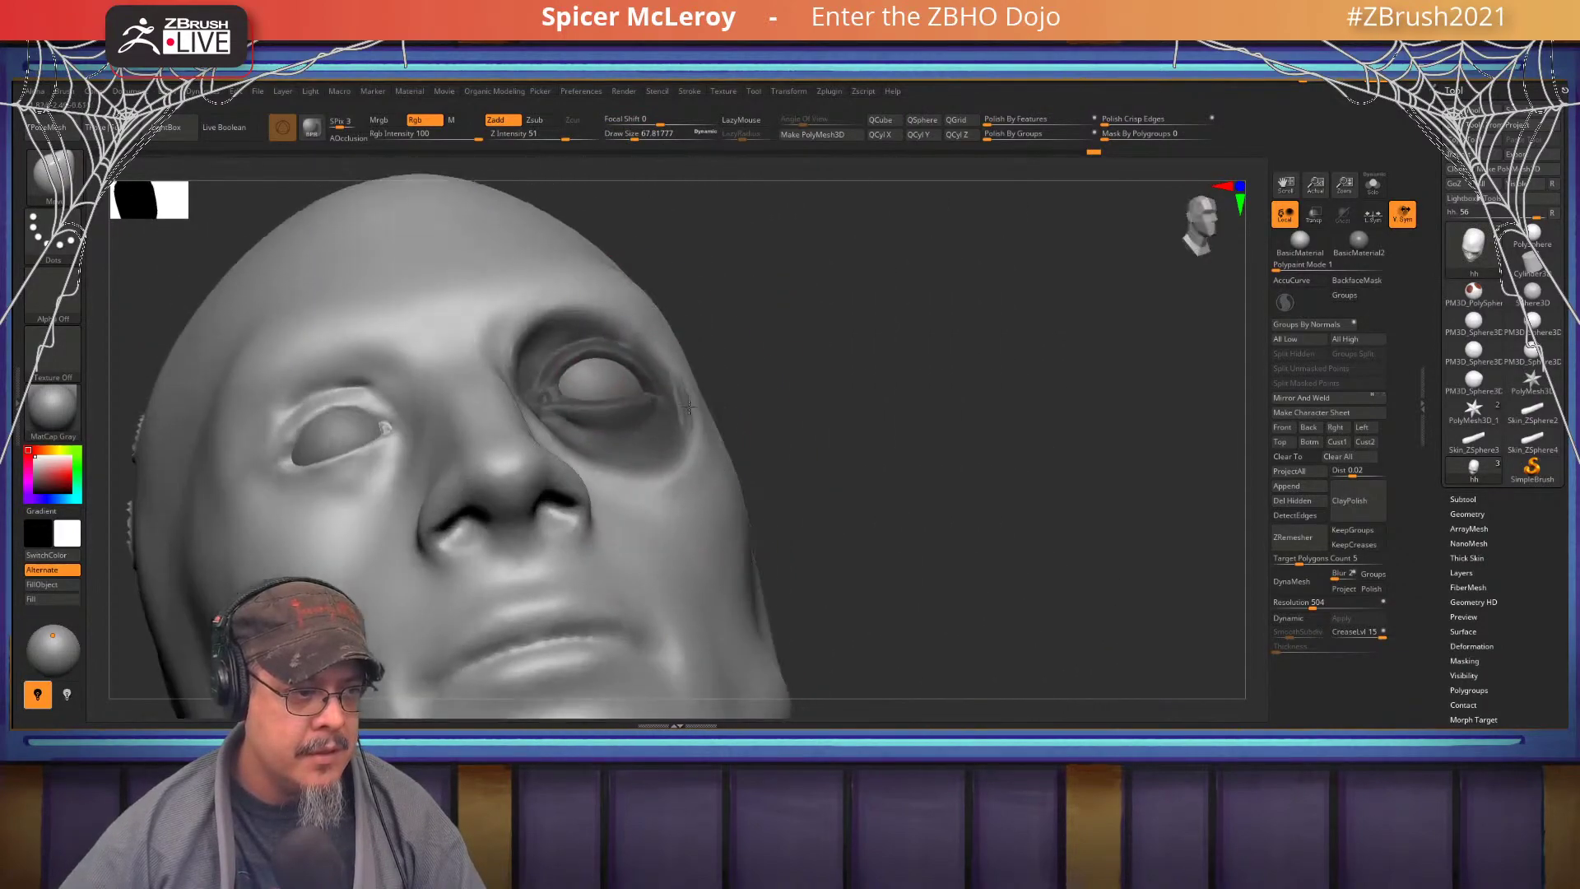
mouse_move(882, 415)
right_down()
mouse_move(852, 446)
mouse_move(811, 375)
mouse_move(823, 420)
mouse_move(809, 466)
mouse_move(804, 451)
right_up()
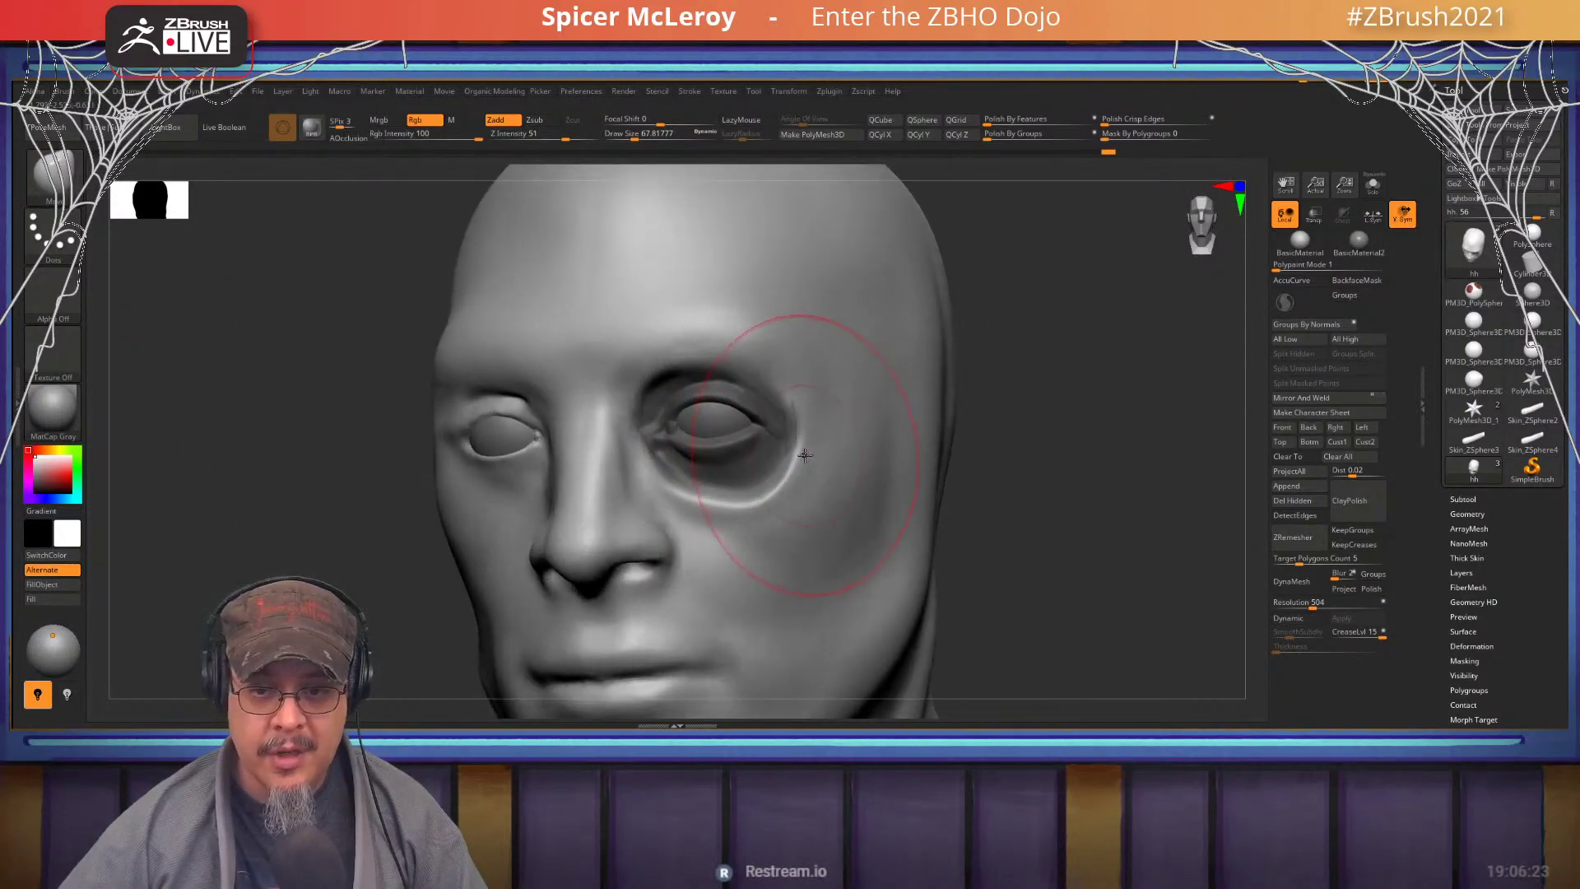
- Smooth the clay strokes beside the outer eye corner at a draw size of about 39
key(s)
drag(804, 456, 795, 456)
key(shift)
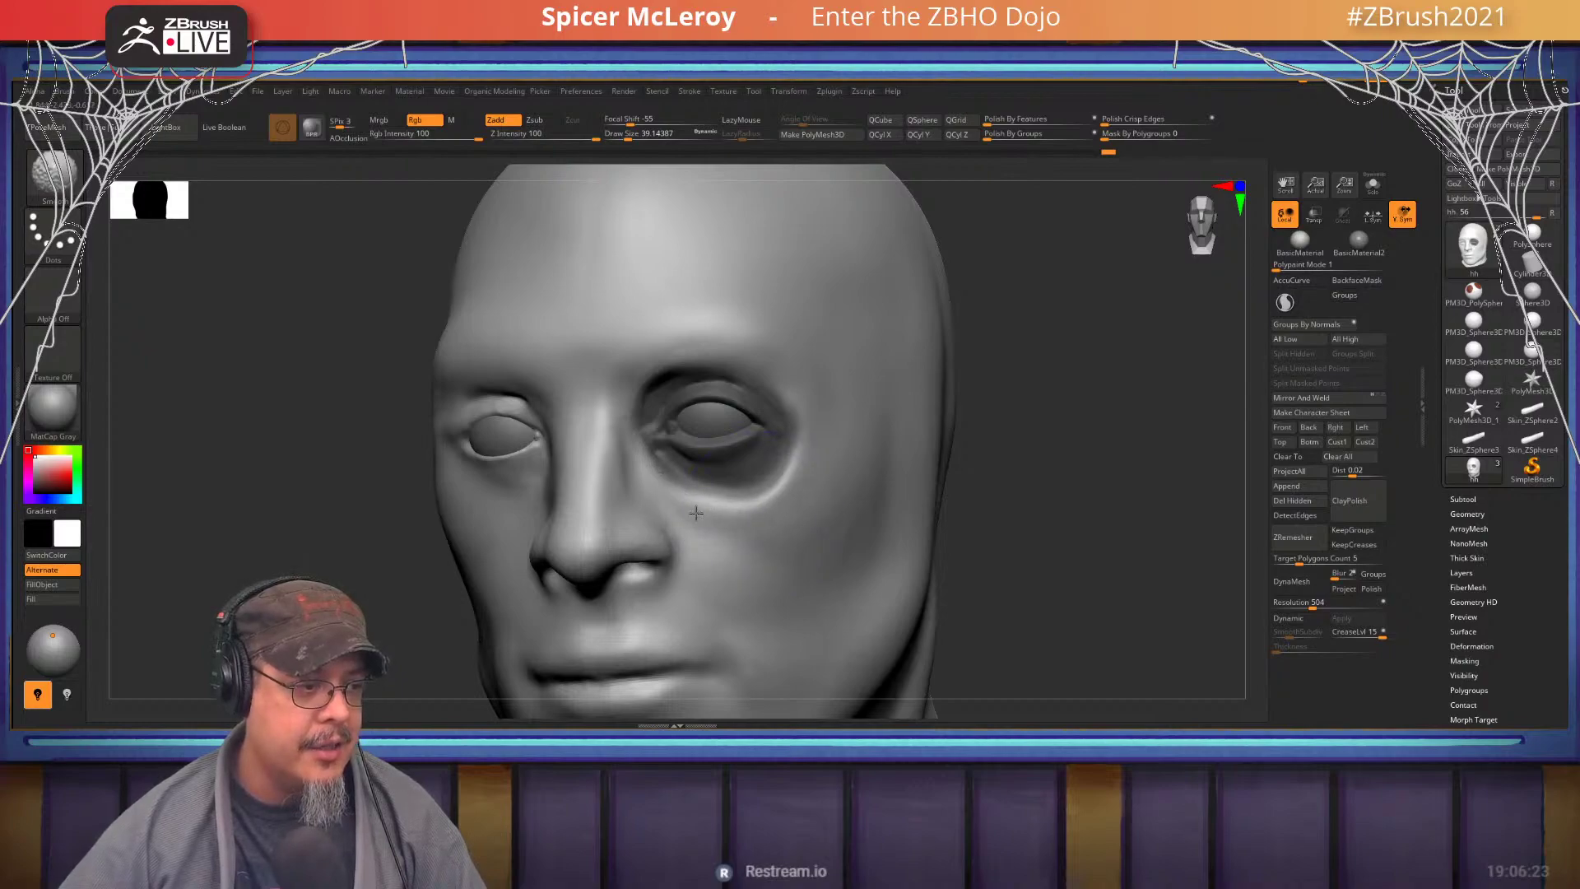
- Refine the brow and outer socket rim around the masked eye with the Move brush at a draw size of about 56
right_drag(808, 425, 749, 439)
key(s)
drag(751, 441, 748, 454)
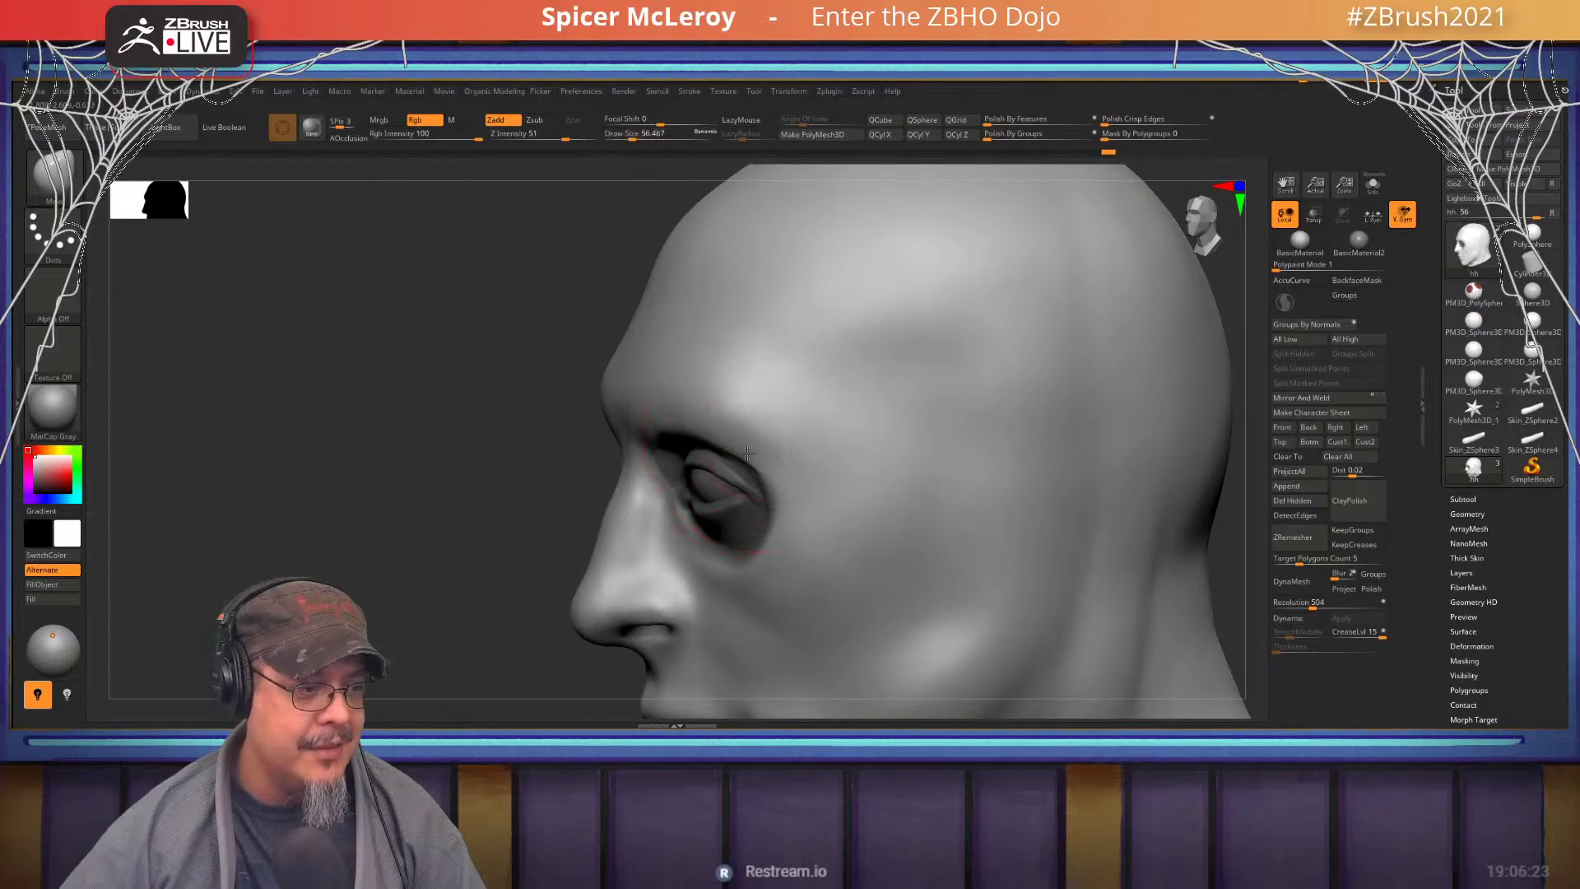
mouse_move(770, 480)
right_down()
mouse_move(725, 412)
mouse_move(738, 442)
right_up()
key(shift)
key(s)
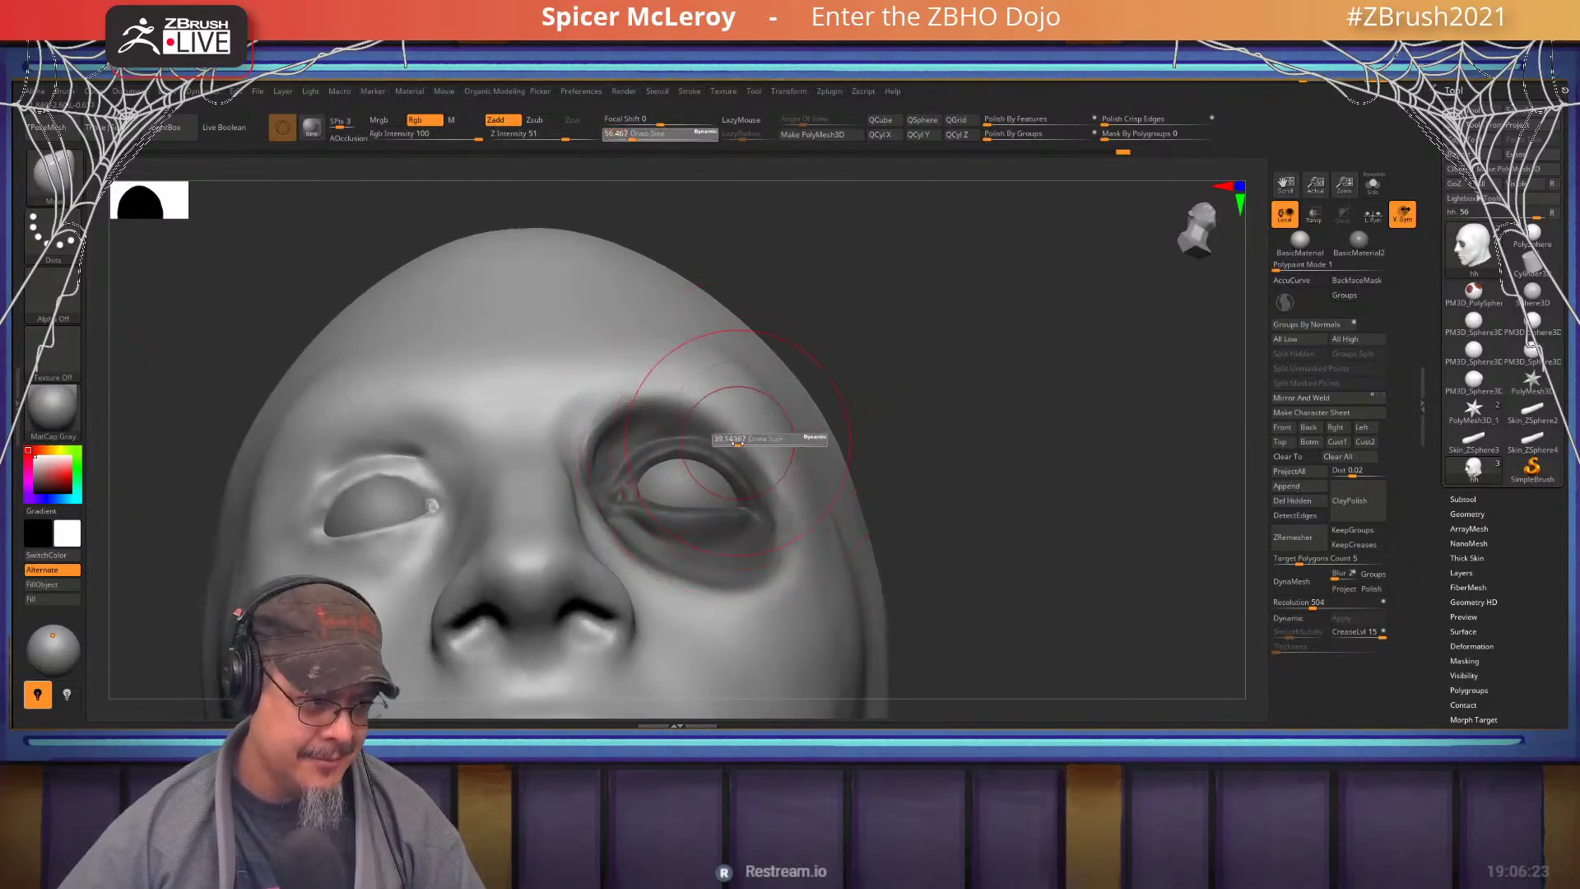
drag(740, 442, 750, 434)
mouse_move(756, 431)
right_down()
mouse_move(751, 370)
mouse_move(693, 418)
mouse_move(720, 461)
mouse_move(702, 426)
right_up()
- Build up the plane from the inner eye corner down beside the nose with ClayBuildup at a draw size of about 20
key(b)
key(c)
key(b)
key(s)
drag(702, 426, 698, 428)
right_drag(698, 428, 685, 428)
key(s)
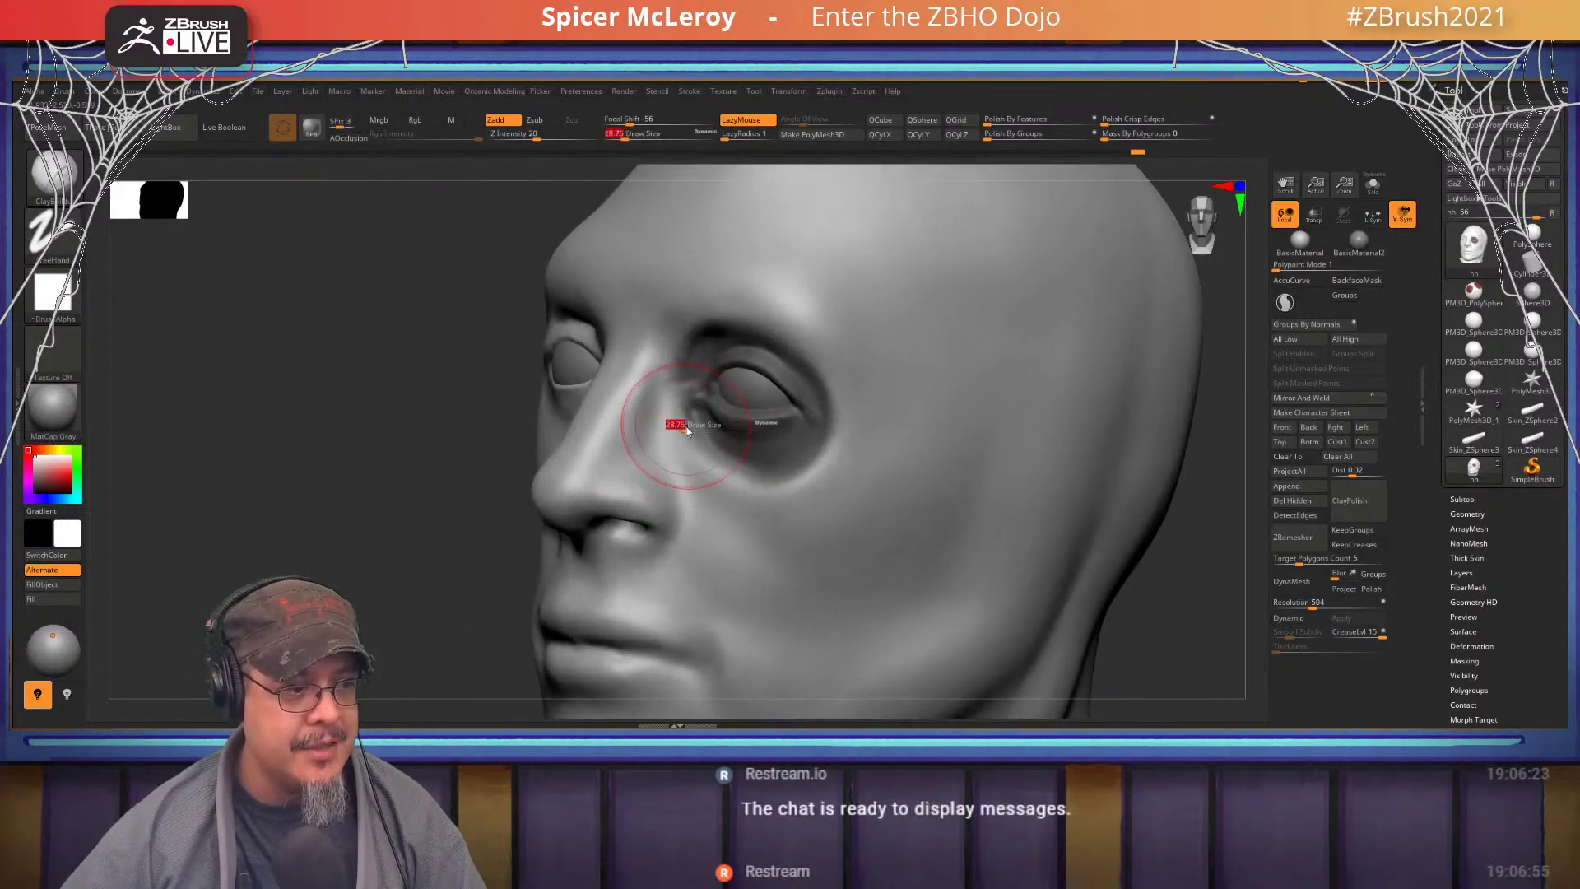
drag(685, 428, 680, 429)
mouse_move(680, 429)
right_down()
mouse_move(700, 429)
mouse_move(681, 416)
right_up()
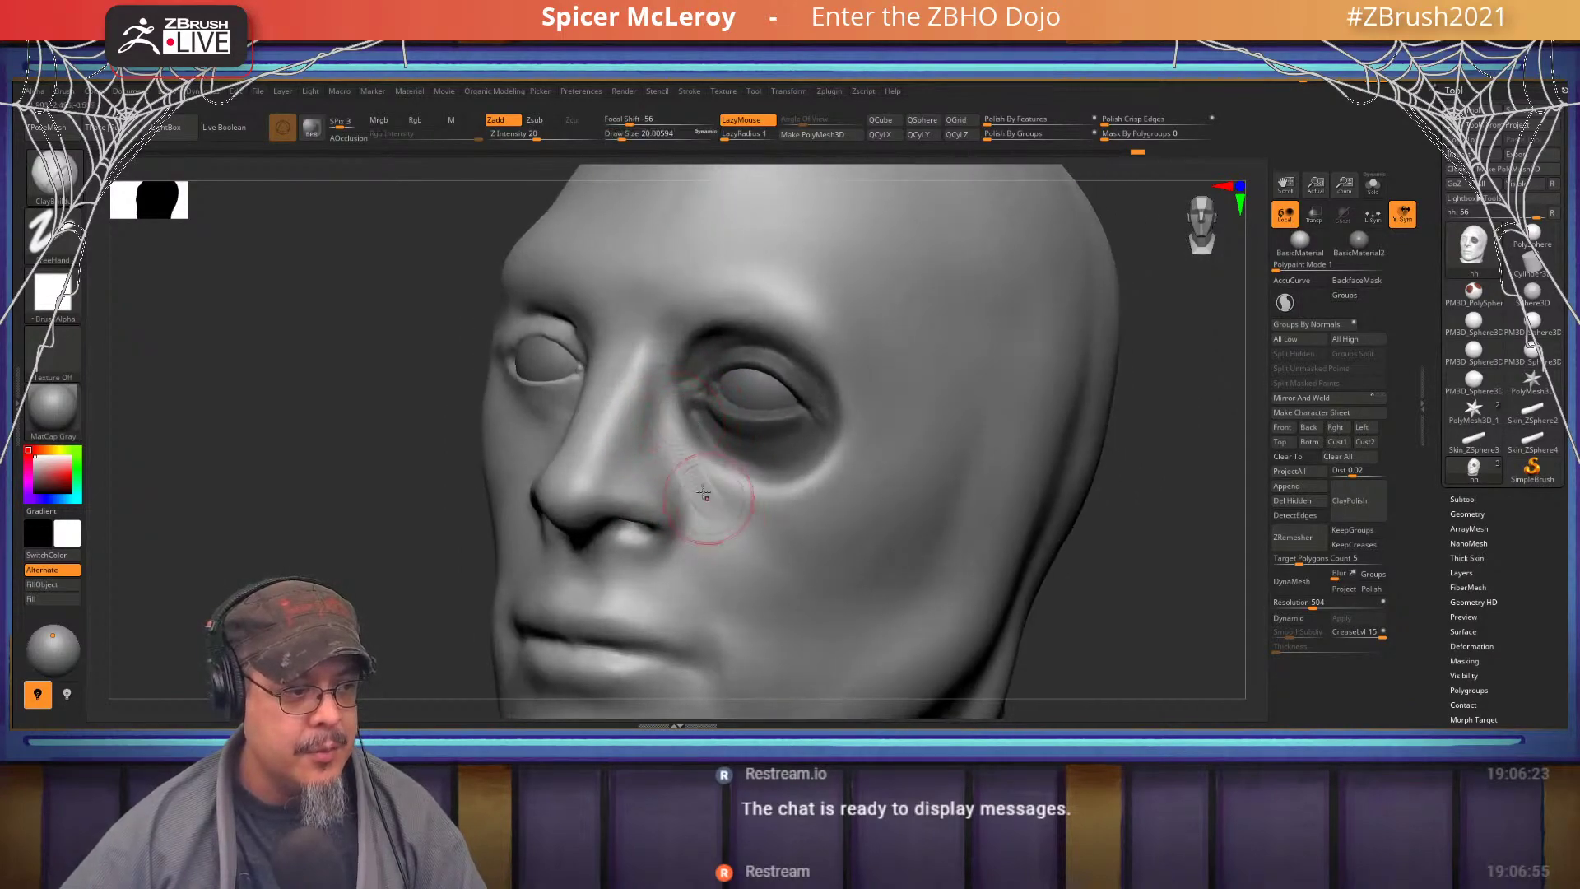
right_drag(704, 513, 679, 414)
right_drag(645, 400, 635, 400)
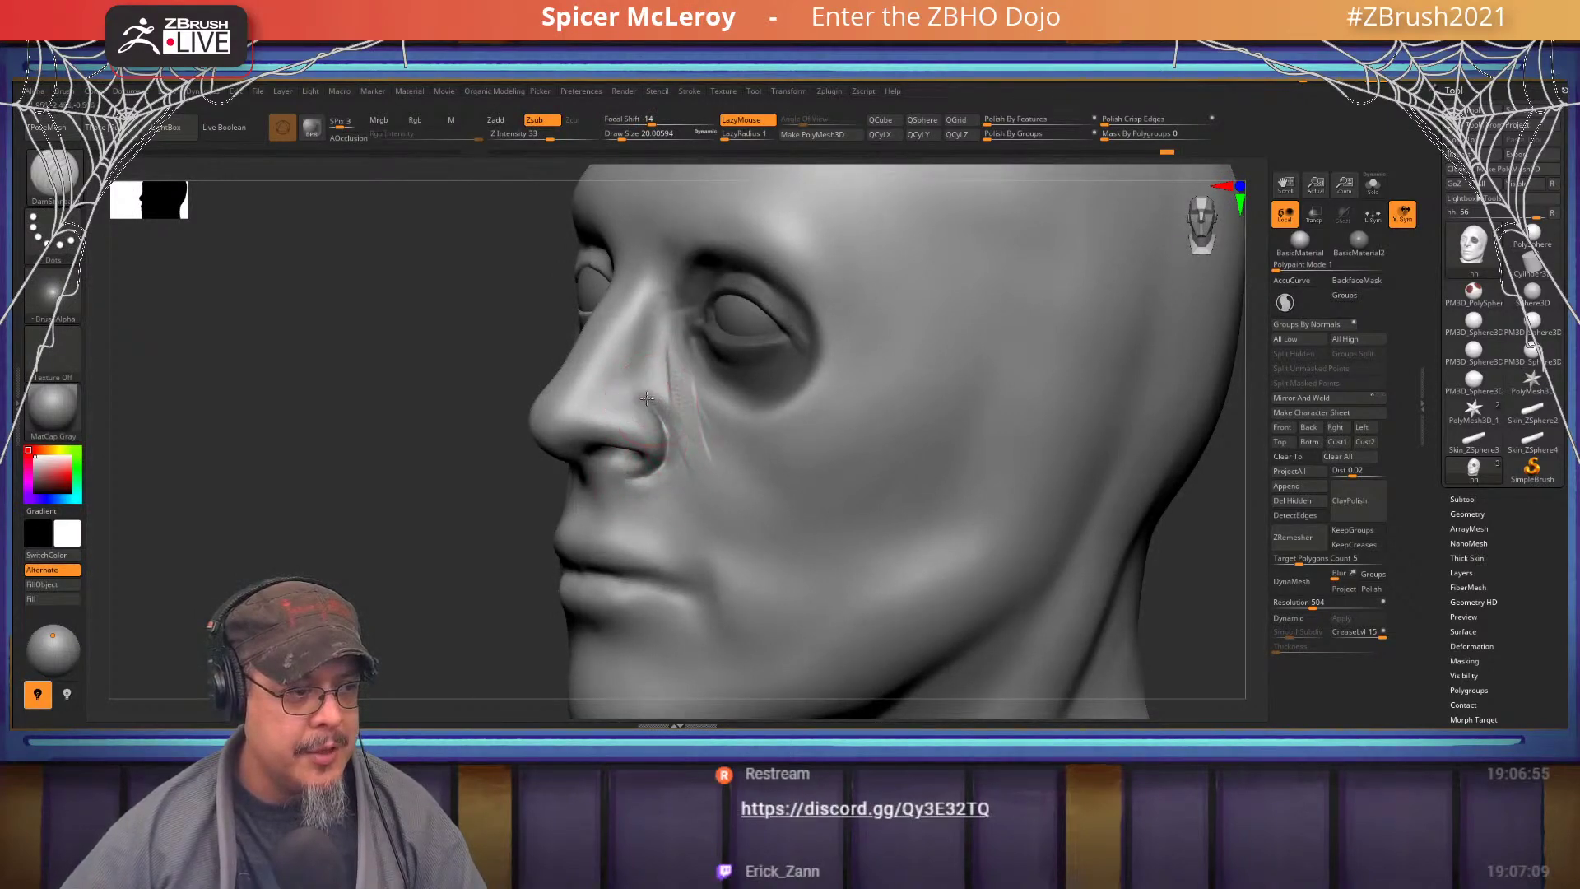
- Carve the crease around the nostril wing with DamStandard at a draw size of about 20 and smooth the adjoining cheek
drag(647, 399, 613, 399)
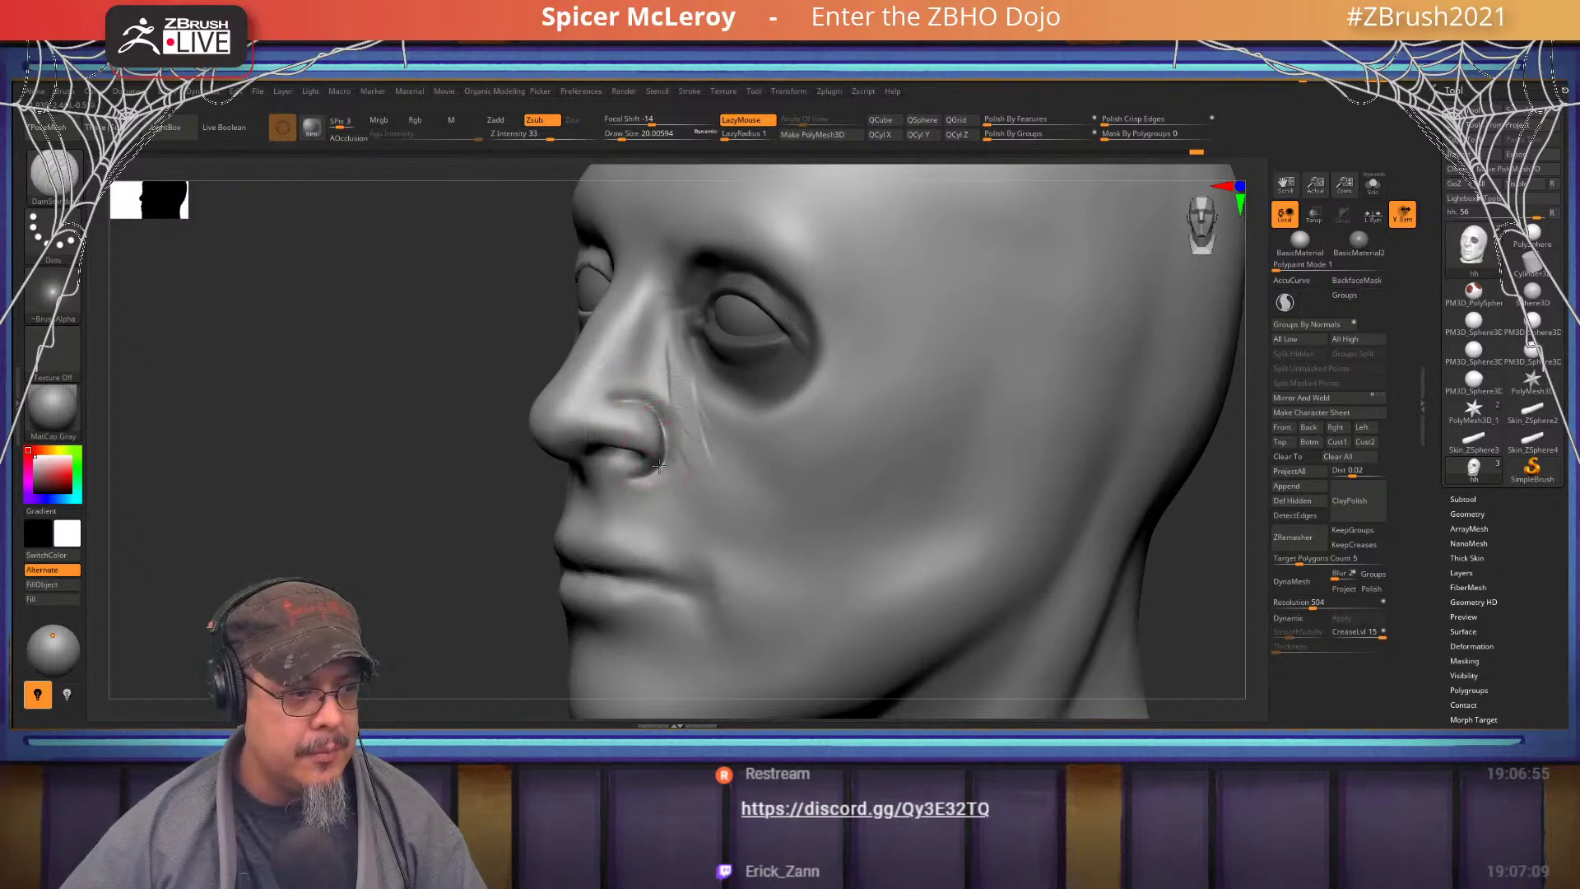
mouse_move(675, 481)
shift+mouse_down()
mouse_move(671, 417)
mouse_move(686, 434)
shift+mouse_up()
right_drag(708, 487, 786, 476)
- Build up the nasolabial fold from beside the nostril toward the mouth corner with ClayBuildup, smoothing it at a draw size of about 35
key(b)
key(c)
key(b)
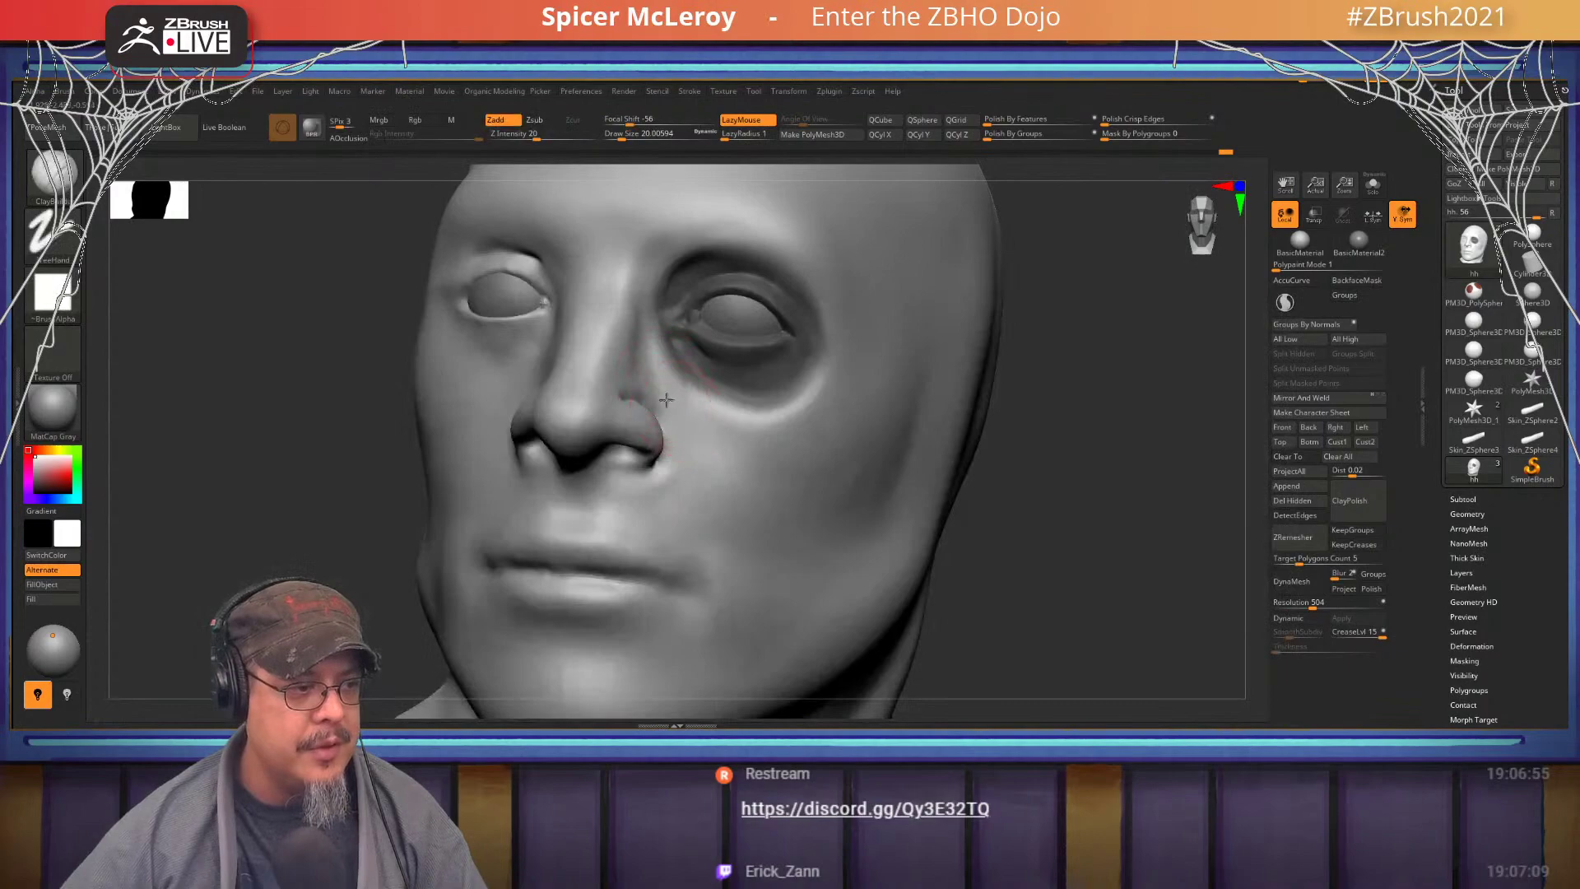
mouse_move(709, 444)
mouse_down()
mouse_move(726, 479)
mouse_move(718, 522)
mouse_move(745, 561)
mouse_up()
mouse_move(783, 536)
right_down()
mouse_move(732, 475)
mouse_move(709, 497)
right_up()
key(s)
drag(698, 482, 704, 483)
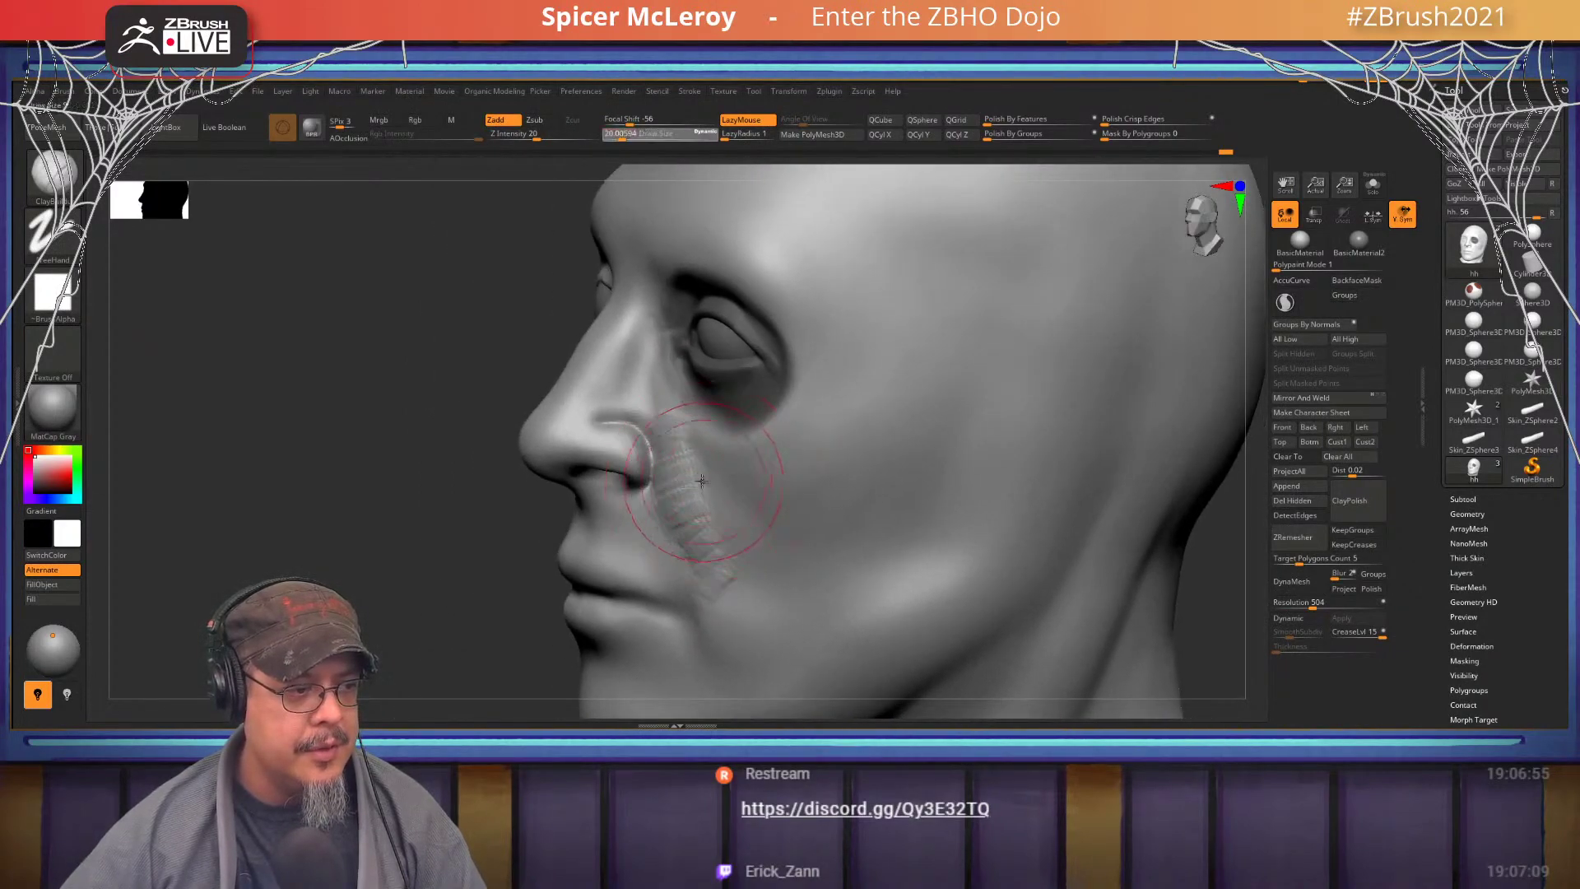
right_drag(707, 496, 753, 496)
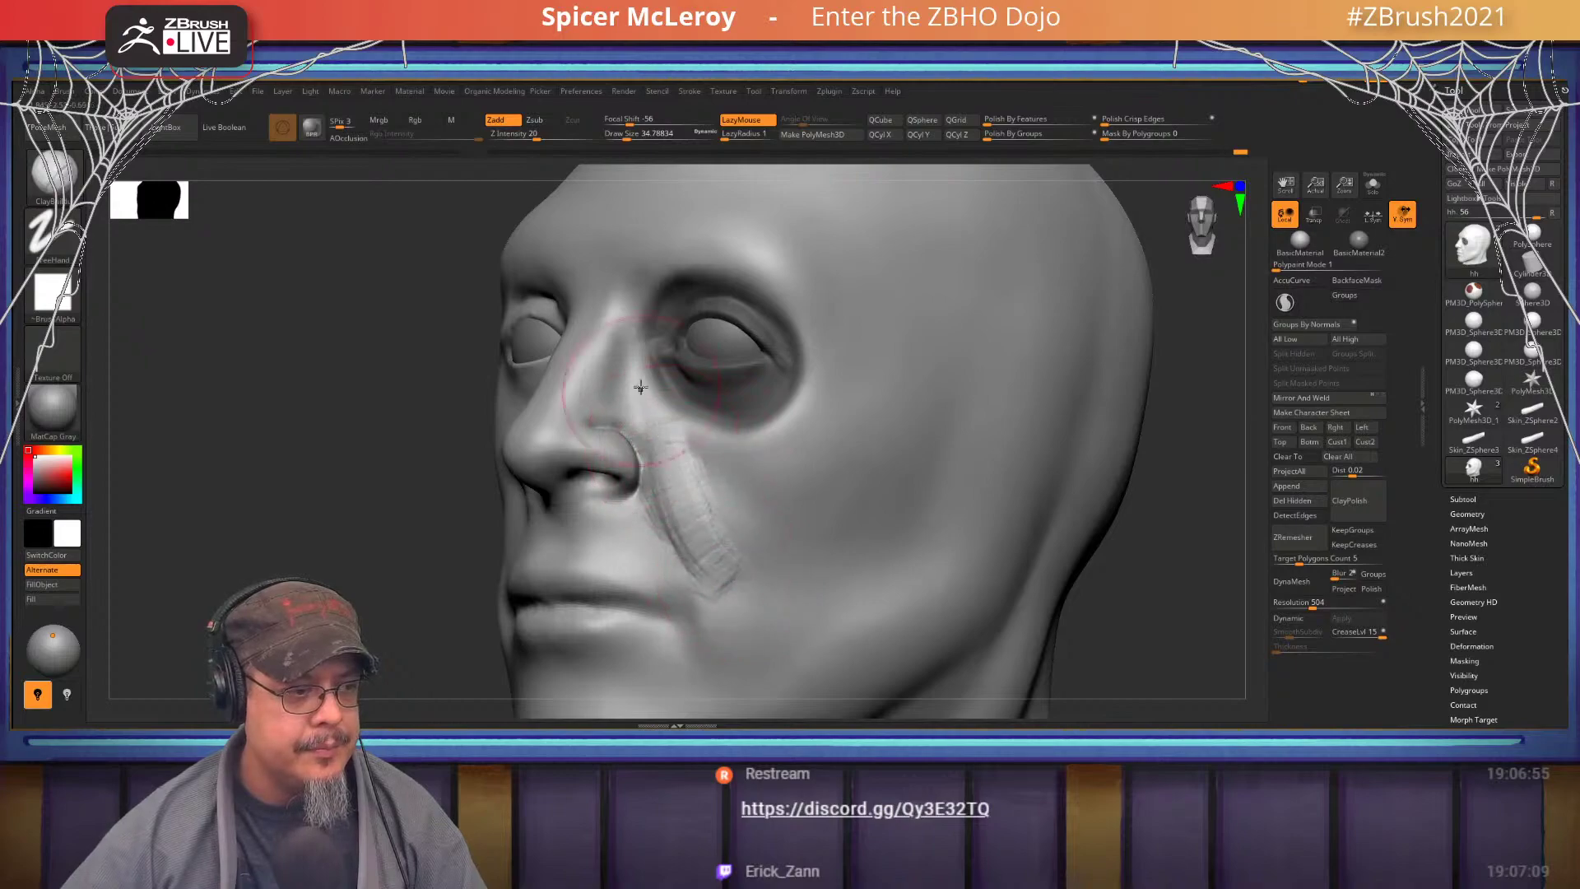
drag(658, 451, 739, 588)
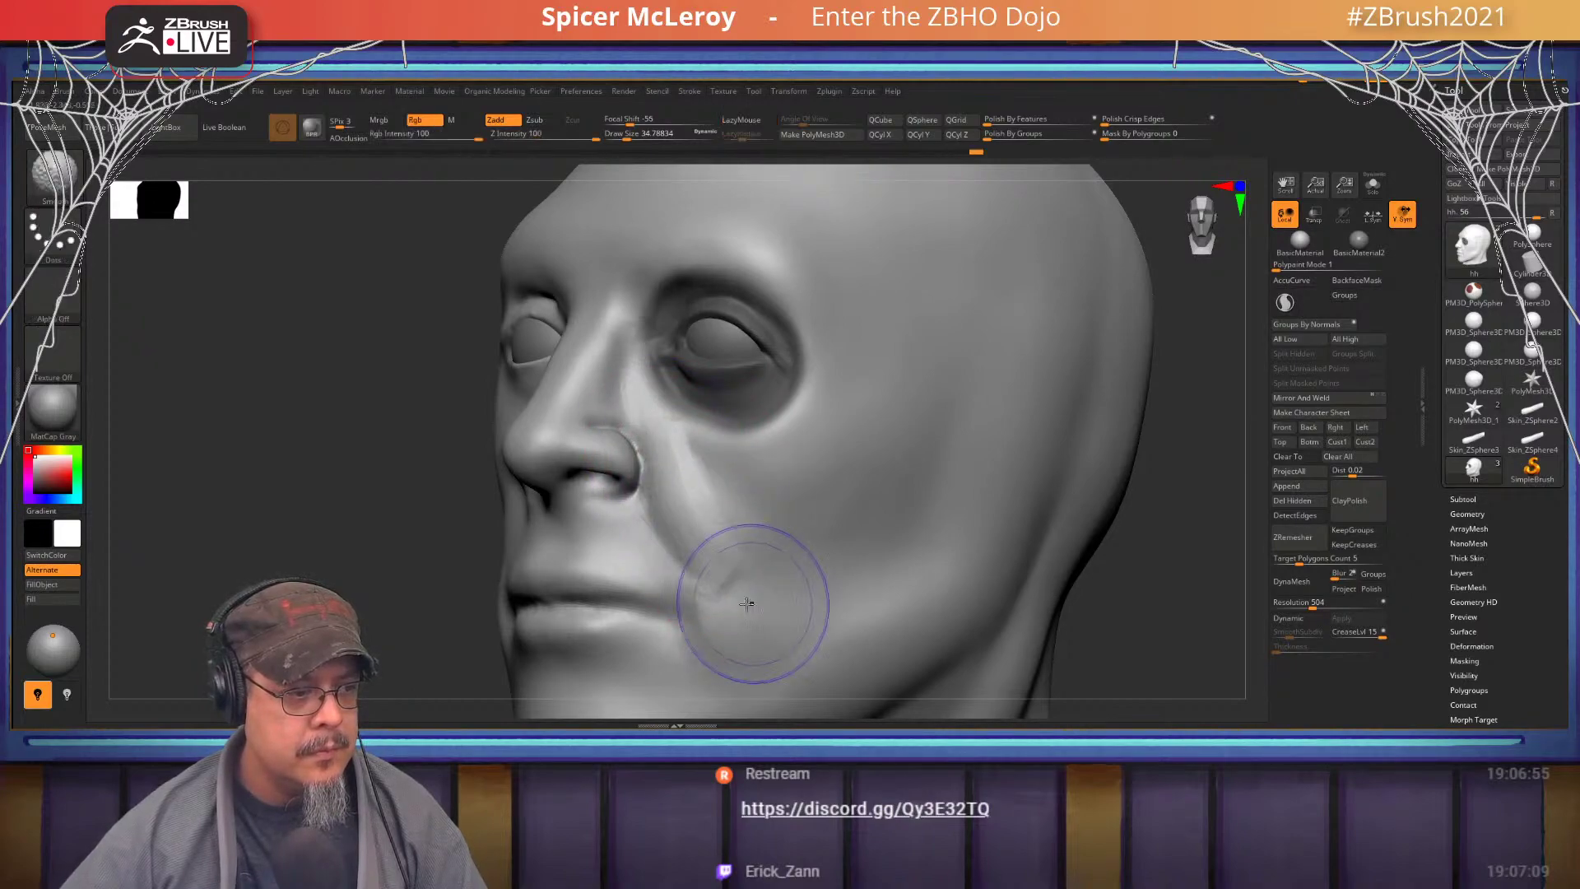
- Smooth the nasolabial fold beside the mouth corner, and rebuild it from the nostril wing down with ClayBuildup at a draw size of about 17
alt+right_drag(721, 588, 713, 527)
mouse_move(689, 489)
mouse_down()
mouse_move(736, 581)
mouse_move(743, 562)
mouse_up()
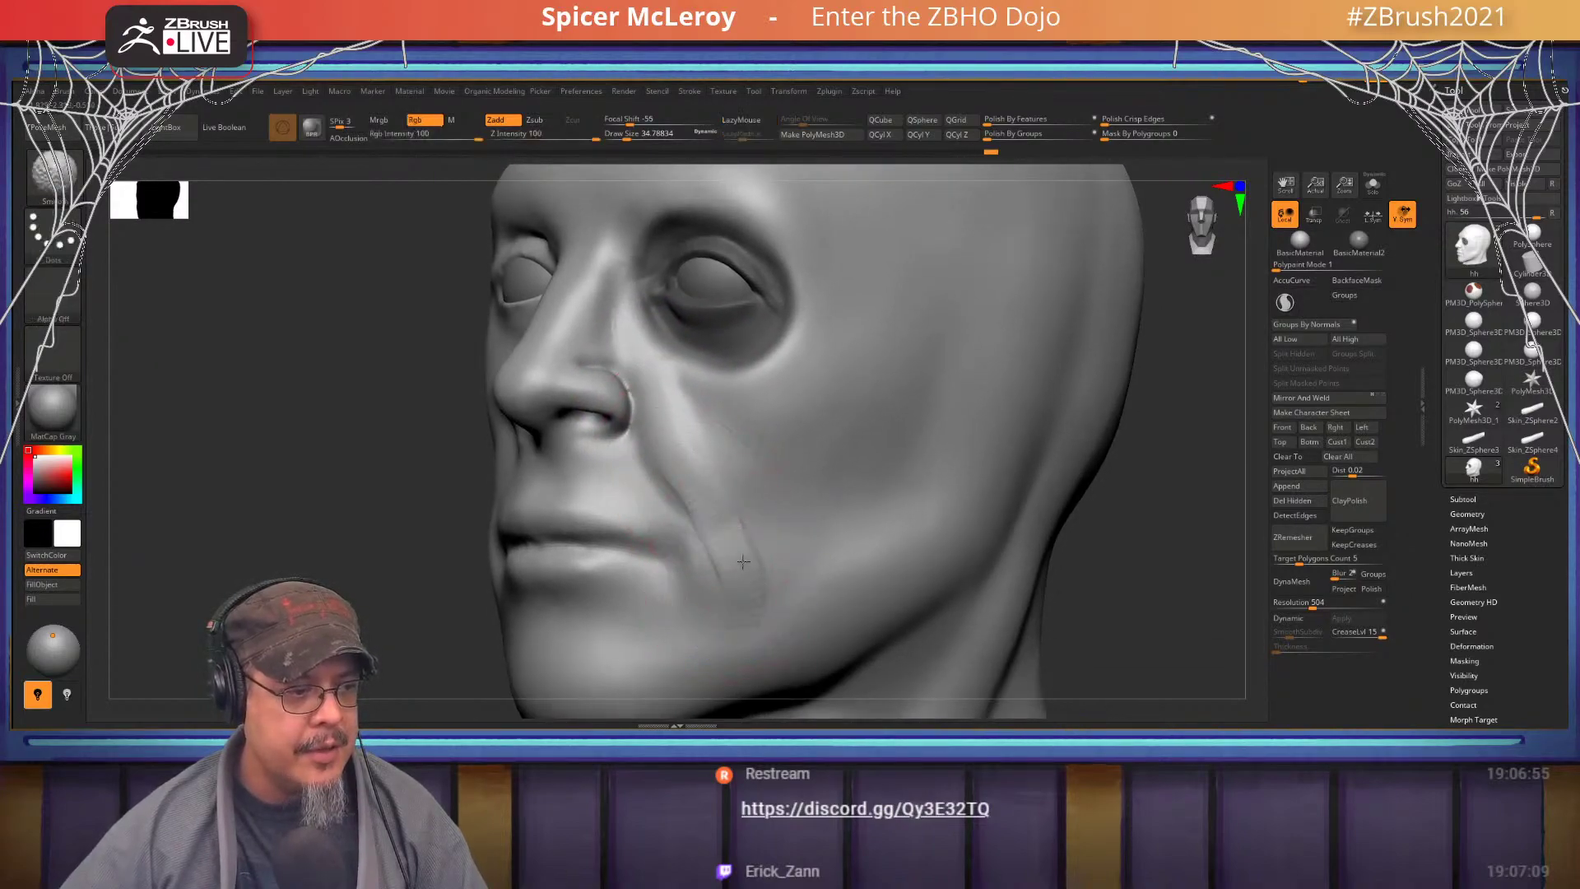
mouse_move(733, 506)
shift+mouse_down()
mouse_move(721, 550)
mouse_move(694, 566)
shift+mouse_up()
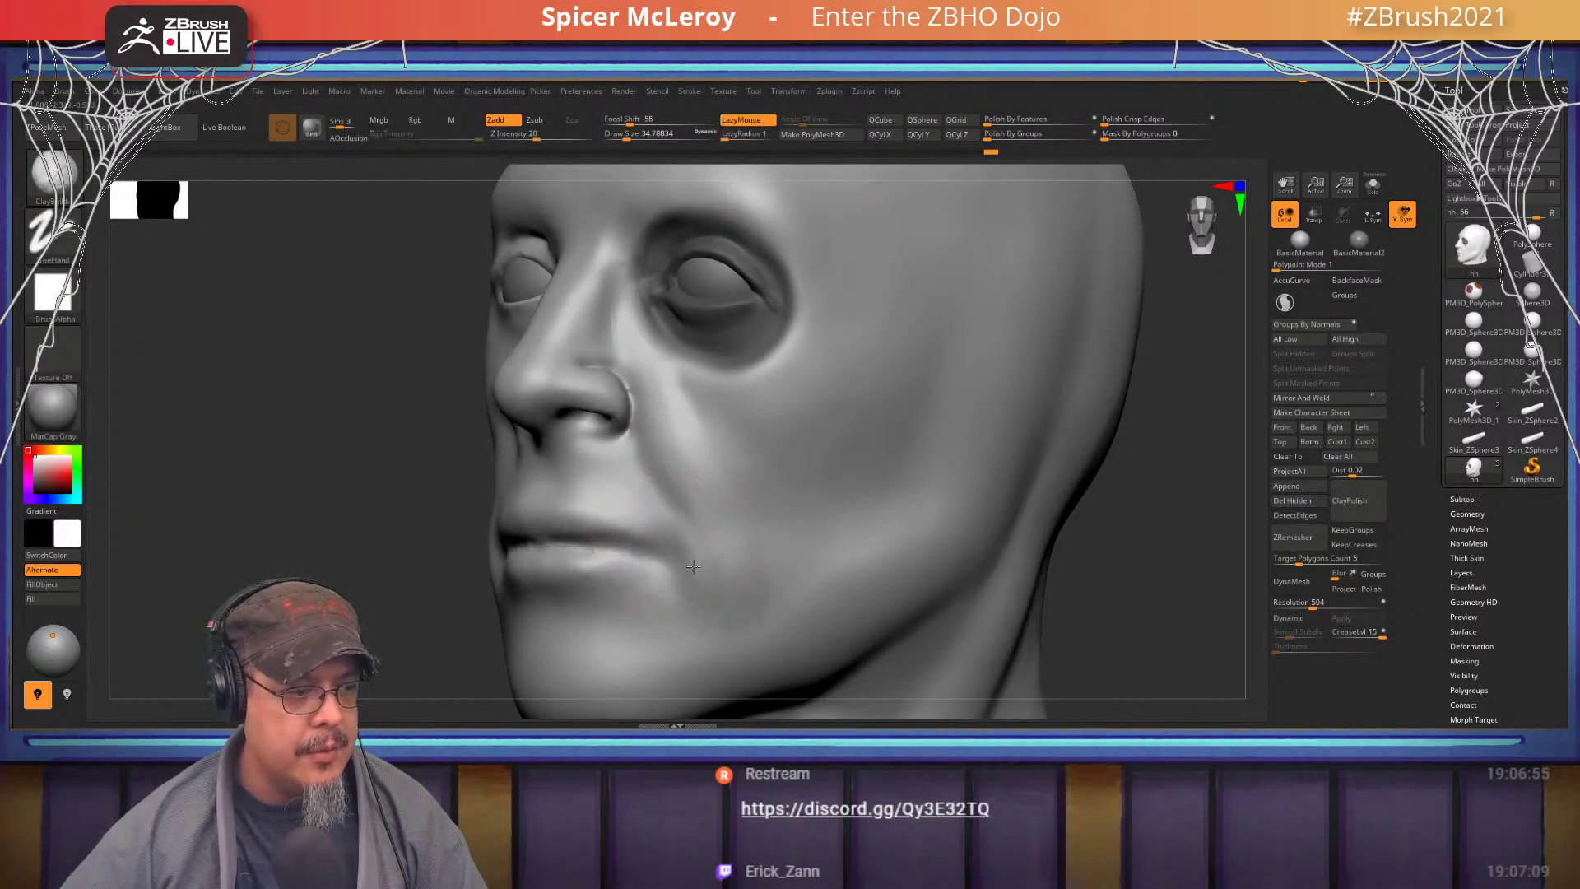
mouse_move(670, 458)
right_down()
mouse_move(670, 483)
mouse_move(654, 461)
mouse_move(680, 482)
mouse_move(620, 405)
right_up()
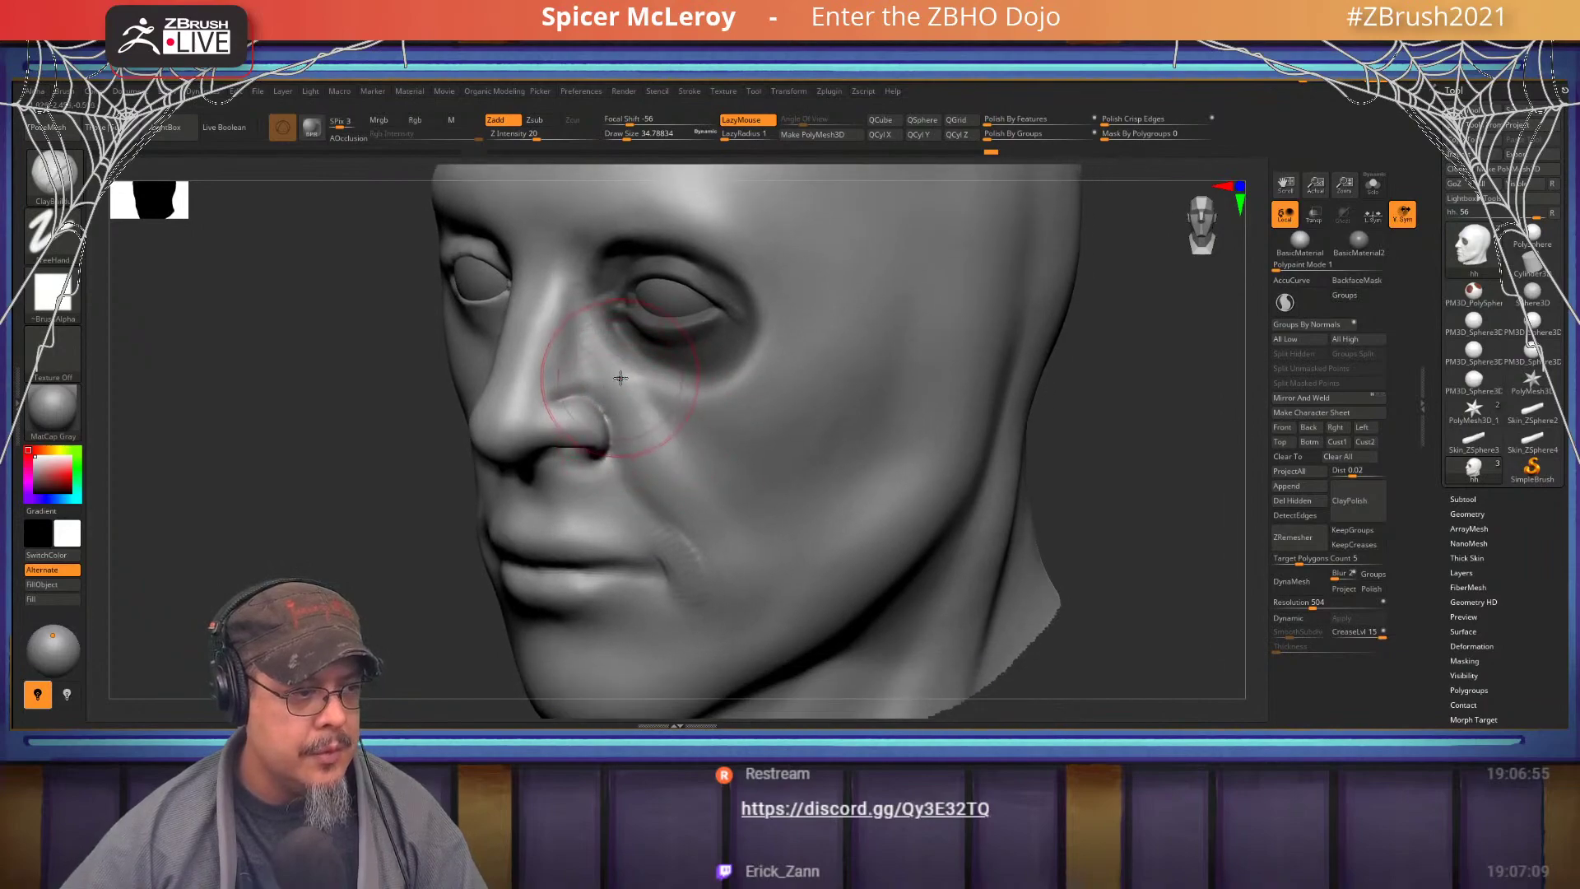
key(s)
mouse_move(620, 378)
mouse_down()
mouse_move(600, 356)
mouse_move(602, 409)
mouse_up()
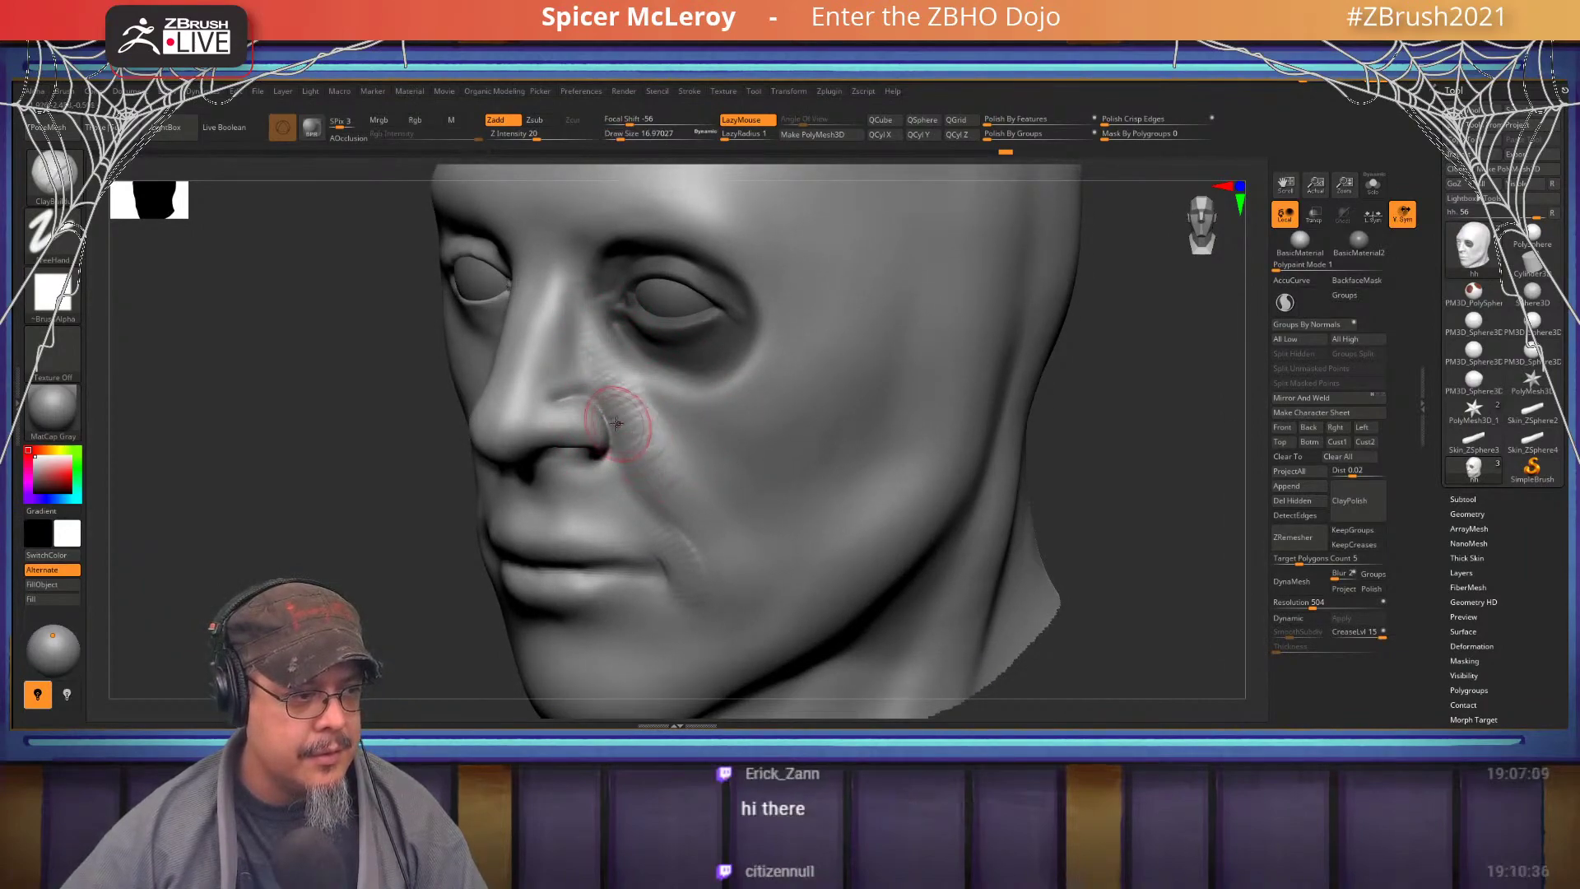
- Carve the nasolabial crease from the nostril wing toward the mouth corner with DamStandard at a draw size of about 17 and smooth it
right_drag(618, 423, 647, 387)
key(b)
key(d)
key(s)
mouse_move(603, 416)
mouse_down()
mouse_move(633, 482)
mouse_move(660, 496)
mouse_up()
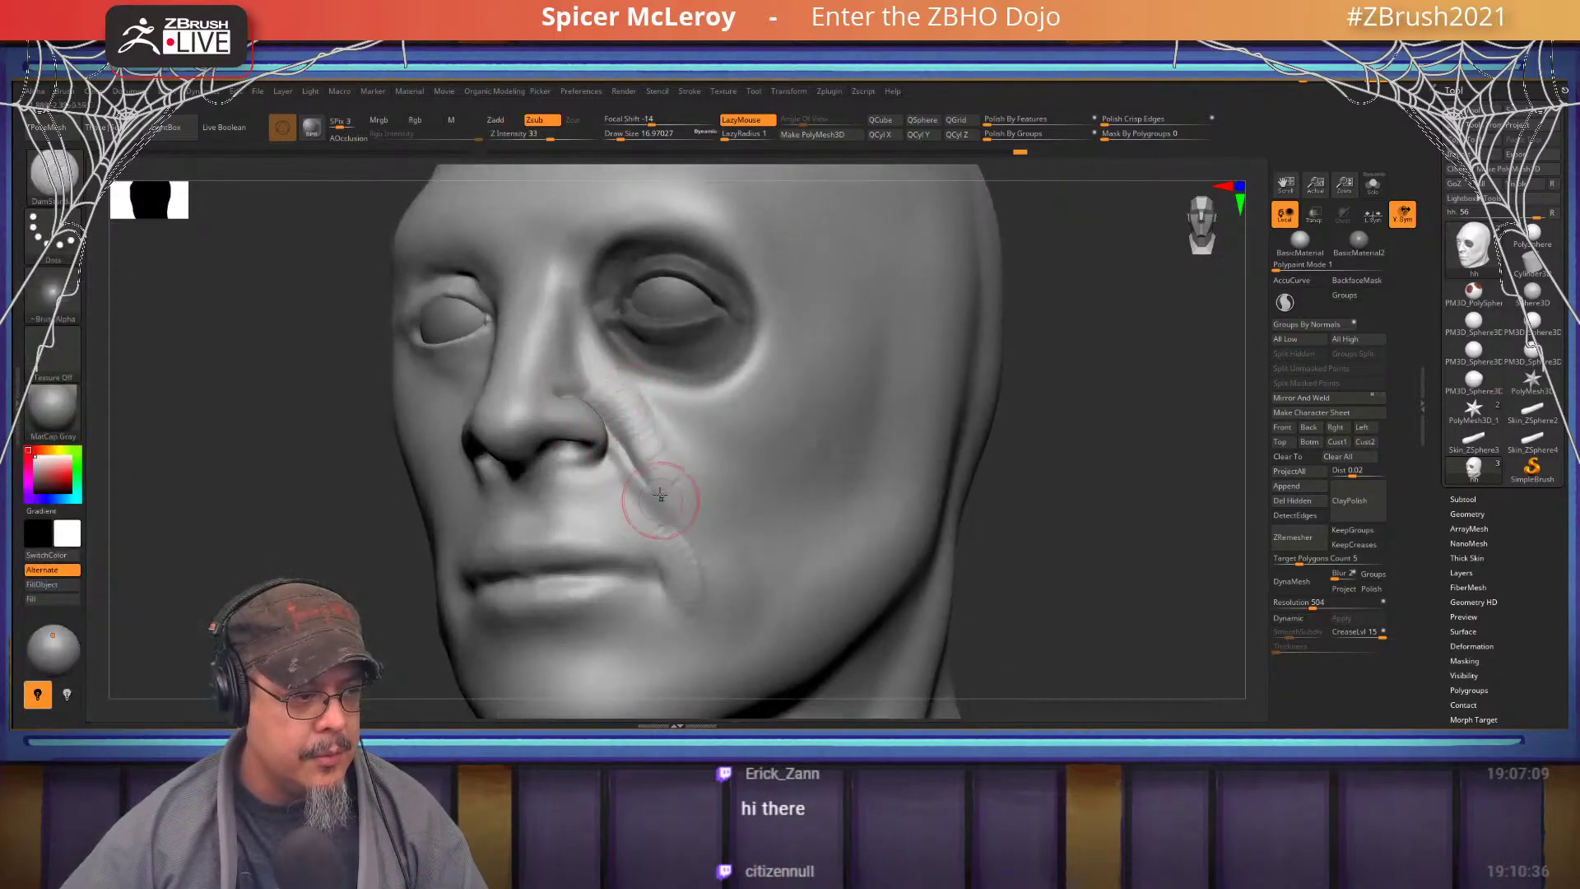
key(shift)
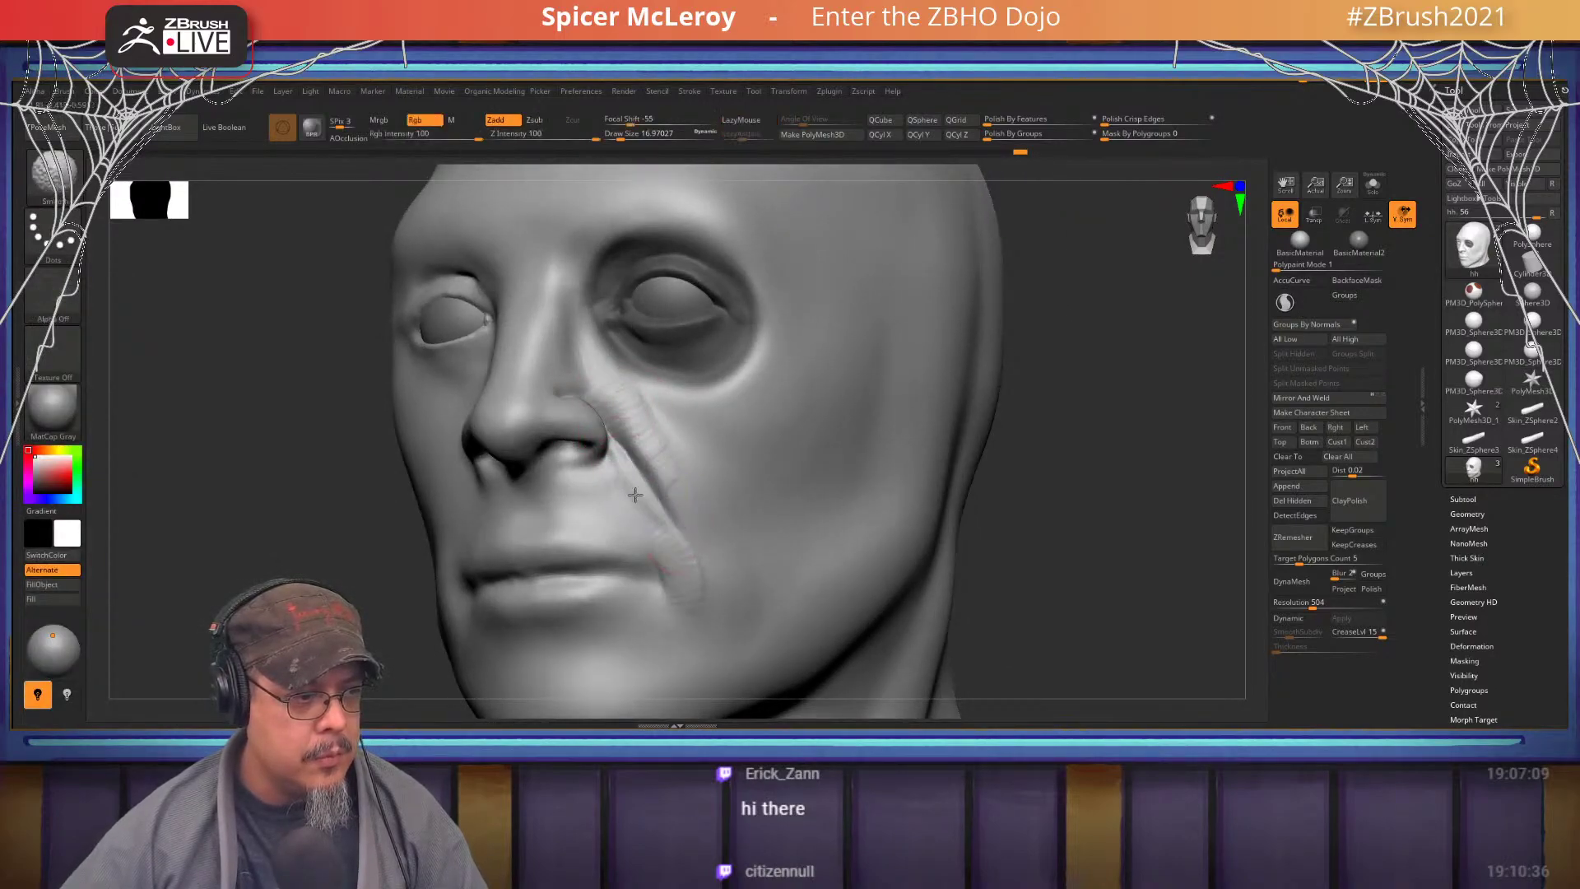
right_drag(611, 471, 670, 494)
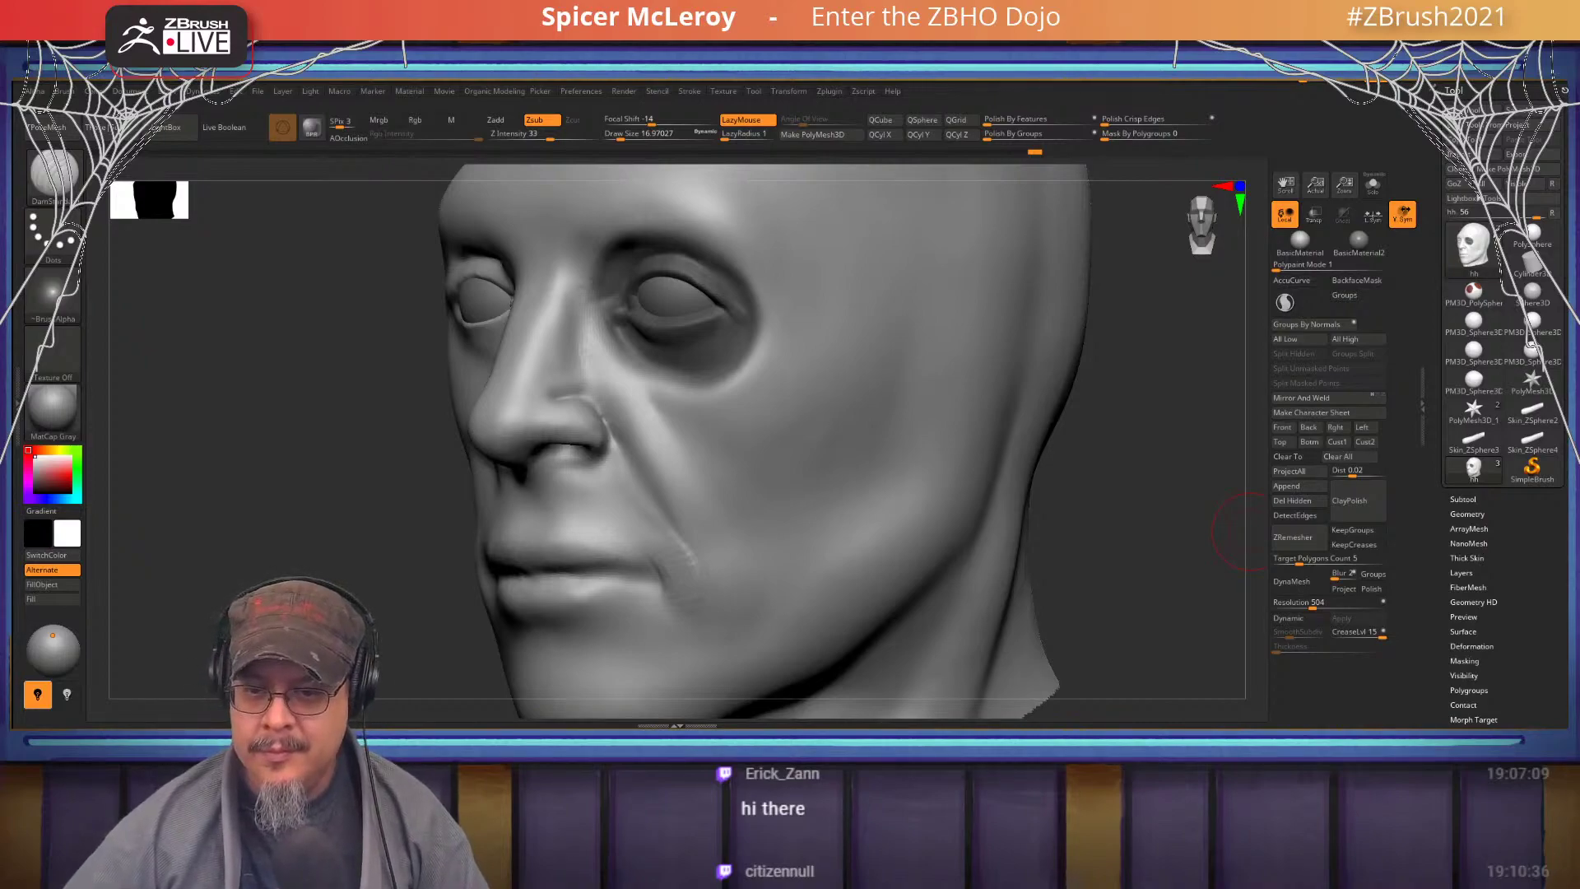
- Deepen the parting line between the lips from the mouth corner across the center with DamStandard at a draw size of about 17
mouse_move(602, 413)
alt+right_down()
mouse_move(714, 459)
mouse_move(776, 423)
mouse_move(793, 474)
mouse_move(765, 472)
mouse_move(832, 448)
mouse_move(831, 473)
mouse_move(823, 458)
mouse_move(926, 518)
alt+right_up()
key(b)
key(d)
key(s)
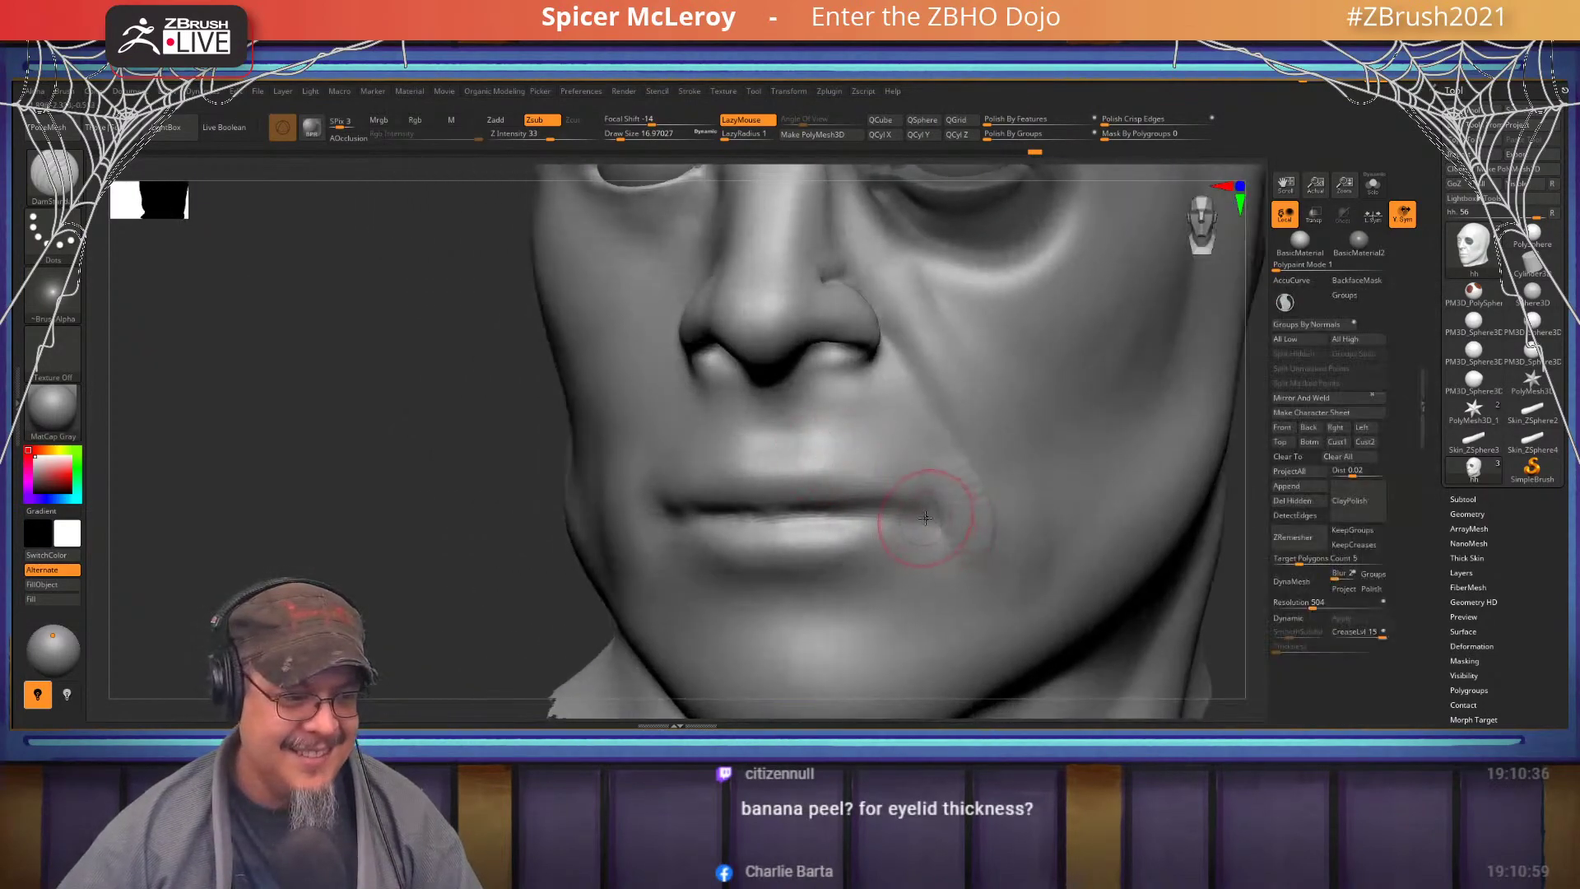
drag(887, 514, 773, 513)
right_drag(773, 513, 852, 517)
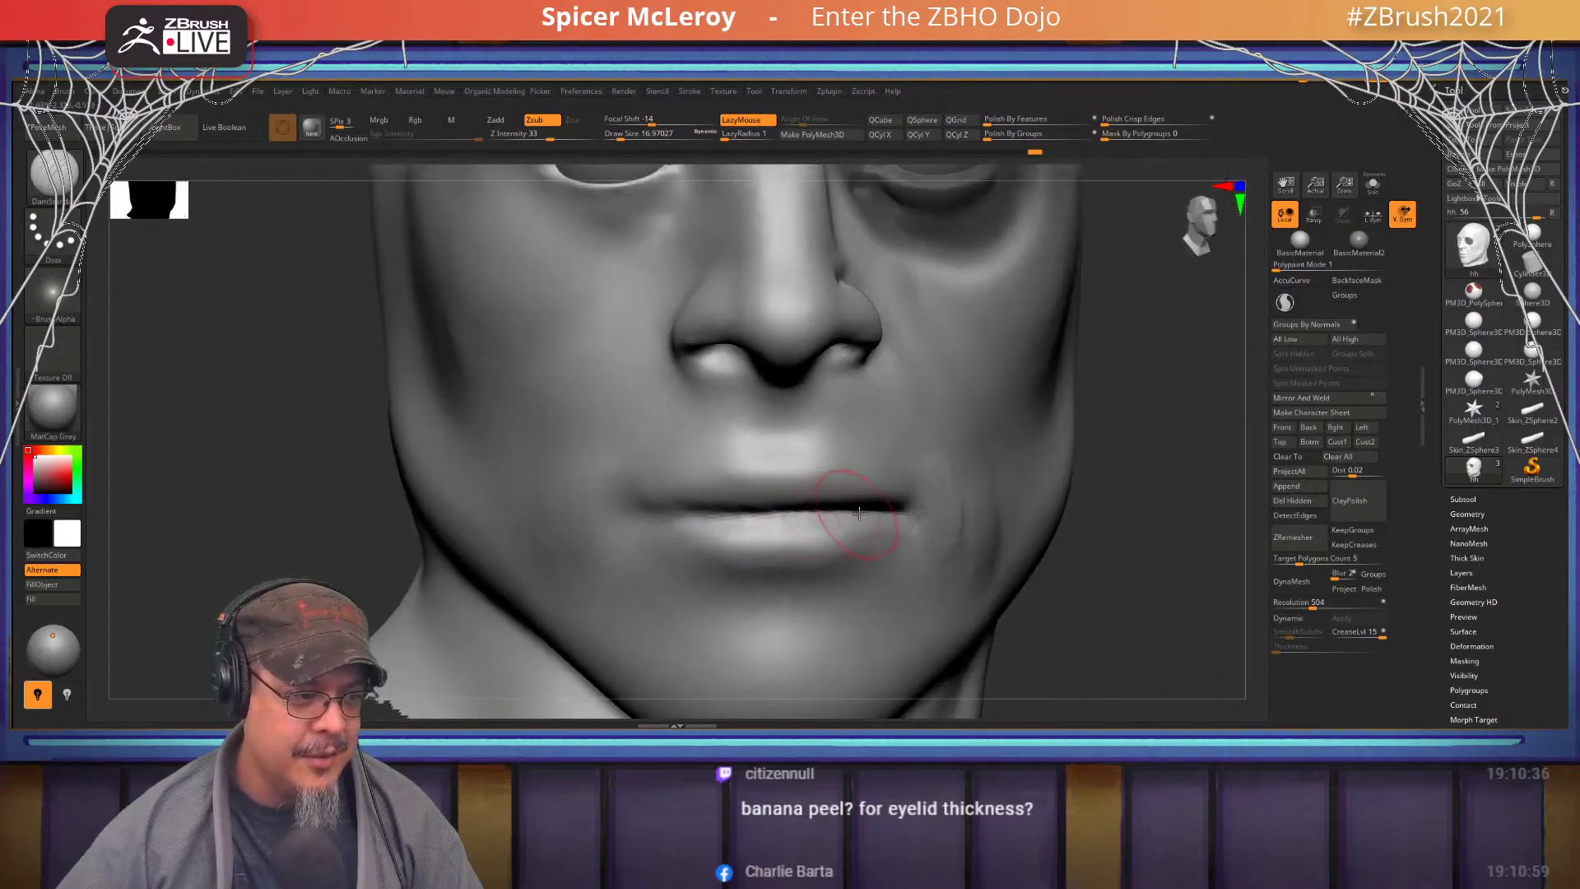
drag(852, 517, 695, 513)
- Define the upper lip border and carve the lower lip's edge from the mouth corner inward with DamStandard, redoing the first lower stroke
ctrl+right_drag(688, 500, 790, 438)
mouse_move(790, 437)
mouse_down()
mouse_move(674, 441)
mouse_move(779, 445)
mouse_move(746, 452)
mouse_up()
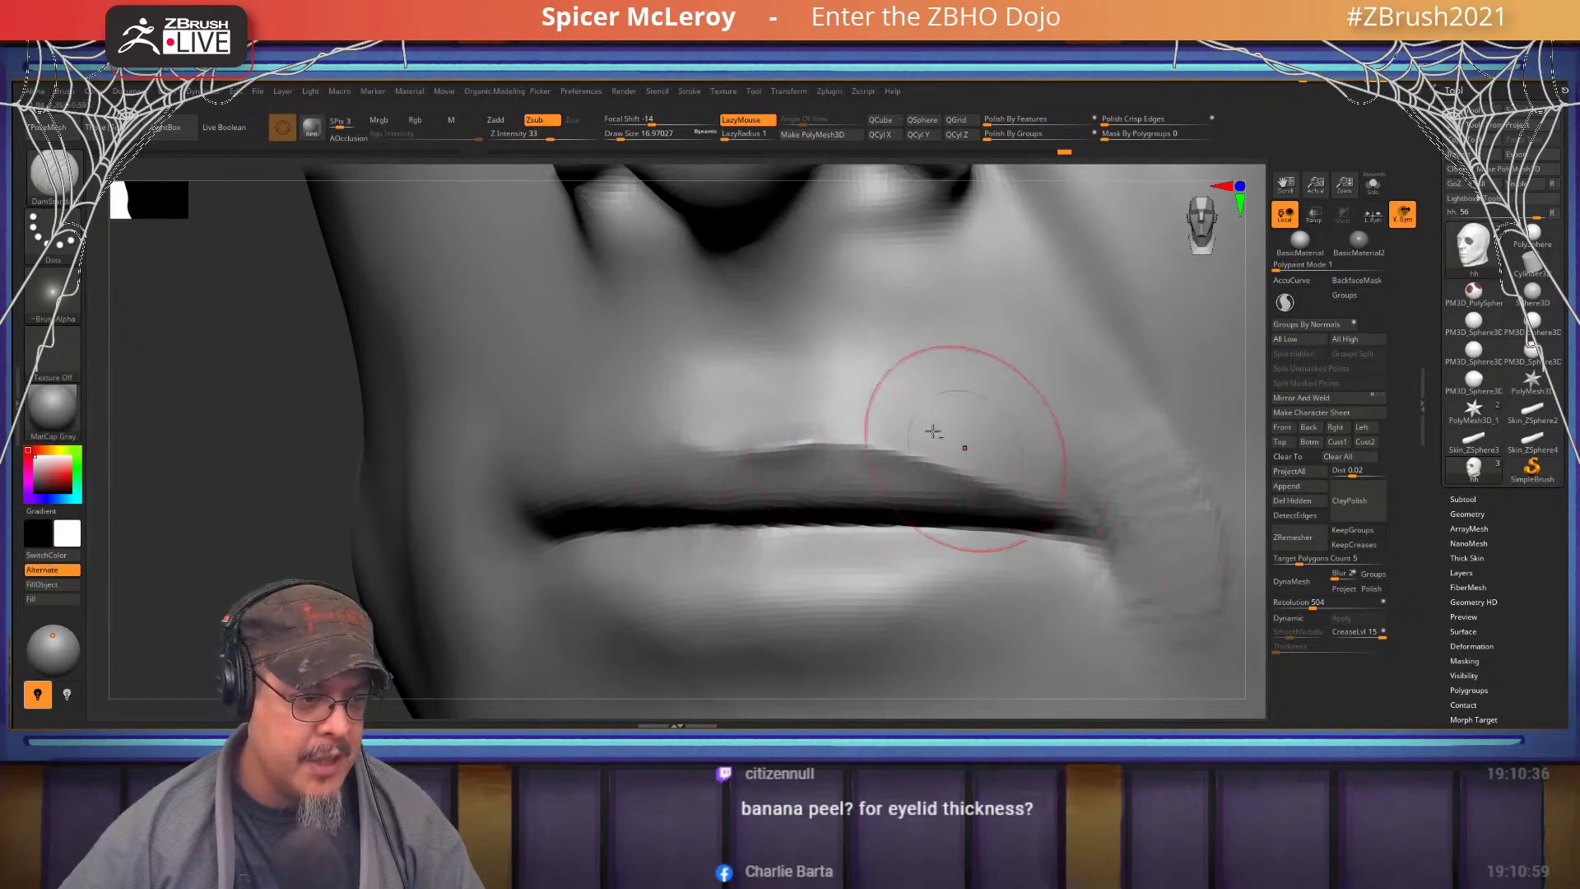
mouse_move(935, 430)
ctrl+right_down()
mouse_move(800, 441)
mouse_move(894, 396)
ctrl+right_up()
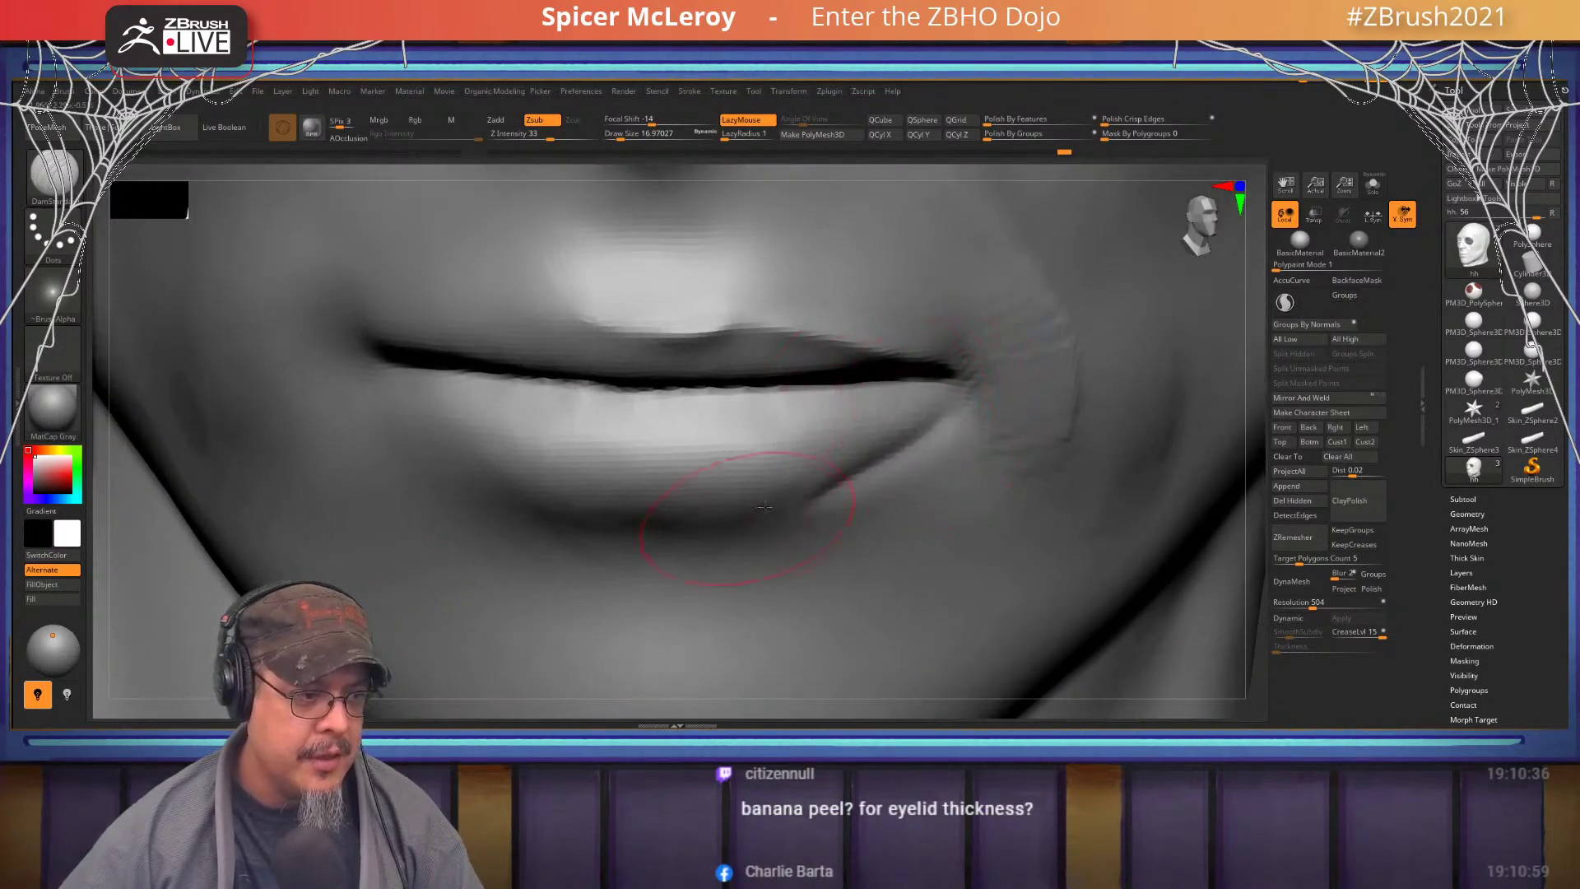
key(ctrl+z)
drag(937, 392, 791, 487)
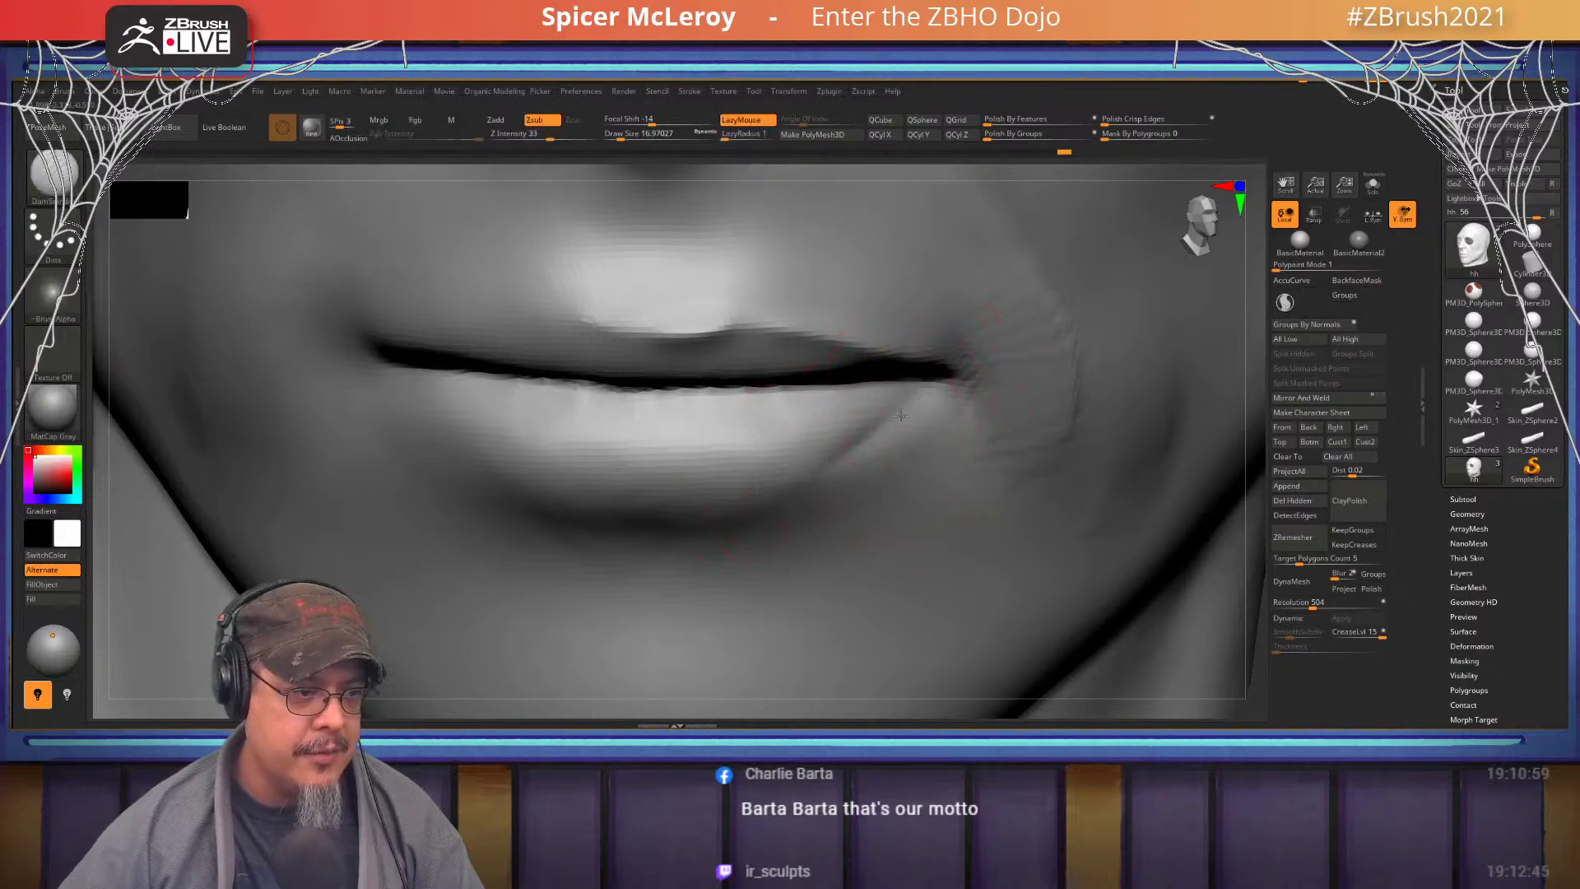
mouse_move(901, 416)
mouse_down()
mouse_move(700, 506)
mouse_move(885, 449)
mouse_move(770, 544)
mouse_up()
shift+drag(919, 453, 839, 452)
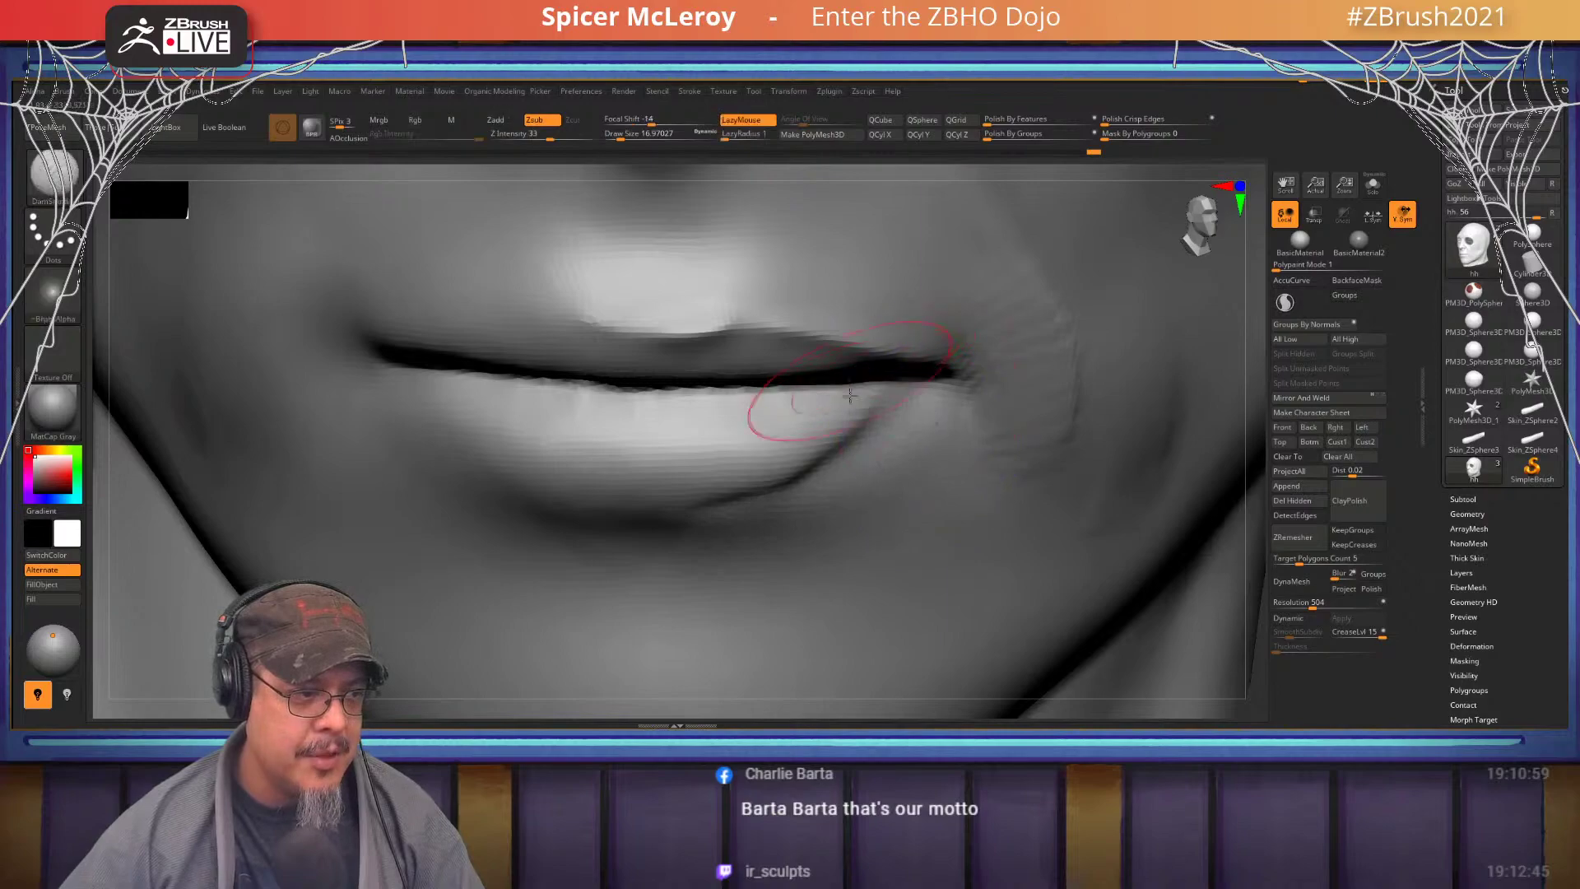
- Shape the philtrum between the nose base and upper lip with ClayBuildup at a draw size of about 17
alt+right_drag(827, 305, 807, 445)
key(b)
key(c)
key(b)
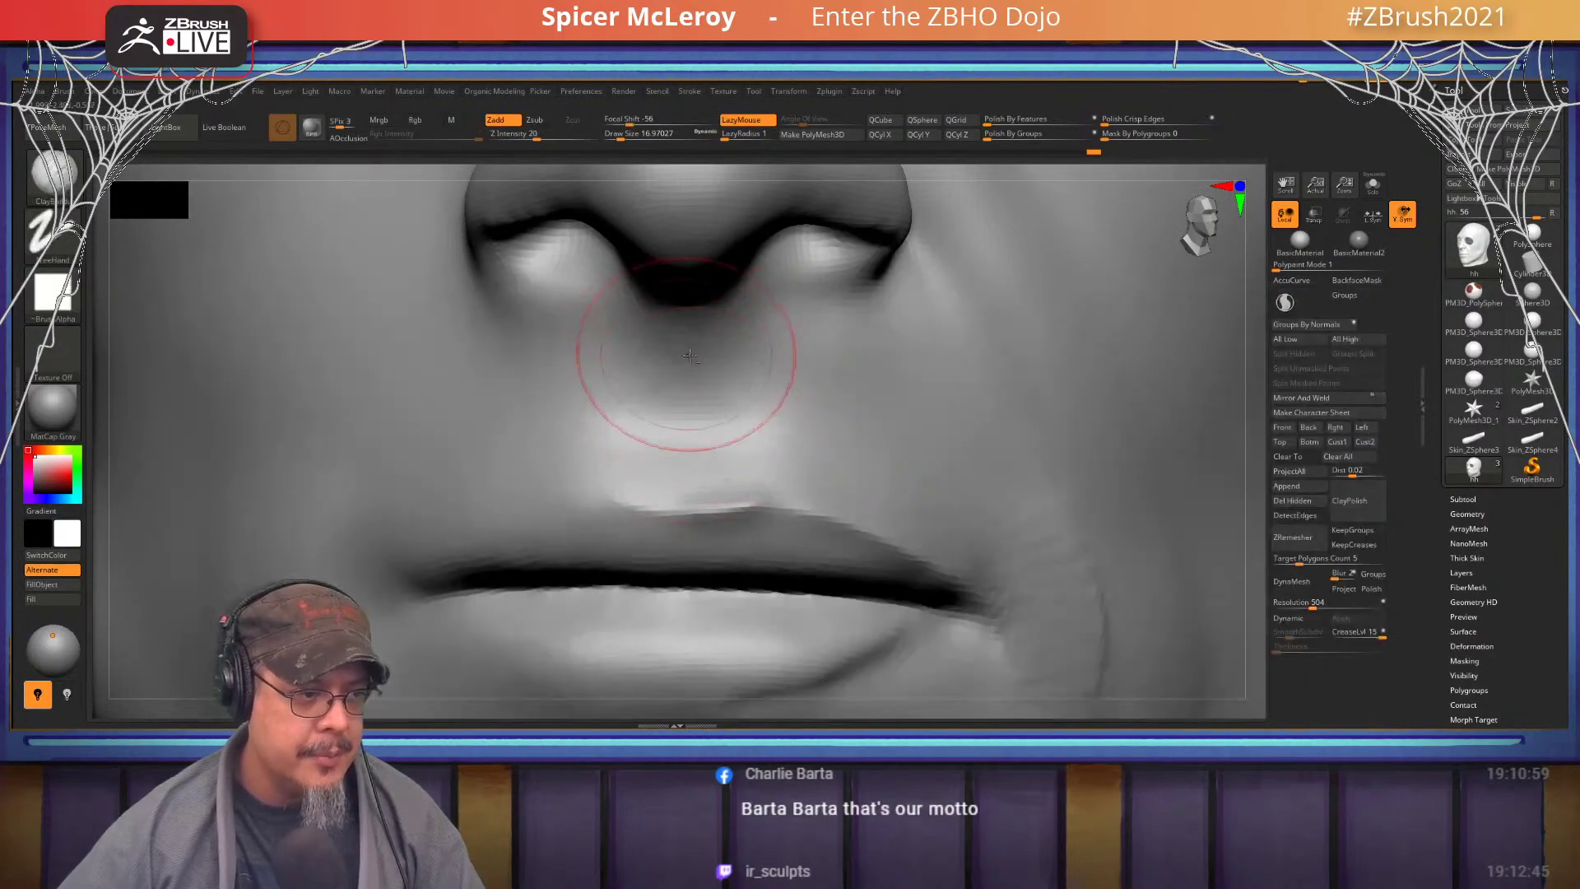
mouse_move(674, 387)
mouse_down()
mouse_move(666, 480)
mouse_move(680, 461)
mouse_move(681, 475)
mouse_up()
- Rework the nostril opening from below with the FormSoft brush at a draw size of about 8
mouse_move(702, 402)
right_down()
mouse_move(717, 323)
mouse_move(650, 390)
mouse_move(662, 461)
mouse_move(707, 352)
mouse_move(709, 392)
right_up()
key(b)
key(f)
key(s)
key(s)
drag(709, 393, 698, 392)
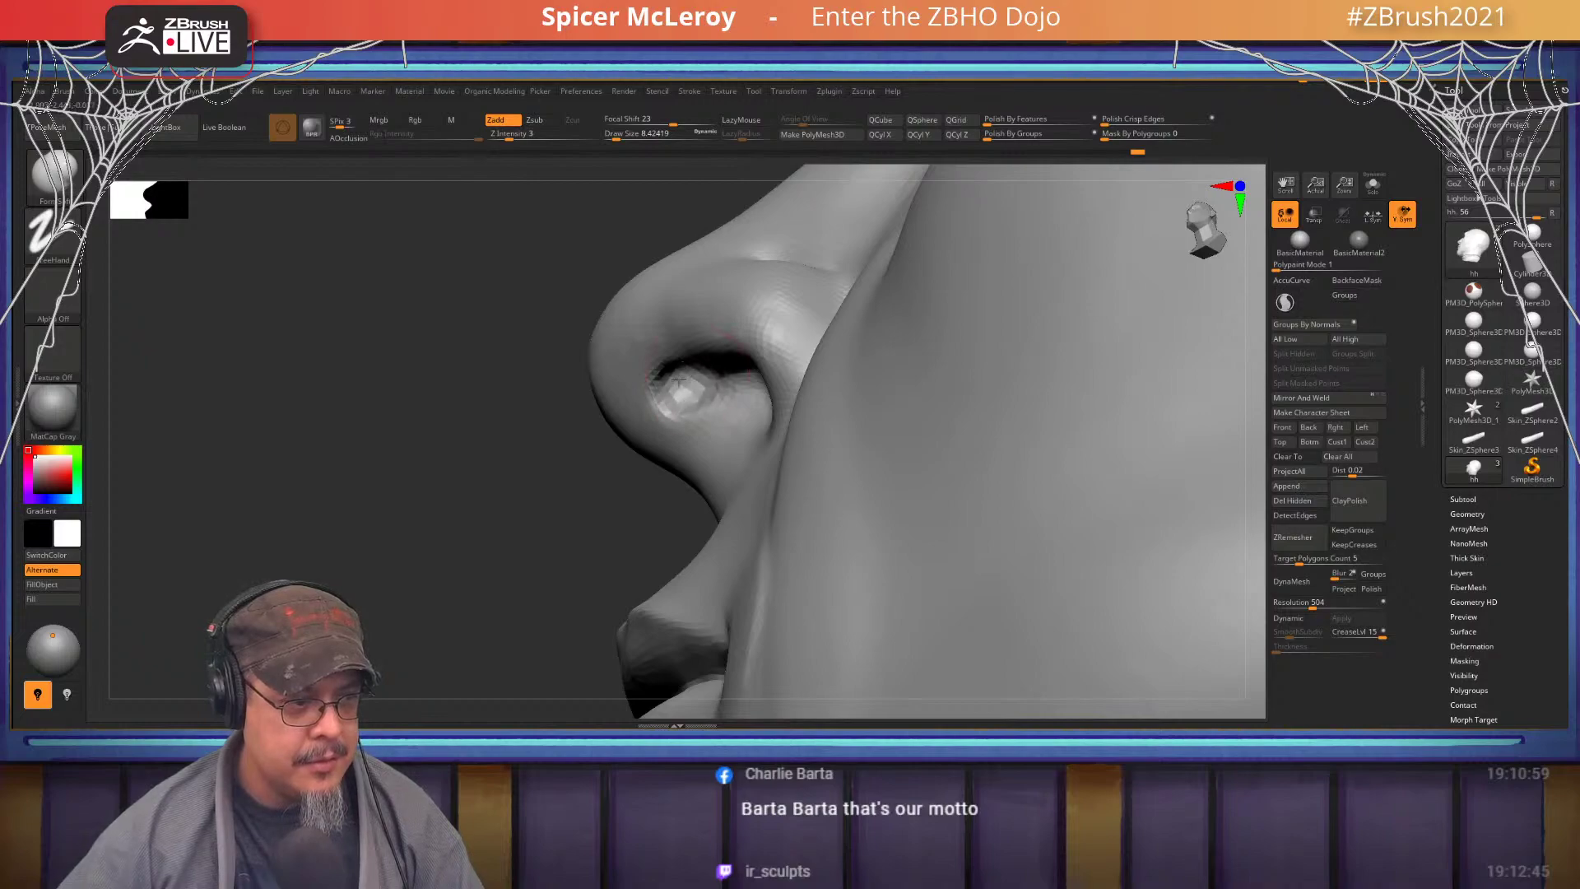
mouse_move(699, 383)
mouse_down()
mouse_move(738, 406)
mouse_move(707, 384)
mouse_up()
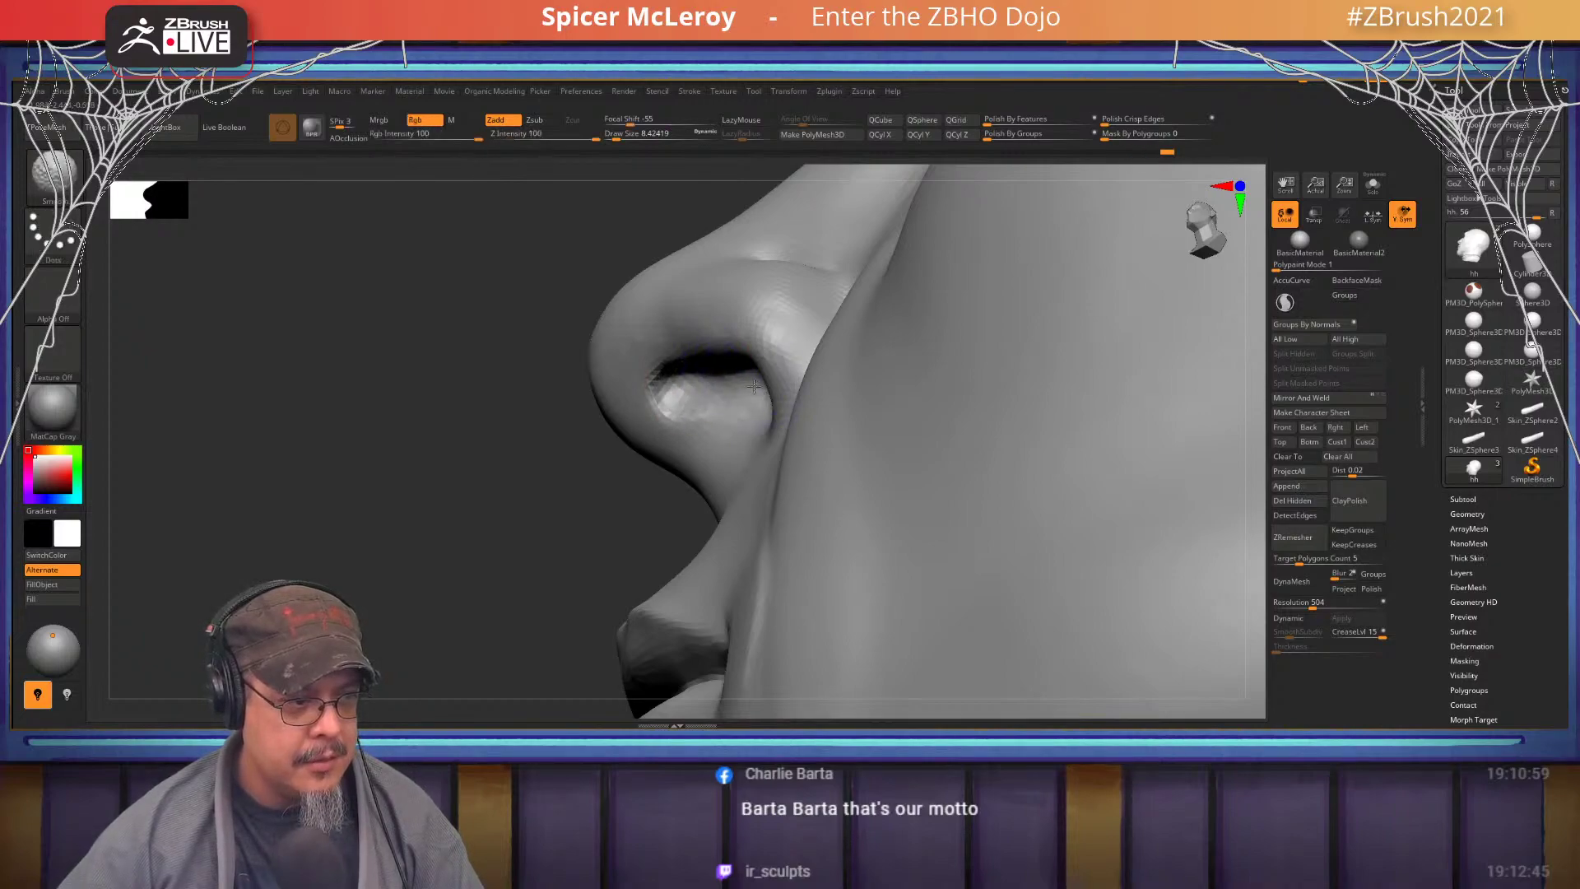
- Refine the nostril rim and inner edge with the FormSoft brush and smooth the nostril wing
drag(482, 494, 535, 488)
right_drag(535, 488, 568, 445)
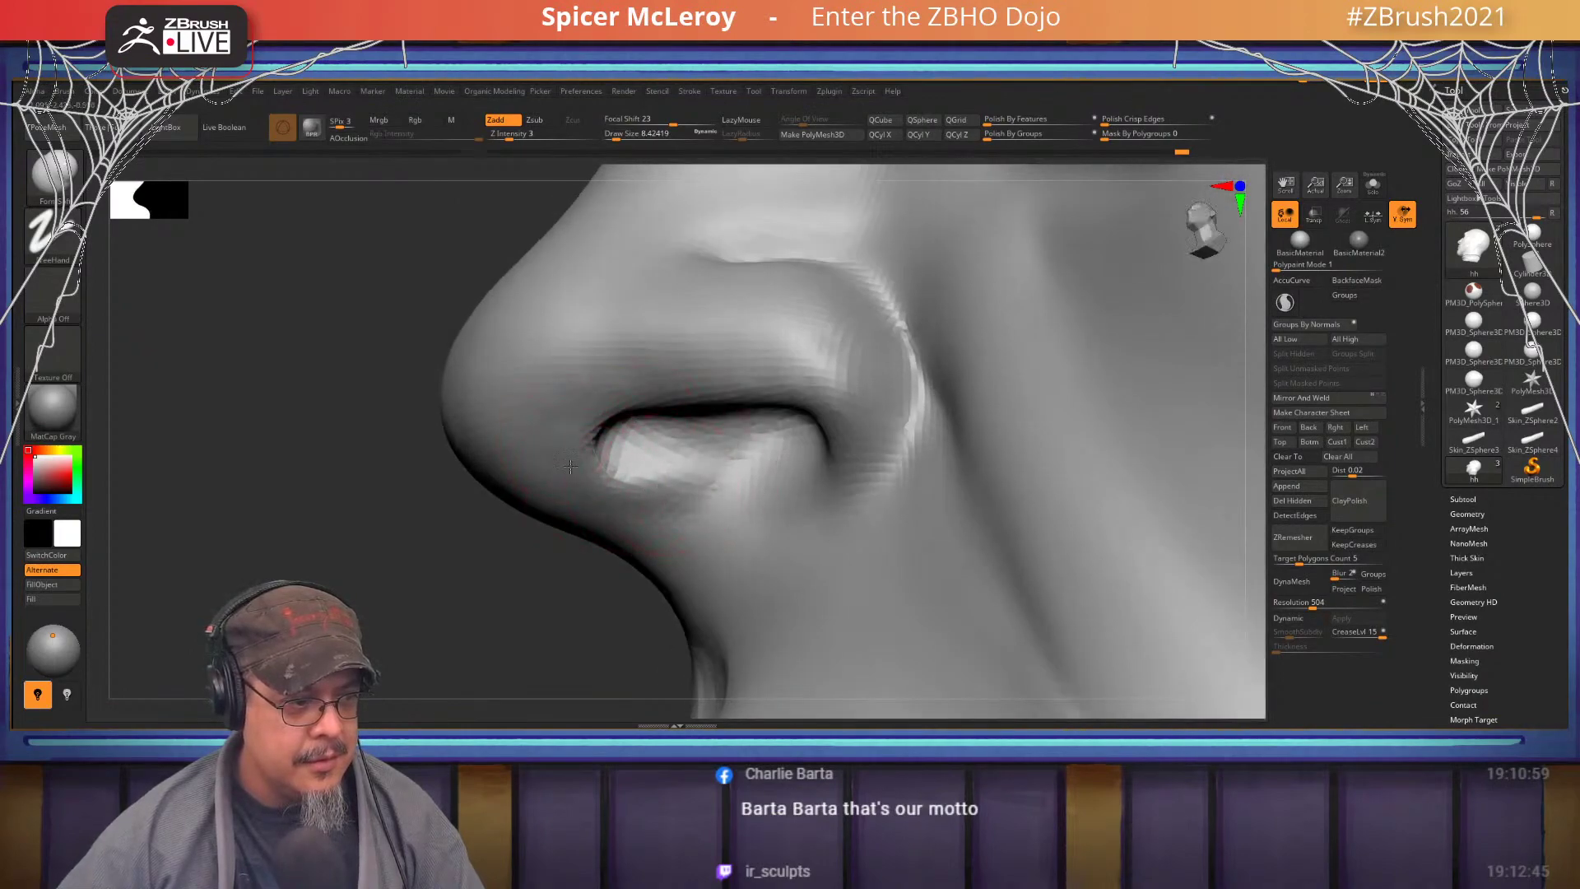
shift+drag(610, 440, 708, 466)
mouse_move(642, 461)
right_down()
mouse_move(725, 440)
mouse_move(686, 405)
mouse_move(671, 432)
right_up()
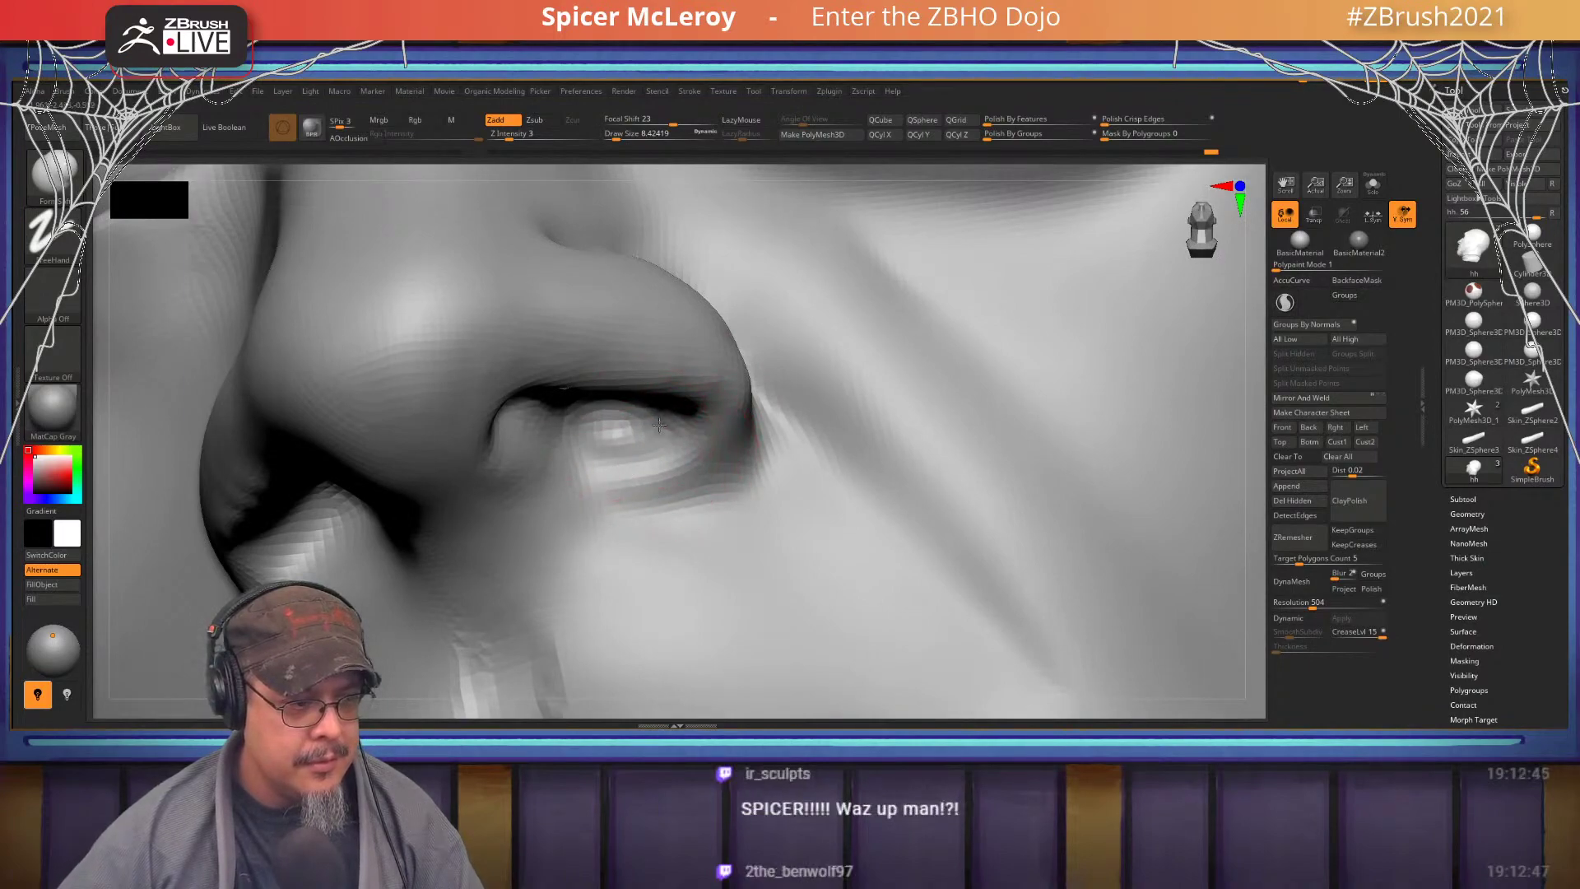
mouse_move(670, 417)
ctrl+right_down()
mouse_move(617, 416)
mouse_move(741, 399)
mouse_move(667, 415)
mouse_move(694, 387)
mouse_move(782, 398)
ctrl+right_up()
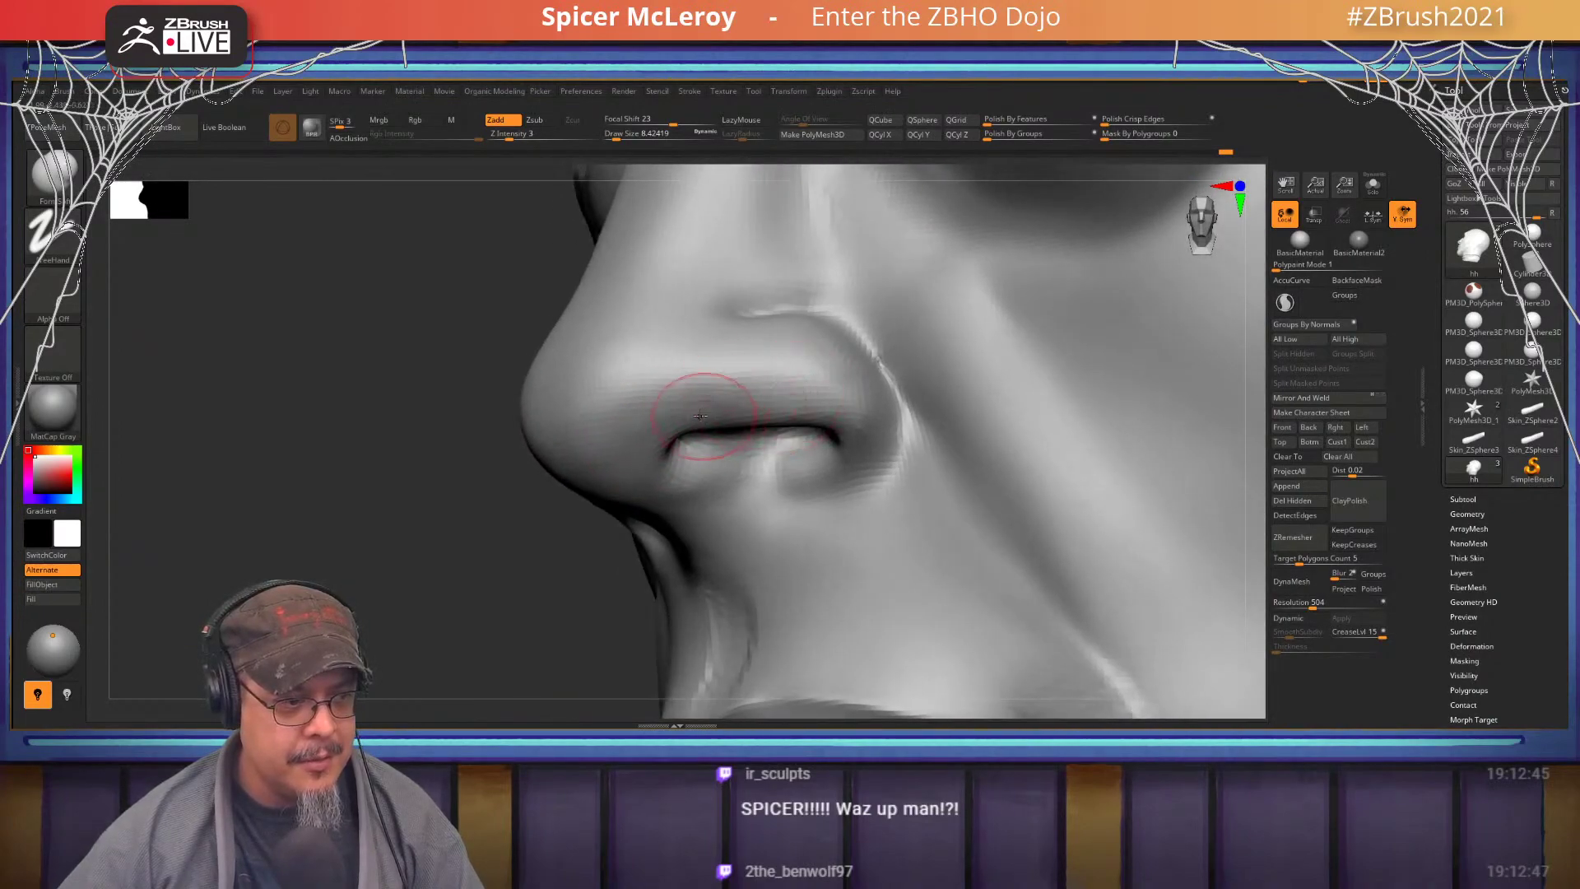
key(shift)
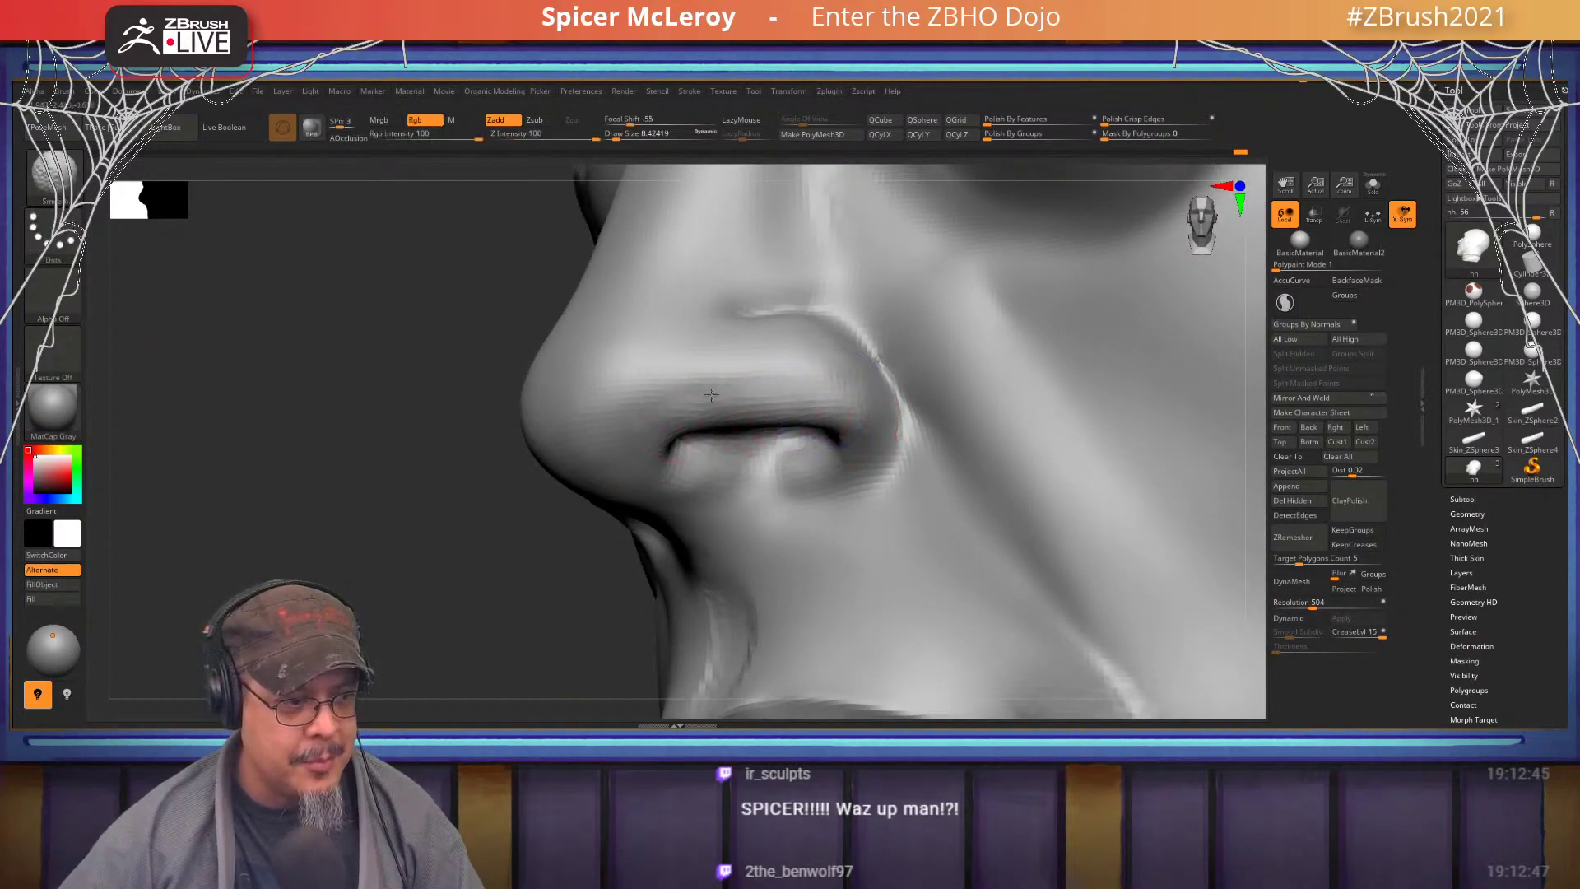
alt+right_drag(882, 382, 785, 408)
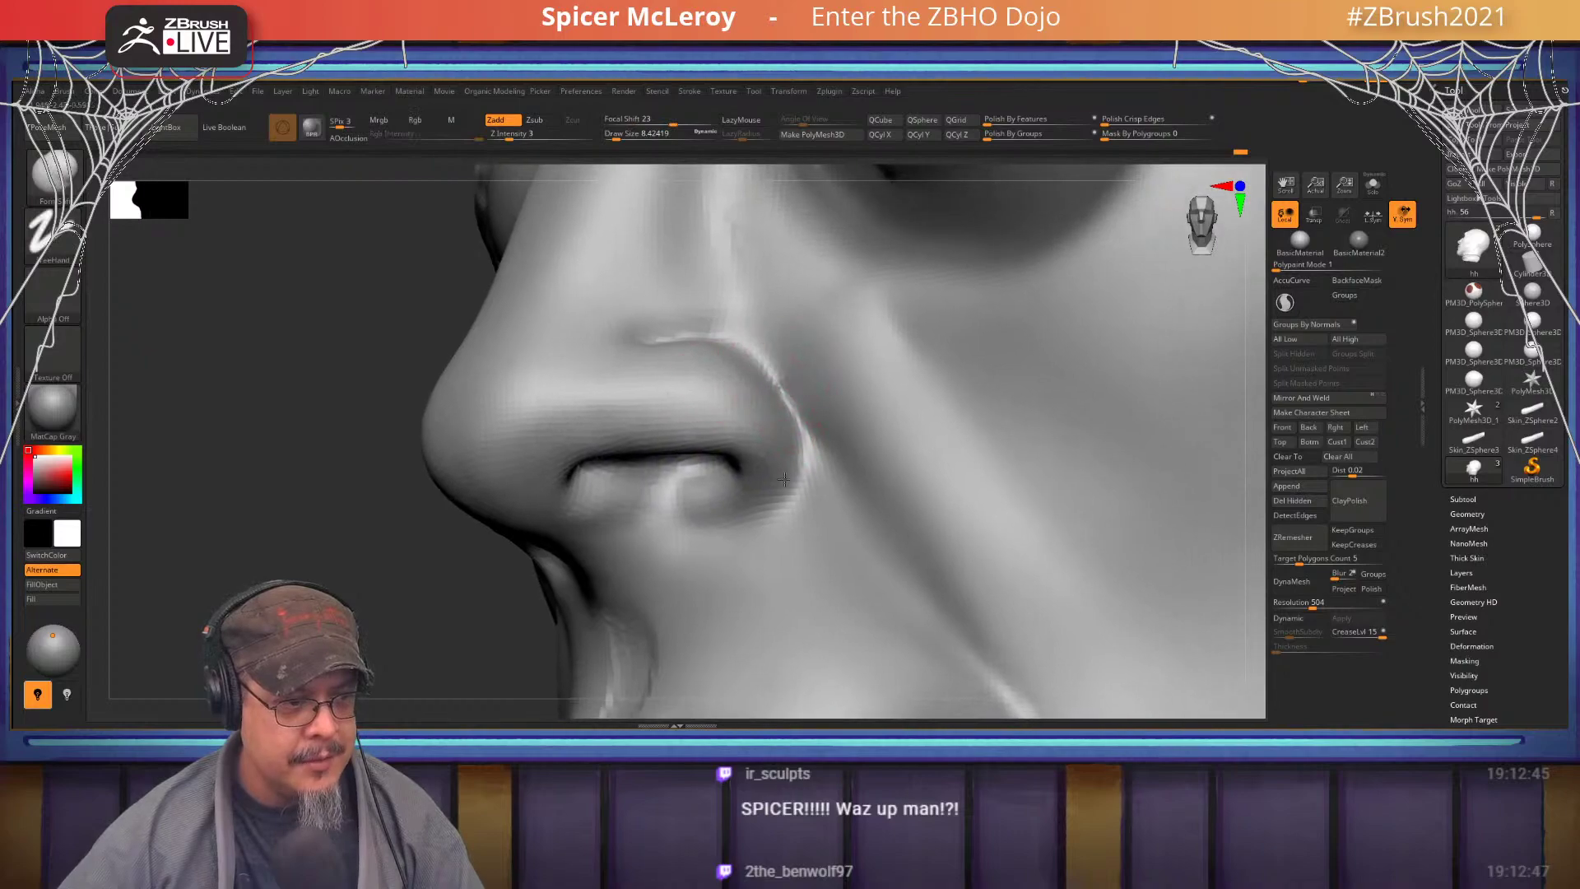
- Shape the transition between the nostril wing and nose tip with the FormSoft brush and smooth the side of the nose
alt+right_drag(699, 353, 833, 353)
mouse_move(773, 355)
mouse_down()
mouse_move(761, 339)
mouse_move(671, 439)
mouse_up()
mouse_move(710, 366)
mouse_down()
mouse_move(659, 451)
mouse_move(673, 419)
mouse_up()
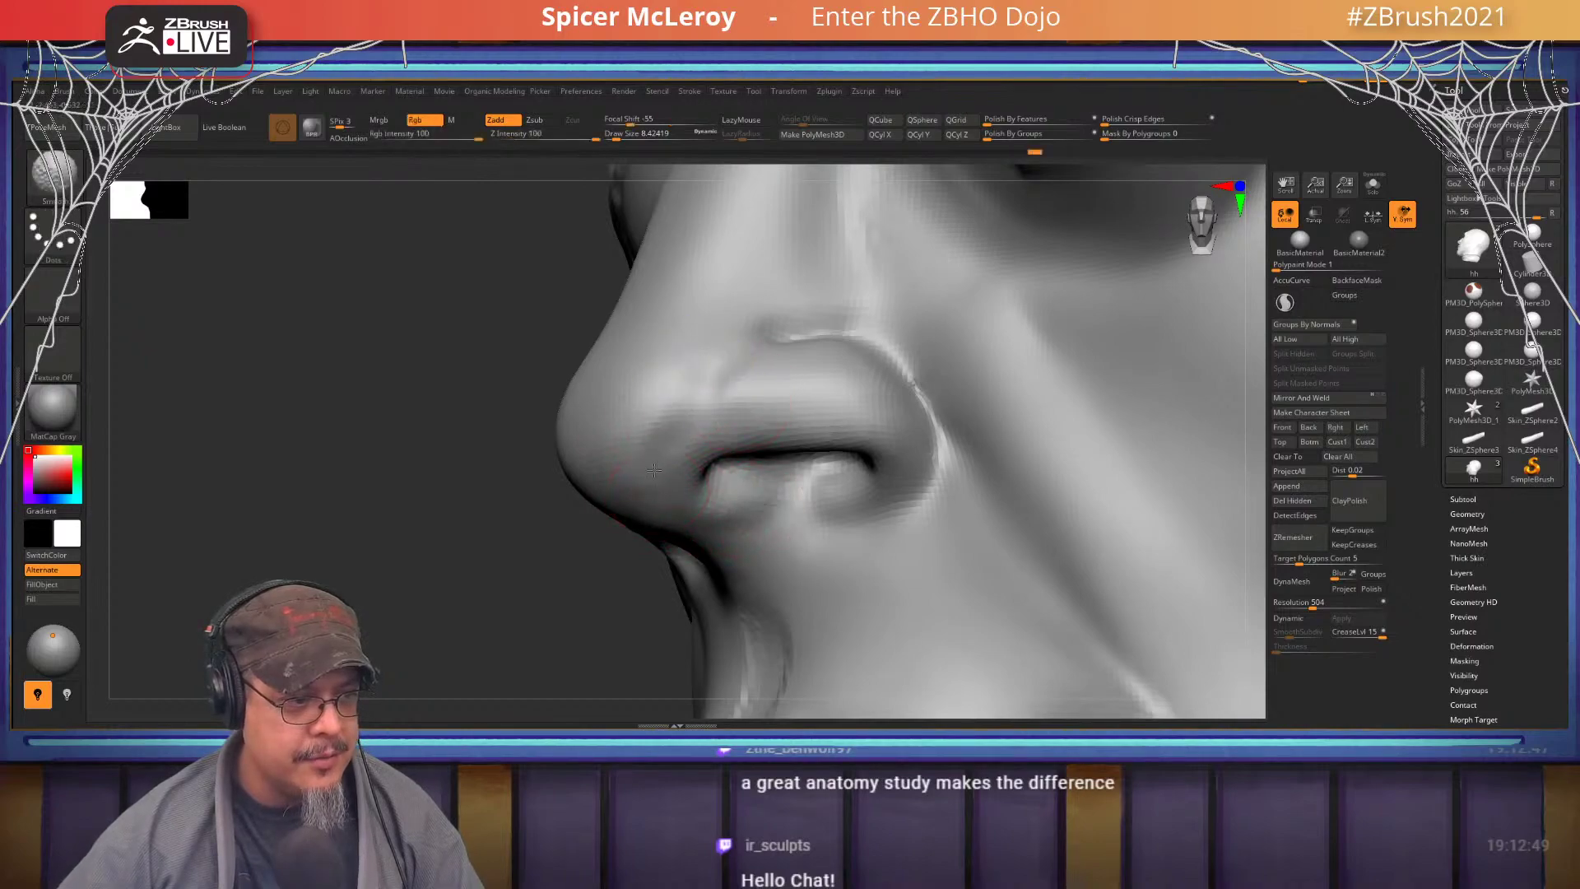
mouse_move(681, 329)
alt+right_down()
mouse_move(635, 444)
mouse_move(763, 421)
alt+right_up()
shift+drag(763, 421, 755, 427)
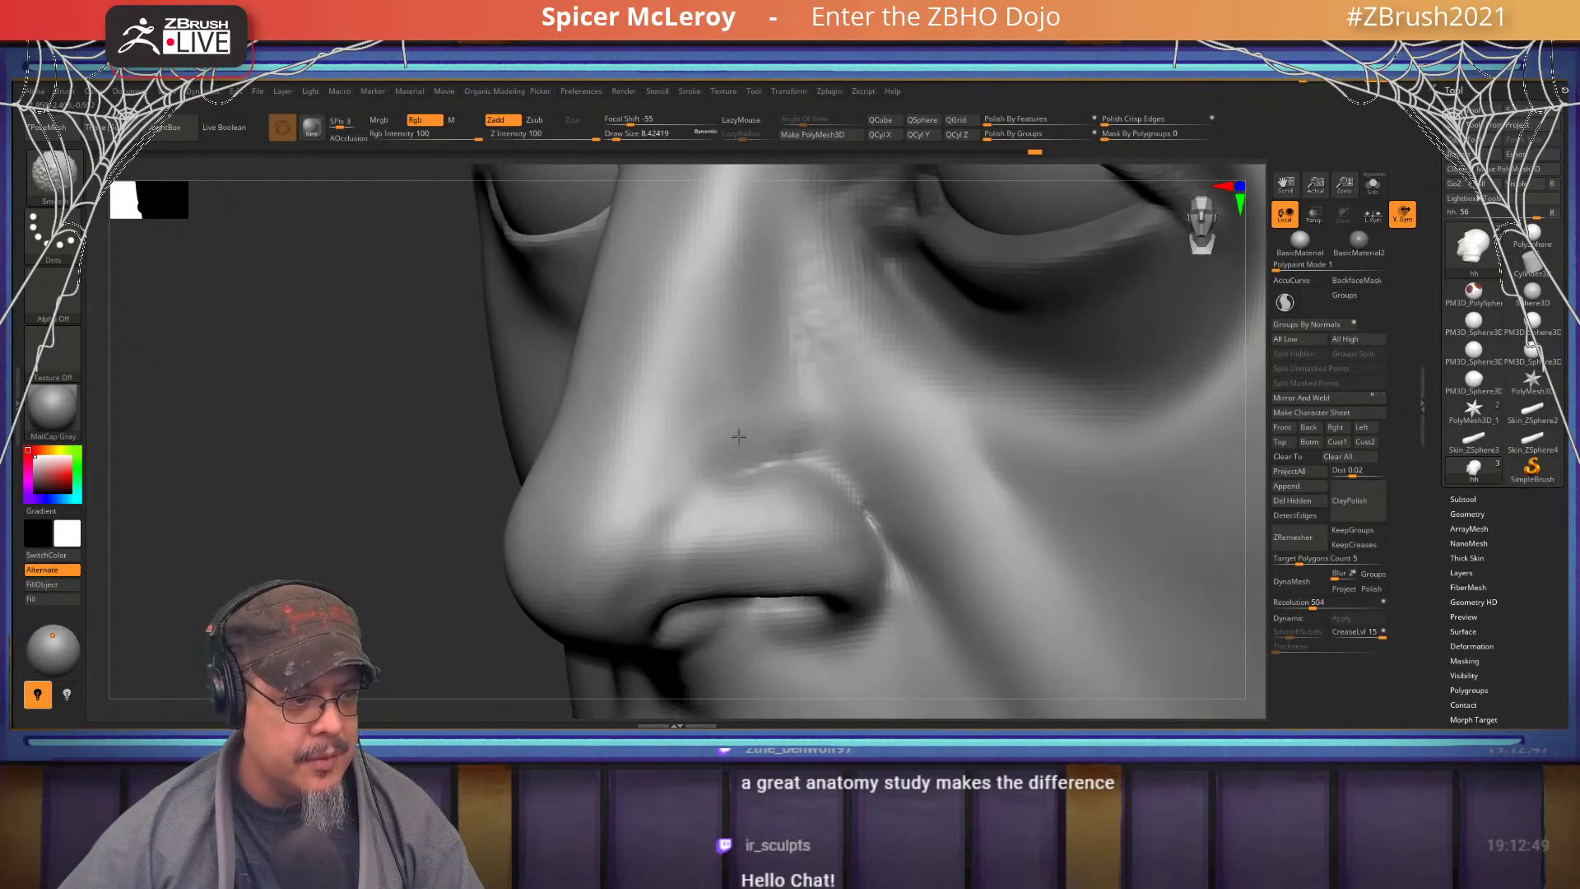
- Carve the crease along the top of the nostril wing toward the nose tip with DamStandard at a draw size of about 12
mouse_move(683, 401)
right_down()
mouse_move(670, 423)
mouse_move(708, 425)
mouse_move(671, 348)
right_up()
key(b)
key(d)
key(s)
key(s)
drag(656, 433, 665, 432)
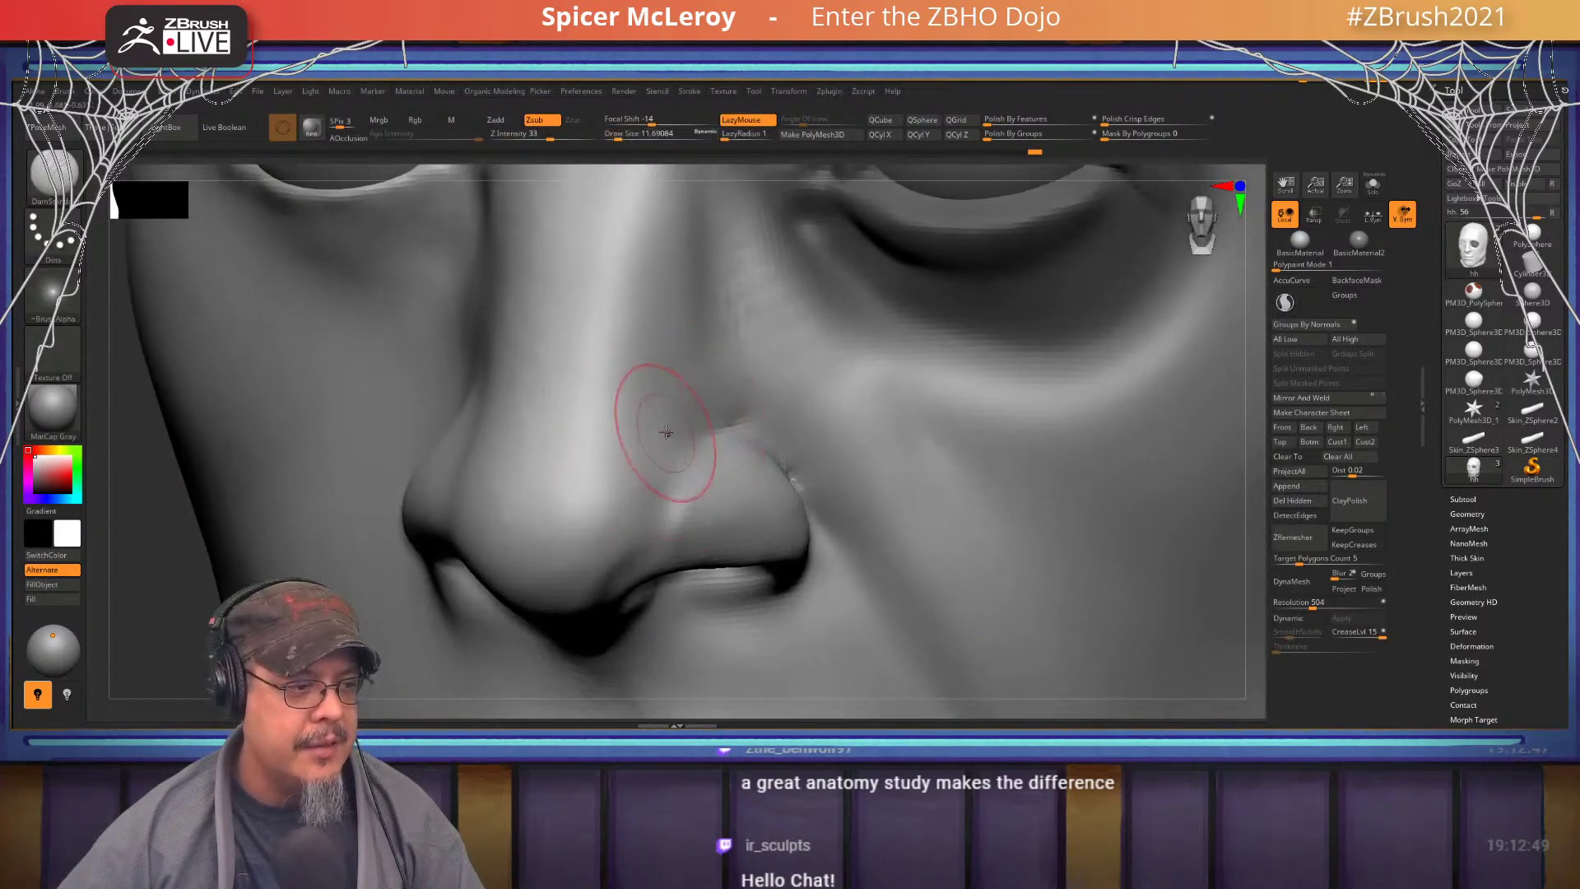
right_drag(668, 430, 766, 431)
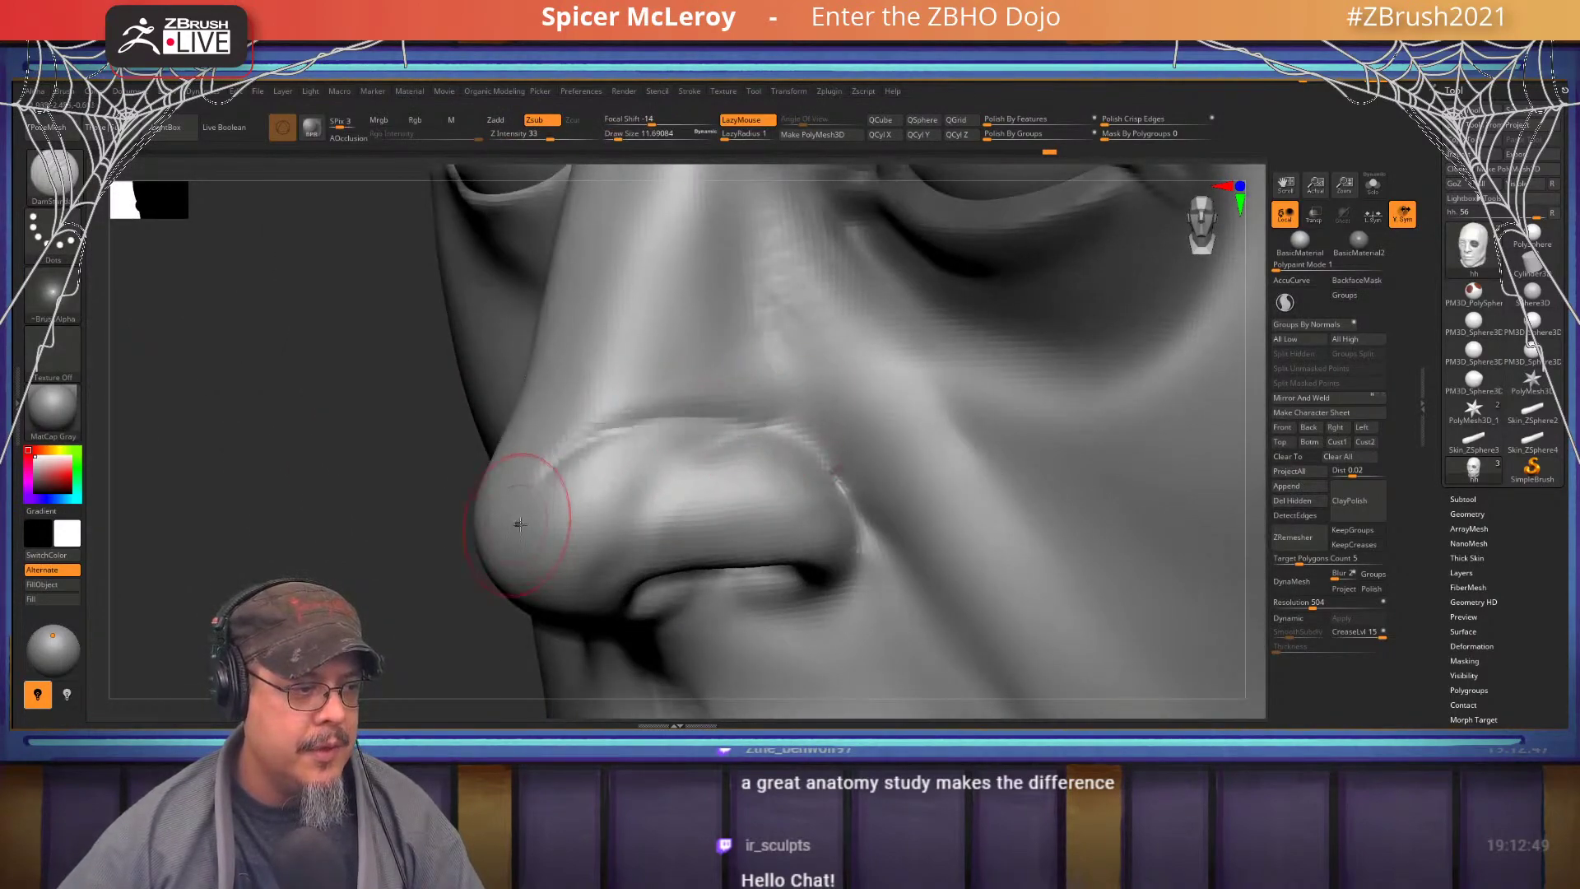
- Carve the groove down the side of the nose tip and along its underside beside the nostril with DamStandard
mouse_move(522, 511)
right_down()
mouse_move(630, 423)
mouse_move(675, 362)
right_up()
mouse_move(600, 382)
mouse_down()
mouse_move(574, 420)
mouse_move(570, 497)
mouse_up()
drag(561, 425, 573, 486)
mouse_move(639, 568)
right_down()
mouse_move(581, 514)
mouse_move(566, 370)
right_up()
drag(560, 380, 668, 512)
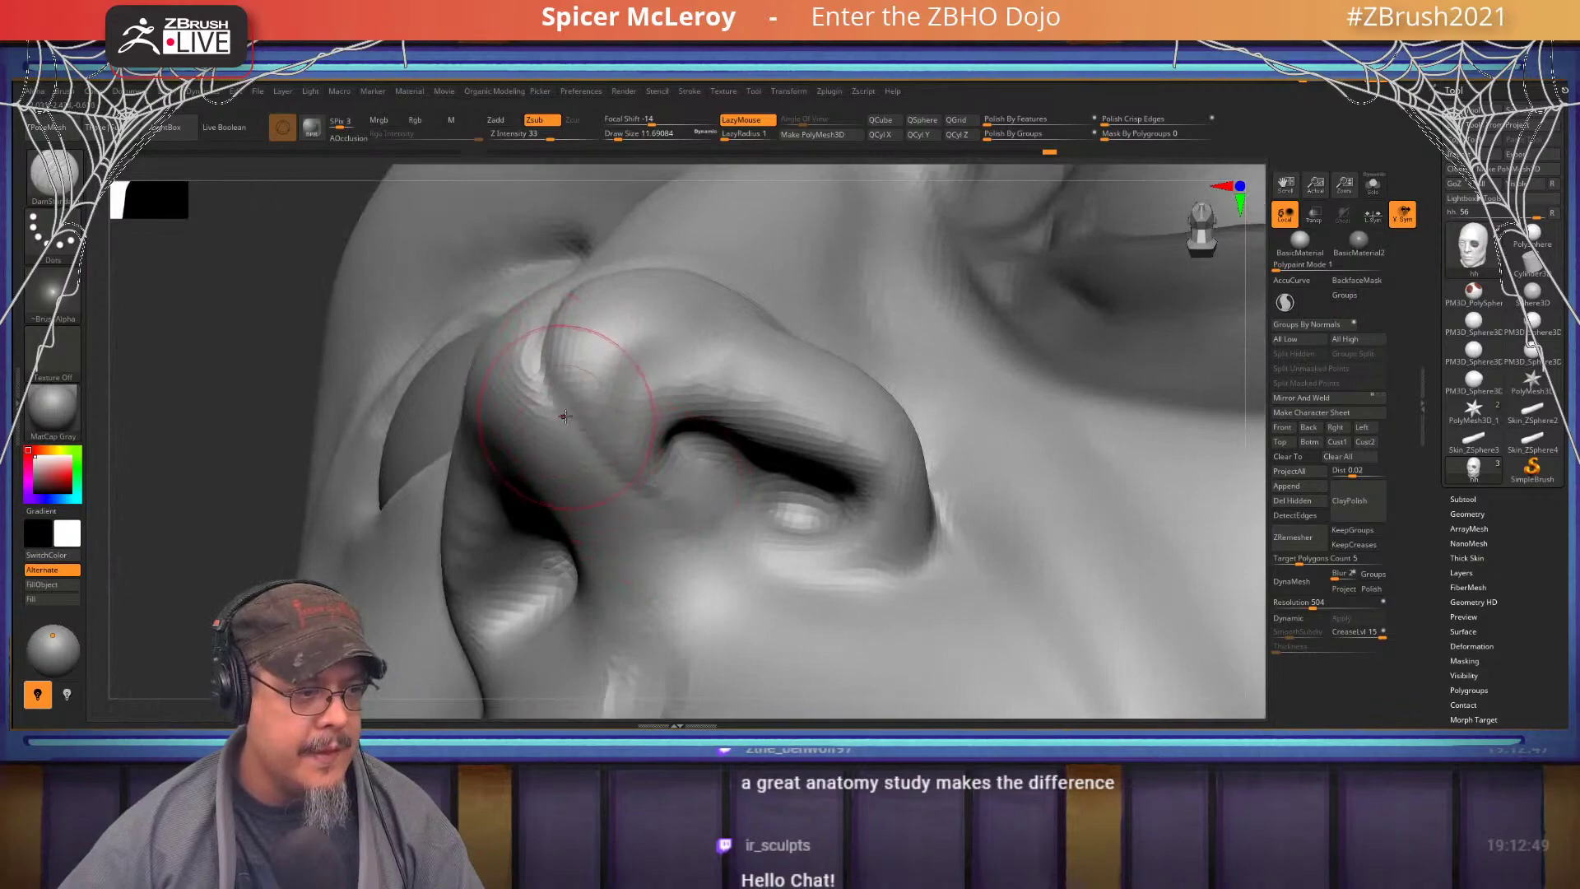
drag(565, 416, 601, 471)
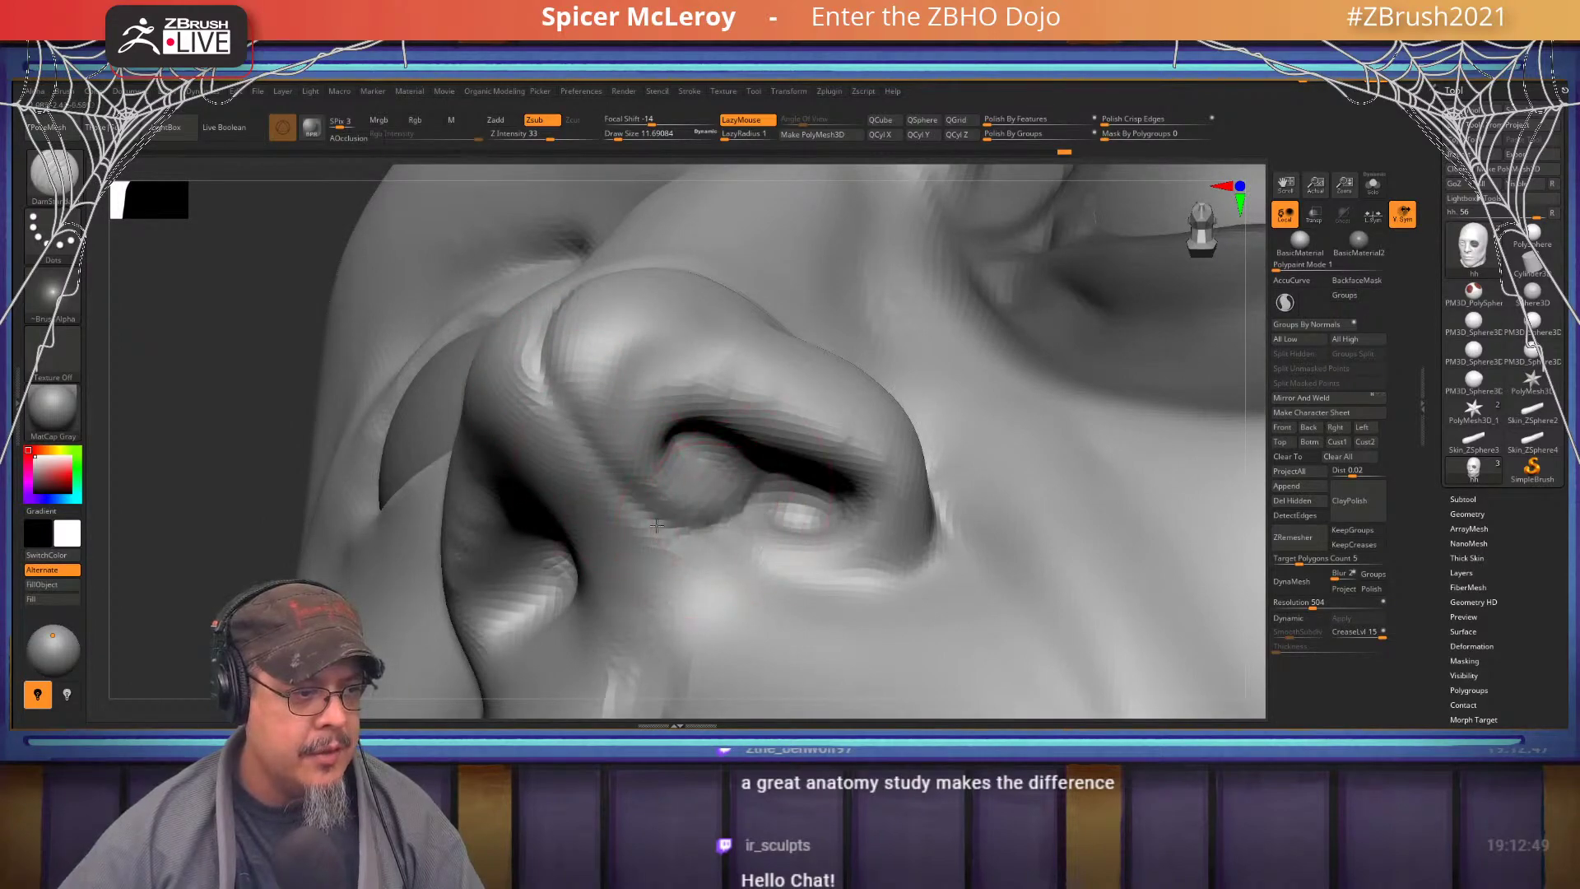
mouse_move(609, 449)
right_down()
mouse_move(622, 429)
mouse_move(741, 453)
right_up()
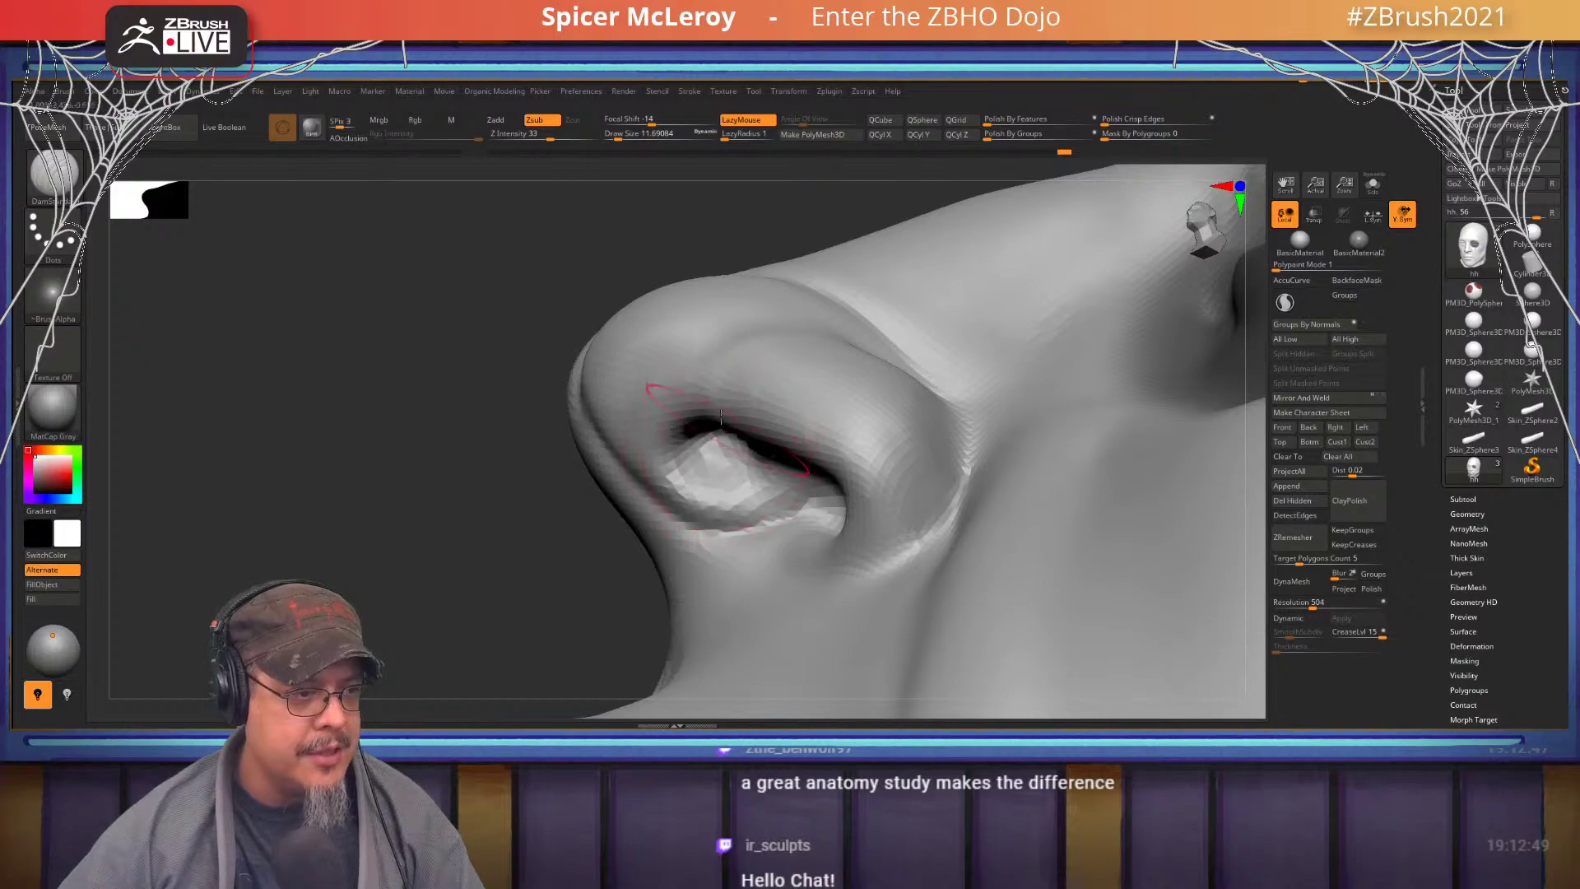
right_drag(720, 417, 745, 451)
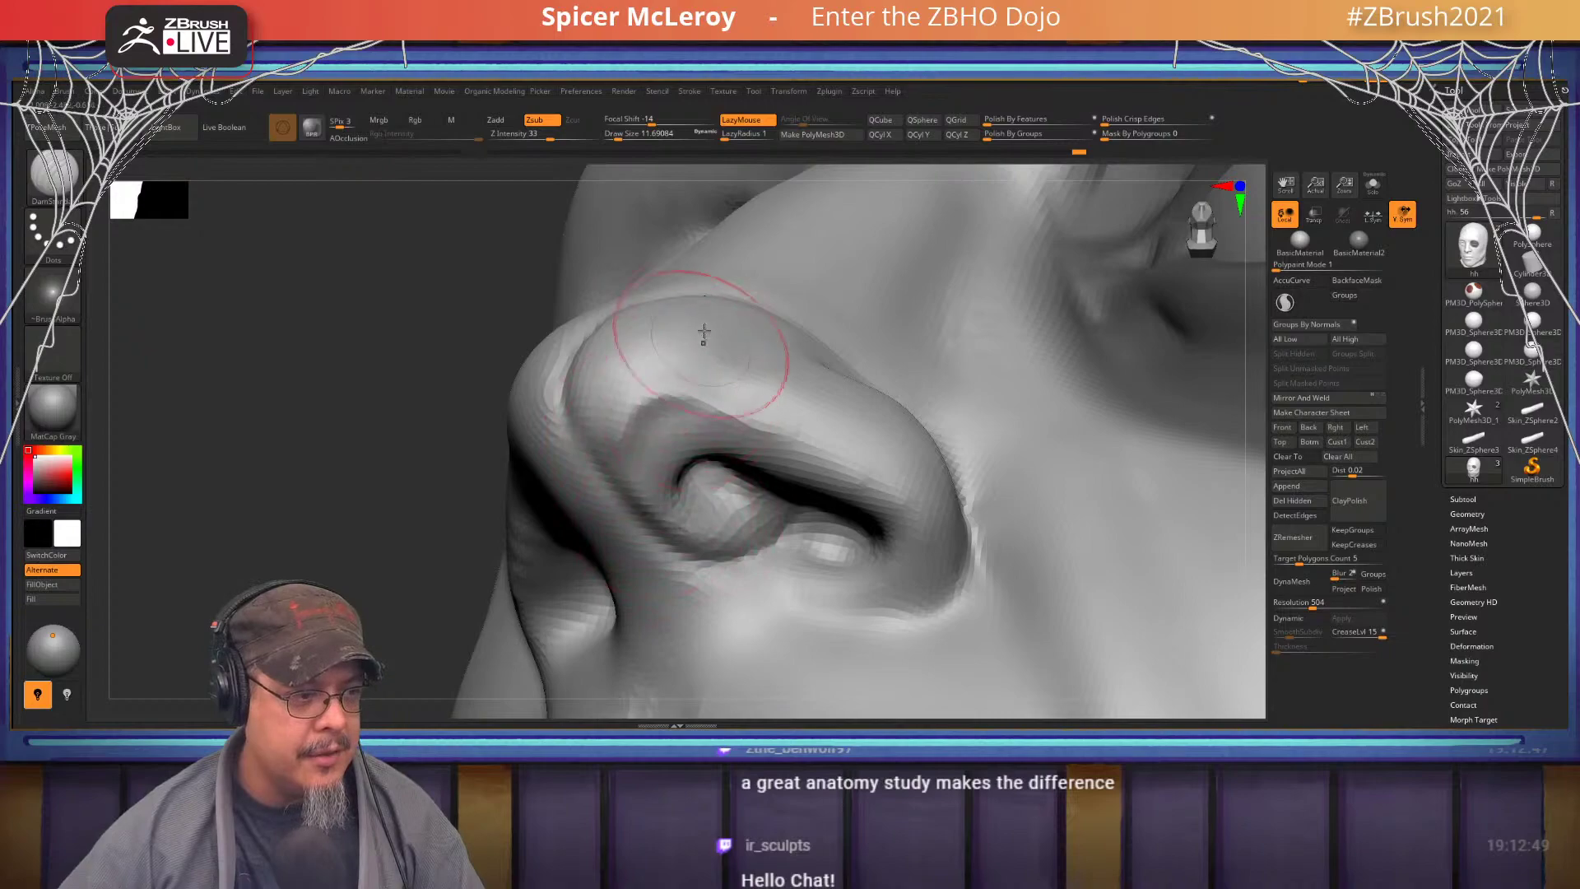
- Flatten the front of the nostril rim with TrimDynamic at a draw size of about 12 and smooth the rim back toward the wing
key(b)
key(t)
key(d)
key(s)
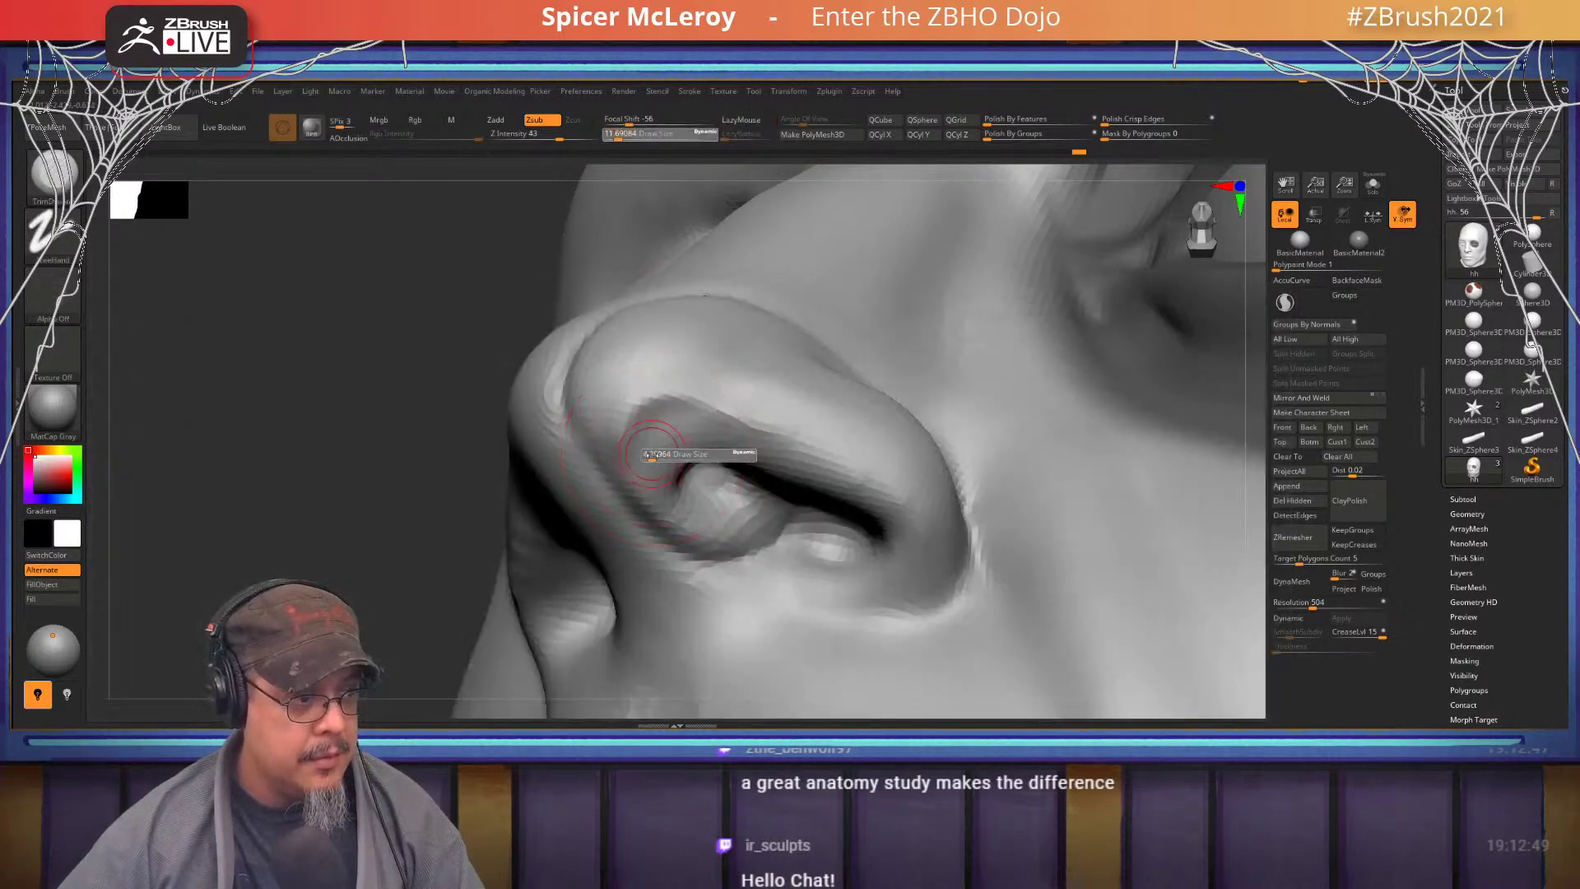
drag(650, 455, 657, 456)
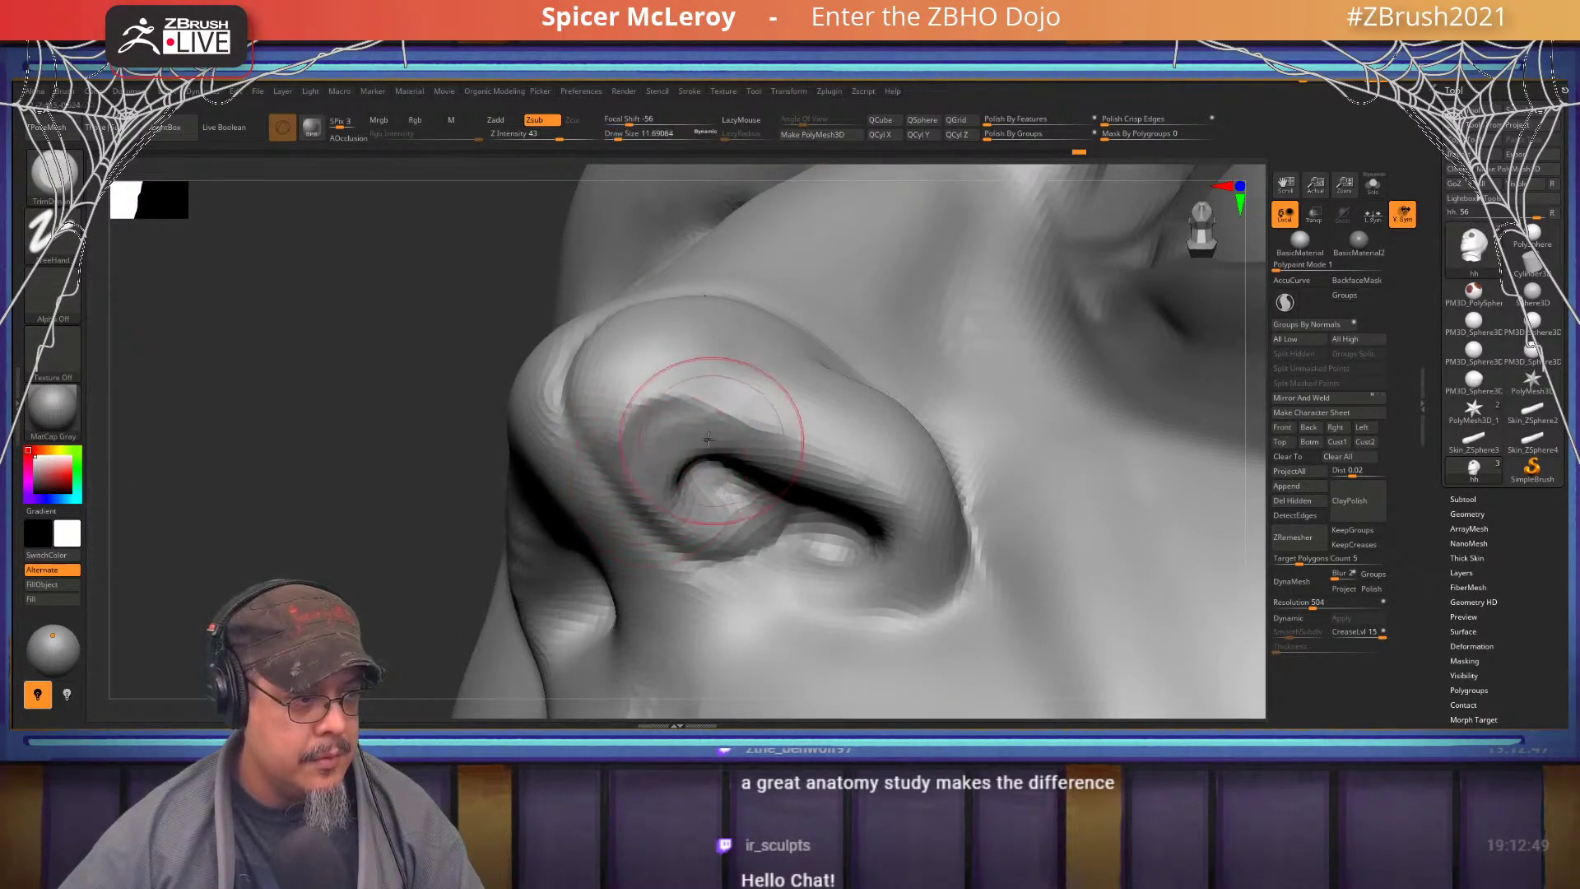
key(shift)
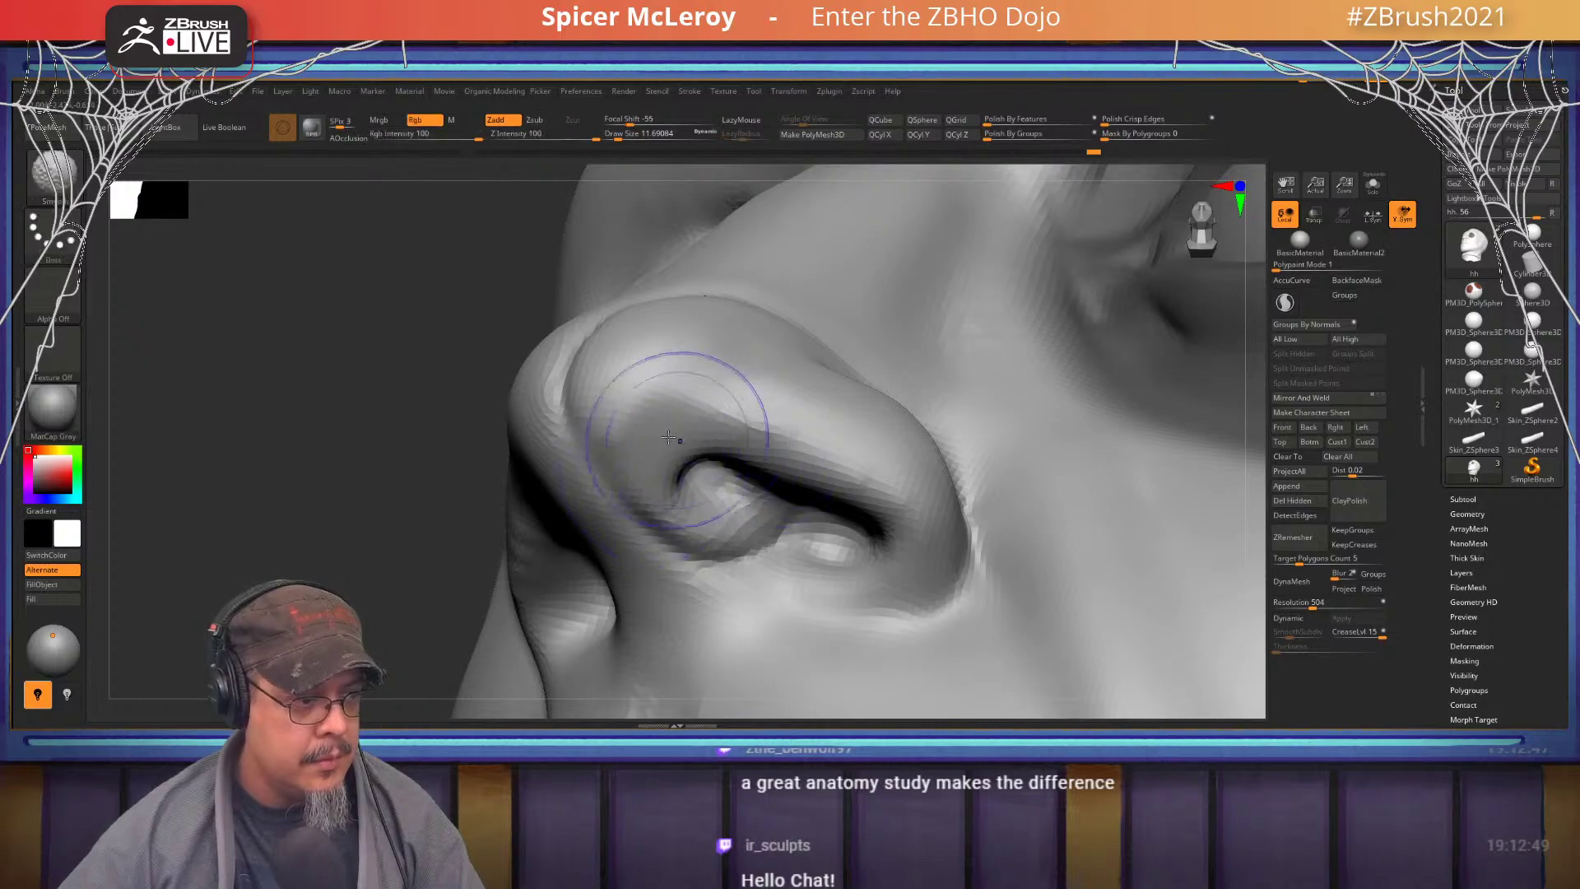
mouse_move(724, 440)
mouse_down()
mouse_move(897, 491)
mouse_move(884, 492)
mouse_up()
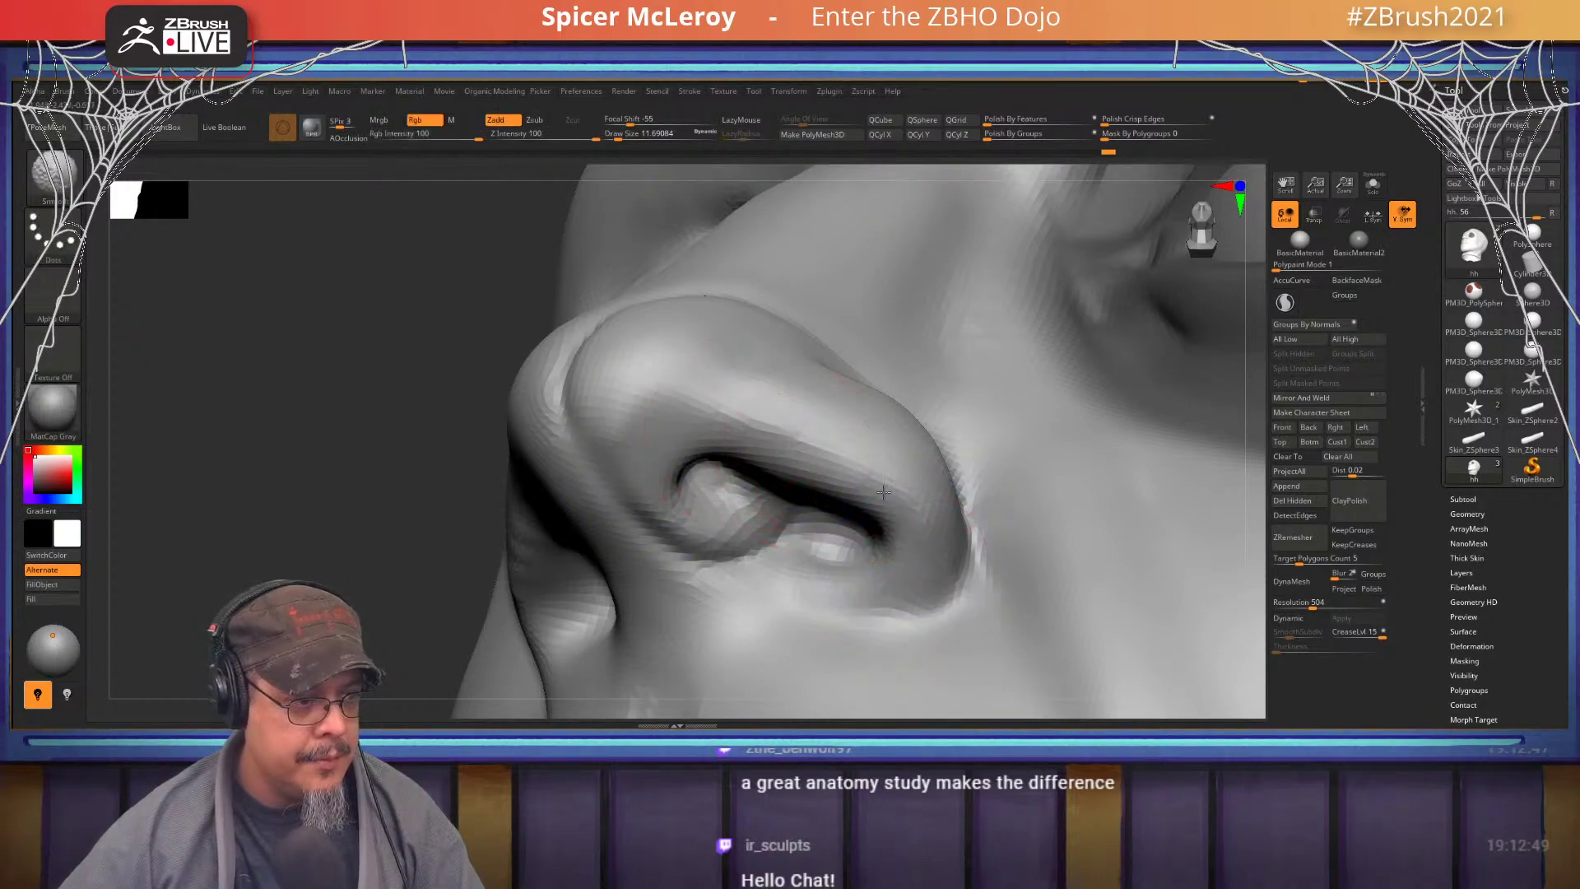
- Smooth the nostril wing, the side groove of the nose tip and the transition into the side of the nose
mouse_move(688, 395)
right_down()
mouse_move(706, 461)
mouse_move(744, 428)
right_up()
key(shift)
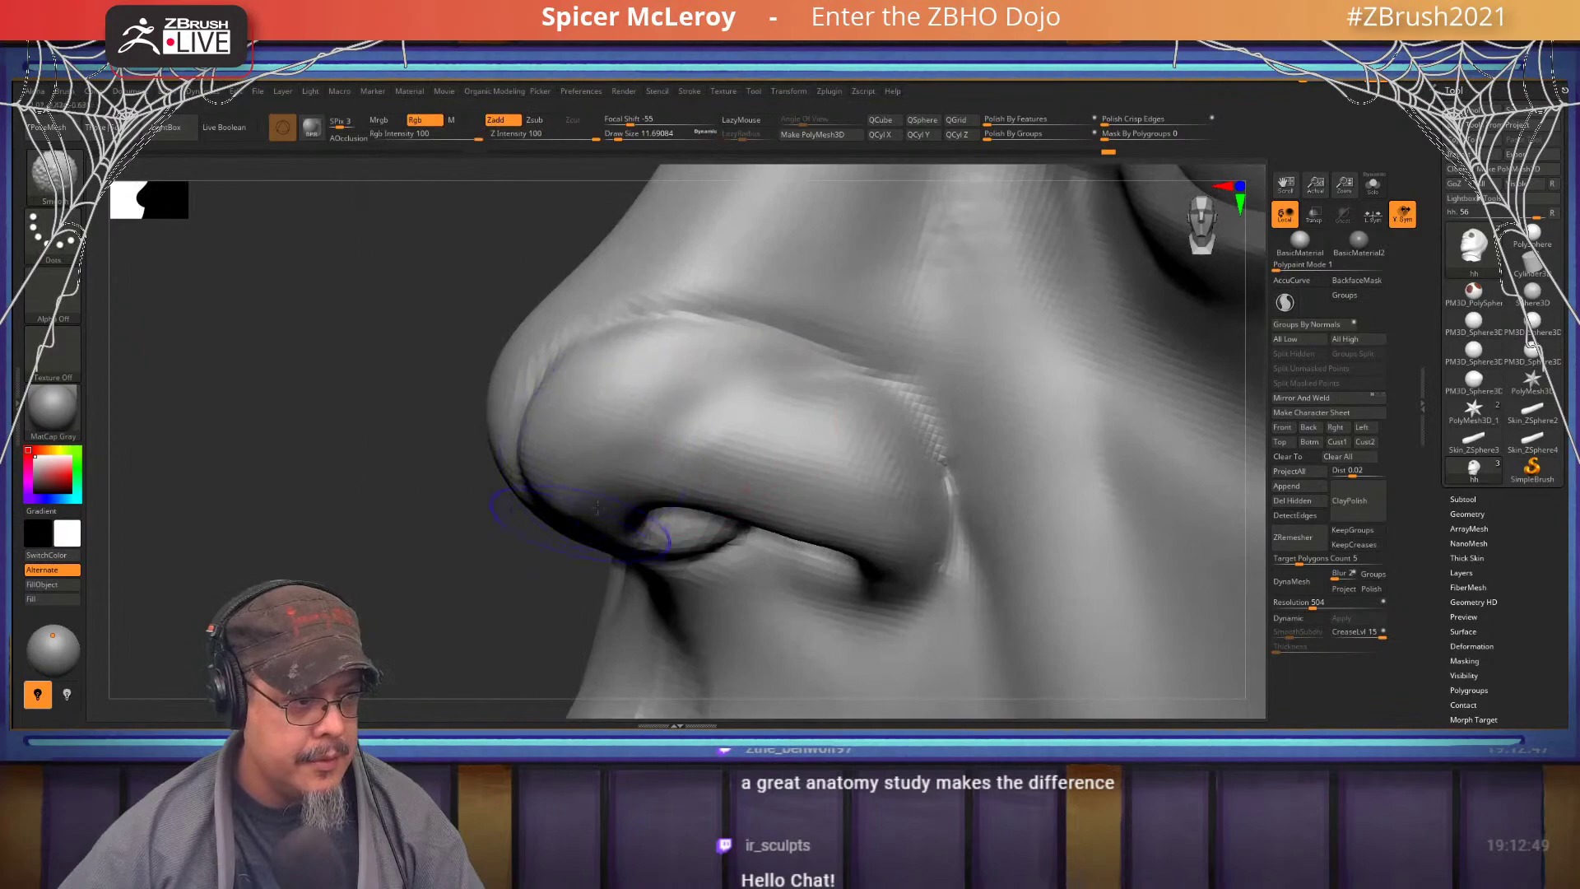
right_drag(534, 491, 600, 416)
key(shift)
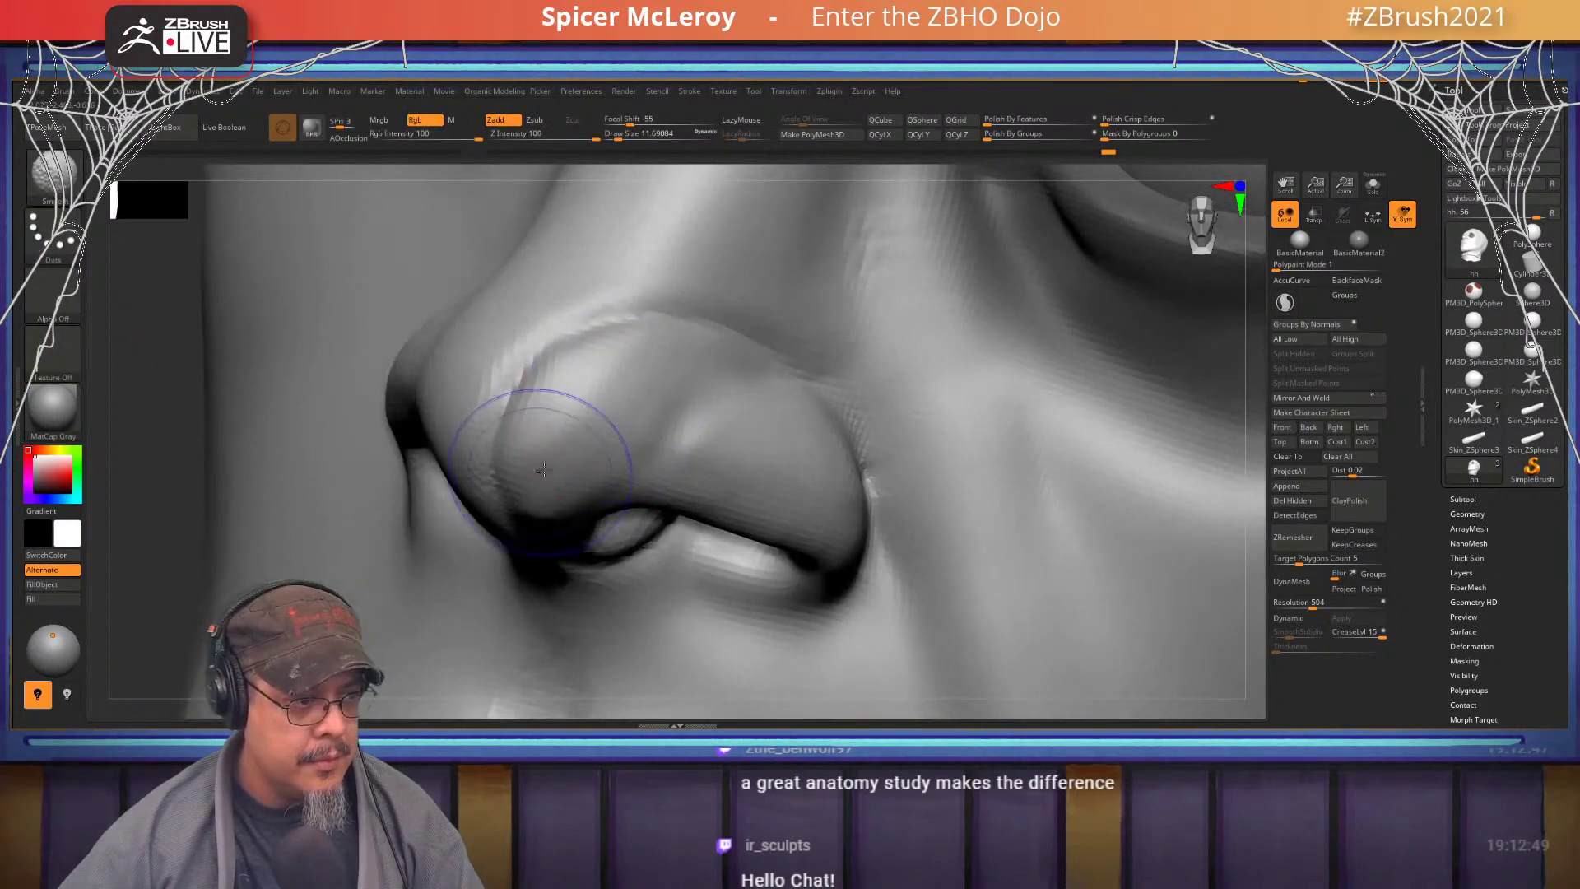
mouse_move(752, 406)
right_down()
mouse_move(680, 367)
mouse_move(628, 412)
mouse_move(659, 381)
right_up()
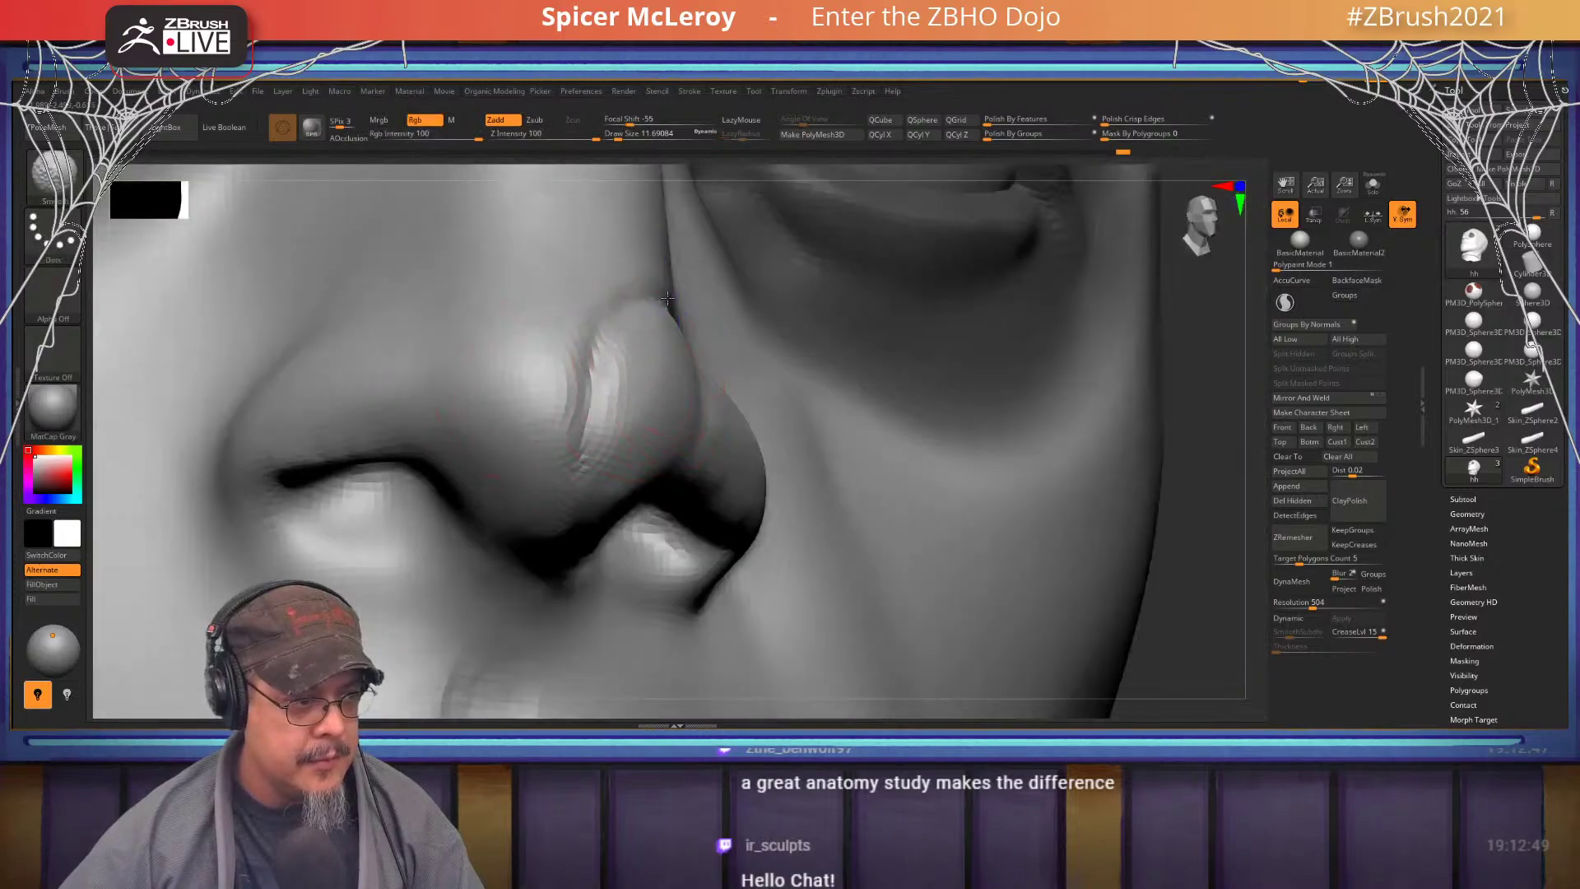
shift+drag(613, 308, 583, 449)
mouse_move(618, 506)
right_down()
mouse_move(664, 370)
mouse_move(740, 317)
right_up()
shift+drag(804, 346, 766, 345)
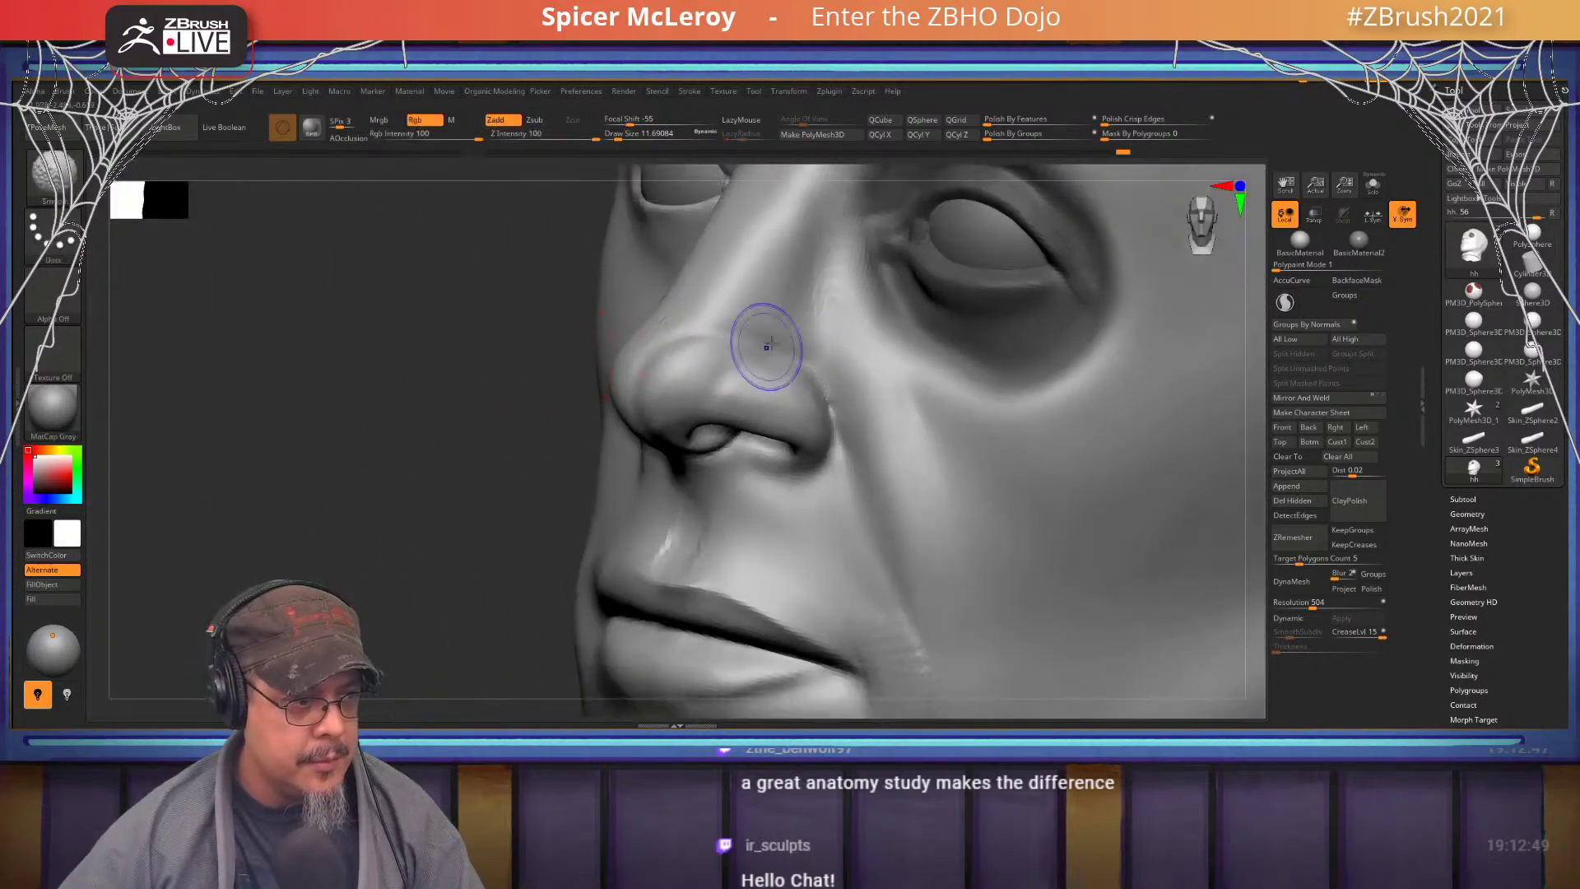
- Build up the inner brow corner and upper side of the nose with ClayBuildup at a draw size of about 16, then smooth it
mouse_move(765, 346)
right_down()
mouse_move(716, 387)
mouse_move(667, 363)
mouse_move(695, 363)
mouse_move(681, 388)
mouse_move(725, 383)
right_up()
key(b)
key(c)
key(b)
key(s)
drag(706, 383, 706, 370)
right_drag(705, 370, 709, 362)
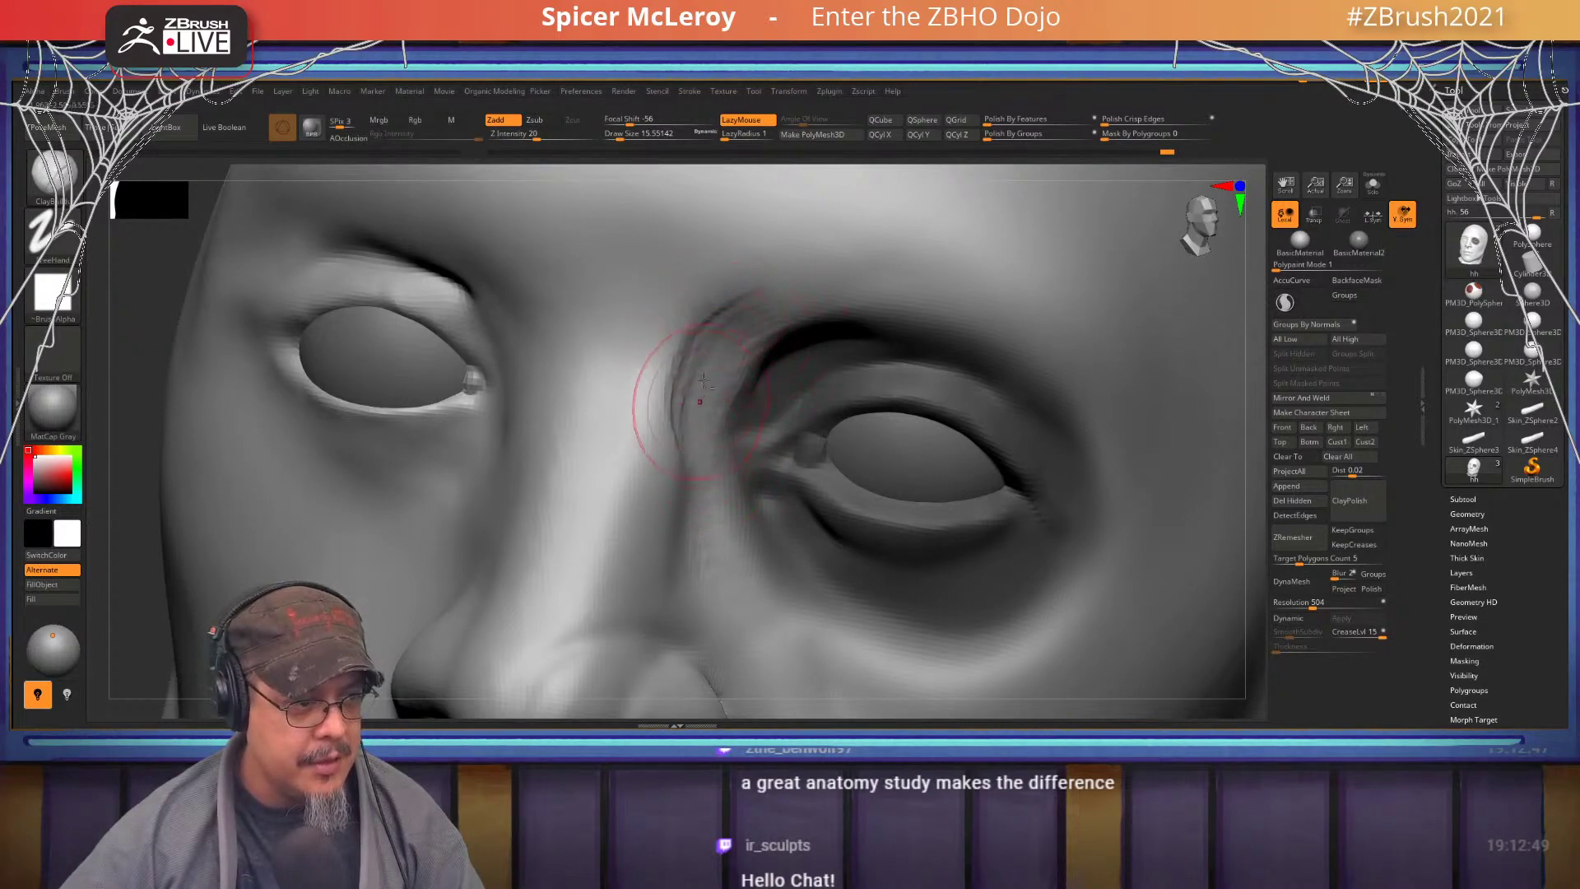
right_drag(704, 380, 687, 335)
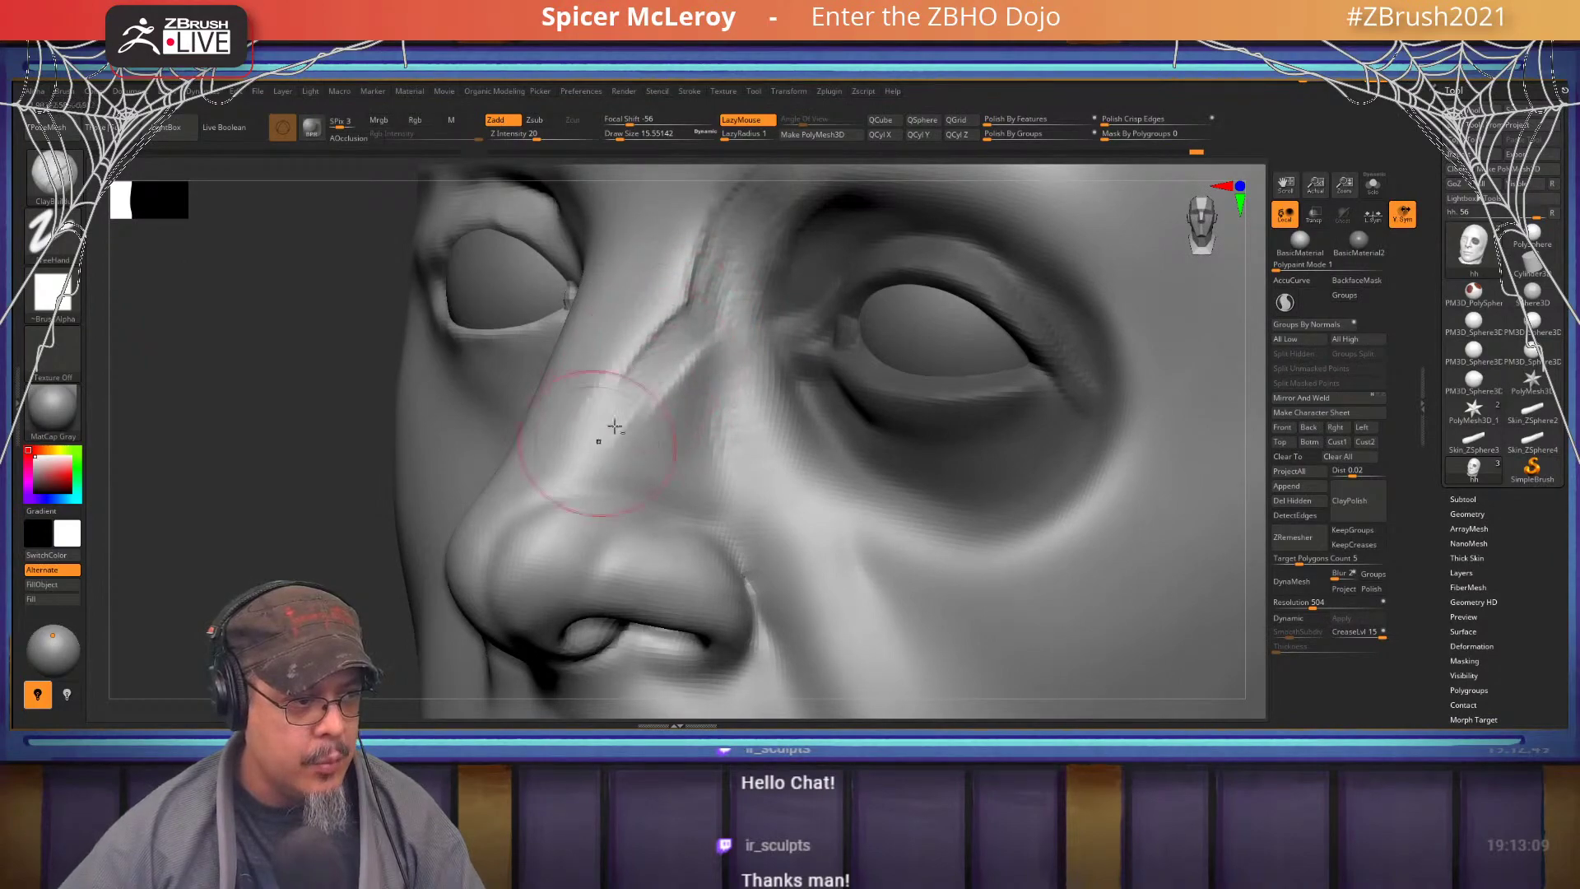
mouse_move(672, 335)
shift+mouse_down()
mouse_move(709, 280)
mouse_move(657, 431)
shift+mouse_up()
- Add clay across the root of the nose between the eyes and smooth it into the brow
mouse_move(656, 403)
right_down()
mouse_move(656, 423)
mouse_move(730, 398)
mouse_move(603, 356)
right_up()
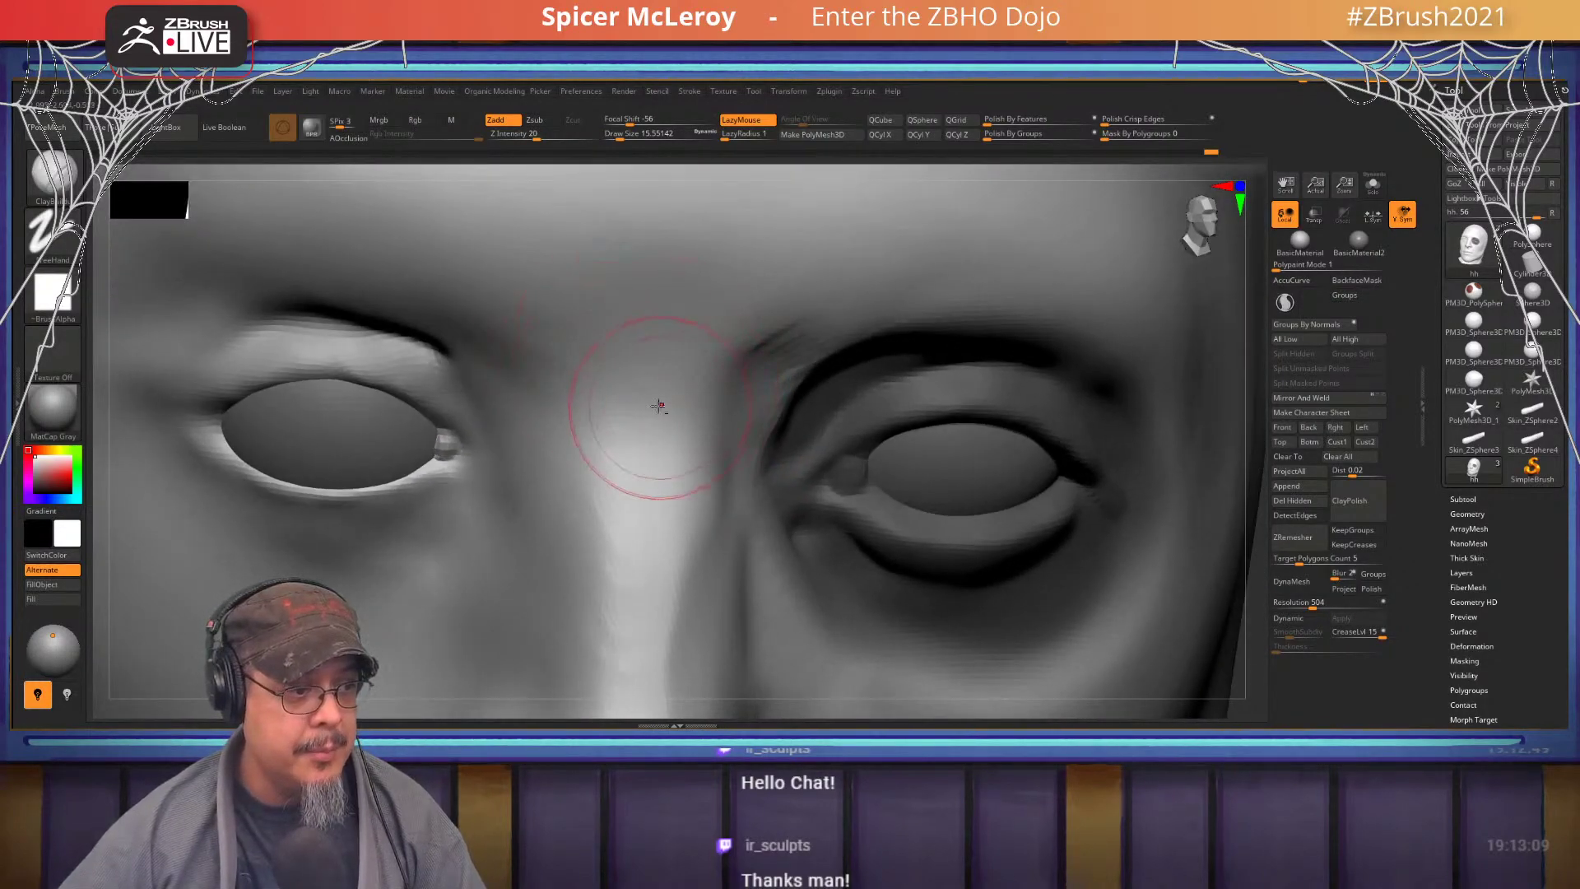
right_drag(681, 399, 817, 375)
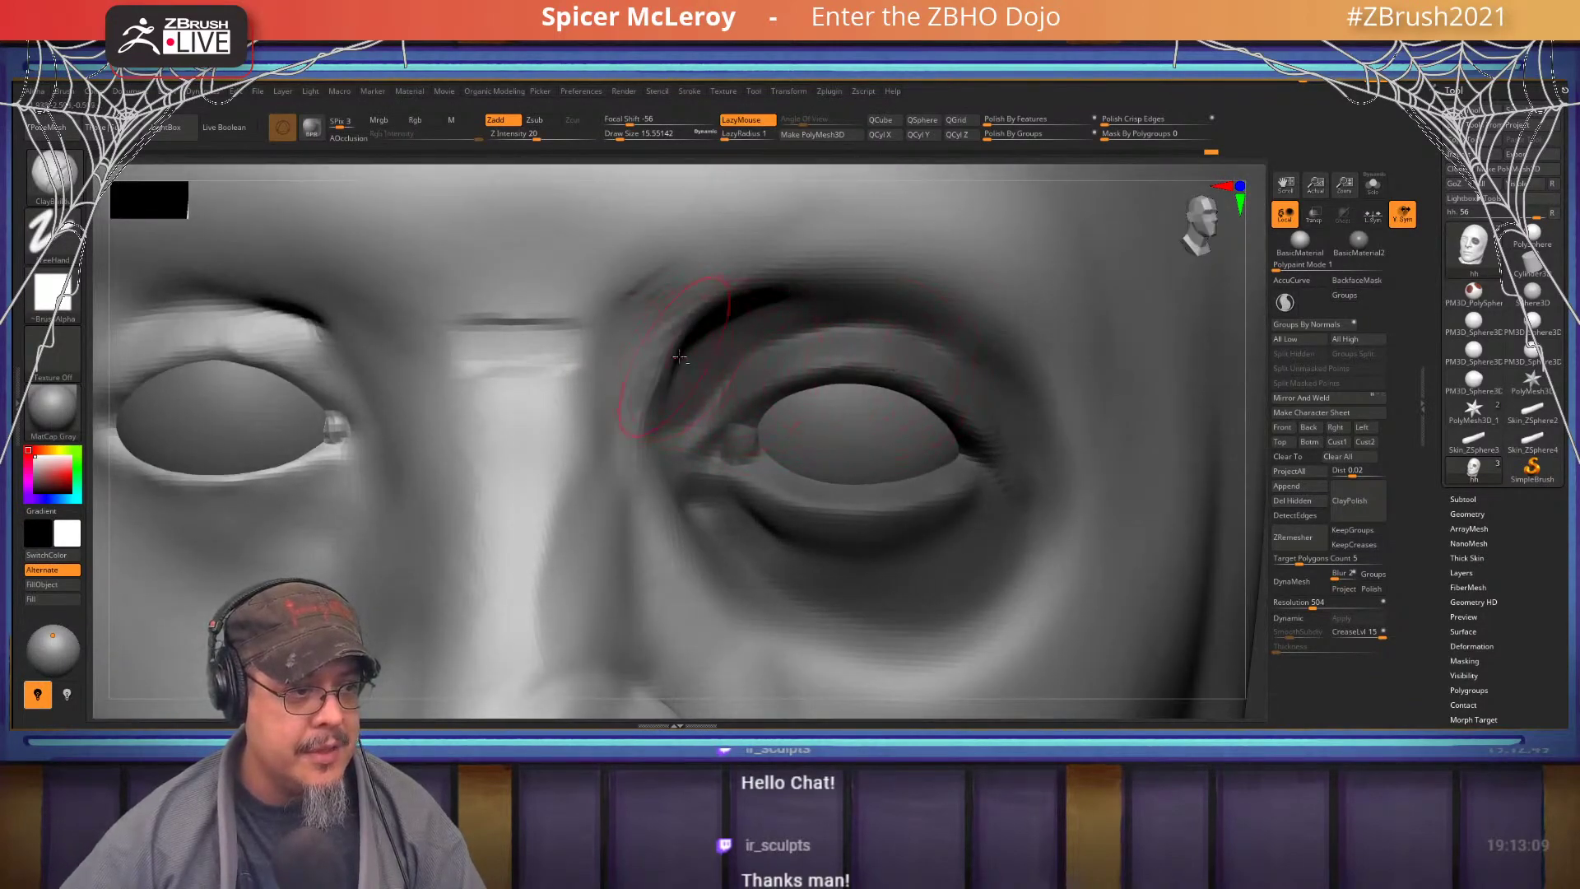
right_drag(679, 357, 613, 360)
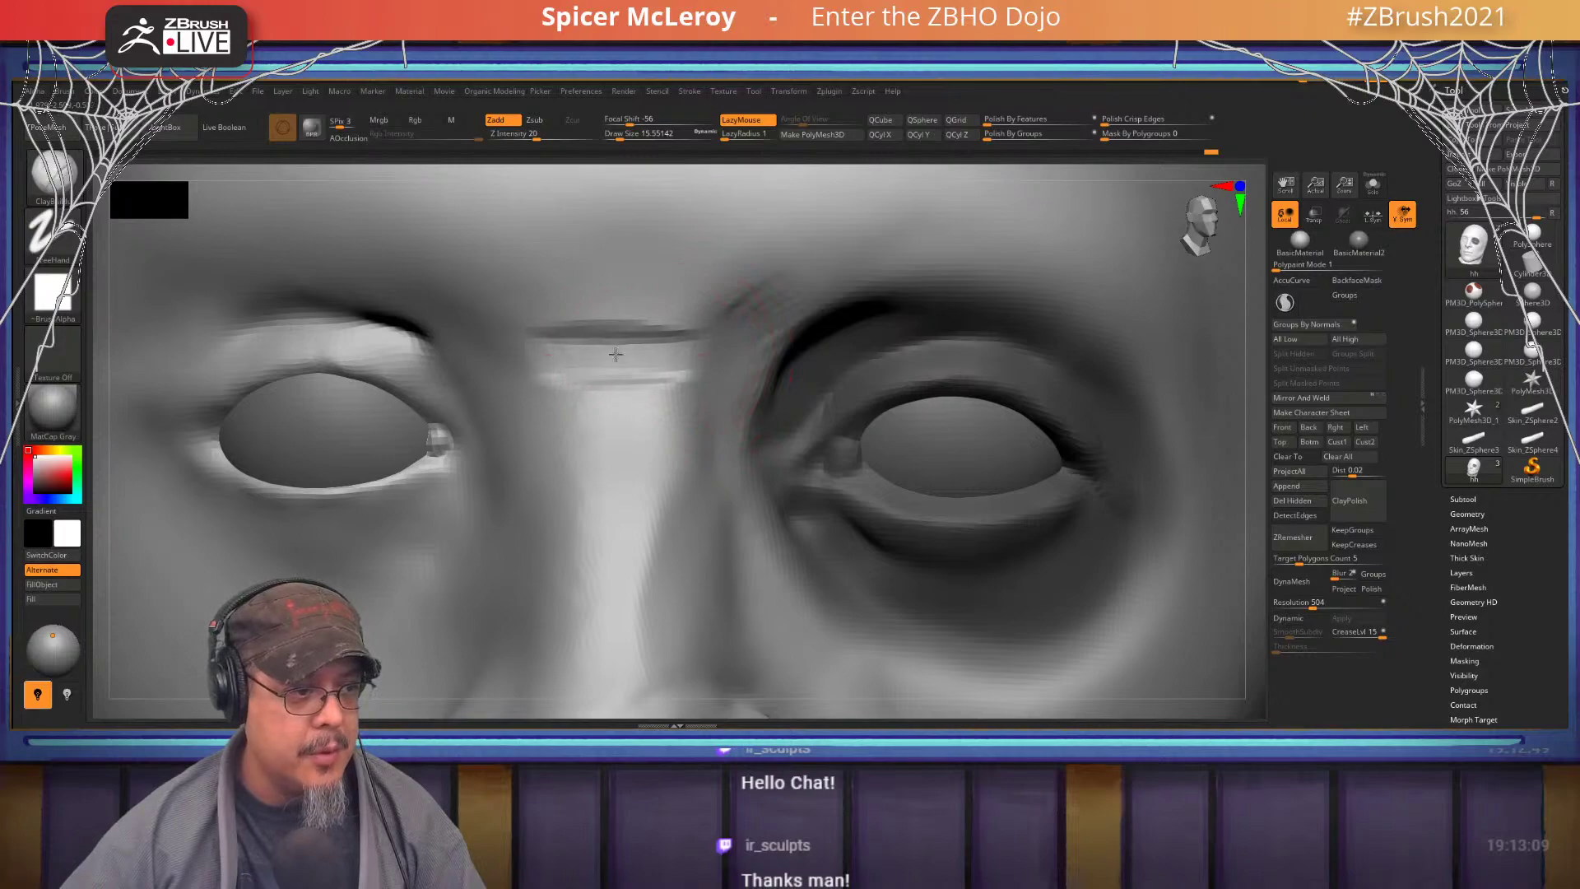
key(shift)
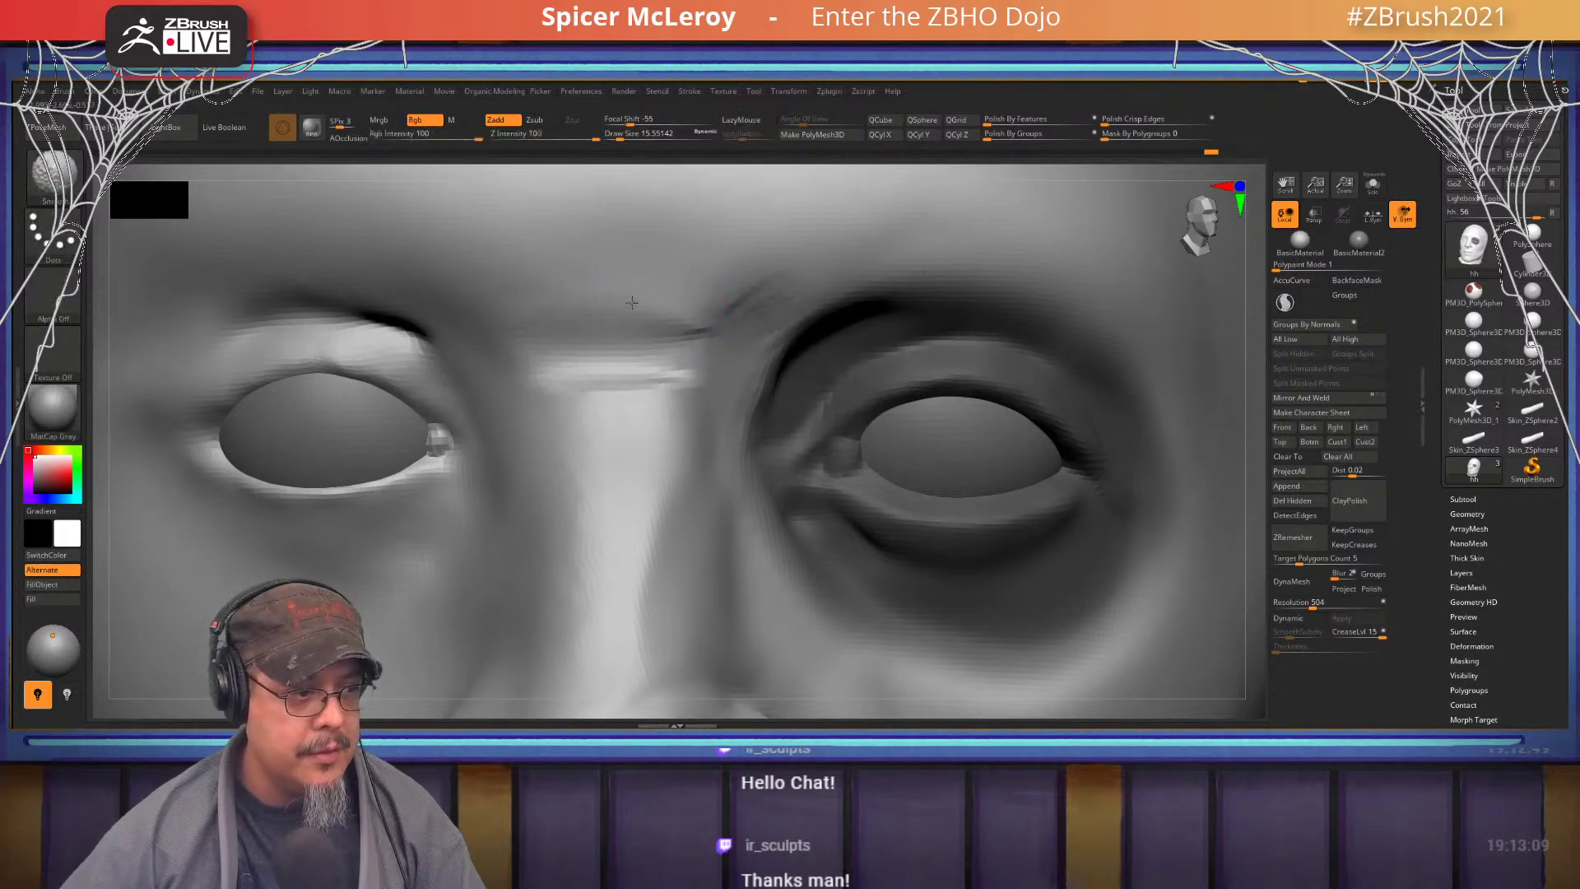
- Build up the front and side planes of the upper nose bridge and smooth the strokes
mouse_move(631, 386)
right_down()
mouse_move(601, 354)
mouse_move(661, 329)
mouse_move(670, 353)
mouse_move(672, 310)
right_up()
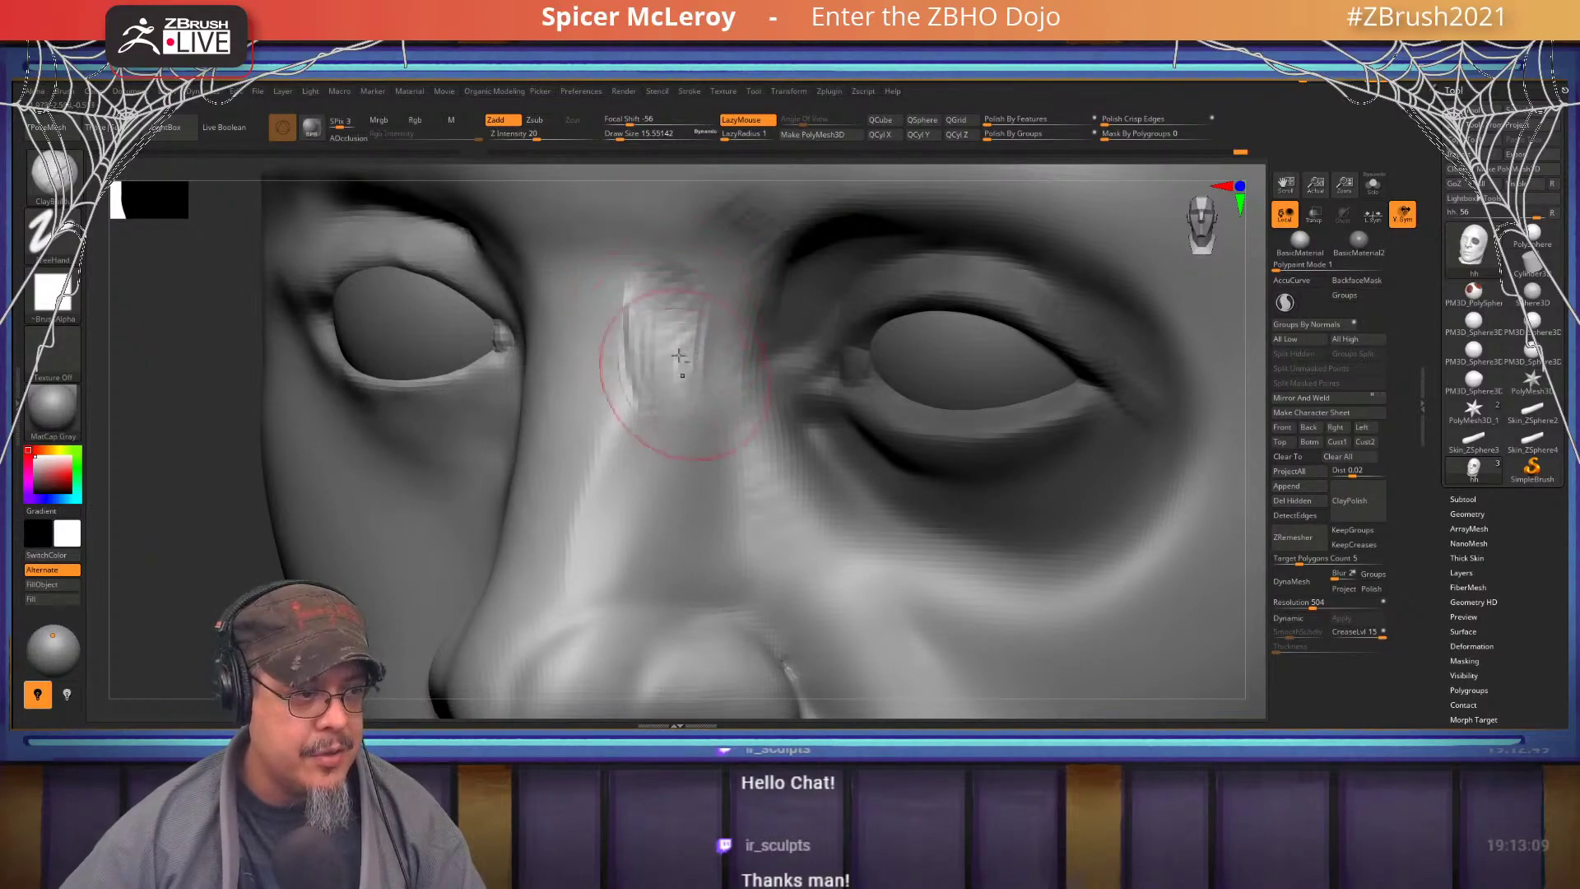
key(shift)
right_drag(696, 358, 646, 371)
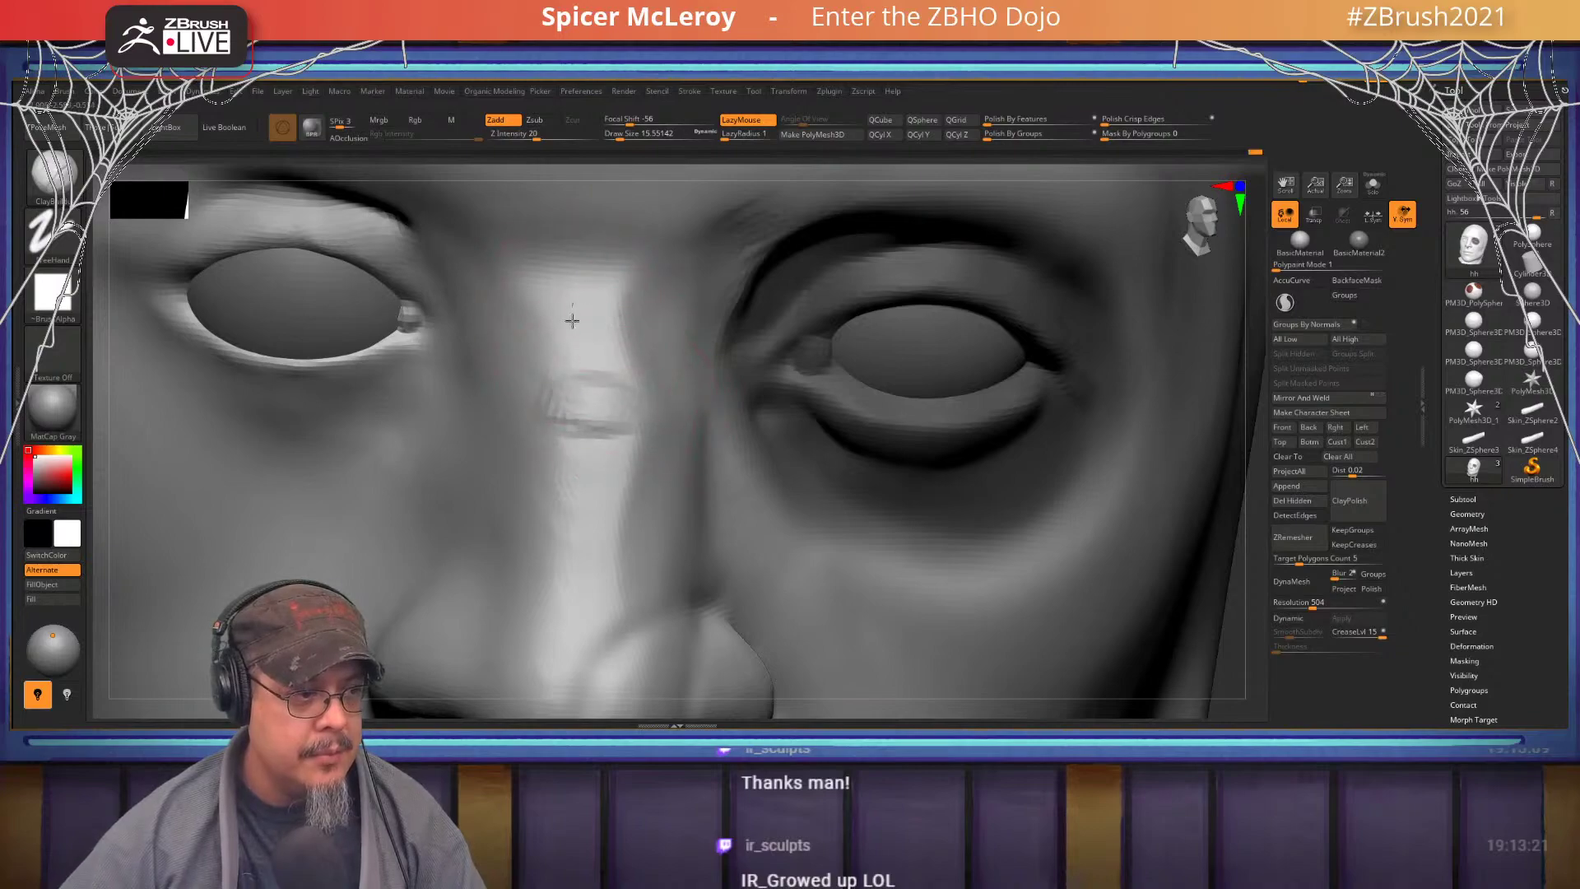
key(shift)
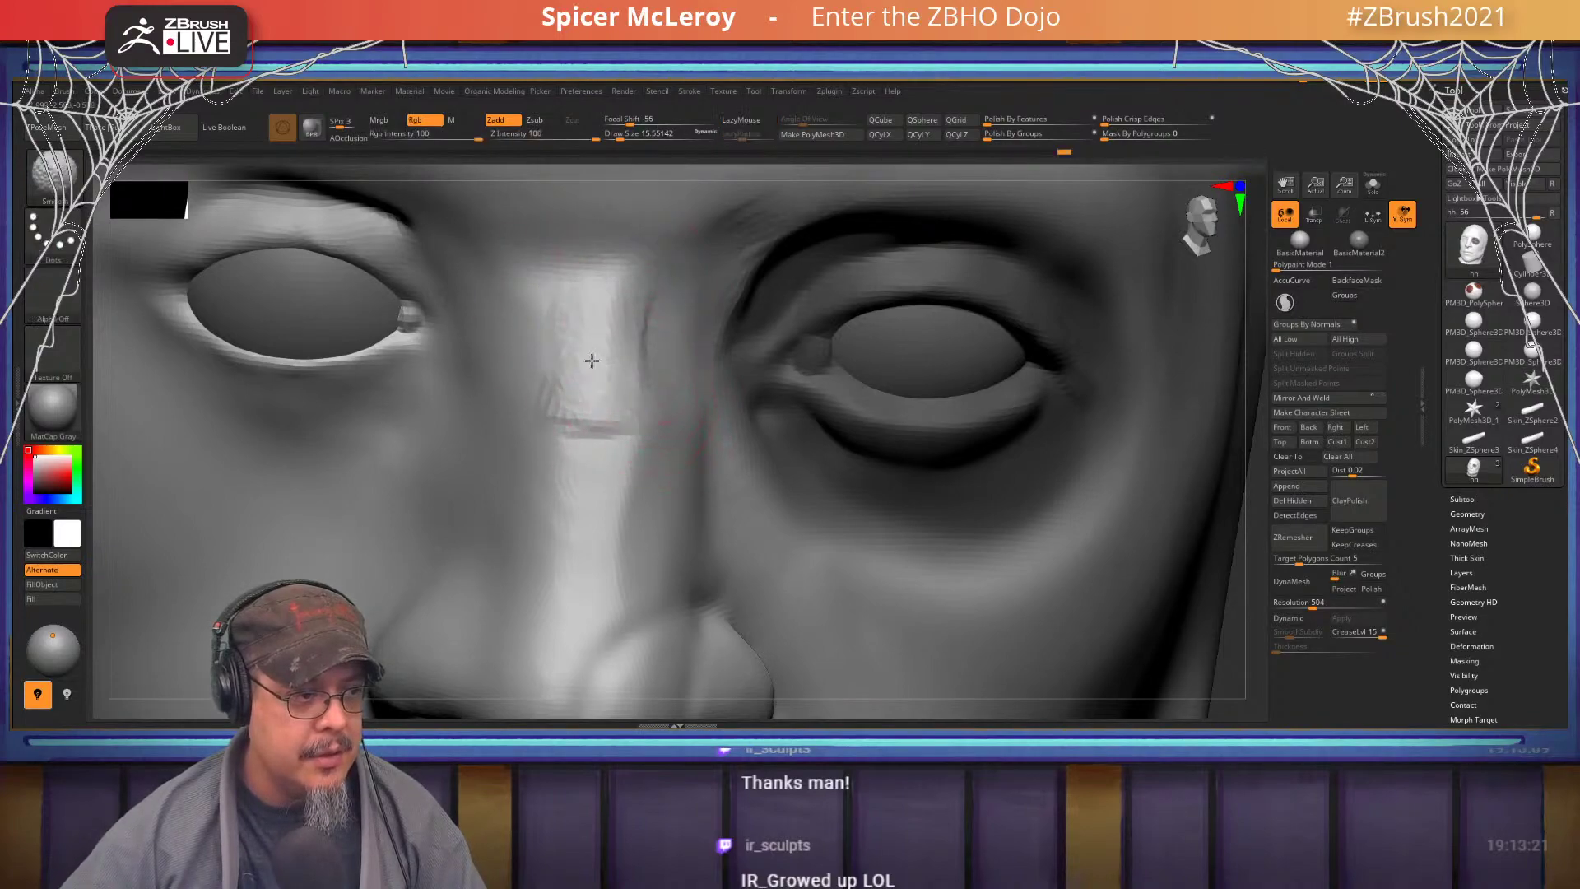
- Build up the ridge of the nose from the bridge down toward the tip with ClayBuildup
mouse_move(618, 374)
right_down()
mouse_move(560, 342)
mouse_move(600, 357)
mouse_move(605, 329)
mouse_move(626, 352)
mouse_move(511, 342)
right_up()
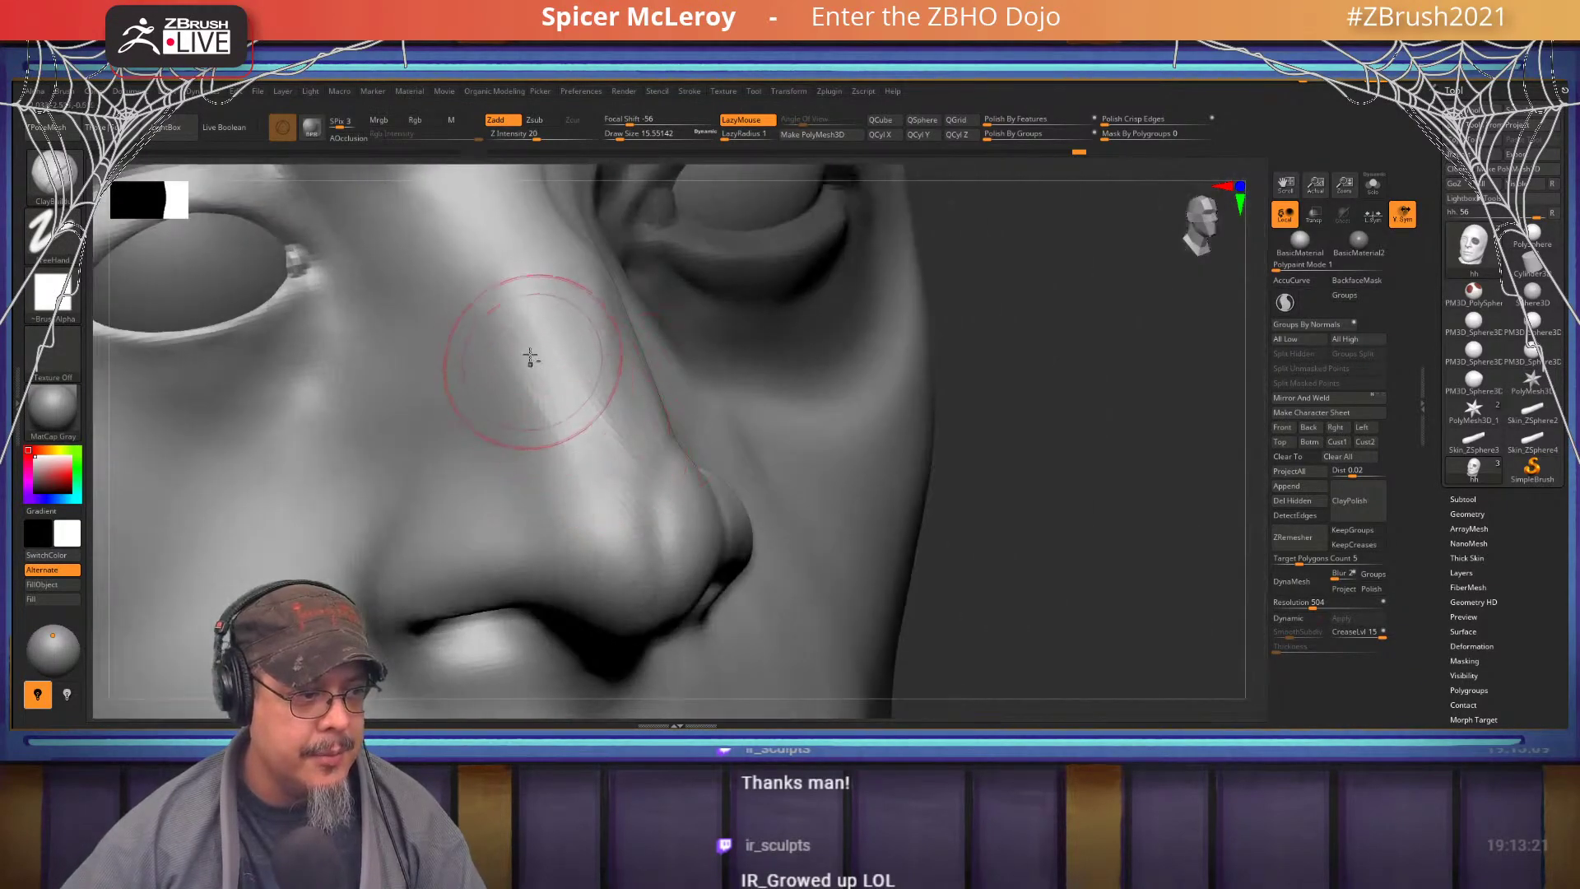
right_drag(609, 465, 596, 388)
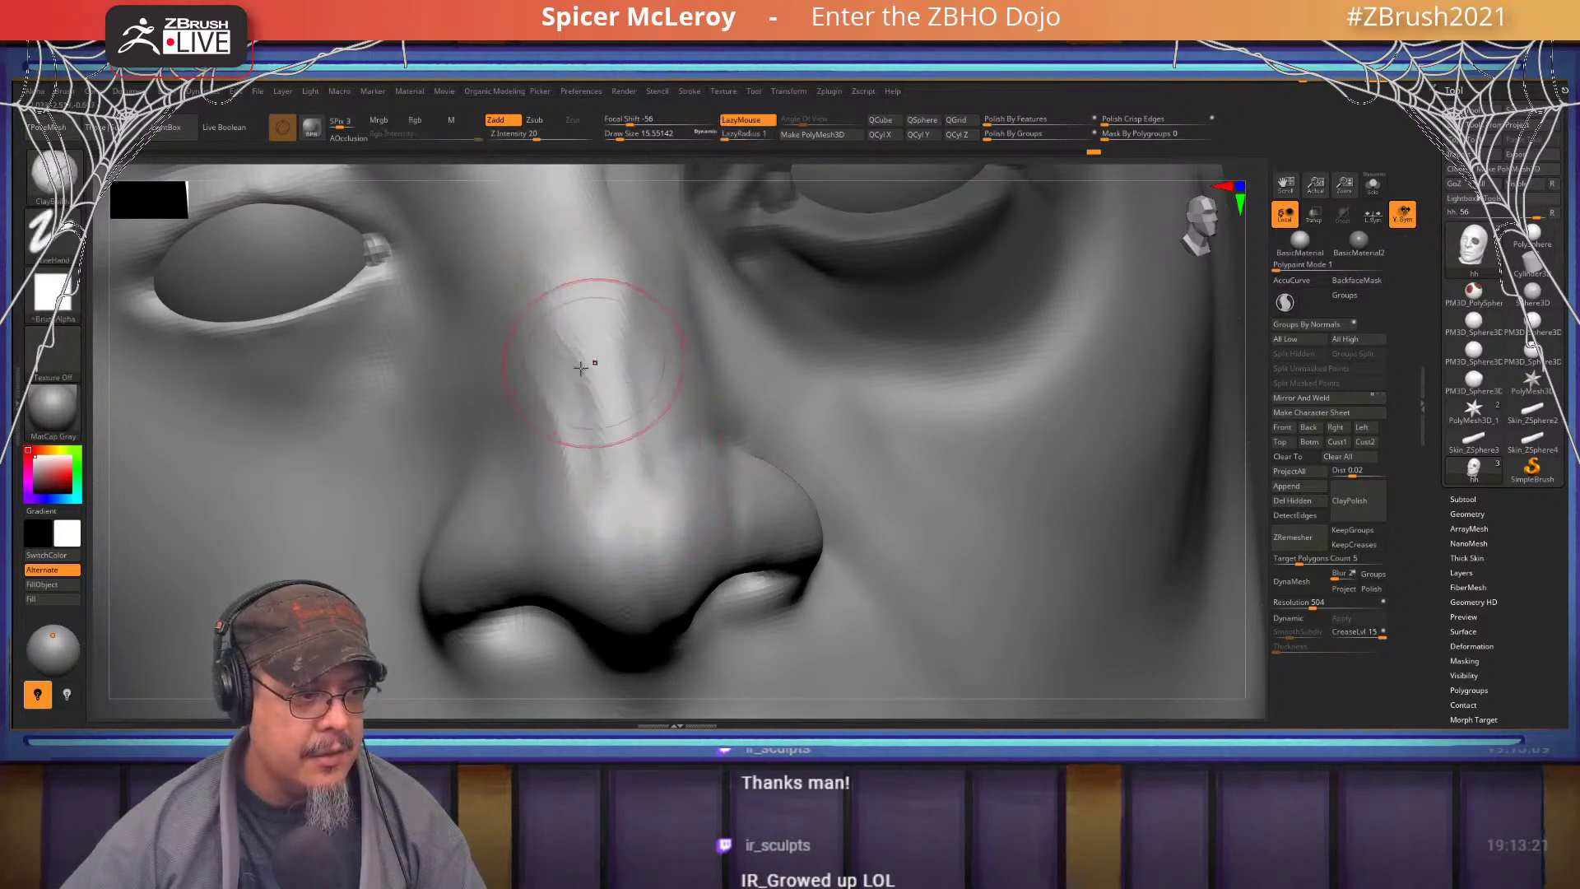
right_drag(589, 363, 596, 402)
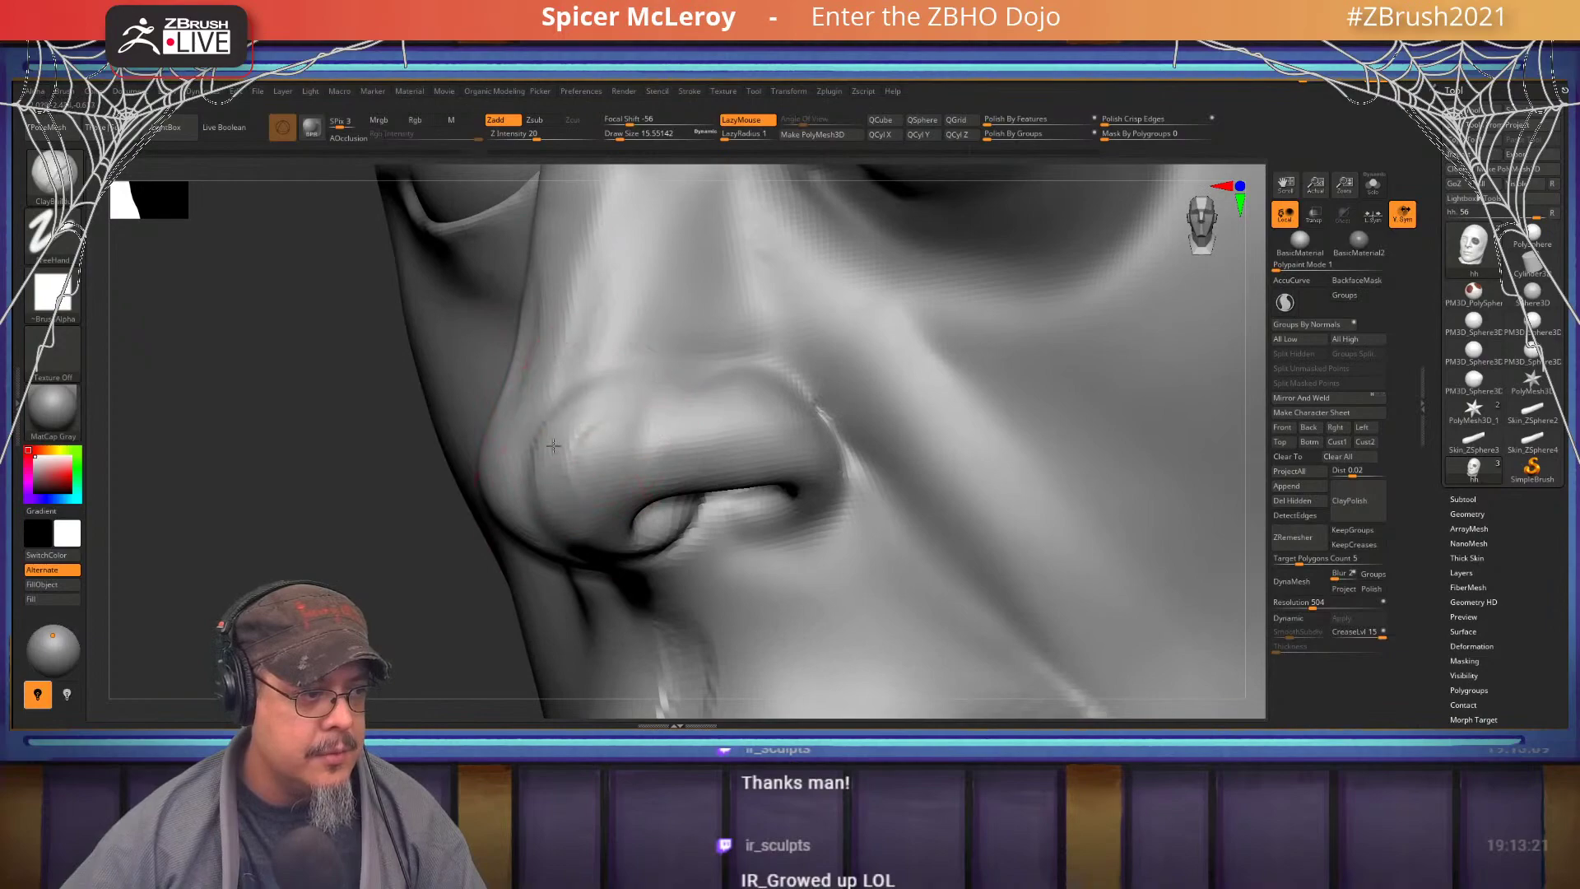
mouse_move(585, 514)
right_down()
mouse_move(594, 347)
mouse_move(617, 280)
mouse_move(600, 398)
mouse_move(529, 431)
mouse_move(556, 401)
mouse_move(589, 456)
mouse_move(593, 445)
right_up()
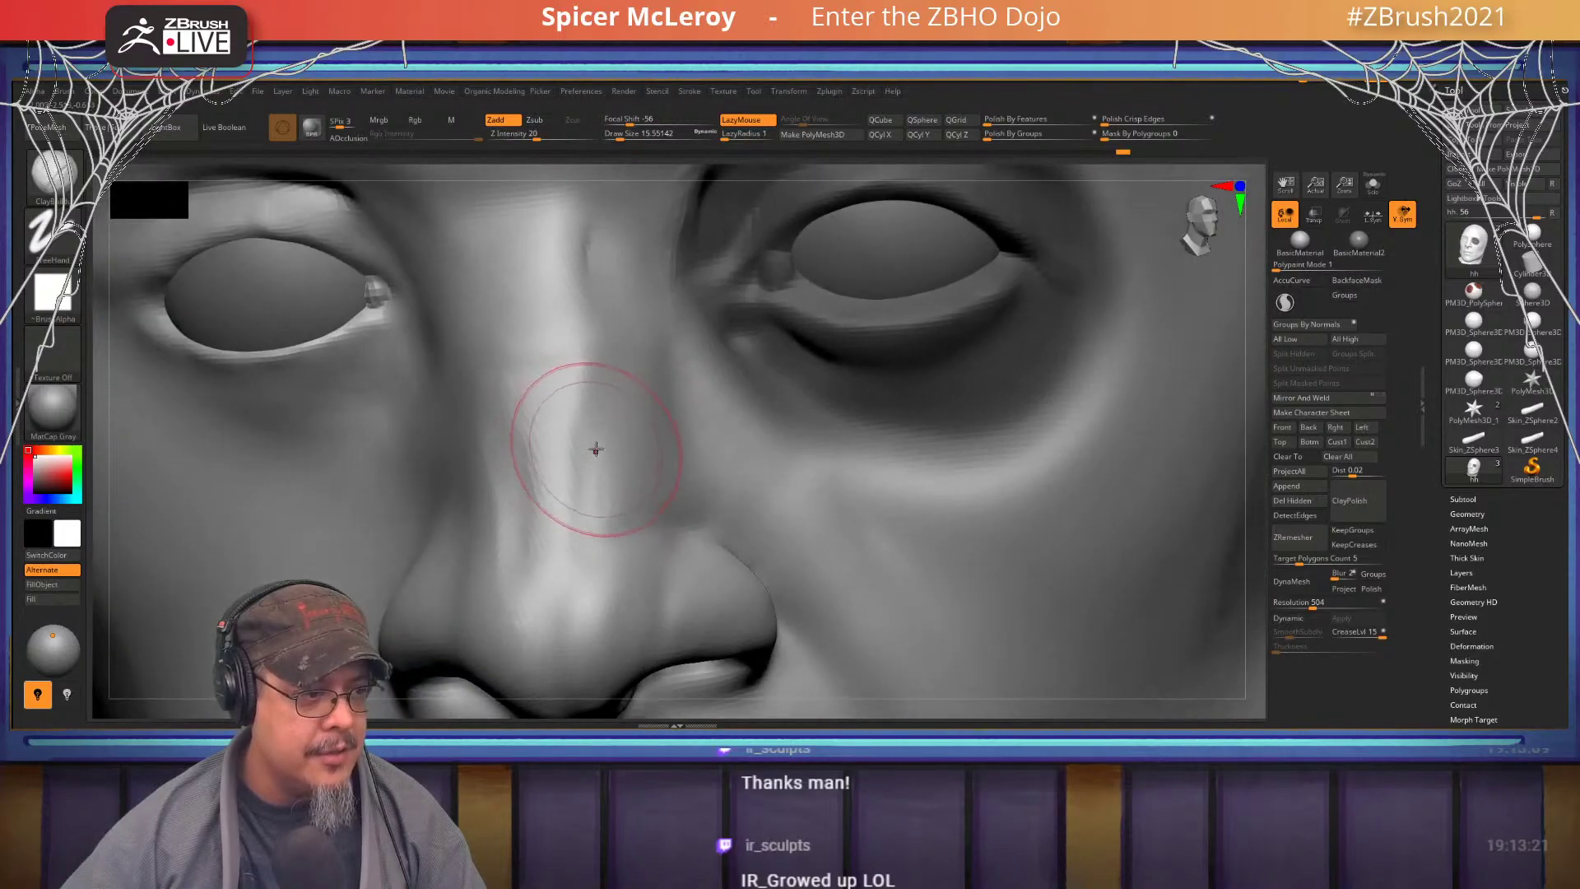
- Fill the side plane of the nose above the nostril wing with ClayBuildup at a draw size of about 12 and smooth it
key(s)
click(594, 452)
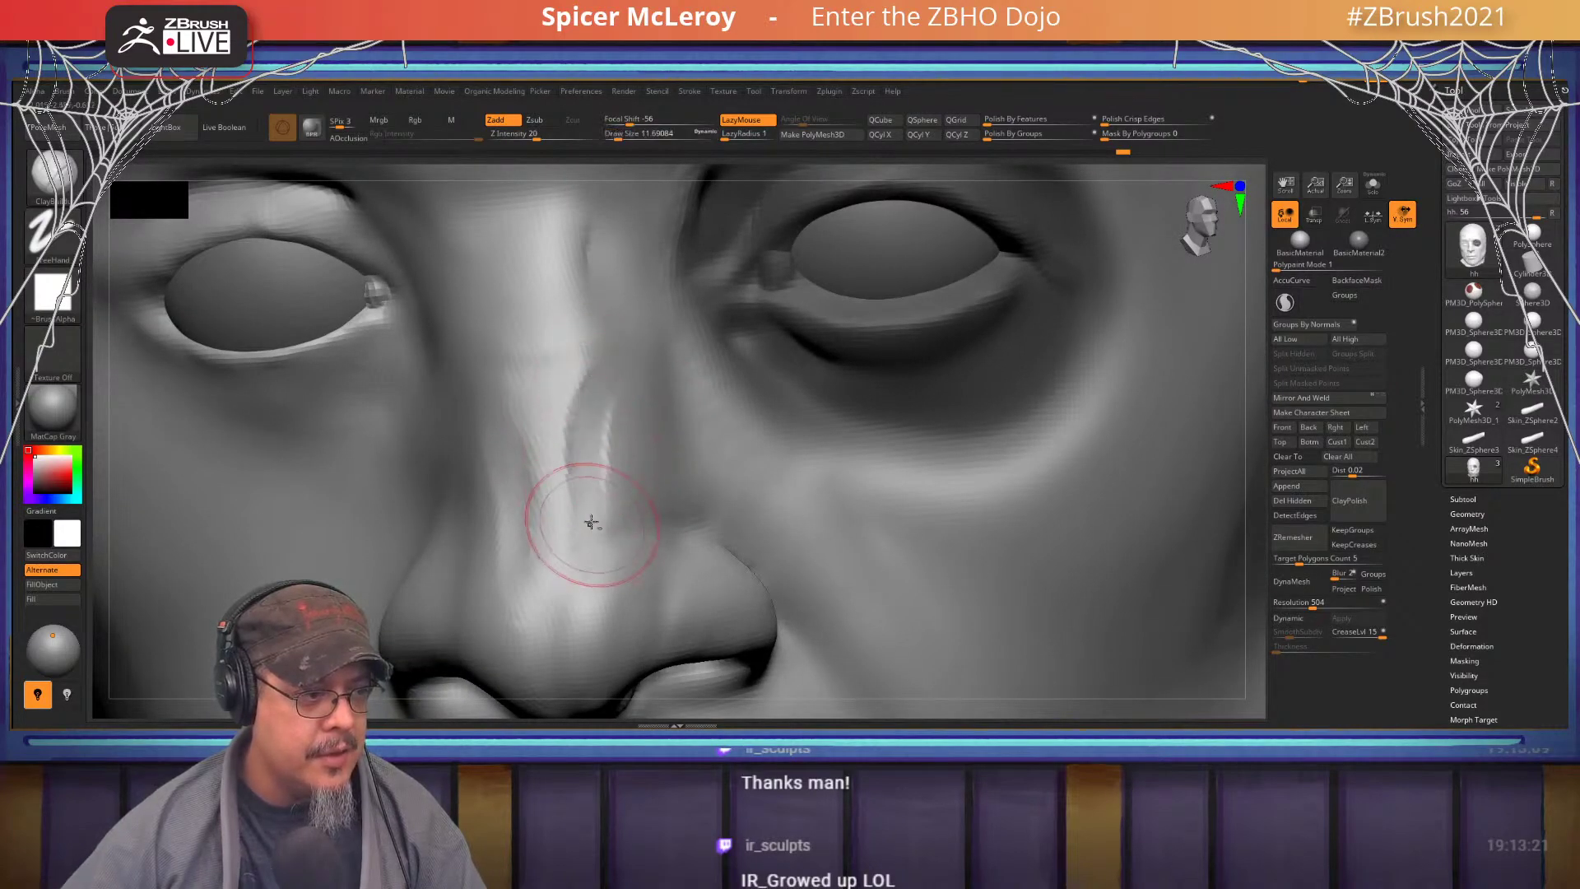
drag(598, 376, 589, 537)
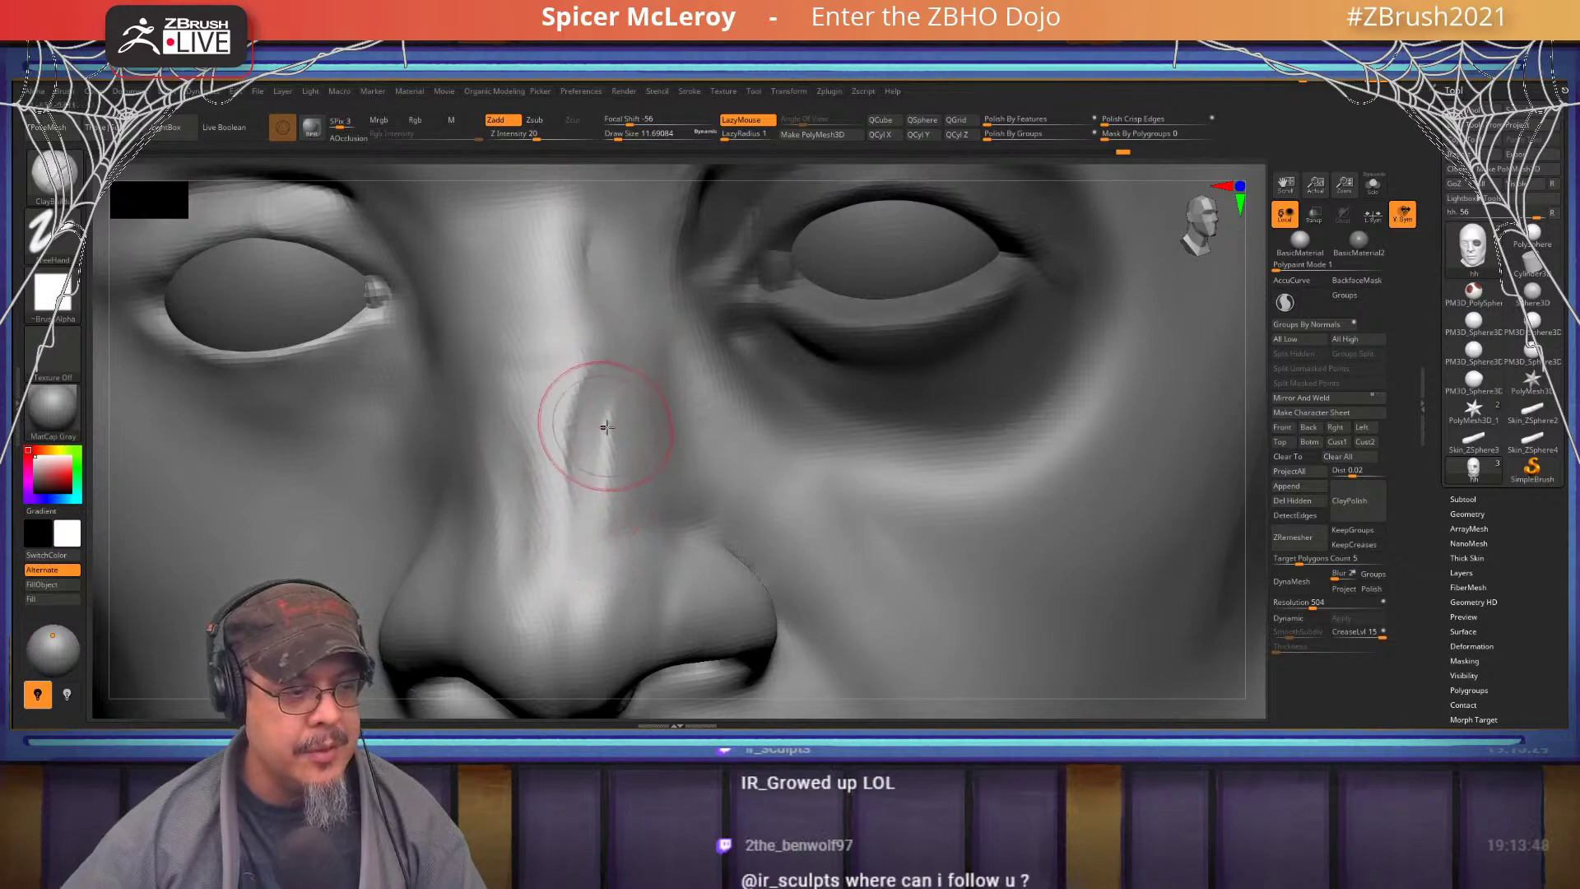
mouse_move(607, 423)
right_down()
mouse_move(583, 407)
mouse_move(600, 417)
mouse_move(554, 493)
right_up()
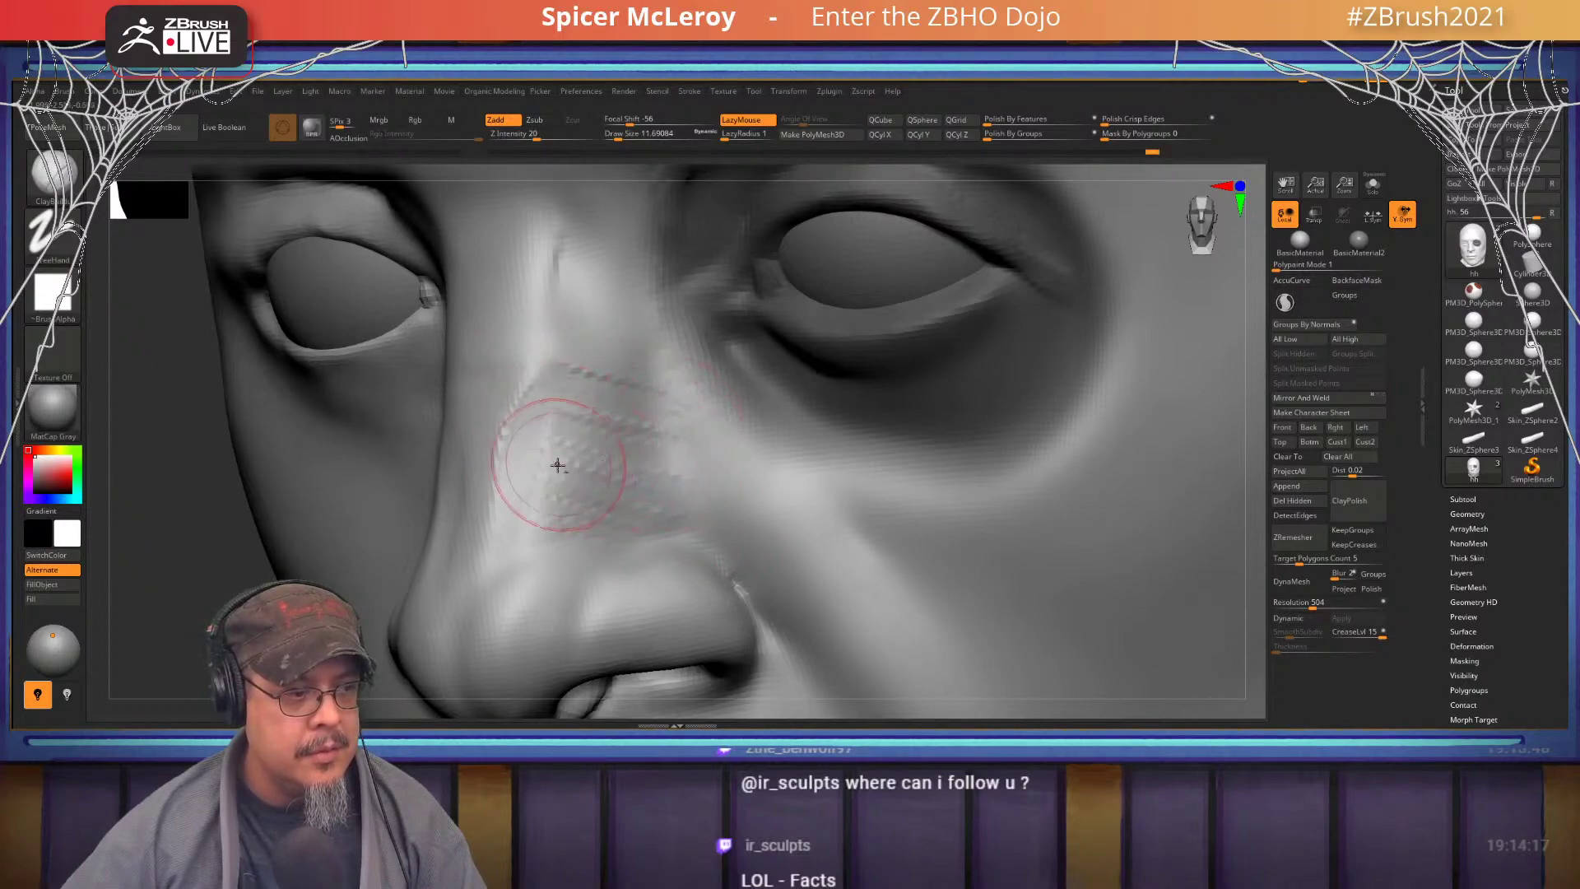
key(shift)
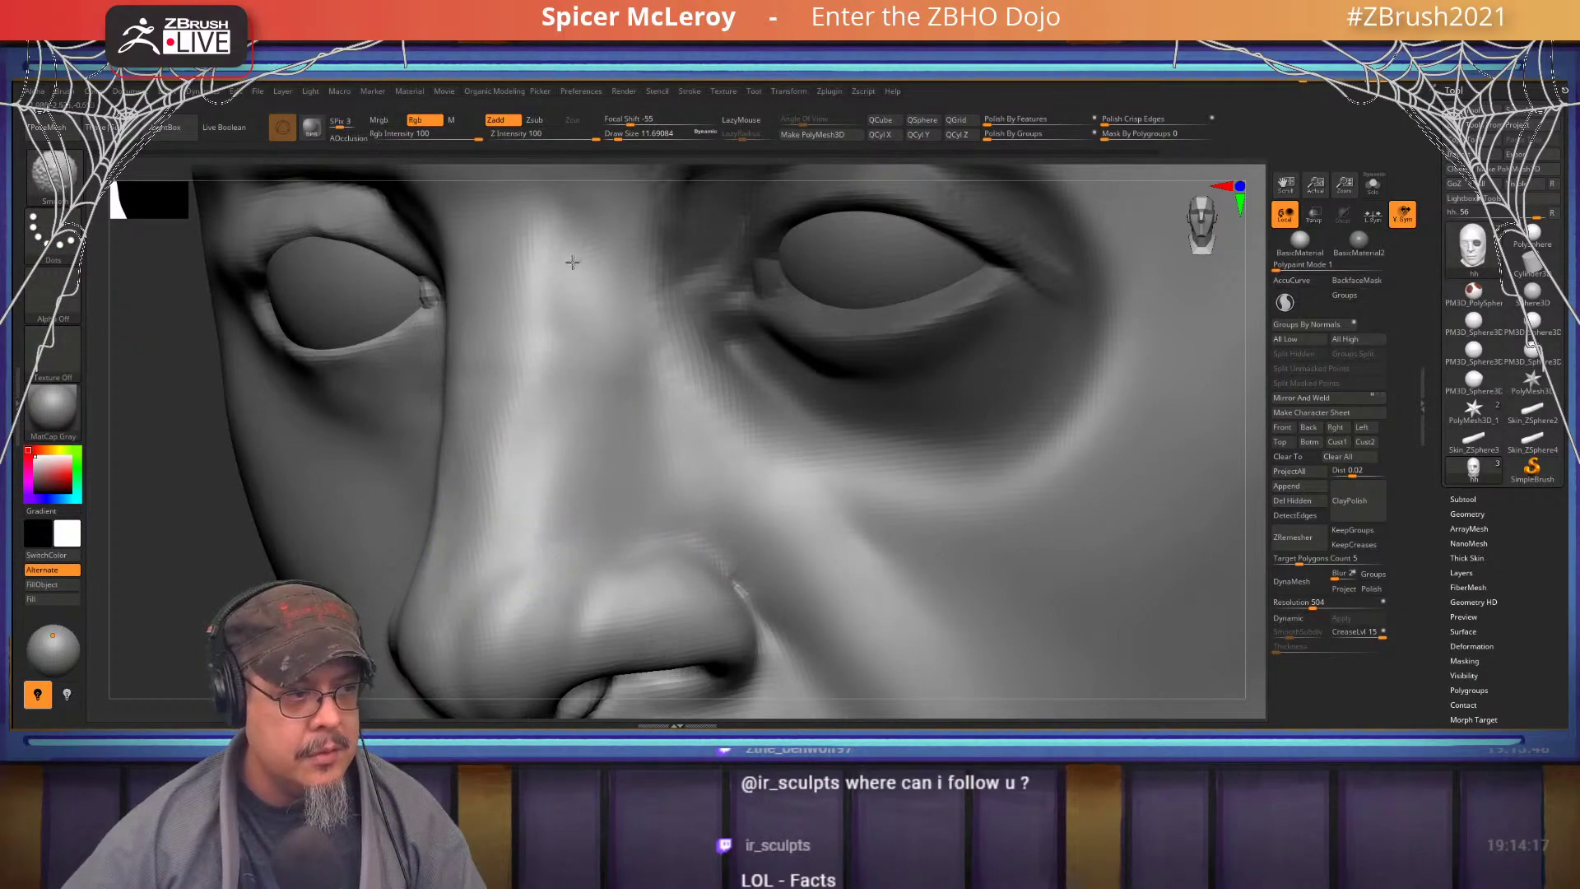
- Fill the hollow below the lower eyelid with ClayBuildup at a draw size of about 16 and smooth it into the cheek
mouse_move(572, 262)
right_down()
mouse_move(628, 346)
mouse_move(829, 379)
mouse_move(843, 363)
mouse_move(888, 373)
mouse_move(898, 395)
mouse_move(889, 330)
right_up()
ctrl+right_drag(890, 330, 748, 443)
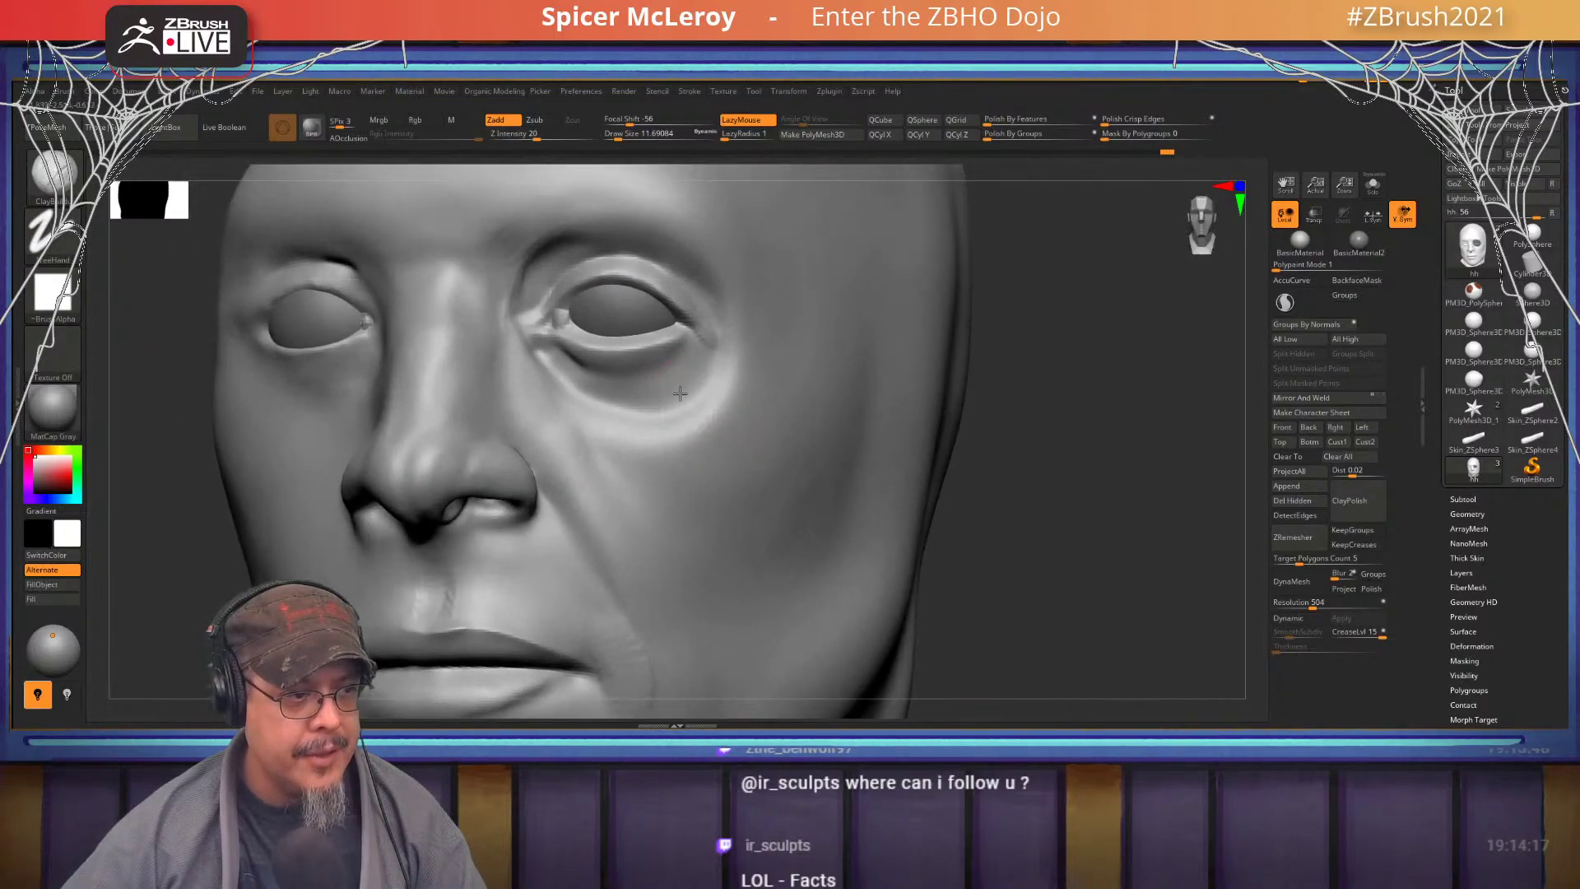
right_drag(688, 395, 581, 341)
mouse_move(581, 341)
alt+right_down()
mouse_move(656, 463)
mouse_move(642, 447)
mouse_move(619, 494)
mouse_move(582, 487)
alt+right_up()
key(s)
mouse_move(582, 488)
mouse_down()
mouse_move(667, 539)
mouse_move(699, 523)
mouse_move(691, 498)
mouse_move(582, 502)
mouse_move(657, 528)
mouse_move(740, 507)
mouse_move(590, 497)
mouse_move(700, 525)
mouse_move(794, 485)
mouse_up()
key(s)
mouse_move(881, 398)
mouse_down()
mouse_move(673, 572)
mouse_move(630, 560)
mouse_move(823, 518)
mouse_up()
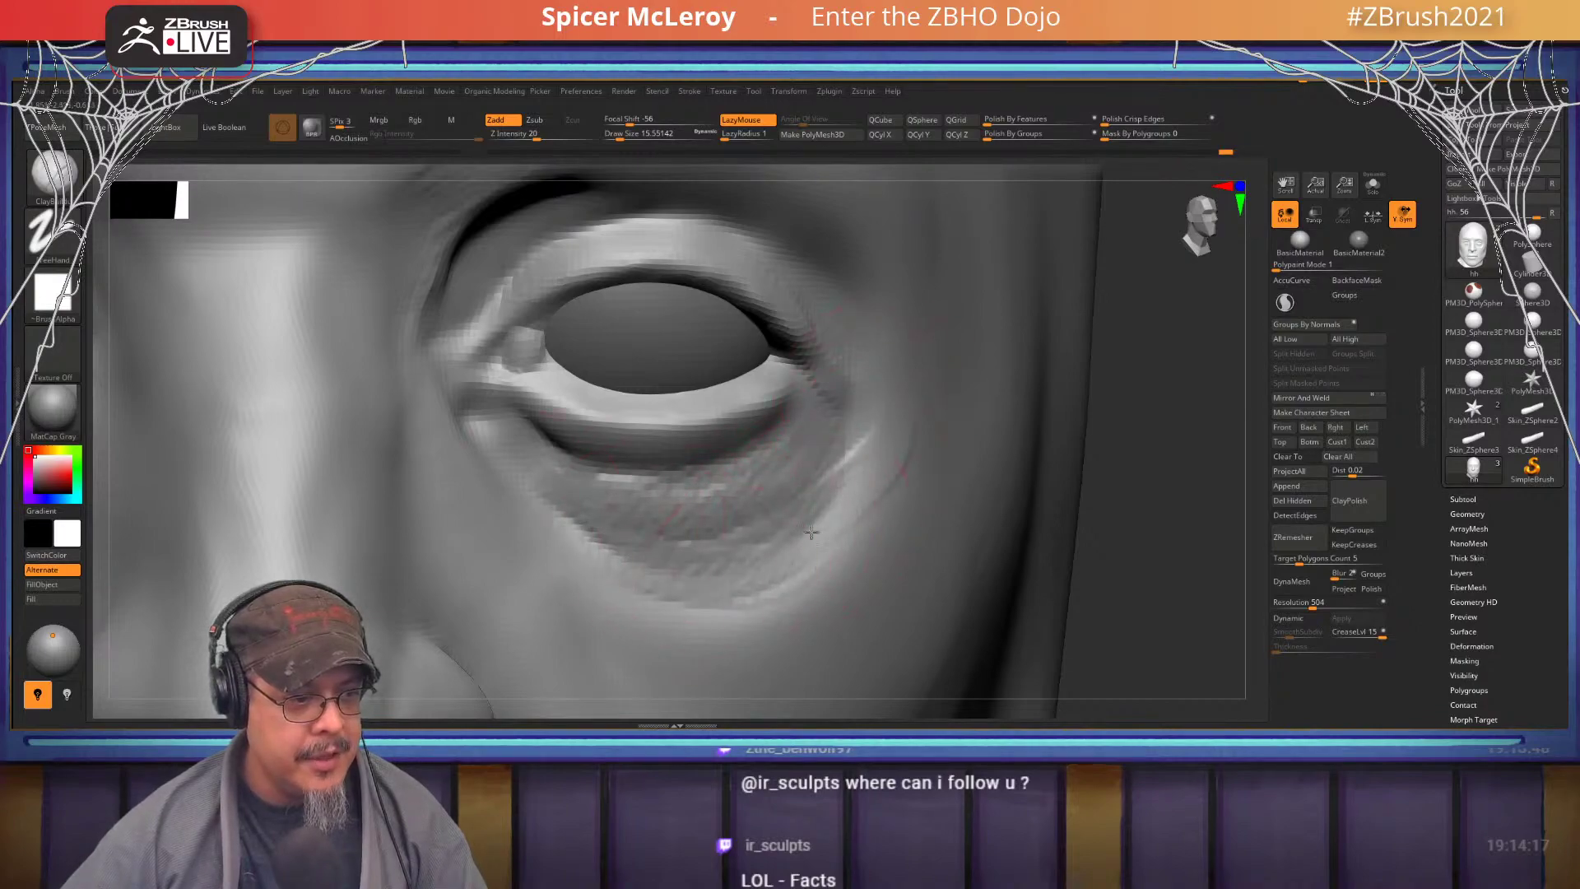
mouse_move(870, 429)
mouse_down()
mouse_move(677, 548)
mouse_move(597, 535)
mouse_up()
mouse_move(870, 462)
mouse_down()
mouse_move(700, 610)
mouse_move(881, 453)
mouse_move(542, 510)
mouse_move(791, 500)
mouse_up()
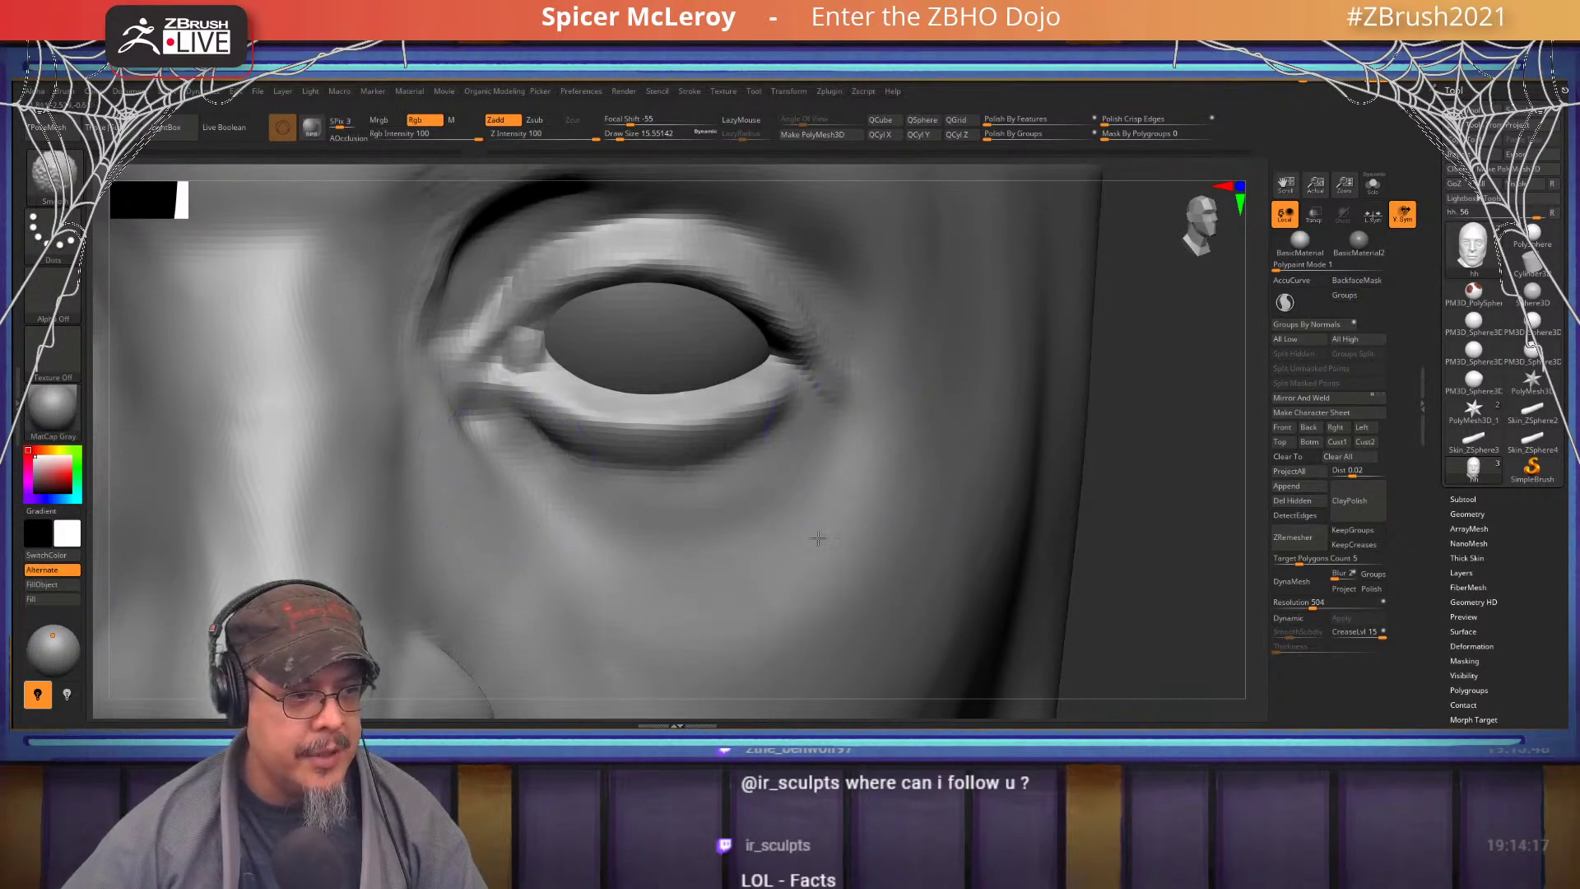
shift+drag(527, 485, 494, 424)
- Smooth the cheek below the eye and its transition toward the side of the nose
ctrl+right_drag(625, 510, 625, 354)
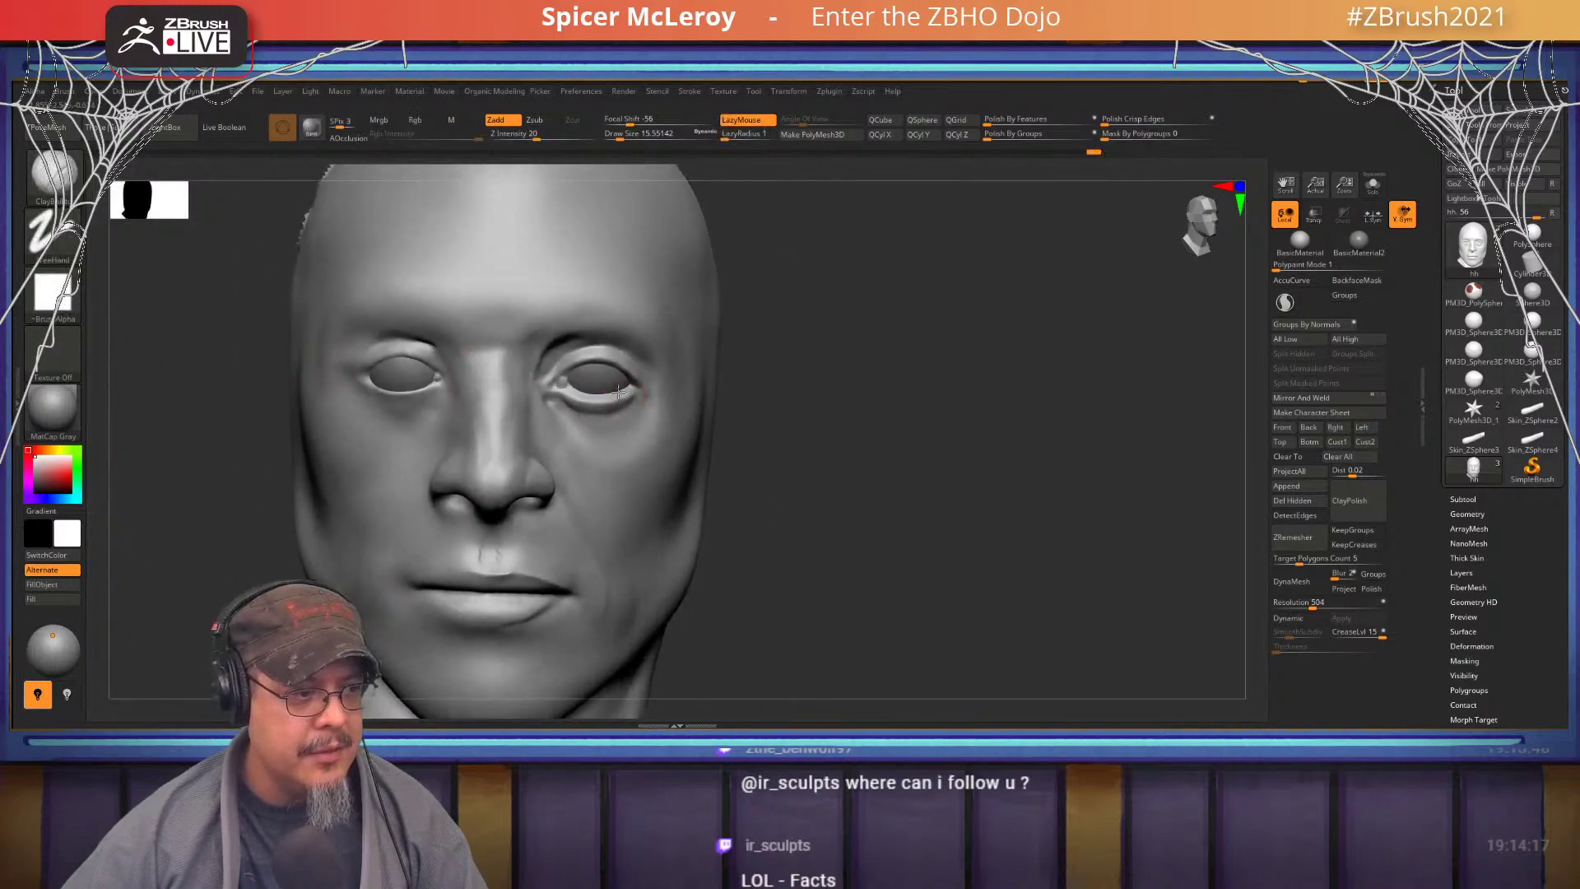
right_drag(823, 395, 708, 387)
ctrl+right_drag(642, 427, 610, 510)
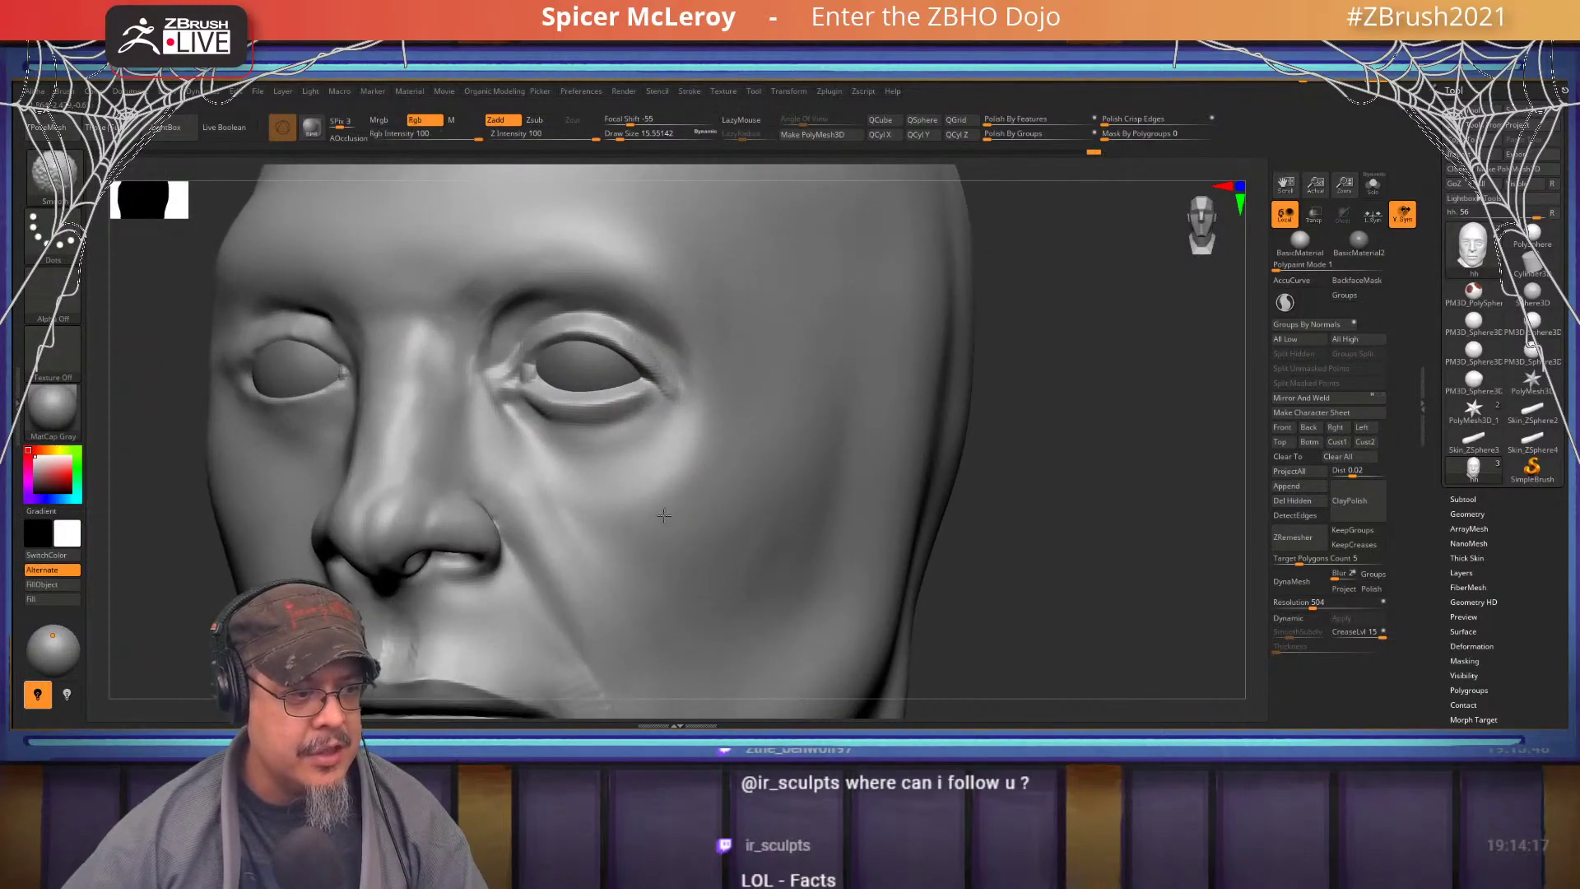
shift+drag(664, 515, 604, 484)
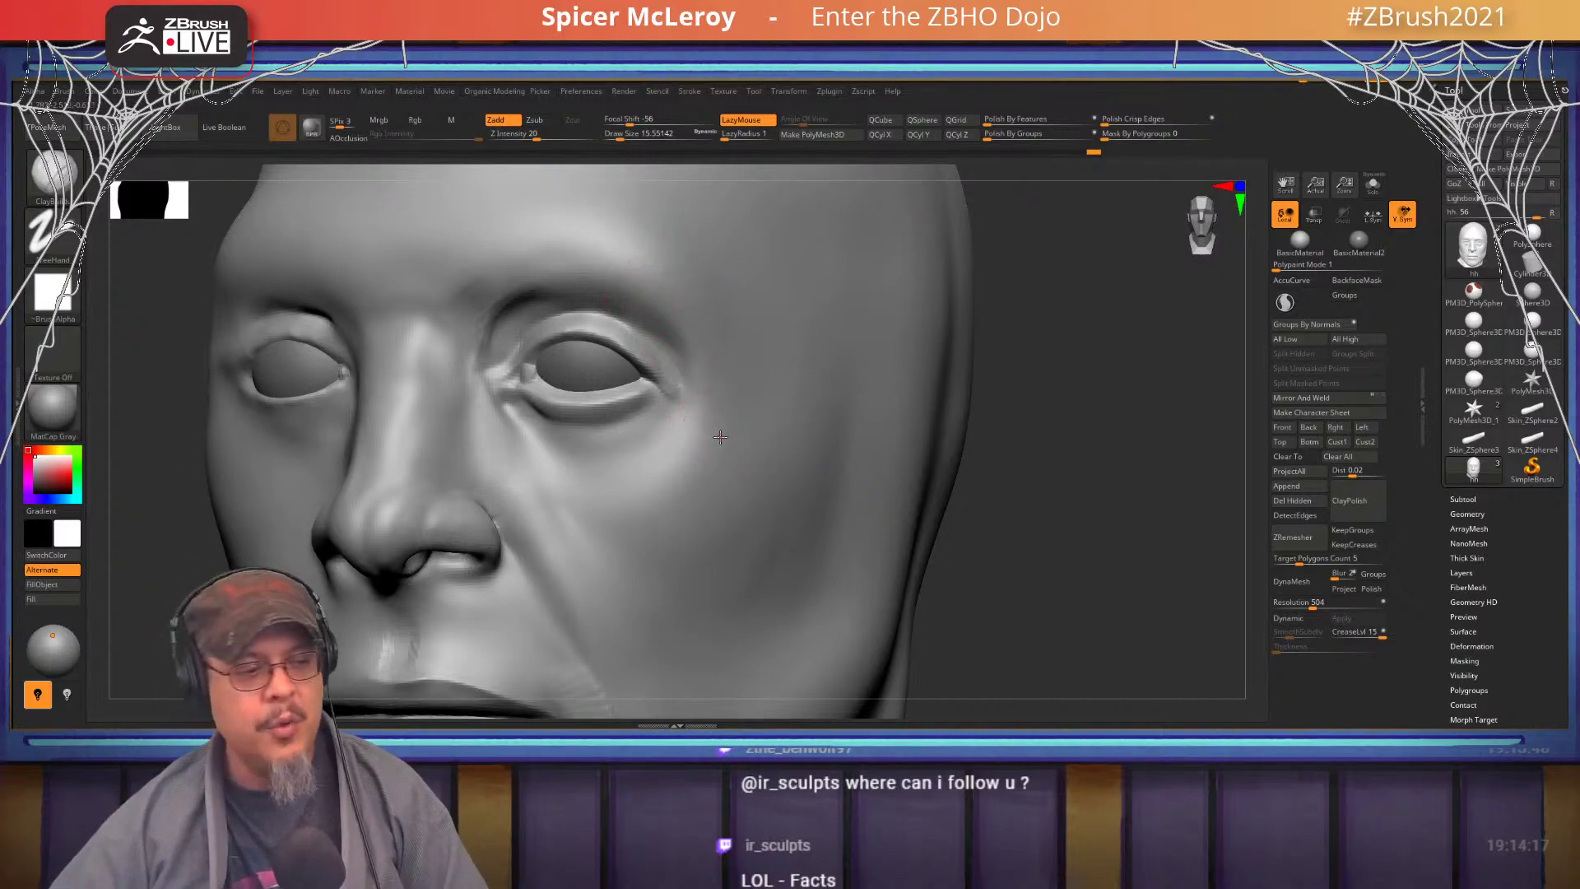
- Build up the inner end of the brow ridge above the eye with curved ClayBuildup strokes and smooth its inner edge
mouse_move(720, 437)
right_down()
mouse_move(656, 472)
mouse_move(666, 413)
mouse_move(634, 430)
mouse_move(579, 378)
mouse_move(648, 428)
mouse_move(653, 412)
mouse_move(659, 448)
mouse_move(678, 426)
mouse_move(621, 426)
mouse_move(635, 425)
right_up()
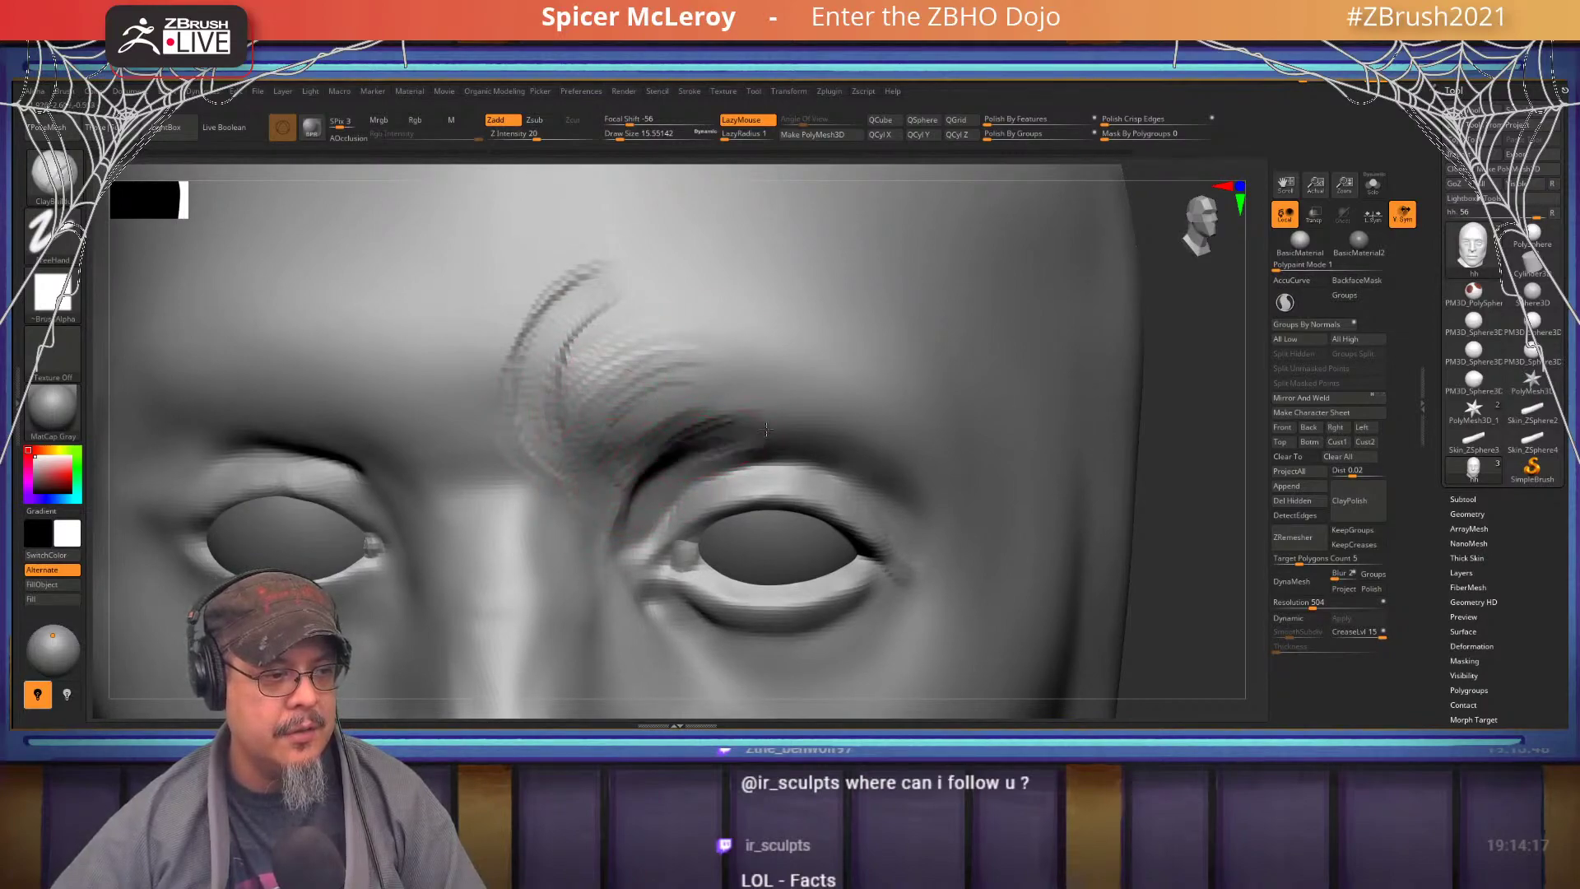
drag(728, 447, 661, 423)
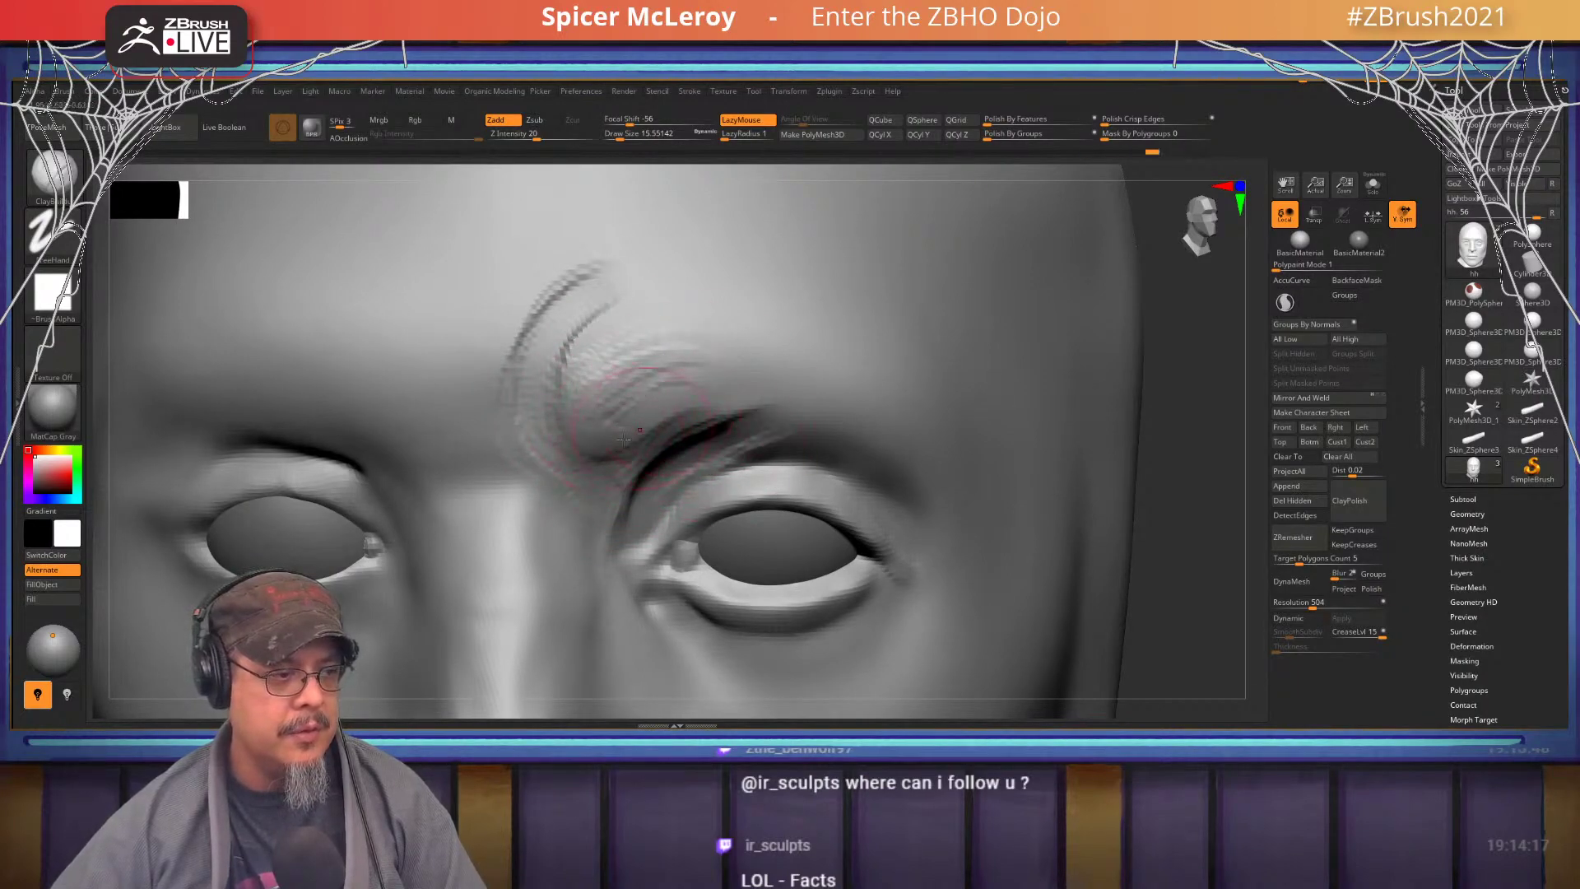
drag(740, 384, 746, 390)
drag(596, 395, 724, 375)
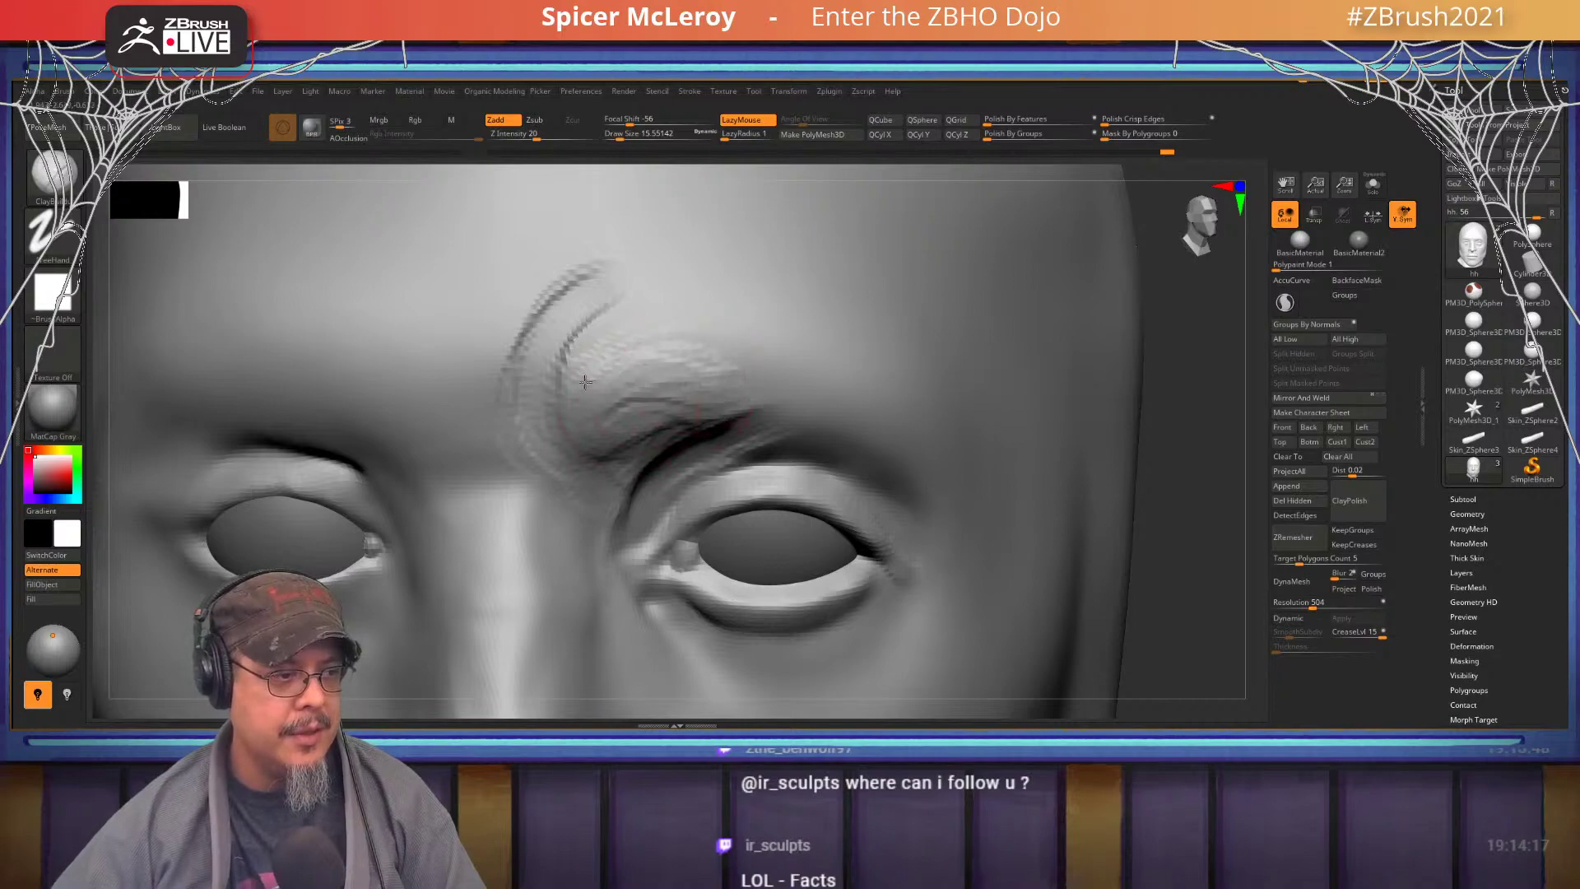
alt+right_drag(658, 362, 638, 462)
drag(517, 483, 665, 359)
mouse_move(535, 469)
mouse_down()
mouse_move(585, 423)
mouse_move(690, 386)
mouse_up()
mouse_move(580, 371)
shift+mouse_down()
mouse_move(529, 427)
mouse_move(600, 354)
shift+mouse_up()
- Build up the middle of the forehead with broad ClayBuildup strokes at a draw size of about 51
mouse_move(600, 354)
ctrl+right_down()
mouse_move(604, 304)
mouse_move(642, 437)
ctrl+right_up()
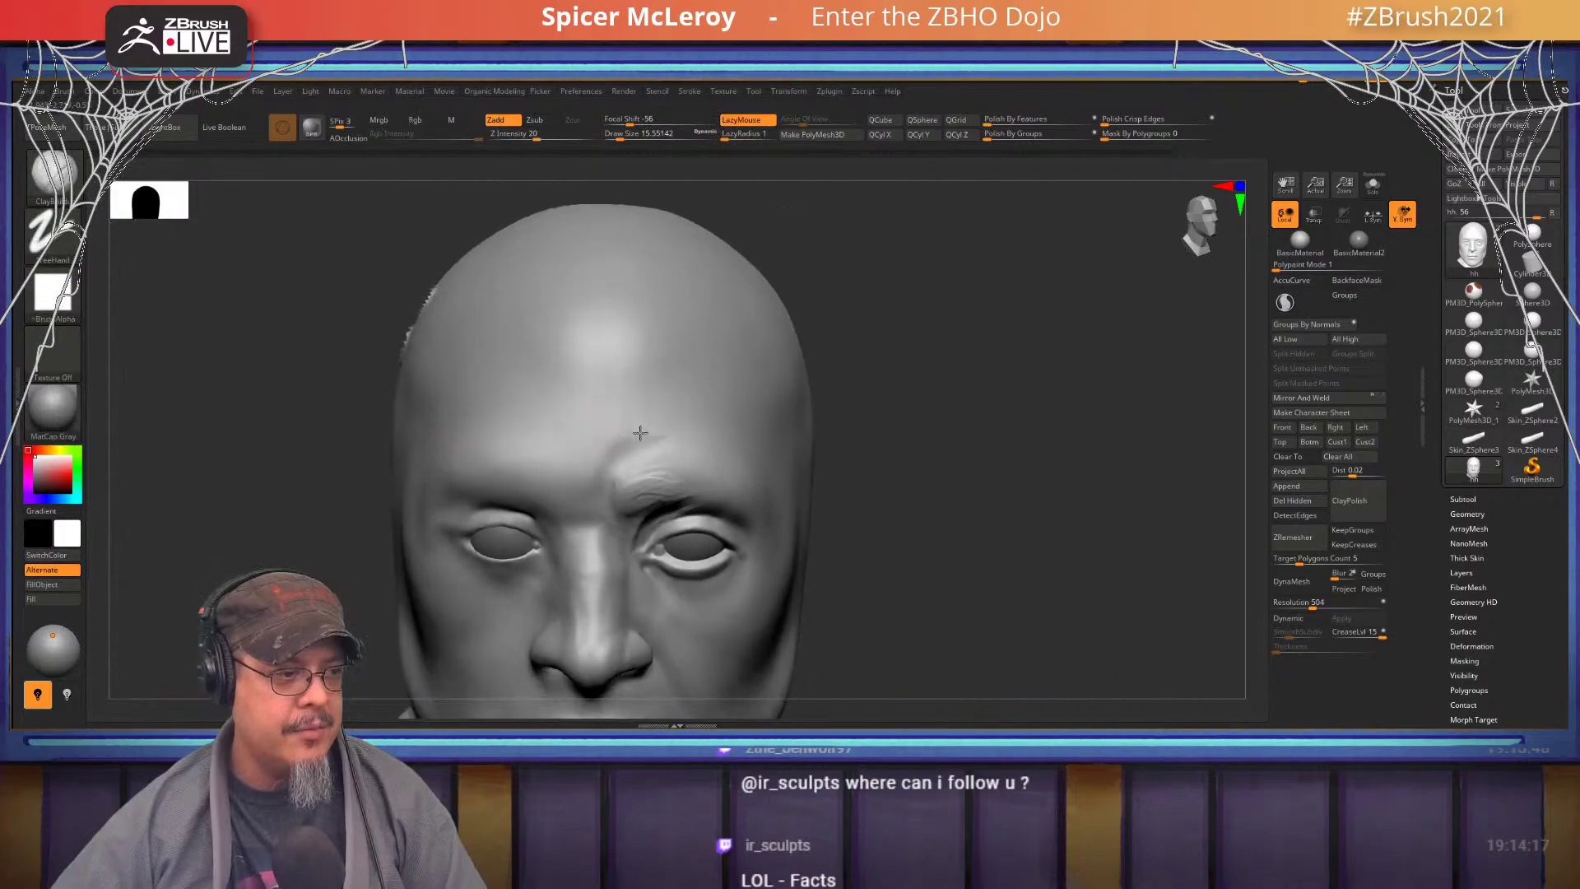
key(s)
drag(611, 394, 622, 395)
mouse_move(713, 325)
mouse_down()
mouse_move(540, 412)
mouse_move(515, 346)
mouse_up()
drag(674, 391, 514, 356)
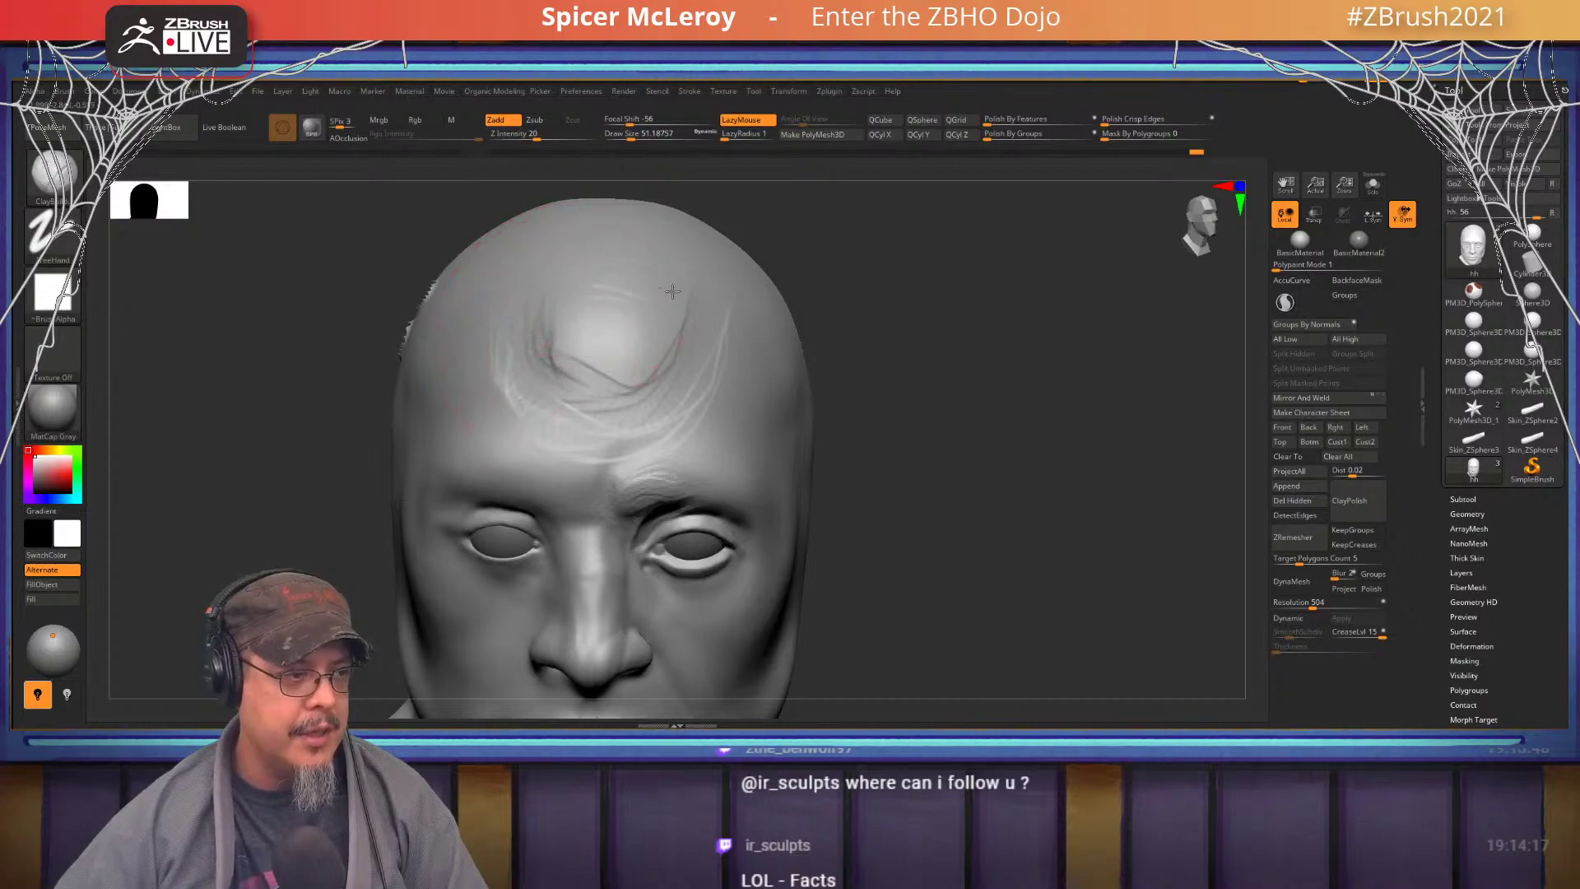
mouse_move(672, 291)
mouse_down()
mouse_move(570, 299)
mouse_move(552, 319)
mouse_move(625, 387)
mouse_move(617, 307)
mouse_up()
mouse_move(696, 277)
mouse_down()
mouse_move(613, 331)
mouse_move(549, 318)
mouse_up()
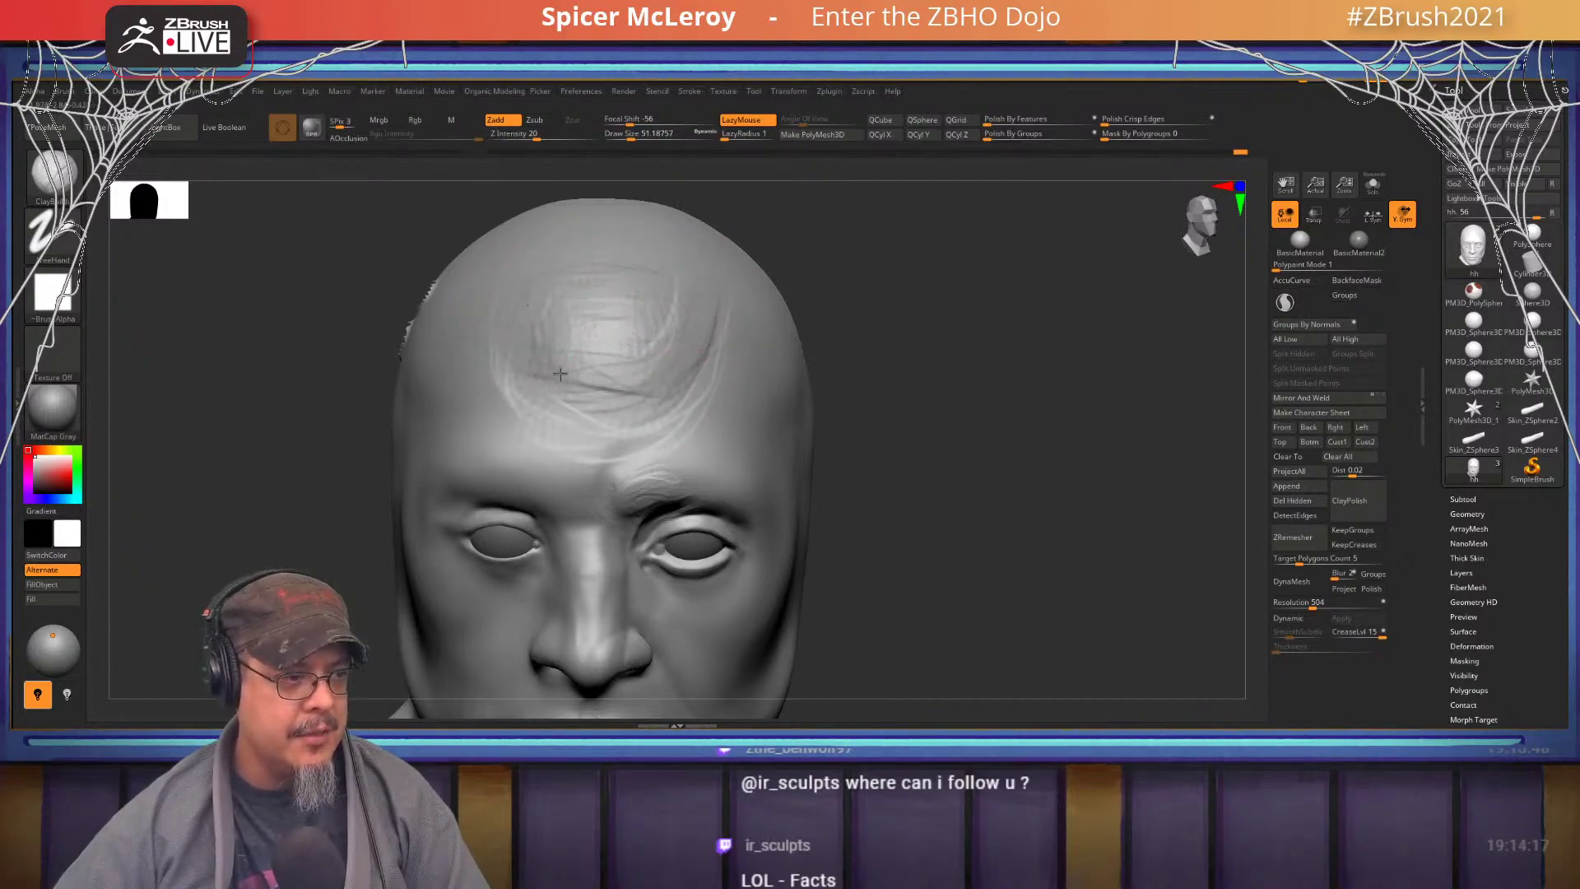
- Extend the ClayBuildup strokes at a draw size of about 39 across the sides of the forehead and above the brows
right_drag(580, 378, 513, 337)
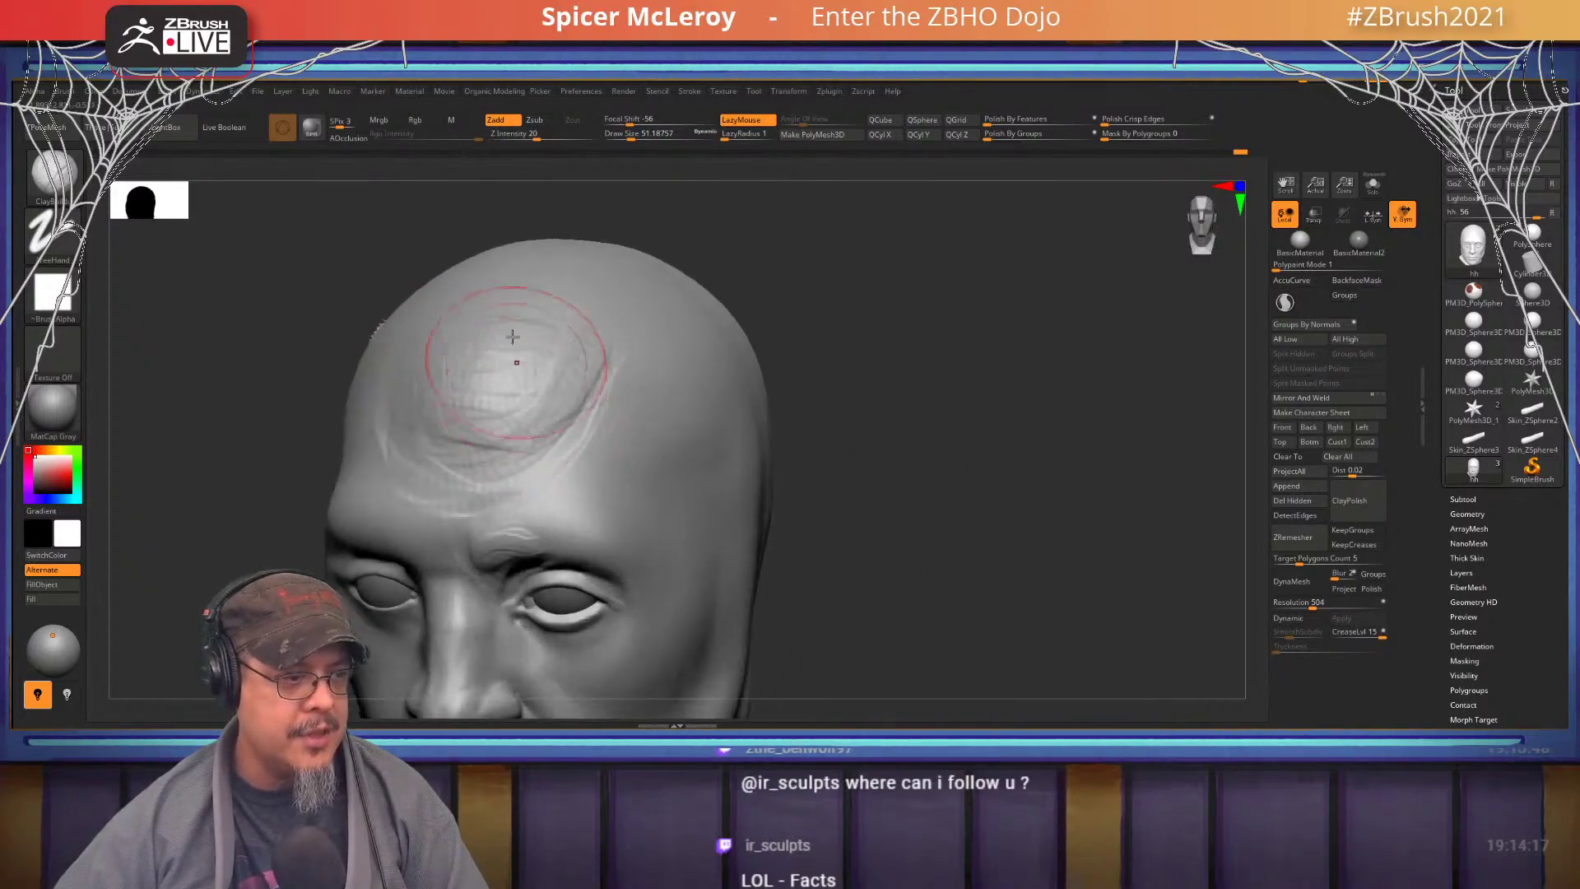
key(bracketleft)
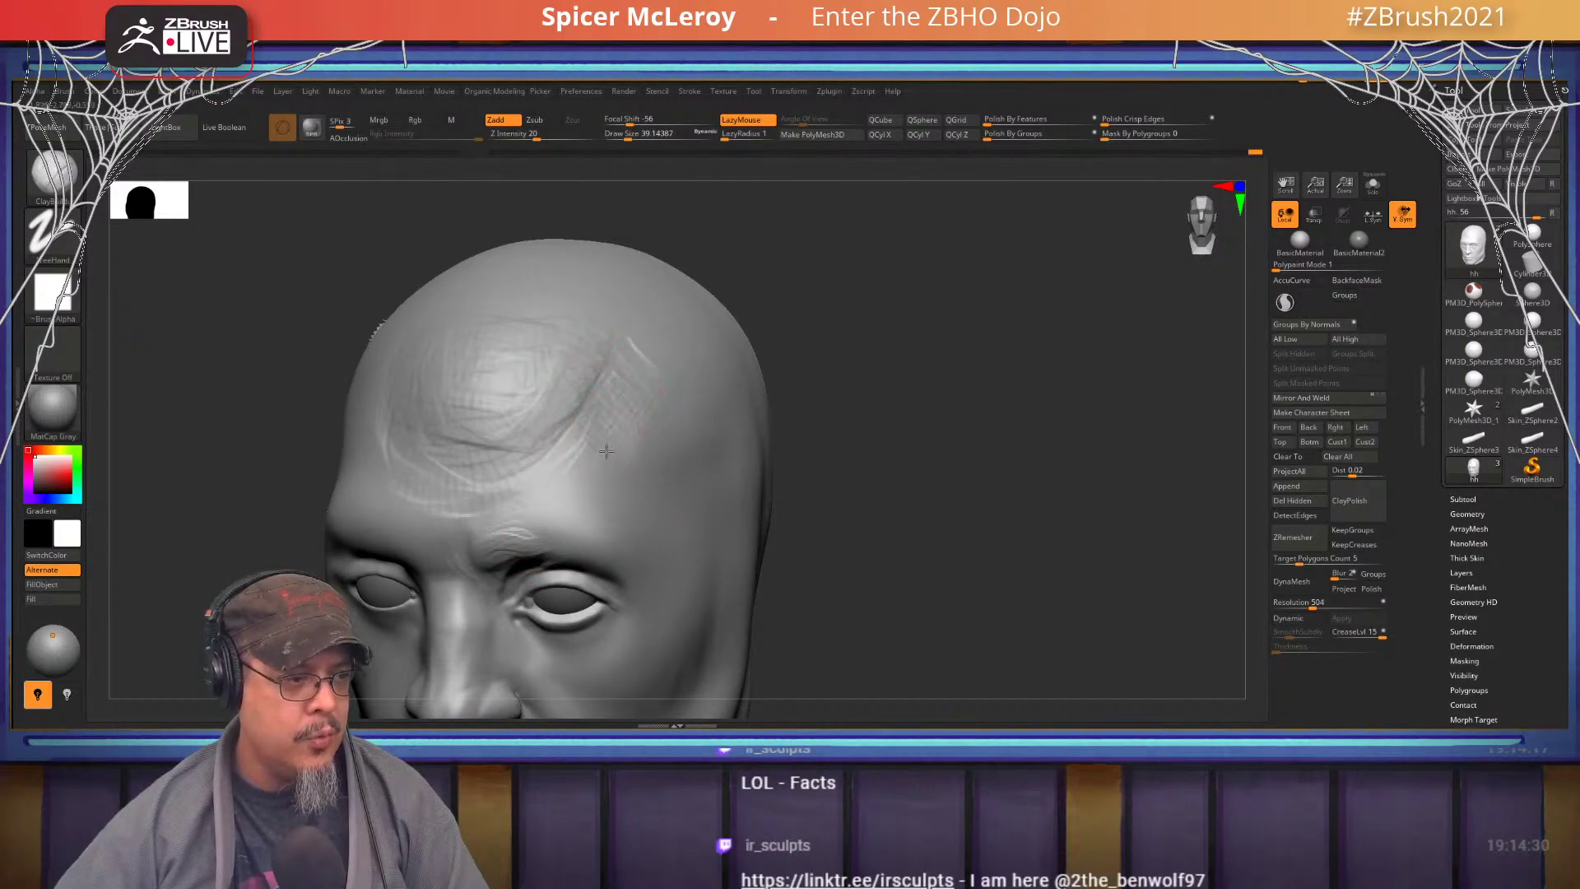
key(ctrl+z)
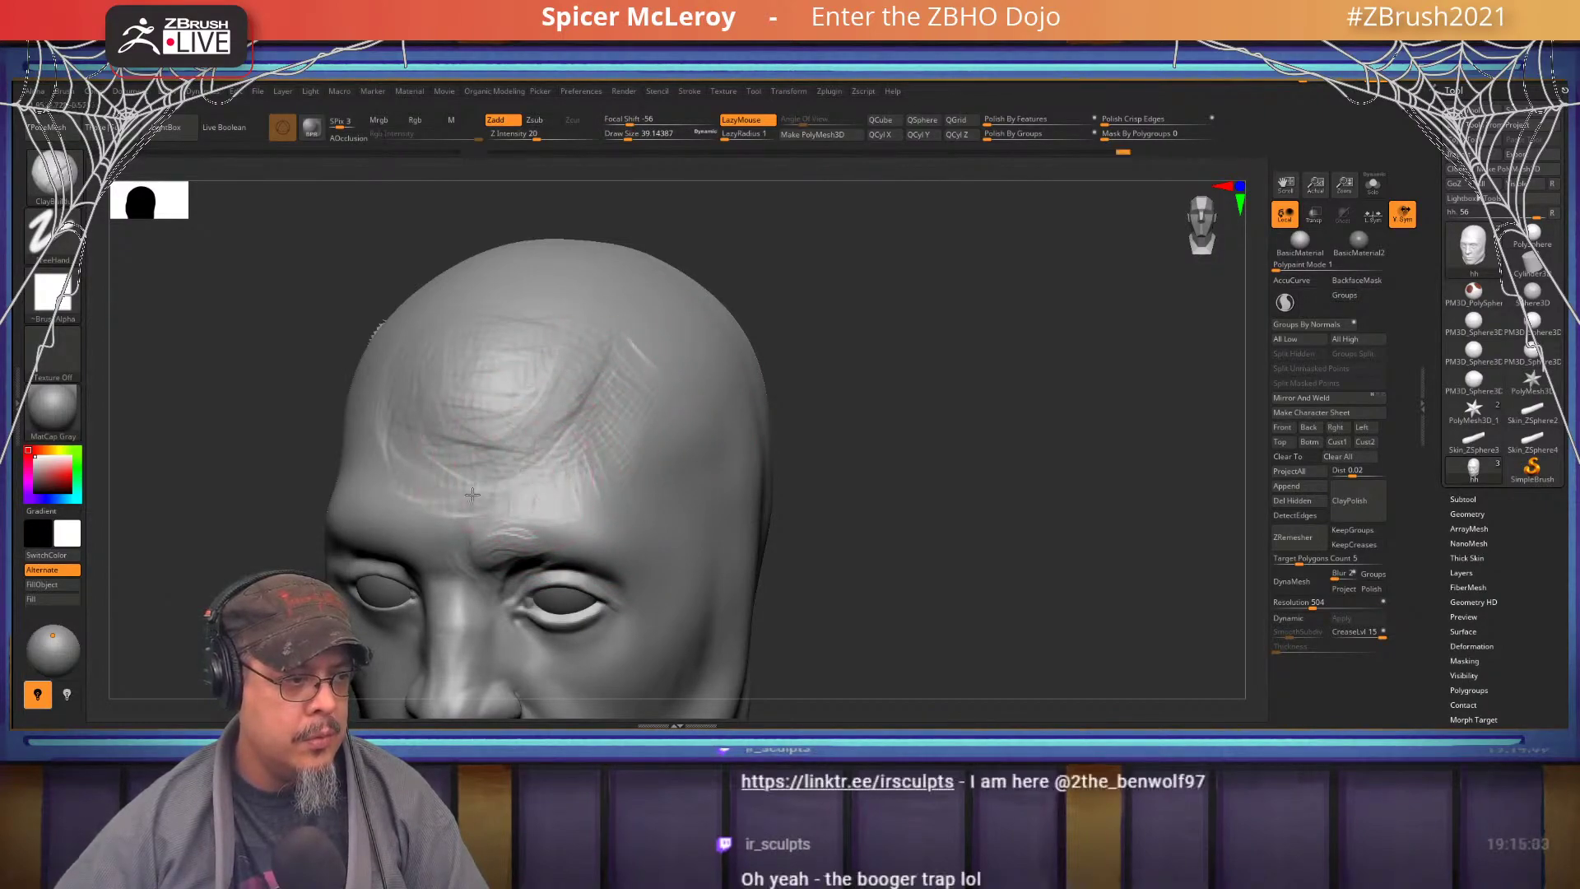
drag(471, 494, 413, 510)
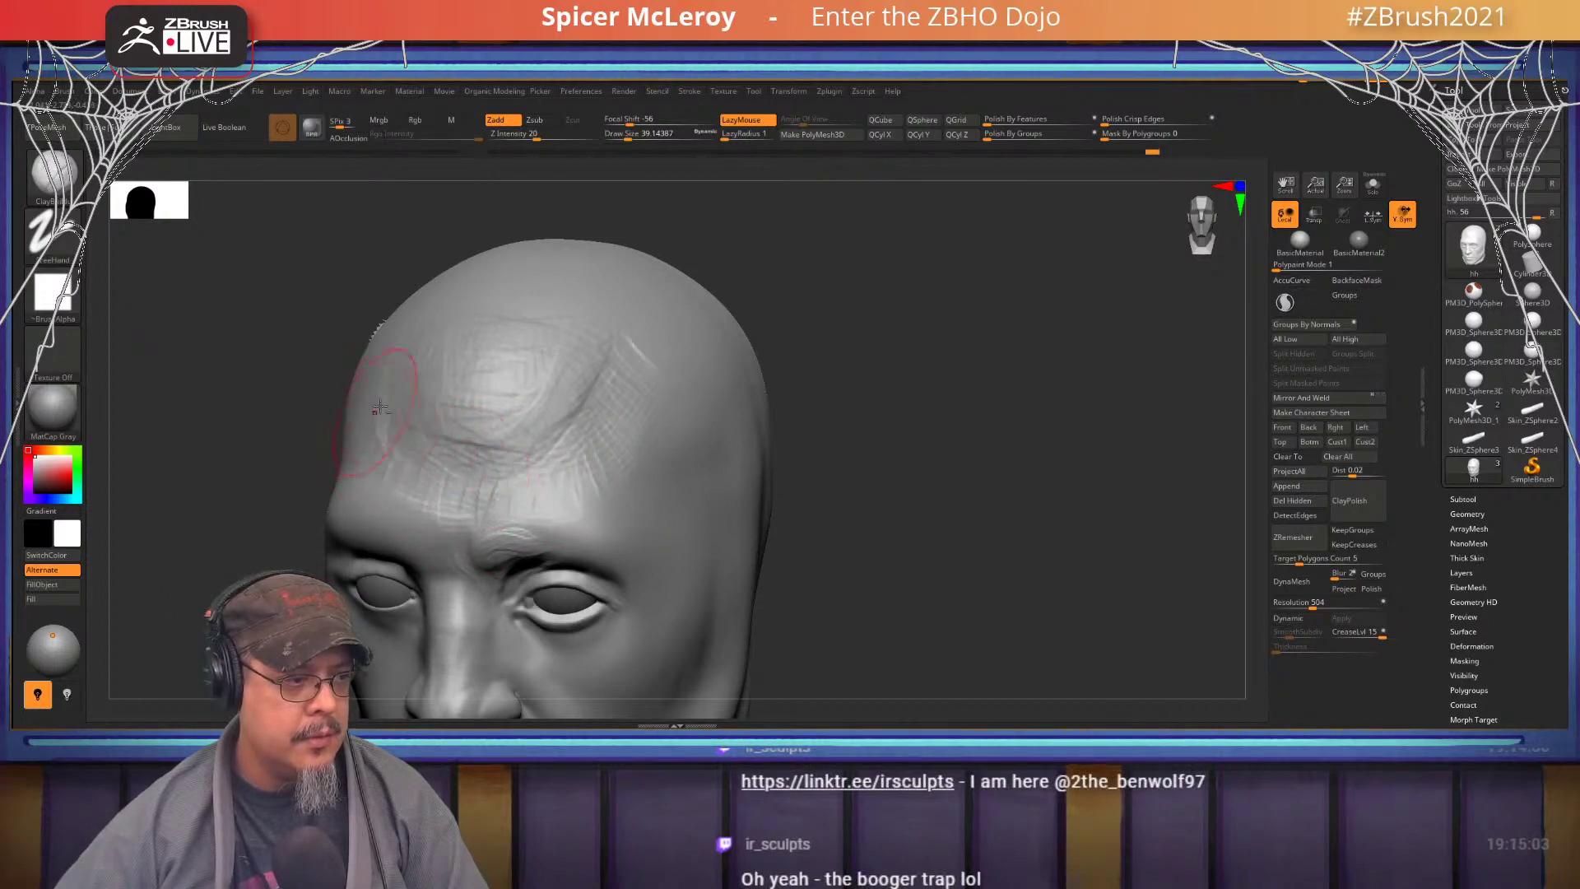
right_drag(858, 356, 905, 359)
mouse_move(480, 360)
right_down()
mouse_move(313, 350)
mouse_move(537, 400)
mouse_move(568, 329)
mouse_move(568, 432)
mouse_move(618, 354)
mouse_move(576, 349)
mouse_move(571, 399)
mouse_move(589, 392)
right_up()
mouse_move(589, 391)
mouse_down()
mouse_move(602, 340)
mouse_move(568, 457)
mouse_move(490, 394)
mouse_up()
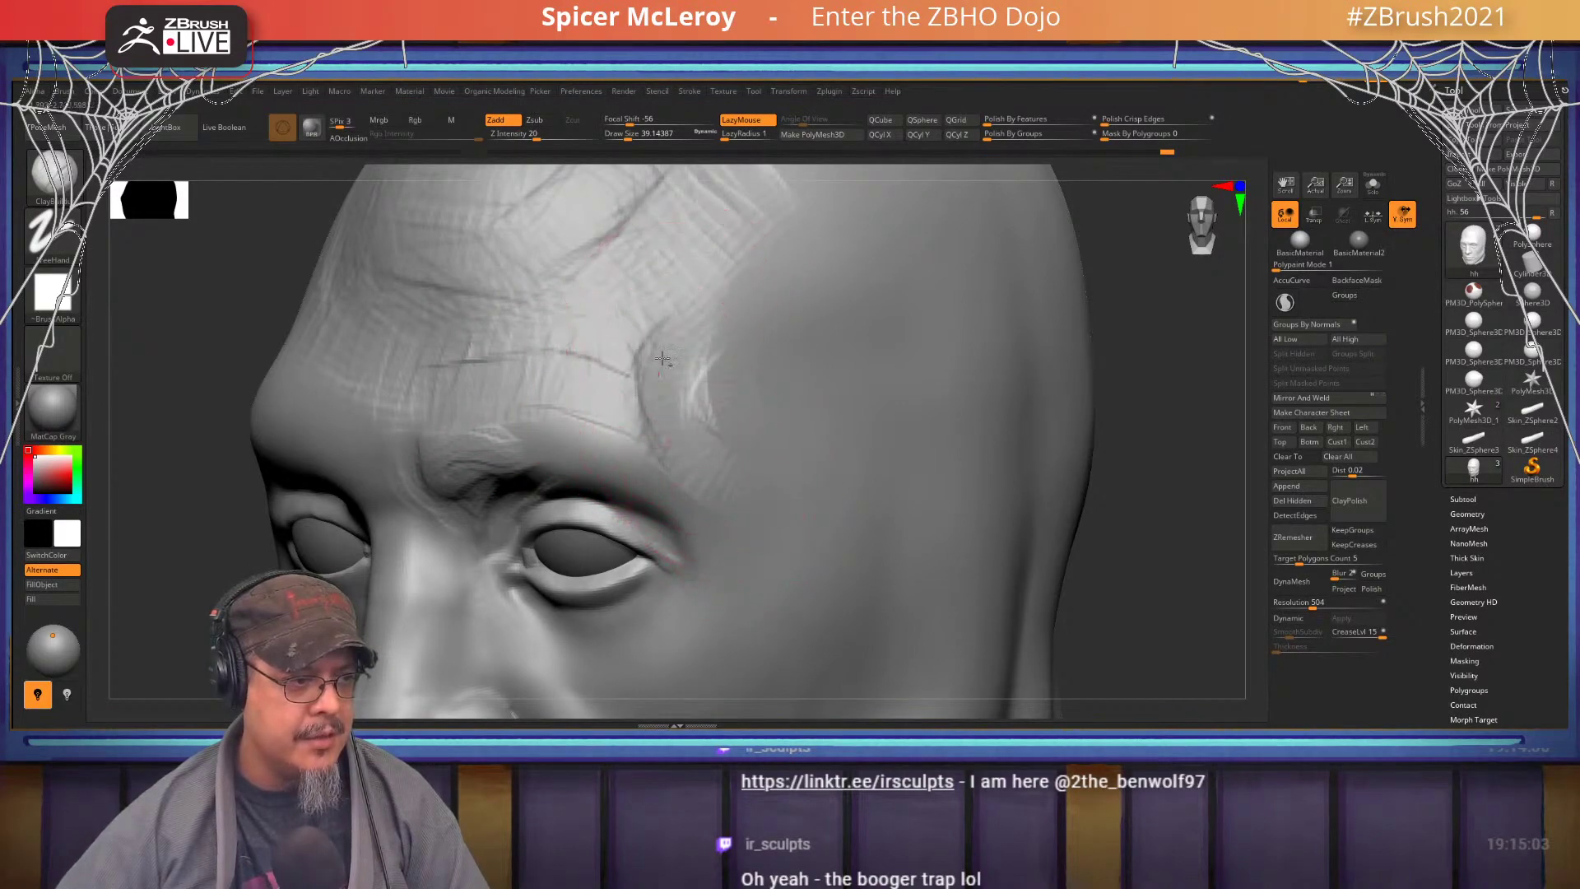
- Build up the temple ridge and the area beside the outer brow, and smooth the ridge into the temple
alt+right_drag(670, 364, 594, 454)
mouse_move(588, 428)
mouse_down()
mouse_move(658, 334)
mouse_move(733, 300)
mouse_move(769, 347)
mouse_move(593, 484)
mouse_up()
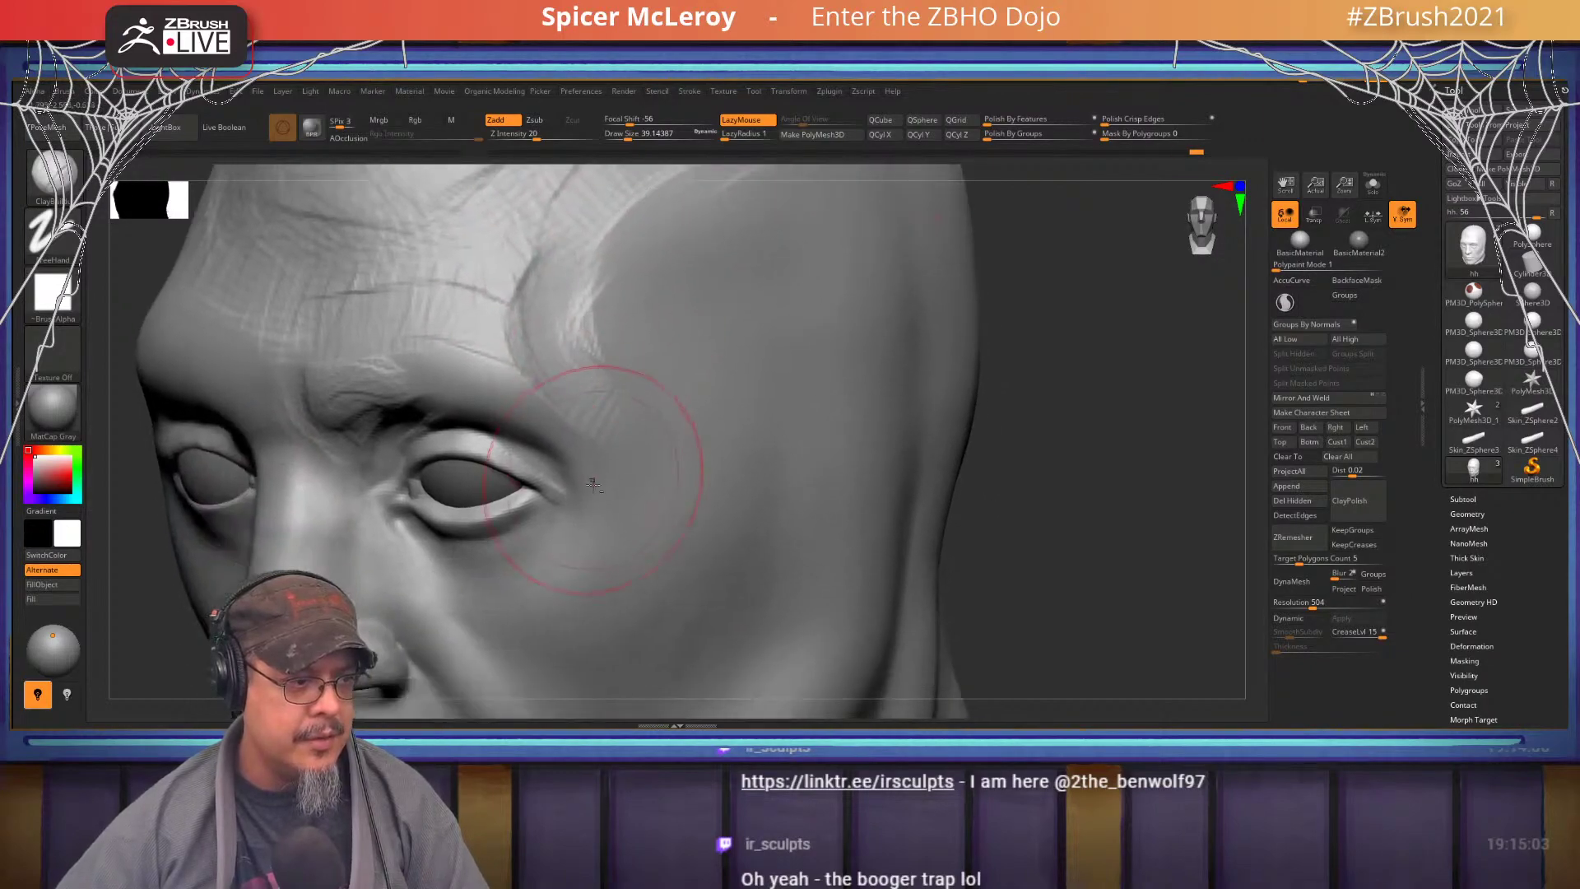
mouse_move(638, 500)
right_down()
mouse_move(585, 406)
mouse_move(645, 374)
mouse_move(668, 388)
right_up()
shift+drag(669, 388, 667, 355)
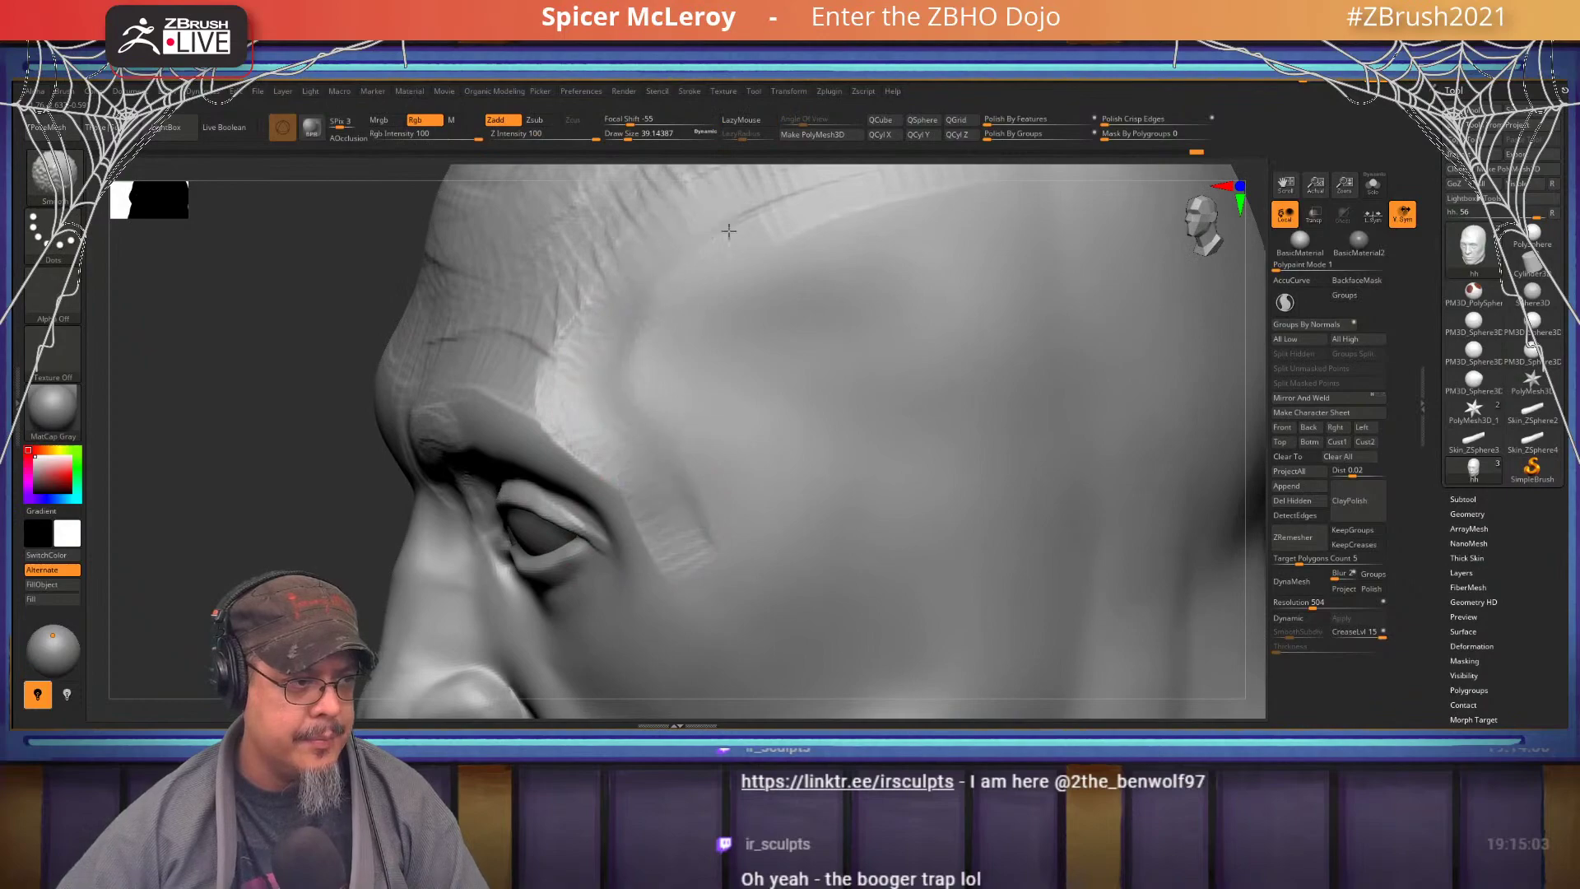
right_drag(634, 387, 715, 331)
- Fill the area between the upper eyelid and outer brow with ClayBuildup at a draw size of about 14 and smooth it
ctrl+right_drag(609, 330, 623, 406)
key(s)
mouse_move(623, 405)
mouse_down()
mouse_move(531, 449)
mouse_move(646, 419)
mouse_move(589, 427)
mouse_up()
key(s)
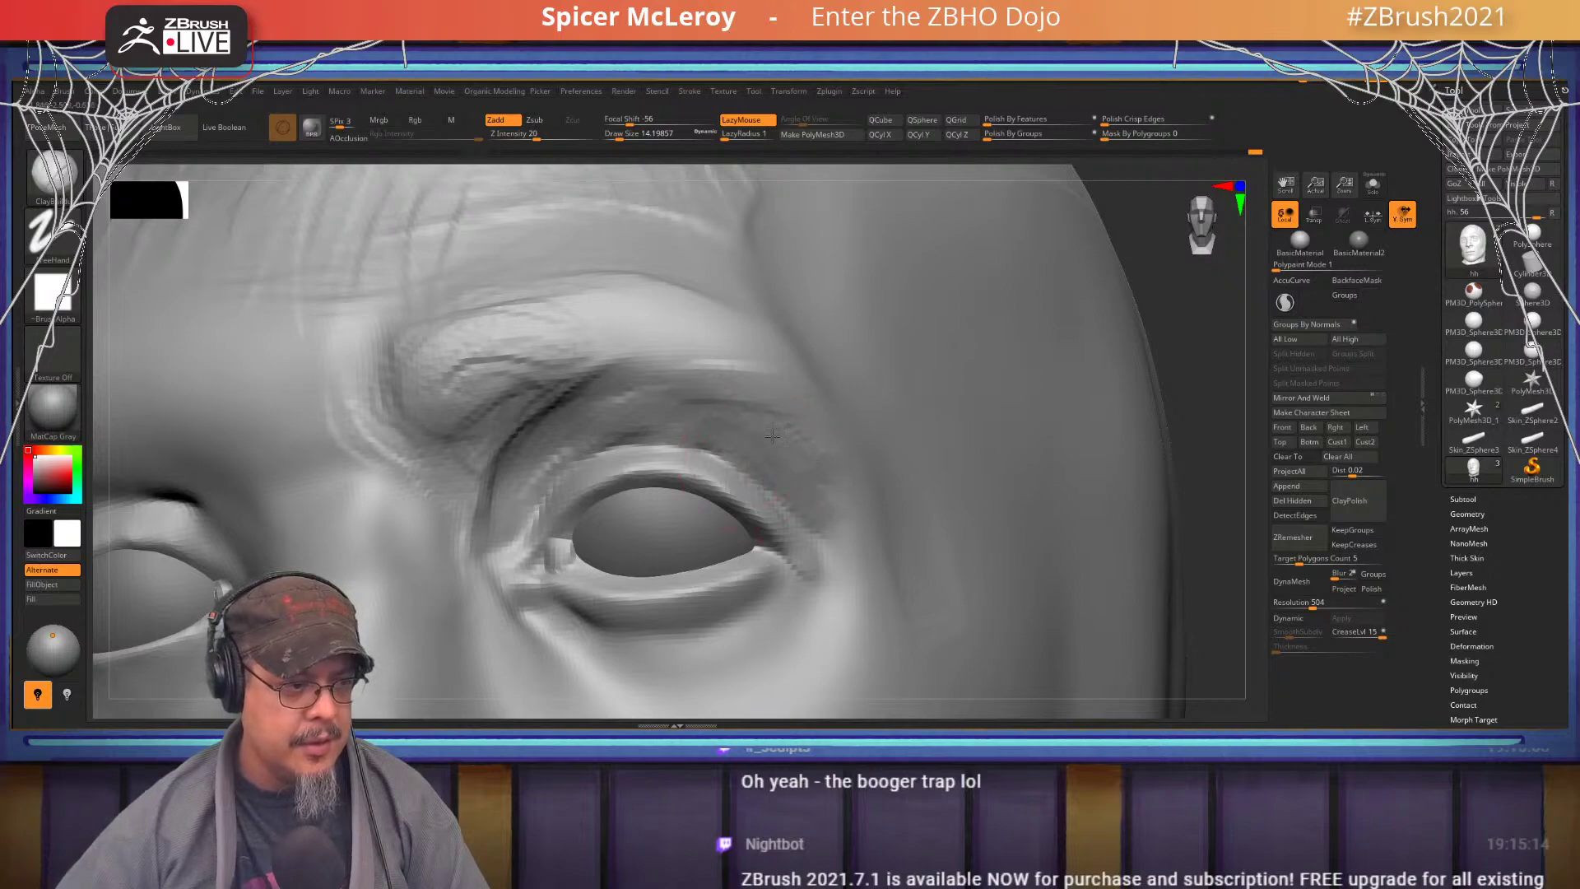
key(shift)
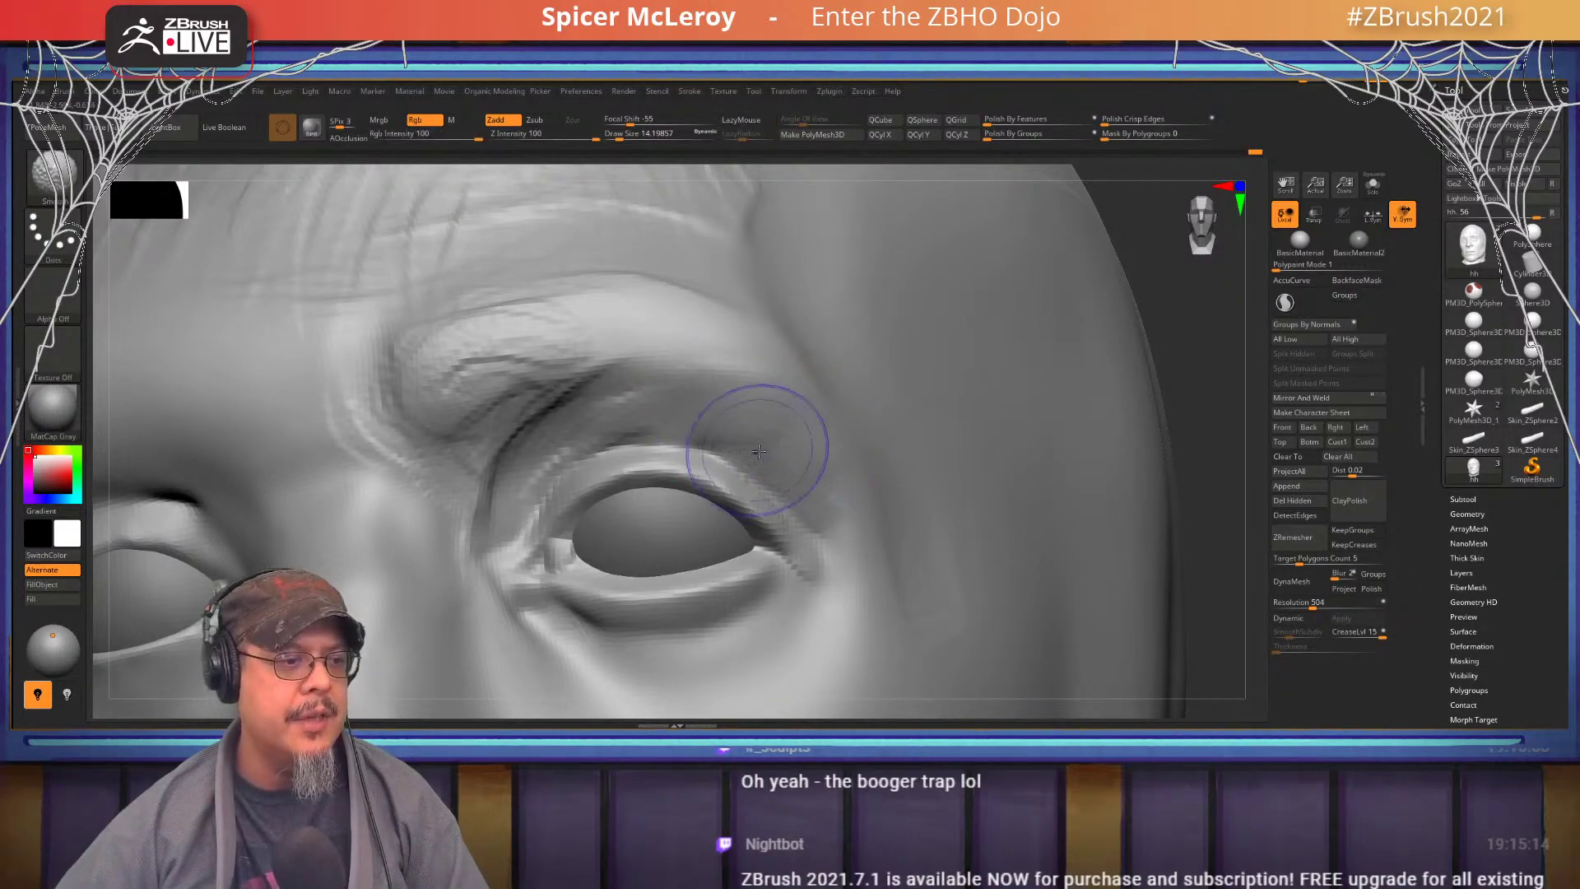
shift+drag(669, 420, 645, 416)
- Fill the cheek fold from the inner eye past the nostril with ClayBuildup at a draw size of about 20 and smooth it toward the mouth
ctrl+right_drag(645, 416, 628, 293)
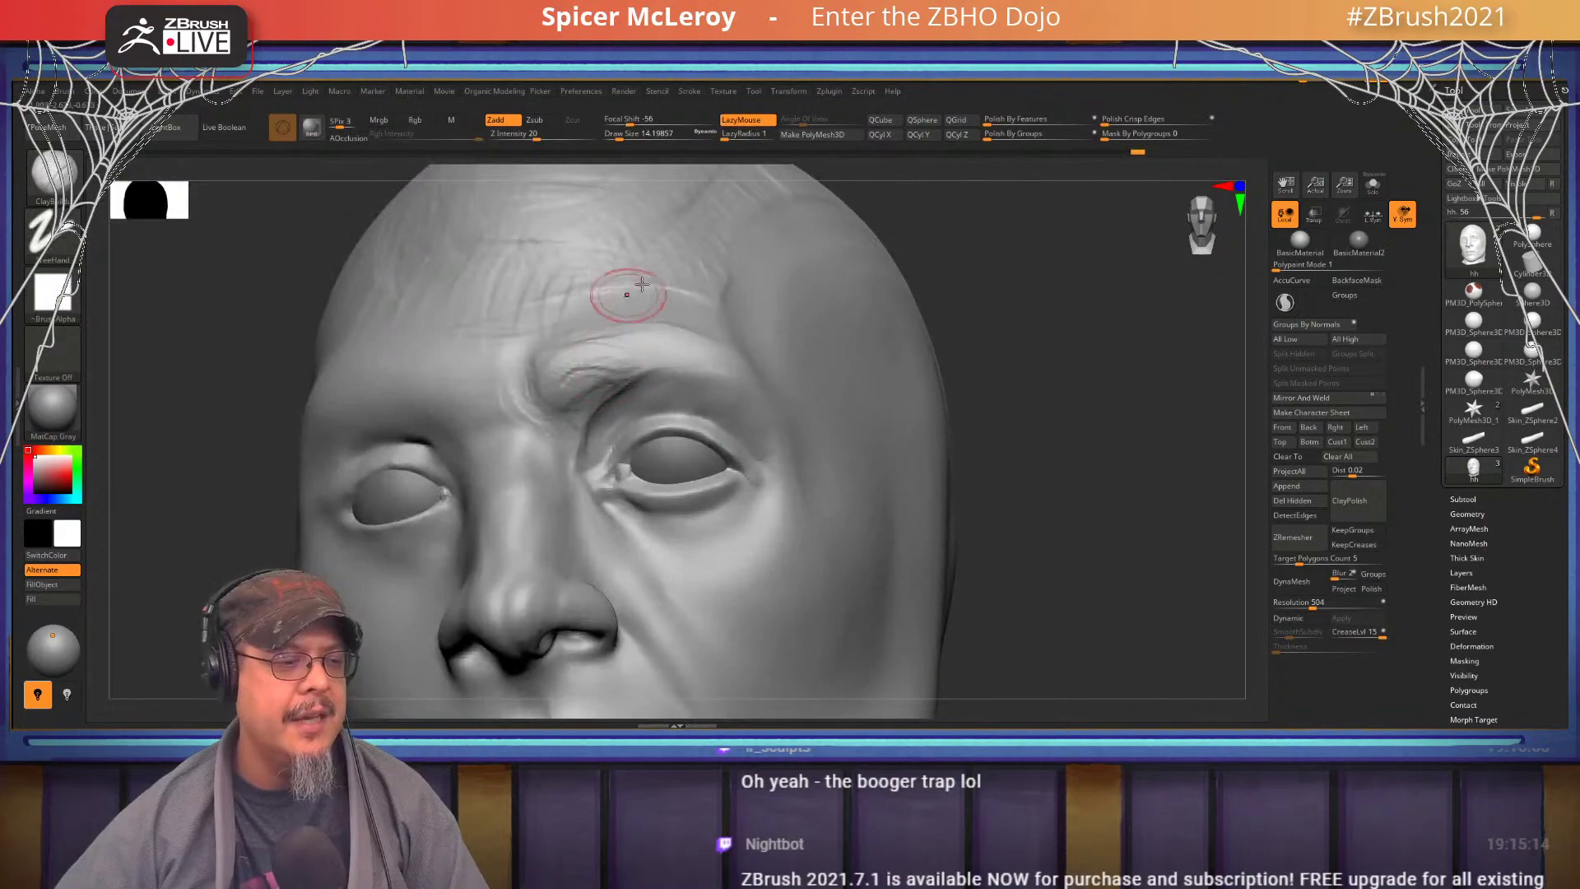
mouse_move(646, 485)
alt+right_down()
mouse_move(663, 430)
mouse_move(688, 458)
mouse_move(663, 483)
mouse_move(691, 576)
mouse_move(725, 474)
alt+right_up()
key(s)
drag(703, 469, 707, 468)
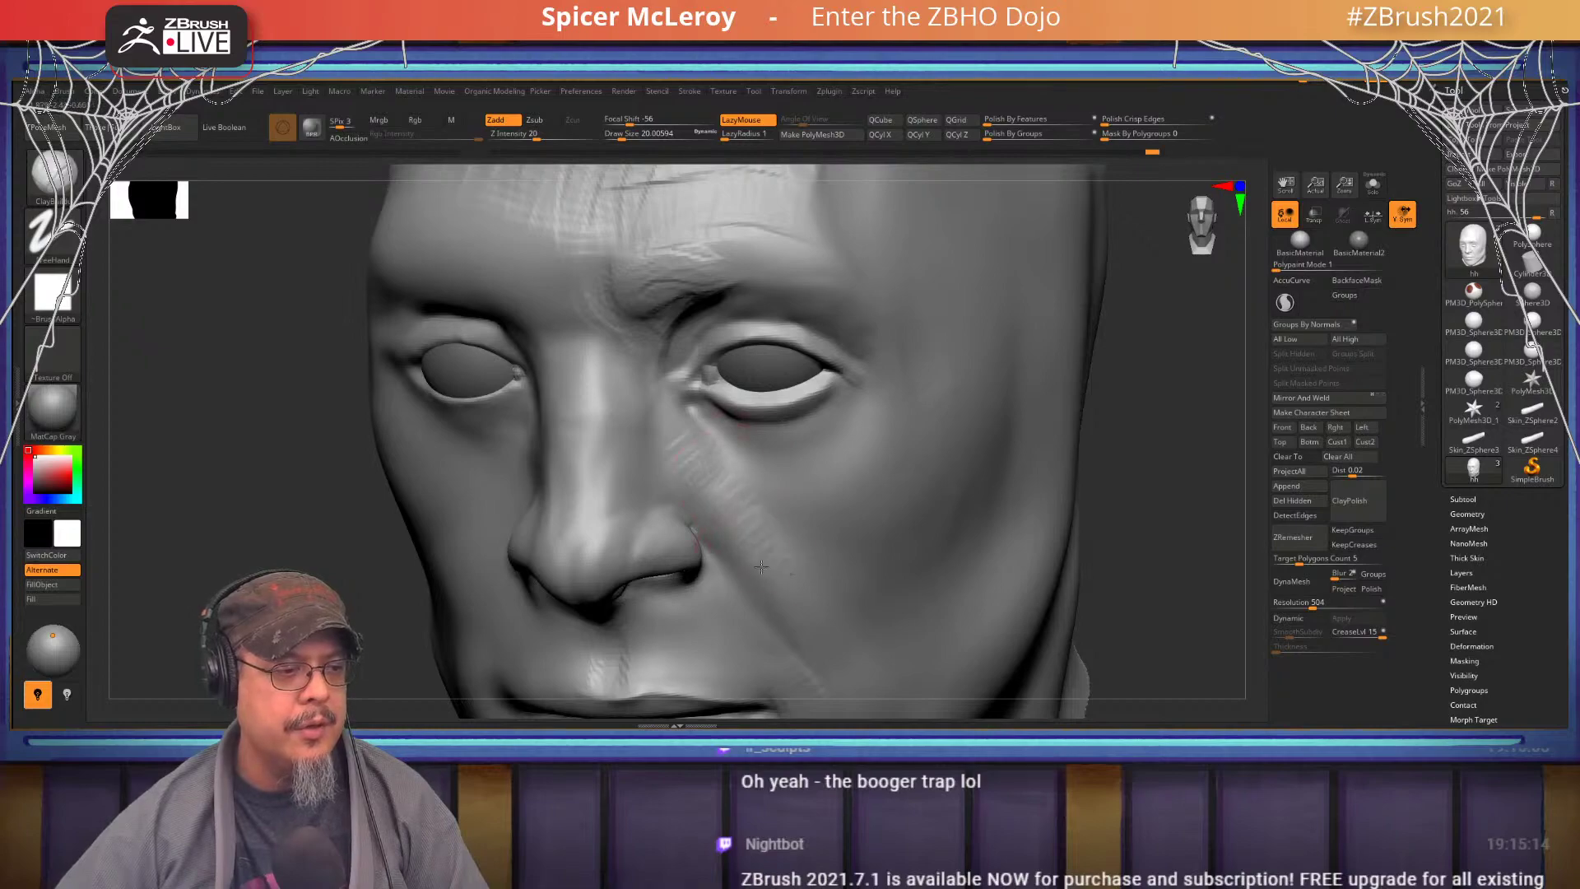
key(shift)
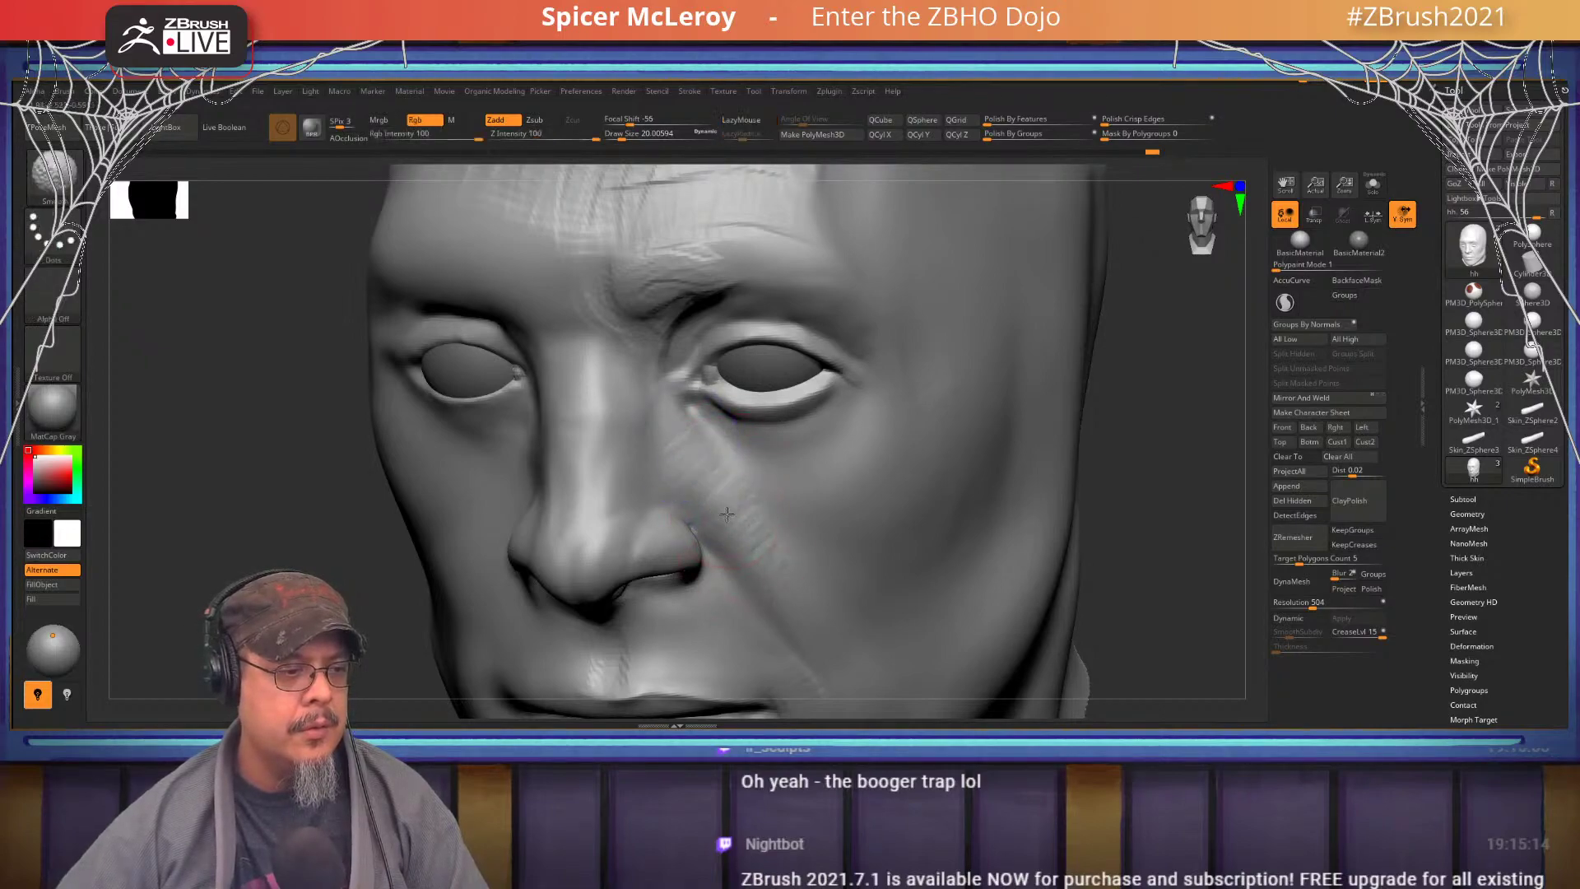
alt+right_drag(766, 613, 642, 460)
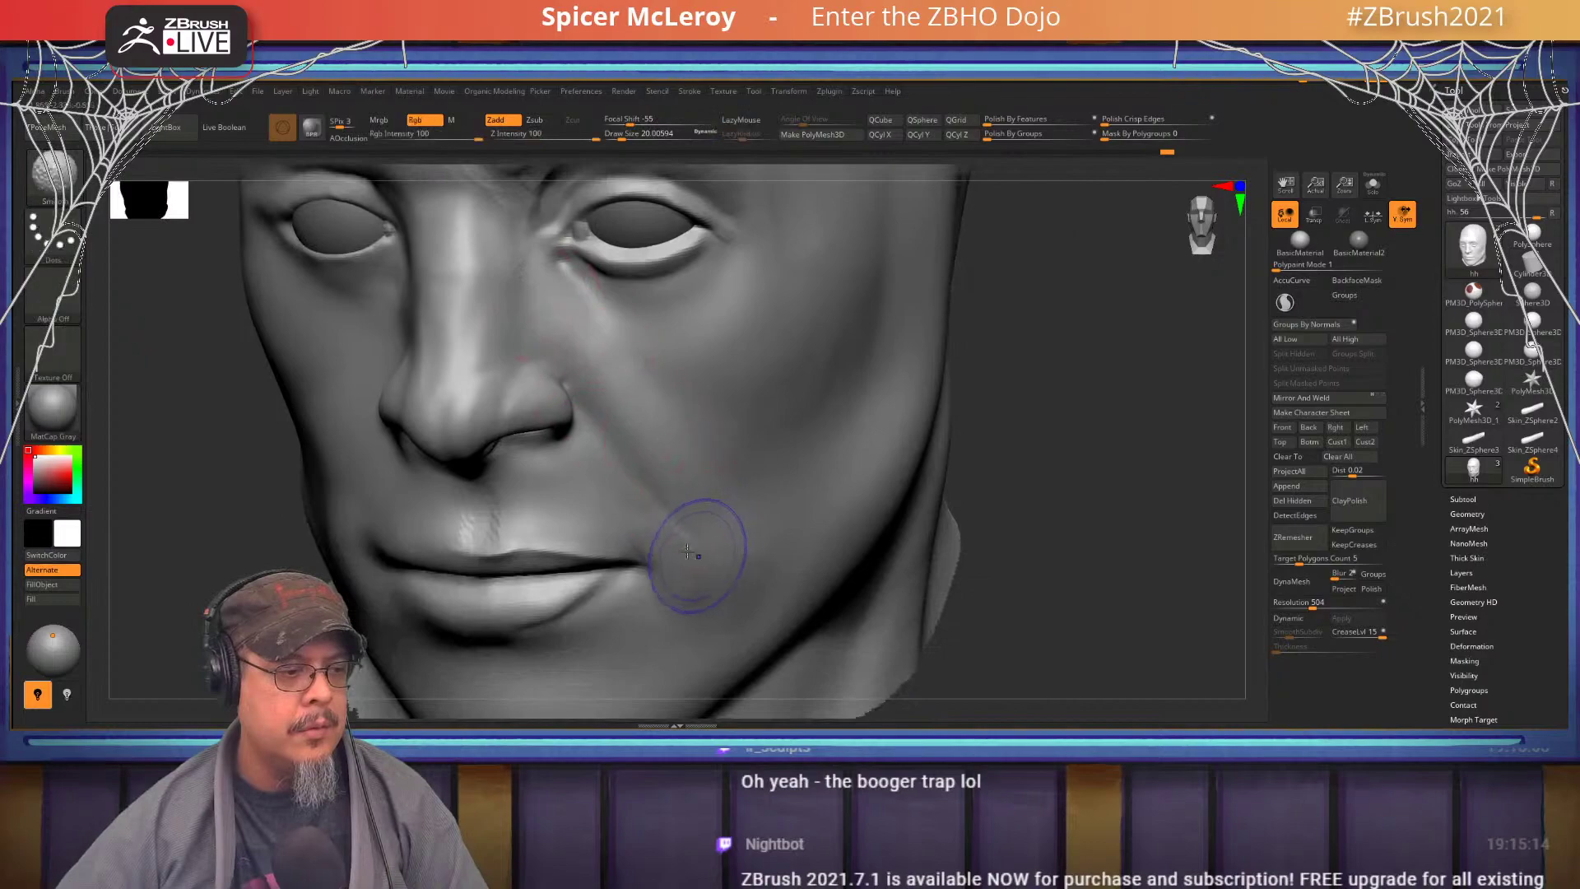
shift+drag(696, 556, 680, 530)
- Build up the muscle mass around the corner of the mouth with ClayBuildup and smooth it into the cheek
mouse_move(634, 450)
alt+right_down()
mouse_move(631, 373)
mouse_move(683, 485)
alt+right_up()
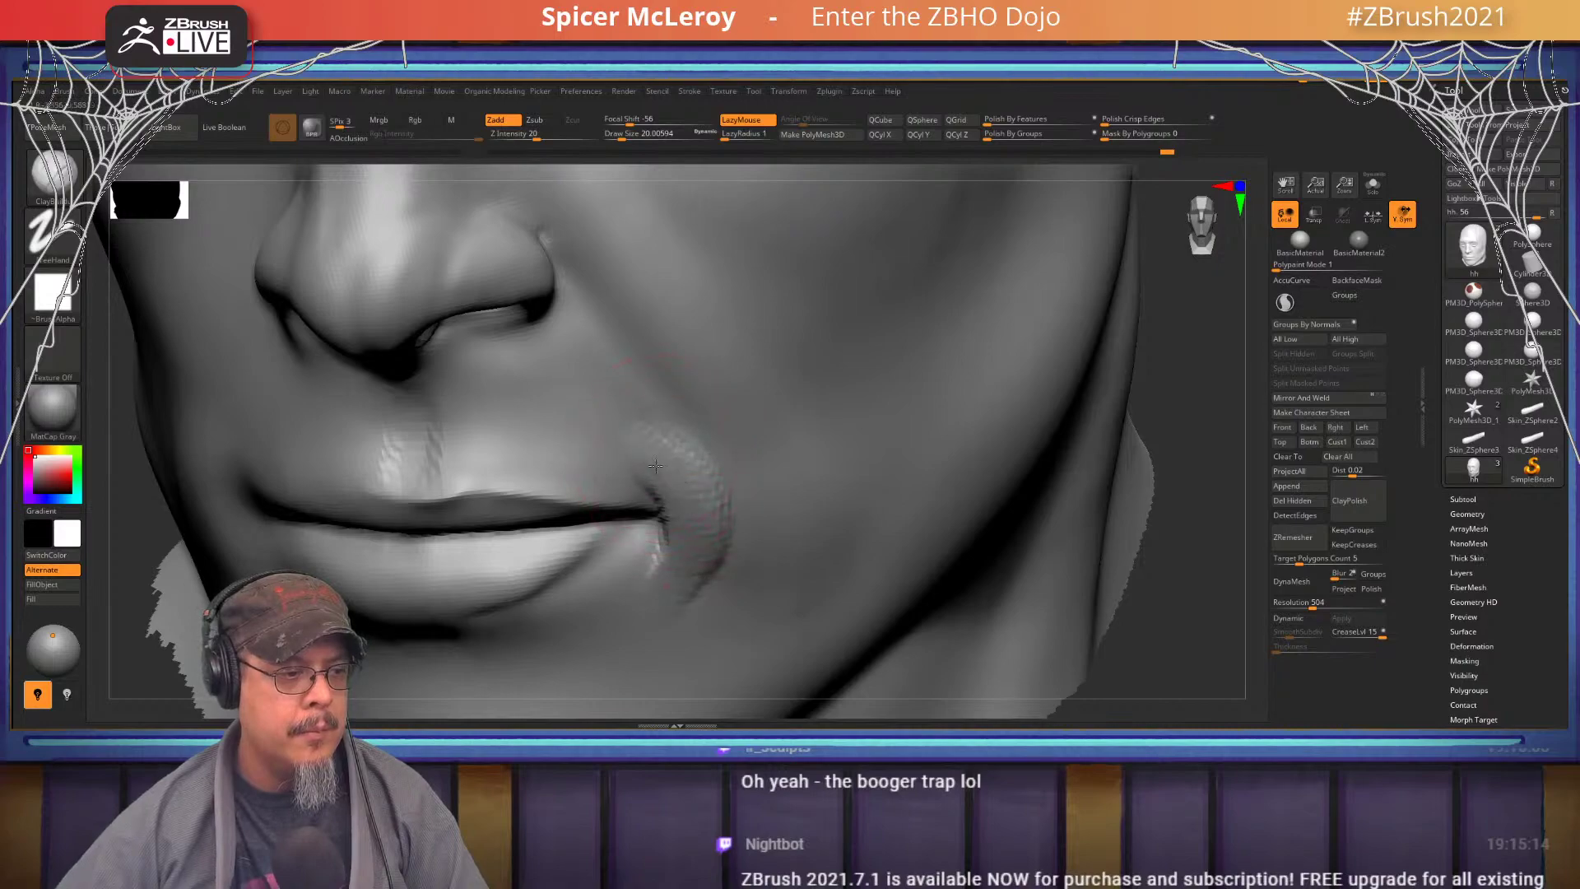
shift+drag(656, 466, 715, 528)
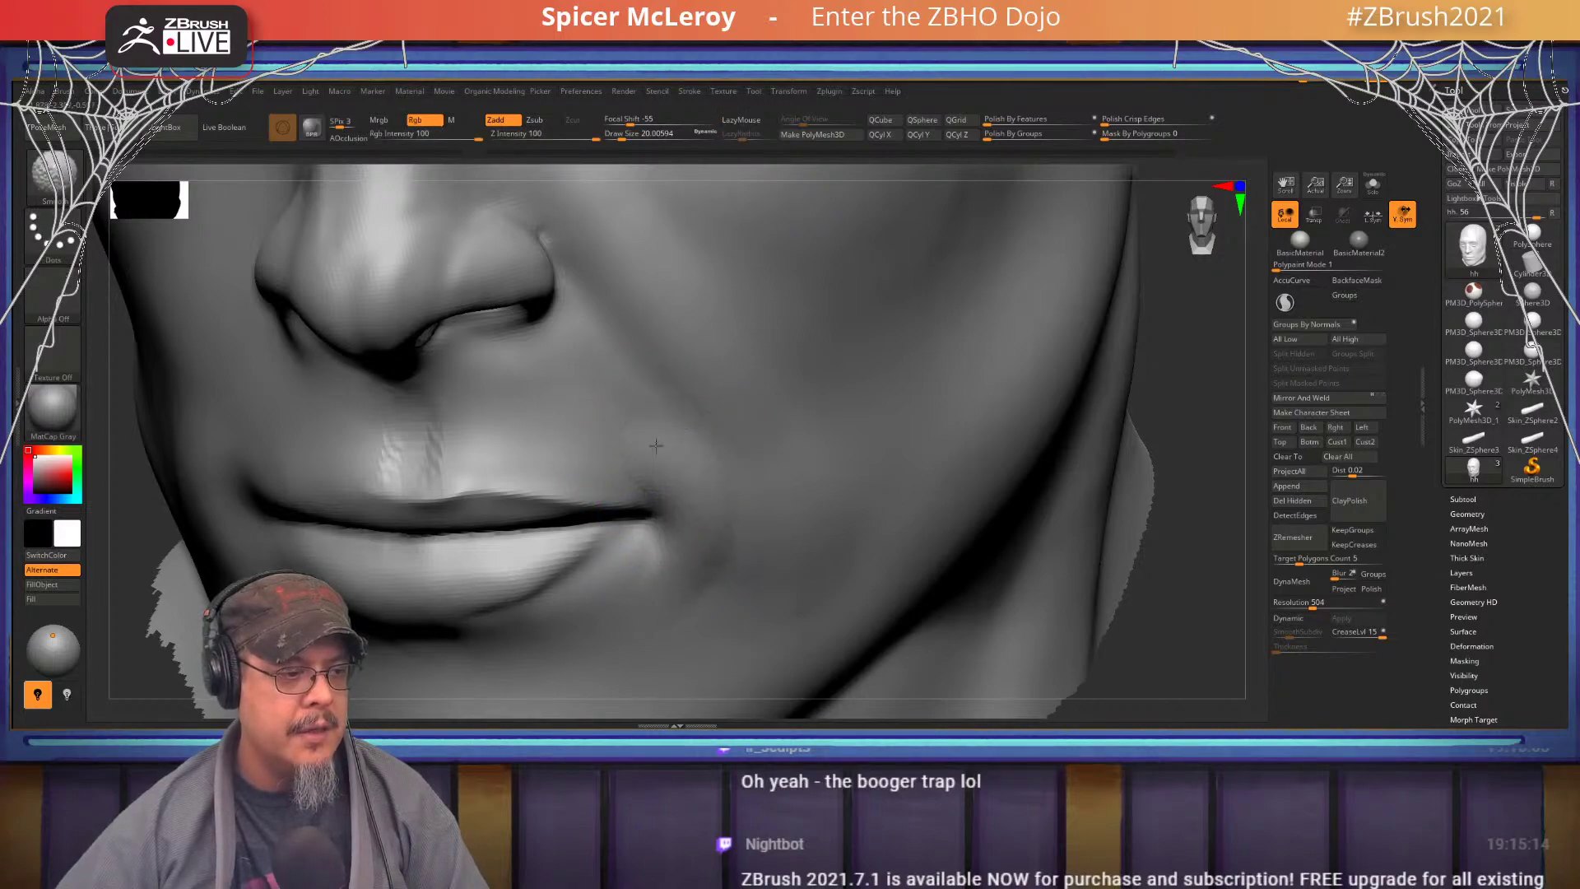
mouse_move(656, 446)
alt+right_down()
mouse_move(621, 325)
mouse_move(668, 358)
mouse_move(695, 334)
mouse_move(682, 433)
mouse_move(642, 390)
mouse_move(611, 437)
alt+right_up()
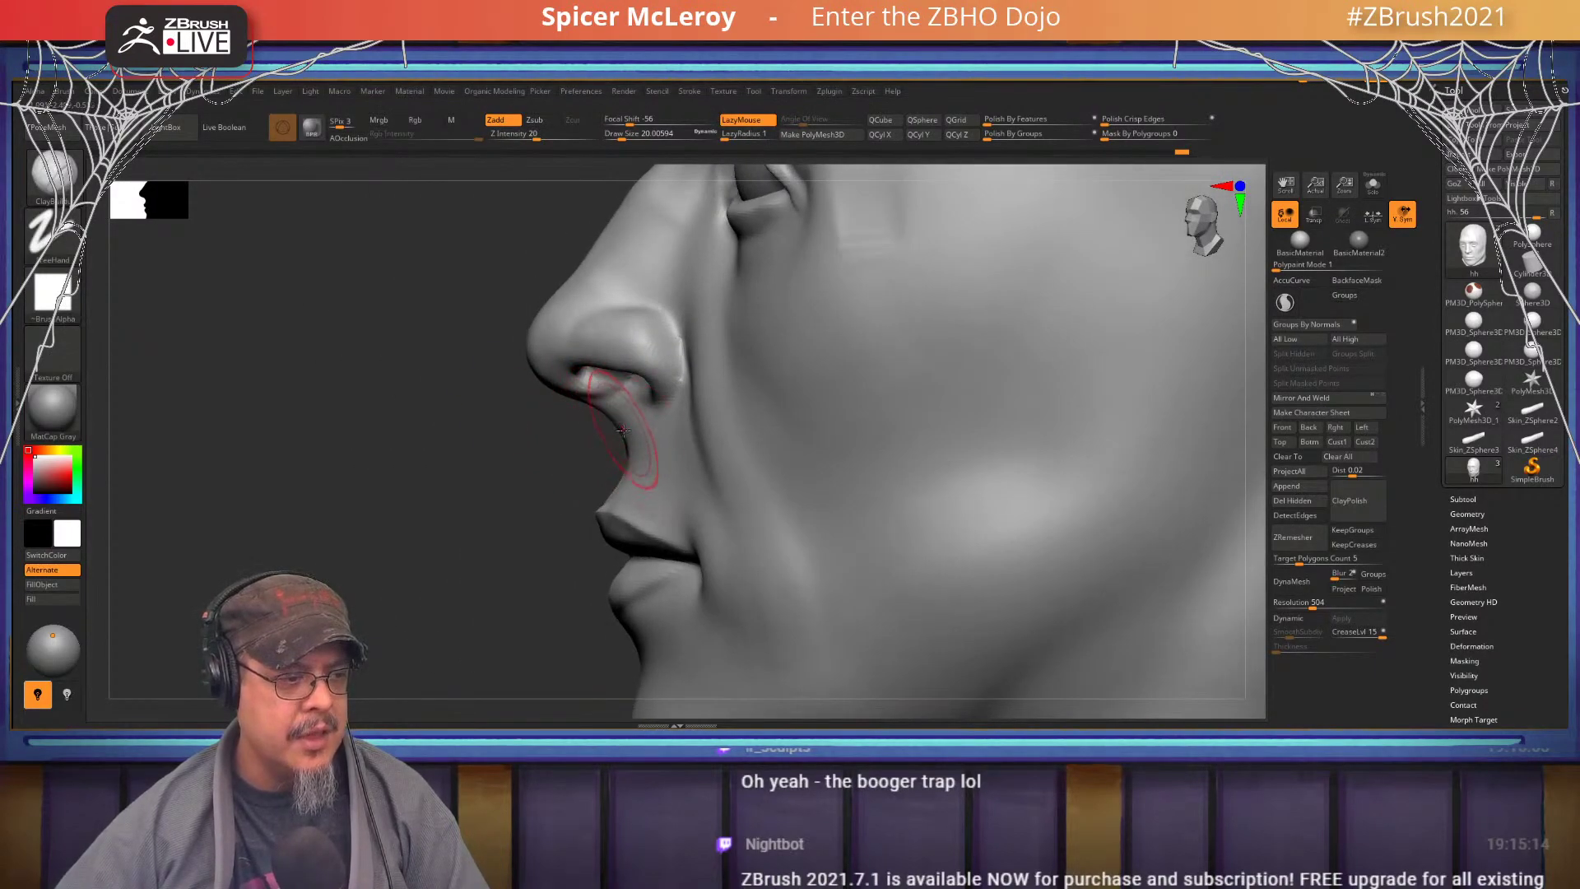
- Reshape the curve of the upper lip and philtrum below the nose with the Move brush at a draw size of about 33
mouse_move(539, 482)
right_down()
mouse_move(593, 461)
mouse_move(600, 318)
right_up()
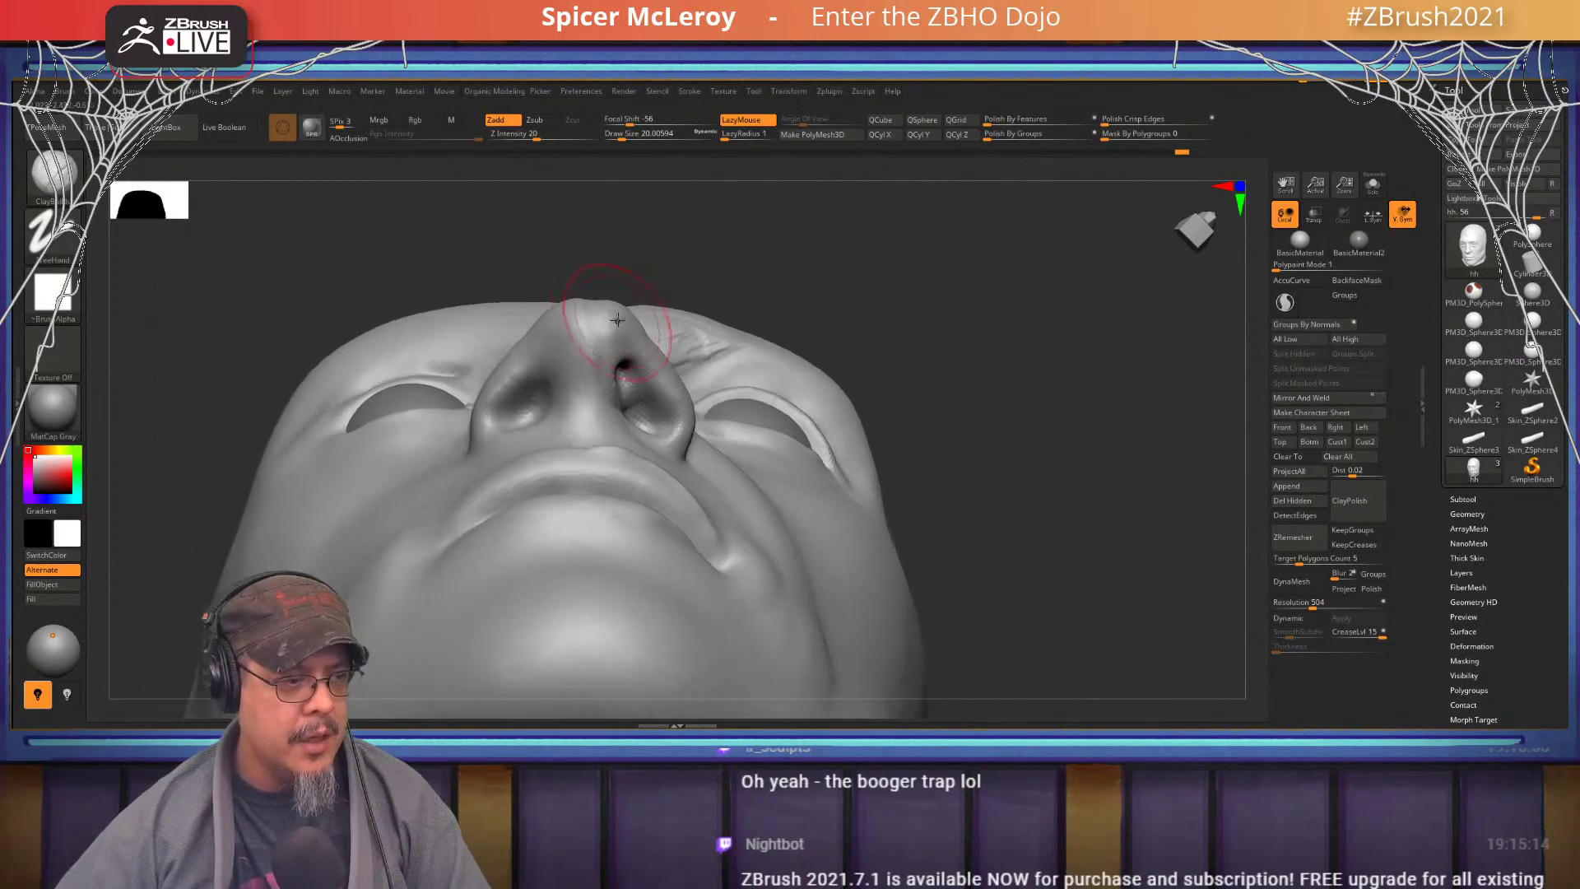
key(b)
key(s)
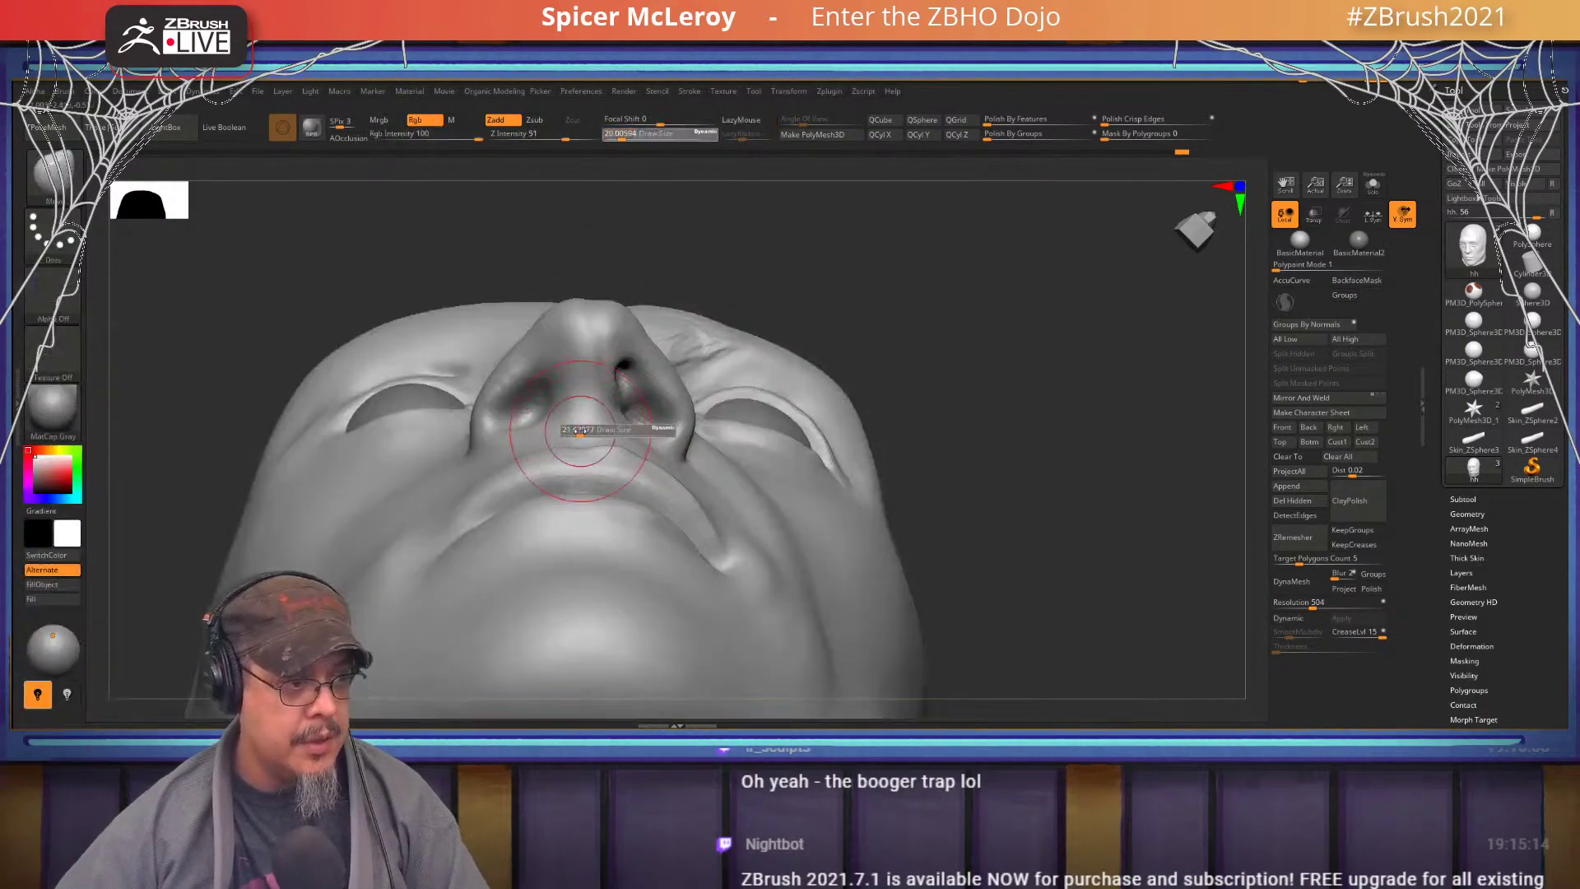
drag(587, 435, 585, 424)
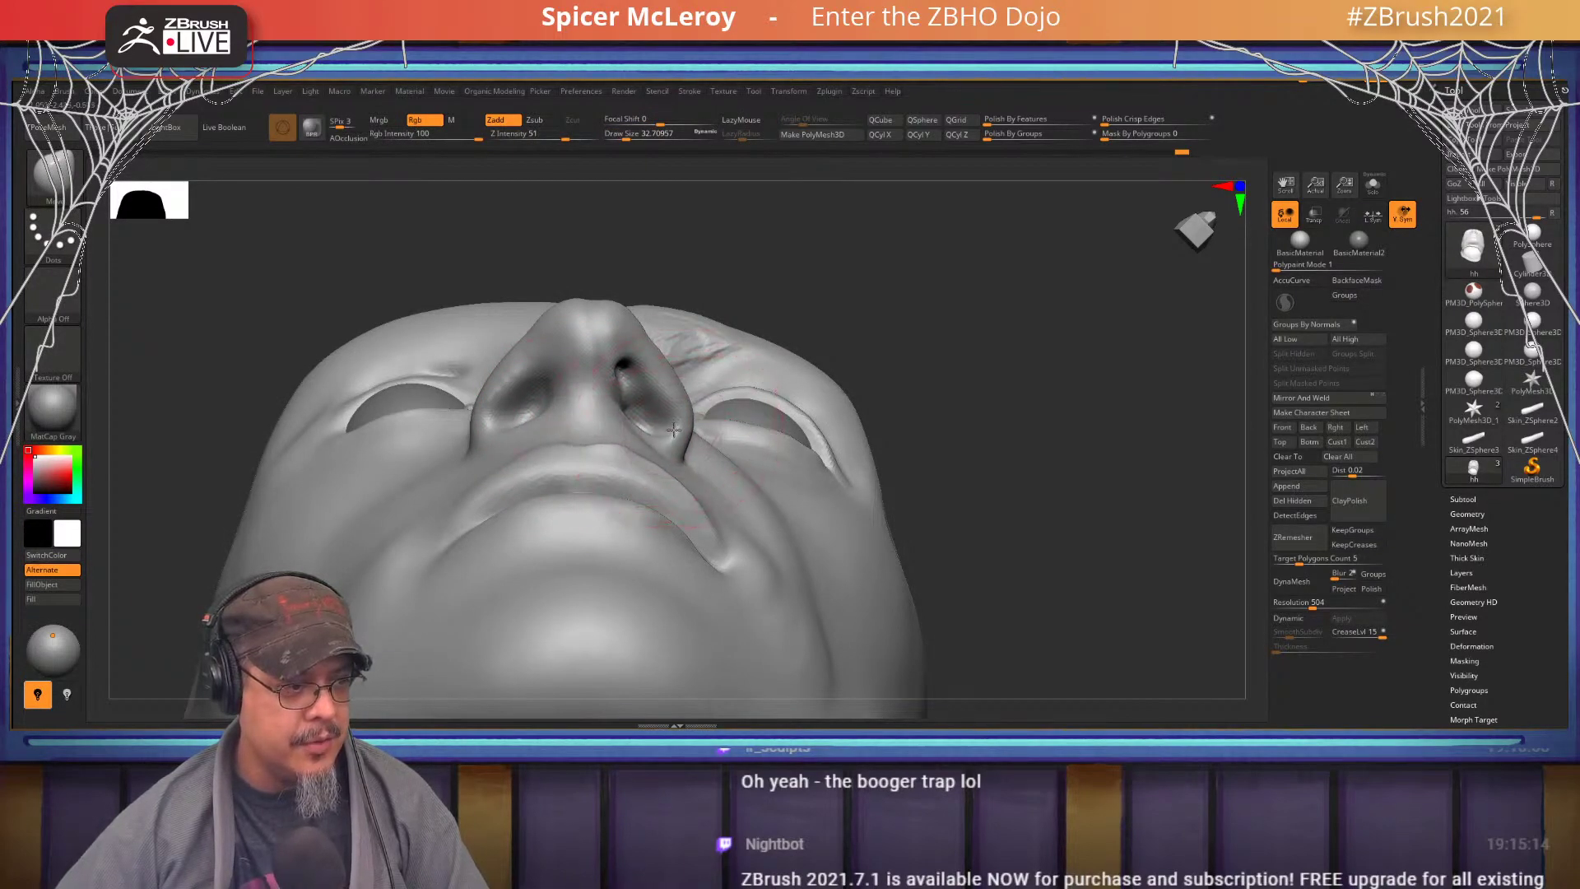
right_drag(676, 410, 572, 417)
drag(572, 415, 531, 445)
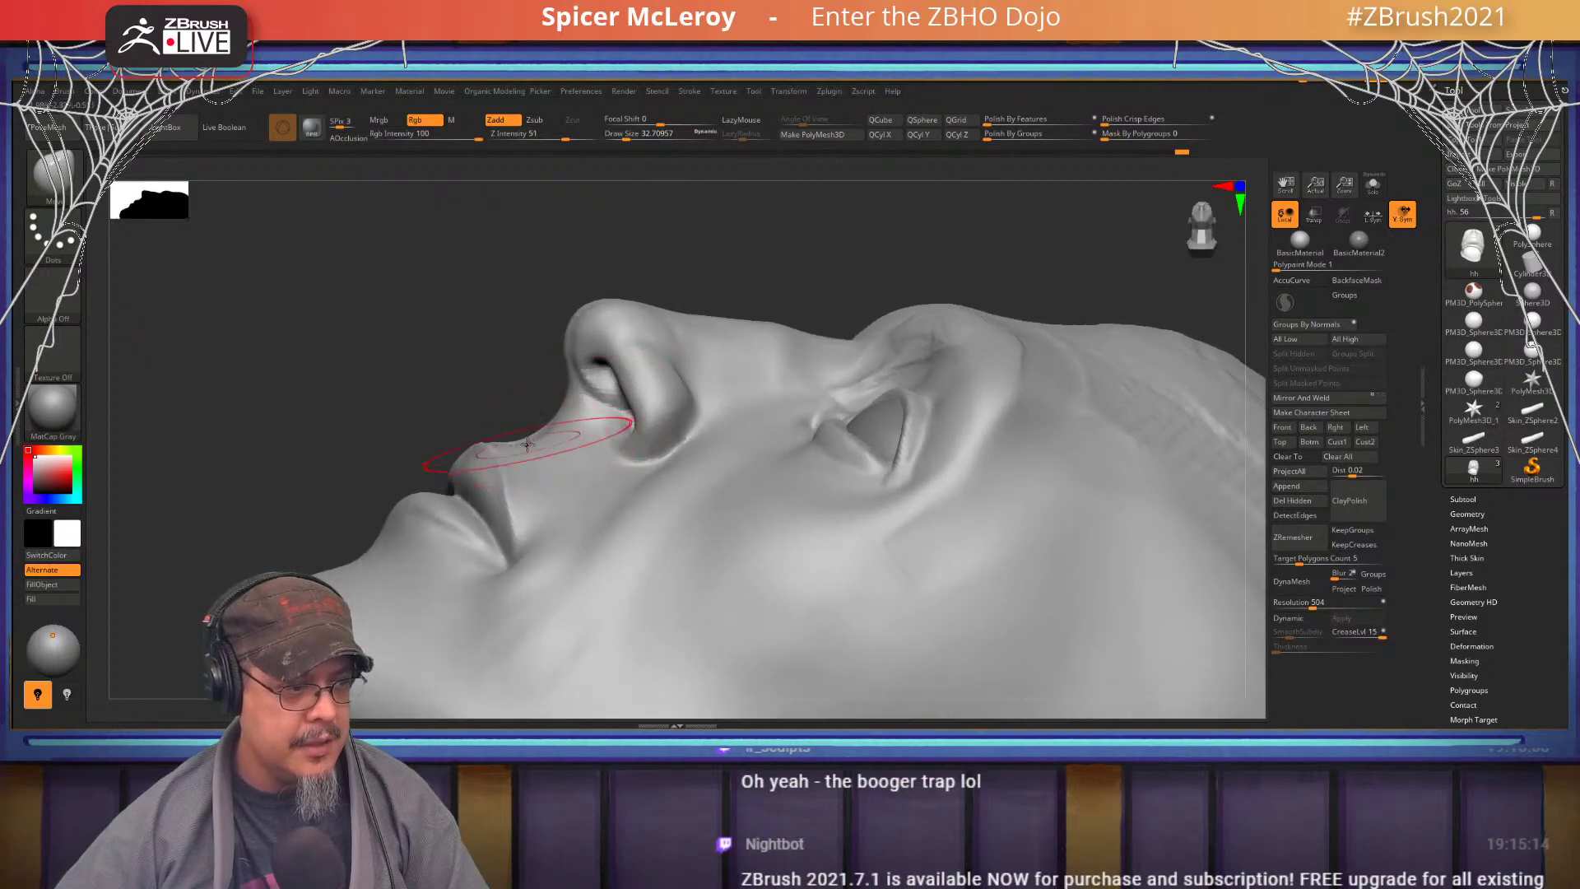
right_drag(523, 427, 650, 431)
key(s)
drag(512, 437, 495, 424)
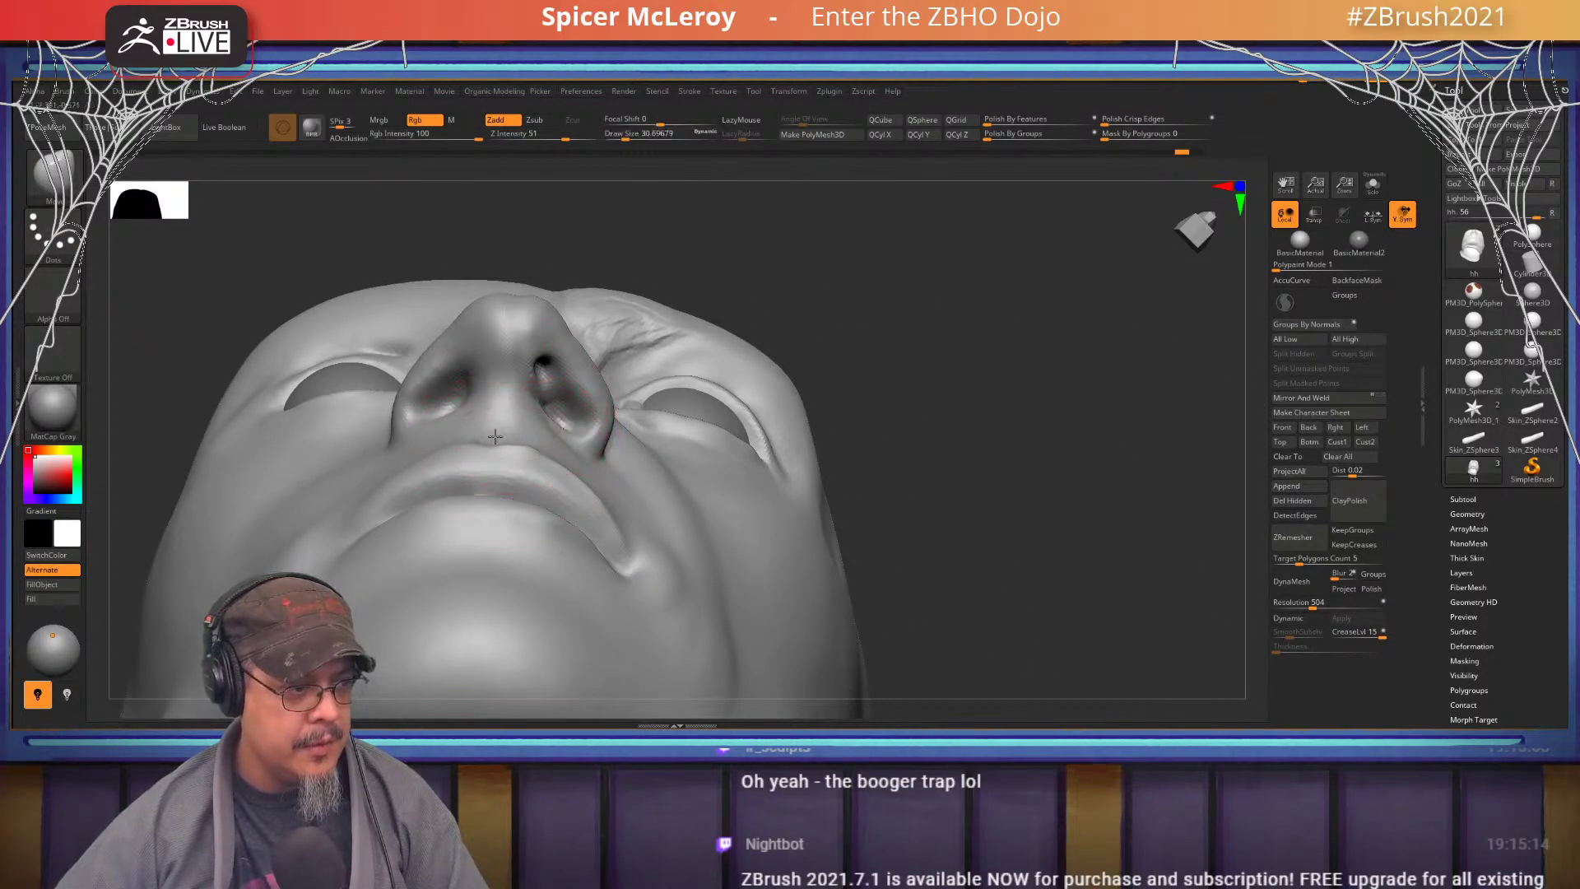
- Adjust the form between nostril wing, cheek and mouth corner with the Move brush at a draw size of about 62
right_drag(496, 420, 590, 472)
key(s)
drag(589, 474, 600, 474)
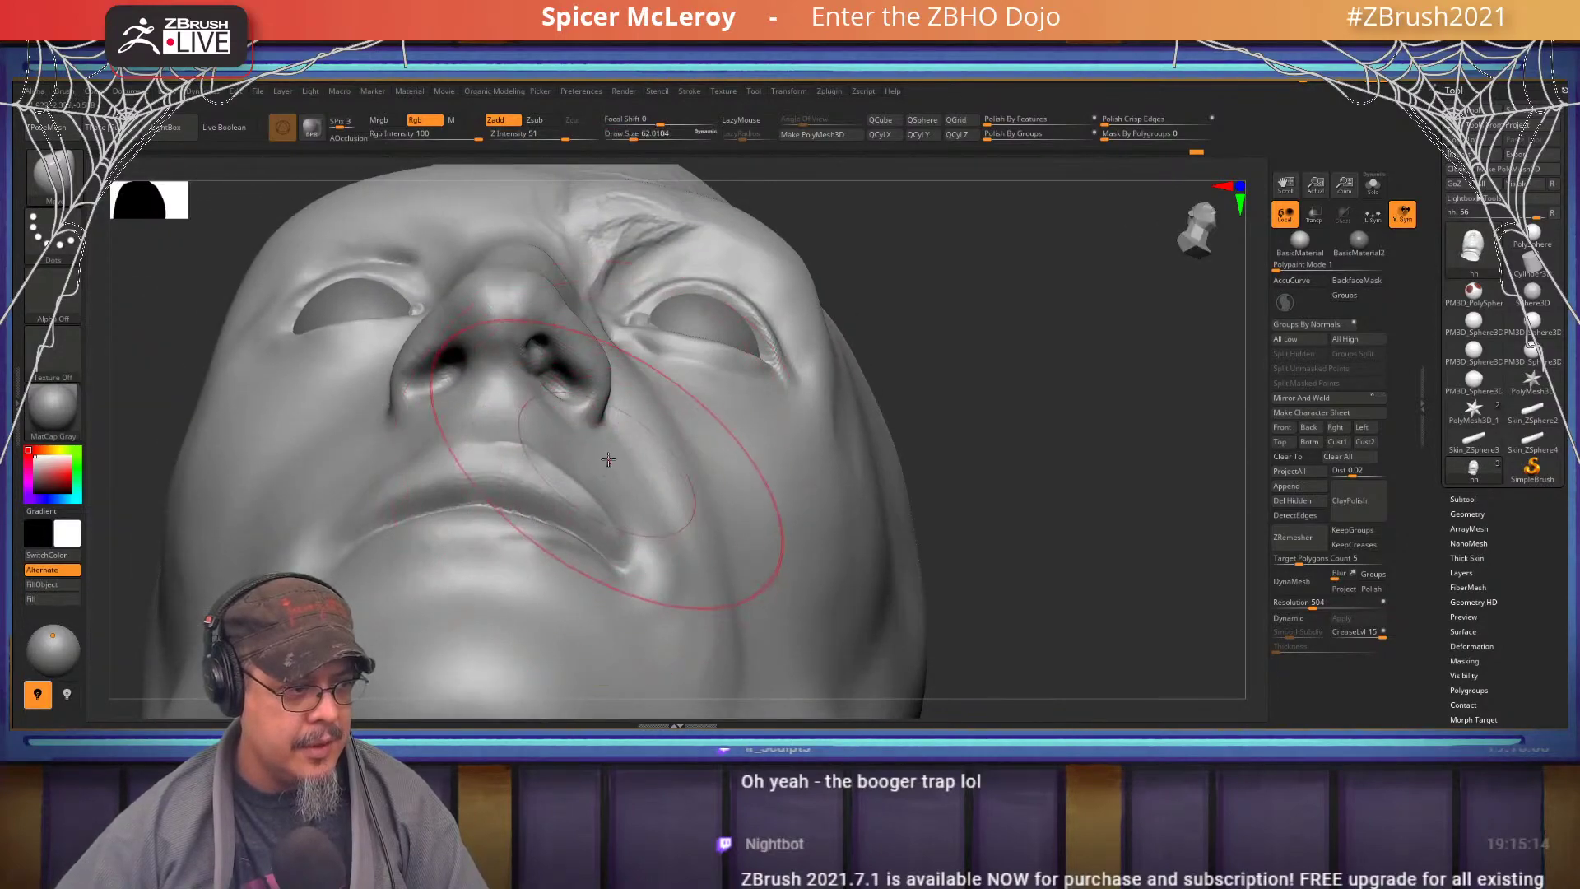
right_drag(606, 458, 608, 440)
drag(608, 449, 619, 458)
drag(623, 548, 628, 539)
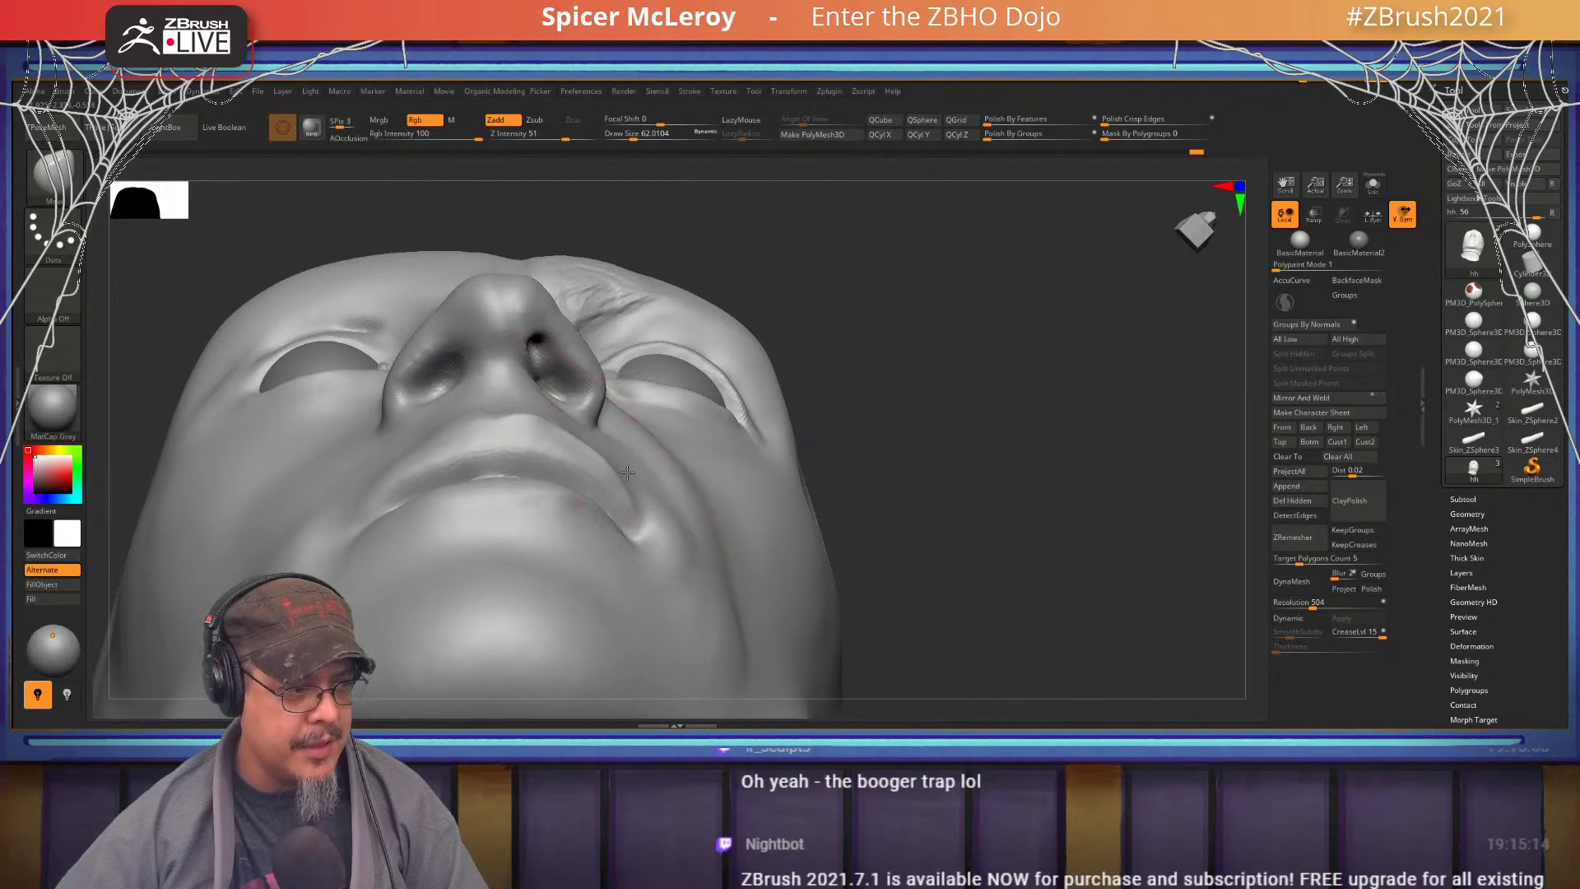
drag(632, 461, 614, 481)
- Refine the profile where the base of the nose meets the upper lip with the Move brush at a draw size of about 16
right_drag(615, 443, 595, 461)
drag(596, 461, 522, 404)
mouse_move(522, 404)
right_down()
mouse_move(488, 396)
mouse_move(504, 355)
mouse_move(499, 399)
right_up()
key(s)
drag(500, 400, 482, 400)
right_drag(510, 391, 501, 387)
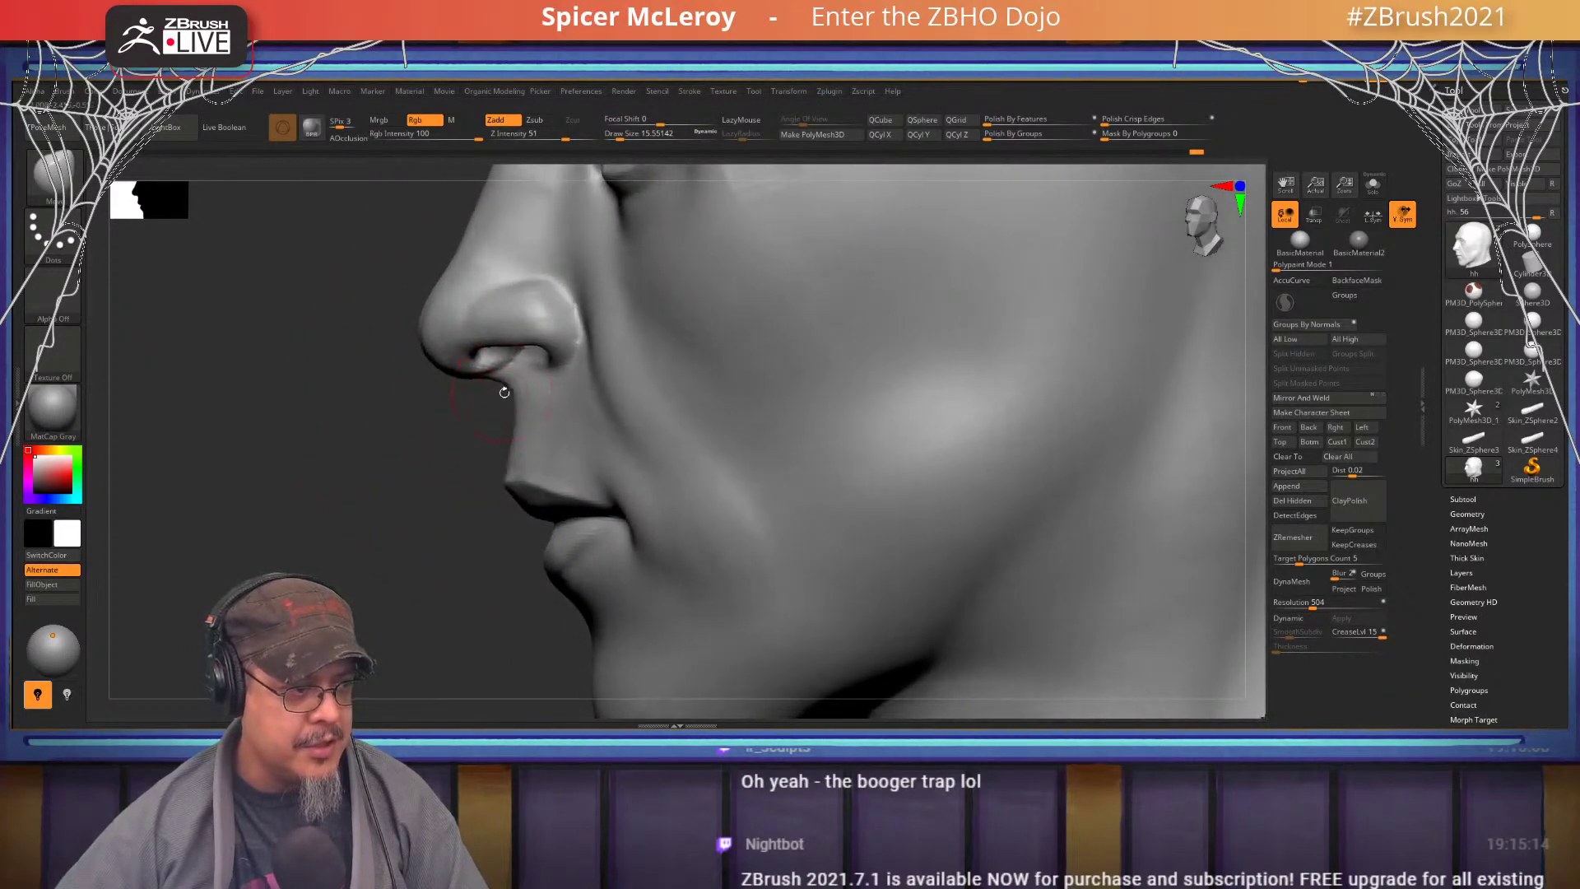
drag(501, 387, 510, 390)
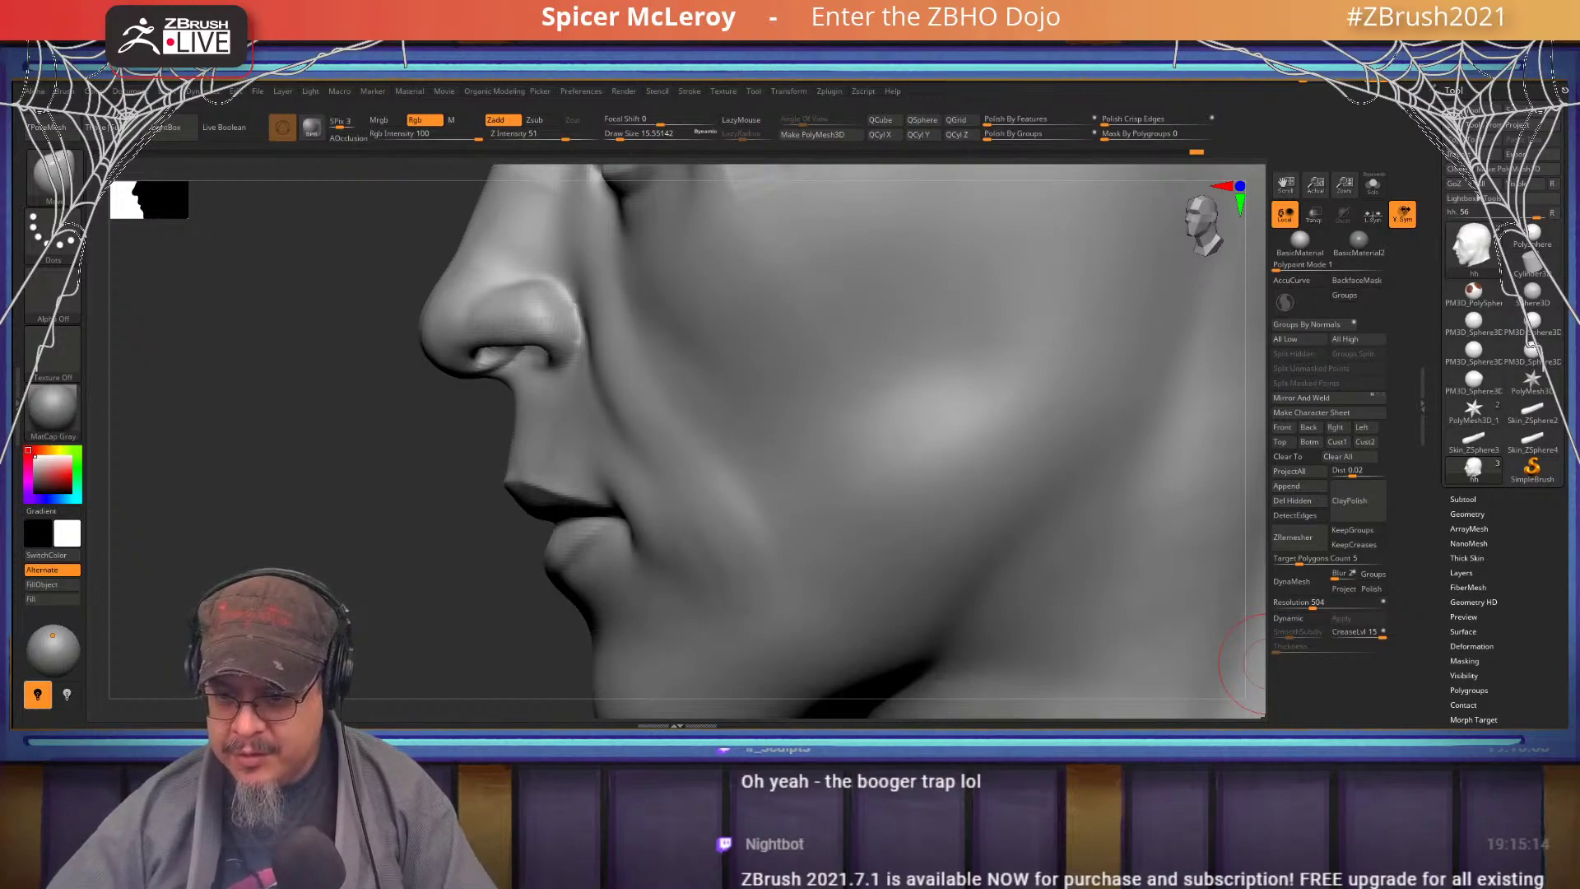
- Carve the inner corner of the eye with the DamStandard brush at a draw size of about 14
ctrl+right_drag(845, 396, 823, 329)
mouse_move(823, 329)
alt+right_down()
mouse_move(790, 494)
mouse_move(847, 452)
mouse_move(883, 502)
mouse_move(889, 420)
alt+right_up()
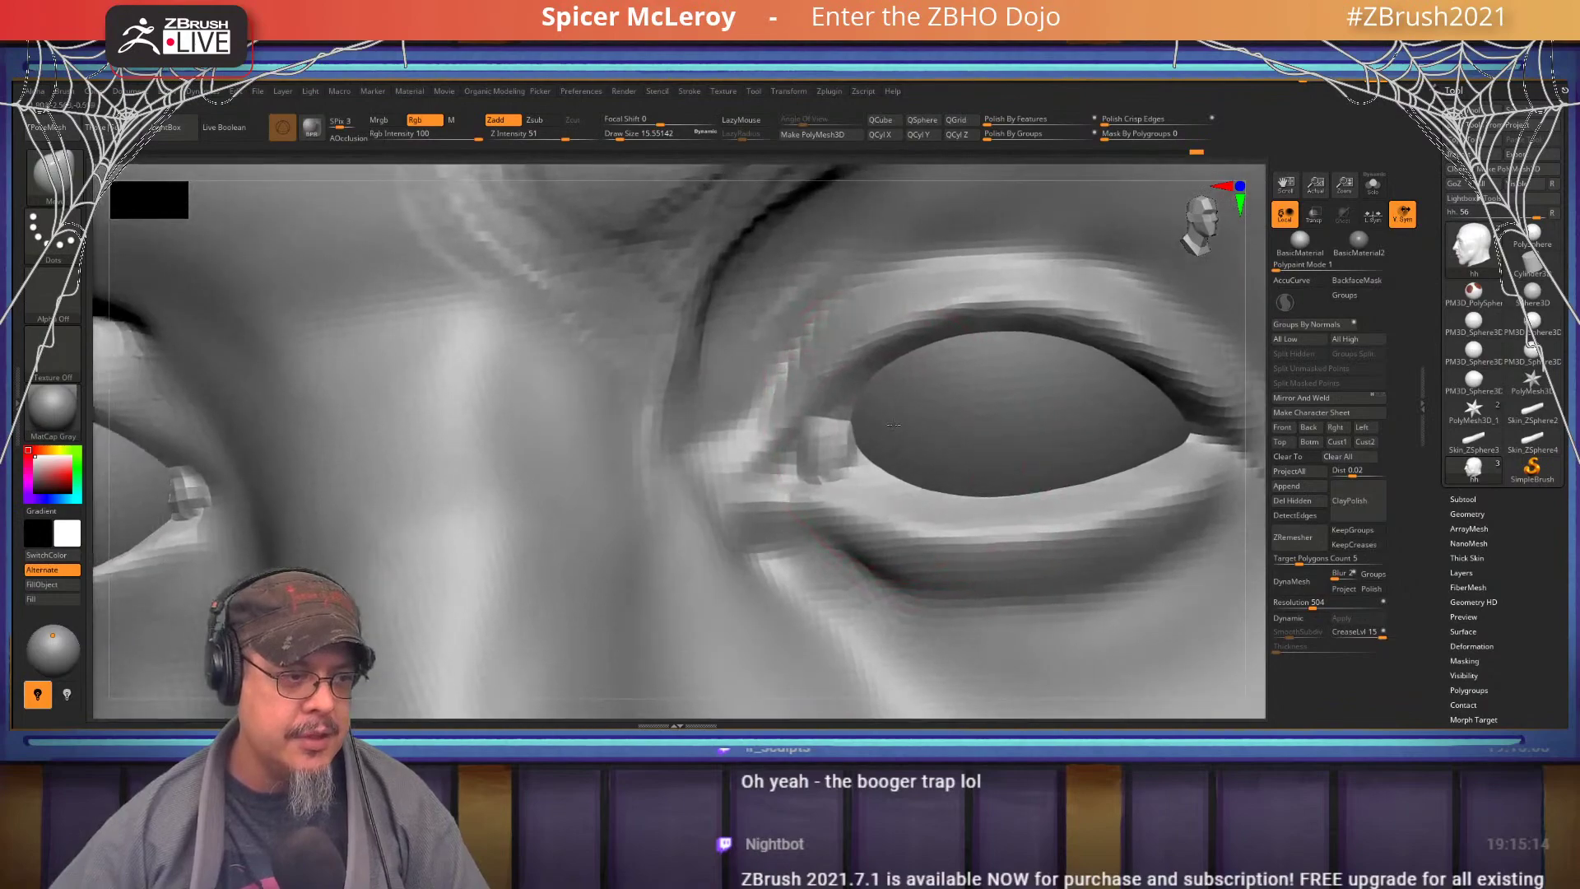
key(b)
key(d)
key(s)
key(s)
mouse_move(865, 407)
mouse_down()
mouse_move(817, 449)
mouse_move(856, 467)
mouse_move(800, 458)
mouse_up()
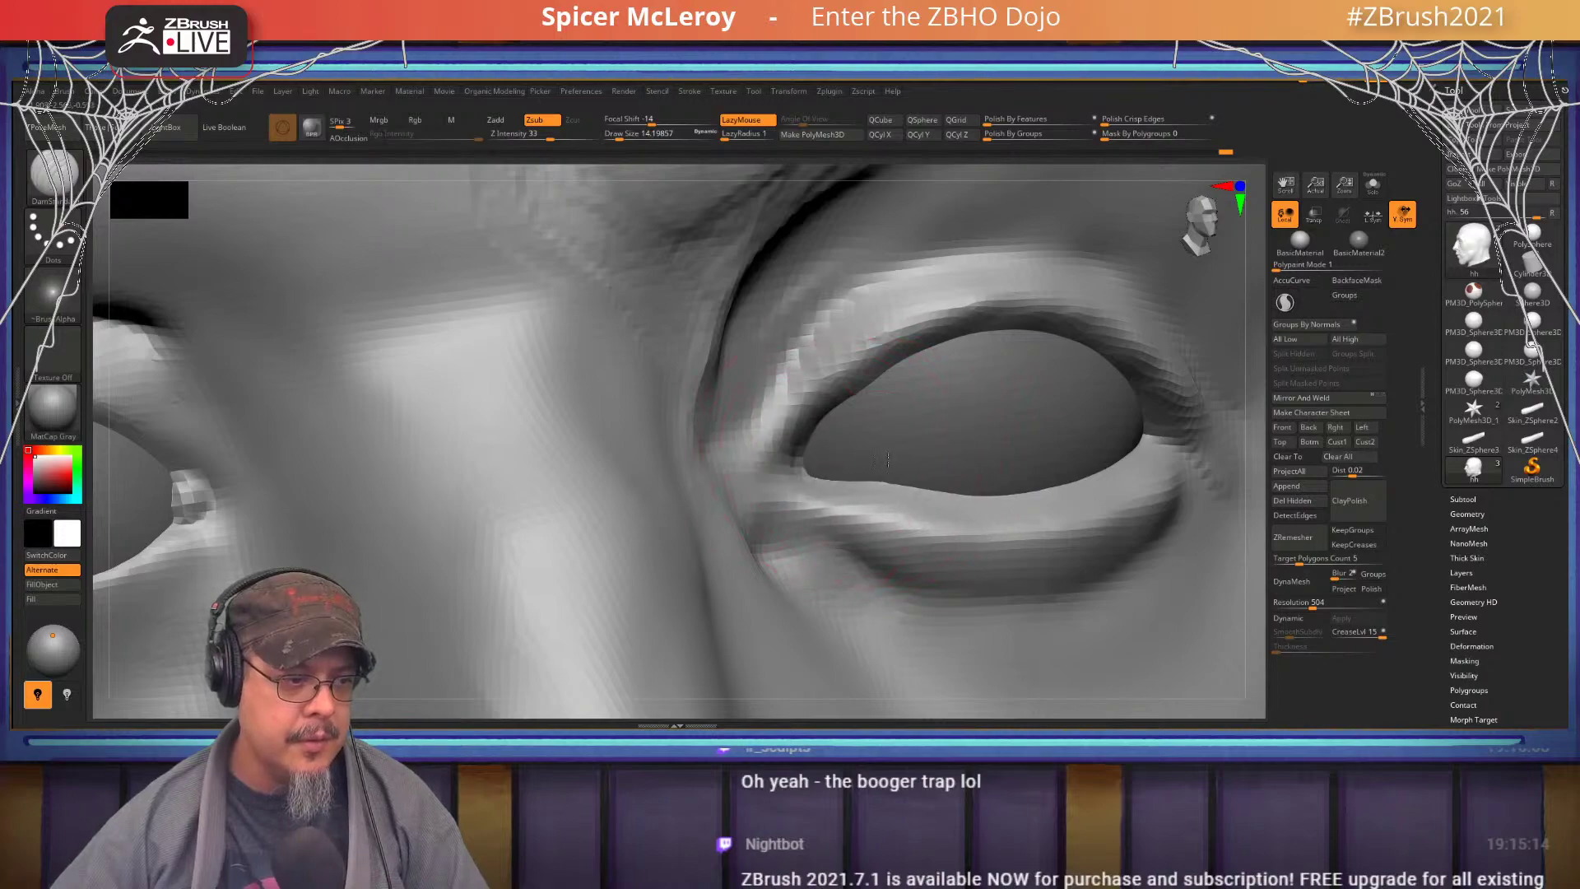
- Define the upper eyelid with DamStandard strokes following its curve from the inner to the outer corner of the eye
alt+right_drag(930, 459, 708, 432)
drag(671, 355, 675, 339)
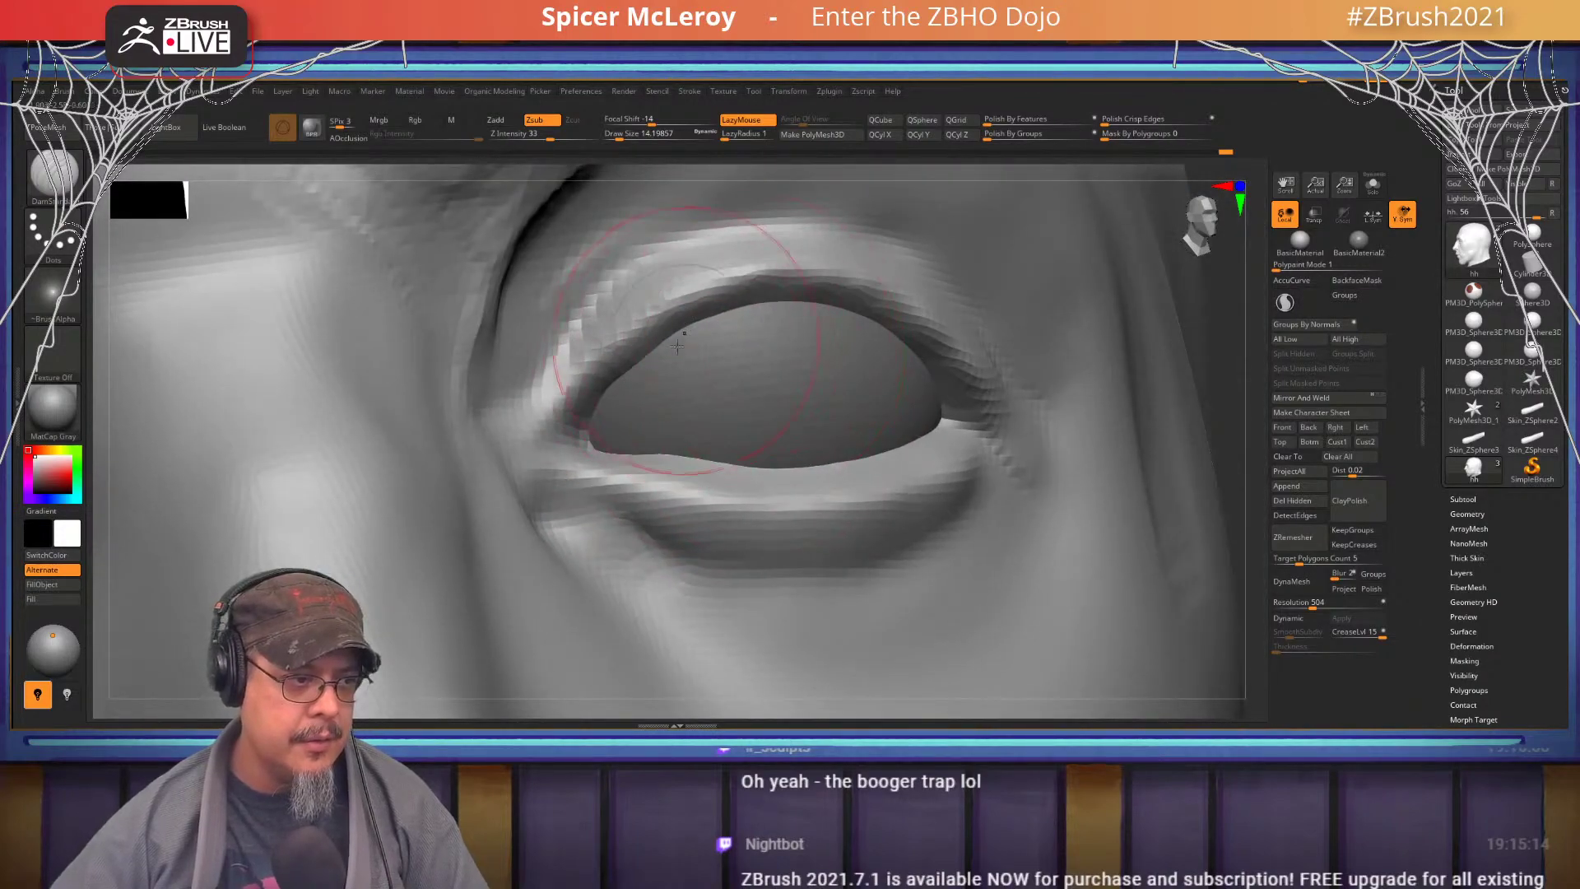
mouse_move(675, 339)
alt+right_down()
mouse_move(677, 374)
mouse_move(648, 409)
alt+right_up()
drag(551, 427, 740, 334)
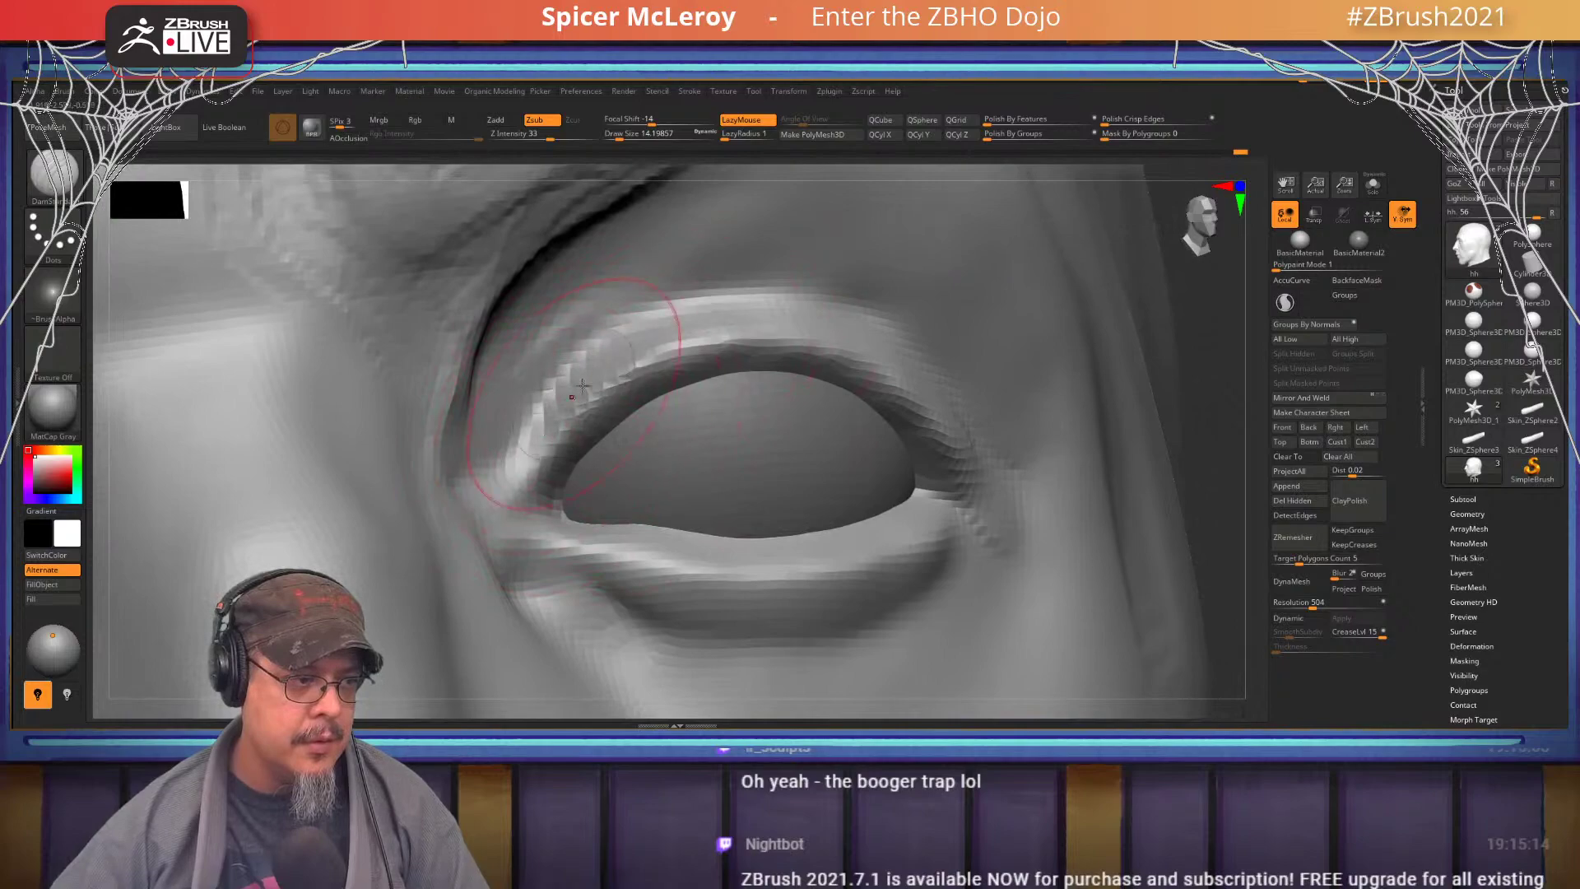
drag(576, 397, 864, 335)
right_drag(875, 339, 829, 335)
drag(829, 335, 996, 416)
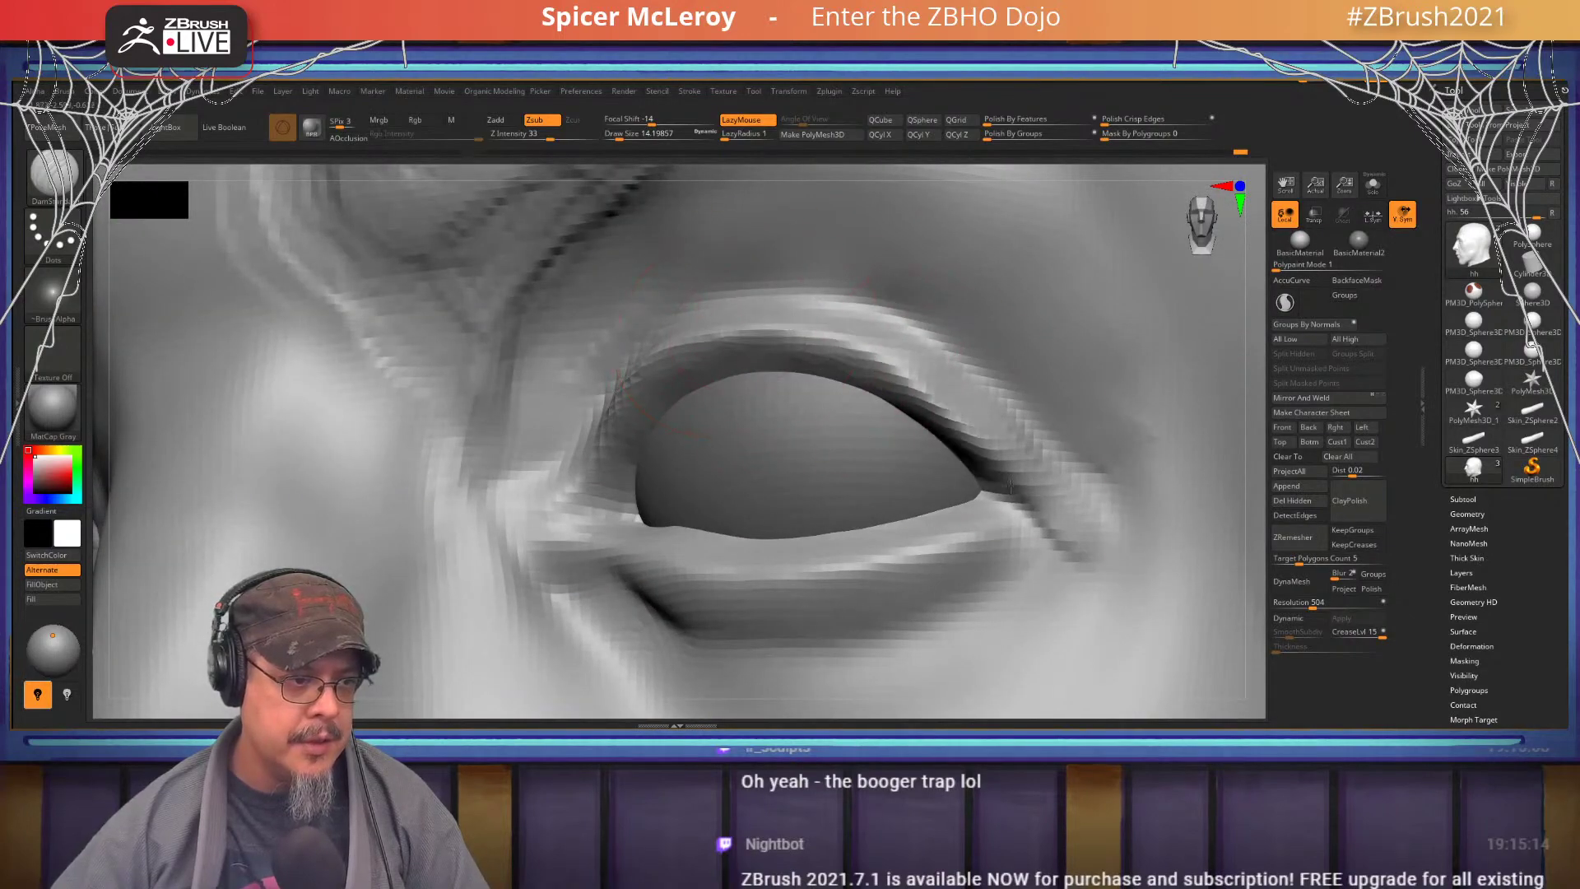
- Build up a small form in the inner corner of the eye with the ClayBuildup brush at a draw size of about 5
mouse_move(996, 416)
right_down()
mouse_move(652, 388)
mouse_move(702, 426)
right_up()
key(s)
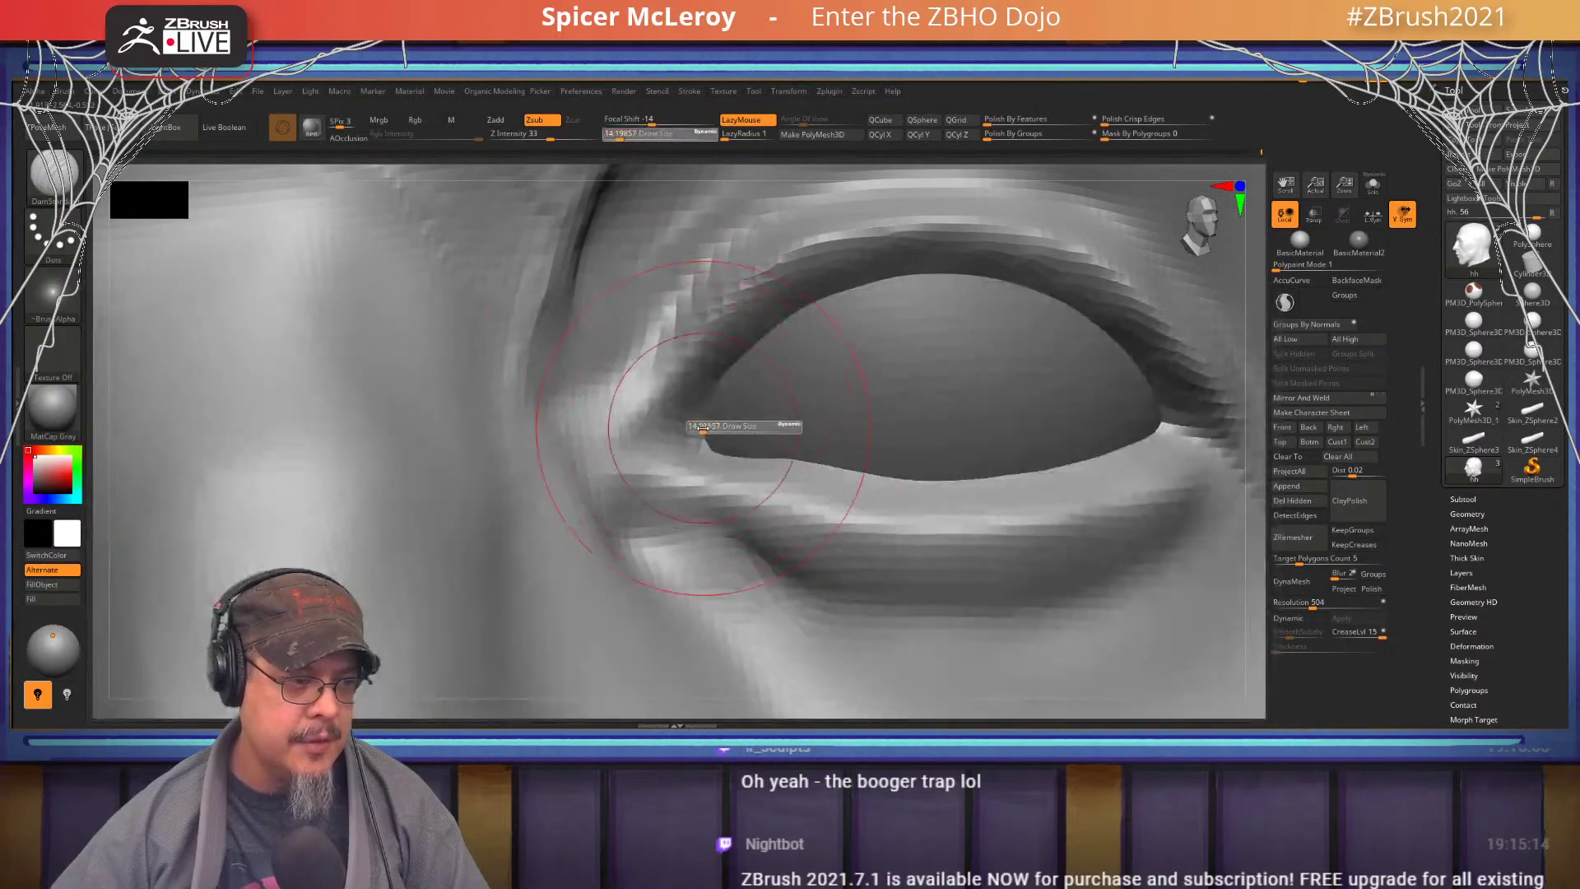
drag(702, 425, 696, 427)
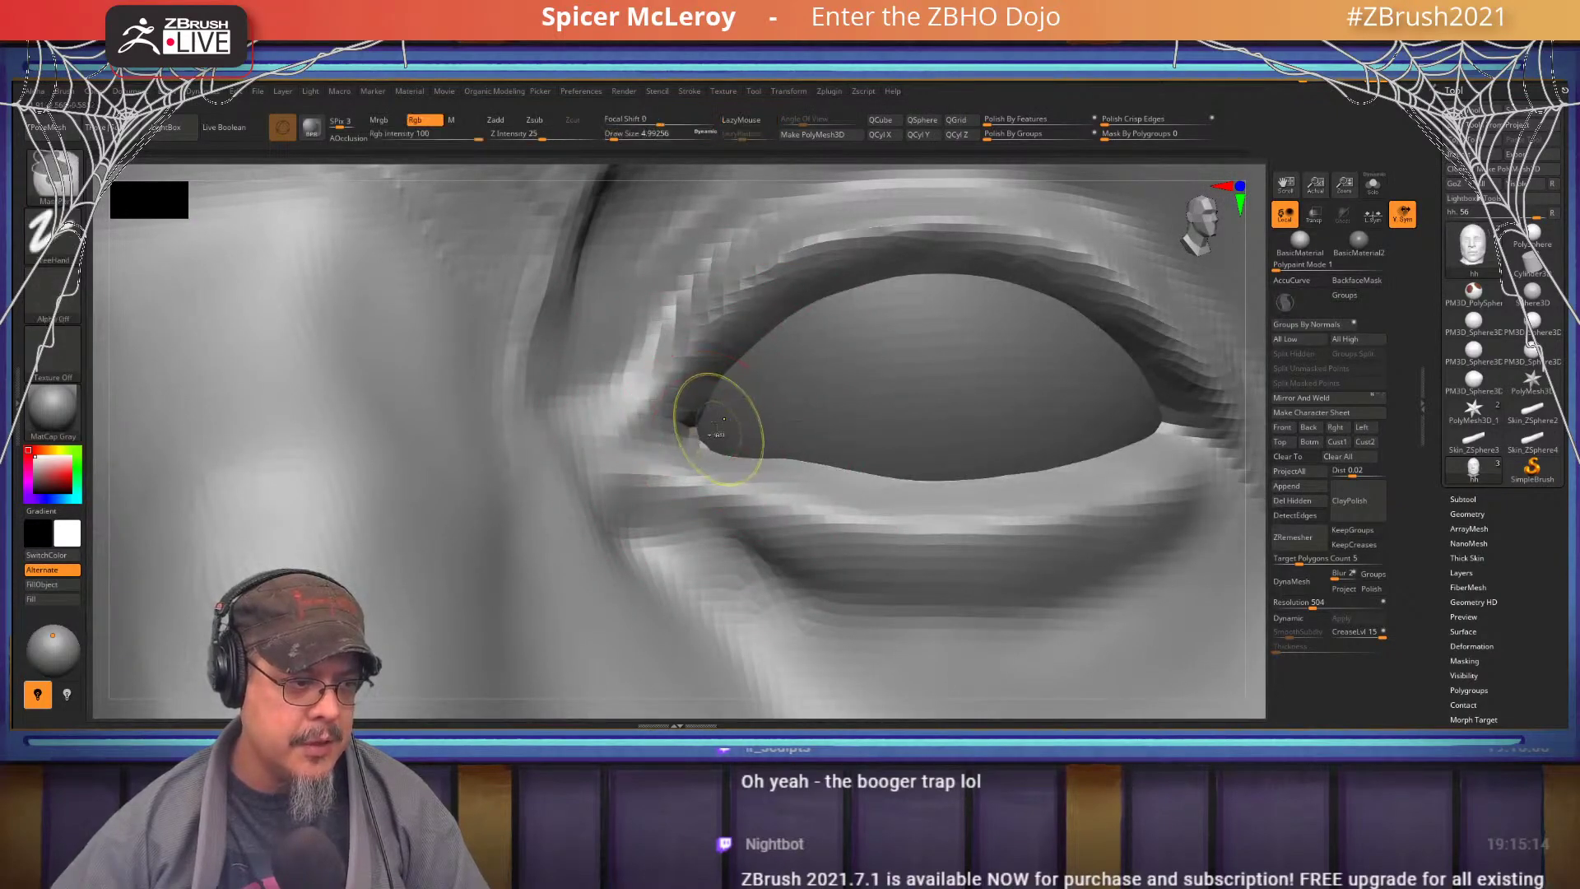
key(b)
key(c)
key(b)
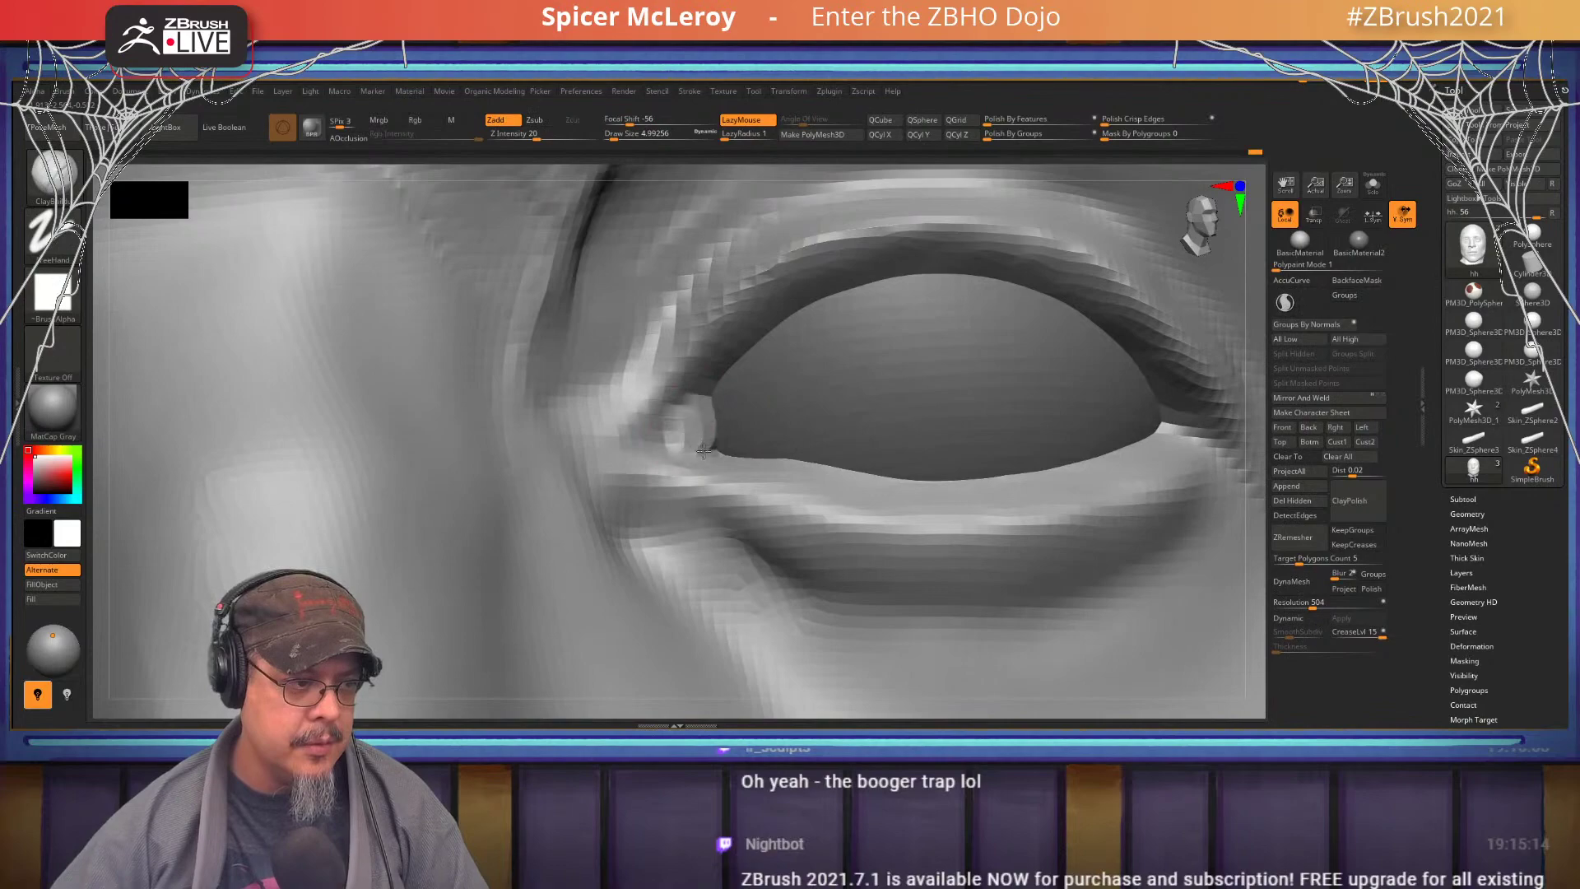
- Carve around the small form in the inner eye corner with the DamStandard brush at a draw size of about 5
key(b)
key(d)
key(s)
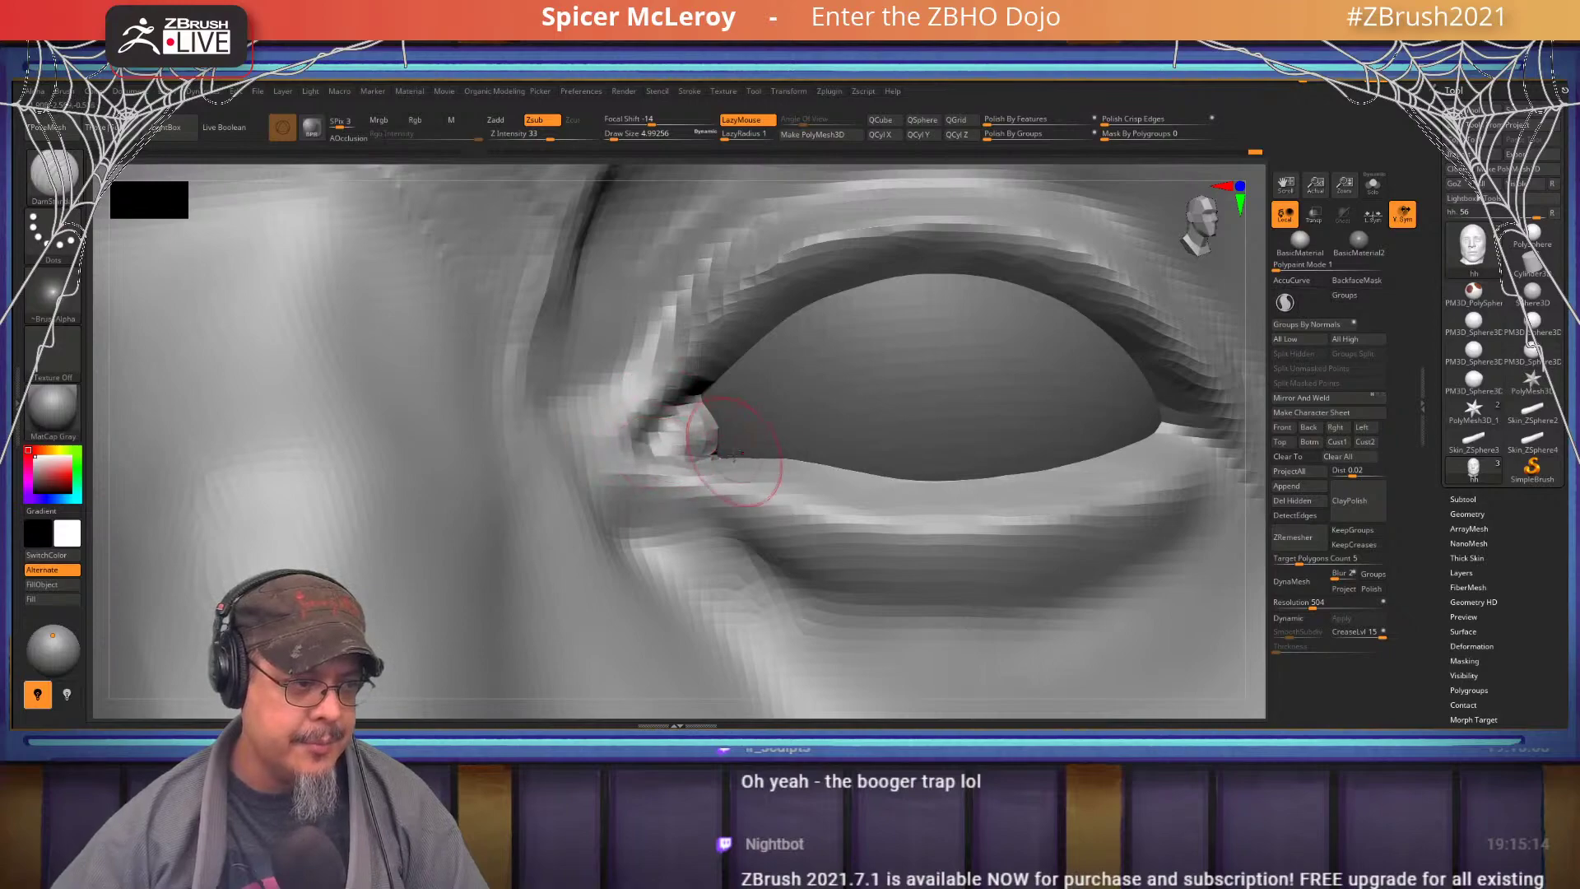
ctrl+right_drag(734, 469, 272, 432)
mouse_move(568, 527)
ctrl+right_down()
mouse_move(546, 401)
mouse_move(487, 338)
mouse_move(730, 469)
mouse_move(719, 349)
mouse_move(730, 395)
mouse_move(626, 386)
mouse_move(732, 329)
mouse_move(678, 402)
mouse_move(711, 390)
ctrl+right_up()
- Try to carve the jawline from the chin up toward the ear with the DamStandard brush at a draw size of about 41
key(b)
key(d)
key(s)
key(s)
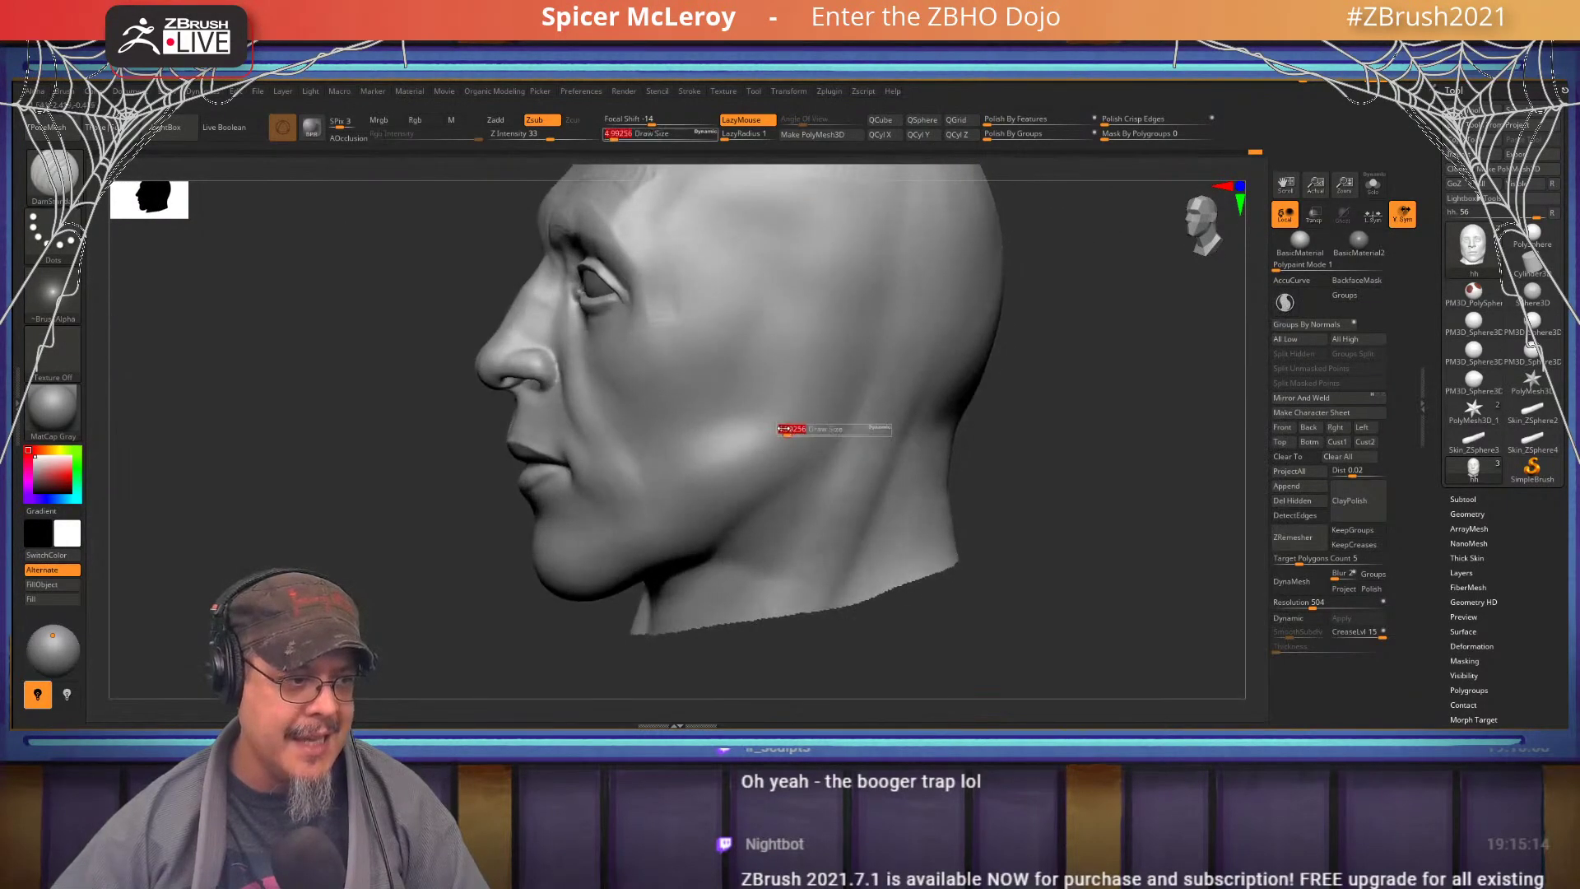
drag(790, 428, 806, 434)
alt+right_drag(804, 437, 801, 373)
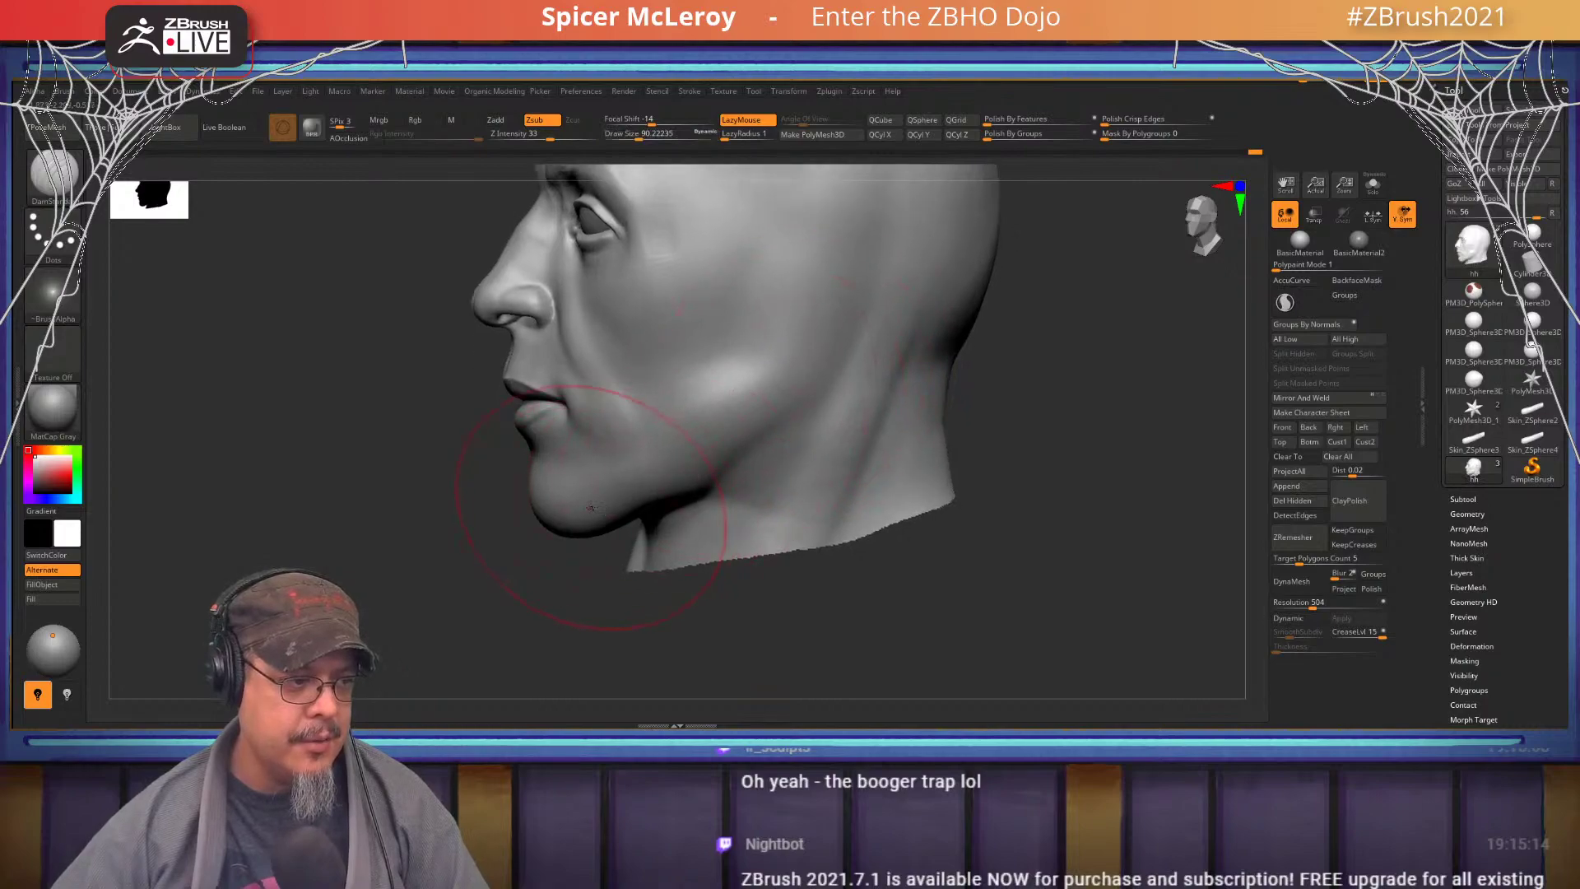
key(s)
mouse_move(605, 510)
mouse_down()
mouse_move(584, 510)
mouse_move(708, 463)
mouse_move(773, 405)
mouse_move(872, 254)
mouse_up()
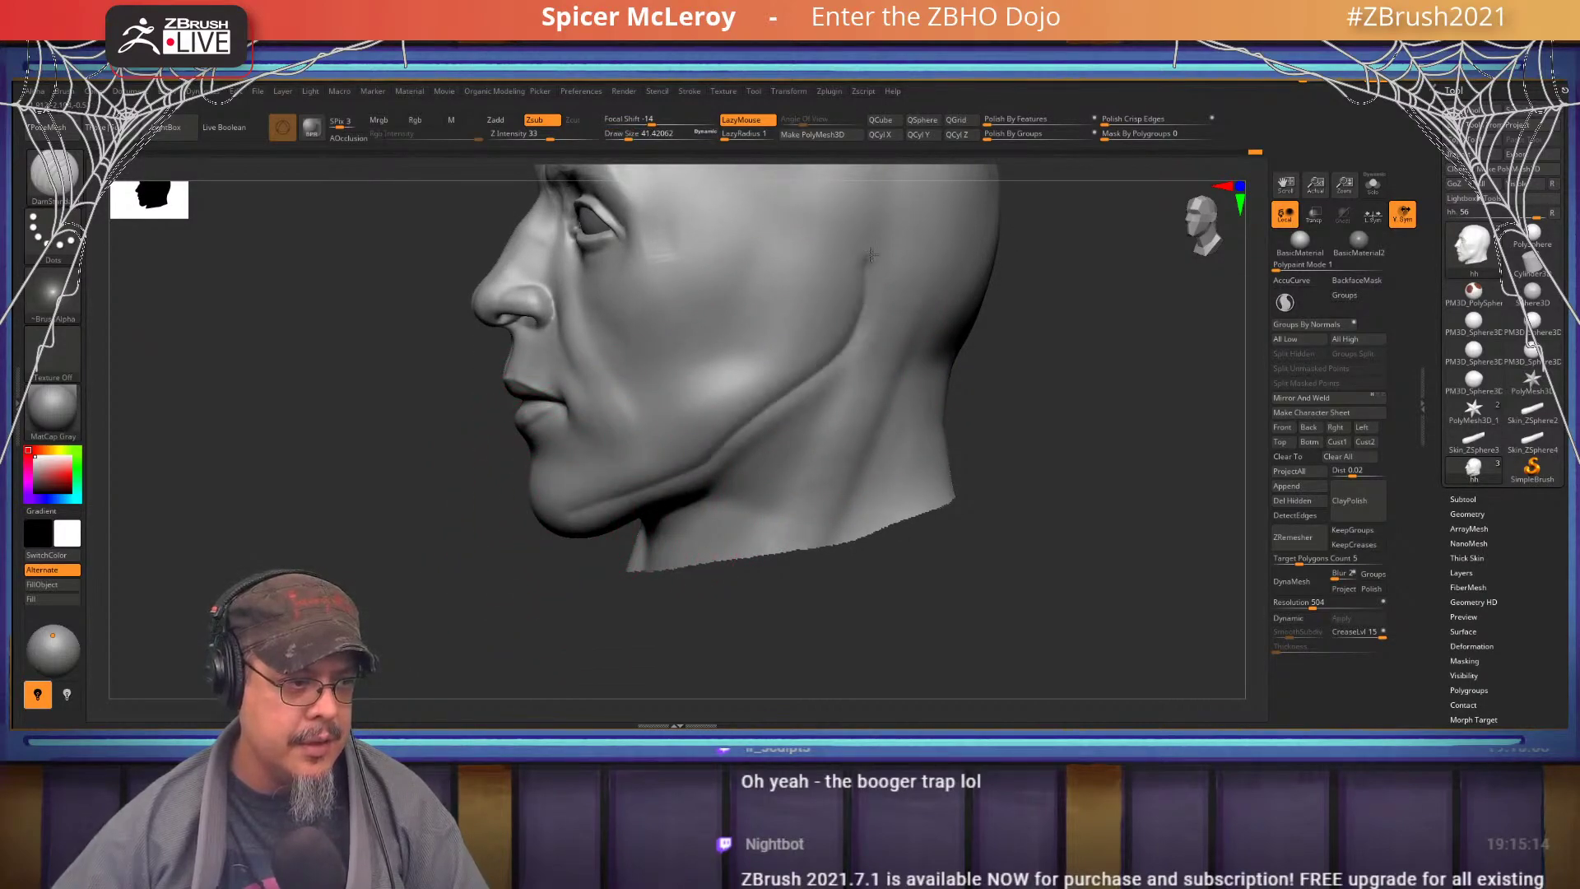
key(ctrl+z)
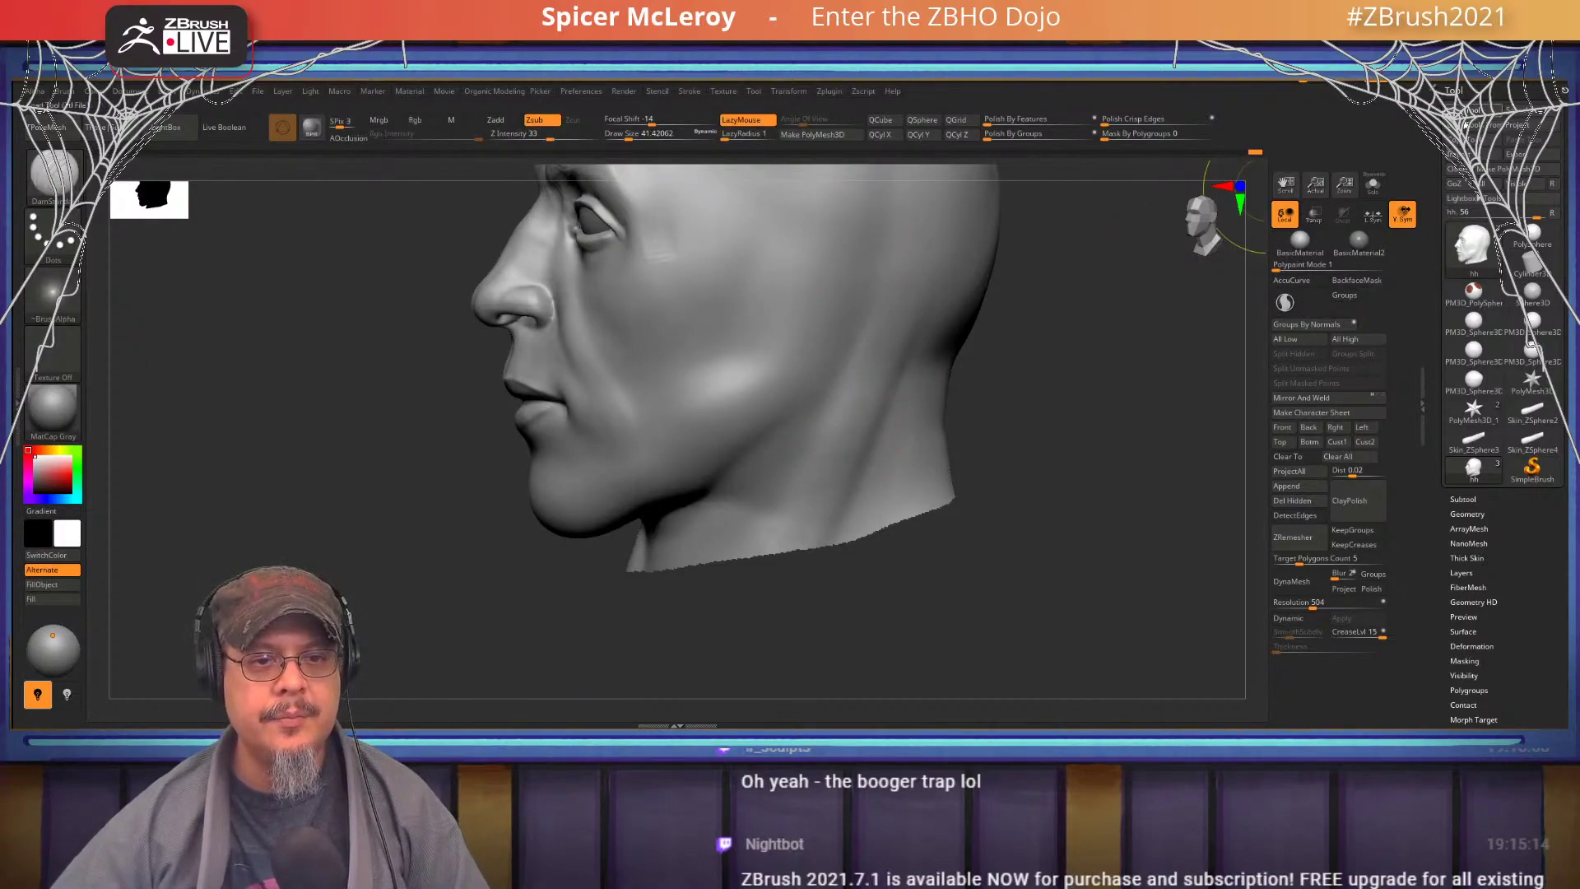
- Load the male skull tool from the ZTL folder in Projects > Basemeshes > Male Skull on the BigBoi (D:) drive
click(1467, 112)
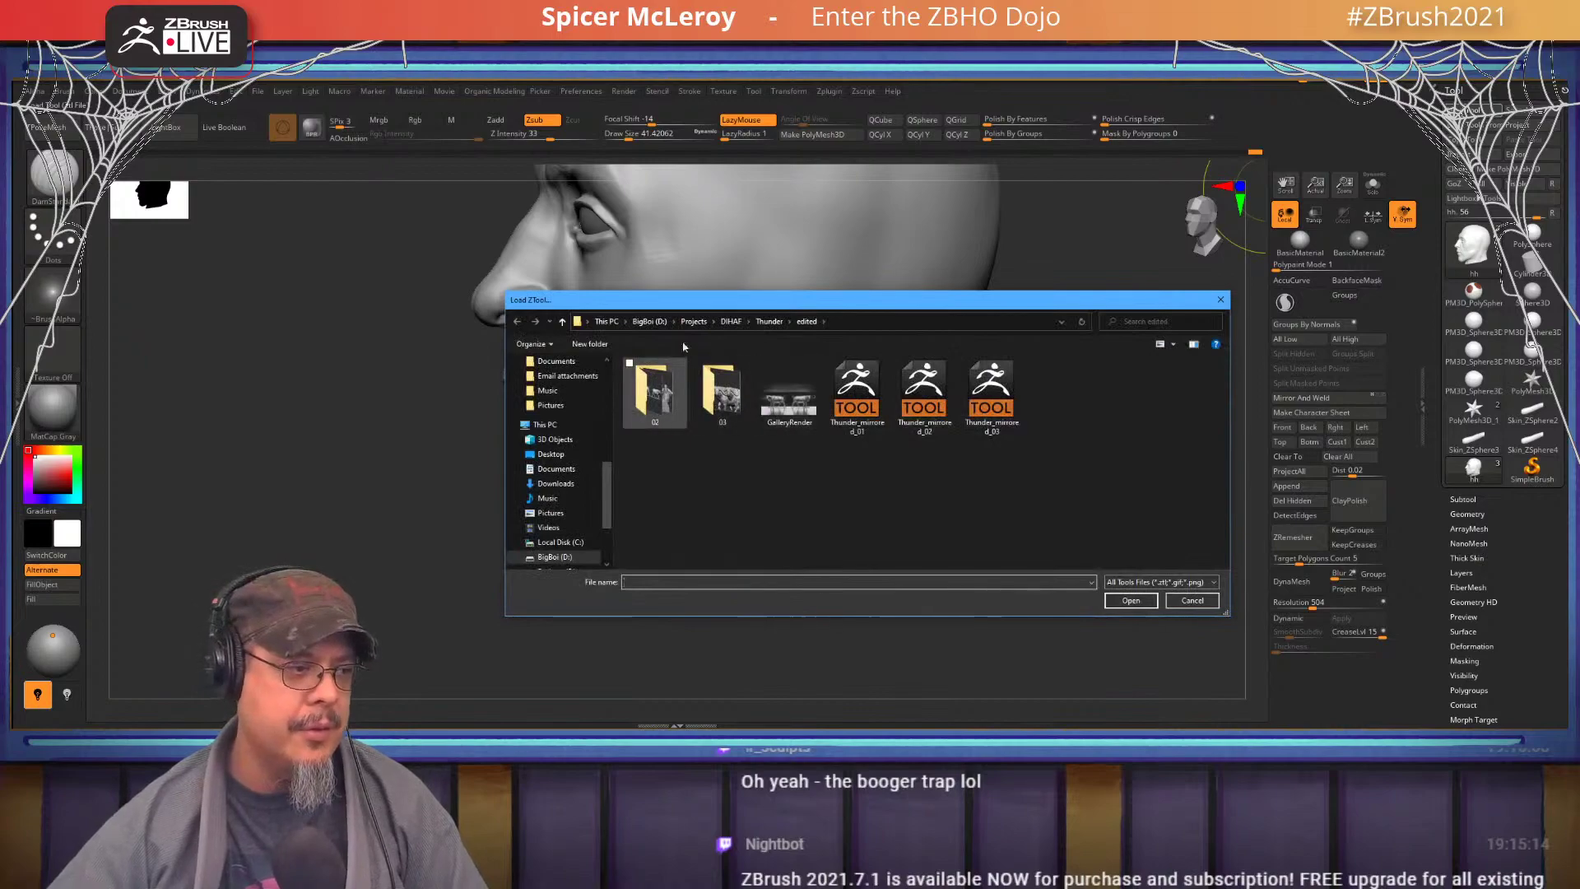
click(638, 323)
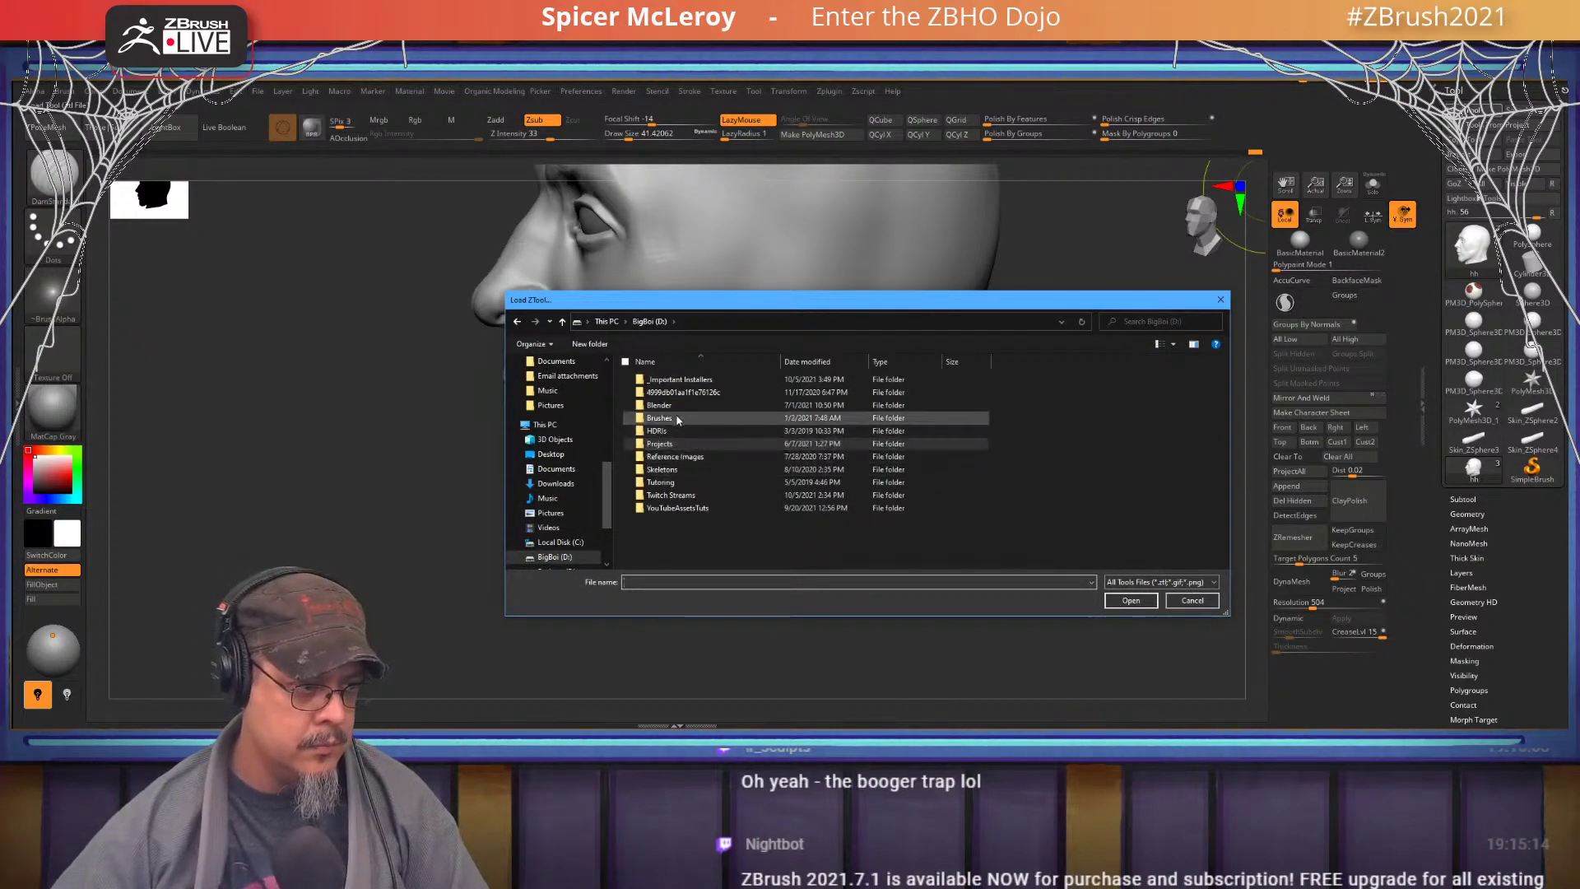
double_click(681, 449)
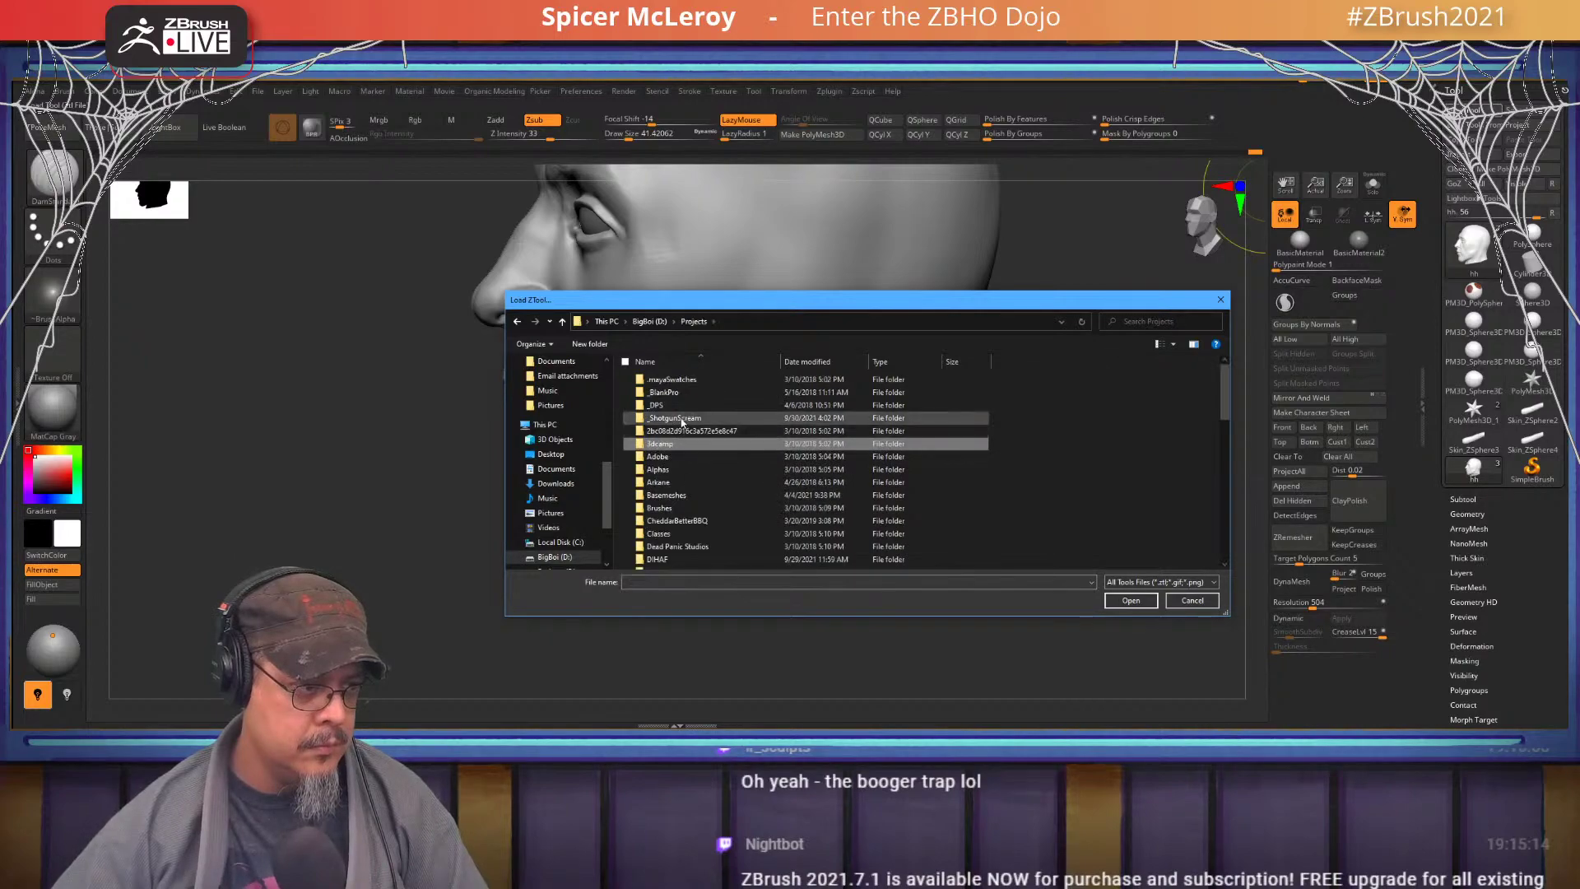
double_click(684, 495)
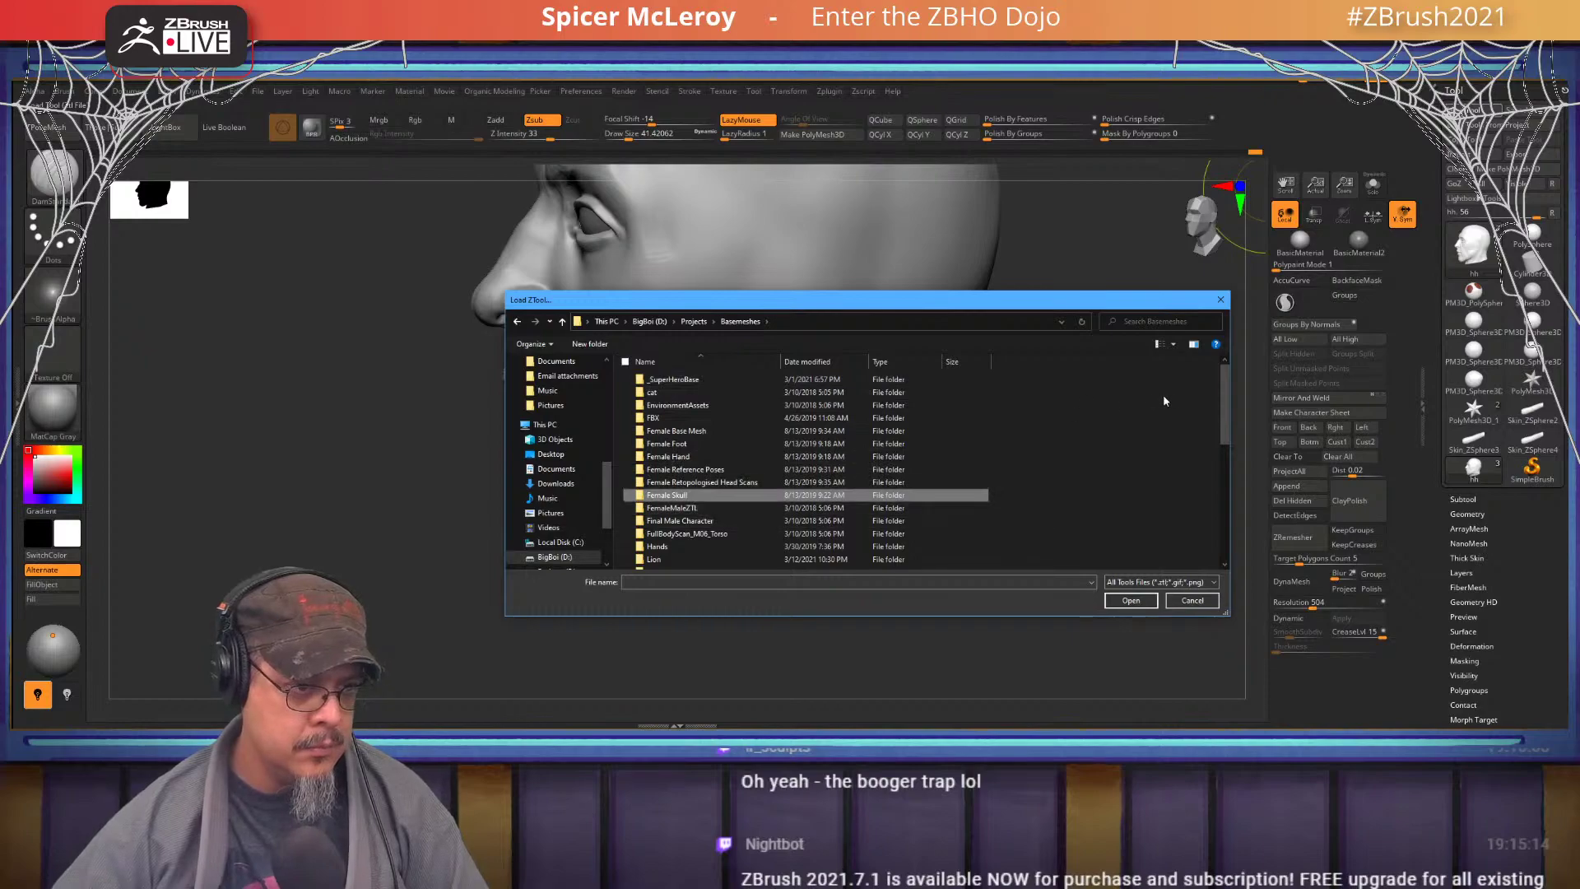
drag(1222, 402, 1216, 446)
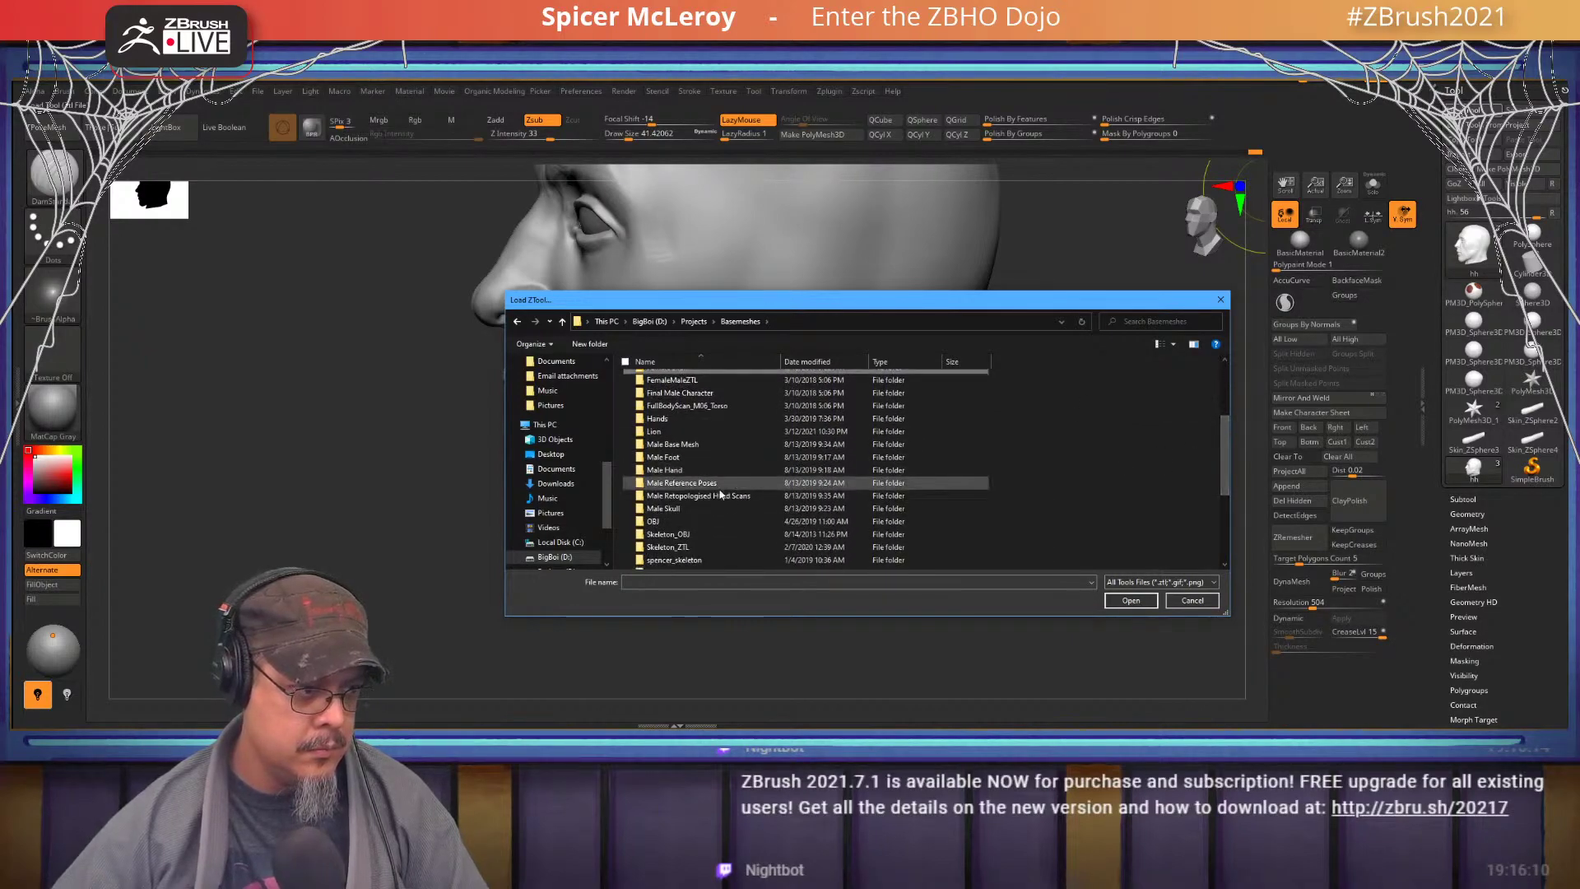
double_click(698, 511)
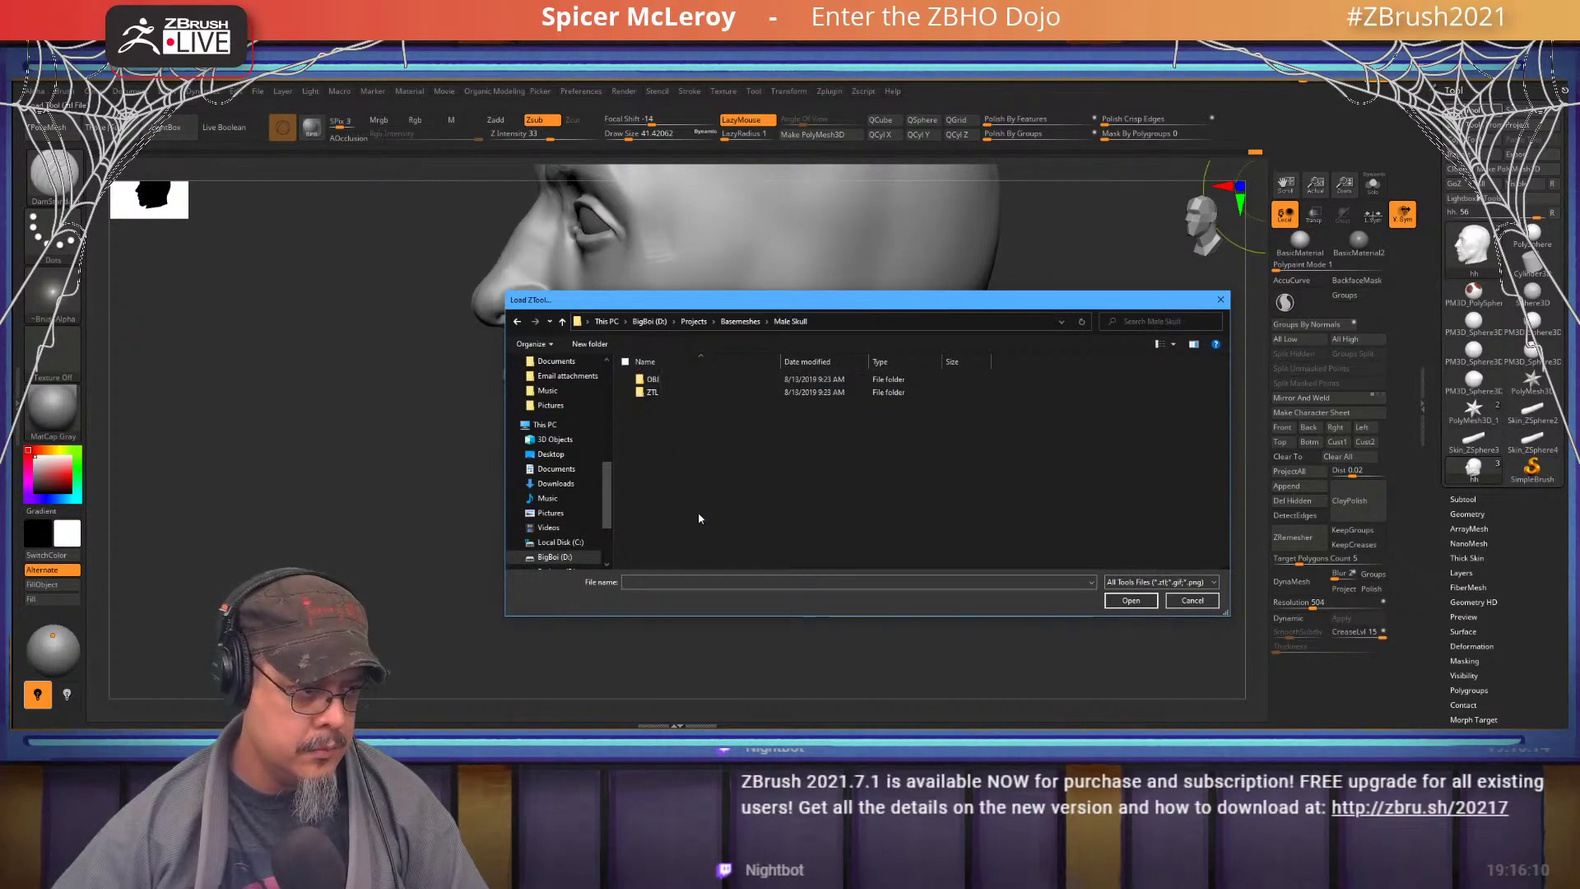
double_click(657, 392)
click(667, 382)
double_click(667, 381)
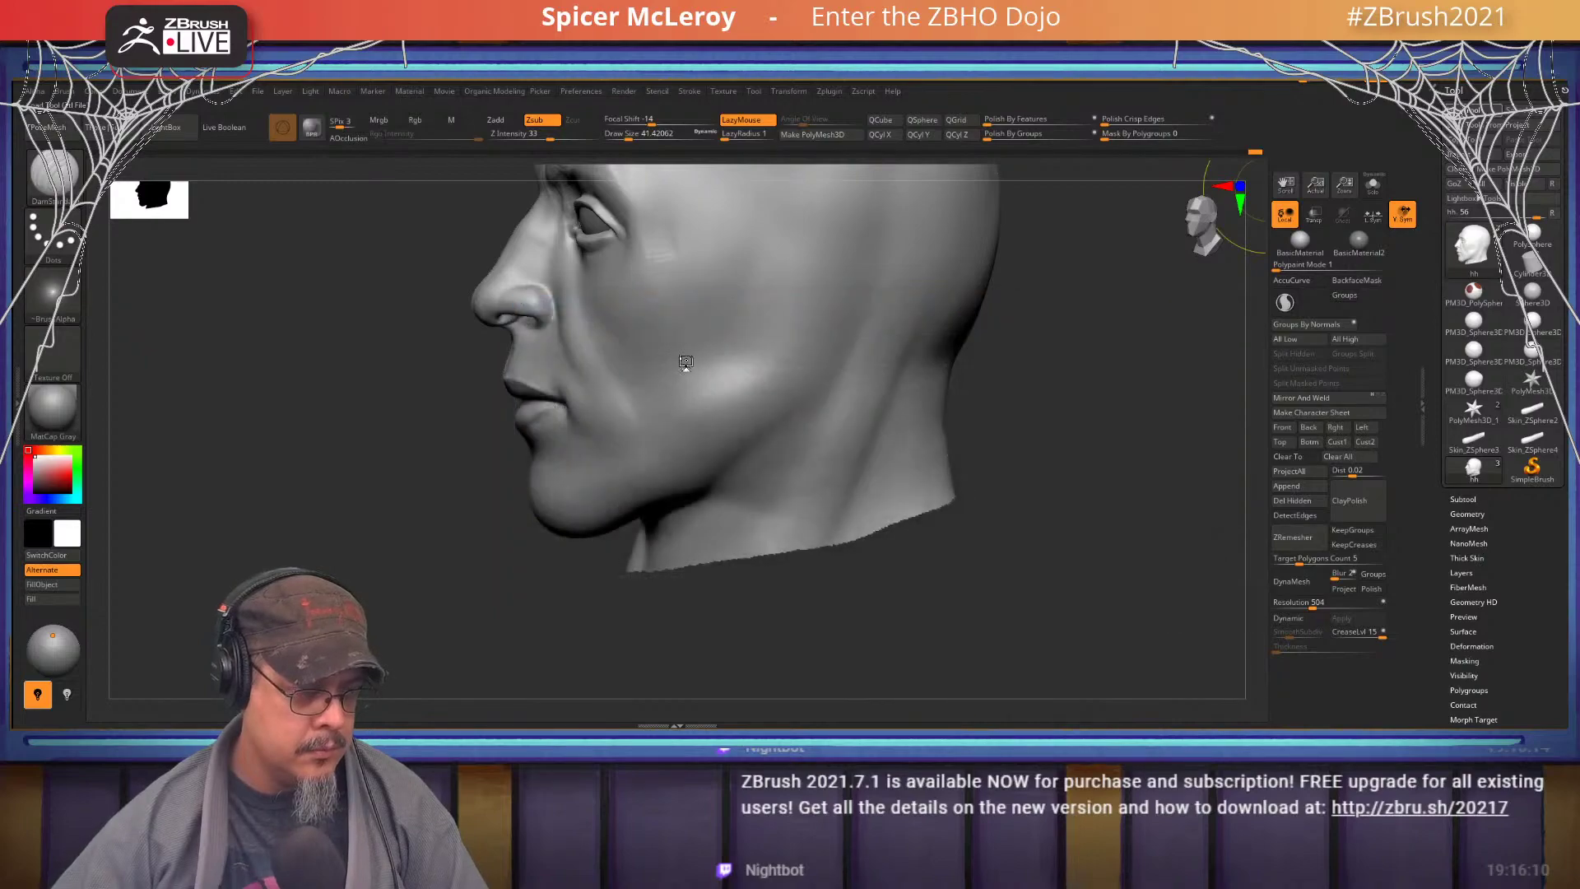
- Show the skull in side view, switch to Epic Pen and trace the rear edge of the lower jaw in pink
key(f)
shift+drag(1034, 519, 856, 506)
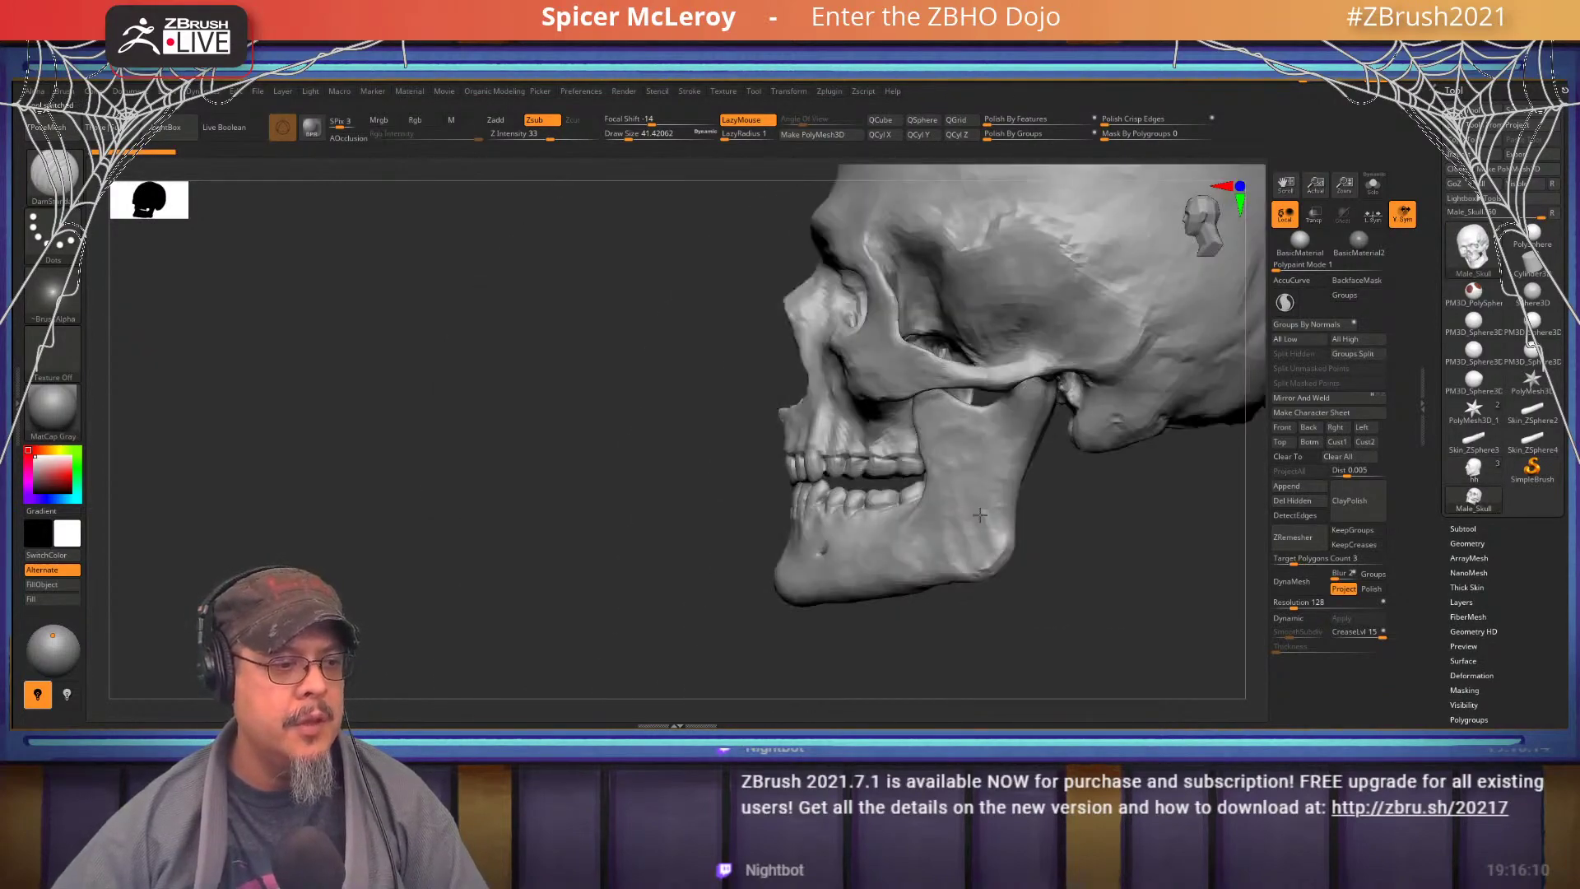
alt+drag(554, 466, 436, 463)
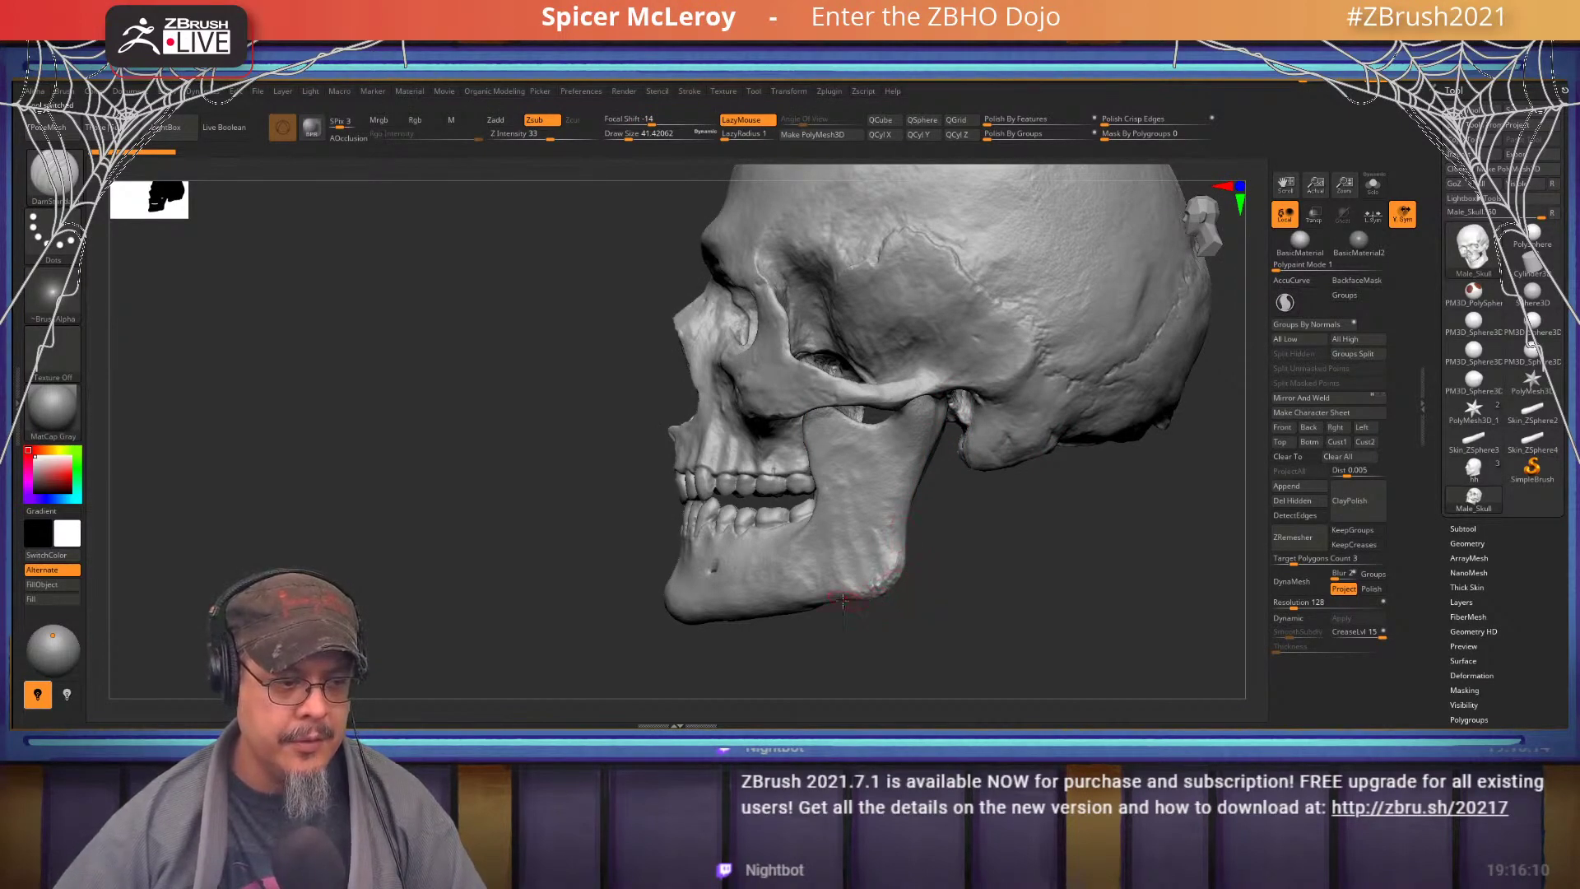
drag(1031, 561, 924, 568)
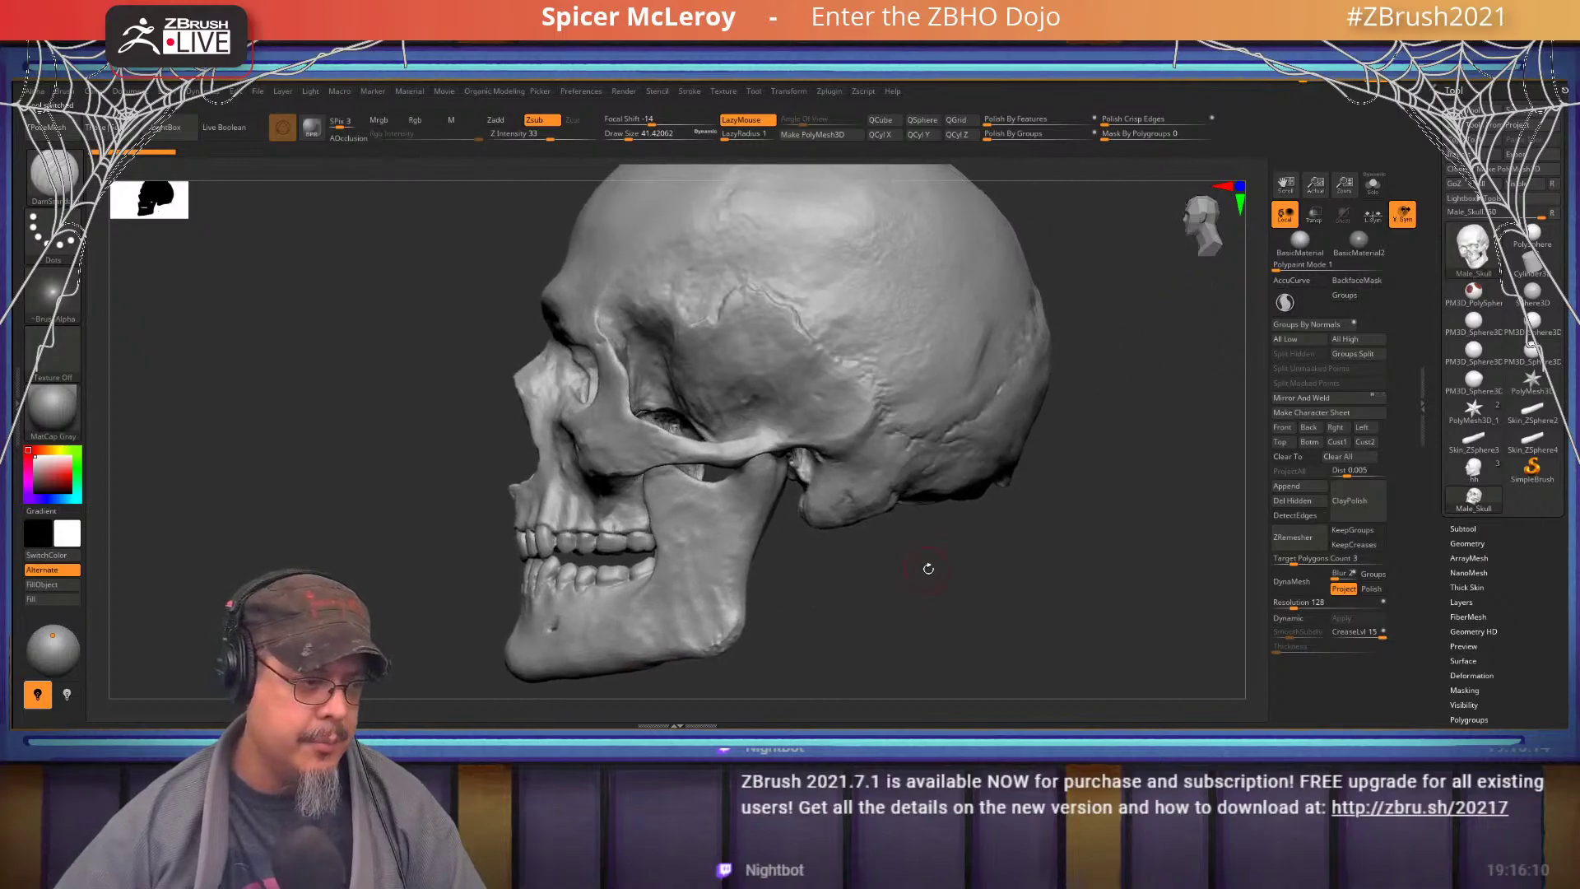
key(super)
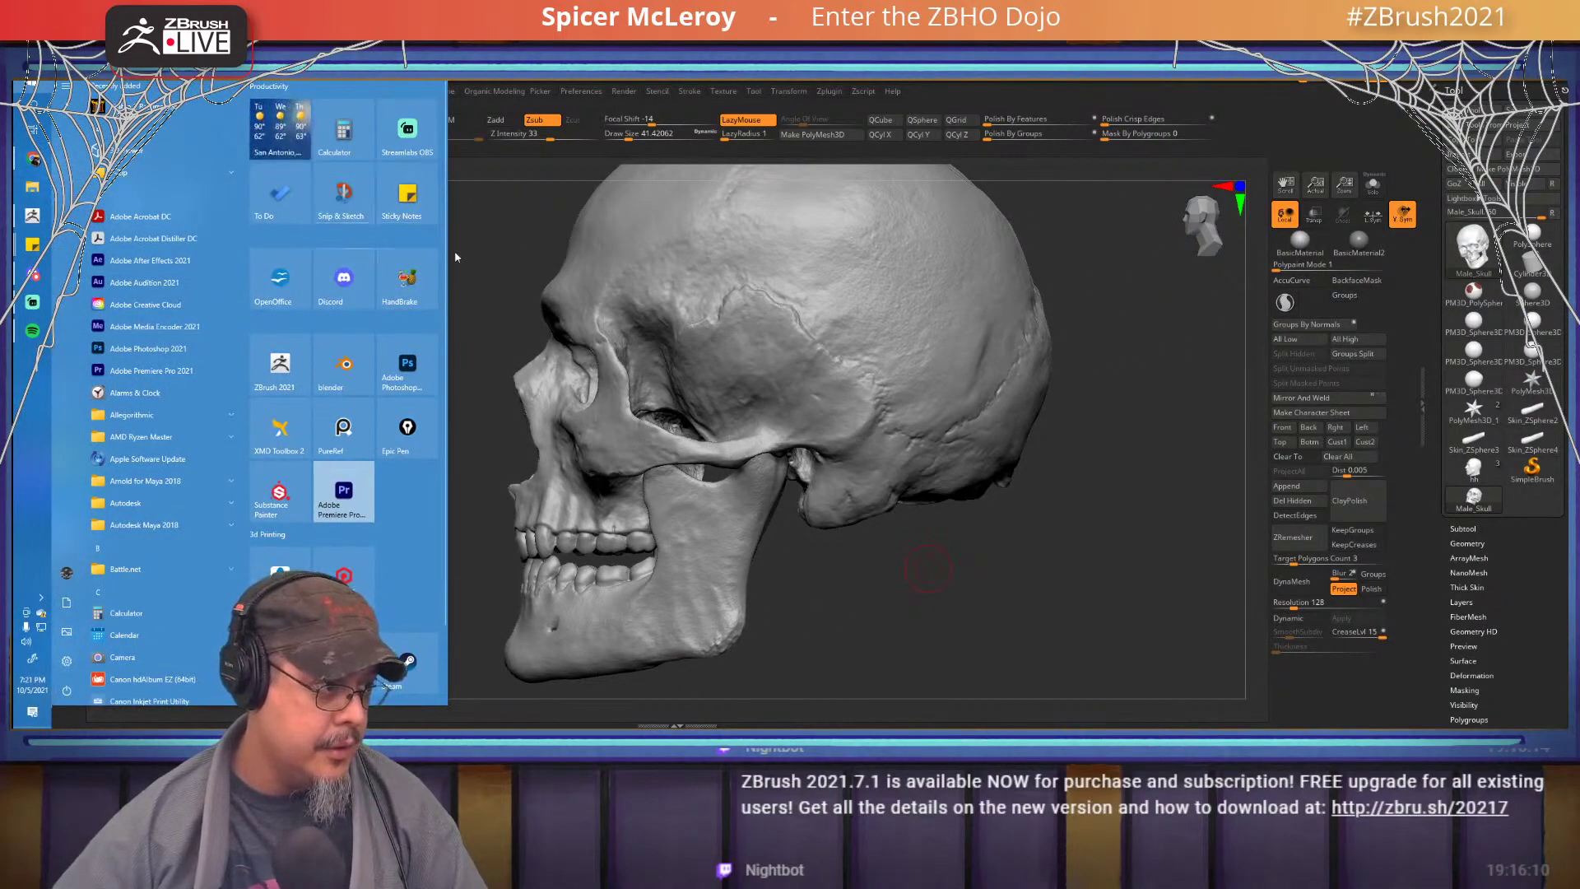
click(408, 429)
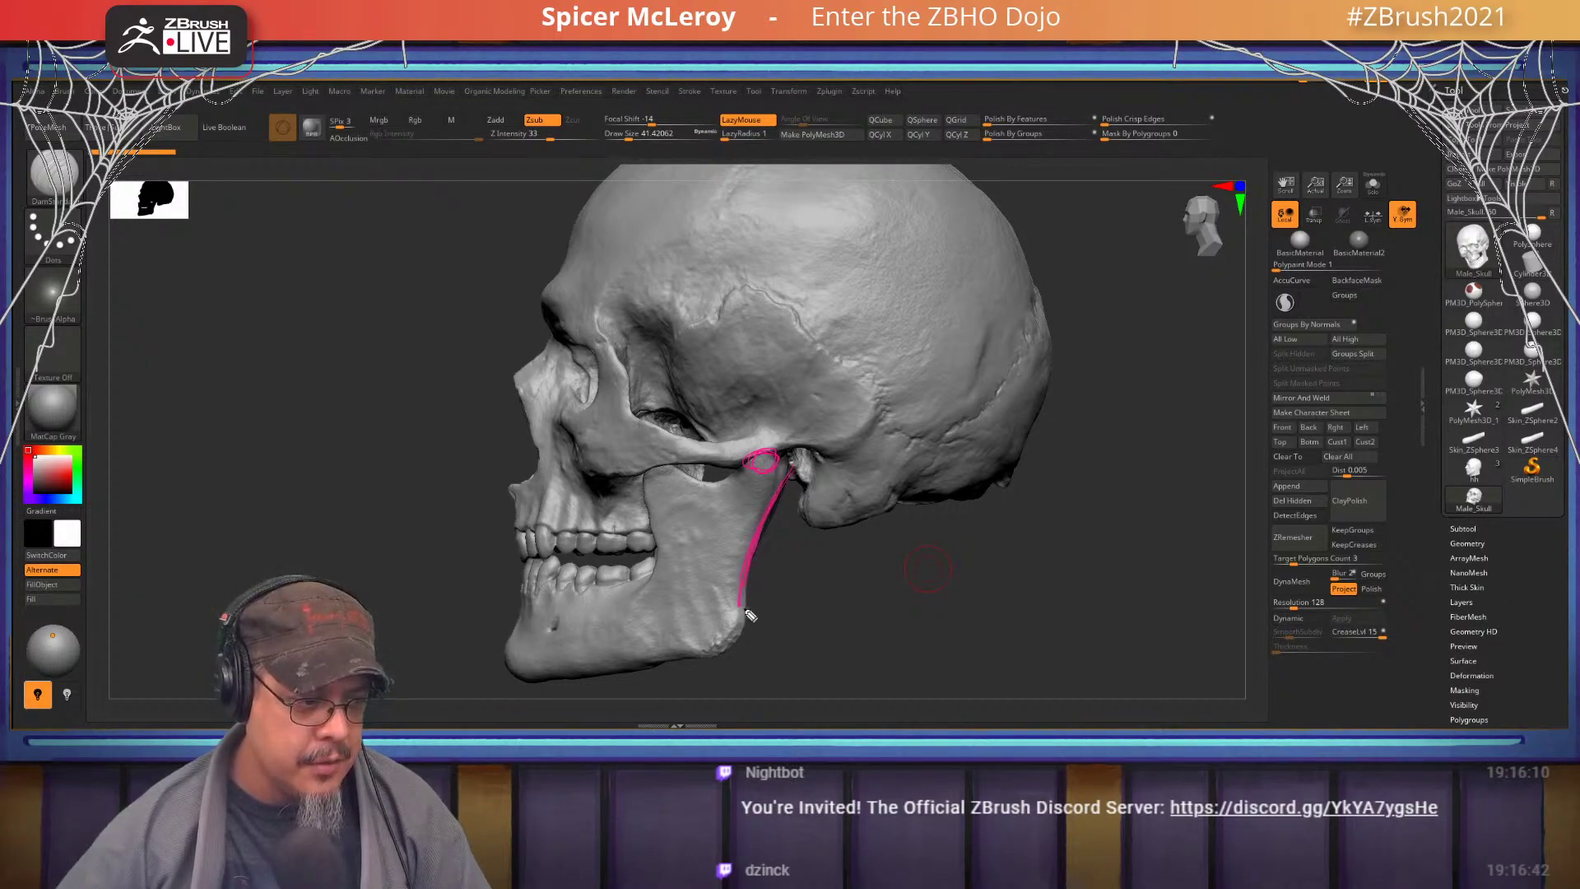
drag(746, 603, 744, 626)
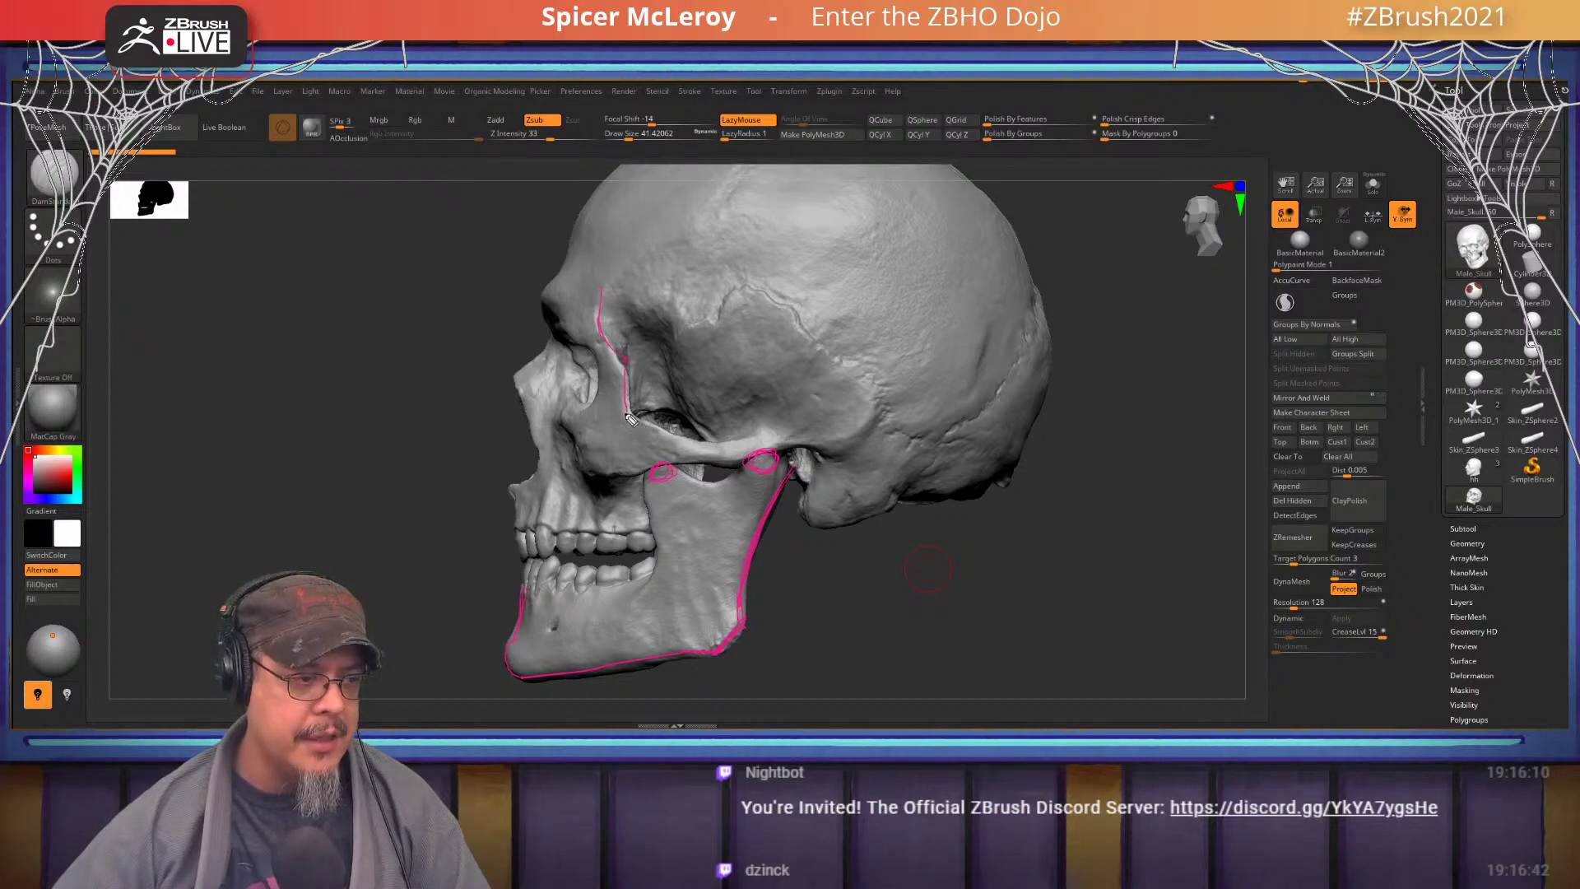
- Trace the top of the cheekbone arch, the rounded temporal outline and the ear opening on the skull
drag(703, 437, 808, 443)
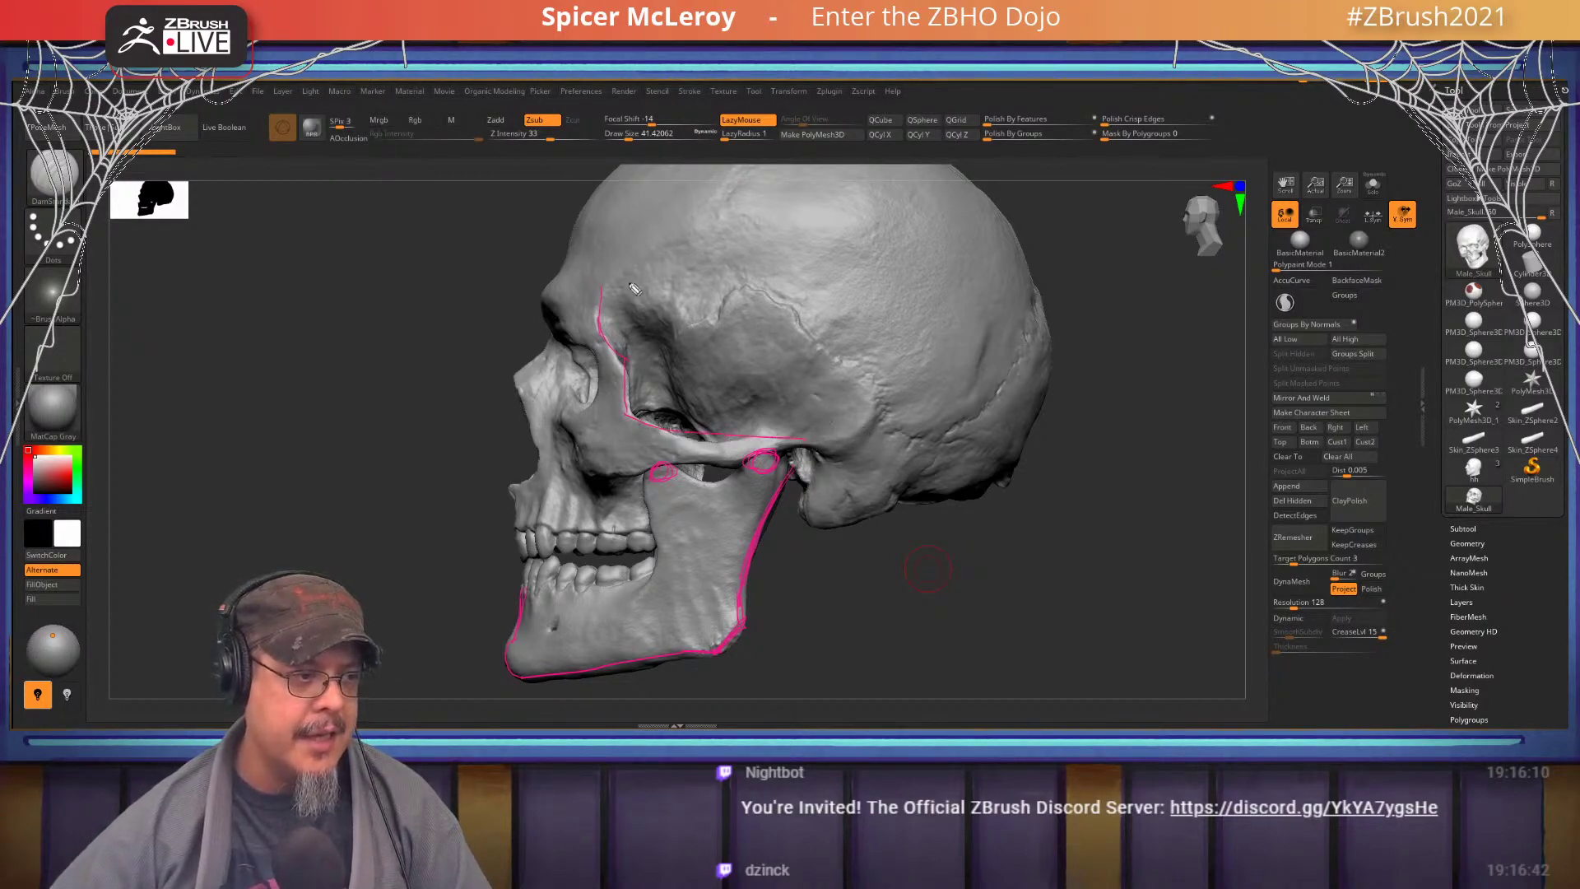
mouse_move(606, 290)
mouse_down()
mouse_move(666, 242)
mouse_move(838, 239)
mouse_move(919, 344)
mouse_up()
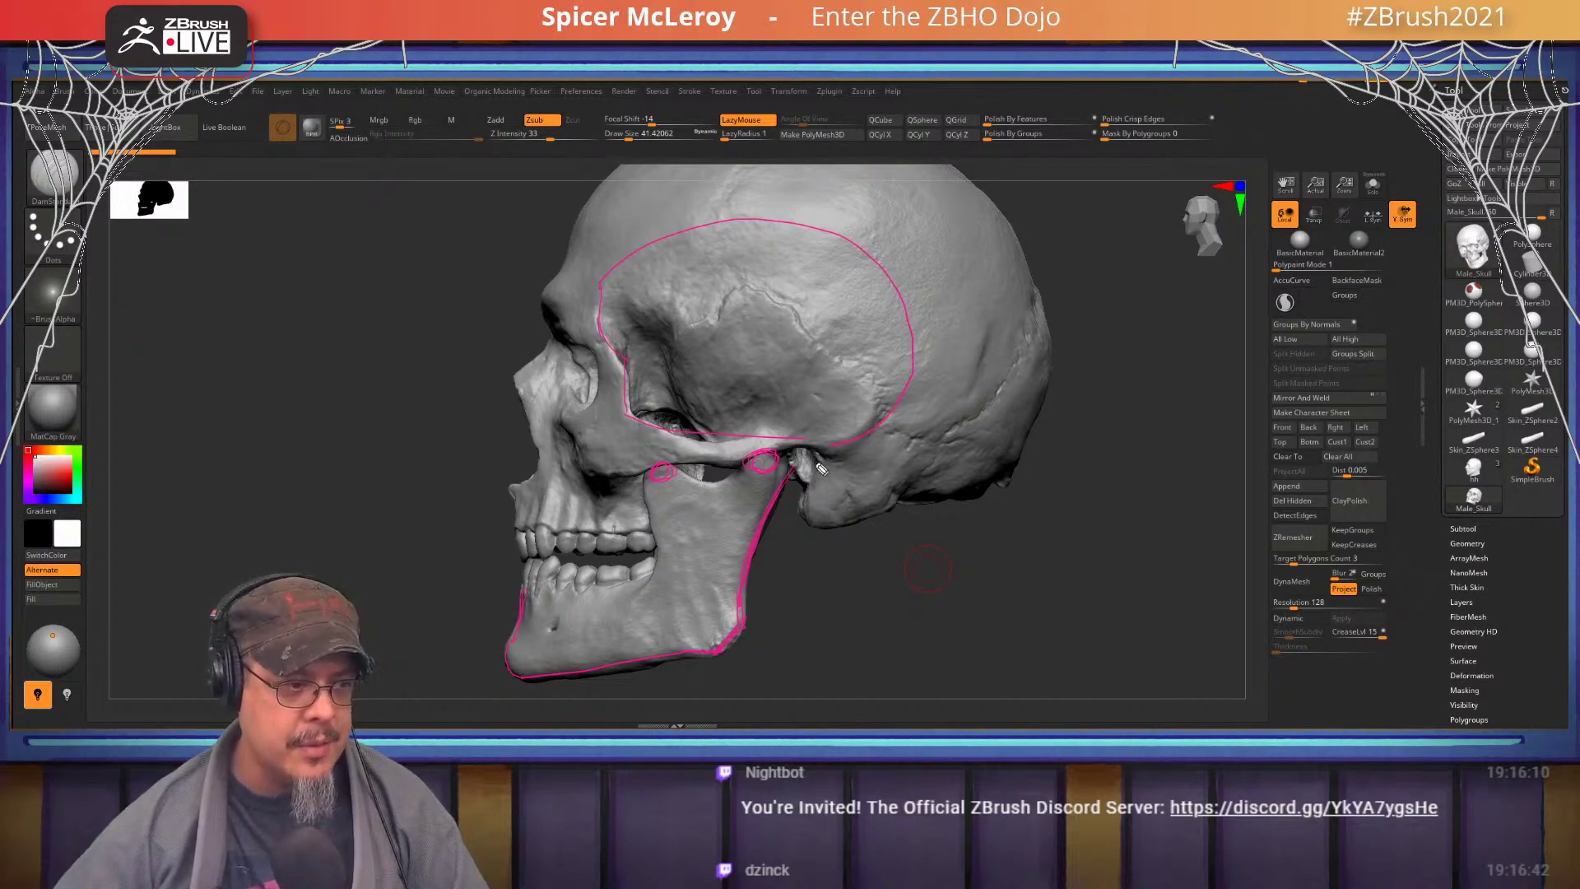
drag(795, 454, 814, 468)
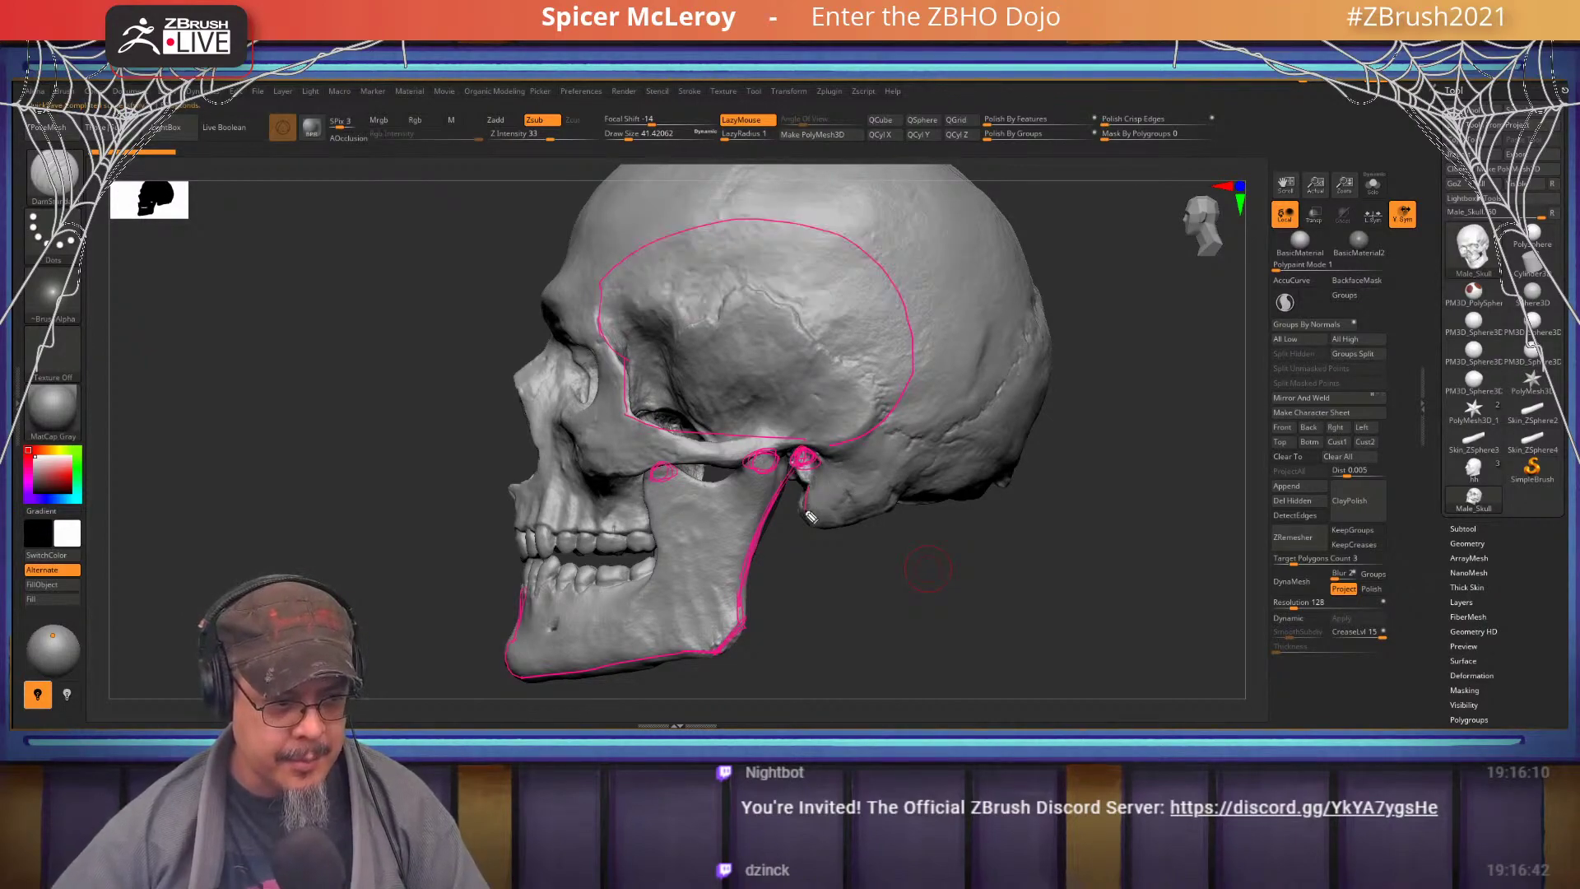
- Outline the bony process behind the ear and sketch the hatched neck muscle running down and forward from it
mouse_move(842, 525)
mouse_down()
mouse_move(895, 506)
mouse_move(823, 554)
mouse_move(899, 495)
mouse_move(873, 558)
mouse_move(753, 693)
mouse_up()
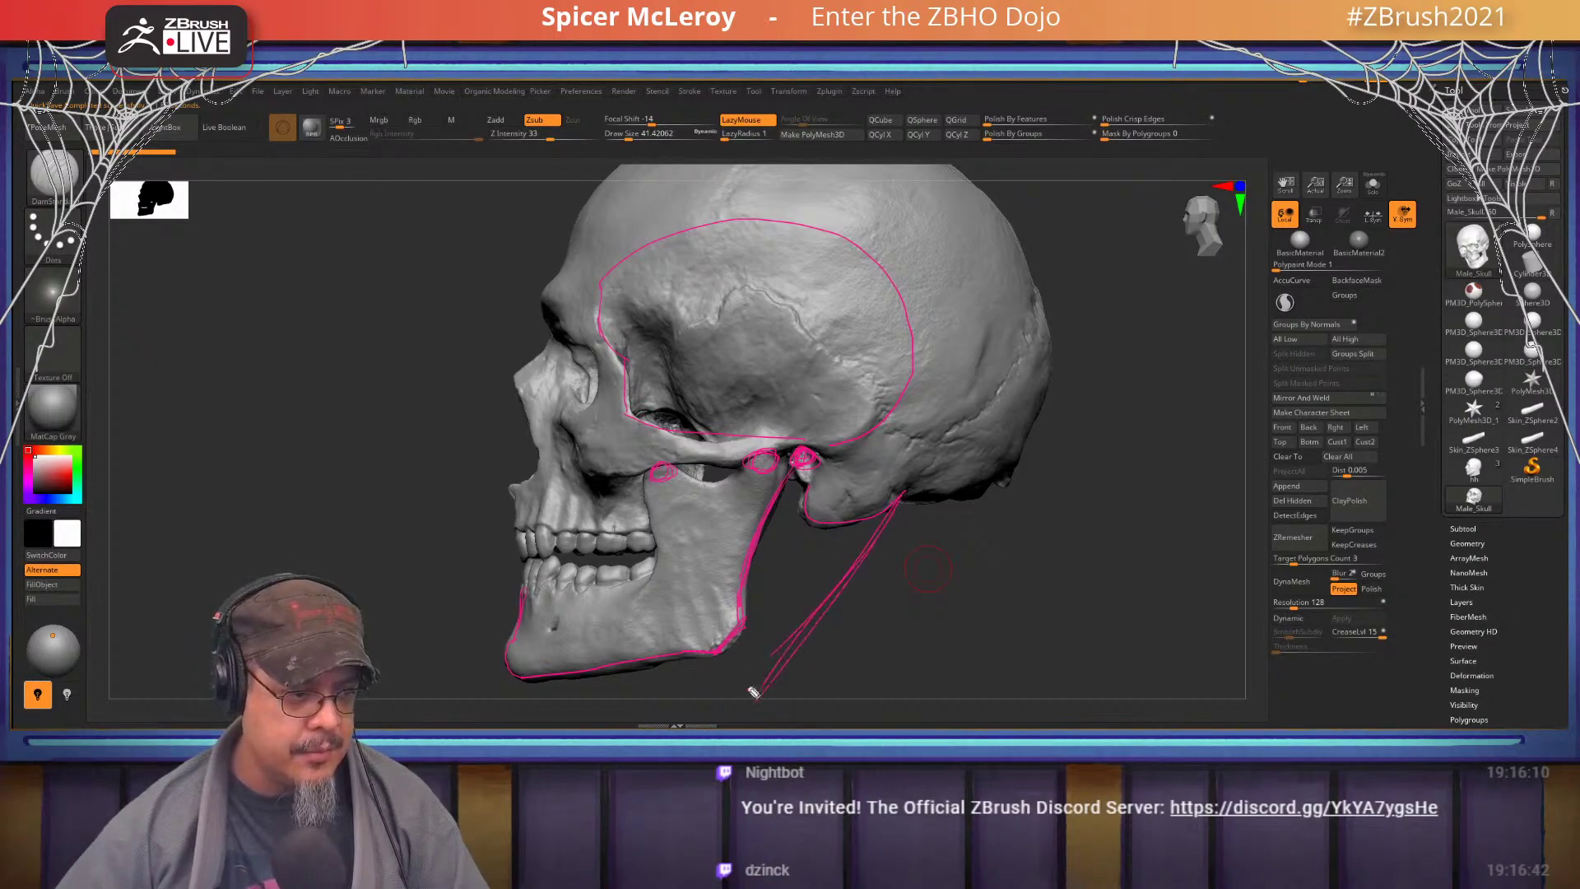
mouse_move(815, 493)
mouse_down()
mouse_move(682, 705)
mouse_move(689, 718)
mouse_up()
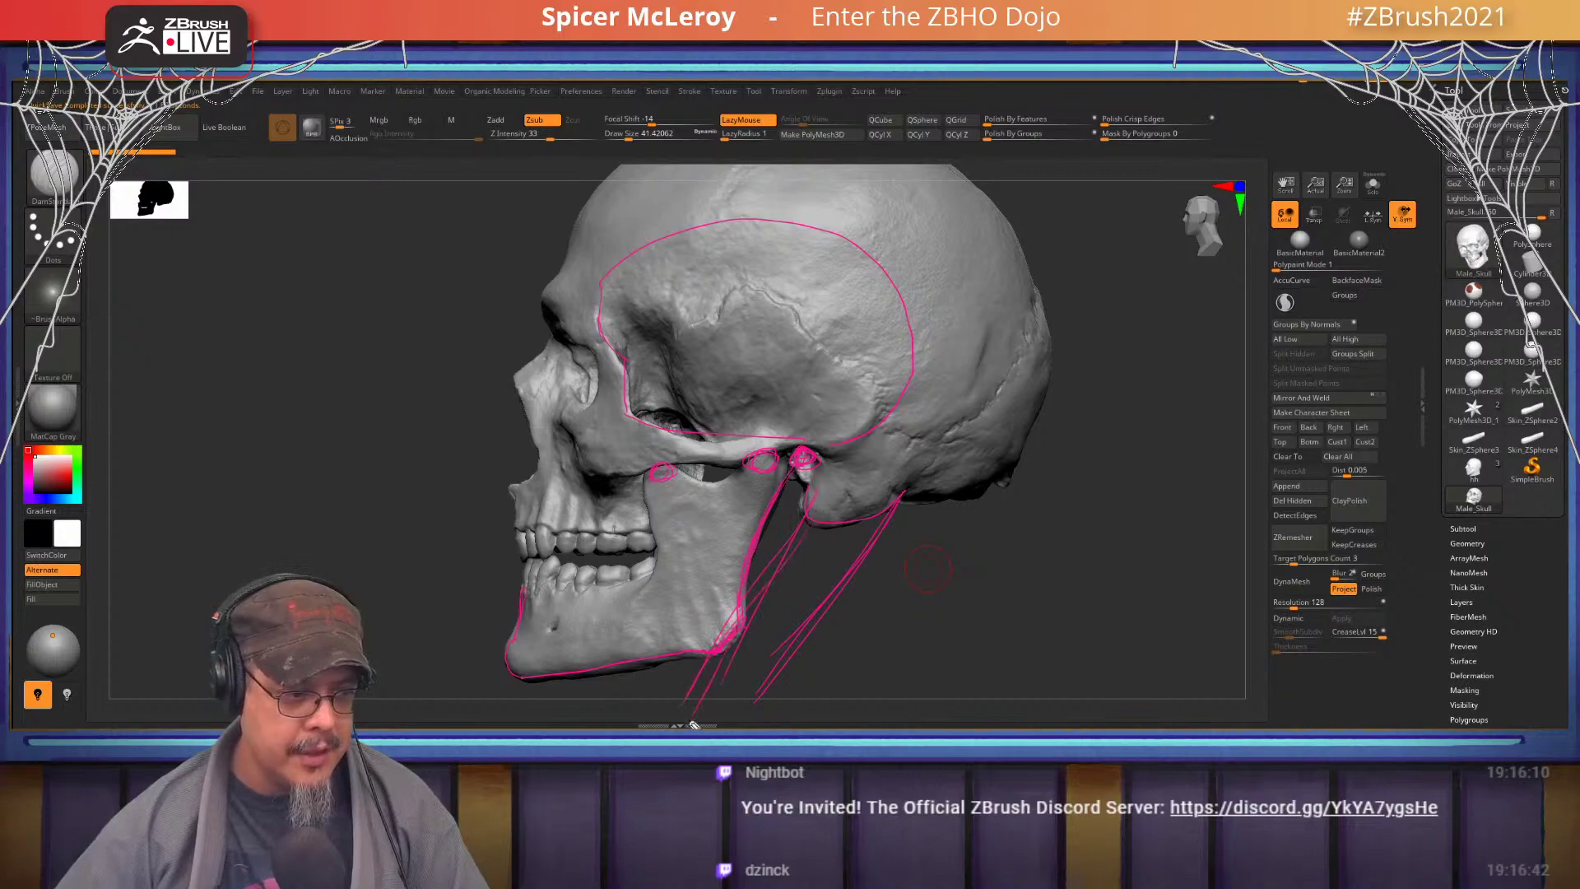
drag(894, 506, 736, 714)
drag(808, 512, 739, 642)
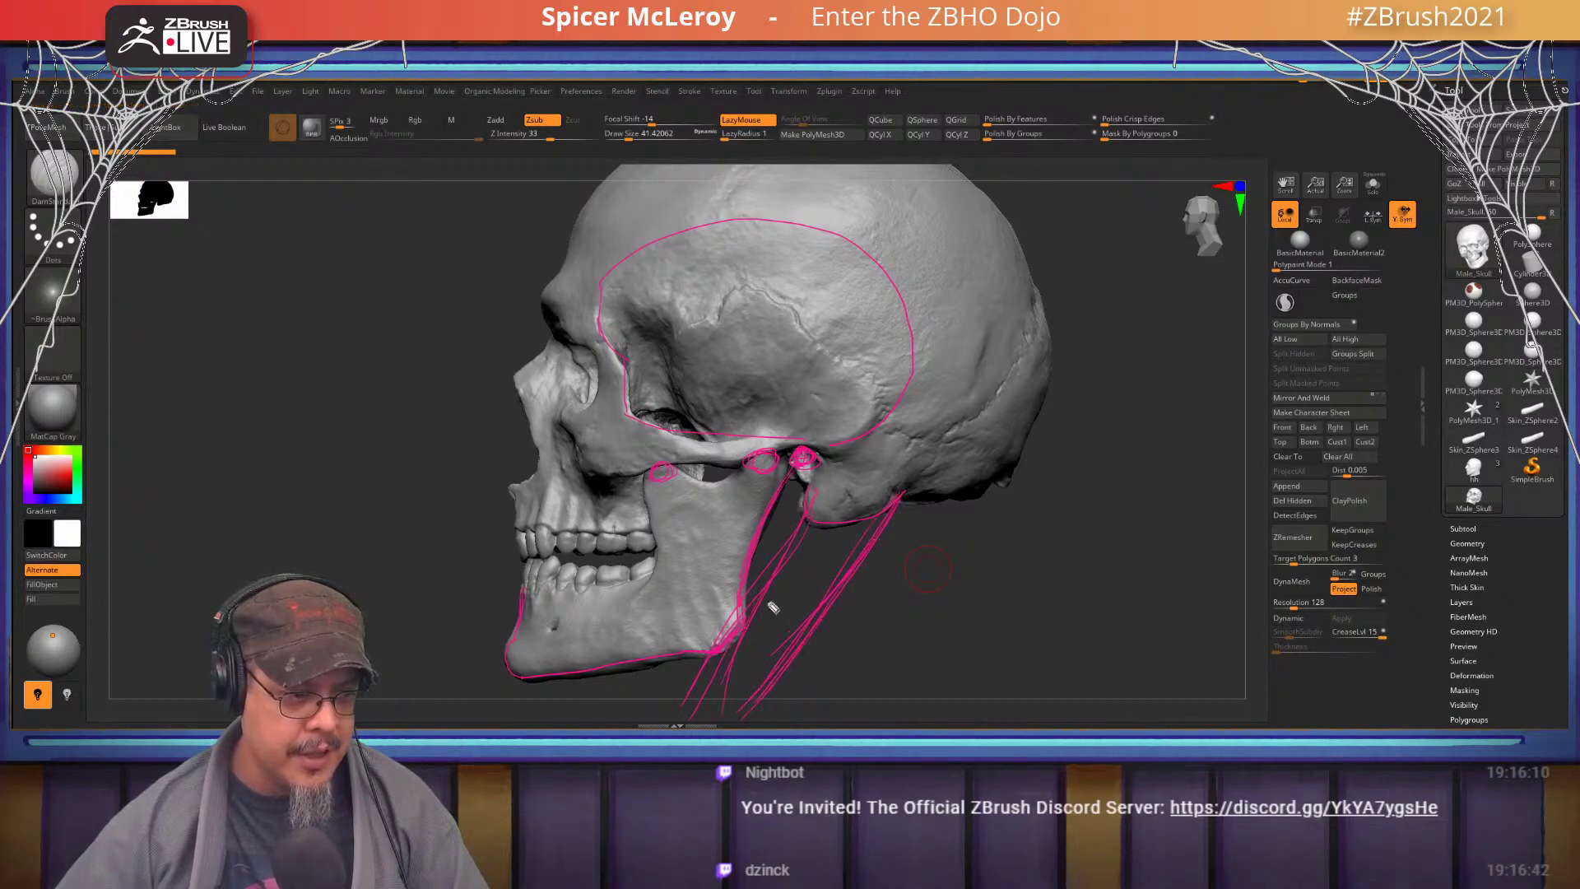
mouse_move(783, 572)
mouse_down()
mouse_move(724, 722)
mouse_move(901, 496)
mouse_move(879, 555)
mouse_move(749, 717)
mouse_up()
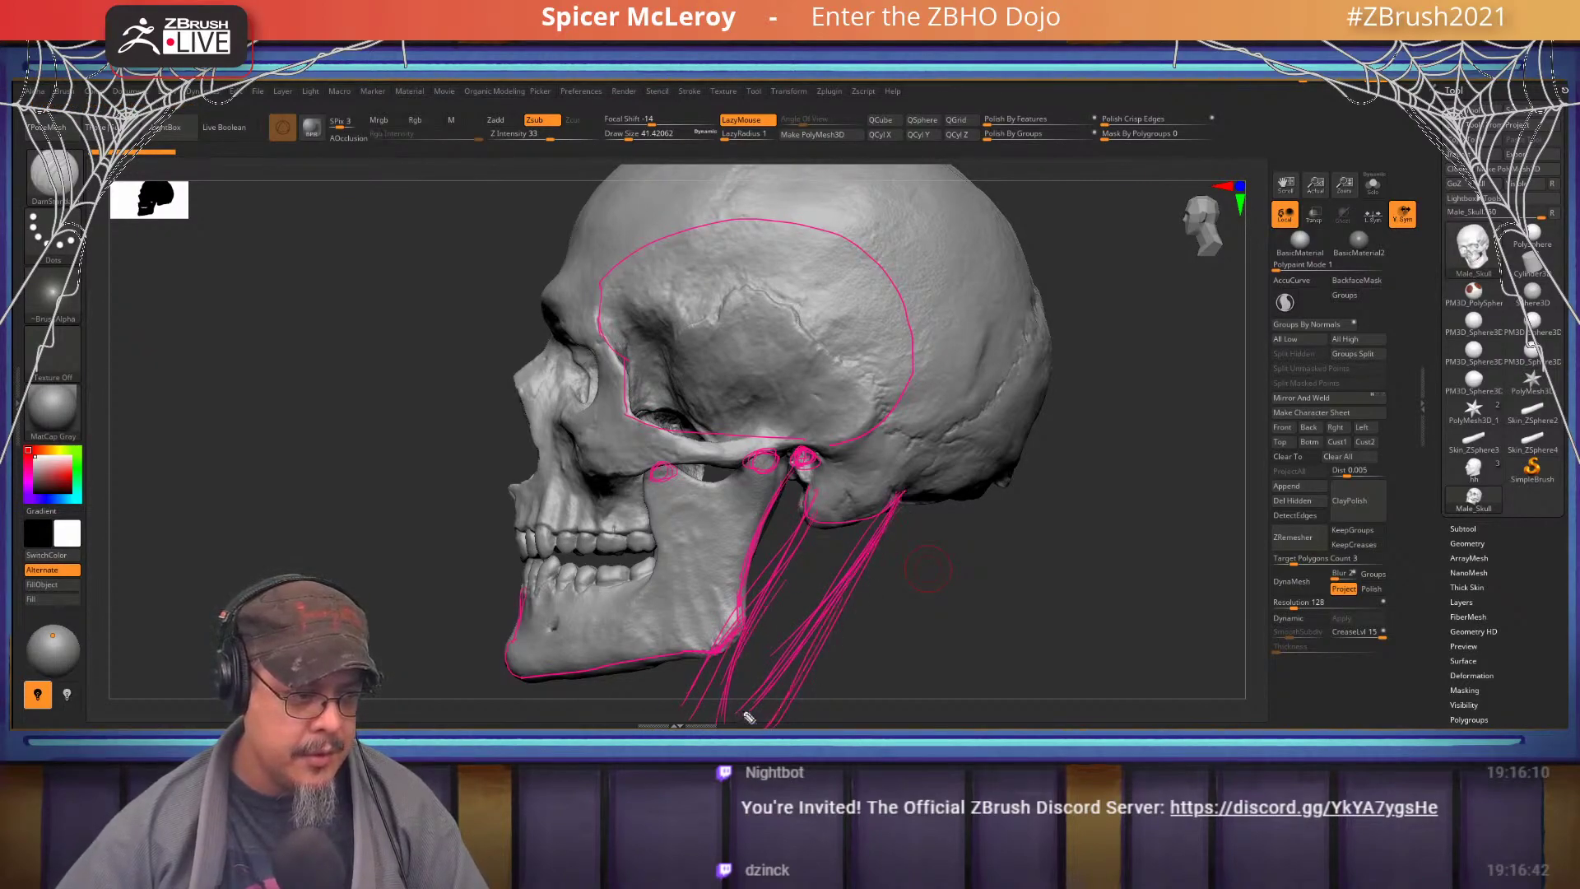
mouse_move(762, 638)
mouse_down()
mouse_move(779, 593)
mouse_move(869, 533)
mouse_up()
drag(819, 526, 917, 522)
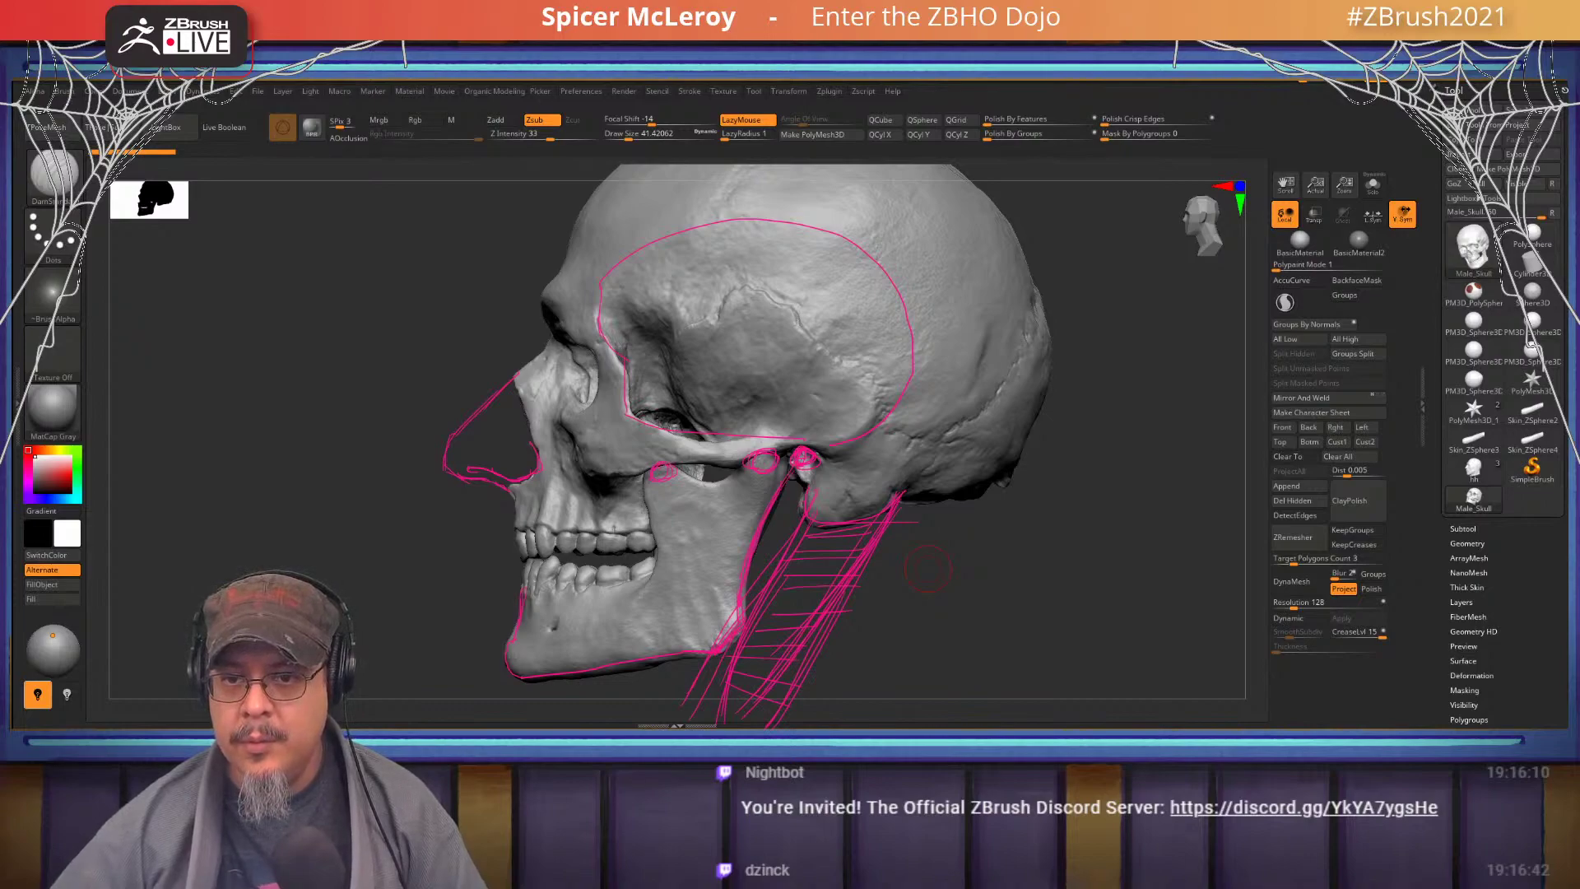
- Clear the pen annotations from the skull and switch back to the sculpted head tool
key(Escape)
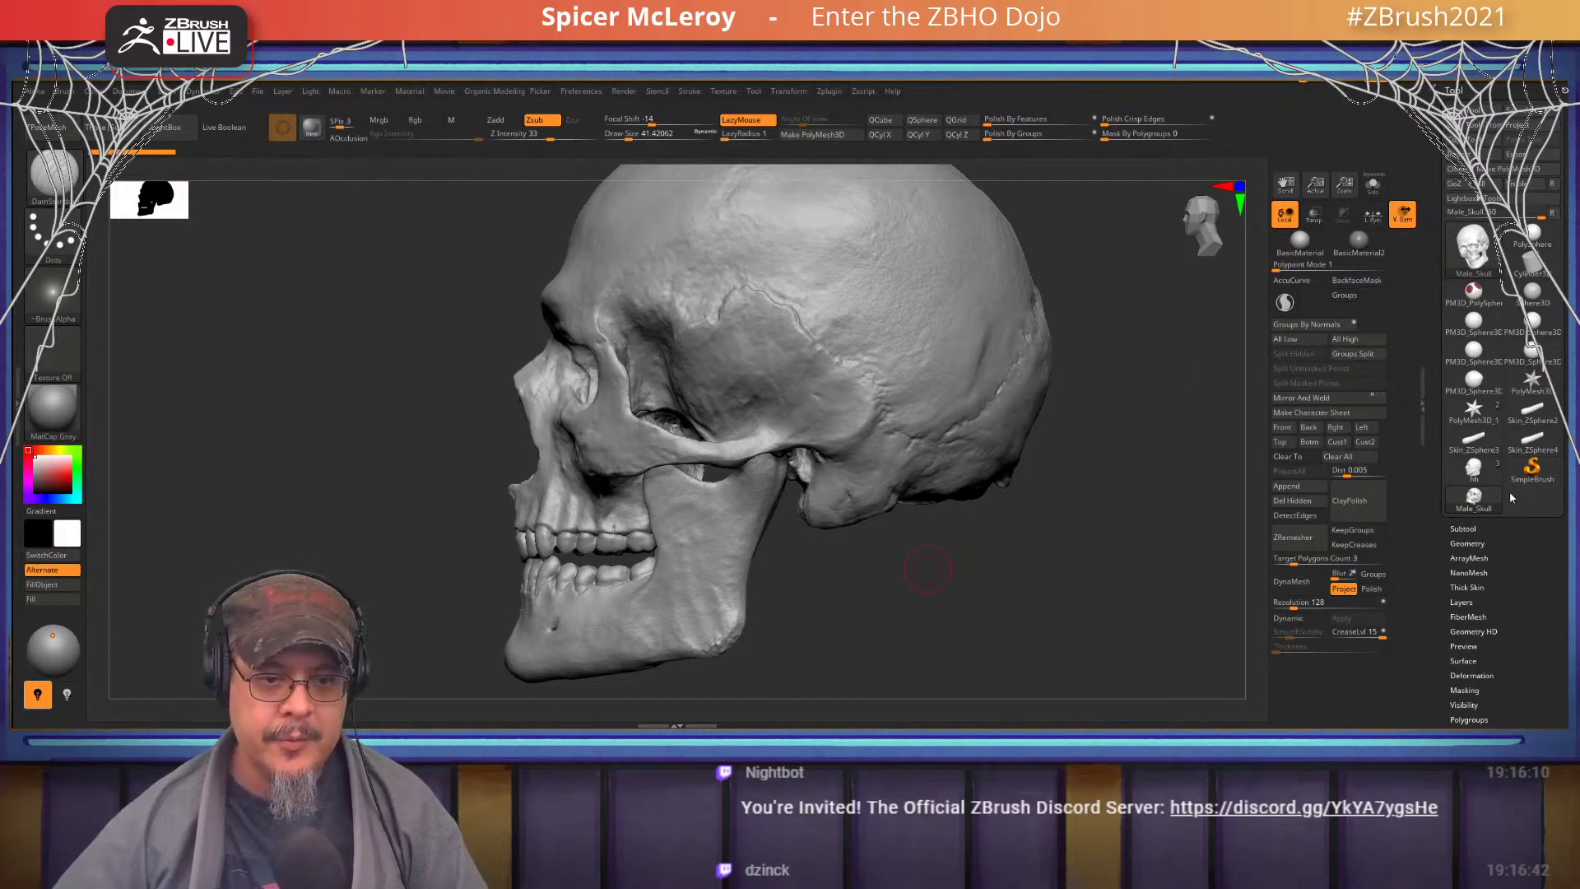
click(1482, 471)
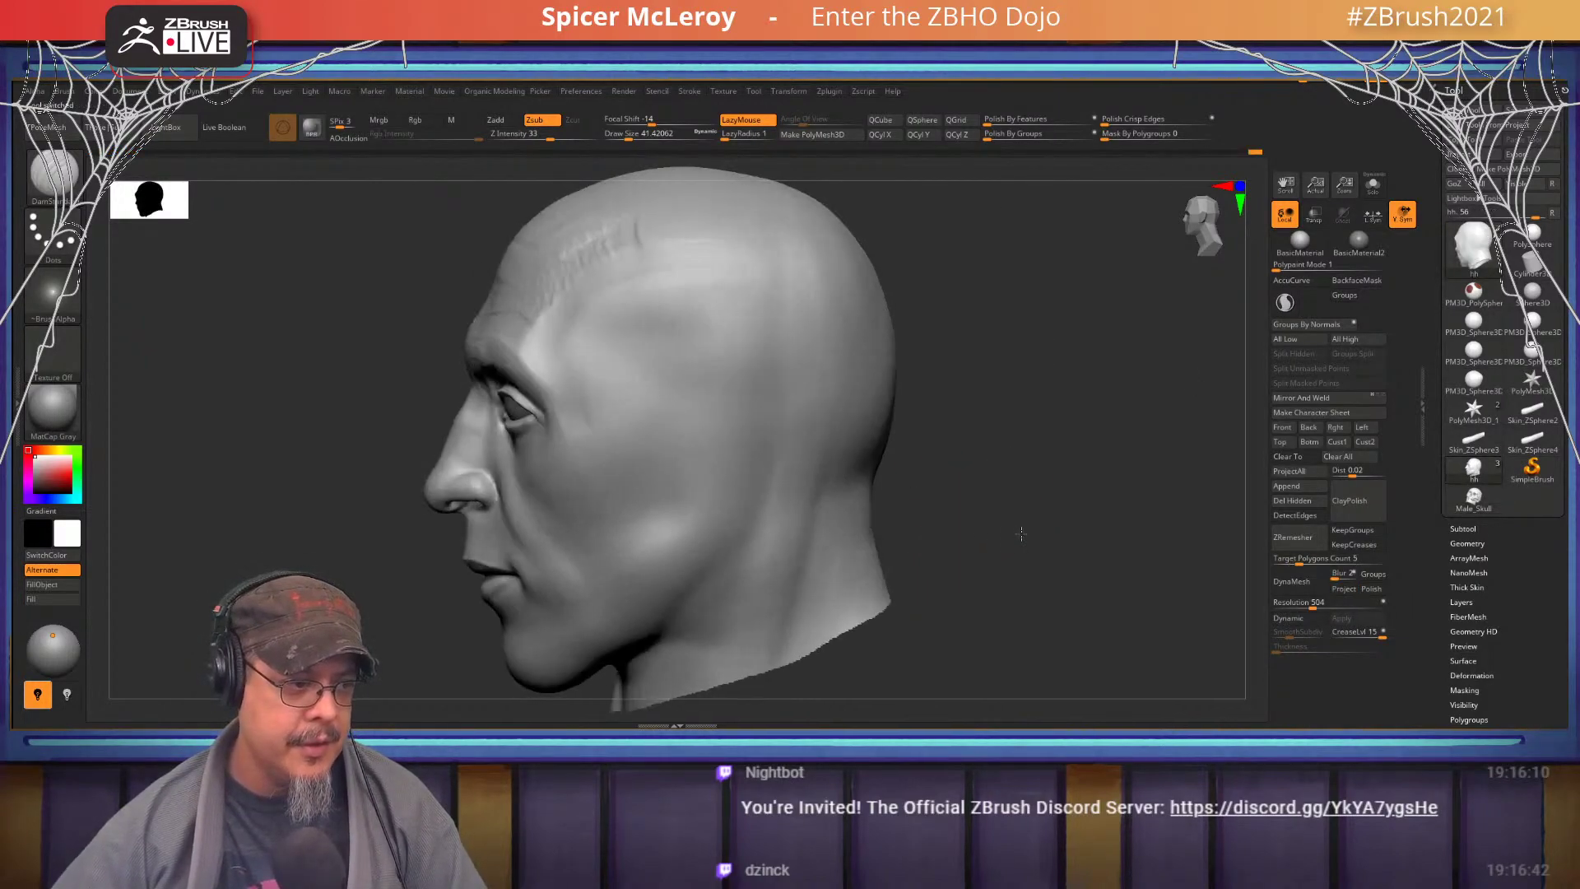
alt+drag(1021, 534, 1070, 527)
- Enlarge the DamStandard brush to about 65 and carve a groove for the cheekbone arch from below the eye back toward the ear
key(s)
drag(737, 489, 746, 491)
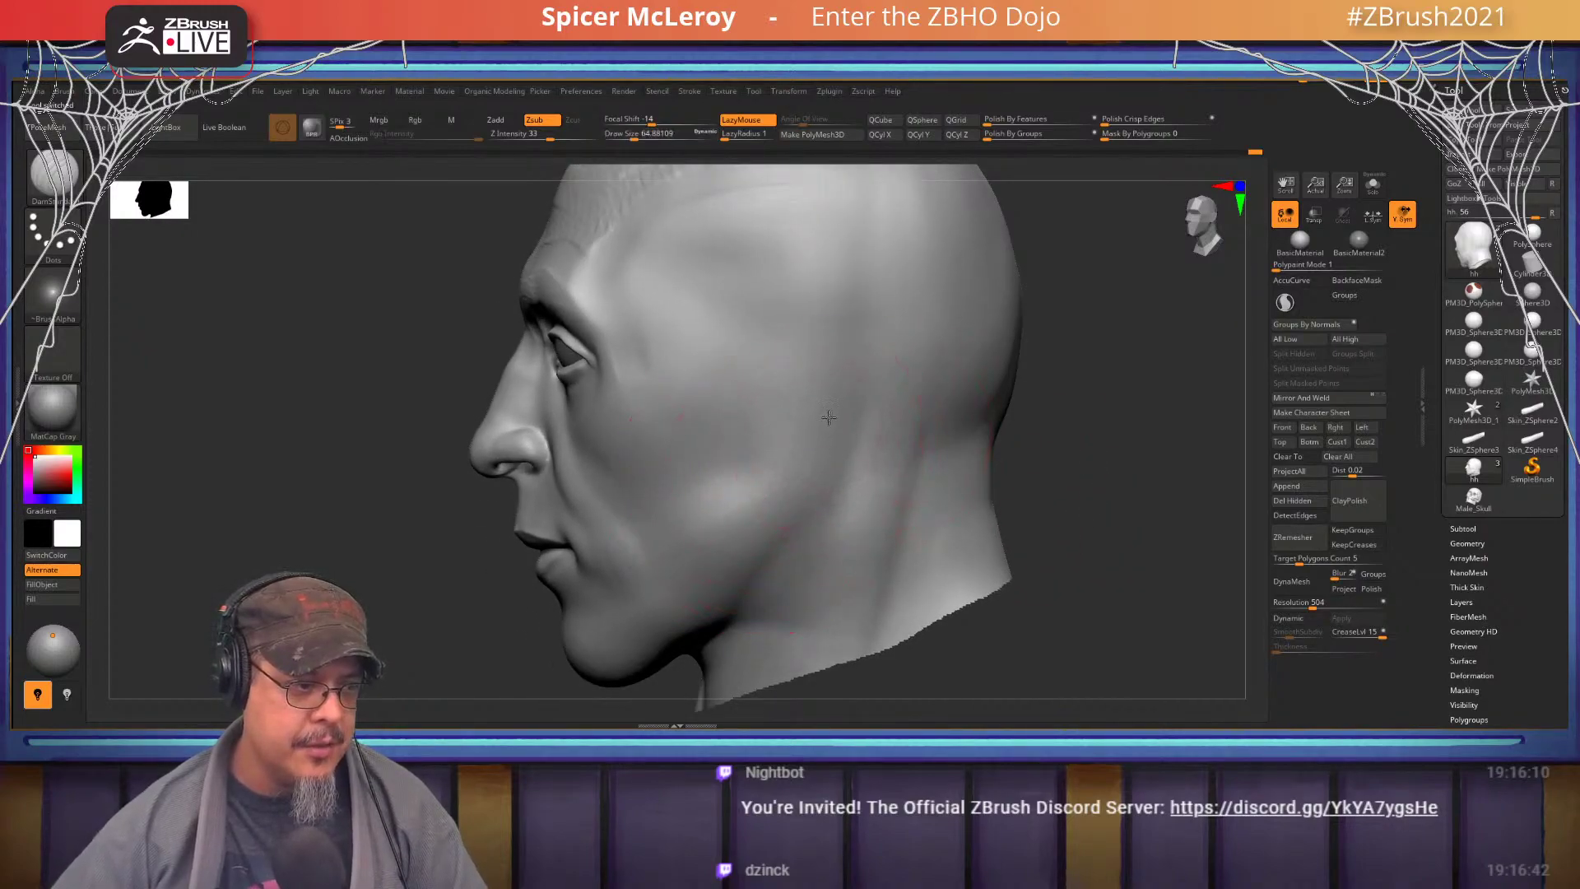
key(ctrl+z)
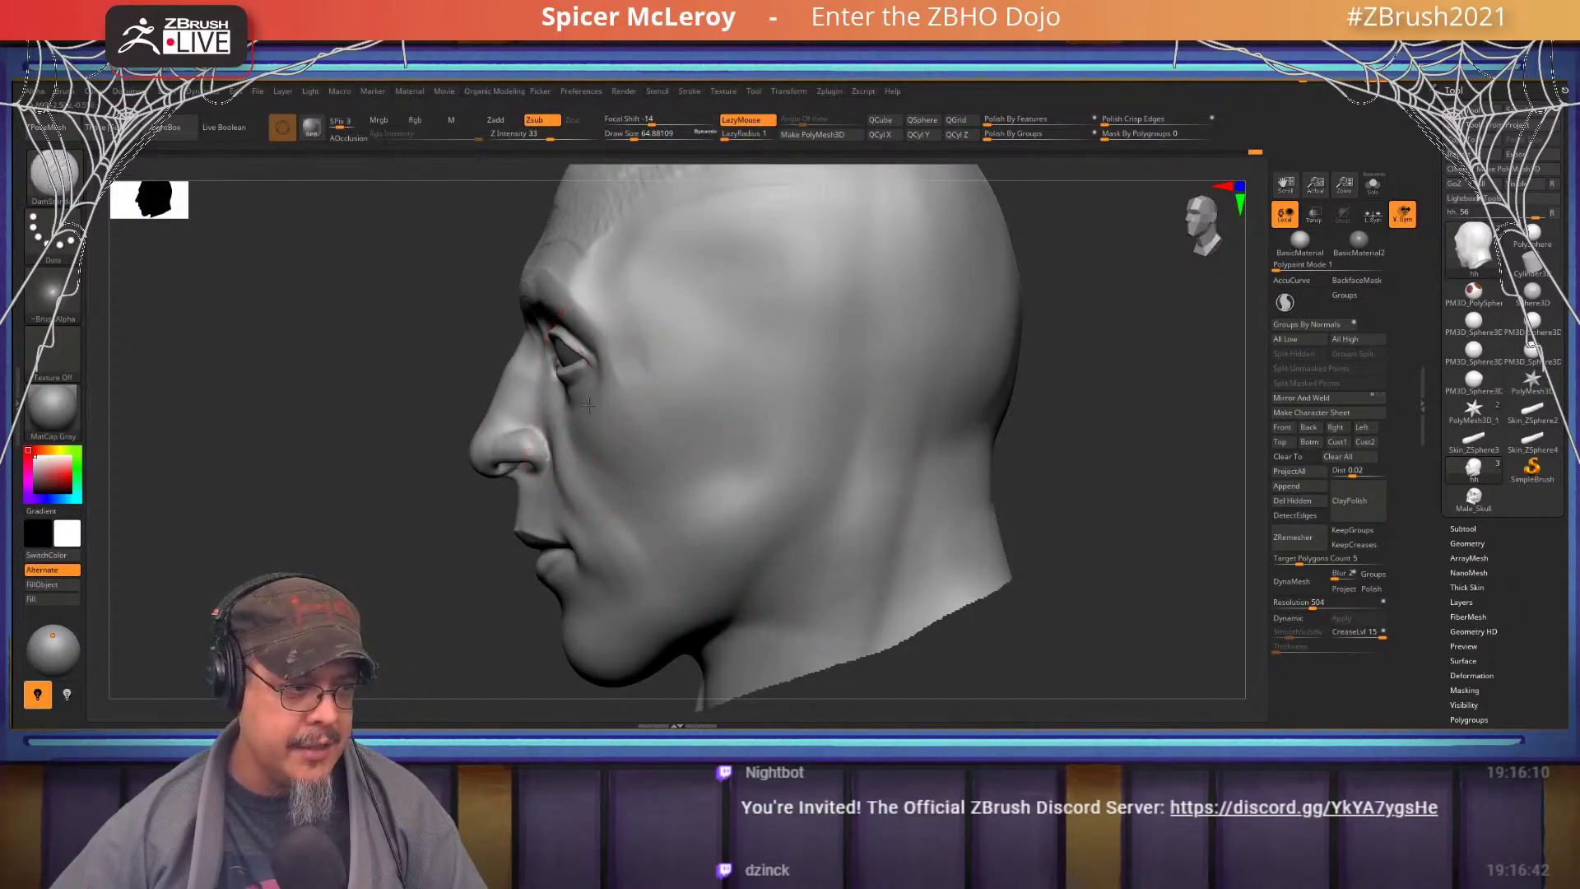
drag(588, 404, 658, 402)
key(ctrl+z)
right_drag(526, 407, 625, 405)
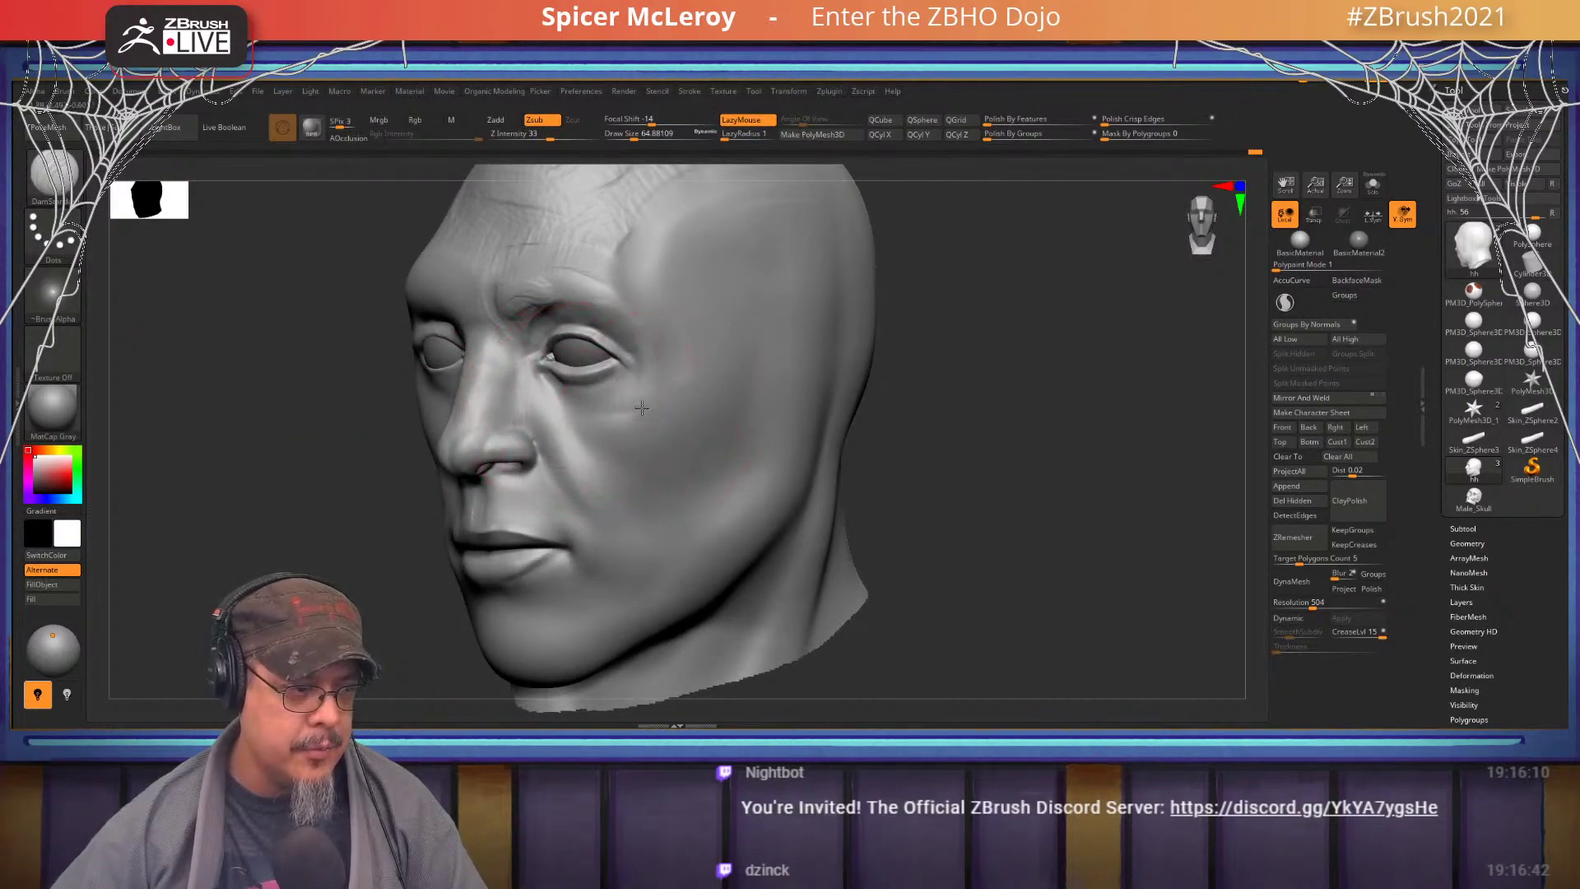
right_drag(991, 345, 935, 354)
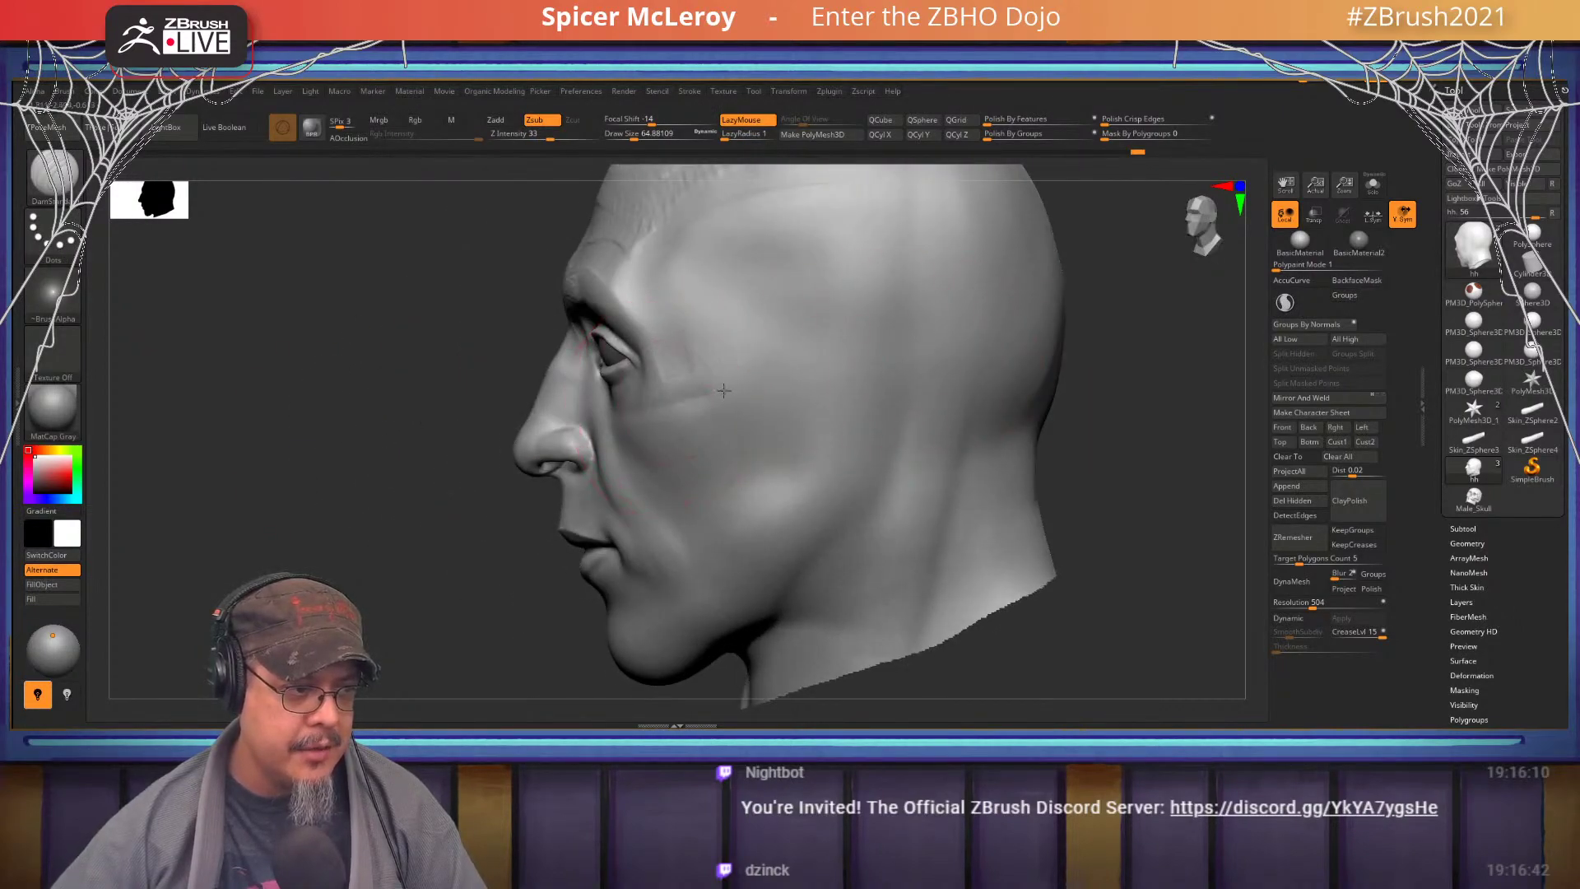
drag(723, 390, 844, 360)
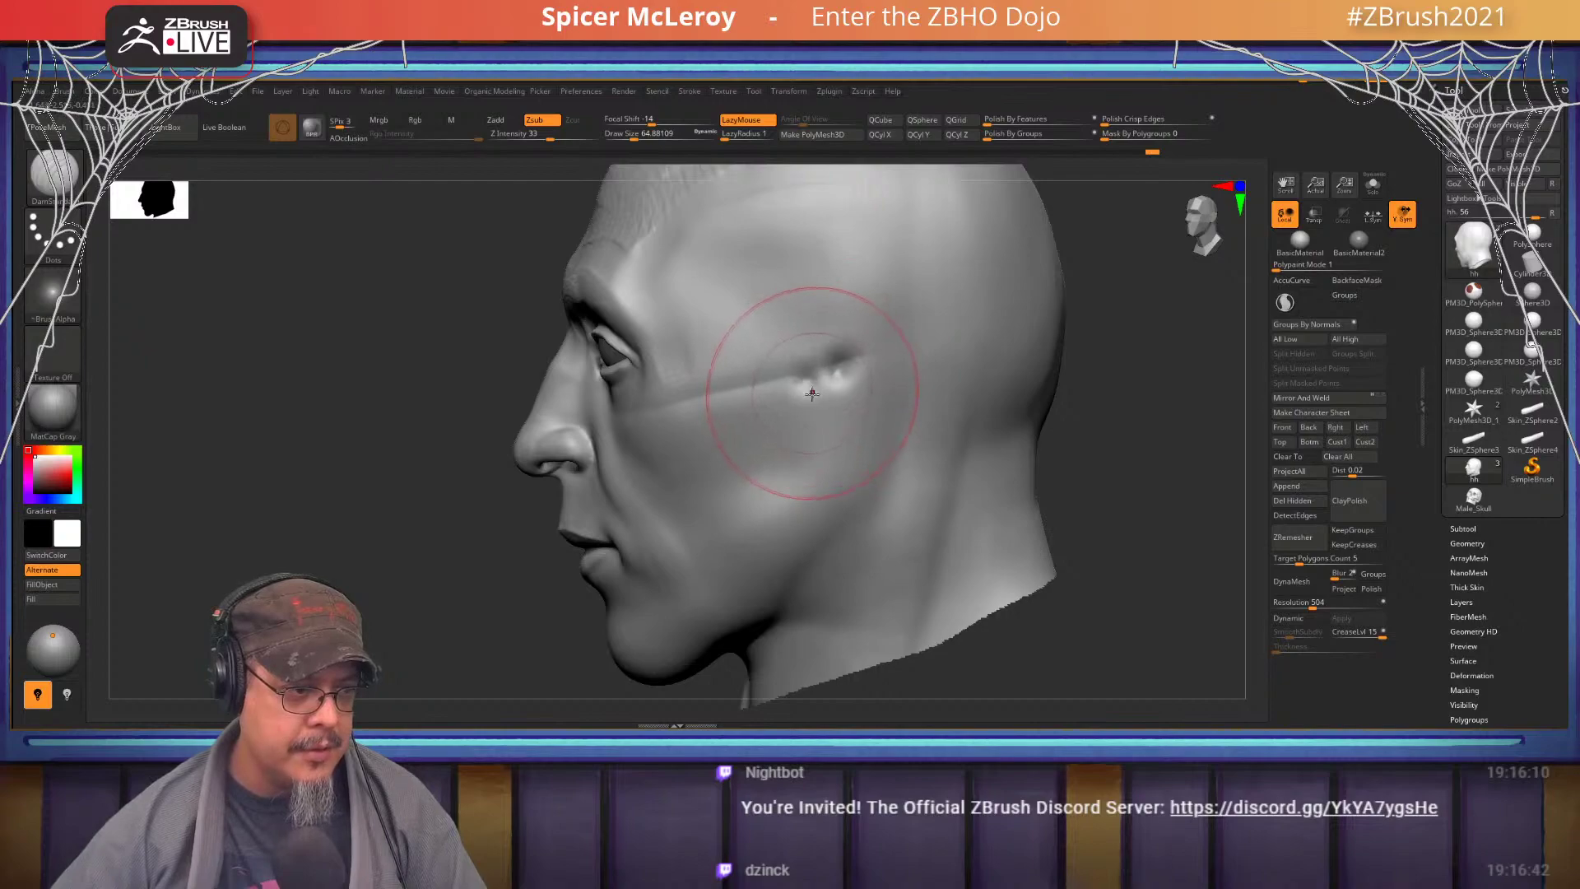
- Carve the rear edge of the jaw down from the cheekbone arch, reduce the brush to about 44 and turn the groove around the jaw corner
drag(812, 388, 811, 510)
drag(816, 419, 812, 448)
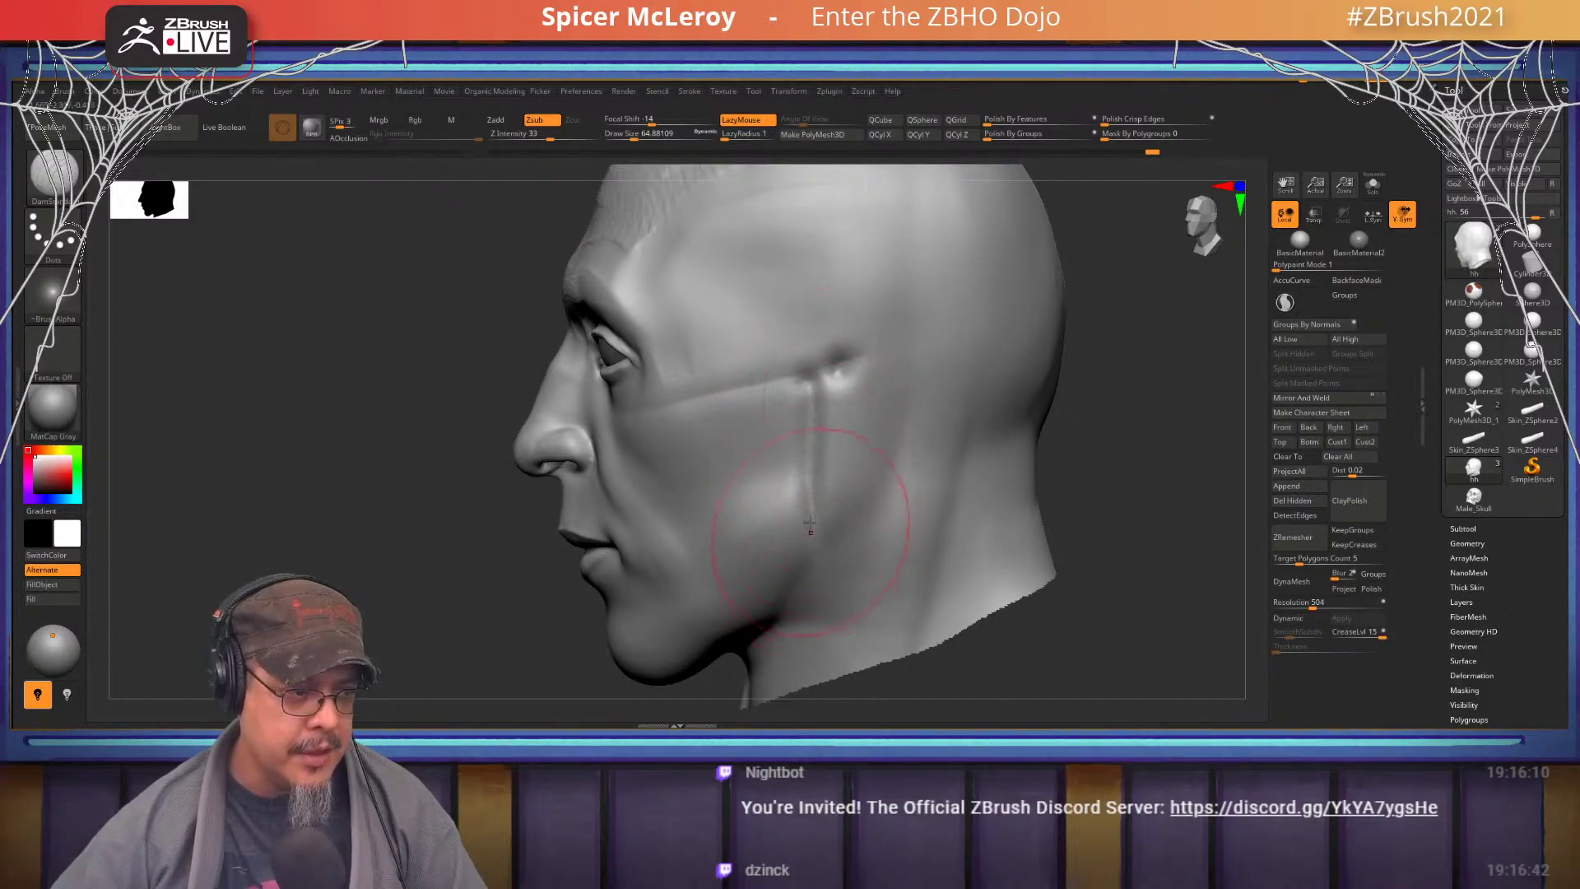
mouse_move(477, 628)
alt+mouse_down()
mouse_move(440, 520)
mouse_move(439, 593)
alt+mouse_up()
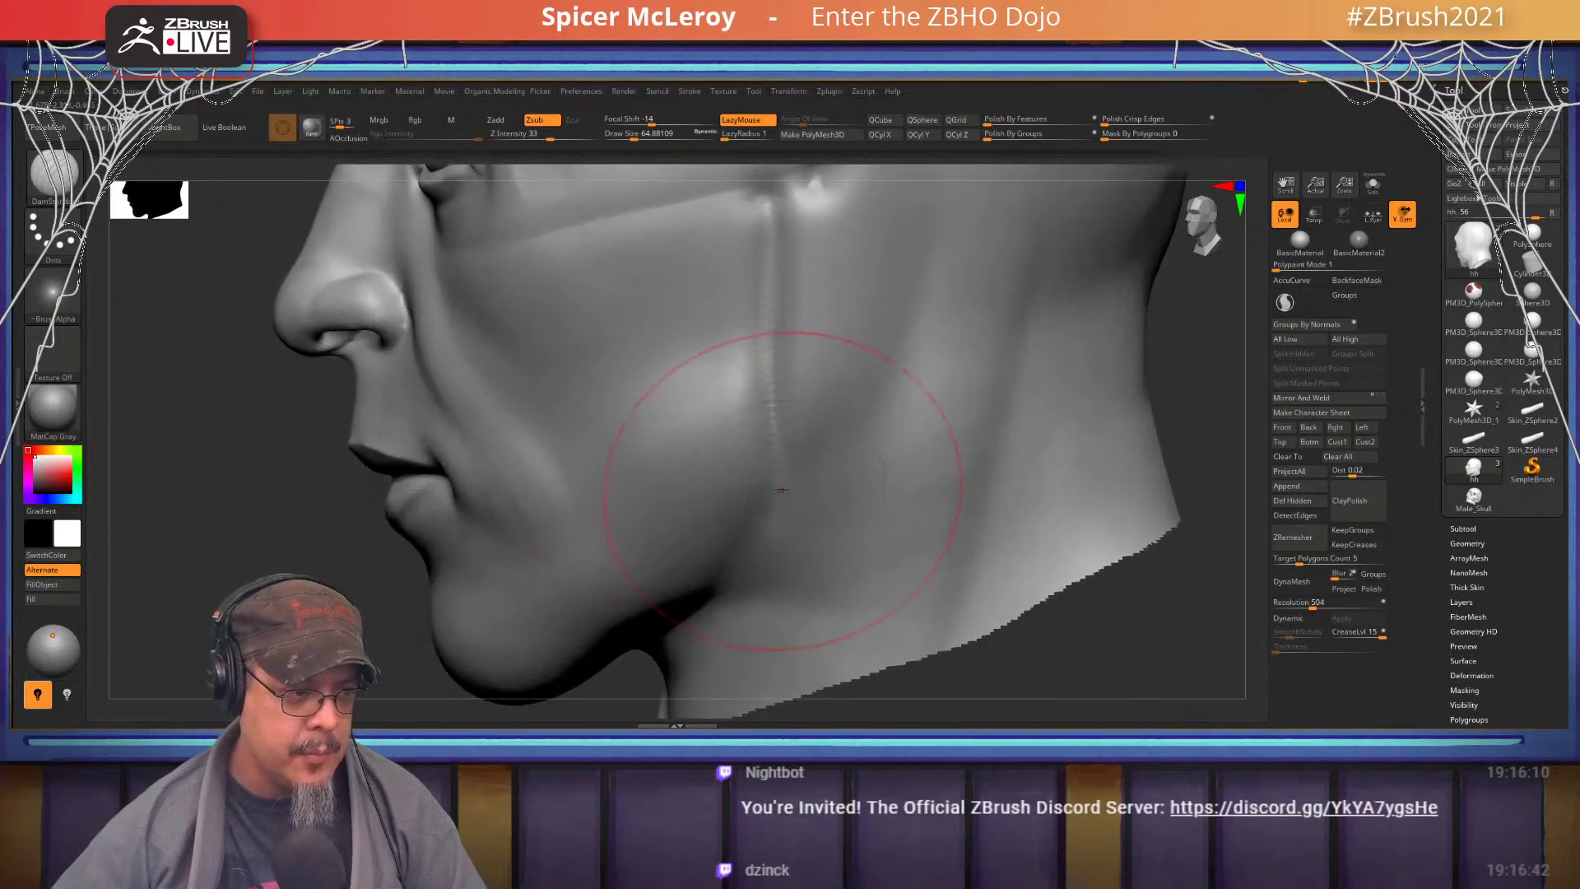
key(s)
drag(777, 486, 769, 486)
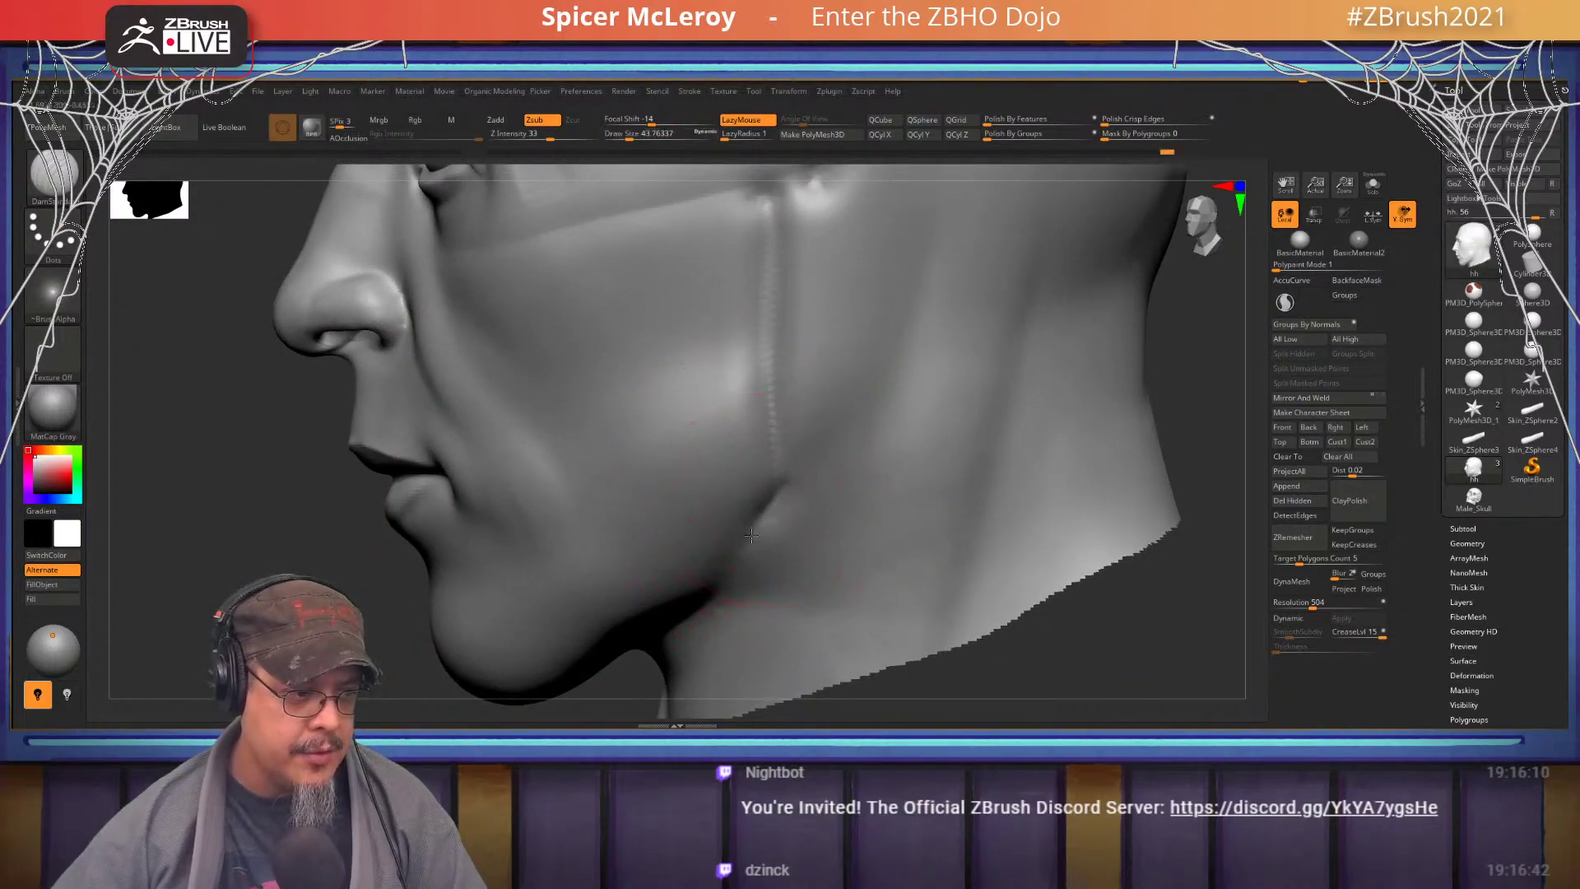
drag(733, 551, 706, 549)
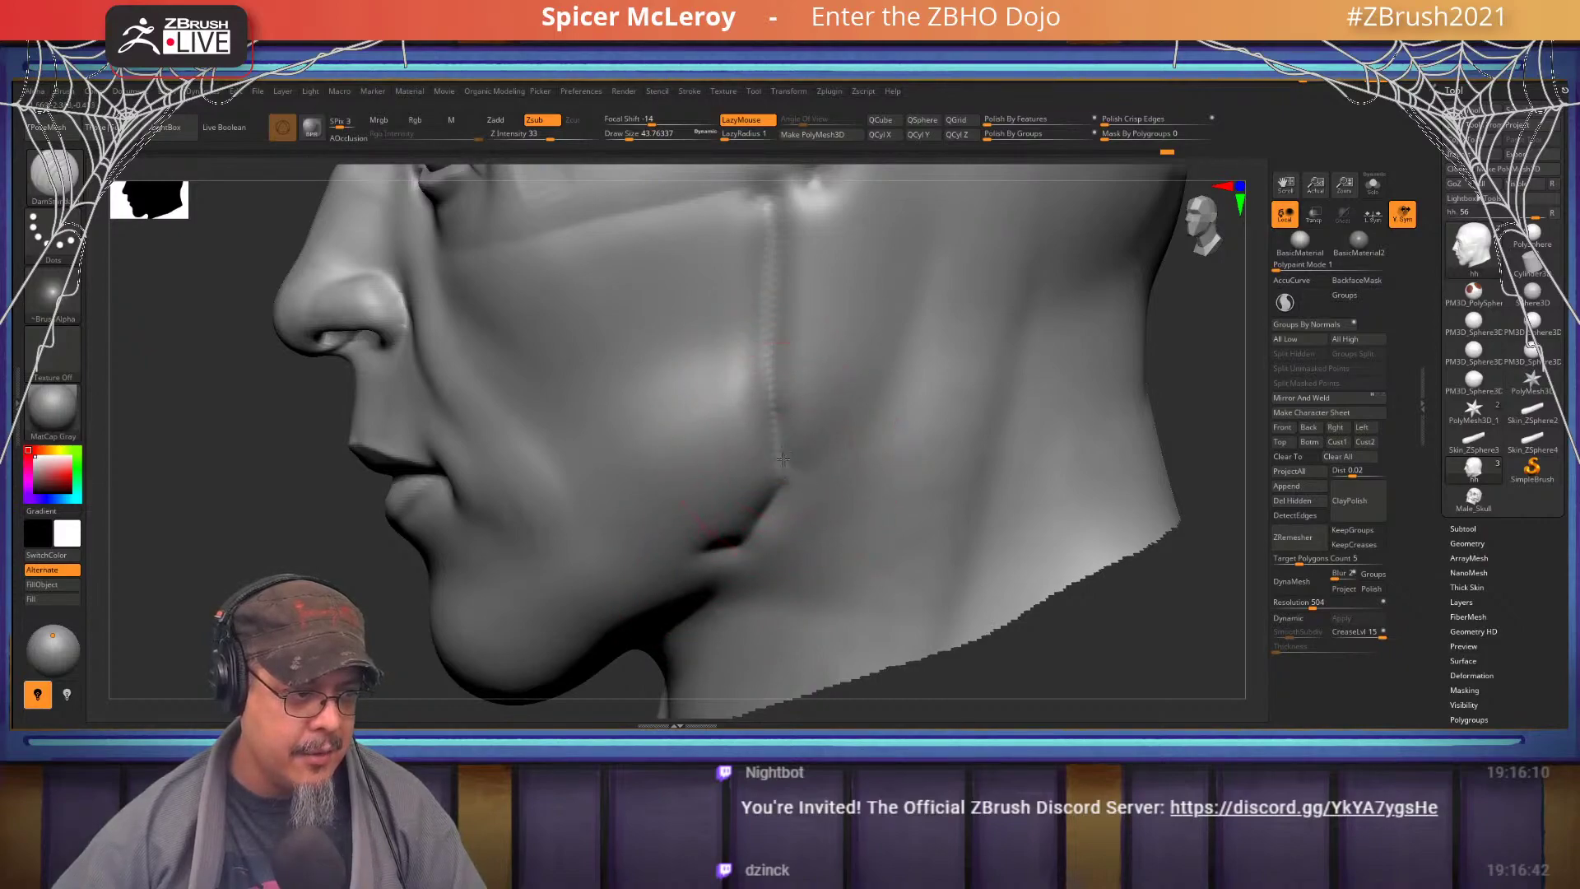
mouse_move(788, 469)
mouse_down()
mouse_move(735, 551)
mouse_move(705, 552)
mouse_up()
- Carve the lower edge of the jaw from the jaw corner forward toward the chin
alt+drag(389, 638, 470, 473)
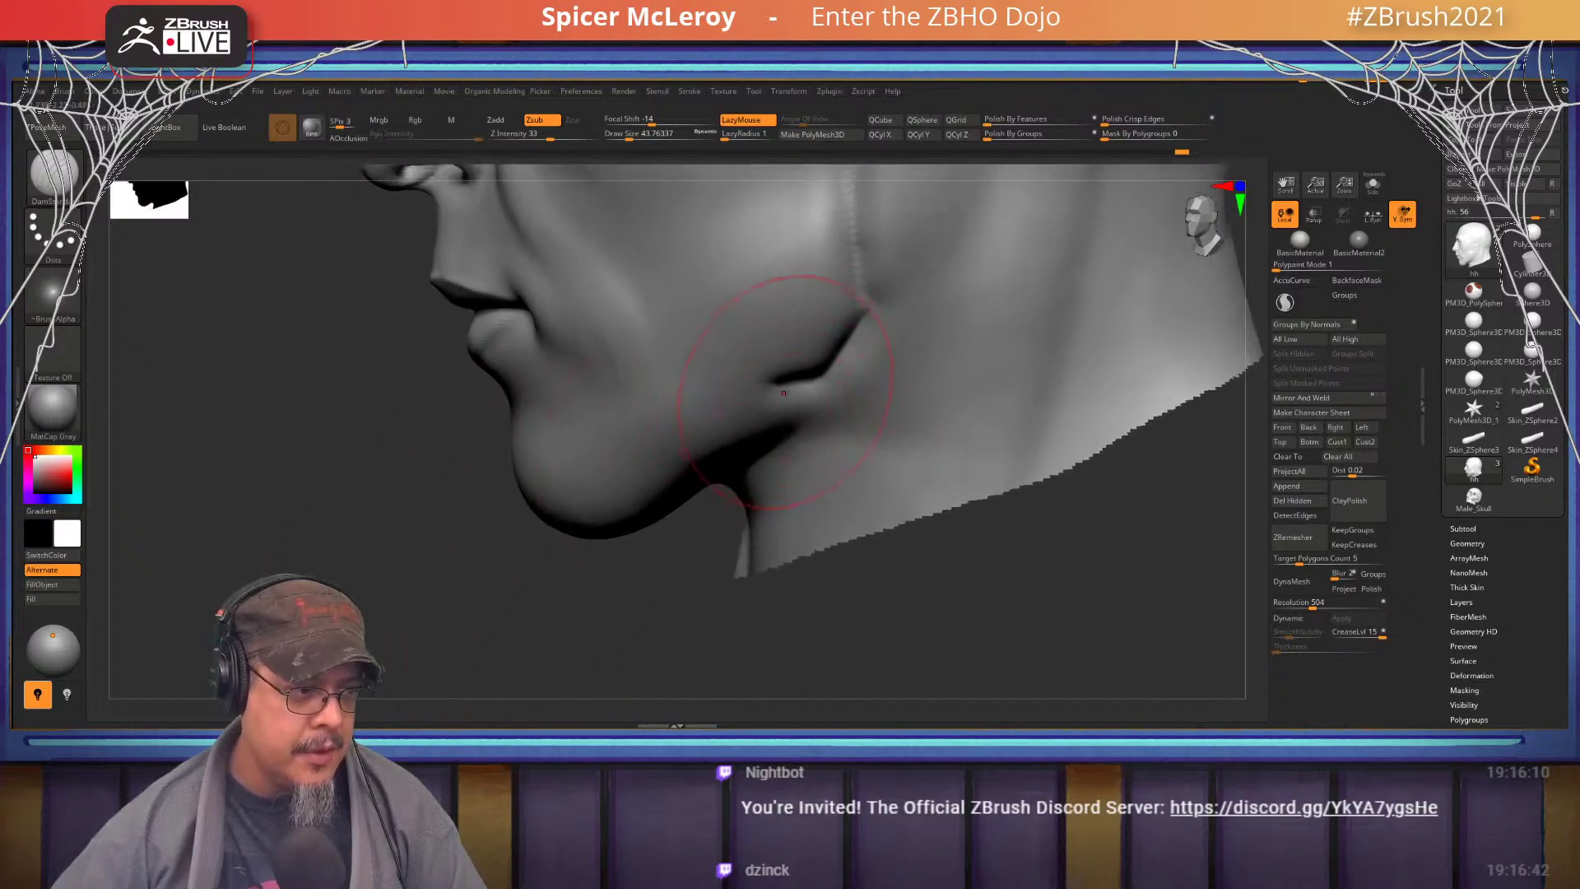
drag(782, 390, 652, 495)
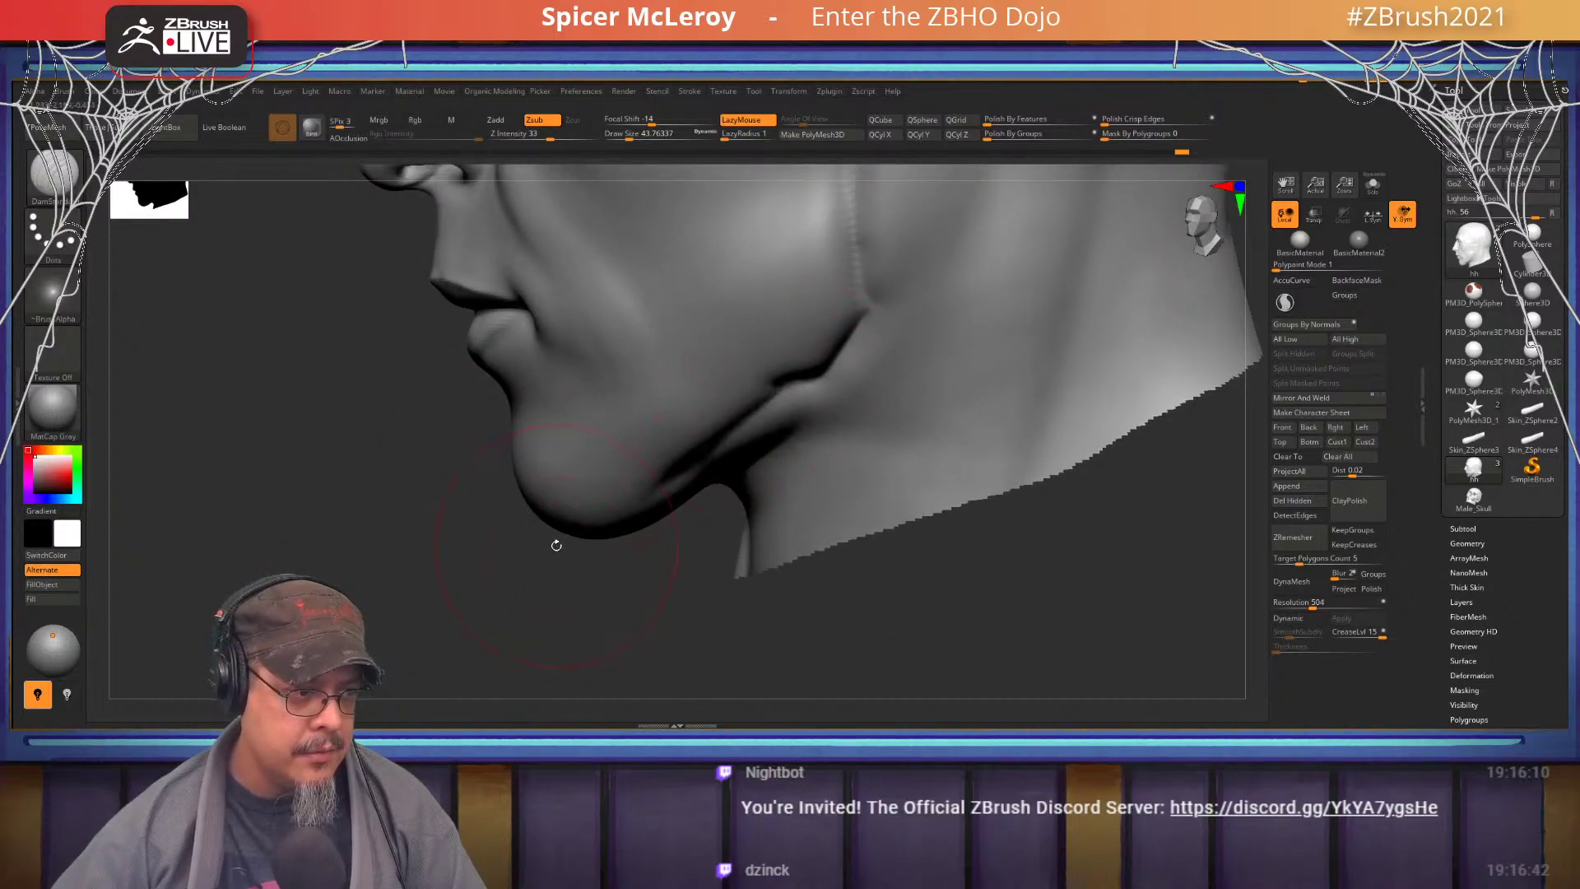
alt+drag(494, 519, 360, 685)
drag(876, 650, 1046, 642)
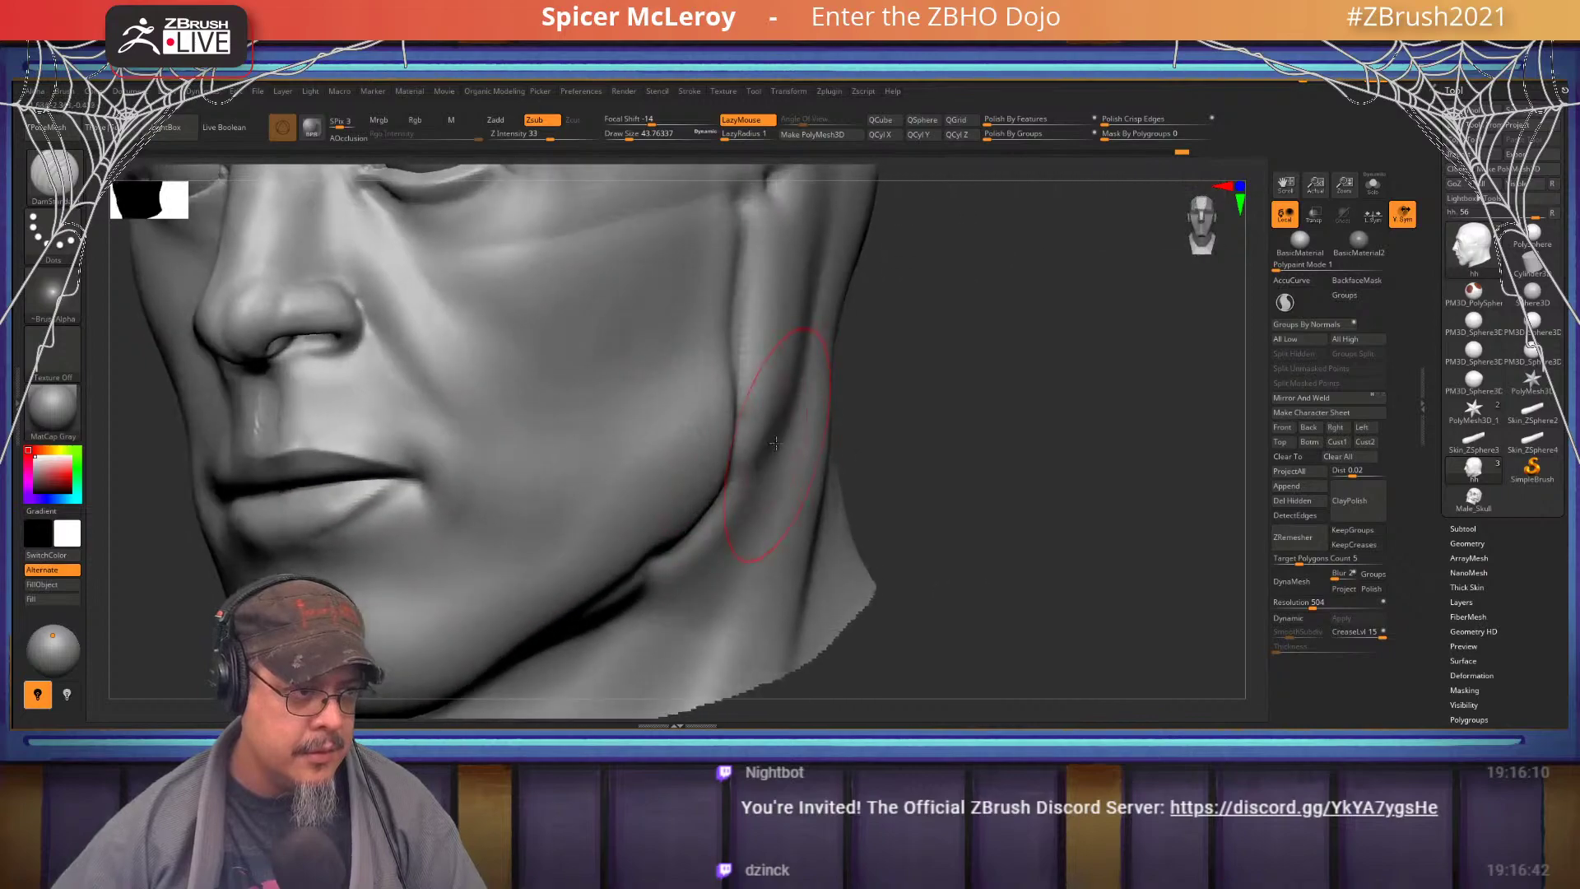
- Build up the area behind the jaw and below the ear with ClayBuildup at draw size about 54, and smooth it
mouse_move(776, 442)
alt+mouse_down()
mouse_move(810, 411)
mouse_move(730, 448)
alt+mouse_up()
key(b)
key(c)
key(b)
key(s)
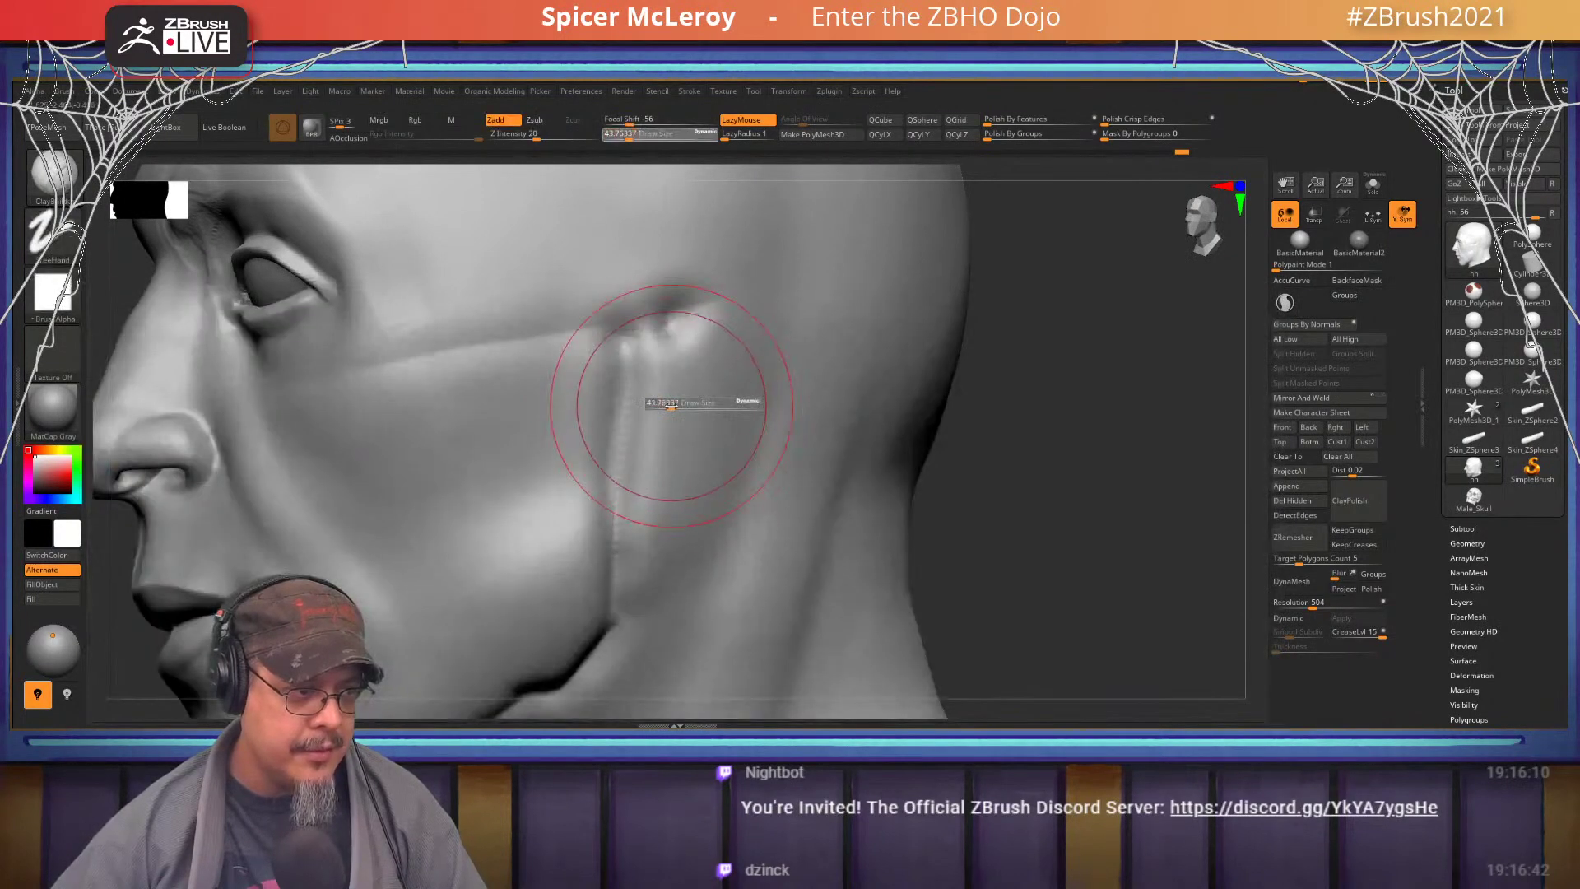
drag(672, 406, 642, 560)
mouse_move(668, 350)
mouse_down()
mouse_move(637, 556)
mouse_move(661, 545)
mouse_move(659, 442)
mouse_move(692, 356)
mouse_move(706, 363)
mouse_move(710, 559)
mouse_up()
drag(724, 461, 661, 357)
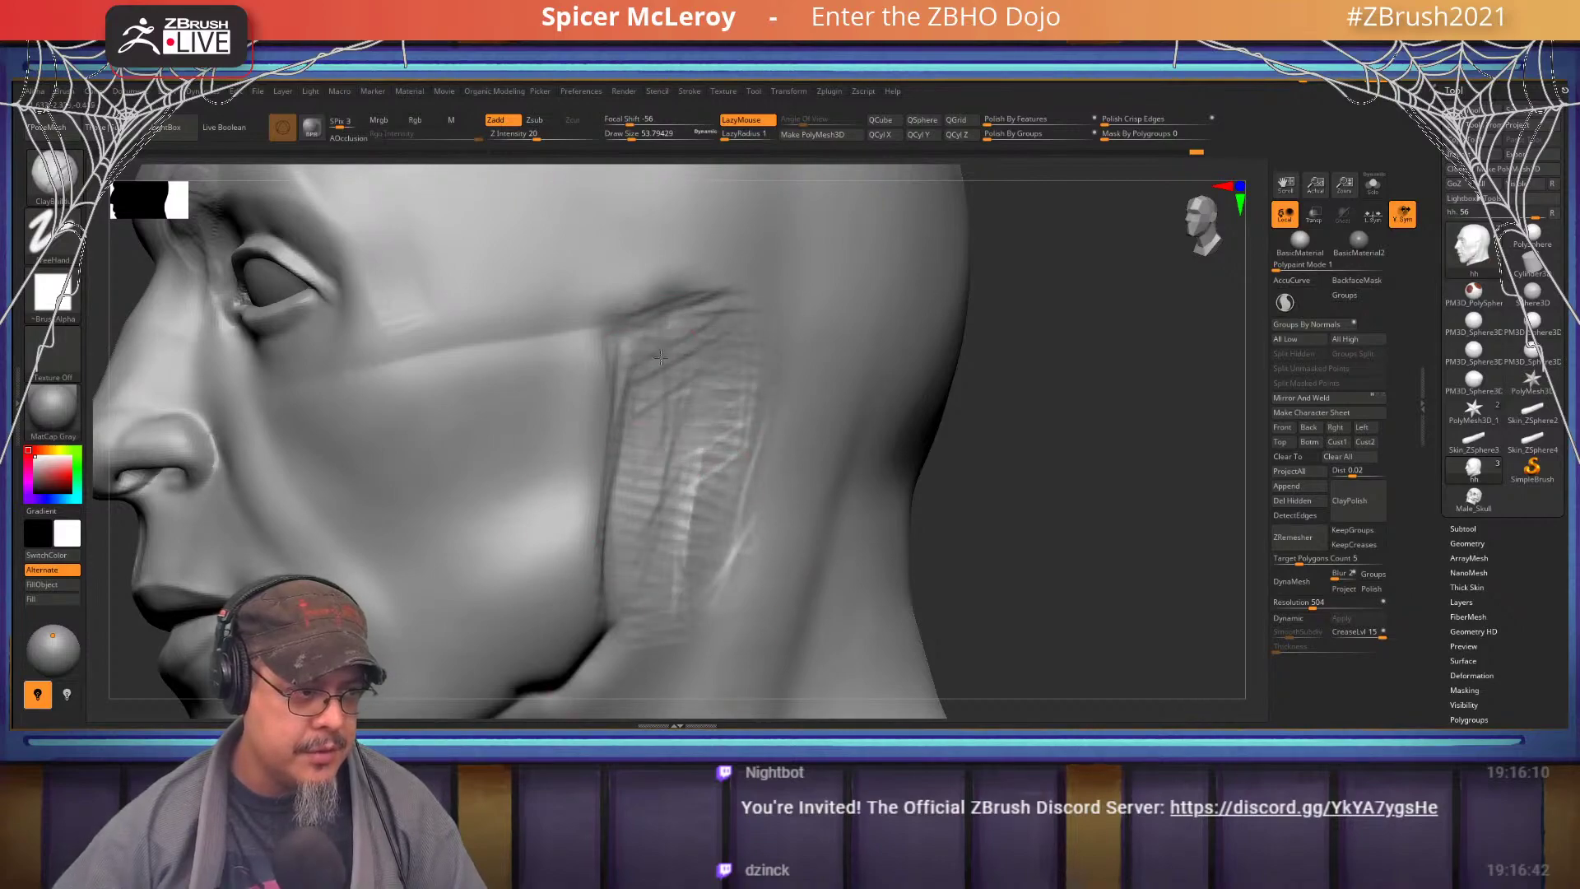
shift+drag(692, 522, 677, 393)
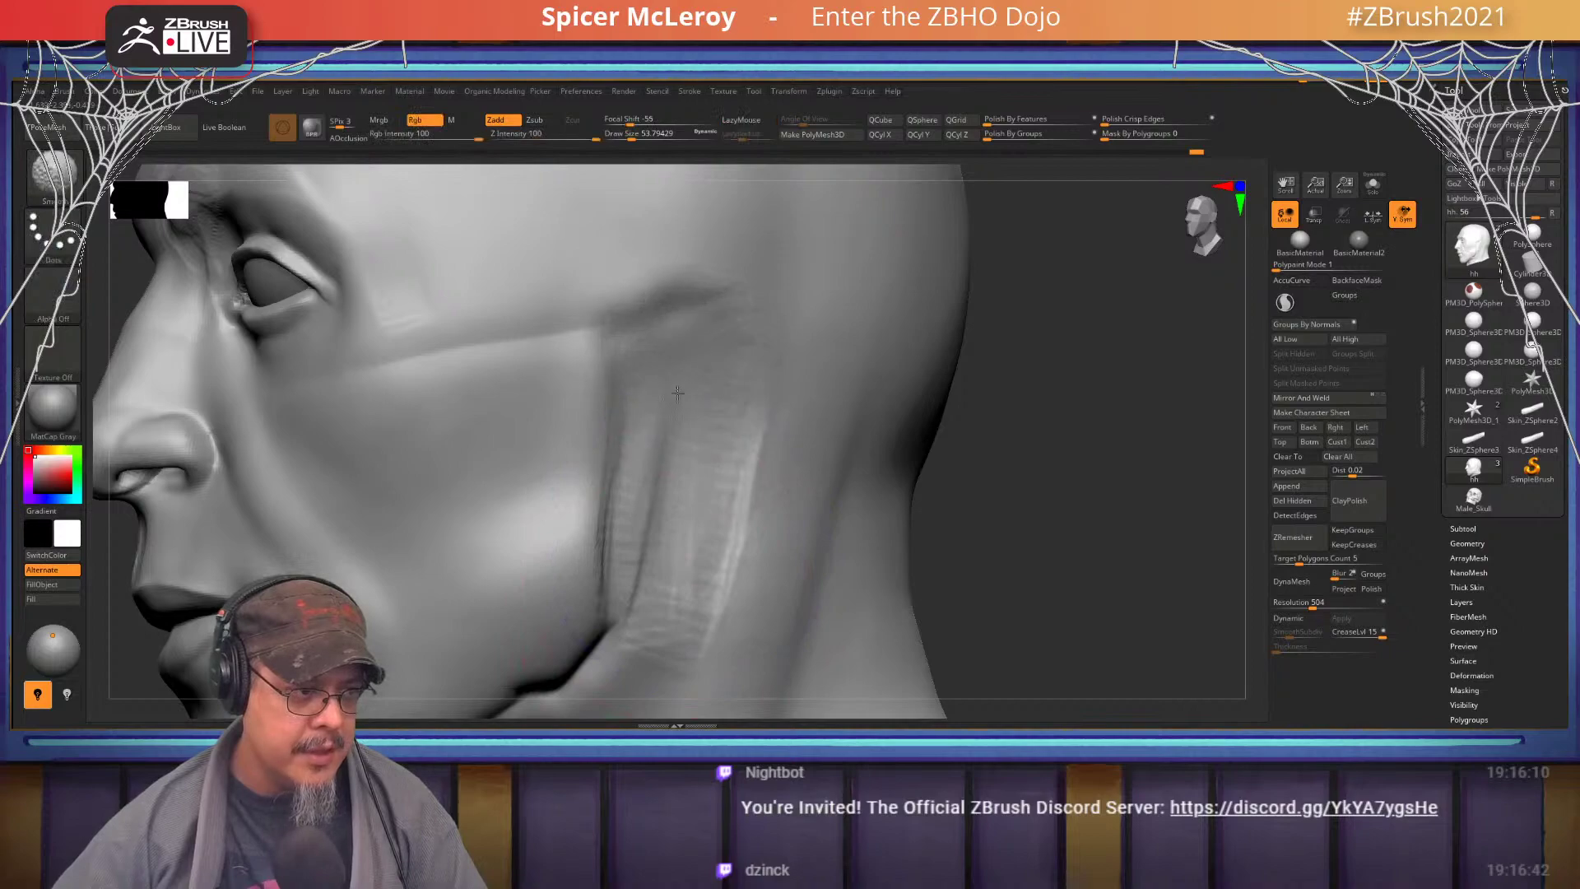
shift+drag(697, 601, 708, 406)
- Build up the rear corner of the jaw with ClayBuildup at draw size 28.75 and smooth the added volume
ctrl+right_drag(709, 405, 714, 329)
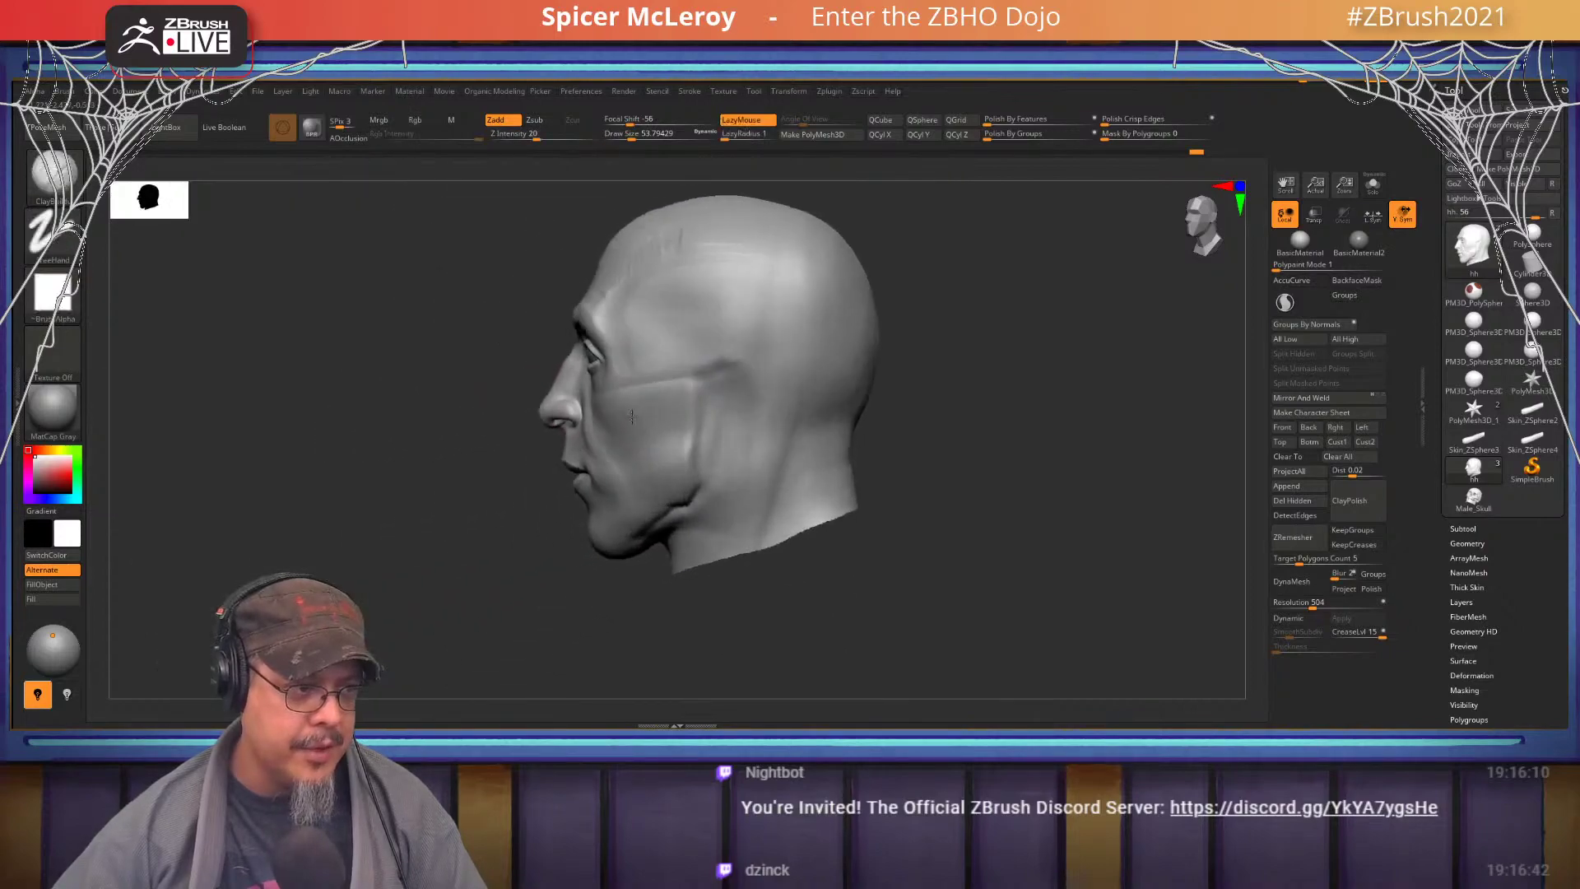
right_drag(714, 444, 761, 445)
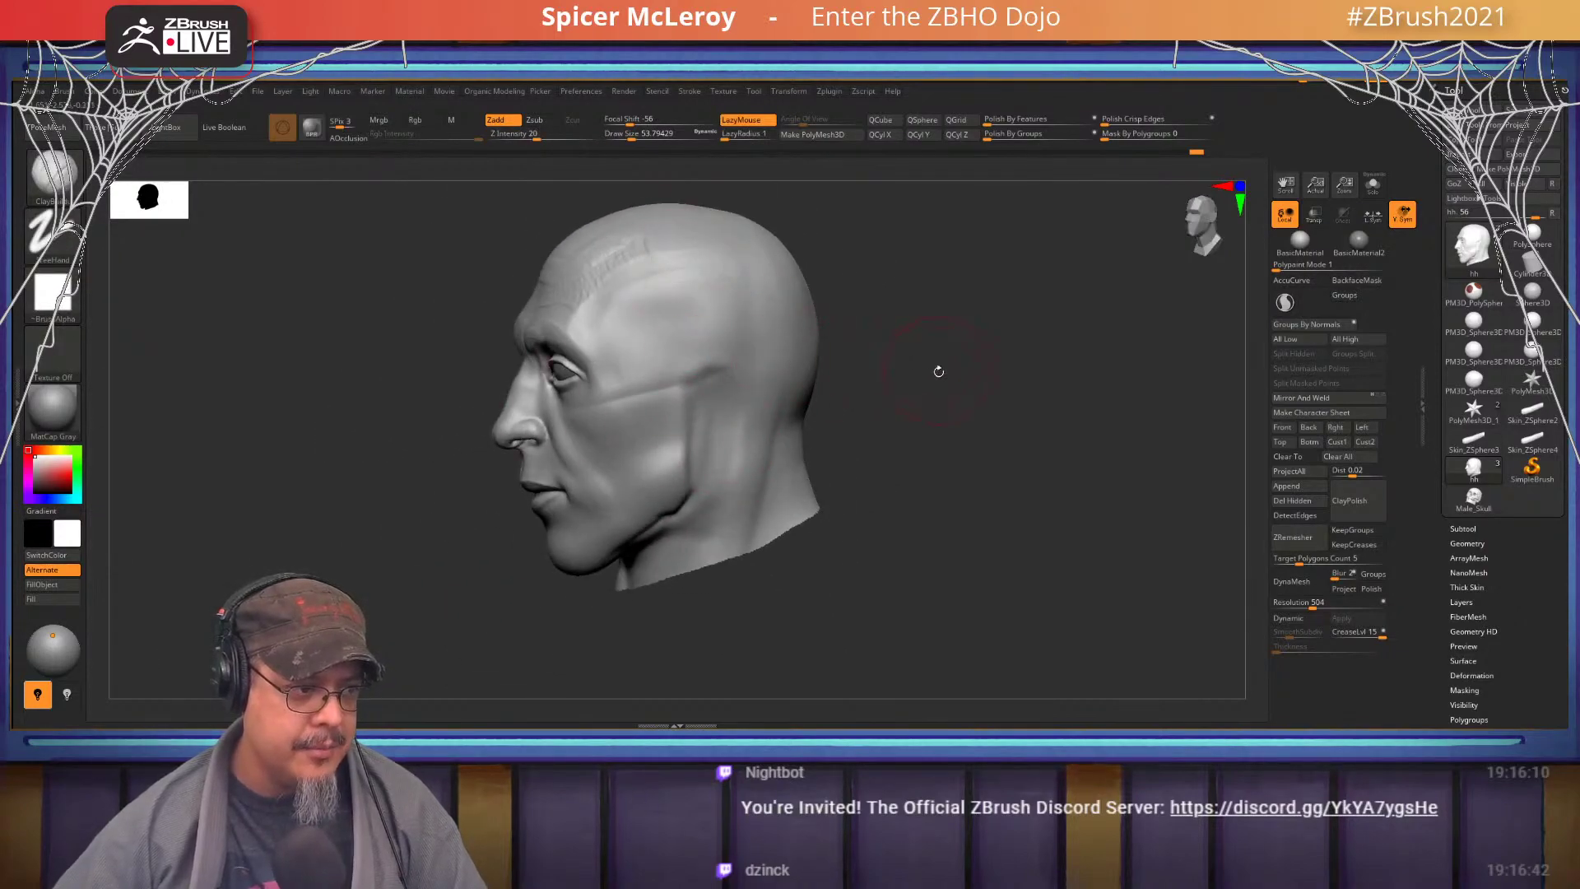
right_drag(938, 371, 893, 383)
ctrl+right_drag(728, 354, 708, 436)
key(s)
drag(719, 487, 704, 491)
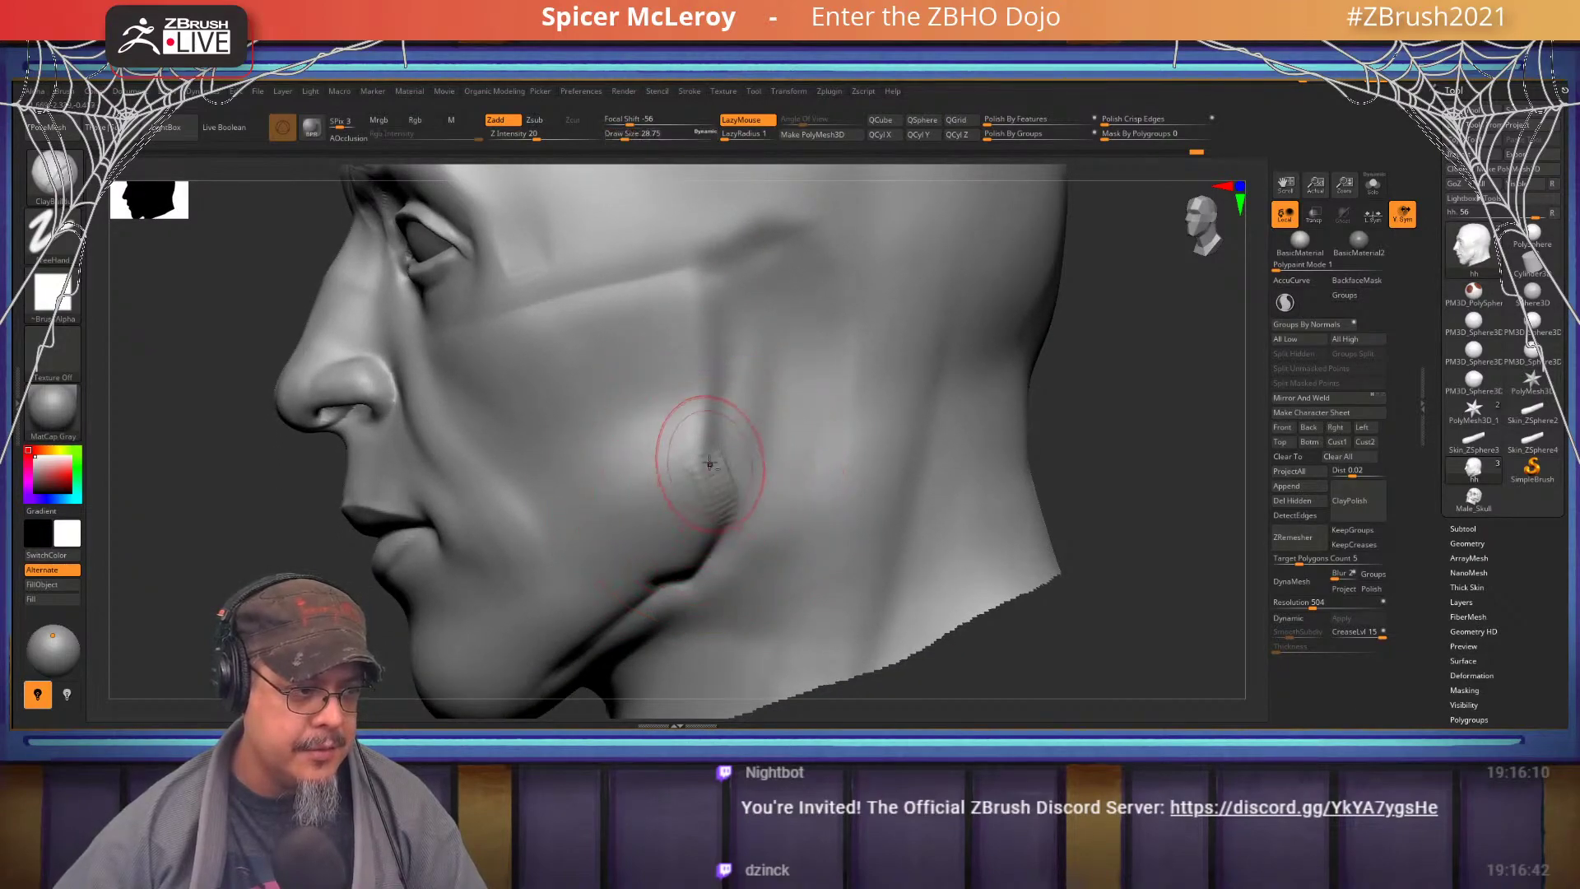
key(shift)
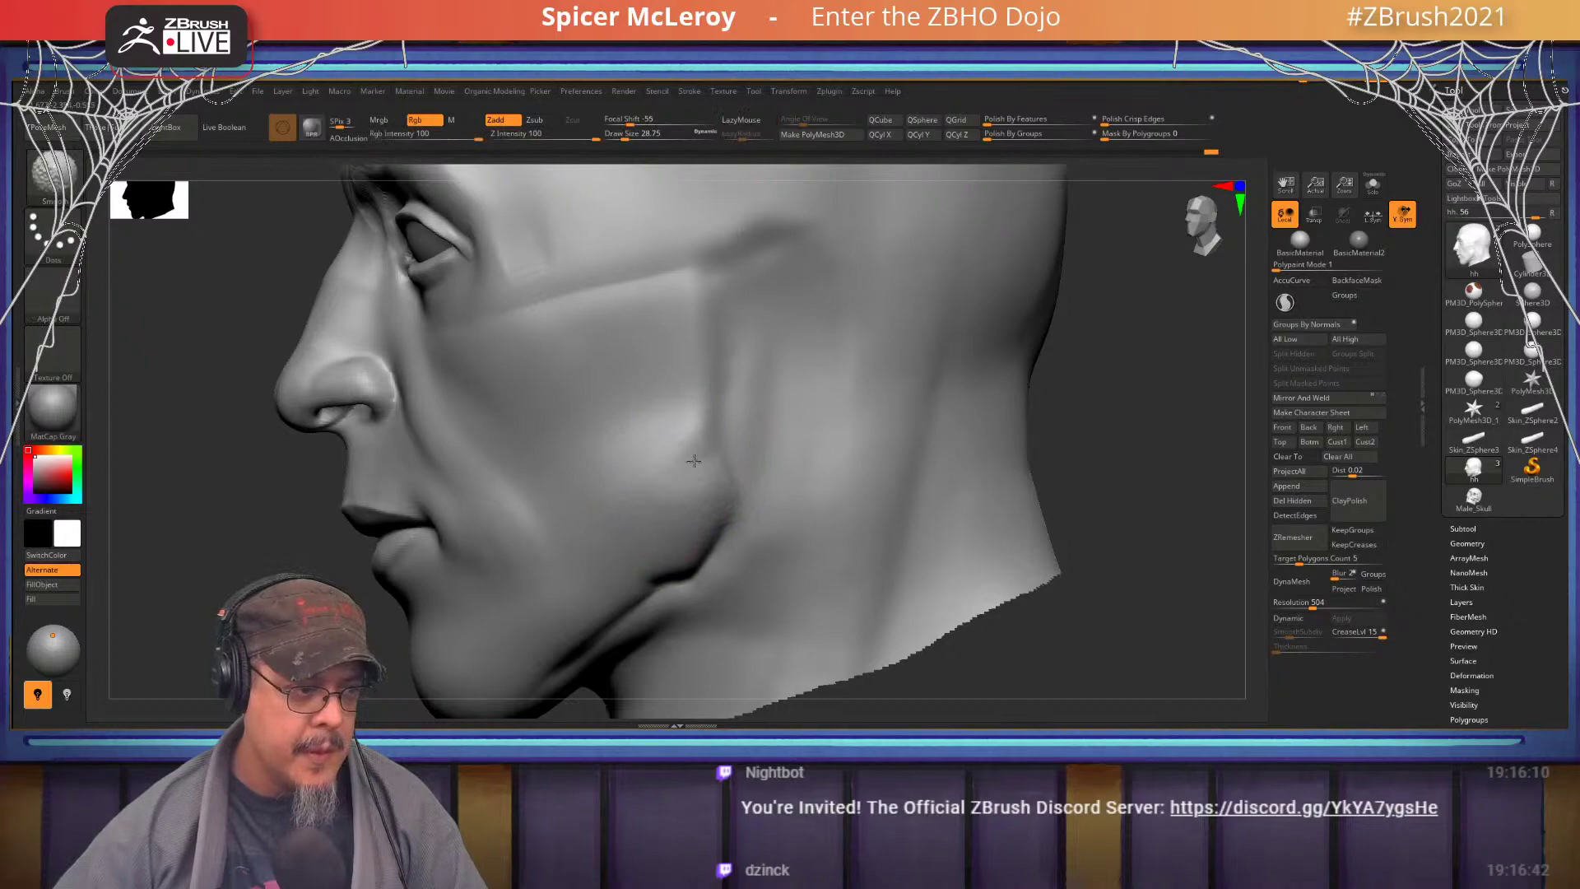
mouse_move(693, 461)
shift+mouse_down()
mouse_move(687, 473)
mouse_move(674, 447)
shift+mouse_up()
- Add clay strokes along the top of the cheekbone arch and into the temple, and smooth them into the surrounding surface
right_drag(581, 465, 659, 476)
mouse_move(589, 391)
alt+right_down()
mouse_move(709, 441)
mouse_move(632, 444)
mouse_move(714, 451)
alt+right_up()
mouse_move(605, 466)
alt+right_down()
mouse_move(713, 434)
mouse_move(586, 438)
alt+right_up()
mouse_move(586, 438)
alt+right_down()
mouse_move(703, 428)
mouse_move(807, 363)
alt+right_up()
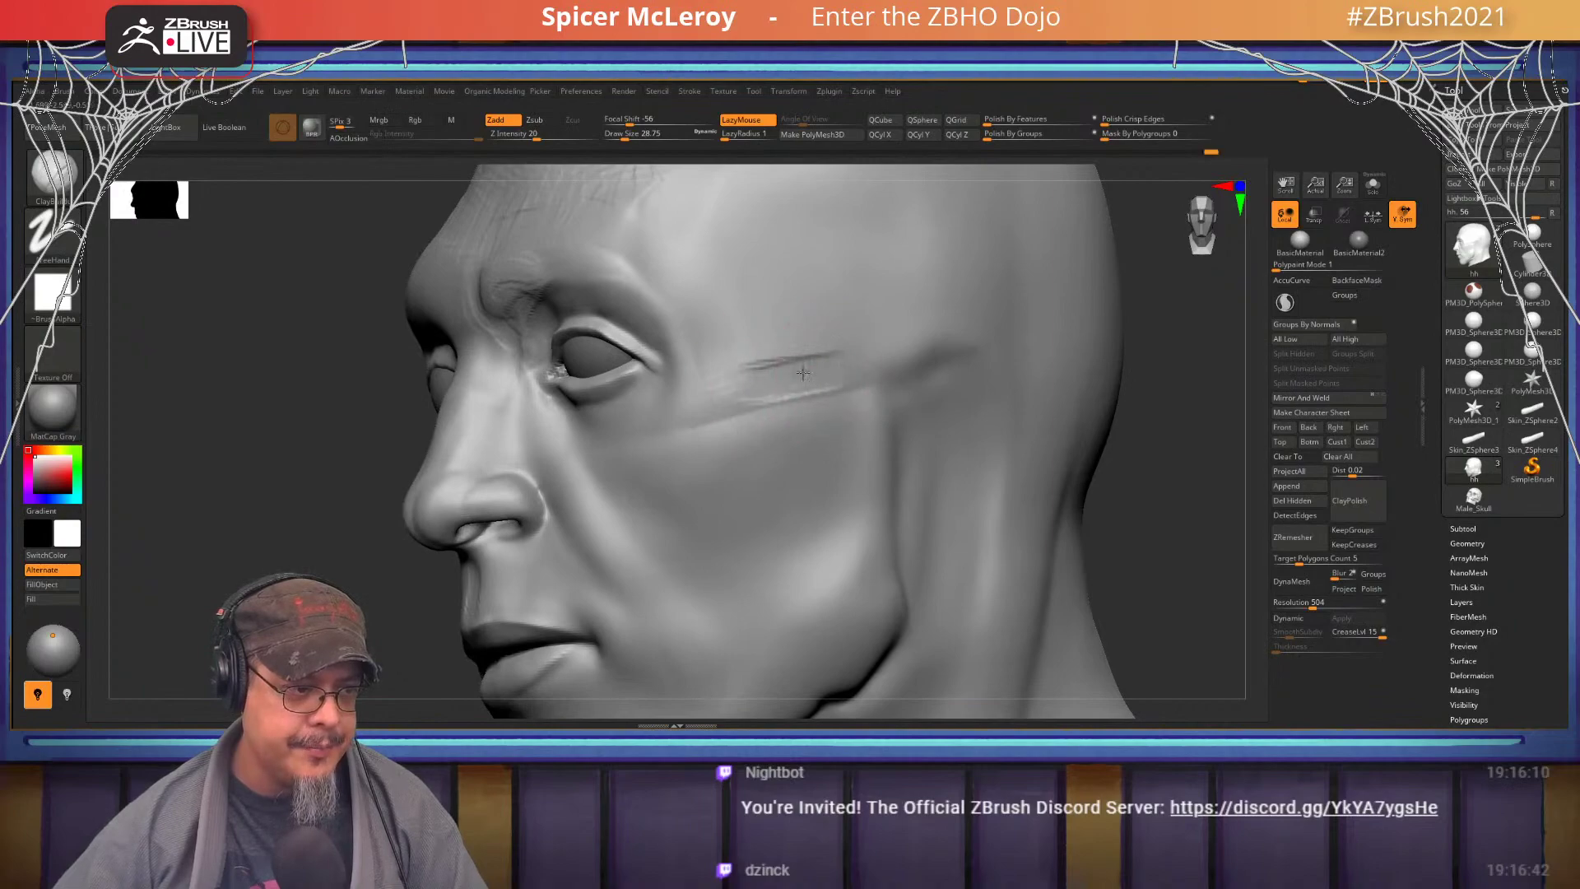
mouse_move(803, 373)
mouse_down()
mouse_move(741, 358)
mouse_move(823, 362)
mouse_move(779, 357)
mouse_move(852, 326)
mouse_move(741, 322)
mouse_move(762, 272)
mouse_move(745, 283)
mouse_move(762, 354)
mouse_move(874, 320)
mouse_up()
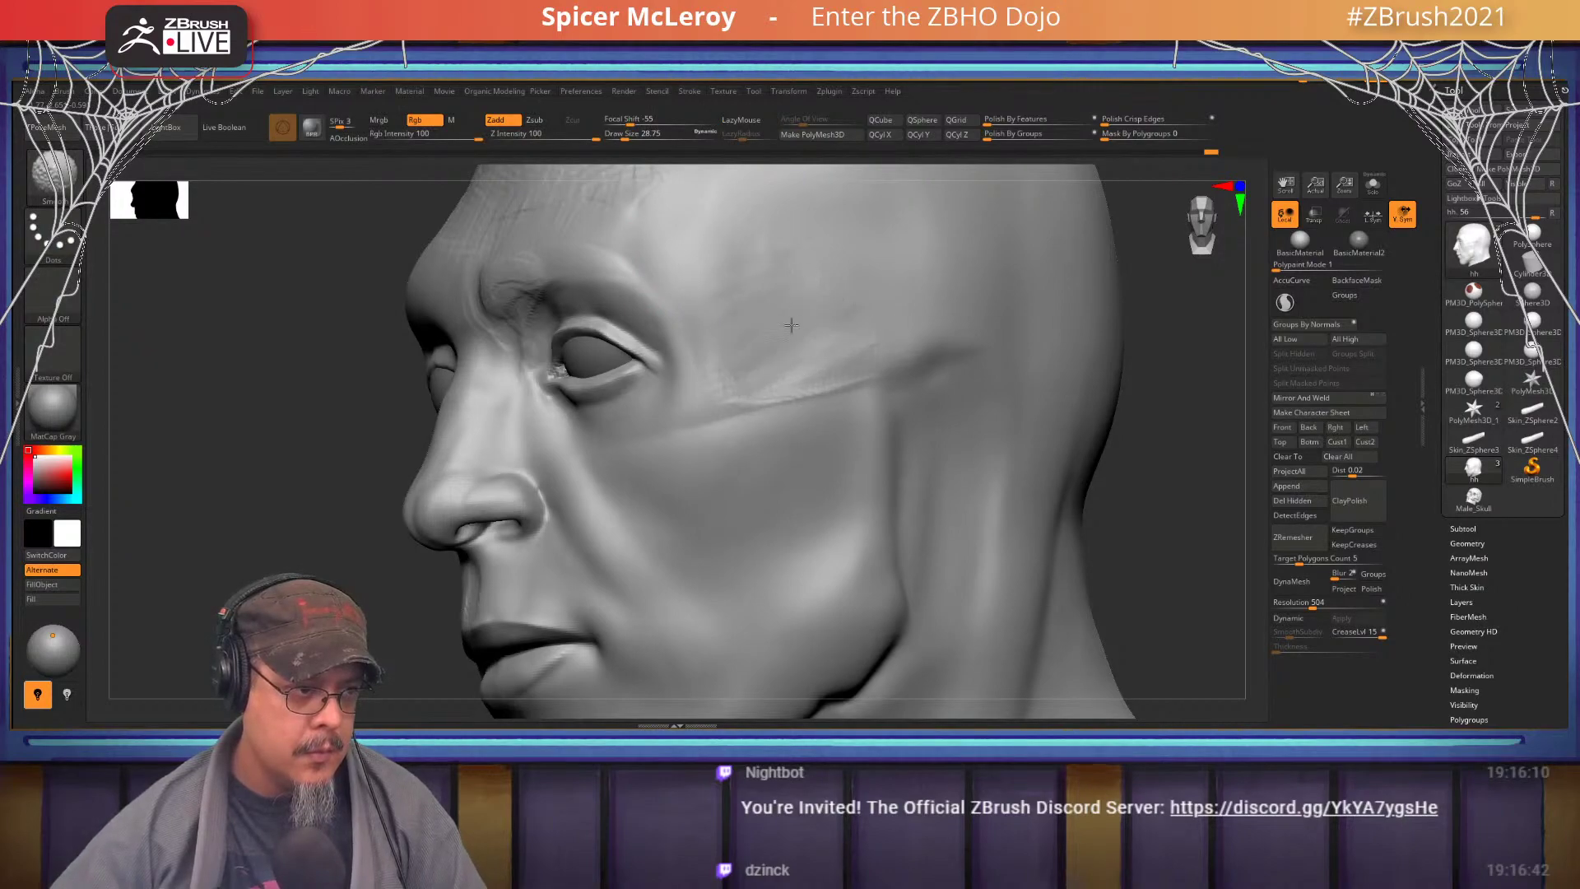
shift+drag(790, 371, 724, 385)
- Switch to the Move brush and nudge the base of the nose slightly downward above the upper lip
mouse_move(724, 385)
right_down()
mouse_move(748, 401)
mouse_move(825, 311)
mouse_move(859, 309)
right_up()
right_drag(714, 341, 823, 329)
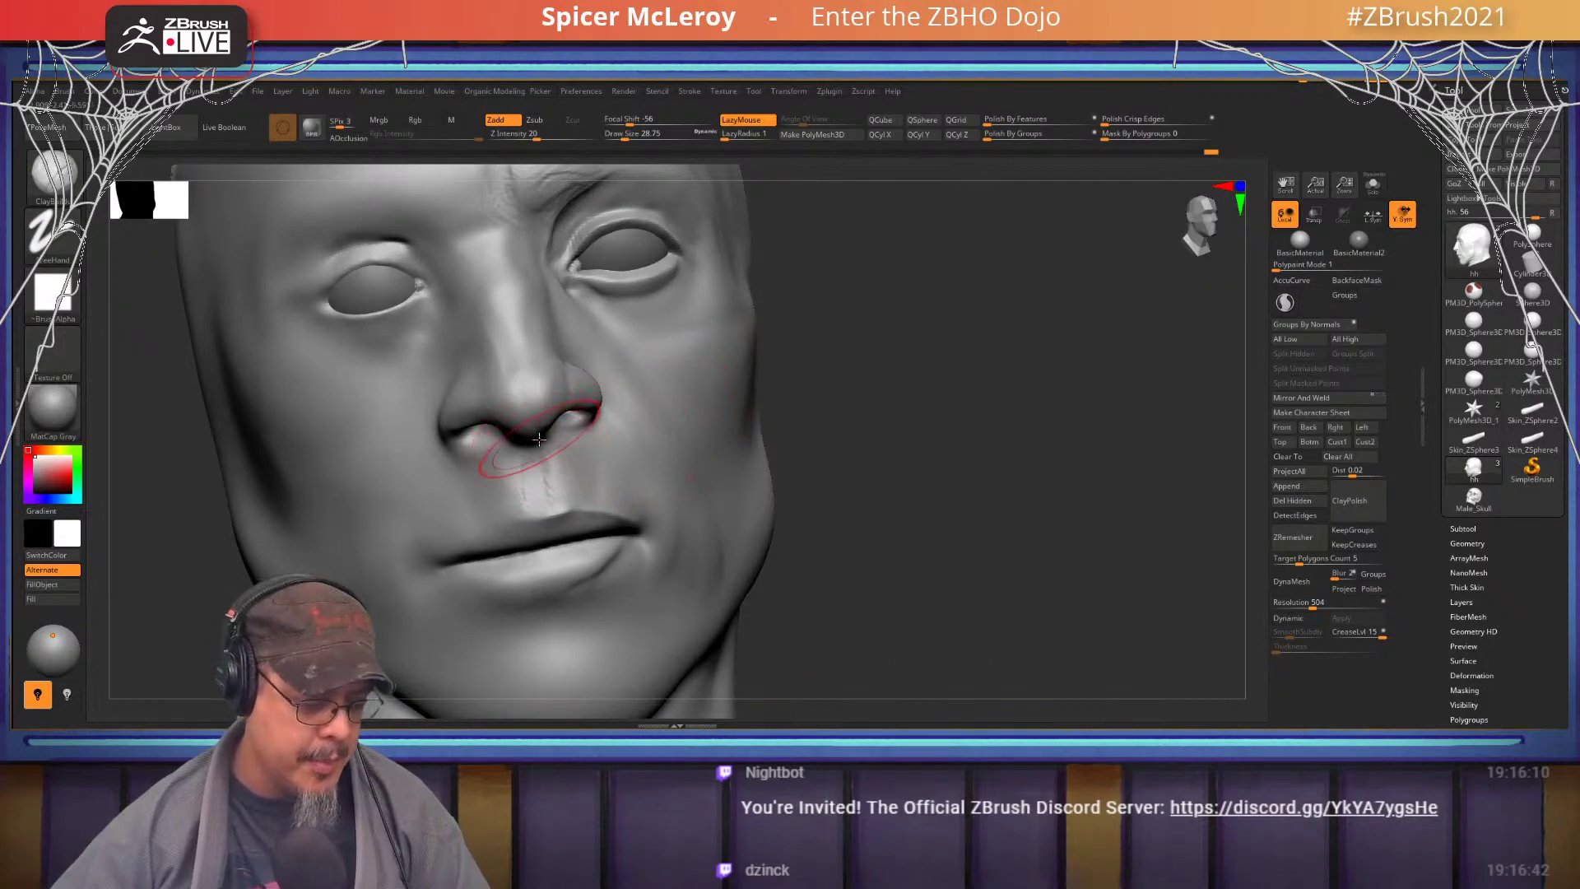
key(b)
key(m)
key(v)
drag(536, 443, 538, 458)
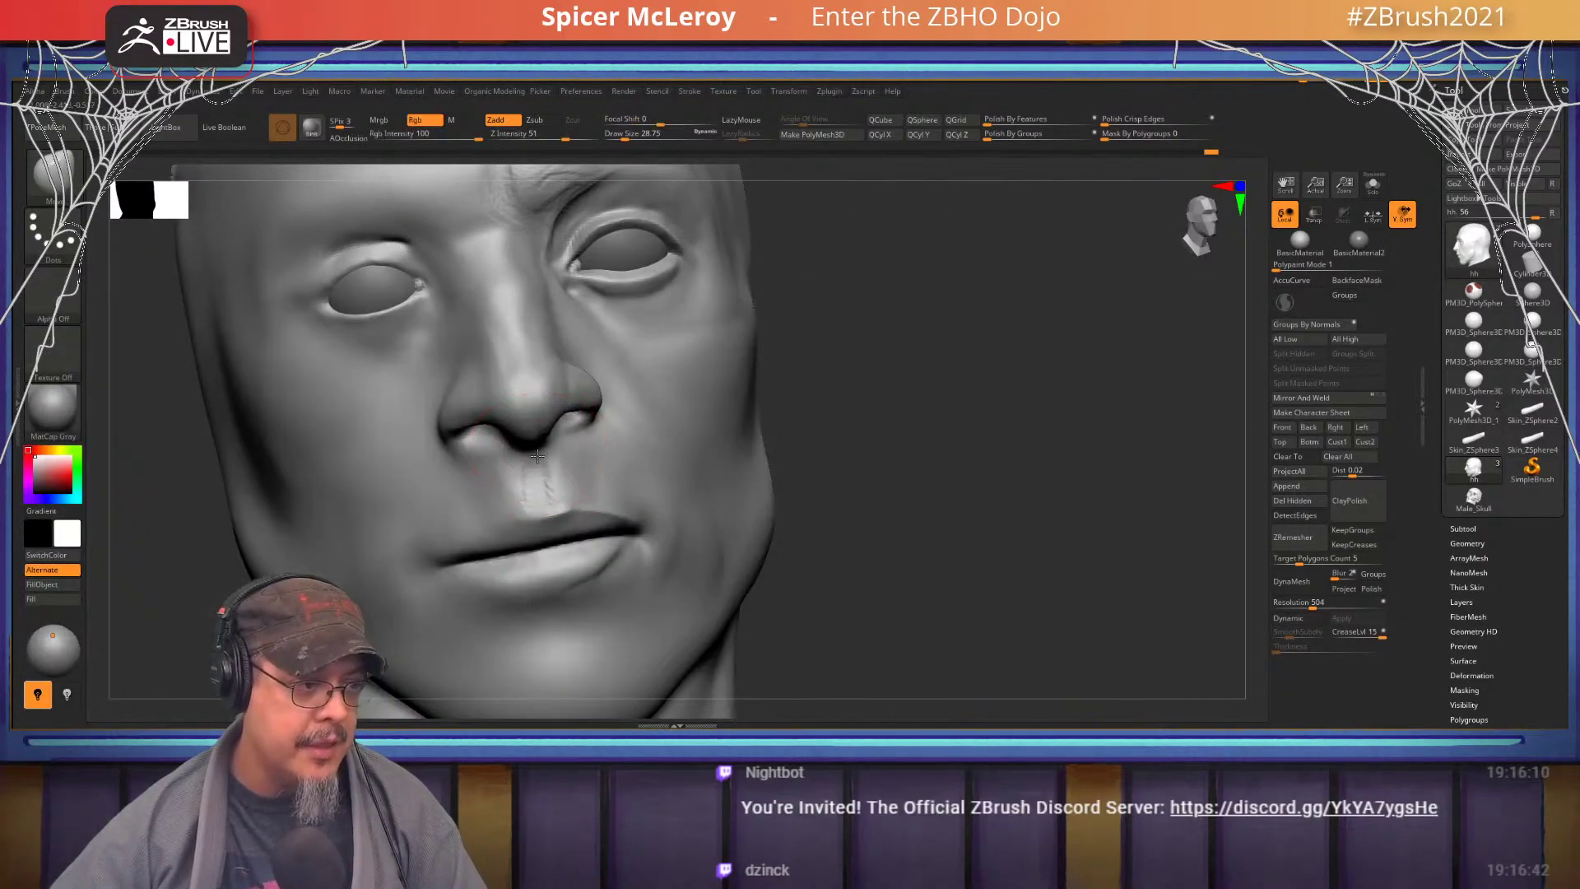
alt+right_drag(536, 456, 470, 501)
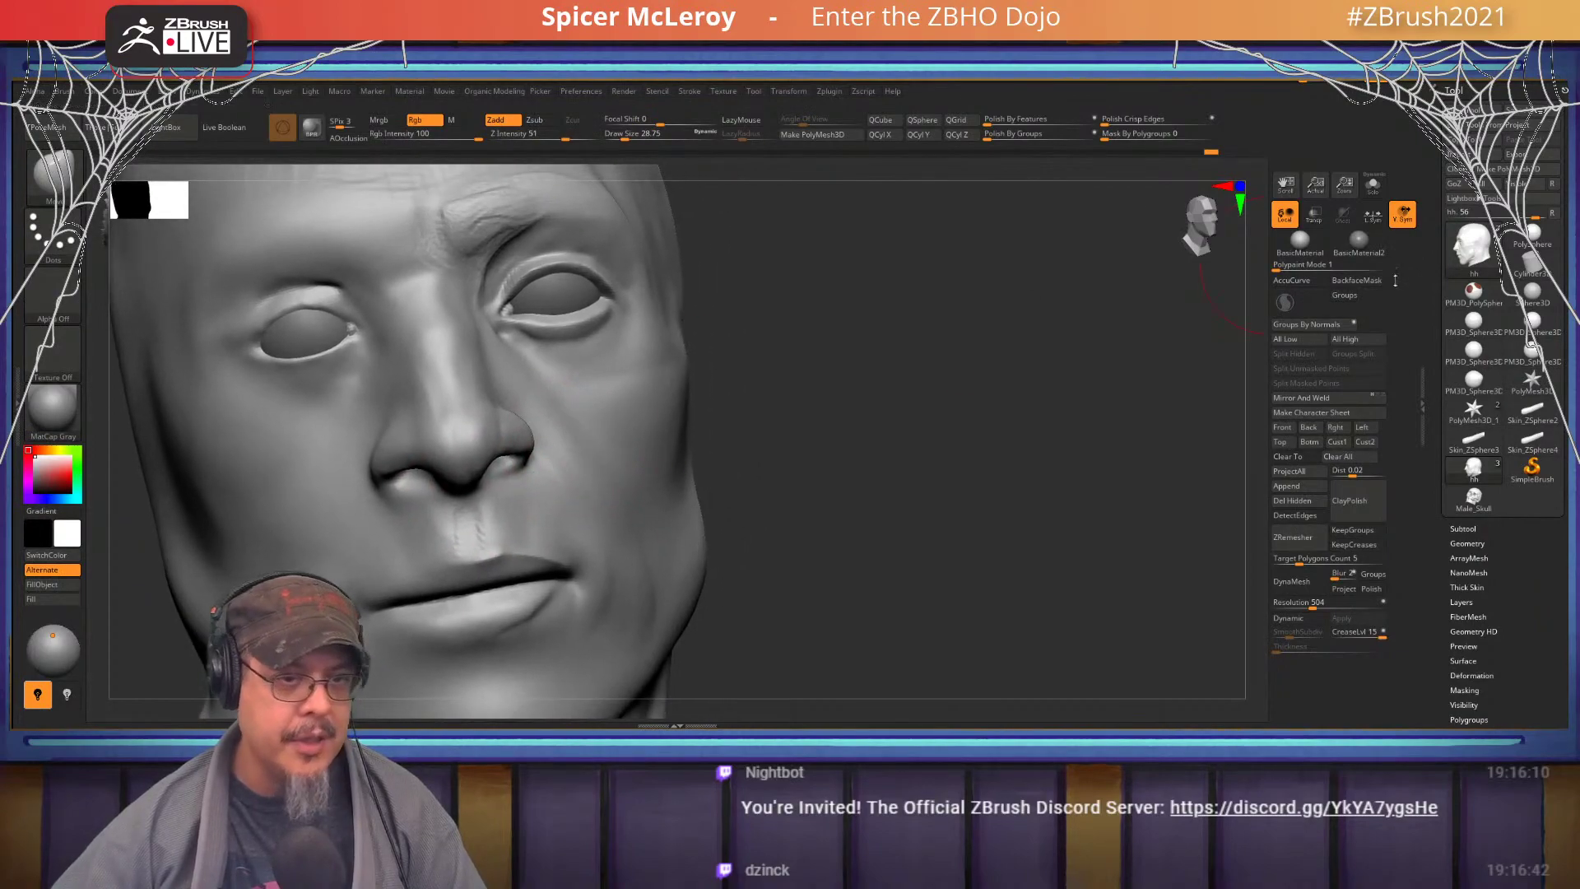
- Show the male skull and examine the edges and base of the nasal opening from below
click(1473, 497)
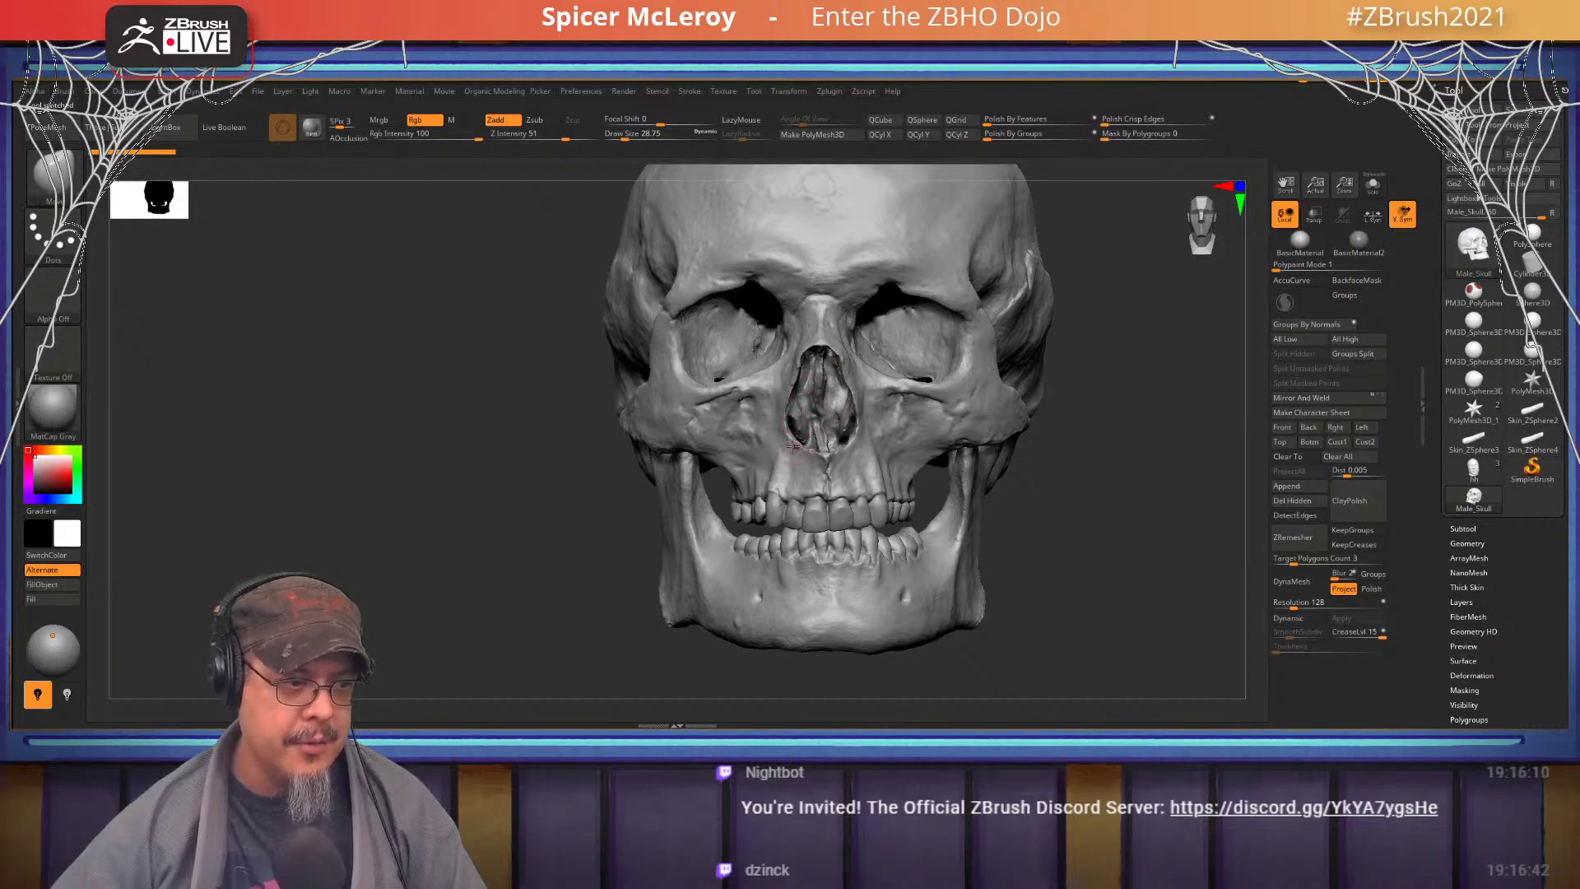
mouse_move(757, 407)
ctrl+right_down()
mouse_move(811, 534)
mouse_move(859, 371)
mouse_move(765, 455)
mouse_move(750, 442)
ctrl+right_up()
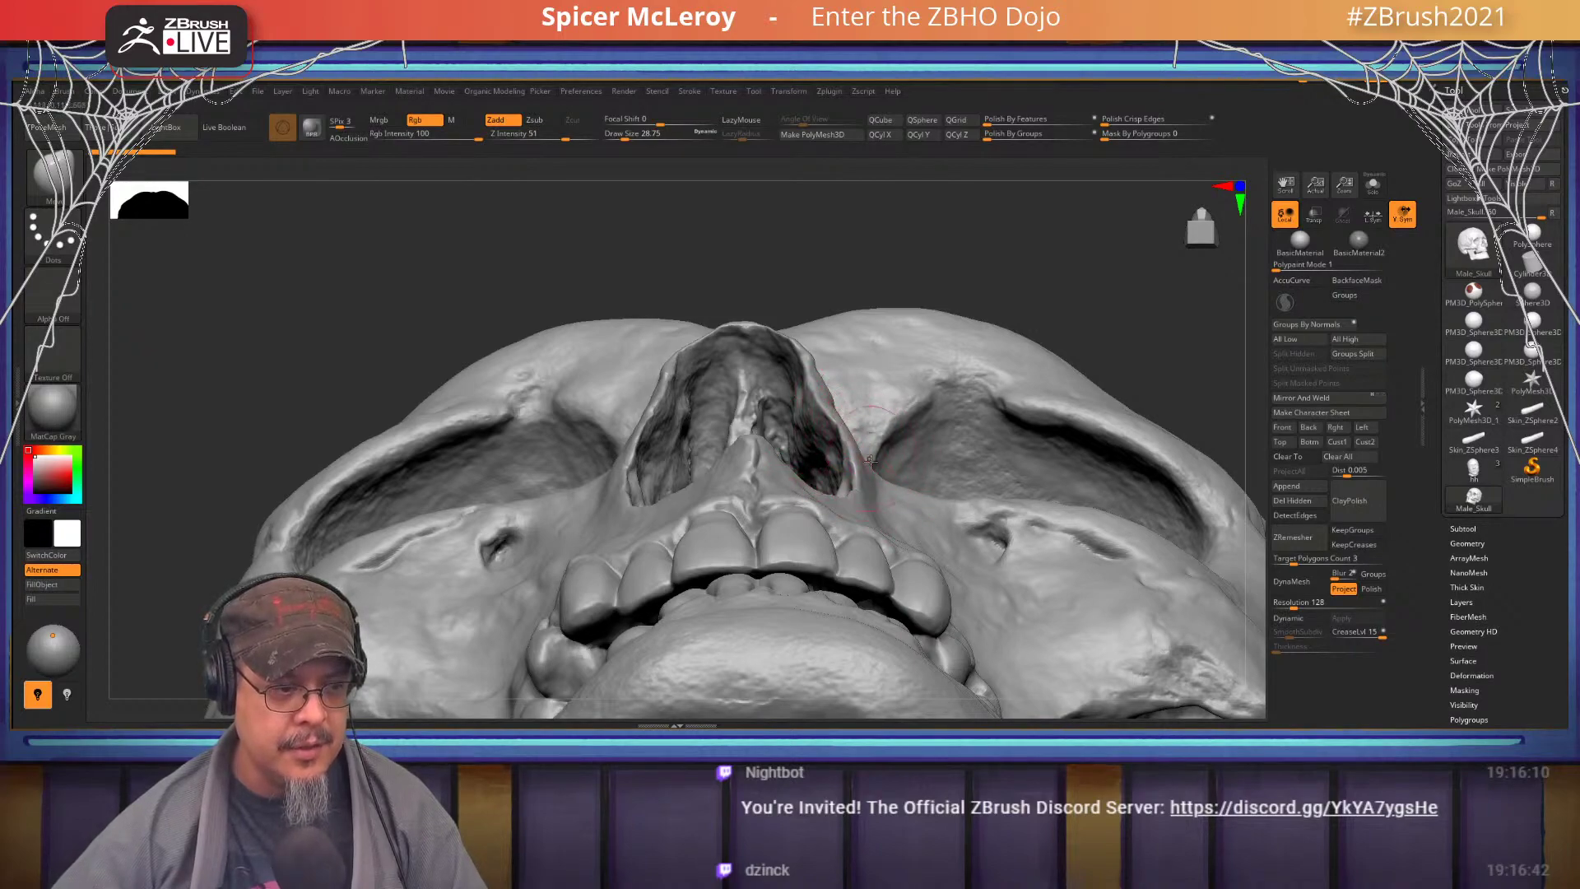
drag(871, 461, 837, 500)
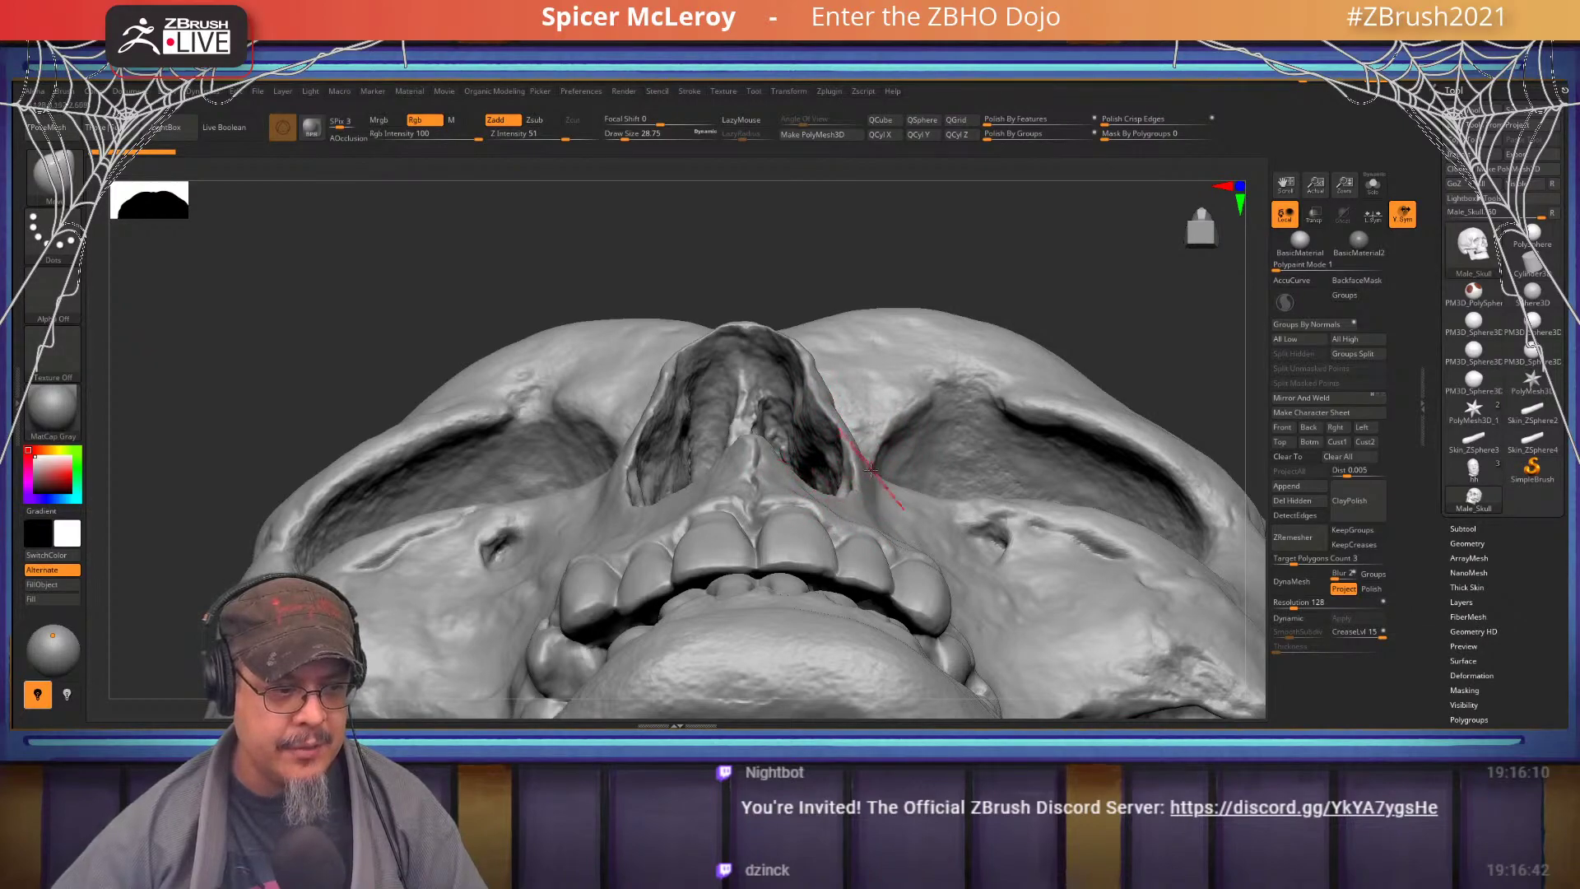
drag(871, 481, 817, 343)
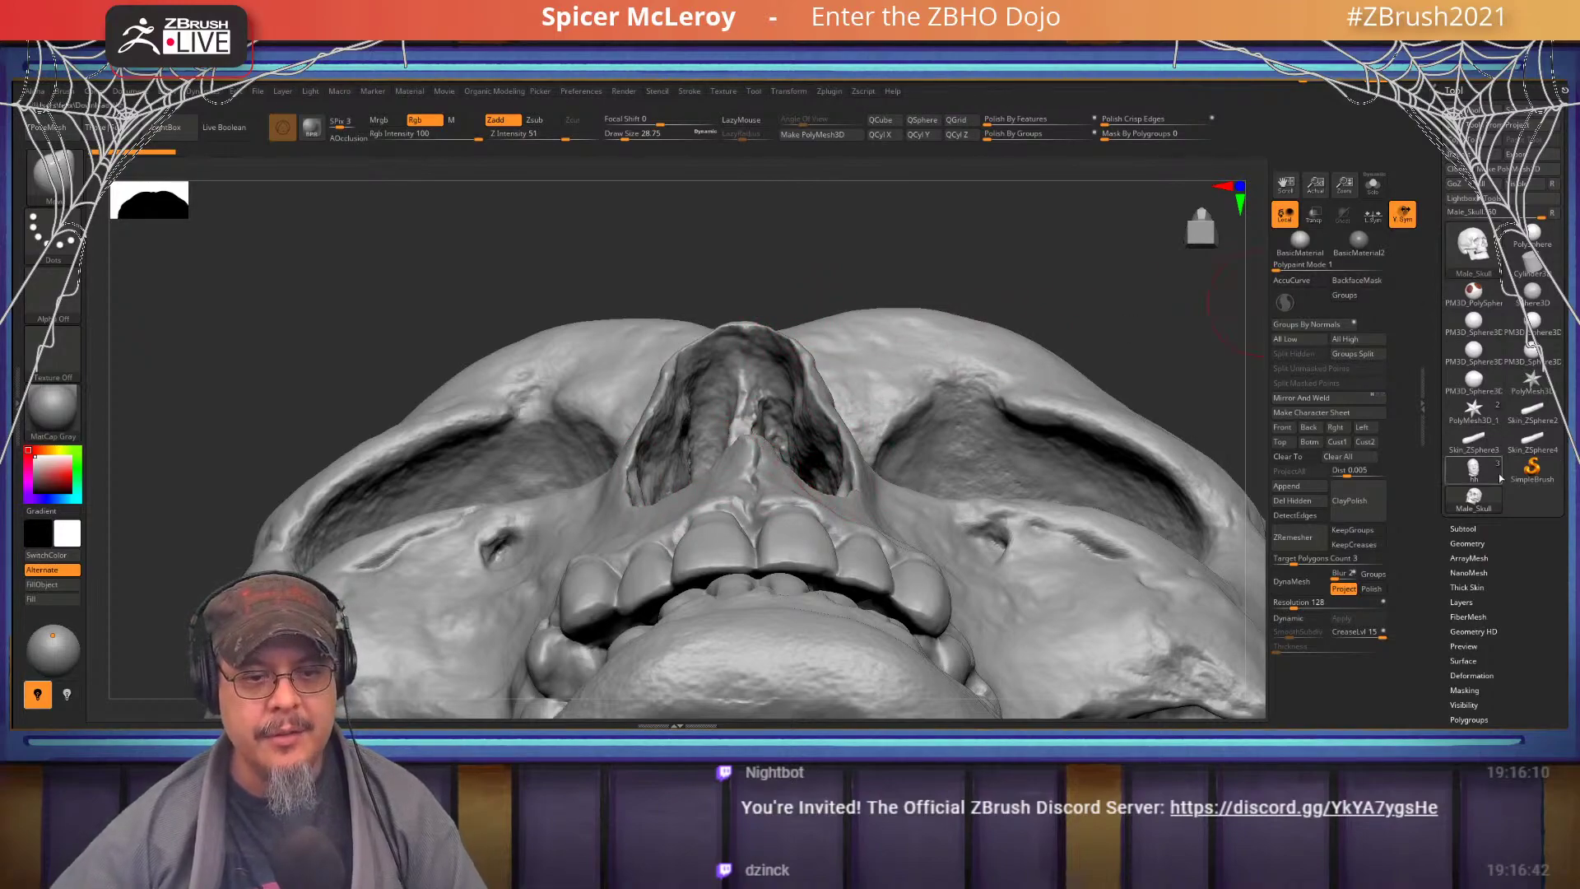
- Return to the sculpted head and examine the nostrils from below, the face from the front and the jaw from behind
click(1475, 490)
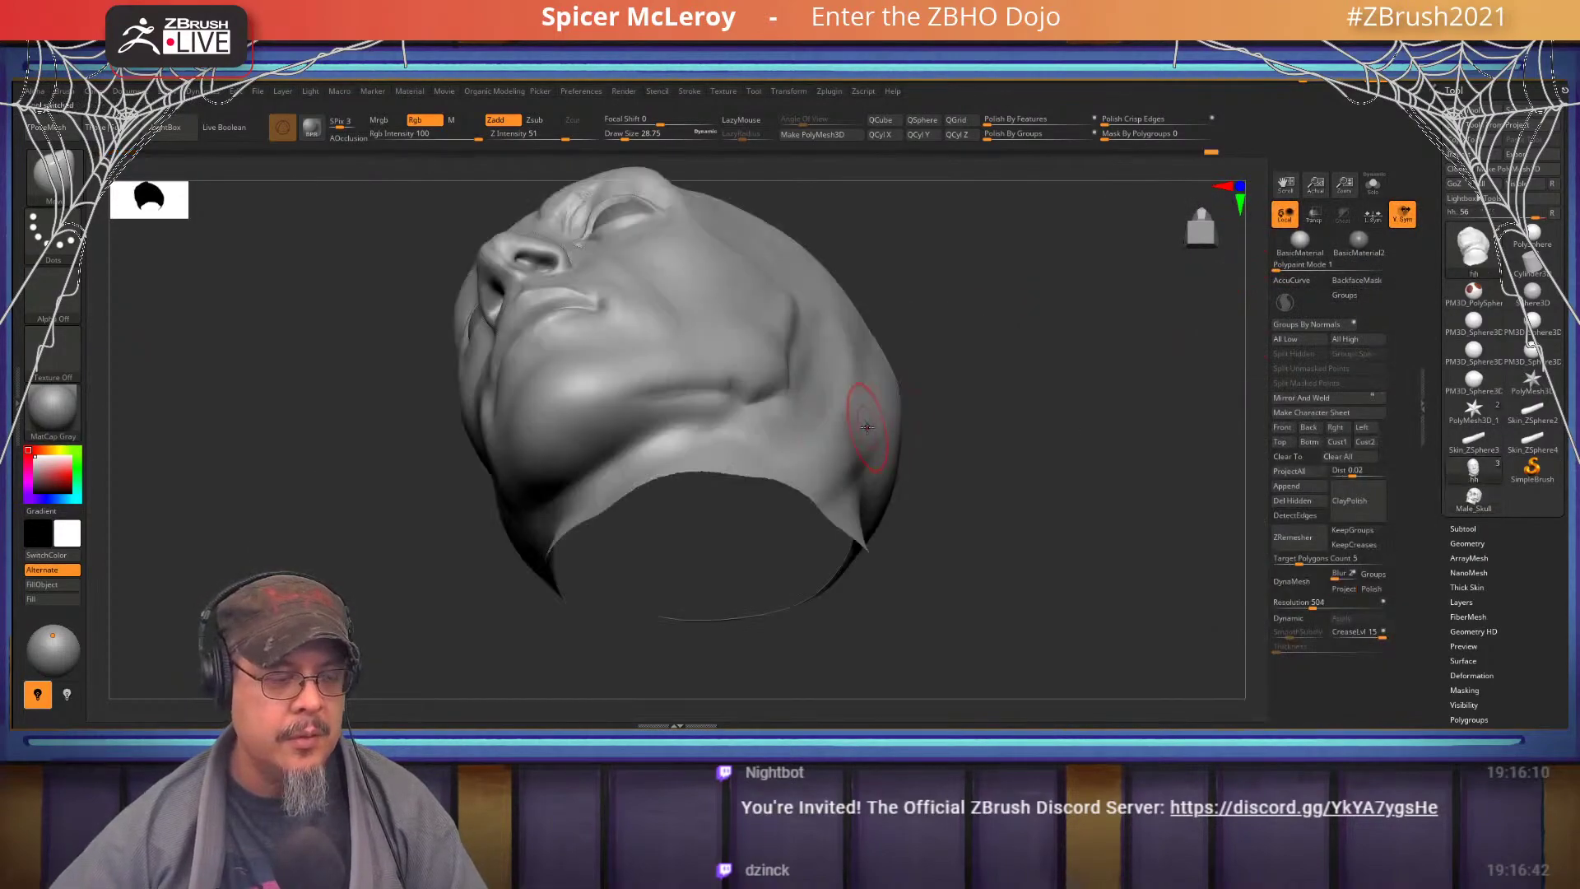
mouse_move(870, 423)
right_down()
mouse_move(831, 465)
mouse_move(724, 521)
right_up()
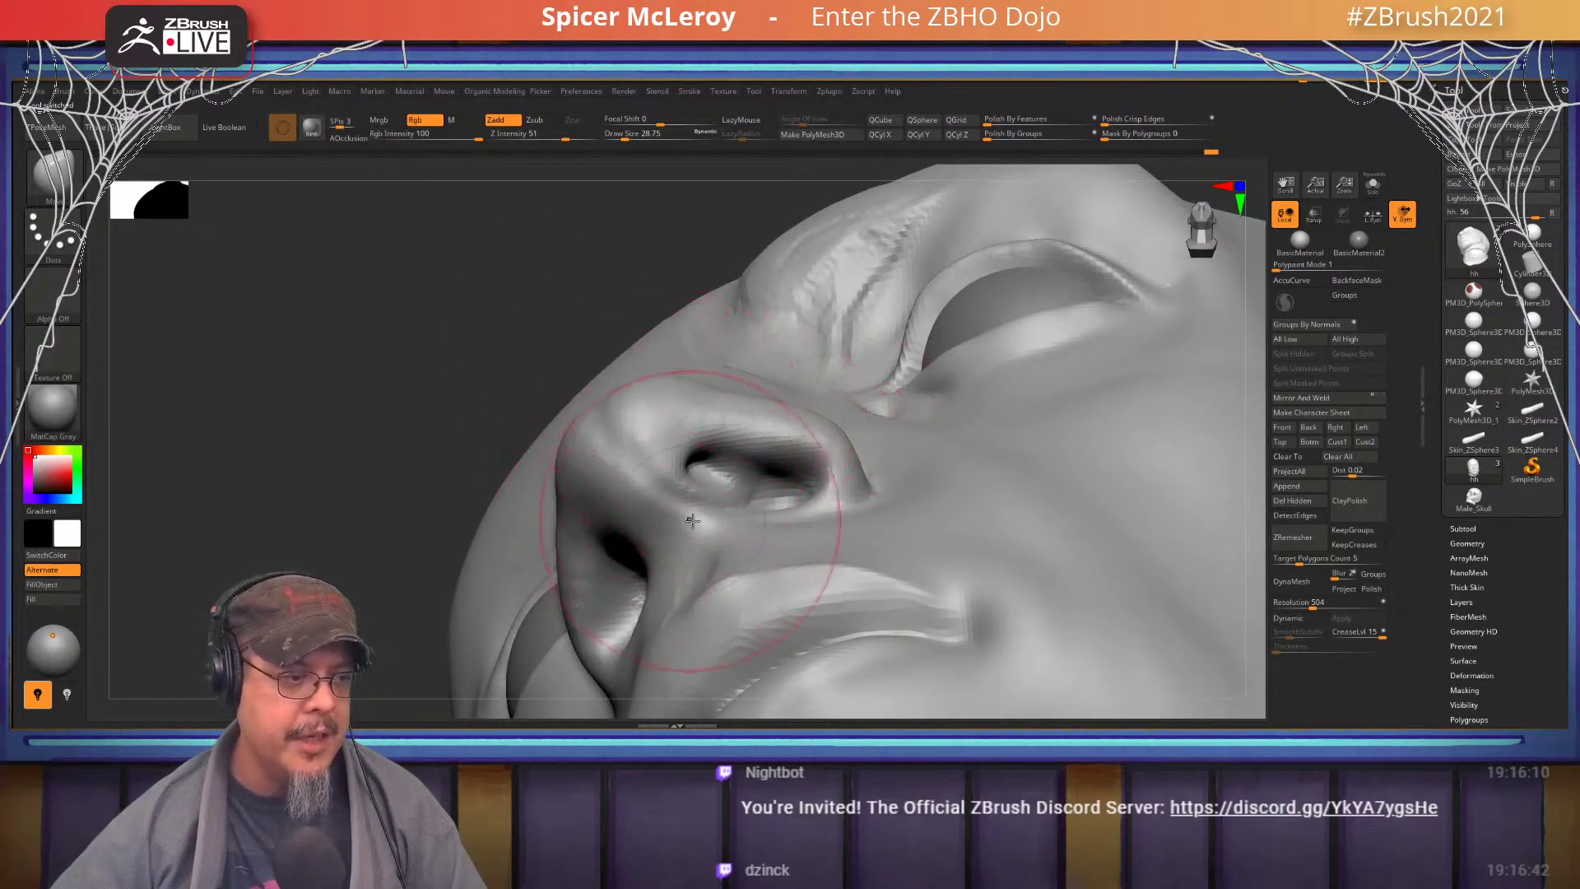
right_drag(679, 411, 683, 576)
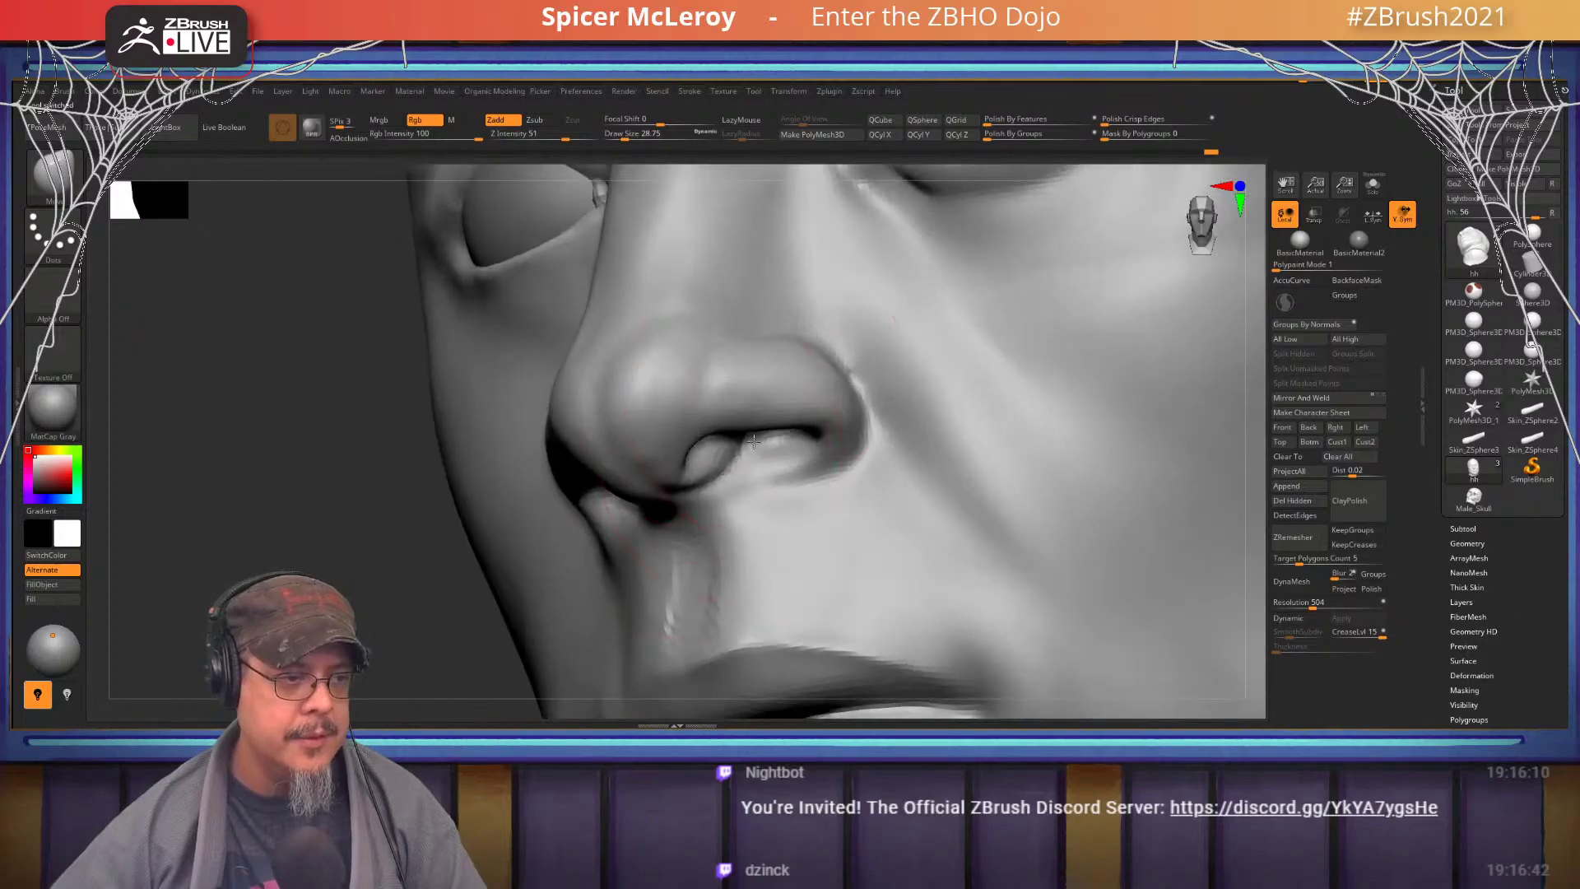
alt+right_drag(741, 222, 758, 428)
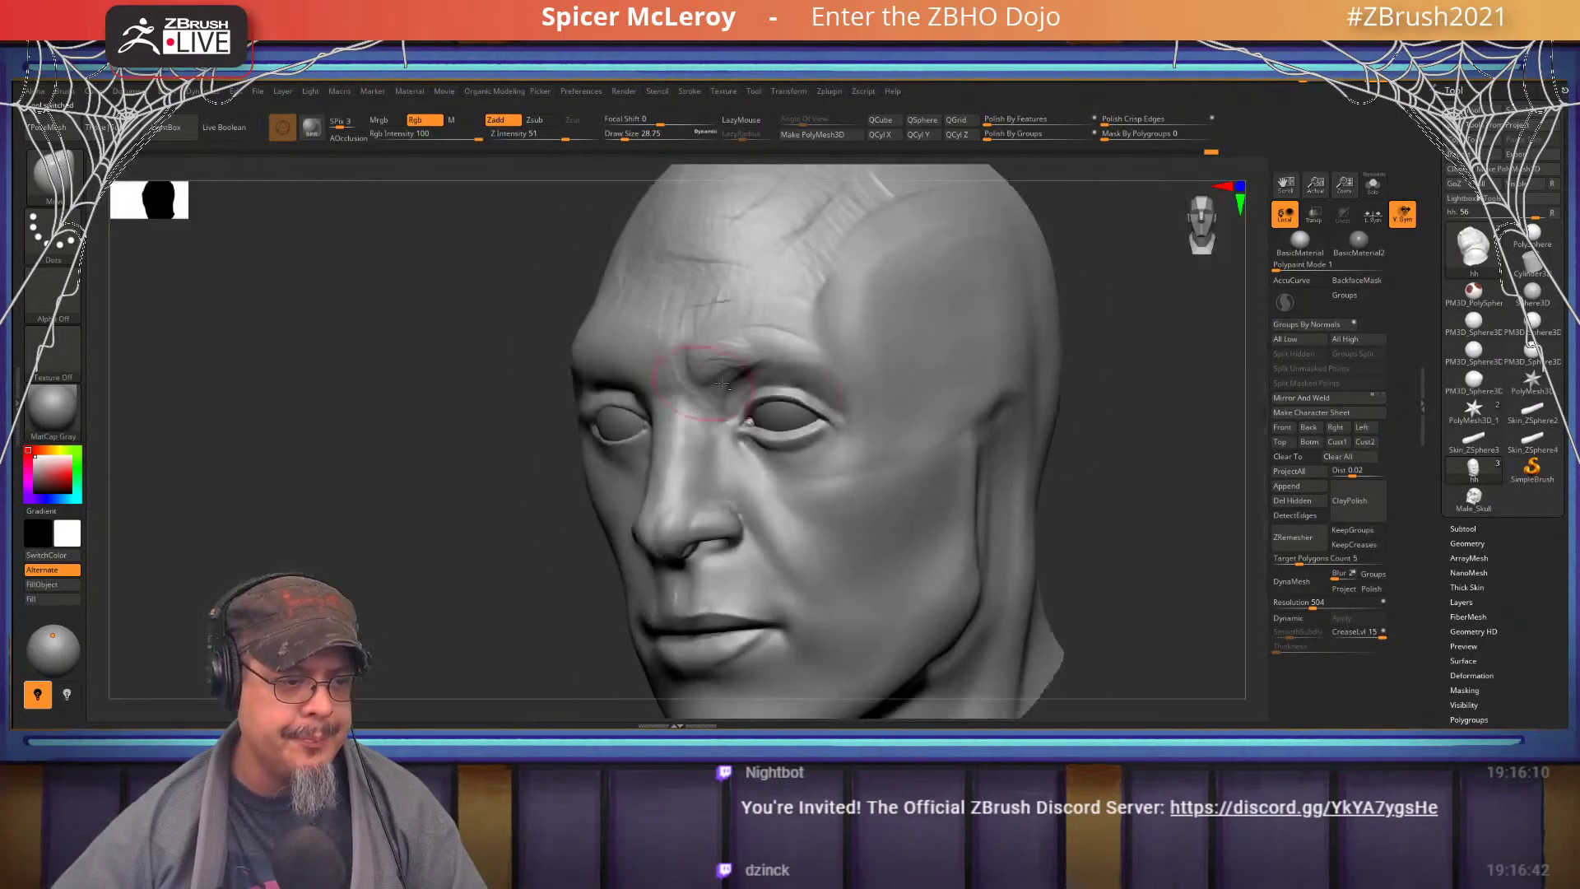
mouse_move(897, 482)
alt+right_down()
mouse_move(823, 386)
mouse_move(646, 465)
alt+right_up()
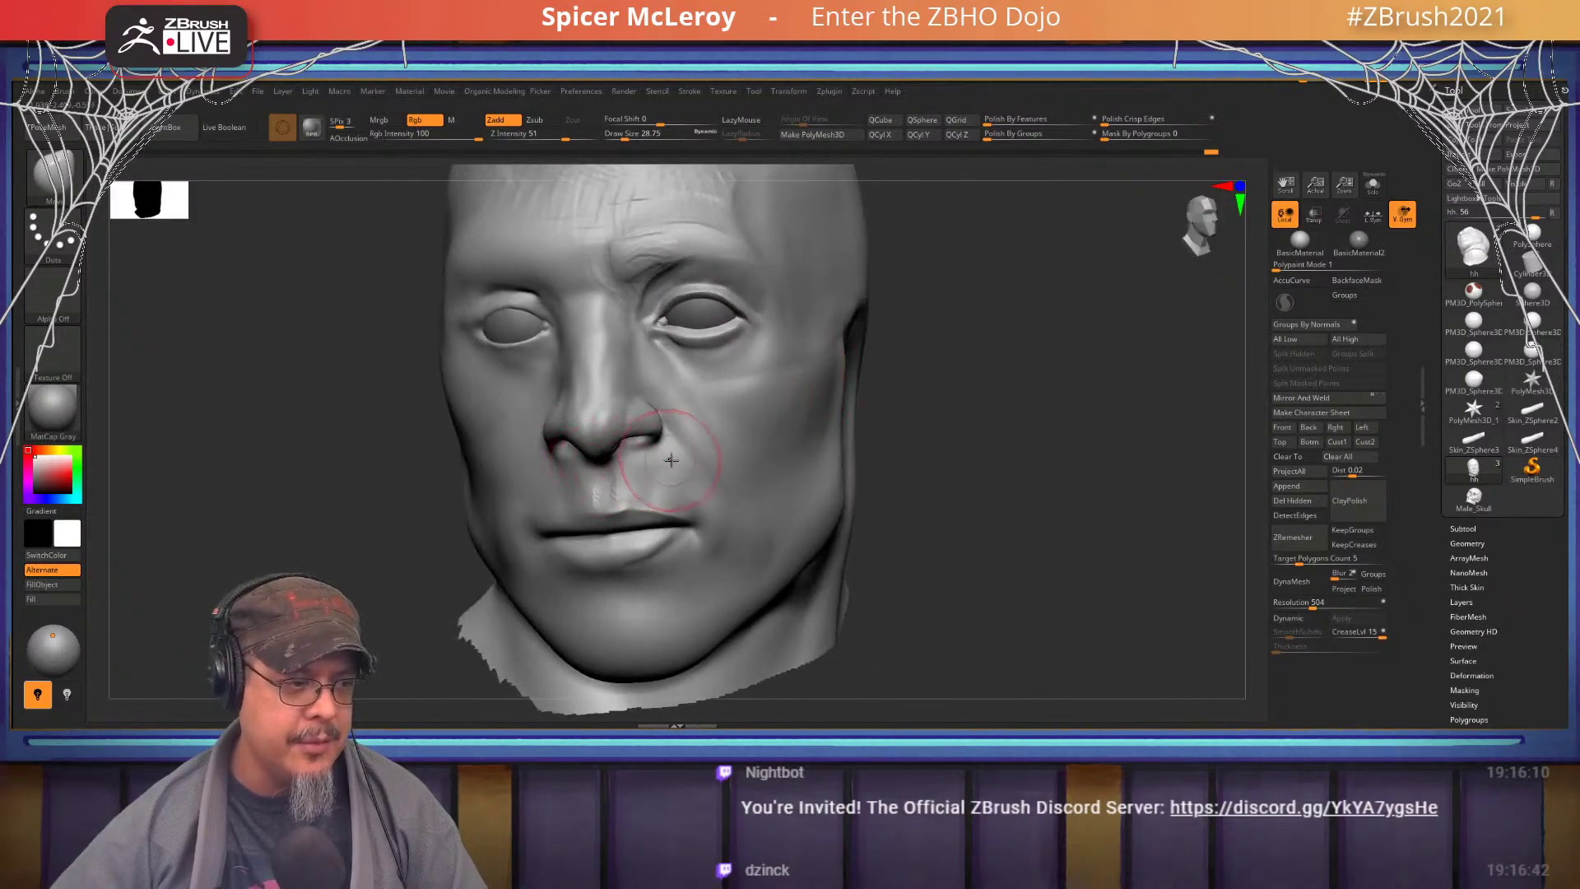
right_drag(769, 443, 784, 436)
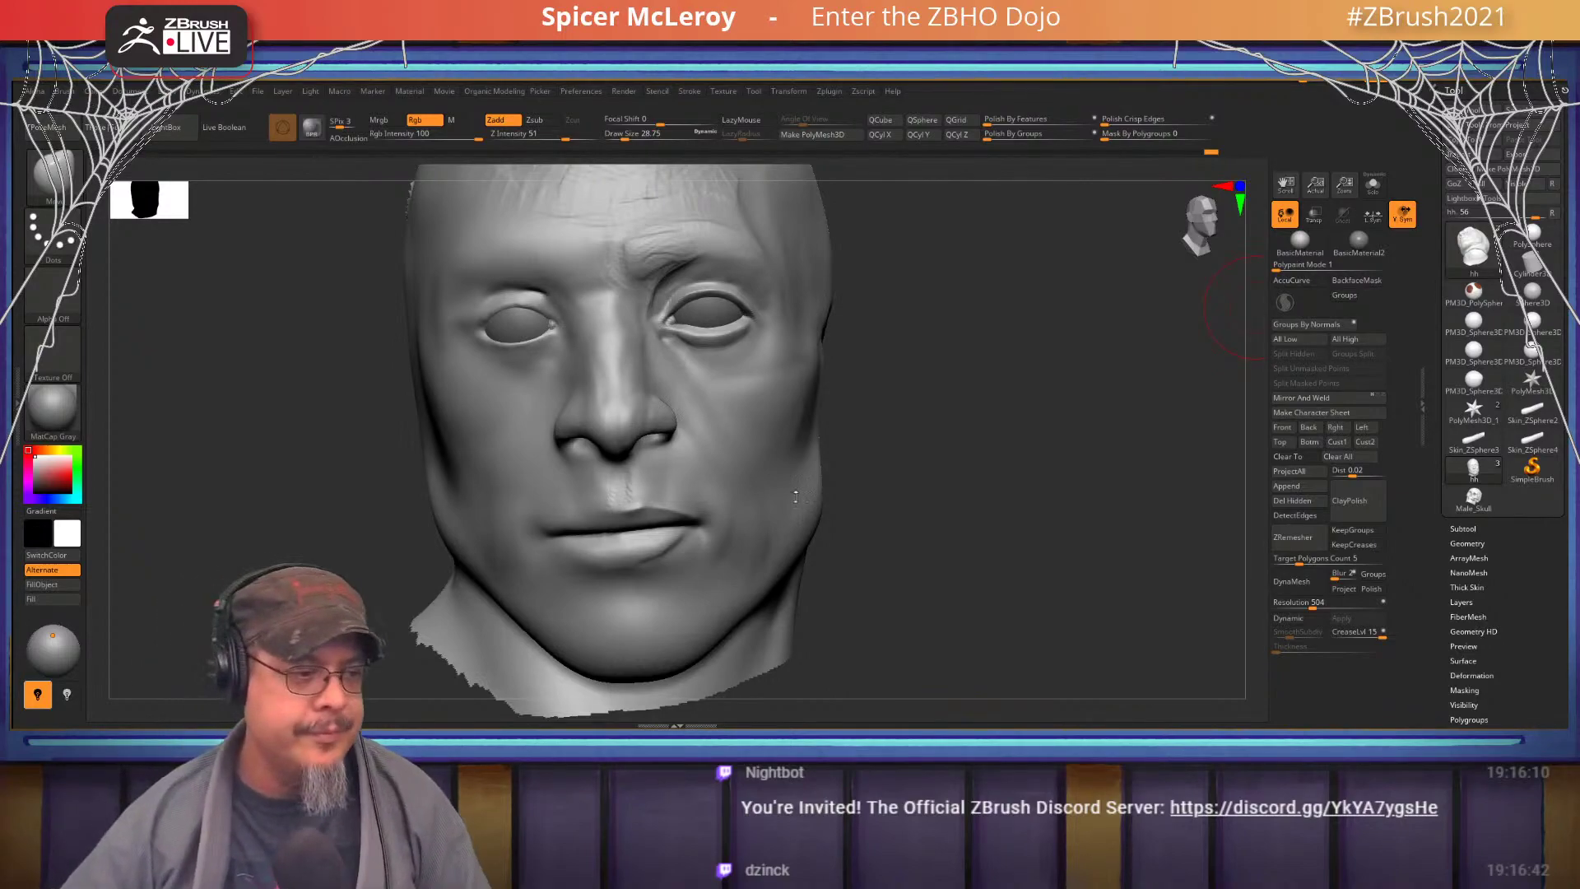
drag(947, 484, 810, 510)
drag(947, 444, 773, 423)
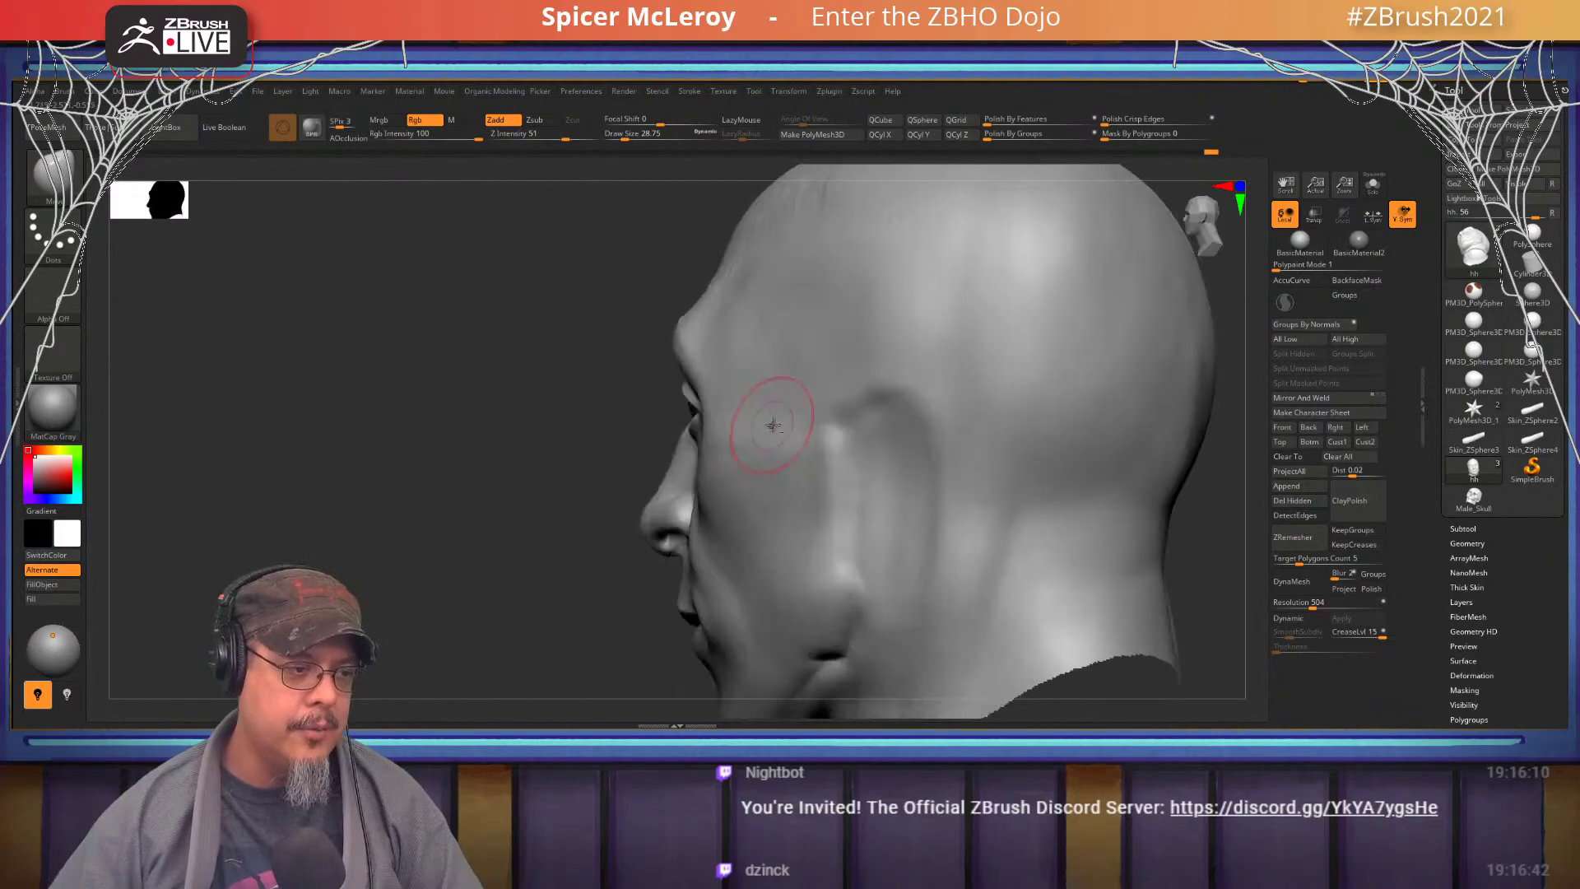
- Carve a diagonal crease along the underside of the cheekbone, from below the ear position toward the cheek, with the DamStandard brush
mouse_move(773, 423)
ctrl+right_down()
mouse_move(804, 493)
mouse_move(881, 416)
mouse_move(1005, 381)
mouse_move(827, 388)
ctrl+right_up()
key(b)
key(d)
key(s)
mouse_move(980, 416)
right_down()
mouse_move(960, 419)
mouse_move(988, 452)
right_up()
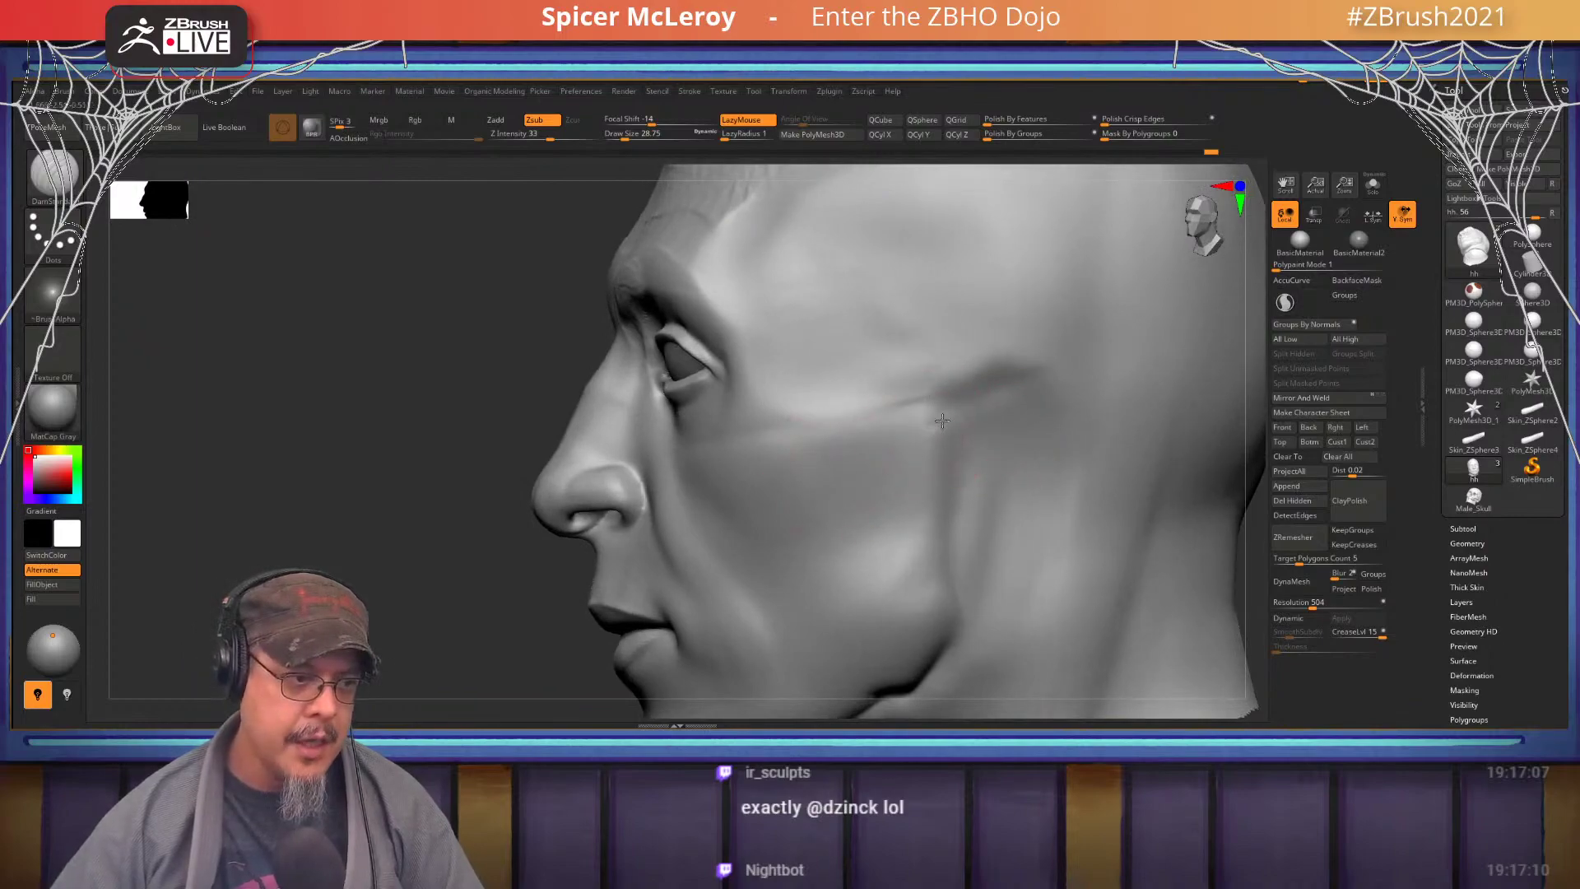
drag(938, 426, 758, 537)
drag(910, 438, 761, 539)
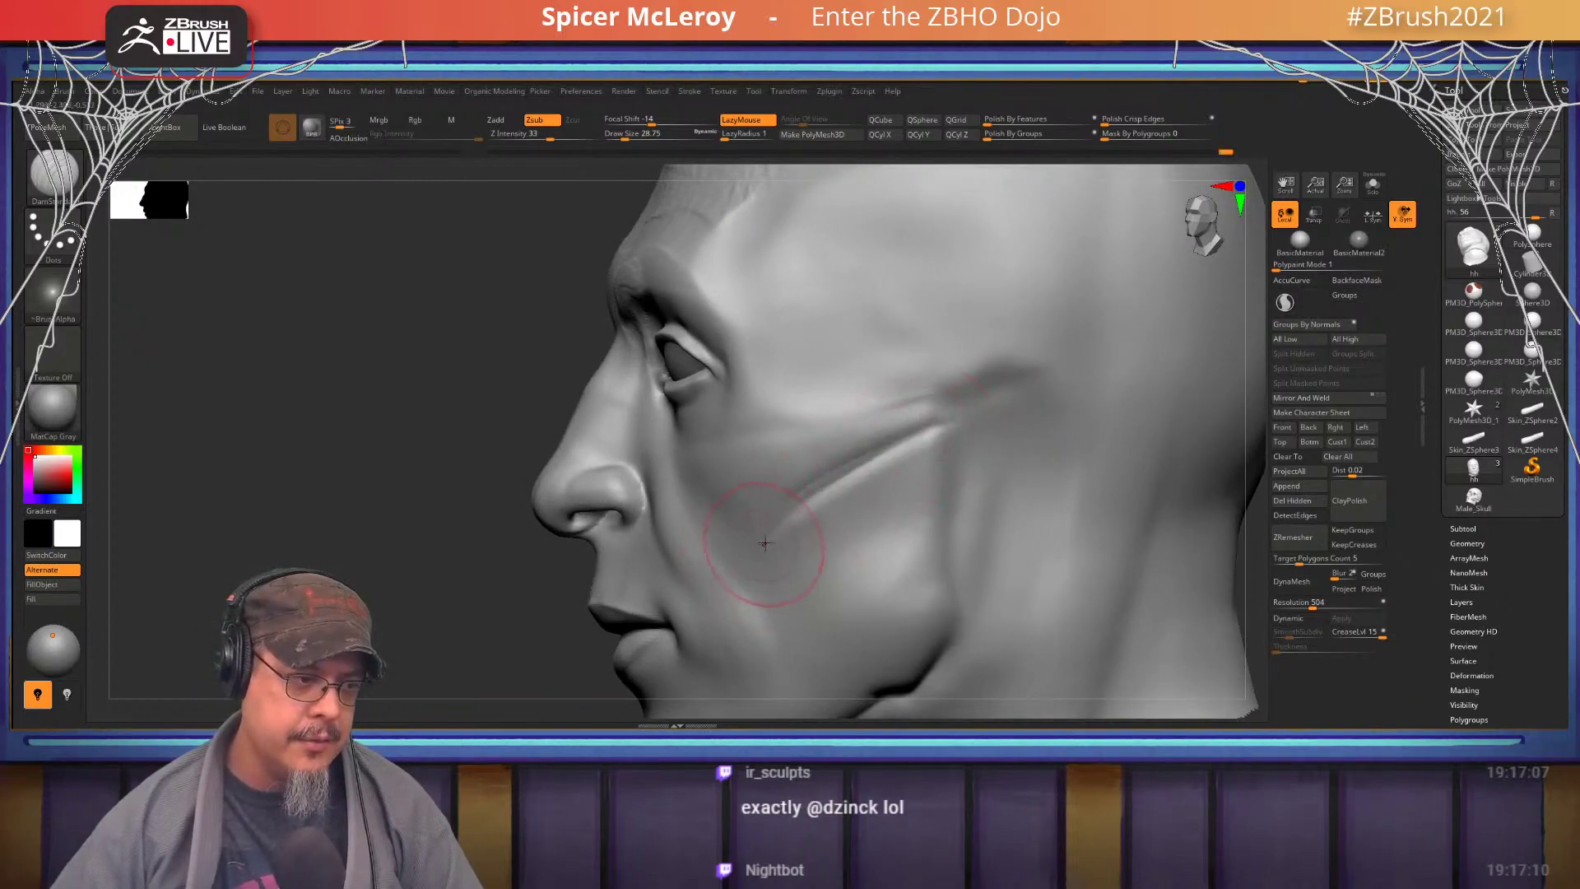
drag(949, 421, 764, 537)
- Carve creases along the upper edge of the cheekbone arch and down its front edge beside the eye
mouse_move(568, 498)
right_down()
mouse_move(594, 526)
mouse_move(591, 511)
mouse_move(764, 520)
mouse_move(638, 558)
right_up()
mouse_move(944, 440)
mouse_down()
mouse_move(741, 450)
mouse_move(773, 452)
mouse_up()
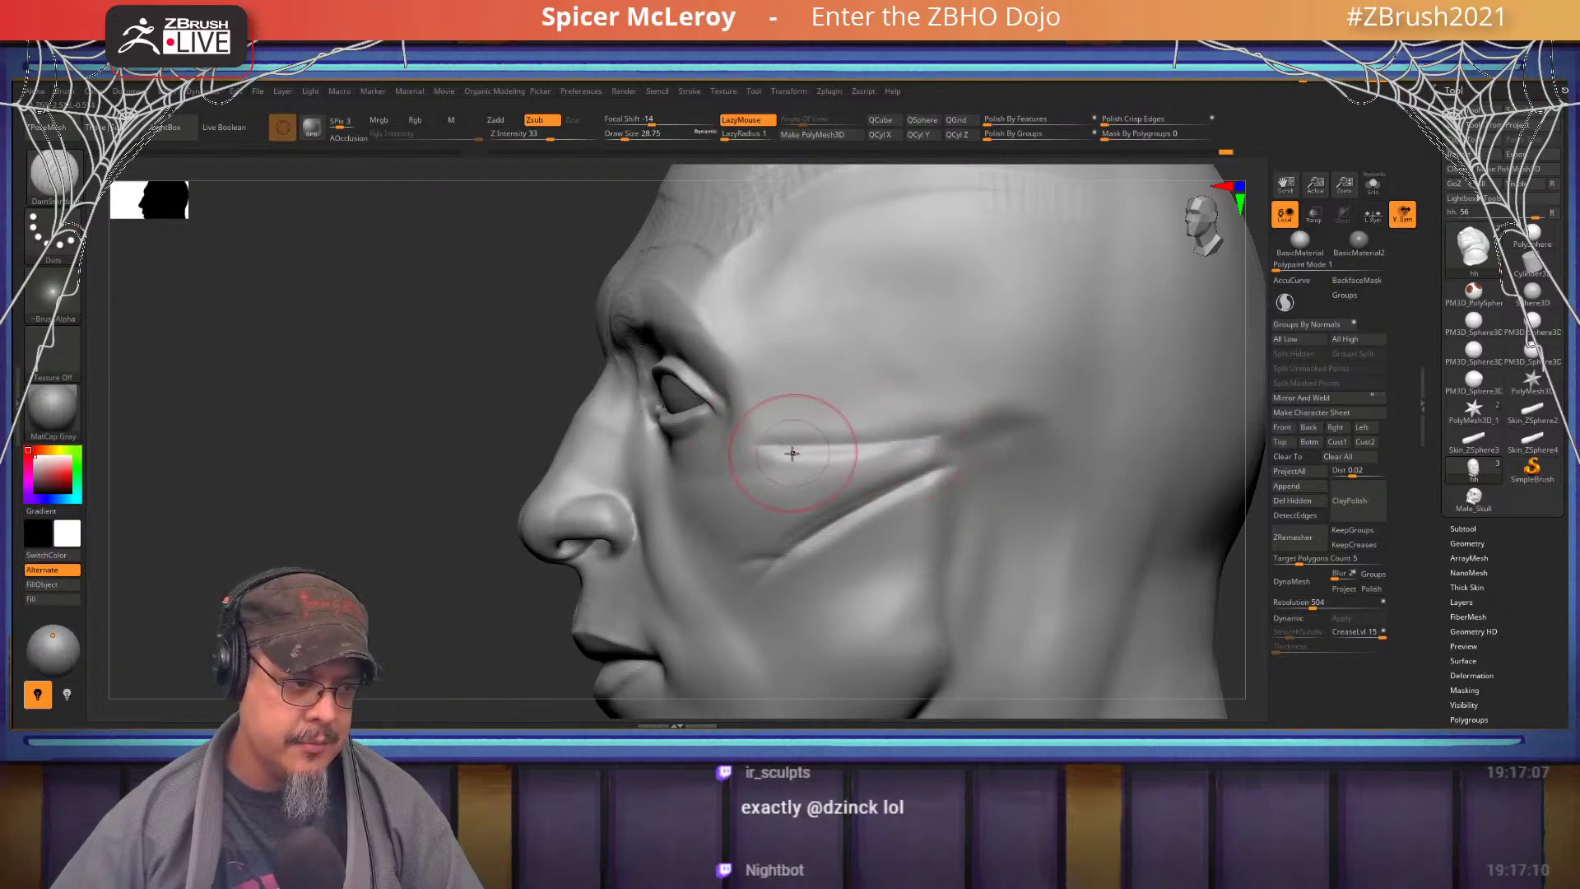
mouse_move(795, 465)
ctrl+right_down()
mouse_move(727, 482)
mouse_move(724, 451)
ctrl+right_up()
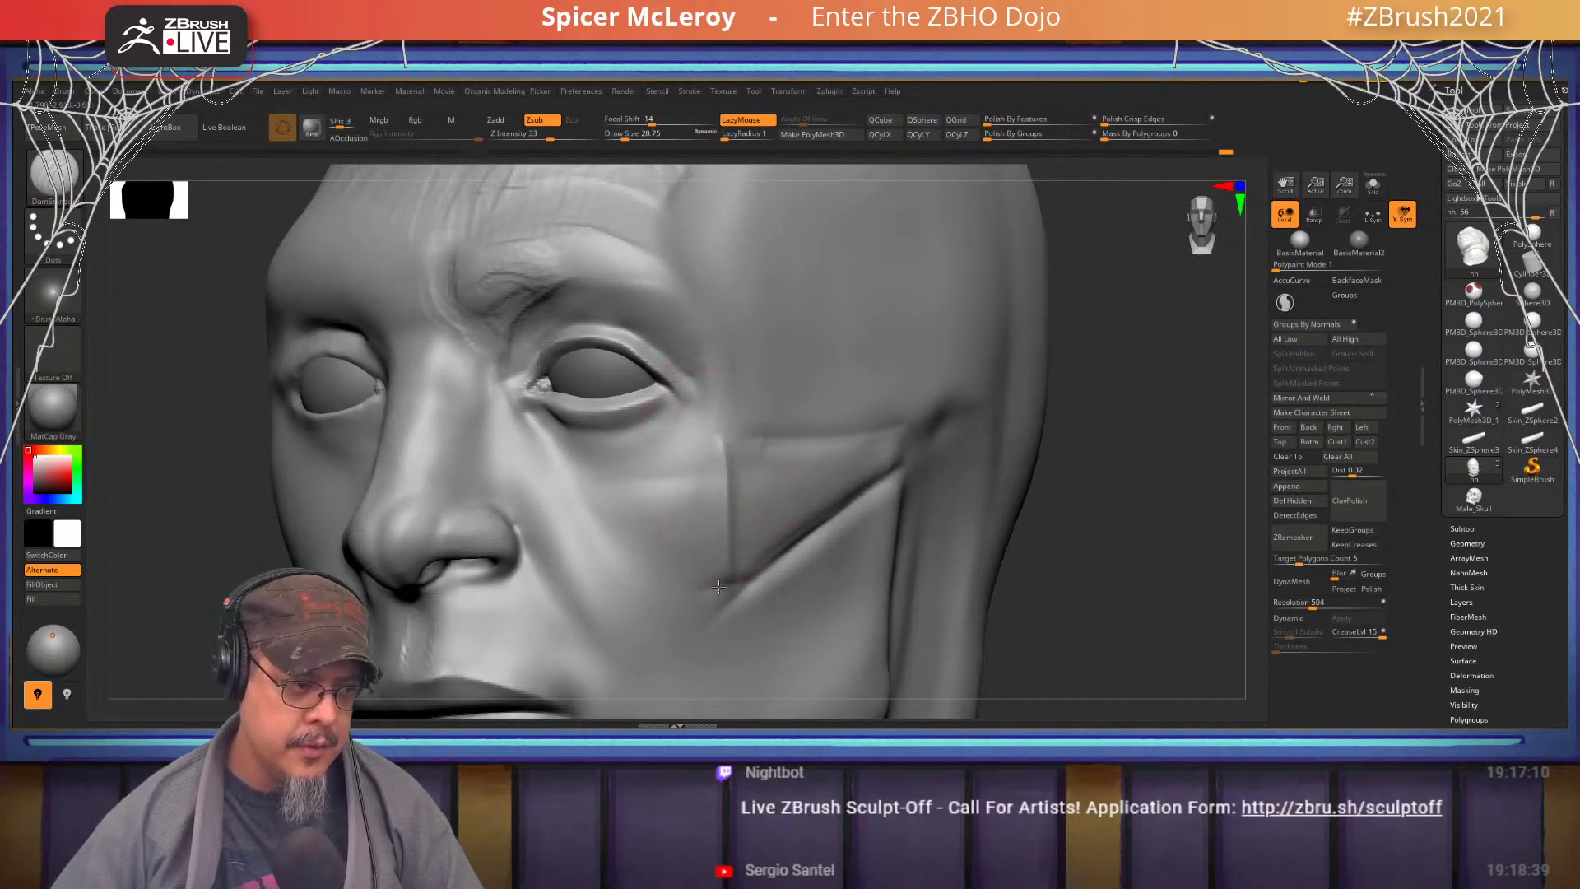
mouse_move(718, 586)
right_down()
mouse_move(804, 398)
mouse_move(857, 416)
mouse_move(817, 415)
right_up()
- Build up the front of the cheek below the eye with ClayBuildup strokes and smooth them into the cheekbone
key(b)
key(c)
key(b)
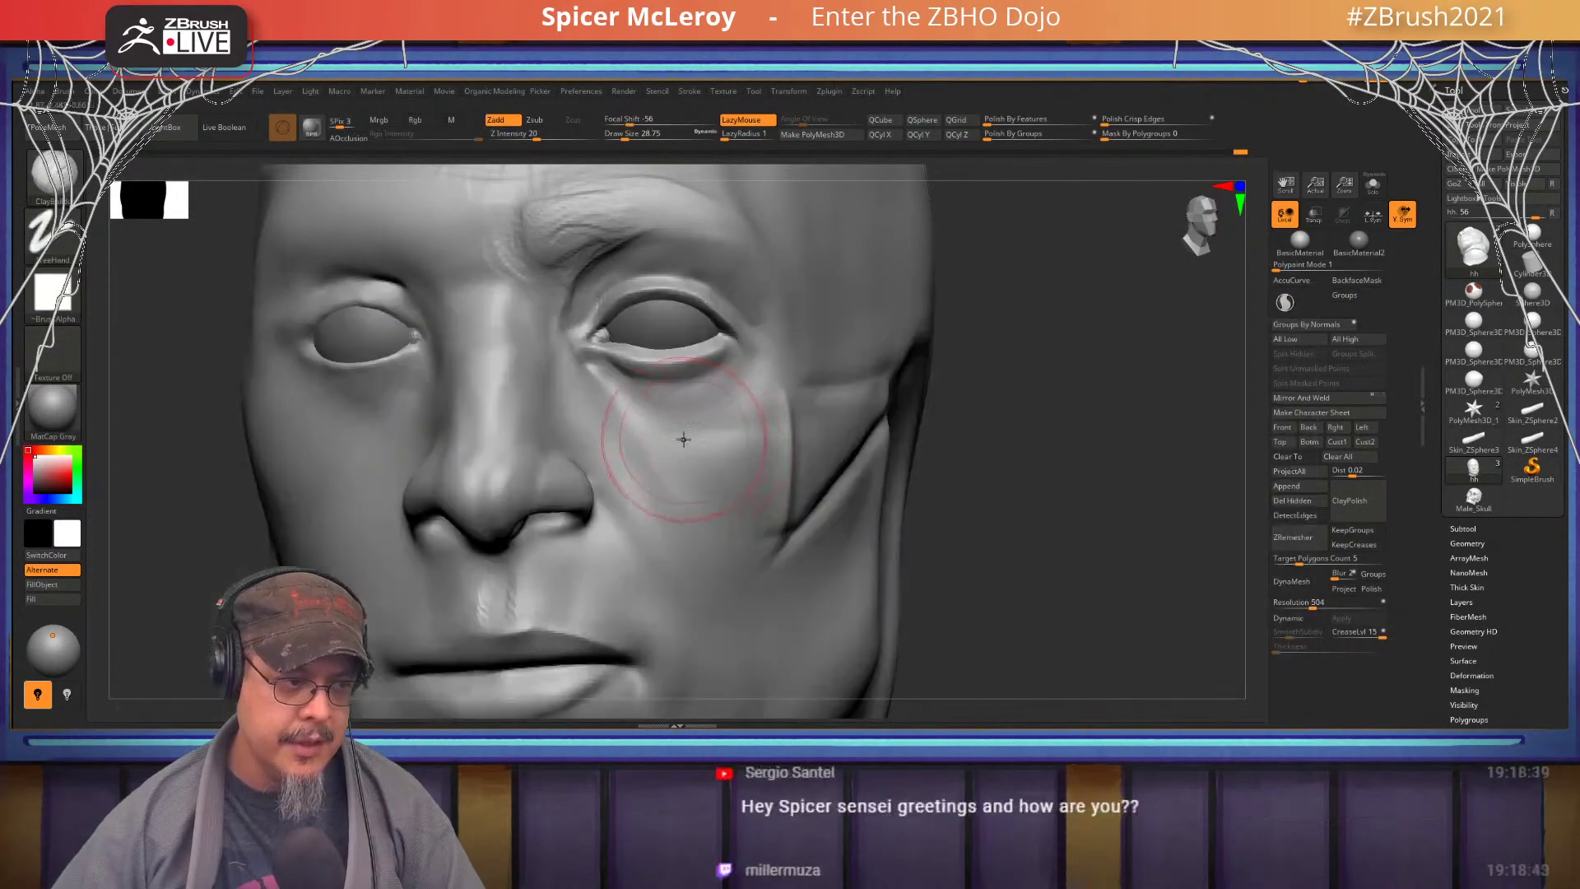
mouse_move(693, 468)
mouse_down()
mouse_move(720, 447)
mouse_move(716, 477)
mouse_move(716, 443)
mouse_up()
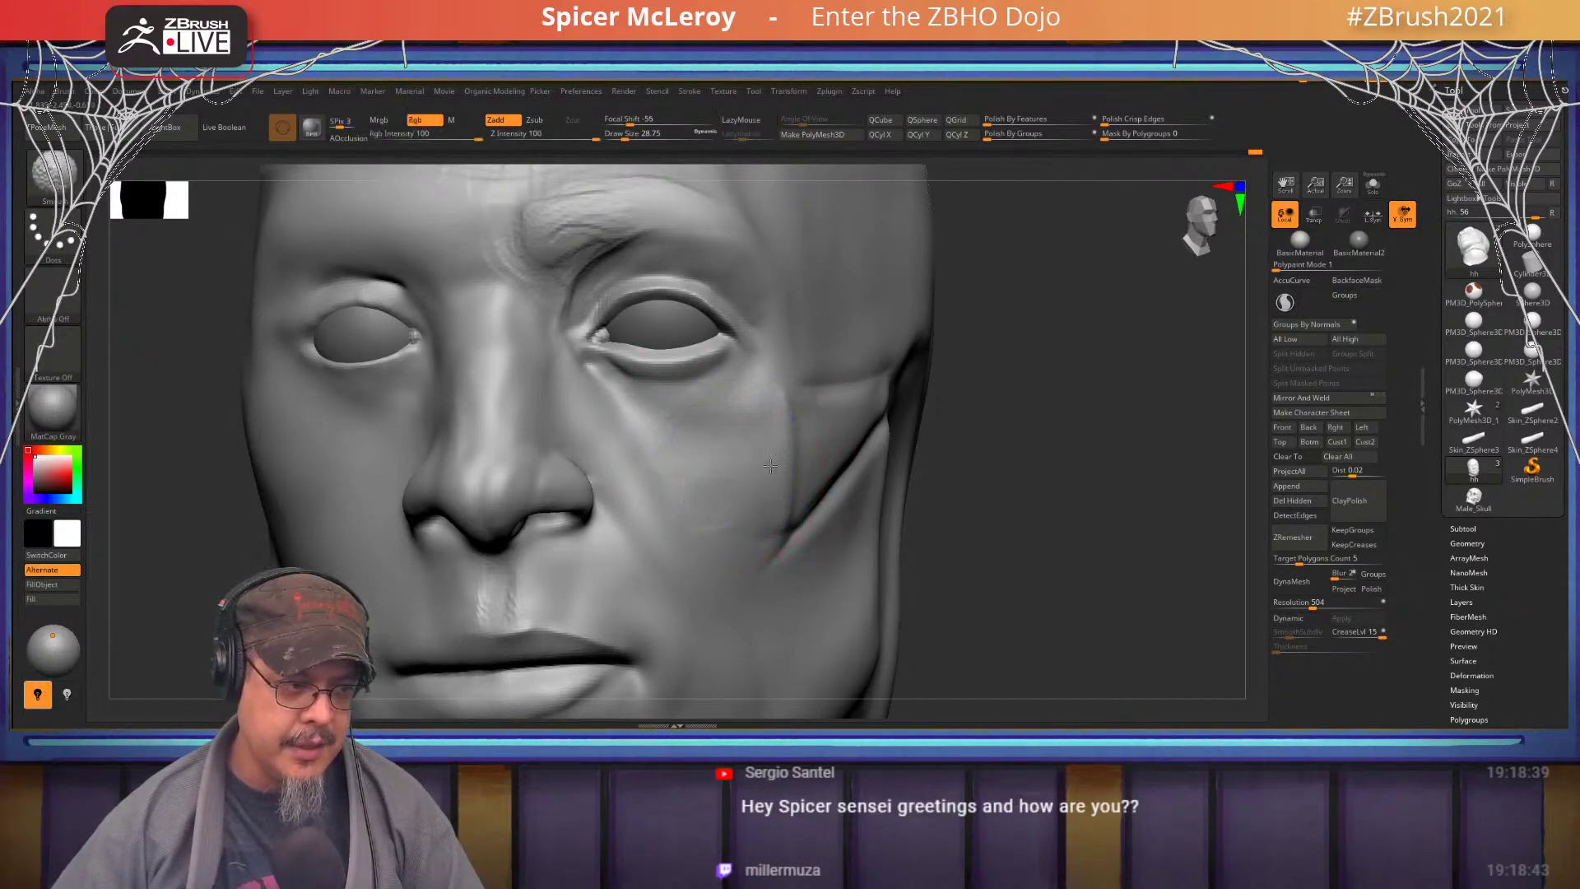
mouse_move(673, 433)
mouse_down()
mouse_move(758, 447)
mouse_move(688, 503)
mouse_move(748, 531)
mouse_up()
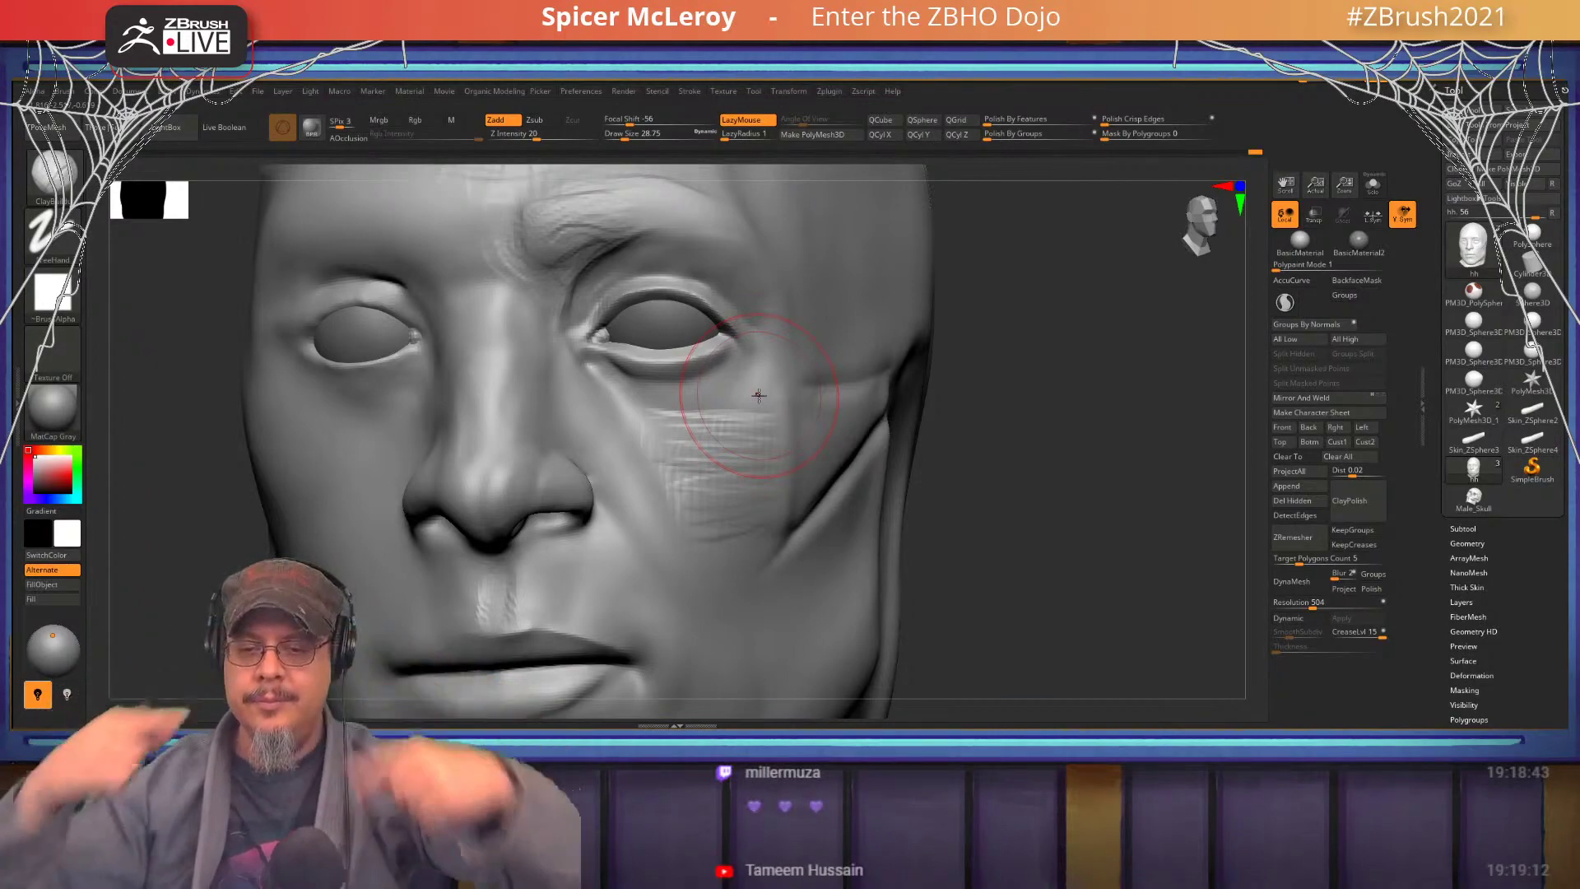
mouse_move(1108, 518)
mouse_down()
mouse_move(850, 447)
mouse_move(831, 469)
mouse_up()
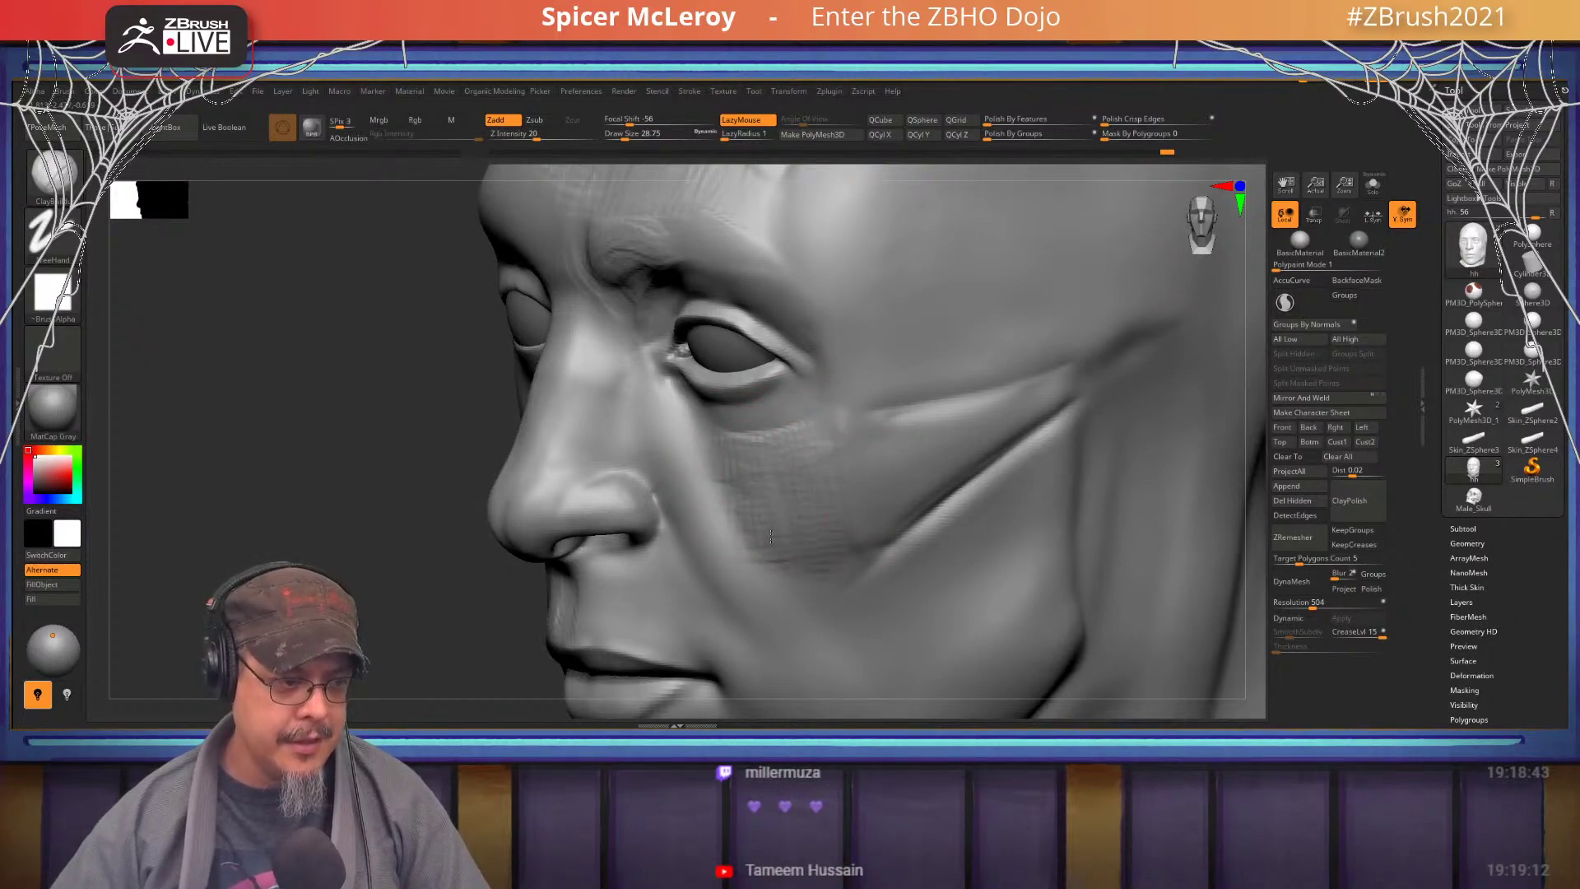
drag(772, 537, 742, 489)
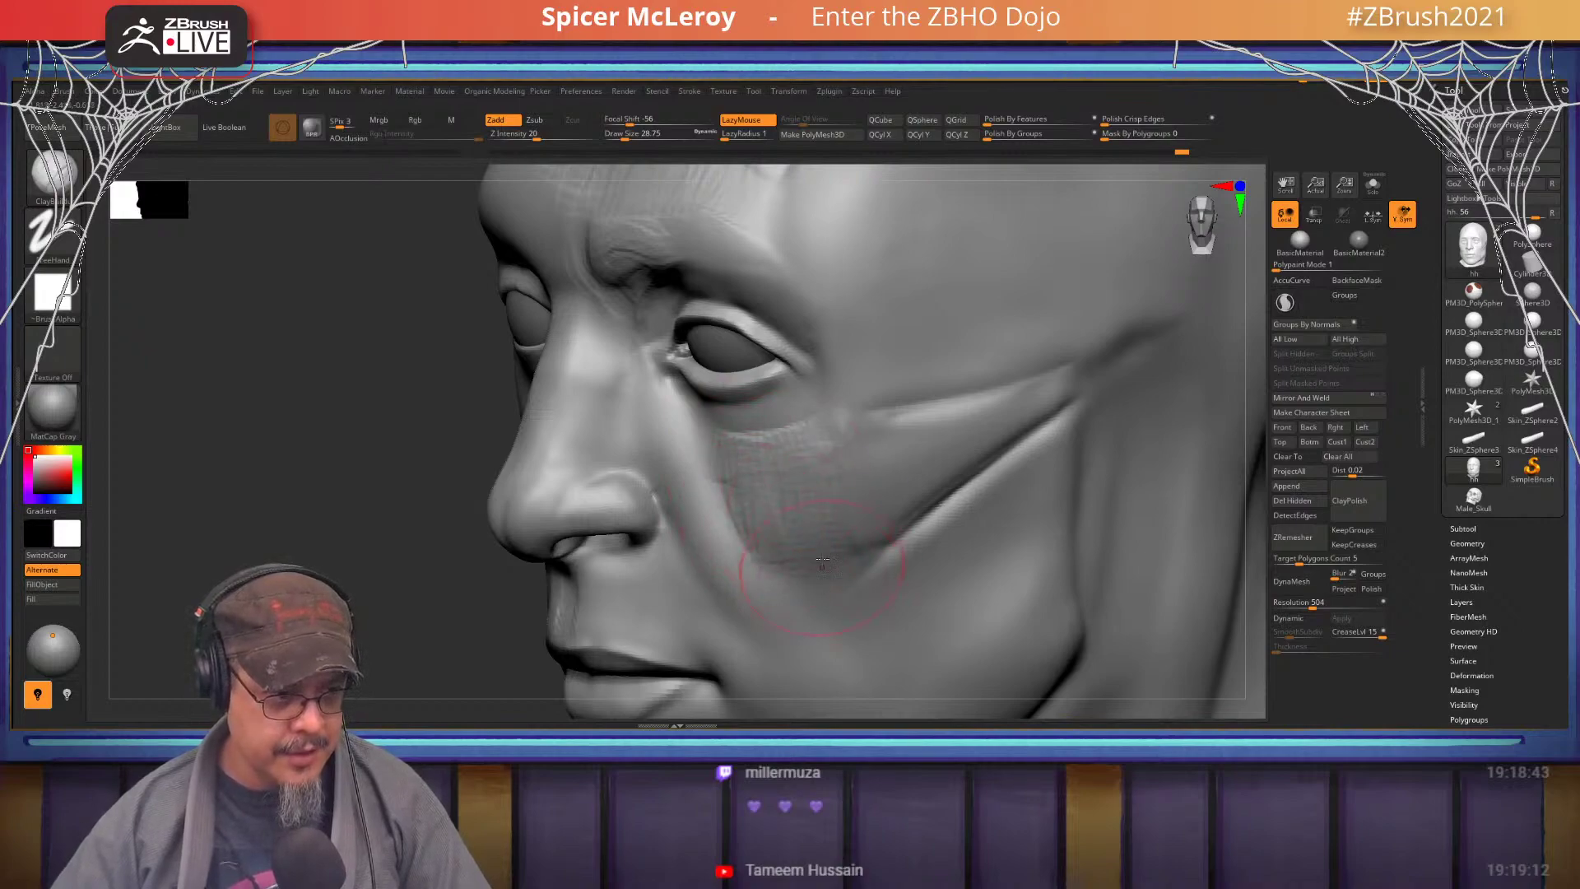
key(shift)
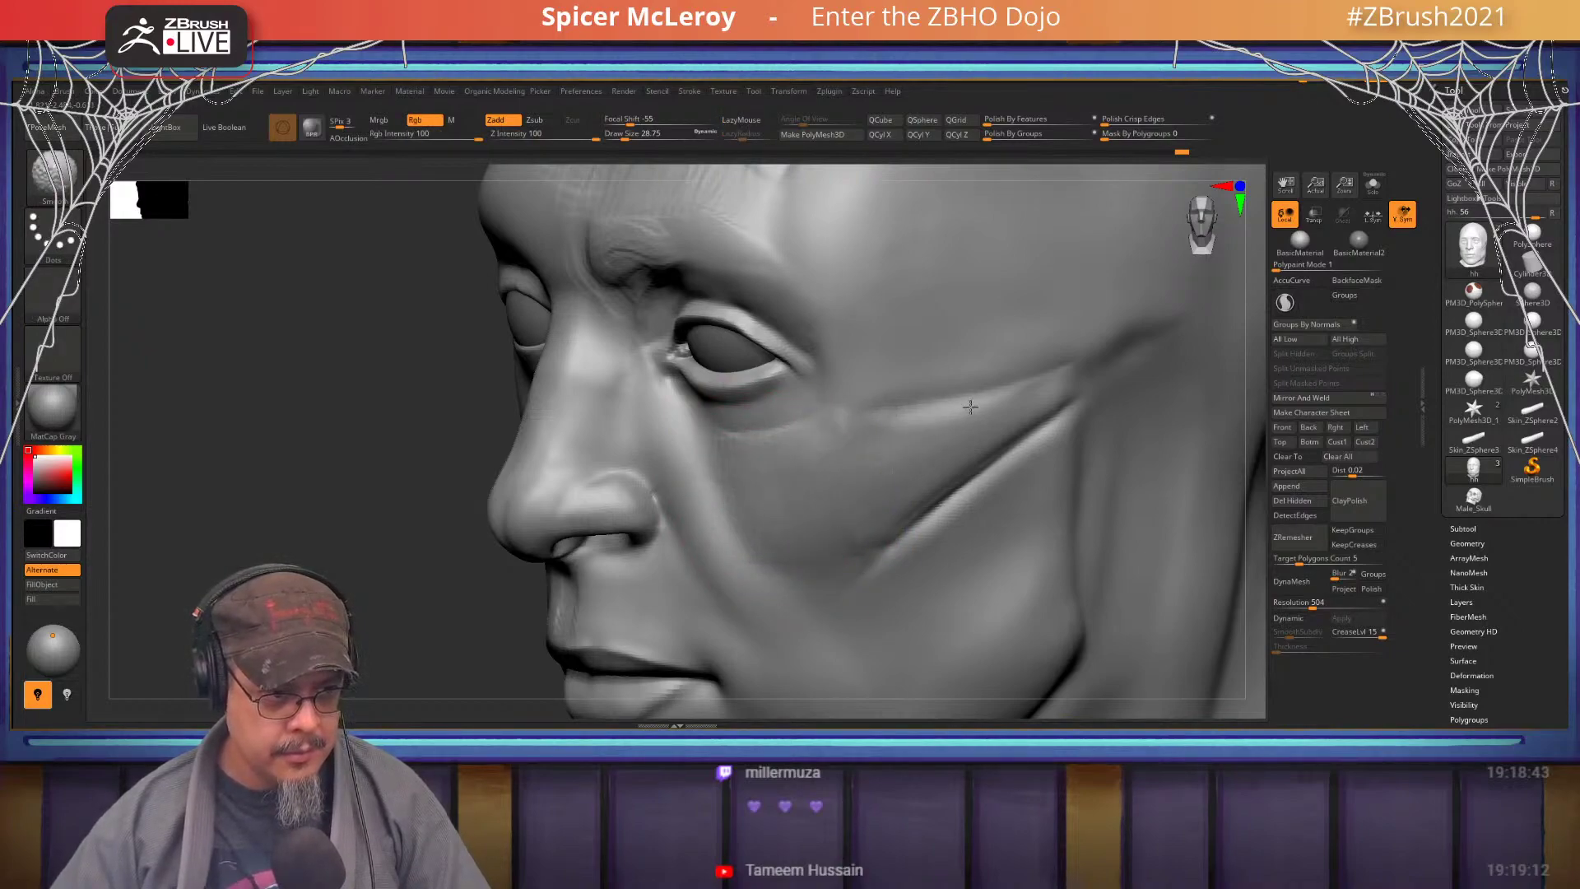
mouse_move(1044, 432)
shift+mouse_down()
mouse_move(899, 542)
mouse_move(915, 531)
shift+mouse_up()
- Switch to the Move brush and set its draw size to about 41 for adjusting the face in side view
mouse_move(876, 587)
alt+right_down()
mouse_move(790, 568)
mouse_move(823, 371)
mouse_move(913, 469)
mouse_move(879, 467)
mouse_move(983, 444)
alt+right_up()
alt+right_drag(797, 451, 910, 448)
mouse_move(909, 448)
right_down()
mouse_move(843, 433)
mouse_move(832, 455)
right_up()
key(b)
key(m)
key(v)
key(s)
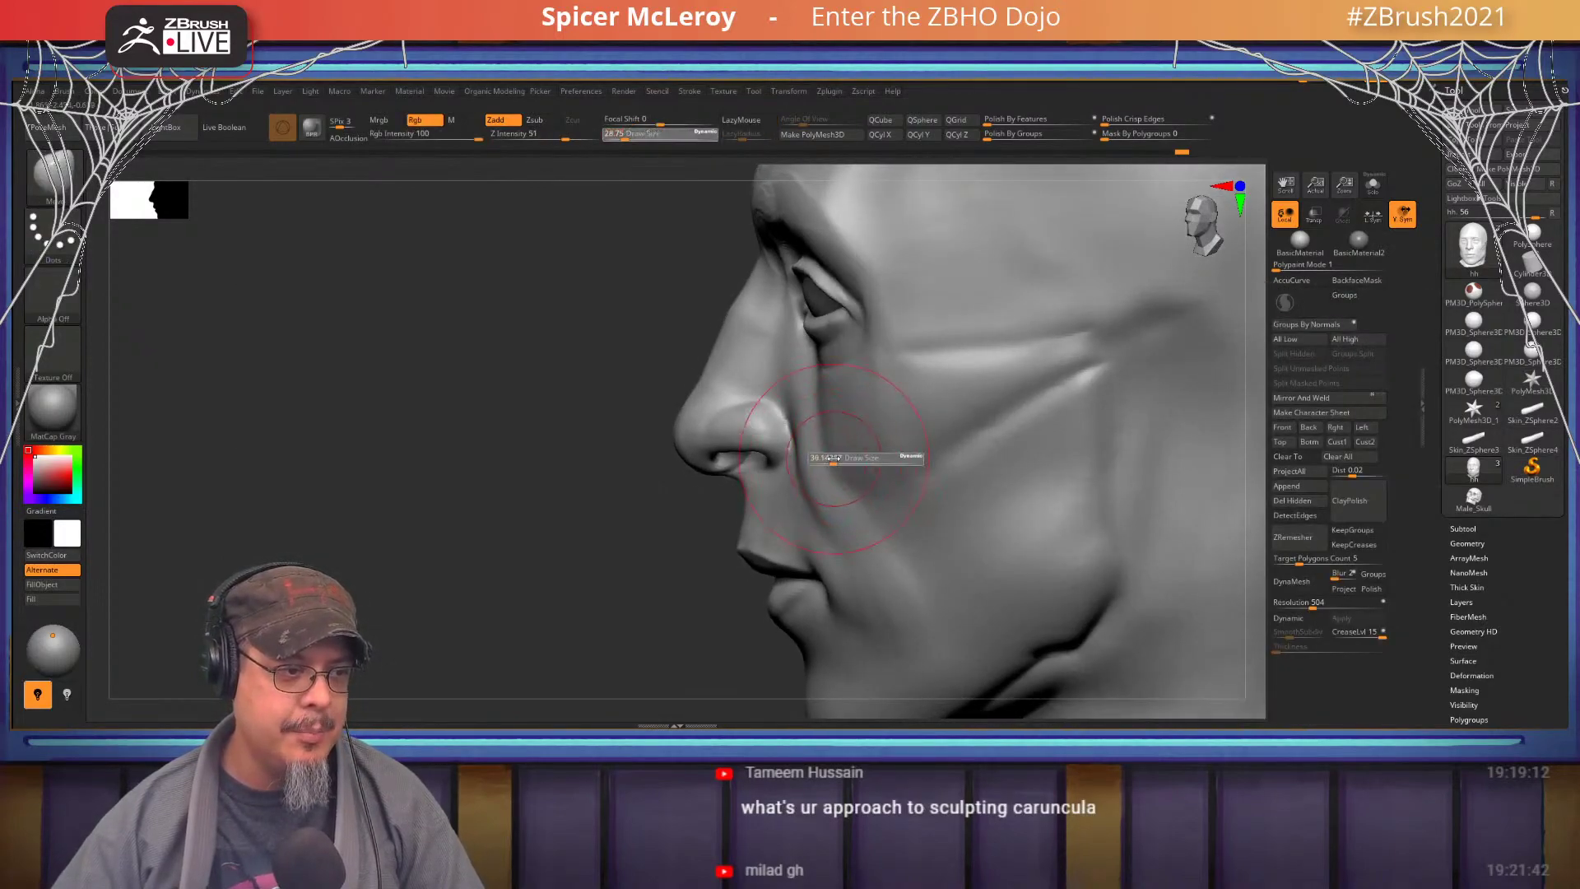
drag(834, 457, 826, 463)
right_drag(847, 458, 802, 504)
mouse_move(802, 504)
ctrl+right_down()
mouse_move(826, 497)
mouse_move(826, 466)
mouse_move(859, 493)
mouse_move(815, 471)
ctrl+right_up()
- Fill out the masseter between the cheekbone and jaw angle with ClayBuildup at a draw size of about 31, and smooth it
key(b)
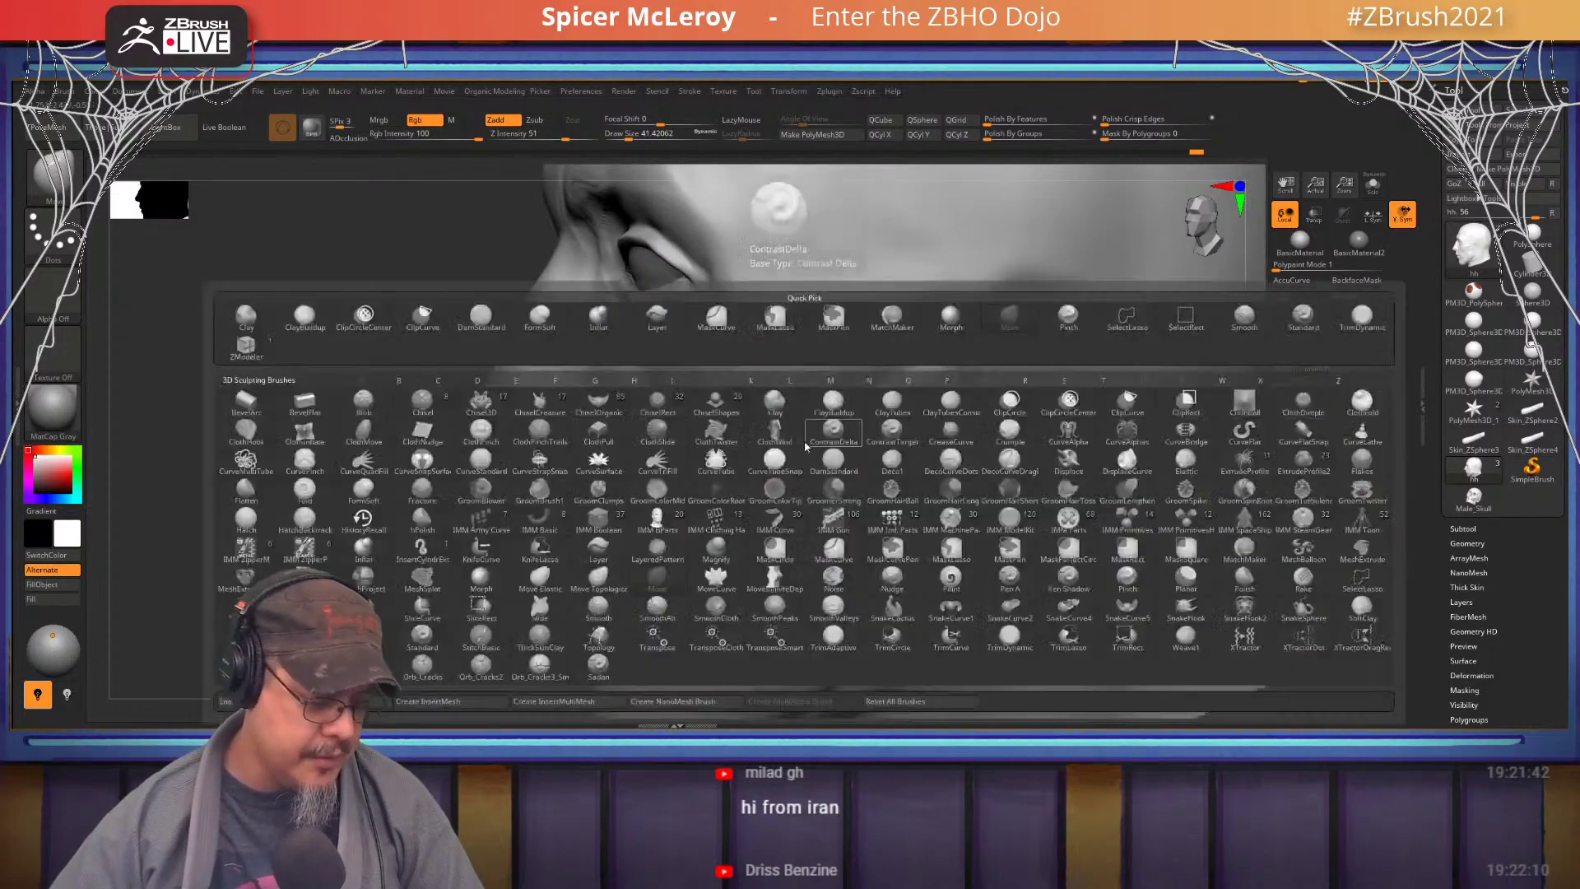
key(c)
key(b)
key(s)
mouse_move(771, 465)
mouse_down()
mouse_move(851, 568)
mouse_move(857, 622)
mouse_up()
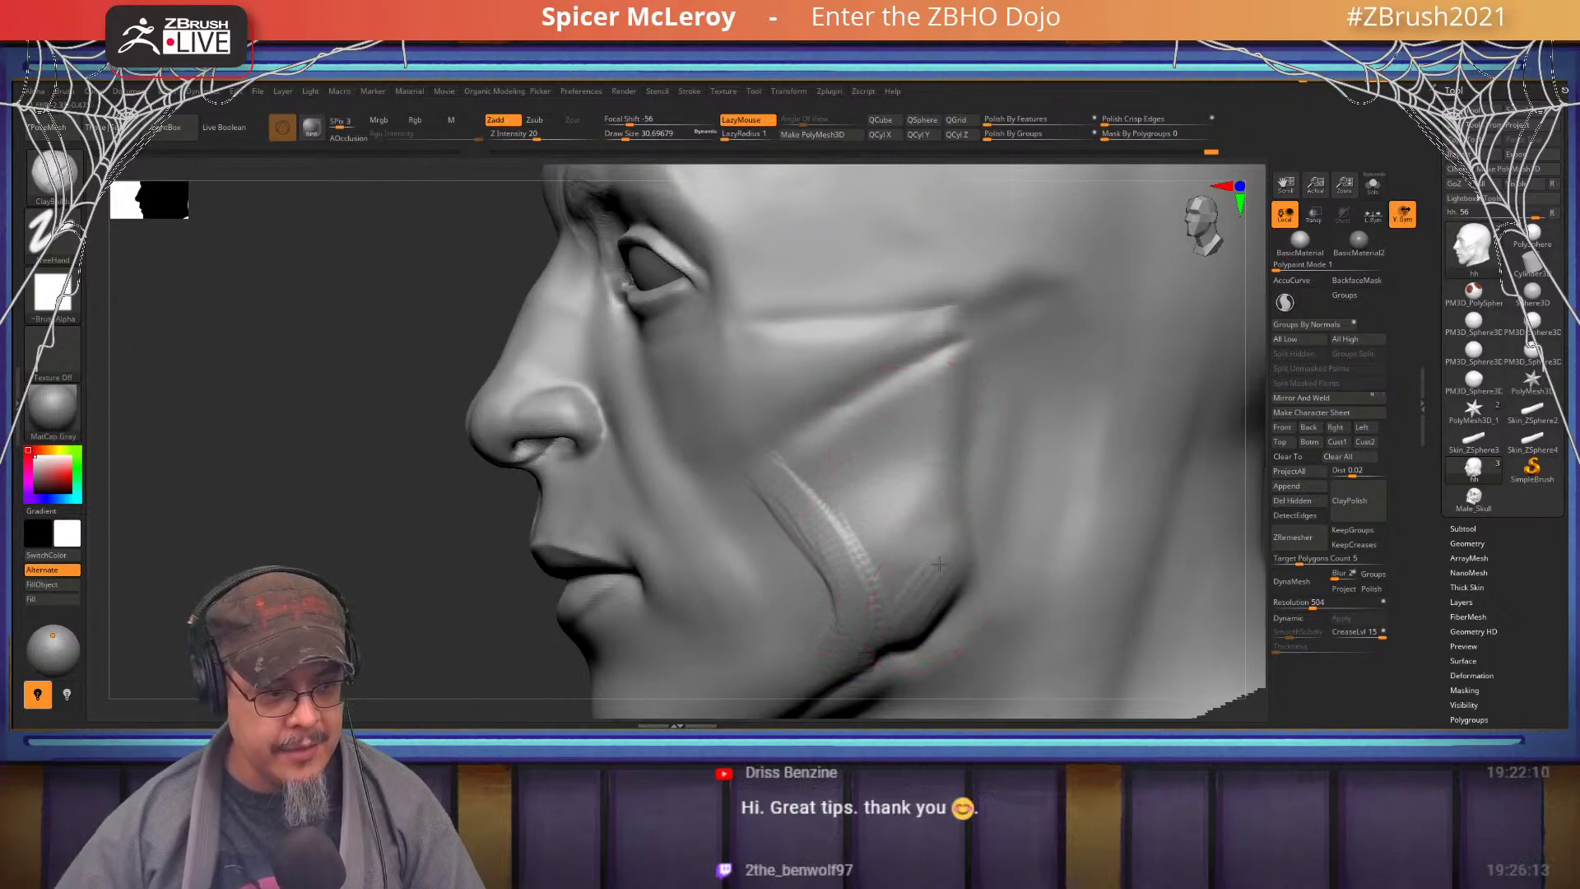
mouse_move(920, 499)
mouse_down()
mouse_move(831, 465)
mouse_move(793, 499)
mouse_up()
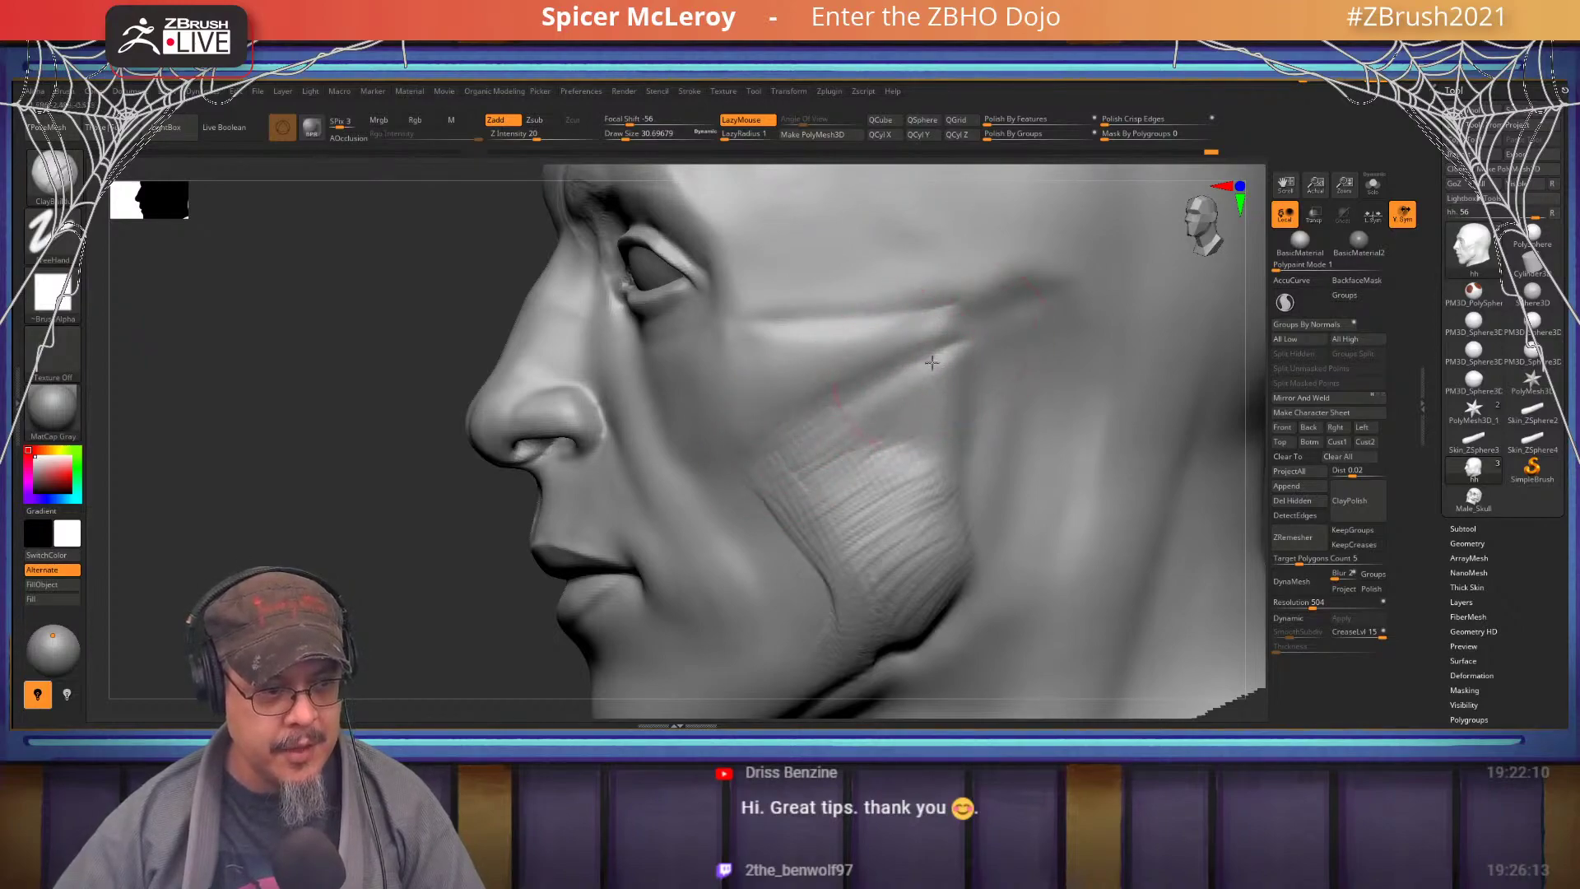
mouse_move(873, 416)
mouse_down()
mouse_move(917, 467)
mouse_move(921, 449)
mouse_up()
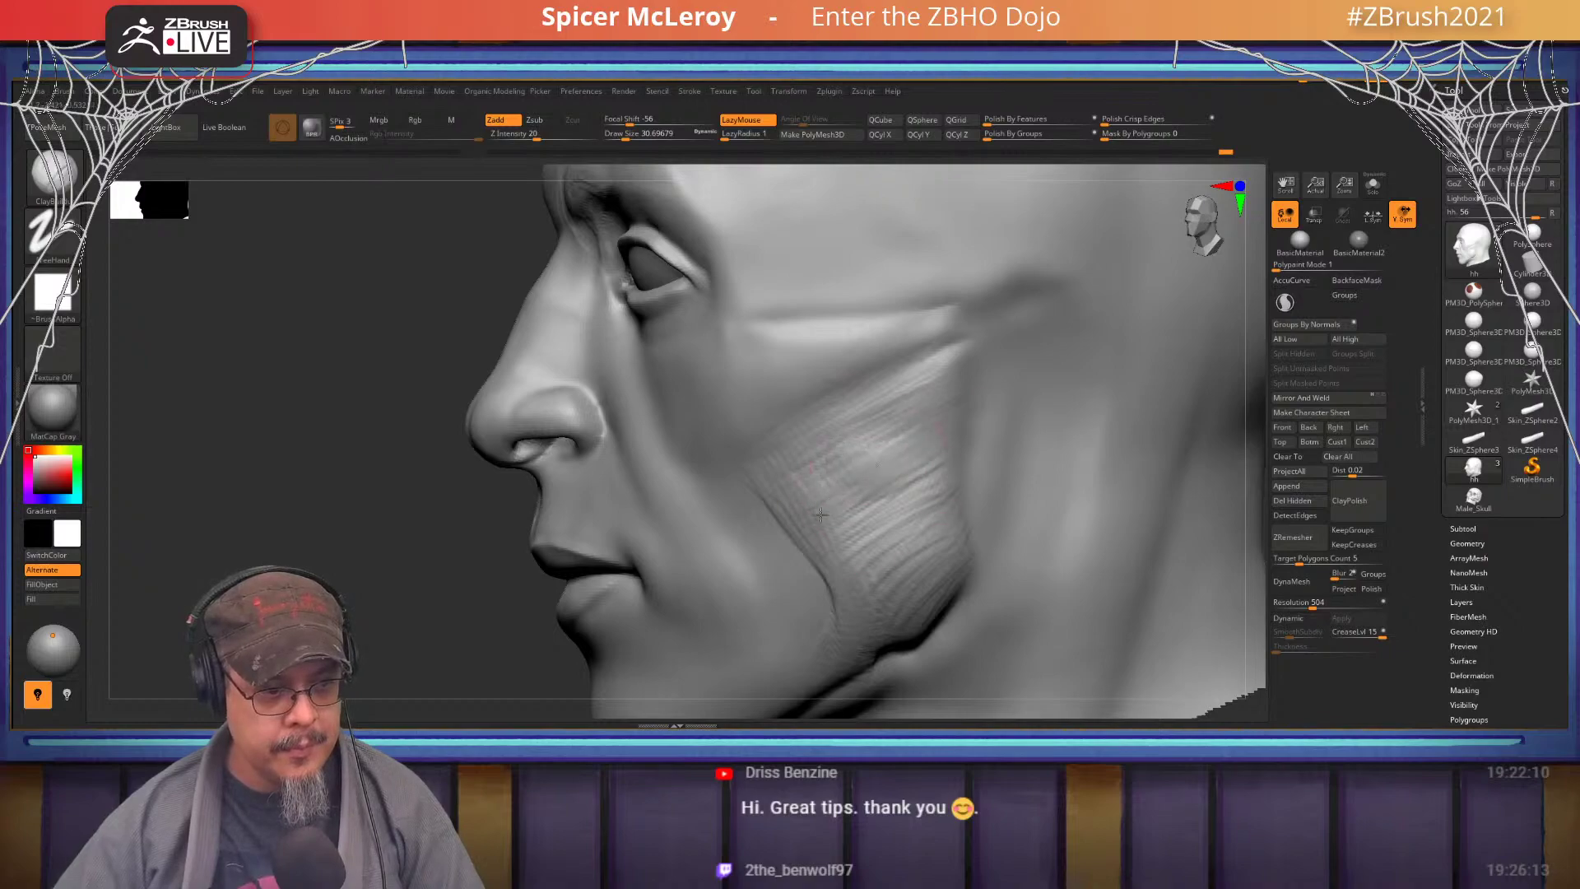
shift+drag(941, 477, 907, 455)
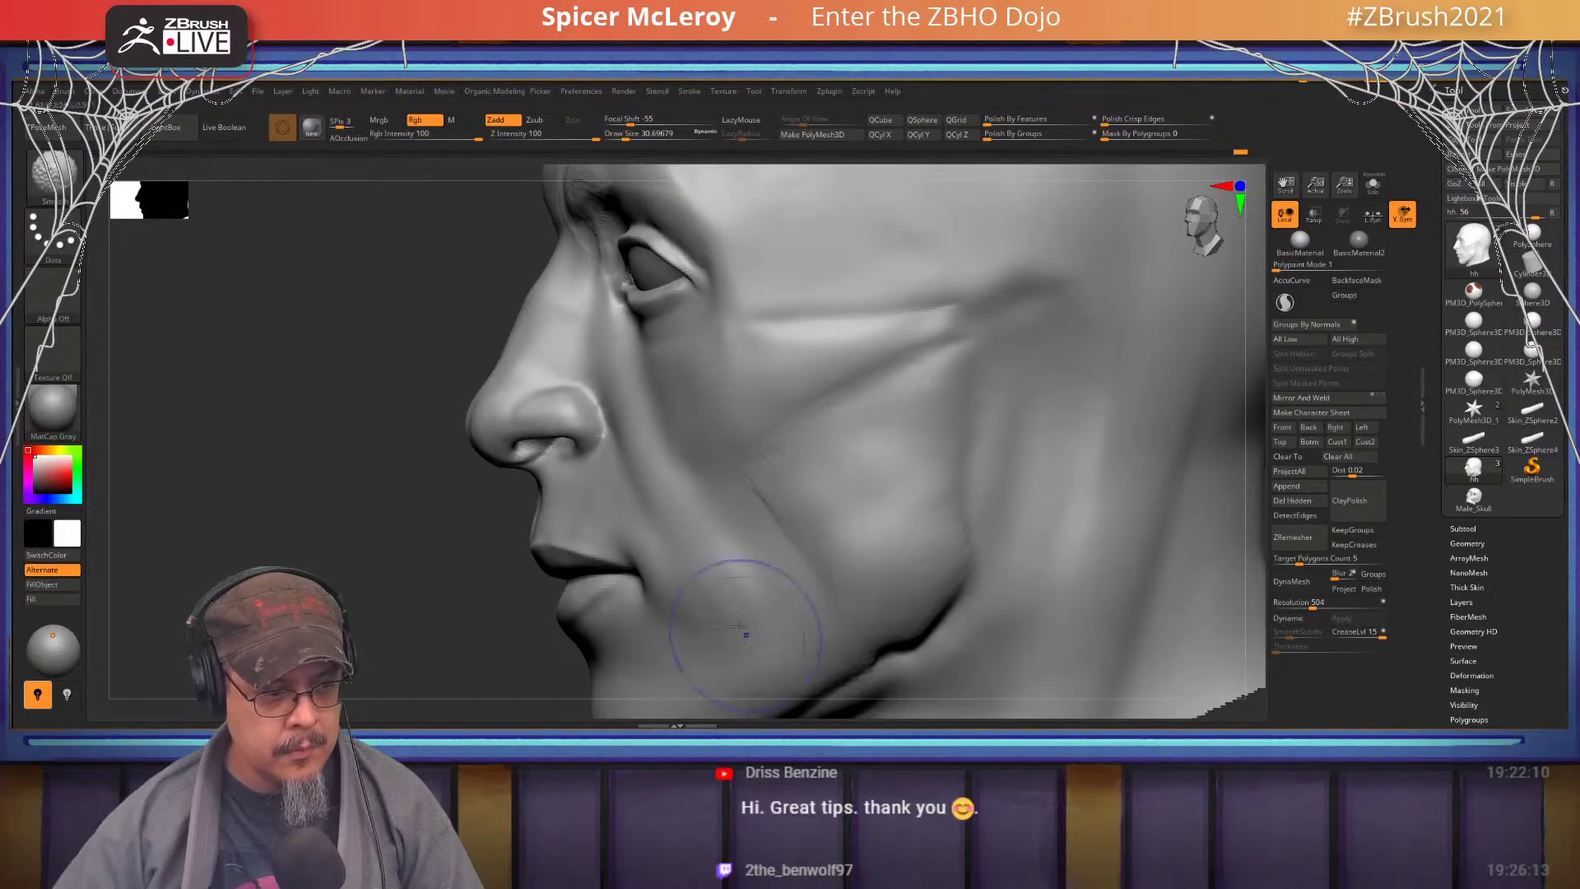
- Carve in below the lower lip and around the chin with ClayBuildup at a draw size of about 22, smoothing the strokes
mouse_move(778, 503)
alt+right_down()
mouse_move(836, 409)
mouse_move(924, 444)
mouse_move(875, 452)
mouse_move(924, 474)
mouse_move(889, 452)
mouse_move(983, 408)
alt+right_up()
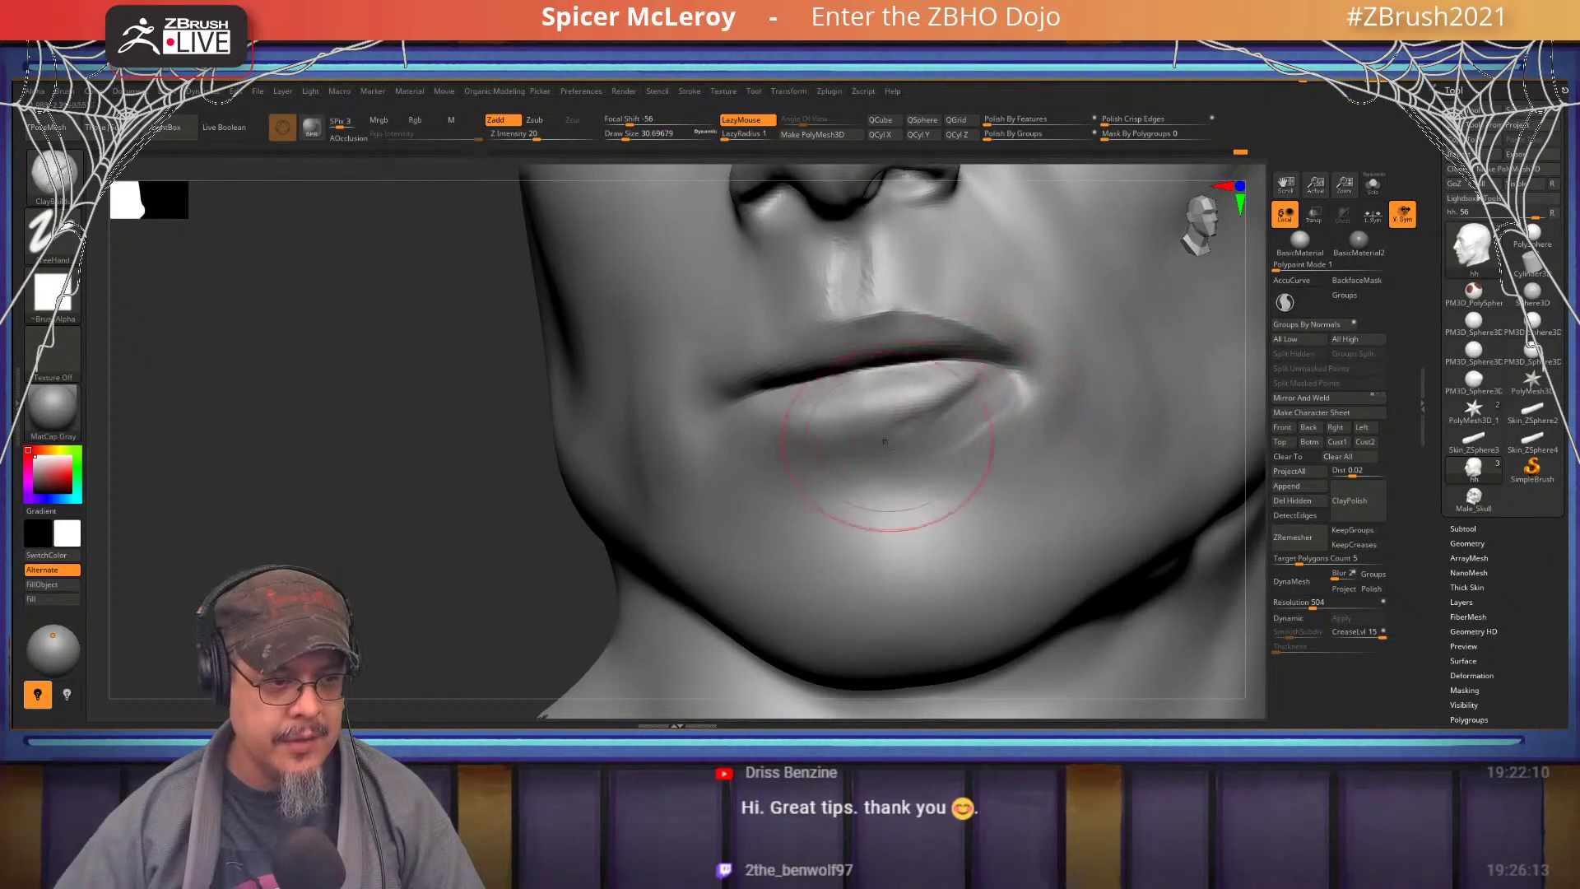
key(shift)
alt+right_drag(953, 435, 819, 438)
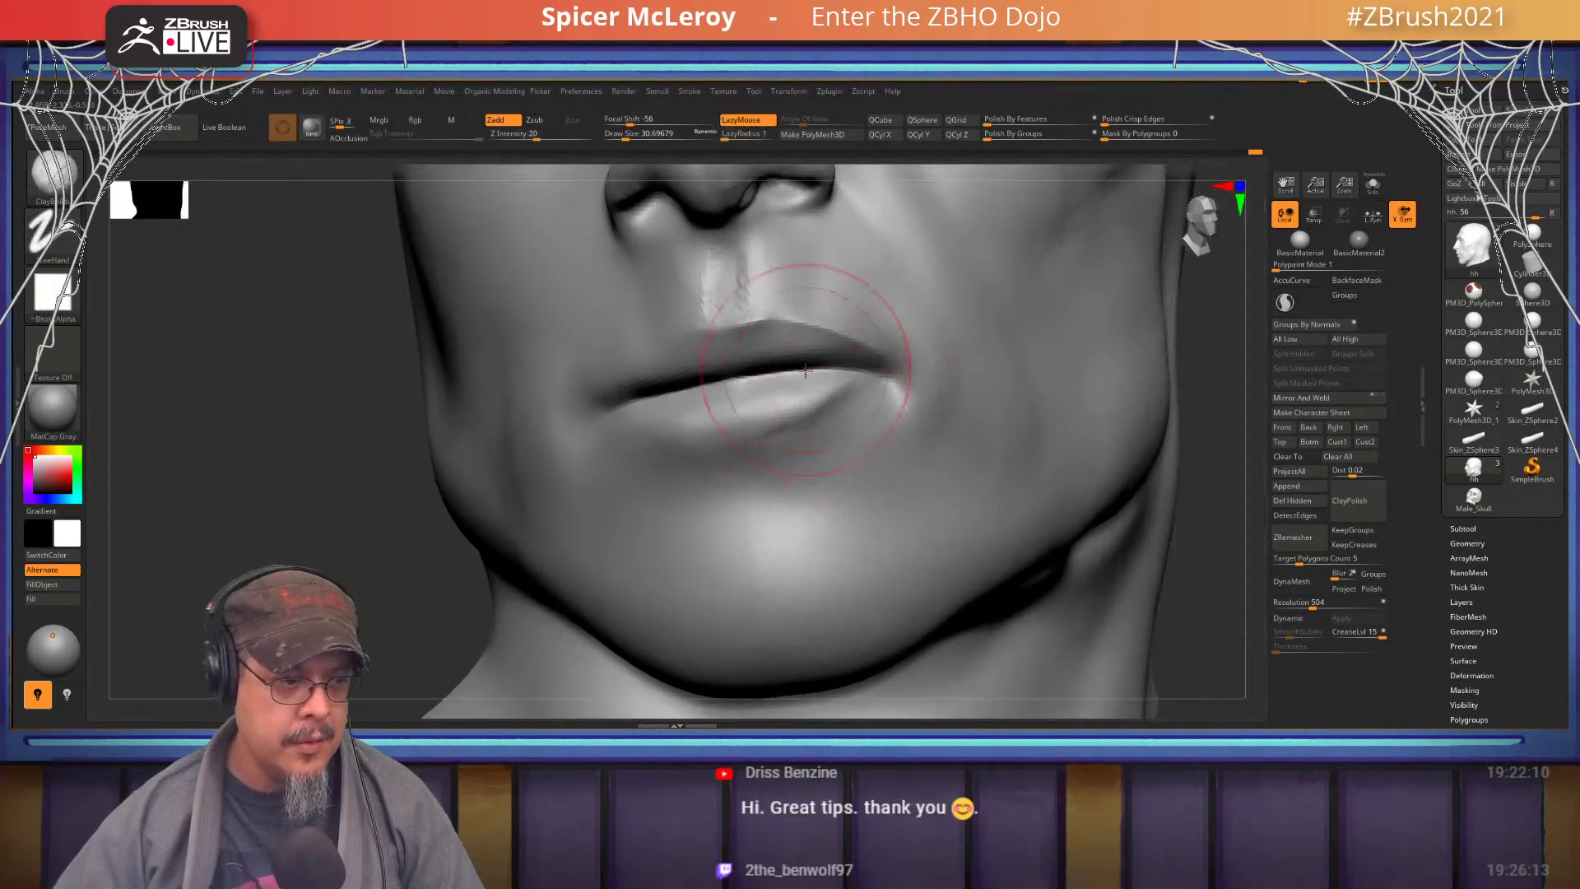
right_drag(780, 526, 760, 474)
key(s)
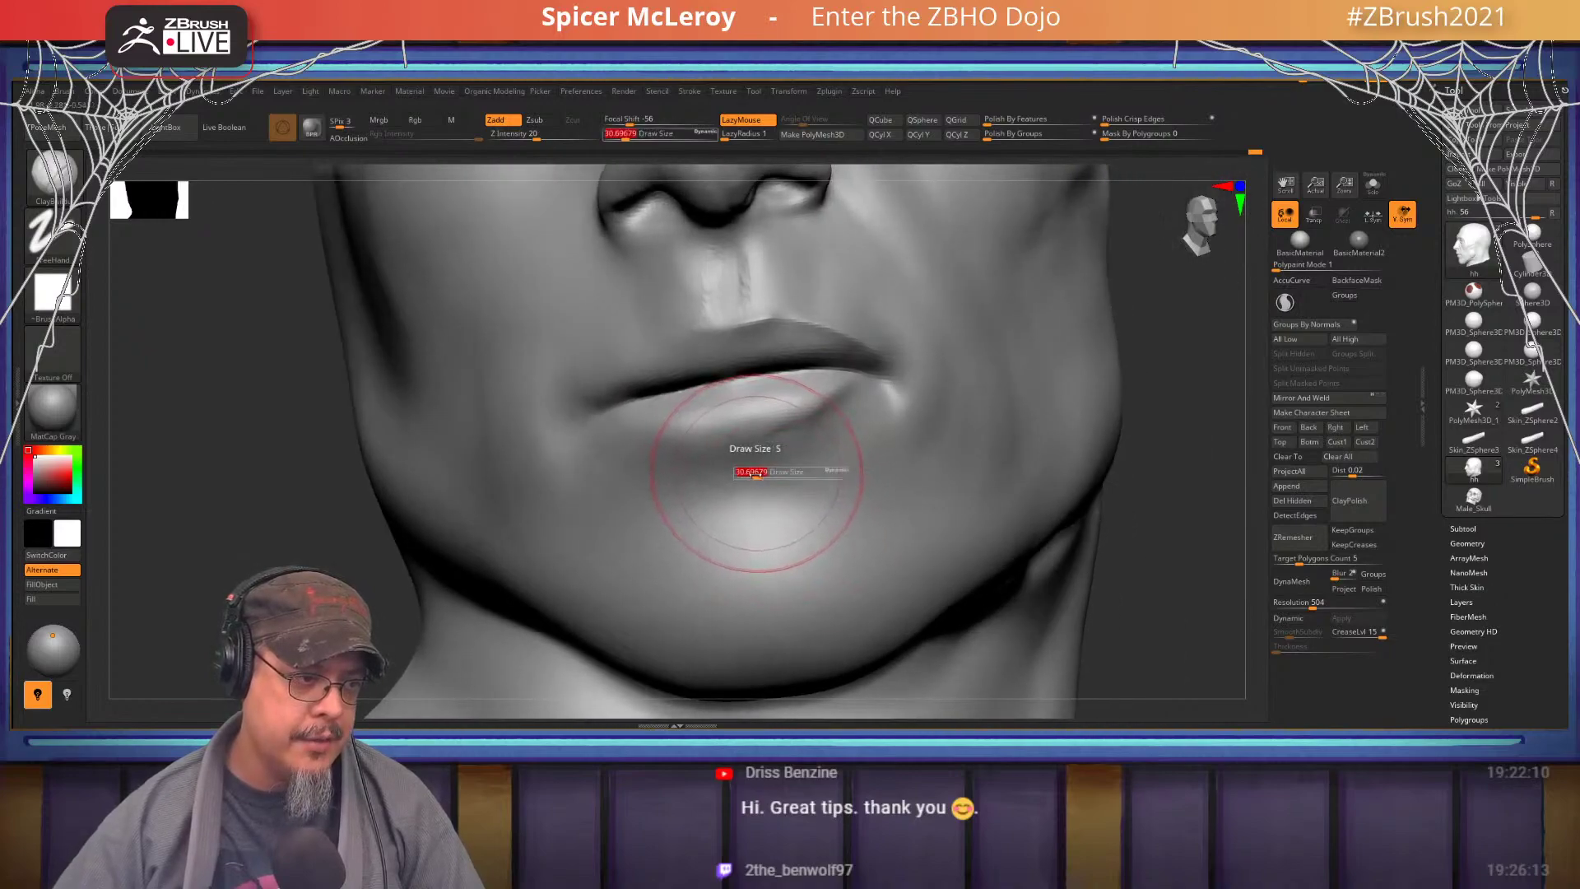
mouse_move(755, 474)
mouse_down()
mouse_move(773, 466)
mouse_move(736, 466)
mouse_up()
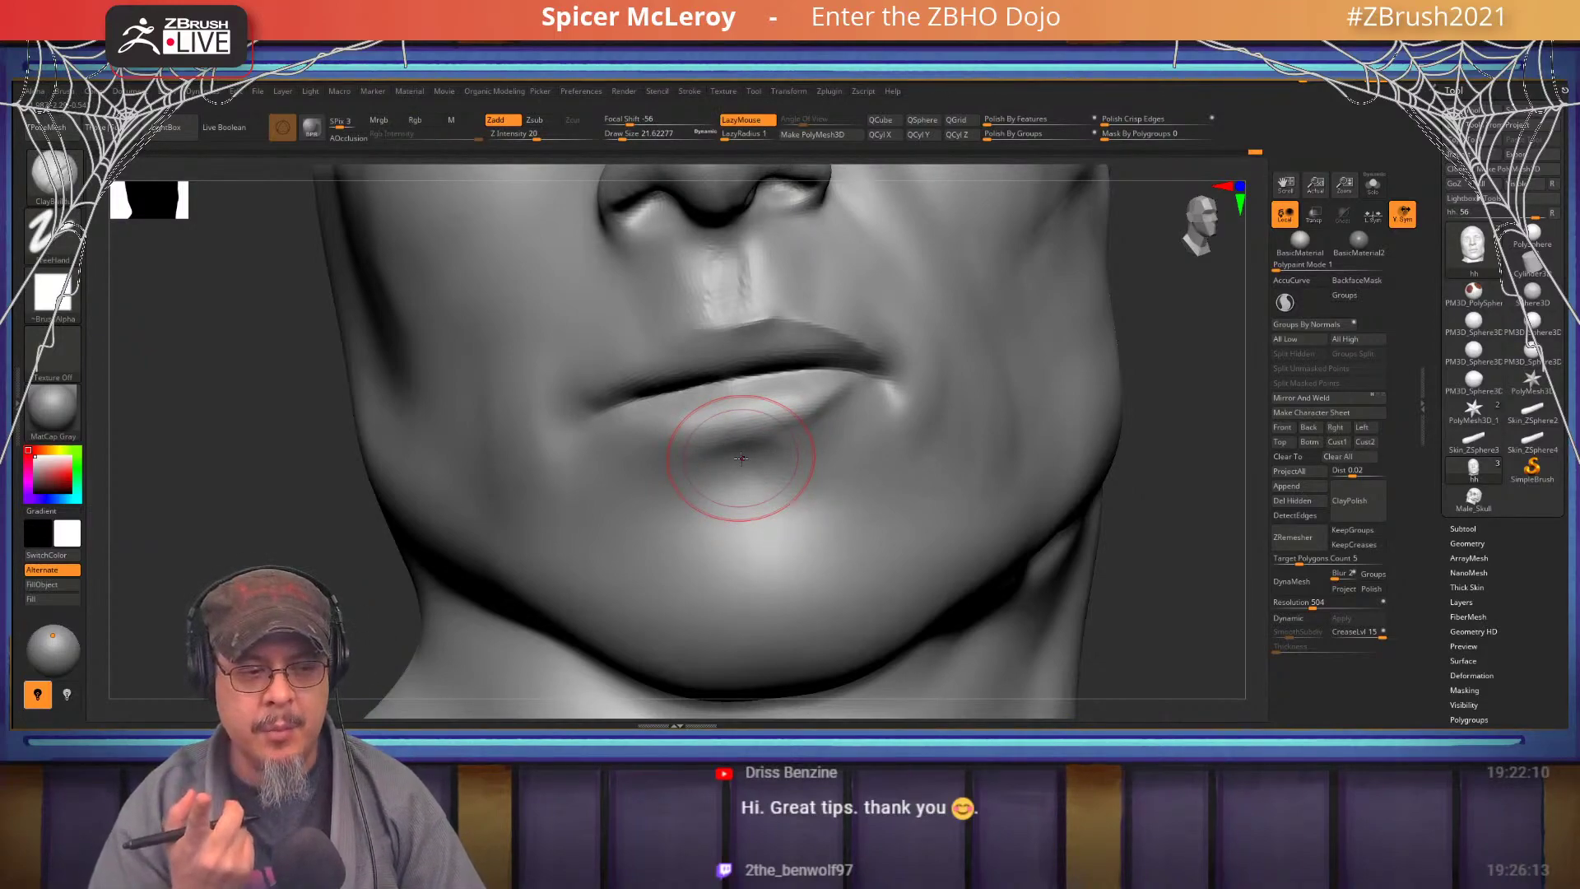
alt+drag(757, 457, 845, 424)
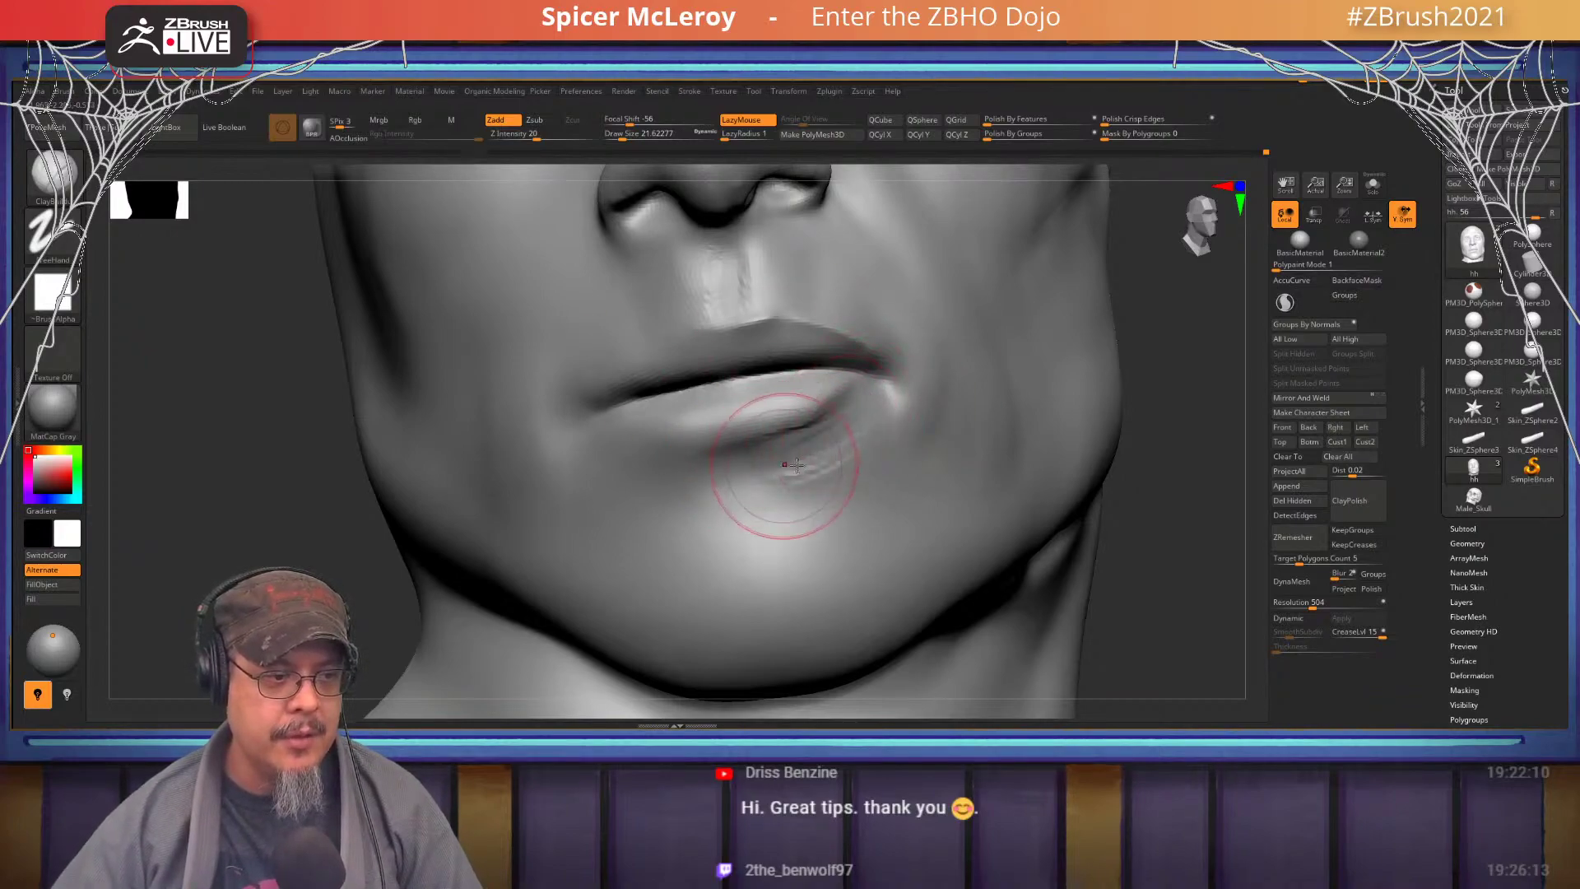
key(shift)
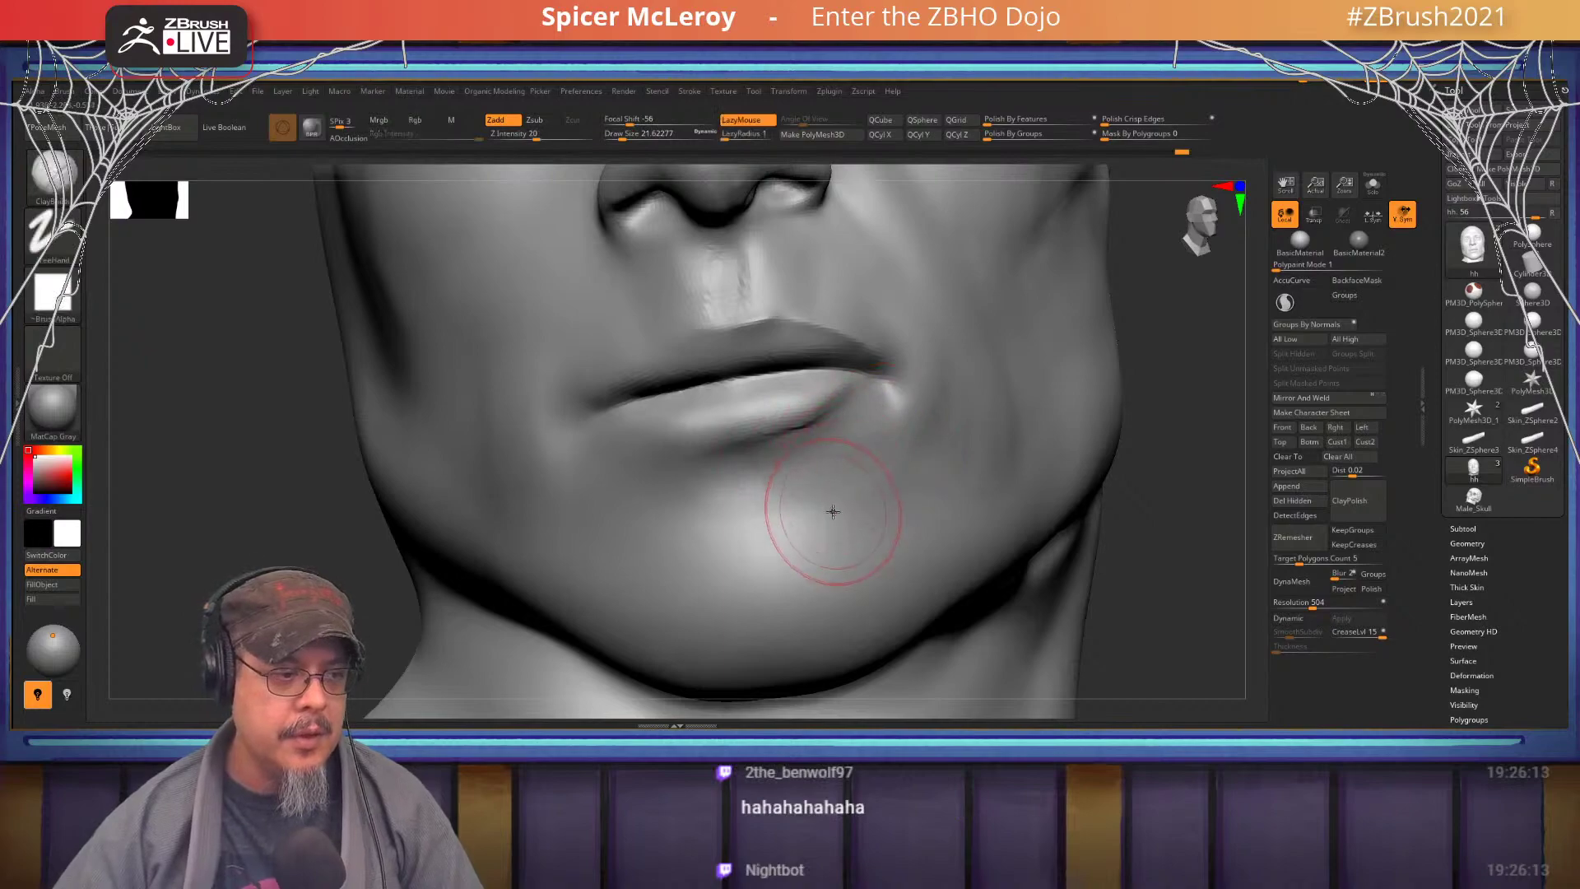
alt+drag(781, 483, 775, 485)
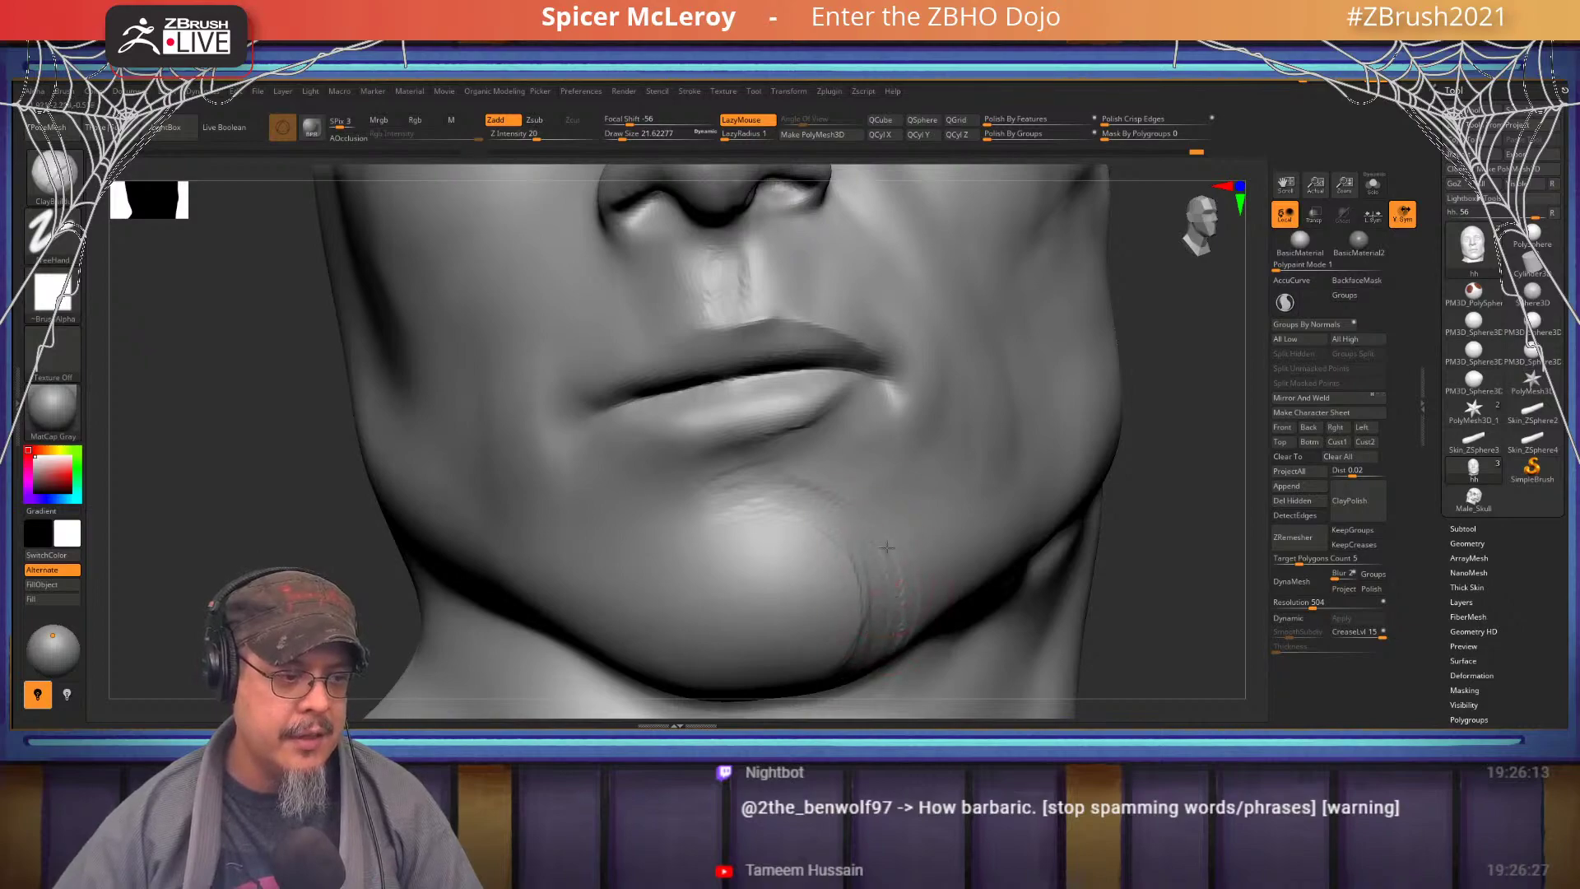
key(shift)
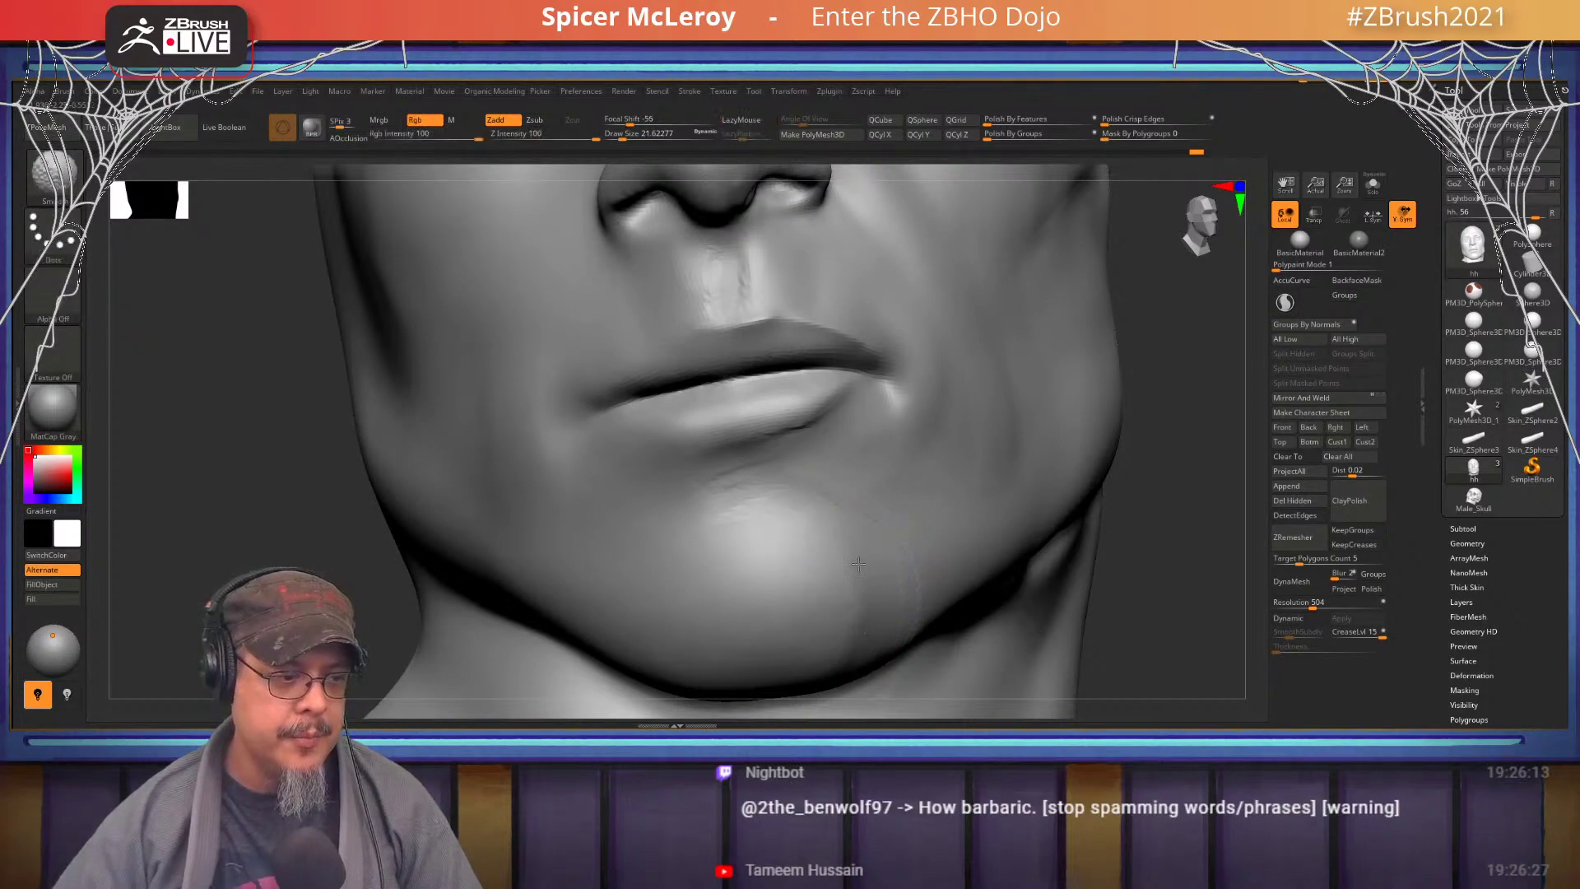
- Define the philtrum and build up the centre and side of the upper lip with ClayBuildup at a draw size of about 12
mouse_move(786, 350)
alt+right_down()
mouse_move(802, 560)
mouse_move(780, 438)
mouse_move(748, 483)
mouse_move(763, 540)
mouse_move(758, 494)
mouse_move(812, 335)
alt+right_up()
right_drag(798, 429, 812, 427)
key(s)
drag(812, 427, 805, 427)
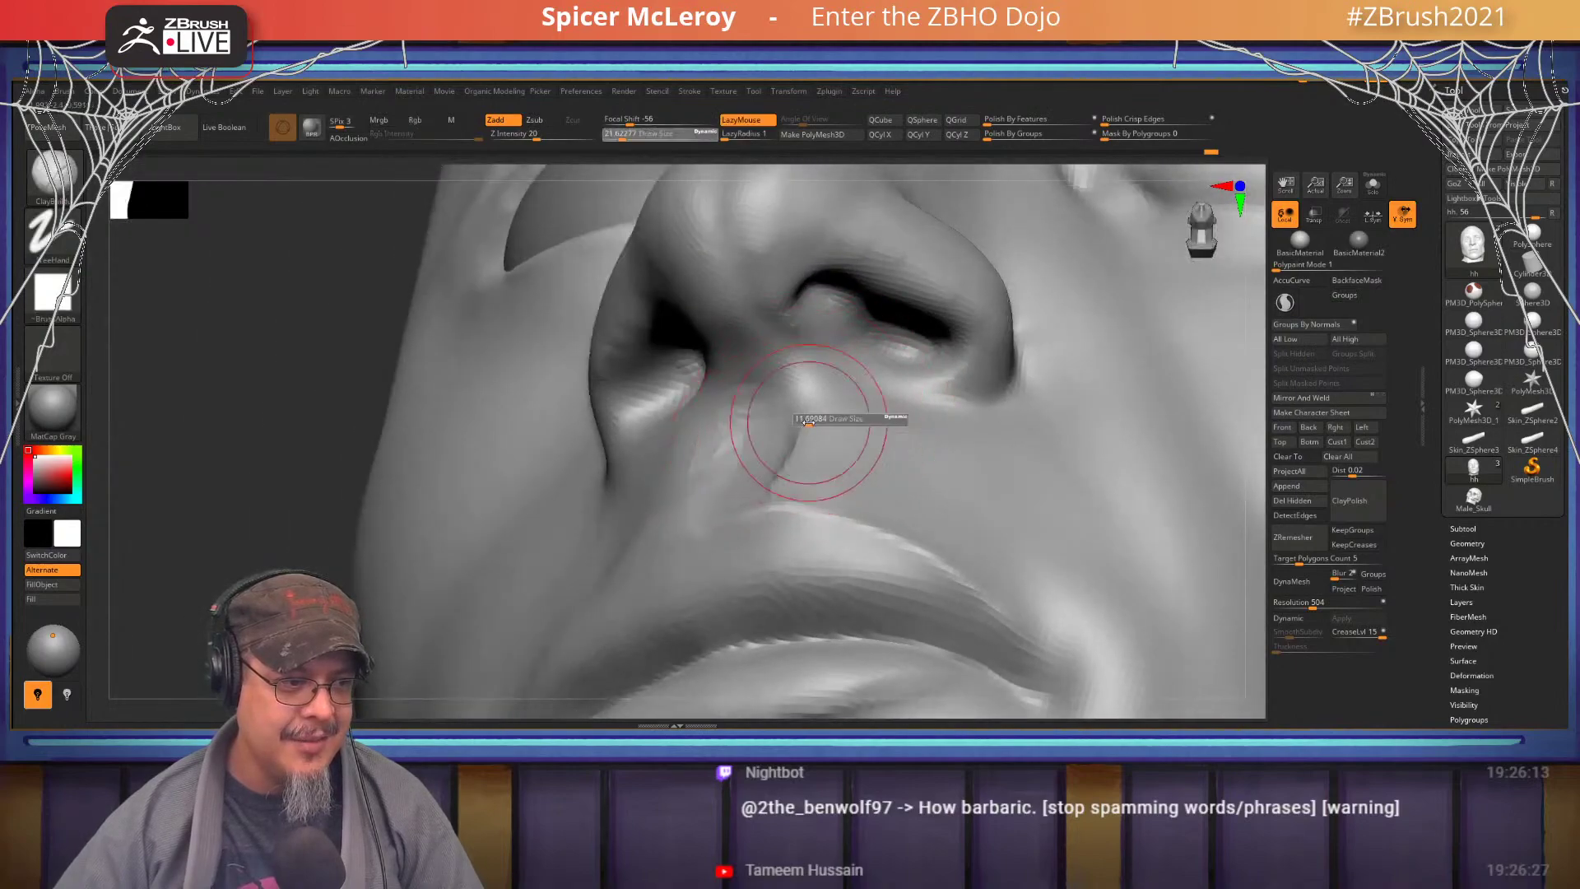
right_drag(803, 440, 764, 429)
drag(766, 430, 742, 496)
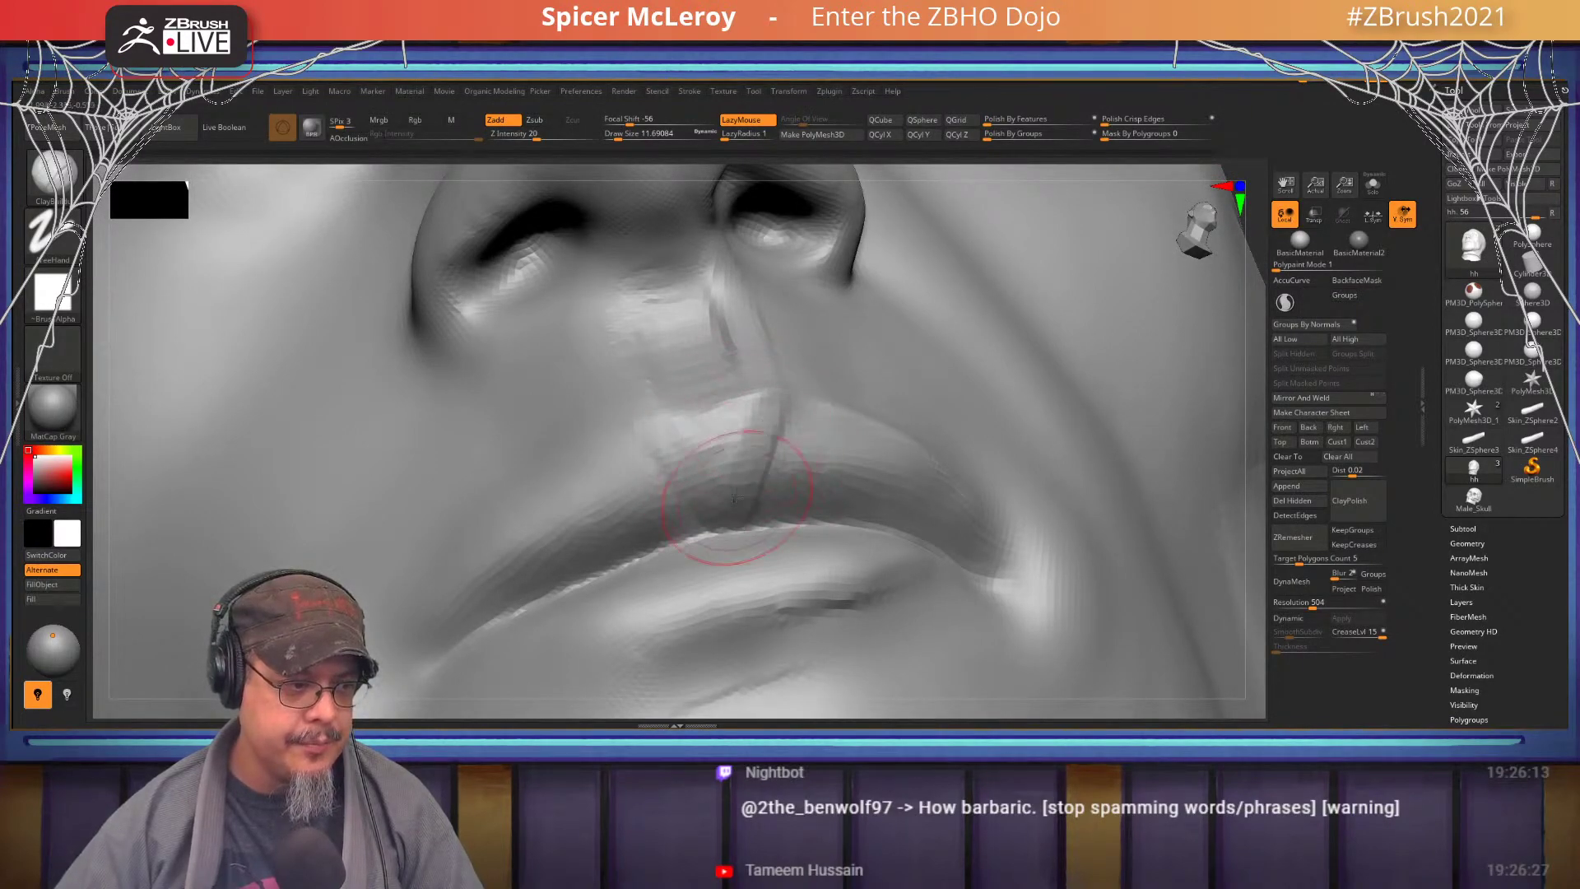
right_drag(600, 493, 631, 518)
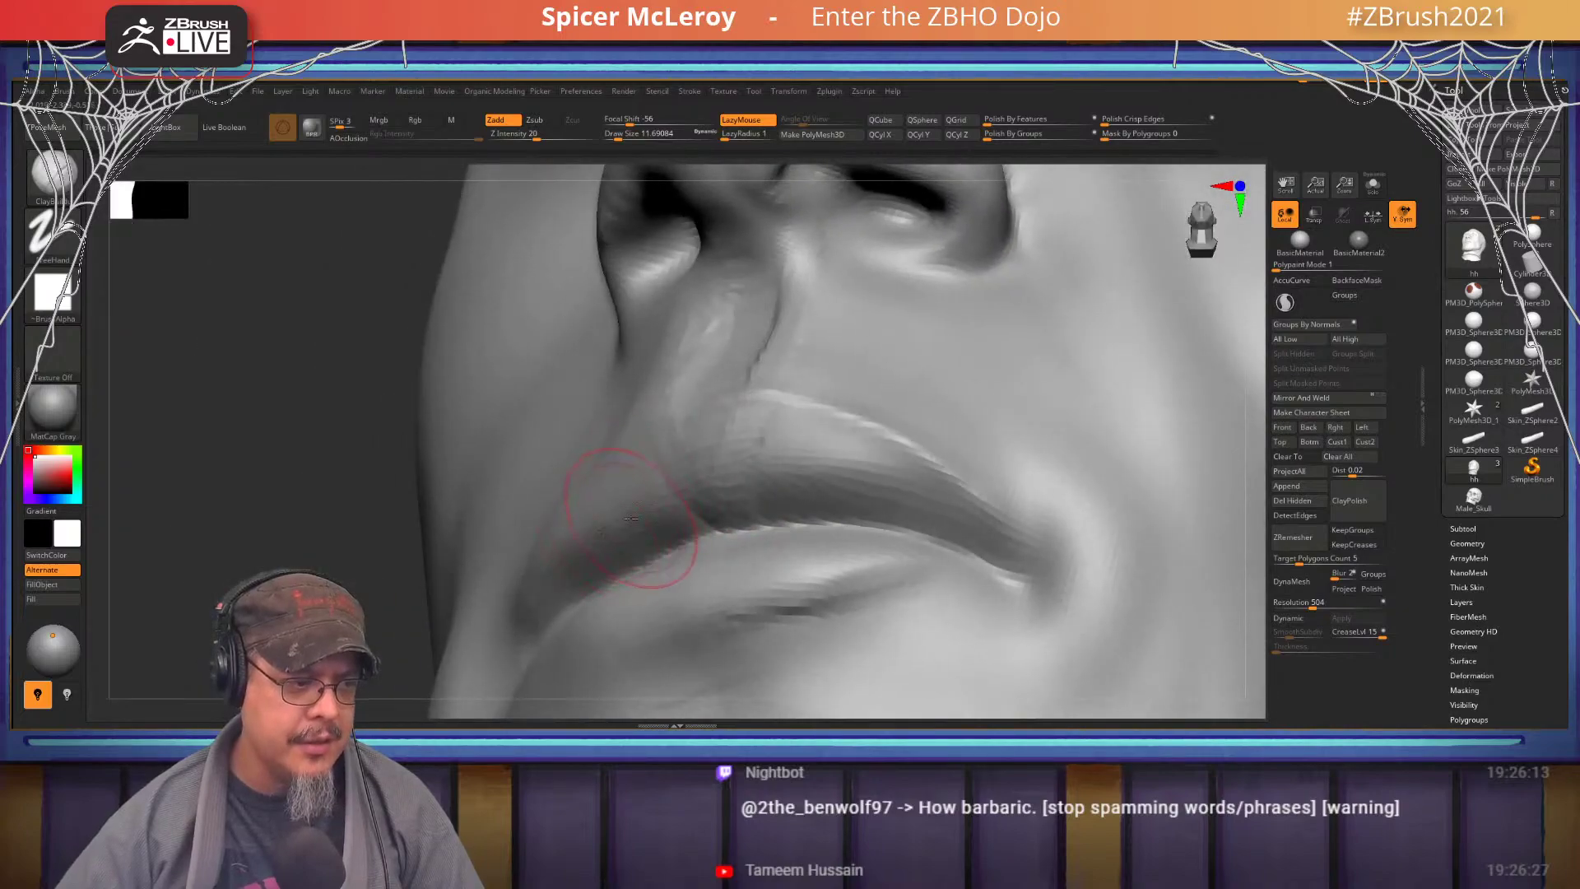
right_drag(758, 465, 675, 465)
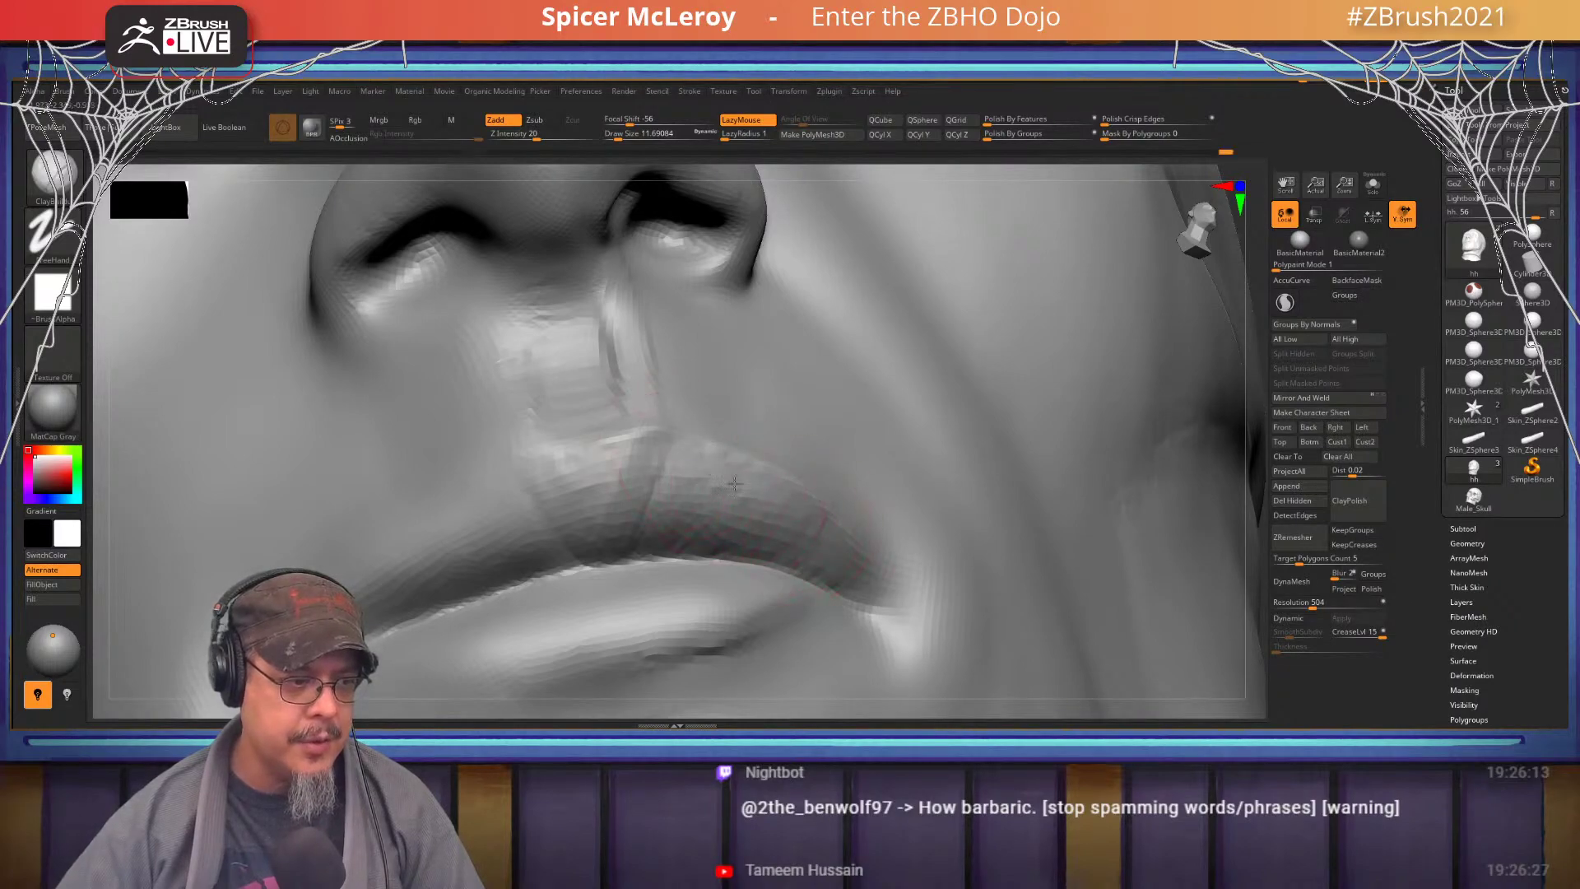
- Mark the centre line of the lower lip with DamStandard, and build up and smooth its side volume with ClayBuildup
mouse_move(712, 589)
right_down()
mouse_move(688, 478)
mouse_move(688, 492)
right_up()
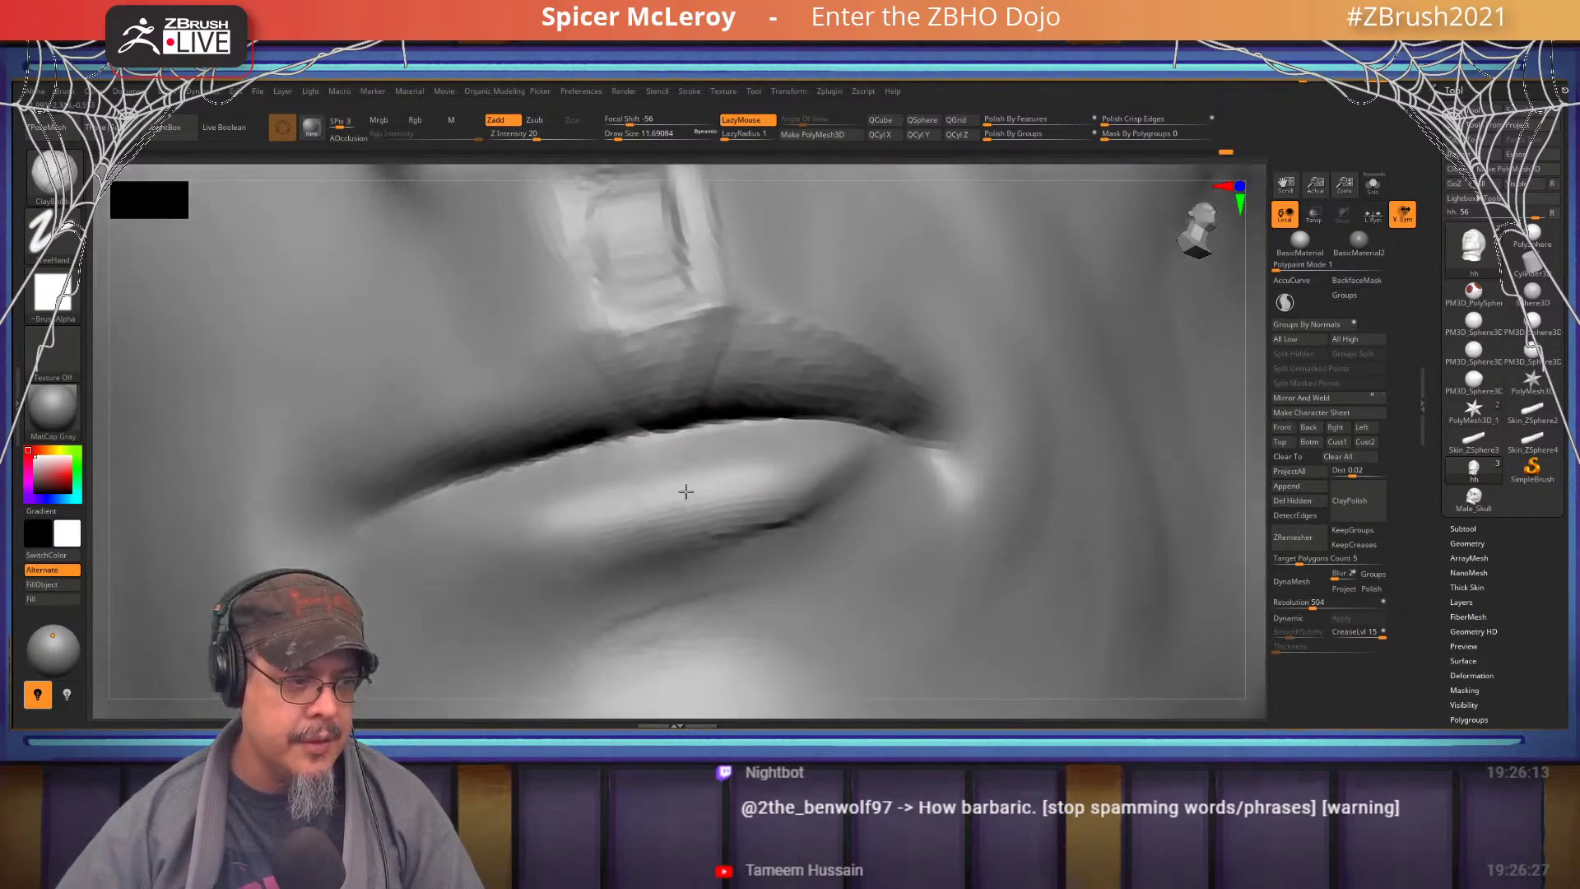
key(b)
key(d)
key(s)
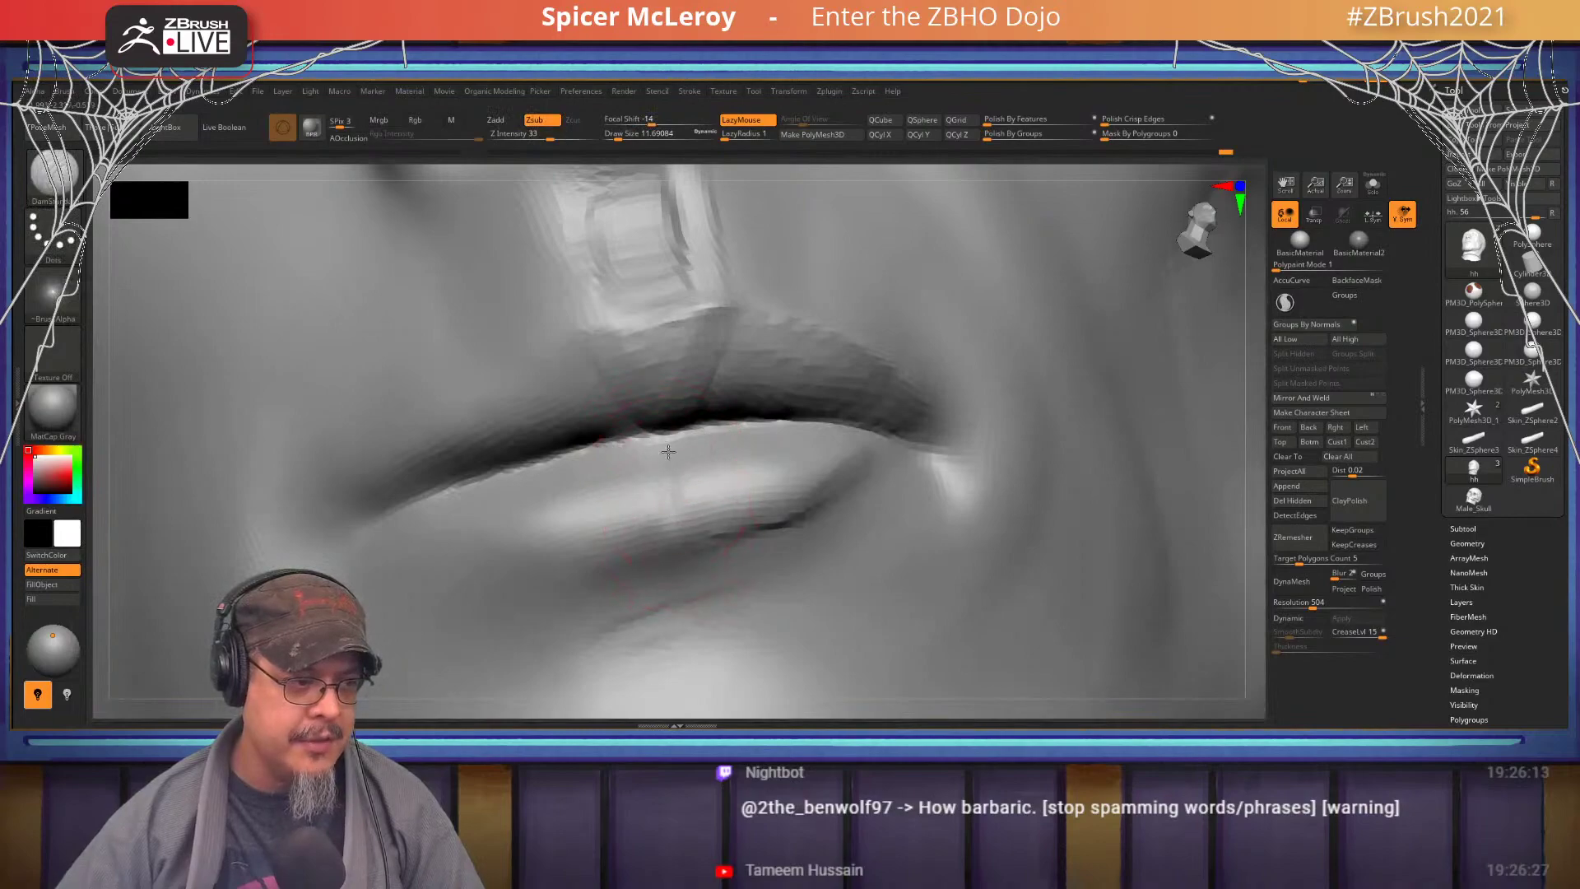
key(b)
key(c)
key(b)
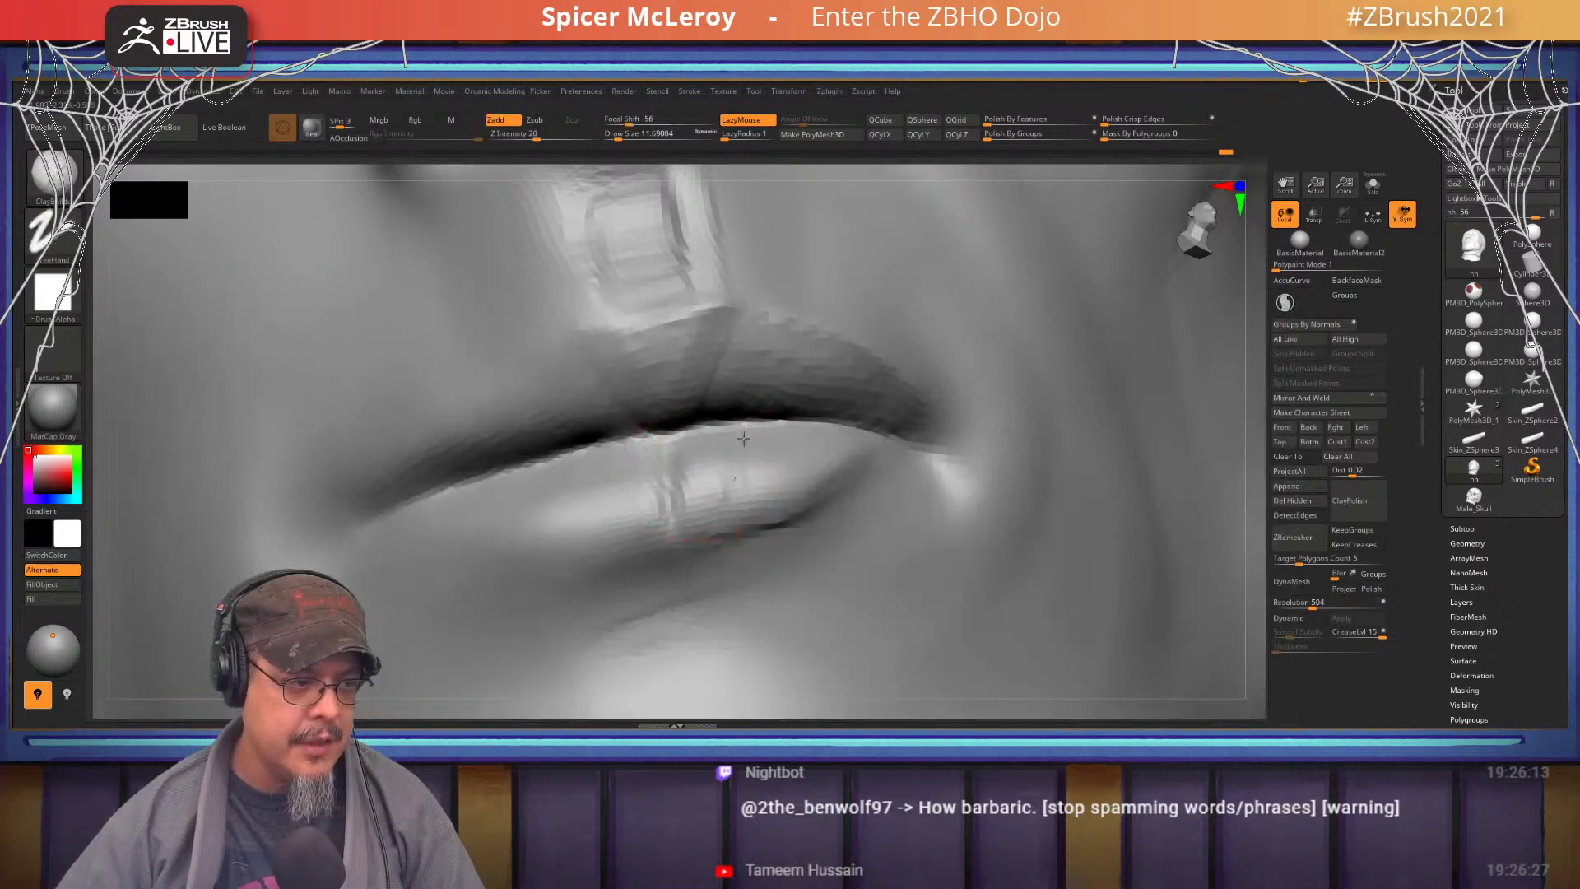
shift+drag(680, 483, 724, 505)
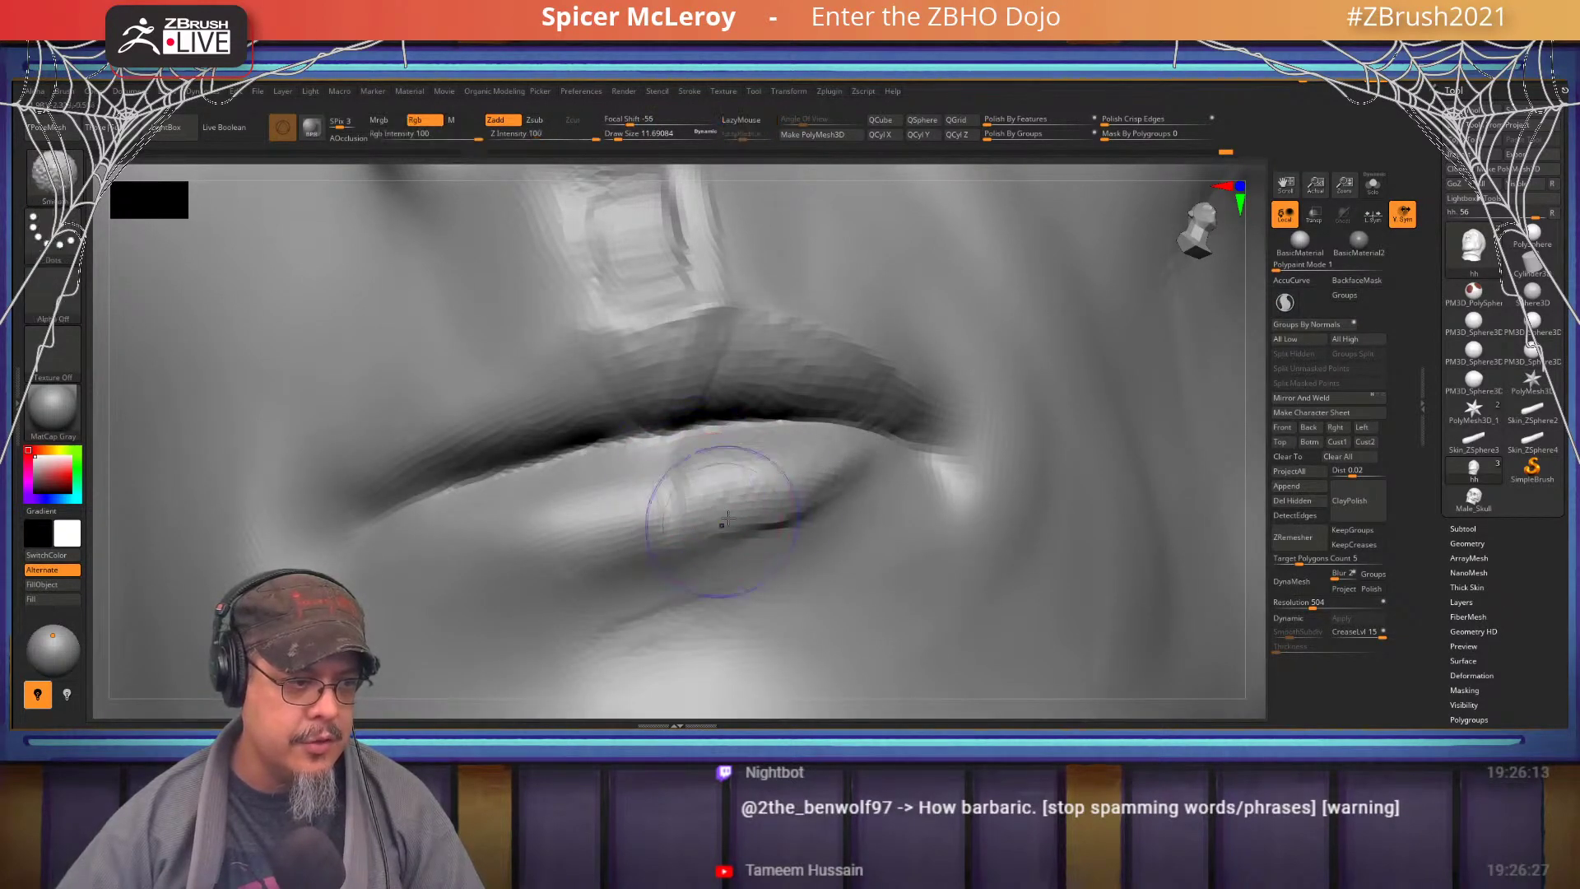
alt+right_drag(741, 392, 713, 469)
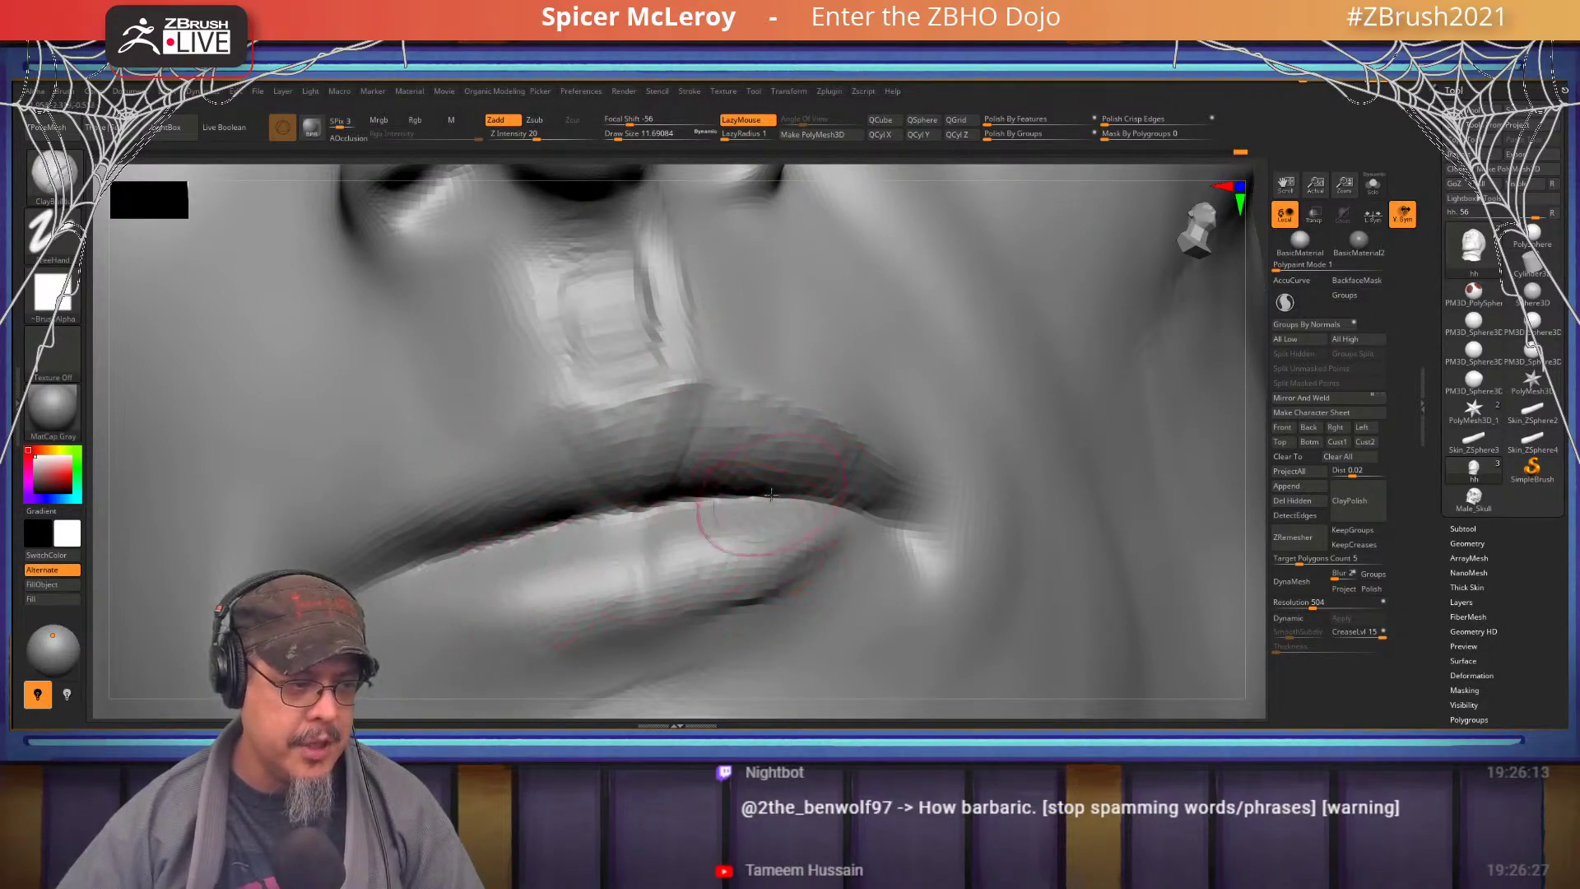
- Enlarge the draw size to about 112 and smooth the mouth area of the head
mouse_move(771, 496)
ctrl+right_down()
mouse_move(722, 389)
mouse_move(774, 391)
mouse_move(840, 466)
mouse_move(745, 485)
mouse_move(695, 476)
mouse_move(716, 458)
mouse_move(702, 574)
mouse_move(605, 566)
mouse_move(448, 423)
mouse_move(423, 522)
ctrl+right_up()
key(s)
mouse_move(636, 442)
mouse_down()
mouse_move(661, 442)
mouse_move(688, 397)
mouse_up()
key(shift)
alt+right_drag(688, 396, 699, 277)
mouse_move(946, 452)
right_down()
mouse_move(963, 424)
mouse_move(983, 488)
right_up()
alt+right_drag(982, 488, 990, 527)
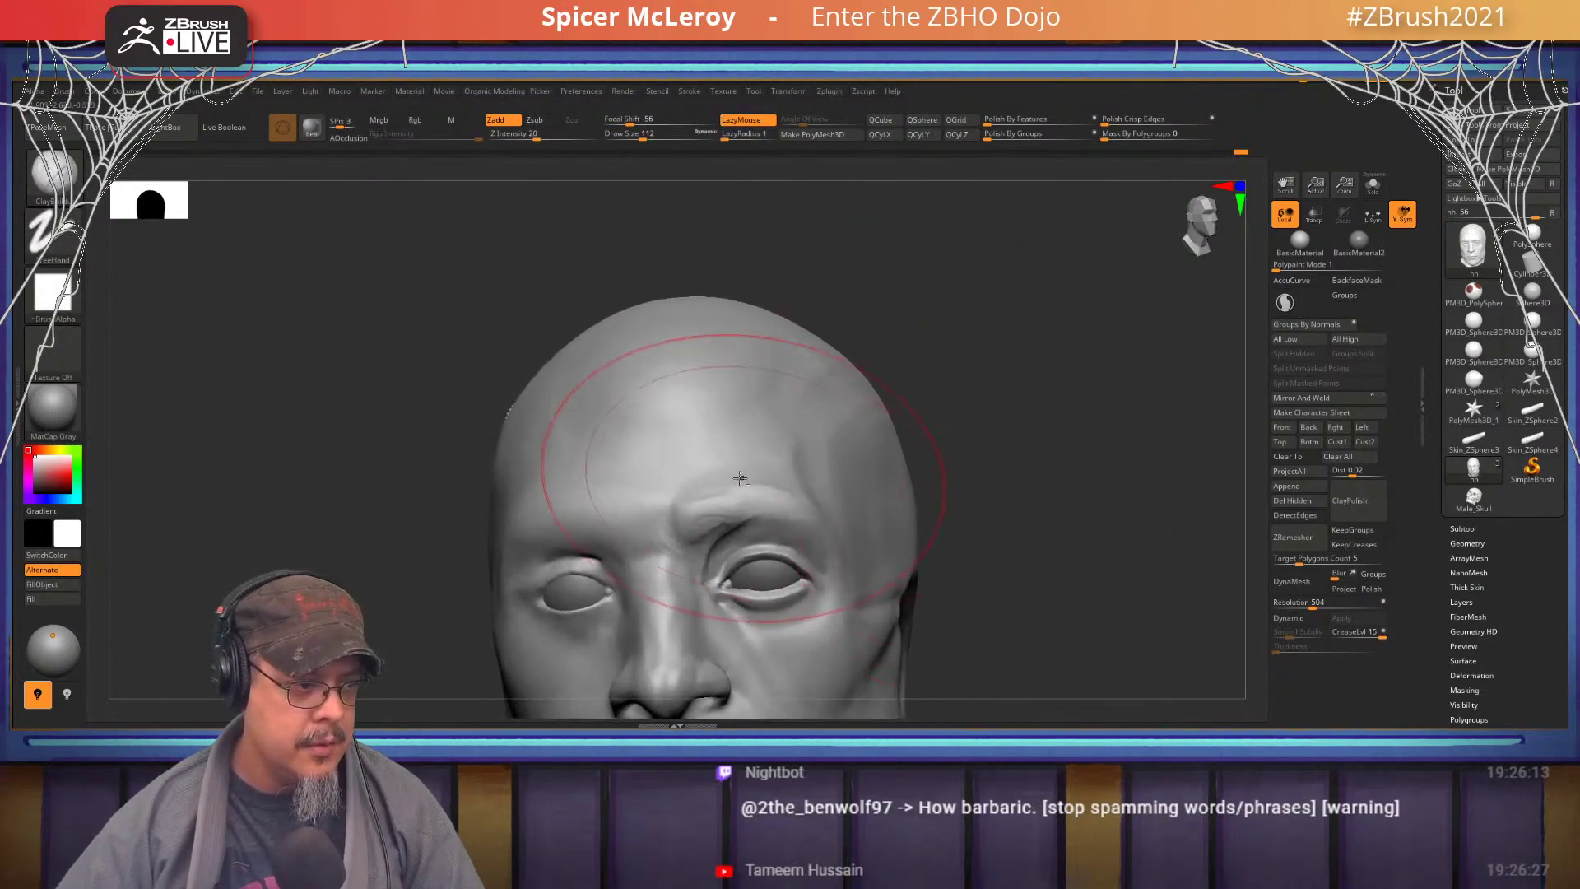
- Soften the brow ridge above the eye with FormSoft at a draw size of about 25, smoothing the strokes
ctrl+right_drag(741, 476, 709, 502)
key(s)
drag(709, 502, 689, 504)
mouse_move(691, 507)
right_down()
mouse_move(714, 554)
mouse_move(728, 550)
right_up()
key(b)
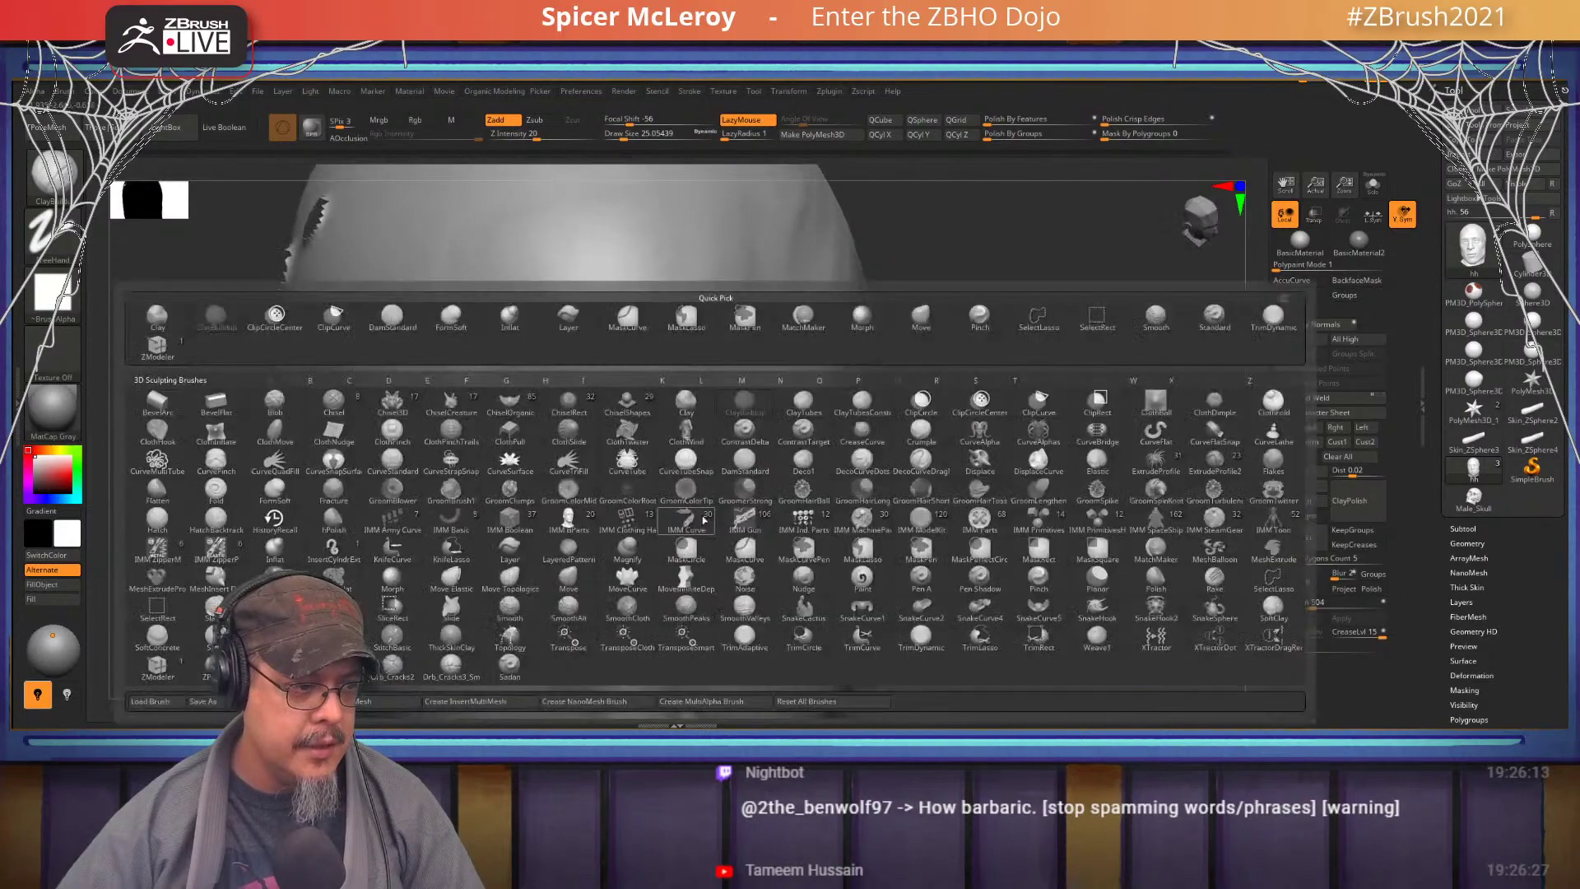
key(f)
key(s)
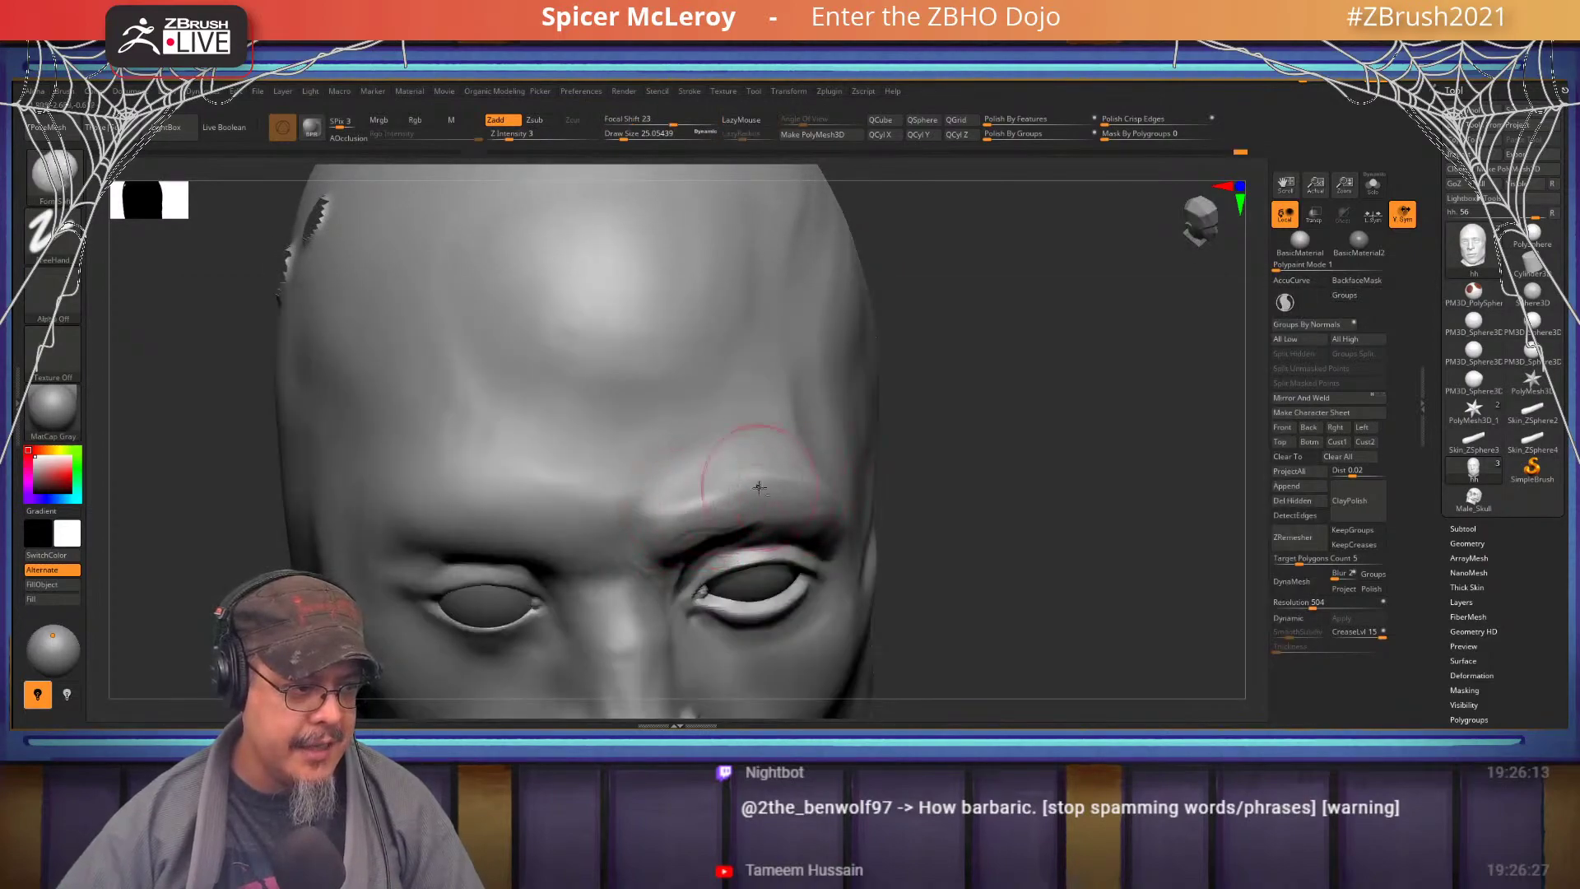
key(shift)
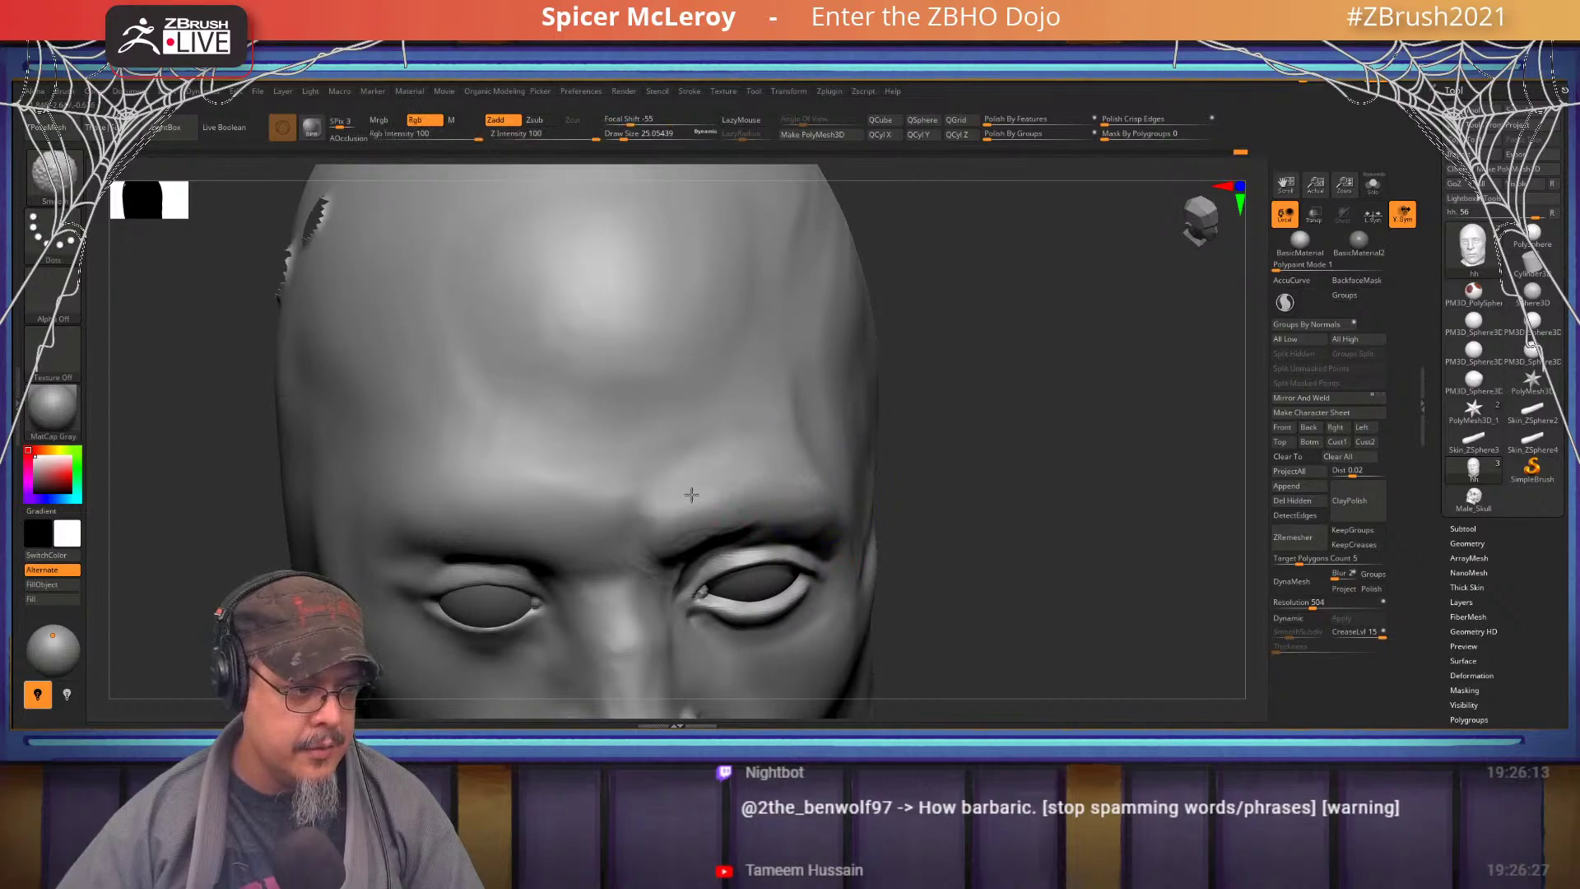
shift+drag(717, 511, 749, 485)
- Reshape the lower contour of the chin with the Move brush at a draw size of about 41
right_drag(755, 480, 963, 491)
alt+right_drag(995, 550, 930, 502)
key(n)
key(comma)
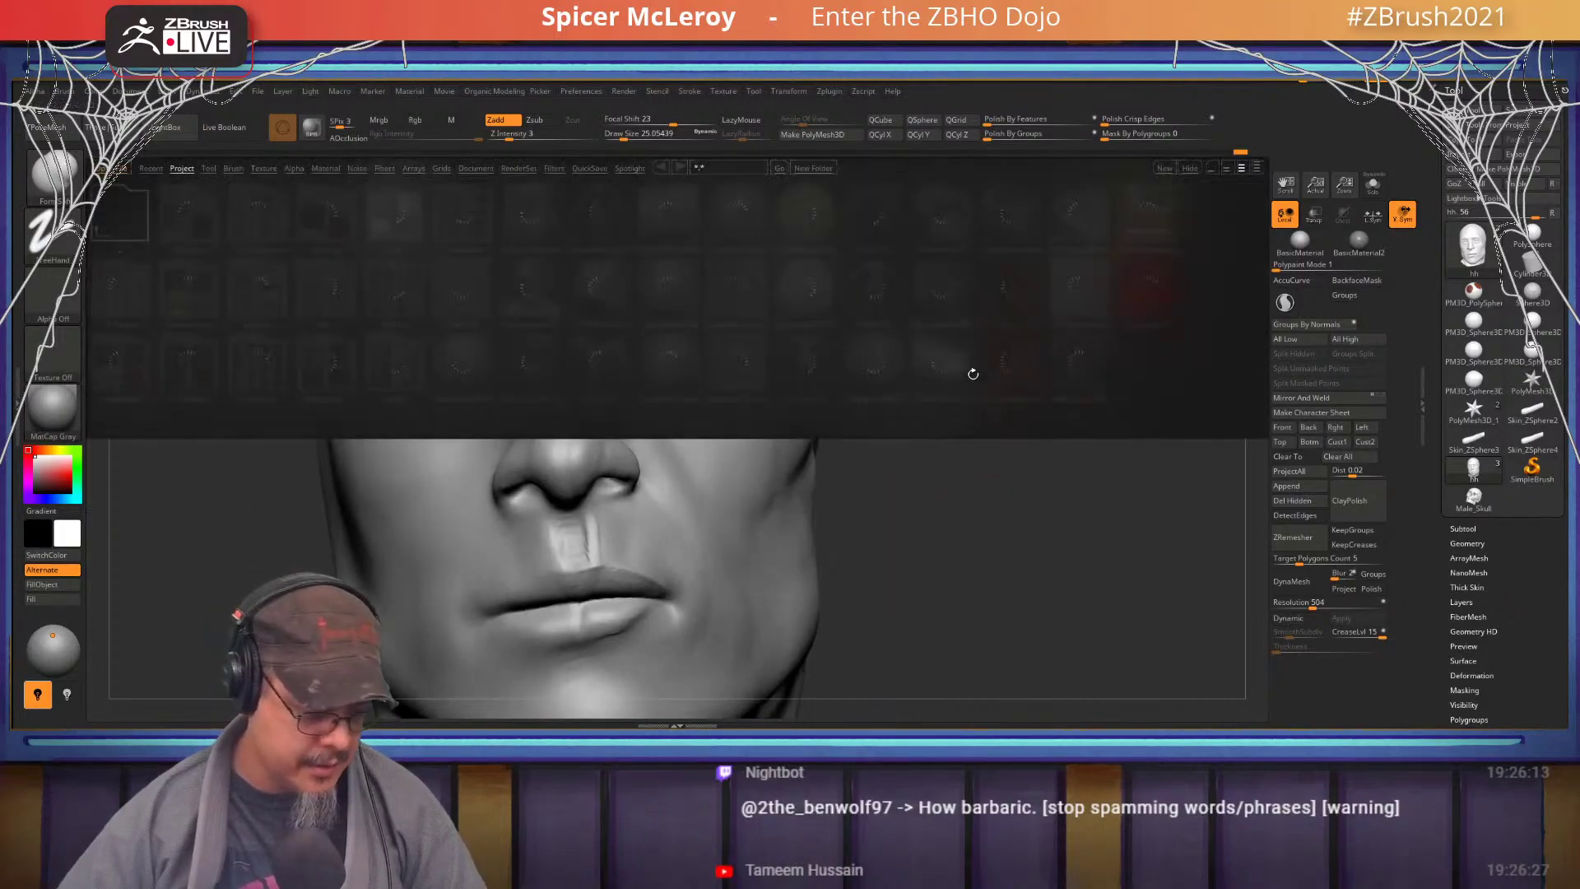
key(comma)
alt+right_drag(991, 606, 1021, 418)
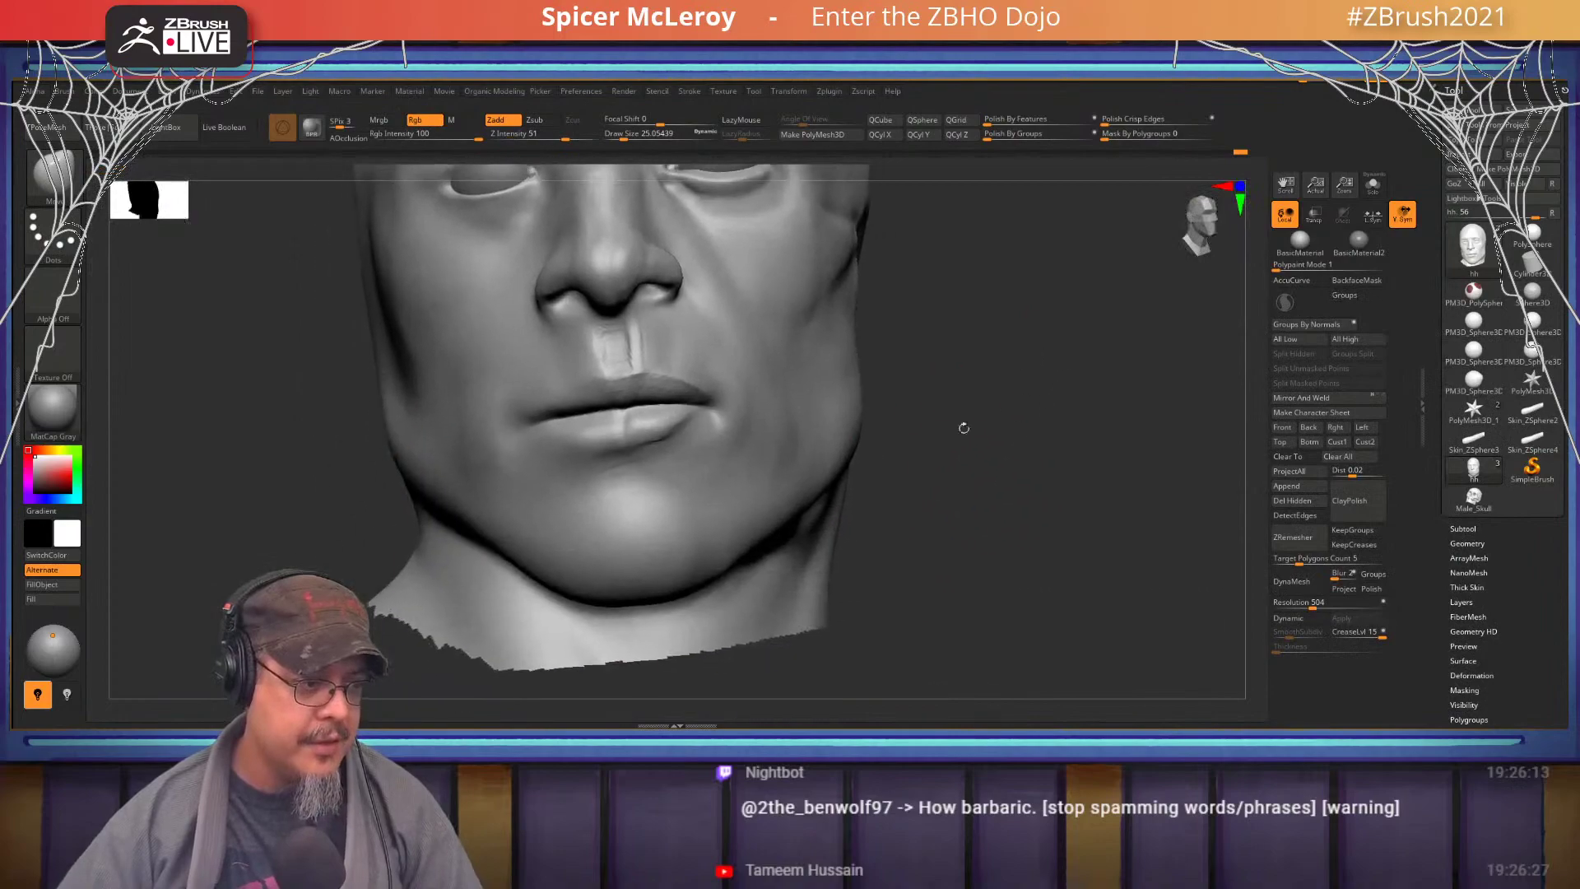
key(s)
drag(644, 578, 622, 592)
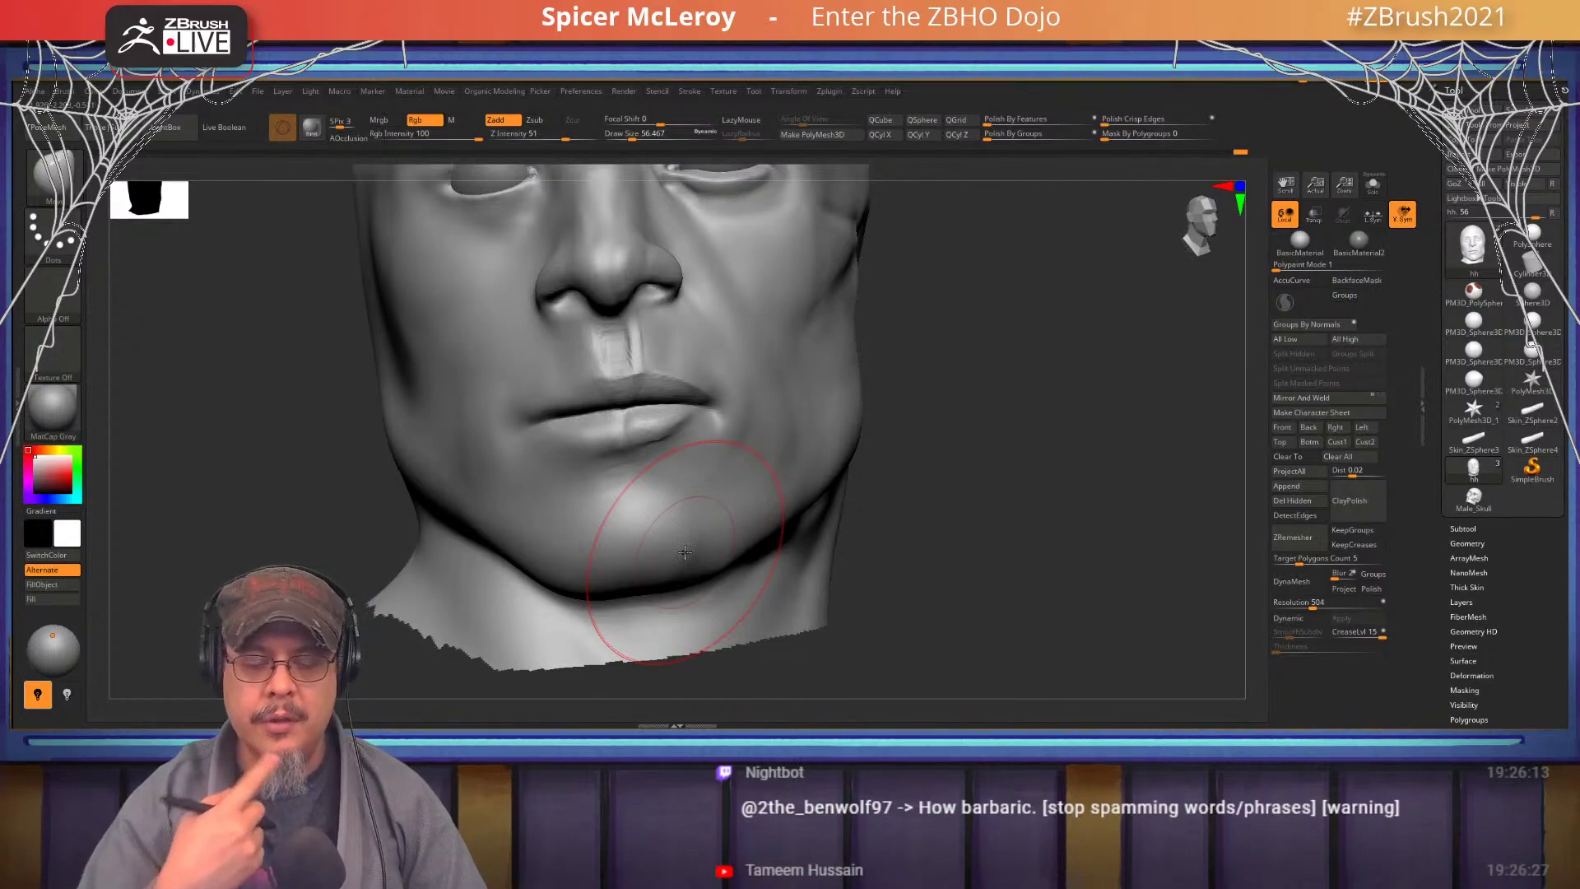
key(s)
drag(629, 568, 620, 576)
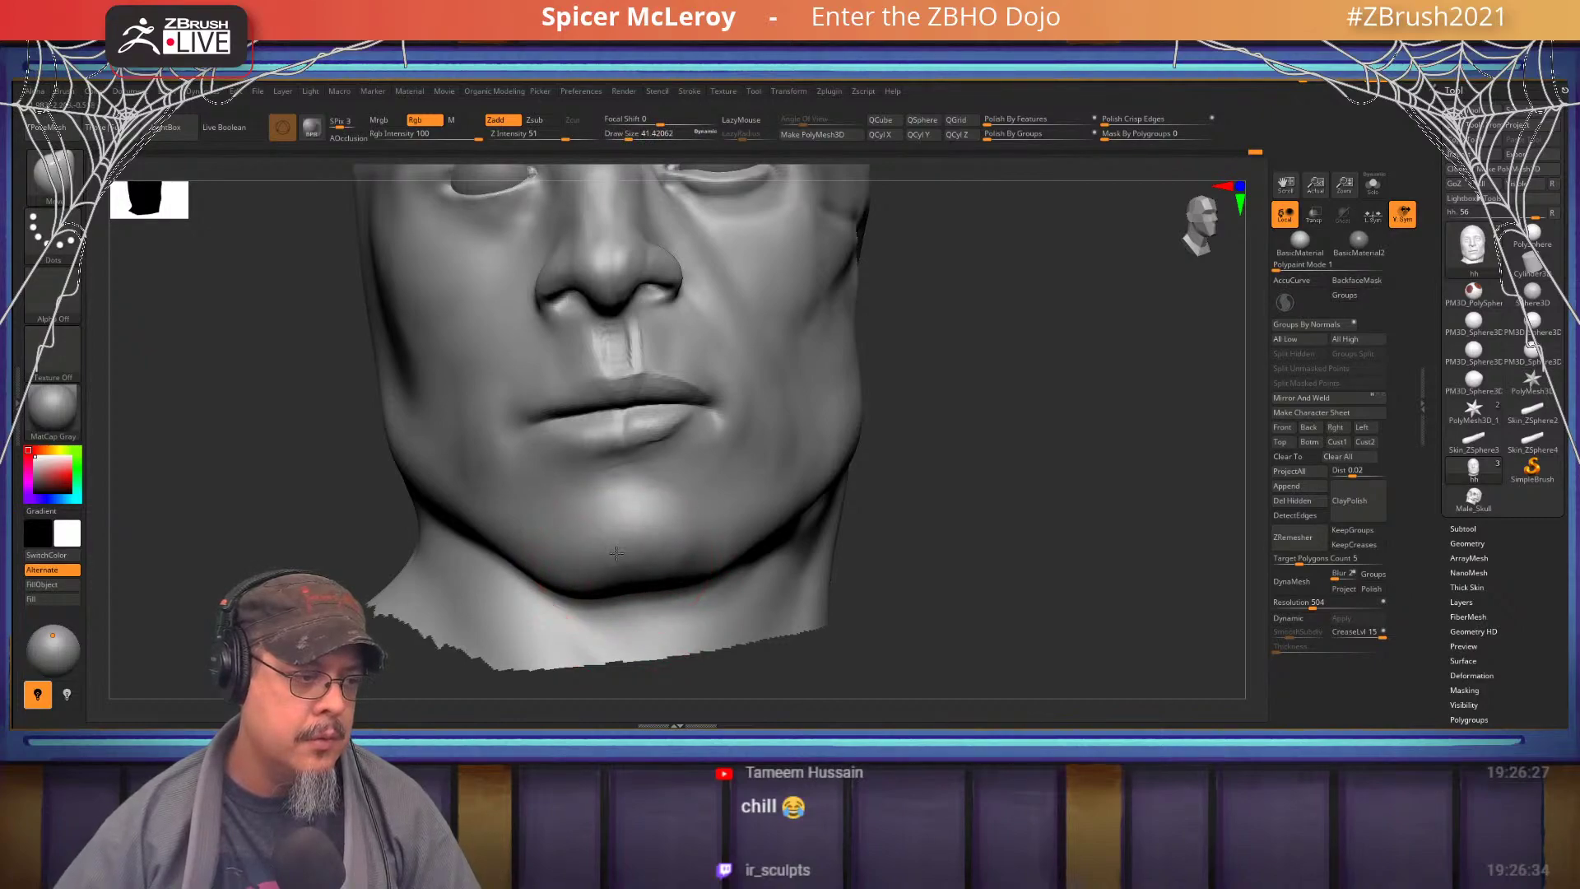
key(shift)
- Adjust the side contour of the head around the ear with the Move brush, checking the shape from behind and above
alt+right_drag(812, 456, 780, 547)
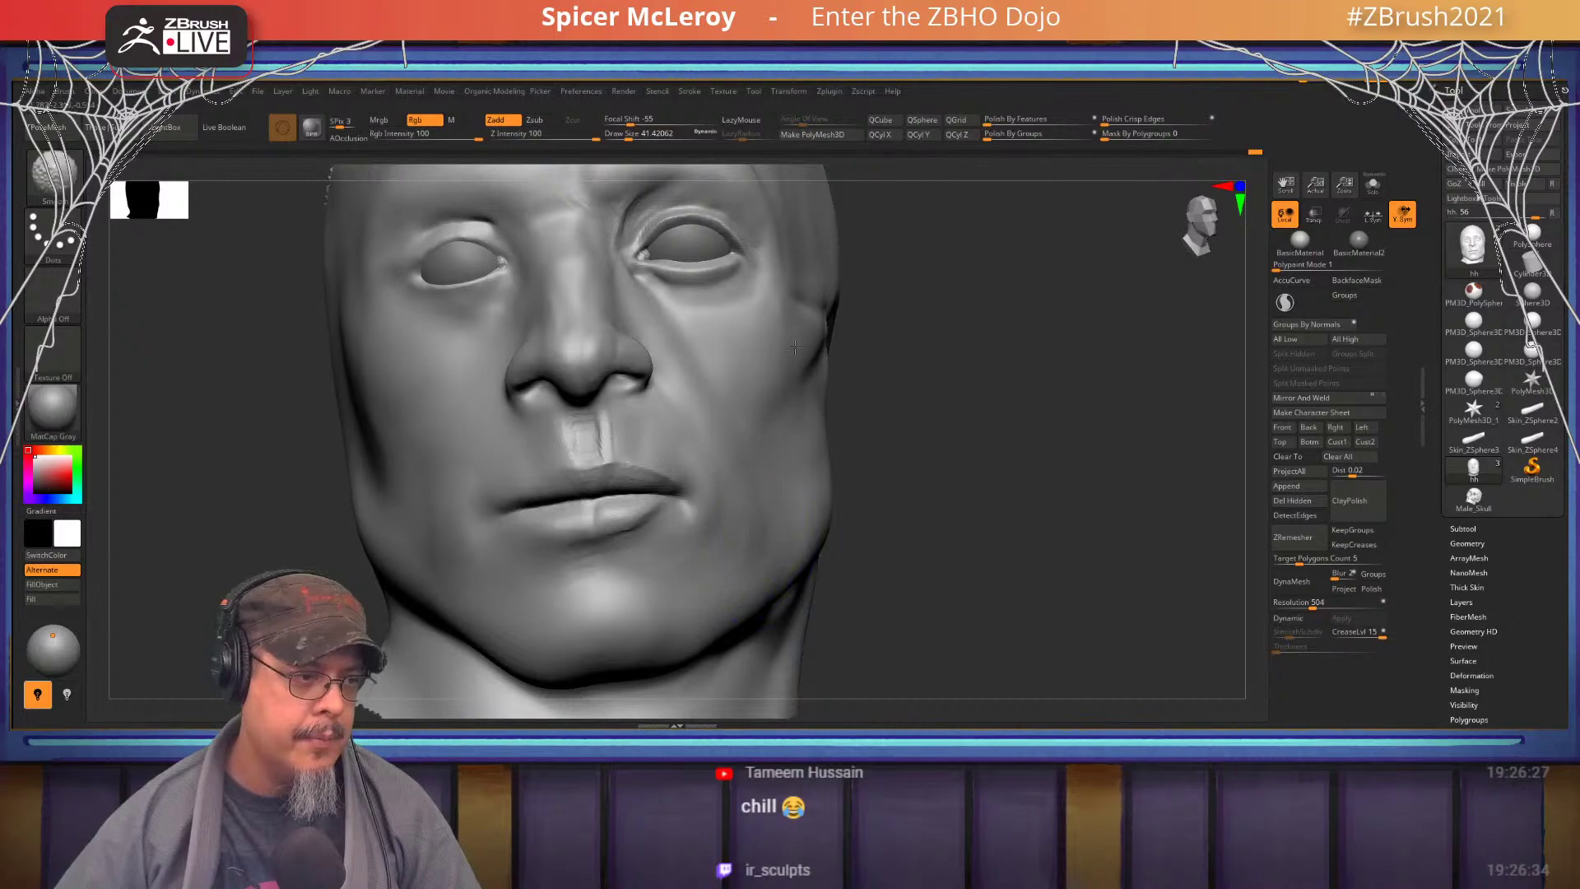
mouse_move(798, 437)
ctrl+right_down()
mouse_move(777, 412)
mouse_move(787, 547)
ctrl+right_up()
right_drag(905, 435, 847, 480)
drag(791, 476, 853, 451)
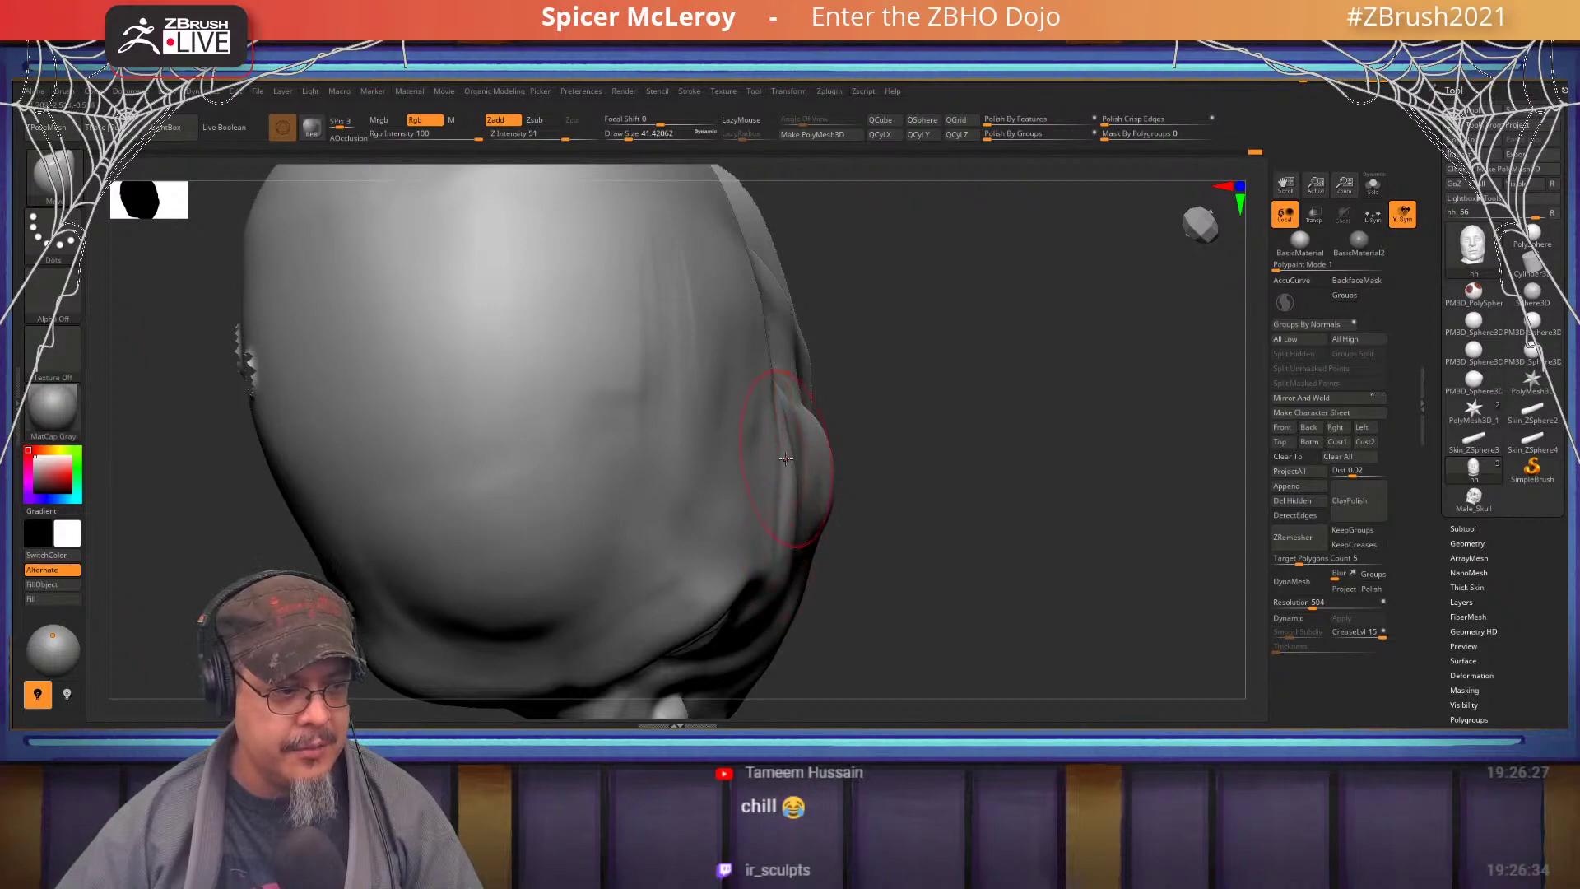
drag(936, 409, 768, 486)
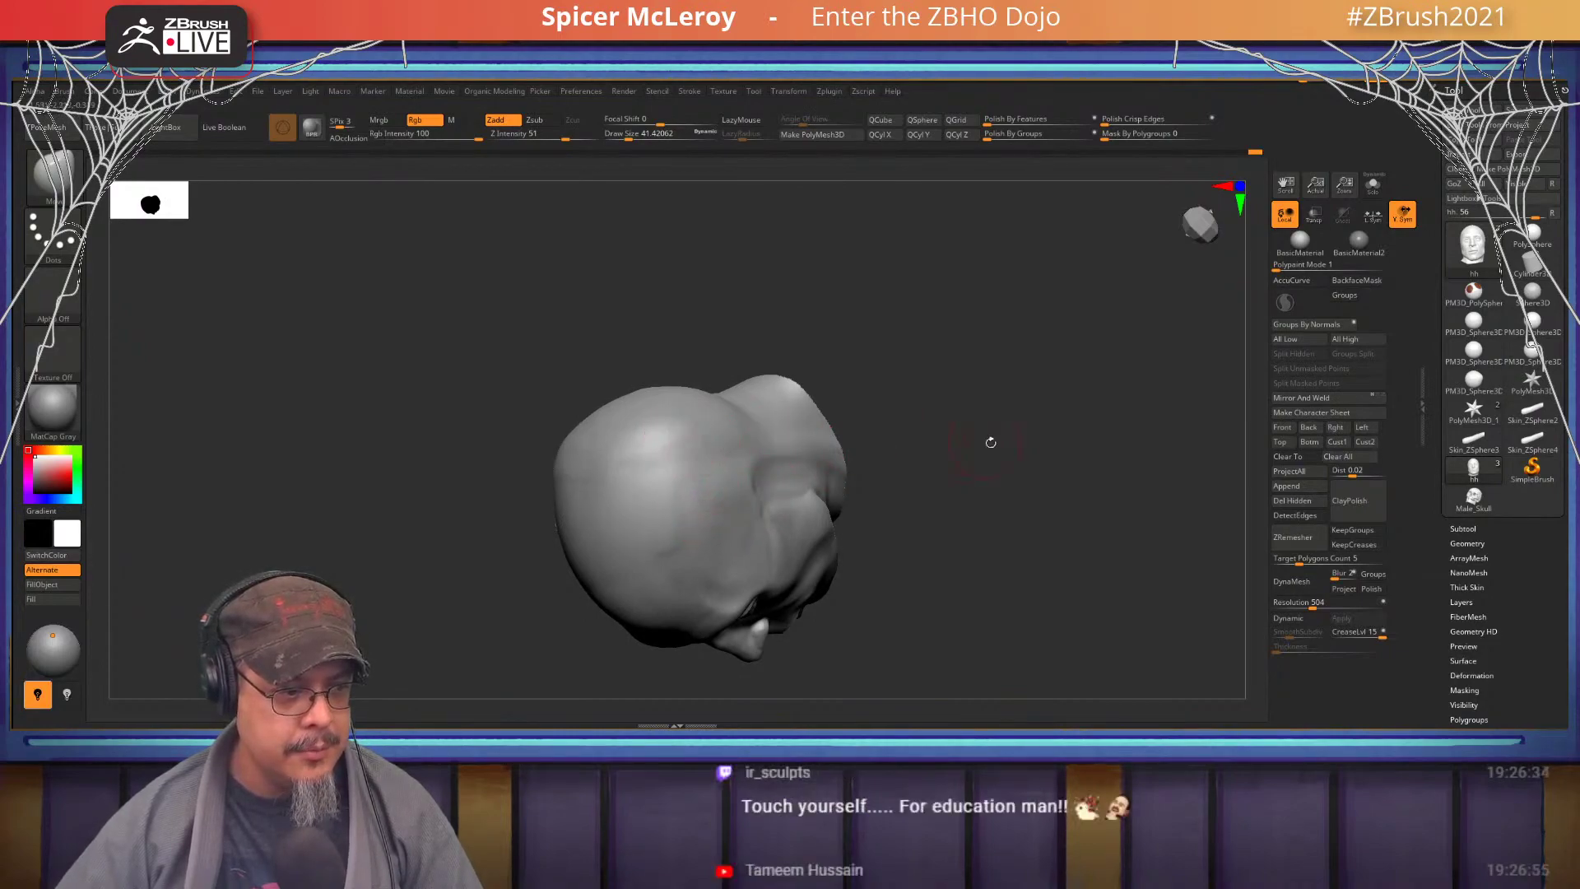
drag(991, 442, 988, 388)
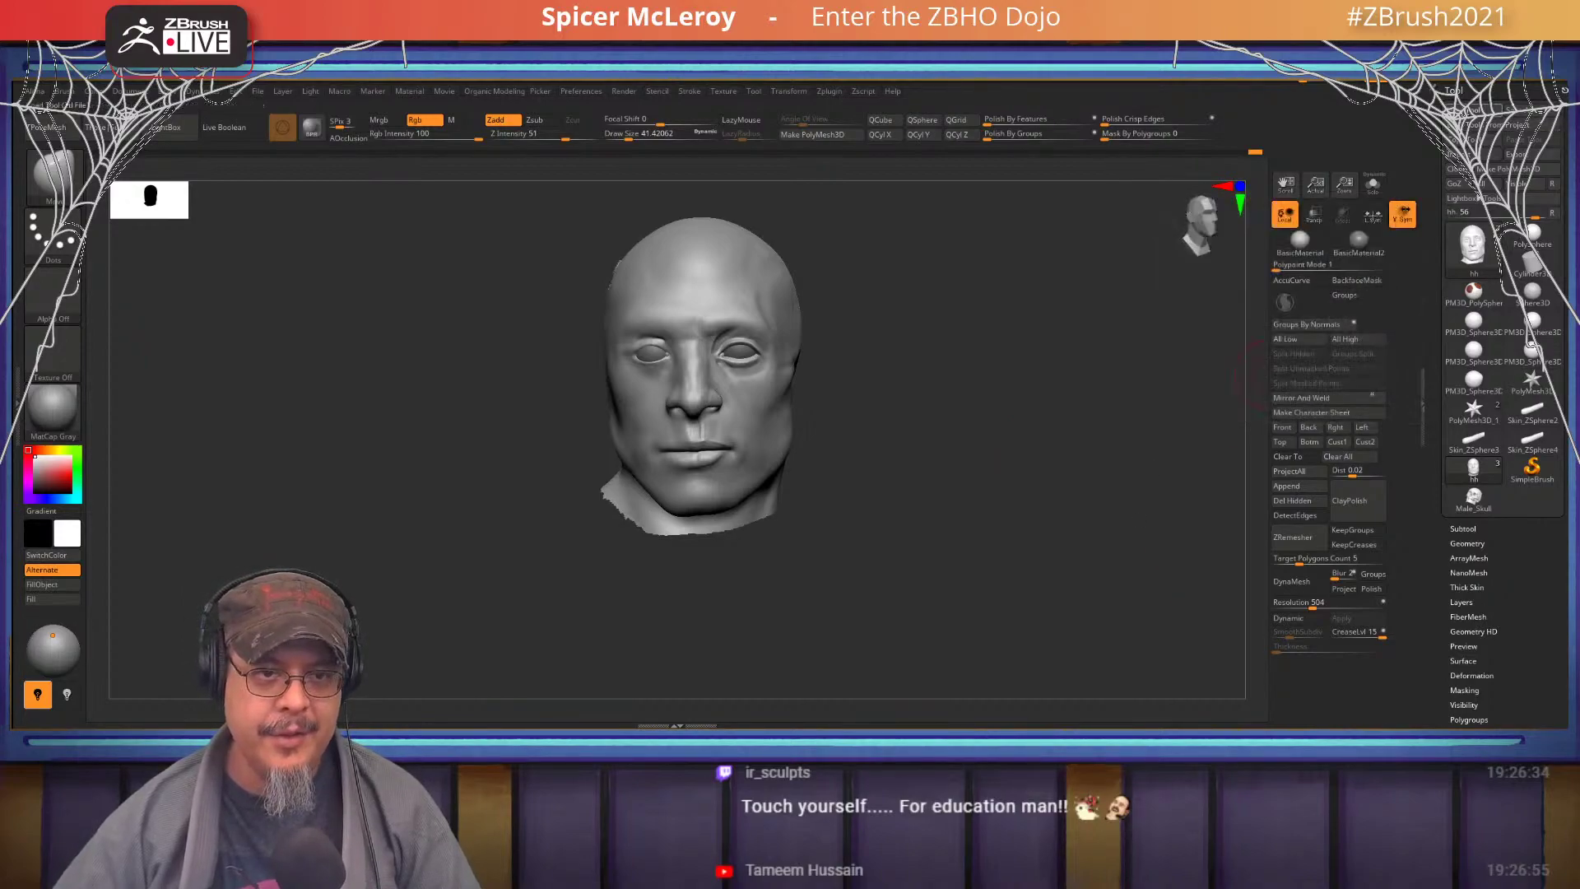
- Load the 12_Tufanhulkcritique tool from the For Critique folder on the Desktop
click(1471, 110)
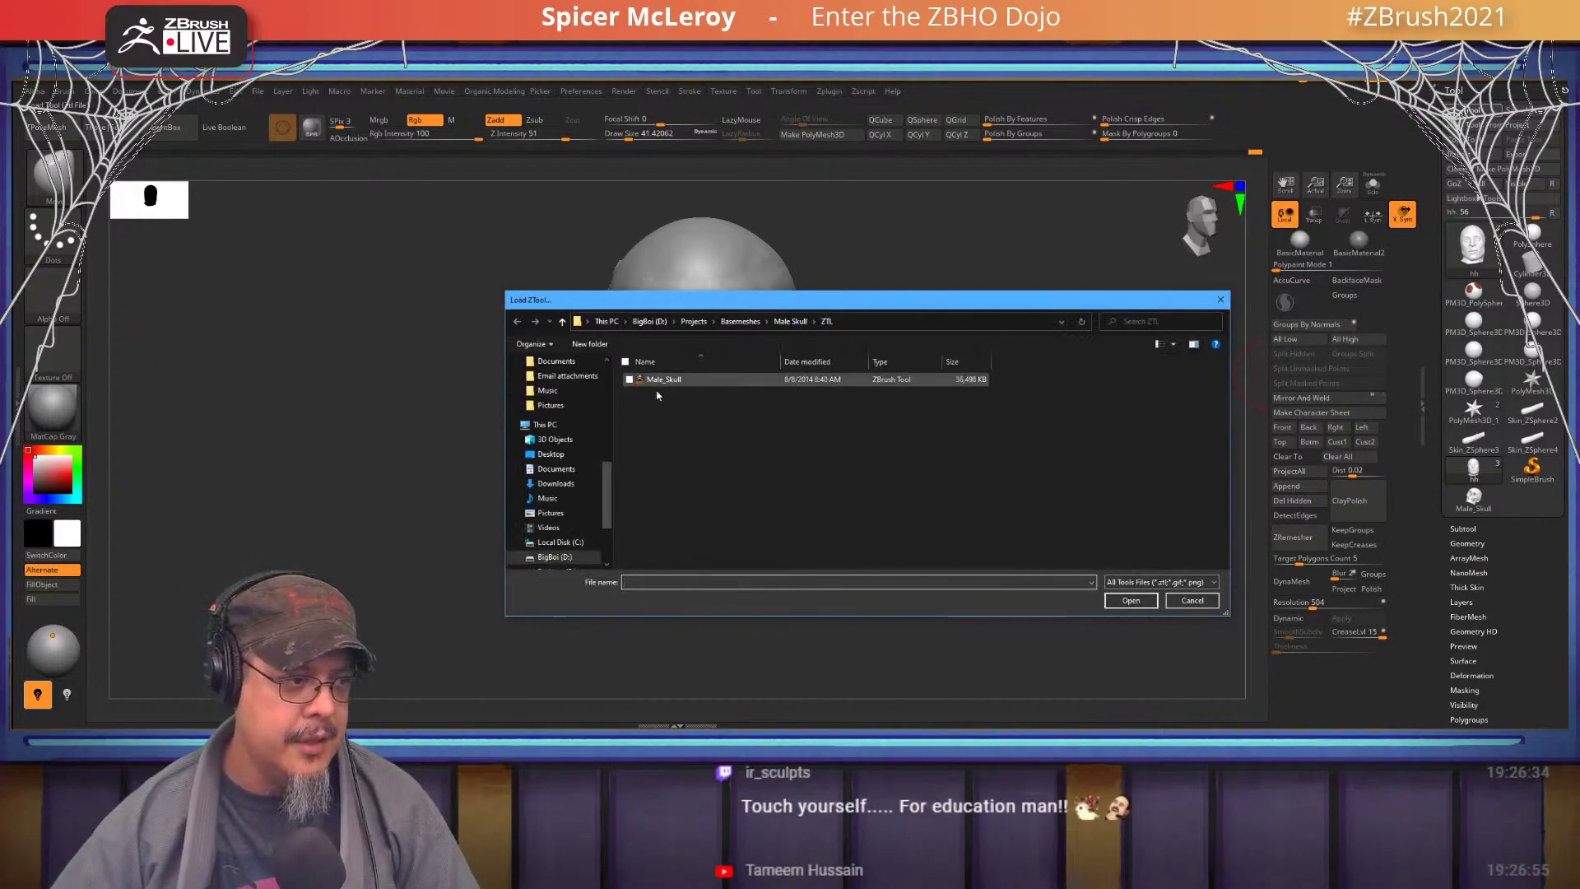
scroll(568, 404, up, 6)
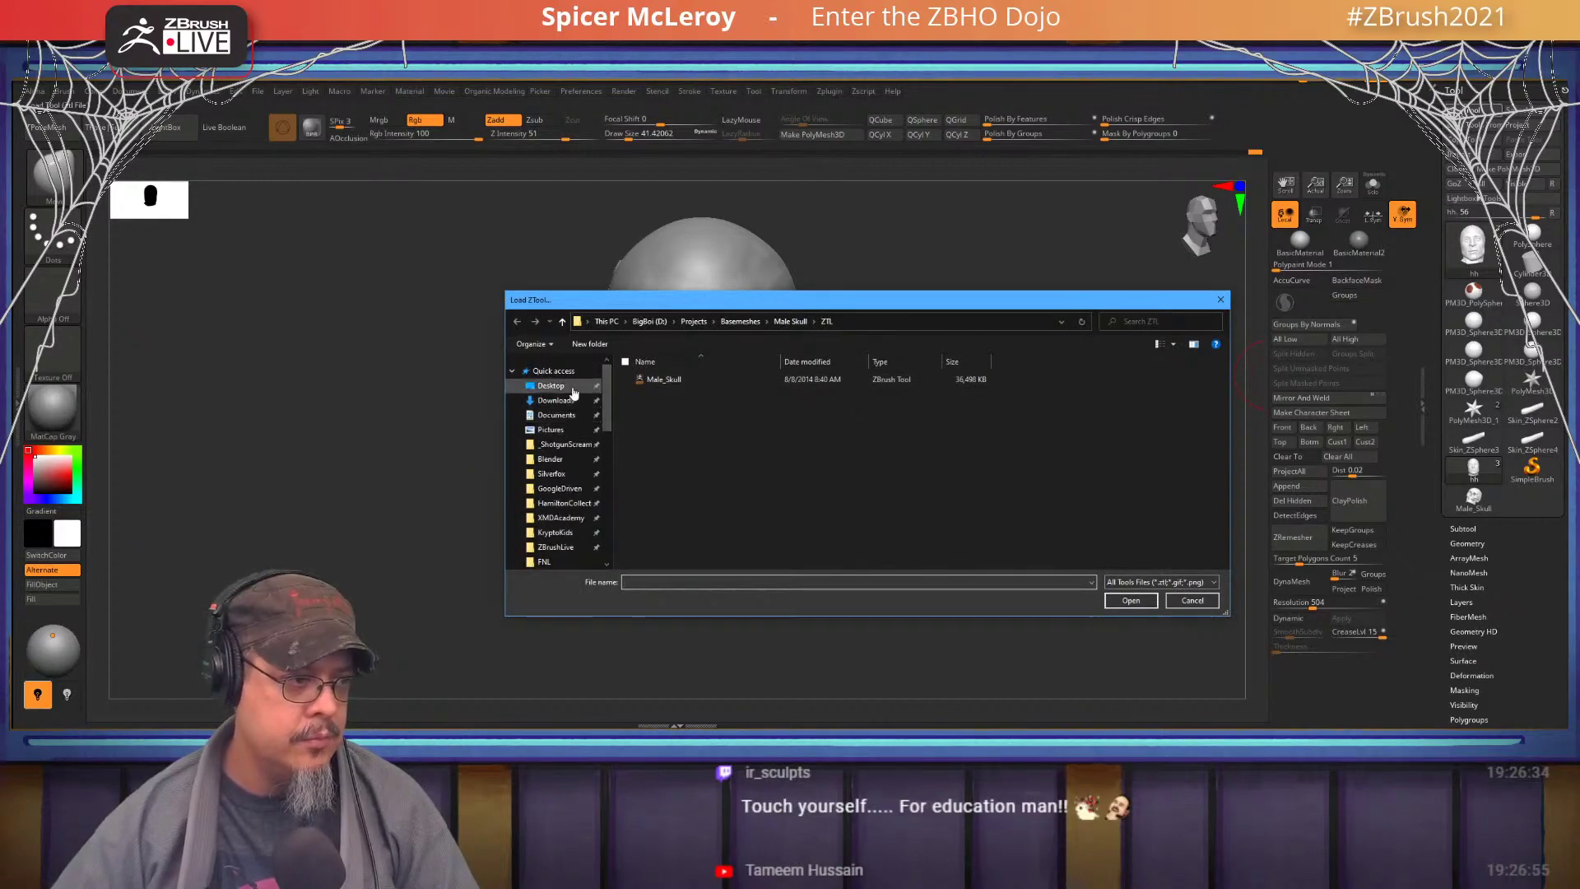
click(551, 385)
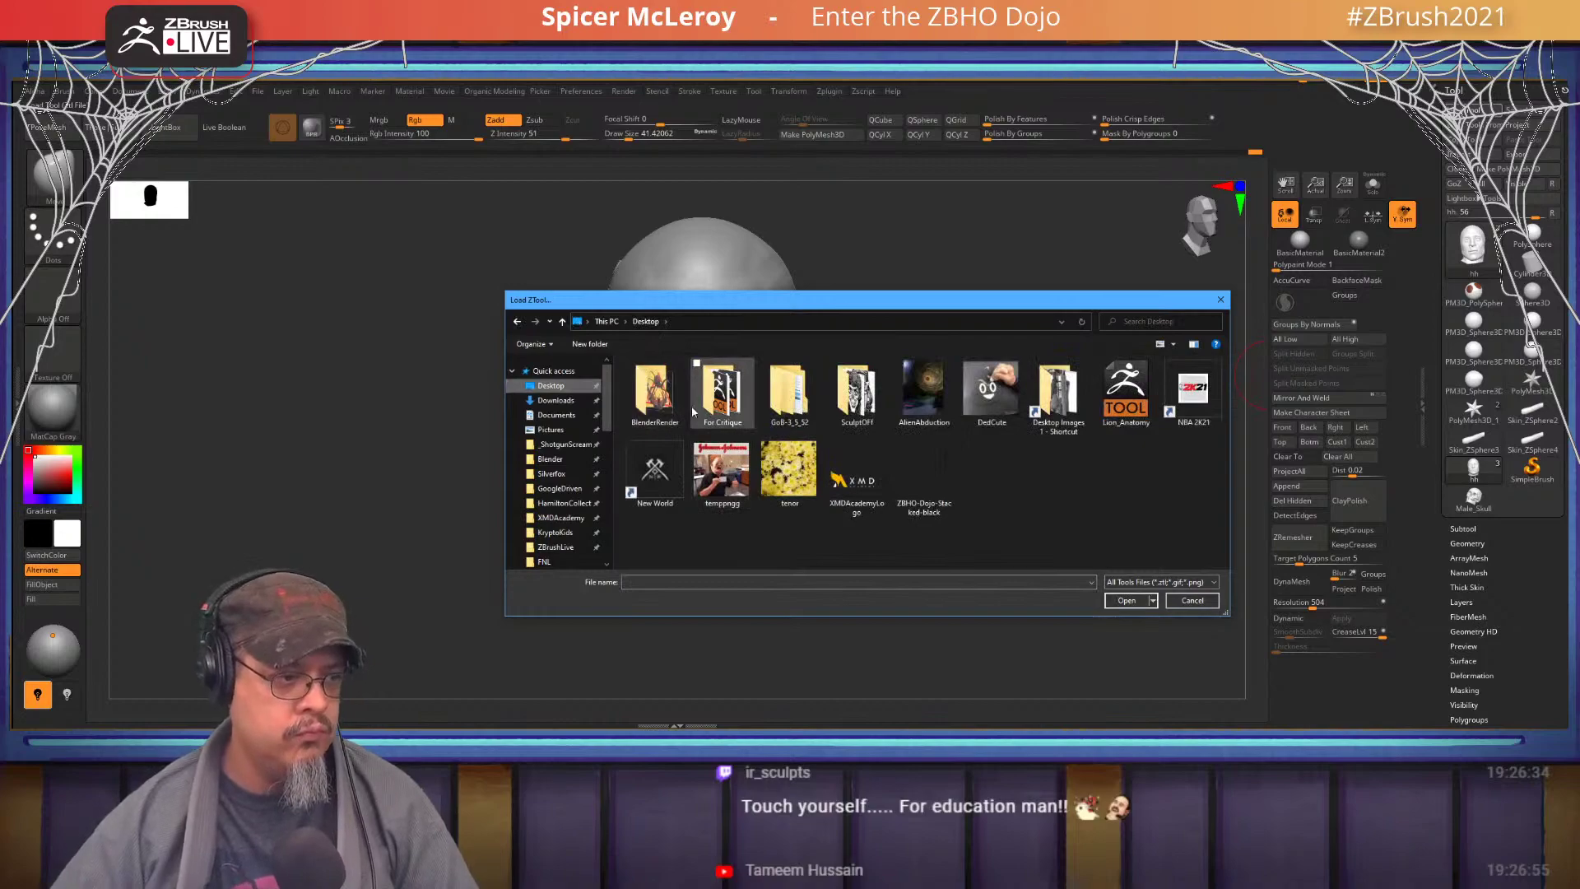
double_click(716, 394)
scroll(718, 438, down, 3)
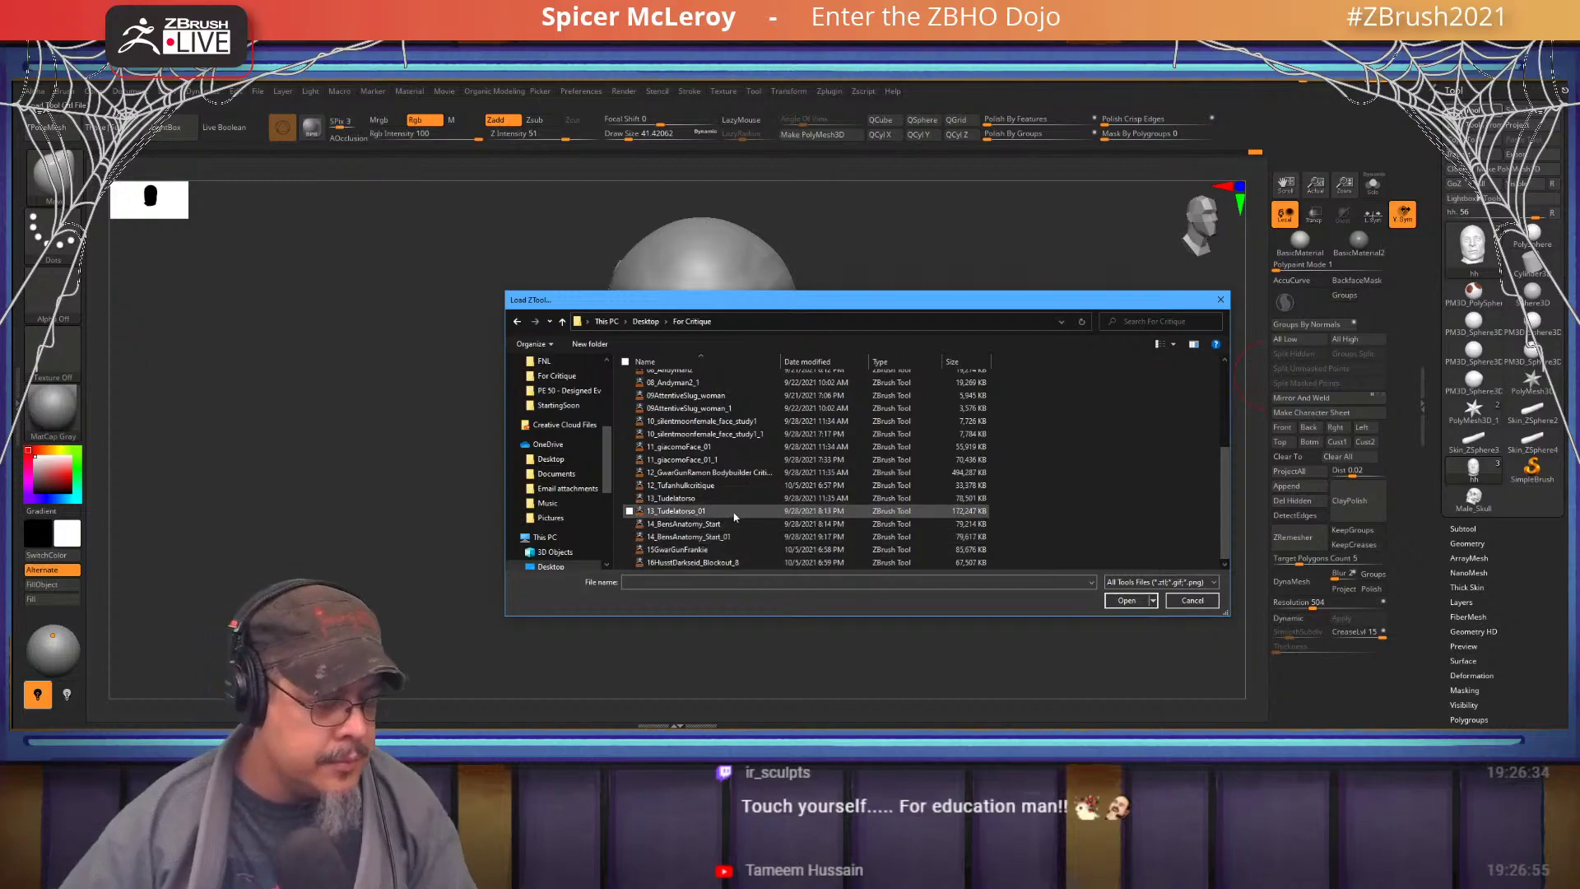
double_click(727, 485)
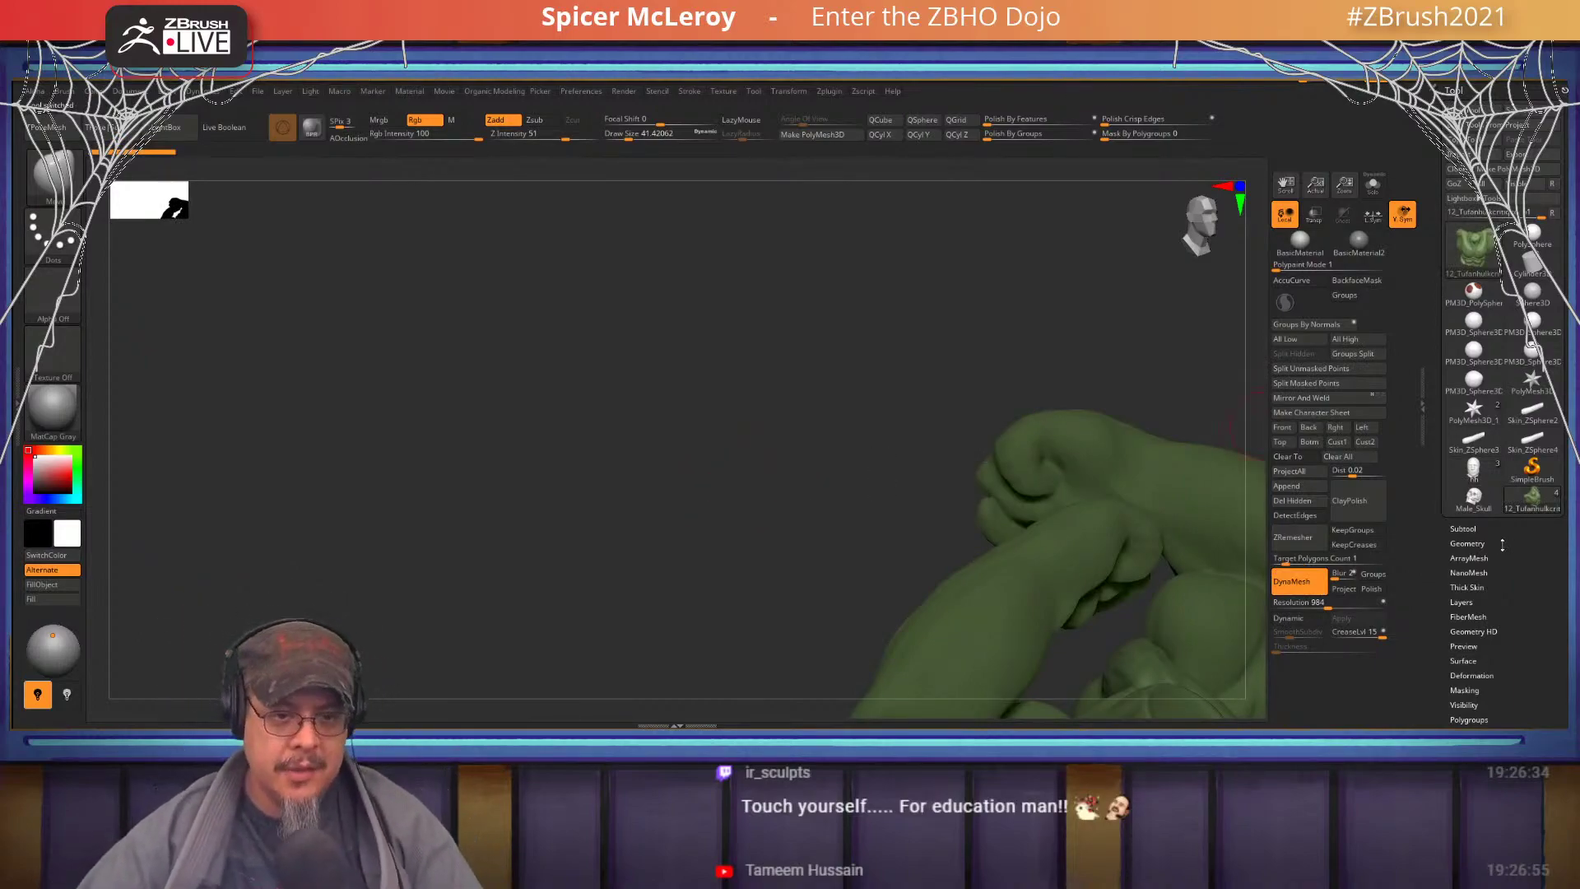
- Turn off the polypaint on the loaded figure's subtools and show its torso from the front
click(1536, 528)
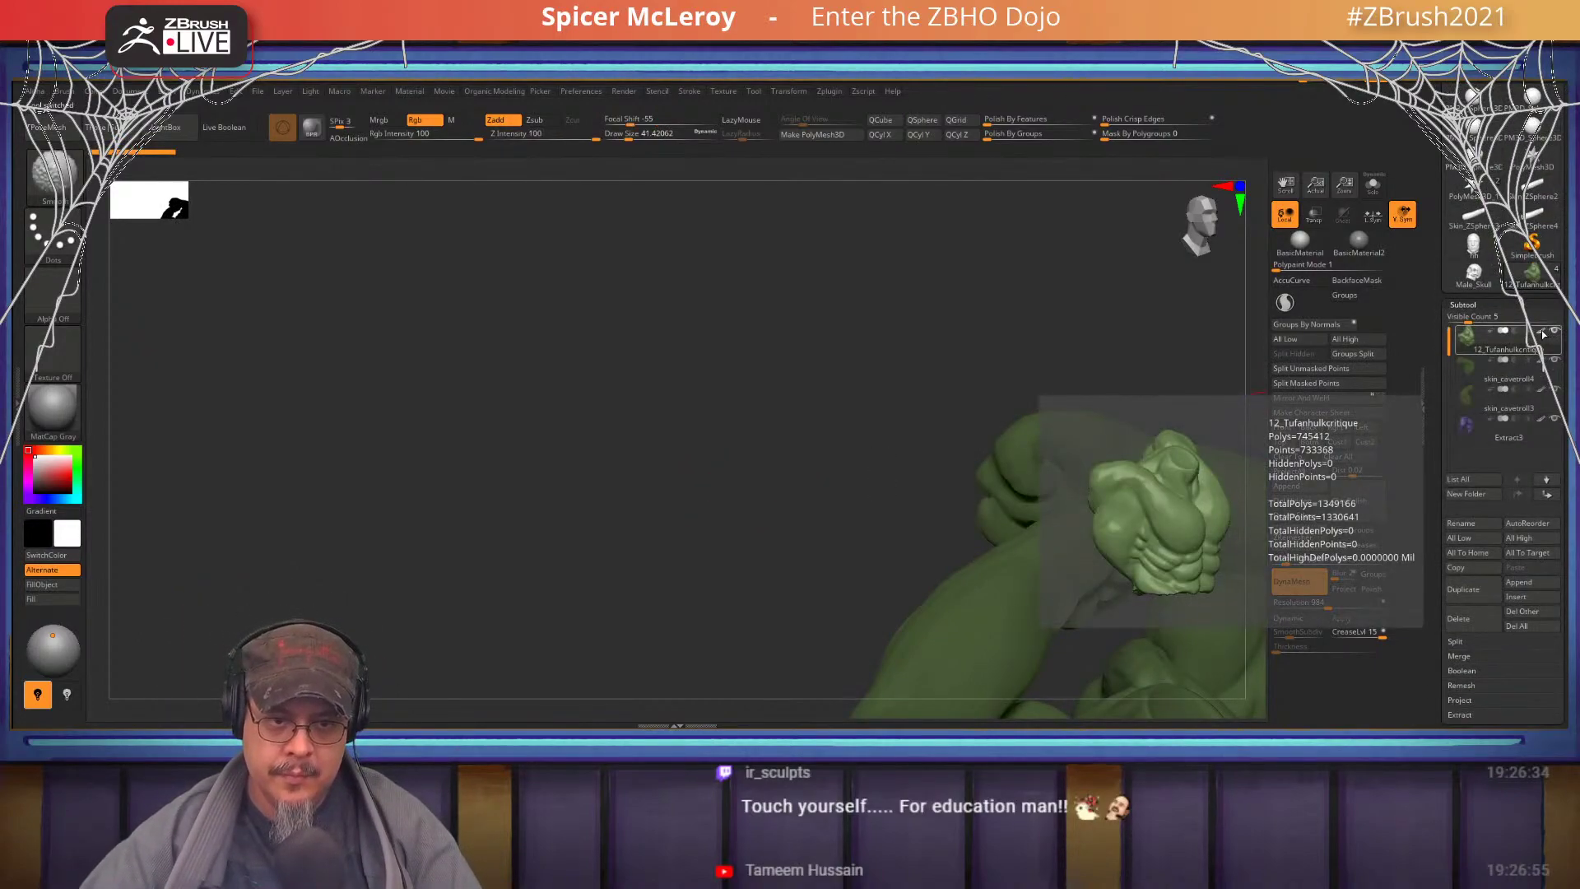
key(f)
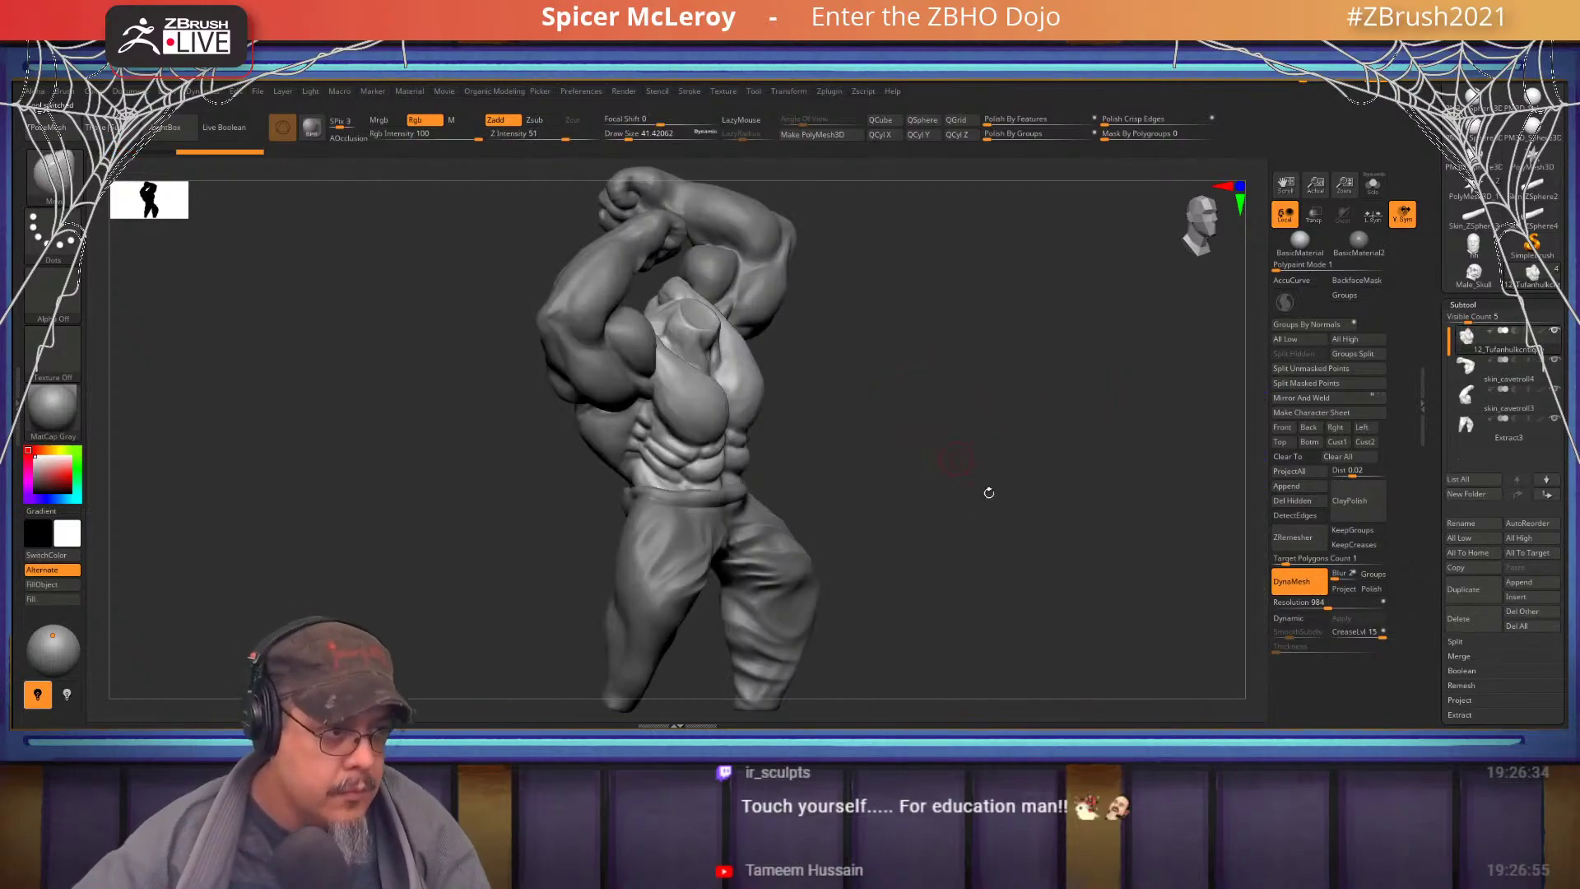
drag(988, 491, 977, 539)
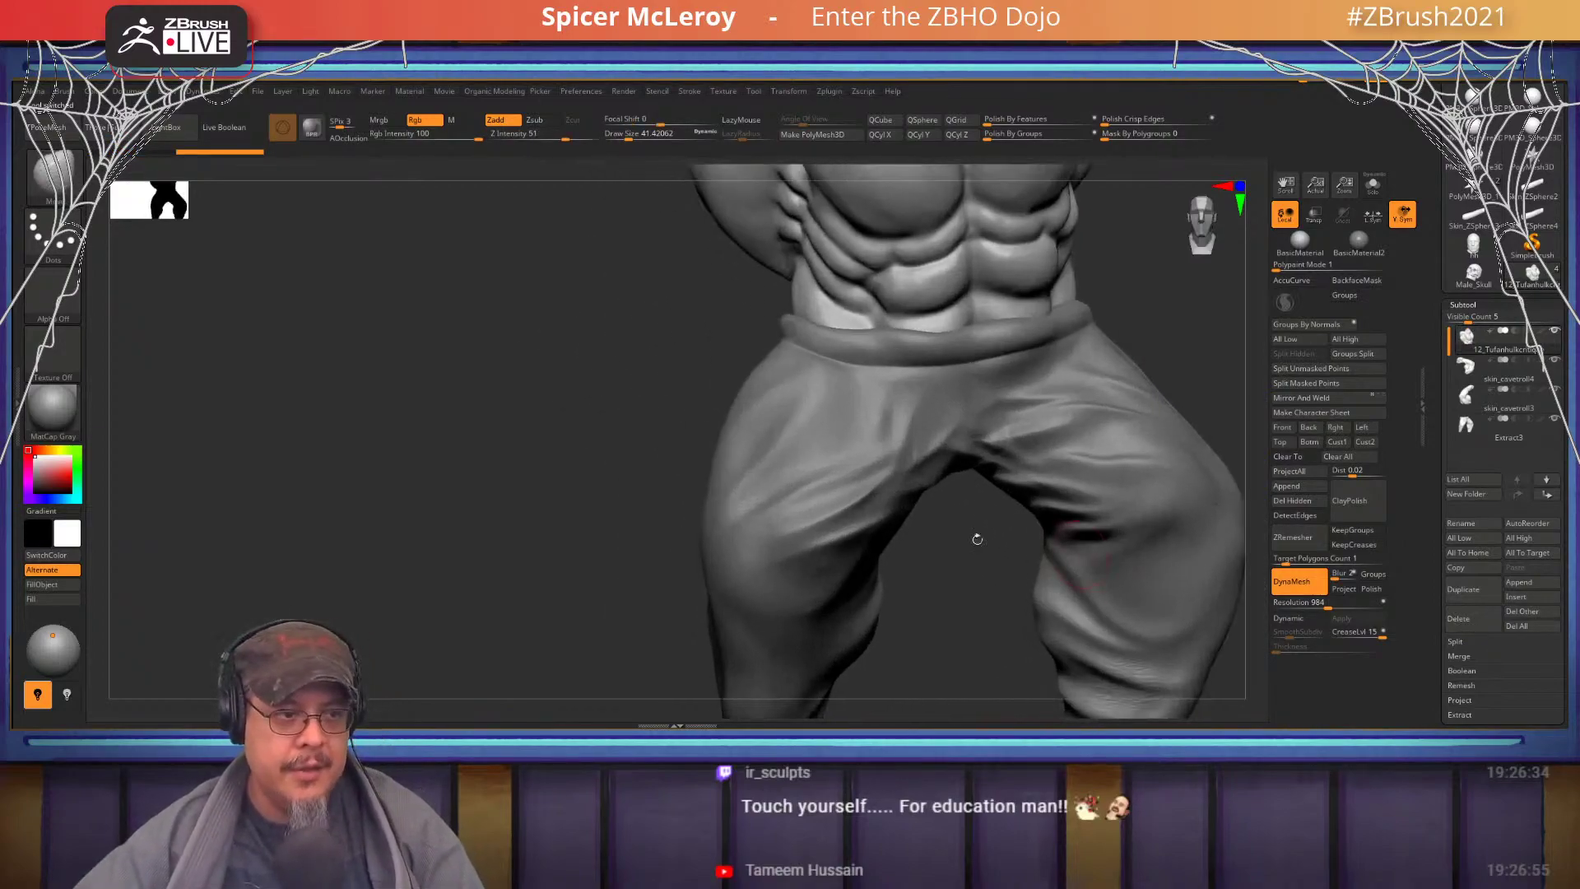
mouse_move(500, 404)
alt+mouse_down()
mouse_move(441, 700)
mouse_move(529, 571)
mouse_move(642, 557)
mouse_move(471, 644)
mouse_move(998, 642)
mouse_move(978, 597)
mouse_move(912, 590)
mouse_move(1074, 502)
mouse_move(939, 513)
mouse_move(1049, 482)
mouse_move(1002, 468)
mouse_move(946, 515)
mouse_move(763, 522)
mouse_move(857, 502)
mouse_move(869, 480)
mouse_move(266, 541)
mouse_move(1243, 403)
alt+mouse_up()
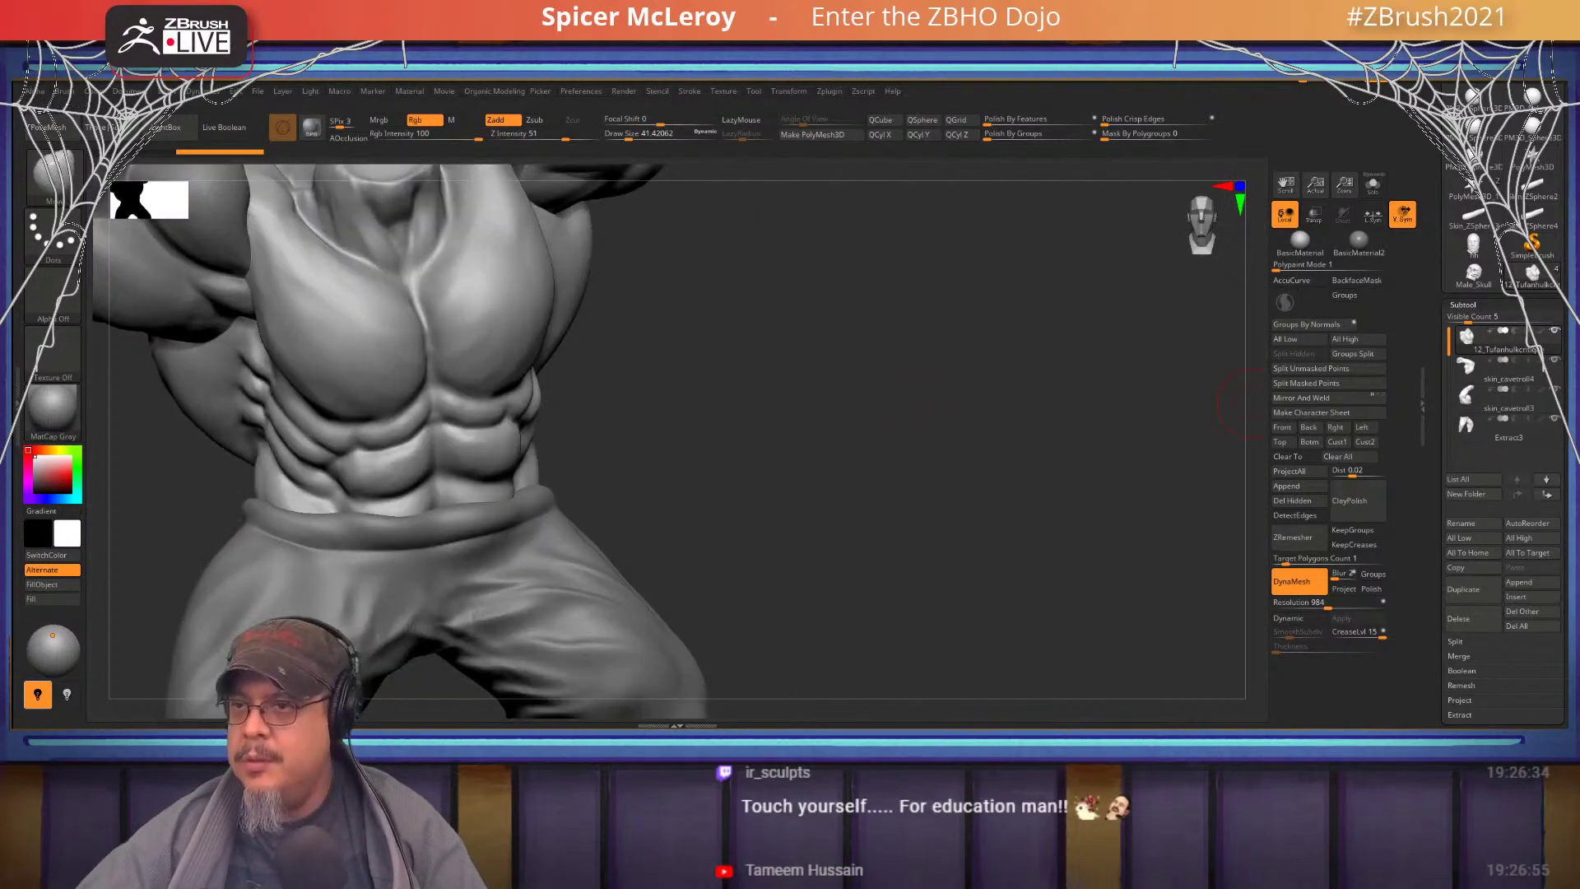
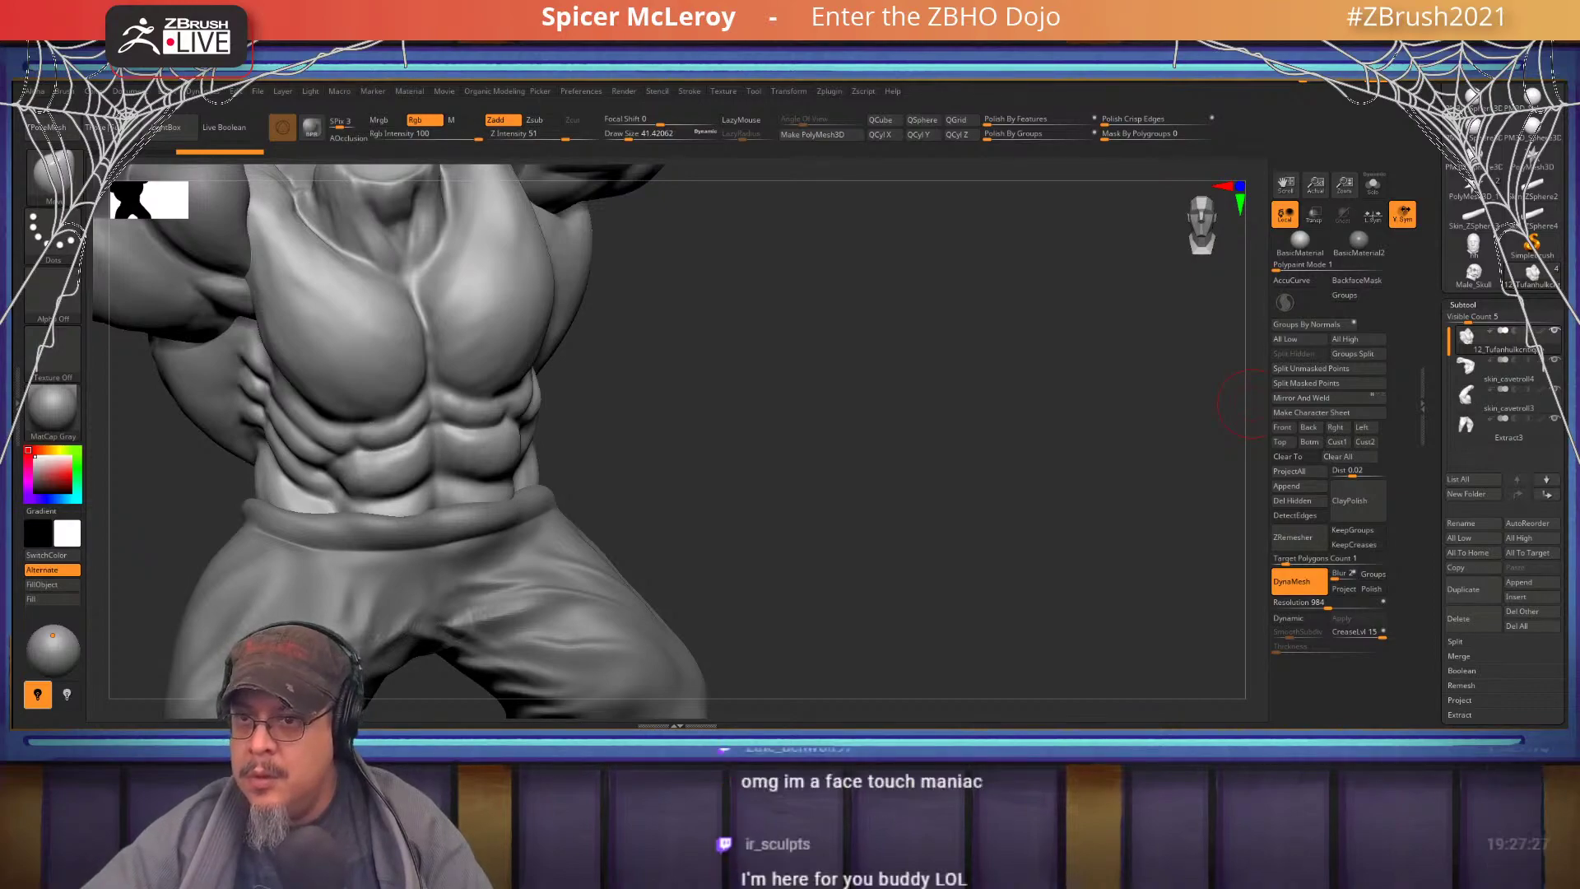
- Switch to the browser and examine the bodybuilder vacuum-pose reference image, enlarged on the chest and abdomen
drag(1567, 359, 765, 82)
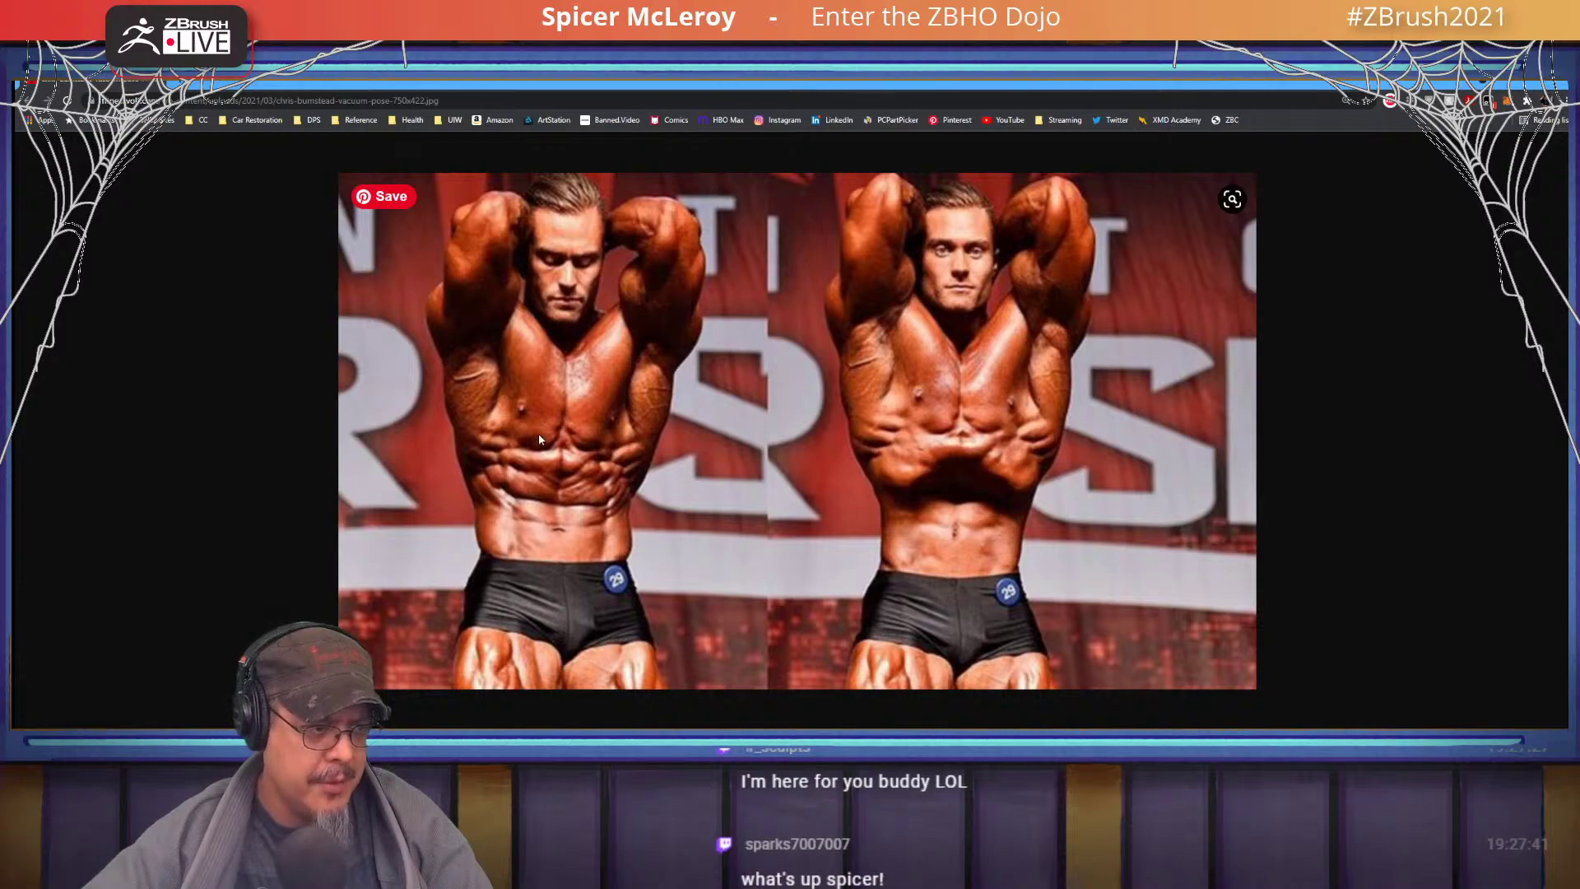
ctrl+scroll(538, 433, up, 5)
ctrl+scroll(538, 433, down, 2)
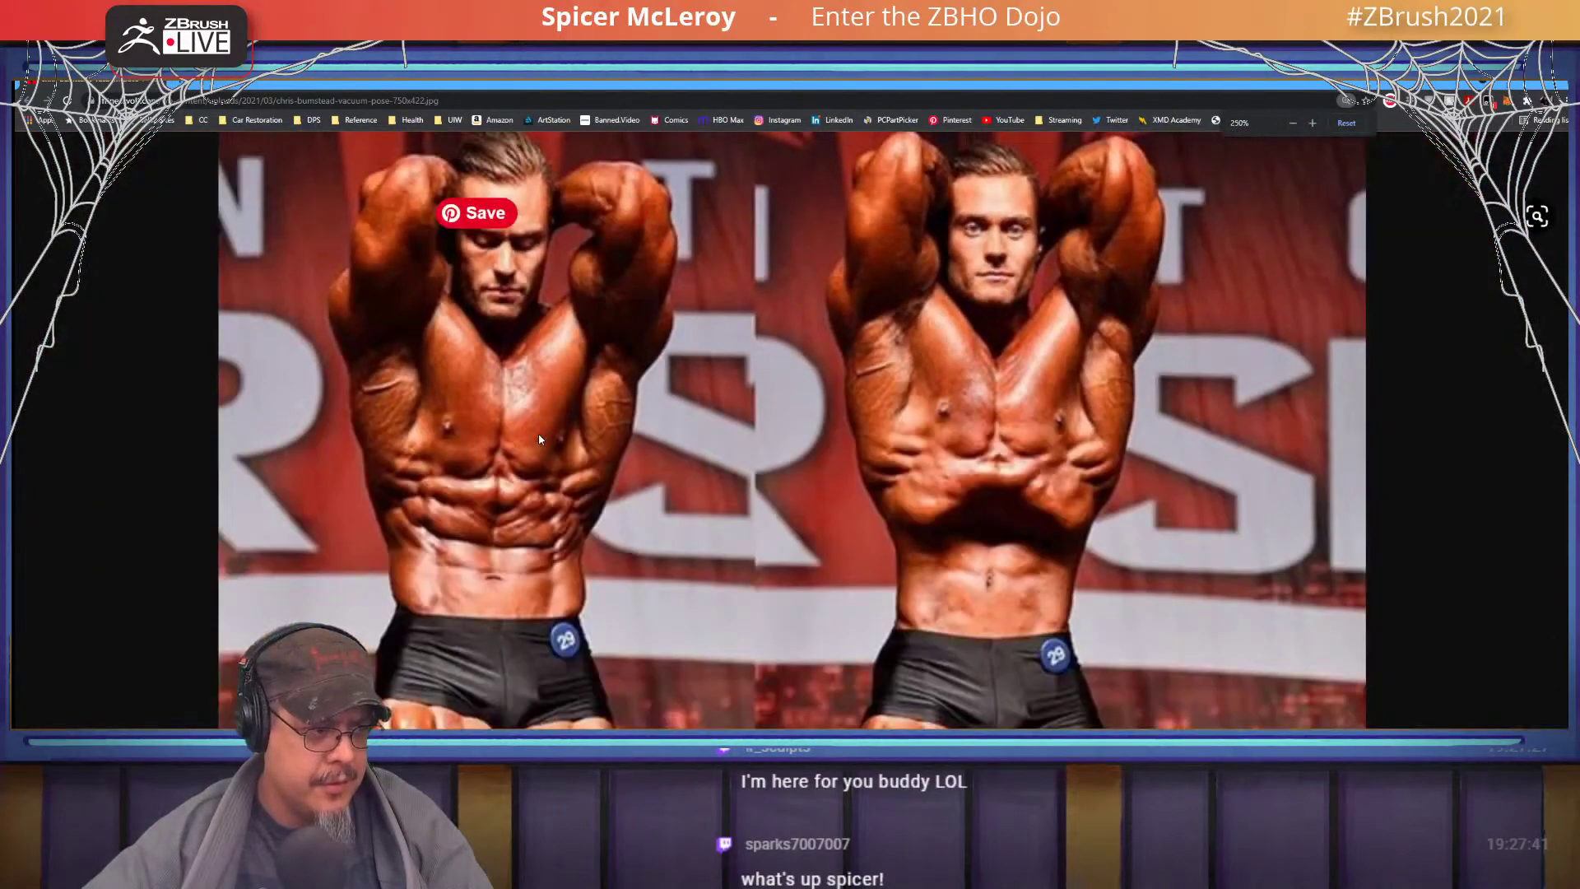
ctrl+scroll(539, 438, up, 1)
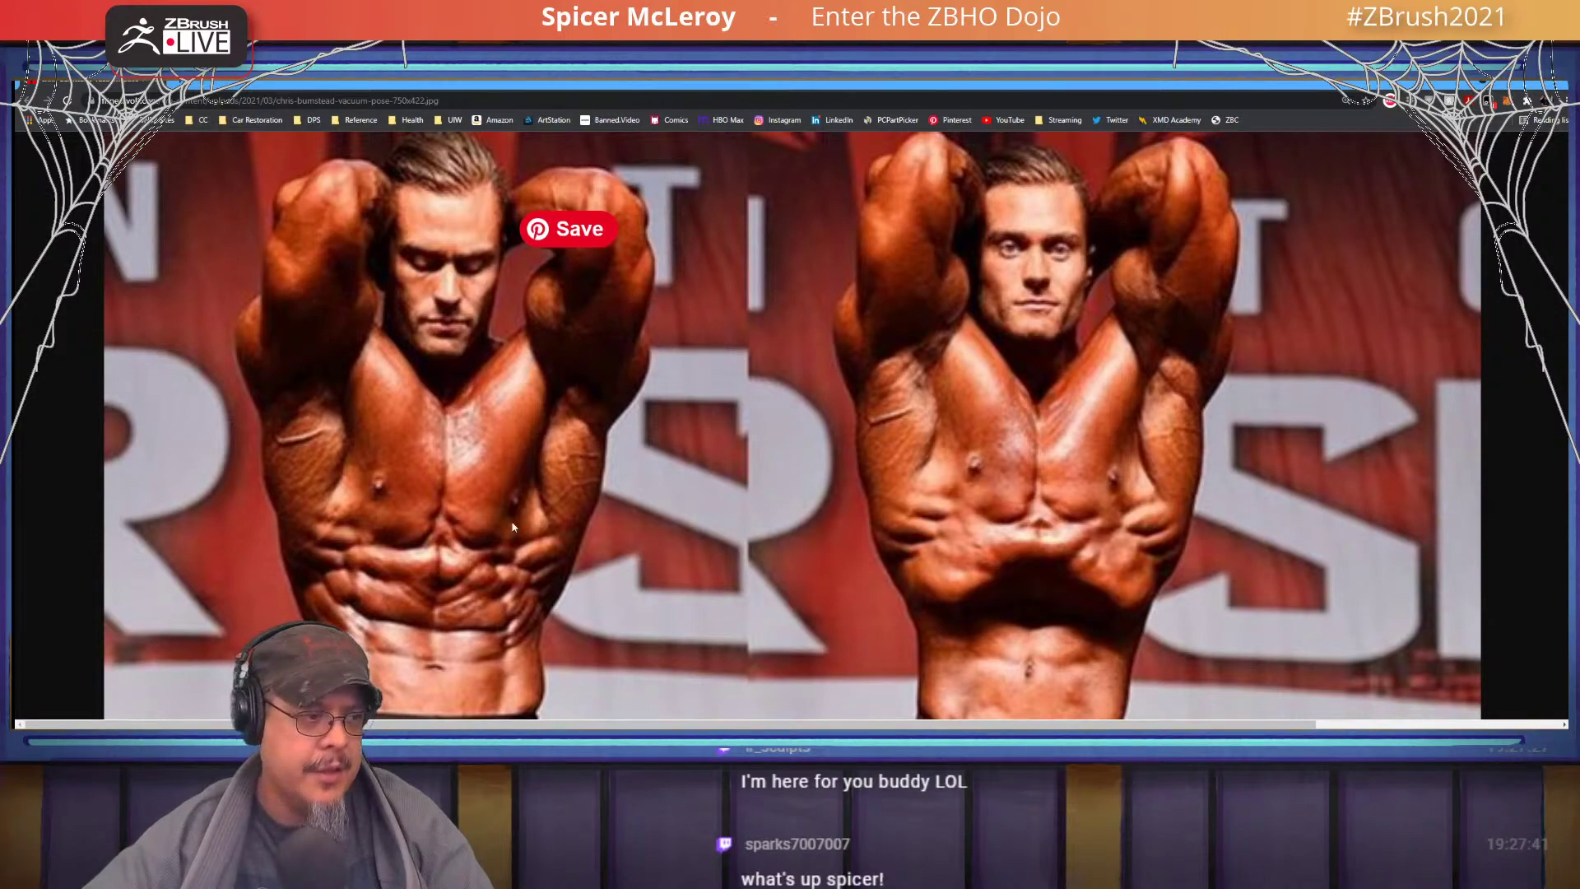
scroll(512, 527, down, 3)
scroll(486, 403, up, 3)
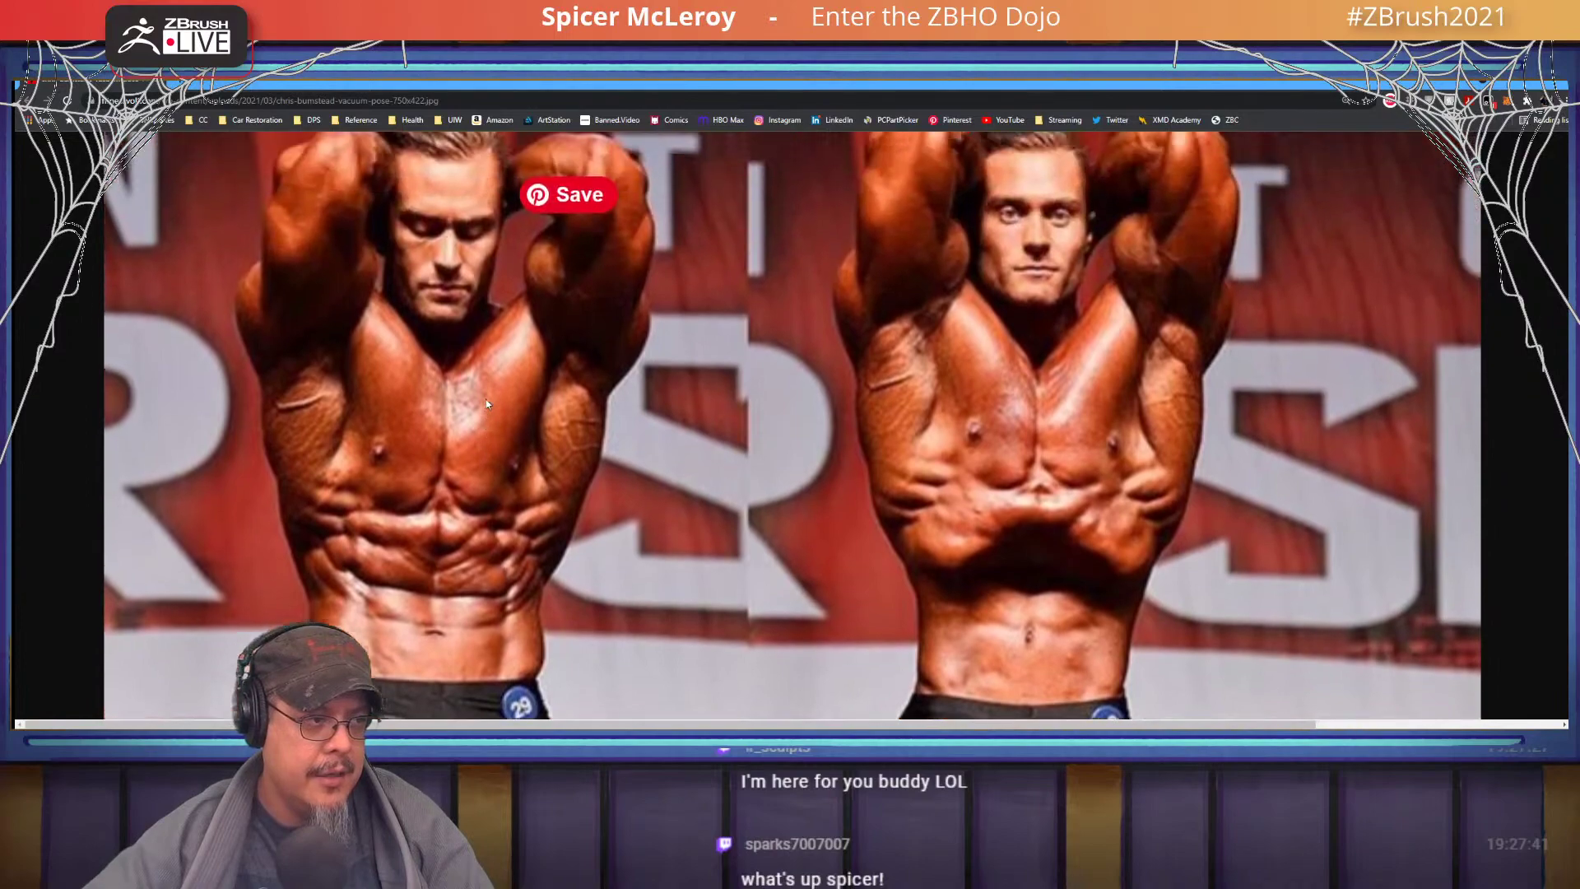
scroll(486, 398, down, 1)
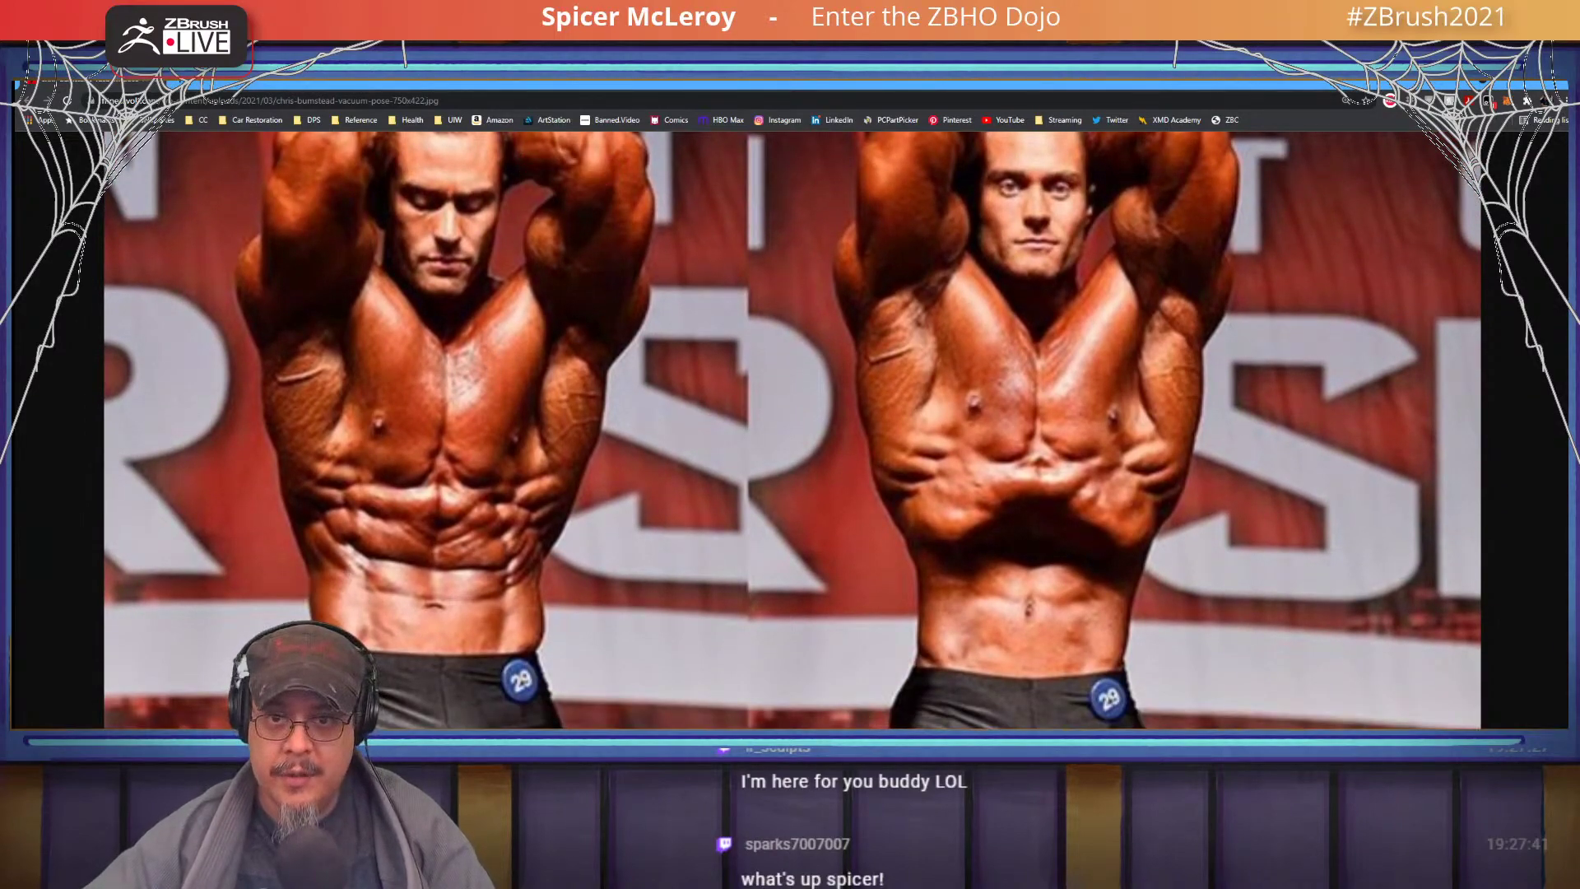
- Clear the old screen annotations and outline the lat and the serratus in blue on one side of the left reference figure
key(ctrl+shift+1)
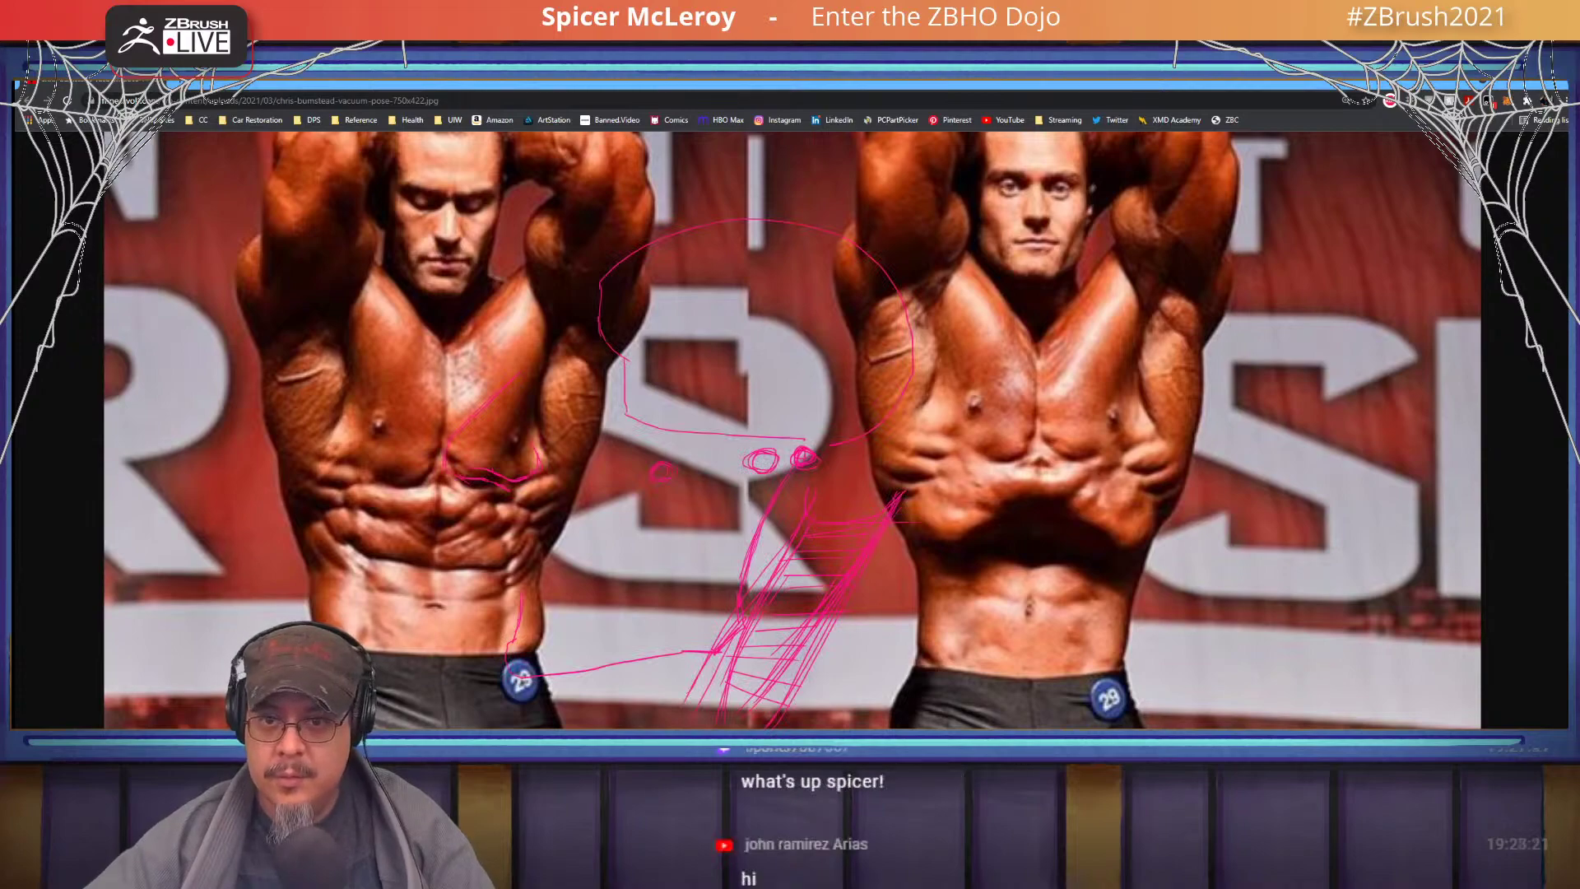
key(ctrl+shift+7)
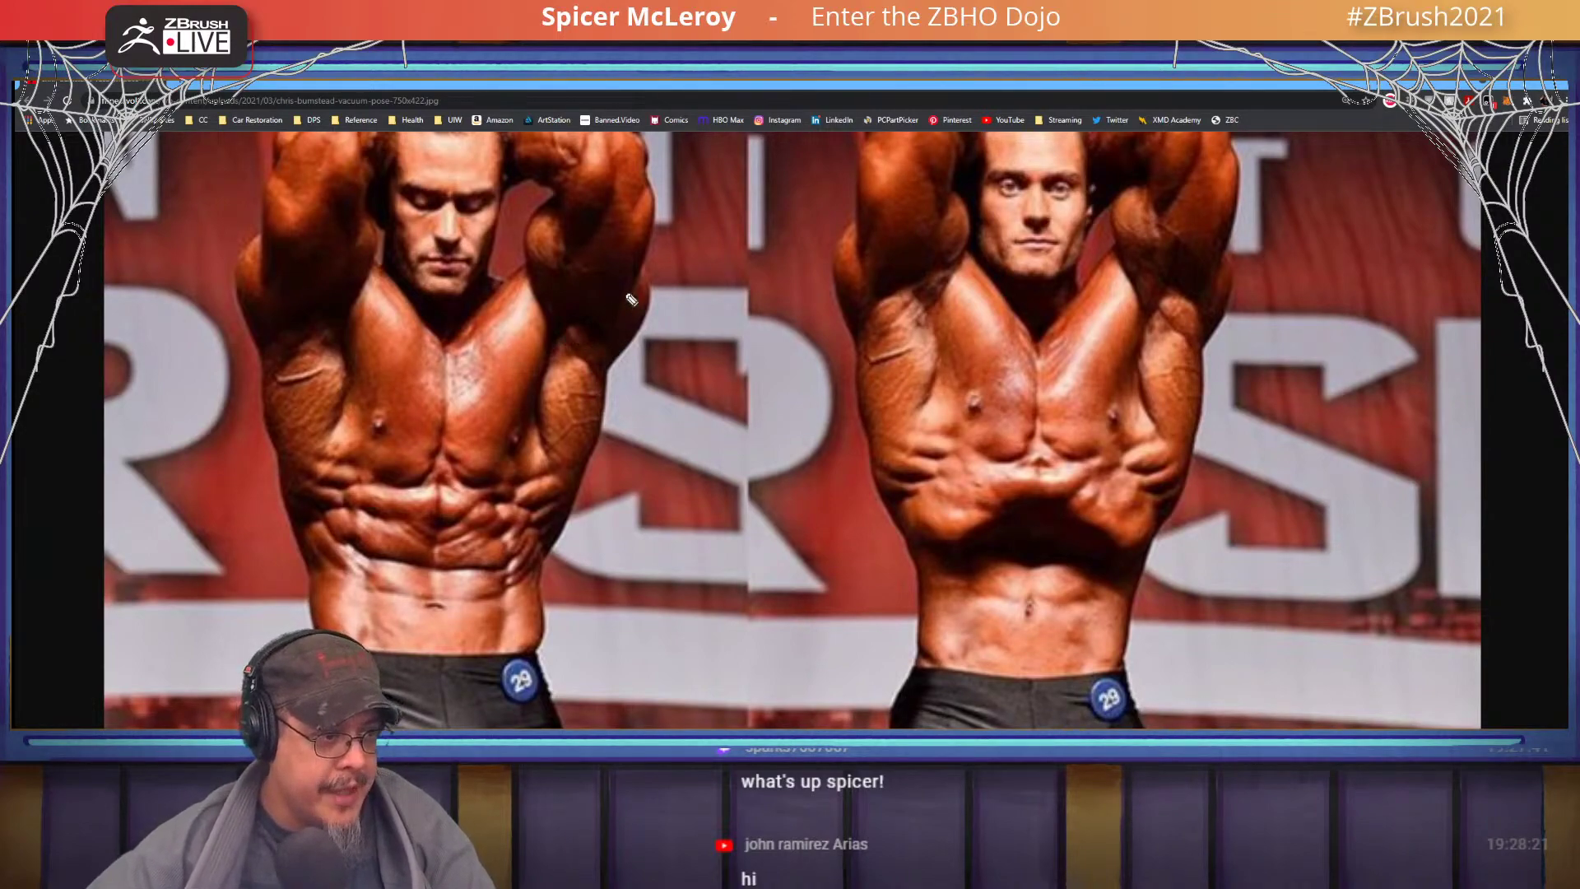
mouse_move(558, 342)
mouse_down()
mouse_move(536, 427)
mouse_move(558, 485)
mouse_up()
drag(544, 395, 569, 510)
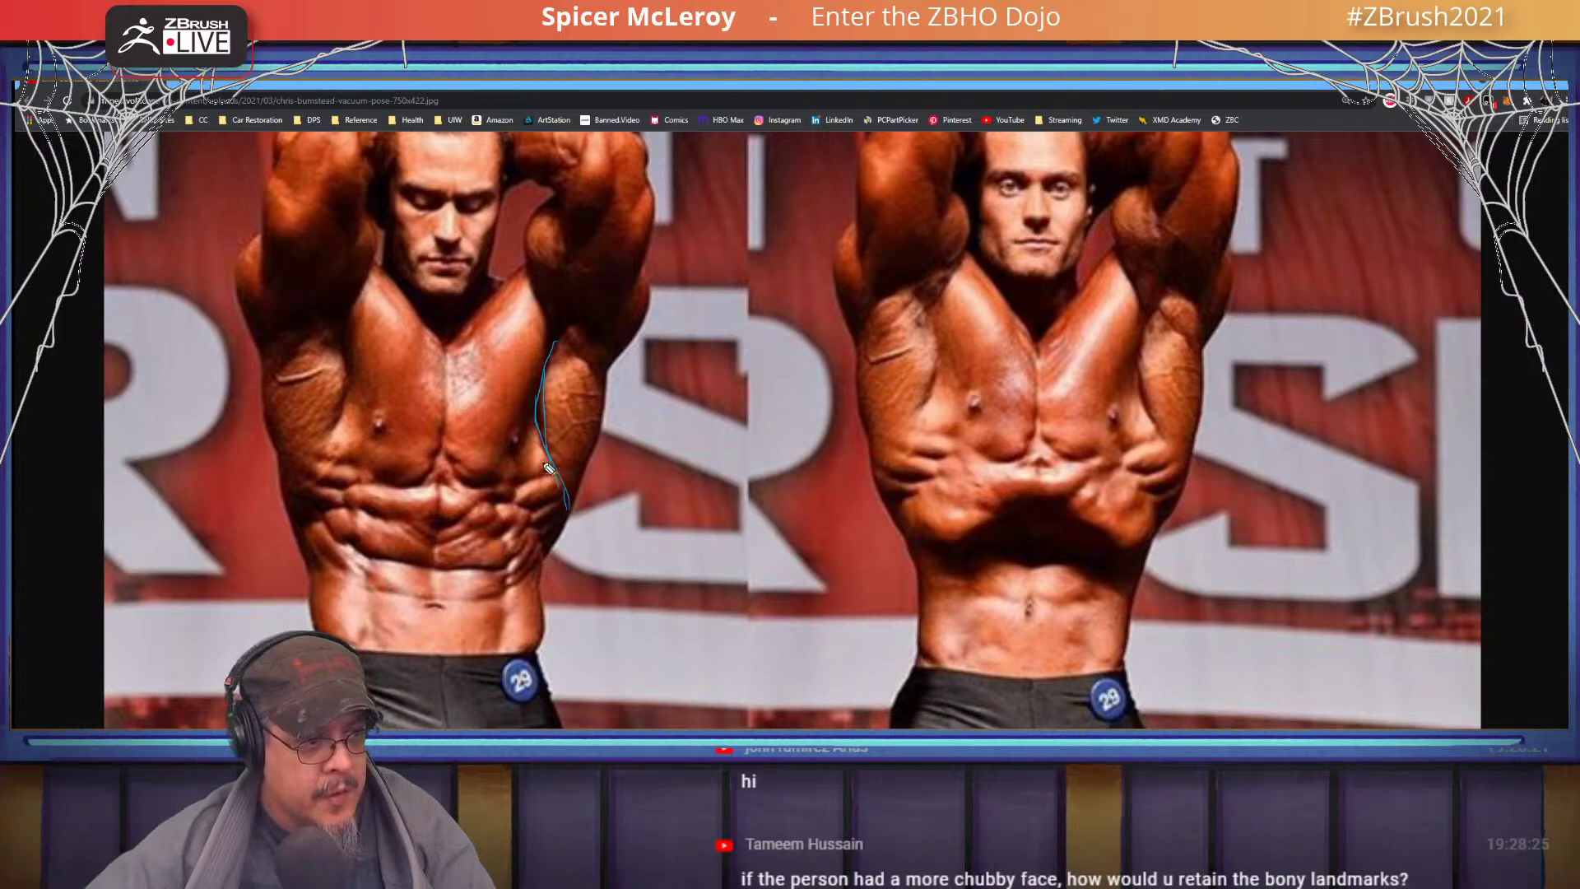
mouse_move(512, 483)
mouse_down()
mouse_move(558, 470)
mouse_move(566, 501)
mouse_move(539, 533)
mouse_move(567, 504)
mouse_up()
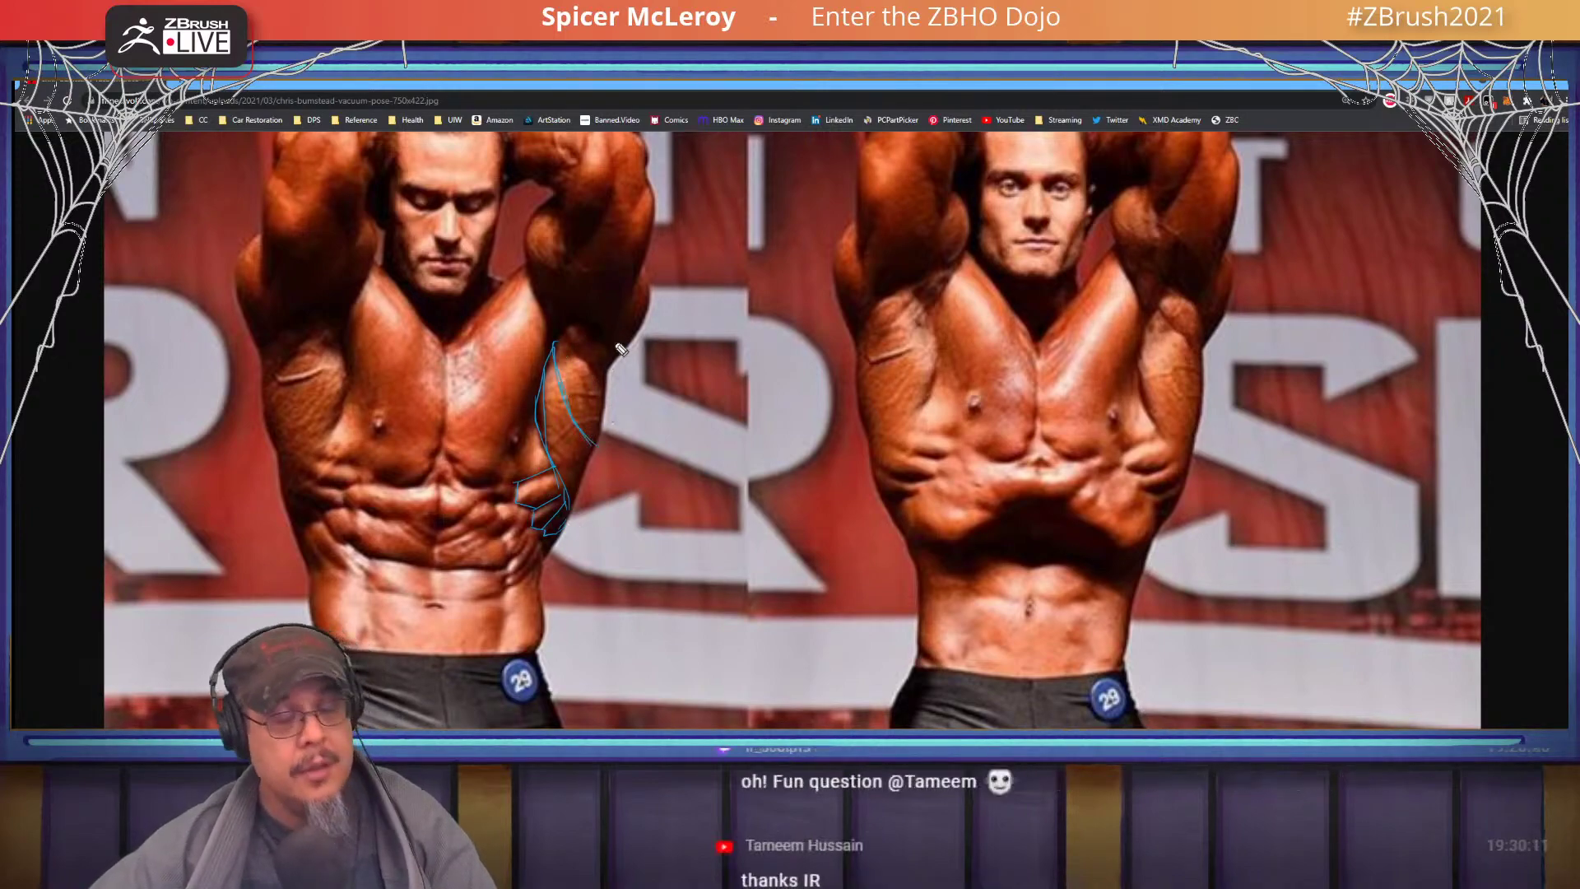
drag(596, 430, 605, 354)
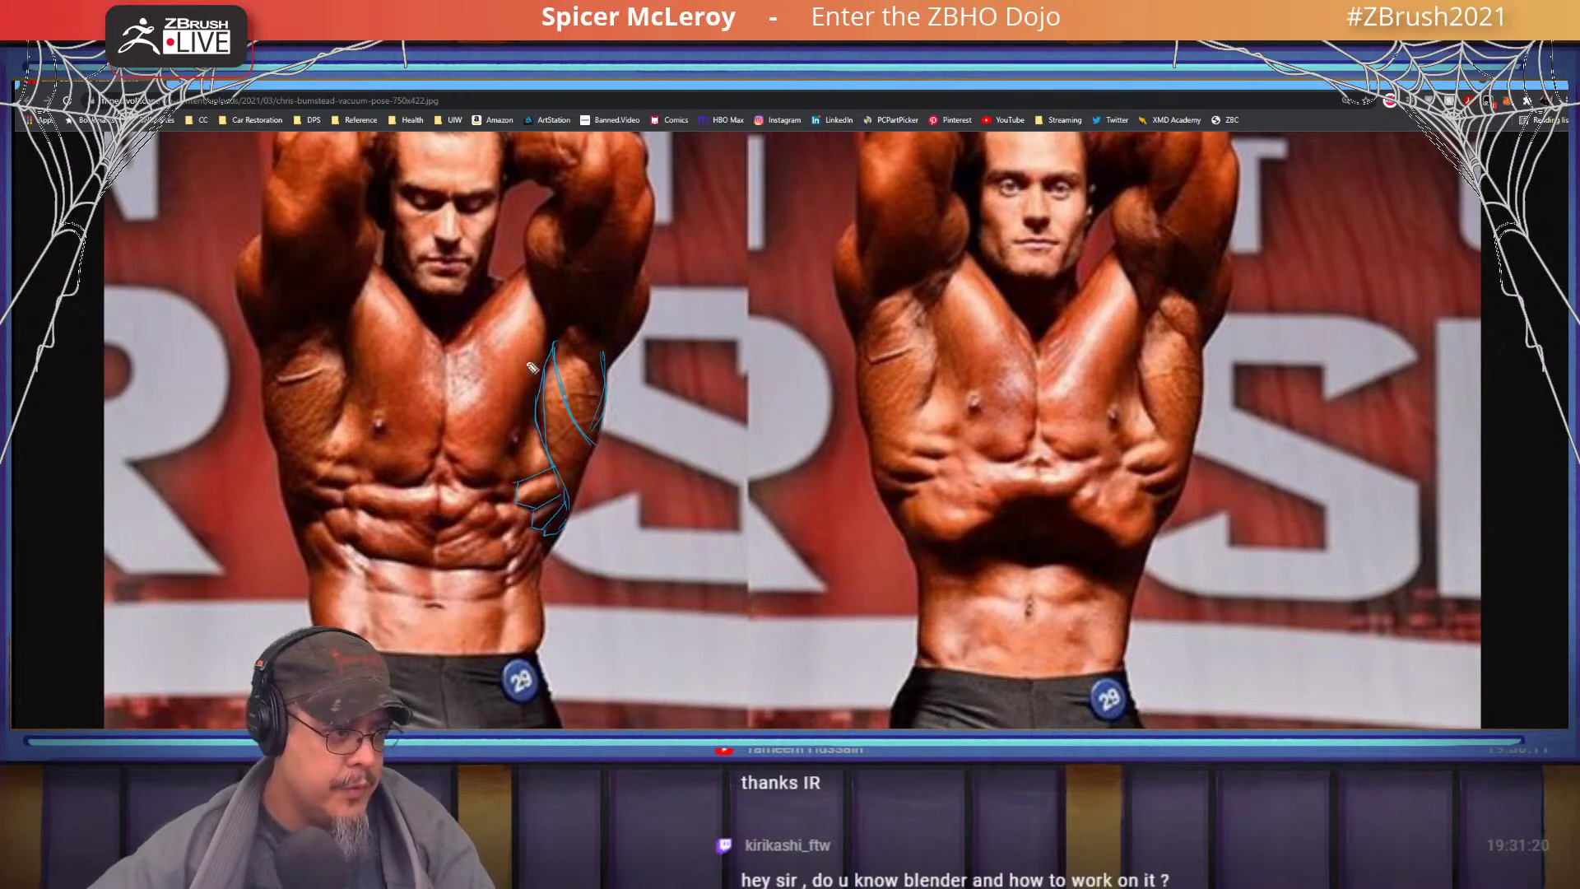
- Outline the pectoral on the left reference figure and draw its fibre directions fanning from the sternum to the armpit
drag(520, 274, 445, 360)
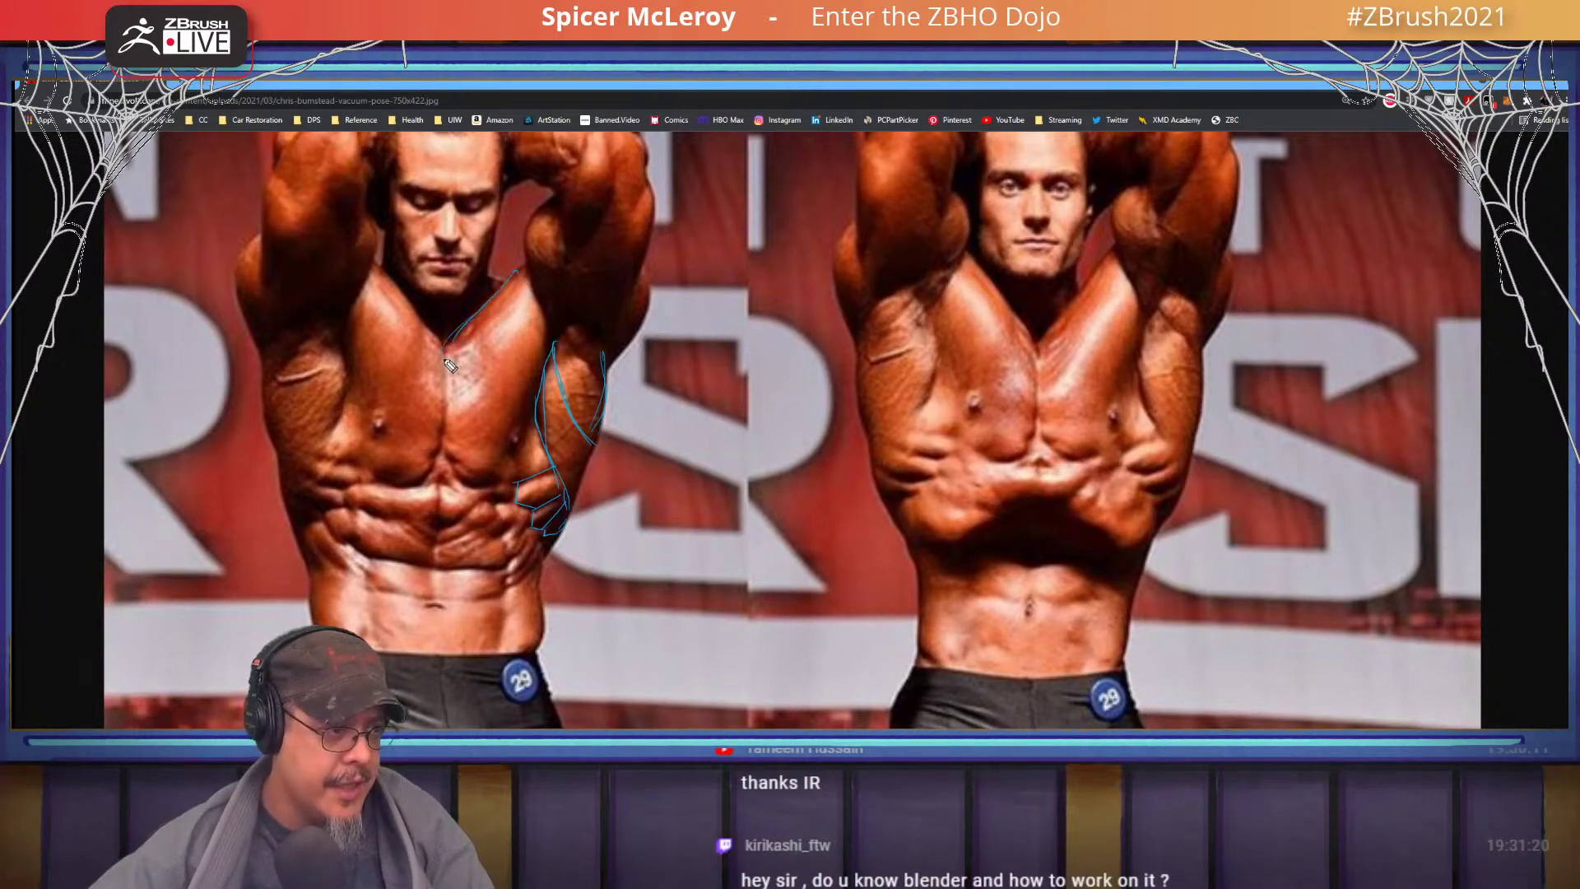
mouse_move(445, 418)
mouse_down()
mouse_move(463, 483)
mouse_move(505, 492)
mouse_move(539, 352)
mouse_up()
drag(516, 410, 546, 322)
mouse_move(499, 450)
mouse_down()
mouse_move(539, 342)
mouse_move(491, 477)
mouse_up()
mouse_move(539, 259)
mouse_down()
mouse_move(528, 294)
mouse_move(498, 303)
mouse_move(516, 372)
mouse_up()
mouse_move(476, 316)
mouse_down()
mouse_move(493, 359)
mouse_move(447, 379)
mouse_move(448, 405)
mouse_move(489, 477)
mouse_up()
drag(519, 399, 492, 479)
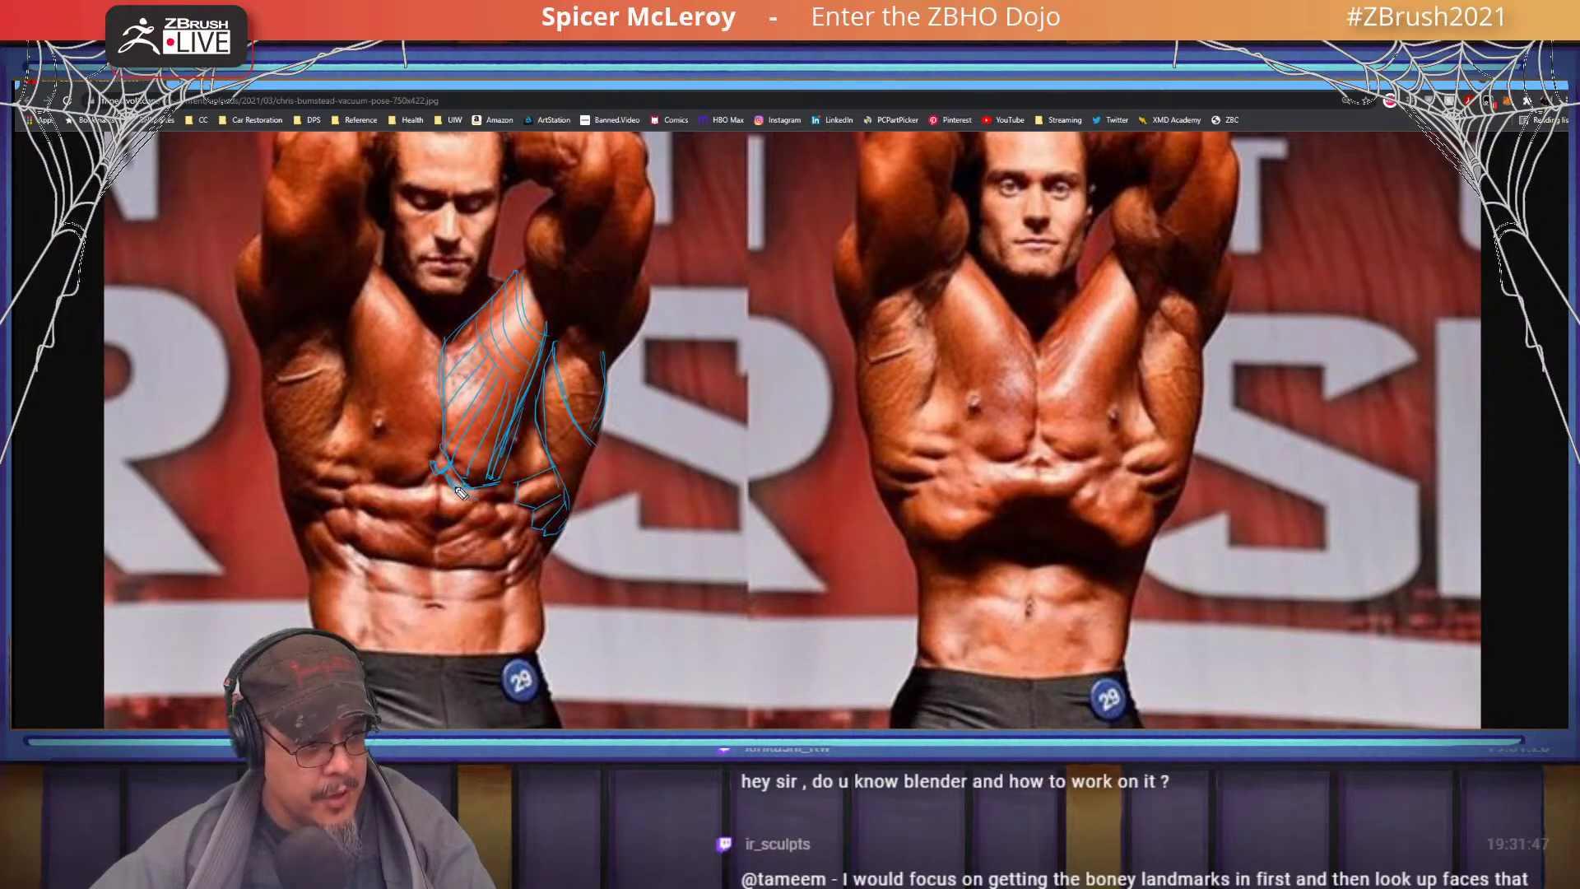
- Outline the rectus abdominis segments and the external oblique in blue on the left reference figure's abdomen
mouse_move(481, 495)
mouse_down()
mouse_move(488, 522)
mouse_move(561, 545)
mouse_up()
mouse_move(442, 484)
mouse_down()
mouse_move(434, 563)
mouse_move(497, 567)
mouse_up()
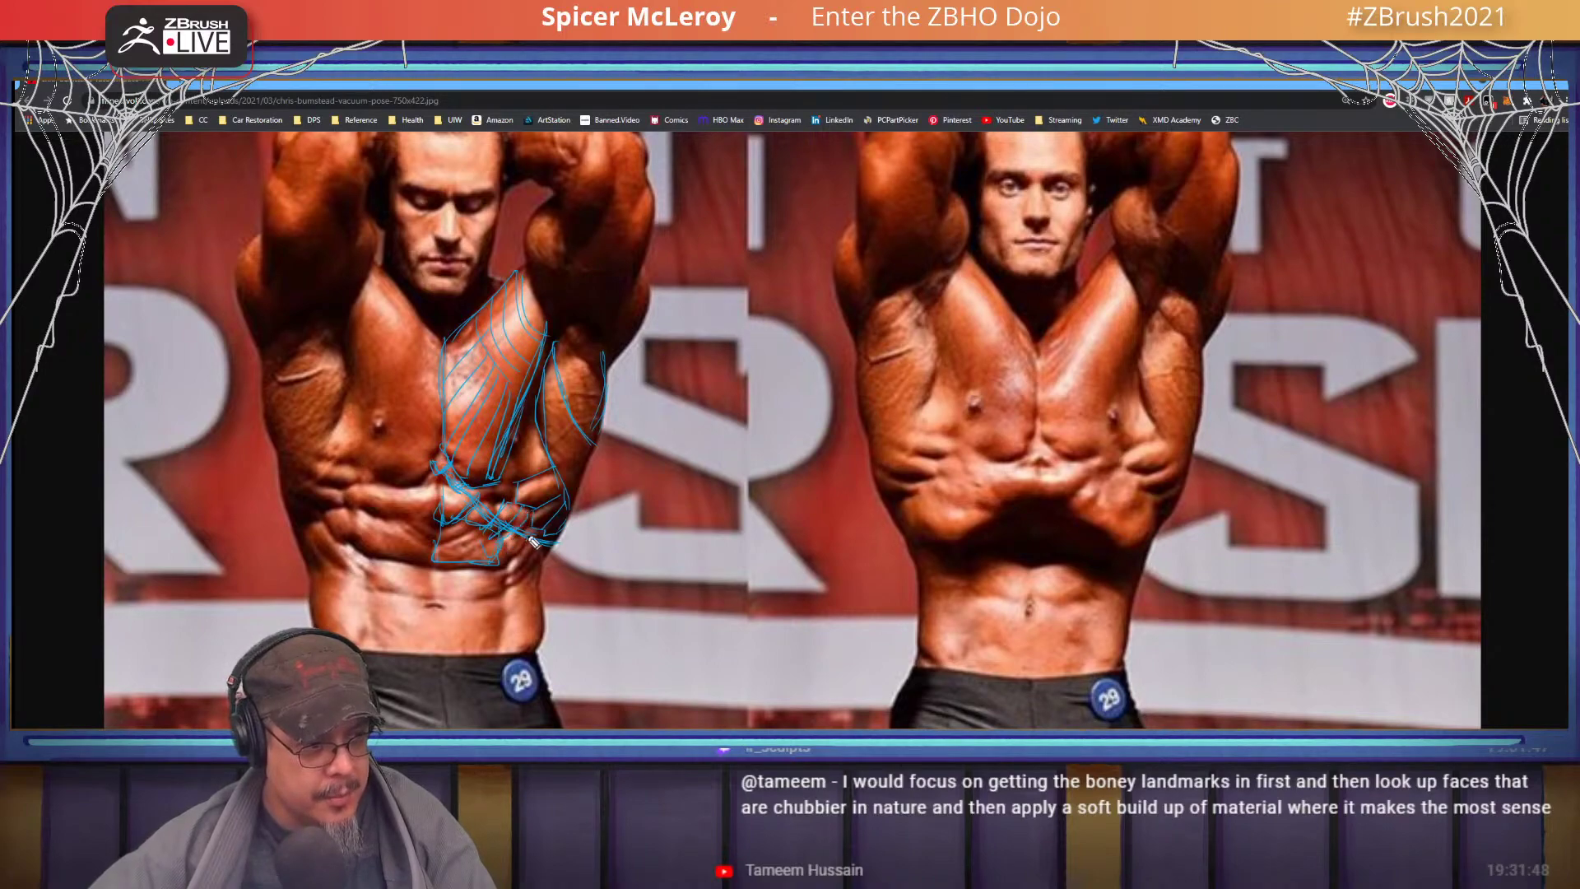
mouse_move(554, 546)
mouse_down()
mouse_move(517, 581)
mouse_move(532, 580)
mouse_move(548, 643)
mouse_move(516, 658)
mouse_up()
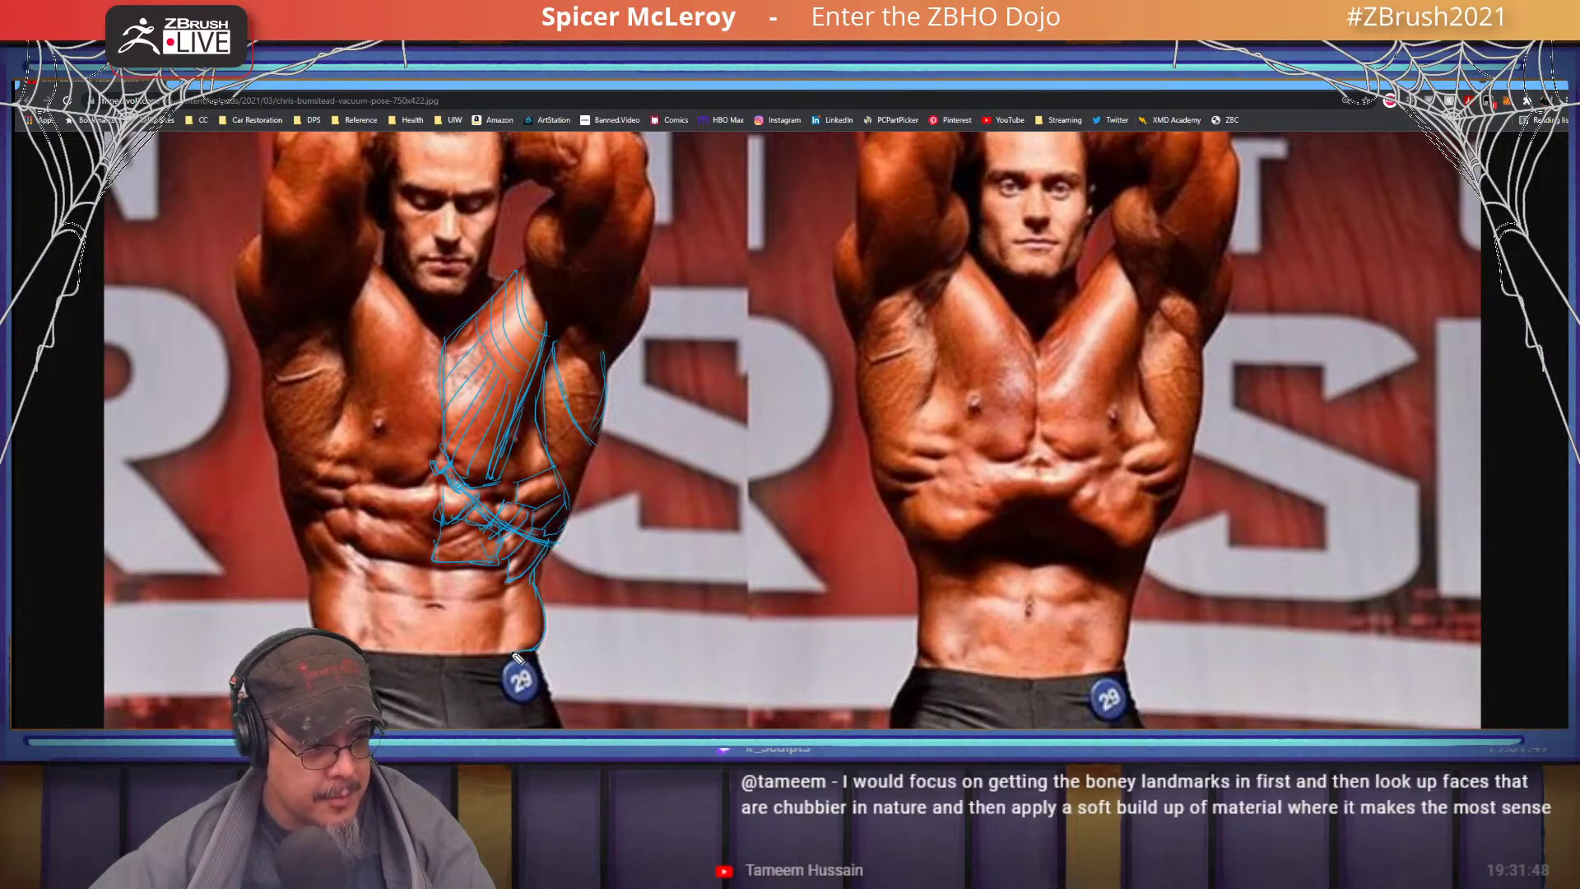
drag(499, 583, 508, 651)
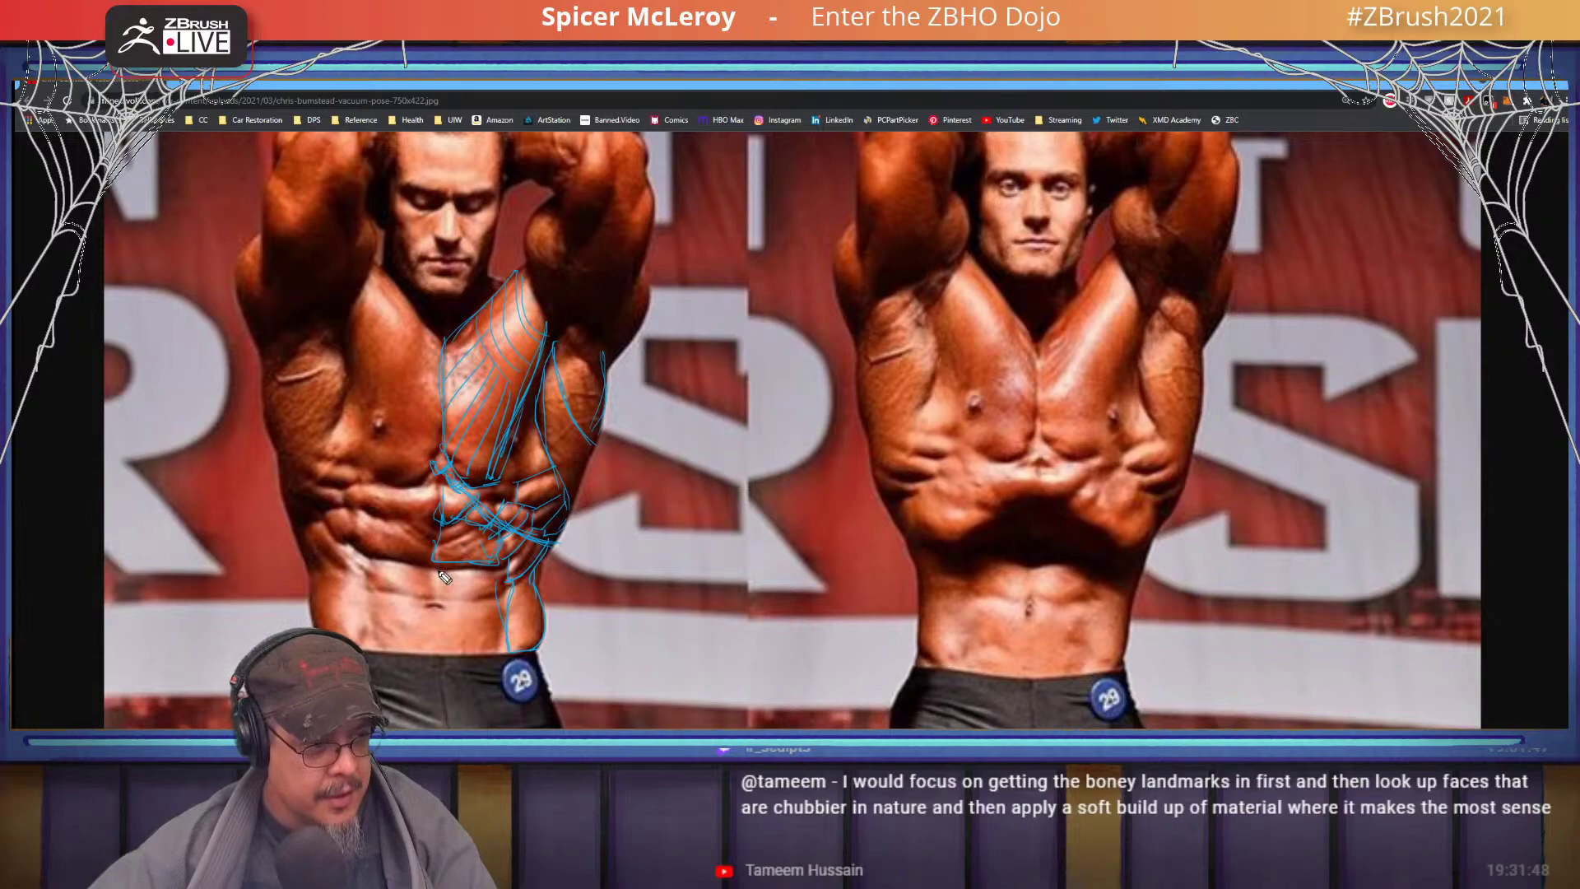
mouse_move(444, 577)
mouse_down()
mouse_move(458, 598)
mouse_move(501, 598)
mouse_move(494, 654)
mouse_up()
click(450, 604)
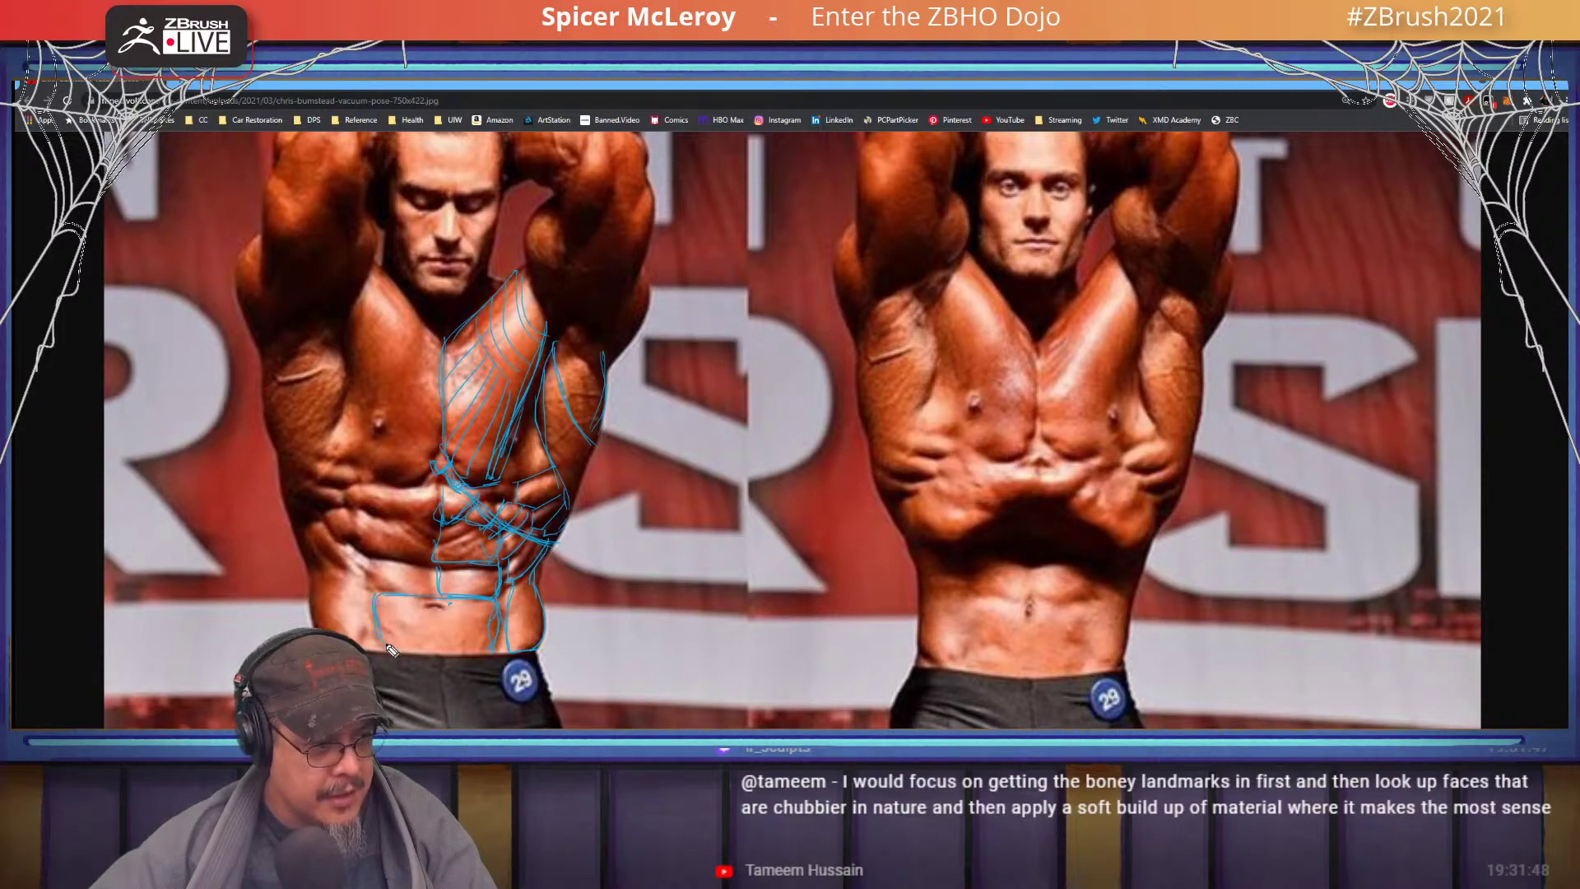
drag(433, 603, 436, 653)
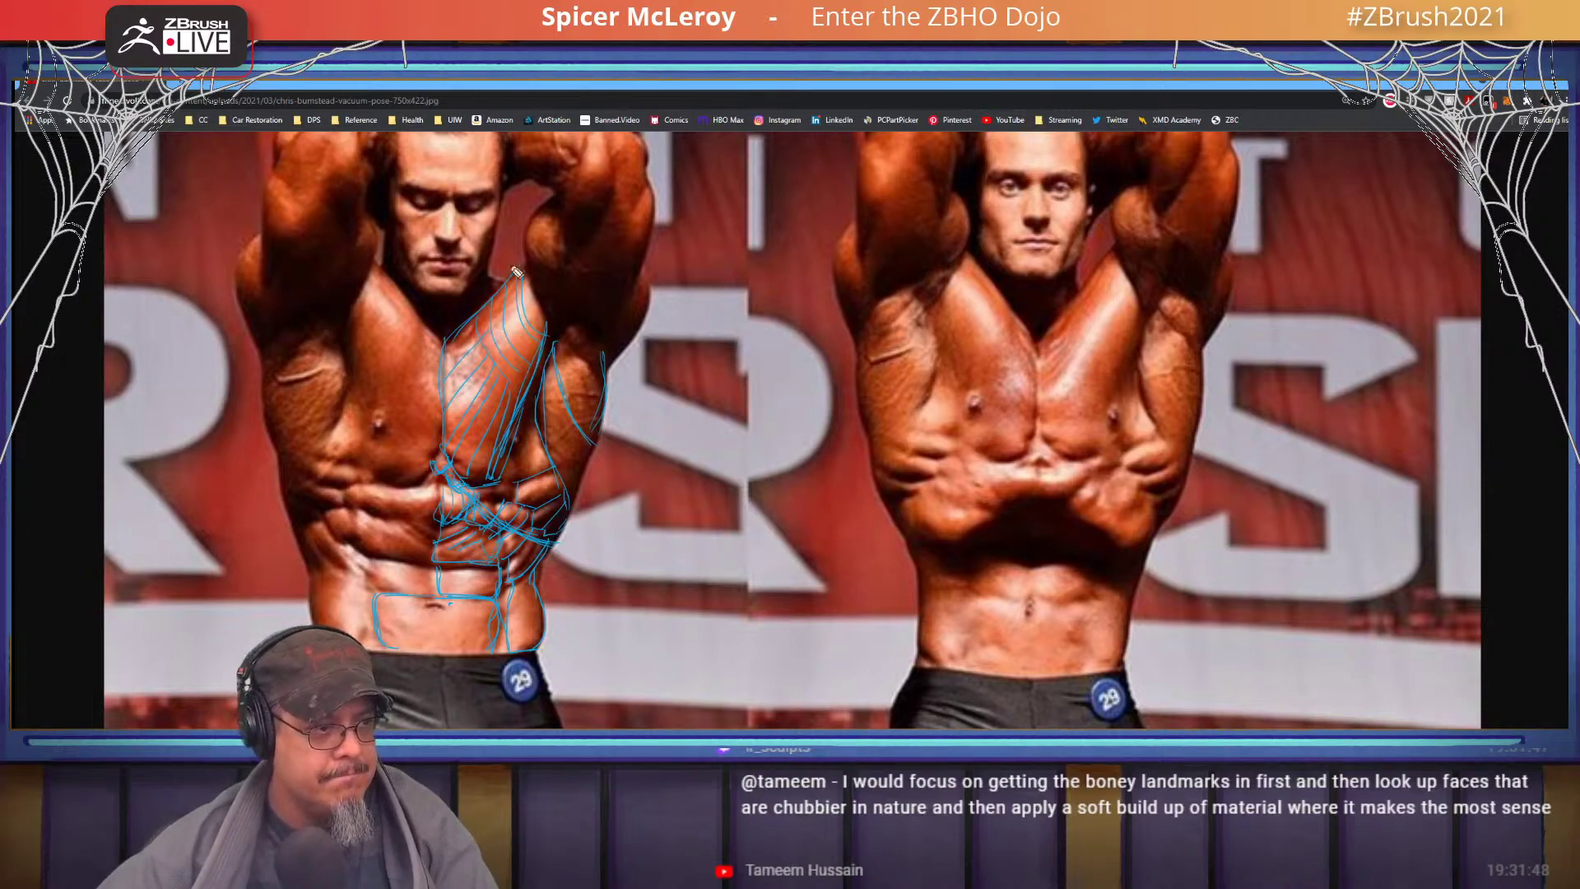
- Mark the clavicle end, deltoid, elbow point and upper-arm muscles on the left reference figure's raised arm
drag(503, 284, 528, 274)
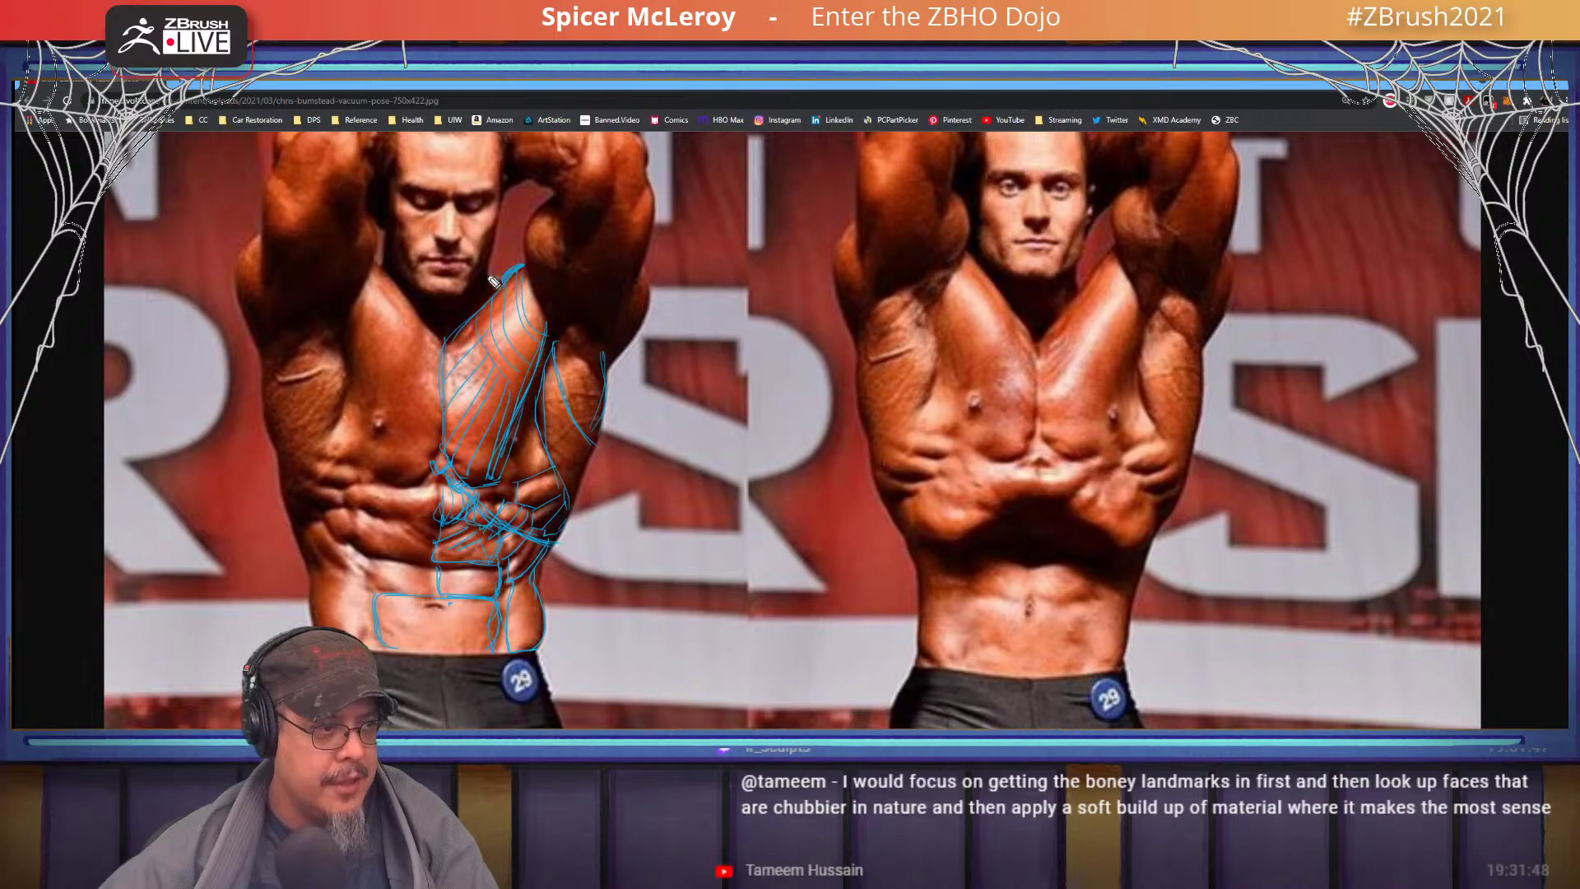
drag(553, 200, 524, 262)
drag(556, 332, 564, 248)
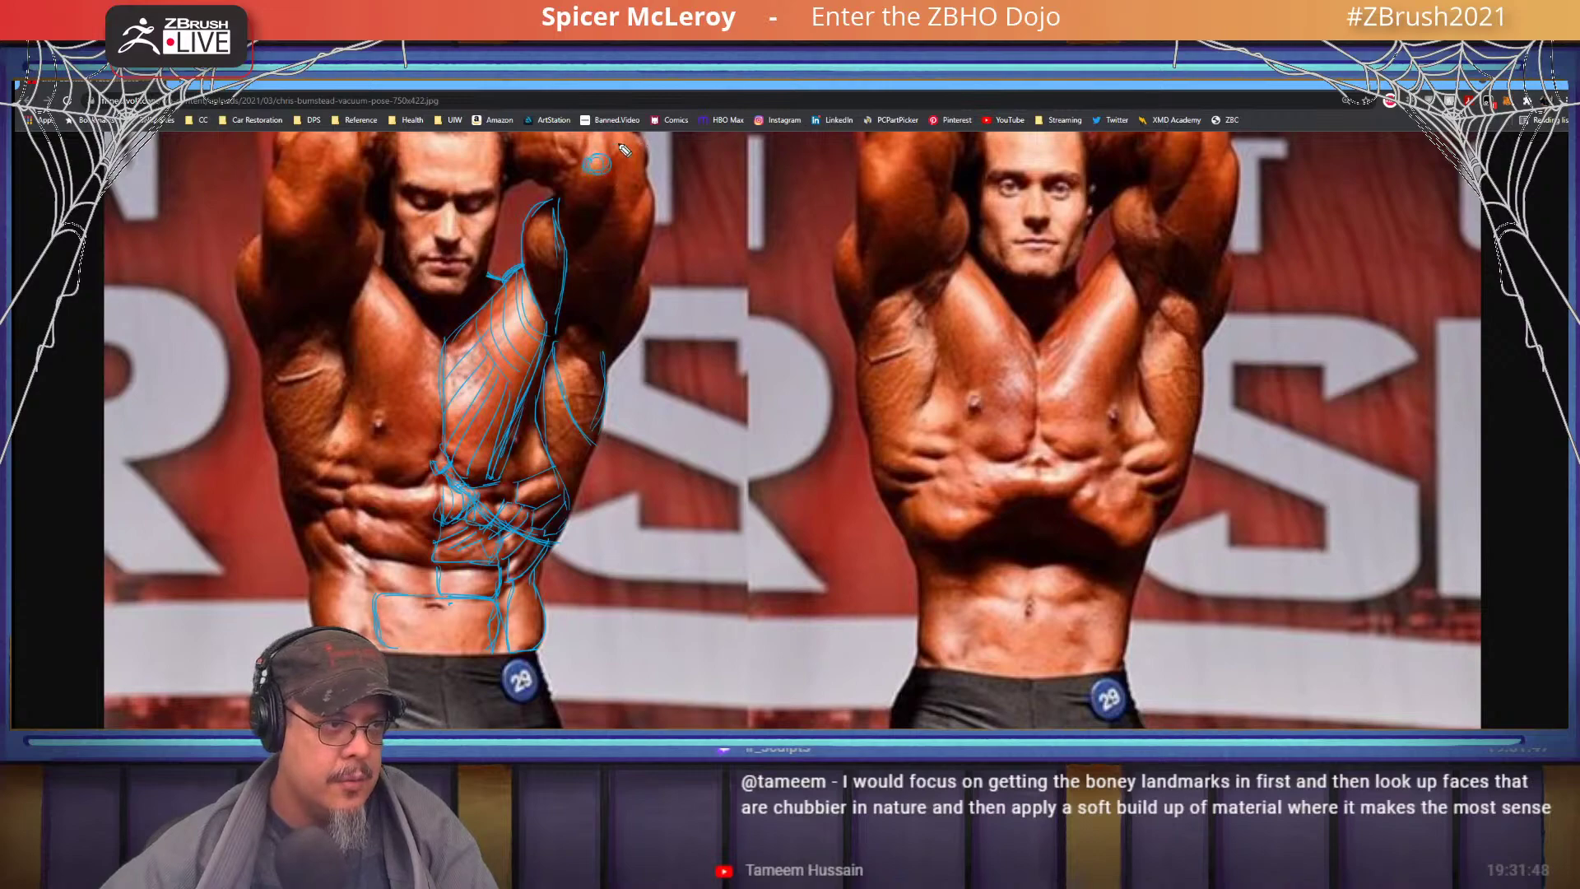
mouse_move(619, 138)
mouse_down()
mouse_move(632, 128)
mouse_move(608, 153)
mouse_move(631, 127)
mouse_move(582, 251)
mouse_up()
drag(603, 194, 571, 268)
drag(585, 175, 558, 243)
mouse_move(581, 207)
mouse_down()
mouse_move(584, 331)
mouse_move(611, 342)
mouse_move(610, 301)
mouse_move(609, 341)
mouse_move(658, 236)
mouse_up()
mouse_move(616, 180)
mouse_down()
mouse_move(632, 242)
mouse_move(604, 325)
mouse_up()
mouse_move(658, 220)
mouse_down()
mouse_move(623, 319)
mouse_move(632, 343)
mouse_move(609, 367)
mouse_up()
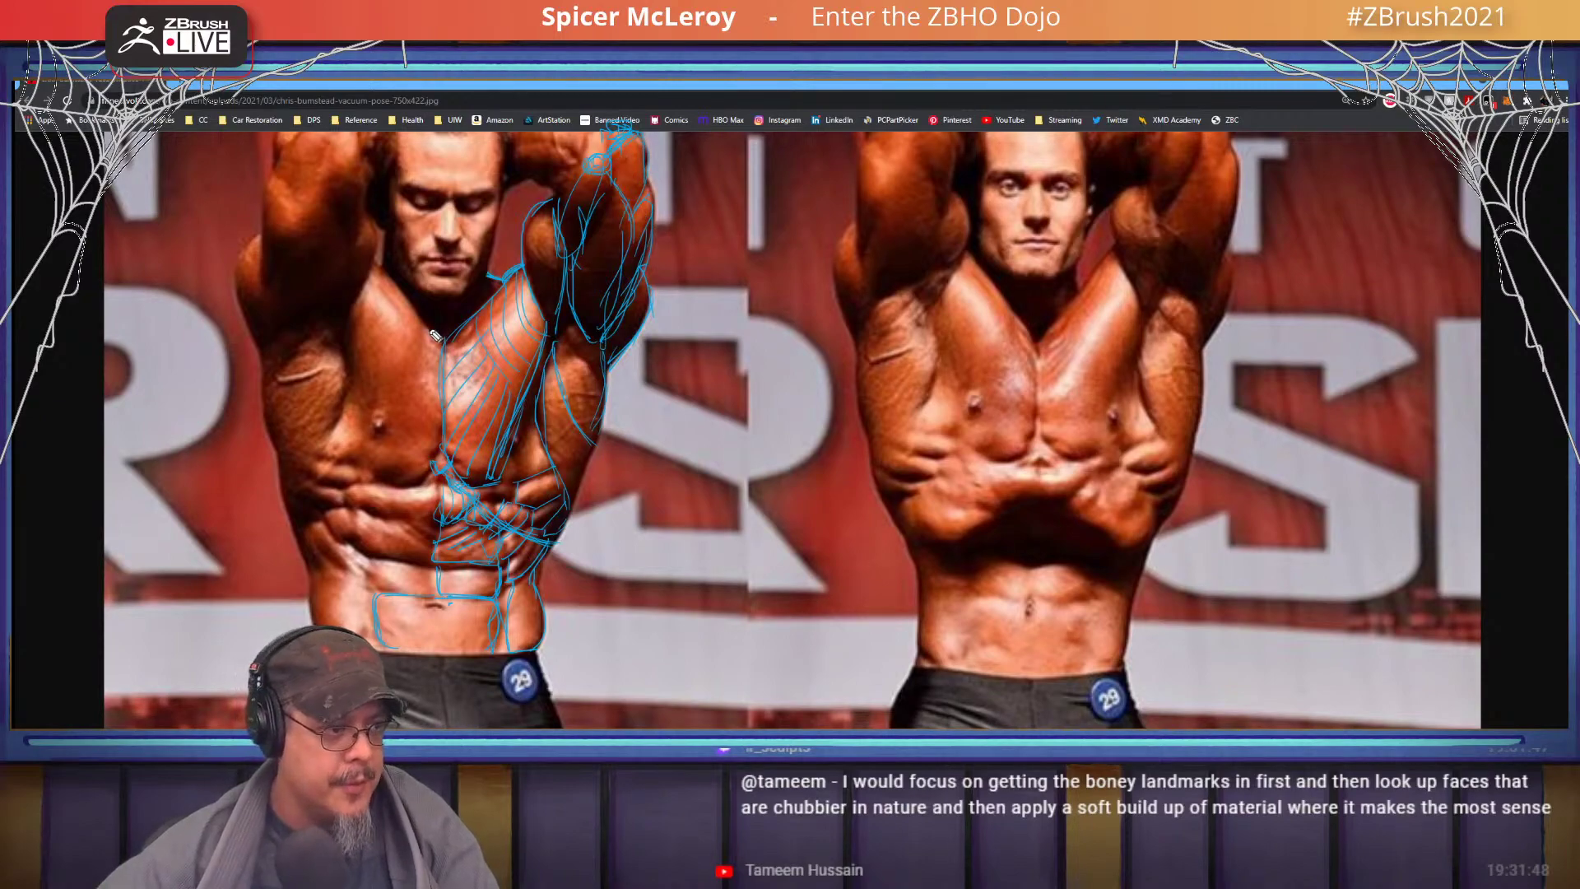
- Switch to ZBrush, clear the screen annotations and frame the figure's chest and raised arms
key(alt+Tab)
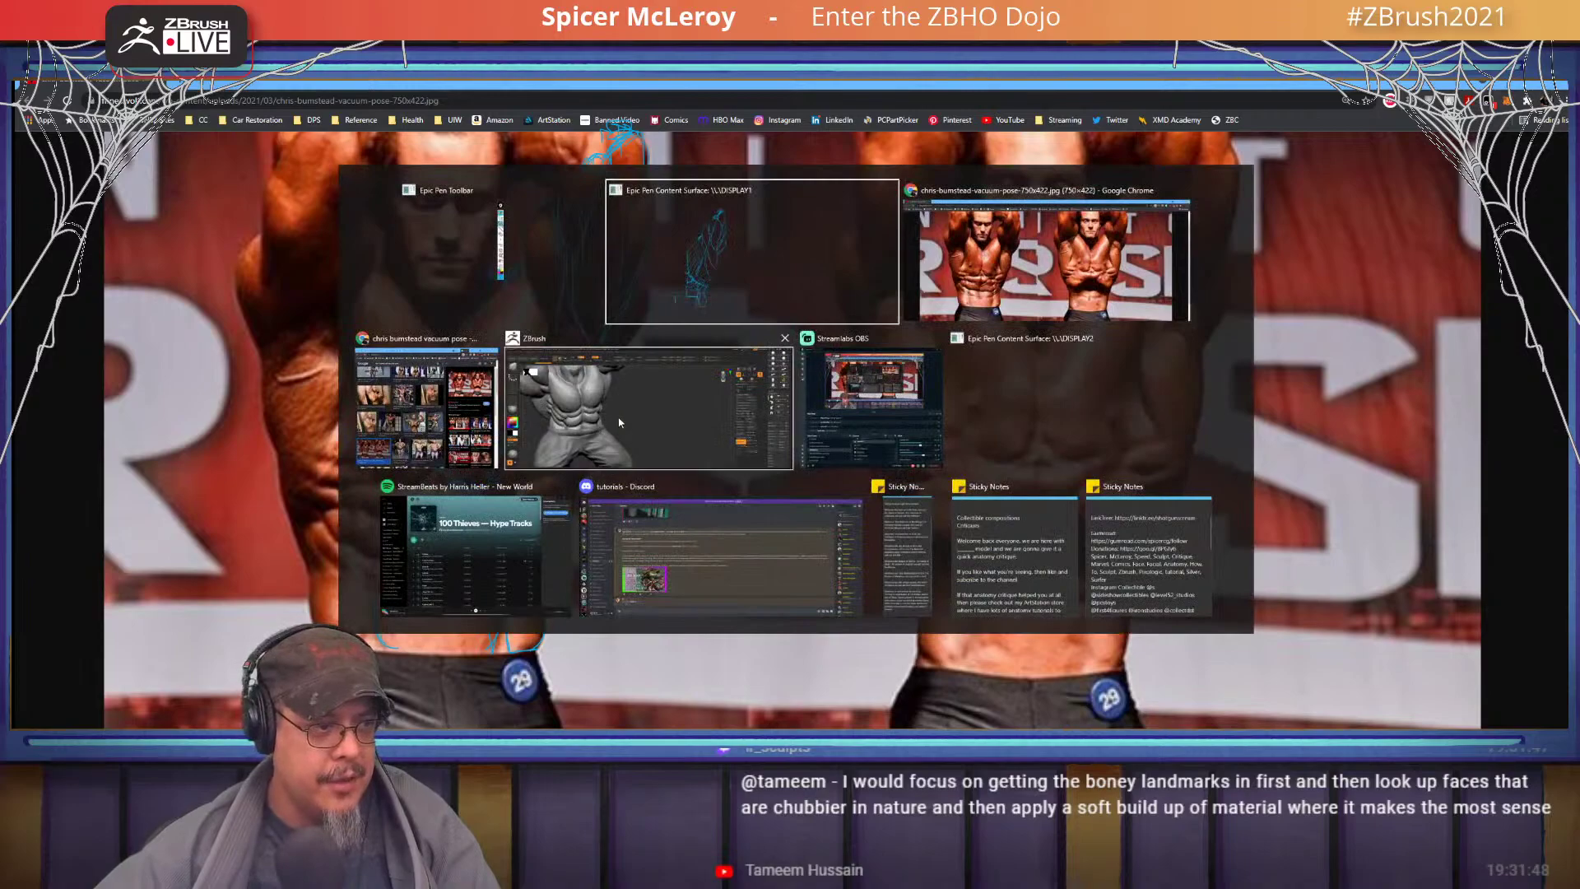
click(622, 423)
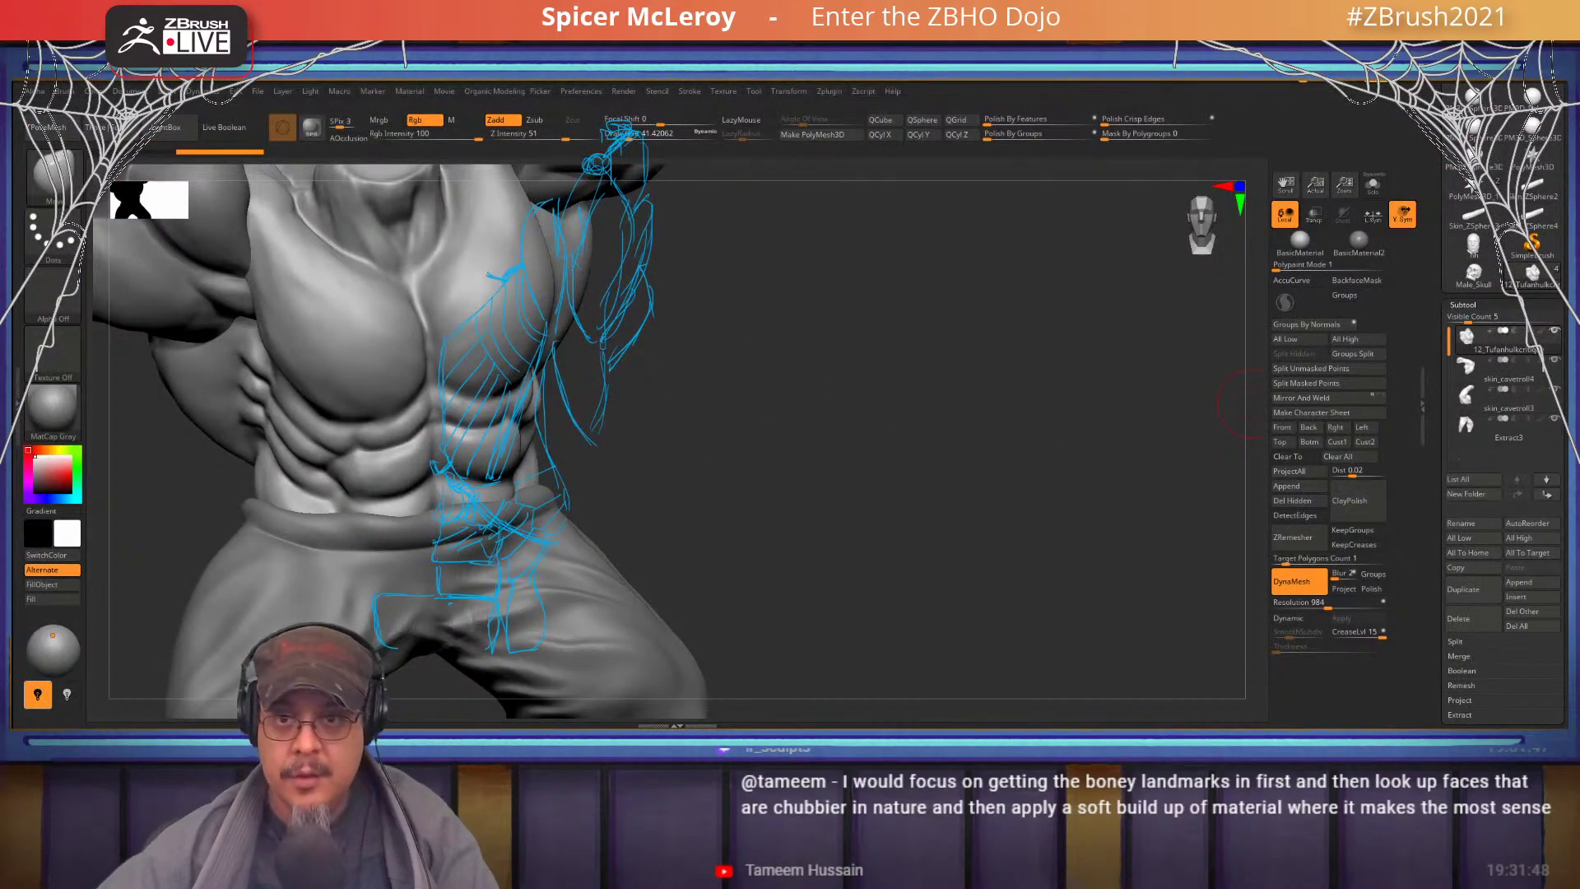
key(ctrl+shift+1)
alt+drag(930, 360, 1144, 485)
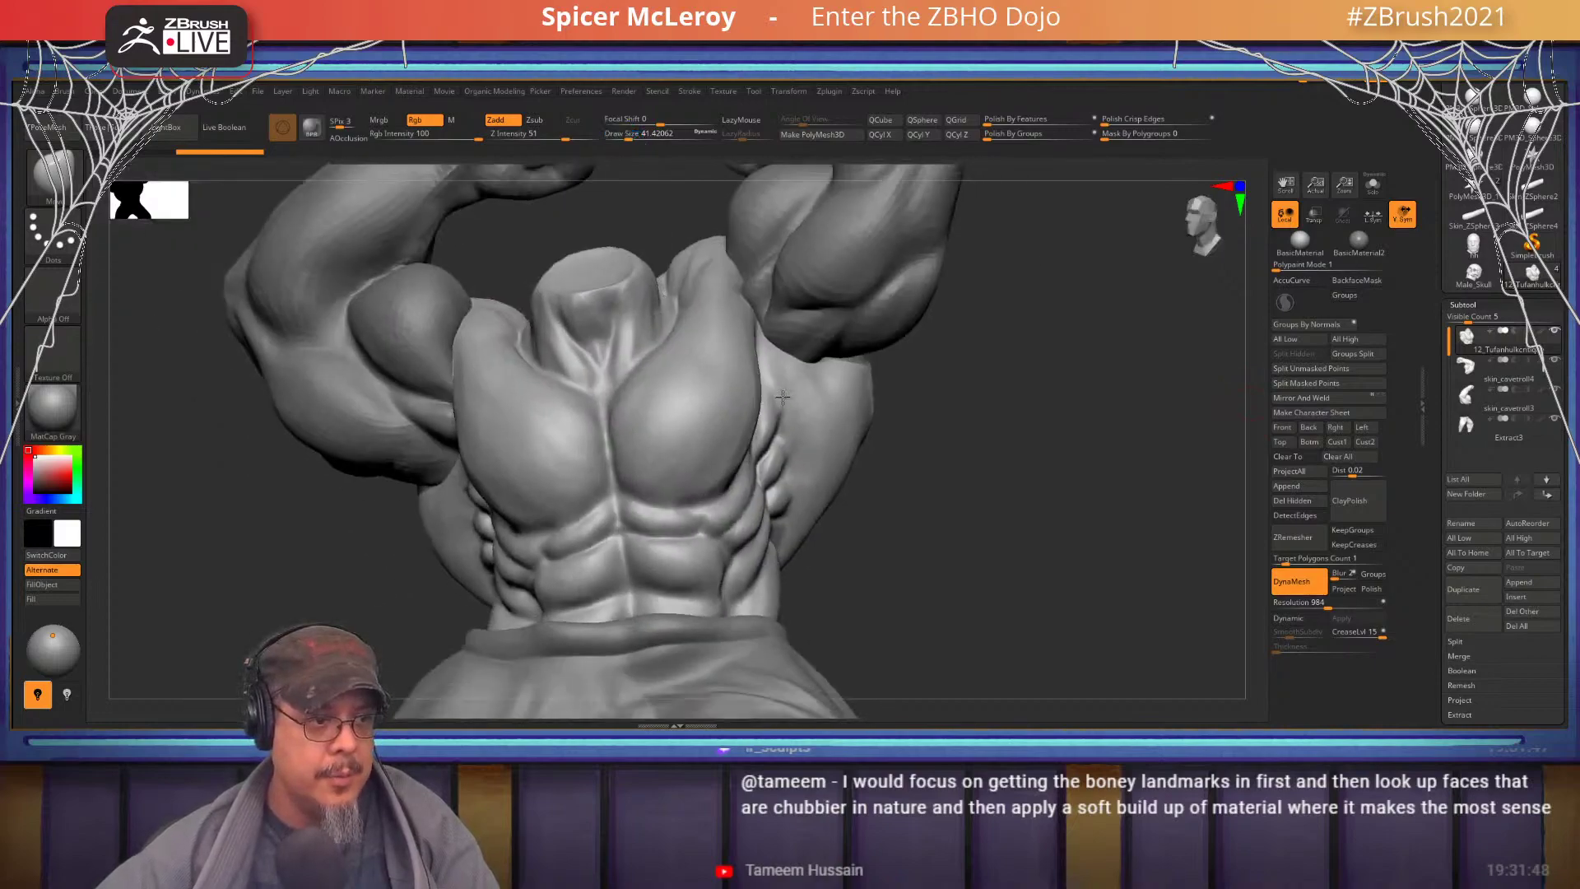
alt+drag(1020, 564, 780, 427)
mouse_move(752, 360)
alt+mouse_down()
mouse_move(864, 500)
mouse_move(1041, 539)
mouse_move(959, 511)
alt+mouse_up()
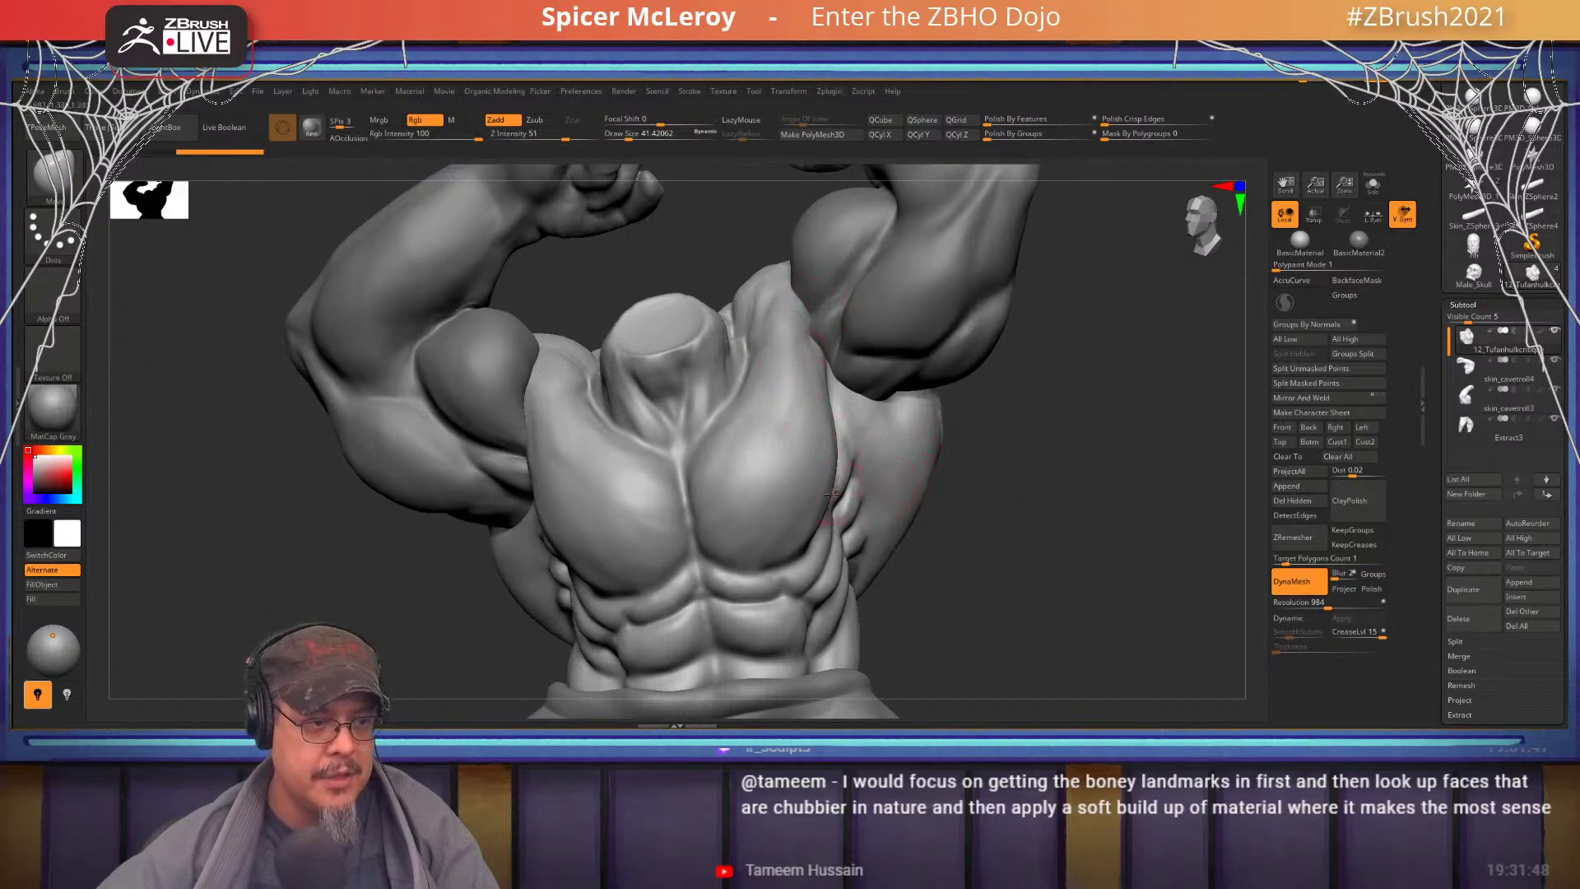
- Enlarge the brush to a draw size of about 132 and pull in the pectoral's outer edge
key(b)
key(Escape)
key(s)
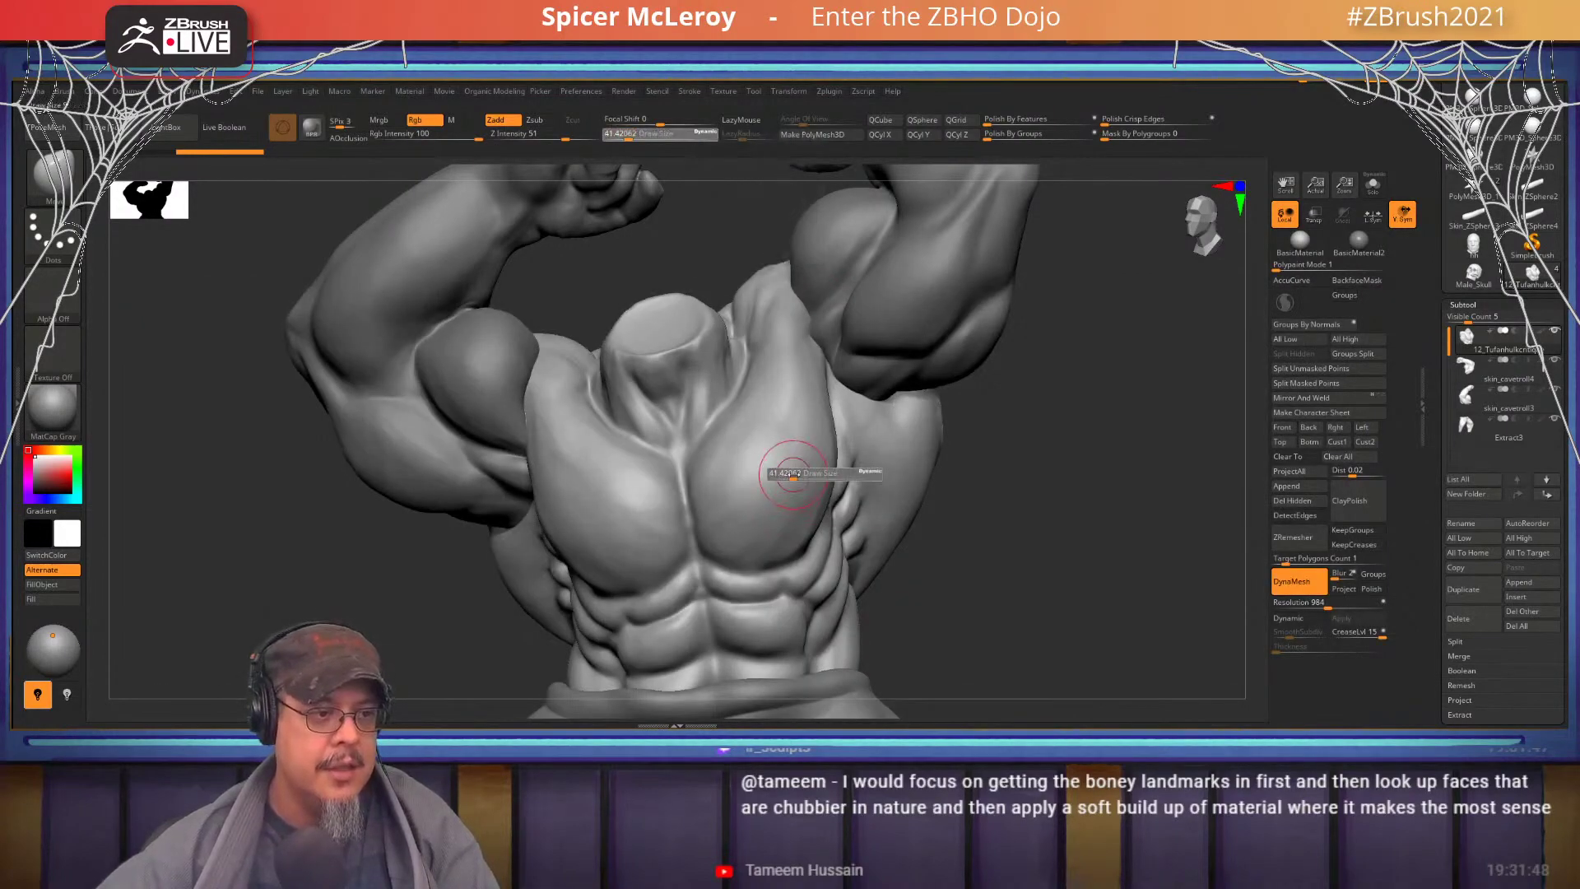
mouse_move(794, 474)
mouse_down()
mouse_move(810, 475)
mouse_move(783, 461)
mouse_up()
drag(814, 383, 798, 386)
drag(776, 470, 764, 474)
mouse_move(971, 457)
alt+mouse_down()
mouse_move(955, 358)
mouse_move(1045, 496)
mouse_move(1002, 507)
alt+mouse_up()
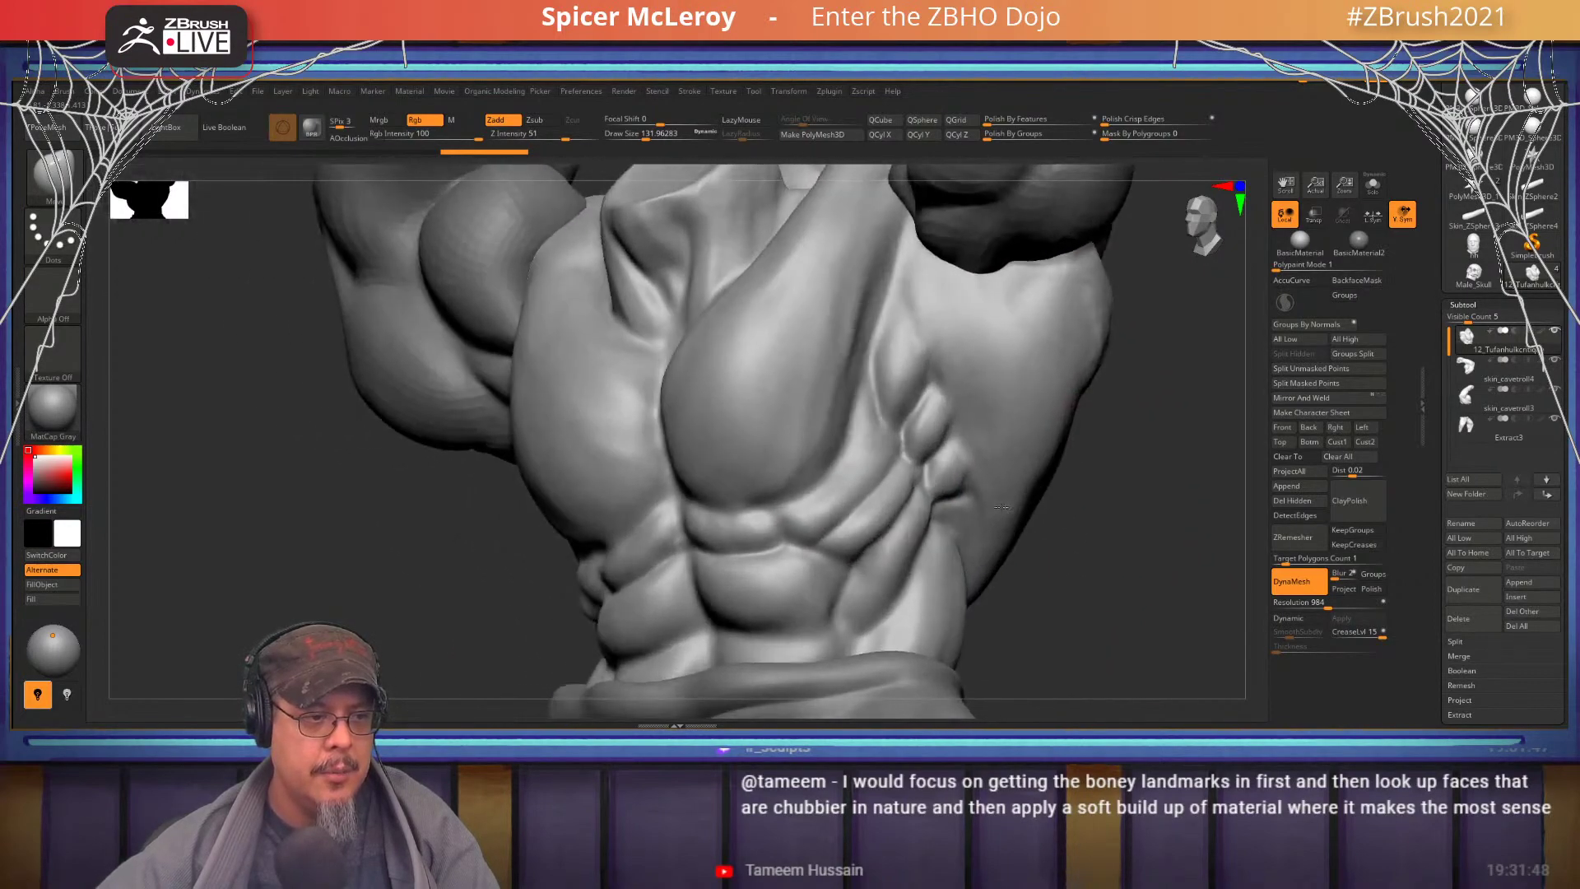
right_drag(1002, 507, 1012, 497)
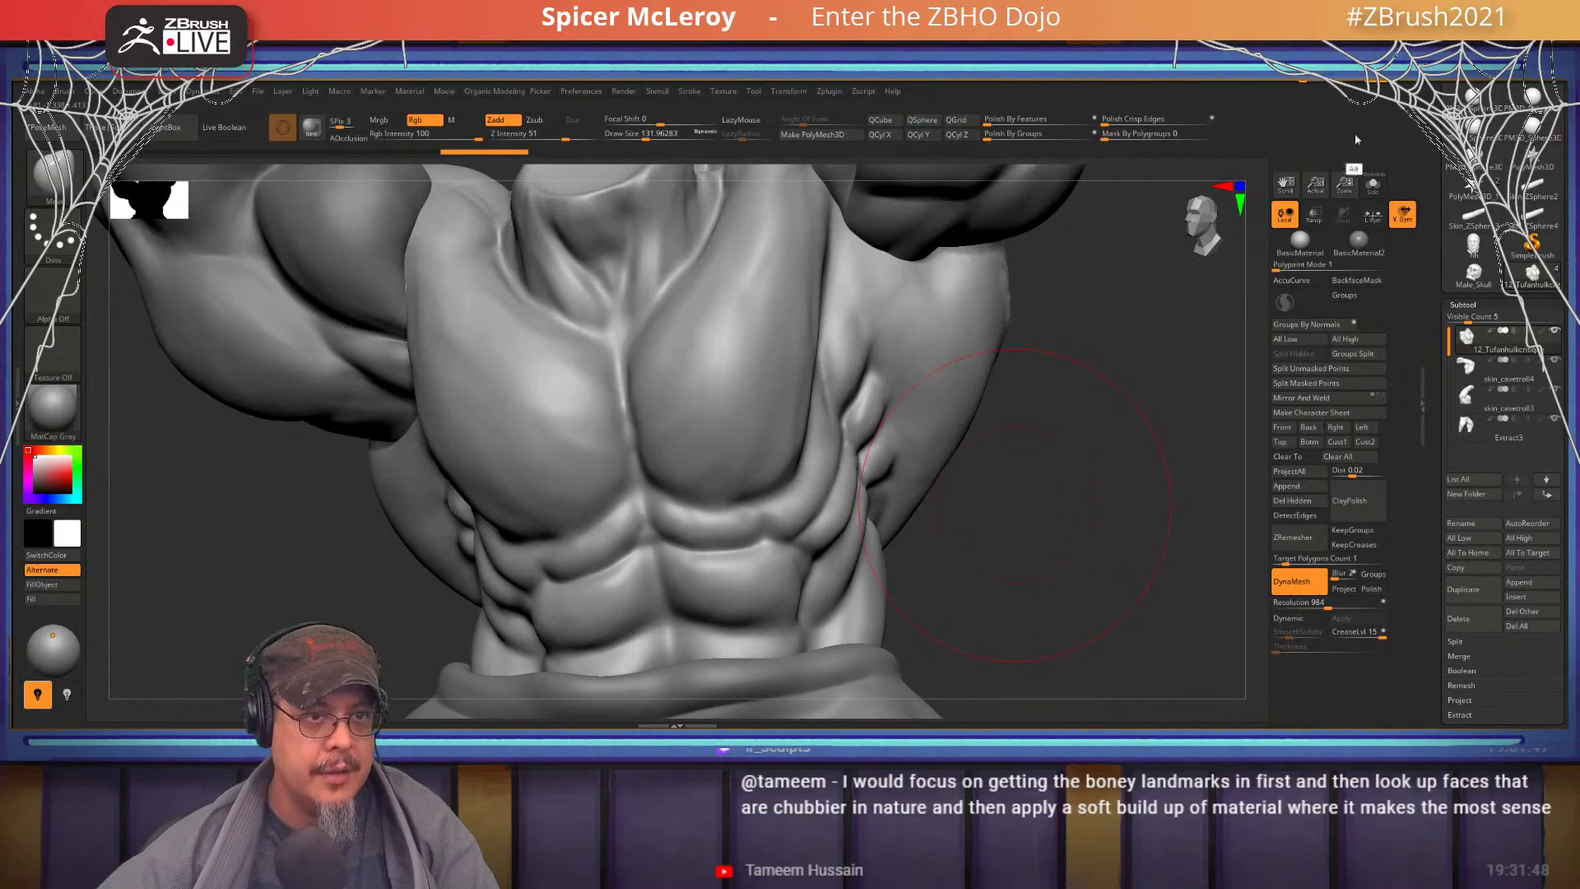
- Reduce the brush size and reshape the pectoral's lower outer edge above the ribs
mouse_move(1304, 81)
mouse_down()
mouse_move(1338, 81)
mouse_move(1299, 81)
mouse_up()
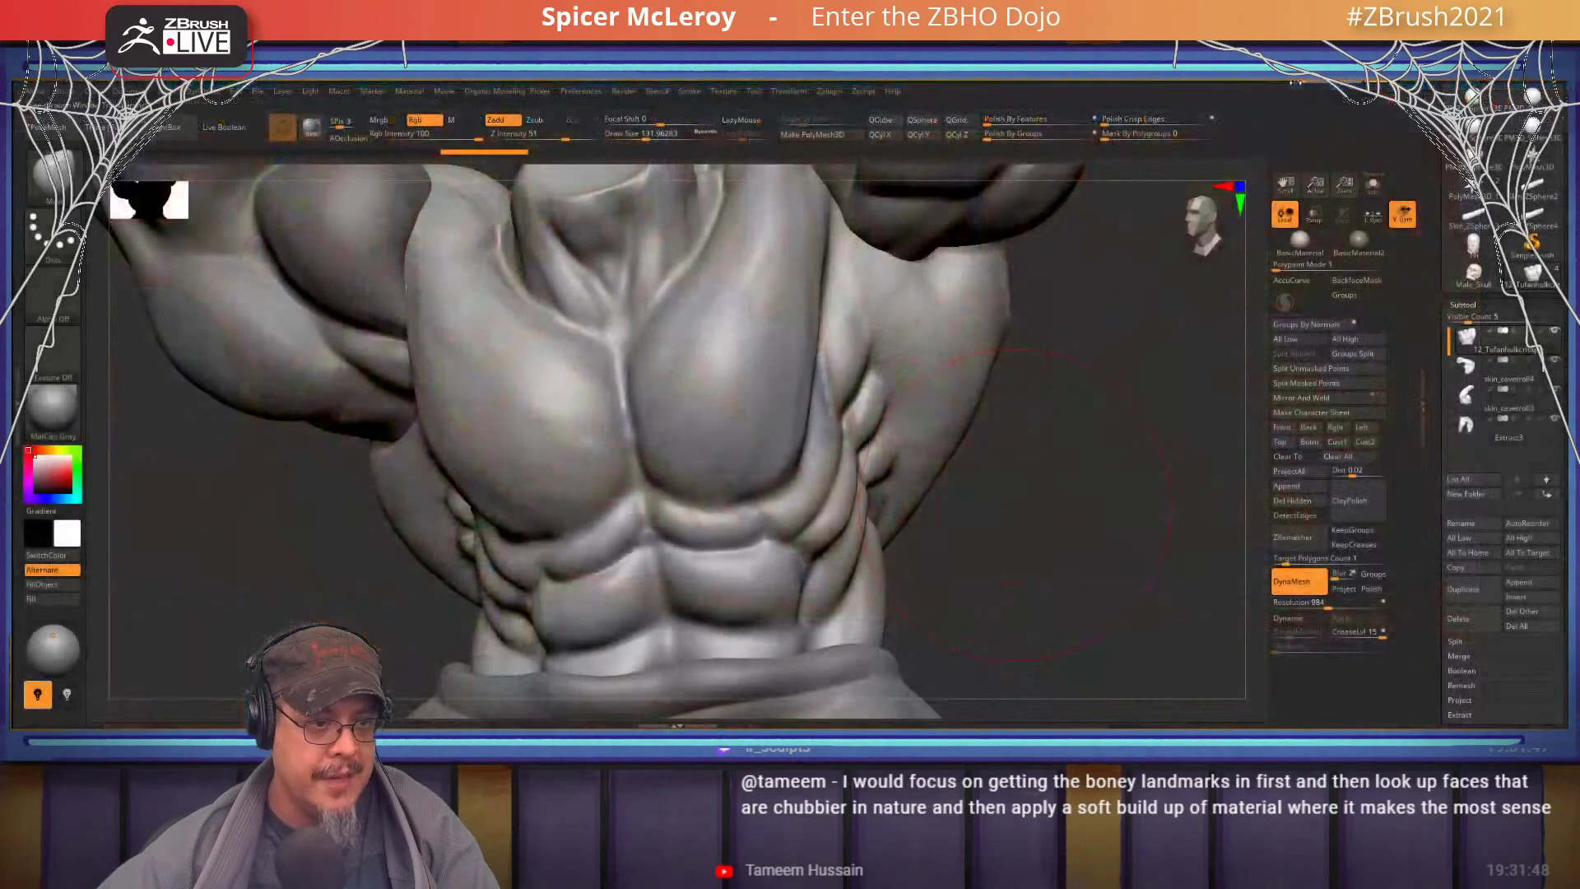
mouse_move(1158, 465)
mouse_down()
mouse_move(1092, 512)
mouse_move(930, 501)
mouse_up()
mouse_move(1102, 502)
alt+mouse_down()
mouse_move(1098, 552)
mouse_move(1144, 527)
alt+mouse_up()
key(s)
drag(768, 499, 755, 498)
click(753, 500)
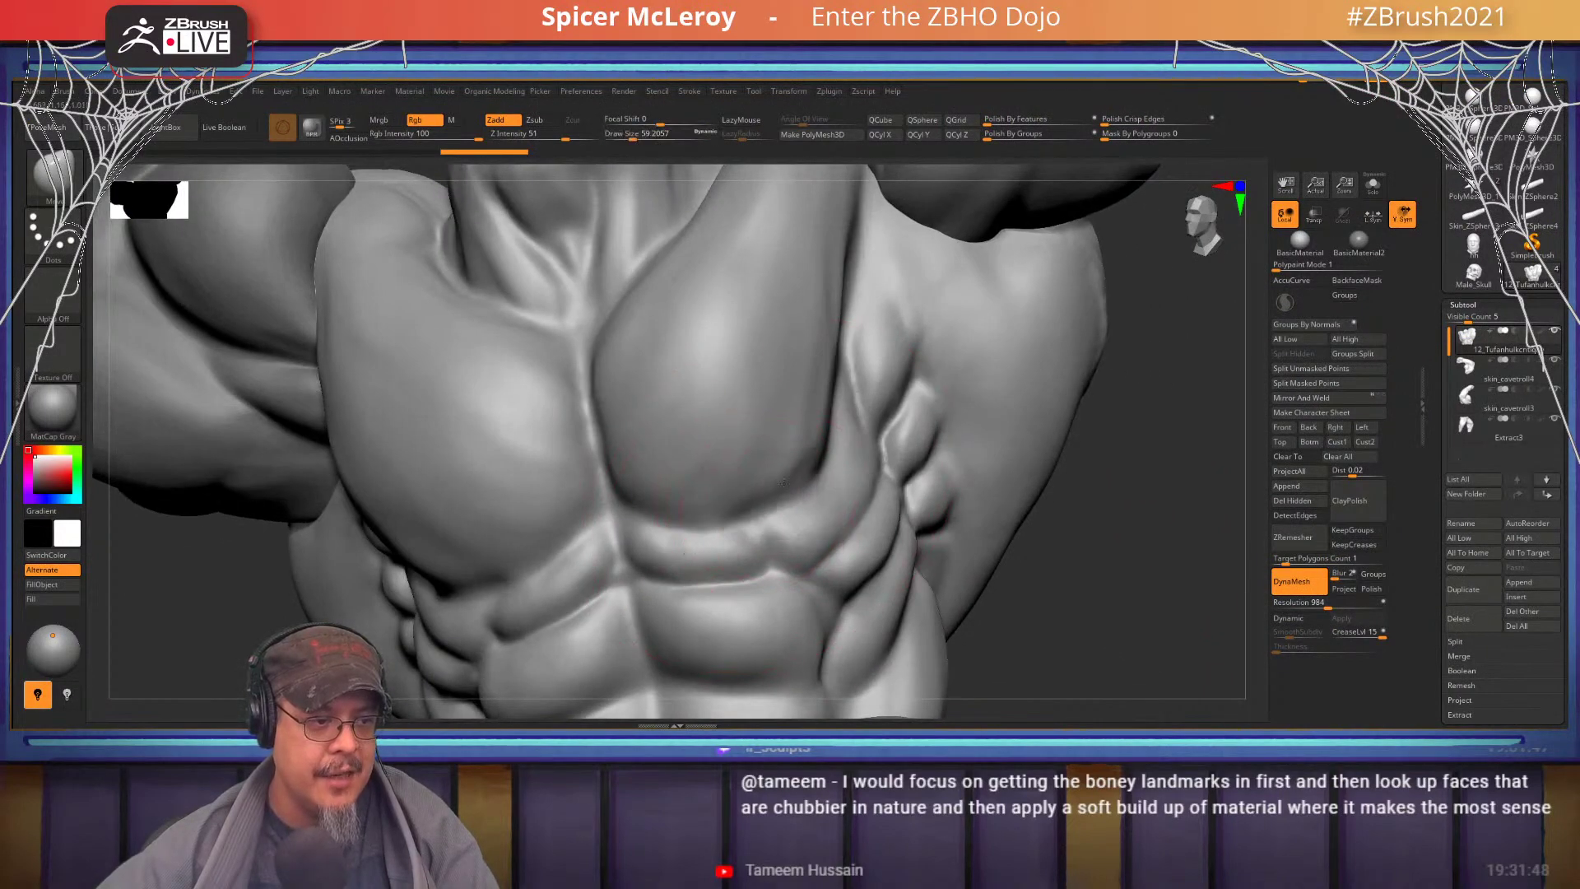
mouse_move(735, 521)
mouse_down()
mouse_move(719, 507)
mouse_move(822, 444)
mouse_up()
- Set the draw size to about 97 and reshape the front profile of the pectoral from the side
mouse_move(848, 449)
right_down()
mouse_move(850, 465)
mouse_move(765, 473)
mouse_move(756, 454)
right_up()
key(s)
drag(761, 457, 770, 457)
right_drag(767, 451, 788, 441)
drag(739, 430, 774, 410)
drag(770, 397, 786, 387)
drag(756, 461, 765, 456)
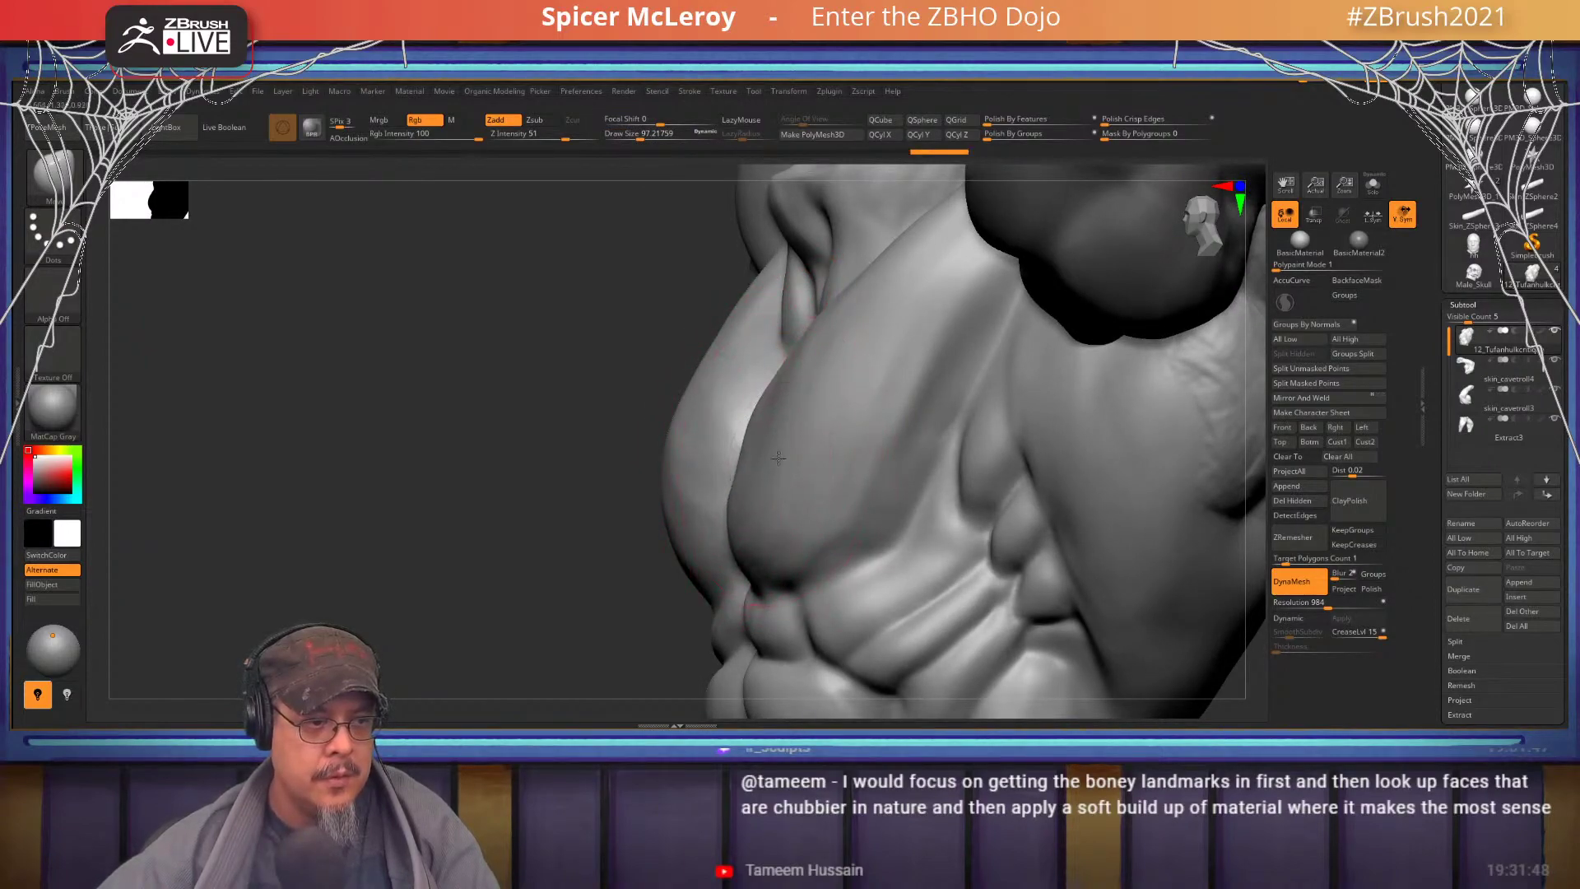
drag(825, 366, 833, 359)
right_drag(802, 329, 800, 350)
drag(803, 354, 810, 348)
- Reshape the upper pectoral where it rises from the collarbone towards the raised arm
right_drag(809, 329, 930, 369)
drag(933, 369, 924, 360)
drag(1018, 386, 1022, 383)
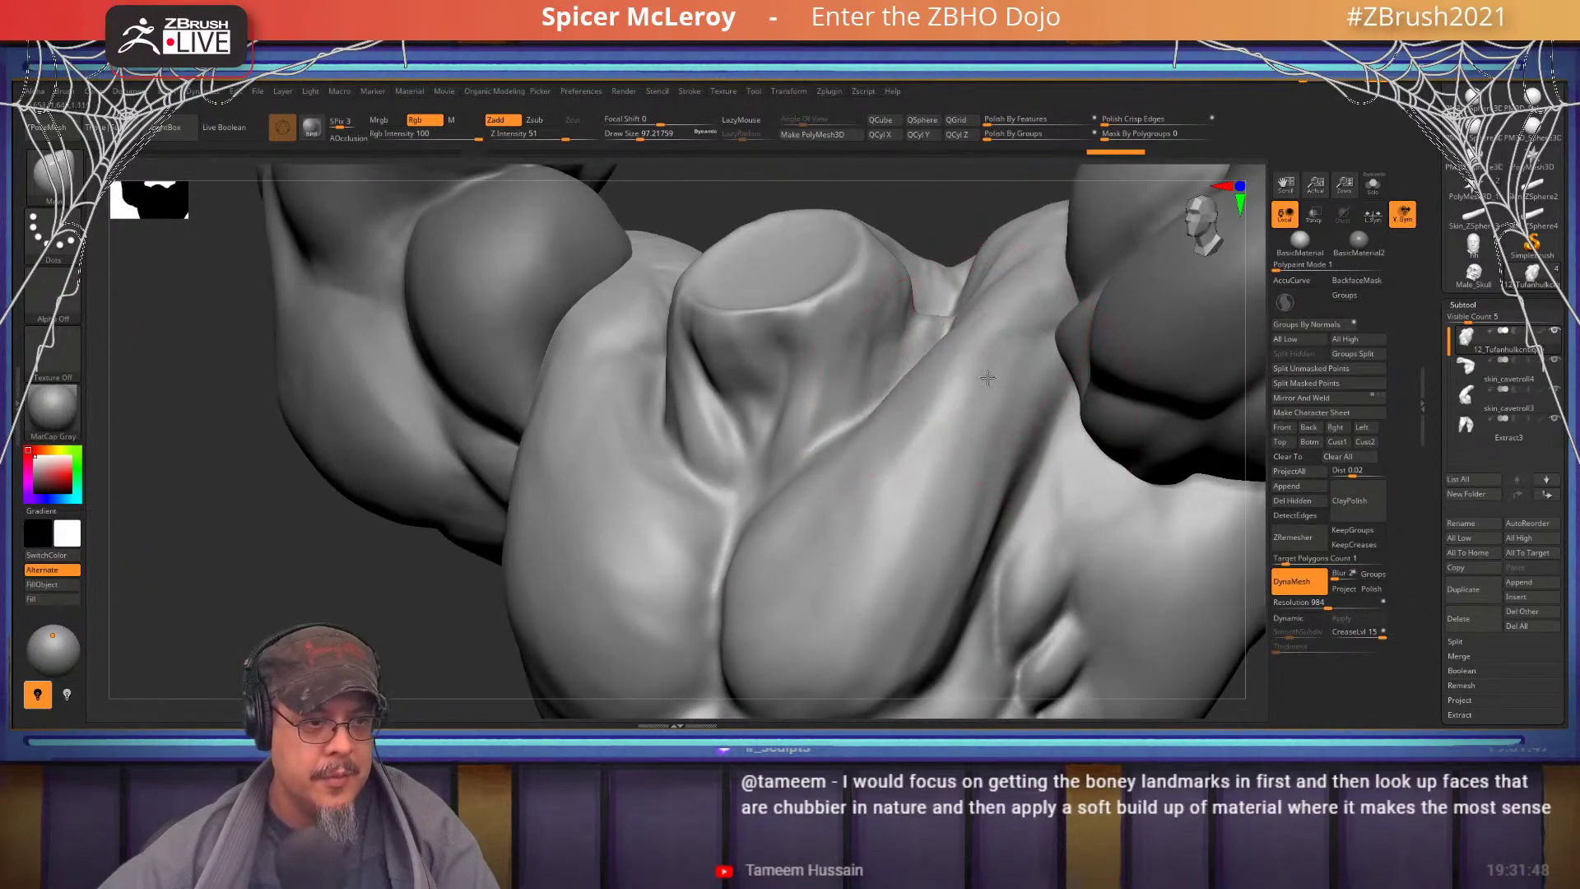
right_drag(988, 378, 969, 357)
drag(981, 374, 989, 377)
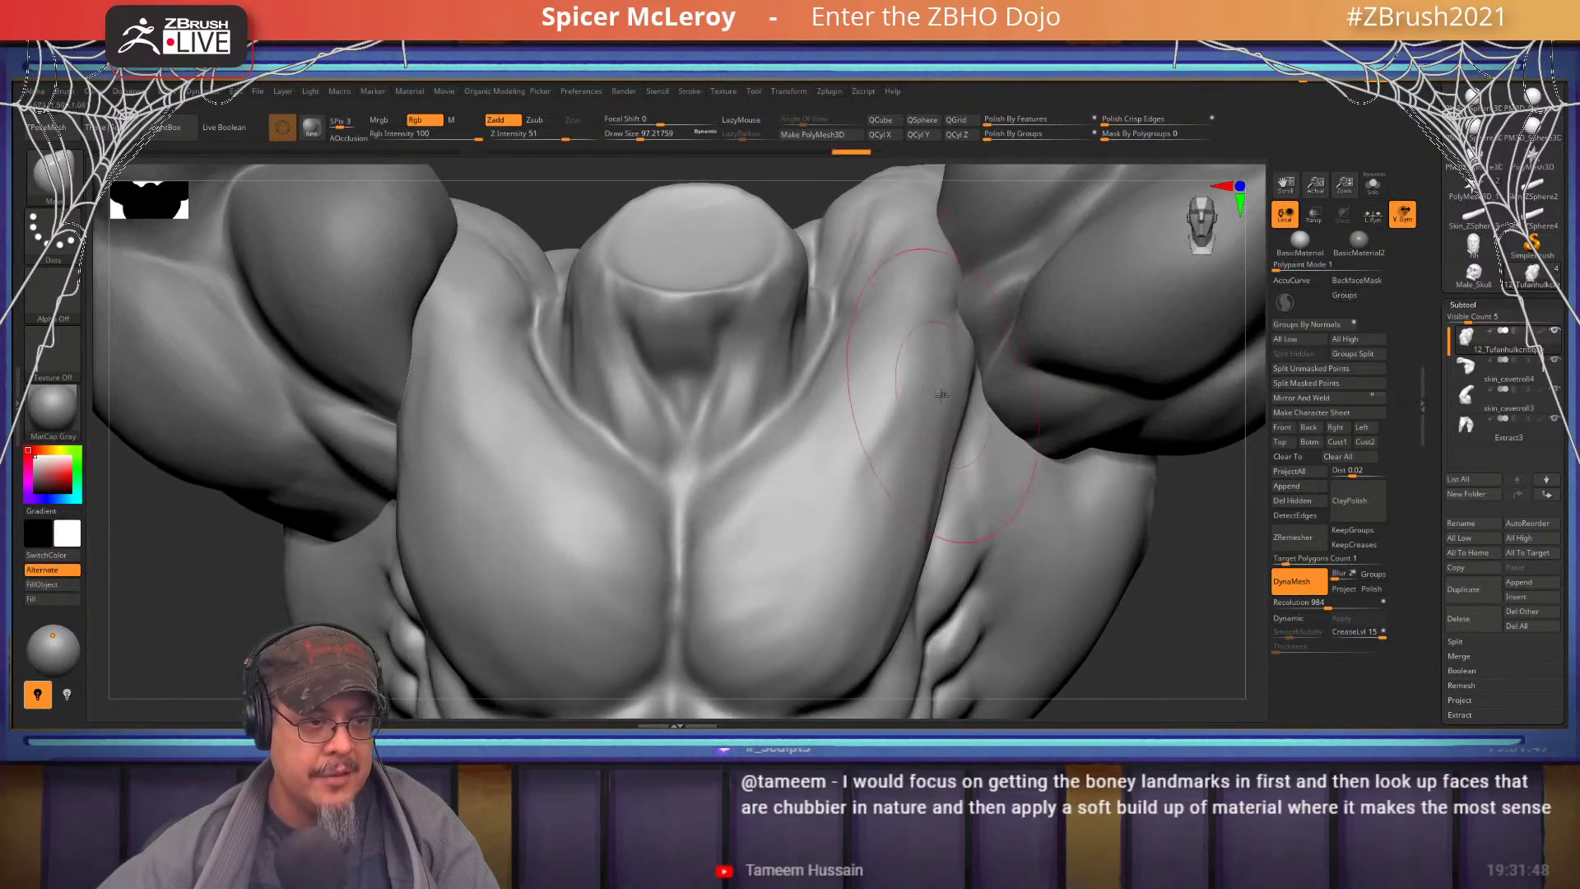
mouse_move(866, 403)
mouse_down()
mouse_move(843, 393)
mouse_move(847, 371)
mouse_up()
- Refine the pectoral's side contour from its upper attachment down to the lower chest
mouse_move(847, 371)
right_down()
mouse_move(832, 398)
mouse_move(779, 395)
mouse_move(775, 423)
right_up()
drag(846, 416, 873, 390)
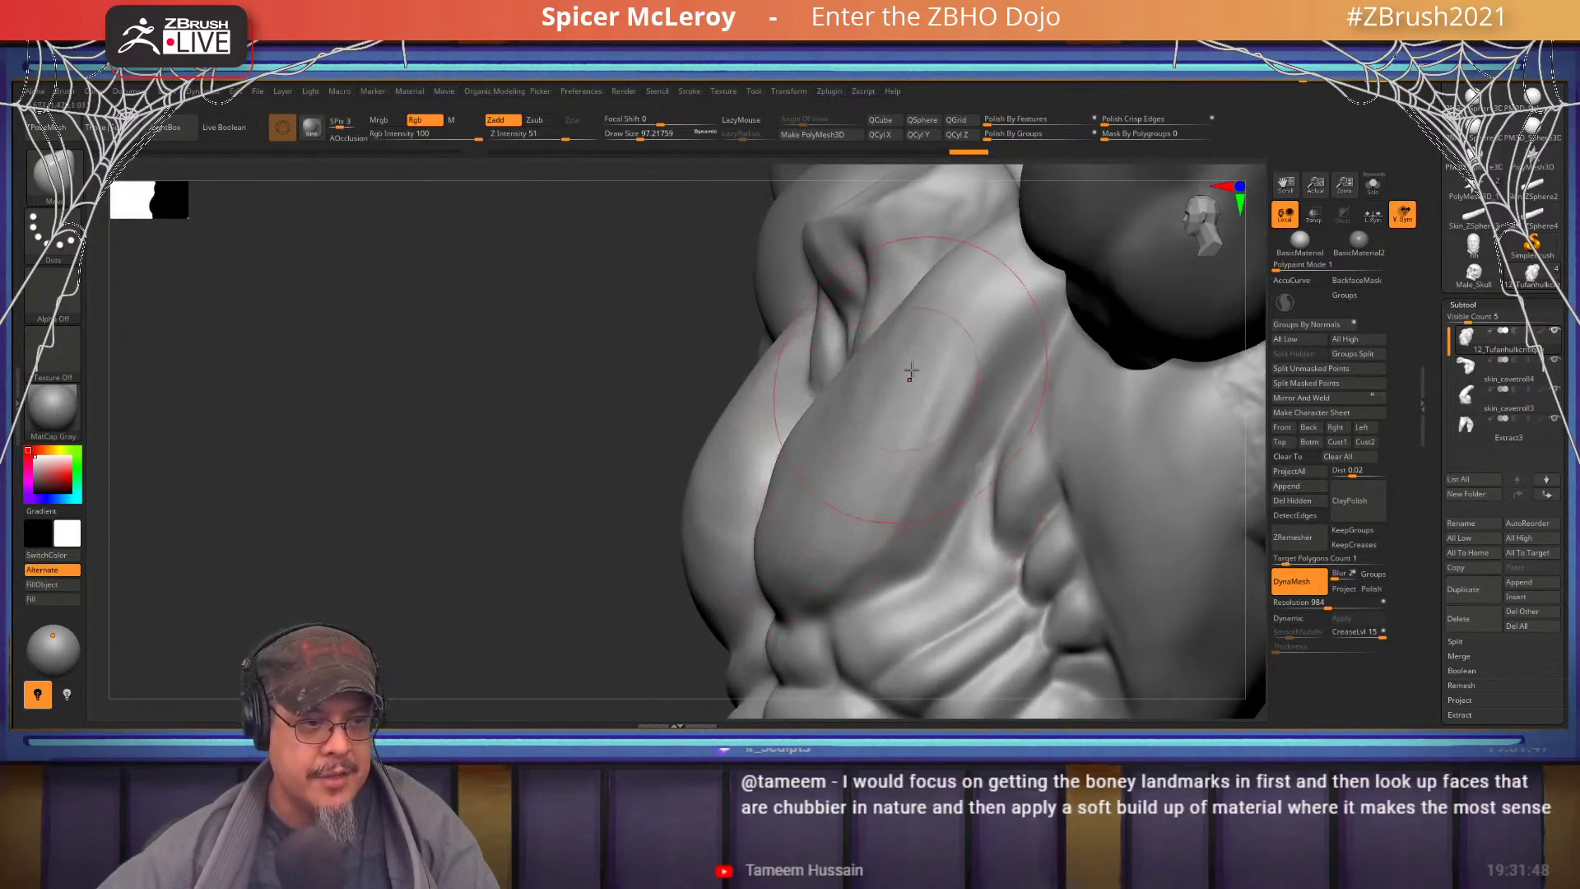
drag(955, 317, 943, 303)
mouse_move(843, 507)
mouse_down()
mouse_move(864, 497)
mouse_move(872, 438)
mouse_move(833, 423)
mouse_up()
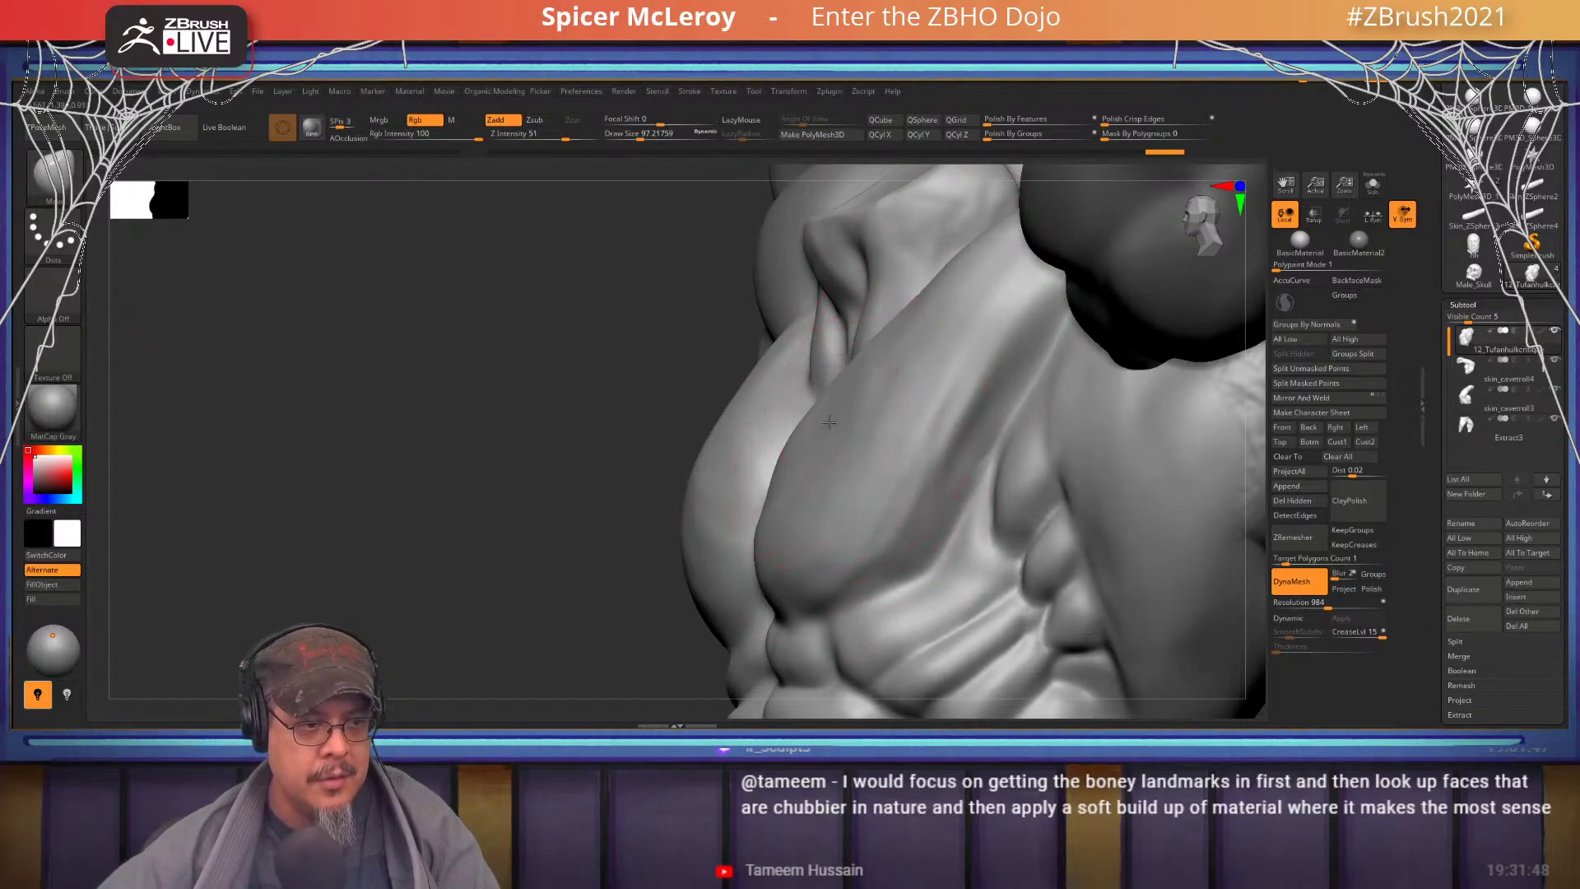
mouse_move(800, 429)
right_down()
mouse_move(847, 439)
mouse_move(921, 288)
right_up()
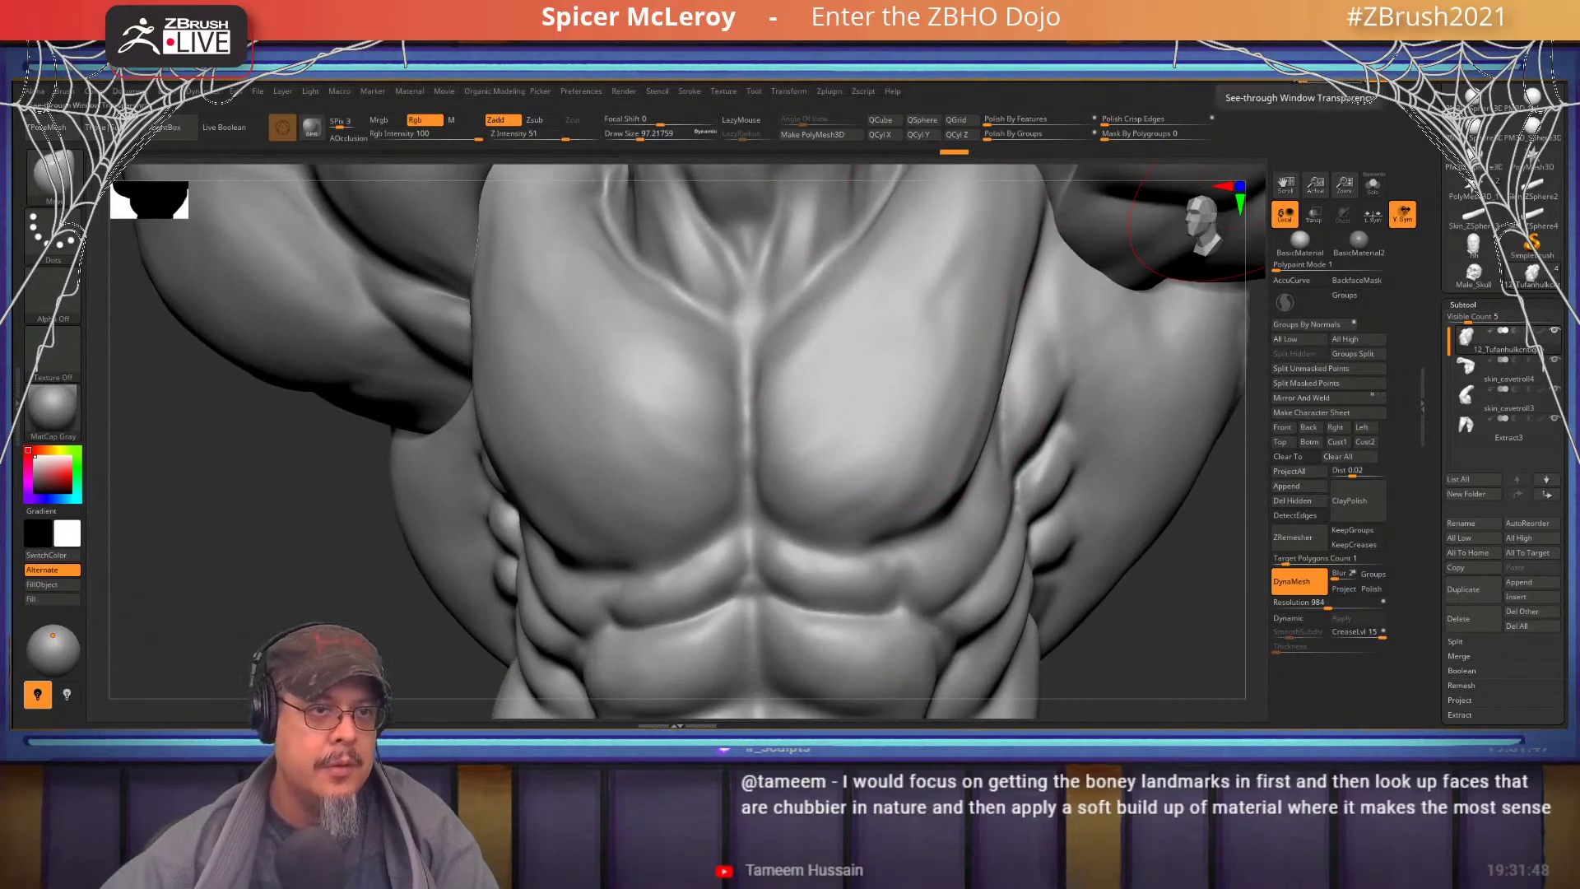
- Make the ZBrush window see-through to compare the sculpted chest with the bodybuilder reference photo
drag(1303, 83, 1350, 83)
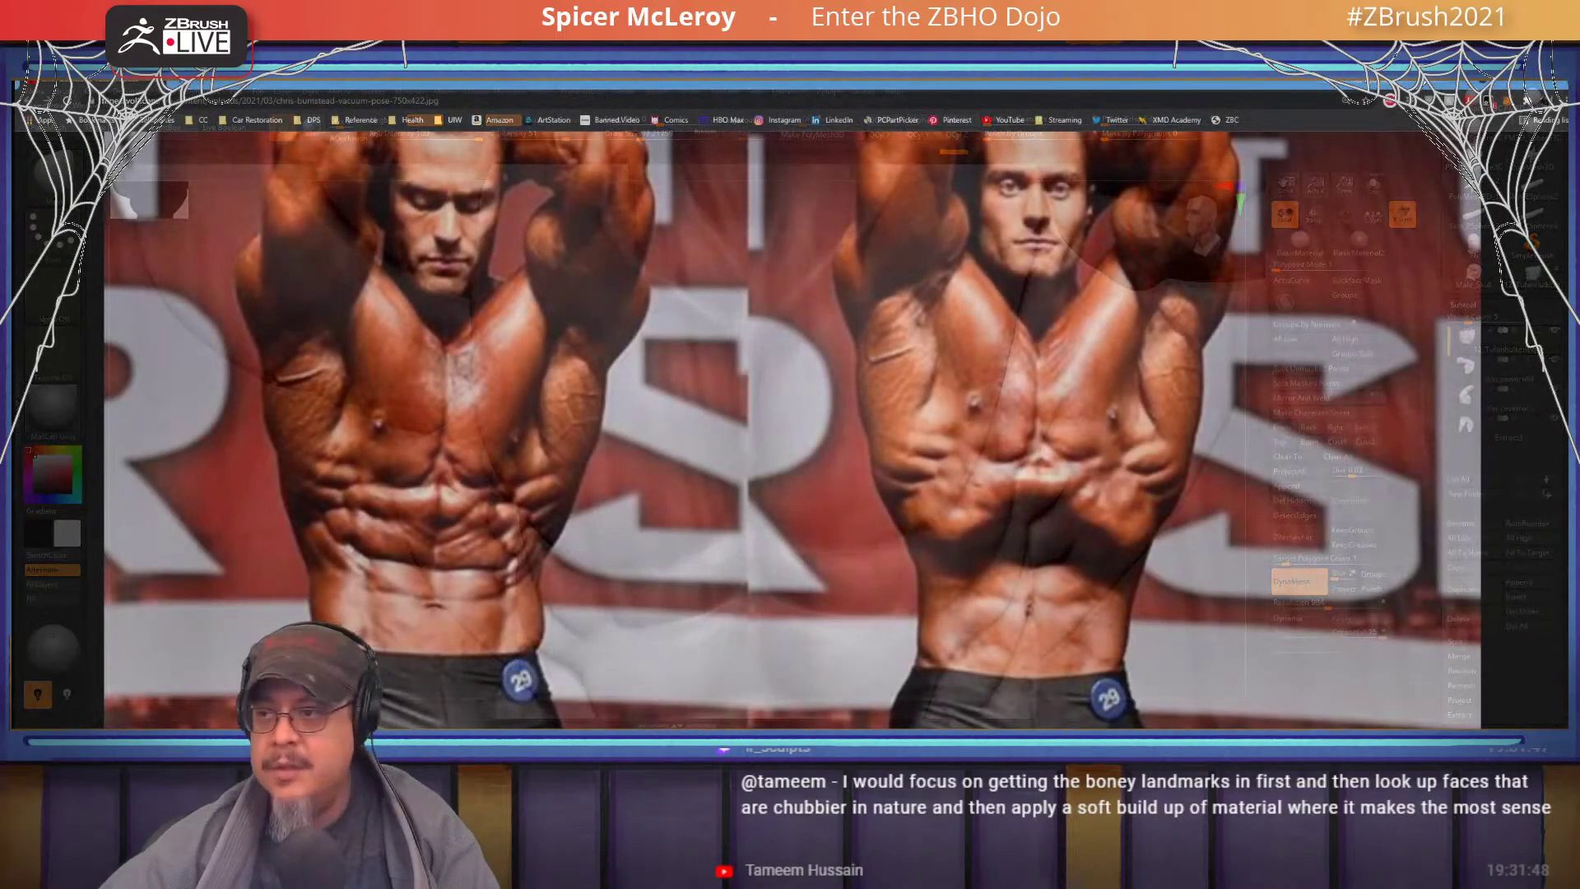
key(alt+Tab)
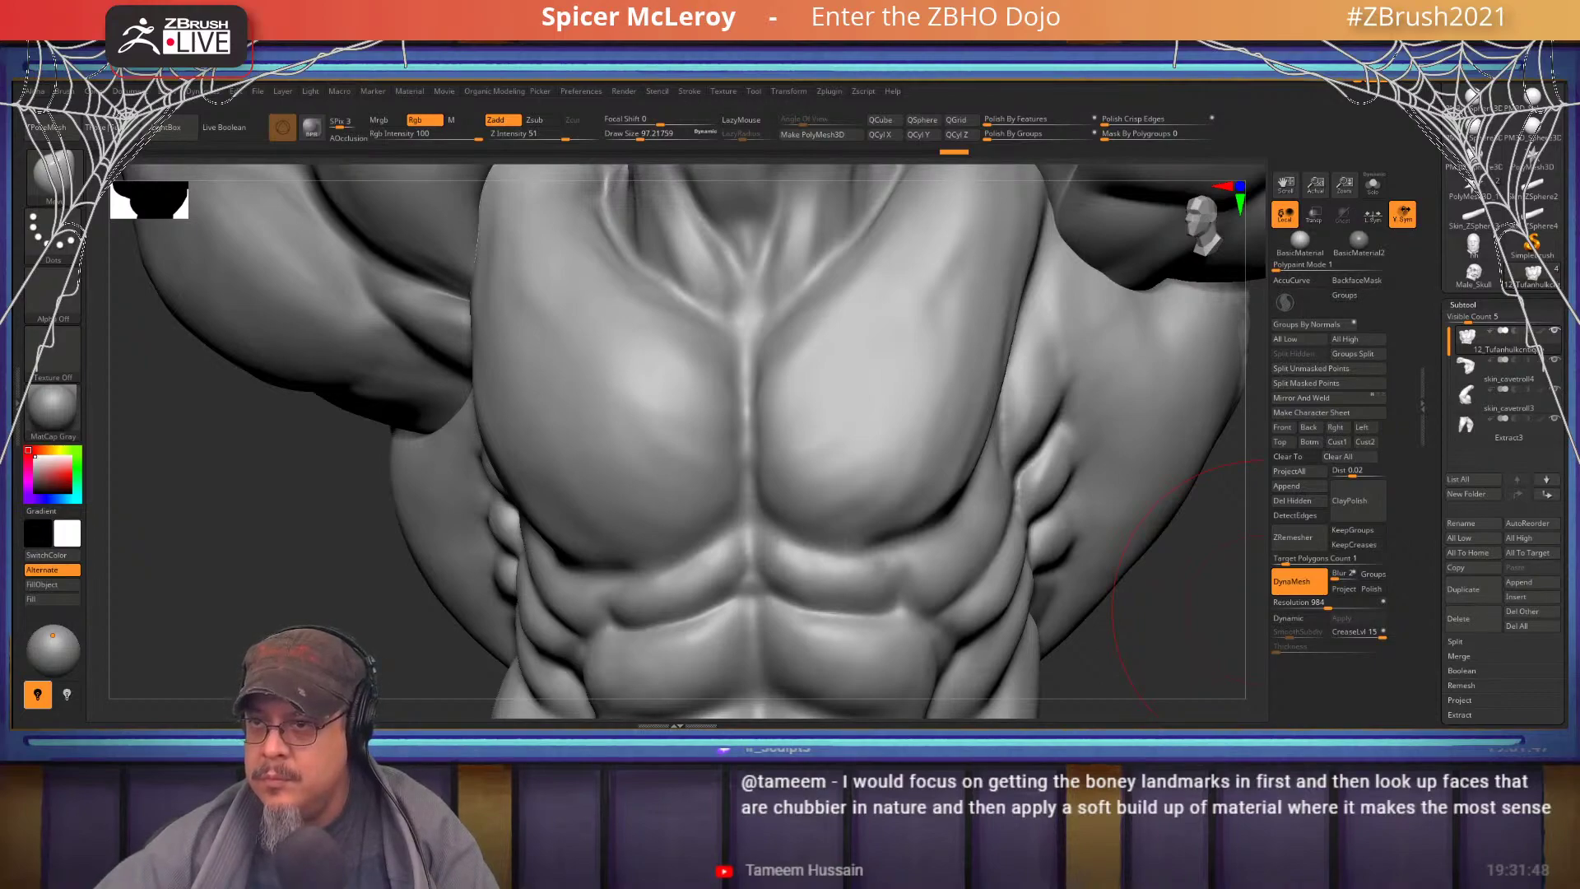
- Return to the vacuum-pose image results in the browser and show the options for the enlarged stage photo
key(alt+Tab)
click(224, 84)
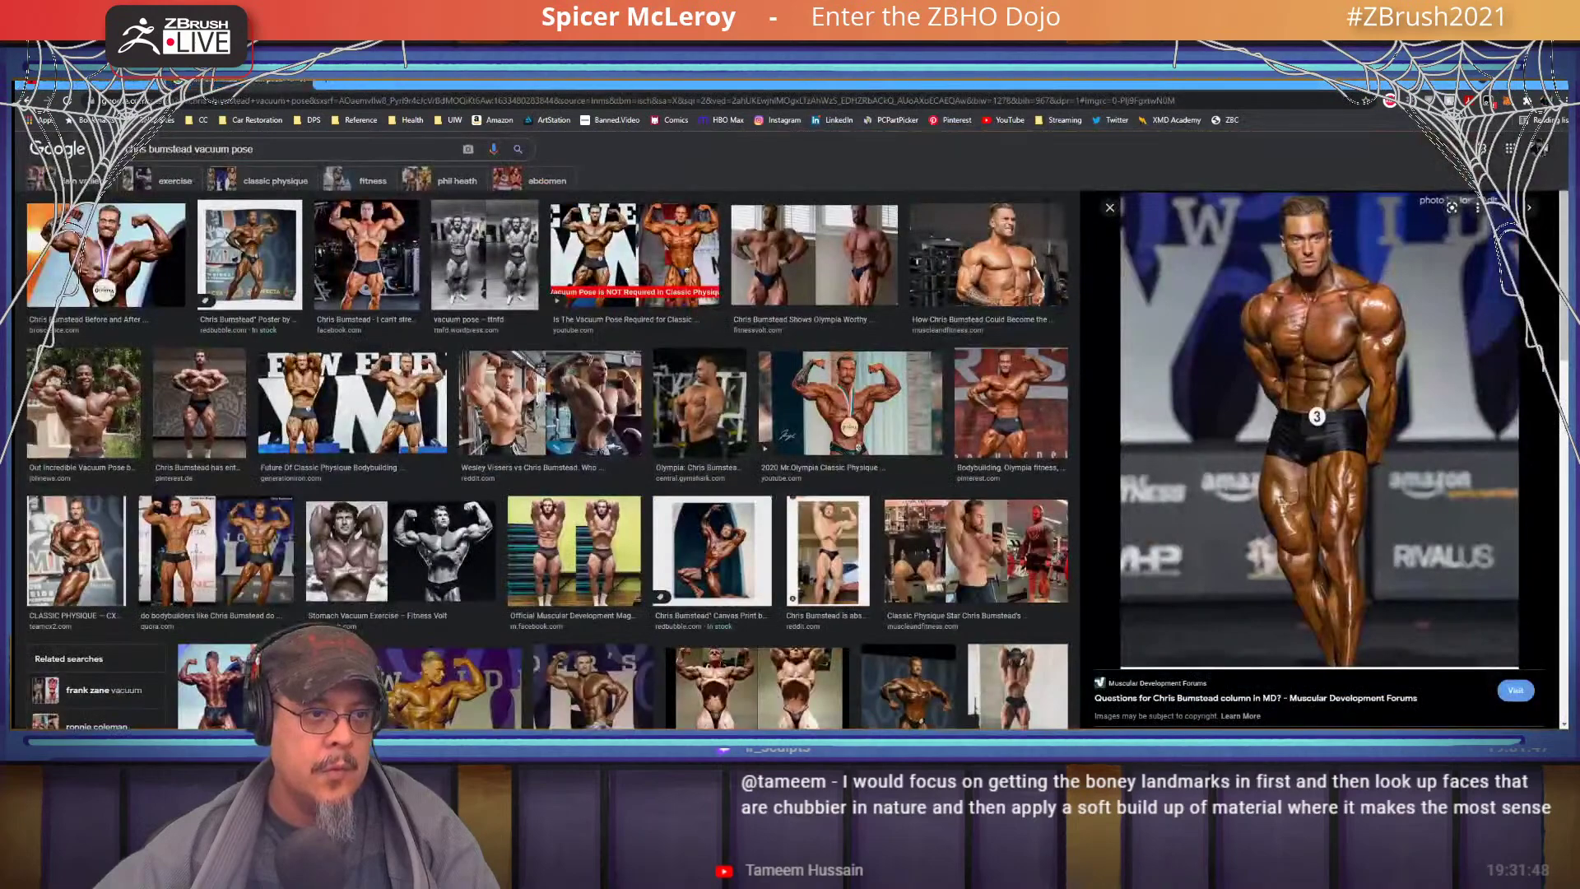
right_click(1243, 563)
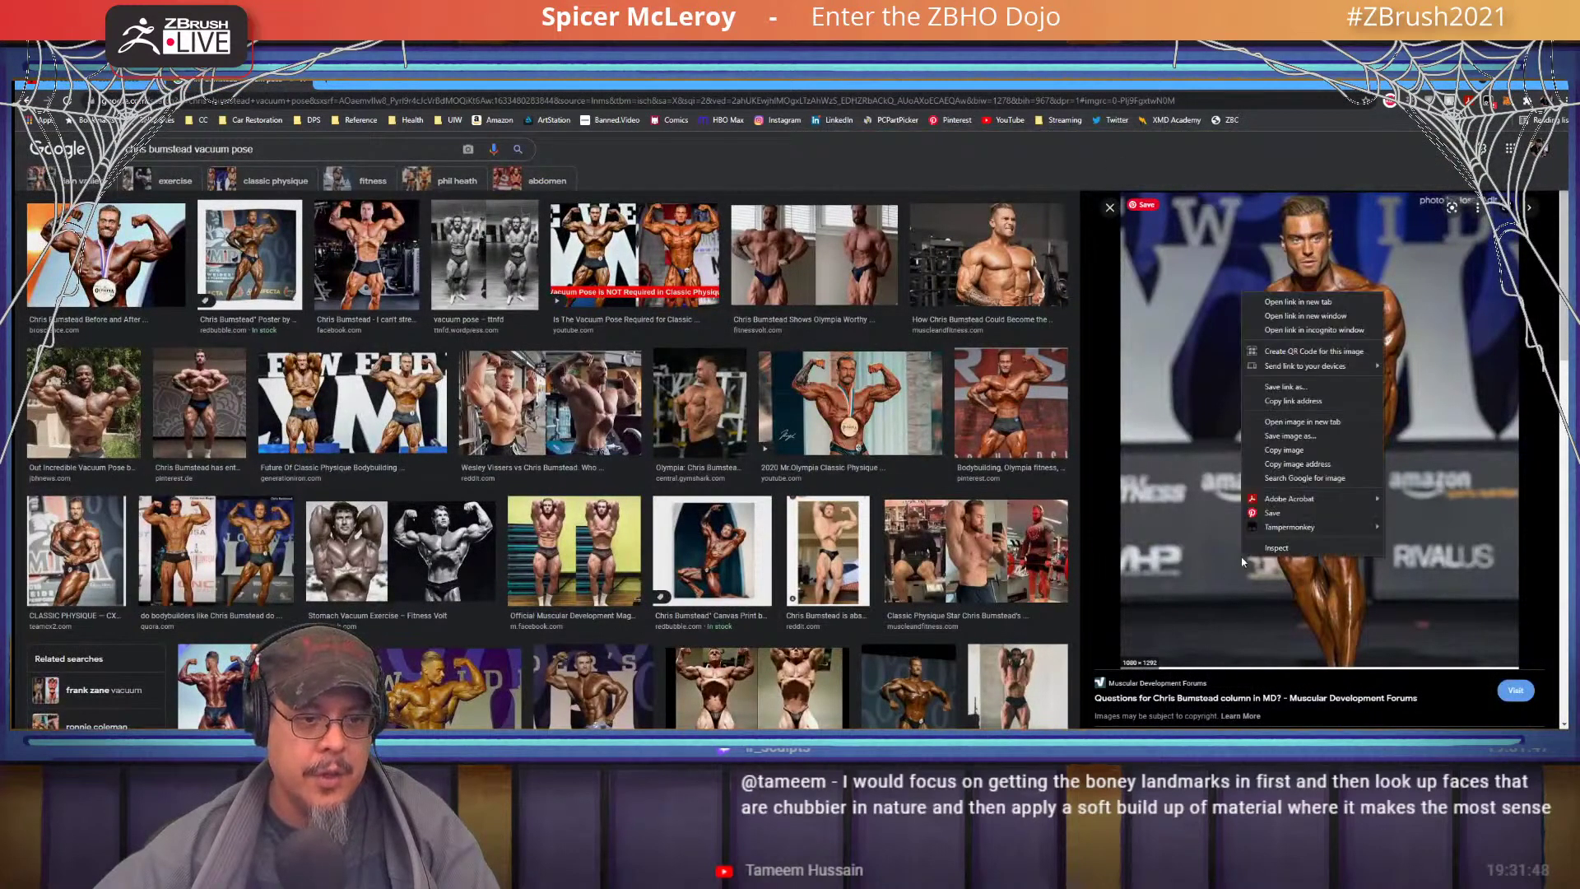
- Open the previewed bodybuilder photo full size in a new tab, examine it, and return to the side-by-side vacuum pose photo
click(1295, 421)
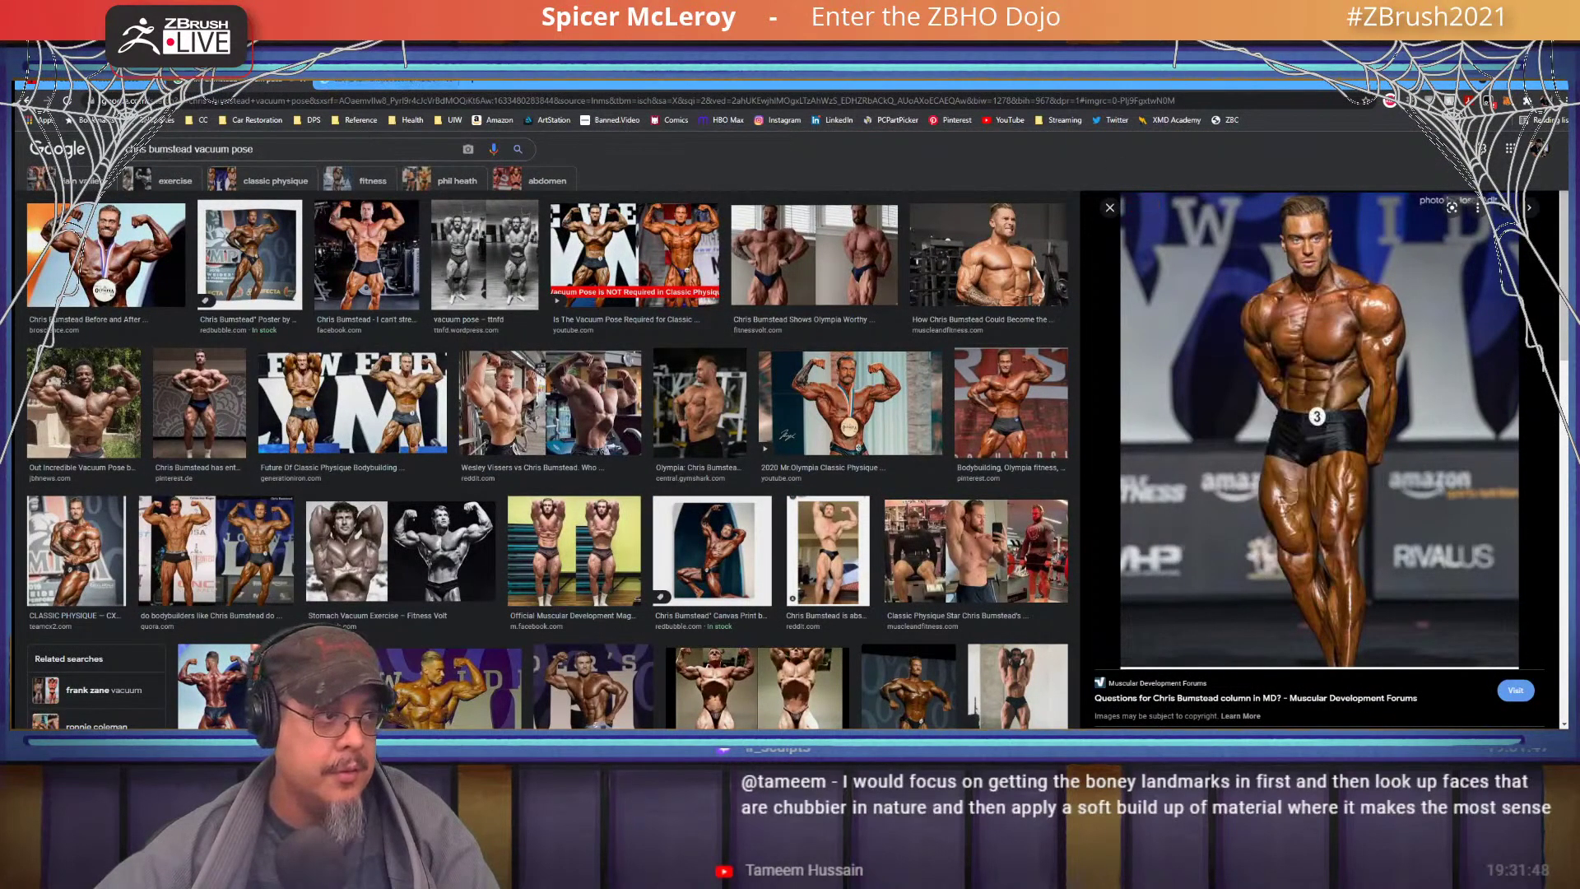
key(ctrl+Tab)
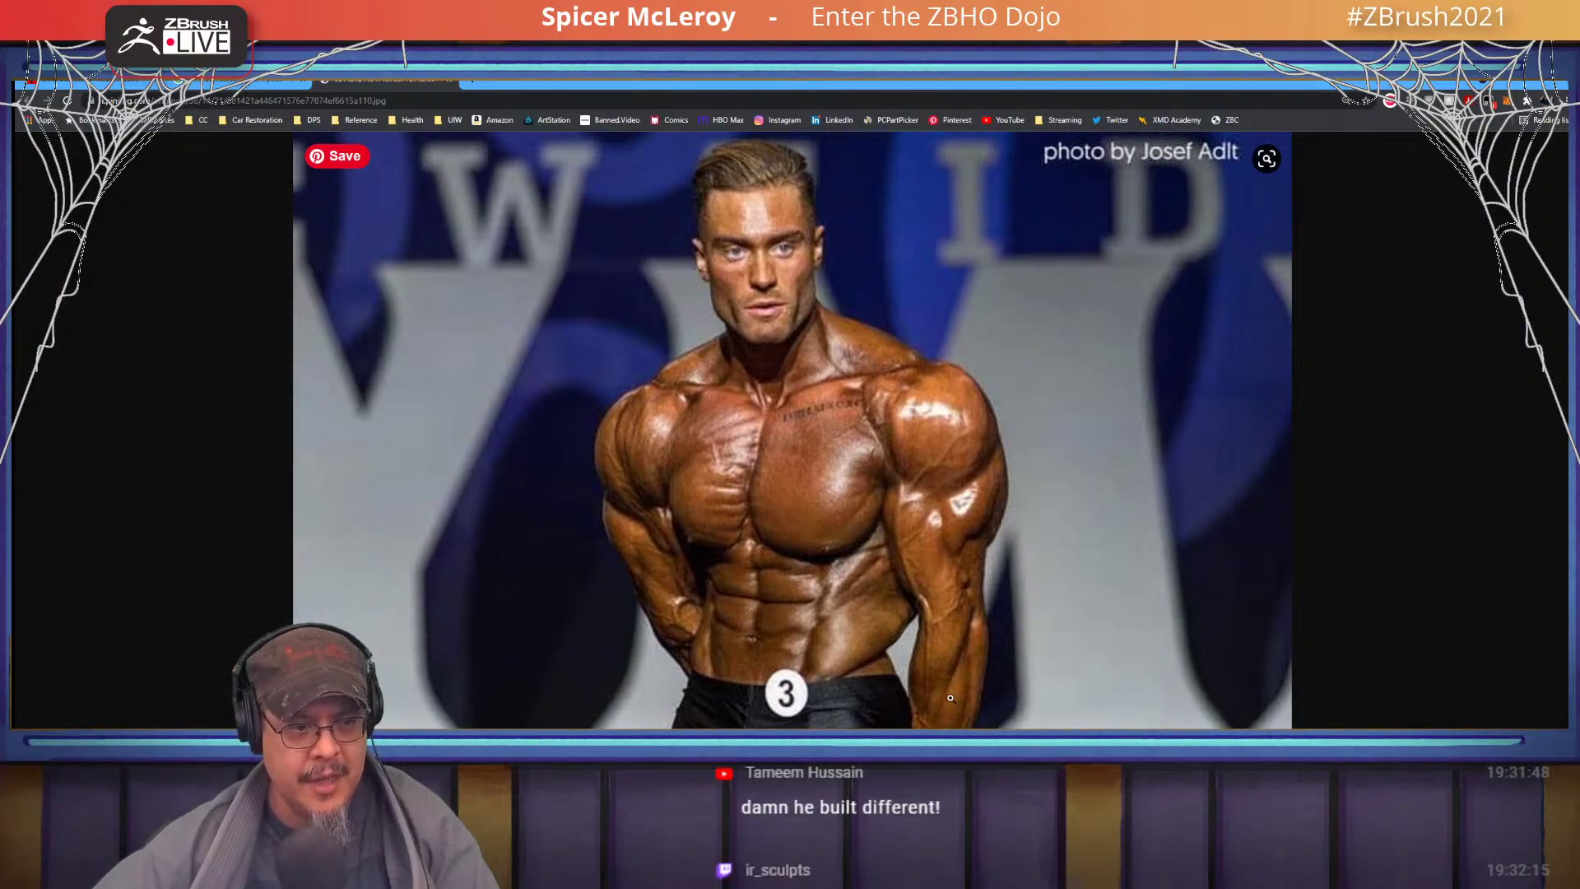
click(238, 83)
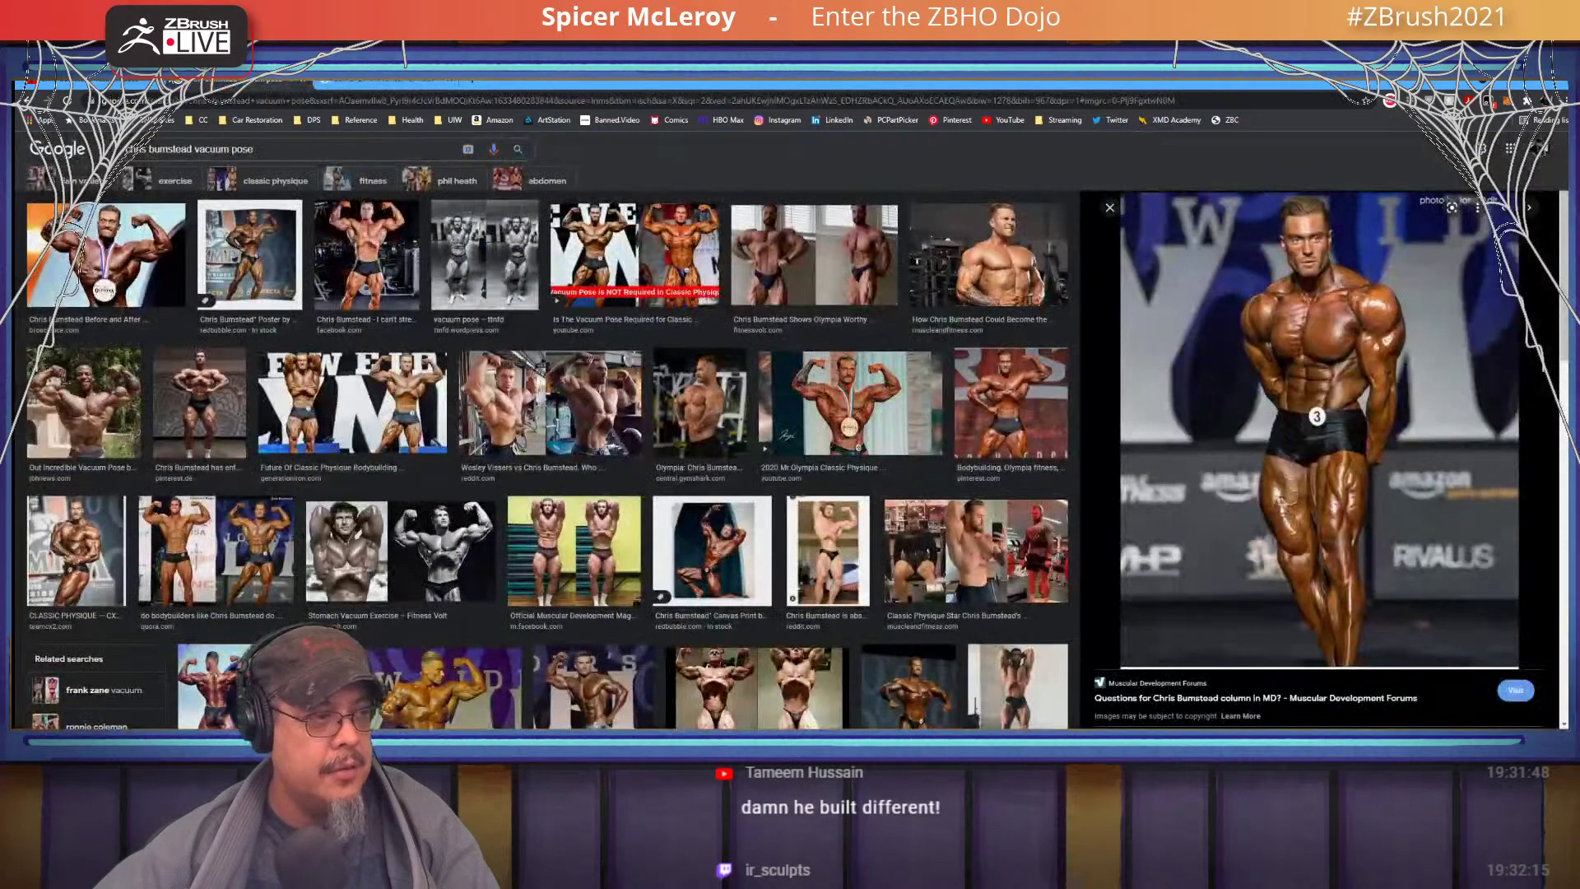
click(66, 84)
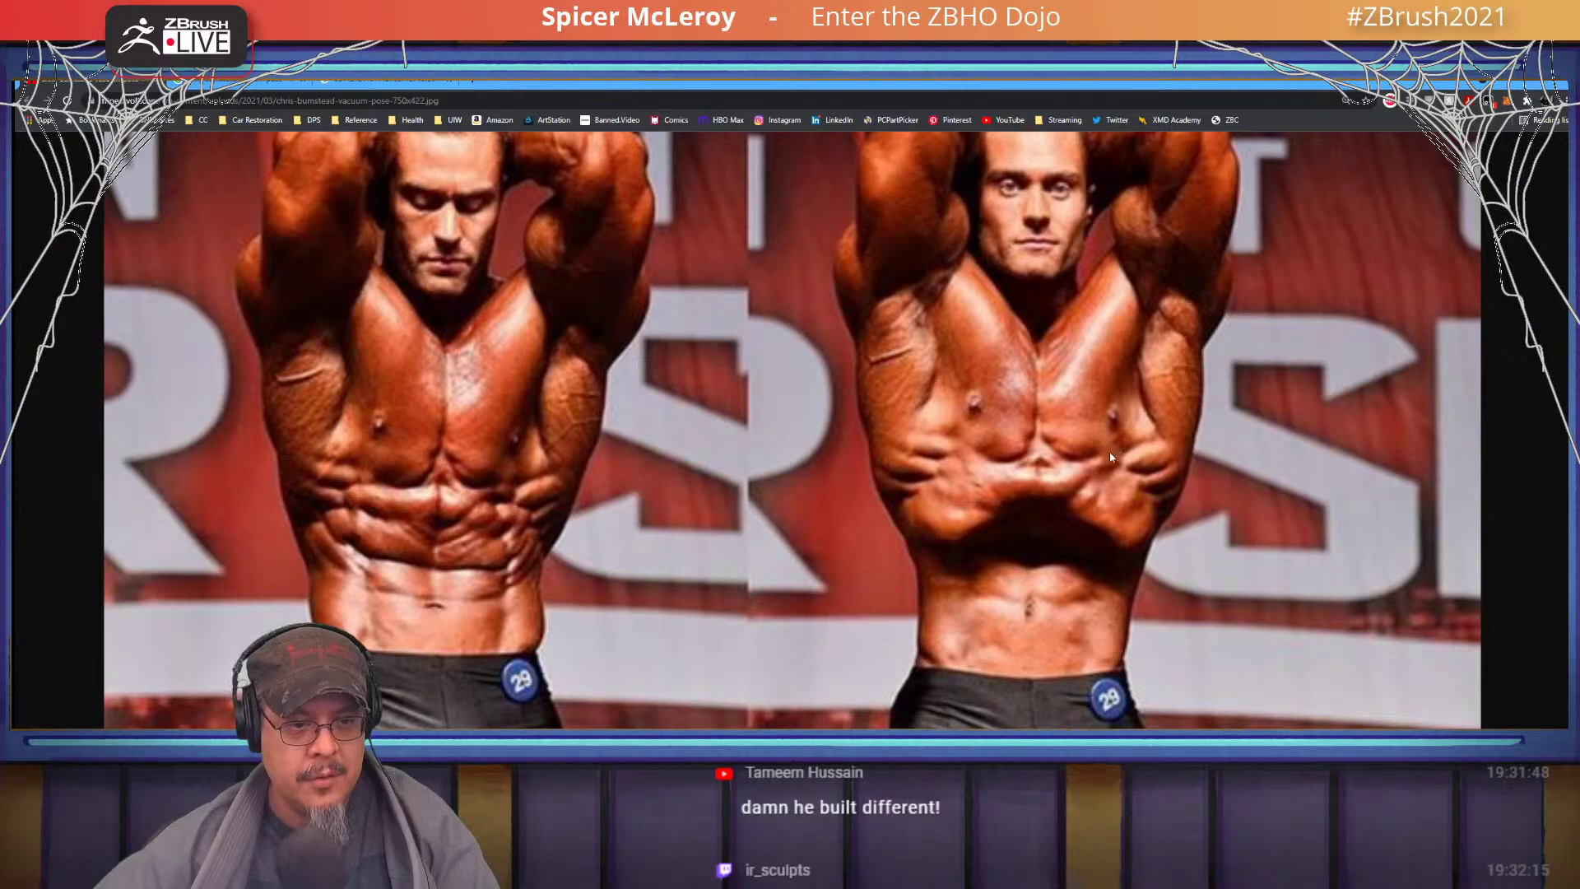
- Switch to ZBrush and carve a crease into the side of the torso below the armpit with the DamStandard brush
key(alt+Tab)
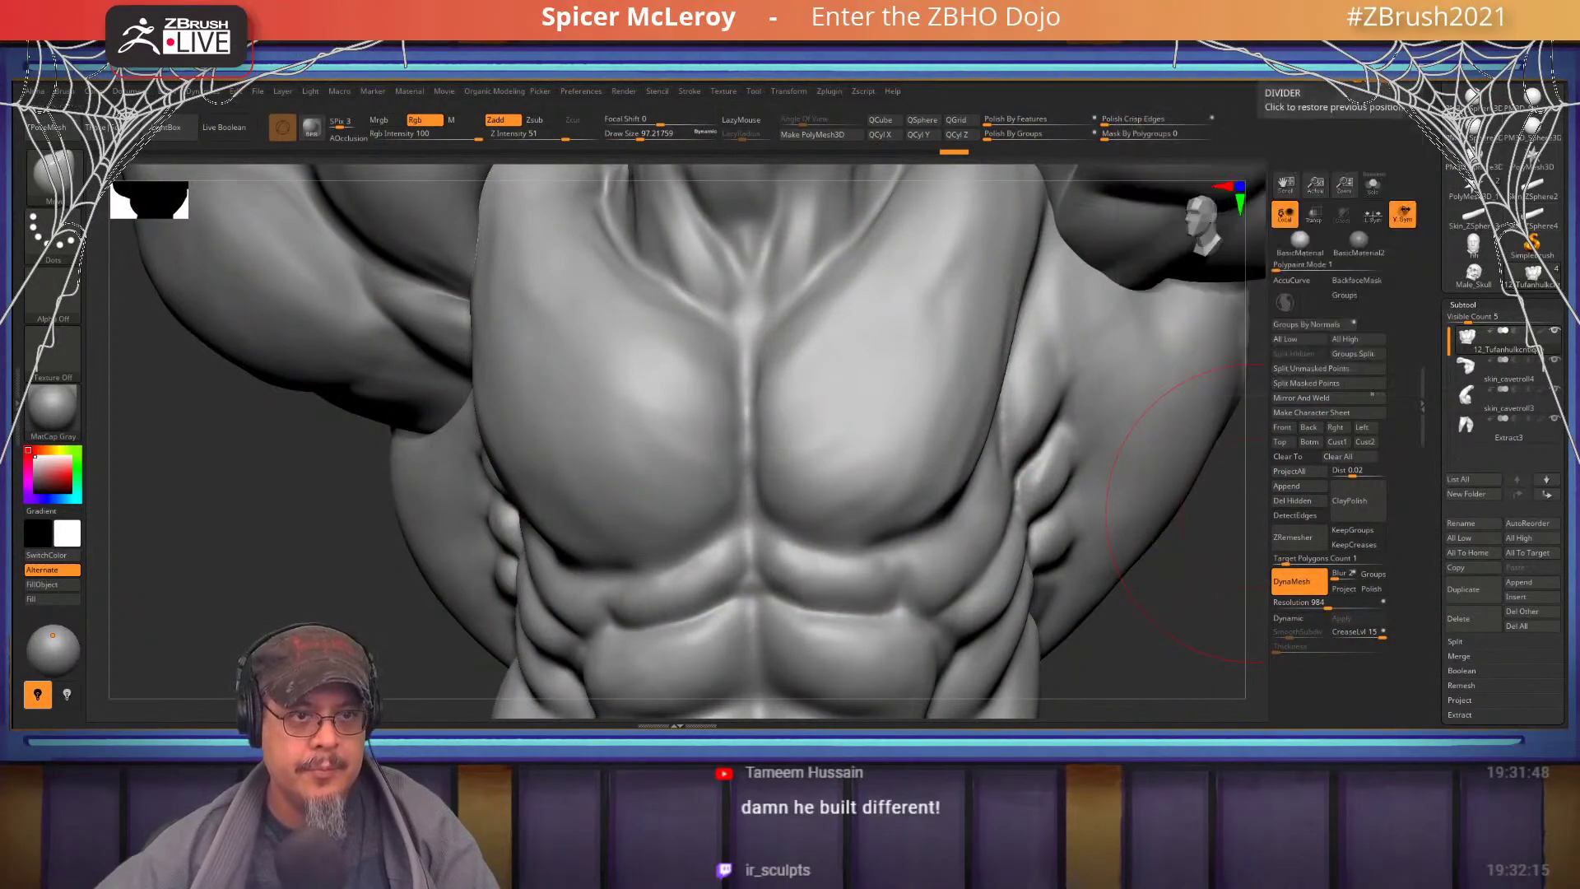
key(alt+Tab)
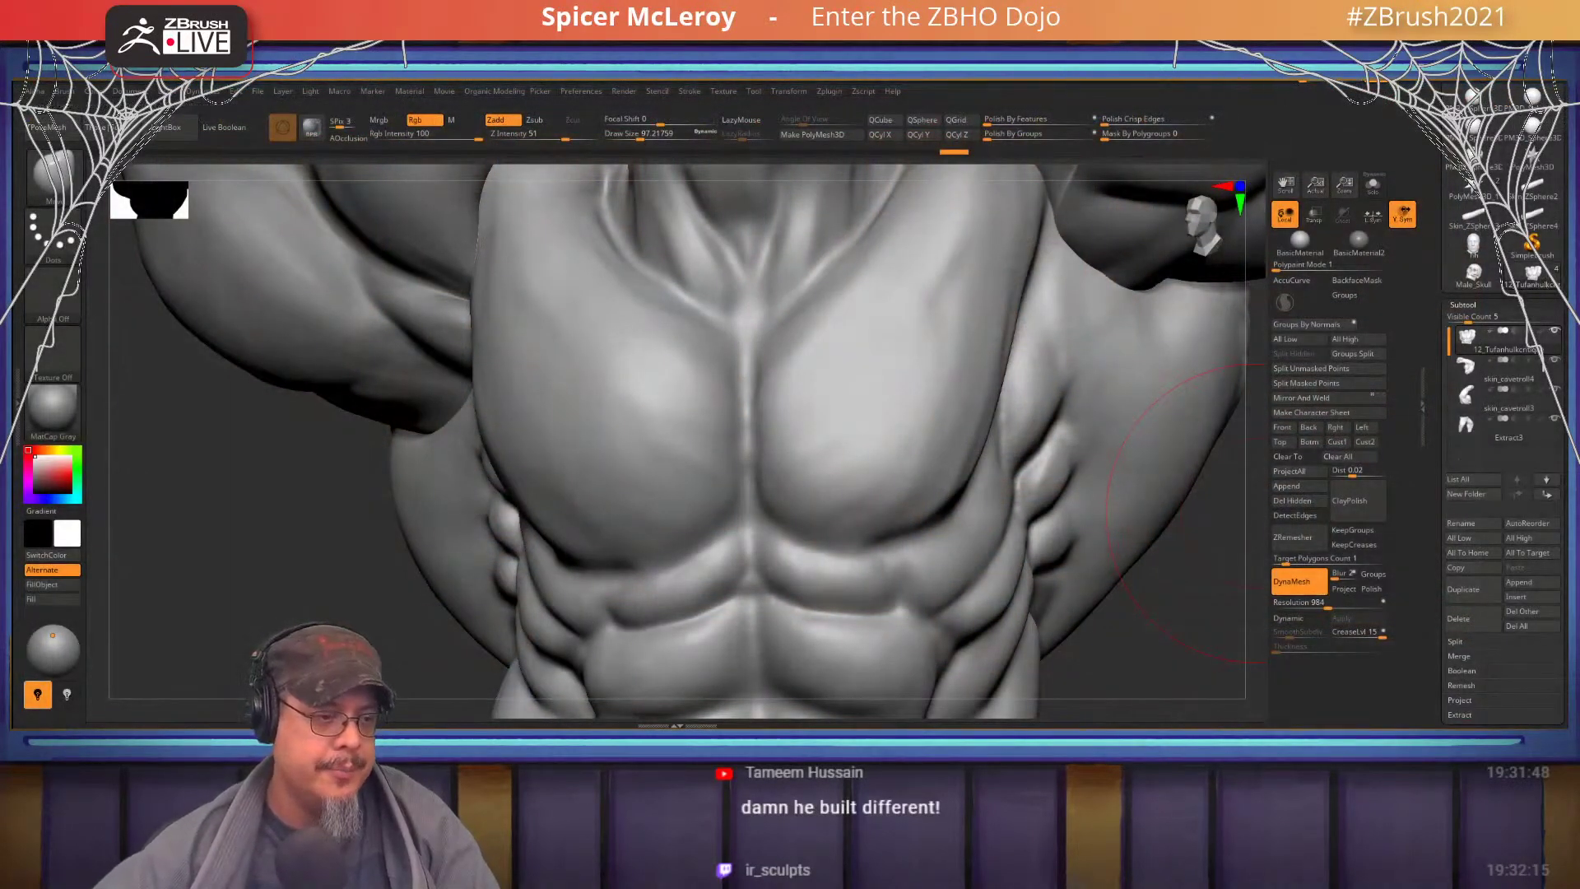
mouse_move(898, 416)
alt+right_down()
mouse_move(840, 617)
mouse_move(848, 588)
mouse_move(779, 443)
mouse_move(724, 449)
mouse_move(823, 526)
mouse_move(765, 462)
mouse_move(778, 468)
alt+right_up()
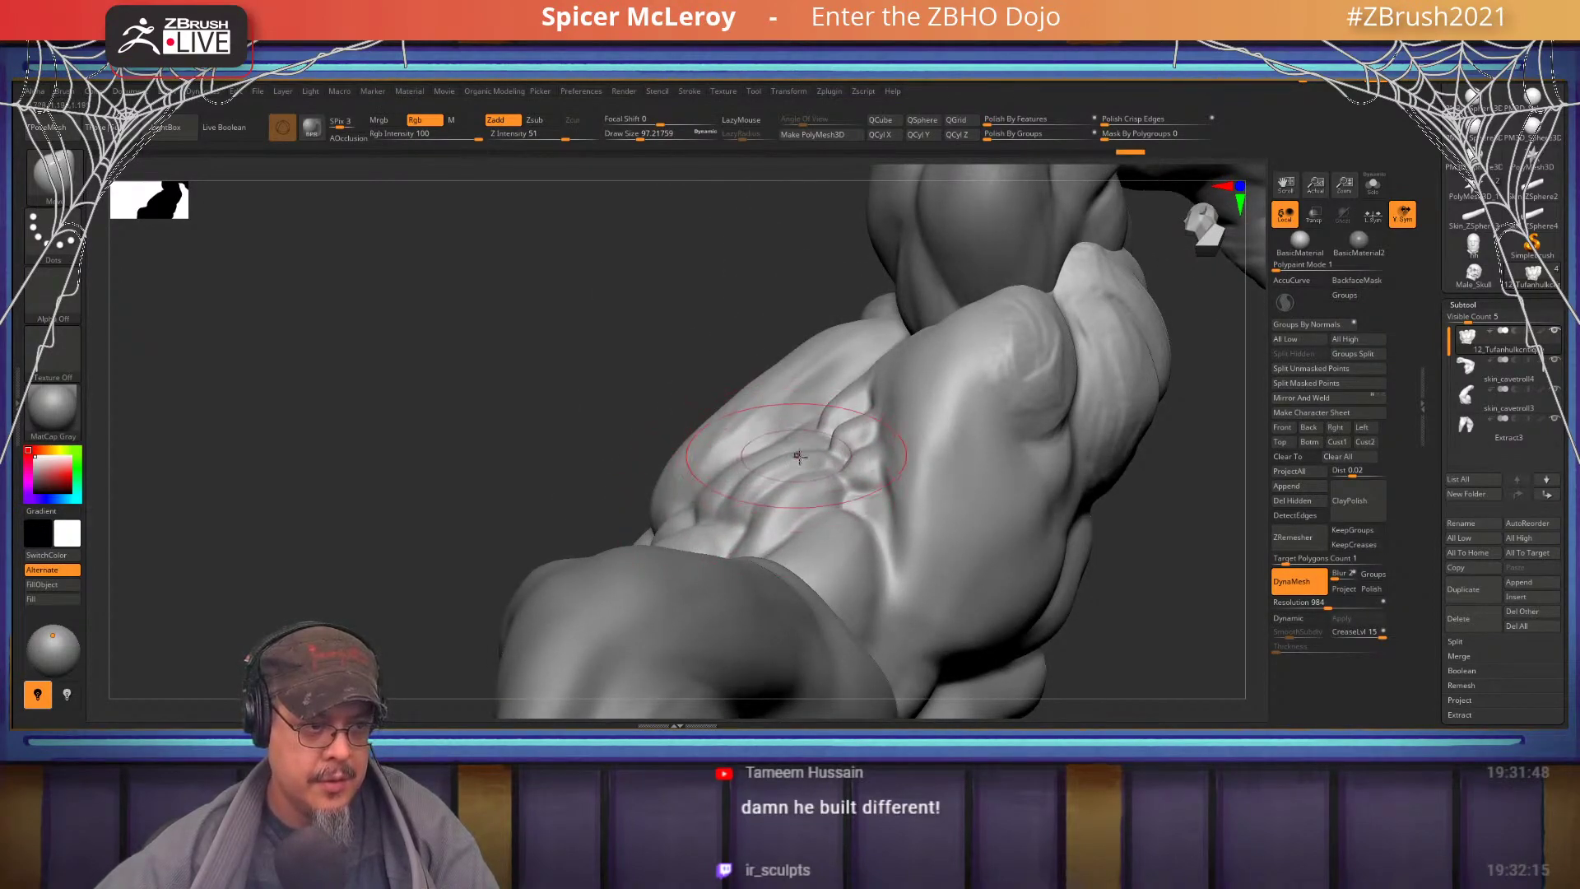
right_drag(794, 455, 817, 486)
key(b)
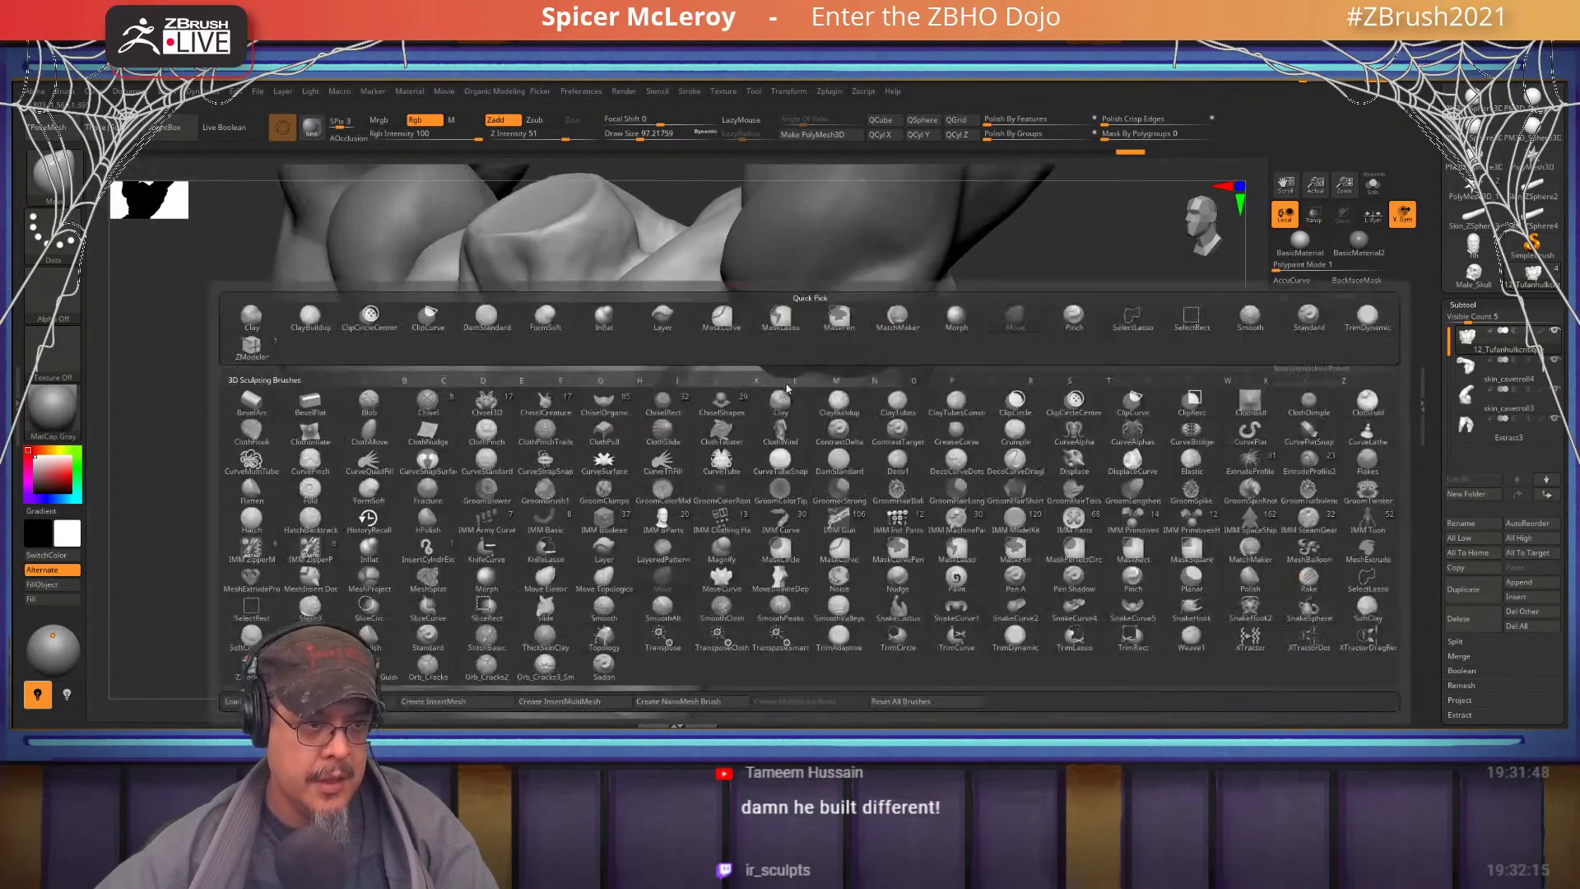
key(d)
key(s)
drag(814, 486, 833, 527)
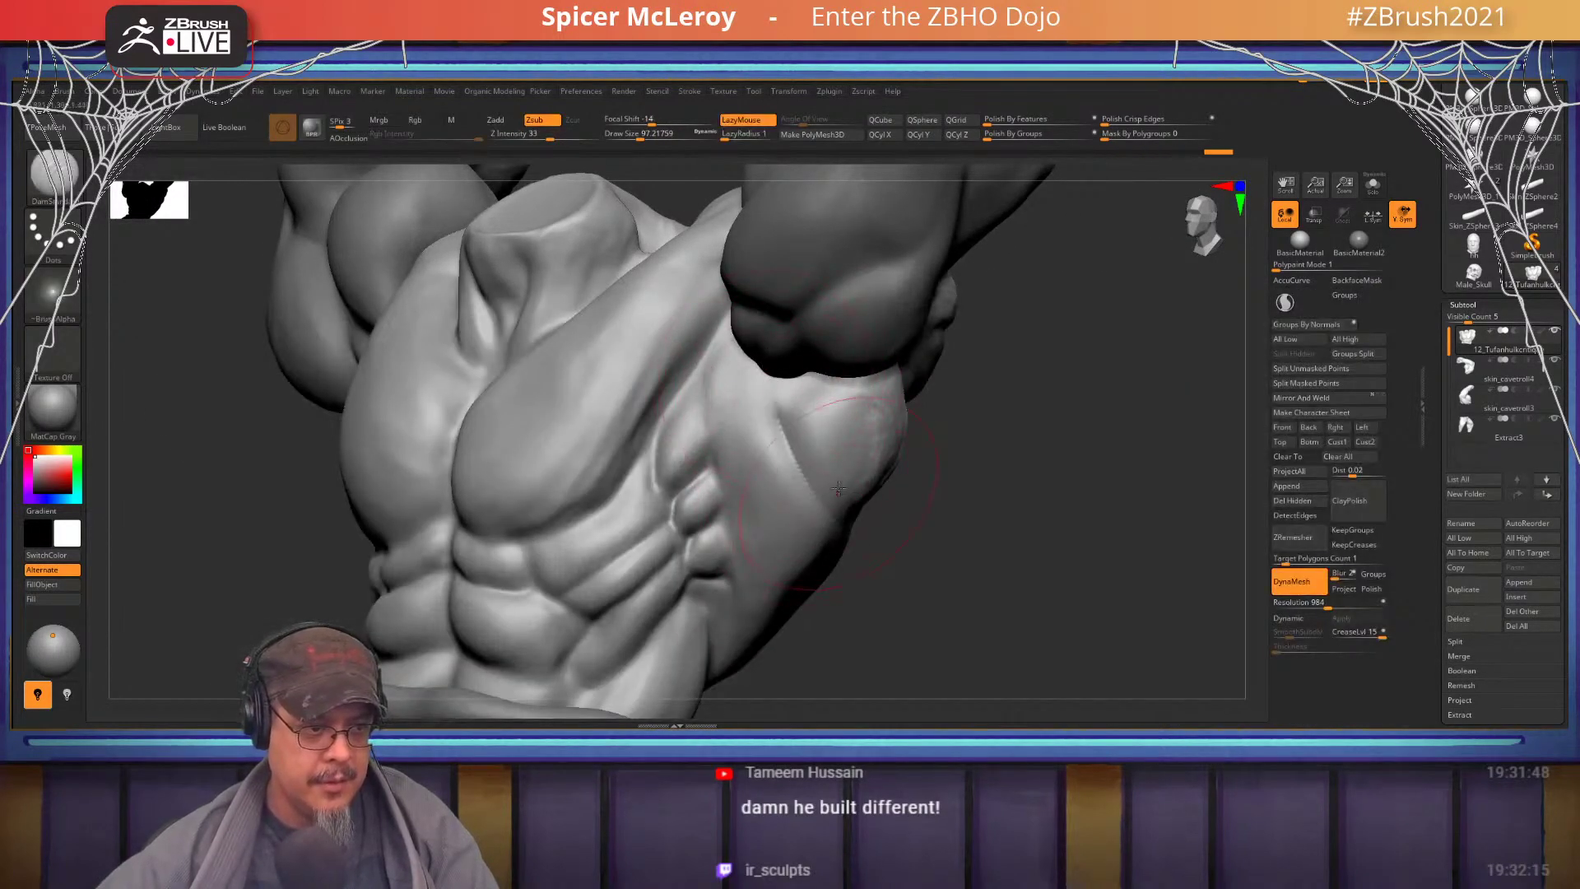
- Choose the ClayBuildup brush for the upper back and reduce its draw size to about 65
drag(955, 494, 708, 486)
mouse_move(865, 439)
alt+right_down()
mouse_move(893, 367)
mouse_move(873, 374)
mouse_move(893, 461)
alt+right_up()
key(b)
key(c)
key(b)
key(s)
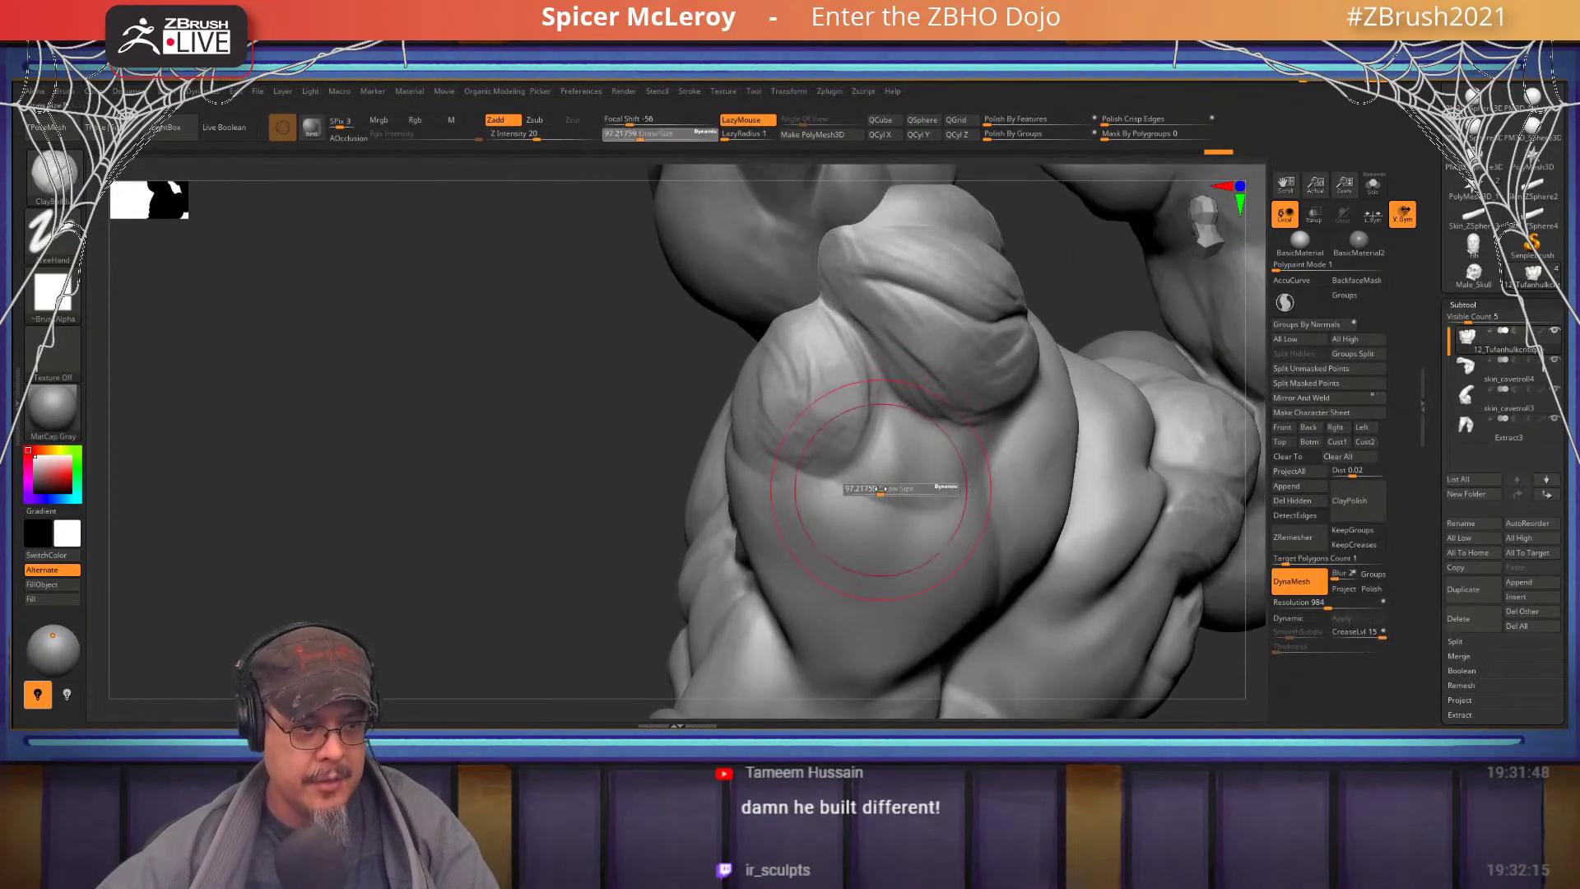
drag(894, 484, 878, 483)
- Refine the muscle forms on the upper back beneath the rear deltoid with the DamStandard and ClayBuildup brushes
mouse_move(878, 483)
right_down()
mouse_move(1041, 389)
mouse_move(932, 399)
mouse_move(943, 409)
mouse_move(871, 434)
right_up()
key(b)
key(d)
key(s)
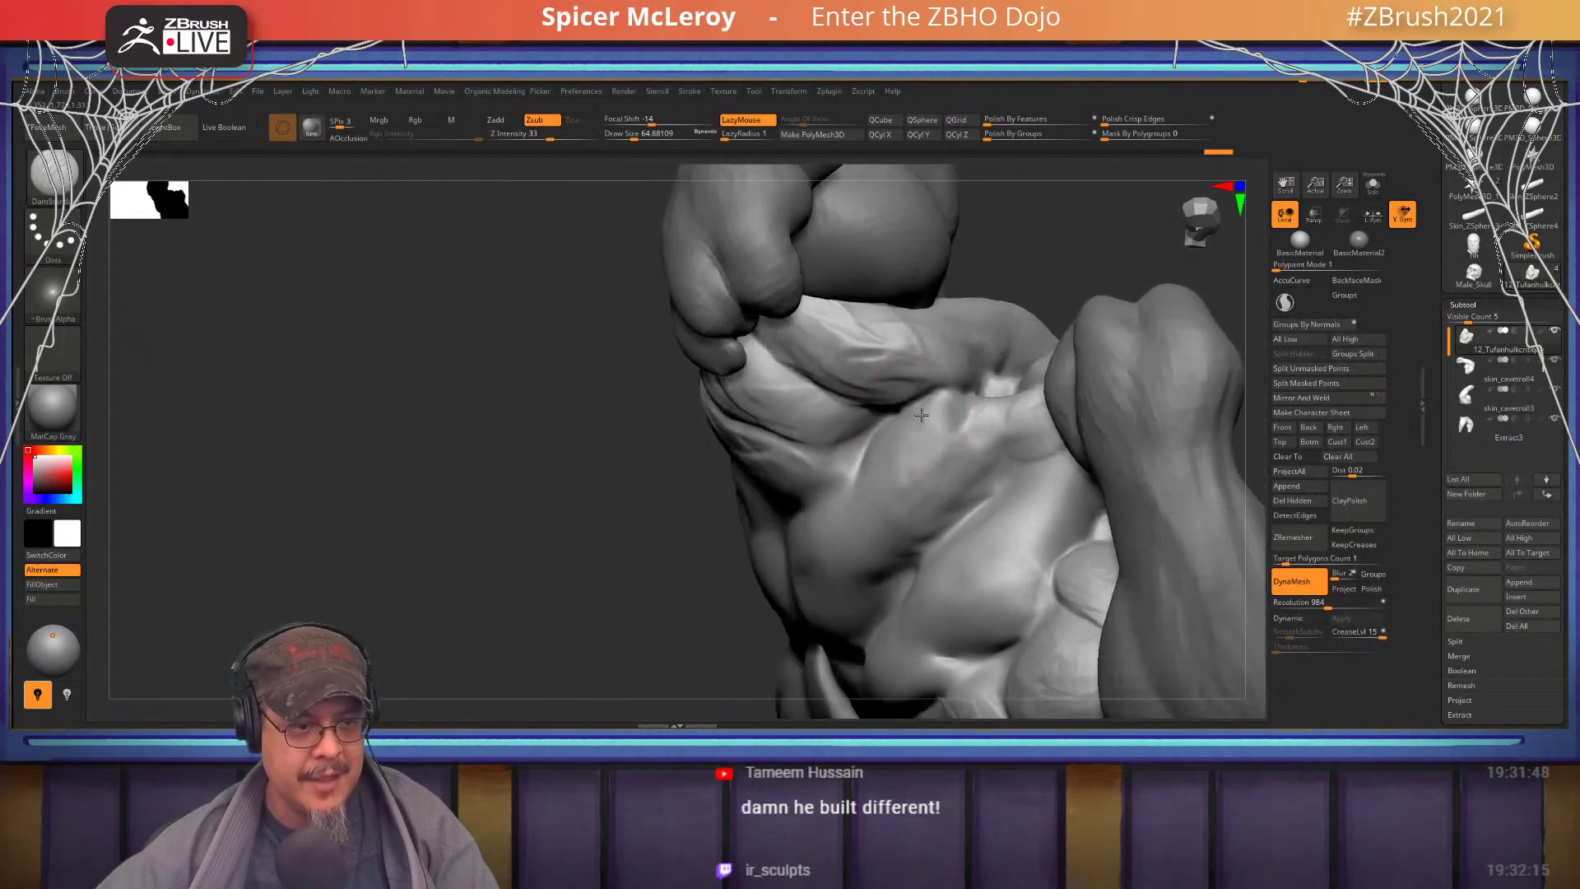
key(b)
key(c)
key(b)
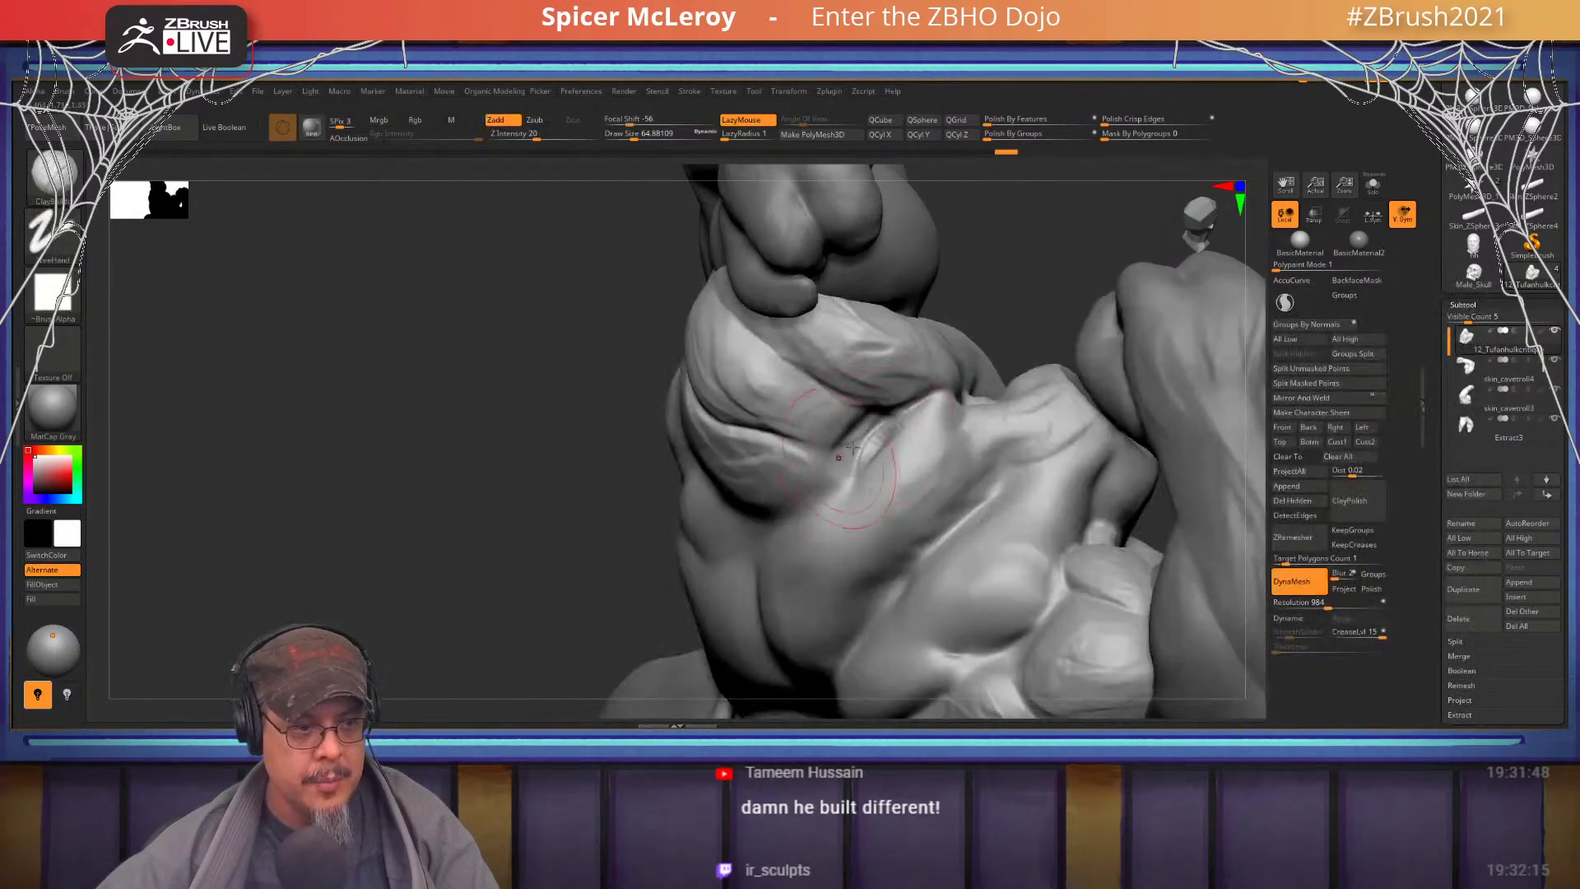
right_drag(862, 451, 877, 446)
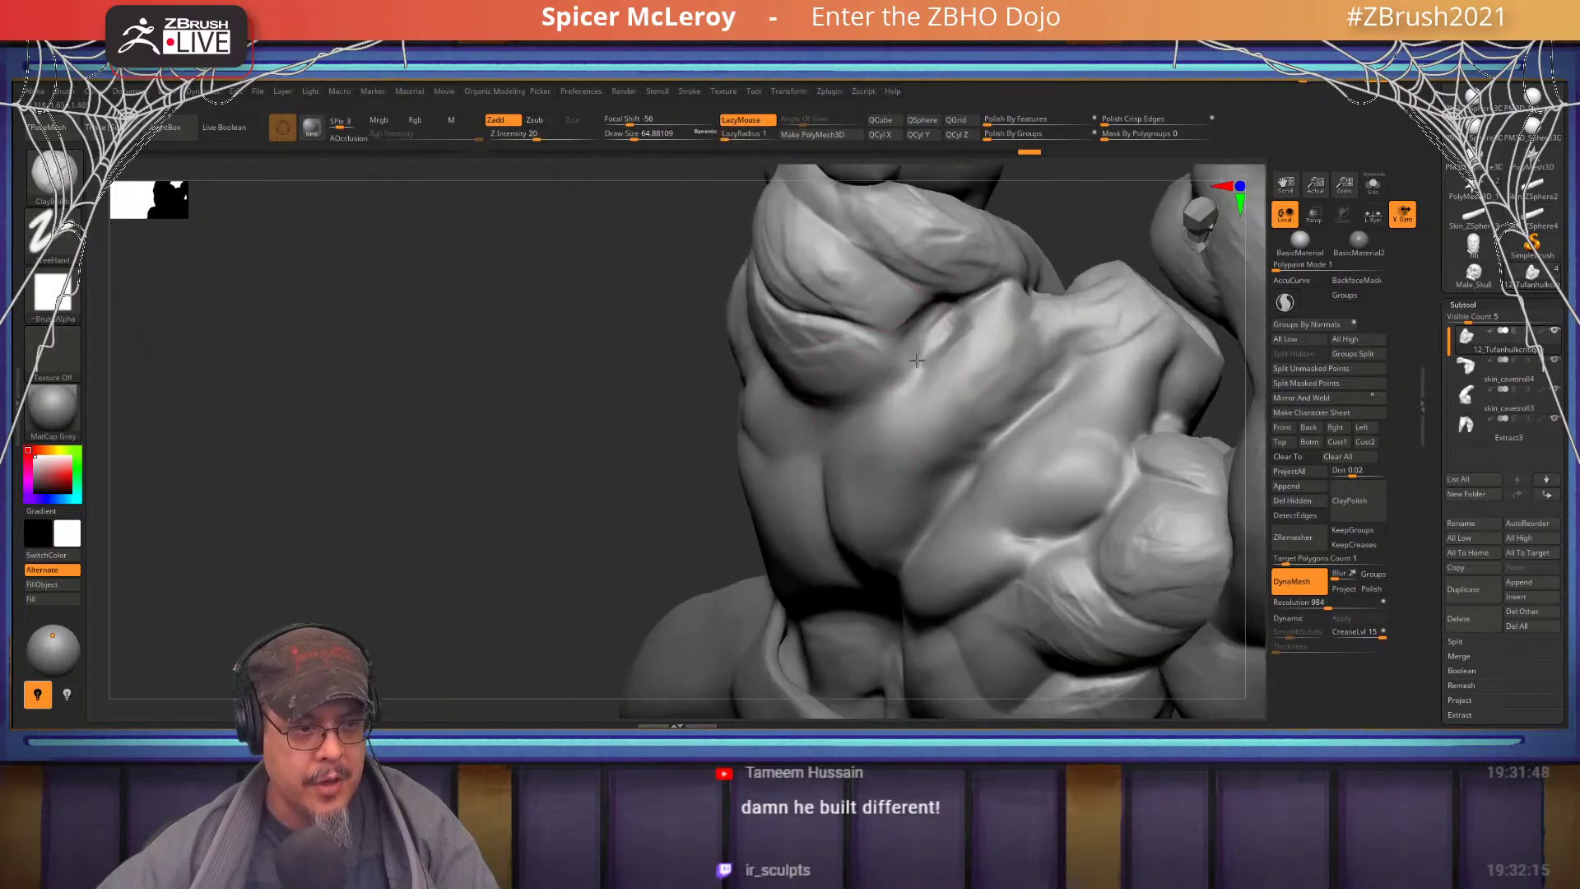
- Carve creases with DamStandard running down the upper back from beneath the rear deltoid
key(b)
key(d)
key(s)
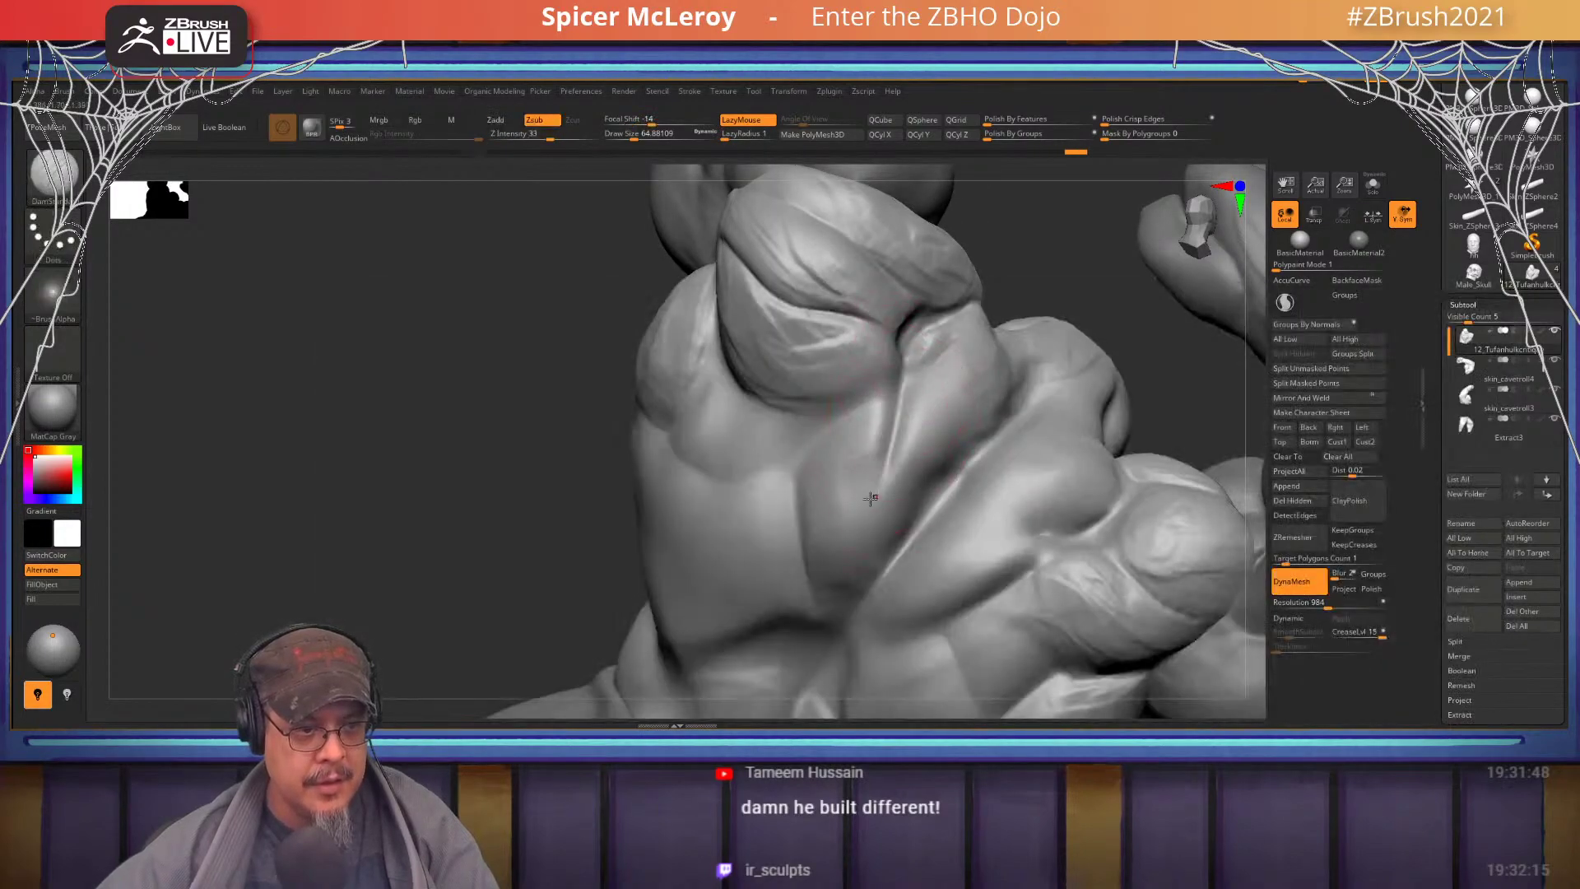
right_drag(861, 483, 922, 381)
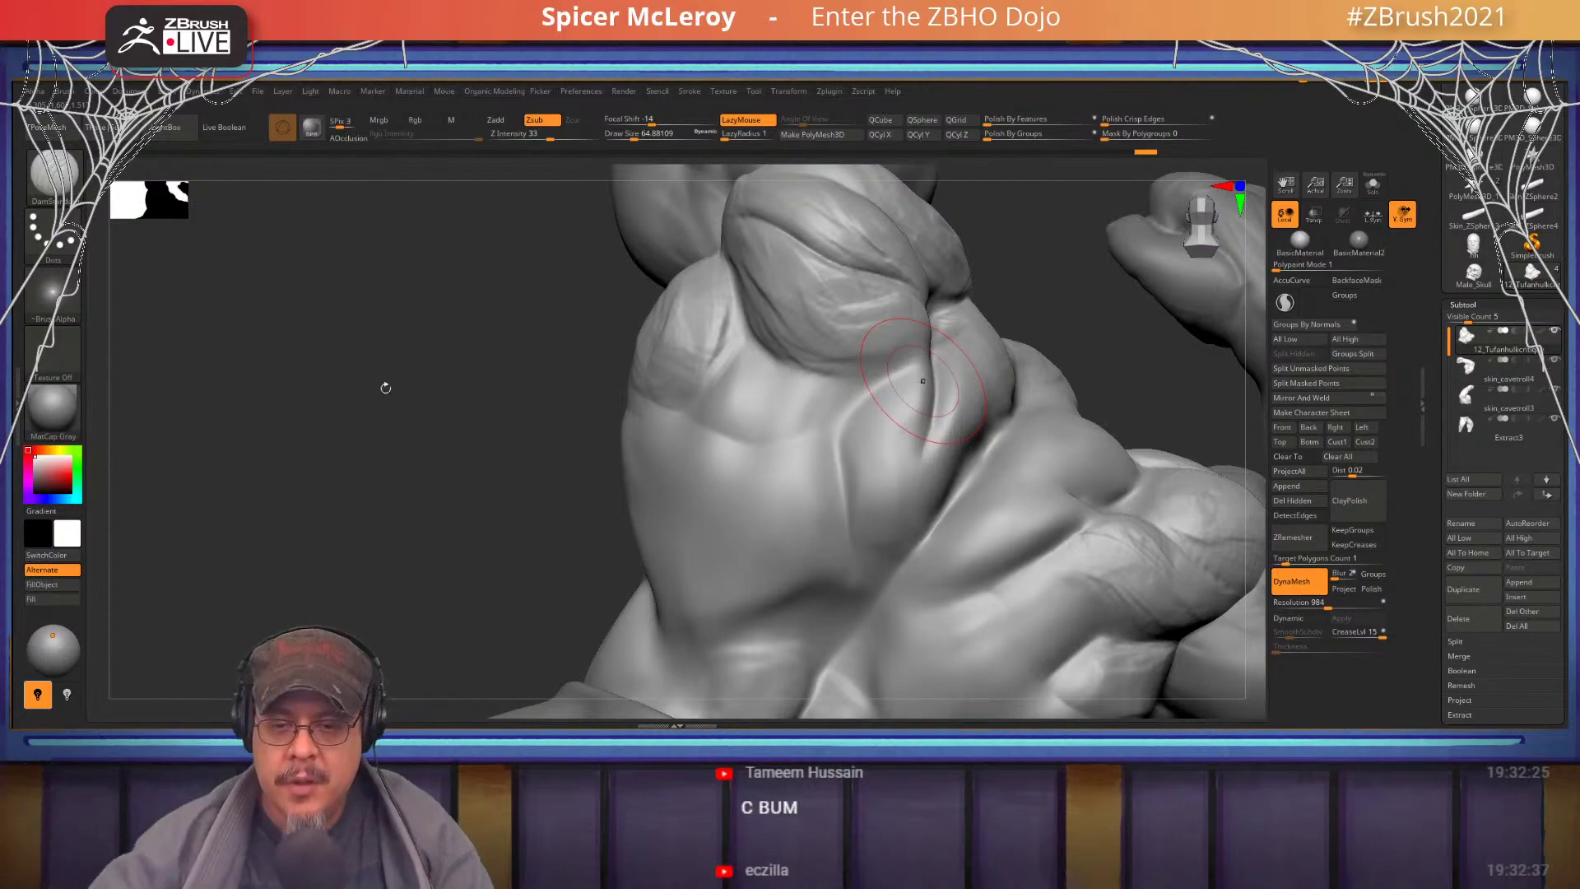
- Cut a crosswise DamStandard crease along the lower edge of the shoulder blade muscles, extending it toward the outer back
mouse_move(381, 388)
right_down()
mouse_move(529, 436)
mouse_move(973, 449)
right_up()
key(b)
key(d)
click(976, 452)
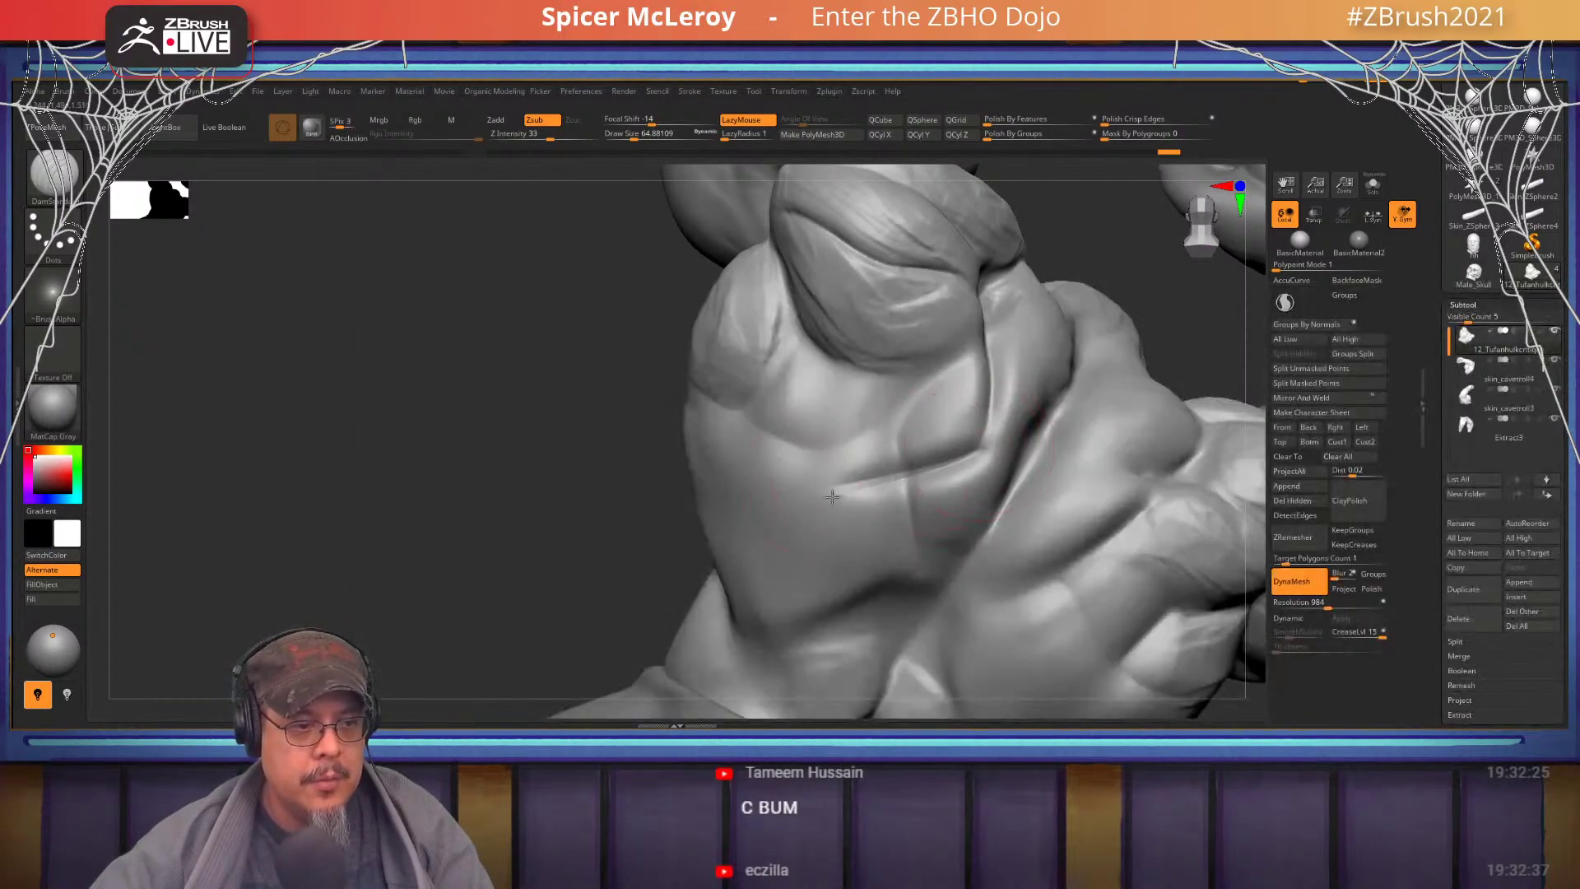
drag(897, 472, 787, 481)
right_drag(849, 478, 825, 452)
- Build up the lat with long ClayBuildup strokes sweeping from the armpit down and around below the shoulder blade
key(b)
key(c)
key(b)
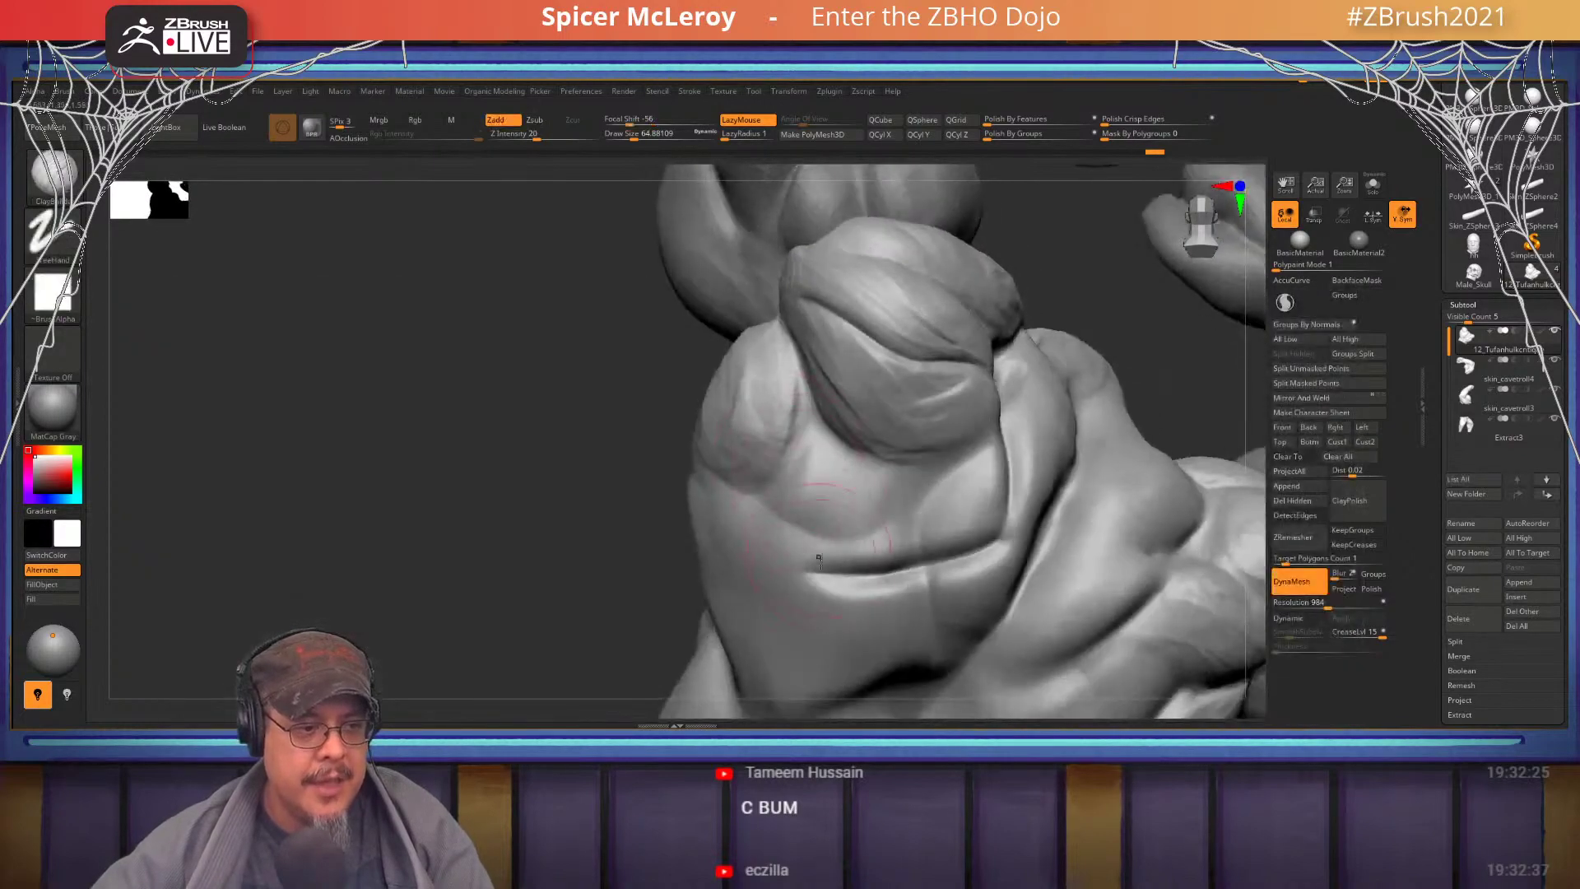
mouse_move(821, 560)
mouse_down()
mouse_move(786, 470)
mouse_move(784, 354)
mouse_move(778, 420)
mouse_move(819, 553)
mouse_move(767, 379)
mouse_move(791, 515)
mouse_move(774, 461)
mouse_move(778, 522)
mouse_up()
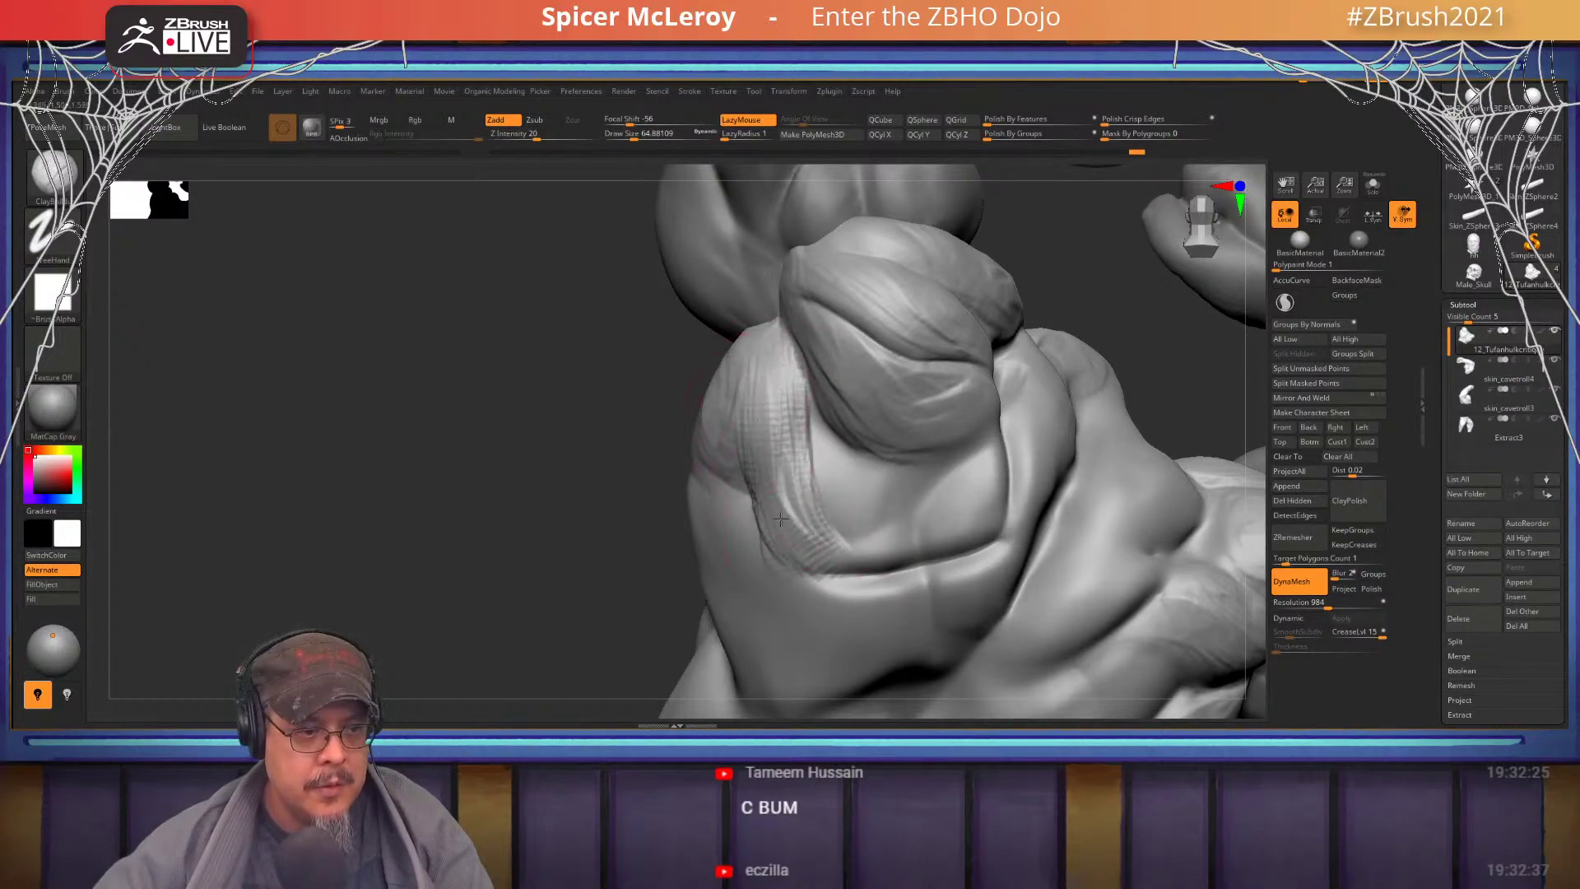
right_drag(822, 481, 761, 440)
mouse_move(727, 371)
mouse_down()
mouse_move(794, 588)
mouse_move(848, 601)
mouse_move(709, 384)
mouse_move(831, 605)
mouse_up()
mouse_move(718, 403)
mouse_down()
mouse_move(847, 621)
mouse_move(831, 633)
mouse_up()
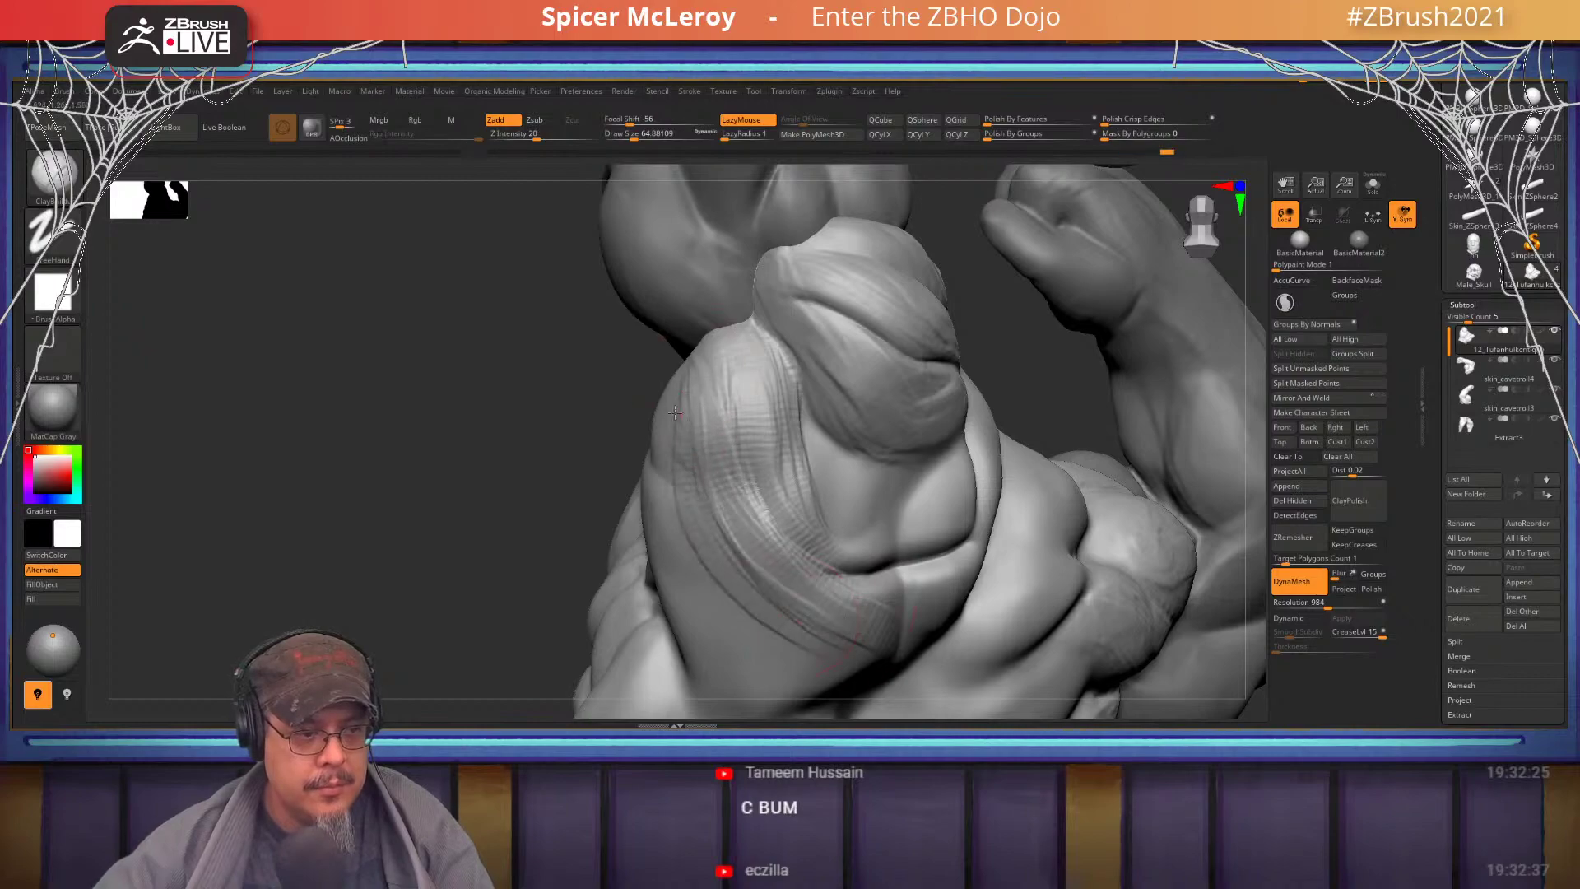
mouse_move(690, 444)
mouse_down()
mouse_move(754, 630)
mouse_move(688, 502)
mouse_up()
drag(708, 592, 761, 658)
mouse_move(761, 658)
right_down()
mouse_move(733, 634)
mouse_move(658, 642)
right_up()
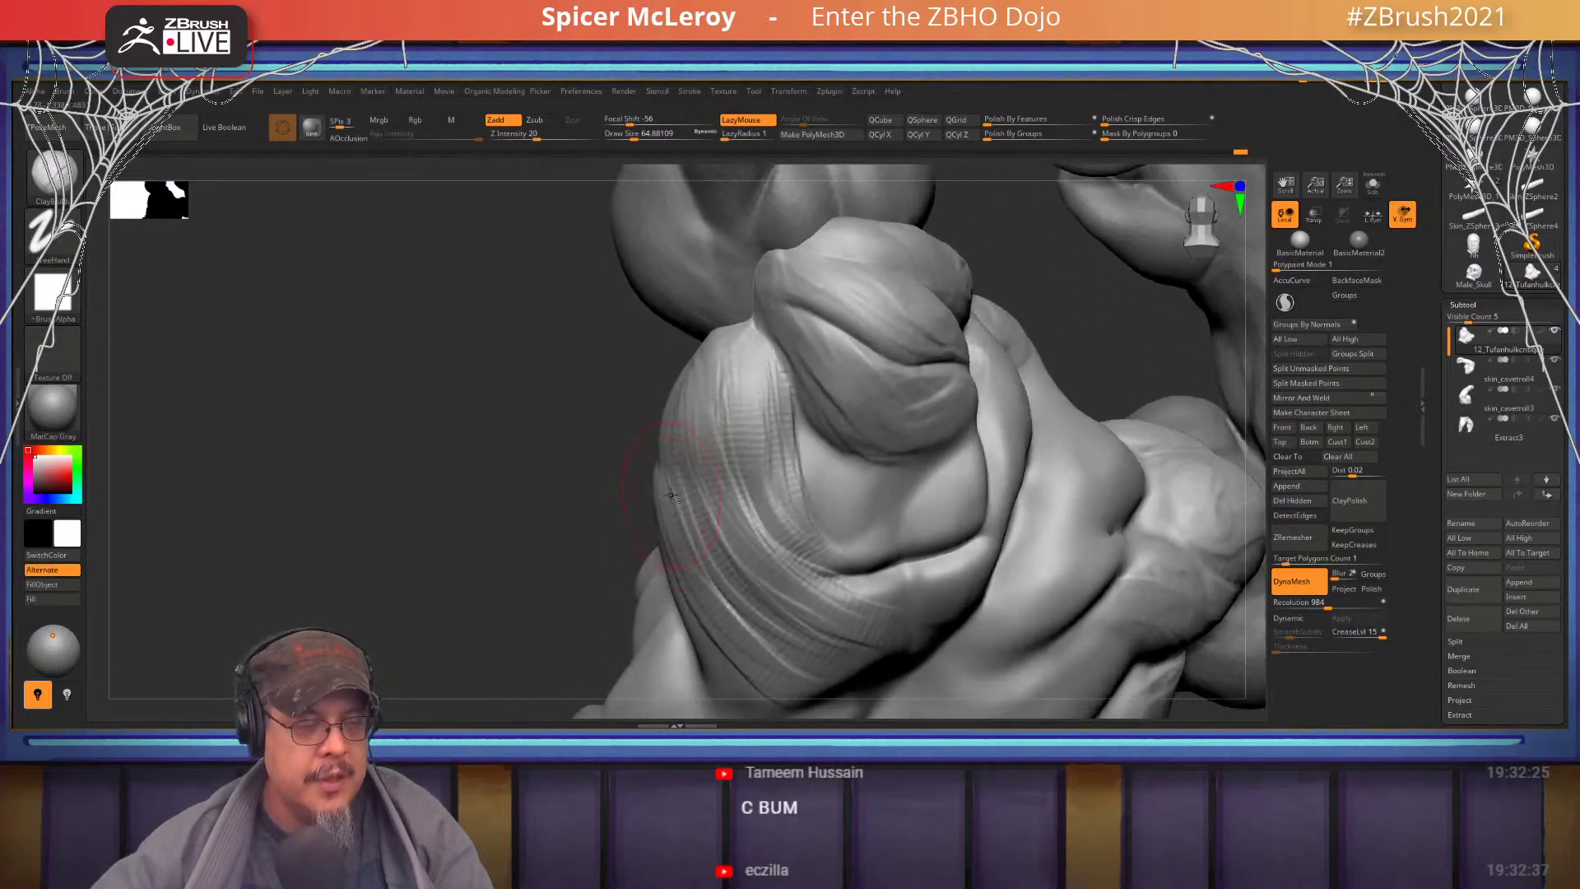
- Switch to the browser and look through the vacuum pose image results for more anatomy references
key(alt+Tab)
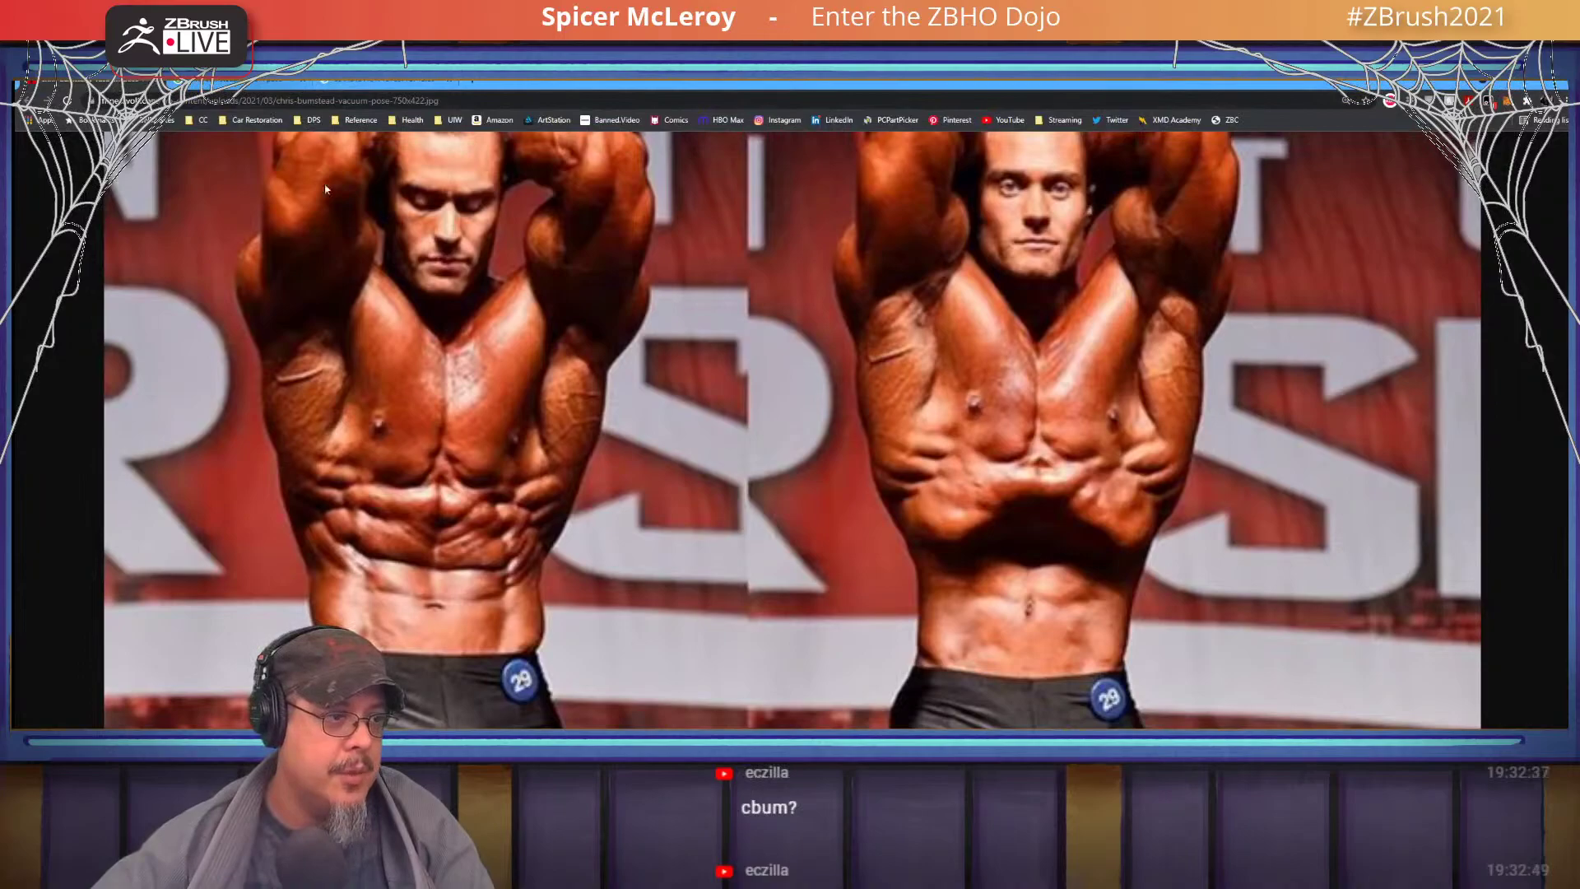
click(251, 81)
scroll(694, 558, down, 4)
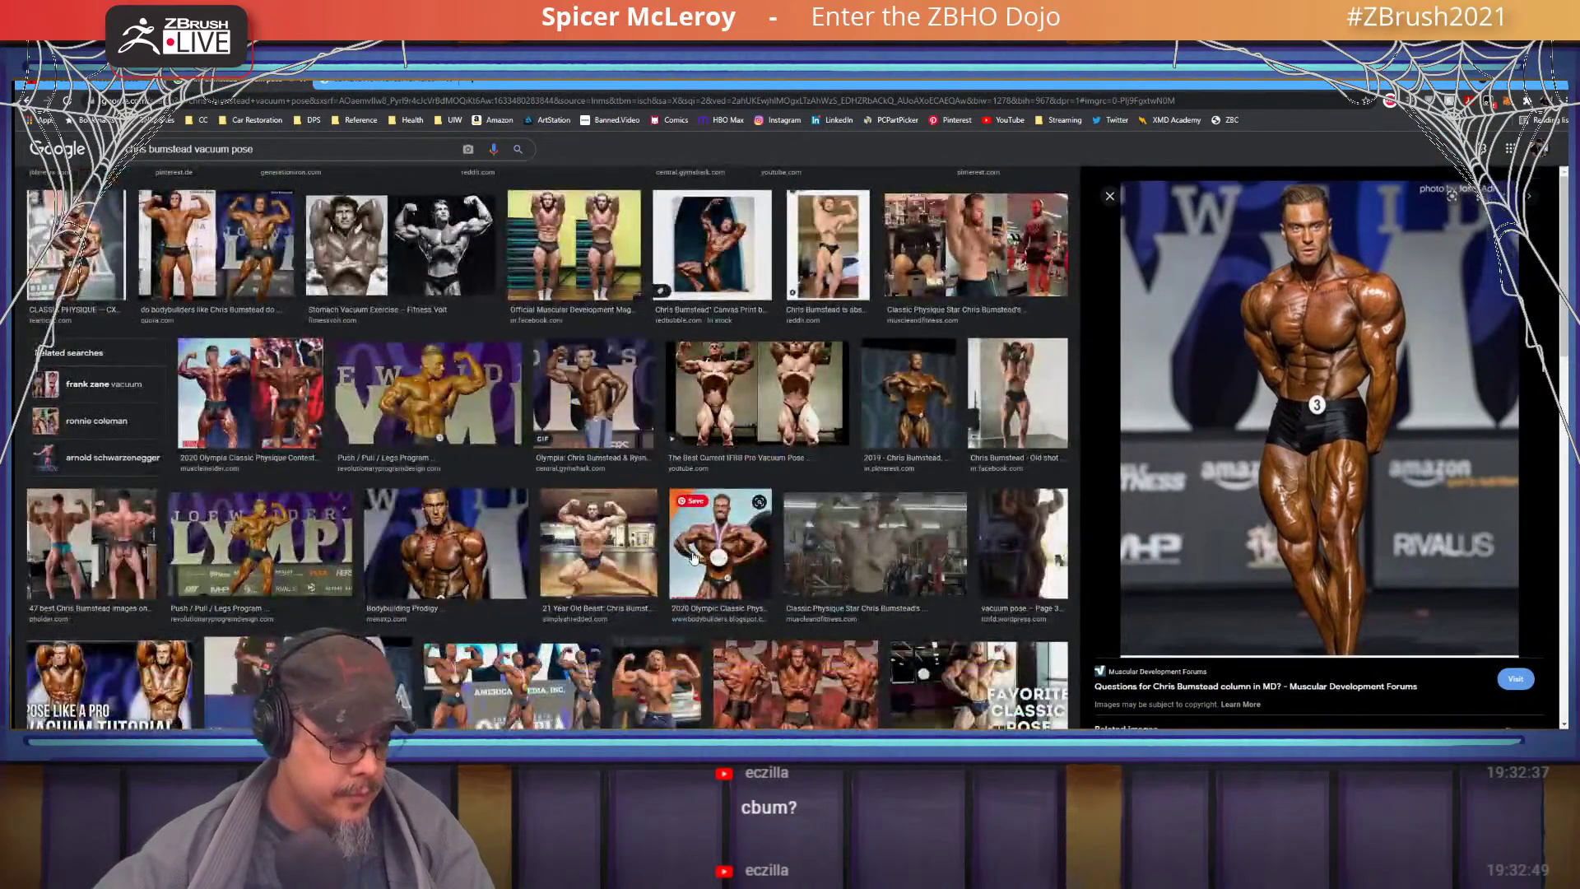
scroll(694, 558, down, 2)
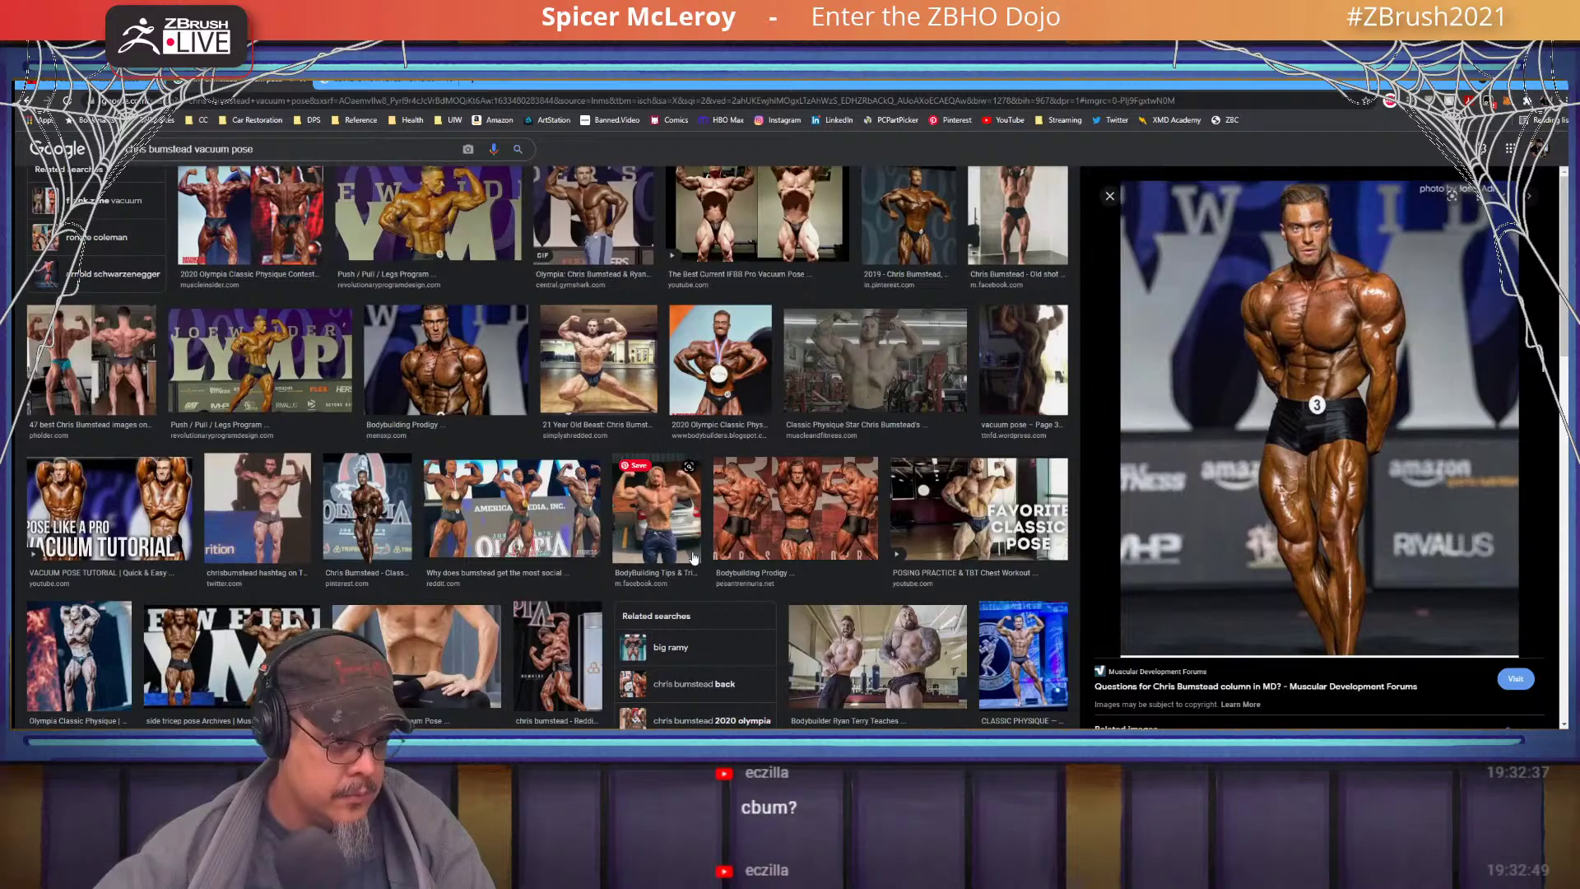
scroll(694, 558, down, 2)
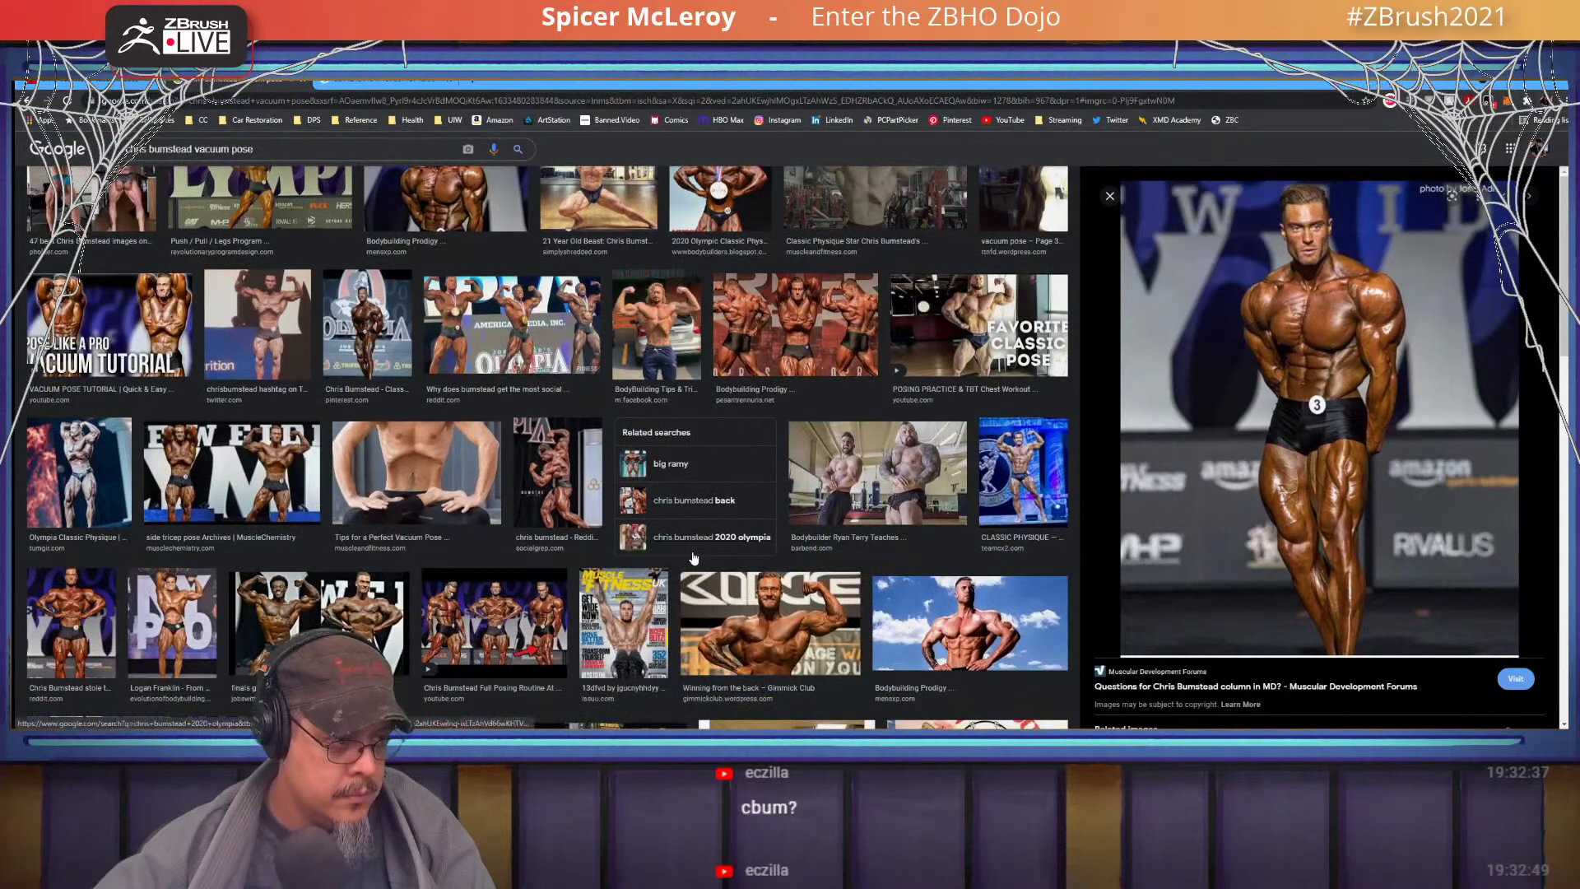
scroll(694, 558, down, 2)
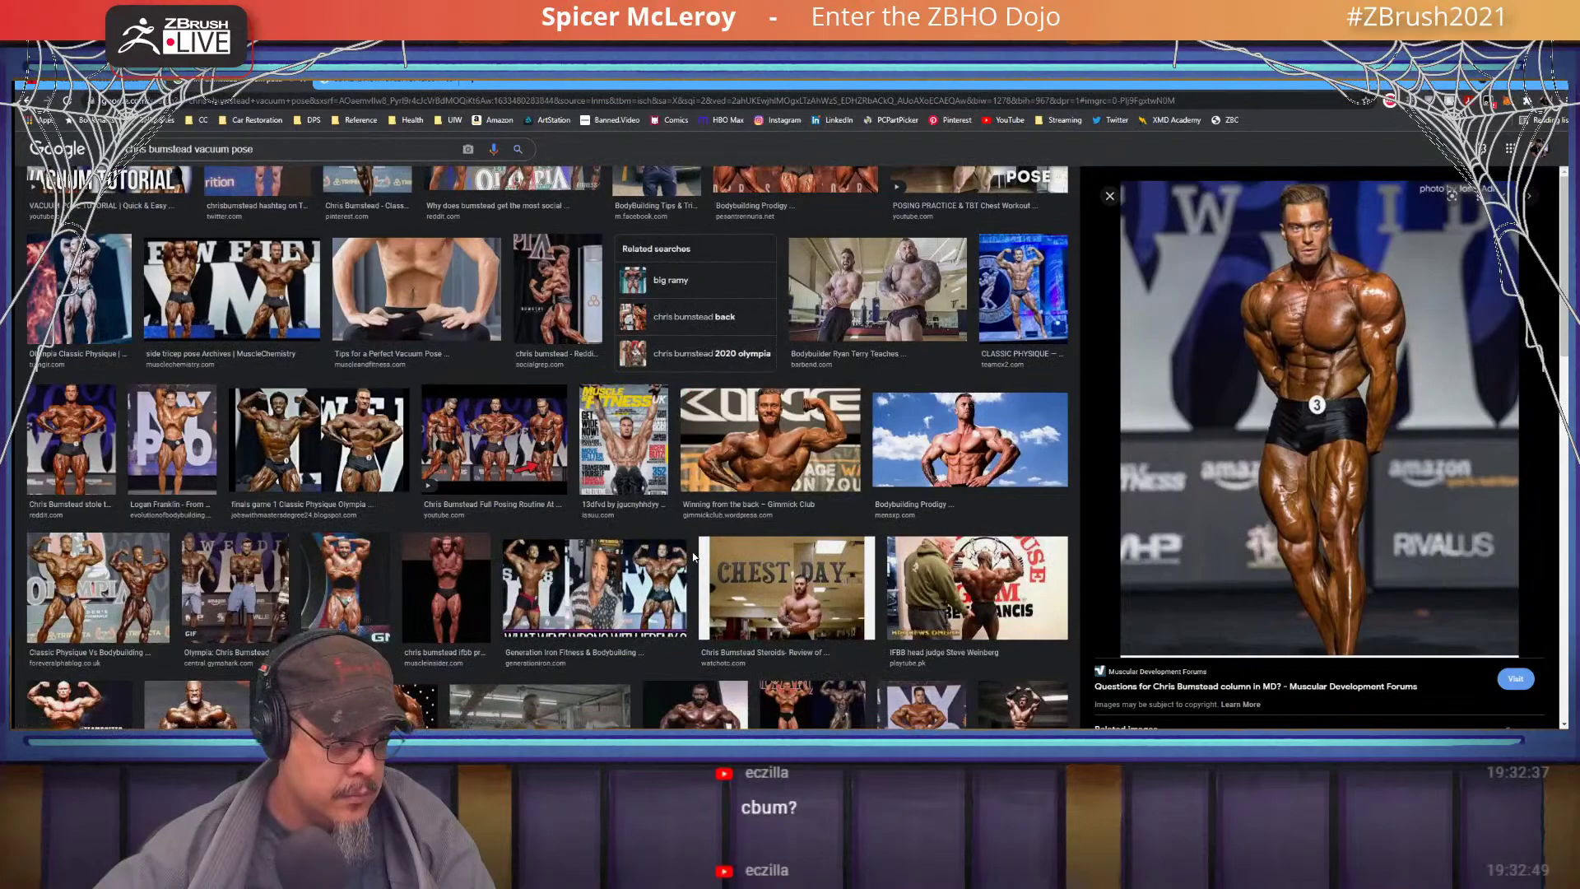
scroll(694, 558, down, 2)
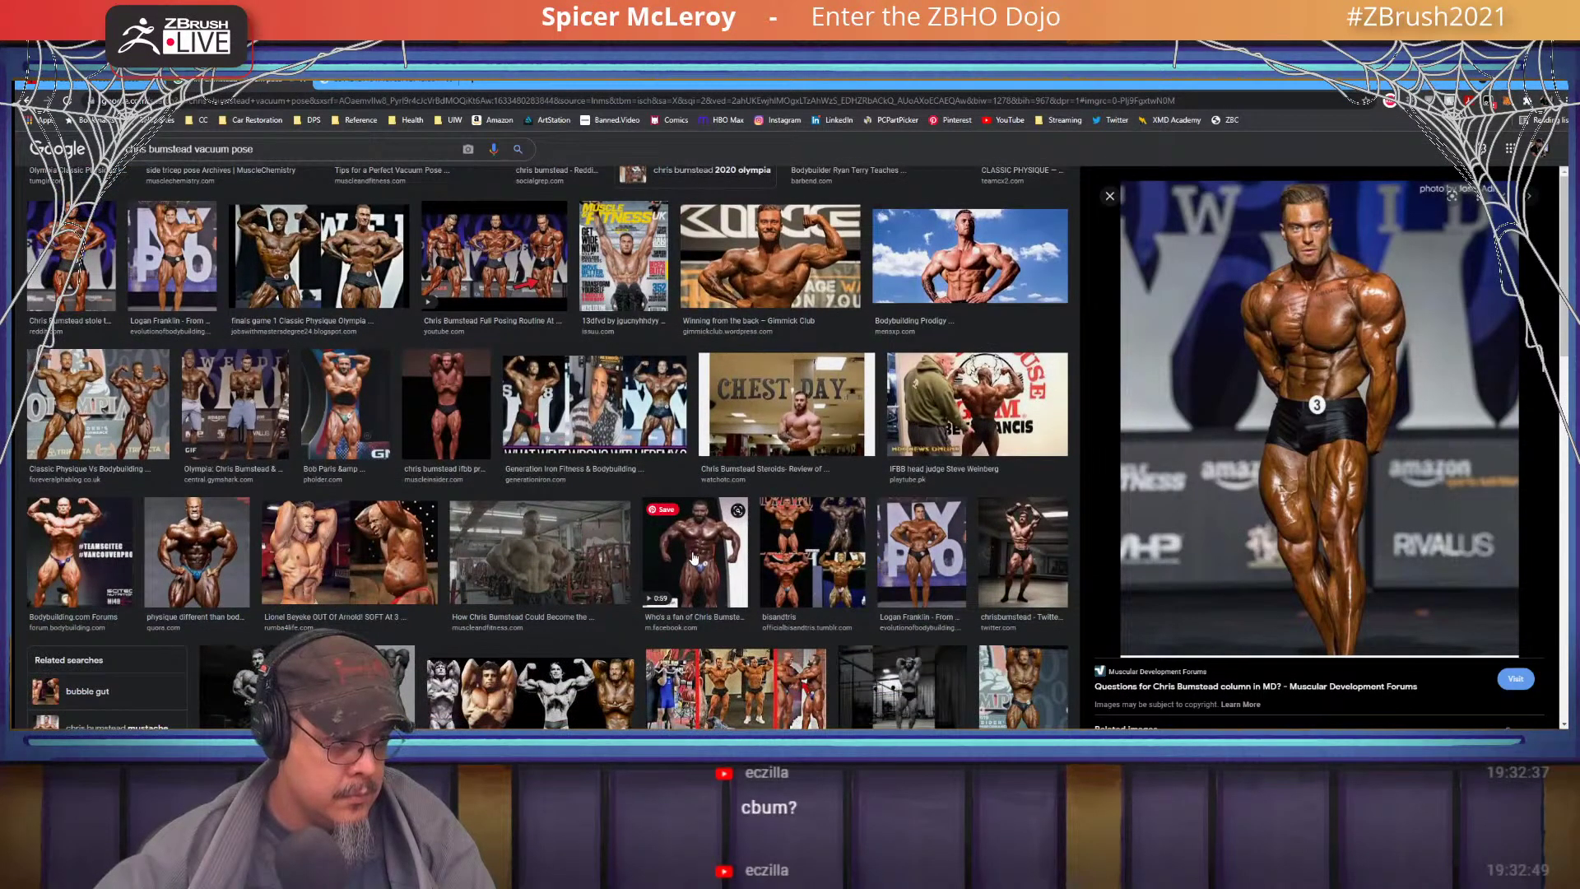
scroll(693, 558, down, 3)
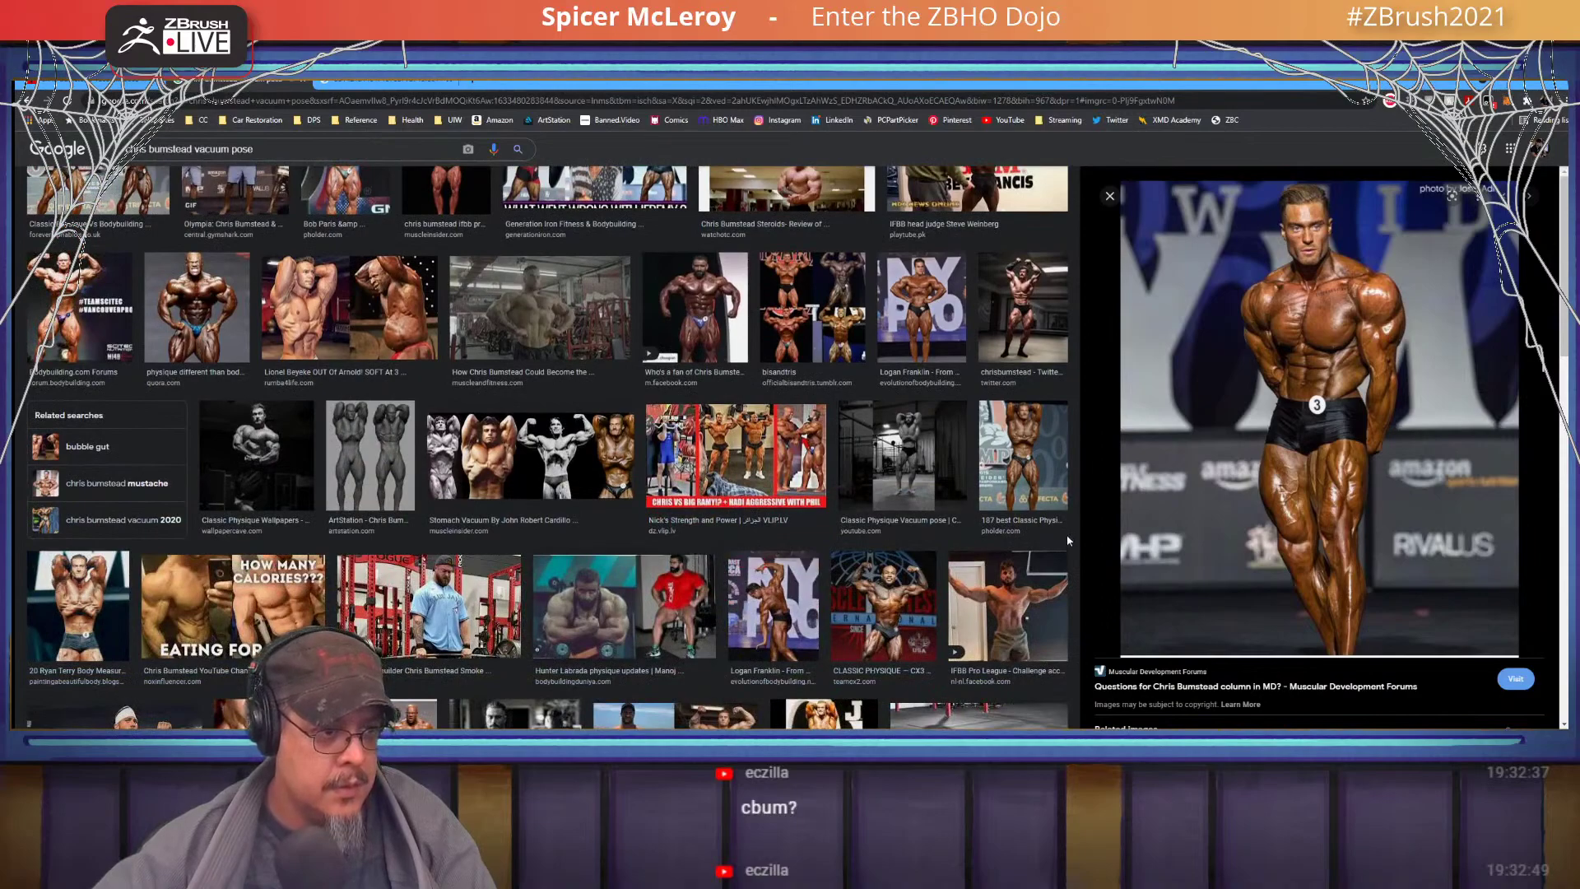
scroll(1088, 514, up, 10)
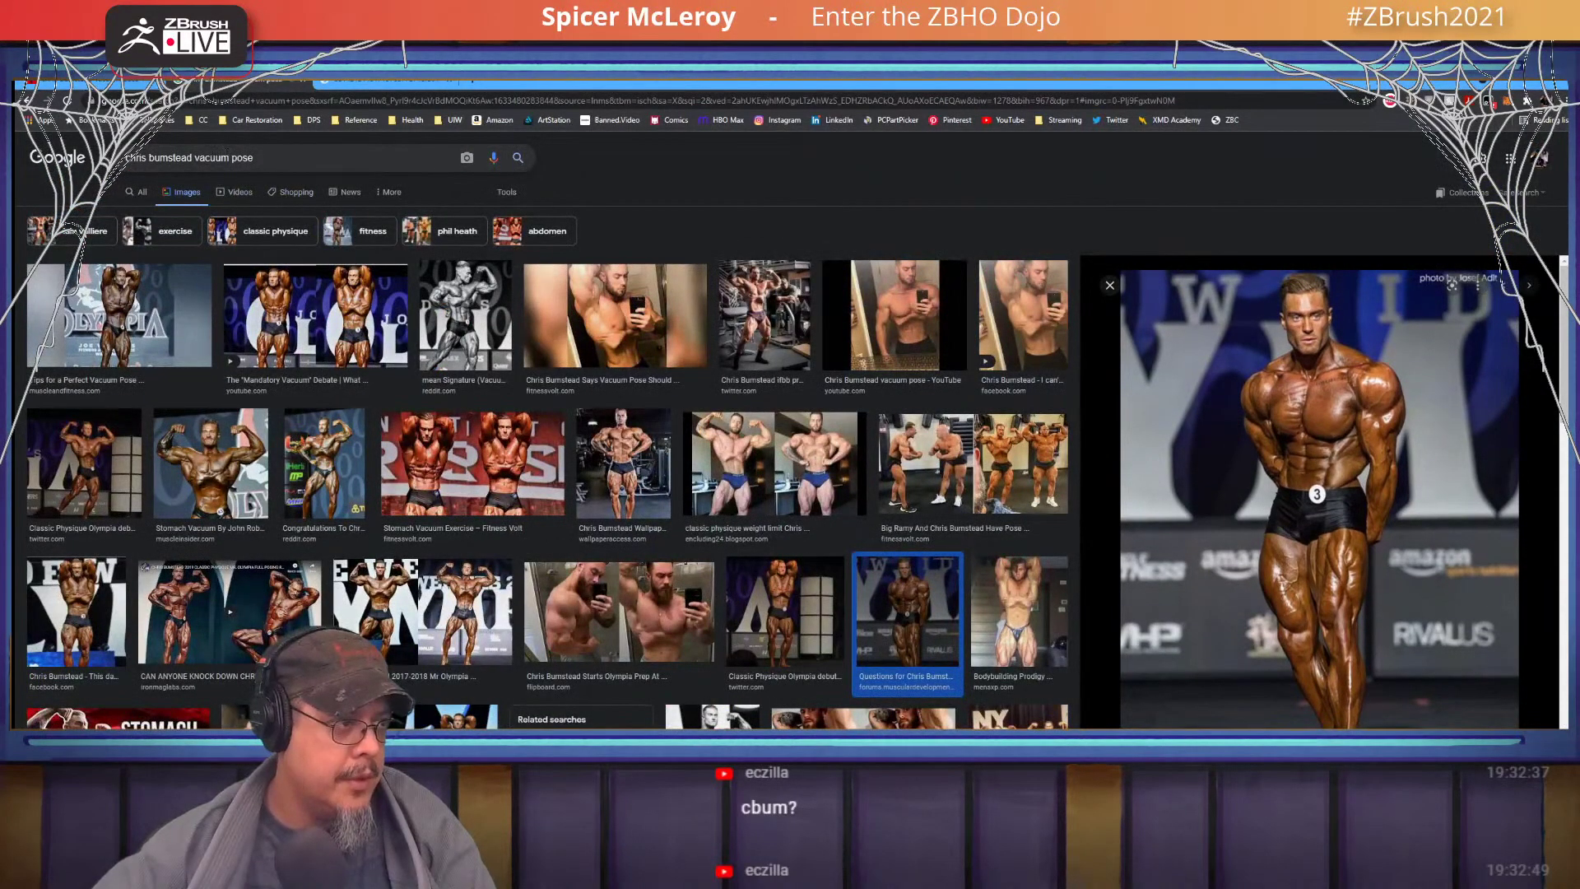
- Search Google Images for "chris bumstead back double bicep"
drag(257, 158, 194, 158)
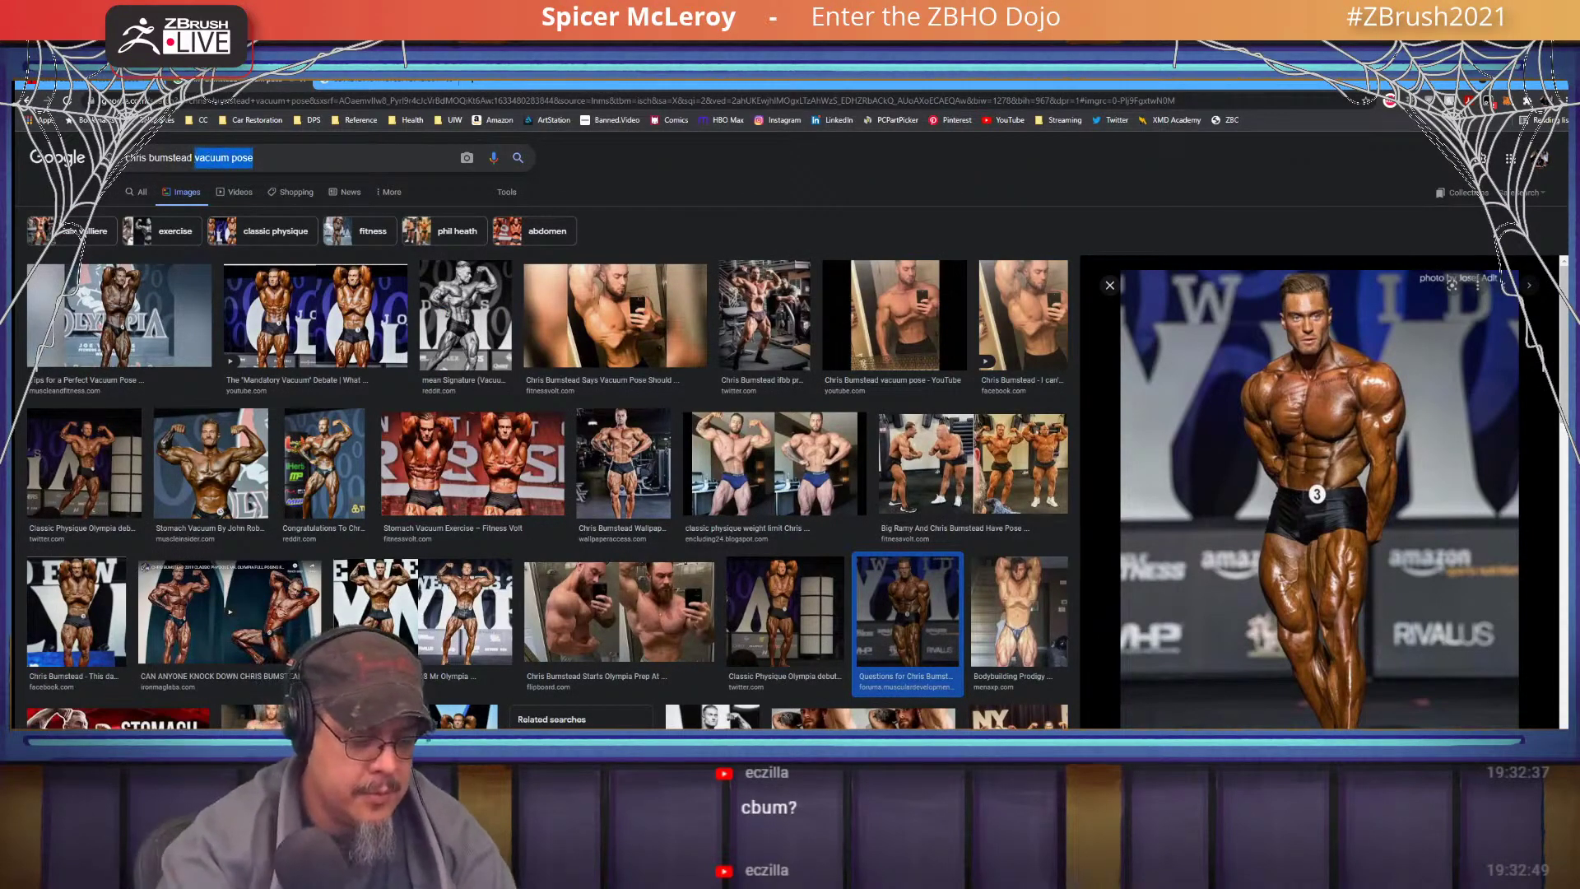
text(double)
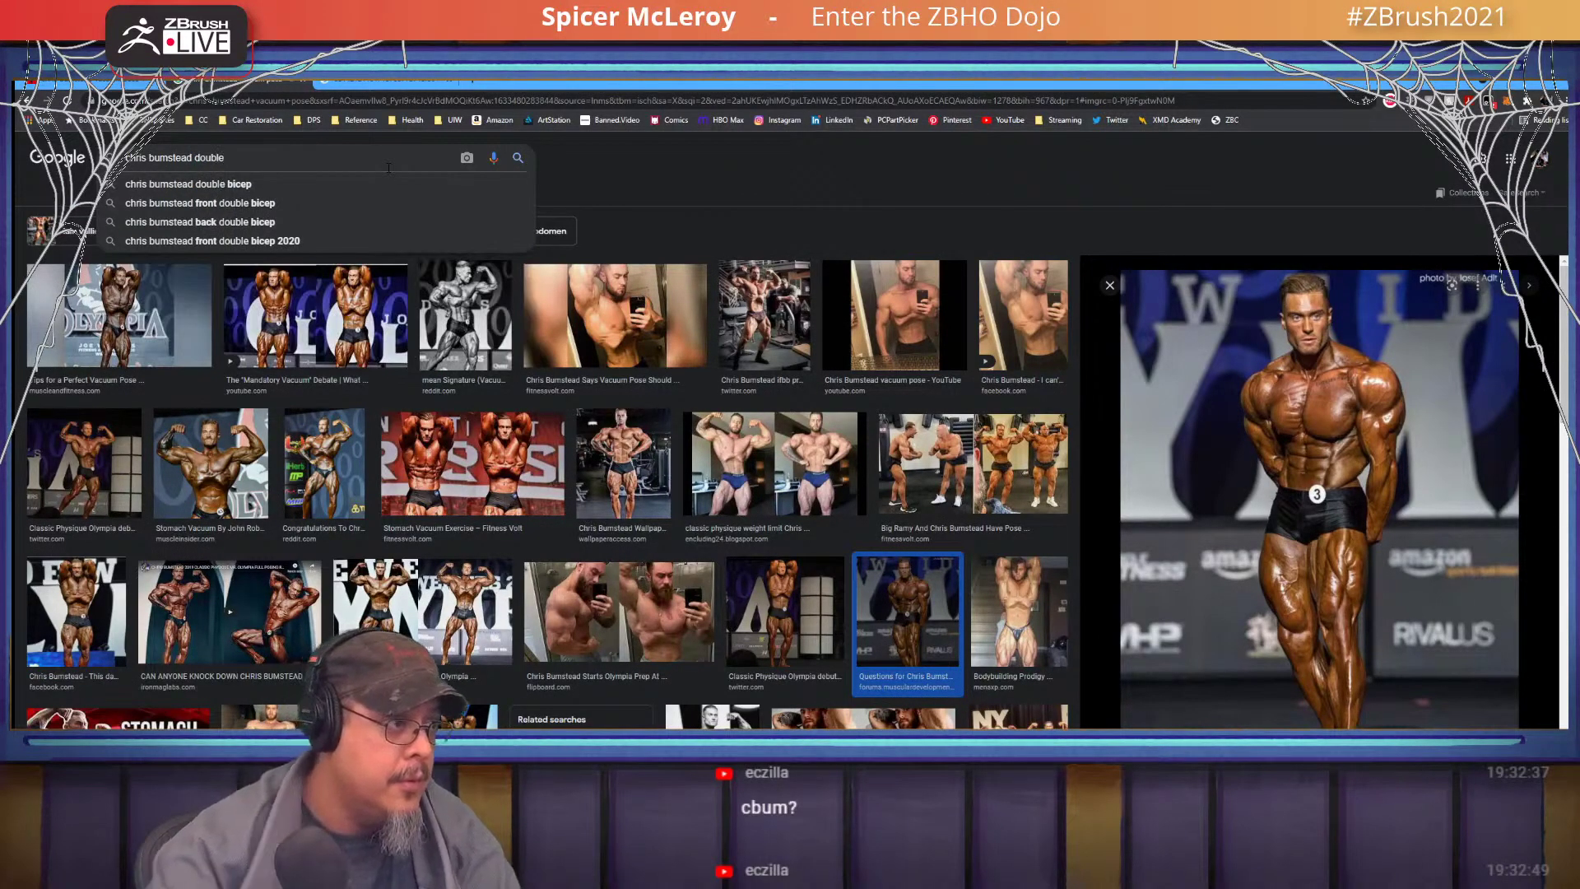
key(Down)
key(Down)
key(Down)
key(Return)
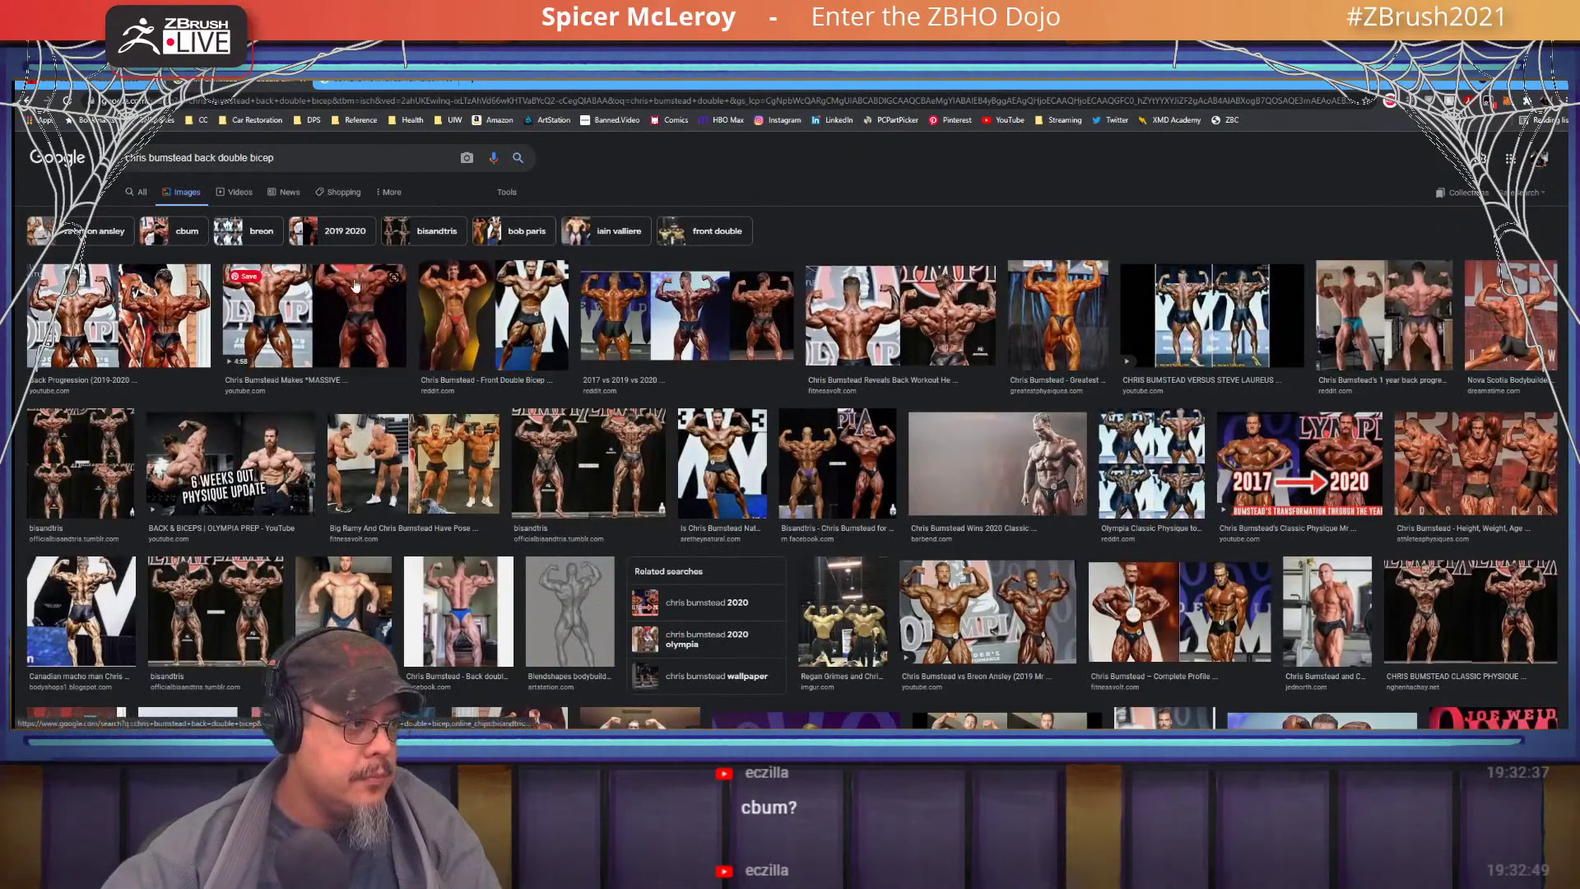
- Preview the side-by-side back progression (2019-2020) photo and open its full image in a new tab
click(140, 324)
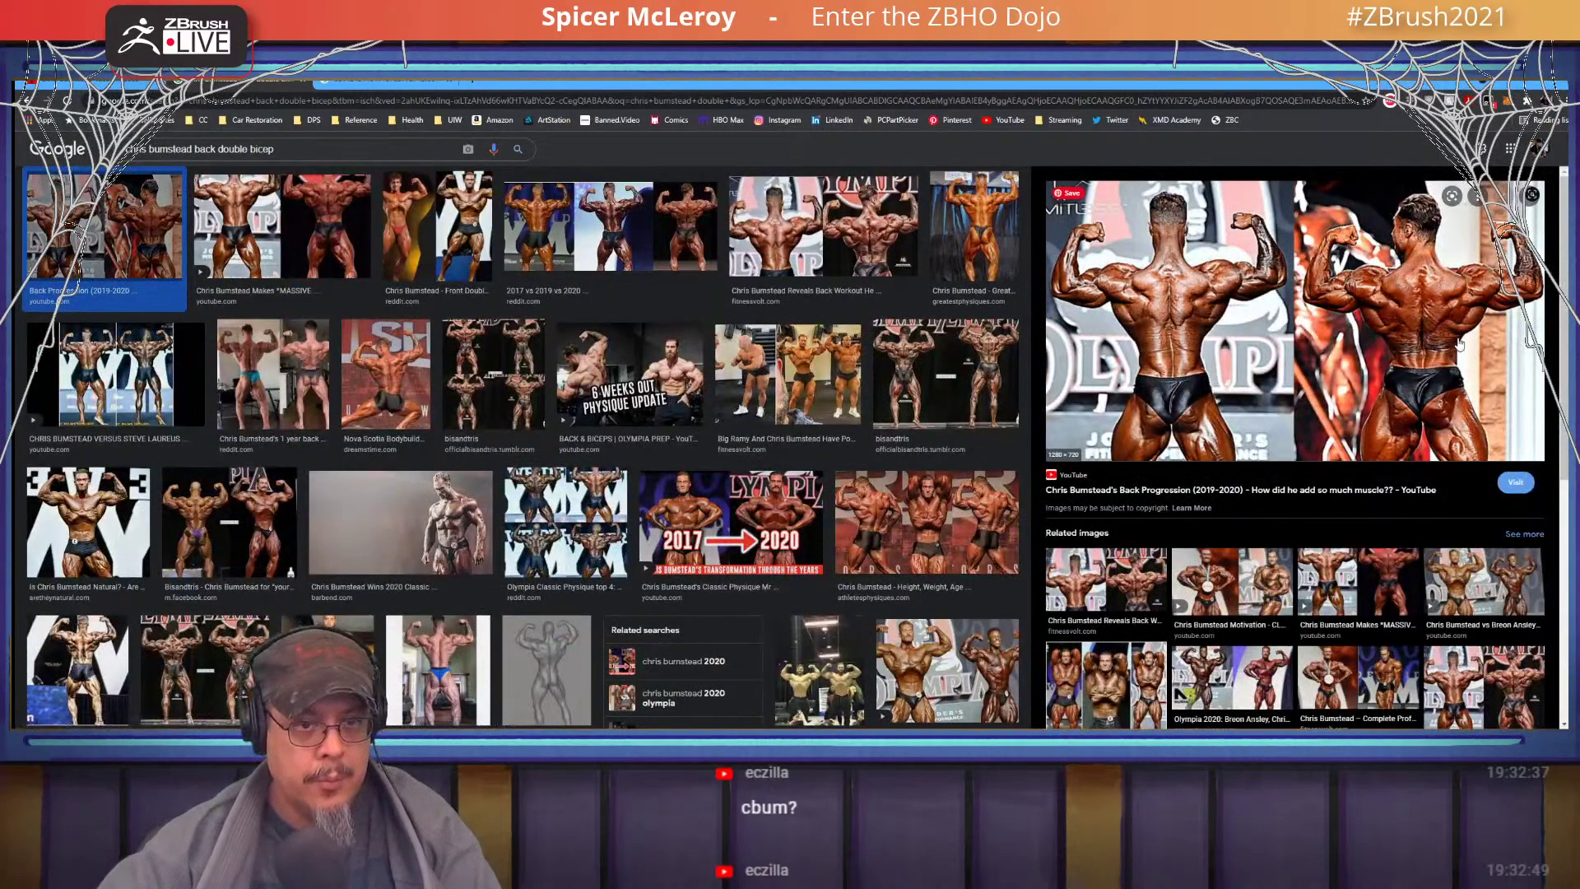
key(alt+Tab)
key(alt+Tab)
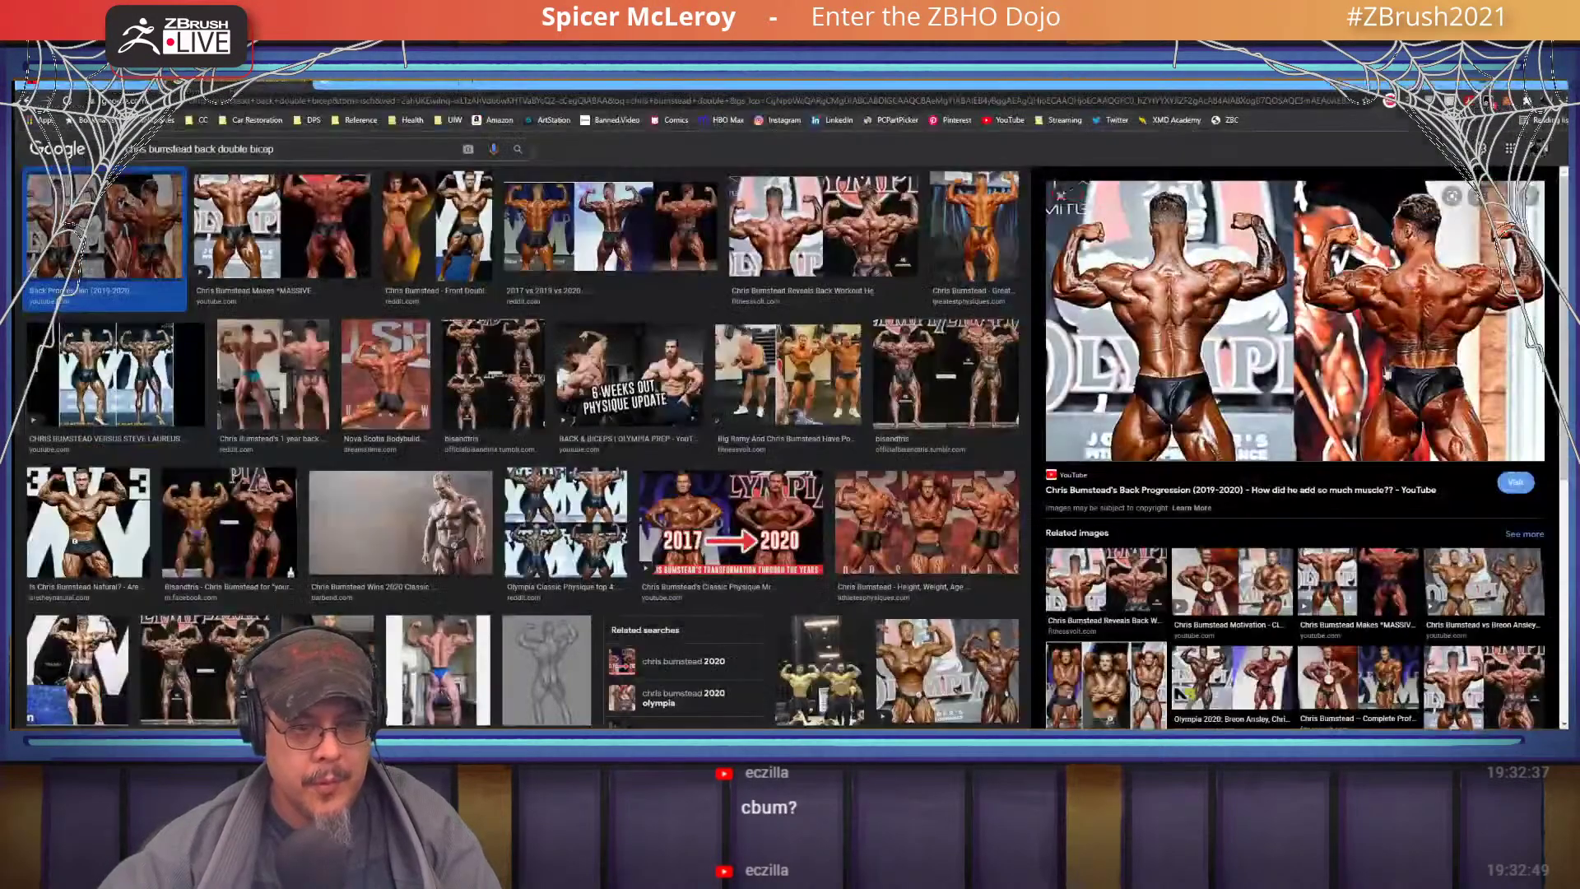
right_click(1255, 344)
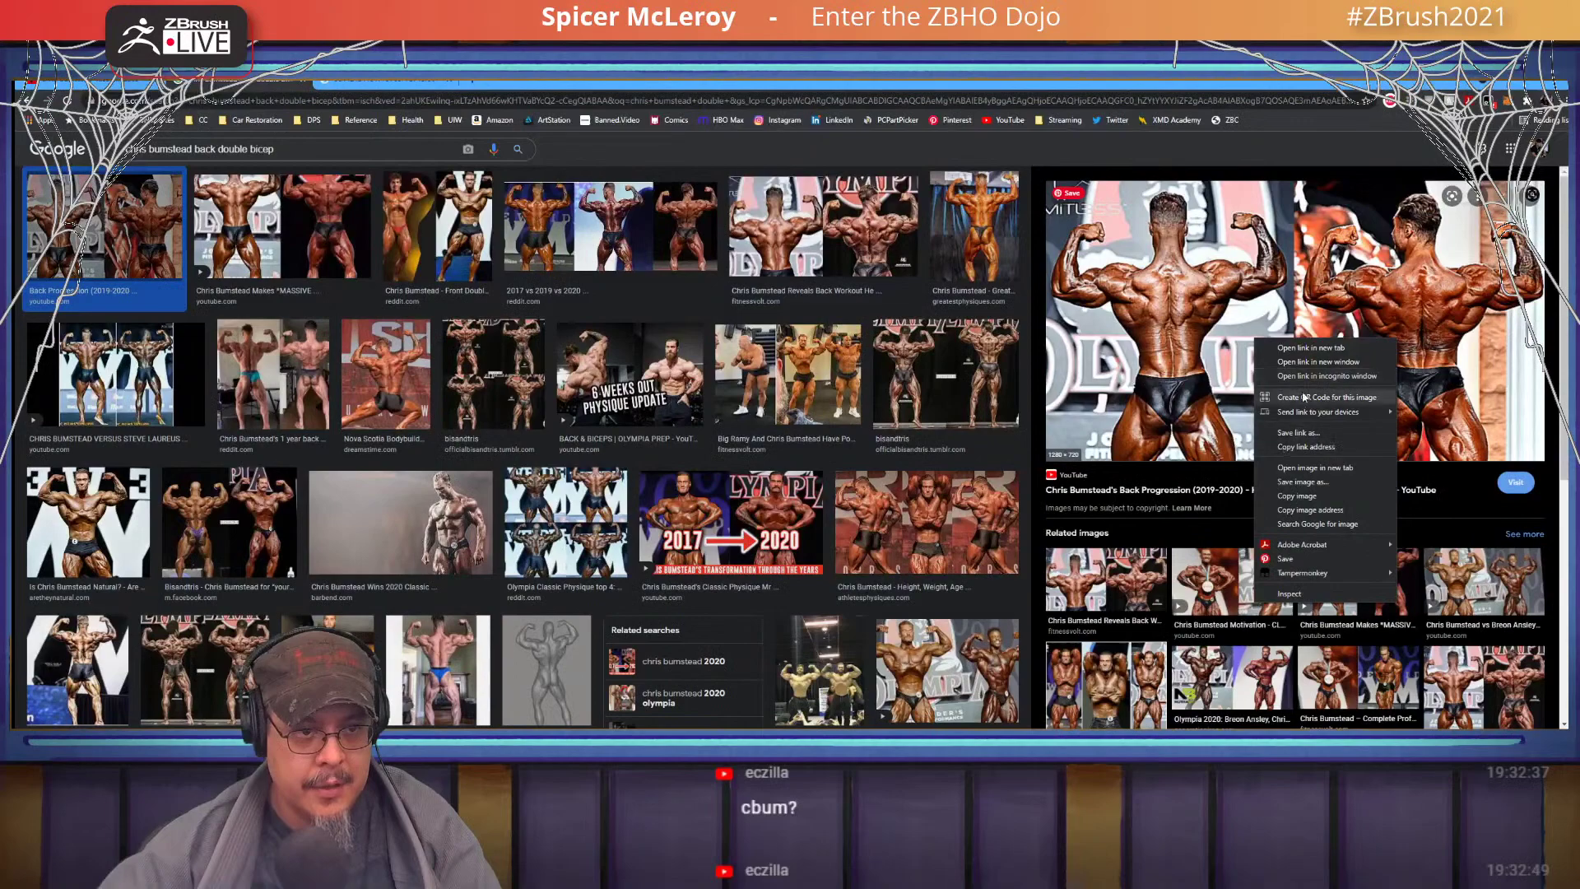
click(1303, 469)
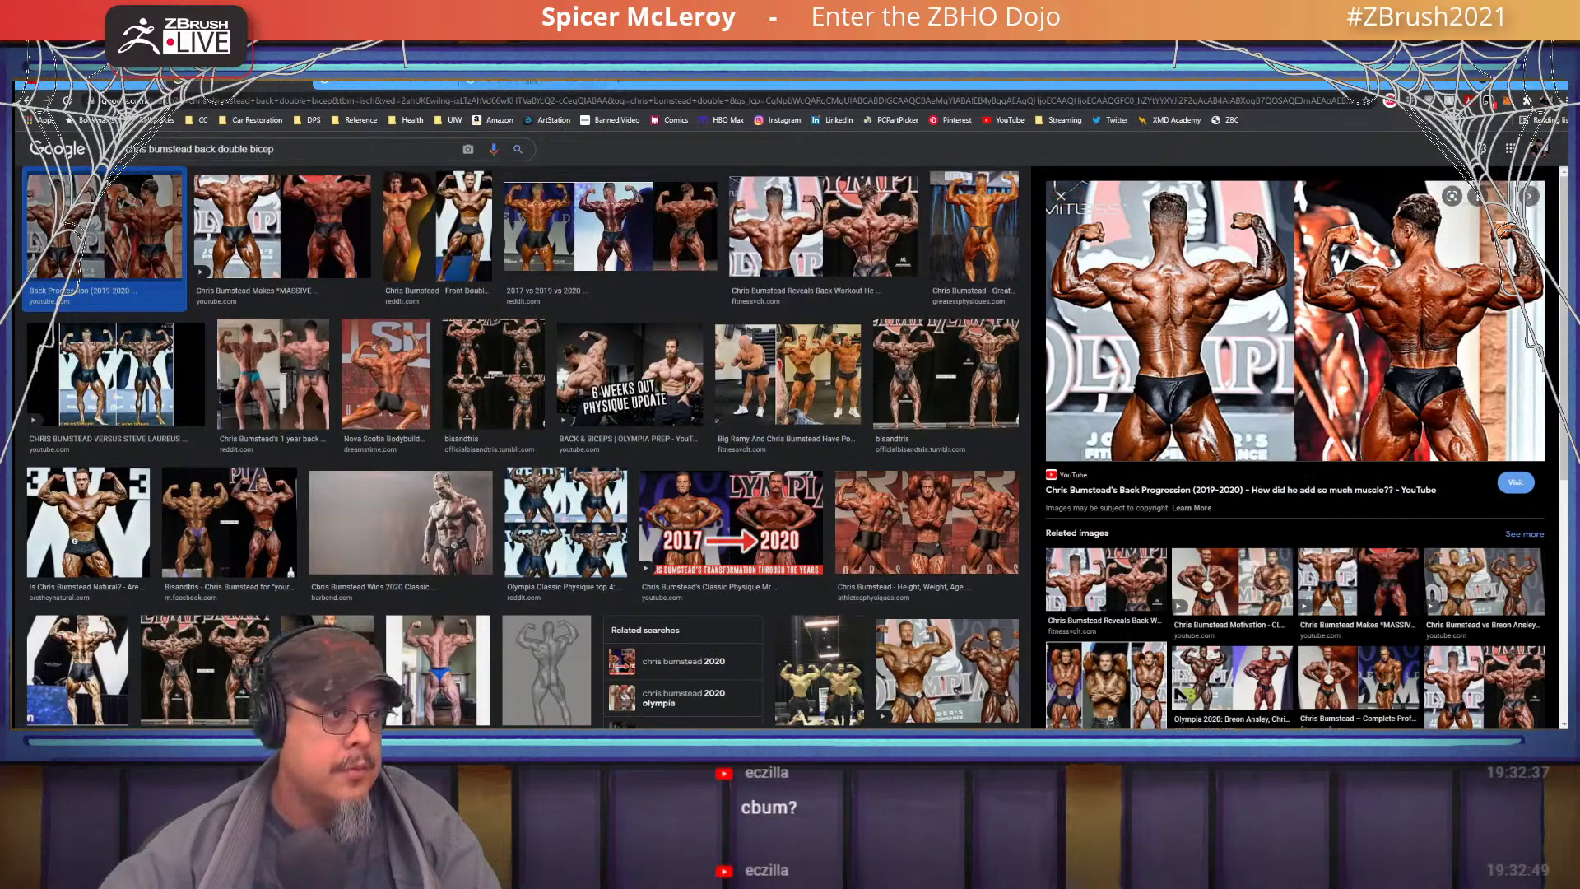
- Bring up the full-size back double biceps comparison photo and clear the old pen drawing lying over it
key(ctrl+Tab)
ctrl+scroll(1177, 321, down, 2)
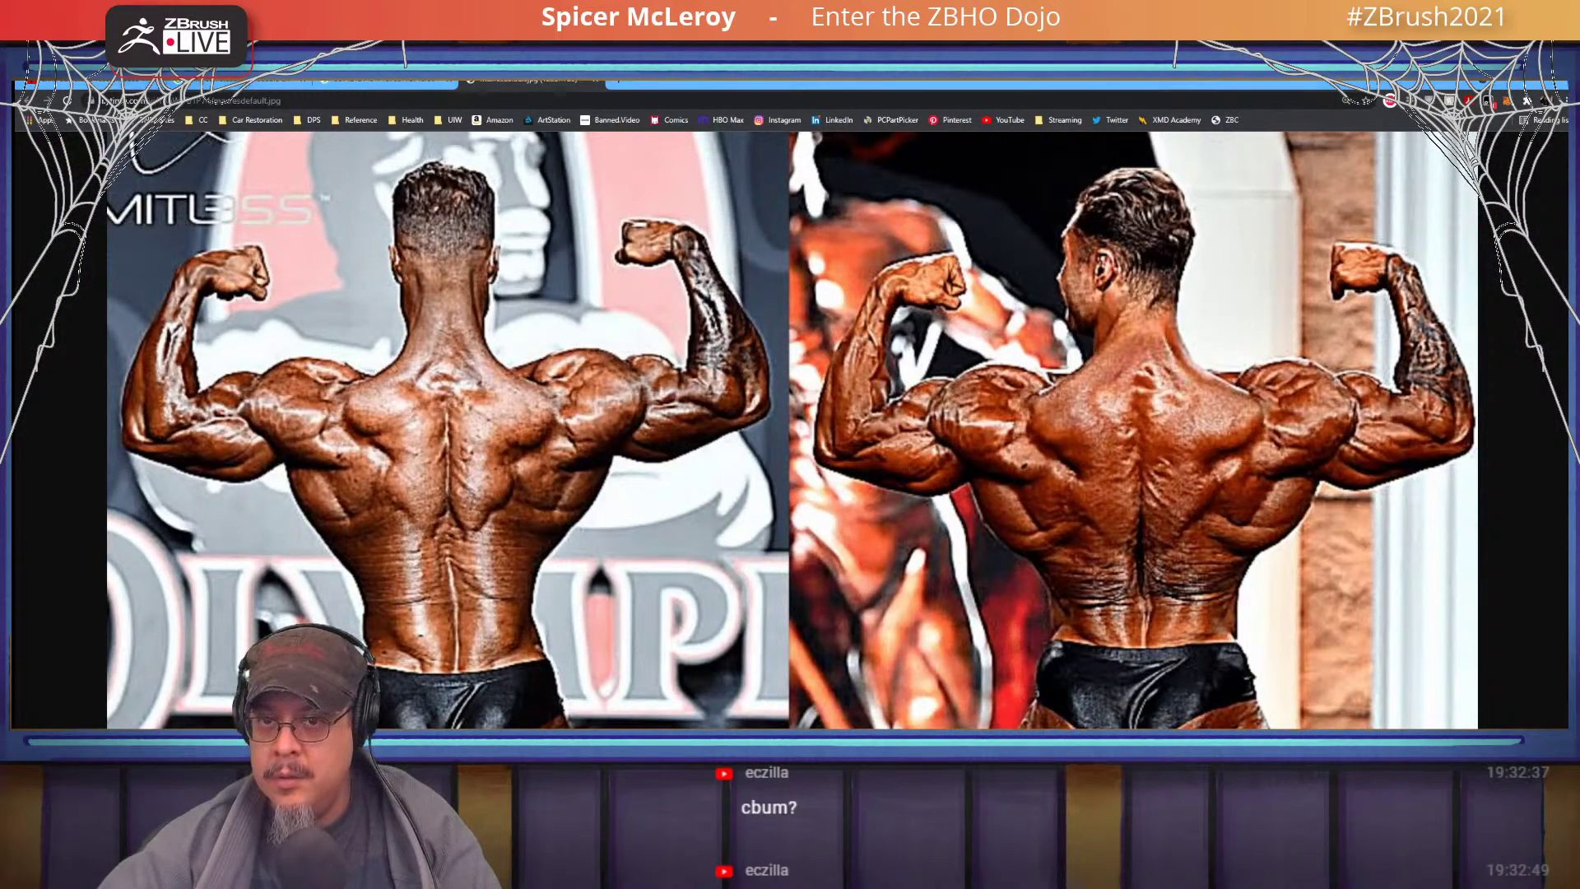
key(ctrl+shift+1)
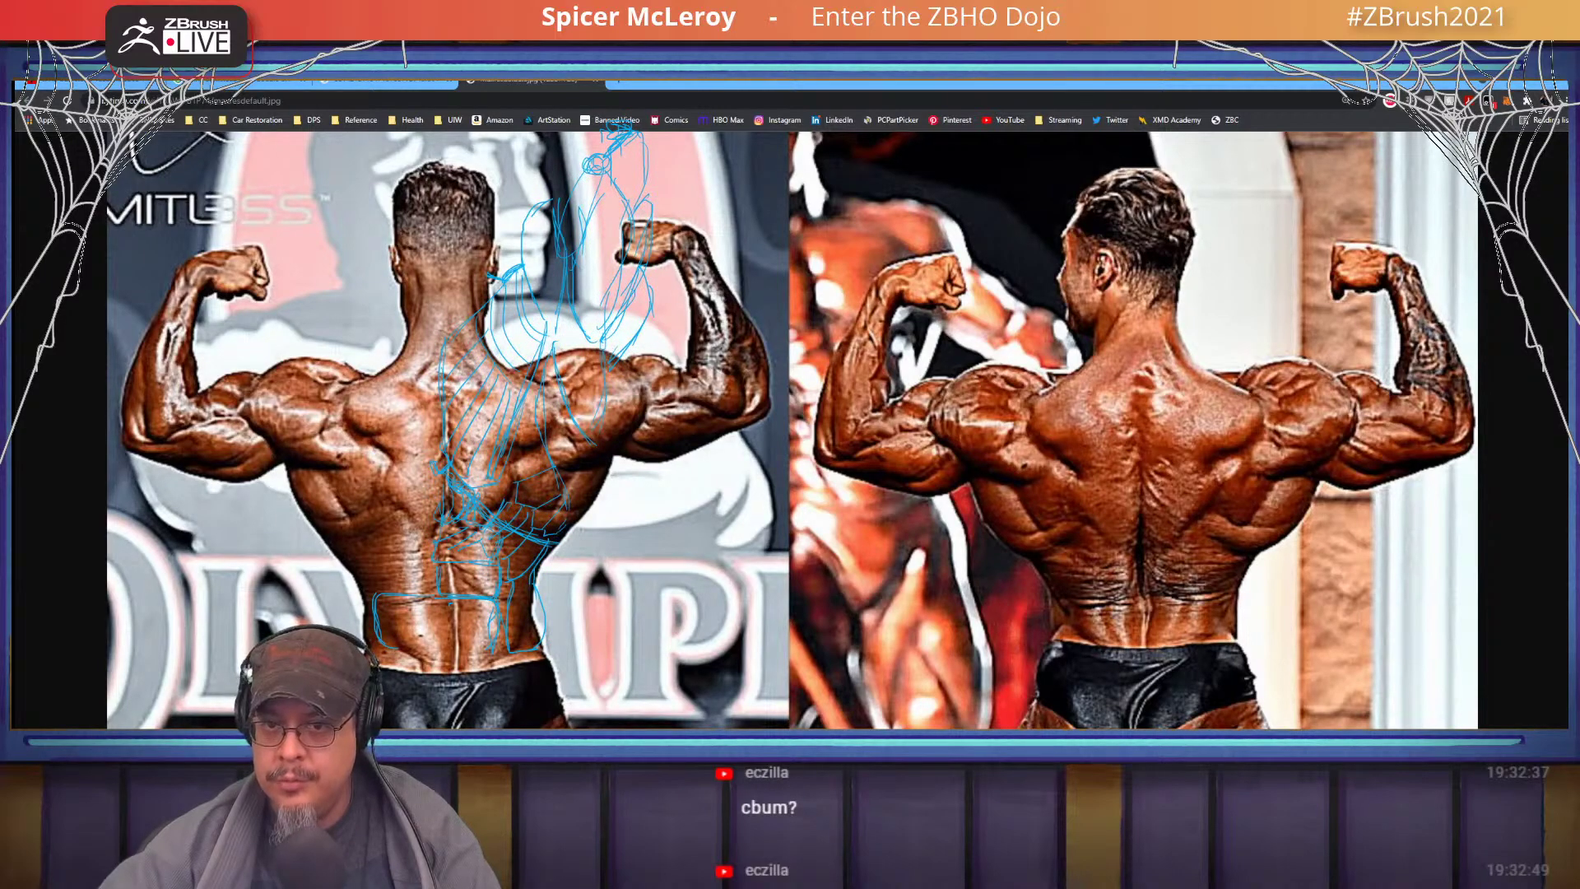
key(ctrl+shift+7)
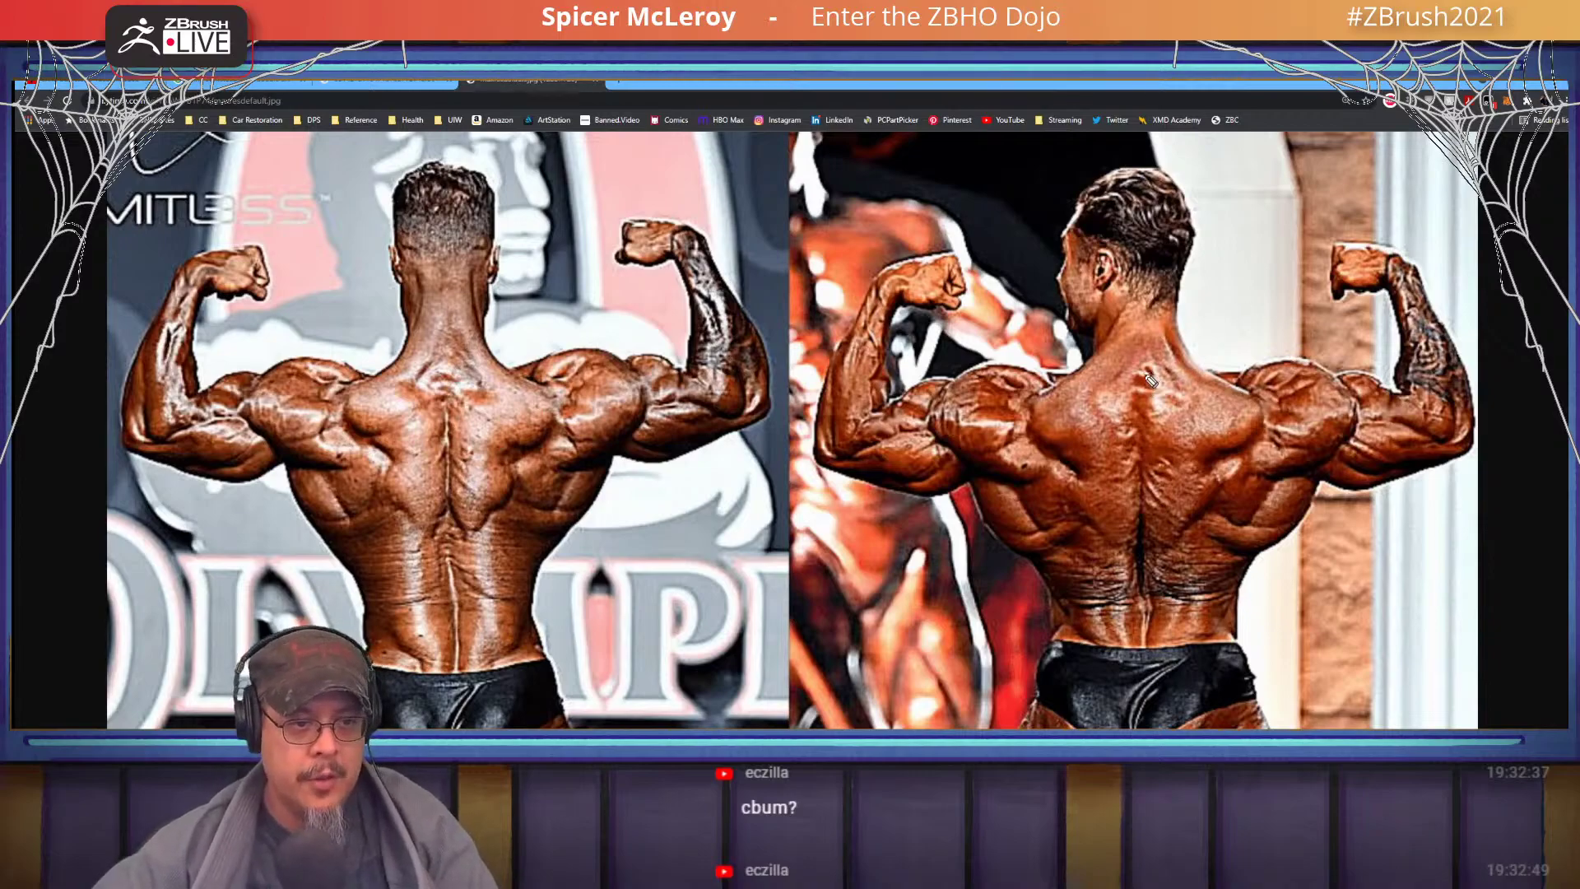
- On the 2020 figure, circle the vertebra at the neck's base and trace the skull base line, nape and upper spine contour
drag(1149, 367, 1150, 370)
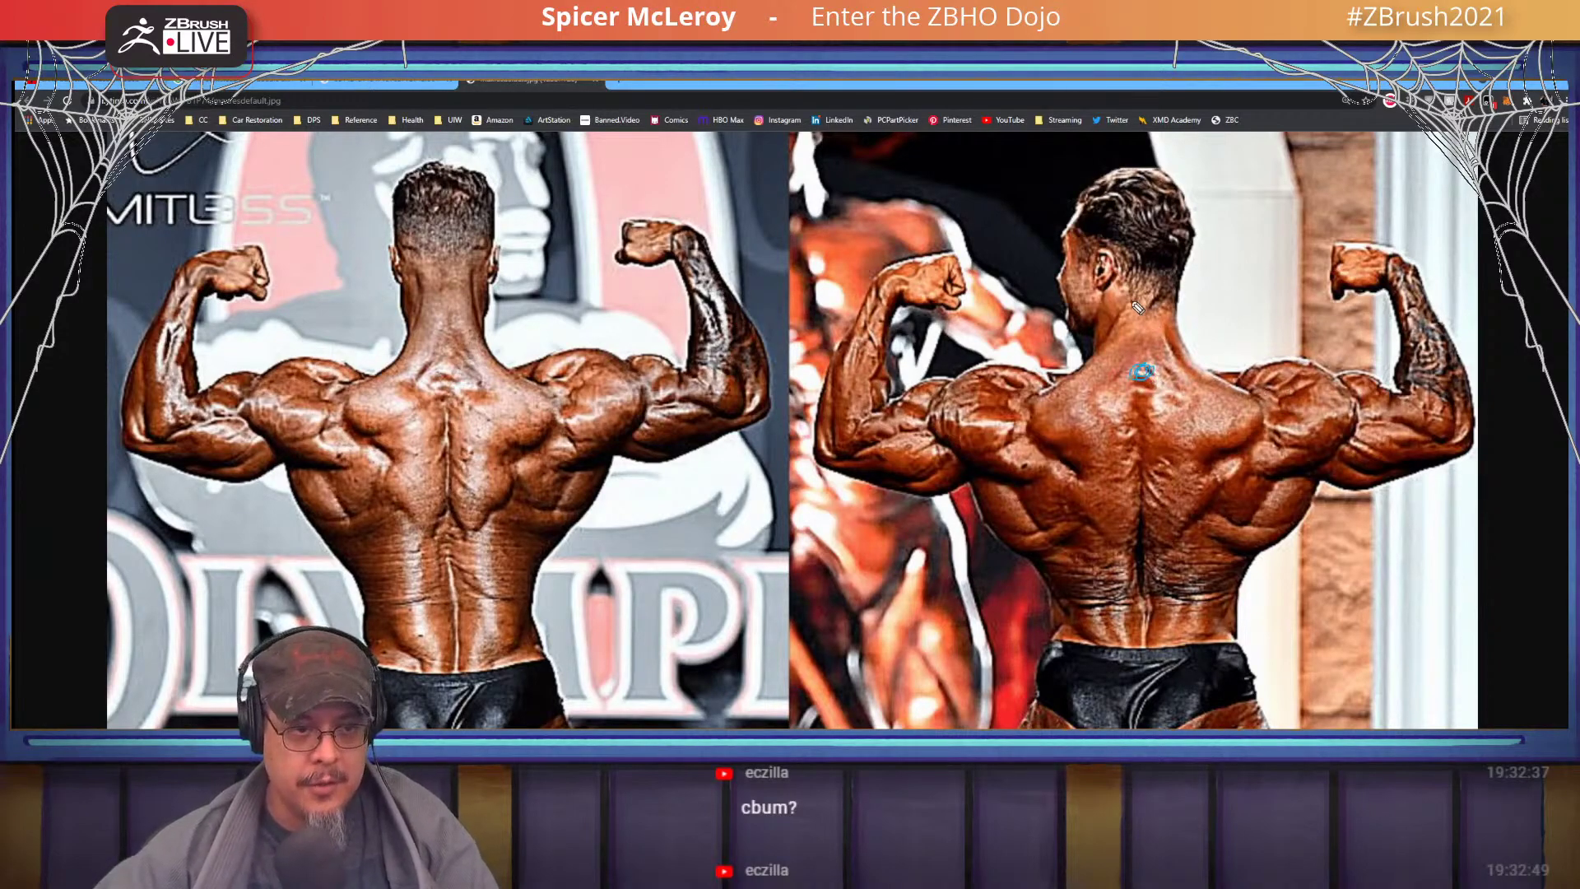
mouse_move(1179, 278)
mouse_down()
mouse_move(1137, 276)
mouse_move(1152, 323)
mouse_up()
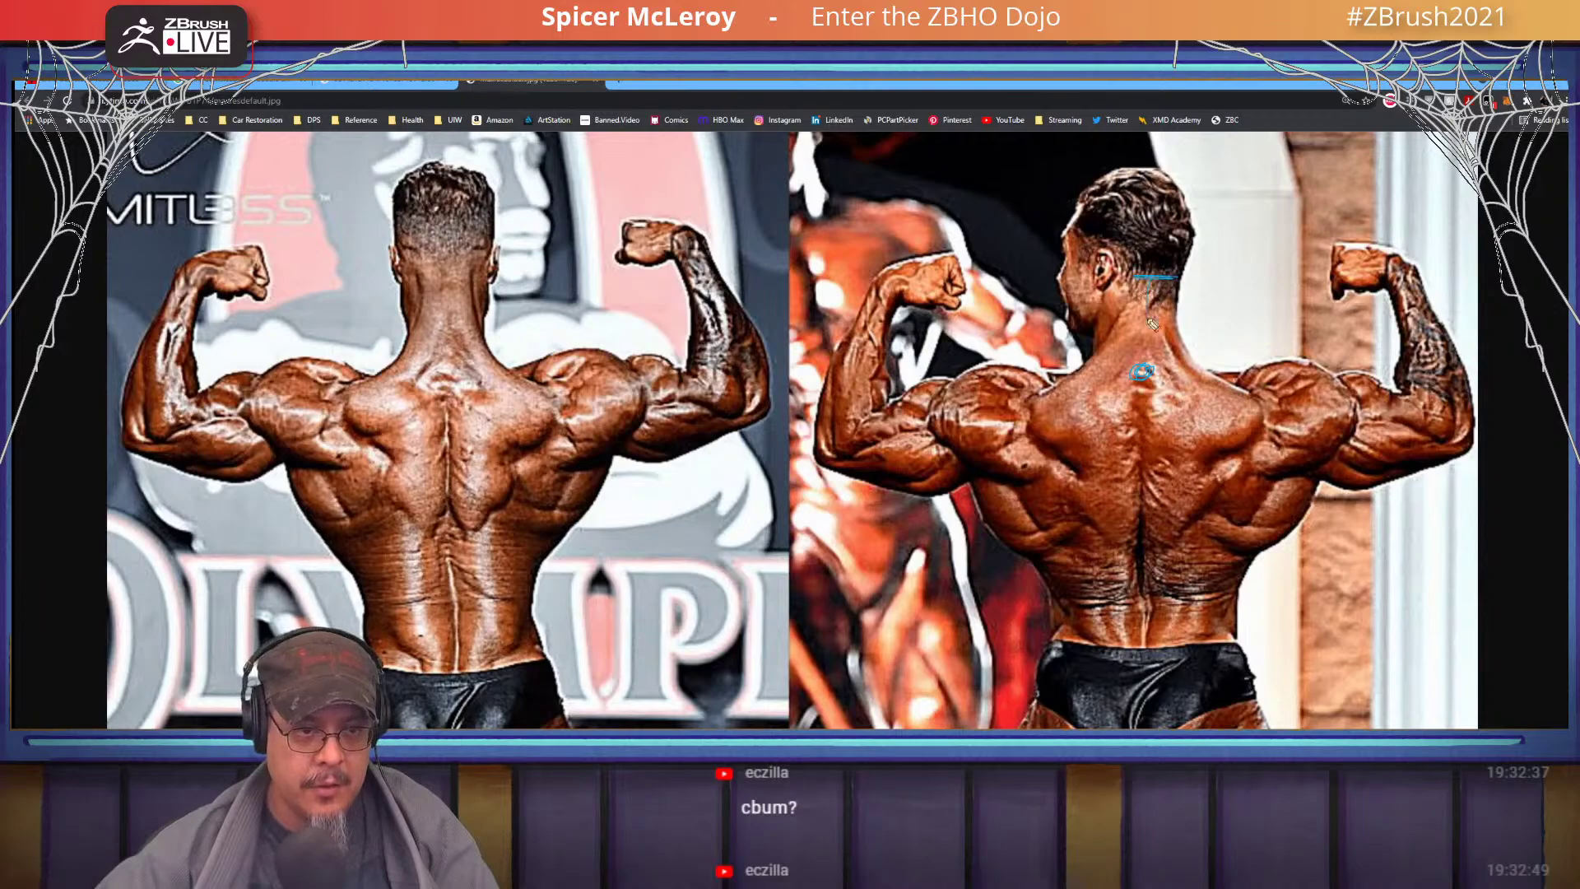
mouse_move(1173, 380)
mouse_down()
mouse_move(1184, 409)
mouse_move(1149, 467)
mouse_up()
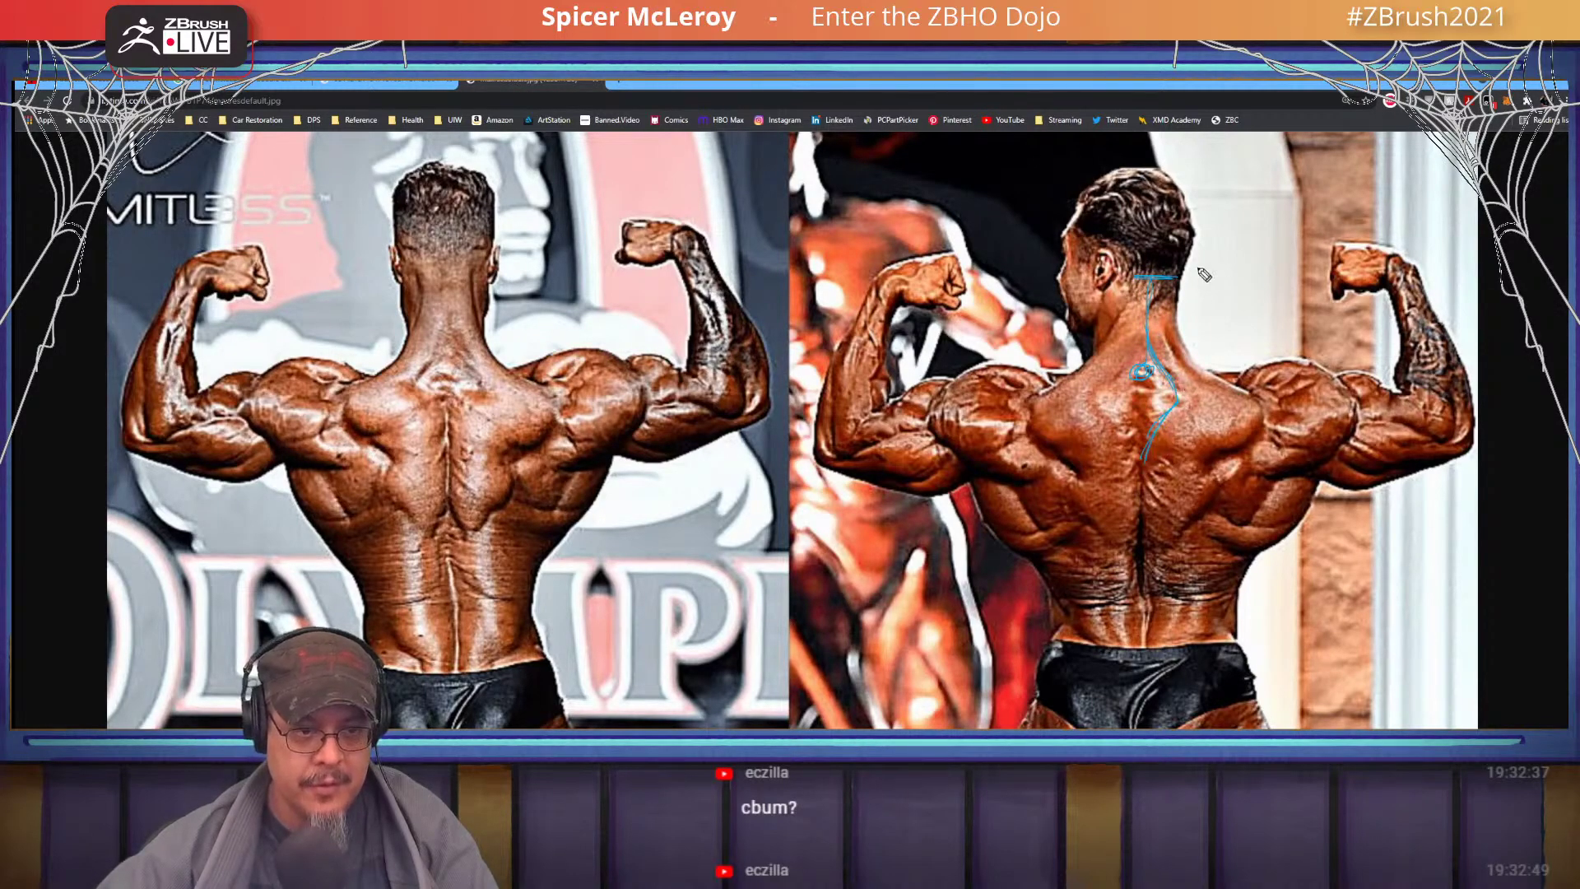
- Outline the trapezius edge, shoulder blade border and teres bulge on the 2020 figure, and mark the opposite shoulder blade's edges
mouse_move(1180, 348)
mouse_down()
mouse_move(1271, 403)
mouse_move(1219, 462)
mouse_move(1247, 531)
mouse_move(1298, 524)
mouse_move(1287, 491)
mouse_move(1308, 482)
mouse_move(1320, 501)
mouse_move(1297, 520)
mouse_move(1313, 496)
mouse_up()
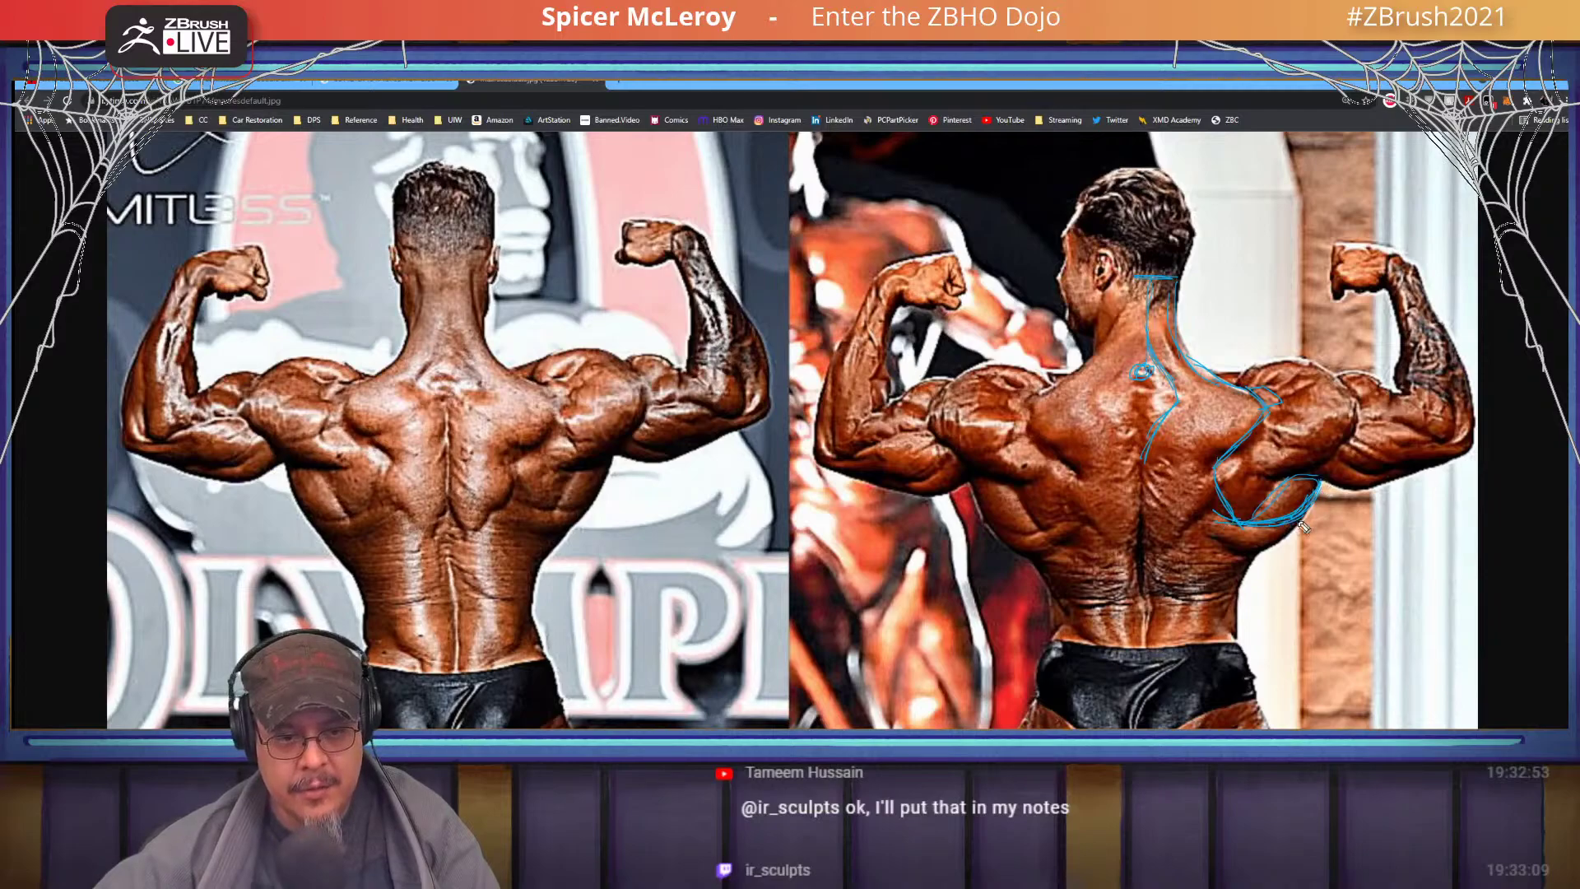
mouse_move(1303, 510)
mouse_down()
mouse_move(1250, 552)
mouse_move(1222, 542)
mouse_up()
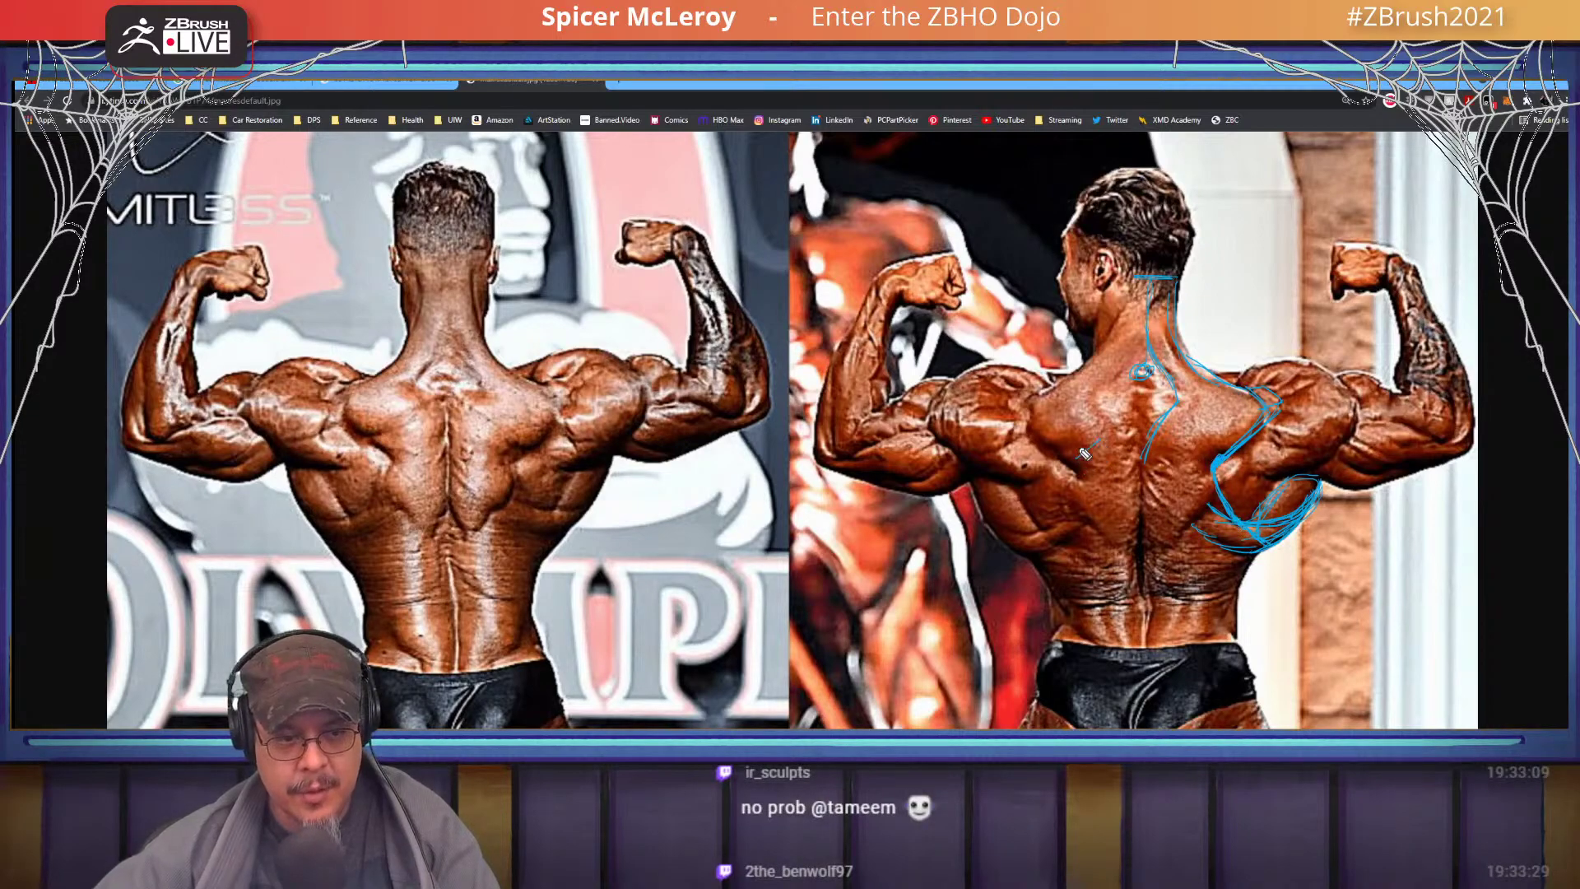
drag(1078, 485, 1048, 538)
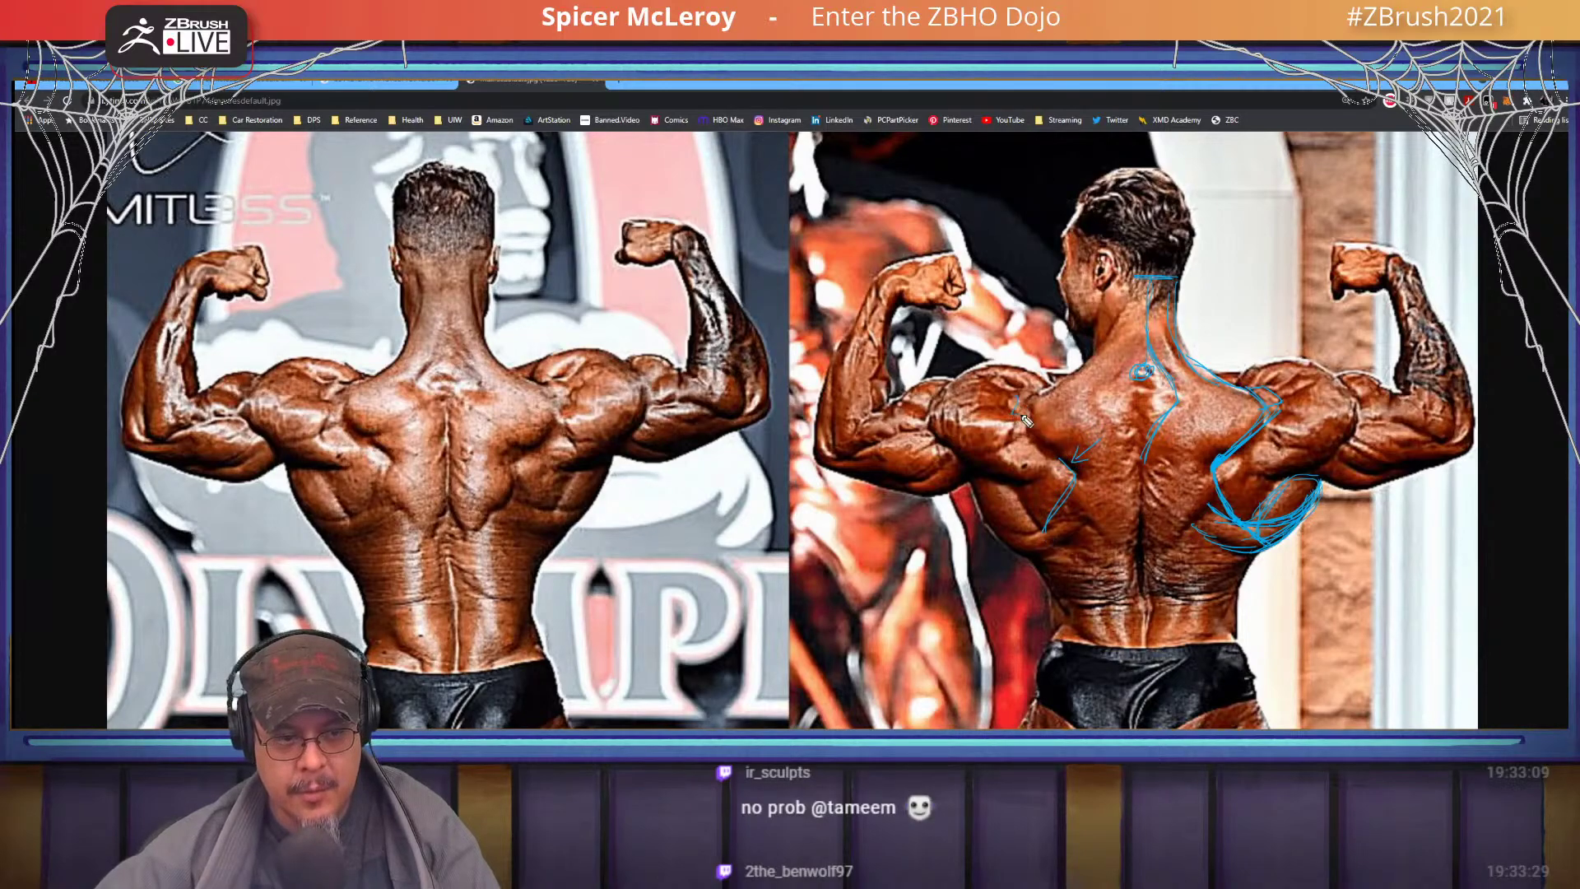
drag(1028, 421, 1075, 468)
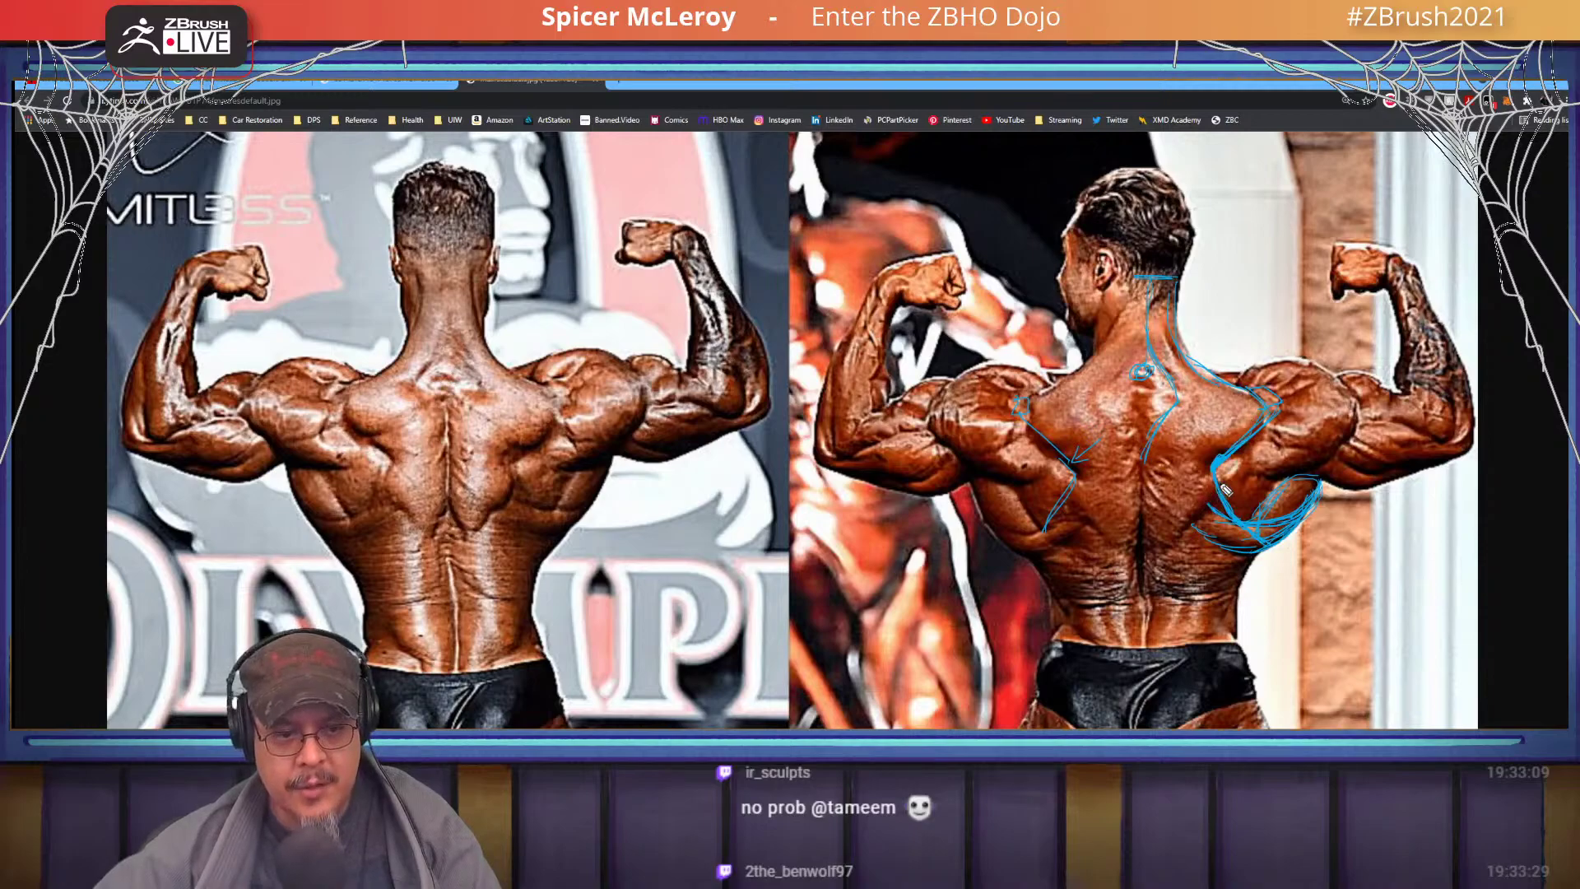
- Hatch the lat's fiber direction toward the lower spine and contour the muscles running from the shoulder blade to the upper arm
mouse_move(1223, 492)
mouse_down()
mouse_move(1160, 555)
mouse_move(1180, 518)
mouse_move(1145, 591)
mouse_up()
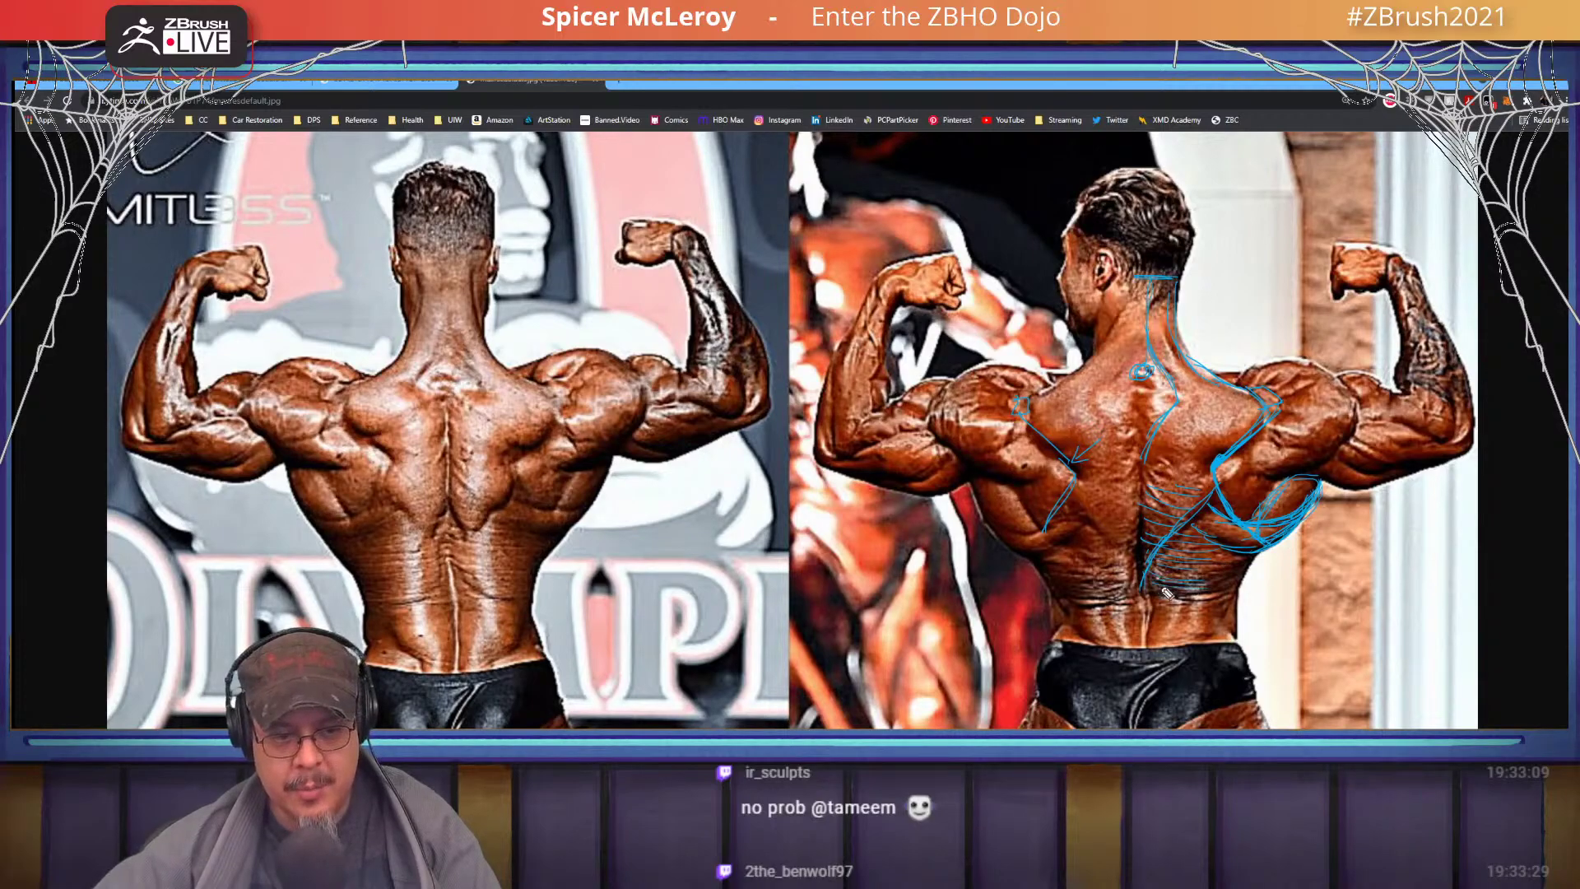
mouse_move(1162, 589)
mouse_down()
mouse_move(1238, 569)
mouse_move(1156, 591)
mouse_move(1188, 602)
mouse_up()
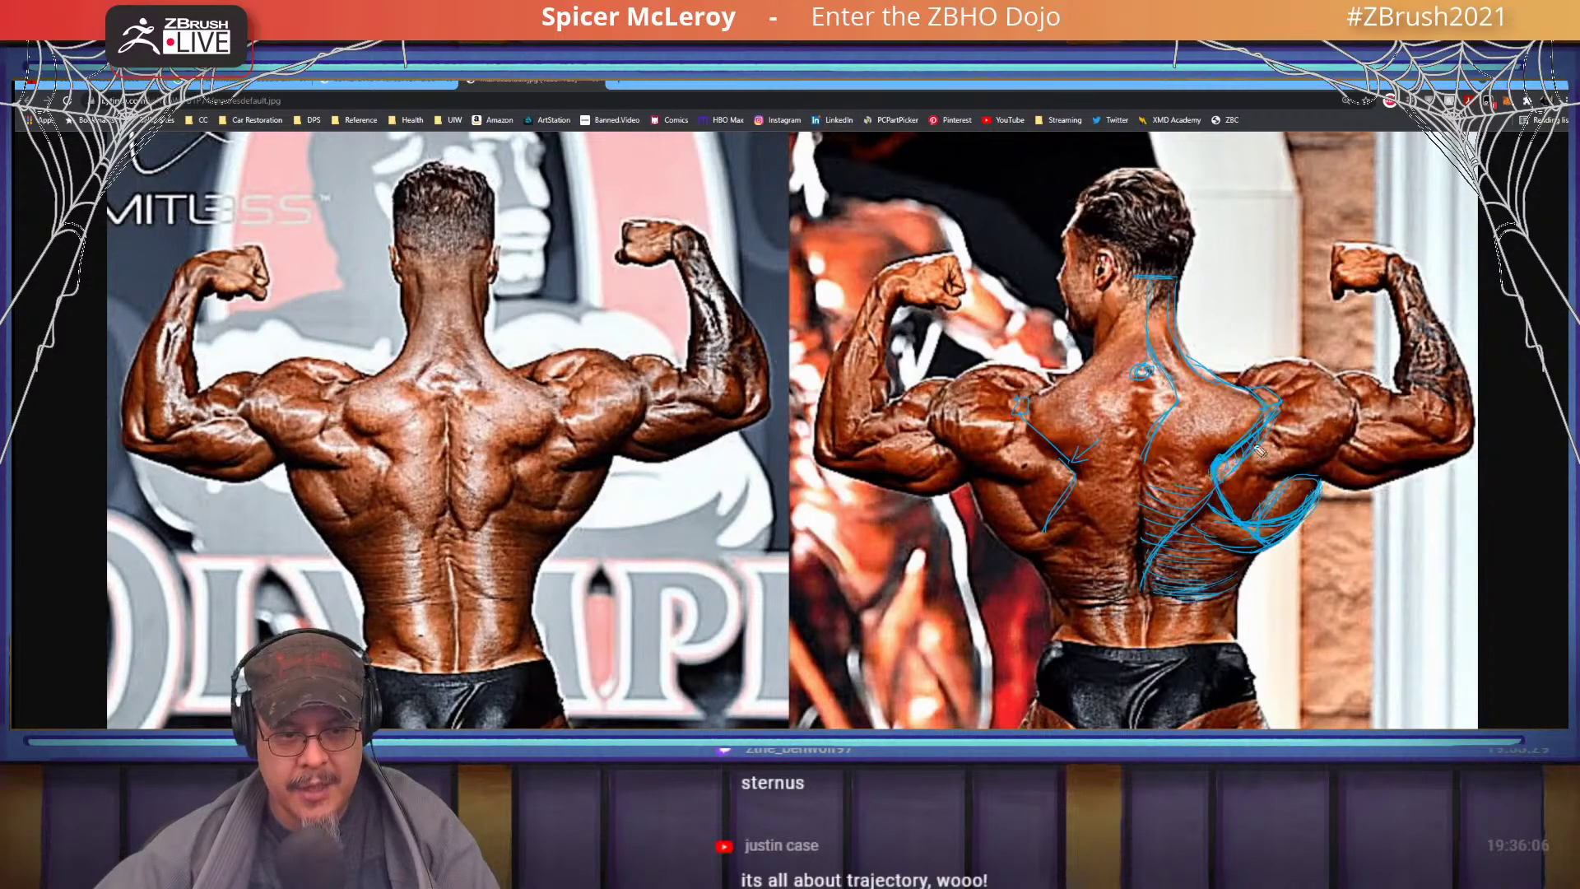
mouse_move(1244, 451)
mouse_down()
mouse_move(1268, 475)
mouse_move(1339, 445)
mouse_move(1232, 479)
mouse_move(1272, 494)
mouse_move(1242, 526)
mouse_up()
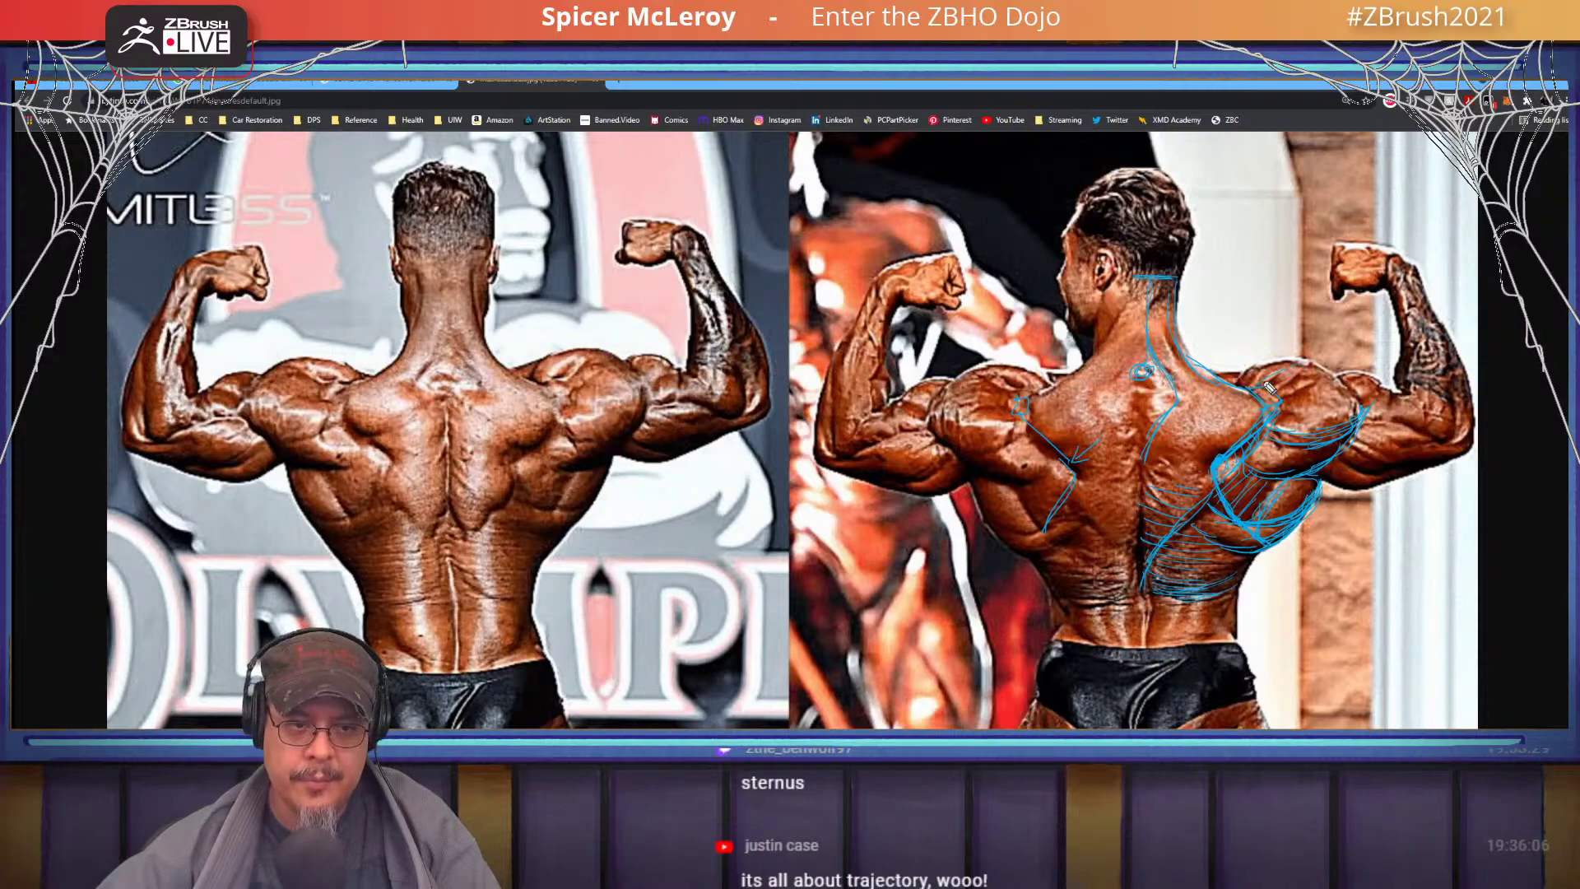
- Outline both deltoids on the 2020 figure and add curved strokes following their muscle fibers
mouse_move(1270, 389)
mouse_down()
mouse_move(1317, 366)
mouse_move(1358, 407)
mouse_move(1290, 421)
mouse_up()
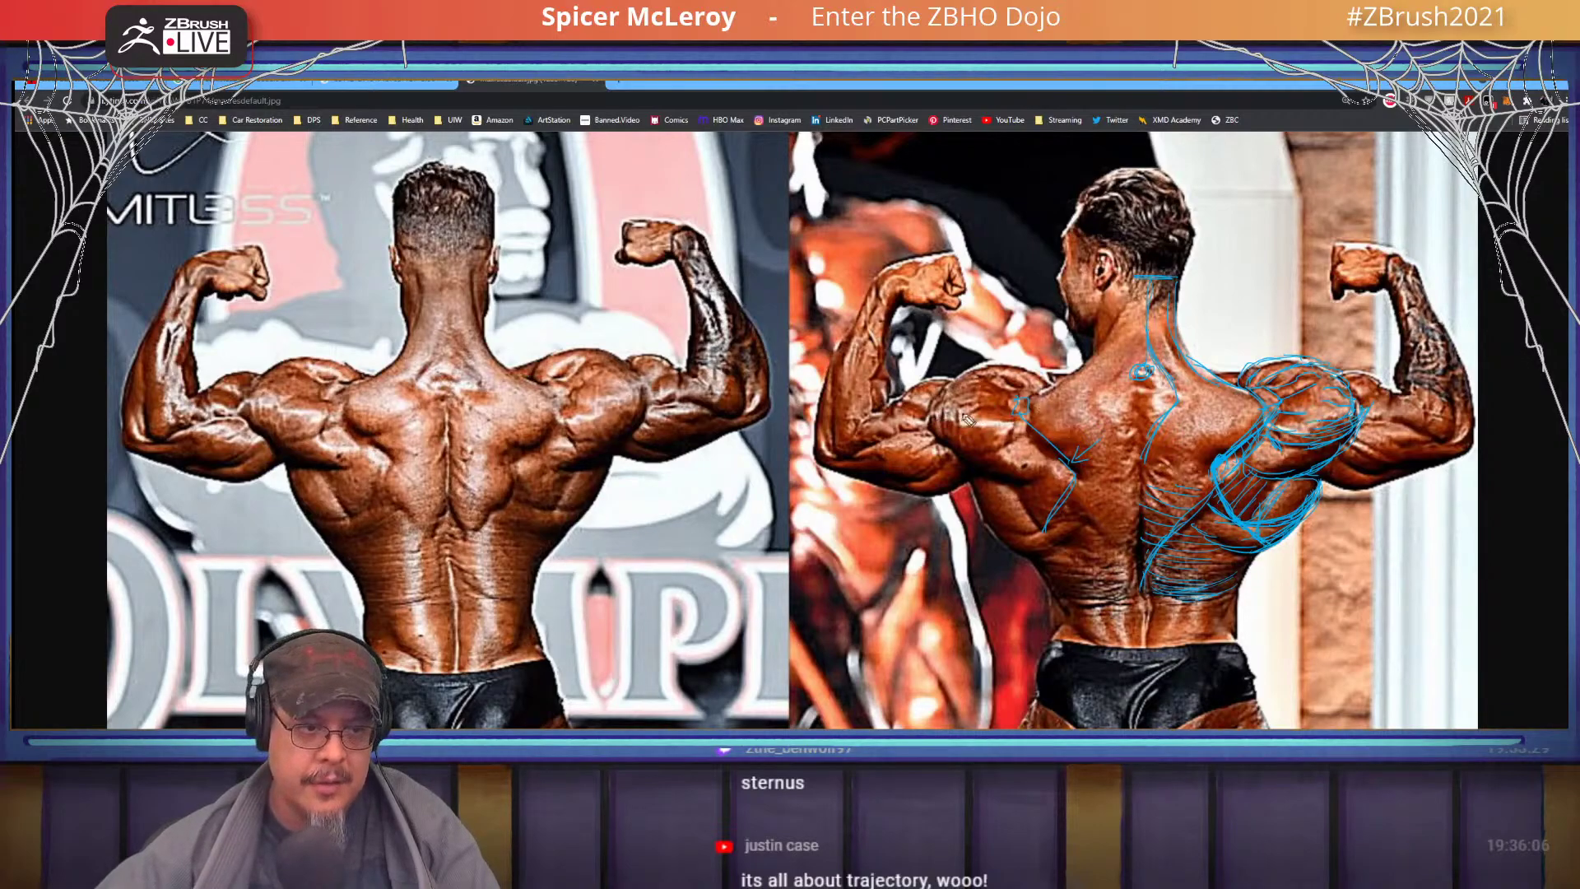
mouse_move(987, 385)
mouse_down()
mouse_move(945, 409)
mouse_move(935, 437)
mouse_up()
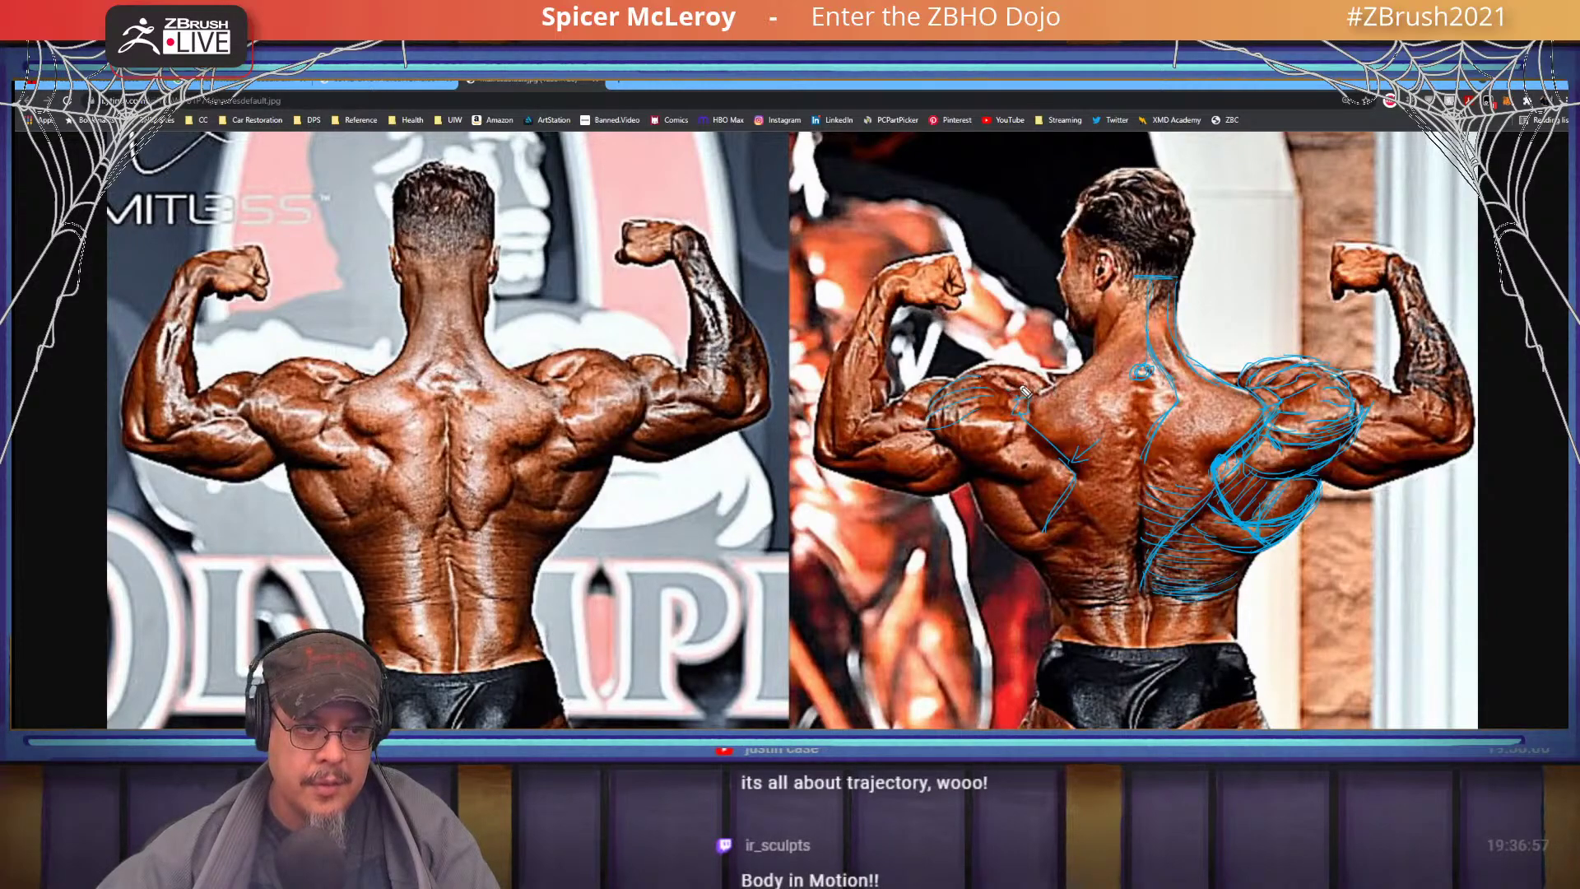
drag(1023, 424, 936, 455)
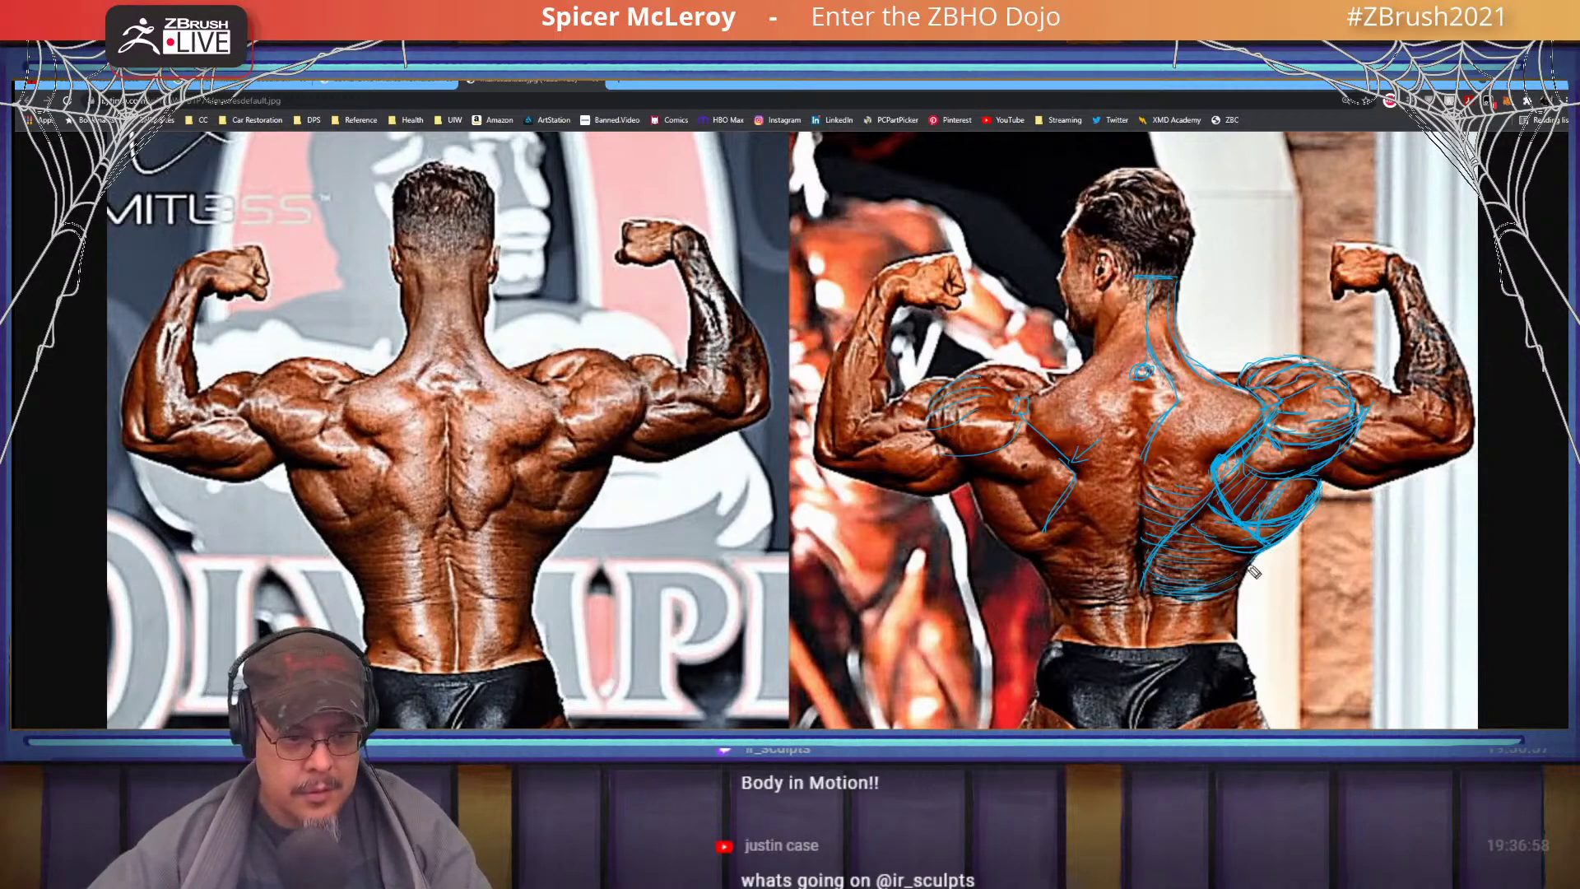
- Draw the waist contour, lower spine line and hip line, and mark the oblique beneath the lat
drag(1251, 572, 1213, 651)
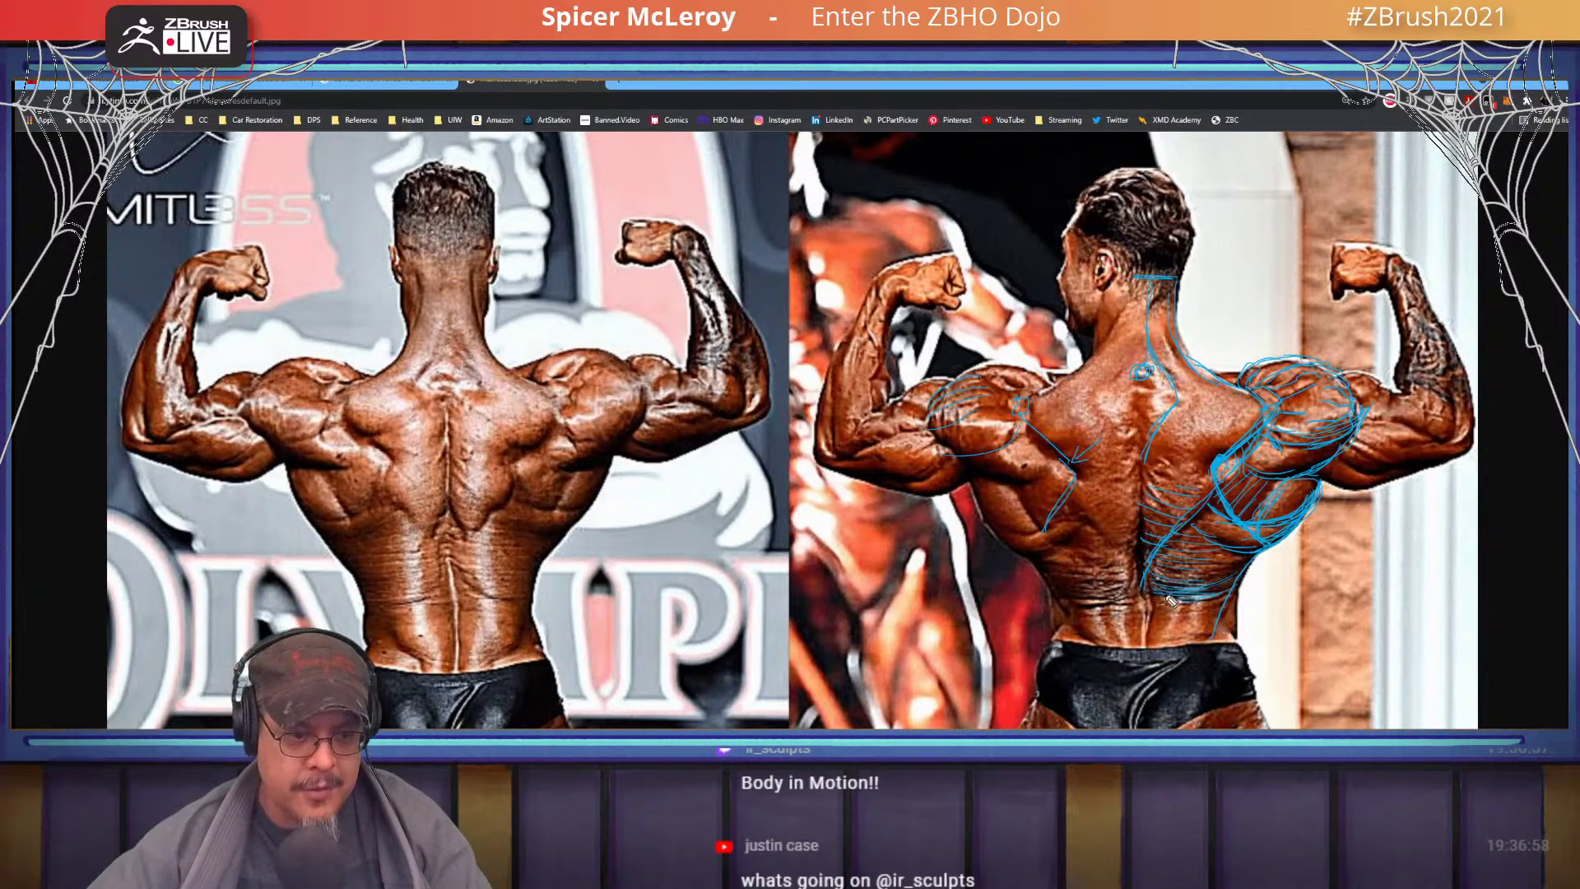
drag(1149, 586, 1147, 648)
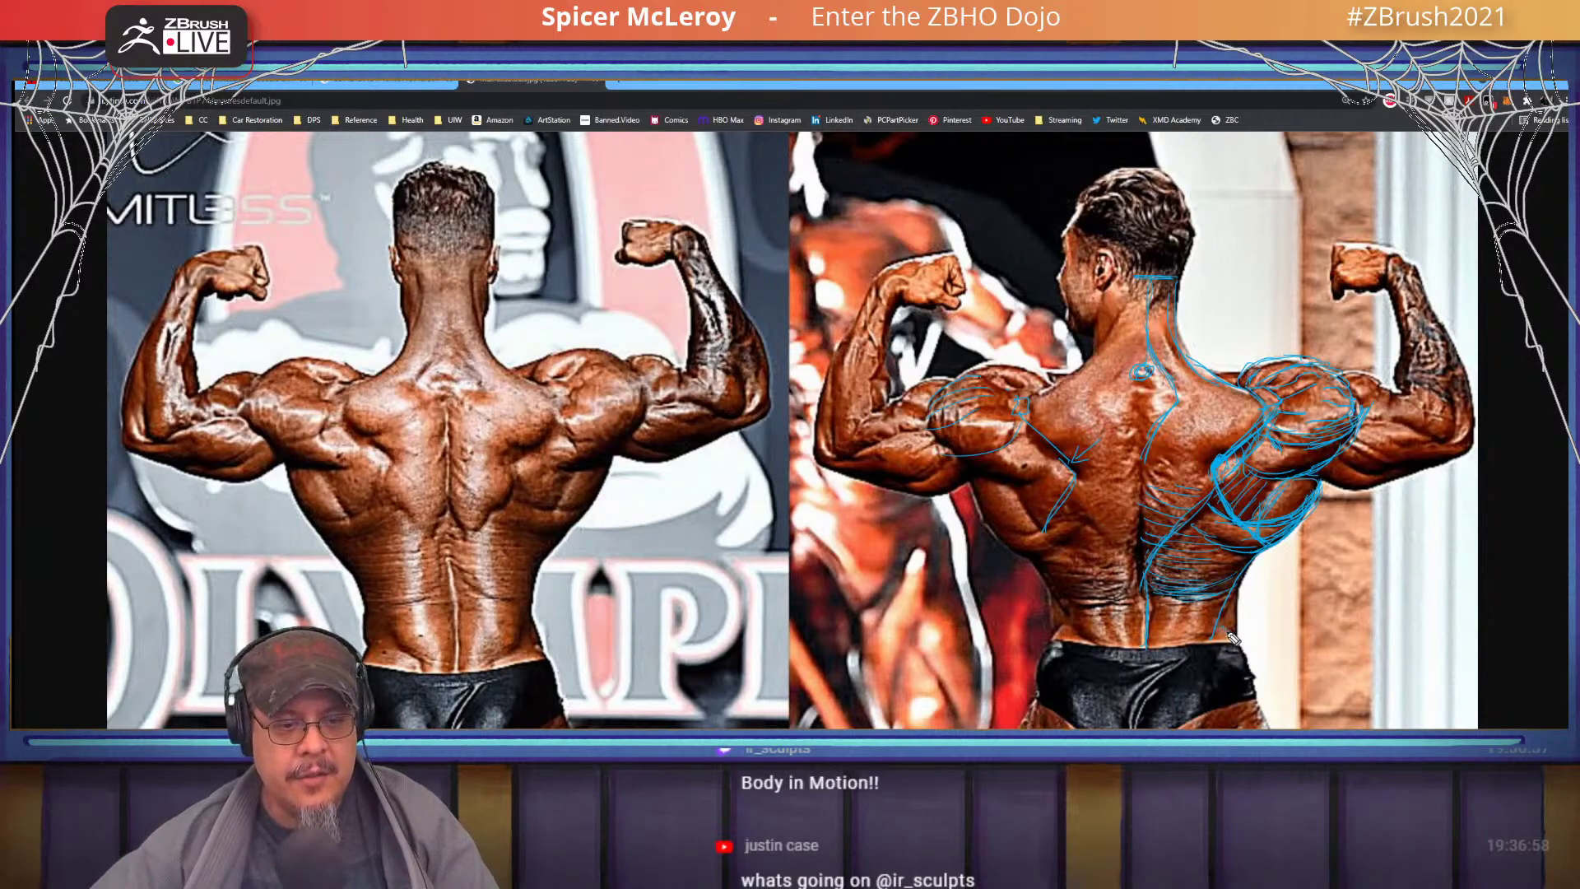
drag(1230, 635, 1162, 683)
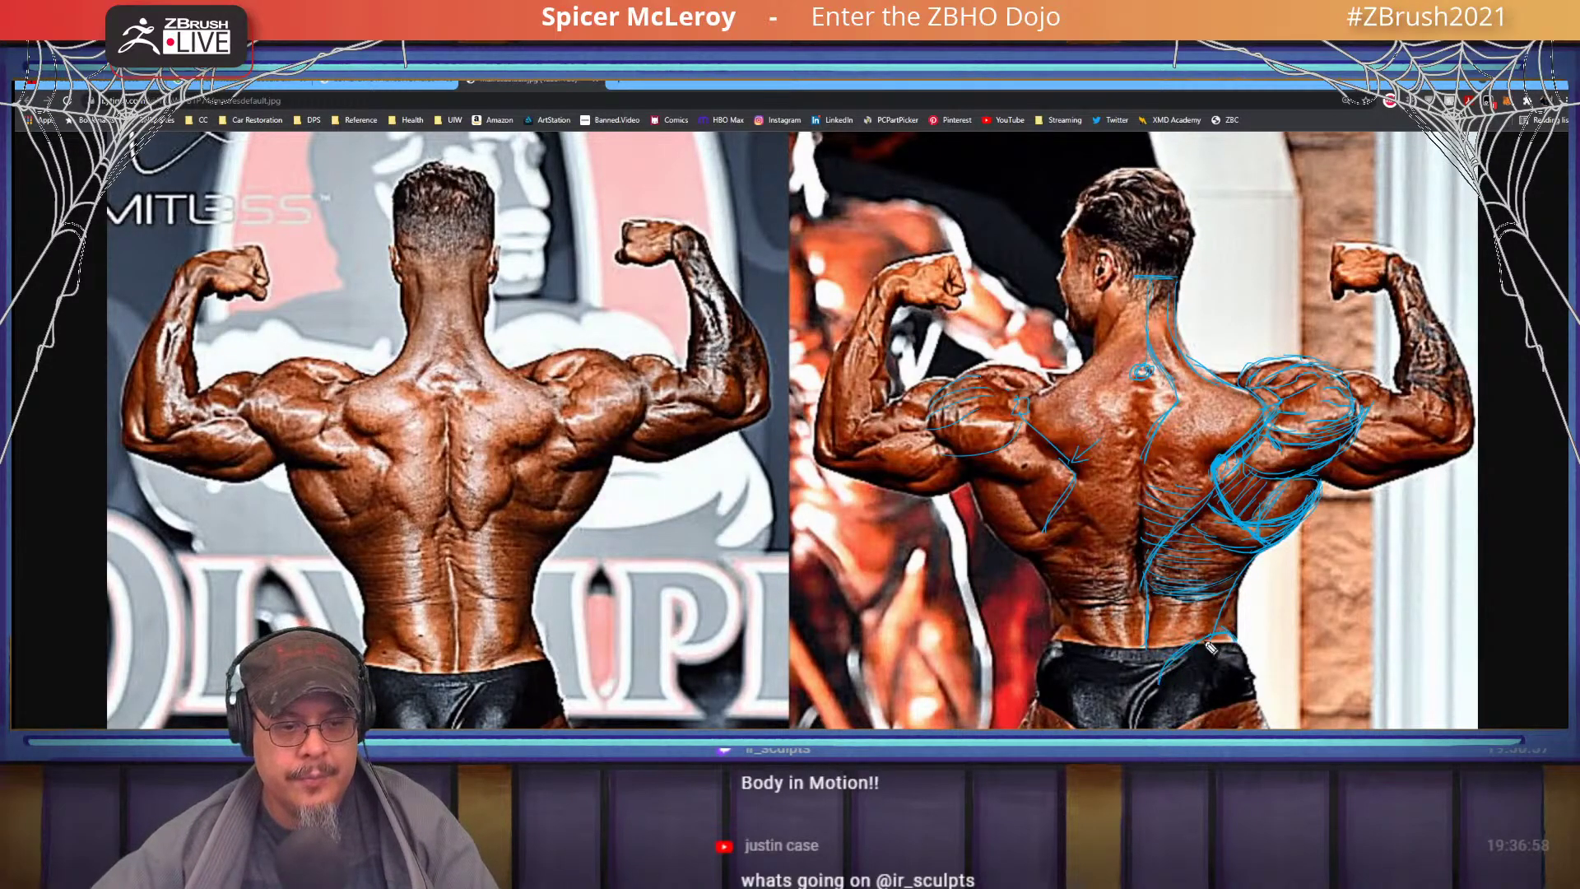
drag(1226, 632, 1238, 649)
mouse_move(1240, 578)
mouse_down()
mouse_move(1240, 611)
mouse_move(1218, 628)
mouse_up()
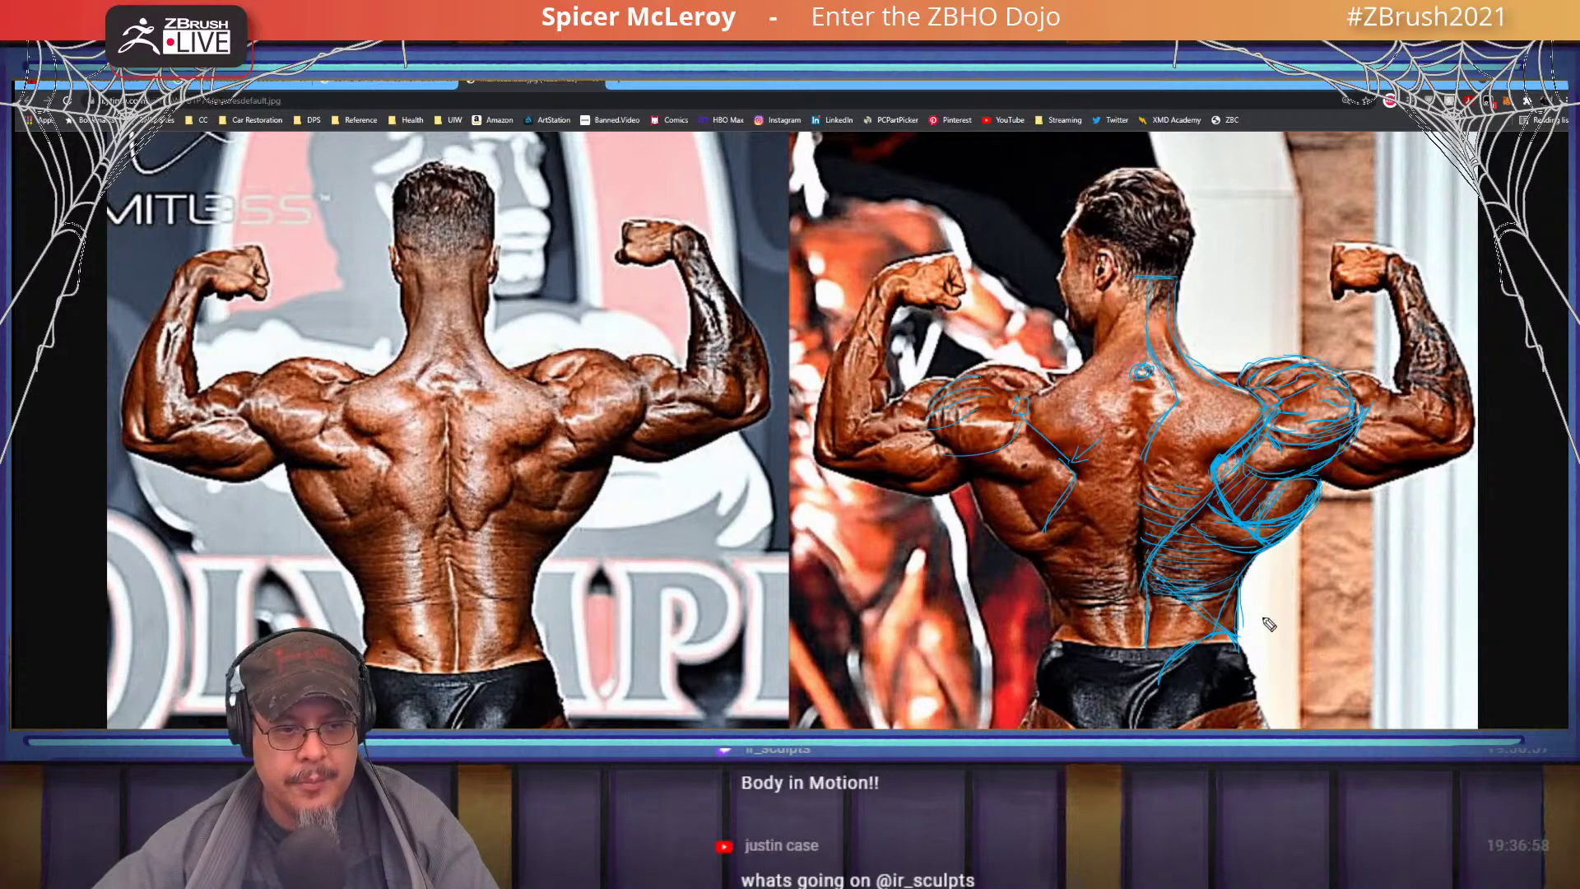
- Hatch the teres, neck and trapezius with contour strokes, and outline the triceps down to the elbow
key(alt+Tab)
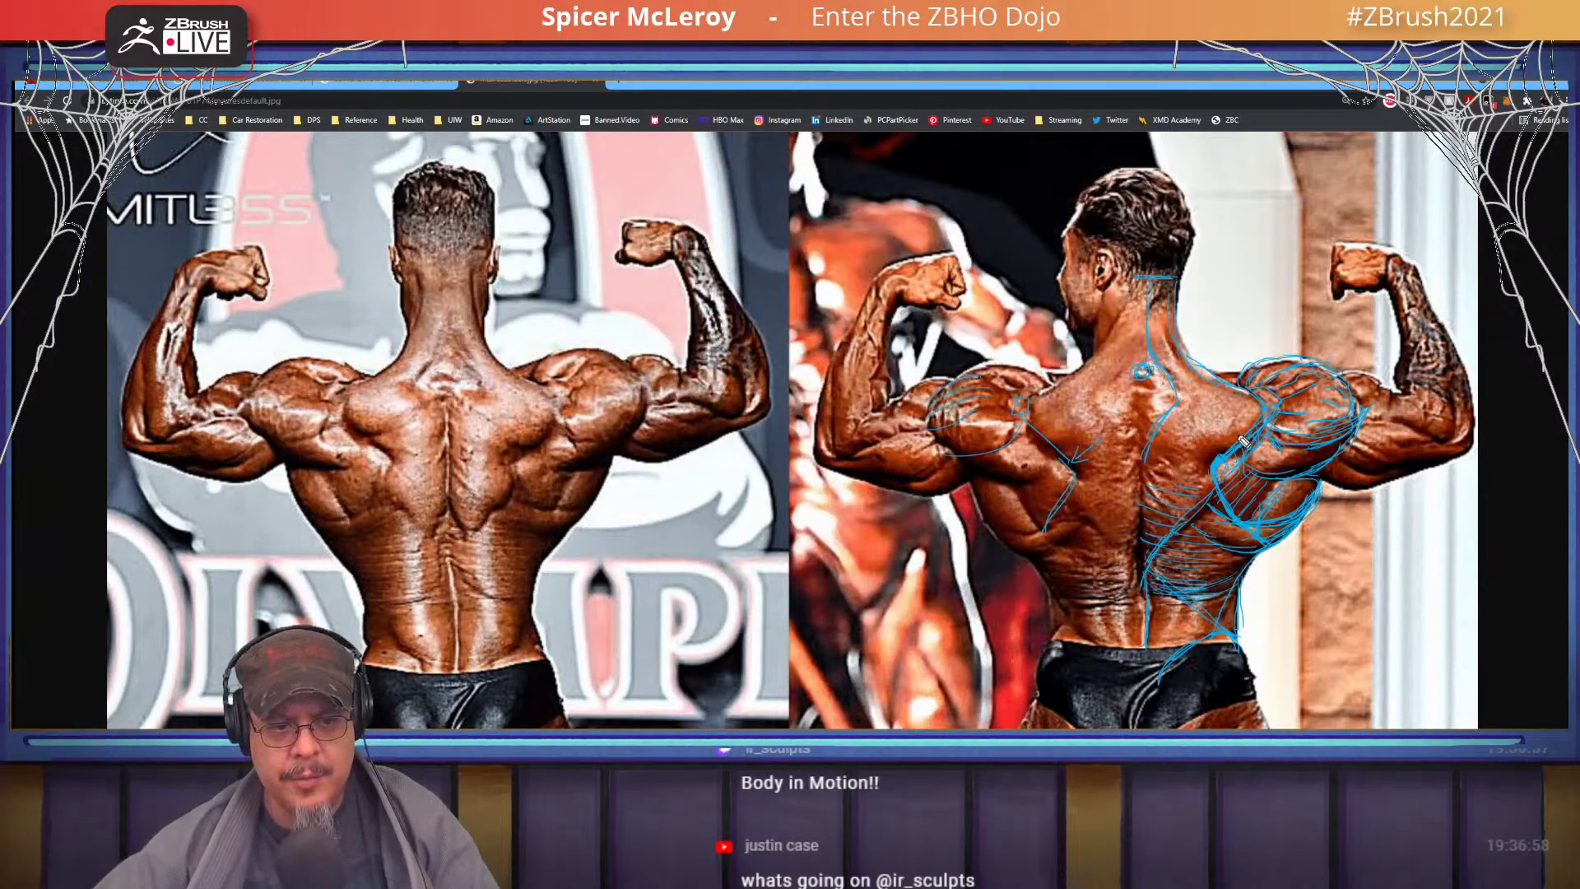
mouse_move(1153, 302)
mouse_down()
mouse_move(1174, 298)
mouse_move(1173, 327)
mouse_up()
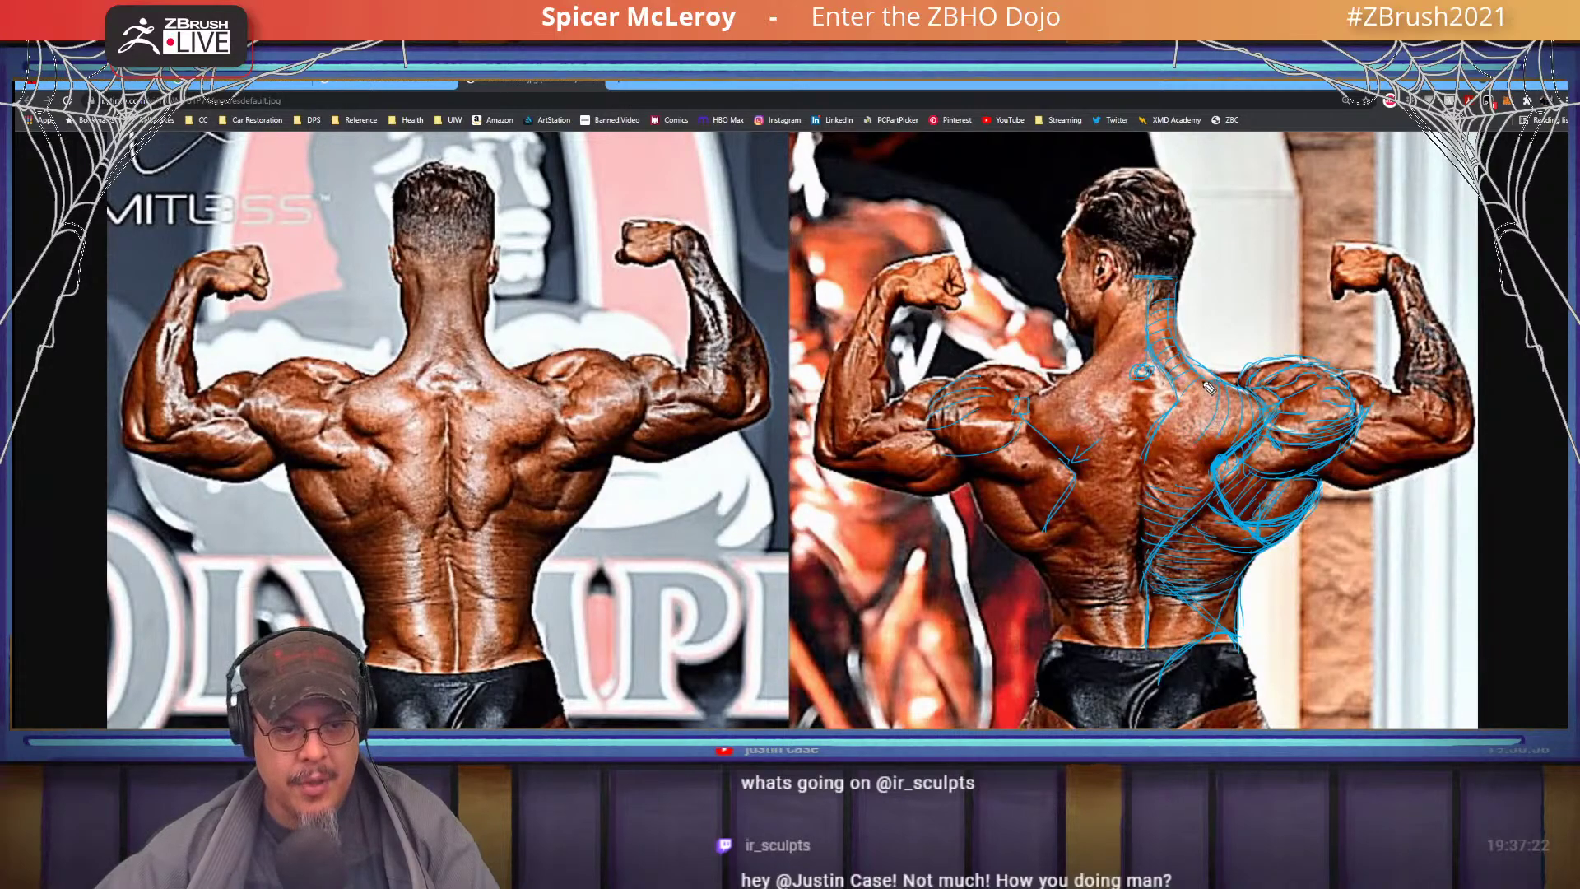
drag(1203, 399, 1182, 422)
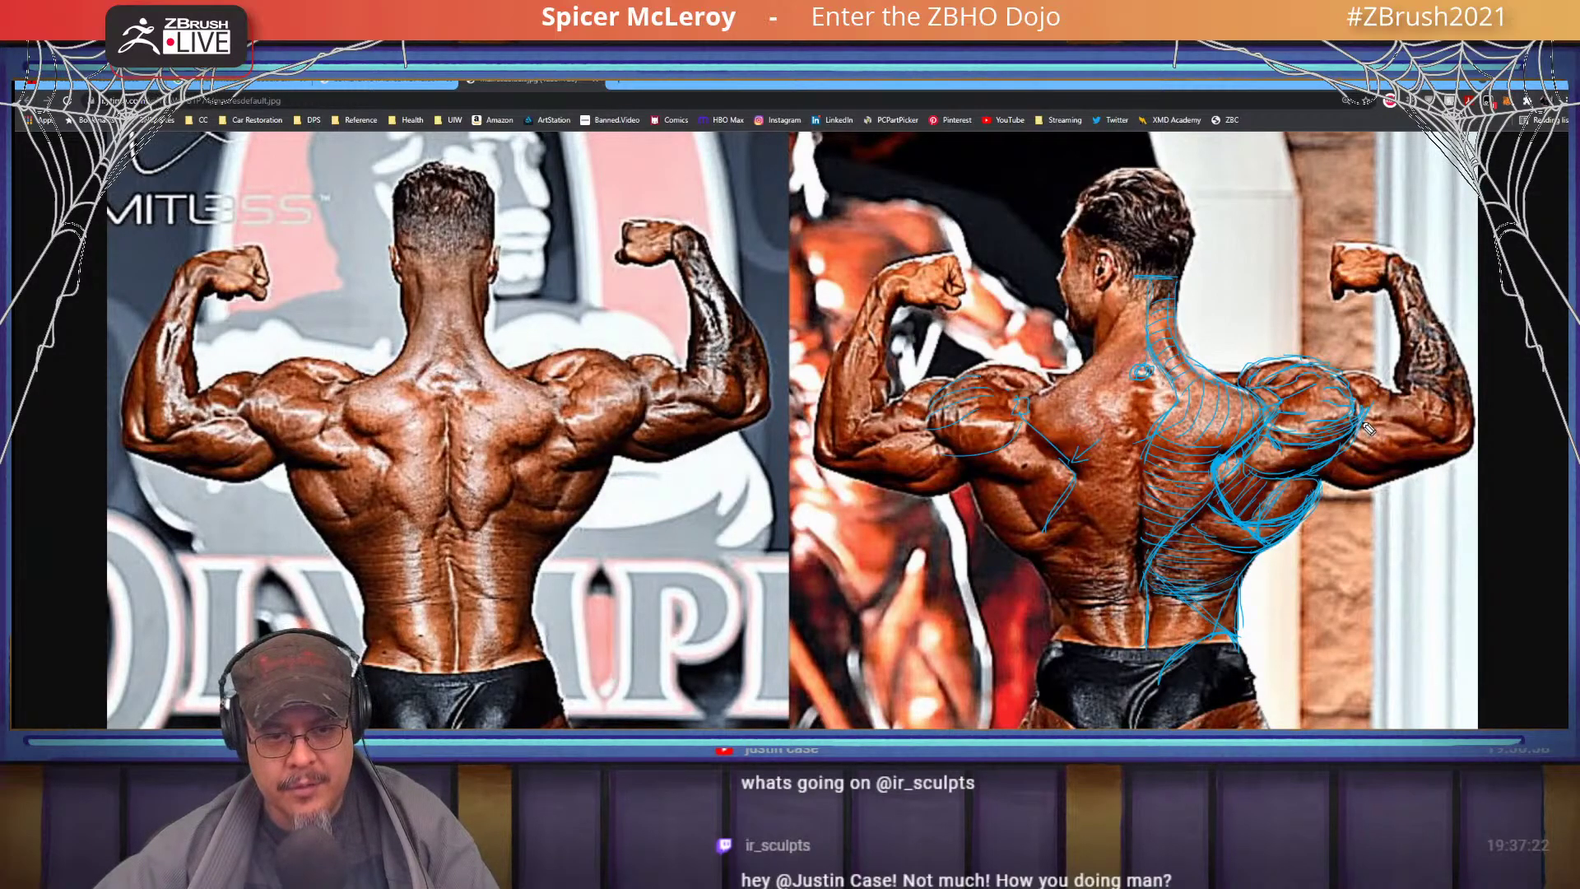
mouse_move(1363, 423)
mouse_down()
mouse_move(1363, 466)
mouse_move(1405, 455)
mouse_up()
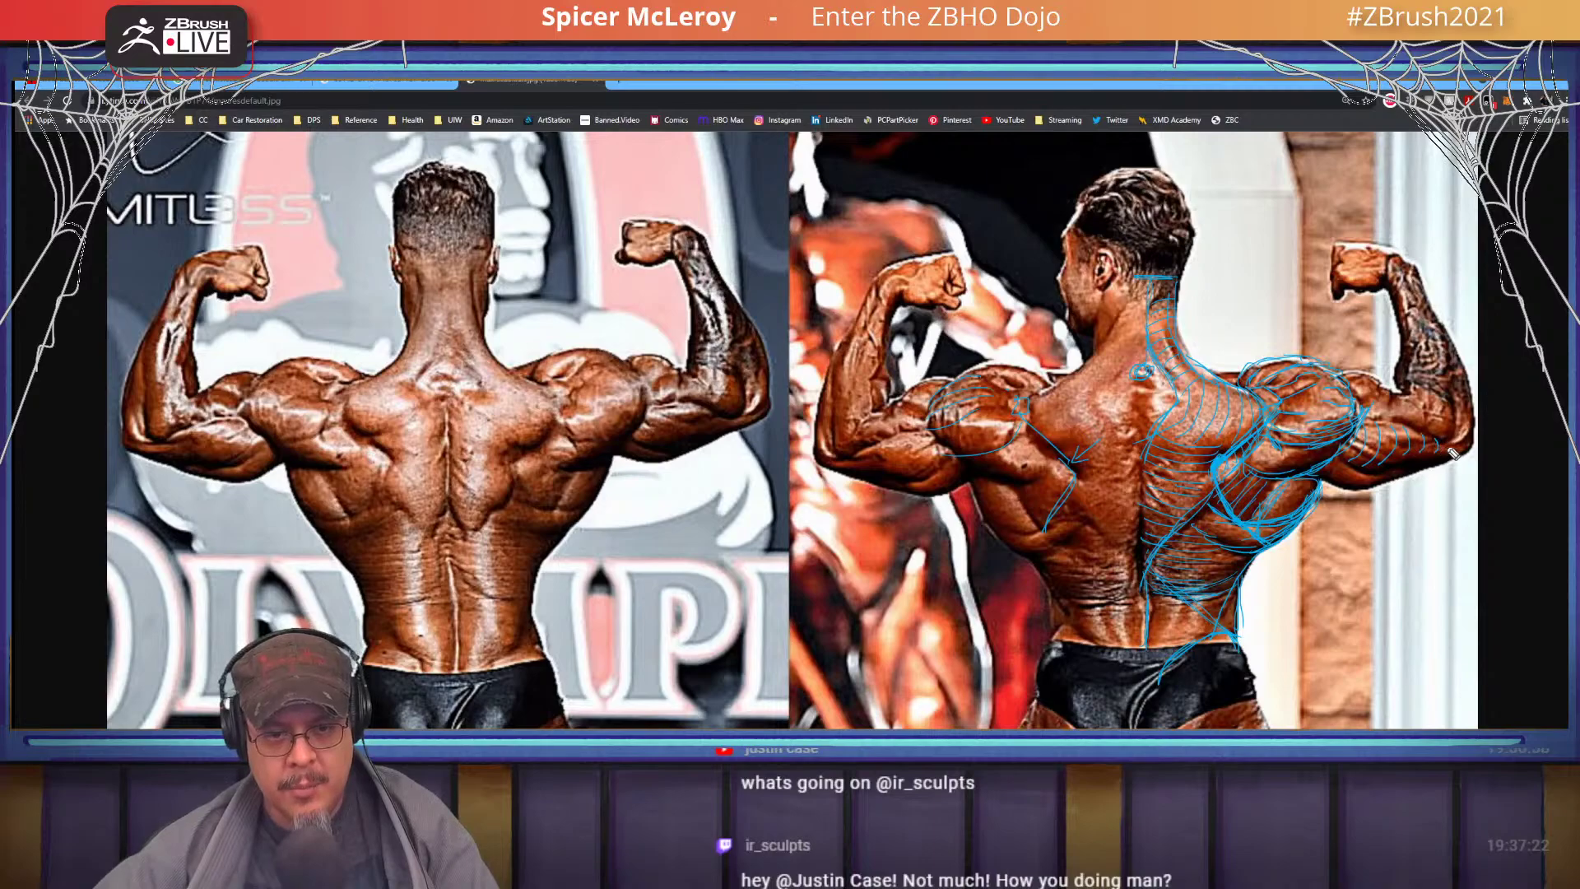
mouse_move(1470, 456)
mouse_down()
mouse_move(1374, 473)
mouse_move(1340, 461)
mouse_up()
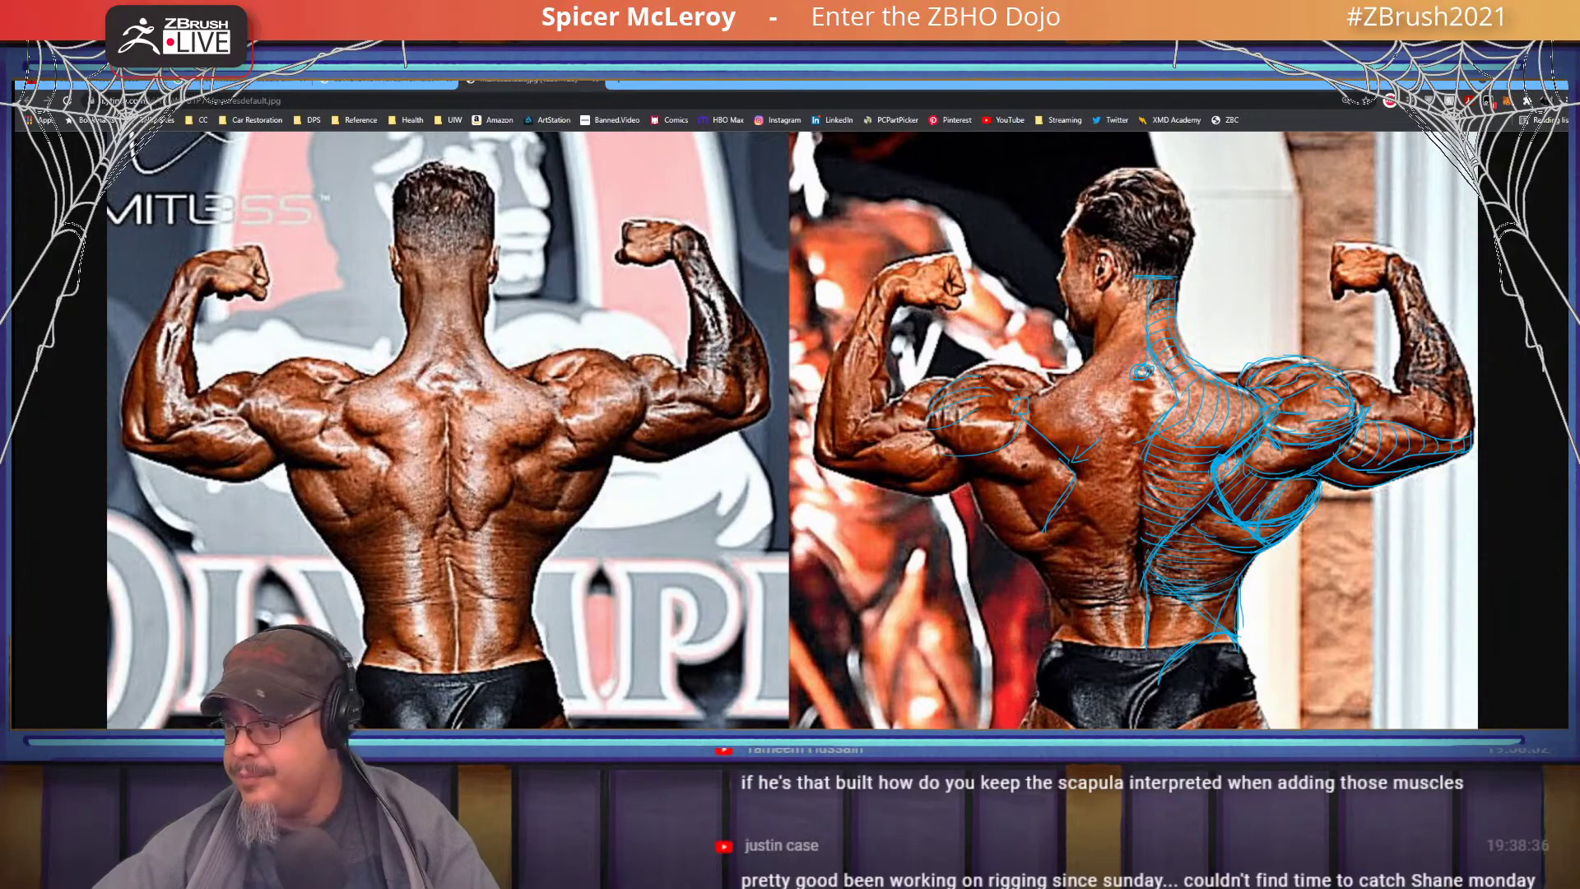
- Switch to Discord, clear the pen drawing from the screen, and view the Group Mentorship image in the tutorials channel
key(alt+Tab)
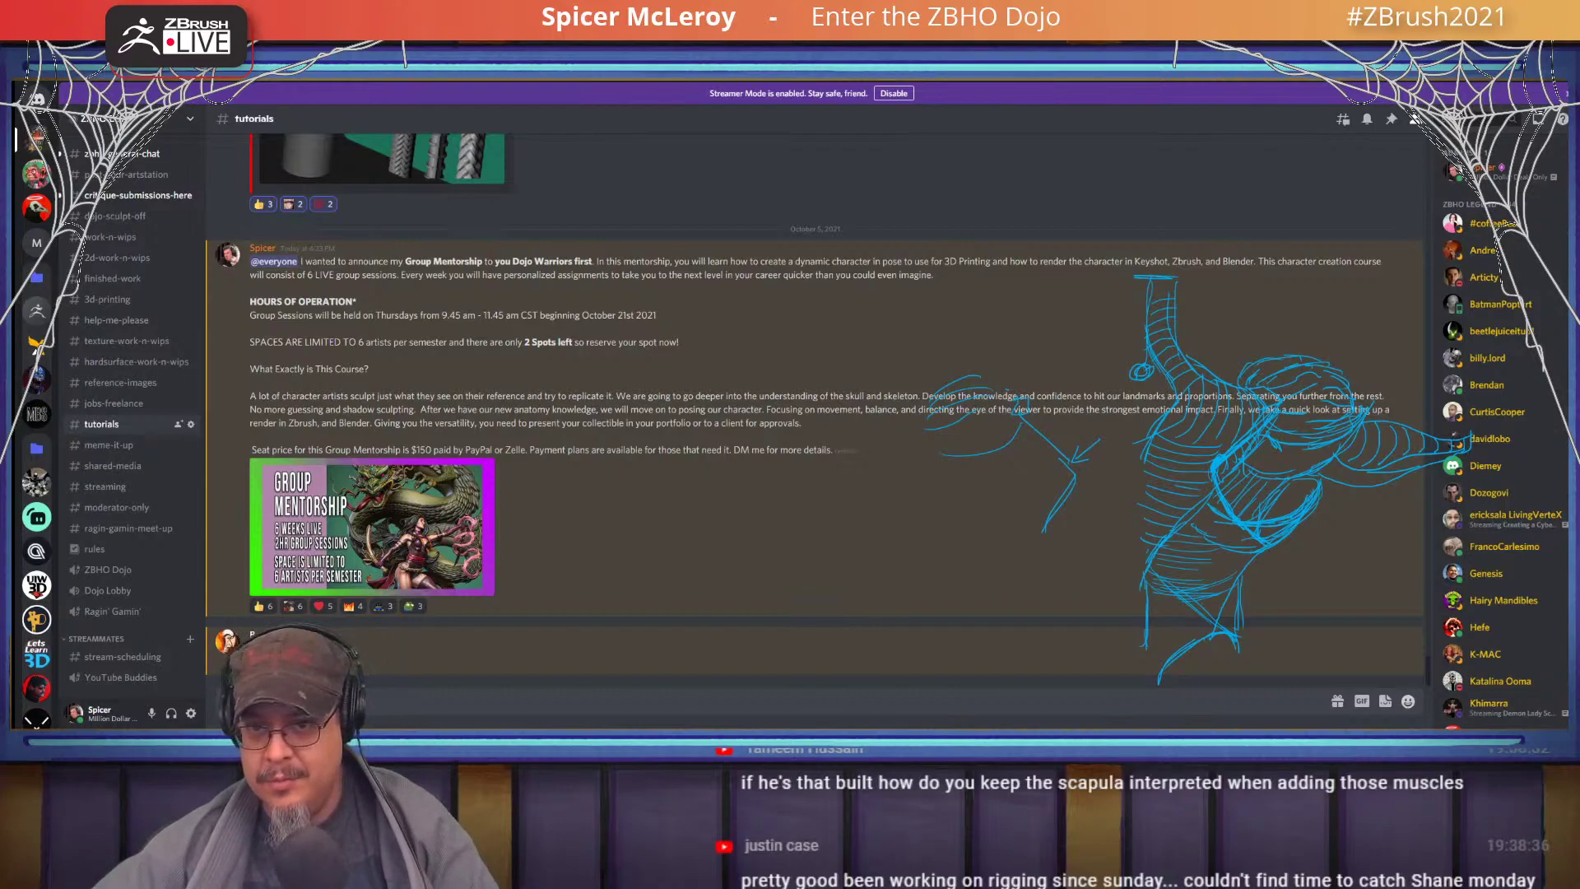
key(ctrl+shift+7)
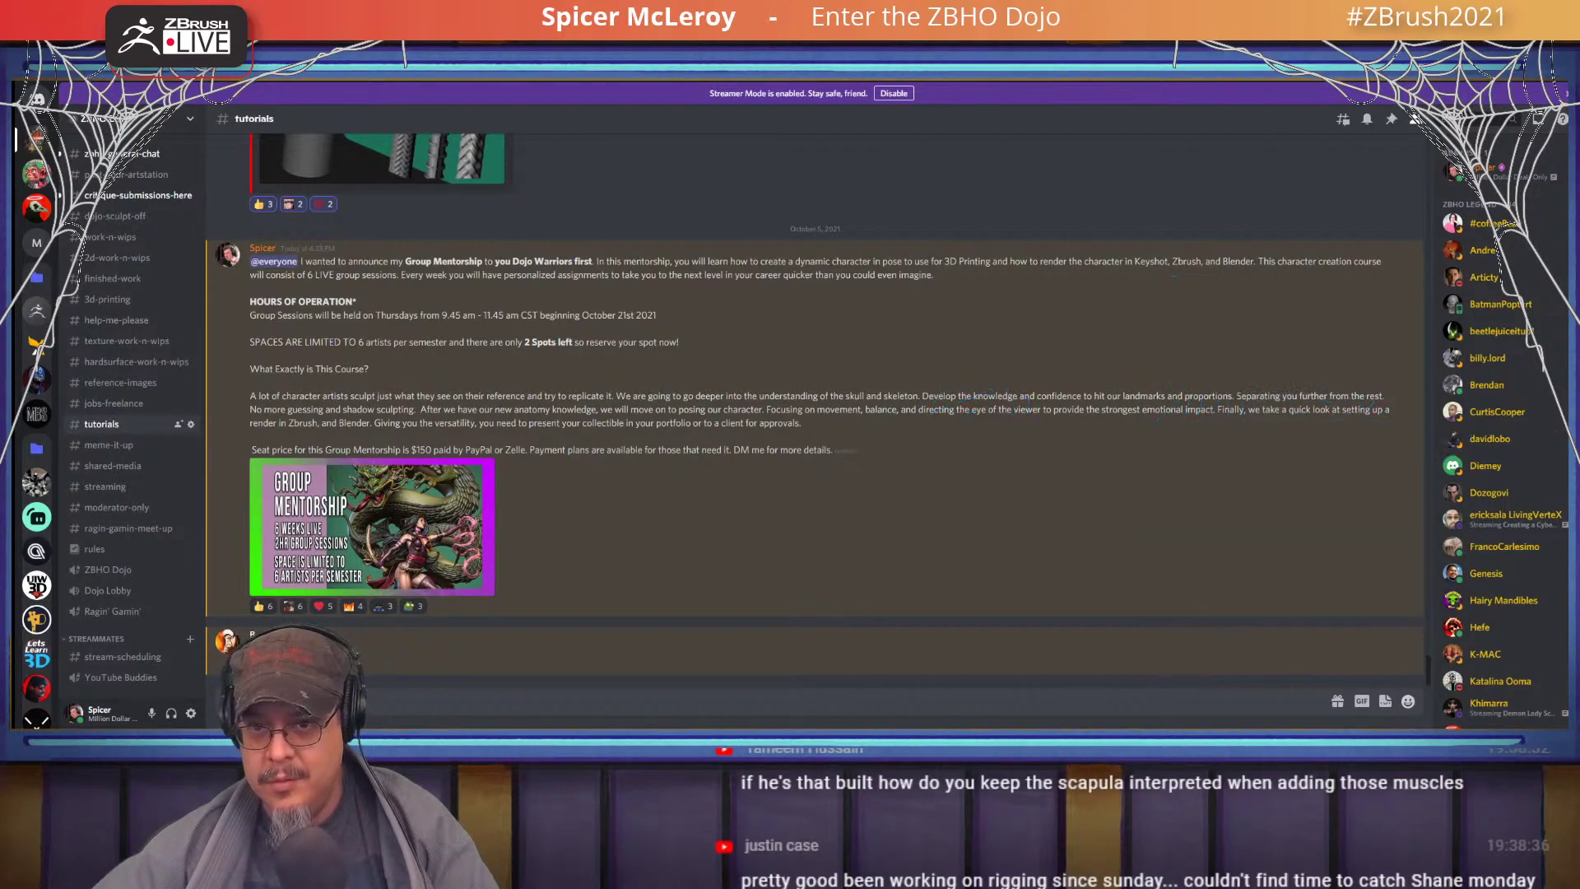
click(346, 534)
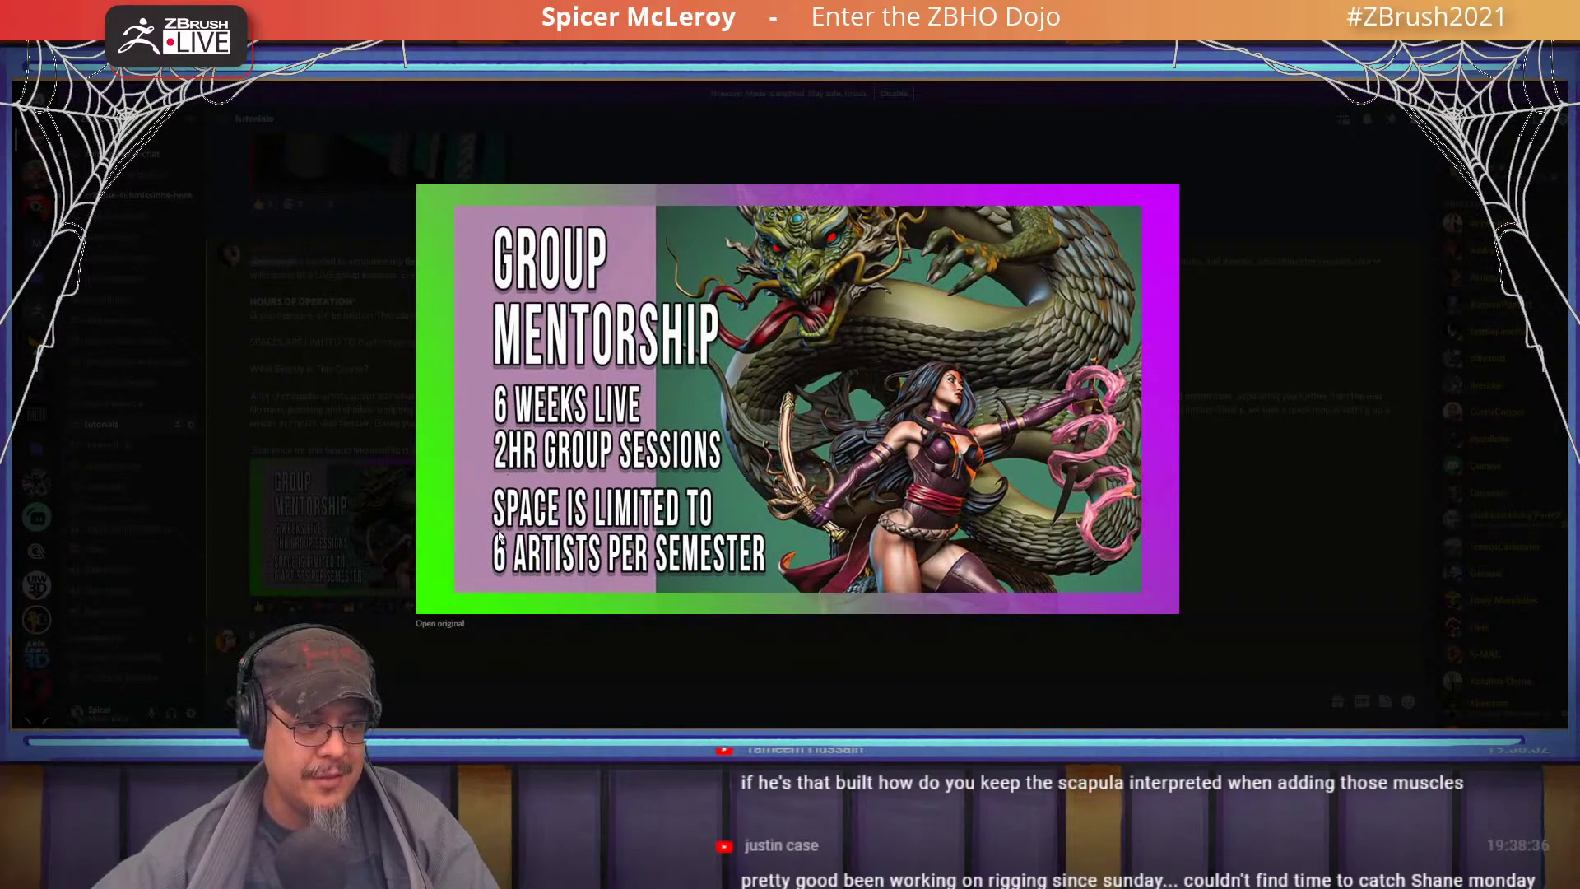
click(756, 694)
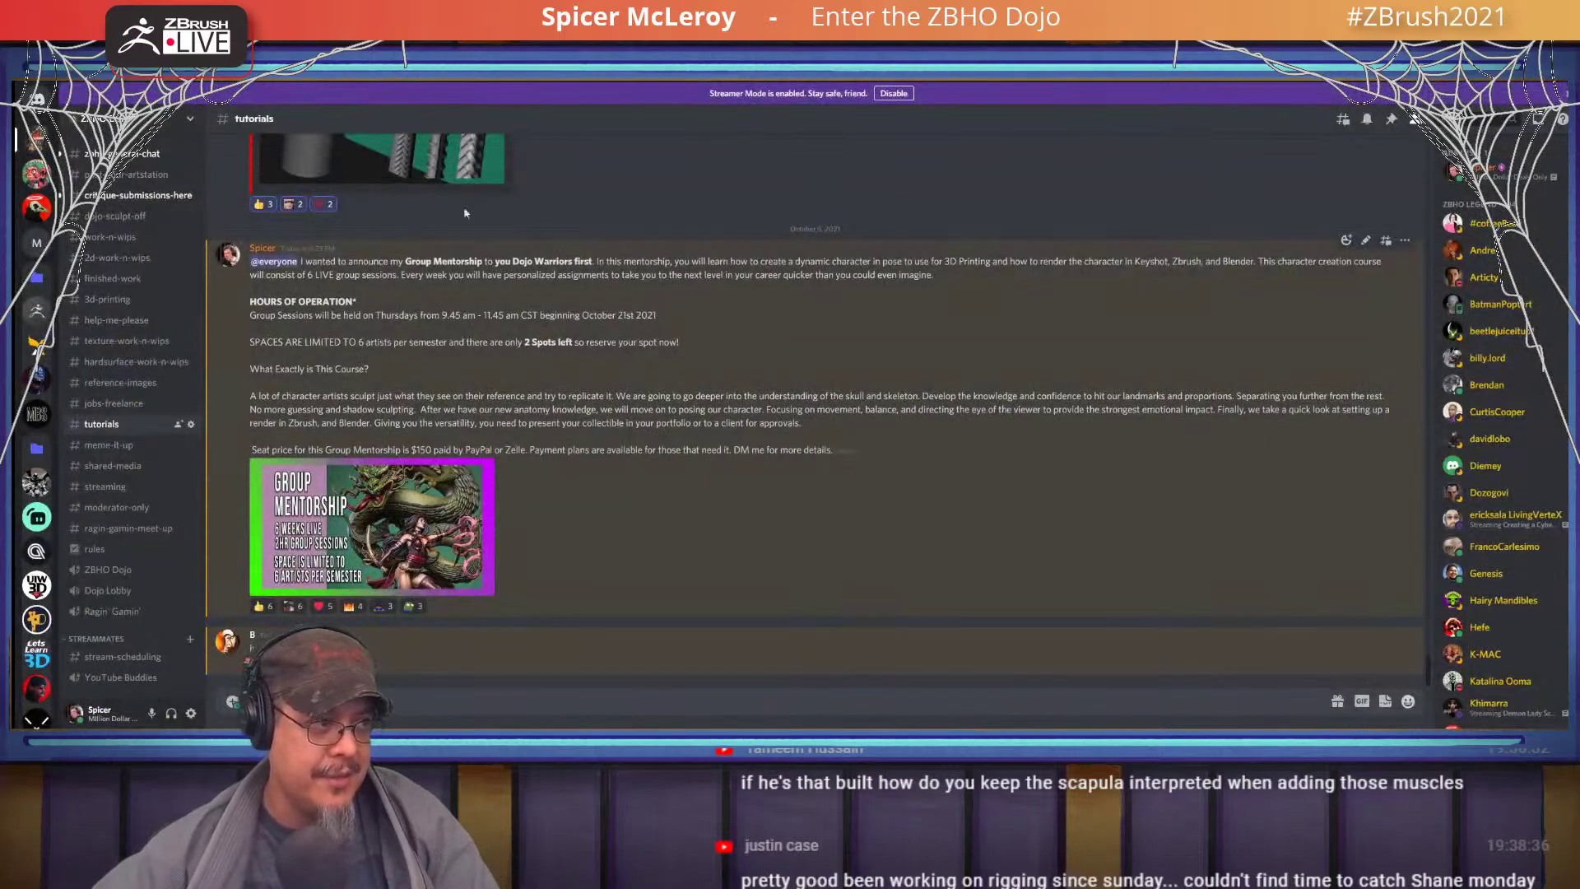
- Look through the zbho-general-chat channel and member list, return to the tutorials channel, and view the streamer's own profile card
click(168, 156)
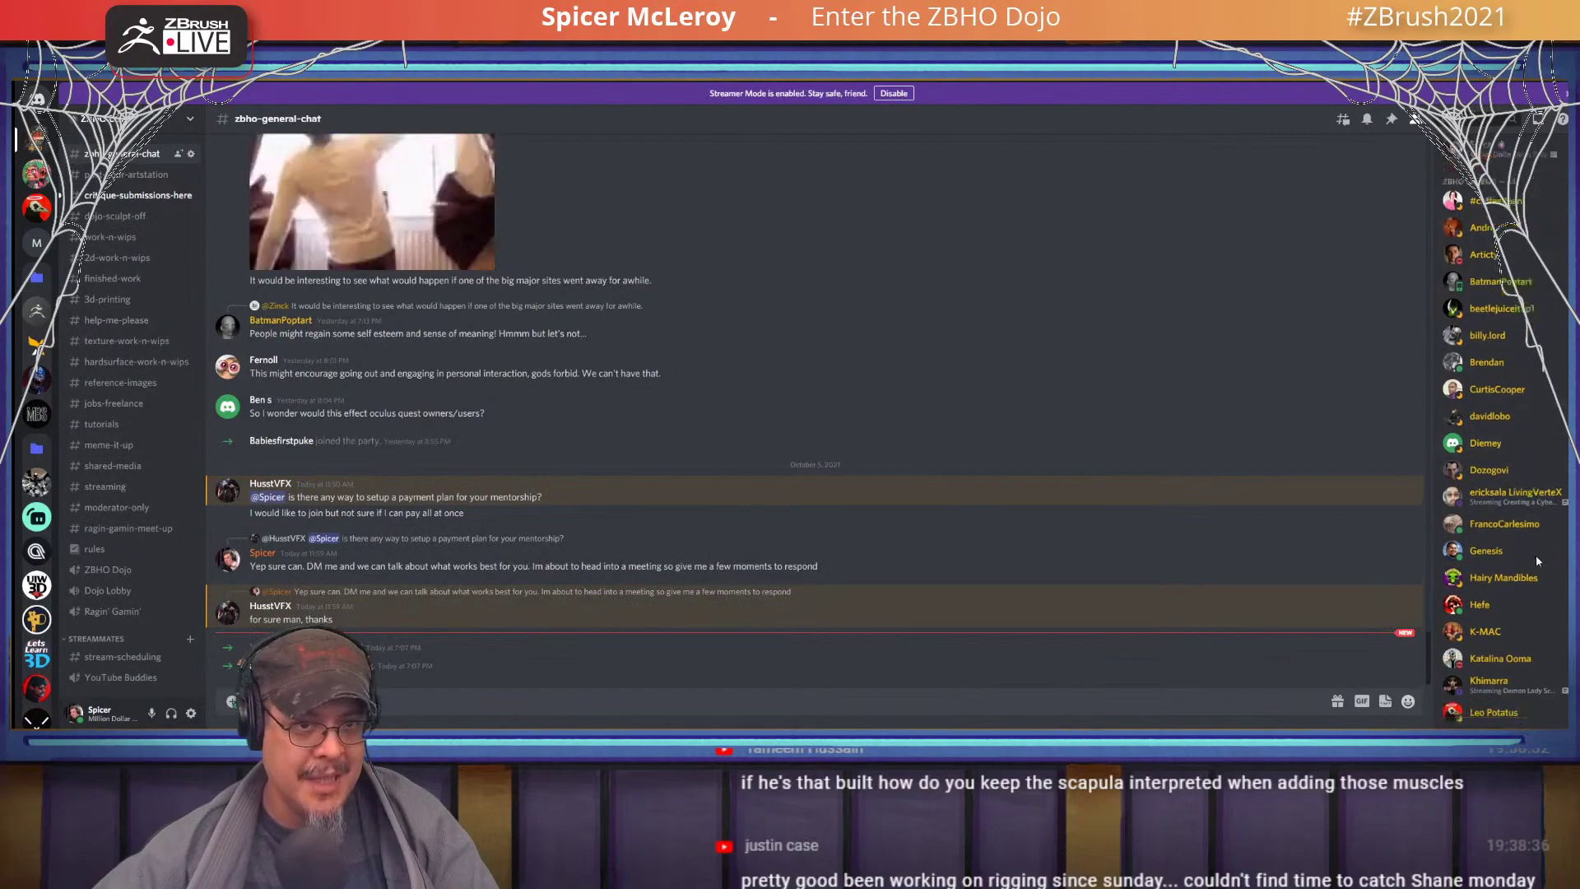
scroll(1498, 411, down, 5)
scroll(1502, 411, up, 2)
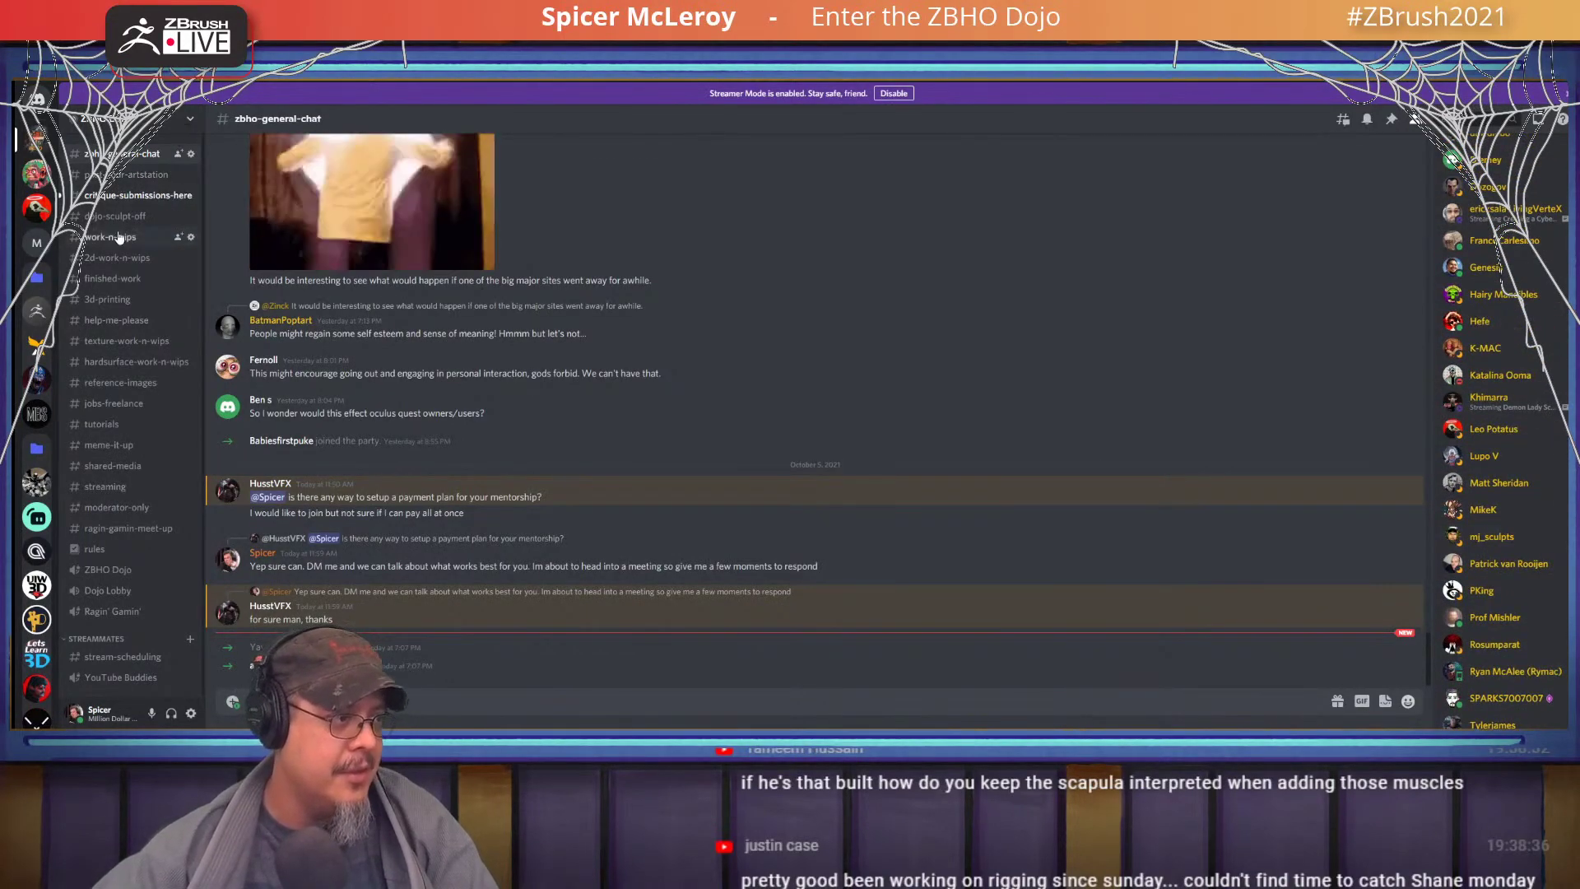
click(103, 423)
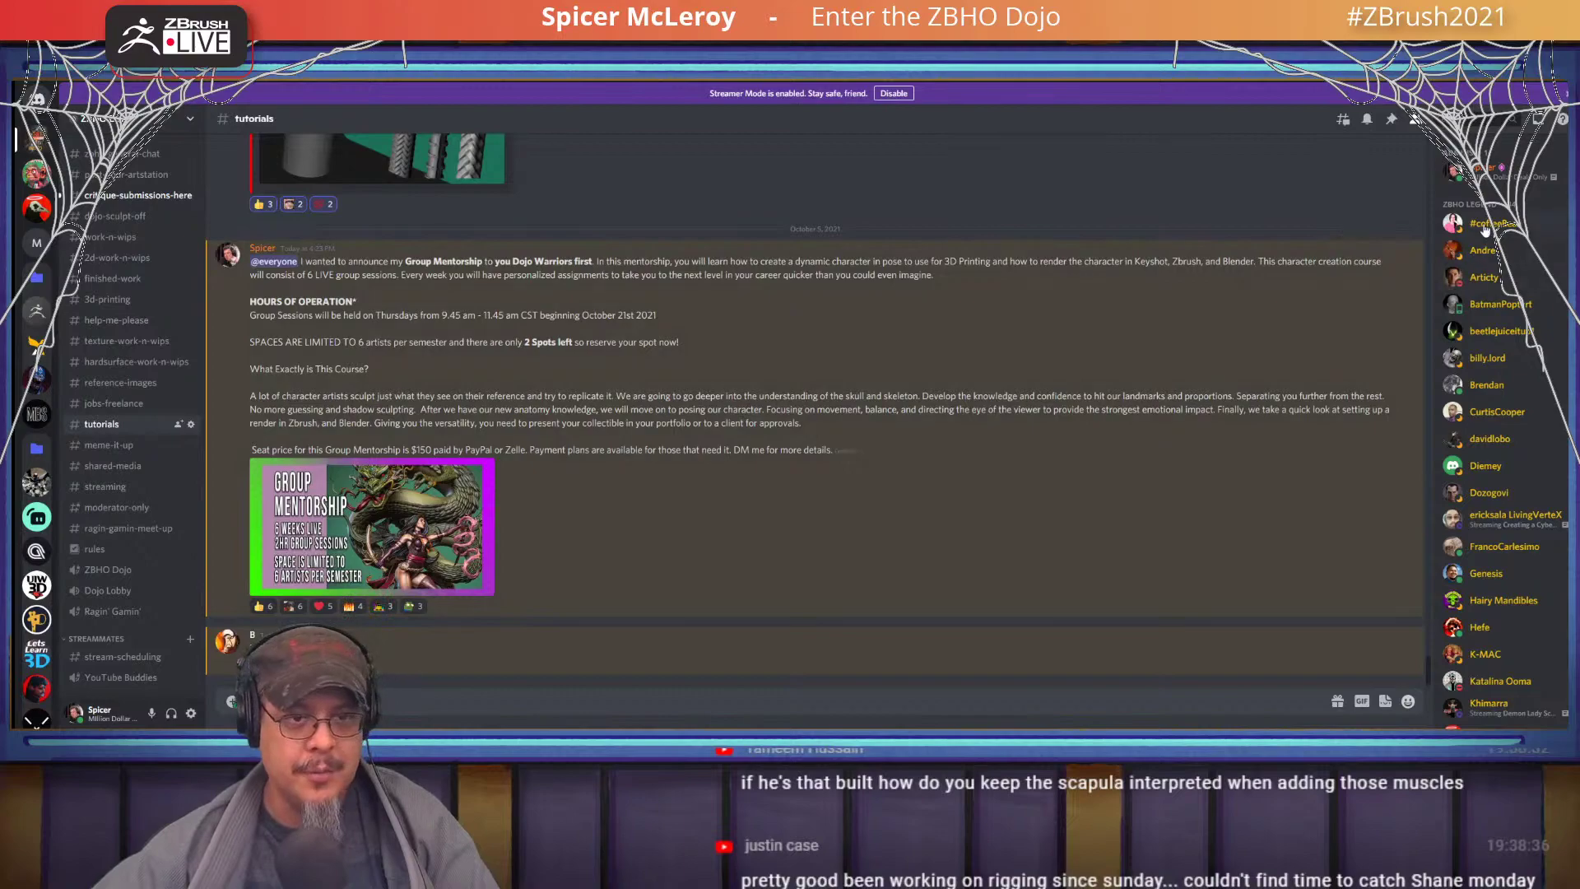
click(1481, 173)
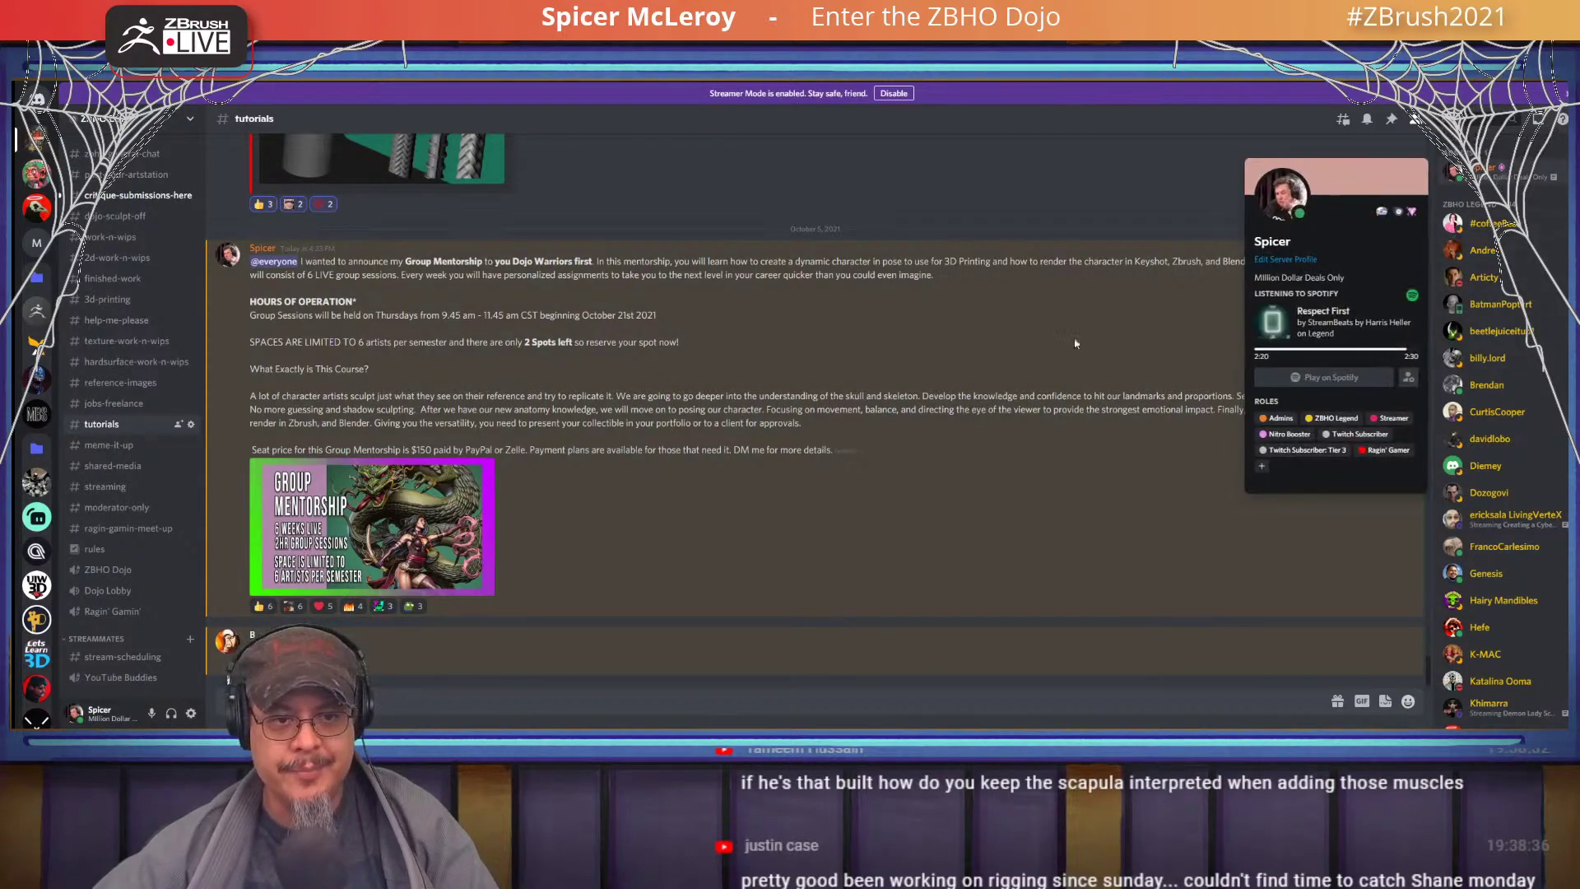
click(893, 706)
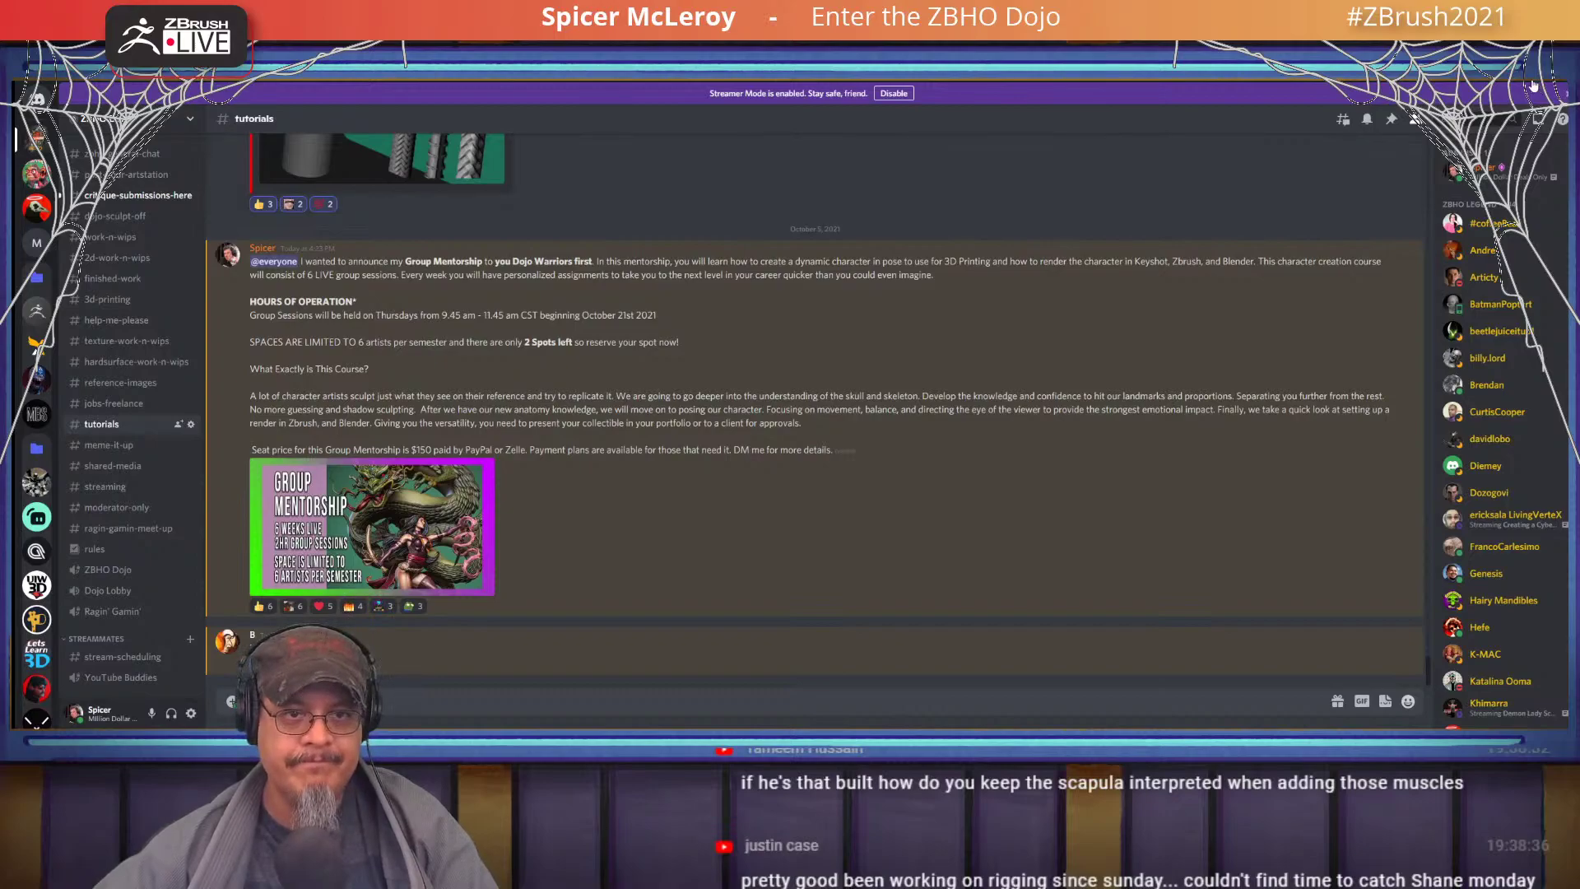
- Switch back to ZBrush and build up the side of the lat below the armpit with ClayBuildup strokes
key(alt+Tab)
key(alt+Tab)
key(Tab)
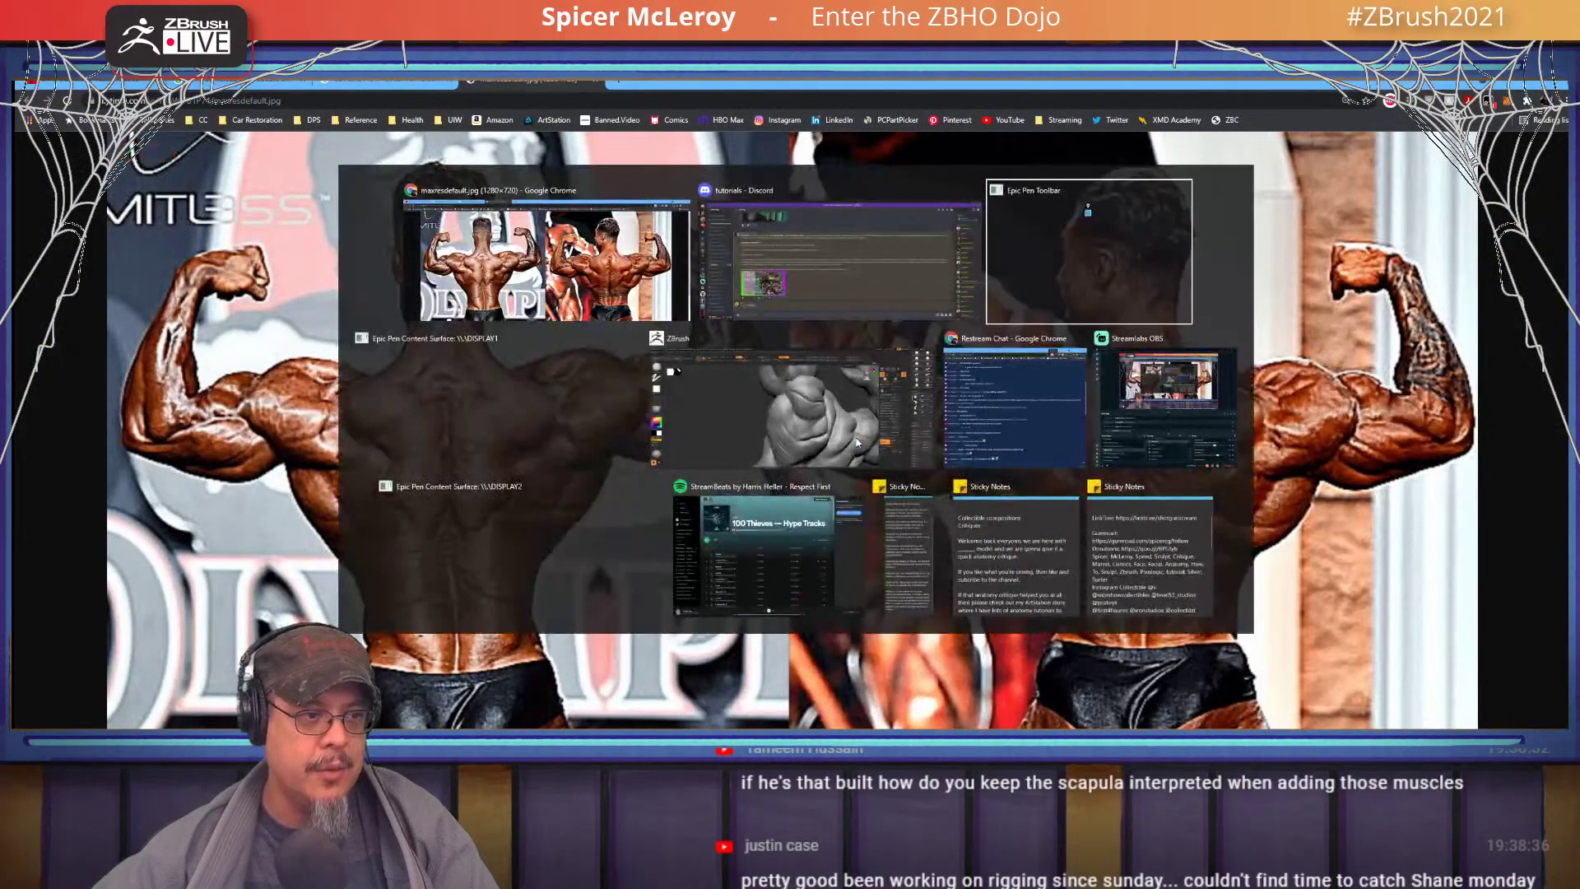
key(Tab)
key(Tab)
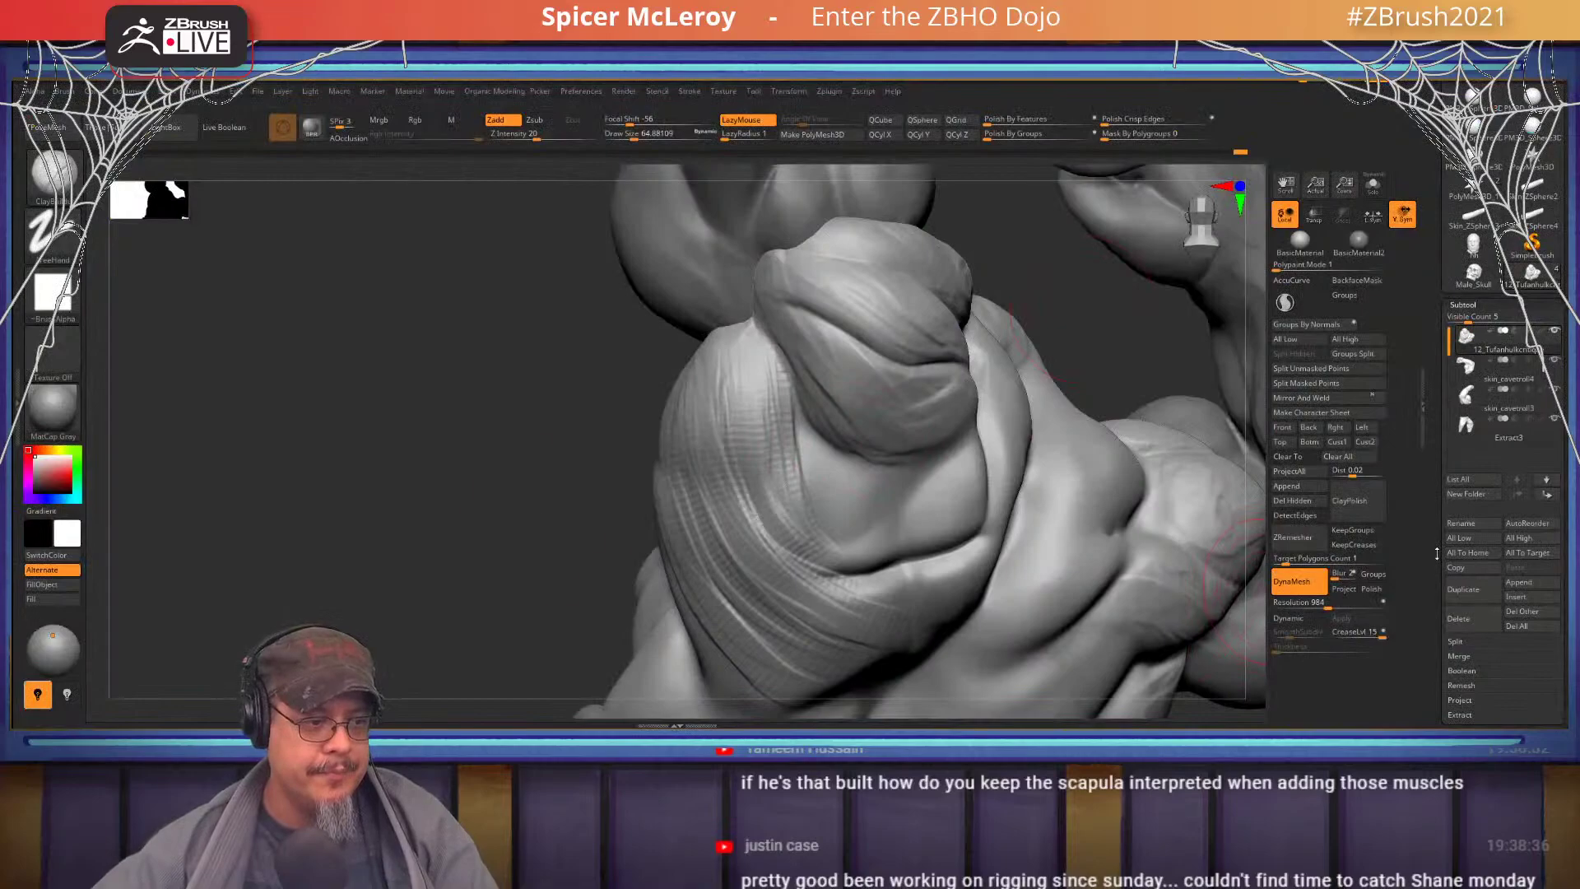
mouse_move(514, 541)
mouse_down()
mouse_move(571, 536)
mouse_move(395, 494)
mouse_move(939, 380)
mouse_move(823, 315)
mouse_up()
drag(1042, 420, 1120, 416)
key(b)
key(c)
key(b)
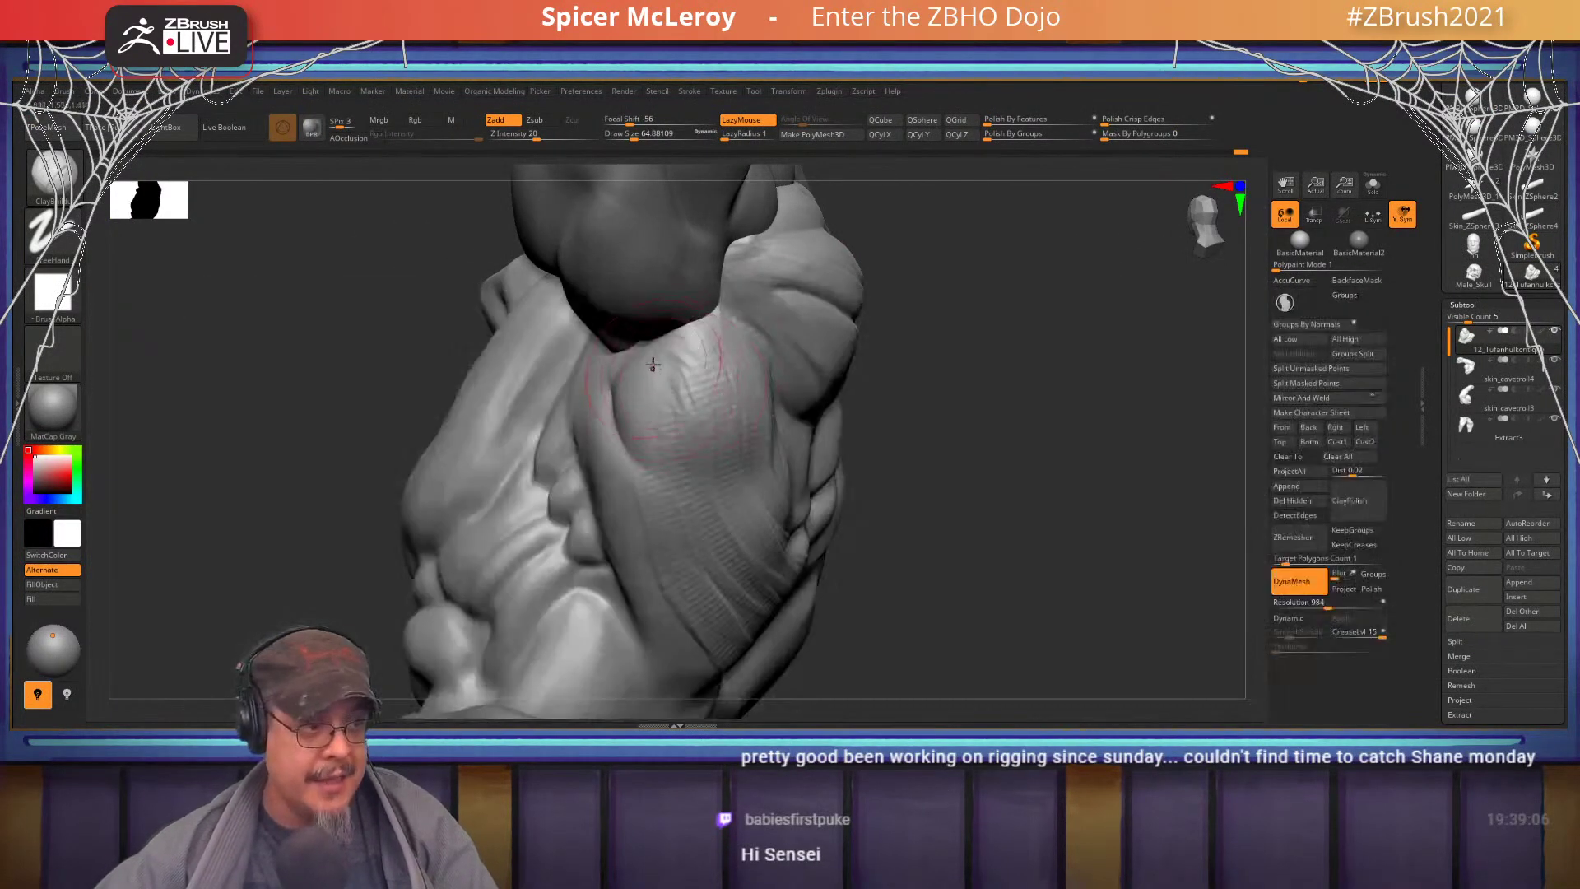
mouse_move(653, 364)
mouse_down()
mouse_move(675, 461)
mouse_move(762, 566)
mouse_up()
mouse_move(895, 516)
mouse_down()
mouse_move(935, 504)
mouse_move(918, 495)
mouse_up()
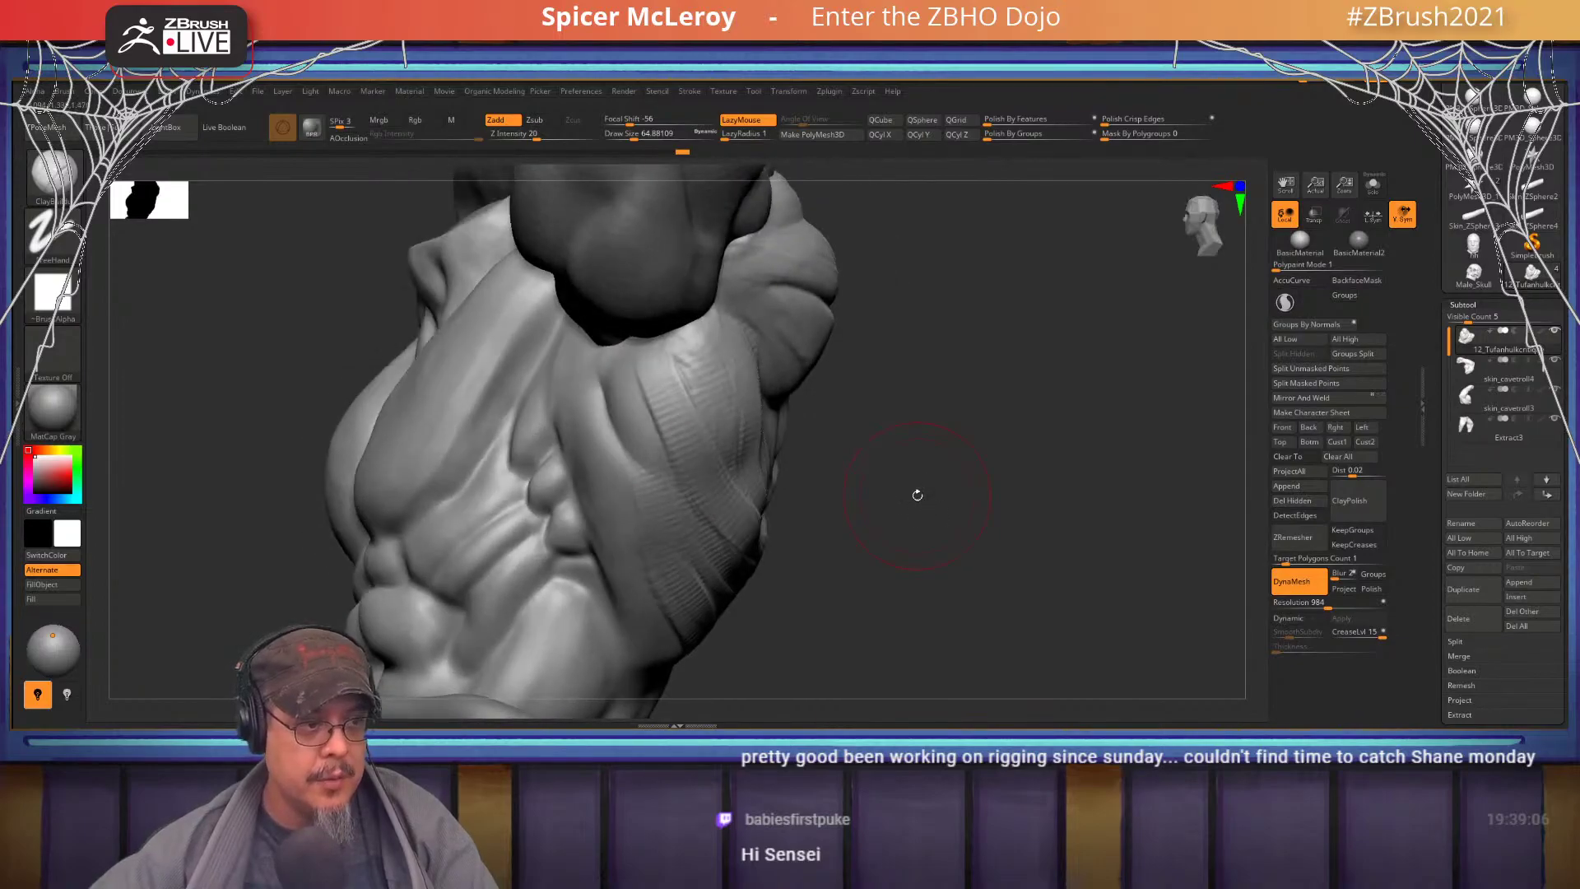
- Switch to Discord, open the friend invitation for the ZBHO Dojo server and copy its invite link
key(alt+Tab)
key(alt+Tab)
key(alt+Tab)
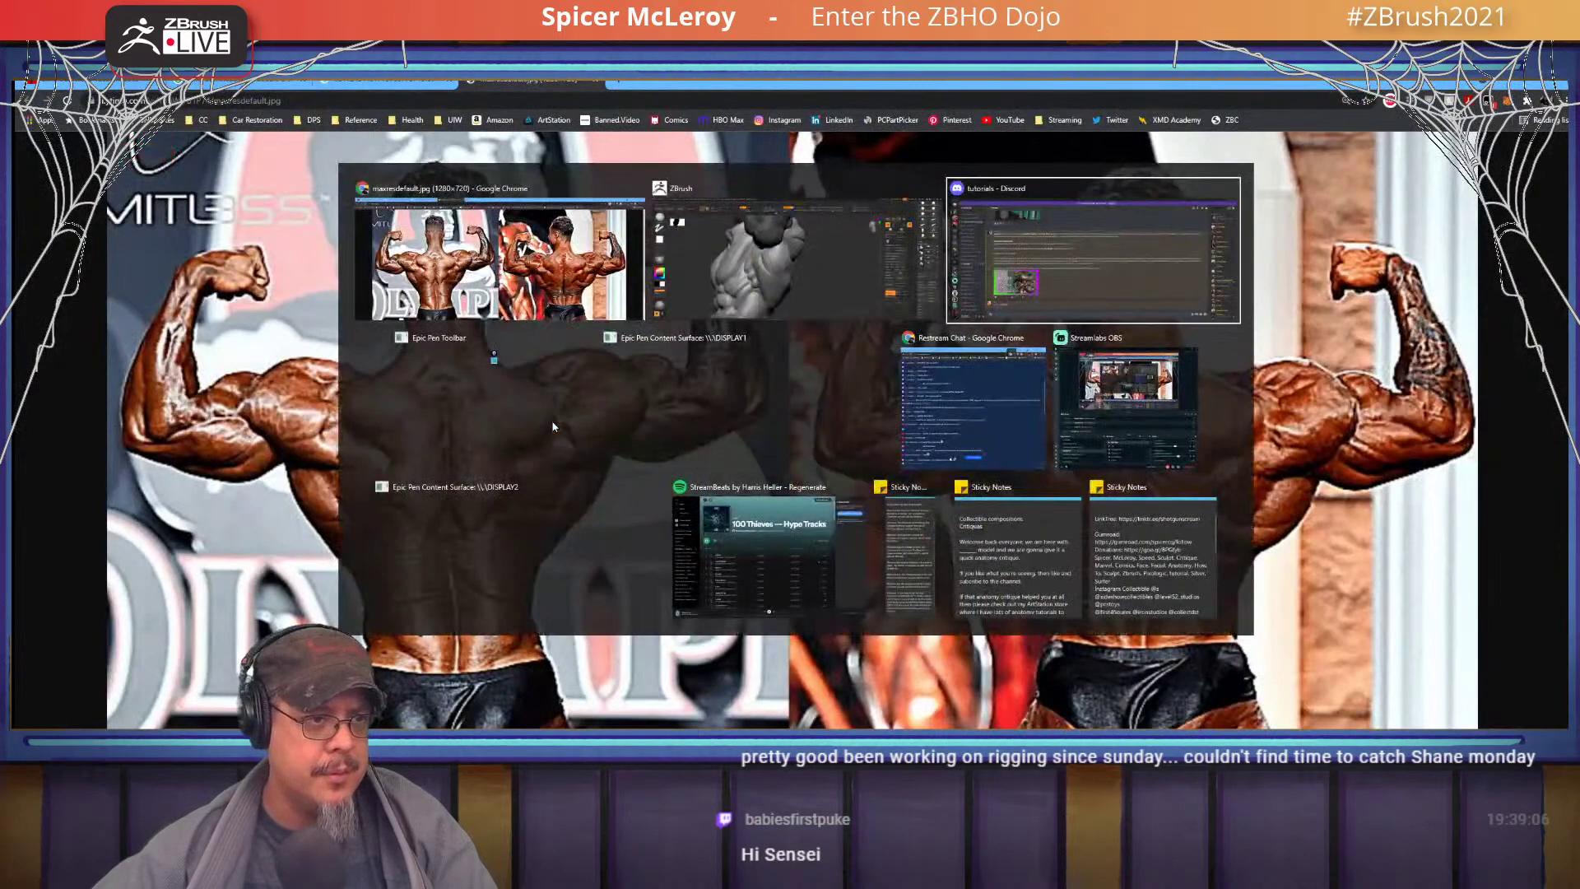
click(92, 123)
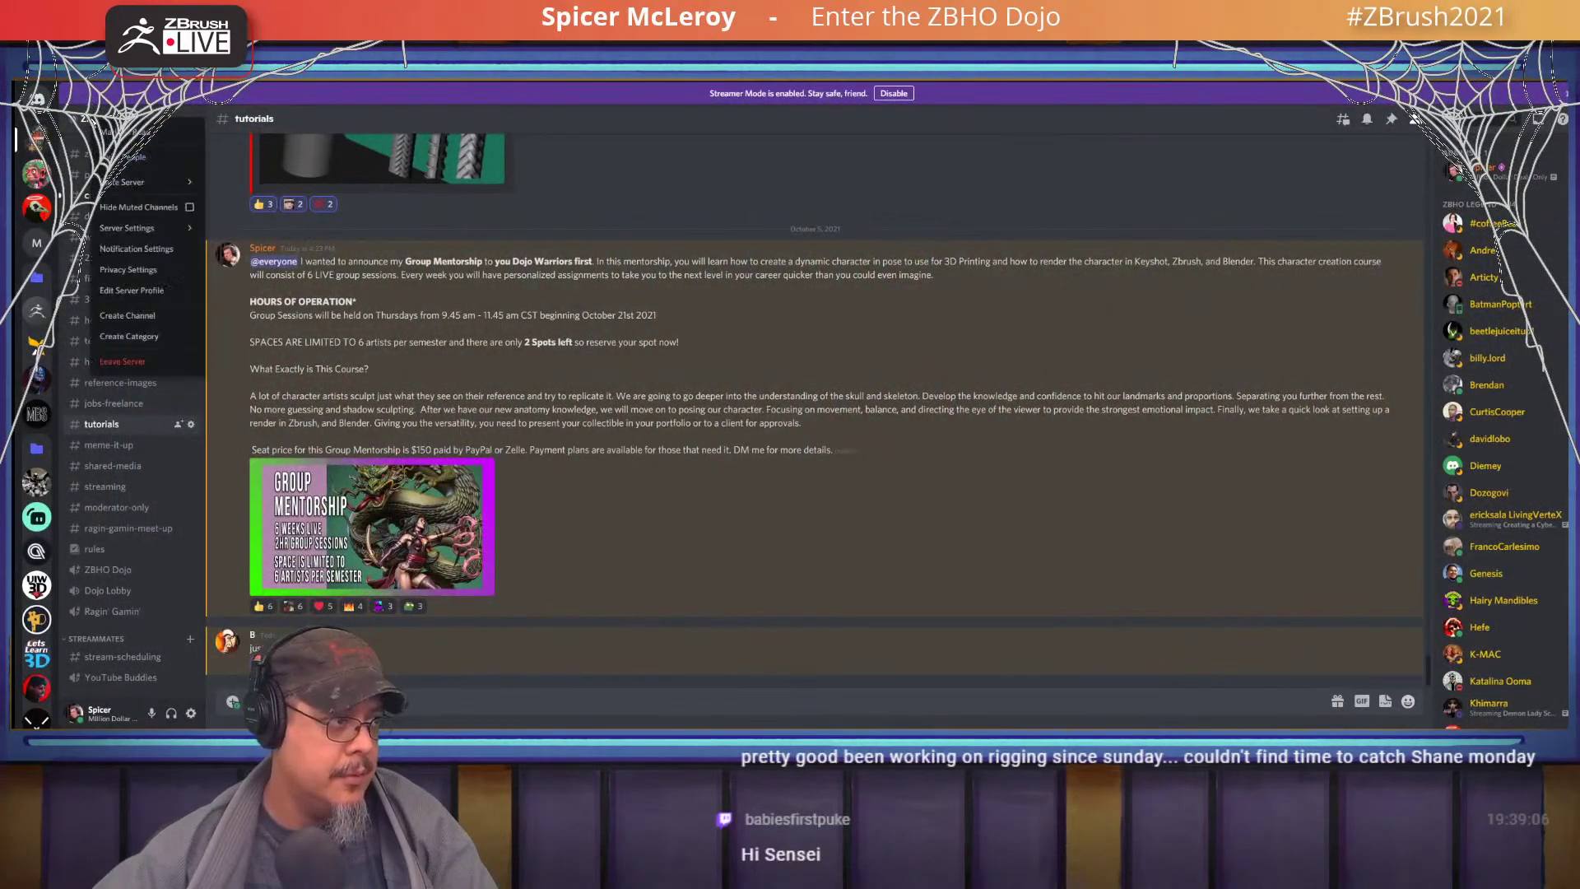
click(135, 156)
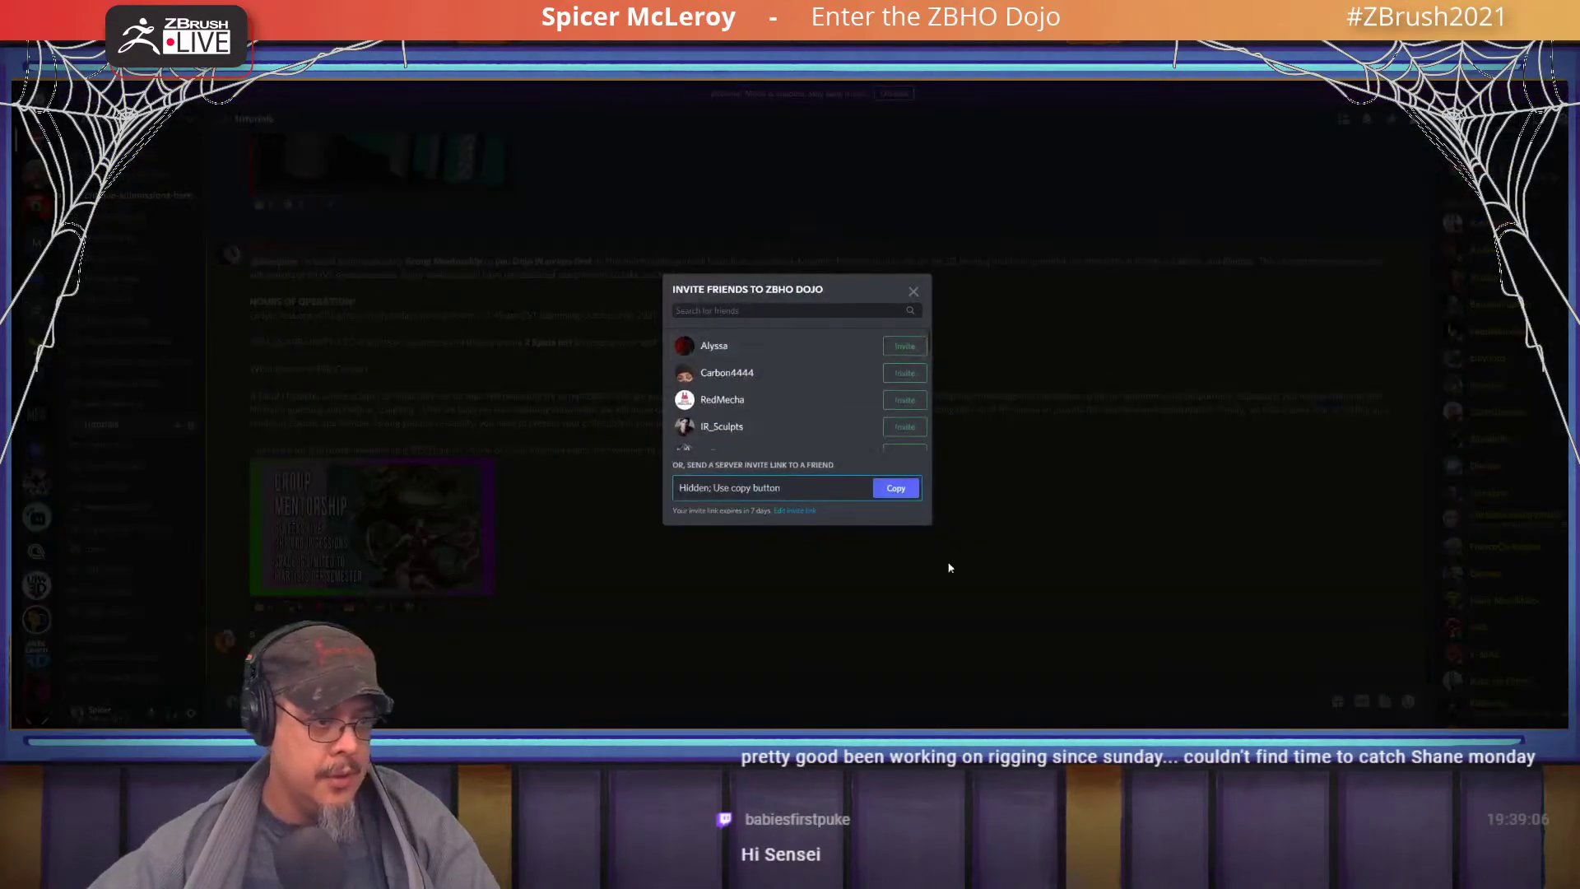
click(896, 488)
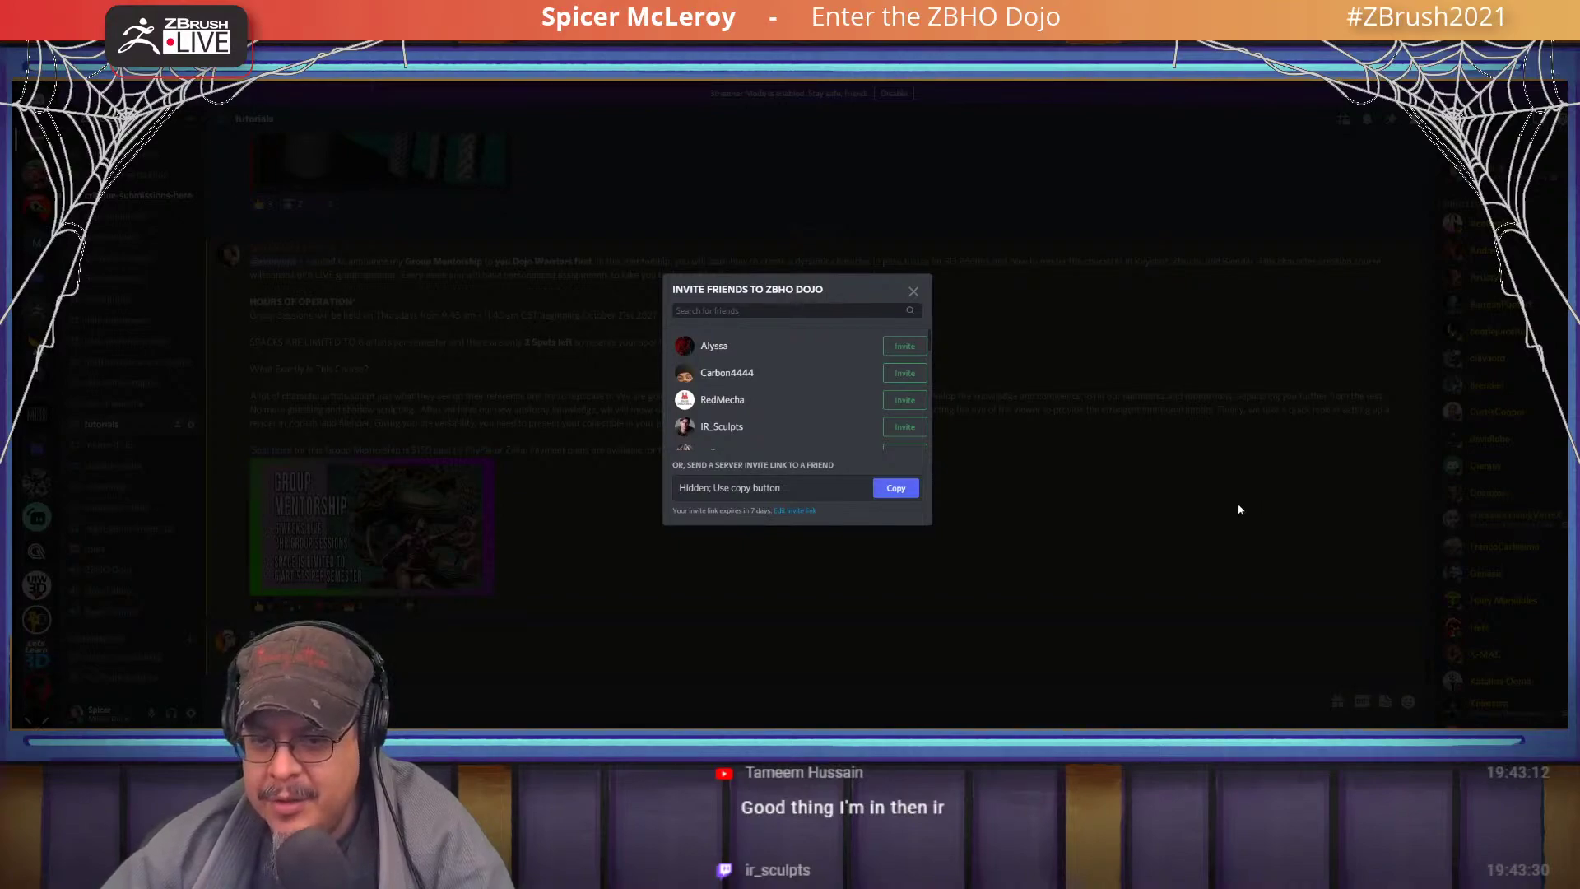
- Close the server invitation, view the Group Mentorship image in the tutorials channel, and minimize Discord
click(1058, 445)
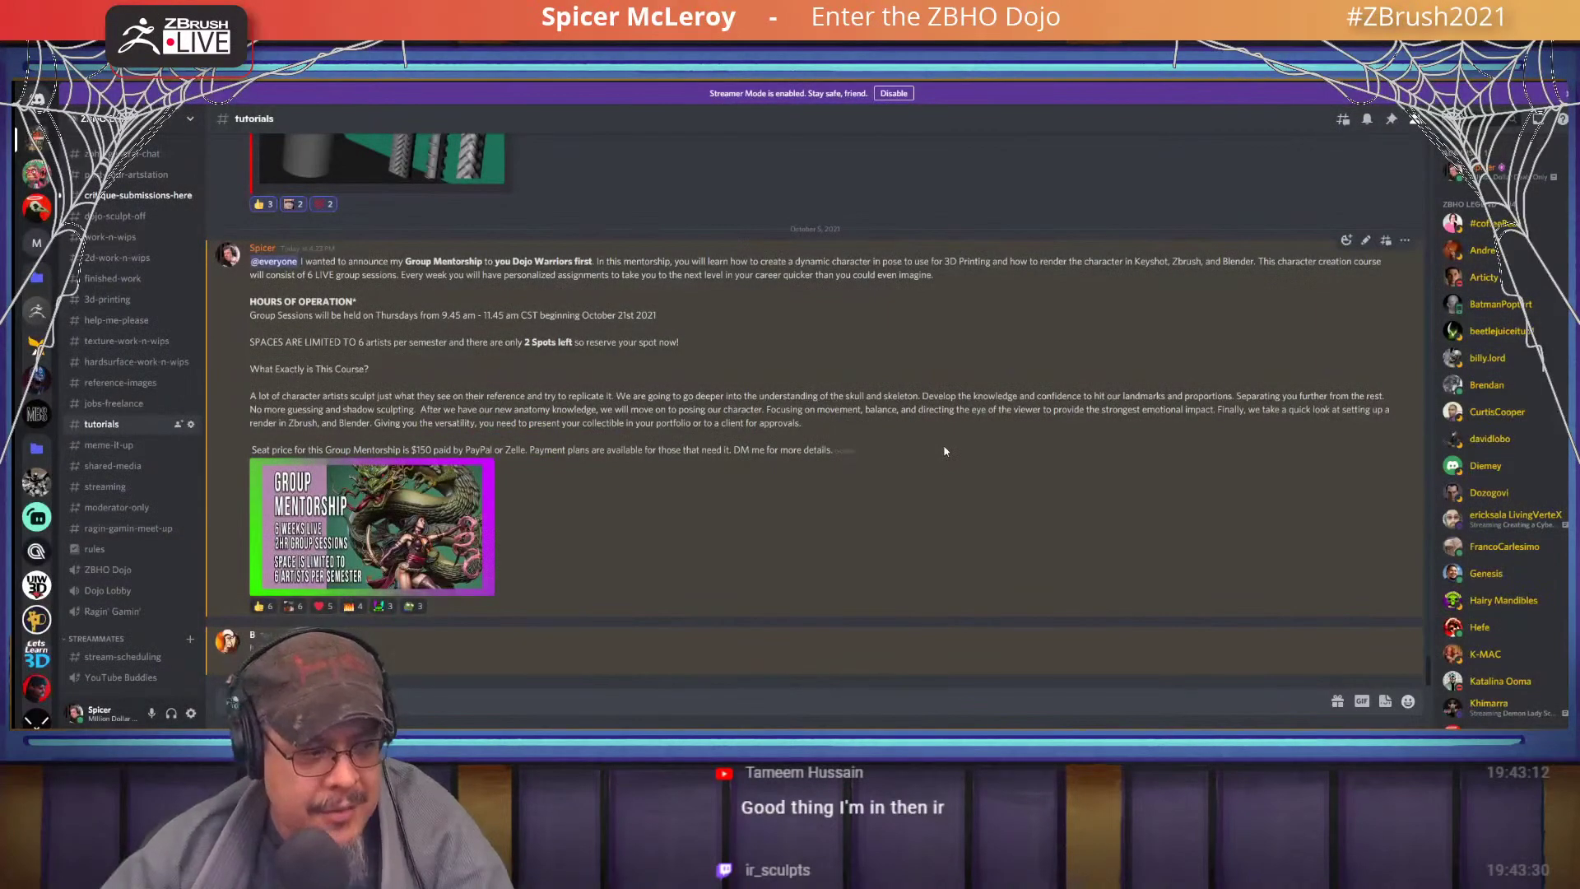
click(371, 567)
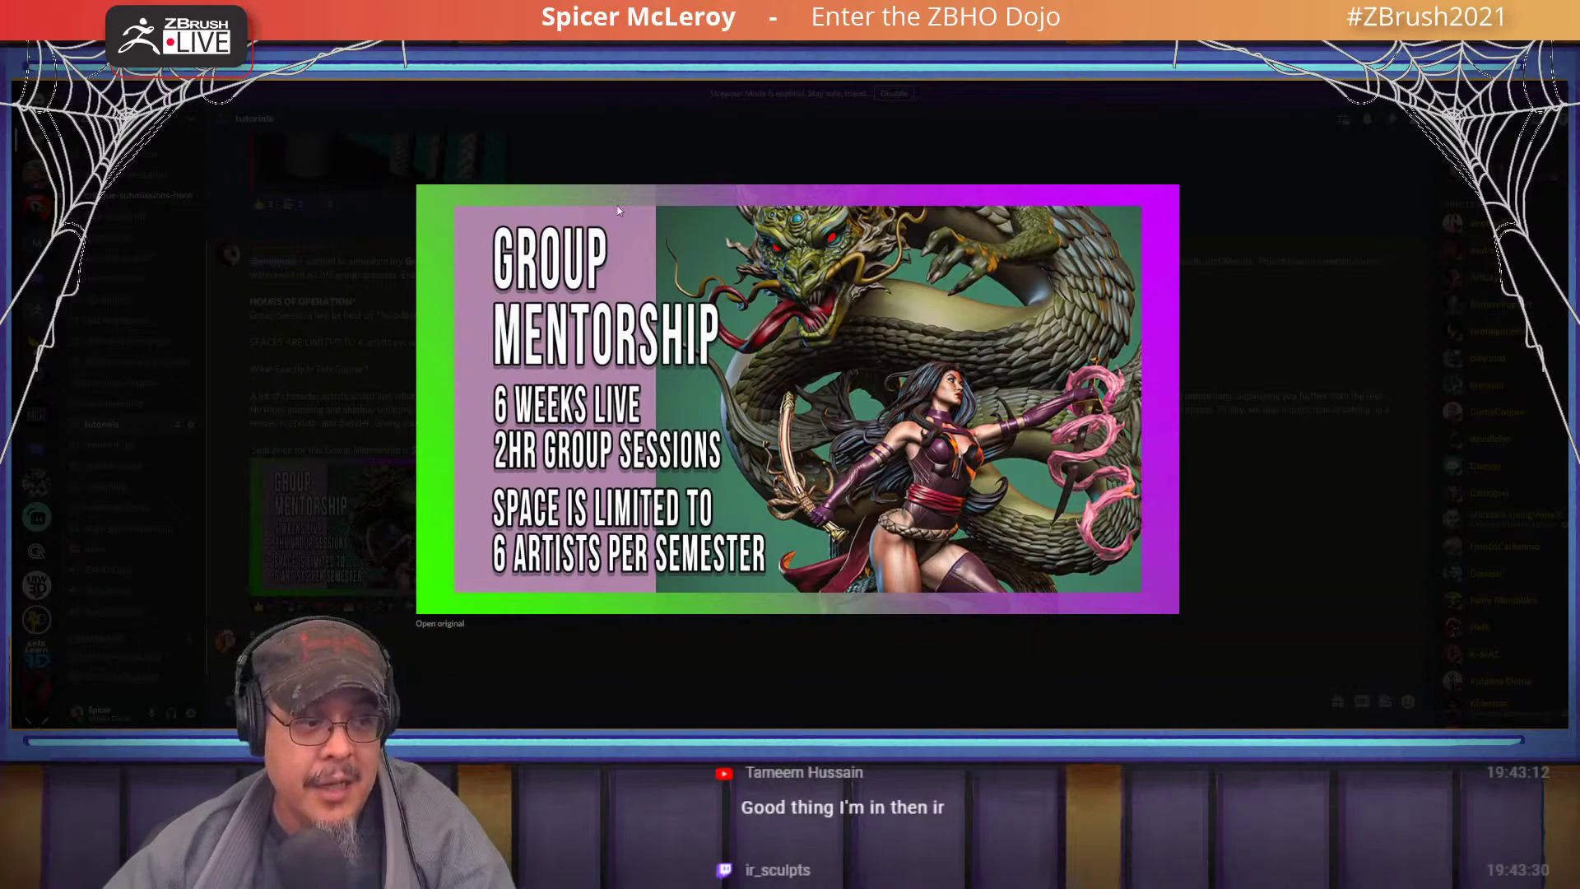
click(1232, 417)
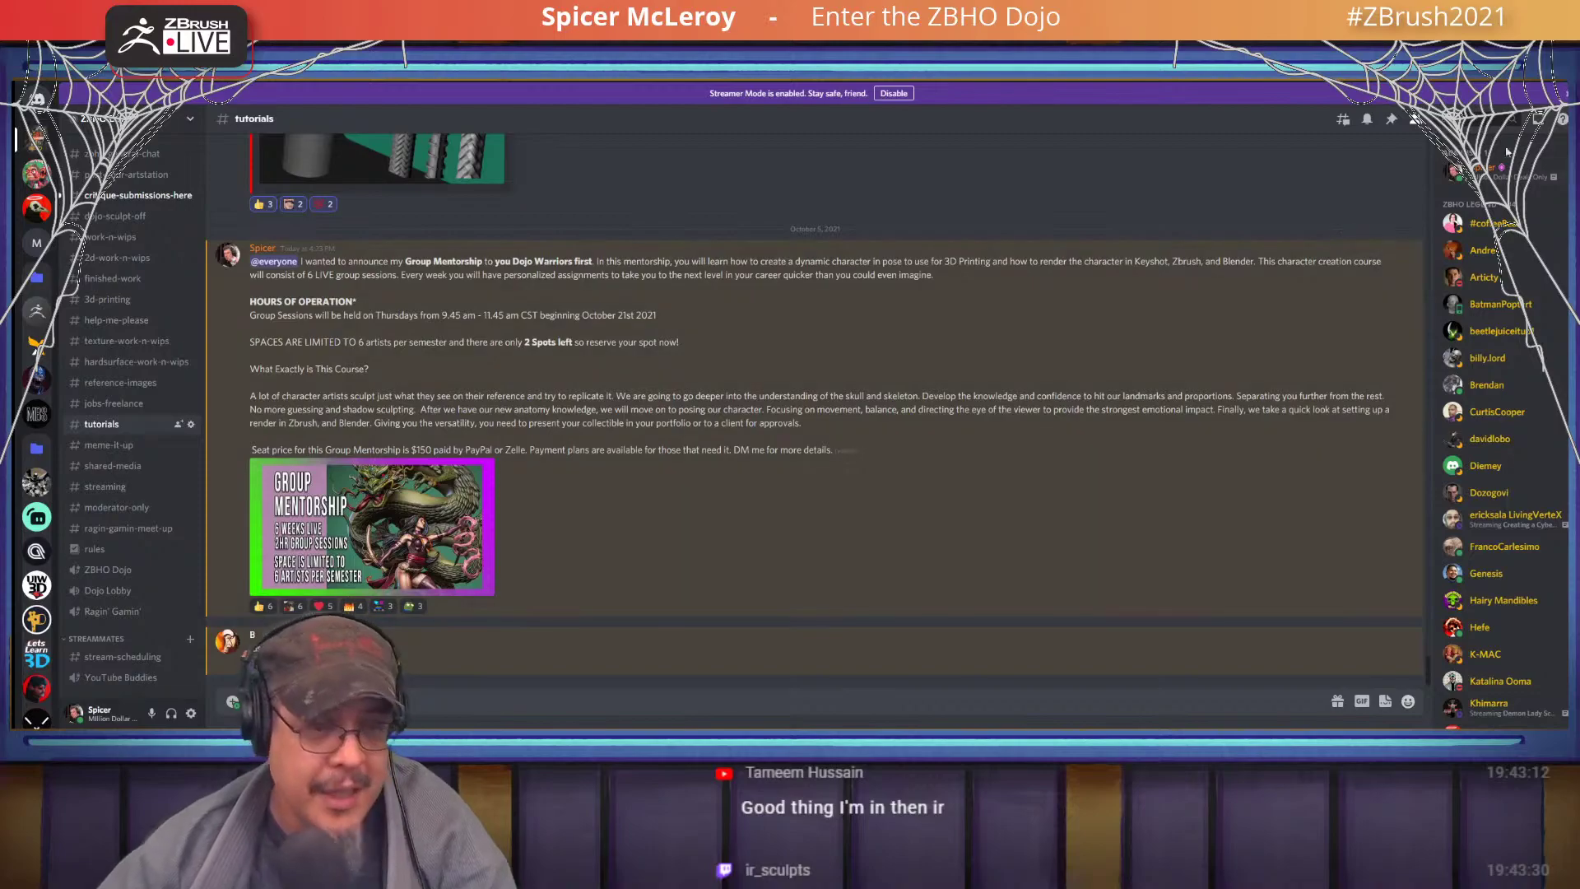
click(1537, 82)
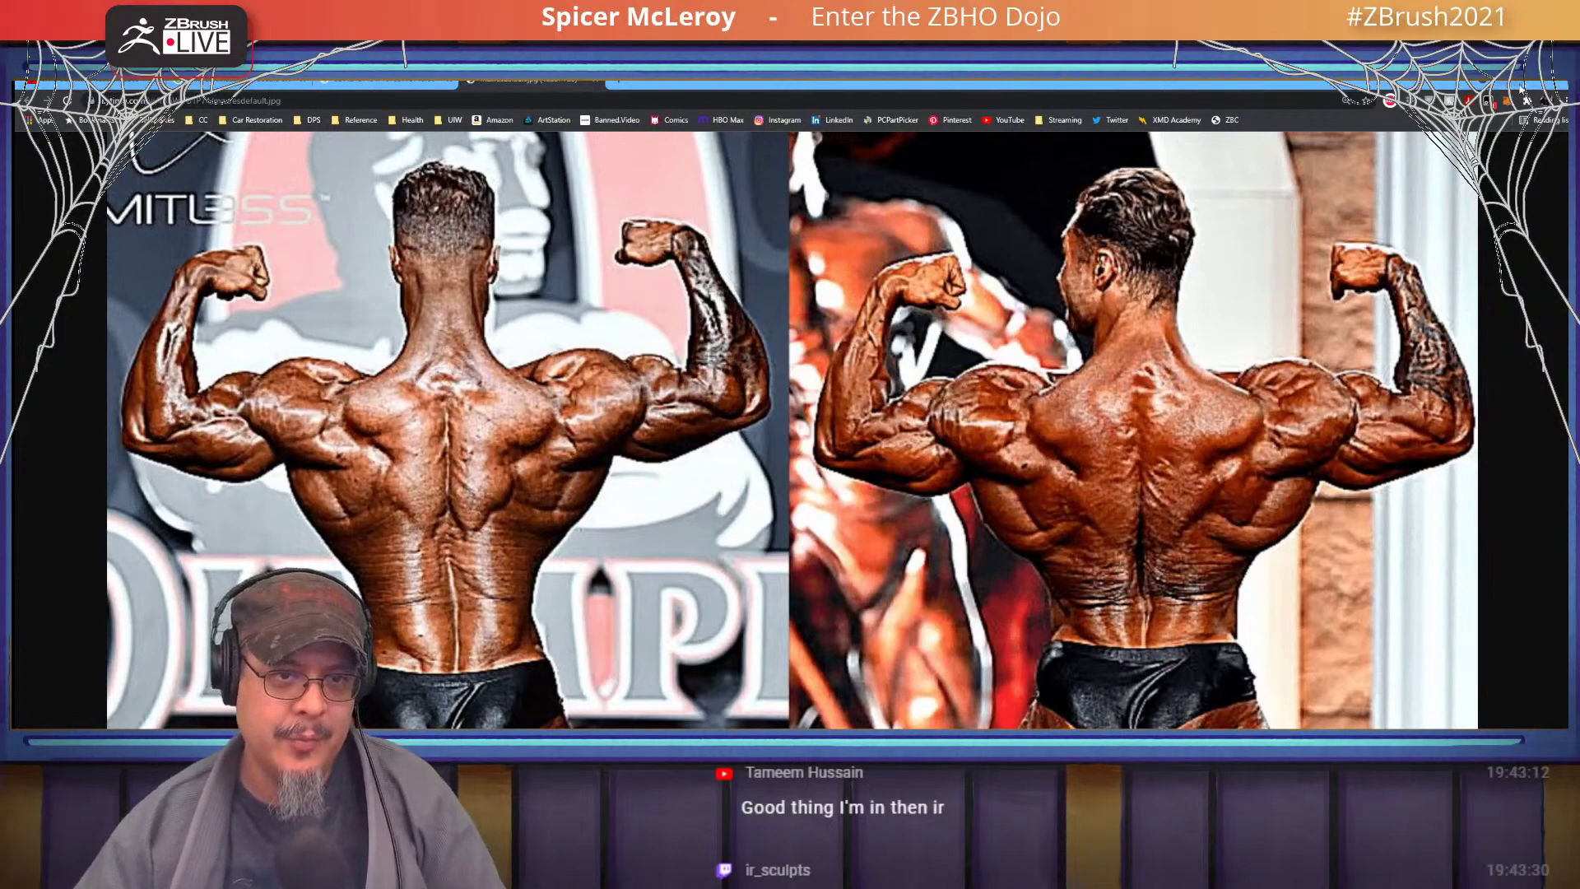
- Return to ZBrush and layer long ClayBuildup strokes down the lat from the armpit toward the waist
key(alt+Tab)
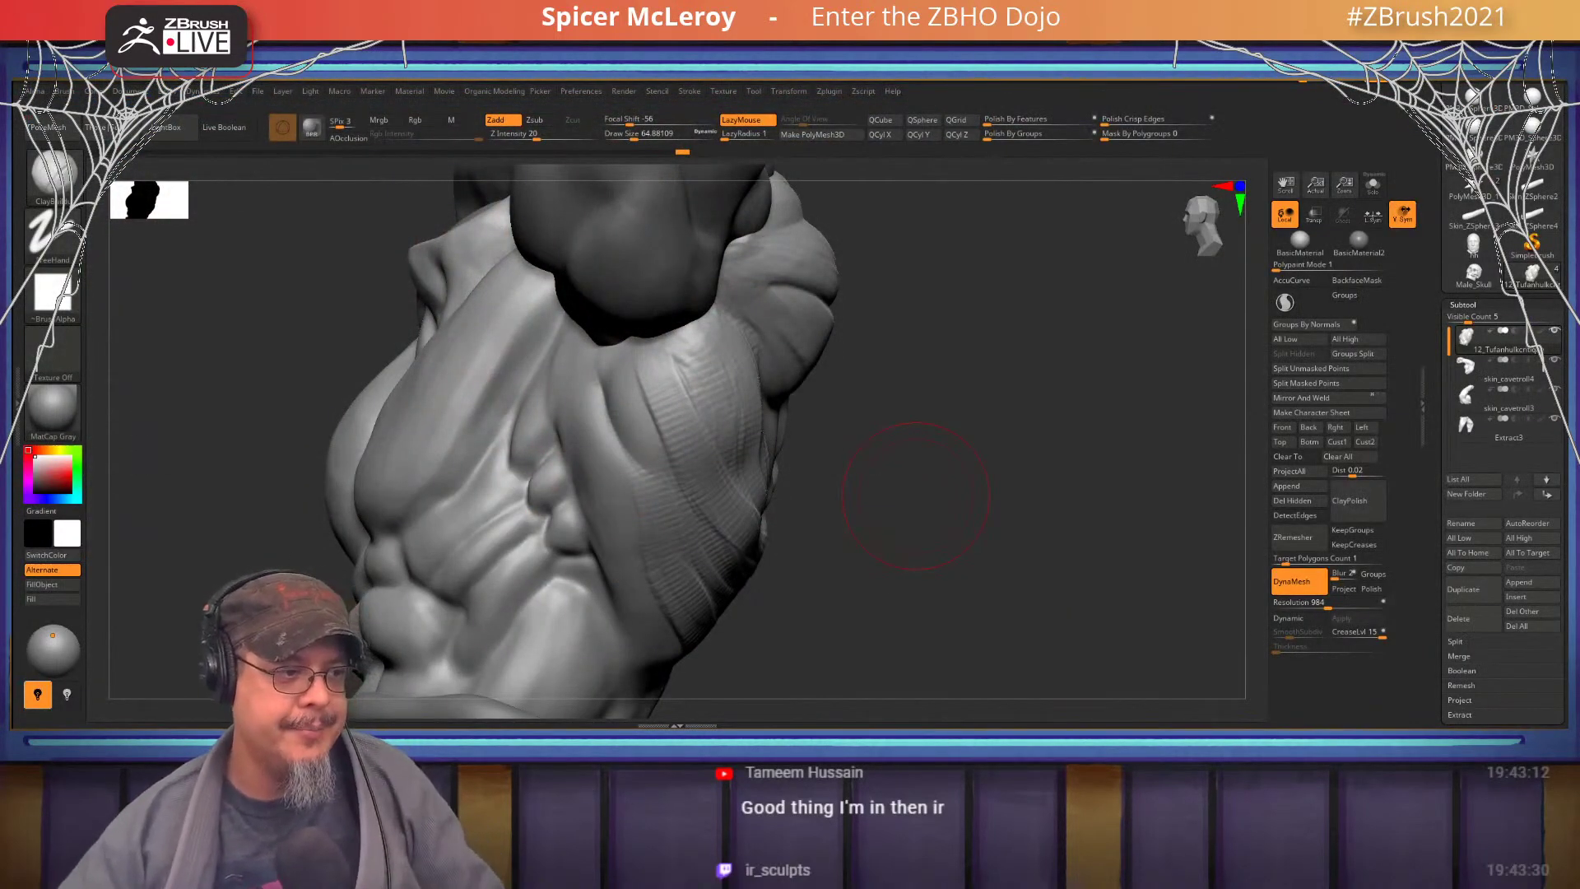
mouse_move(882, 500)
mouse_down()
mouse_move(910, 494)
mouse_move(964, 529)
mouse_up()
drag(654, 424, 662, 574)
mouse_move(656, 416)
mouse_down()
mouse_move(661, 502)
mouse_move(605, 479)
mouse_move(609, 510)
mouse_move(625, 444)
mouse_move(637, 525)
mouse_move(643, 424)
mouse_move(677, 494)
mouse_move(609, 419)
mouse_move(678, 513)
mouse_move(700, 461)
mouse_move(727, 611)
mouse_up()
mouse_move(873, 573)
mouse_down()
mouse_move(860, 457)
mouse_move(782, 465)
mouse_move(794, 493)
mouse_up()
mouse_move(946, 494)
right_down()
mouse_move(831, 518)
mouse_move(899, 525)
right_up()
mouse_move(934, 510)
mouse_down()
mouse_move(862, 520)
mouse_move(676, 469)
mouse_move(780, 383)
mouse_up()
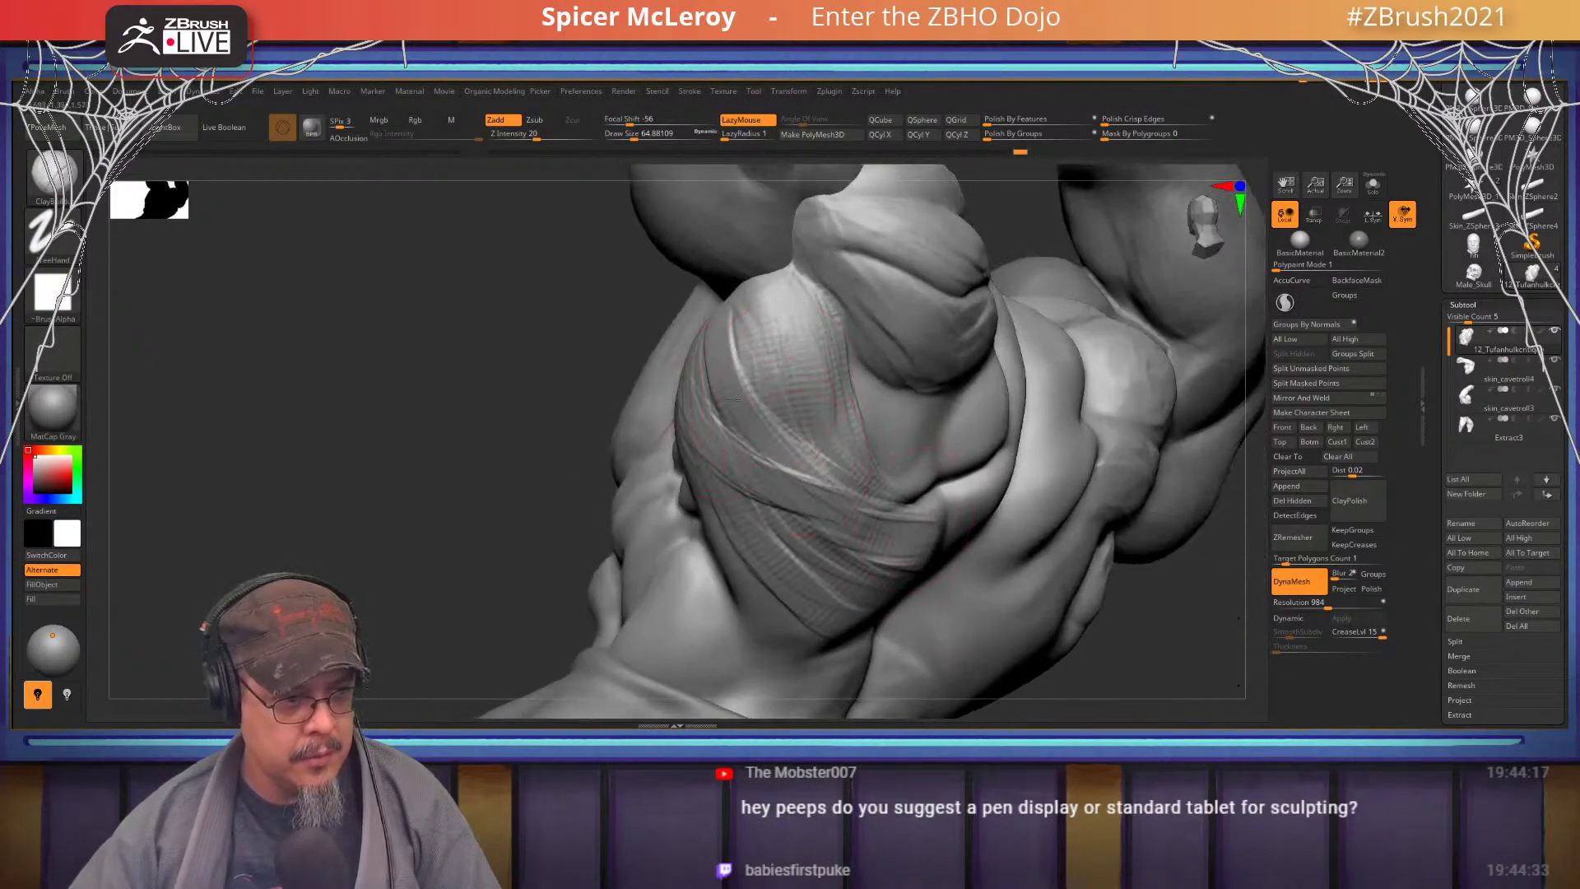
- Mark the scapula's inner border and lower edge beneath the rear deltoid with ClayBuildup strokes
drag(605, 441, 498, 473)
drag(486, 540, 449, 494)
mouse_move(727, 440)
mouse_down()
mouse_move(521, 522)
mouse_move(747, 418)
mouse_up()
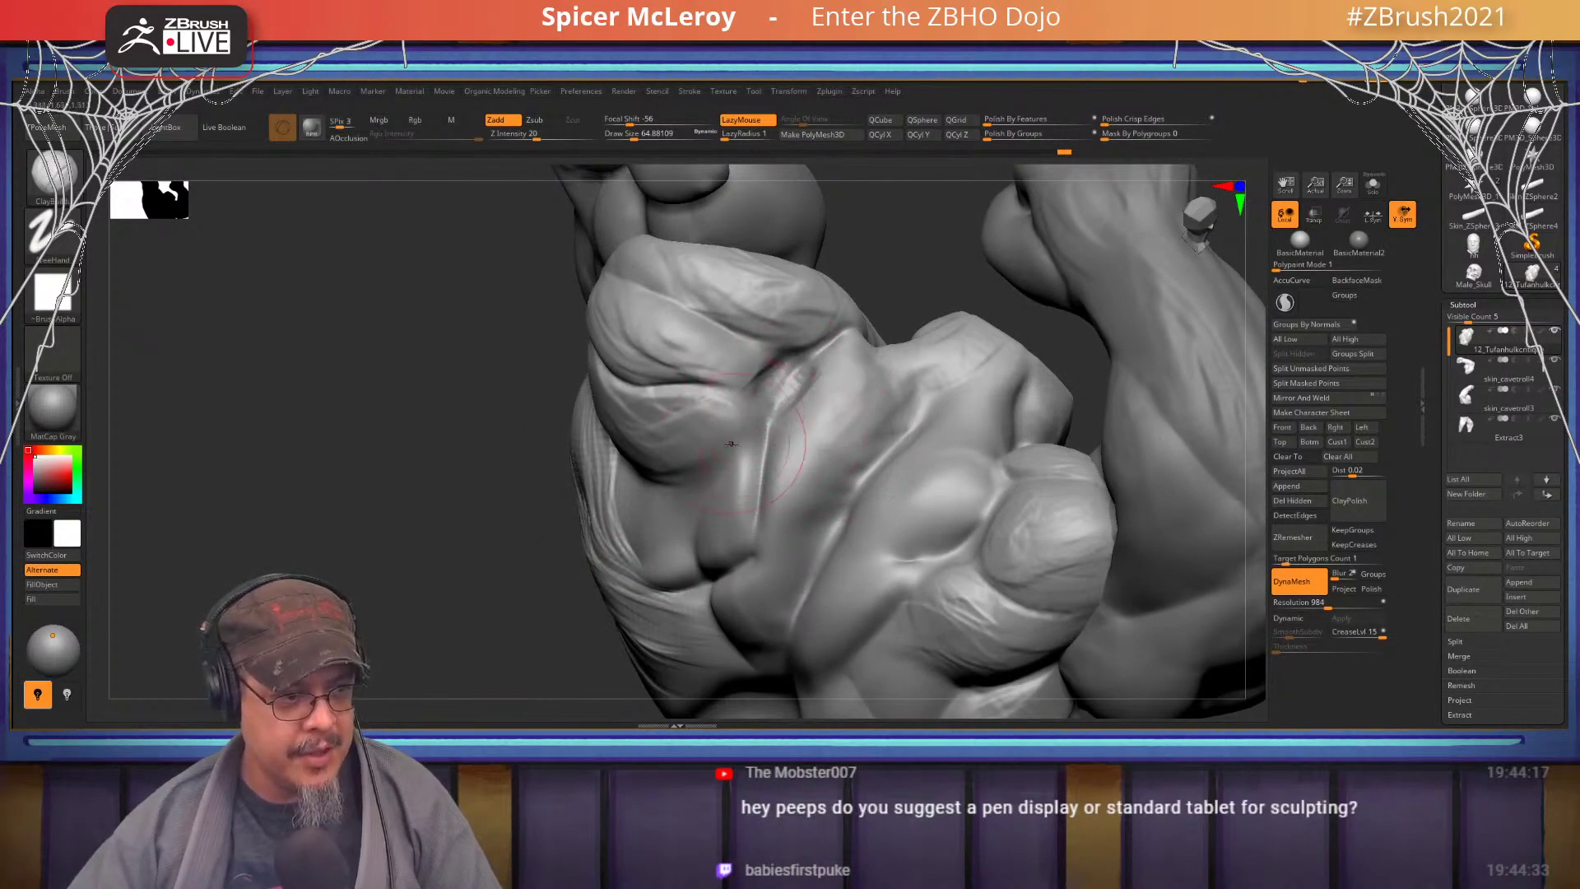
drag(754, 426, 754, 484)
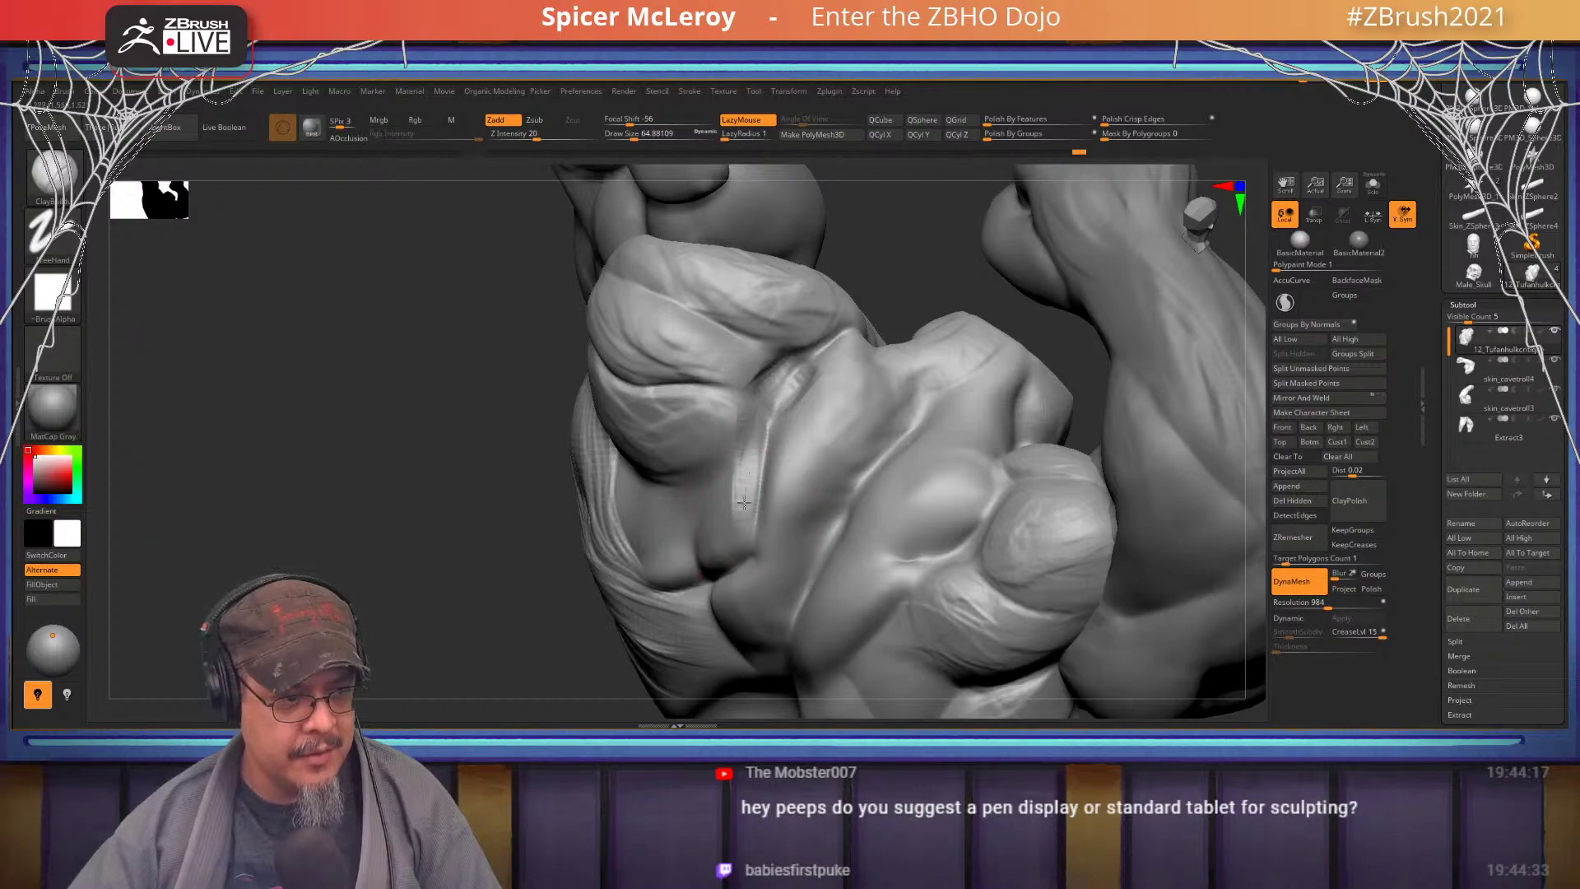
mouse_move(746, 487)
right_down()
mouse_move(722, 399)
mouse_move(790, 427)
mouse_move(797, 387)
right_up()
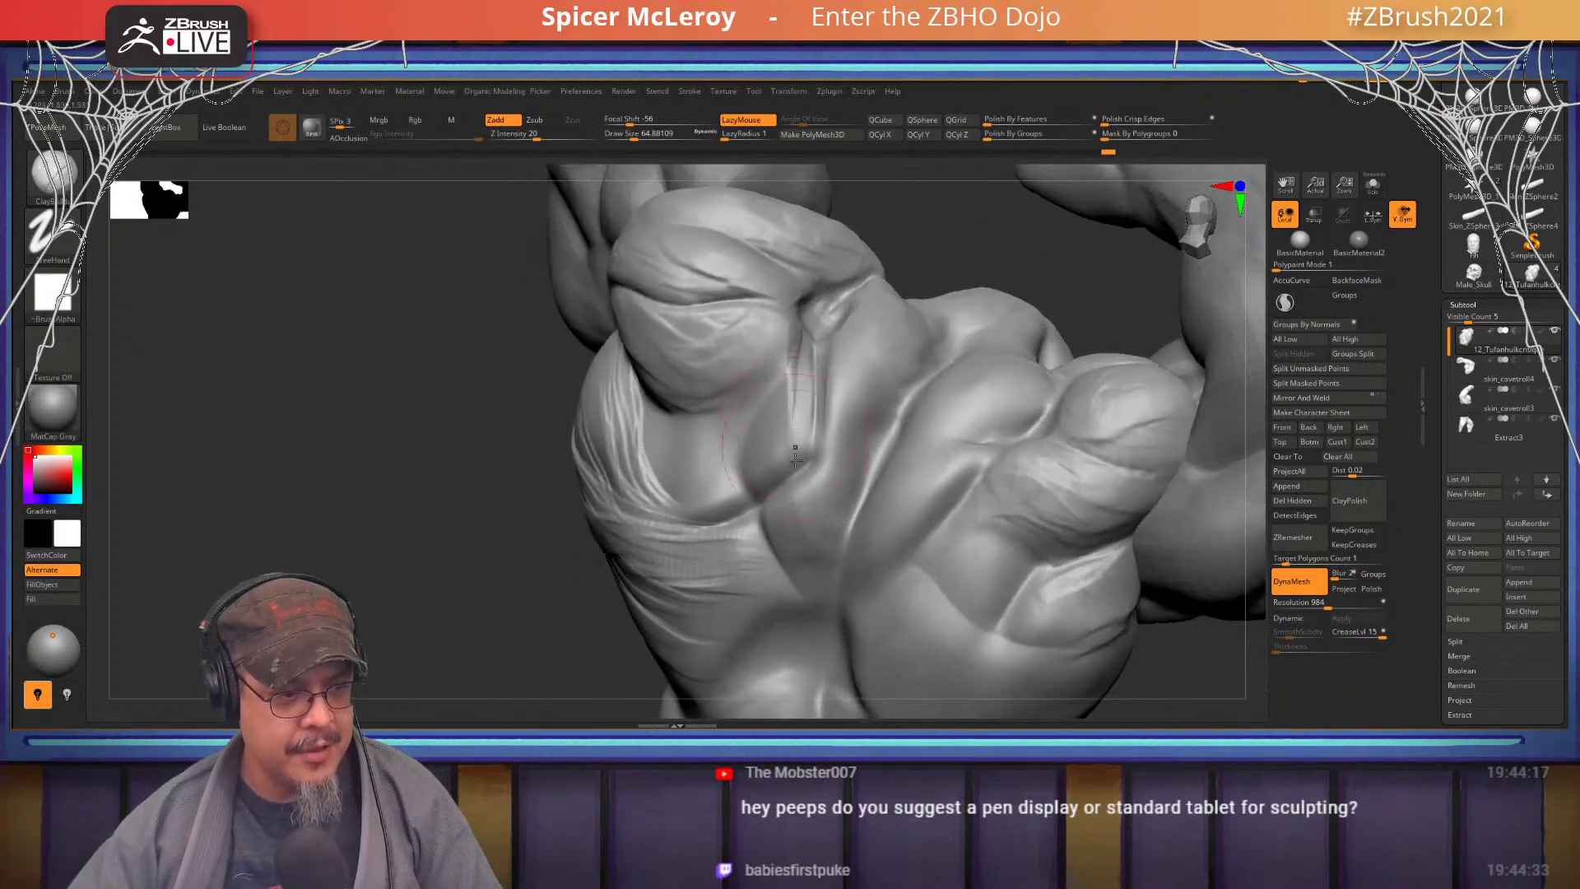
drag(793, 390, 798, 436)
right_drag(798, 436, 816, 423)
drag(814, 423, 778, 451)
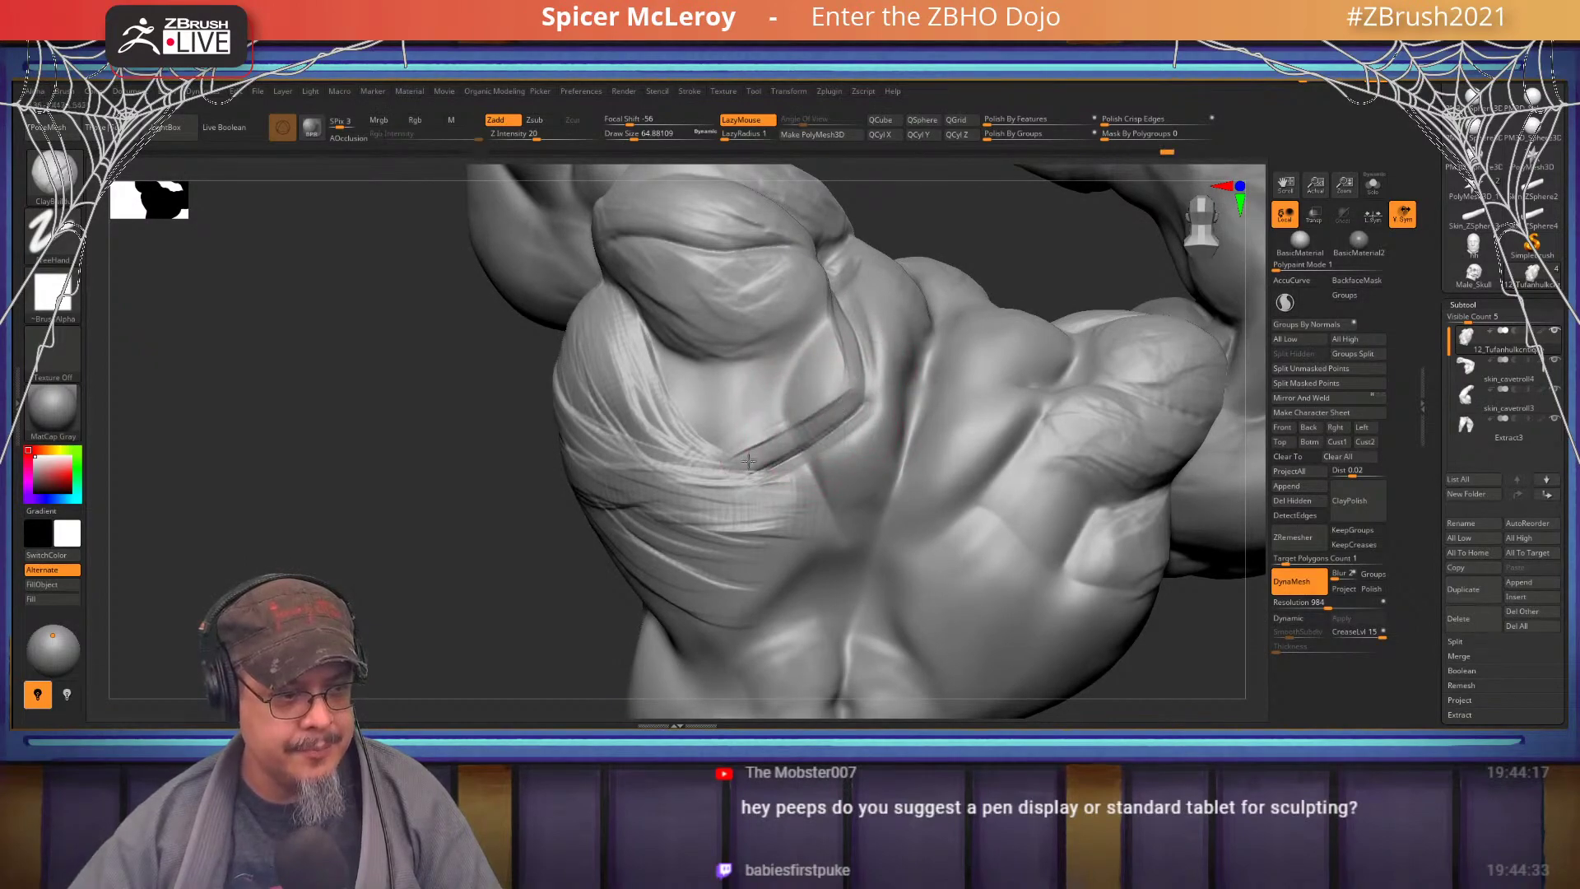
- Cut a crease beside the lower corner of the scapula with the DamStandard brush
alt+right_drag(828, 375, 825, 413)
key(b)
key(d)
key(s)
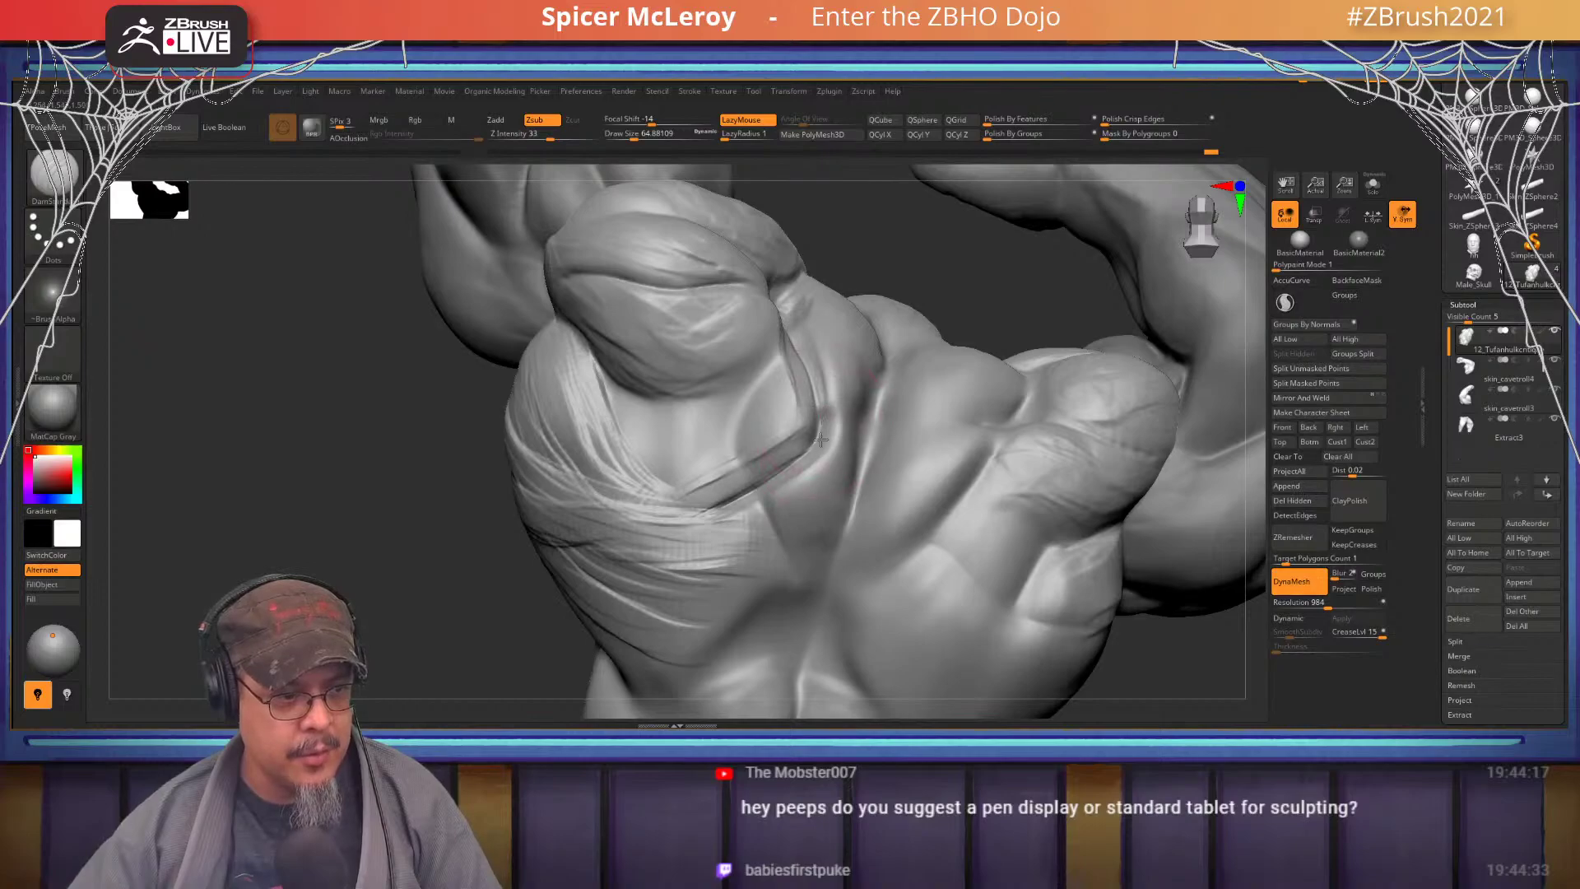
drag(821, 440, 830, 418)
- Compare the back with the bodybuilder photos and sharpen the crease down the scapula's inner border with DamStandard
key(alt+Tab)
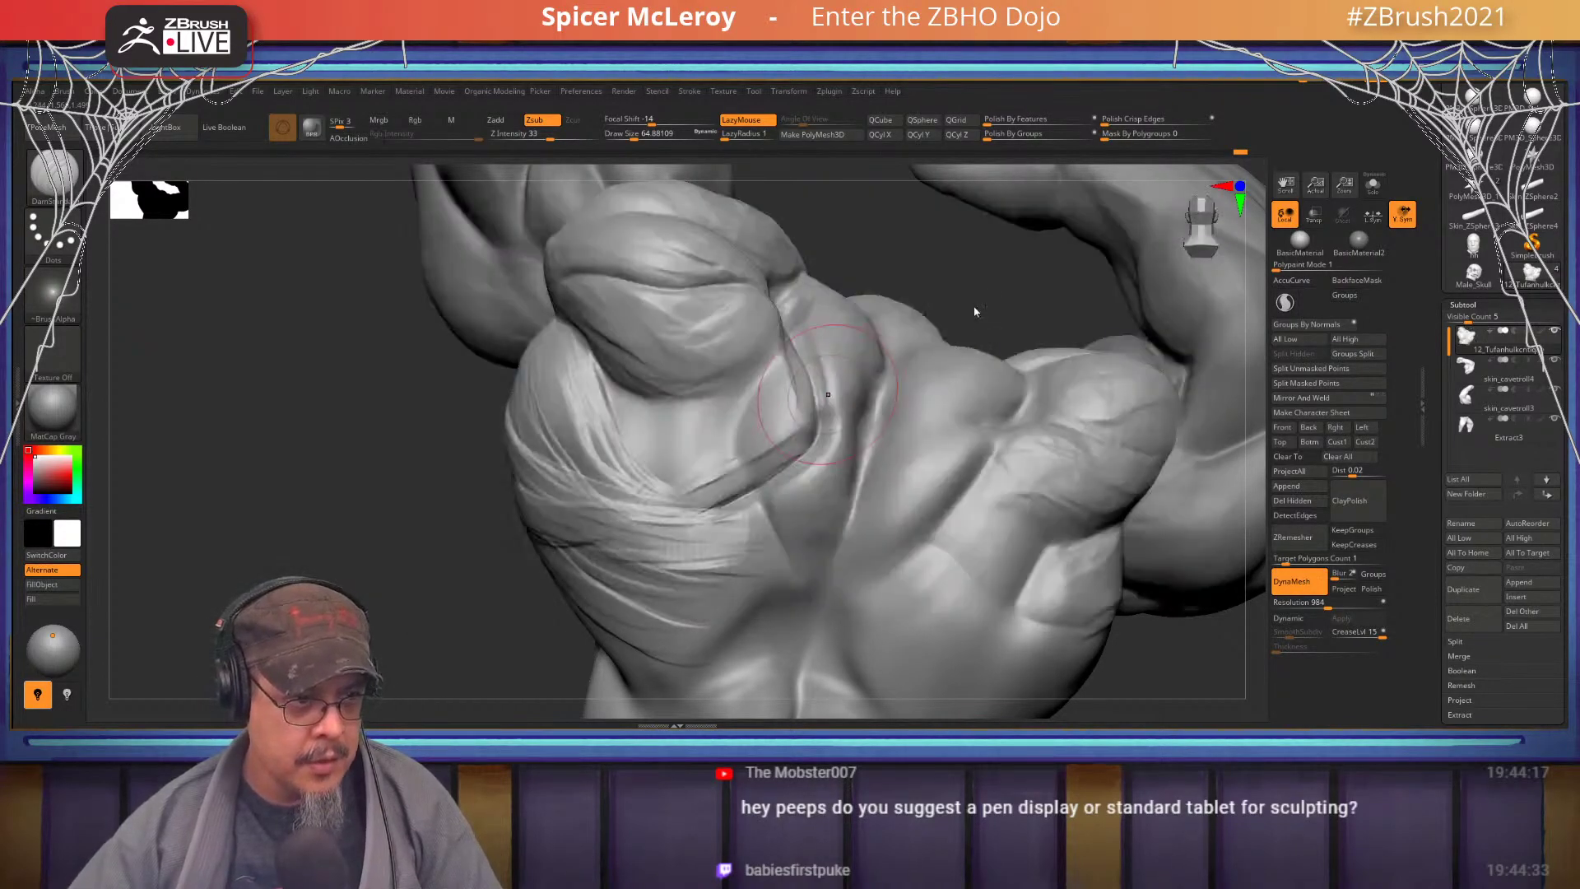
key(alt+Tab)
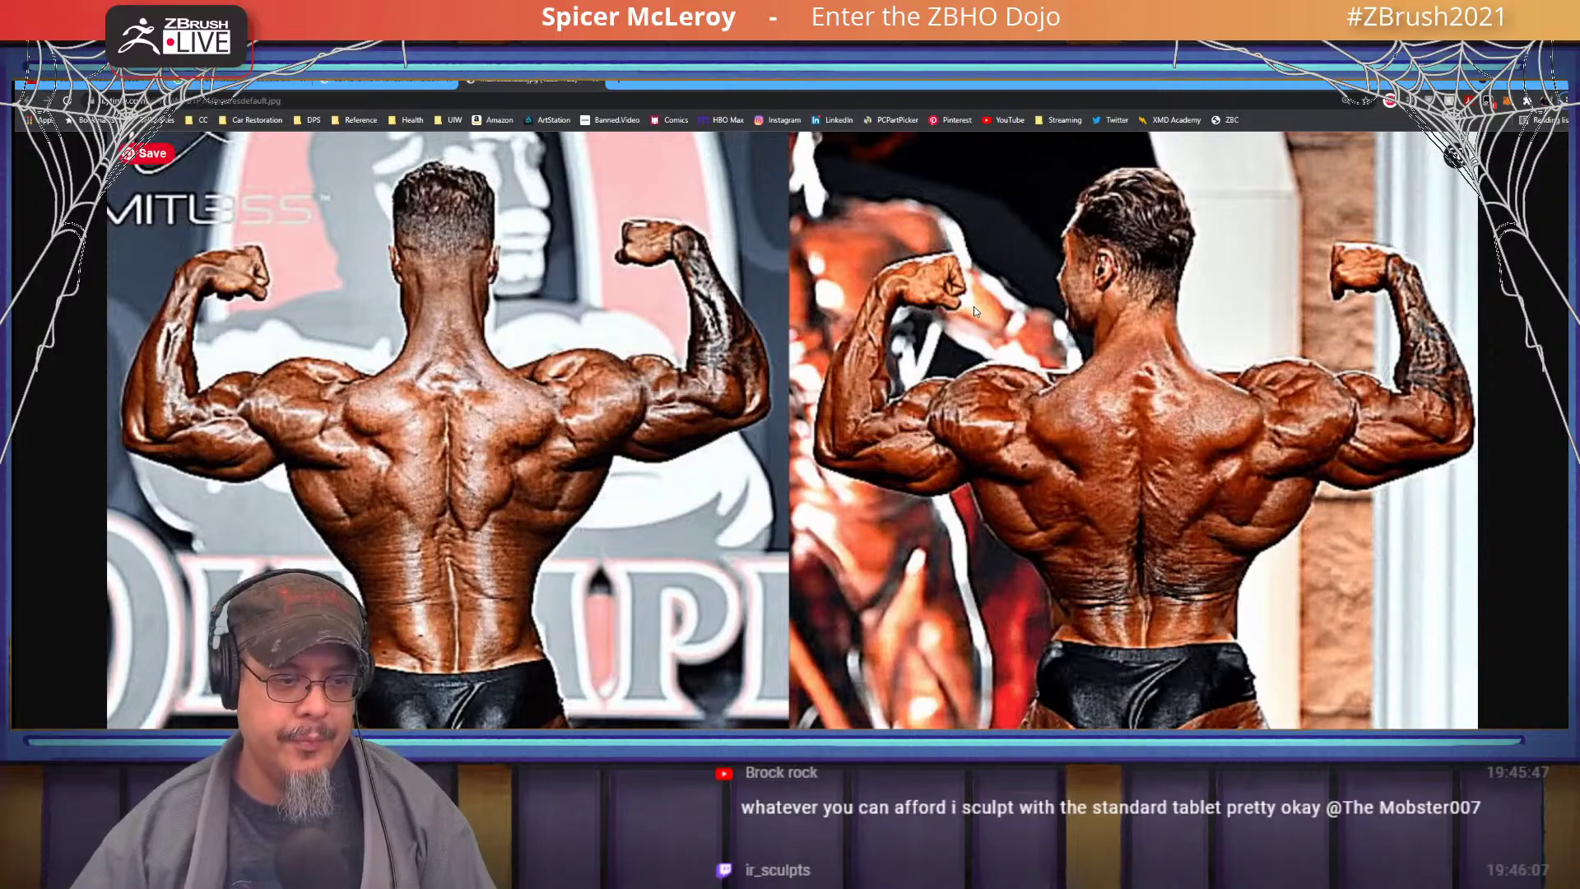
key(alt+Tab)
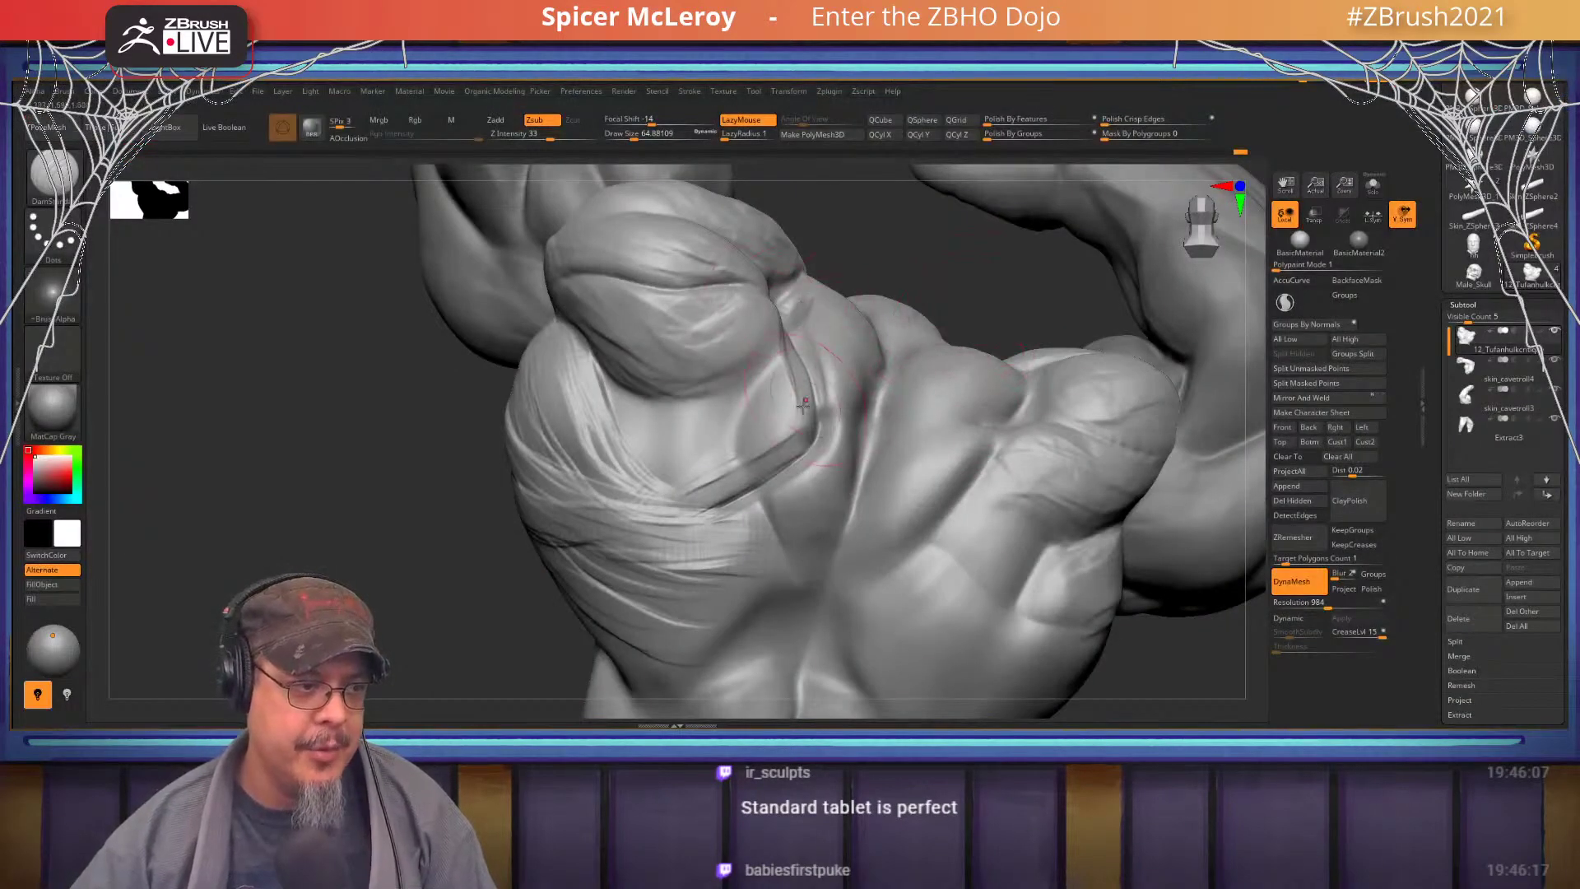
mouse_move(786, 406)
right_down()
mouse_move(769, 412)
mouse_move(782, 424)
mouse_move(790, 412)
mouse_move(802, 486)
right_up()
key(b)
key(d)
key(s)
drag(816, 362, 809, 517)
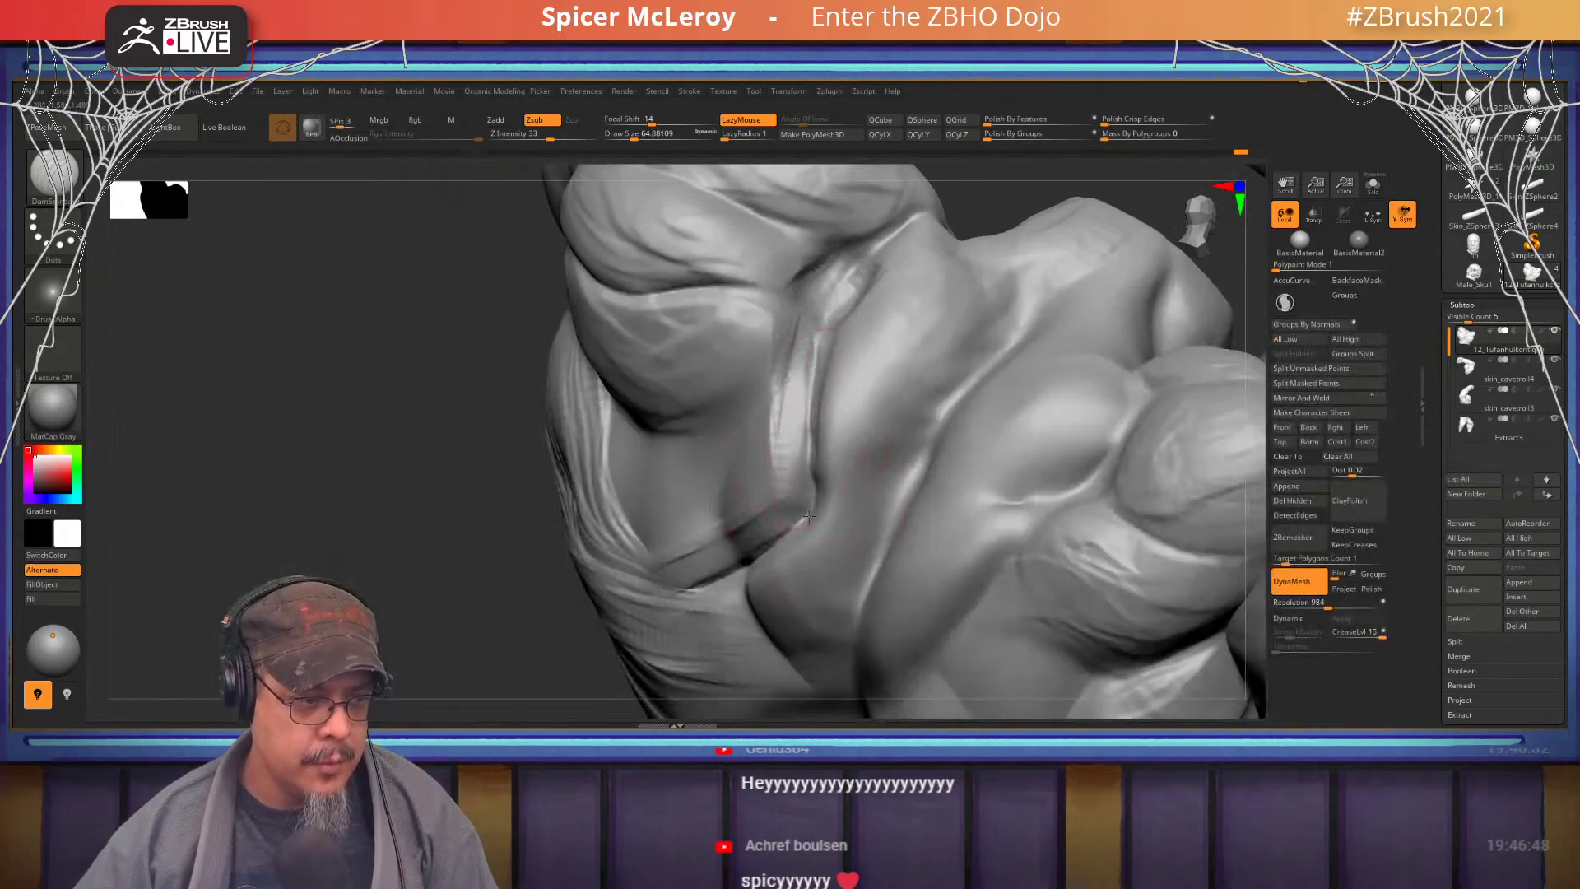
- Fill the scapular muscles between the rear deltoid and the lat with diagonal ClayBuildup fibre strokes
right_drag(809, 508, 799, 359)
key(b)
key(c)
key(b)
mouse_move(799, 360)
mouse_down()
mouse_move(758, 447)
mouse_move(642, 416)
mouse_move(753, 428)
mouse_move(849, 386)
mouse_up()
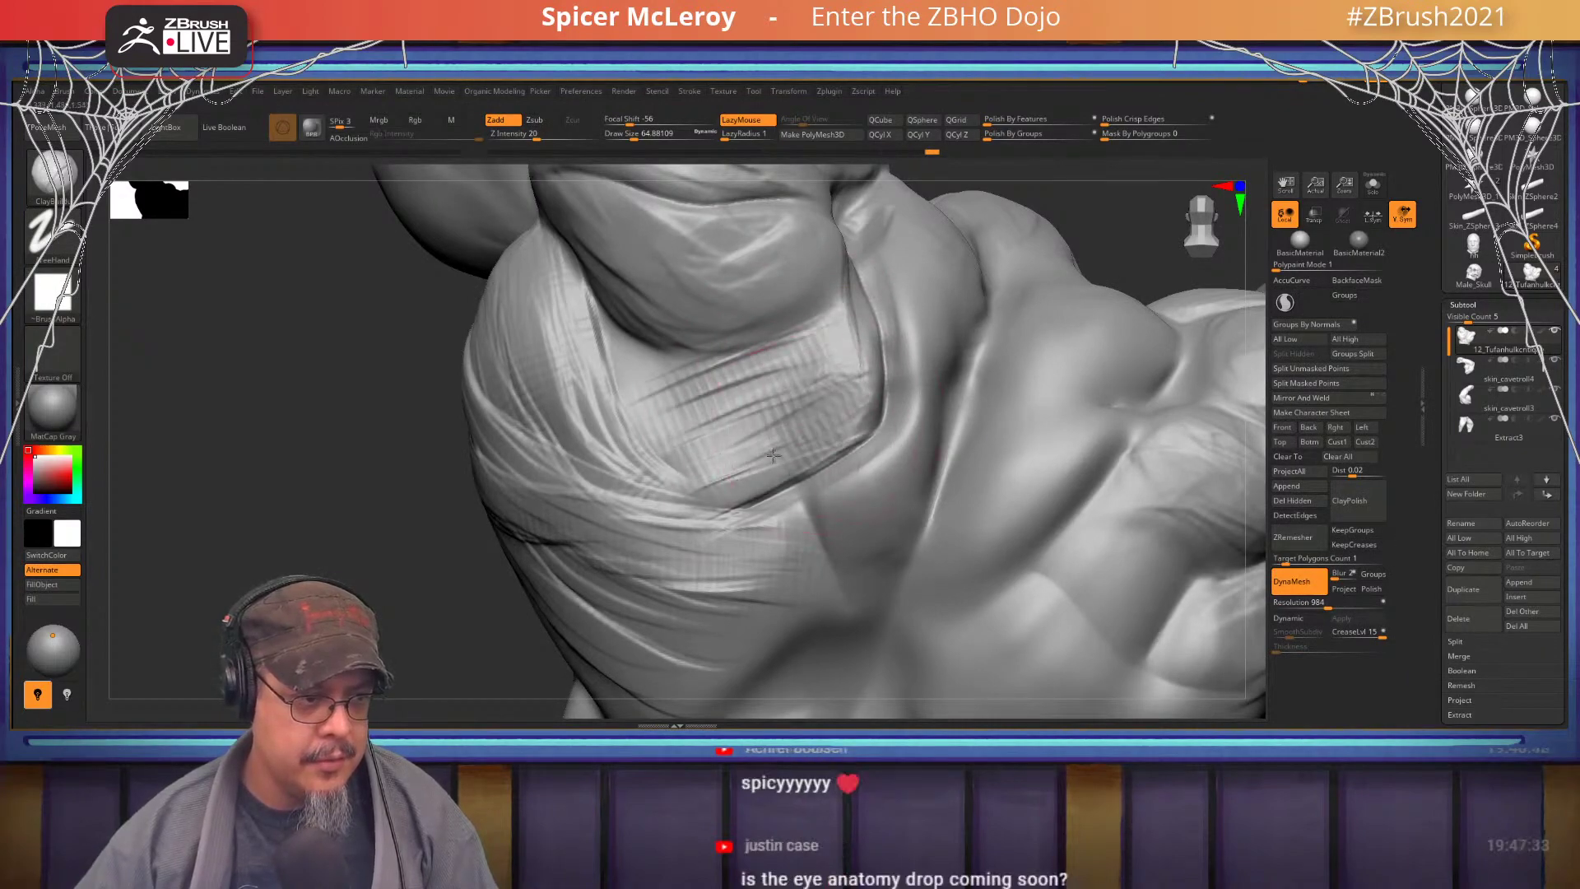
- Add ClayBuildup fibre strokes across the trapezius between the scapula and the spine
mouse_move(774, 455)
right_down()
mouse_move(801, 372)
mouse_move(778, 329)
mouse_move(730, 412)
mouse_move(741, 461)
mouse_move(759, 474)
mouse_move(796, 407)
right_up()
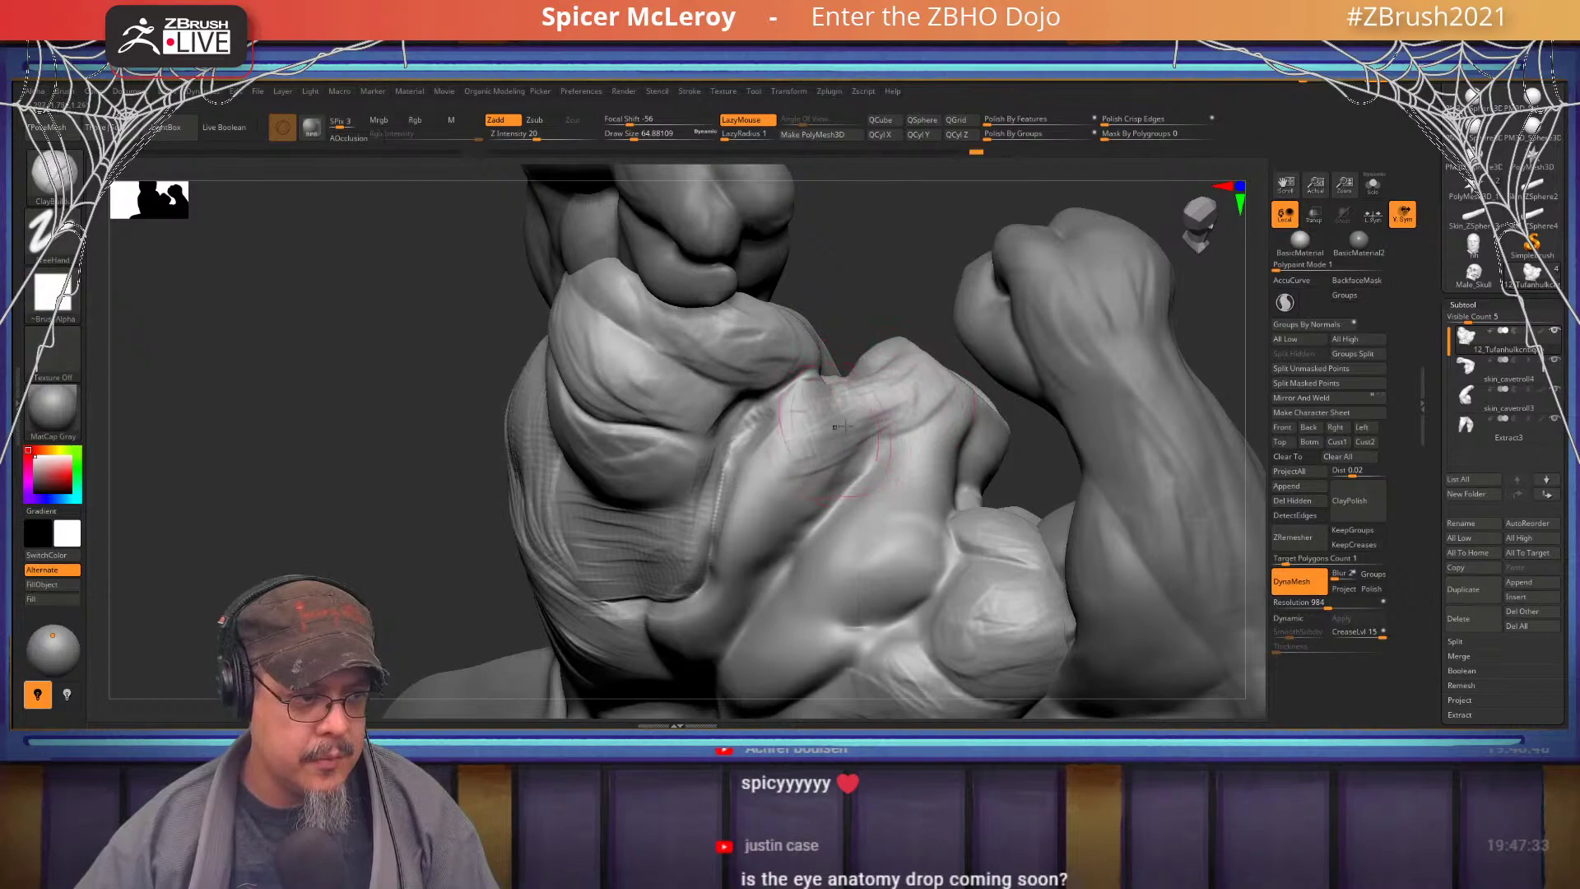
drag(856, 438, 762, 476)
alt+right_drag(777, 527, 773, 404)
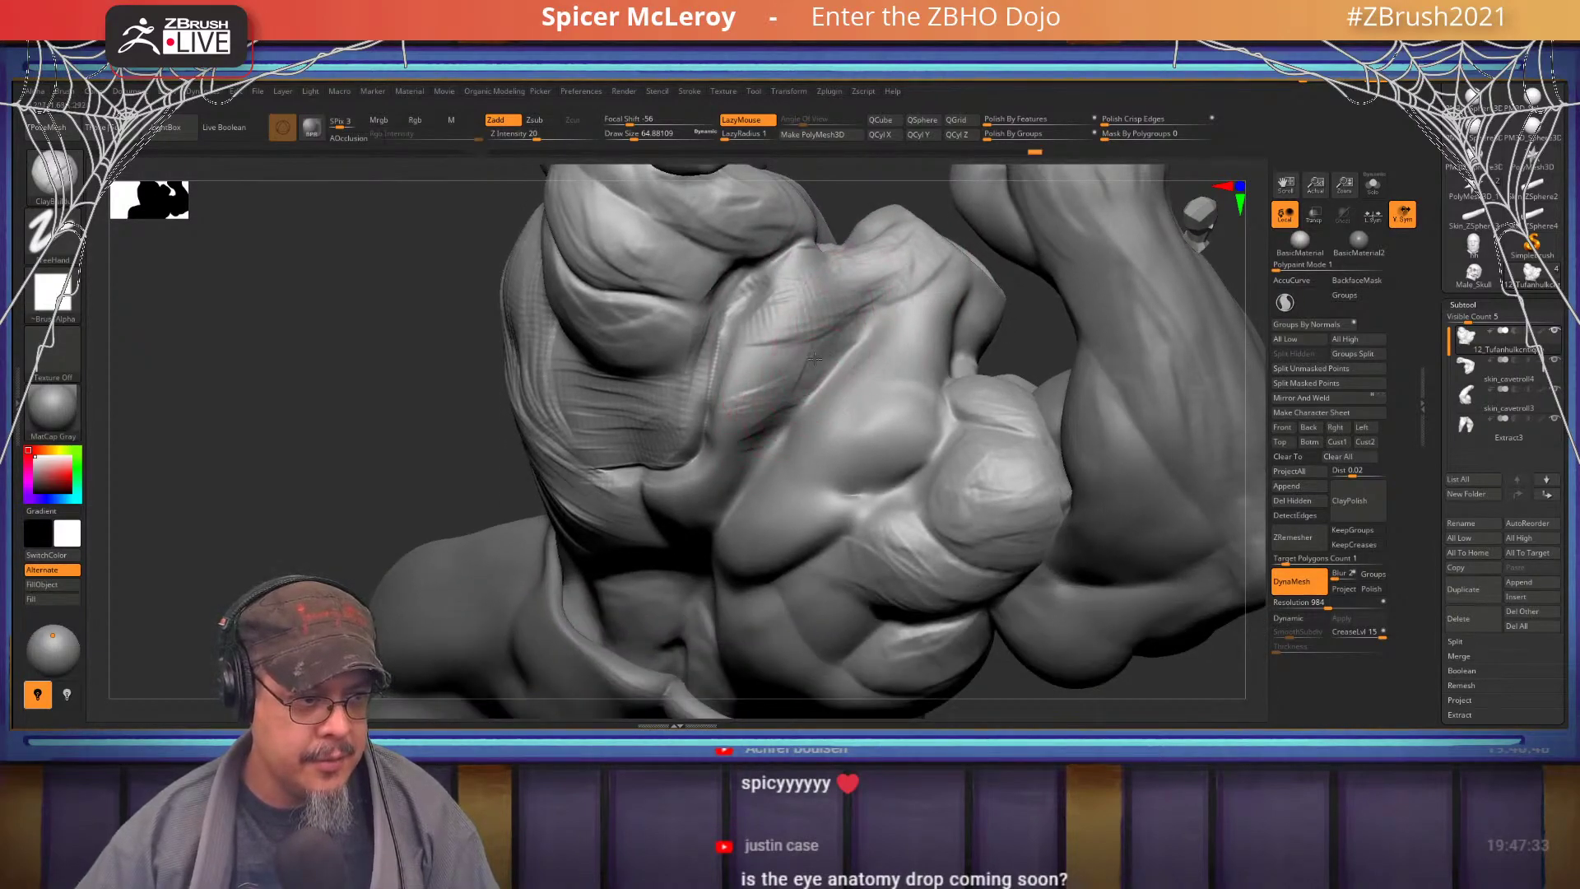
drag(785, 420, 778, 427)
- Reduce the draw size to about 46 and refine the trapezius with clay strokes down toward the mid-back
key(s)
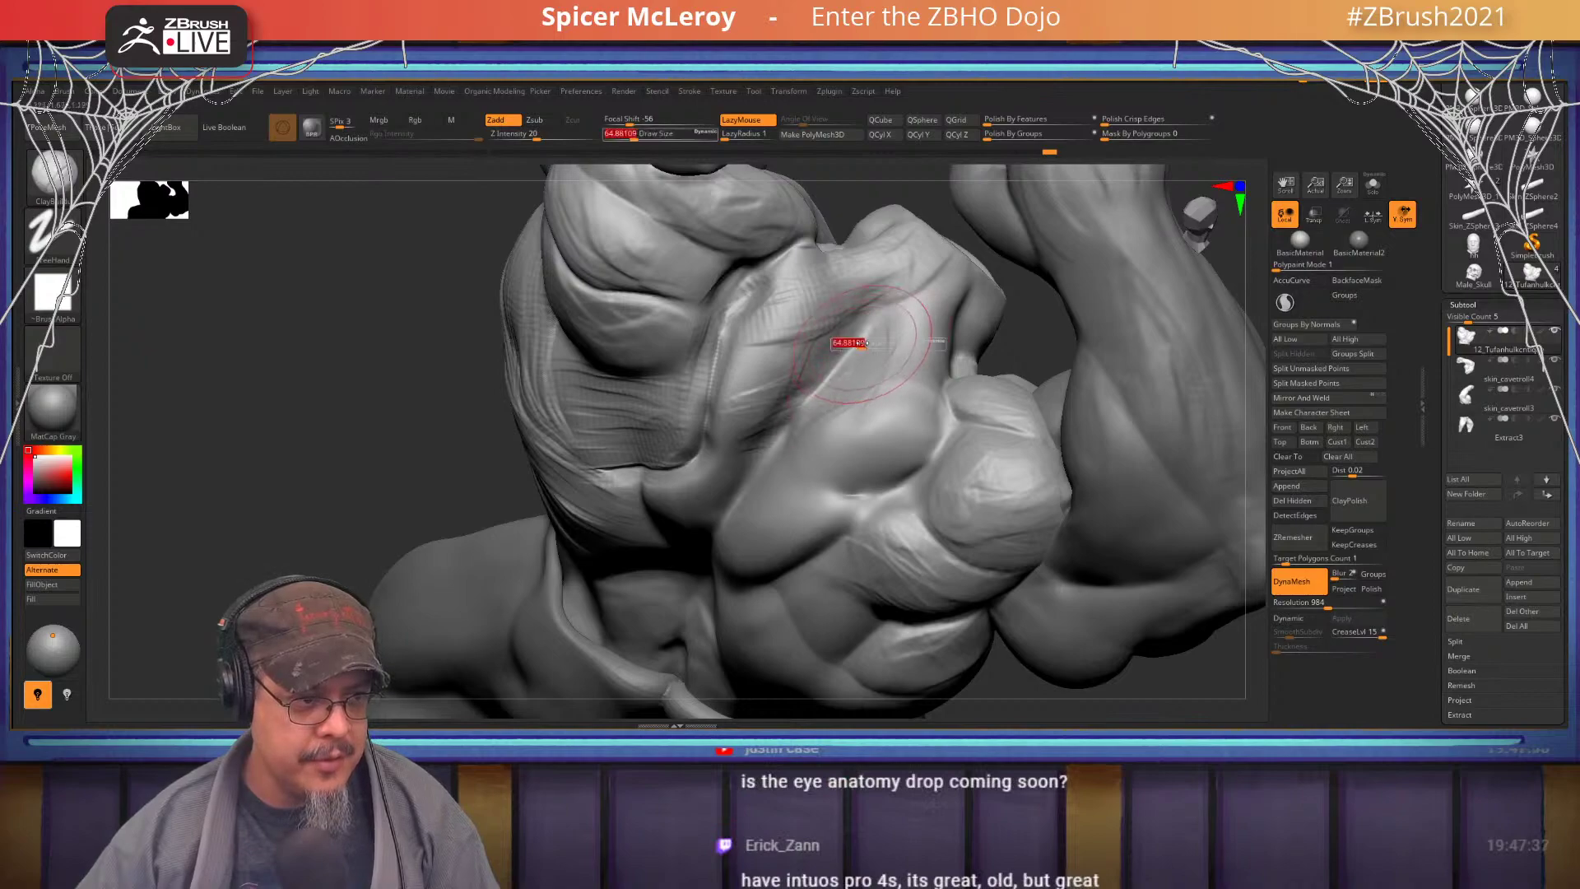
drag(853, 343, 849, 350)
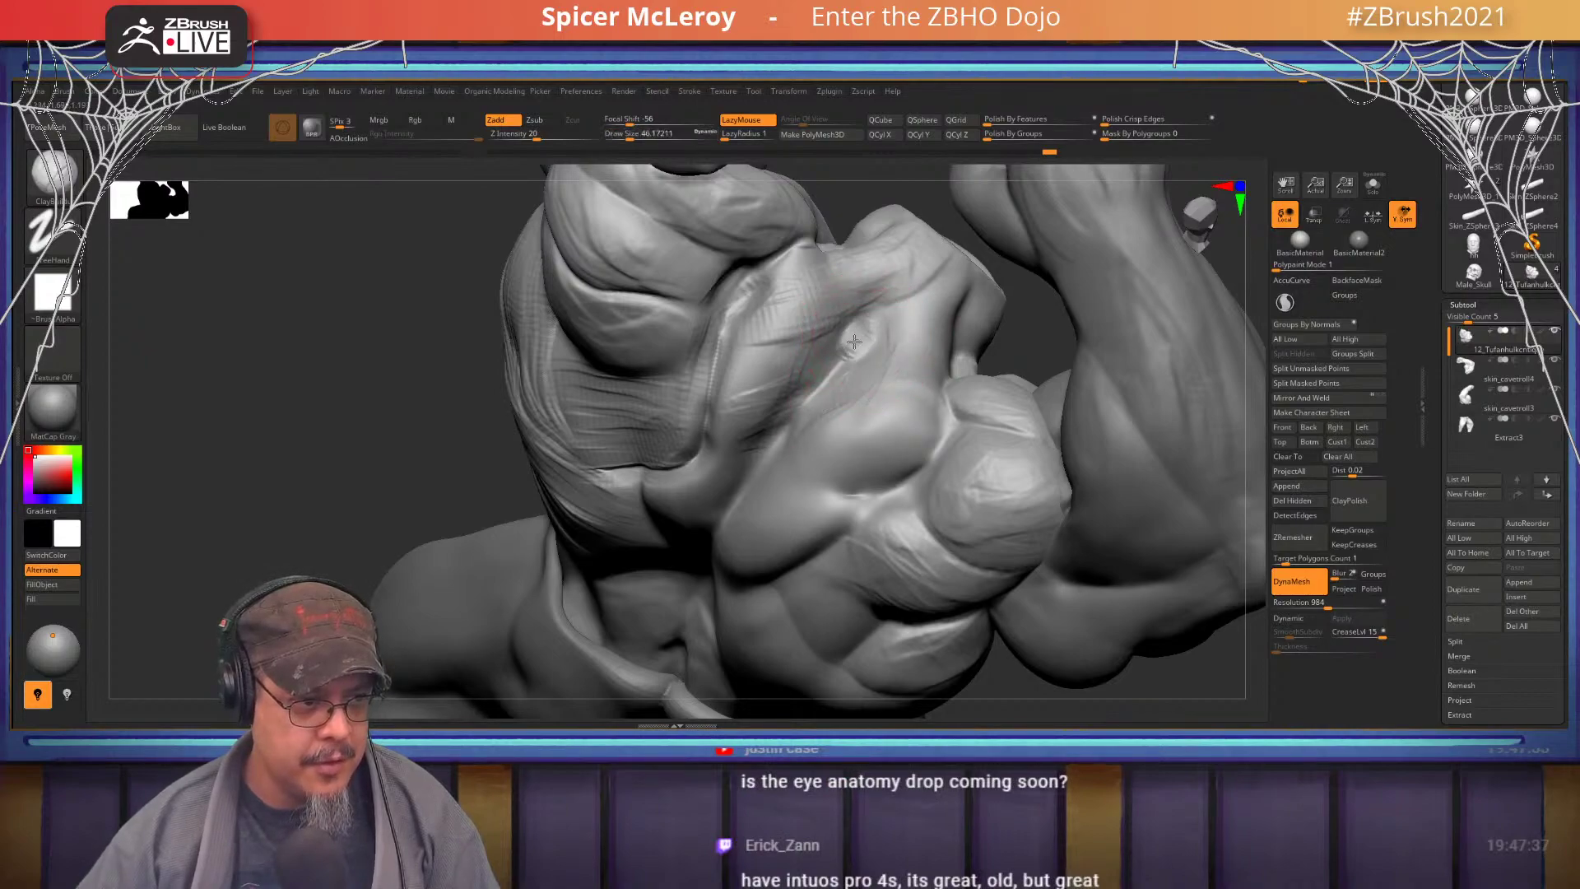
right_drag(864, 341, 806, 451)
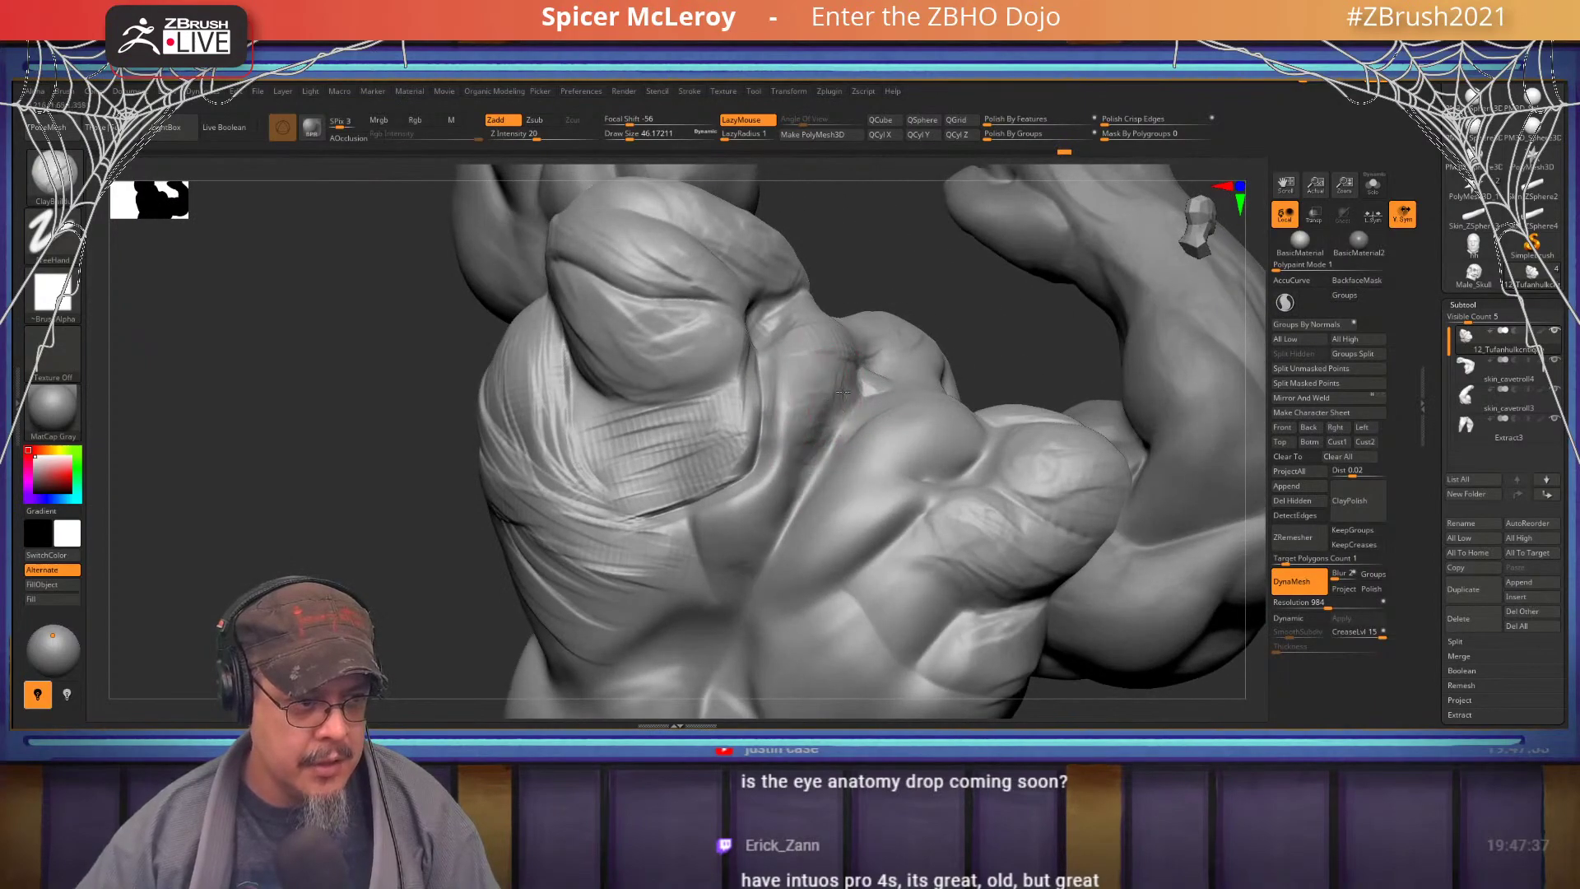
drag(843, 392, 758, 527)
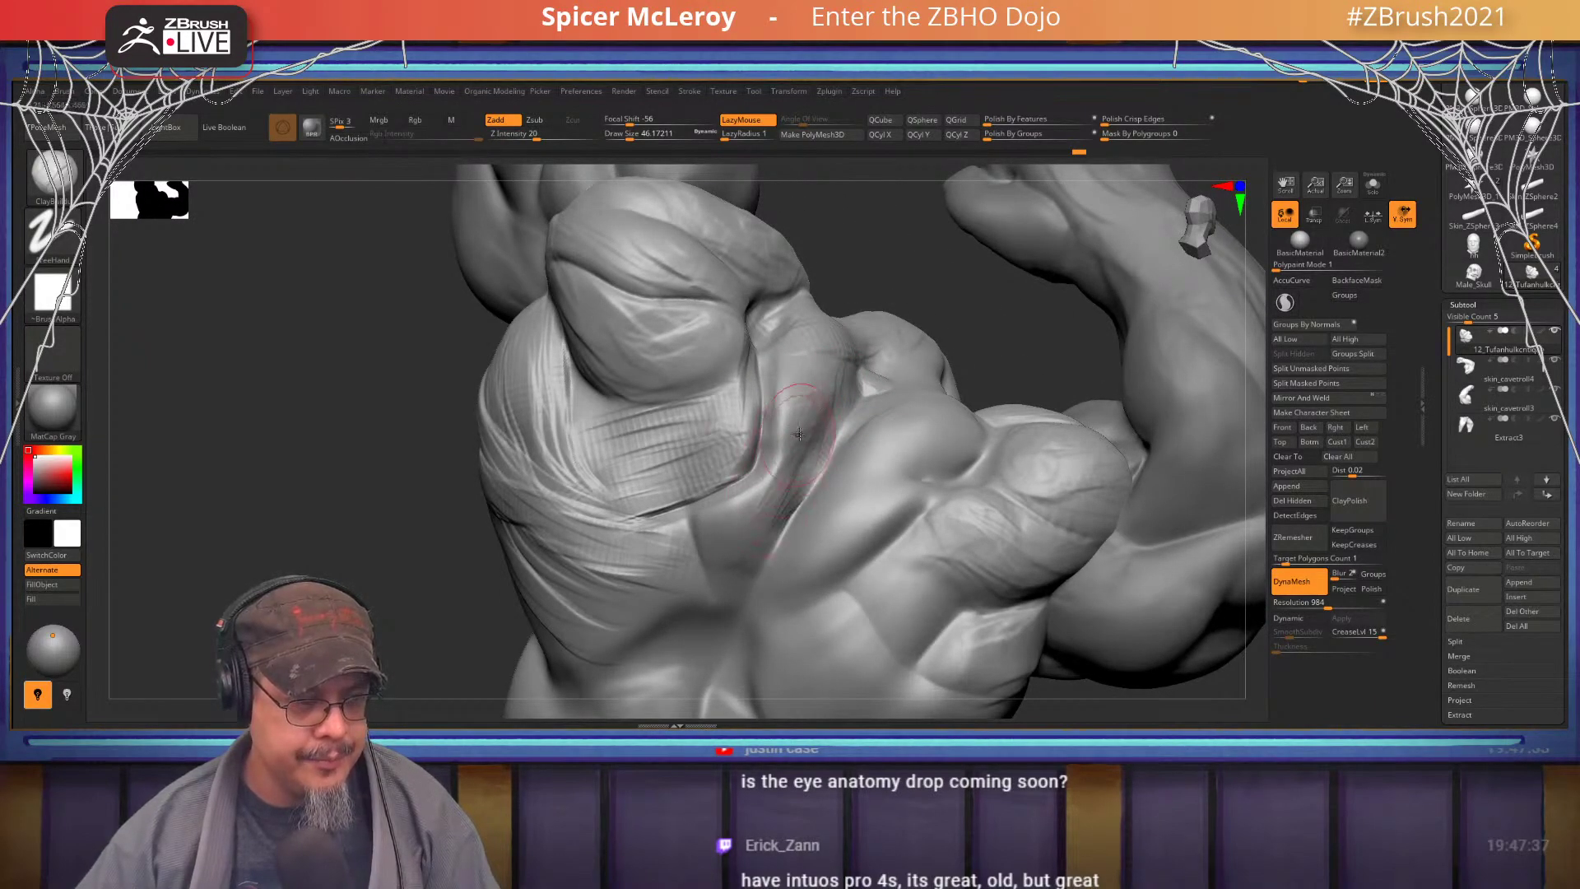
- Check the bodybuilder photos and reshape the scapular muscles and upper lat edge with the Move brush at draw size about 167
key(alt+Tab)
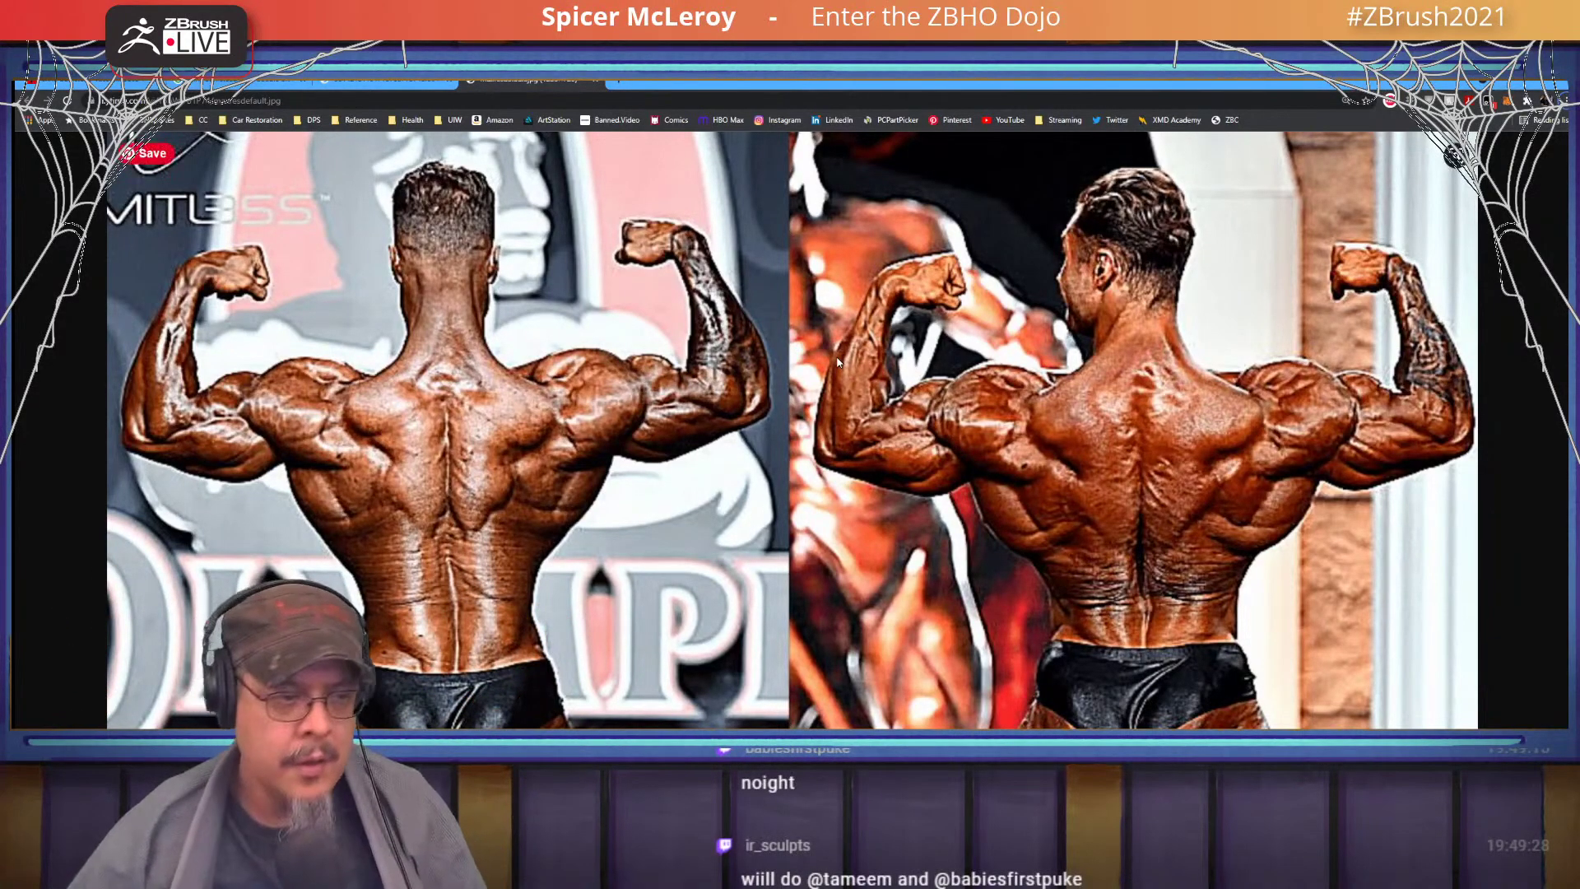
key(alt+Tab)
mouse_move(860, 454)
right_down()
mouse_move(846, 473)
mouse_move(864, 519)
mouse_move(805, 532)
mouse_move(898, 372)
mouse_move(928, 455)
mouse_move(862, 453)
right_up()
key(b)
key(m)
key(v)
key(s)
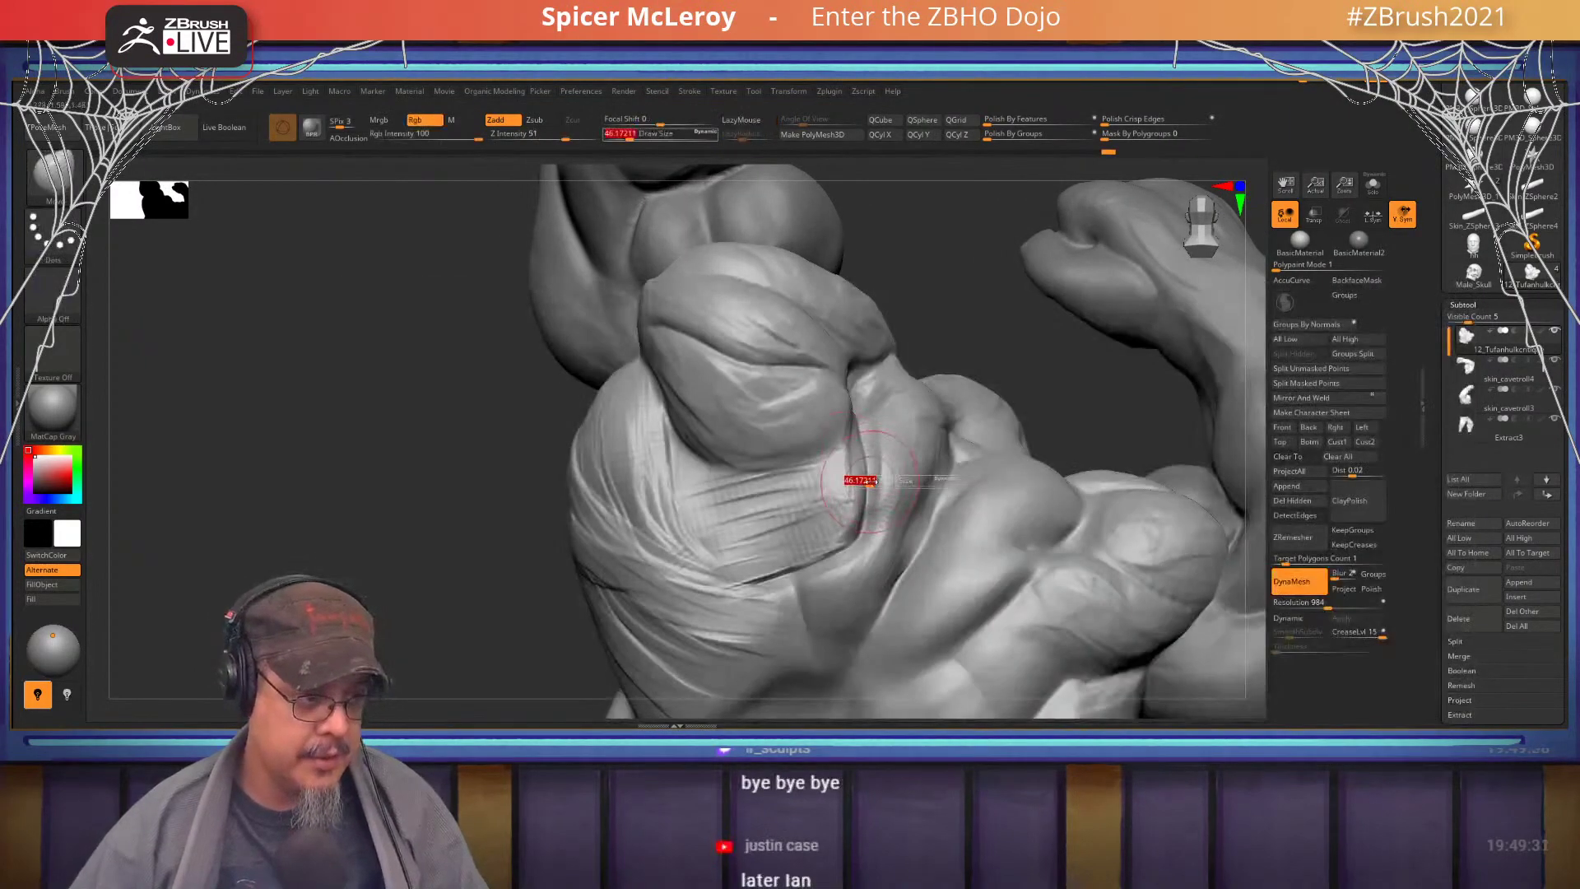
mouse_move(860, 481)
mouse_down()
mouse_move(884, 482)
mouse_move(817, 521)
mouse_move(838, 449)
mouse_up()
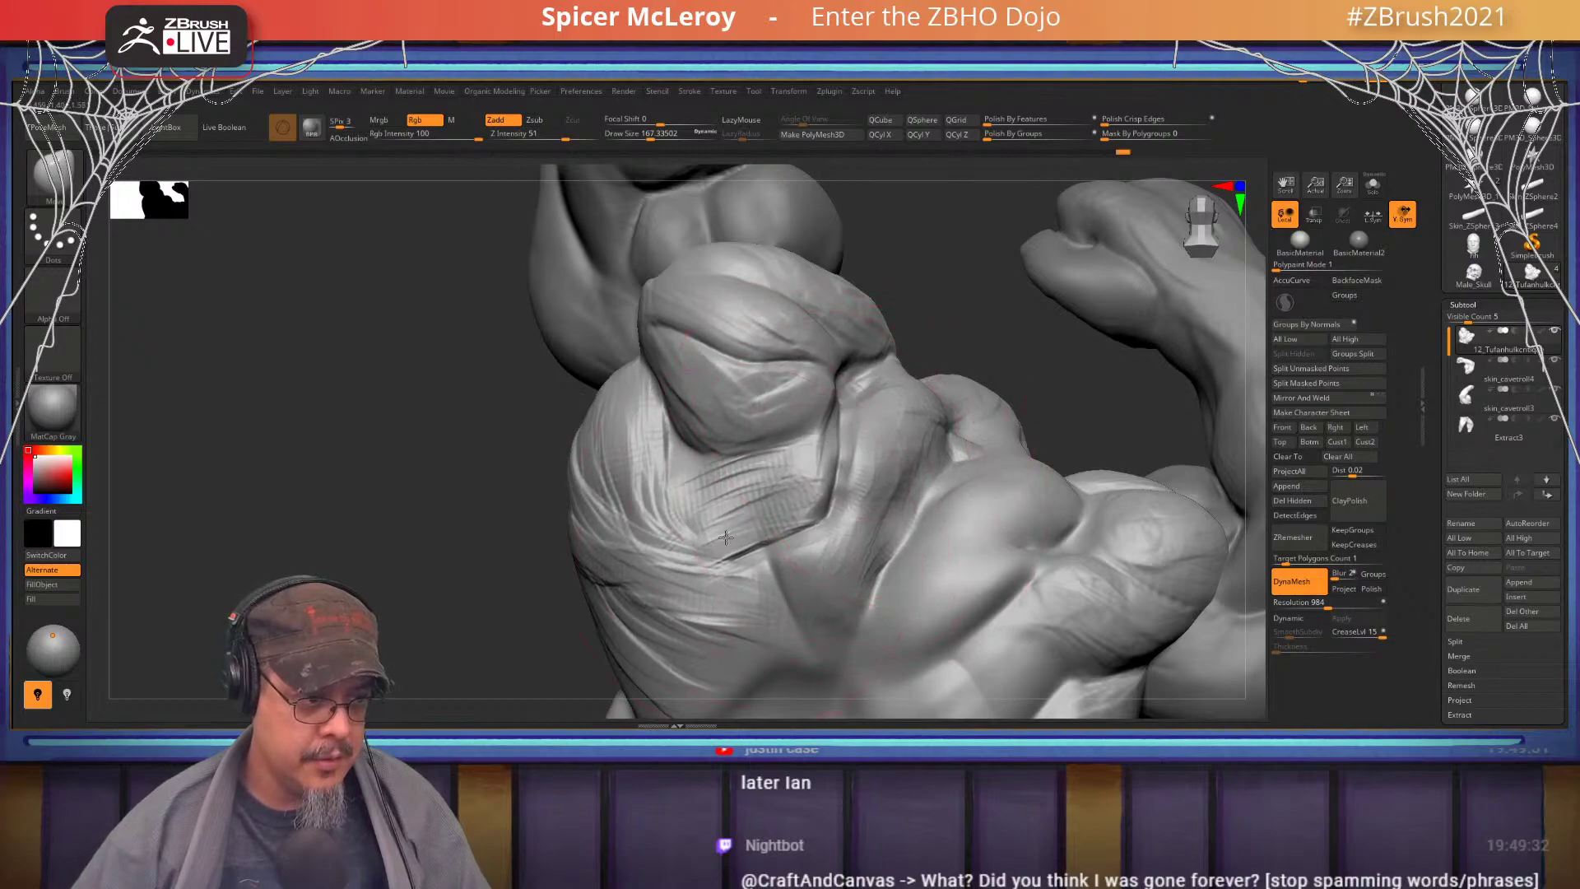
drag(694, 551, 682, 537)
drag(833, 507, 819, 499)
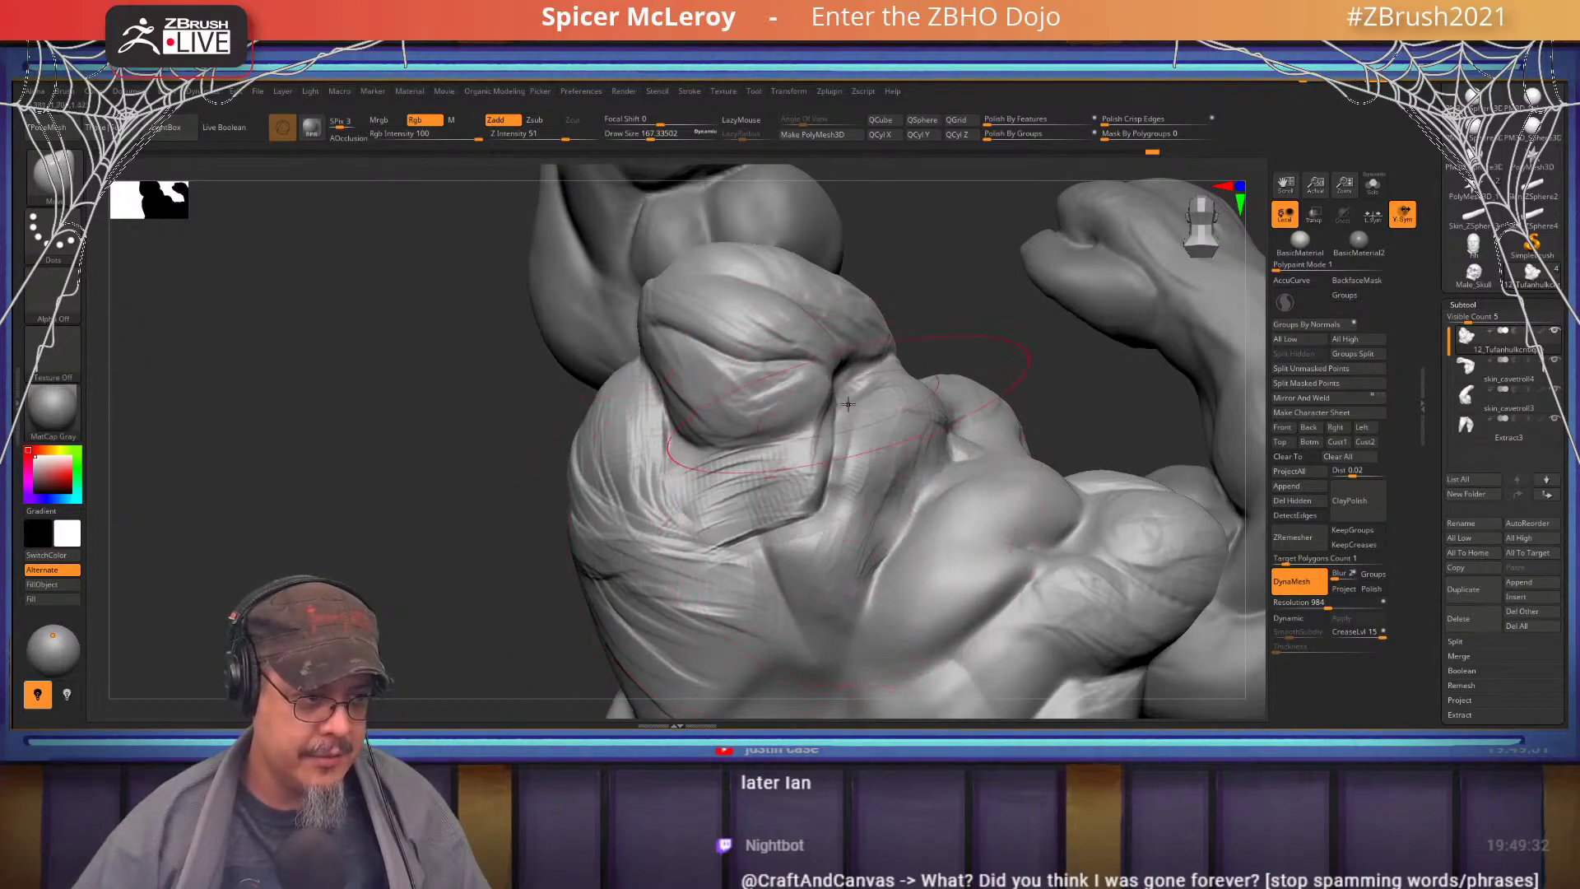
drag(695, 554, 686, 541)
- Add ClayBuildup fibre strokes across the trapezius and down along the spine at draw size about 68
mouse_move(740, 486)
right_down()
mouse_move(671, 492)
mouse_move(687, 506)
mouse_move(797, 480)
right_up()
key(b)
key(c)
key(b)
key(s)
drag(826, 476, 810, 478)
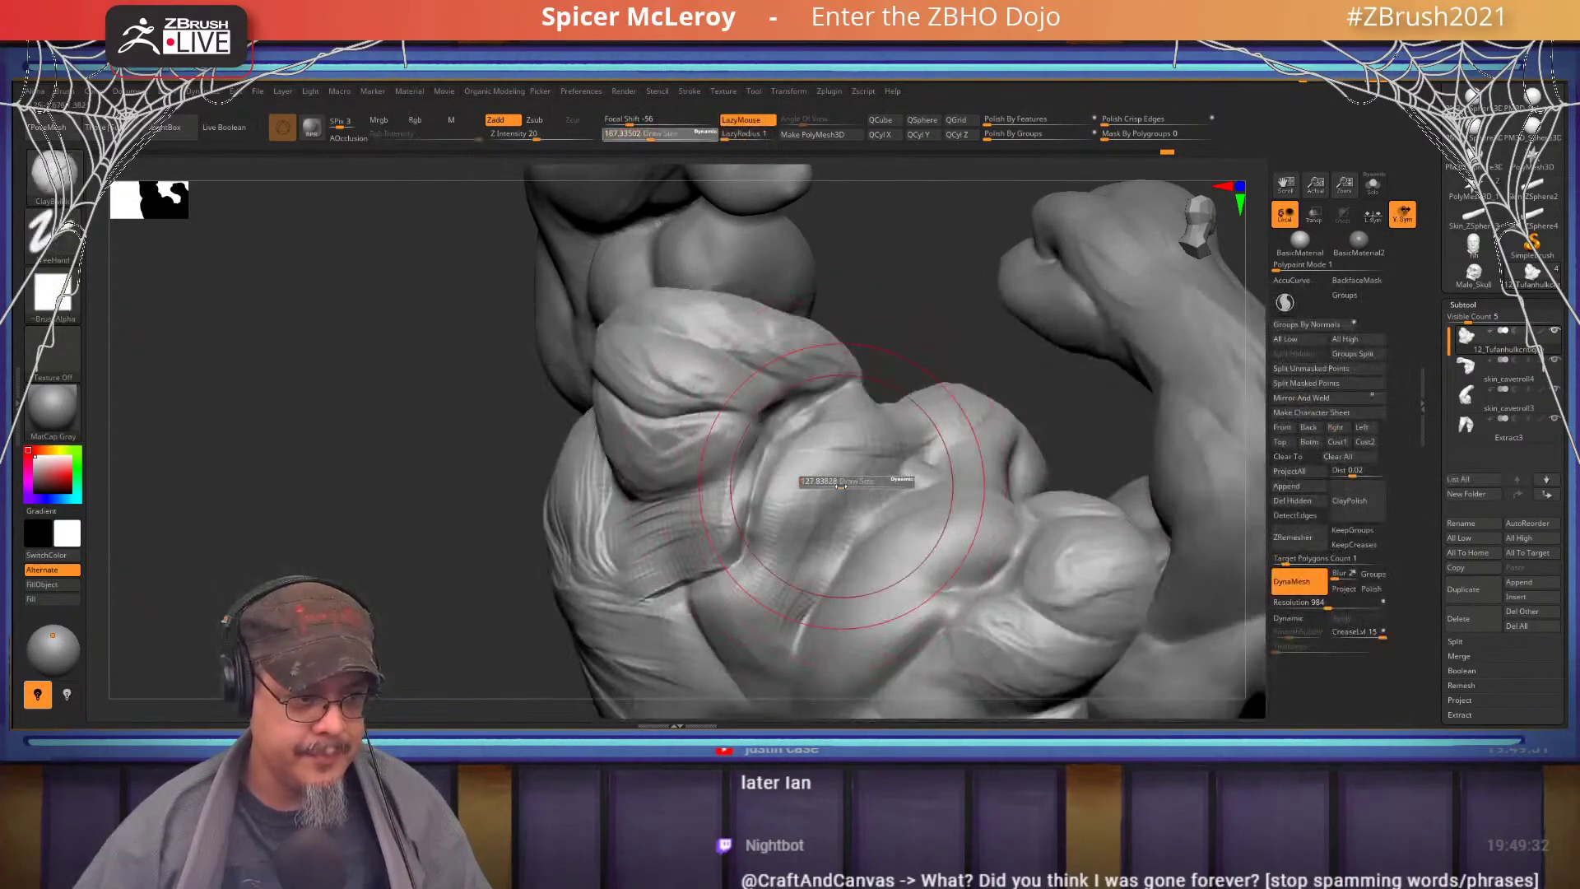
alt+right_drag(848, 491, 833, 439)
drag(833, 440, 807, 456)
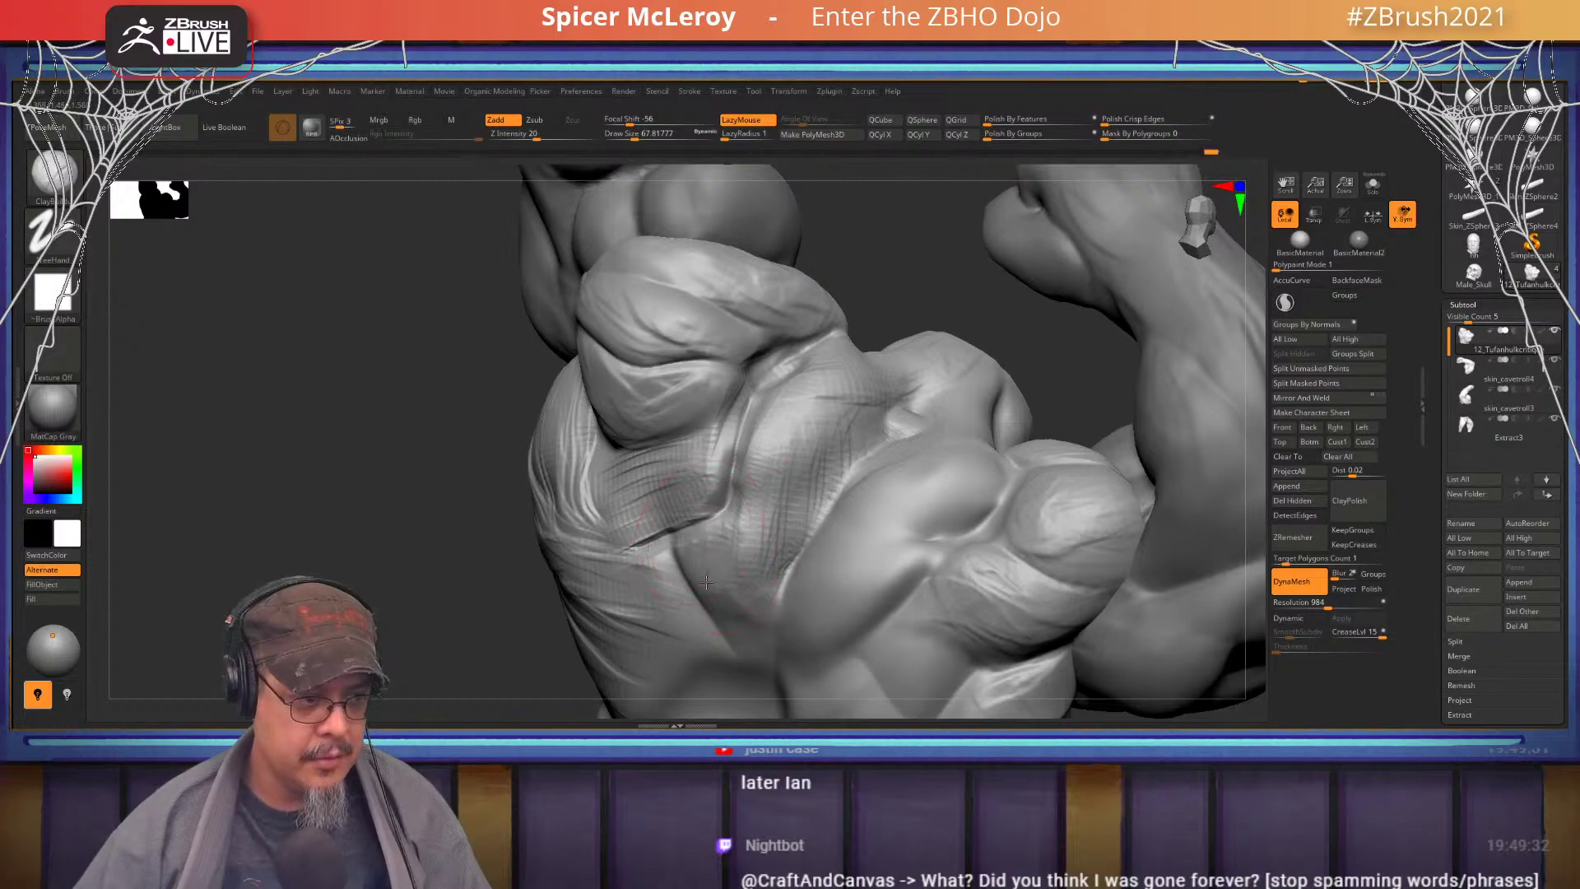
right_drag(706, 582, 800, 418)
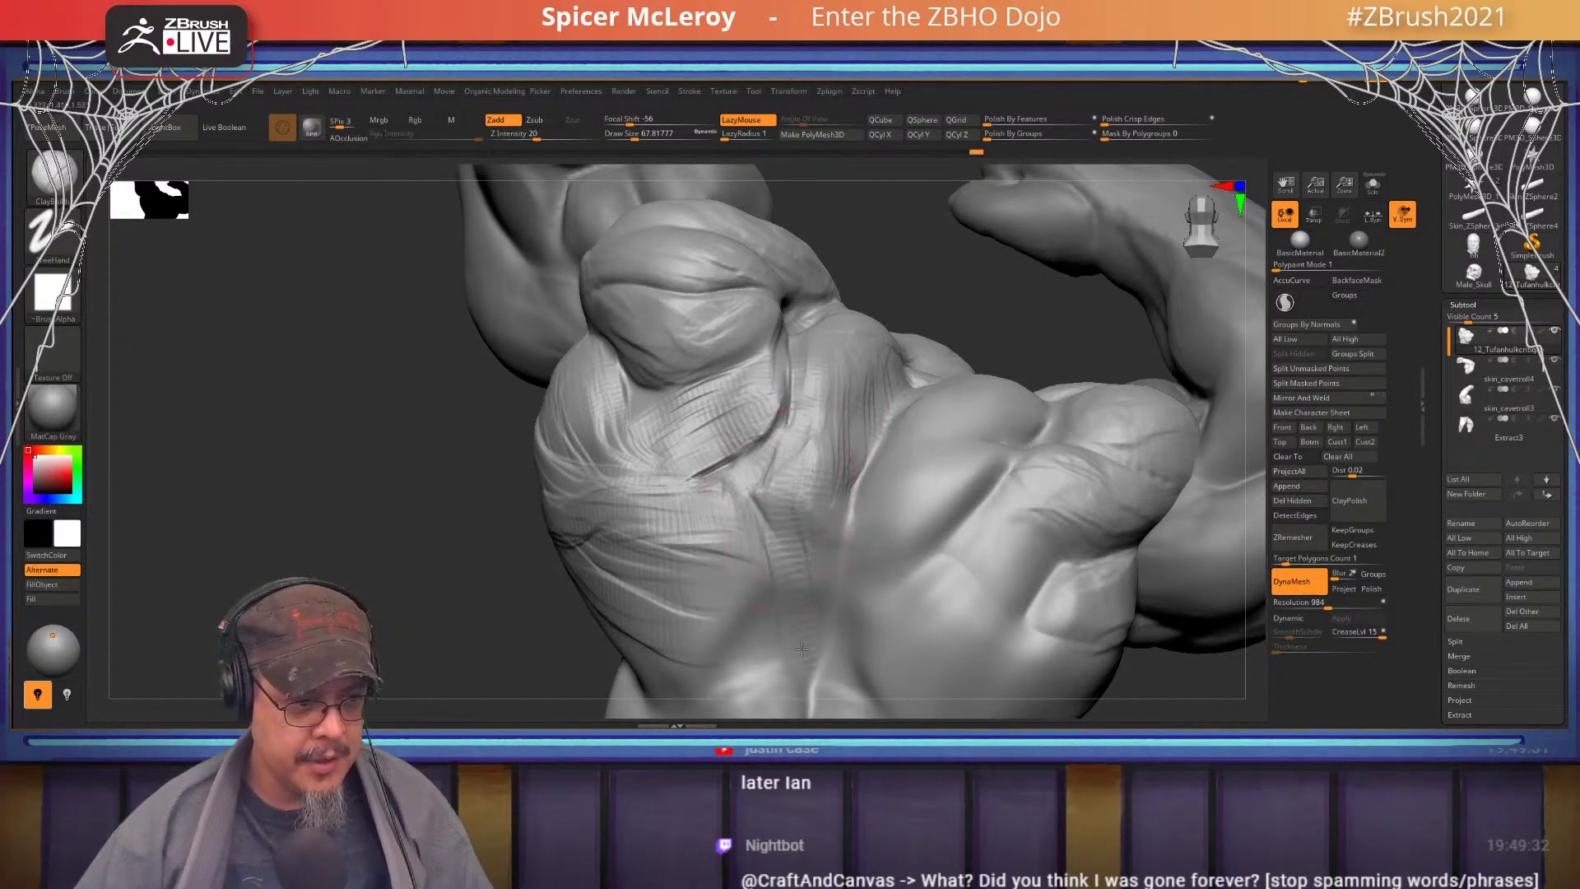
drag(802, 650, 776, 481)
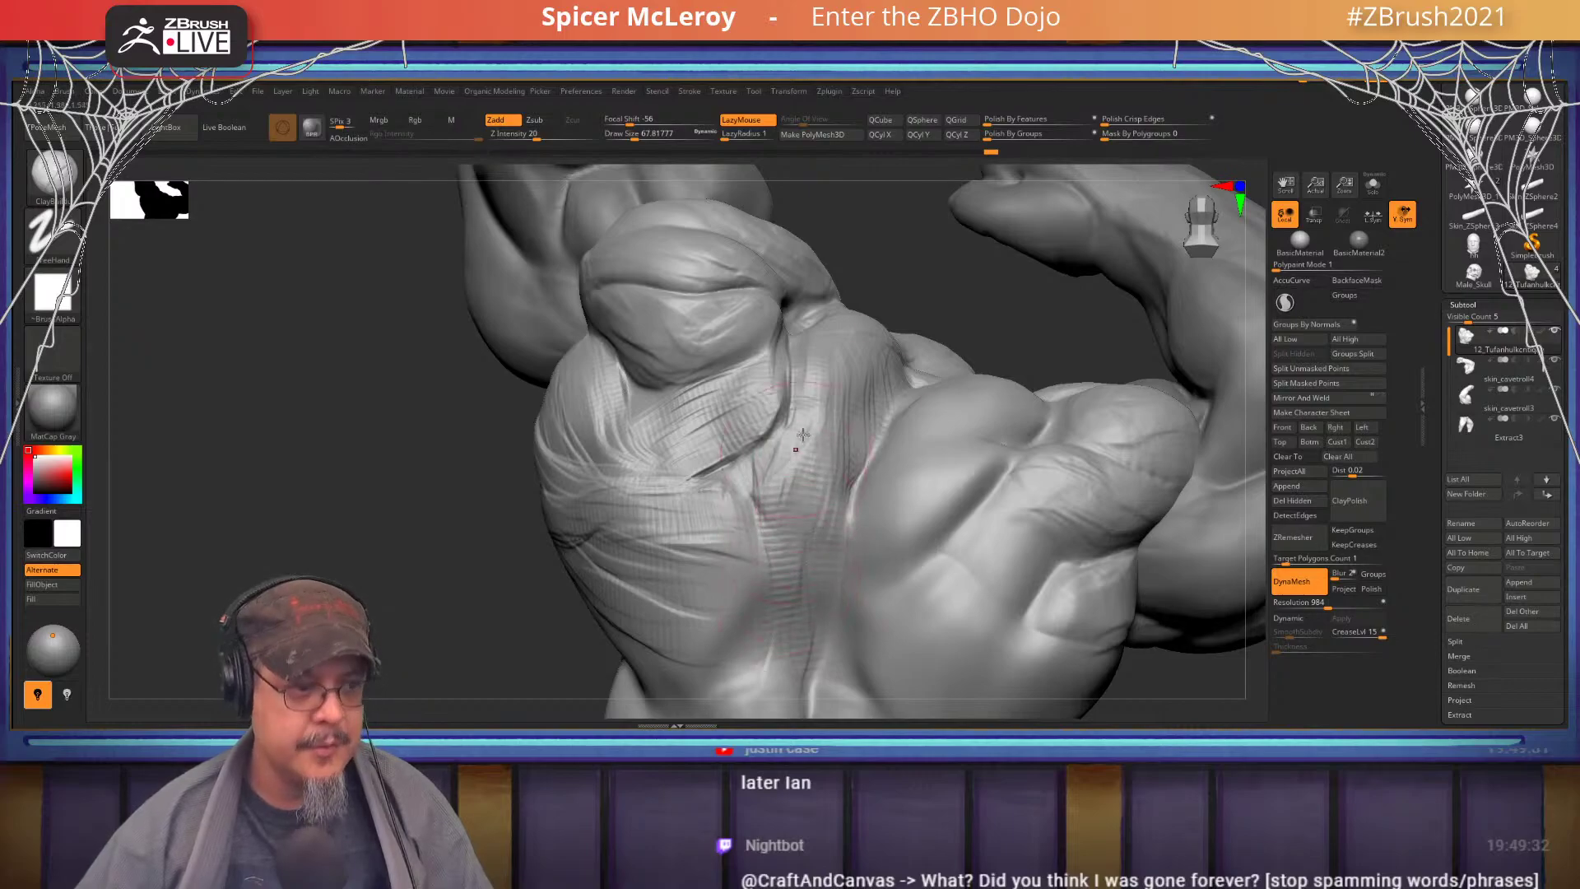
- Make the ZBrush window see-through over the bodybuilder back photos and position the torso for comparison
key(alt+Tab)
drag(1337, 80, 1314, 80)
mouse_move(829, 411)
right_down()
mouse_move(753, 424)
mouse_move(798, 420)
right_up()
drag(798, 419, 554, 424)
- Layer ClayBuildup fibre strokes over the scapular muscles, mid-back and lat, following the overlaid reference photos
key(b)
key(d)
key(s)
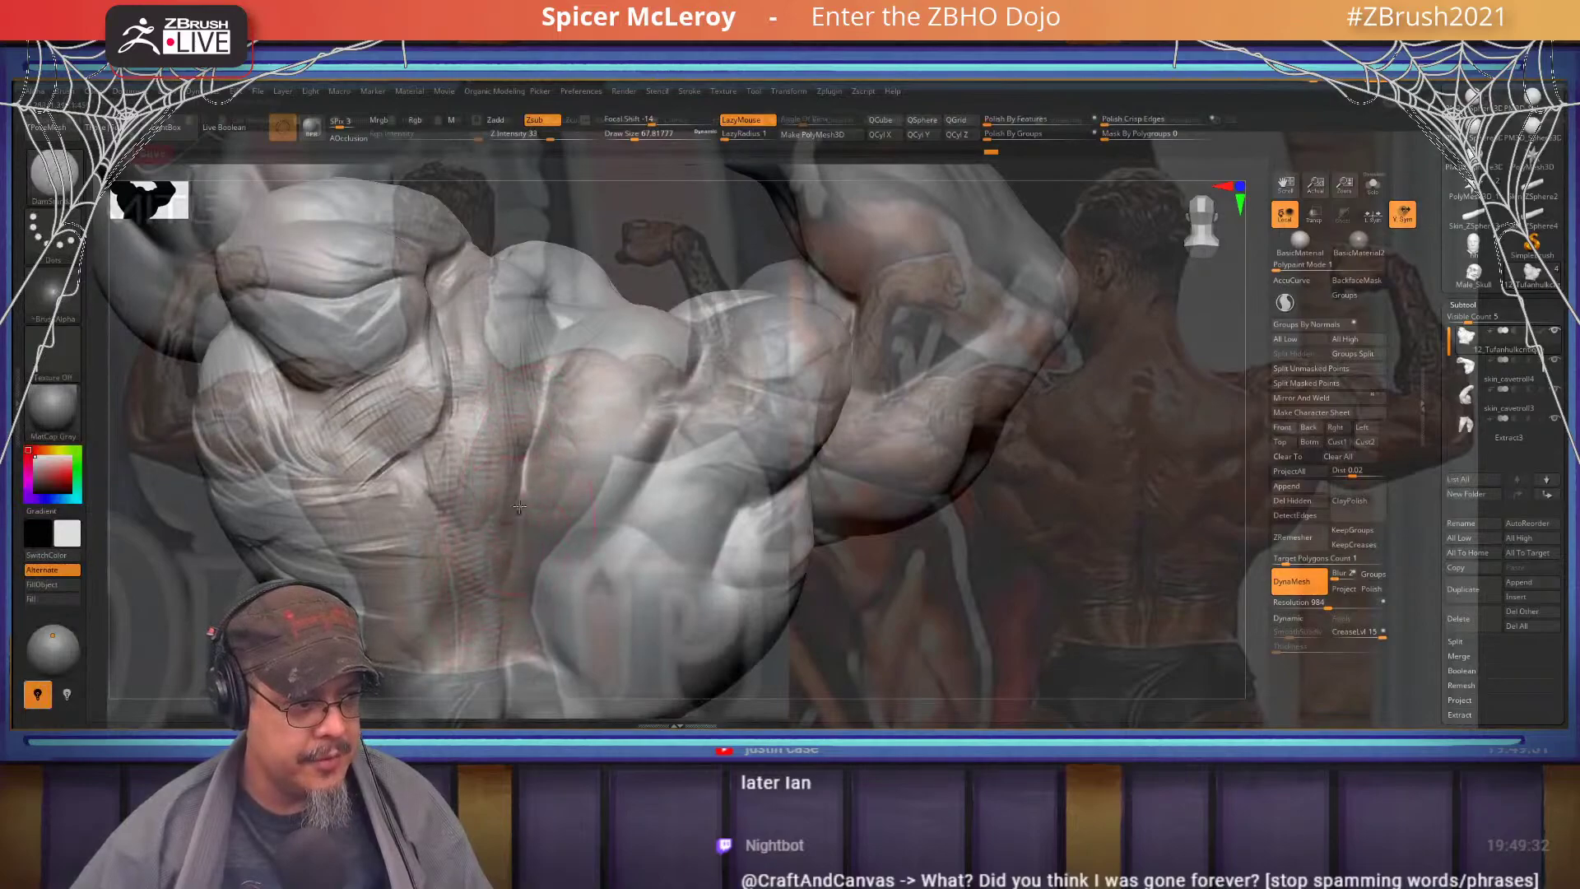
mouse_move(508, 547)
right_down()
mouse_move(528, 432)
mouse_move(479, 427)
mouse_move(513, 408)
right_up()
key(b)
key(c)
key(b)
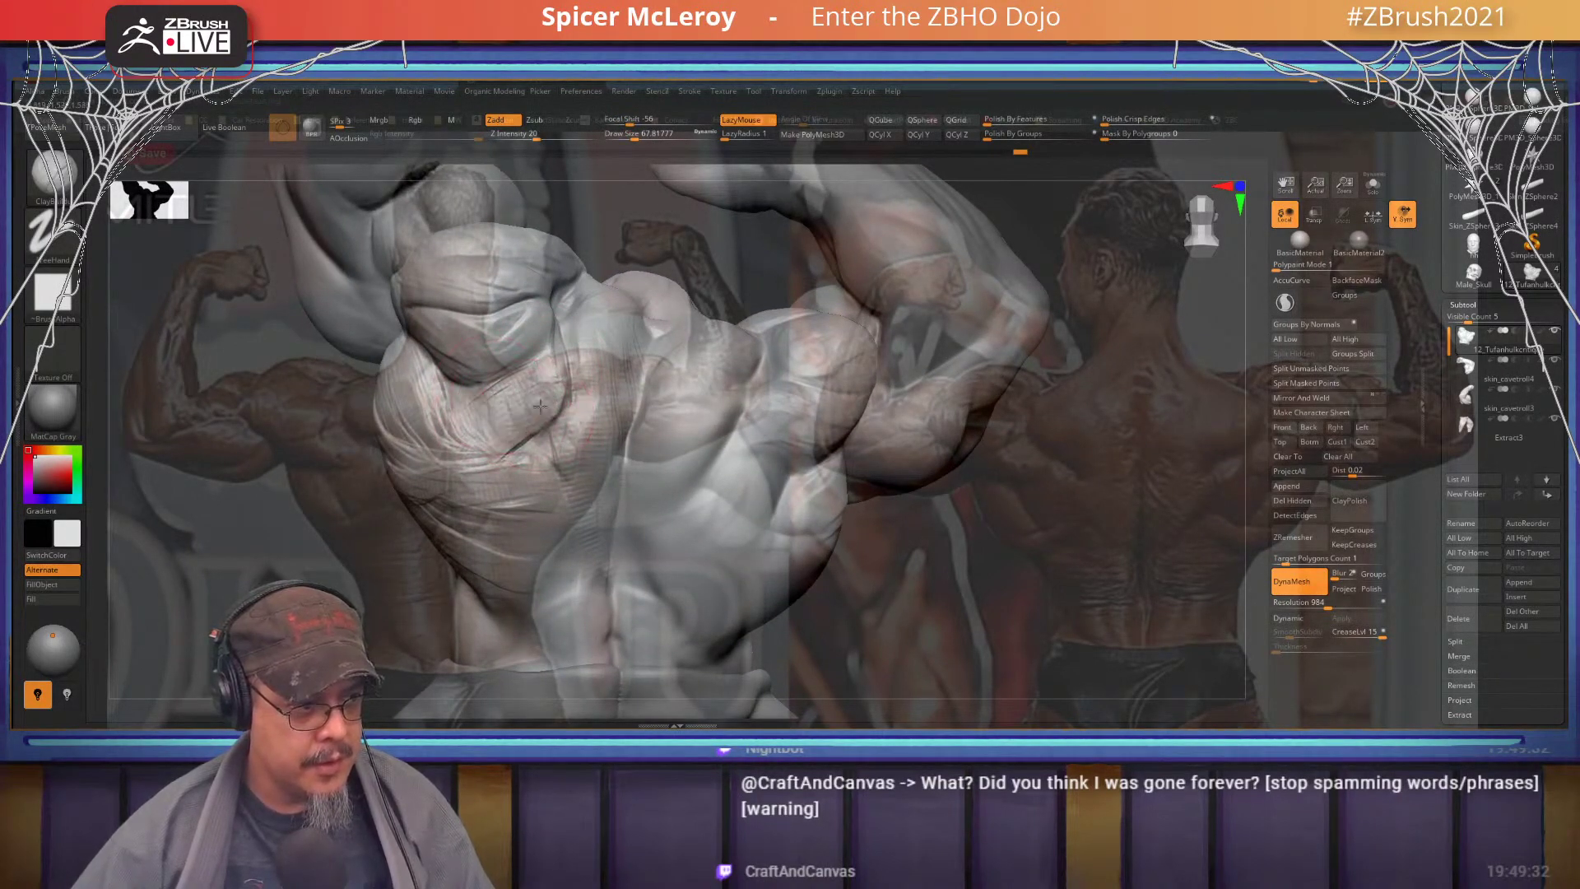
right_drag(521, 462, 586, 447)
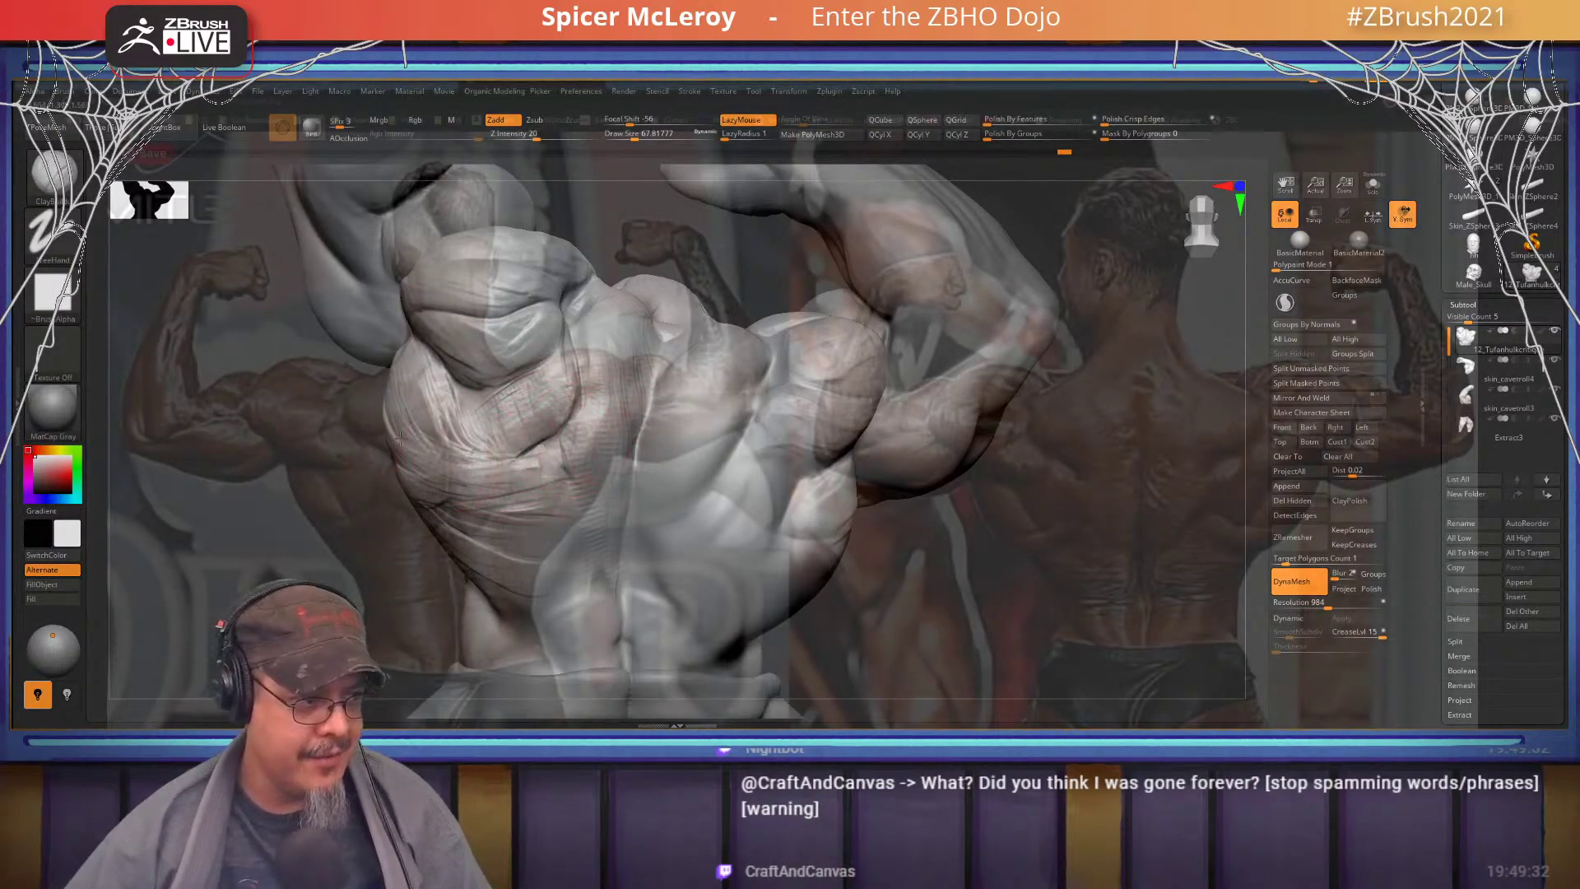
mouse_move(541, 474)
mouse_down()
mouse_move(477, 479)
mouse_move(494, 490)
mouse_move(472, 512)
mouse_up()
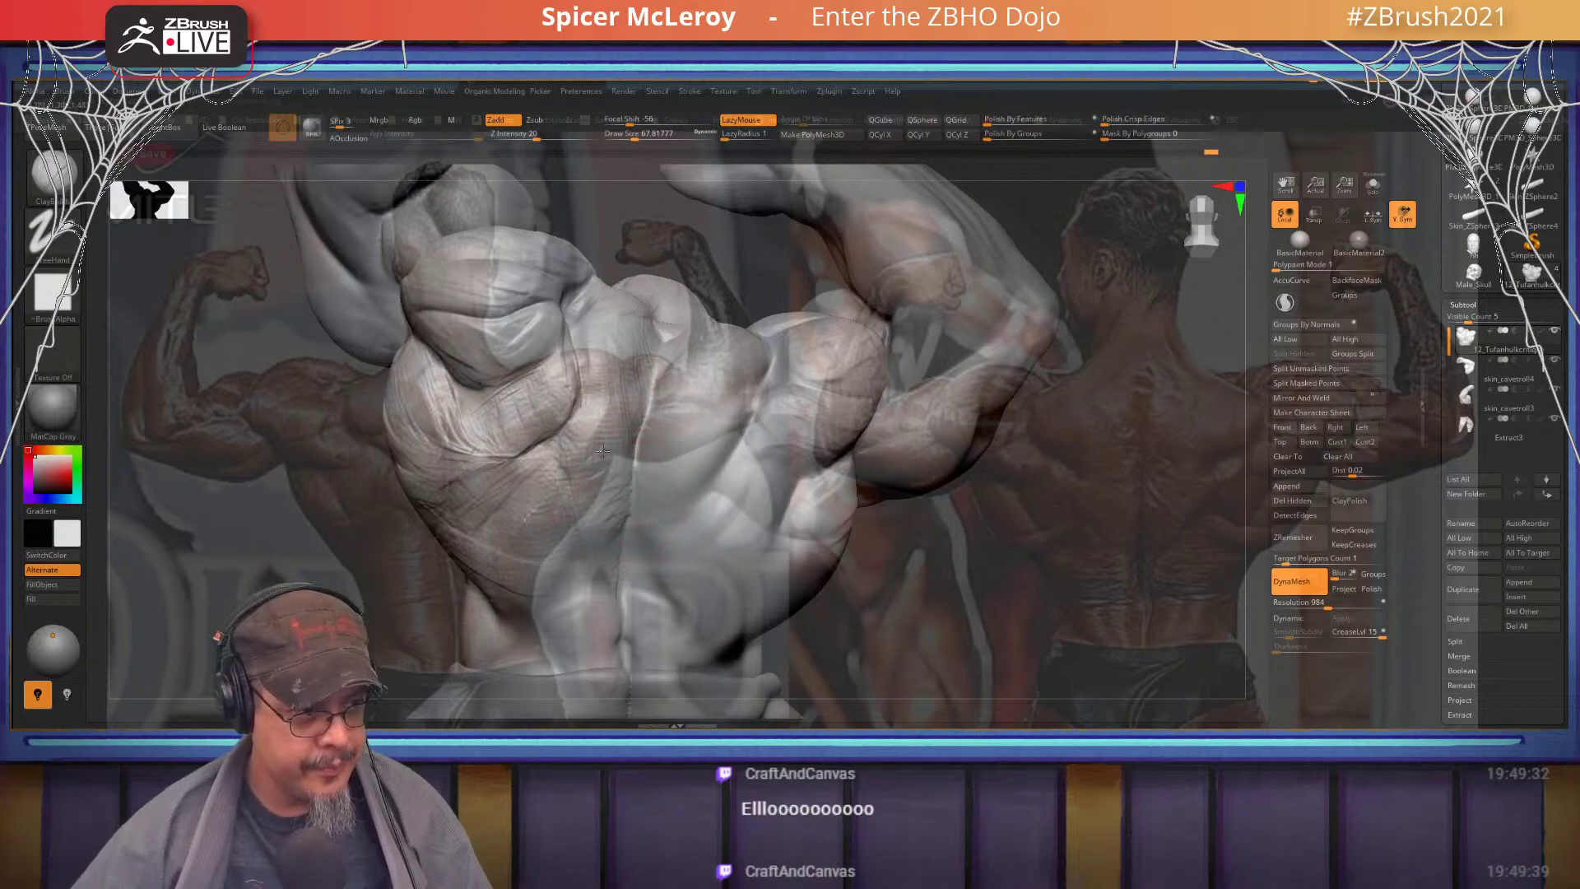
mouse_move(603, 451)
mouse_down()
mouse_move(602, 362)
mouse_move(611, 462)
mouse_move(600, 450)
mouse_up()
mouse_move(559, 379)
alt+right_down()
mouse_move(609, 403)
mouse_move(513, 379)
alt+right_up()
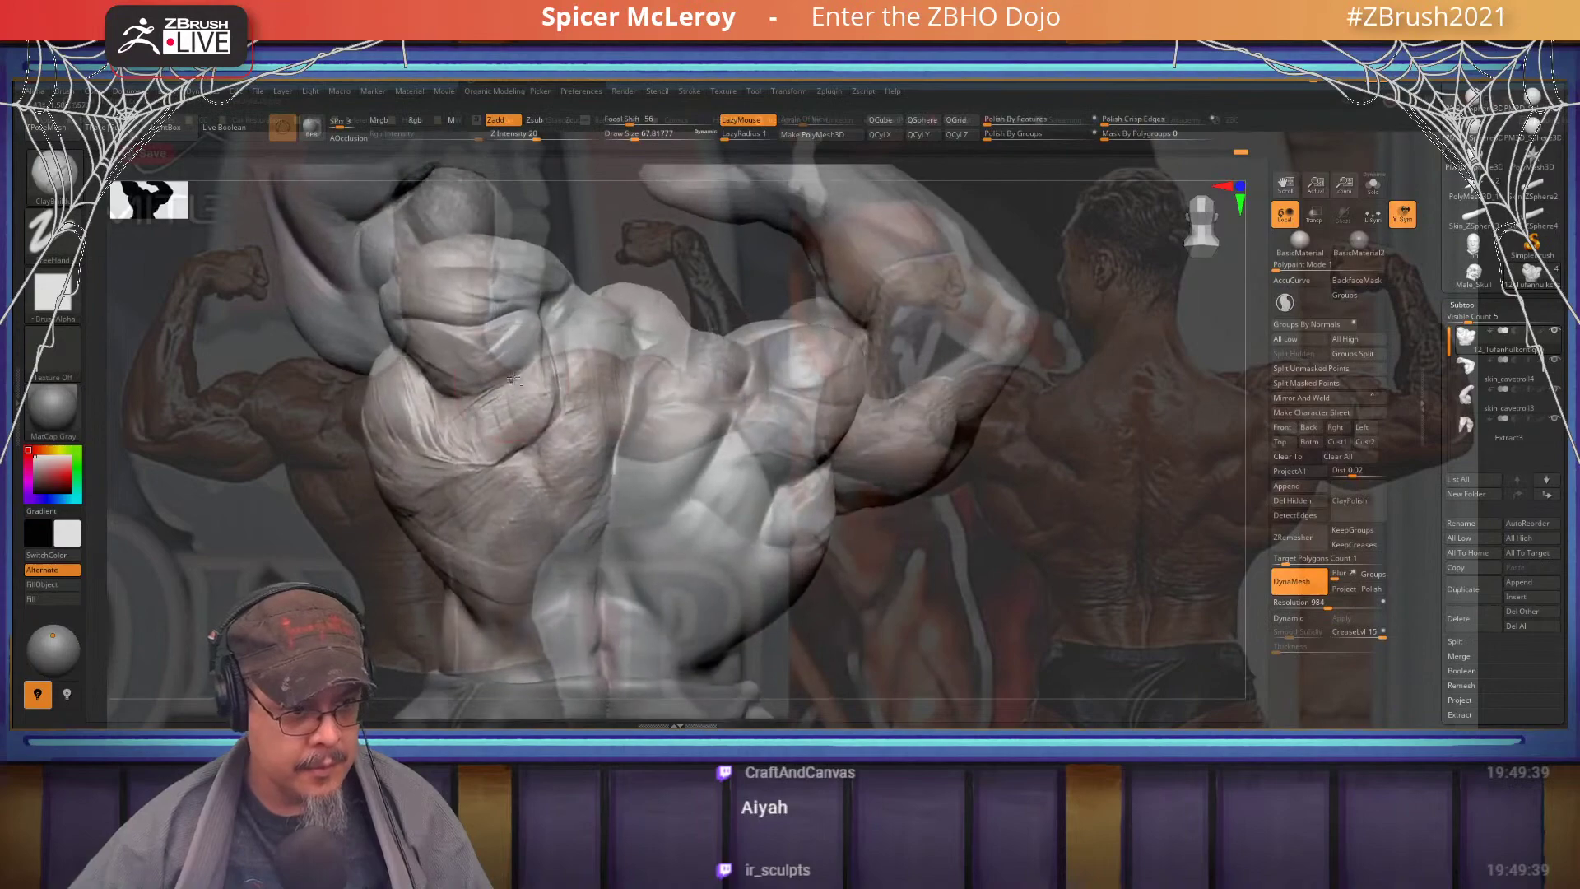
- Carve a crease with DamStandard along the border between the scapular muscles and the upper lat
key(b)
key(d)
key(s)
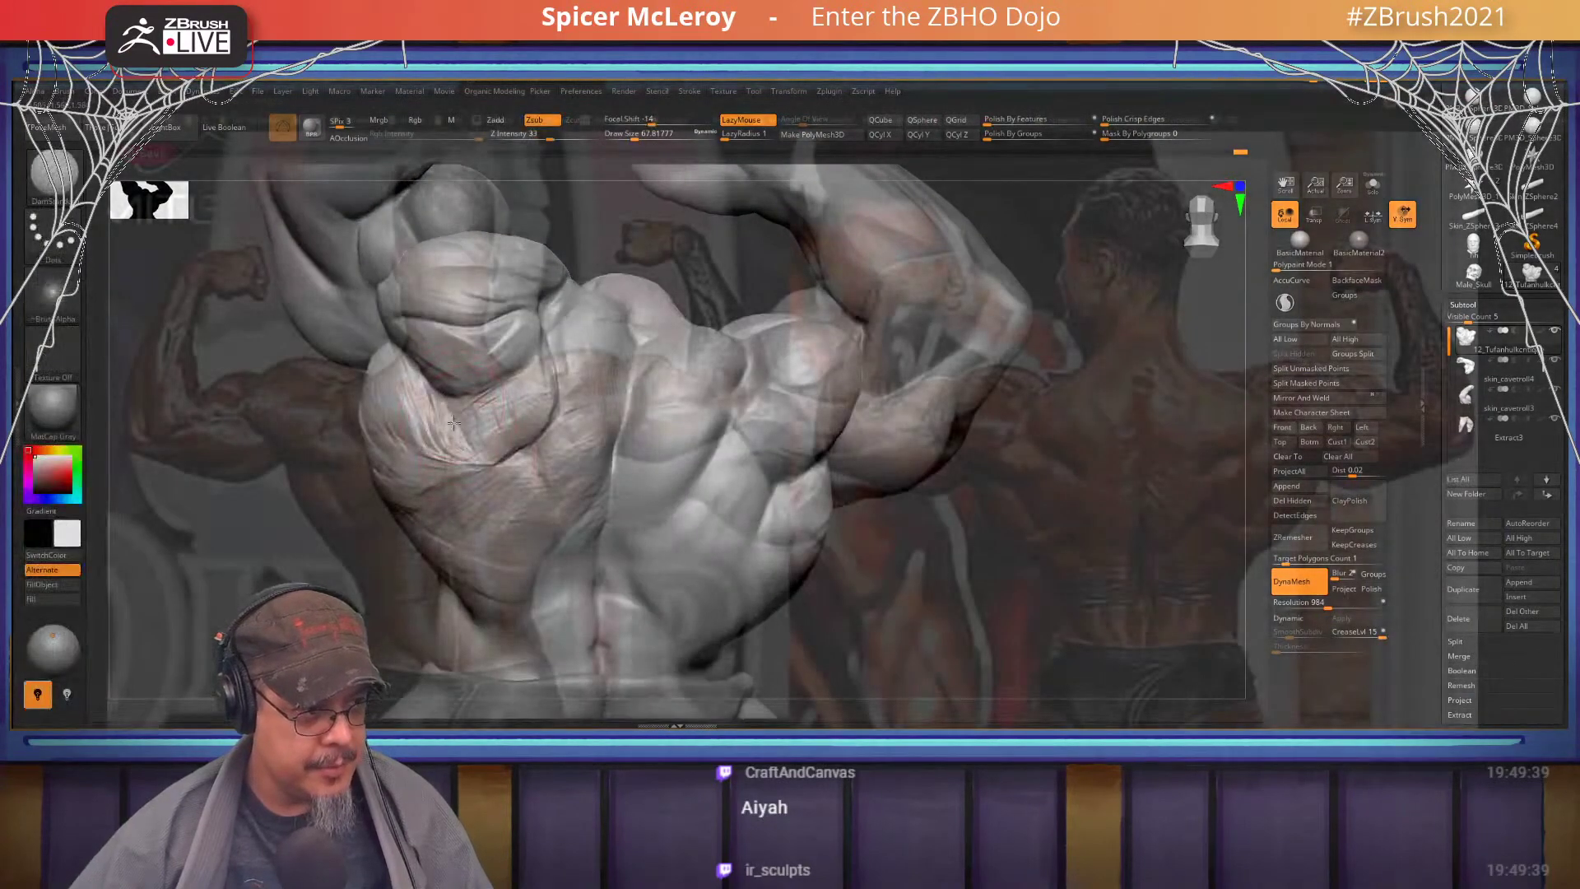
drag(454, 423, 471, 466)
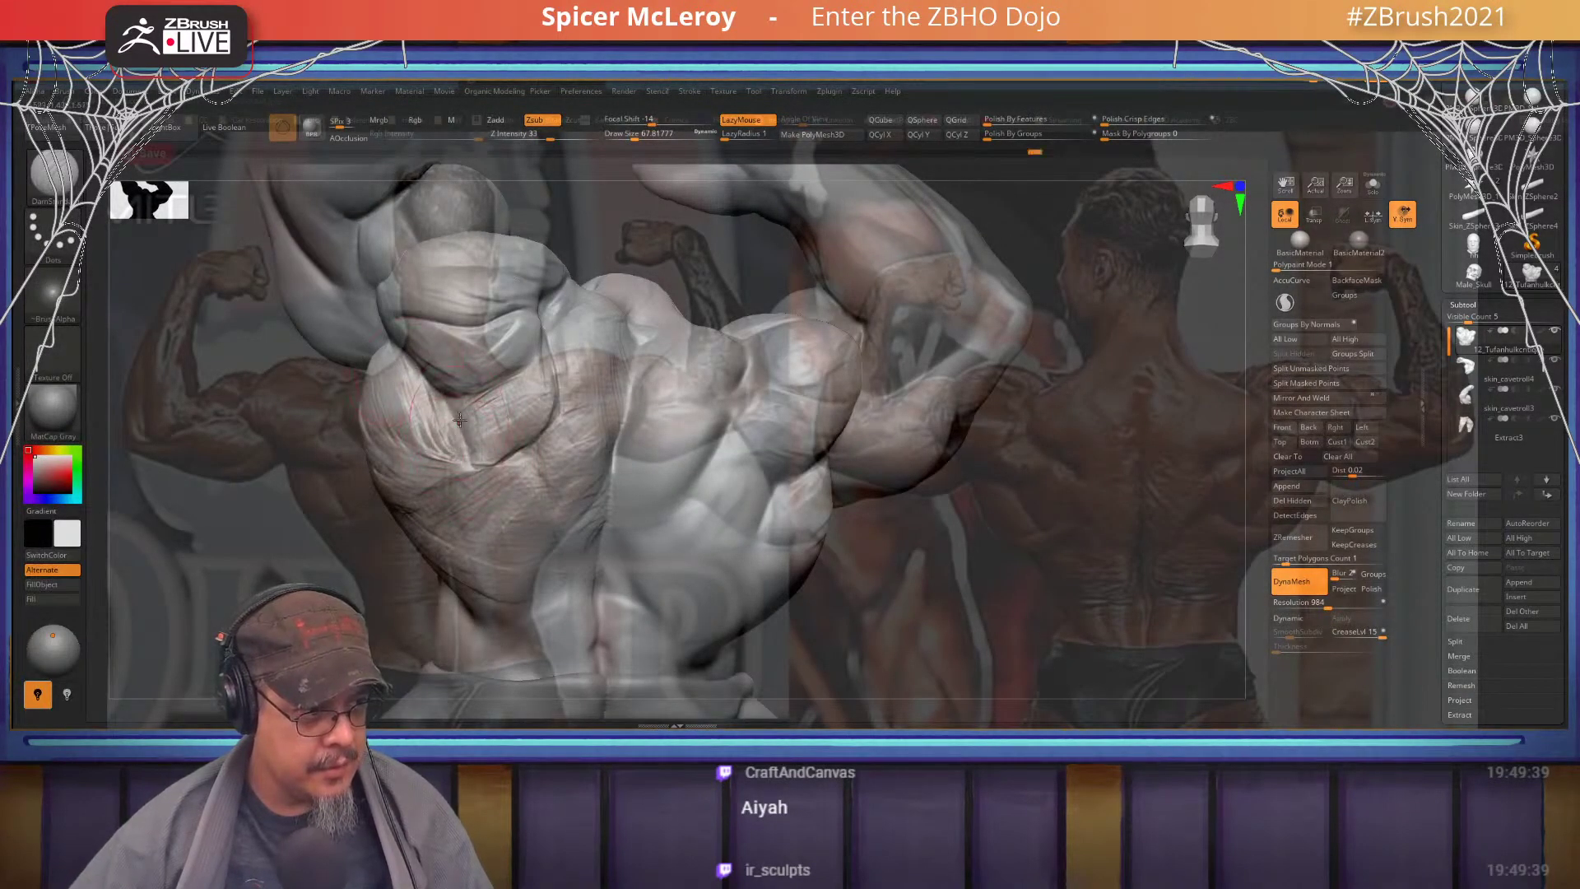
- Reduce the ClayBuildup draw size to about 44 and add cross-fibre strokes over the muscle between the rear deltoid and lat
key(b)
key(c)
key(b)
right_drag(474, 432, 618, 447)
key(s)
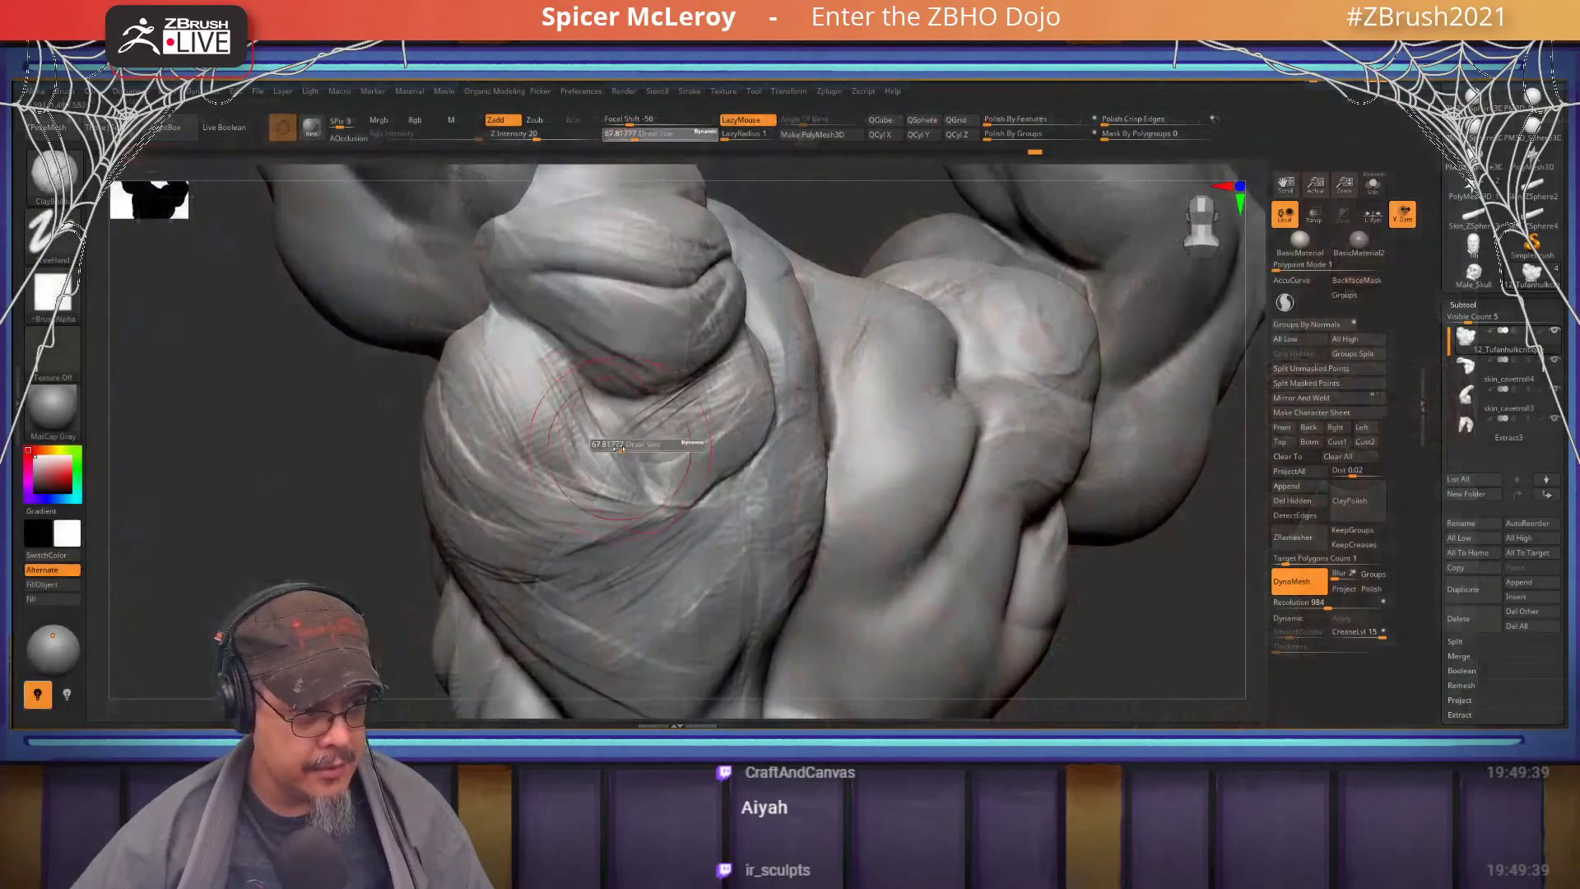
mouse_move(618, 448)
mouse_down()
mouse_move(580, 451)
mouse_move(545, 412)
mouse_move(559, 384)
mouse_move(511, 359)
mouse_move(508, 333)
mouse_move(582, 396)
mouse_up()
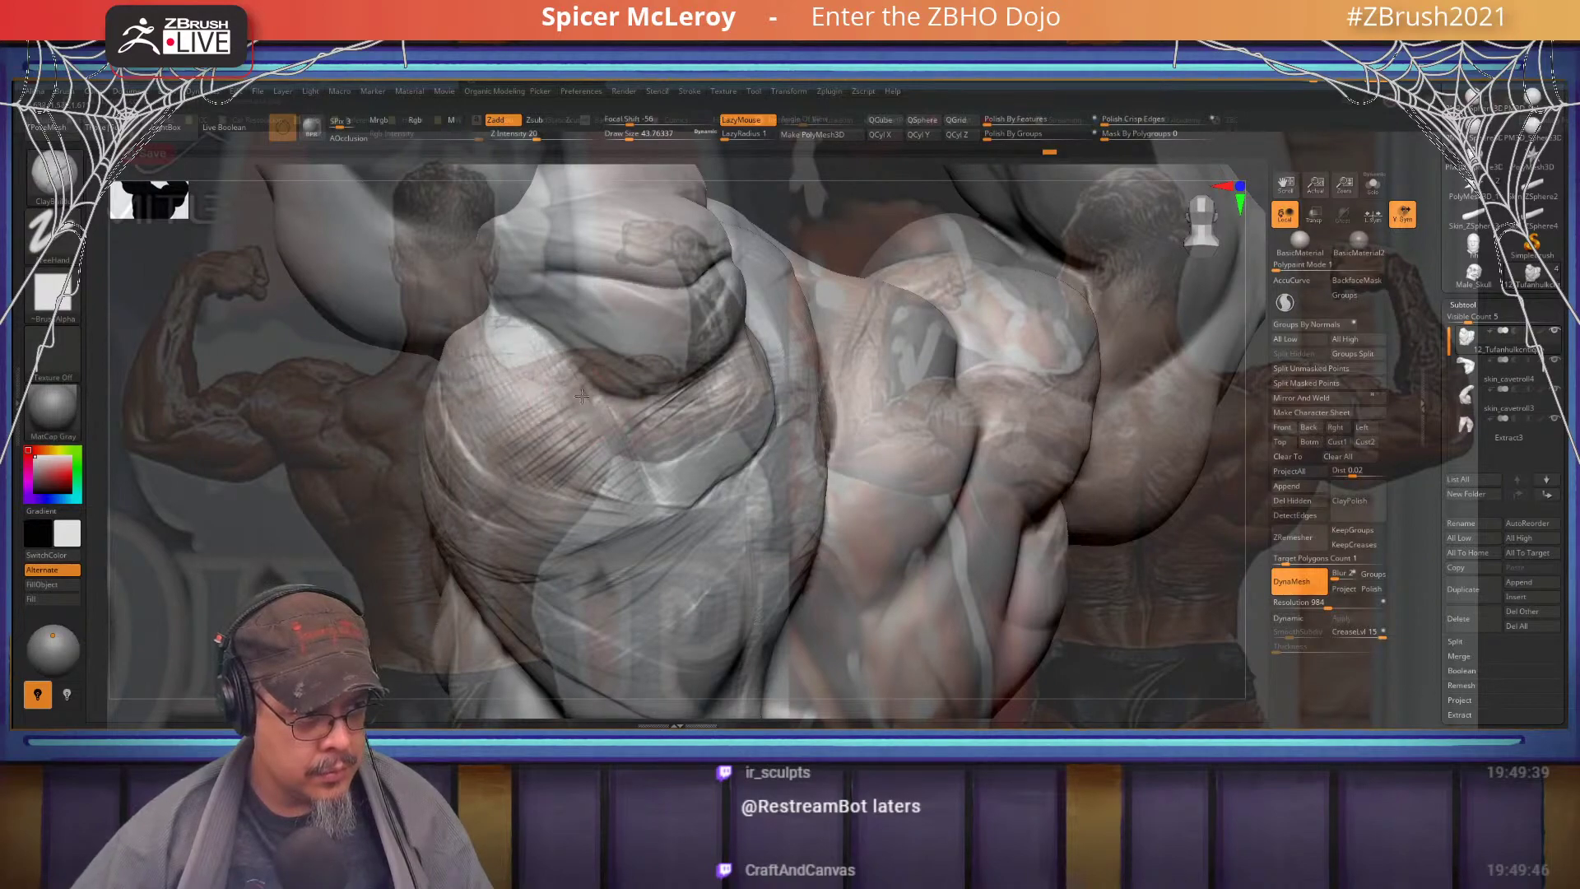
mouse_move(603, 406)
right_down()
mouse_move(568, 388)
mouse_move(614, 375)
mouse_move(644, 383)
mouse_move(626, 394)
mouse_move(689, 396)
right_up()
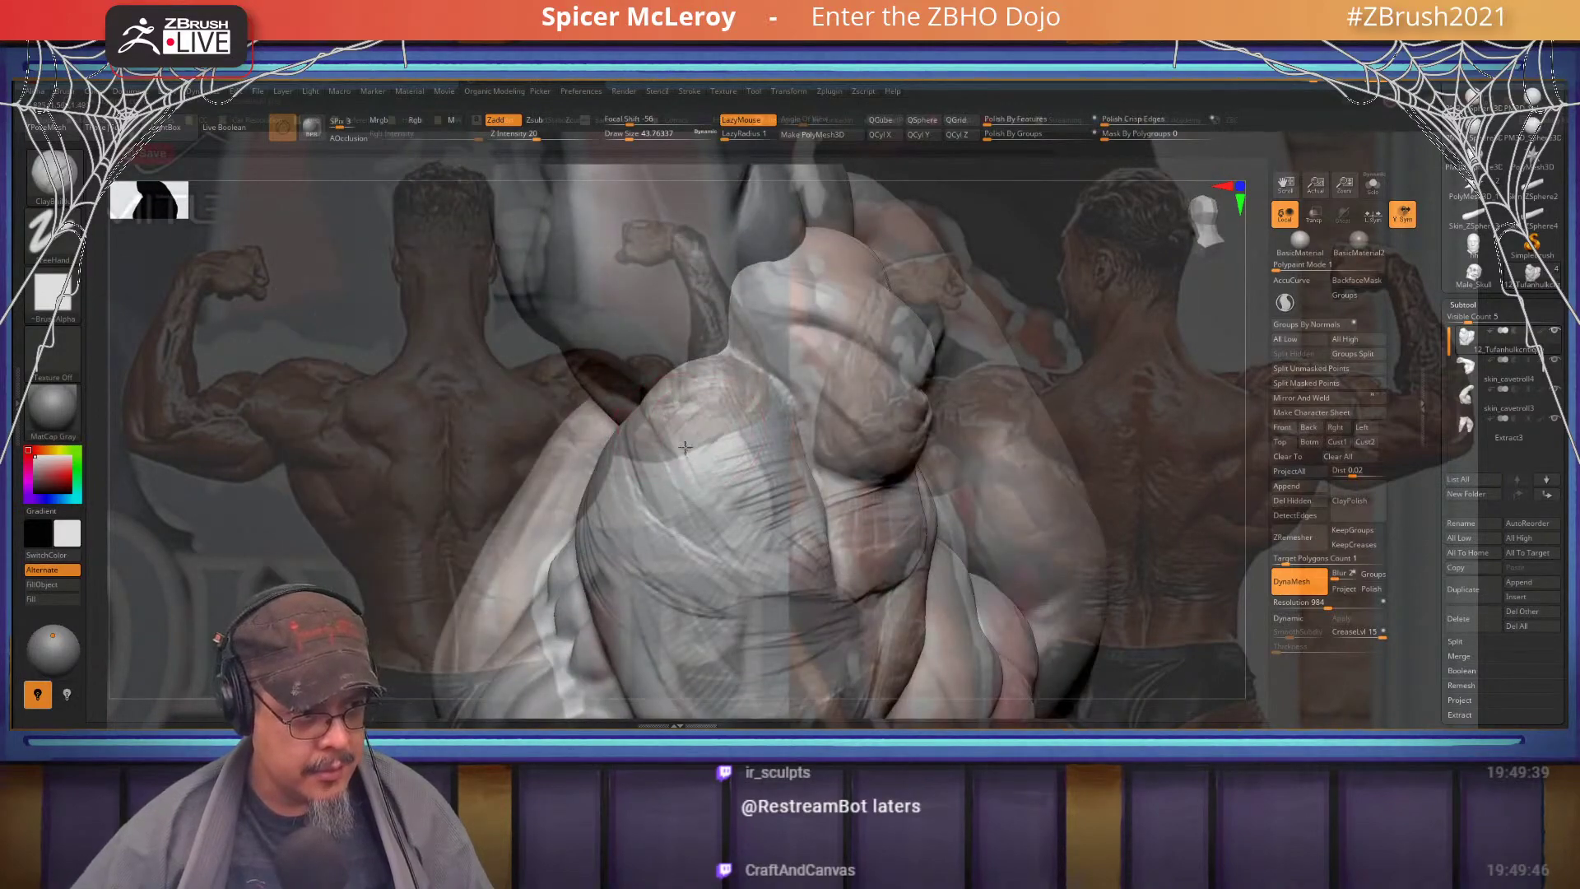
right_drag(738, 480, 658, 445)
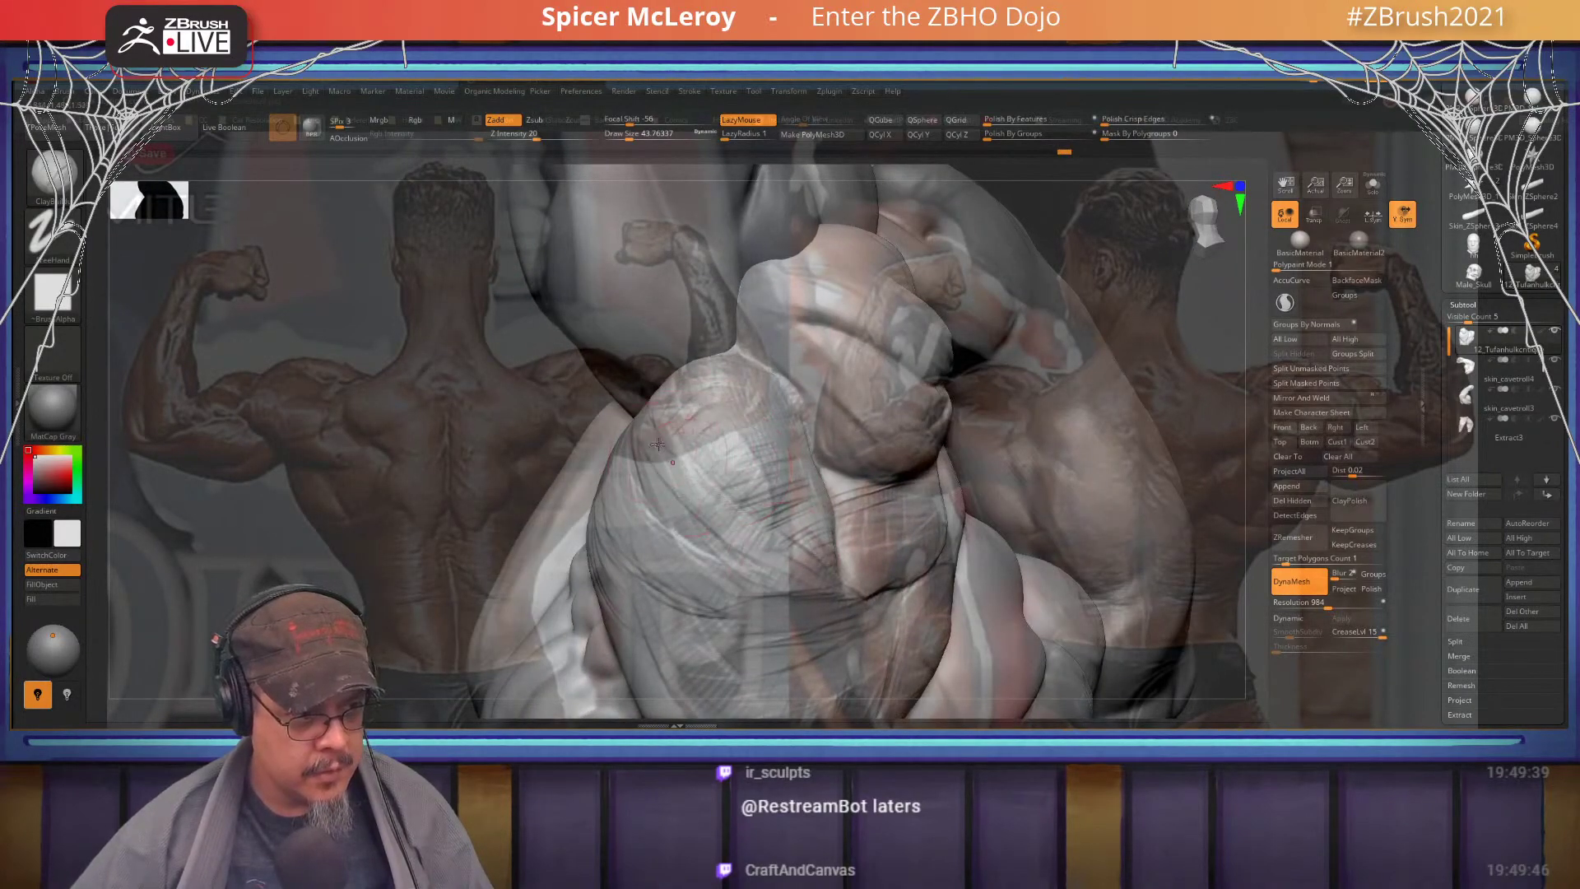
right_drag(824, 587, 856, 568)
- Deepen the groove above the upper lat with DamStandard and make the ZBrush window opaque again
key(b)
key(d)
key(s)
mouse_move(642, 428)
right_down()
mouse_move(669, 432)
mouse_move(726, 499)
right_up()
mouse_move(649, 436)
mouse_down()
mouse_move(840, 549)
mouse_move(714, 484)
mouse_up()
alt+right_drag(690, 450, 597, 371)
drag(1338, 80, 1302, 81)
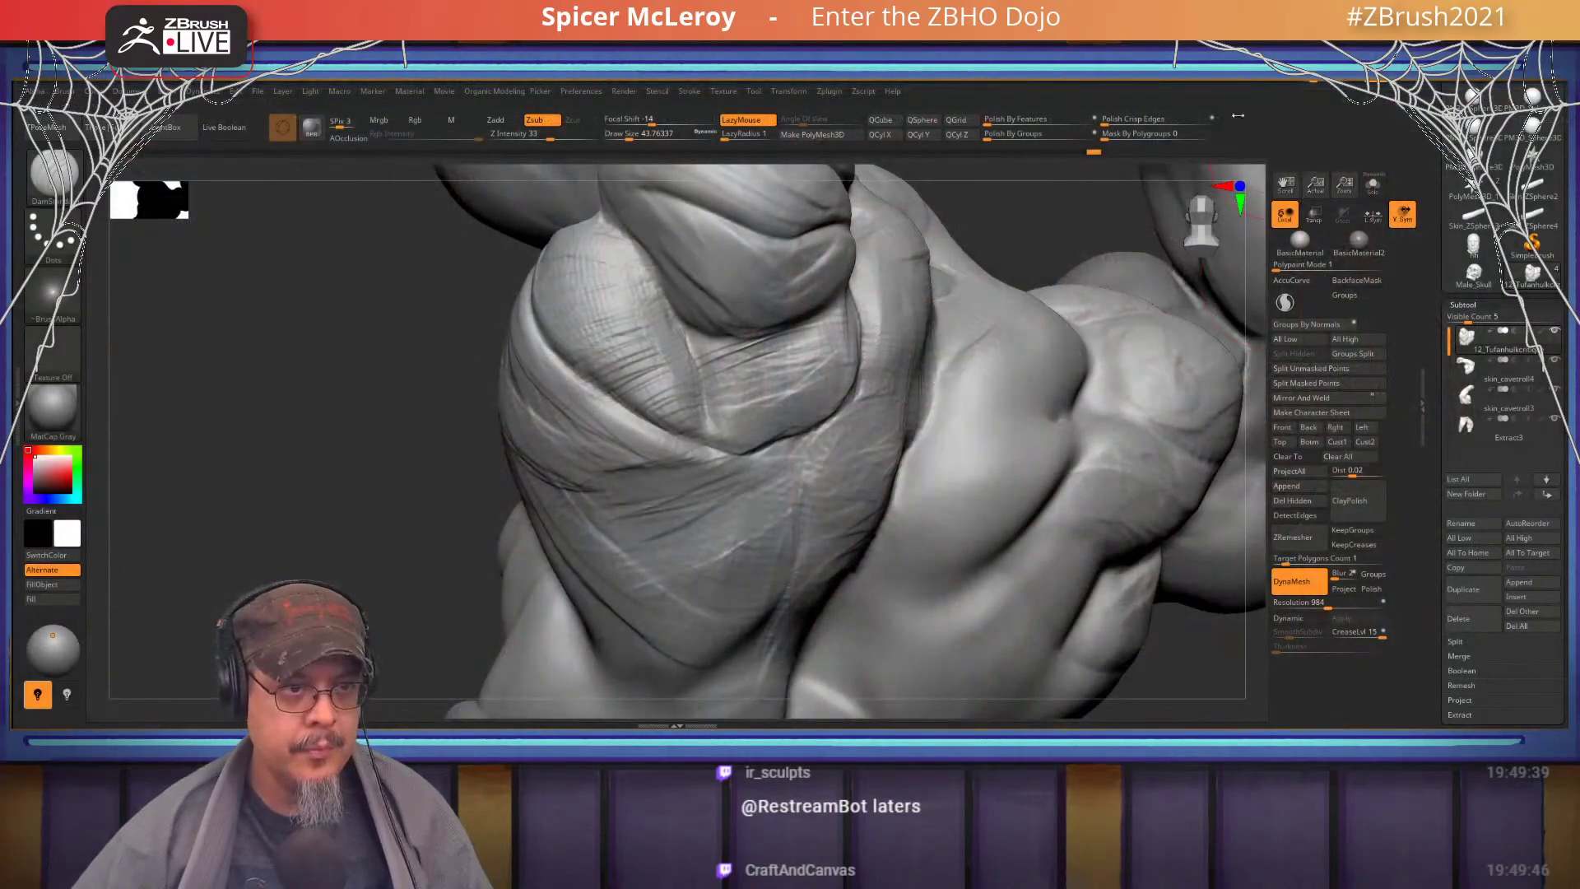
- Sculpt fibre strokes over the mid-back and lower lat with ClayBuildup at draw size about 68
mouse_move(724, 486)
right_down()
mouse_move(814, 440)
mouse_move(889, 429)
right_up()
key(b)
key(c)
key(b)
key(s)
drag(892, 431, 898, 432)
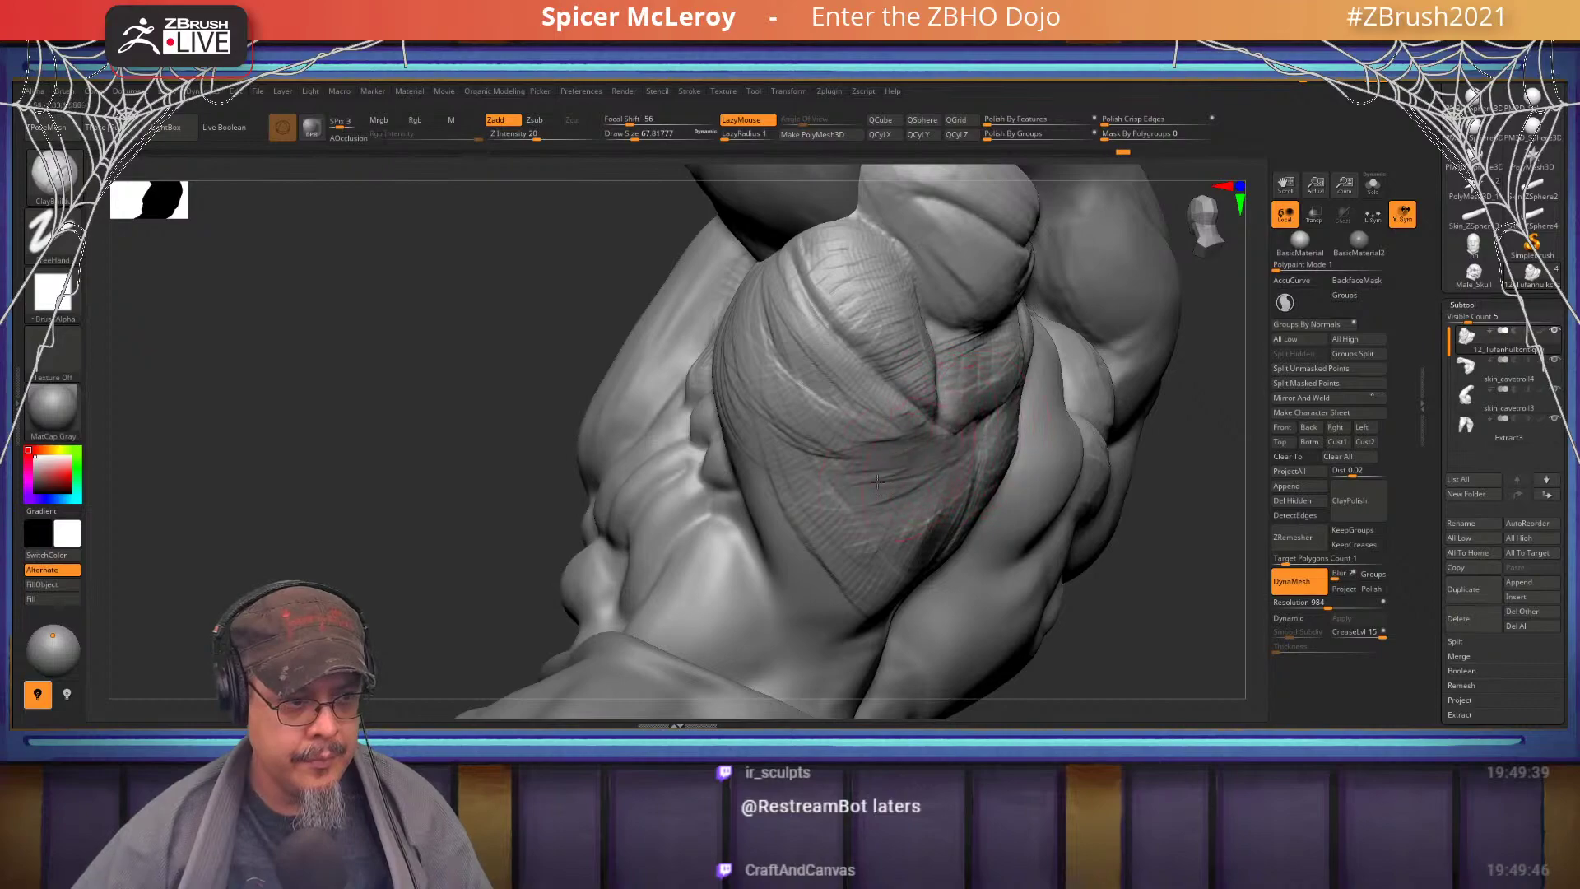
right_drag(791, 512, 833, 436)
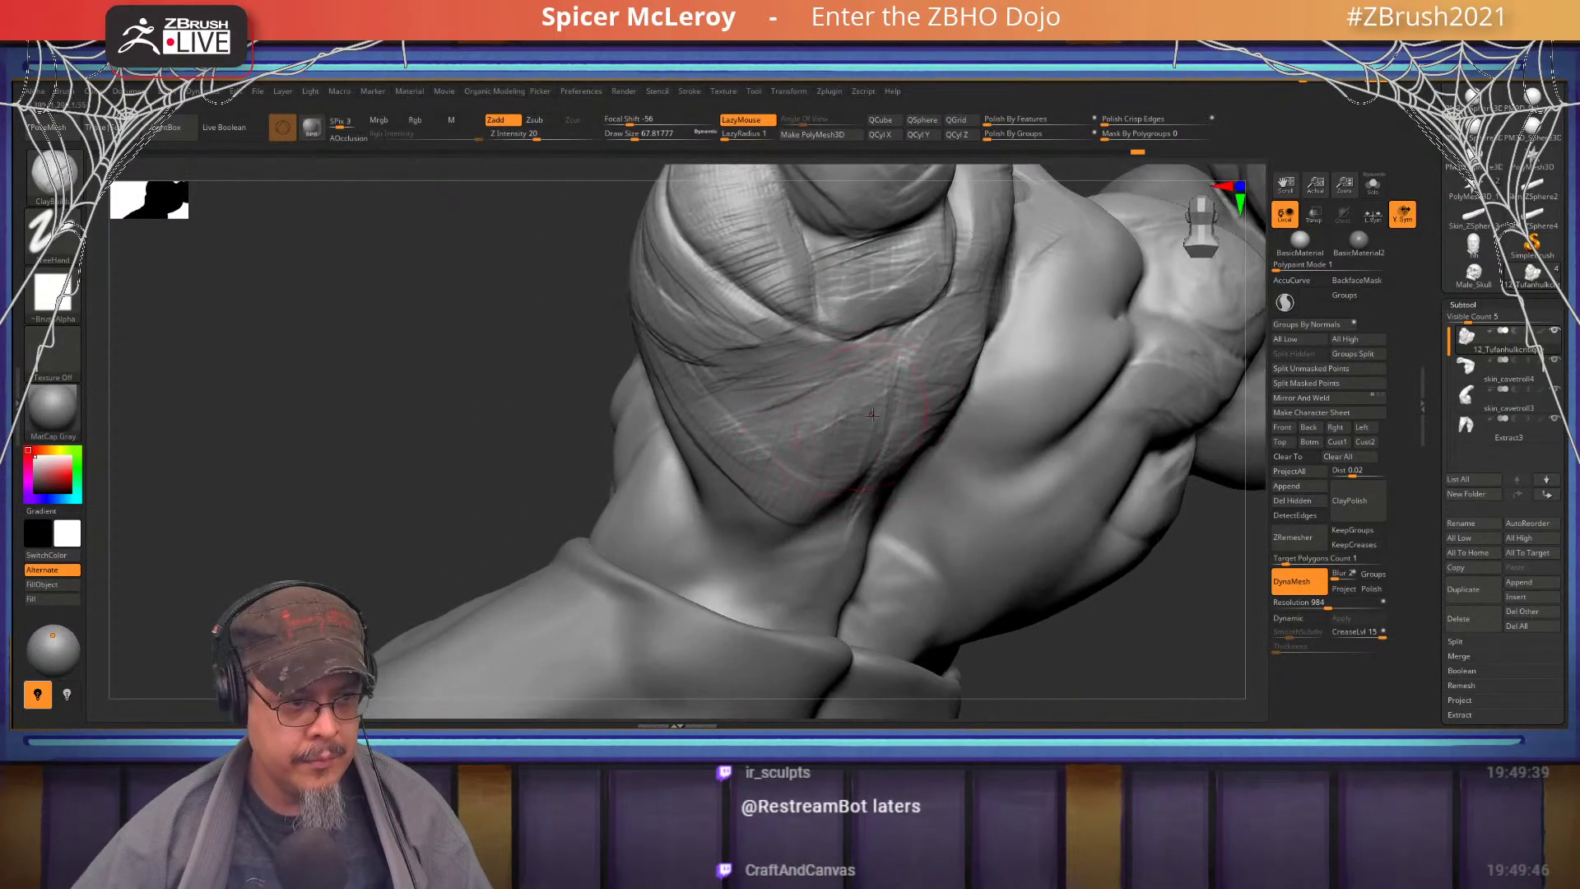
mouse_move(767, 504)
mouse_down()
mouse_move(825, 512)
mouse_move(721, 535)
mouse_move(709, 494)
mouse_move(887, 438)
mouse_move(675, 453)
mouse_move(795, 469)
mouse_move(755, 454)
mouse_up()
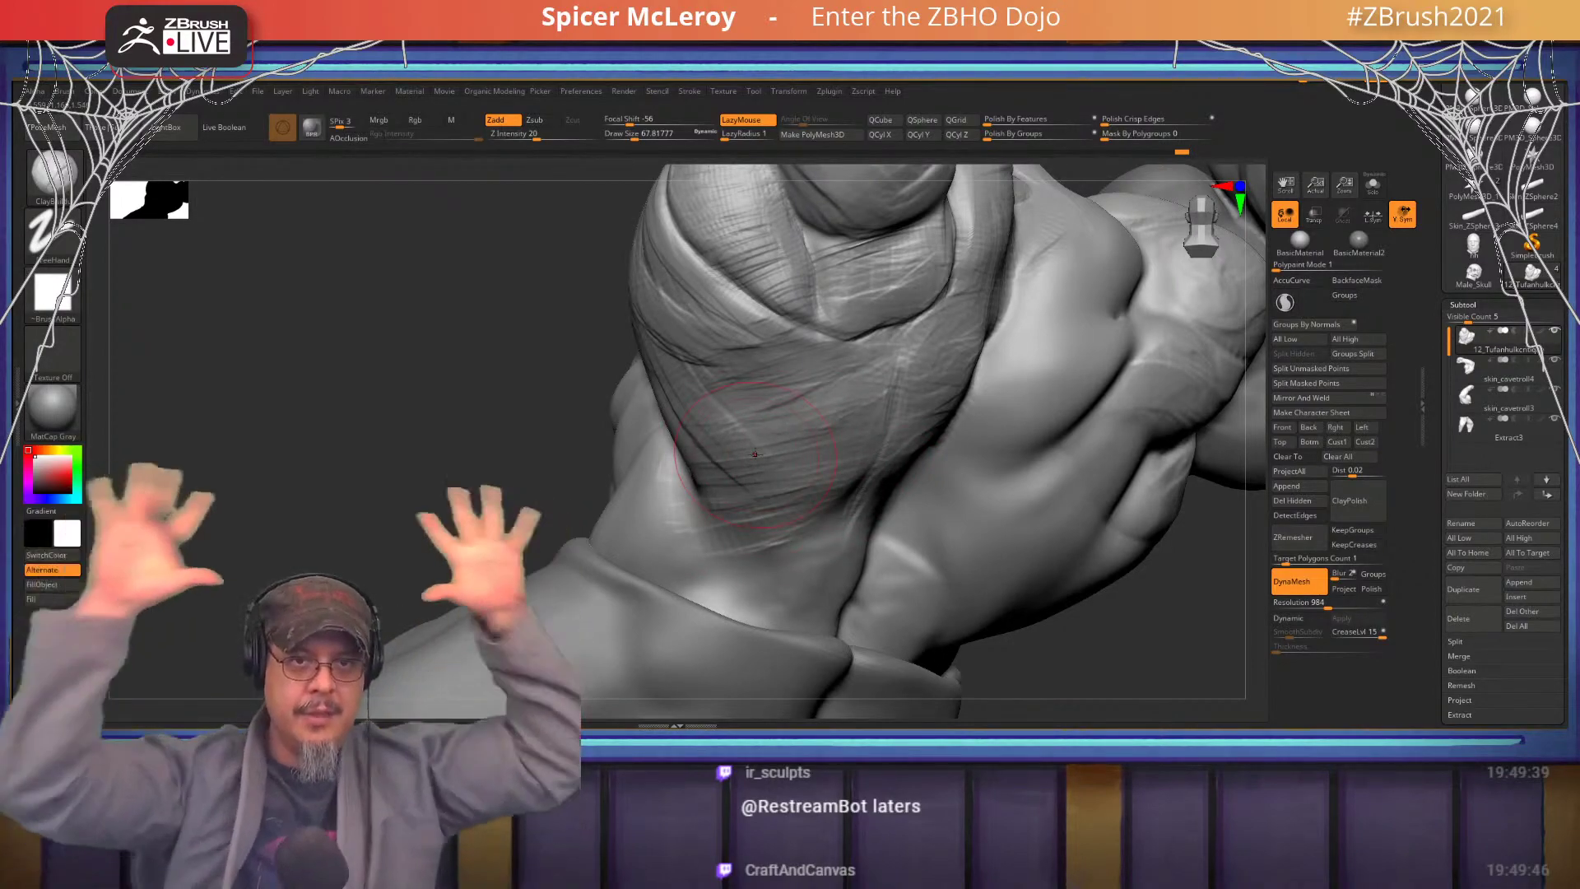
- Continue the fibre strokes around the lat's side below the armpit and reduce the draw size to about 44
mouse_move(753, 445)
right_down()
mouse_move(808, 413)
mouse_move(682, 398)
right_up()
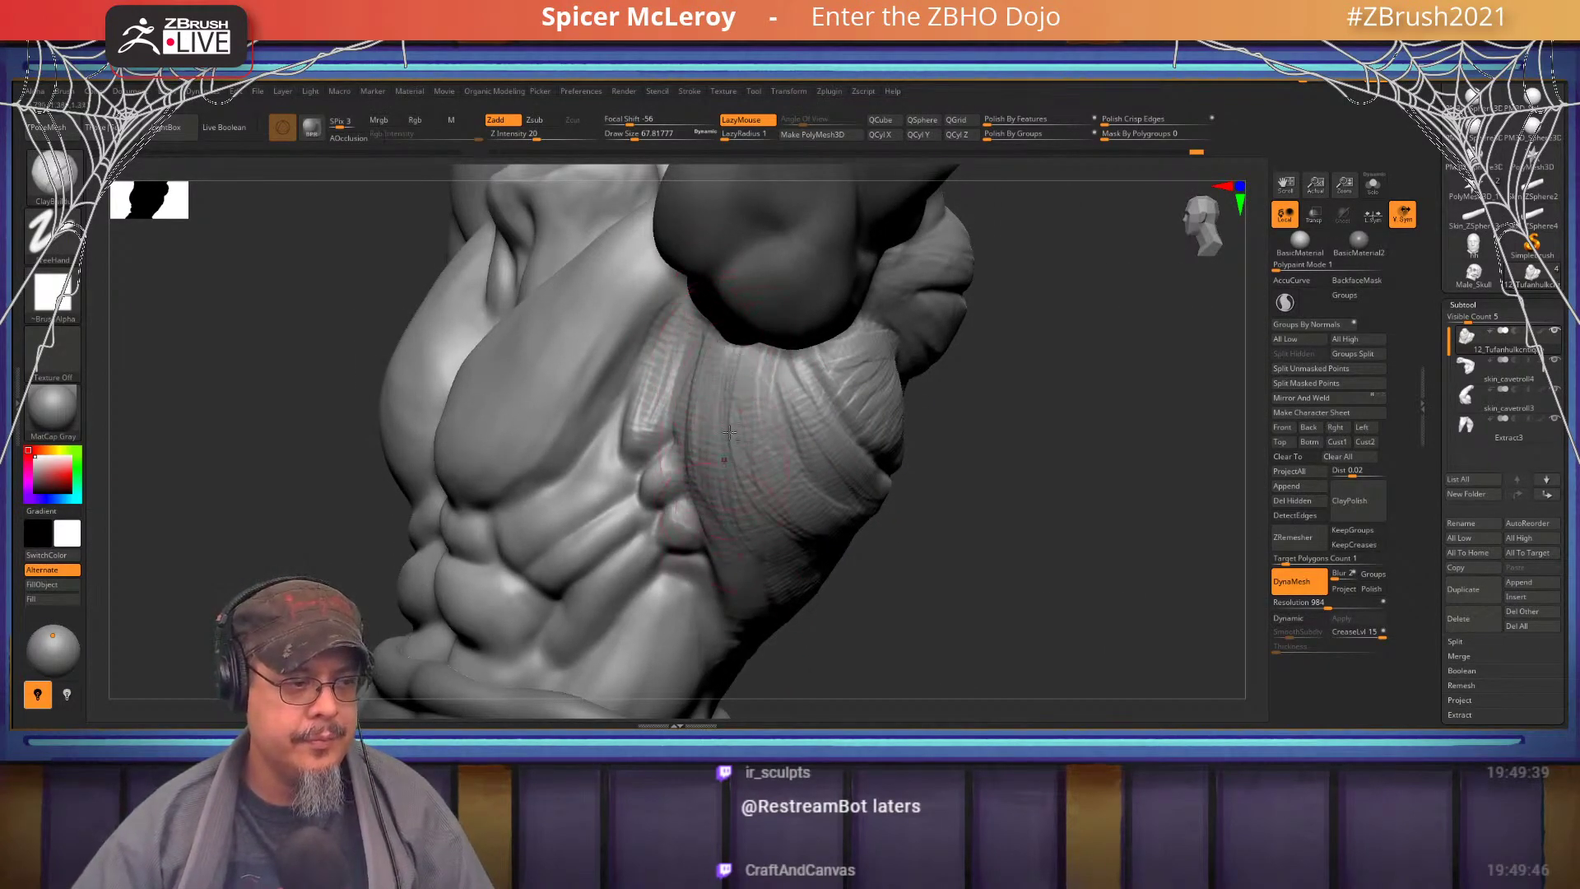
mouse_move(697, 494)
right_down()
mouse_move(757, 412)
mouse_move(753, 436)
mouse_move(748, 424)
right_up()
key(s)
drag(748, 423, 749, 422)
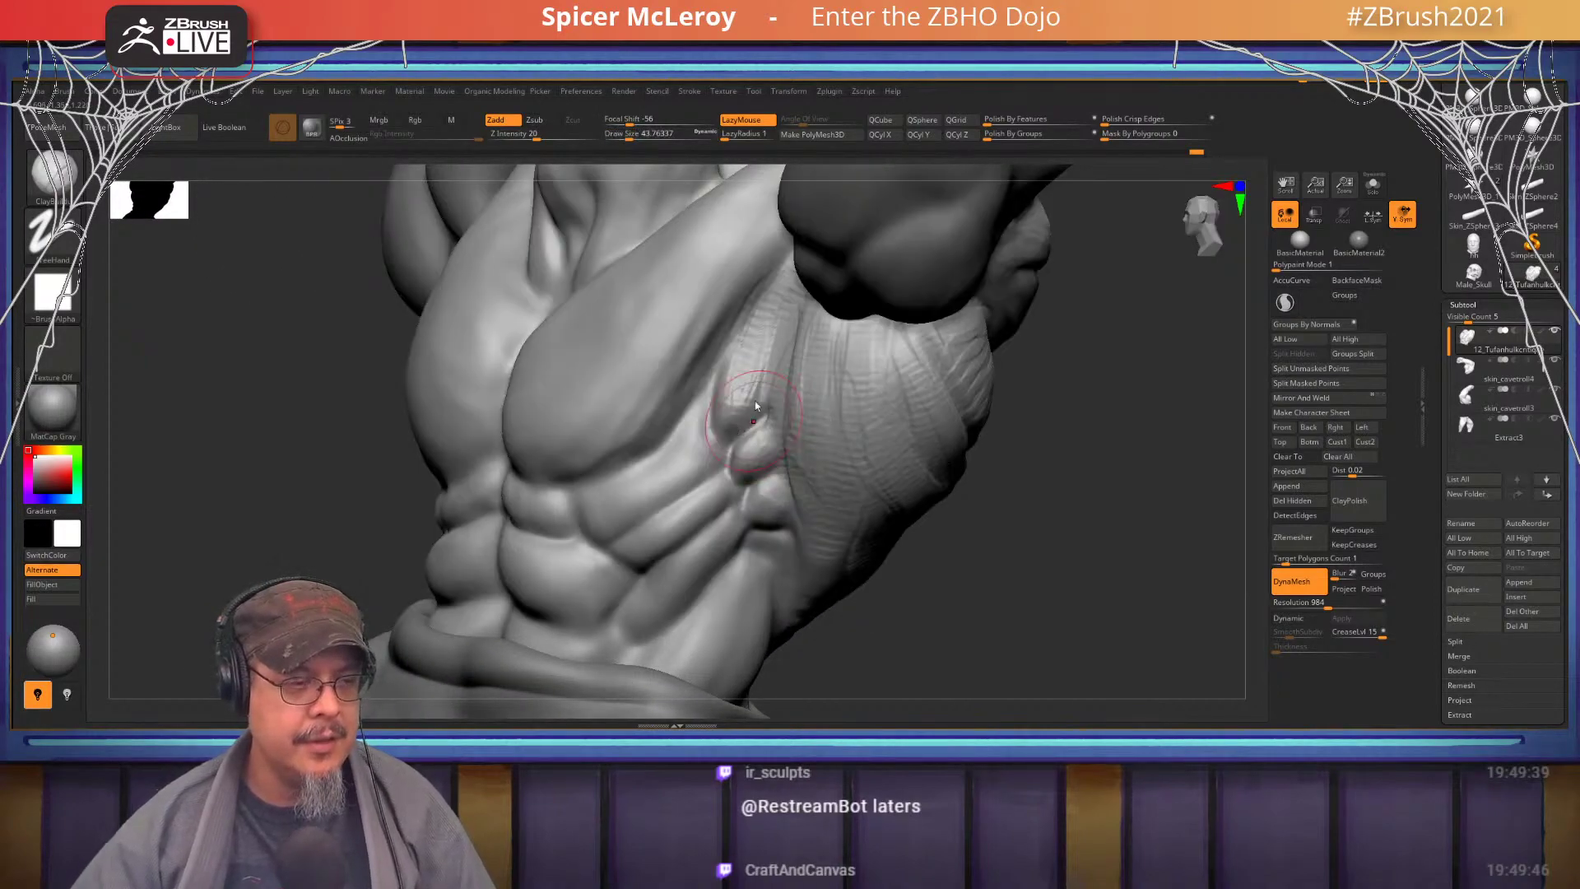
- Switch to the browser and examine the front-pose bodybuilder photos for the serratus, lat and rib area
key(alt+Tab)
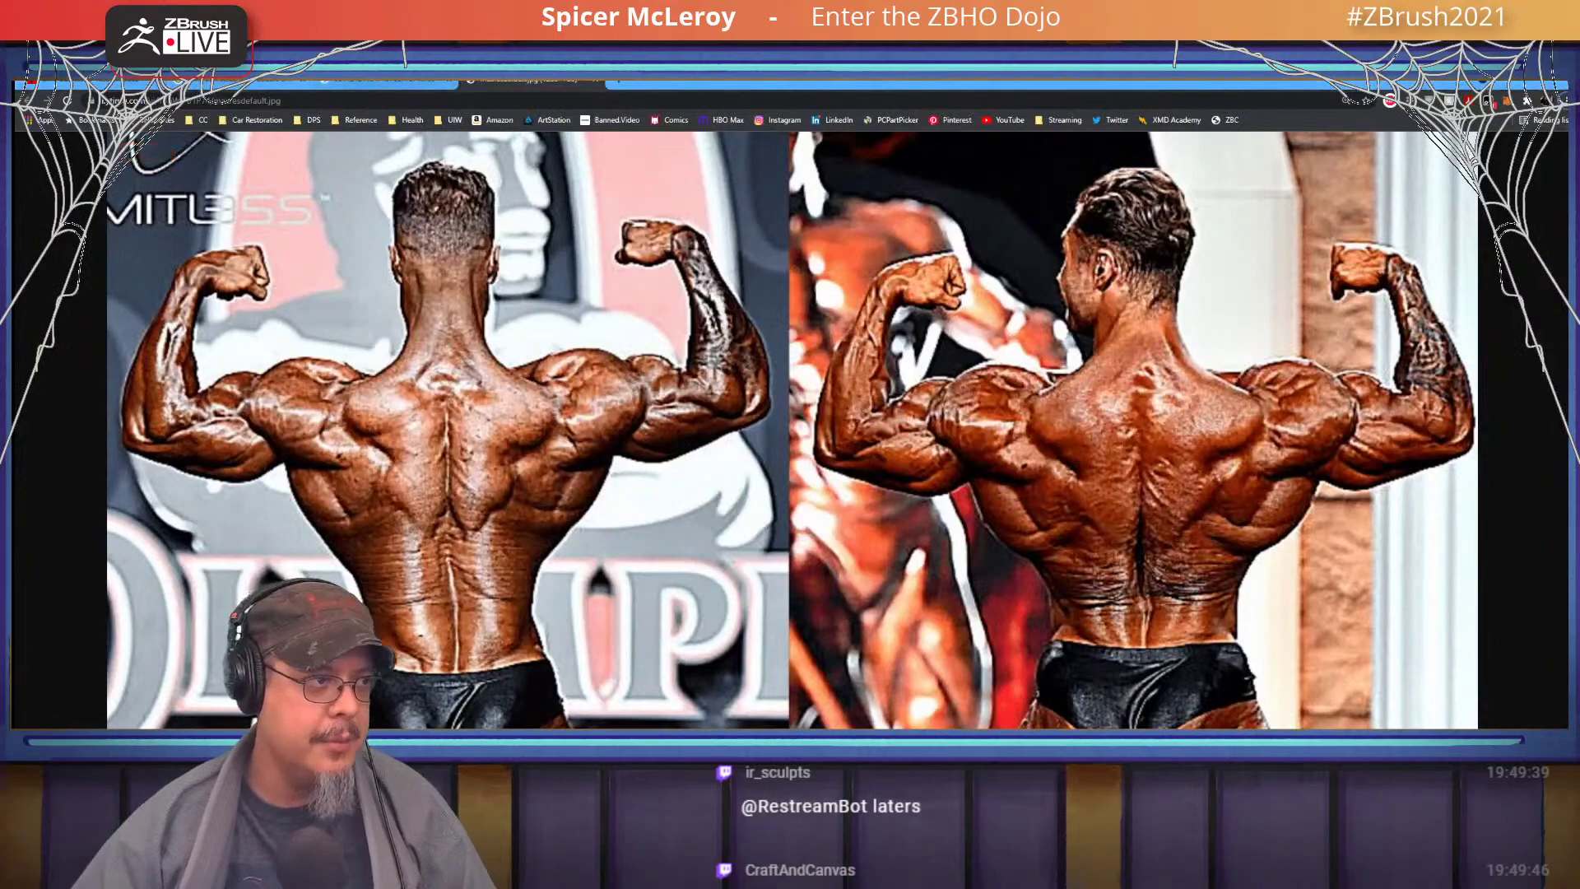
click(378, 81)
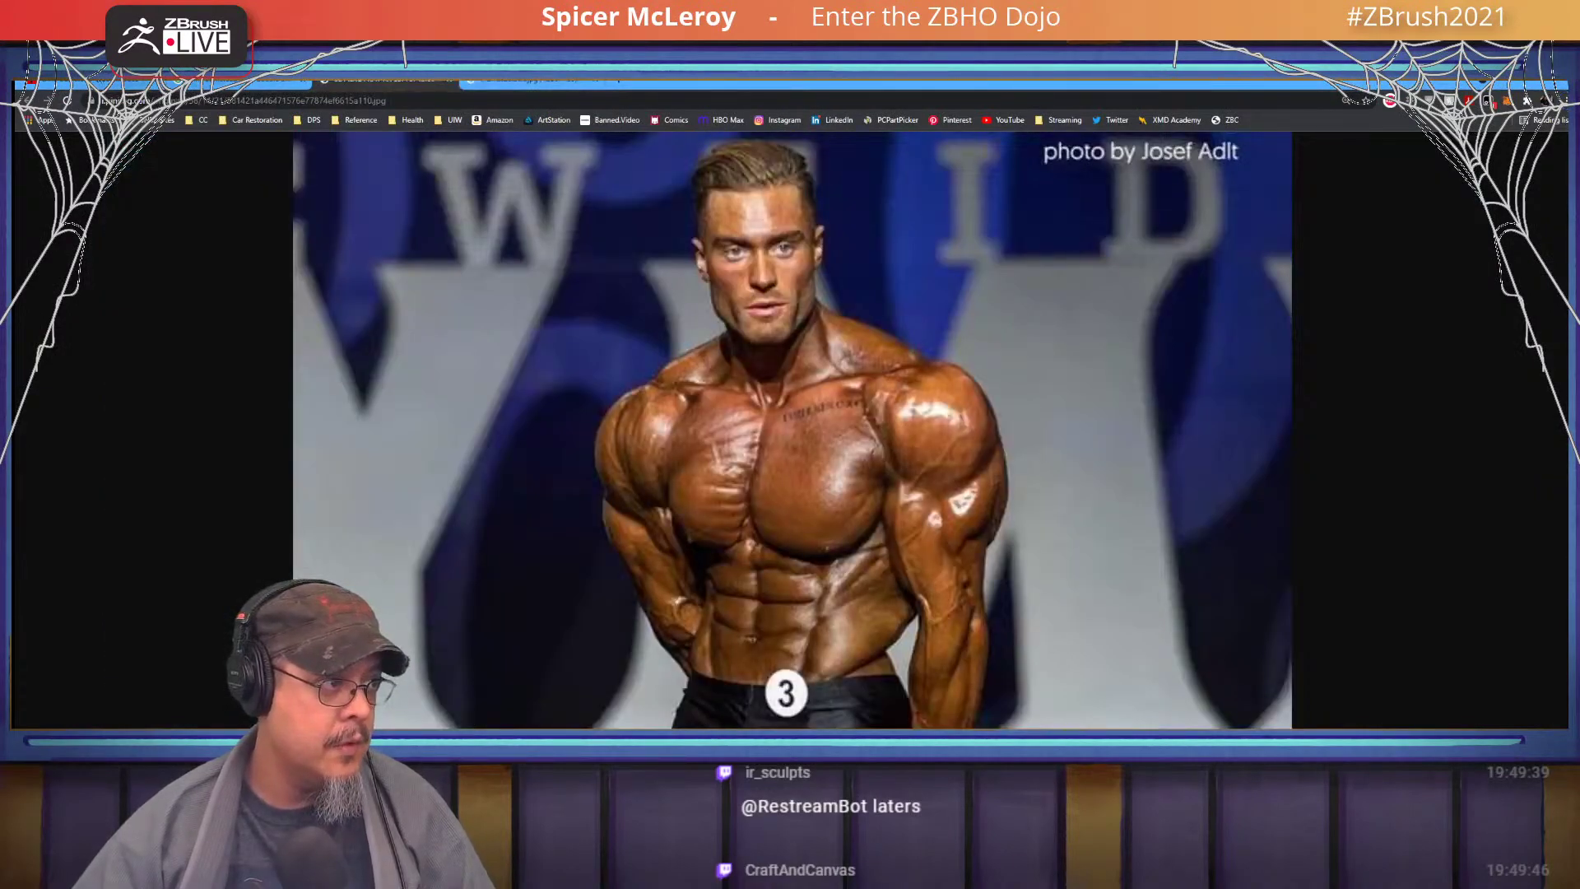
drag(83, 80, 649, 81)
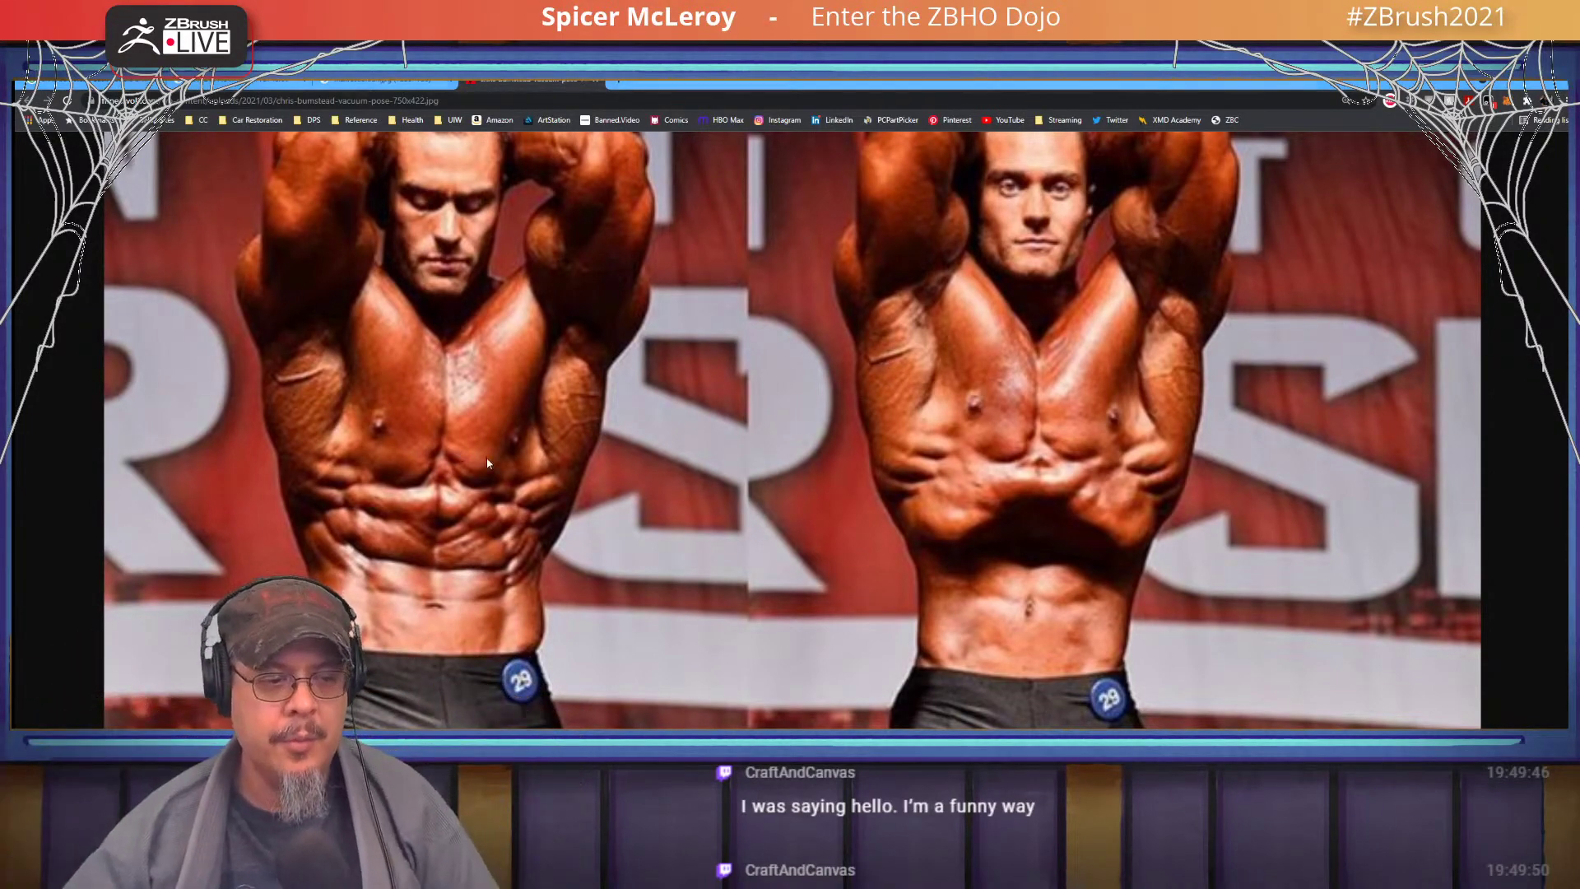
key(alt+Tab)
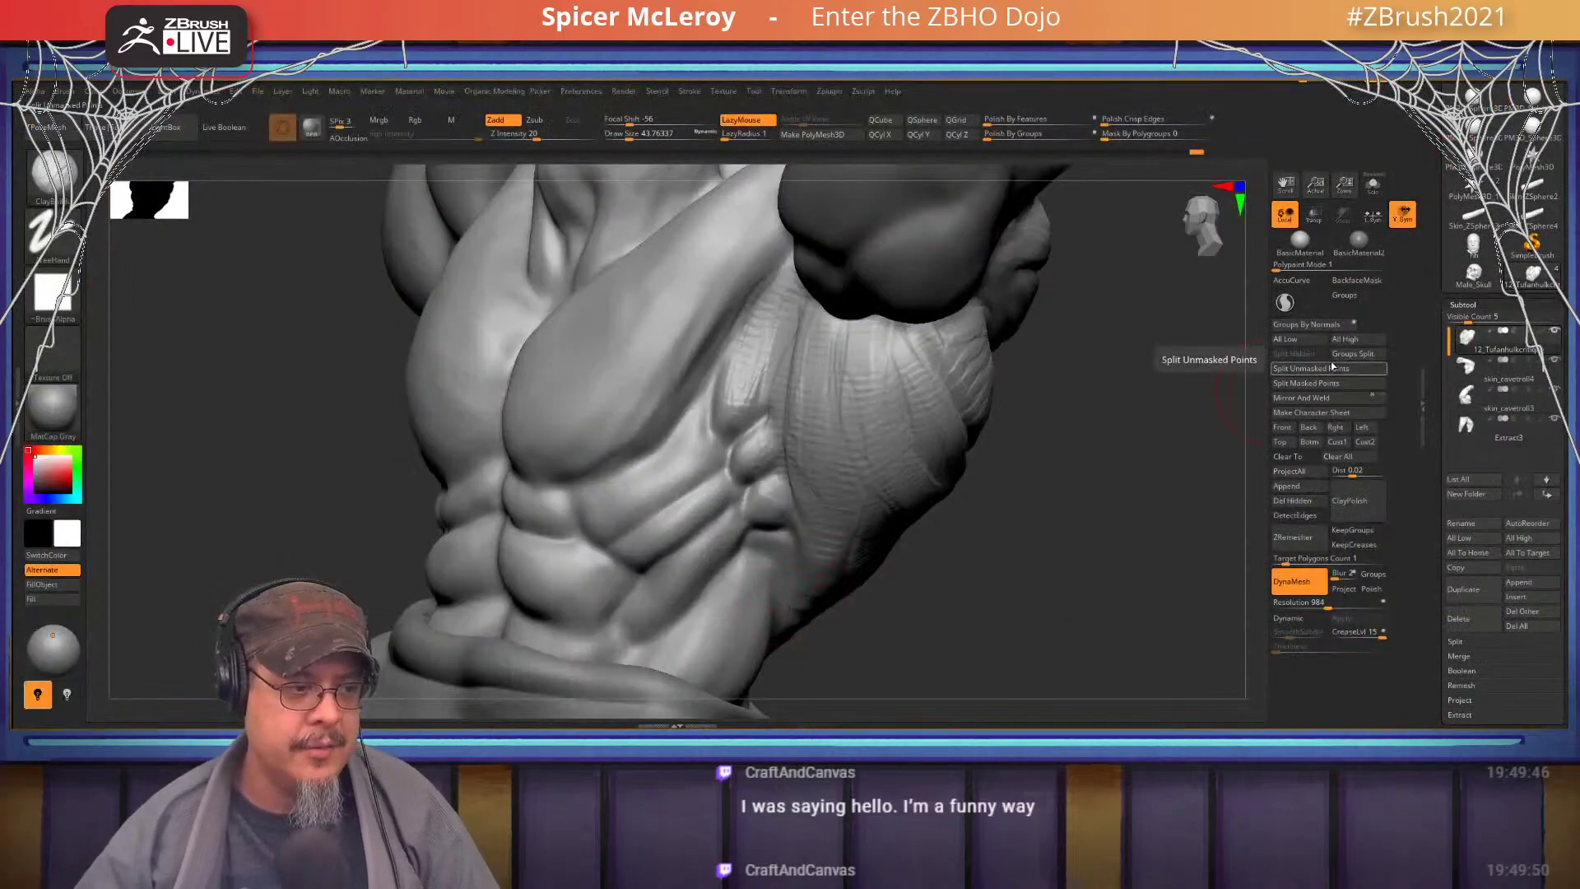
- Build up the two lowest serratus bumps beside the lat with ClayBuildup, settling on a draw size of about 27
key(s)
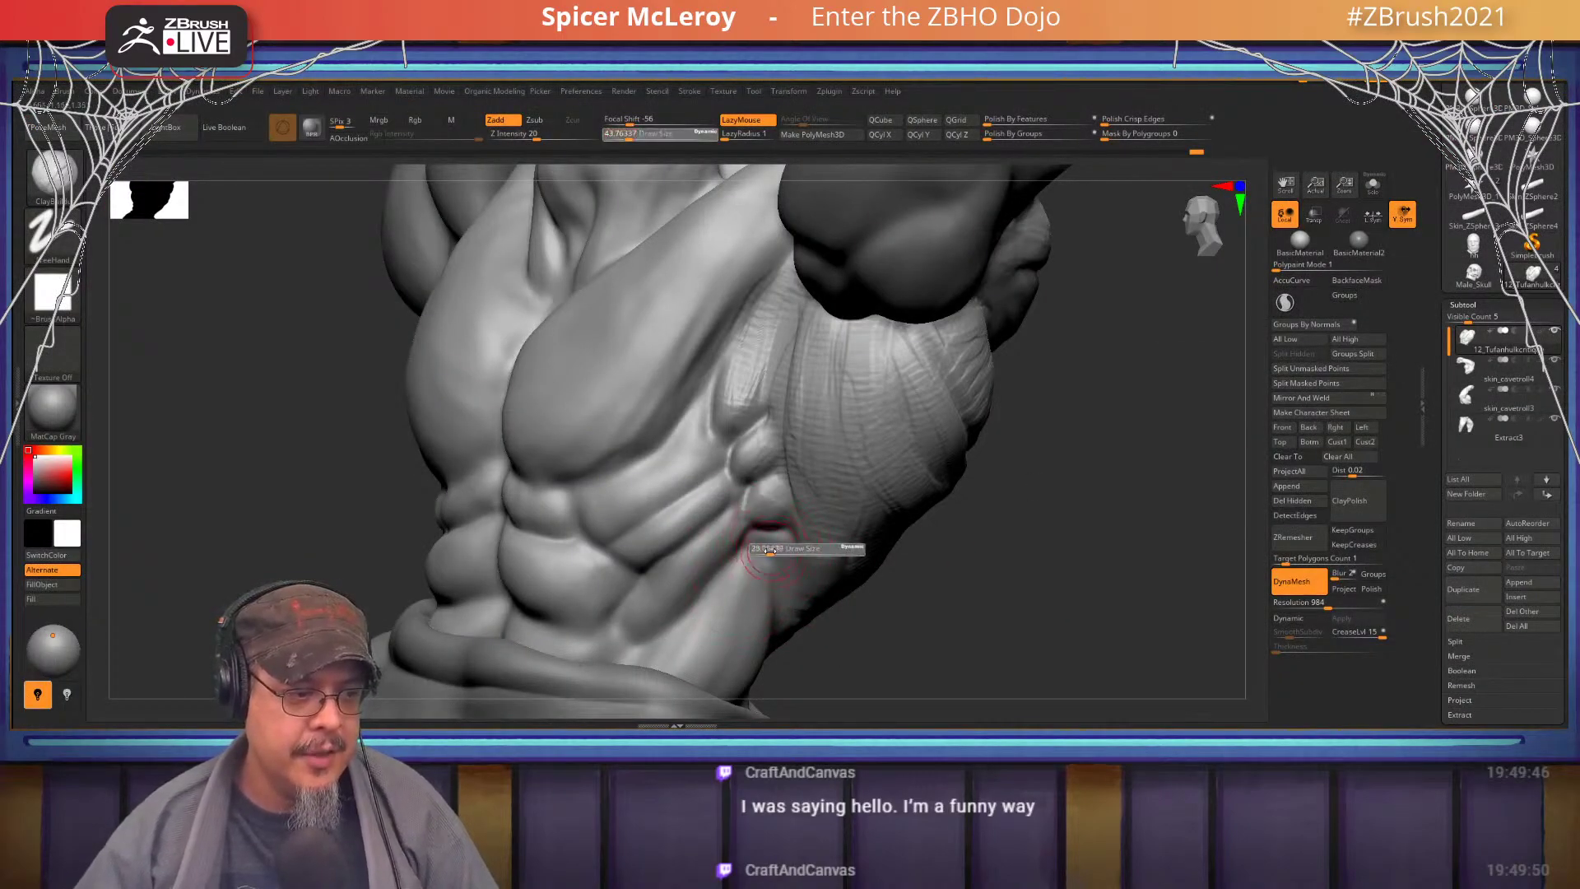
drag(768, 551, 757, 555)
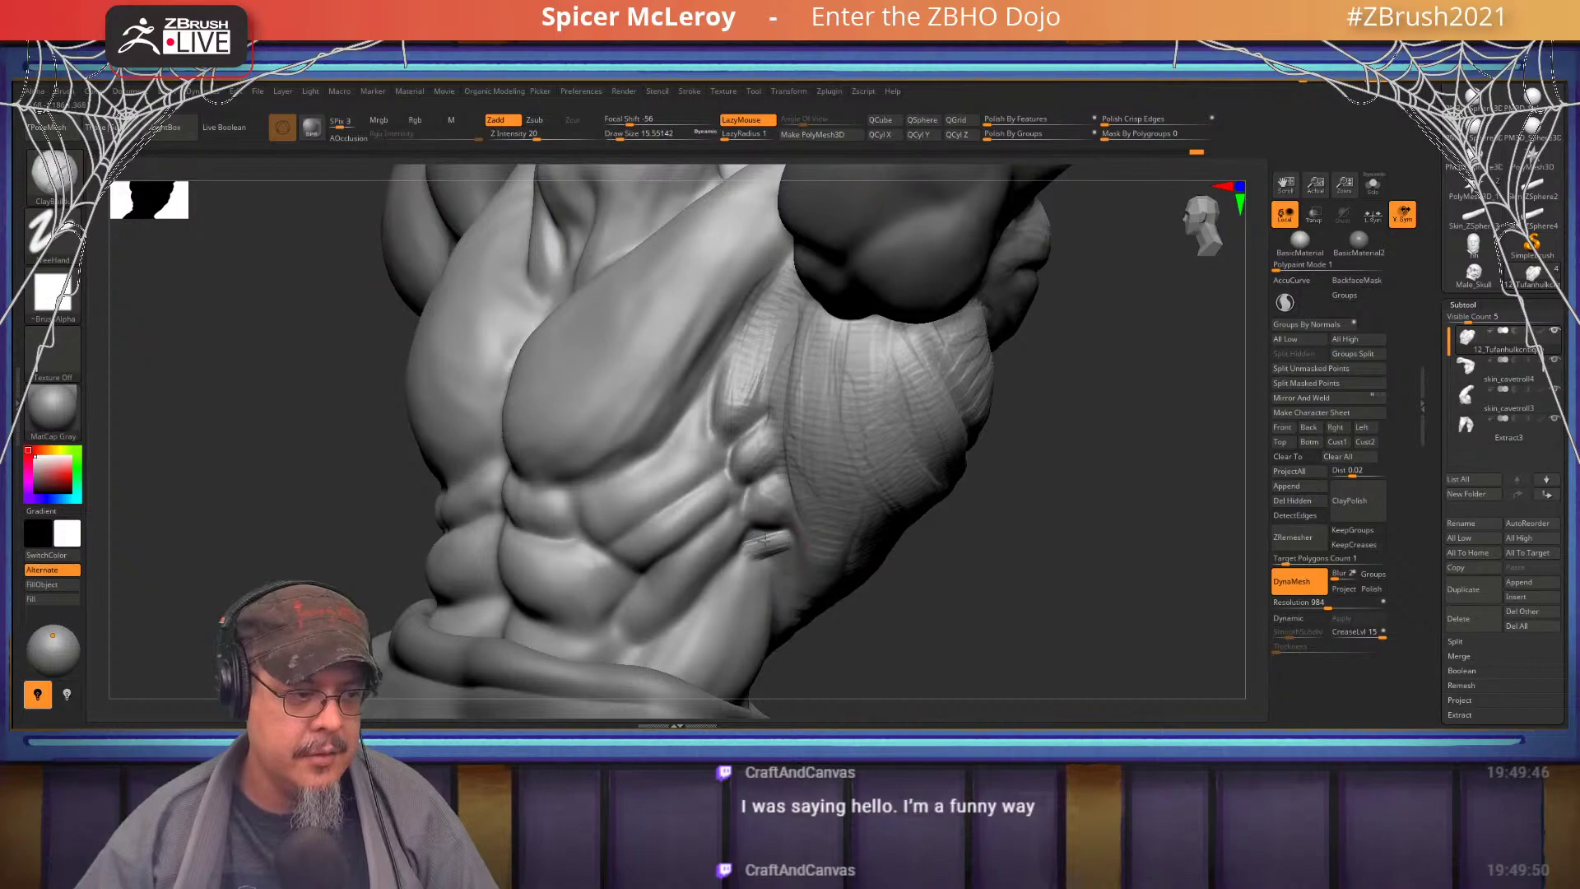
key(s)
mouse_move(774, 546)
mouse_down()
mouse_move(788, 533)
mouse_move(750, 552)
mouse_move(767, 560)
mouse_up()
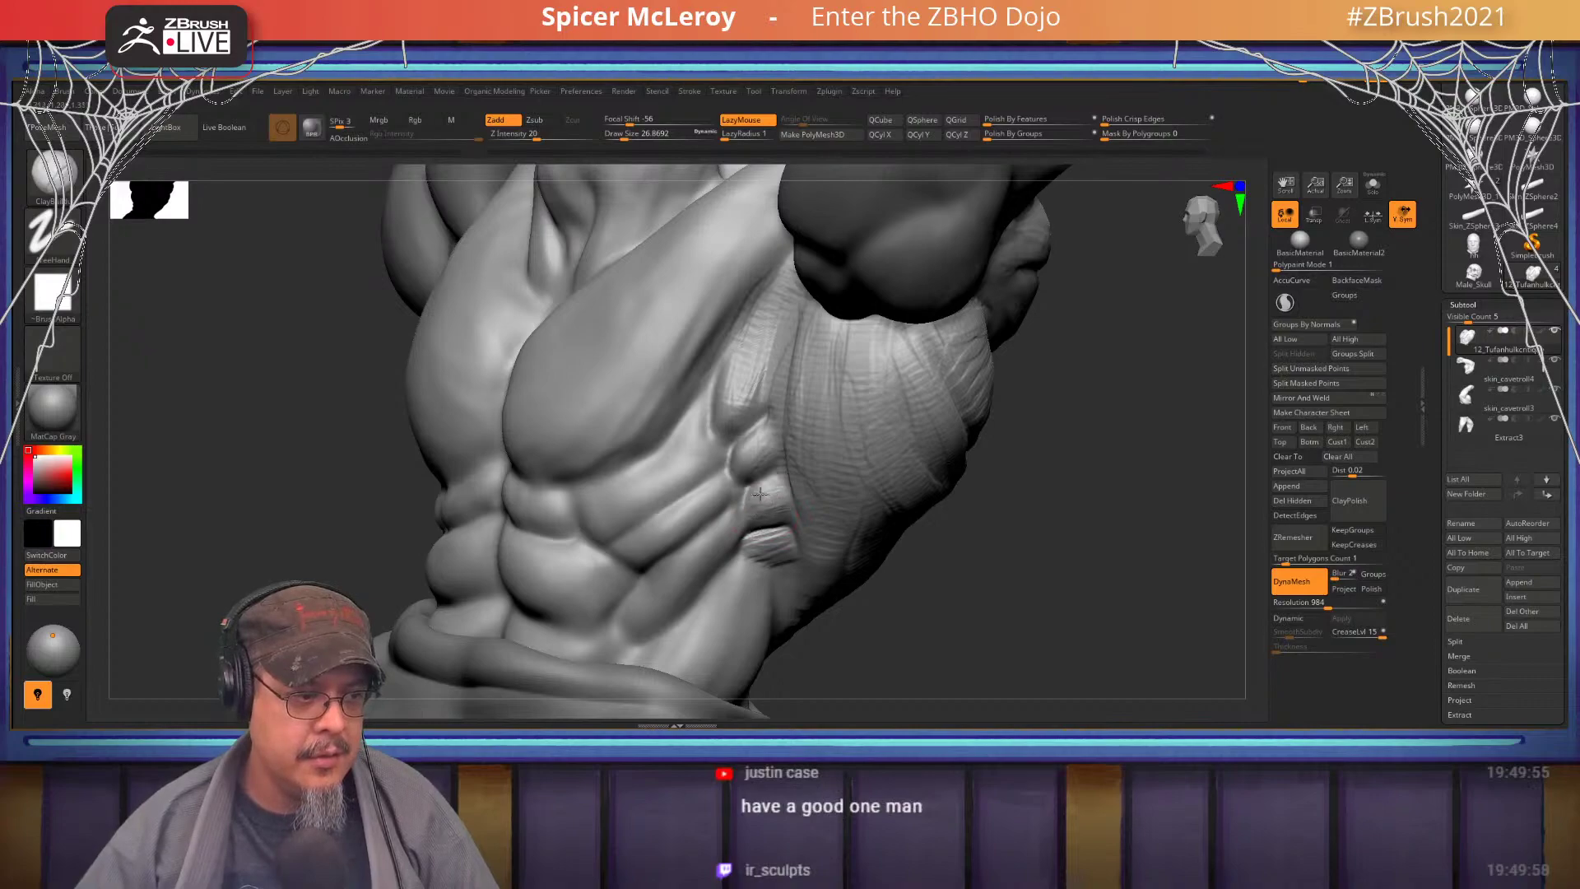
drag(747, 499, 740, 505)
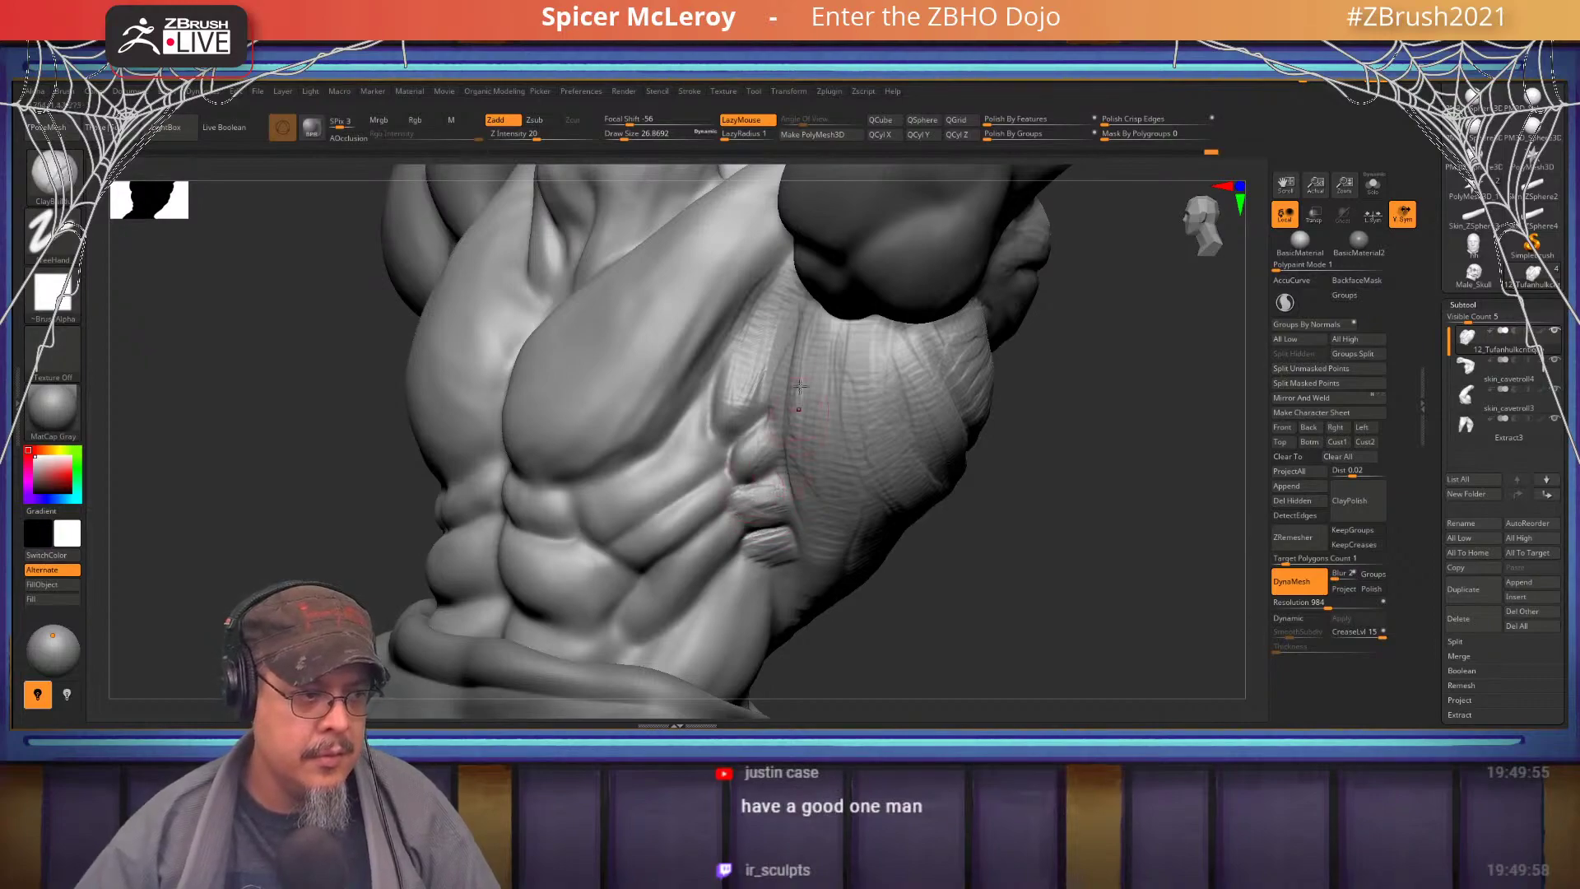
- Recheck the vacuum-pose photos, add a nipple on the pectoral, and sculpt a diagonal strand from below it toward the lower serratus
key(alt+Tab)
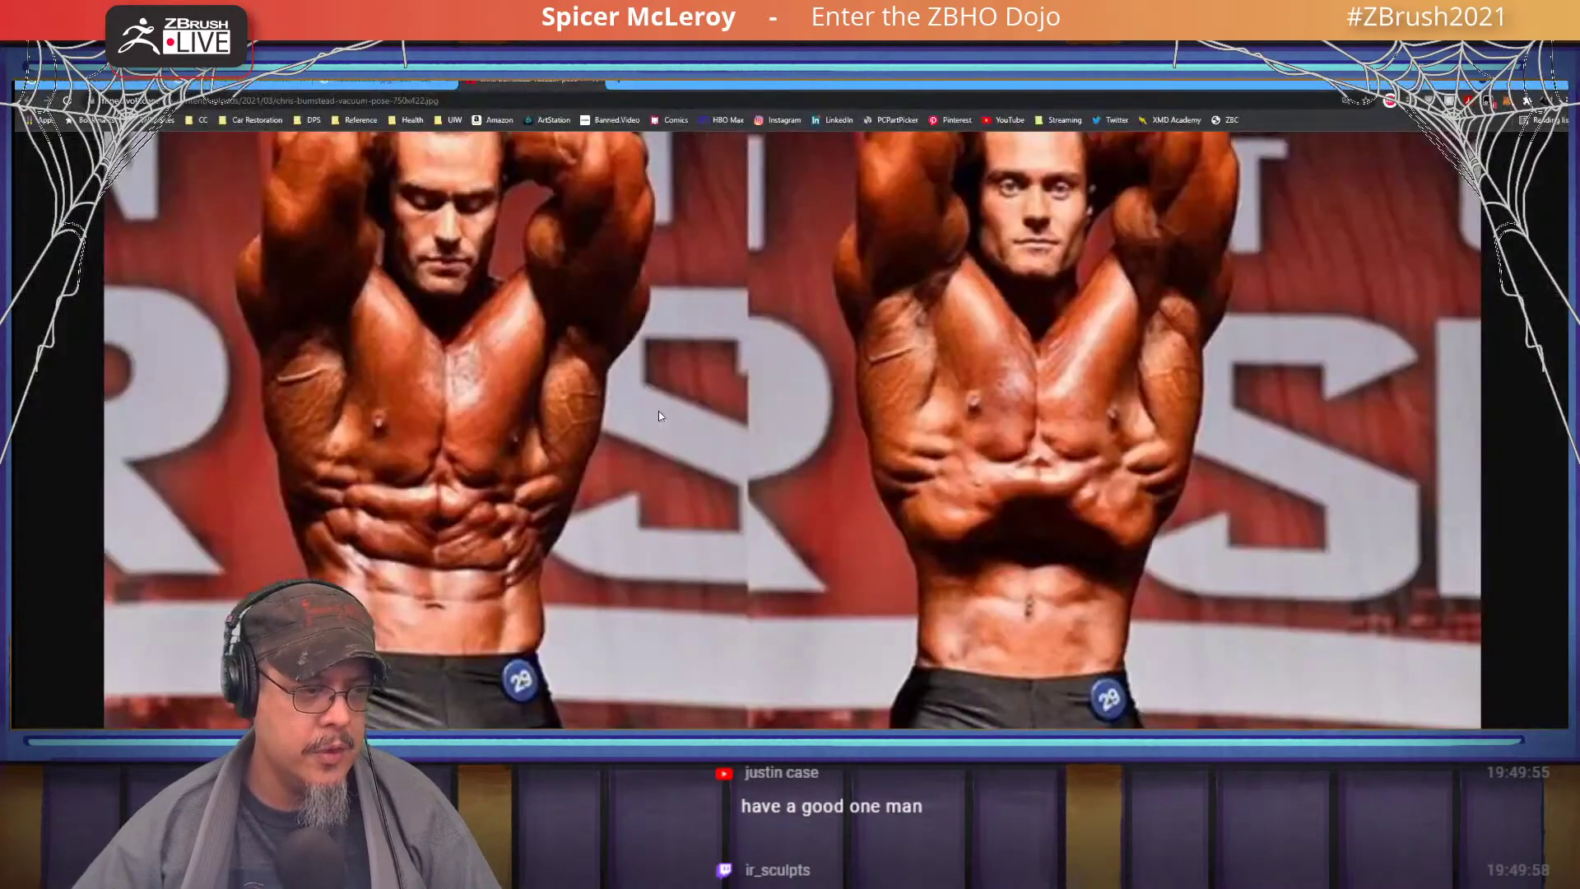
scroll(672, 411, up, 2)
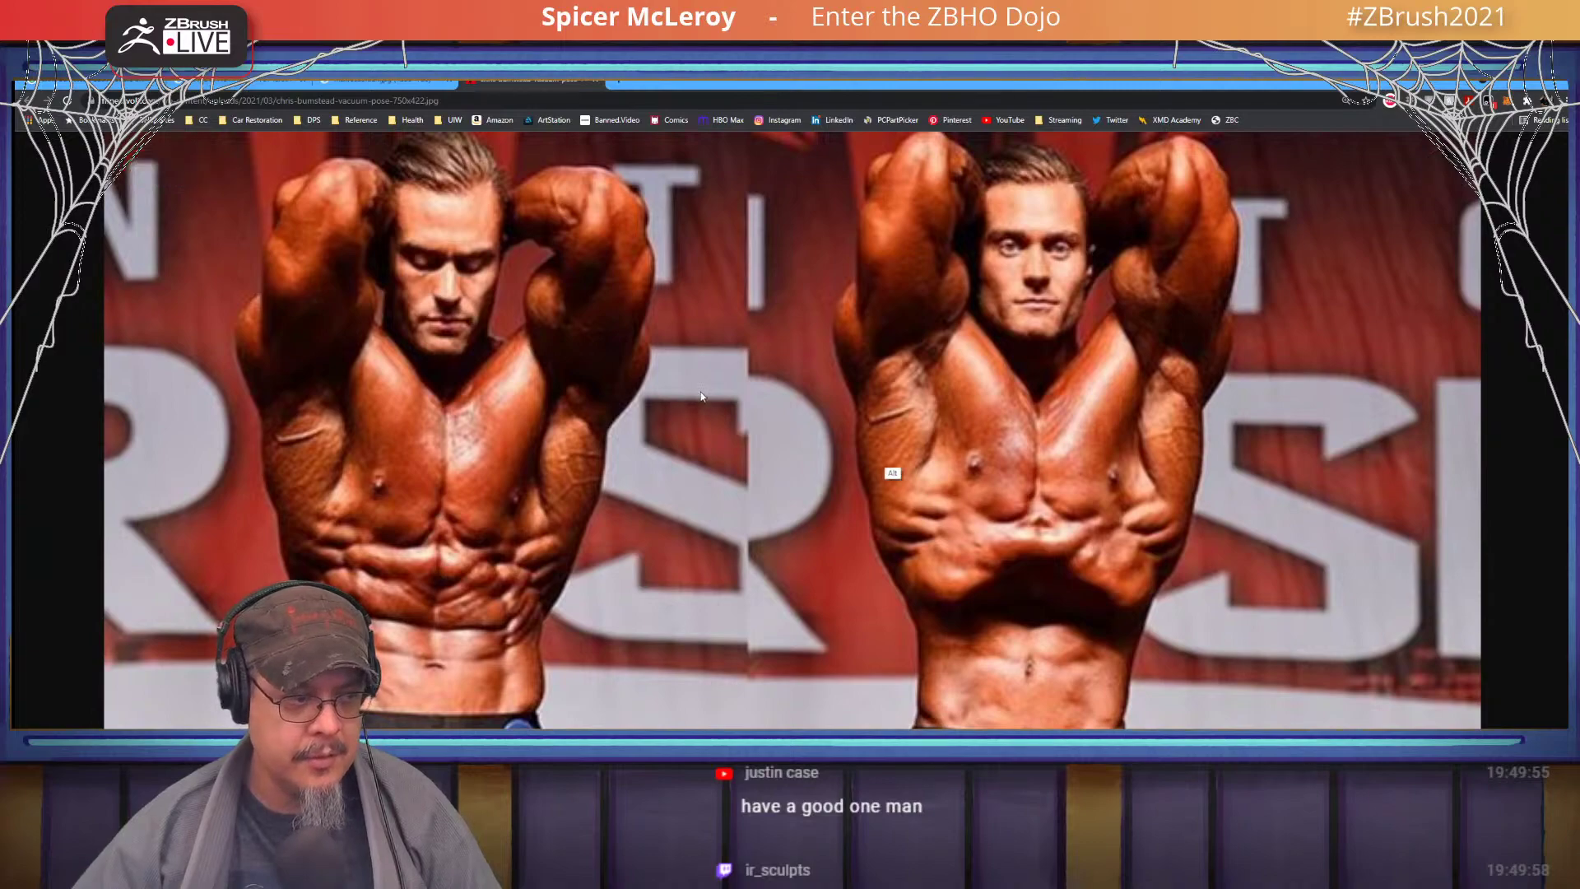
key(alt+Tab)
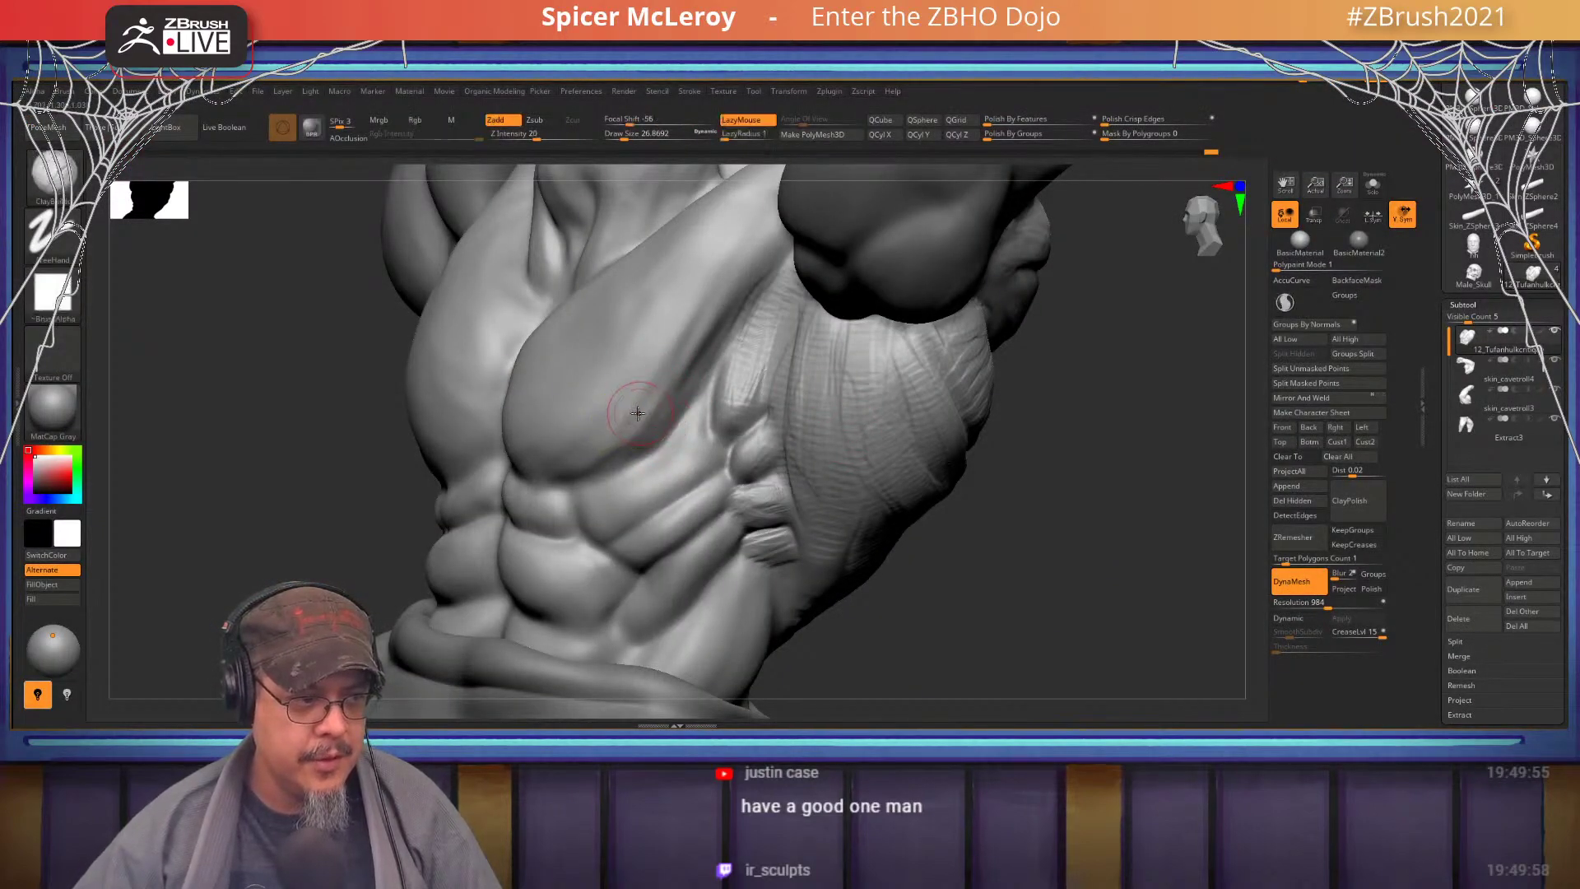
drag(694, 515, 725, 543)
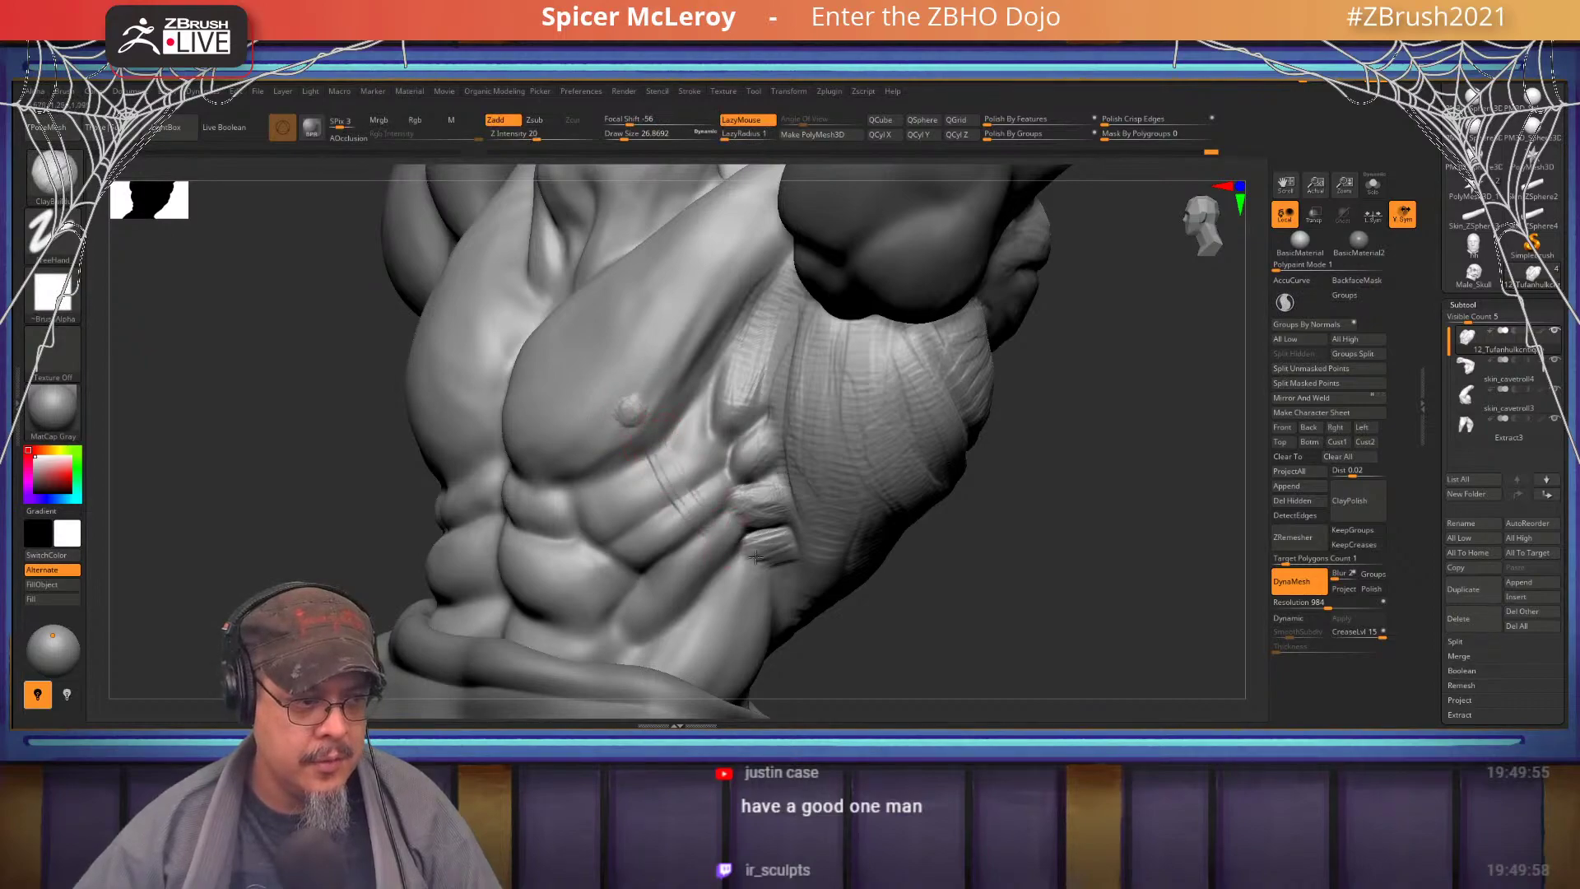
drag(665, 446, 771, 562)
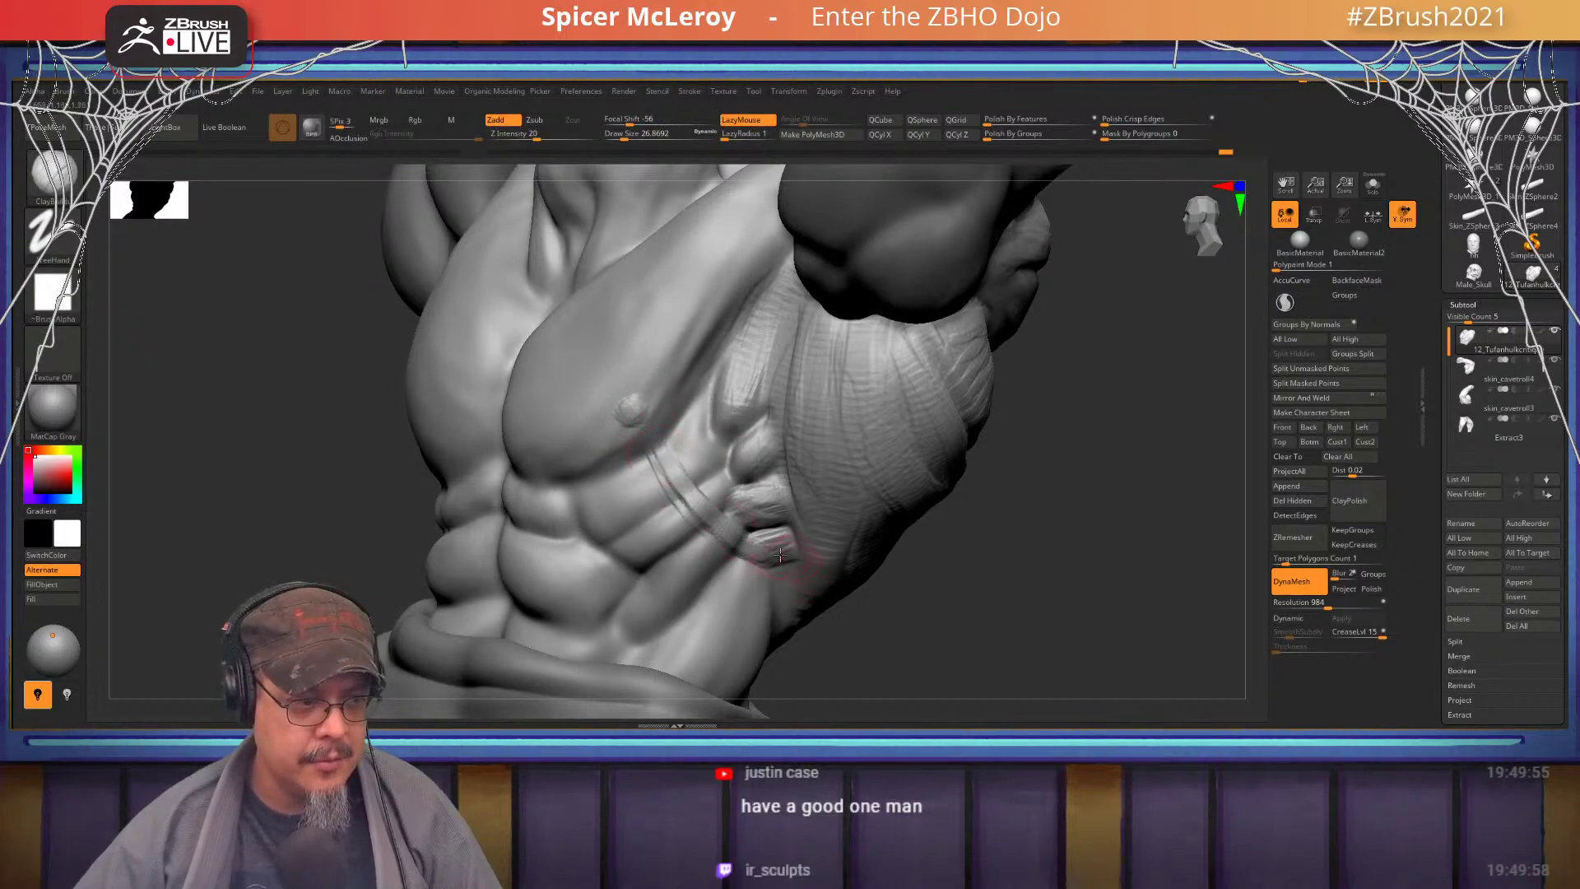
mouse_move(704, 456)
right_down()
mouse_move(735, 462)
mouse_move(696, 456)
right_up()
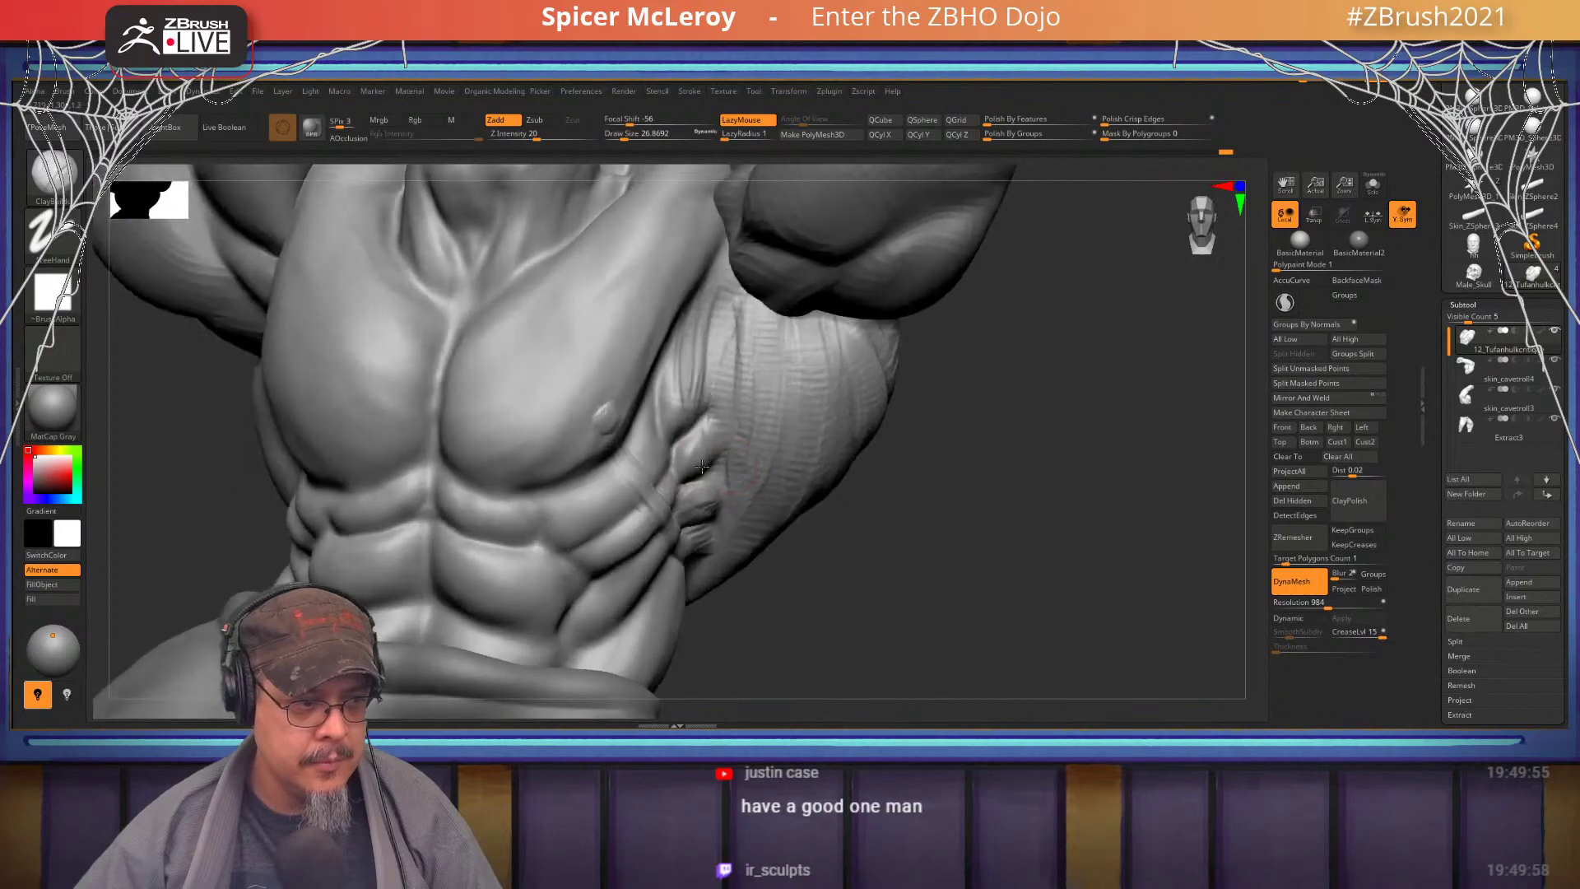
- Check the vacuum-pose photos and reshape the chest with the Move brush at a draw size of about 136
key(alt+Tab)
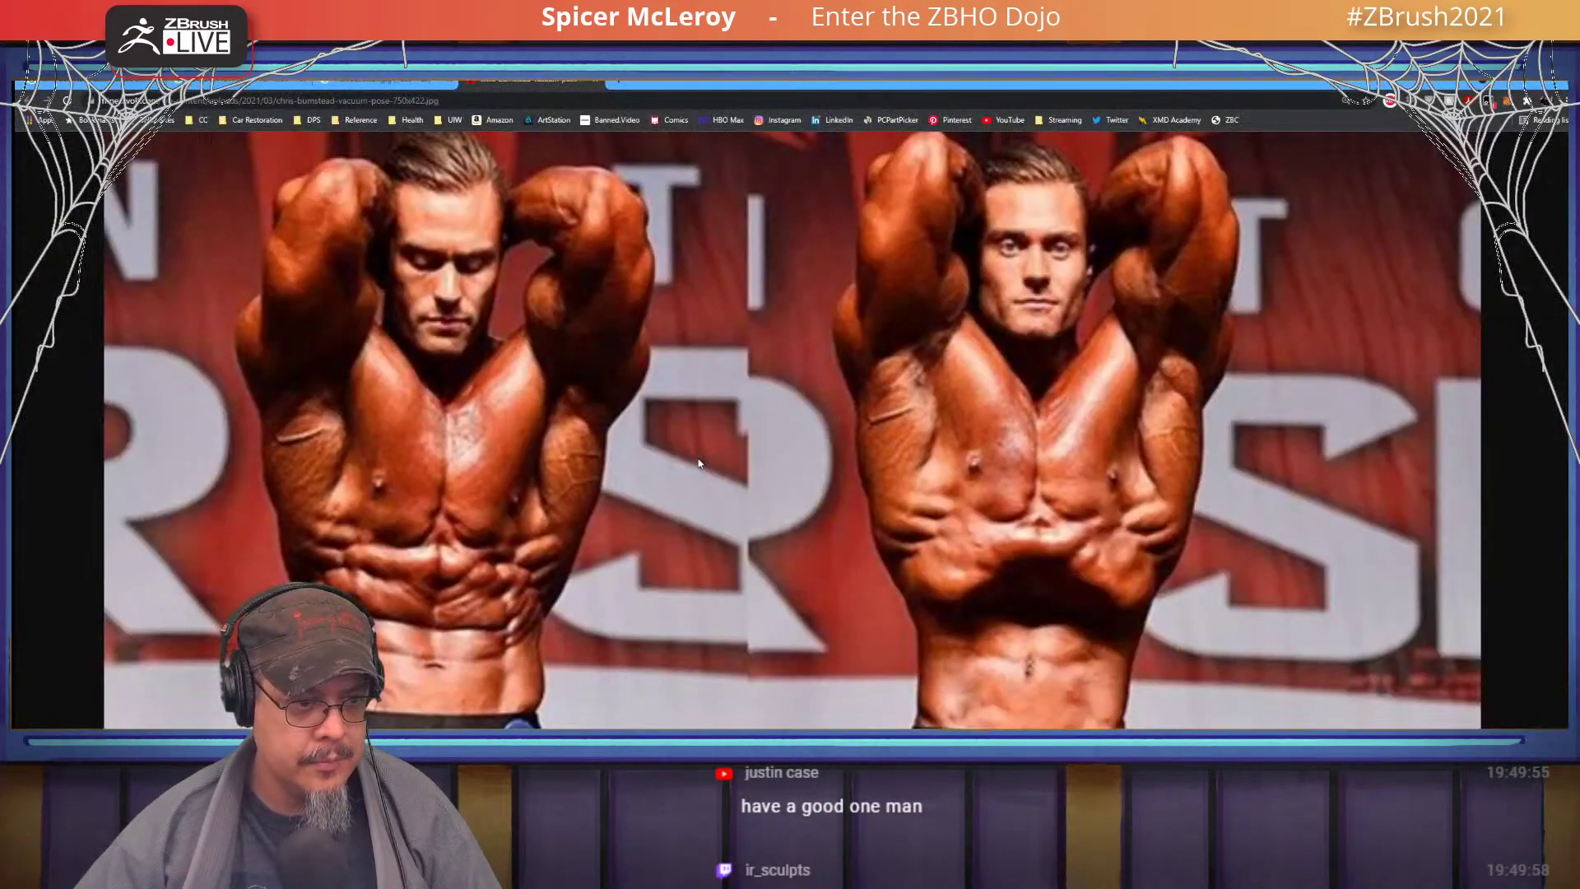
key(alt+Tab)
mouse_move(699, 464)
right_down()
mouse_move(701, 482)
mouse_move(765, 434)
right_up()
key(space)
drag(693, 432, 747, 431)
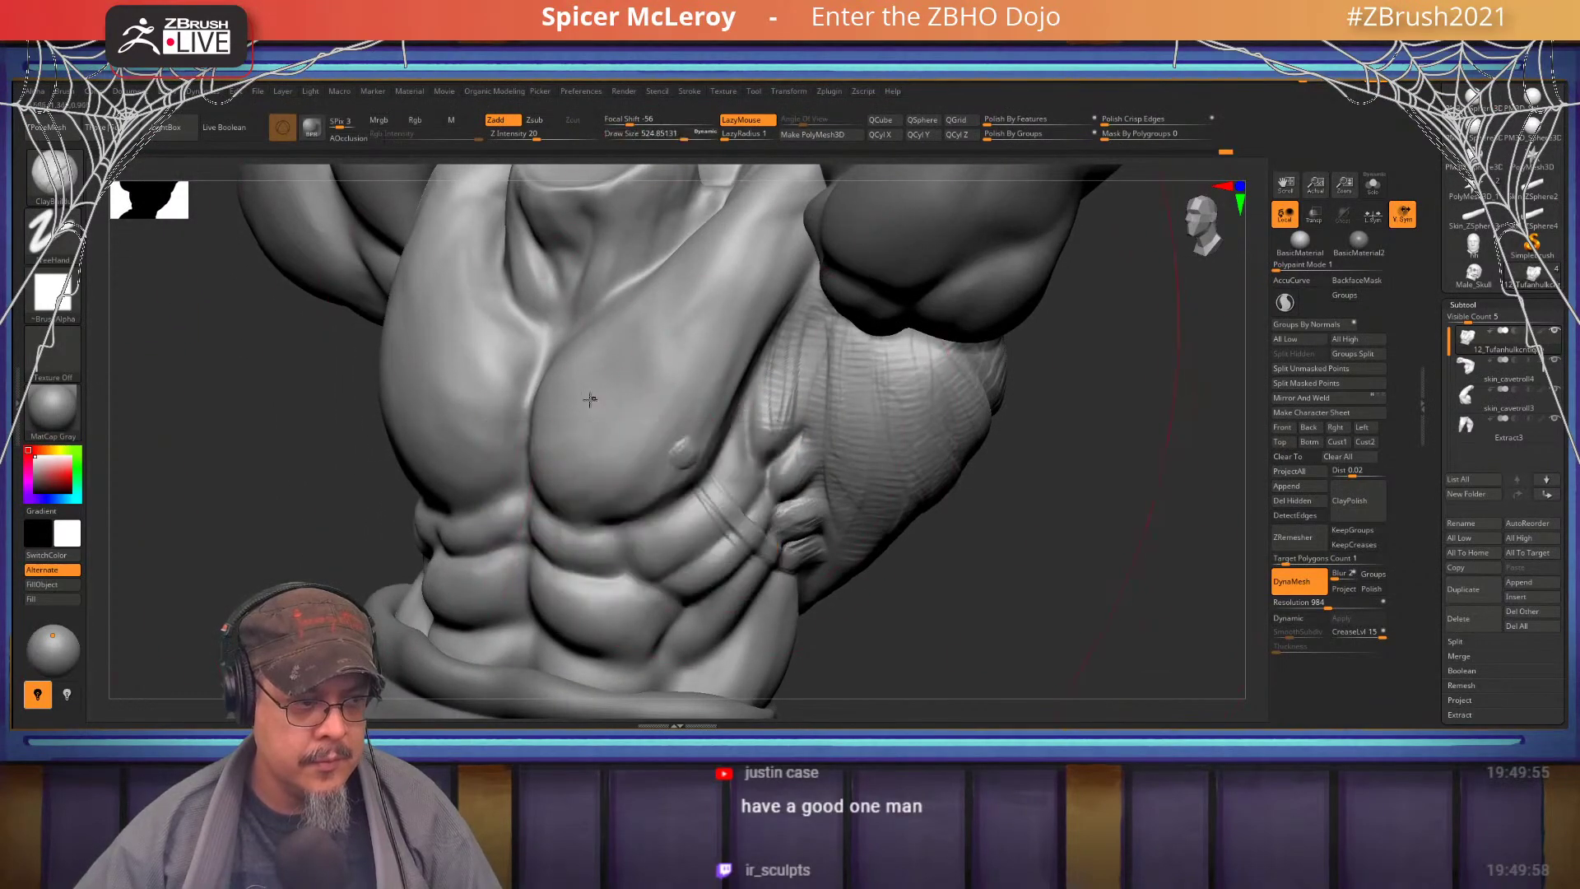
key(s)
mouse_move(593, 419)
alt+right_down()
mouse_move(688, 452)
mouse_move(737, 392)
alt+right_up()
key(b)
key(m)
key(v)
drag(708, 413, 735, 477)
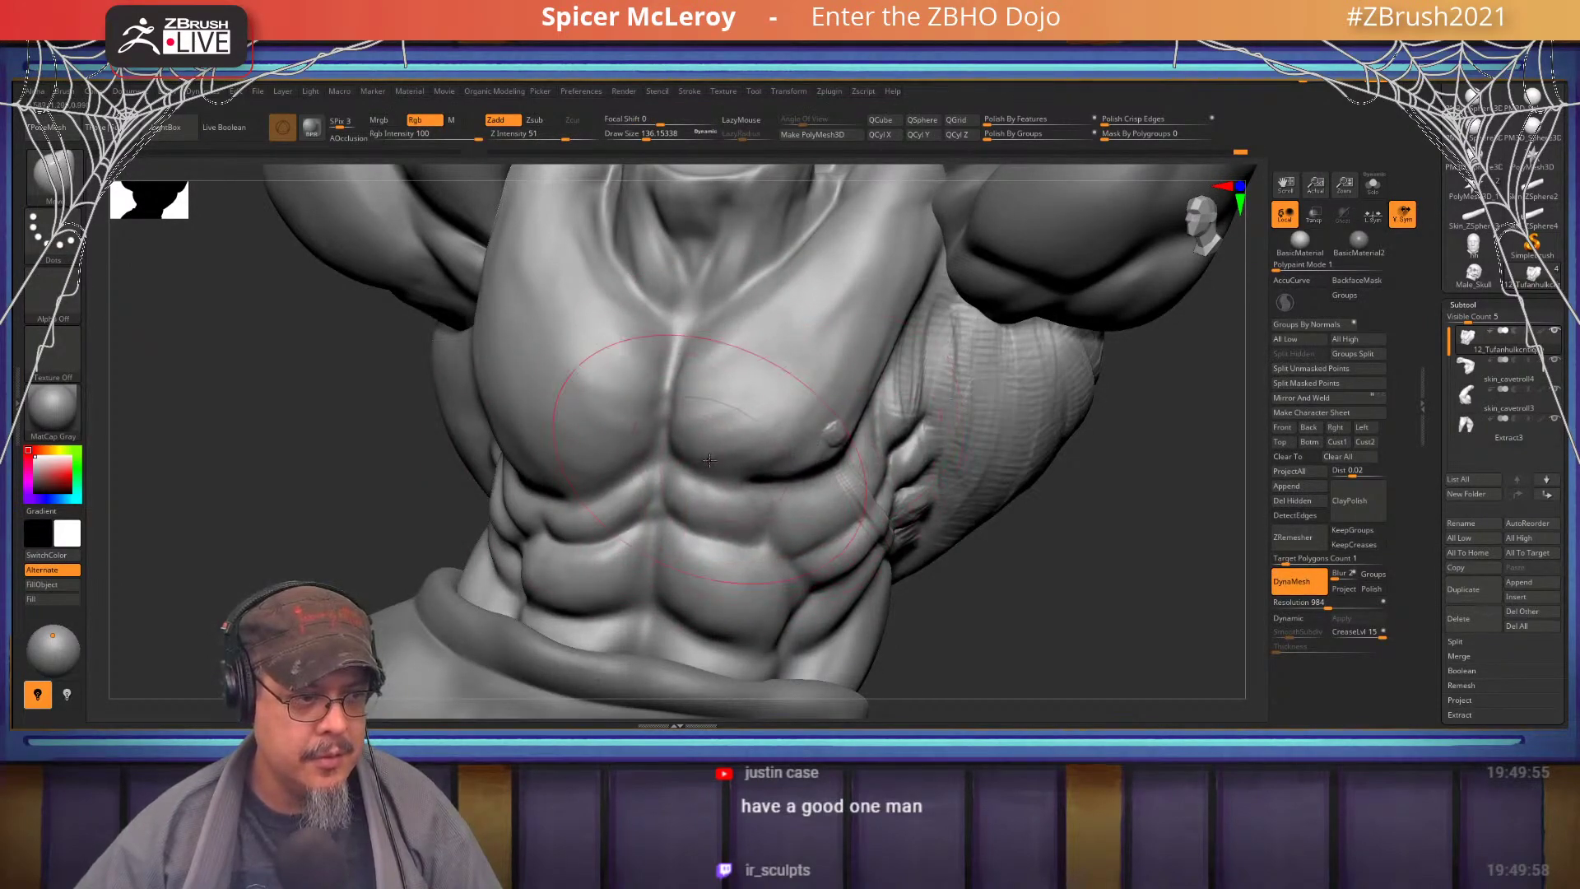
right_drag(708, 465, 692, 429)
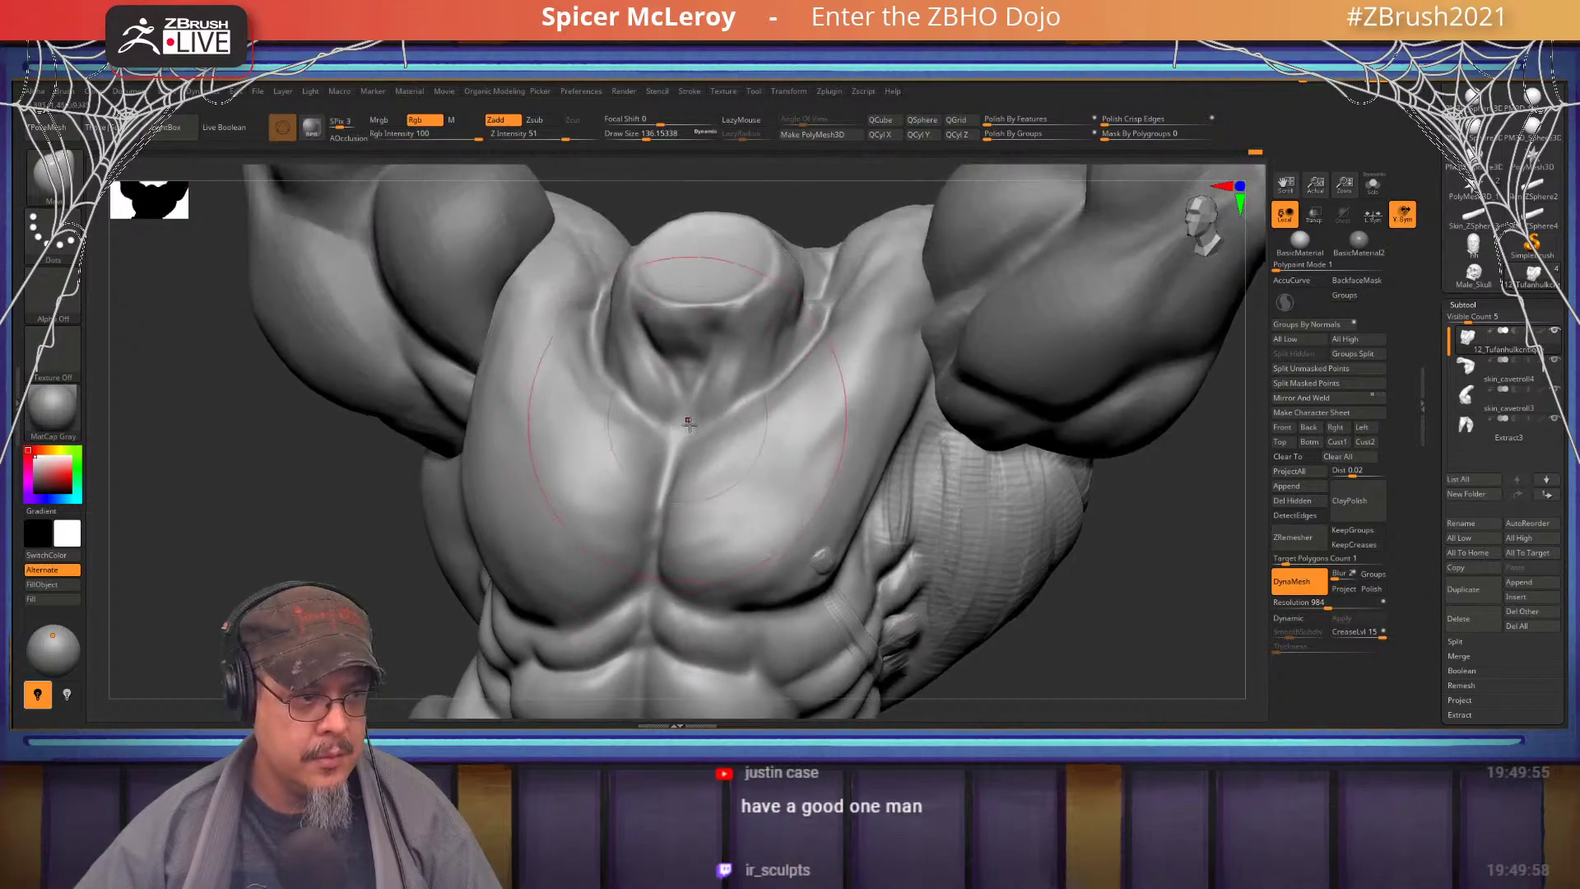
- Recheck the vacuum-pose photos and layer crossing fibre strokes over the pectoral with ClayBuildup at a draw size of about 124
key(alt+Tab)
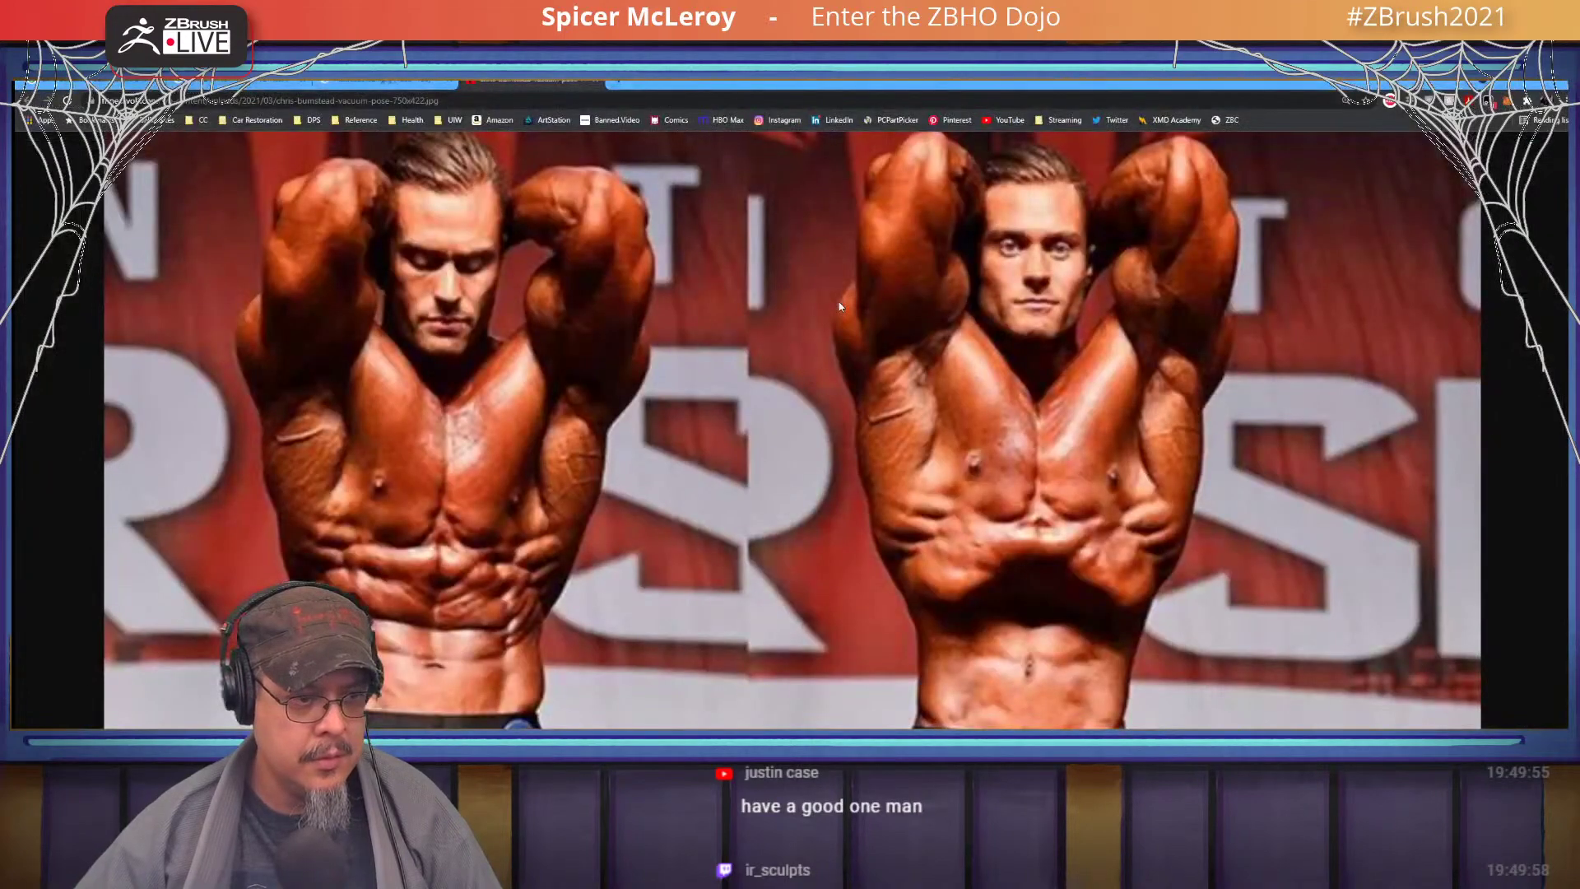
key(alt+Tab)
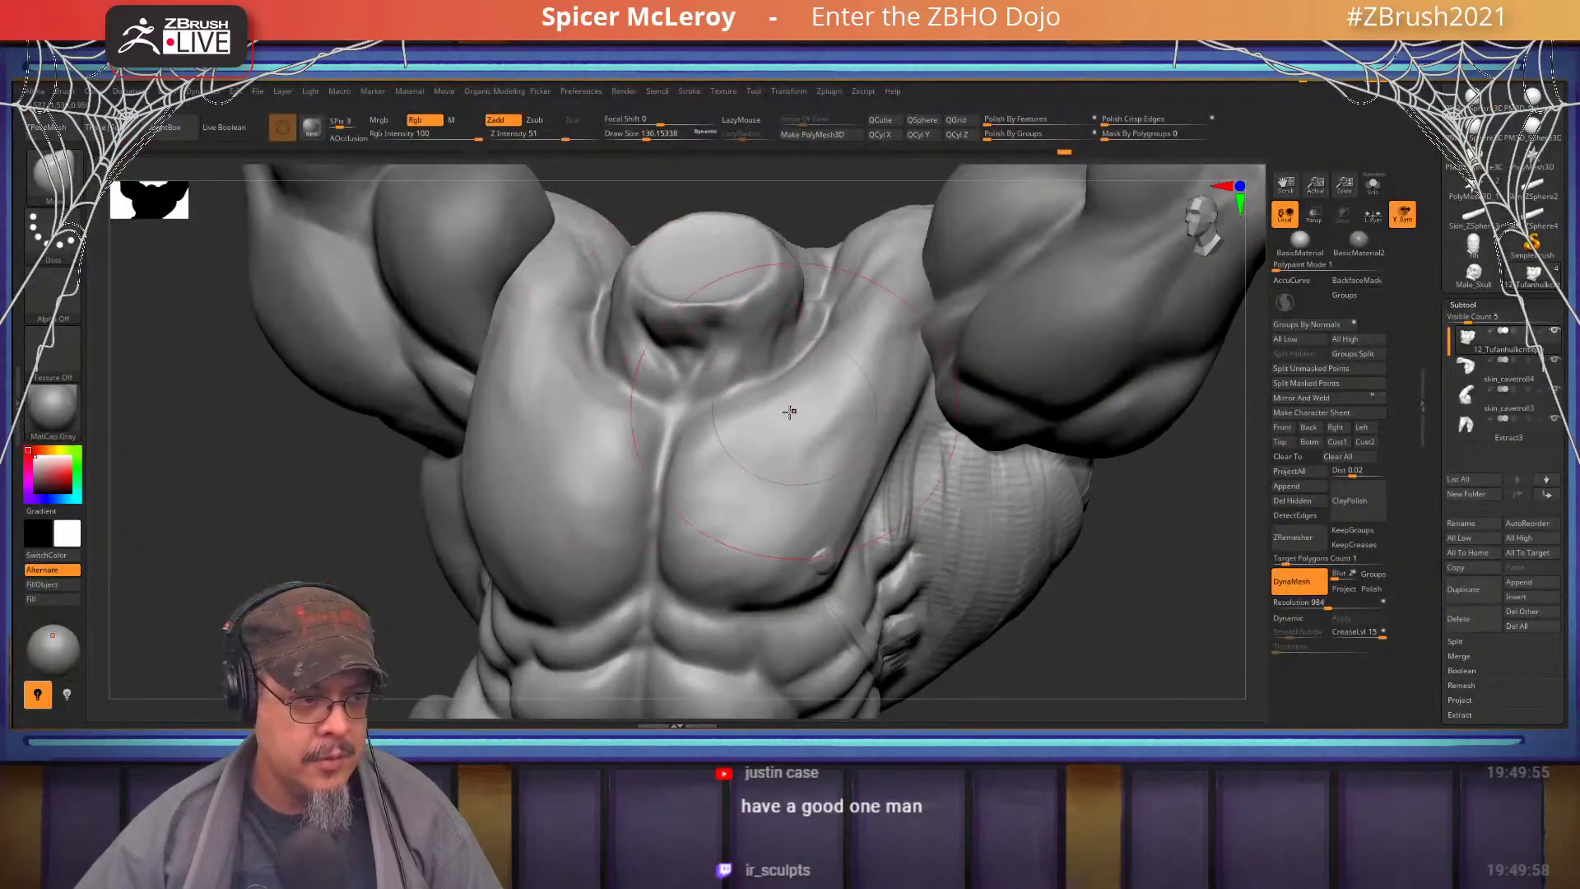
right_drag(854, 390, 817, 352)
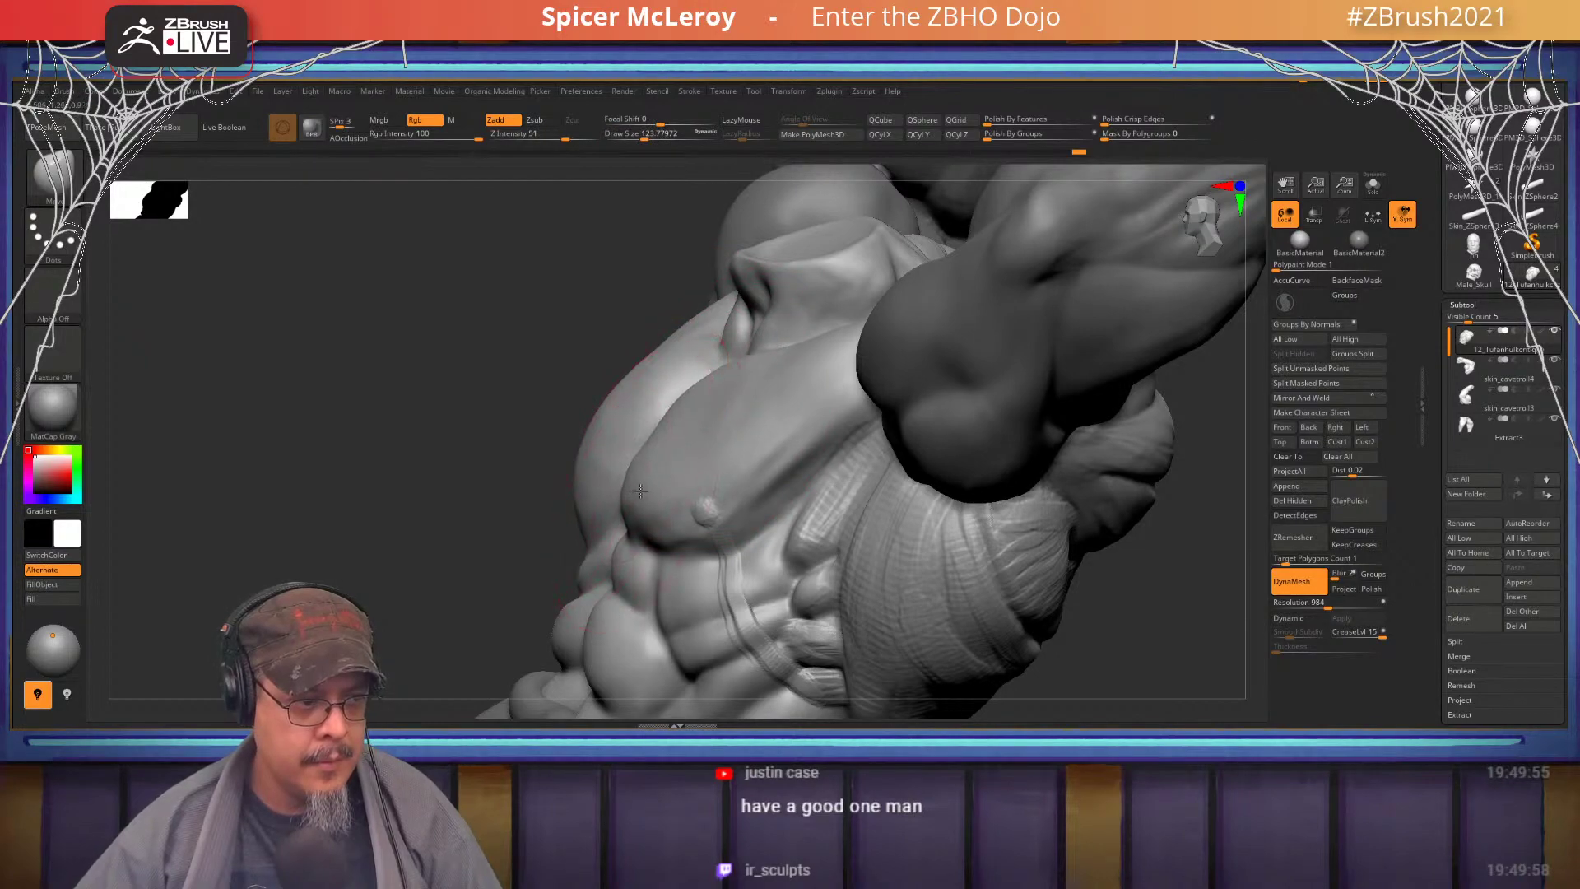
mouse_move(641, 491)
right_down()
mouse_move(708, 503)
mouse_move(844, 448)
right_up()
key(b)
key(c)
key(b)
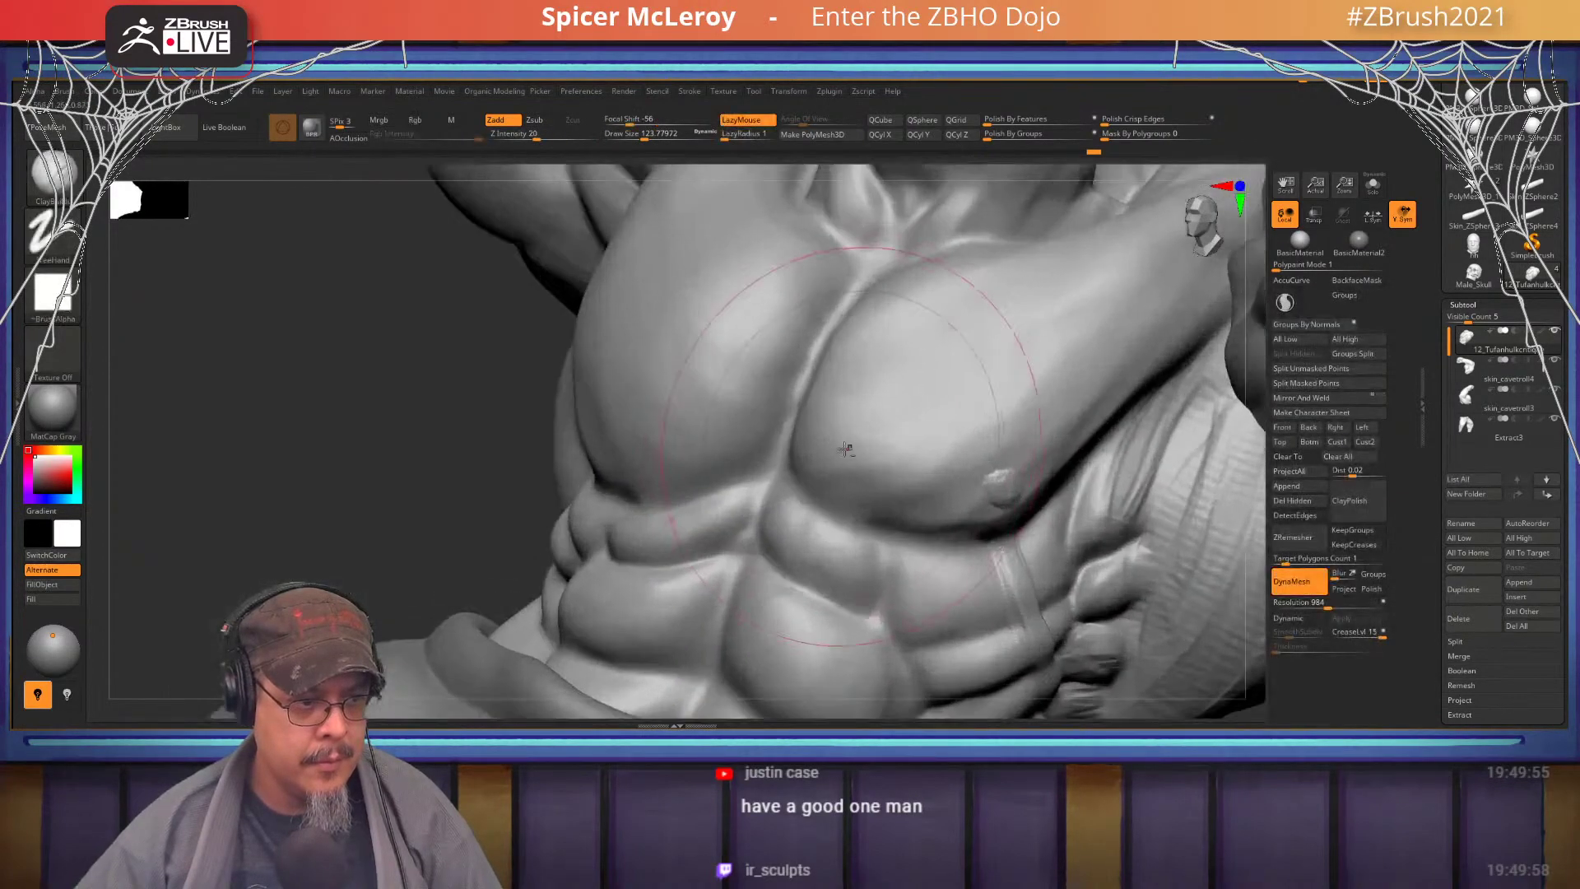
mouse_move(845, 448)
mouse_down()
mouse_move(897, 436)
mouse_move(930, 473)
mouse_move(989, 486)
mouse_move(889, 461)
mouse_move(977, 387)
mouse_move(906, 428)
mouse_move(1068, 379)
mouse_move(1004, 411)
mouse_move(897, 415)
mouse_move(892, 378)
mouse_up()
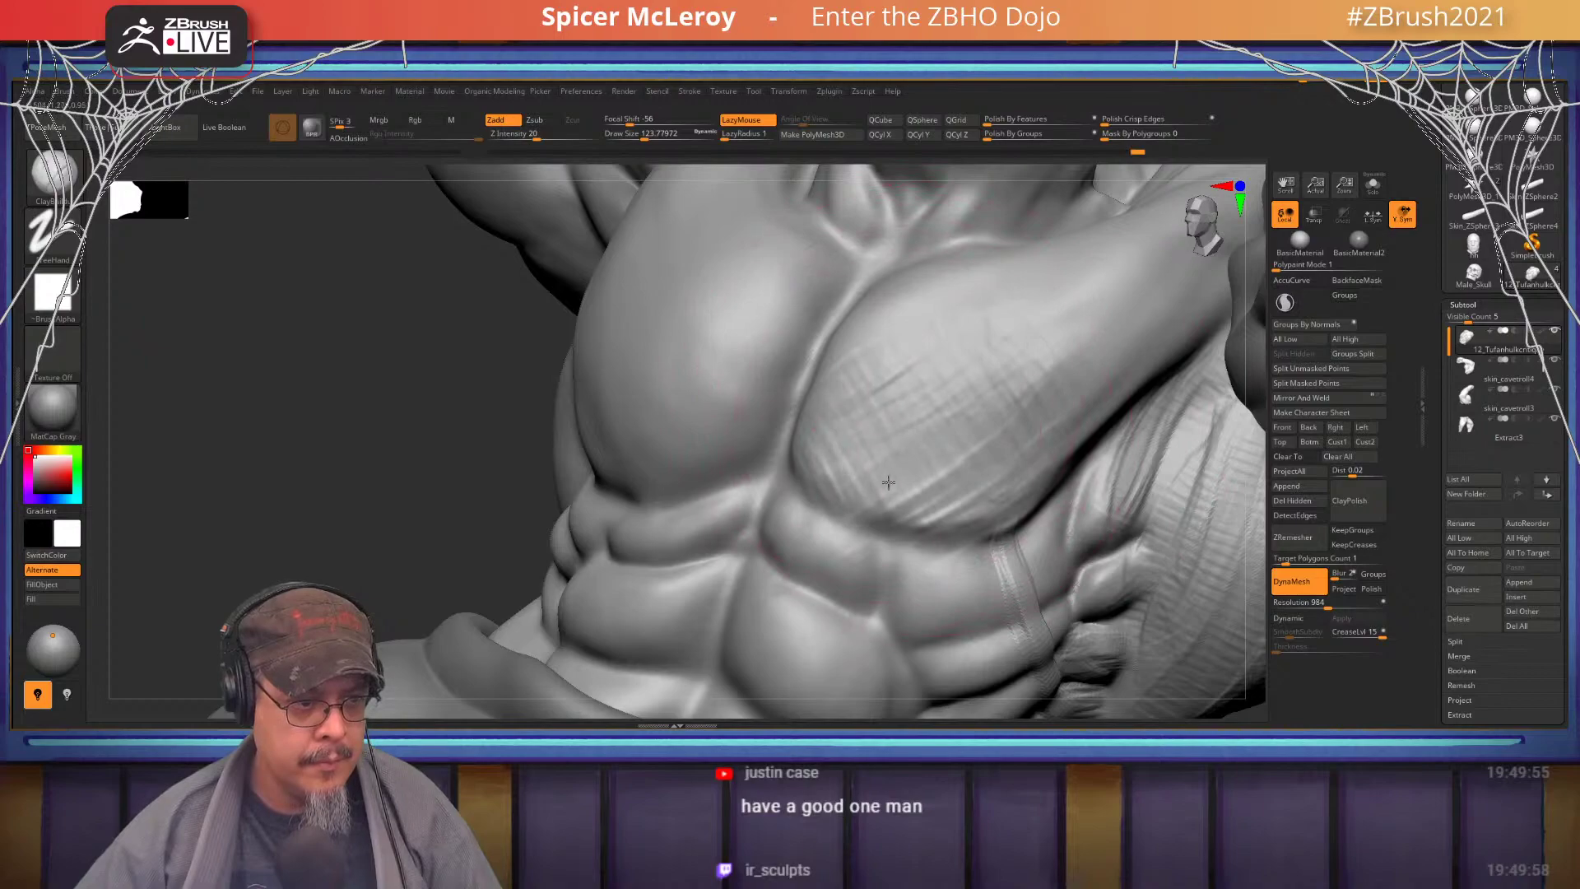
drag(888, 482, 947, 473)
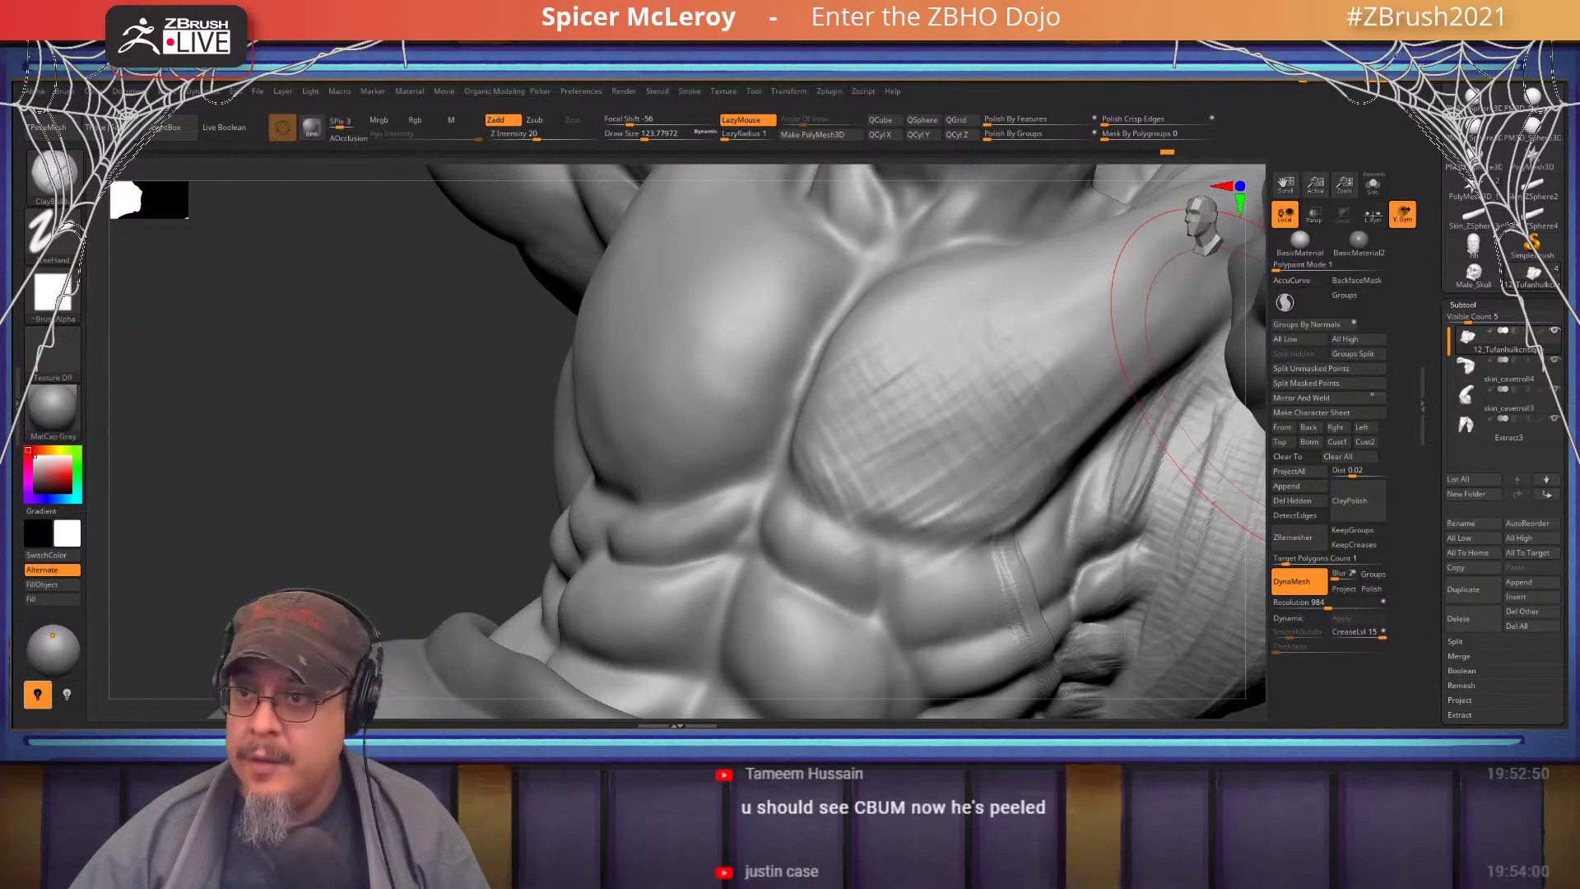
- Switch to the browser, look through the anatomy tutorials in the ArtStation store, and return to ZBrush by way of the vacuum-pose photos
key(alt+Tab)
click(680, 83)
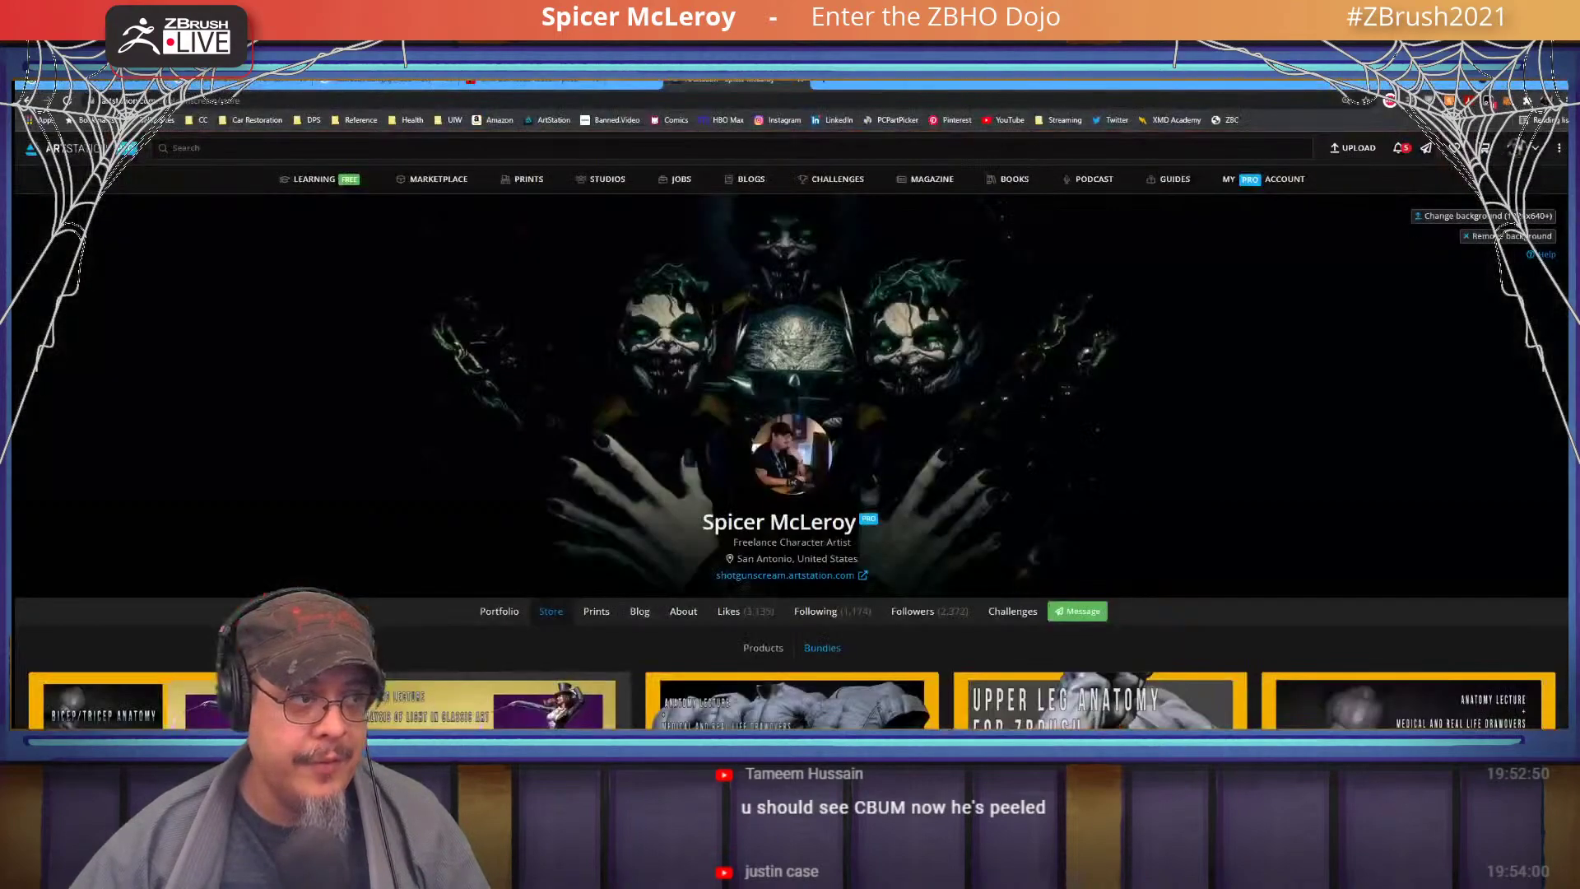
scroll(648, 373, down, 4)
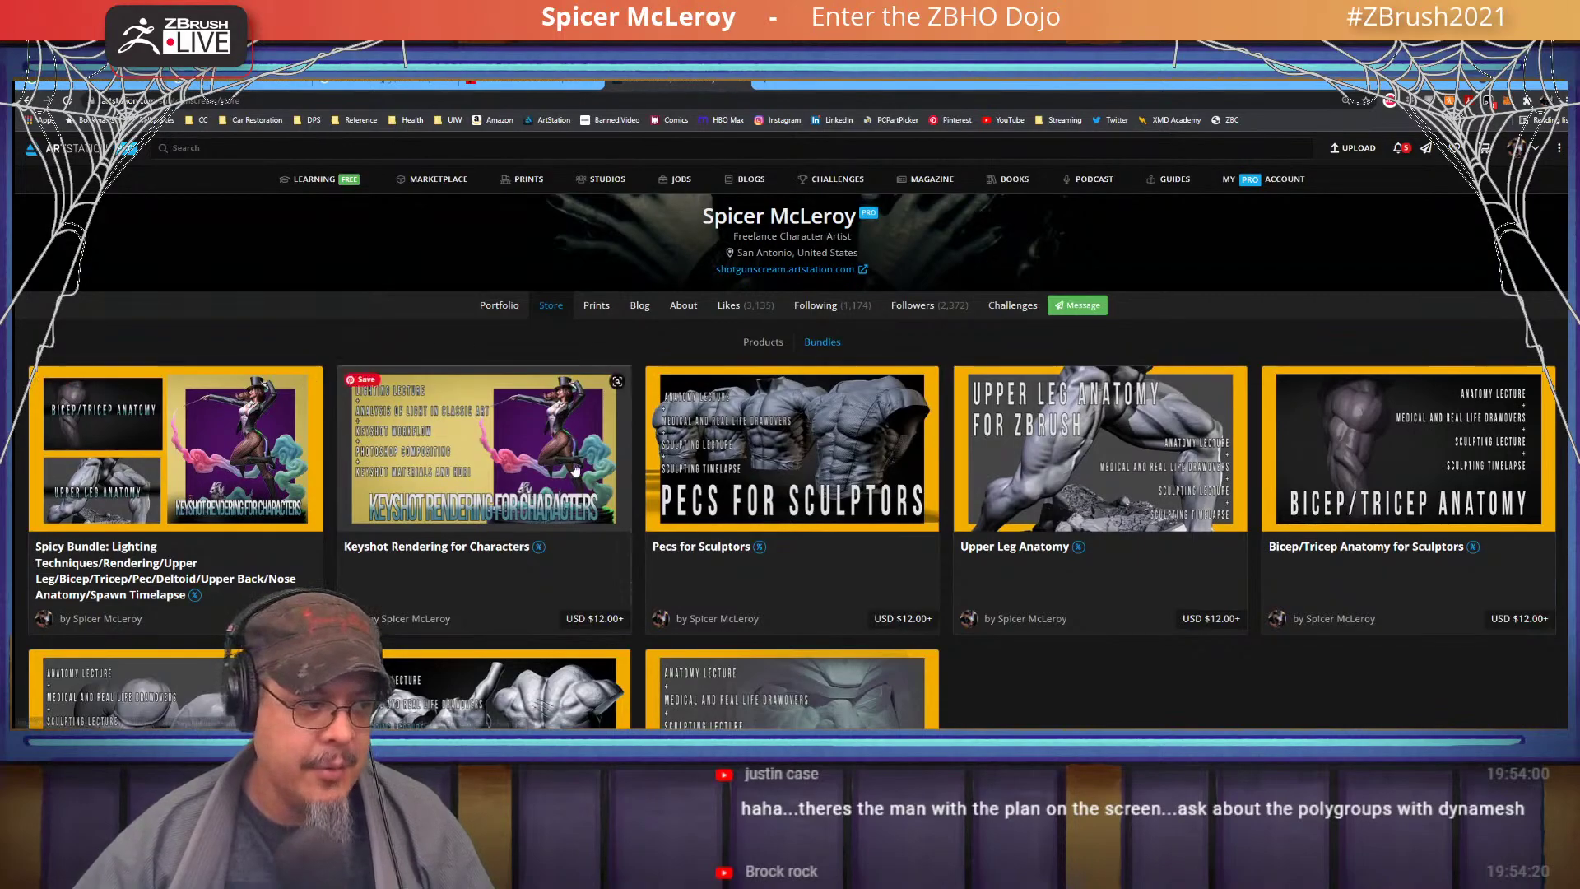
scroll(793, 401, down, 2)
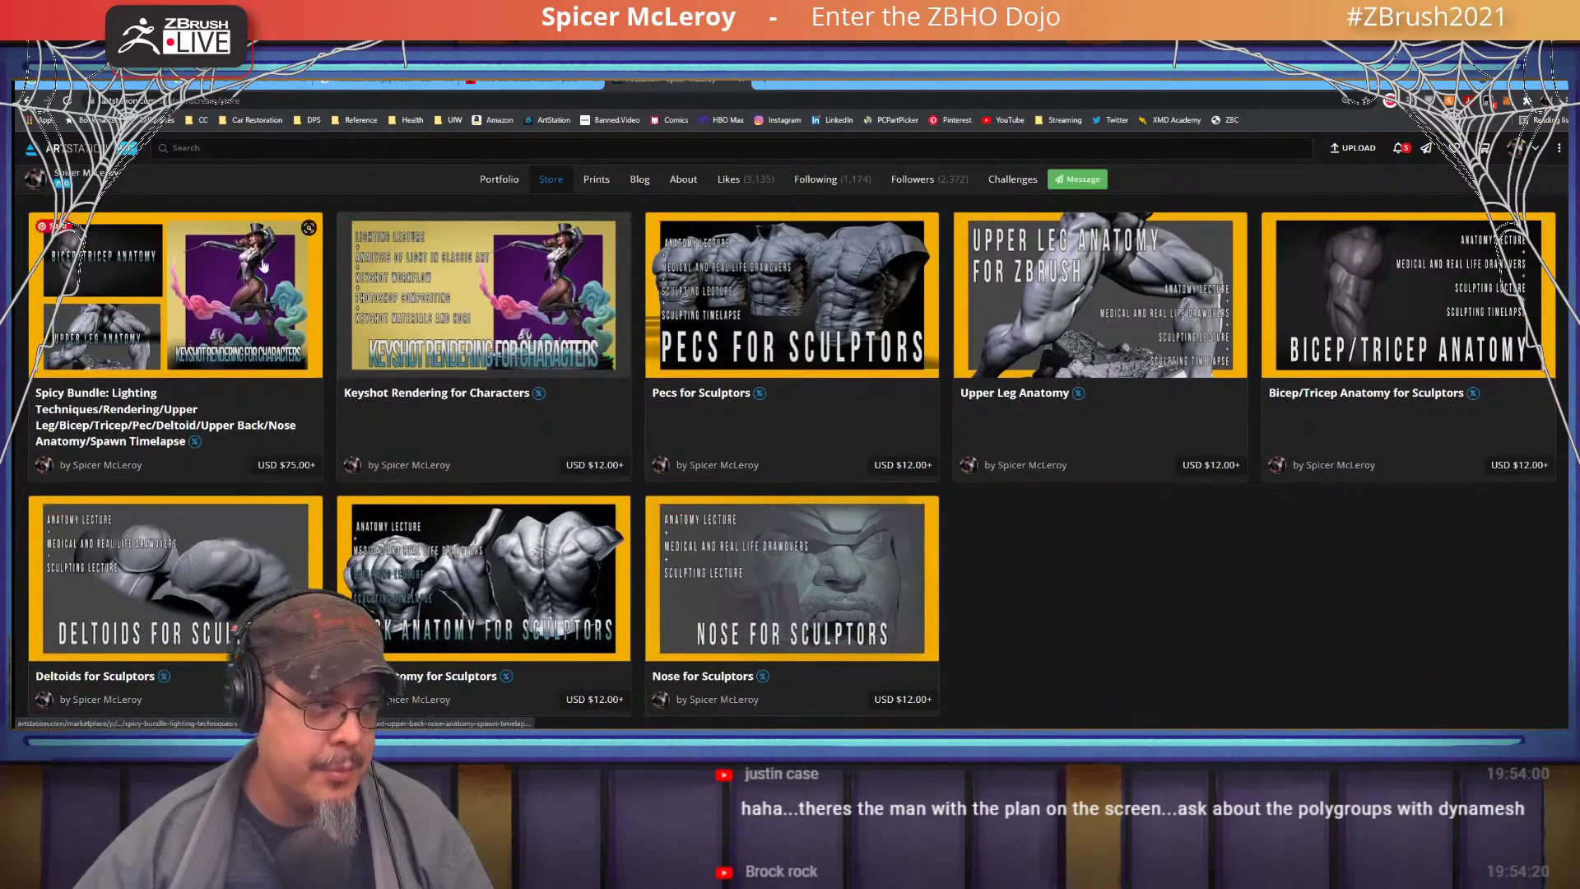
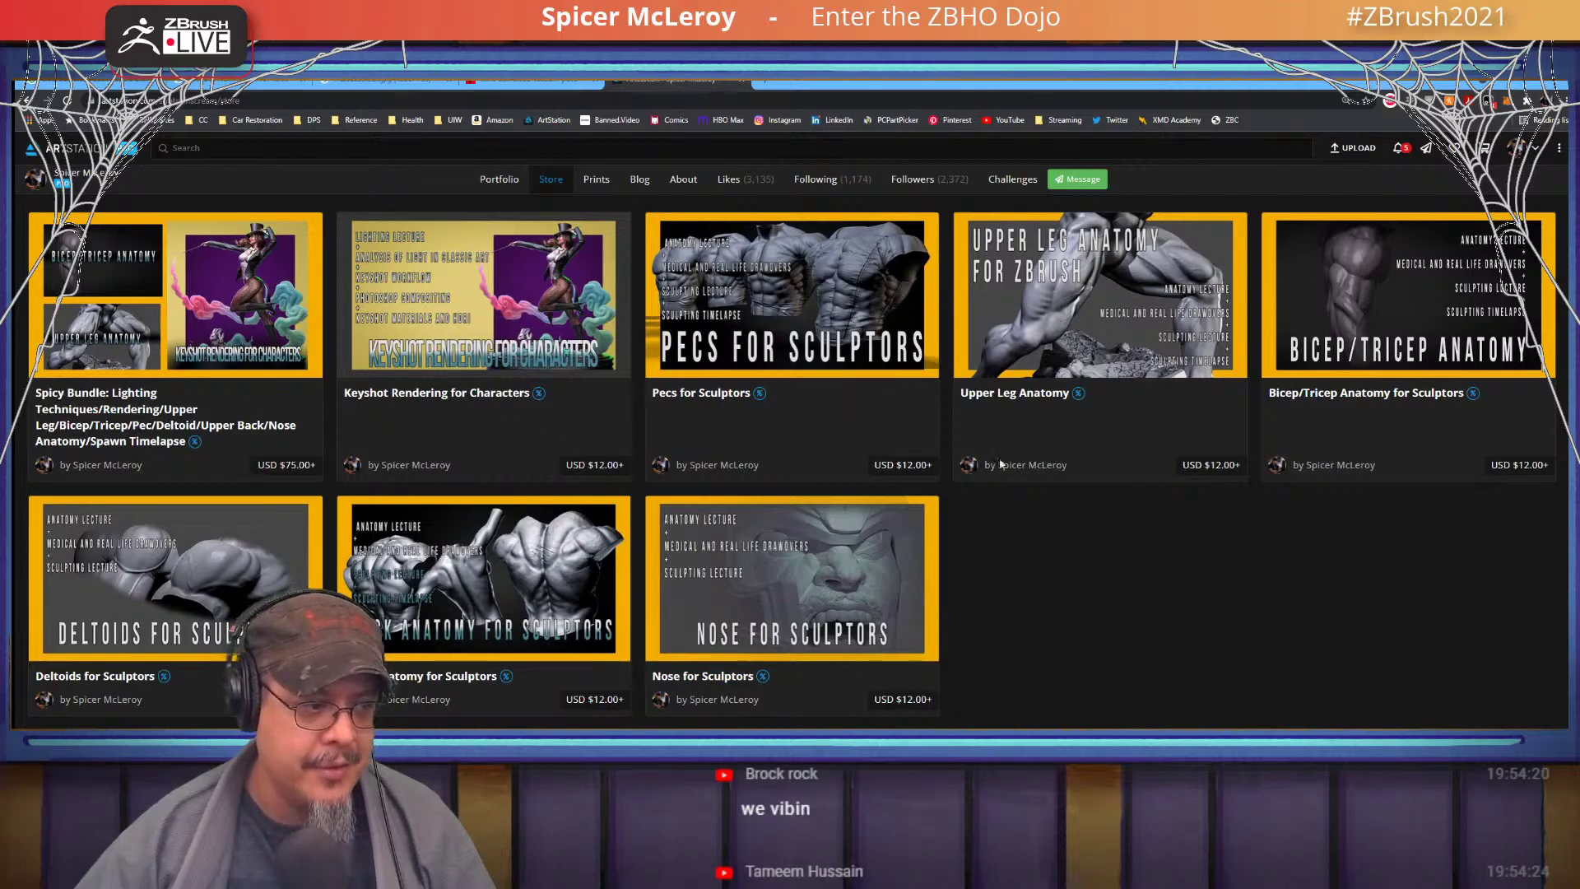
click(744, 83)
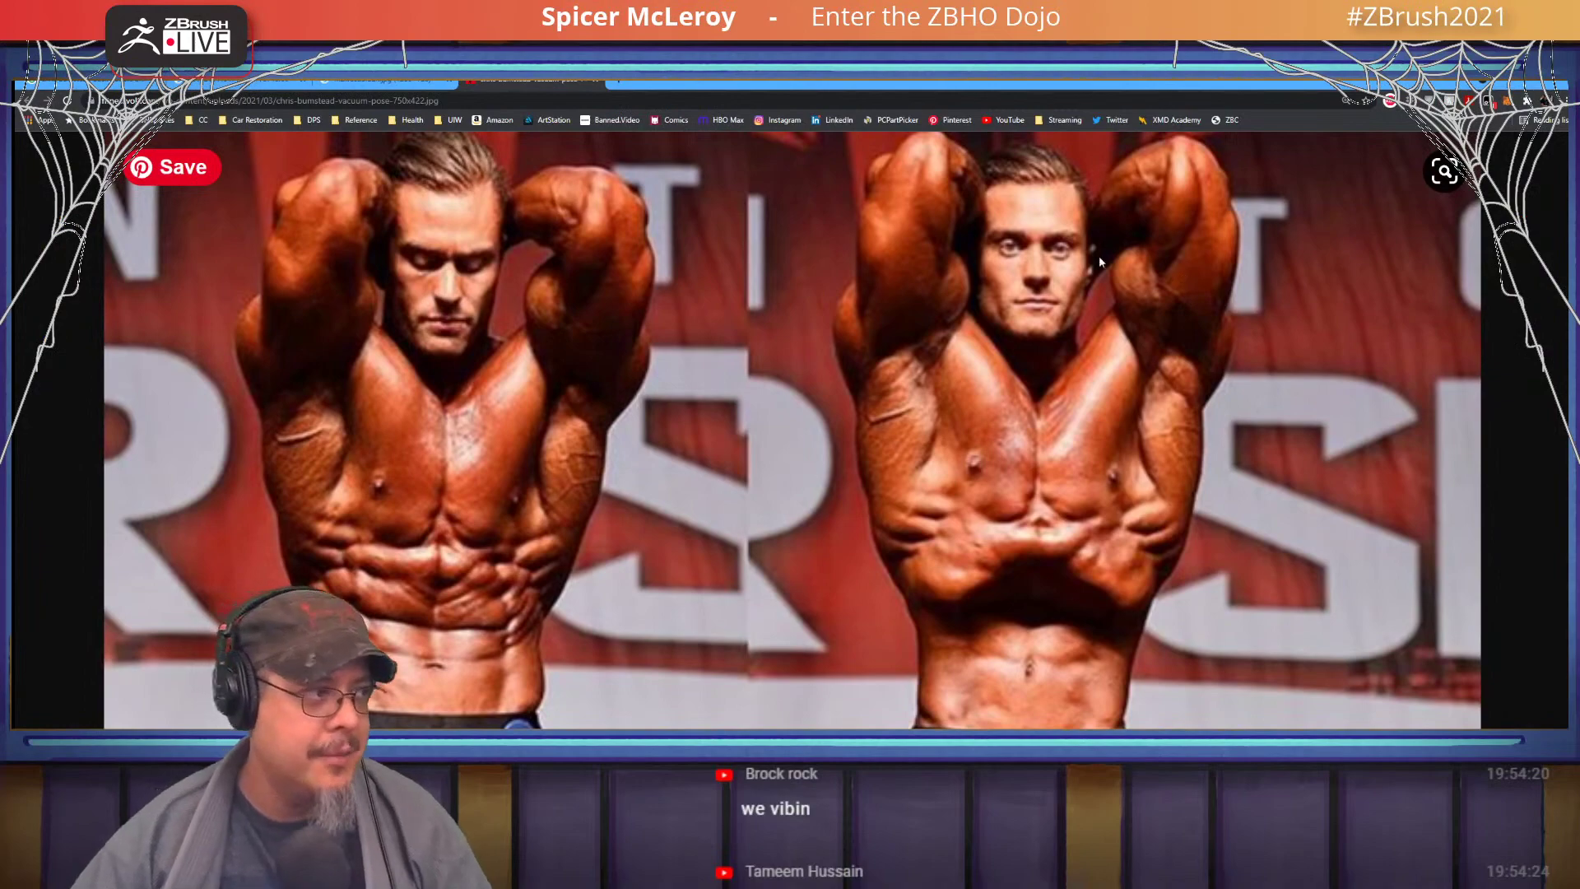
key(alt+Tab)
key(alt+Tab)
key(alt+Tab)
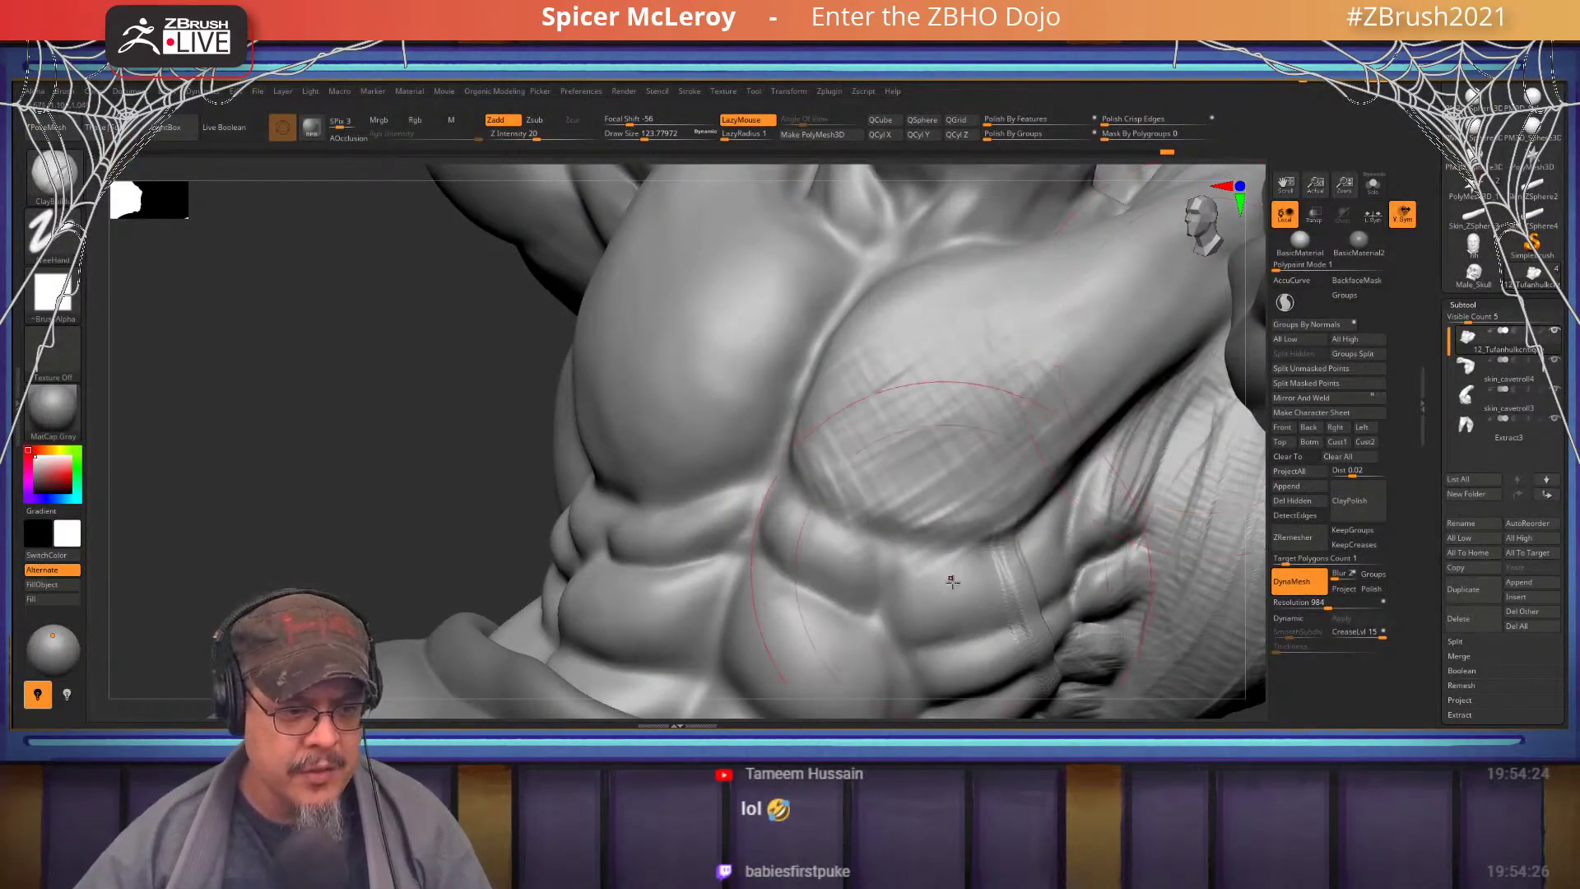
- Reduce the ClayBuildup draw size to about 46 and build up the serratus strands between the pectoral's lower edge and the lat
right_drag(1090, 502, 977, 497)
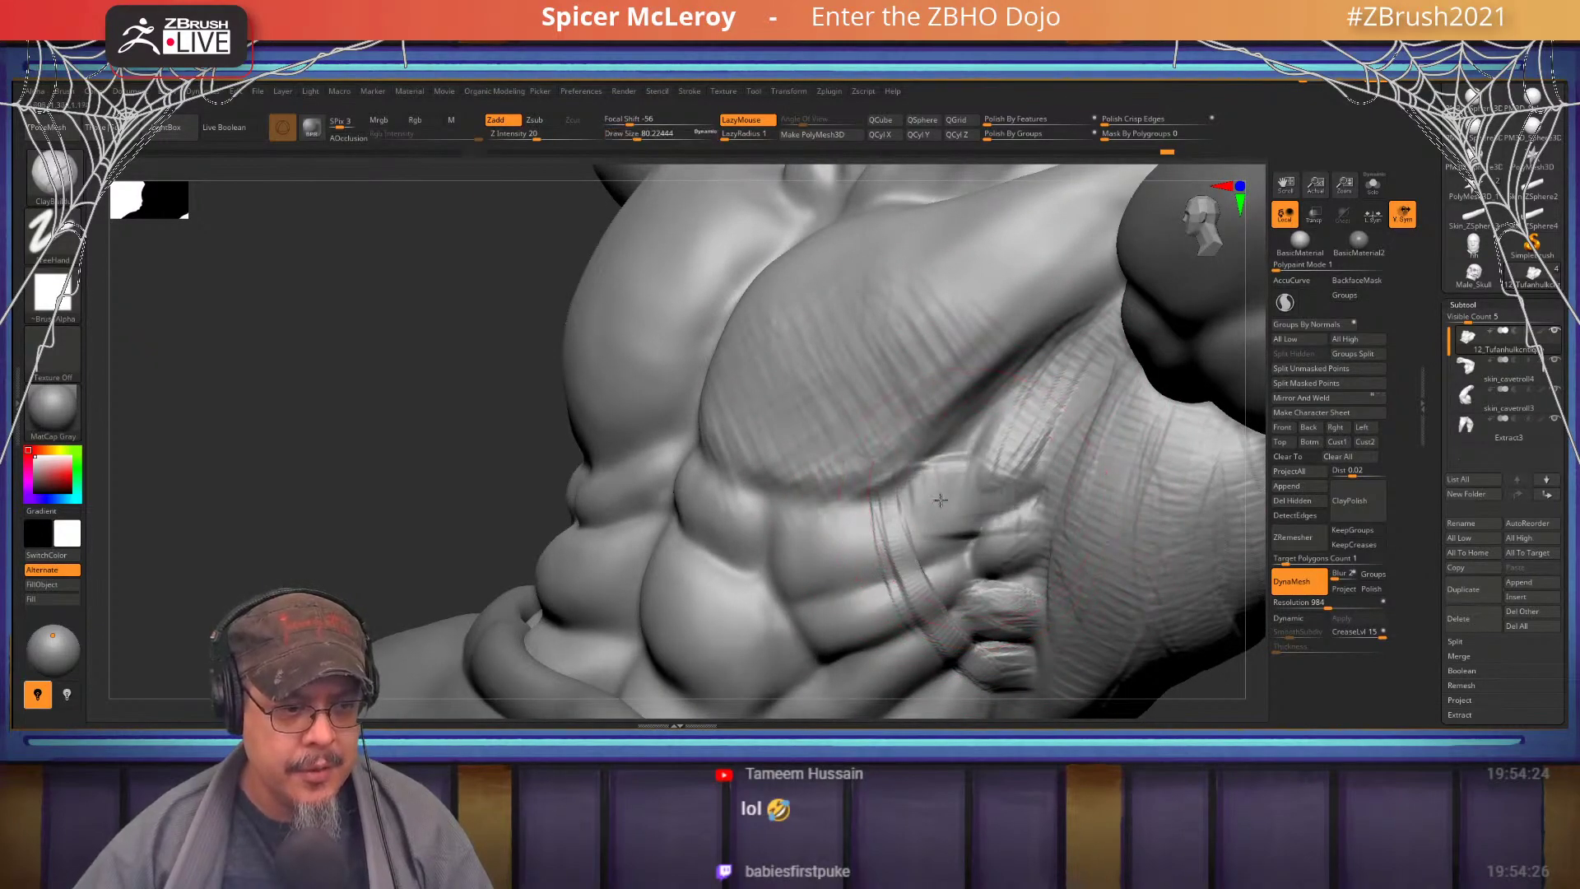
mouse_move(996, 496)
right_down()
mouse_move(1099, 495)
mouse_move(900, 501)
right_up()
key(s)
drag(899, 501, 893, 502)
right_drag(971, 503, 912, 499)
mouse_move(914, 479)
mouse_down()
mouse_move(878, 539)
mouse_move(901, 580)
mouse_move(876, 522)
mouse_move(848, 576)
mouse_move(871, 572)
mouse_move(906, 511)
mouse_move(923, 436)
mouse_move(881, 462)
mouse_move(892, 479)
mouse_up()
alt+right_drag(932, 349, 887, 395)
mouse_move(887, 396)
mouse_down()
mouse_move(848, 411)
mouse_move(844, 387)
mouse_move(864, 485)
mouse_up()
mouse_move(882, 366)
mouse_down()
mouse_move(898, 494)
mouse_move(945, 562)
mouse_up()
mouse_move(916, 446)
alt+right_down()
mouse_move(884, 335)
mouse_move(861, 402)
mouse_move(810, 412)
mouse_move(803, 432)
alt+right_up()
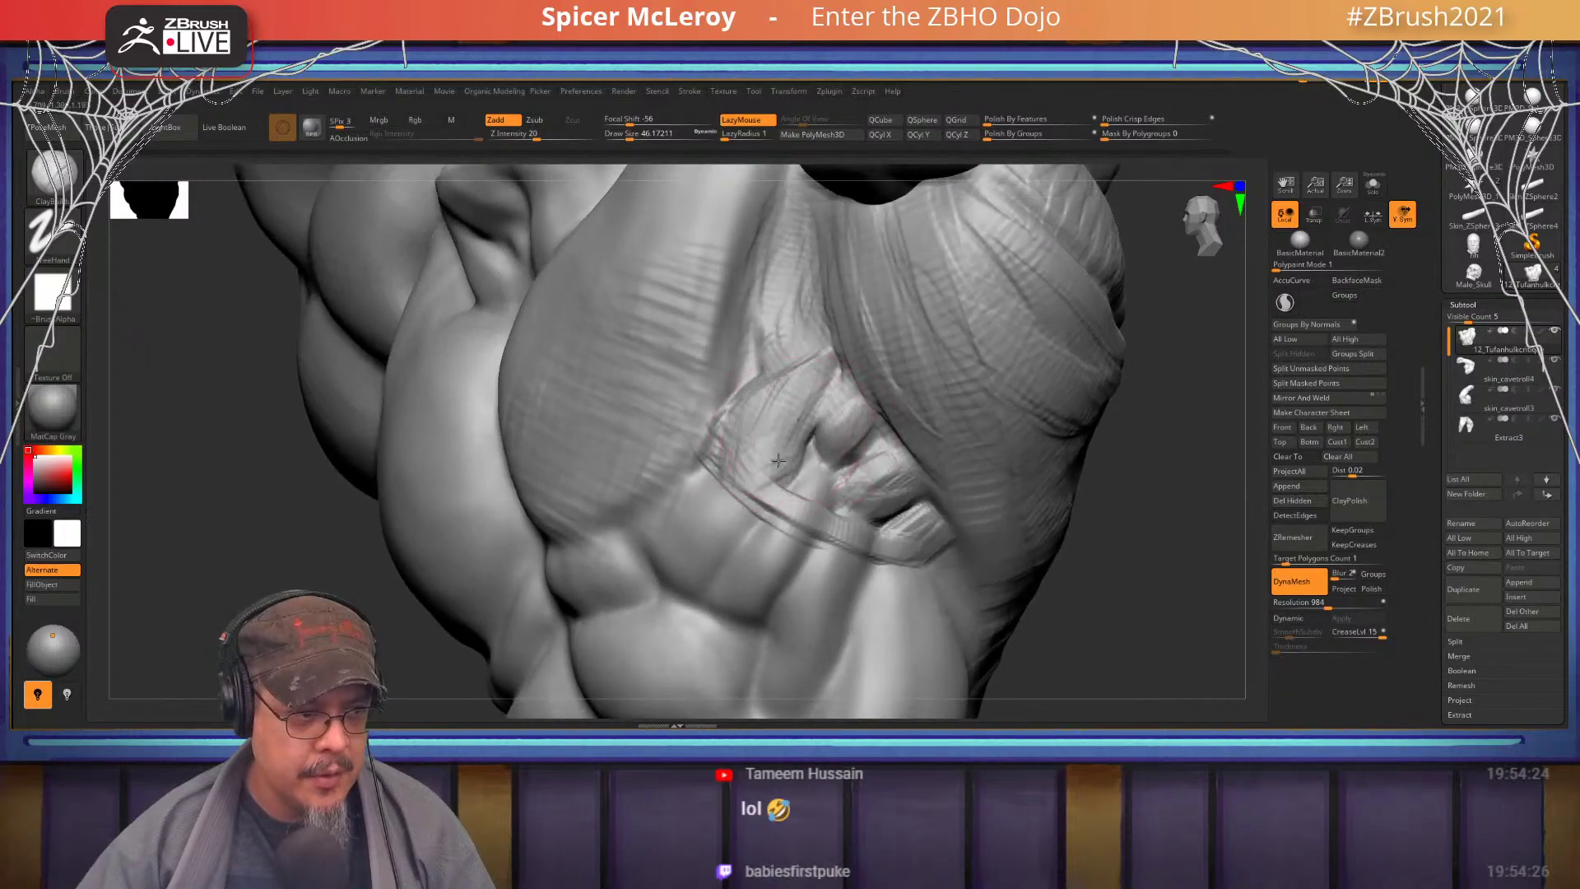
- Fill out the lower serratus strands and stack further ridges up toward the armpit between the pectoral and the lat
mouse_move(797, 423)
mouse_down()
mouse_move(769, 482)
mouse_move(756, 473)
mouse_move(773, 454)
mouse_move(778, 488)
mouse_move(817, 485)
mouse_move(798, 465)
mouse_move(897, 494)
mouse_move(883, 521)
mouse_up()
mouse_move(919, 519)
mouse_down()
mouse_move(934, 500)
mouse_move(936, 558)
mouse_up()
mouse_move(937, 558)
ctrl+right_down()
mouse_move(809, 491)
mouse_move(877, 477)
mouse_move(913, 560)
mouse_move(840, 440)
ctrl+right_up()
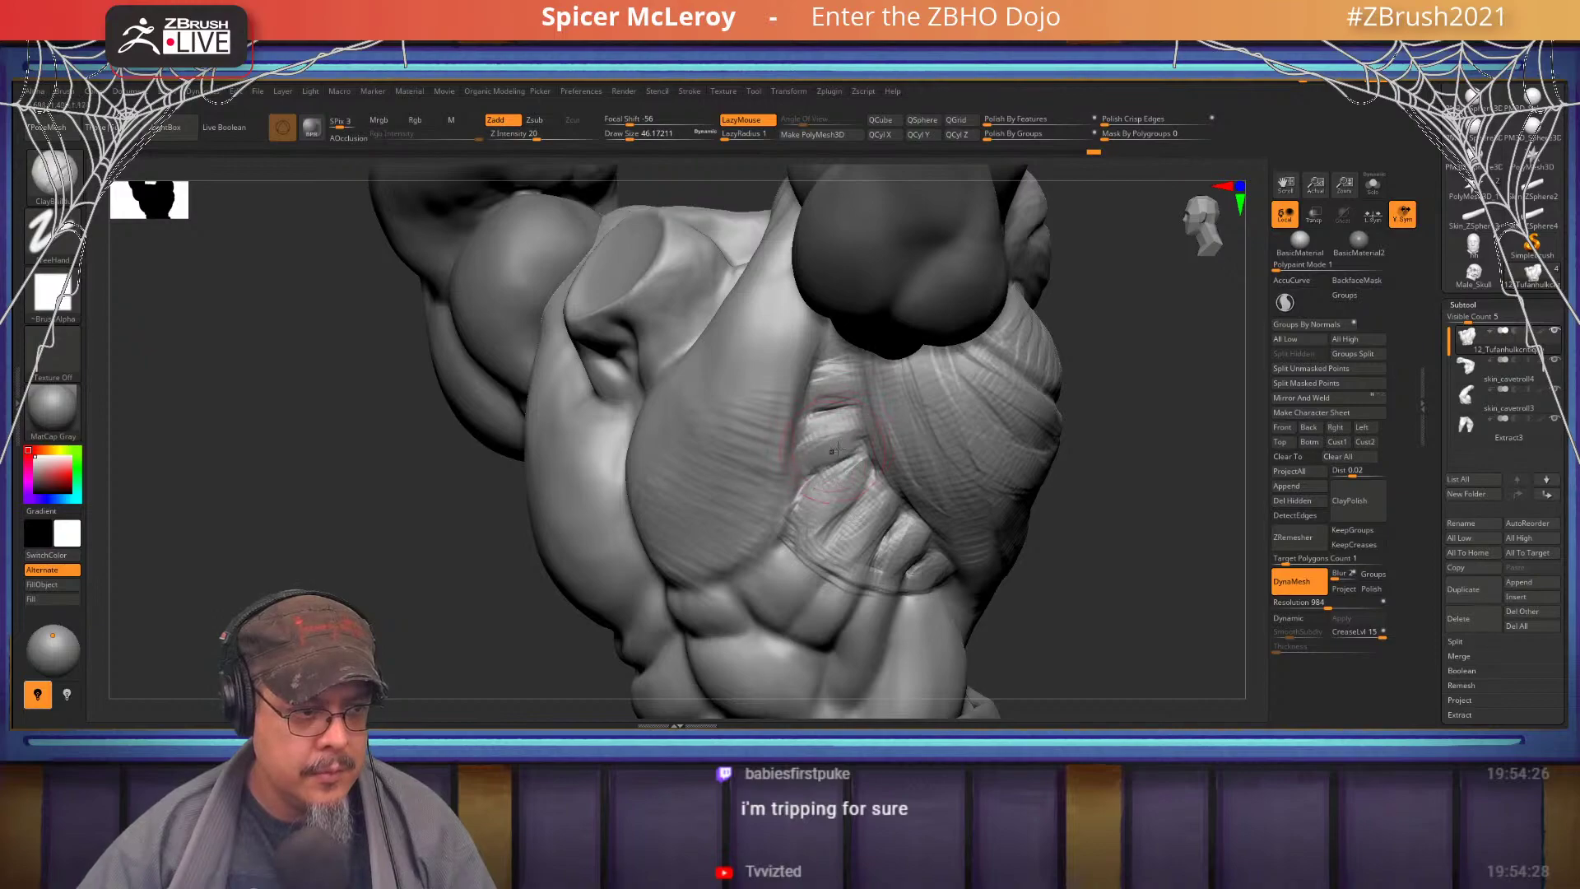
key(shift)
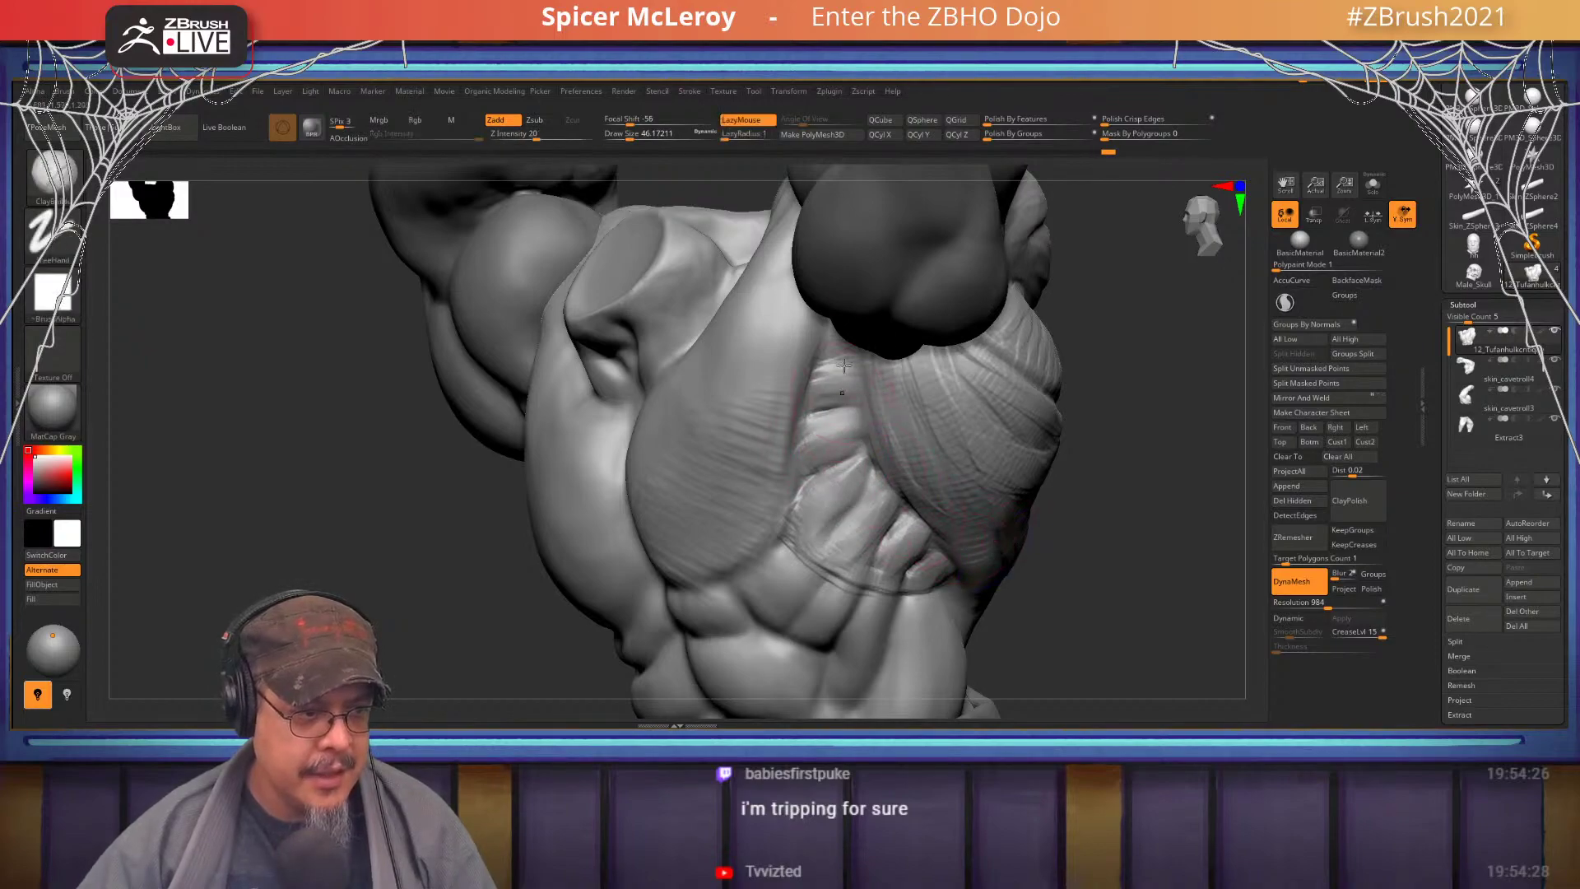
- Stroke along the lat's front edge from the armpit down over the ends of the serratus ridges
right_drag(823, 374, 946, 408)
drag(945, 408, 859, 435)
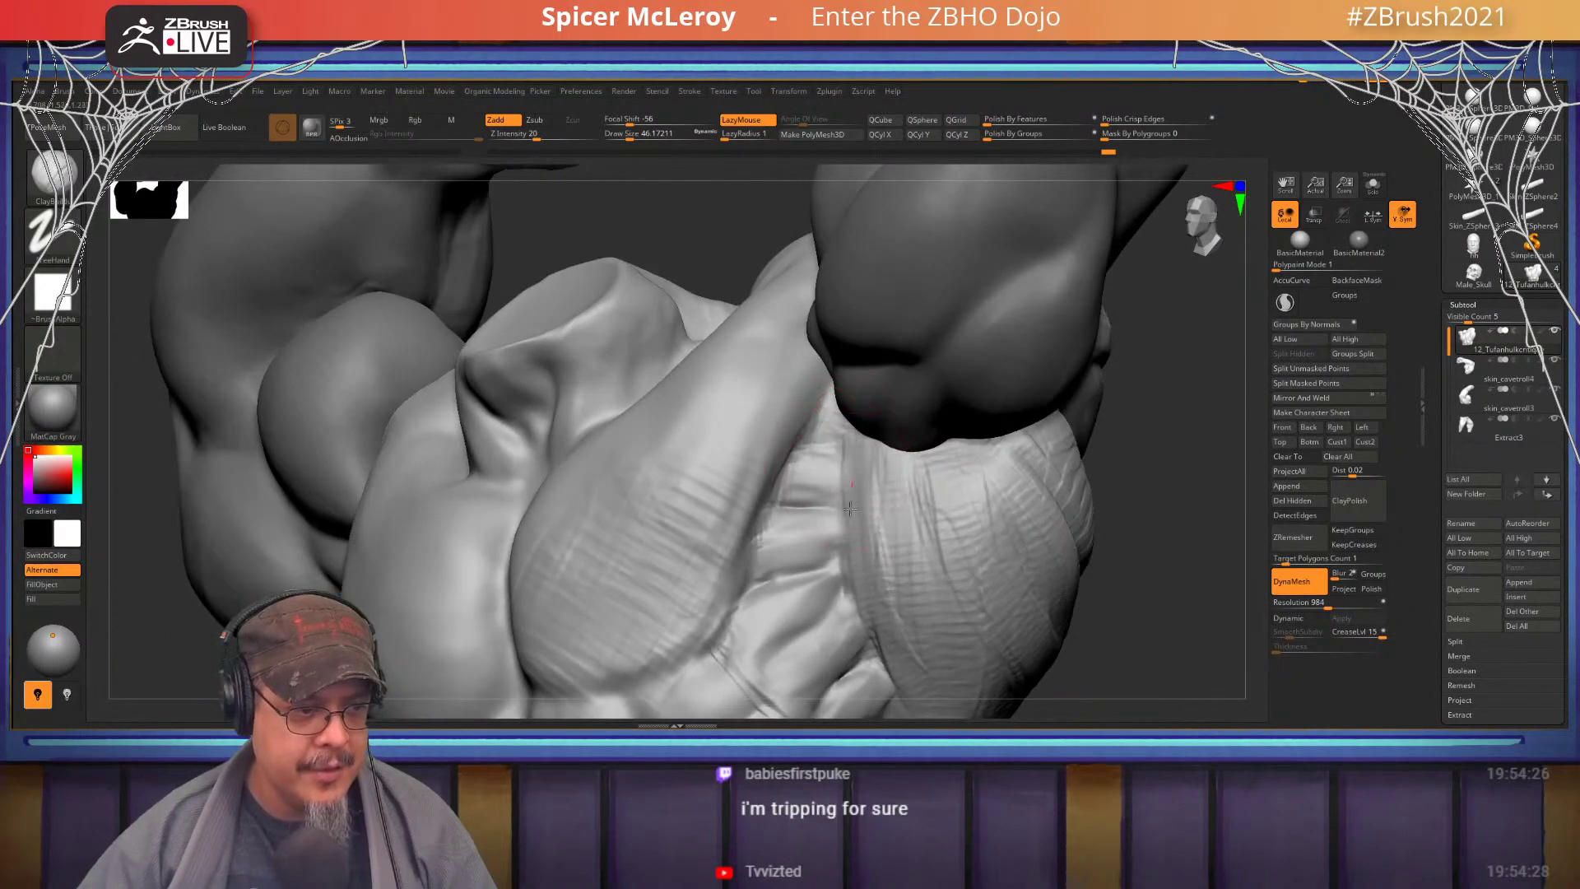
drag(850, 509, 862, 553)
drag(863, 465, 858, 609)
alt+right_drag(851, 460, 833, 443)
mouse_move(851, 443)
mouse_down()
mouse_move(817, 455)
mouse_move(832, 479)
mouse_move(794, 503)
mouse_move(796, 601)
mouse_up()
alt+right_drag(823, 586, 830, 434)
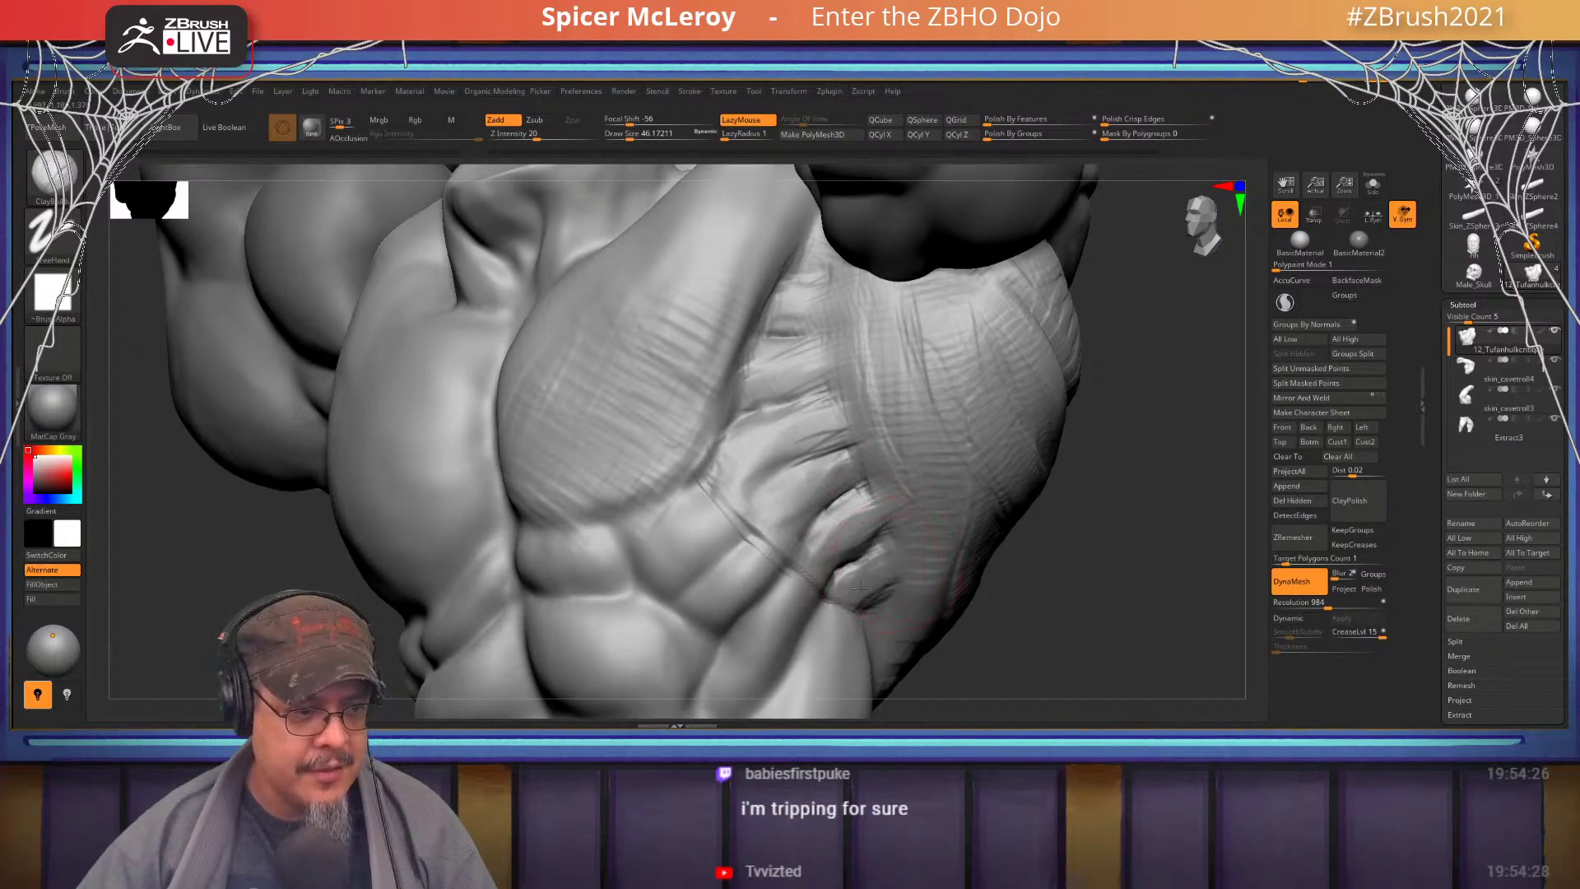
- Smooth the serratus ridges and the lat's front edge, and add ClayBuildup fibre strokes to the muscle bundle below the pectoral
mouse_move(882, 547)
shift+mouse_down()
mouse_move(838, 363)
mouse_move(780, 354)
mouse_move(763, 495)
shift+mouse_up()
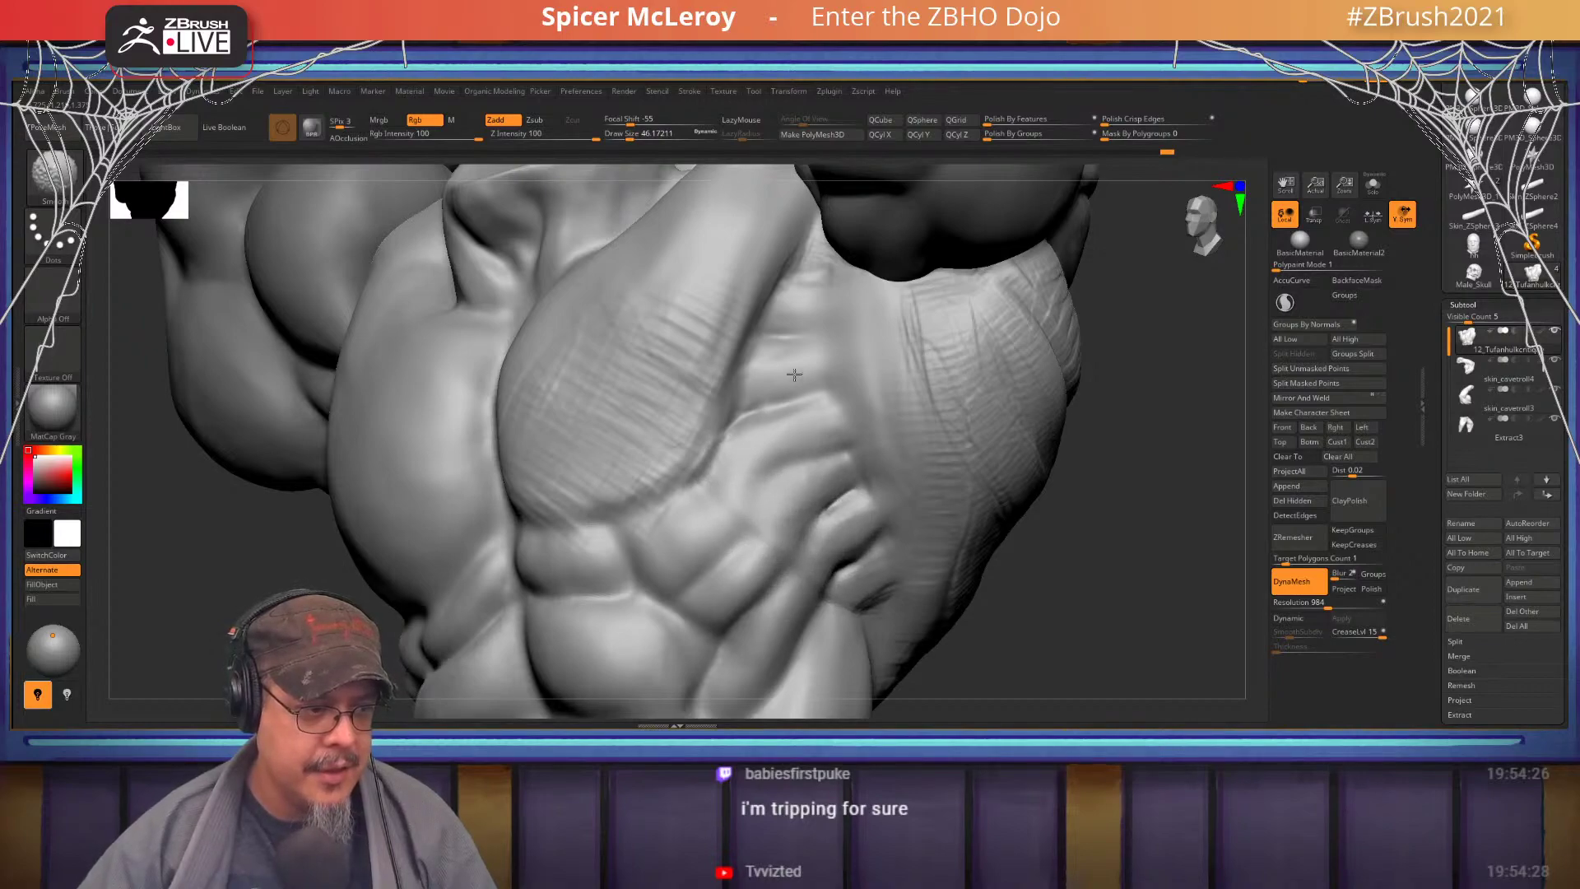
ctrl+right_drag(794, 432, 856, 329)
mouse_move(889, 395)
right_down()
mouse_move(1022, 514)
mouse_move(992, 461)
right_up()
mouse_move(992, 461)
right_down()
mouse_move(930, 452)
mouse_move(959, 535)
mouse_move(1033, 543)
right_up()
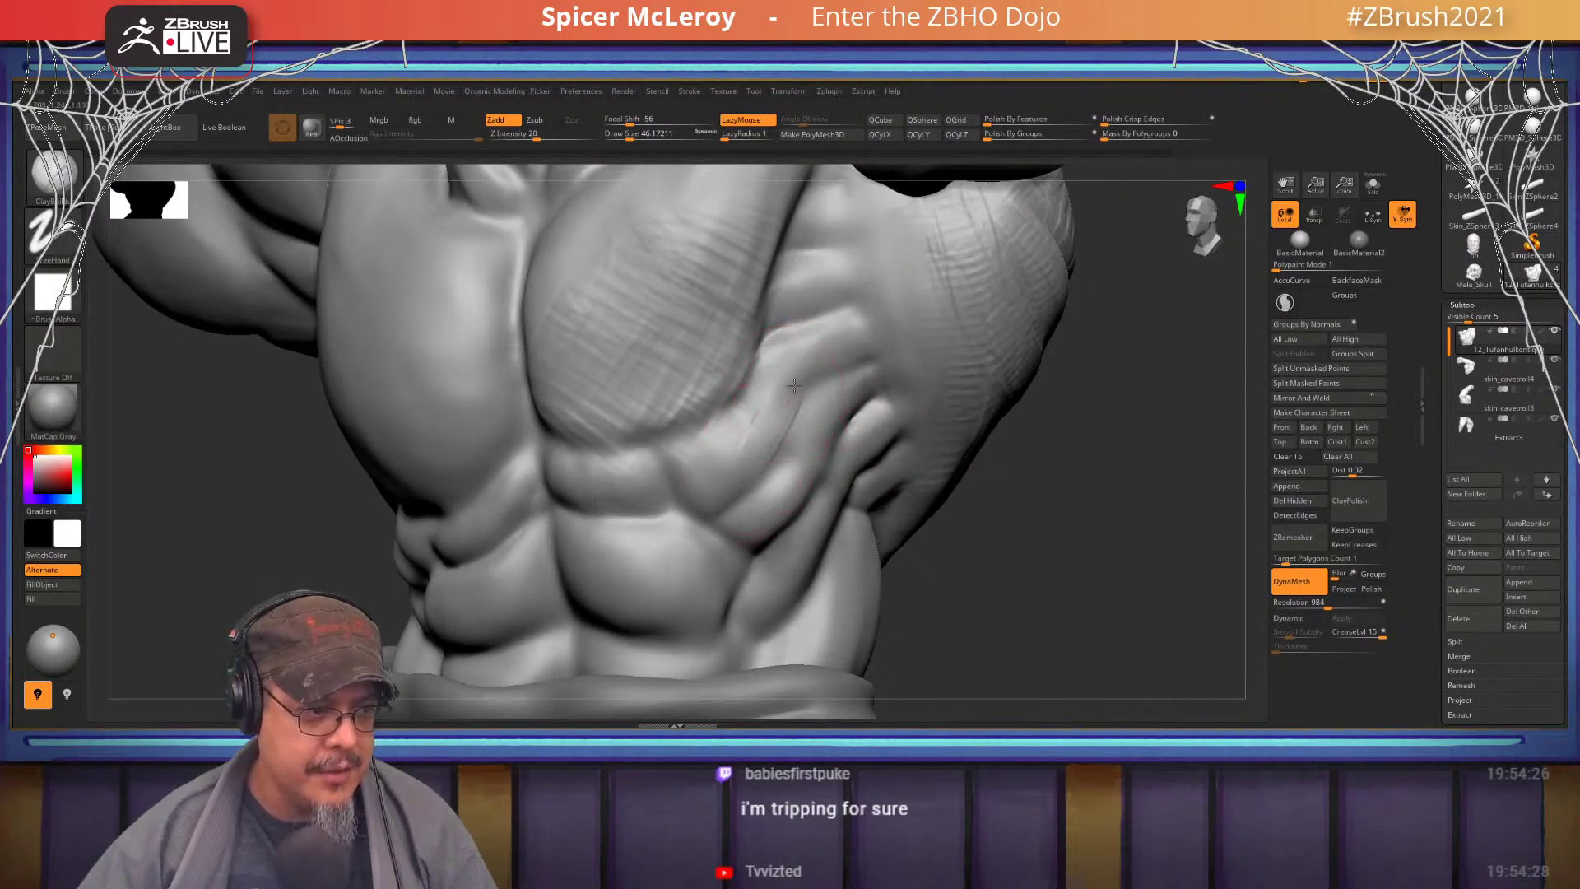
drag(795, 385, 789, 419)
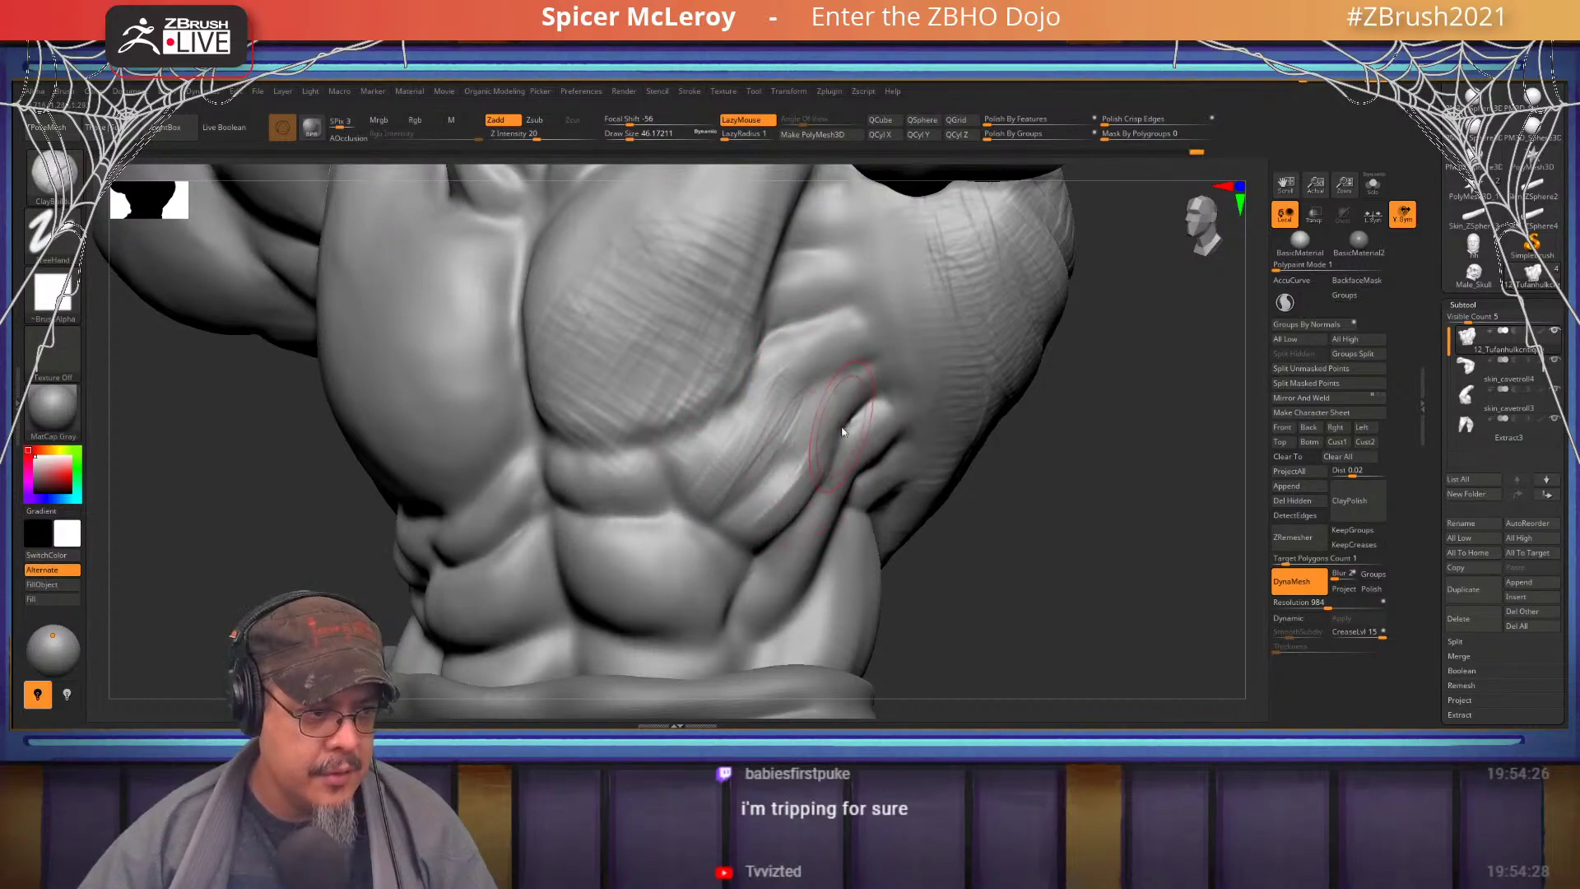
- Carve the creases between the serratus bumps and the upper oblique strands with the DamStandard brush at a draw size of about 46
key(b)
key(d)
key(s)
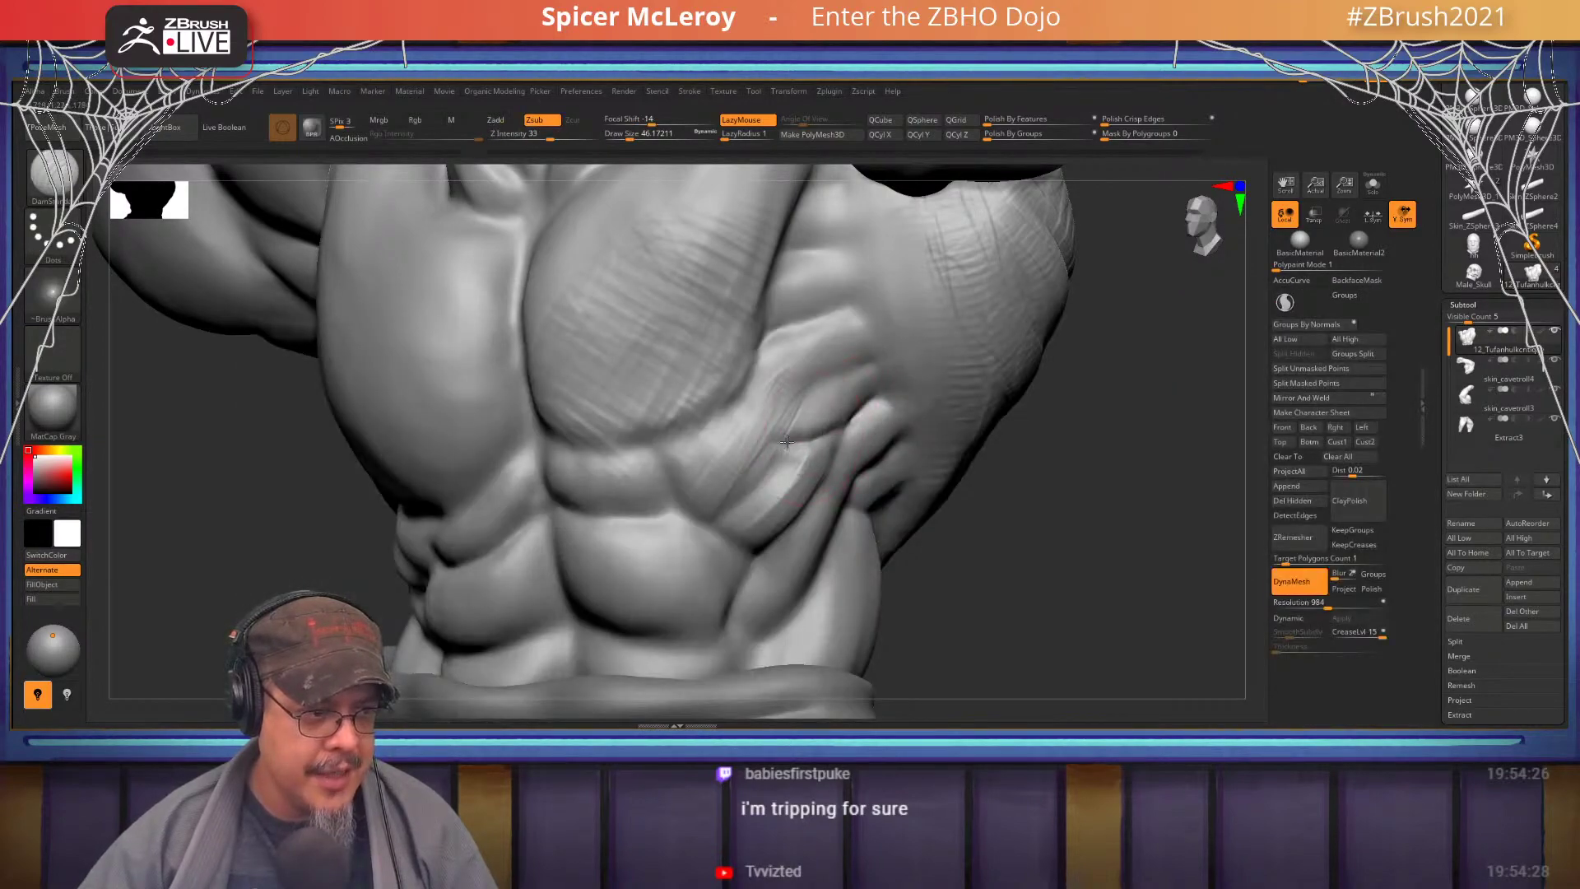
alt+right_drag(794, 432, 800, 481)
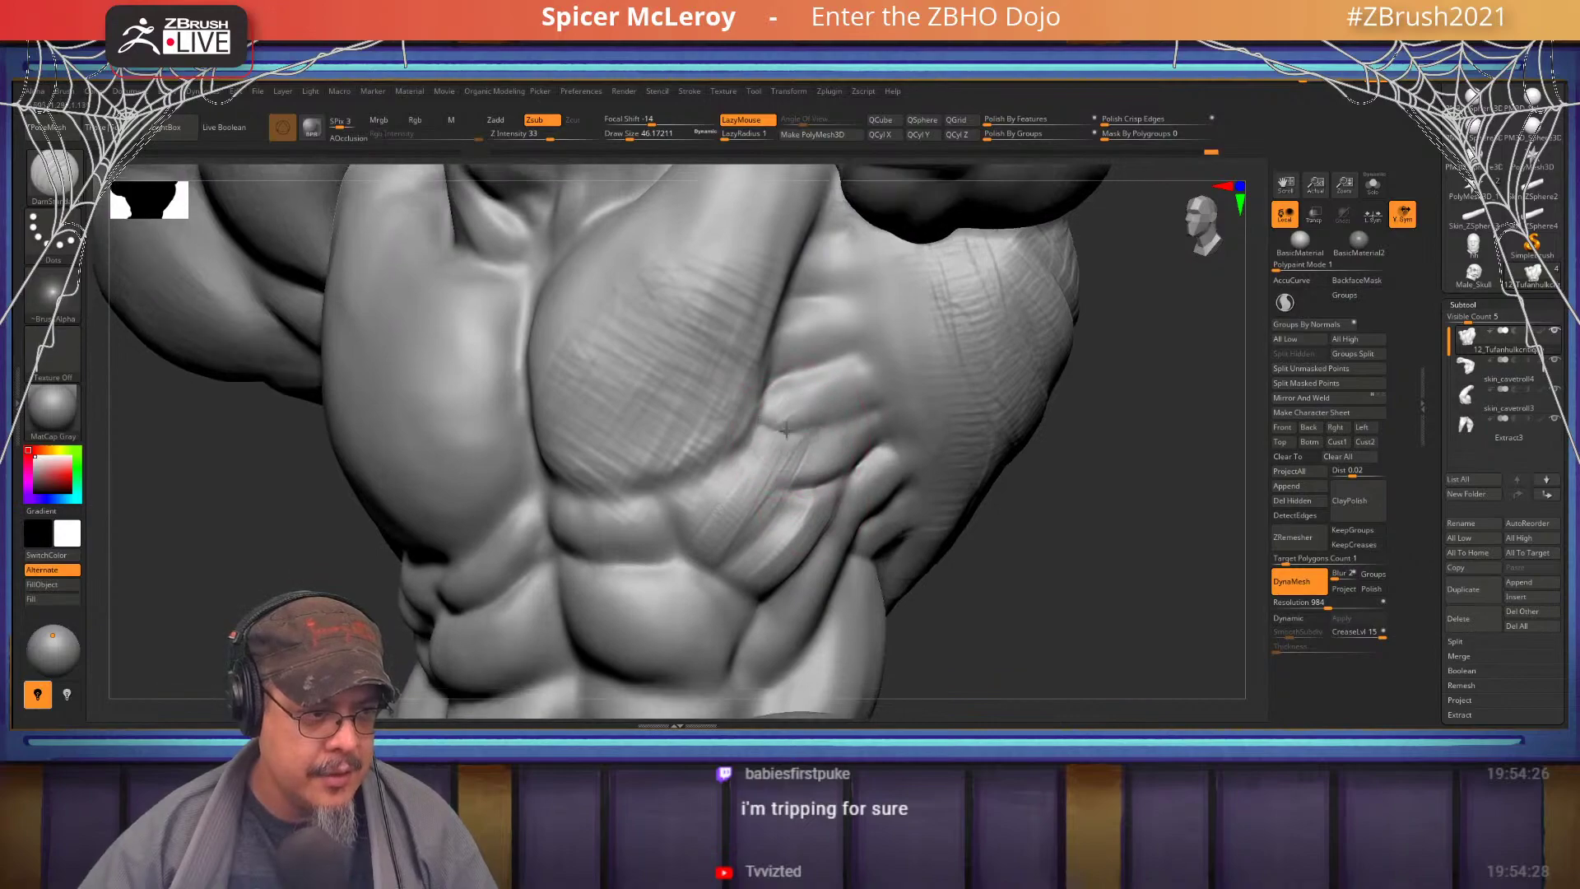
alt+right_drag(795, 404, 768, 451)
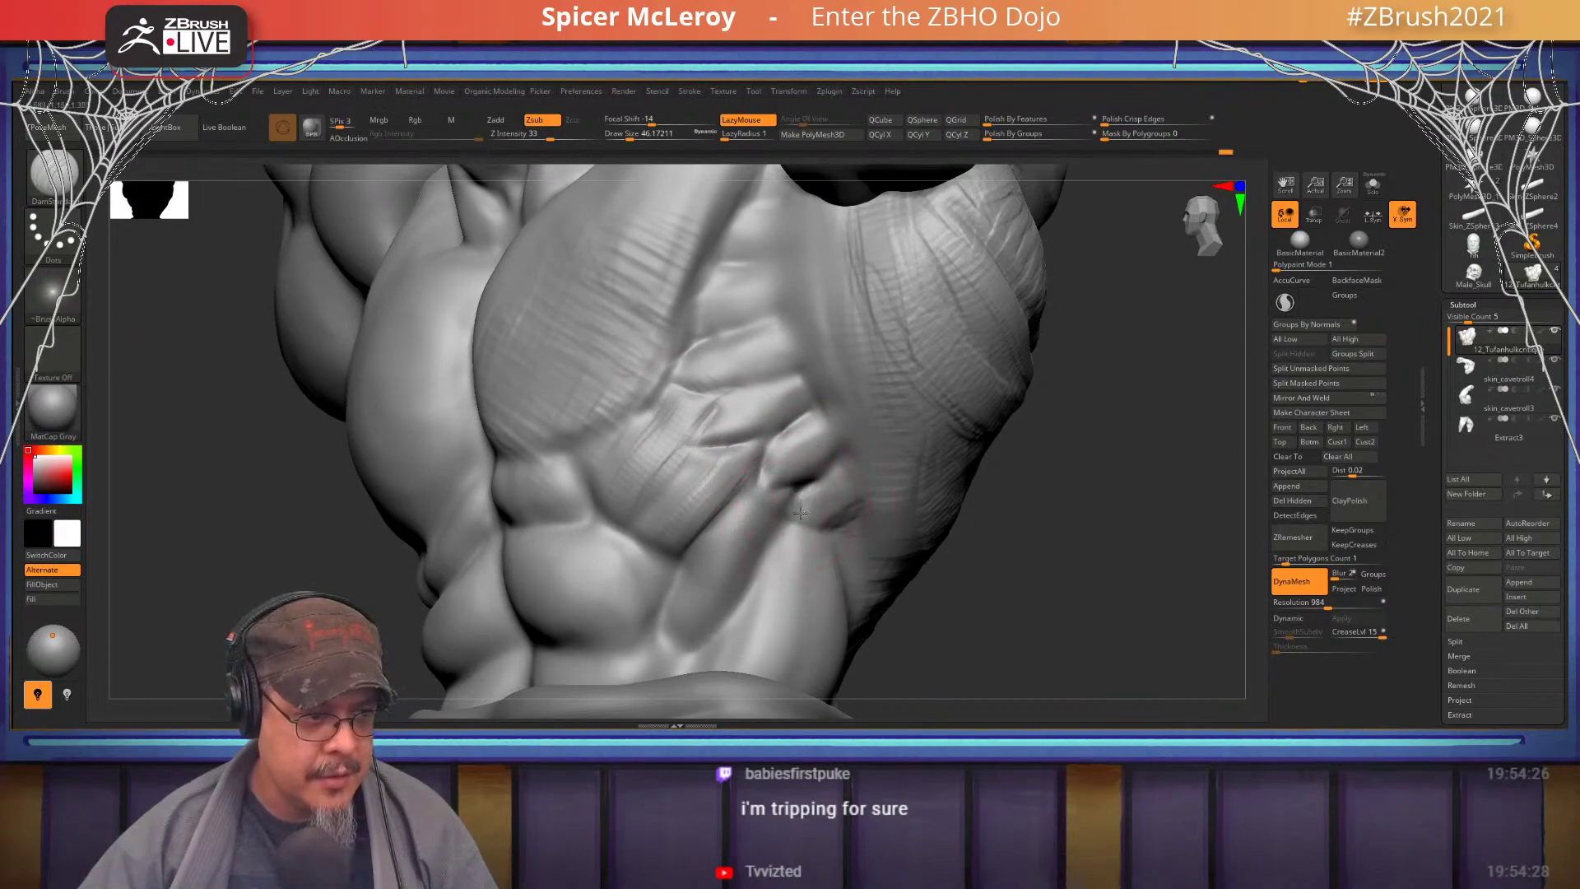
drag(800, 514, 840, 520)
alt+right_drag(756, 508, 798, 443)
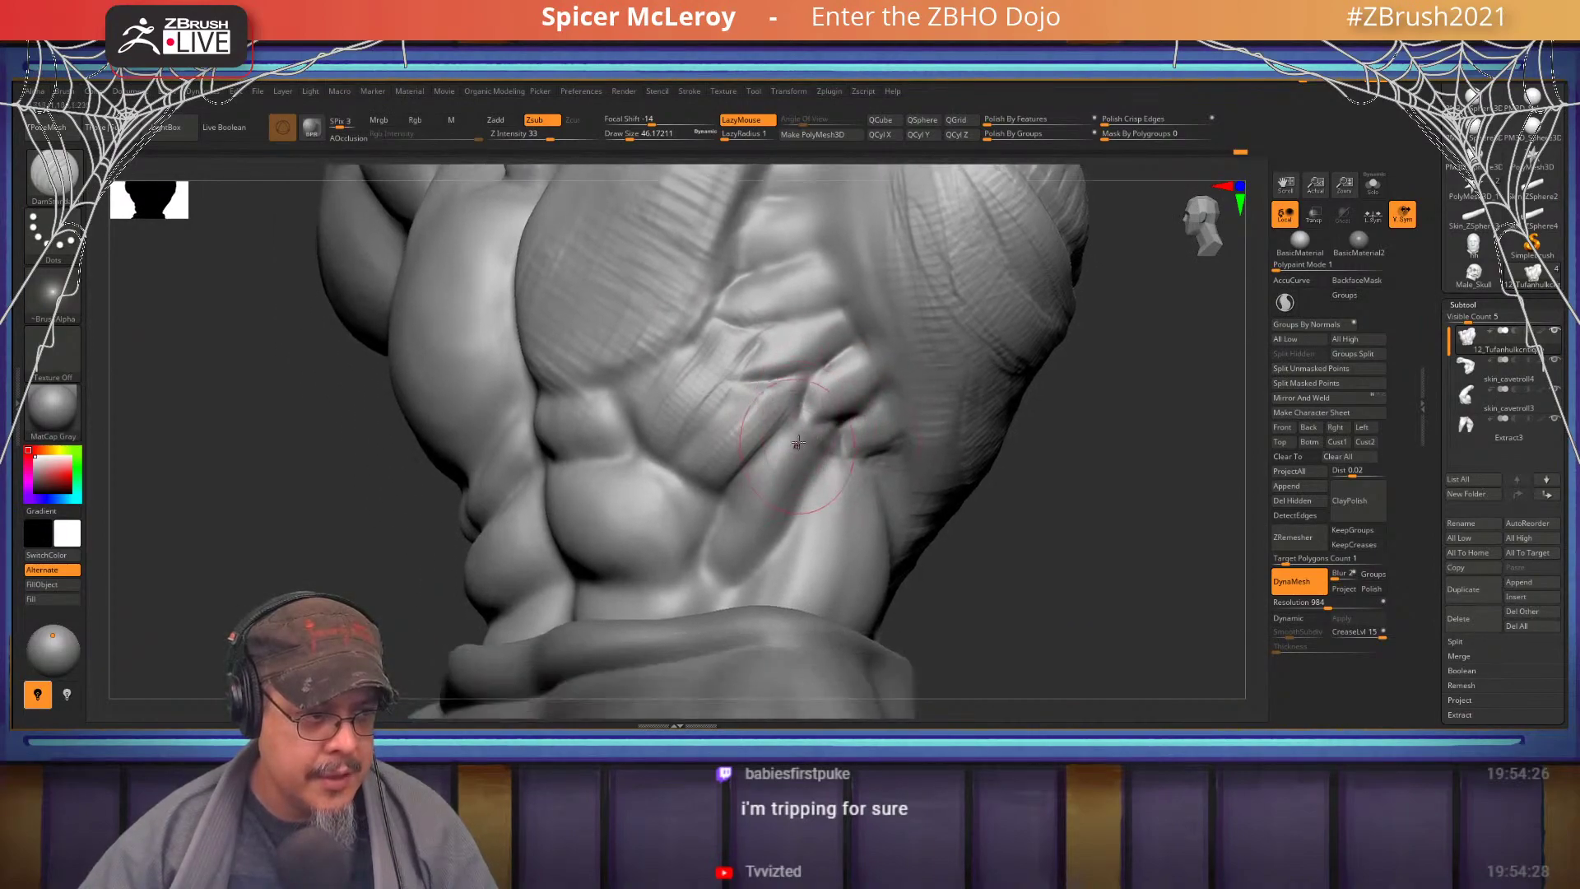
- Lay diagonal ClayBuildup fibre strokes along the oblique bands running from the lowest serratus bumps toward the belt
key(b)
key(c)
key(b)
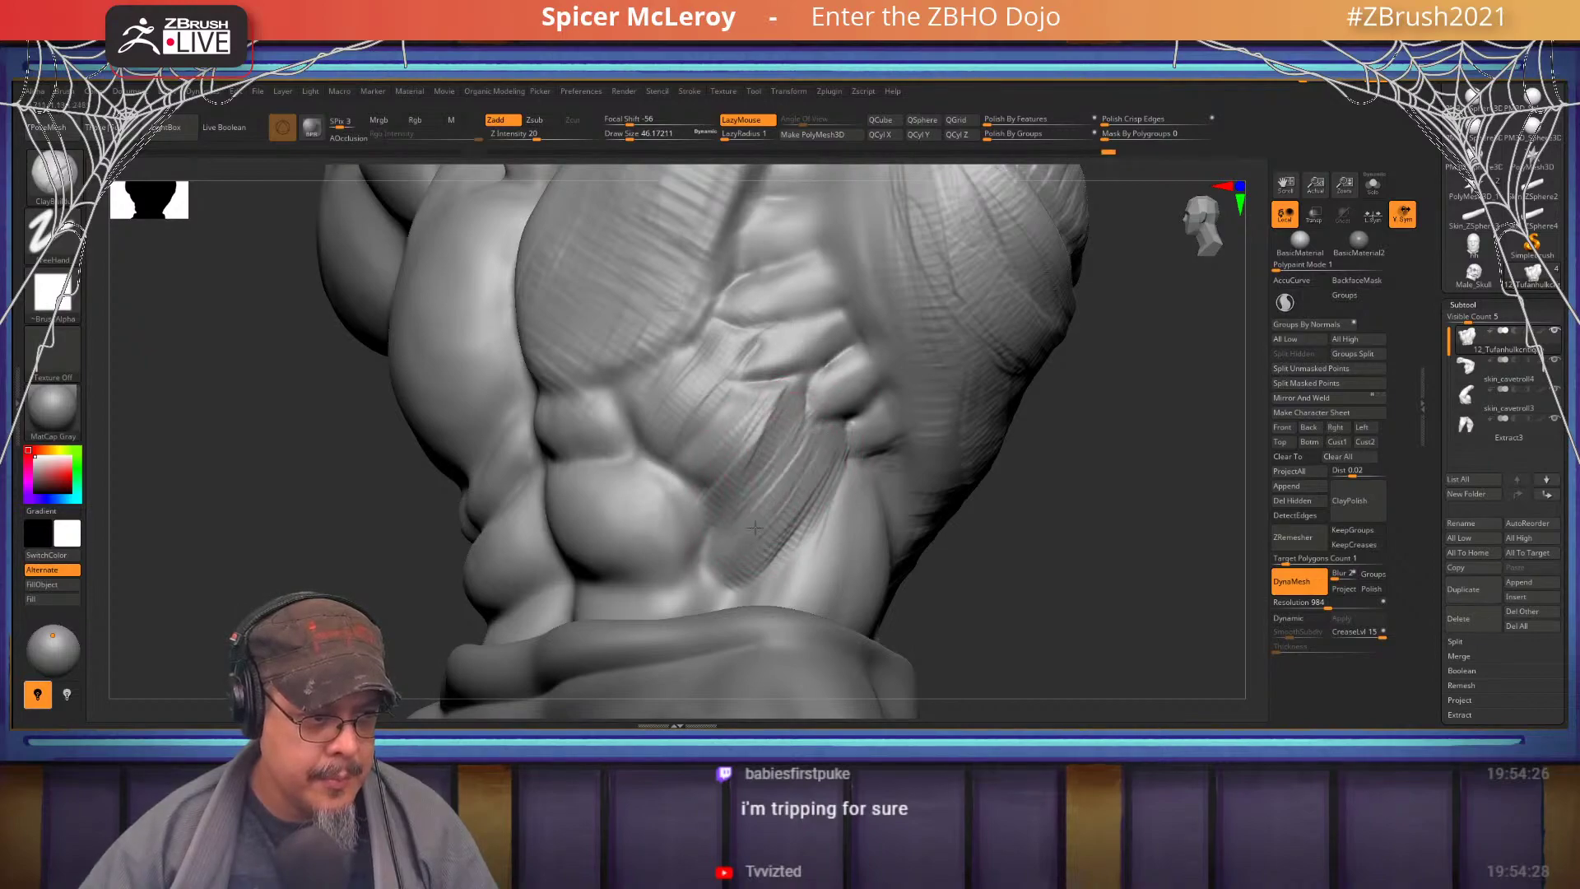
right_drag(751, 568, 832, 385)
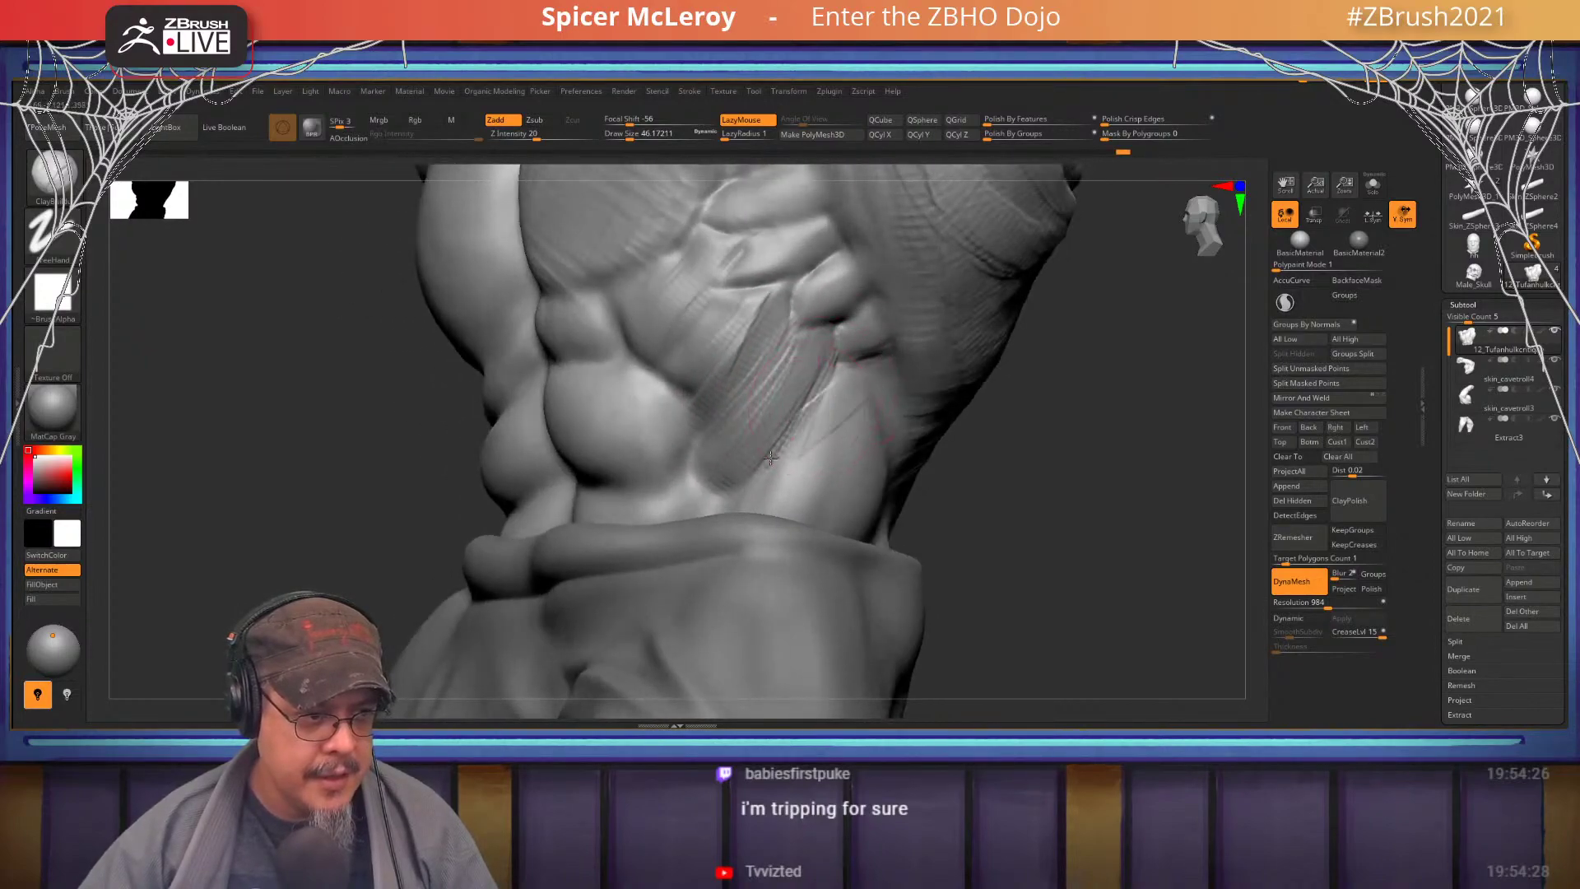
drag(770, 457, 790, 440)
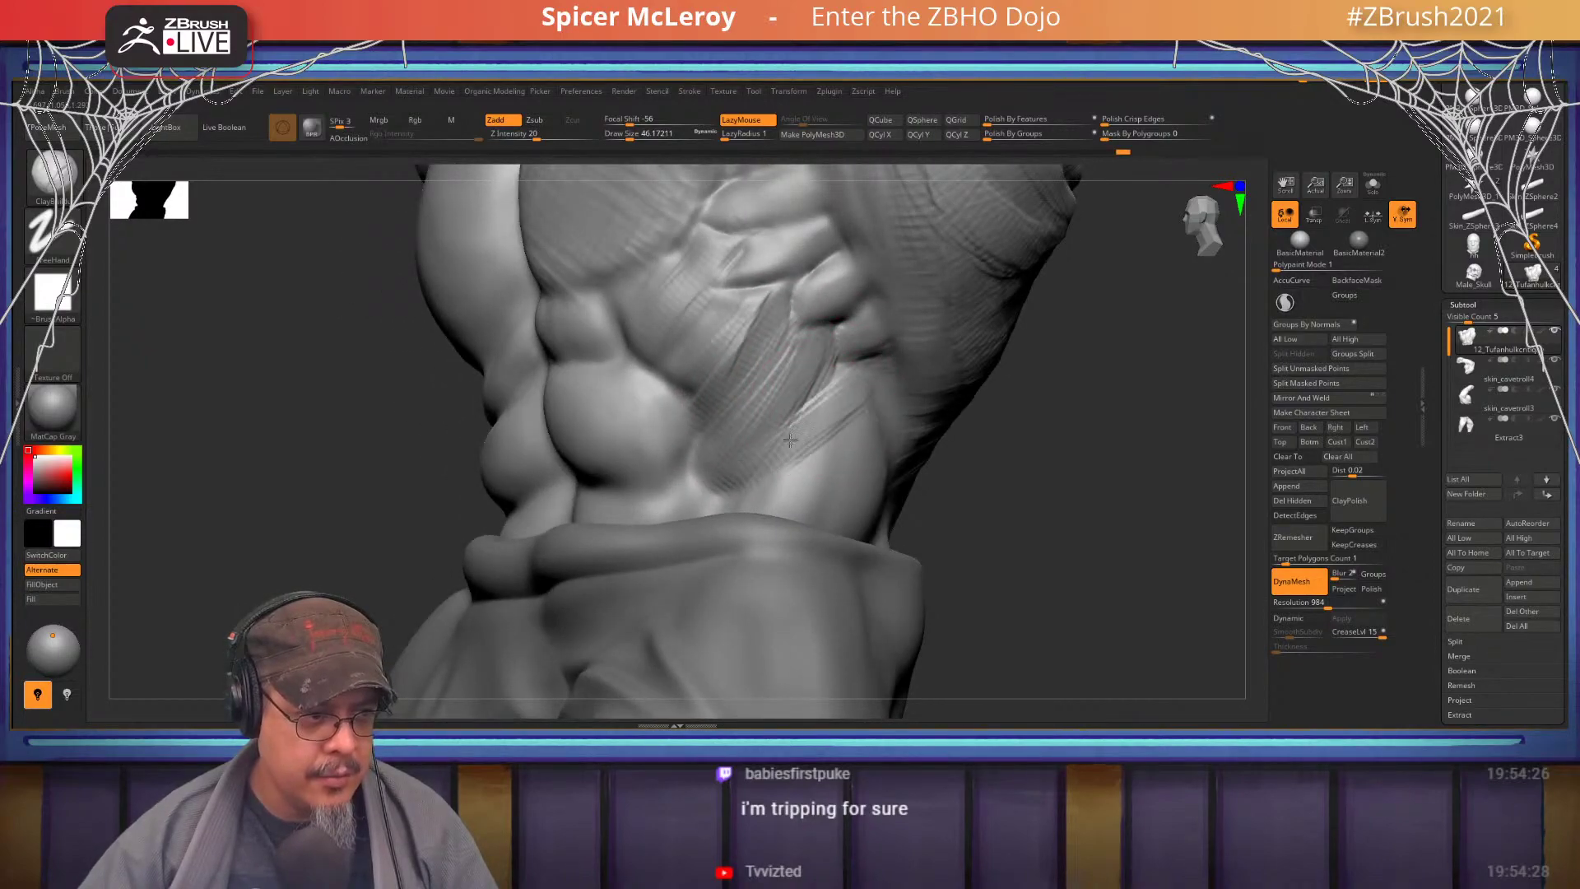
- Reduce the draw size to about 44 and stroke diagonal muscle fibres across the flank between the lower lat and the belt
right_drag(852, 395, 830, 429)
key(s)
drag(830, 429, 828, 429)
right_click(833, 426)
right_drag(967, 373, 868, 402)
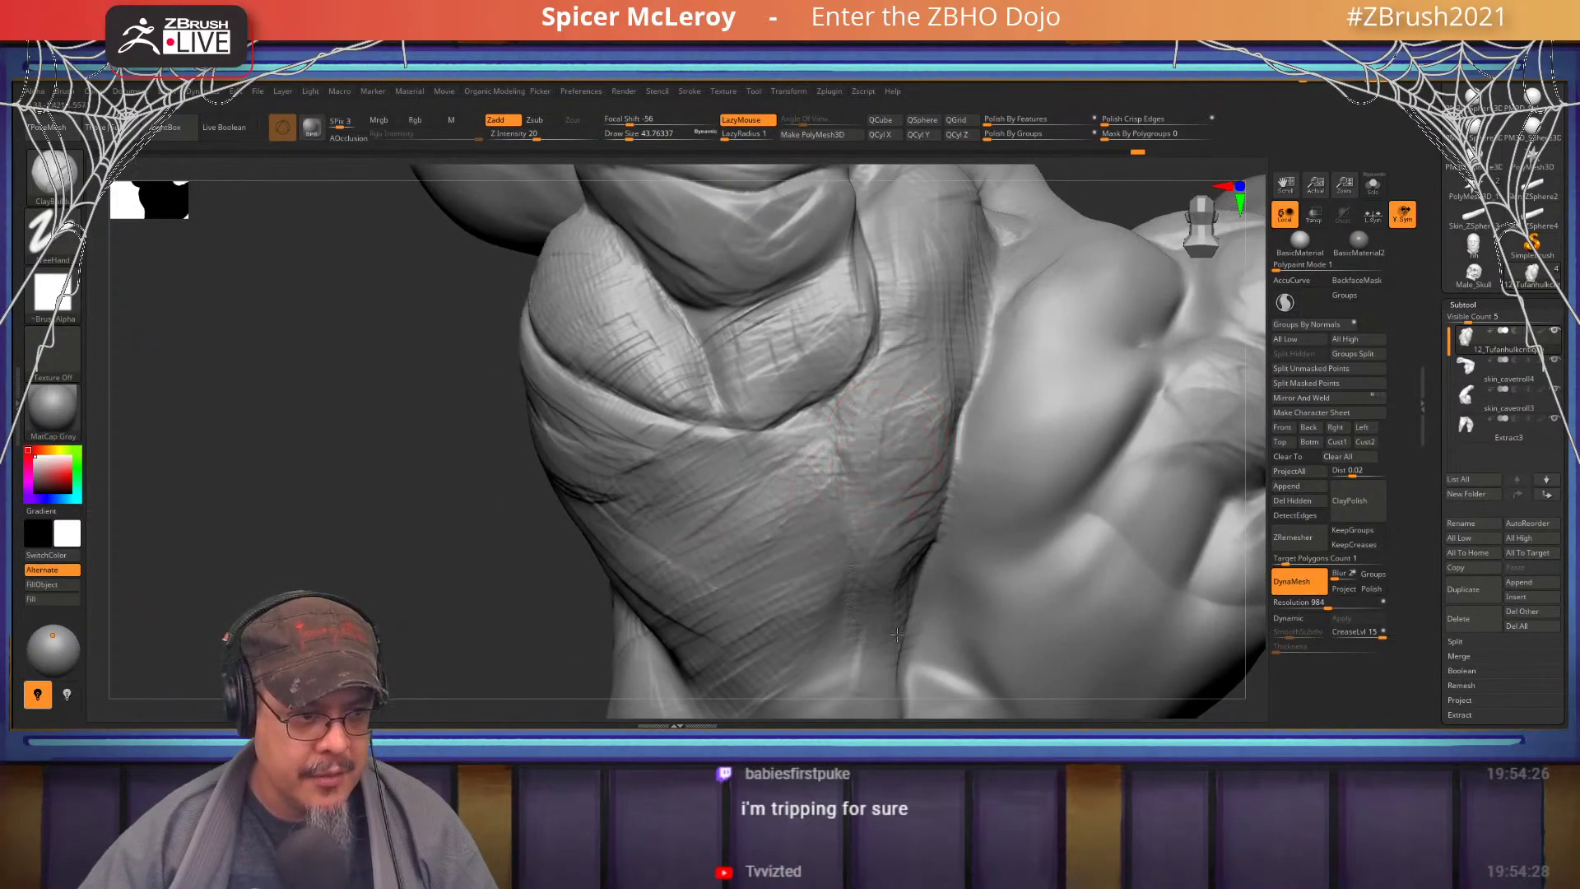
right_drag(913, 556, 868, 406)
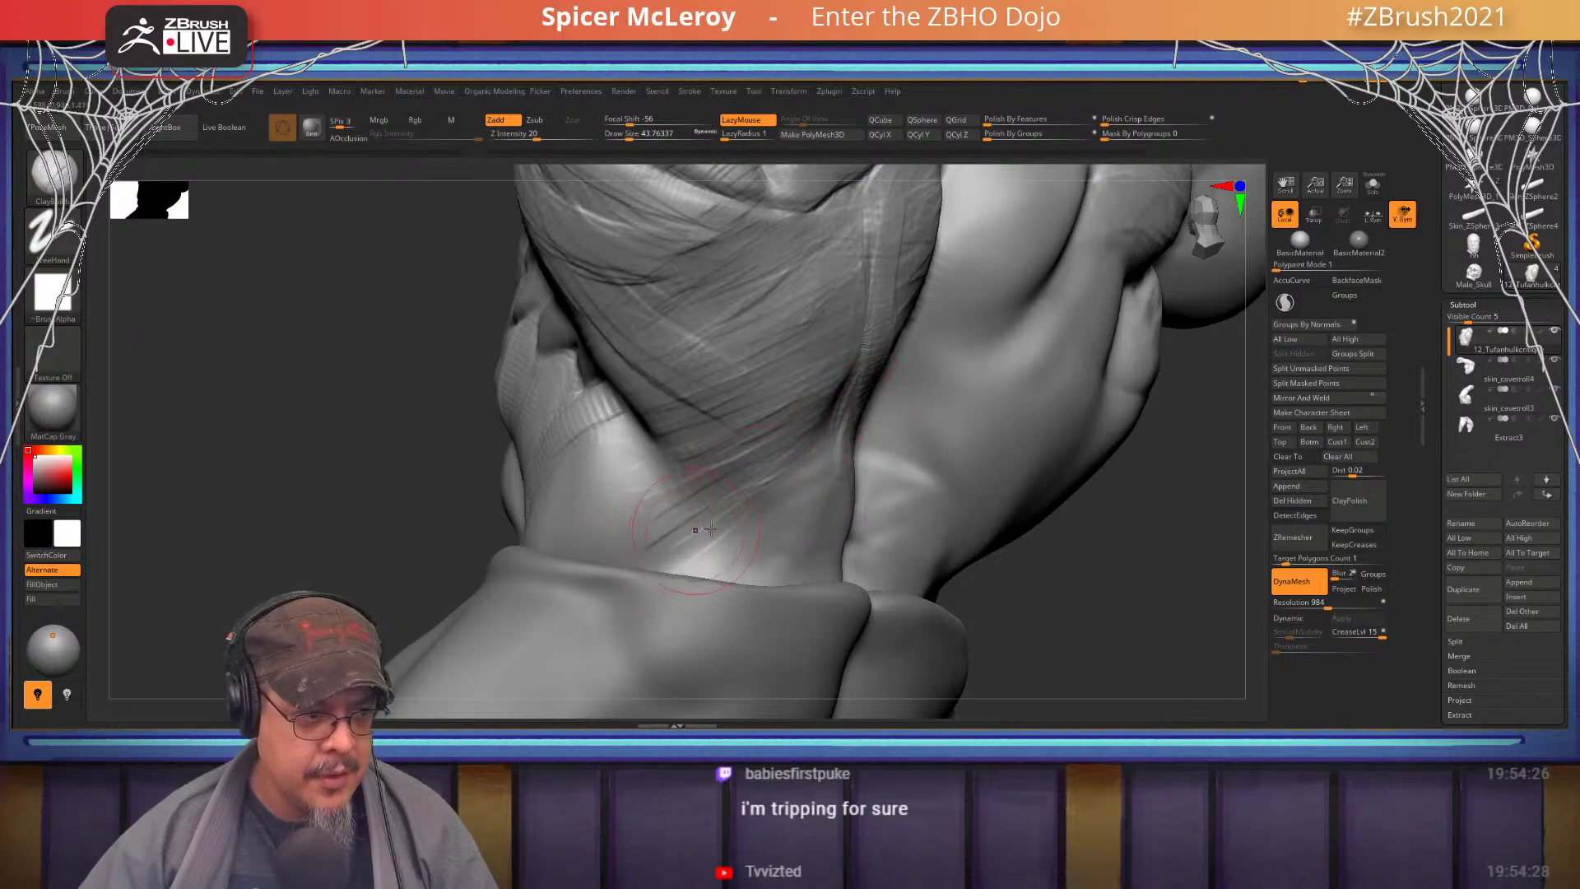
right_drag(683, 533, 694, 536)
mouse_move(706, 518)
mouse_down()
mouse_move(619, 563)
mouse_move(581, 563)
mouse_up()
mouse_move(673, 497)
mouse_down()
mouse_move(567, 567)
mouse_move(560, 547)
mouse_up()
drag(655, 461, 535, 526)
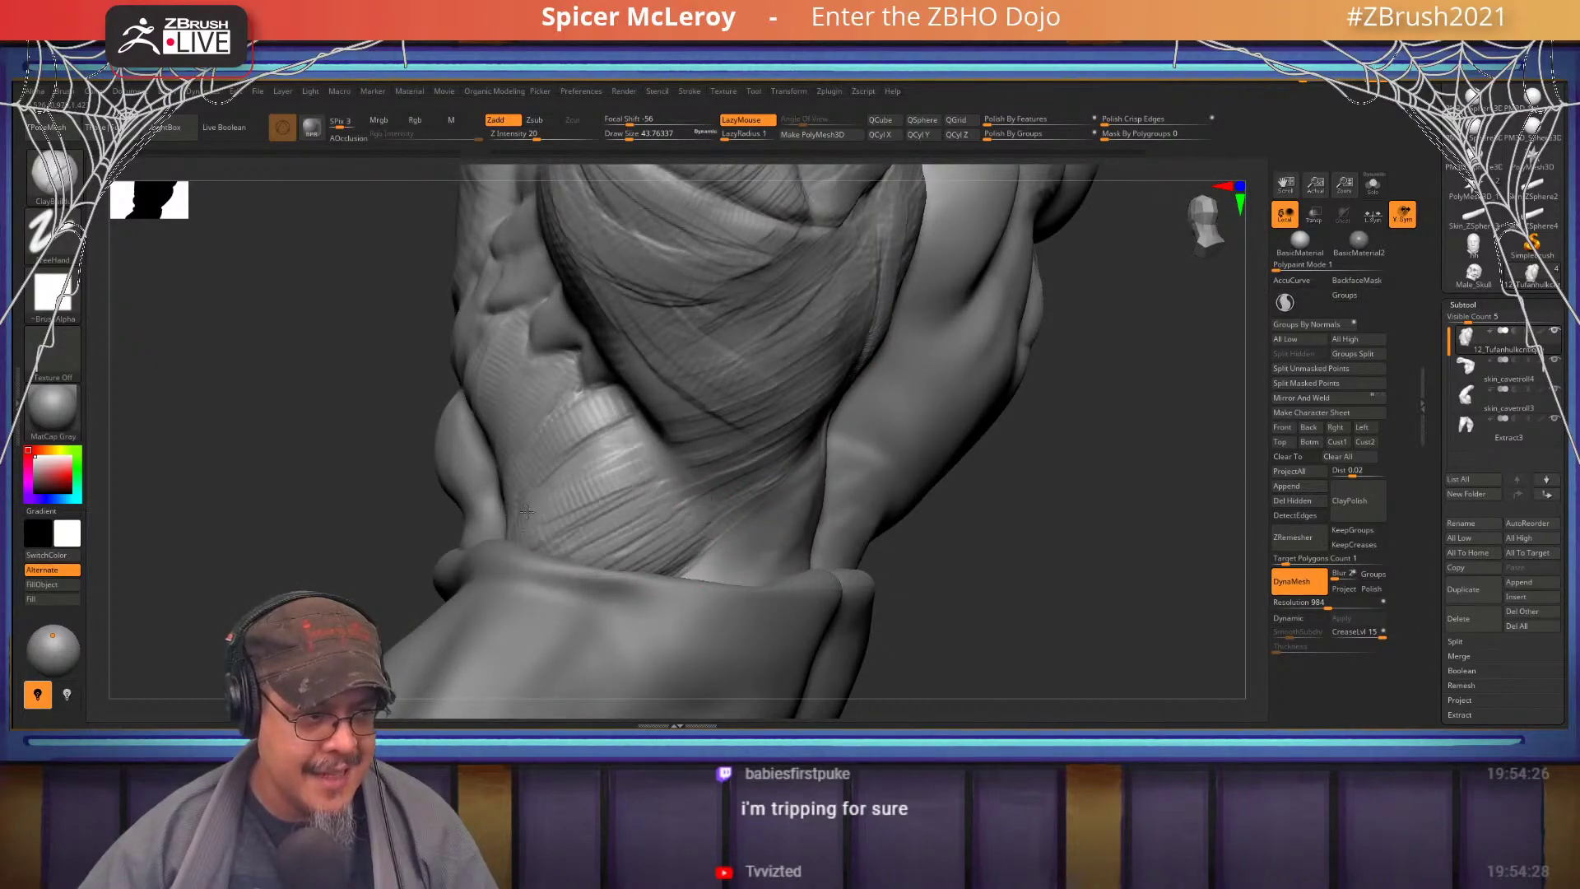
- Raise the draw size to about 54 and lay ClayBuildup fibre strokes along the lower oblique bands down to the belt
mouse_move(654, 424)
mouse_down()
mouse_move(544, 506)
mouse_move(627, 455)
mouse_up()
right_drag(627, 455, 663, 463)
key(s)
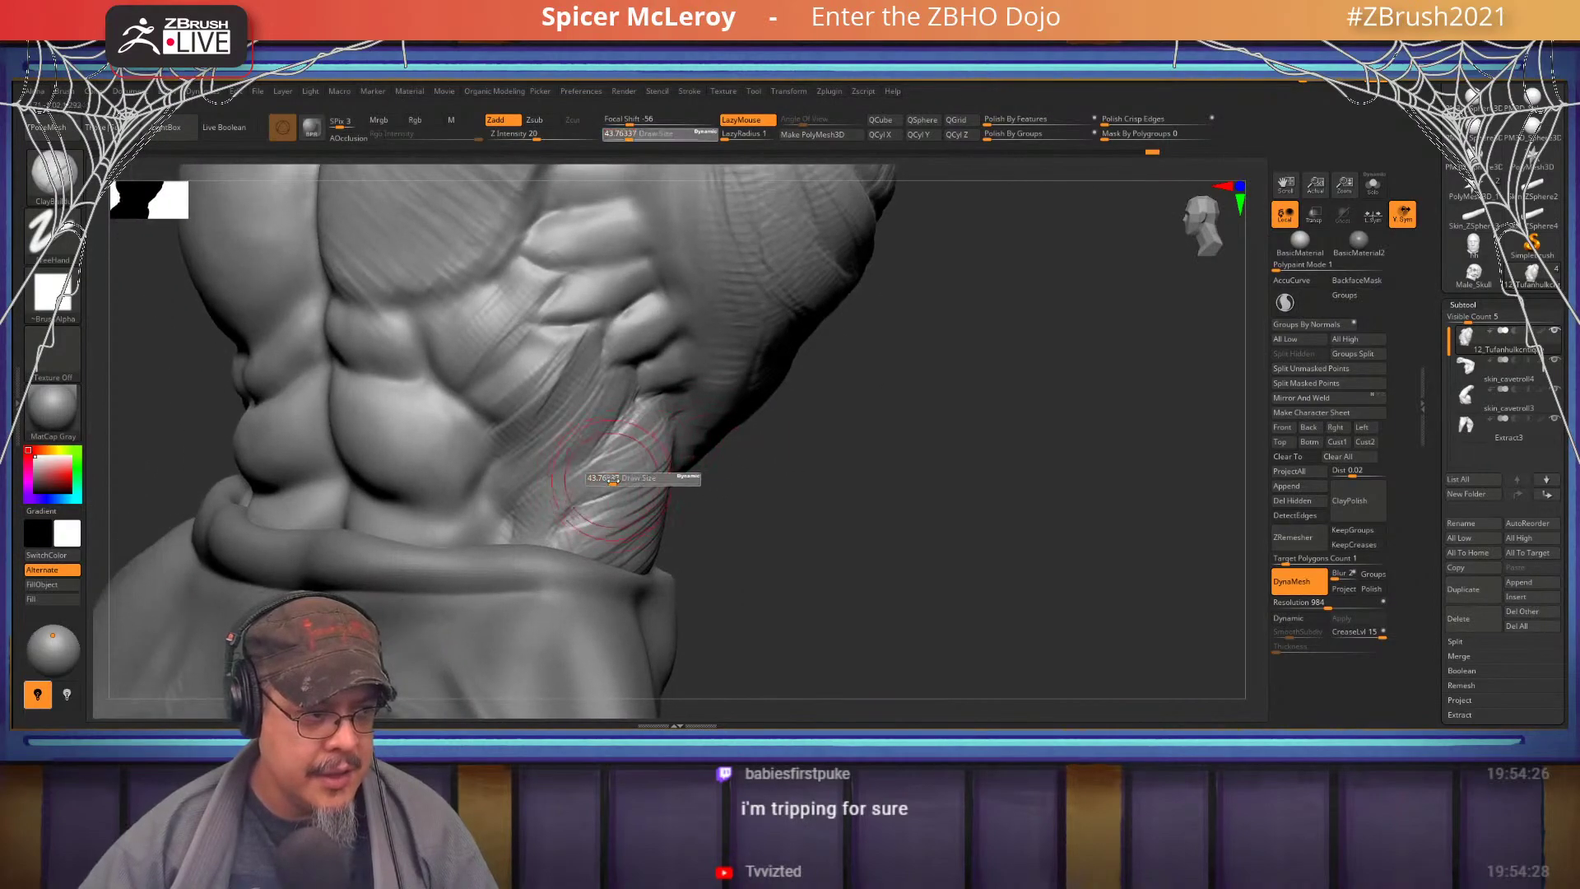
drag(612, 479, 539, 547)
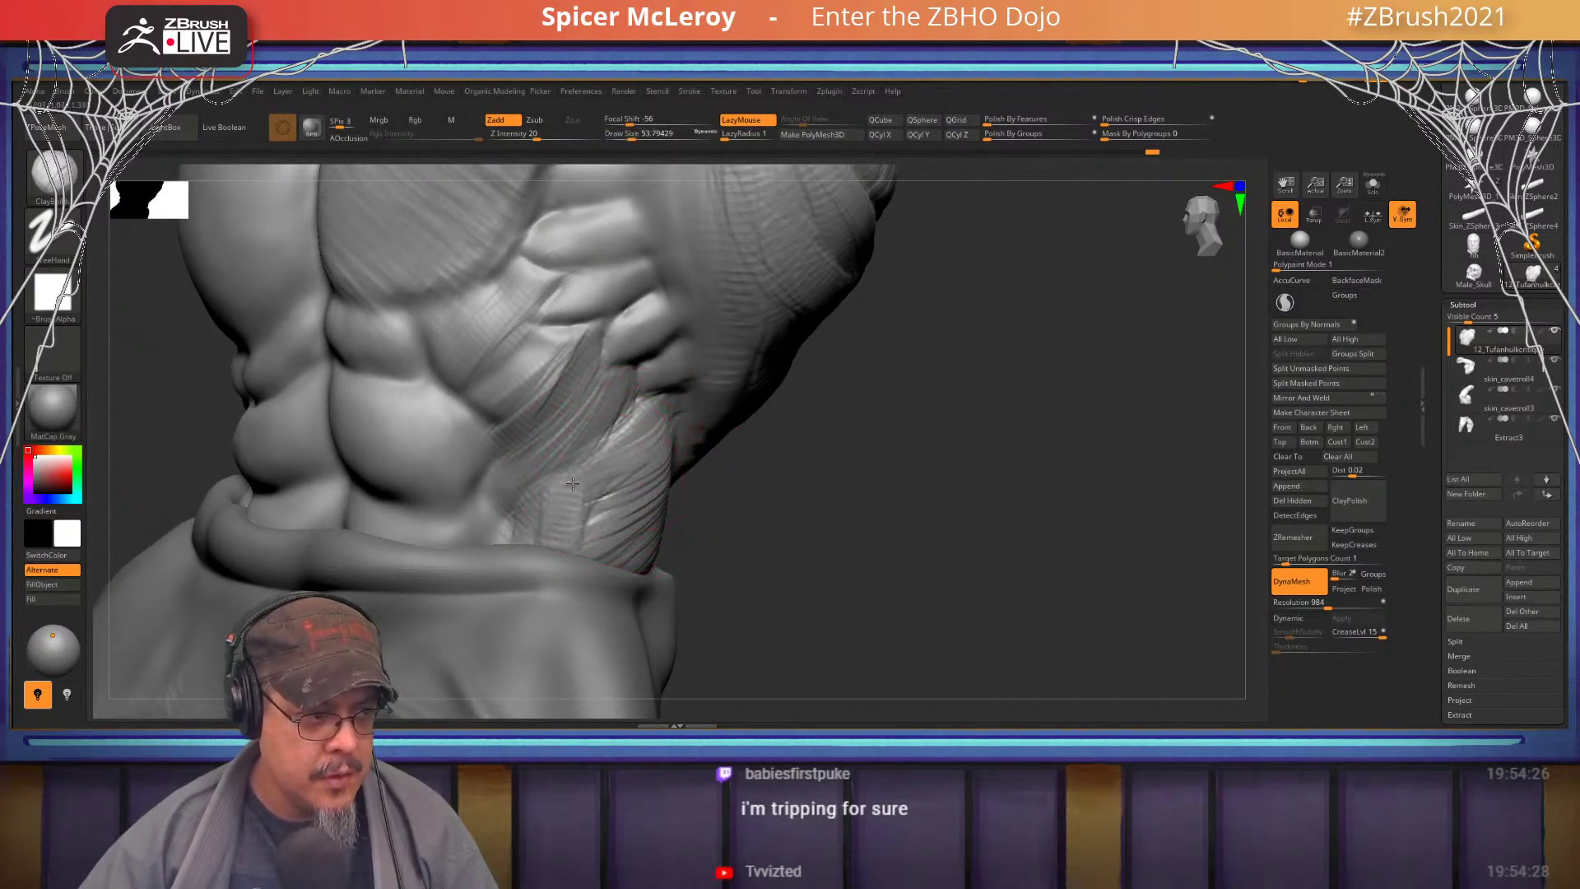
mouse_move(659, 432)
mouse_down()
mouse_move(568, 547)
mouse_move(570, 478)
mouse_move(572, 525)
mouse_up()
drag(647, 499, 605, 568)
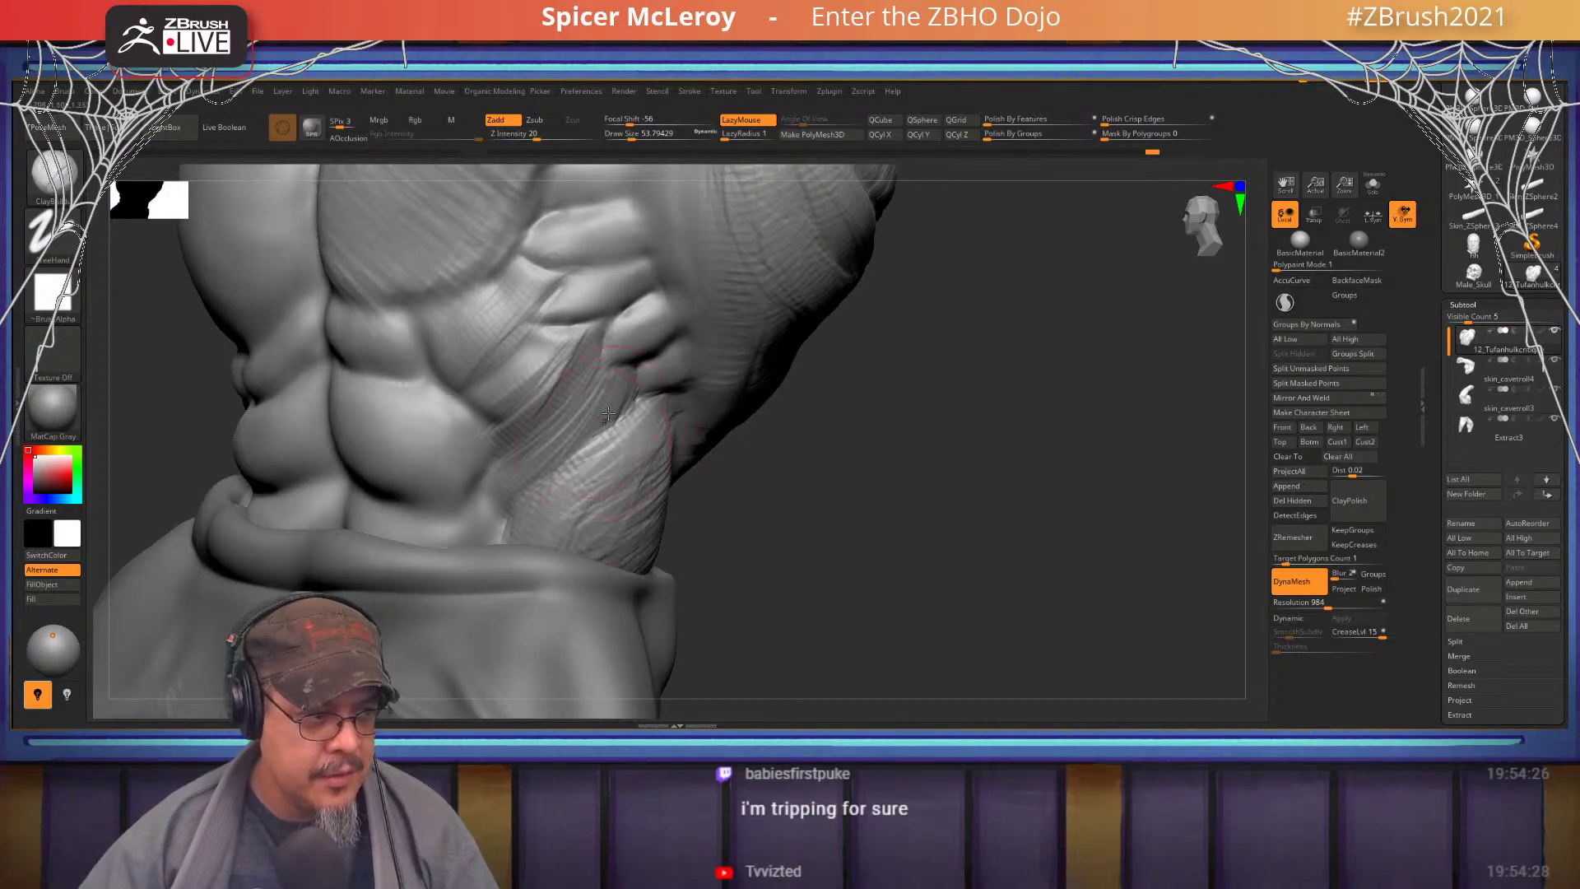
drag(607, 415, 568, 465)
mouse_move(601, 385)
mouse_down()
mouse_move(556, 438)
mouse_move(565, 465)
mouse_up()
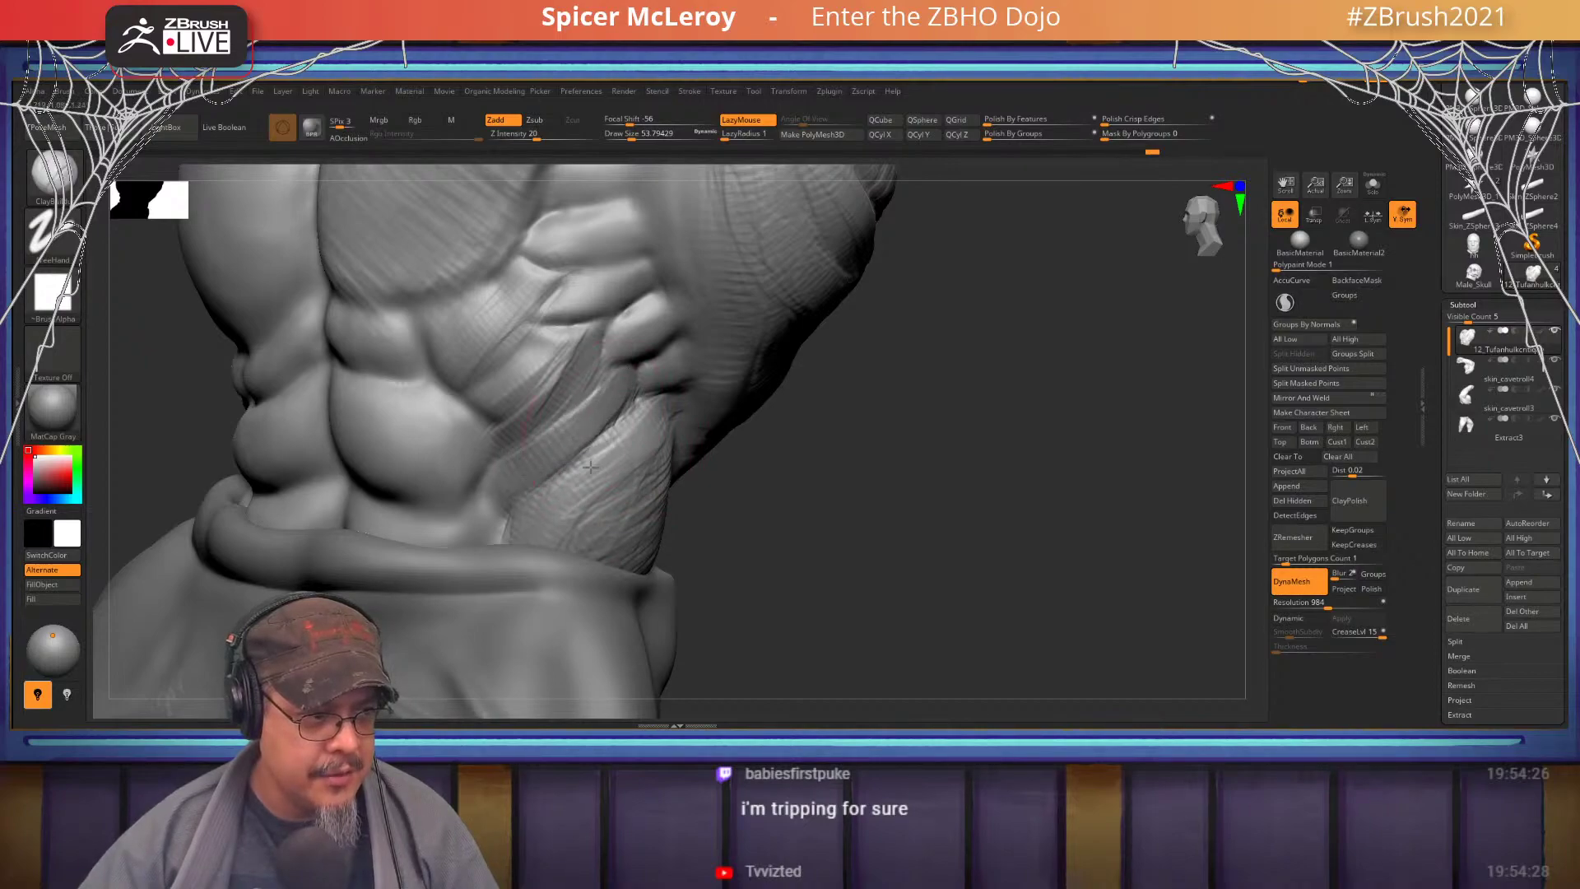
- Lay ClayBuildup fibre strokes down the textured pectoral from the collarbone toward its lower edge
alt+right_drag(546, 360, 562, 476)
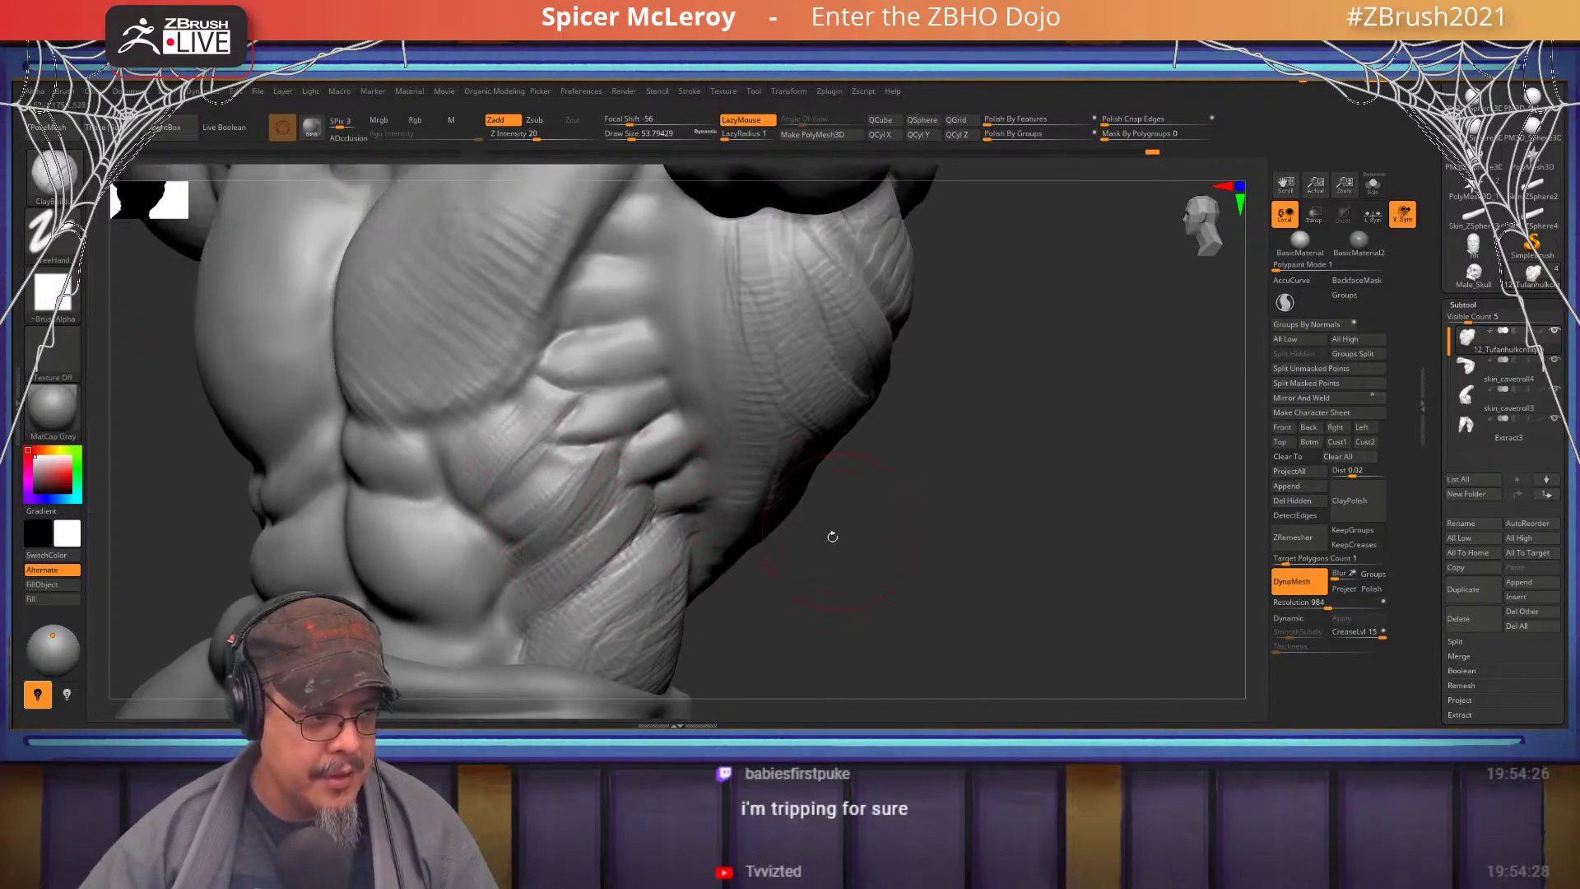
right_drag(832, 537, 638, 454)
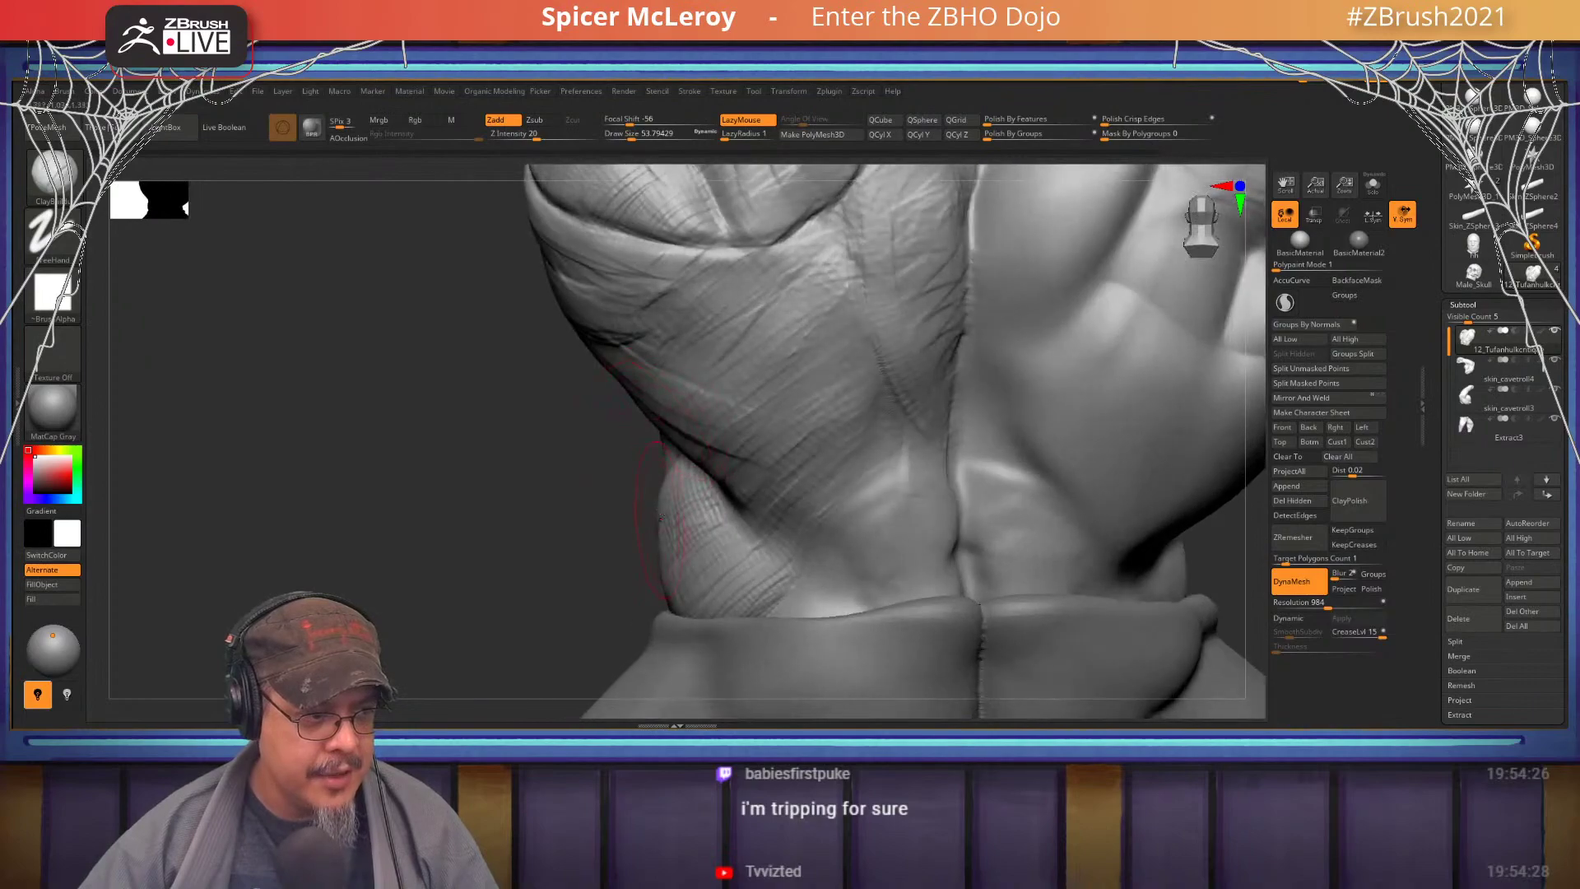
right_drag(661, 518, 708, 485)
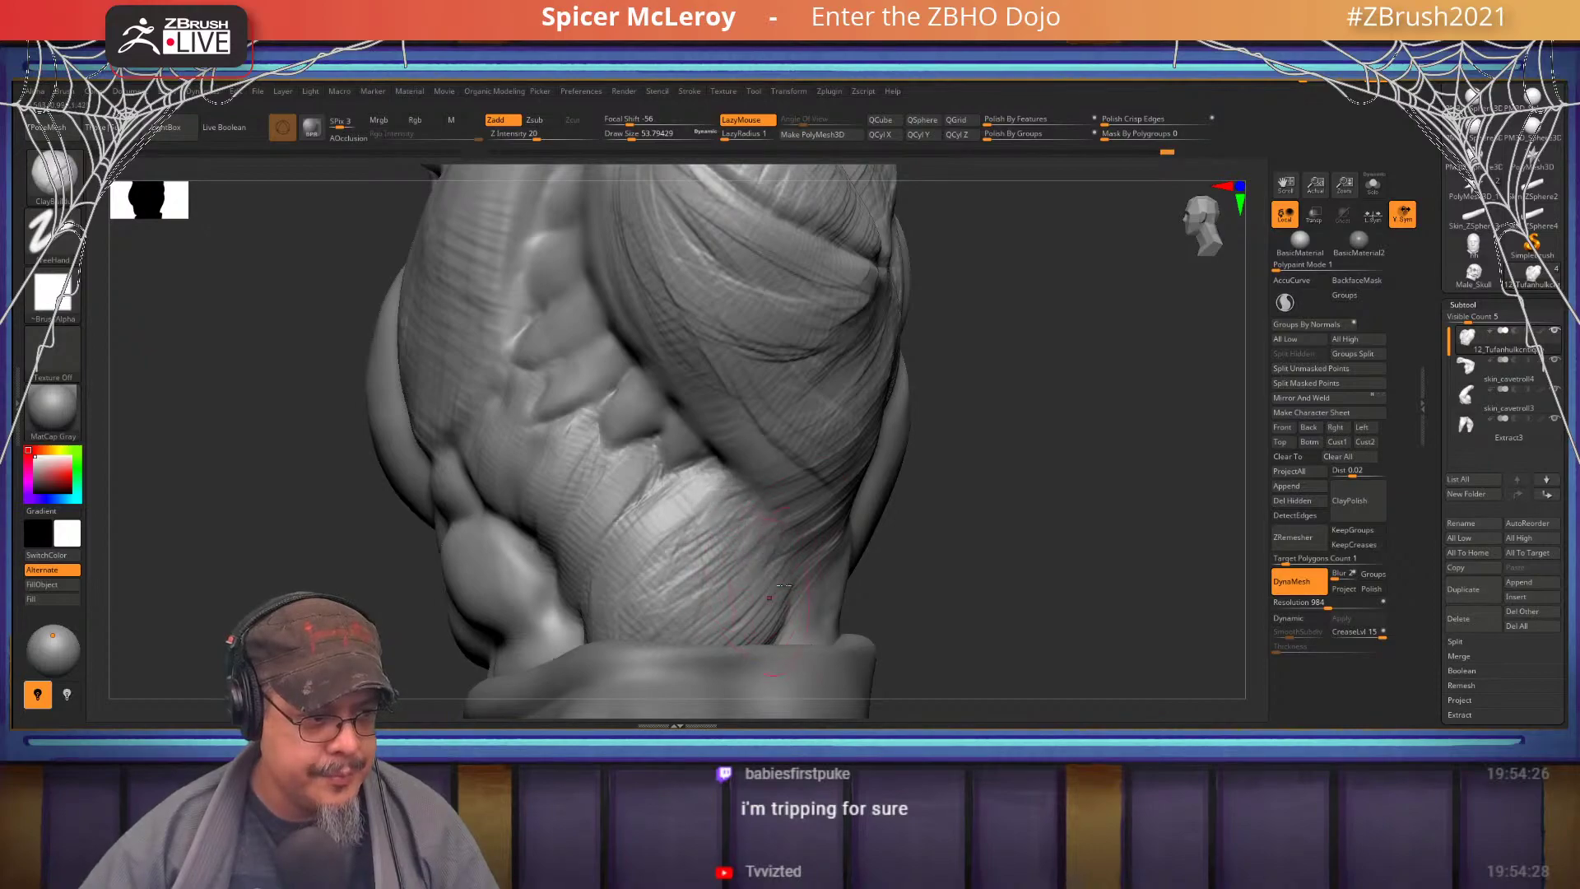
mouse_move(989, 501)
alt+mouse_down()
mouse_move(942, 434)
mouse_move(882, 483)
mouse_move(950, 527)
mouse_move(925, 491)
mouse_move(864, 547)
mouse_move(970, 557)
mouse_move(986, 518)
mouse_move(932, 494)
alt+mouse_up()
mouse_move(794, 418)
mouse_down()
mouse_move(793, 515)
mouse_move(746, 570)
mouse_up()
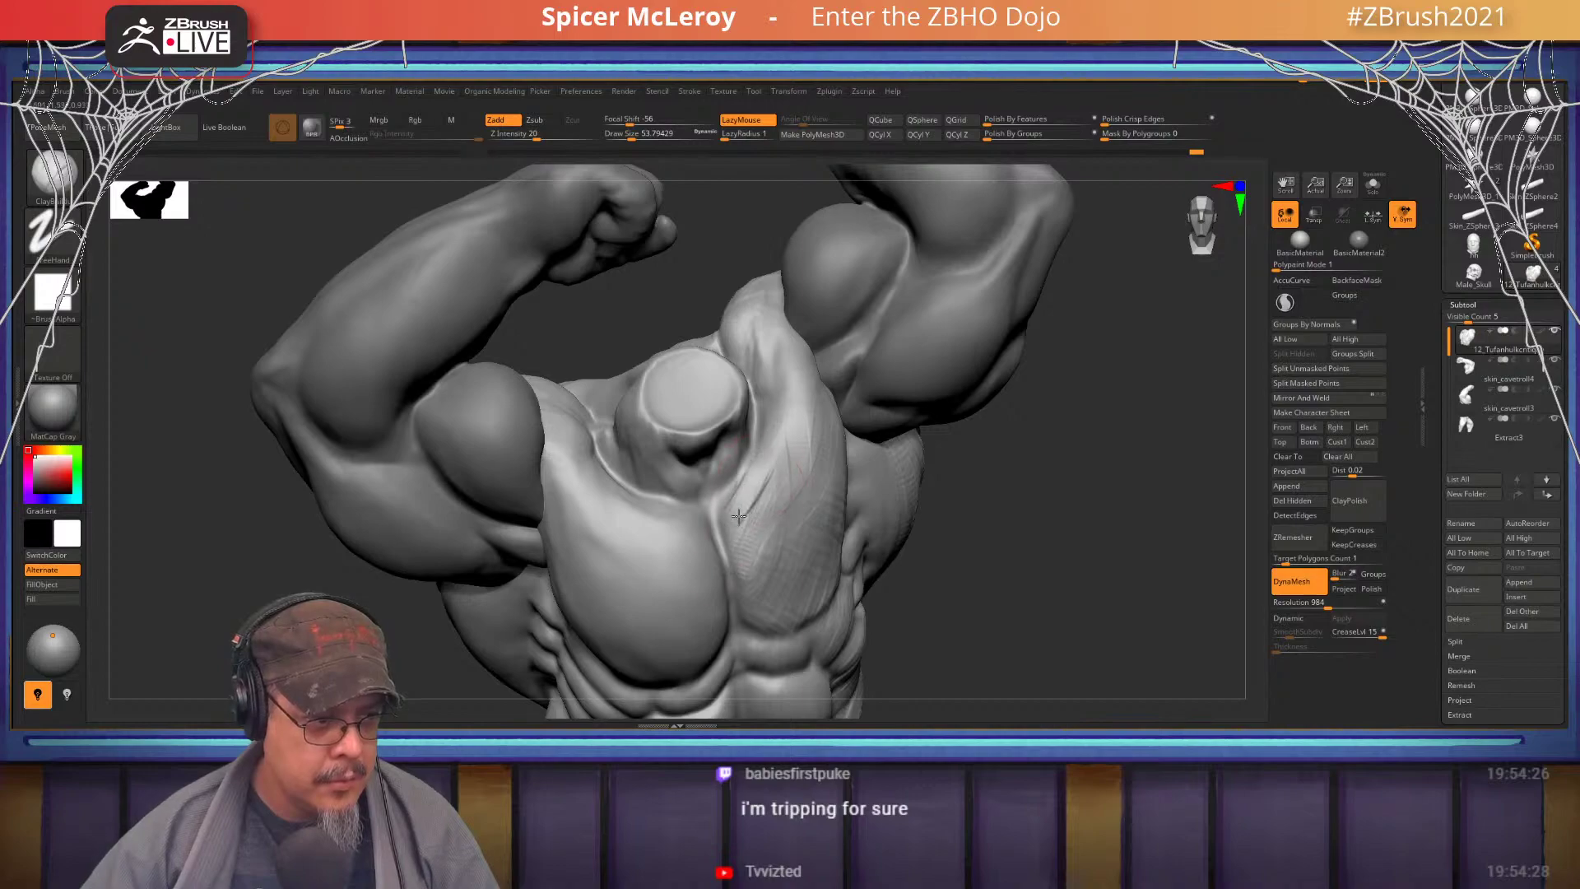
drag(777, 441, 760, 543)
drag(1074, 489, 1060, 461)
alt+drag(621, 354, 578, 359)
mouse_move(568, 517)
mouse_down()
mouse_move(620, 524)
mouse_move(654, 616)
mouse_up()
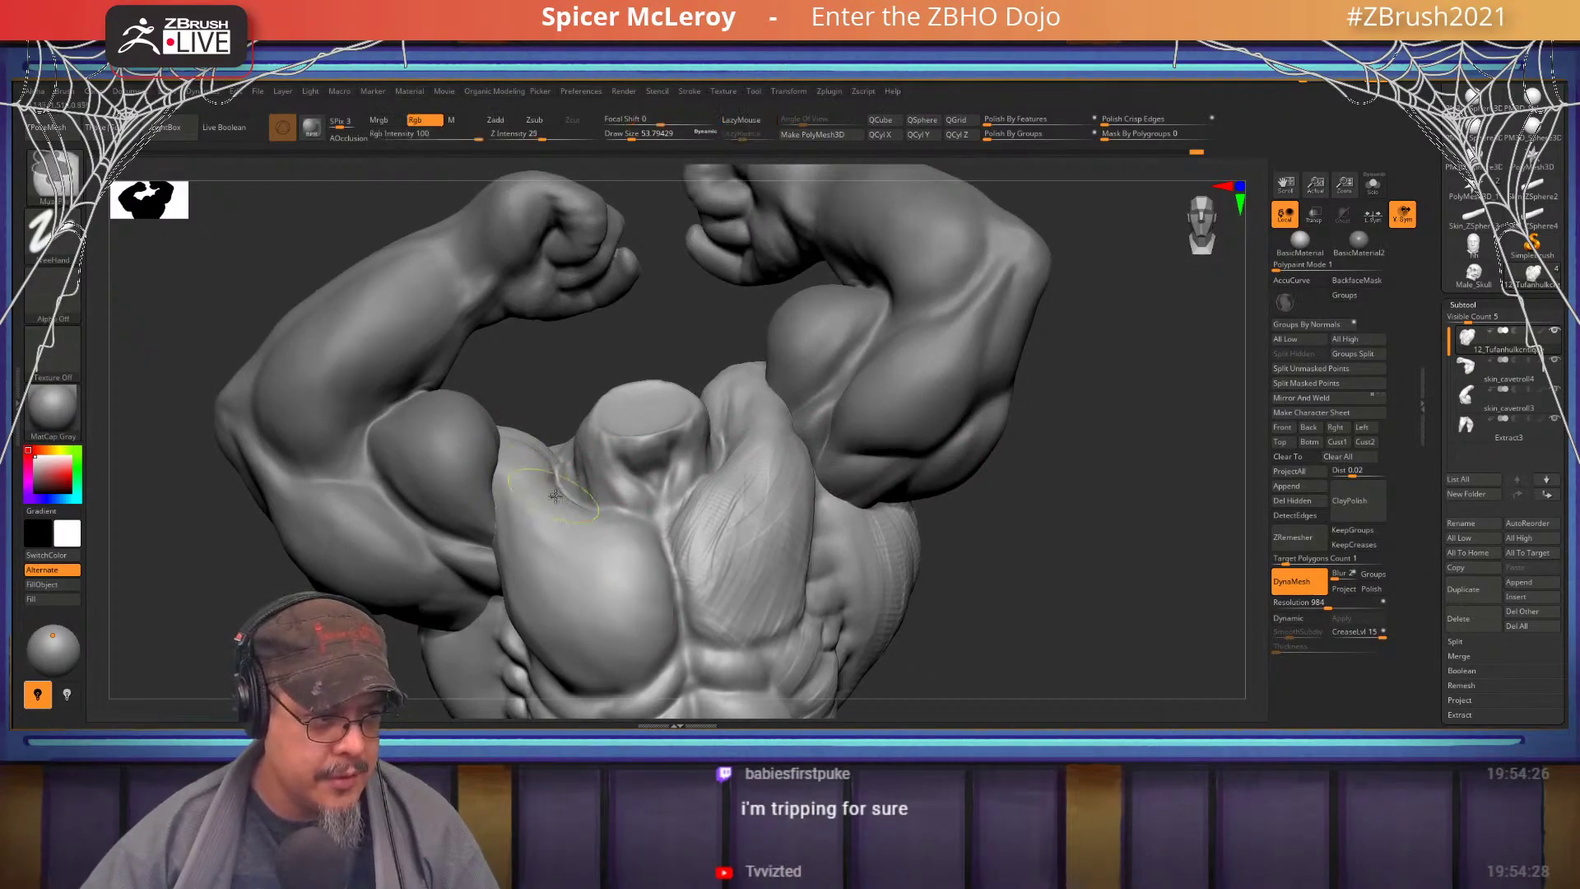
key(b)
key(d)
key(s)
mouse_move(528, 511)
mouse_down()
mouse_move(623, 527)
mouse_move(668, 594)
mouse_up()
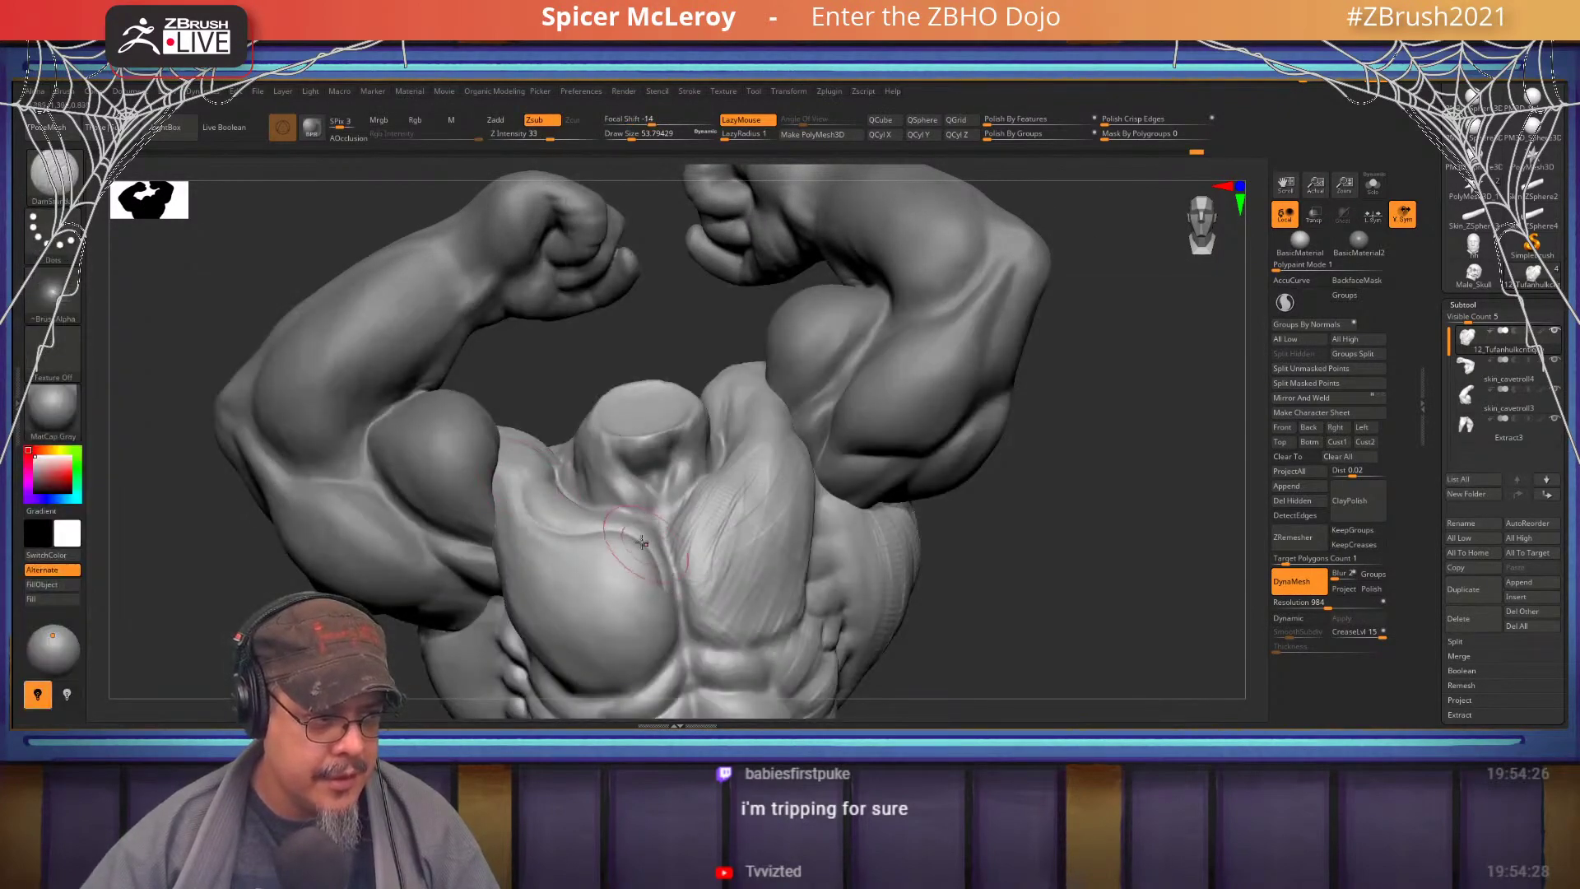
key(ctrl+z)
mouse_move(654, 537)
mouse_down()
mouse_move(527, 470)
mouse_move(659, 579)
mouse_up()
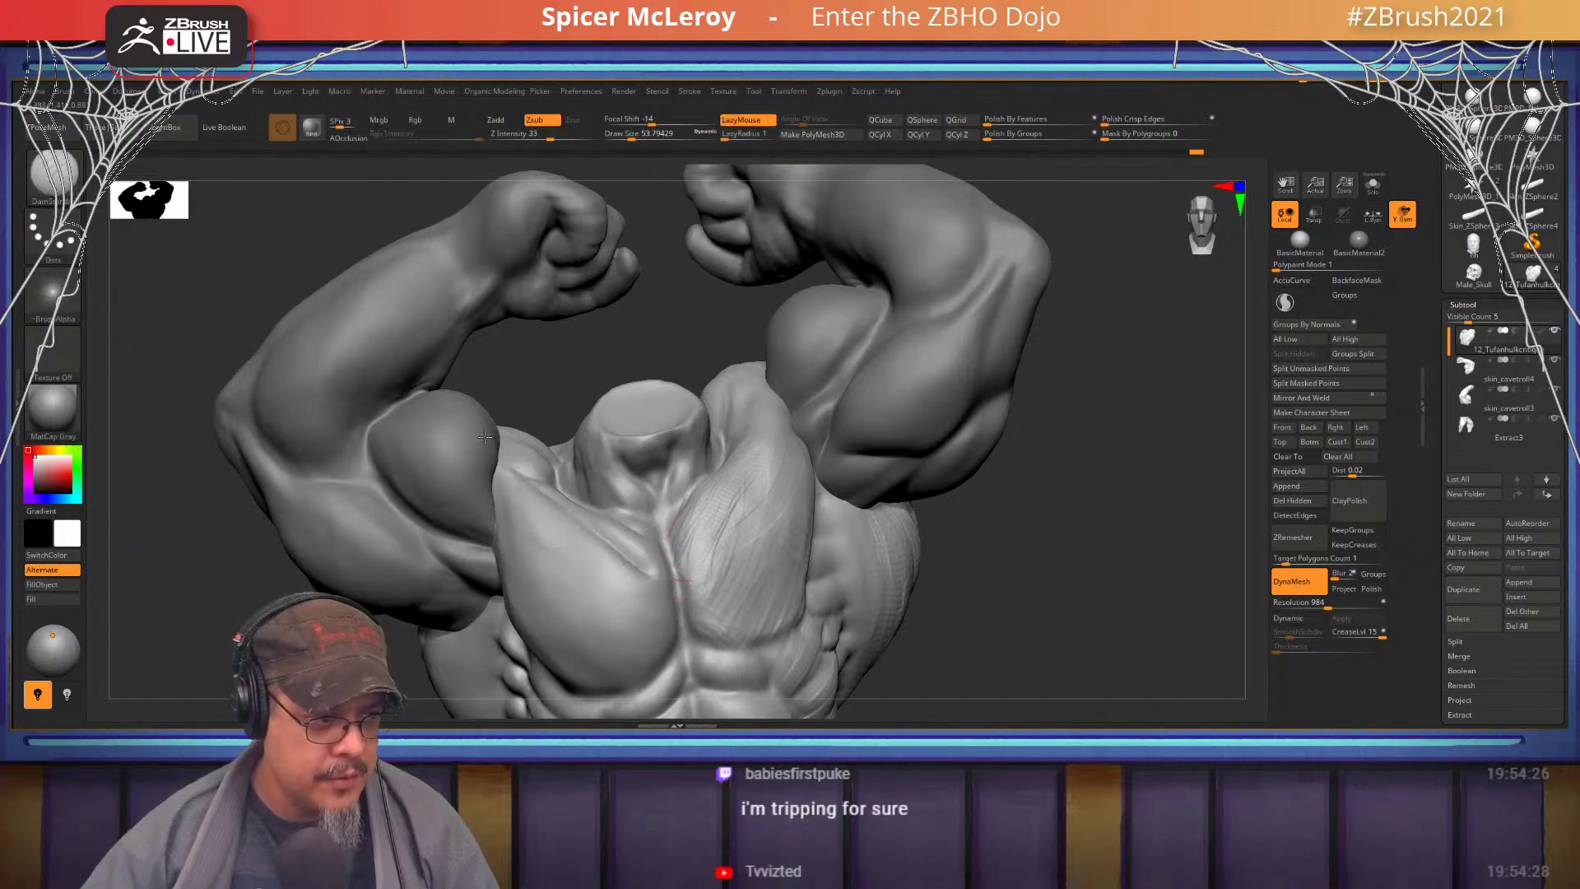
drag(597, 532, 665, 576)
key(ctrl+z)
key(ctrl+z)
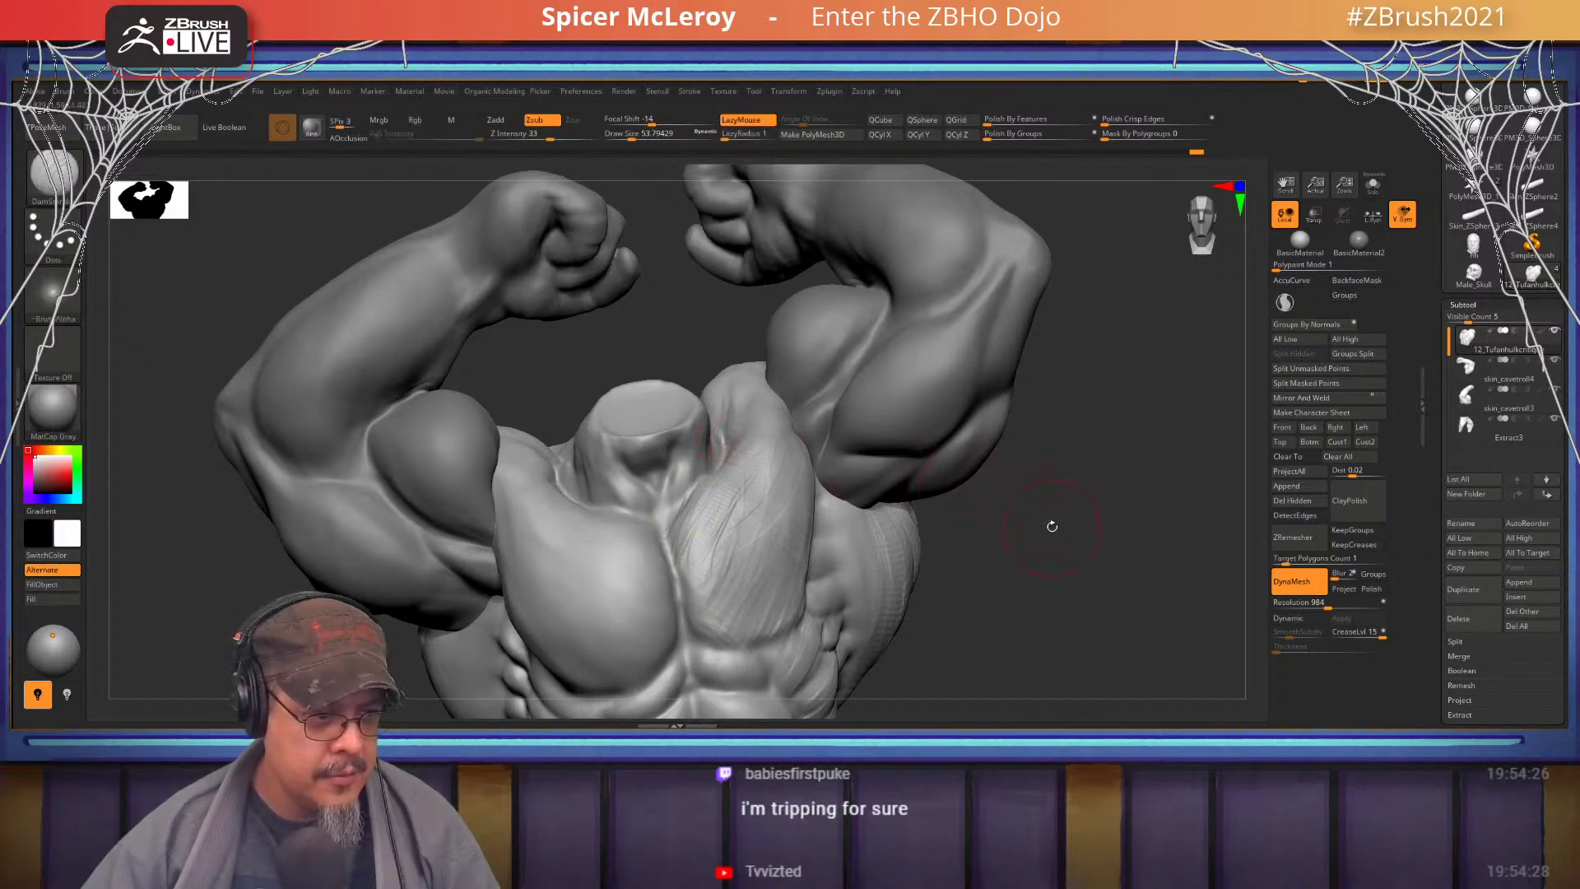
- Add more ClayBuildup fibres across the same pectoral and smooth them into soft muscle strands
mouse_move(1051, 521)
mouse_down()
mouse_move(1006, 465)
mouse_move(776, 418)
mouse_move(706, 476)
mouse_up()
key(b)
key(c)
key(b)
mouse_move(780, 414)
mouse_down()
mouse_move(706, 527)
mouse_move(729, 510)
mouse_up()
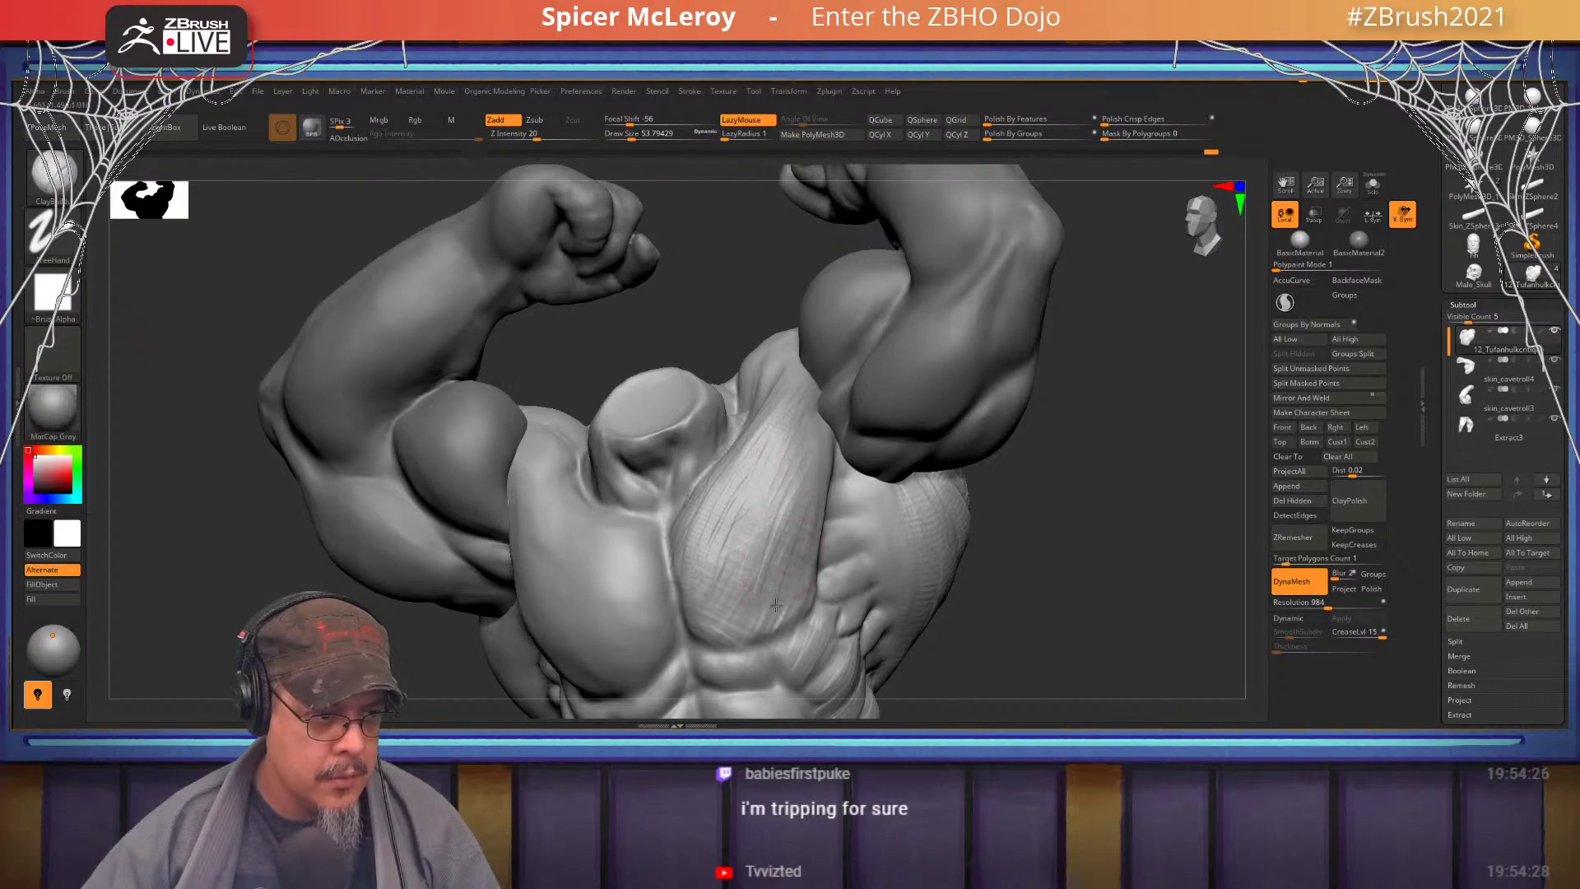
mouse_move(800, 607)
mouse_down()
mouse_move(752, 630)
mouse_move(722, 591)
mouse_move(783, 551)
mouse_up()
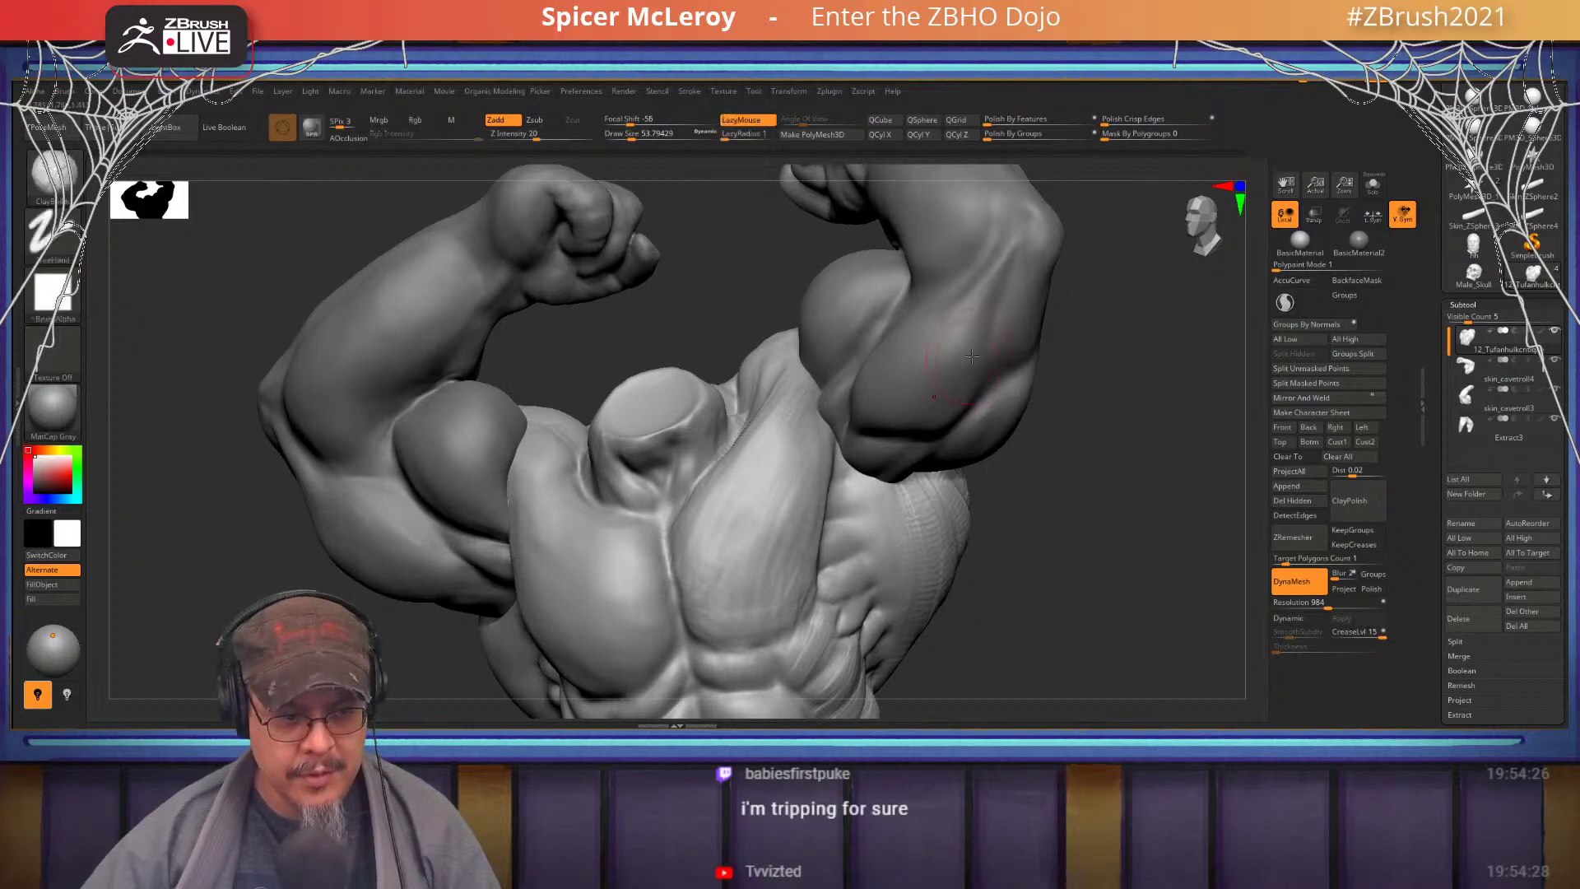
- Make the window see-through to reveal the bodybuilder photos behind the model and frame the torso for comparison
mouse_move(1095, 539)
mouse_down()
mouse_move(910, 549)
mouse_move(794, 467)
mouse_up()
right_drag(792, 466, 809, 544)
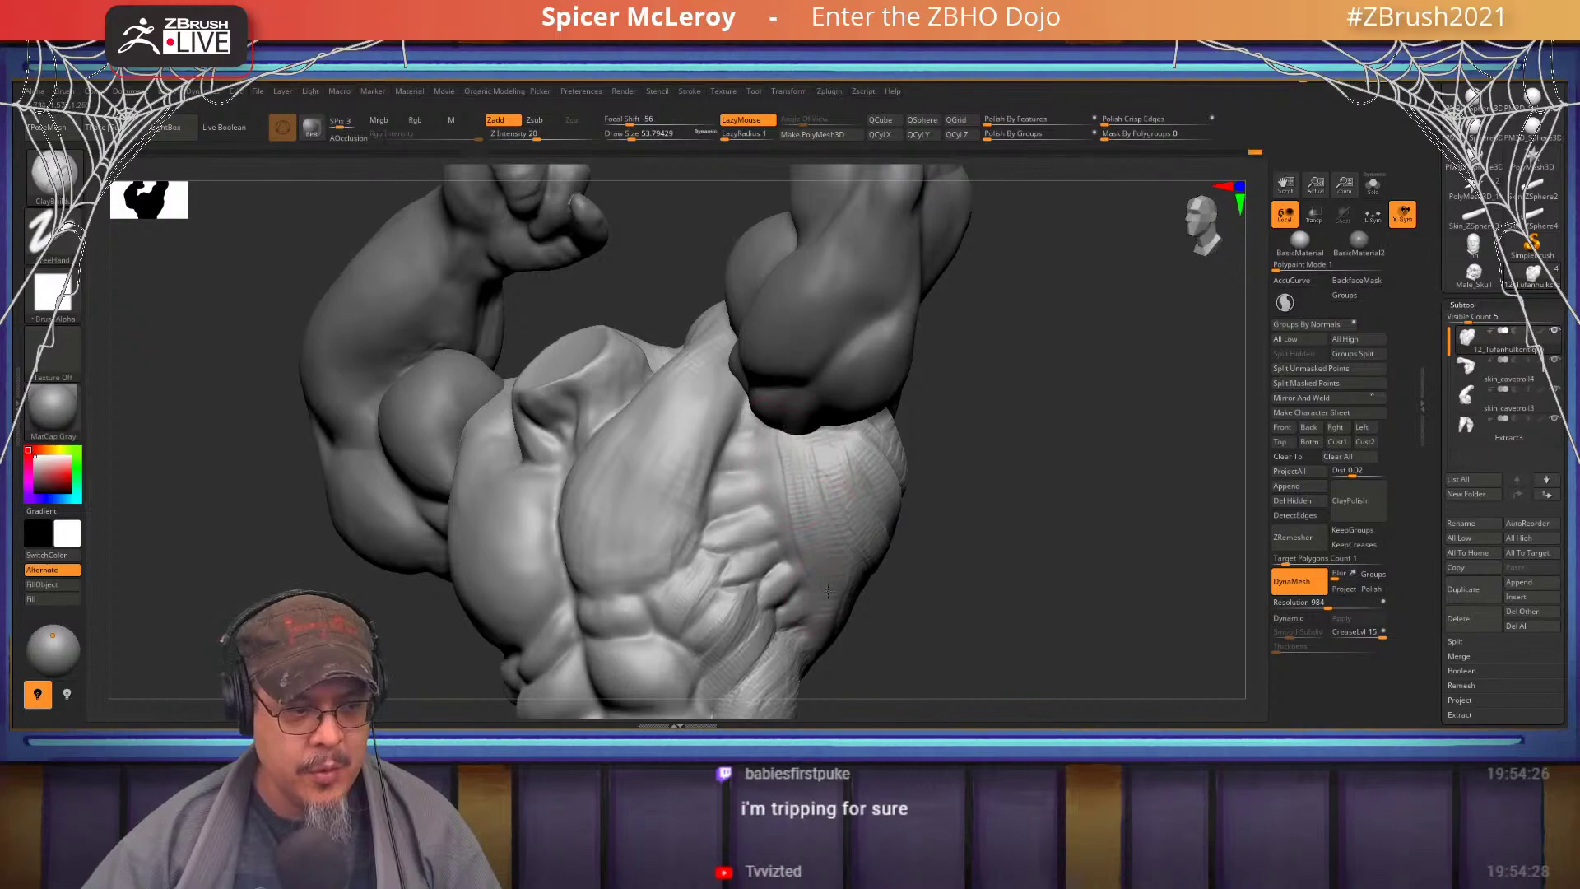
right_drag(777, 451, 719, 458)
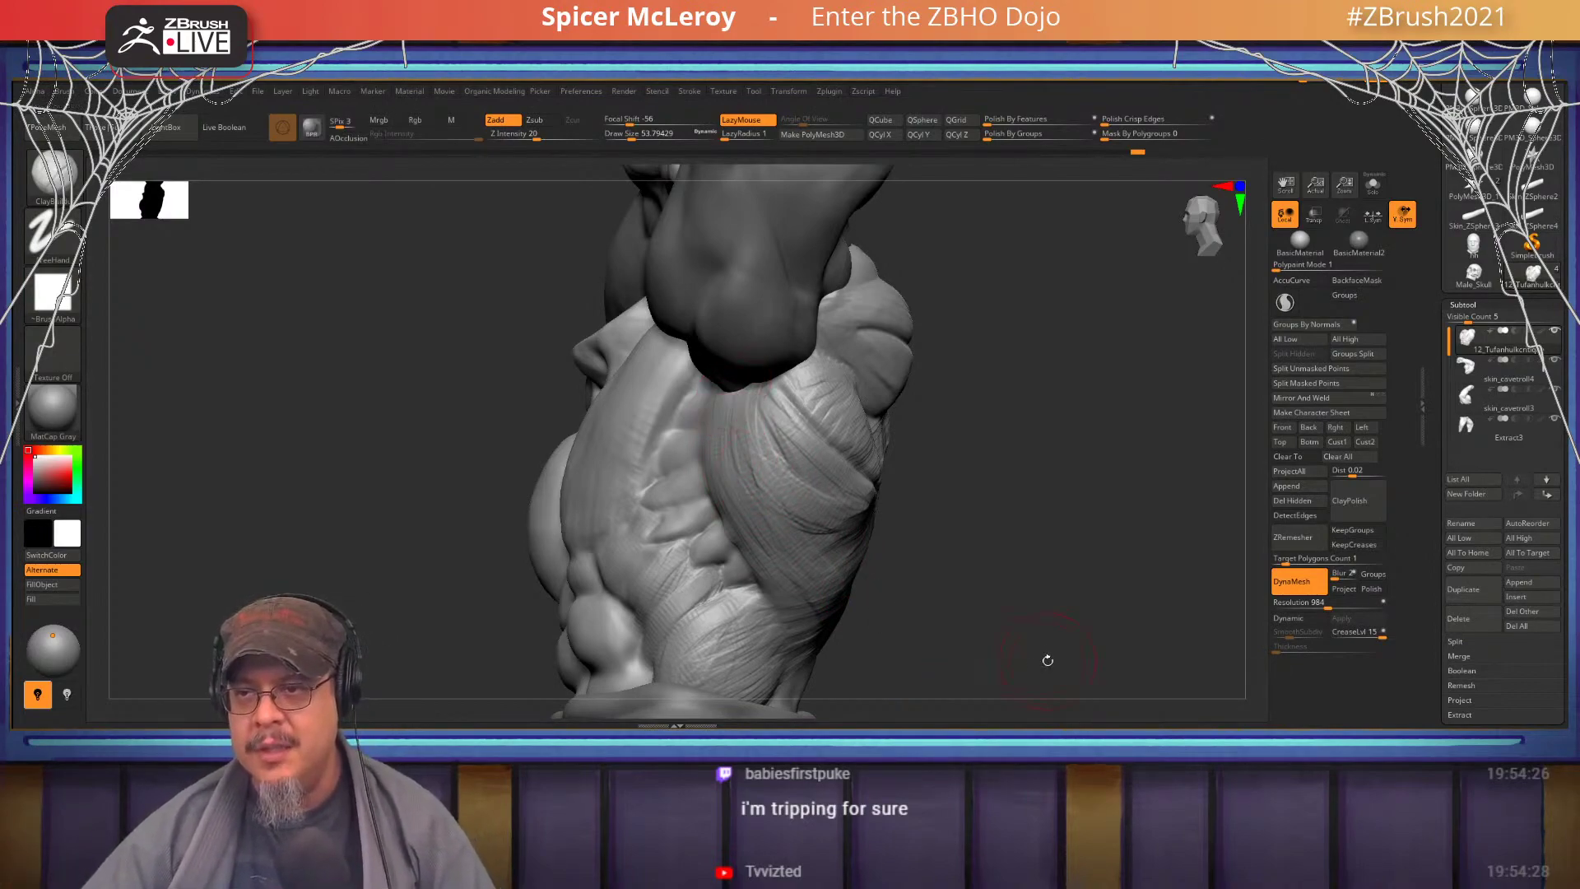
mouse_move(1002, 576)
mouse_down()
mouse_move(567, 562)
mouse_move(457, 539)
mouse_move(922, 576)
mouse_move(1030, 640)
mouse_up()
right_drag(1029, 639, 1001, 635)
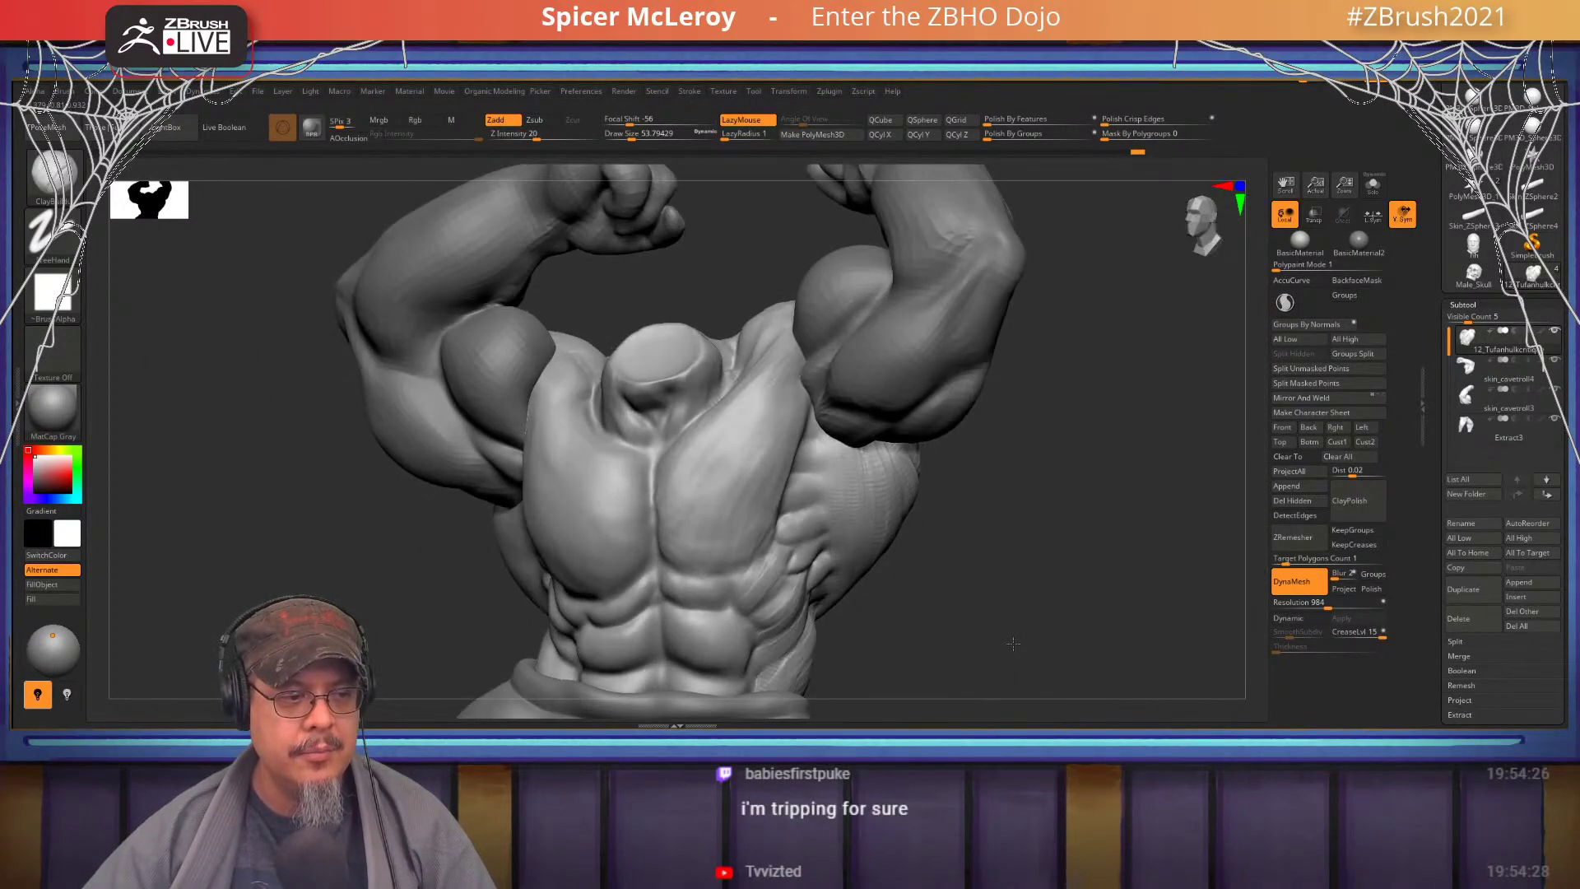
mouse_move(999, 634)
alt+mouse_down()
mouse_move(1018, 654)
mouse_move(1042, 586)
alt+mouse_up()
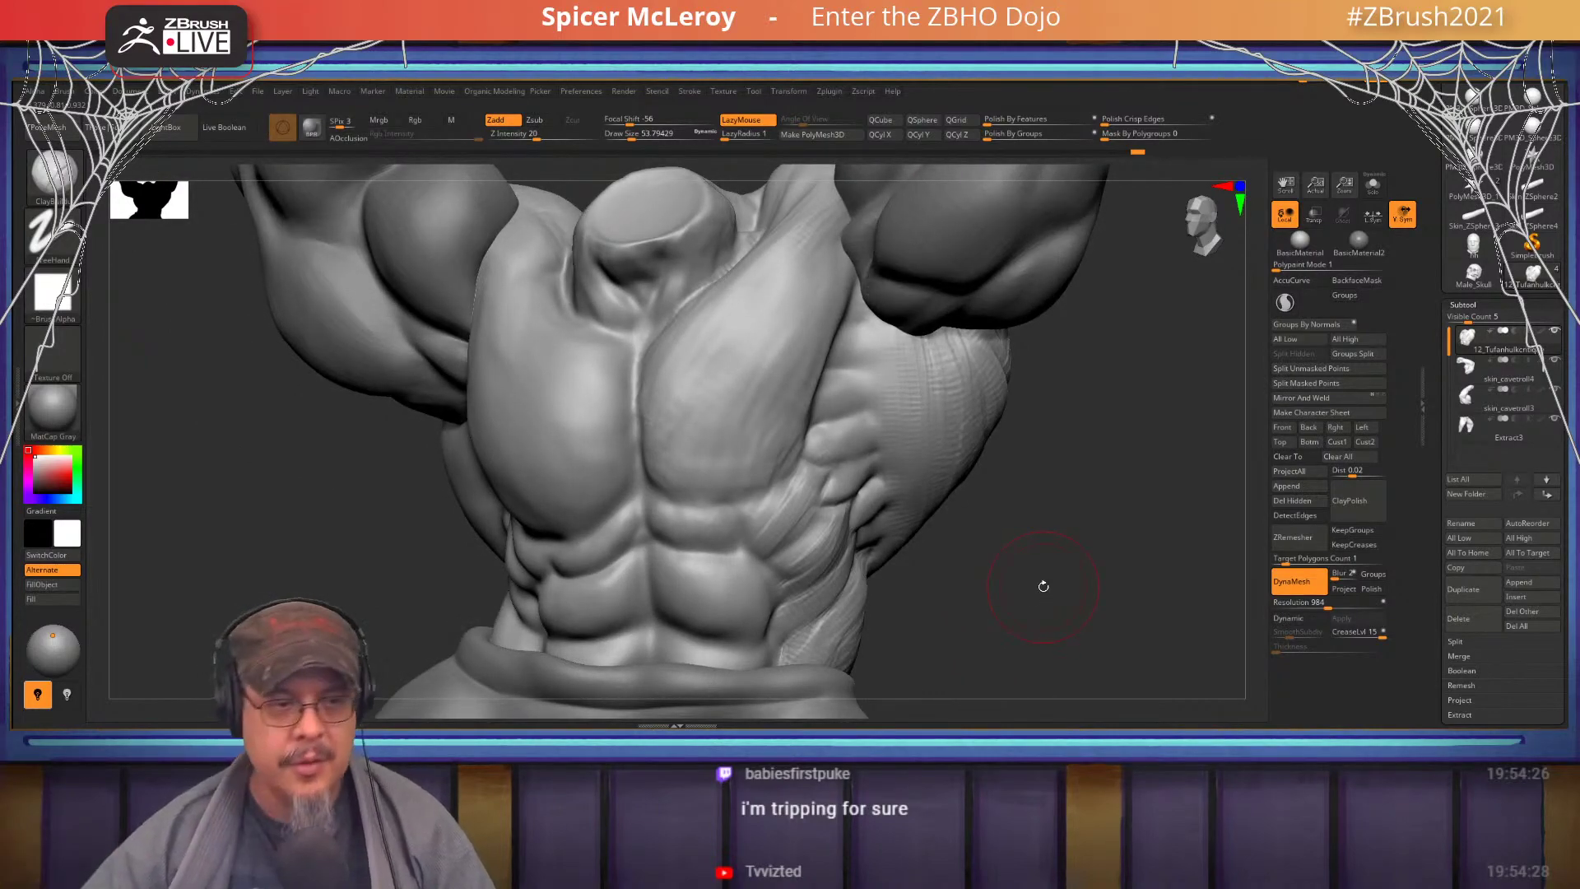
drag(1305, 85, 1322, 86)
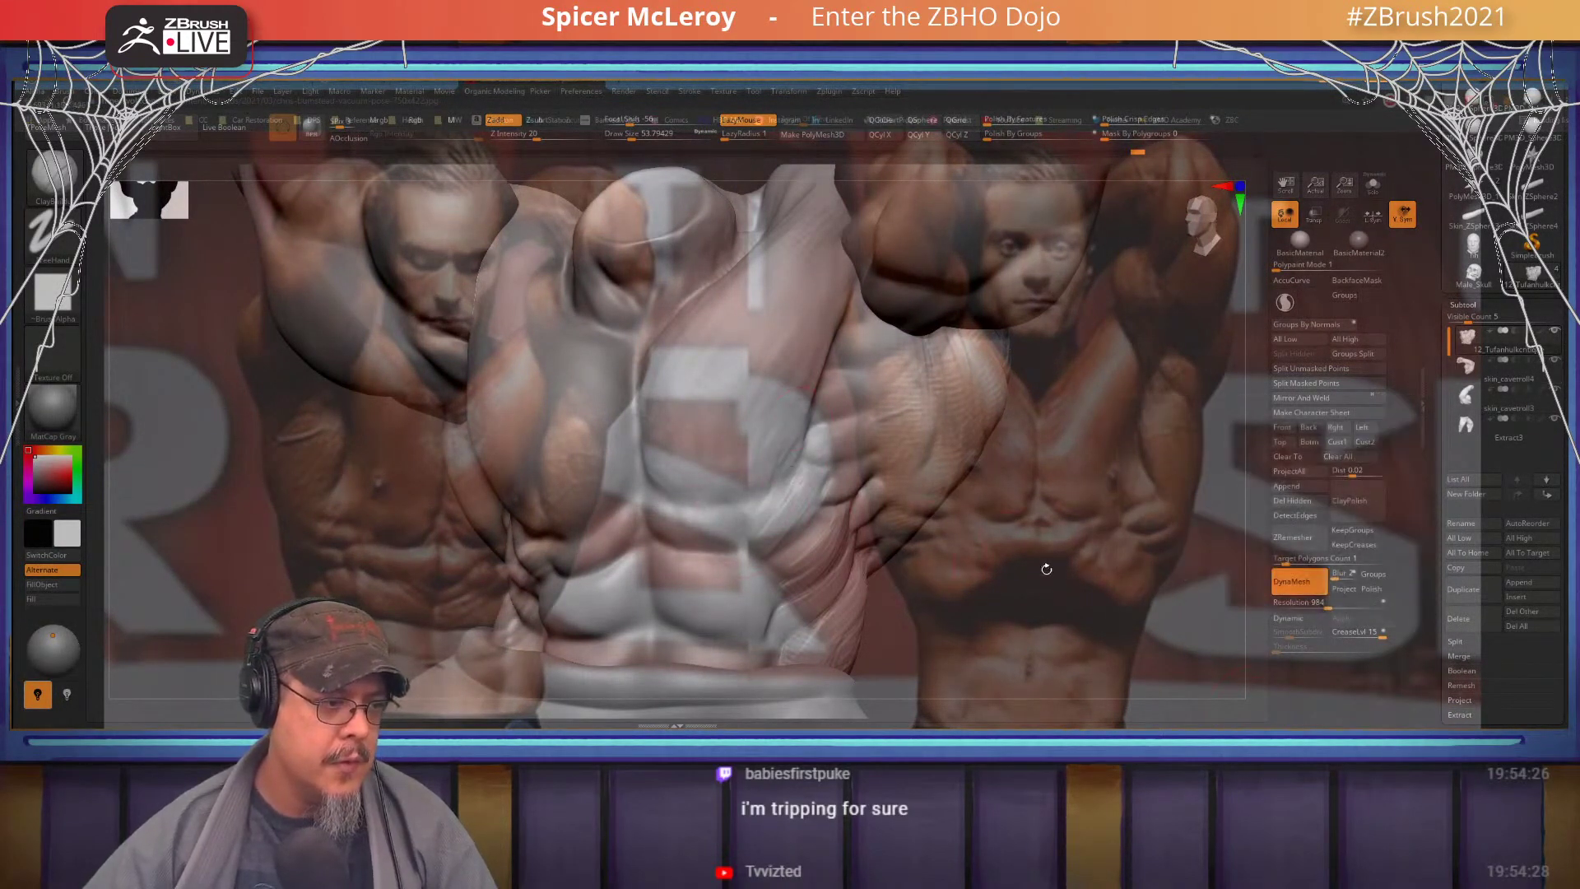
drag(1044, 567, 1185, 568)
mouse_move(797, 469)
right_down()
mouse_move(848, 473)
mouse_move(810, 474)
right_up()
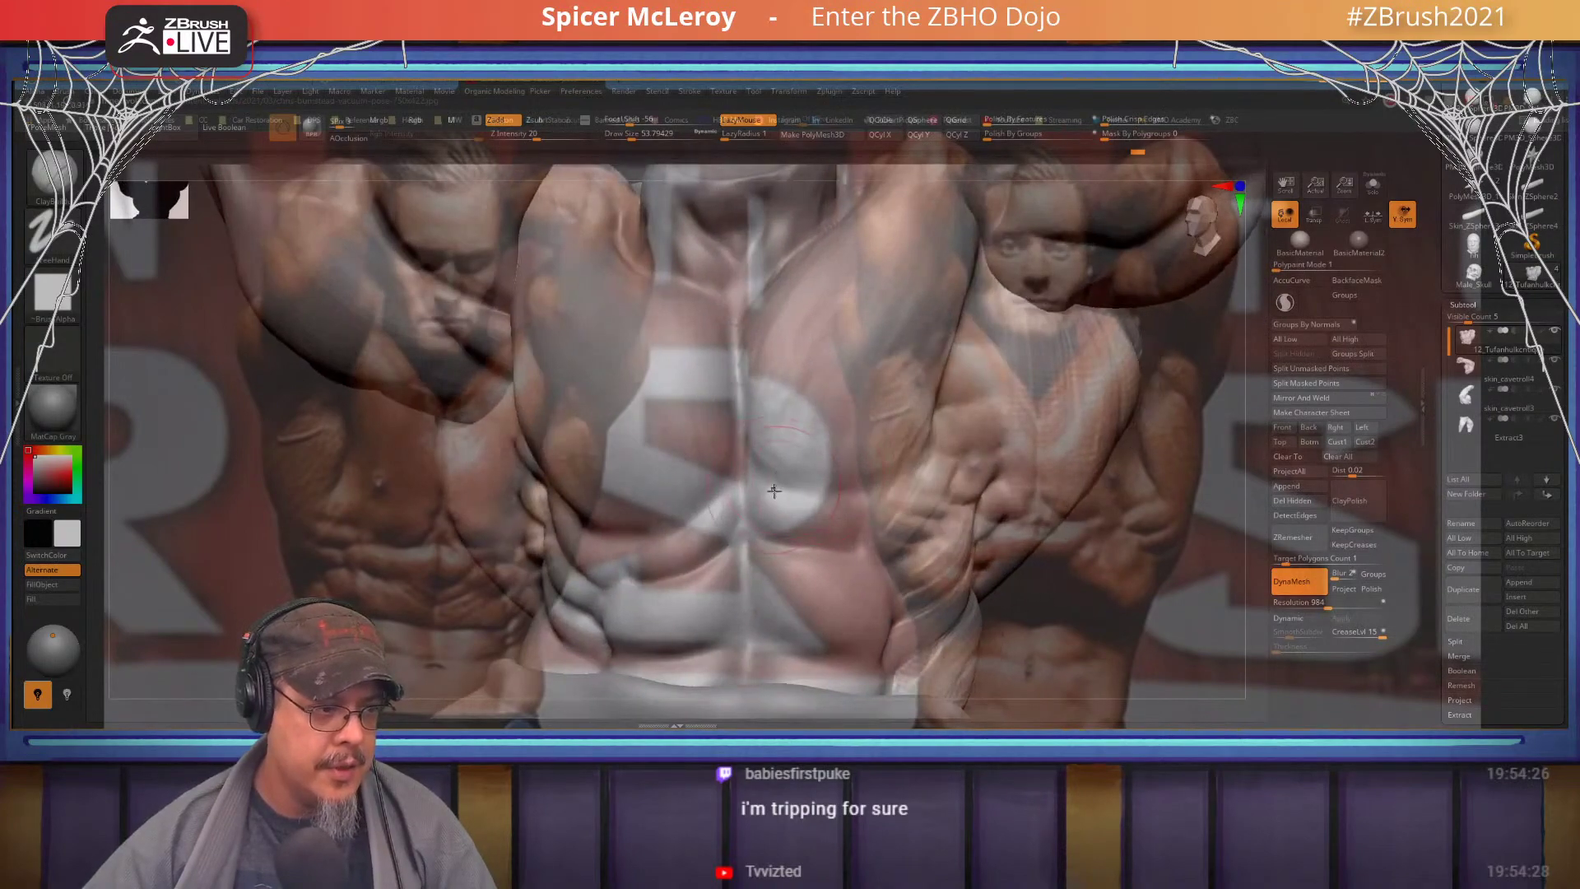
- Carve the crease at the uppermost abdominal block with DamStandard and lay ClayBuildup strokes over the block
key(b)
key(d)
key(s)
drag(748, 485, 720, 497)
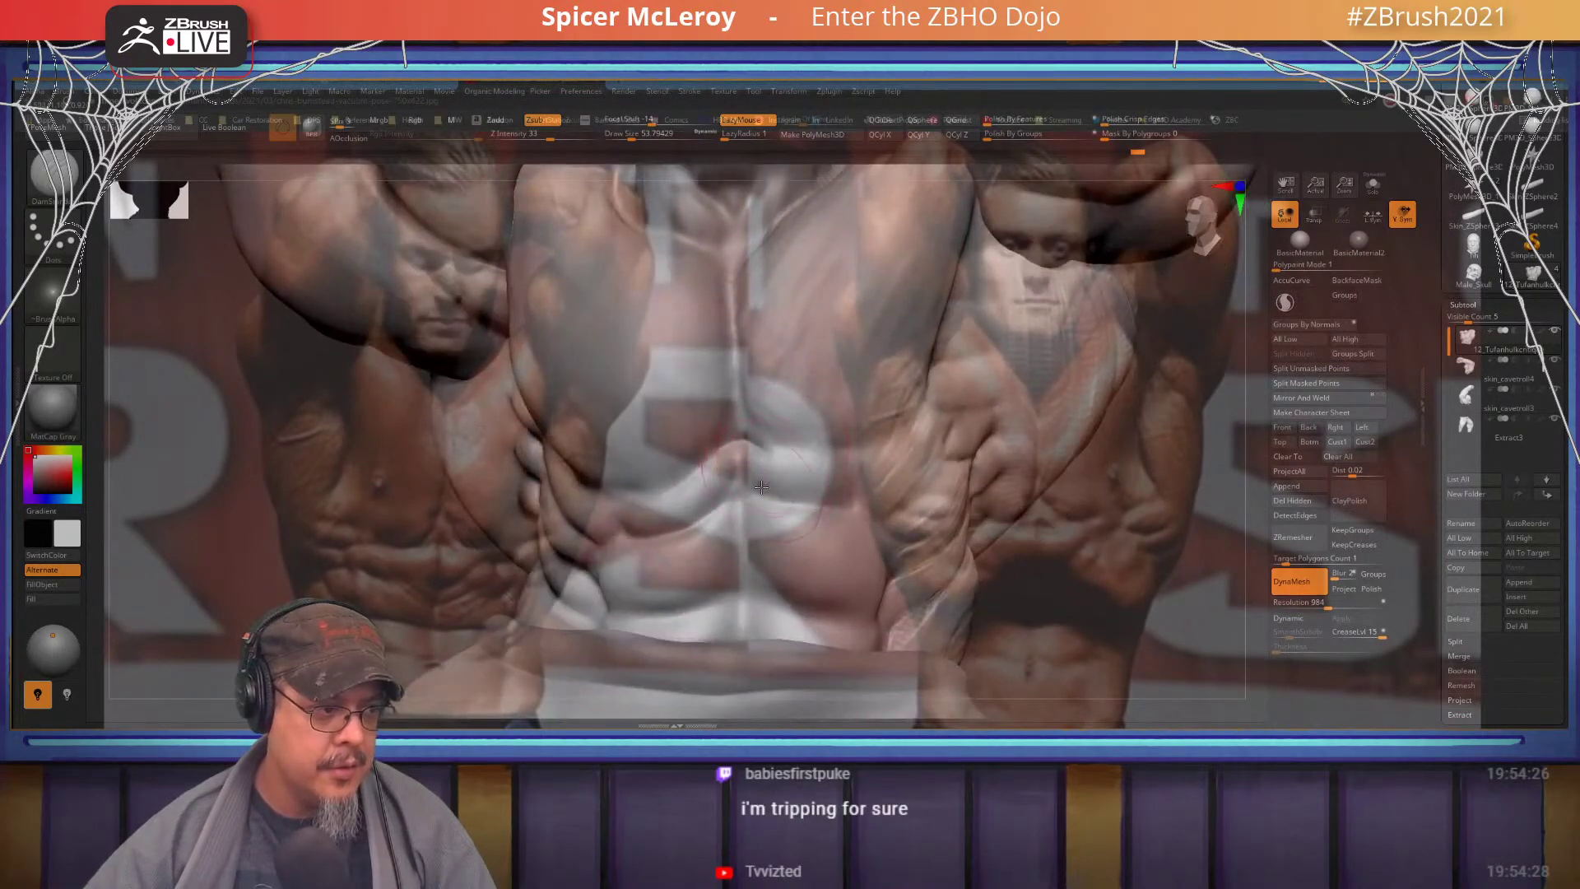
key(b)
key(c)
key(b)
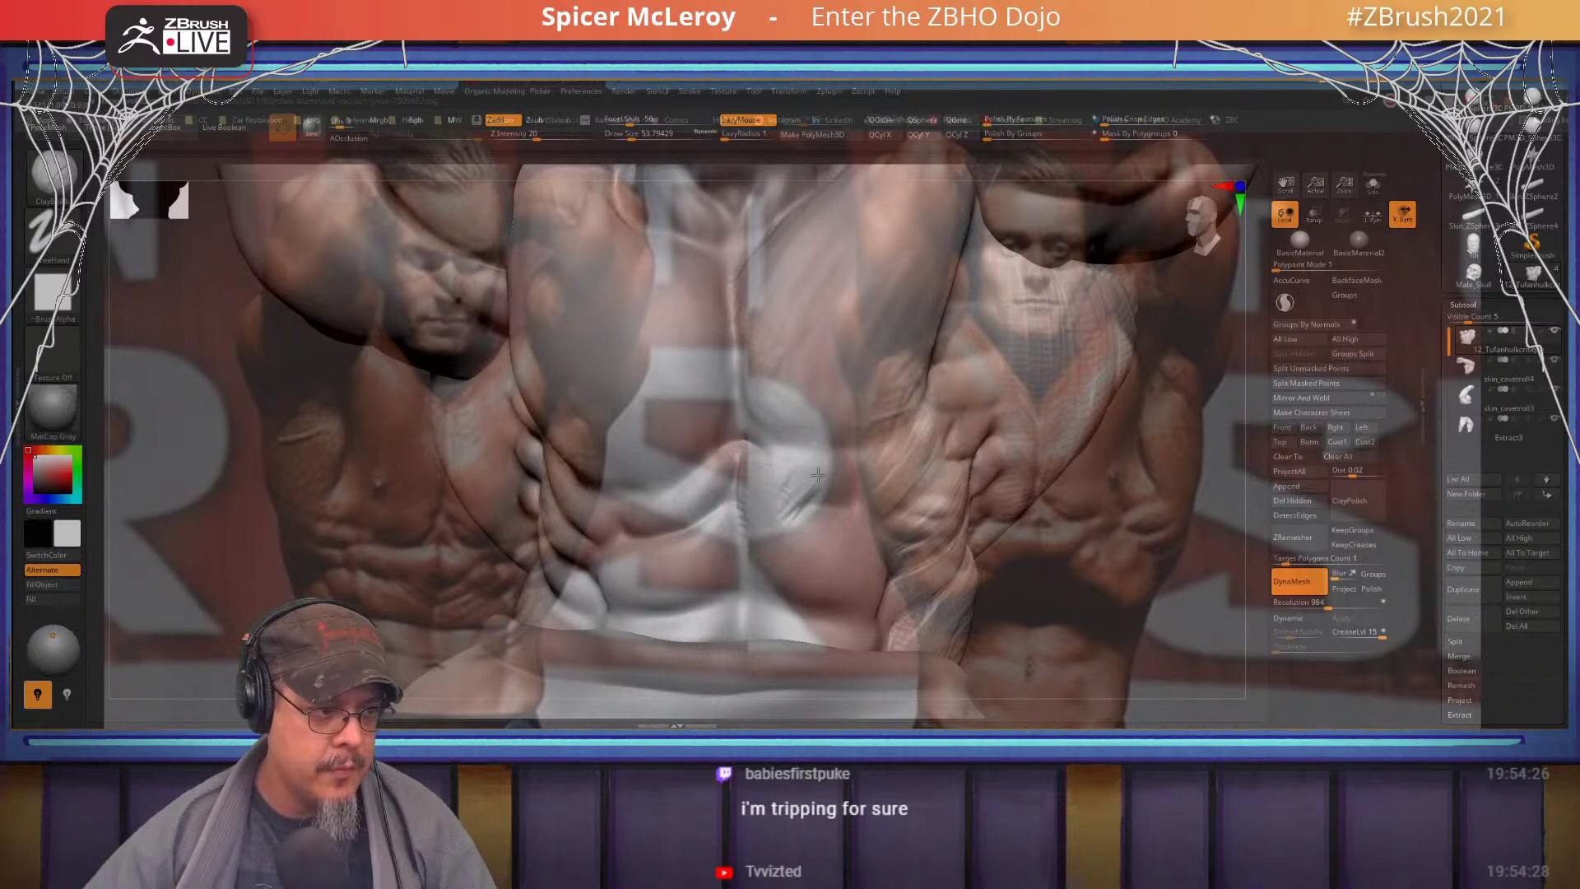
mouse_move(818, 475)
mouse_down()
mouse_move(861, 472)
mouse_move(885, 514)
mouse_move(912, 524)
mouse_up()
drag(874, 469, 850, 495)
mouse_move(853, 494)
right_down()
mouse_move(868, 436)
mouse_move(921, 408)
right_up()
- Carve the crease beneath the large abdominal block above the belt with the DamStandard brush
key(b)
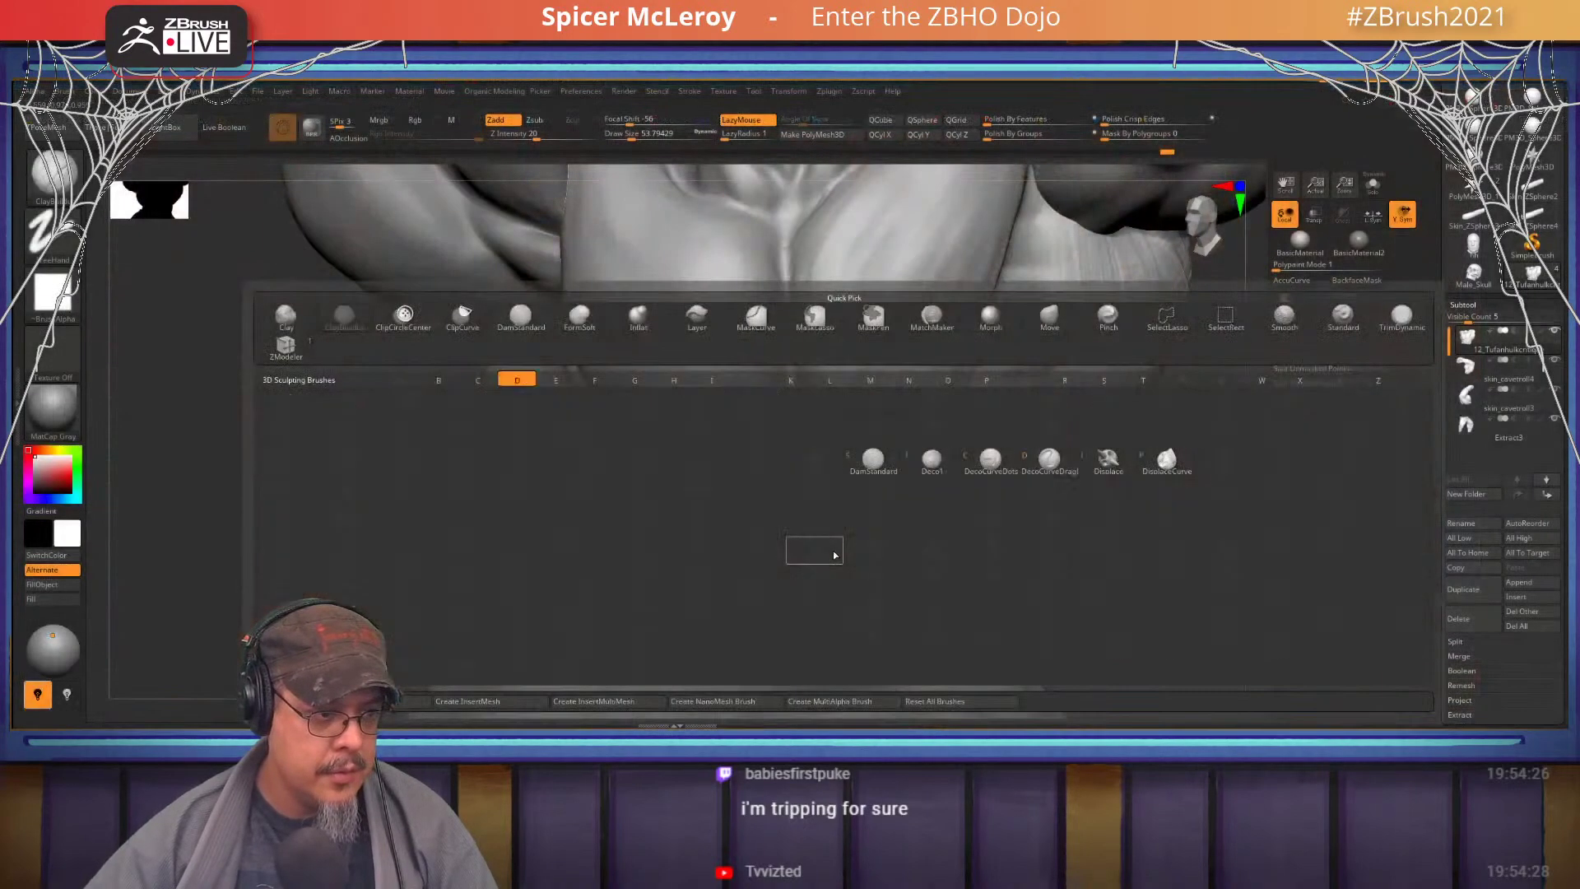
key(d)
key(s)
drag(826, 560, 928, 551)
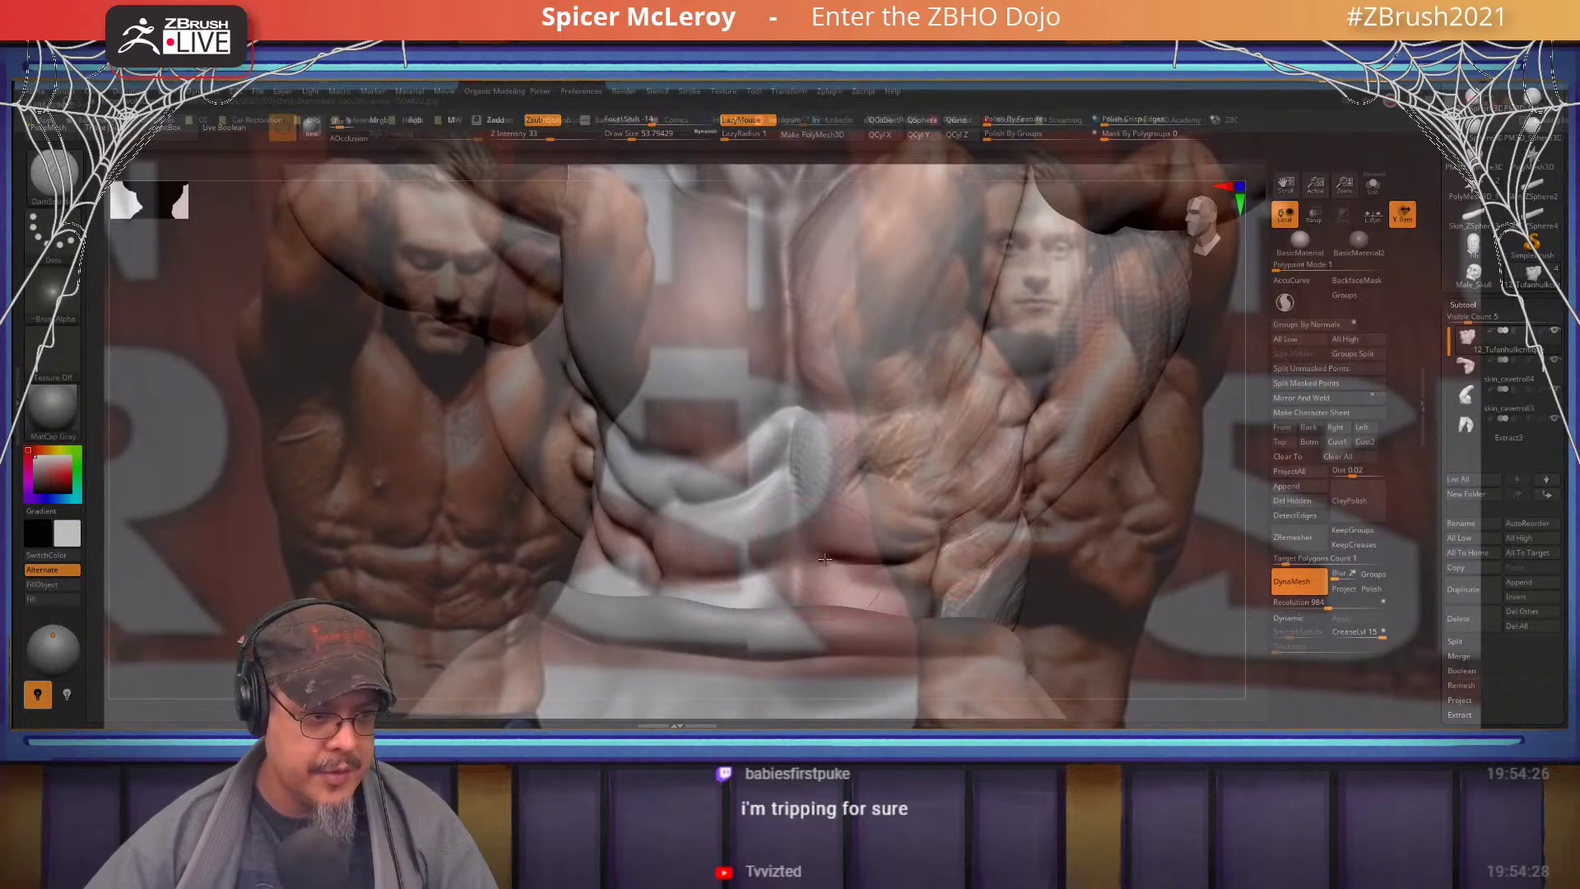
drag(825, 560, 950, 600)
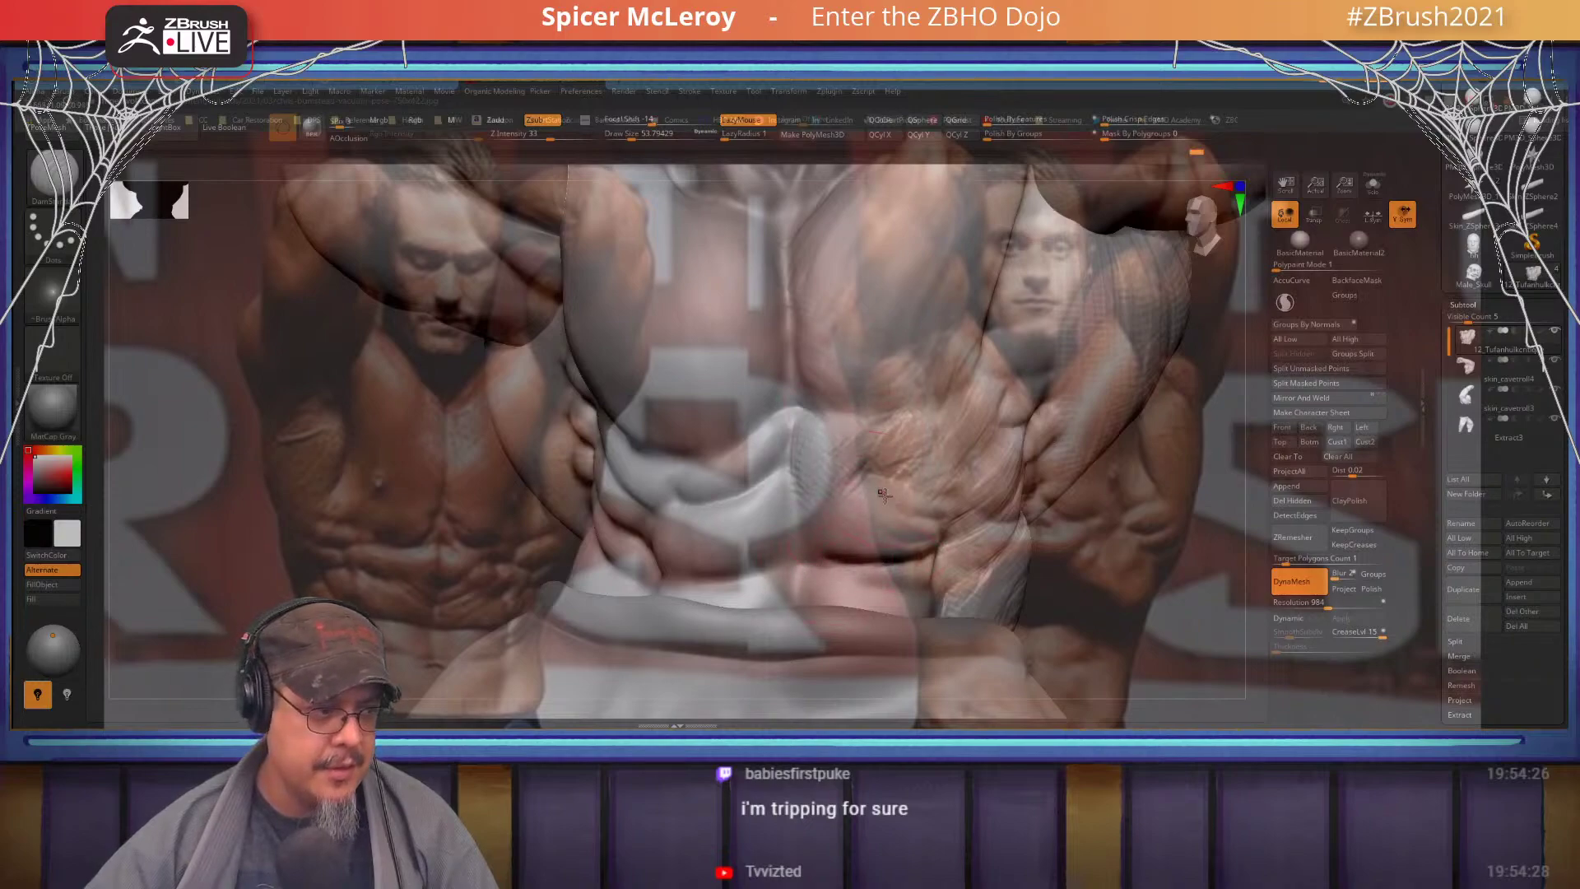
- Lay ClayBuildup fibre strokes across the large abdominal block and the lowest abdominal segment above the belt
key(b)
key(c)
key(b)
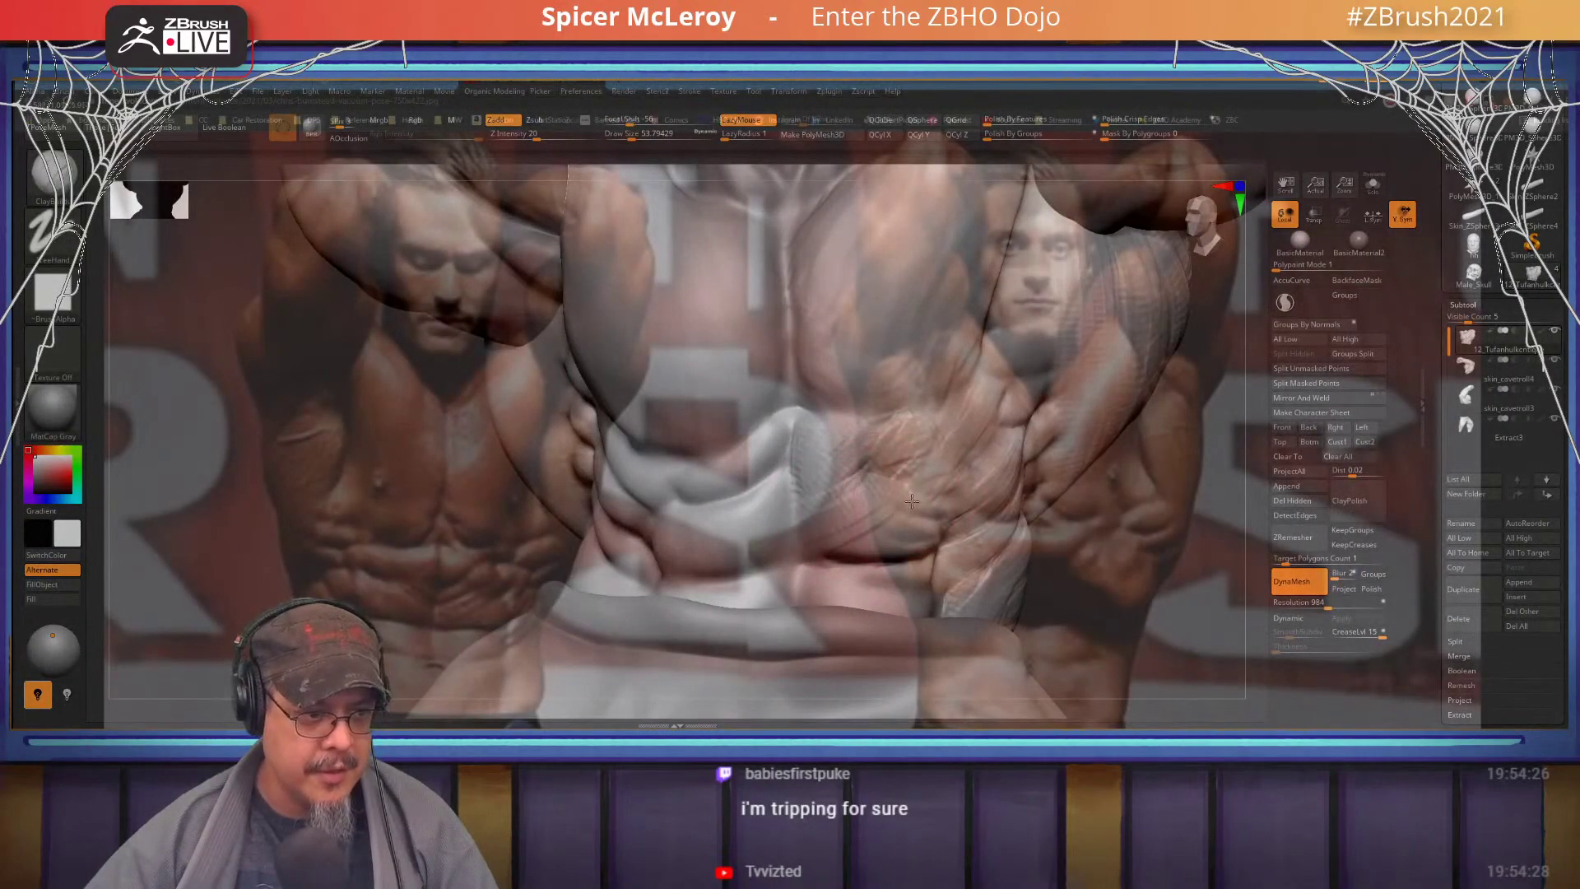
mouse_move(912, 501)
mouse_down()
mouse_move(836, 527)
mouse_move(873, 566)
mouse_up()
alt+right_drag(907, 573, 815, 507)
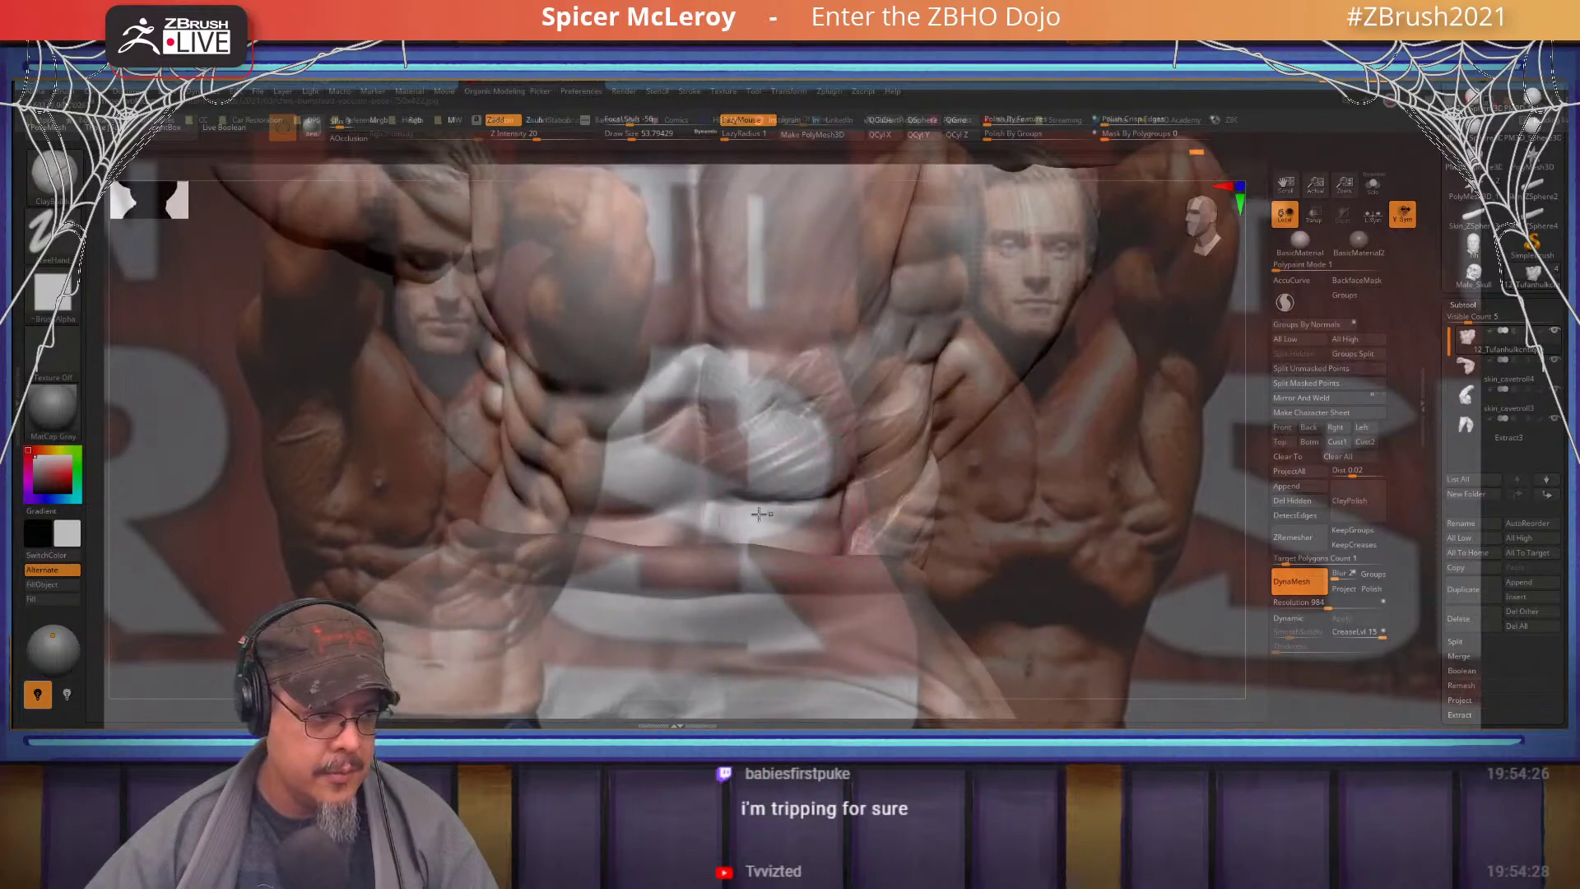
drag(740, 512, 815, 515)
mouse_move(741, 528)
mouse_down()
mouse_move(811, 527)
mouse_move(798, 548)
mouse_move(726, 501)
mouse_up()
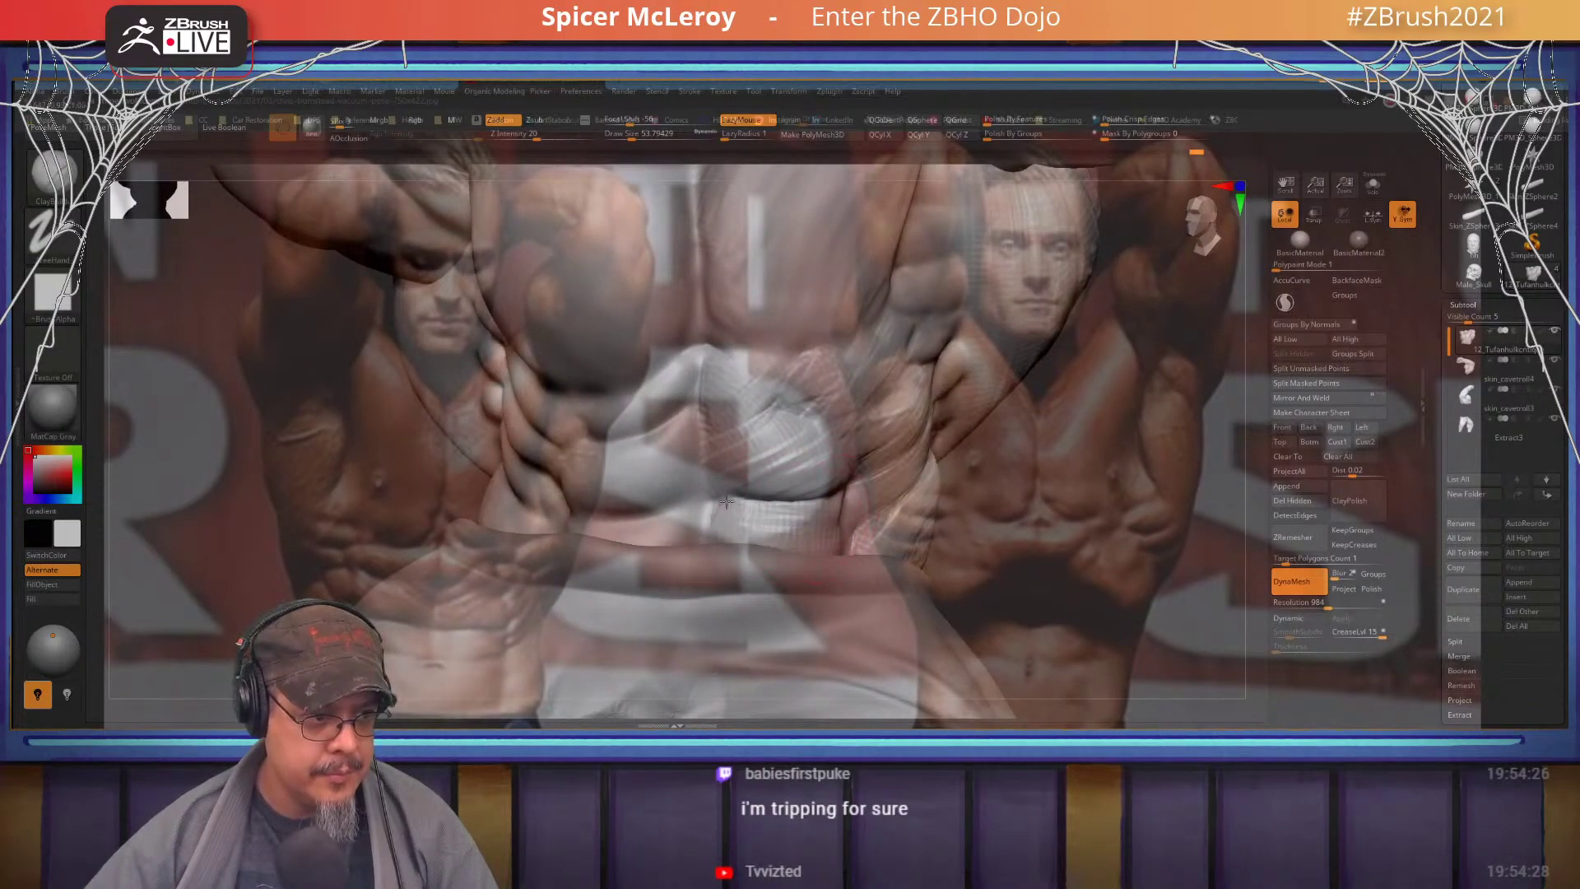
- Set the draw size to about 54 and lay ClayBuildup fibres along the pectoral's upper outer part and lower edge
mouse_move(763, 464)
ctrl+right_down()
mouse_move(736, 303)
mouse_move(881, 298)
mouse_move(854, 462)
ctrl+right_up()
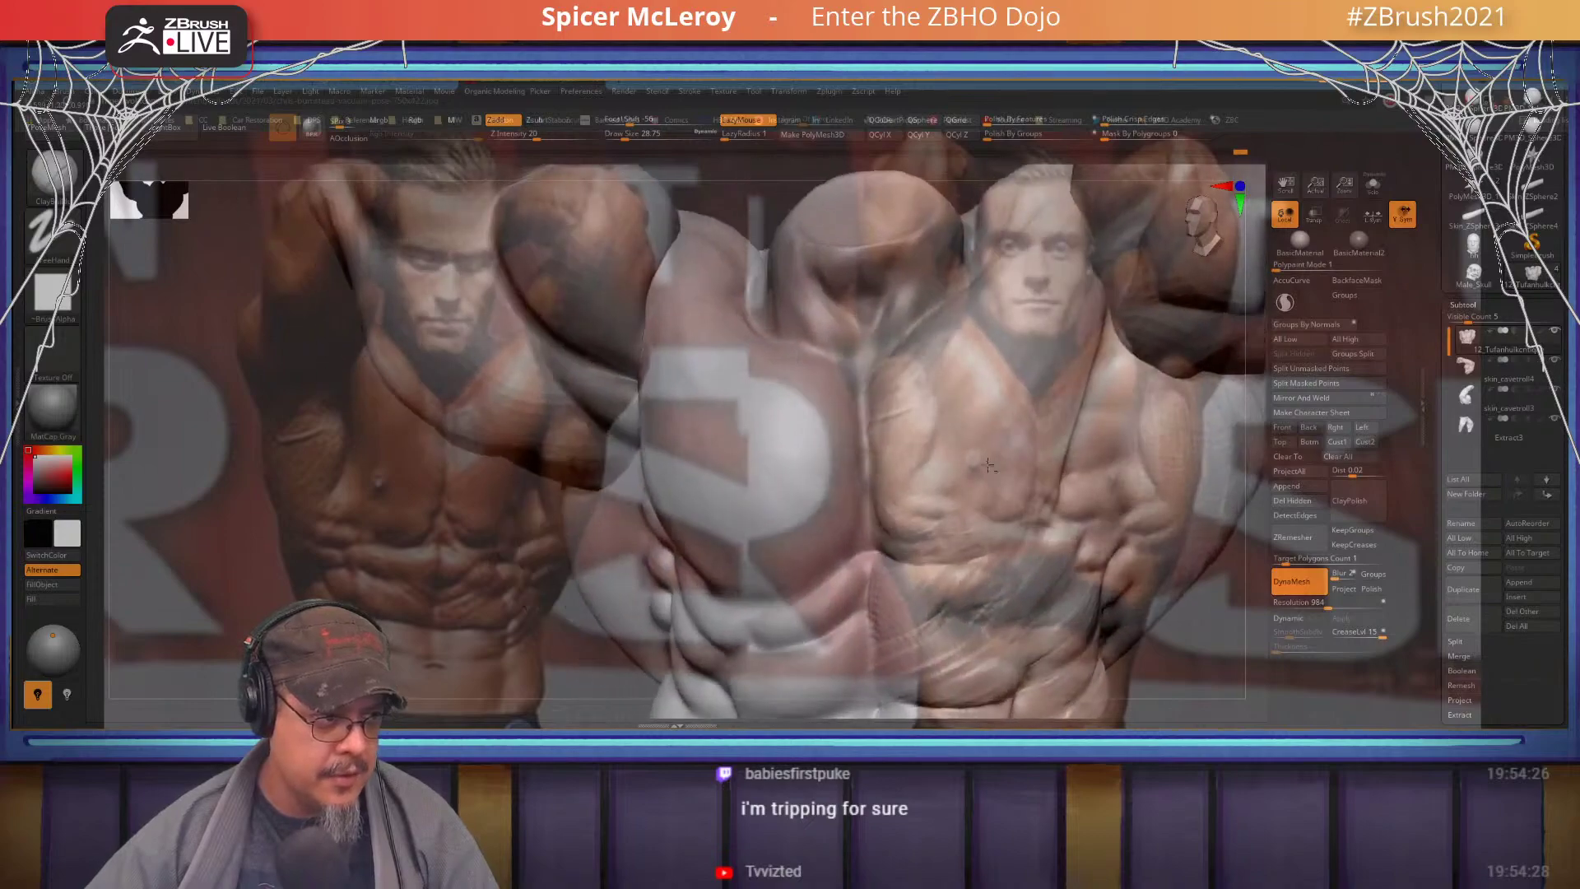
key(s)
drag(925, 475, 927, 473)
alt+right_drag(967, 336, 943, 395)
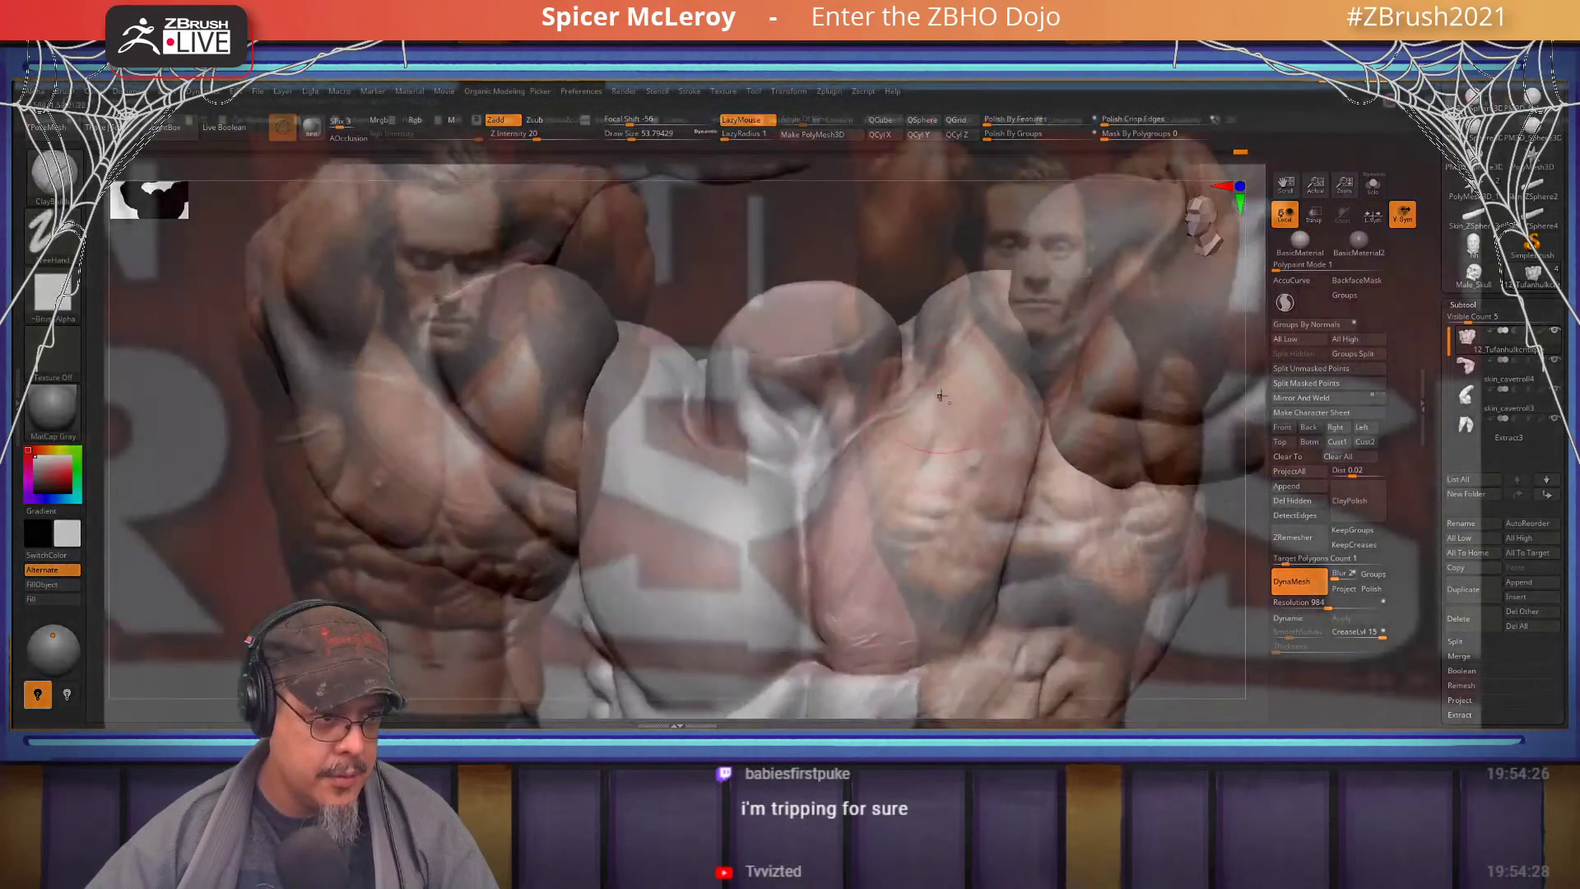
drag(939, 419, 913, 447)
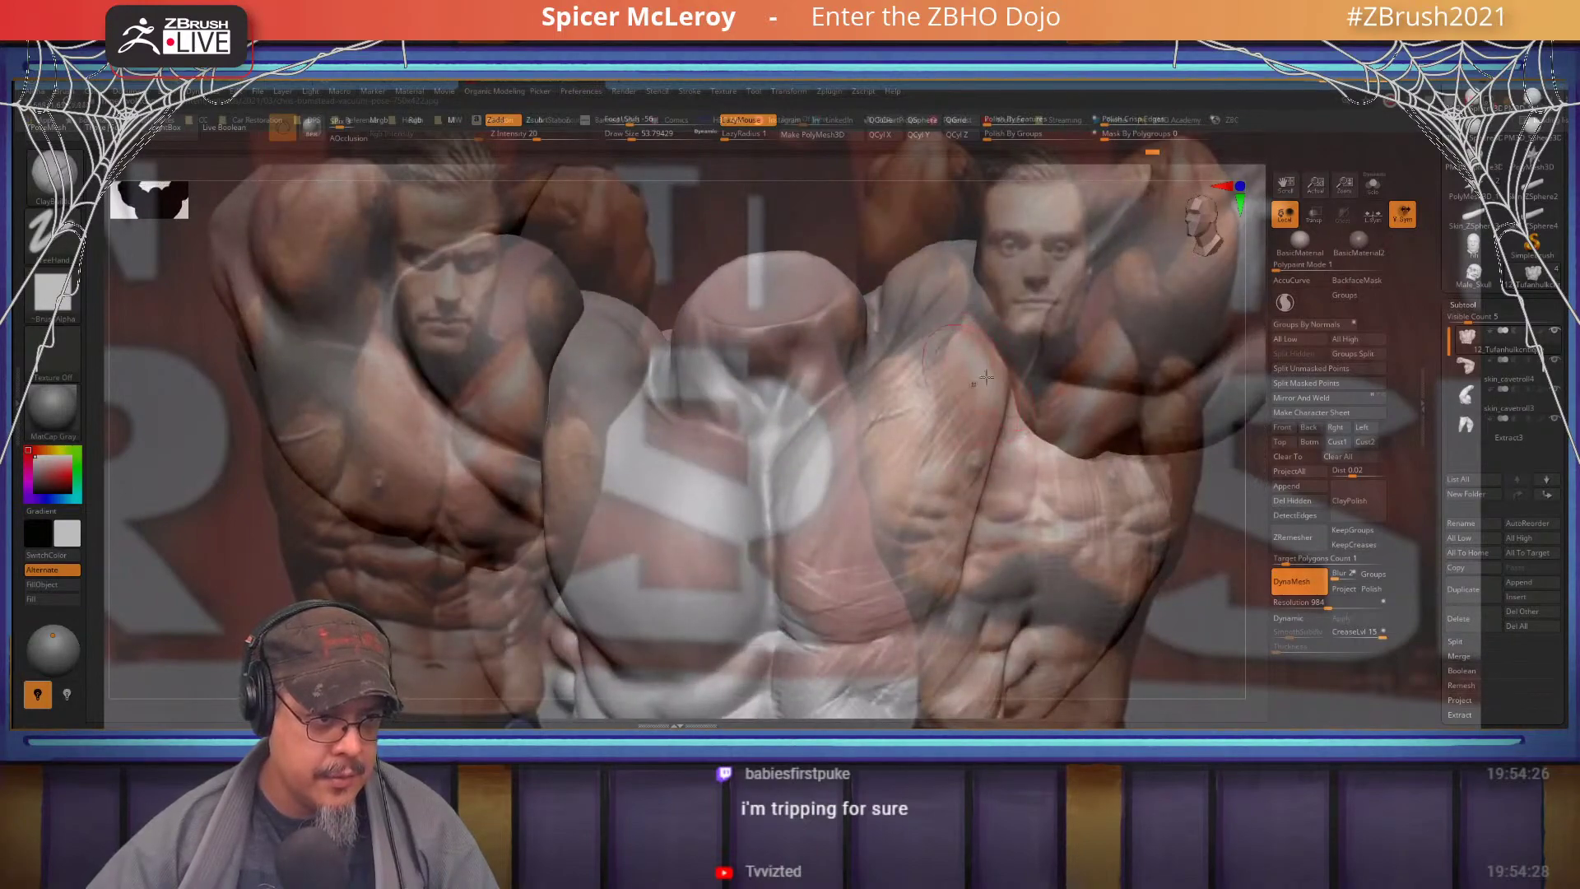
right_drag(921, 454, 910, 416)
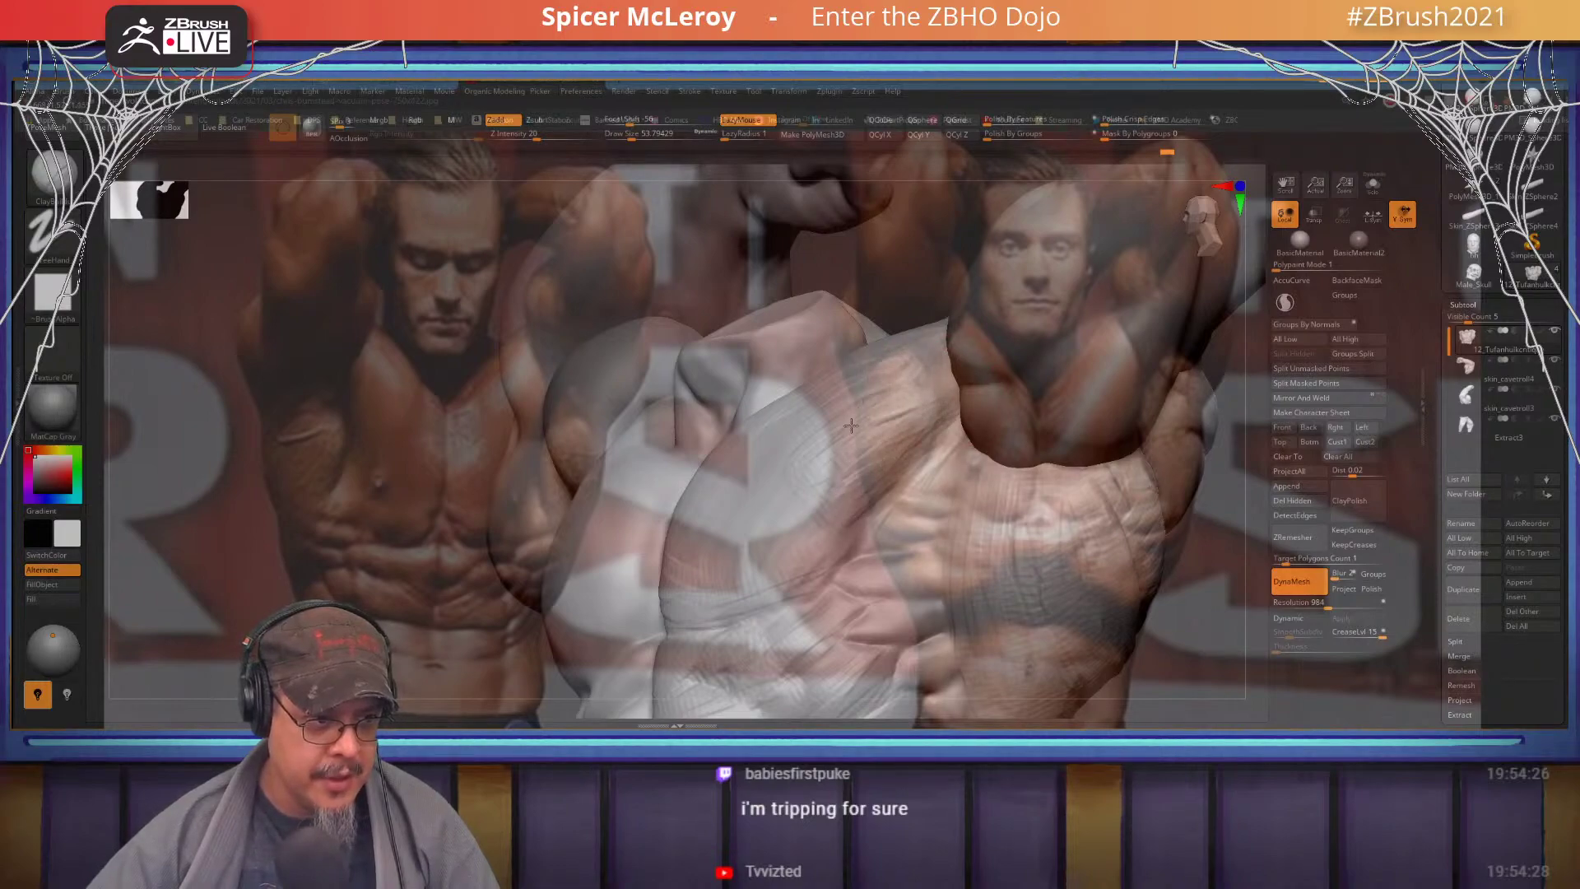
right_drag(851, 425, 991, 411)
- Make the window opaque again and frame the whole figure to review the chest and abdominal detail
drag(1325, 83, 1300, 82)
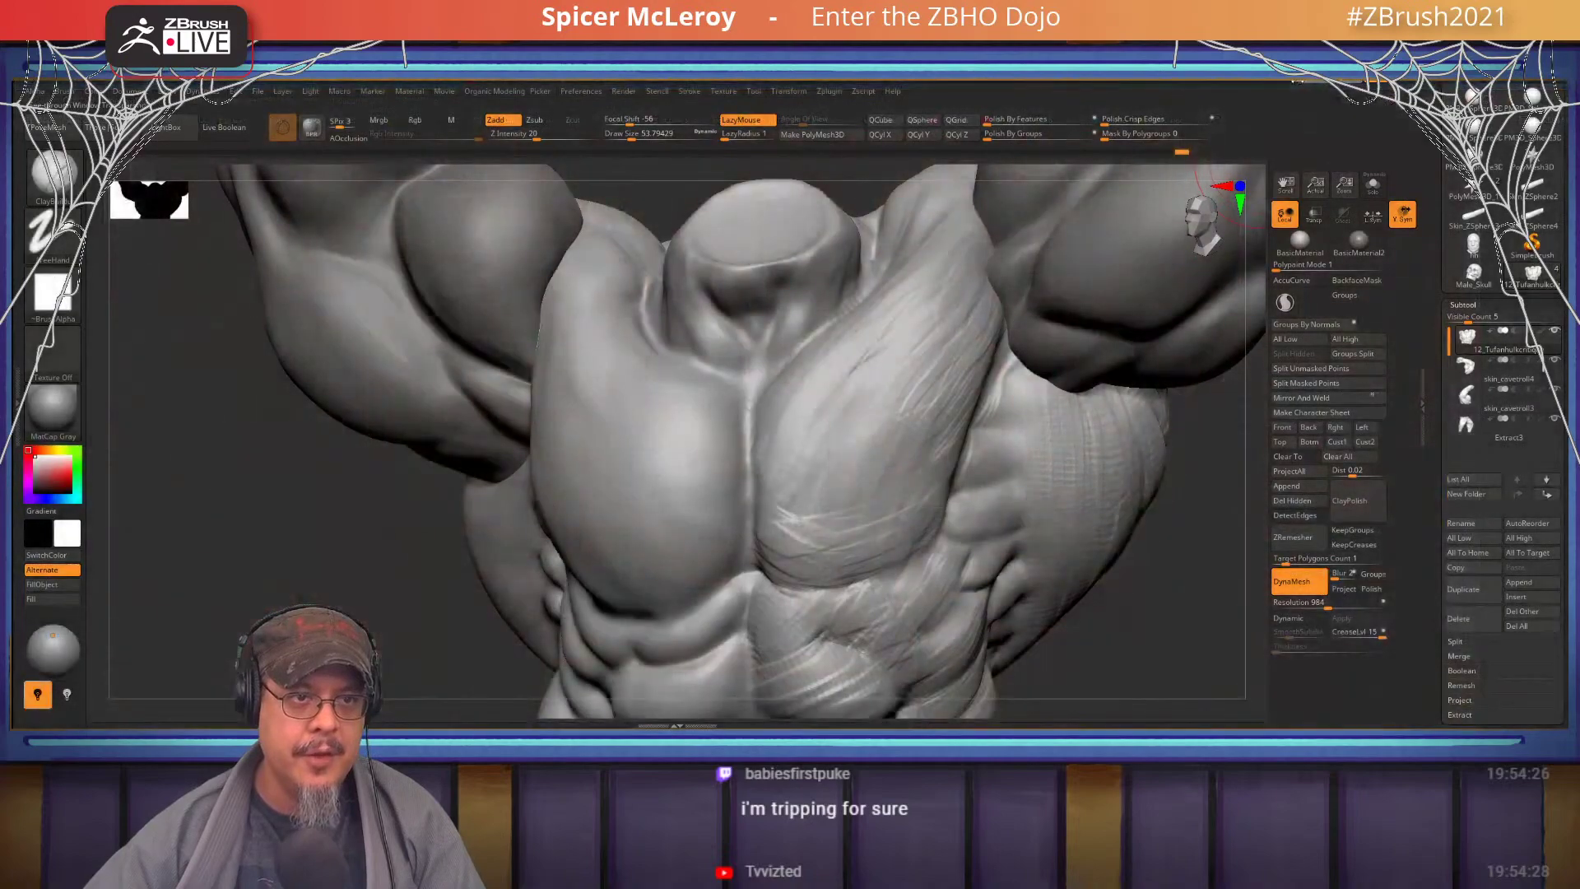
mouse_move(831, 589)
mouse_down()
mouse_move(892, 593)
mouse_move(946, 626)
mouse_up()
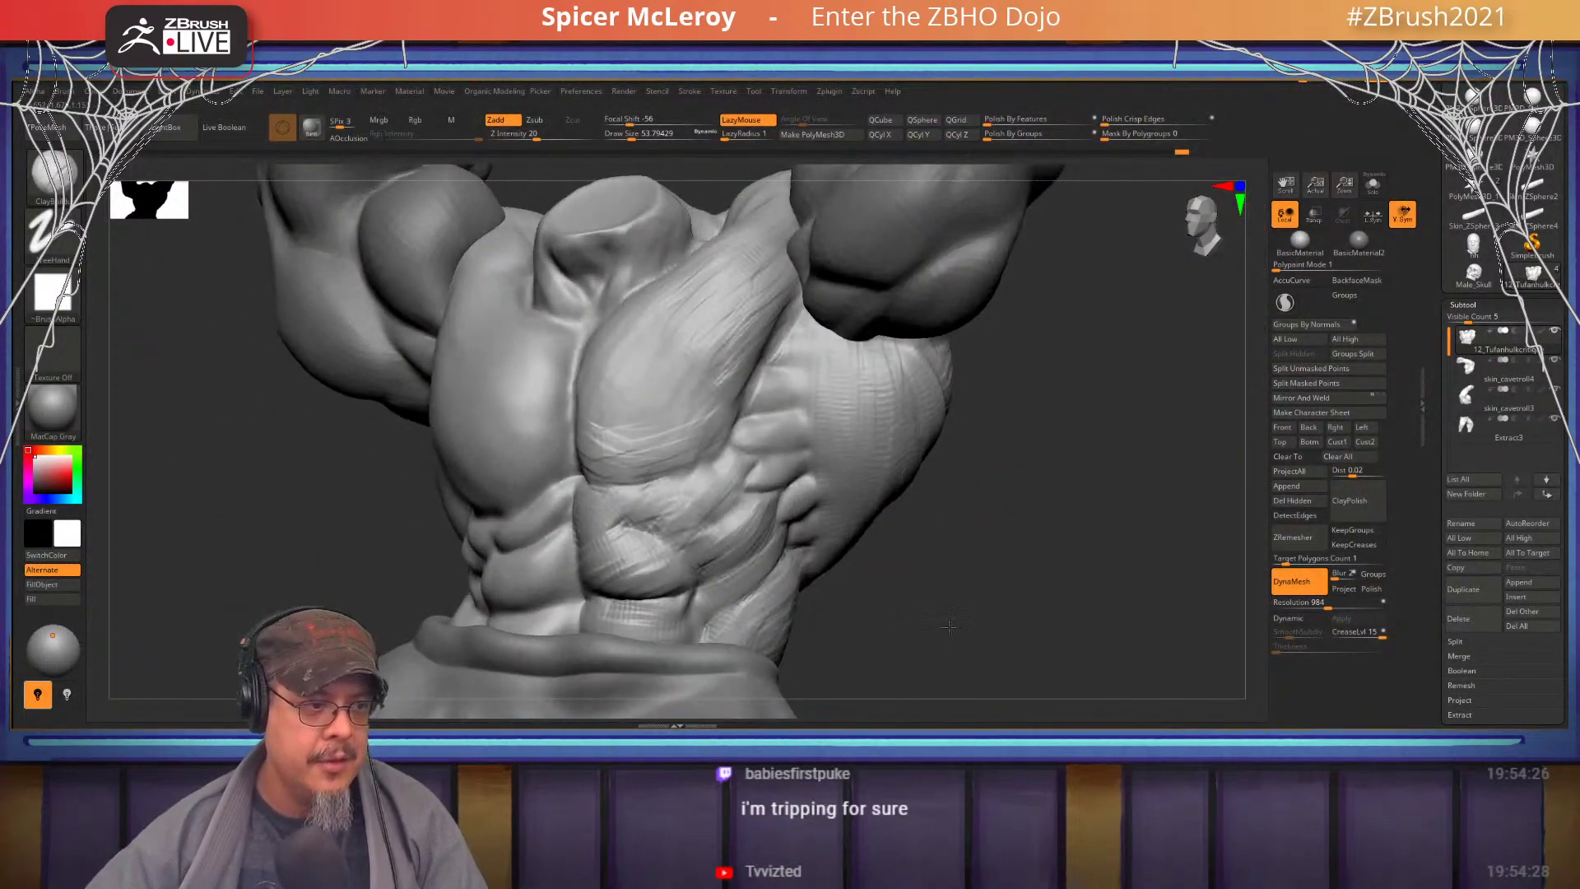
key(f)
mouse_move(837, 558)
mouse_down()
mouse_move(823, 558)
mouse_move(916, 561)
mouse_move(818, 568)
mouse_move(864, 576)
mouse_move(832, 548)
mouse_move(962, 610)
mouse_move(960, 557)
mouse_move(1189, 551)
mouse_move(1079, 502)
mouse_move(1030, 543)
mouse_move(1127, 584)
mouse_move(1029, 551)
mouse_up()
mouse_move(889, 451)
mouse_down()
mouse_move(913, 489)
mouse_move(904, 465)
mouse_move(827, 454)
mouse_move(856, 446)
mouse_move(992, 531)
mouse_move(986, 493)
mouse_move(1000, 519)
mouse_move(979, 539)
mouse_move(963, 515)
mouse_move(926, 535)
mouse_move(889, 526)
mouse_move(860, 480)
mouse_move(893, 440)
mouse_move(897, 477)
mouse_move(867, 436)
mouse_up()
alt+right_drag(726, 350, 647, 475)
alt+drag(648, 475, 650, 387)
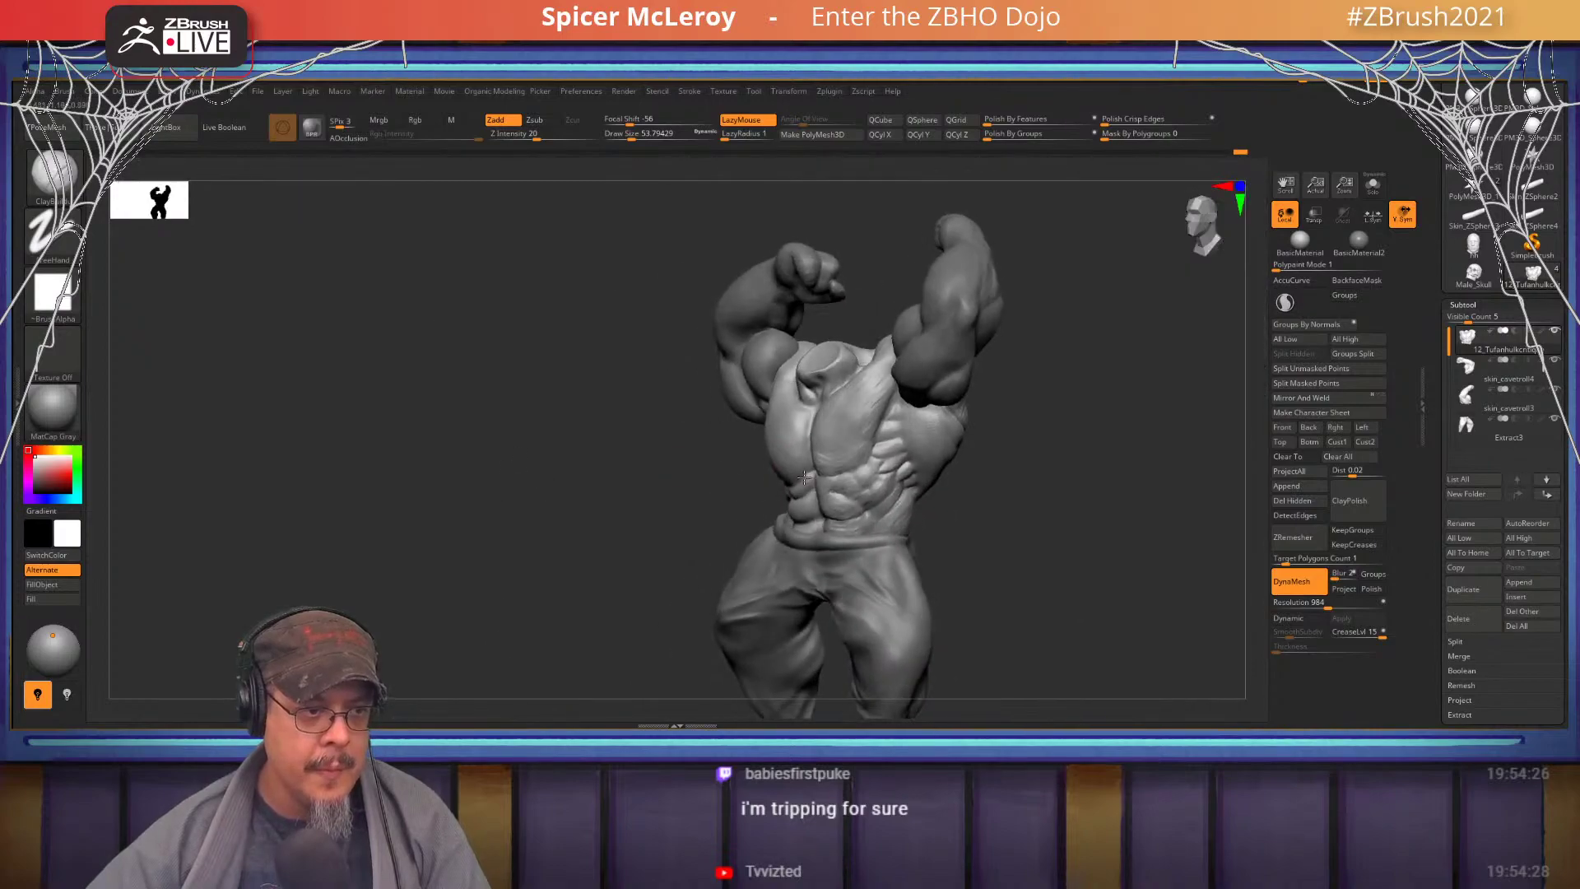
- Compare the chest and abdominal muscles from the front and side with the bodybuilder vacuum-pose photo
mouse_move(955, 448)
mouse_down()
mouse_move(1013, 448)
mouse_move(1015, 509)
mouse_up()
mouse_move(929, 511)
right_down()
mouse_move(866, 520)
mouse_move(819, 481)
mouse_move(874, 489)
mouse_move(815, 418)
right_up()
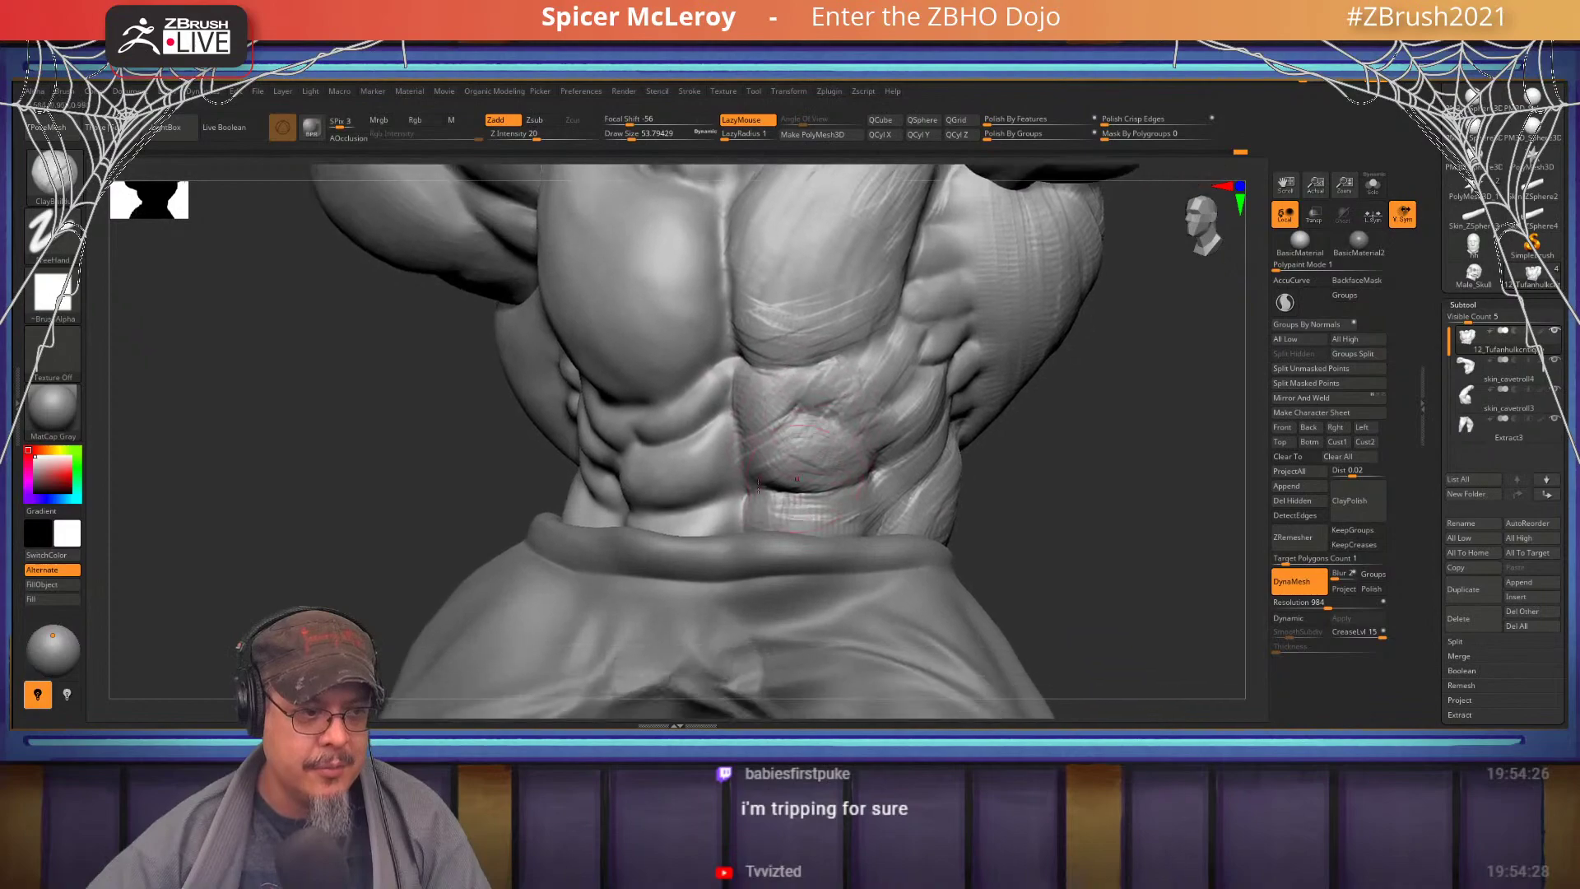
mouse_move(637, 442)
right_down()
mouse_move(721, 509)
mouse_move(650, 474)
mouse_move(670, 469)
mouse_move(605, 457)
right_up()
alt+right_drag(856, 416, 793, 456)
key(alt+Tab)
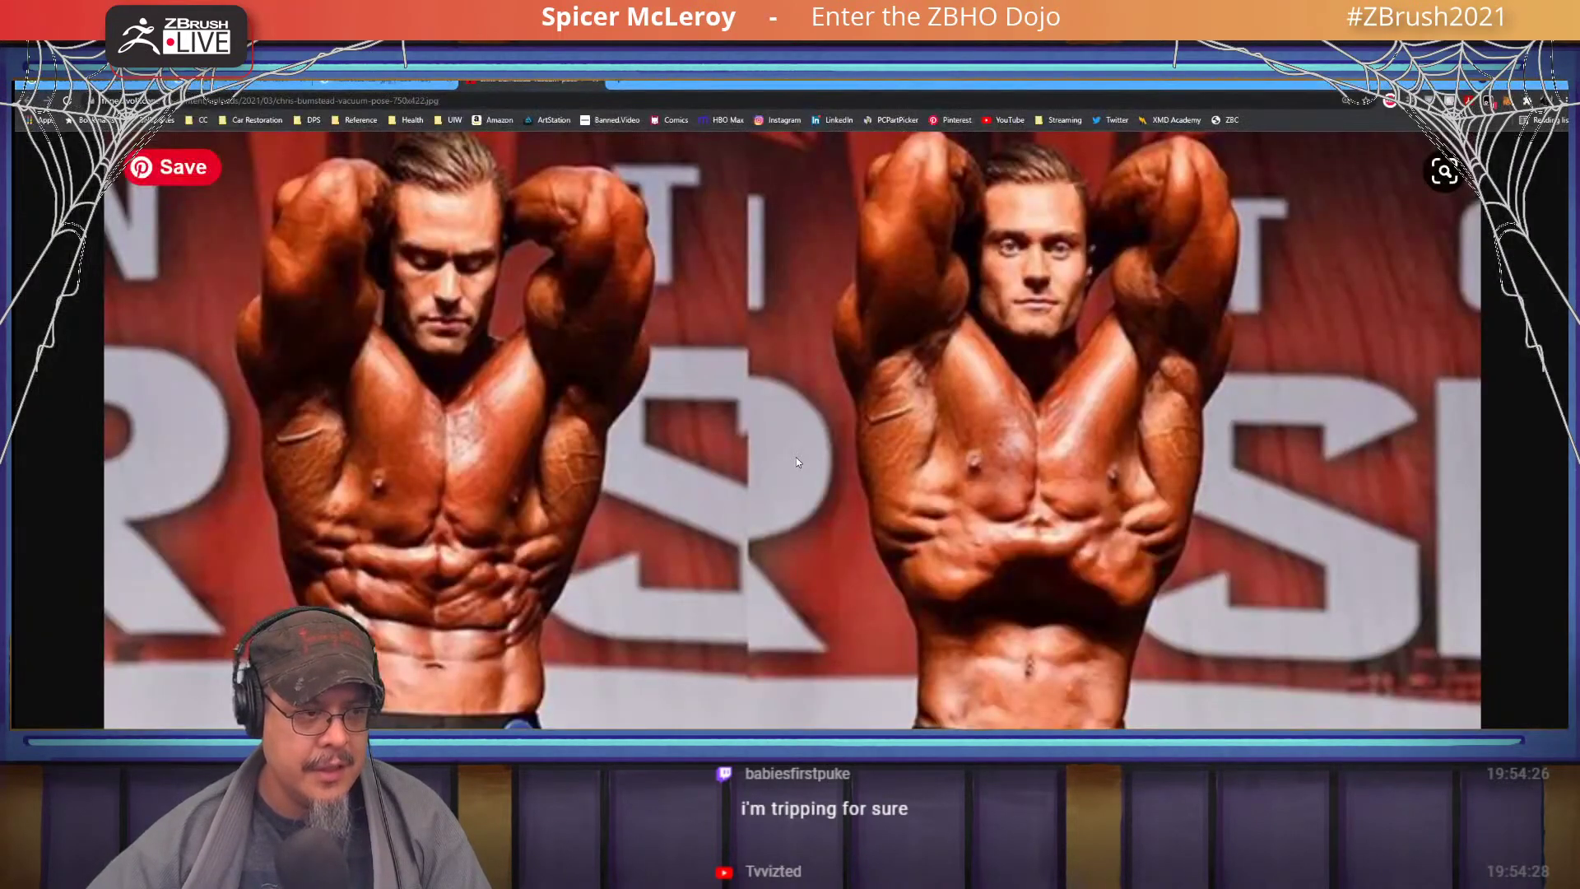
key(alt+Tab)
right_drag(362, 486, 492, 513)
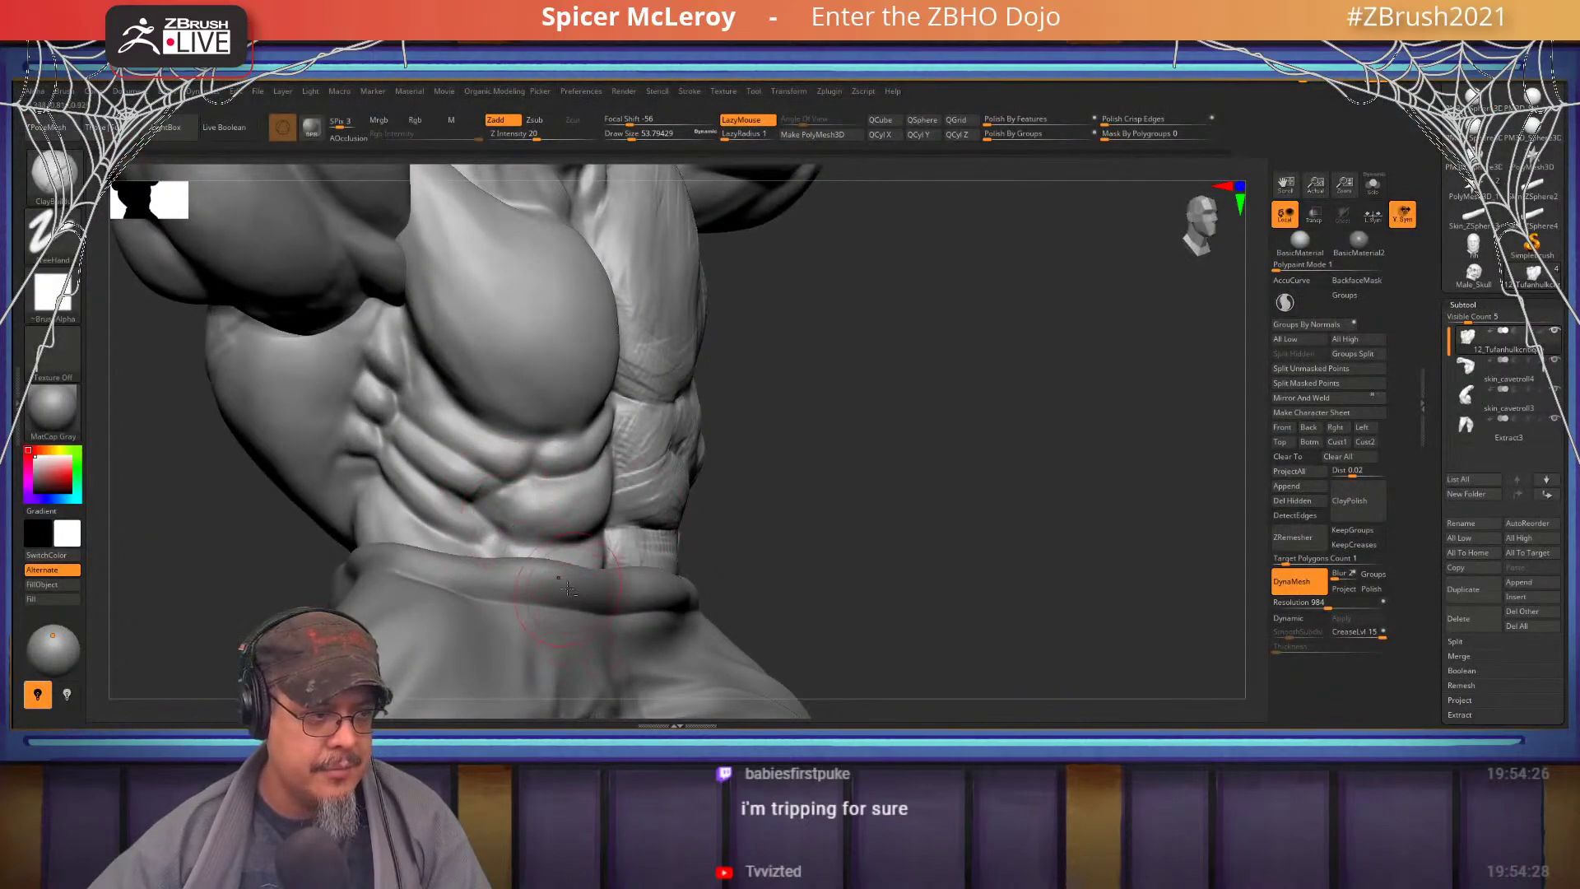
key(alt+Tab)
right_click(583, 495)
click(584, 493)
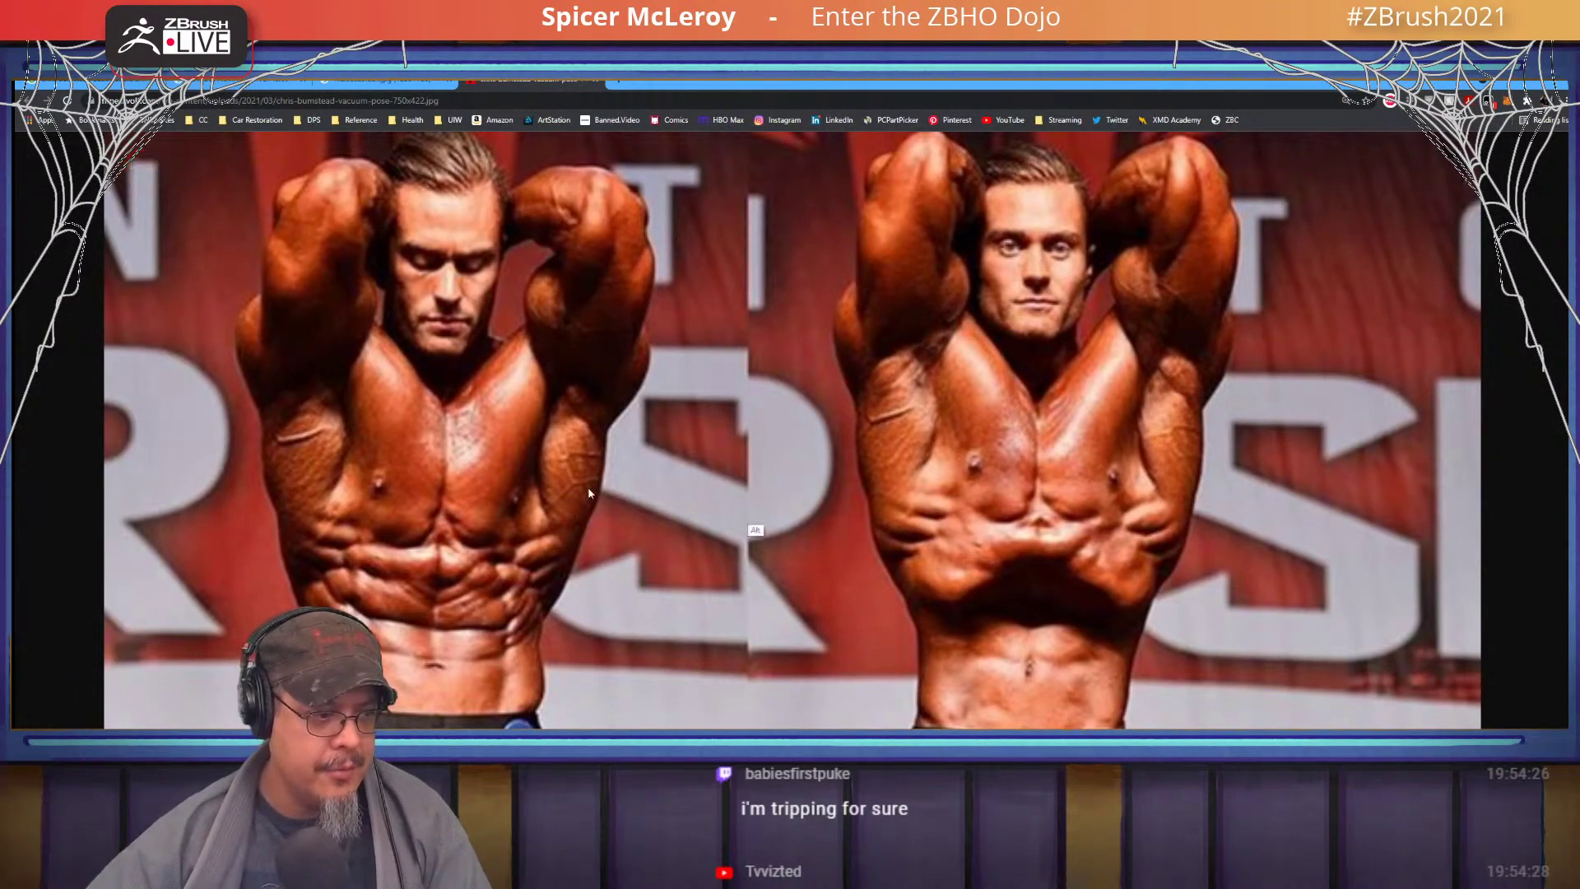
- Set the draw size to about 39 and lay diagonal ClayBuildup fibres along the obliques and serratus beside the abdominals
key(alt+Tab)
right_drag(836, 503, 753, 493)
ctrl+right_drag(753, 492, 769, 514)
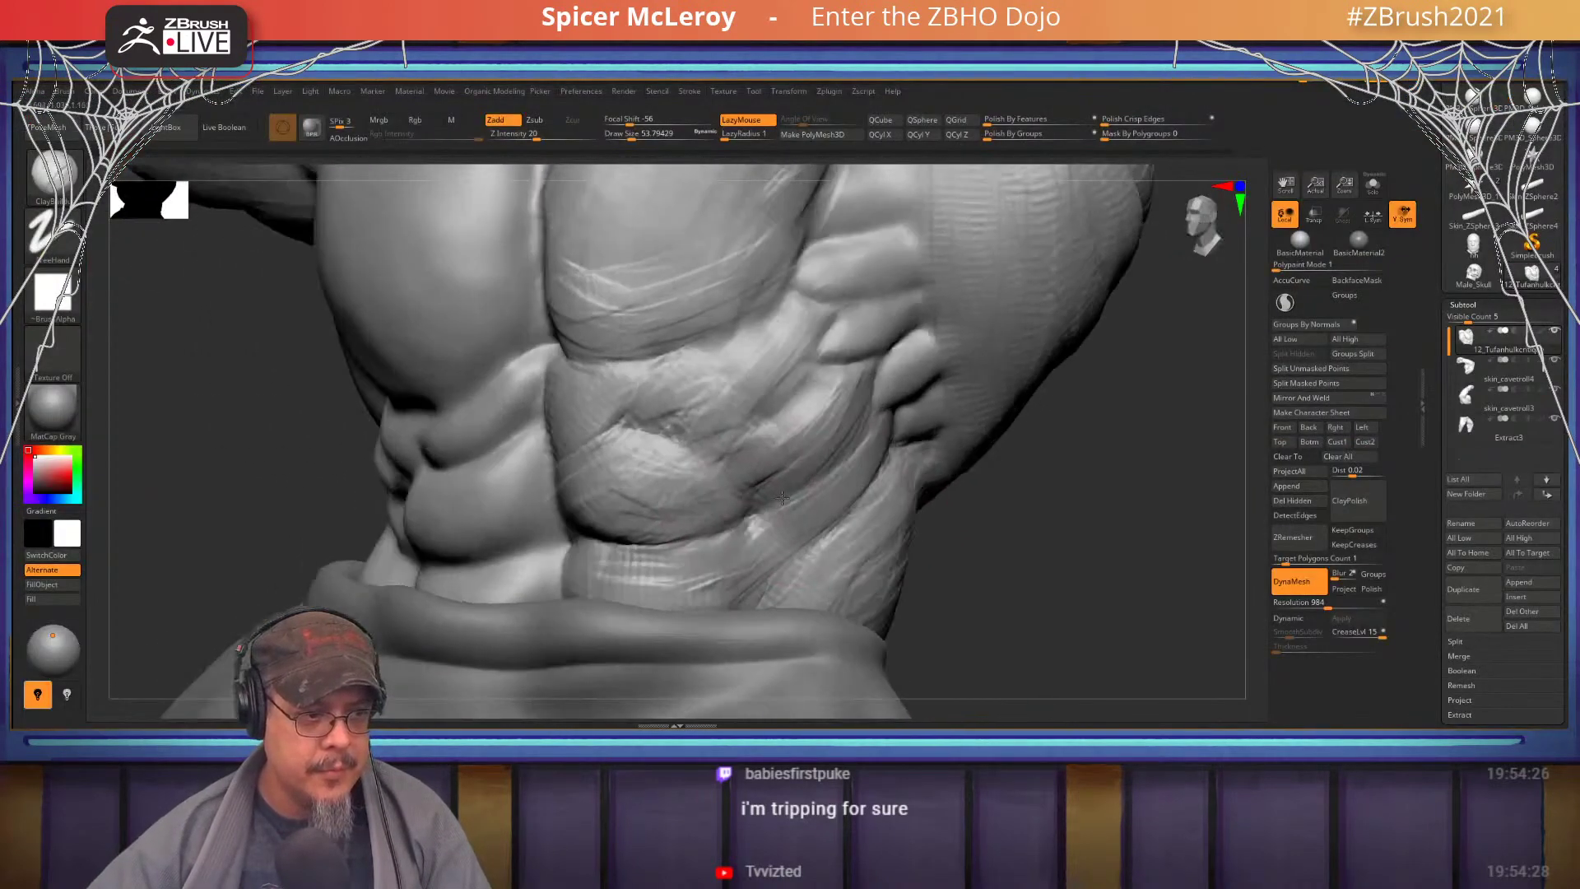
key(s)
mouse_move(780, 479)
mouse_down()
mouse_move(726, 486)
mouse_move(762, 515)
mouse_move(749, 529)
mouse_up()
drag(839, 469, 749, 523)
mouse_move(857, 429)
mouse_down()
mouse_move(831, 476)
mouse_move(786, 473)
mouse_up()
drag(860, 382, 782, 449)
drag(848, 379, 773, 446)
drag(832, 402, 781, 455)
mouse_move(841, 422)
mouse_down()
mouse_move(805, 465)
mouse_move(712, 477)
mouse_move(721, 516)
mouse_move(777, 486)
mouse_up()
drag(814, 318, 751, 365)
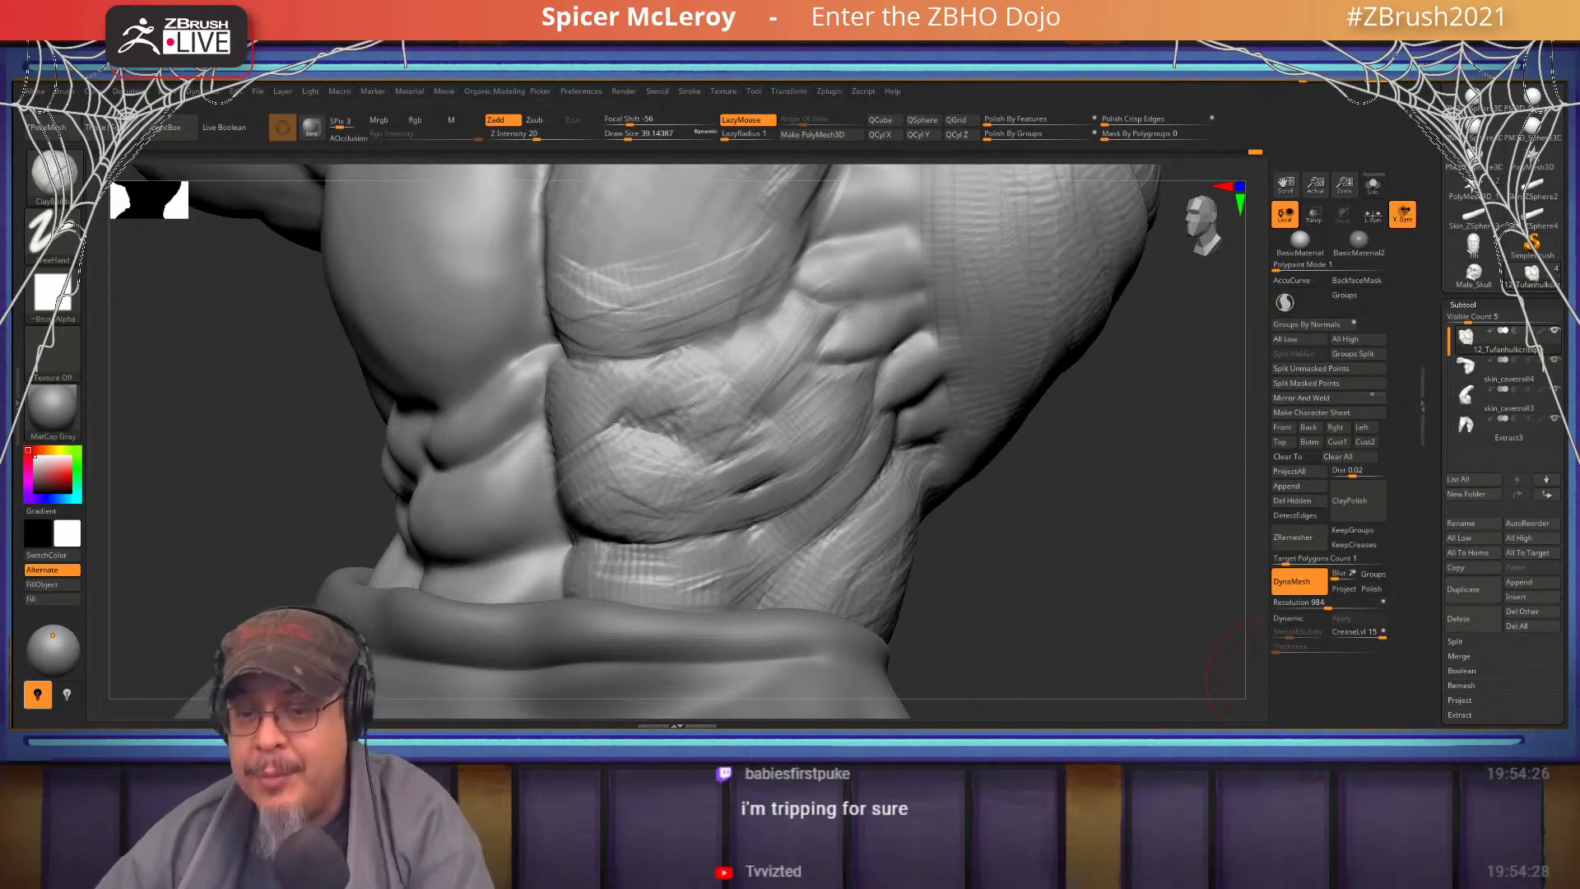
- Switch to the Discord tutorials channel, view the Group Mentorship announcement image enlarged, and return to the sculpt
key(alt+Tab)
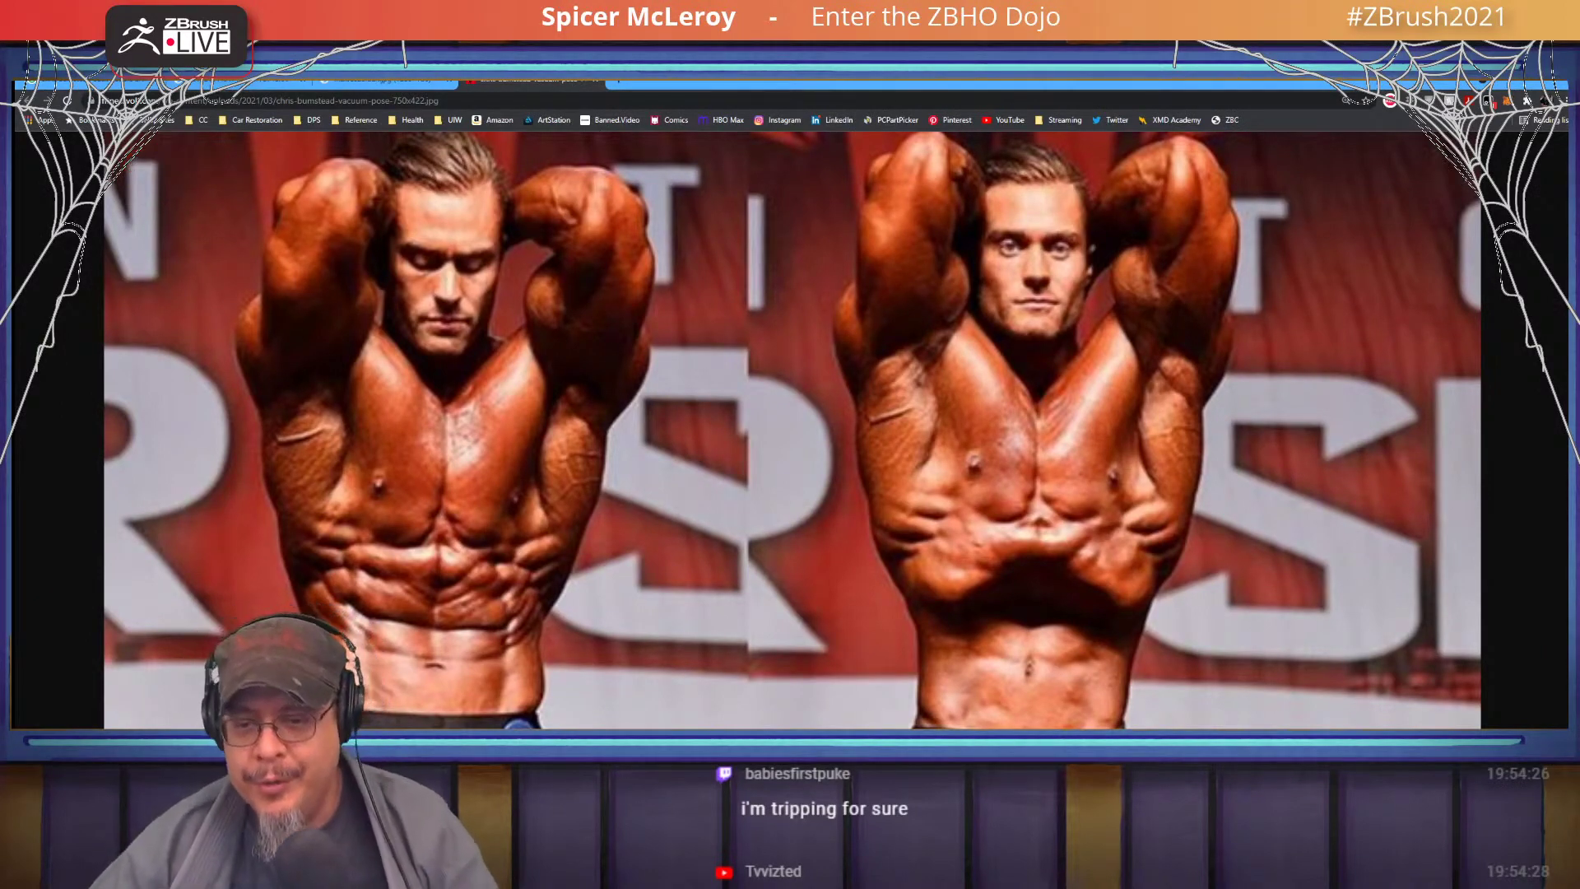
key(alt+Tab)
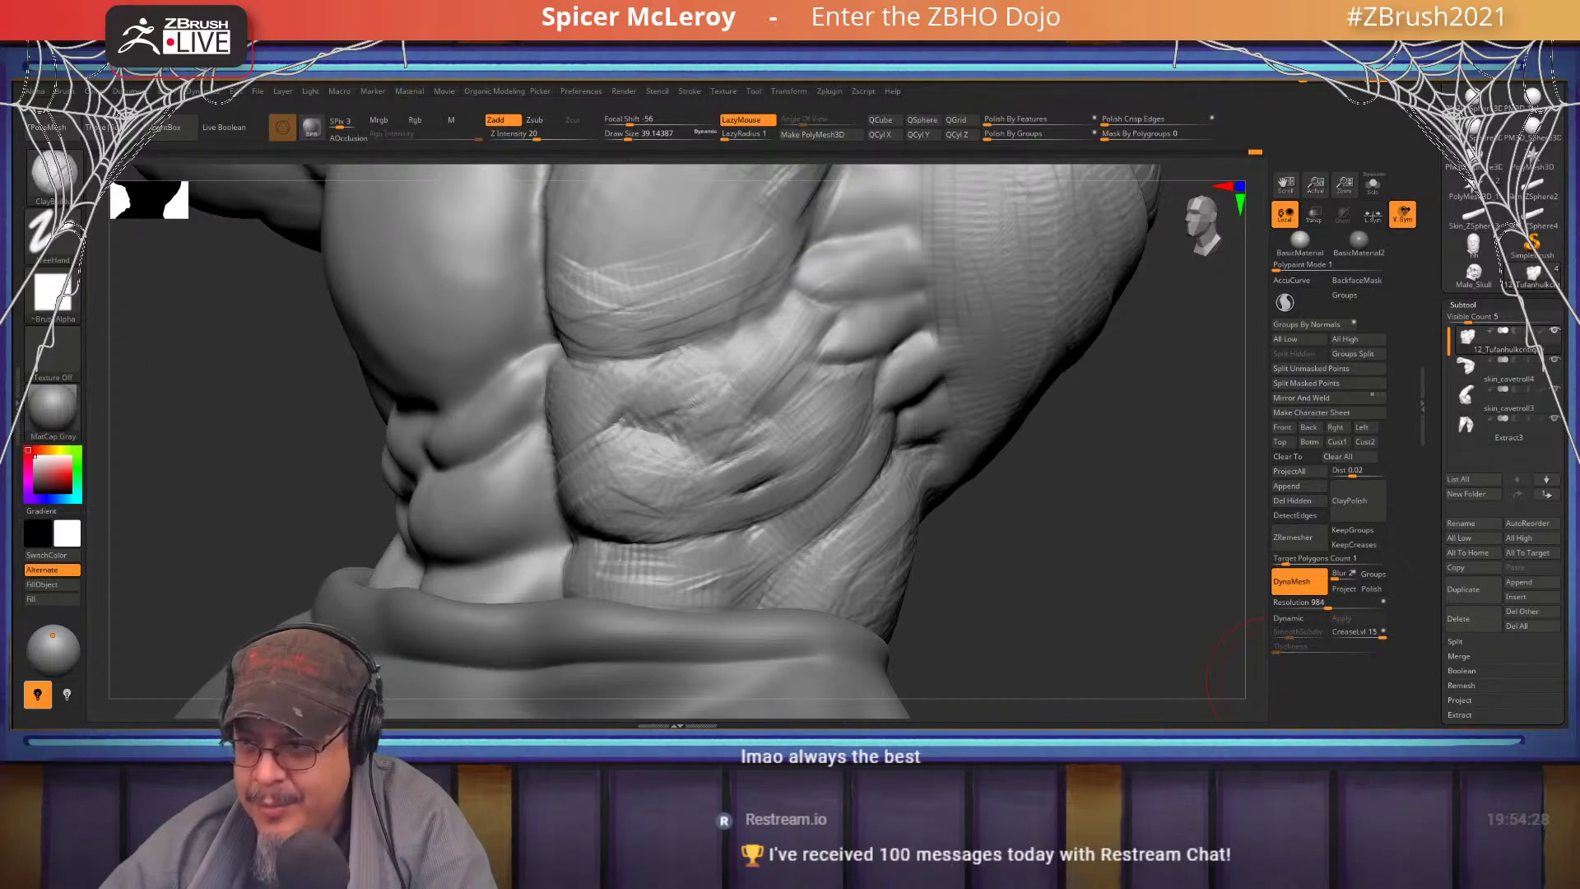
key(alt+Tab)
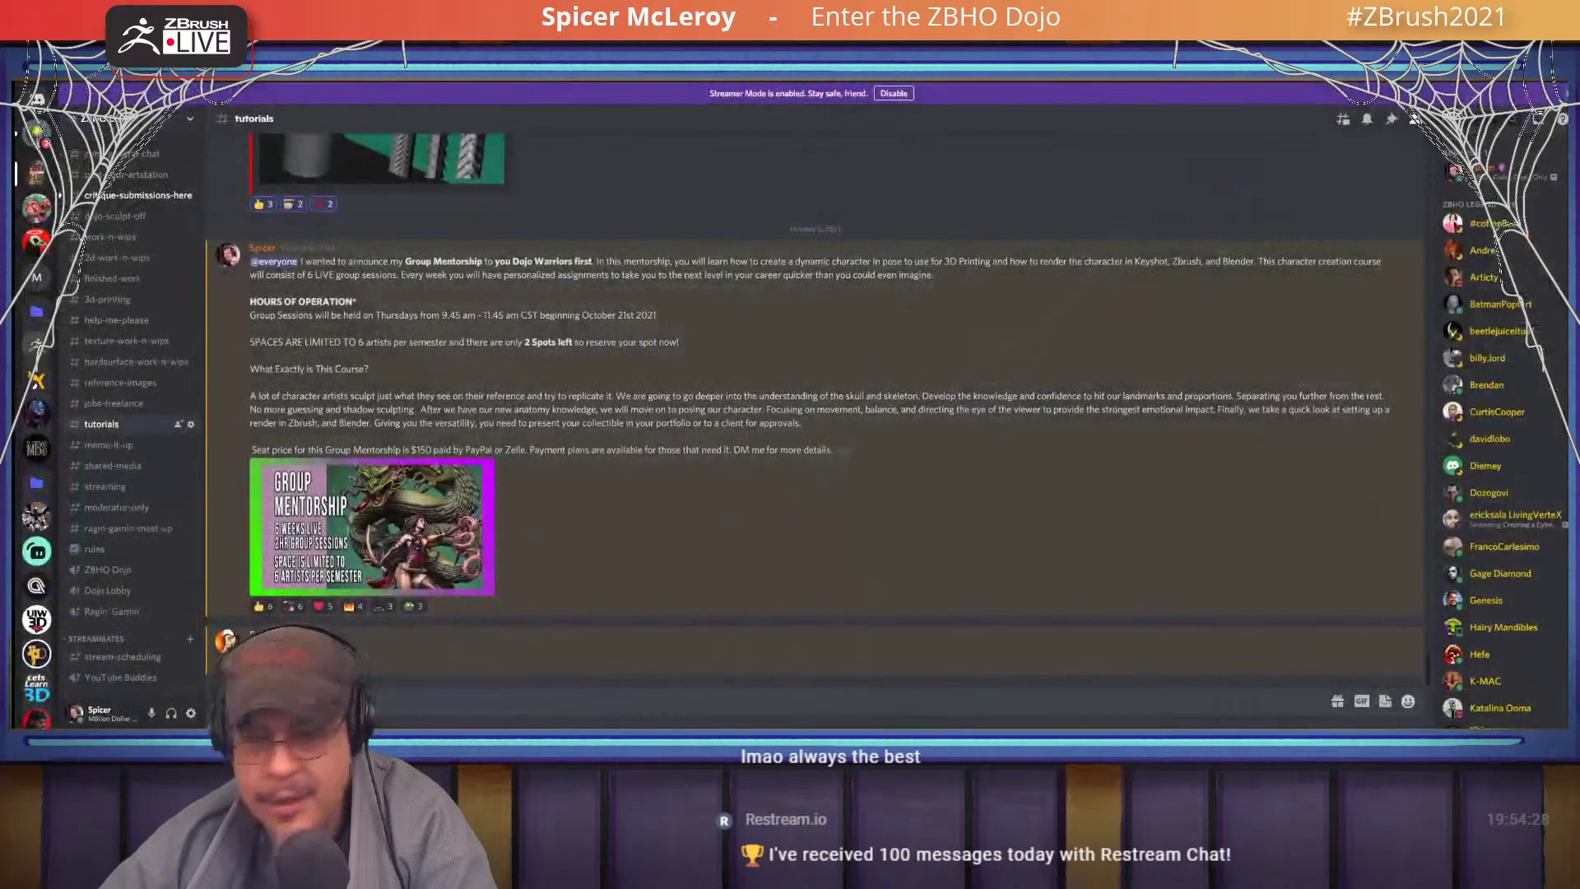
click(337, 510)
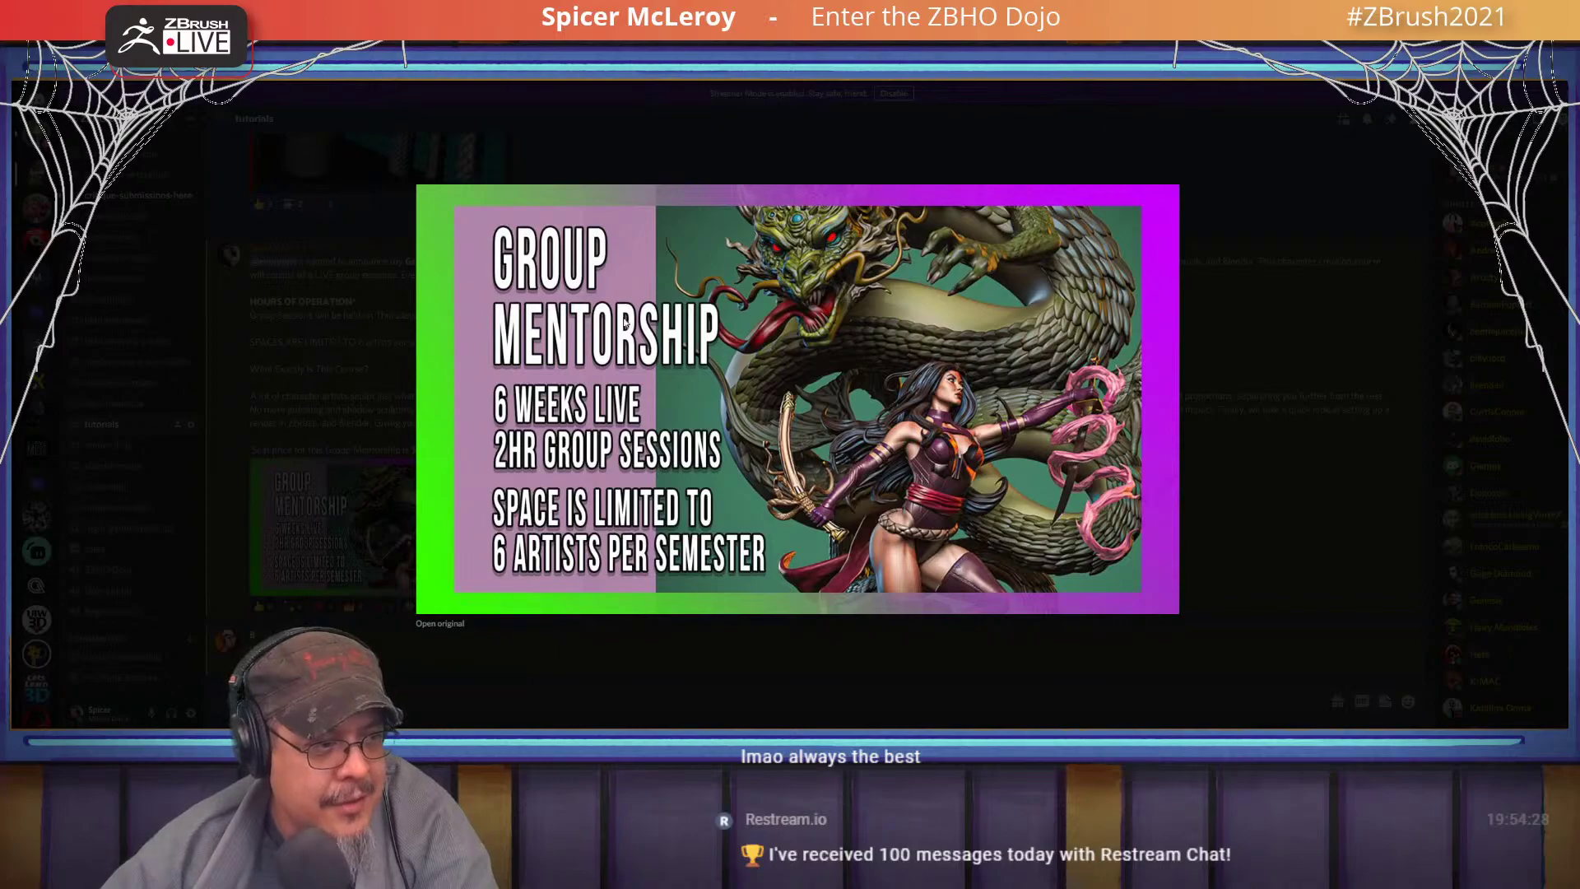
click(590, 693)
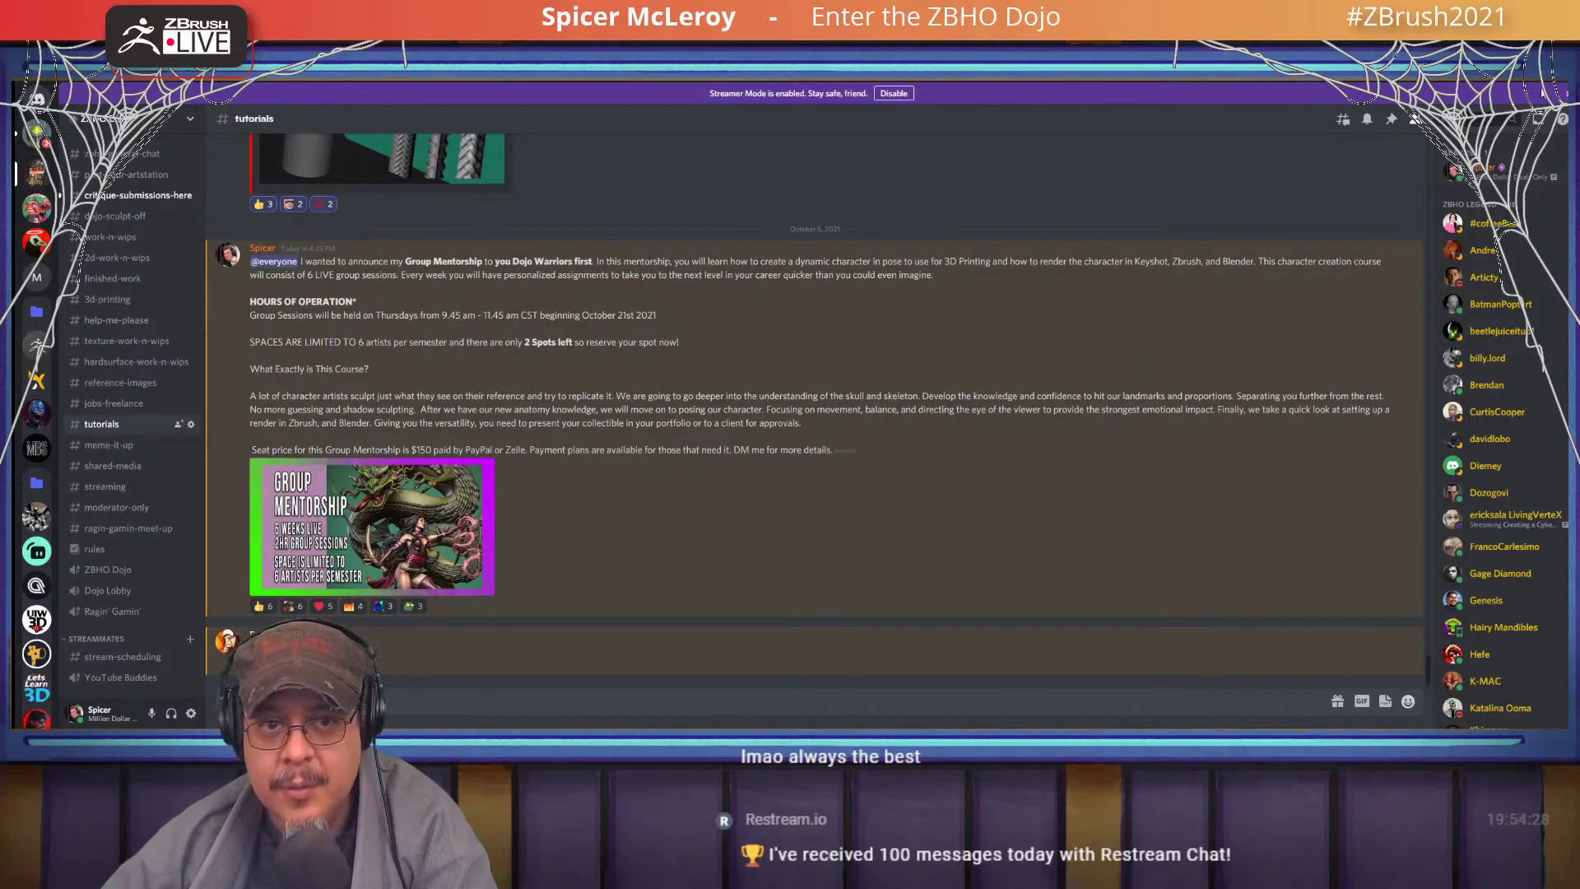
click(1539, 86)
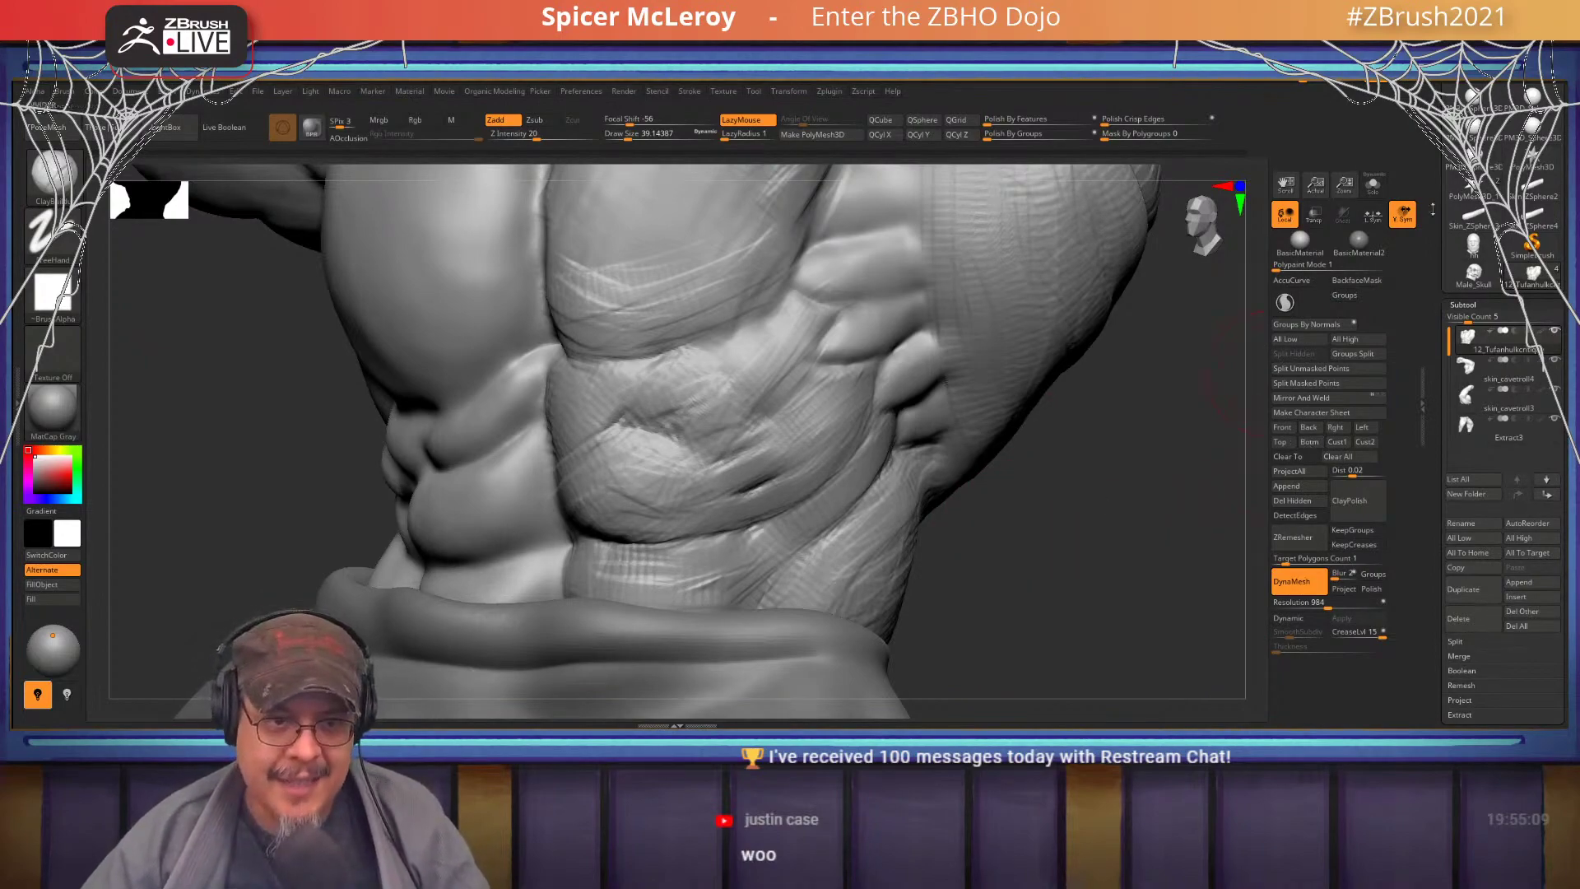
drag(1566, 281, 1566, 503)
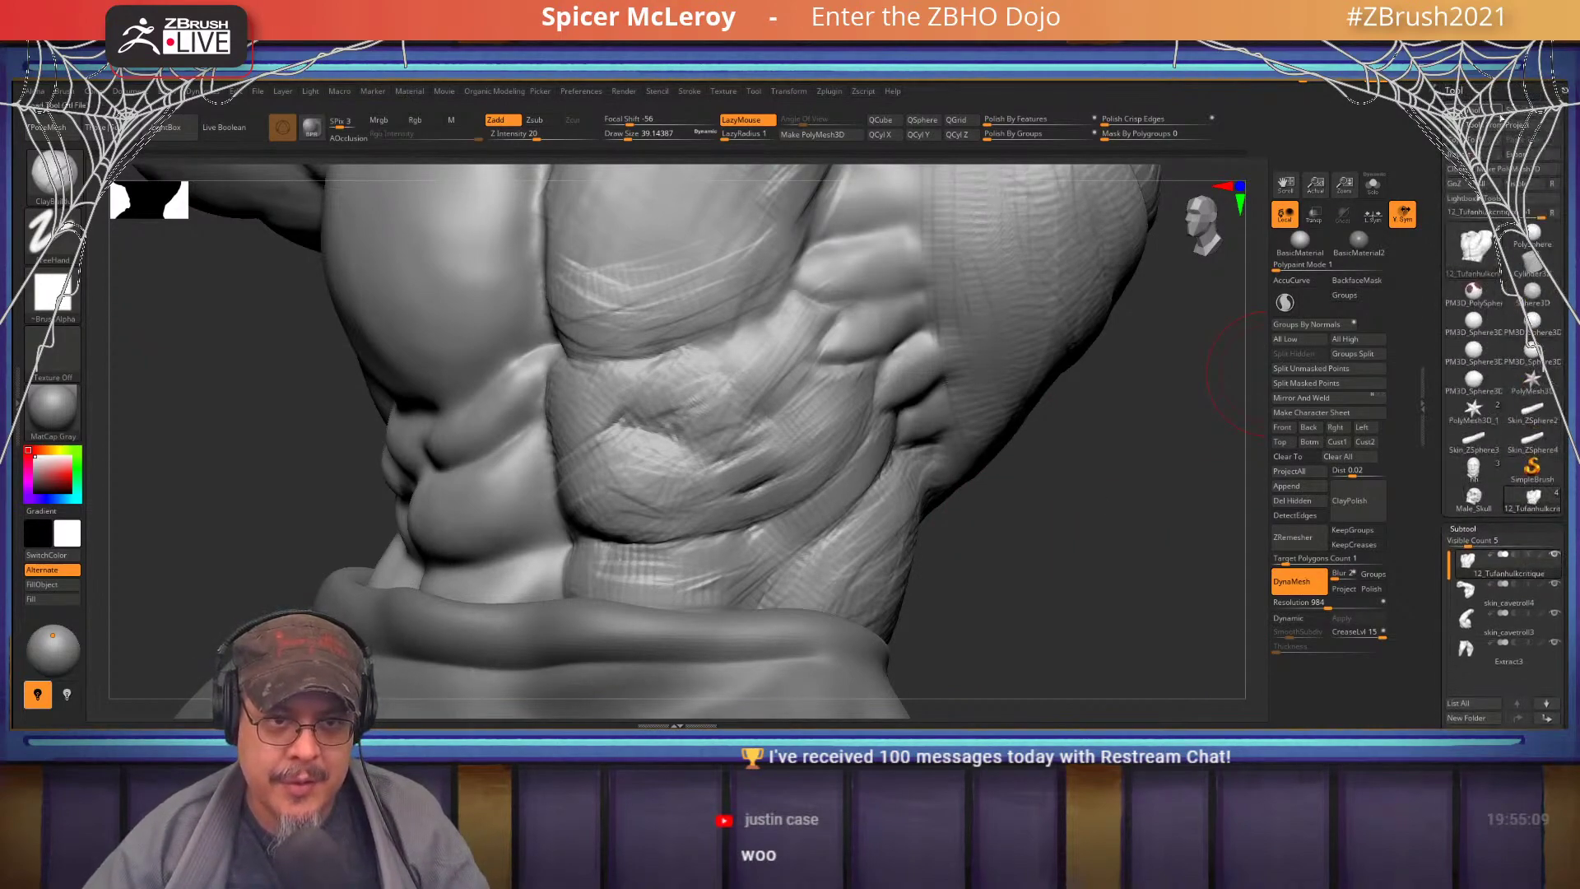
click(1477, 198)
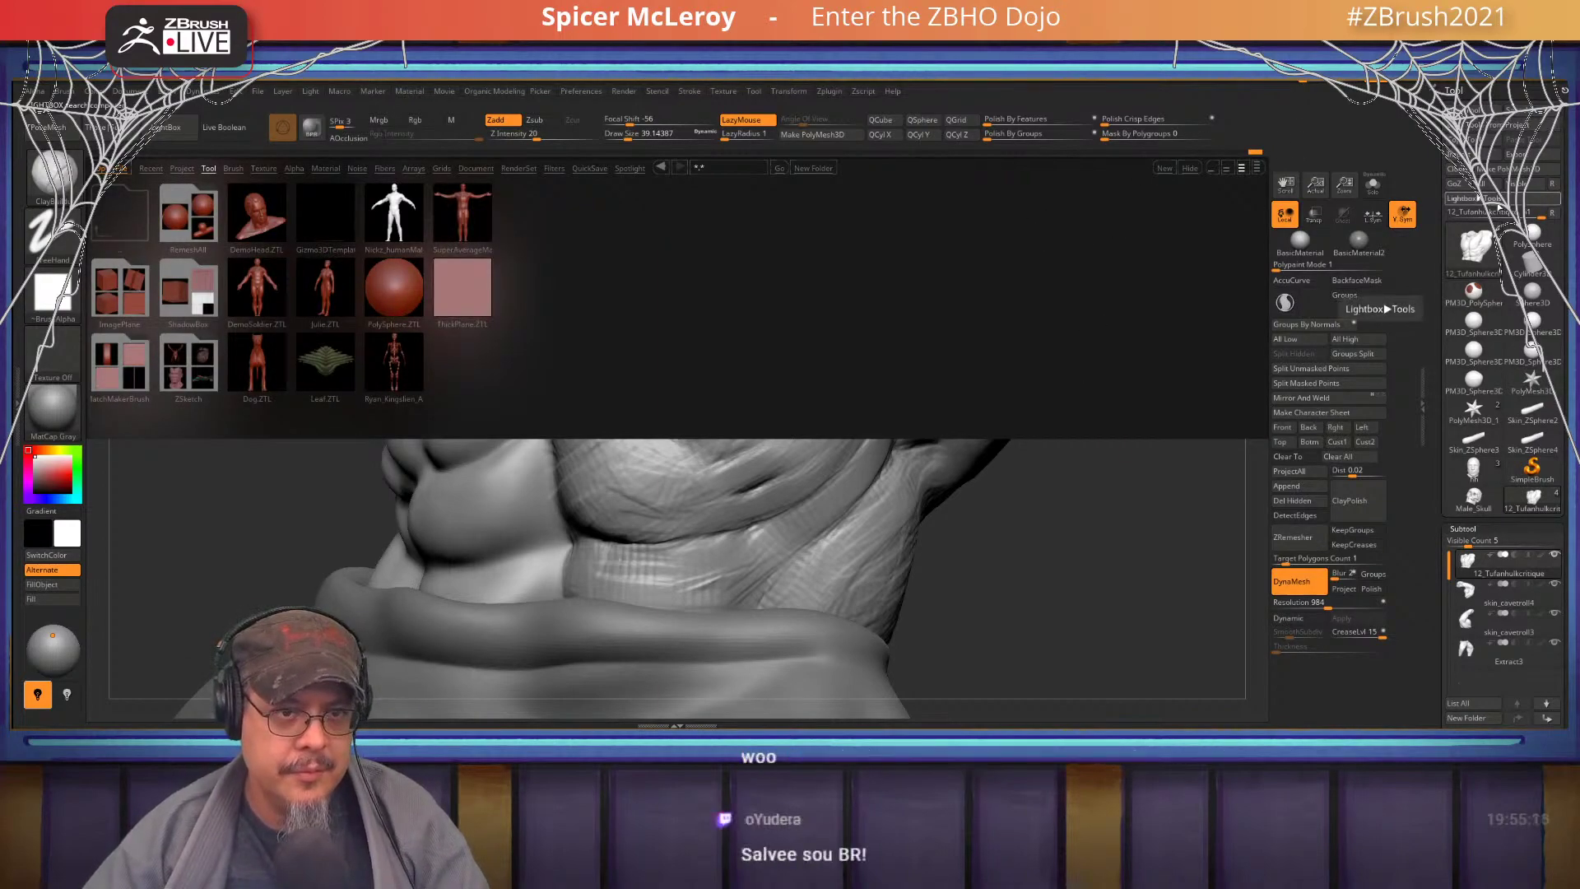
click(1472, 198)
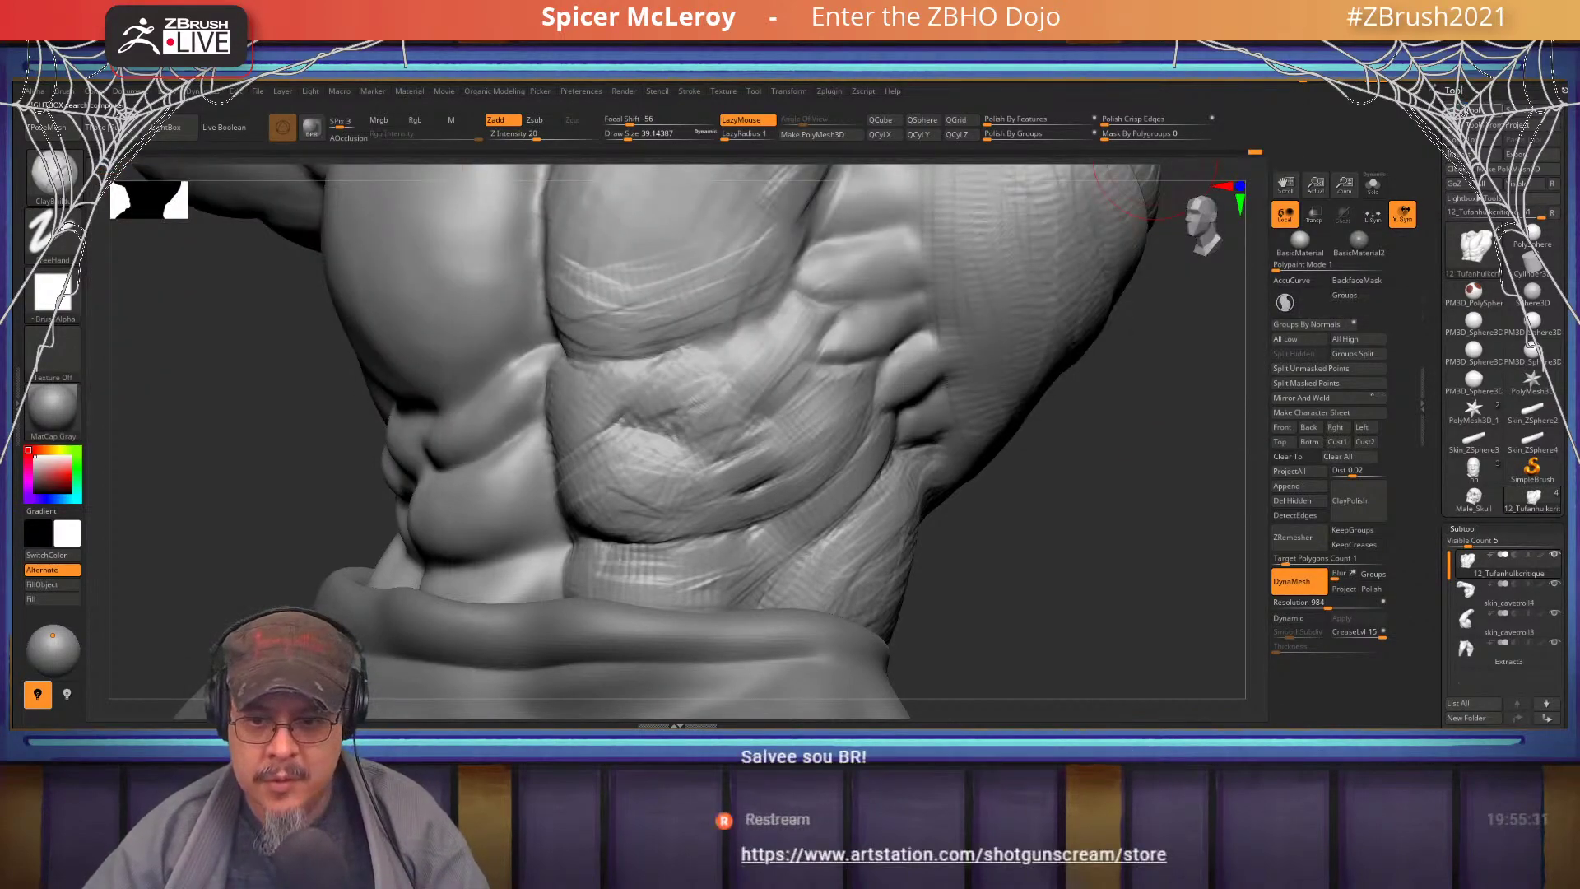
- Load the 12_GwarGunRamon Bodybuilder tool from the For Critique folder and frame the whole figure
key(ctrl+o)
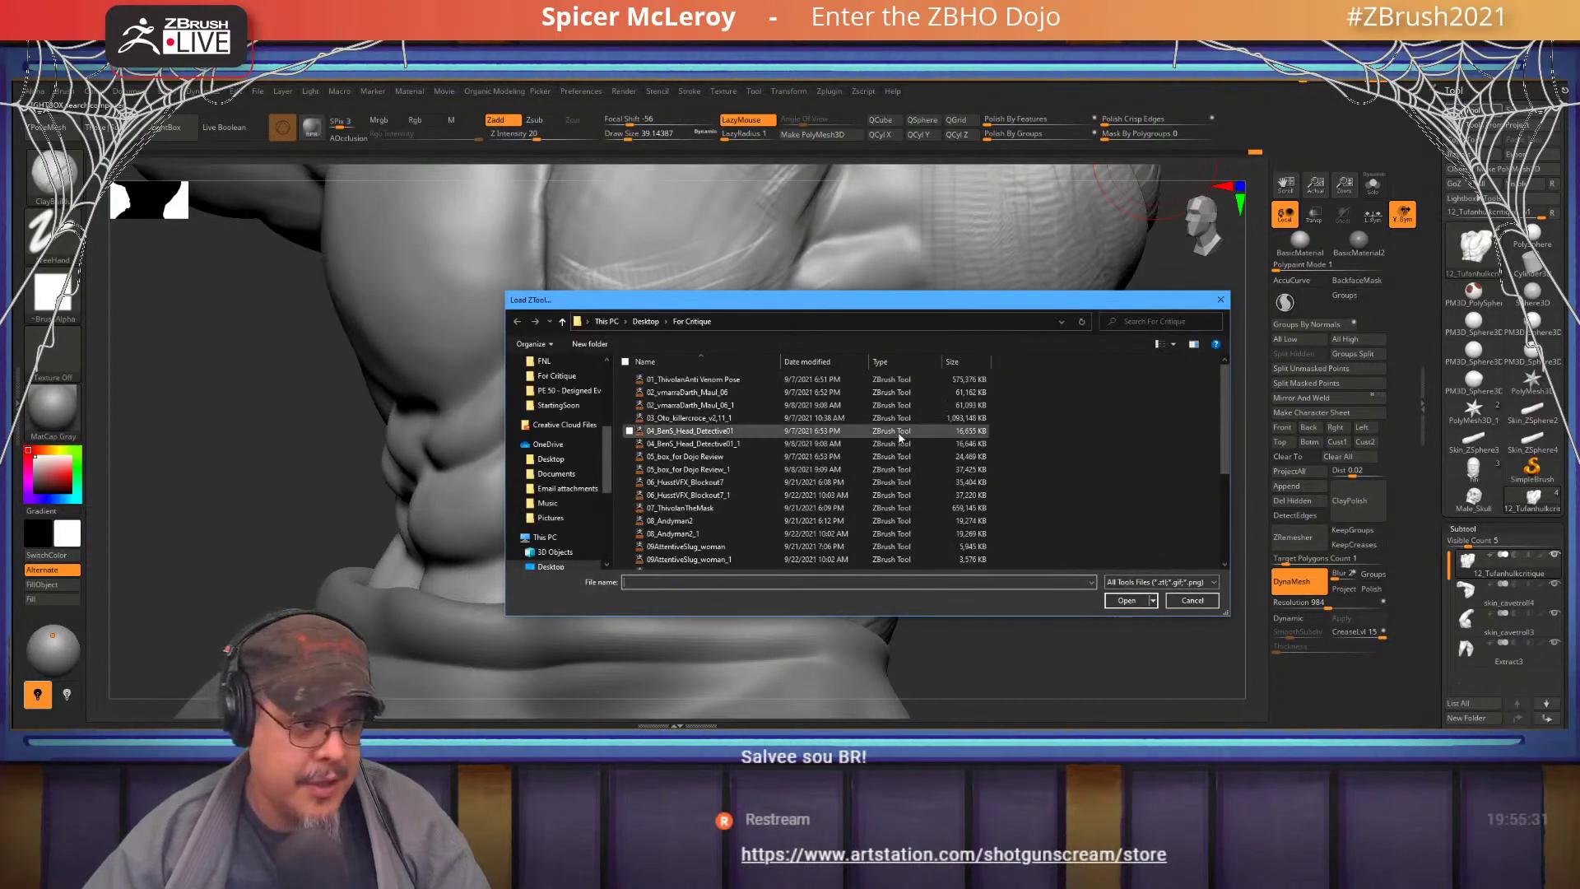
scroll(738, 536, down, 1)
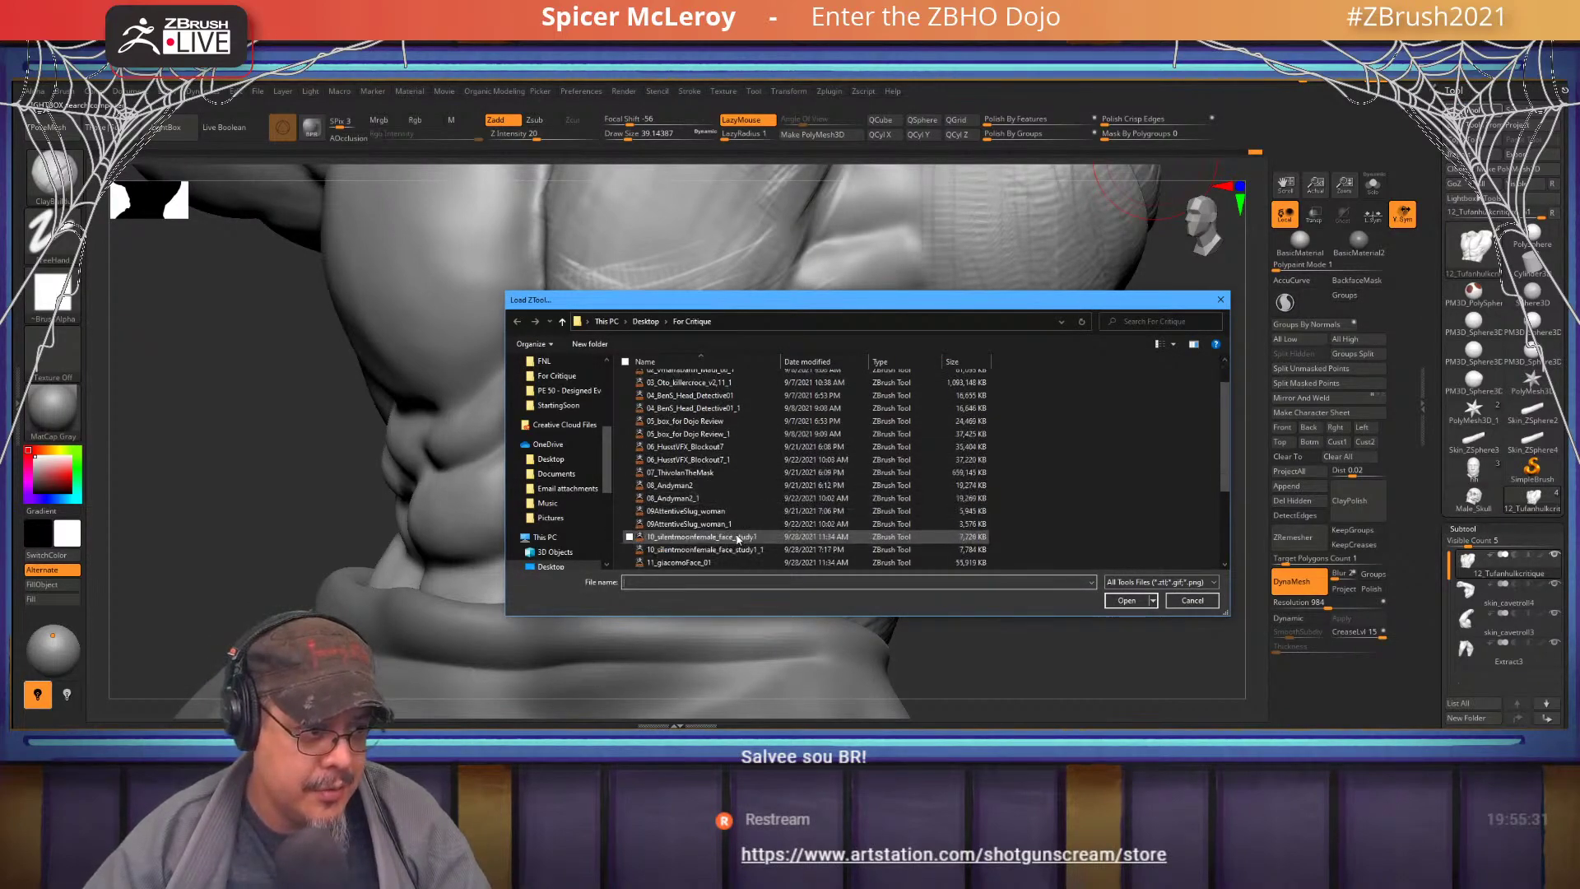
scroll(738, 537, down, 1)
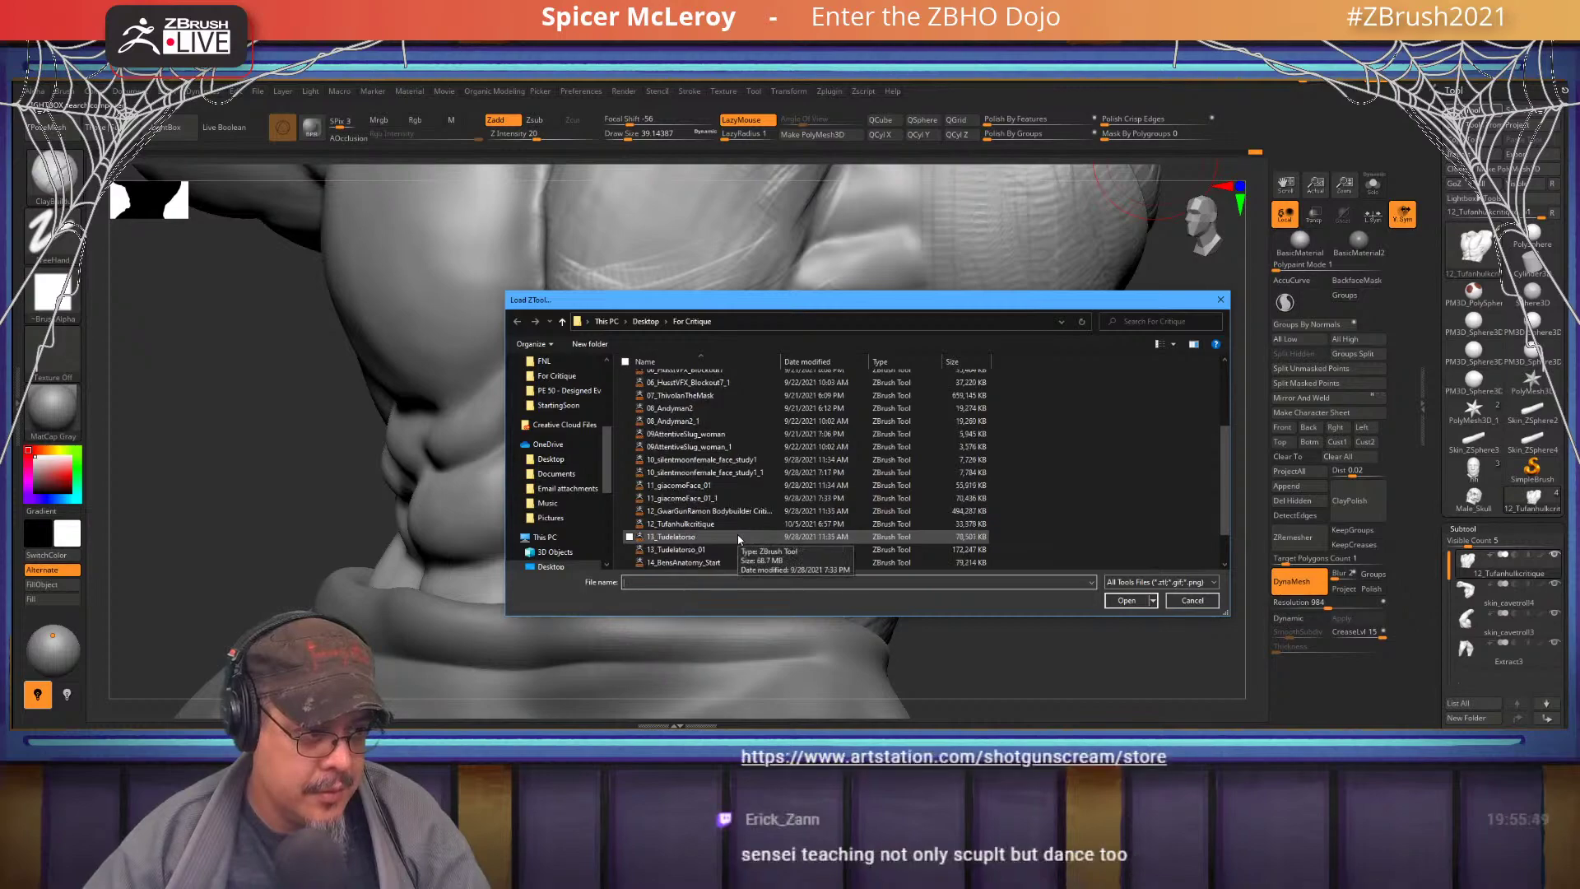
scroll(743, 526, down, 1)
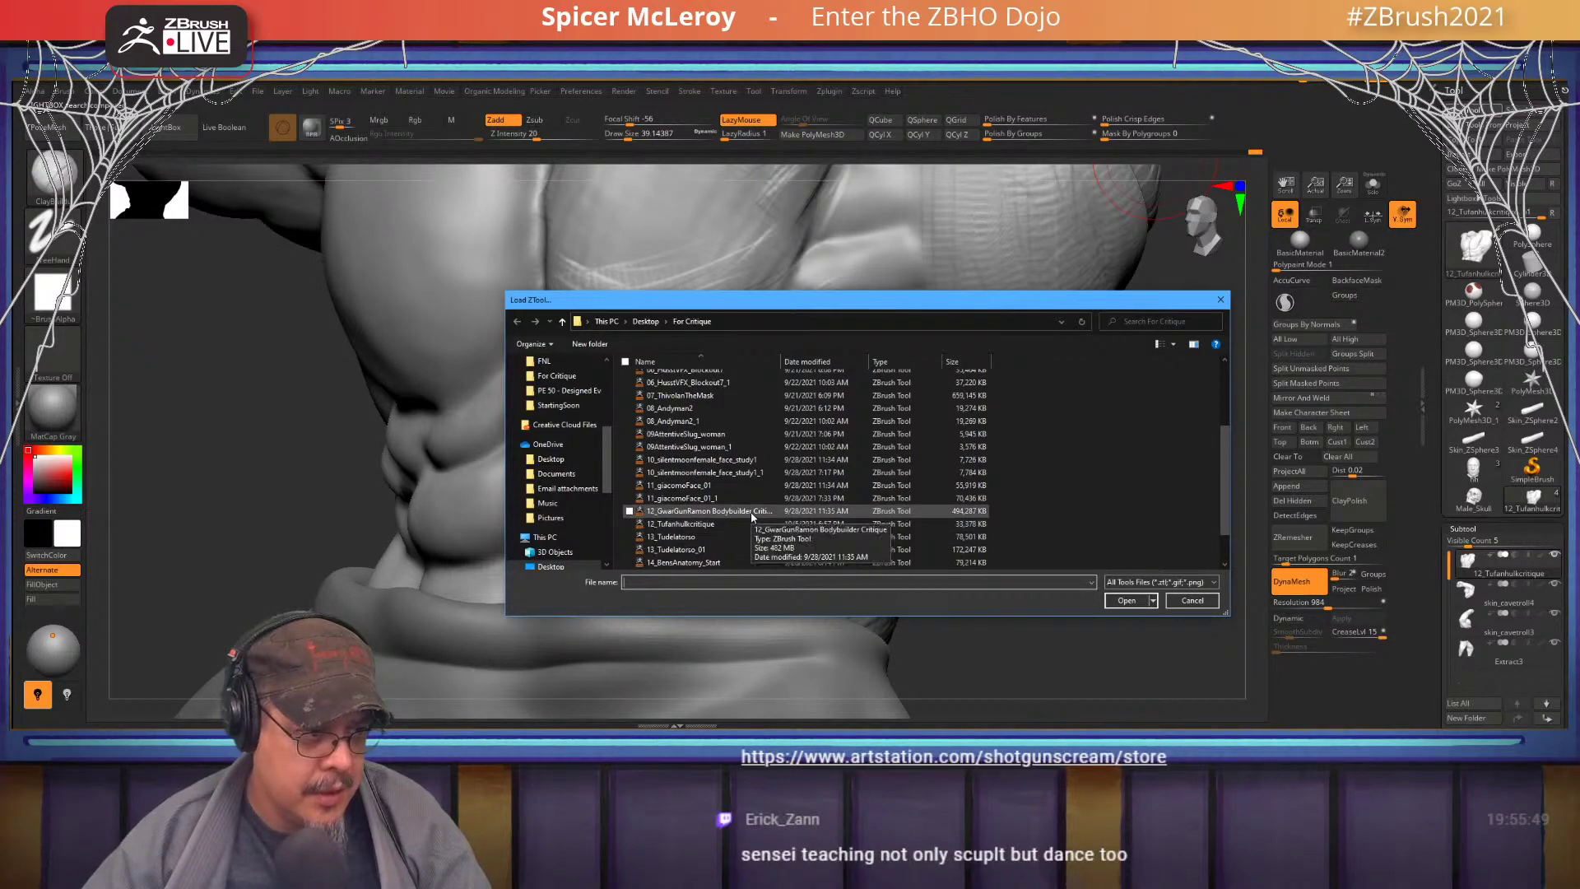
double_click(751, 512)
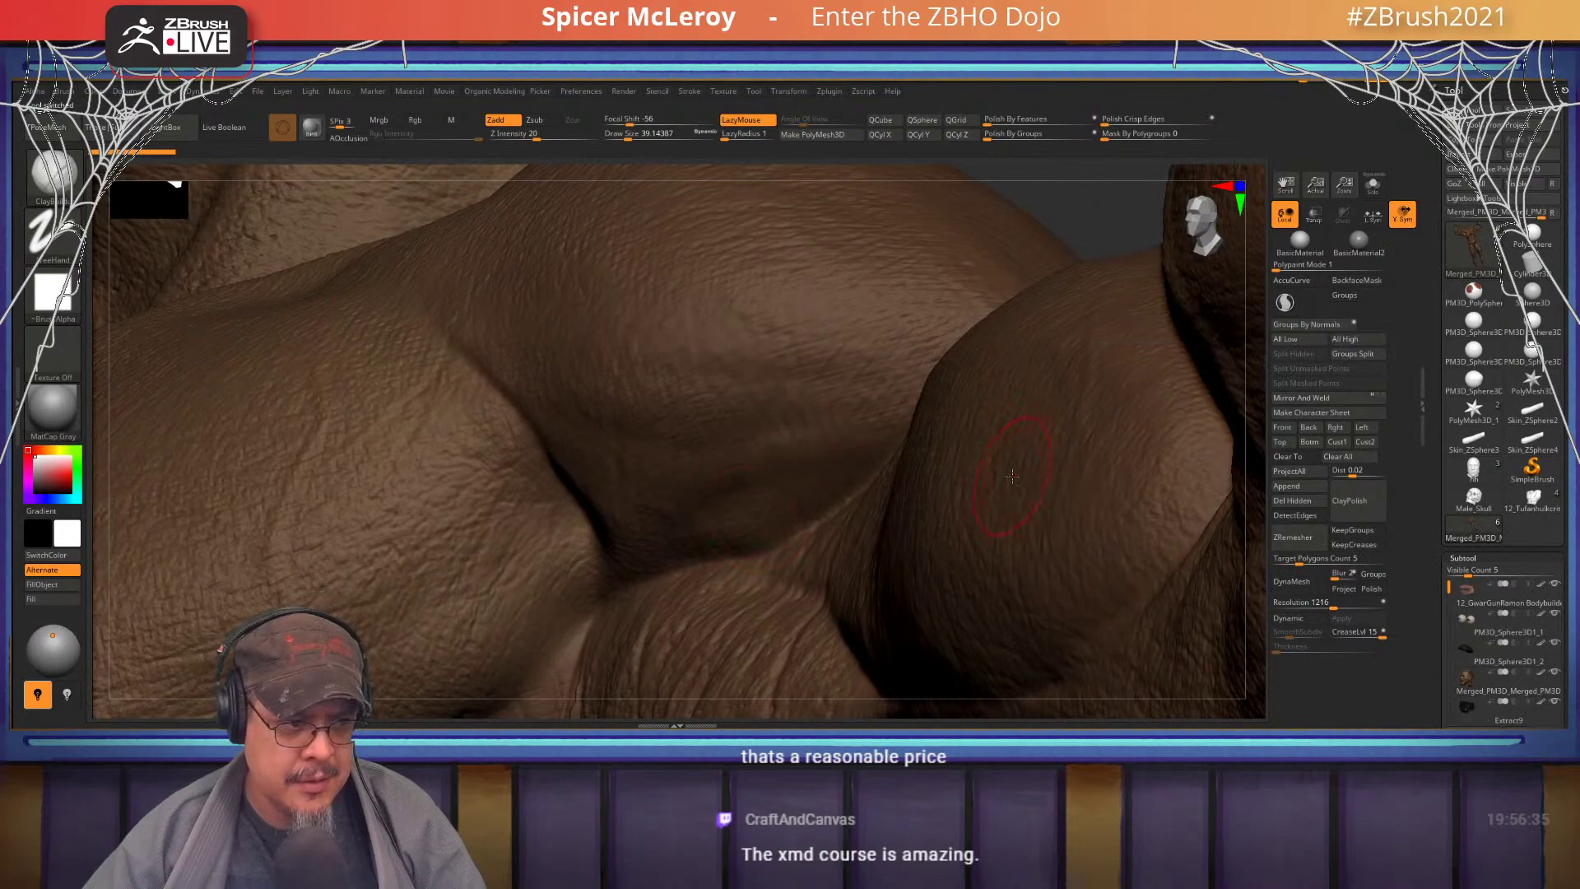
key(f)
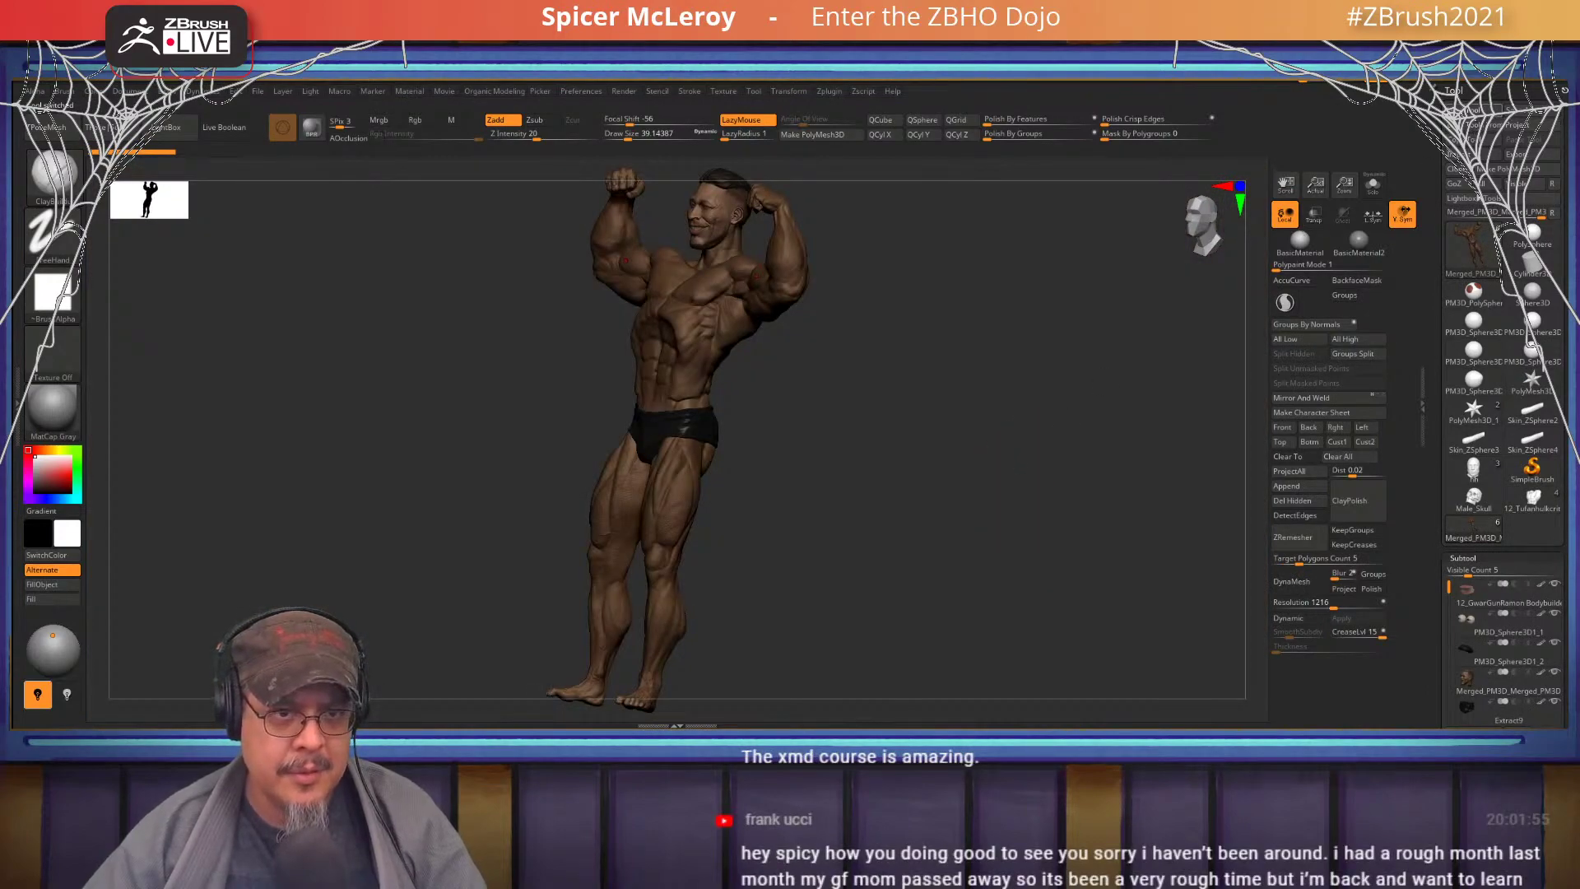
- Load the 15GwarGunFrankie tool from the For Critique folder and frame the Frankenstein bust's face
key(ctrl+o)
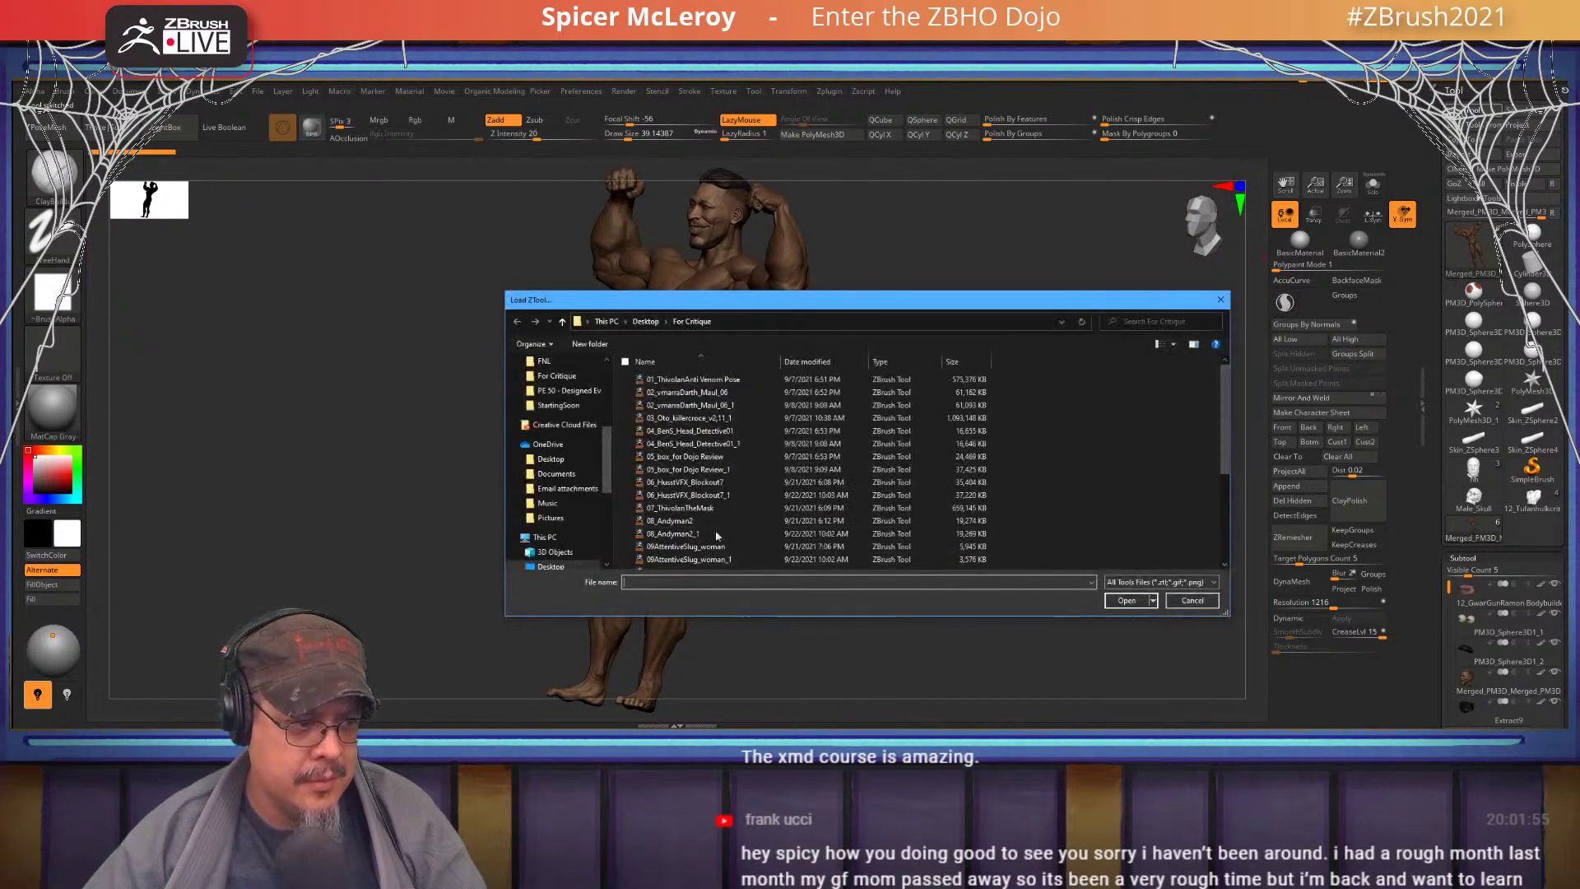
scroll(716, 535, down, 4)
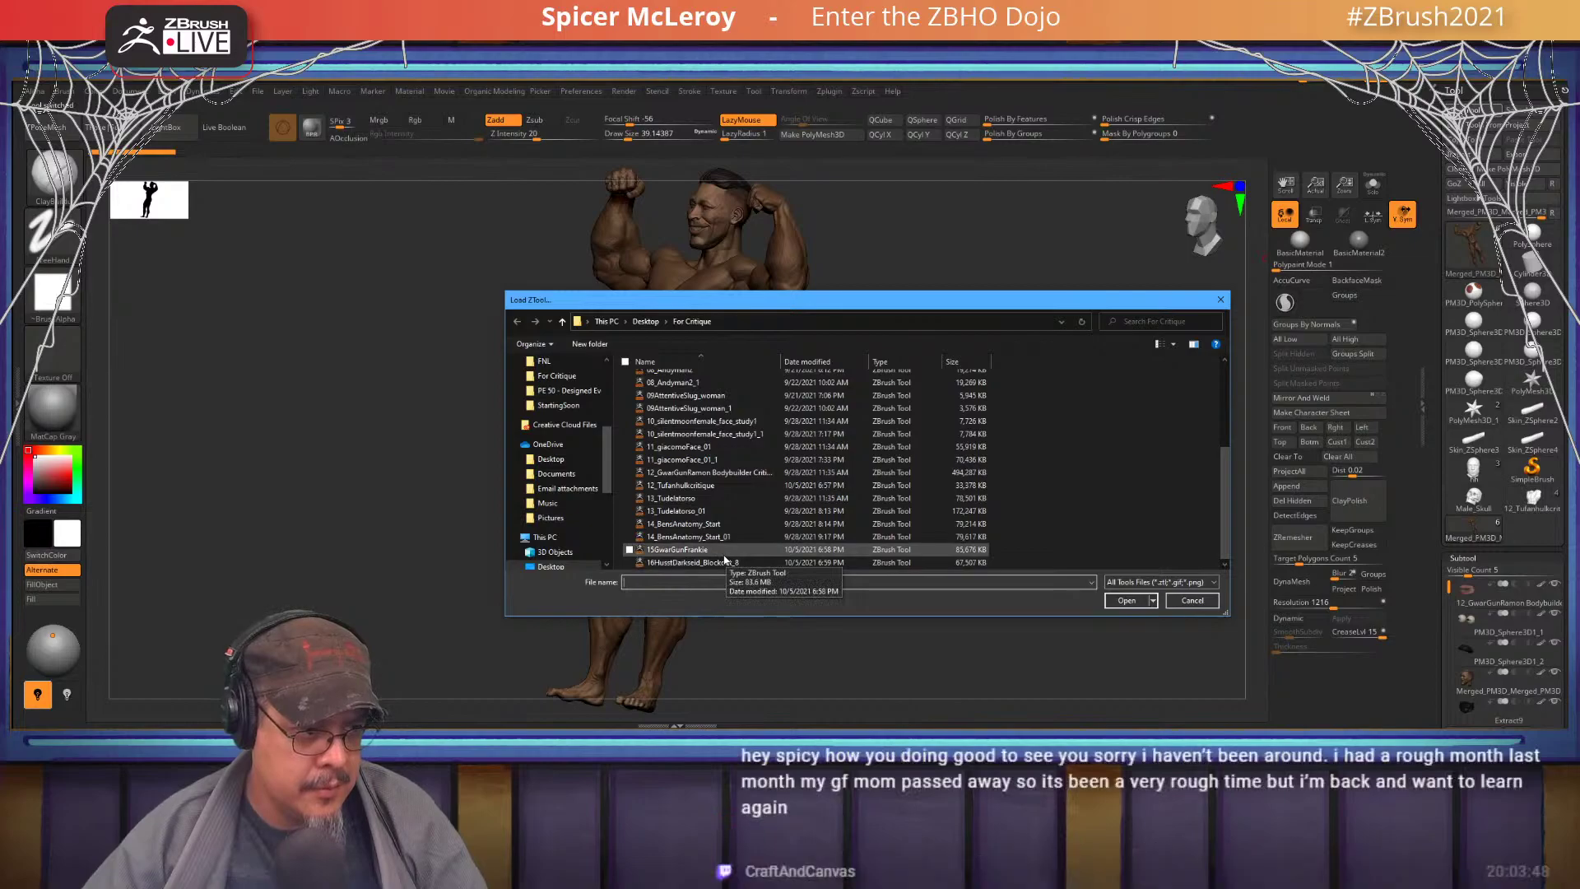
double_click(724, 557)
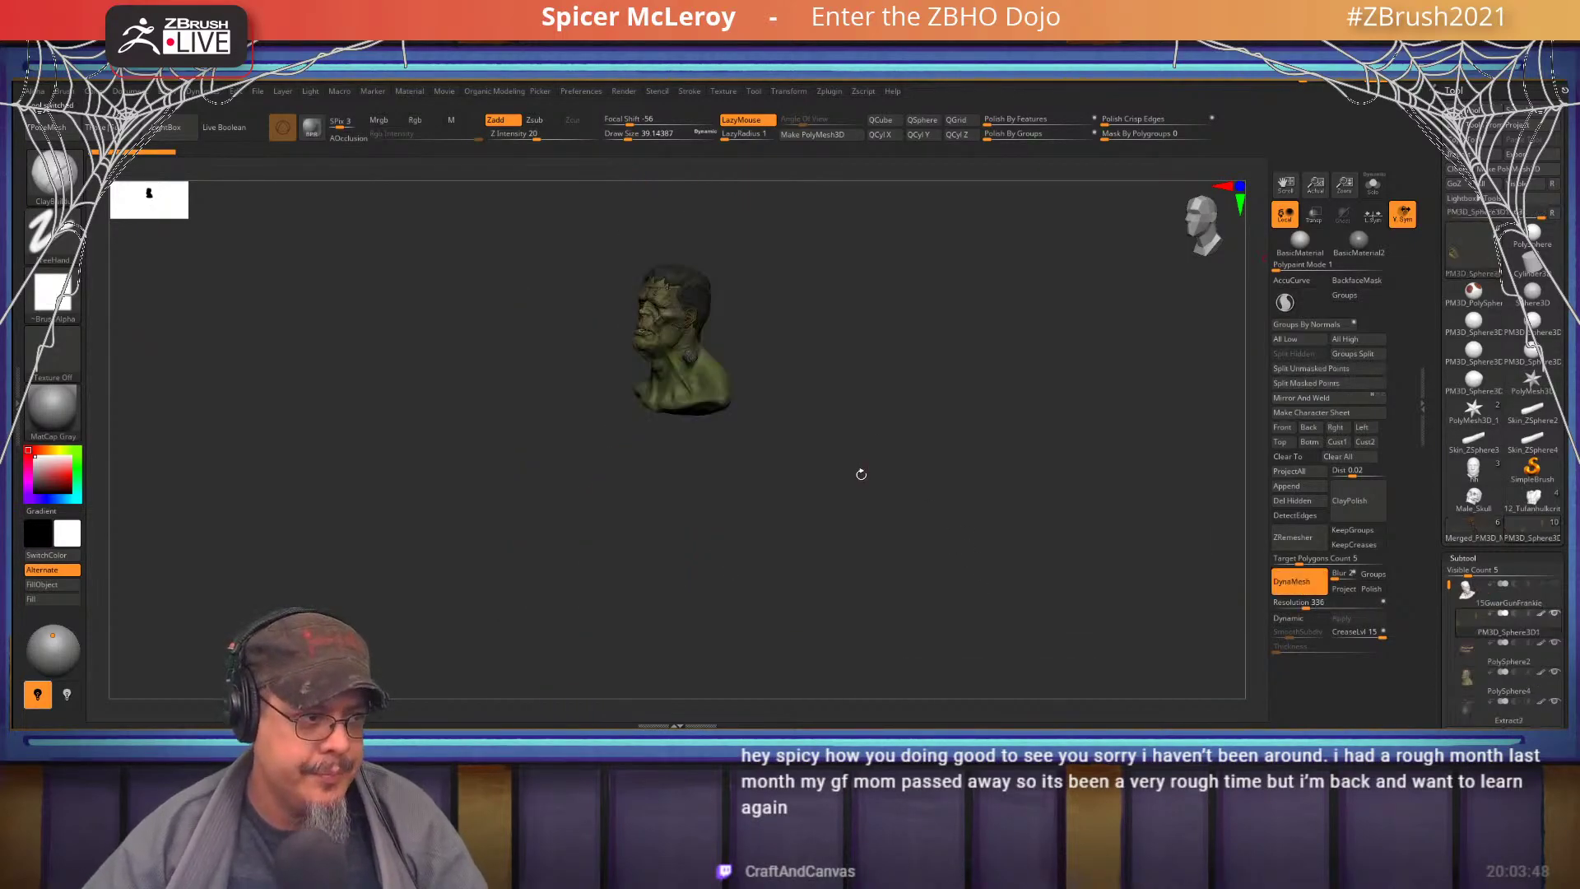
key(f)
key(f)
drag(987, 491, 1070, 478)
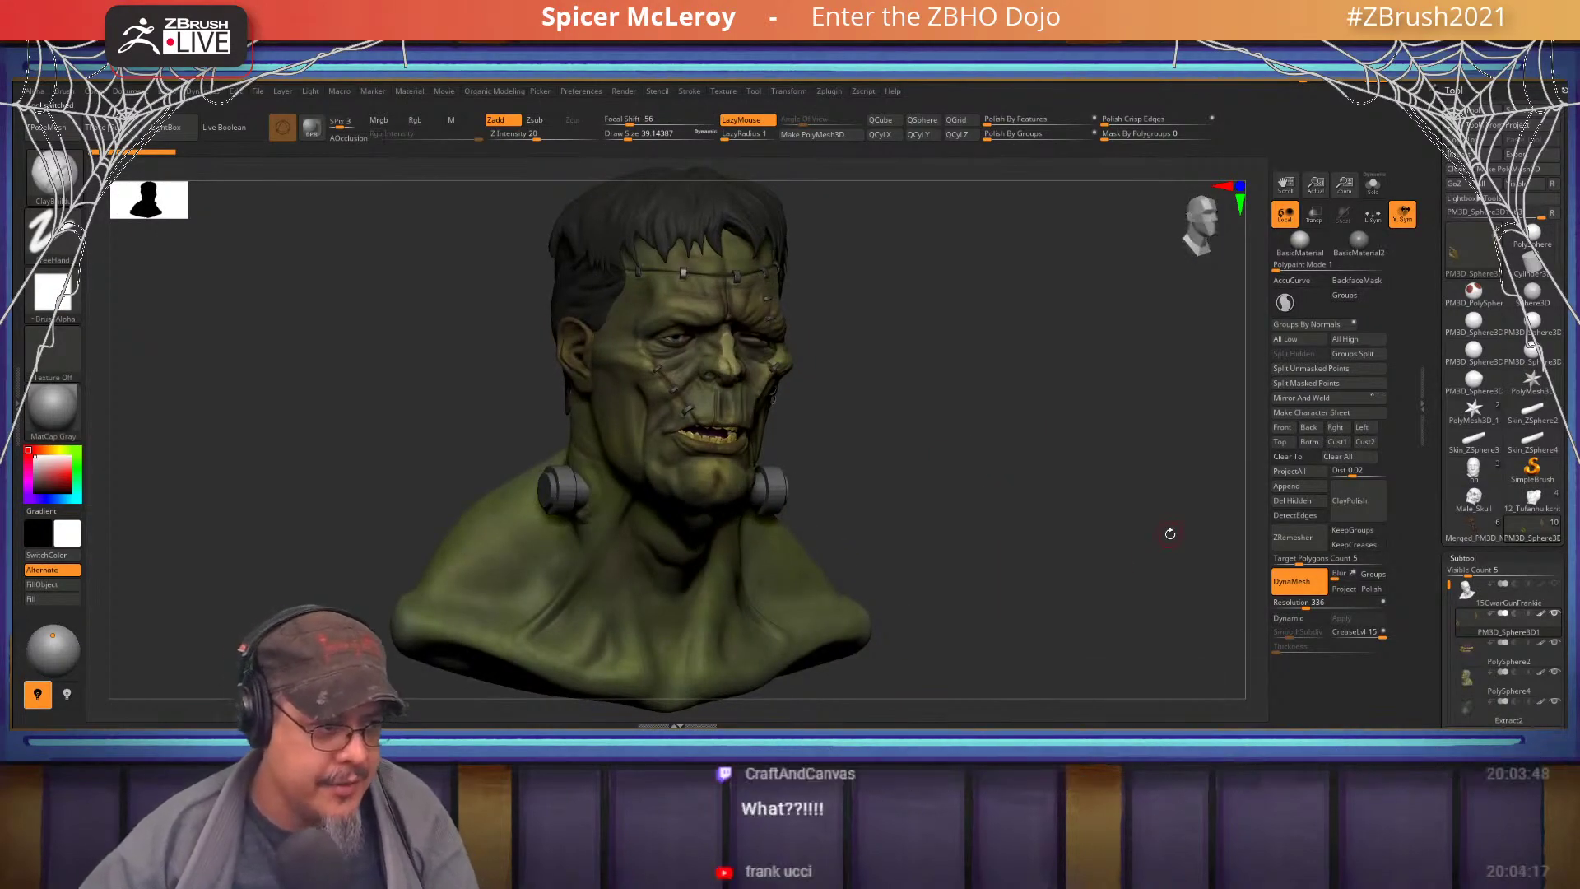
drag(931, 487, 815, 417)
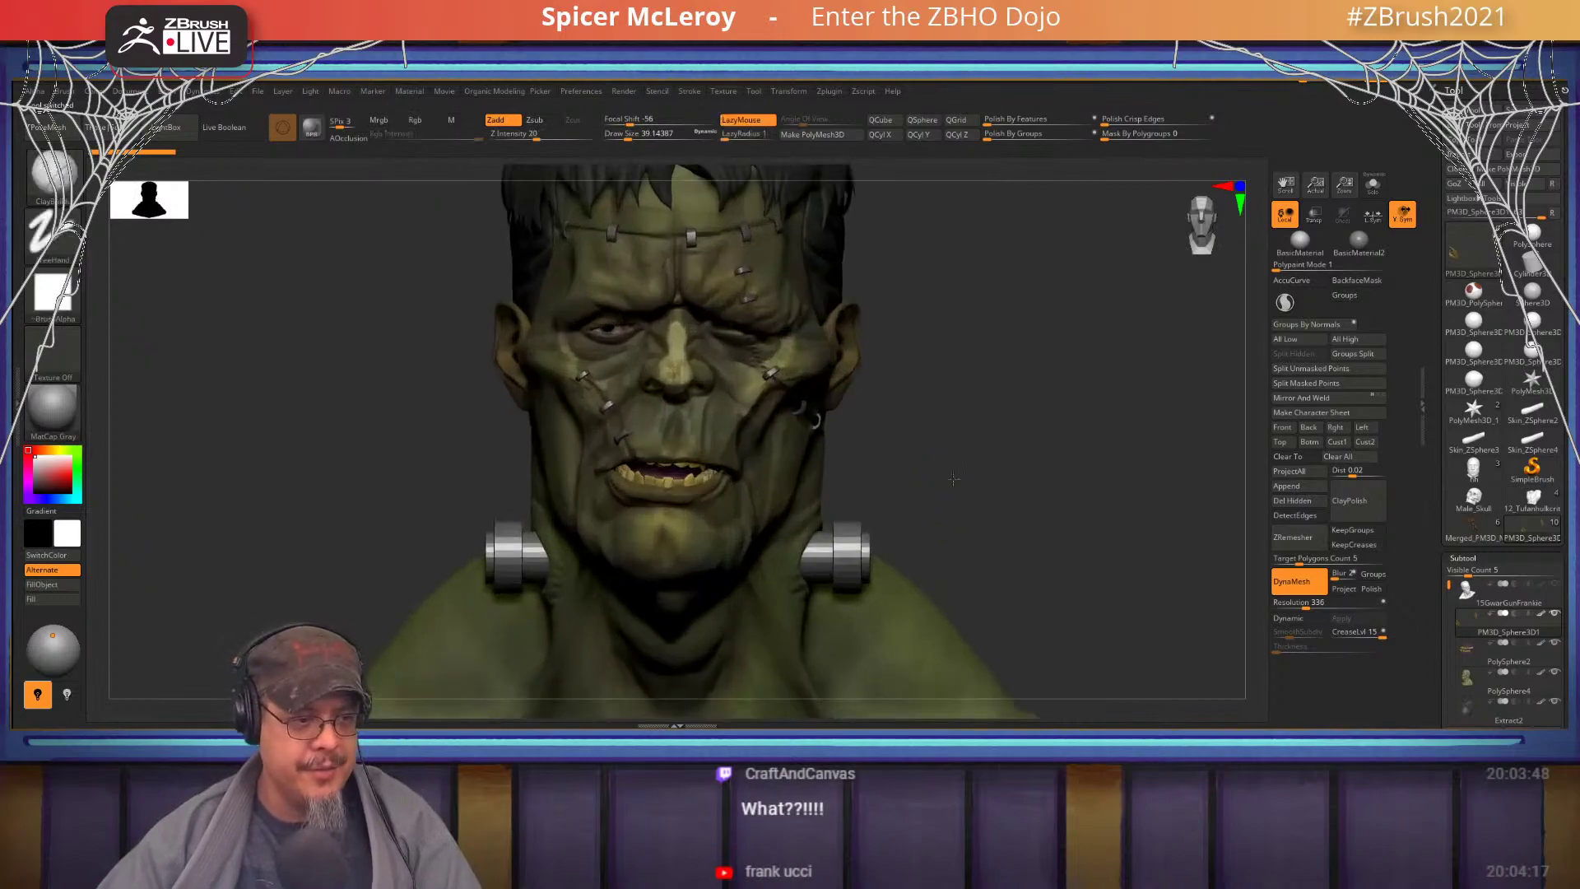
drag(1046, 451, 688, 457)
mouse_move(461, 412)
mouse_down()
mouse_move(512, 457)
mouse_move(693, 486)
mouse_up()
- Turn off polypaint on all of the bust's subtools, check the ears in Solo mode, and select the head subtool PolySphere4
key(shift)
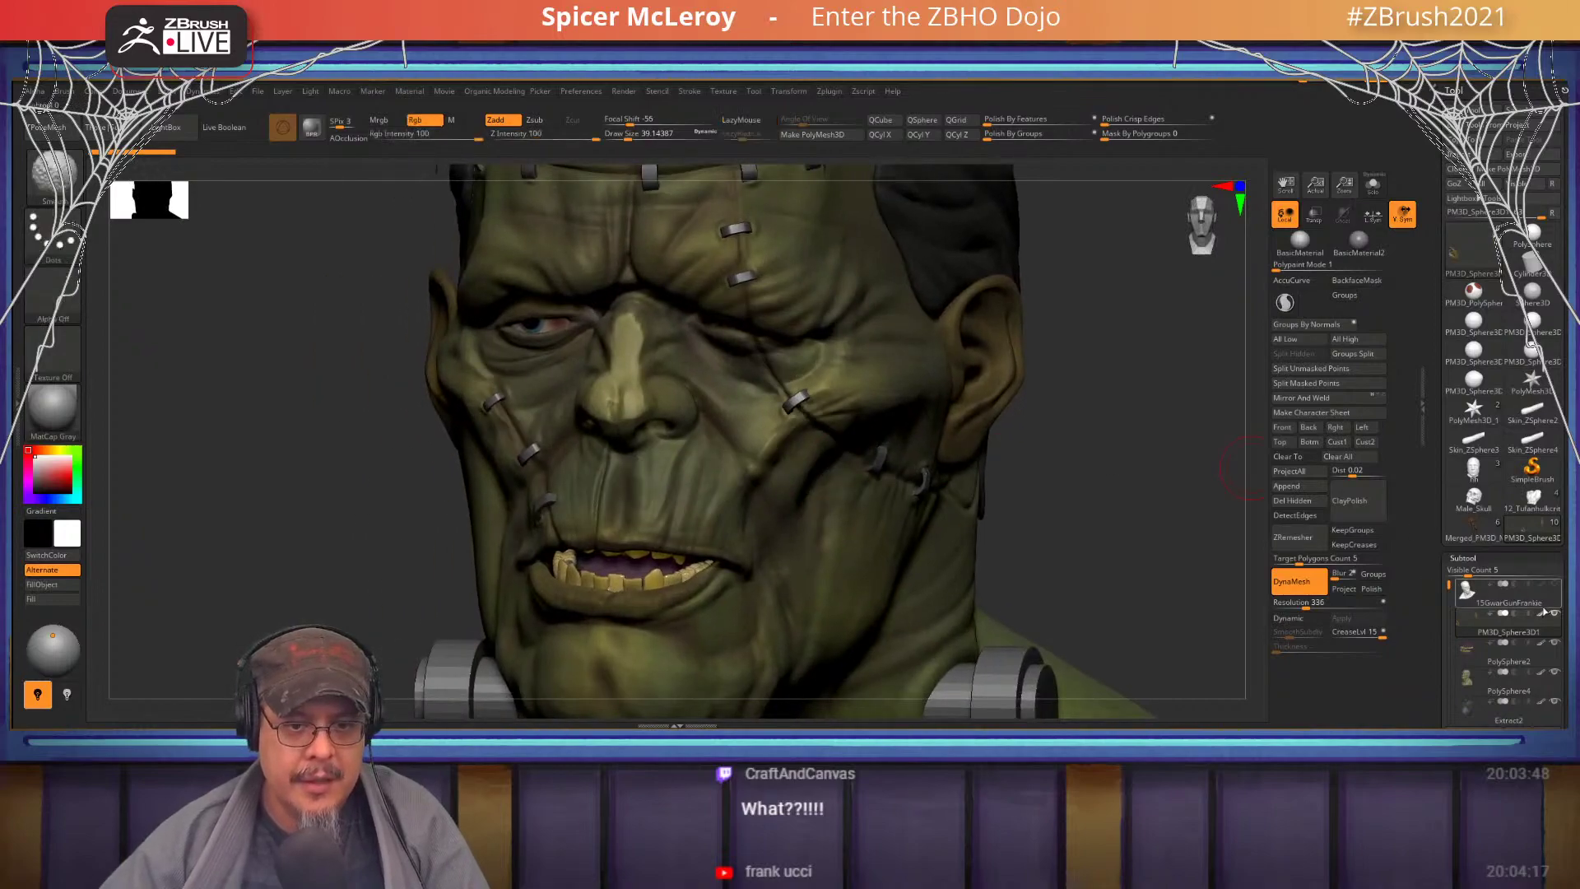
shift+click(1543, 614)
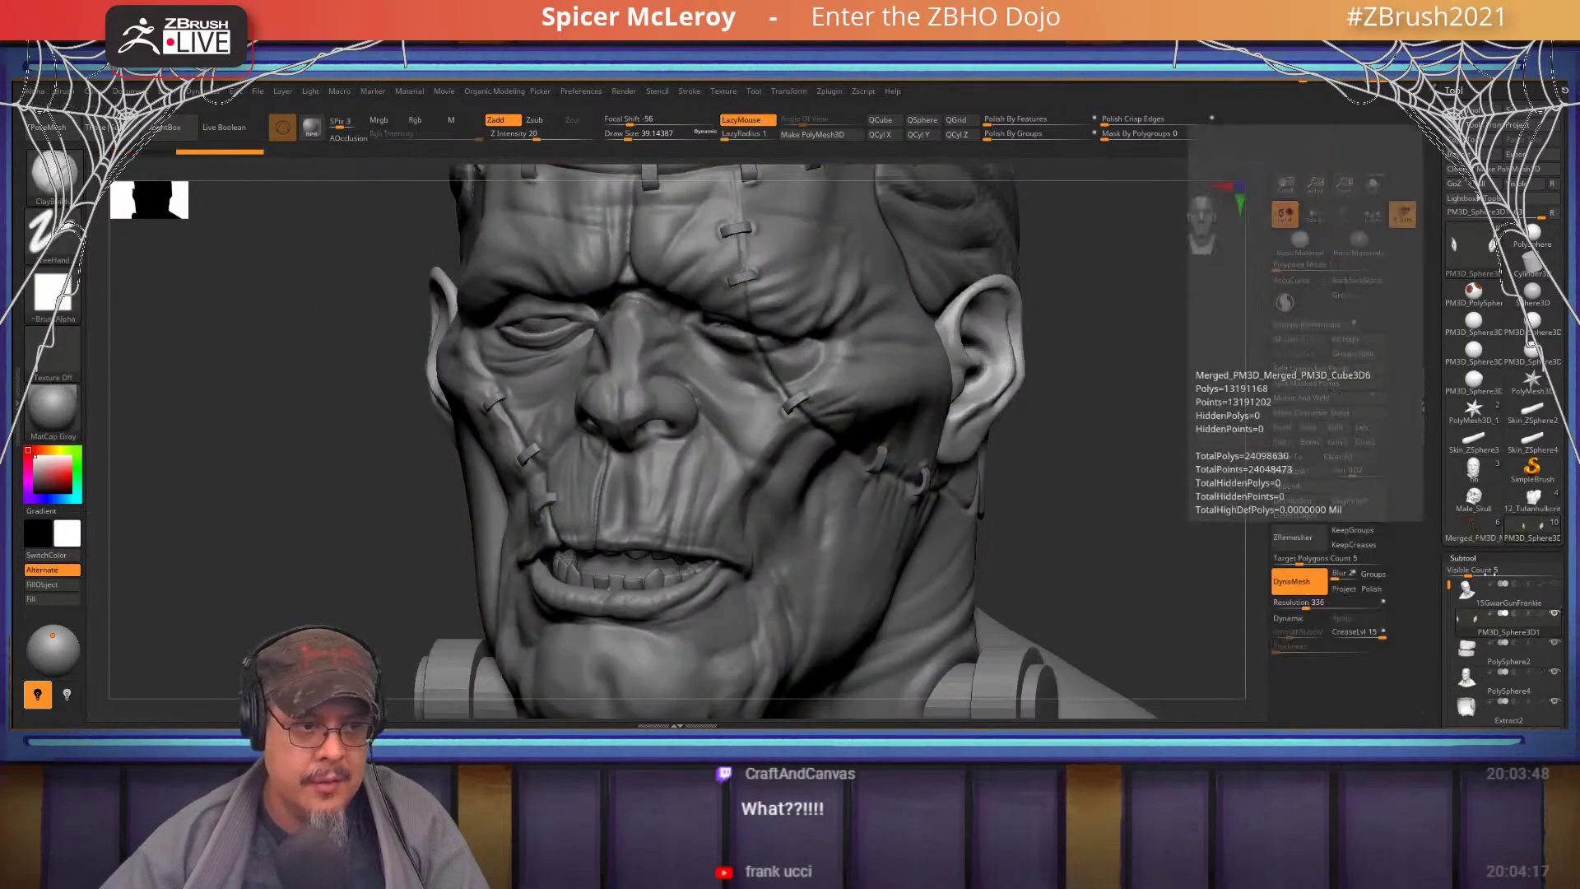
click(1373, 186)
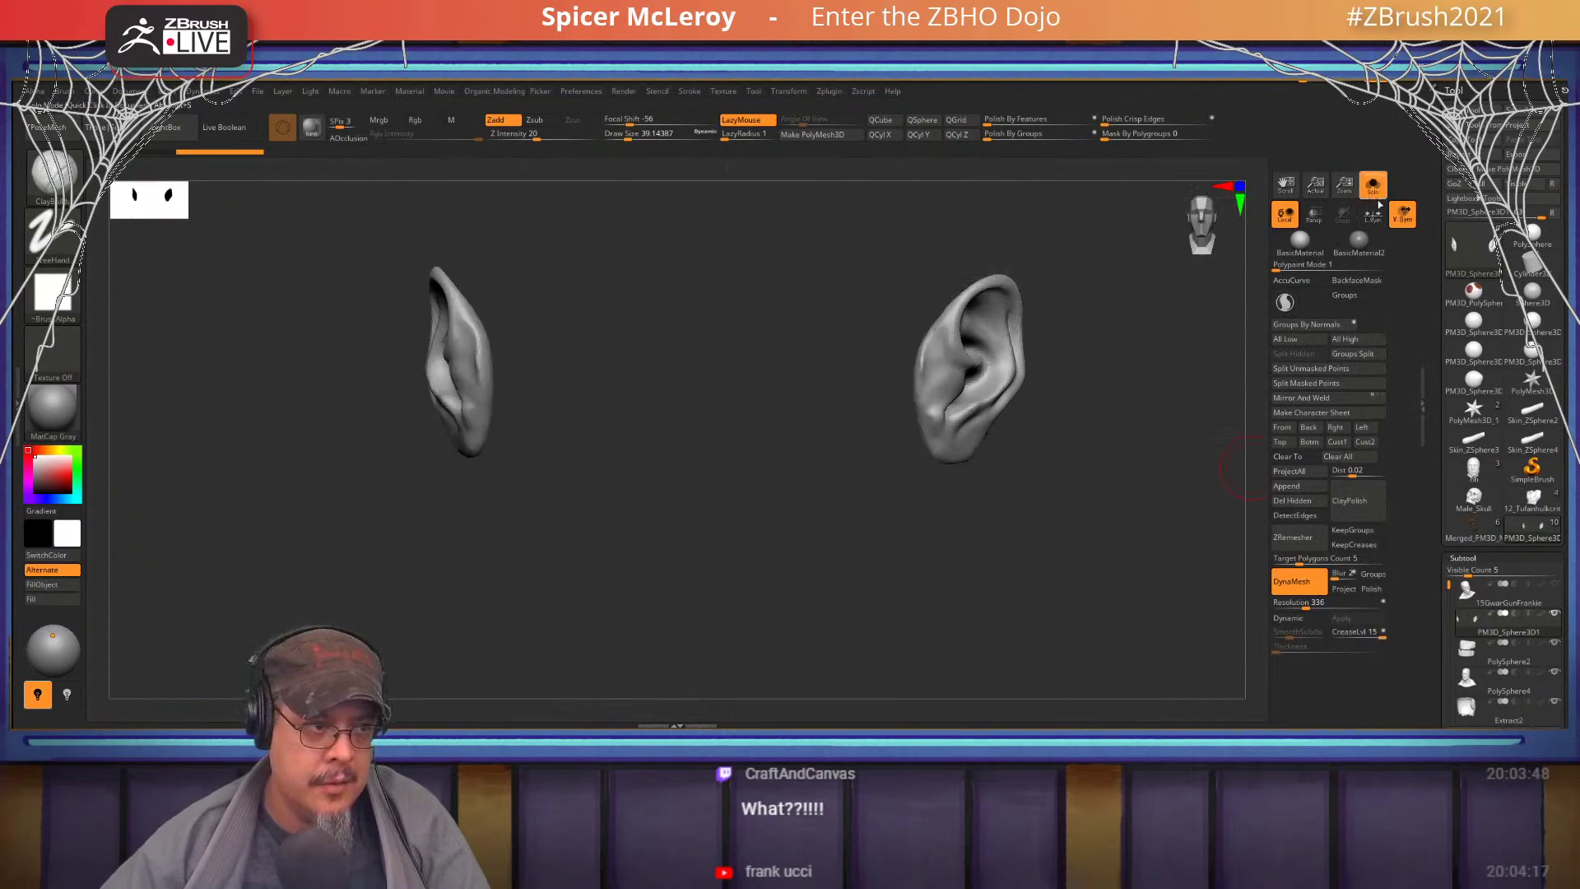
click(1375, 191)
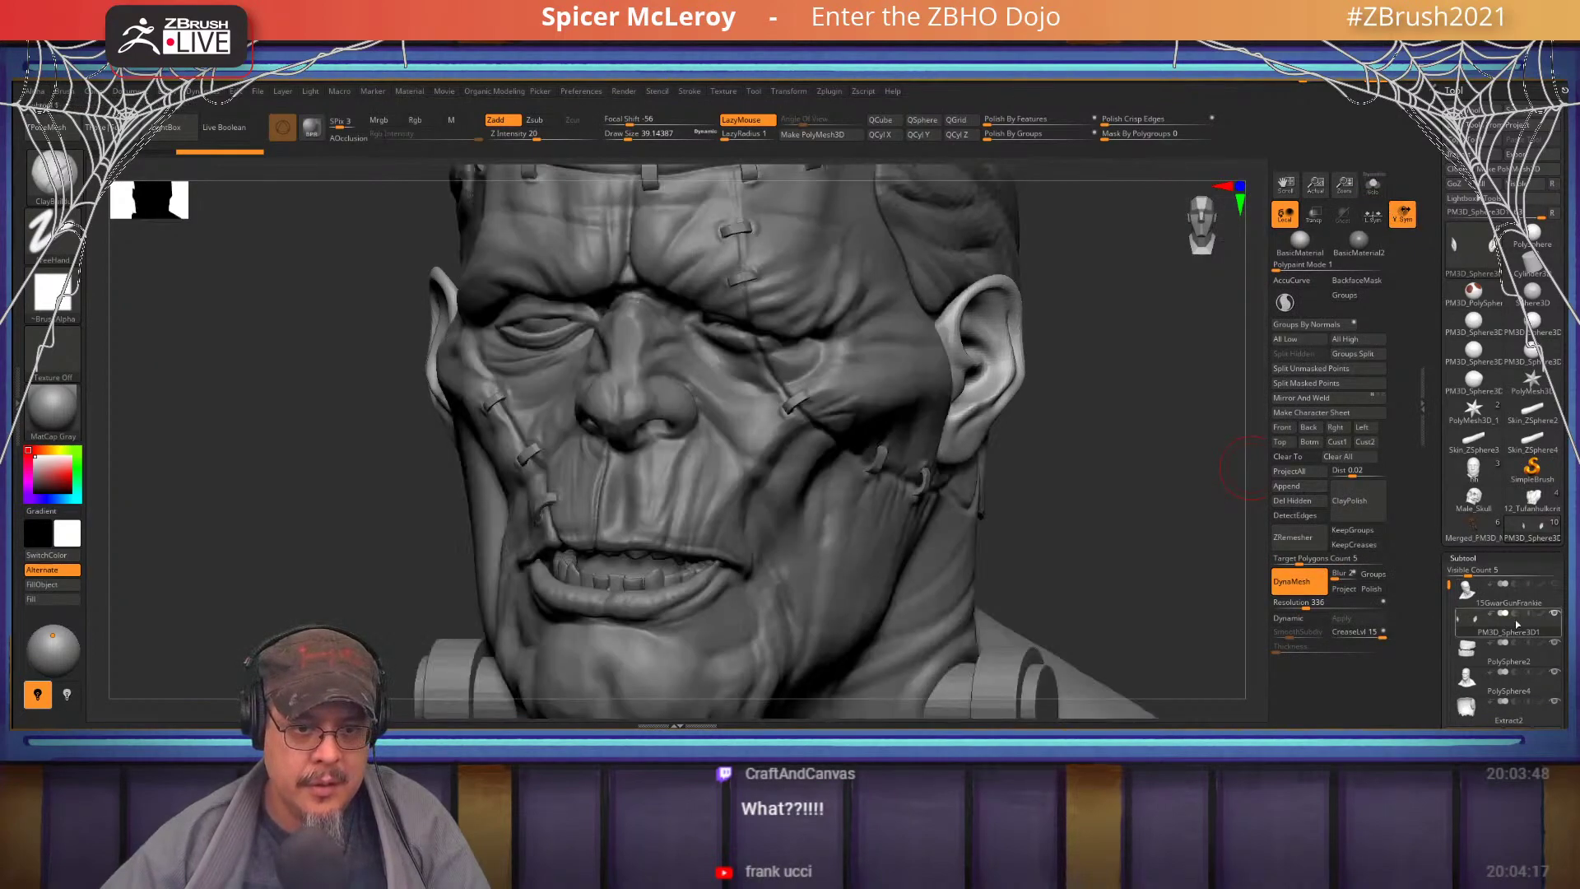
click(1512, 683)
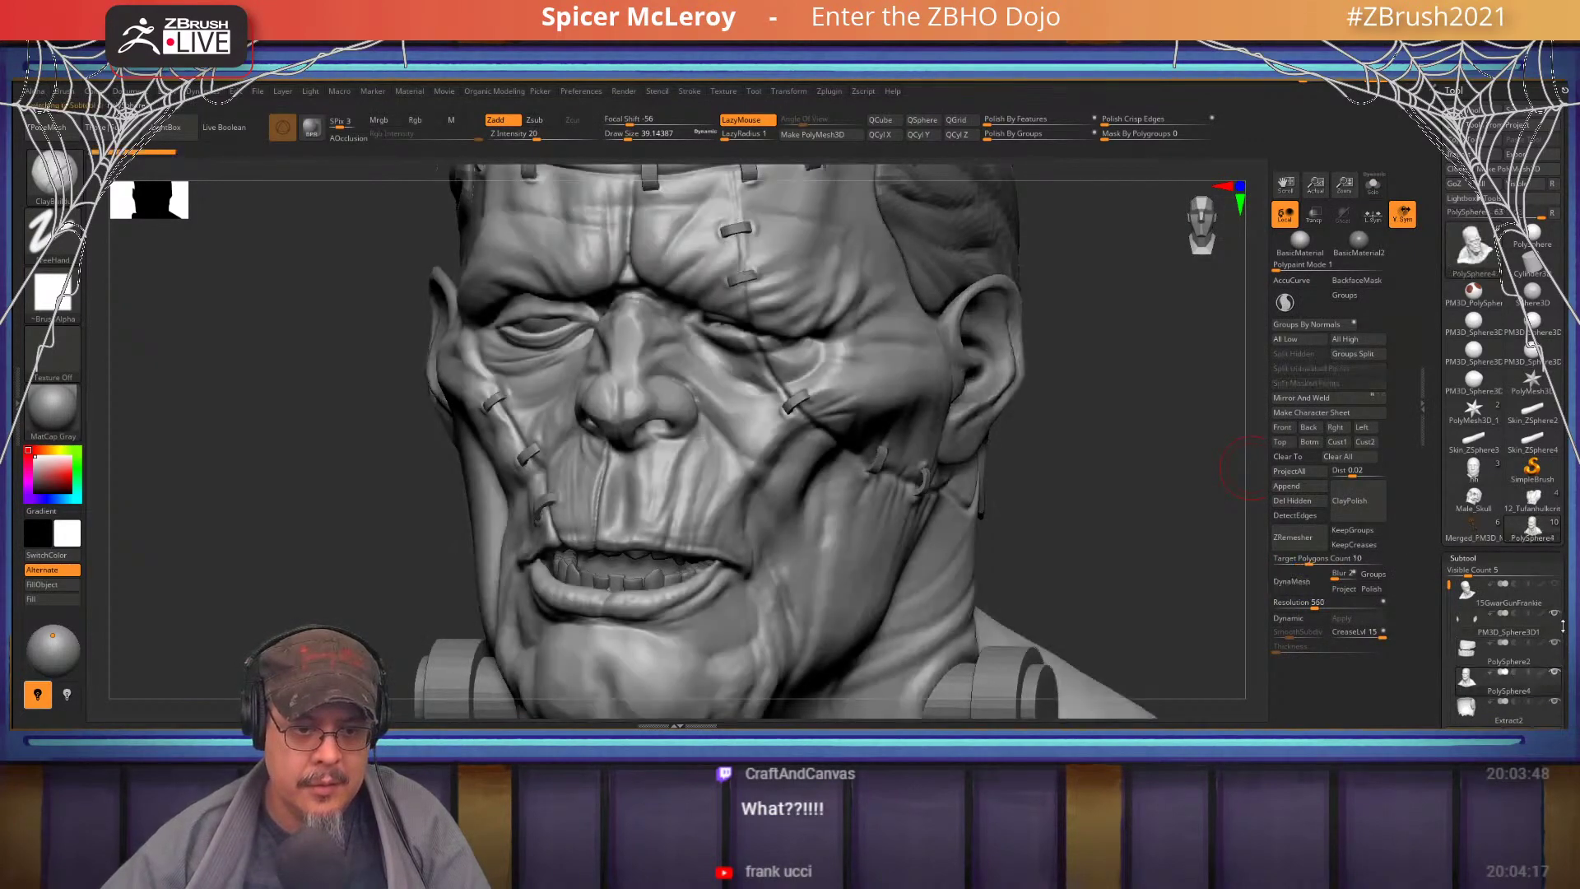
- Hide the staple and neck-bolt subtools of the bust
mouse_move(1513, 613)
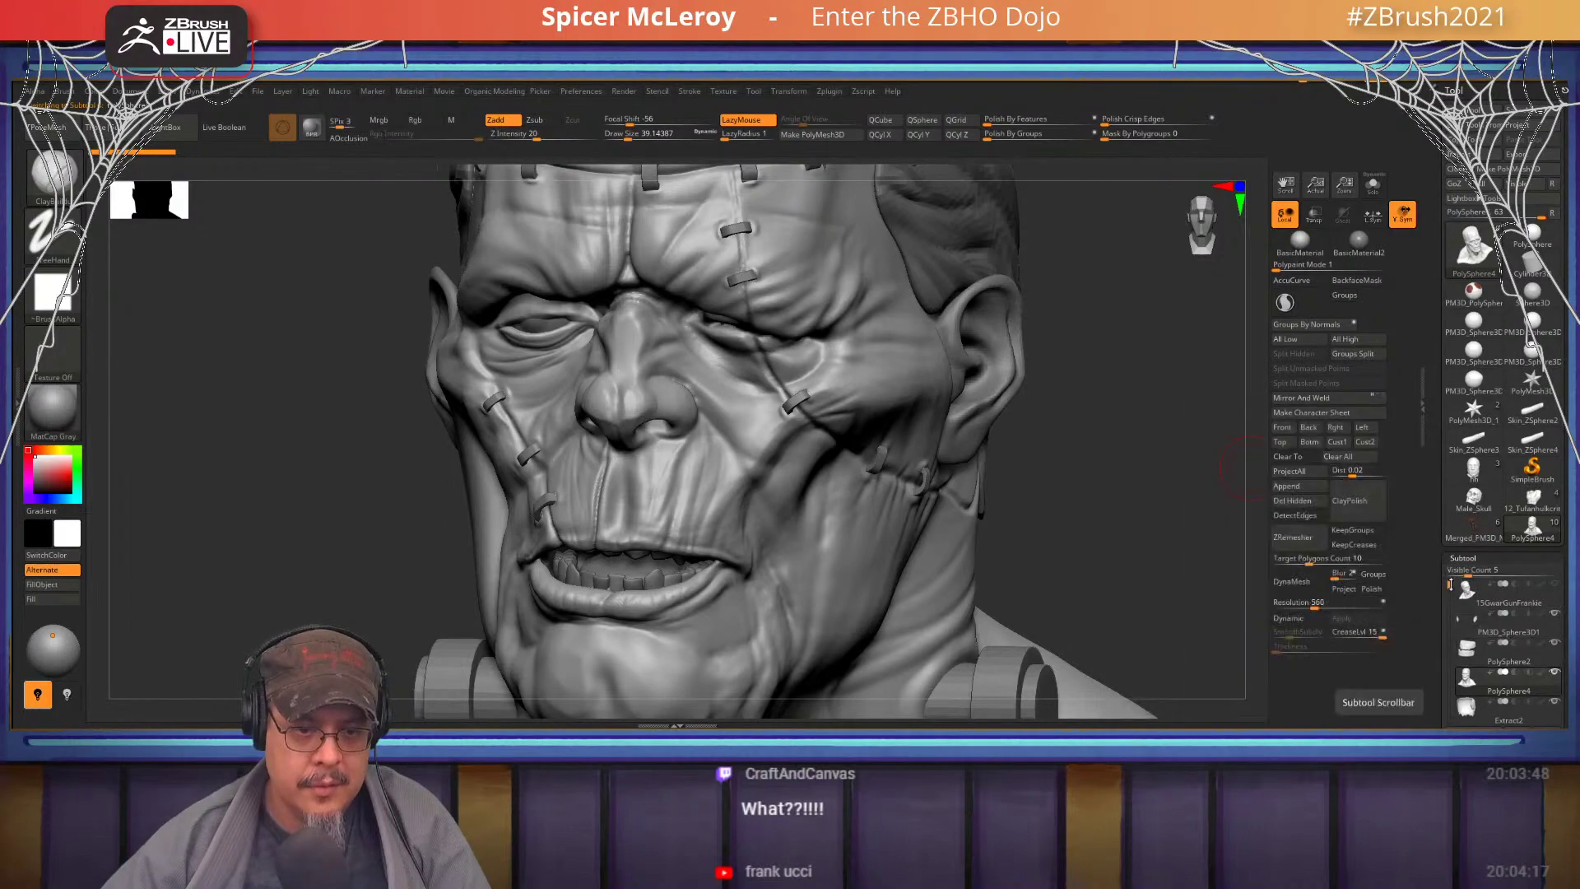
drag(1450, 586, 1449, 662)
drag(1132, 529, 1146, 529)
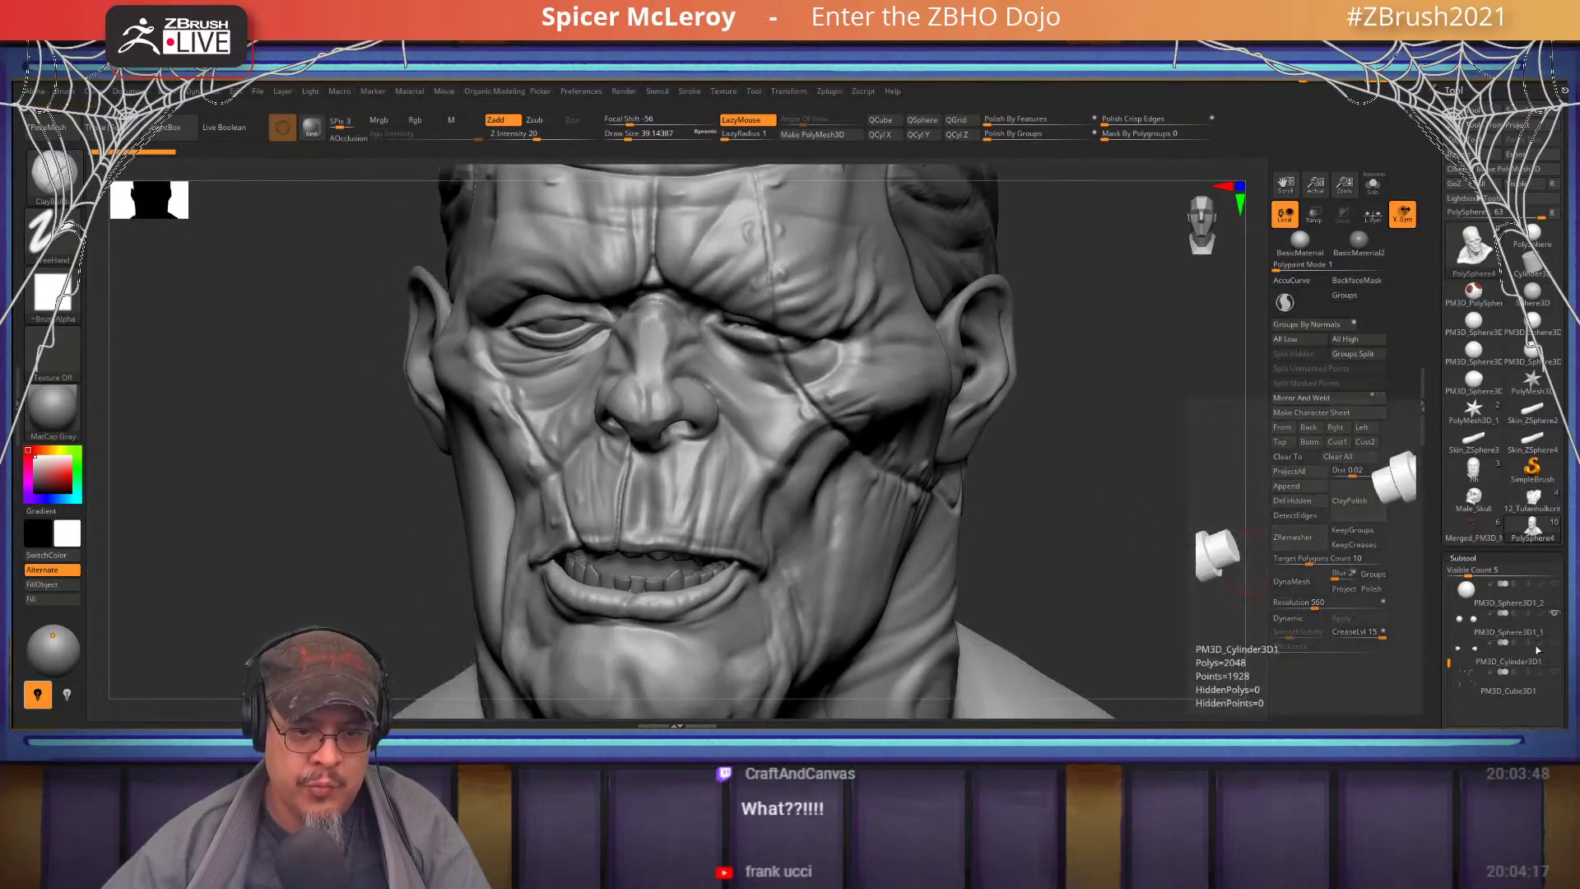
key(f)
- Check the head from several sides and soften the nostril wing with the FormSoft brush at a draw size of about 39
alt+drag(977, 484, 1066, 642)
drag(1021, 511, 1164, 514)
right_drag(819, 477, 872, 473)
alt+right_drag(650, 391, 847, 457)
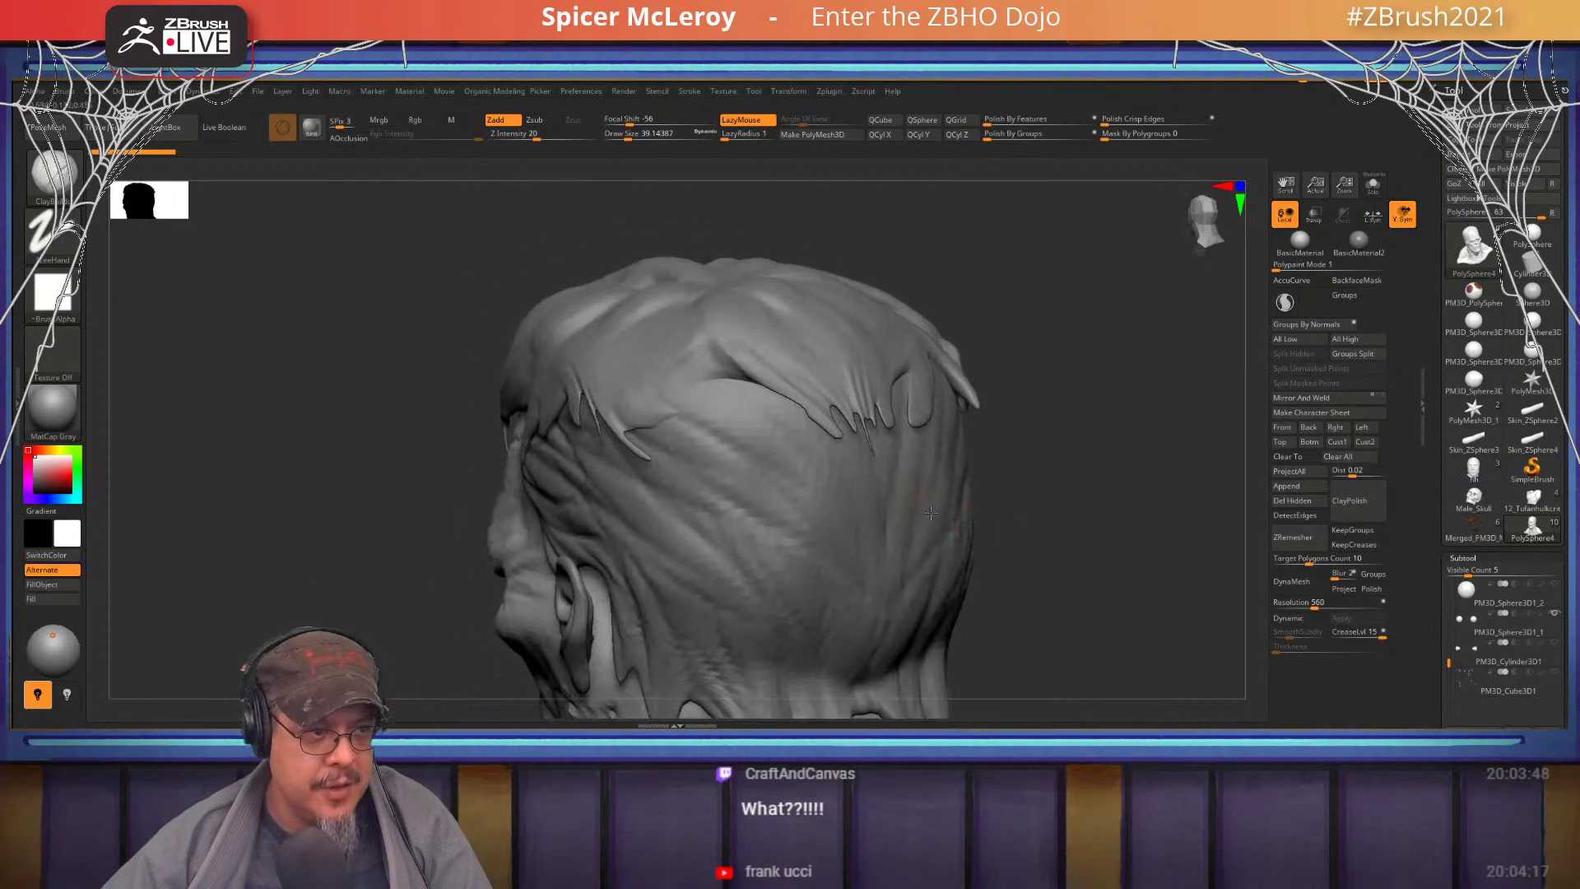
right_drag(658, 453, 909, 449)
drag(821, 444, 792, 401)
mouse_move(792, 401)
right_down()
mouse_move(811, 411)
mouse_move(810, 469)
mouse_move(806, 411)
mouse_move(757, 418)
mouse_move(773, 459)
mouse_move(757, 451)
mouse_move(793, 493)
mouse_move(817, 450)
mouse_move(930, 475)
right_up()
key(b)
key(f)
key(s)
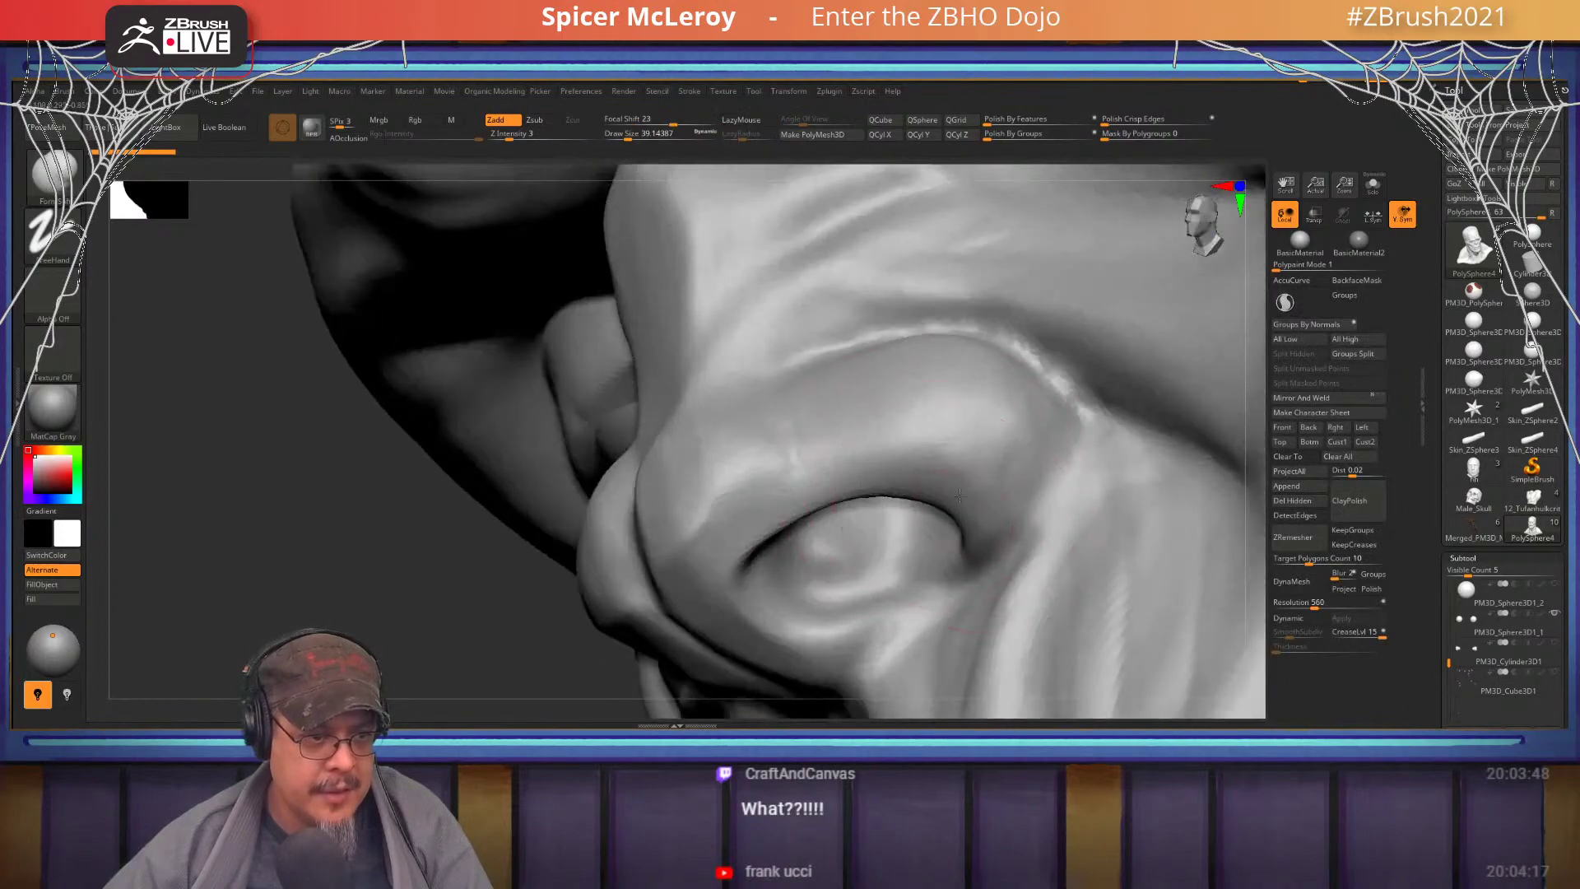
drag(837, 493, 773, 522)
mouse_move(773, 522)
right_down()
mouse_move(881, 448)
mouse_move(893, 461)
right_up()
- Plane the outer surface of the nostril wing with the TrimDynamic brush
key(b)
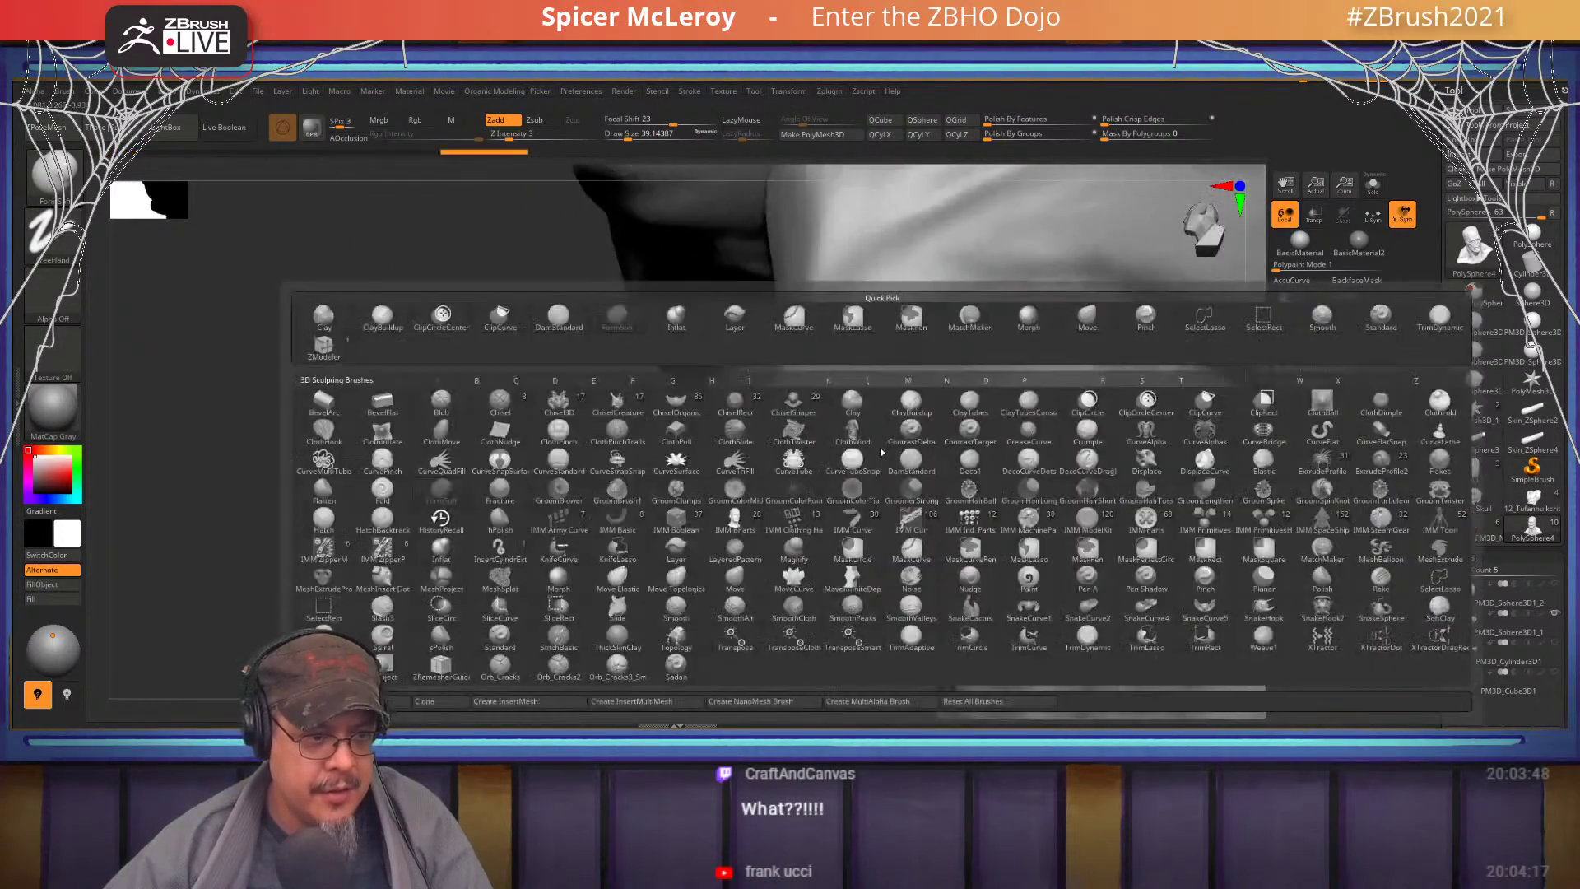
key(t)
key(d)
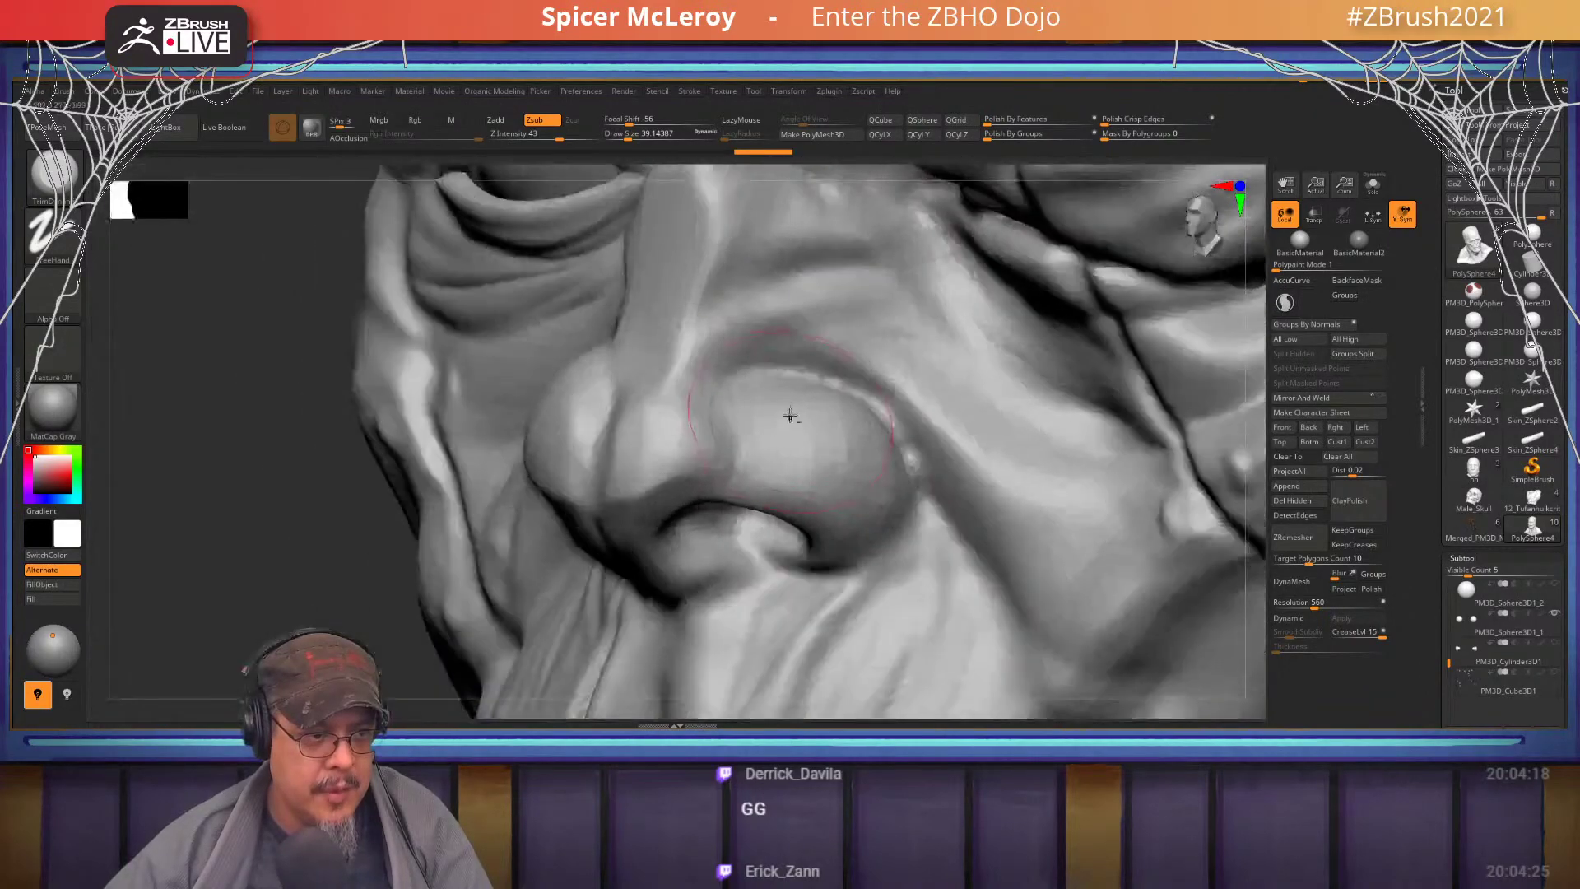
mouse_move(790, 415)
right_down()
mouse_move(802, 460)
mouse_move(786, 420)
right_up()
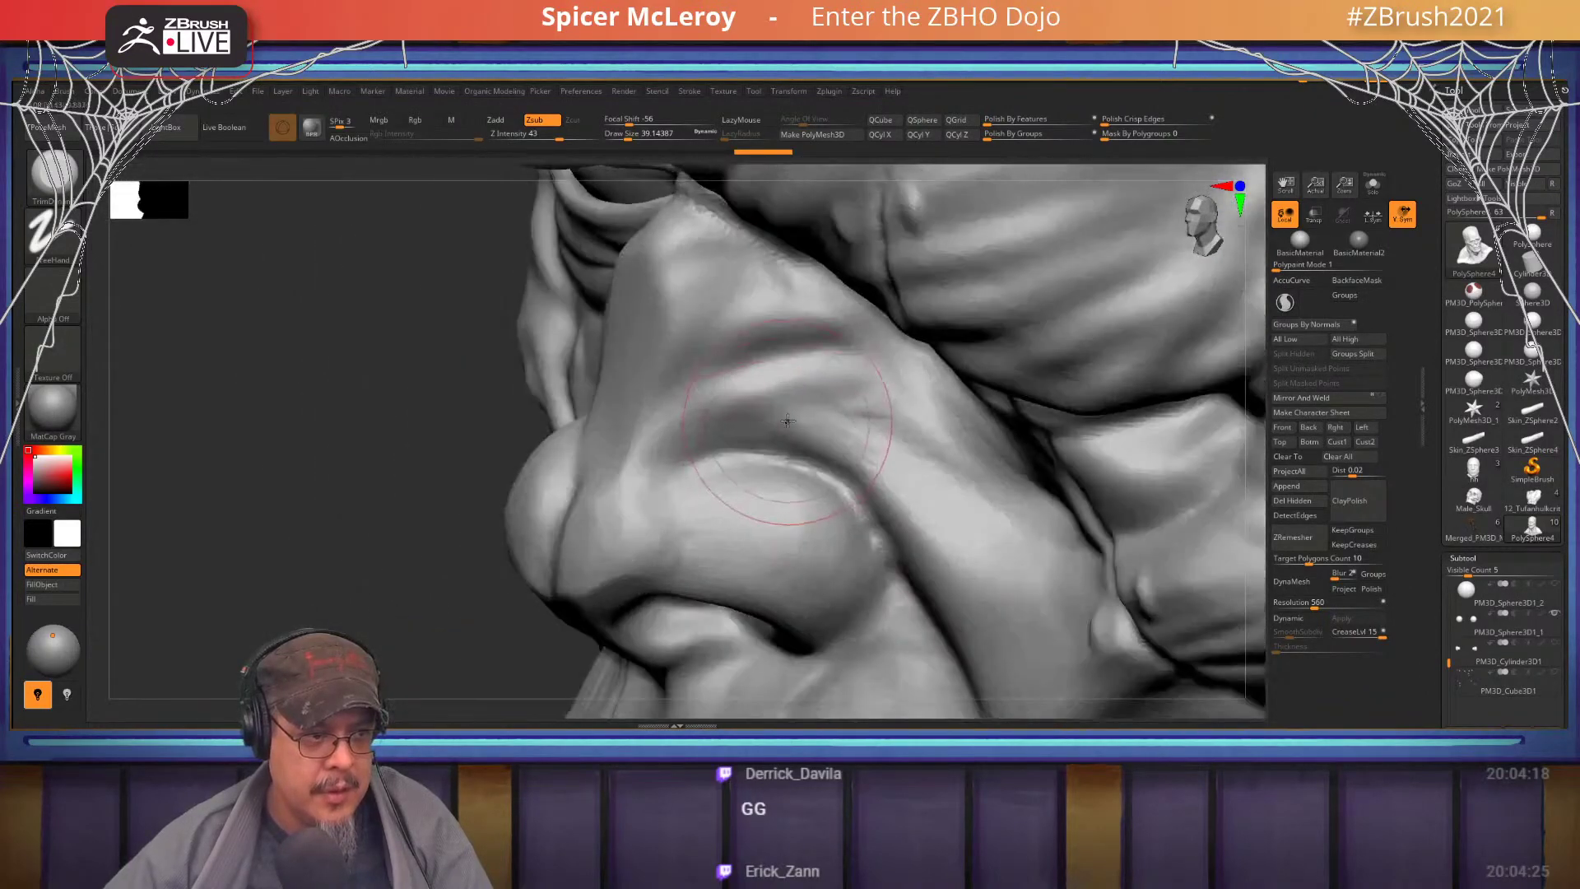
- Fill the crease above and behind the nostril wing with the ClayBuildup brush at a draw size of about 25
key(b)
key(c)
key(b)
key(s)
drag(719, 443, 706, 448)
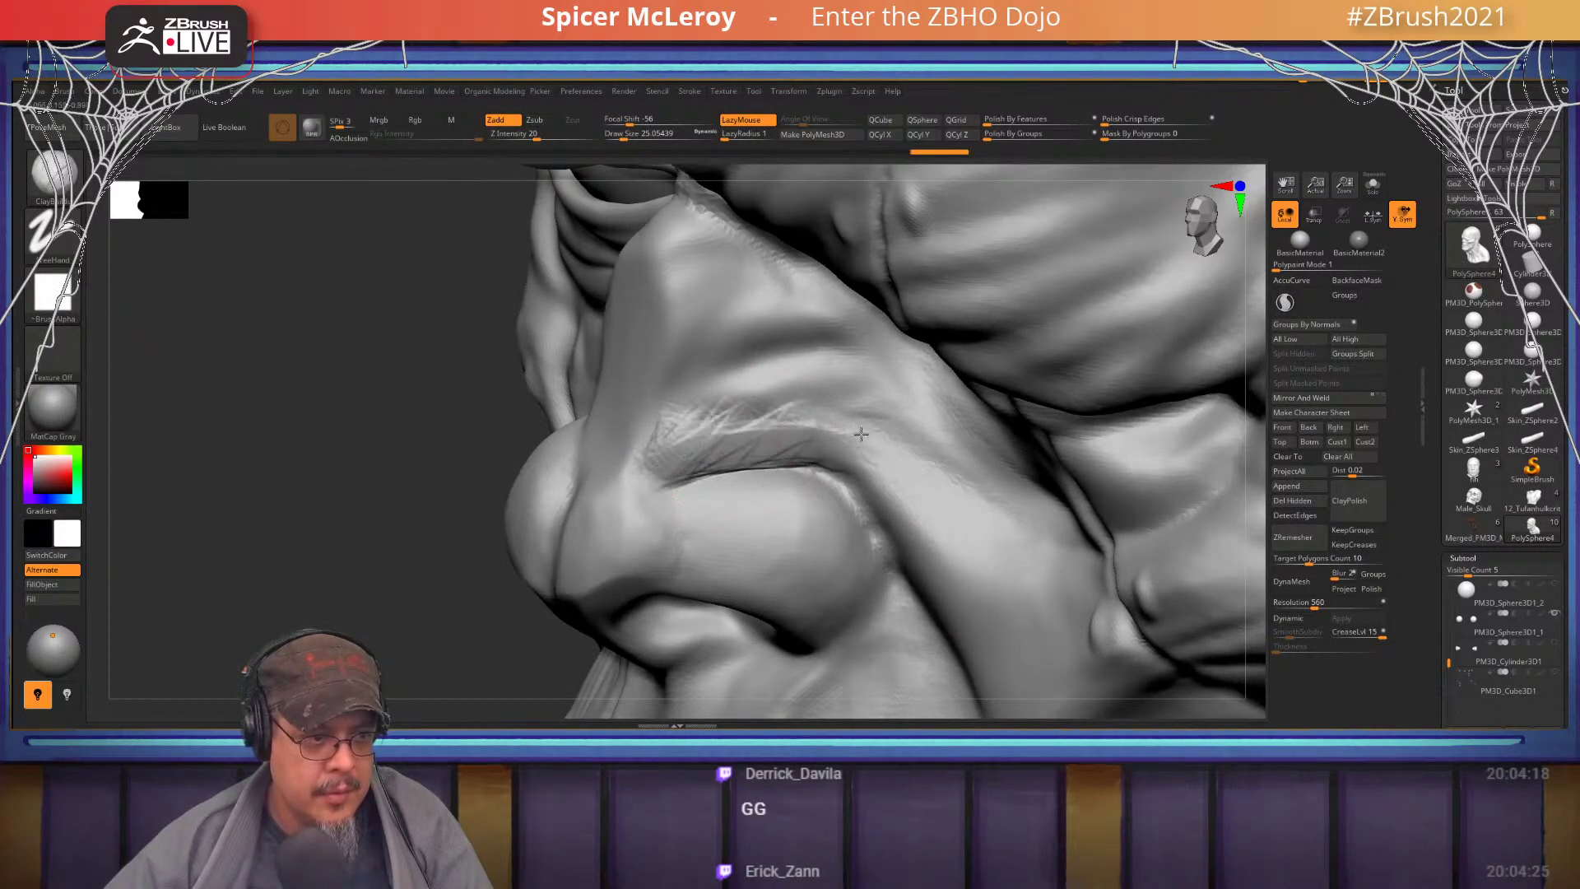
drag(861, 434, 696, 427)
drag(879, 397, 696, 414)
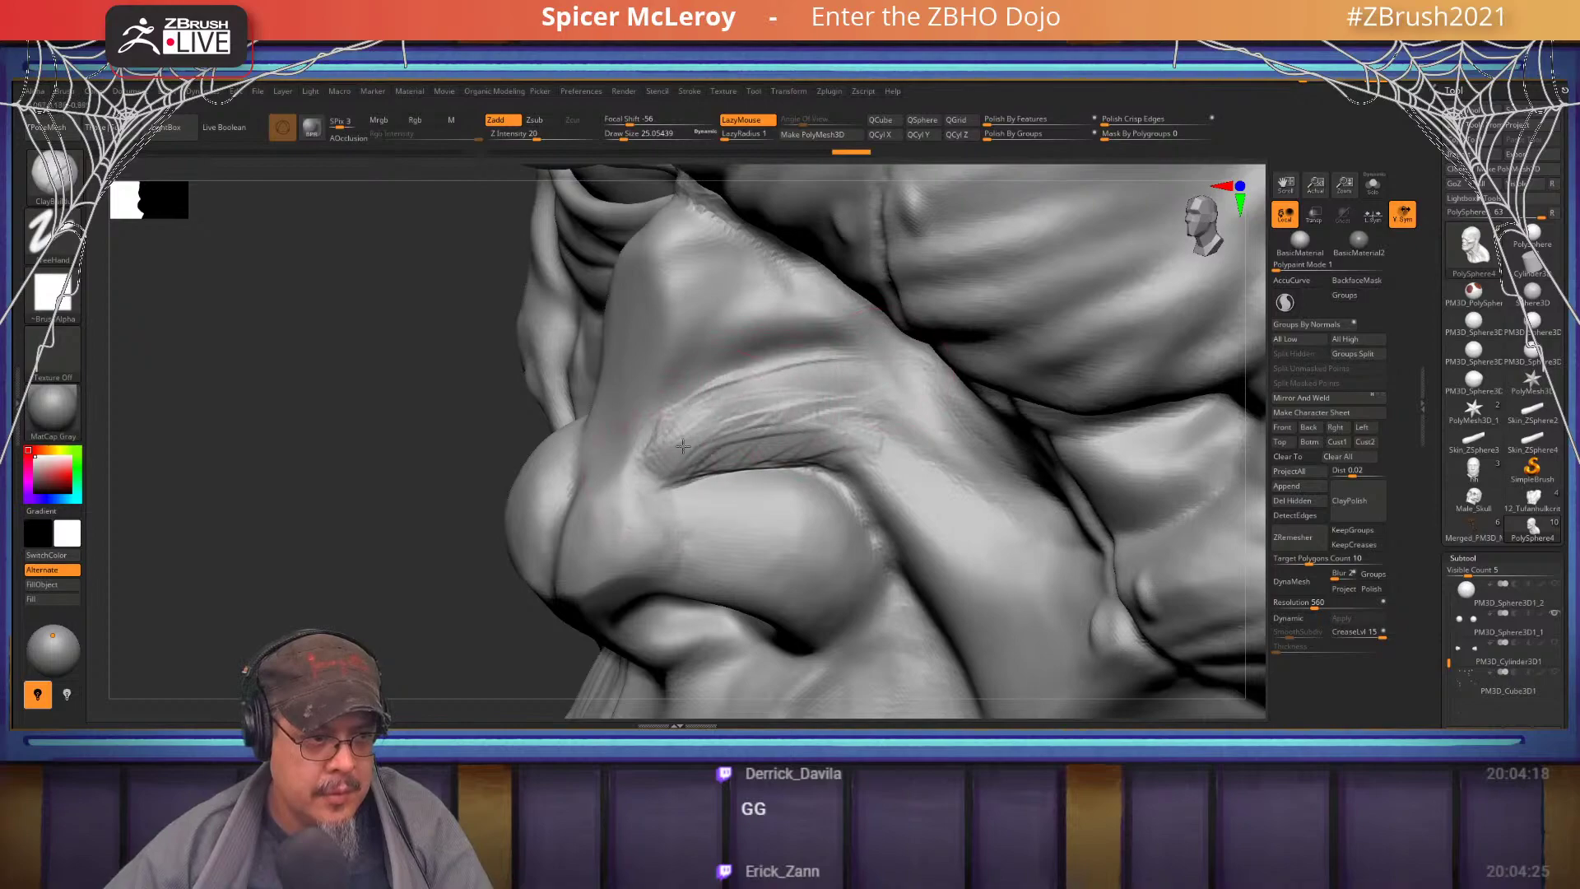
mouse_move(889, 539)
mouse_down()
mouse_move(819, 468)
mouse_move(913, 513)
mouse_up()
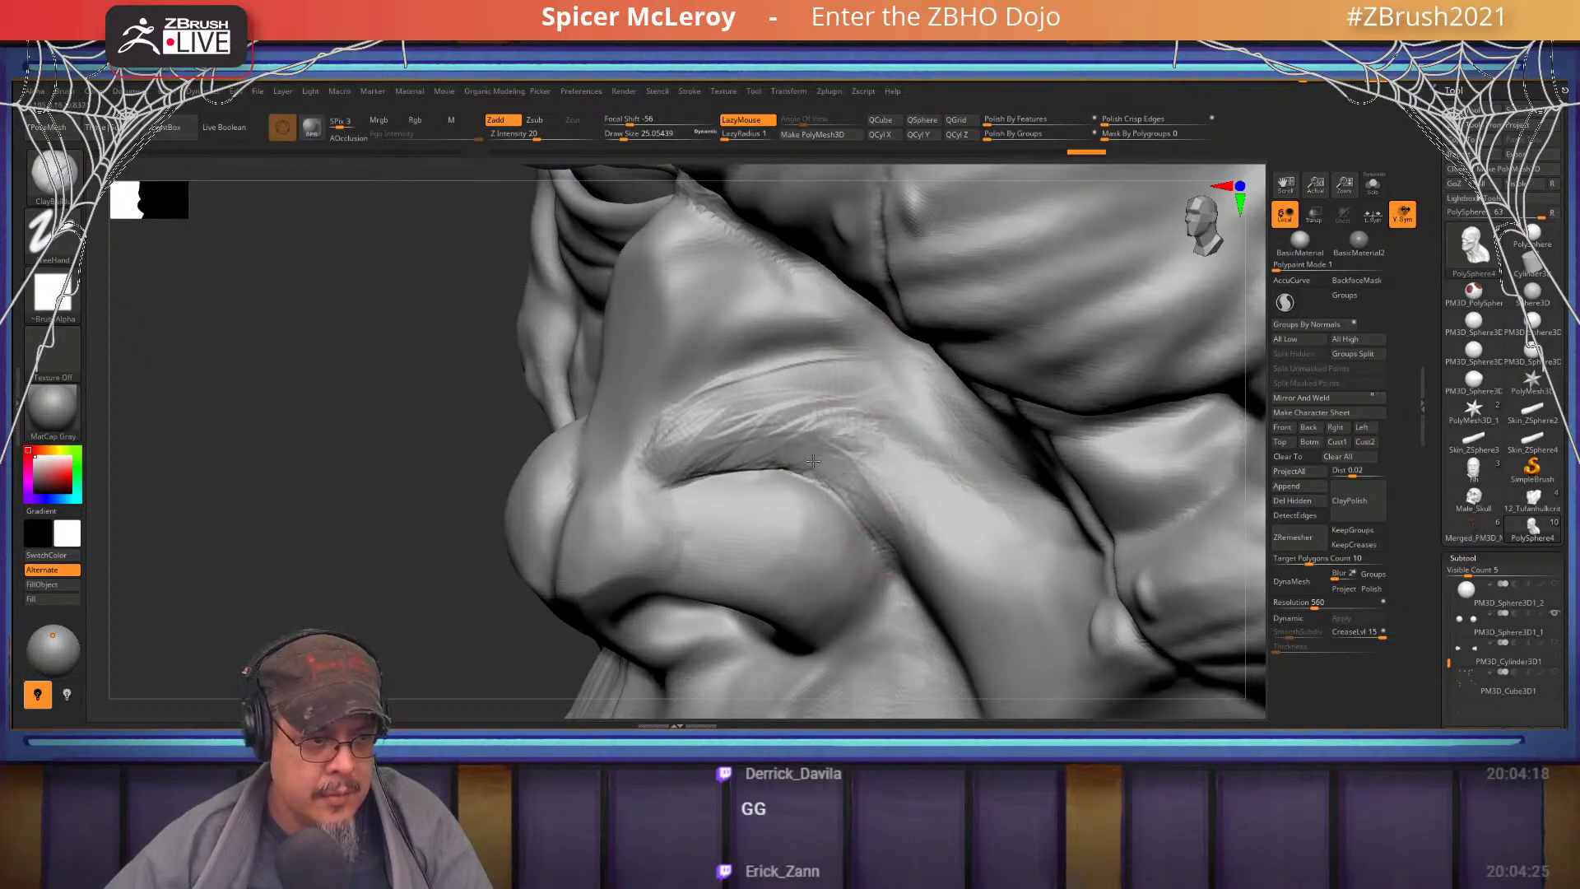
drag(812, 461, 902, 526)
- Reshape the sides of the jaw with the Move brush at a draw size of about 245
ctrl+right_drag(872, 510, 740, 444)
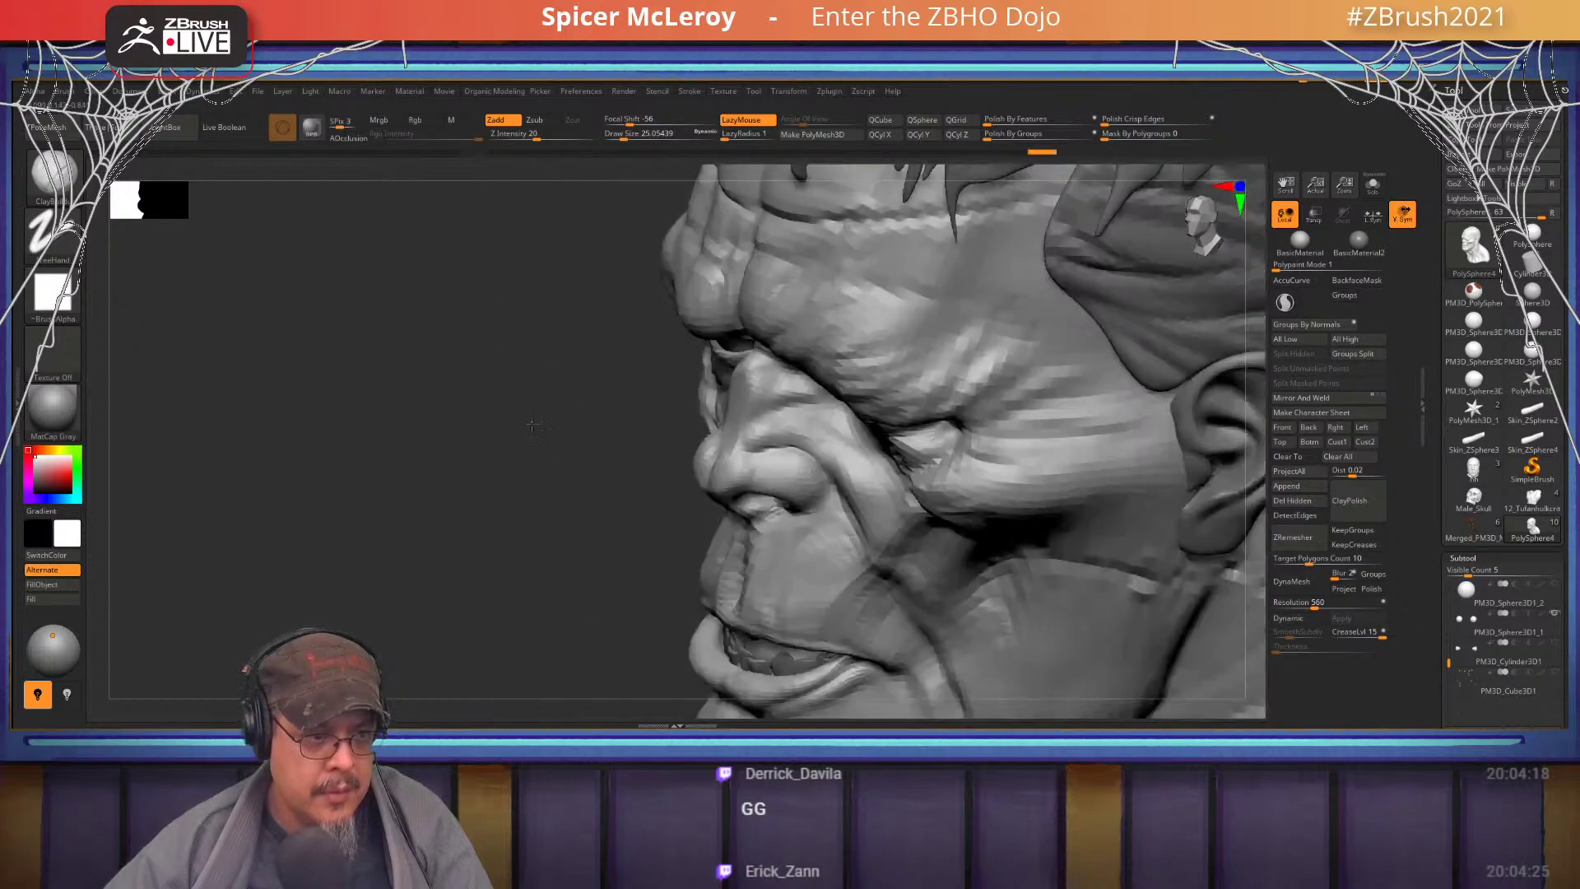
mouse_move(626, 444)
right_down()
mouse_move(782, 446)
mouse_move(811, 502)
right_up()
mouse_move(971, 486)
right_down()
mouse_move(873, 461)
mouse_move(842, 427)
mouse_move(963, 458)
right_up()
alt+right_drag(775, 433, 974, 432)
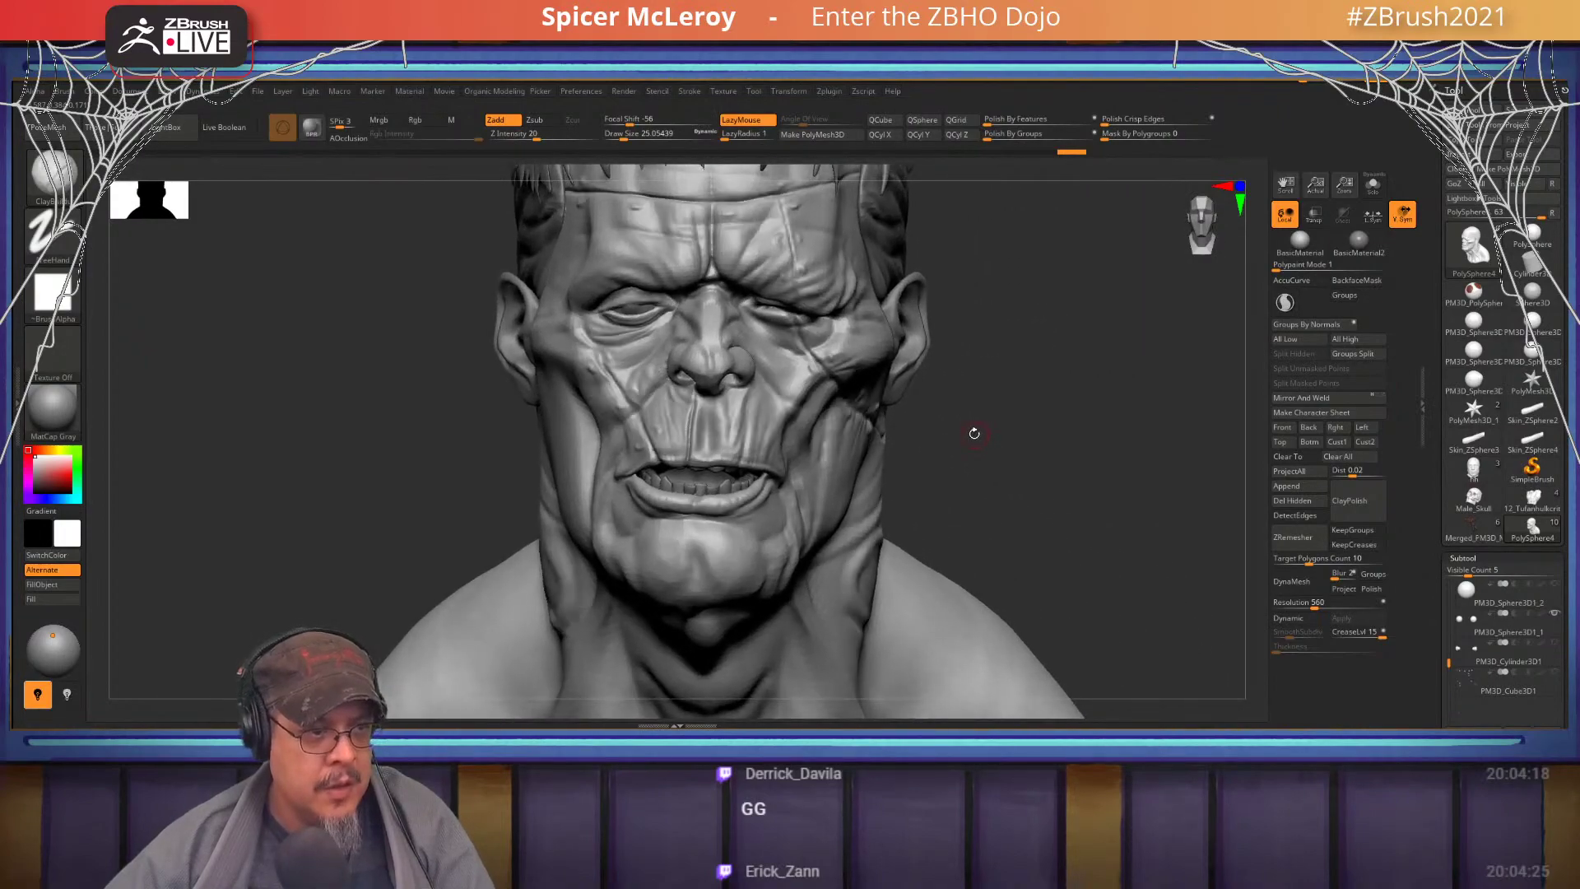
key(n)
key(comma)
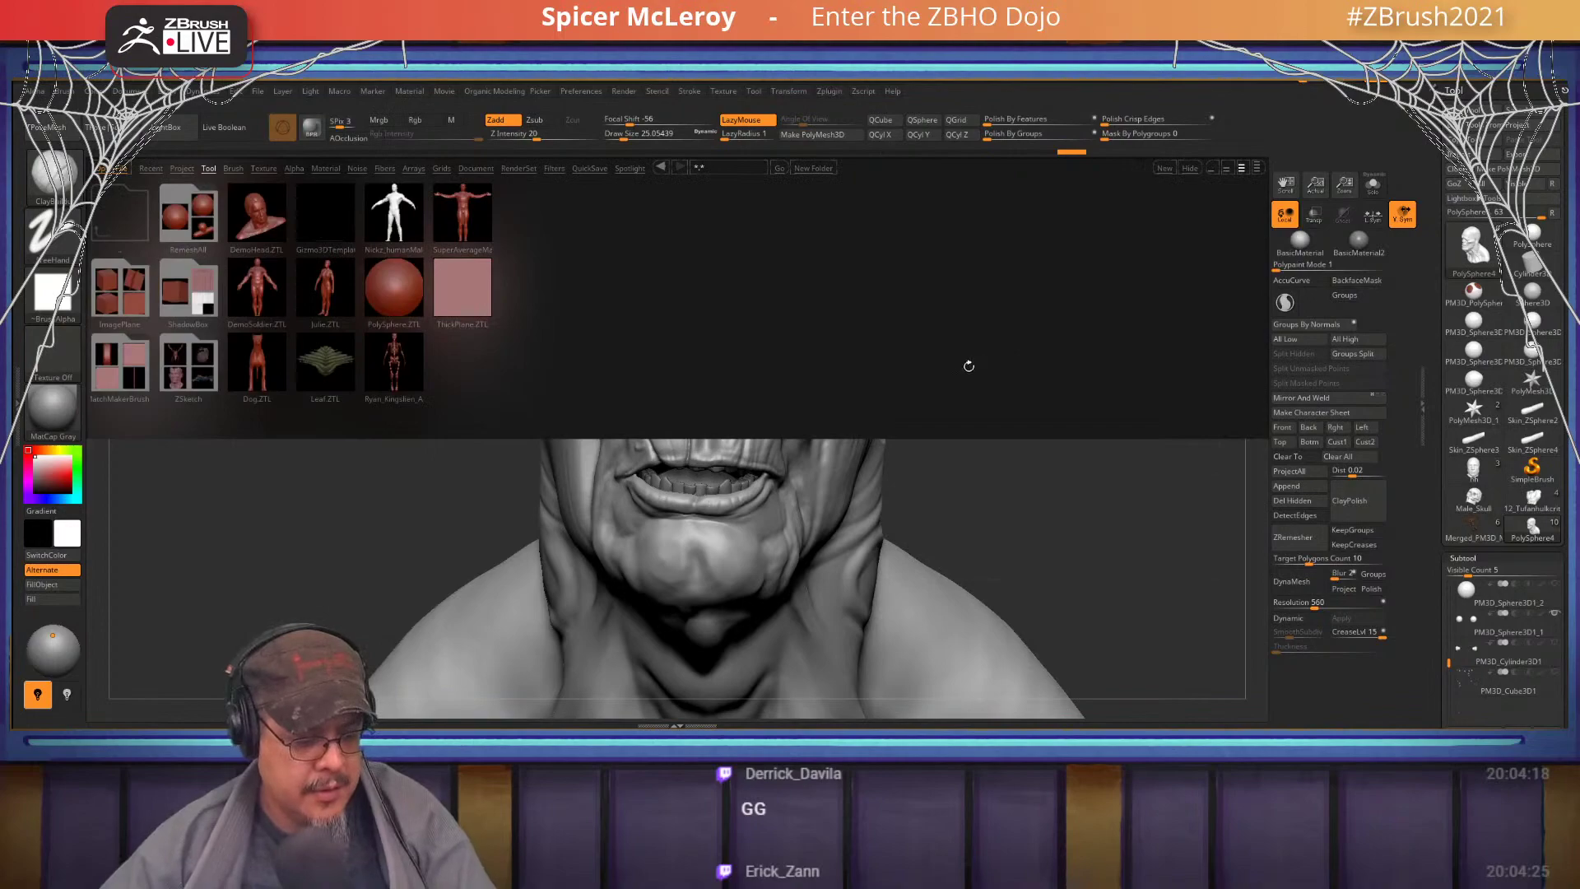
key(b)
key(m)
key(v)
key(comma)
key(s)
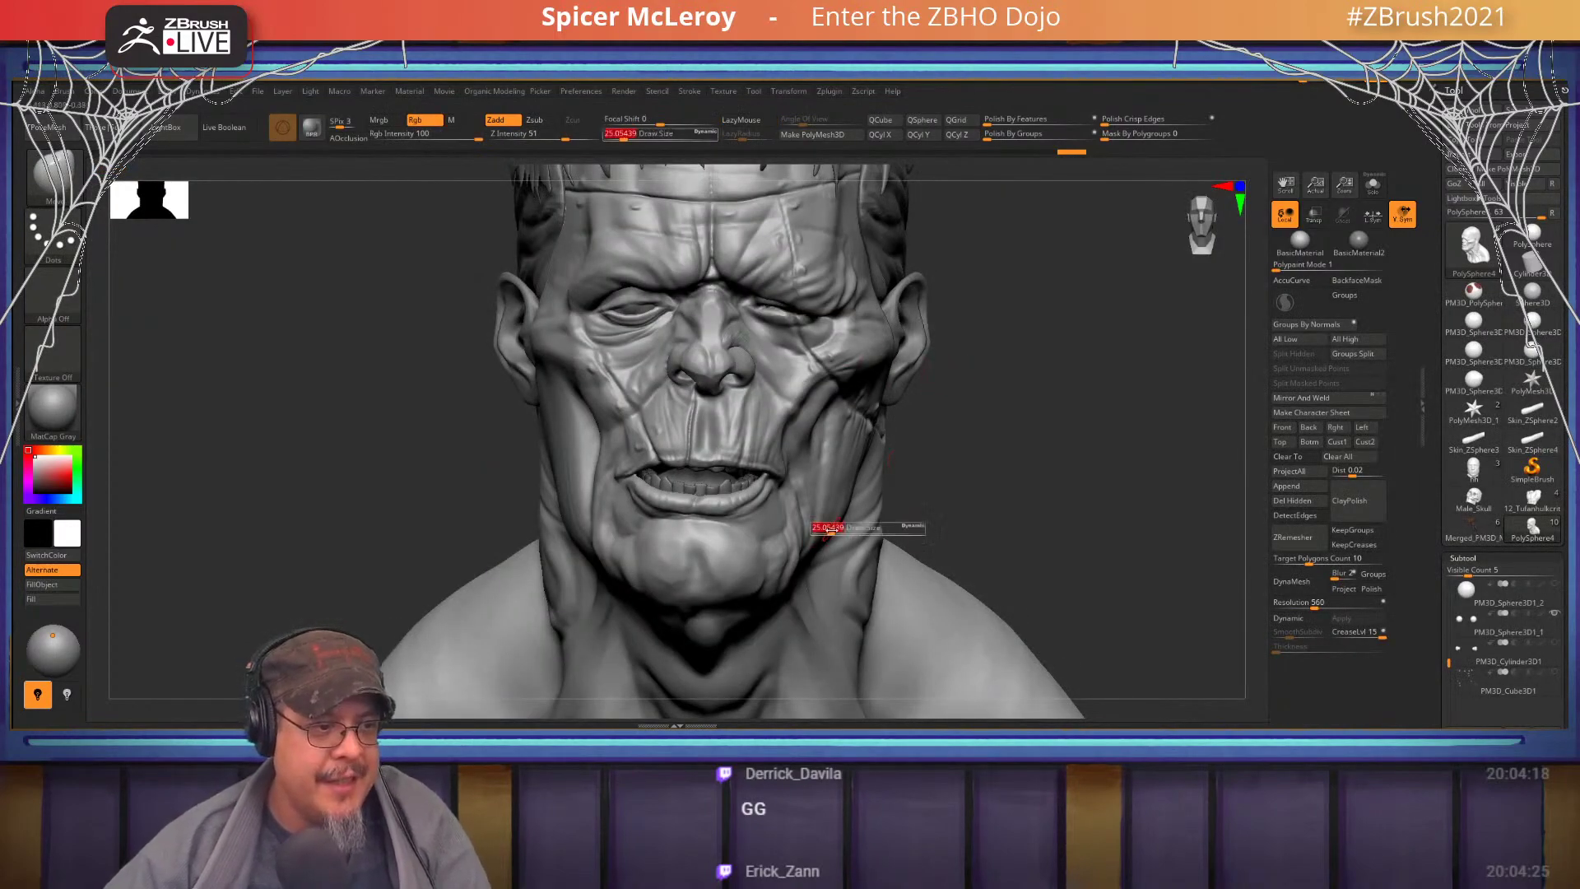
drag(829, 530, 866, 531)
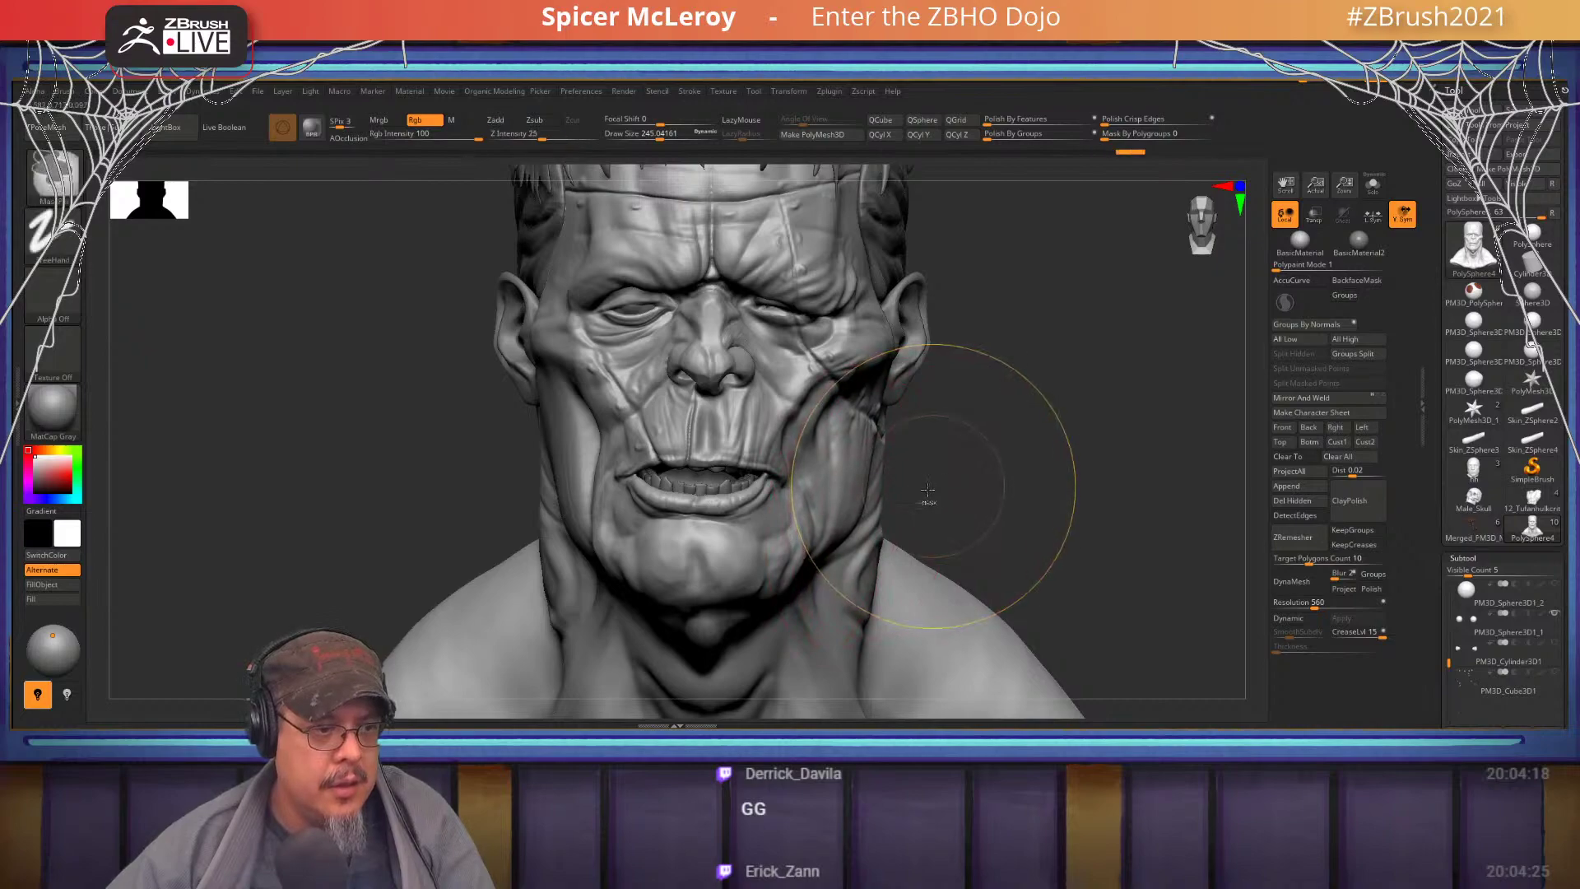
mouse_move(519, 490)
mouse_down()
mouse_move(1045, 470)
mouse_move(1006, 477)
mouse_up()
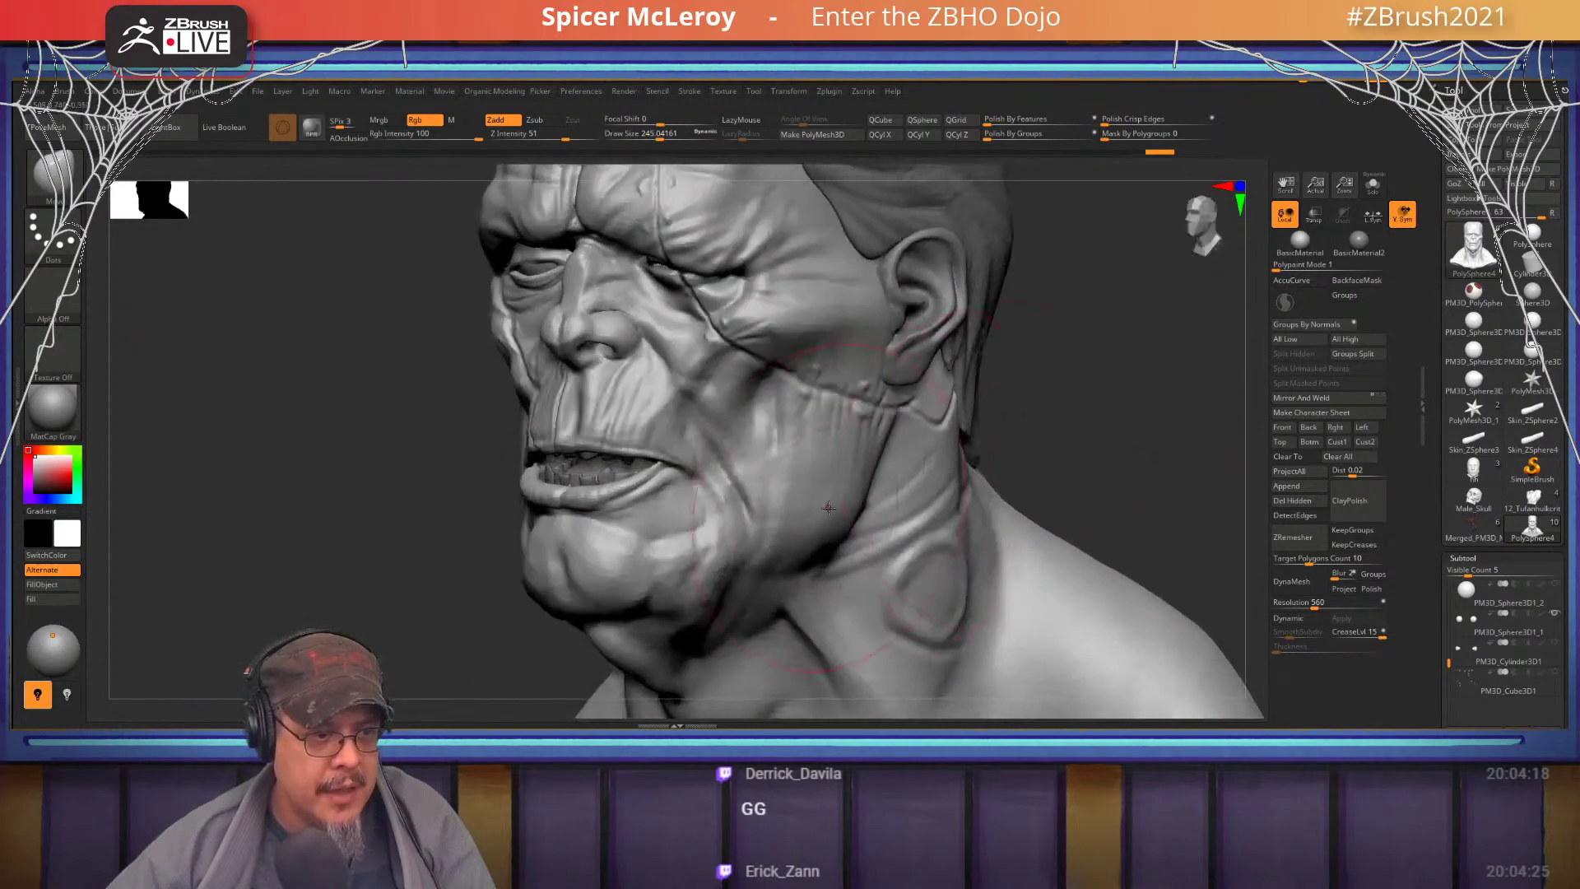
- Refine the jaw corner beneath the ear with the Move brush at a draw size of about 87
key(s)
drag(838, 511, 815, 512)
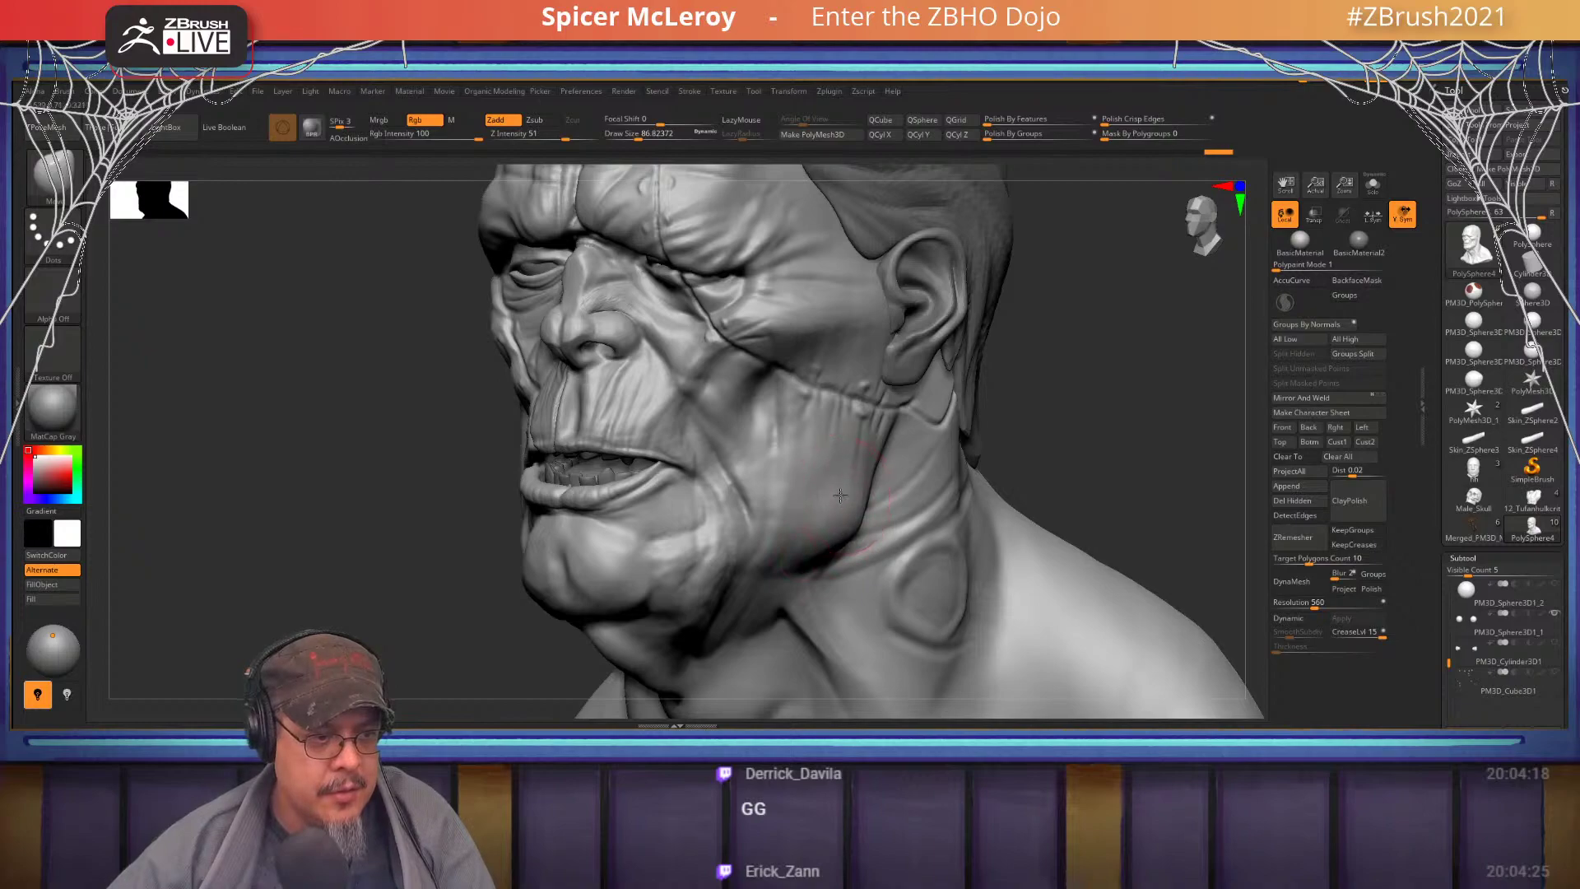
drag(840, 496, 827, 480)
drag(1062, 461, 802, 463)
right_drag(870, 499, 871, 525)
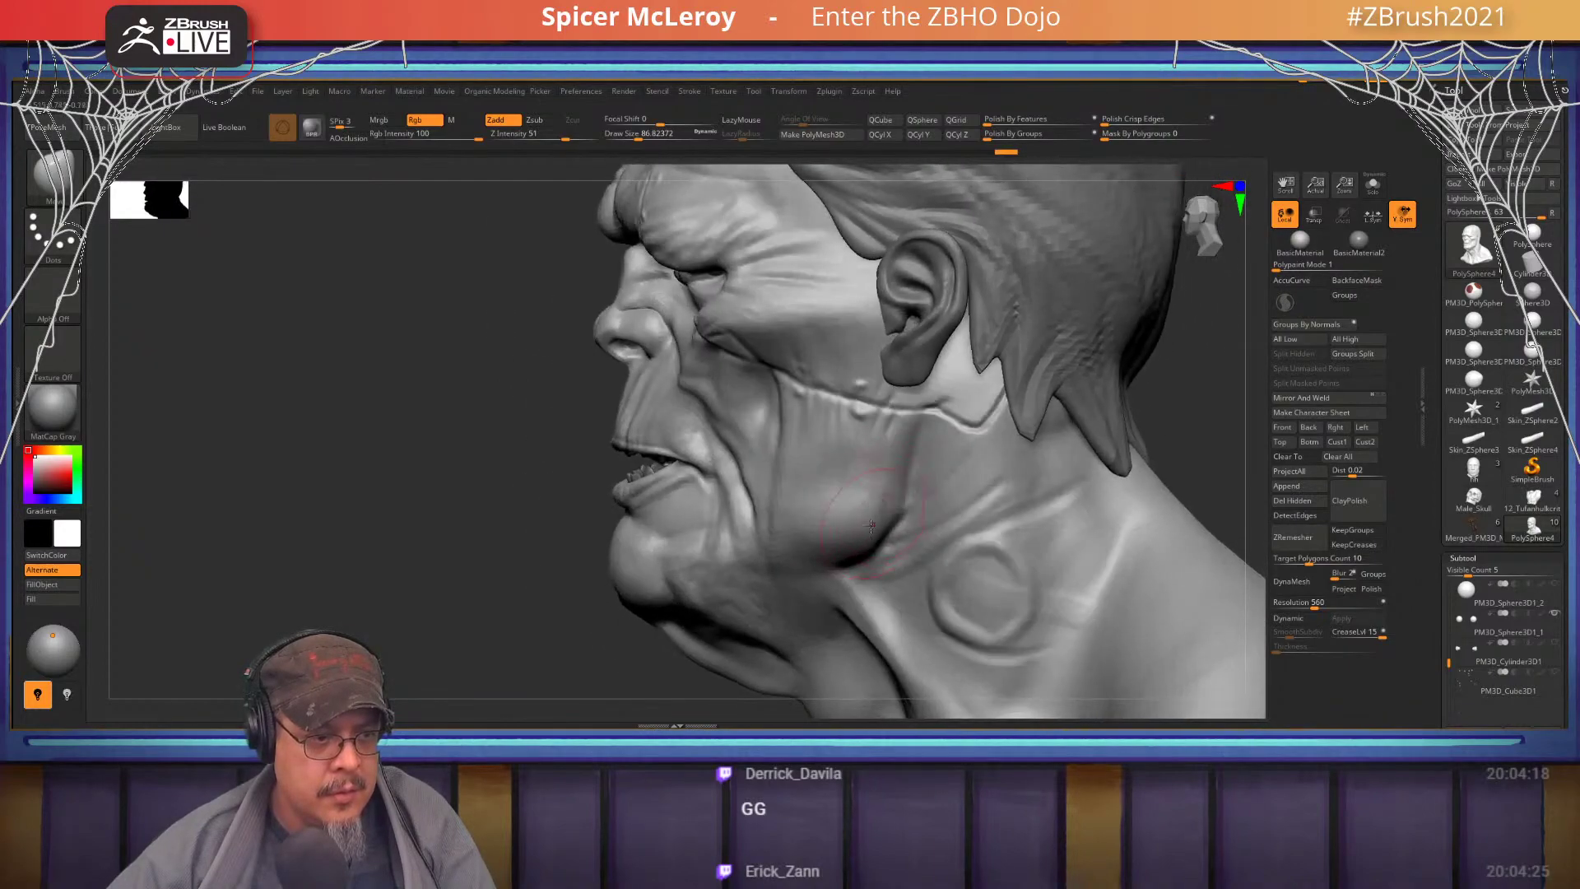
drag(875, 548, 872, 540)
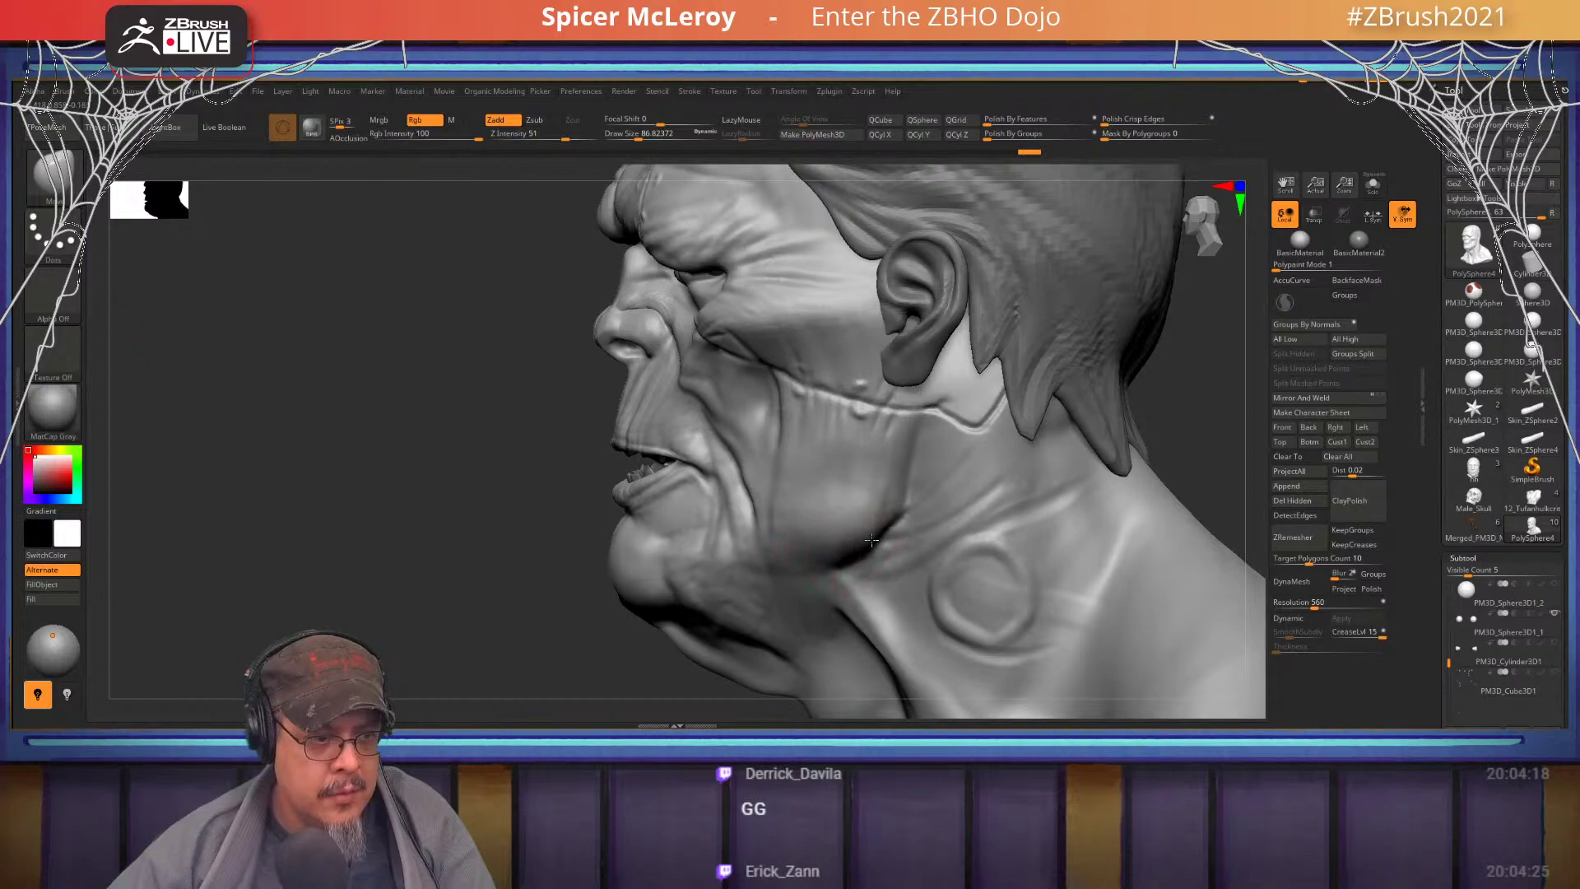
right_drag(913, 471, 833, 549)
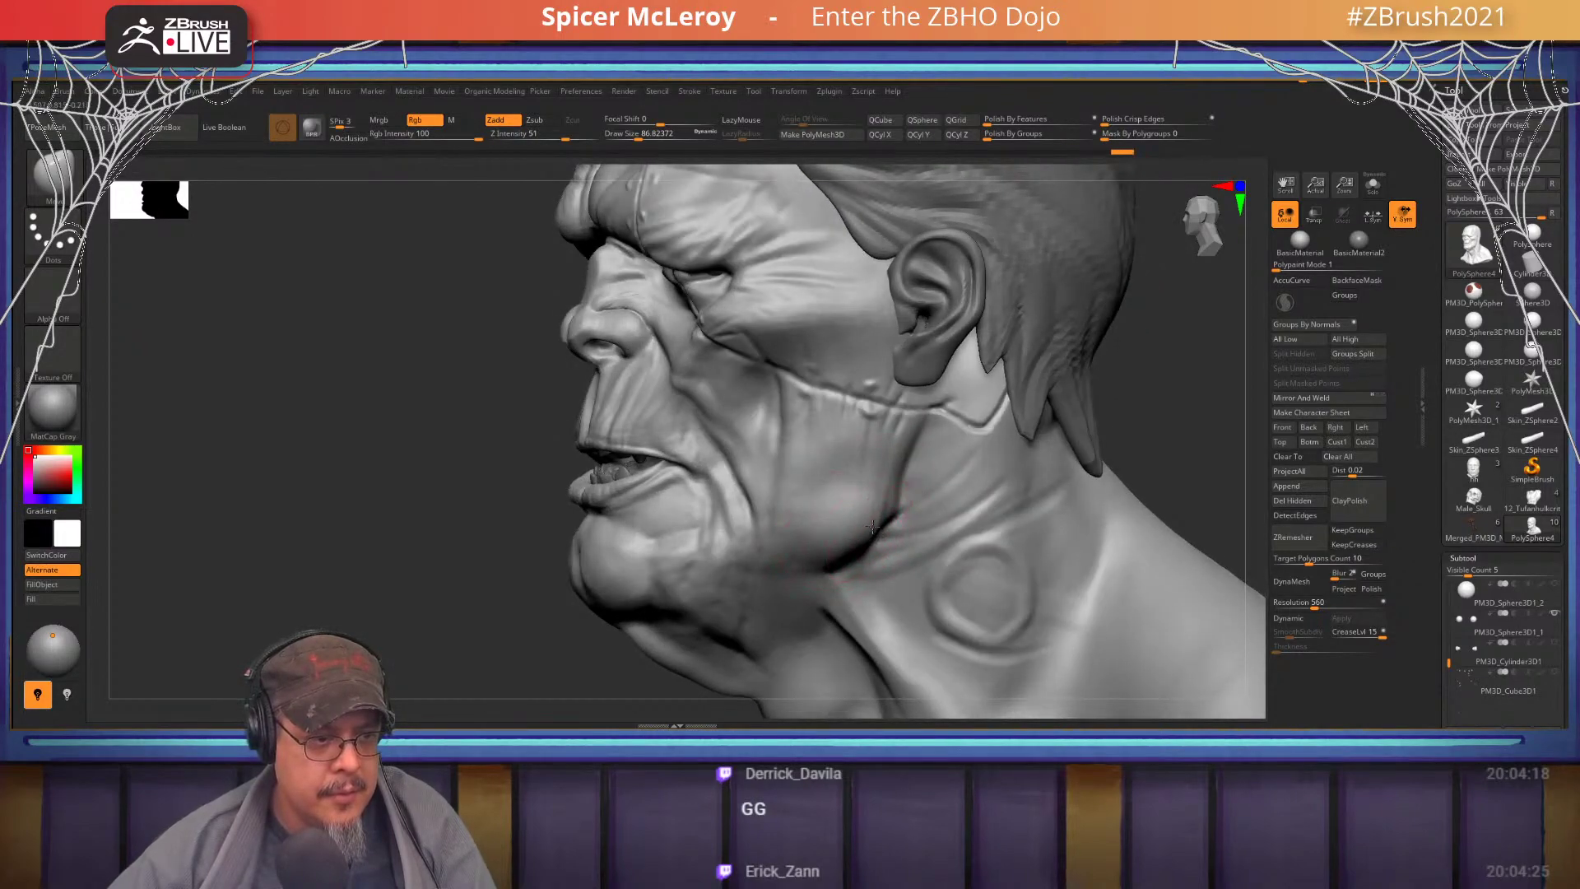
right_drag(872, 468, 580, 508)
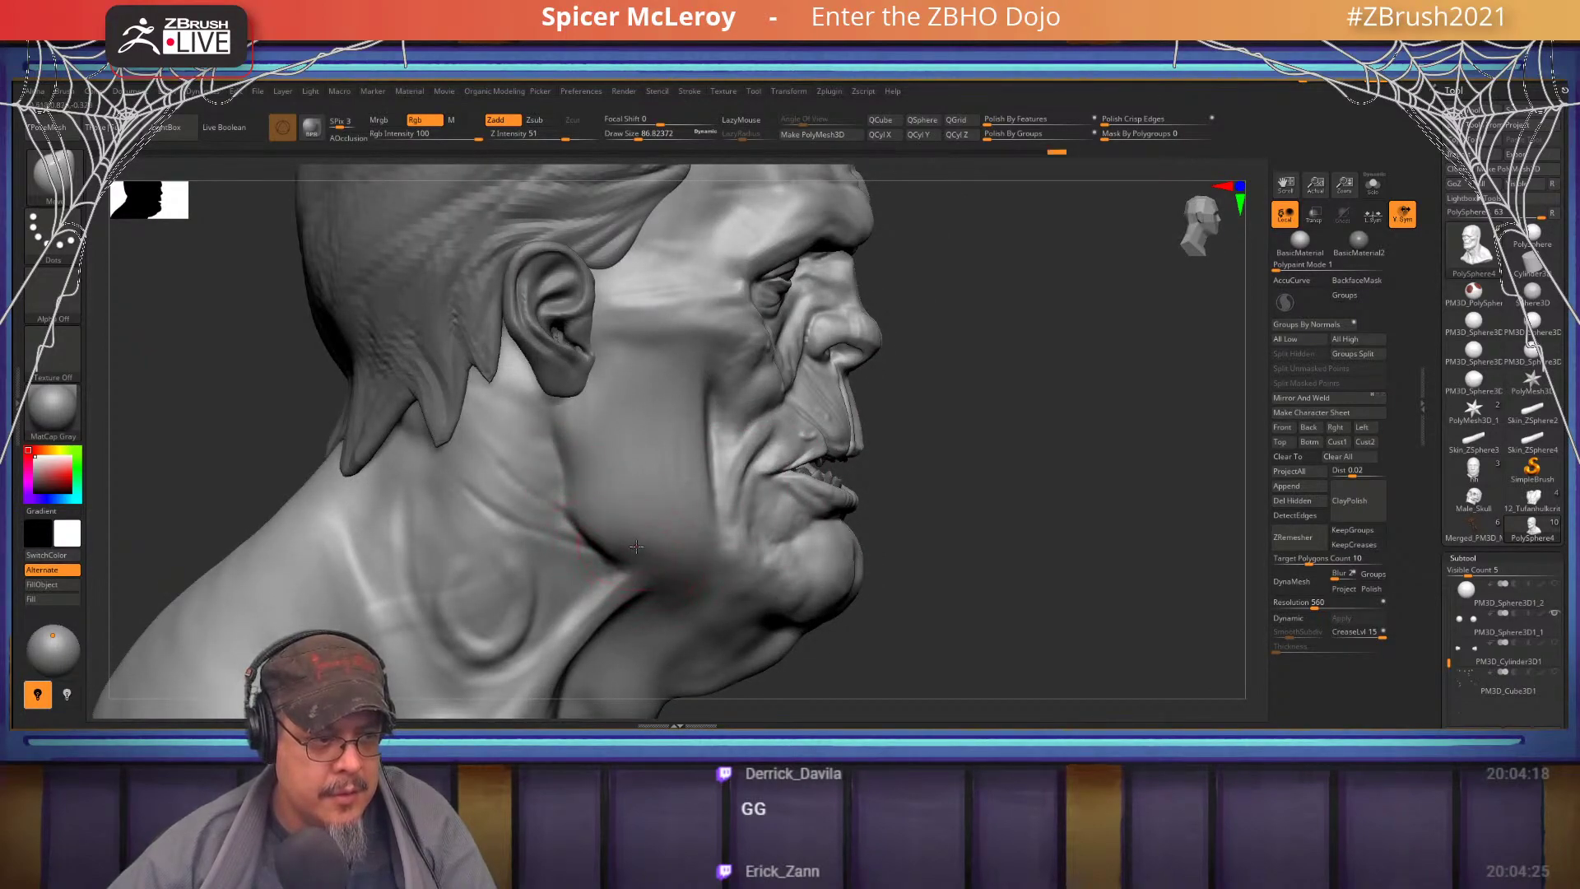
mouse_move(938, 492)
right_down()
mouse_move(831, 494)
mouse_move(790, 514)
right_up()
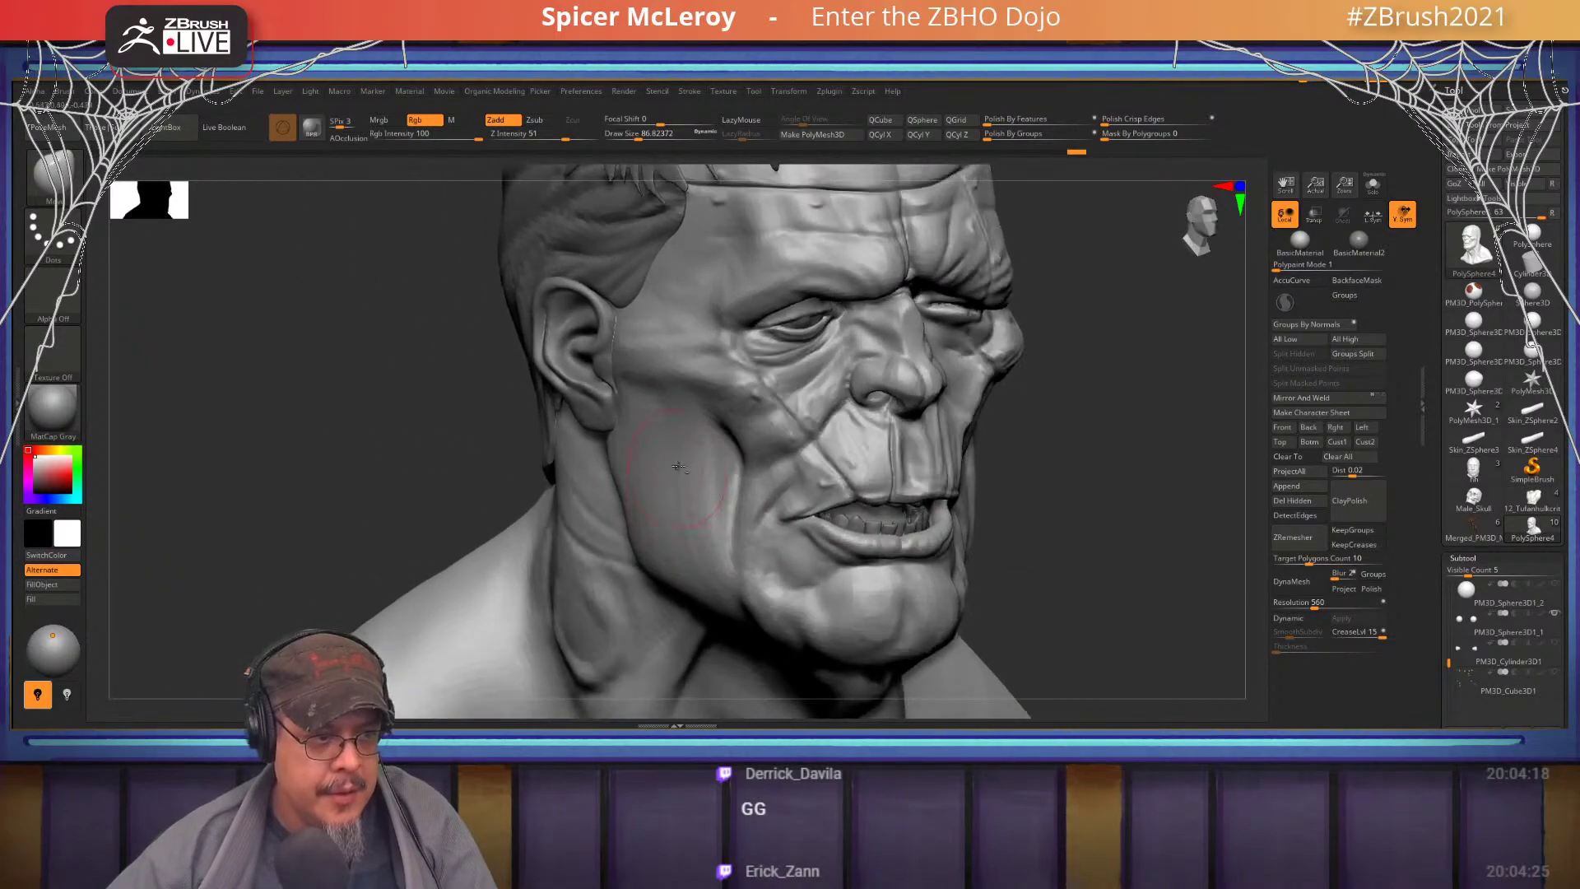
mouse_move(678, 466)
right_down()
mouse_move(691, 422)
mouse_move(645, 380)
mouse_move(659, 448)
mouse_move(632, 532)
mouse_move(712, 424)
mouse_move(800, 478)
mouse_move(738, 464)
mouse_move(670, 495)
mouse_move(786, 471)
mouse_move(740, 428)
mouse_move(749, 493)
mouse_move(714, 482)
right_up()
- Build up the pouch under the squinting eye with the ClayBuildup brush at a draw size of about 54
key(b)
key(c)
key(b)
drag(710, 481, 671, 481)
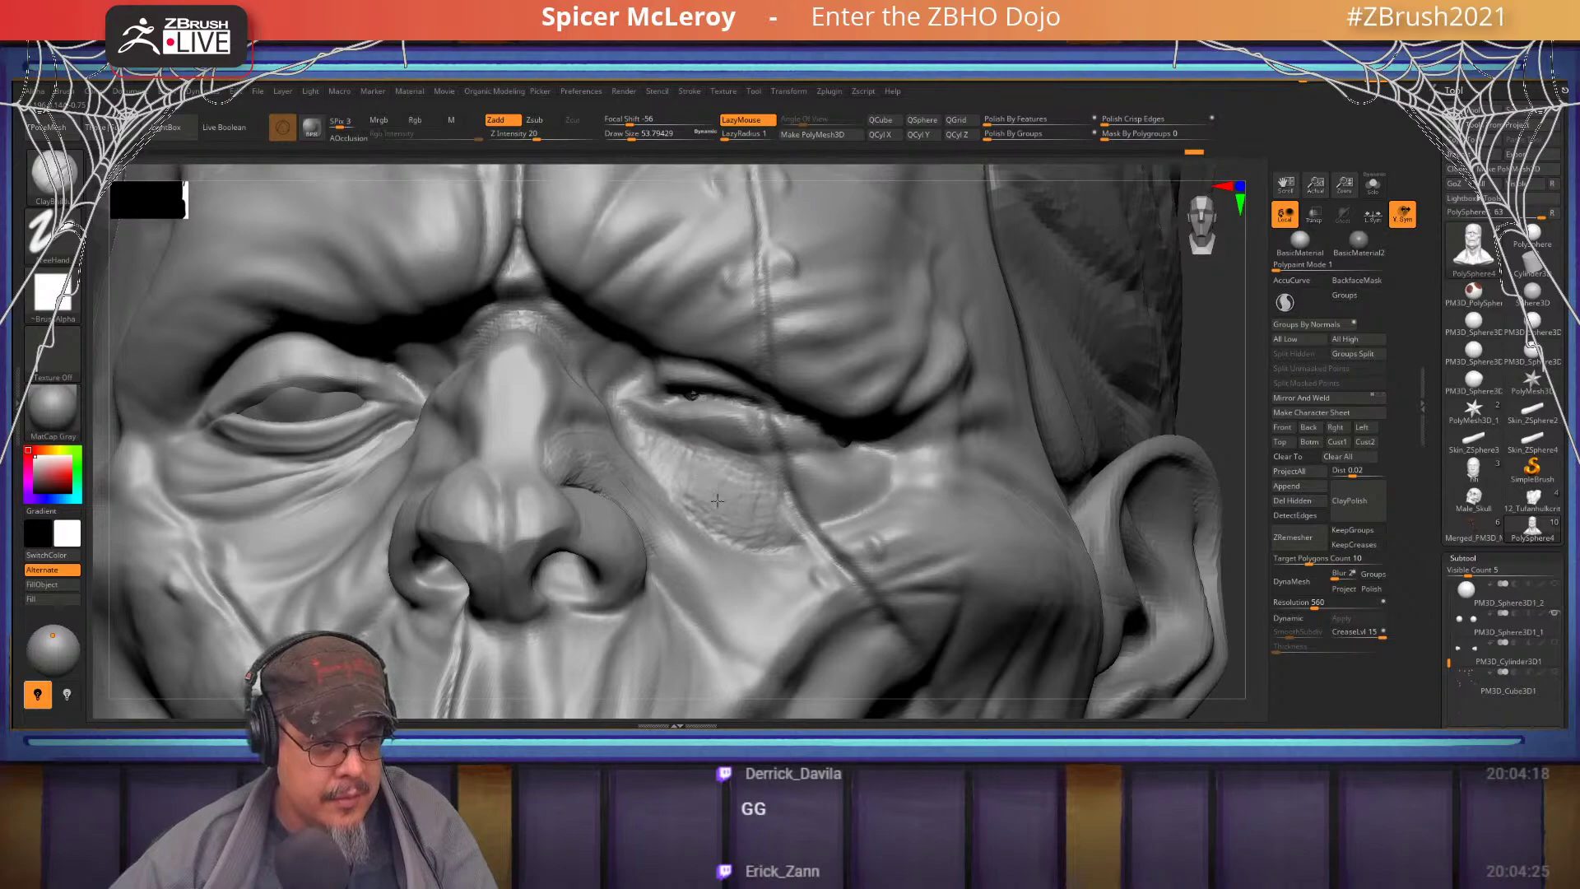
drag(764, 528, 782, 515)
- Soften the folds around the mouth corners at a lower subdivision level using FormSoft at draw size 87, and raise the subdivision level again
mouse_move(782, 514)
right_down()
mouse_move(800, 493)
mouse_move(661, 452)
mouse_move(666, 510)
mouse_move(707, 378)
mouse_move(697, 452)
mouse_move(665, 491)
right_up()
key(b)
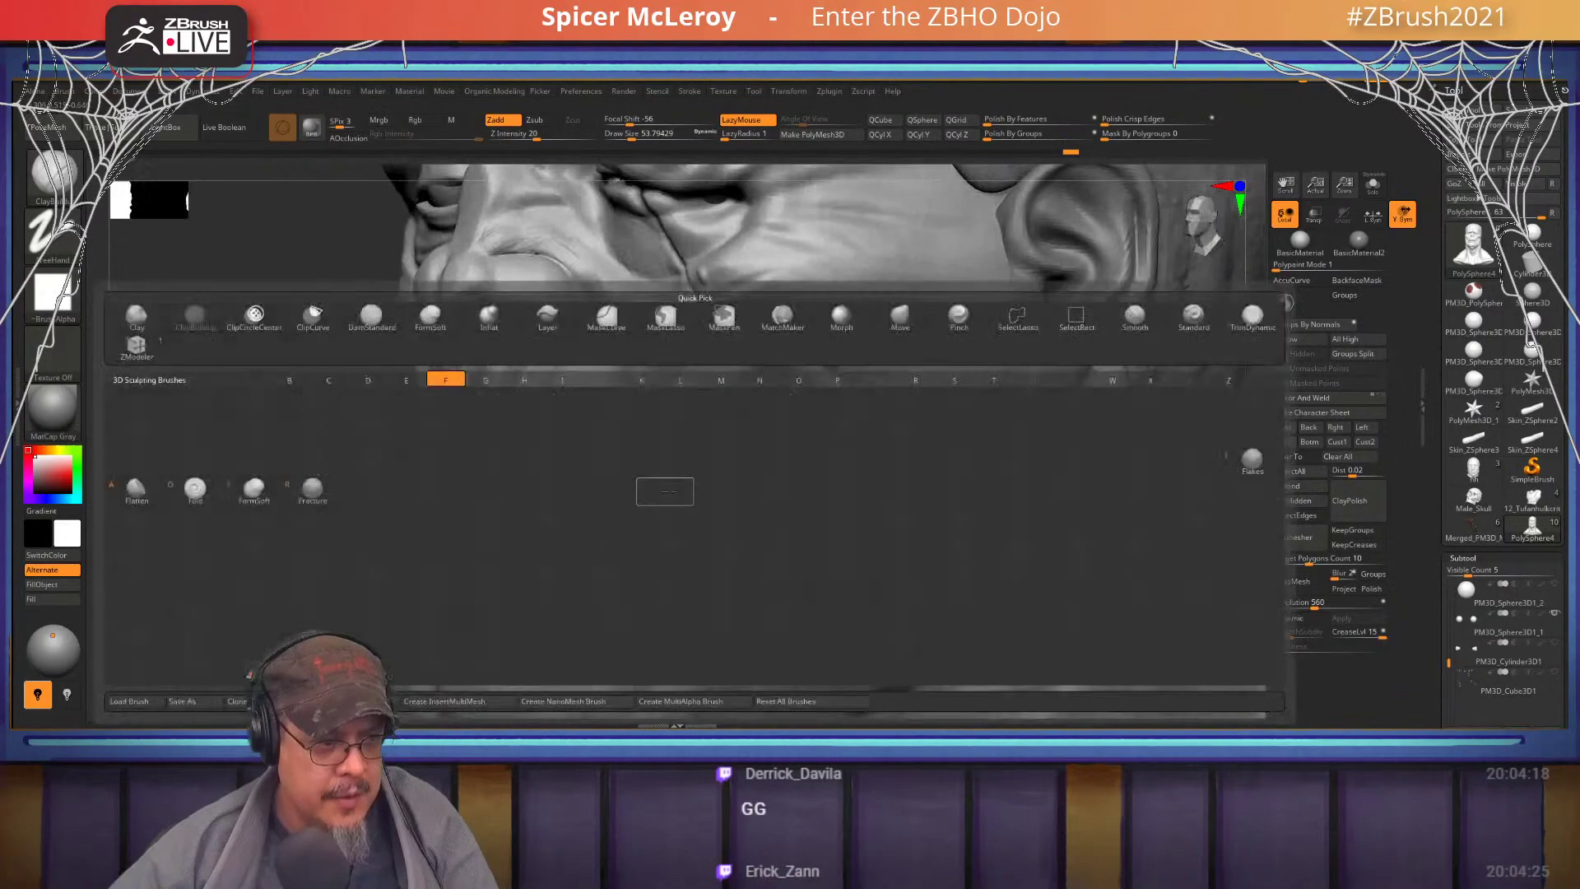
key(s)
key(m)
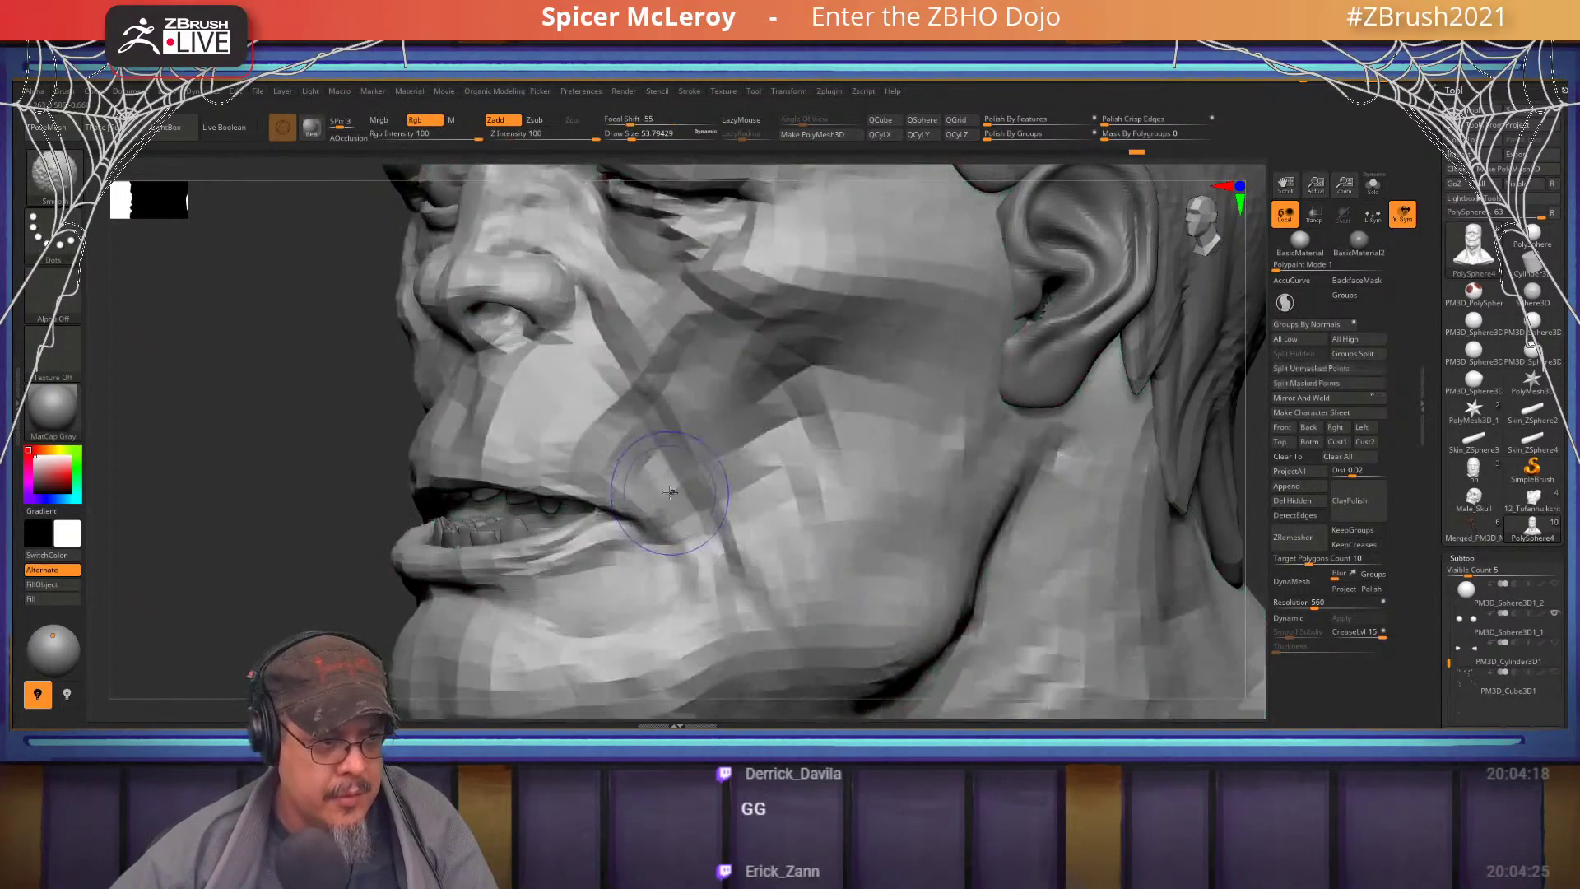
right_drag(671, 492, 688, 487)
key(s)
drag(688, 484, 681, 481)
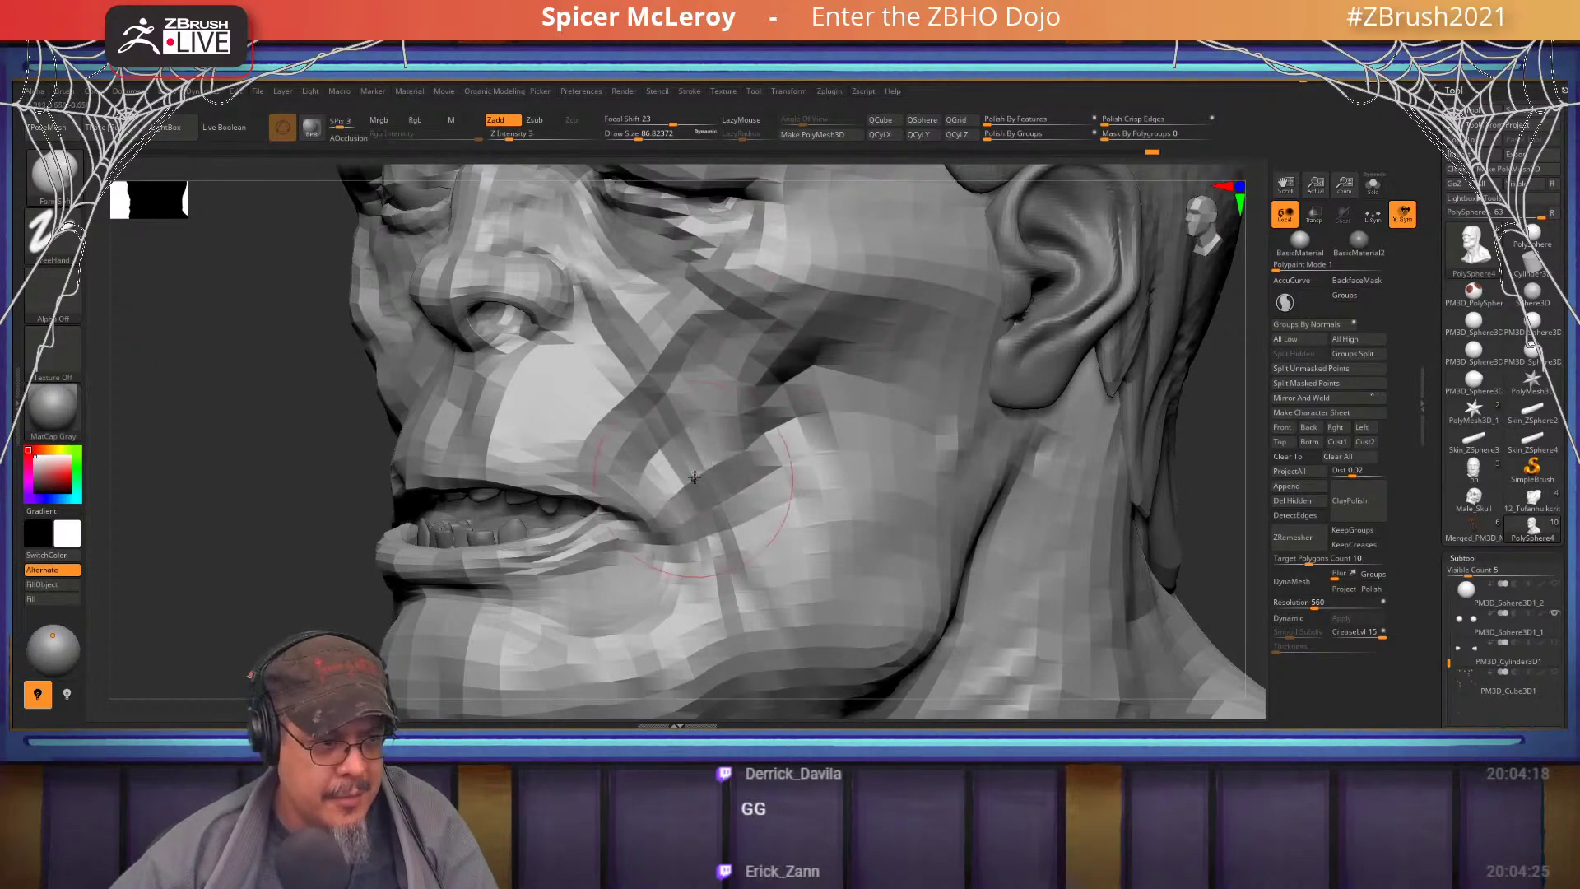
right_drag(694, 477, 520, 525)
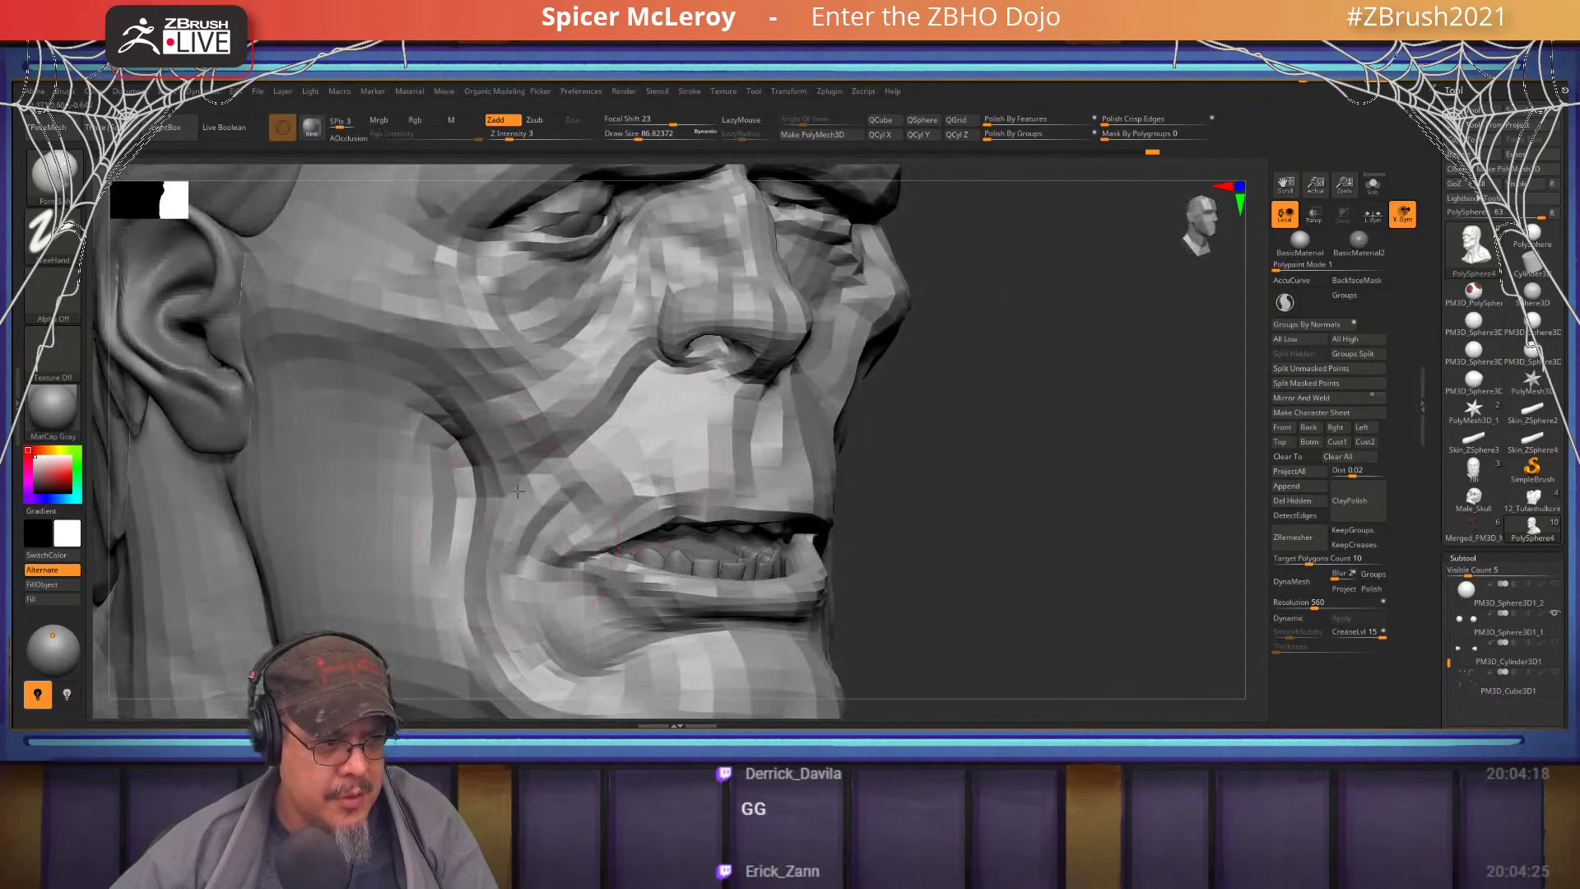
mouse_move(479, 384)
right_down()
mouse_move(703, 432)
mouse_move(637, 449)
mouse_move(733, 424)
mouse_move(708, 440)
right_up()
key(d)
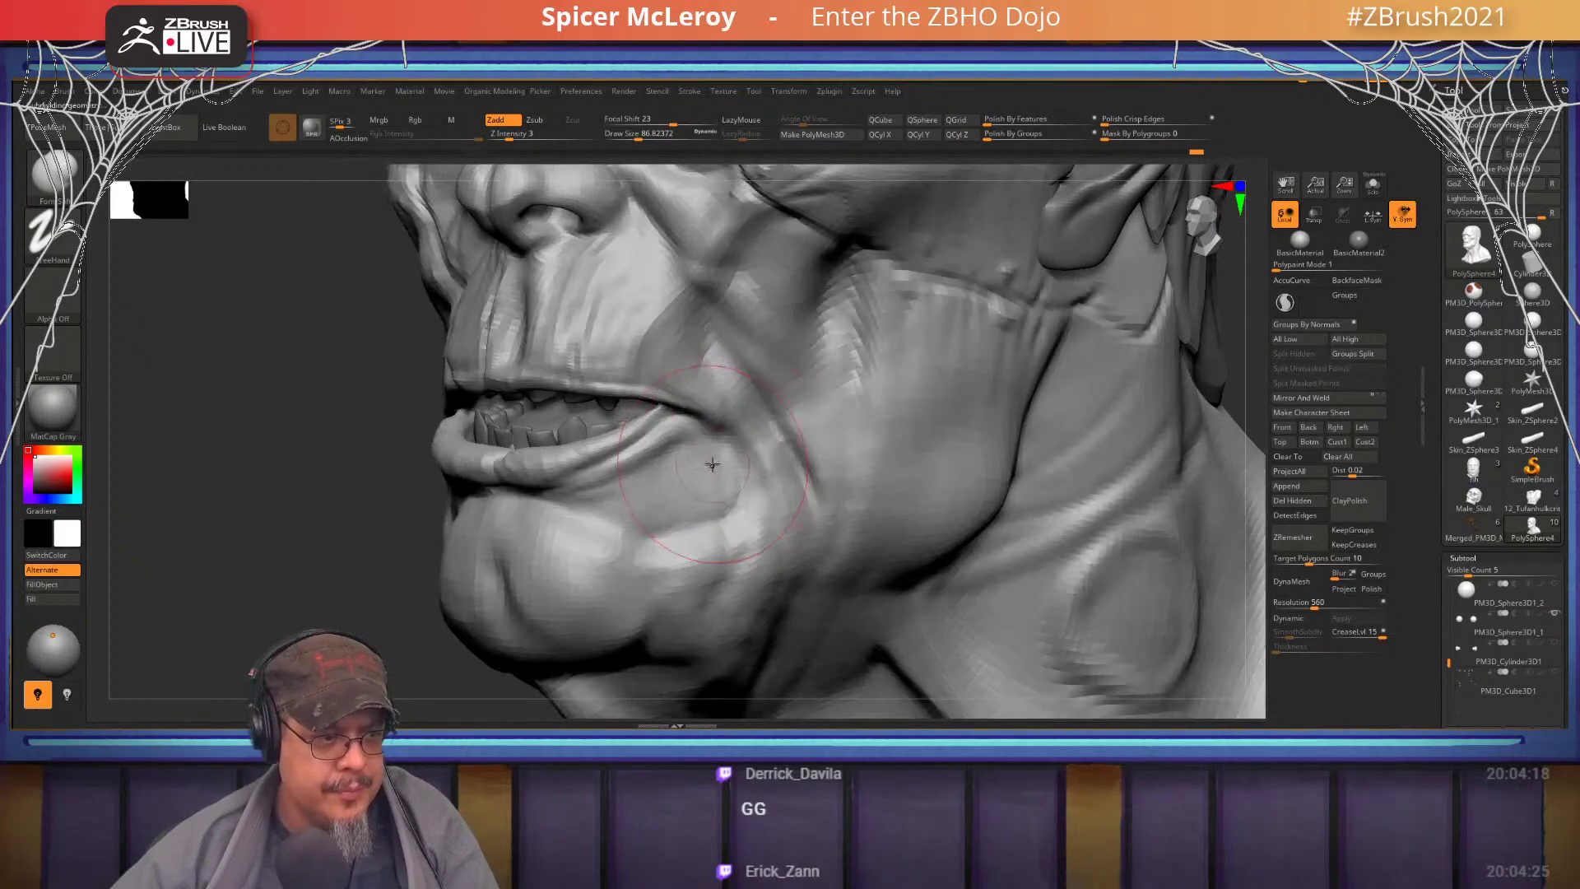
- Add clay below the mouth corner on the stitched side with the ClayBuildup brush, reducing the draw size to about 44
key(b)
key(c)
key(b)
right_drag(726, 453, 739, 454)
key(s)
drag(739, 454, 715, 481)
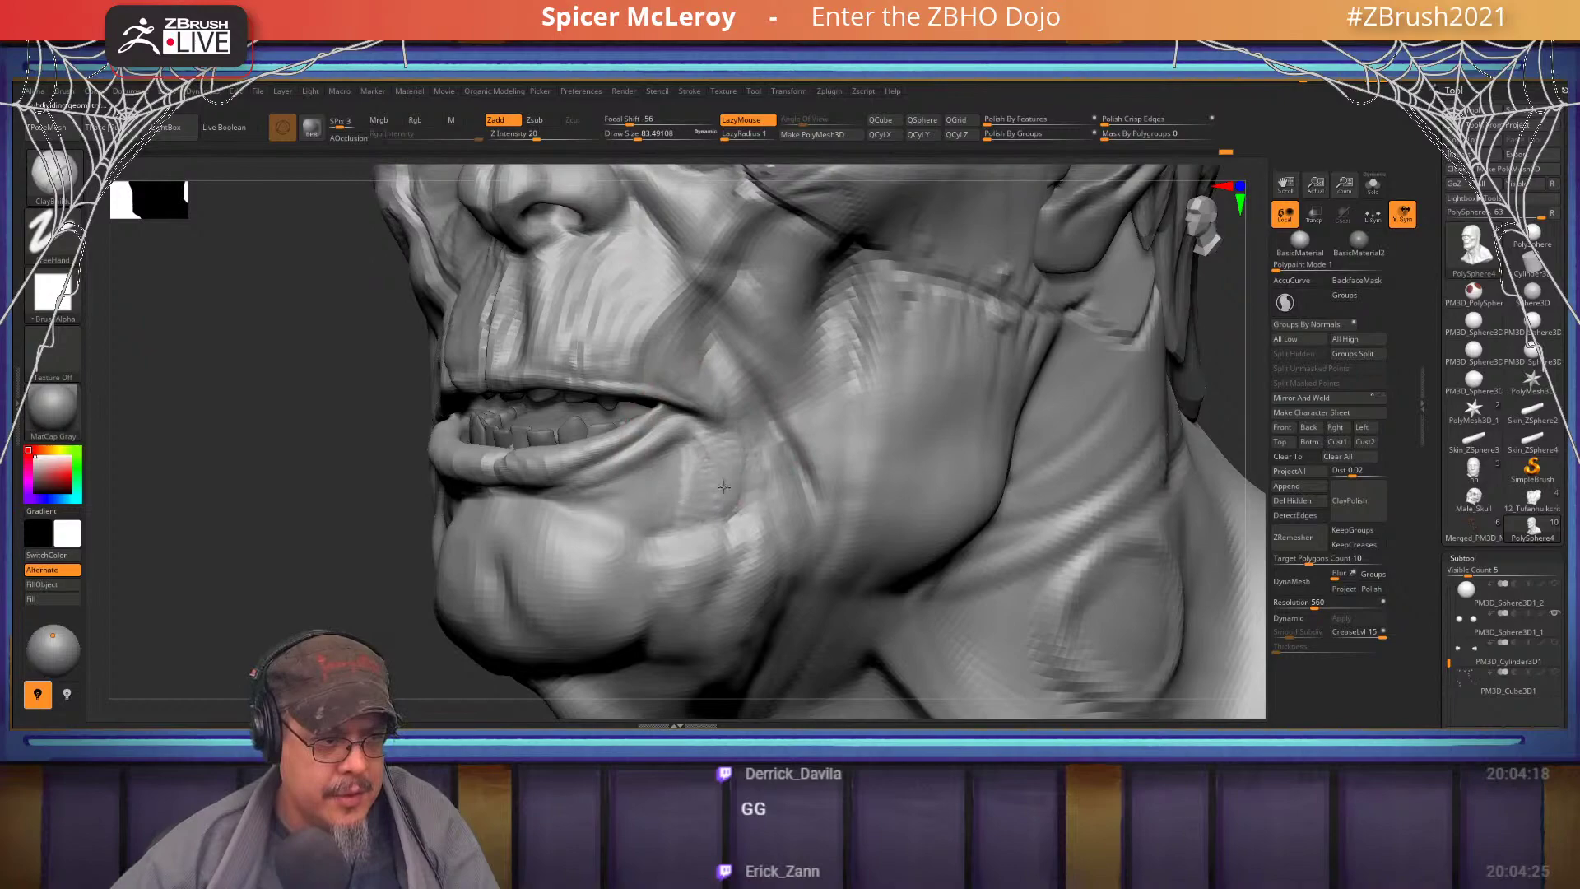
key(s)
drag(721, 451, 713, 446)
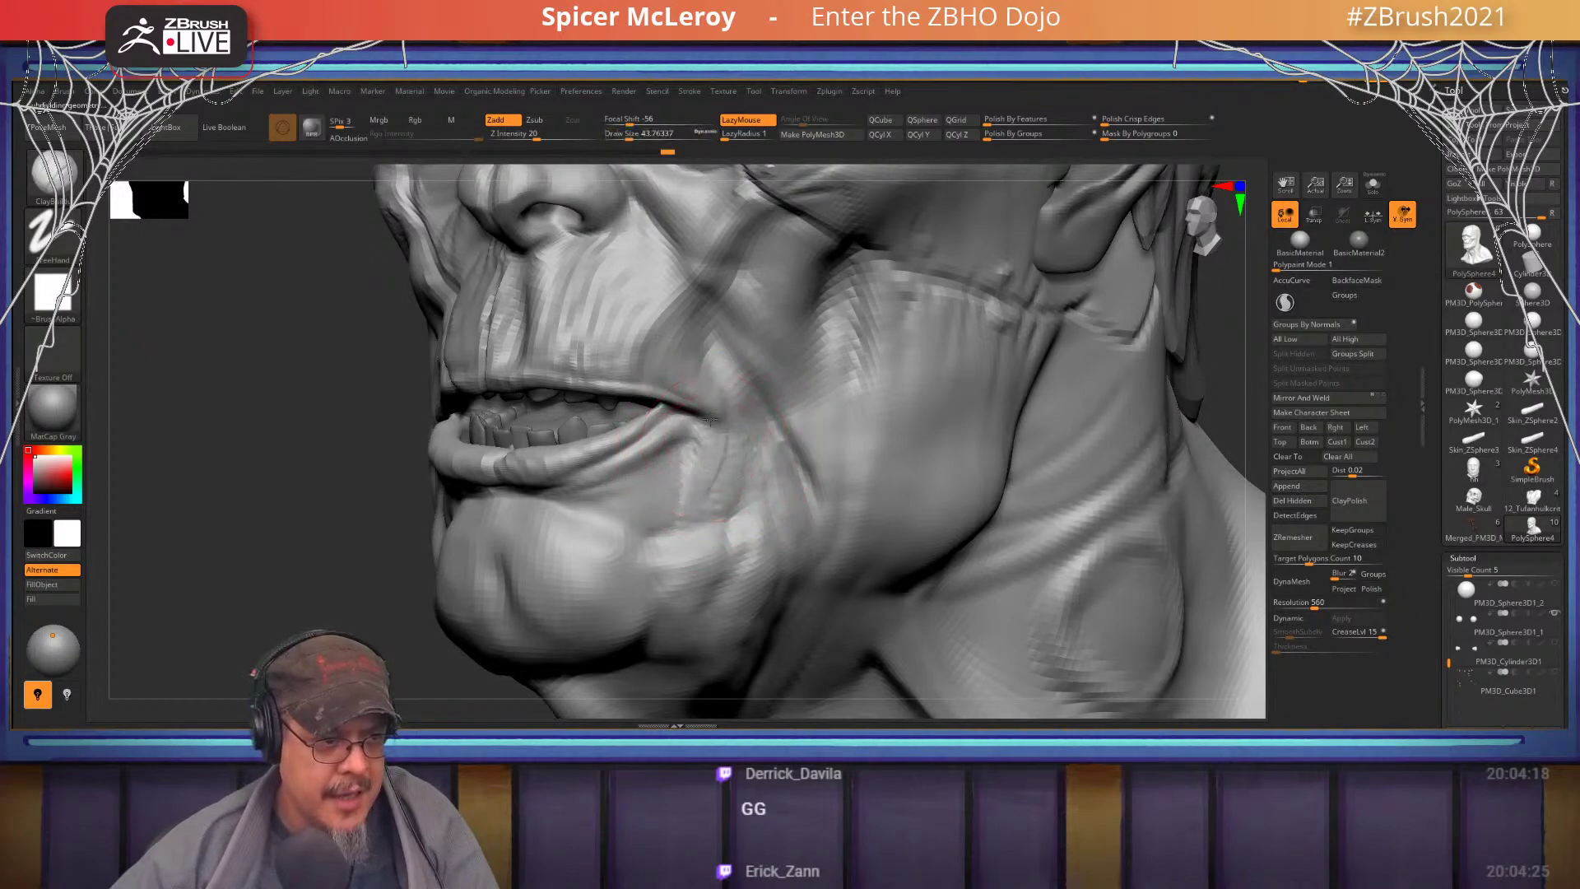
- Build up the fleshy folds beside the mouth on both sides with ClayBuildup at a draw size of about 77
key(bracketright)
key(bracketright)
key(bracketright)
key(bracketright)
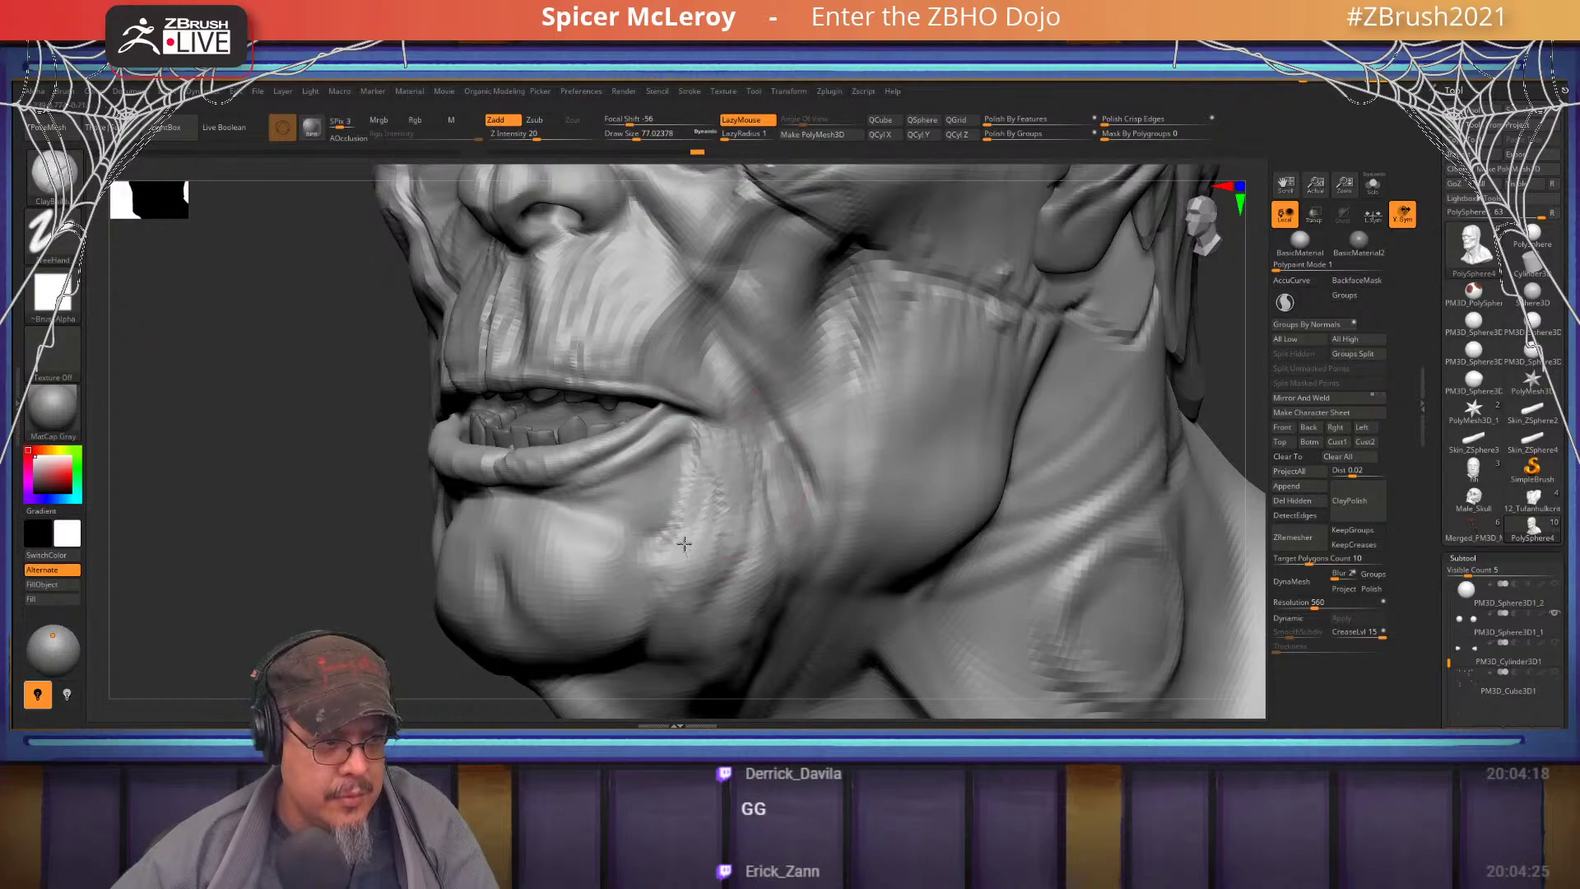
mouse_move(329, 494)
right_down()
mouse_move(494, 436)
mouse_move(605, 429)
right_up()
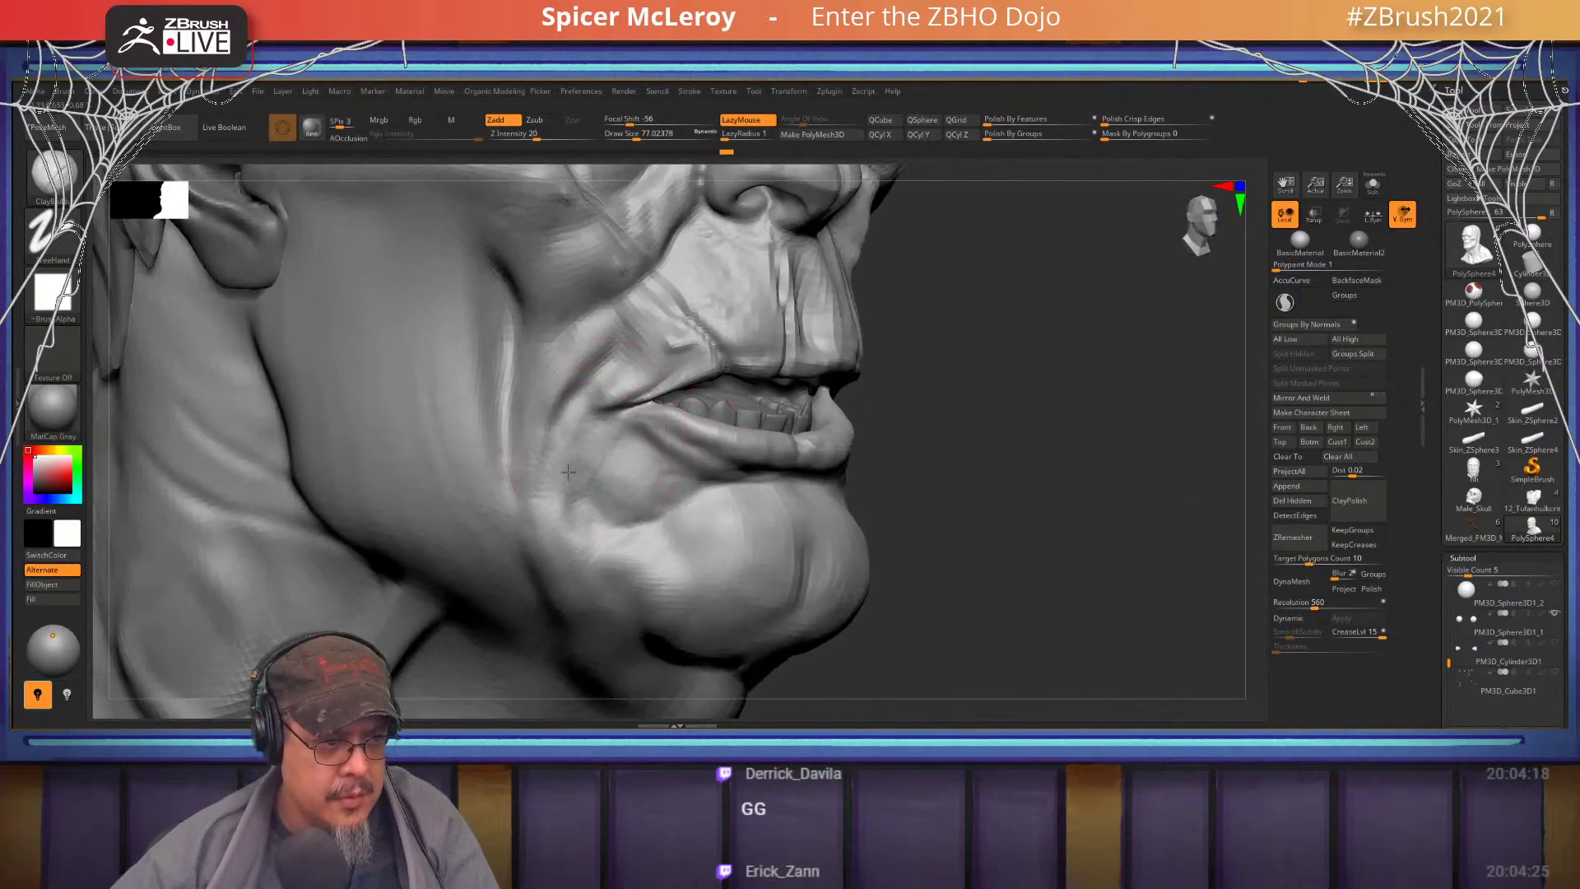
drag(600, 436, 593, 549)
- Fill the hollows between the lower lip, the chin and the mouth corners with ClayBuildup strokes
mouse_move(623, 492)
right_down()
mouse_move(535, 485)
mouse_move(664, 505)
mouse_move(610, 454)
right_up()
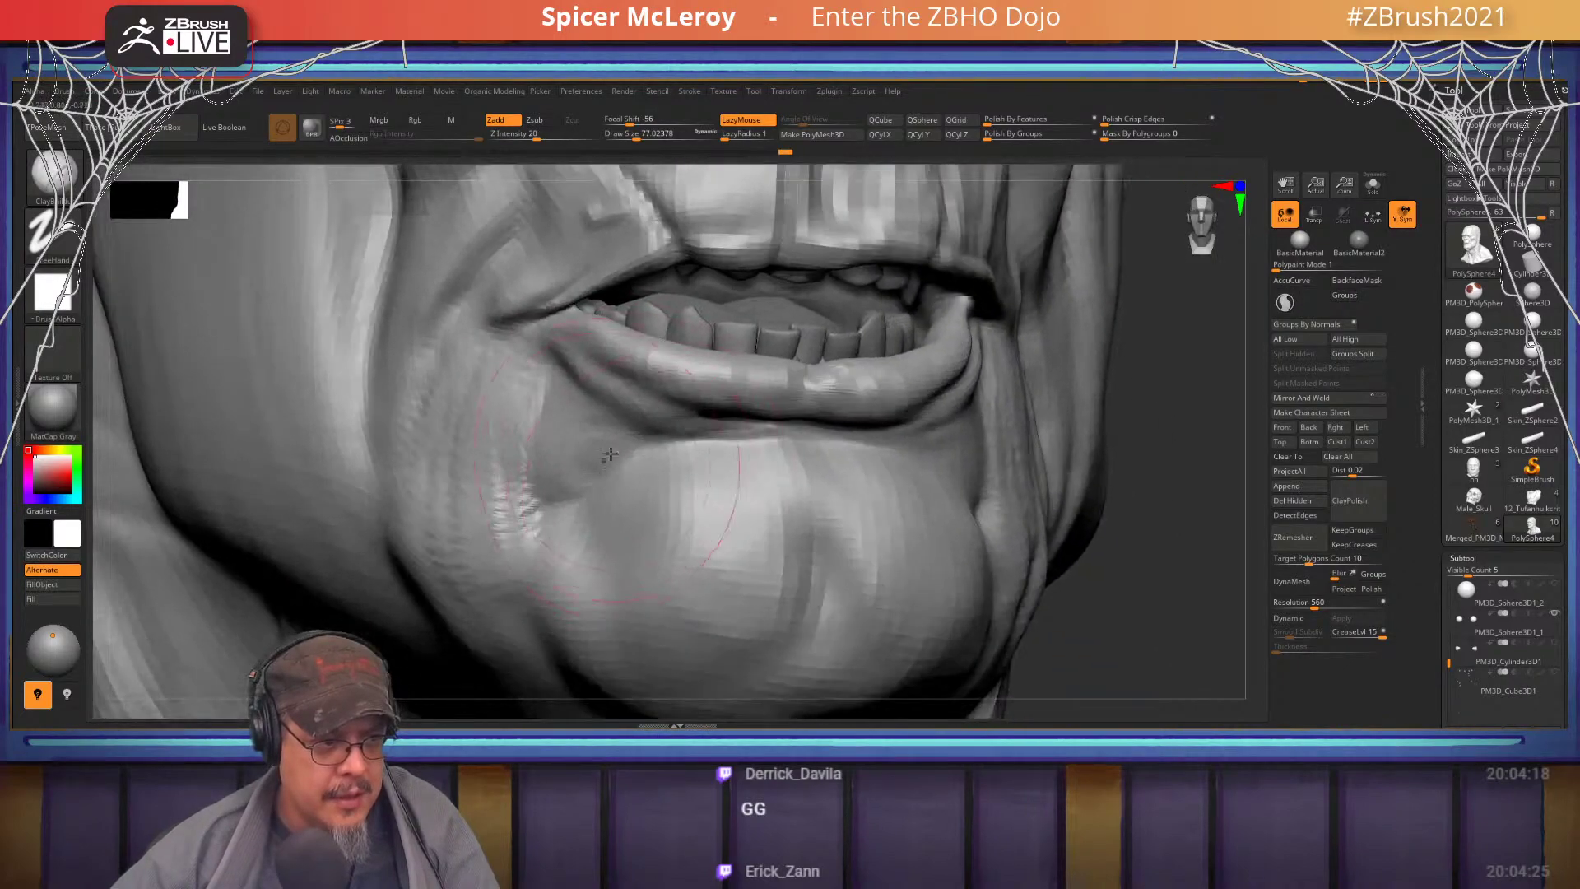
mouse_move(688, 444)
mouse_down()
mouse_move(625, 486)
mouse_move(644, 429)
mouse_up()
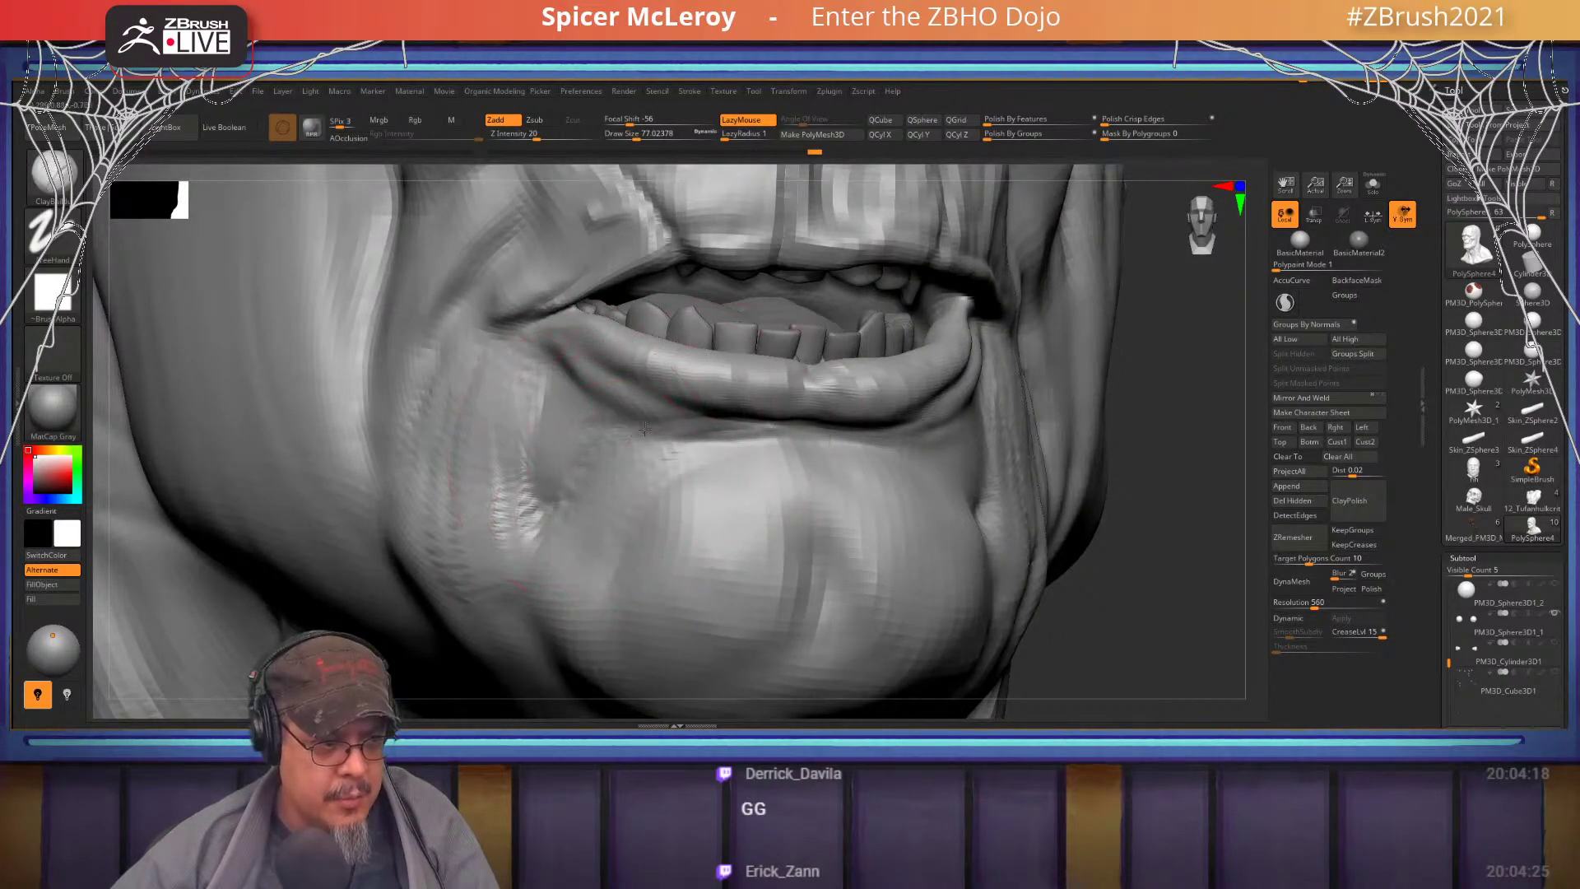
drag(572, 471, 585, 500)
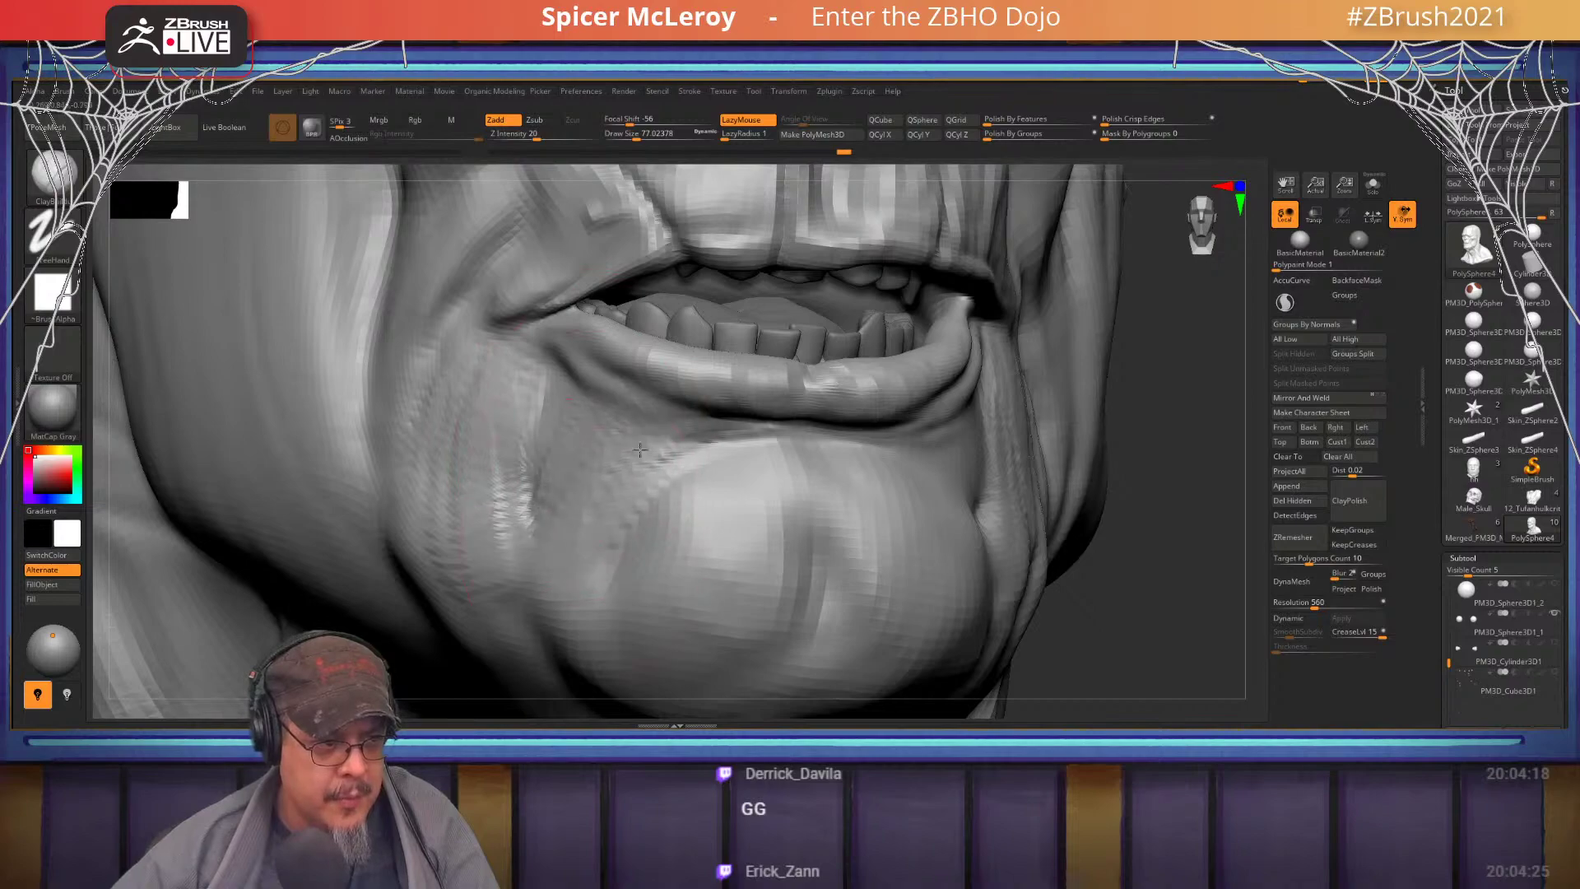
right_drag(682, 407, 668, 433)
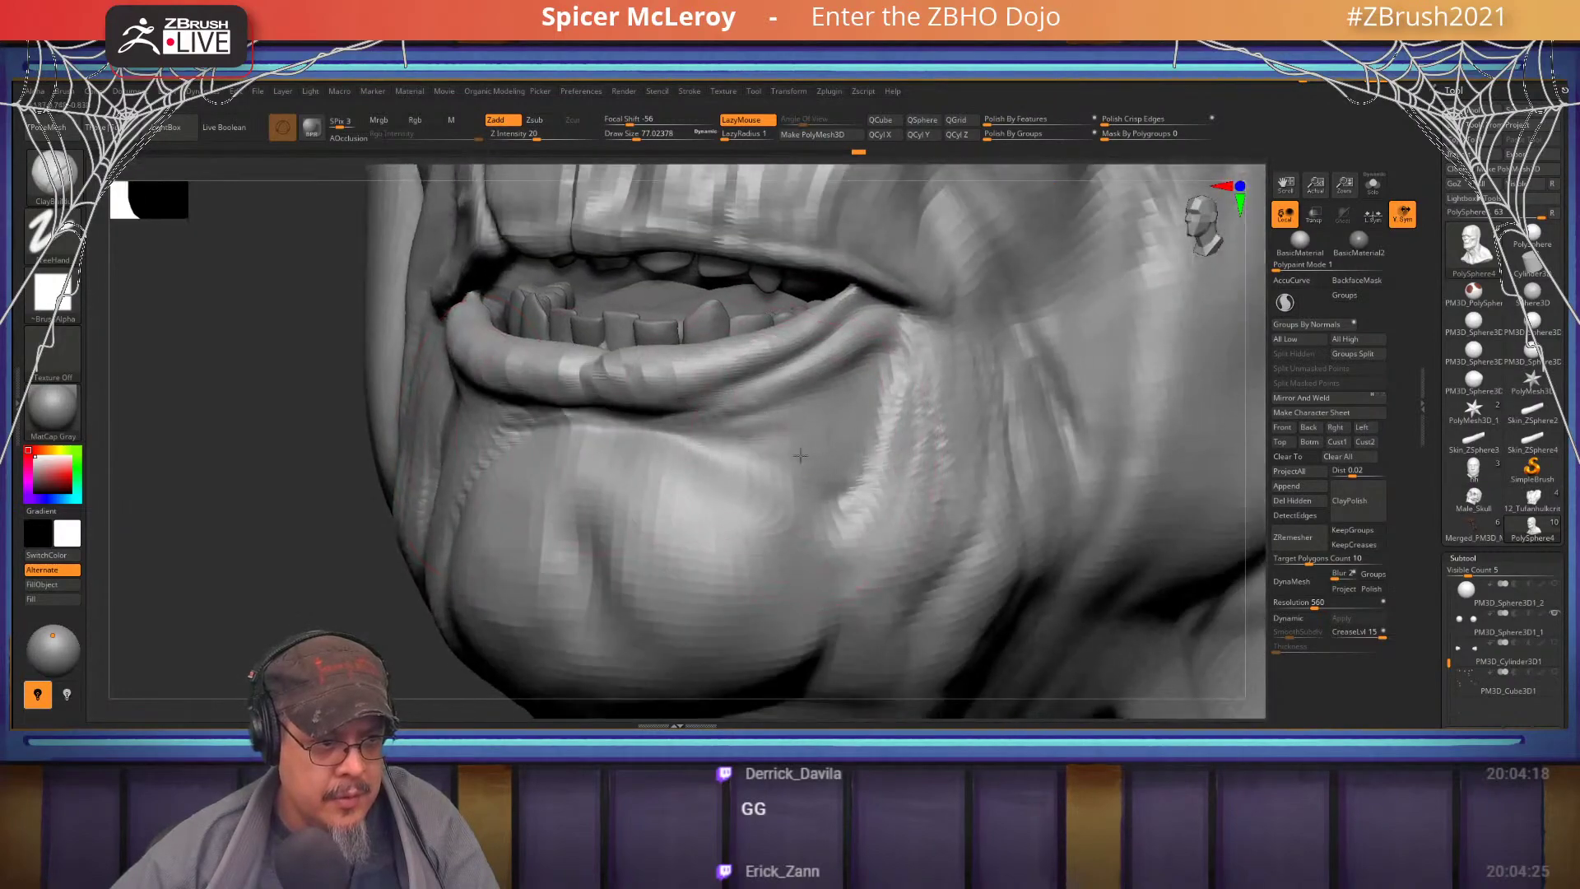
mouse_move(800, 455)
mouse_down()
mouse_move(807, 505)
mouse_move(841, 528)
mouse_move(733, 415)
mouse_up()
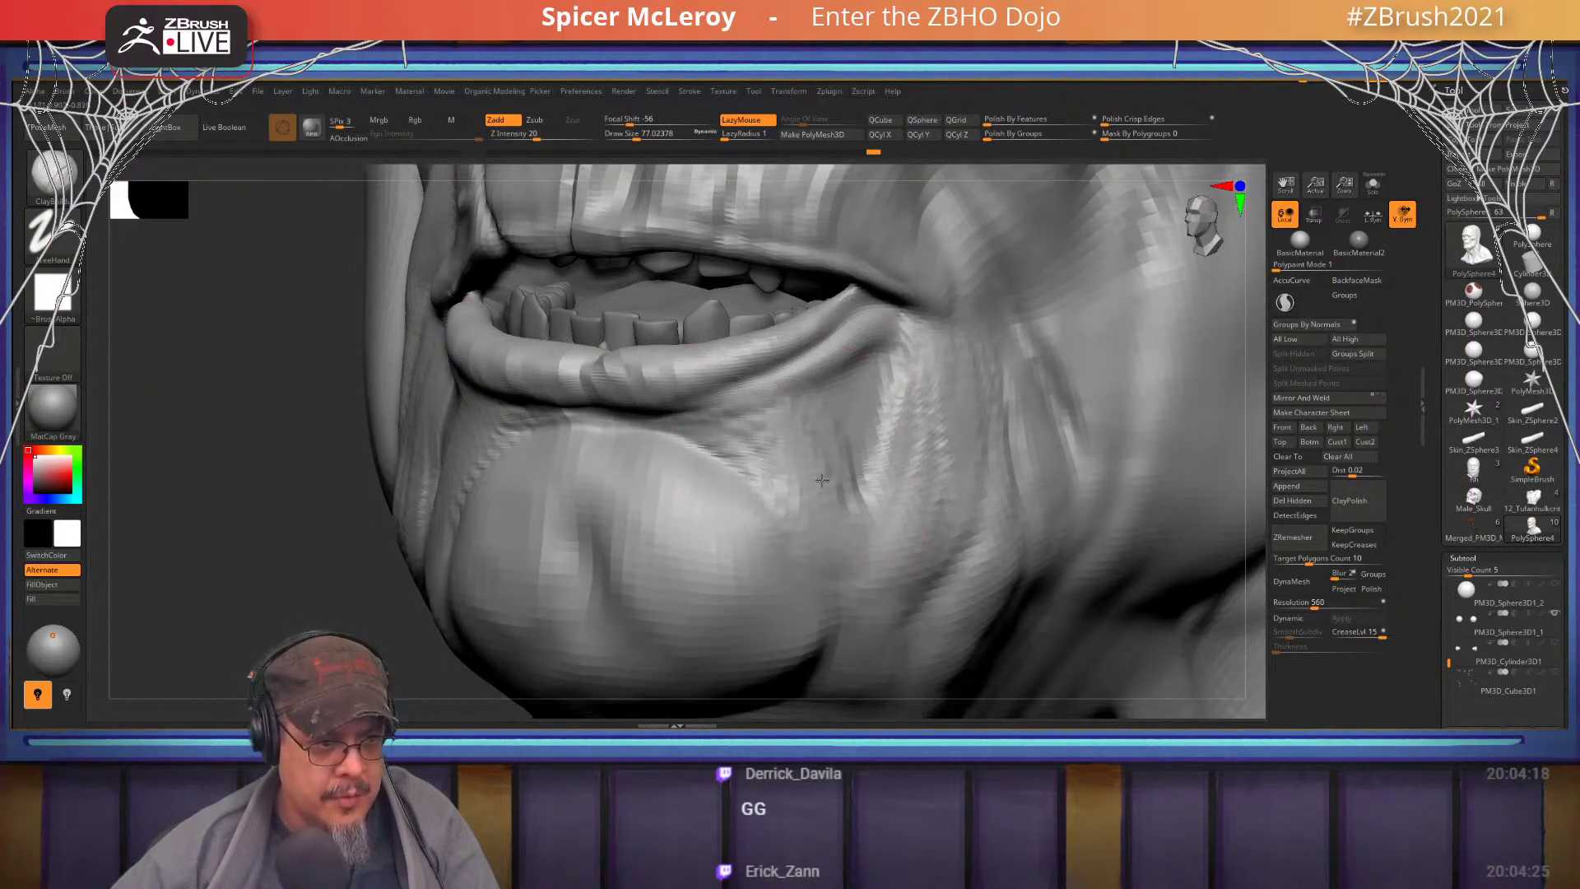
- Extend the clay fold beside the chin, and reshape the cheeks on both sides with the Move brush at a draw size of about 124
mouse_move(822, 481)
mouse_down()
mouse_move(826, 405)
mouse_move(841, 503)
mouse_move(841, 397)
mouse_move(824, 508)
mouse_move(841, 639)
mouse_up()
mouse_move(695, 515)
ctrl+right_down()
mouse_move(659, 477)
mouse_move(492, 391)
mouse_move(723, 433)
mouse_move(656, 490)
mouse_move(682, 466)
mouse_move(648, 451)
mouse_move(650, 506)
mouse_move(719, 449)
ctrl+right_up()
key(b)
key(m)
key(v)
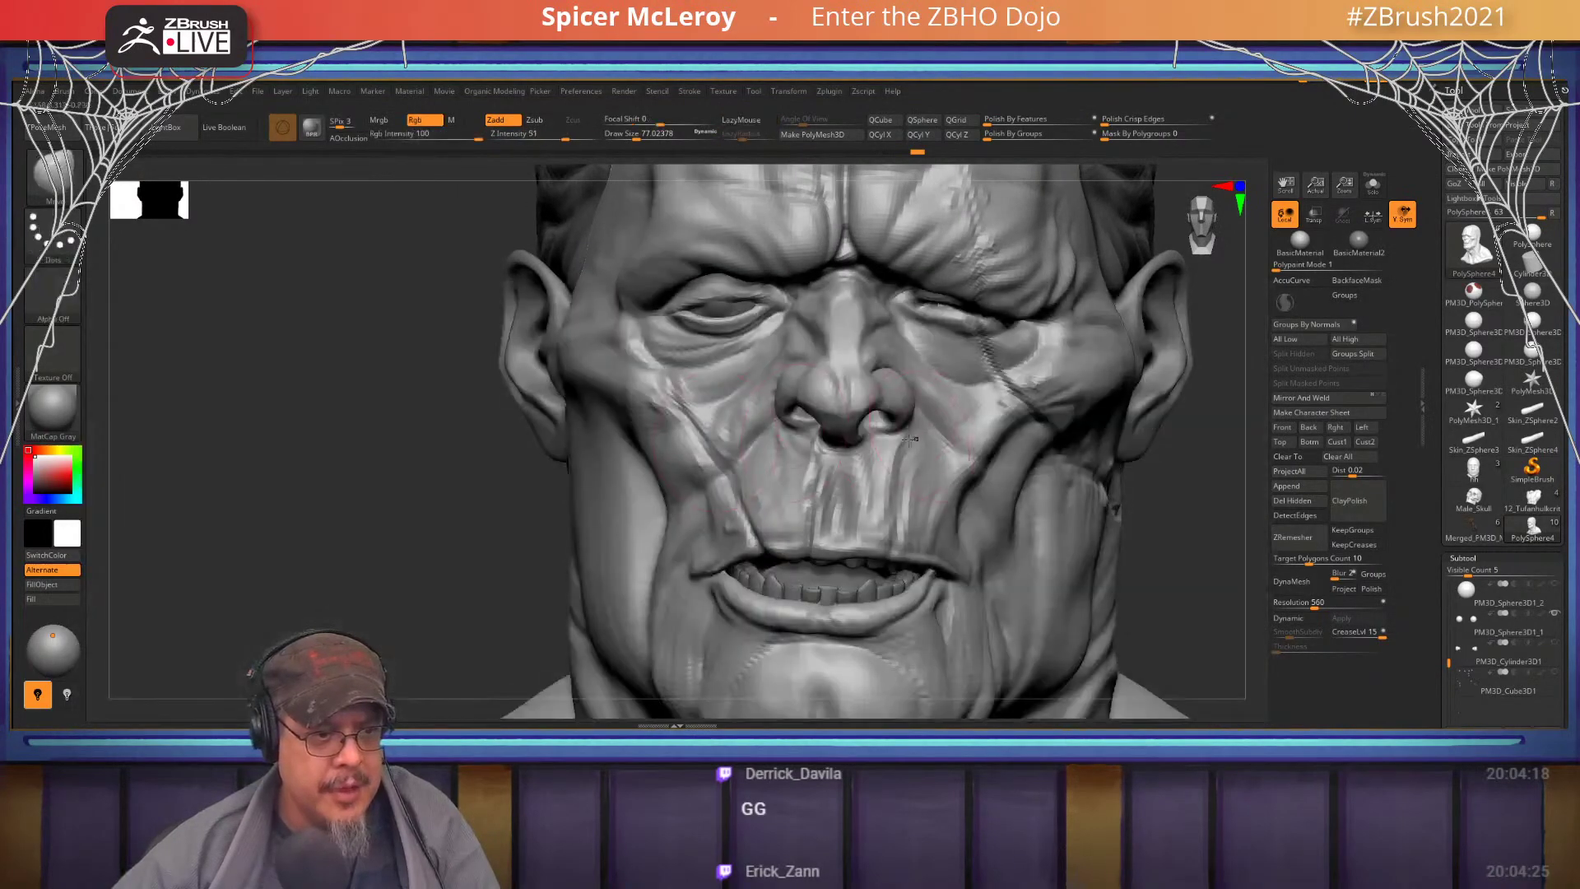
alt+right_drag(1018, 445, 862, 438)
key(s)
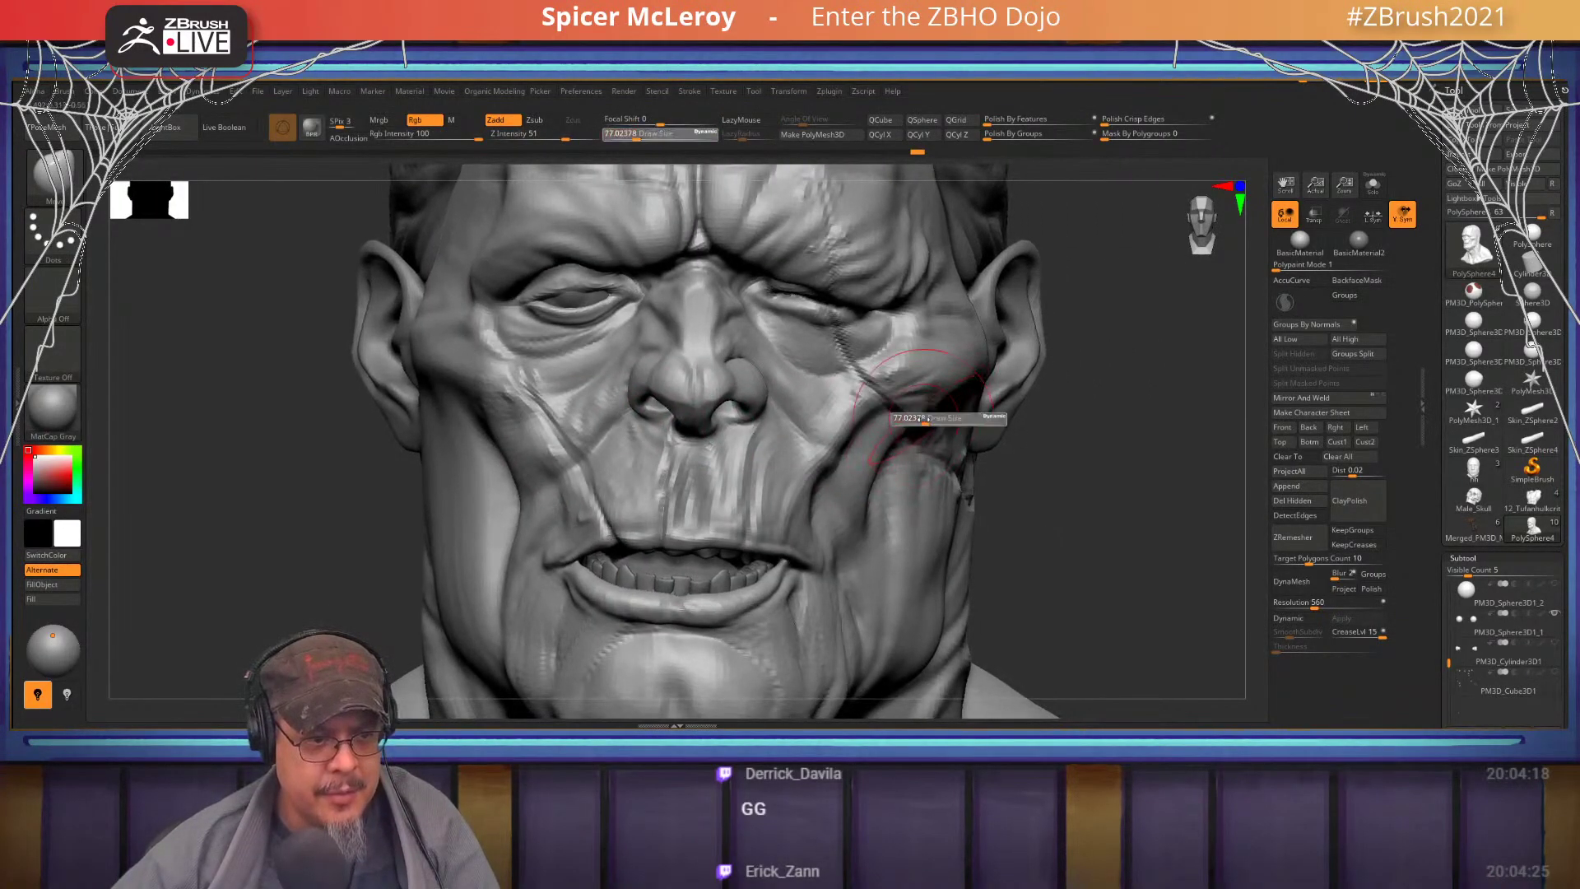
drag(915, 418, 925, 419)
right_drag(954, 413, 895, 424)
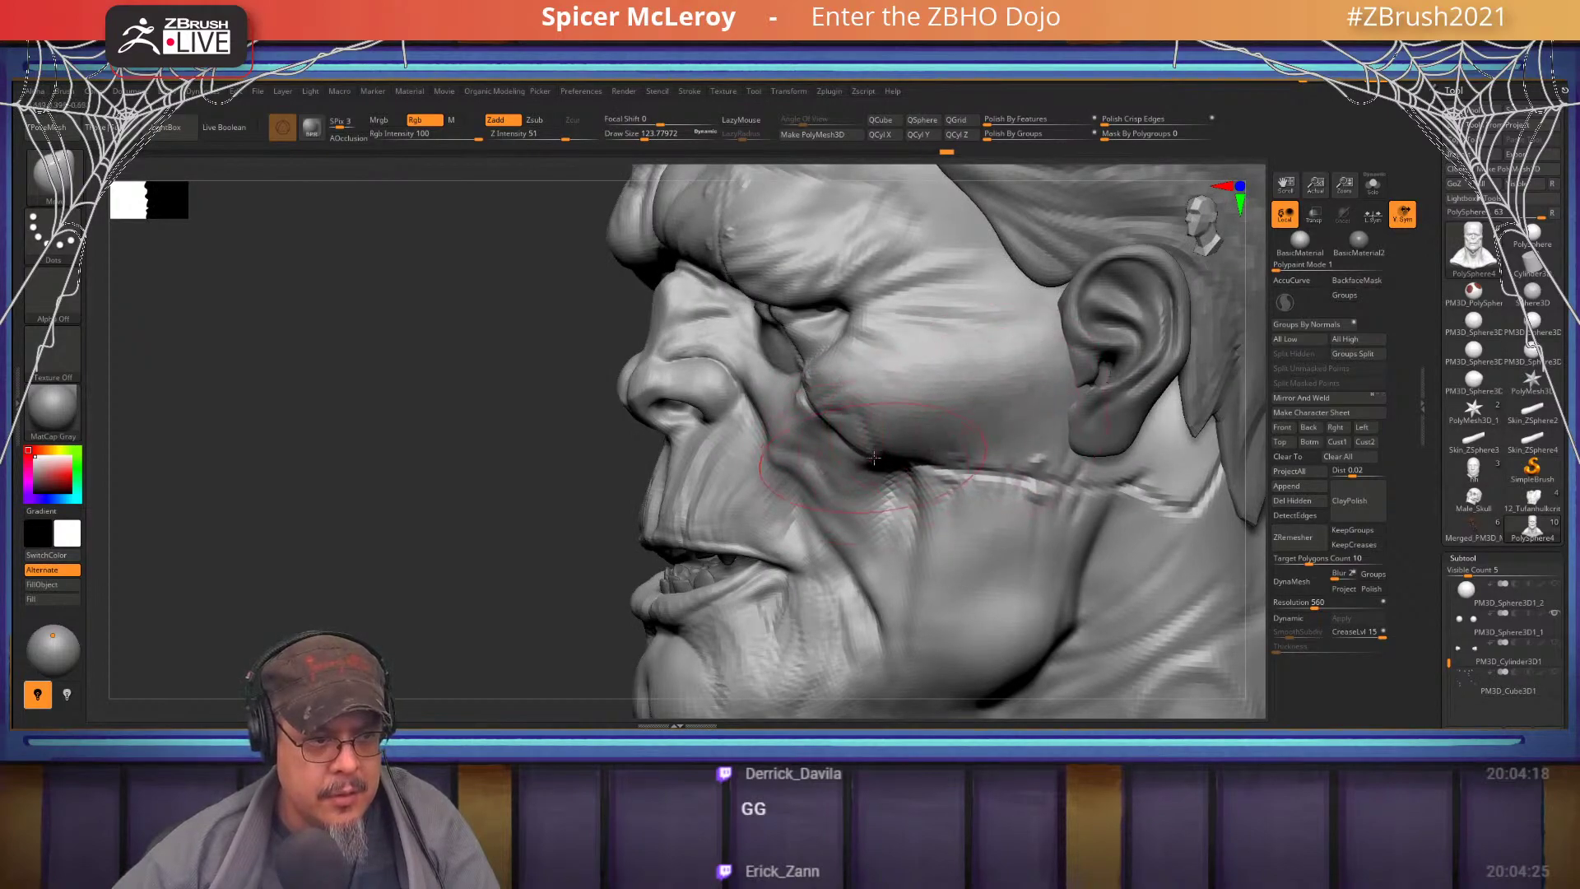
right_drag(833, 428, 958, 382)
right_drag(839, 439, 622, 440)
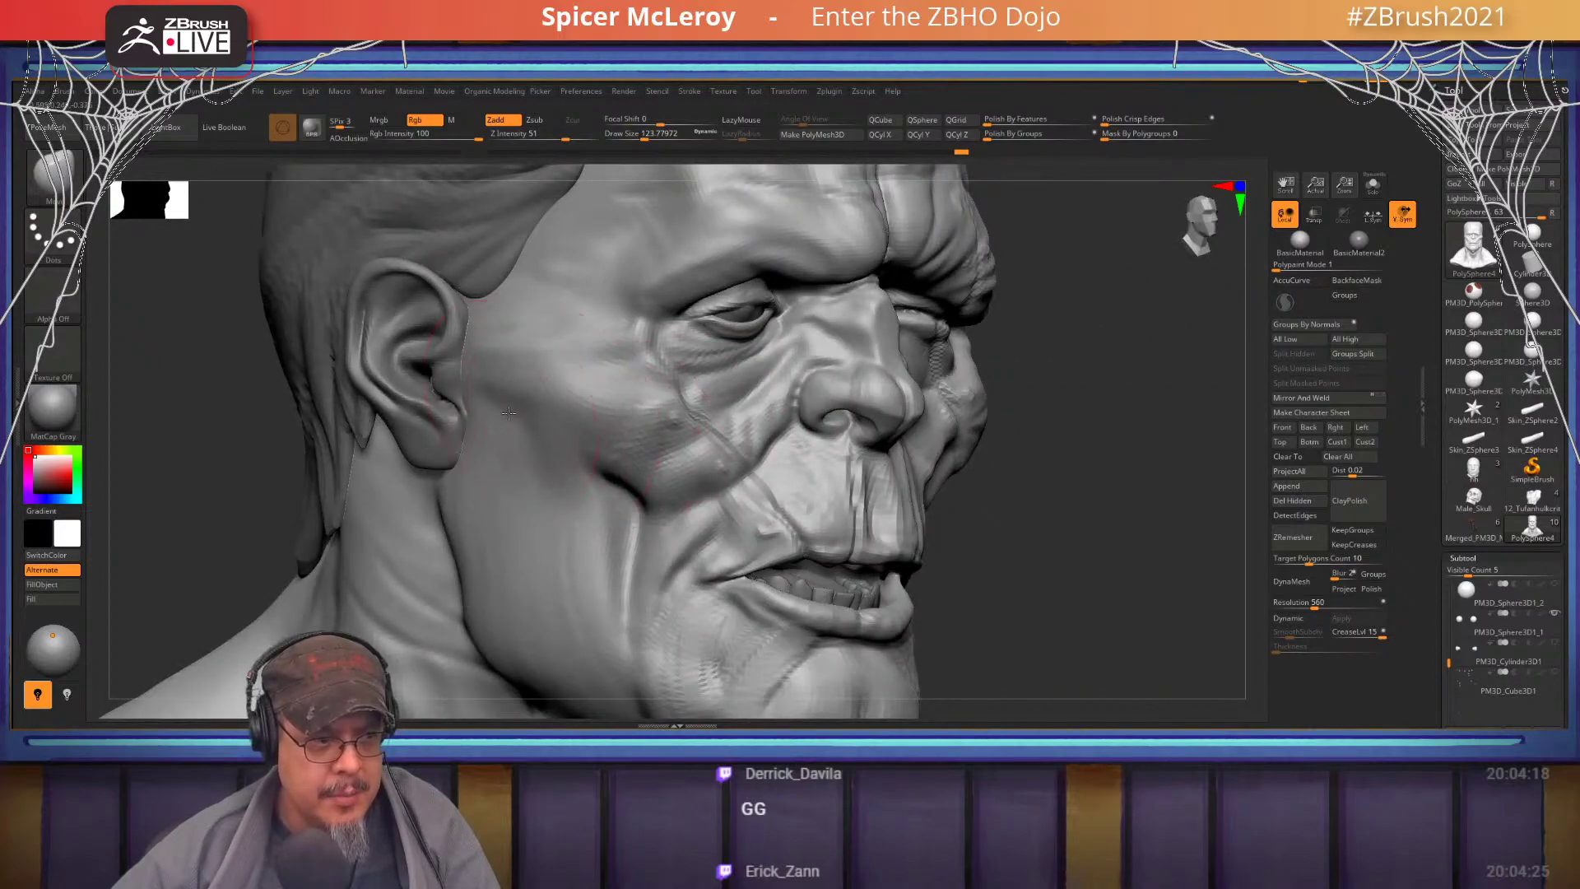
right_drag(509, 412, 621, 452)
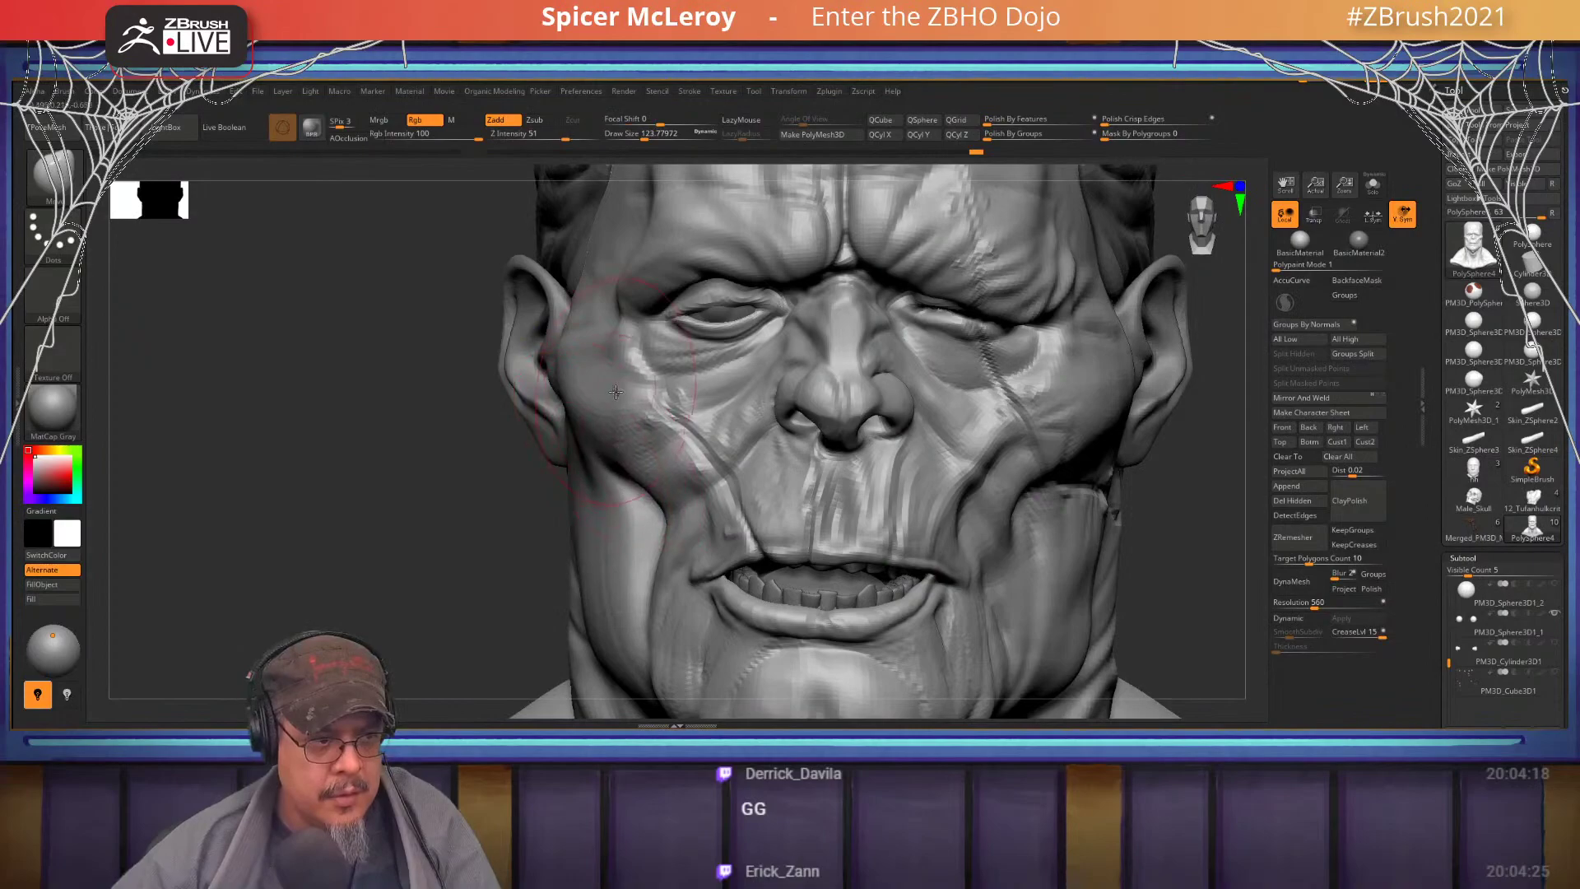
mouse_move(657, 371)
right_down()
mouse_move(857, 461)
mouse_move(628, 395)
mouse_move(543, 329)
mouse_move(754, 429)
mouse_move(831, 421)
mouse_move(661, 409)
right_up()
- Soften the cheekbone and temple between the ear and the open eye using FormSoft strokes at a draw size of about 124
key(b)
key(f)
key(s)
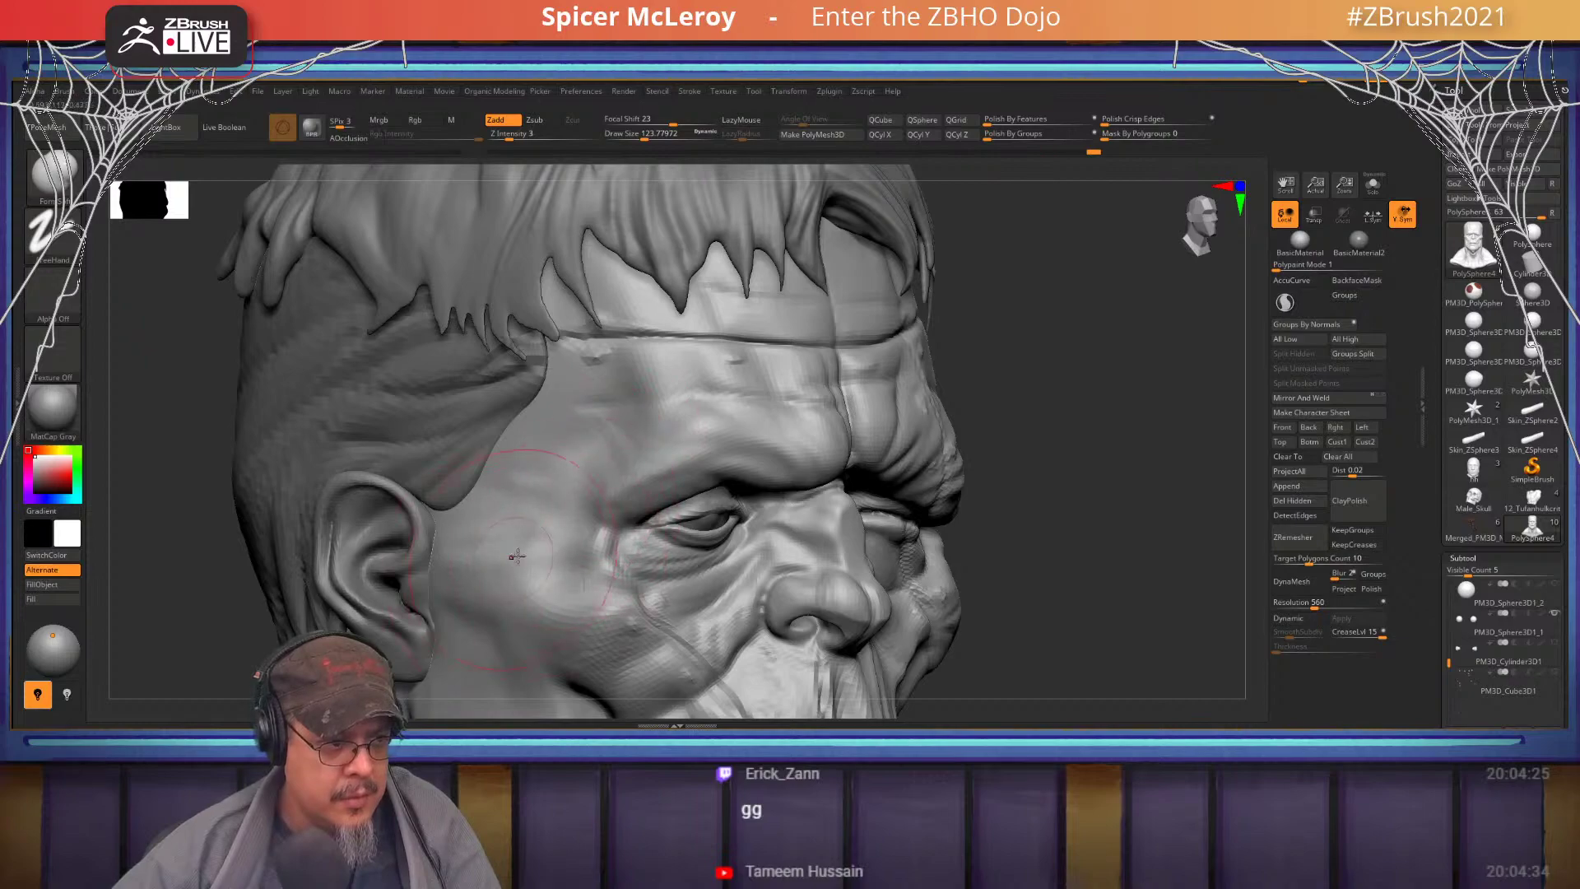
right_drag(517, 556, 687, 531)
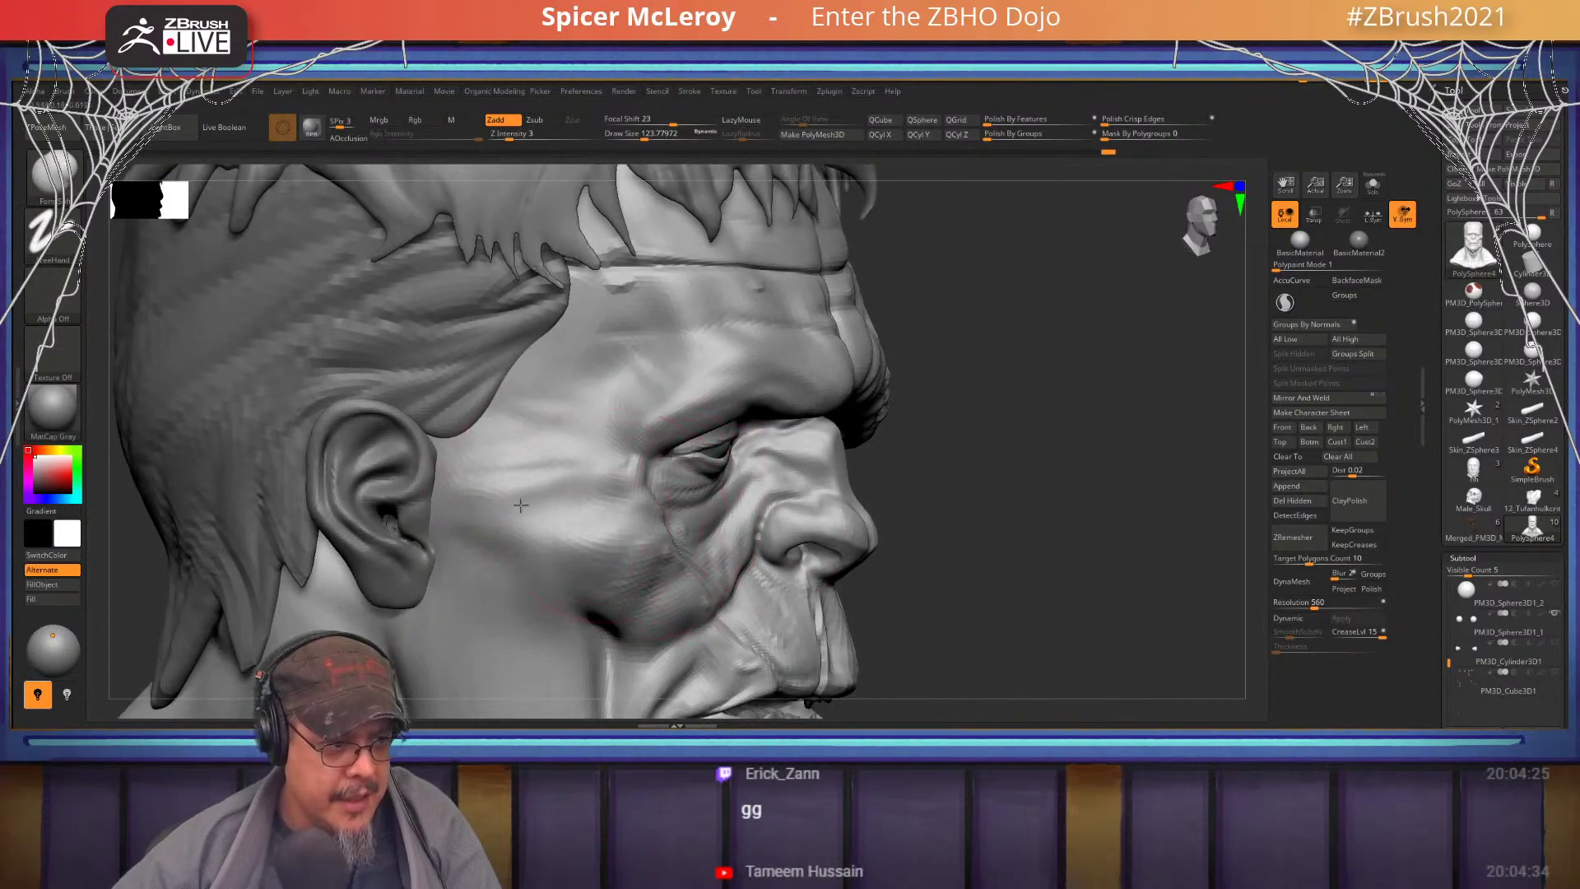
mouse_move(521, 505)
mouse_down()
mouse_move(473, 527)
mouse_move(531, 576)
mouse_up()
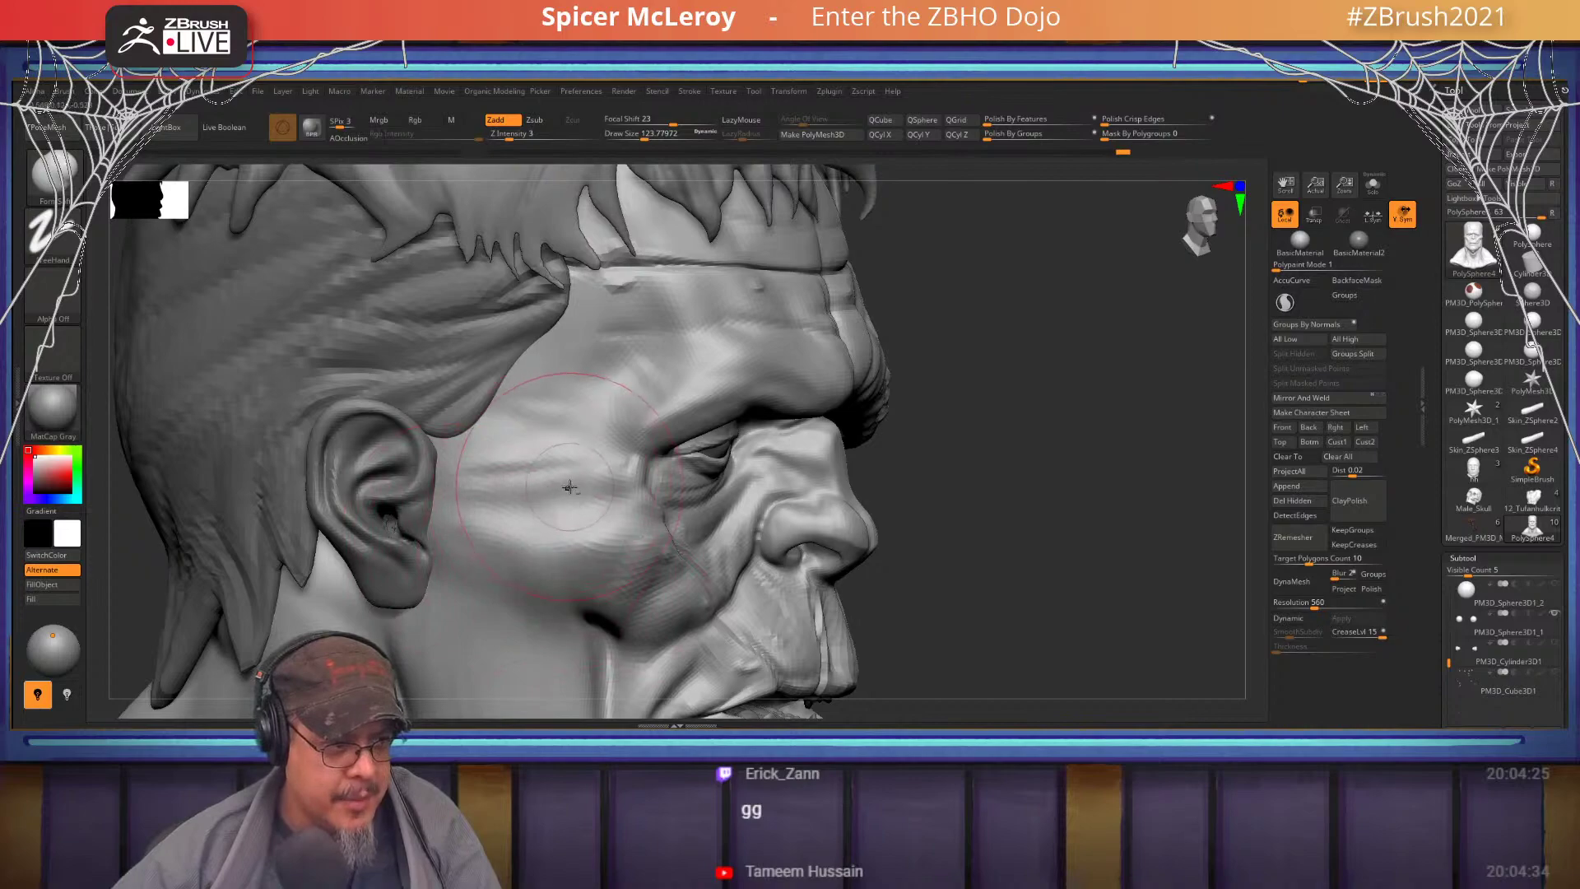
drag(570, 488, 476, 484)
drag(612, 456, 443, 463)
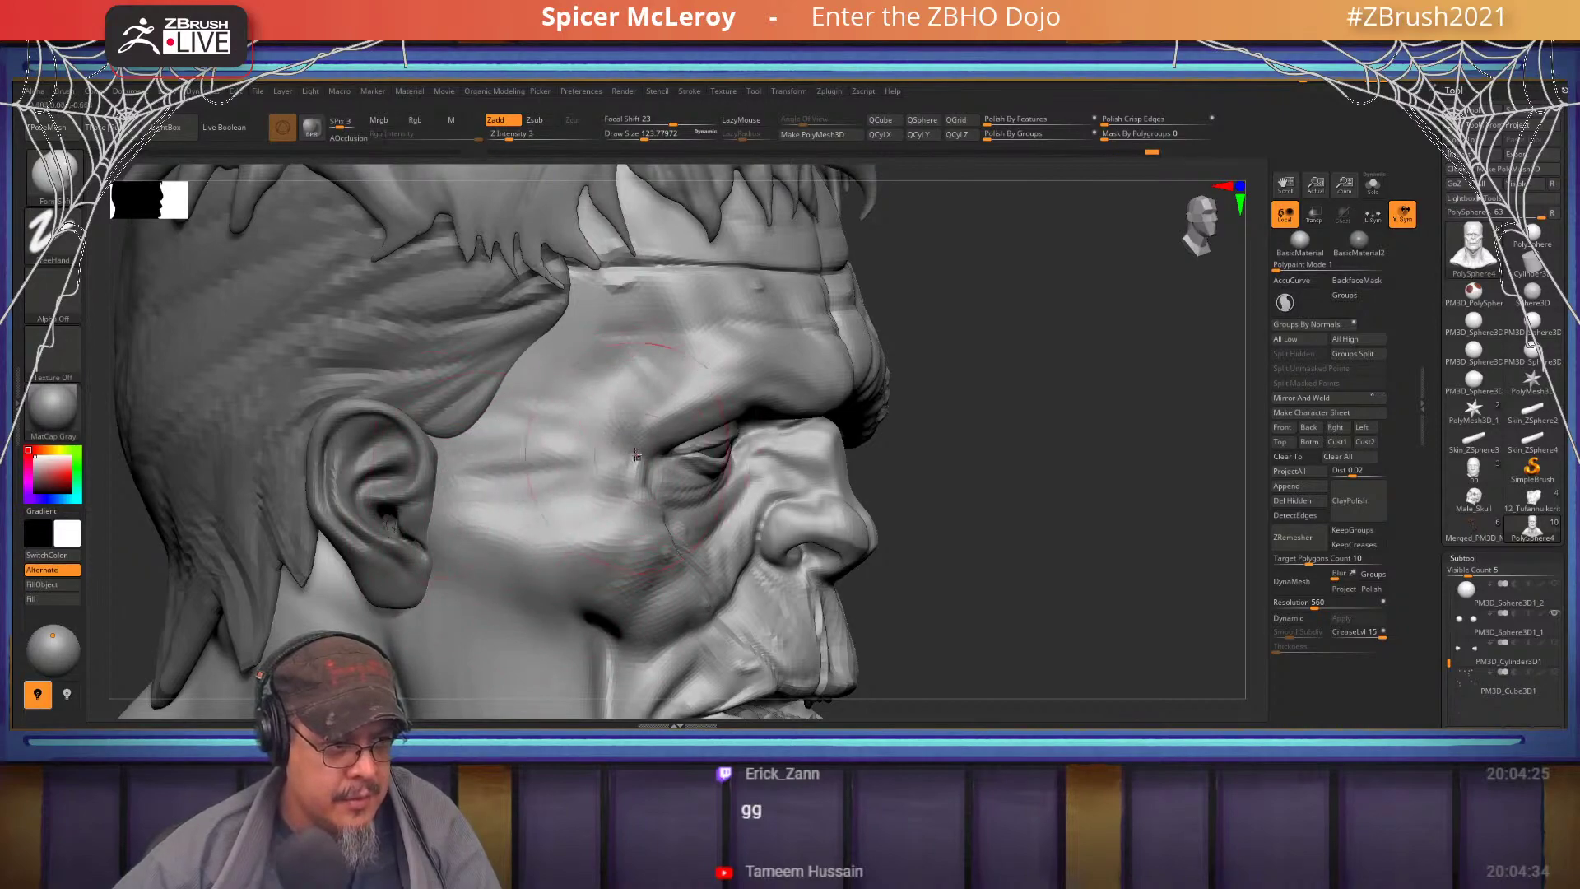
mouse_move(635, 455)
mouse_down()
mouse_move(614, 524)
mouse_move(619, 461)
mouse_move(647, 424)
mouse_move(609, 482)
mouse_move(451, 480)
mouse_up()
drag(549, 474, 451, 492)
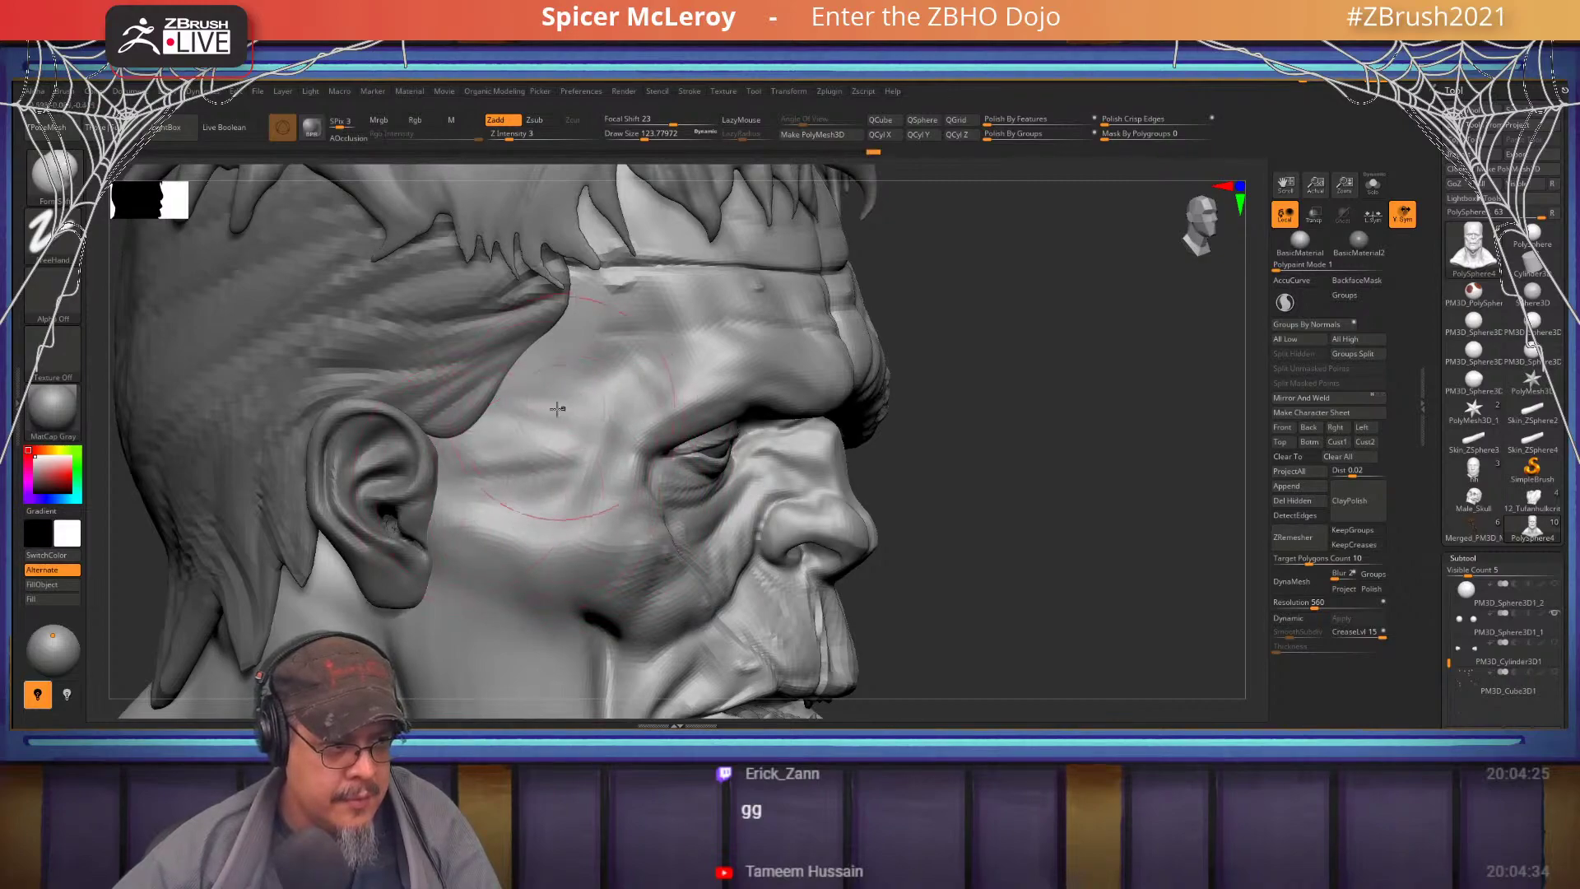
- Fill out the cheekbone in front of the ear on the stitched side with FormSoft
drag(954, 403, 796, 379)
drag(895, 356, 881, 411)
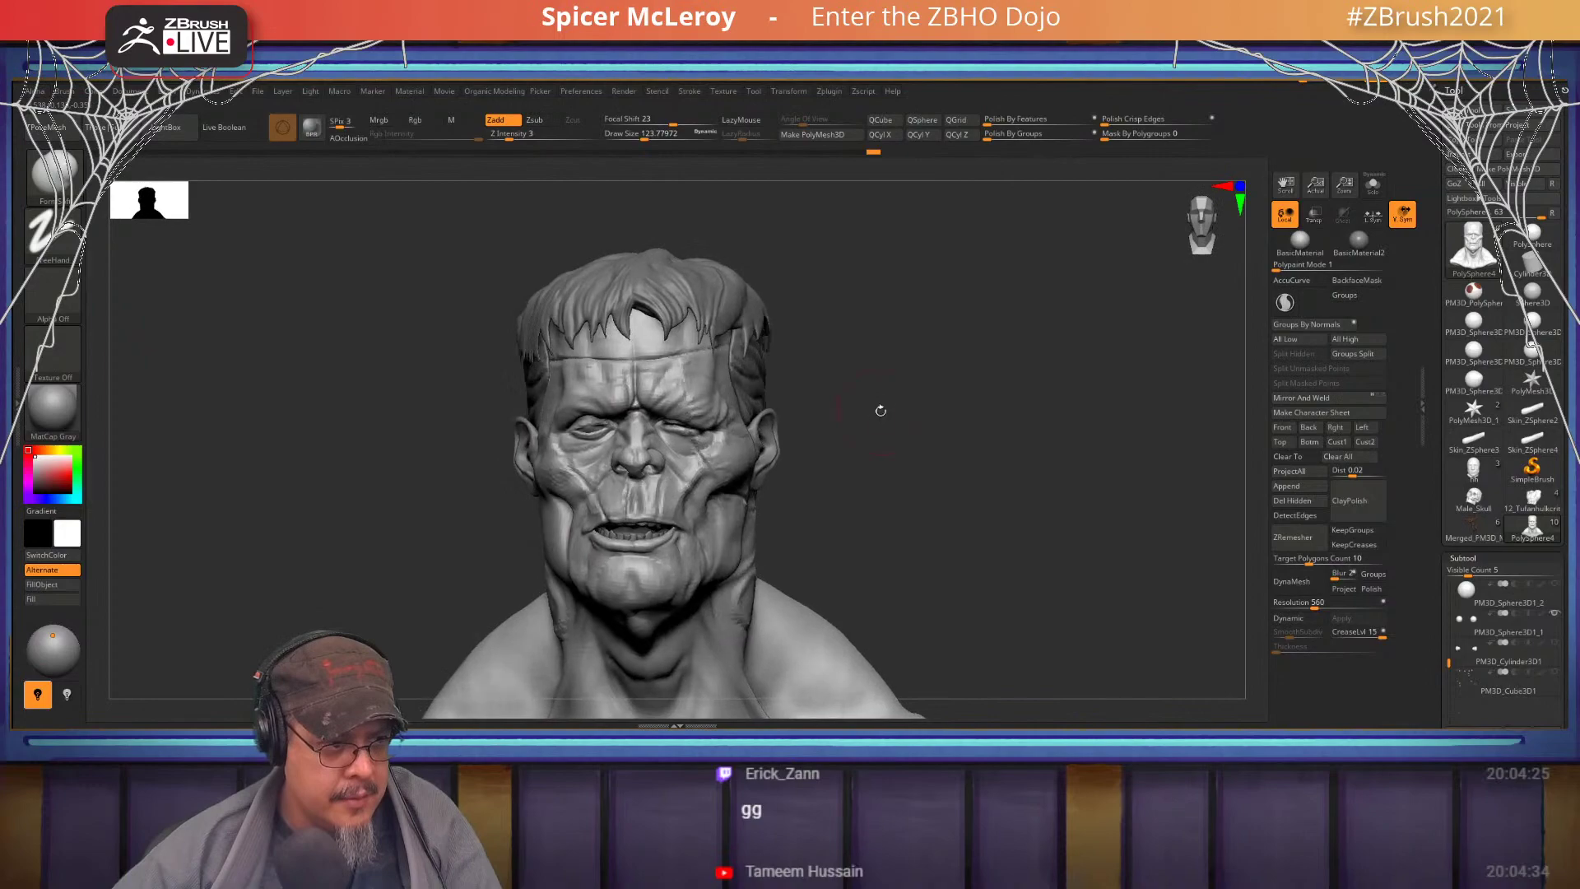
ctrl+right_drag(879, 413, 798, 484)
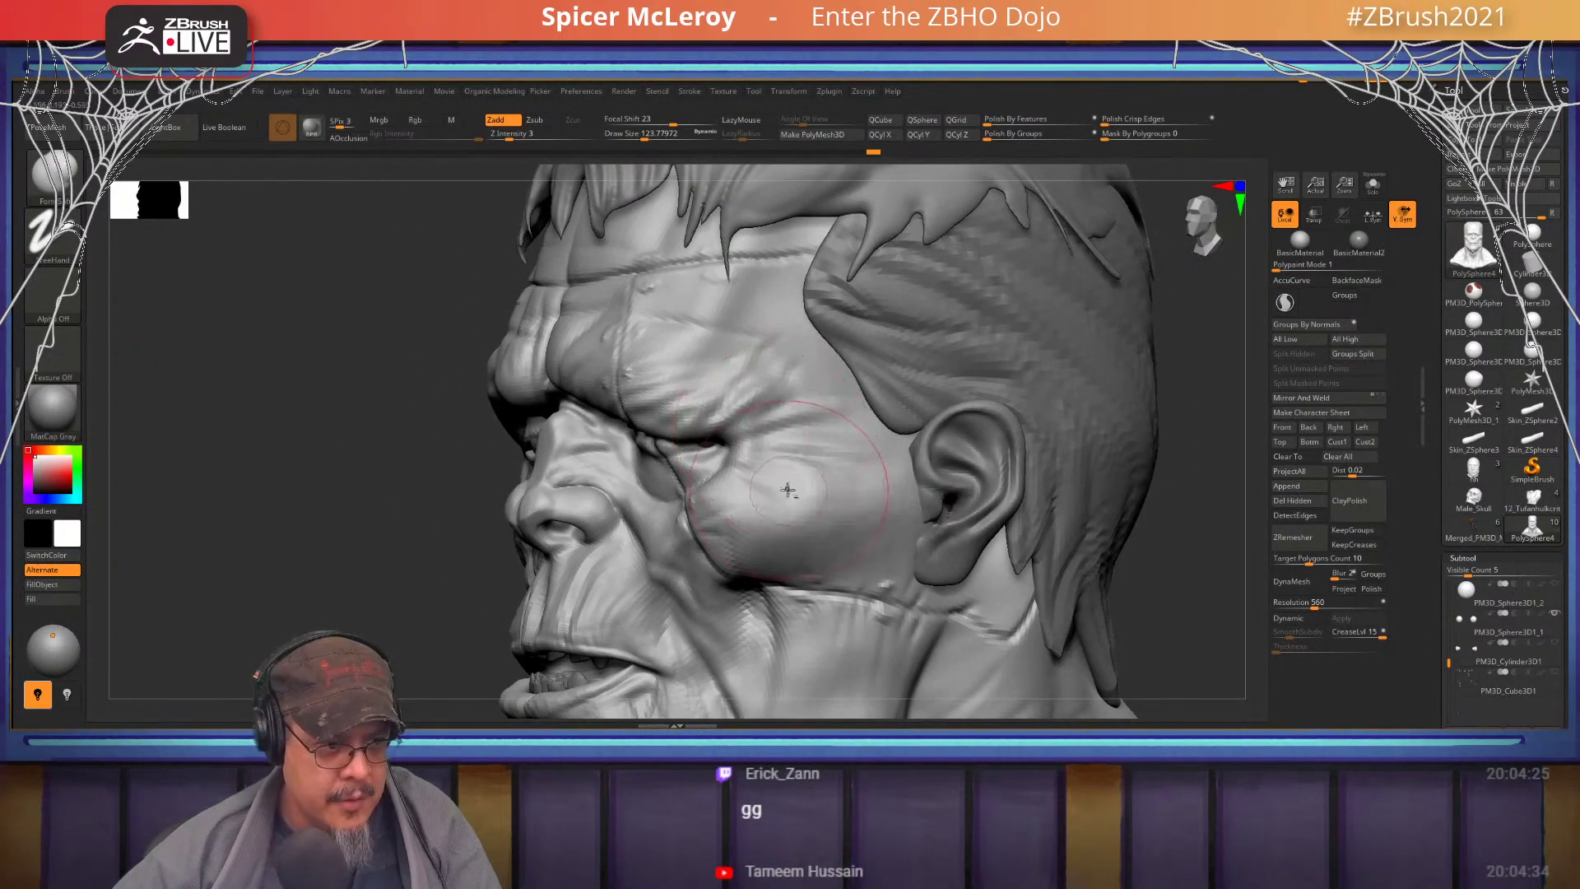
mouse_move(788, 491)
mouse_down()
mouse_move(823, 502)
mouse_move(873, 486)
mouse_move(797, 485)
mouse_move(814, 453)
mouse_up()
mouse_move(901, 479)
mouse_down()
mouse_move(887, 449)
mouse_move(884, 497)
mouse_up()
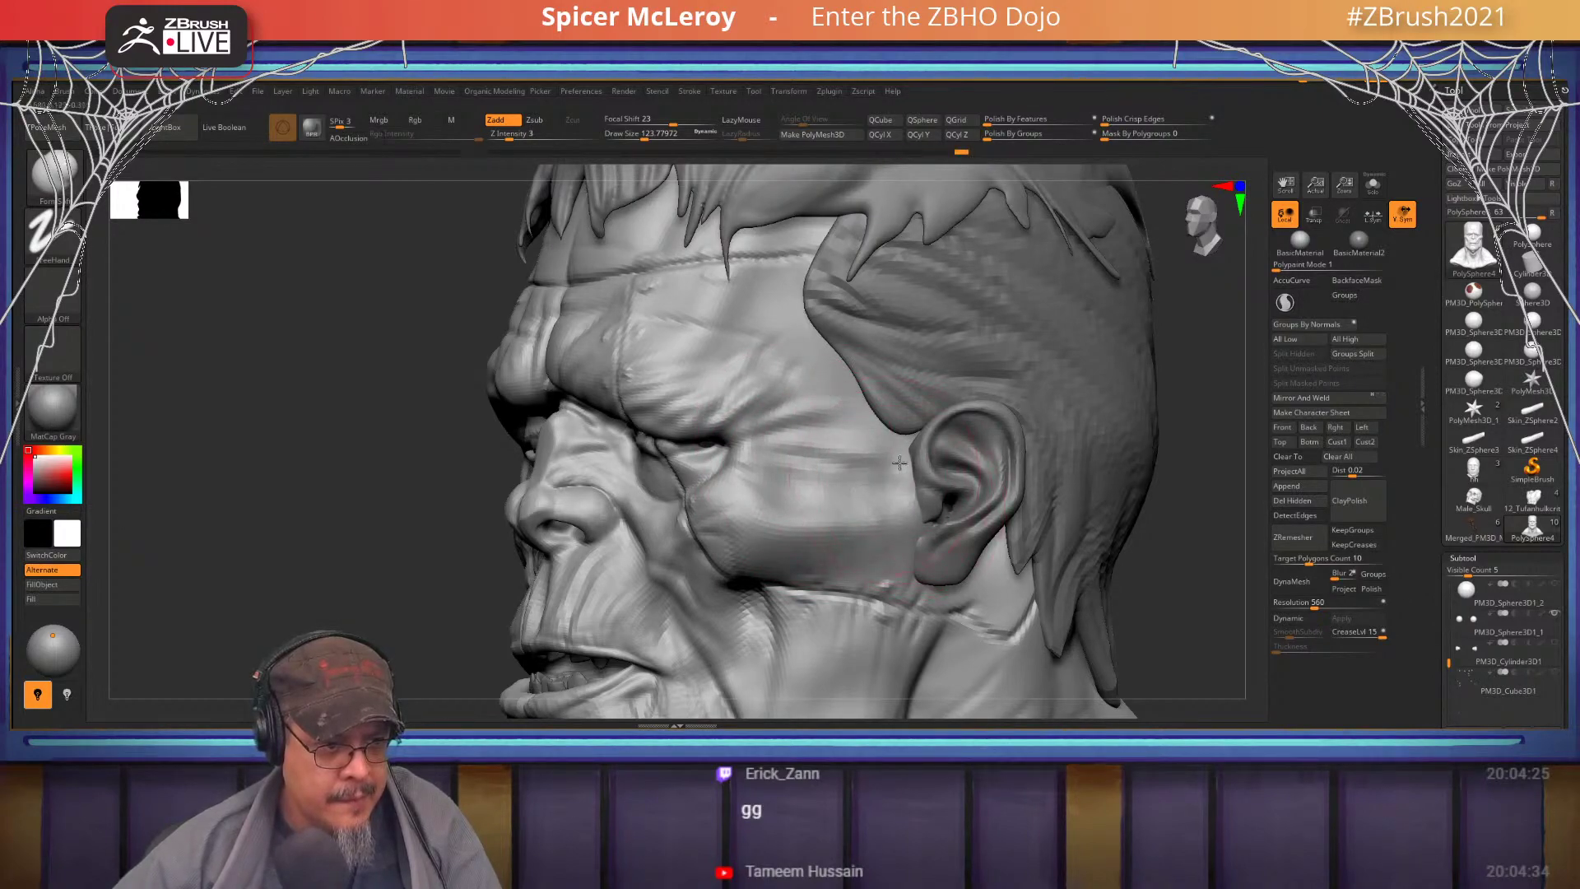
mouse_move(788, 466)
right_down()
mouse_move(979, 535)
mouse_move(945, 472)
mouse_move(766, 460)
right_up()
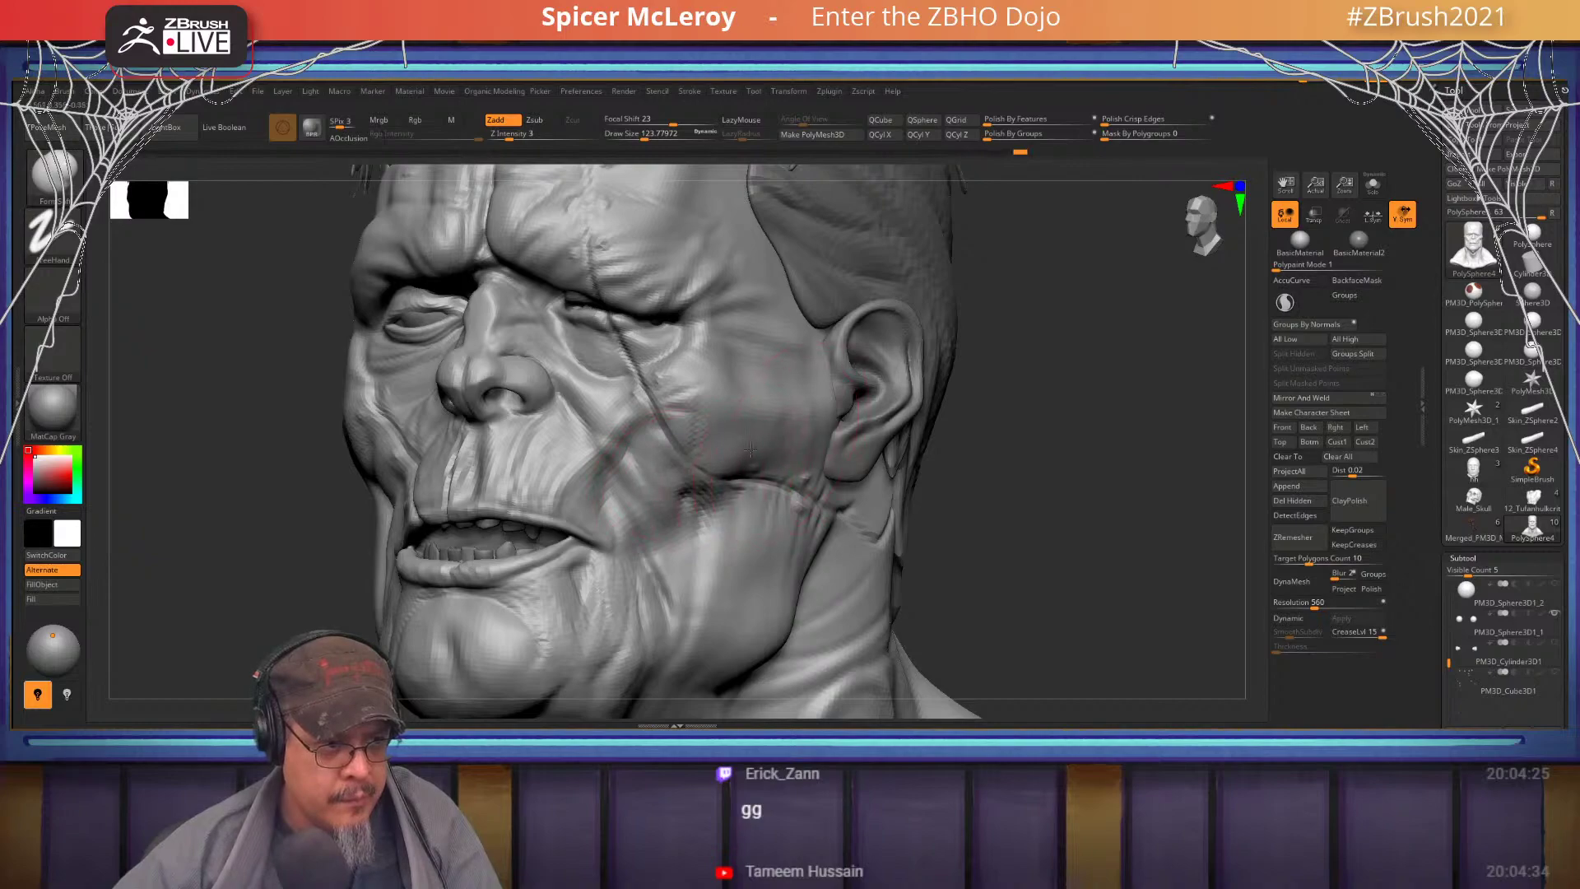
right_drag(717, 455, 885, 471)
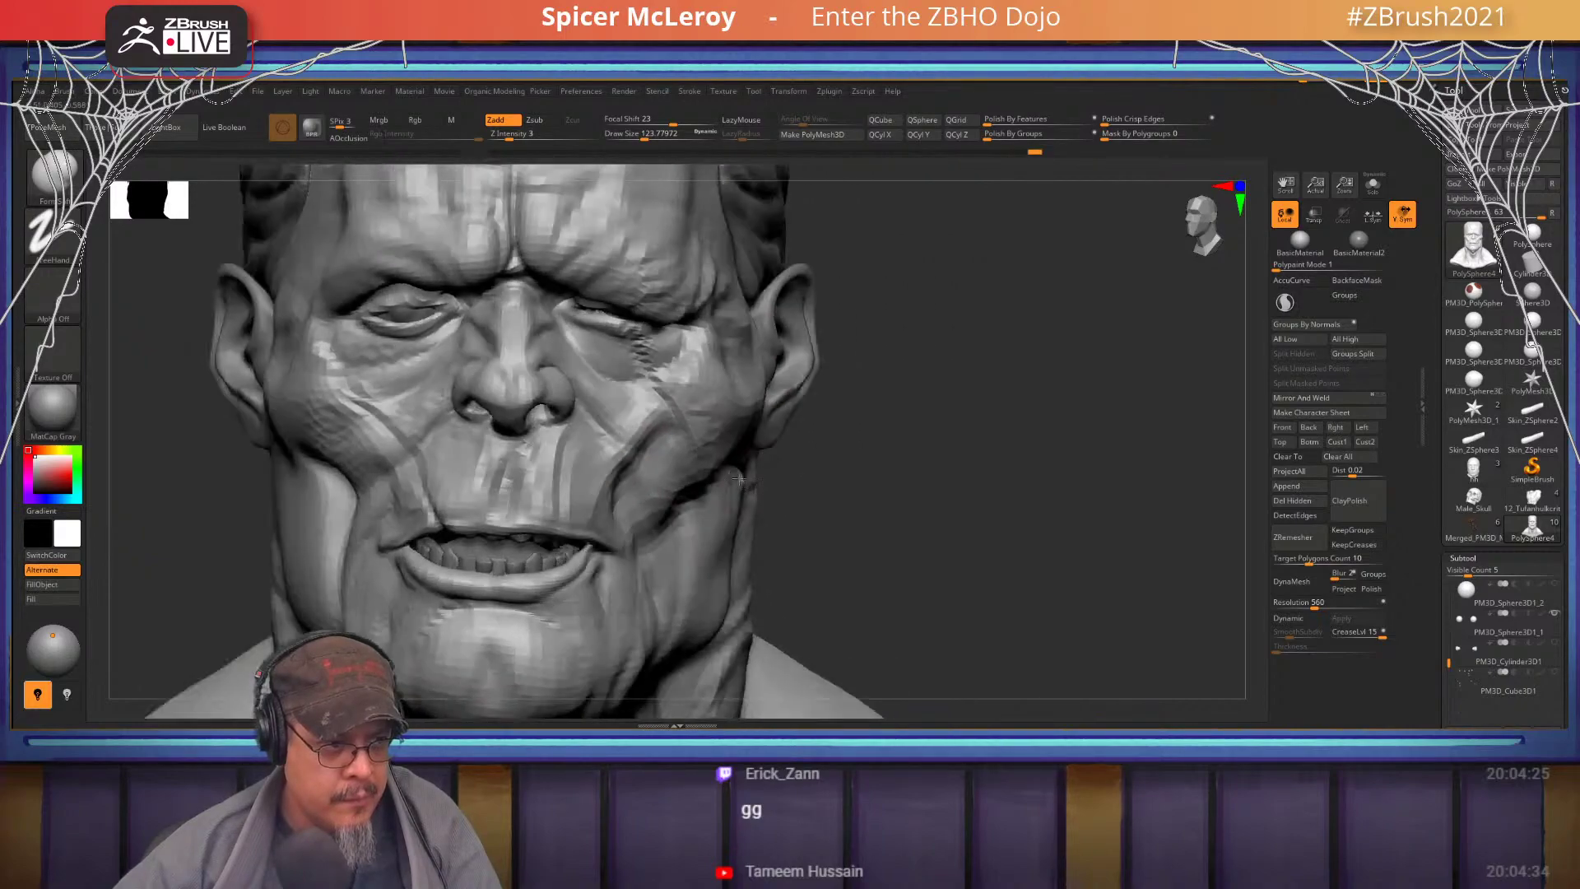
- Adjust the nose shape and its profile with the Move brush at a draw size of about 80
mouse_move(872, 559)
ctrl+right_down()
mouse_move(818, 469)
mouse_move(854, 491)
mouse_move(924, 487)
mouse_move(716, 456)
mouse_move(738, 454)
mouse_move(714, 477)
mouse_move(768, 469)
ctrl+right_up()
key(b)
key(m)
key(v)
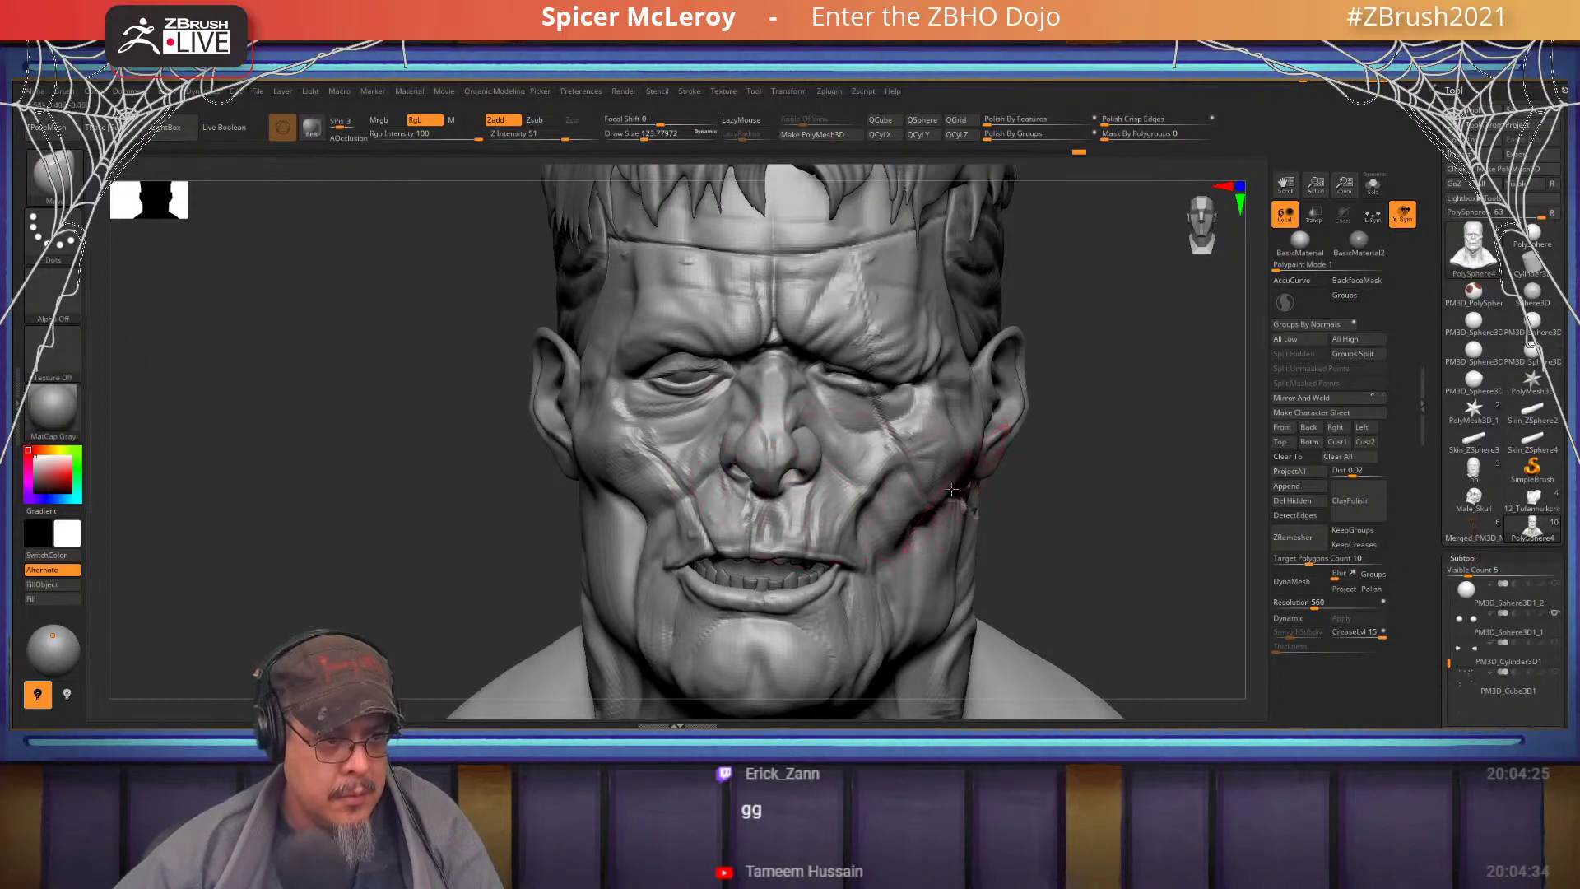
mouse_move(650, 490)
right_down()
mouse_move(941, 441)
mouse_move(823, 439)
mouse_move(765, 494)
mouse_move(700, 502)
mouse_move(675, 568)
right_up()
key(s)
drag(812, 540, 807, 540)
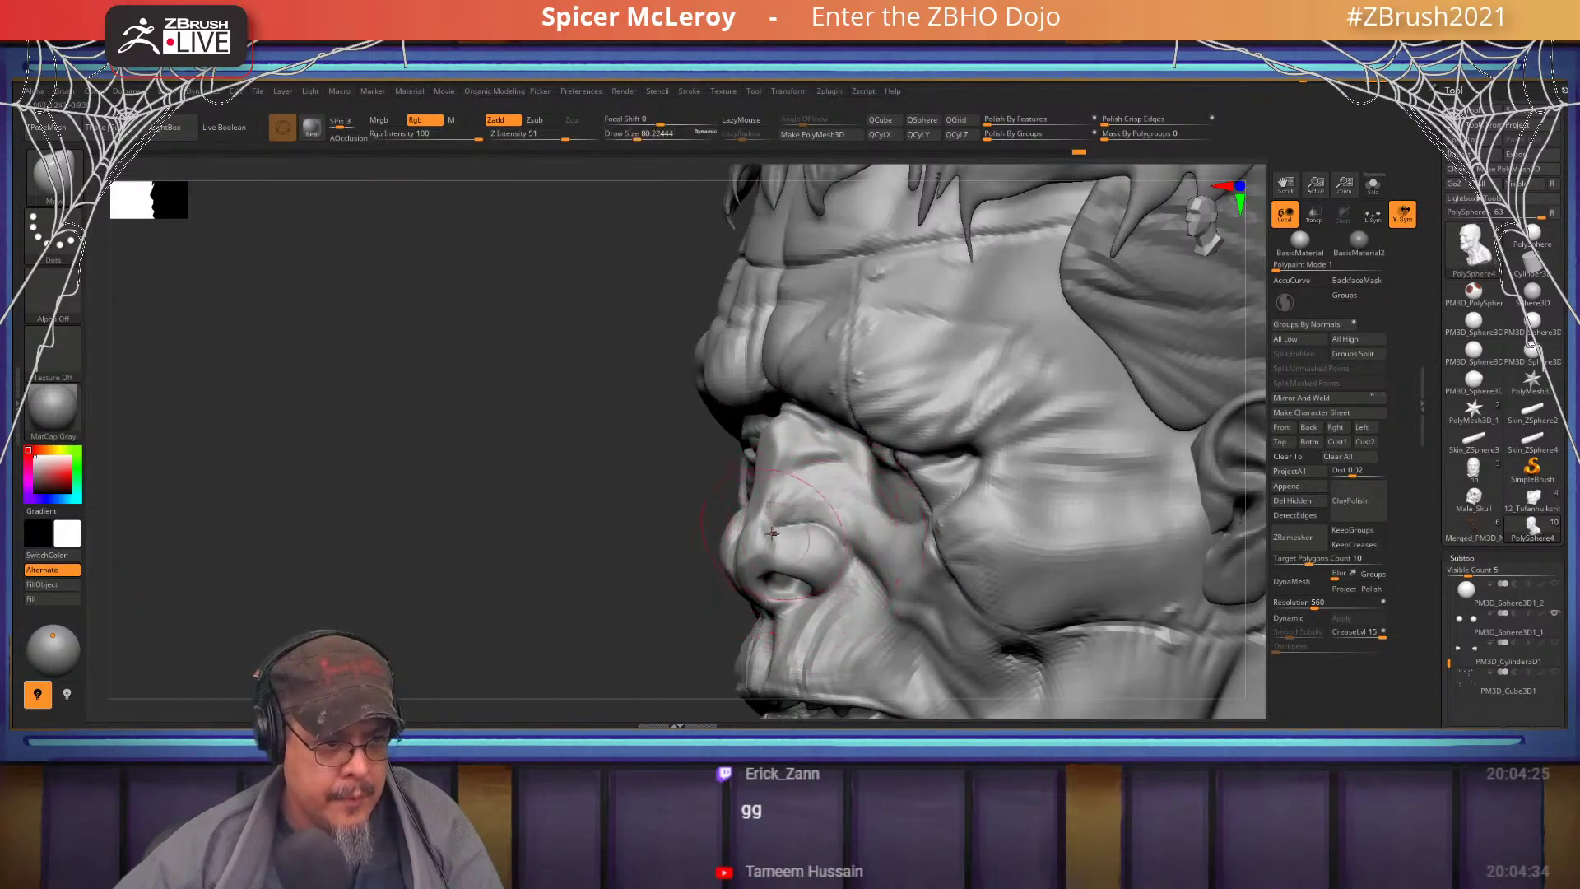
right_drag(831, 537, 793, 496)
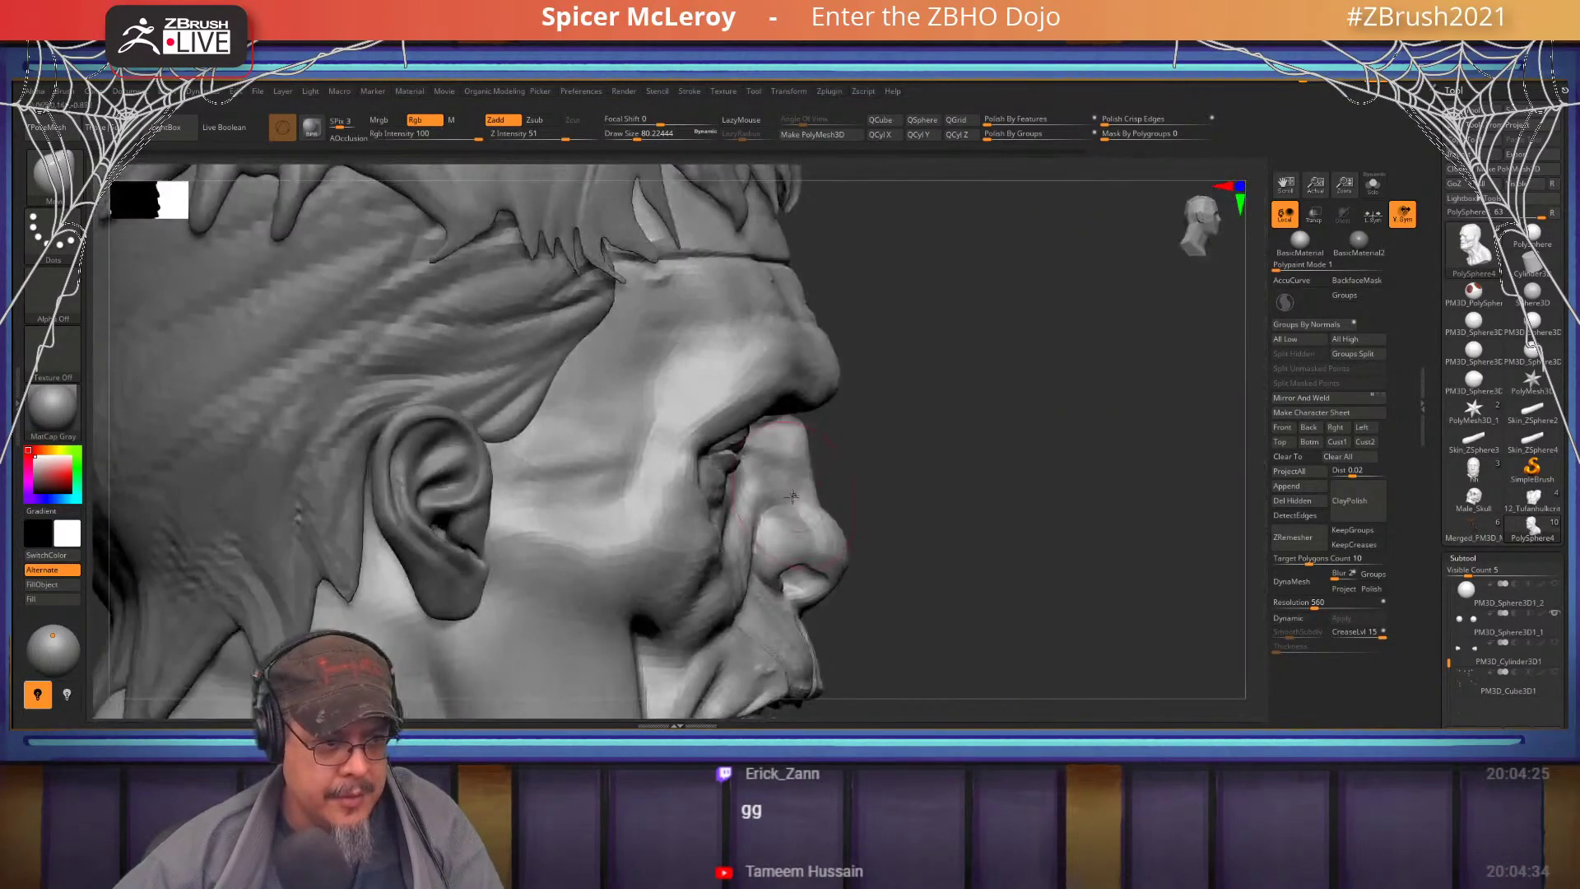
- Build up the side of the nose above the nostril and tip with ClayBuildup at a draw size of about 33, and smooth it
mouse_move(940, 506)
right_down()
mouse_move(823, 502)
mouse_move(832, 564)
mouse_move(731, 442)
mouse_move(735, 424)
mouse_move(753, 455)
right_up()
key(b)
key(c)
key(b)
key(s)
drag(756, 456, 746, 456)
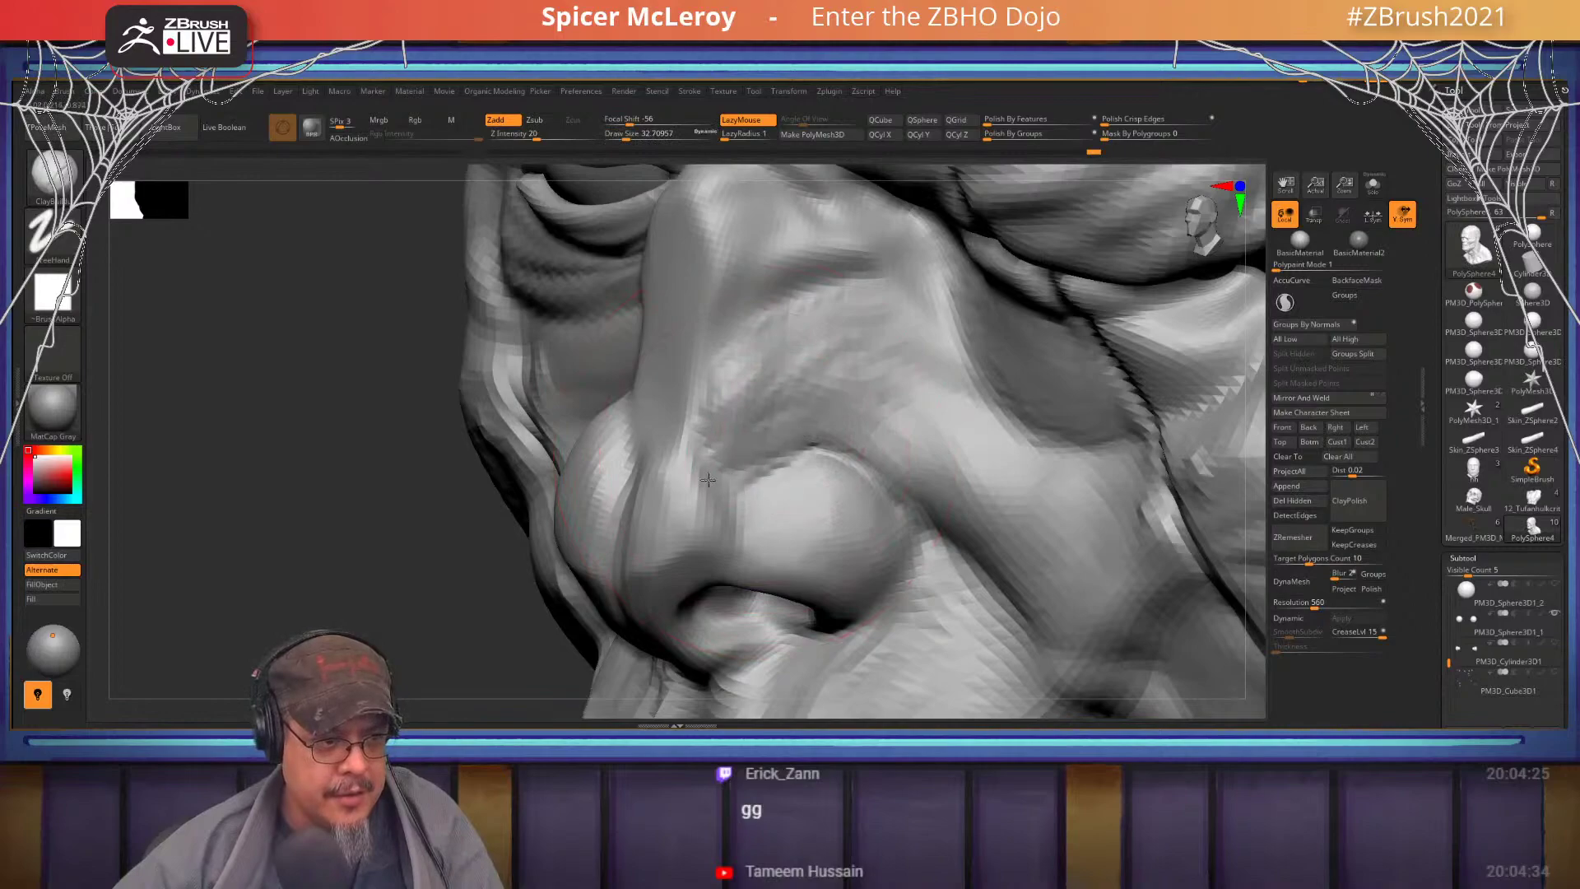
drag(708, 480, 807, 438)
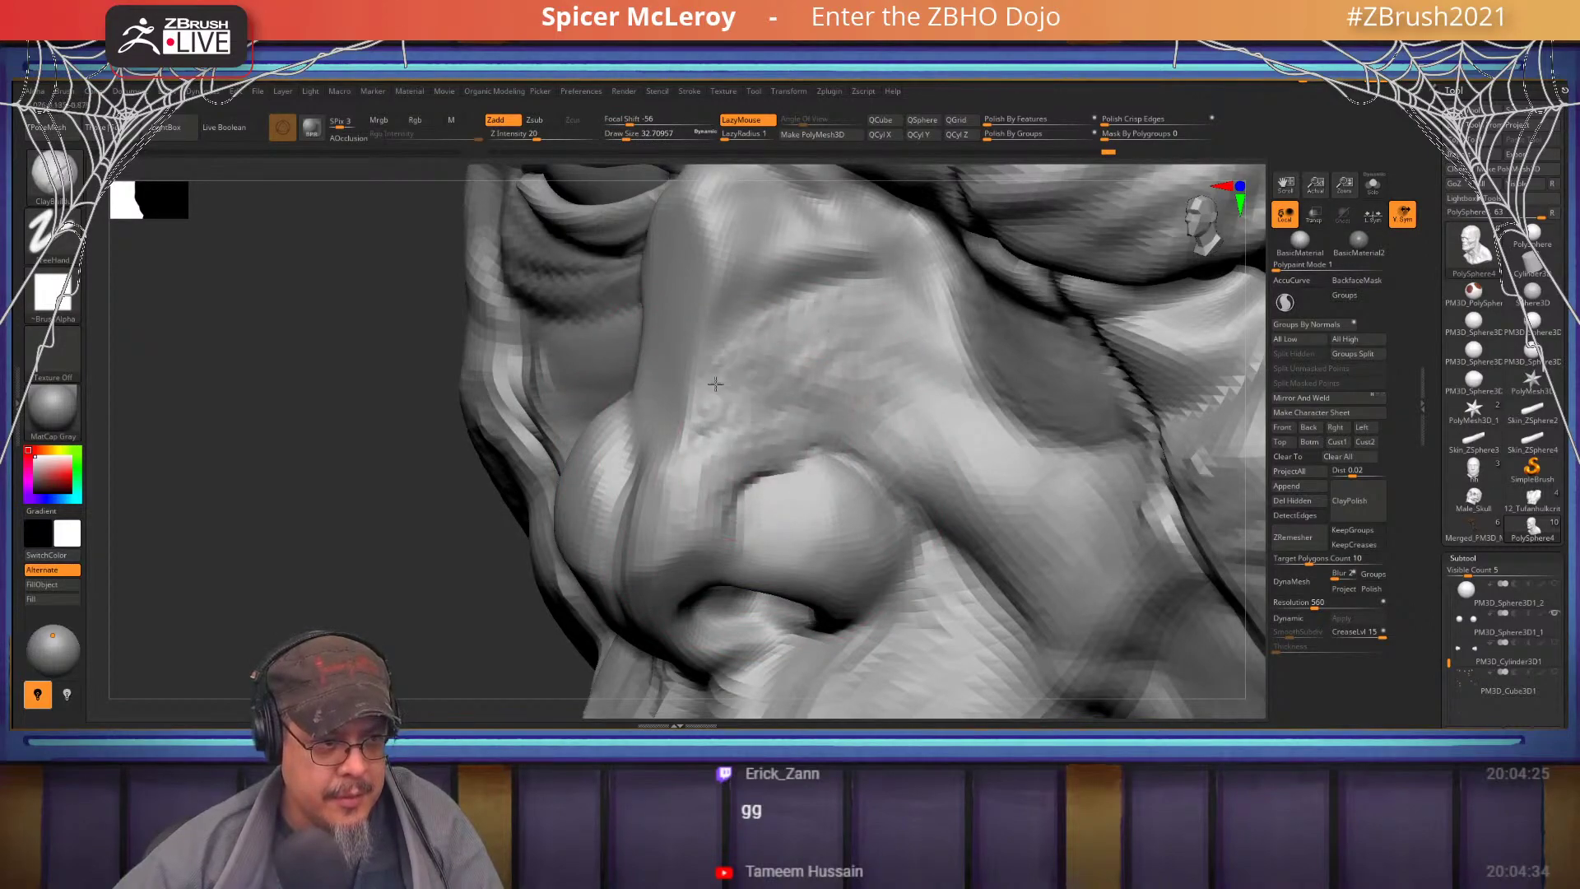
mouse_move(715, 384)
mouse_down()
mouse_move(661, 462)
mouse_move(737, 434)
mouse_up()
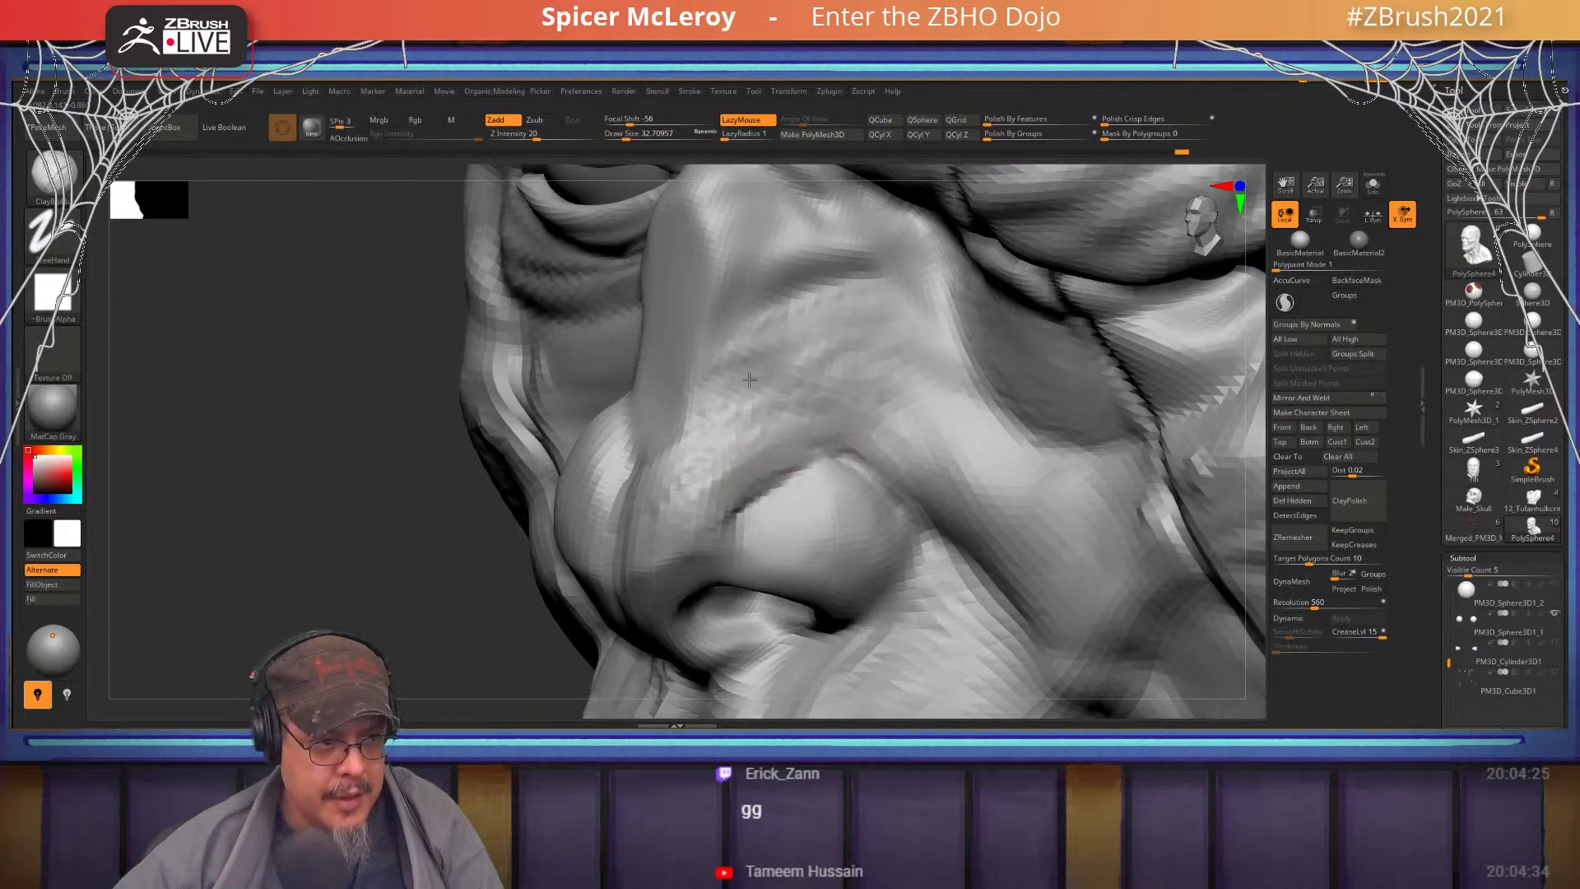
mouse_move(792, 471)
shift+mouse_down()
mouse_move(737, 517)
mouse_move(706, 505)
shift+mouse_up()
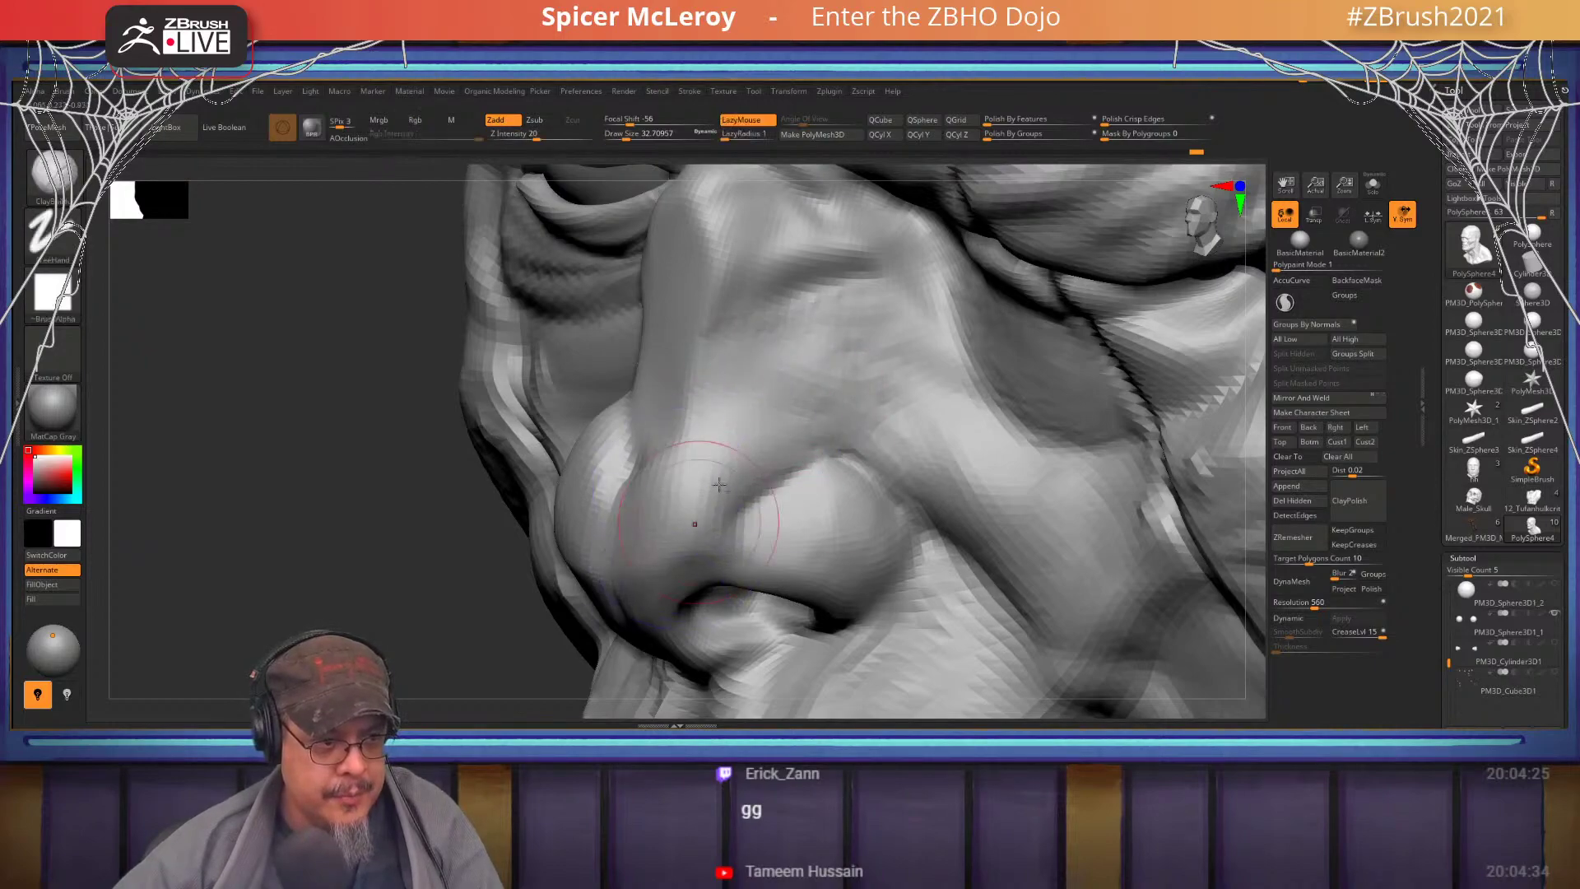
alt+right_drag(695, 522, 624, 467)
mouse_move(624, 467)
mouse_down()
mouse_move(659, 465)
mouse_move(536, 397)
mouse_up()
mouse_move(867, 415)
mouse_down()
mouse_move(919, 452)
mouse_move(921, 437)
mouse_move(1023, 452)
mouse_move(980, 505)
mouse_move(1019, 544)
mouse_move(1000, 462)
mouse_move(997, 488)
mouse_move(964, 473)
mouse_up()
- Raise the subdivision level and carve the open eye's upper lid line with DamStandard at a draw size of about 33
mouse_move(683, 409)
alt+right_down()
mouse_move(715, 486)
mouse_move(782, 568)
mouse_move(751, 453)
mouse_move(766, 491)
alt+right_up()
key(b)
key(d)
key(s)
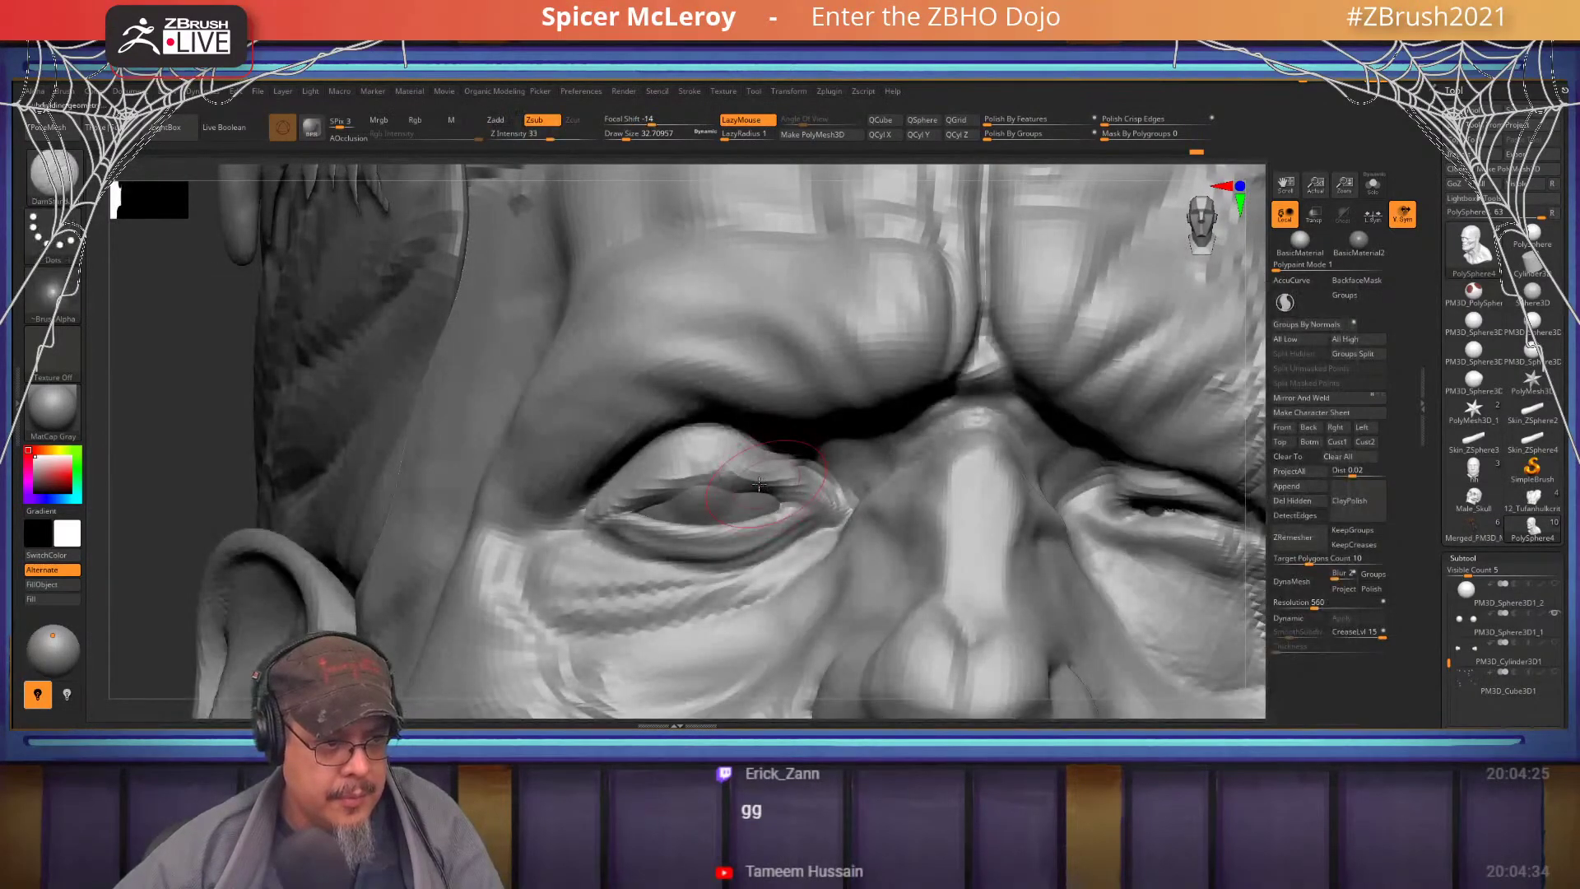
key(d)
drag(732, 475, 577, 528)
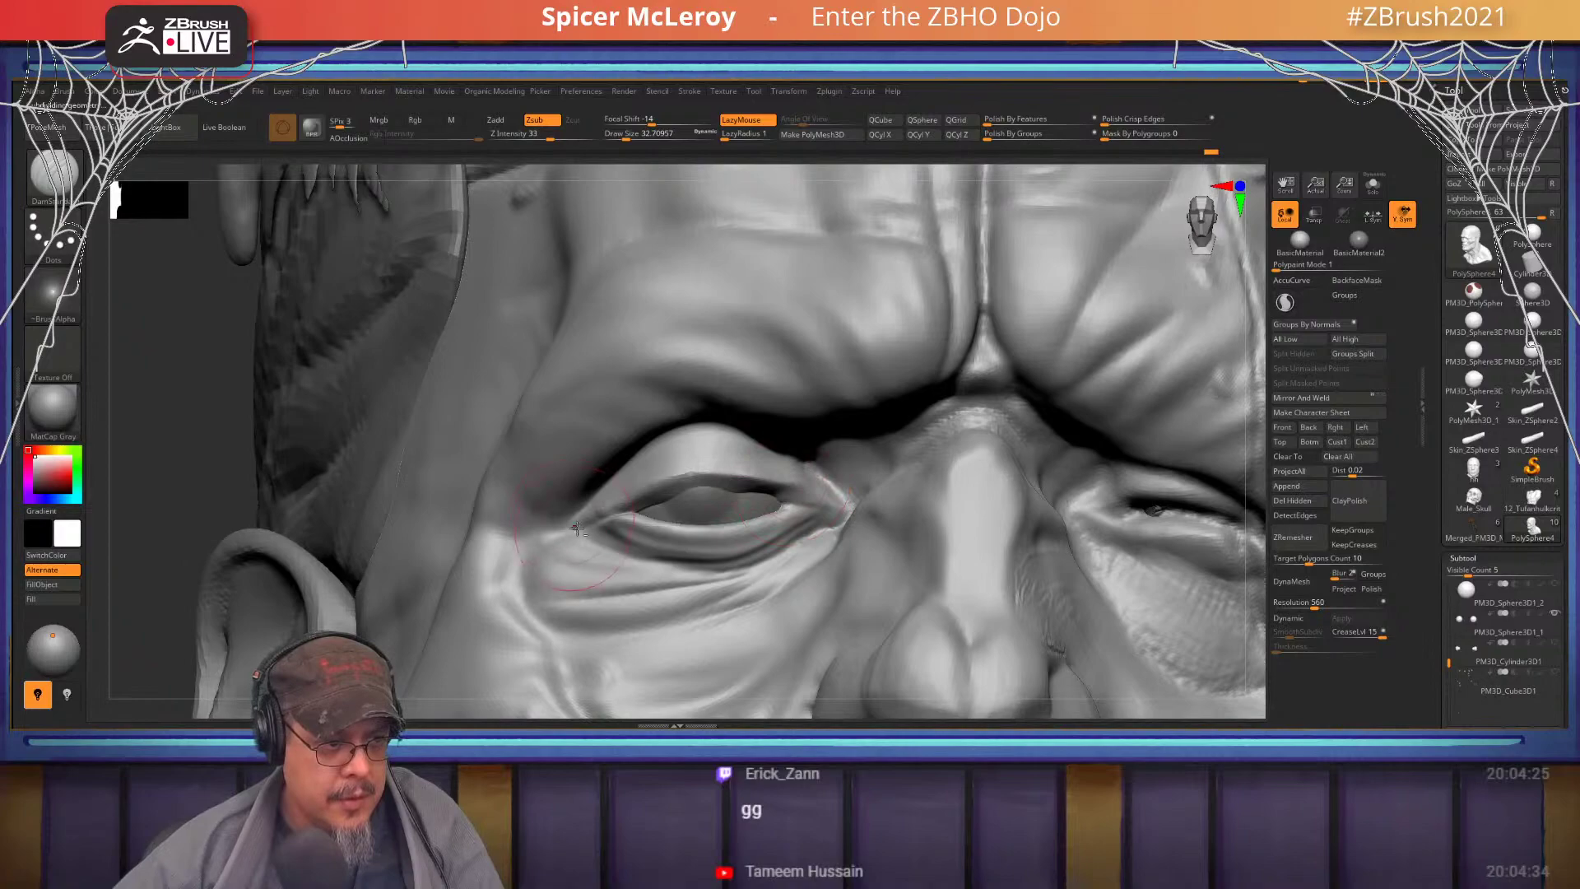
- Refine the open eye's upper lid edge and inner corner with DamStandard, reducing the draw size to about 25
right_drag(700, 617, 694, 529)
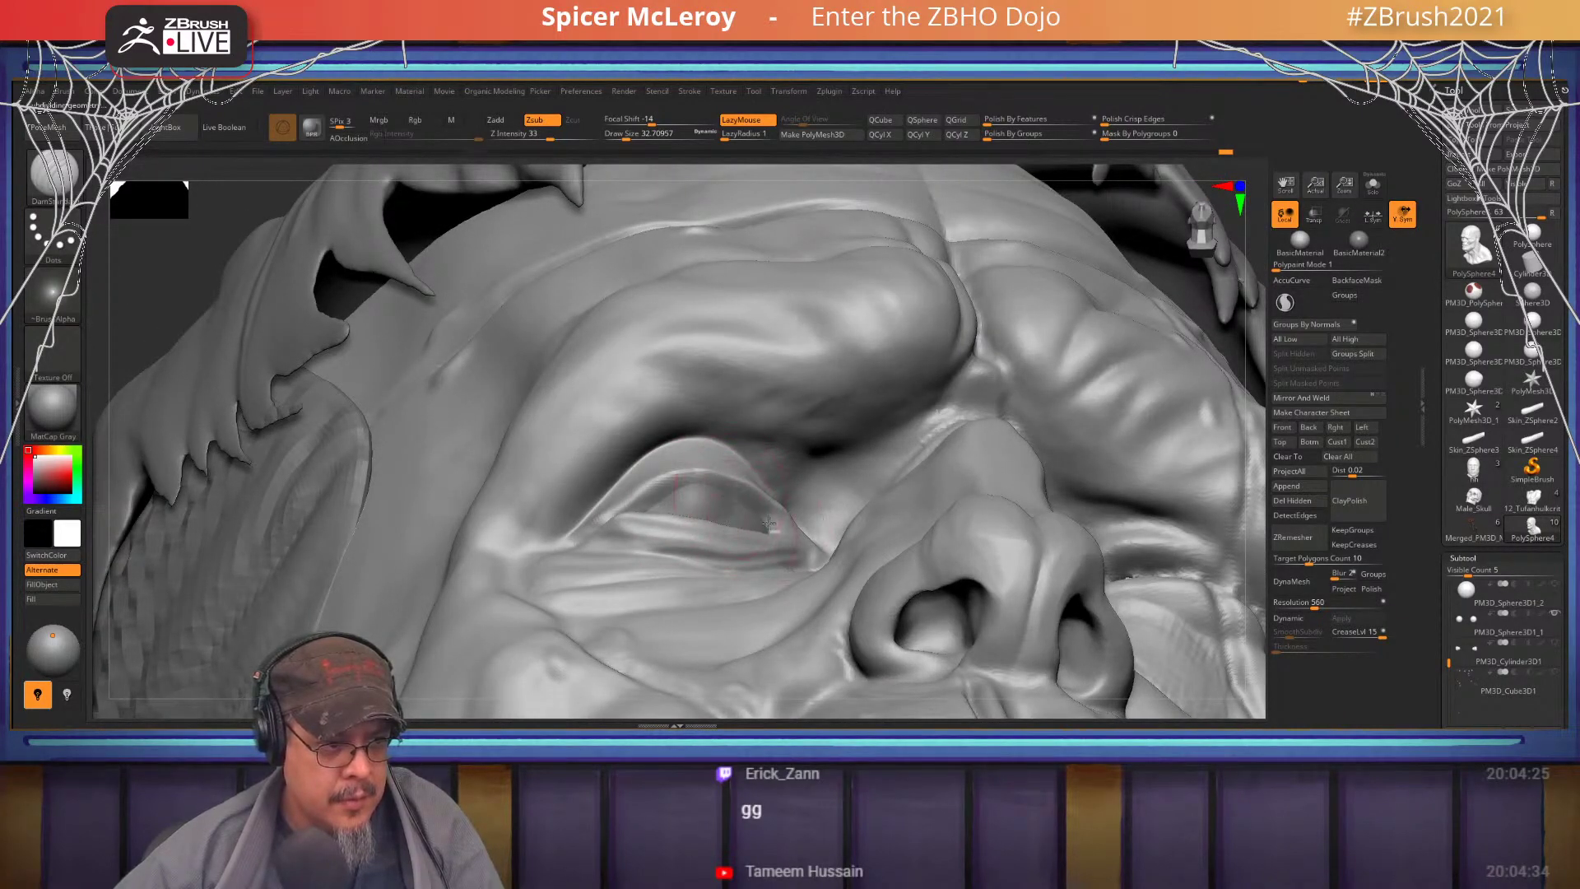
right_drag(768, 523, 731, 458)
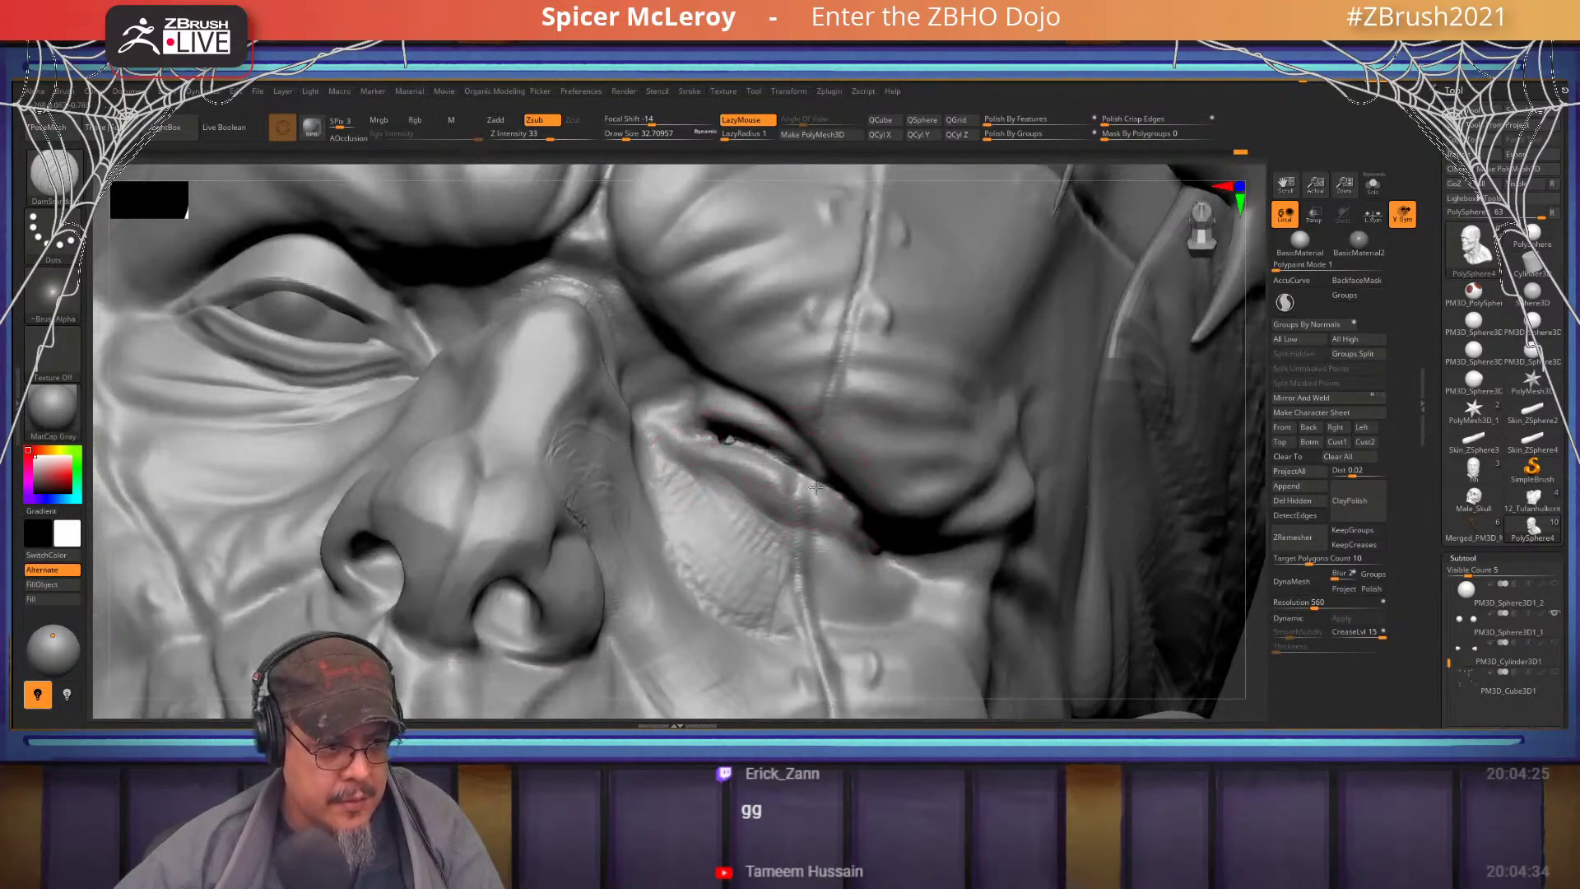
right_drag(815, 487, 919, 439)
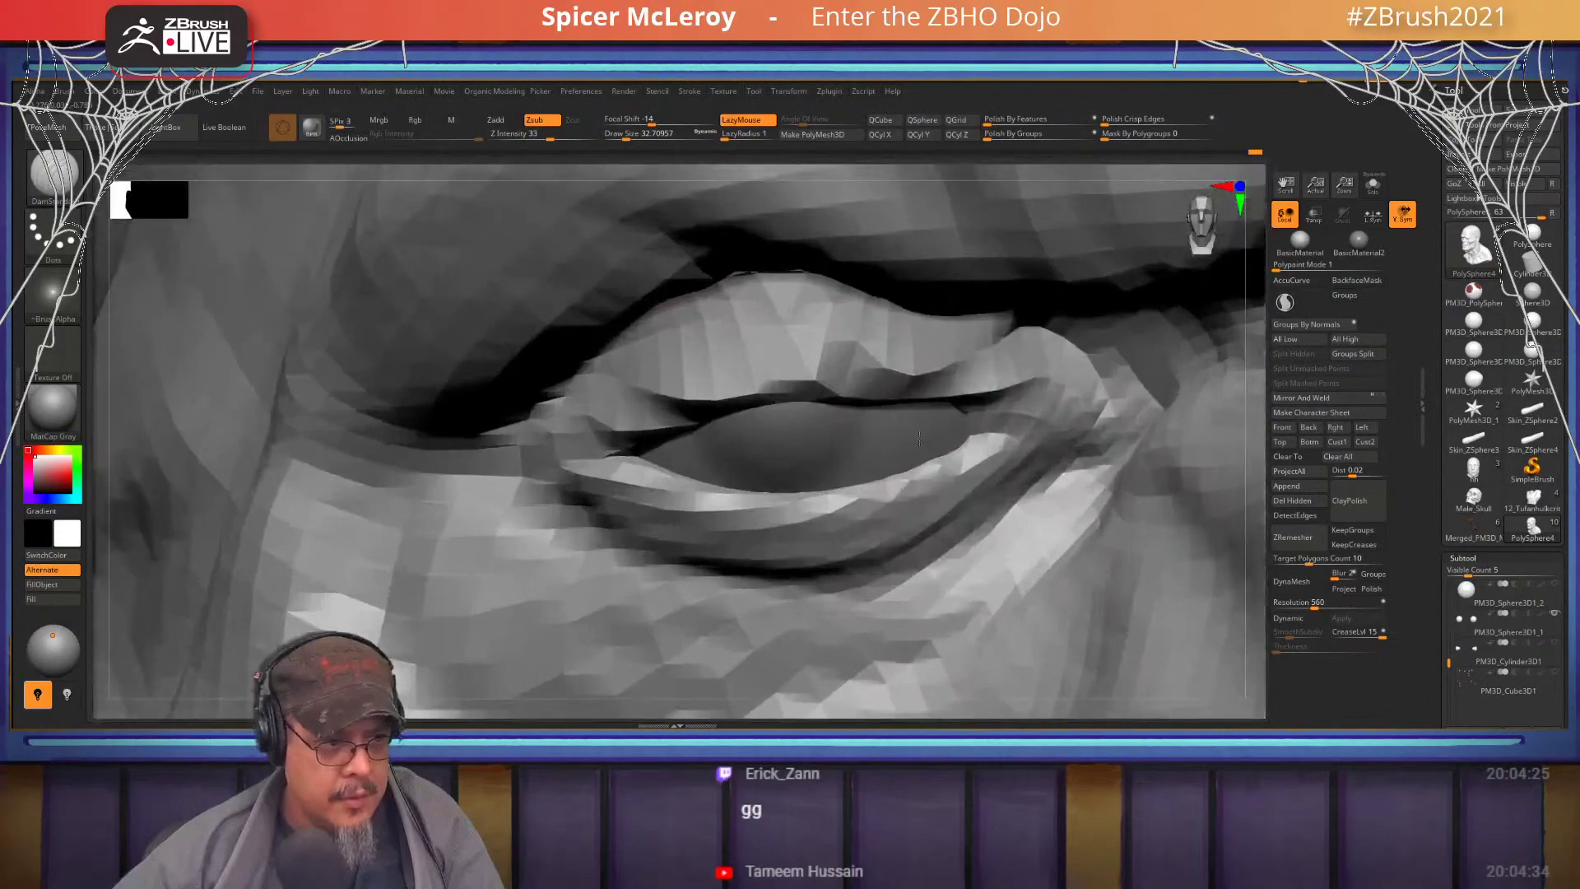
mouse_move(1096, 392)
mouse_down()
mouse_move(1005, 363)
mouse_move(840, 367)
mouse_up()
right_drag(877, 353, 950, 306)
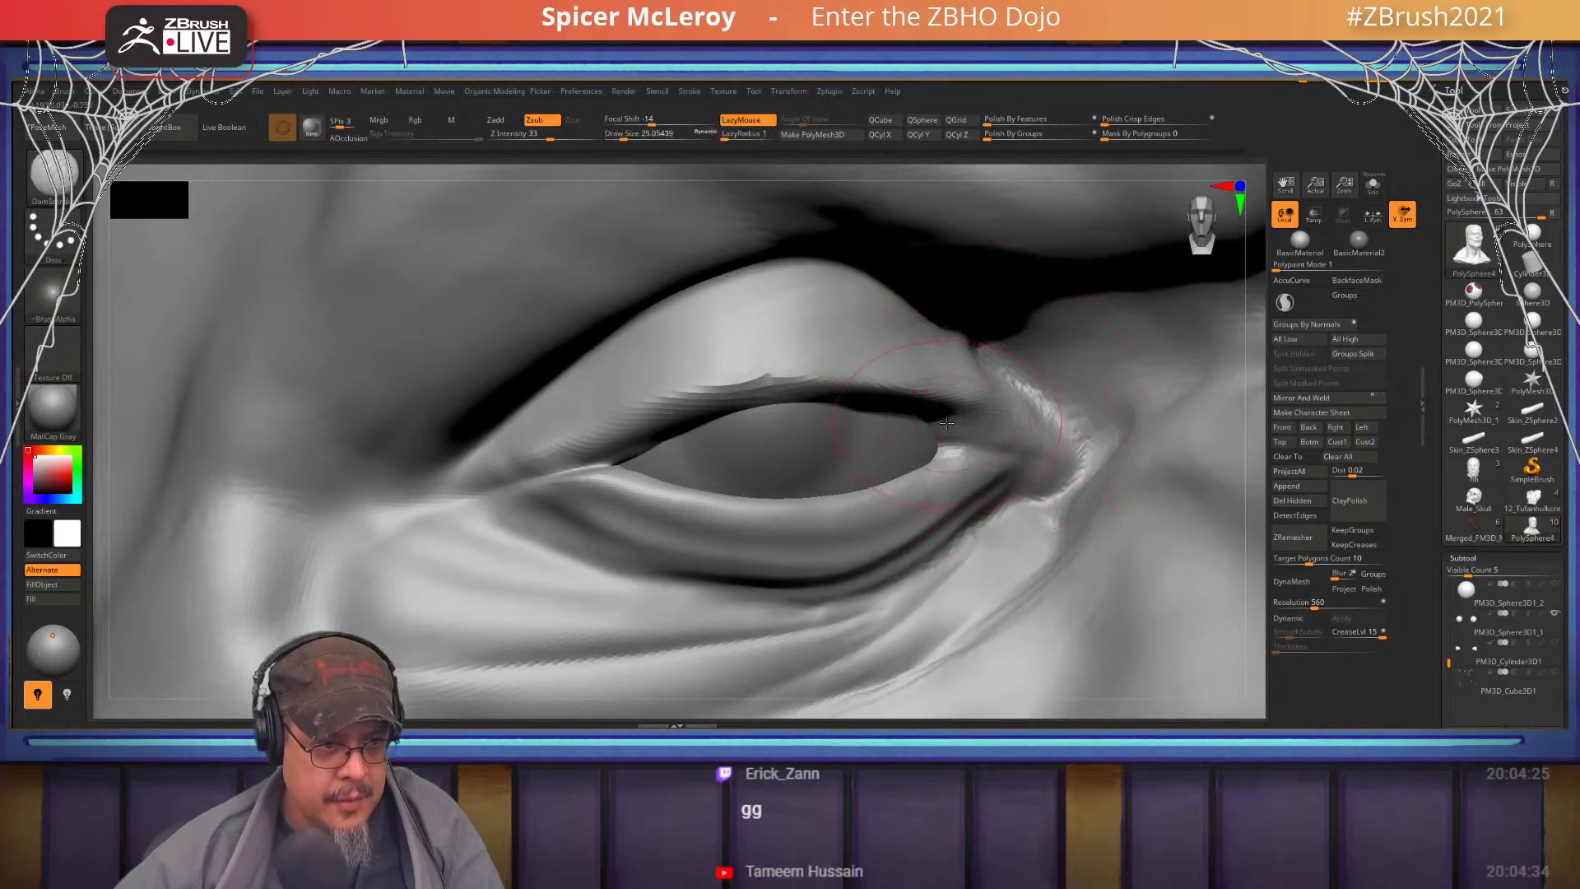
right_drag(967, 404, 904, 415)
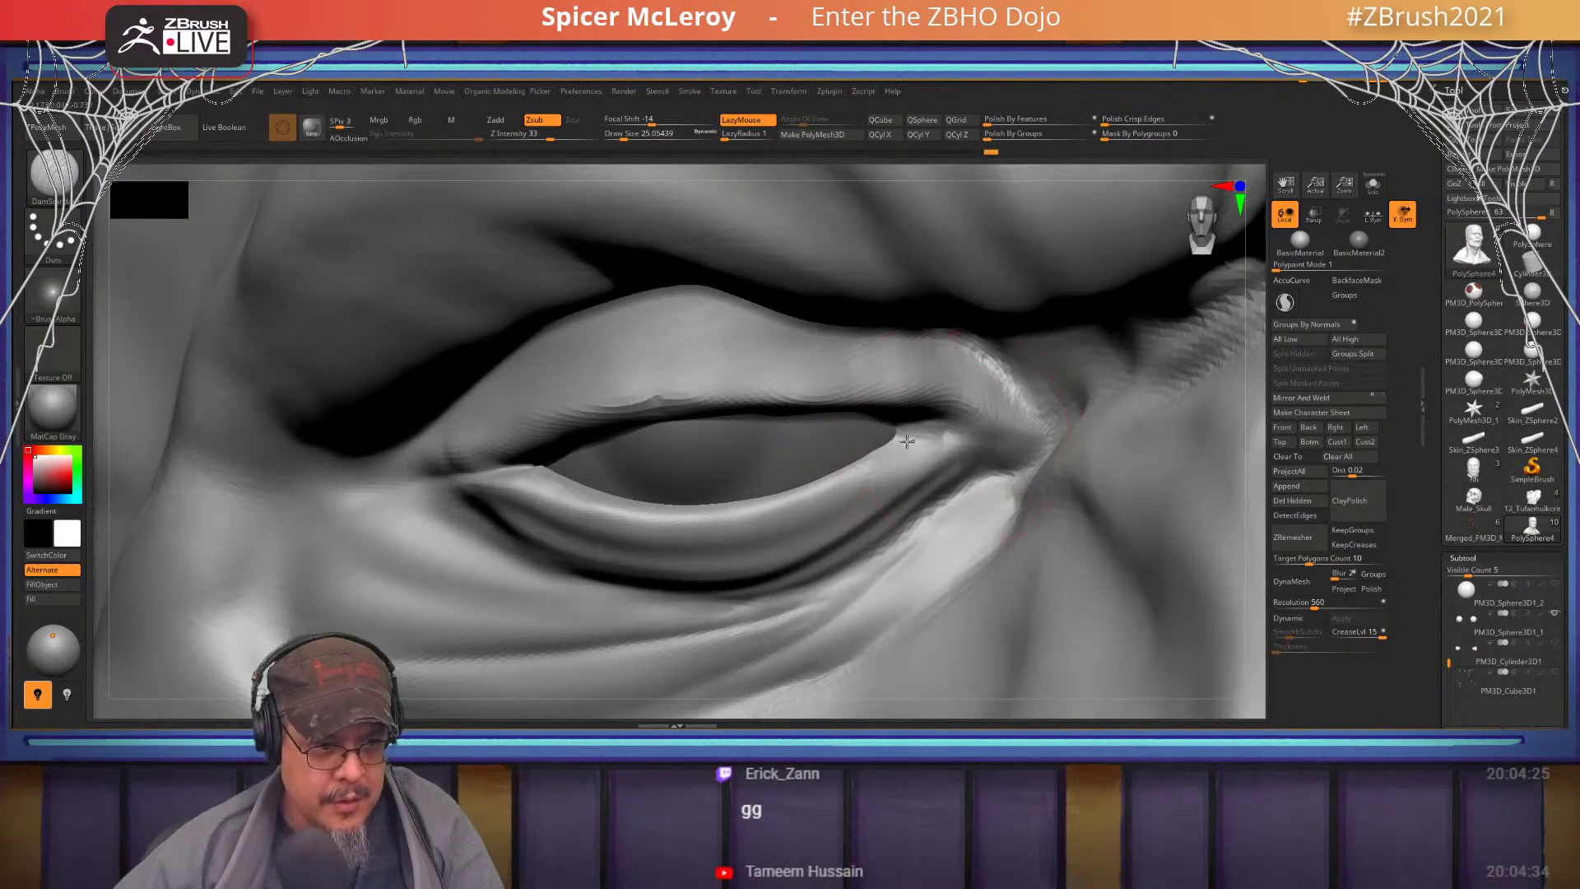
mouse_move(1020, 409)
right_down()
mouse_move(1038, 419)
mouse_move(1031, 450)
right_up()
- Build up the skin around the open eye's inner corner with ClayBuildup at a draw size of about 22
key(b)
key(c)
key(b)
key(s)
mouse_move(1030, 451)
mouse_down()
mouse_move(1014, 466)
mouse_move(1023, 455)
mouse_up()
key(s)
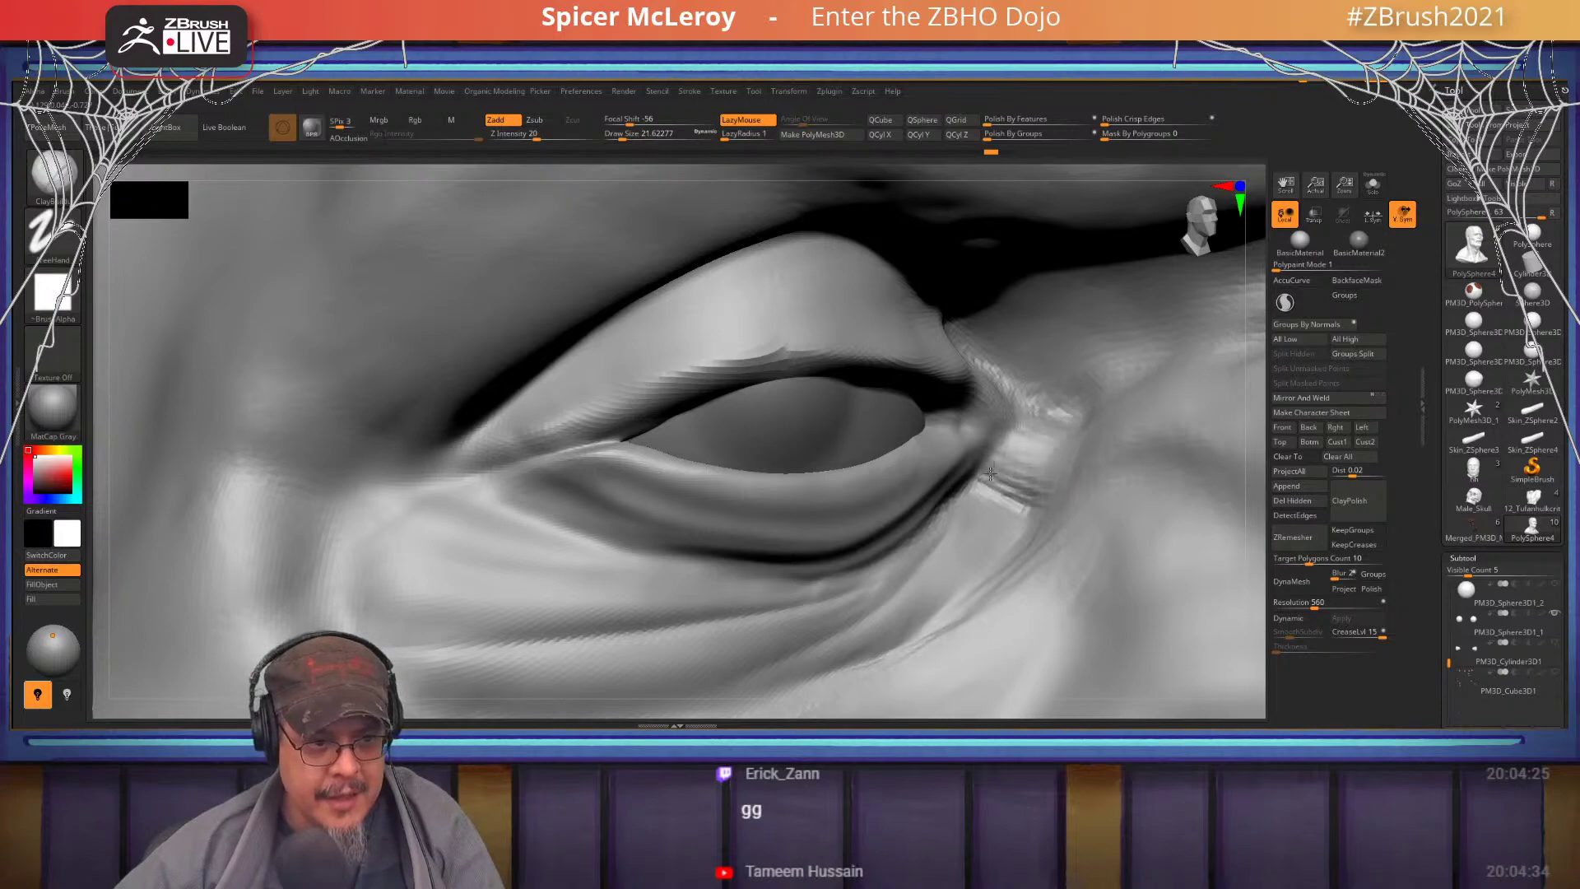
mouse_move(987, 356)
right_down()
mouse_move(987, 428)
mouse_move(1030, 434)
mouse_move(921, 385)
right_up()
mouse_move(924, 440)
mouse_down()
mouse_move(943, 400)
mouse_move(953, 449)
mouse_move(934, 476)
mouse_move(893, 461)
mouse_up()
right_drag(893, 474, 851, 480)
mouse_move(876, 452)
mouse_down()
mouse_move(899, 461)
mouse_move(855, 478)
mouse_move(887, 504)
mouse_move(872, 494)
mouse_move(885, 489)
mouse_up()
right_drag(885, 489, 752, 425)
drag(747, 423, 696, 413)
mouse_move(700, 428)
ctrl+right_down()
mouse_move(940, 435)
mouse_move(861, 421)
mouse_move(901, 421)
ctrl+right_up()
right_click(876, 425)
key(c)
key(f)
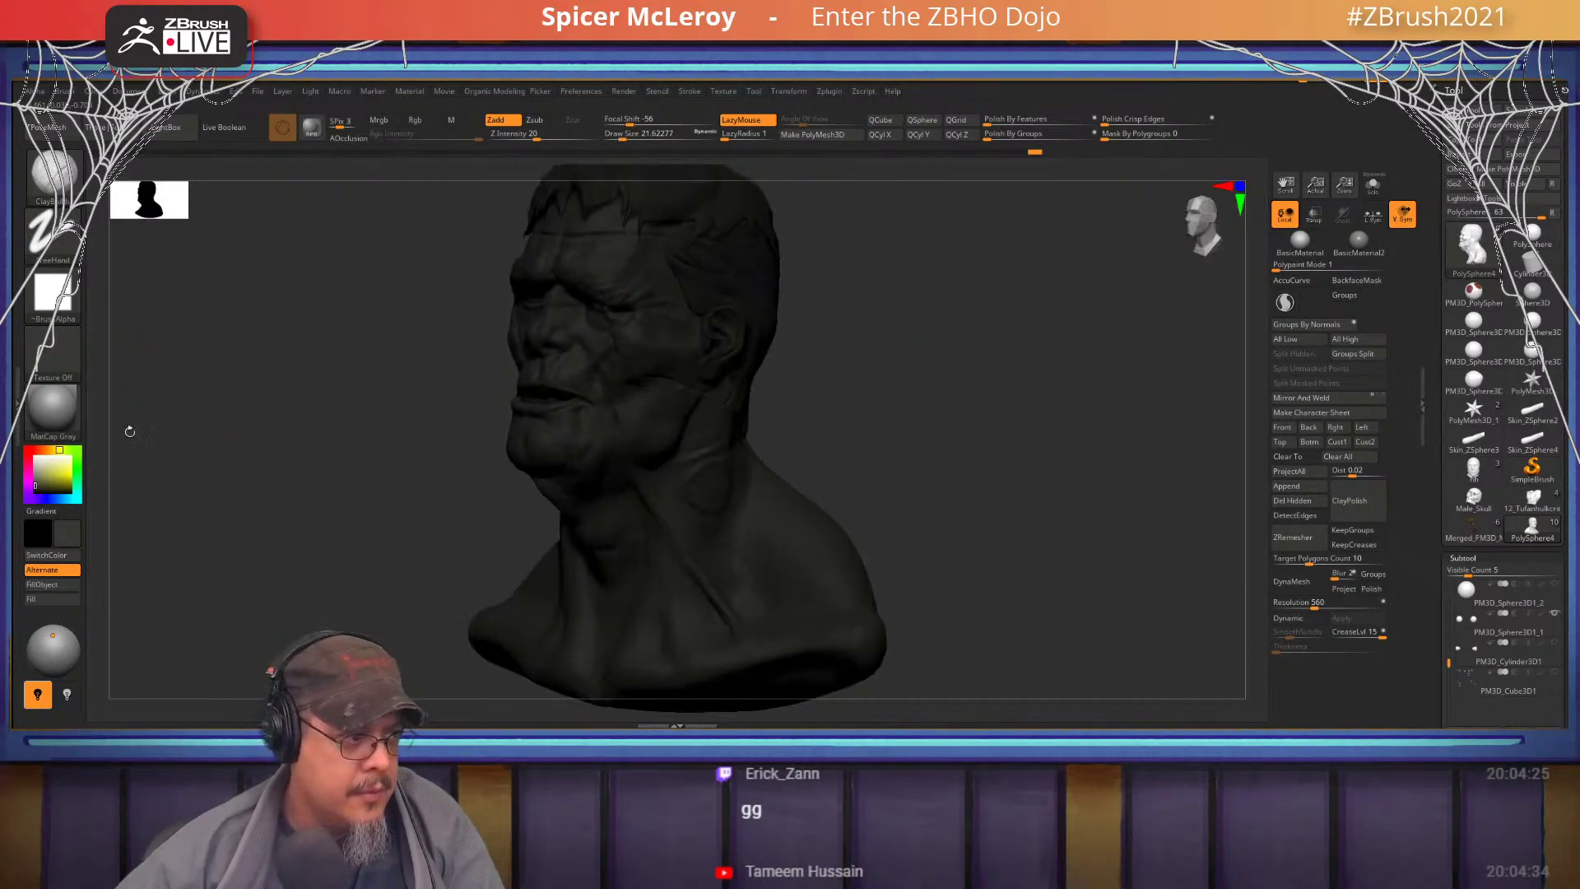
drag(51, 469, 30, 451)
- Add clay along the under-eye fold running down from the open eye's inner corner
right_drag(228, 413, 932, 434)
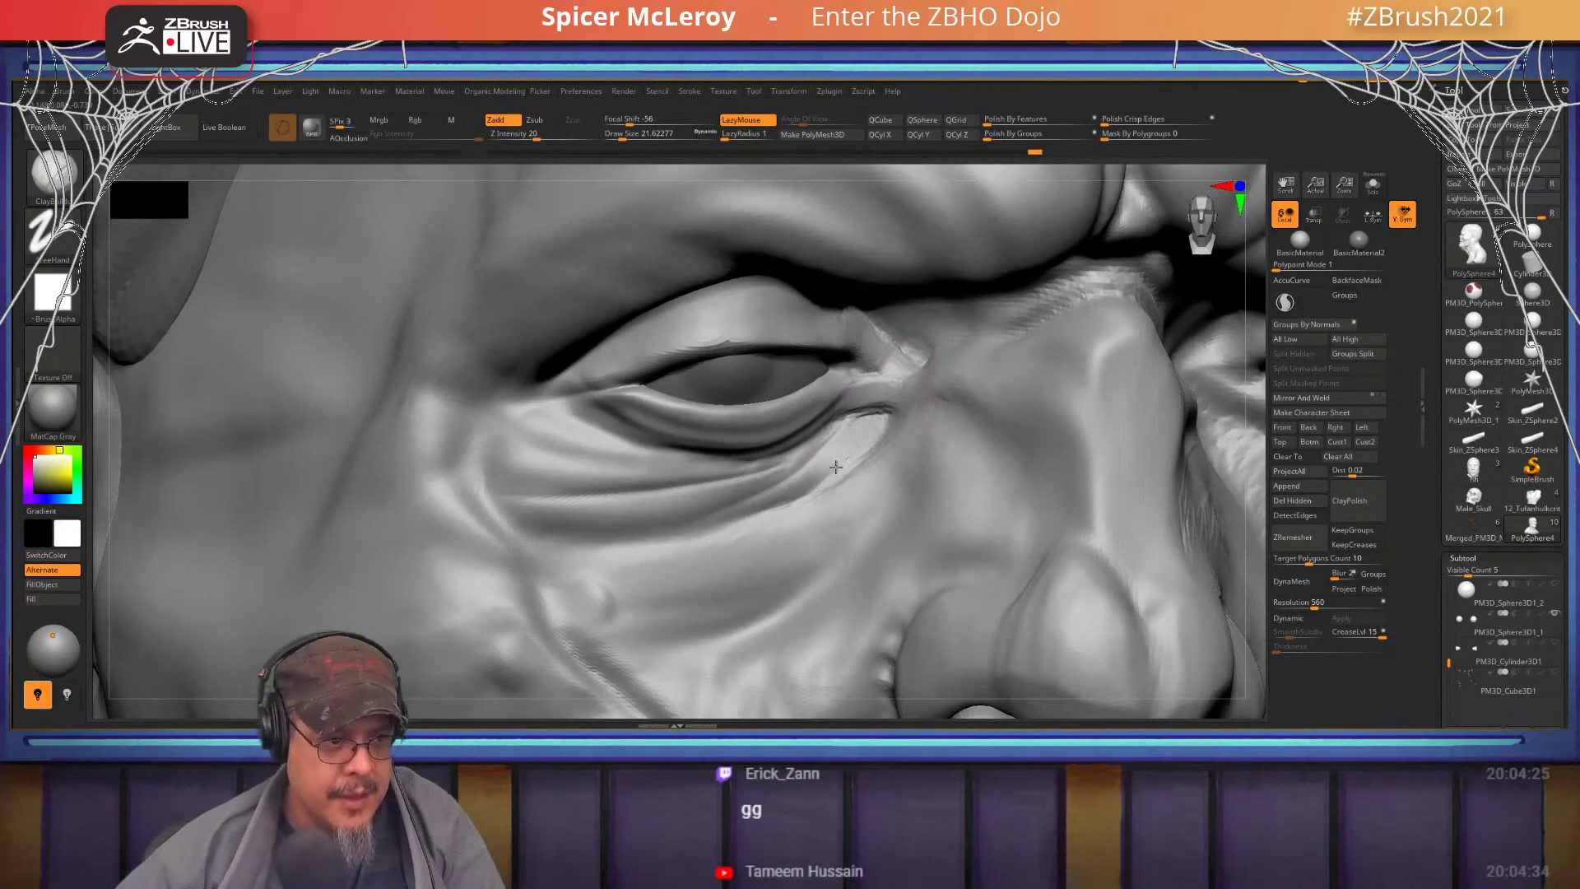
drag(836, 468, 713, 529)
mouse_move(821, 449)
right_down()
mouse_move(826, 433)
mouse_move(856, 436)
mouse_move(790, 485)
right_up()
- Build up the cheekbone below the open eye's outer corner with ClayBuildup at a draw size of about 31
key(s)
drag(641, 477, 645, 476)
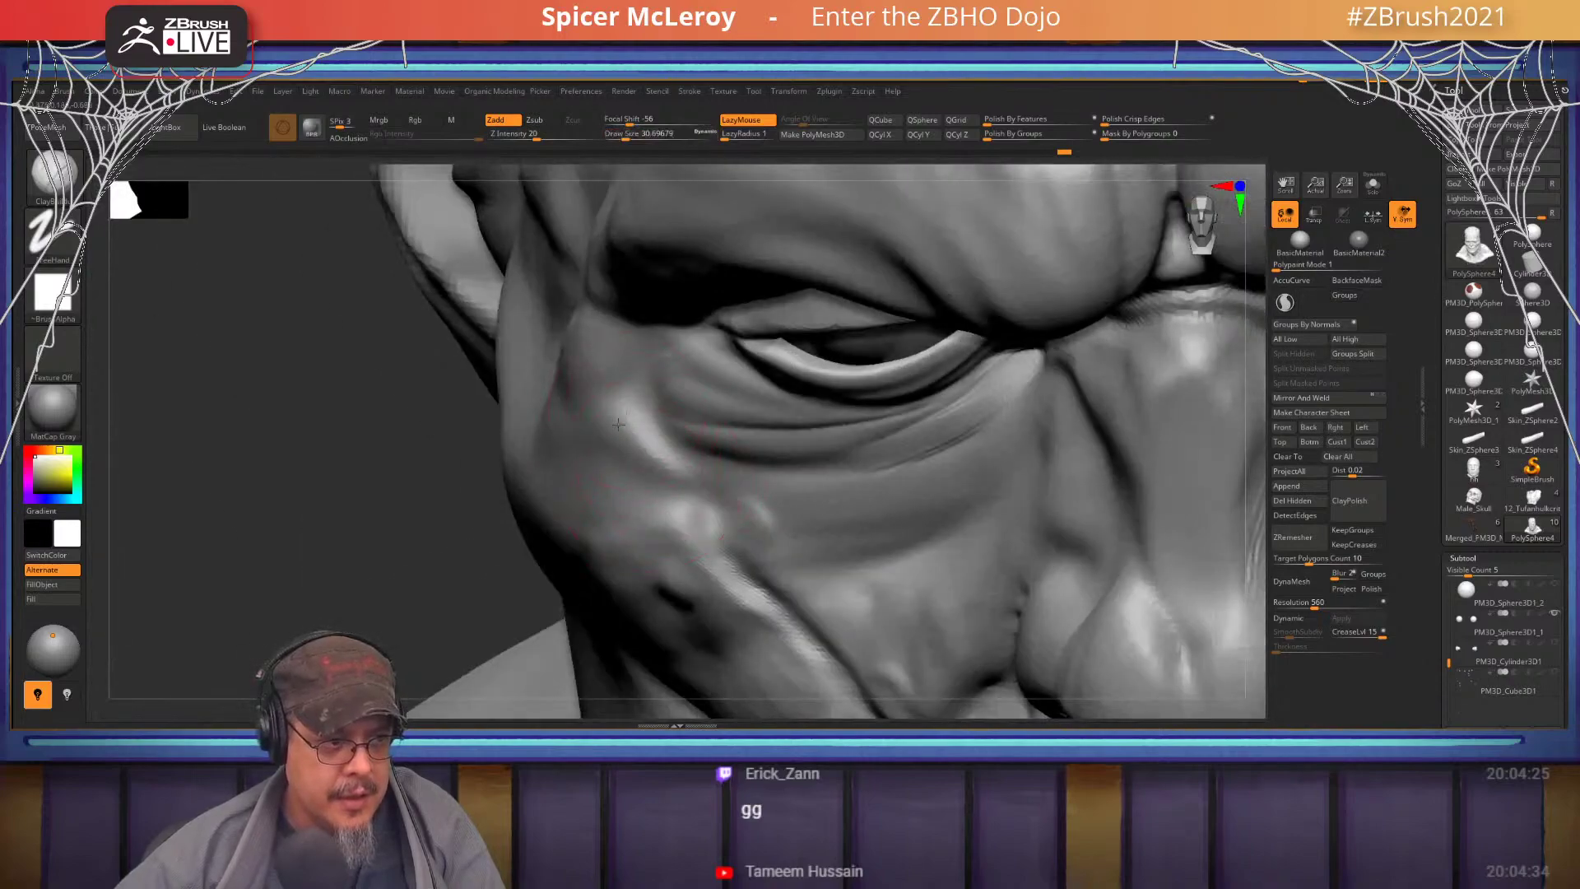
mouse_move(618, 424)
mouse_down()
mouse_move(675, 502)
mouse_move(724, 514)
mouse_move(661, 523)
mouse_move(605, 399)
mouse_move(589, 469)
mouse_move(673, 538)
mouse_move(733, 505)
mouse_up()
drag(625, 477, 598, 435)
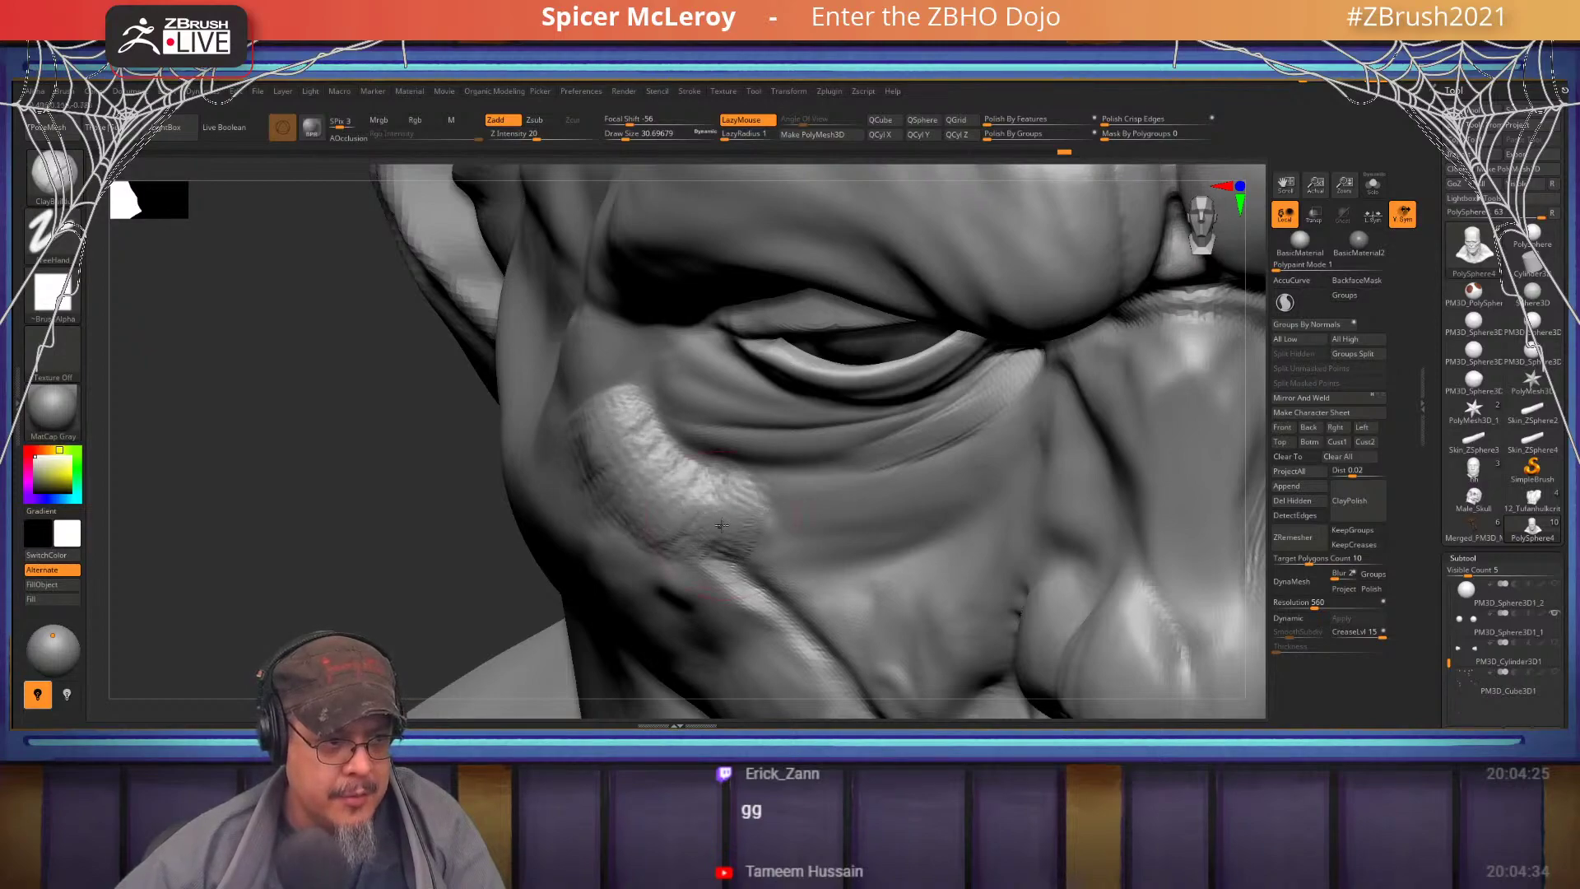
alt+right_drag(987, 399, 321, 420)
alt+right_drag(1044, 526, 953, 531)
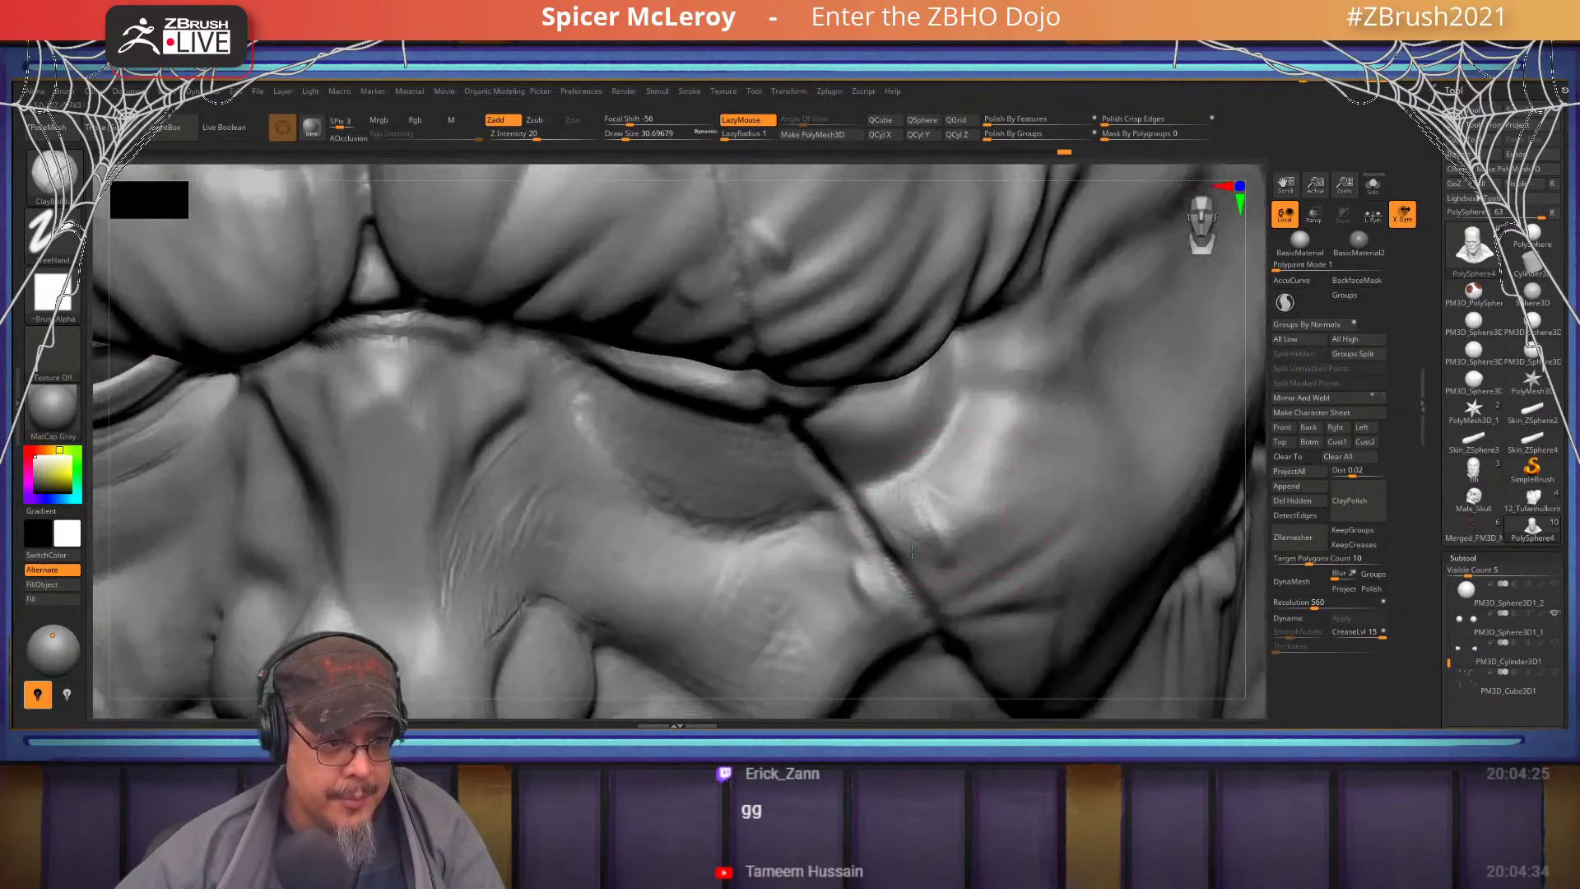
- Build up a crescent of skin around the scarred eye's outer corner, beside the scar, with ClayBuildup at a draw size of about 31
mouse_move(945, 492)
mouse_down()
mouse_move(1002, 457)
mouse_move(971, 412)
mouse_move(897, 502)
mouse_move(968, 535)
mouse_move(987, 416)
mouse_move(902, 482)
mouse_move(943, 550)
mouse_up()
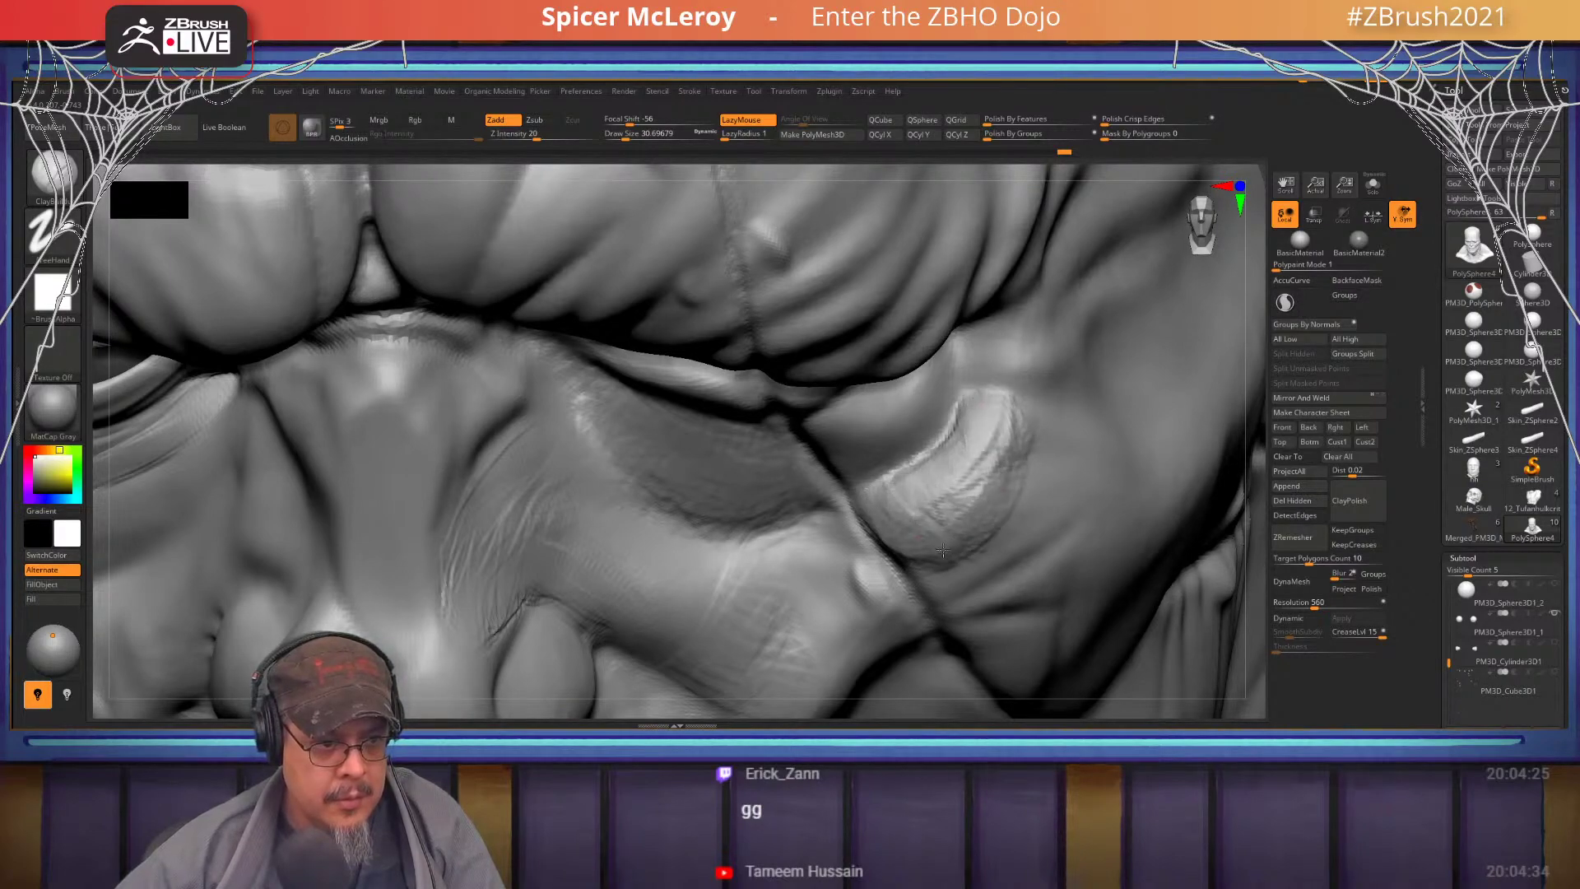
drag(1038, 415, 954, 566)
mouse_move(955, 567)
ctrl+right_down()
mouse_move(947, 510)
mouse_move(835, 467)
mouse_move(855, 399)
mouse_move(847, 461)
mouse_move(913, 453)
mouse_move(753, 539)
ctrl+right_up()
right_drag(790, 461, 823, 560)
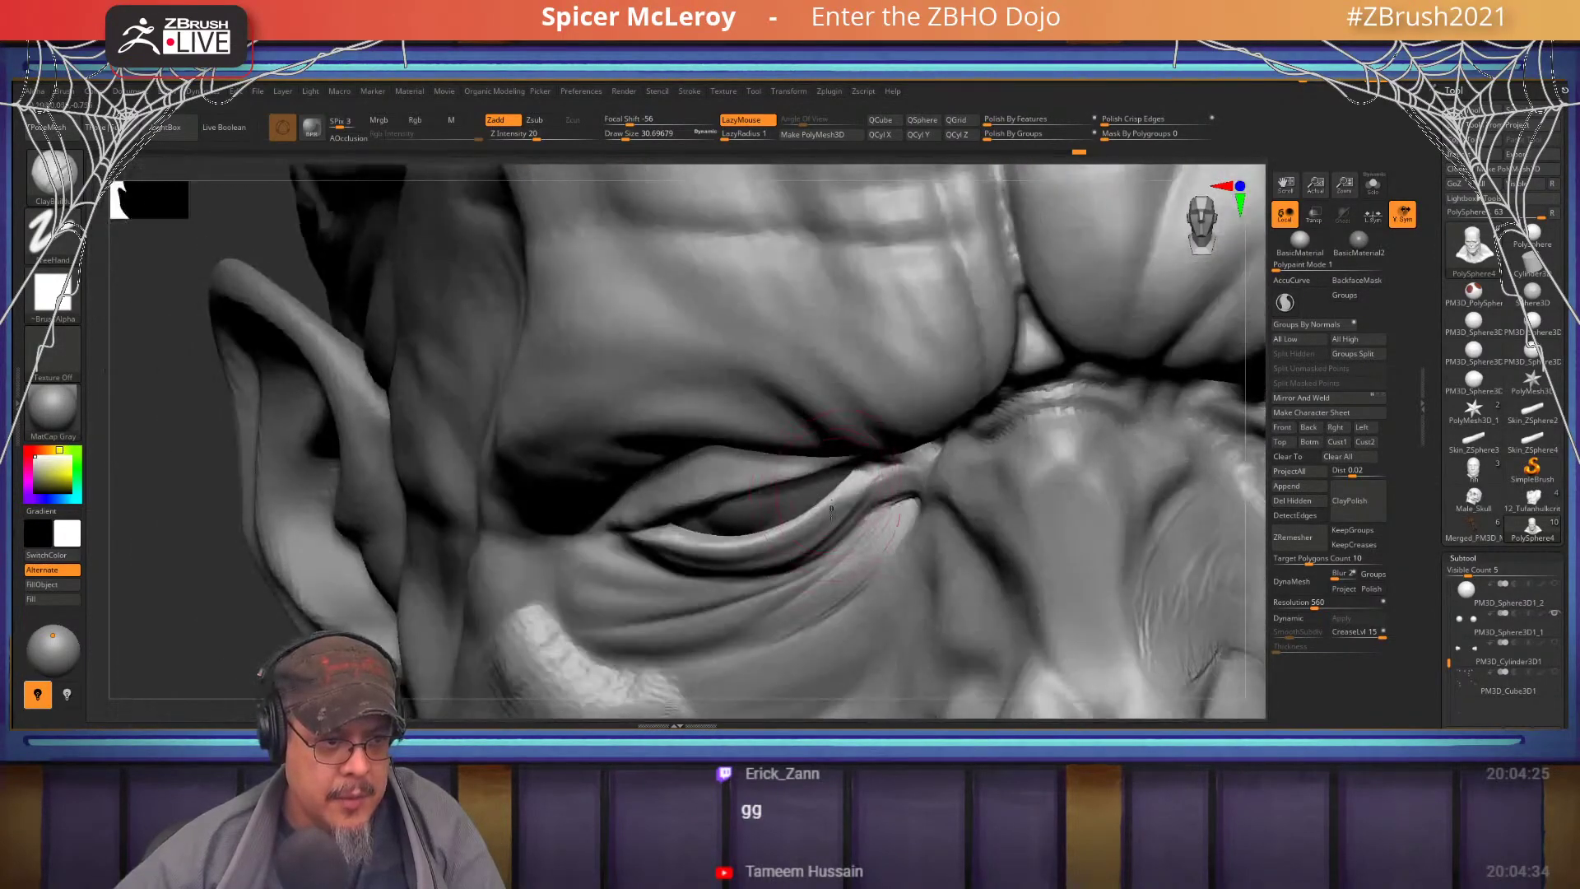
- Adjust the shape of the open eye's lids with the Move brush at a draw size of about 31
key(b)
key(d)
key(s)
right_drag(831, 497, 810, 539)
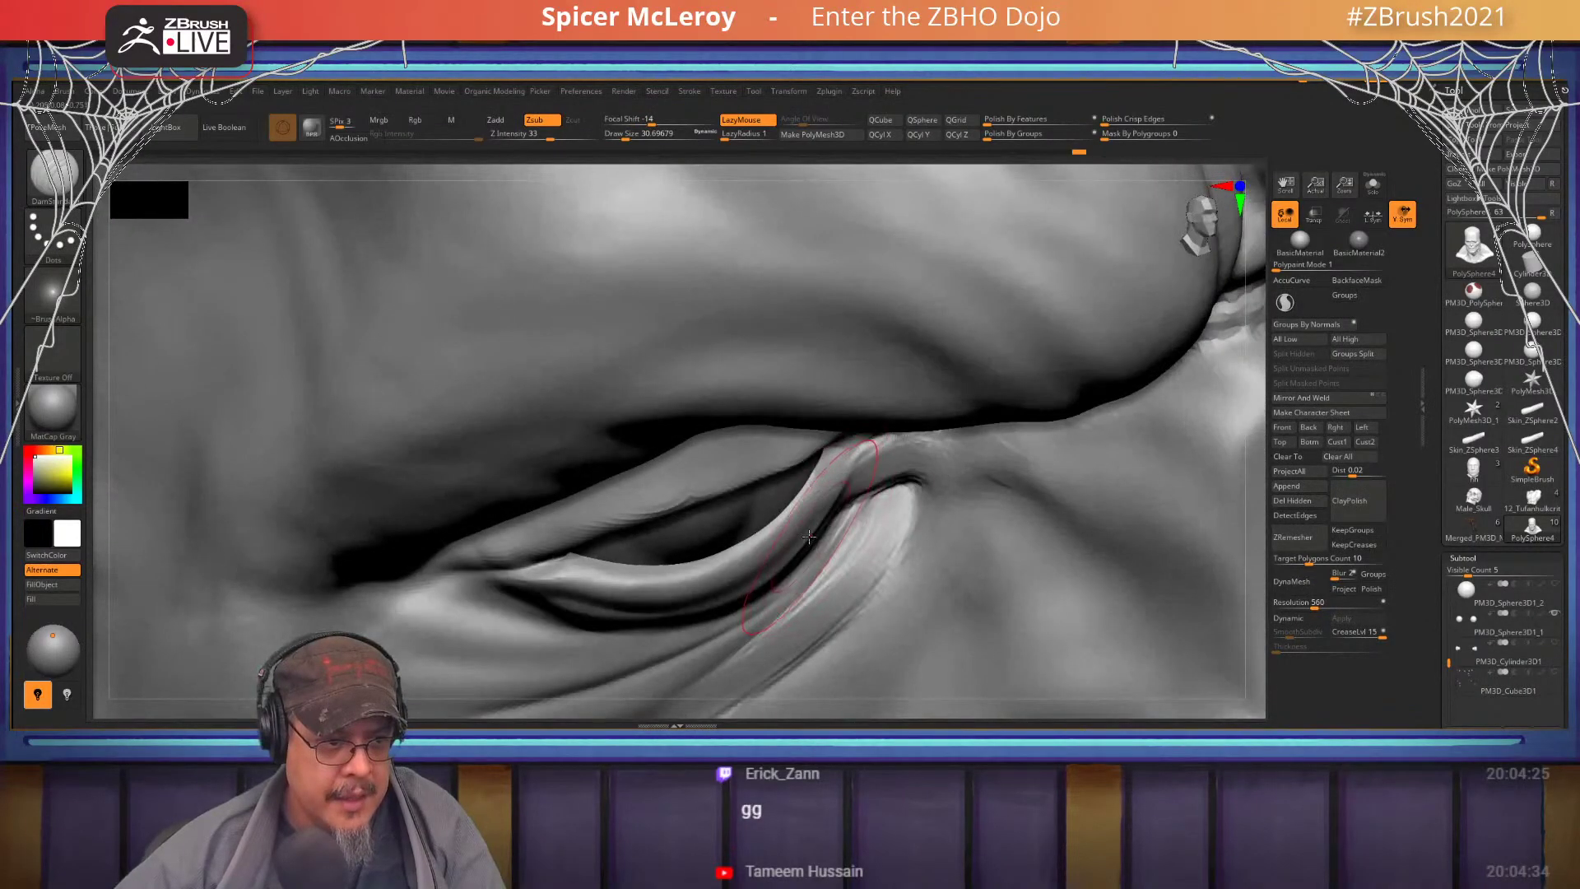
key(b)
key(m)
key(v)
right_drag(807, 444, 809, 498)
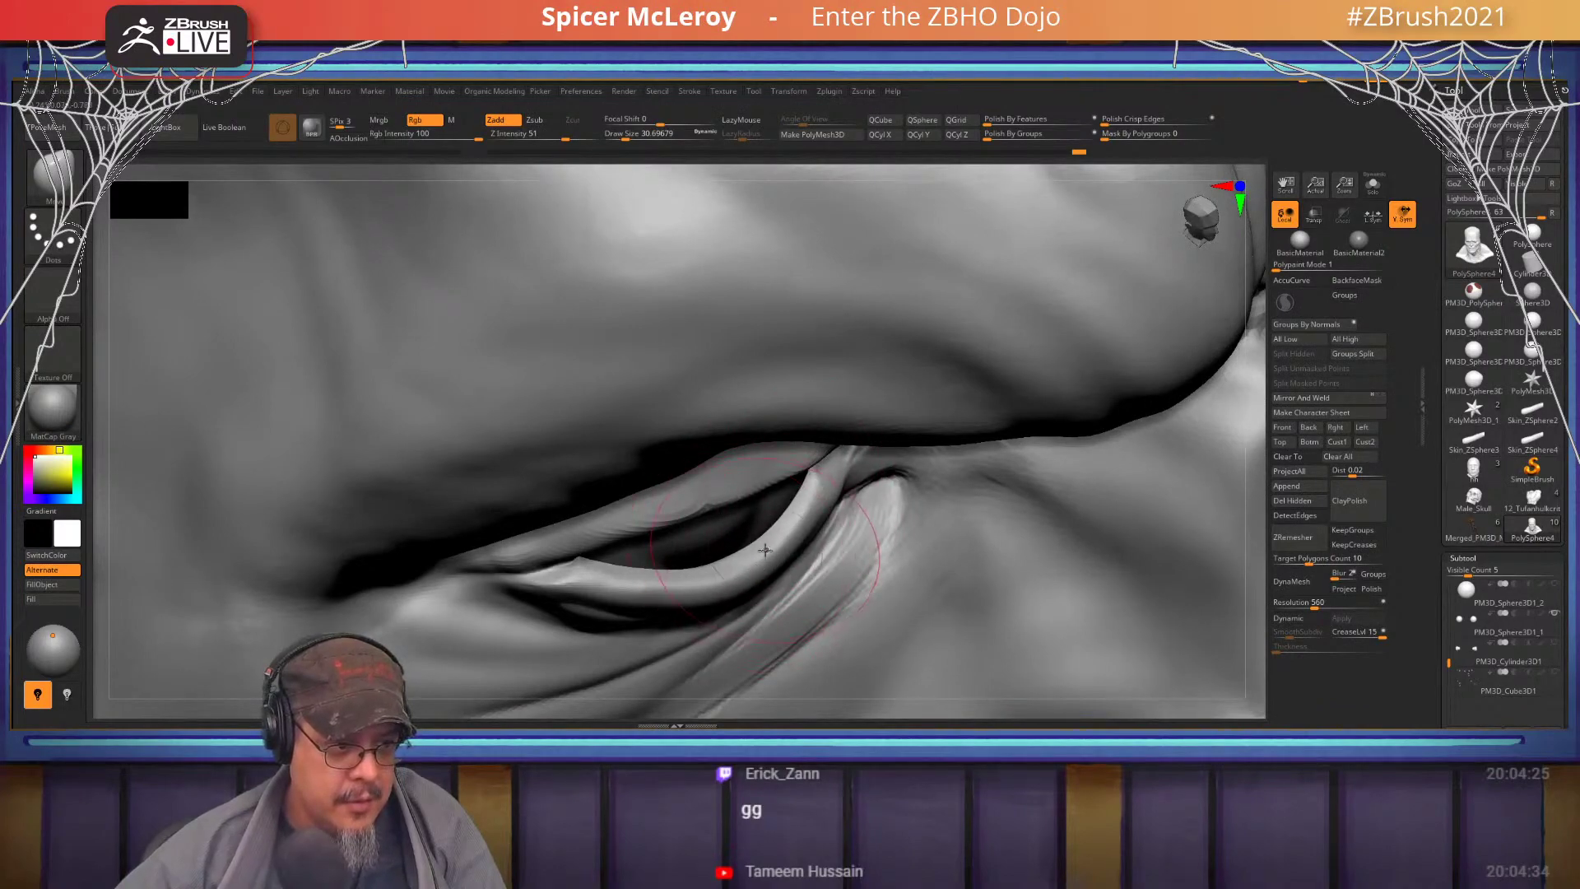
right_drag(636, 588, 731, 487)
- Smooth the open eye's outer corner and carve the upper lid edge with DamStandard at a draw size of about 17
key(b)
key(d)
key(s)
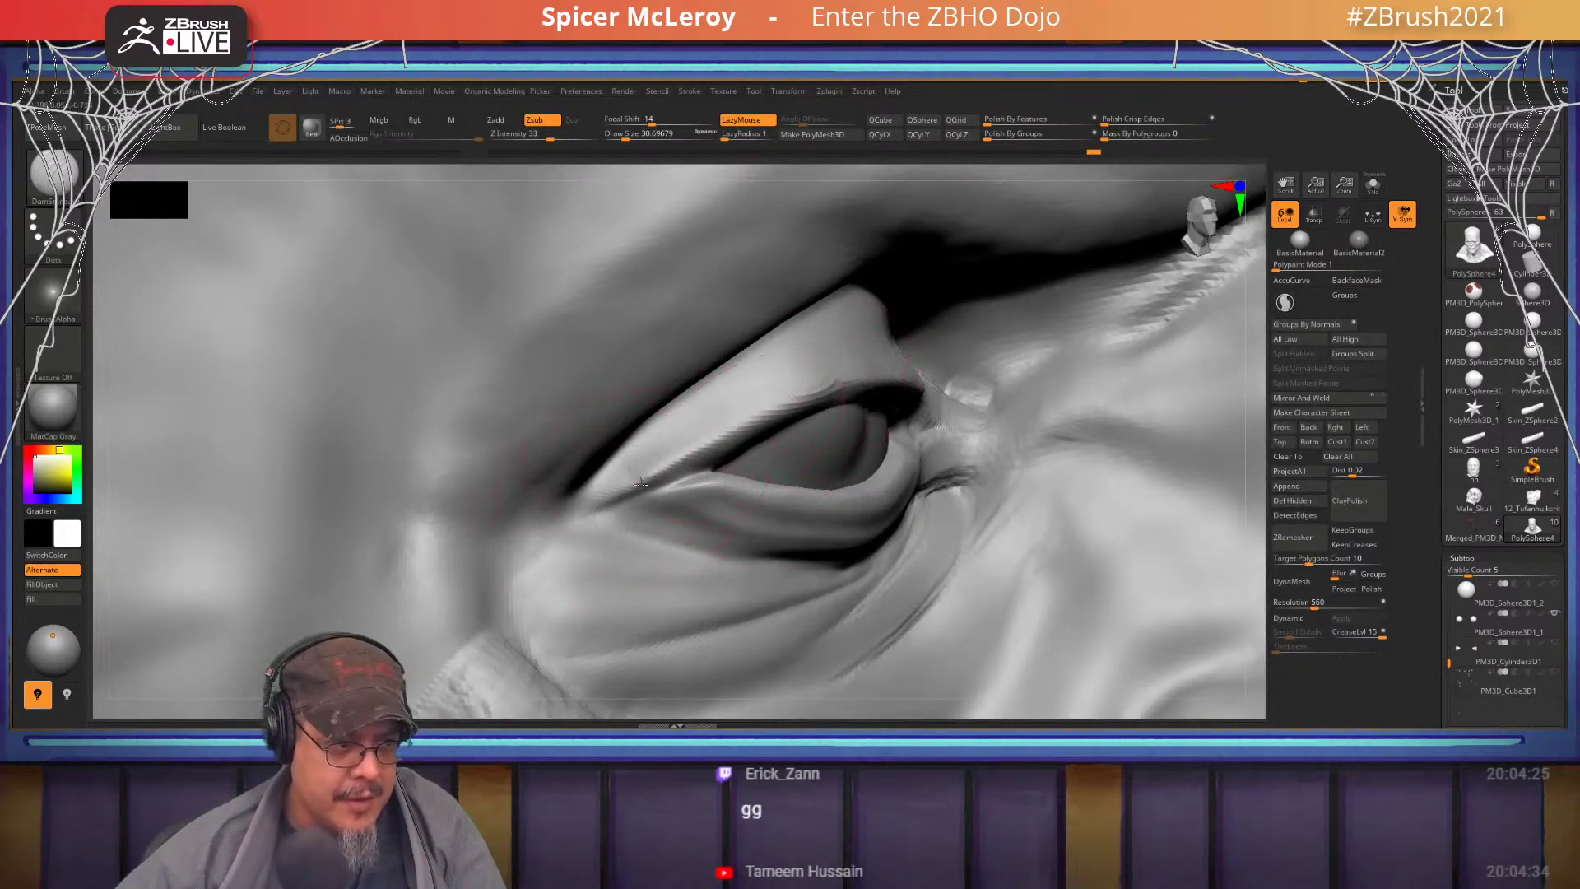
mouse_move(649, 484)
shift+mouse_down()
mouse_move(629, 493)
mouse_move(671, 481)
shift+mouse_up()
right_drag(675, 485, 712, 478)
key(s)
drag(717, 476, 685, 484)
click(716, 474)
mouse_move(688, 484)
right_down()
mouse_move(768, 486)
mouse_move(798, 428)
mouse_move(846, 412)
right_up()
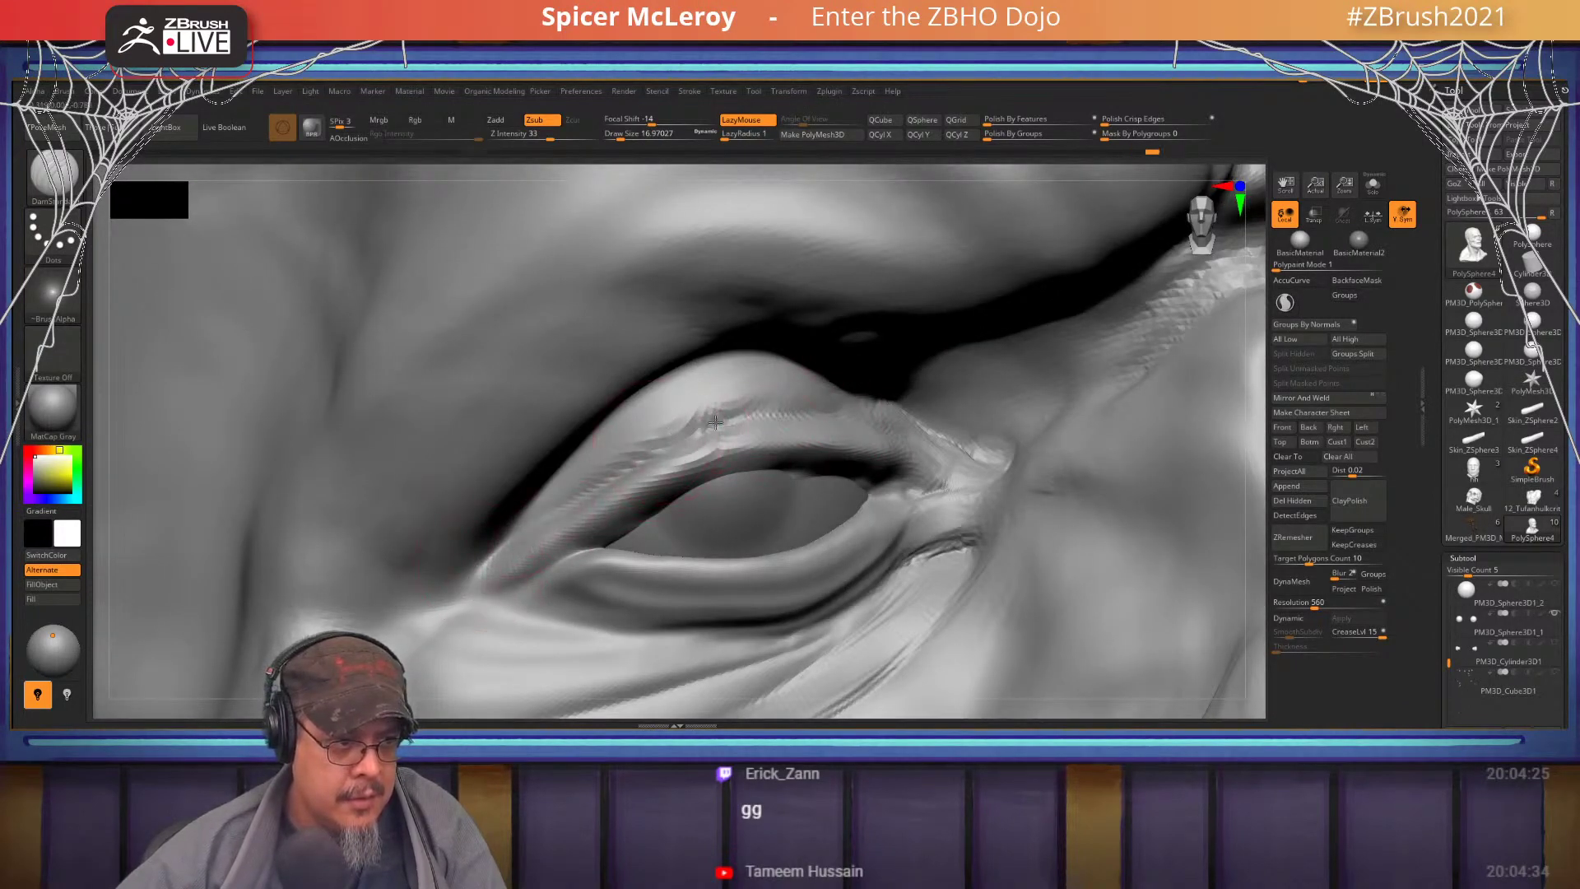
- Smooth the roughened surface along the open eye's upper lid, from the middle towards the inner corner
mouse_move(852, 416)
right_down()
mouse_move(885, 457)
mouse_move(856, 479)
right_up()
key(shift)
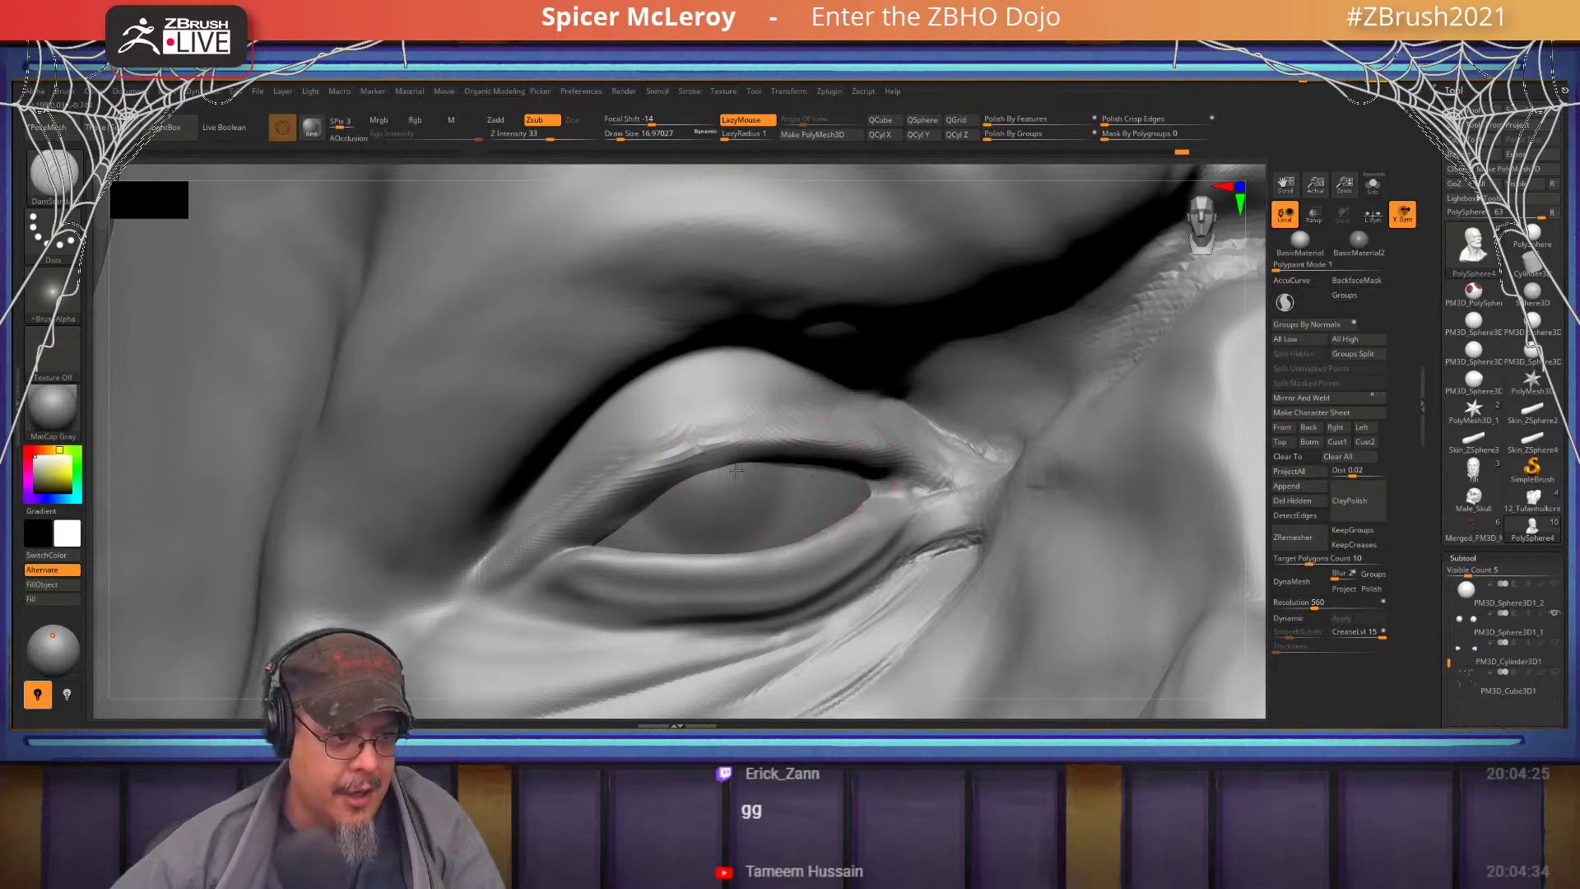
right_drag(735, 470, 760, 403)
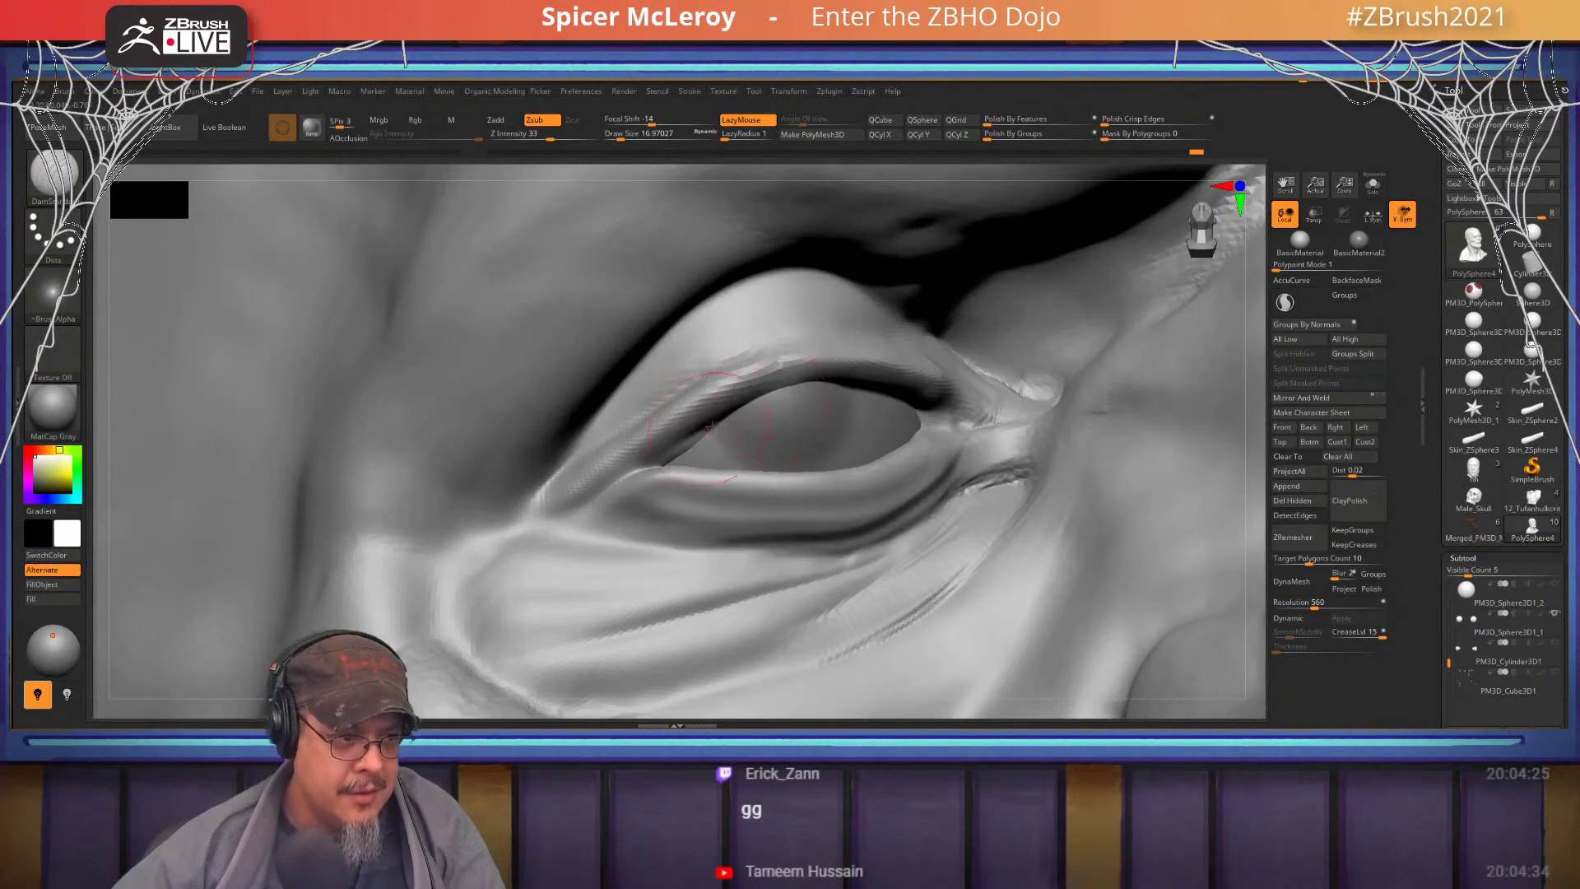
mouse_move(645, 471)
right_down()
mouse_move(607, 486)
mouse_move(647, 469)
right_up()
- Reshape the middle of the open eye's upper lid edge with the Move brush, reducing the draw size to about 23
key(b)
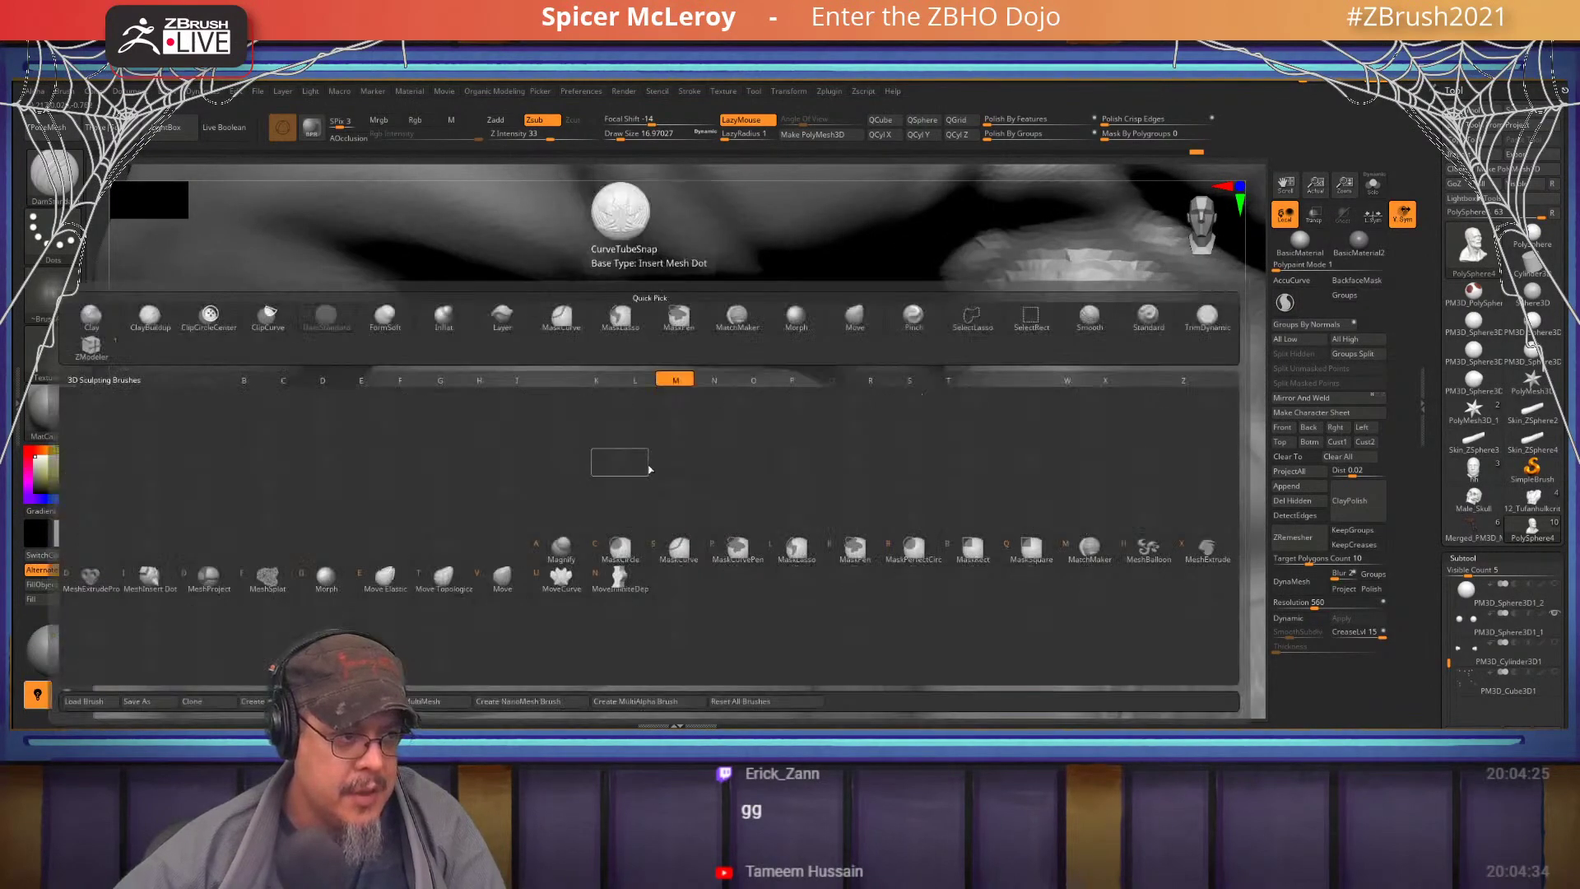
key(m)
key(v)
key(s)
click(652, 473)
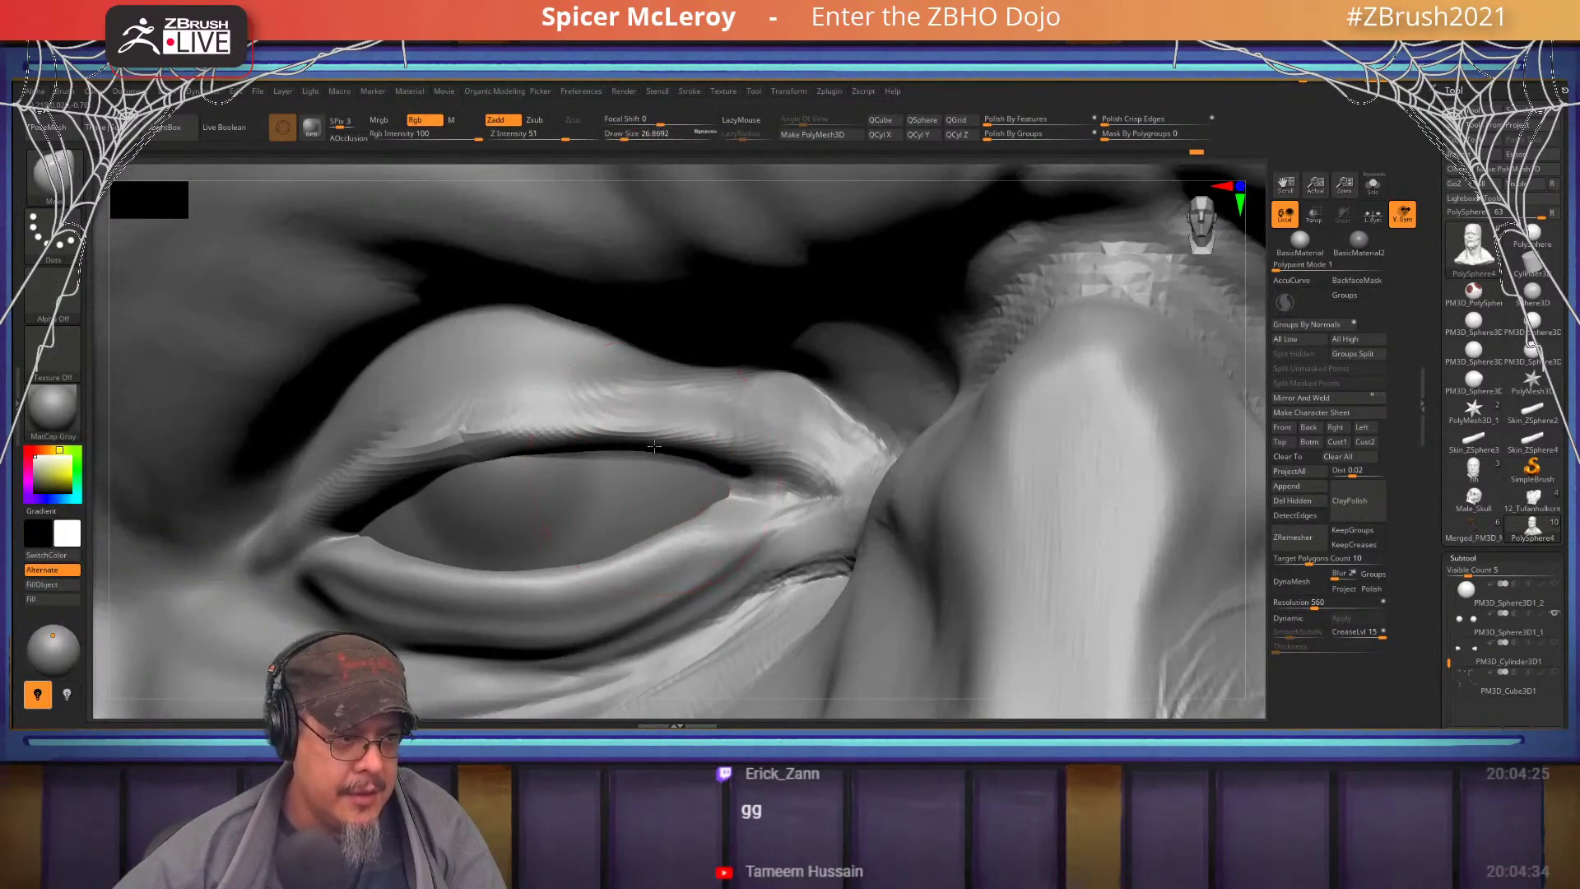
key(ctrl+z)
key(s)
click(642, 451)
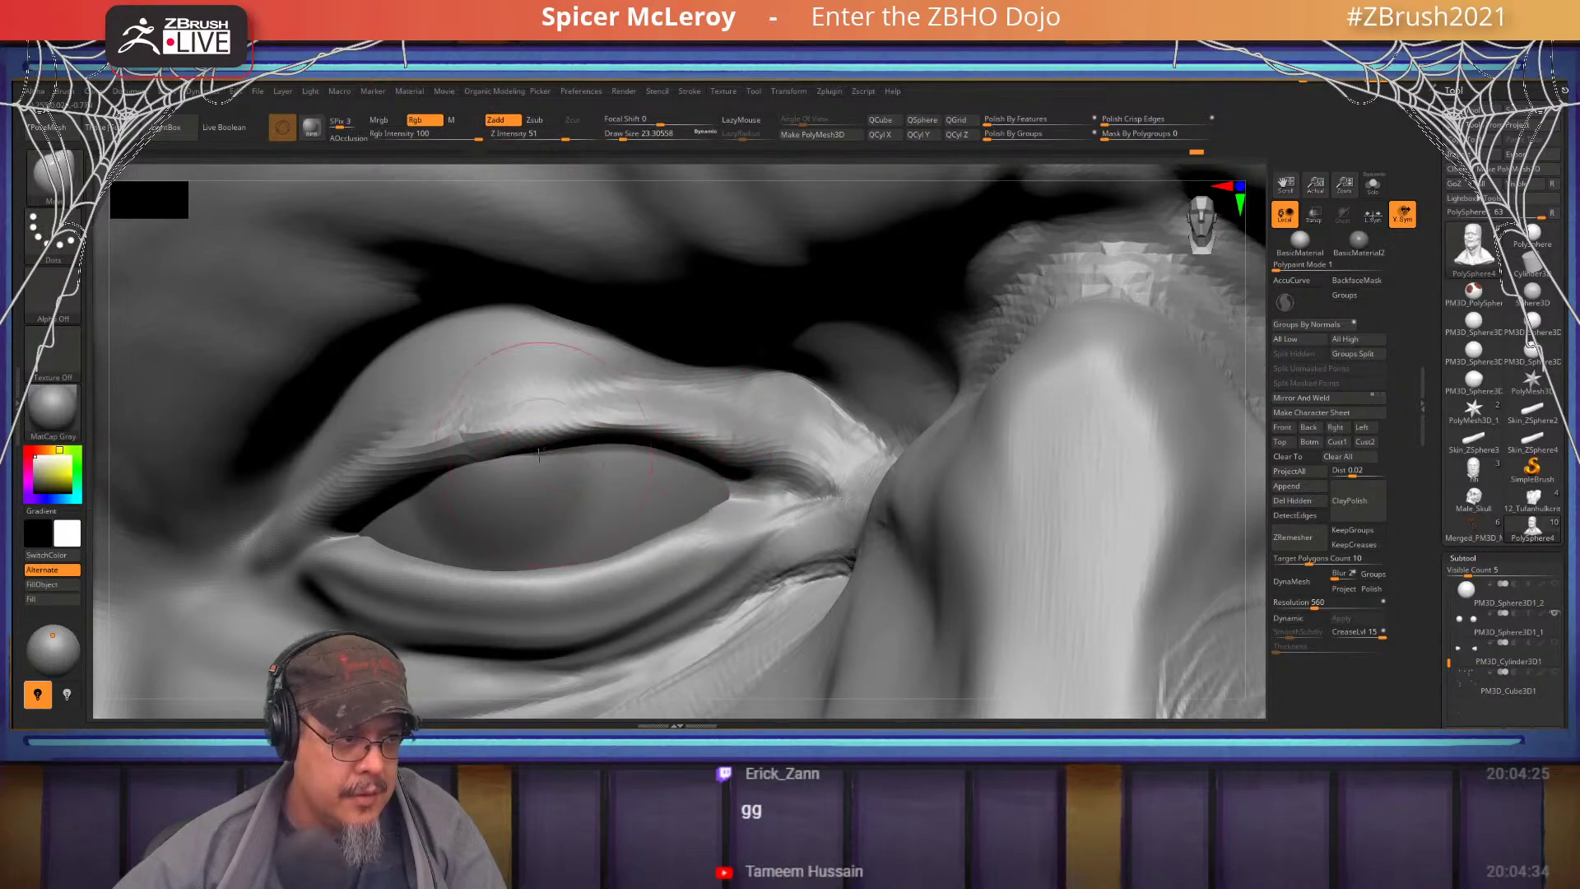
drag(539, 454, 524, 472)
mouse_move(511, 511)
right_down()
mouse_move(481, 424)
mouse_move(465, 420)
mouse_move(543, 461)
mouse_move(646, 477)
right_up()
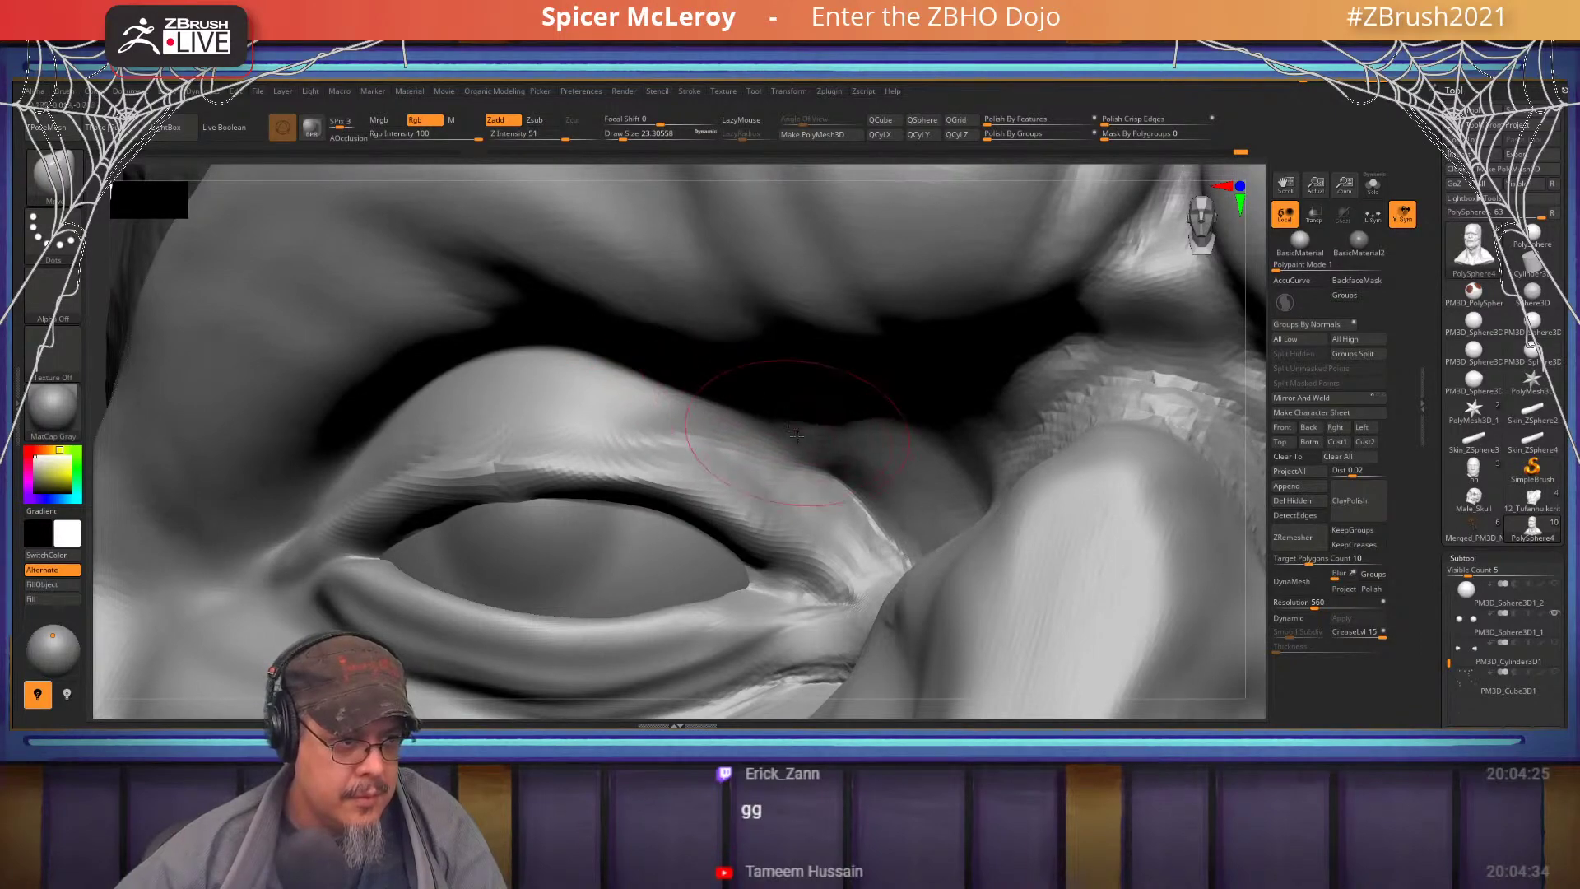
- Nudge the upper lid edge near the open eye's inner corner into a cleaner curve with the Move brush
drag(685, 483, 680, 489)
drag(730, 545, 734, 551)
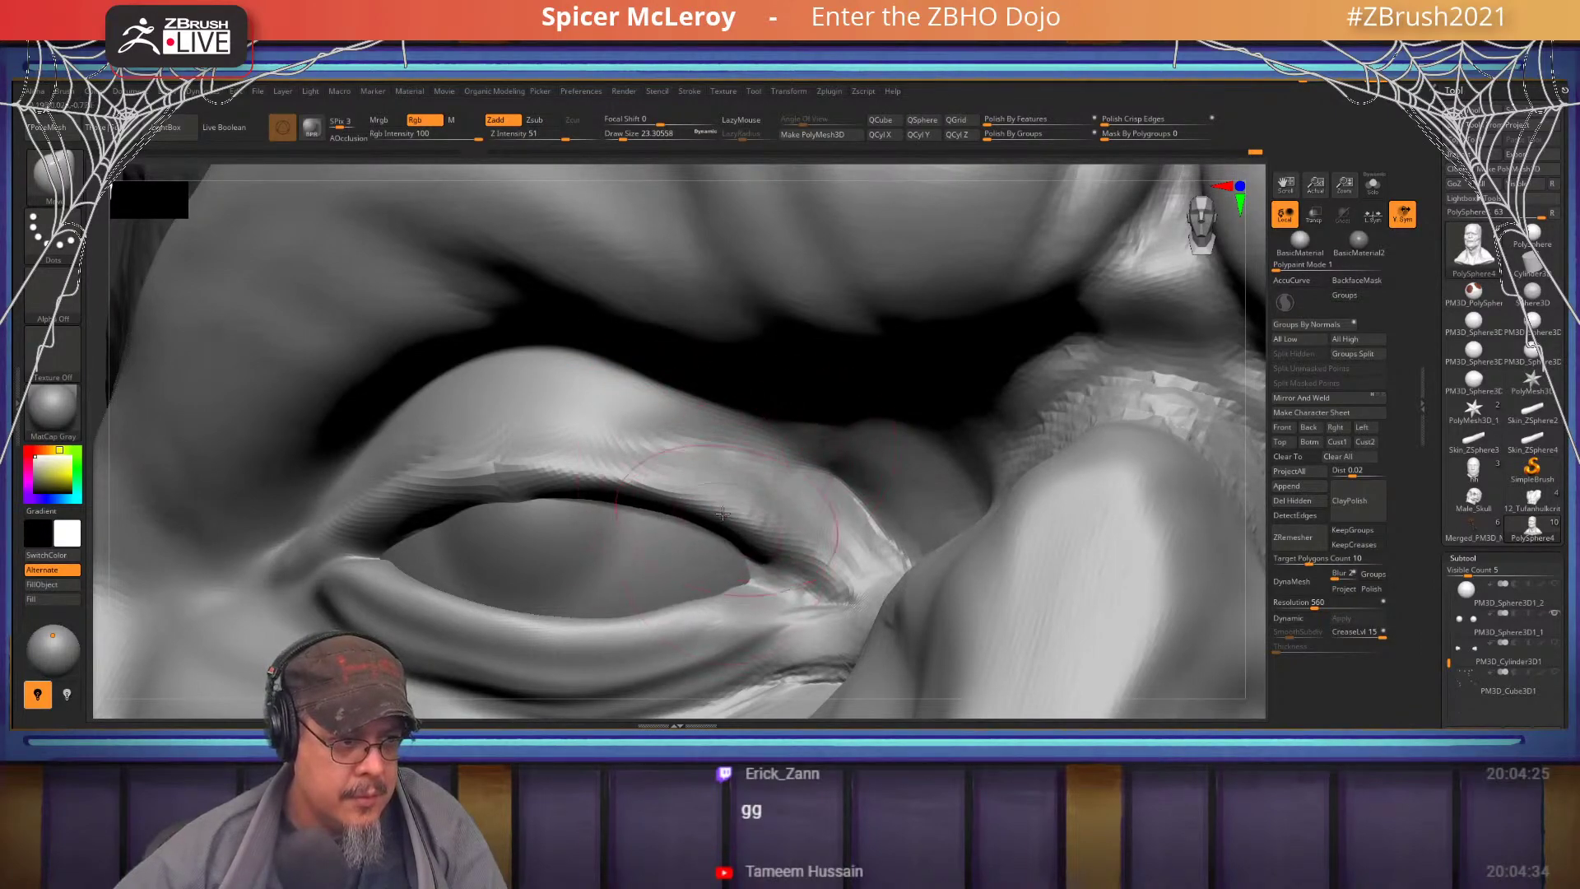
mouse_move(617, 473)
alt+right_down()
mouse_move(745, 428)
mouse_move(732, 362)
alt+right_up()
mouse_move(708, 485)
right_down()
mouse_move(797, 478)
mouse_move(890, 519)
mouse_move(879, 528)
right_up()
- Carve along the open eye's lower lid rim from inner to outer corner with DamStandard at a draw size of about 23
key(b)
key(d)
key(s)
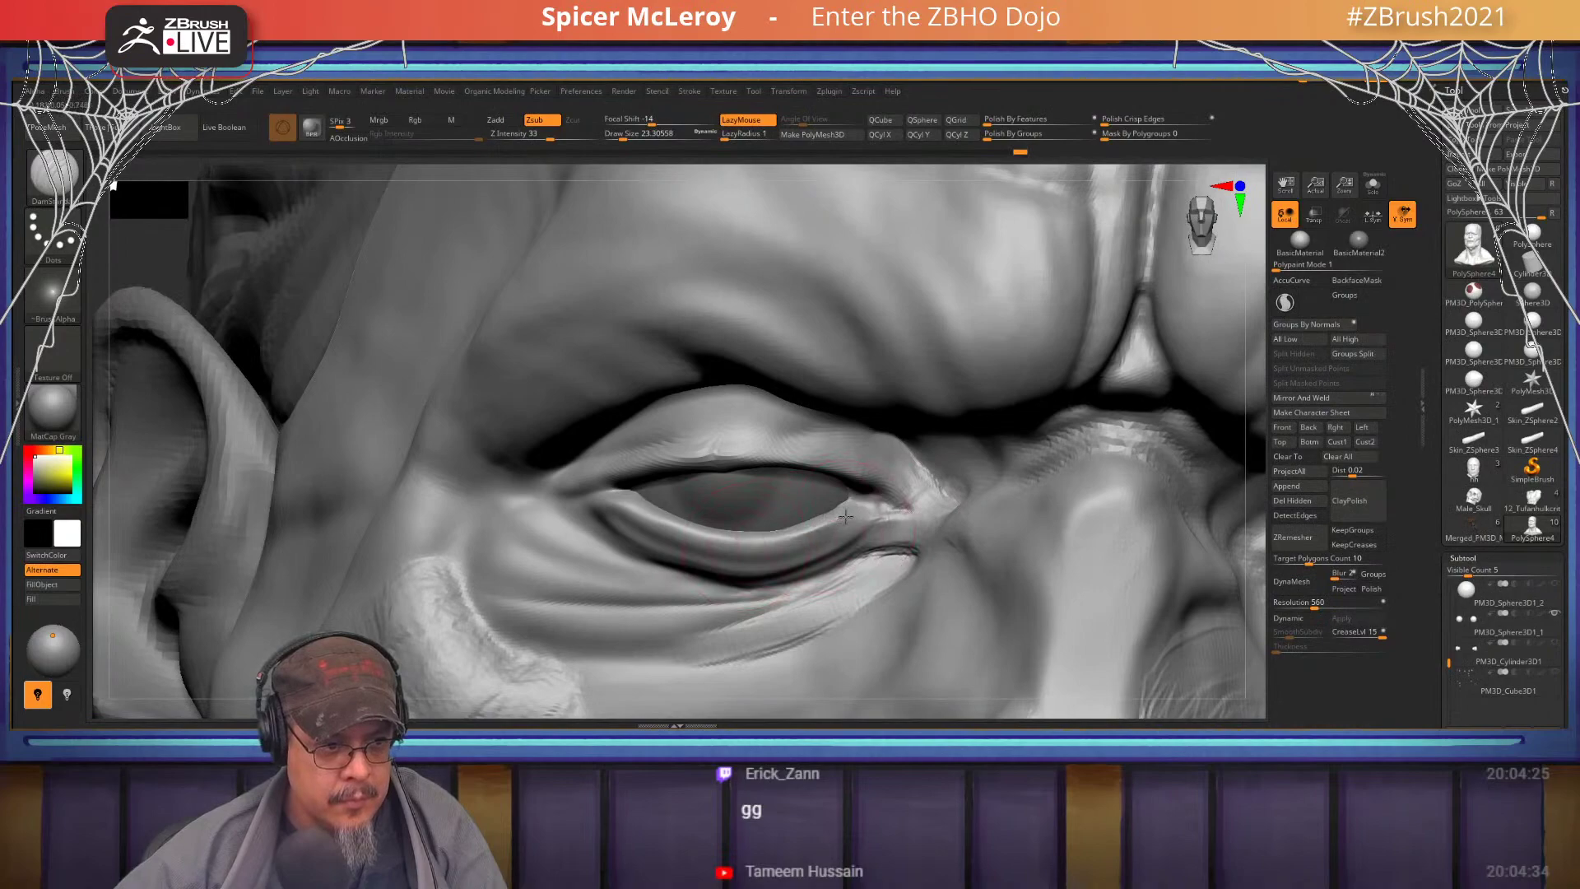
mouse_move(817, 533)
mouse_down()
mouse_move(724, 539)
mouse_move(648, 516)
mouse_up()
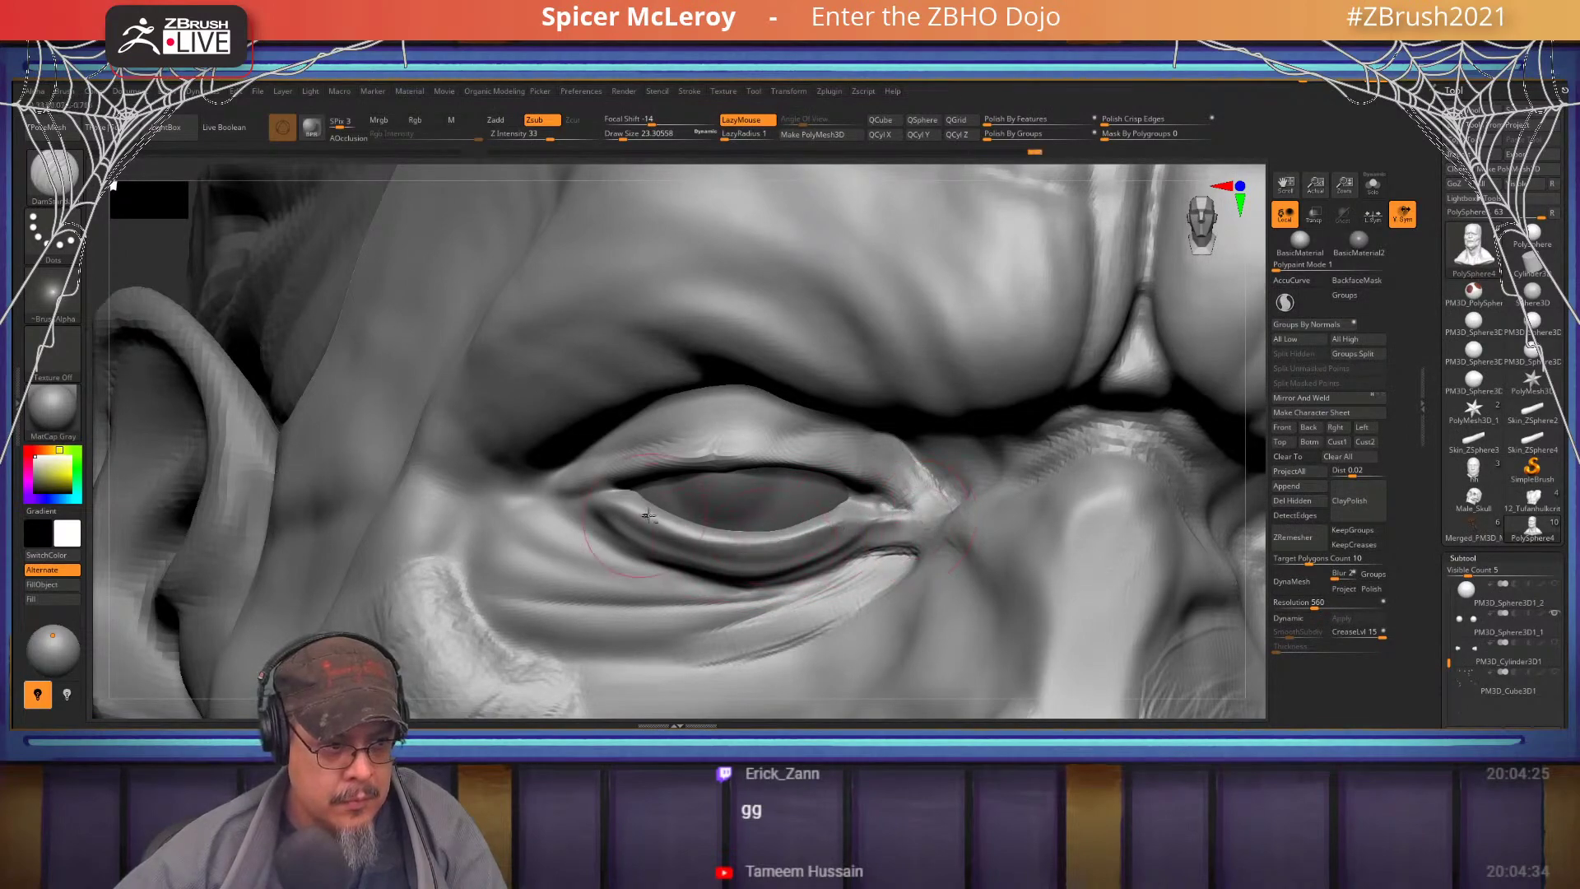
- Examine the Frankenstein bust's face and half-open eye from the front and from below
ctrl+right_drag(798, 484, 757, 462)
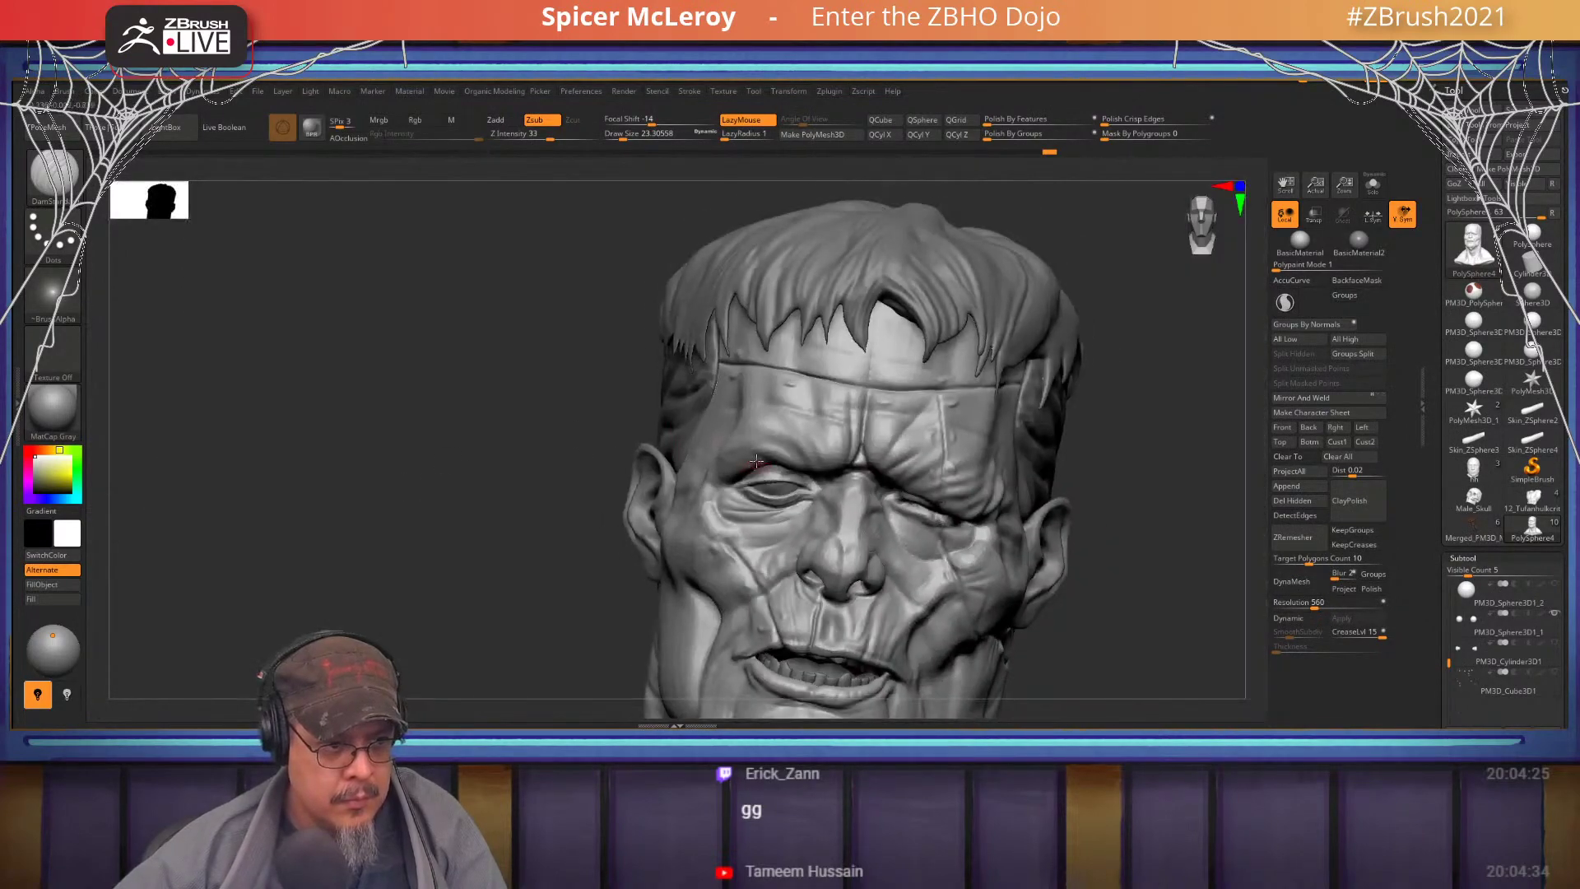
right_drag(652, 437, 725, 419)
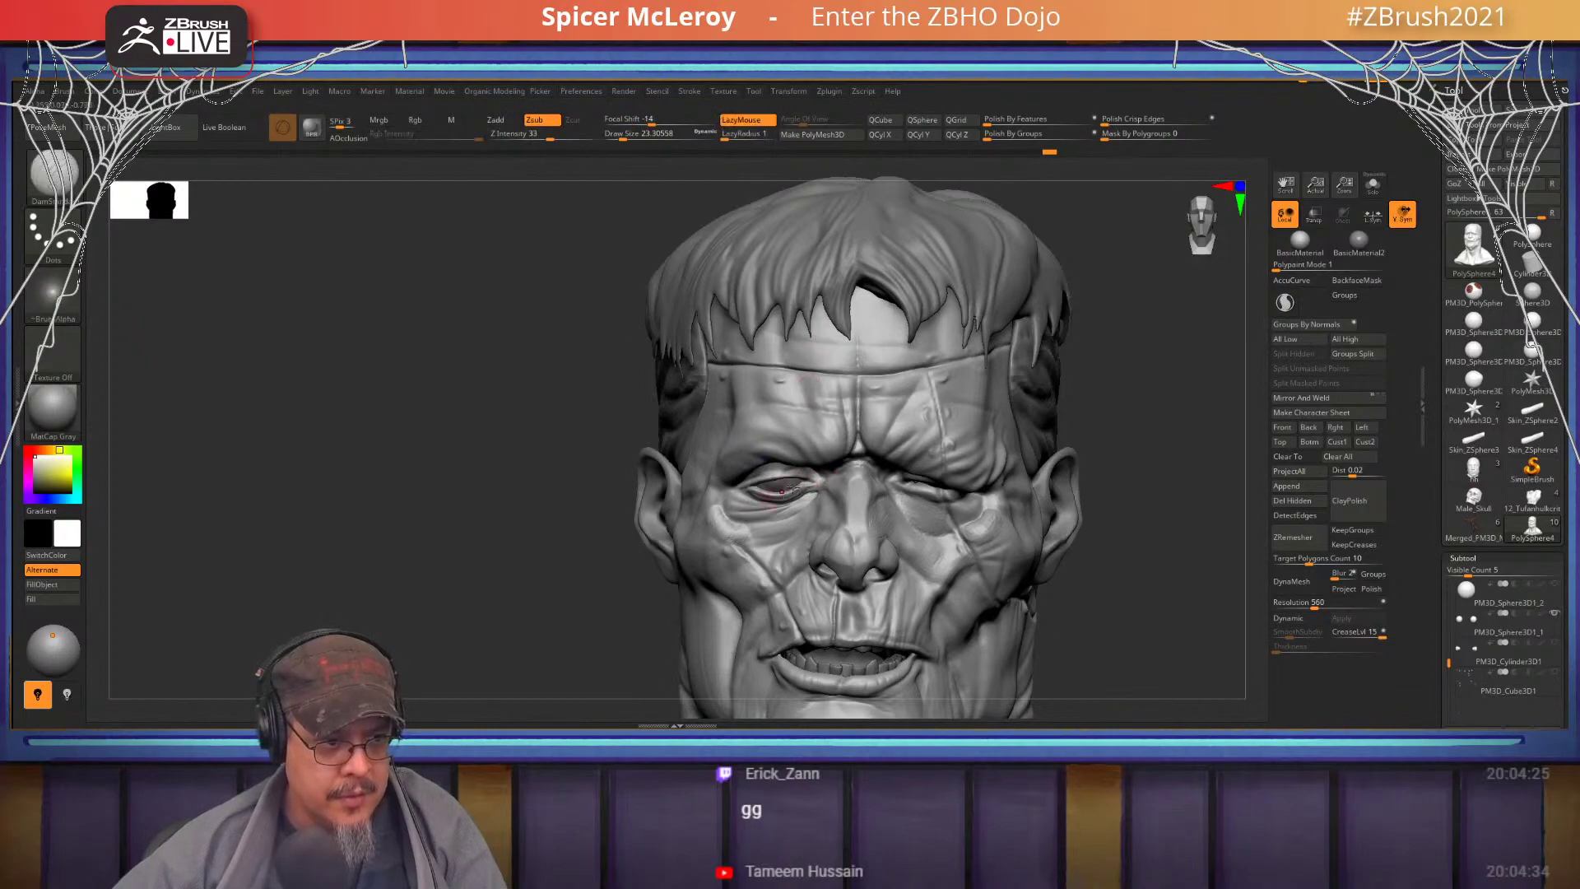
alt+right_drag(797, 473, 725, 403)
alt+right_drag(761, 527, 739, 491)
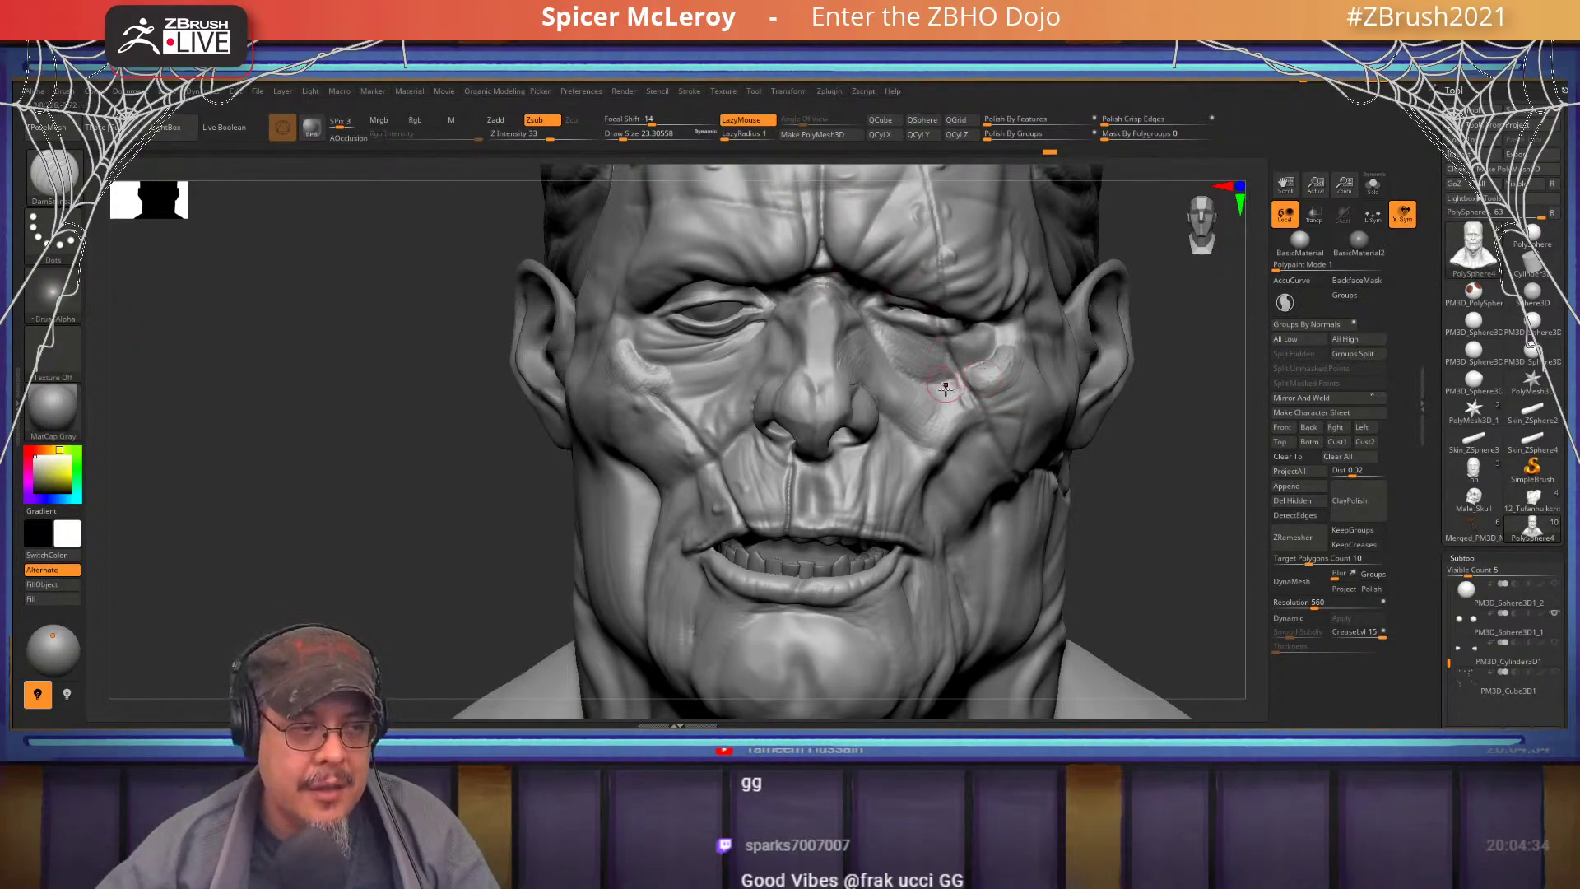
mouse_move(981, 378)
right_down()
mouse_move(756, 373)
mouse_move(893, 370)
right_up()
mouse_move(790, 354)
ctrl+right_down()
mouse_move(803, 461)
mouse_move(820, 374)
ctrl+right_up()
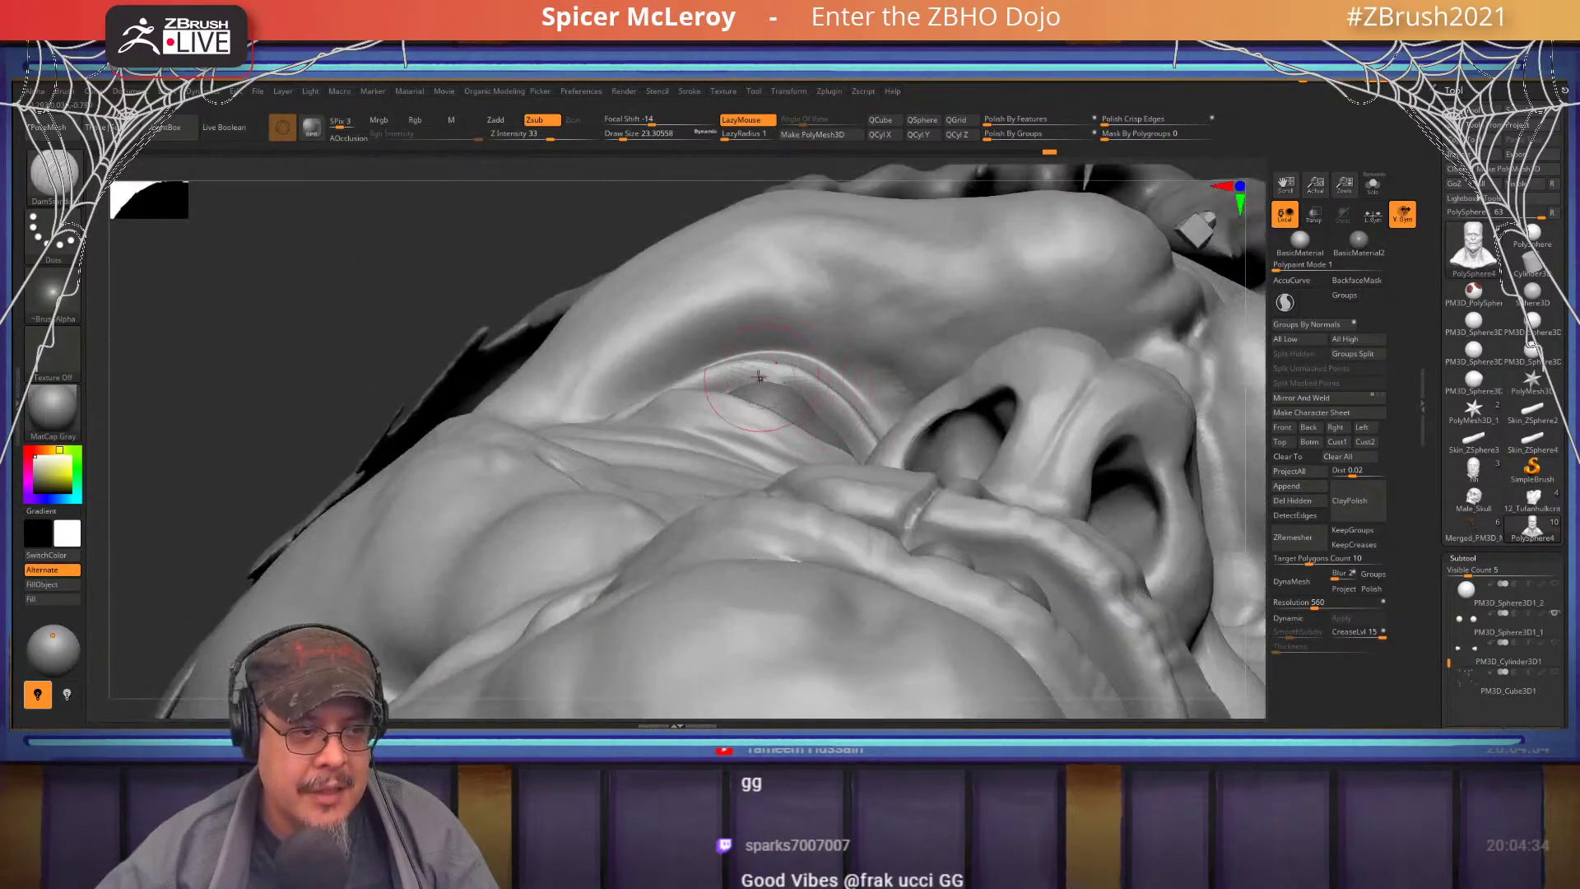
mouse_move(705, 374)
right_down()
mouse_move(746, 444)
mouse_move(798, 364)
mouse_move(806, 428)
mouse_move(765, 371)
right_up()
- Isolate the head mesh with Solo and refine the half-open eye's lids with the FormSoft brush and smoothing
click(1344, 188)
click(1372, 186)
key(b)
key(f)
key(s)
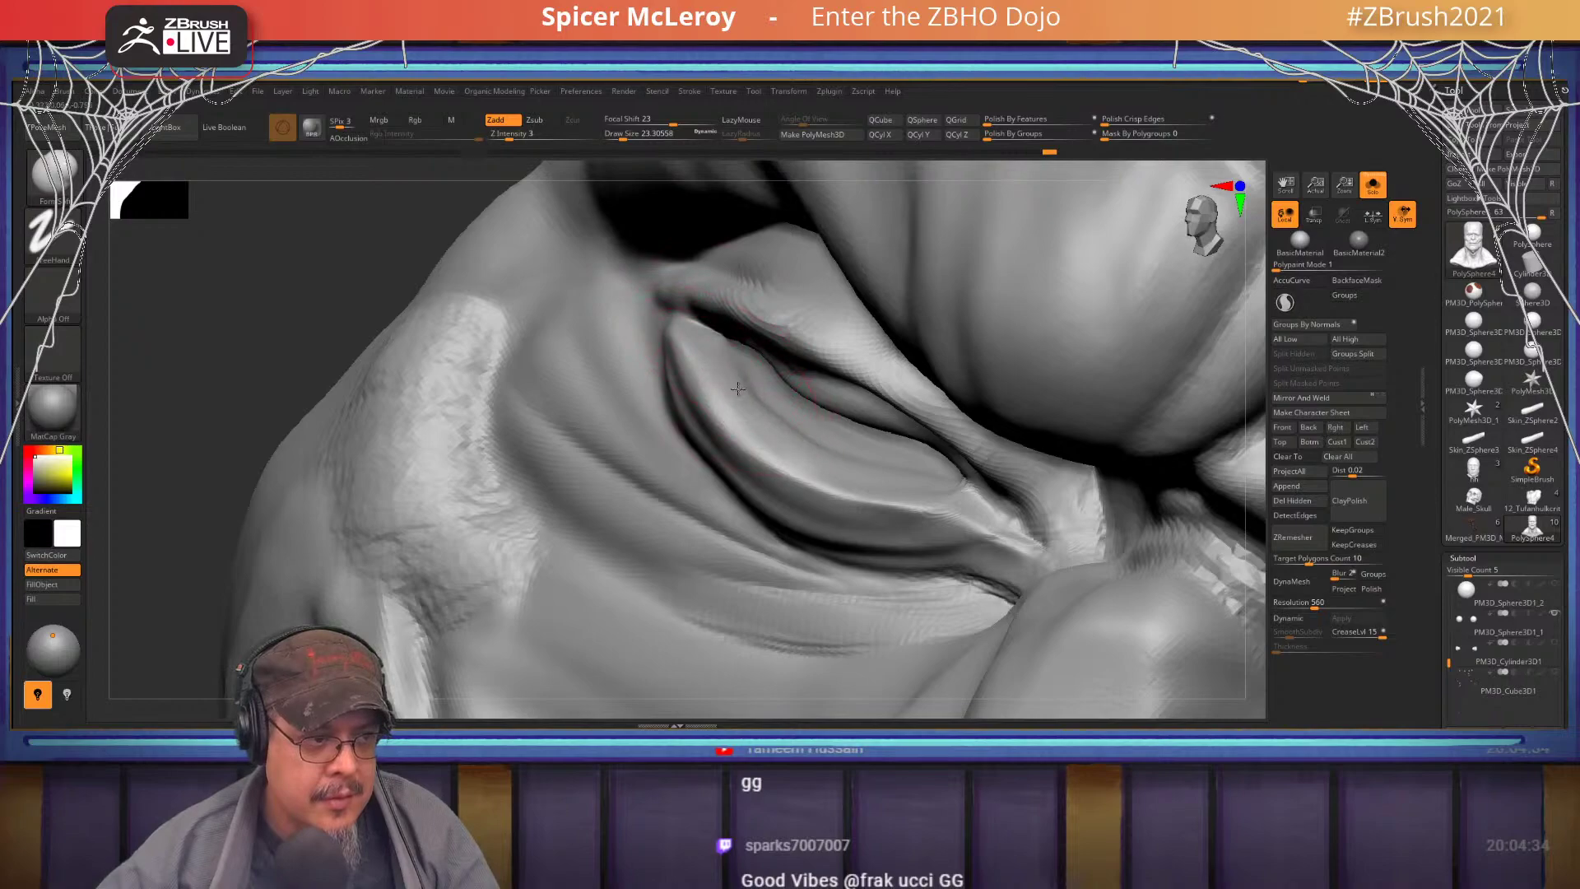
key(shift)
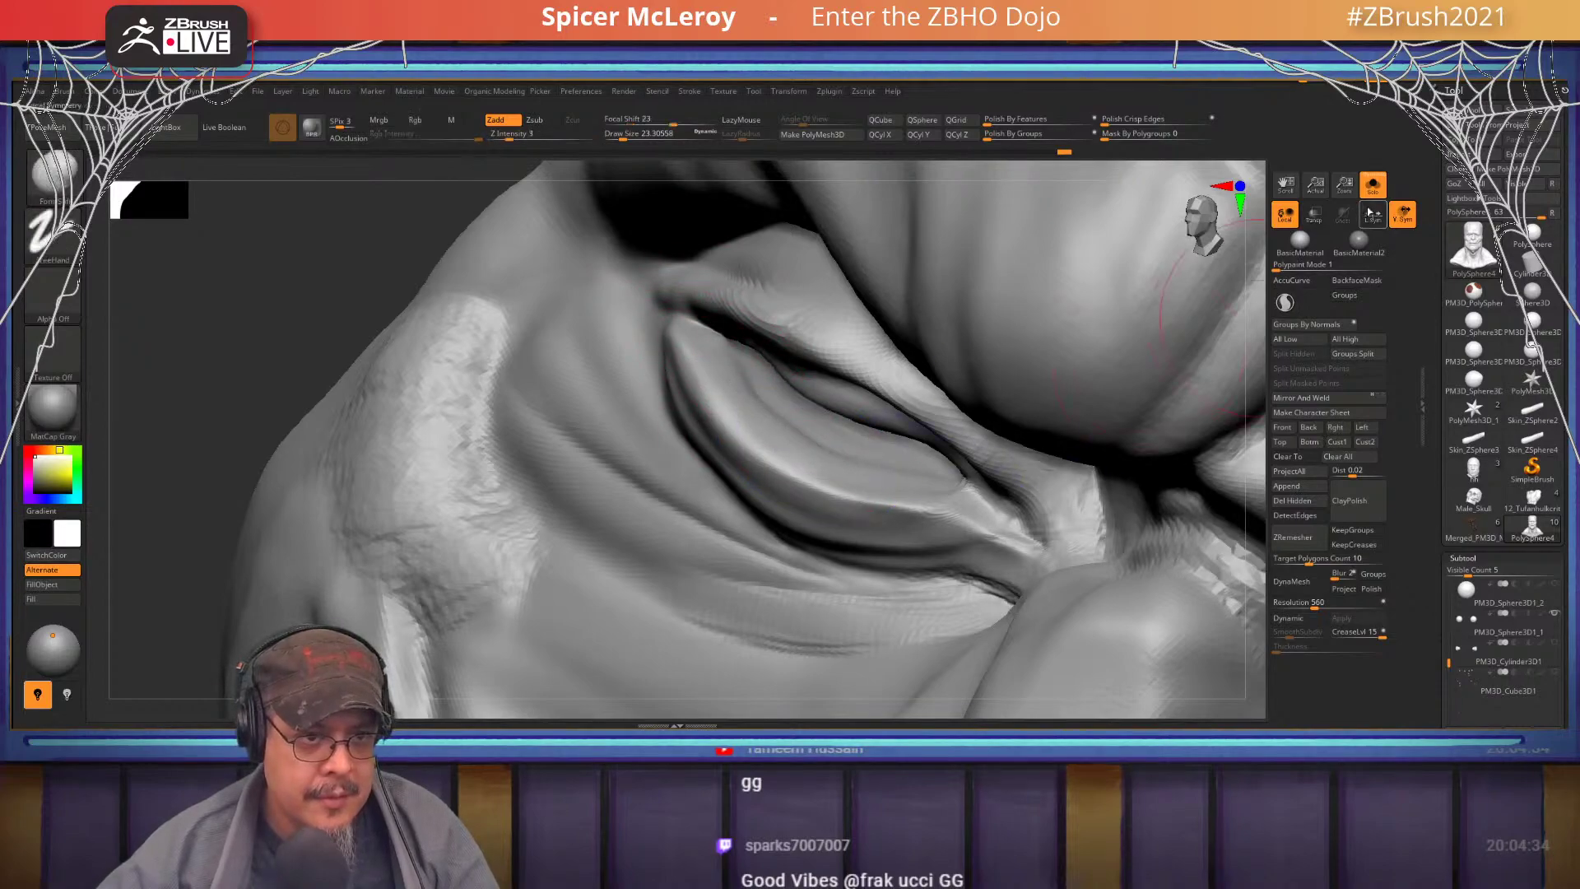
- Turn off Solo and frame the whole Frankenstein bust from the front
click(1373, 186)
mouse_move(805, 362)
ctrl+right_down()
mouse_move(792, 414)
mouse_move(832, 409)
mouse_move(645, 430)
mouse_move(518, 381)
ctrl+right_up()
right_drag(1016, 398, 699, 419)
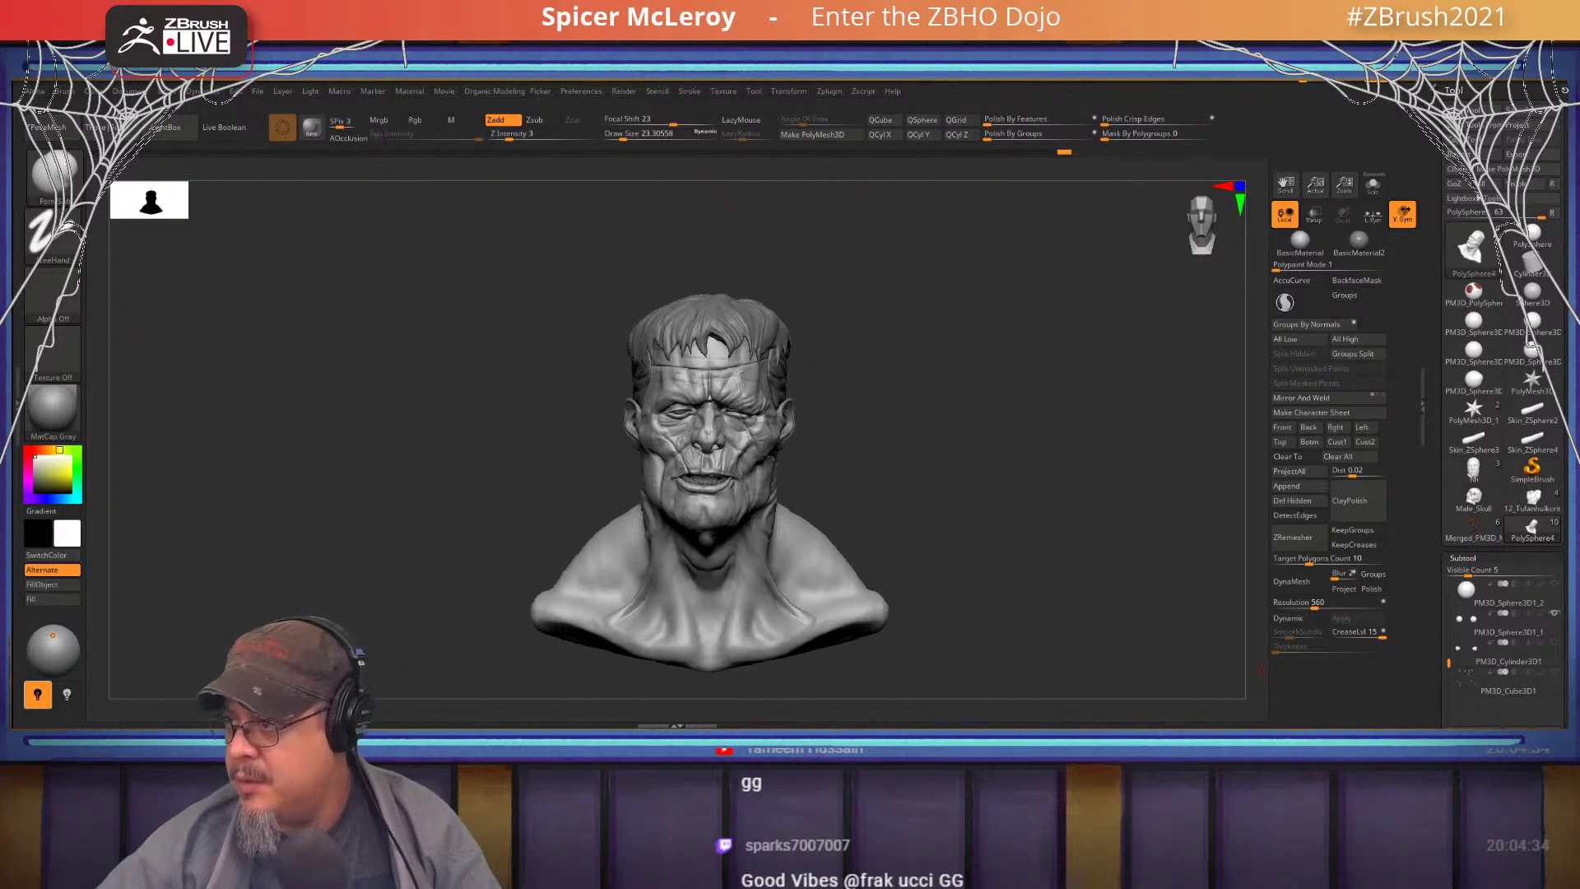
- Switch to Discord and review the submissions in the critique-submissions-here channel
key(alt+Tab)
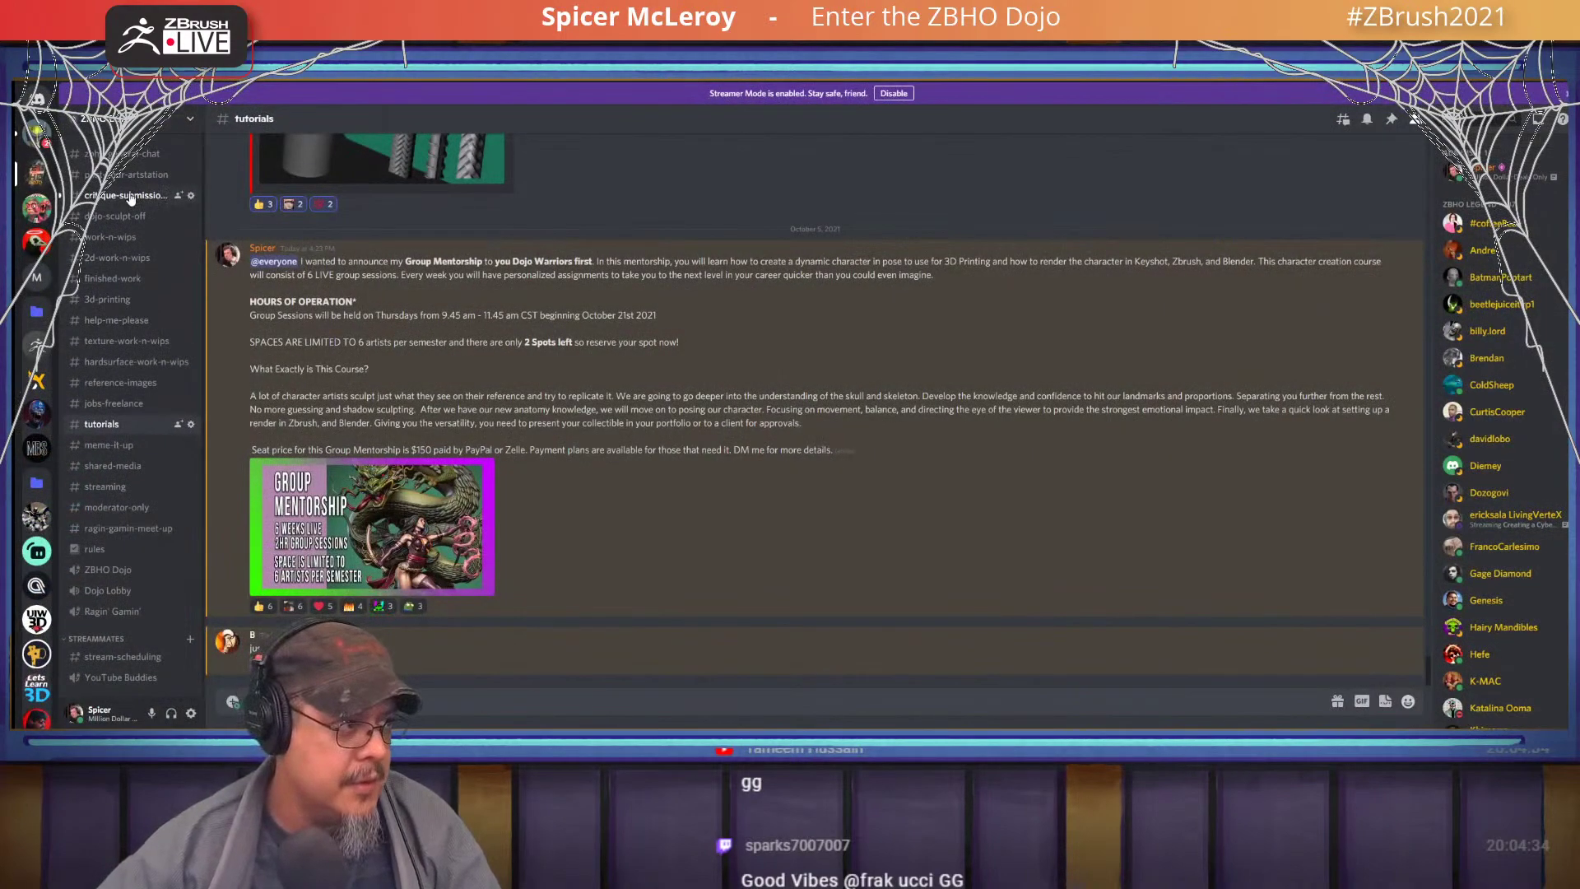
click(130, 198)
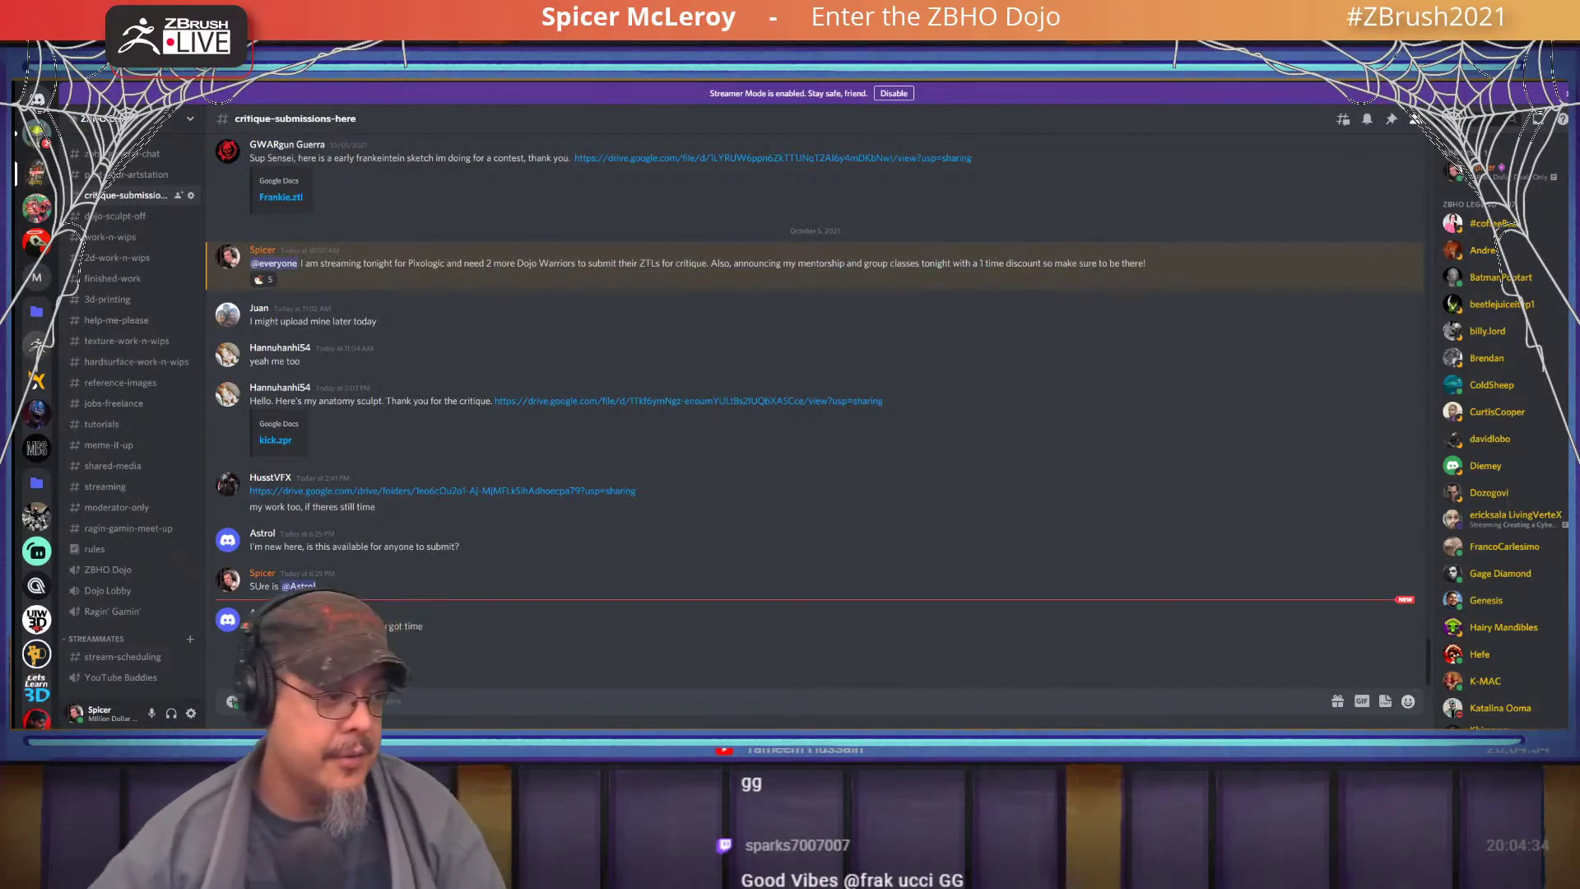
key(super)
key(super)
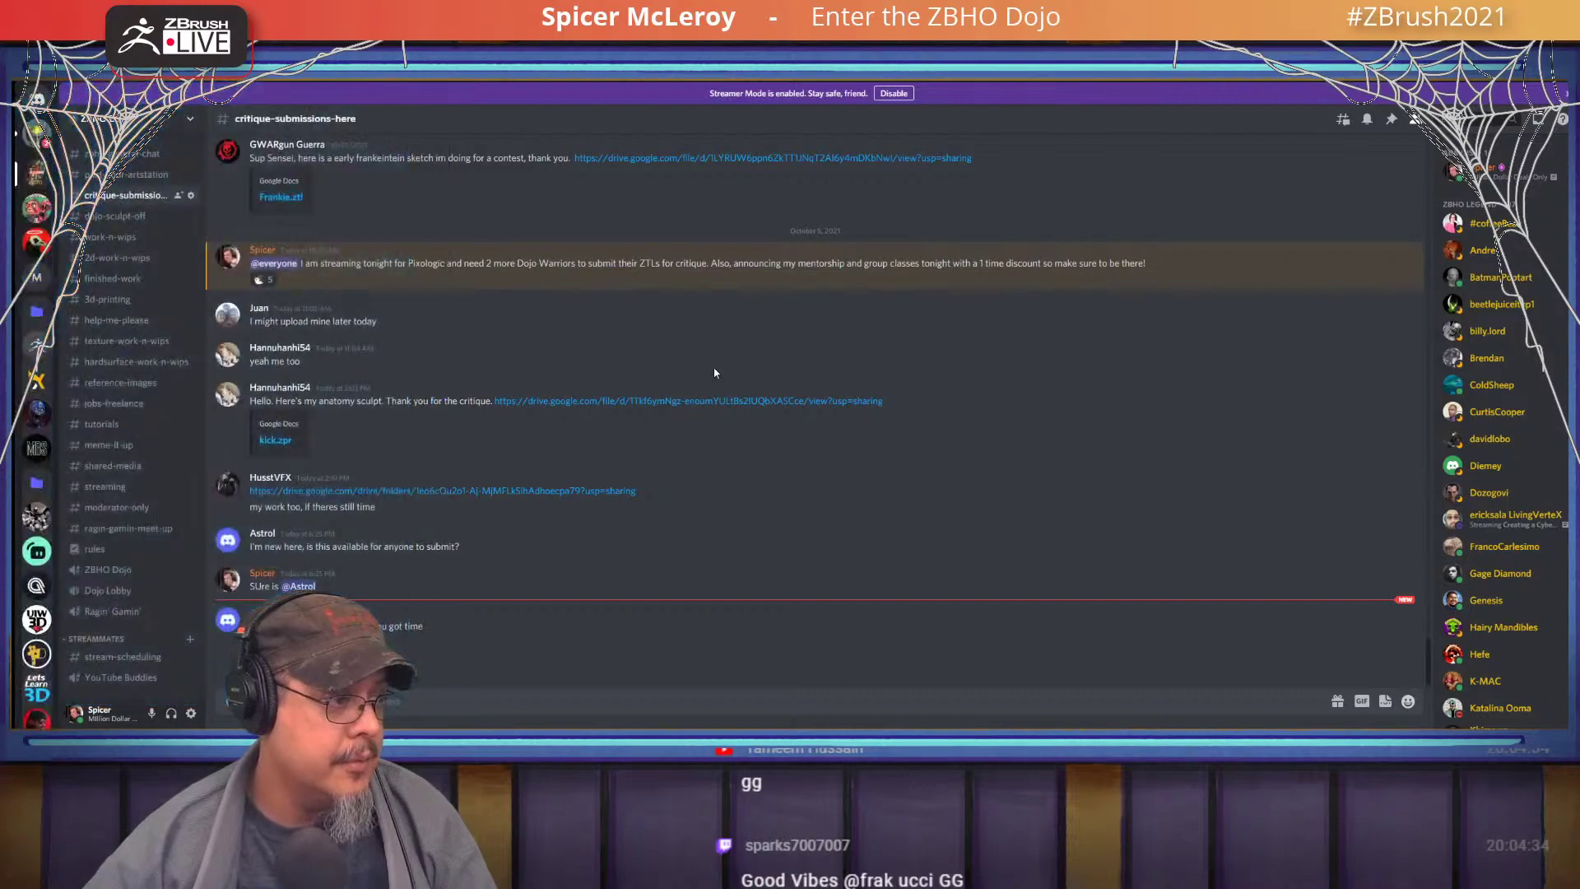
- Switch back to ZBrush, load the 16HusstDarkseid_Blockout tool from the For Critique folder and frame its upper body
key(alt+Tab)
key(alt+Tab)
key(alt+Tab)
key(Tab)
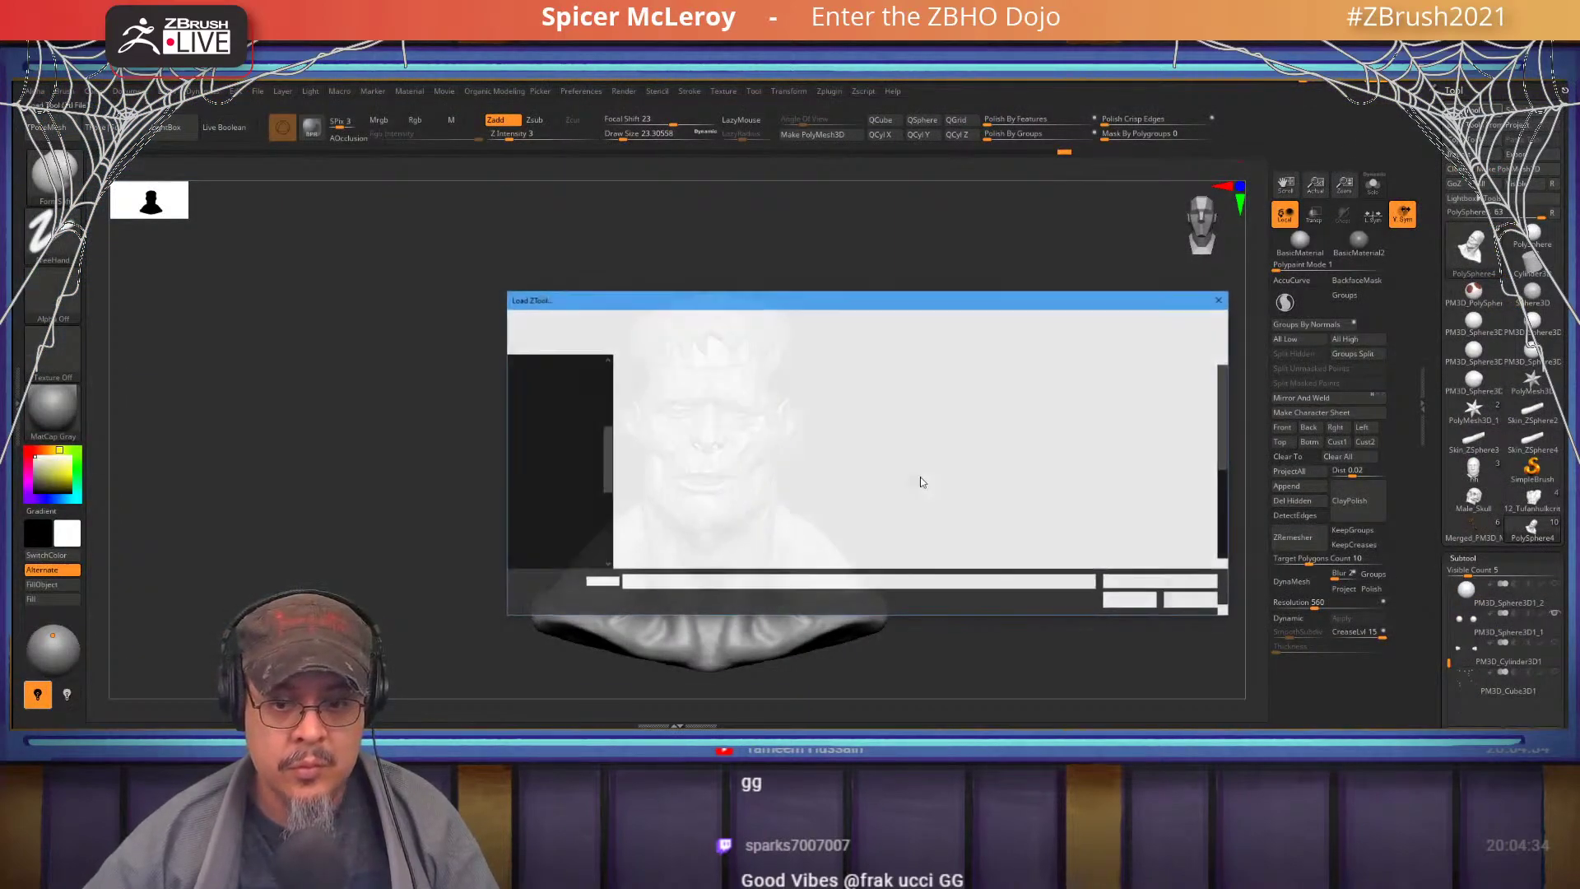
scroll(784, 486, down, 5)
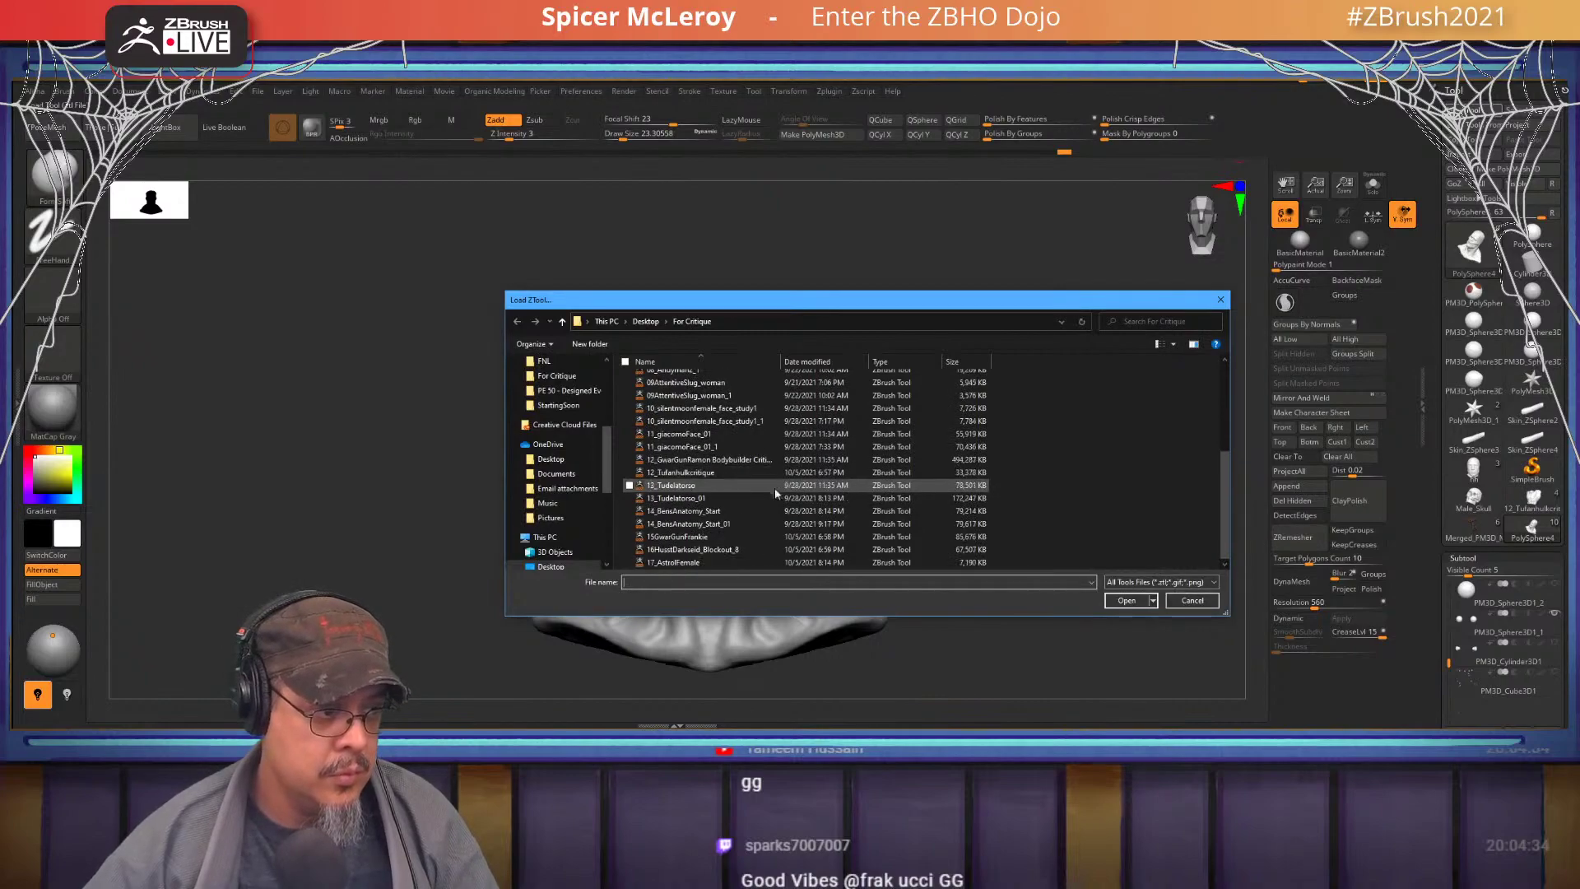
click(703, 550)
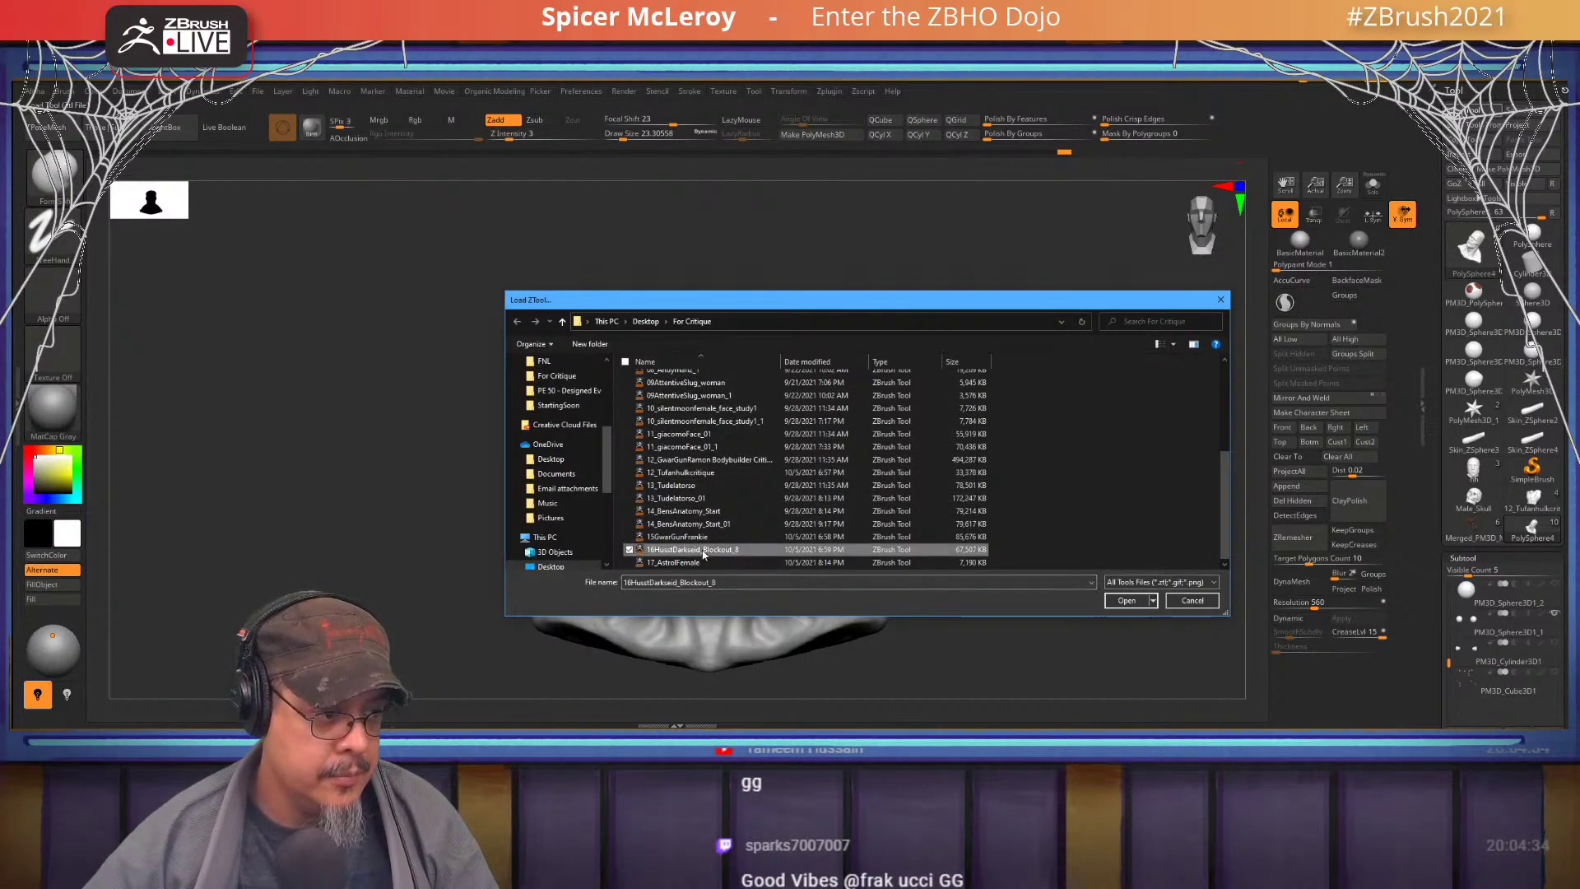
double_click(704, 550)
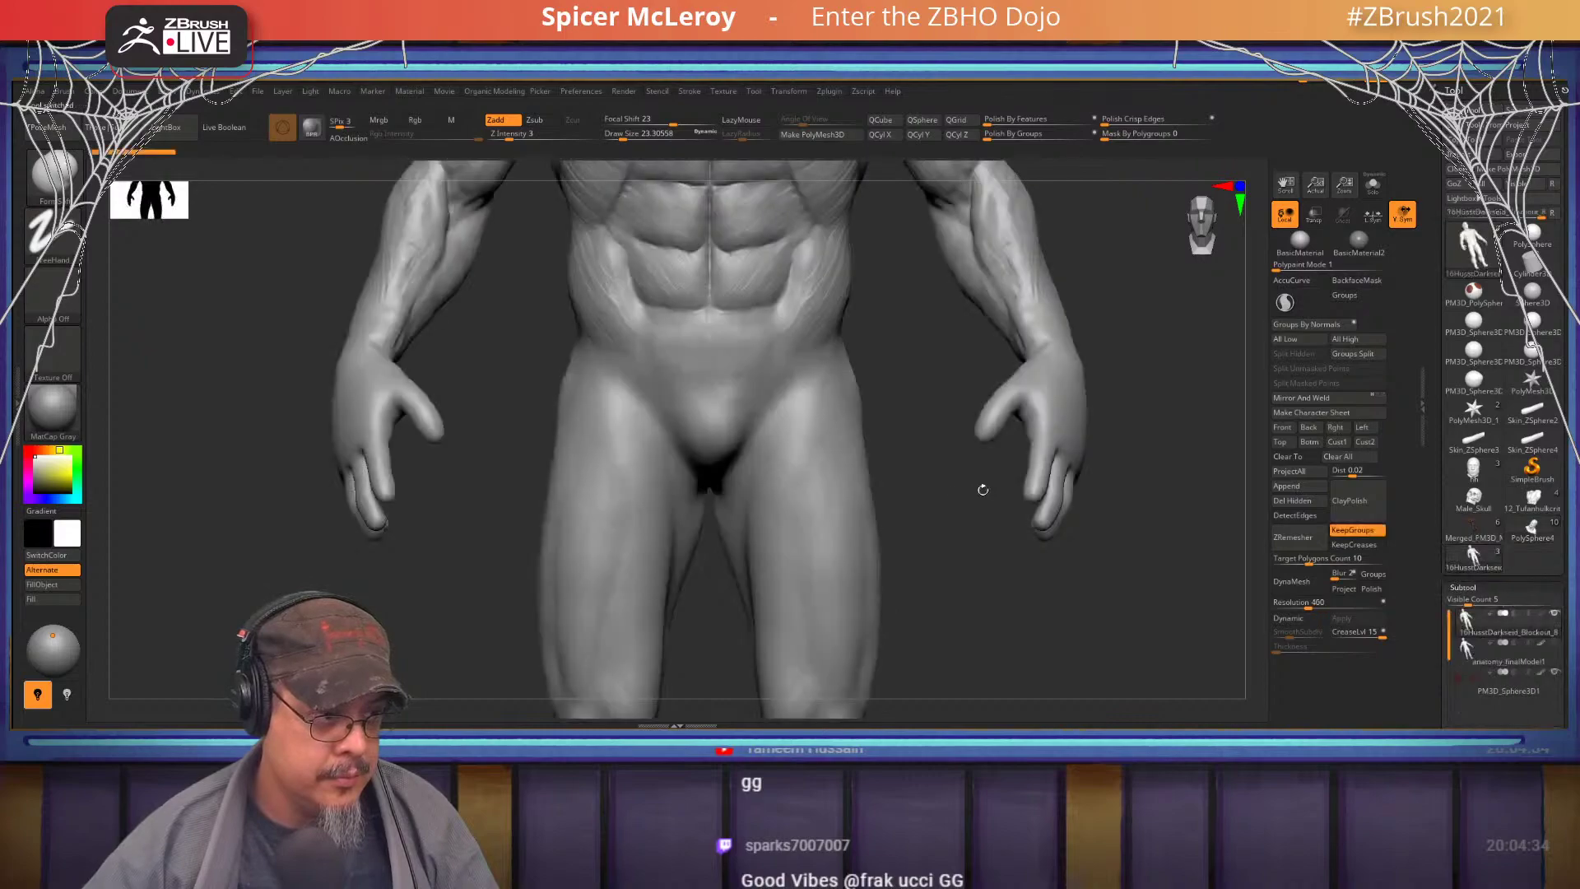
alt+drag(952, 527, 1000, 726)
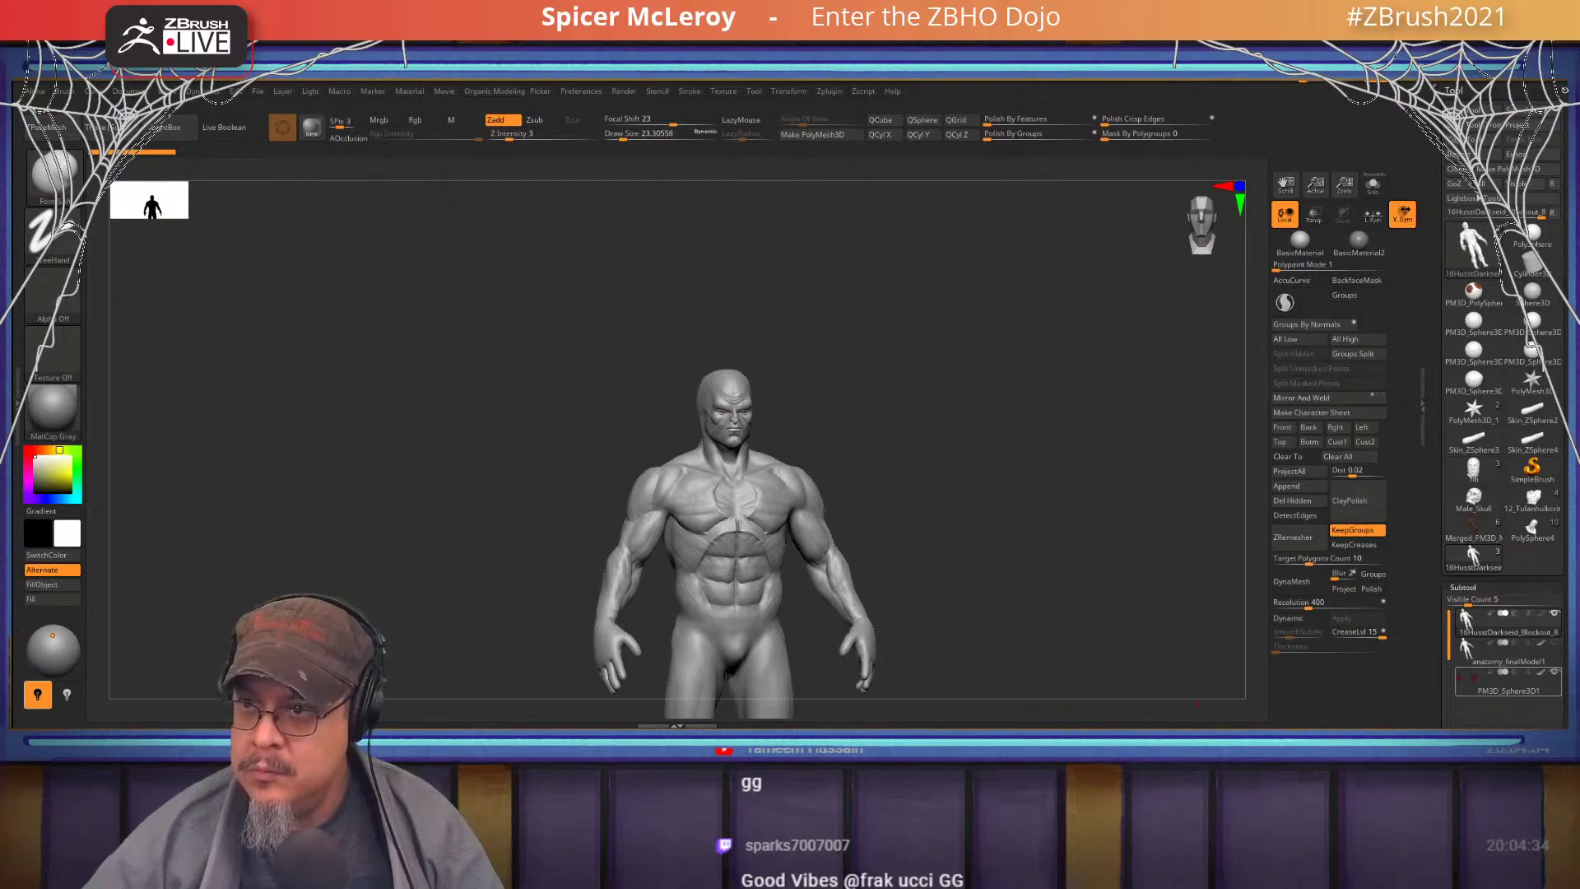
- View the Darkseid Justice League reference image in Chrome, and return to ZBrush
drag(1257, 174, 991, 81)
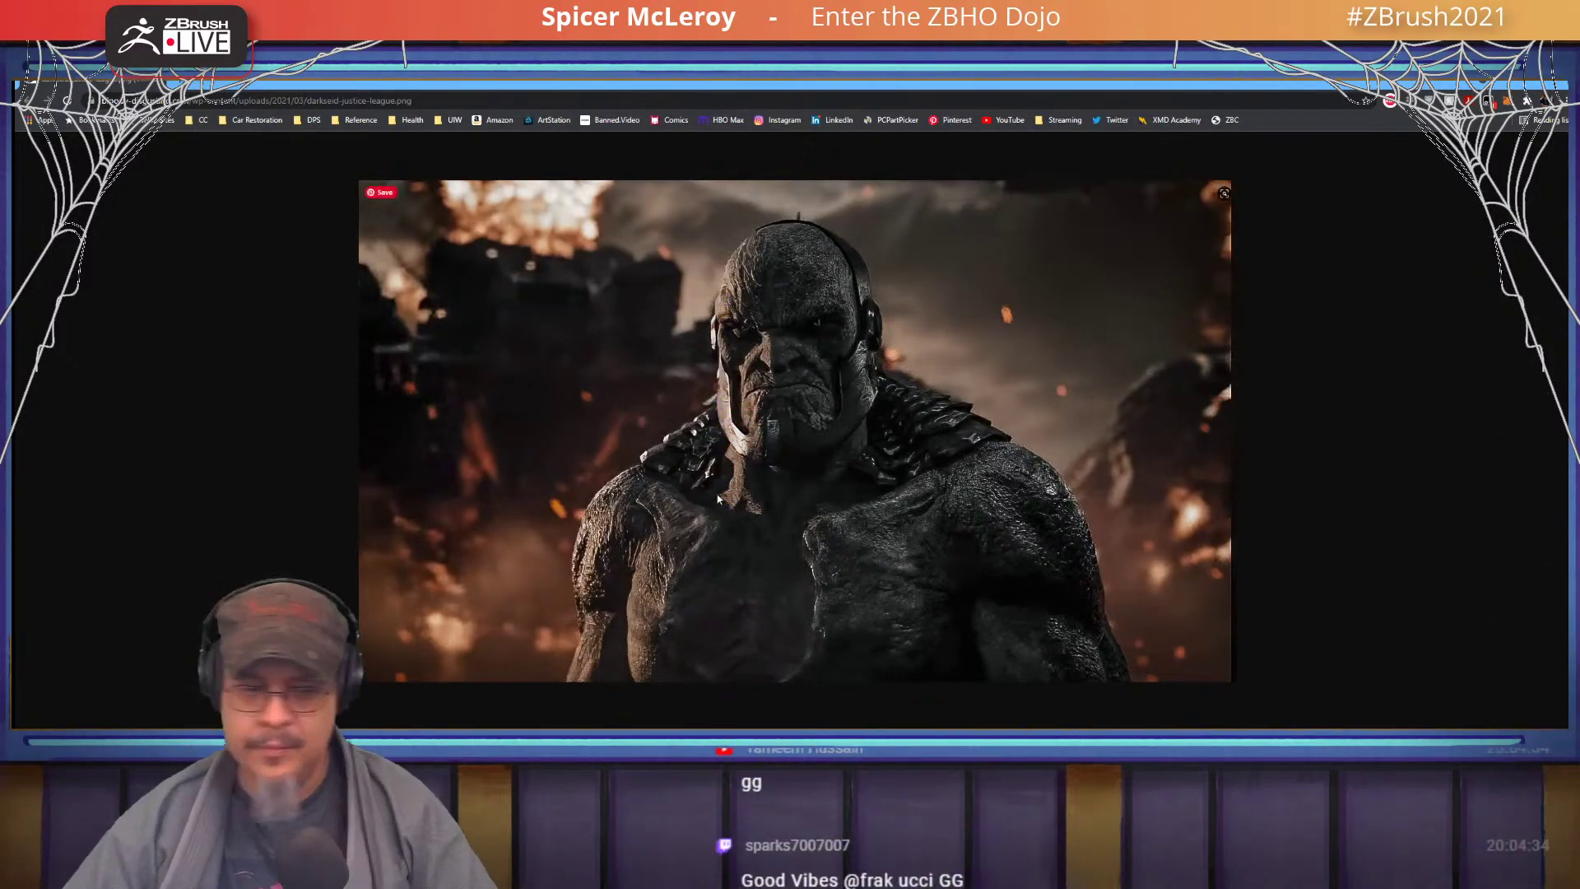
key(alt+Tab)
key(alt+Tab)
key(alt+Tab)
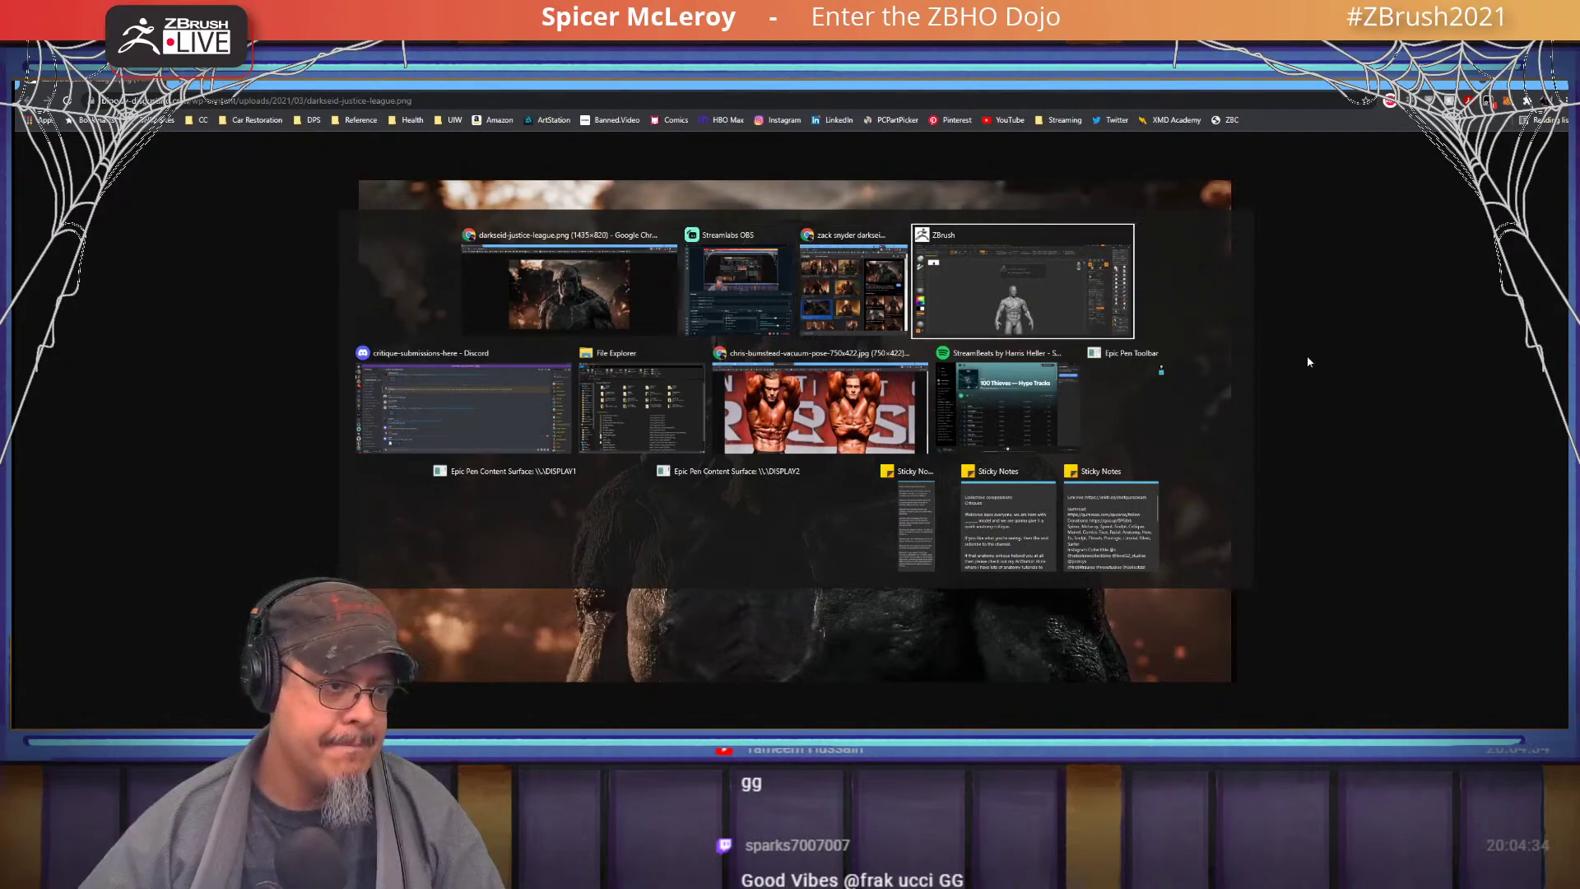
key(alt+Tab)
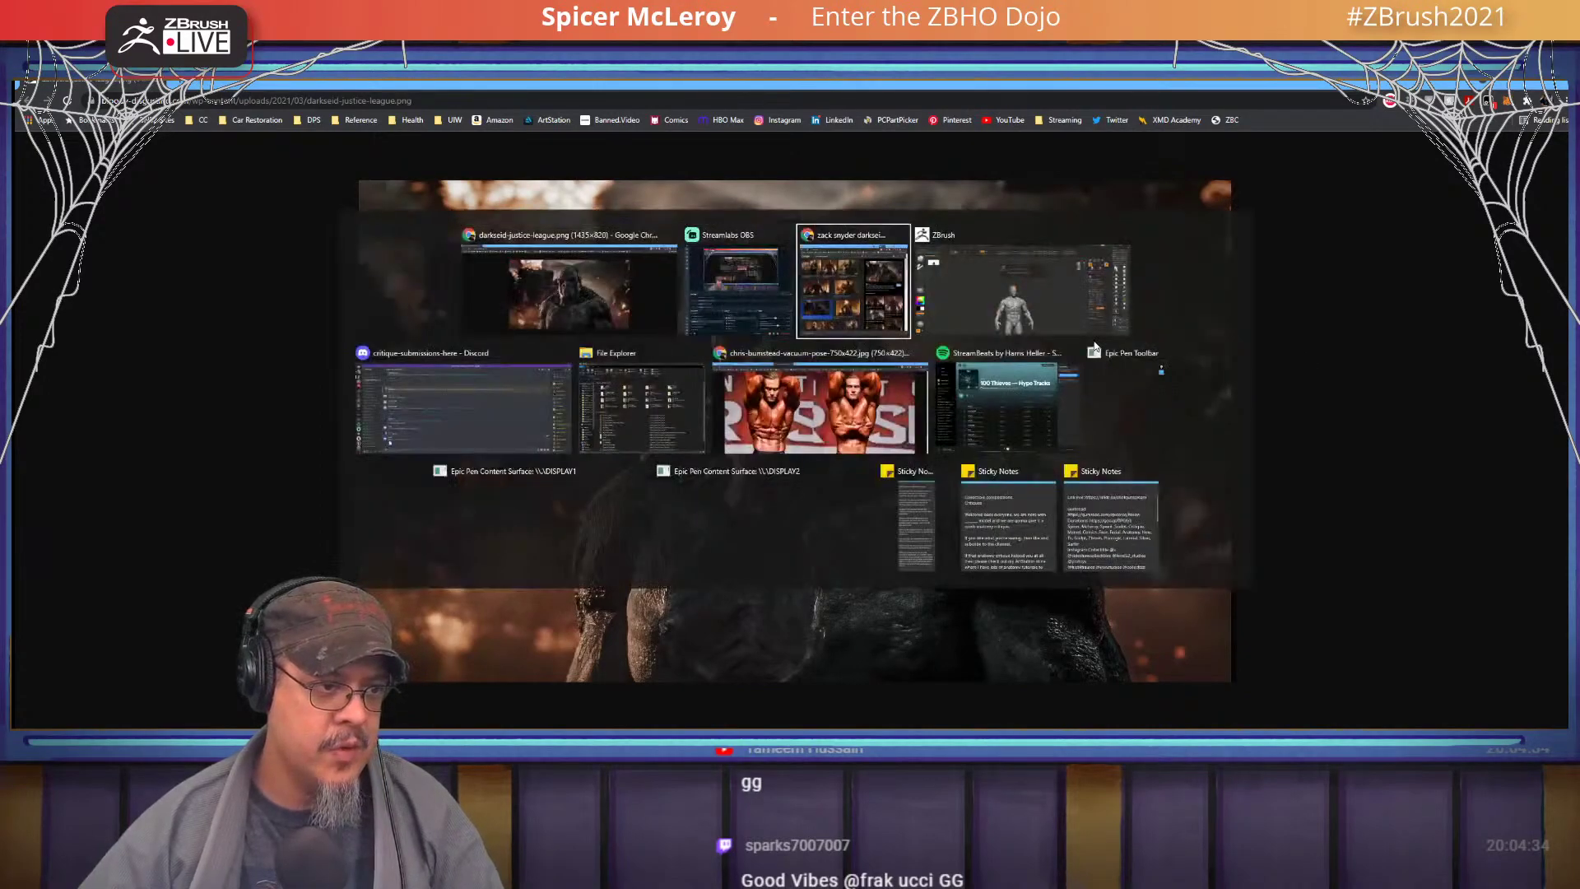
key(Escape)
key(alt+Tab)
key(Tab)
key(Tab)
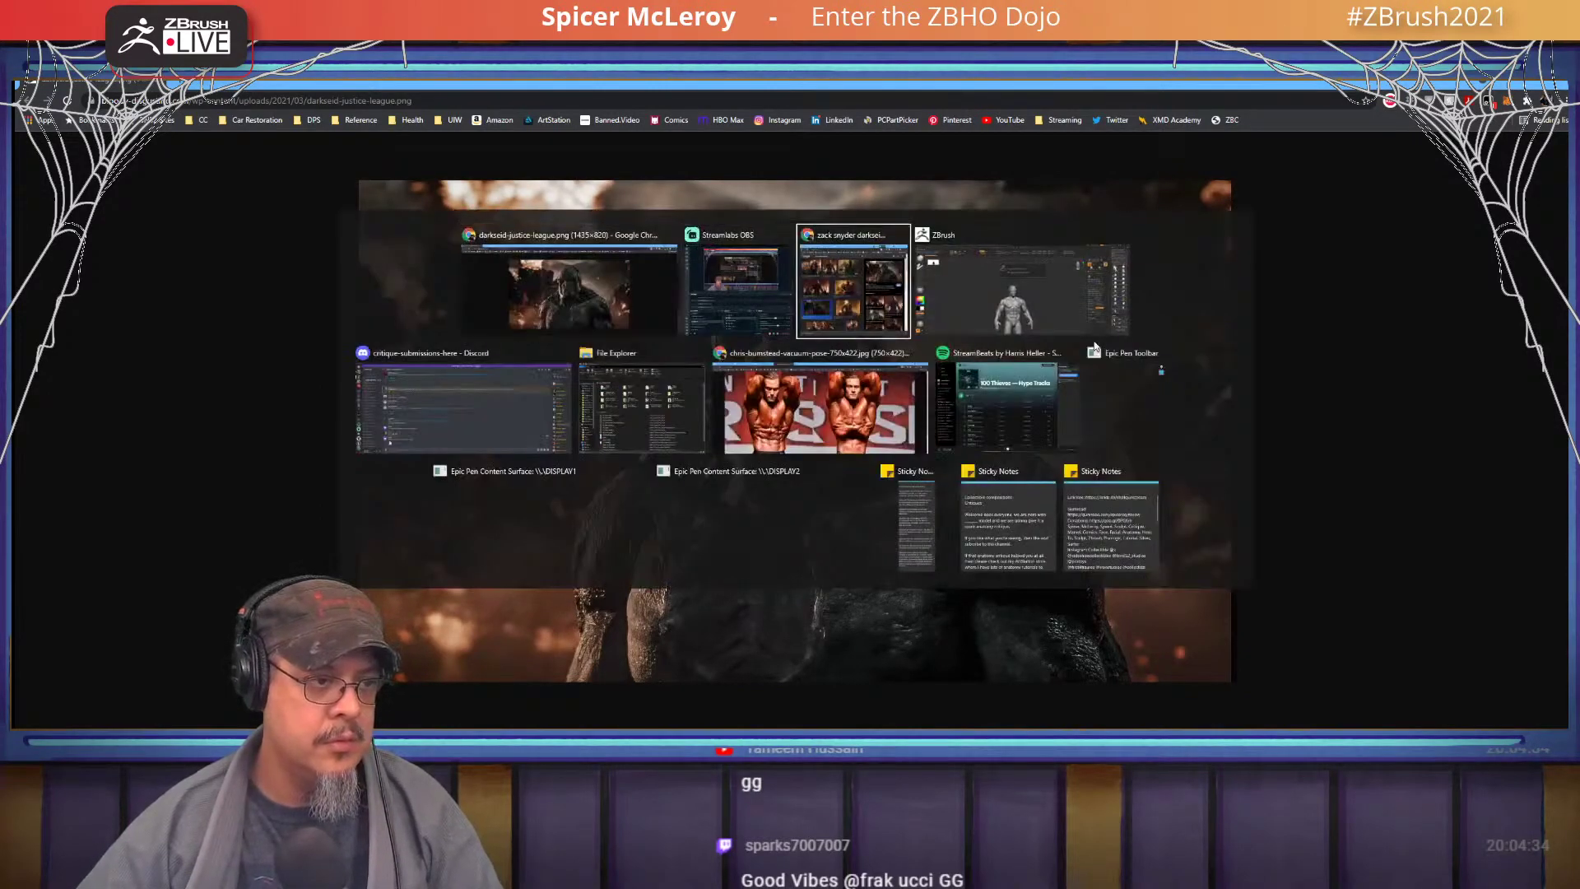
click(969, 258)
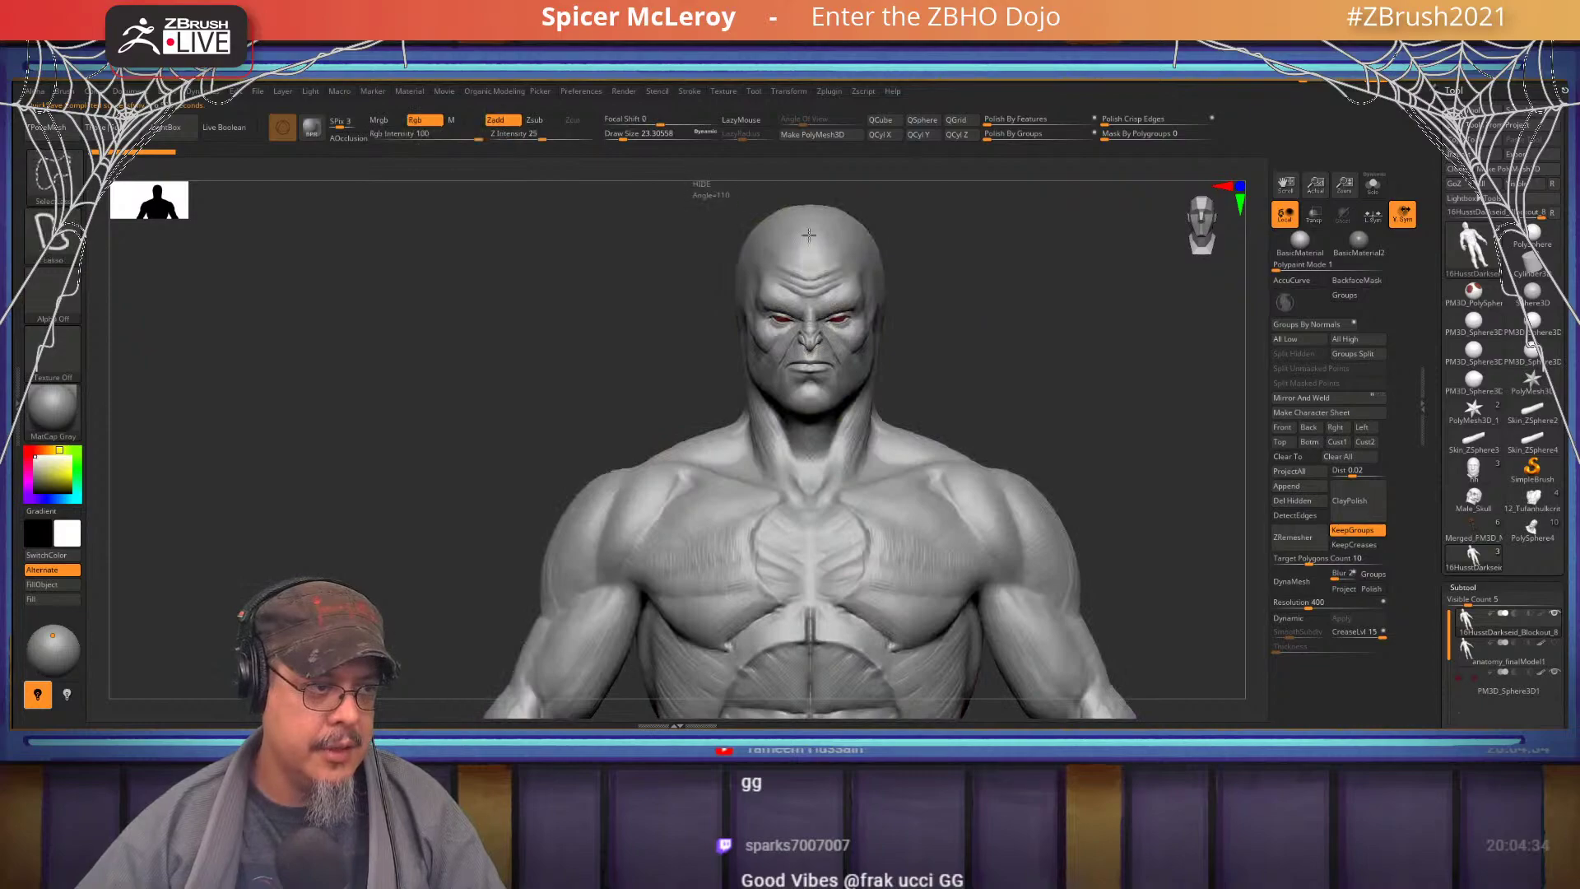
- Isolate the Darkseid figure's head, neck and upper shoulders with a lasso selection and frame them
ctrl+shift+drag(702, 189, 1044, 469)
key(ctrl+z)
mouse_move(729, 175)
ctrl+shift+mouse_down()
mouse_move(1040, 299)
mouse_move(996, 481)
mouse_move(790, 514)
mouse_move(609, 432)
mouse_move(604, 303)
ctrl+shift+mouse_up()
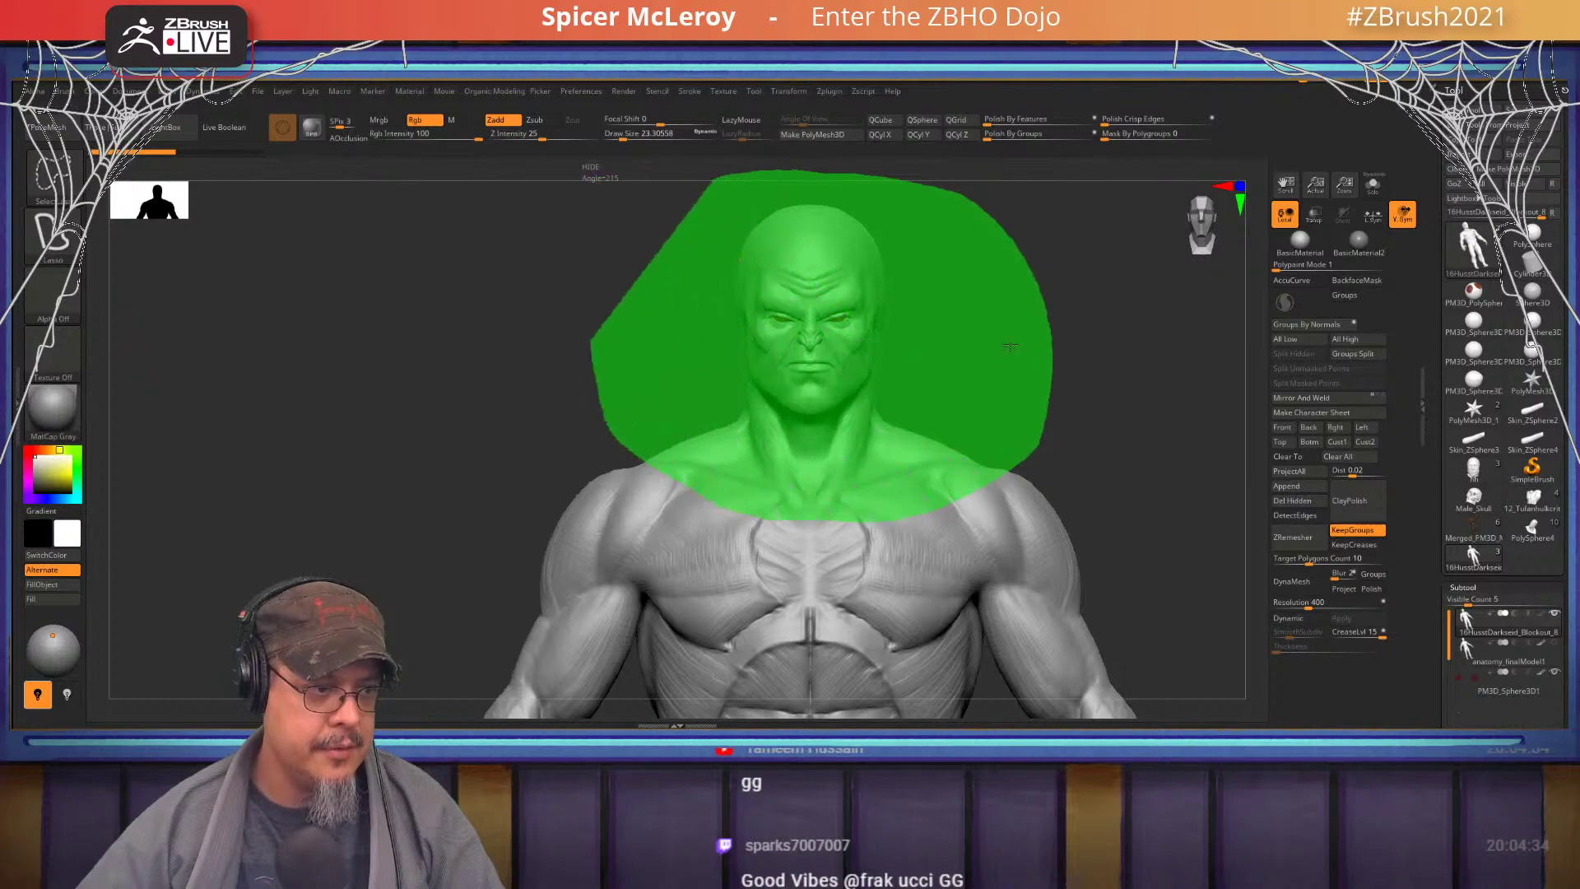
key(f)
mouse_move(988, 373)
alt+mouse_down()
mouse_move(1070, 430)
mouse_move(998, 431)
mouse_move(889, 397)
mouse_move(947, 400)
alt+mouse_up()
- Push in the back of the skull and lower the crown in profile using the Move brush at draw size about 602
key(s)
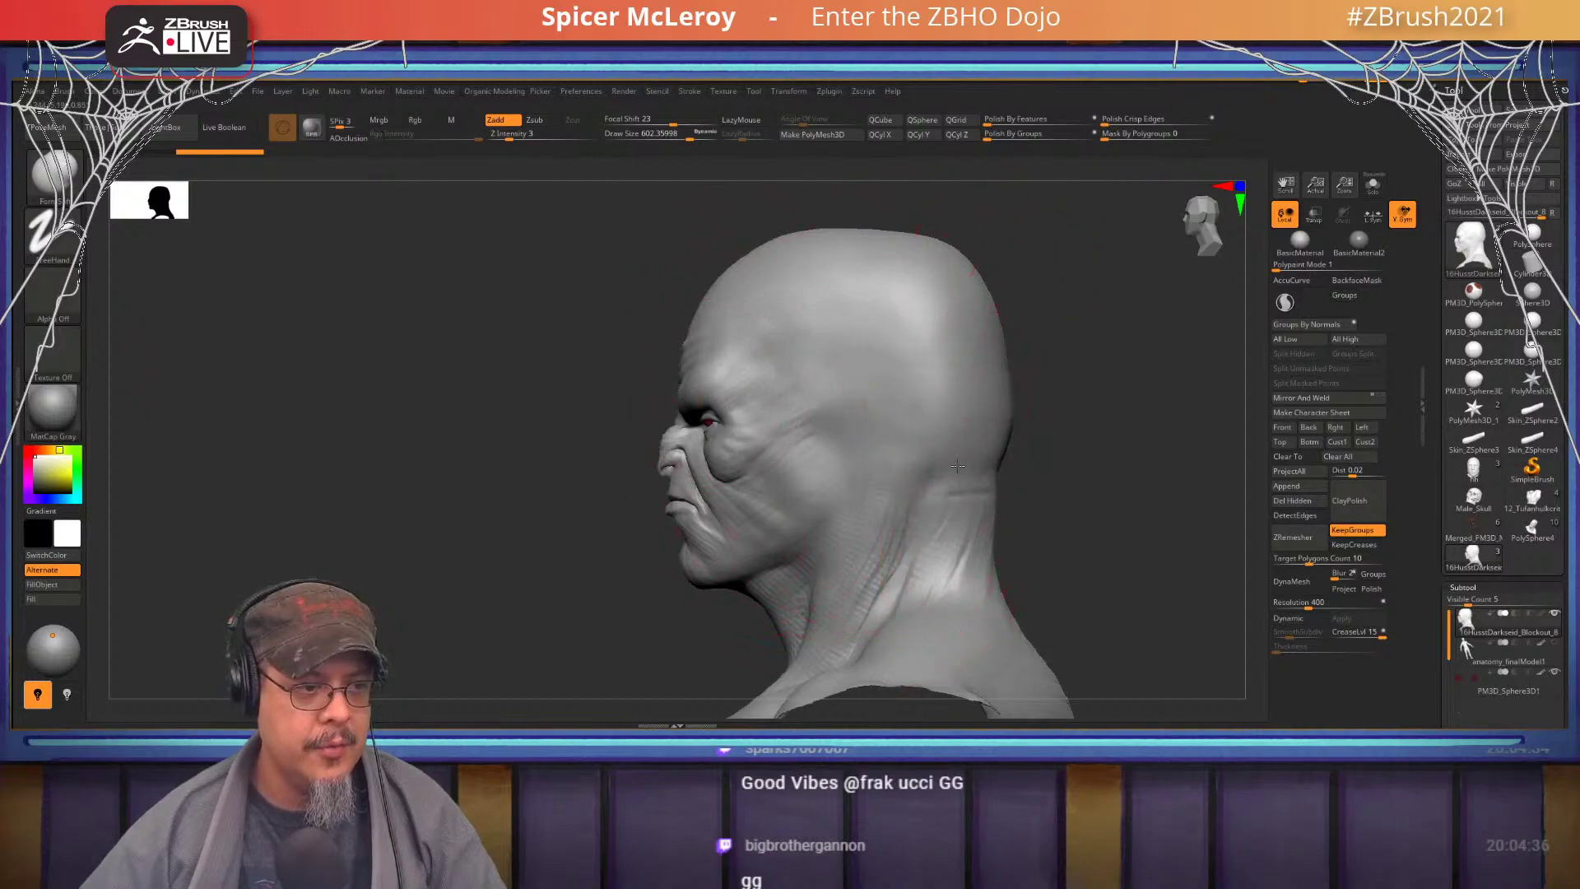
key(b)
key(m)
key(v)
drag(992, 466, 972, 466)
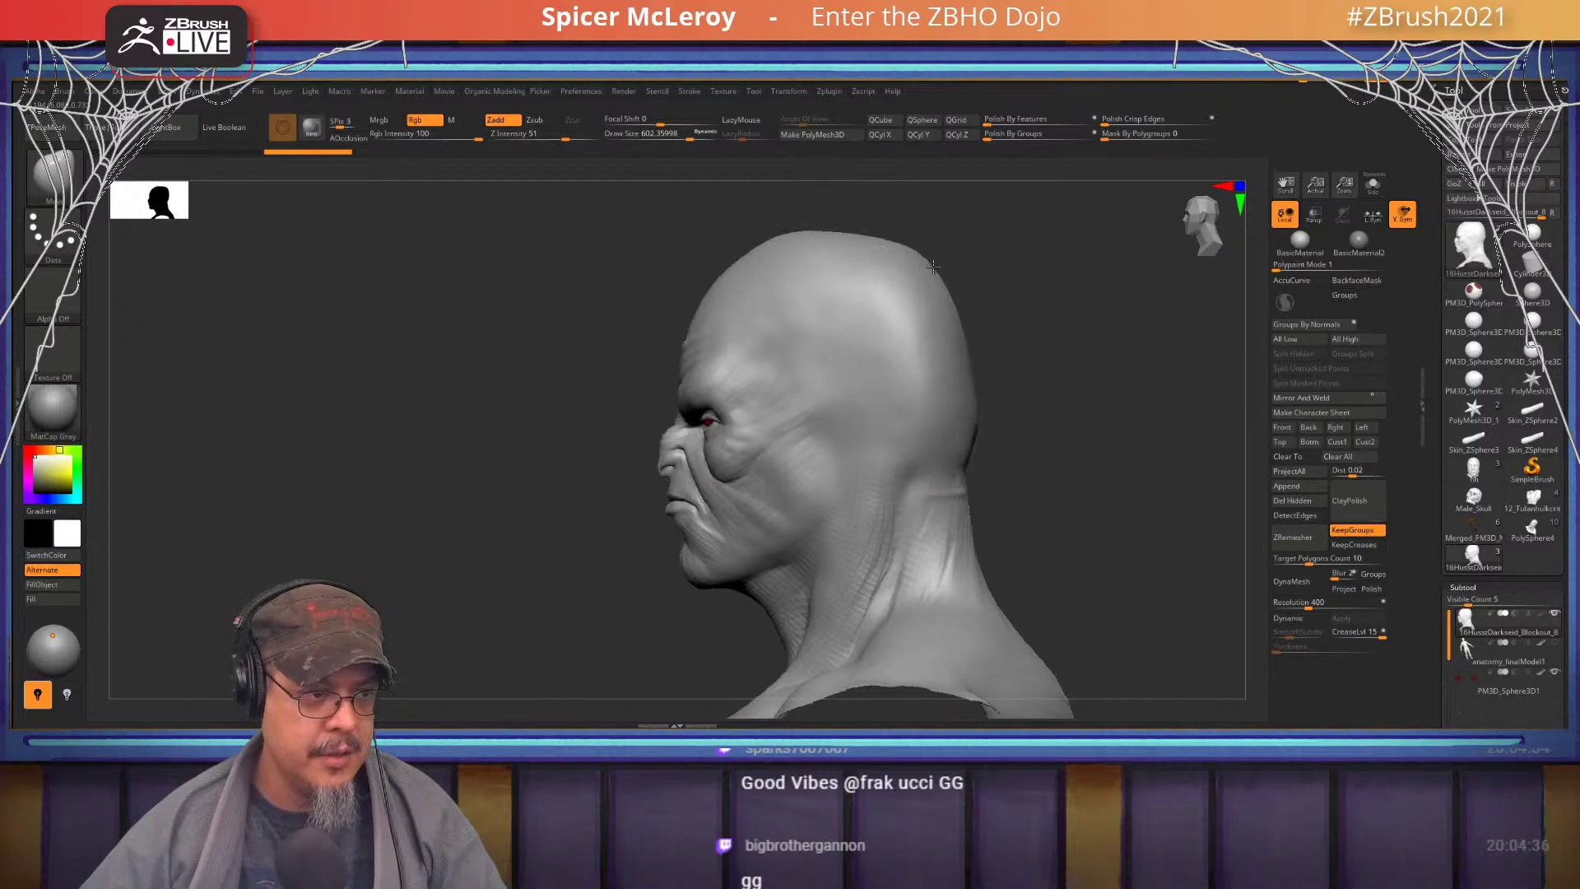
drag(933, 266, 943, 272)
key(s)
drag(779, 250, 801, 259)
- Reduce the draw size to about 286 and reshape the nape and back of the head with the Move brush
key(s)
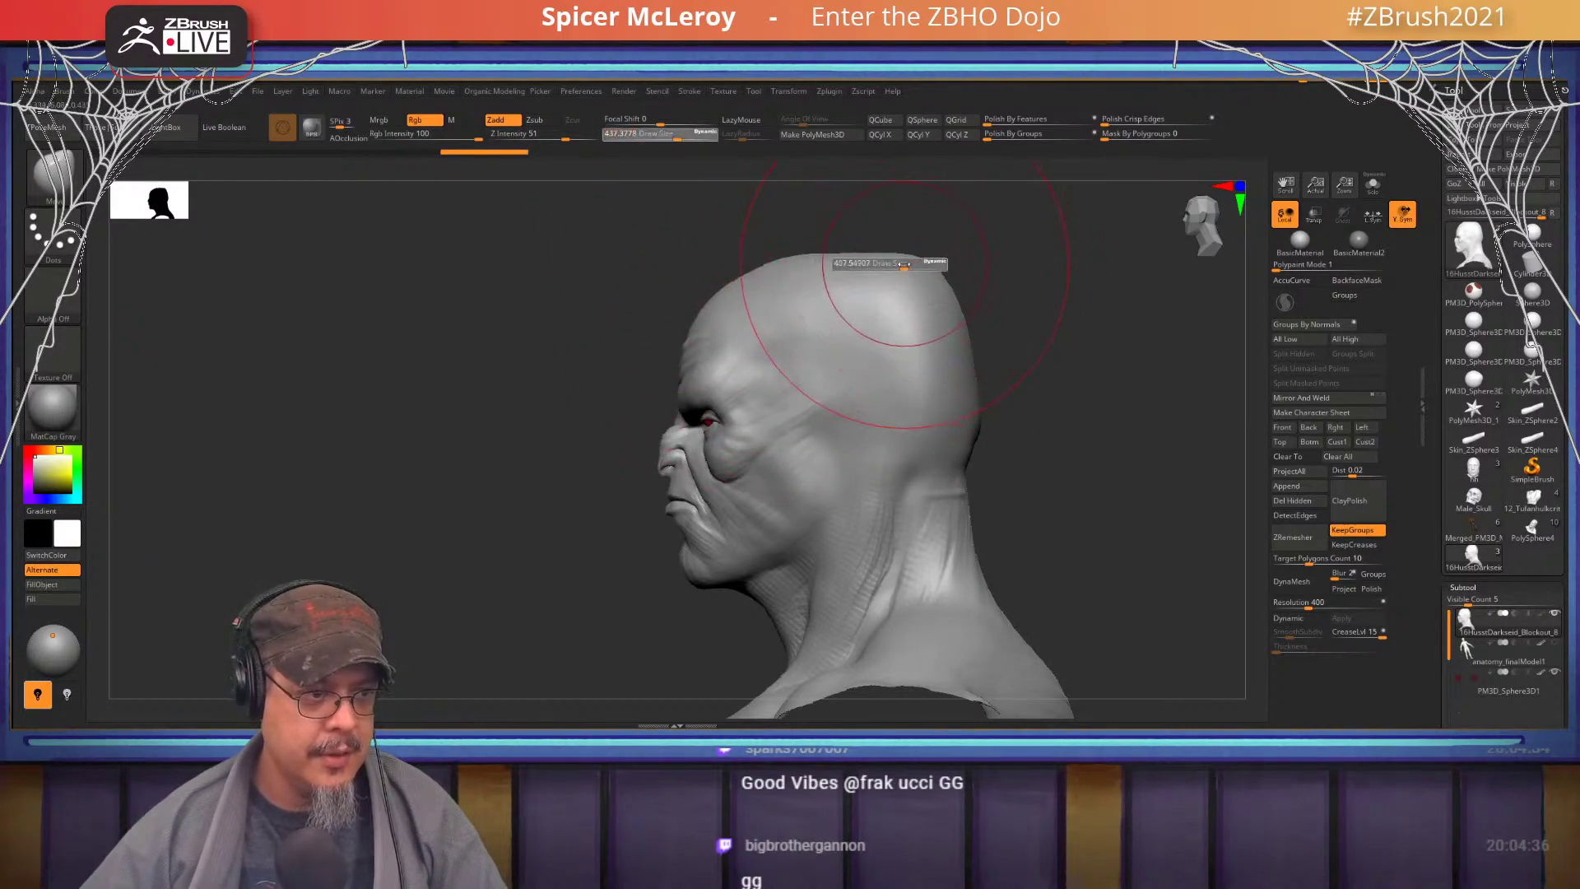
drag(912, 262, 900, 262)
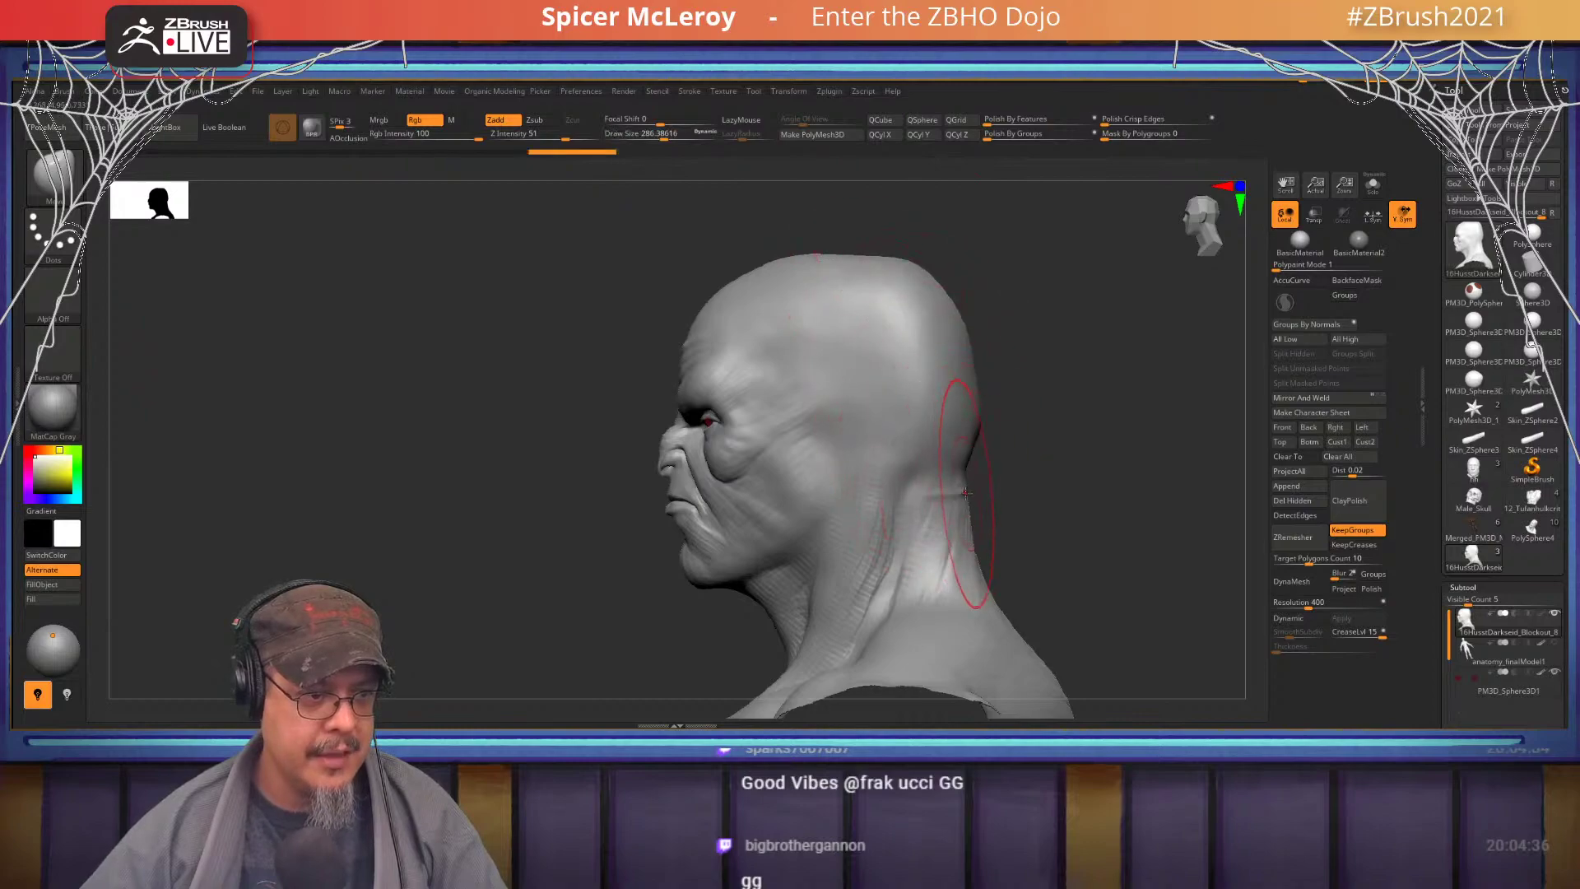
drag(966, 493, 946, 495)
drag(1051, 472, 913, 468)
drag(931, 405, 943, 405)
drag(936, 298, 947, 281)
drag(791, 350, 804, 411)
- Reshape the skull's outline as seen from above with the Move brush
alt+right_drag(804, 411, 715, 567)
mouse_move(832, 359)
ctrl+right_down()
mouse_move(825, 381)
mouse_move(748, 398)
ctrl+right_up()
drag(748, 375, 734, 370)
drag(732, 484, 755, 513)
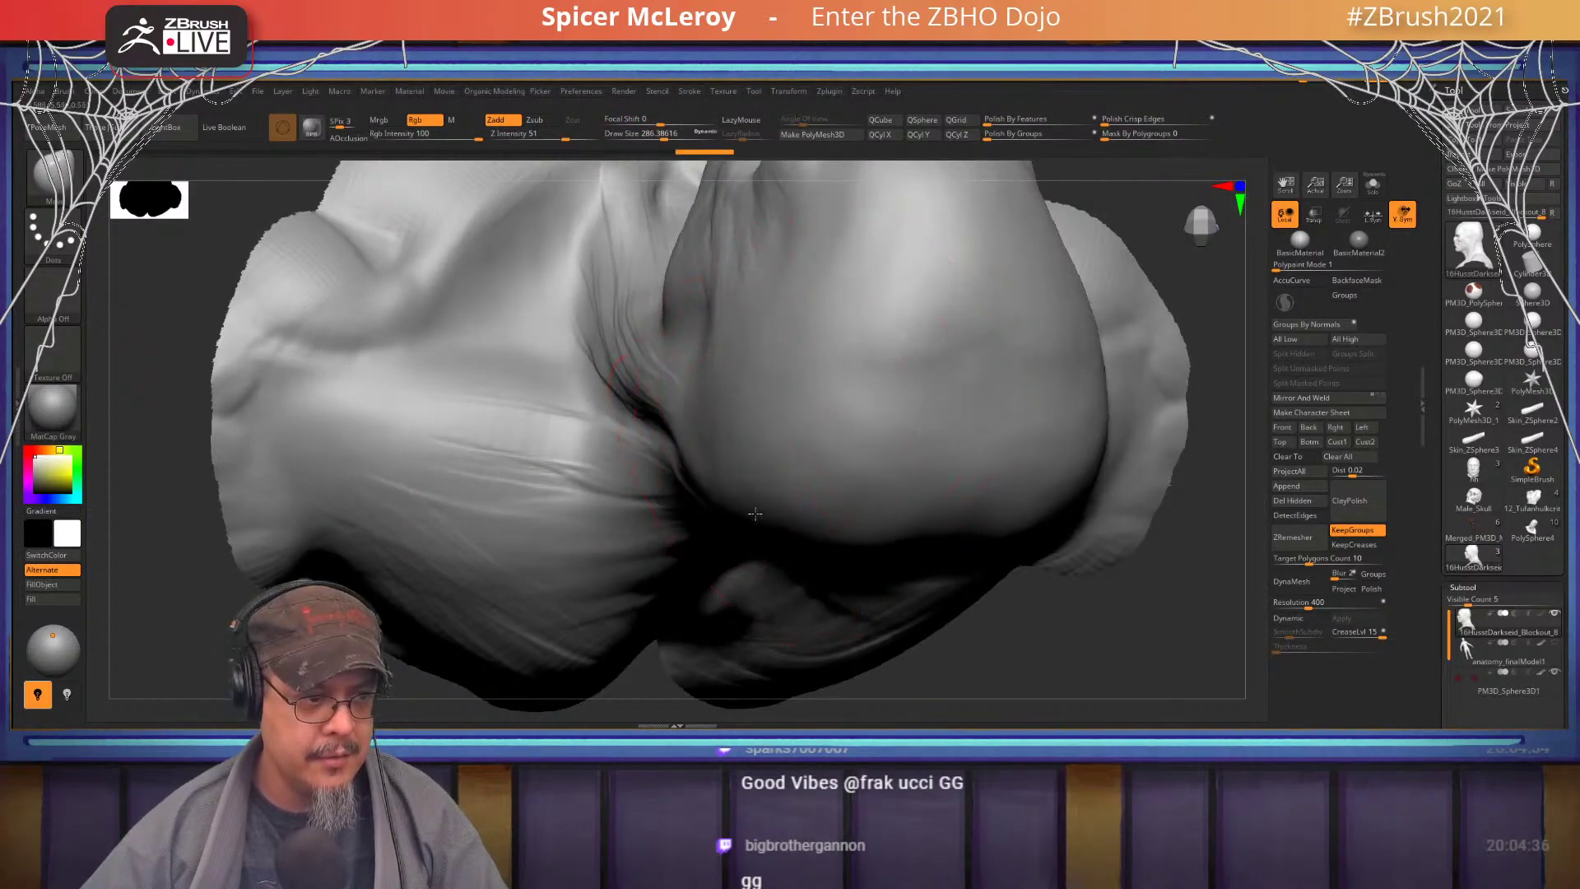
right_drag(764, 506, 818, 490)
drag(810, 493, 813, 512)
mouse_move(840, 312)
right_down()
mouse_move(852, 353)
mouse_move(826, 411)
right_up()
drag(780, 359, 780, 378)
right_drag(780, 378, 845, 401)
- Set the draw size to about 167 and adjust the brow and temple contour from above with the Move brush
key(s)
mouse_move(896, 343)
mouse_down()
mouse_move(881, 342)
mouse_move(891, 320)
mouse_up()
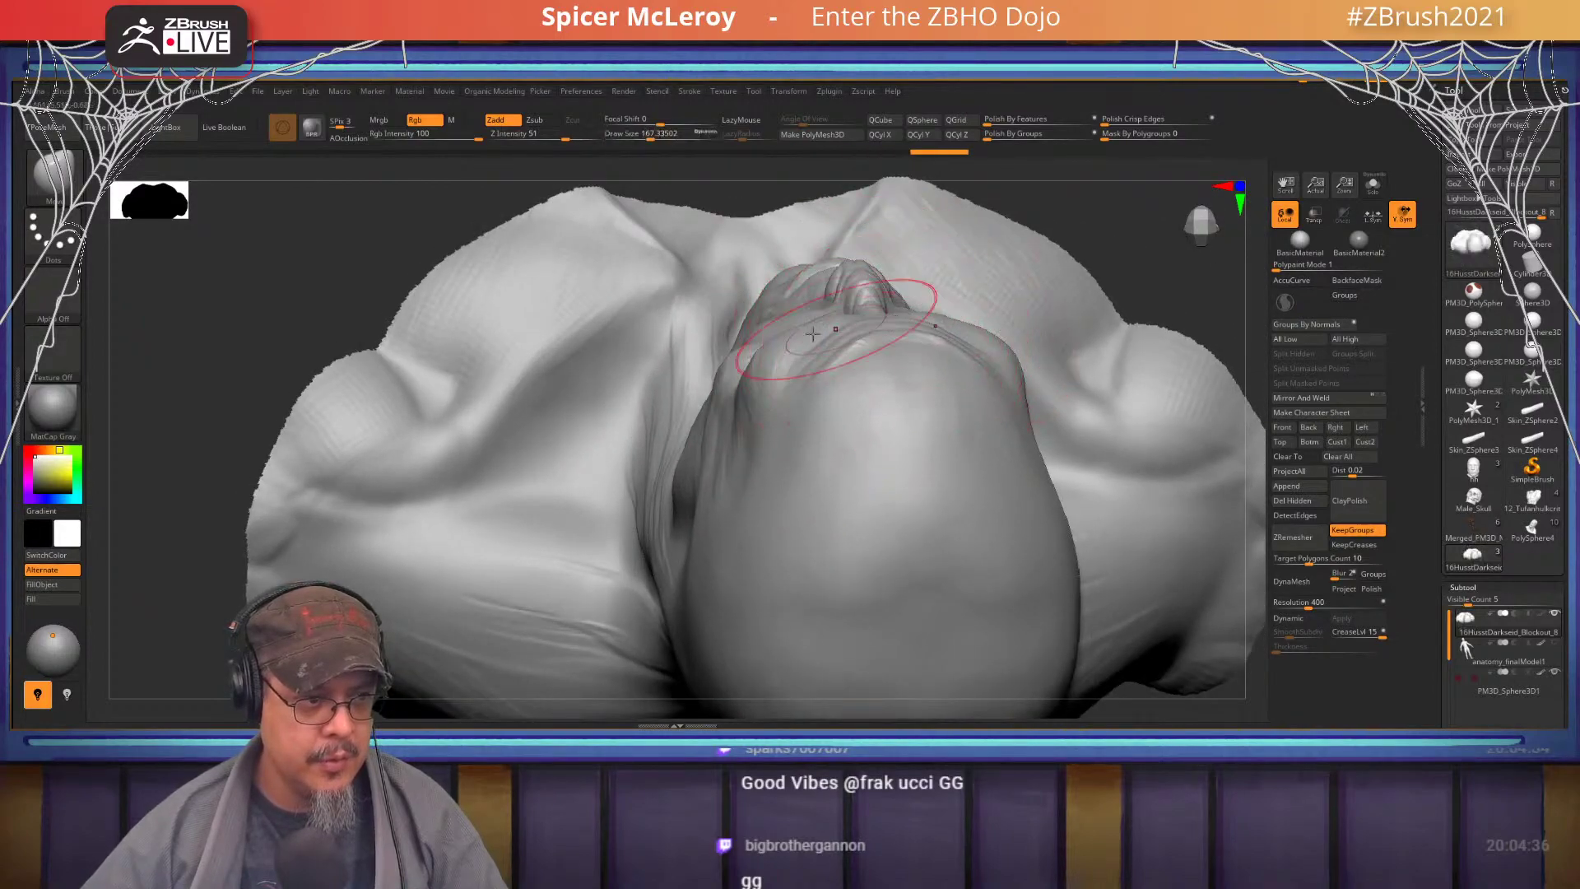
drag(733, 451, 722, 454)
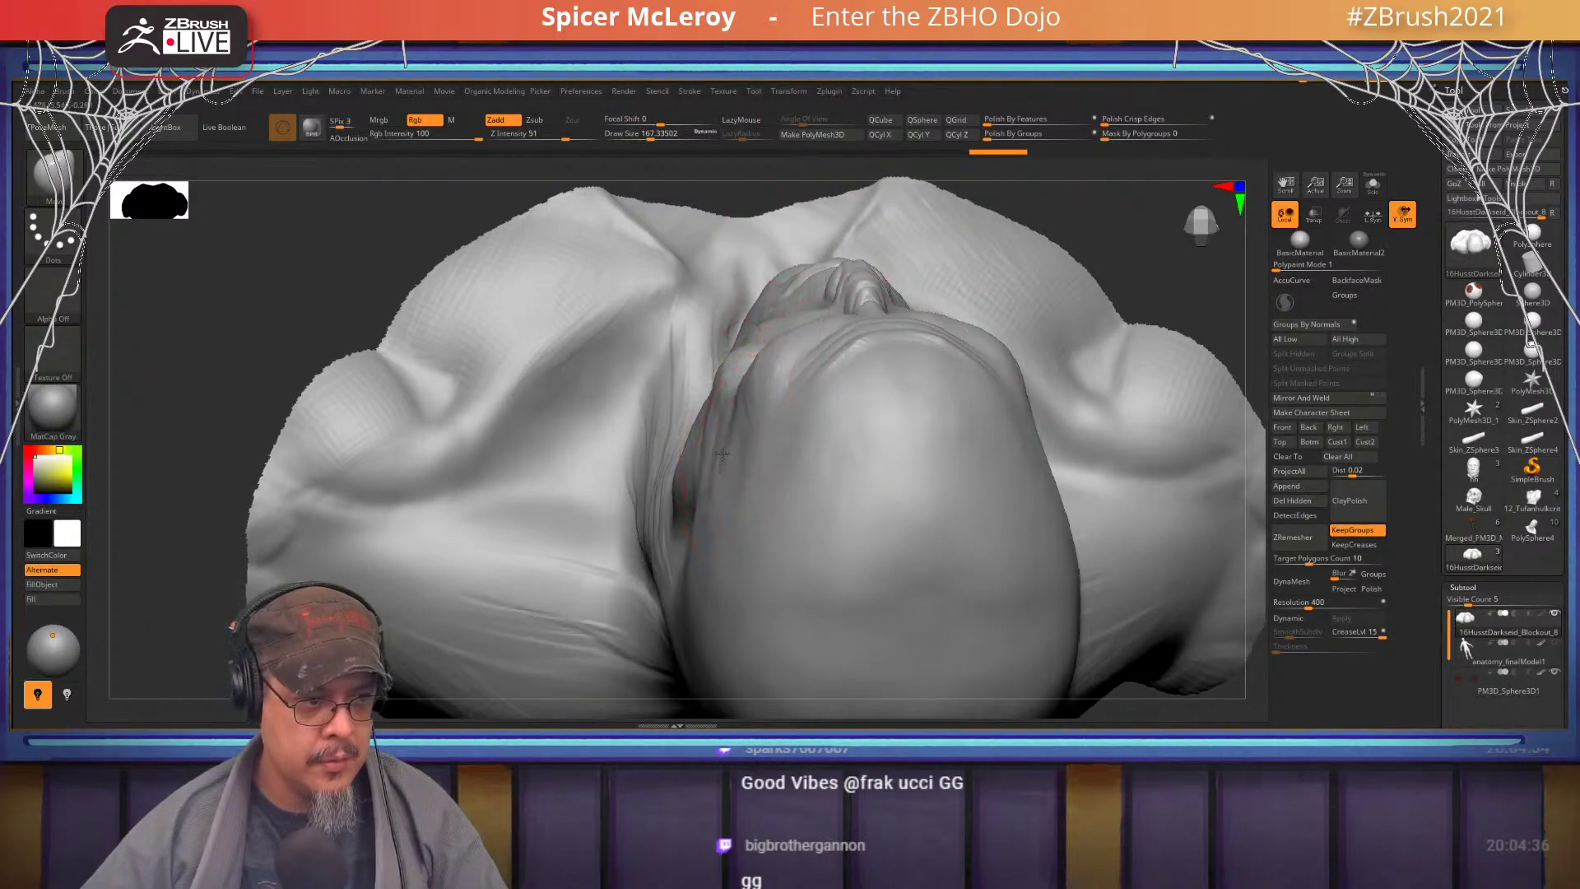
right_drag(716, 454, 691, 405)
drag(691, 403, 784, 368)
- Set the draw size to about 299 and refine the crown in profile and the upper skull's side contour from the front
key(s)
mouse_move(705, 470)
mouse_down()
mouse_move(719, 463)
mouse_move(702, 483)
mouse_move(714, 510)
mouse_move(716, 318)
mouse_move(632, 476)
mouse_move(650, 371)
mouse_move(635, 318)
mouse_move(665, 286)
mouse_up()
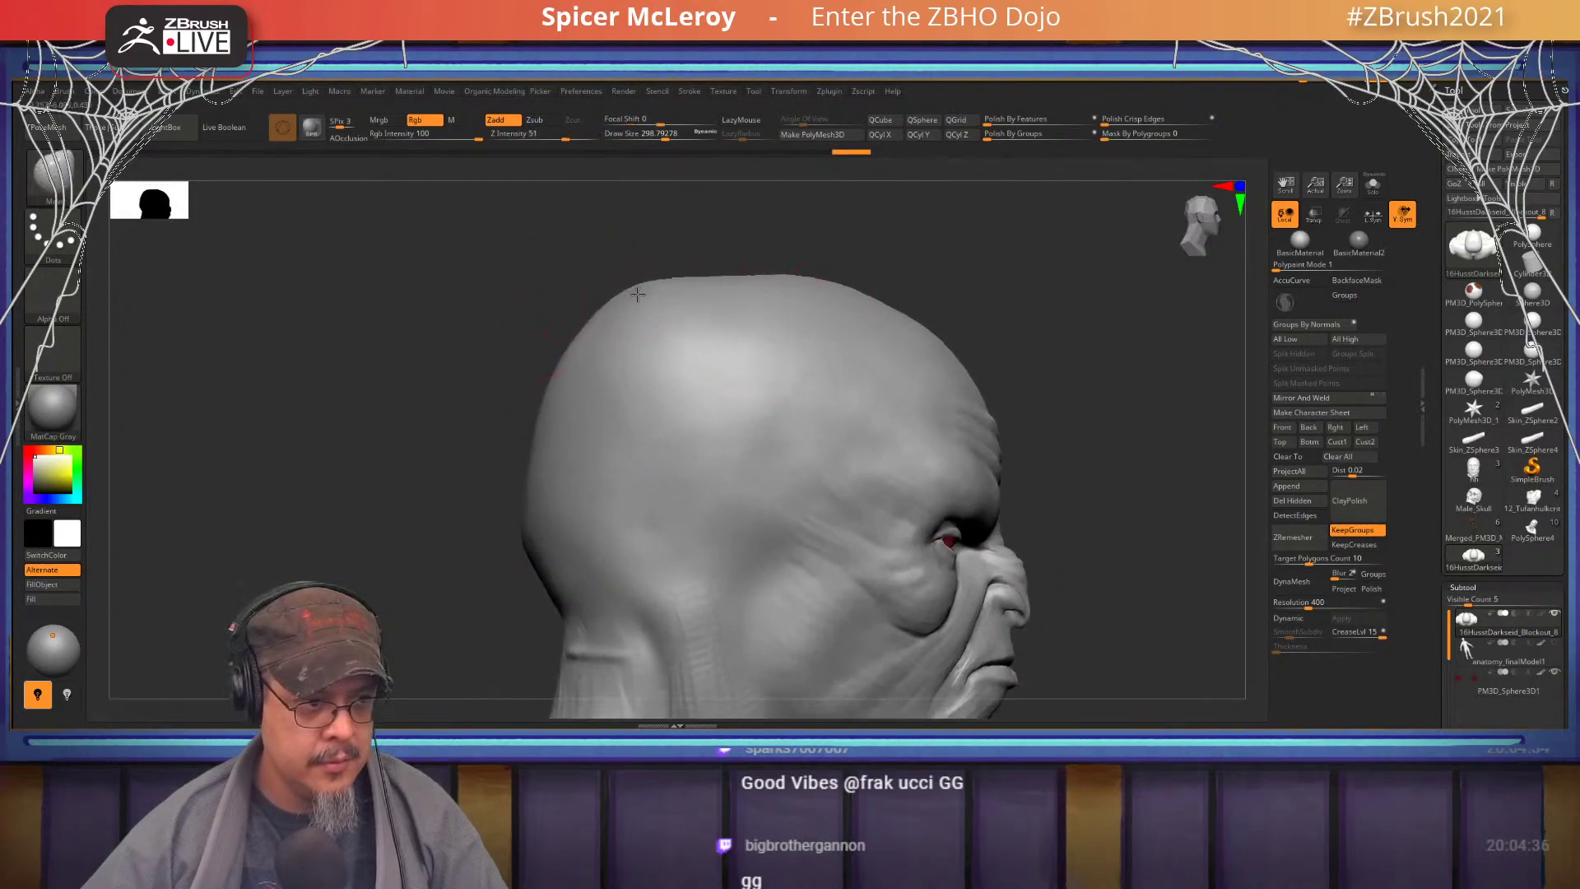
mouse_move(822, 277)
mouse_down()
mouse_move(744, 279)
mouse_move(757, 276)
mouse_up()
mouse_move(1004, 300)
alt+mouse_down()
mouse_move(991, 232)
mouse_move(953, 176)
alt+mouse_up()
drag(1037, 329, 860, 342)
mouse_move(971, 284)
alt+mouse_down()
mouse_move(972, 349)
mouse_move(917, 379)
mouse_move(928, 394)
mouse_move(944, 336)
mouse_move(920, 348)
alt+mouse_up()
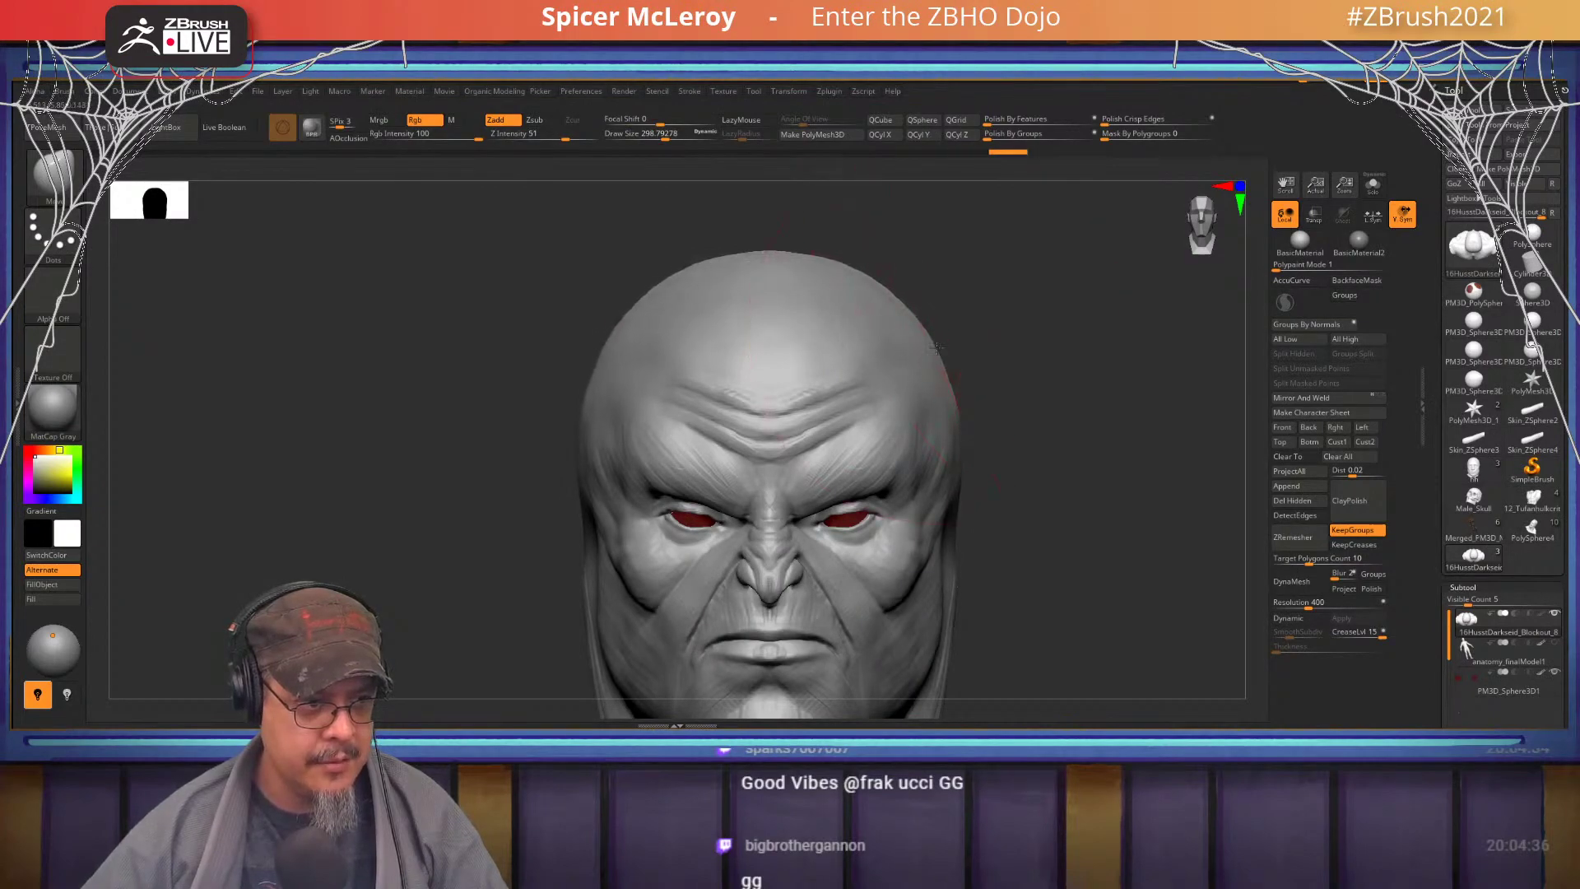
drag(932, 347, 987, 327)
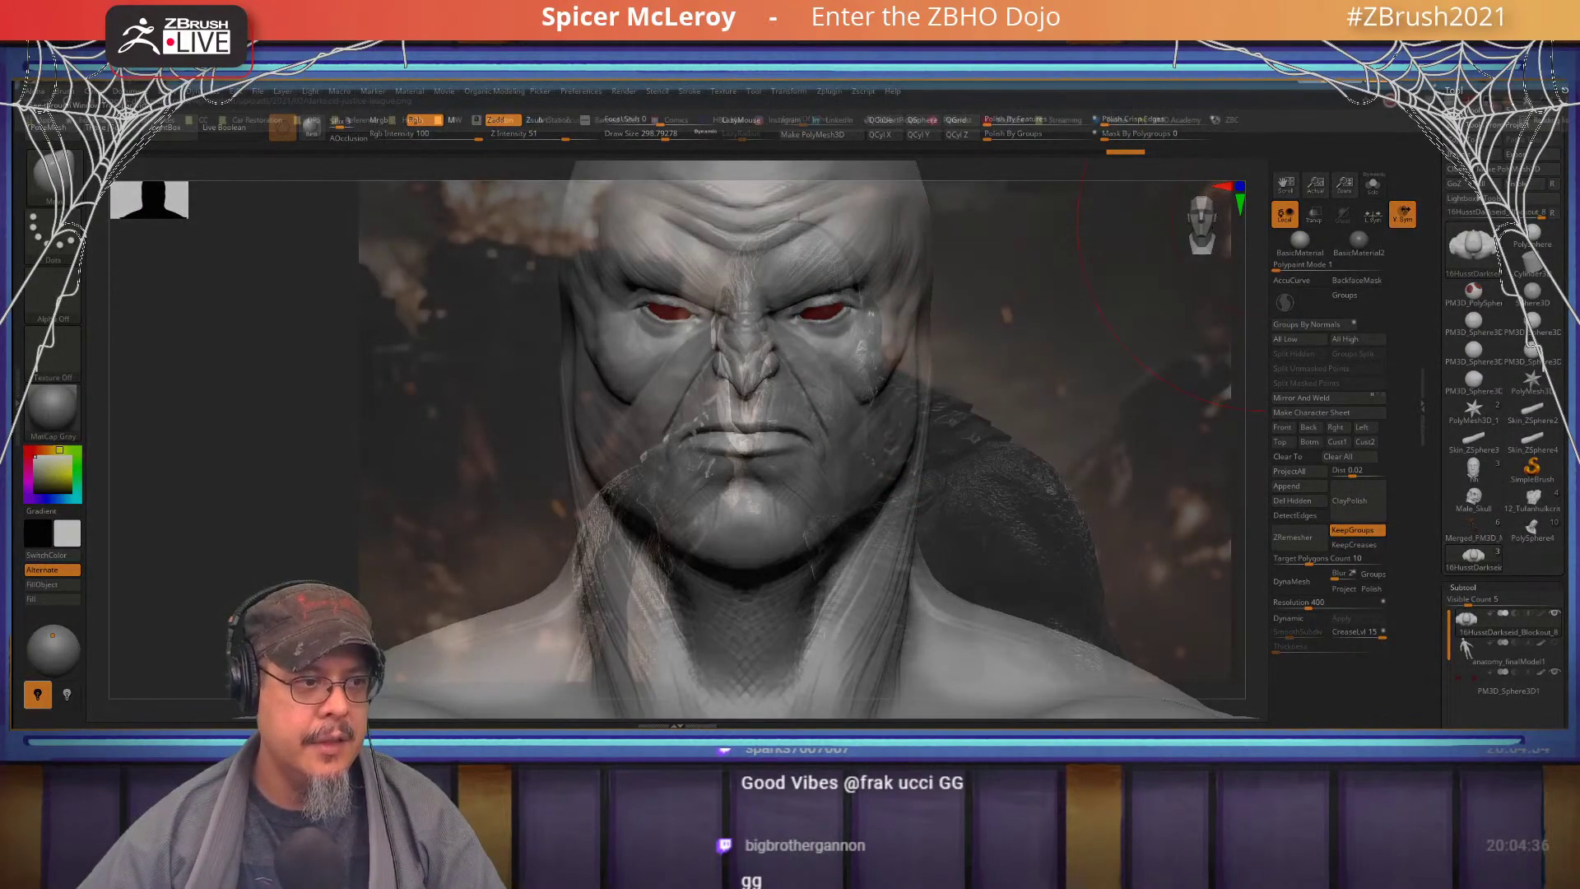
- Place the head beside the Darkseid reference overlay and reshape the jaw and chin with the Move brush at draw size about 212
alt+drag(1040, 286, 787, 307)
drag(794, 374, 757, 391)
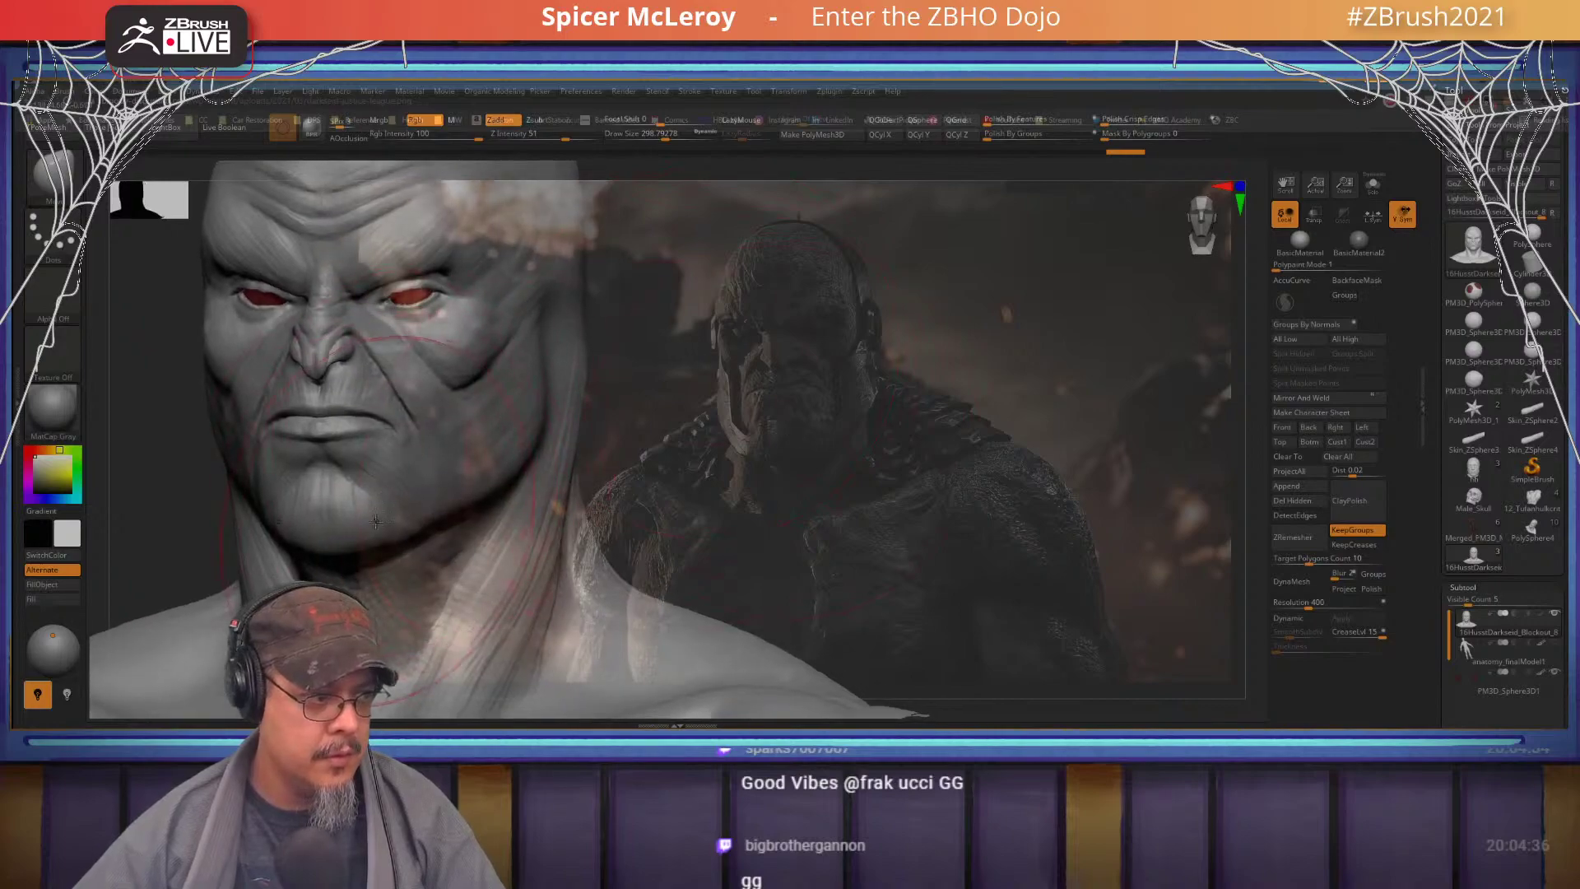
key(s)
drag(395, 521, 386, 520)
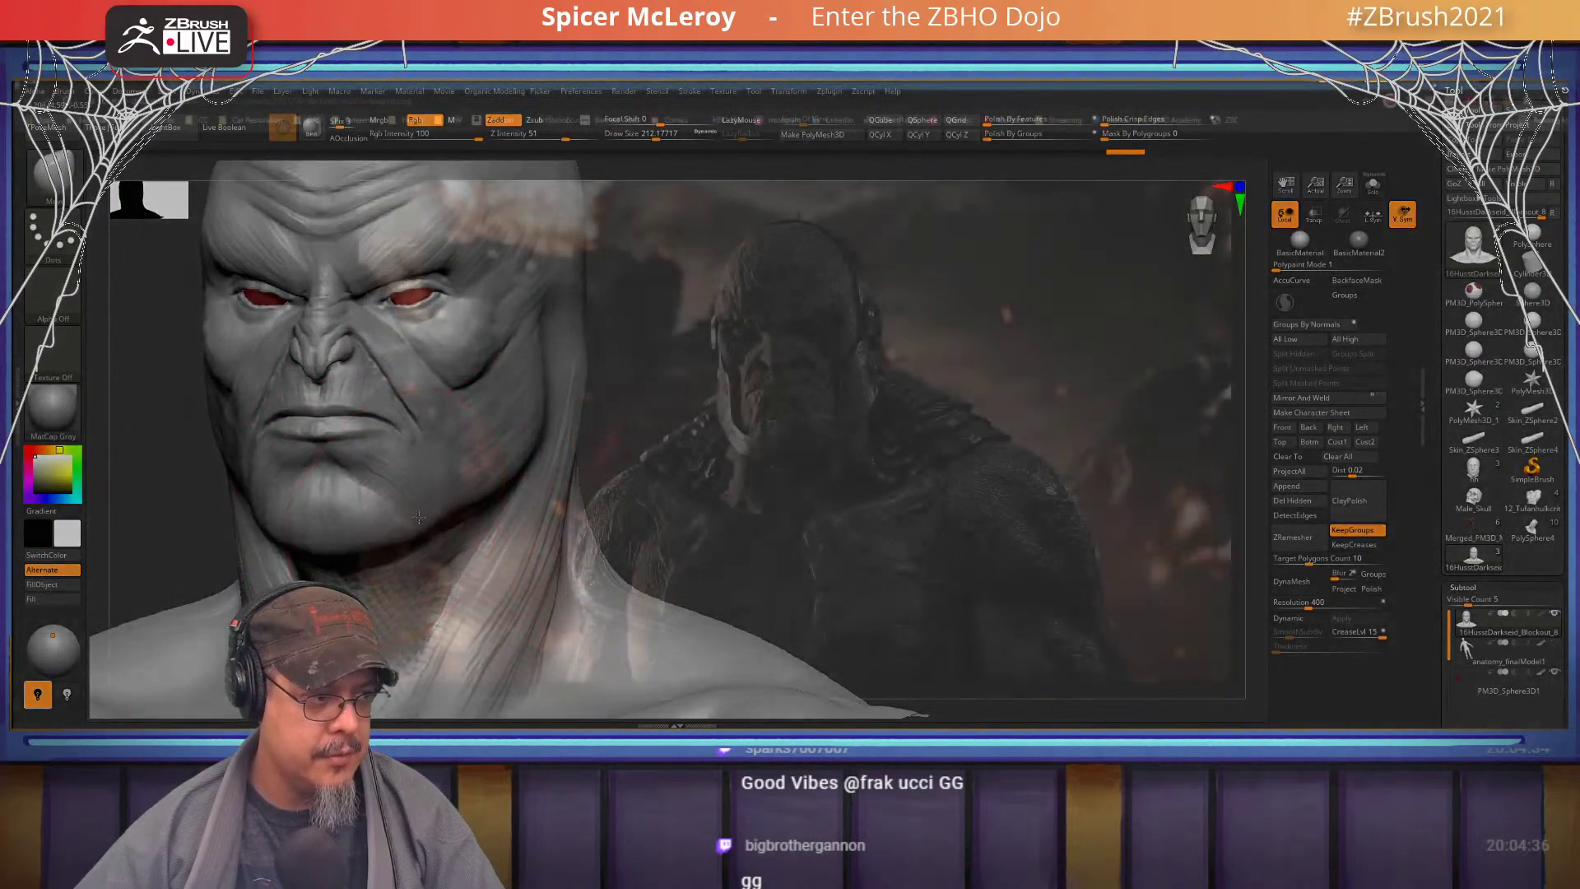
alt+right_drag(427, 468, 460, 477)
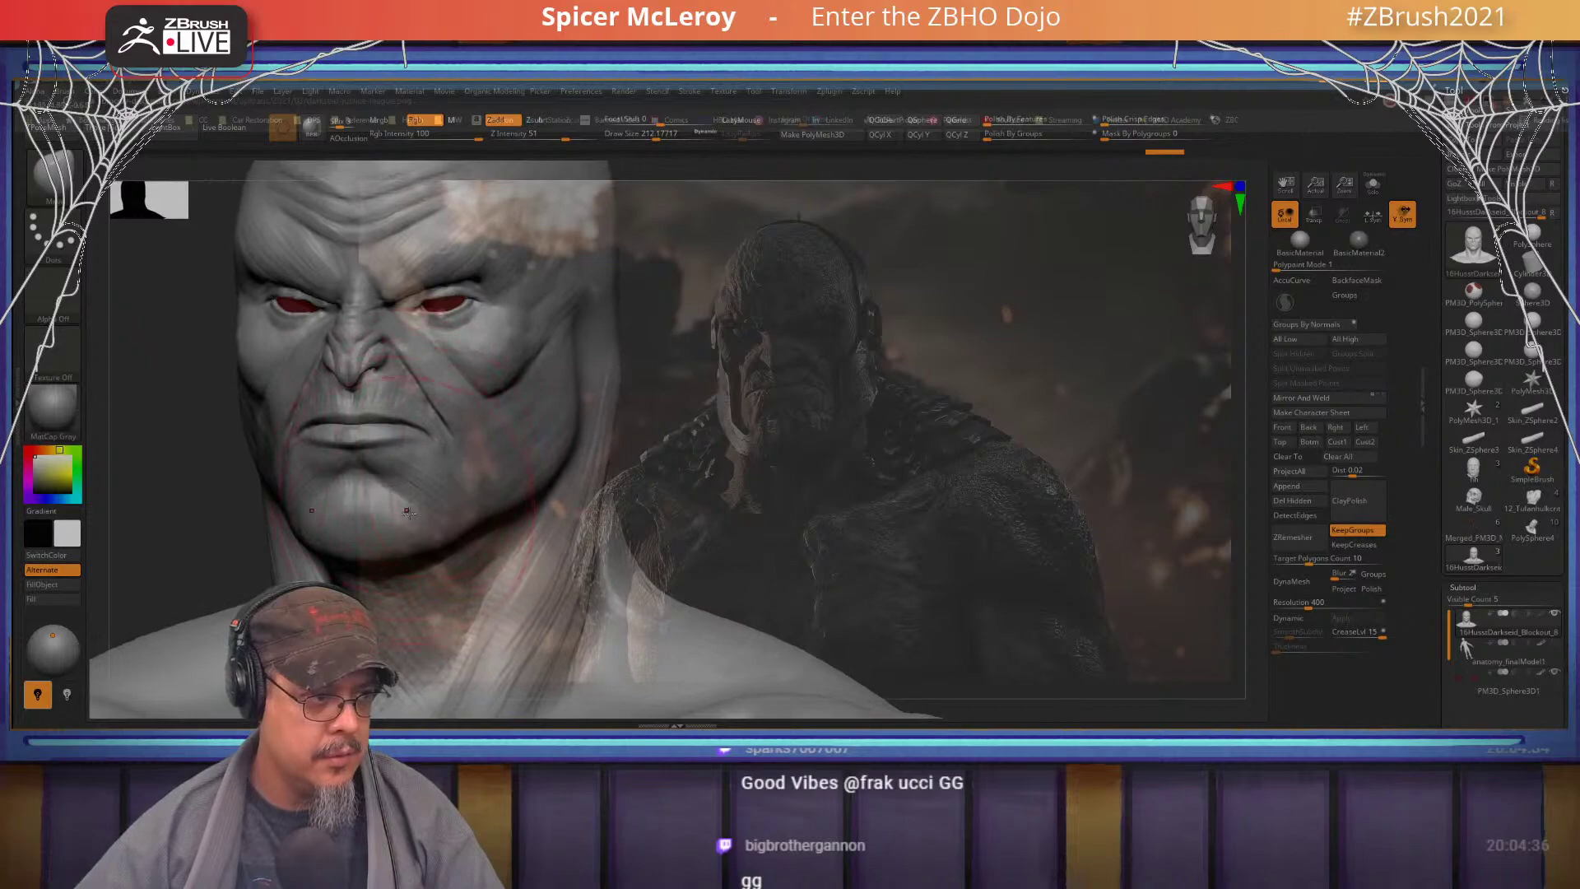
drag(420, 529, 444, 557)
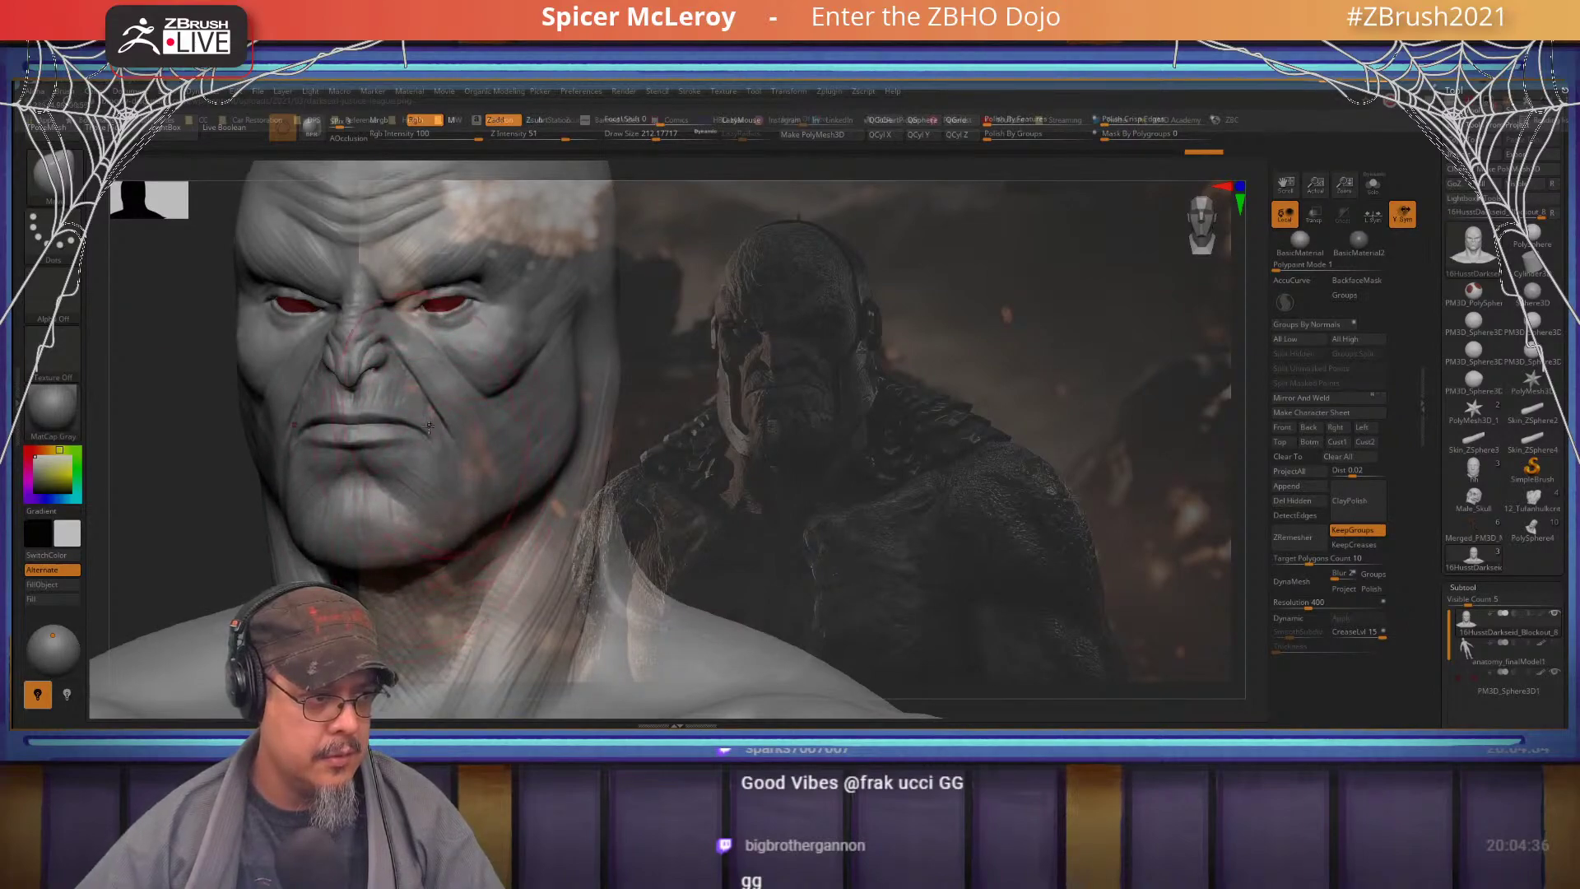
- Widen the mouth line with the Move brush at draw size about 80 and adjust the lower face at about 163
alt+right_drag(432, 400, 446, 418)
key(s)
mouse_move(408, 413)
mouse_down()
mouse_move(390, 414)
mouse_move(409, 378)
mouse_up()
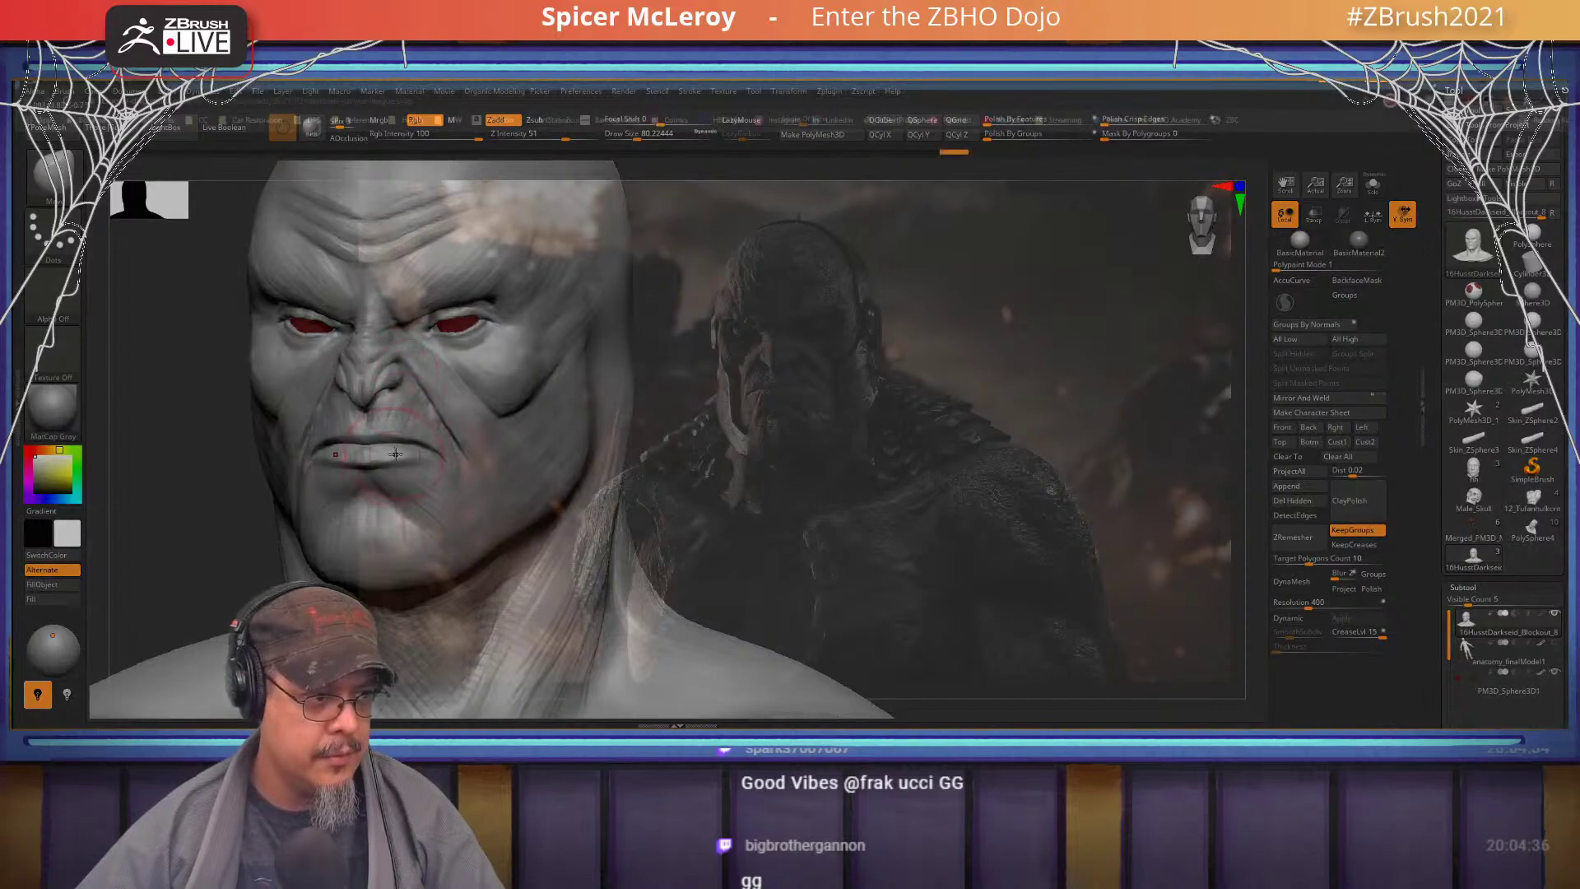
key(s)
drag(395, 454, 462, 473)
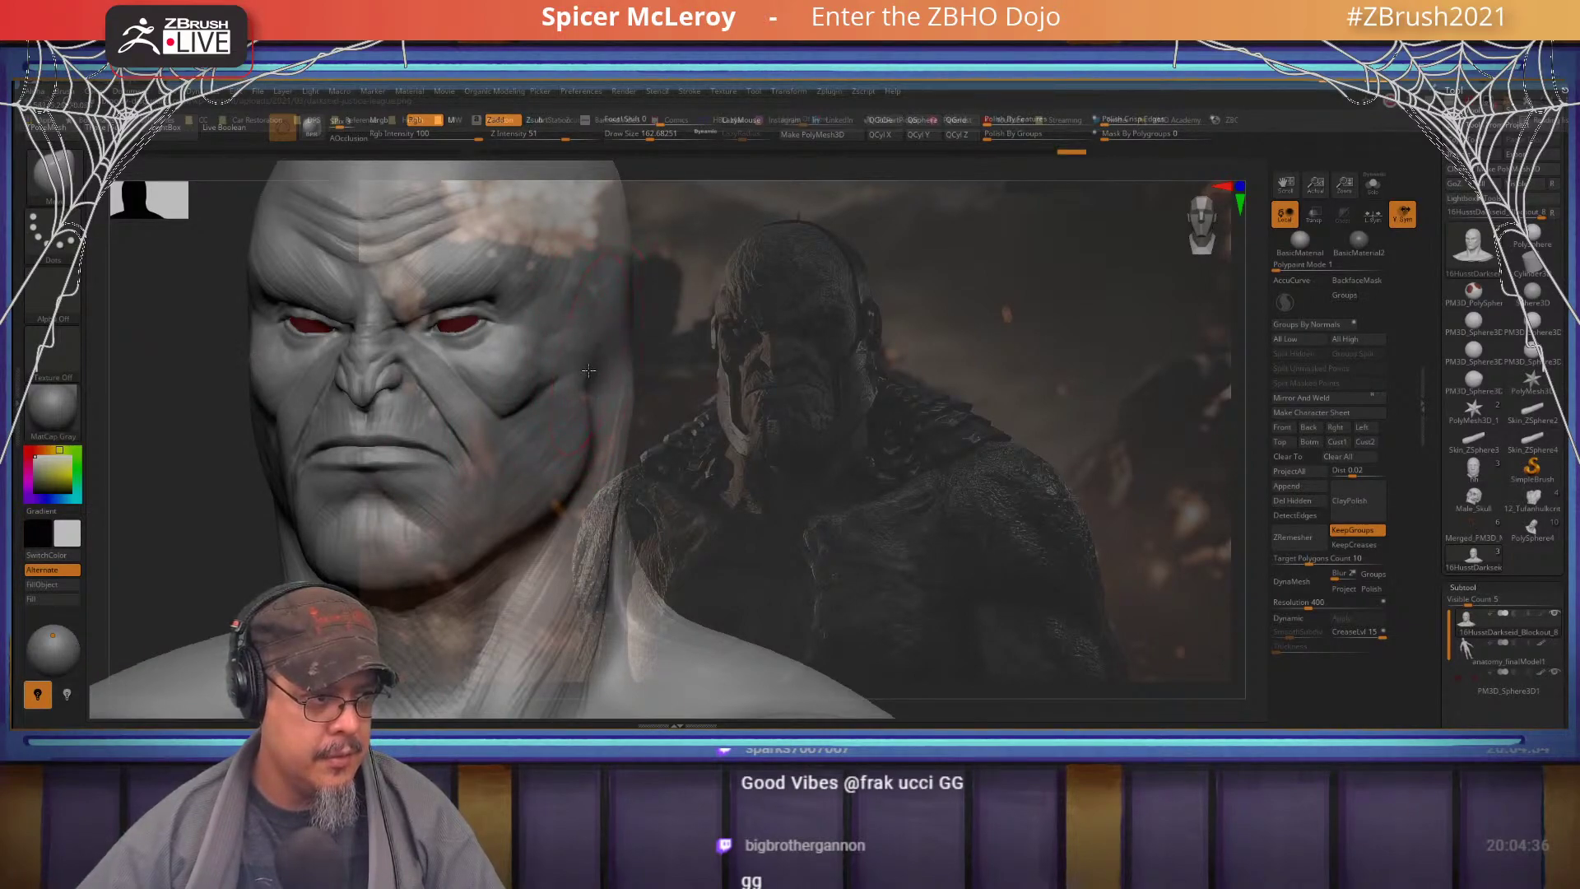
mouse_move(515, 413)
right_down()
mouse_move(445, 403)
mouse_move(418, 418)
right_up()
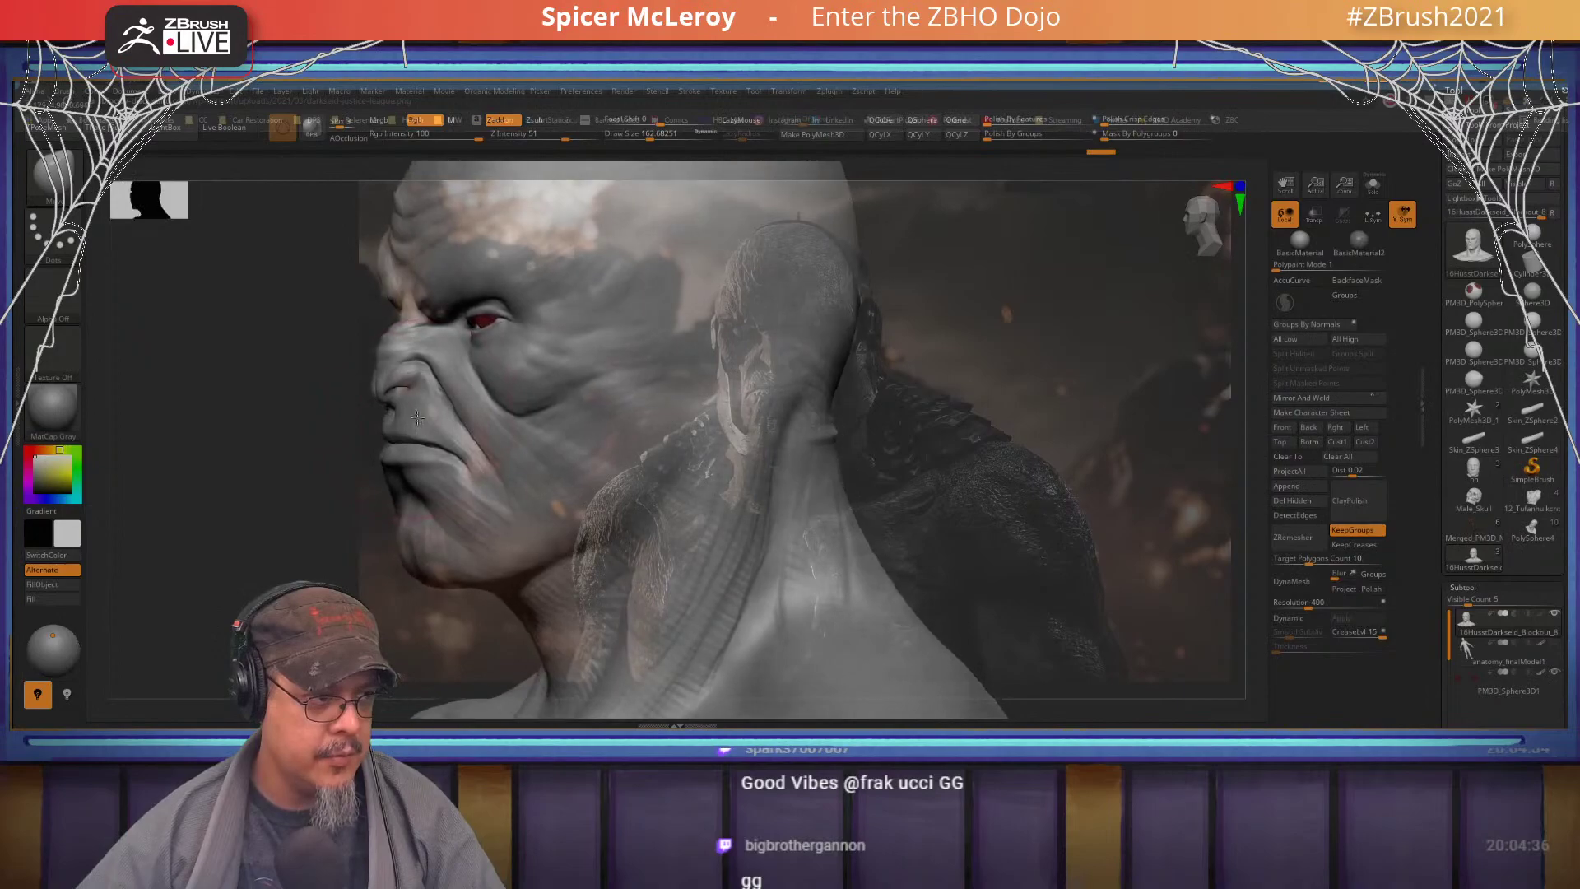
- Soften the volumes of the jaw and lower face with the FormSoft brush at draw size about 163
key(b)
key(f)
key(s)
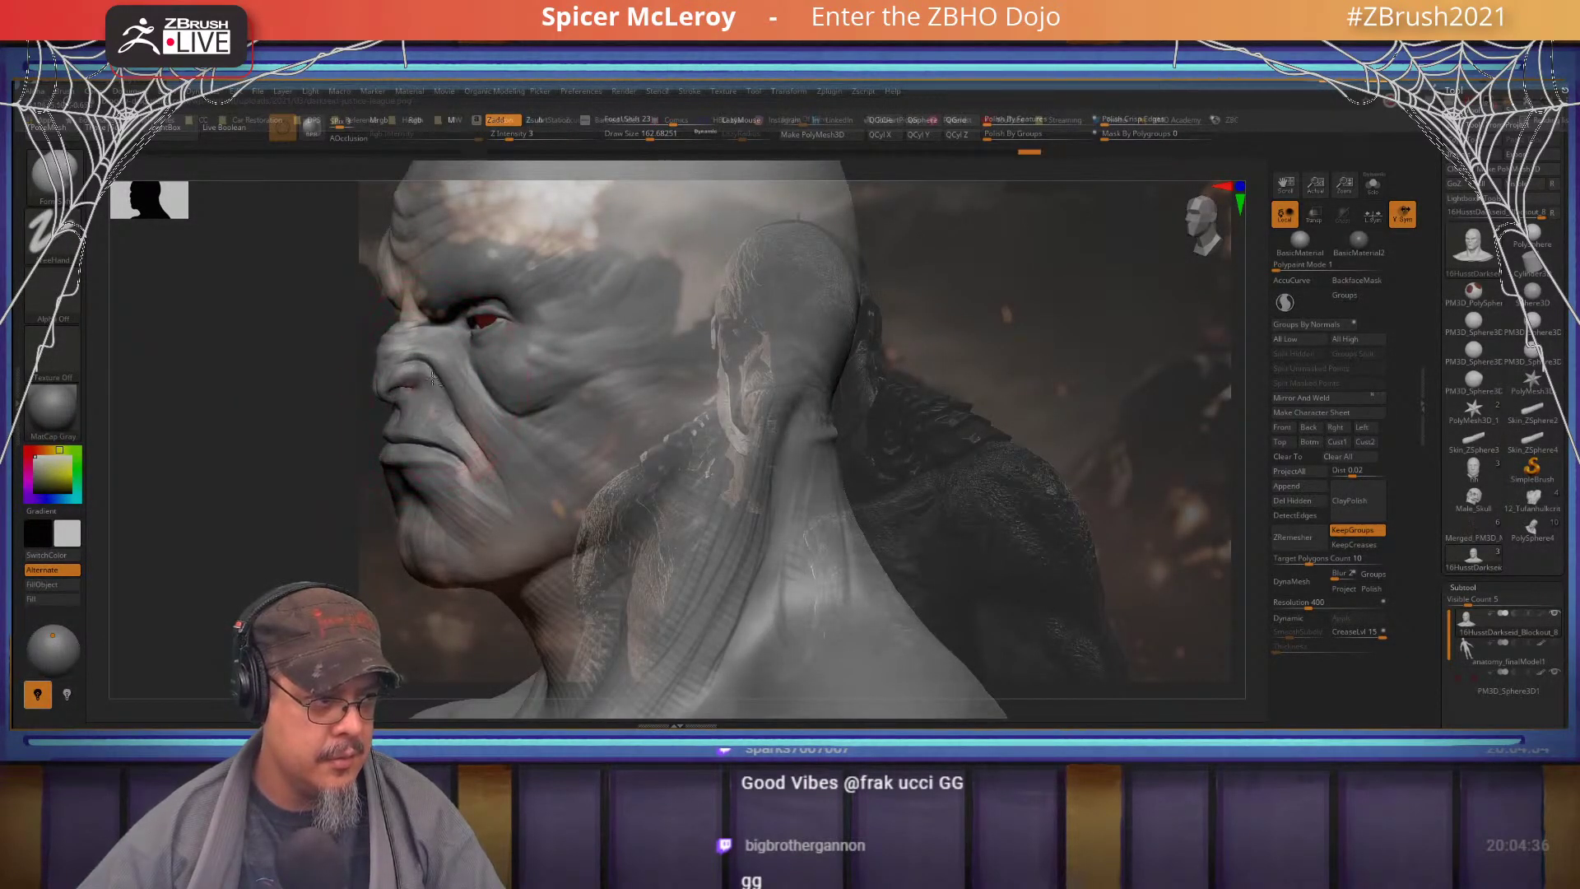
mouse_move(432, 411)
right_down()
mouse_move(473, 438)
mouse_move(469, 372)
mouse_move(437, 360)
mouse_move(415, 394)
right_up()
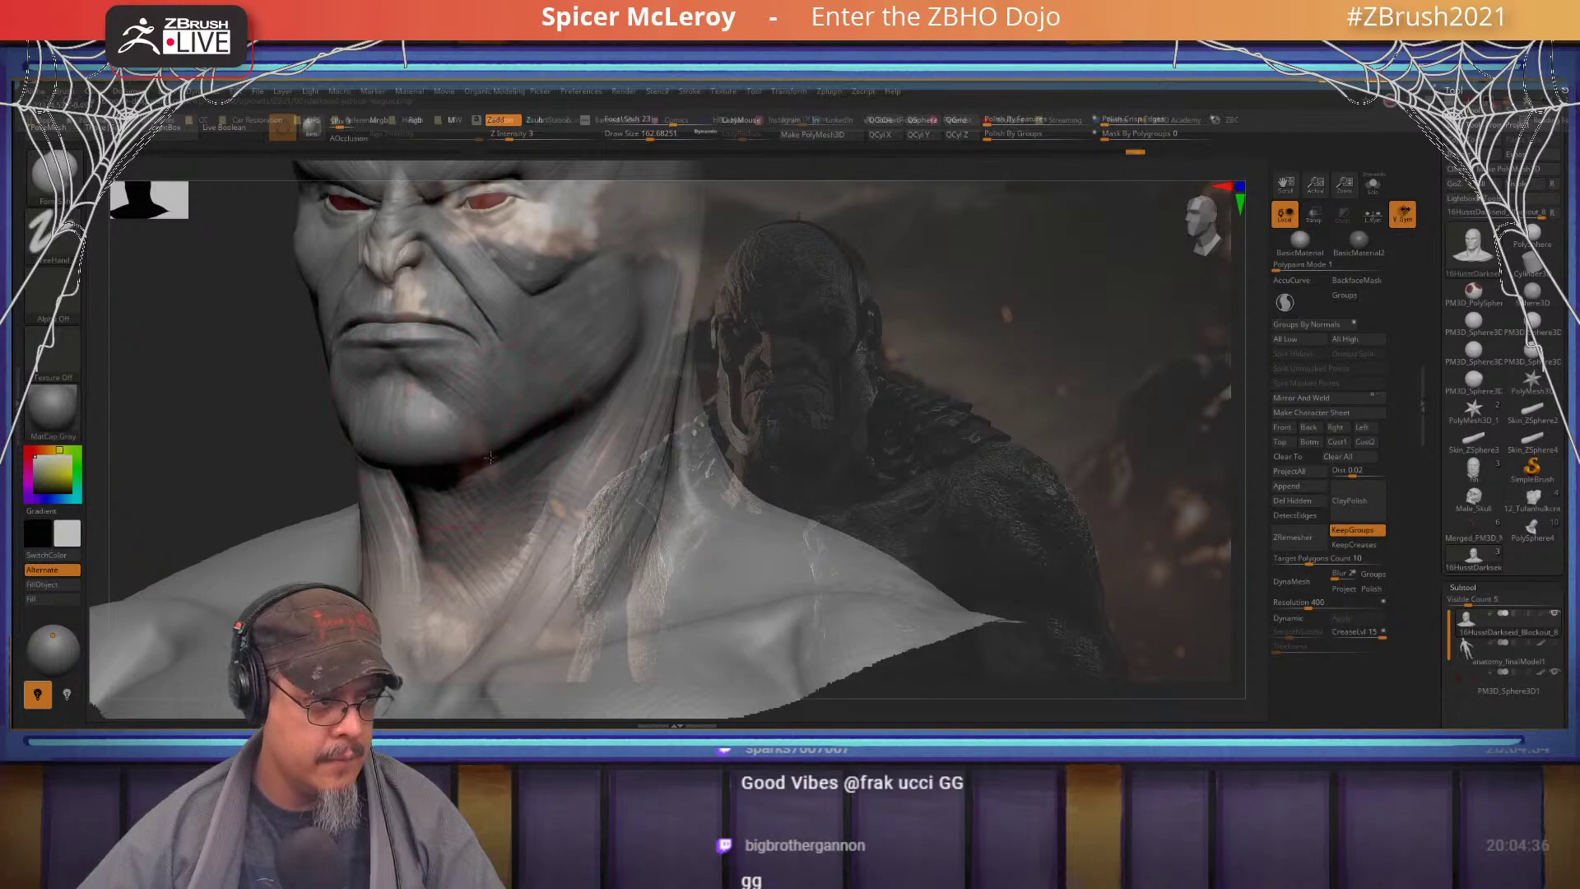
mouse_move(568, 349)
right_down()
mouse_move(578, 337)
mouse_move(535, 392)
mouse_move(503, 394)
right_up()
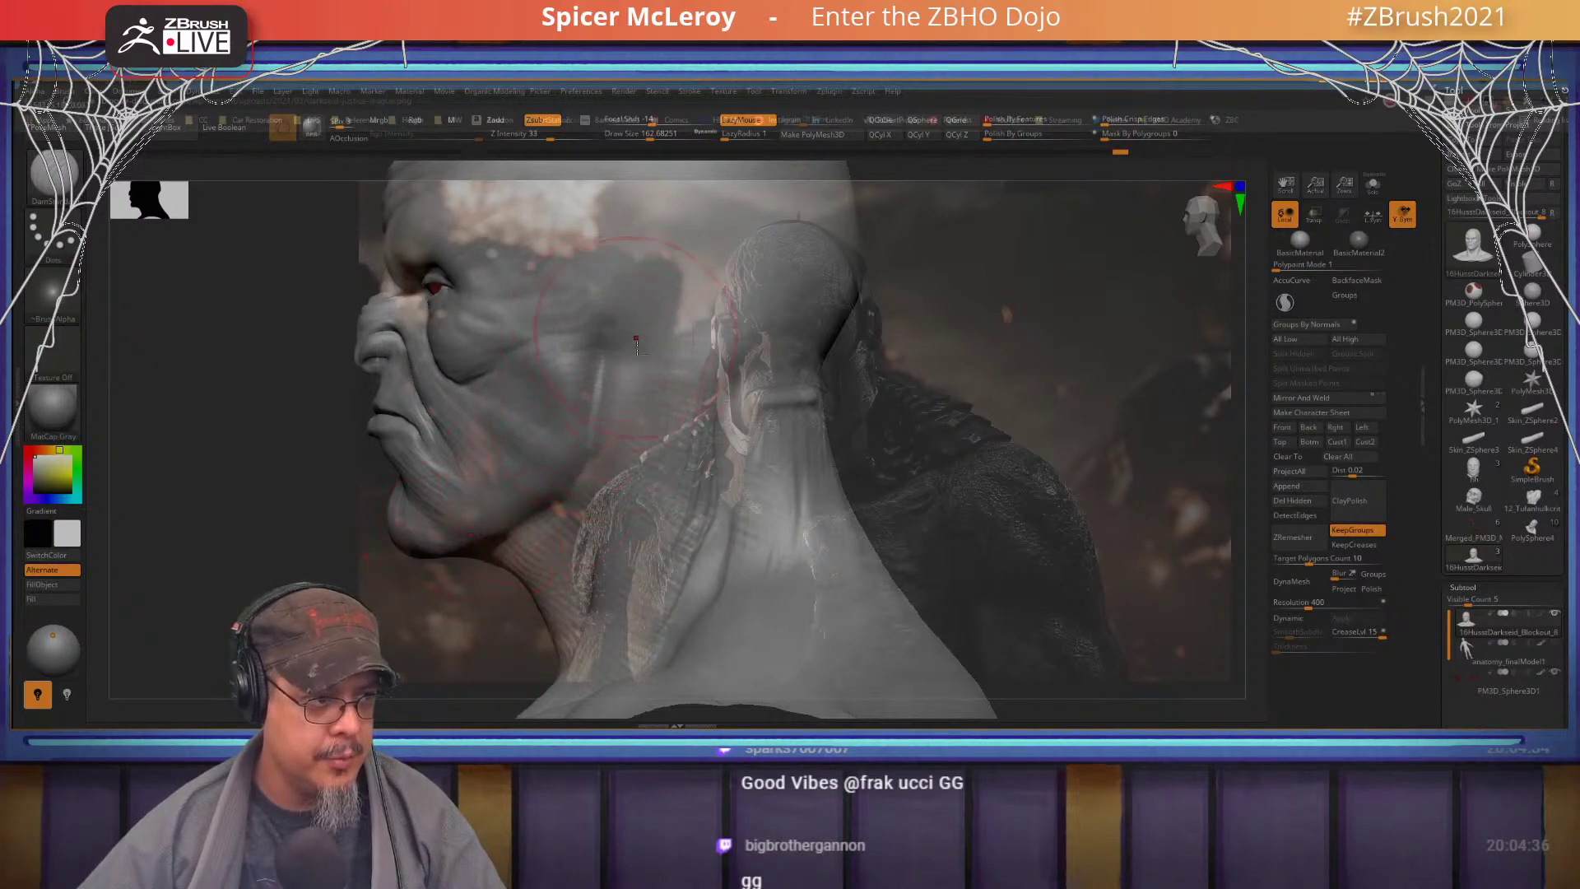
- Hide the reference overlay and carve the crease beneath the eyes with the DamStandard brush at draw size about 80
mouse_move(636, 338)
alt+right_down()
mouse_move(553, 388)
mouse_move(550, 496)
mouse_move(531, 500)
mouse_move(588, 405)
alt+right_up()
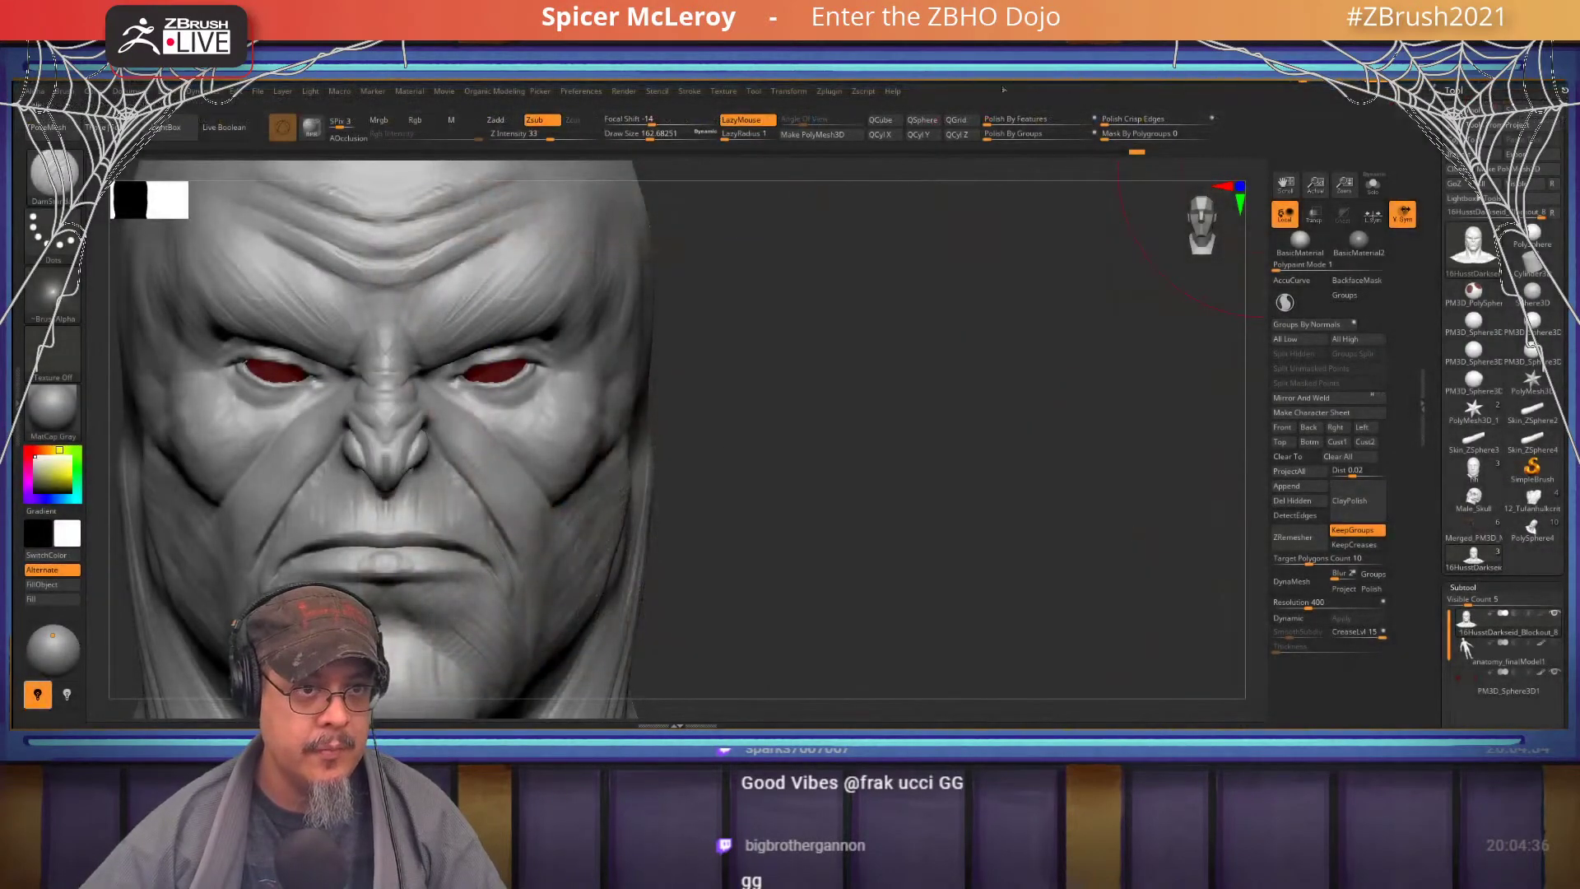
mouse_move(346, 411)
alt+right_down()
mouse_move(633, 370)
mouse_move(700, 411)
mouse_move(794, 379)
alt+right_up()
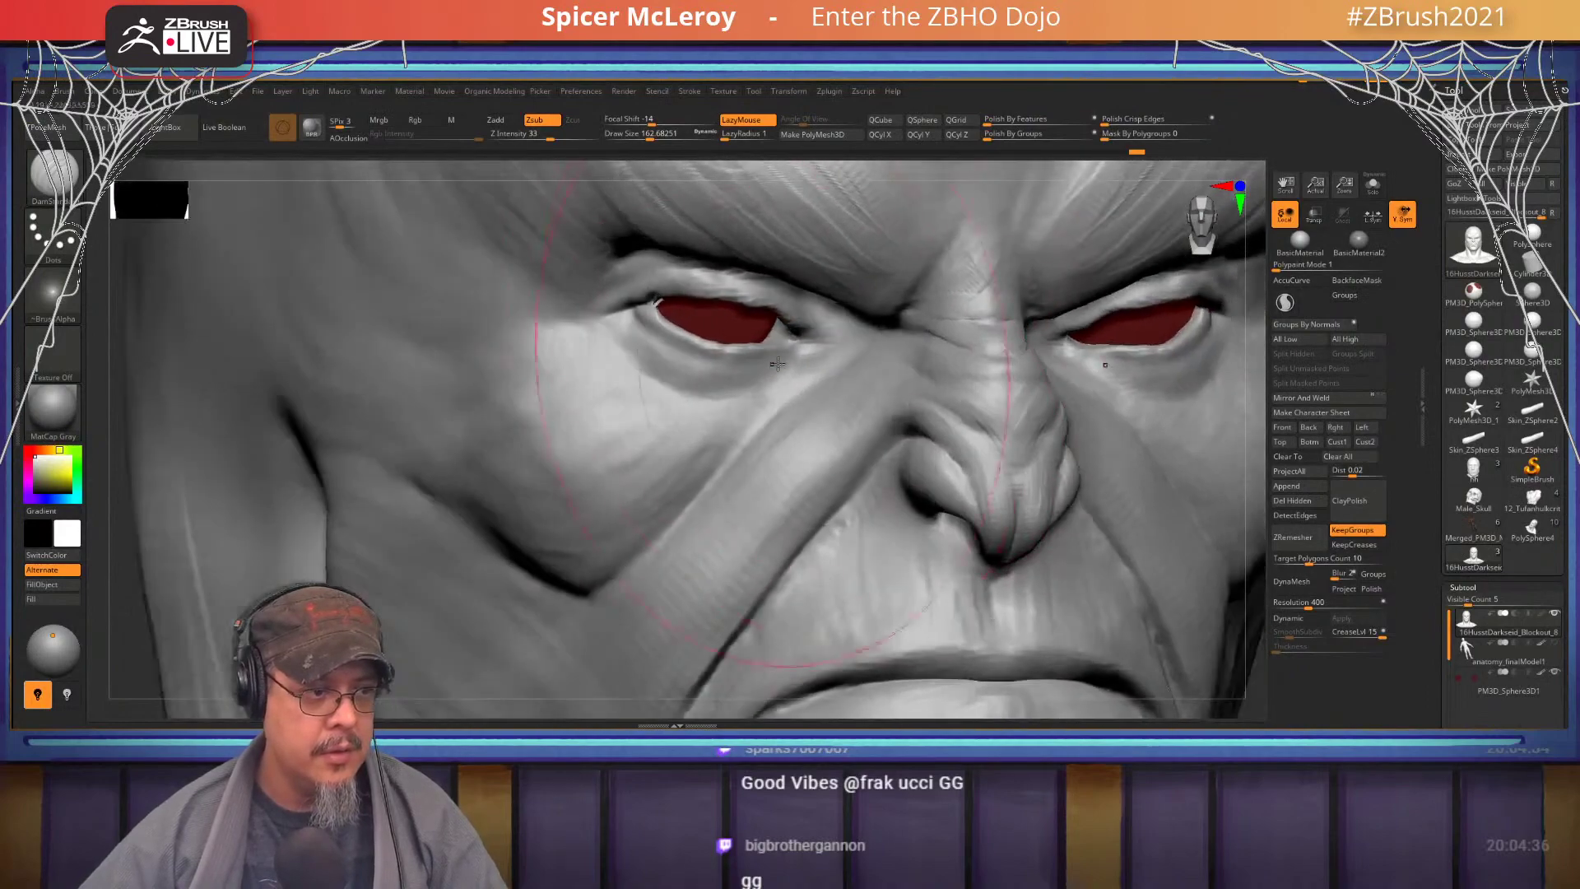
key(s)
mouse_move(798, 376)
mouse_down()
mouse_move(678, 420)
mouse_move(583, 395)
mouse_move(559, 358)
mouse_up()
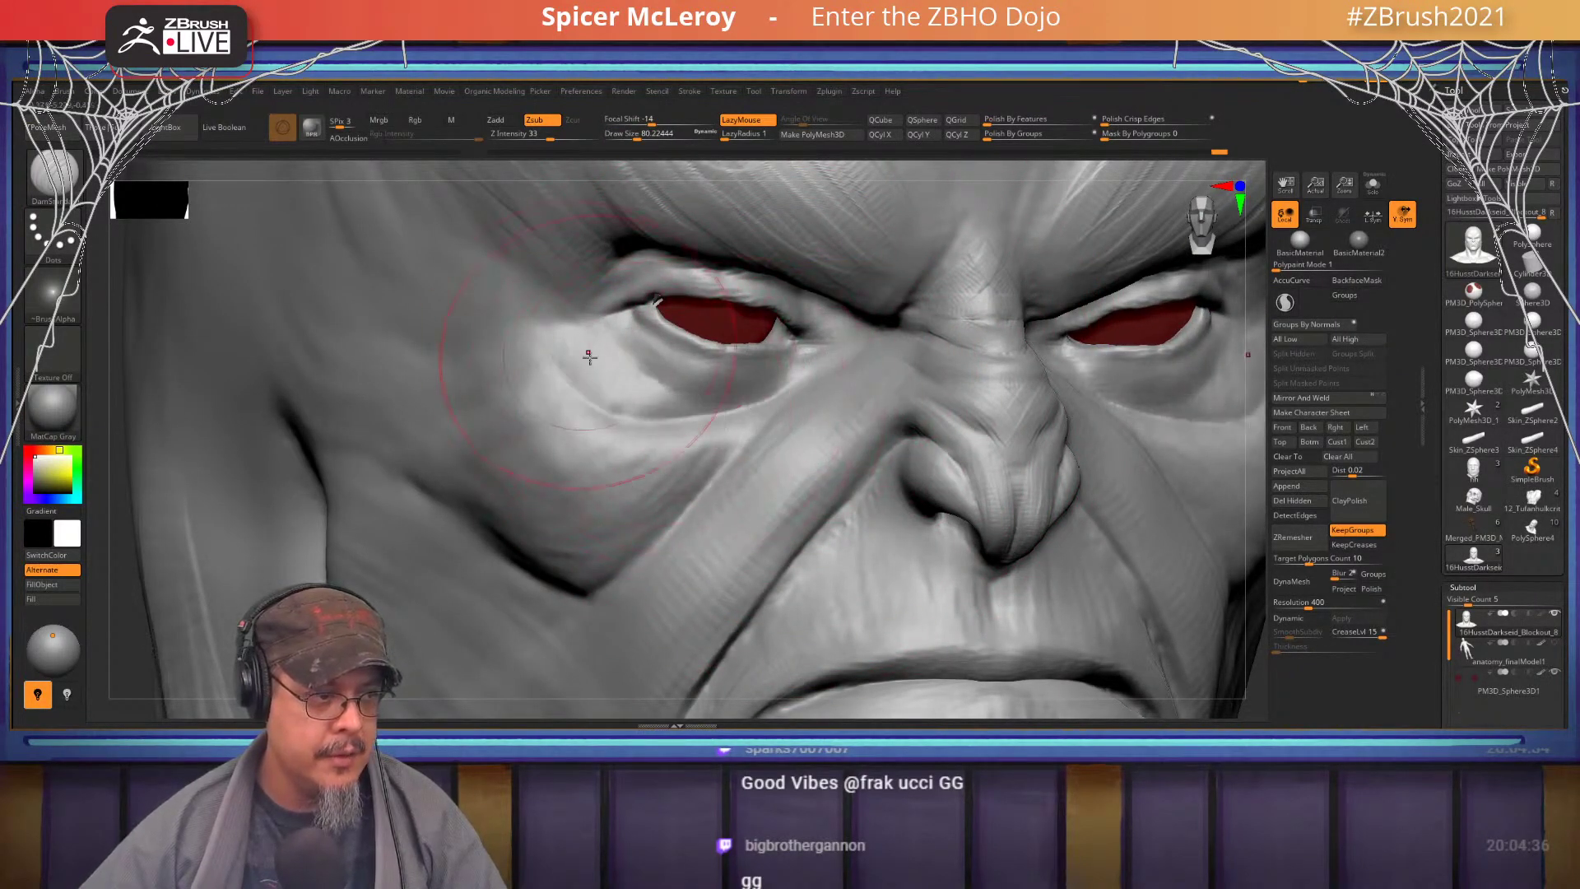
- Build up the outer eye and brow area with the ClayBuildup brush, reducing the draw size to about 54
mouse_move(618, 410)
ctrl+right_down()
mouse_move(572, 370)
mouse_move(477, 354)
ctrl+right_up()
mouse_move(552, 283)
alt+right_down()
mouse_move(605, 362)
mouse_move(638, 298)
alt+right_up()
key(b)
key(c)
key(b)
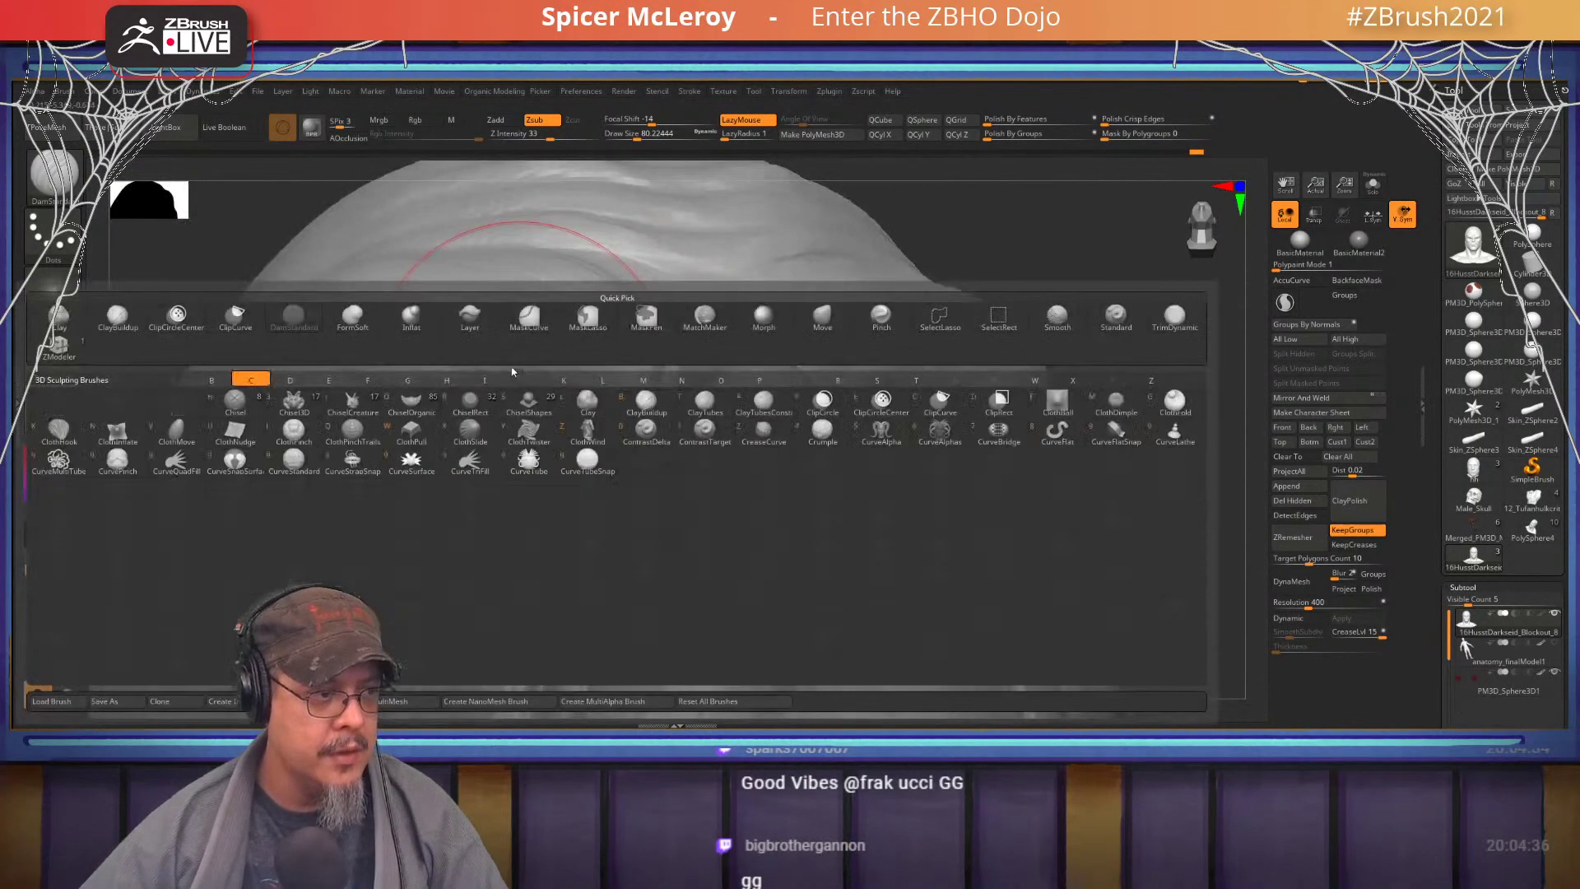
mouse_move(611, 420)
mouse_down()
mouse_move(502, 366)
mouse_move(410, 383)
mouse_up()
mouse_move(408, 386)
right_down()
mouse_move(401, 414)
mouse_move(517, 369)
right_up()
key(s)
drag(517, 369, 512, 369)
key(shift)
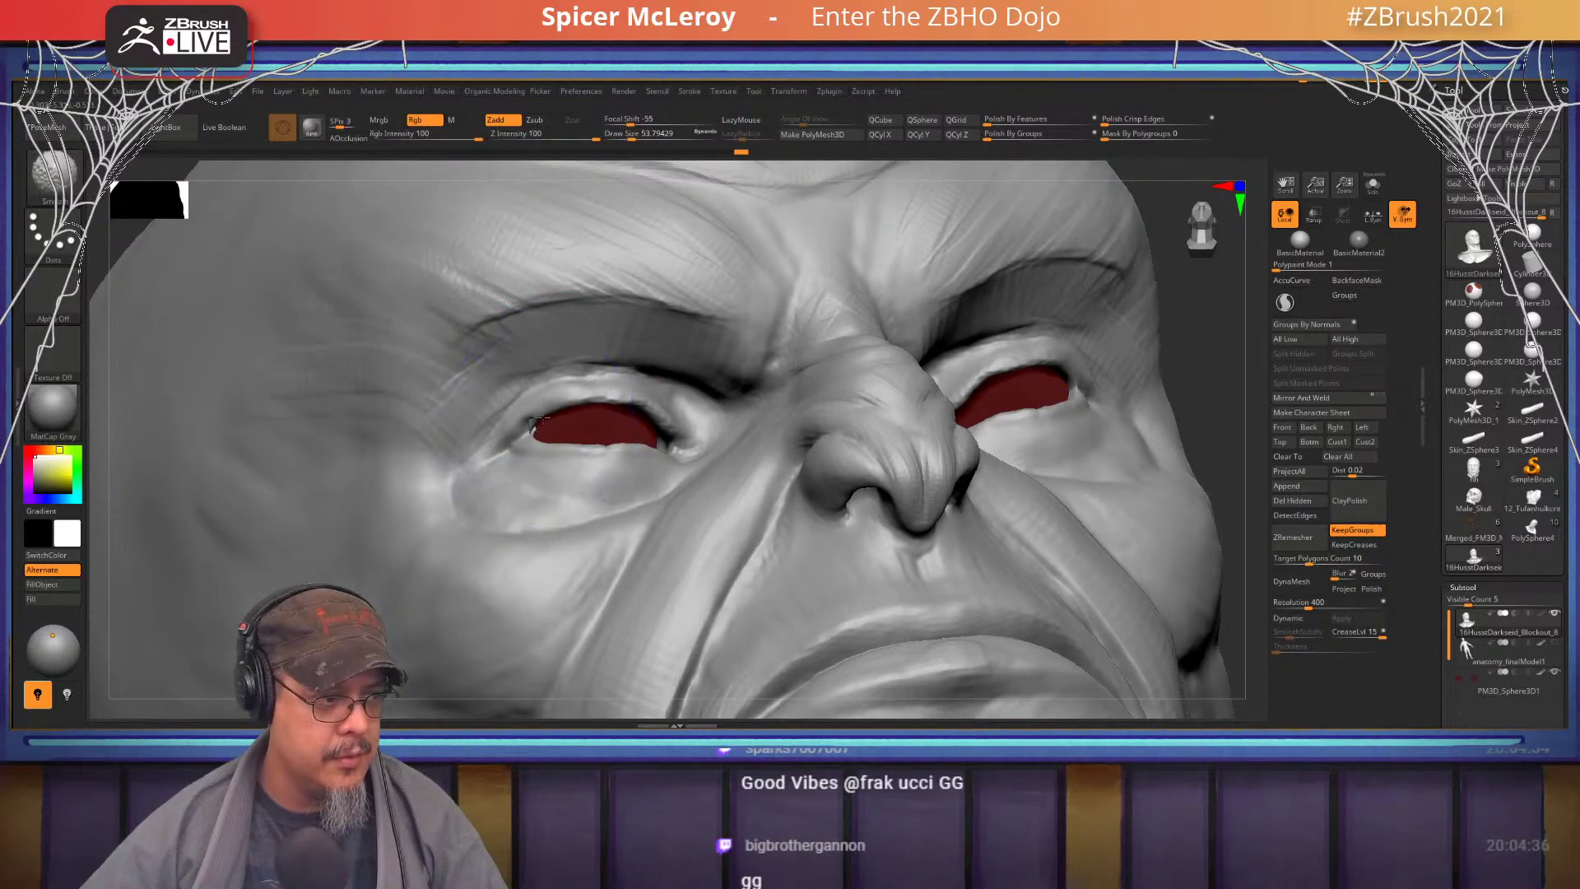
- Drop the head three subdivision levels, smooth the forms around the eyes, and step back up two levels
key(shift+d)
key(shift+d)
key(shift+d)
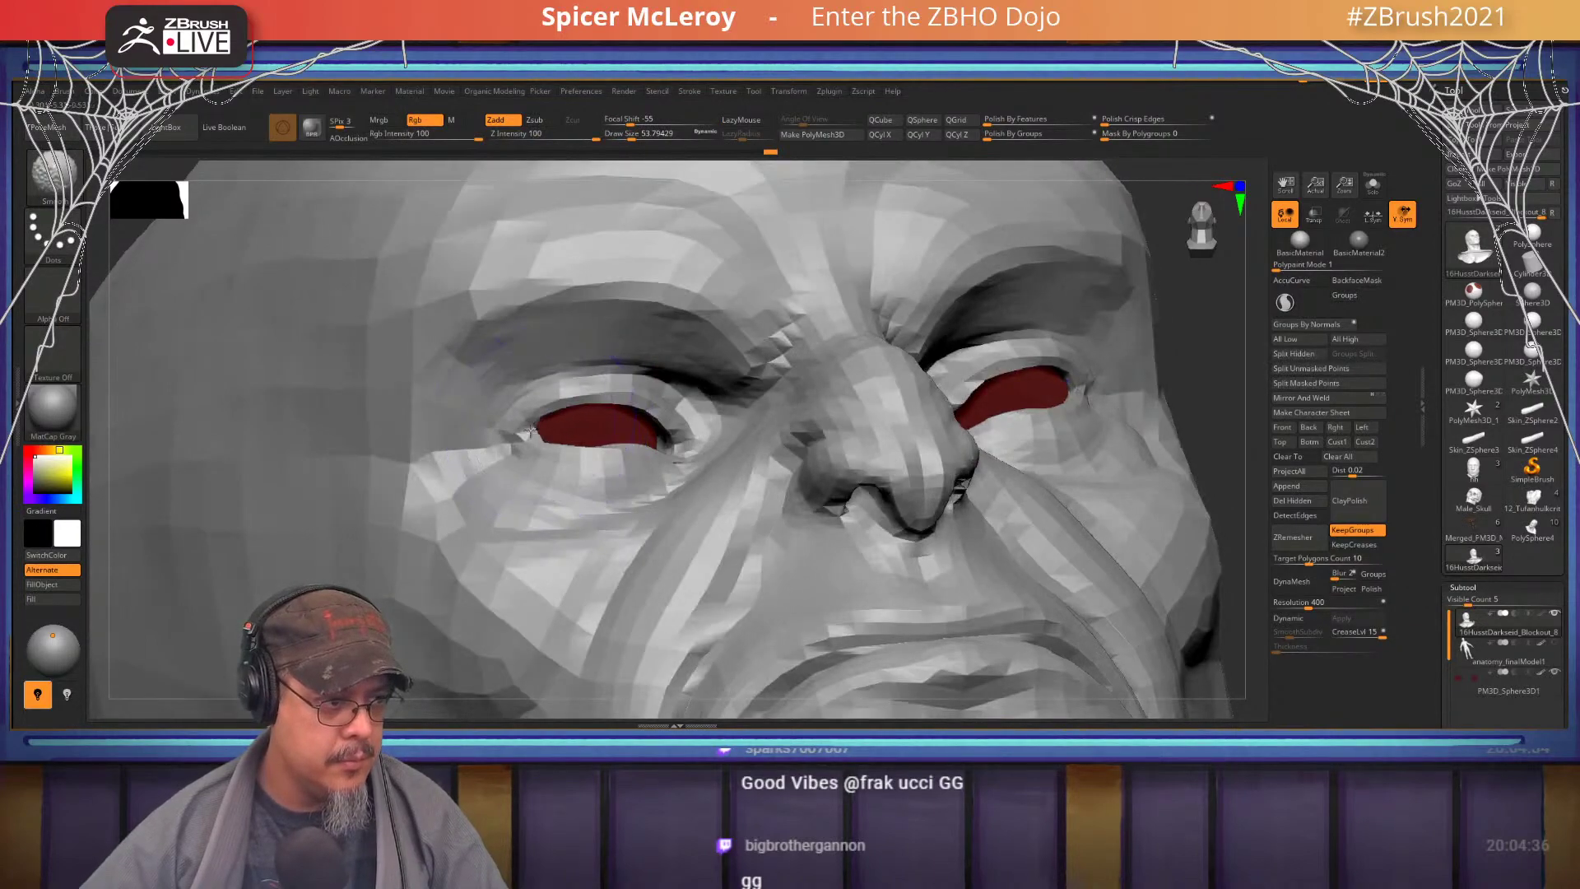
right_drag(519, 429, 525, 432)
key(d)
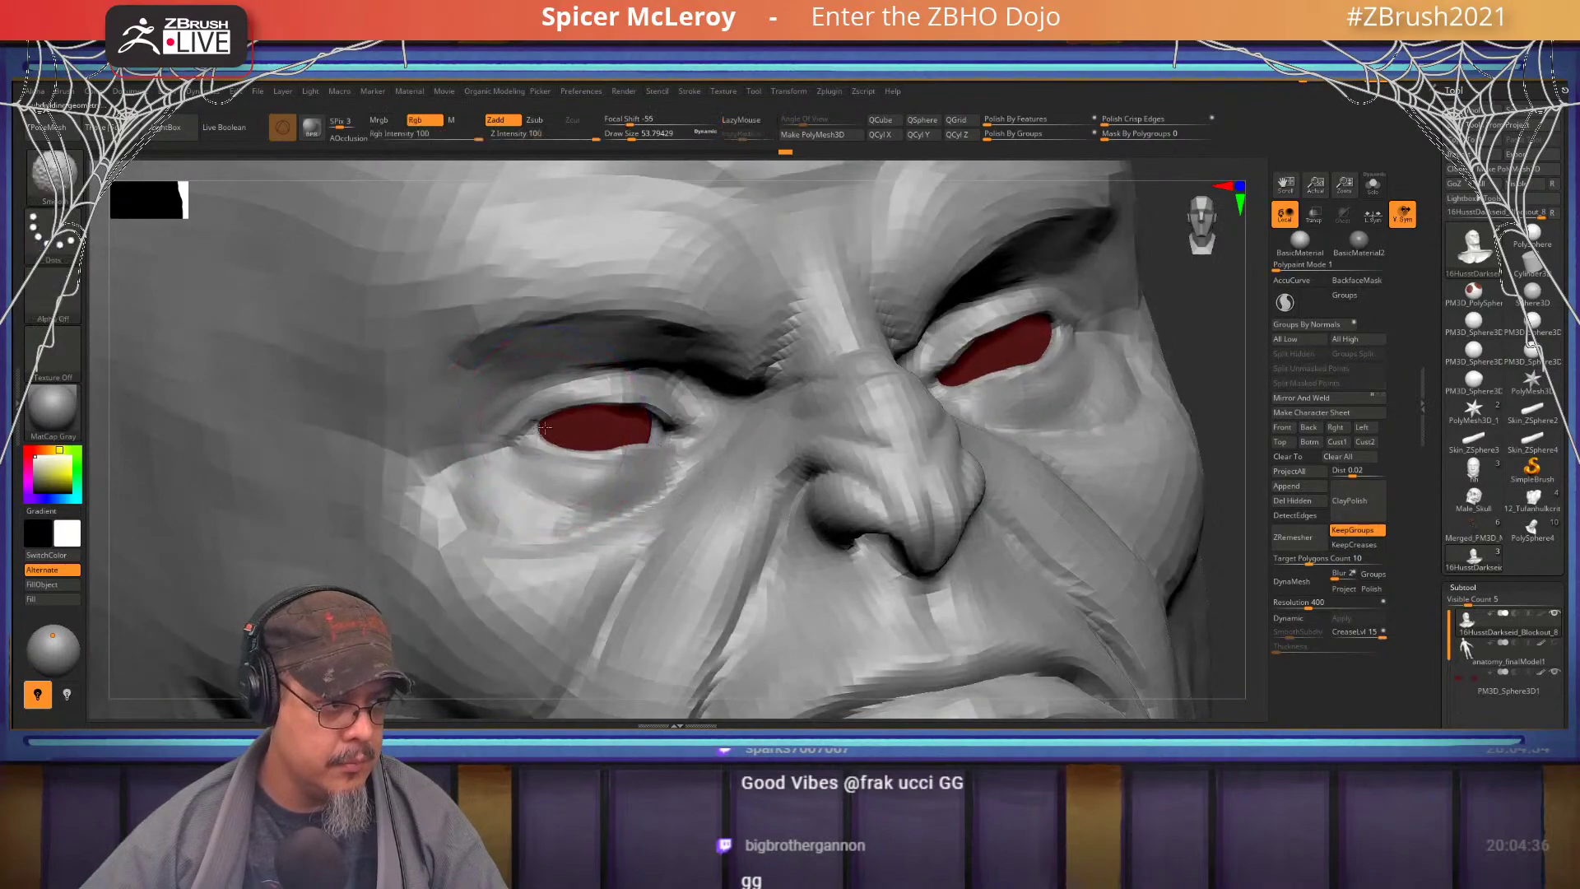
key(d)
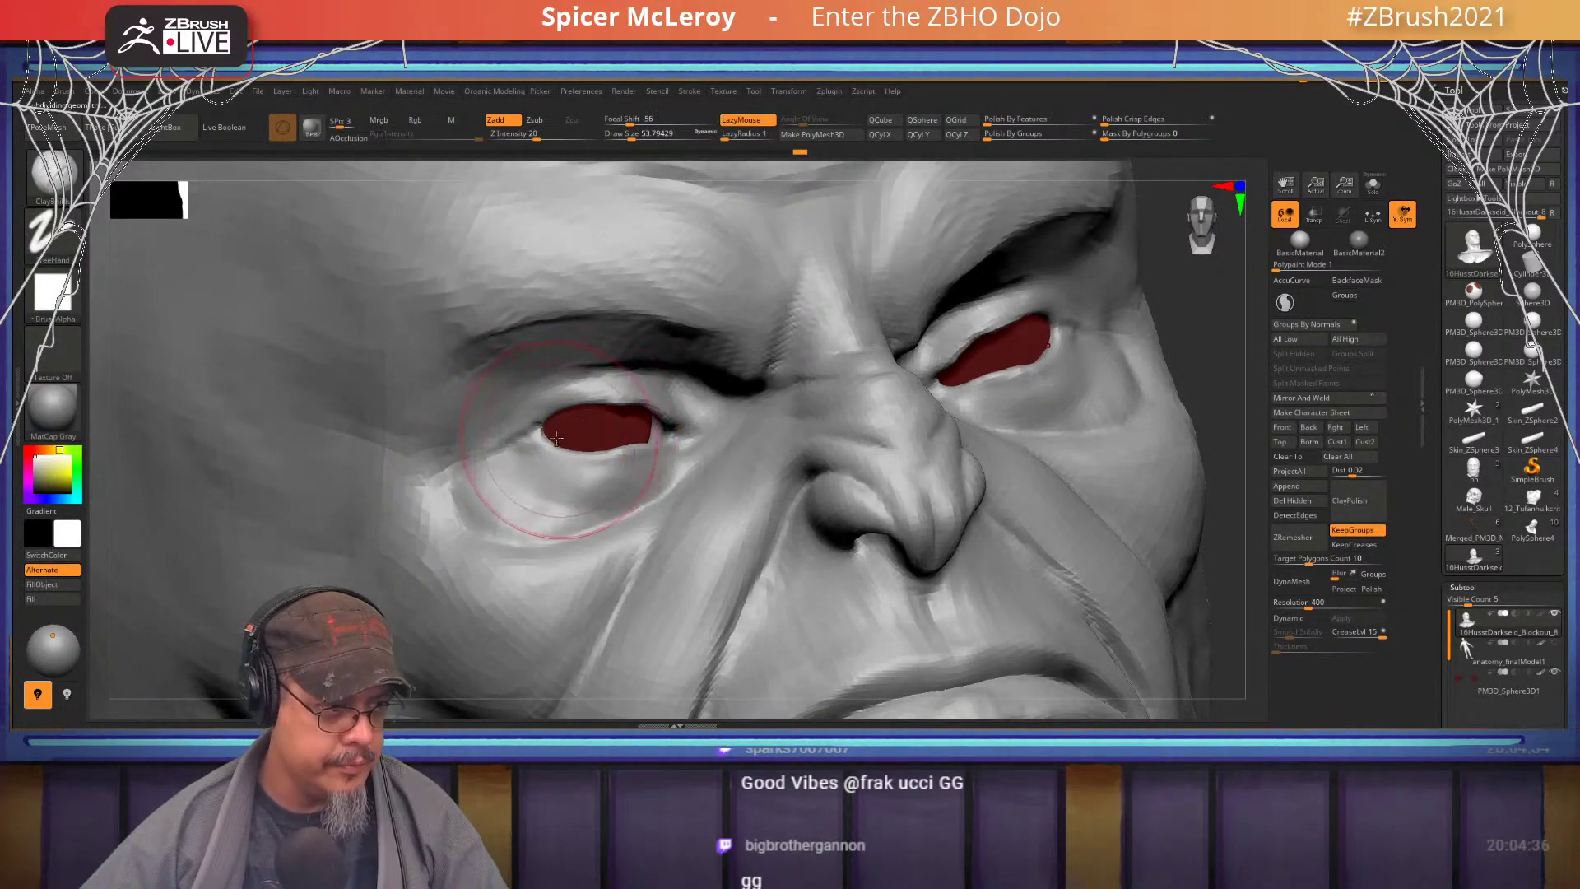
- Build up the inner brow and the area beside the nose bridge with the ClayBuildup brush at draw size about 54
right_drag(557, 439, 623, 416)
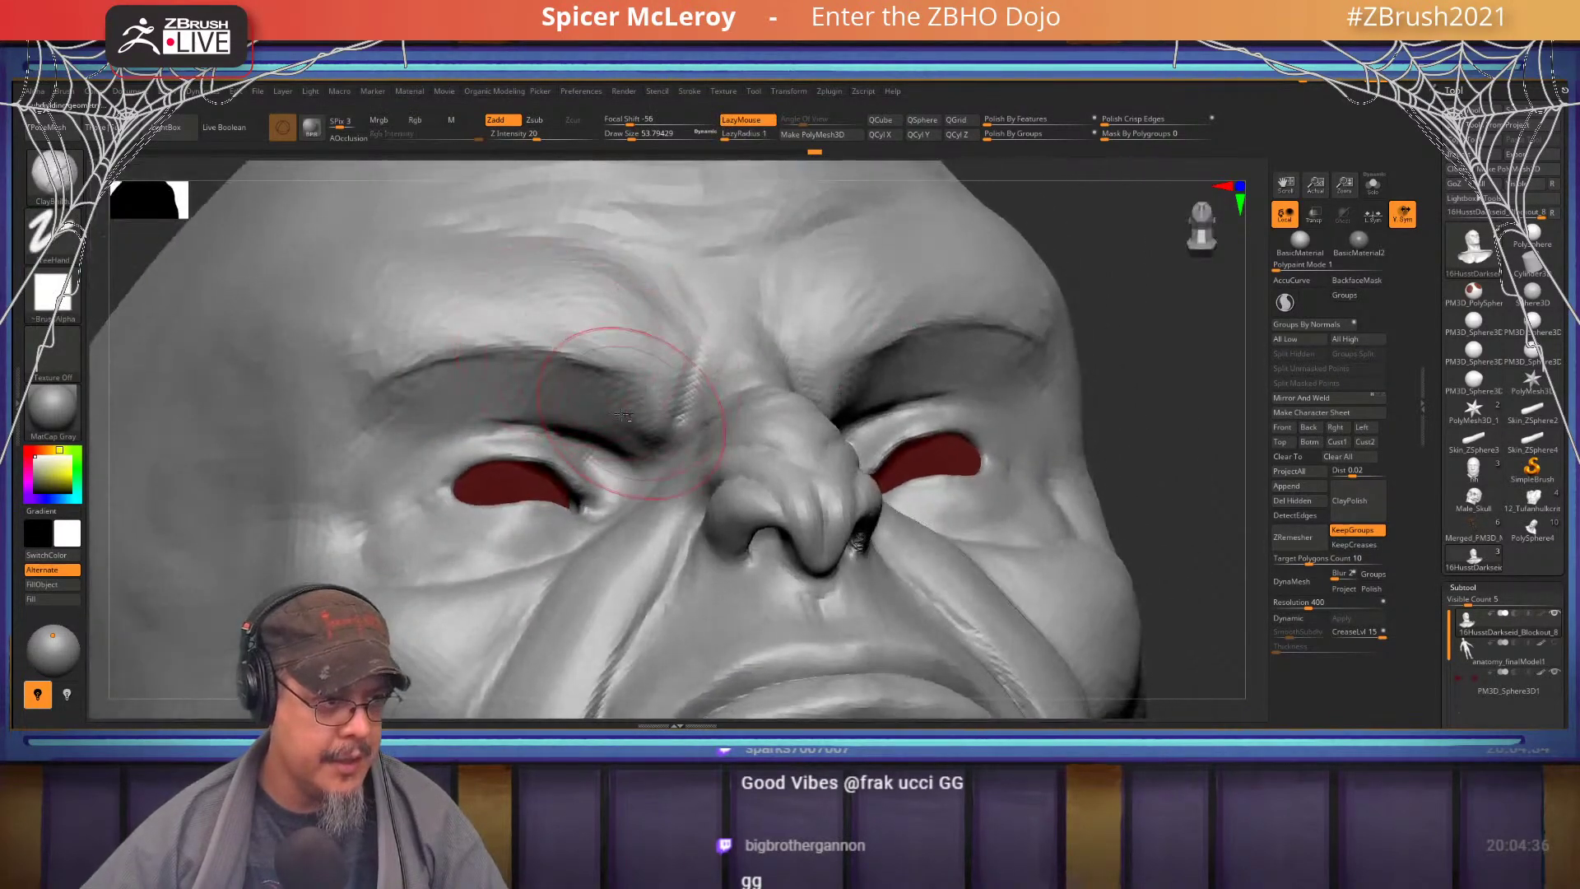
mouse_move(646, 403)
mouse_down()
mouse_move(502, 377)
mouse_move(663, 379)
mouse_move(671, 428)
mouse_up()
mouse_move(646, 398)
right_down()
mouse_move(609, 387)
mouse_move(630, 383)
right_up()
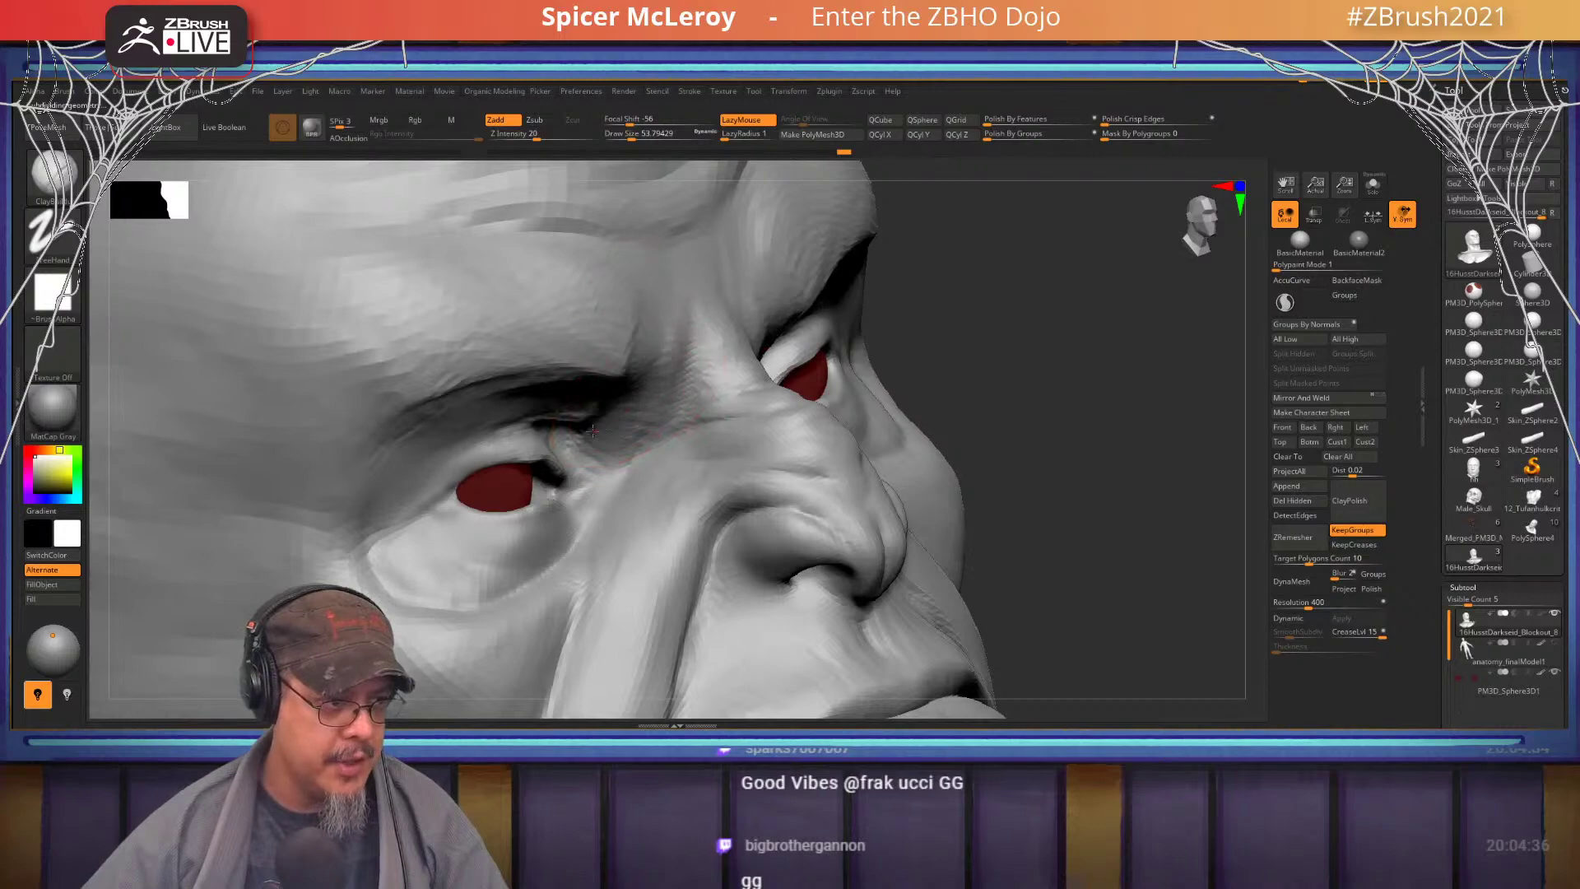
mouse_move(598, 420)
mouse_down()
mouse_move(625, 333)
mouse_move(605, 403)
mouse_move(630, 345)
mouse_up()
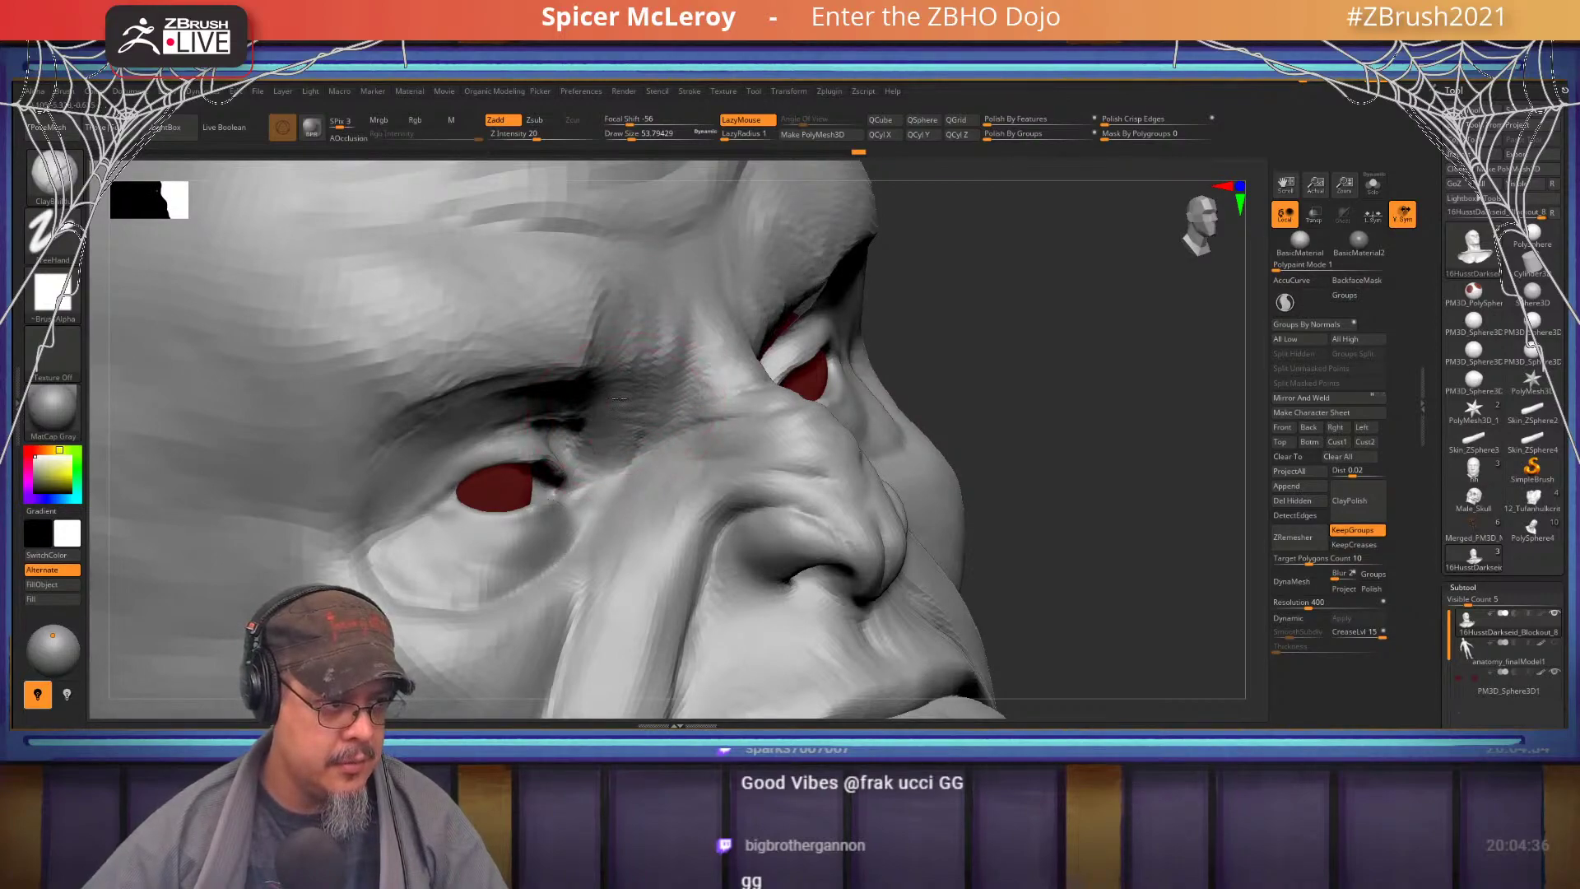
drag(595, 442, 665, 295)
mouse_move(619, 411)
right_down()
mouse_move(560, 362)
mouse_move(576, 384)
right_up()
- Add clay strokes from the inner eye corner around the eye bag and onto the upper cheek
mouse_move(623, 445)
mouse_down()
mouse_move(633, 350)
mouse_move(597, 453)
mouse_move(555, 495)
mouse_up()
right_drag(553, 272, 561, 359)
mouse_move(561, 359)
mouse_down()
mouse_move(515, 485)
mouse_move(462, 532)
mouse_move(391, 539)
mouse_move(487, 510)
mouse_move(395, 543)
mouse_move(411, 561)
mouse_up()
drag(533, 493, 550, 415)
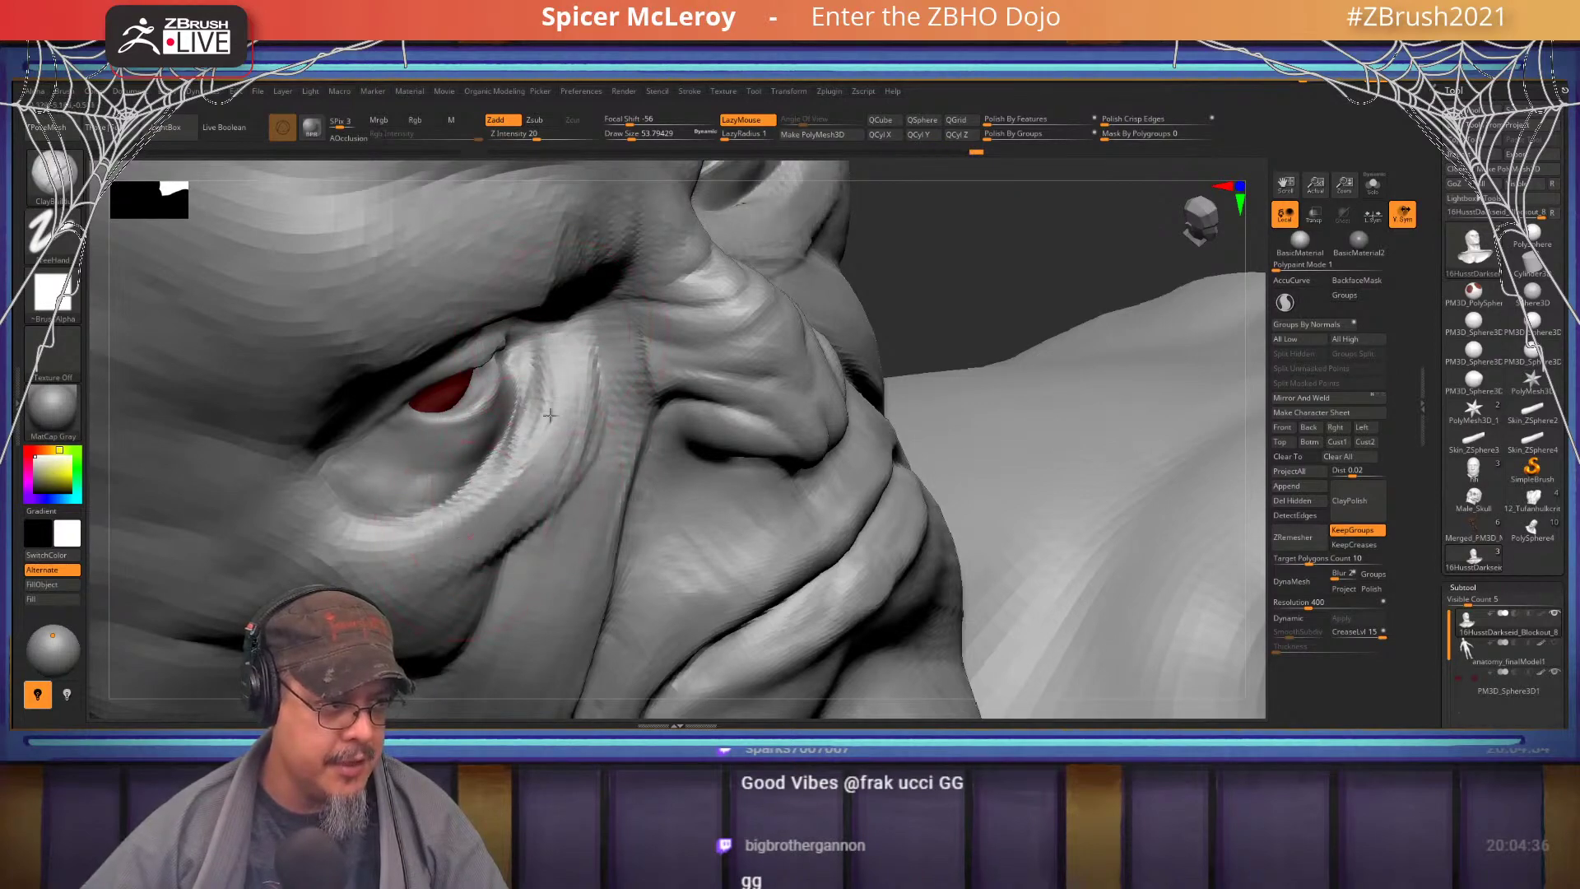
mouse_move(586, 325)
mouse_down()
mouse_move(600, 368)
mouse_move(524, 455)
mouse_move(581, 395)
mouse_move(514, 499)
mouse_move(409, 586)
mouse_up()
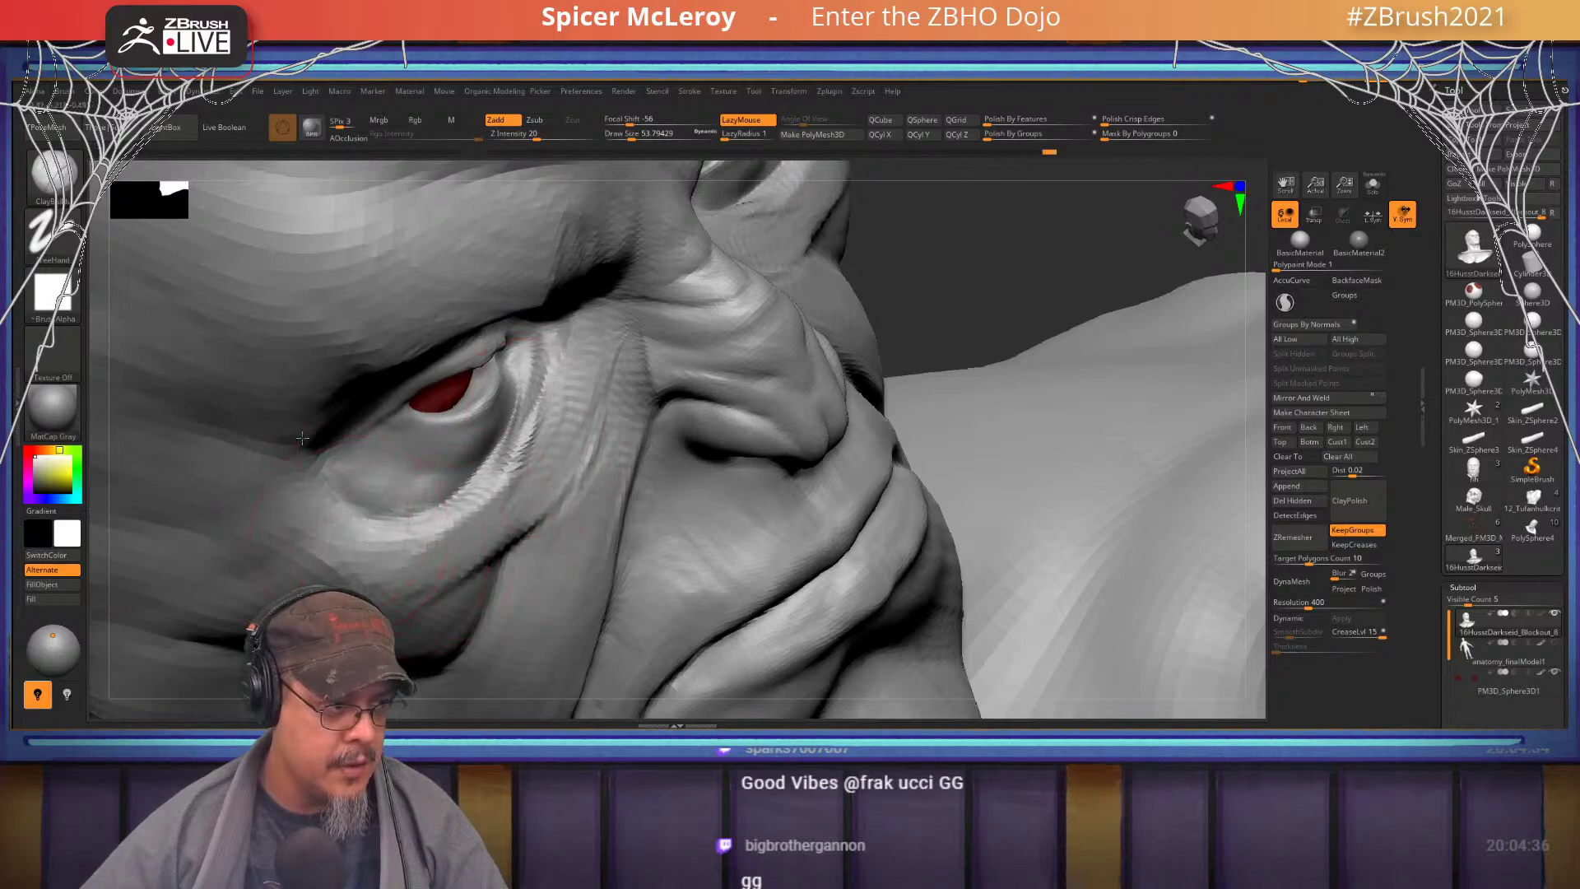
- Sculpt the outer upper-lid fold and the underside of the brow with ClayBuildup strokes
mouse_move(327, 534)
right_down()
mouse_move(349, 322)
mouse_move(529, 261)
mouse_move(528, 311)
mouse_move(553, 317)
right_up()
mouse_move(550, 309)
mouse_down()
mouse_move(476, 420)
mouse_move(510, 439)
mouse_move(517, 333)
mouse_up()
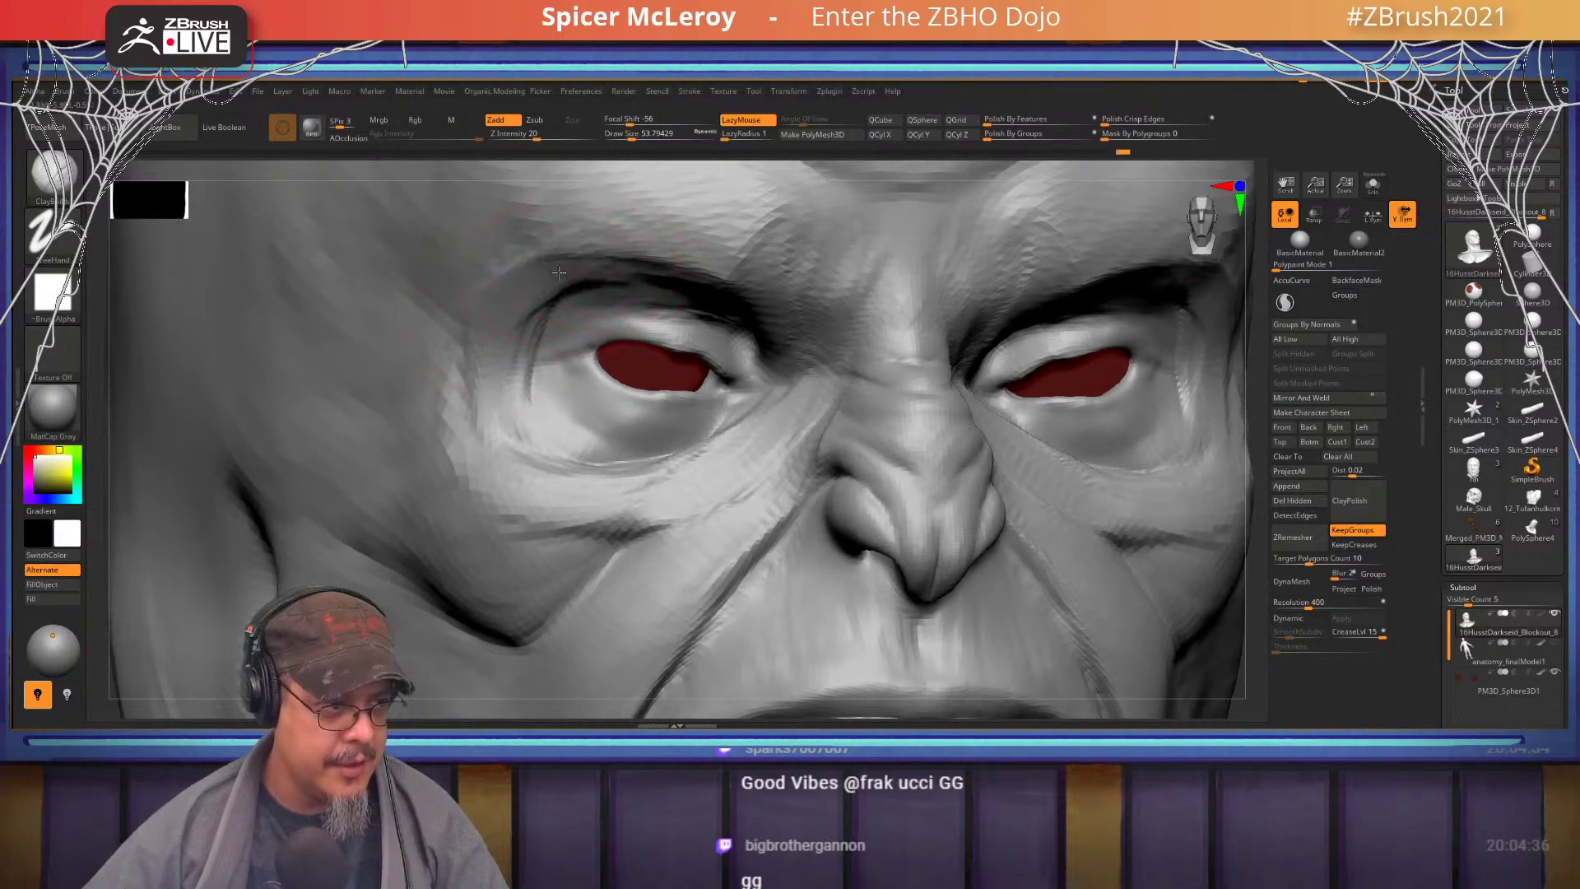
drag(559, 272, 556, 303)
right_drag(555, 303, 619, 276)
mouse_move(630, 278)
mouse_down()
mouse_move(572, 284)
mouse_move(613, 256)
mouse_move(568, 283)
mouse_up()
right_drag(611, 262, 563, 284)
drag(605, 276, 554, 301)
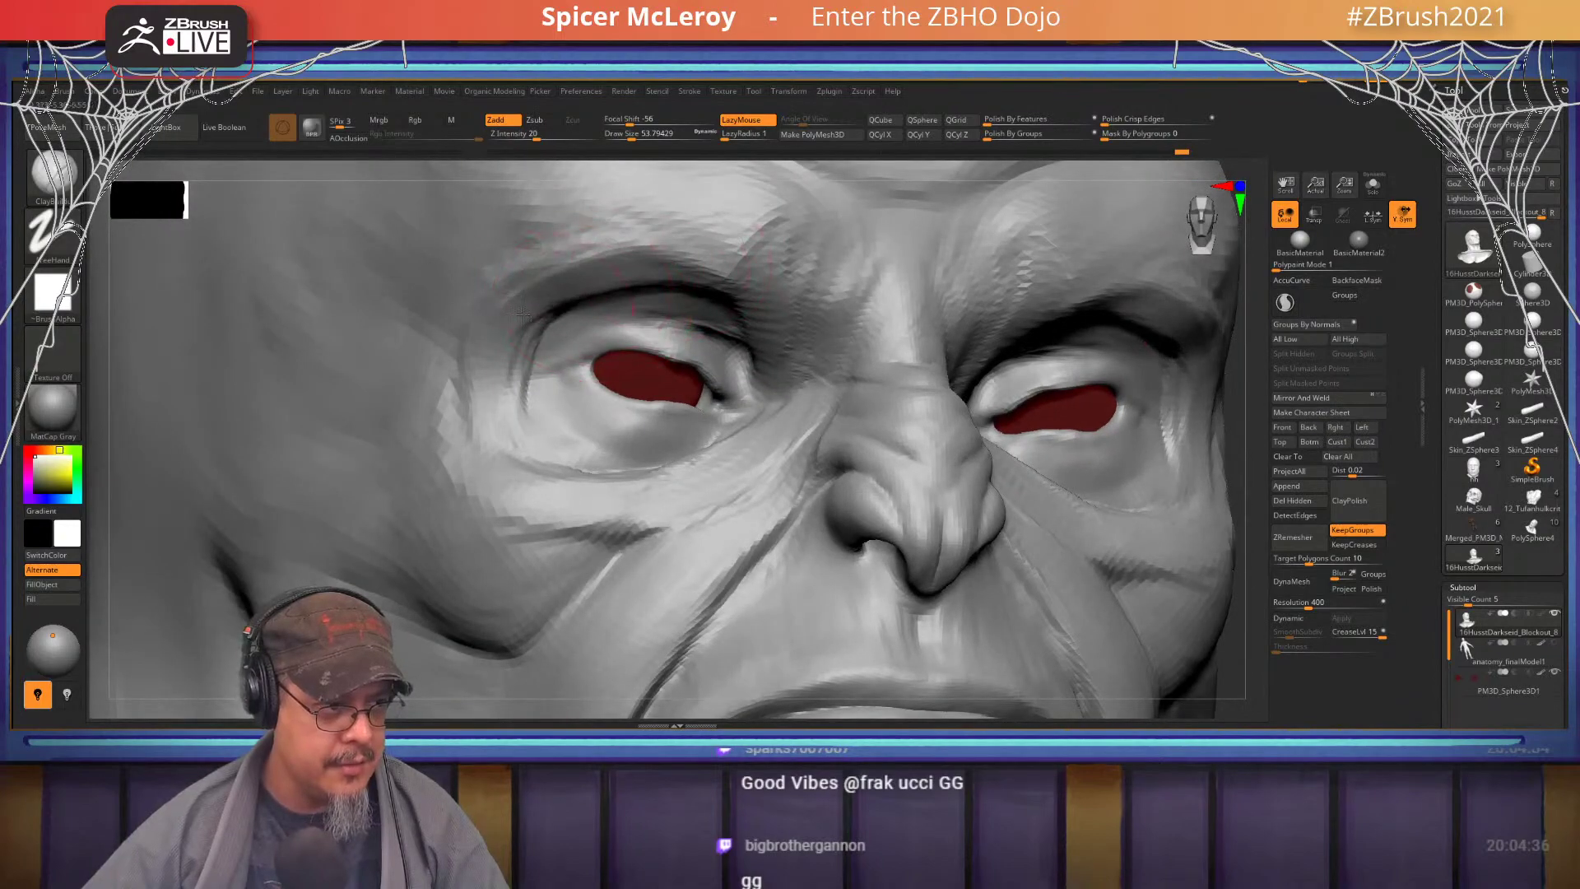
- Set the draw size to about 46 and fill out the eye bag and upper cheek with ClayBuildup
mouse_move(498, 311)
right_down()
mouse_move(488, 443)
mouse_move(585, 414)
mouse_move(496, 365)
right_up()
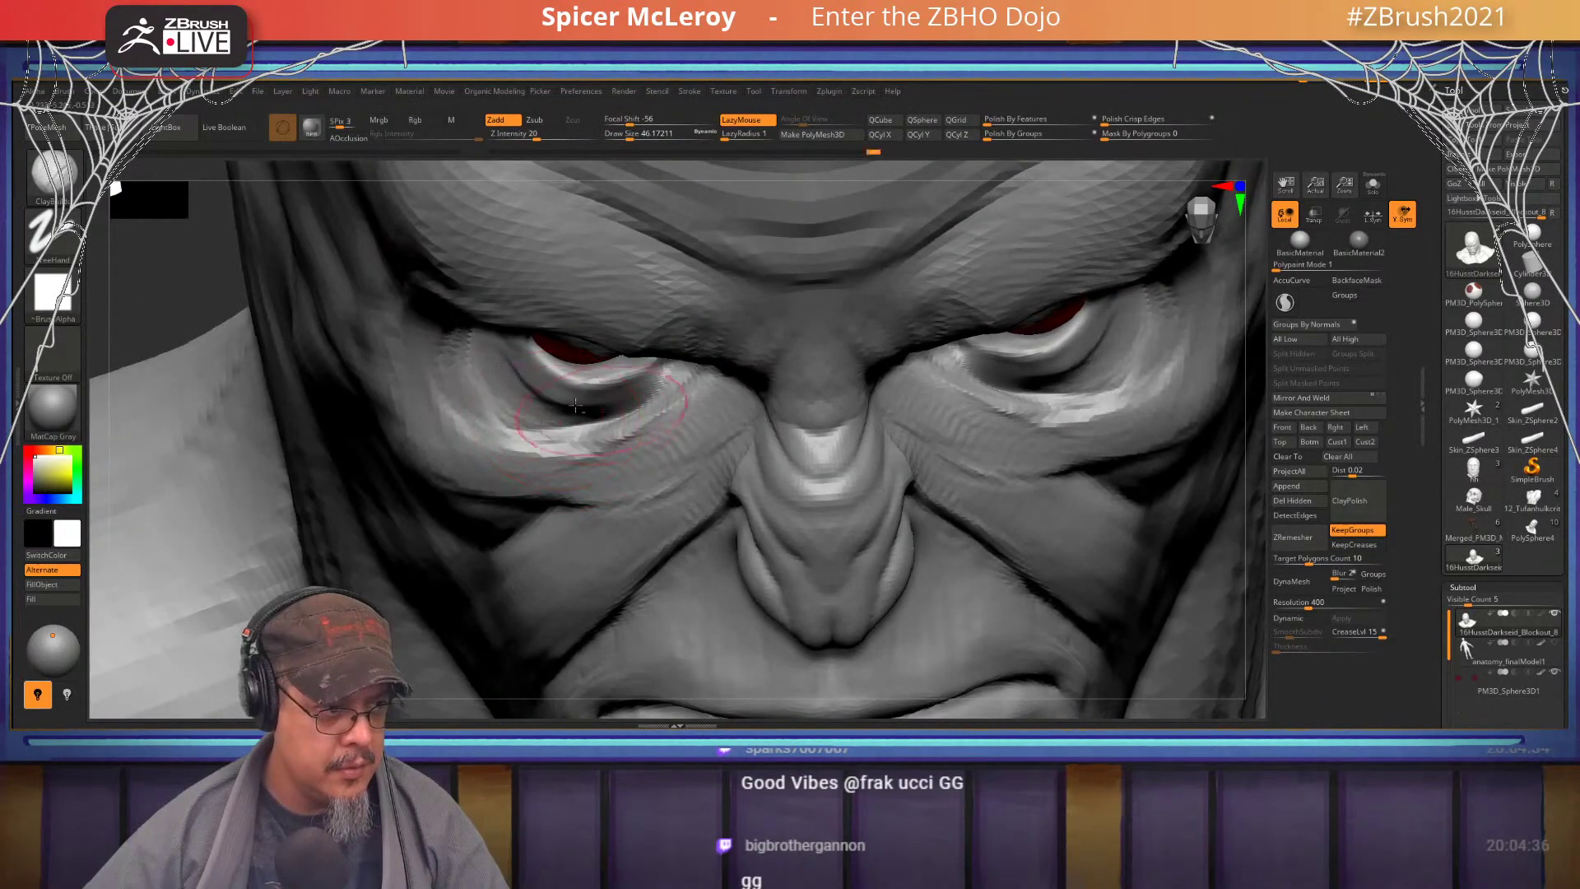
mouse_move(576, 405)
mouse_down()
mouse_move(651, 400)
mouse_move(581, 438)
mouse_up()
mouse_move(593, 444)
right_down()
mouse_move(697, 372)
mouse_move(689, 317)
right_up()
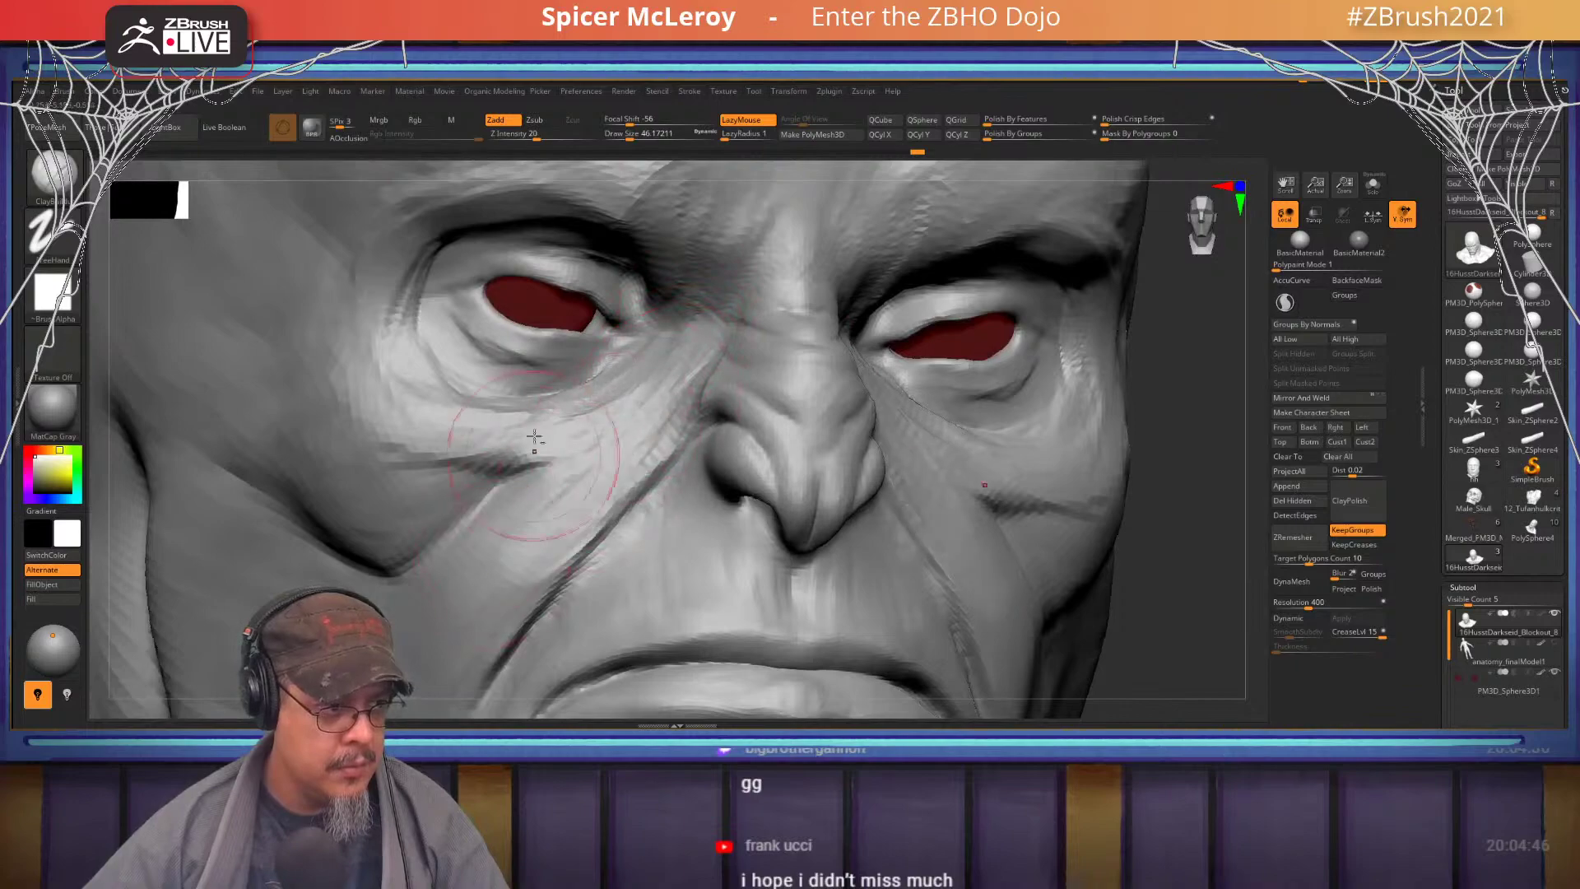
alt+right_drag(530, 441, 617, 377)
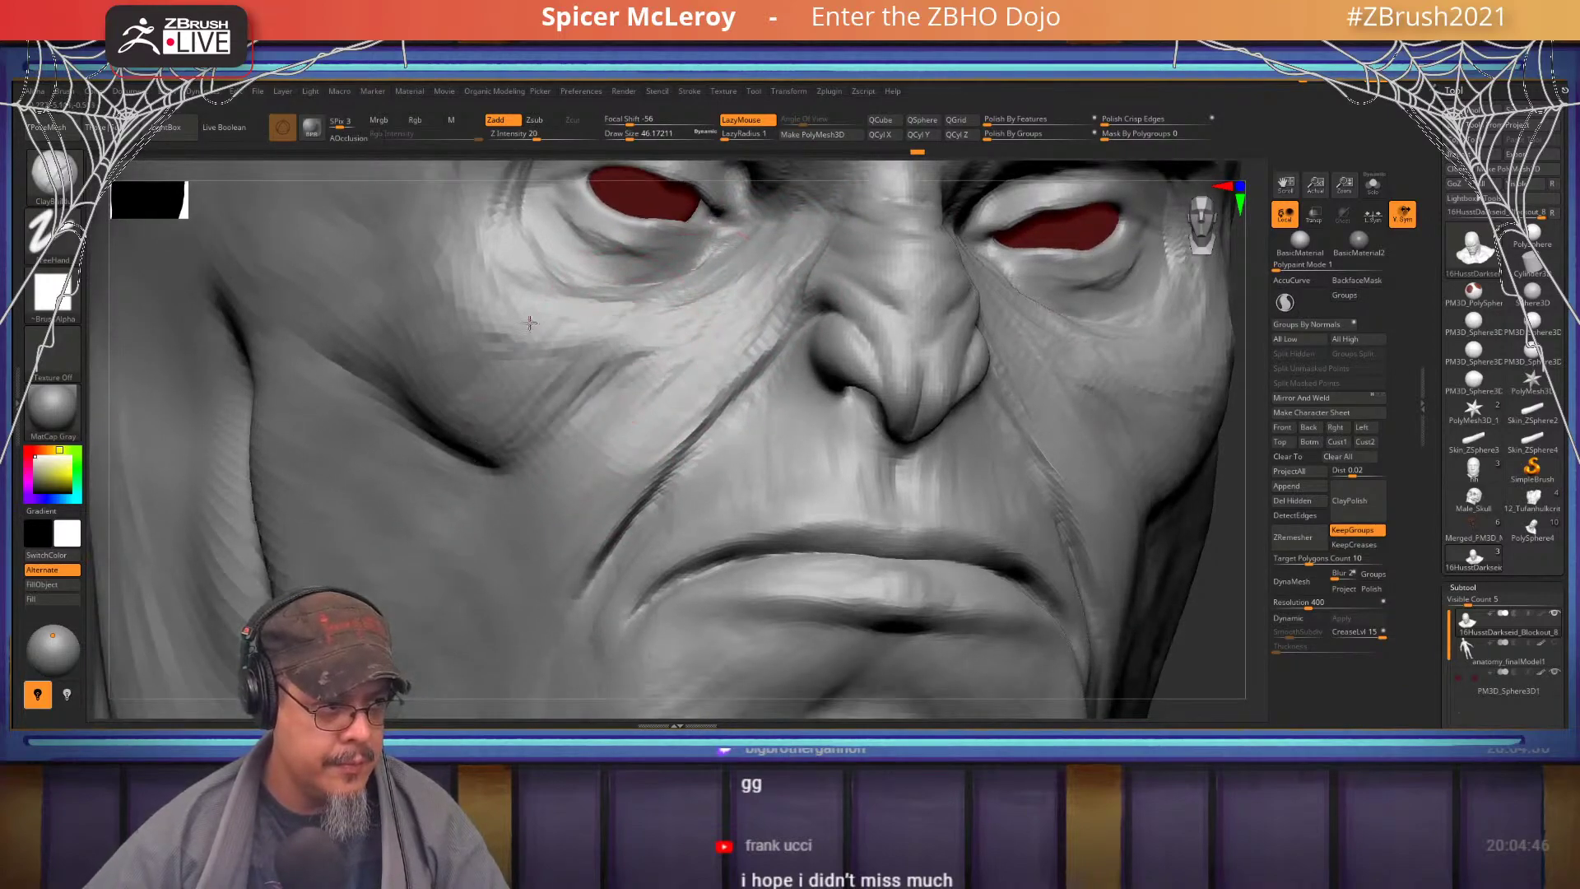
alt+right_drag(530, 323, 526, 358)
mouse_move(1070, 334)
right_down()
mouse_move(891, 336)
mouse_move(600, 271)
mouse_move(678, 282)
right_up()
- Reshape the eye sockets and eyelids from below with the Move brush at draw size about 124, then about 74
key(b)
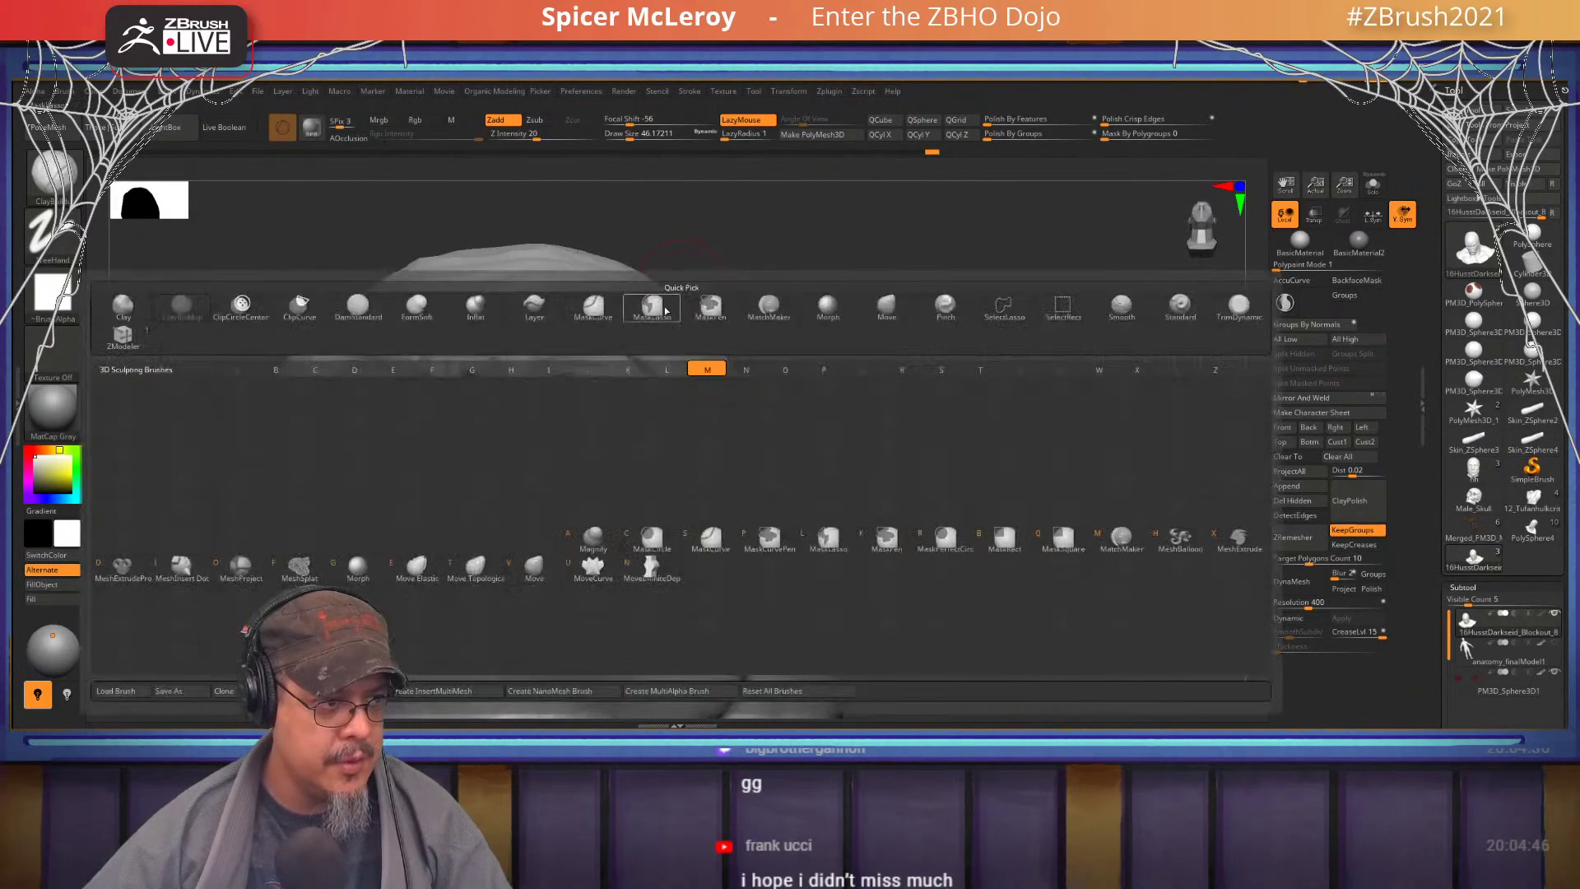
key(v)
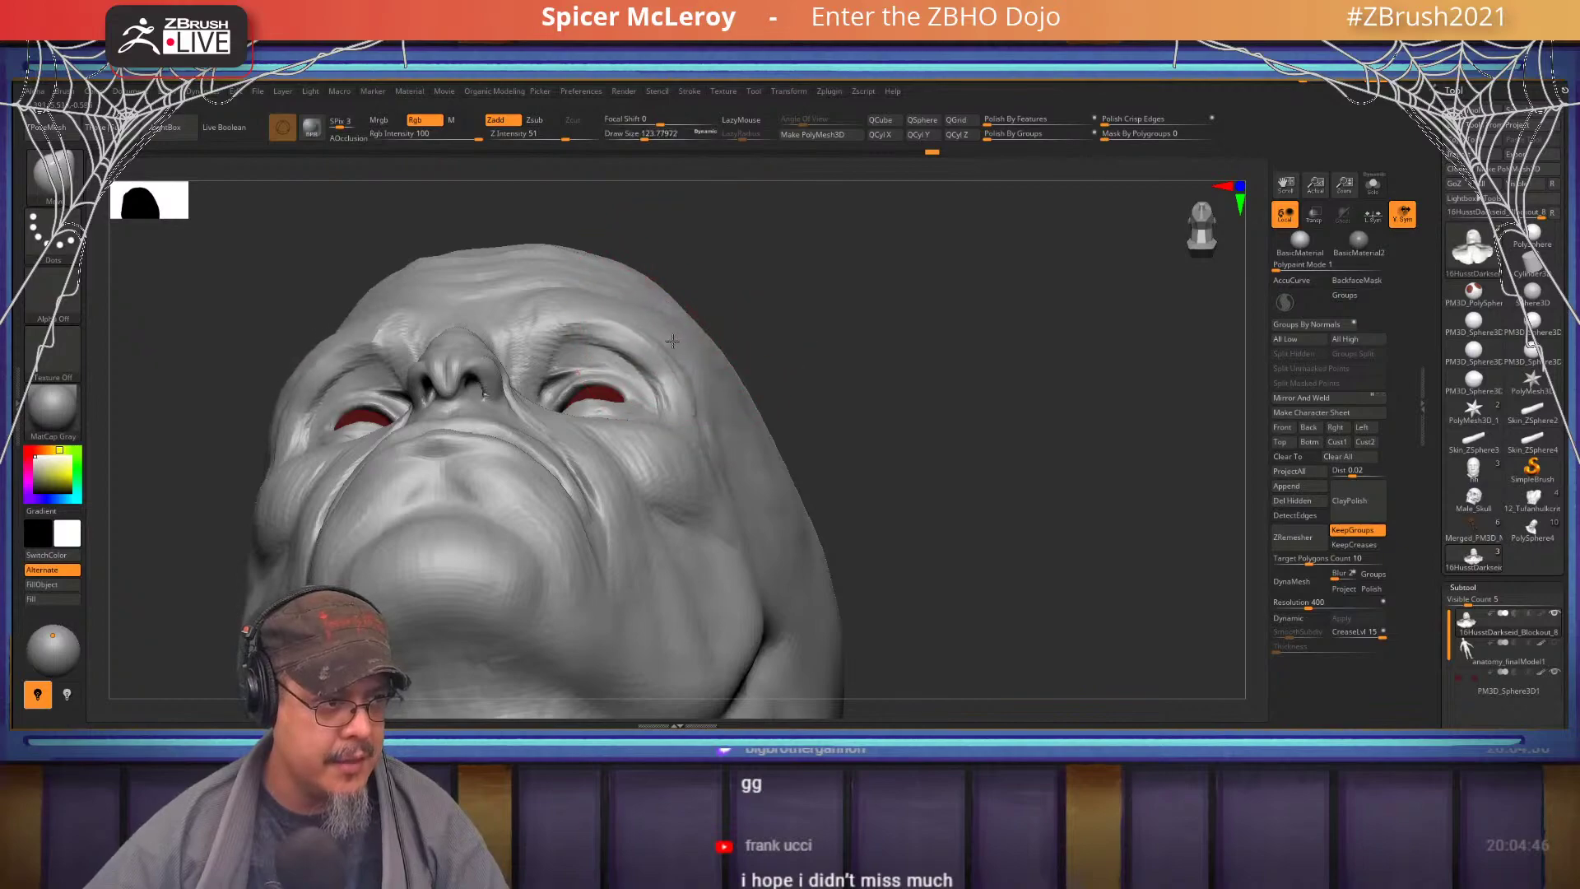
drag(673, 340, 641, 361)
mouse_move(592, 367)
right_down()
mouse_move(576, 410)
mouse_move(605, 383)
right_up()
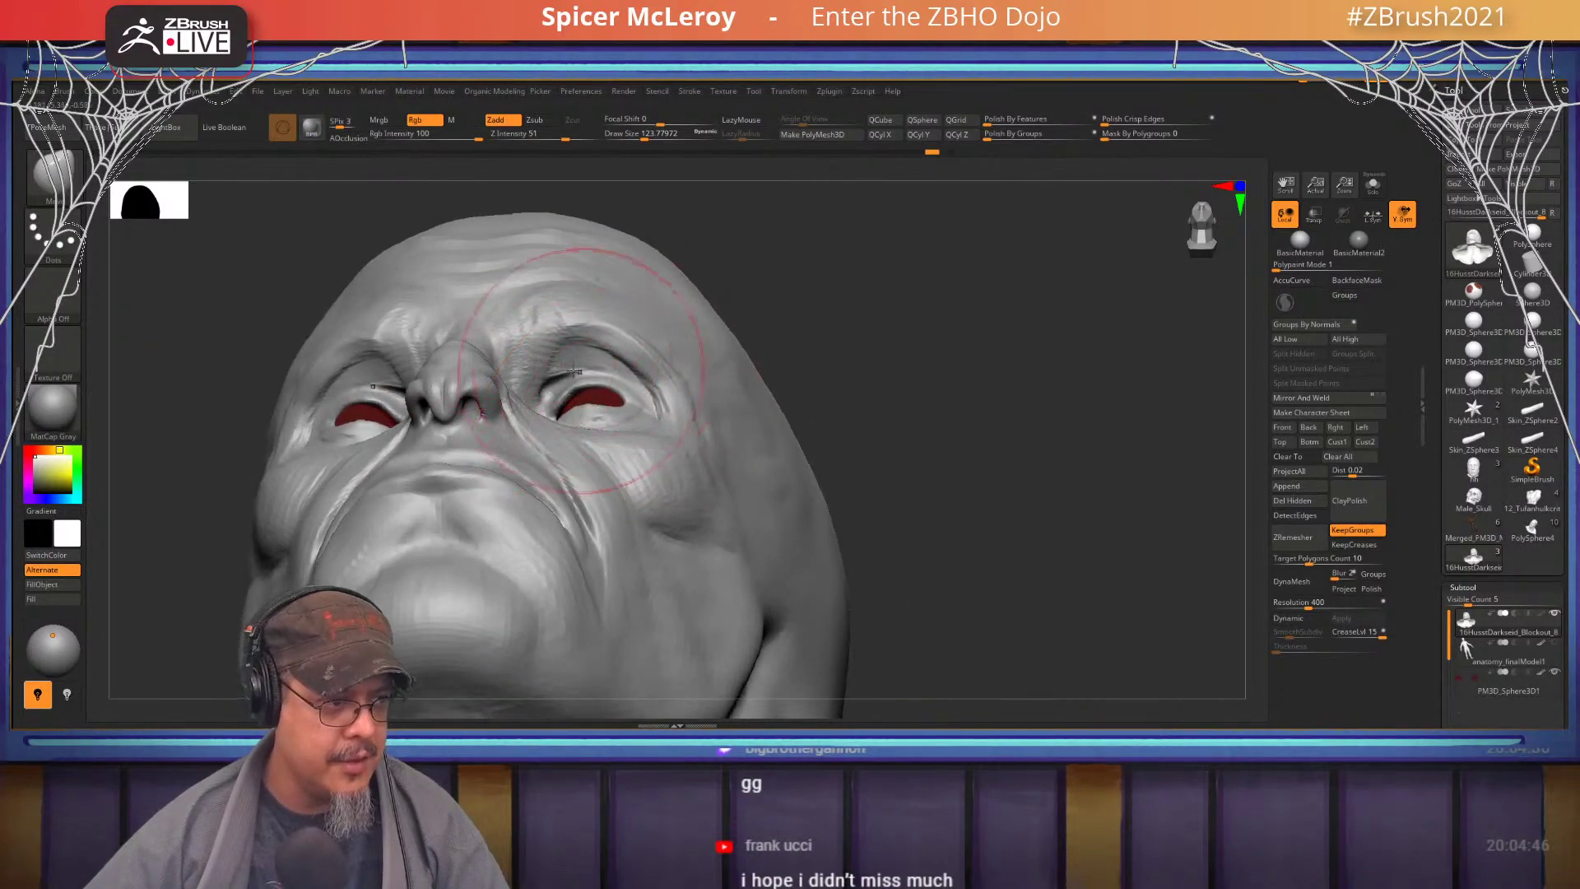
key(s)
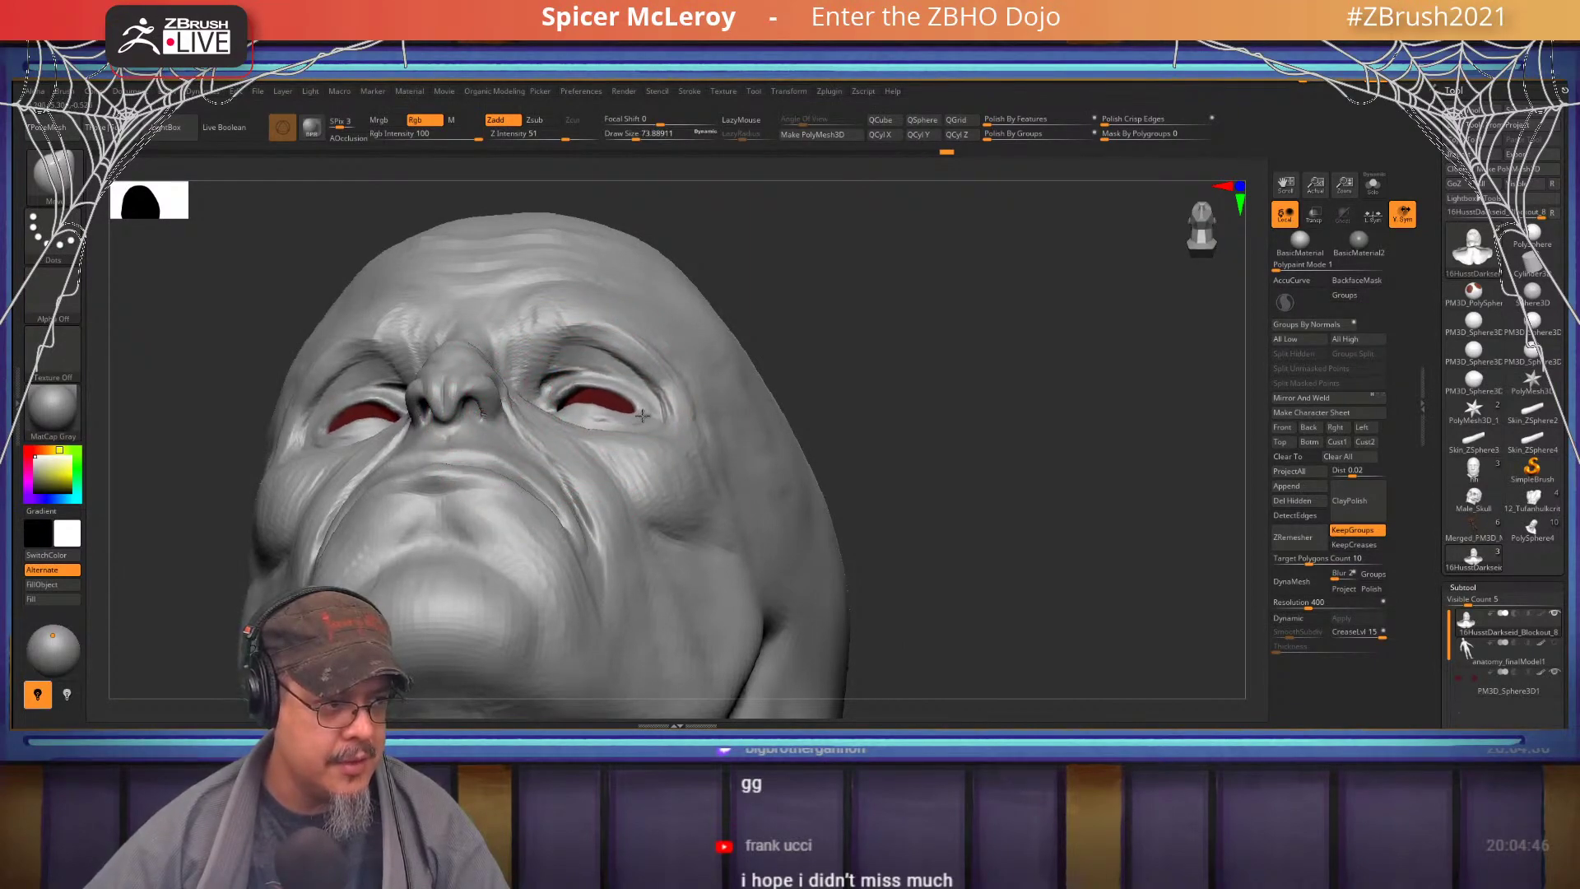
mouse_move(550, 410)
right_down()
mouse_move(587, 411)
mouse_move(635, 379)
right_up()
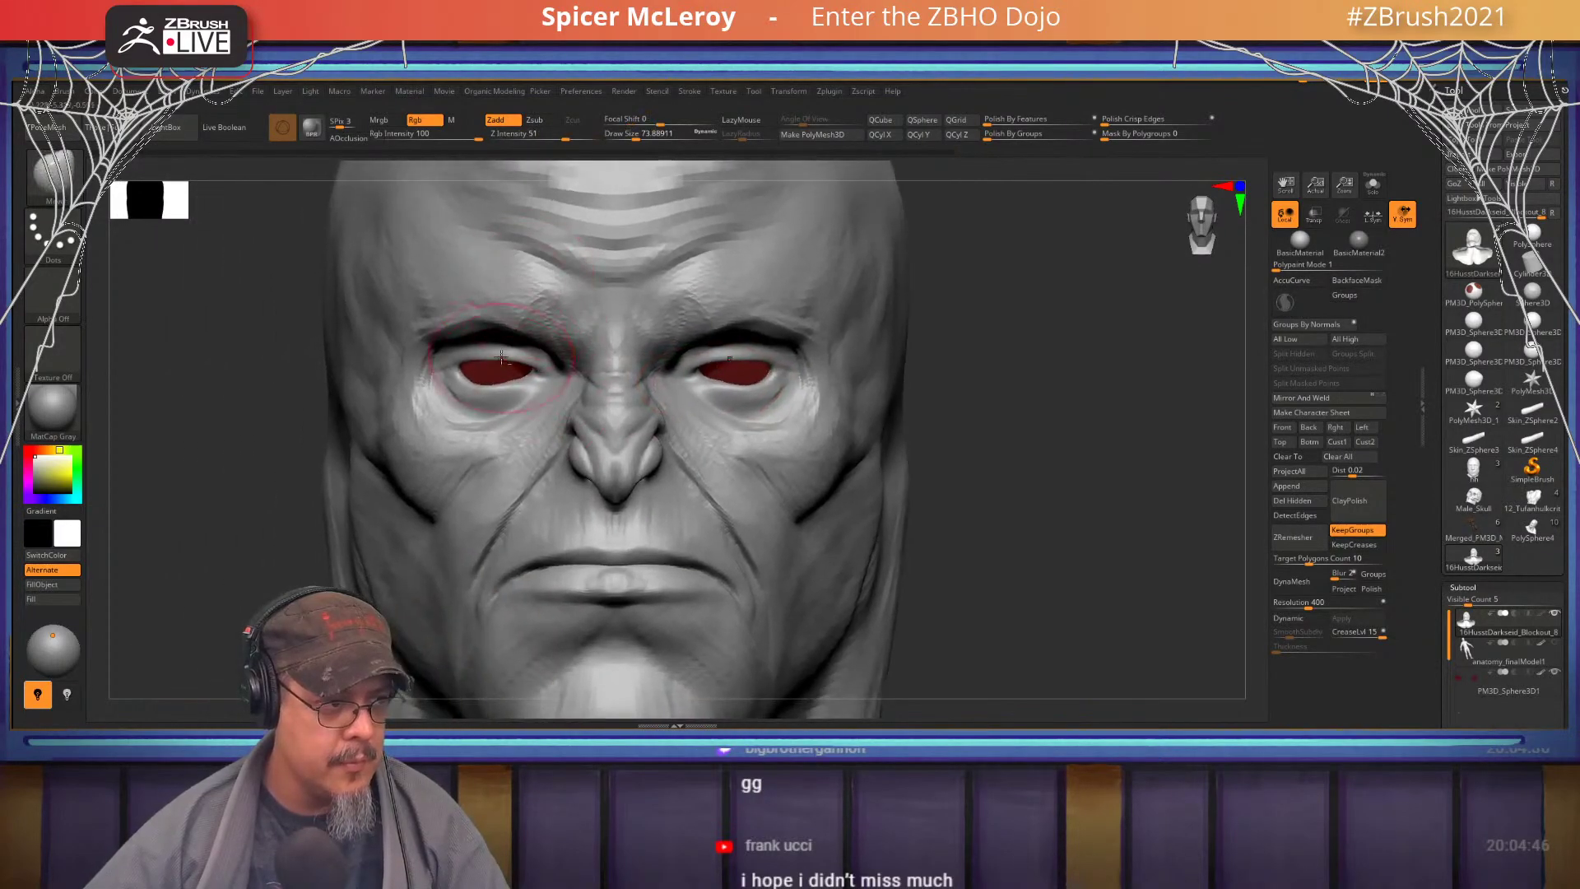
- Carve the eyelid creases and sharpen the lower lid edge with the DamStandard brush at draw size about 33
mouse_move(501, 357)
ctrl+right_down()
mouse_move(504, 412)
mouse_move(646, 416)
mouse_move(621, 362)
mouse_move(661, 350)
mouse_move(668, 375)
ctrl+right_up()
key(b)
key(d)
key(s)
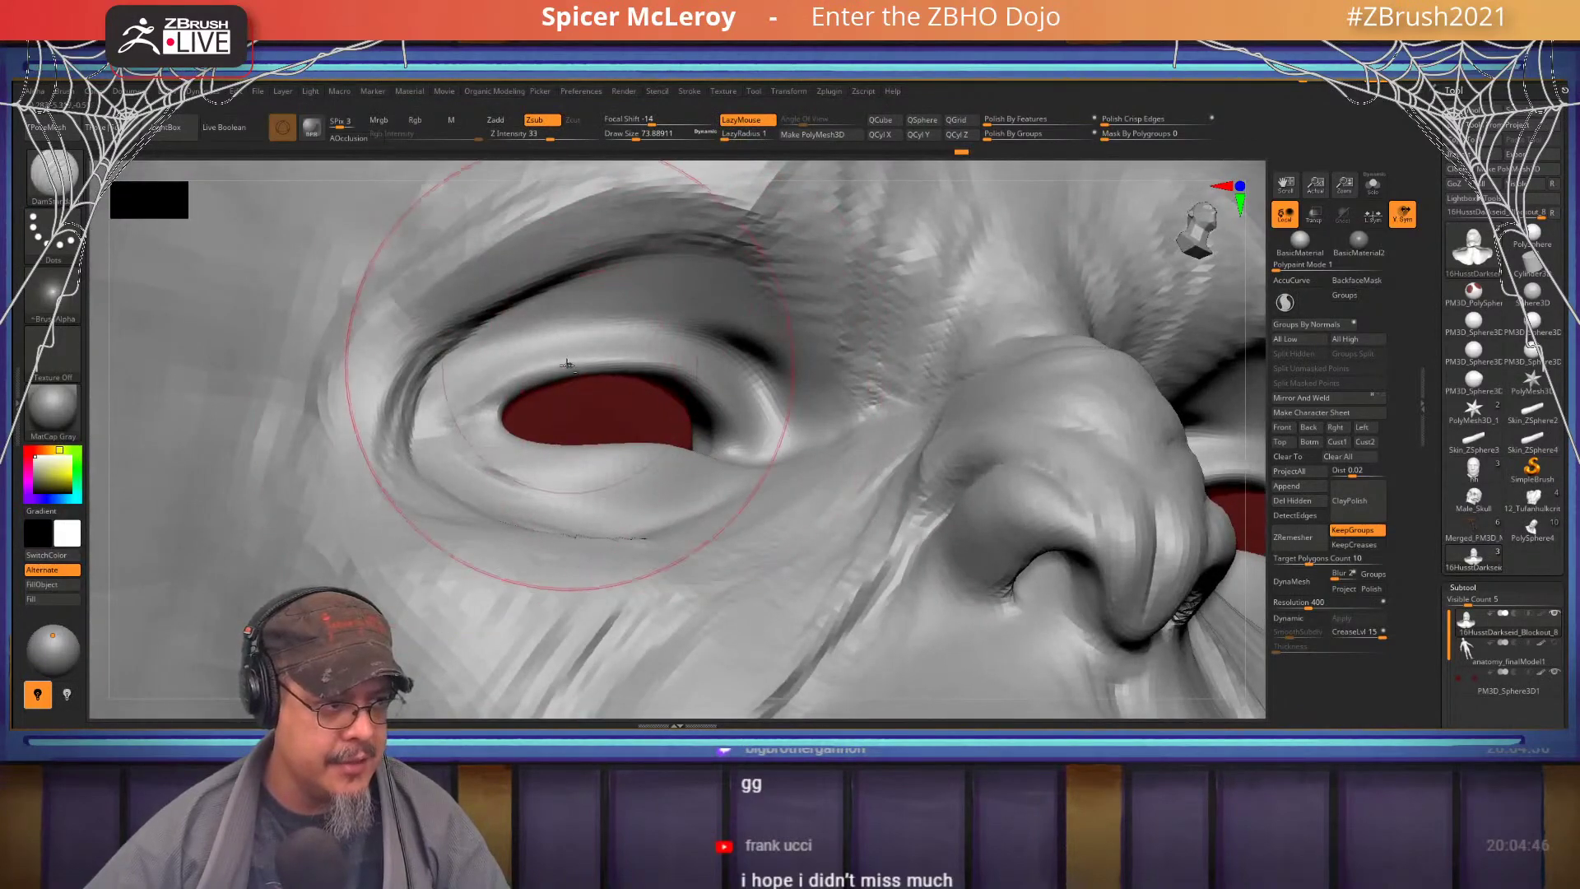
right_drag(568, 364, 514, 409)
key(s)
mouse_move(513, 409)
mouse_down()
mouse_move(497, 413)
mouse_move(539, 373)
mouse_up()
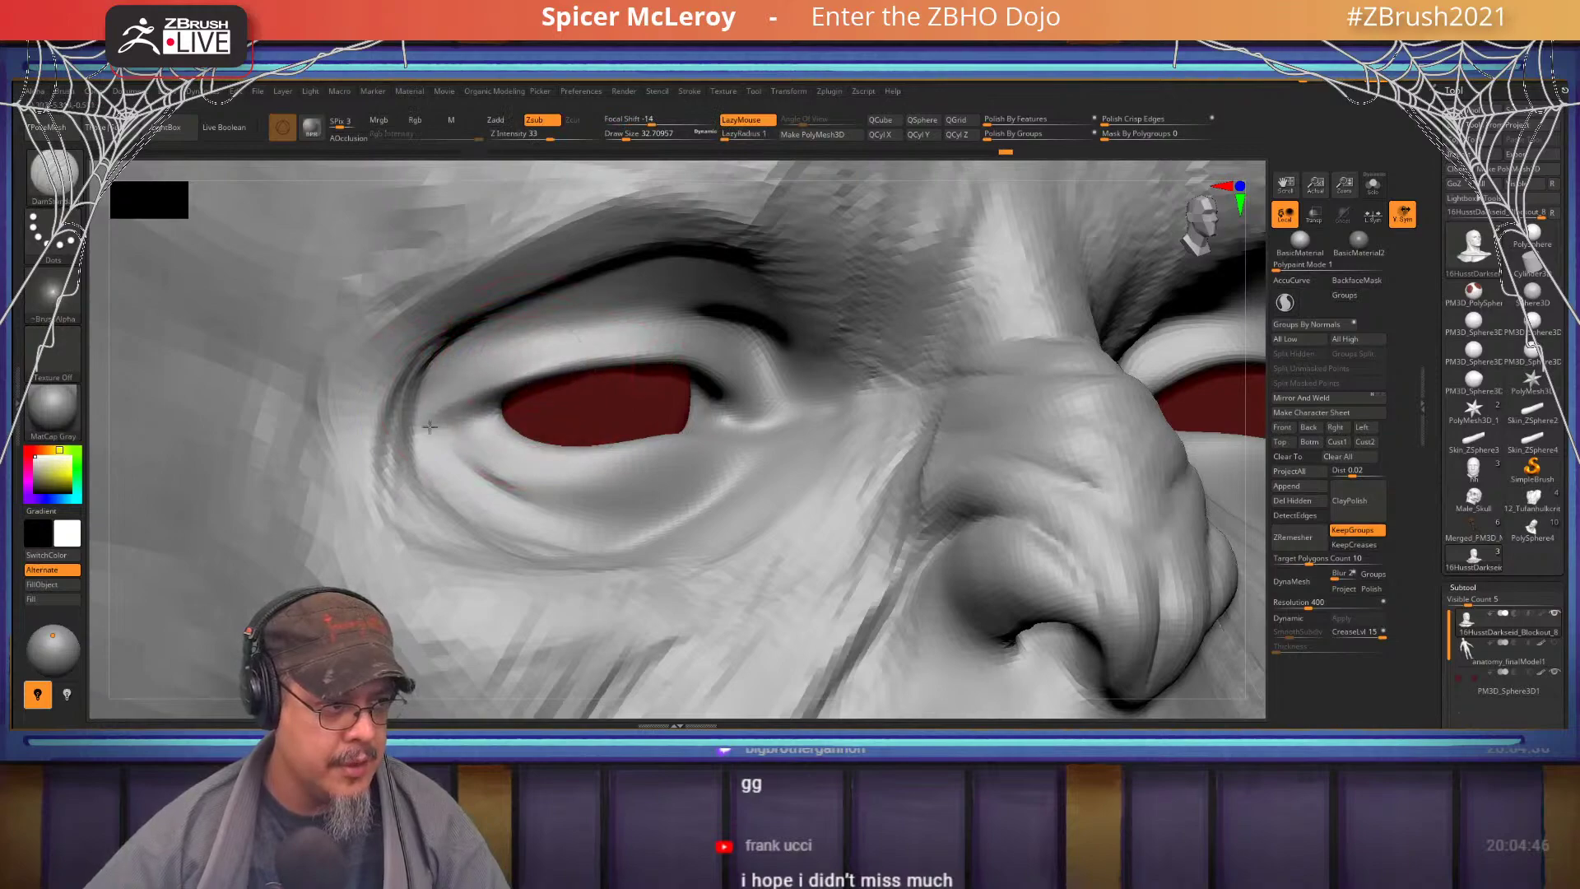
right_drag(533, 438, 566, 449)
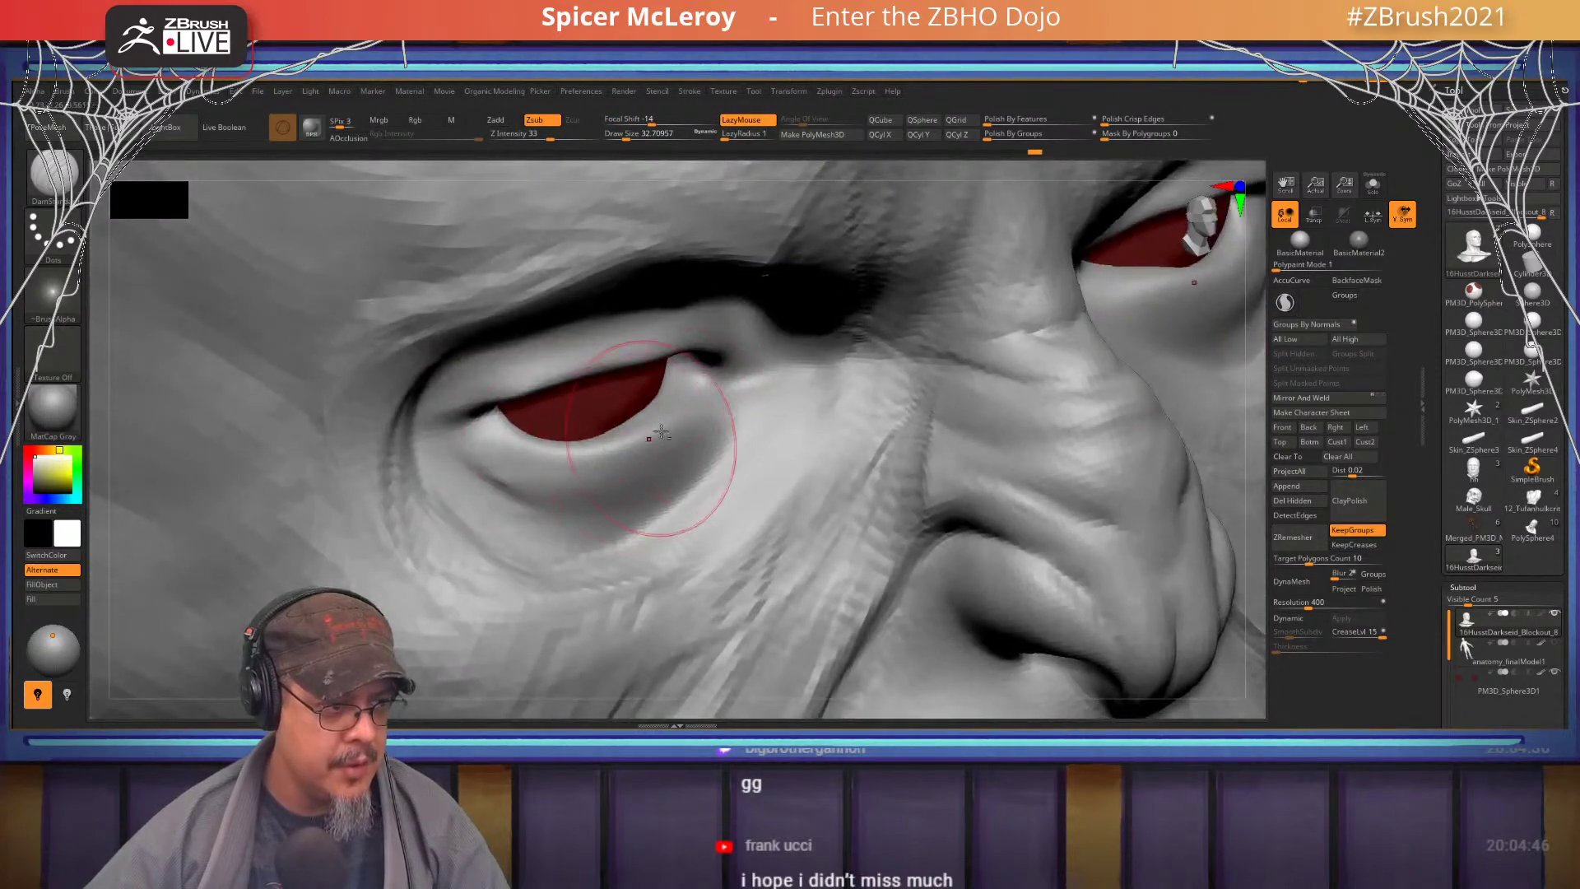
drag(619, 453, 512, 454)
drag(568, 460, 492, 440)
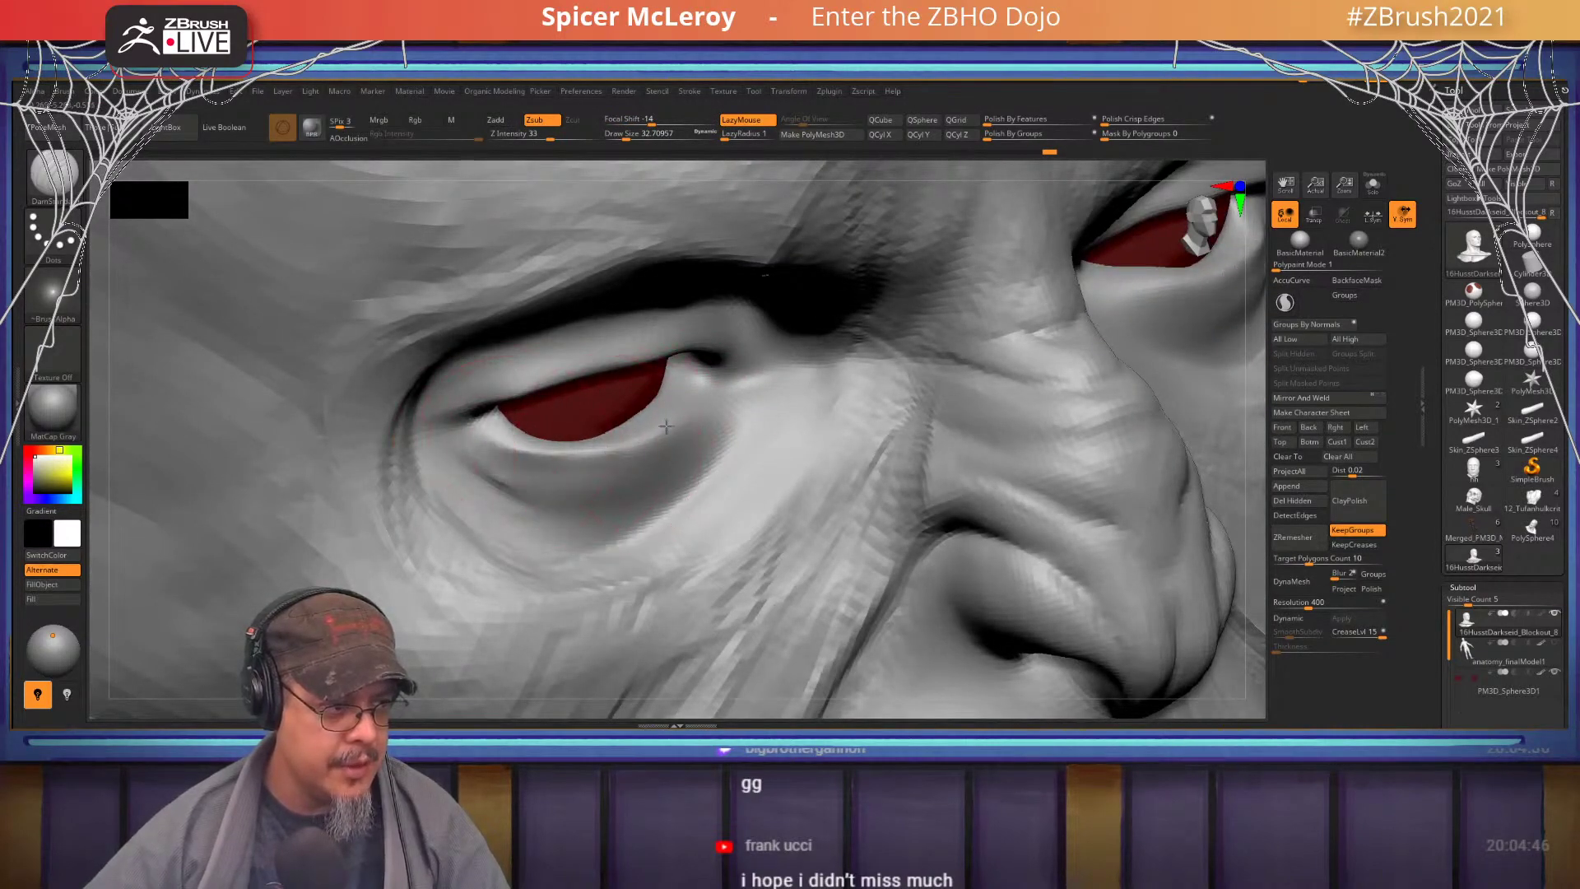
- Build up the inner eye corner with the ClayBuildup brush at draw size about 16 and smooth it
mouse_move(665, 426)
right_down()
mouse_move(656, 362)
mouse_move(681, 401)
right_up()
key(b)
key(c)
key(b)
key(s)
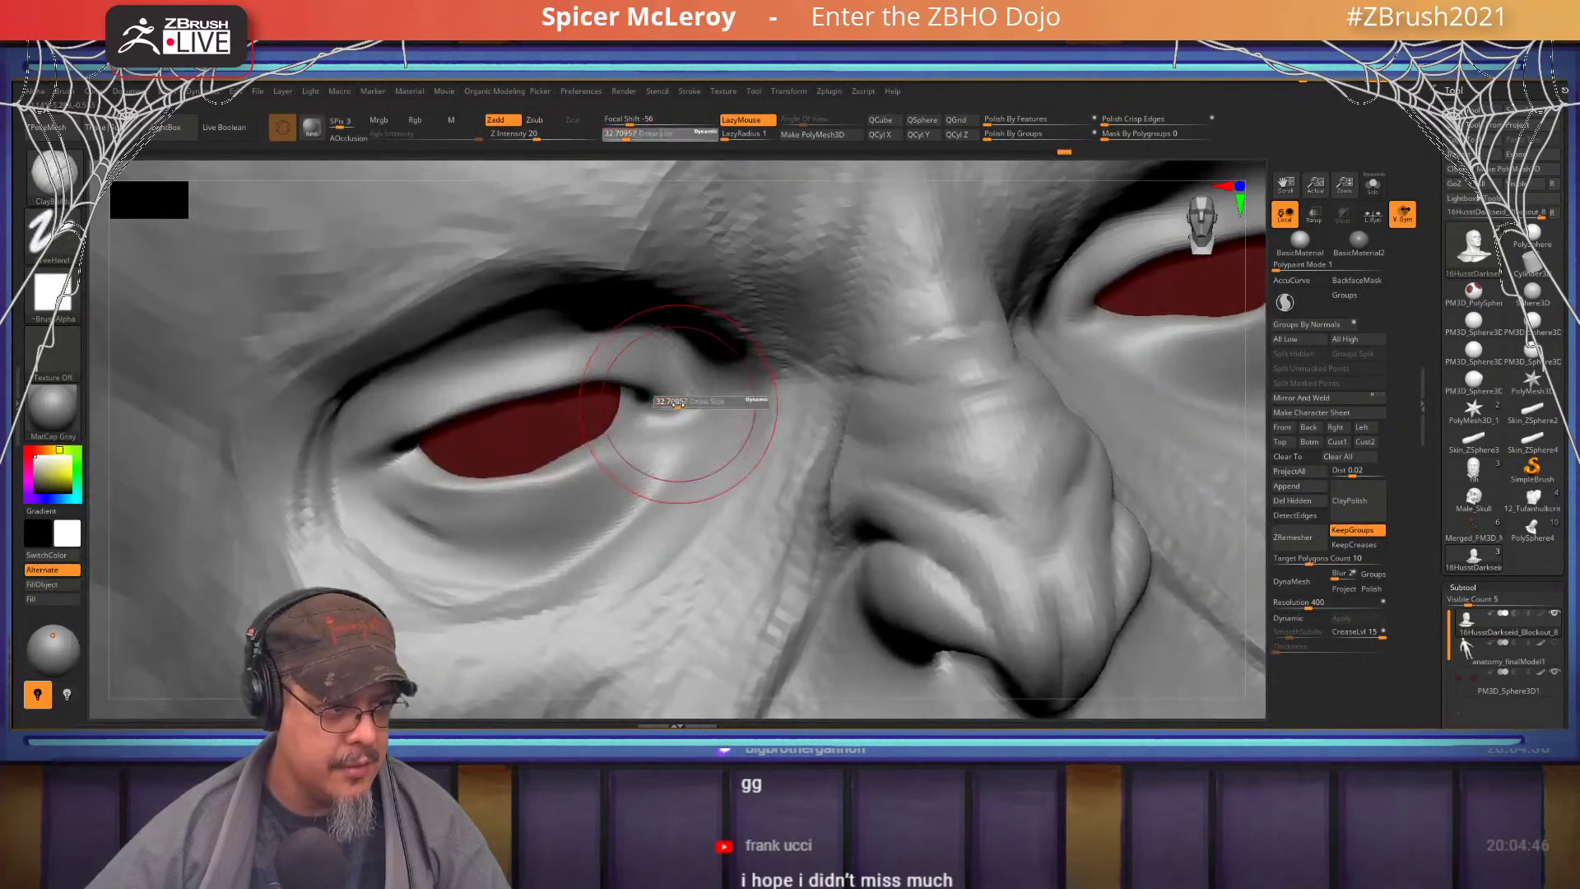
mouse_move(680, 403)
mouse_down()
mouse_move(632, 339)
mouse_move(693, 386)
mouse_move(657, 337)
mouse_move(647, 350)
mouse_up()
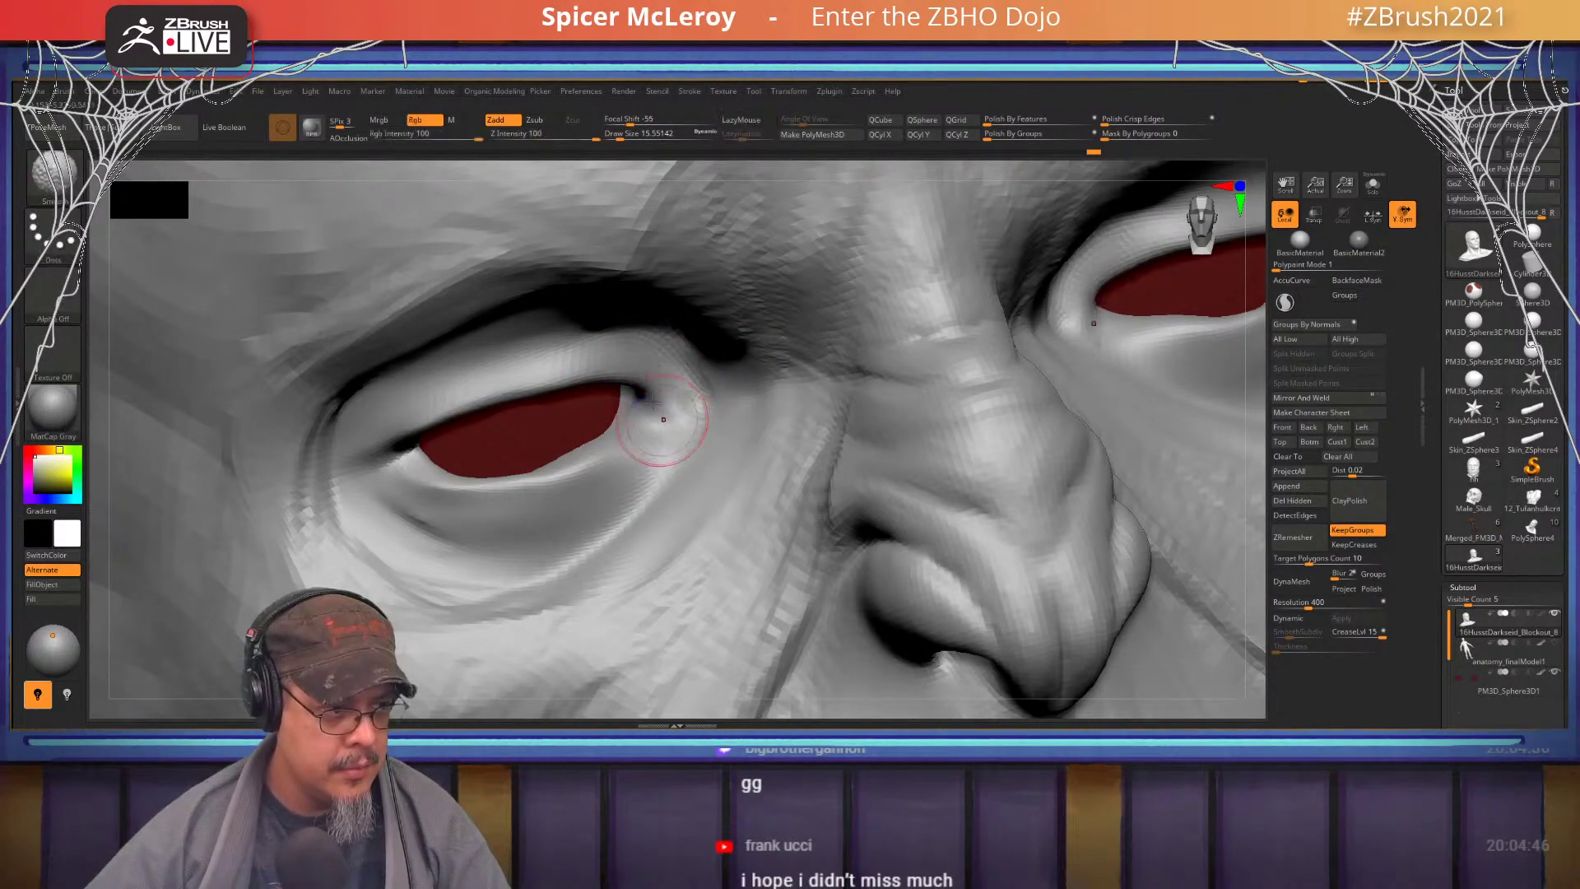
- Smooth the upper eyelid and build up the area below the inner eye corner with ClayBuildup at draw size about 16
mouse_move(653, 402)
right_down()
mouse_move(691, 338)
mouse_move(674, 342)
right_up()
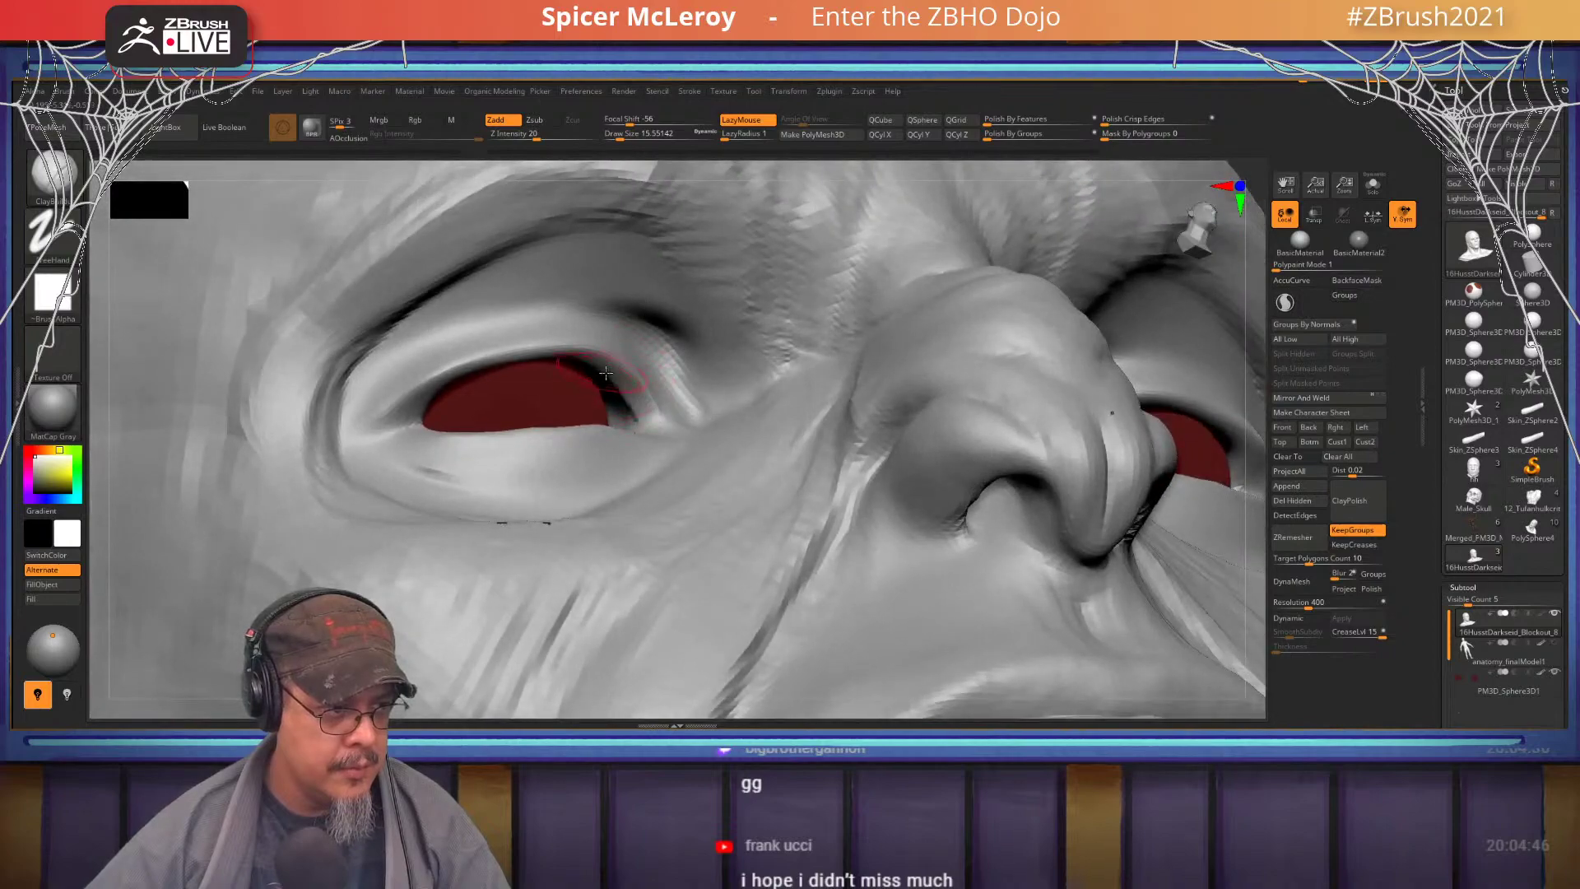
key(shift)
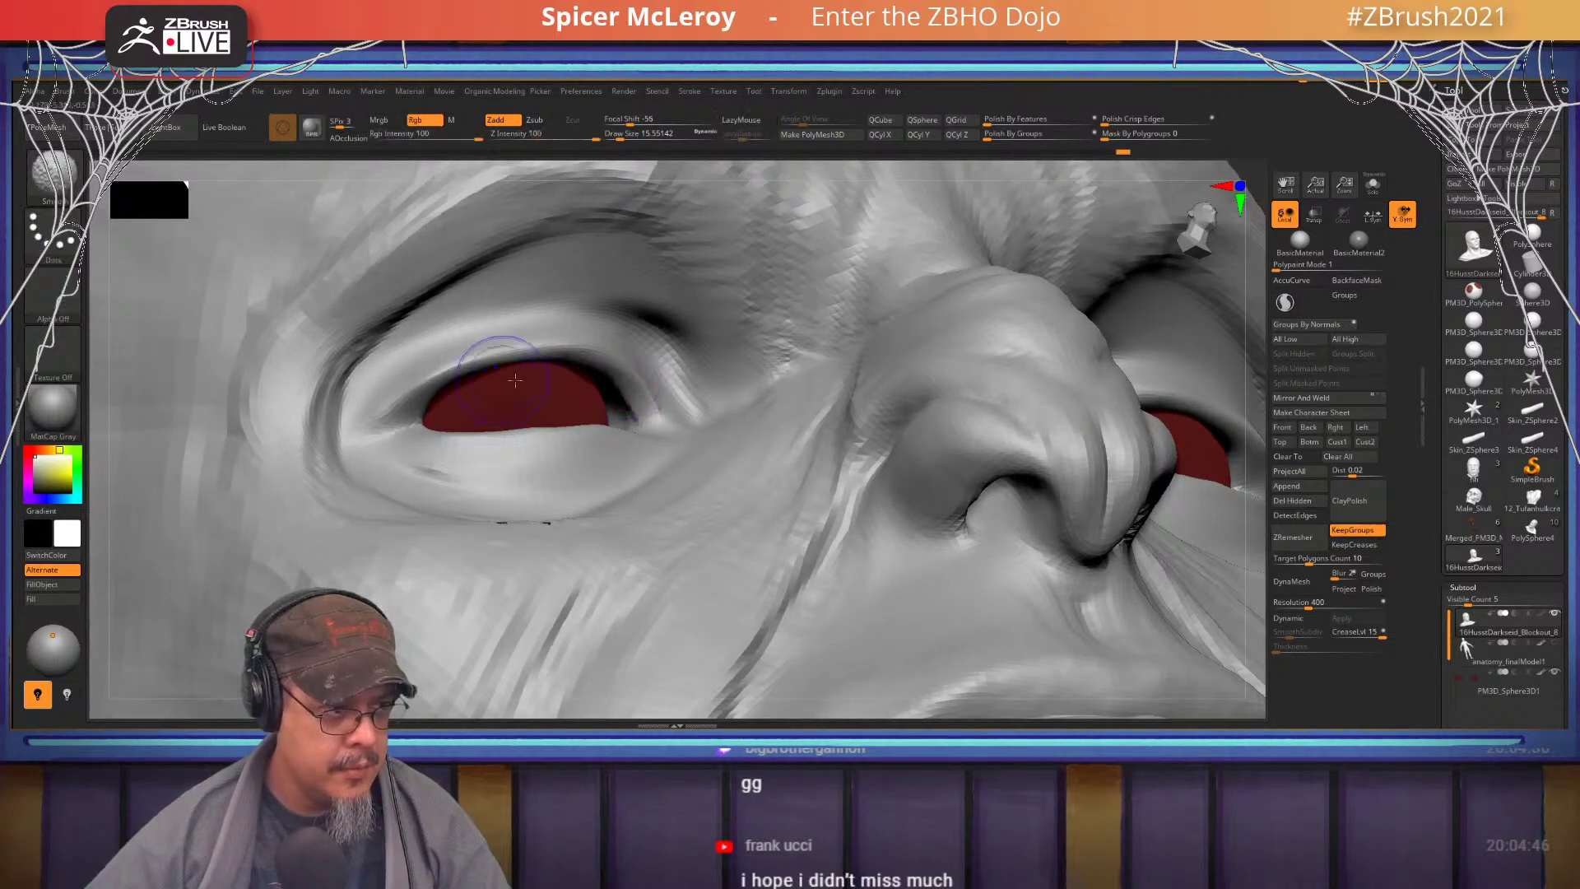
right_drag(650, 317, 623, 412)
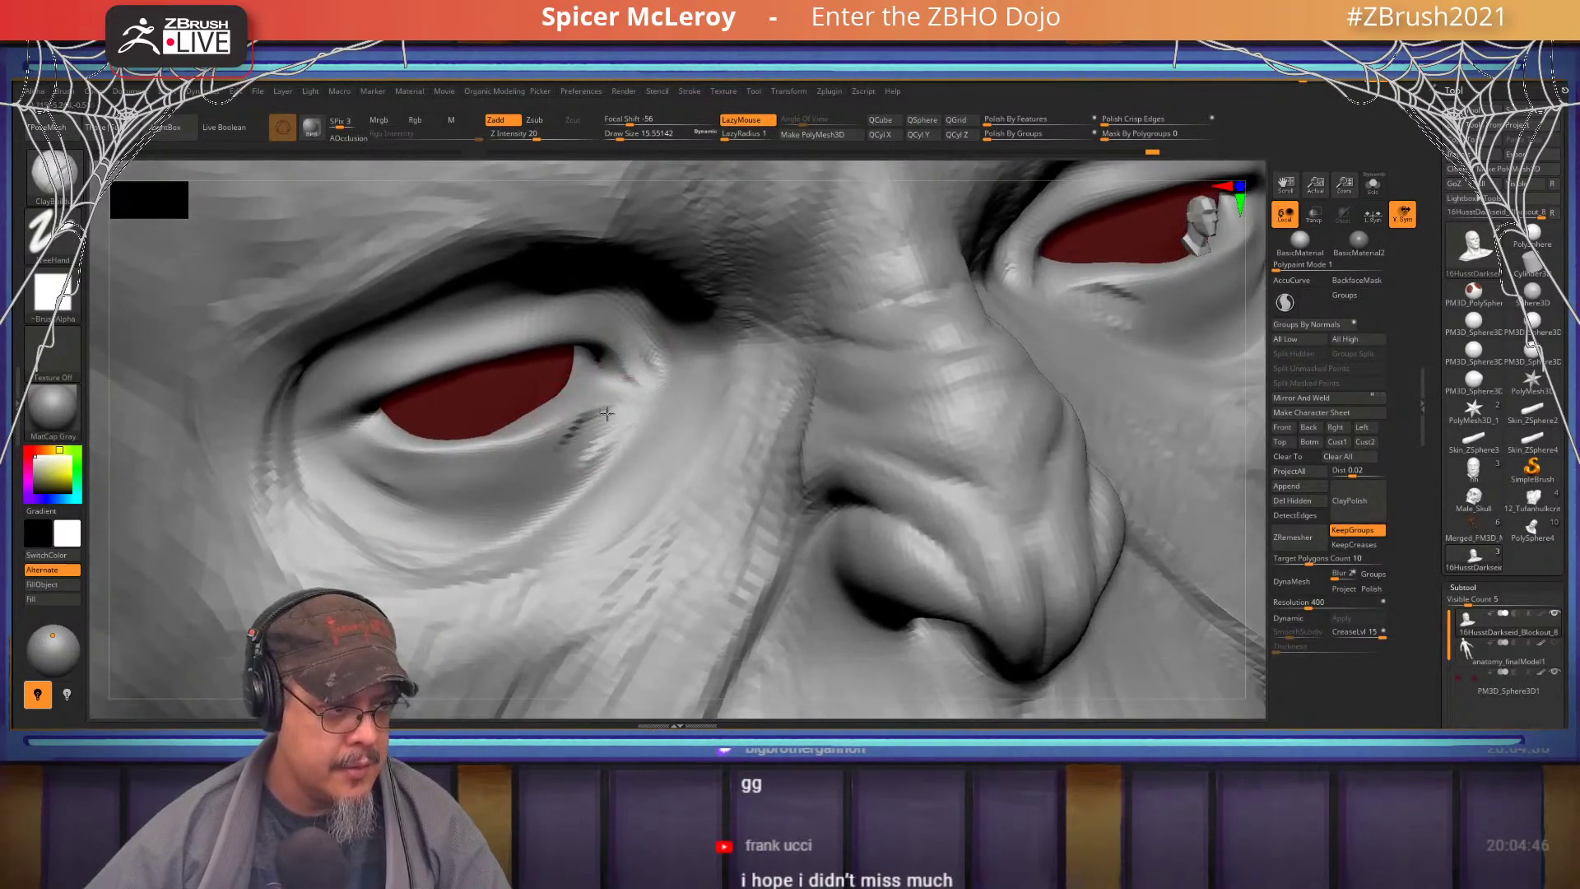
mouse_move(616, 416)
mouse_down()
mouse_move(650, 421)
mouse_move(581, 468)
mouse_up()
right_drag(499, 472, 568, 527)
- Carve the creases around the eye bag and eyelids with the DamStandard brush at draw size about 39
key(s)
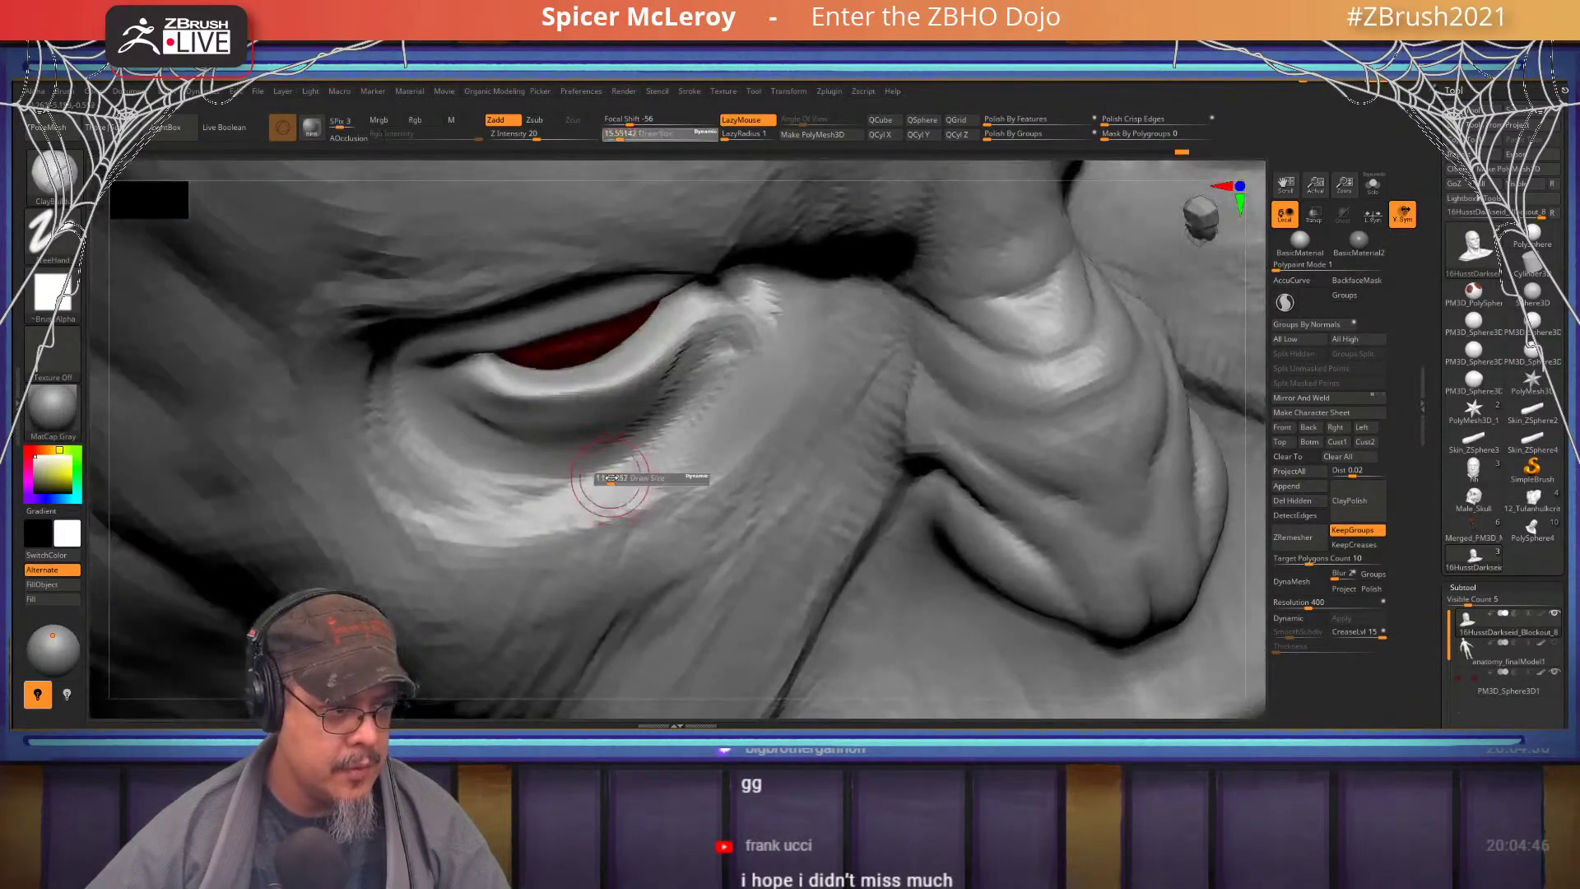
drag(621, 479, 473, 482)
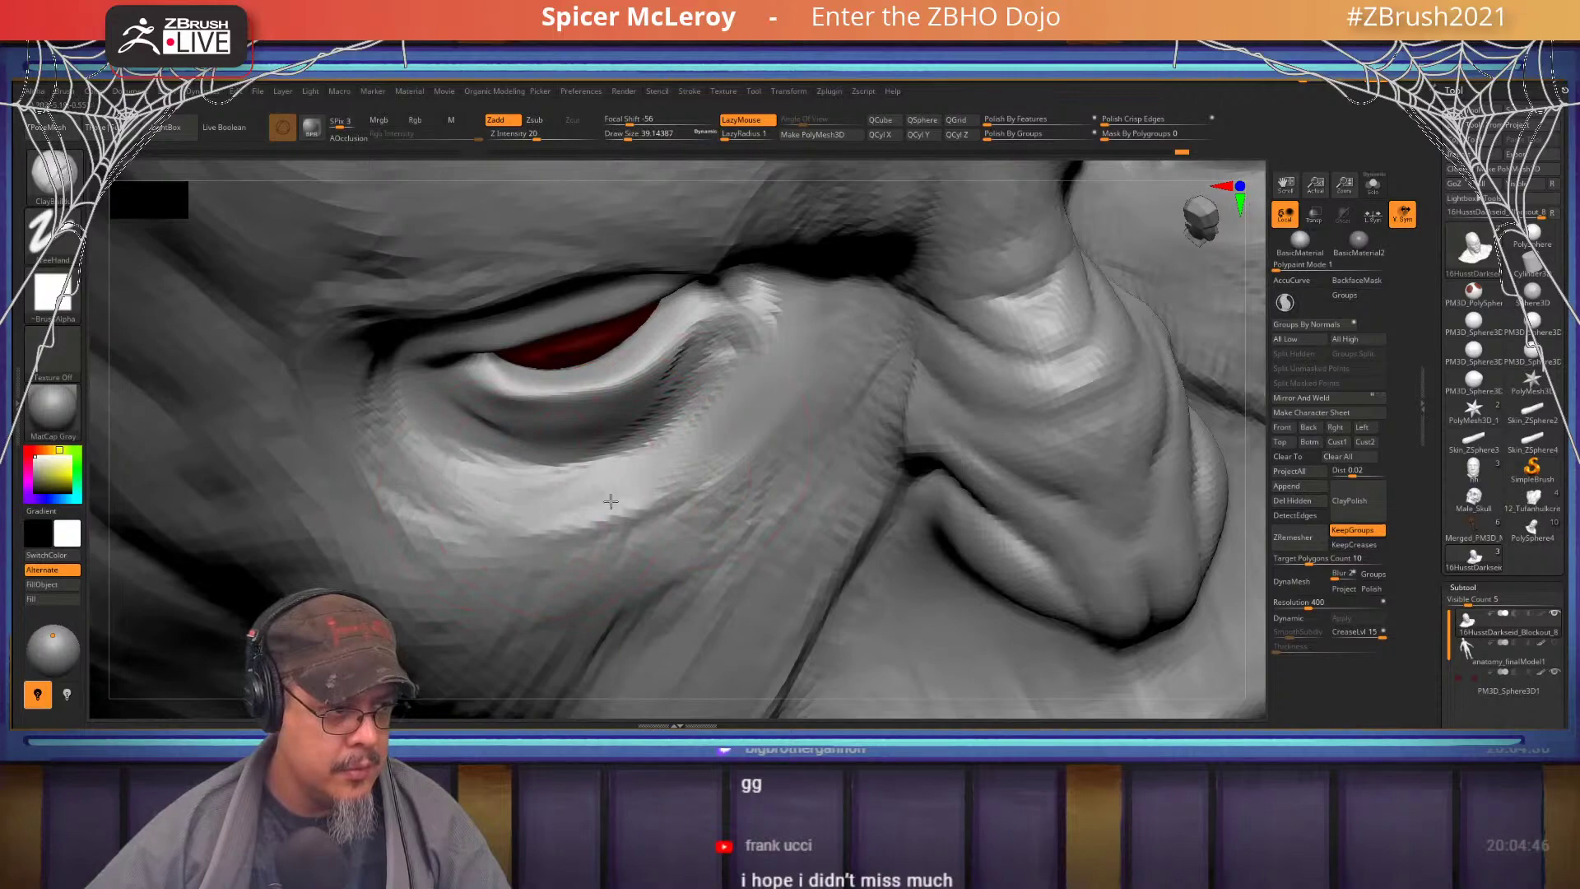
right_drag(650, 375, 657, 338)
key(b)
key(d)
key(s)
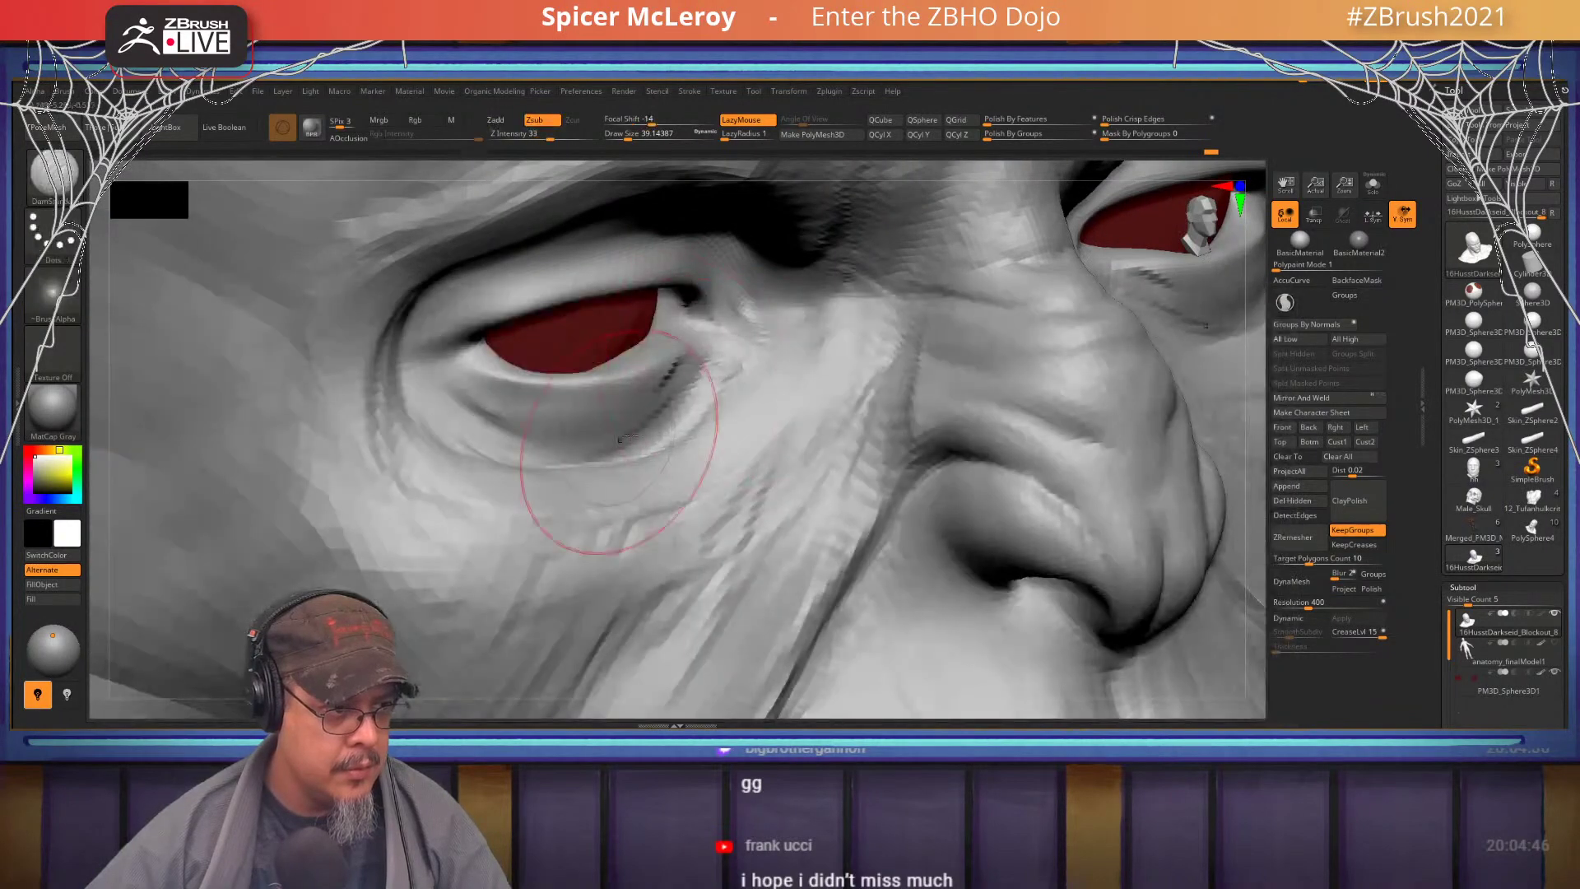
drag(550, 434, 451, 373)
right_drag(675, 329, 530, 270)
drag(530, 270, 359, 284)
mouse_move(290, 344)
mouse_down()
mouse_move(339, 299)
mouse_move(494, 263)
mouse_move(586, 301)
mouse_move(623, 388)
mouse_up()
mouse_move(623, 388)
alt+right_down()
mouse_move(608, 467)
mouse_move(605, 354)
mouse_move(626, 317)
mouse_move(630, 366)
mouse_move(624, 346)
mouse_move(494, 370)
mouse_move(568, 386)
alt+right_up()
- Build up the brow ridge across the lower forehead with the ClayBuildup brush at draw size about 80
key(b)
key(c)
key(b)
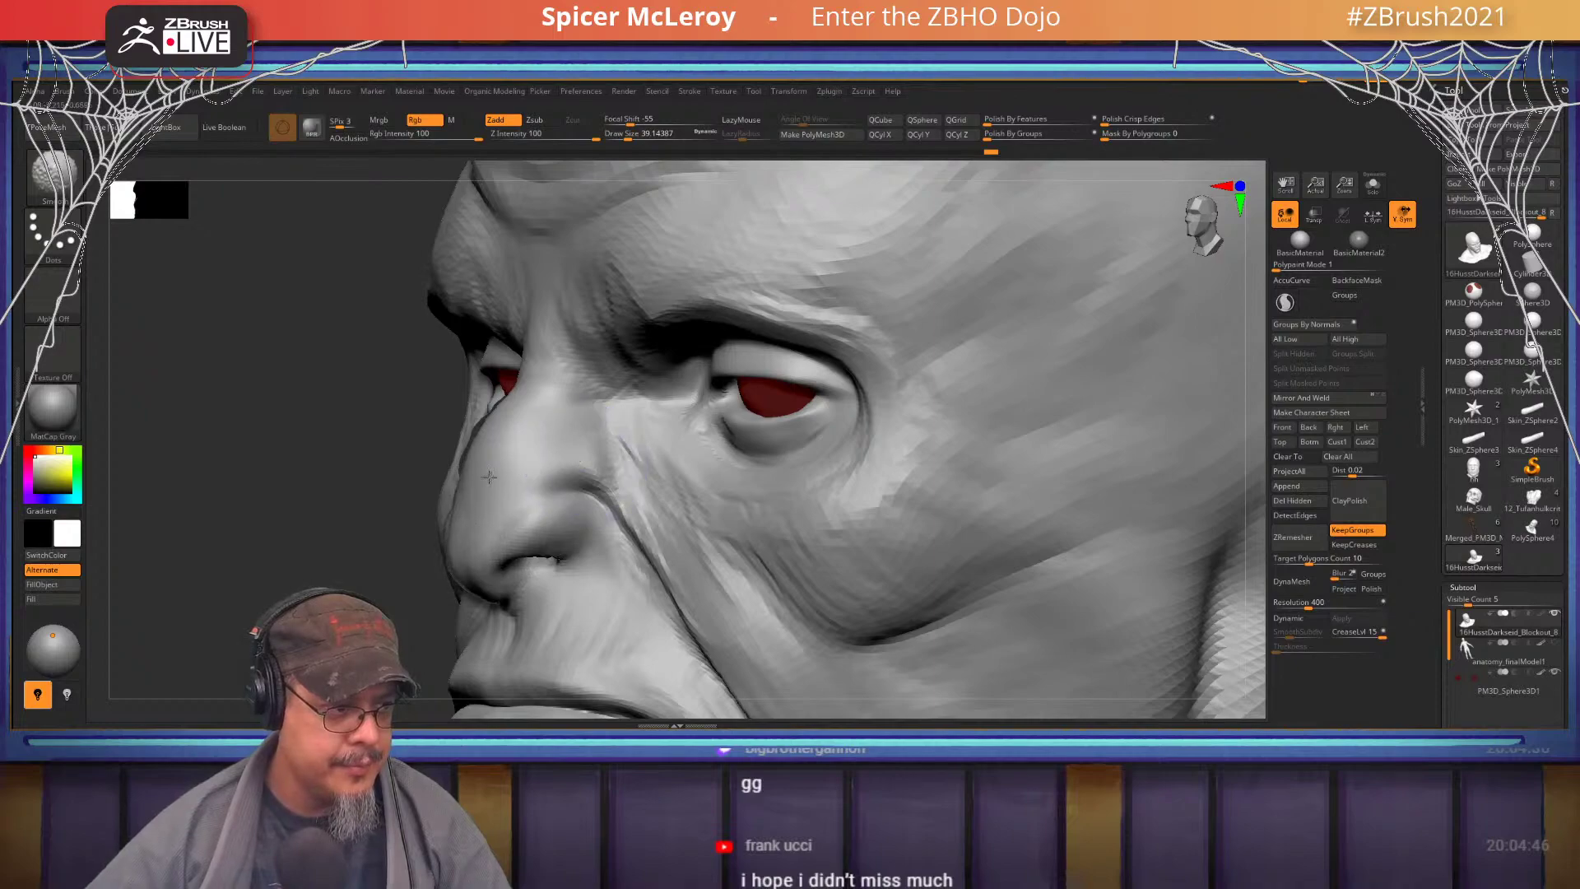
mouse_move(627, 318)
right_down()
mouse_move(562, 341)
mouse_move(632, 326)
mouse_move(619, 390)
mouse_move(510, 333)
mouse_move(571, 353)
mouse_move(554, 363)
right_up()
key(bracketright)
key(bracketright)
key(bracketright)
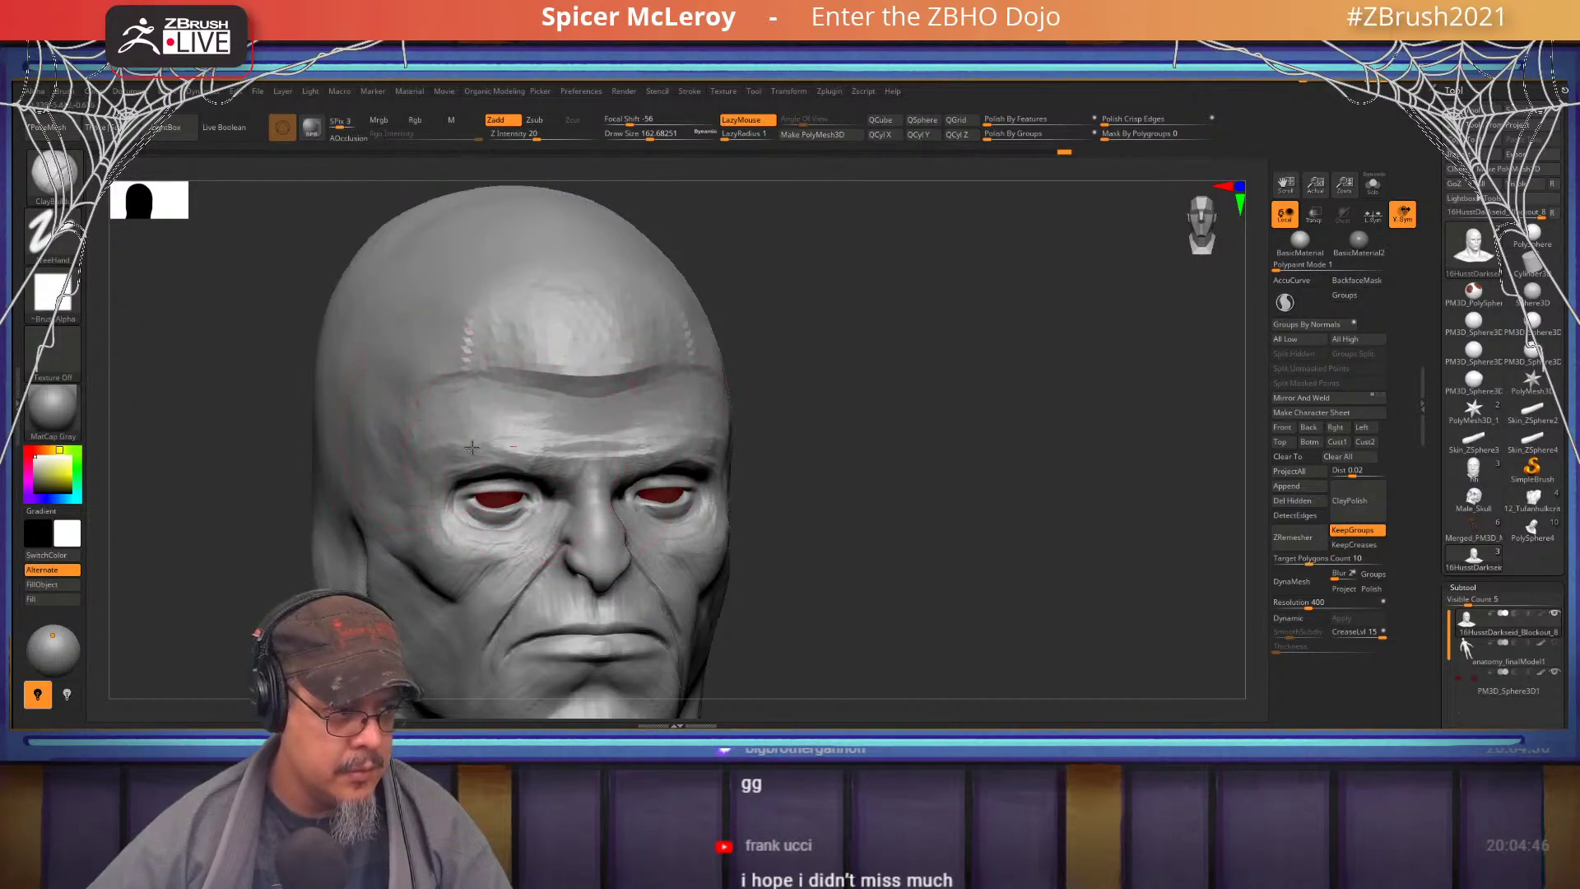
key(bracketleft)
key(bracketleft)
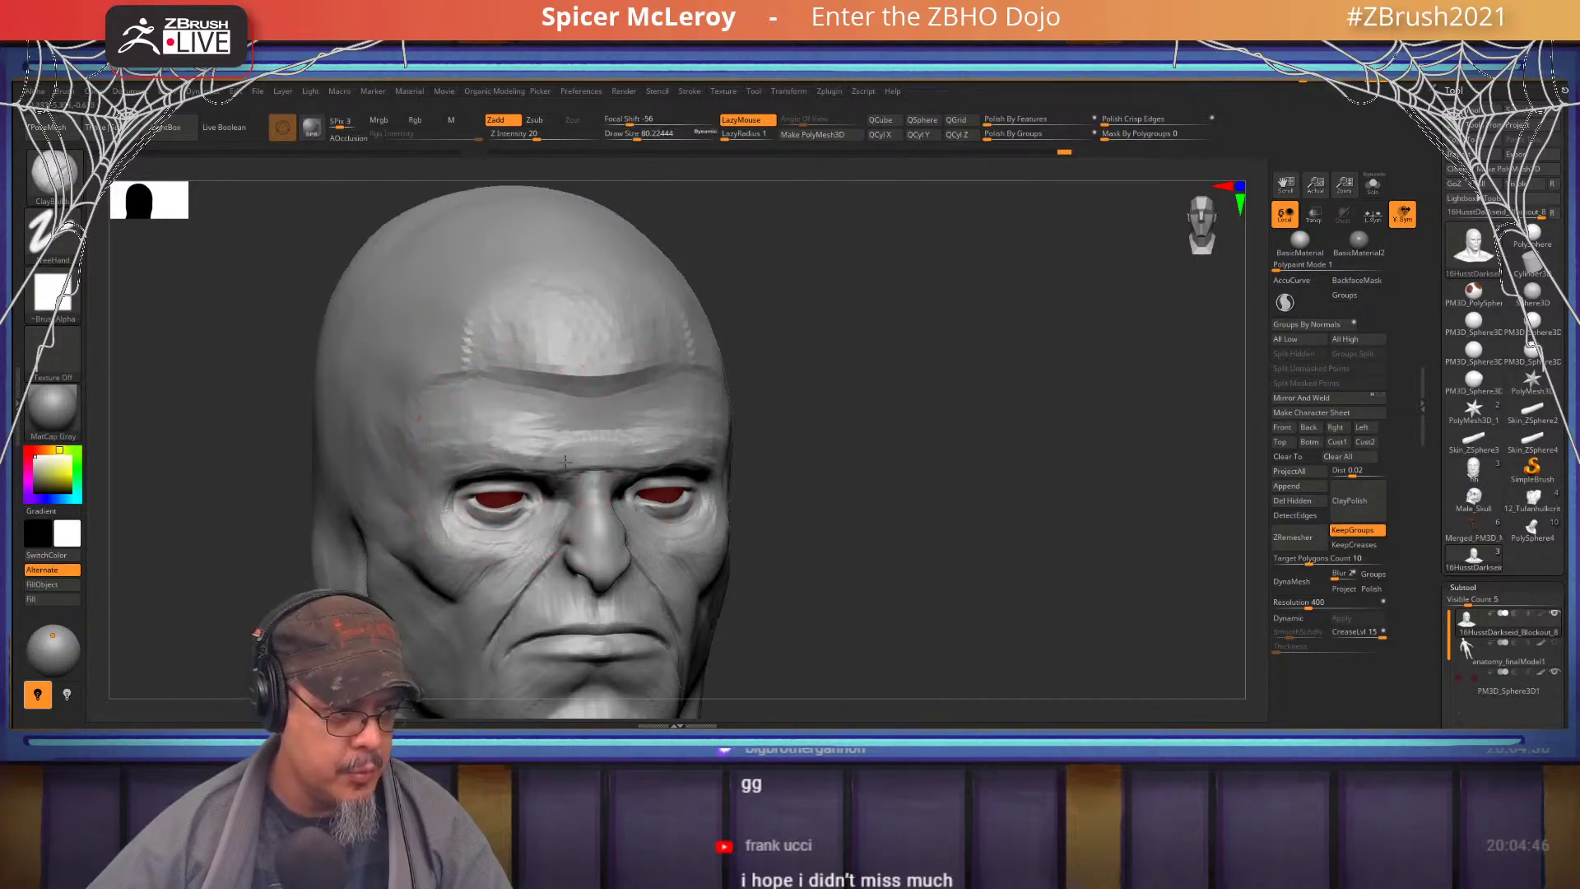
mouse_move(674, 446)
mouse_down()
mouse_move(511, 439)
mouse_move(591, 428)
mouse_up()
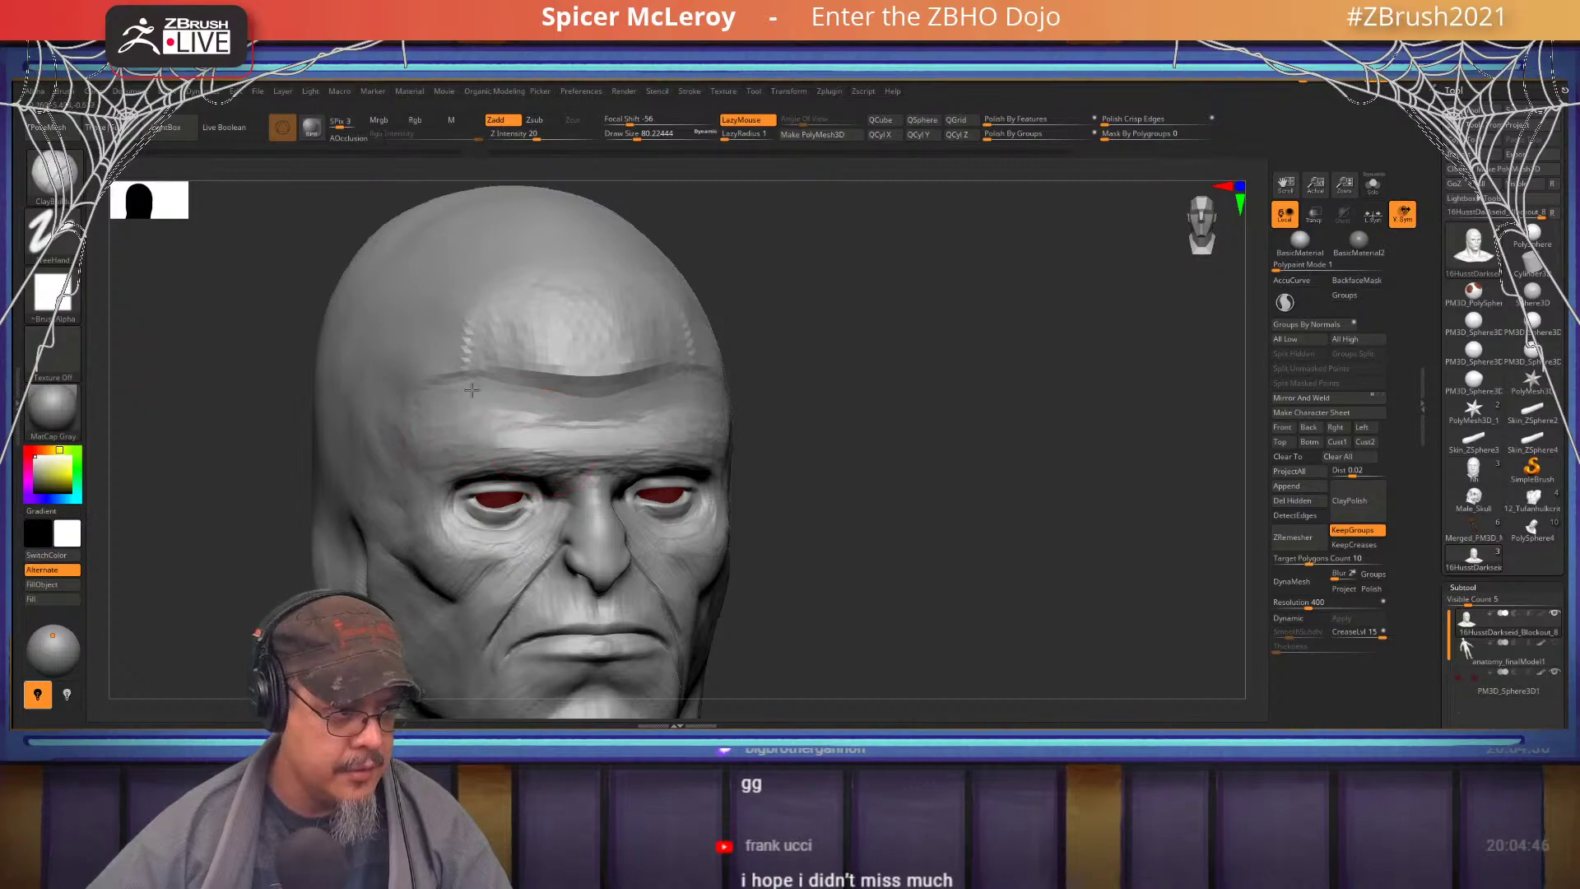
- Fill the groove across the forehead and smooth the surface above the brow
drag(496, 374, 512, 319)
shift+drag(642, 338, 535, 336)
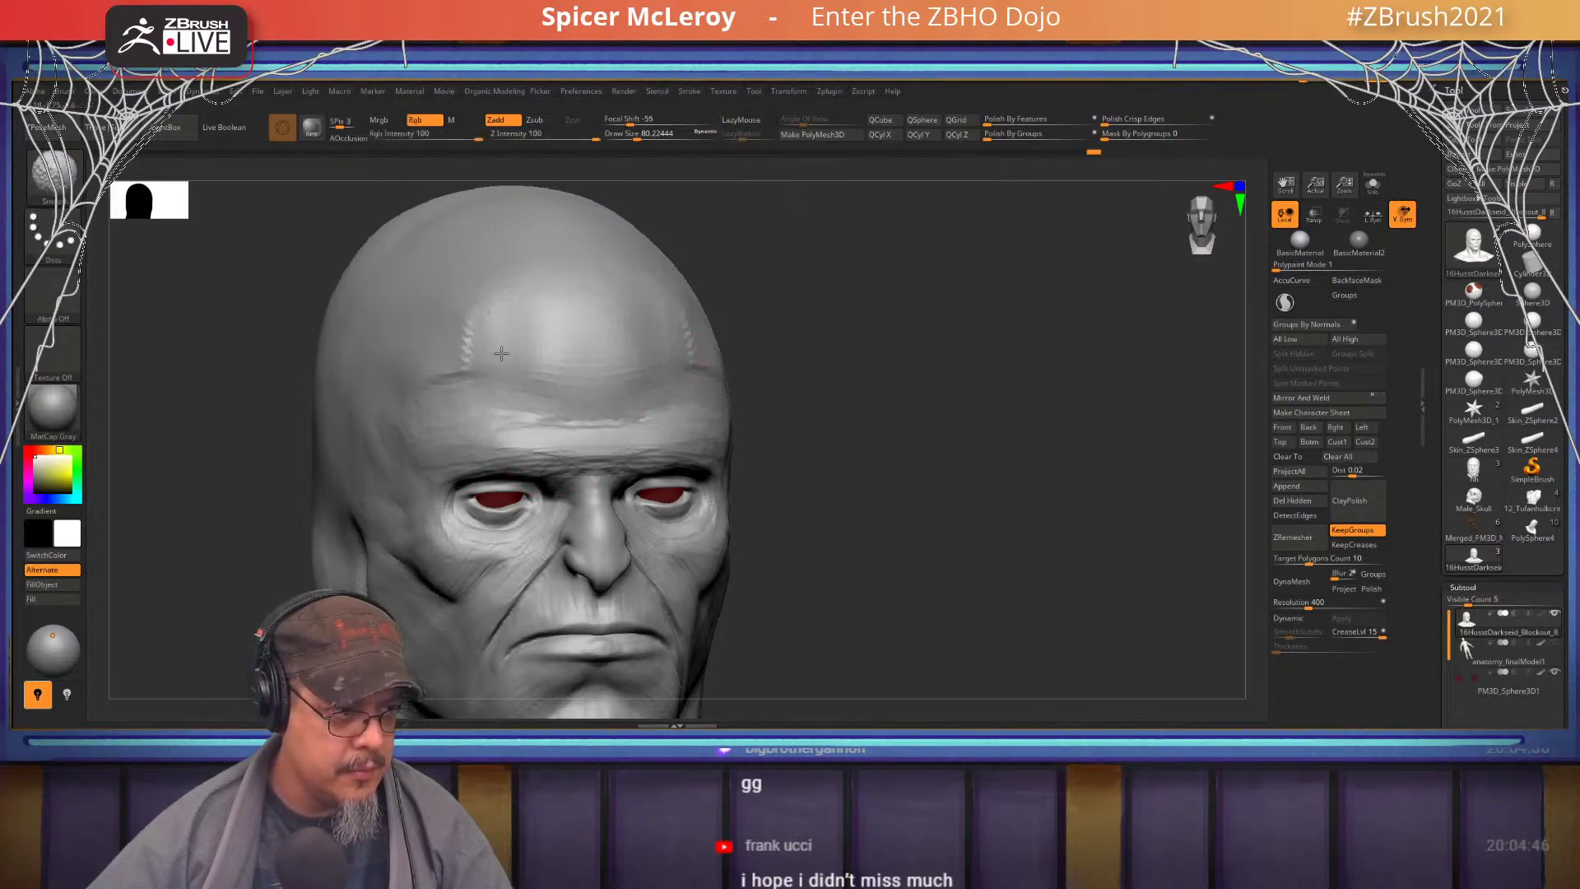
shift+drag(437, 351, 621, 362)
mouse_move(761, 353)
mouse_down()
mouse_move(832, 343)
mouse_move(603, 271)
mouse_move(568, 330)
mouse_up()
drag(811, 354, 596, 368)
ctrl+right_drag(596, 368, 599, 404)
- Build up the cheek and the cheekbone running back toward the ear with ClayBuildup at draw size about 80
mouse_move(601, 403)
mouse_down()
mouse_move(621, 328)
mouse_move(652, 422)
mouse_move(631, 331)
mouse_move(667, 349)
mouse_move(645, 397)
mouse_up()
alt+right_drag(642, 335, 607, 213)
mouse_move(579, 457)
mouse_down()
mouse_move(619, 477)
mouse_move(728, 466)
mouse_move(690, 511)
mouse_up()
mouse_move(653, 353)
right_down()
mouse_move(526, 370)
mouse_move(553, 362)
mouse_move(452, 406)
right_up()
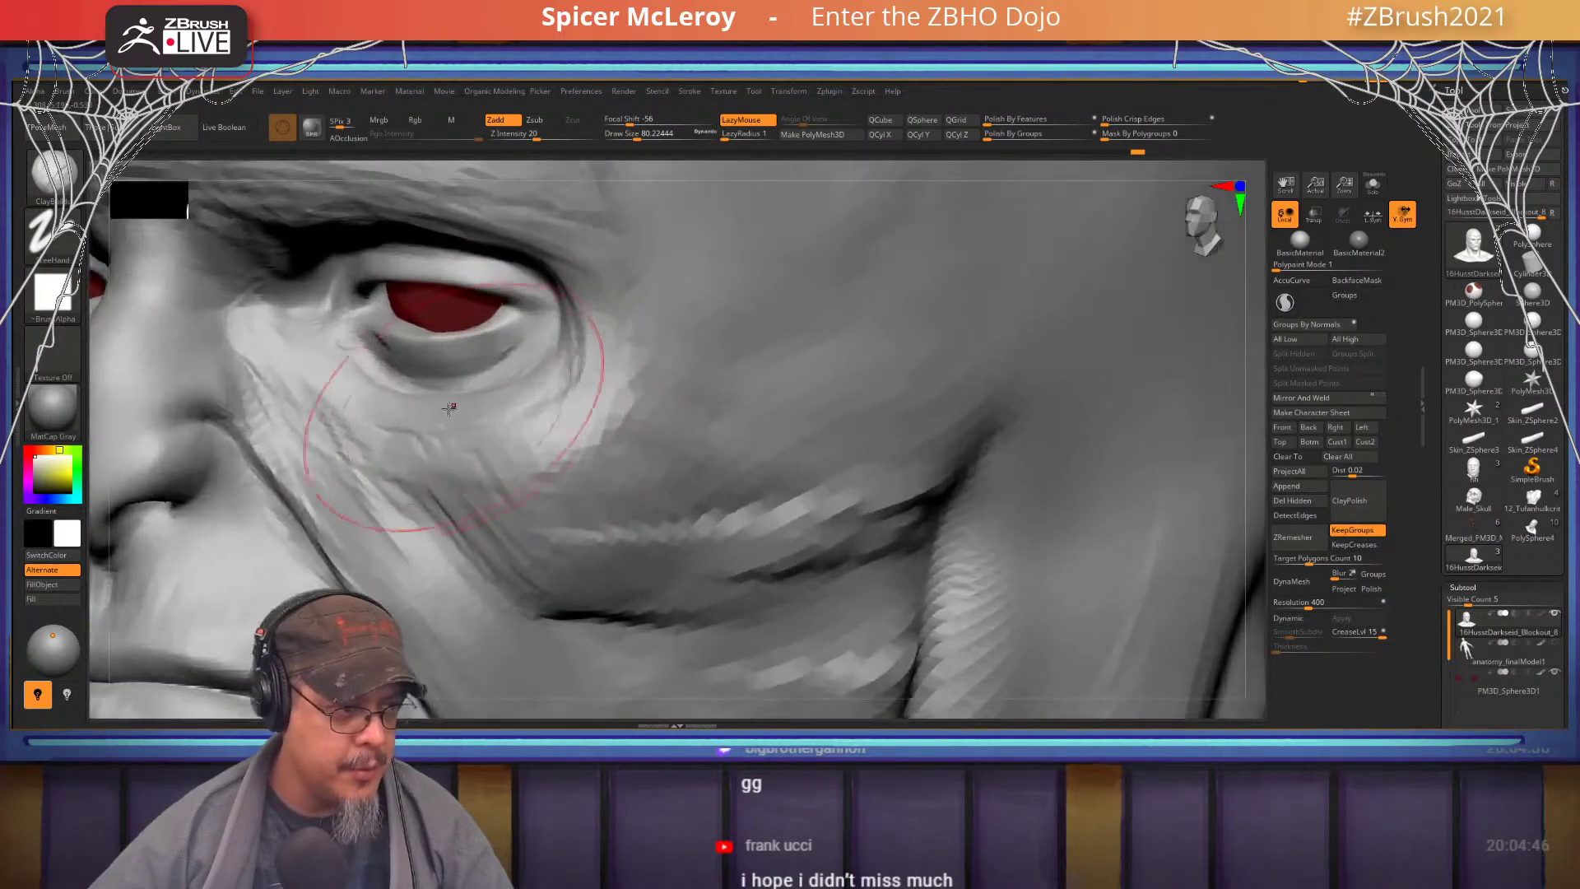
right_drag(617, 436, 543, 430)
alt+right_drag(691, 432, 609, 401)
drag(617, 396, 865, 420)
alt+right_drag(791, 379, 779, 265)
drag(864, 350, 584, 399)
mouse_move(897, 374)
mouse_down()
mouse_move(716, 453)
mouse_move(568, 486)
mouse_up()
- Fill out the jaw muscle and define the rear corner of the jawline with ClayBuildup at draw size about 80
alt+right_drag(560, 436, 630, 450)
mouse_move(716, 463)
mouse_down()
mouse_move(576, 494)
mouse_move(487, 404)
mouse_move(485, 354)
mouse_move(512, 464)
mouse_move(516, 395)
mouse_move(576, 391)
mouse_move(650, 354)
mouse_move(792, 409)
mouse_move(946, 346)
mouse_move(658, 346)
mouse_move(740, 330)
mouse_move(908, 395)
mouse_up()
ctrl+right_drag(908, 395, 535, 409)
shift+drag(720, 430, 735, 437)
mouse_move(705, 423)
right_down()
mouse_move(670, 403)
mouse_move(681, 444)
mouse_move(622, 414)
right_up()
drag(623, 414, 673, 494)
alt+right_drag(690, 462, 638, 435)
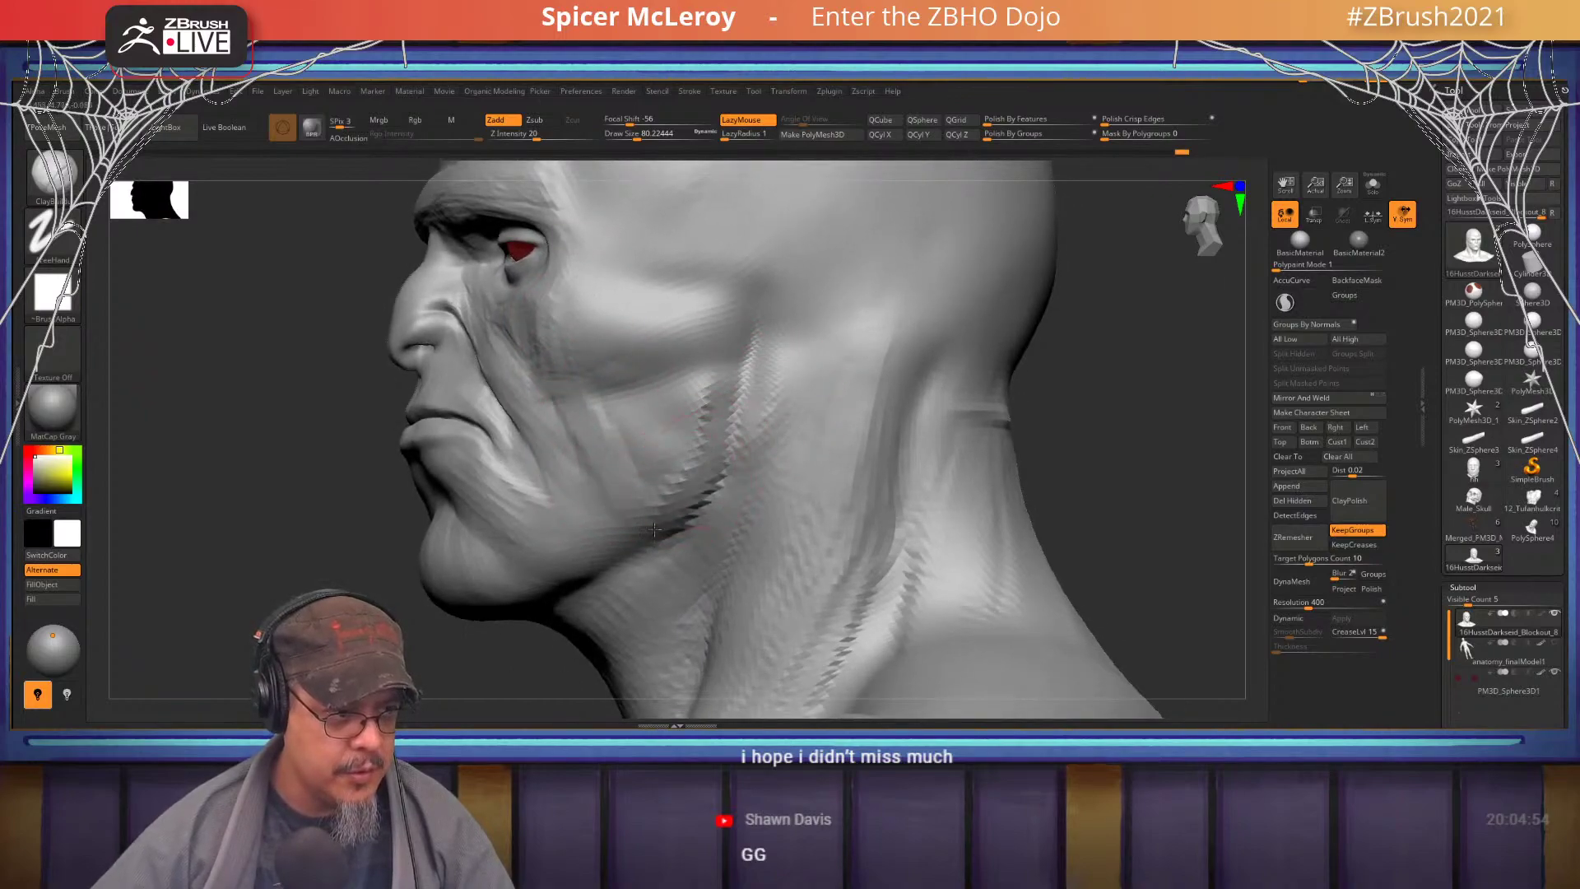
drag(697, 476, 659, 499)
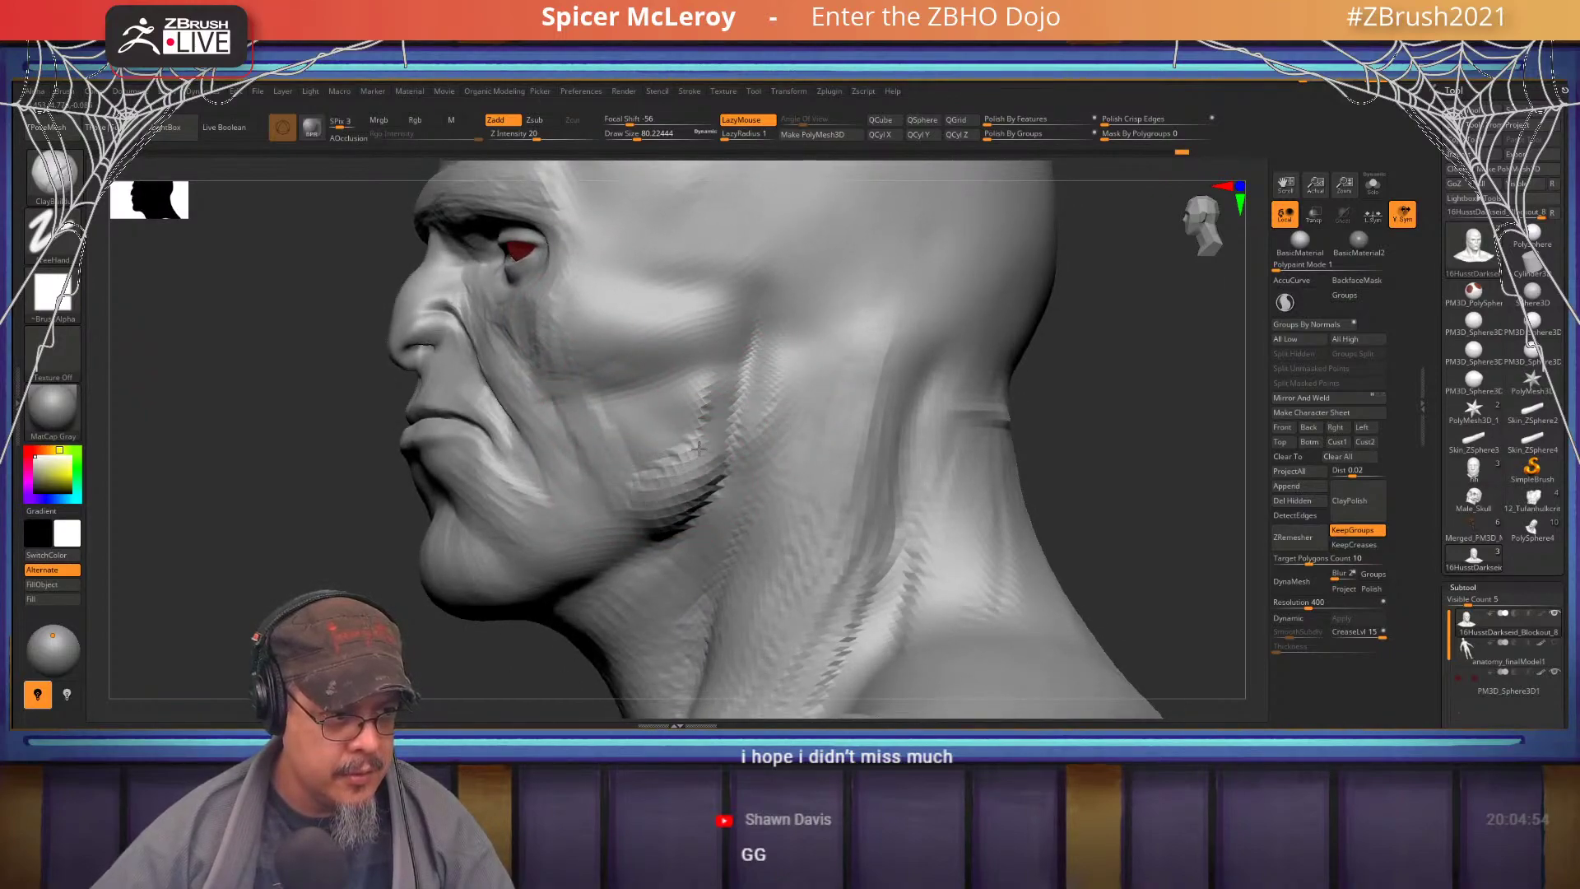
mouse_move(699, 448)
mouse_down()
mouse_move(658, 418)
mouse_move(601, 418)
mouse_move(712, 406)
mouse_move(601, 395)
mouse_move(584, 354)
mouse_move(659, 362)
mouse_move(701, 429)
mouse_move(609, 354)
mouse_move(601, 288)
mouse_move(600, 440)
mouse_up()
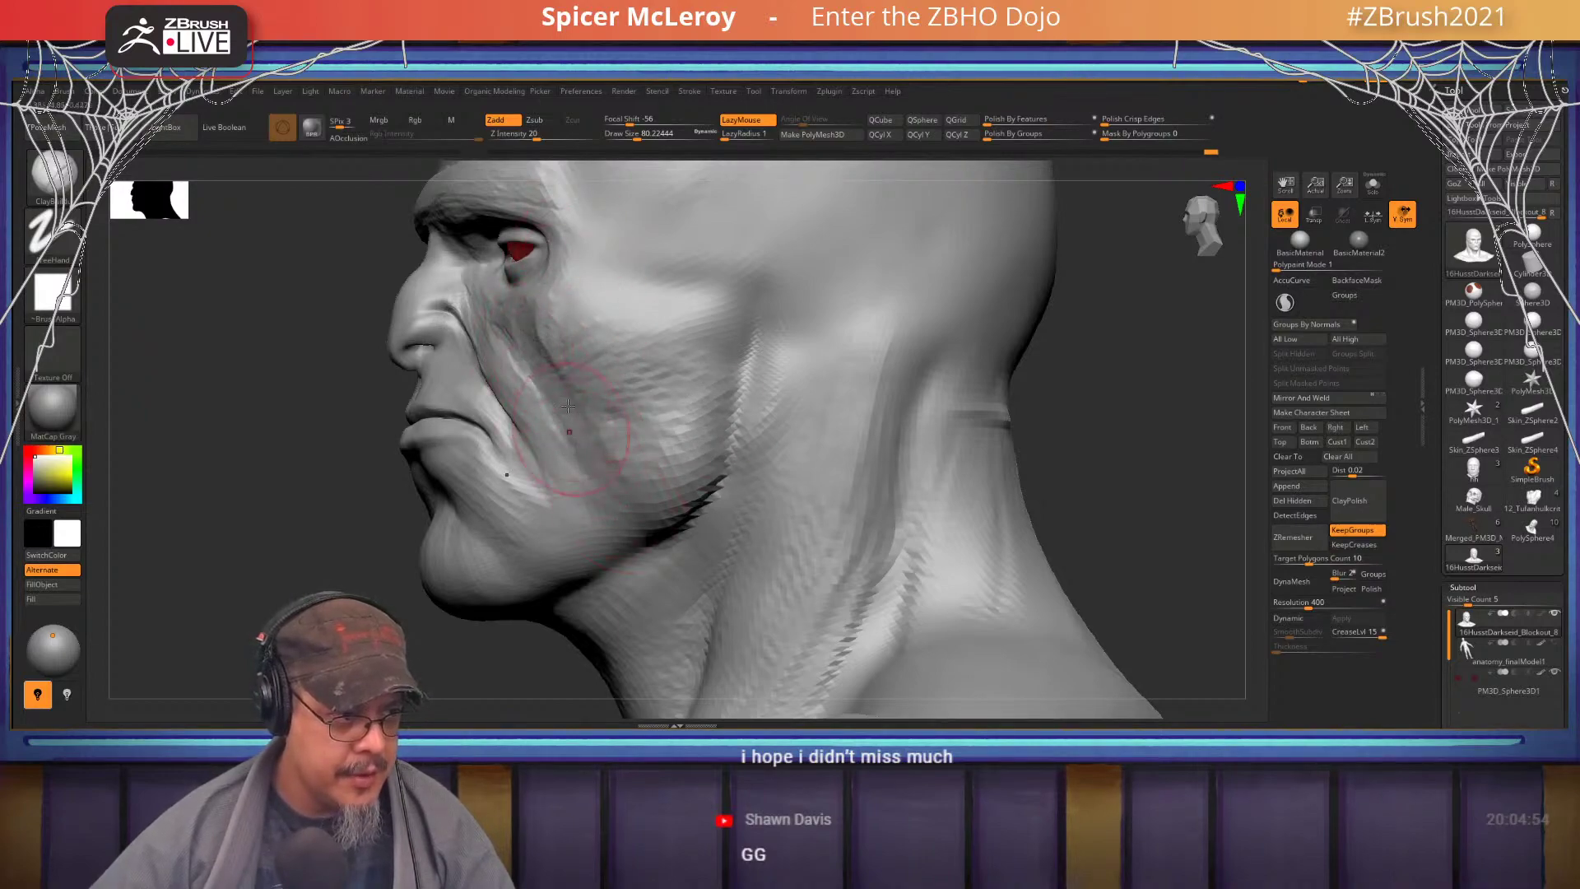
right_drag(588, 332, 504, 347)
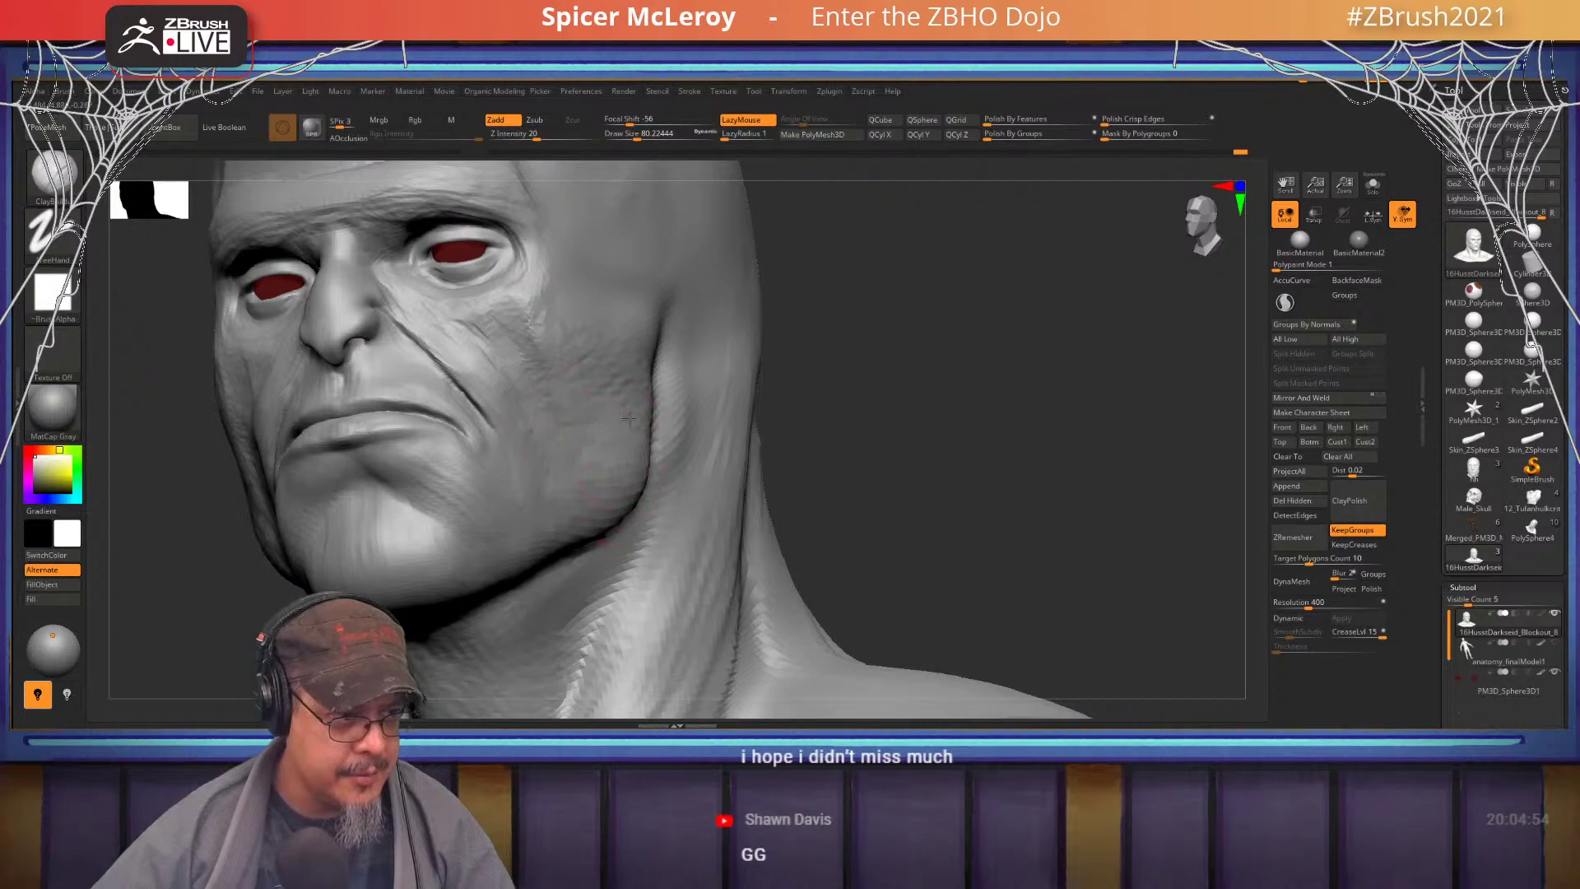
- Build up the side of the nose bridge next to the inner eye with ClayBuildup at draw size about 65
mouse_move(496, 371)
right_down()
mouse_move(618, 408)
mouse_move(599, 425)
mouse_move(614, 395)
right_up()
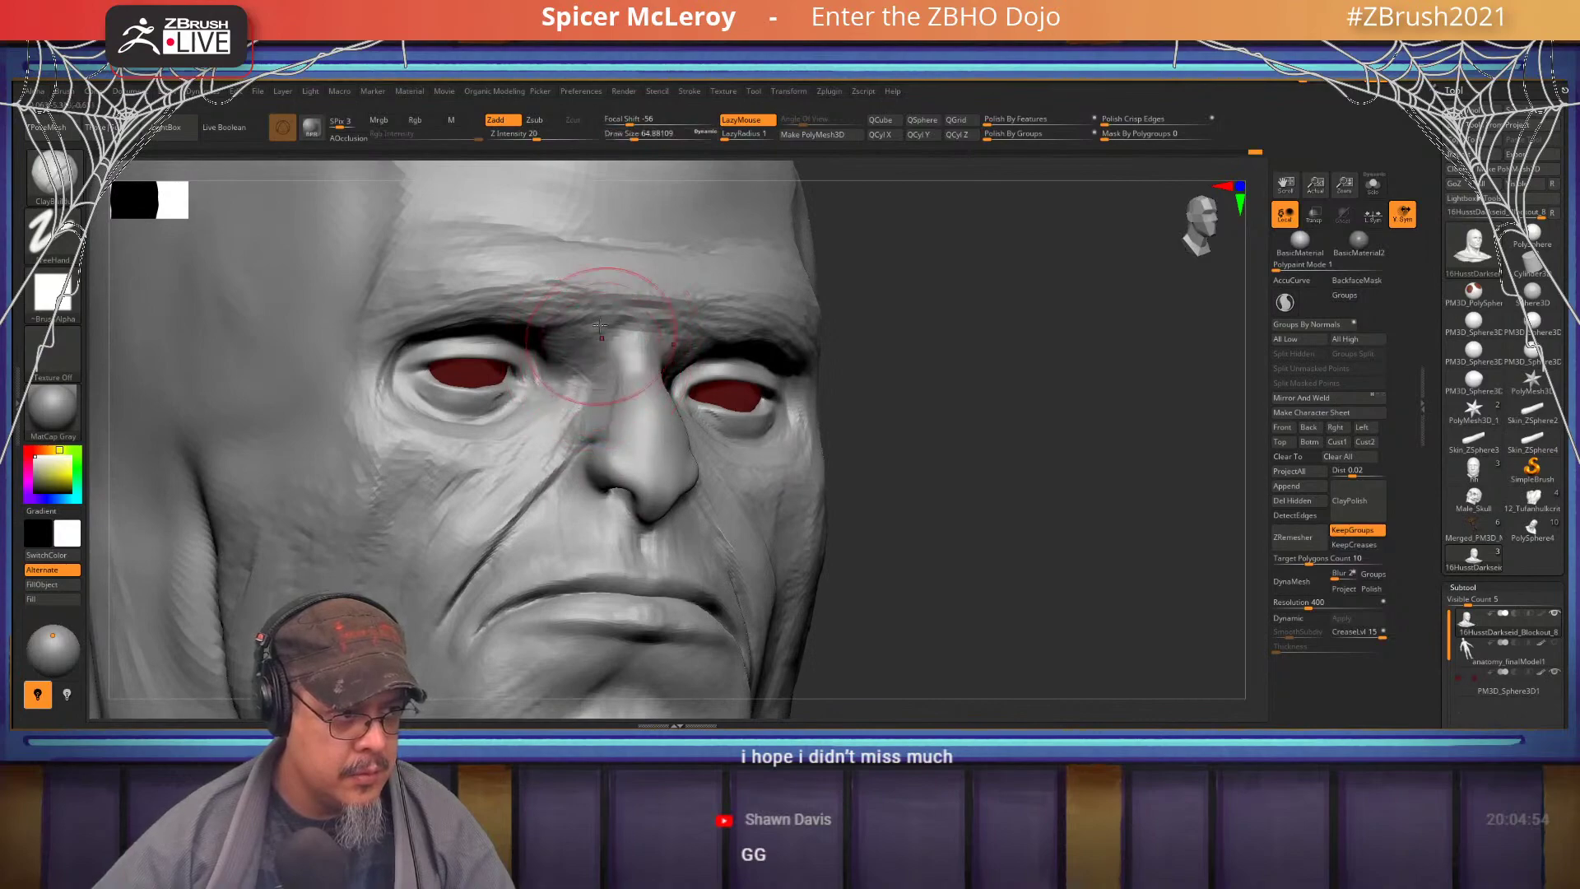
drag(618, 354, 616, 364)
right_drag(609, 407, 658, 263)
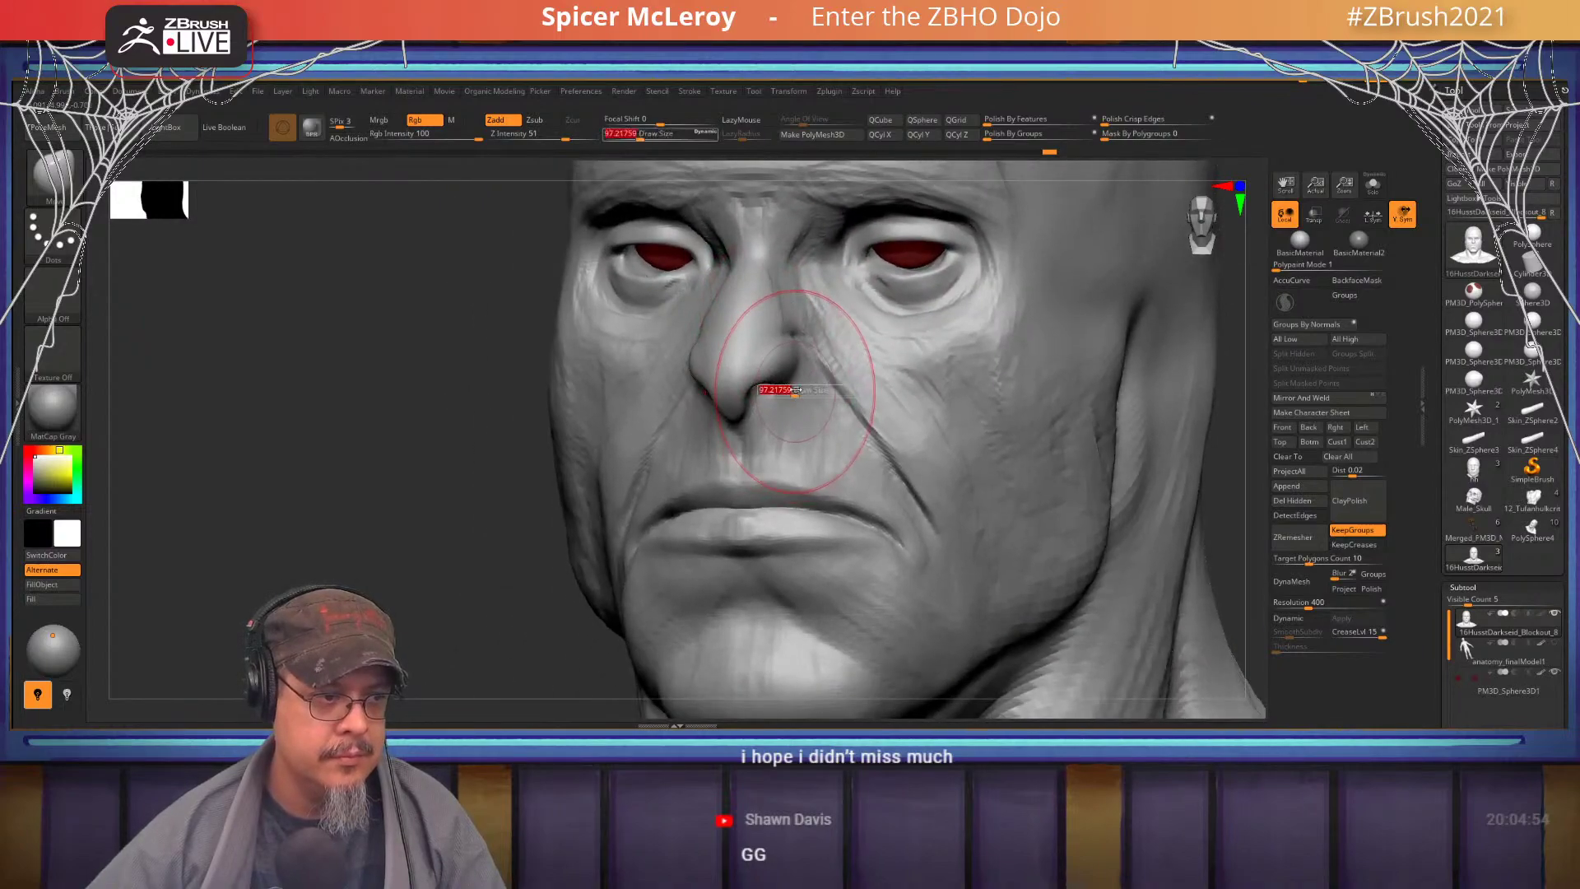
- Reshape the nostrils and nose wings with the Move brush at draw size about 65, then about 49 from below
drag(791, 389, 788, 389)
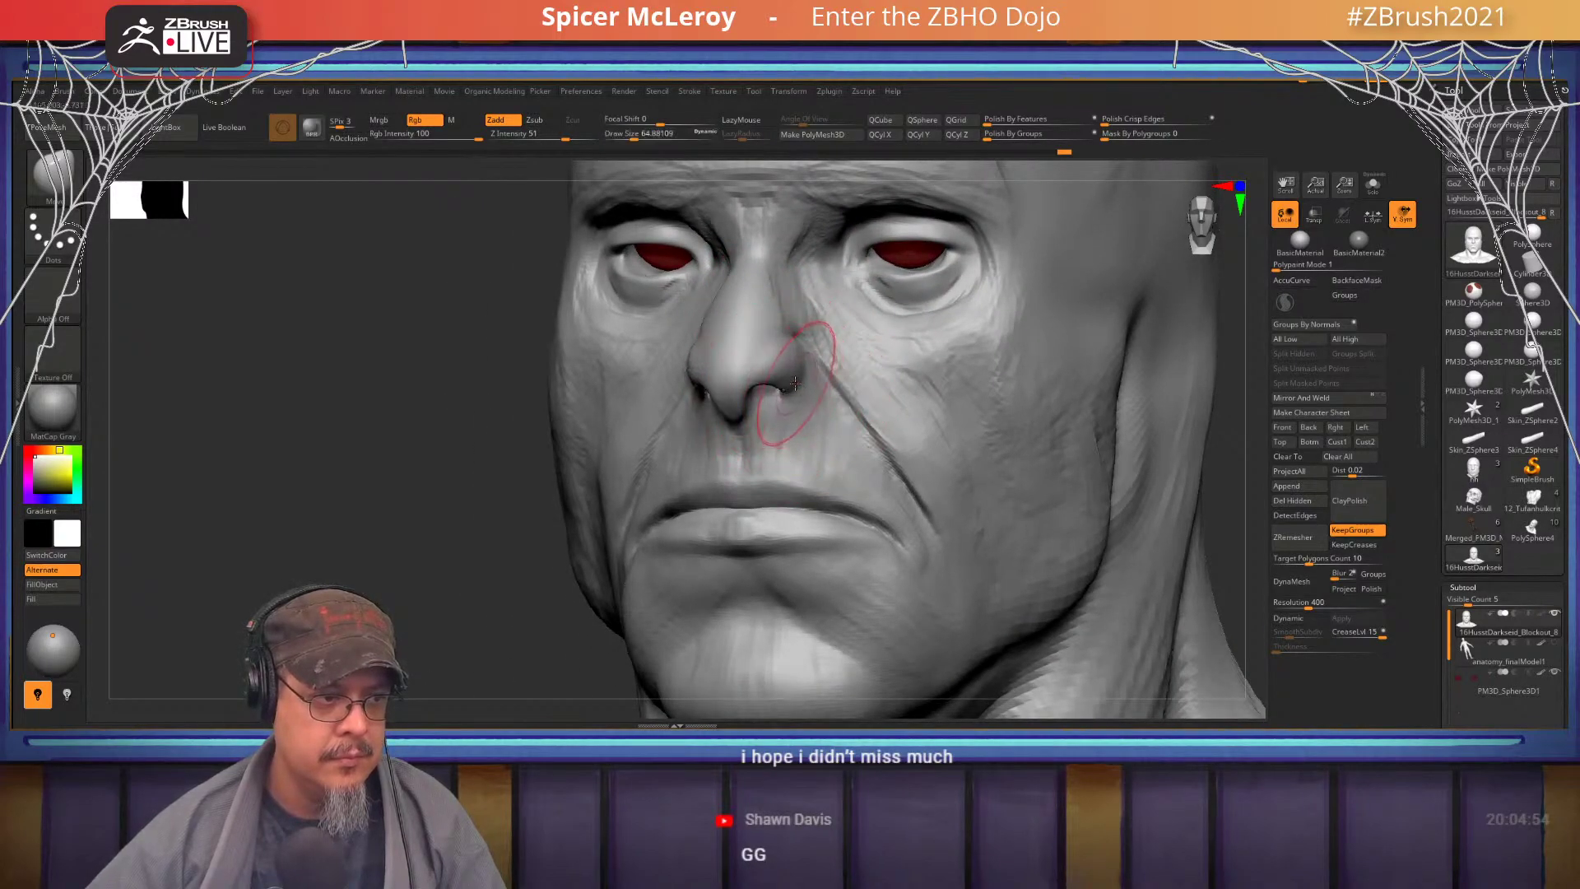
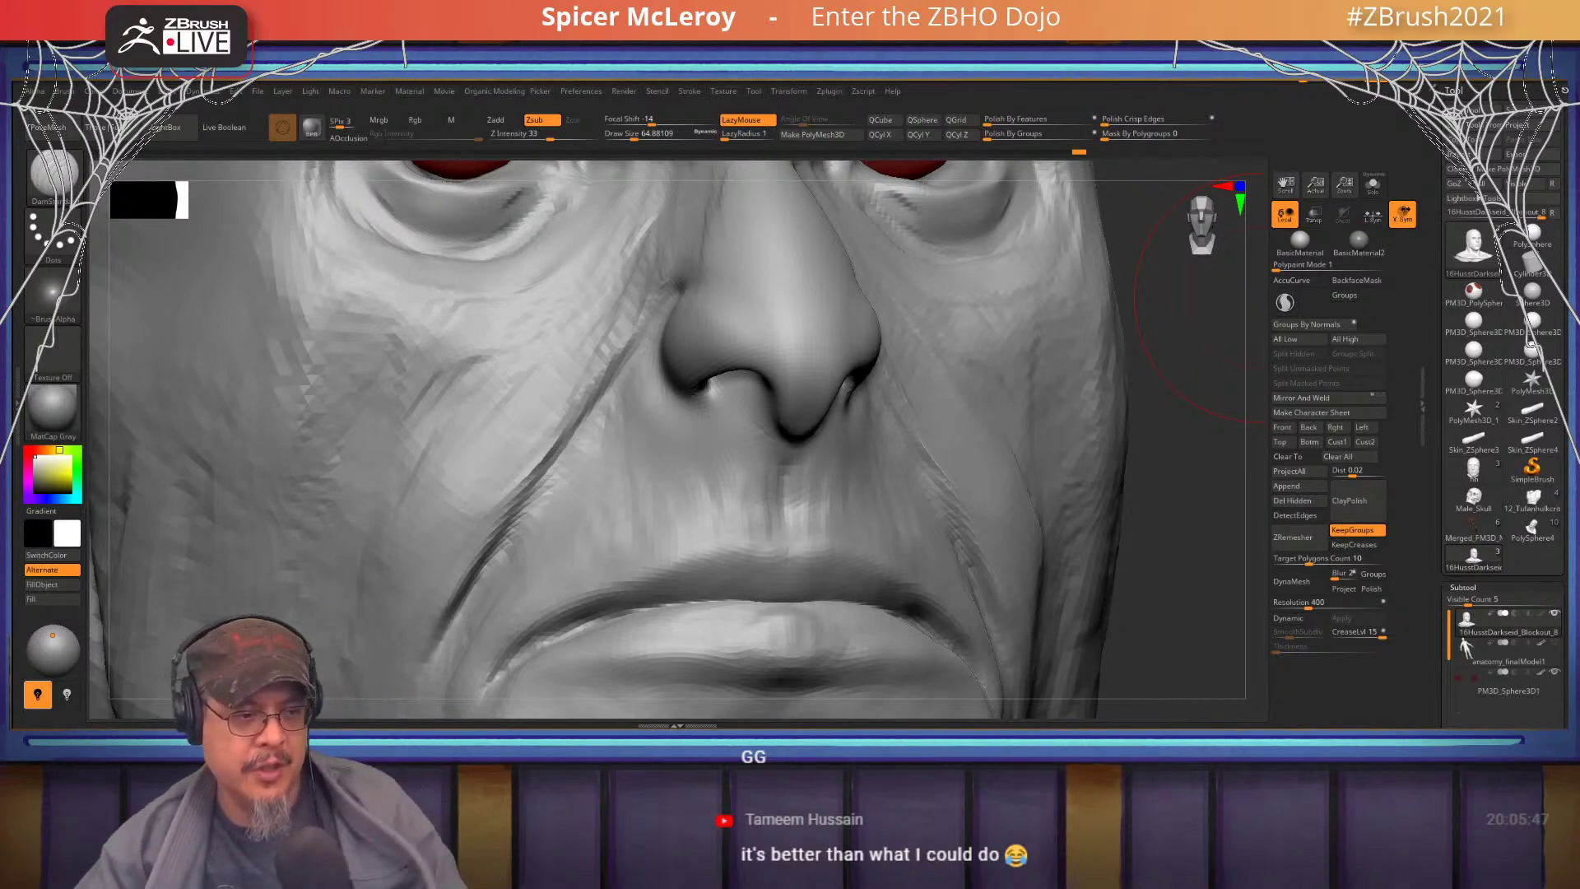
mouse_move(897, 469)
right_down()
mouse_move(809, 410)
mouse_move(792, 445)
right_up()
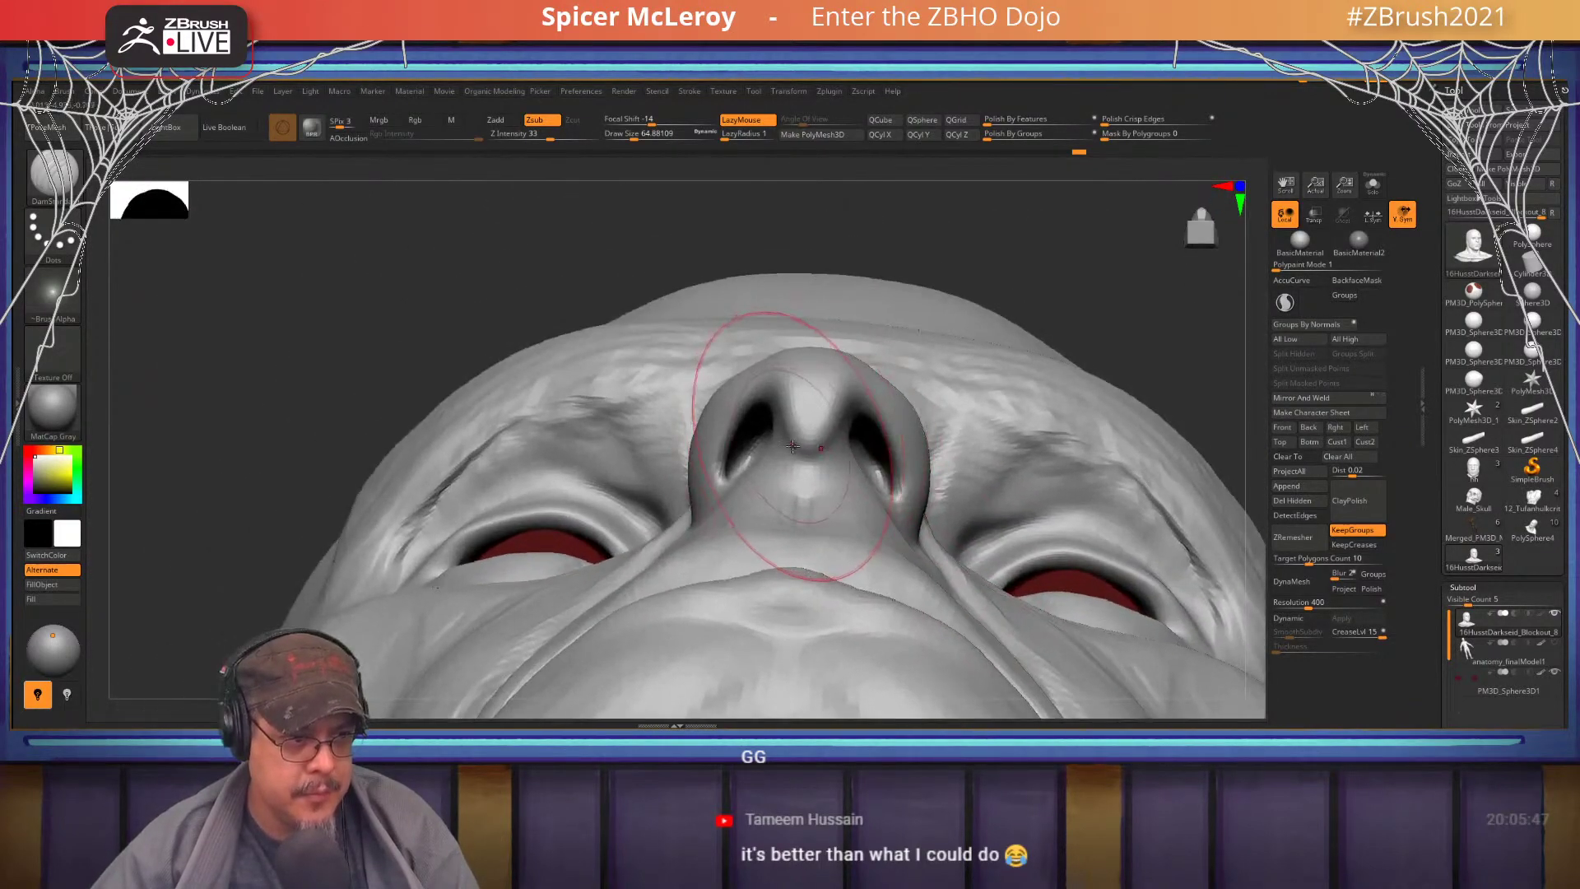
key(s)
drag(797, 449, 811, 423)
mouse_move(811, 420)
right_down()
mouse_move(819, 441)
mouse_move(864, 455)
right_up()
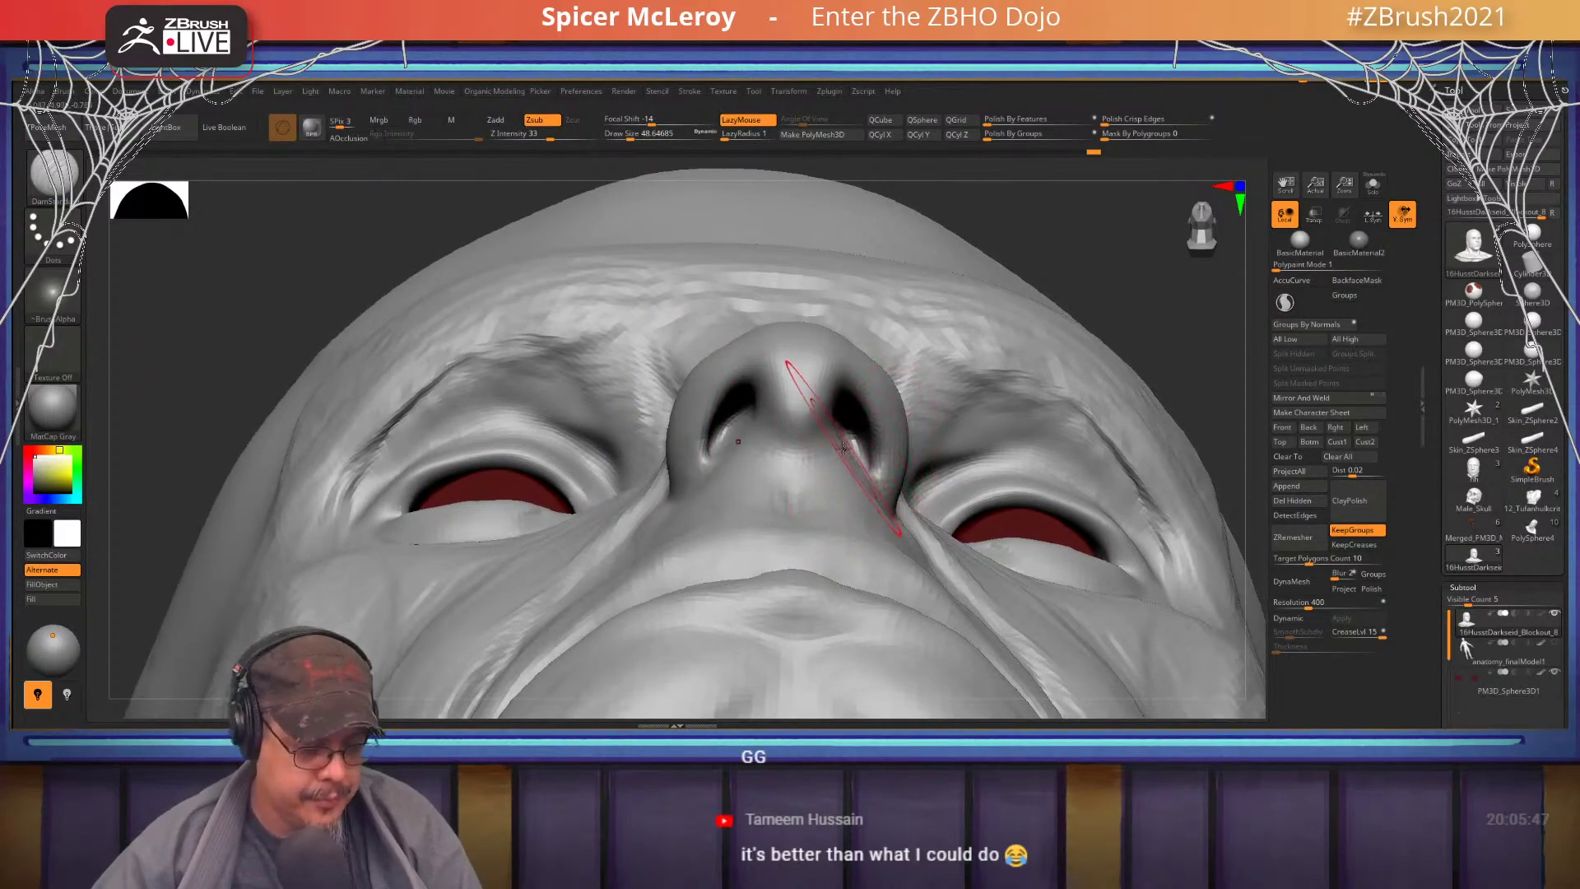
key(b)
key(m)
key(v)
drag(866, 466, 878, 481)
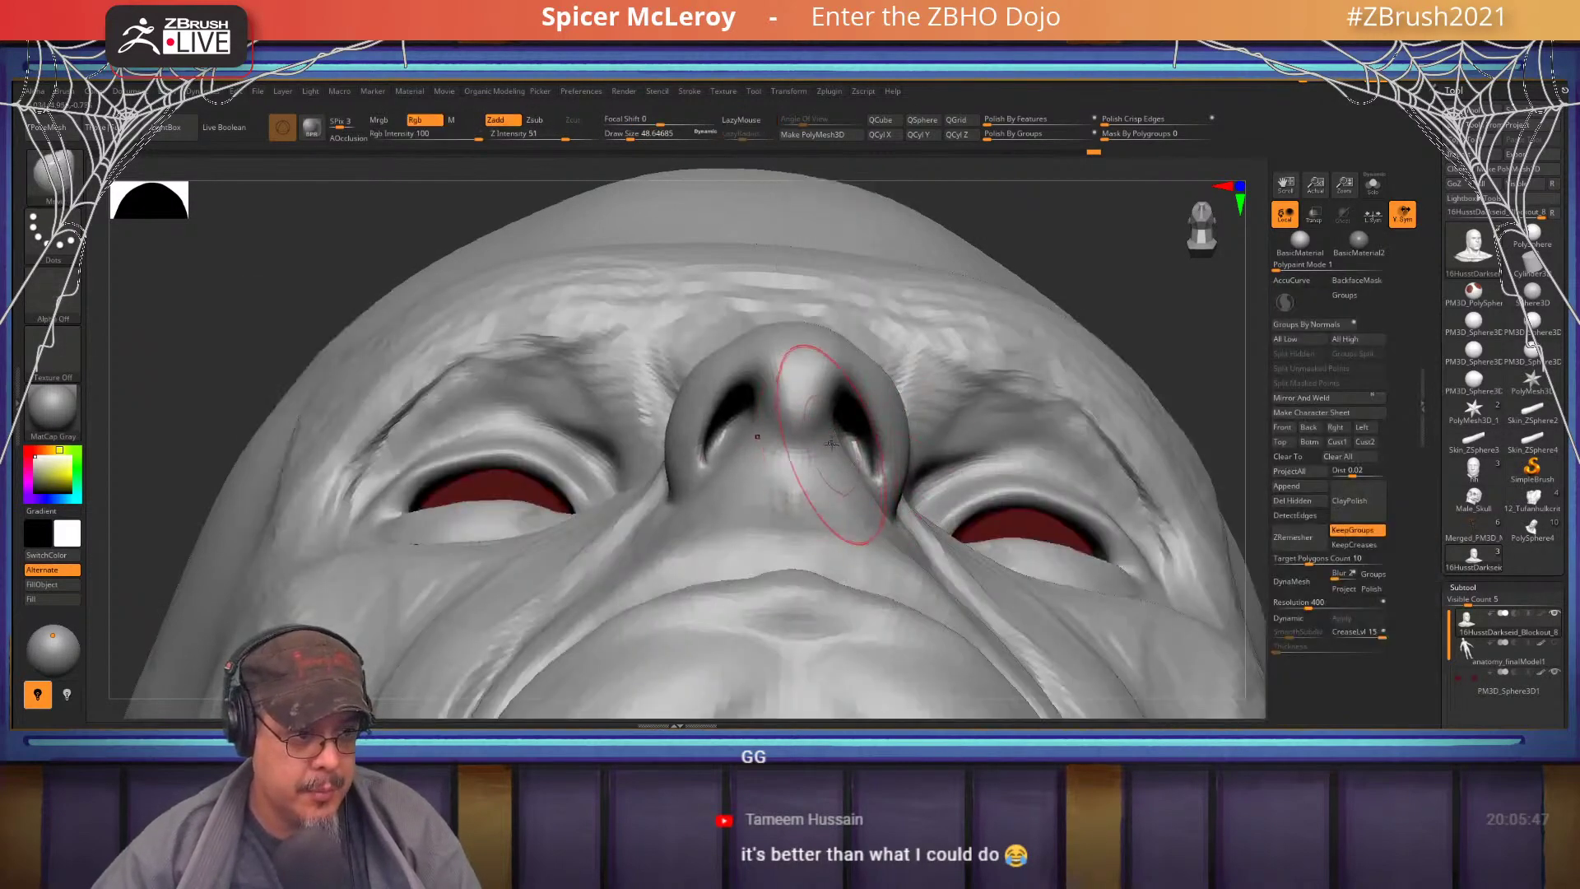
right_drag(843, 445, 848, 419)
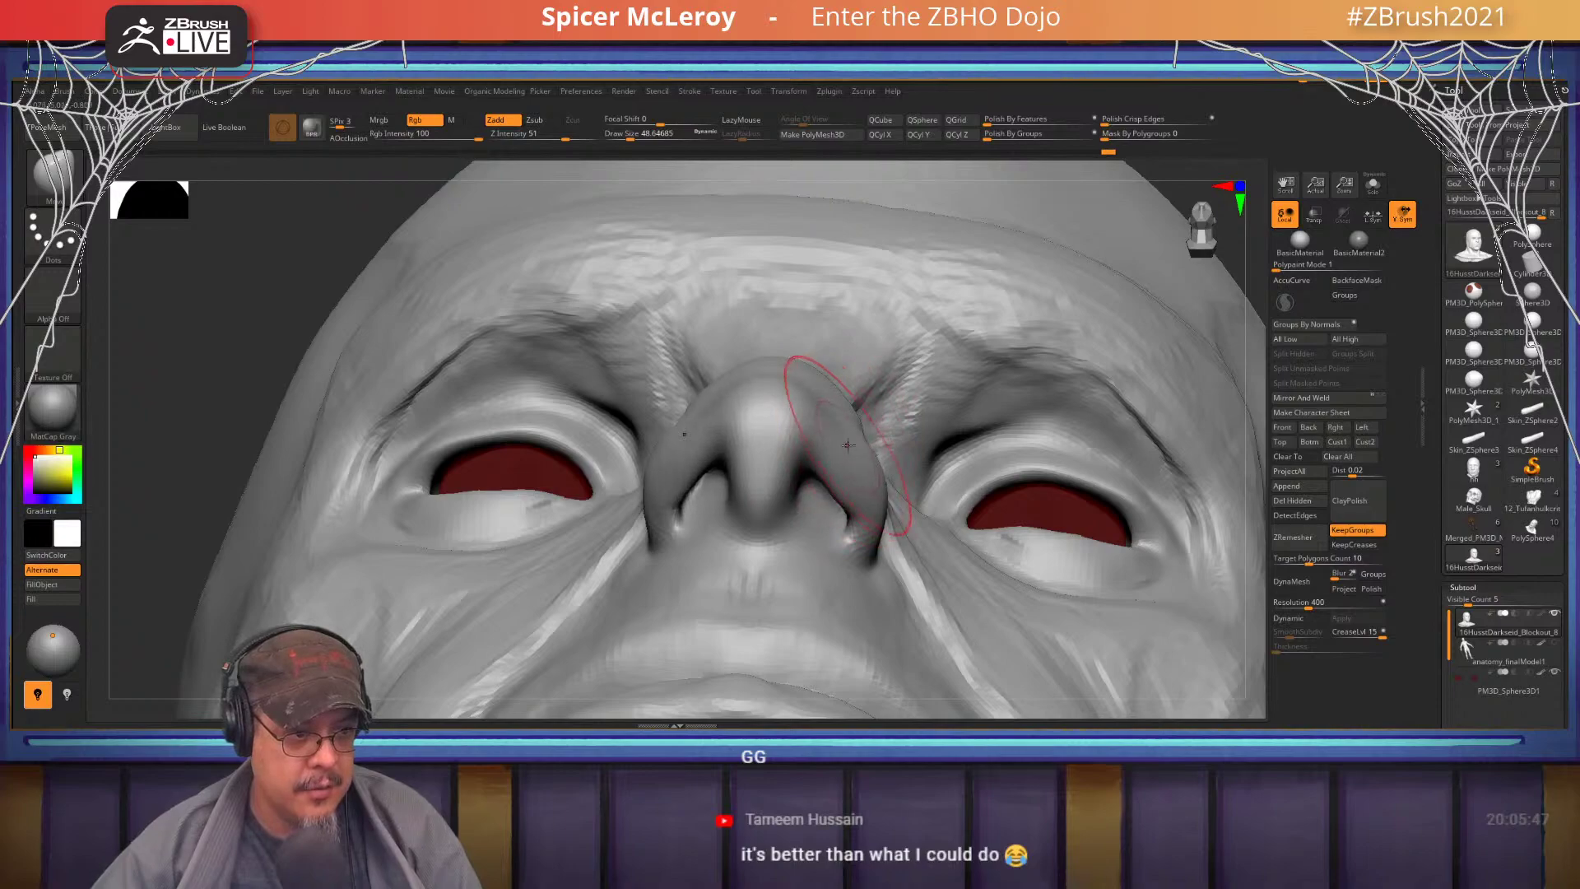
- Smooth the side of the nose from the nostril wing up to the bridge
right_drag(858, 446, 872, 432)
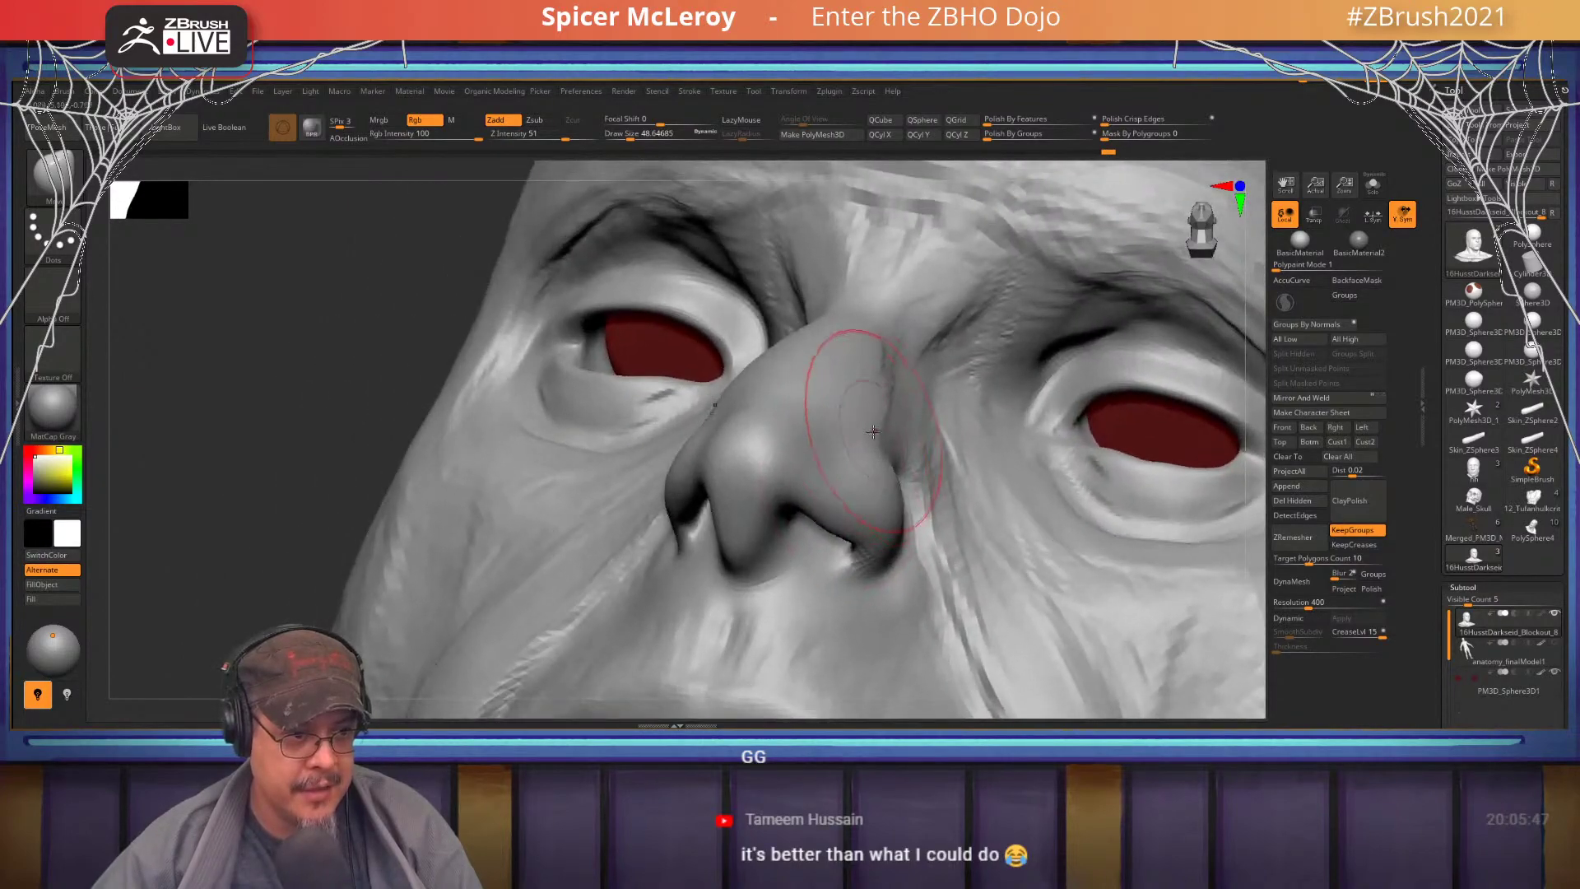
shift+drag(892, 466, 907, 360)
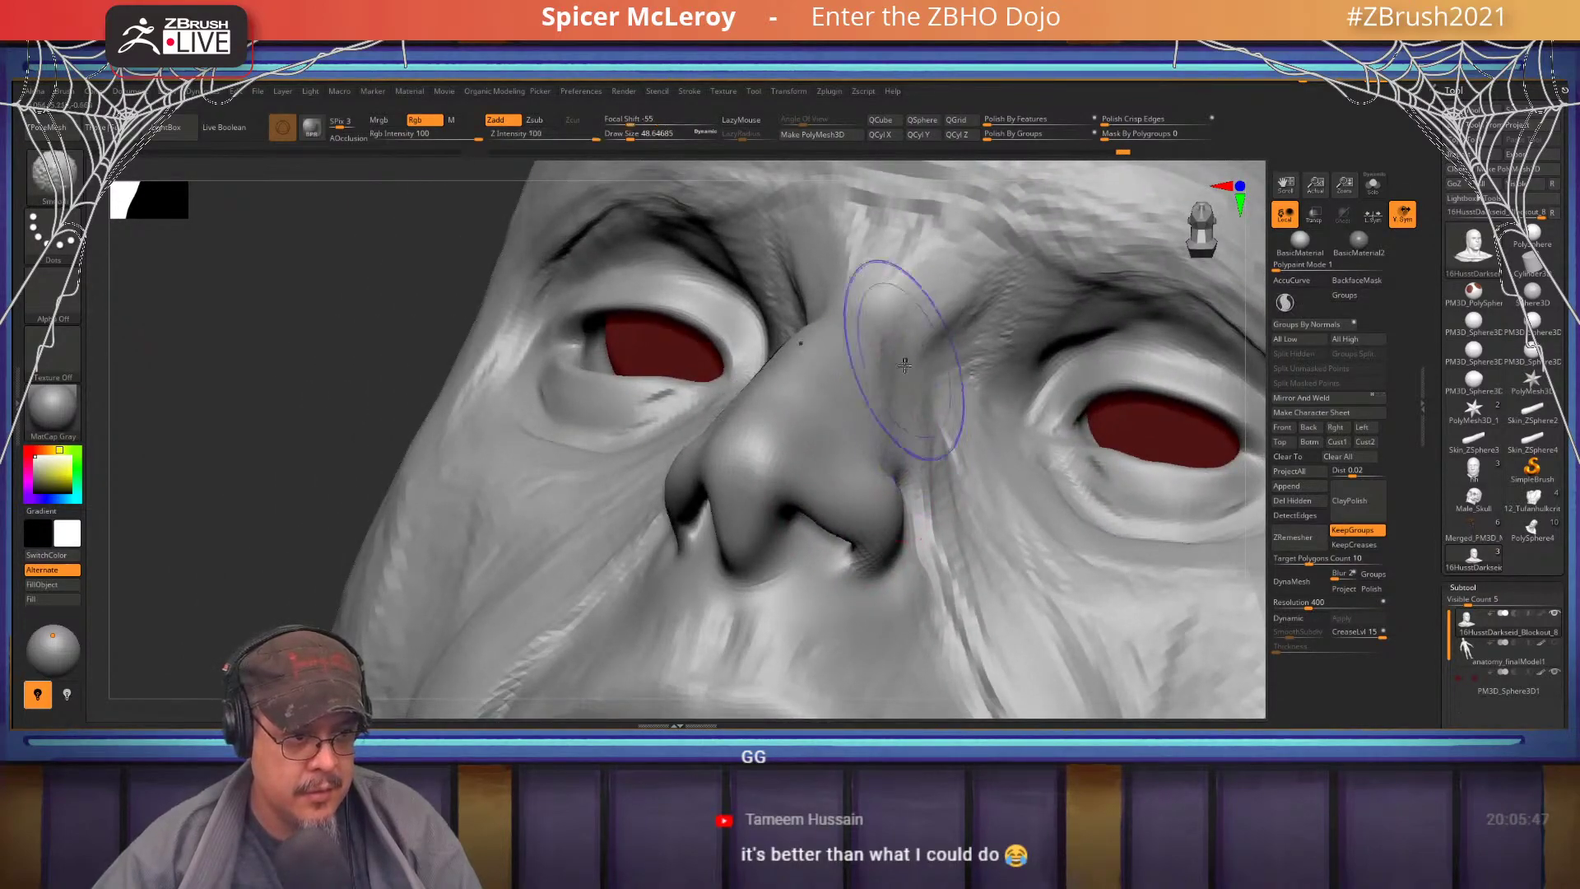
mouse_move(906, 360)
ctrl+right_down()
mouse_move(914, 403)
mouse_move(783, 425)
mouse_move(811, 350)
mouse_move(852, 405)
mouse_move(884, 383)
ctrl+right_up()
- Carve vertical frown creases between the brows with the DamStandard brush at draw size about 49
mouse_move(811, 477)
right_down()
mouse_move(926, 461)
mouse_move(924, 416)
right_up()
key(b)
key(d)
key(s)
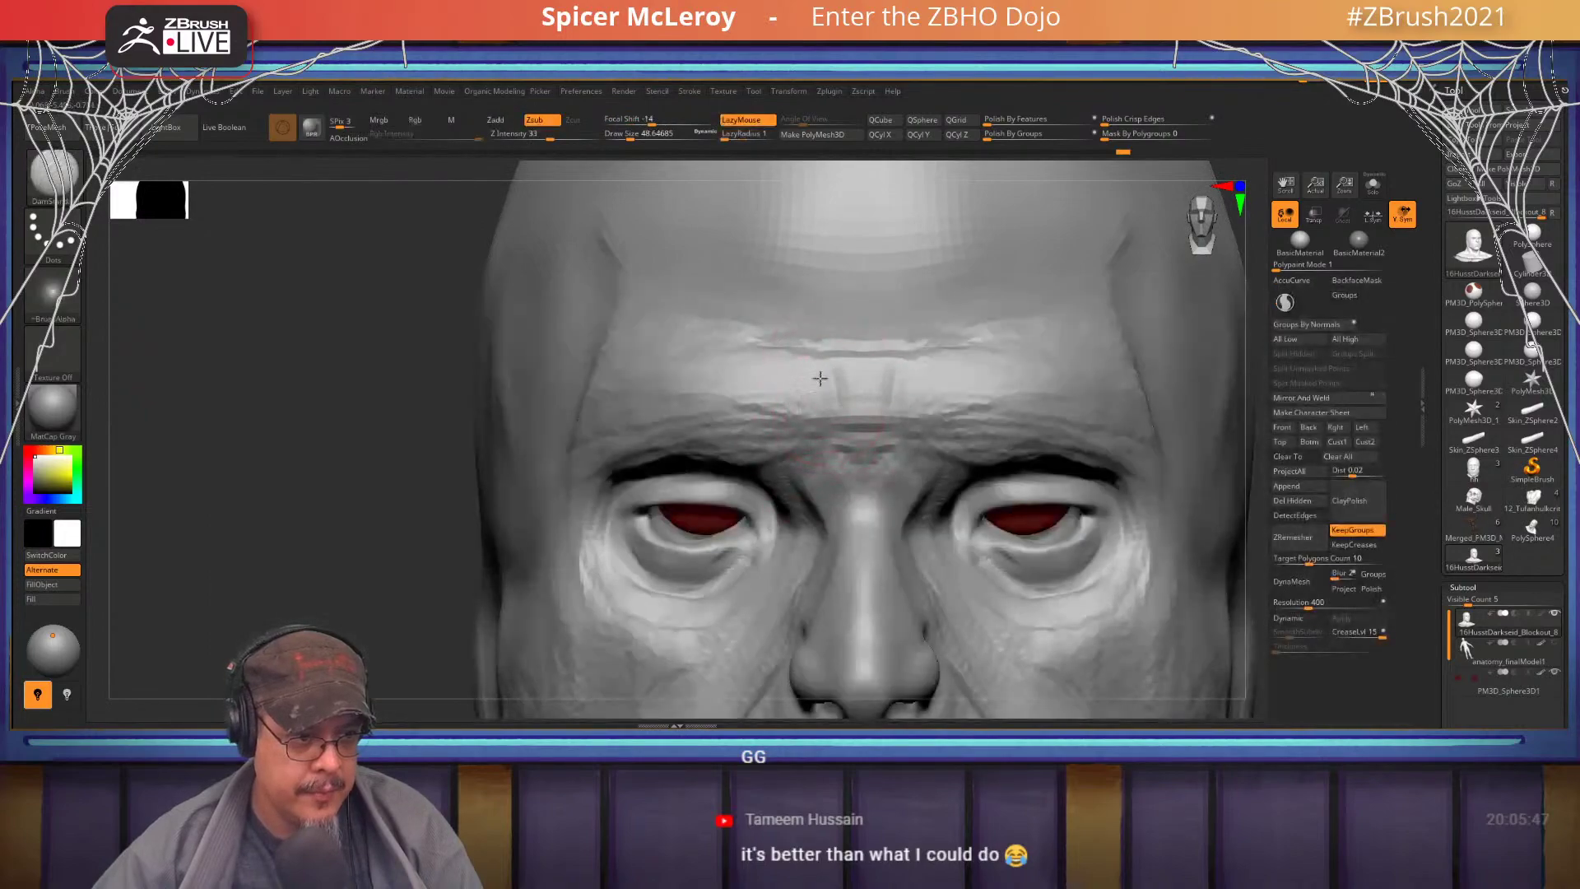
- Build up the inner brows and the inner eye sockets beside the nose bridge with ClayBuildup at draw size about 49
key(b)
key(c)
key(b)
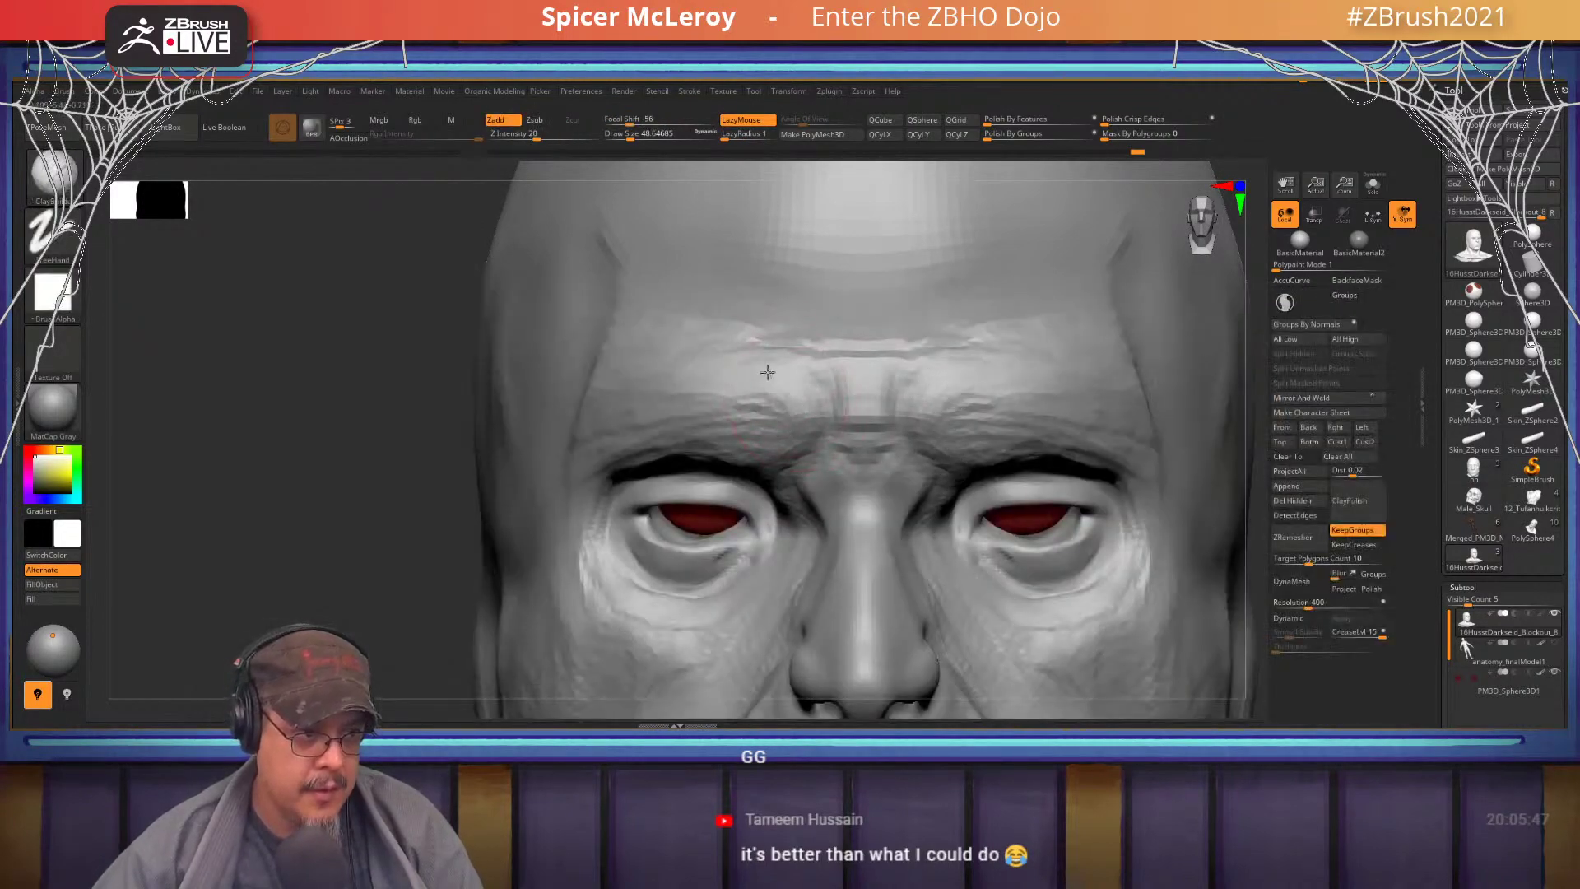
right_drag(836, 396, 833, 490)
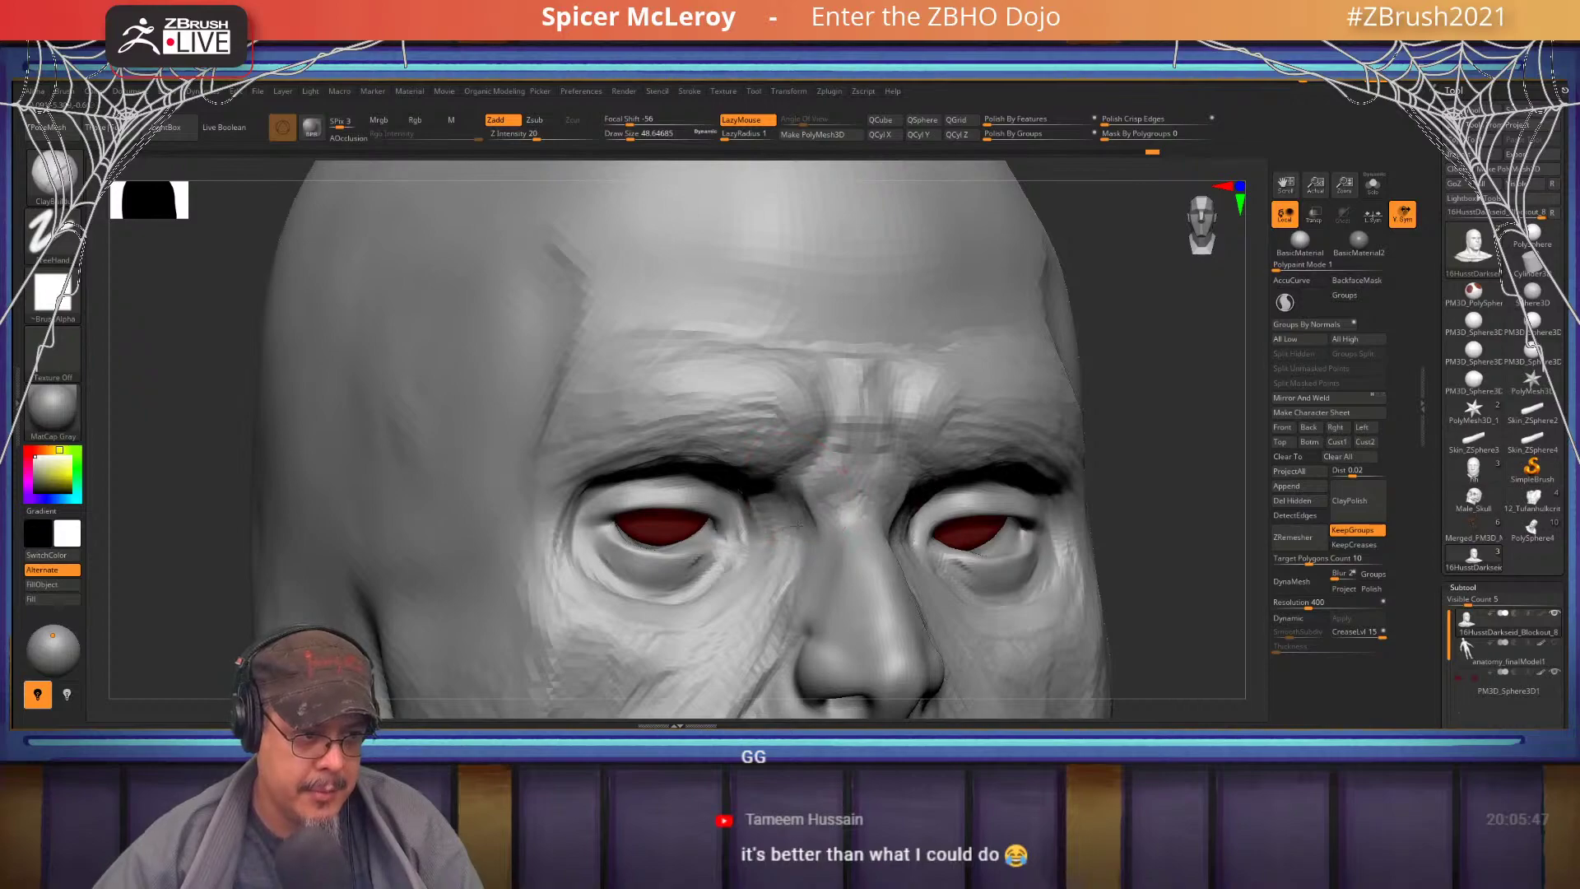
right_drag(805, 486, 826, 415)
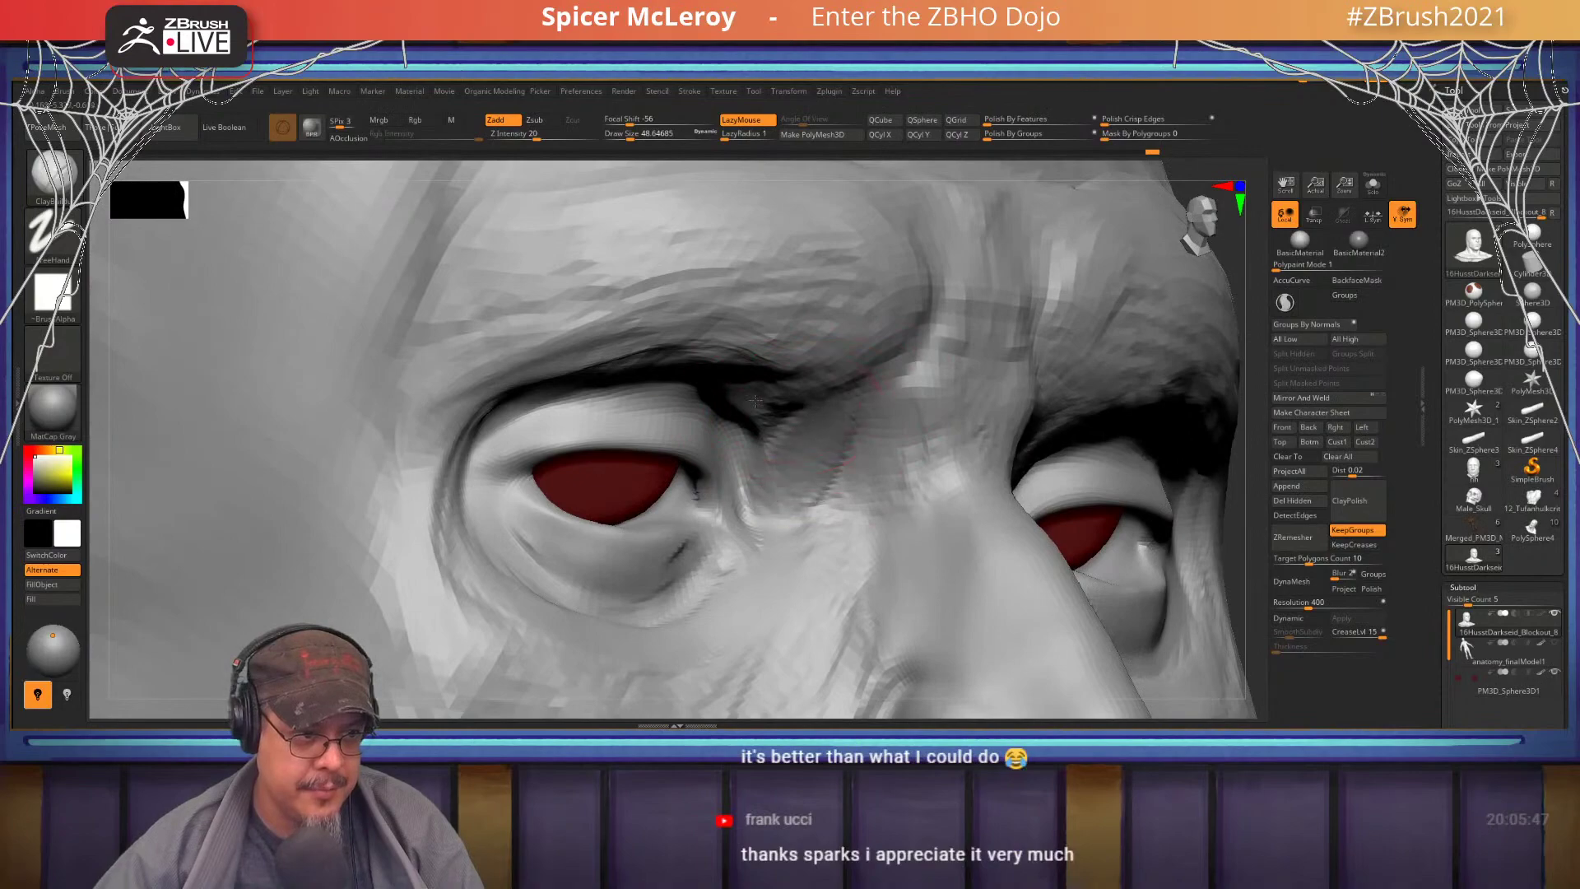
right_drag(774, 500, 790, 457)
drag(794, 460, 658, 436)
- Reshape the upper eyelid from below with the Move brush at draw size about 27 and smooth its edge
mouse_move(635, 469)
right_down()
mouse_move(663, 401)
mouse_move(721, 444)
right_up()
key(b)
key(m)
key(v)
key(s)
drag(714, 459, 699, 449)
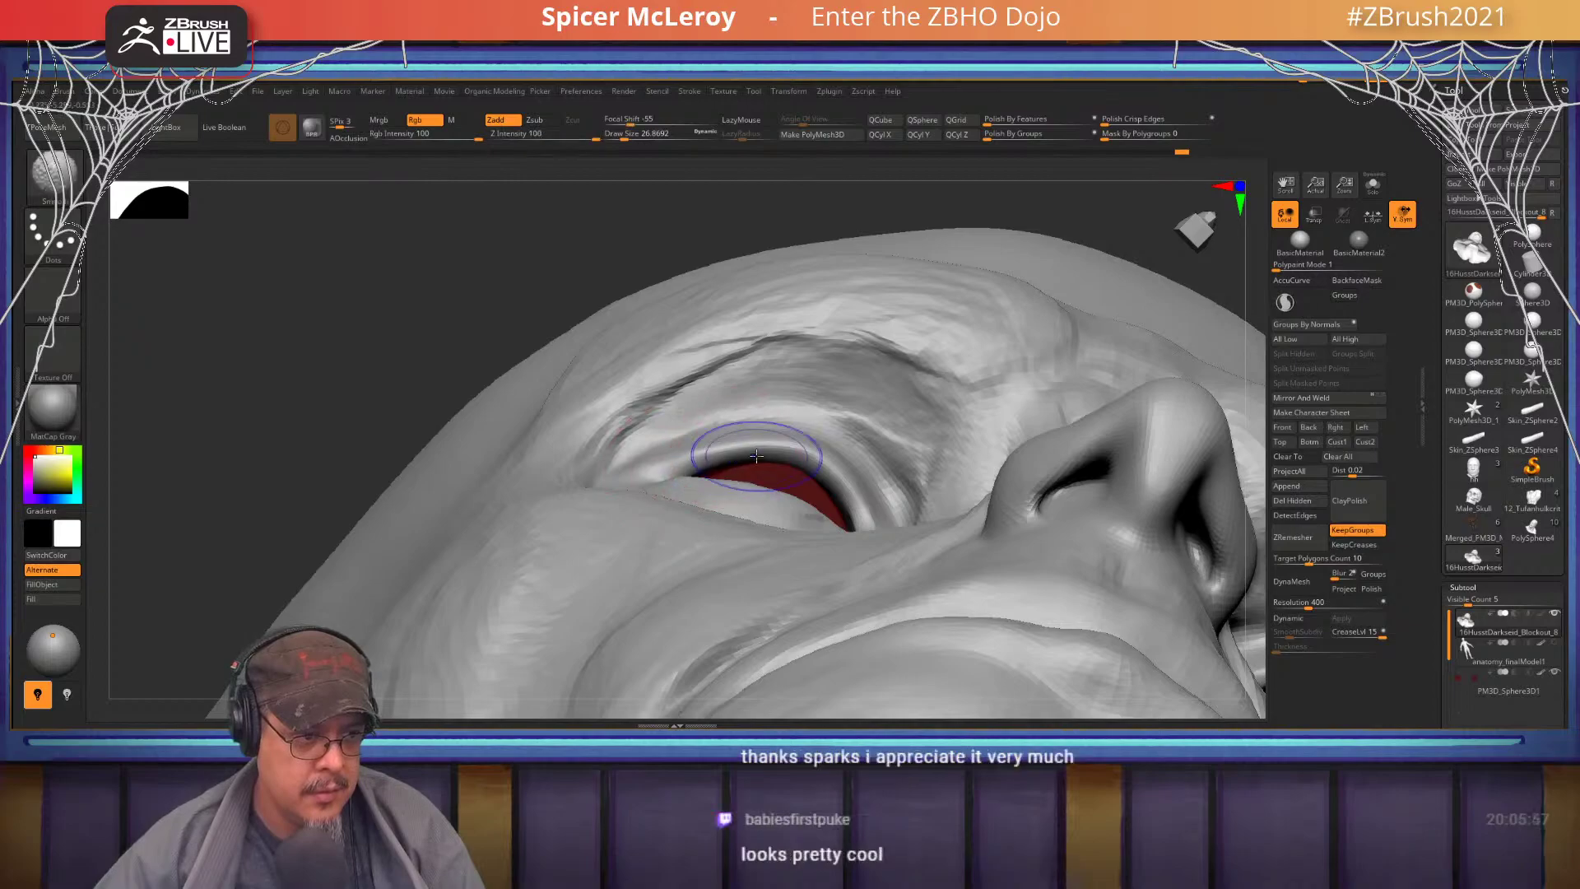
right_drag(670, 494, 510, 494)
mouse_move(763, 500)
right_down()
mouse_move(850, 547)
mouse_move(836, 494)
right_up()
- Adjust the eyeballs' placement in the sockets with the transform gizmo and turn off their red polypaint
key(w)
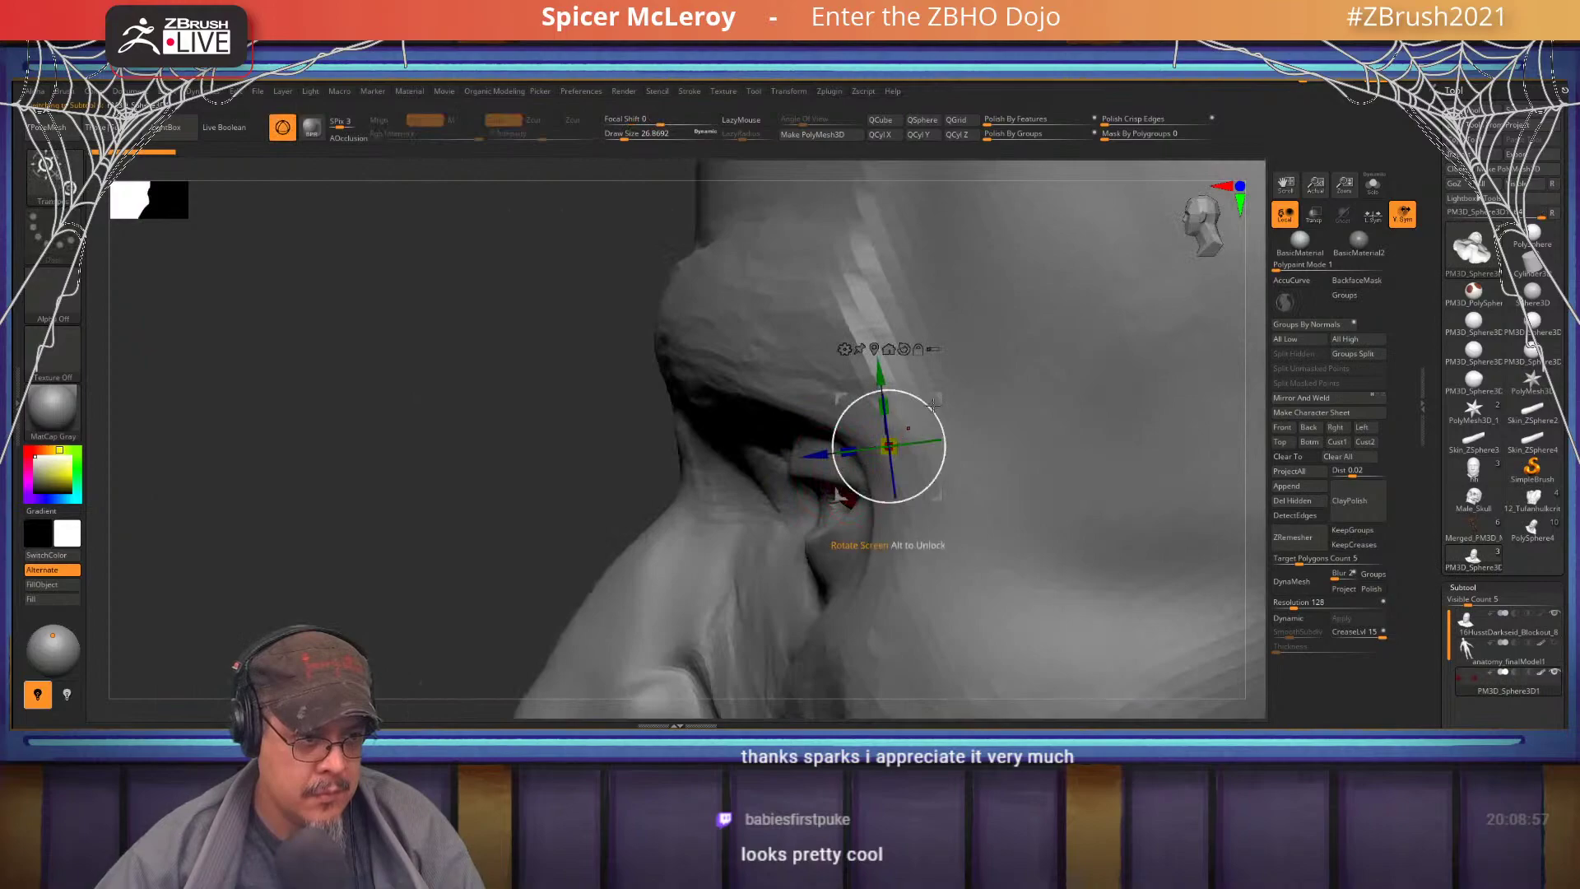
drag(934, 404, 929, 455)
key(q)
mouse_move(626, 493)
right_down()
mouse_move(710, 497)
mouse_move(764, 438)
mouse_move(625, 461)
right_up()
mouse_move(515, 485)
right_down()
mouse_move(594, 362)
mouse_move(766, 412)
mouse_move(782, 387)
right_up()
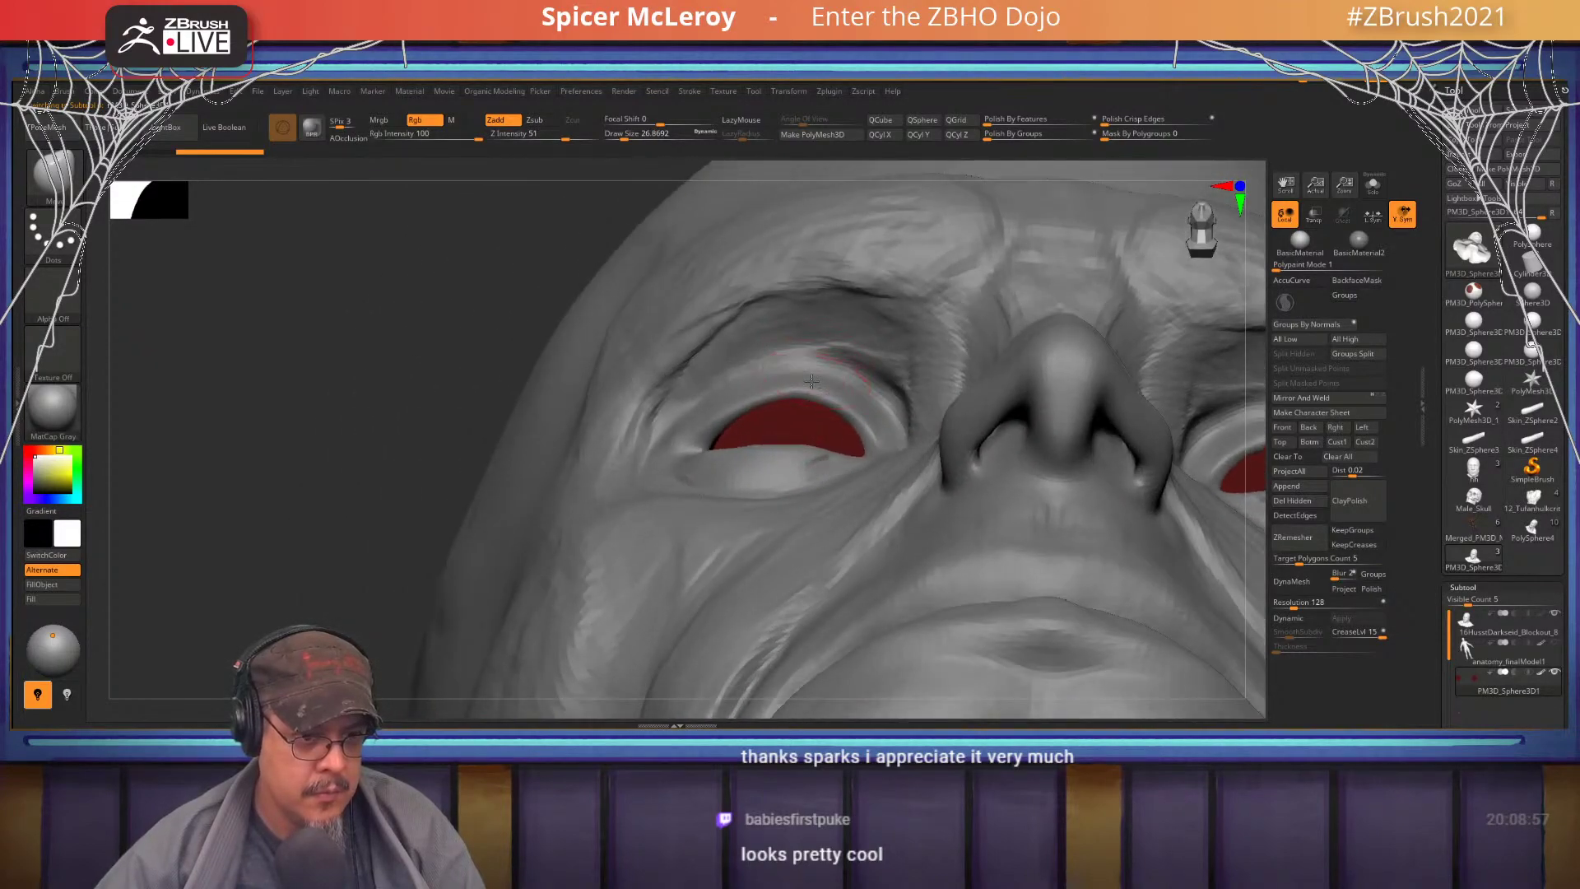
click(1542, 672)
- Make the head the active subtool and reshape the eyelid rims and outer eye corner with the Move brush at draw size about 23
mouse_move(834, 455)
alt+right_down()
mouse_move(868, 526)
mouse_move(899, 521)
alt+right_up()
key(b)
key(m)
key(v)
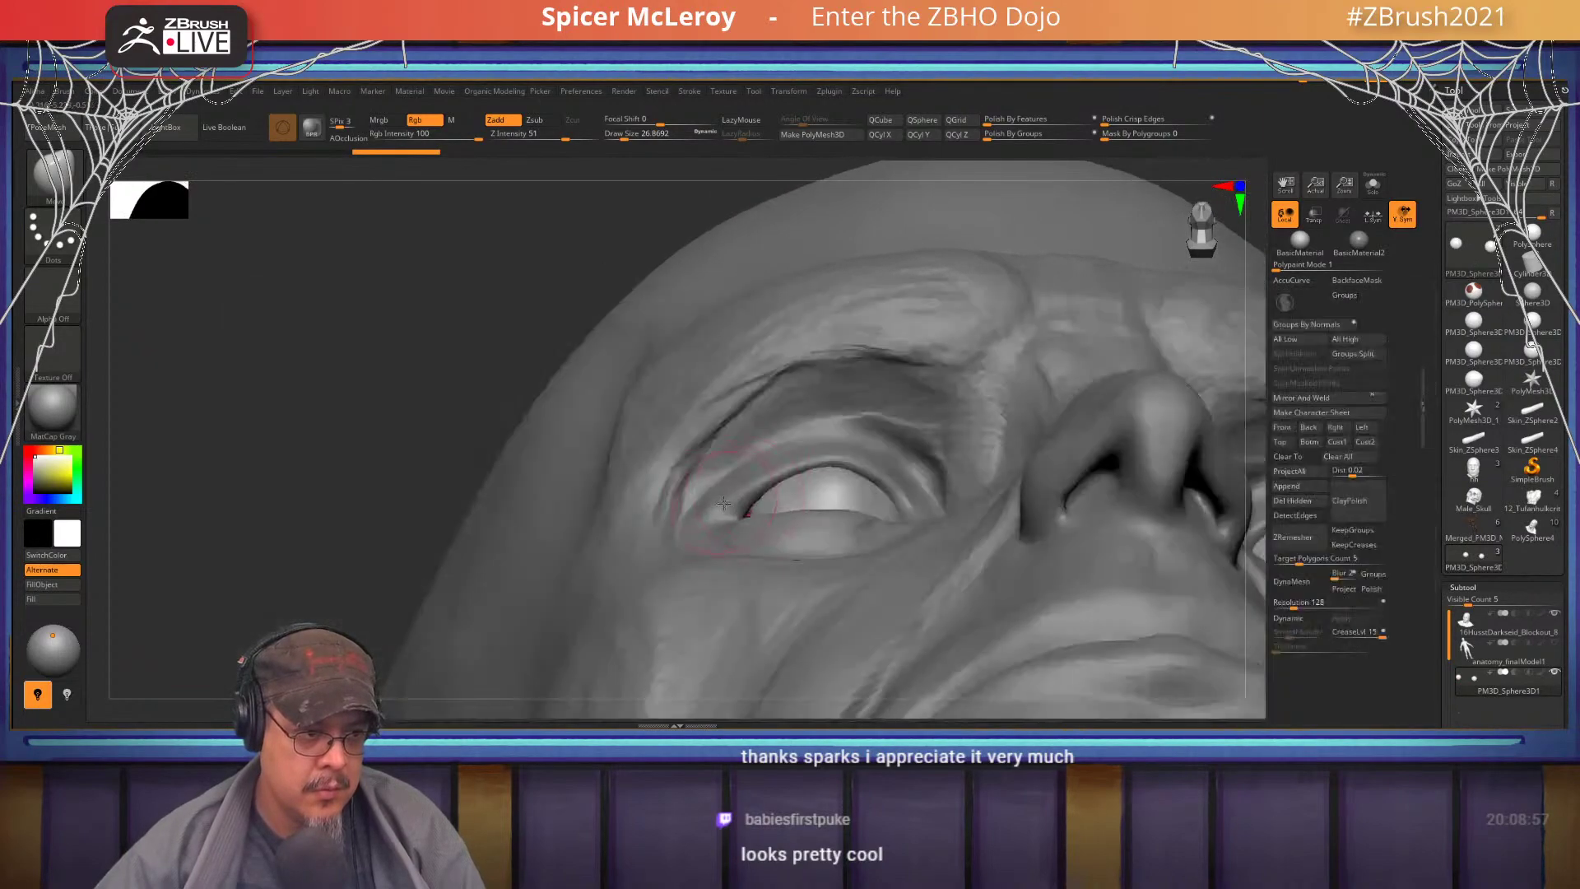
key(s)
drag(724, 503, 733, 505)
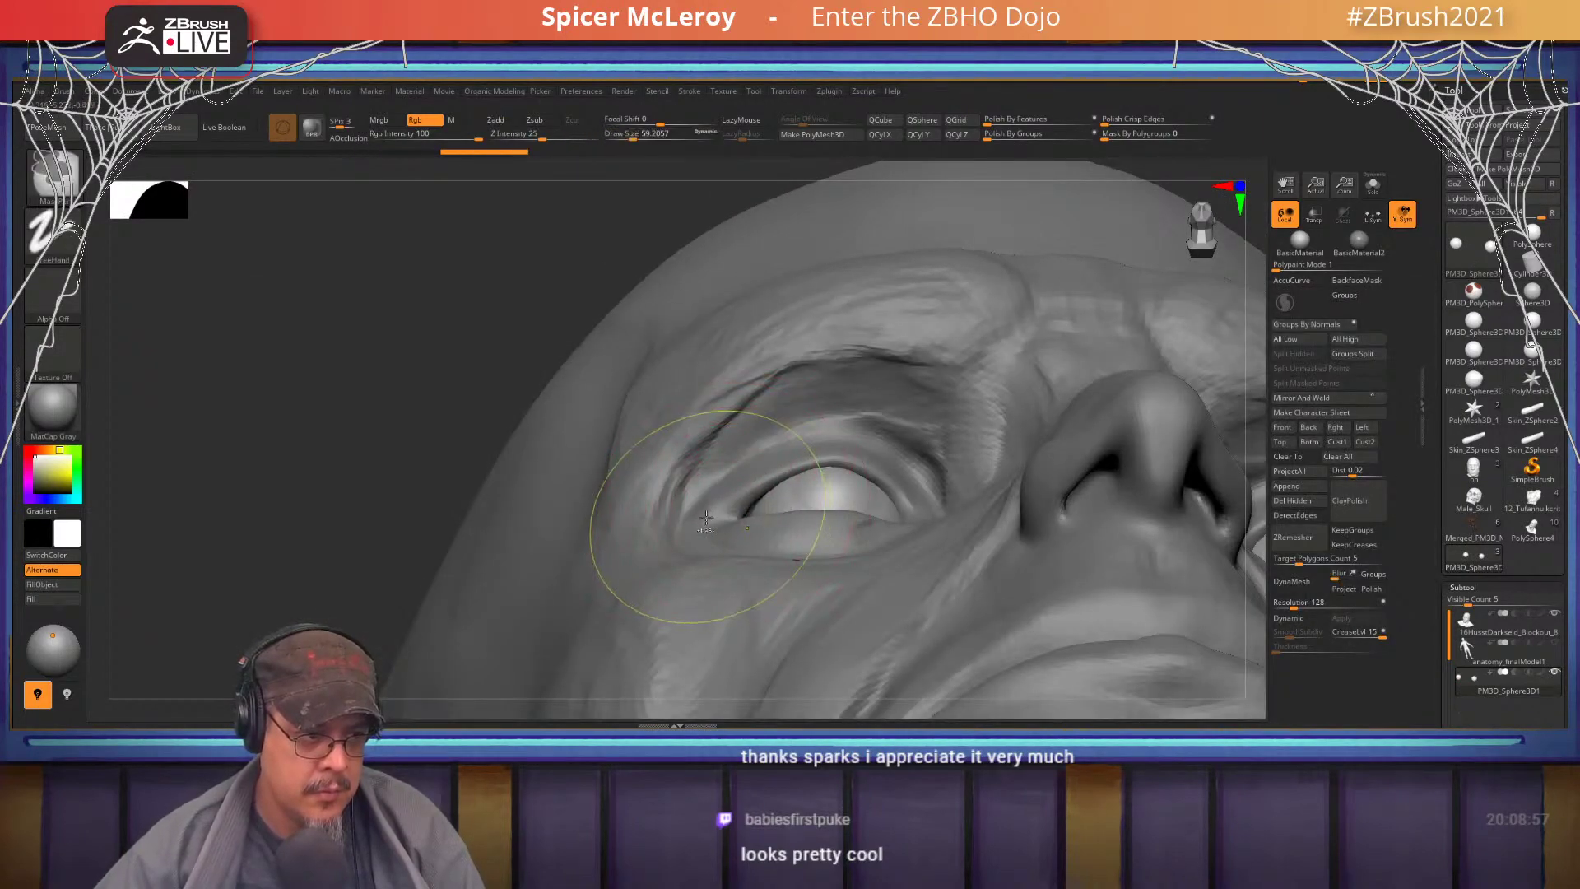
alt+click(710, 528)
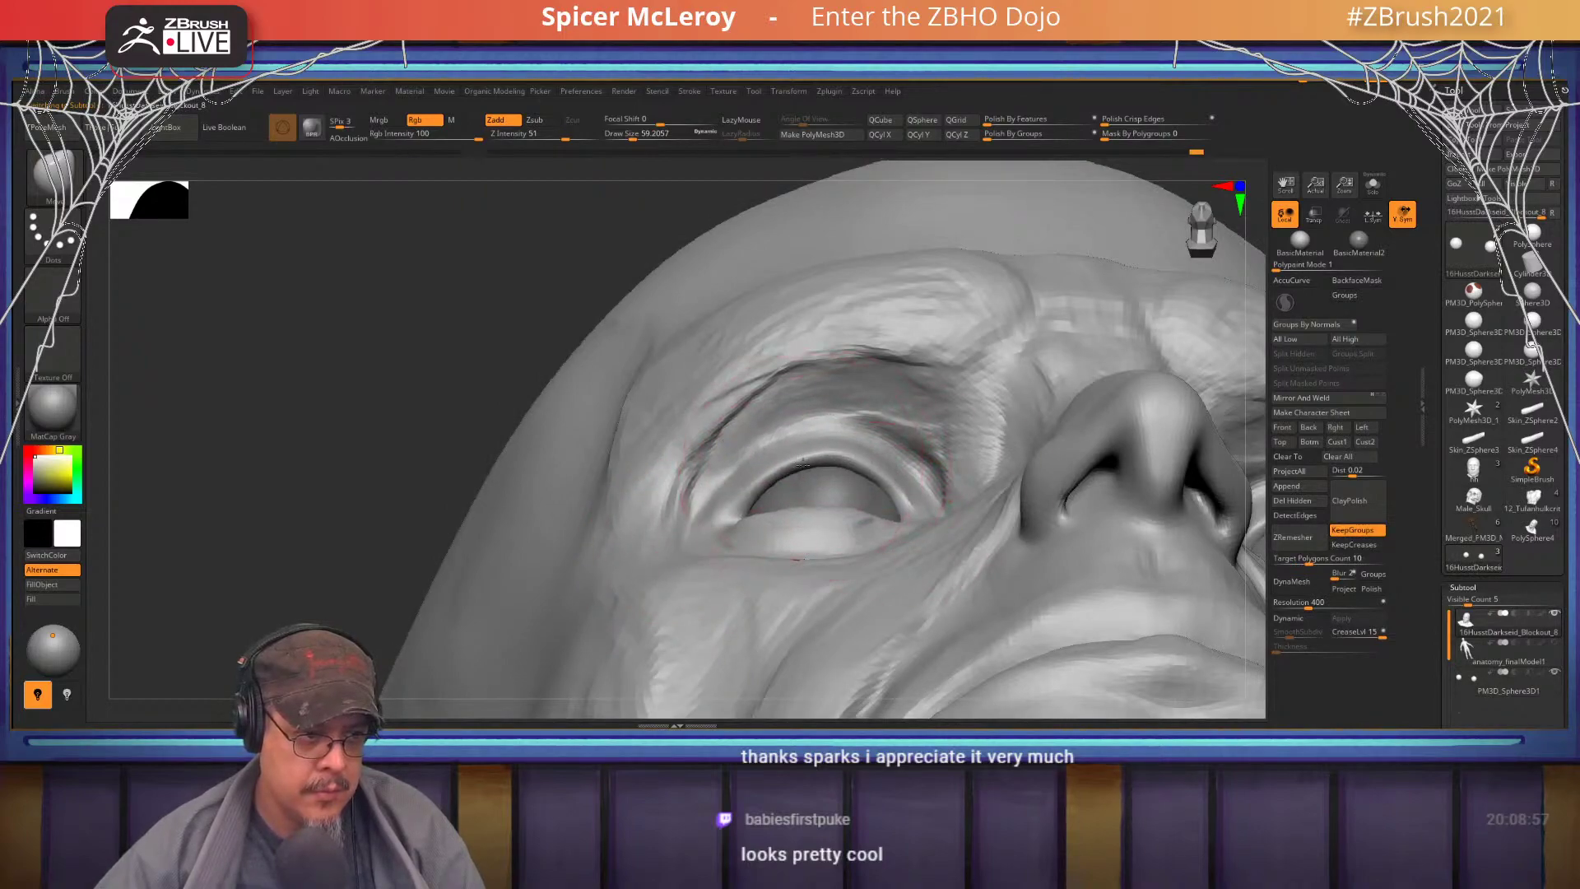
mouse_move(909, 512)
right_down()
mouse_move(927, 530)
mouse_move(919, 512)
mouse_move(877, 537)
mouse_move(871, 489)
right_up()
key(s)
mouse_move(848, 492)
mouse_down()
mouse_move(904, 477)
mouse_move(904, 510)
mouse_up()
alt+right_drag(800, 457, 895, 425)
drag(772, 419, 648, 466)
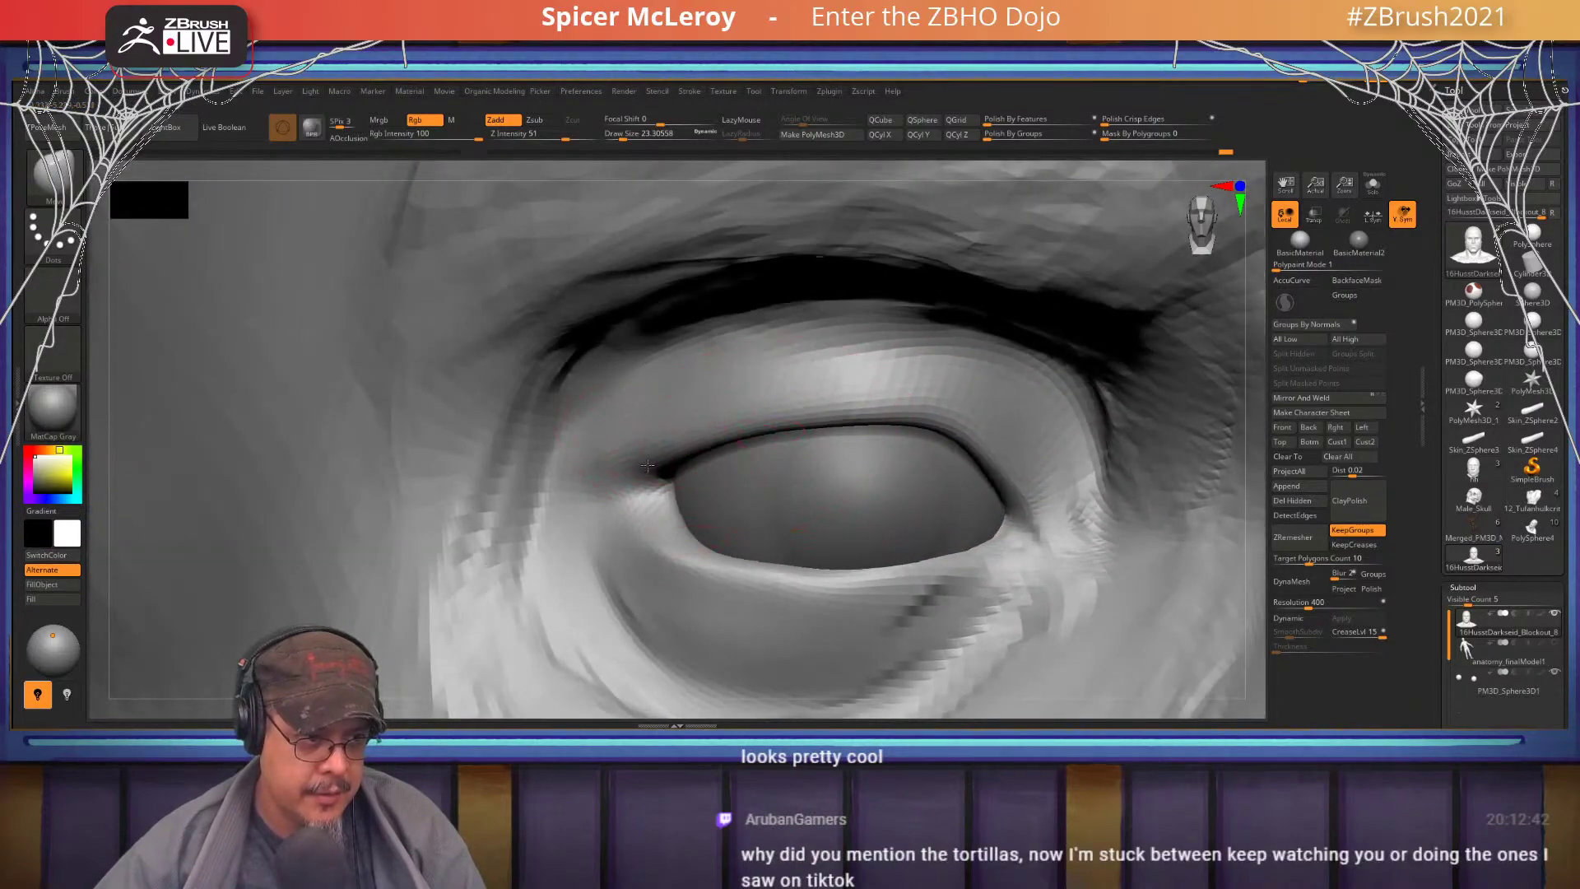
- Carve the crease at the outer corner of the eye with the DamStandard brush at draw size about 23
right_drag(640, 471, 975, 334)
key(b)
key(d)
key(s)
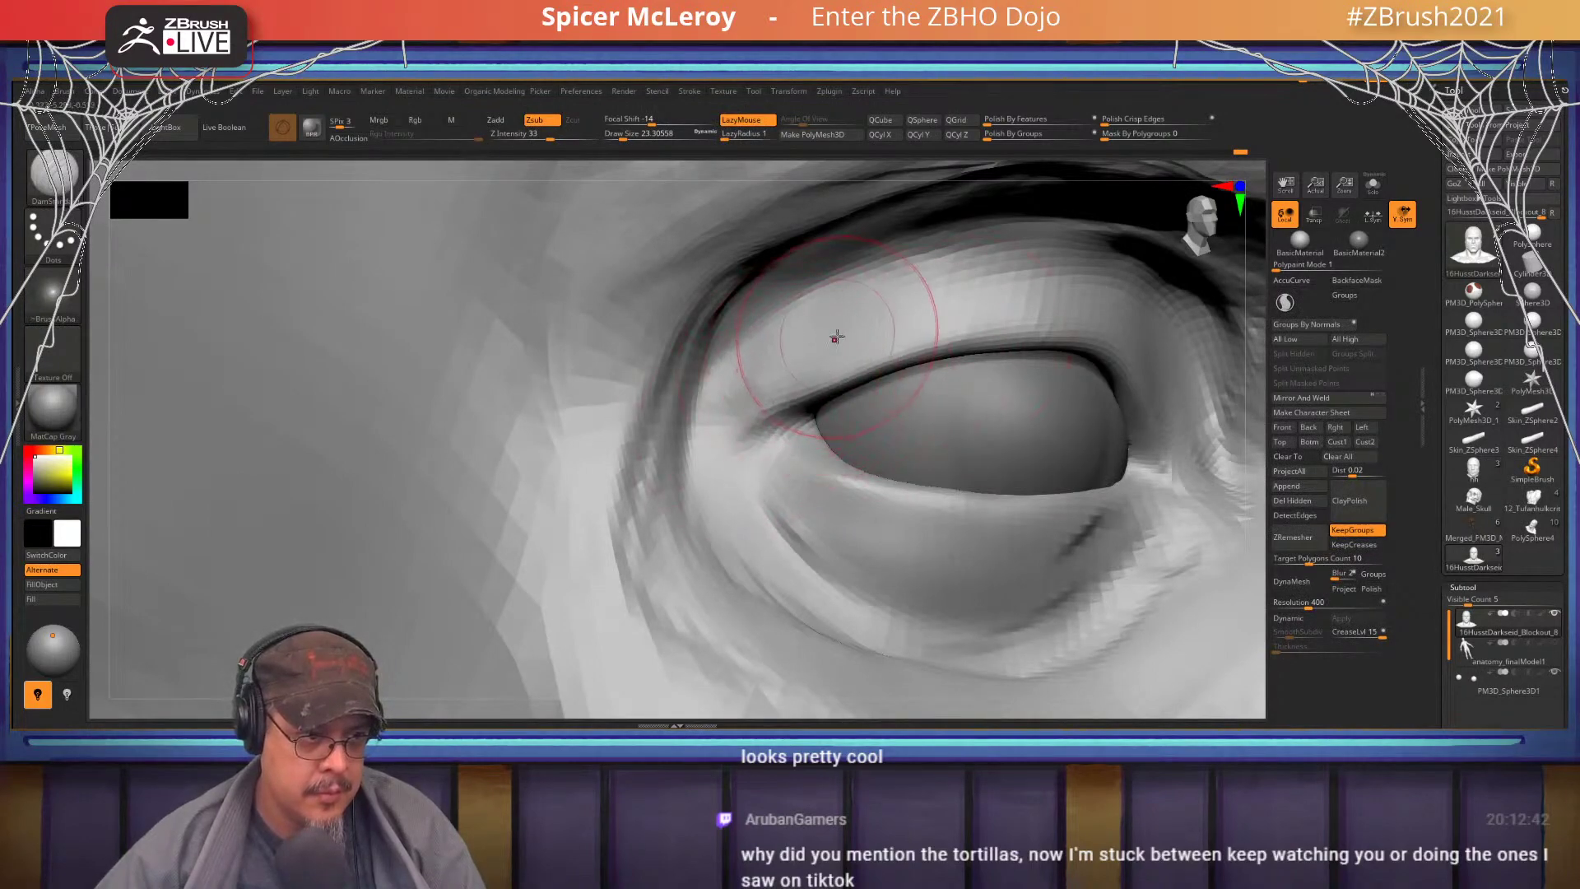
right_drag(794, 370, 737, 414)
mouse_move(682, 395)
mouse_down()
mouse_move(669, 392)
mouse_move(711, 441)
mouse_move(687, 384)
mouse_move(723, 418)
mouse_up()
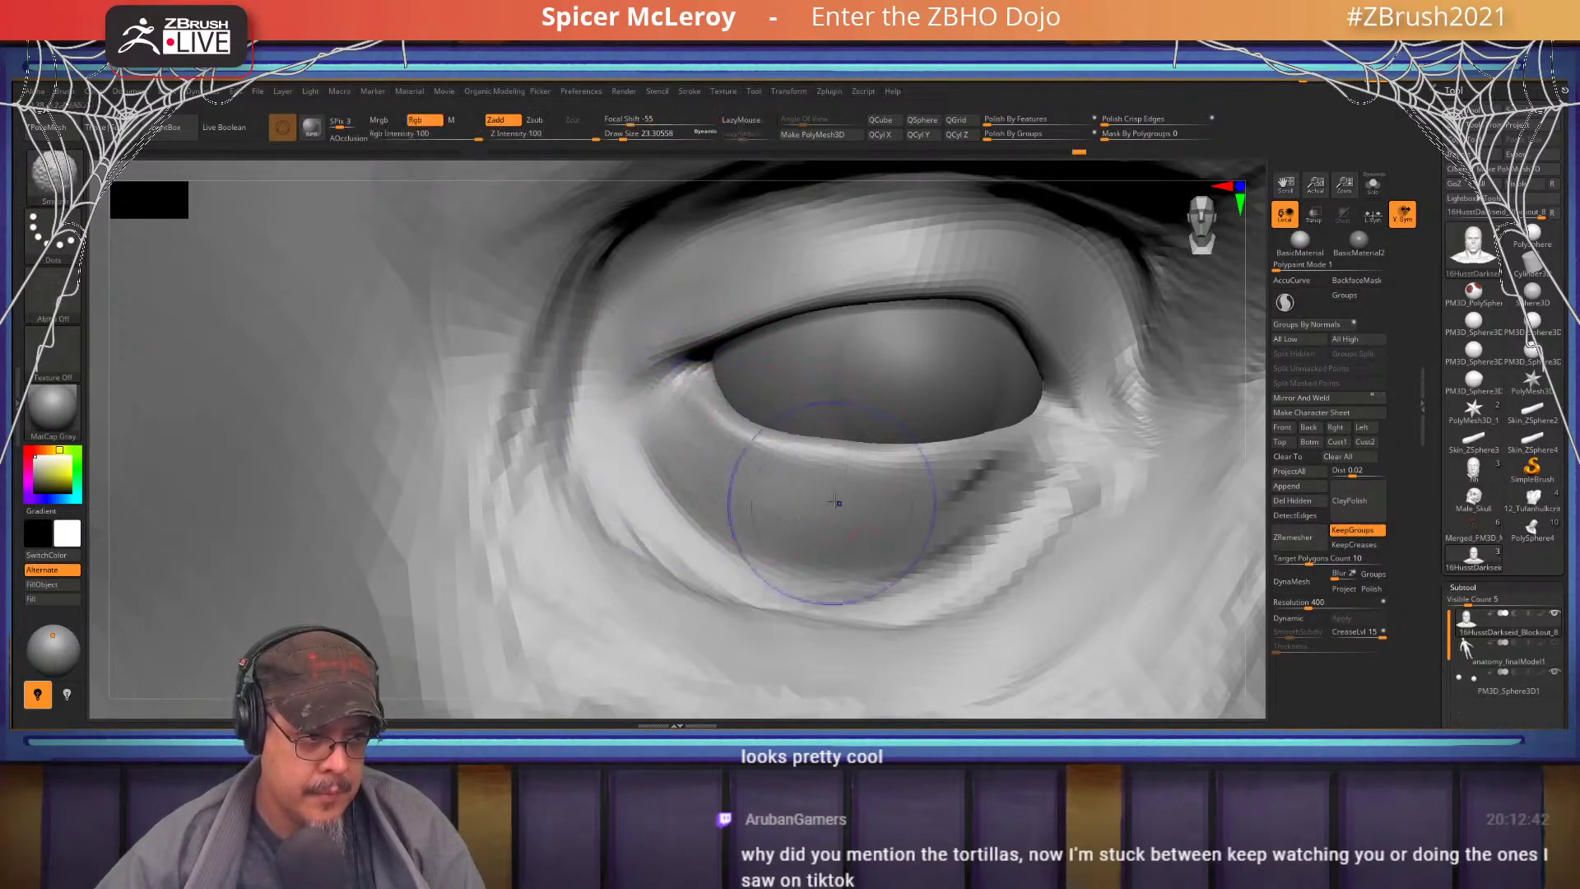
- Define the fold beneath the lower eyelid and smooth its rough surface toward the outer corner
mouse_move(905, 469)
right_down()
mouse_move(866, 440)
mouse_move(864, 406)
mouse_move(843, 486)
right_up()
key(ctrl+shift+z)
mouse_move(843, 486)
mouse_down()
mouse_move(757, 526)
mouse_move(642, 531)
mouse_move(852, 522)
mouse_move(659, 539)
mouse_move(731, 545)
mouse_up()
mouse_move(831, 502)
right_down()
mouse_move(882, 398)
mouse_move(816, 469)
right_up()
mouse_move(817, 463)
mouse_down()
mouse_move(790, 458)
mouse_move(821, 517)
mouse_move(771, 566)
mouse_up()
mouse_move(772, 566)
shift+mouse_down()
mouse_move(689, 636)
mouse_move(505, 610)
mouse_move(702, 588)
mouse_move(656, 593)
shift+mouse_up()
mouse_move(494, 536)
alt+right_down()
mouse_move(467, 534)
mouse_move(473, 427)
alt+right_up()
- Deepen the upper eyelid crease with DamStandard and smooth the inner end of the lid beneath the brow
right_drag(740, 461, 928, 470)
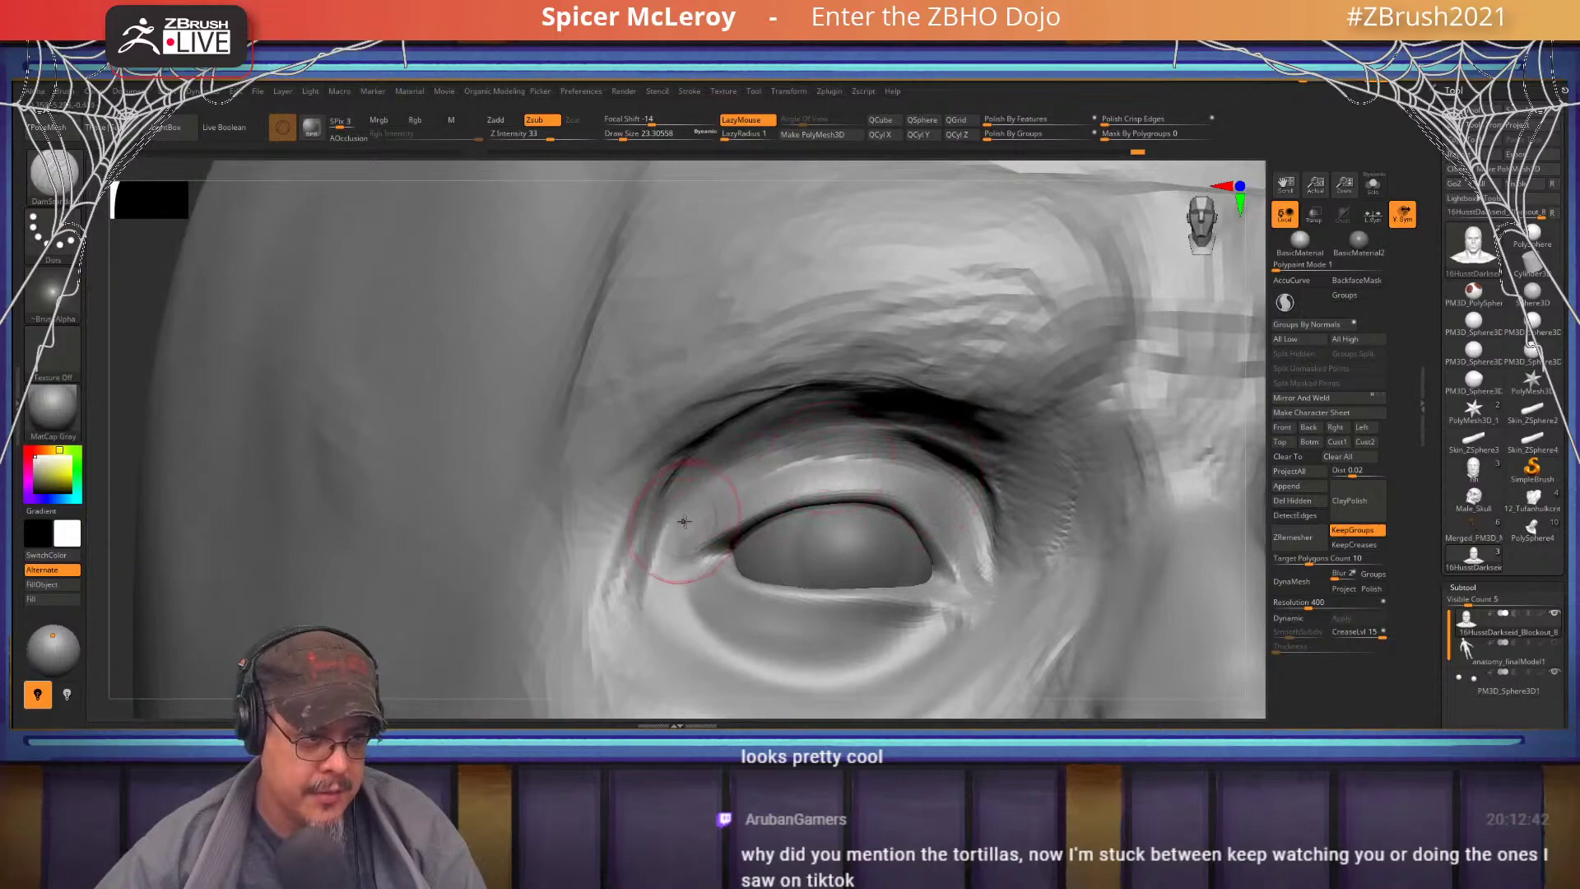
drag(683, 522, 930, 472)
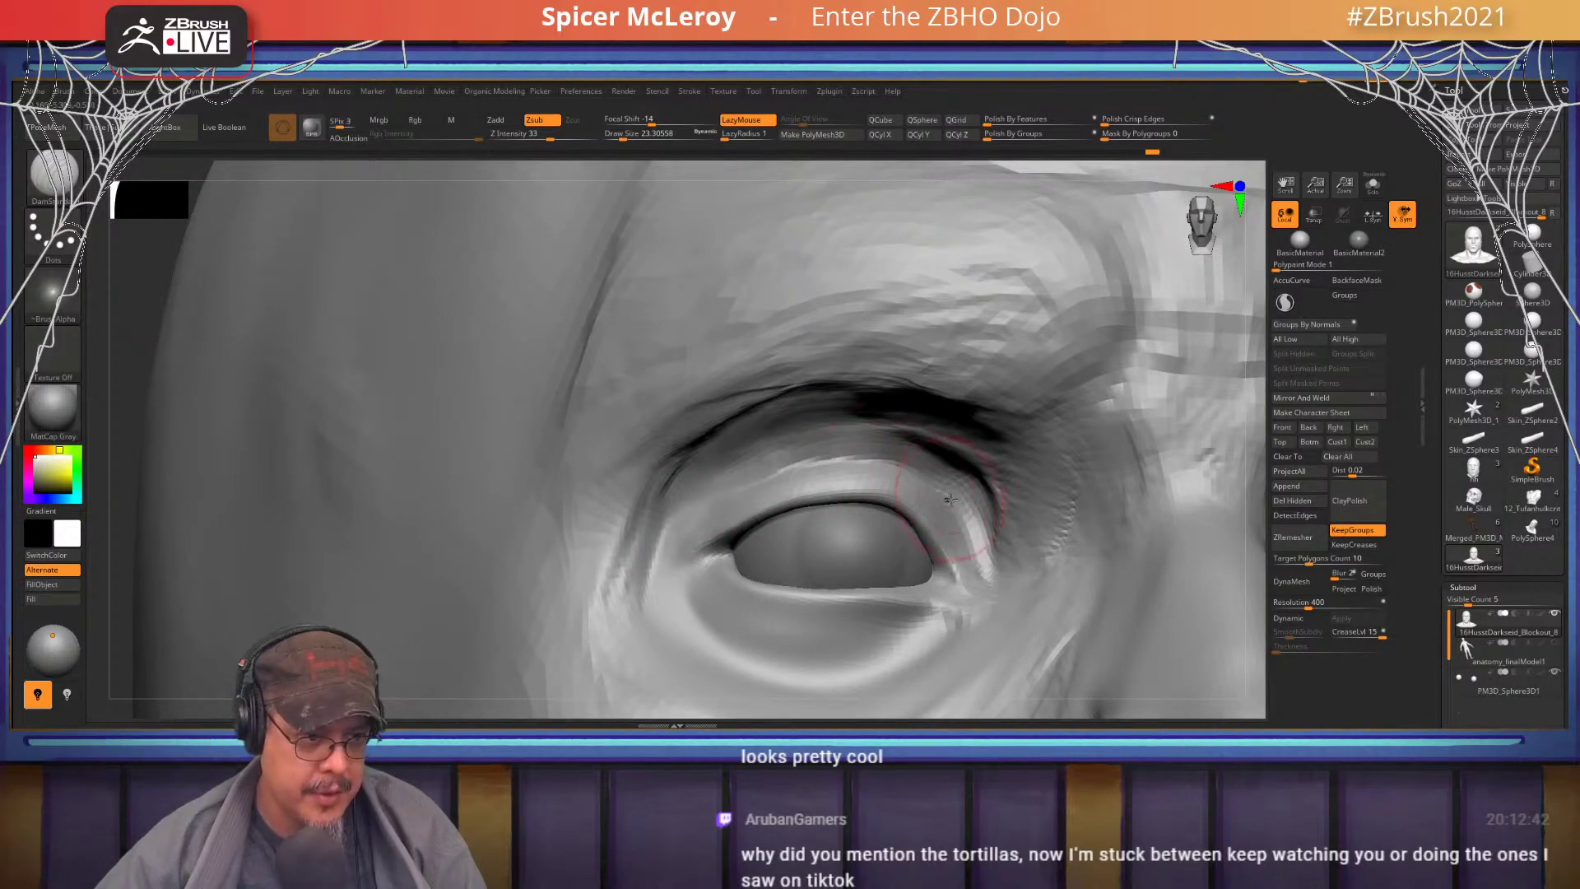
key(shift)
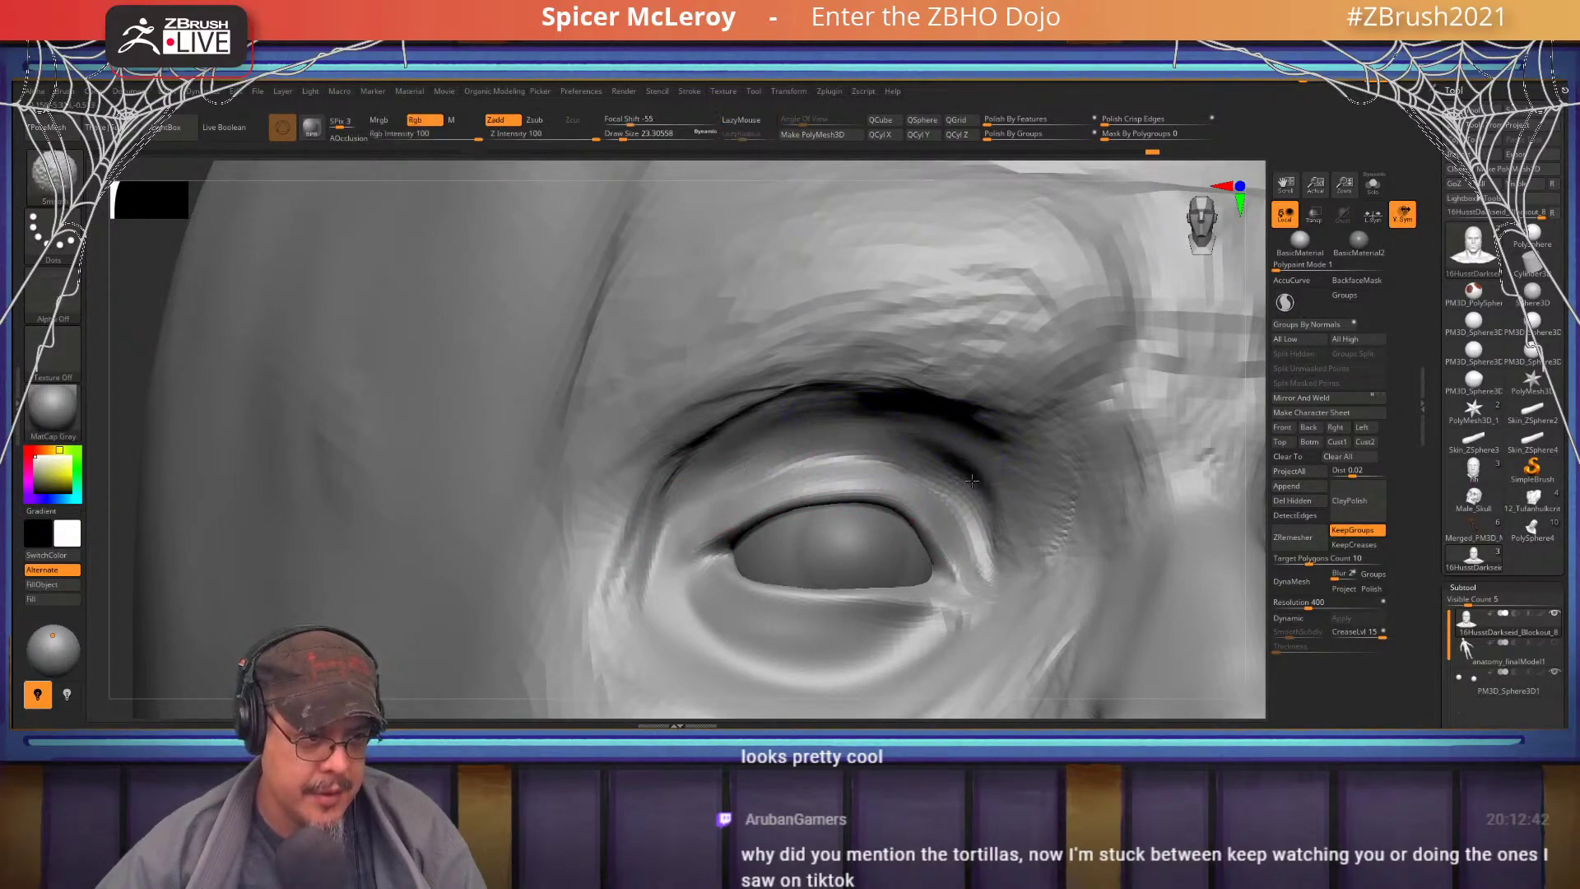
right_drag(867, 426, 965, 434)
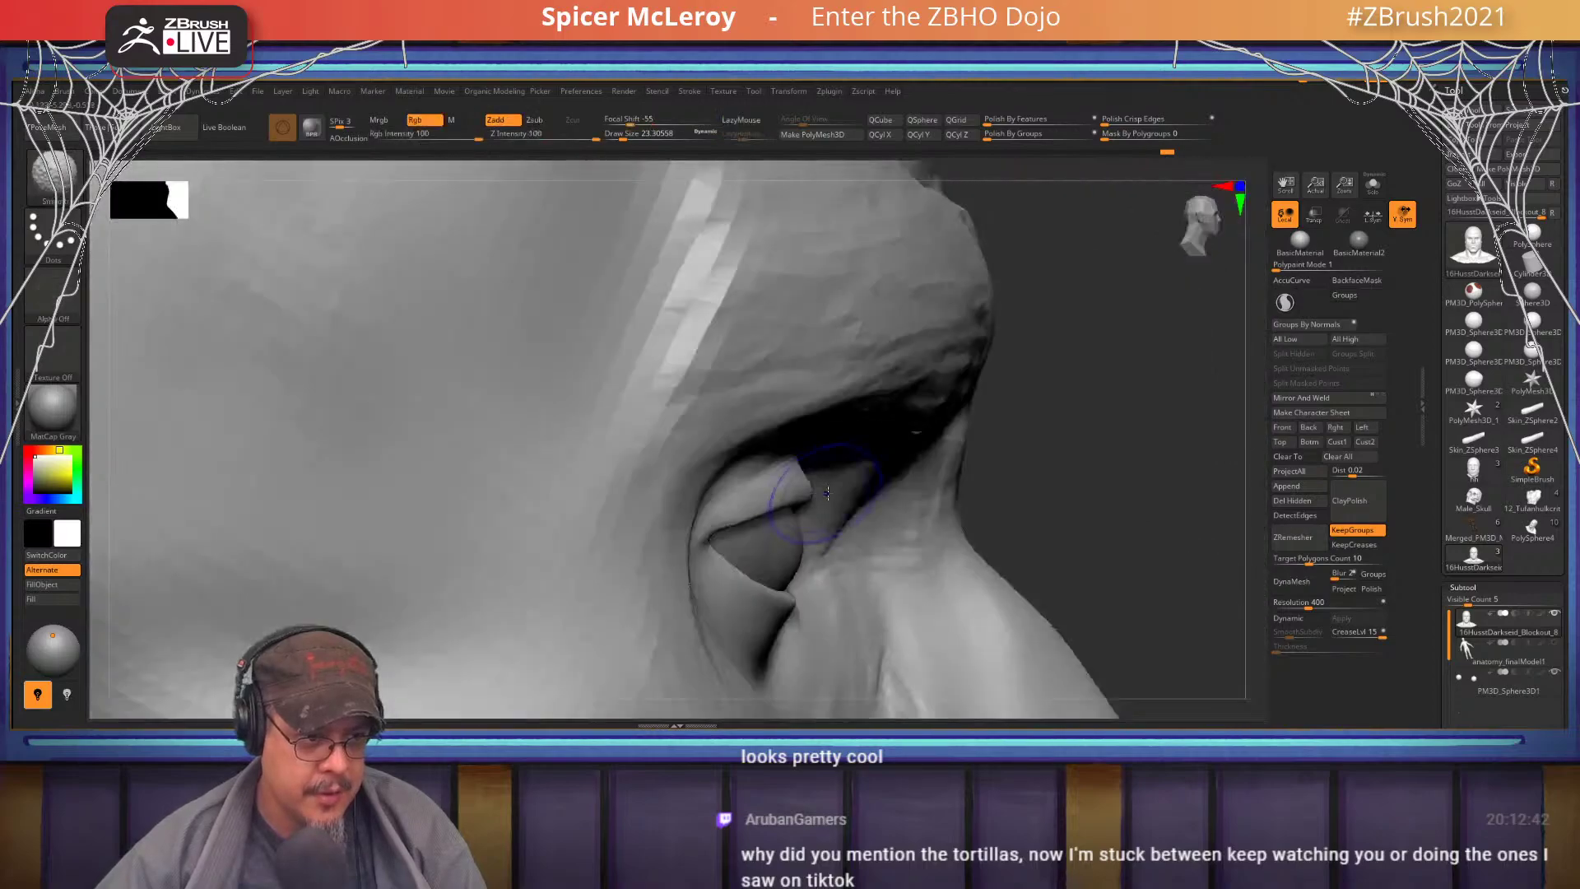
shift+drag(833, 441, 803, 449)
mouse_move(865, 477)
right_down()
mouse_move(775, 485)
mouse_move(885, 466)
mouse_move(917, 437)
right_up()
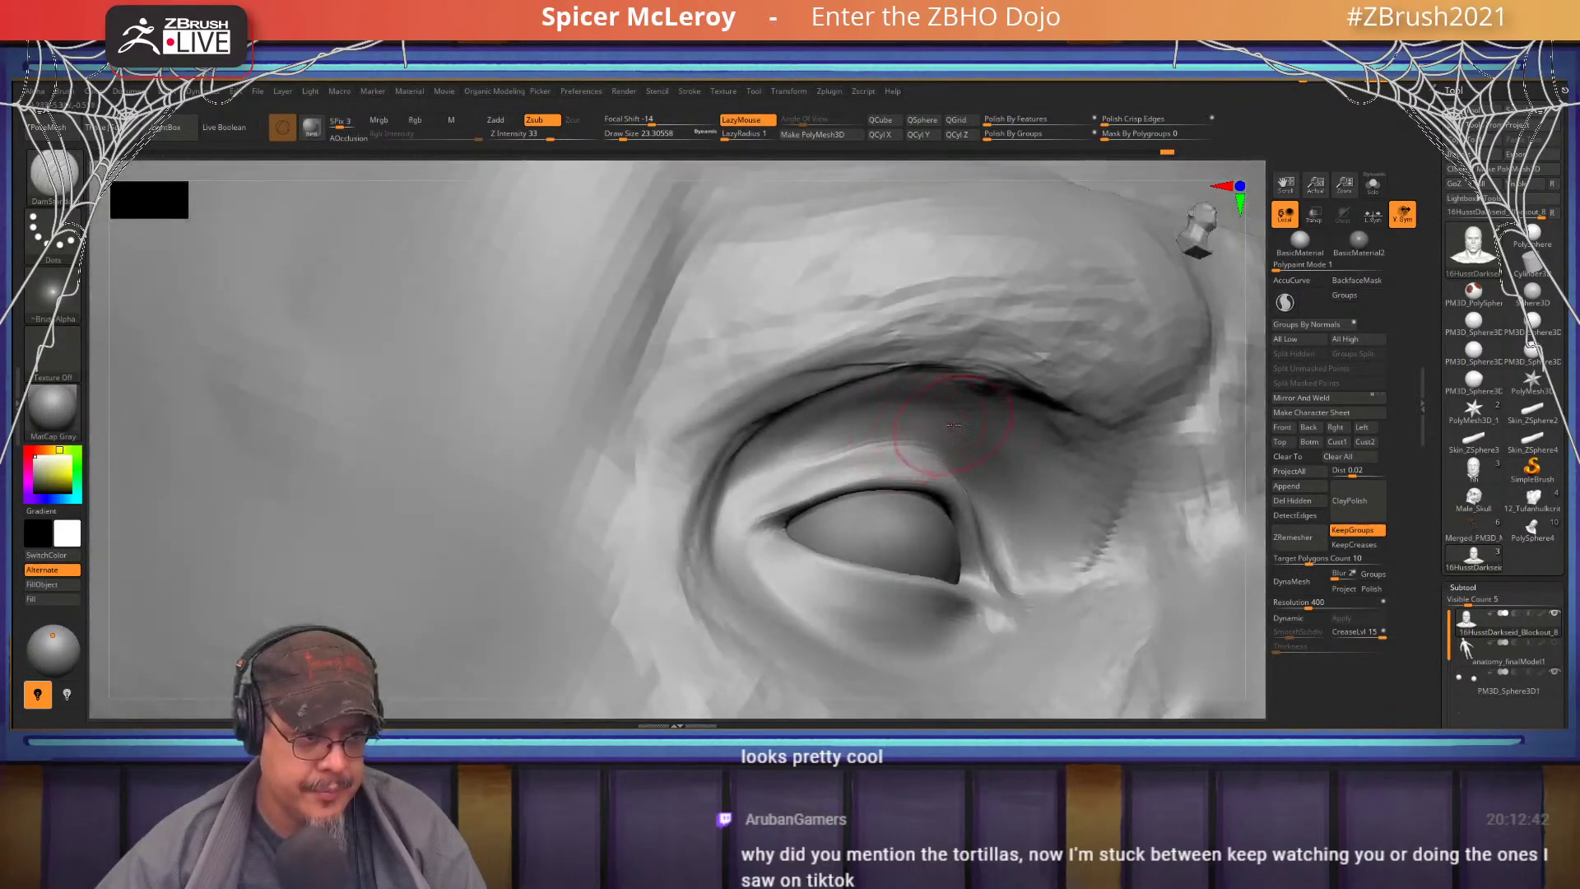
- Add volume between the upper eyelid and brow down to the inner eye corner with ClayBuildup at draw size about 35
key(b)
key(c)
key(b)
key(s)
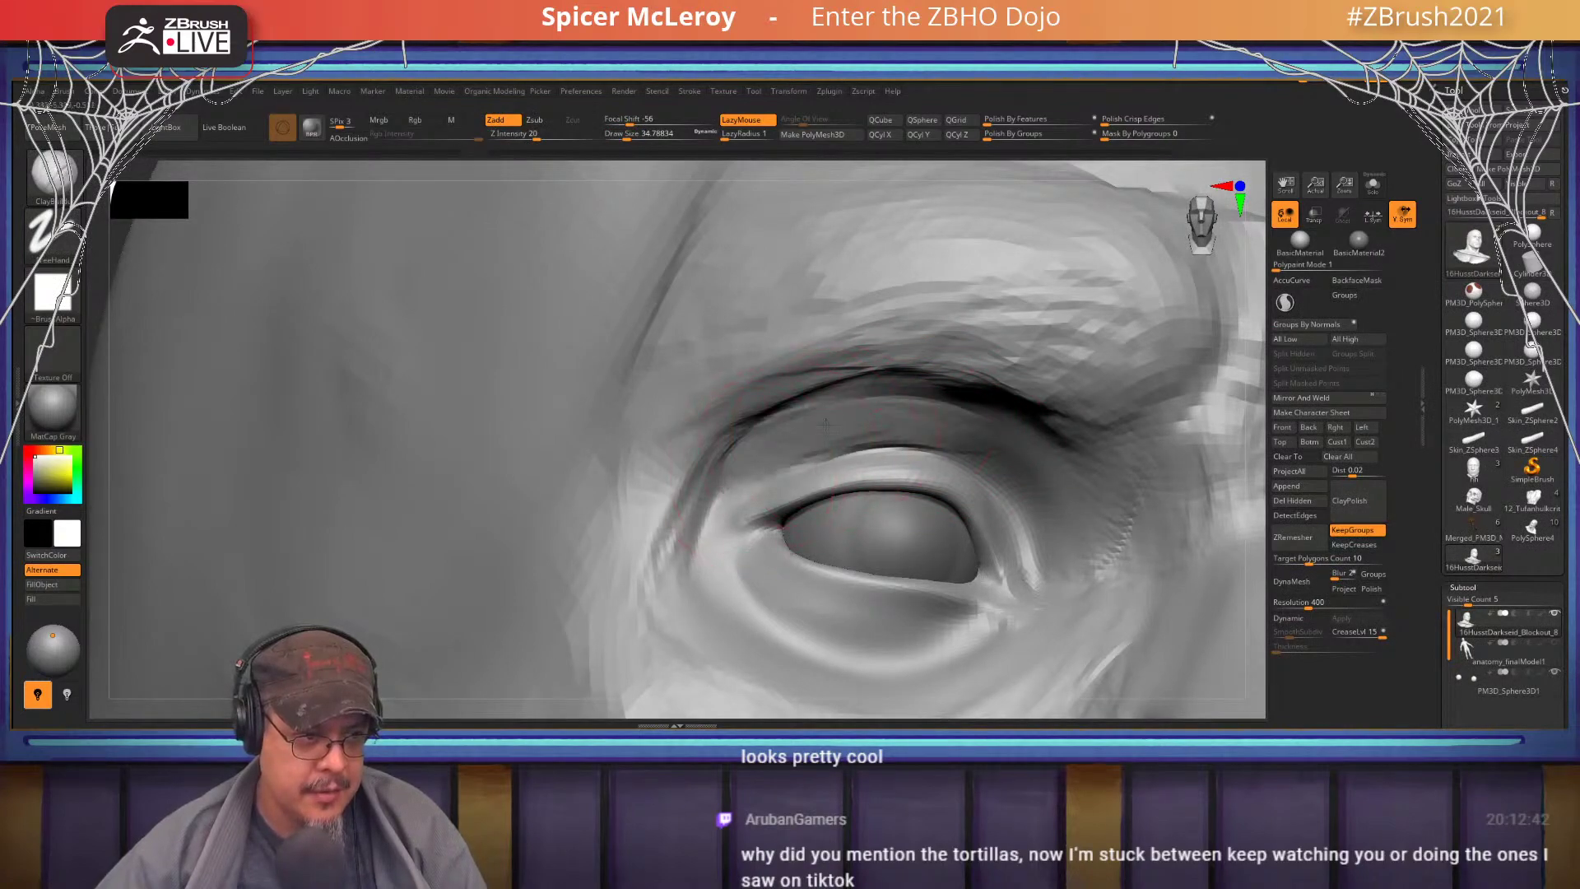
mouse_move(734, 484)
mouse_down()
mouse_move(830, 423)
mouse_move(932, 414)
mouse_move(1017, 486)
mouse_move(815, 456)
mouse_move(915, 433)
mouse_move(1005, 457)
mouse_move(1034, 490)
mouse_move(1028, 547)
mouse_move(1058, 527)
mouse_move(1020, 522)
mouse_move(1053, 579)
mouse_move(1019, 499)
mouse_move(1039, 491)
mouse_up()
mouse_move(1029, 527)
right_down()
mouse_move(1050, 605)
mouse_move(999, 465)
right_up()
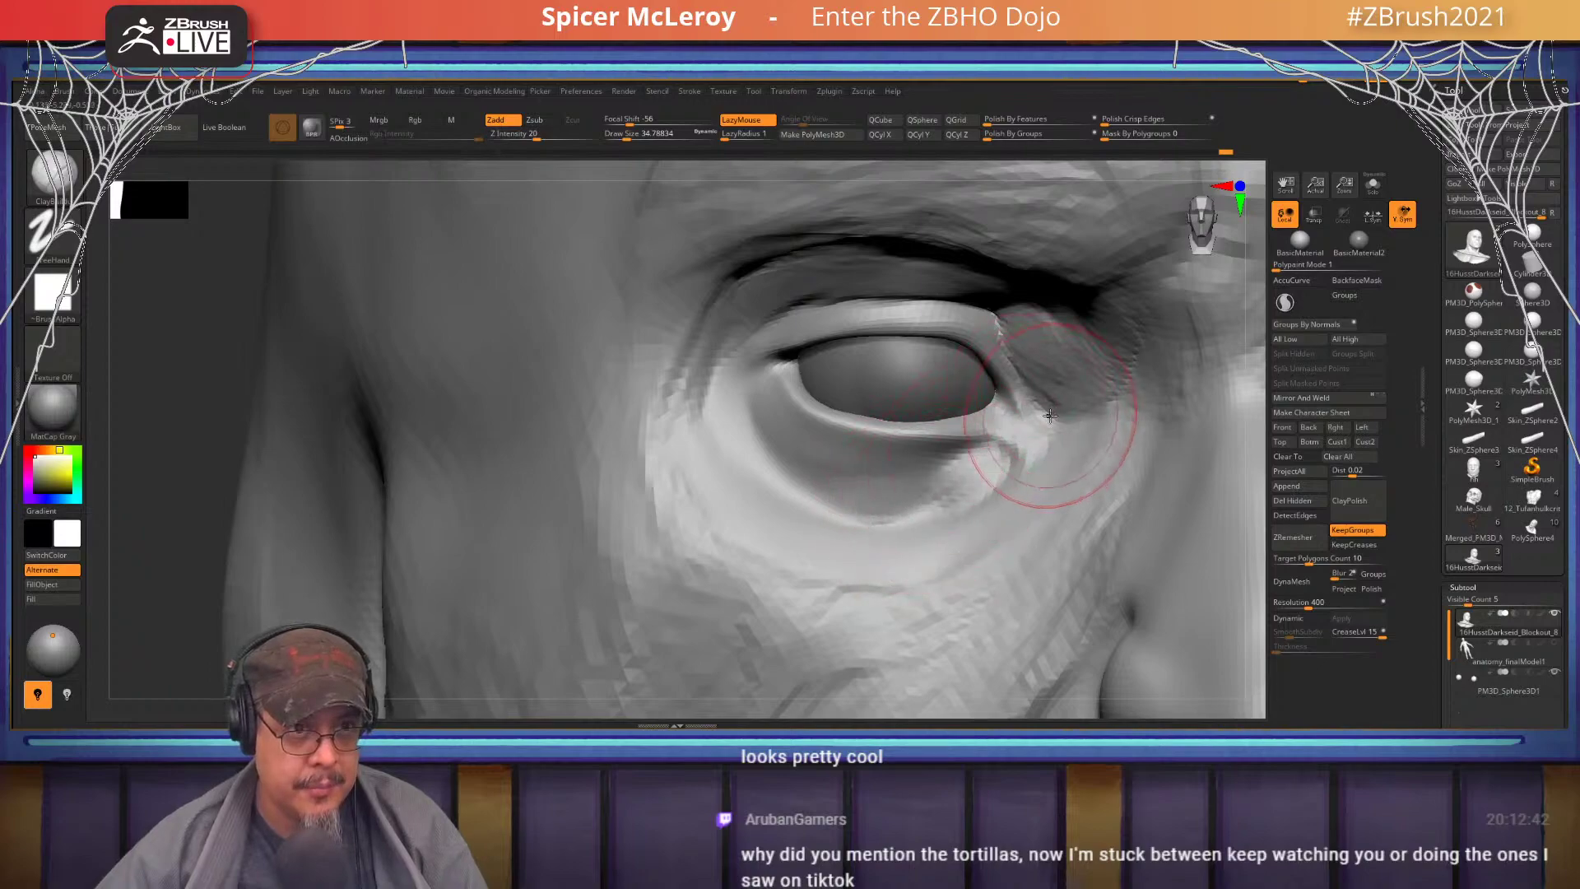
- Build up the inner eye corner and lower eyelid bag with ClayBuildup, then smooth the fold under the eye
mouse_move(1104, 371)
mouse_down()
mouse_move(1069, 452)
mouse_move(959, 489)
mouse_move(808, 475)
mouse_move(885, 498)
mouse_move(947, 487)
mouse_move(897, 506)
mouse_move(820, 484)
mouse_move(859, 495)
mouse_up()
mouse_move(759, 411)
mouse_down()
mouse_move(766, 462)
mouse_move(783, 444)
mouse_up()
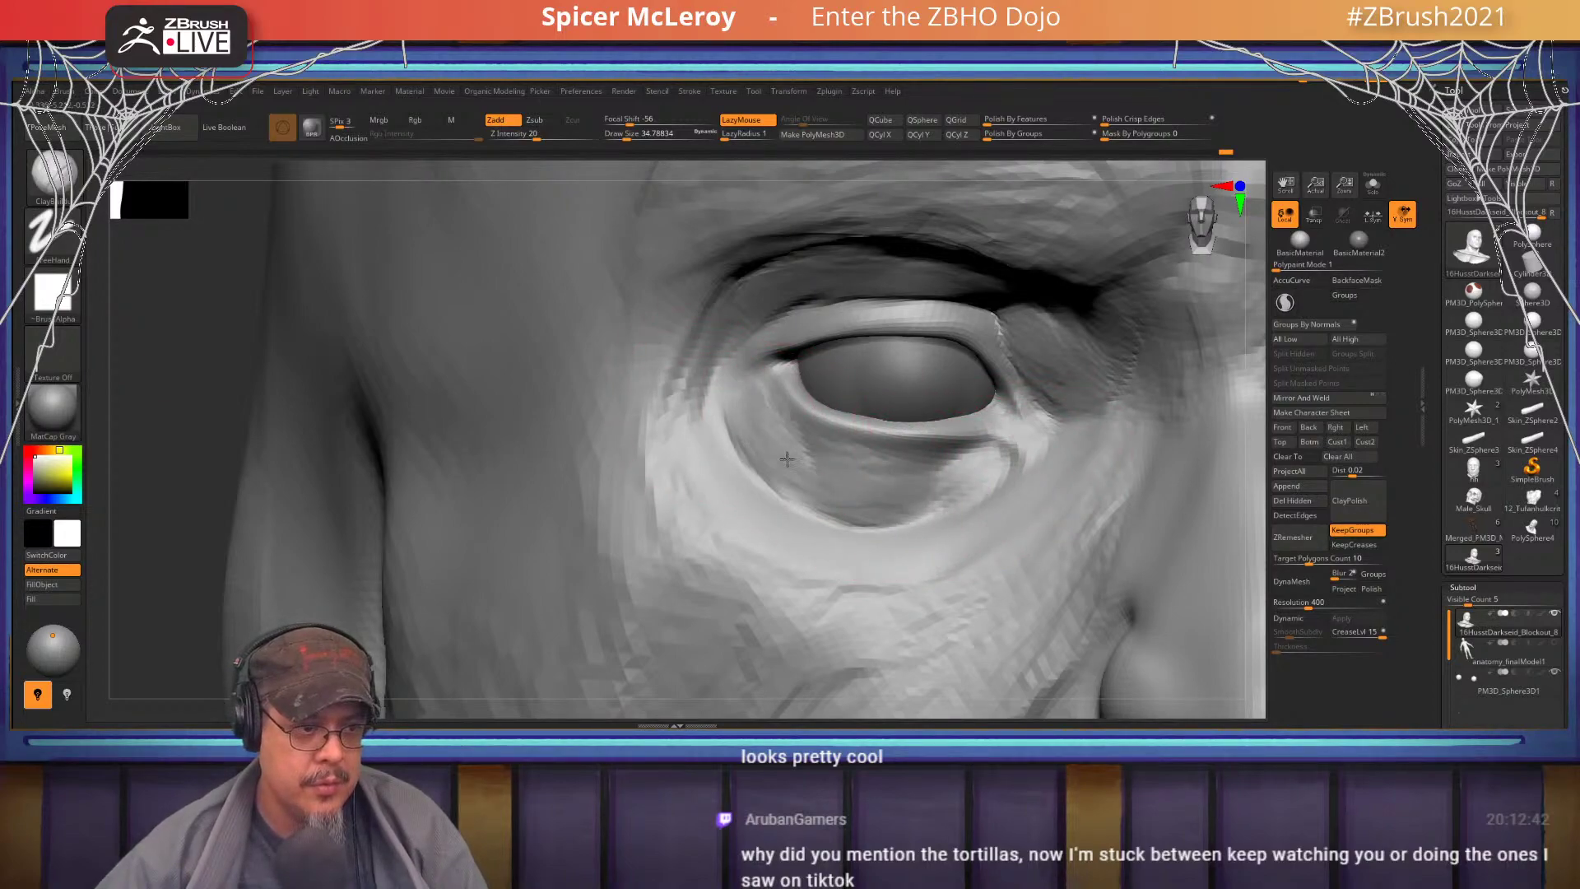
mouse_move(844, 514)
shift+mouse_down()
mouse_move(857, 519)
mouse_move(760, 473)
shift+mouse_up()
right_drag(778, 415, 735, 451)
mouse_move(734, 452)
mouse_down()
mouse_move(669, 477)
mouse_move(735, 488)
mouse_move(772, 527)
mouse_move(864, 554)
mouse_move(803, 575)
mouse_move(709, 482)
mouse_move(686, 407)
mouse_move(641, 506)
mouse_move(724, 543)
mouse_move(613, 479)
mouse_up()
right_drag(586, 461, 695, 494)
mouse_move(696, 494)
ctrl+right_down()
mouse_move(701, 409)
mouse_move(718, 443)
mouse_move(711, 432)
mouse_move(780, 405)
ctrl+right_up()
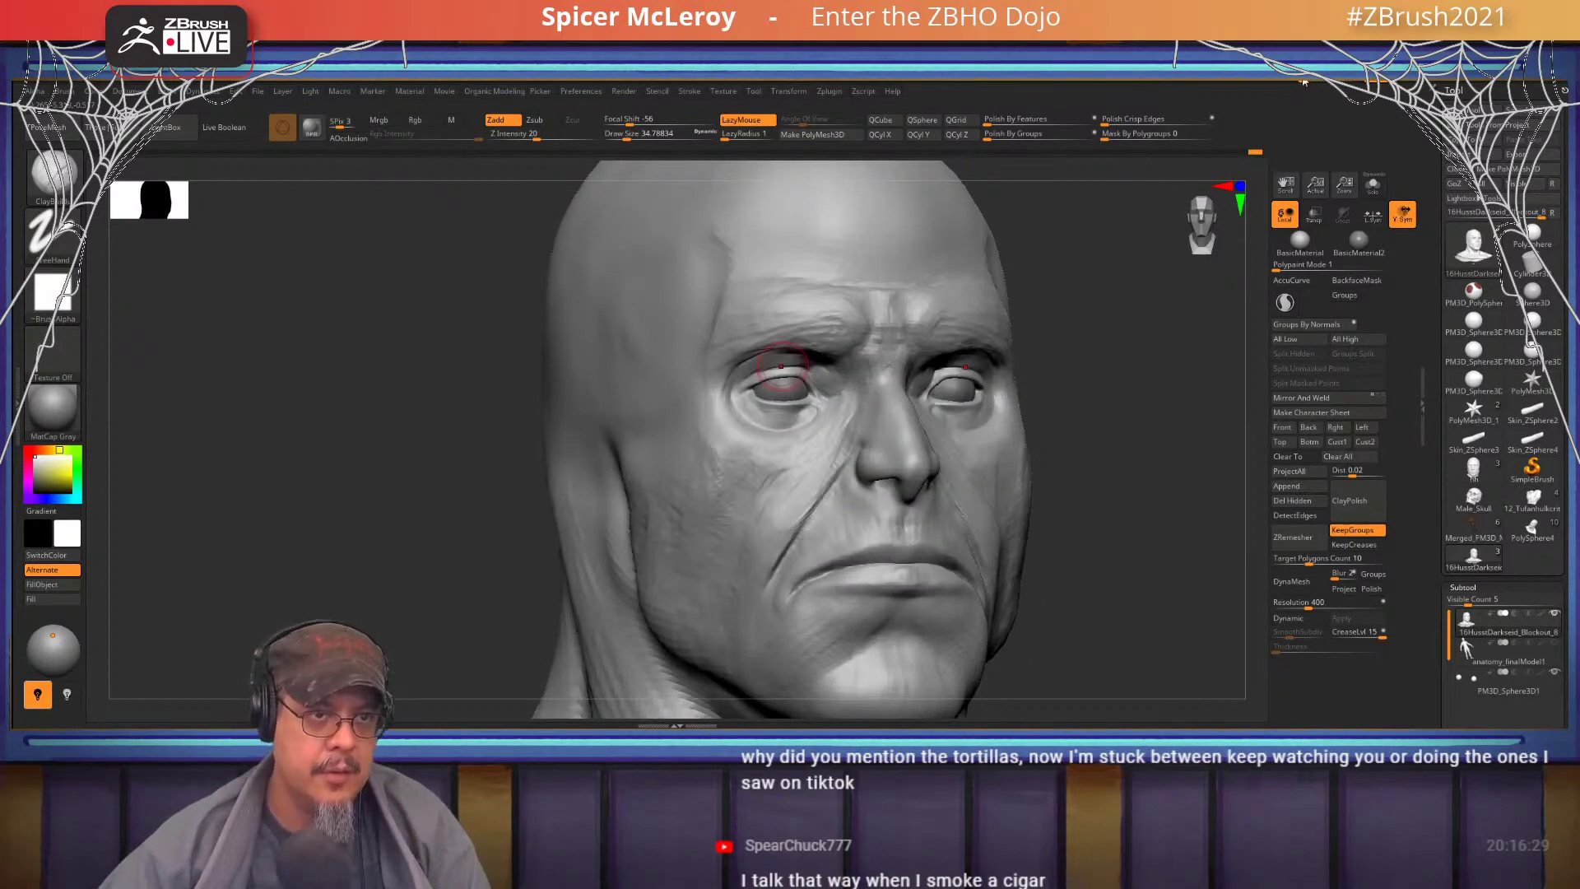
- Make the ZBrush window see-through over the Darkseid film reference and place the head beside the reference face
drag(1303, 81, 1327, 80)
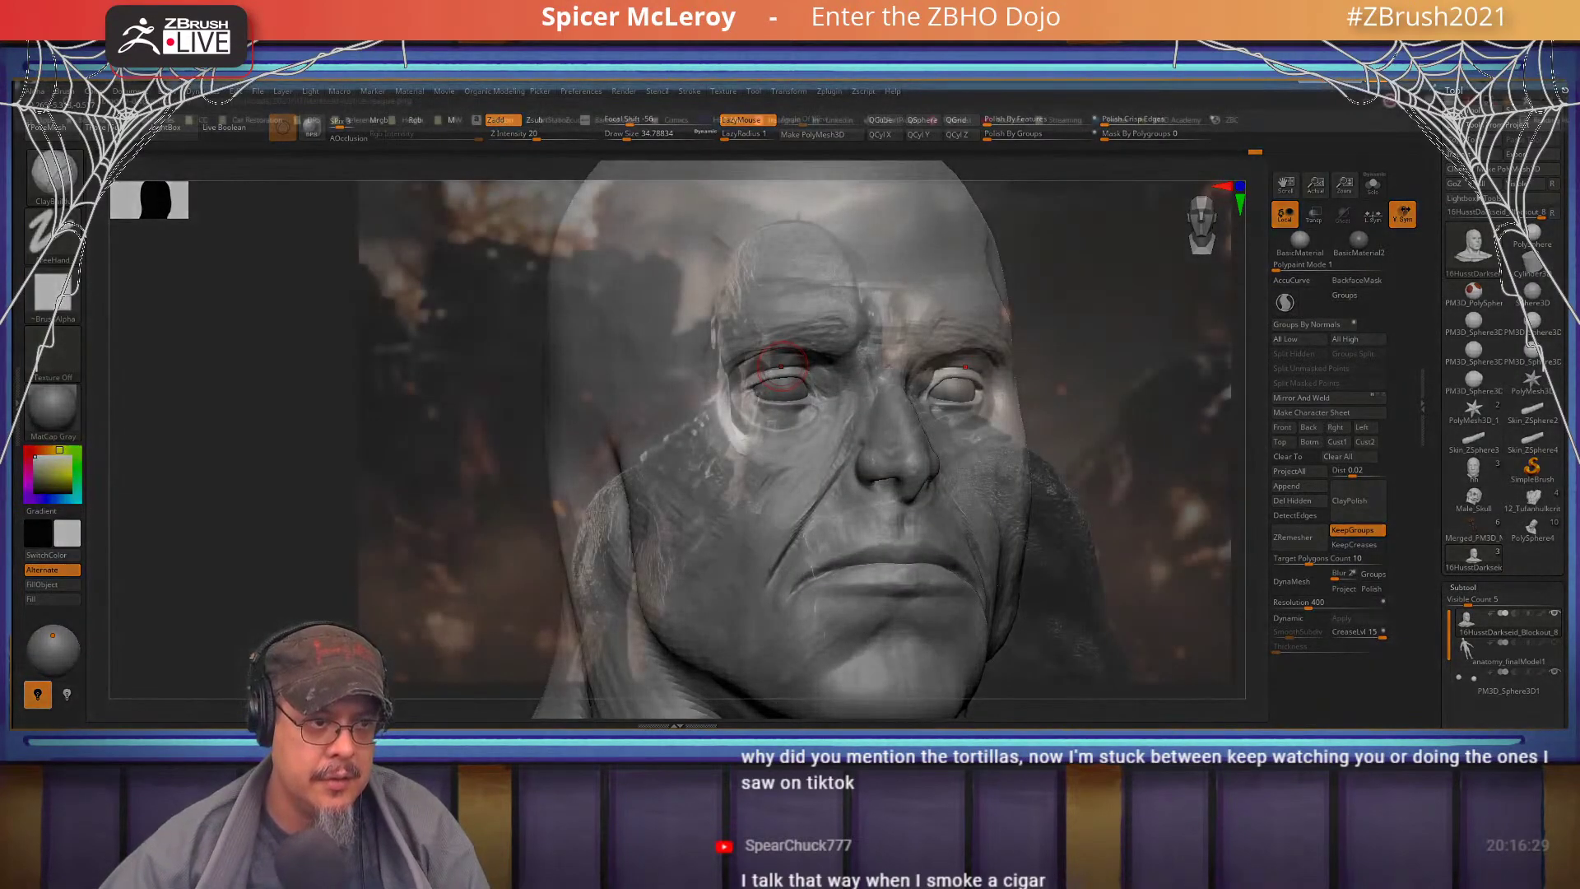
right_drag(1160, 317, 714, 274)
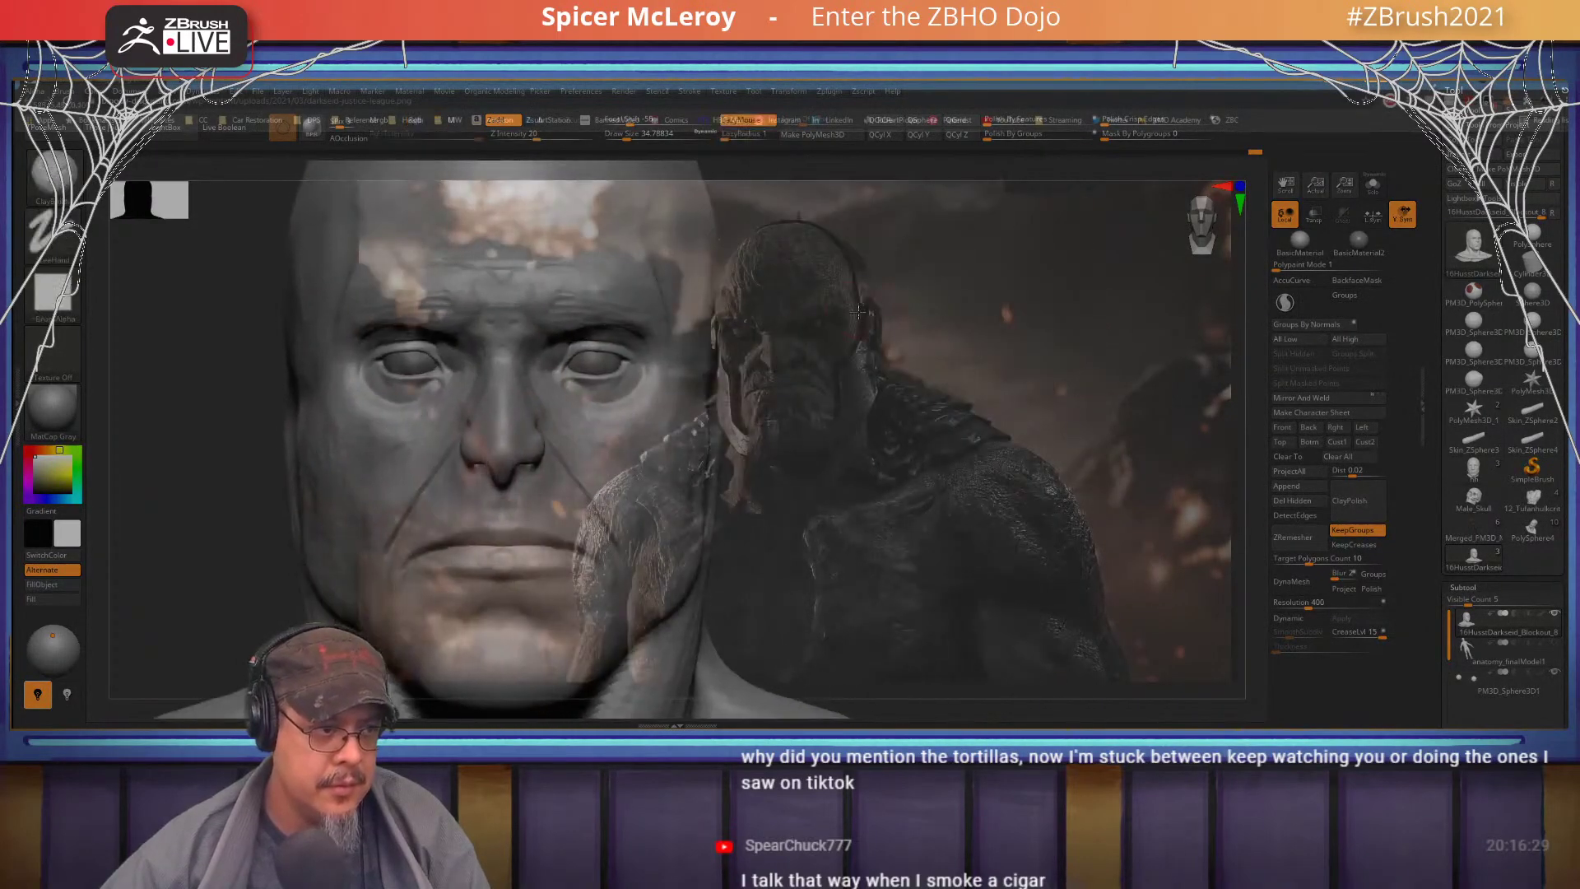
mouse_move(881, 300)
right_down()
mouse_move(823, 305)
mouse_move(935, 313)
mouse_move(873, 323)
mouse_move(913, 329)
mouse_move(848, 307)
right_up()
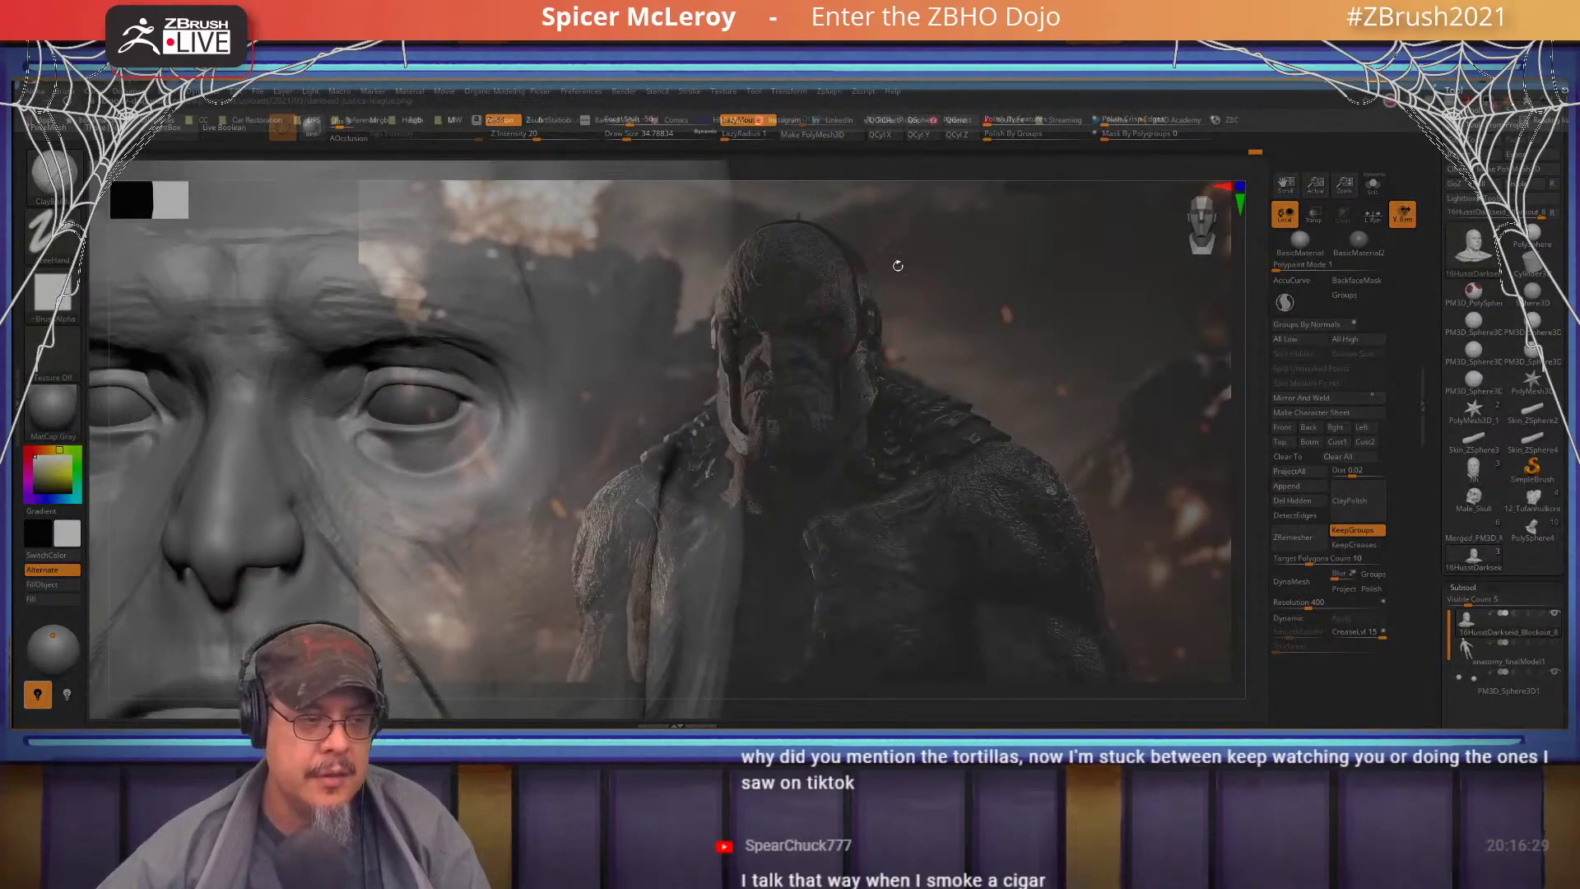
- Switch to the browser, enlarge the Darkseid still, bring up the brighter film image instead, and return to ZBrush
key(alt+Tab)
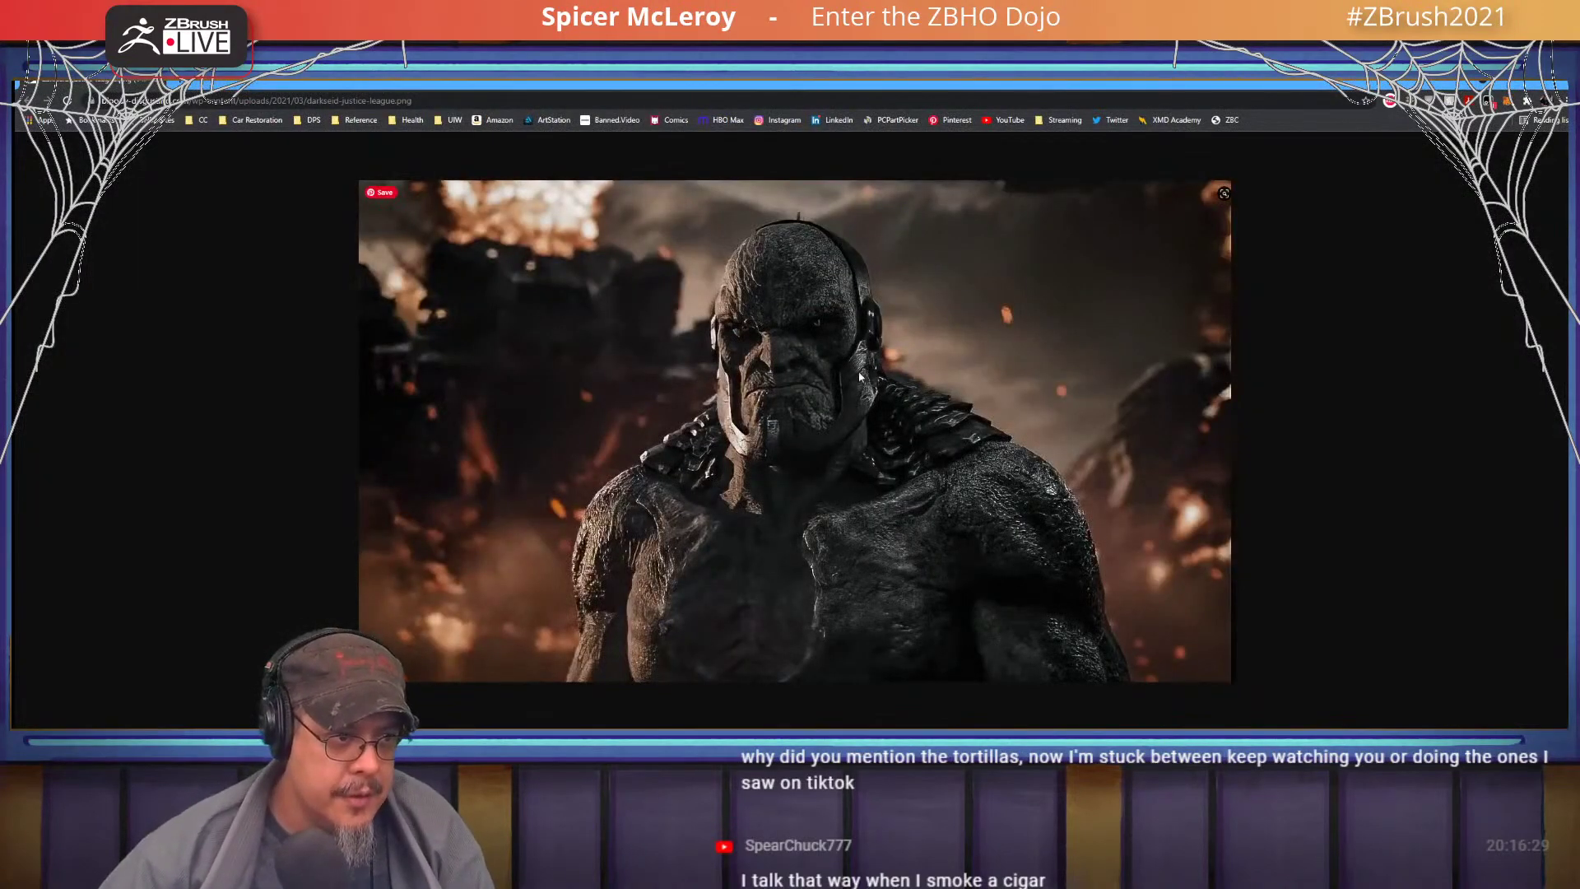
ctrl+scroll(859, 376, up, 5)
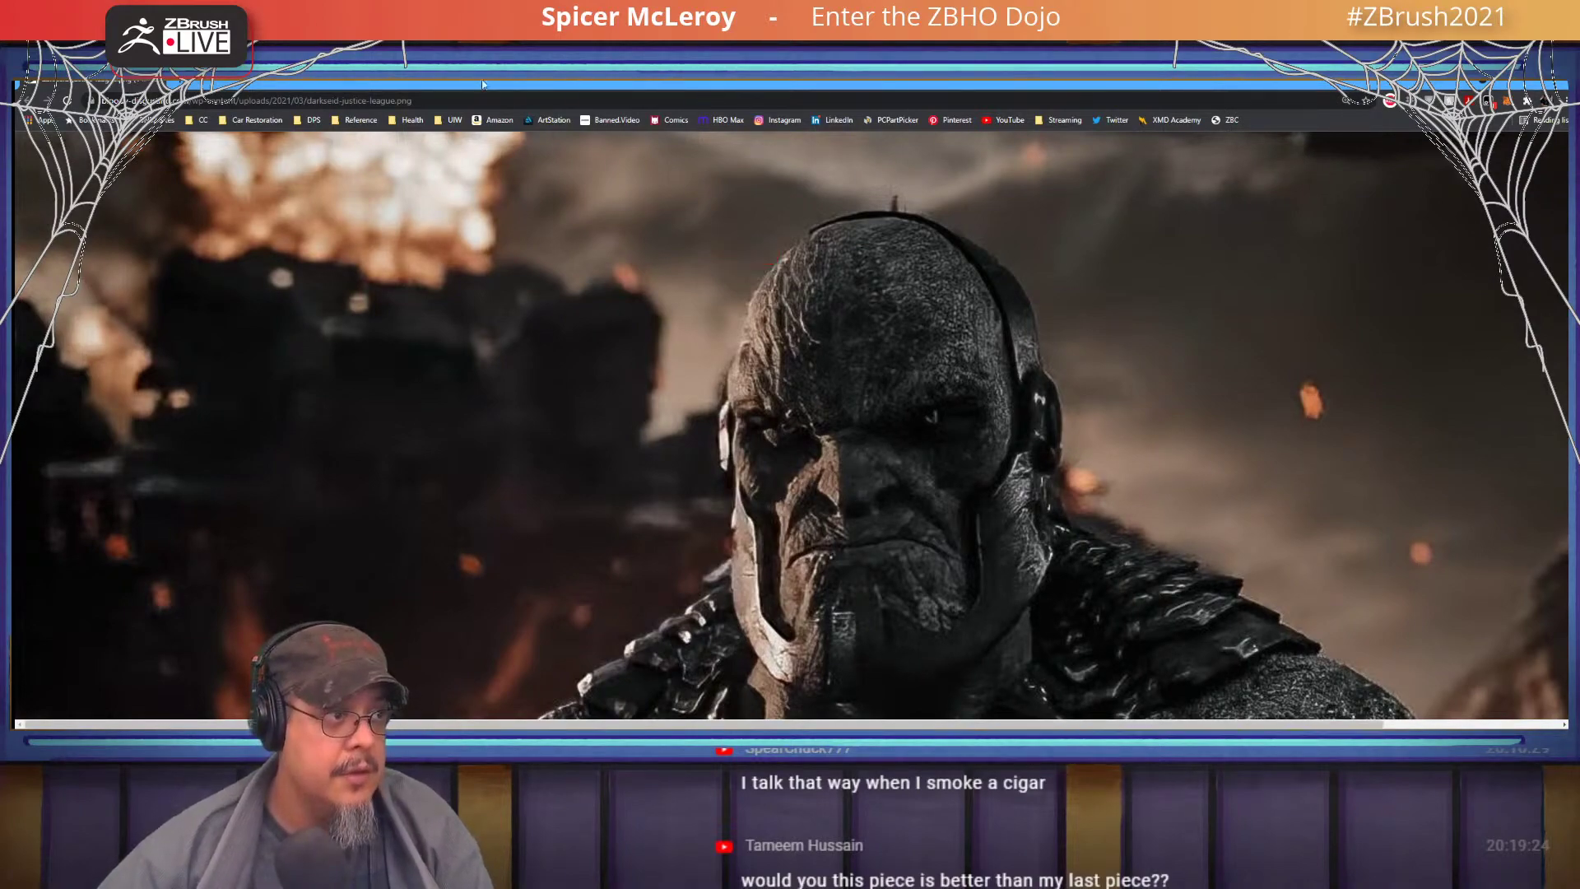
key(alt+Tab)
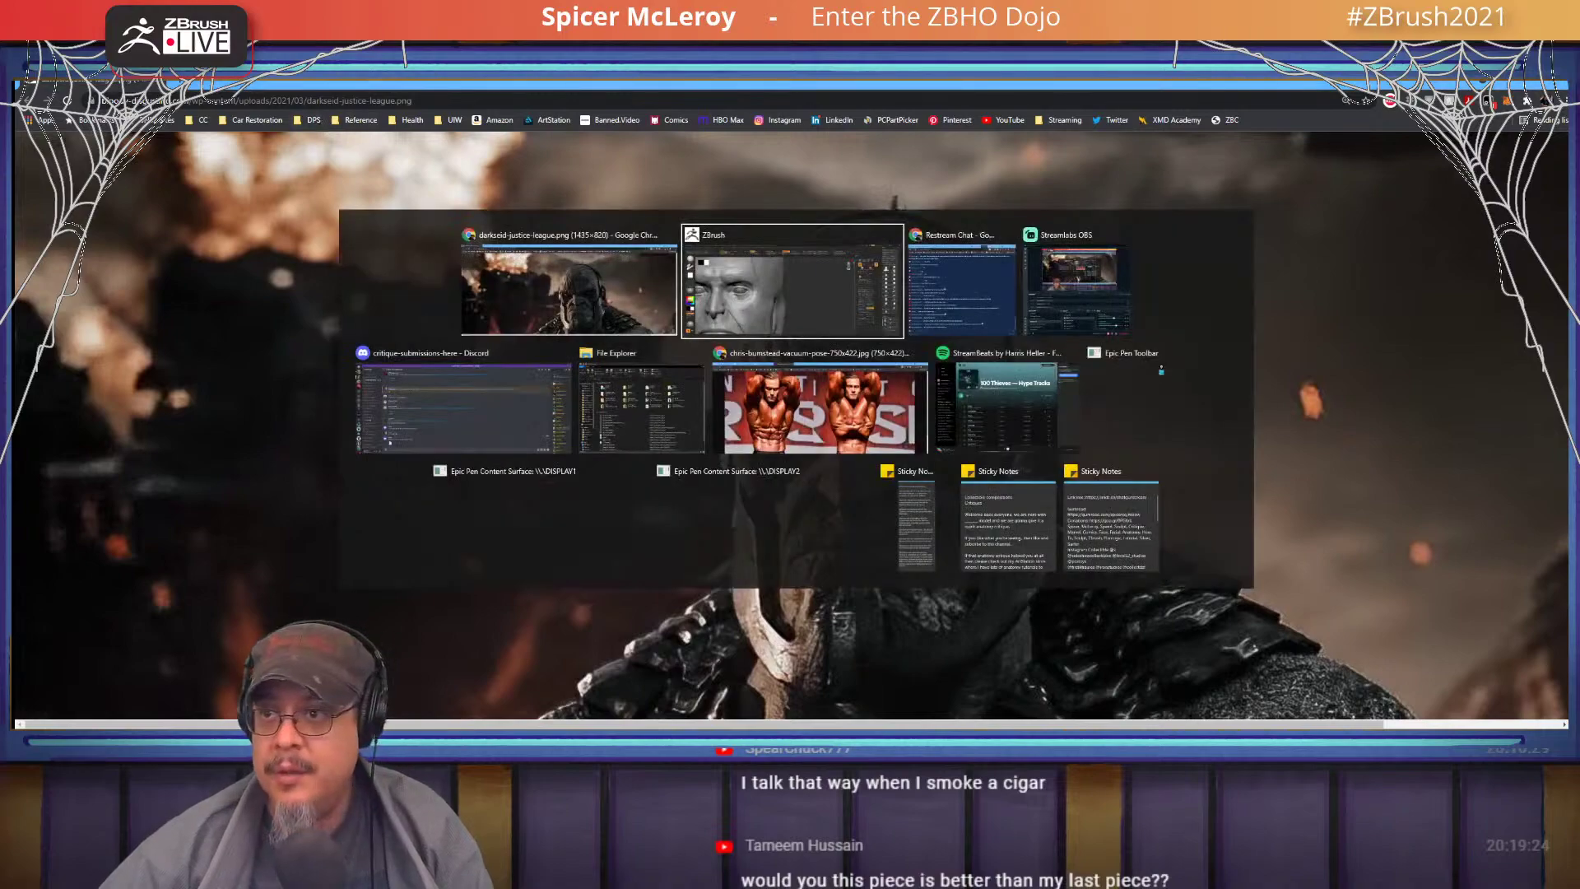
key(Escape)
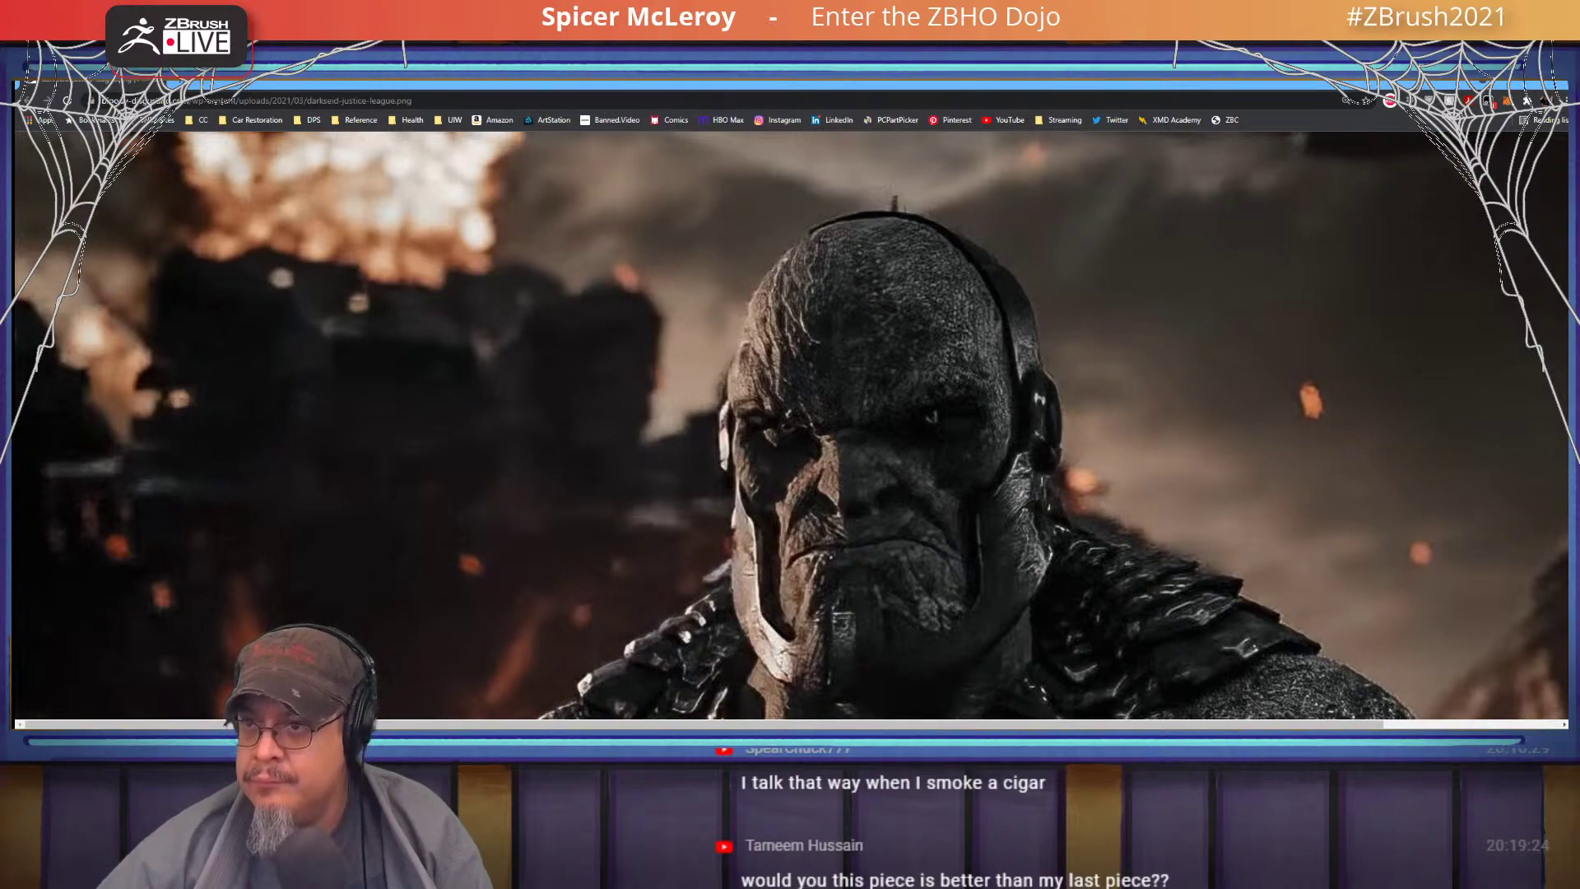
drag(354, 84, 732, 84)
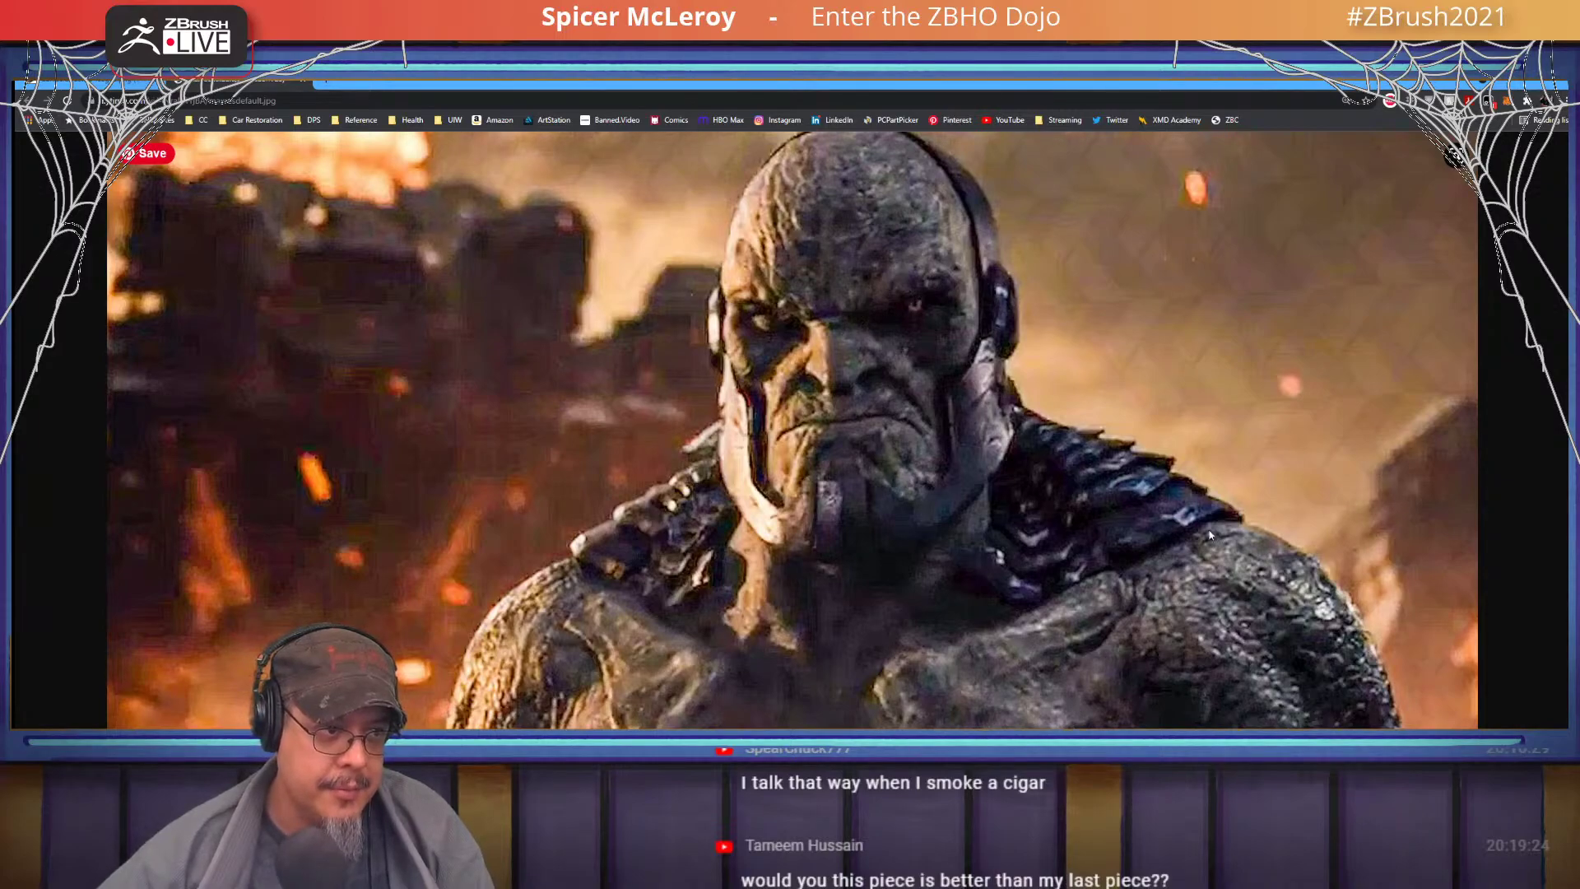
key(alt+Tab)
click(908, 319)
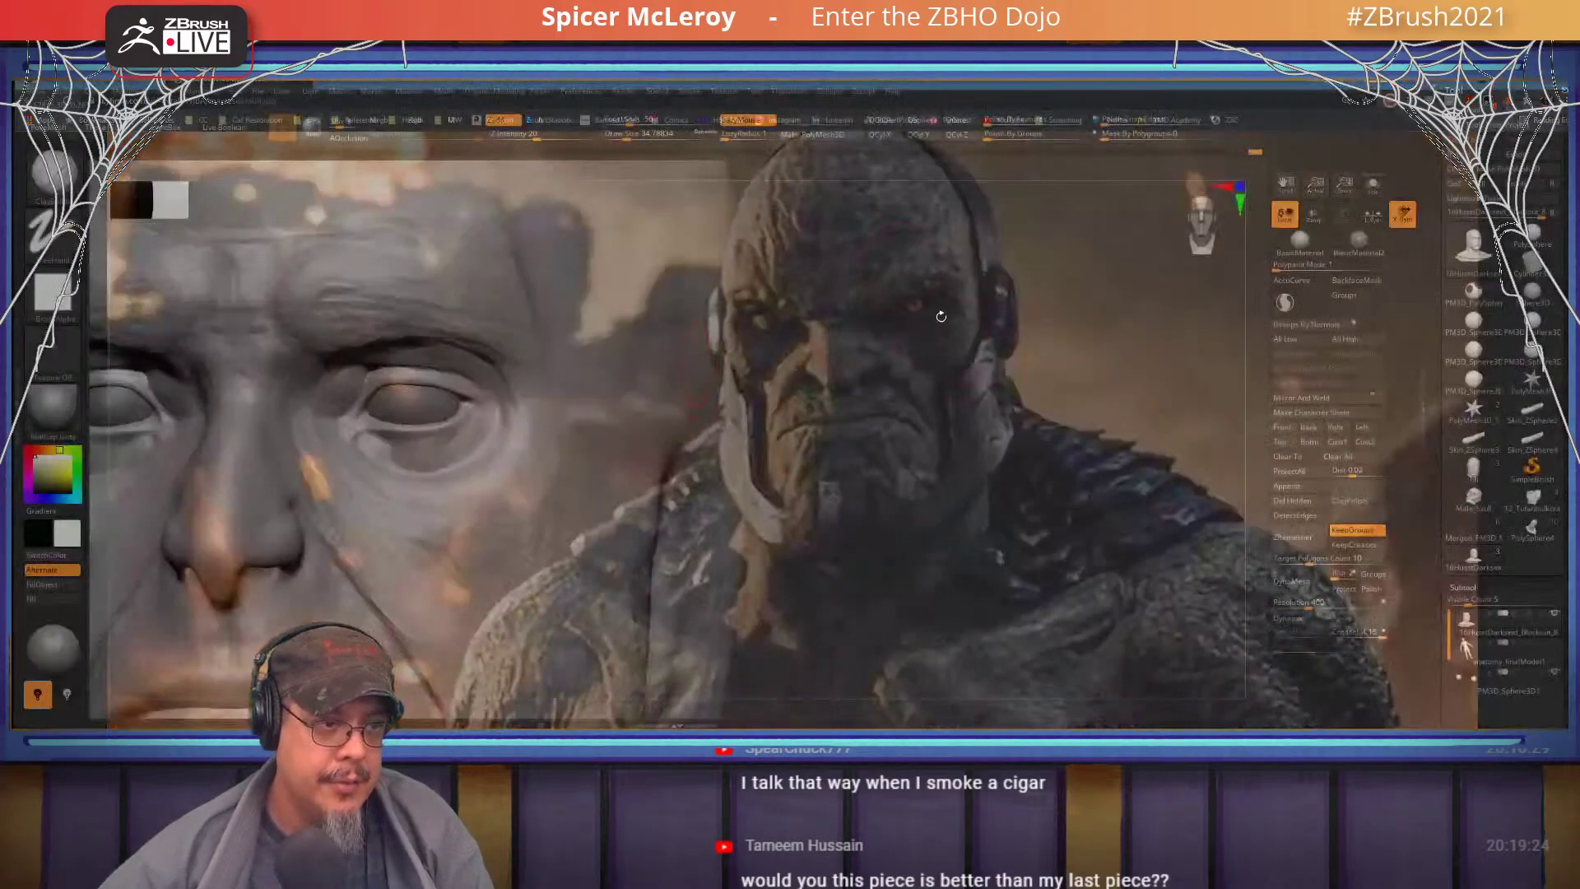
- Build up the inner brow ridges toward the nose bridge with ClayBuildup at draw size about 56, following the reference
drag(920, 321, 979, 333)
alt+right_drag(545, 360, 549, 384)
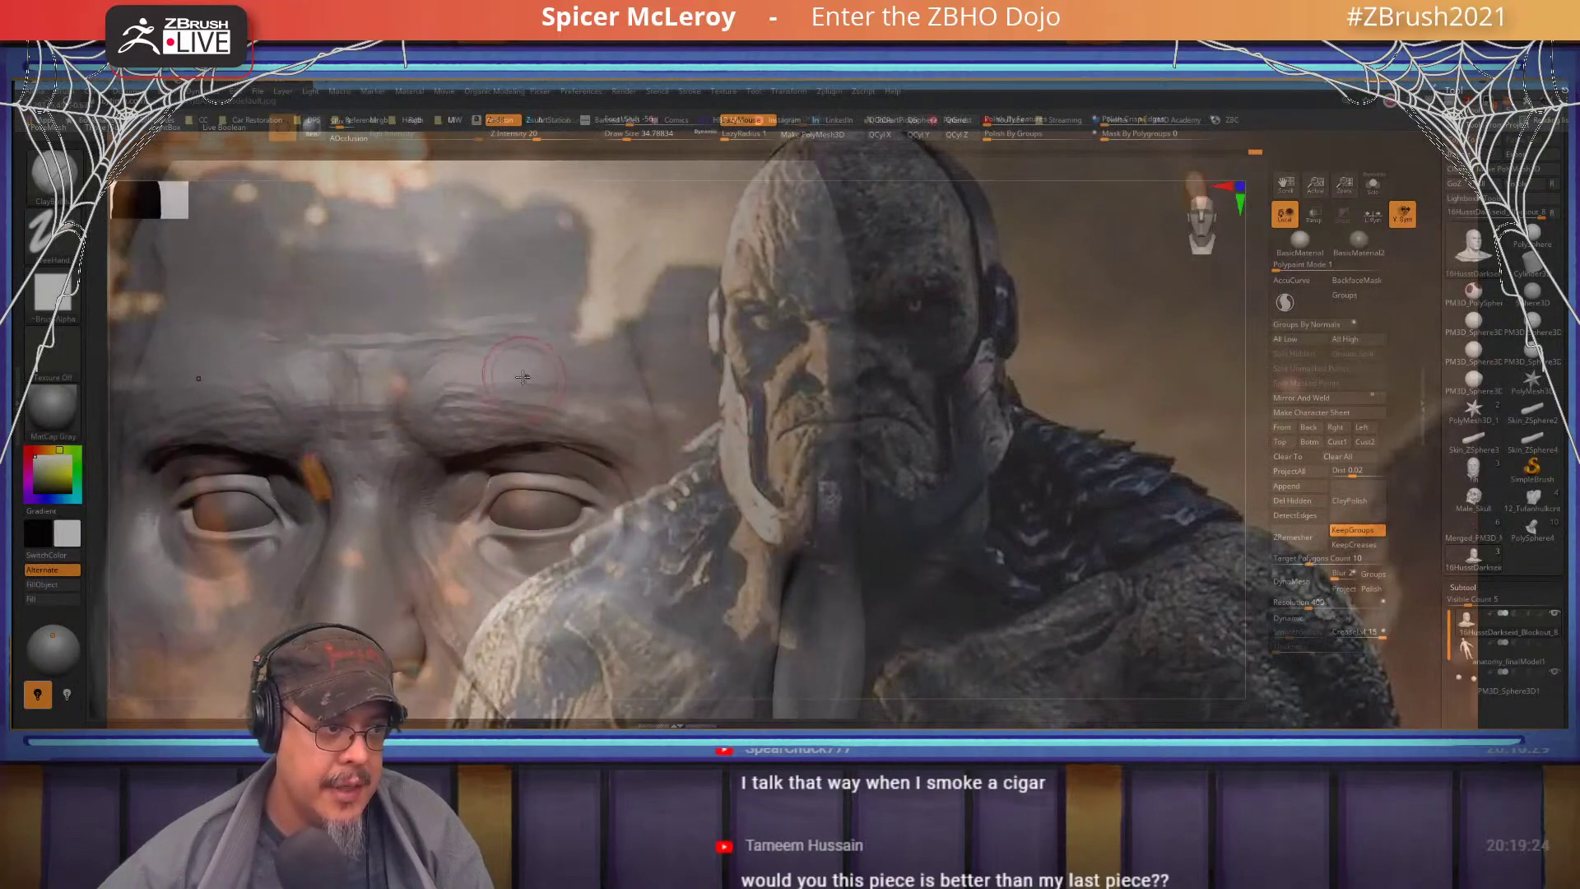
key(s)
drag(517, 388, 529, 387)
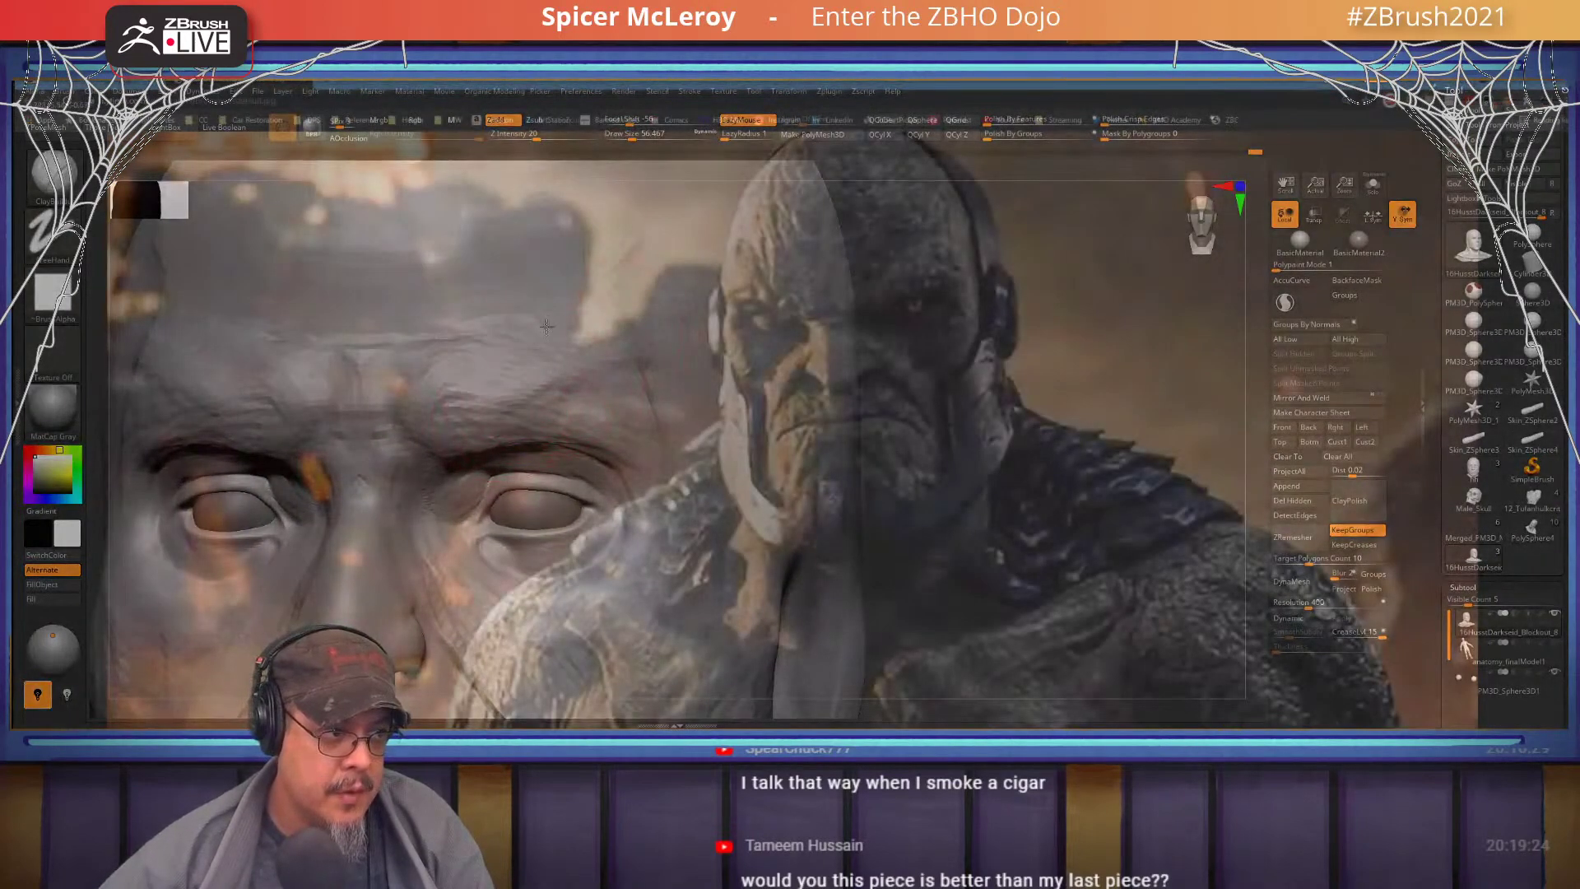
drag(491, 386, 411, 408)
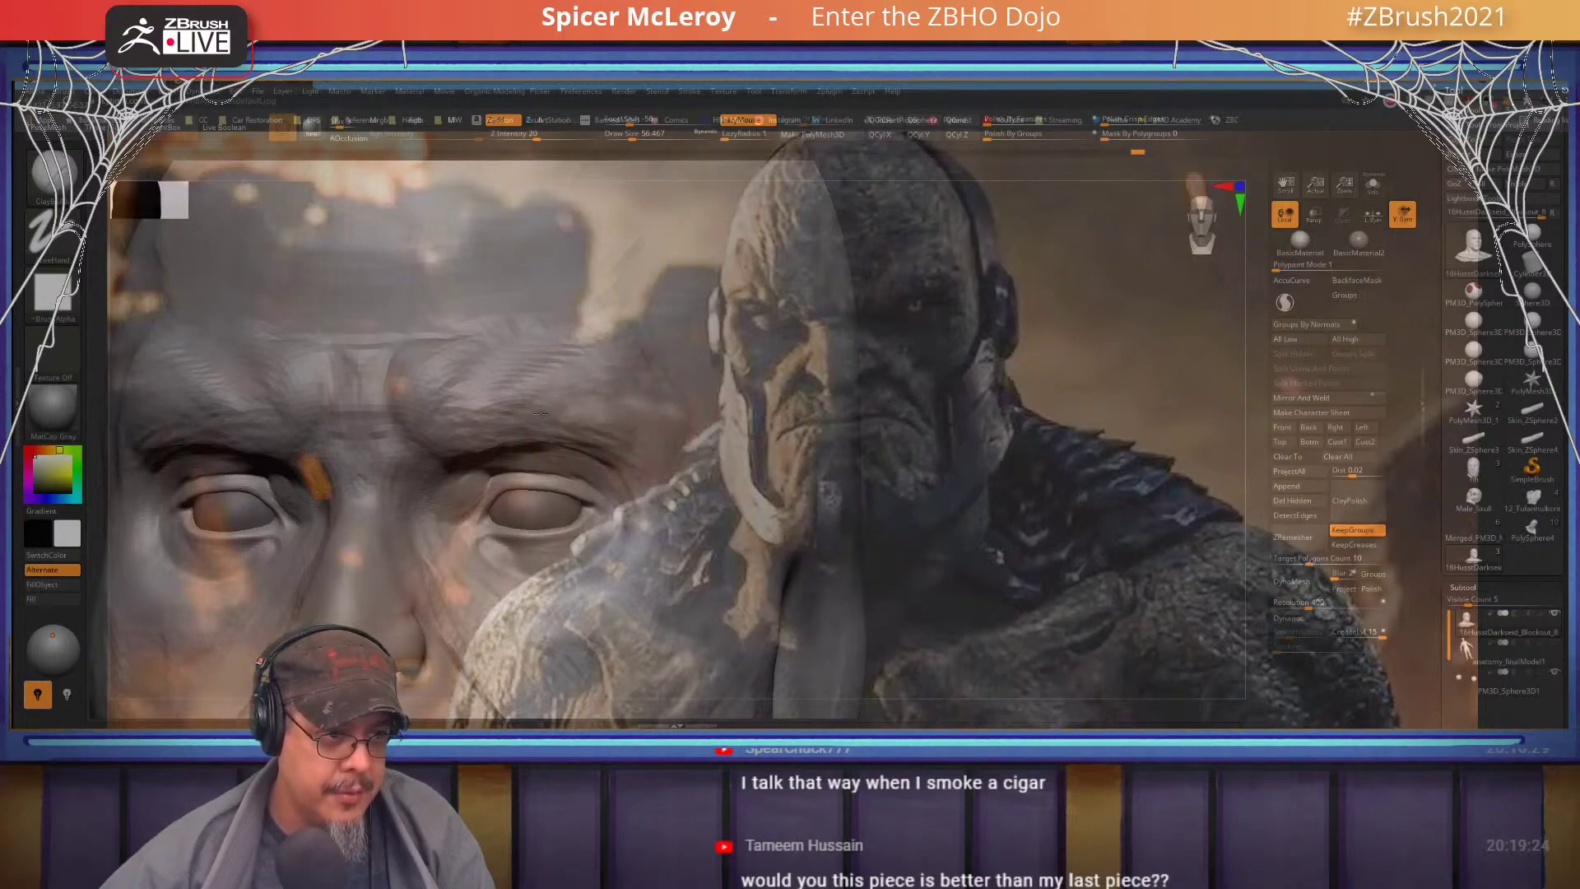
alt+right_drag(546, 406, 637, 356)
drag(585, 395, 652, 384)
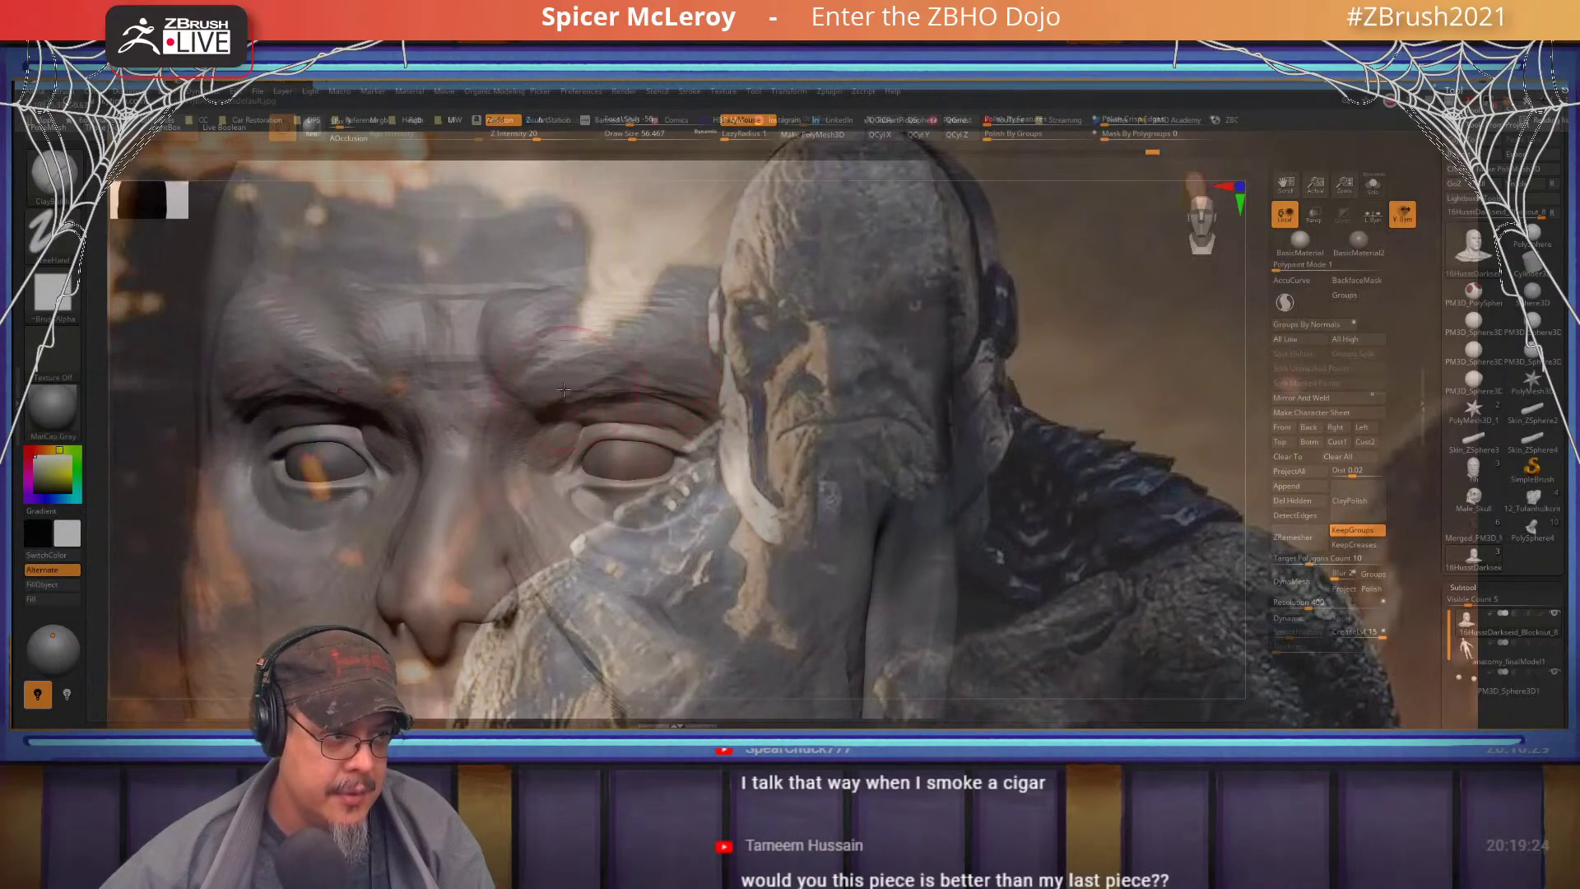
- Reshape the inner brows above the nose bridge with the Move brush at draw size about 56
key(b)
key(m)
key(v)
right_drag(539, 393, 576, 349)
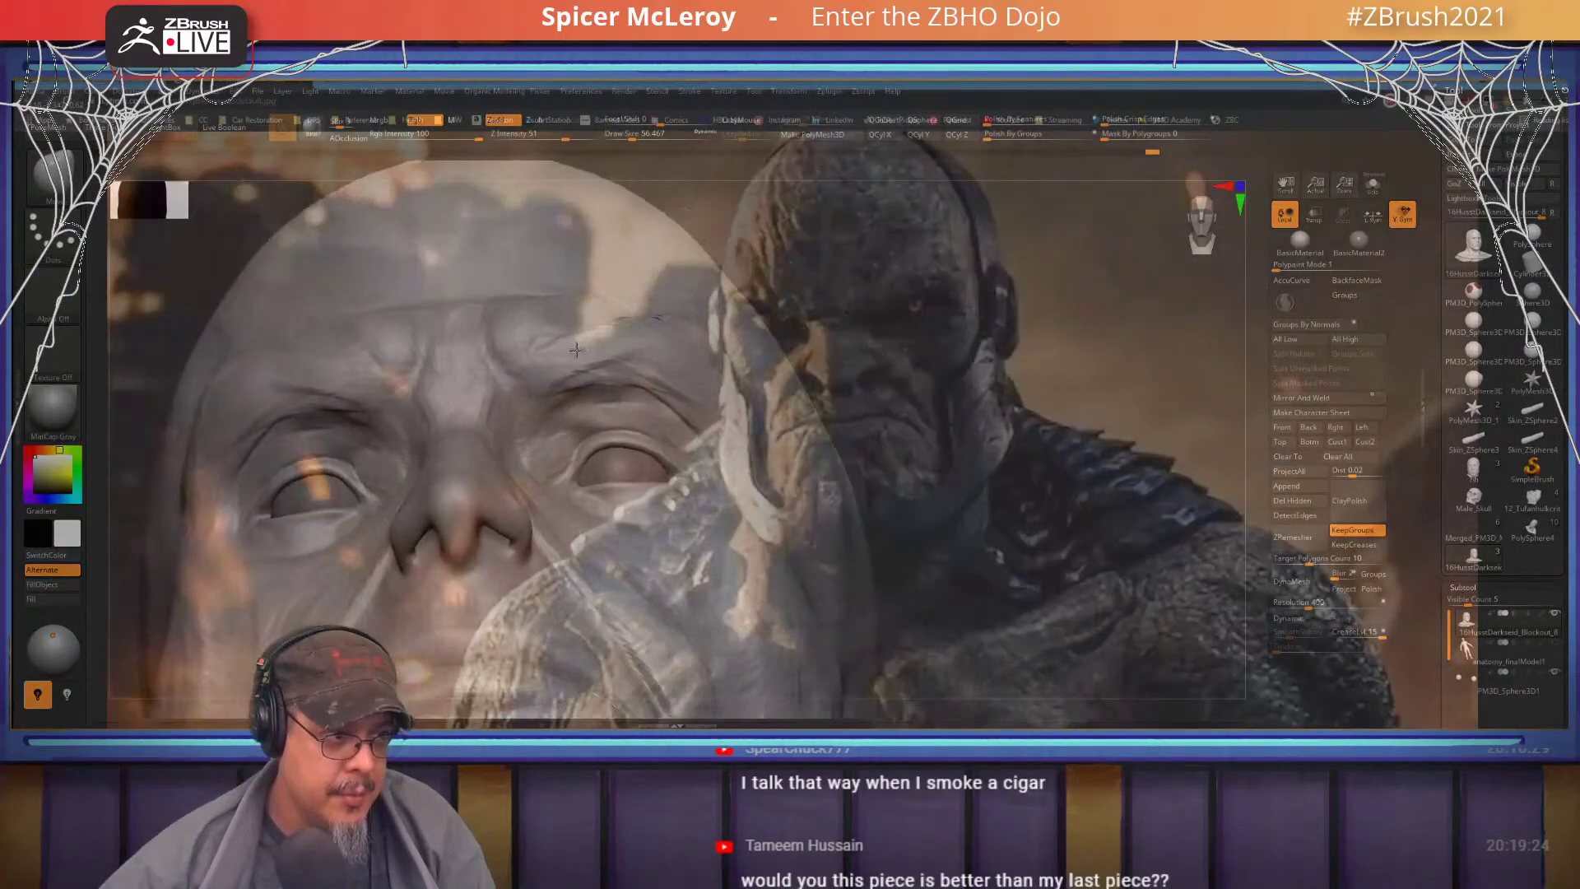
mouse_move(614, 416)
ctrl+mouse_down()
mouse_move(563, 465)
mouse_move(645, 420)
mouse_move(551, 460)
mouse_move(535, 428)
ctrl+mouse_up()
right_drag(539, 432, 572, 490)
mouse_move(576, 491)
ctrl+mouse_down()
mouse_move(609, 510)
mouse_move(669, 499)
mouse_move(641, 423)
ctrl+mouse_up()
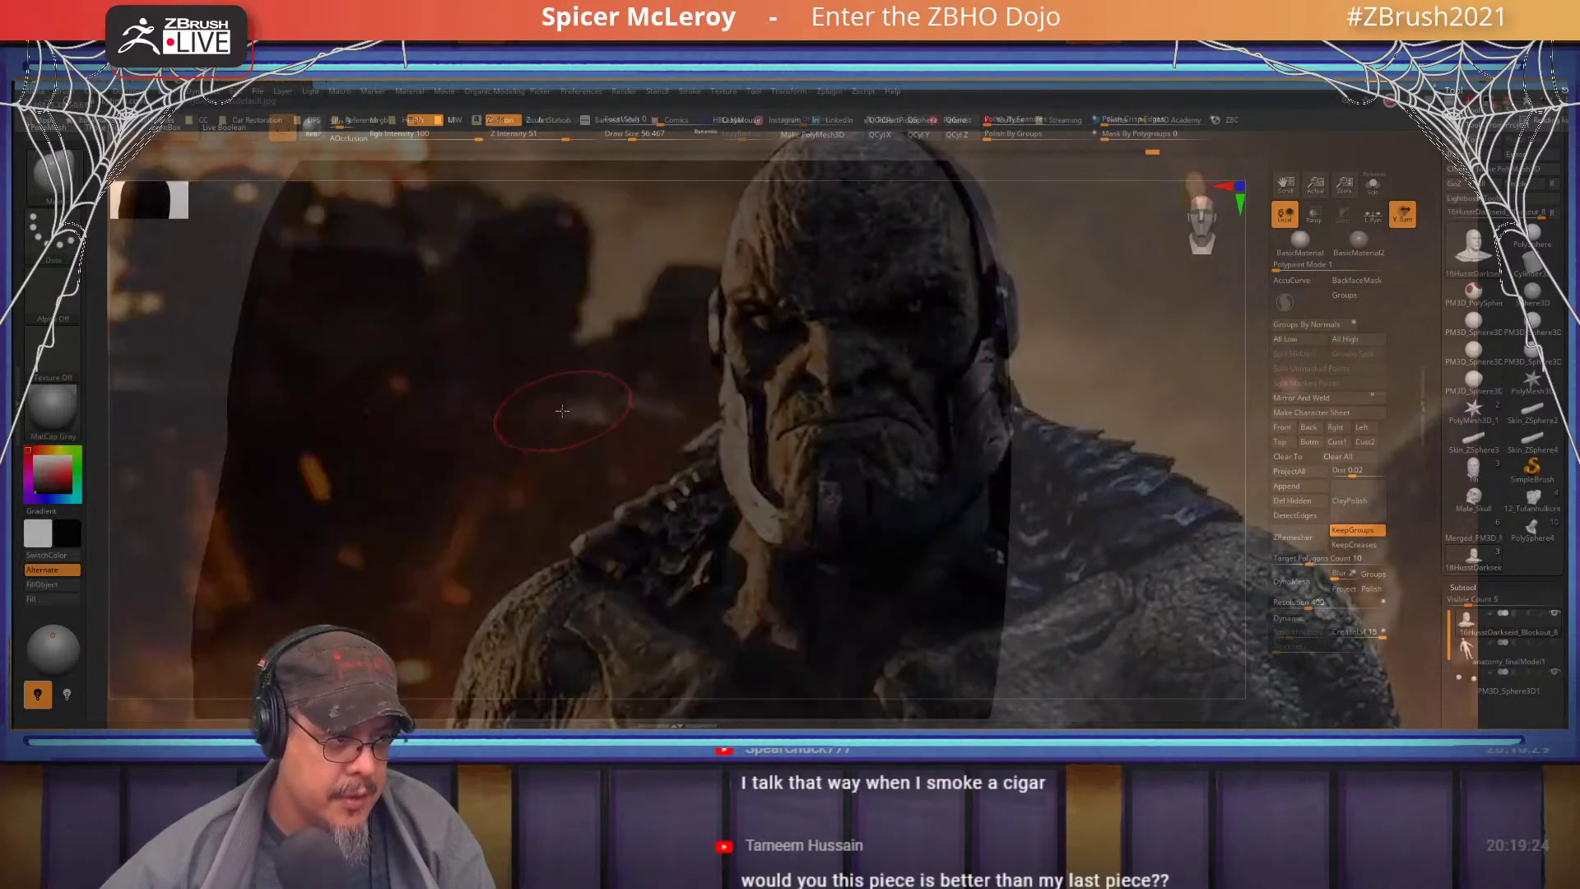
key(b)
key(m)
key(v)
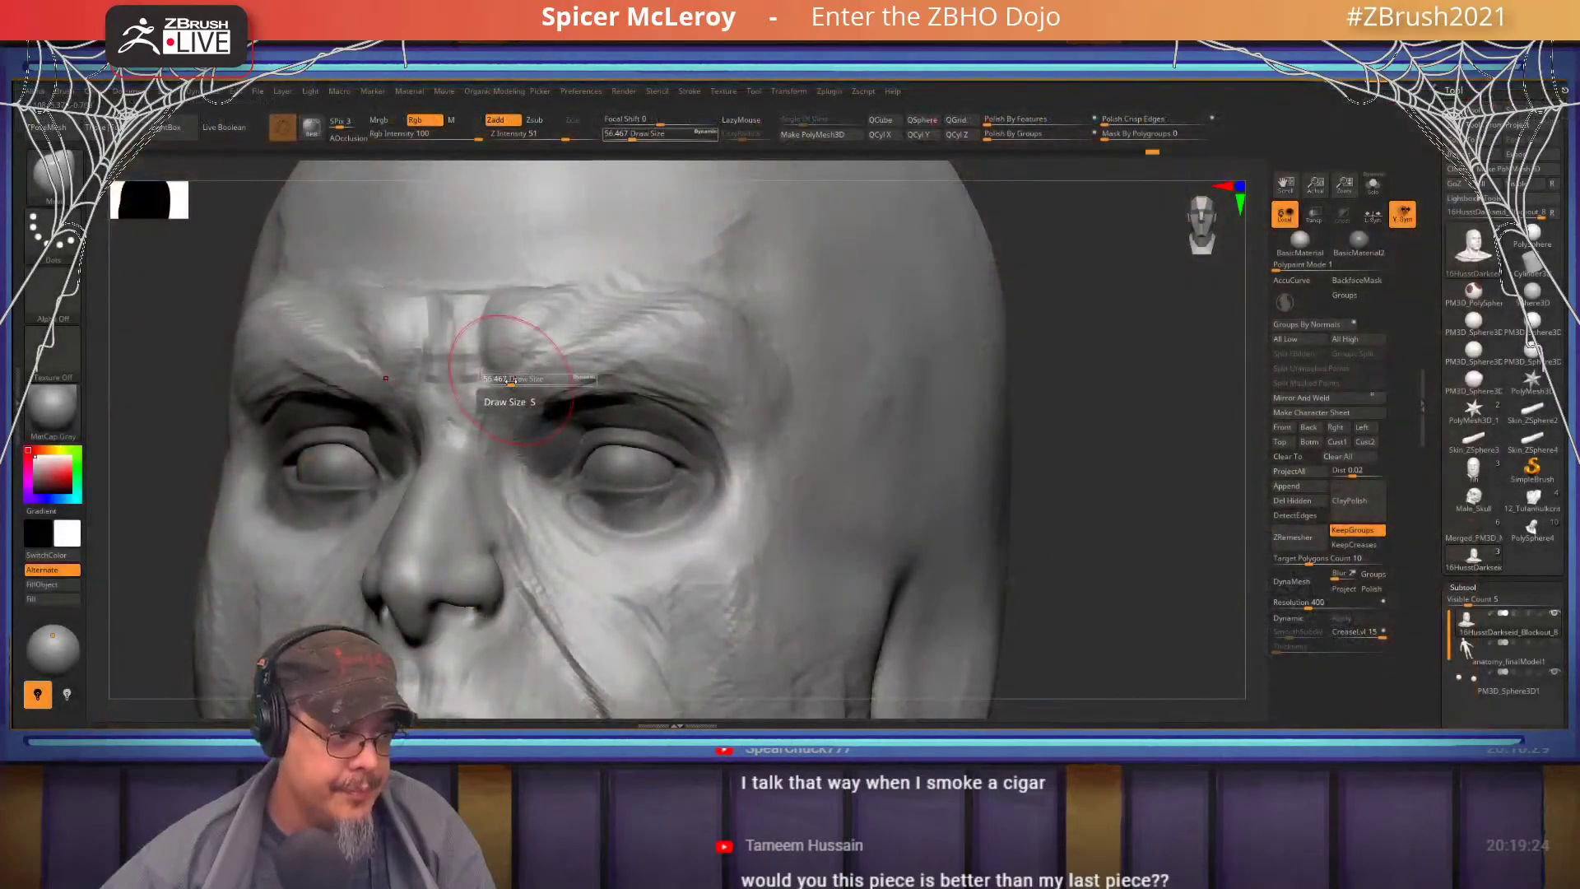
- Pull the inner brows down into an angled scowl with the Move brush at draw size about 104
key(s)
mouse_move(511, 380)
mouse_down()
mouse_move(535, 385)
mouse_move(508, 382)
mouse_up()
click(521, 379)
mouse_move(592, 437)
right_down()
mouse_move(545, 410)
mouse_move(583, 418)
mouse_move(576, 397)
mouse_move(517, 411)
mouse_move(534, 427)
mouse_move(505, 377)
right_up()
- Refine the scowling inner brows against the see-through film reference with the Move brush at draw size about 68, and return to the opaque view
key(s)
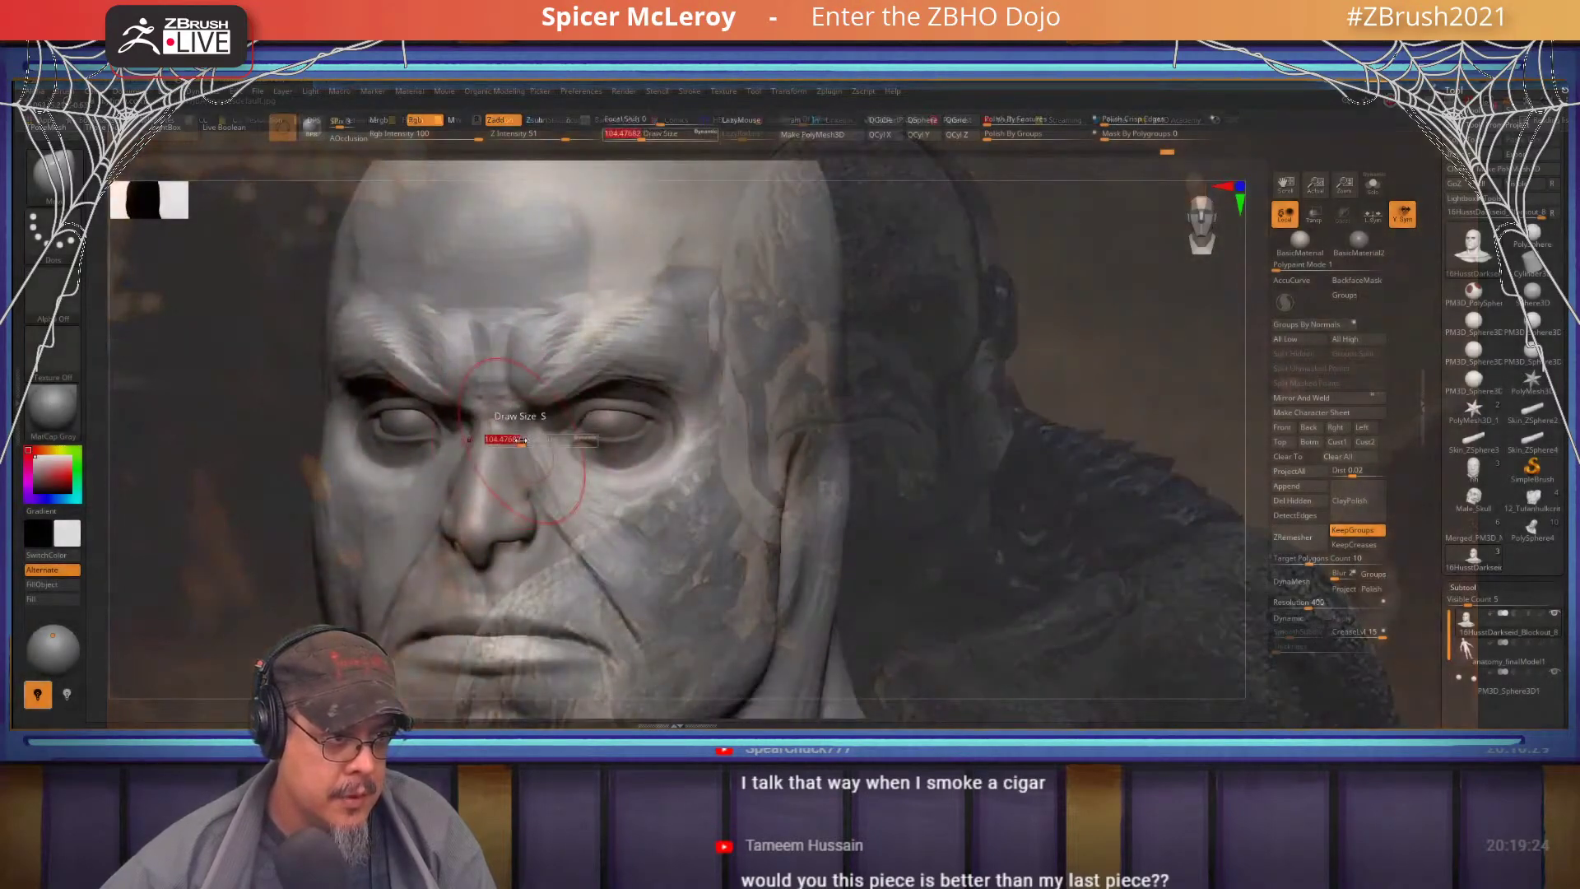
drag(505, 438, 495, 438)
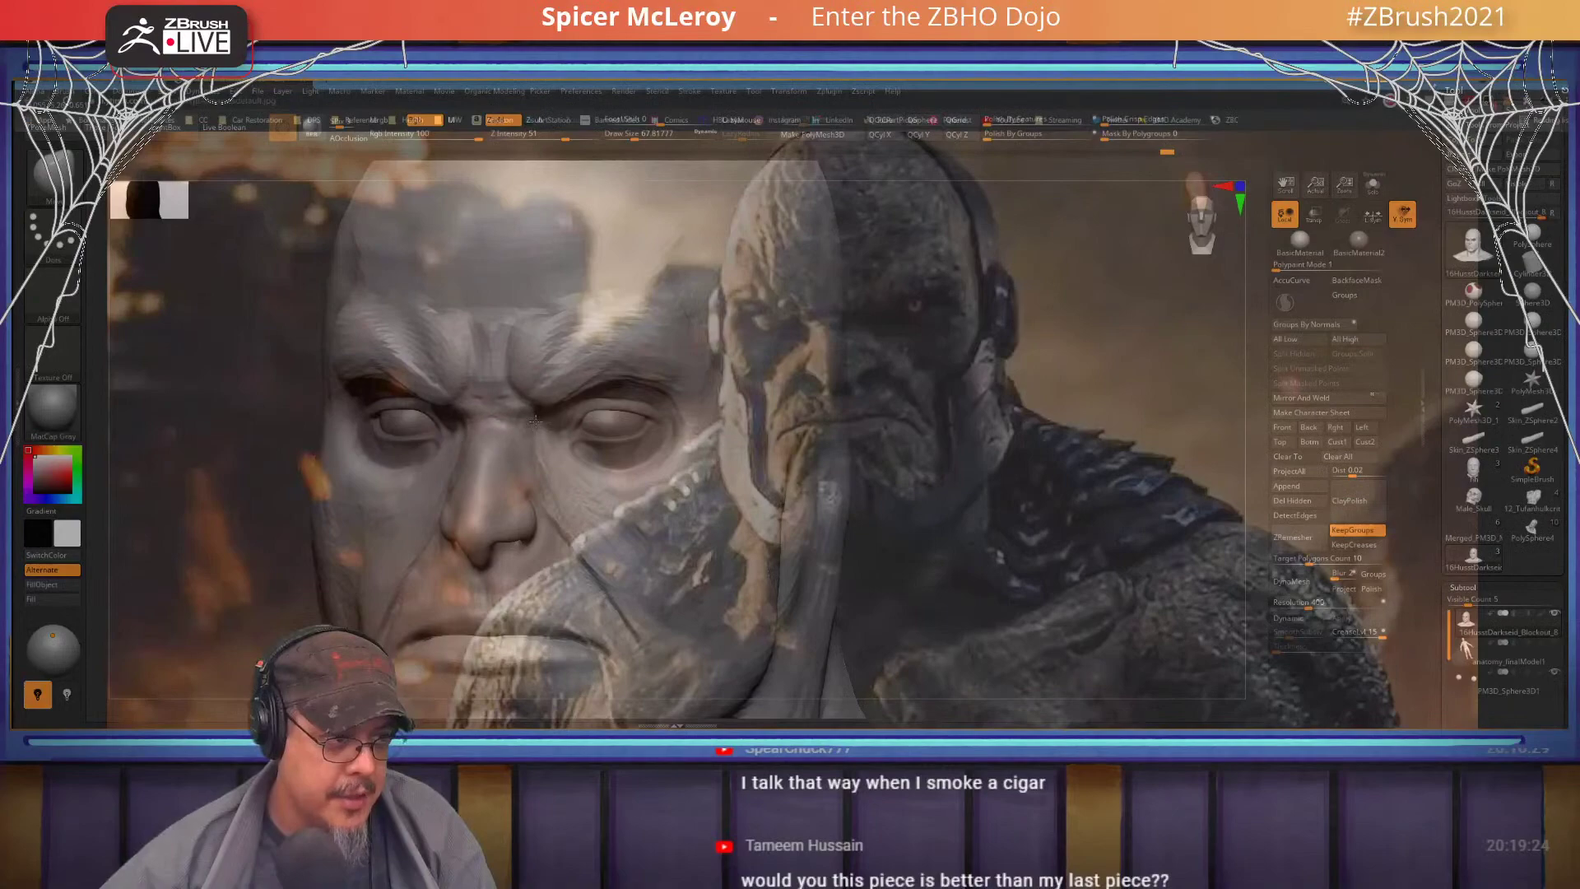
right_drag(536, 422, 629, 396)
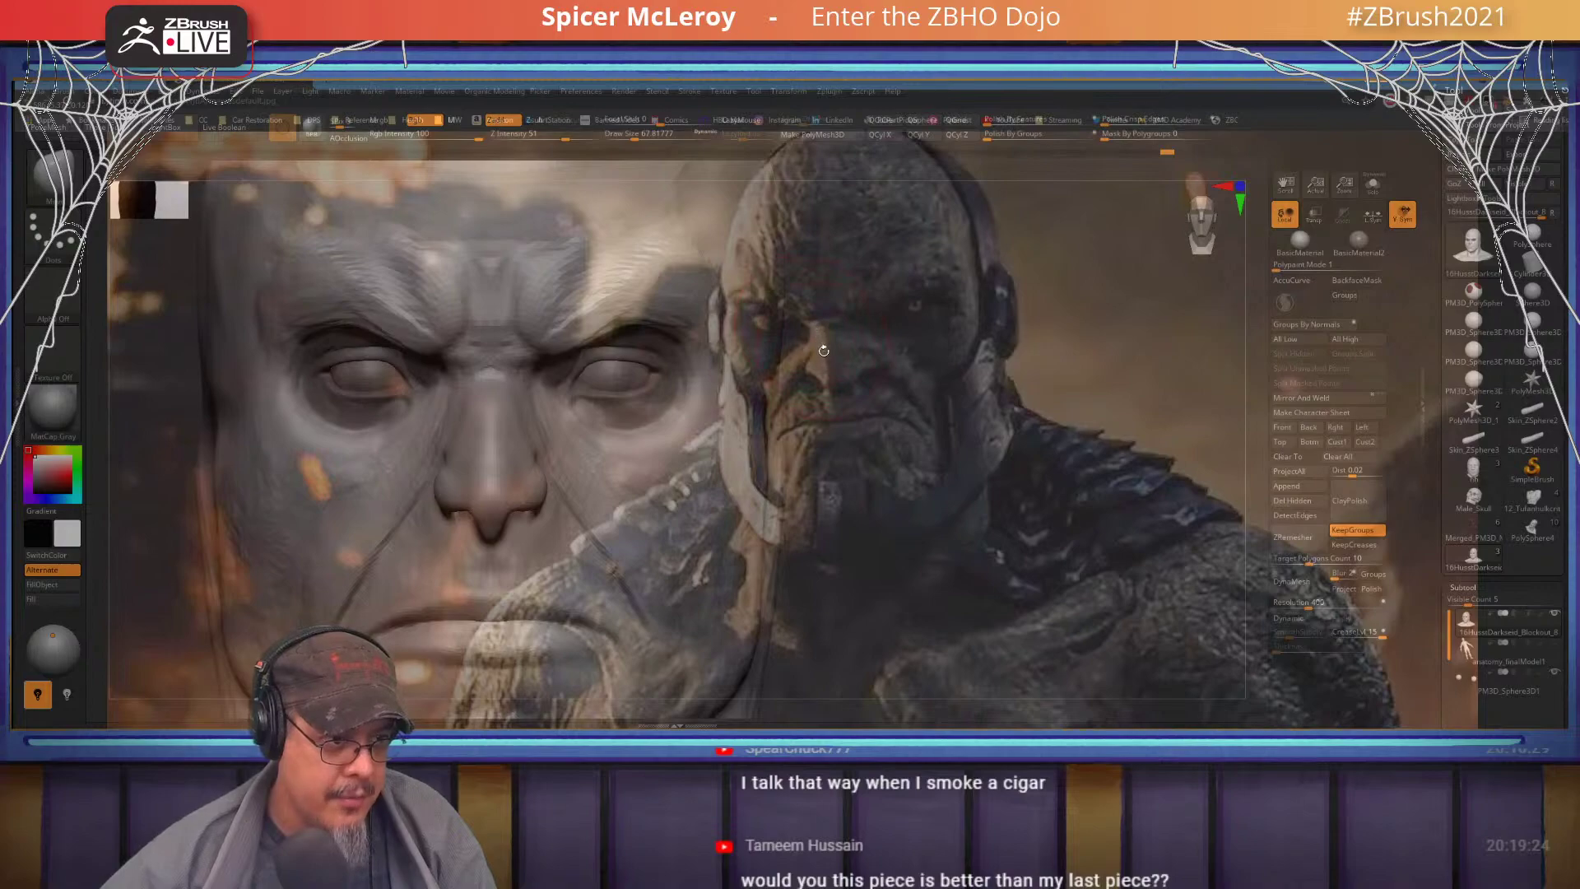
right_drag(471, 407, 553, 418)
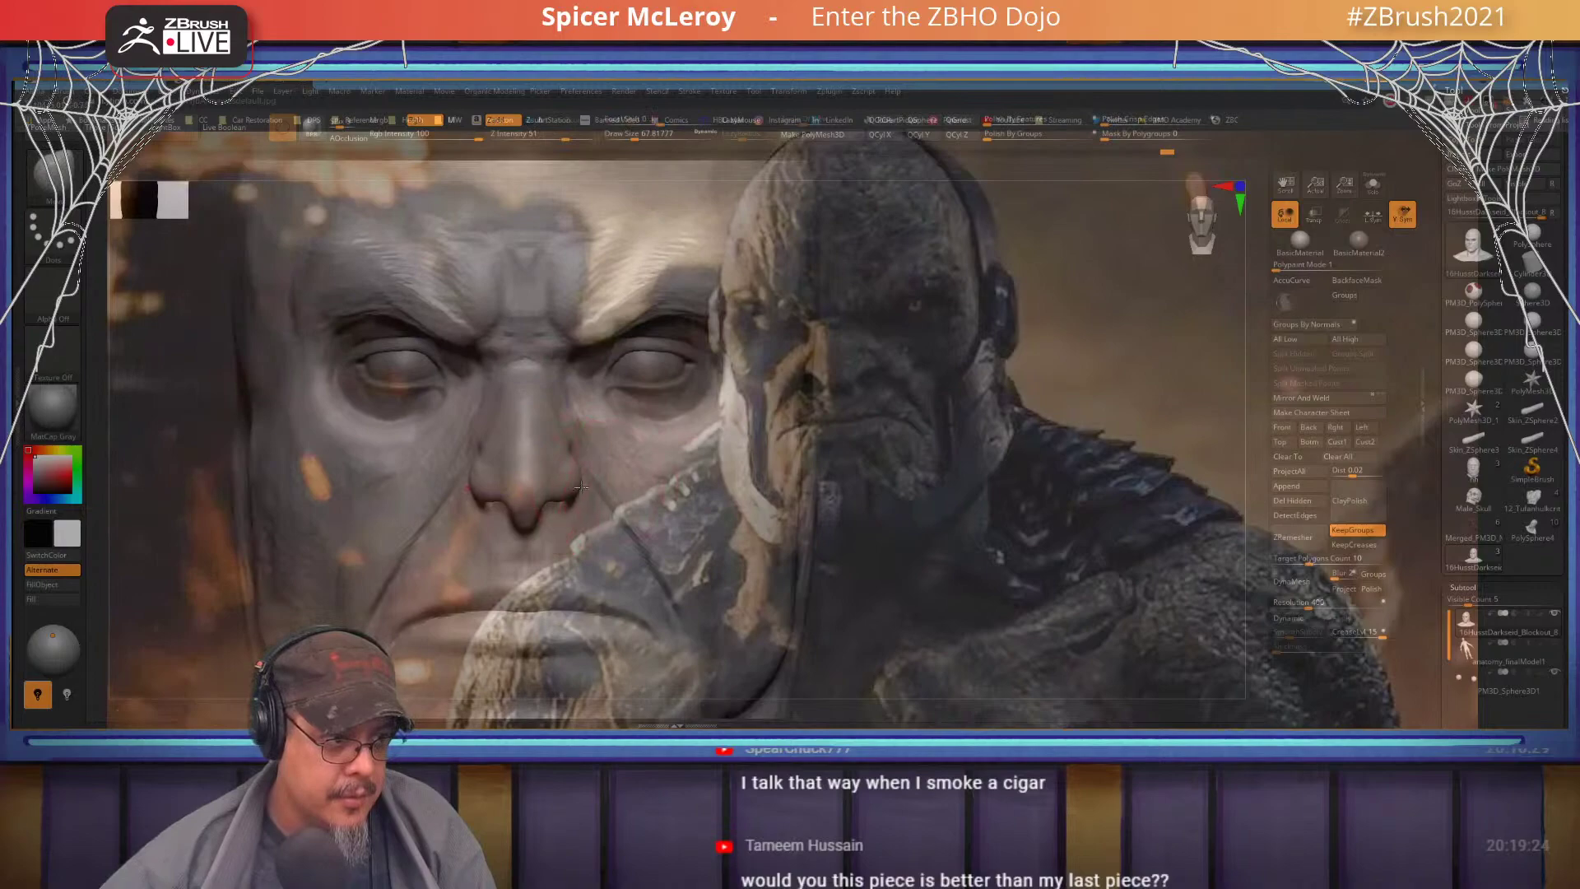
right_drag(581, 486, 593, 510)
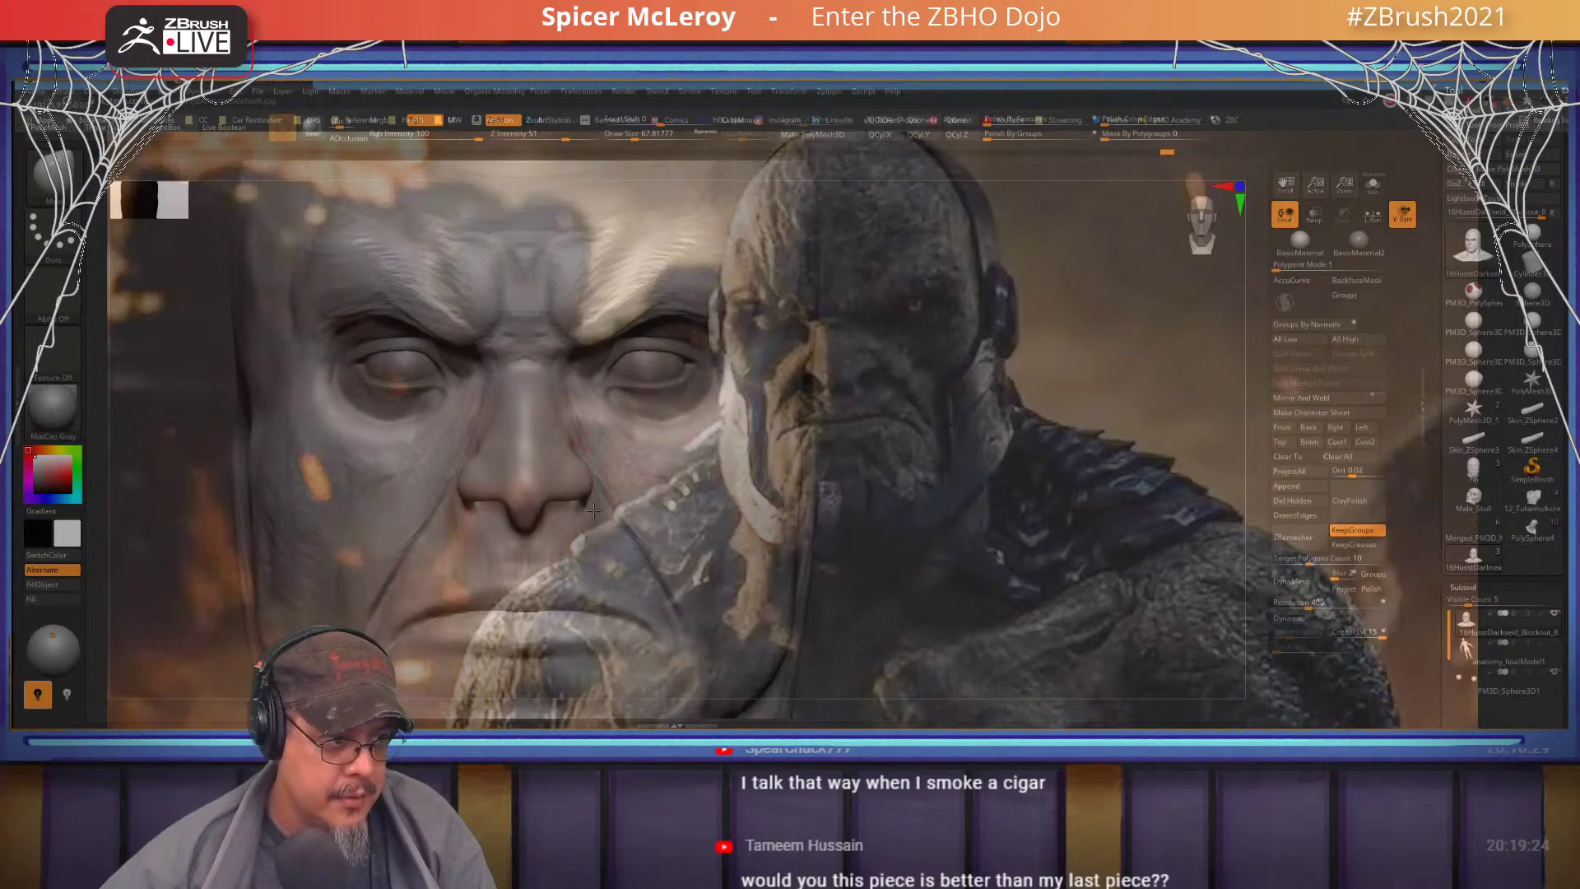
right_drag(584, 426, 535, 494)
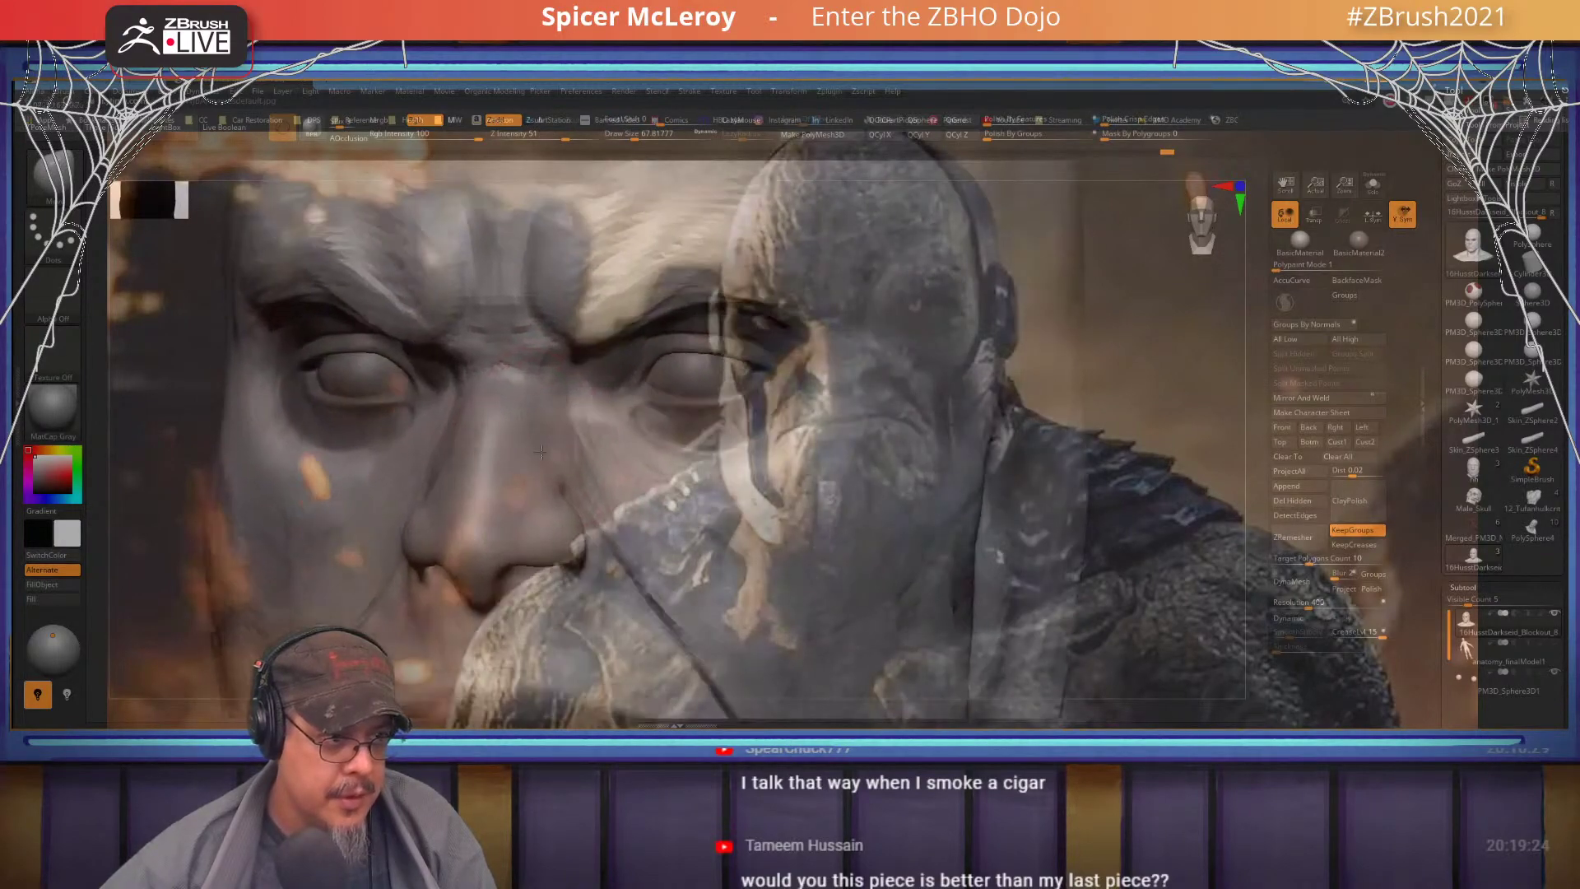
drag(1335, 82, 1303, 82)
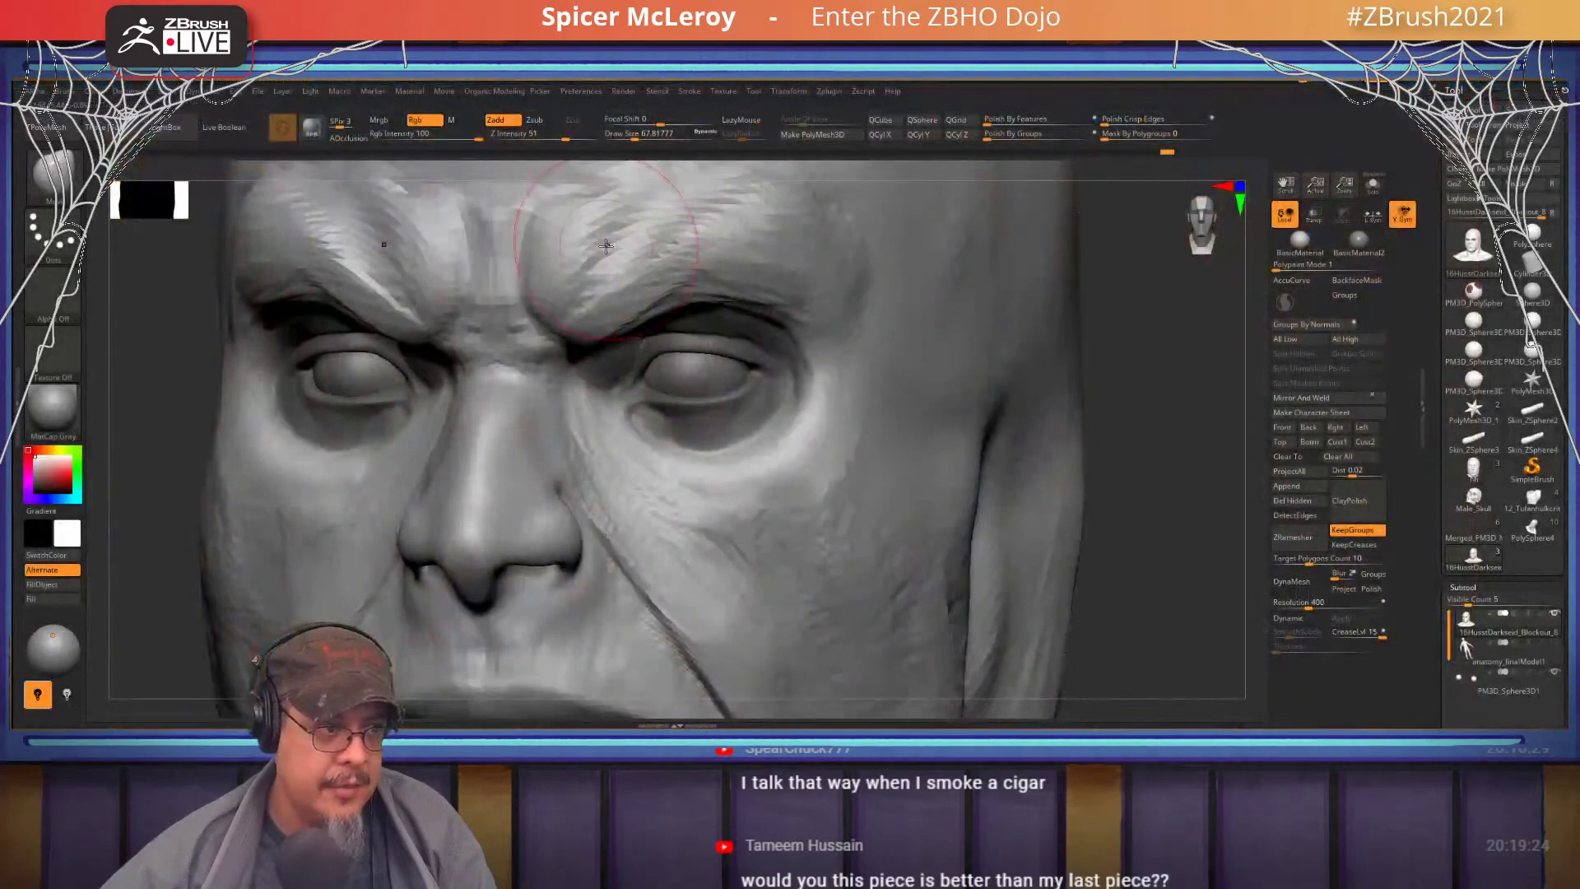
- Flatten the top plane of the nose from bridge to tip with TrimDynamic at draw size about 68
right_drag(461, 282, 510, 291)
key(b)
key(t)
key(d)
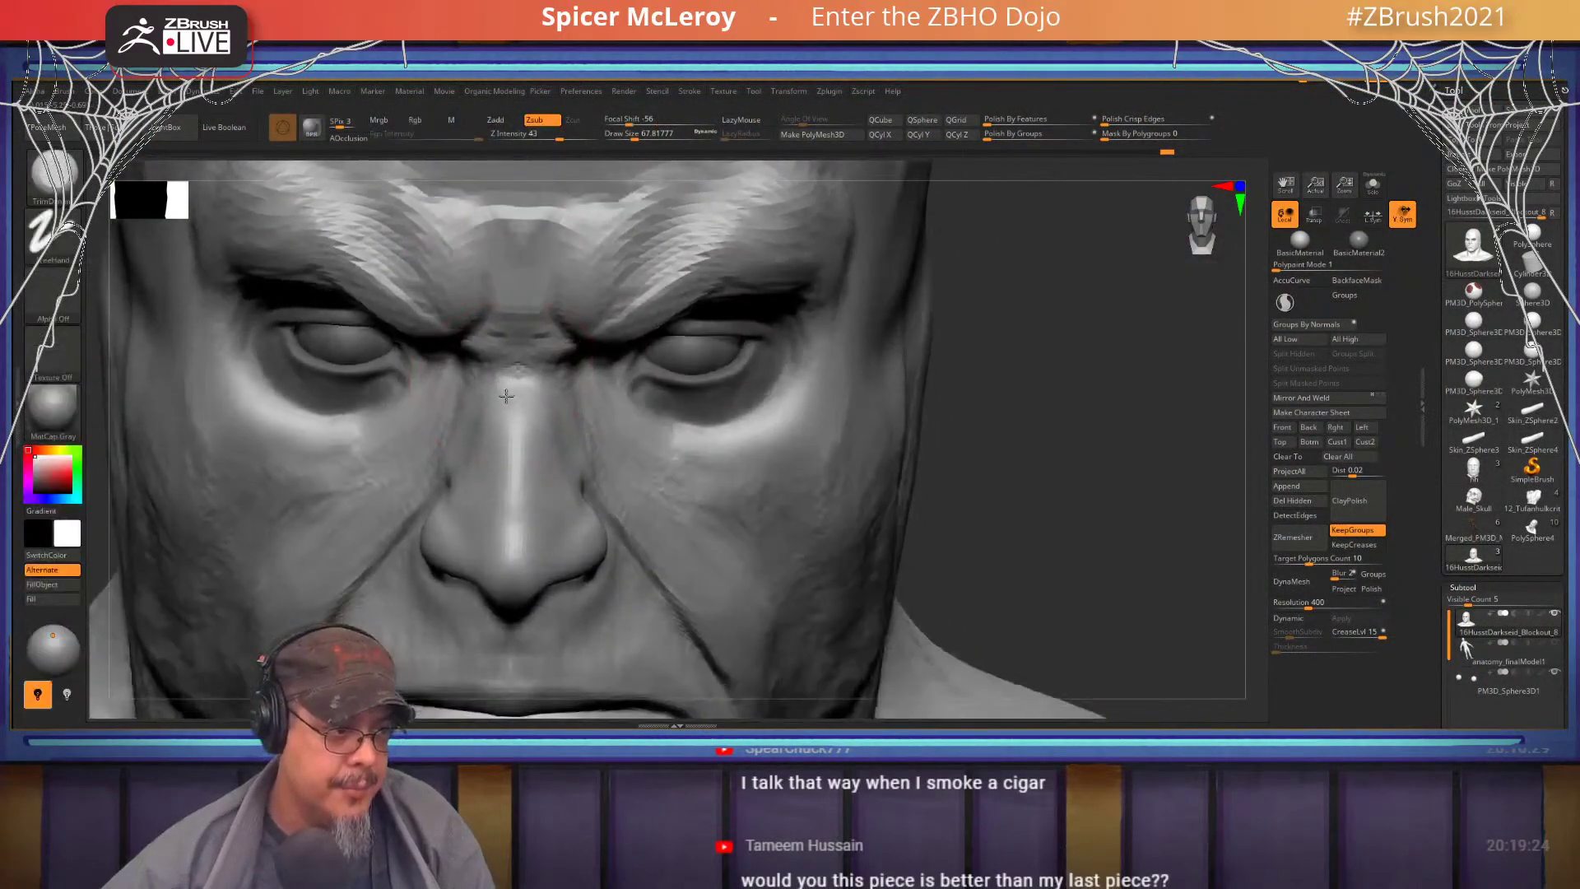
key(b)
key(t)
key(d)
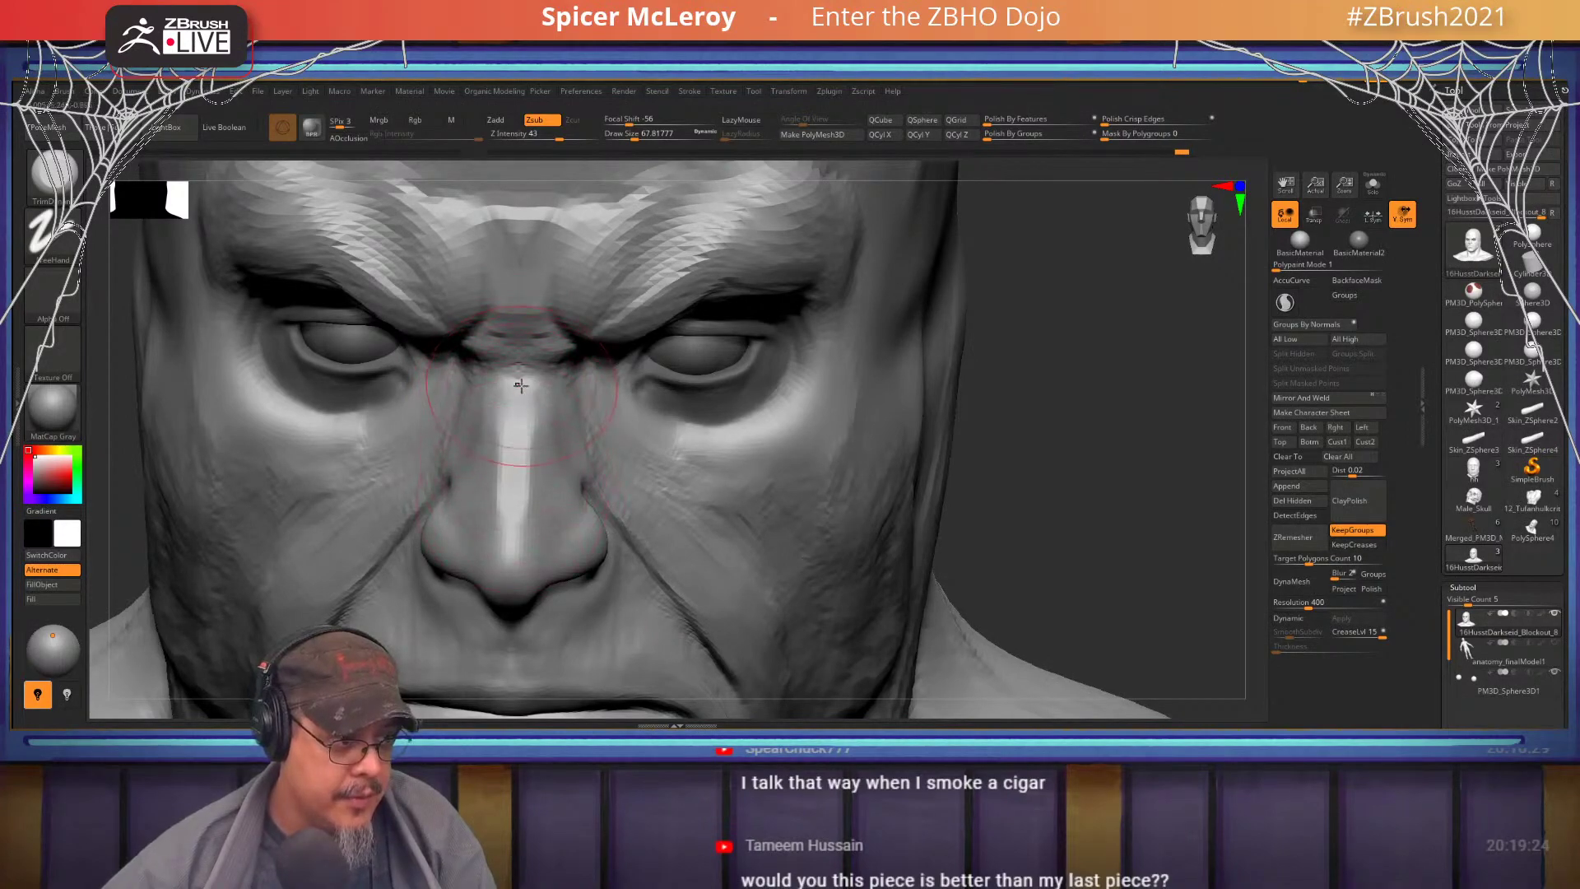
drag(509, 506, 508, 500)
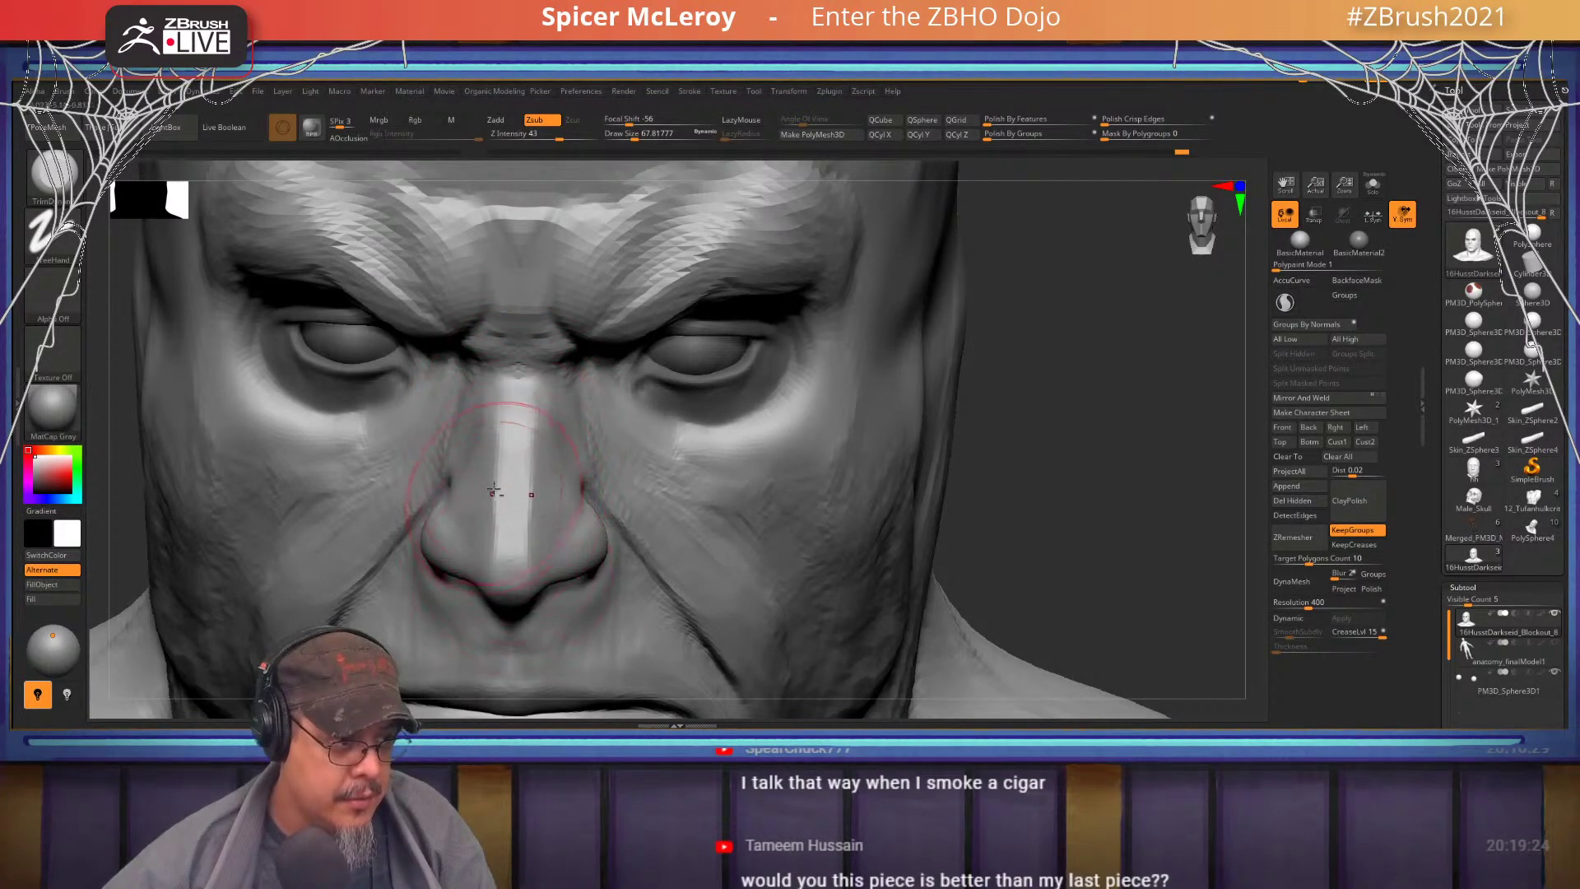
- Build up the side of the nose above the nostril with ClayBuildup at draw size about 41
ctrl+right_drag(494, 489, 428, 346)
mouse_move(553, 407)
ctrl+right_down()
mouse_move(560, 454)
mouse_move(584, 458)
ctrl+right_up()
key(b)
key(c)
key(b)
key(s)
drag(584, 459, 576, 461)
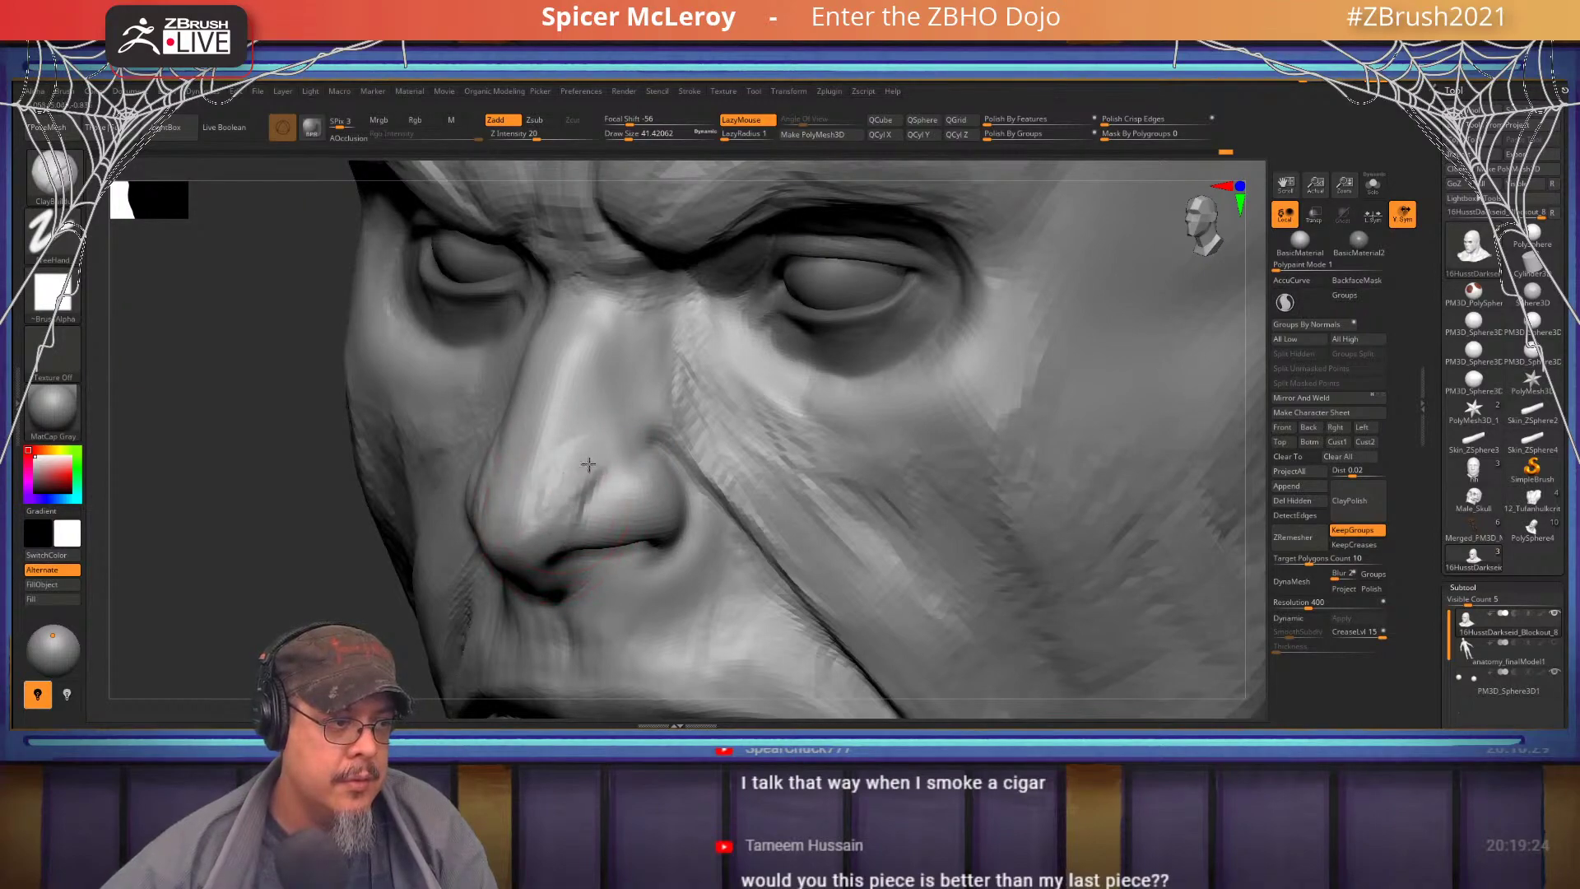
mouse_move(624, 442)
mouse_down()
mouse_move(529, 507)
mouse_move(531, 465)
mouse_move(549, 511)
mouse_up()
mouse_move(585, 515)
right_down()
mouse_move(581, 411)
mouse_move(629, 398)
right_up()
drag(620, 447, 628, 436)
right_drag(613, 395, 580, 453)
- Rough in the nostril opening and its inner edge with a small brush at draw size about 27 and intensity 15
key(b)
key(t)
key(d)
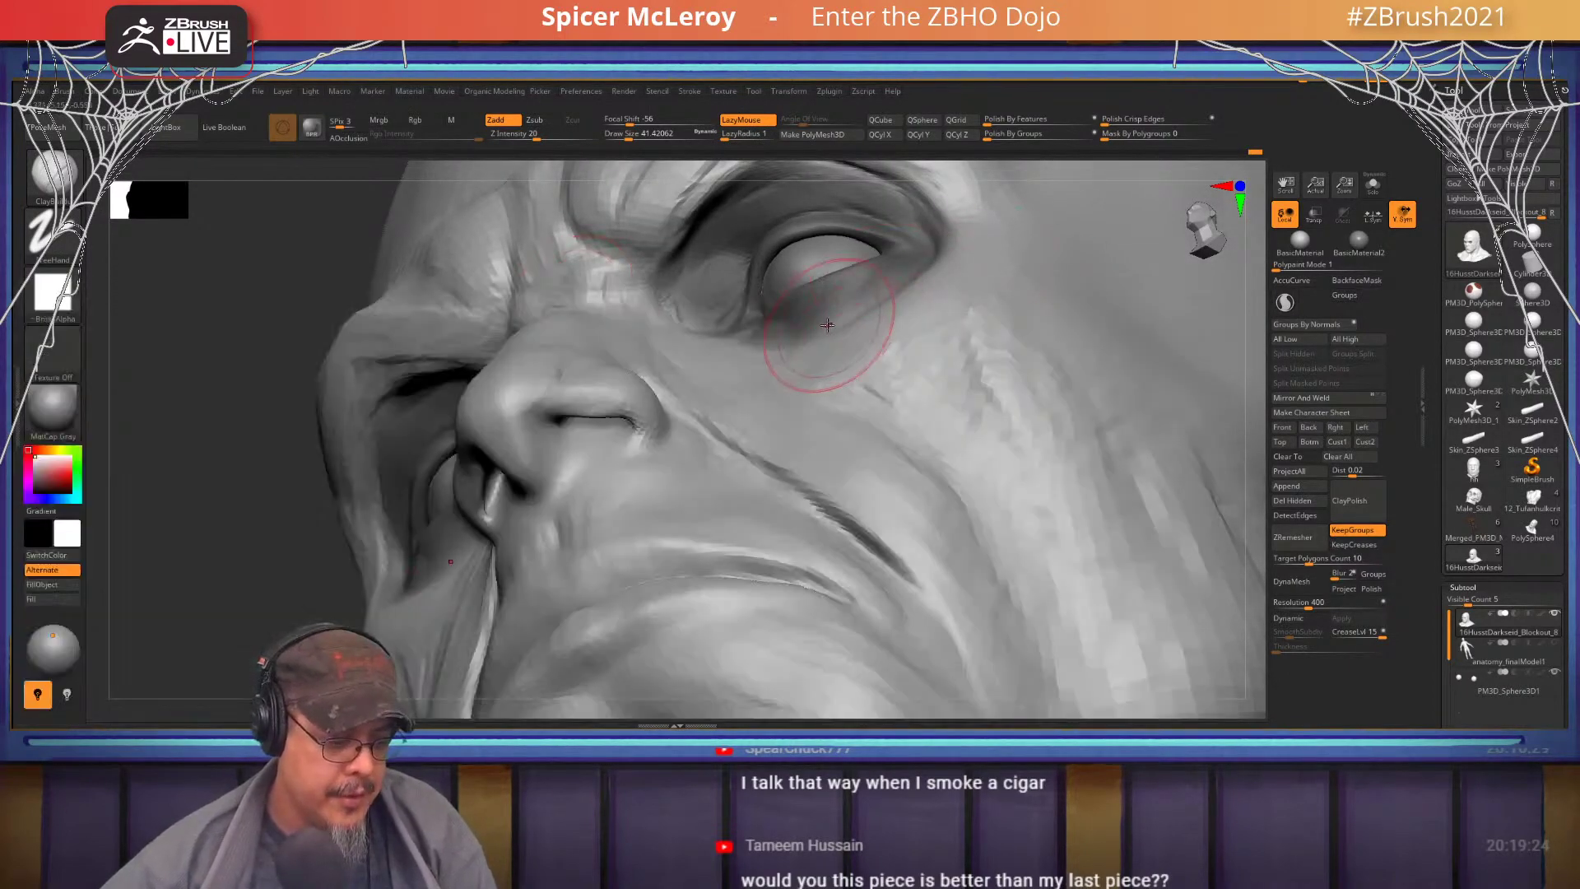
key(b)
key(s)
key(a)
right_drag(605, 390, 598, 441)
key(s)
mouse_move(599, 442)
mouse_down()
mouse_move(585, 426)
mouse_move(649, 431)
mouse_move(589, 422)
mouse_move(636, 398)
mouse_move(591, 409)
mouse_up()
right_drag(591, 409, 603, 455)
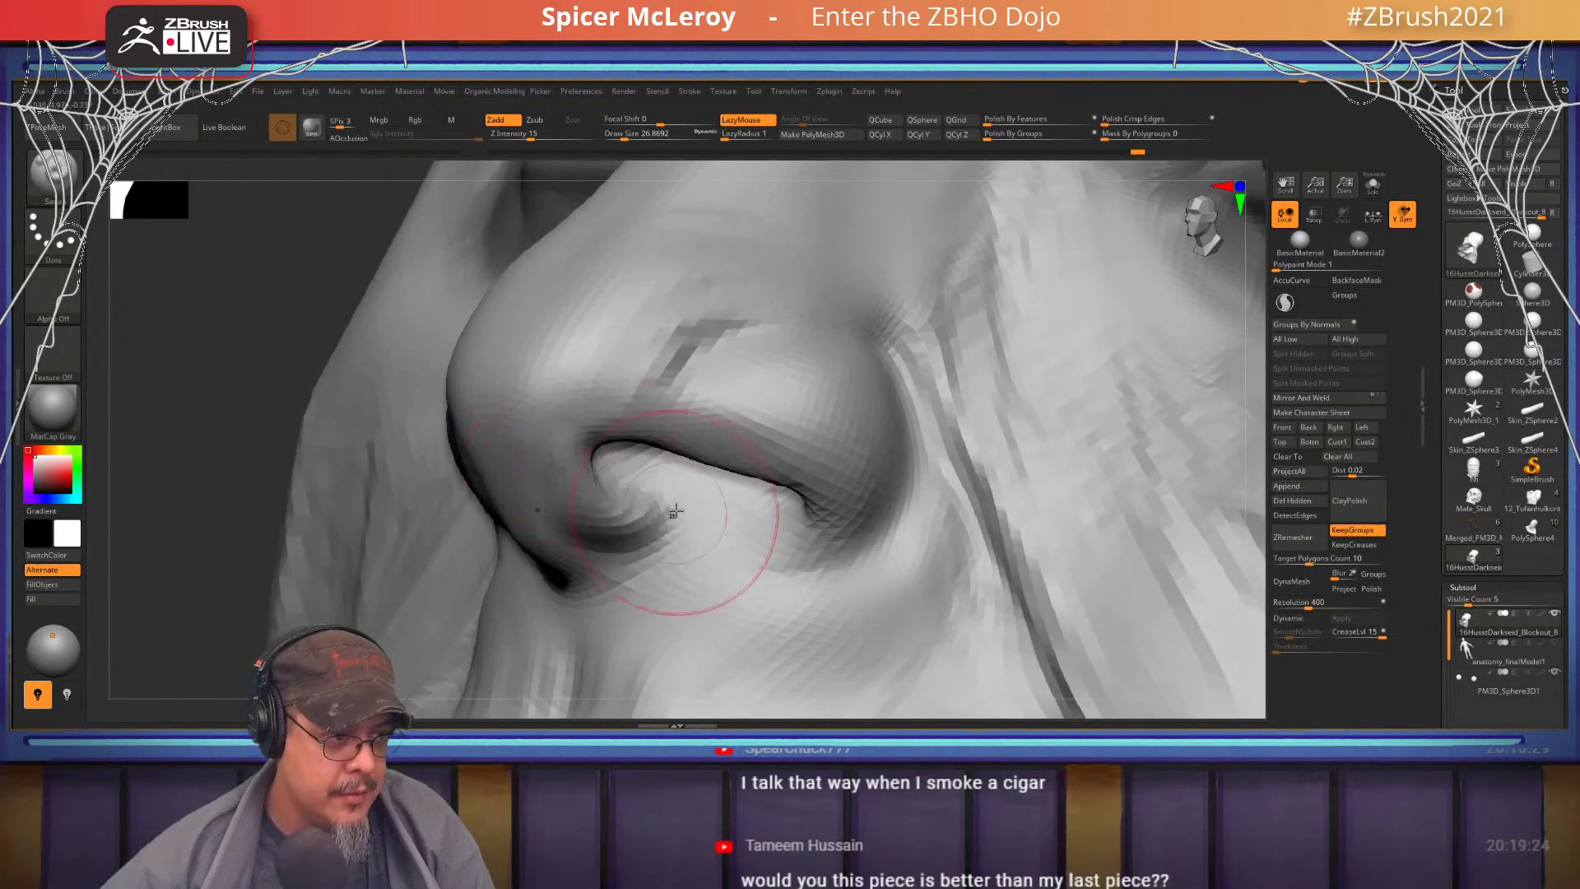
- Define the nostril rim and the crease around the nose wing with the Standard brush at draw size about 27, smoothing the transitions
key(b)
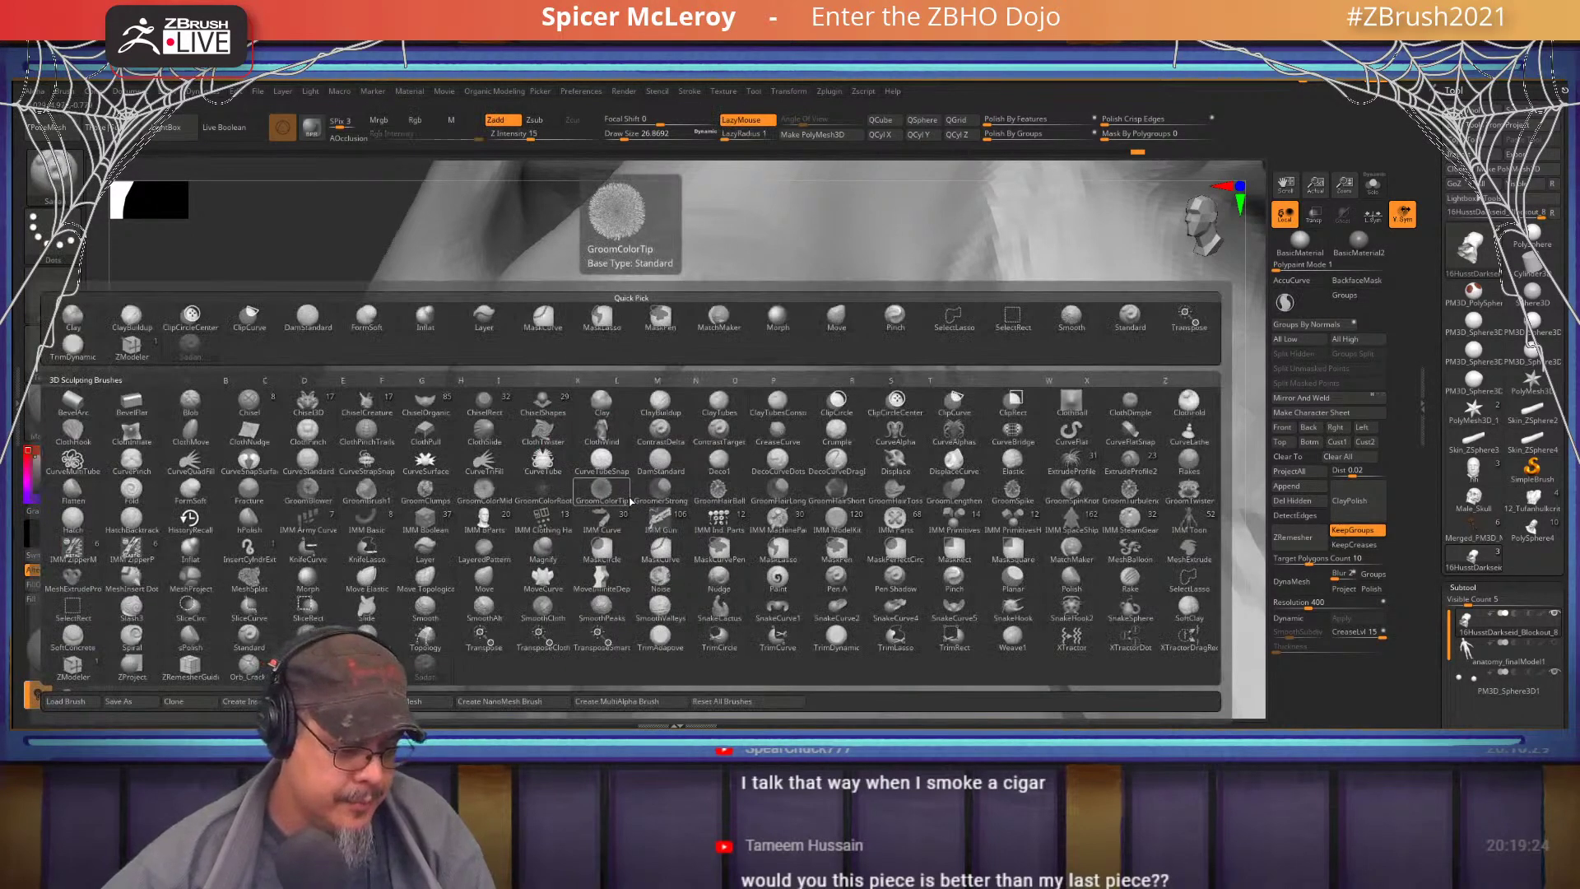
key(s)
key(t)
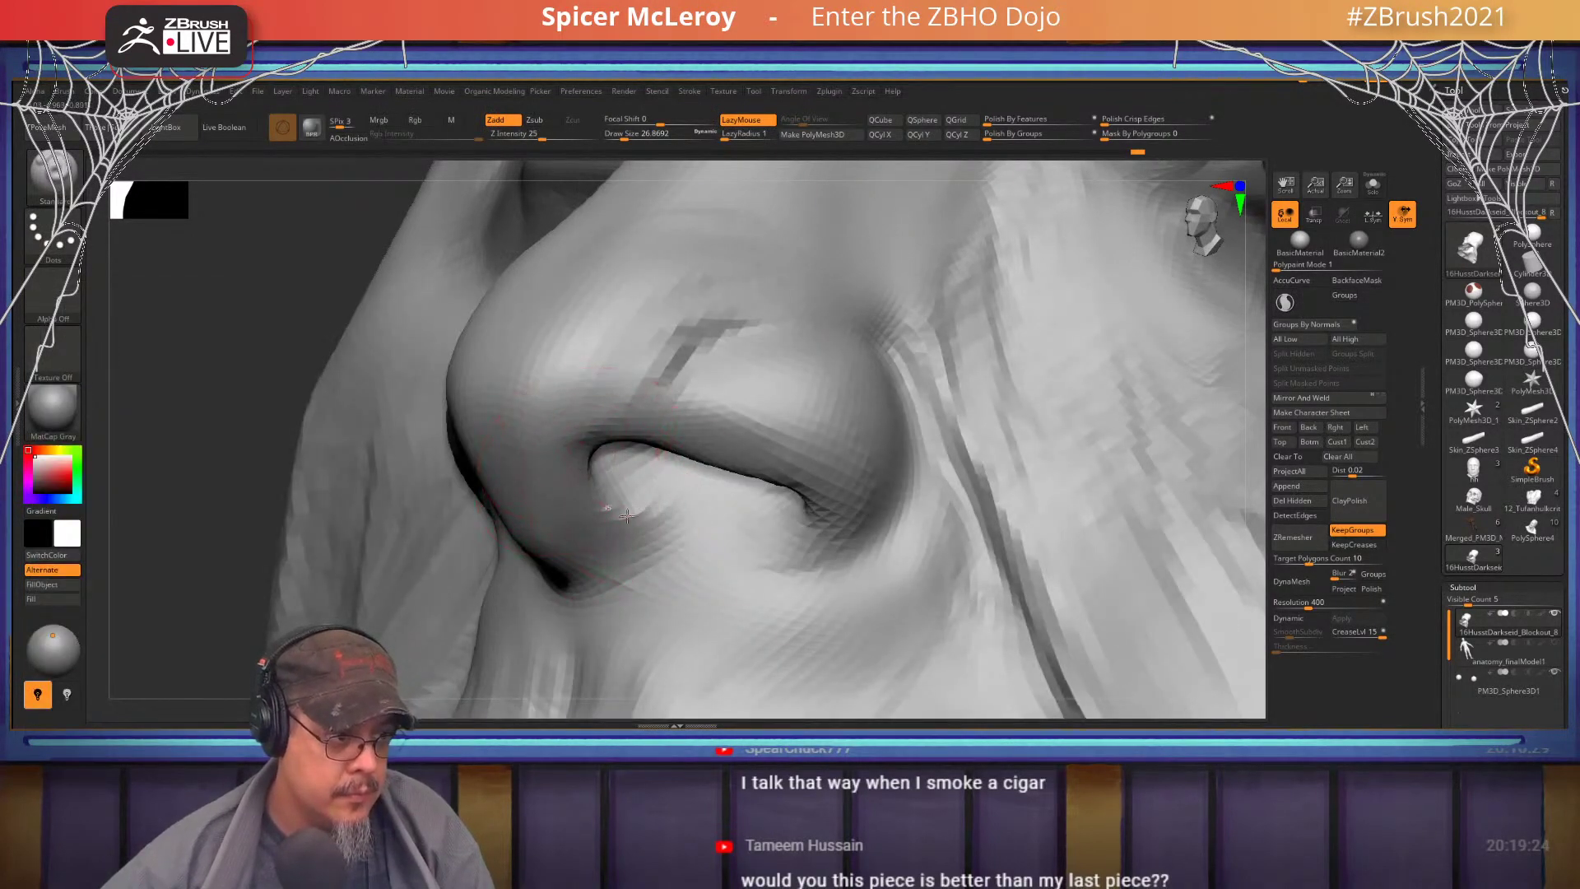
drag(502, 494, 550, 569)
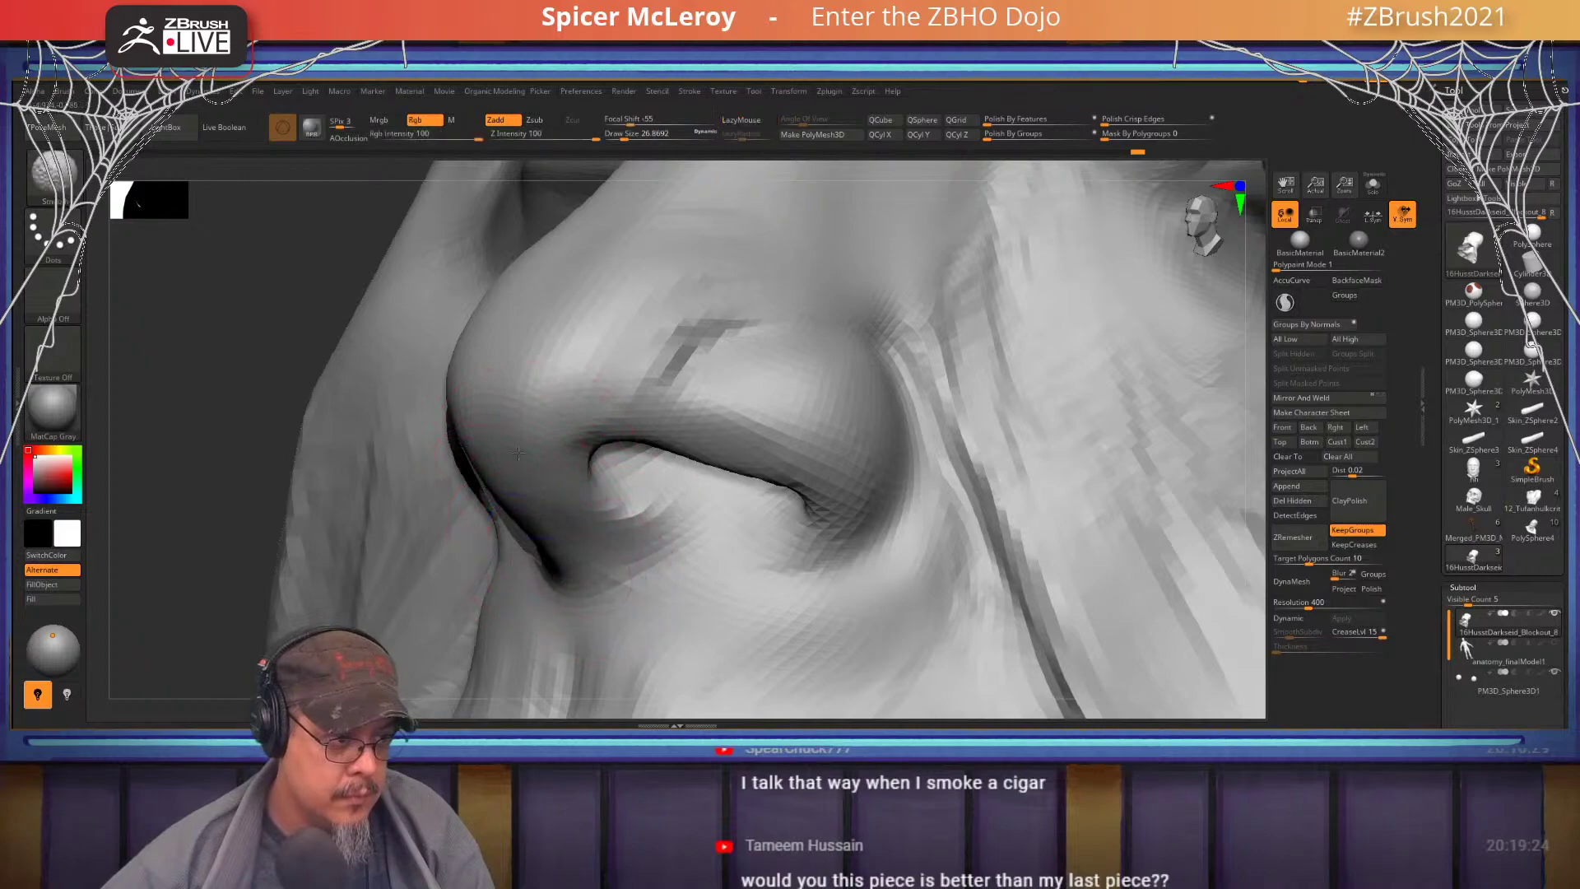
mouse_move(561, 442)
shift+mouse_down()
mouse_move(741, 335)
mouse_move(705, 378)
mouse_move(761, 332)
shift+mouse_up()
mouse_move(767, 324)
right_down()
mouse_move(726, 466)
mouse_move(665, 343)
right_up()
mouse_move(730, 381)
mouse_down()
mouse_move(741, 496)
mouse_move(724, 447)
mouse_up()
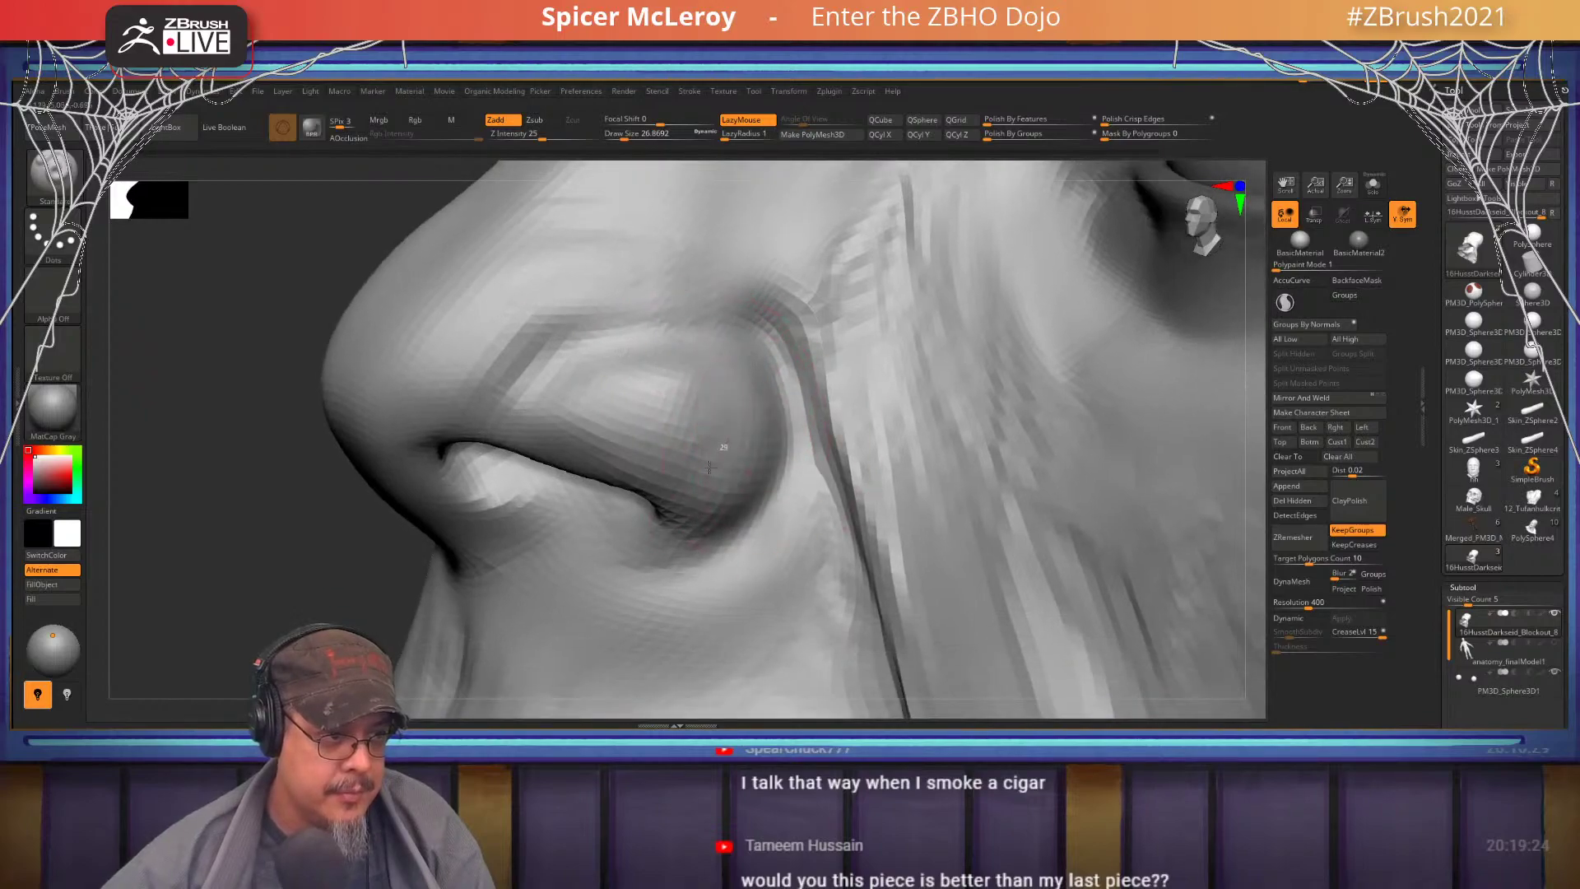
mouse_move(582, 390)
shift+mouse_down()
mouse_move(656, 321)
mouse_move(577, 345)
shift+mouse_up()
mouse_move(527, 354)
right_down()
mouse_move(628, 412)
mouse_move(667, 527)
right_up()
right_drag(979, 362, 903, 398)
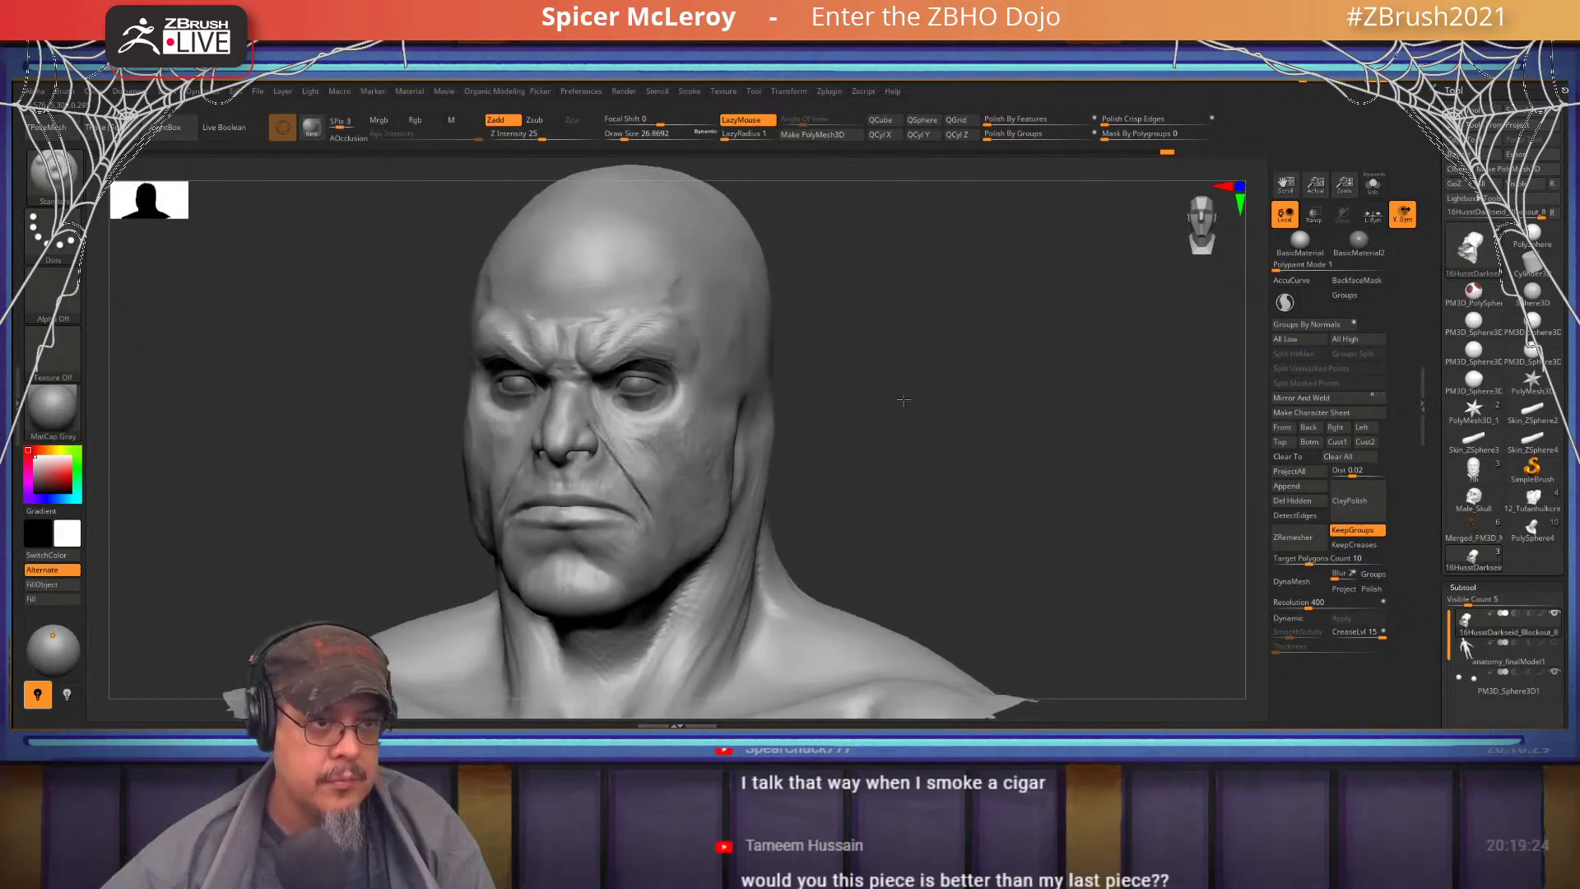
- Adjust the nose wings against the see-through film reference with the Move brush at draw size about 59, and restore the opaque view
drag(1313, 85, 1340, 85)
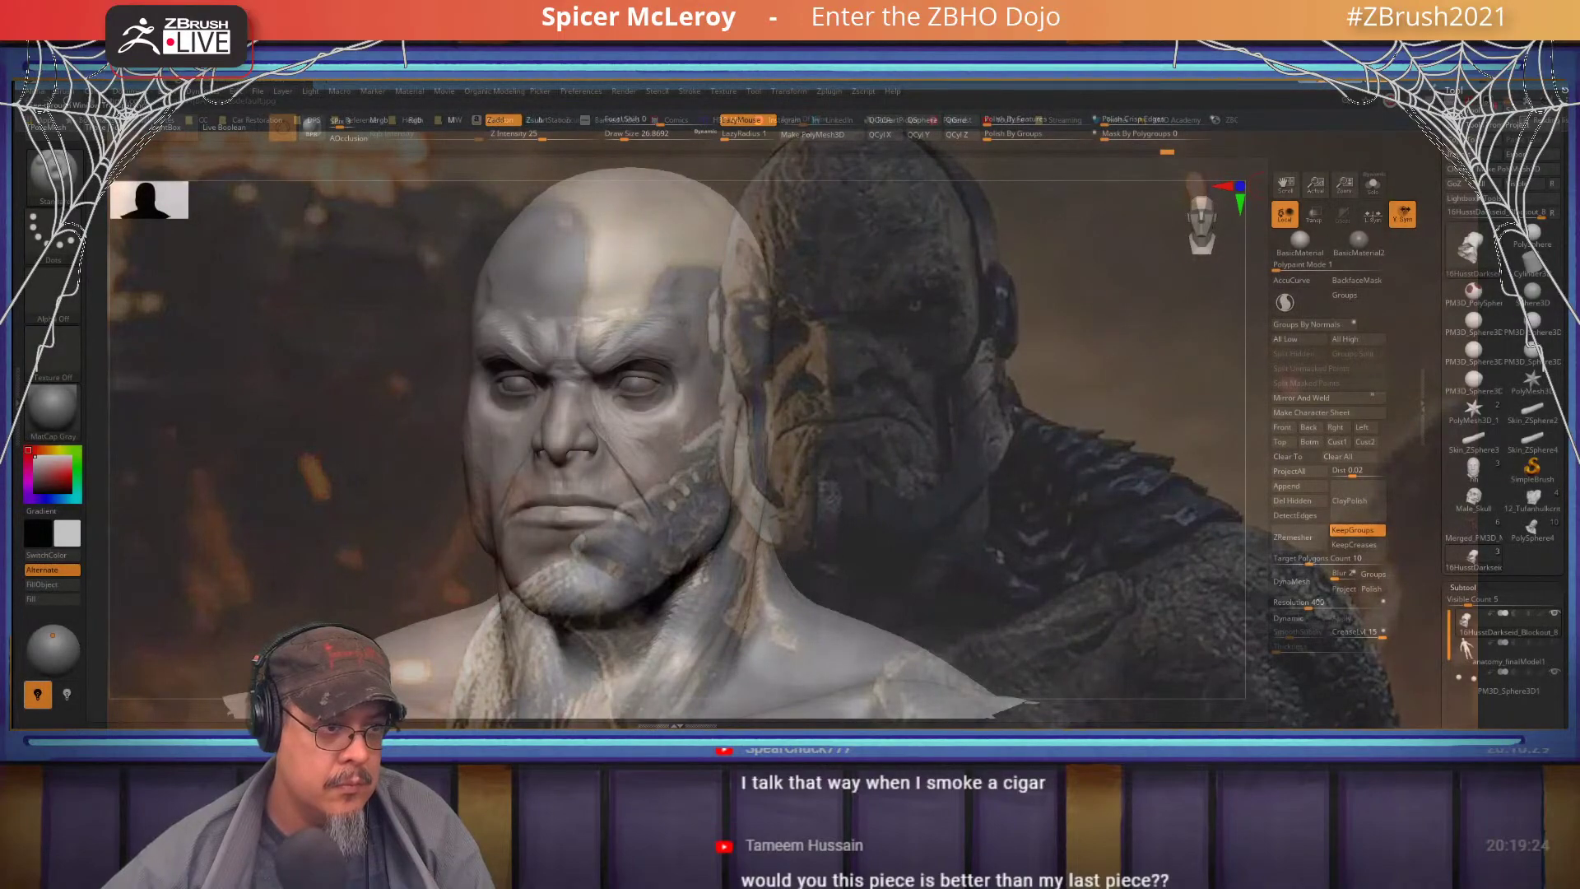
alt+right_drag(634, 433, 543, 418)
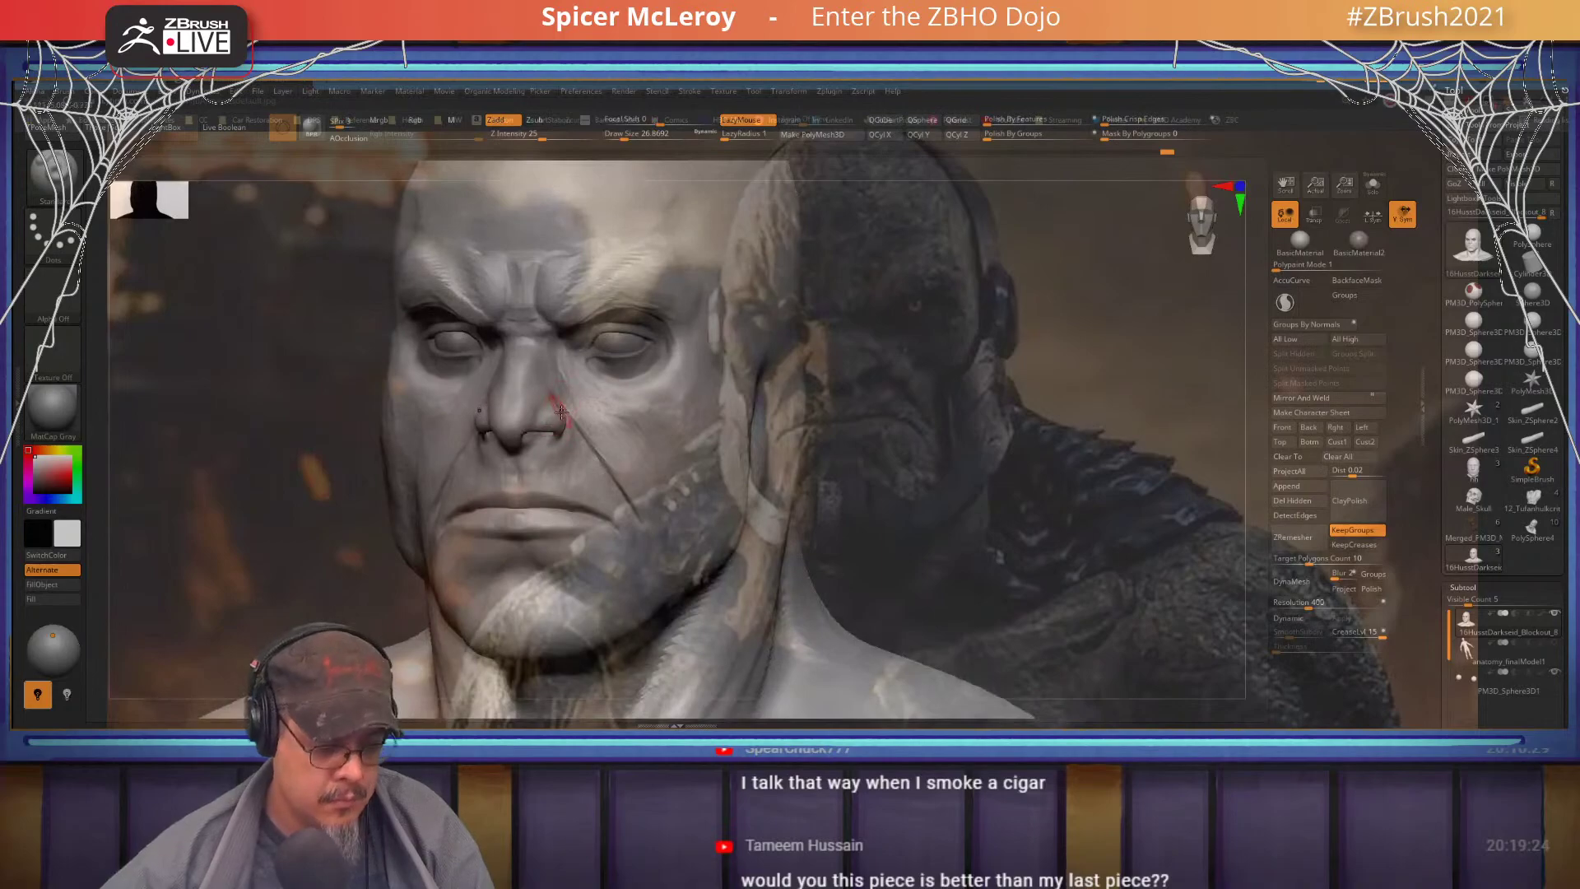
key(b)
key(m)
key(v)
key(s)
drag(545, 437, 554, 437)
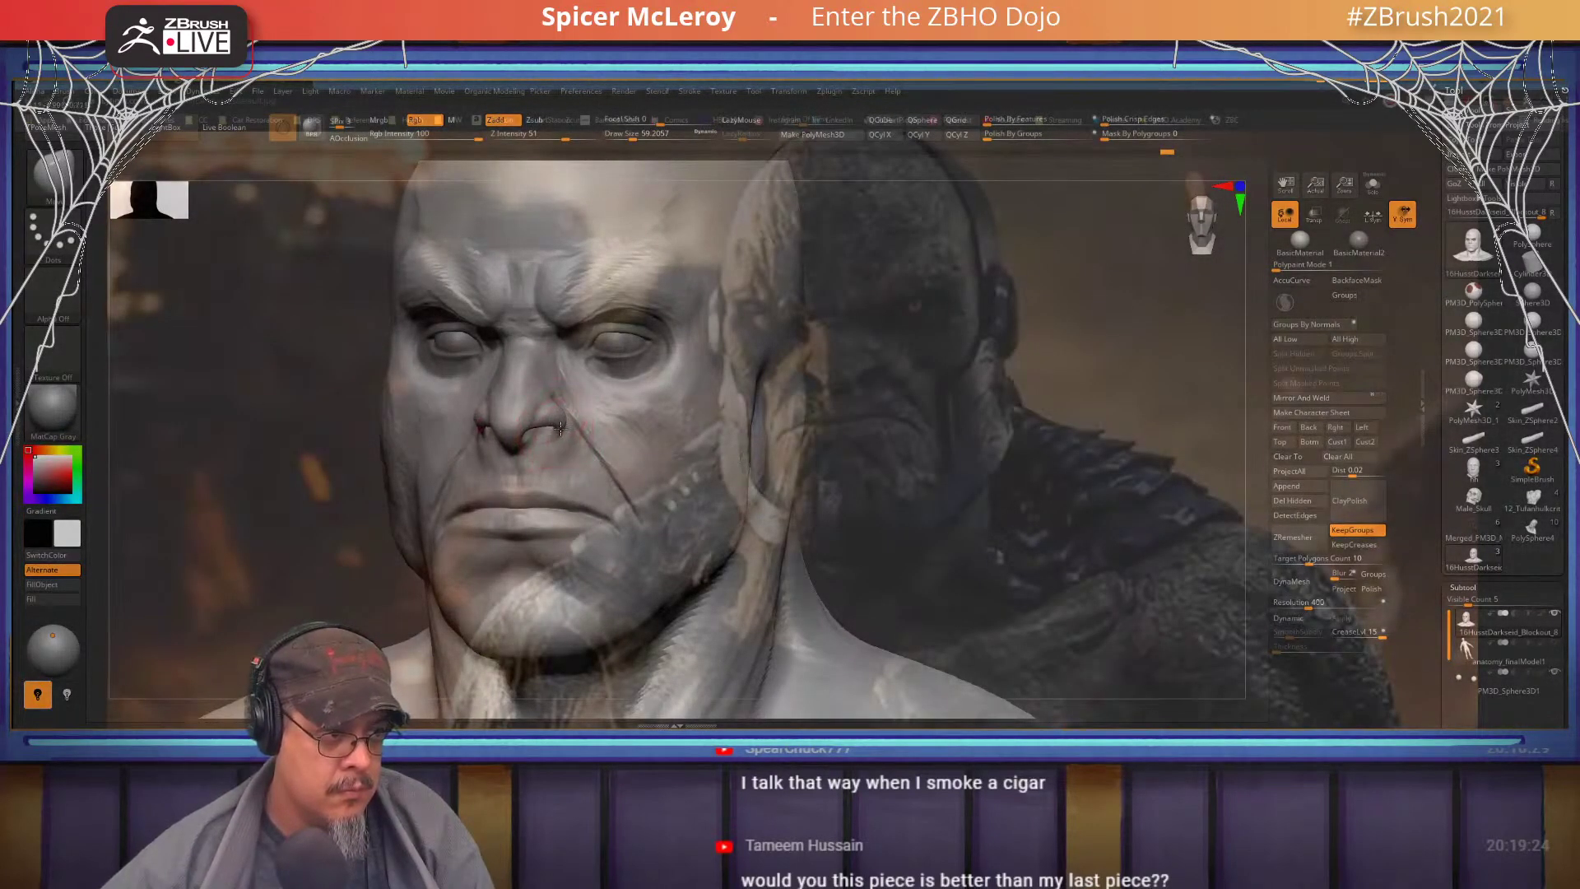
right_drag(567, 422, 449, 405)
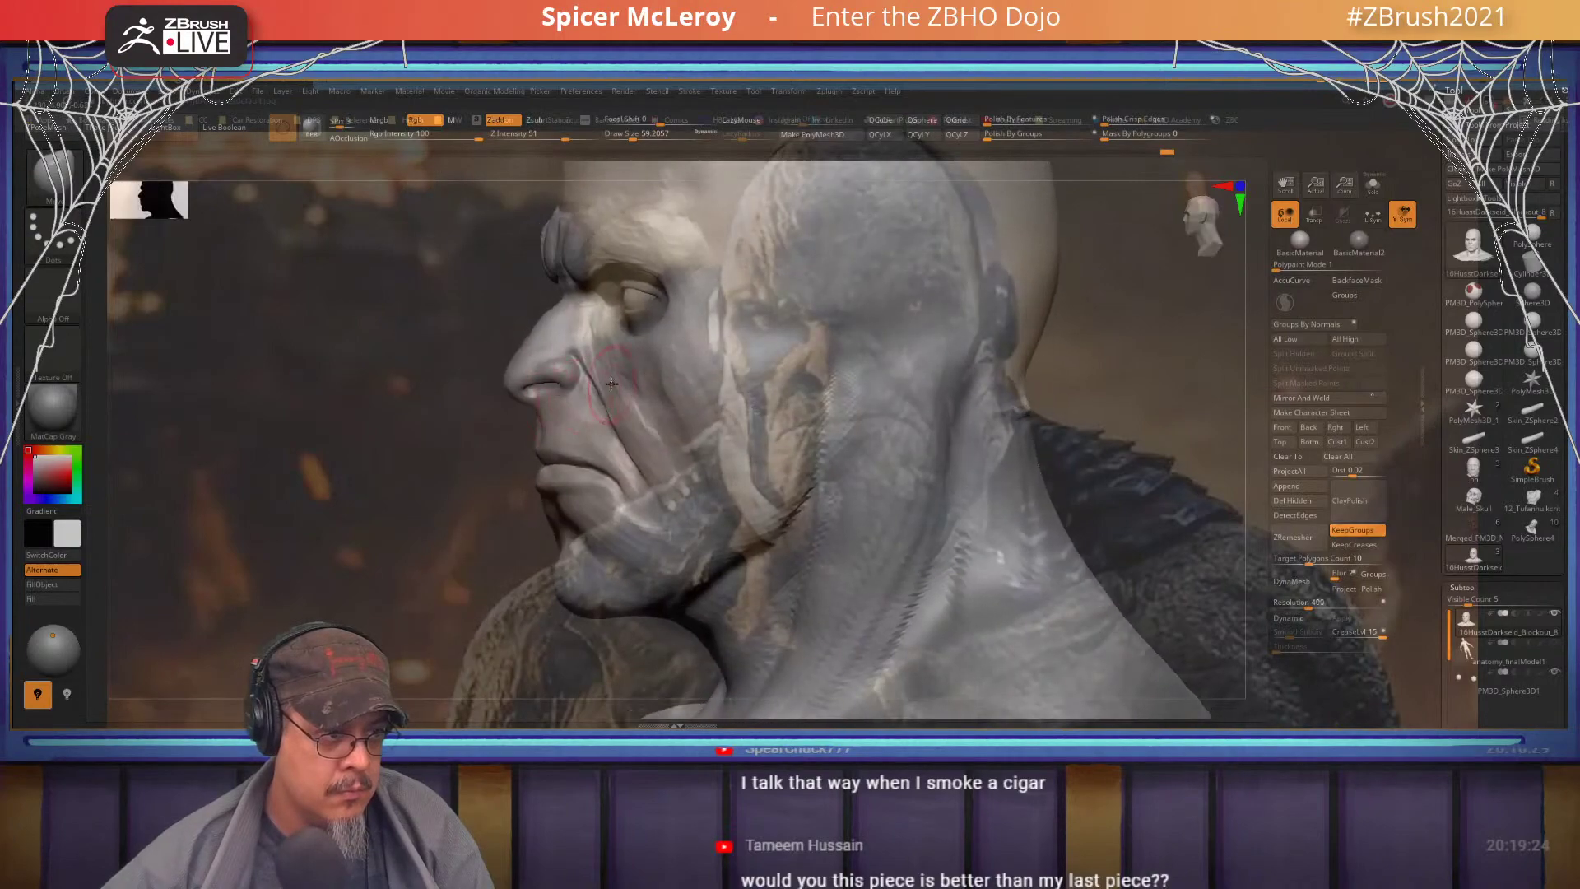
right_drag(611, 384, 924, 339)
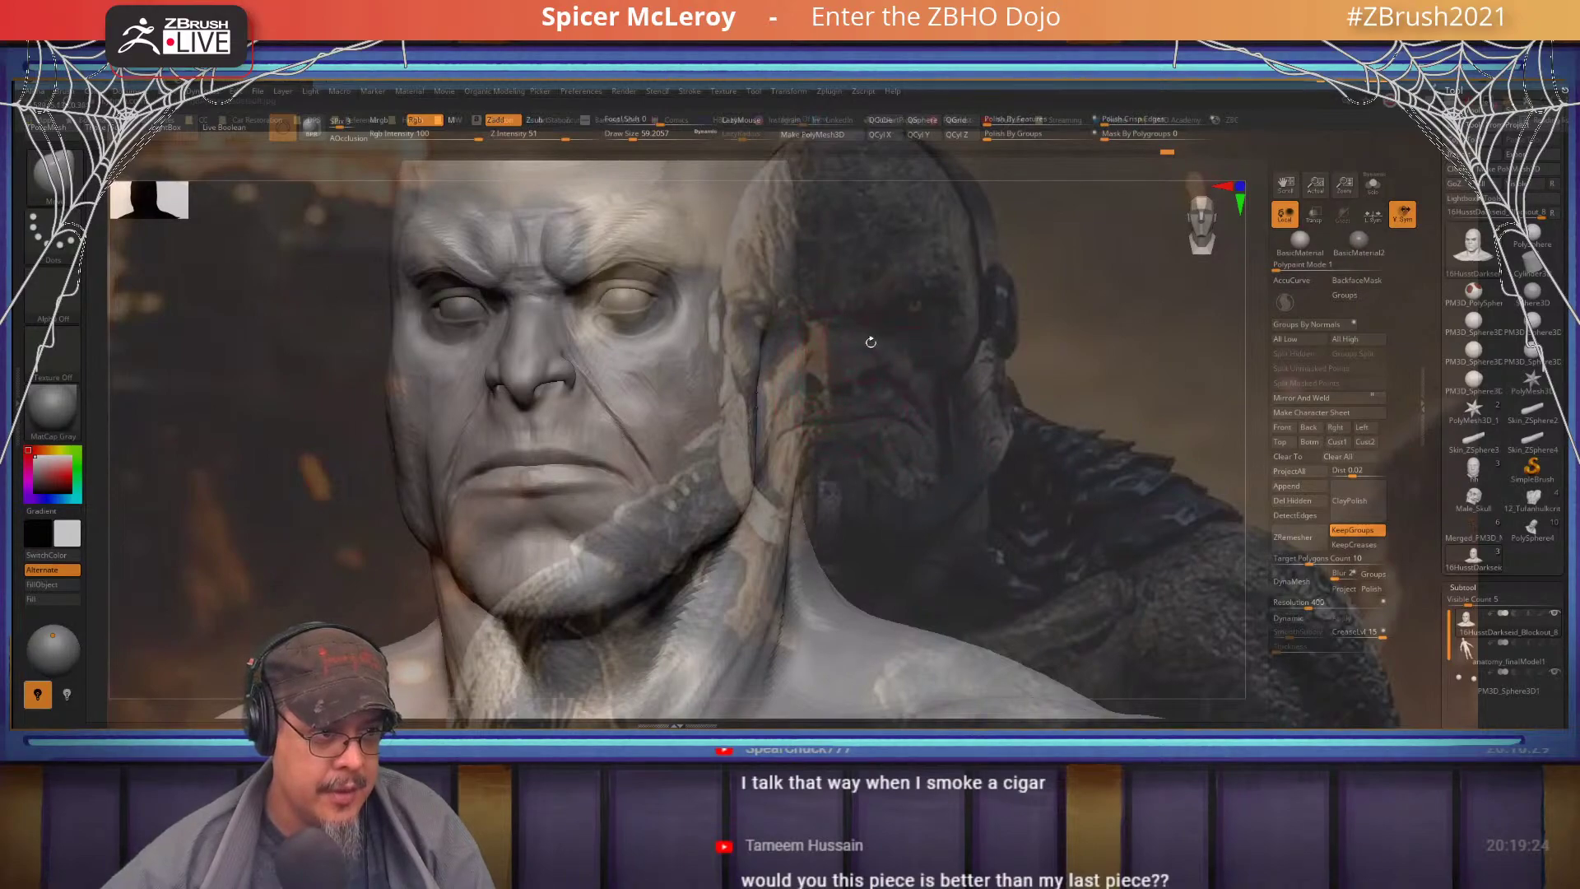
drag(1321, 81, 1303, 81)
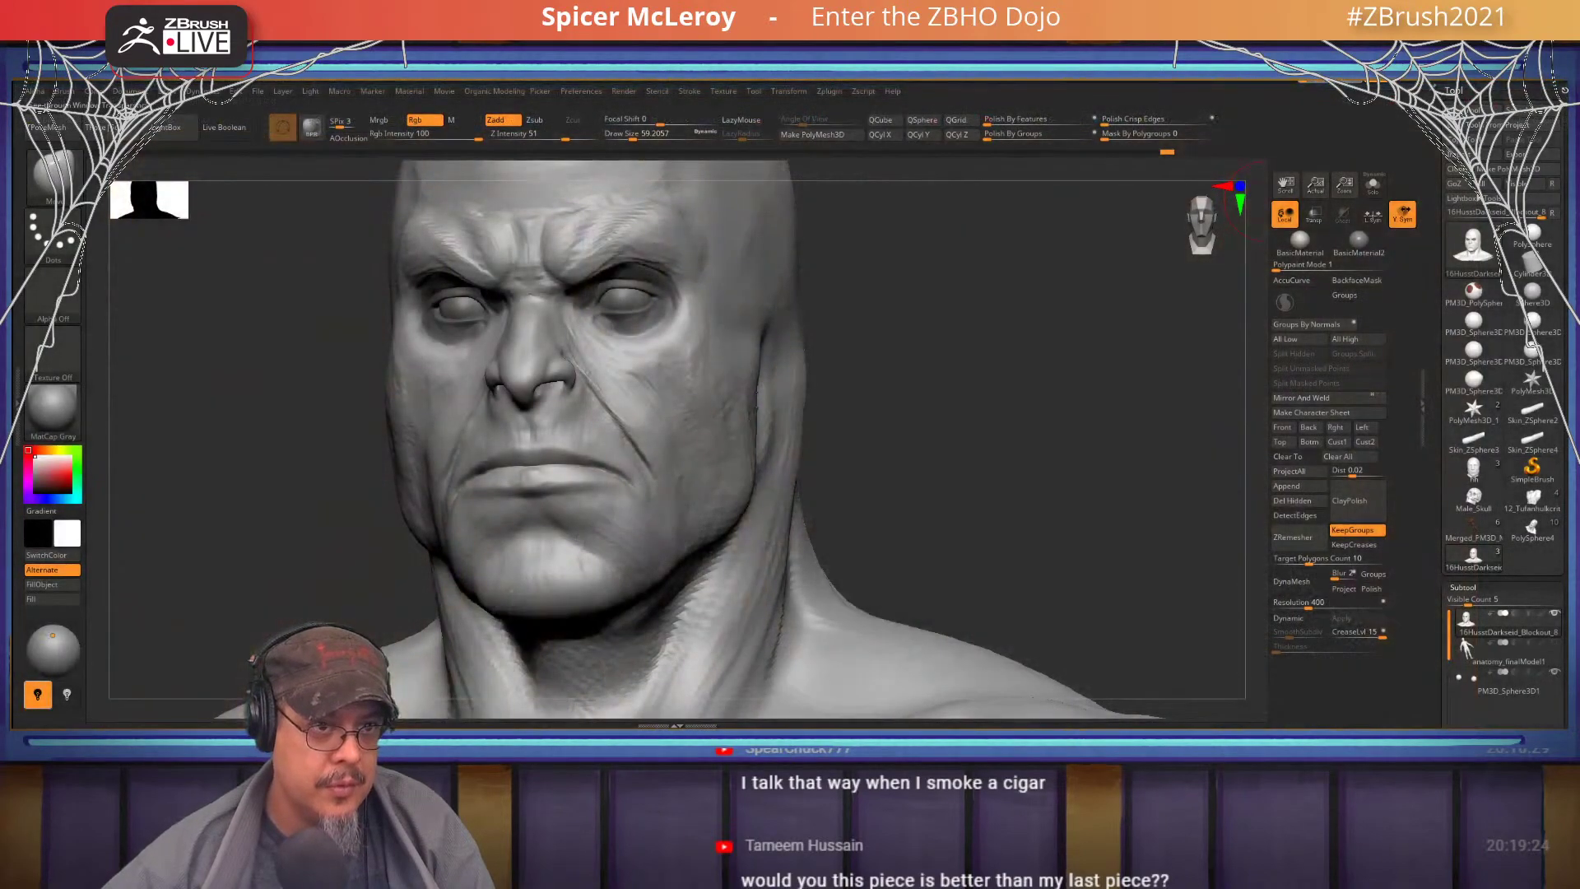
- Build up the fold running from the nose wing to the mouth corner with ClayBuildup at draw size about 59
mouse_move(568, 372)
ctrl+right_down()
mouse_move(620, 384)
mouse_move(654, 434)
mouse_move(614, 349)
ctrl+right_up()
key(b)
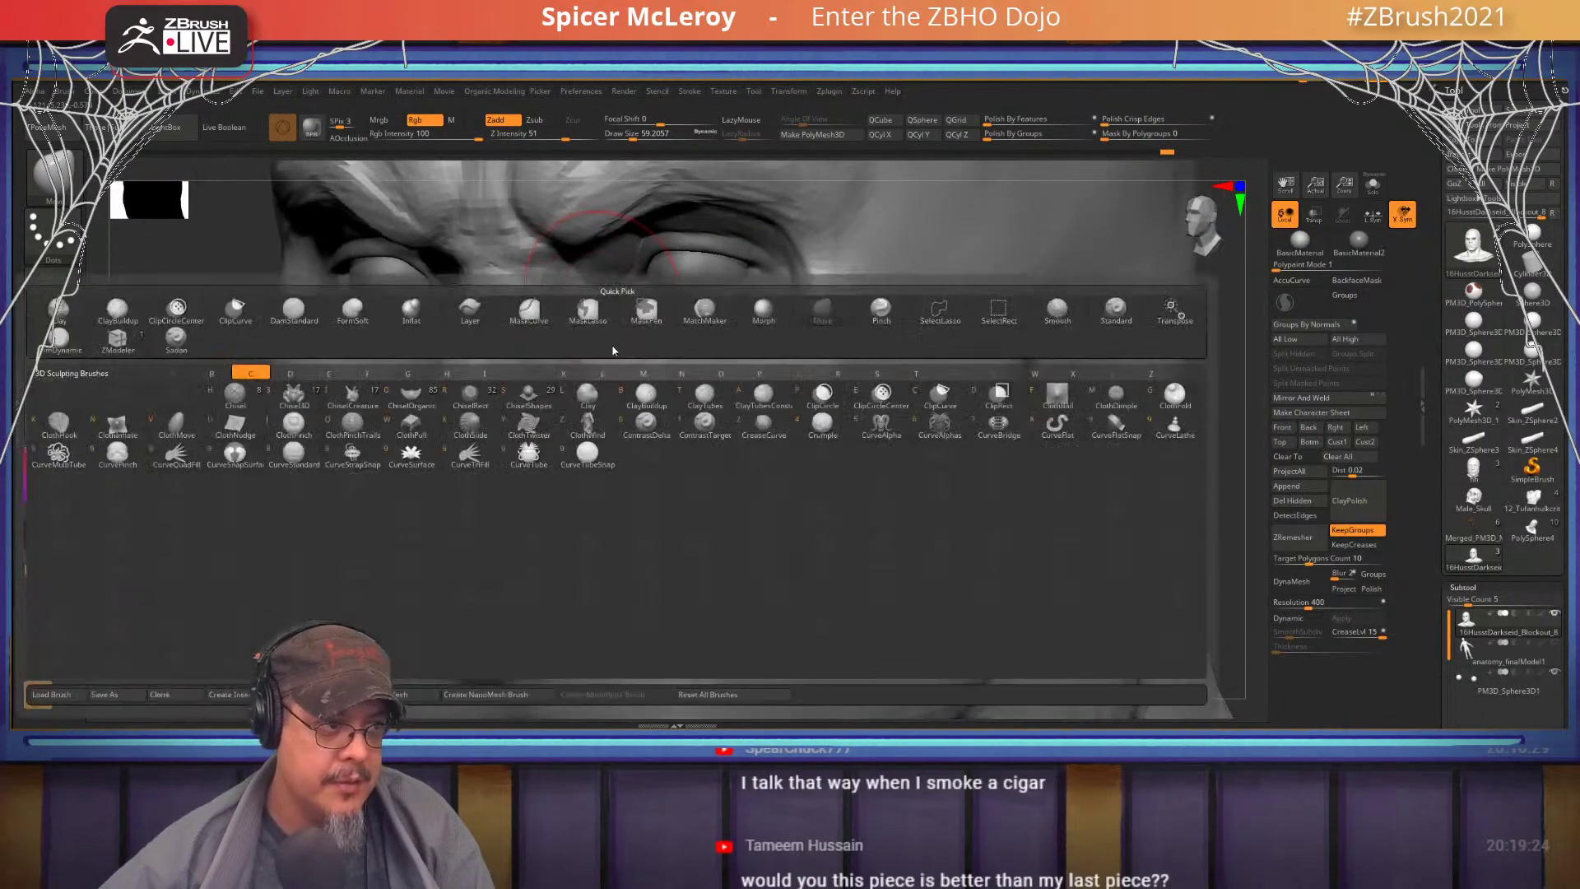
key(c)
key(b)
mouse_move(592, 331)
mouse_down()
mouse_move(586, 375)
mouse_move(655, 452)
mouse_move(704, 544)
mouse_move(616, 391)
mouse_move(622, 462)
mouse_move(690, 569)
mouse_up()
drag(639, 398, 735, 623)
alt+right_drag(735, 623, 710, 467)
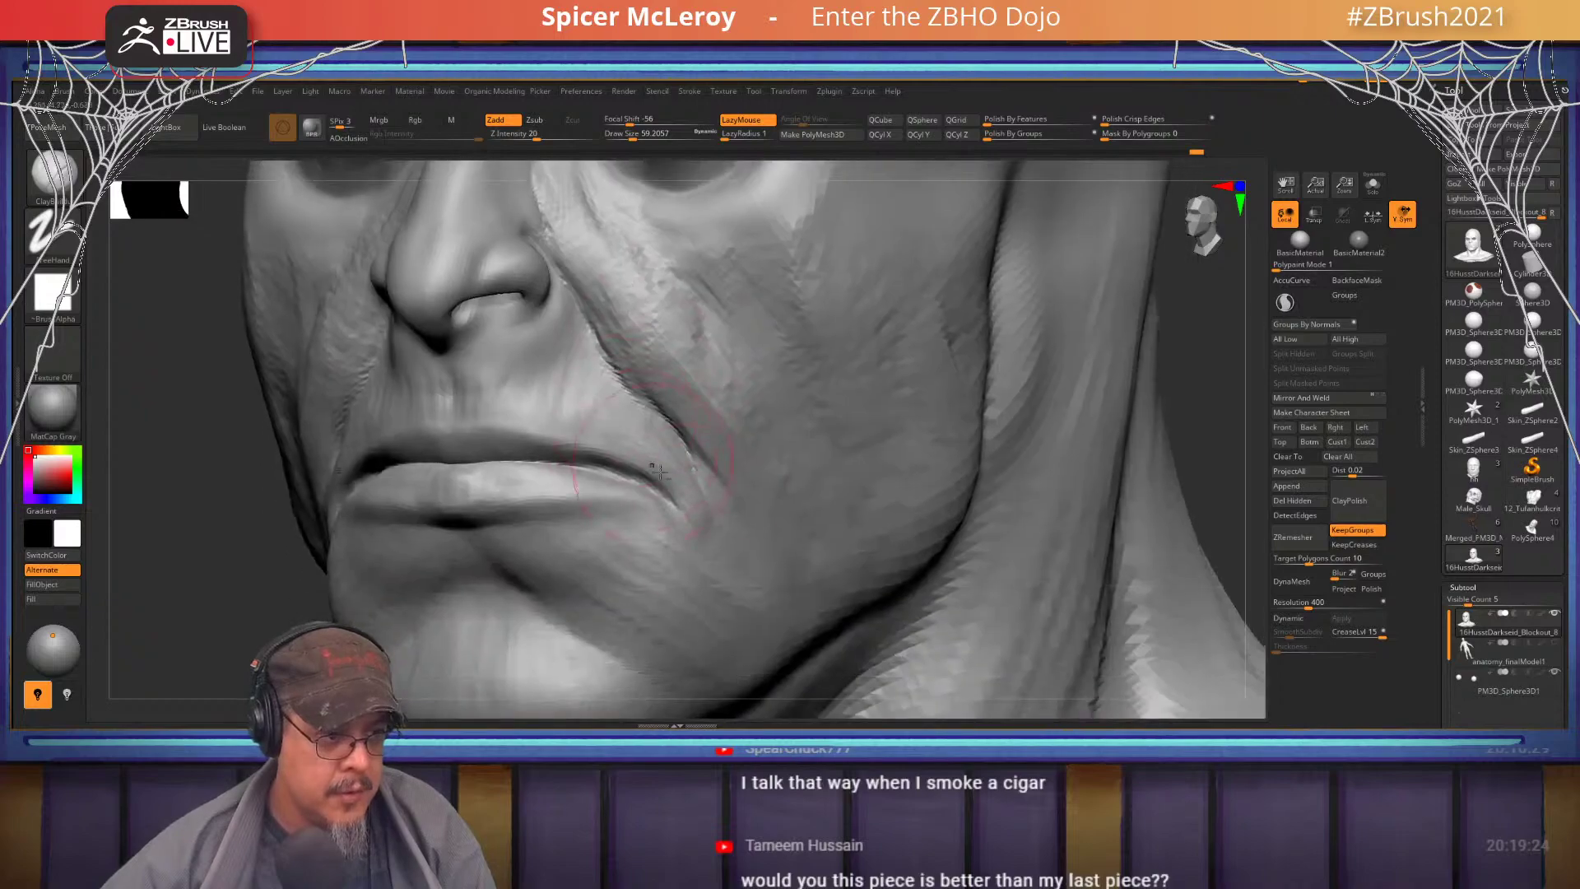
- Add volume around the mouth corner, lower lip and upper chin with ClayBuildup at draw size about 59
mouse_move(696, 460)
mouse_down()
mouse_move(705, 527)
mouse_move(668, 509)
mouse_move(690, 477)
mouse_move(719, 533)
mouse_move(699, 564)
mouse_up()
mouse_move(470, 553)
mouse_down()
mouse_move(537, 553)
mouse_move(599, 619)
mouse_move(568, 576)
mouse_up()
mouse_move(668, 535)
mouse_down()
mouse_move(599, 586)
mouse_move(560, 568)
mouse_move(599, 610)
mouse_move(650, 630)
mouse_move(531, 592)
mouse_up()
alt+right_drag(458, 647, 510, 491)
mouse_move(526, 462)
mouse_down()
mouse_move(487, 487)
mouse_move(512, 454)
mouse_move(455, 524)
mouse_move(520, 494)
mouse_move(503, 432)
mouse_move(472, 466)
mouse_move(560, 494)
mouse_move(511, 535)
mouse_move(592, 502)
mouse_move(622, 444)
mouse_up()
alt+right_drag(622, 445, 563, 558)
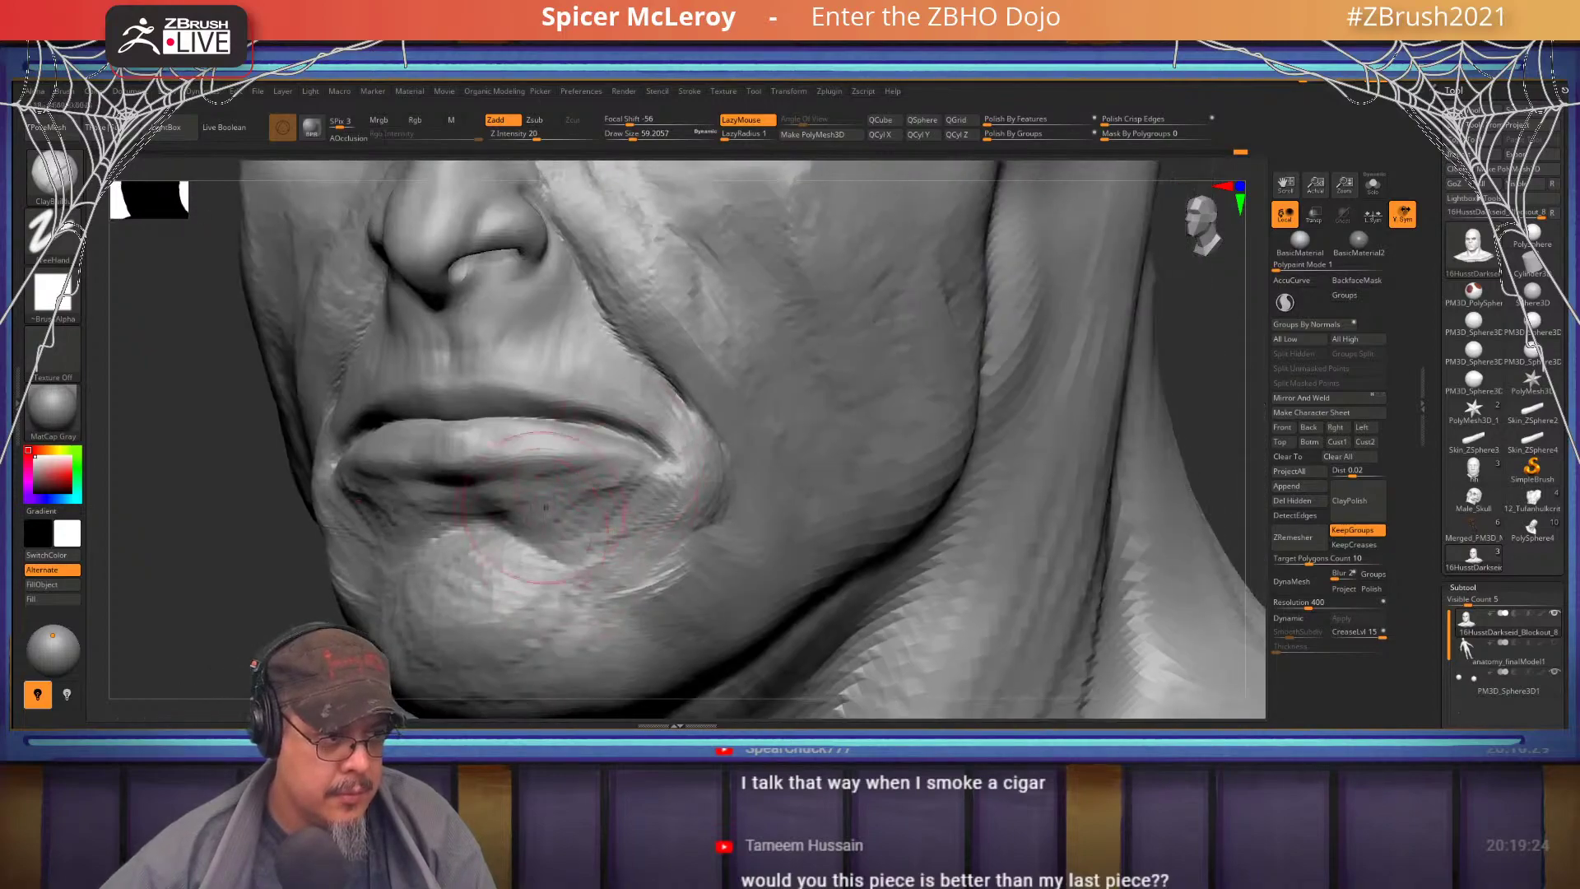
mouse_move(539, 506)
mouse_down()
mouse_move(630, 547)
mouse_move(708, 527)
mouse_move(663, 597)
mouse_move(713, 576)
mouse_move(704, 589)
mouse_move(733, 619)
mouse_move(708, 568)
mouse_move(742, 520)
mouse_up()
- Layer clay over the cheek between the nasolabial fold and the jaw with ClayBuildup at draw size about 59
alt+right_drag(717, 388, 680, 474)
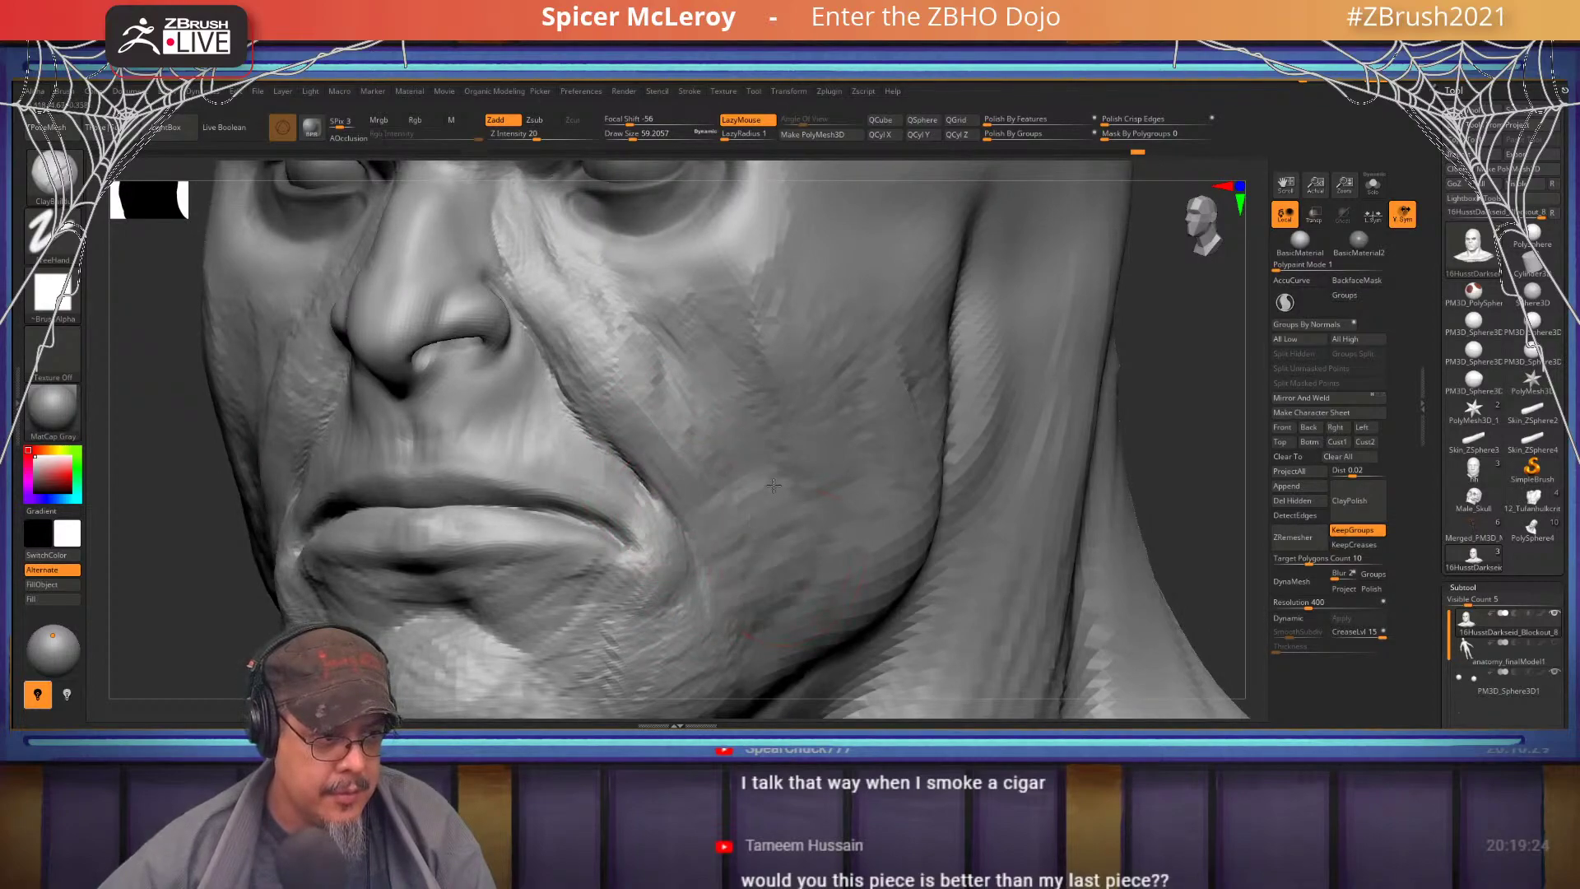
mouse_move(650, 415)
right_down()
mouse_move(631, 494)
mouse_move(619, 479)
right_up()
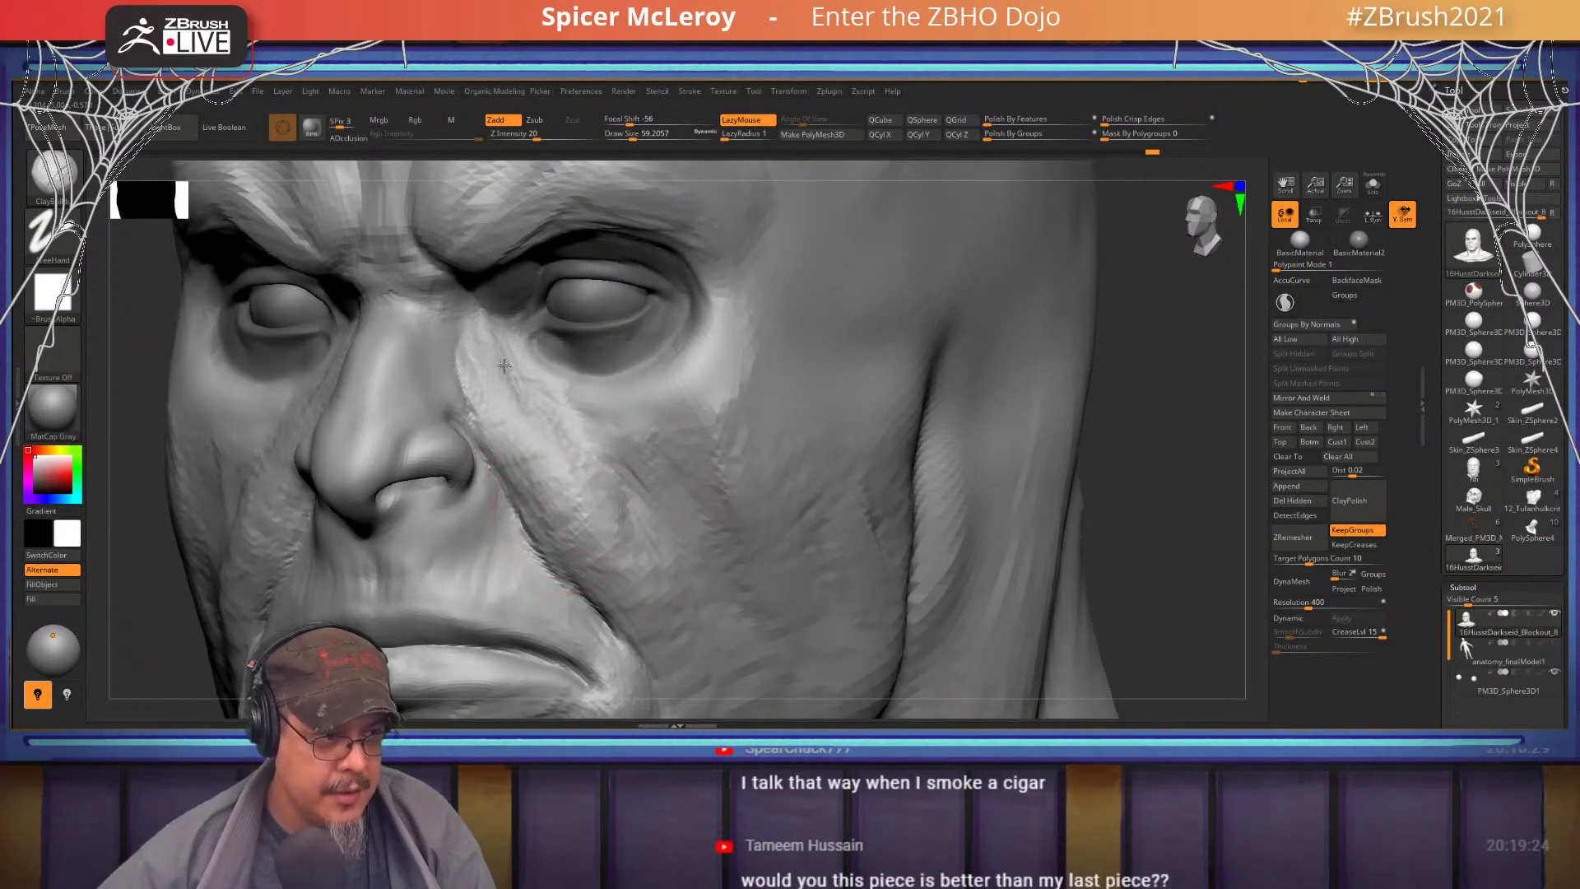
right_drag(640, 564, 656, 477)
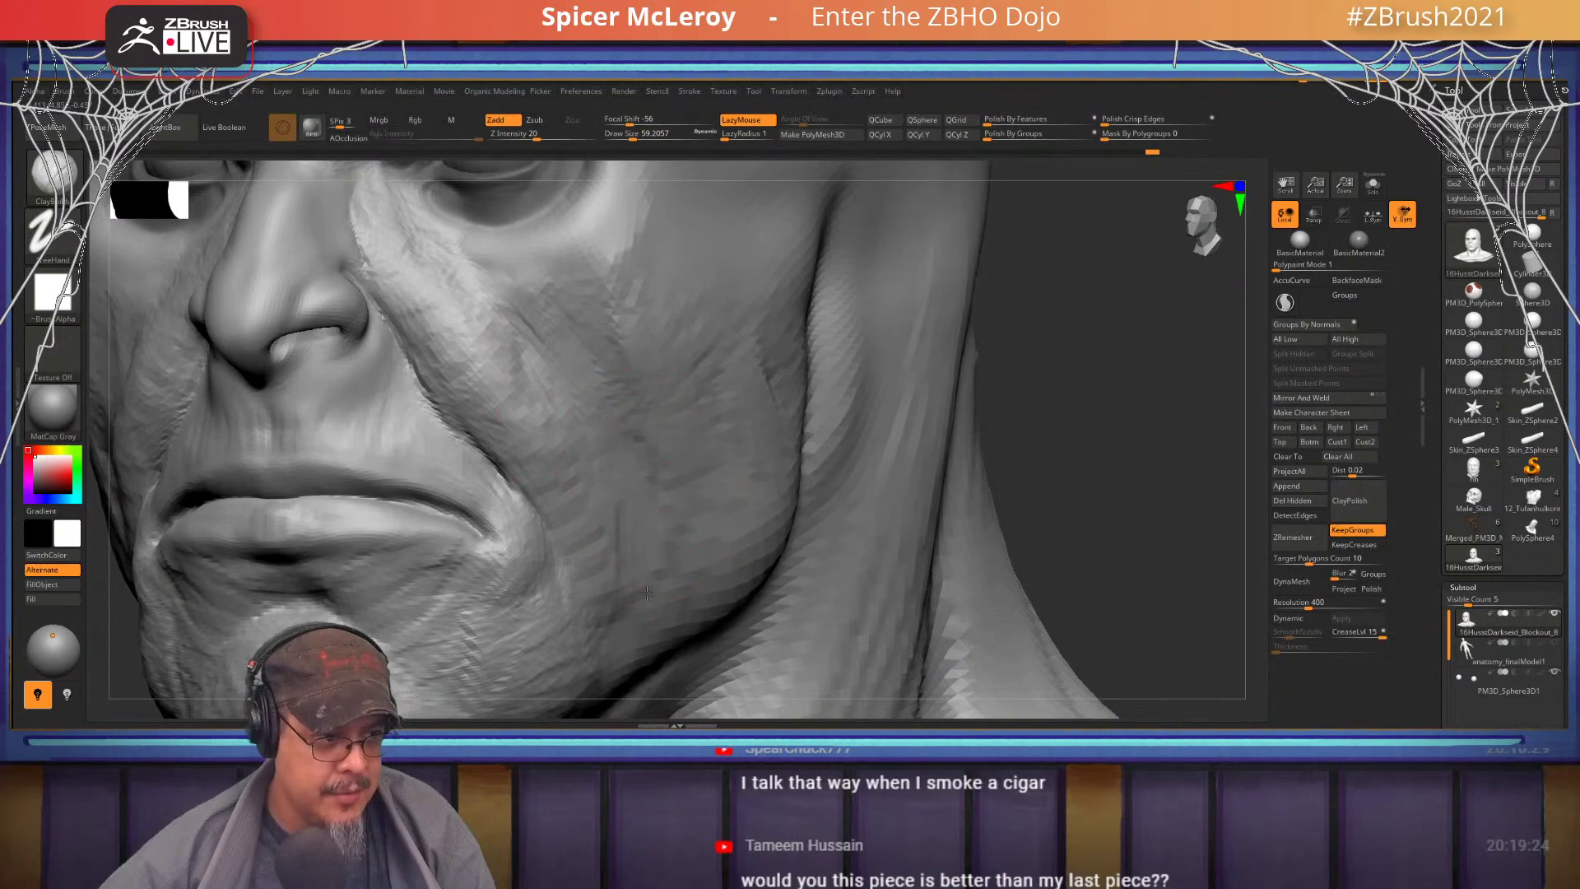
right_drag(611, 513, 617, 426)
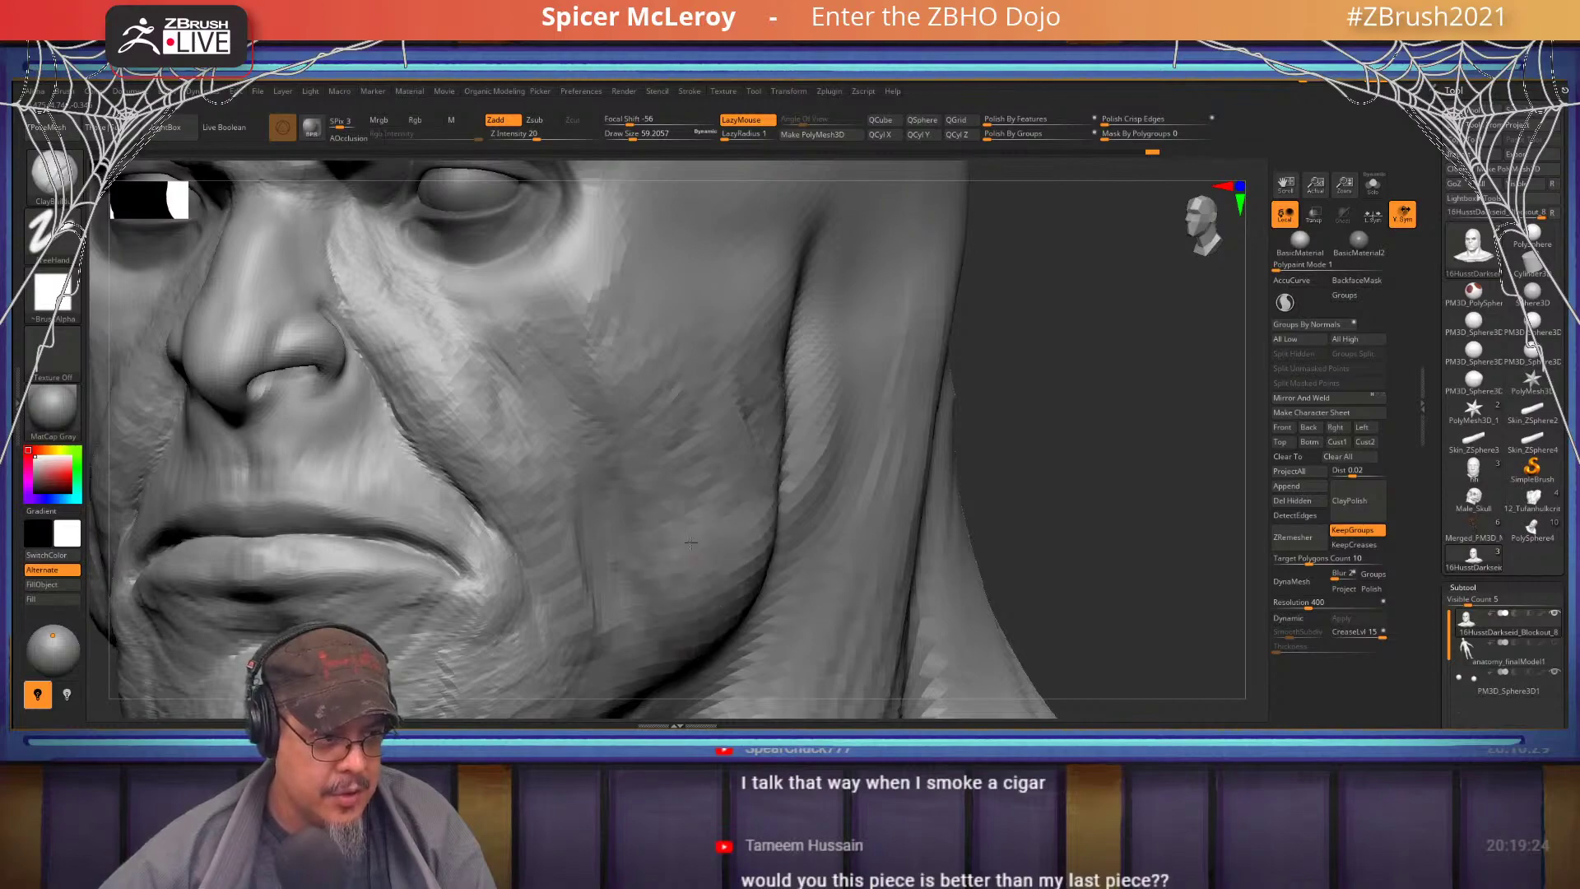
key(f)
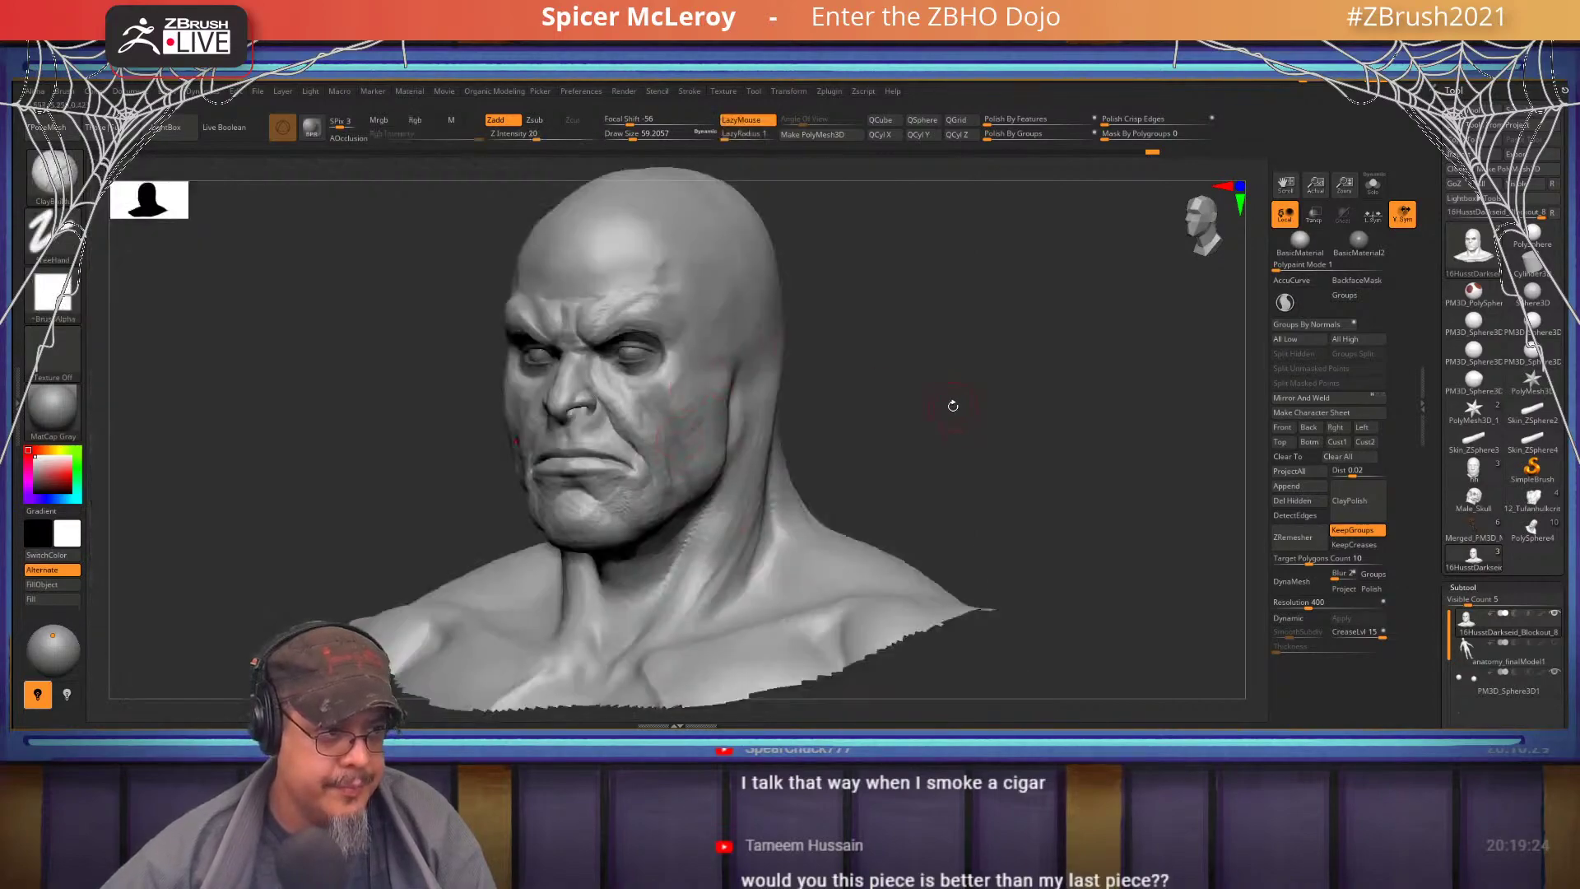
- Strengthen the vertical cheek hollow and the jowl folds above the jawline with ClayBuildup, checking them in profile
mouse_move(952, 406)
mouse_down()
mouse_move(959, 446)
mouse_move(920, 451)
mouse_move(942, 481)
mouse_move(1005, 441)
mouse_move(1011, 465)
mouse_move(960, 492)
mouse_move(987, 568)
mouse_up()
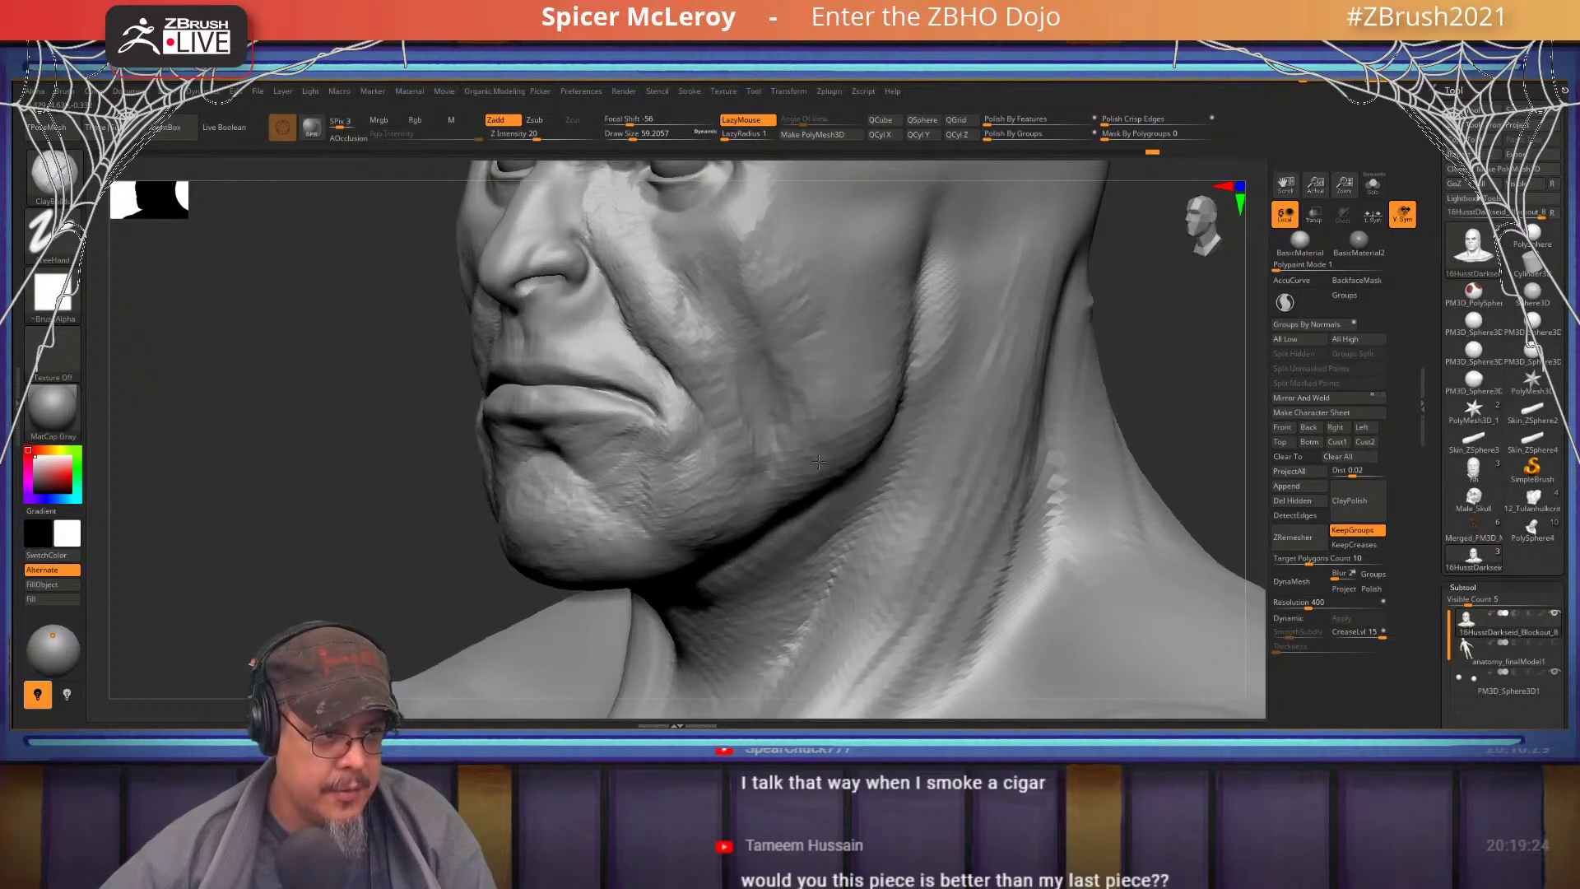
right_drag(799, 515, 882, 553)
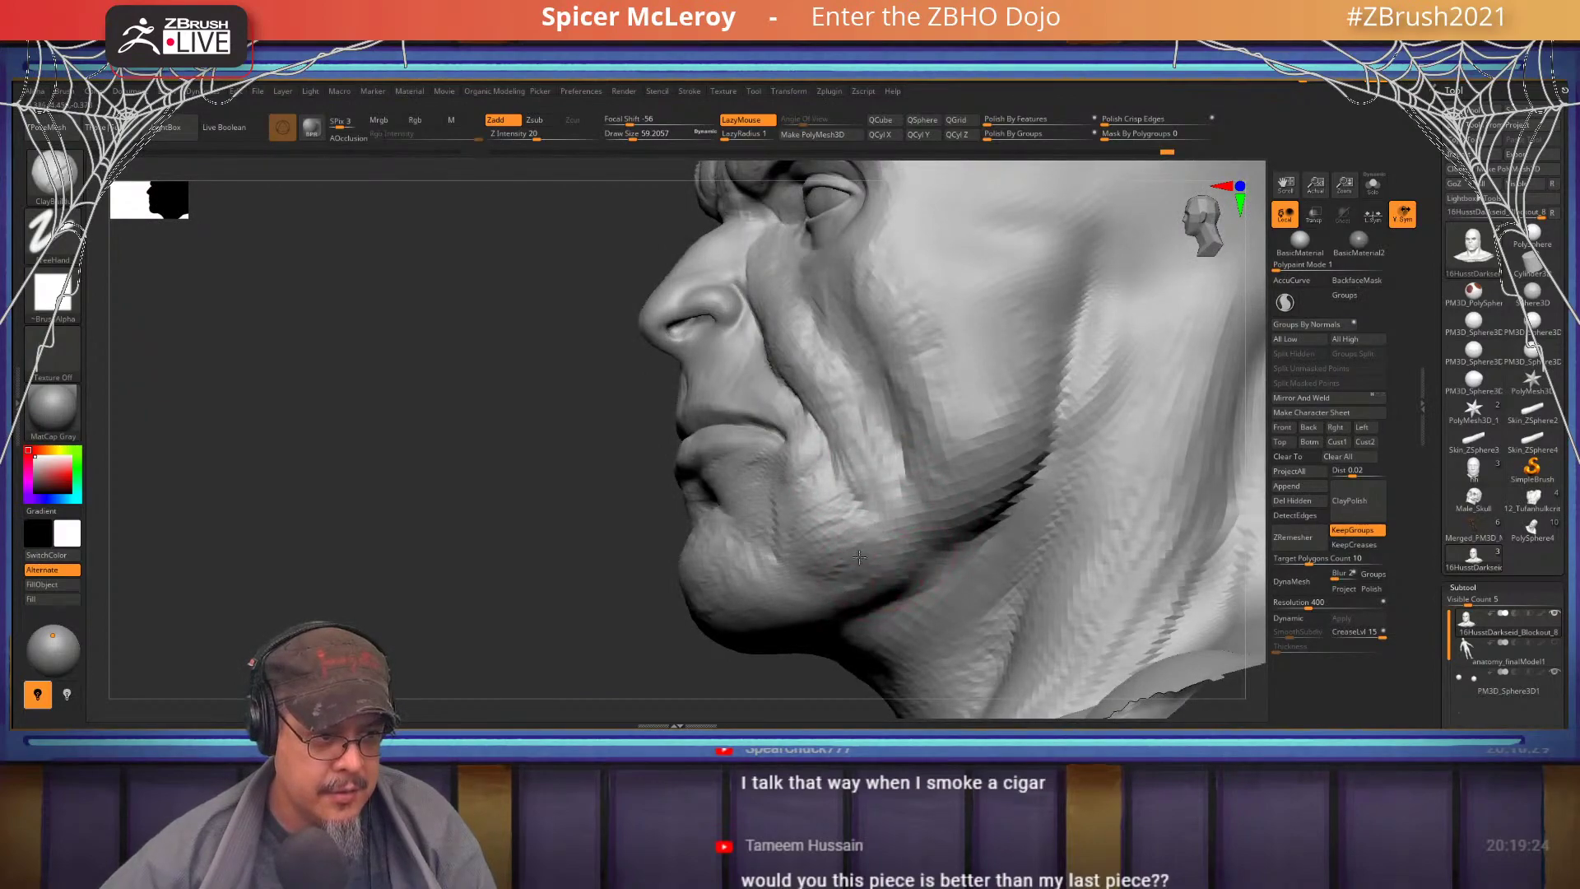
mouse_move(859, 557)
right_down()
mouse_move(926, 556)
mouse_move(818, 489)
mouse_move(787, 448)
mouse_move(832, 556)
mouse_move(902, 560)
right_up()
alt+right_drag(786, 330, 787, 428)
ctrl+right_drag(788, 428, 786, 527)
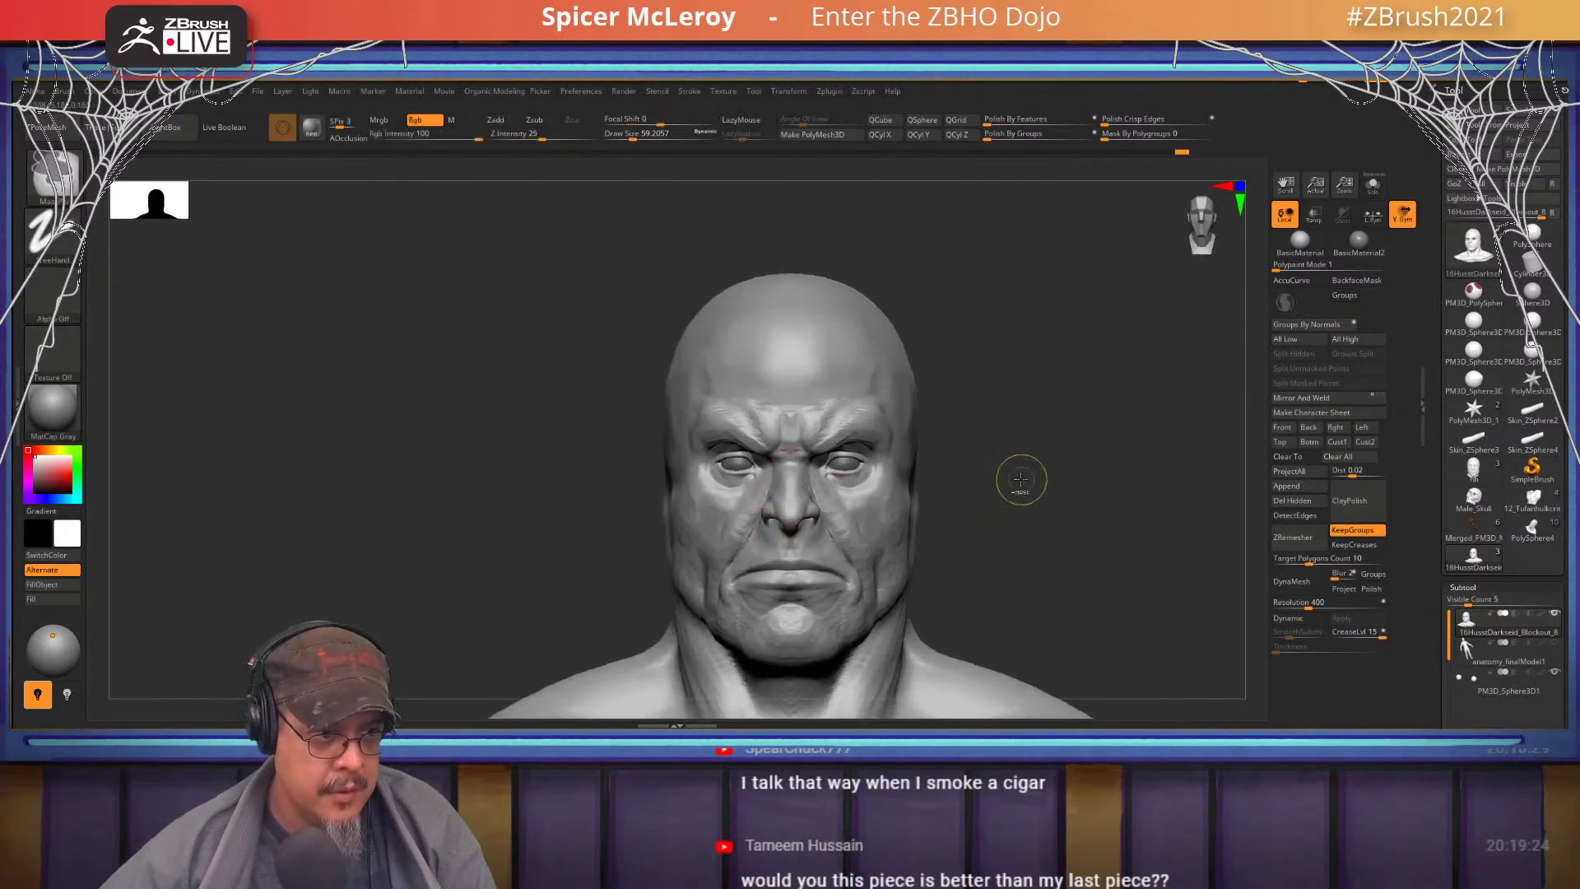
- Build up the outer brow ridge above the eye with ClayBuildup at draw size about 59
mouse_move(1006, 492)
right_down()
mouse_move(946, 497)
mouse_move(951, 568)
mouse_move(895, 579)
right_up()
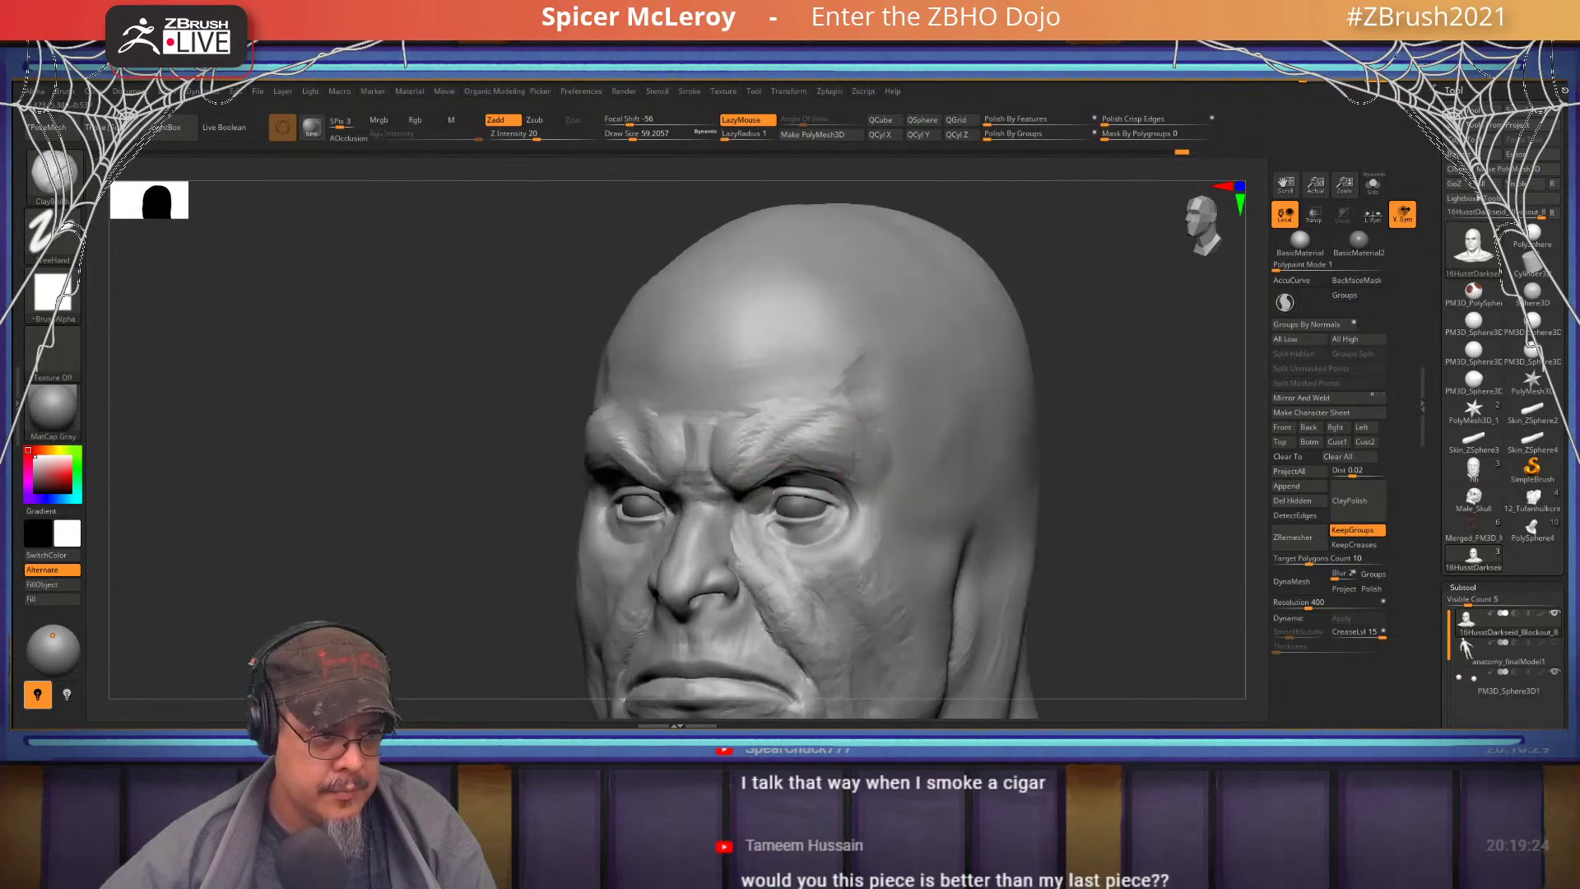
right_drag(853, 454, 859, 451)
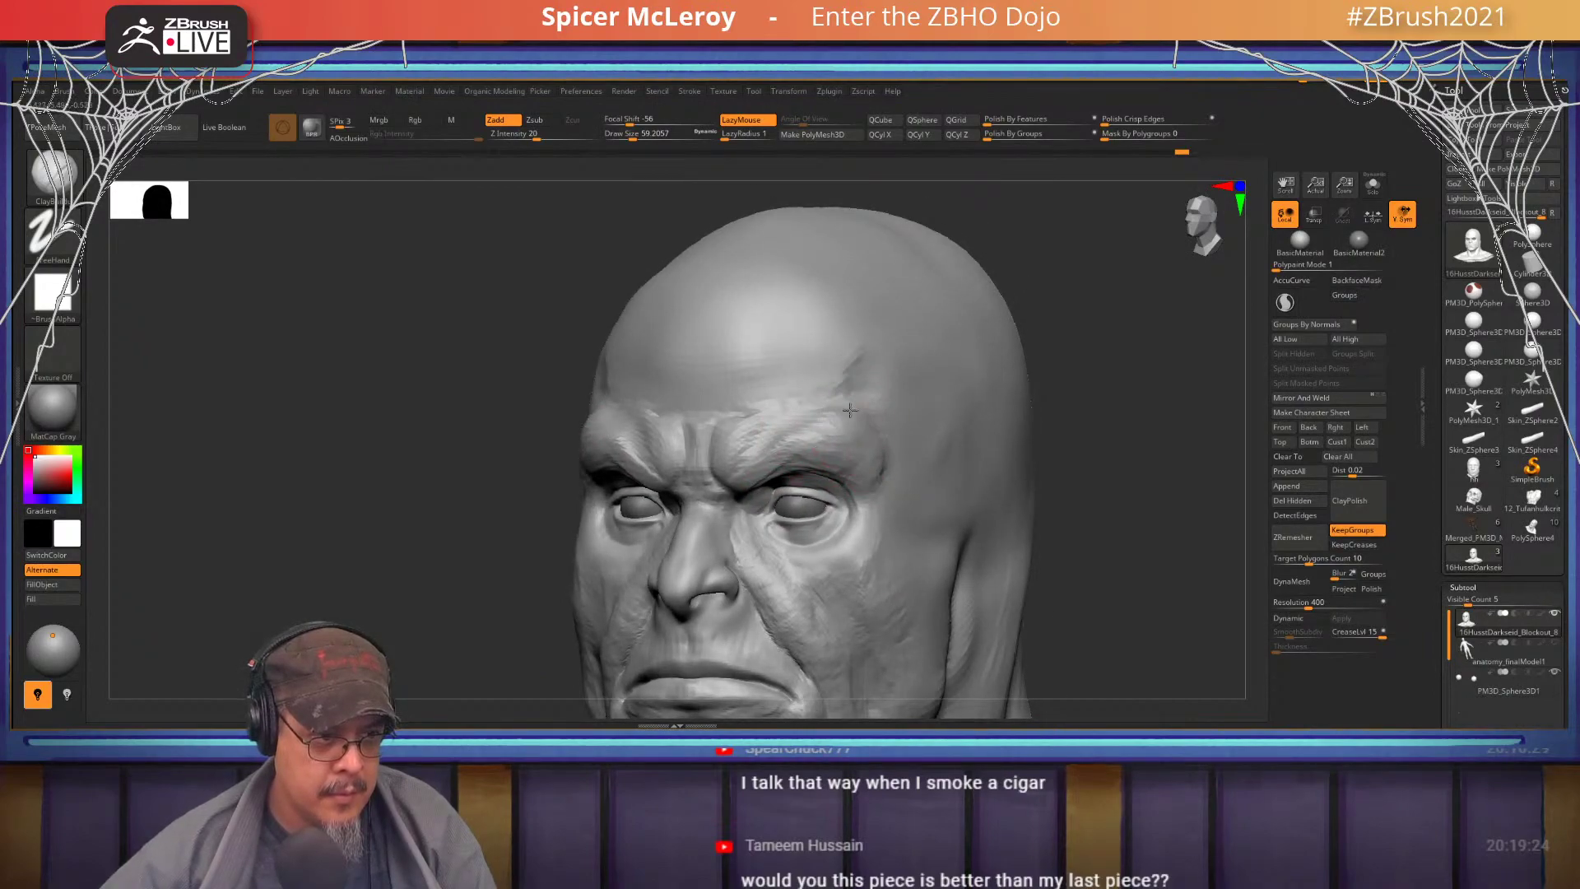
mouse_move(854, 426)
mouse_down()
mouse_move(786, 445)
mouse_move(815, 454)
mouse_up()
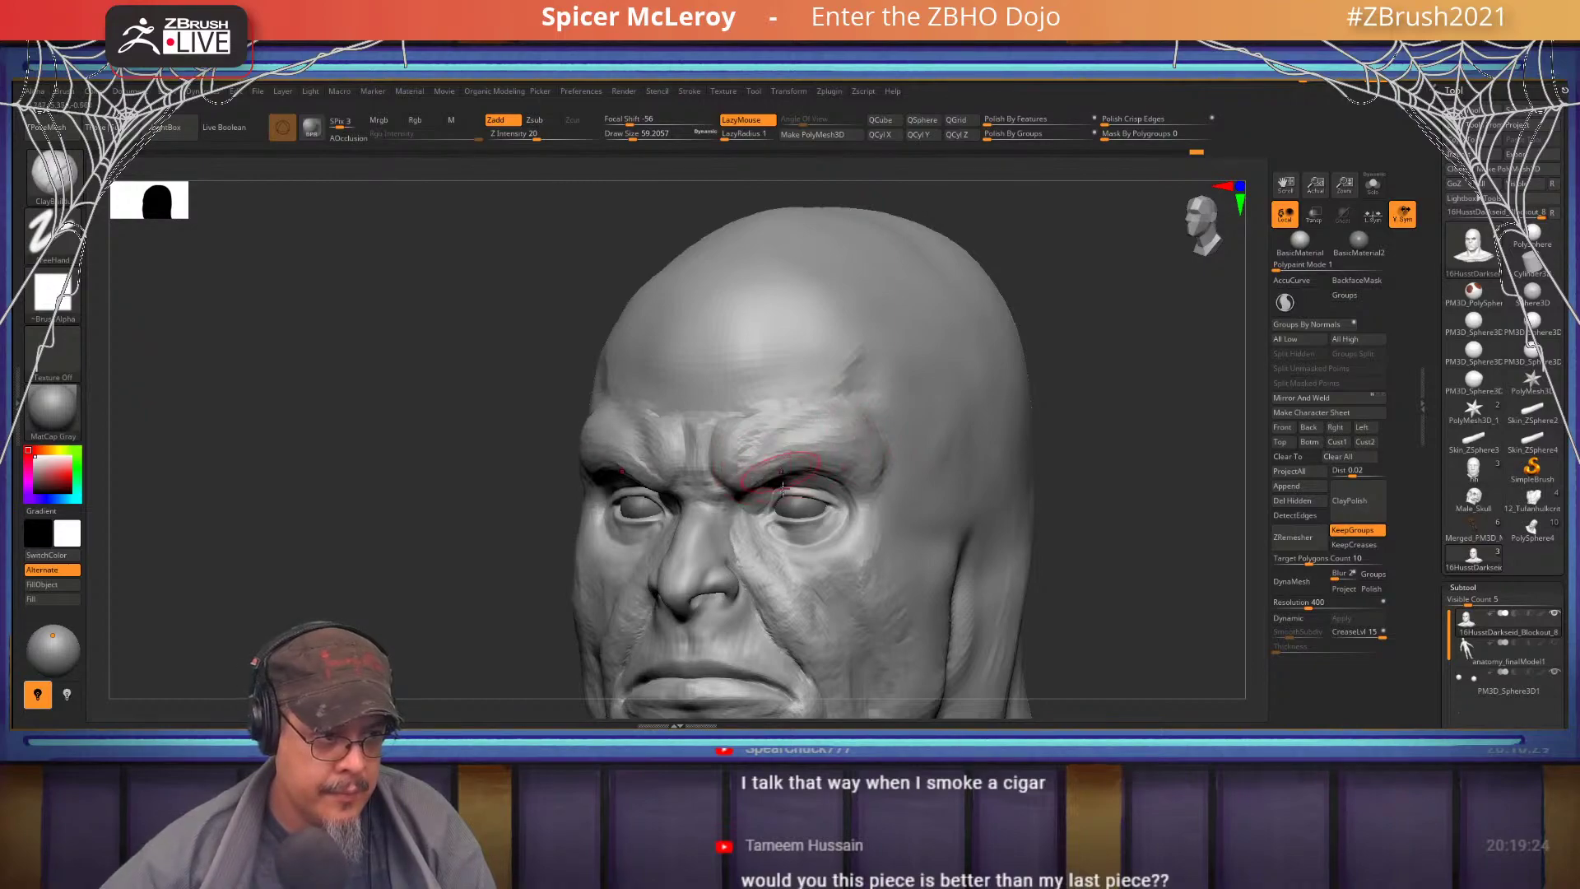
- Add broad ClayBuildup volume to the forehead and temple at draw size about 136, and smooth the strokes into the skull
mouse_move(783, 489)
right_down()
mouse_move(797, 550)
mouse_move(821, 568)
right_up()
key(bracketright)
key(bracketright)
key(bracketright)
key(bracketright)
drag(769, 452, 783, 494)
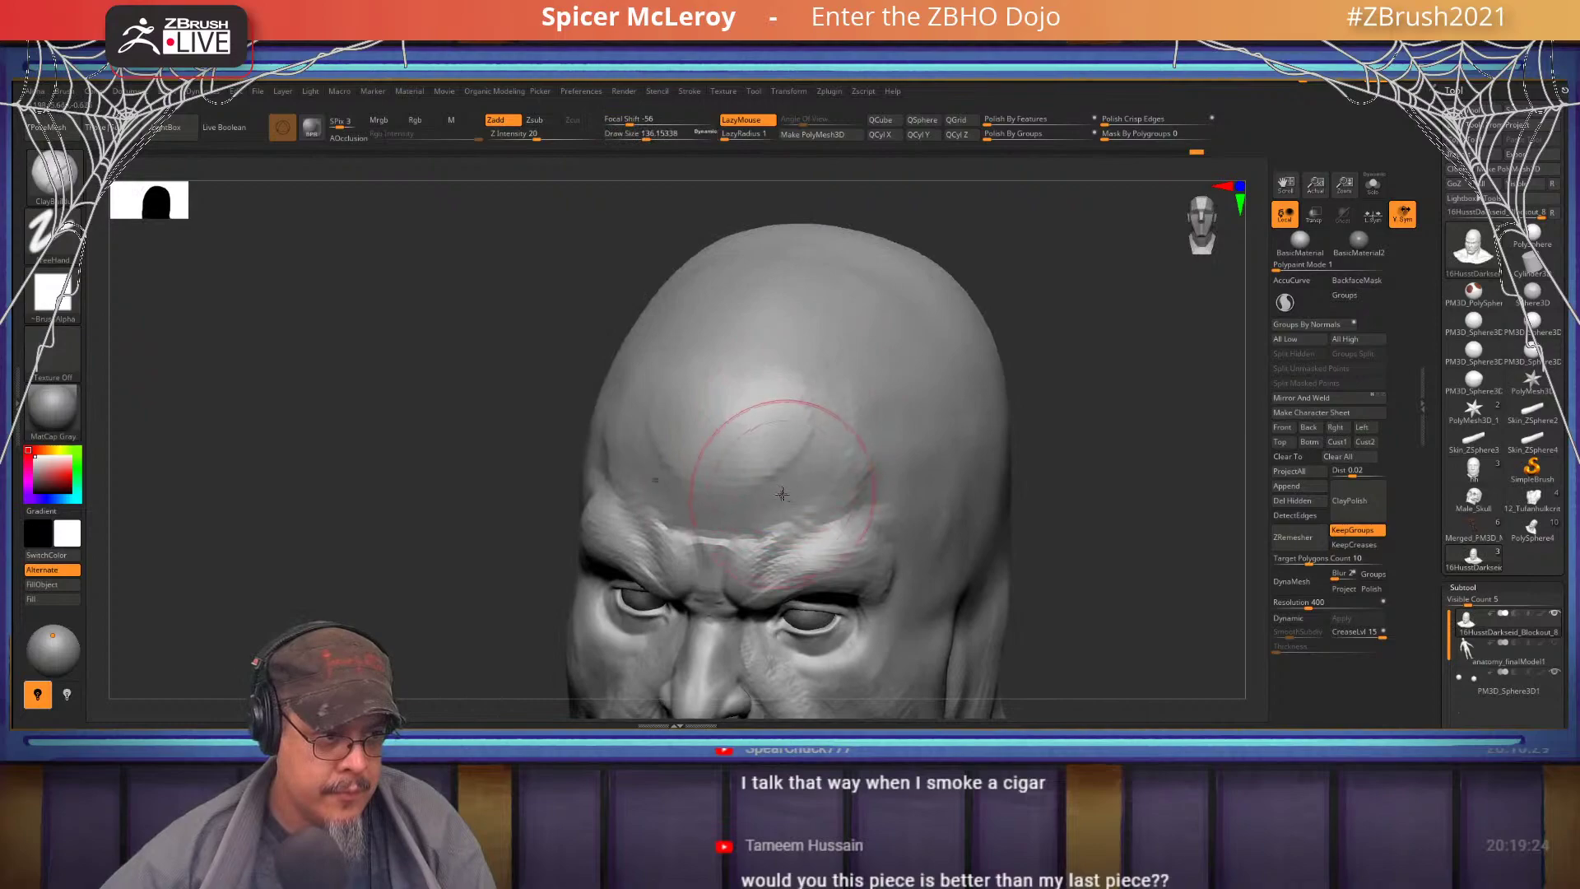
key(shift)
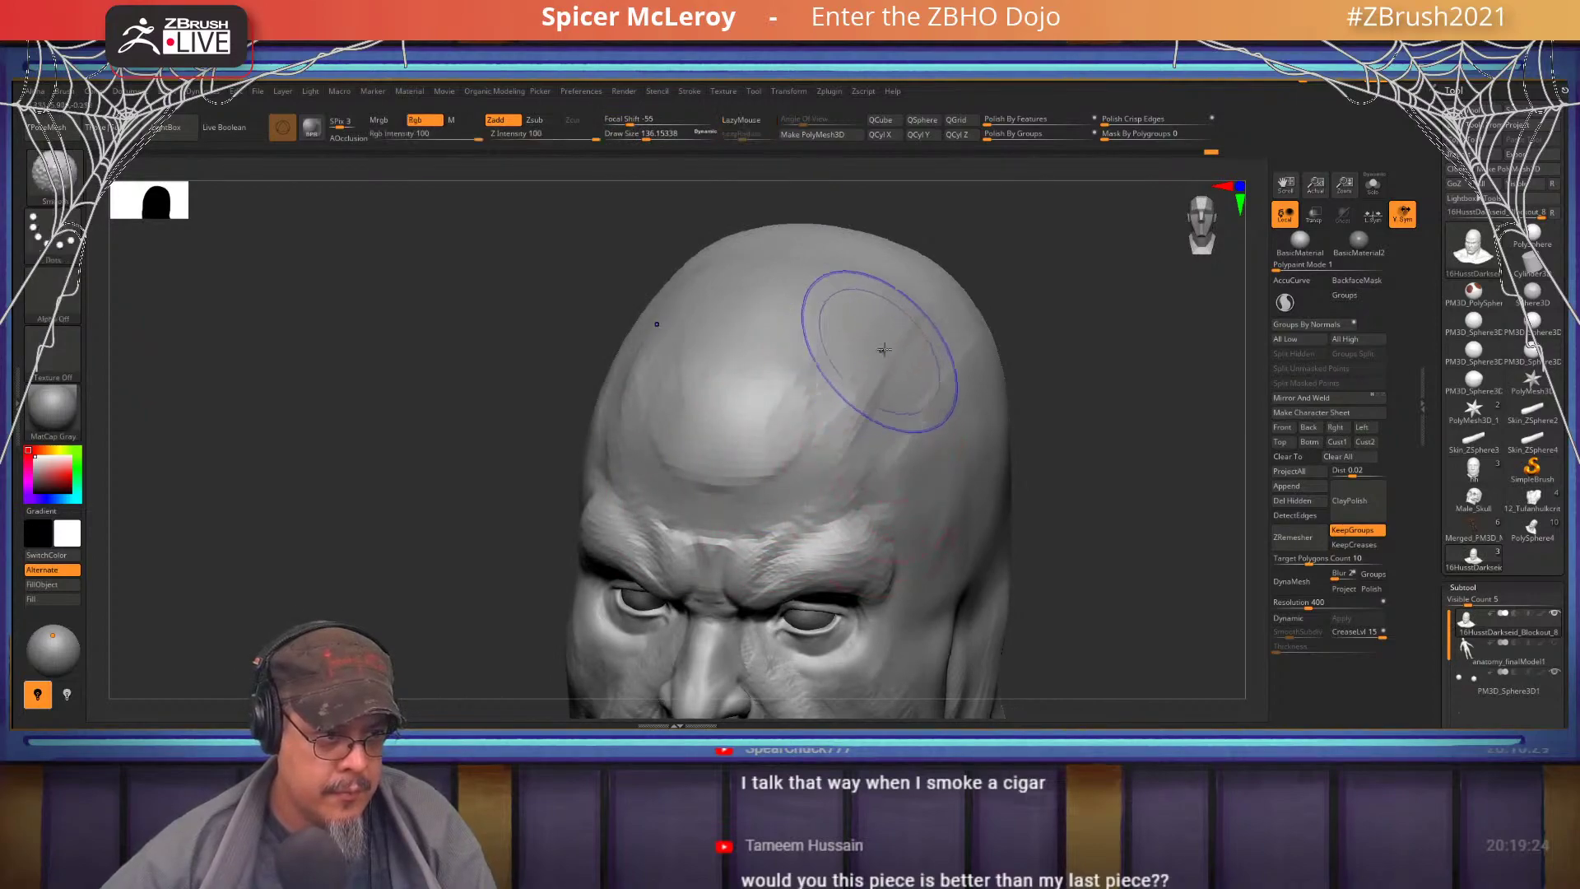
shift+drag(884, 349, 740, 449)
right_drag(740, 449, 717, 417)
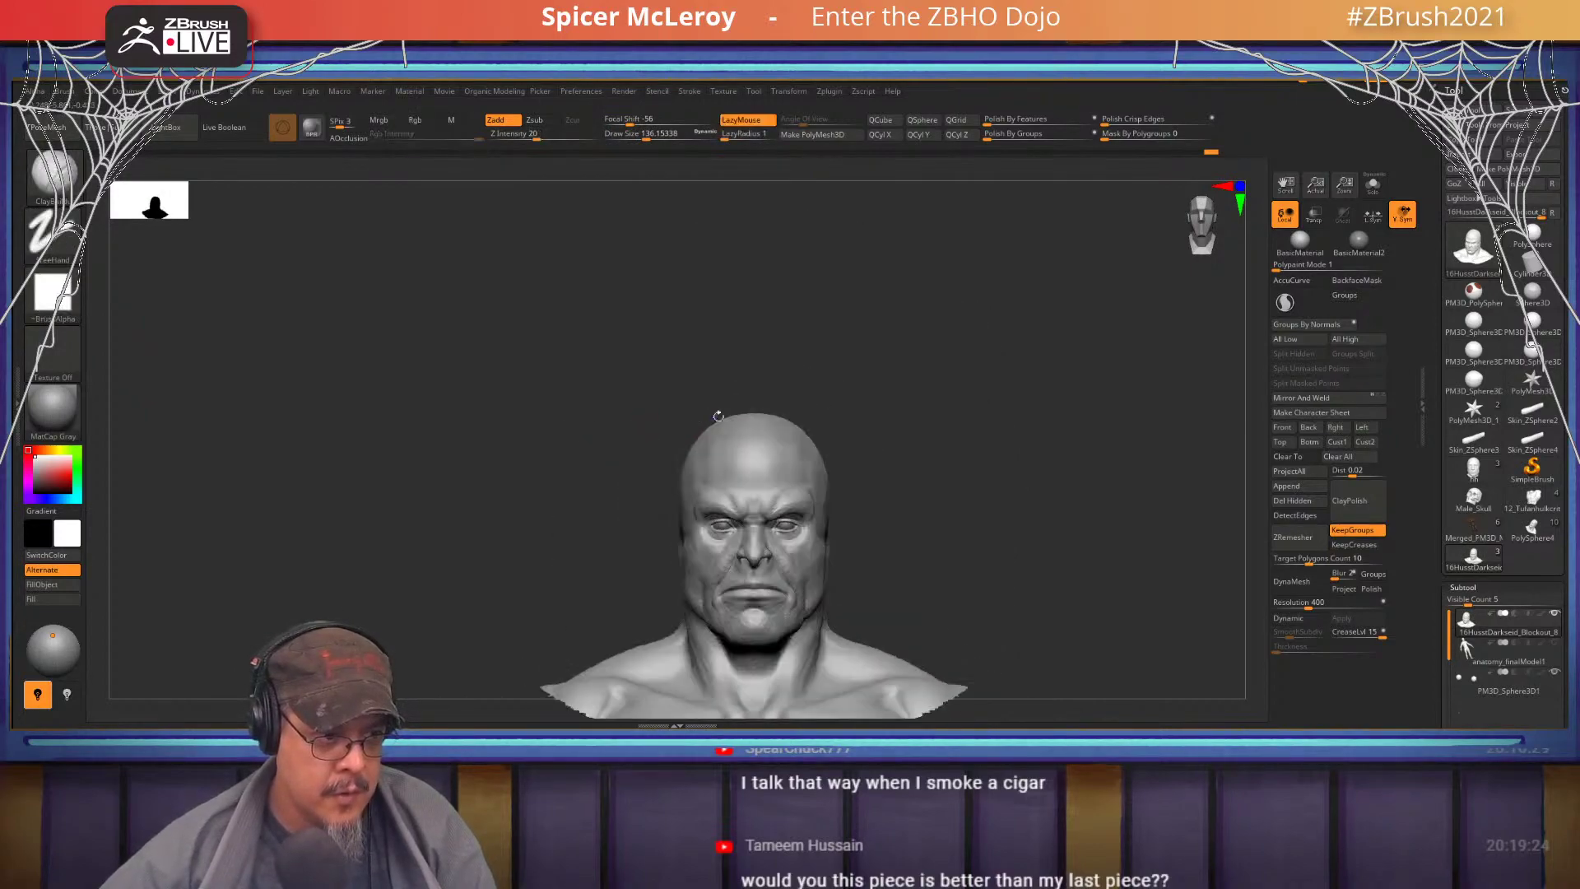
- Stamp a canvas snapshot of the revised head and step the live model beside it back to its original sculpt for comparison
alt+right_drag(982, 474, 797, 412)
alt+right_drag(930, 414, 789, 346)
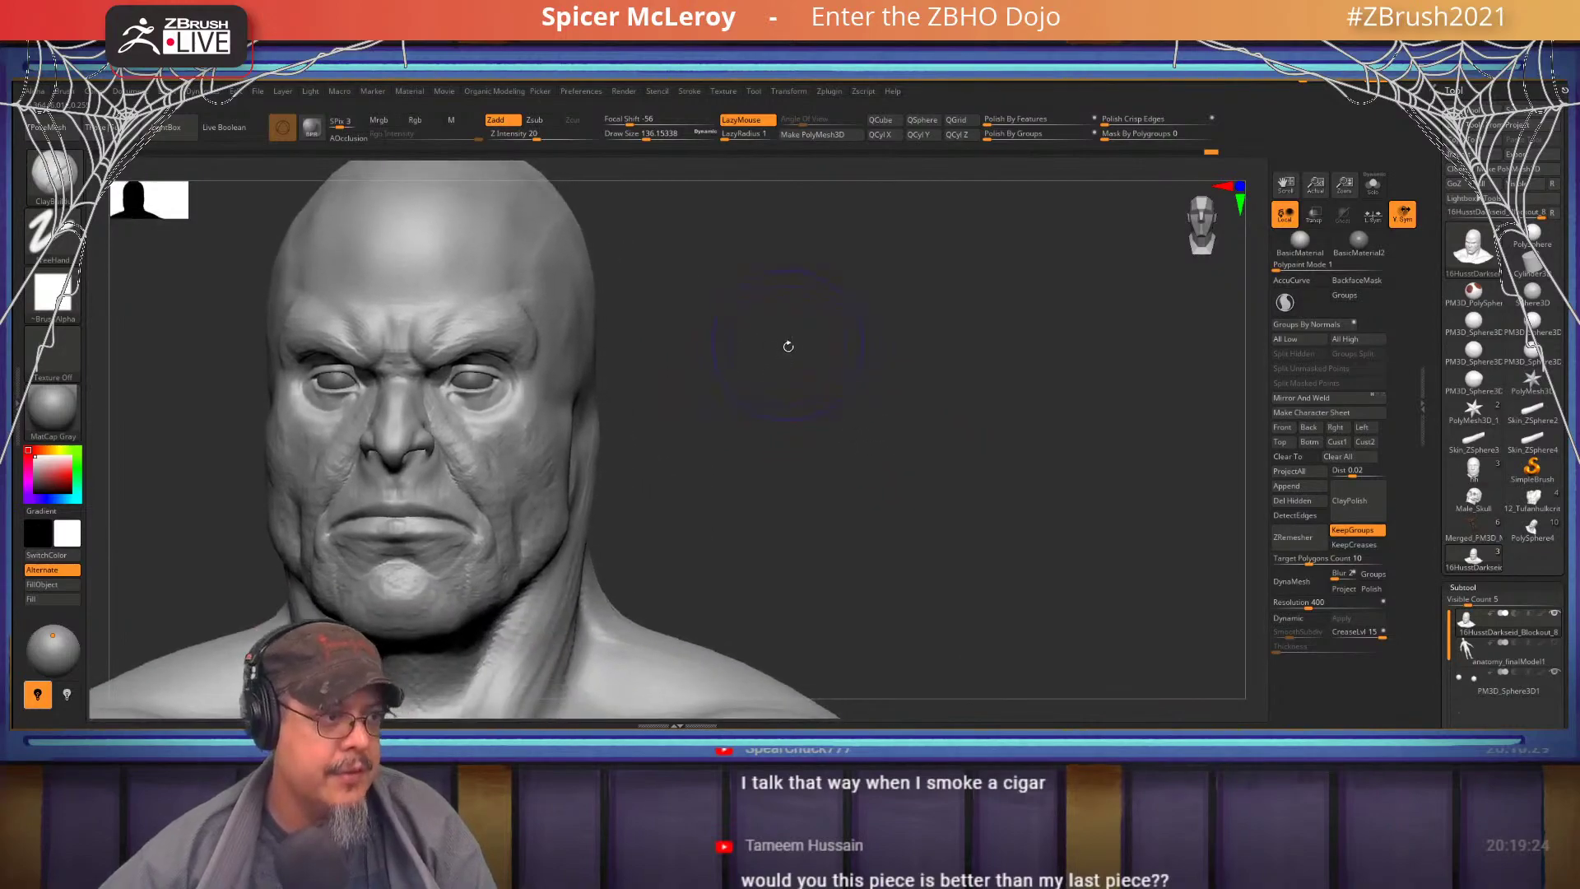
key(shift+s)
alt+right_drag(787, 434, 1246, 451)
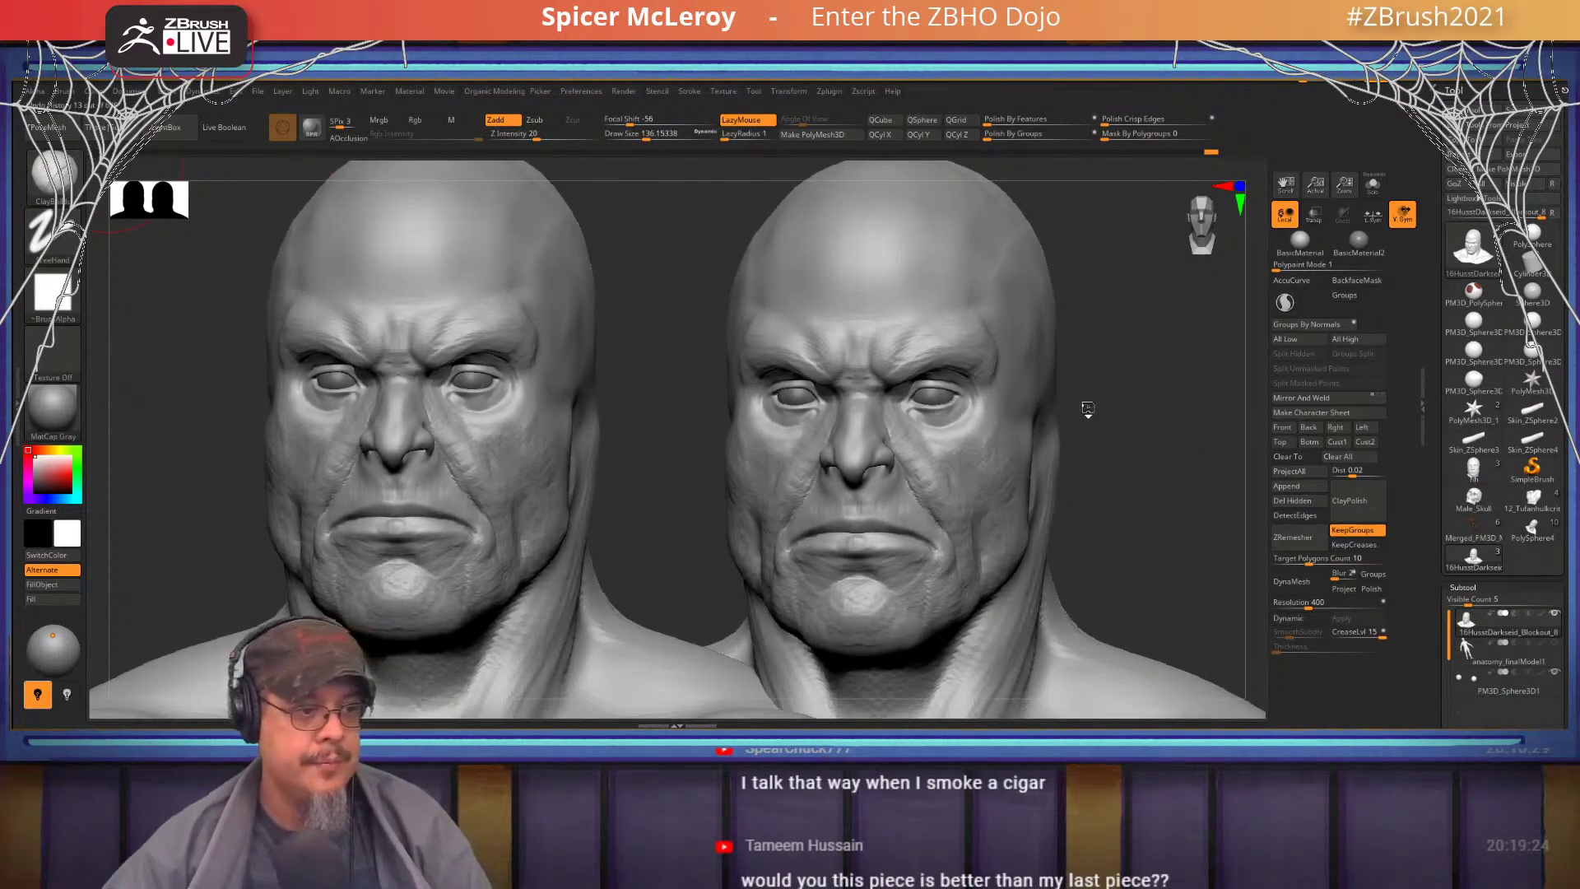
key(ctrl+z)
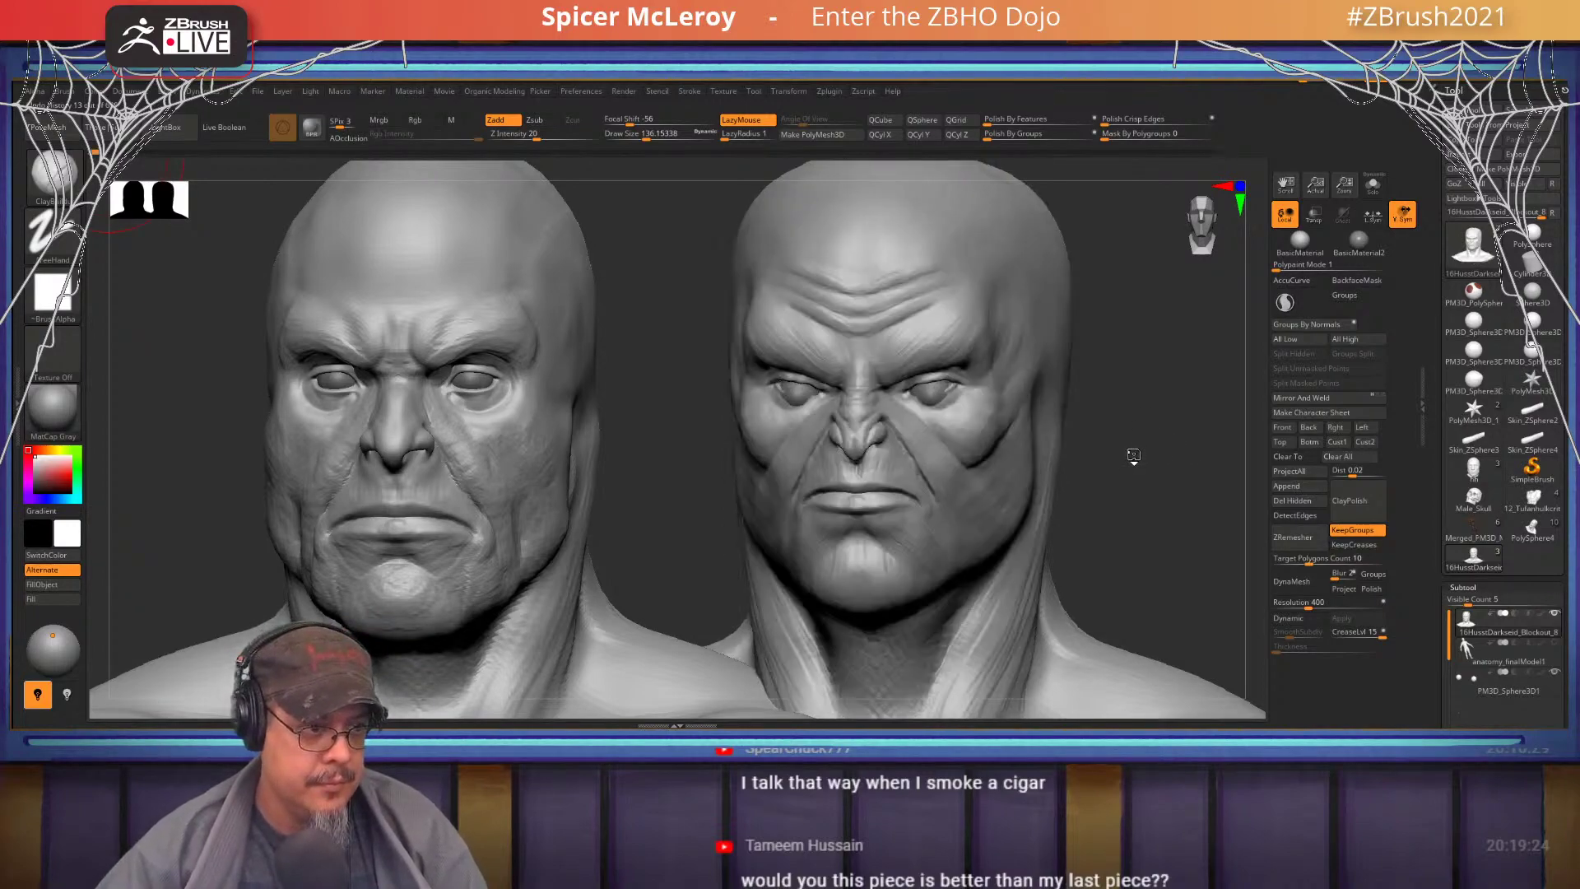
key(ctrl+z)
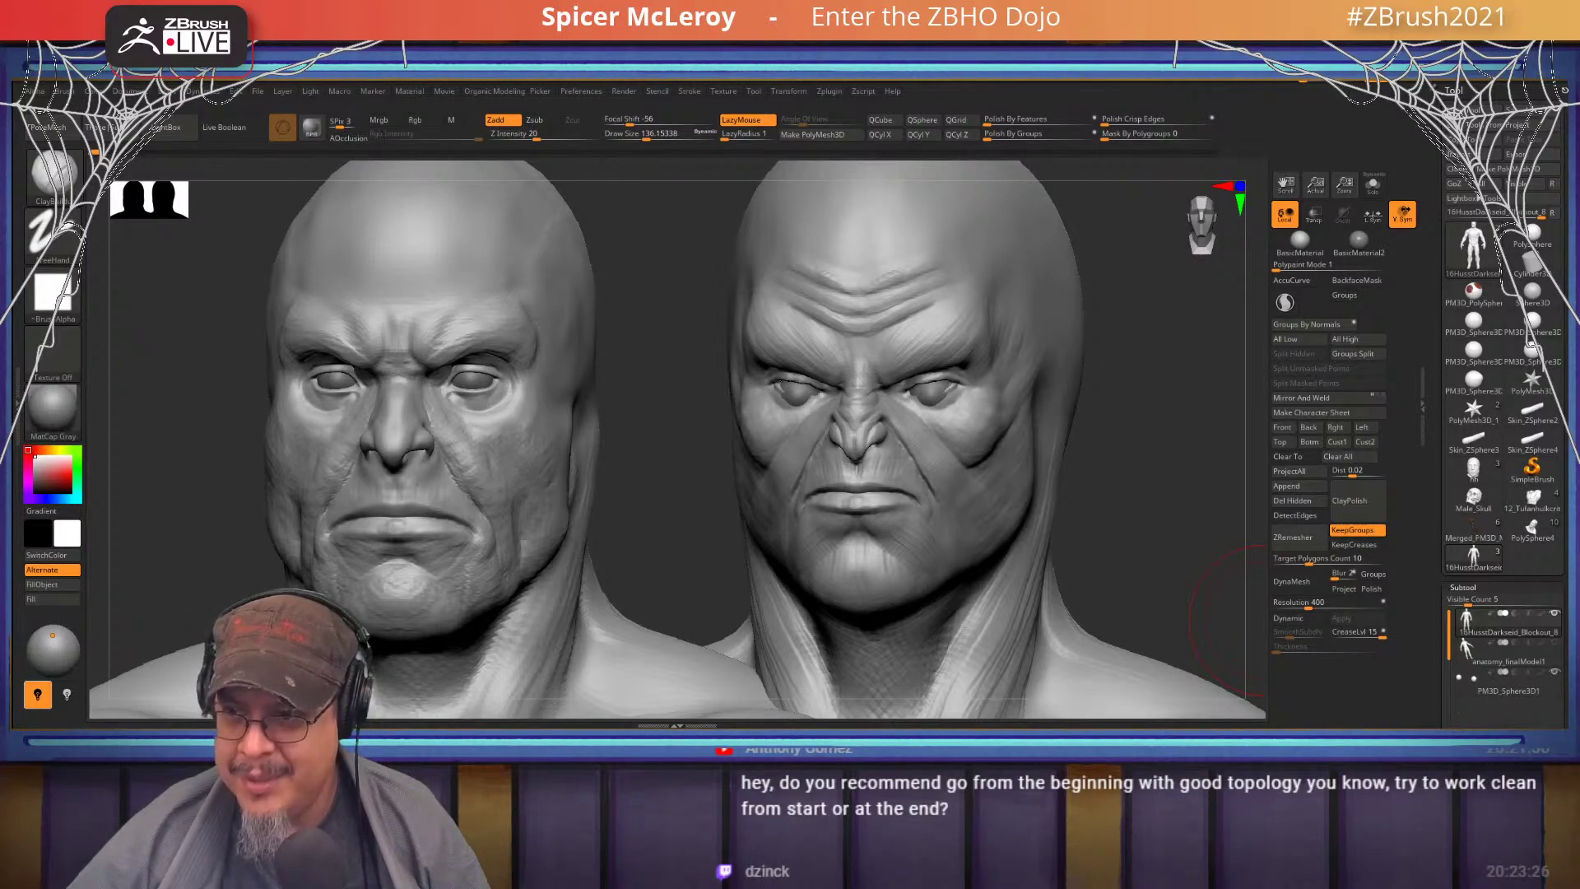
- Switch to the web browser, open the artist's ArtStation store page and look over the anatomy and rendering products
key(alt+Tab)
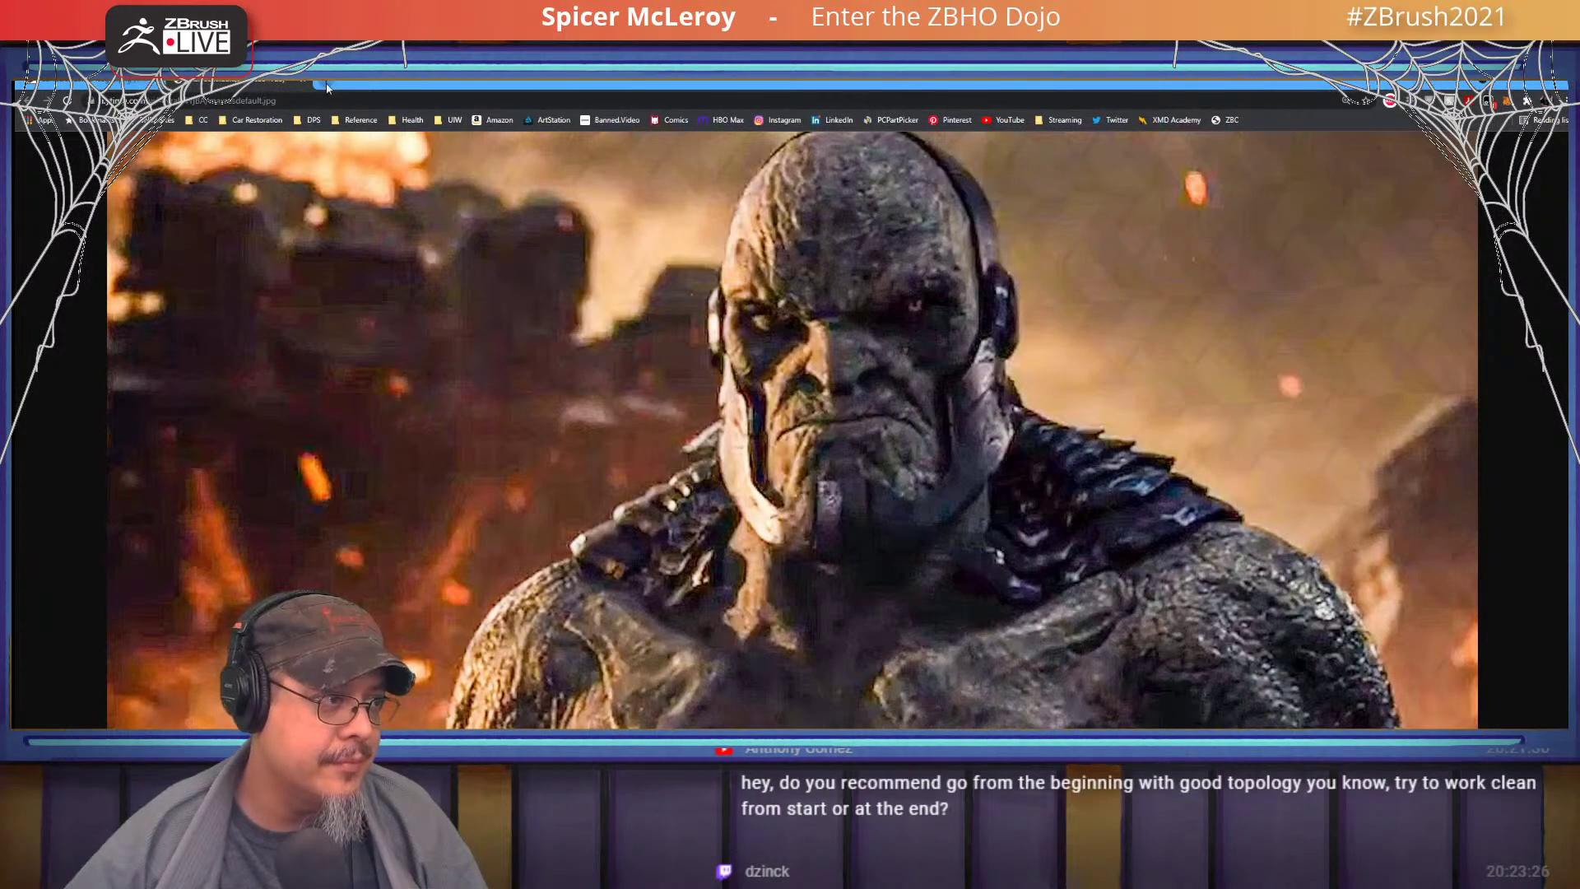
click(326, 85)
text(a)
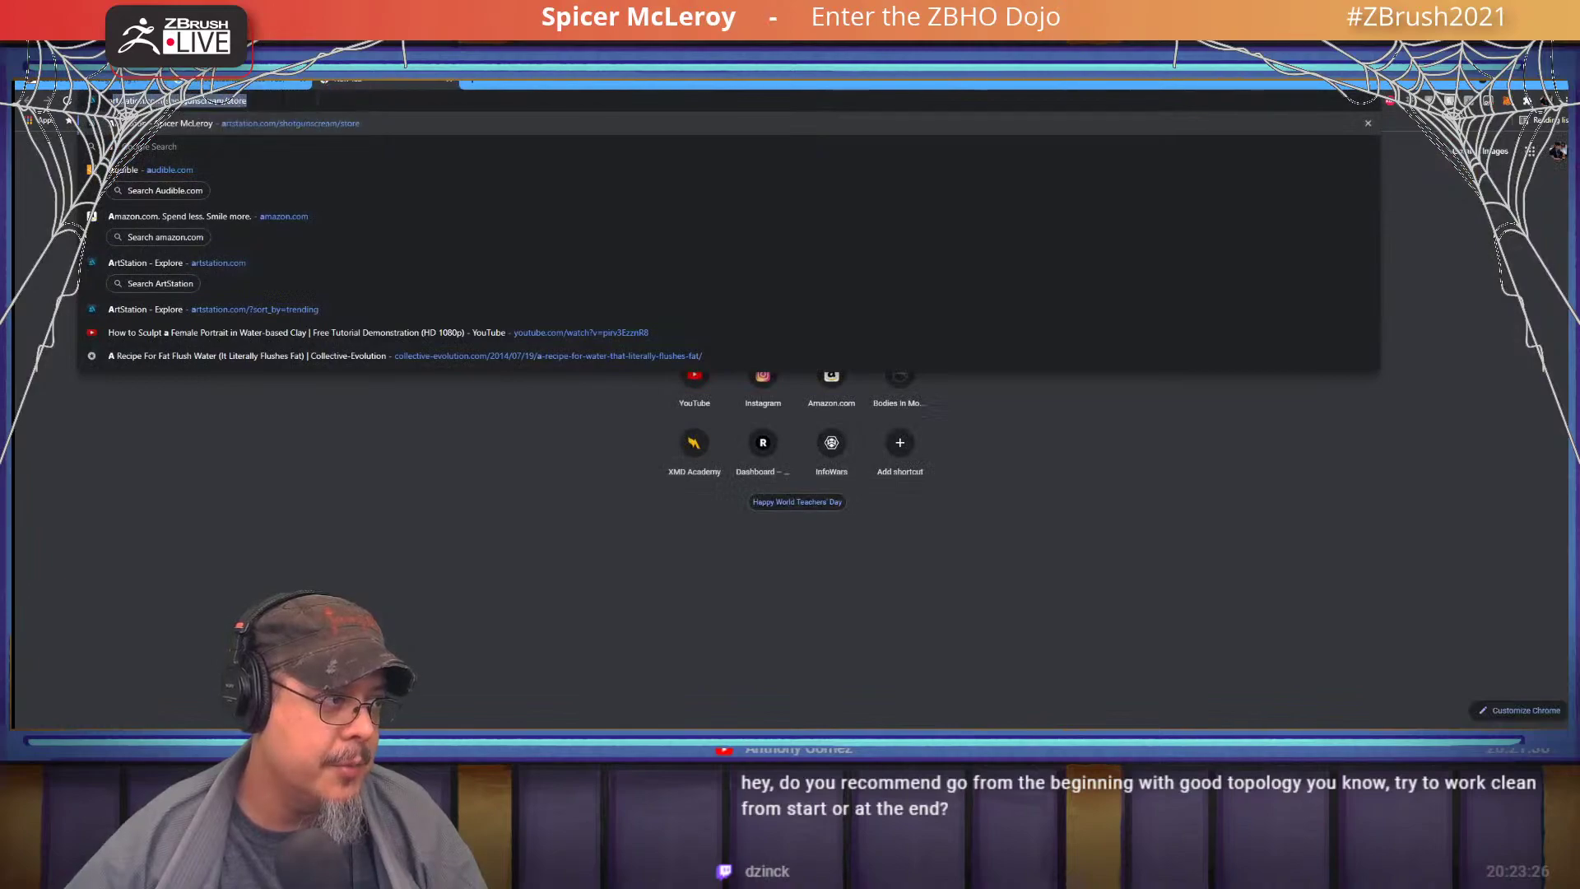
key(Return)
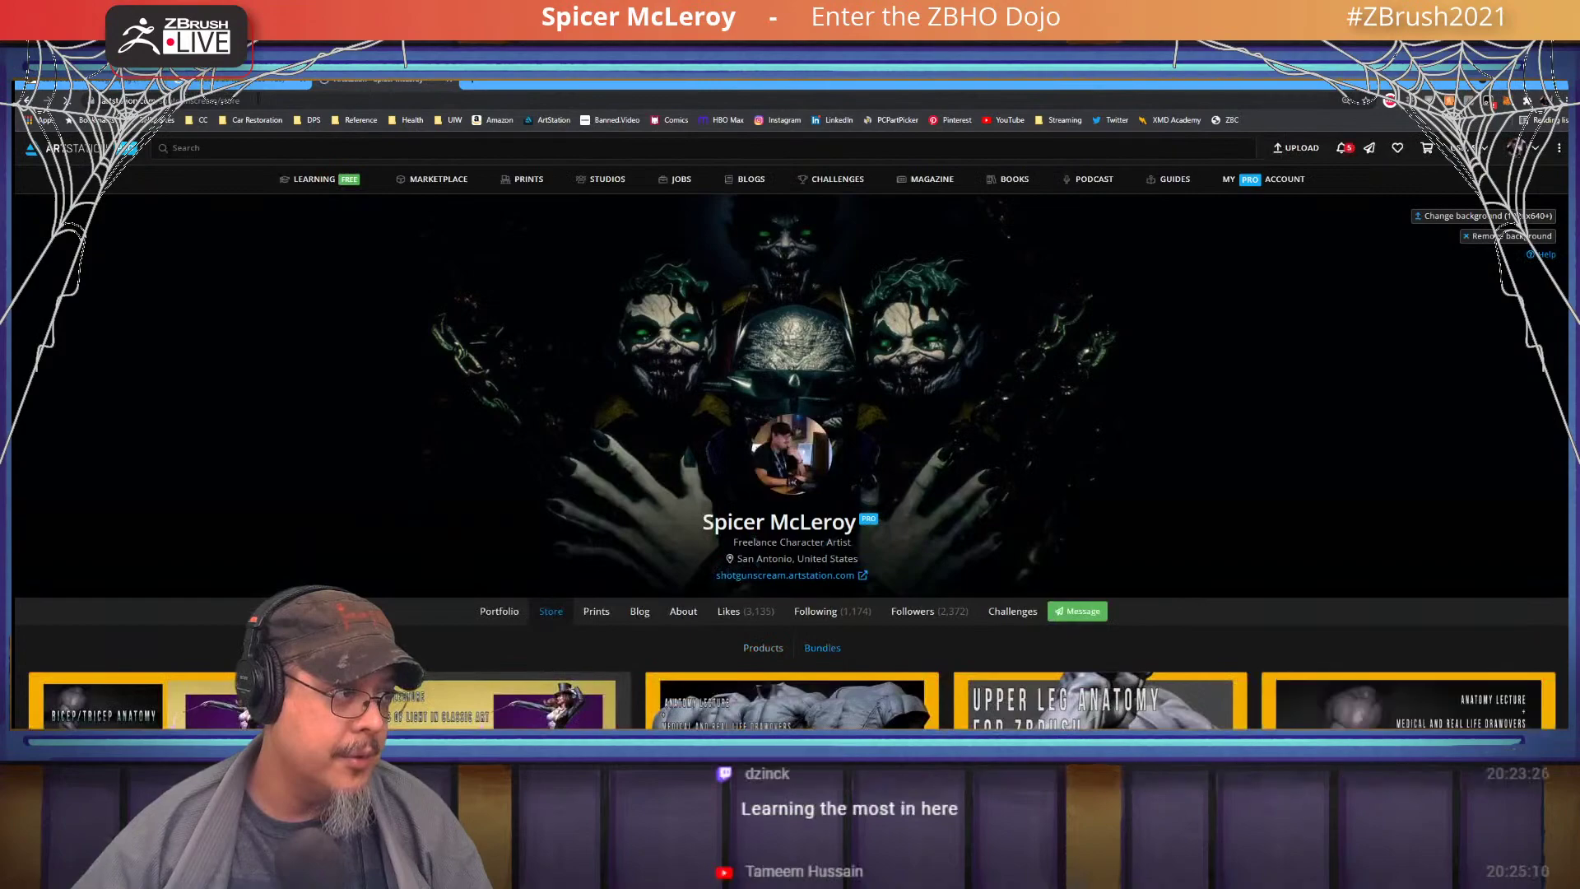
click(258, 99)
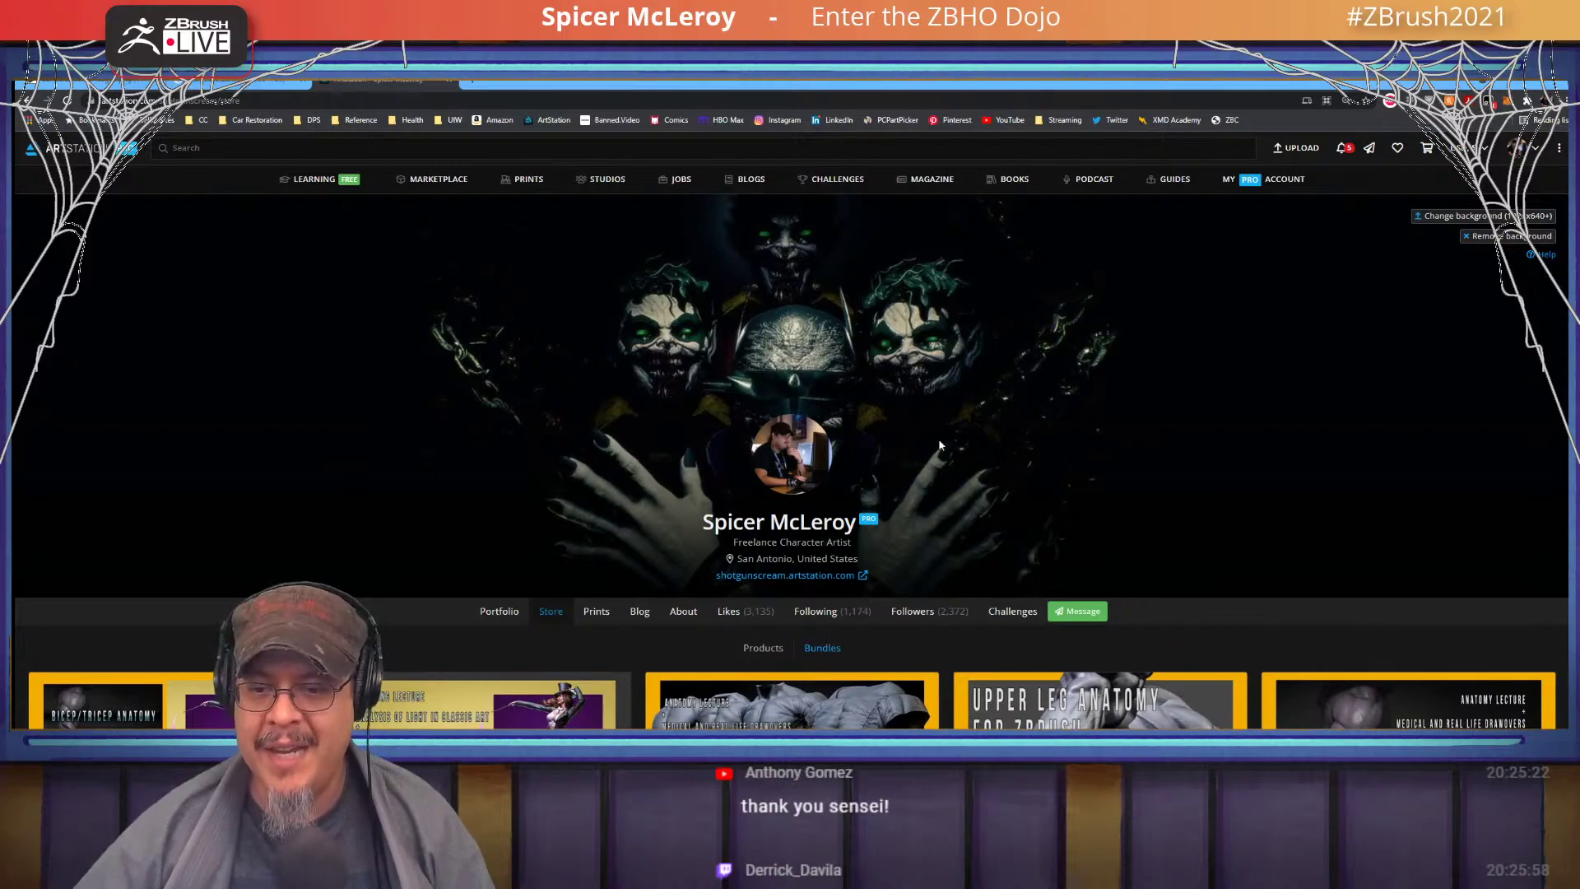
scroll(770, 447, down, 3)
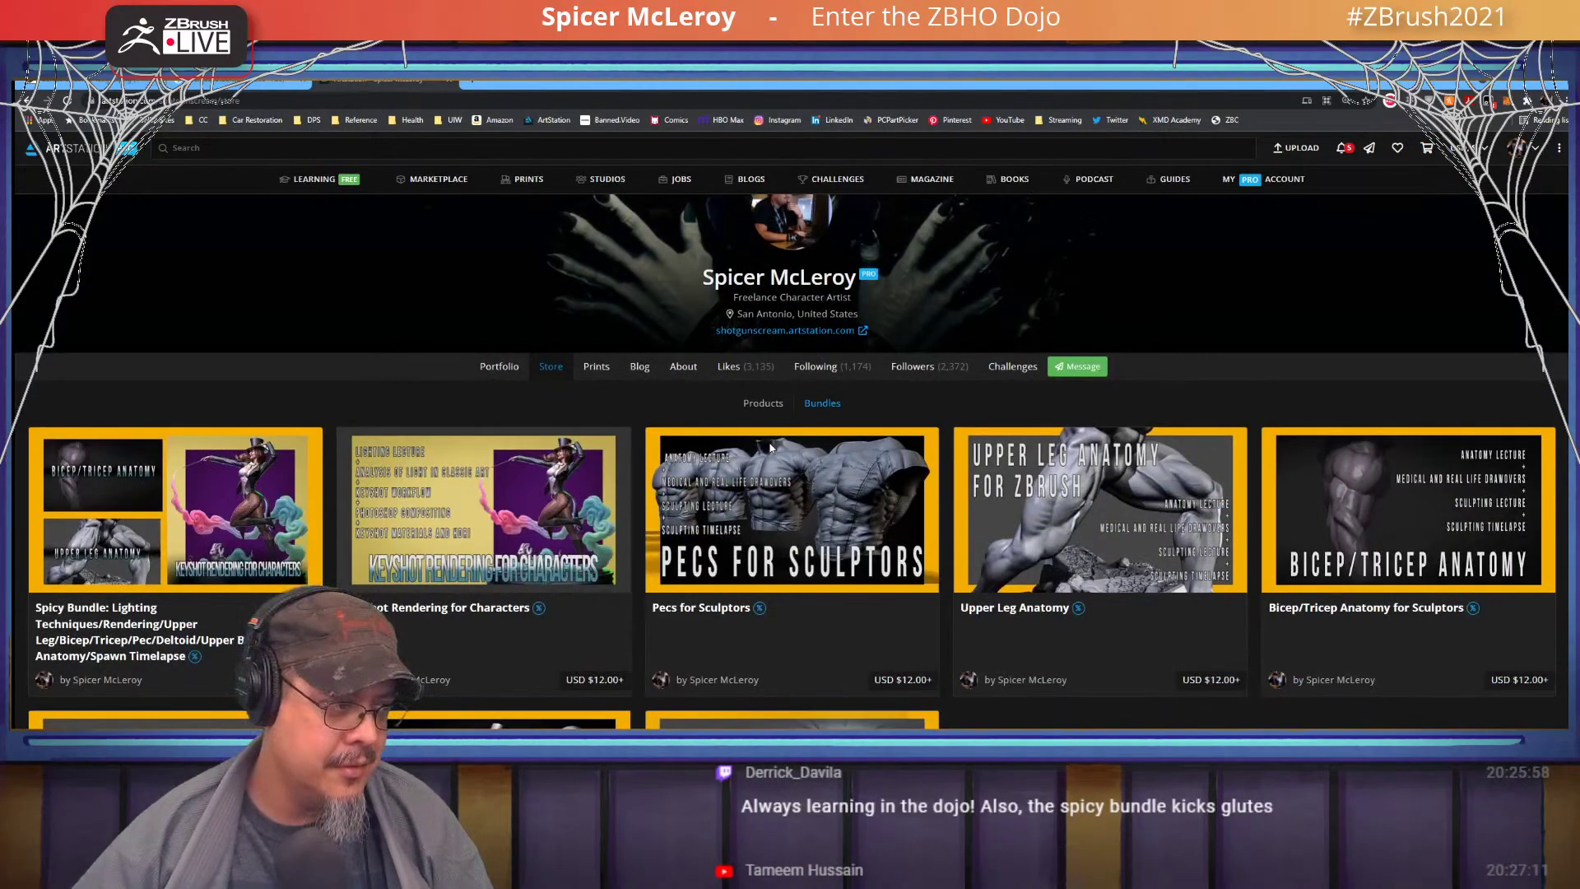
scroll(770, 447, down, 3)
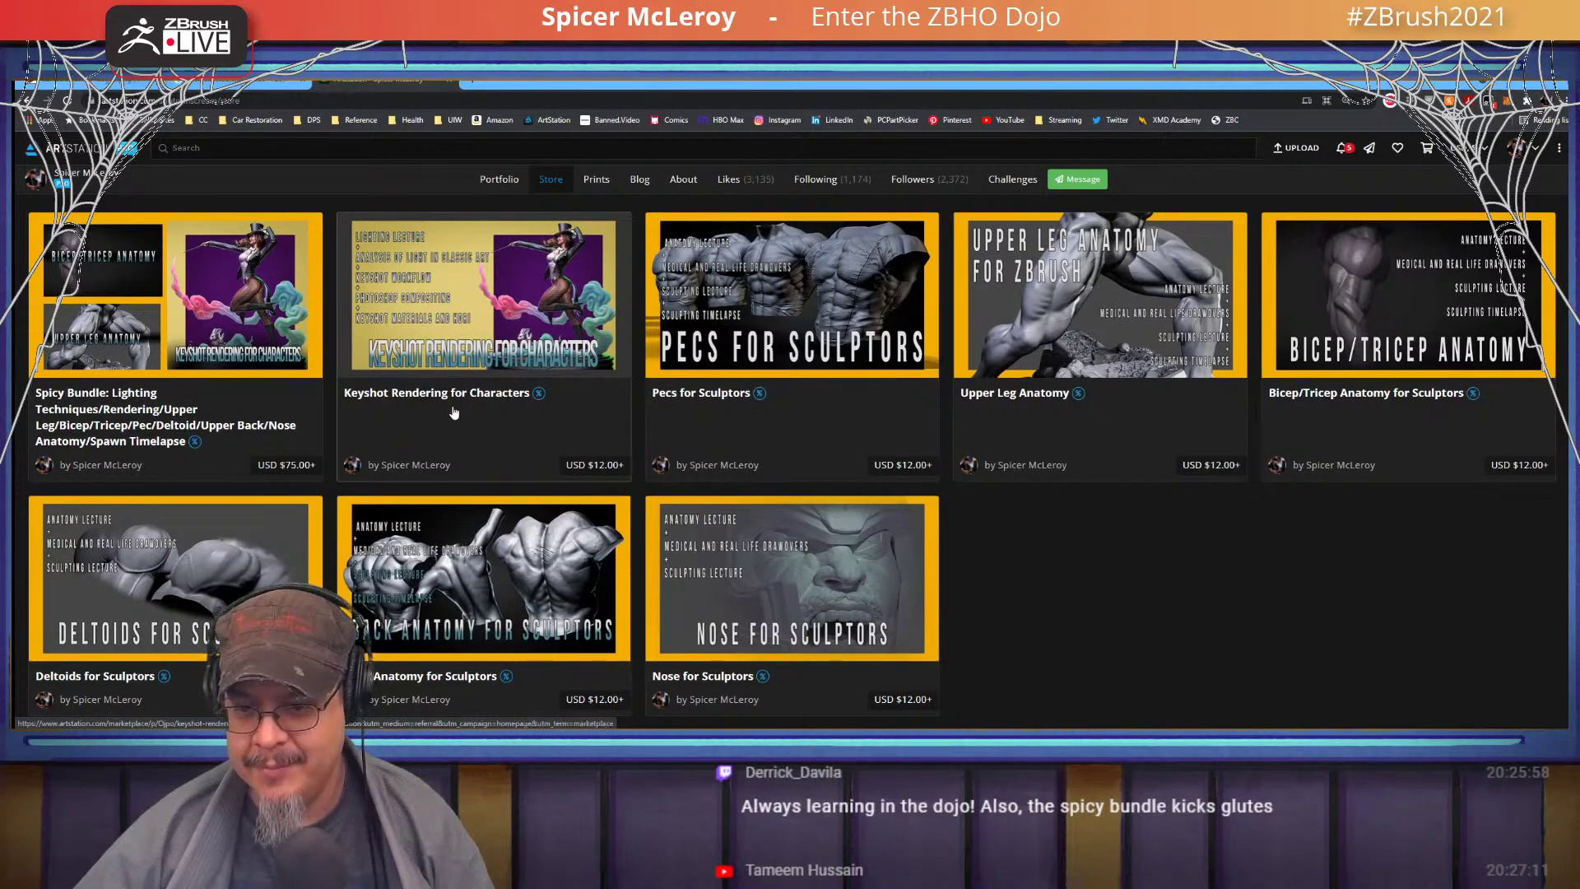
scroll(453, 413, up, 2)
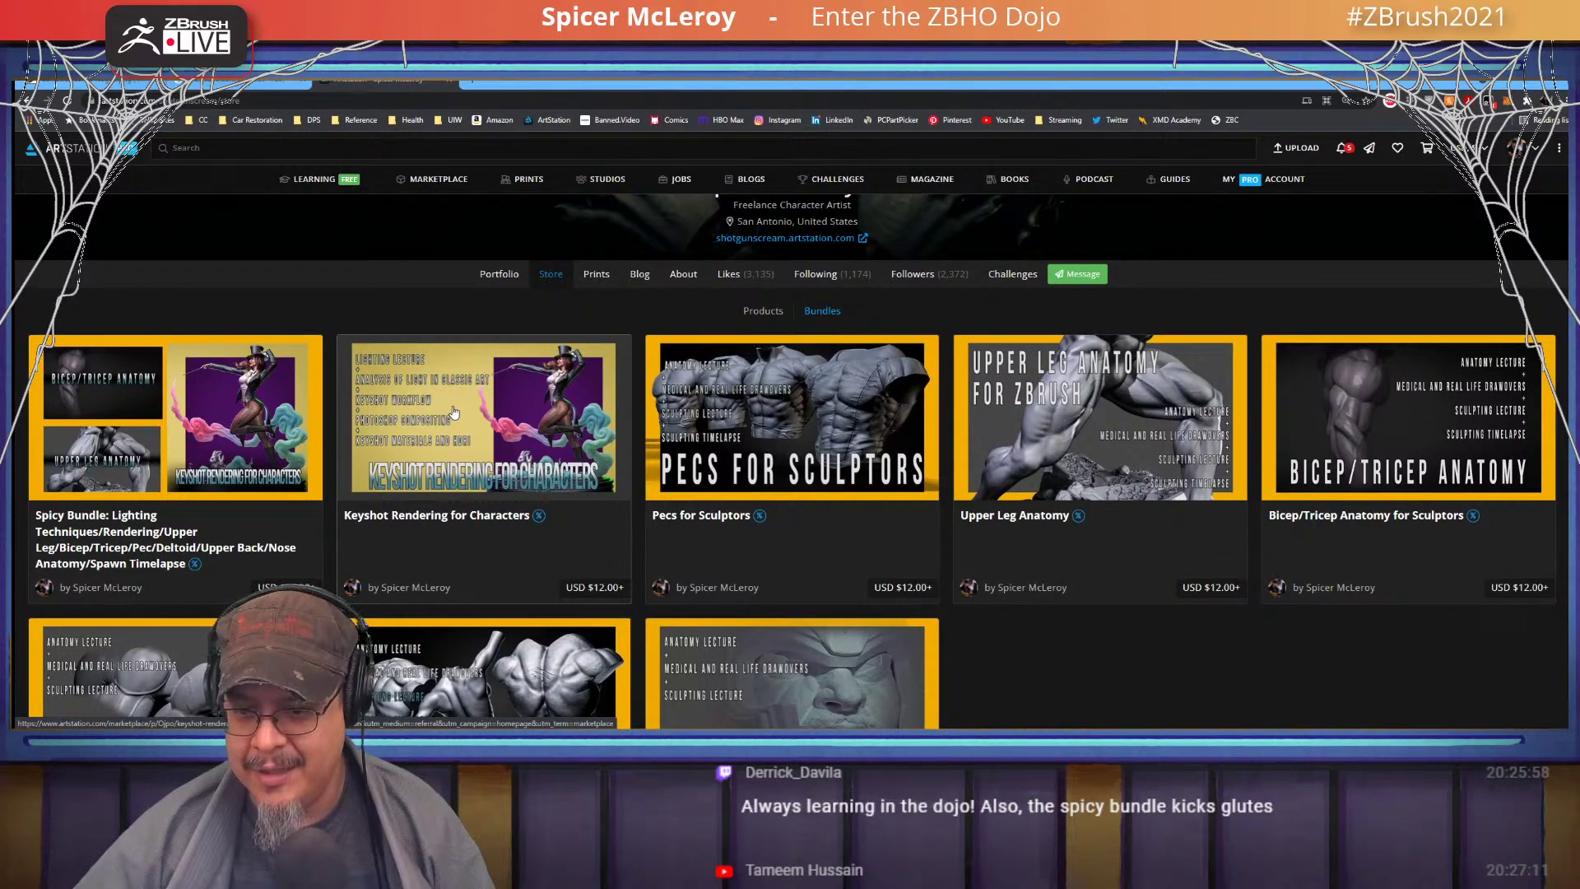
scroll(535, 362, up, 3)
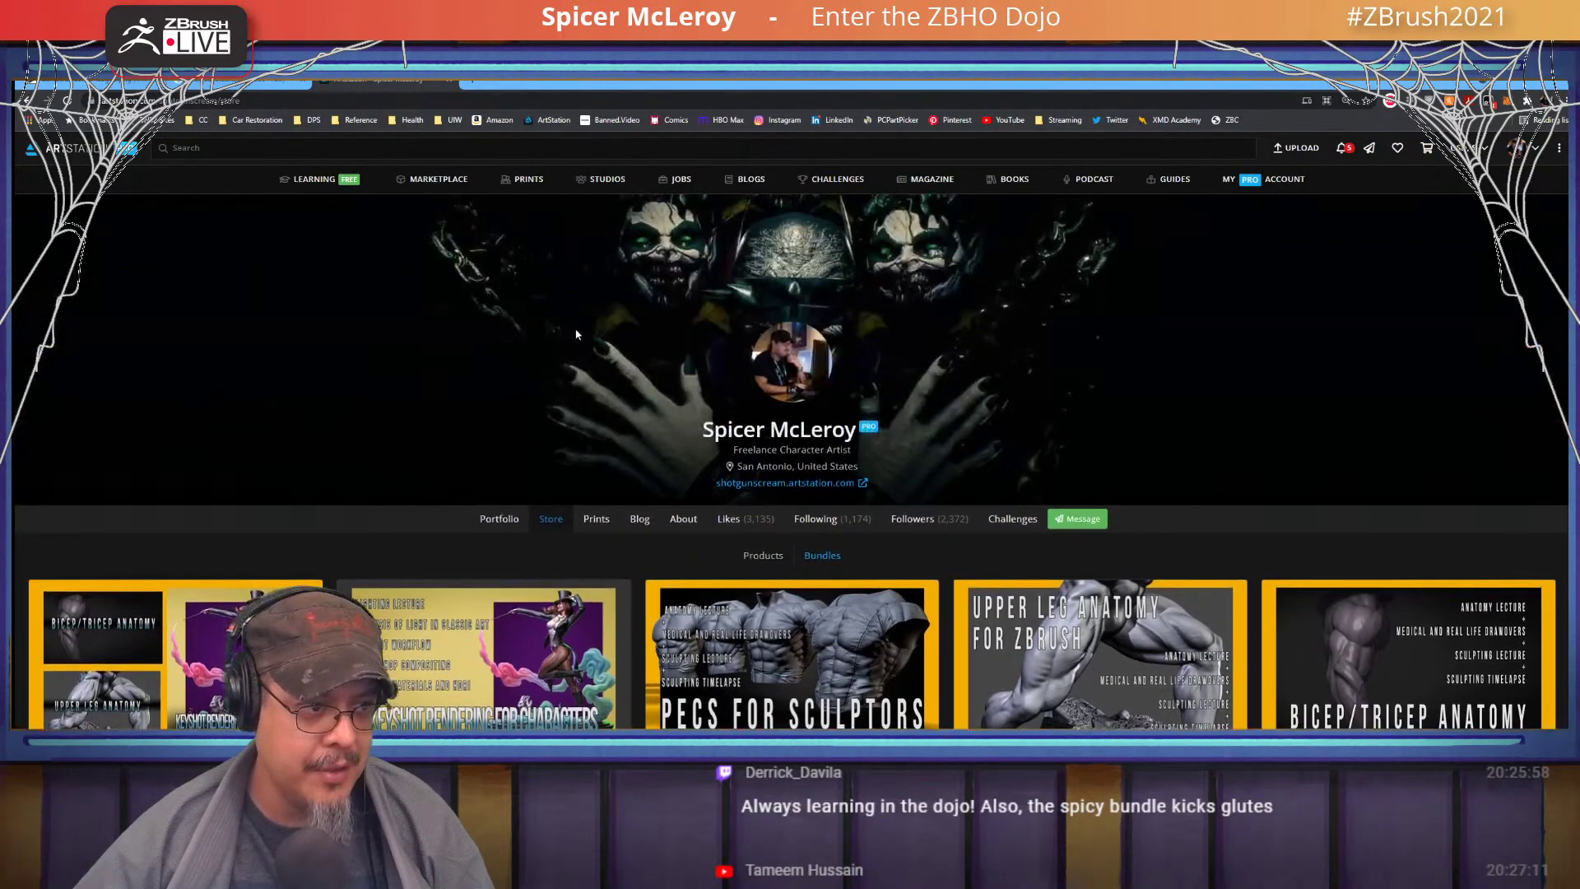
scroll(576, 333, down, 5)
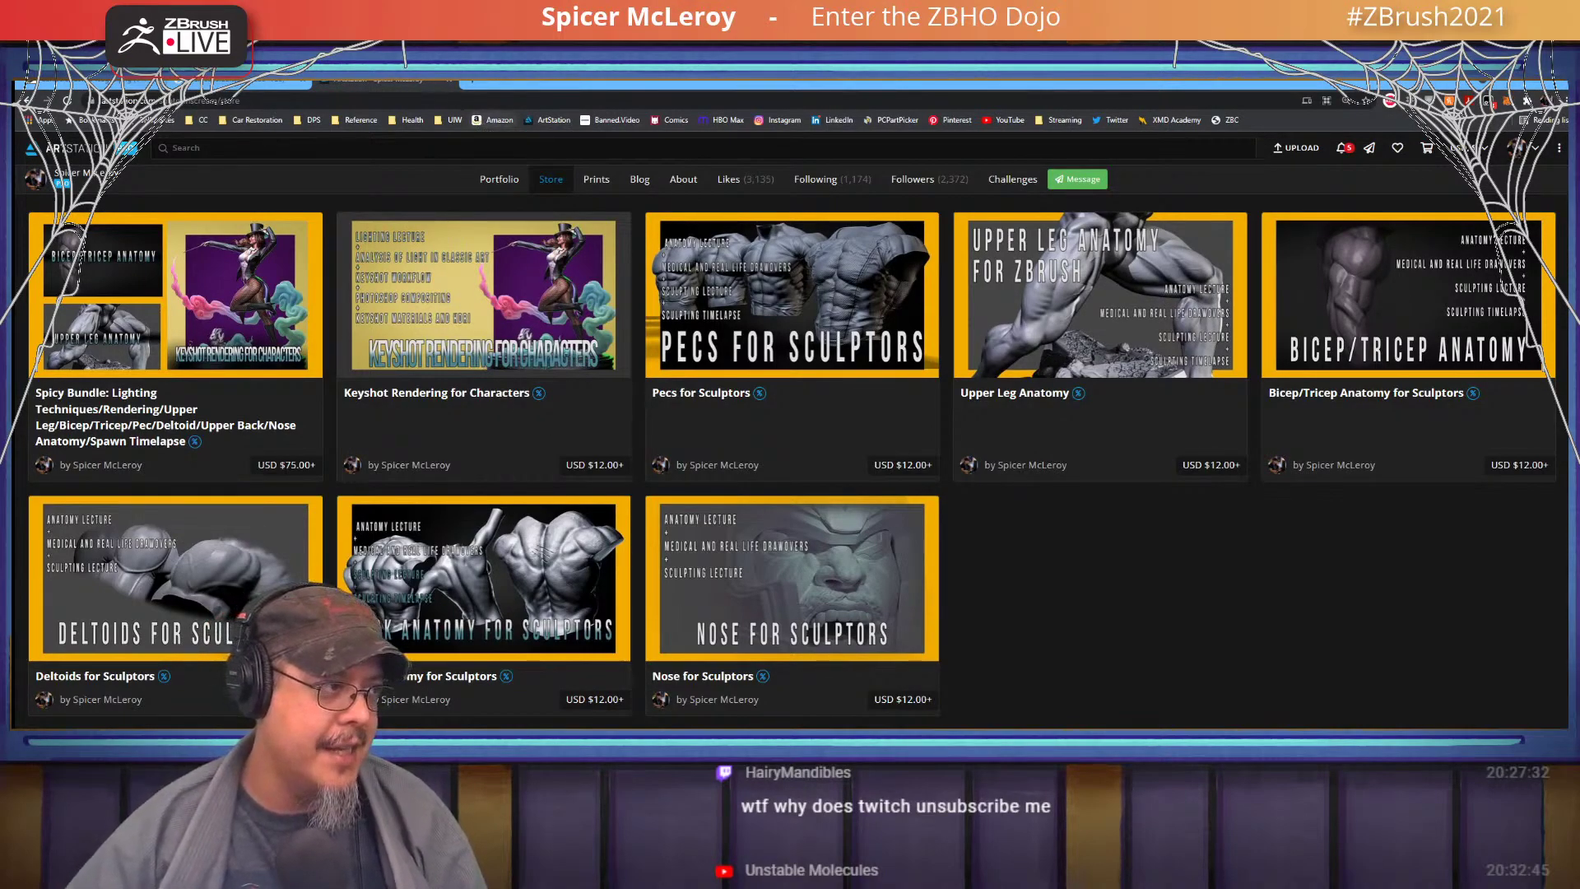
- Switch to Discord and view the Group Mentorship announcement and its enlarged image in the tutorials channel
key(alt+Tab)
key(alt+Tab)
key(alt+Tab)
key(alt+Tab)
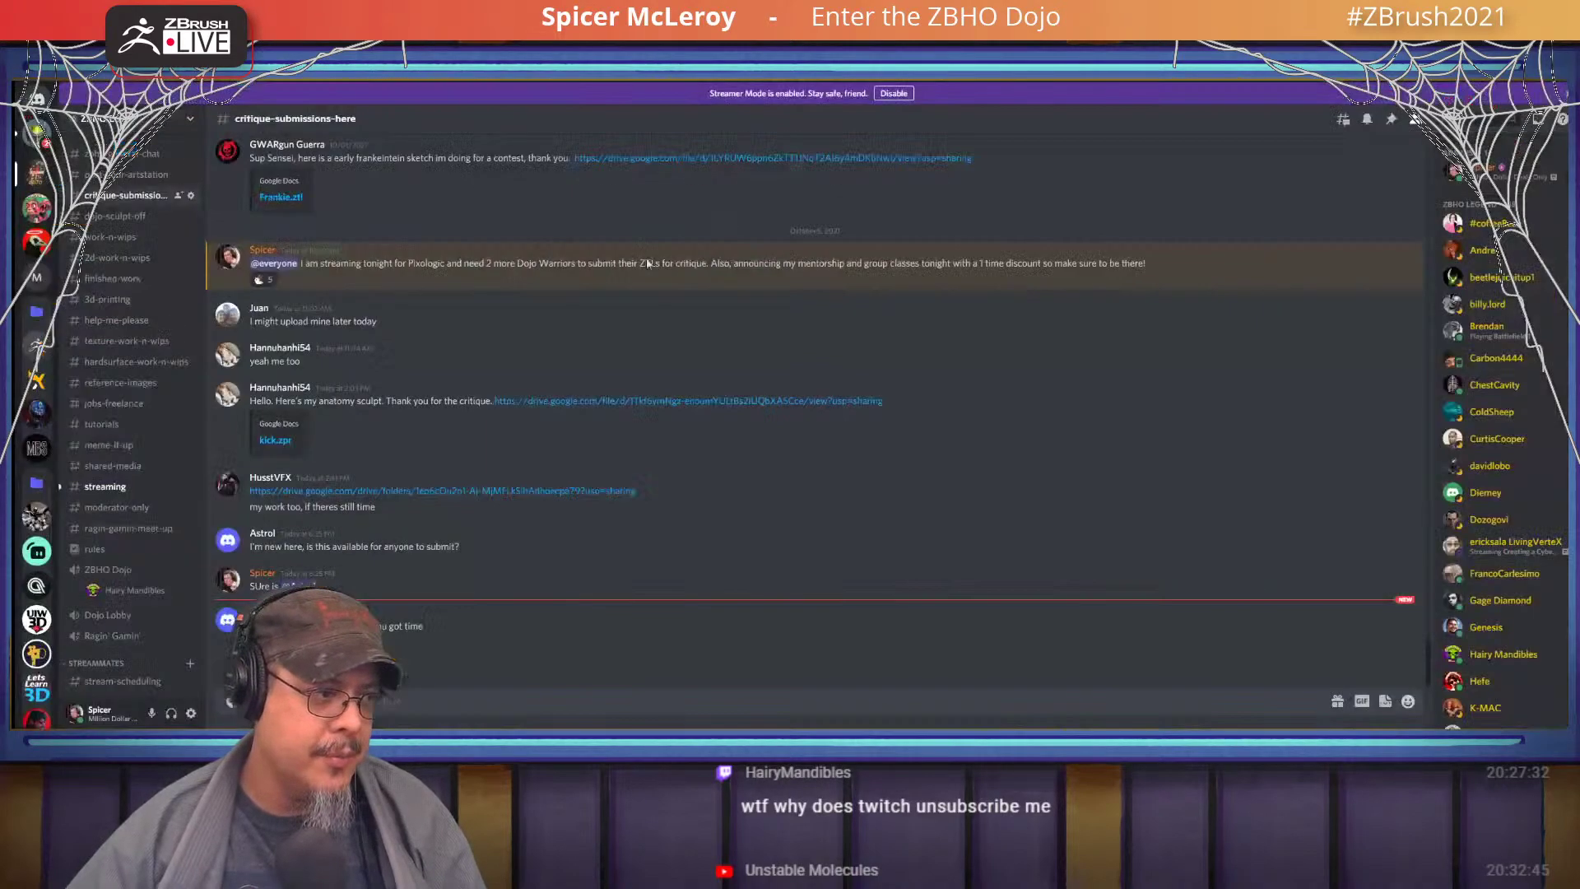
click(118, 430)
click(403, 520)
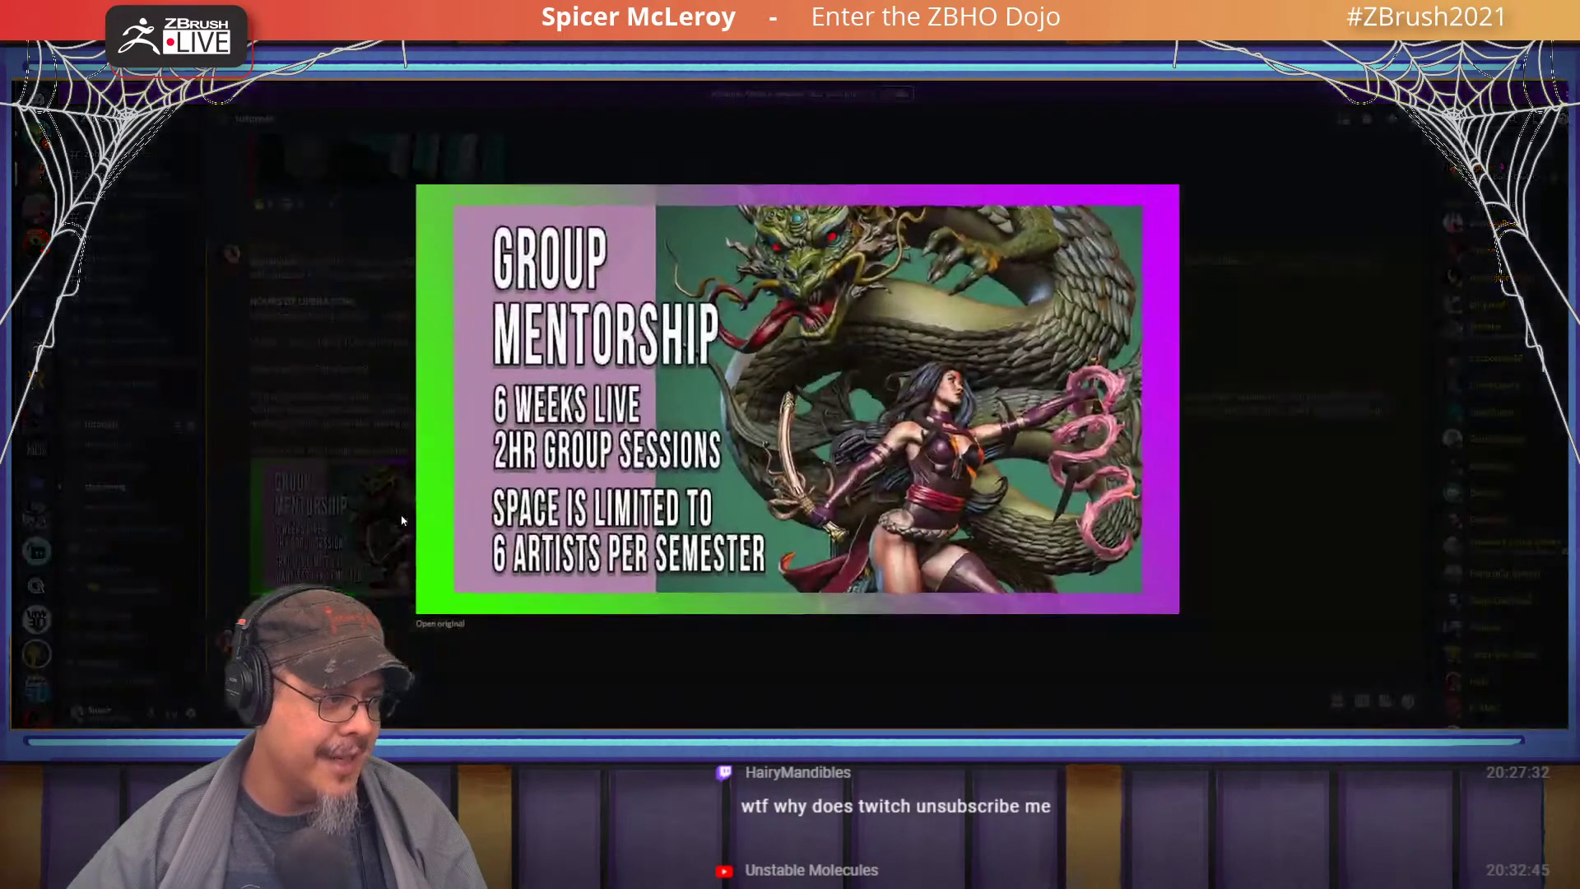
click(984, 688)
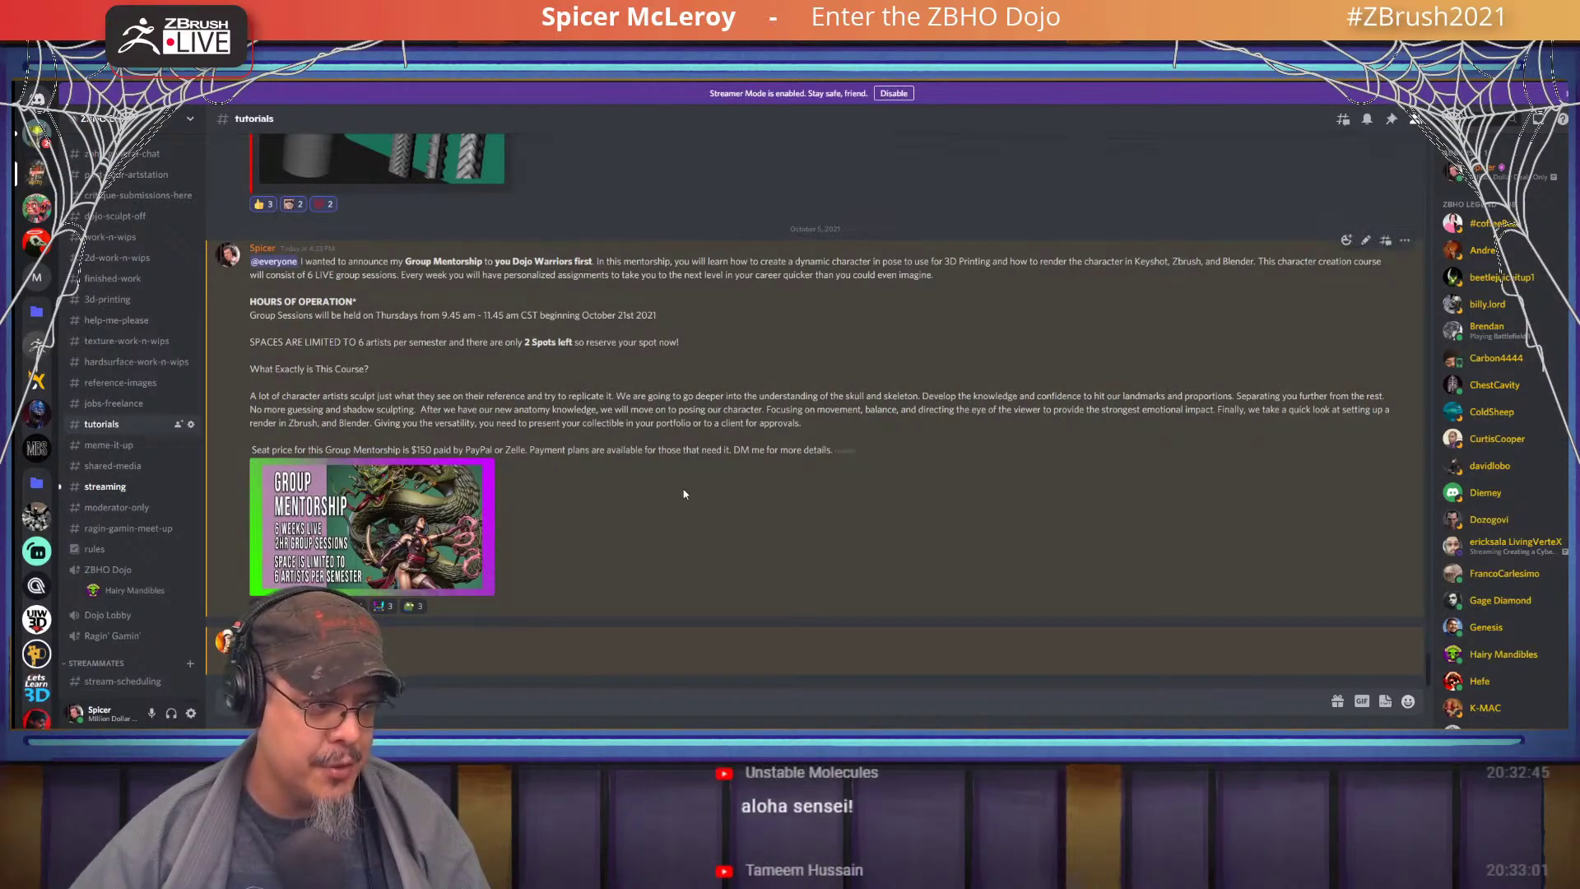
- Return to ZBrush, select the eyeball spheres subtool and step its history back
click(1536, 82)
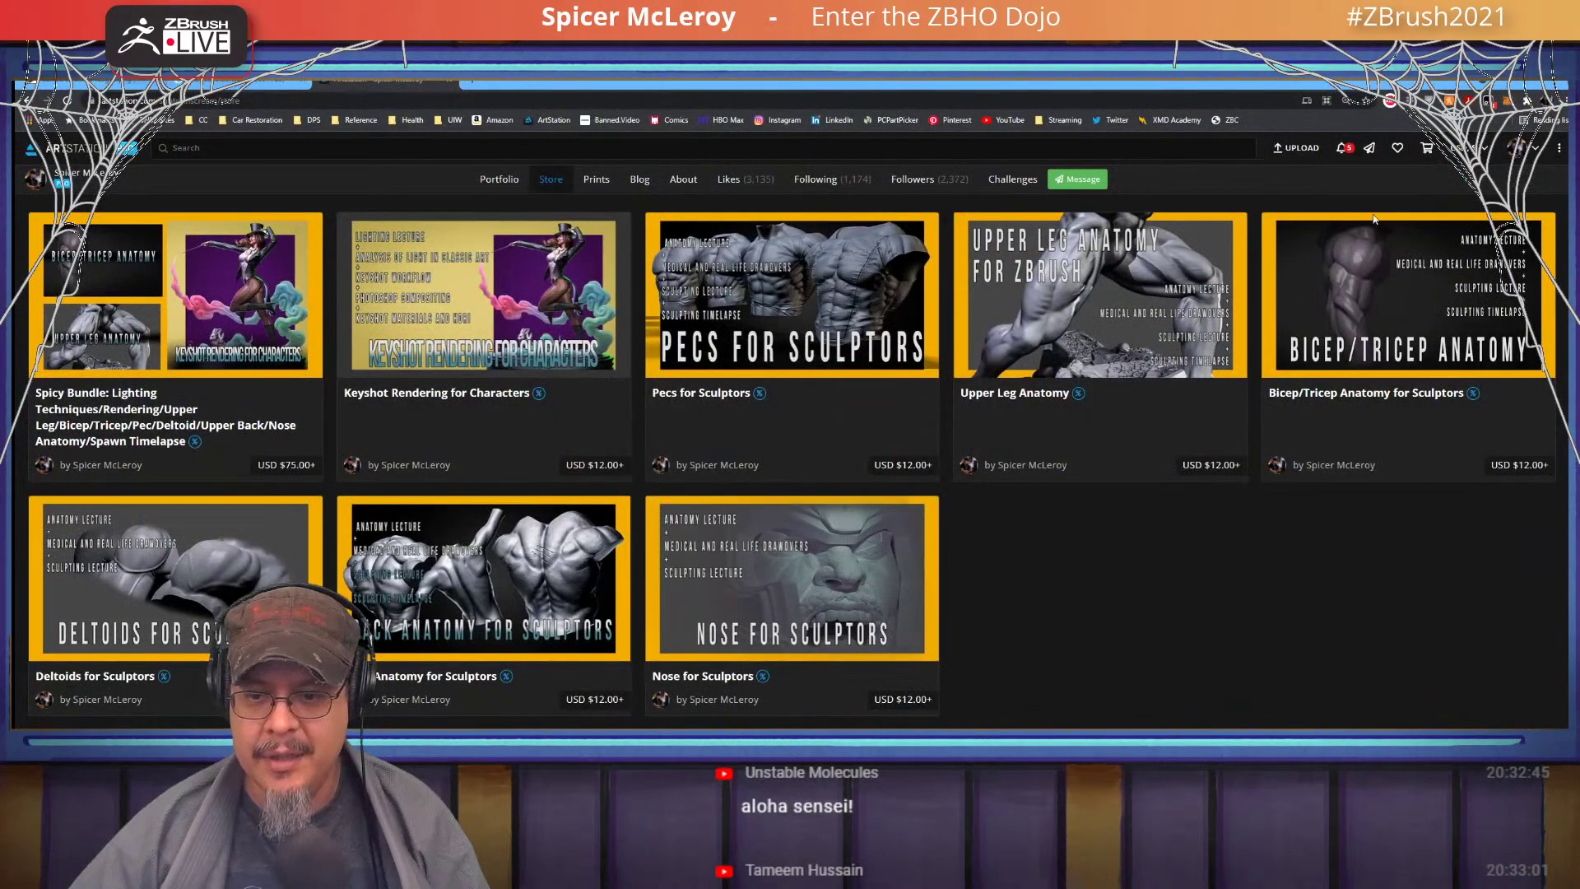
click(1503, 82)
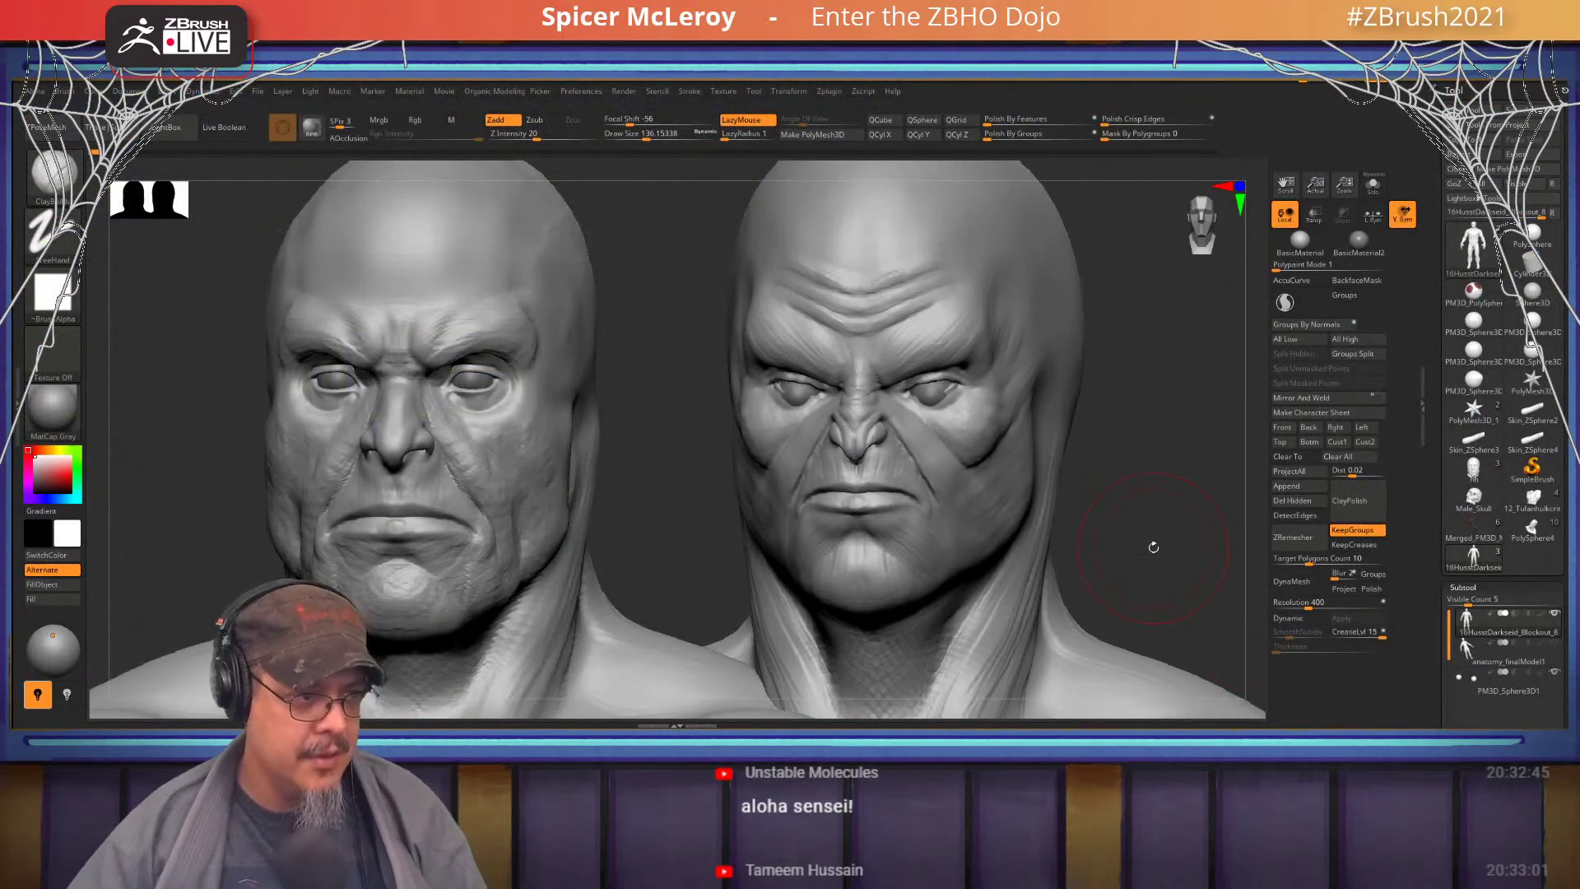
click(1495, 681)
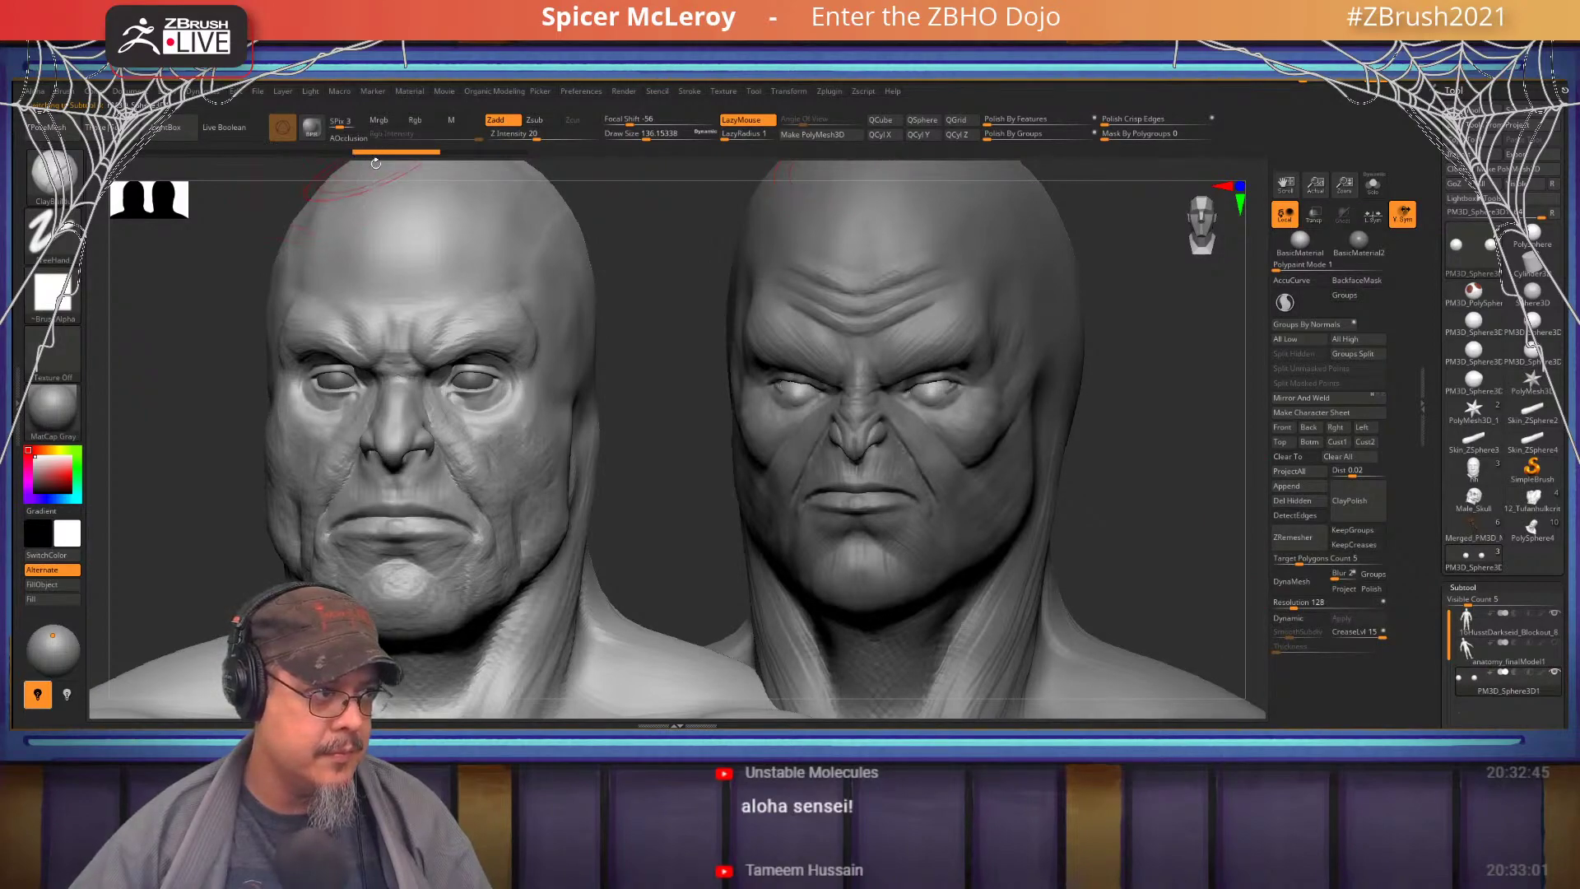
key(ctrl+z)
key(ctrl+z)
key(ctrl+z)
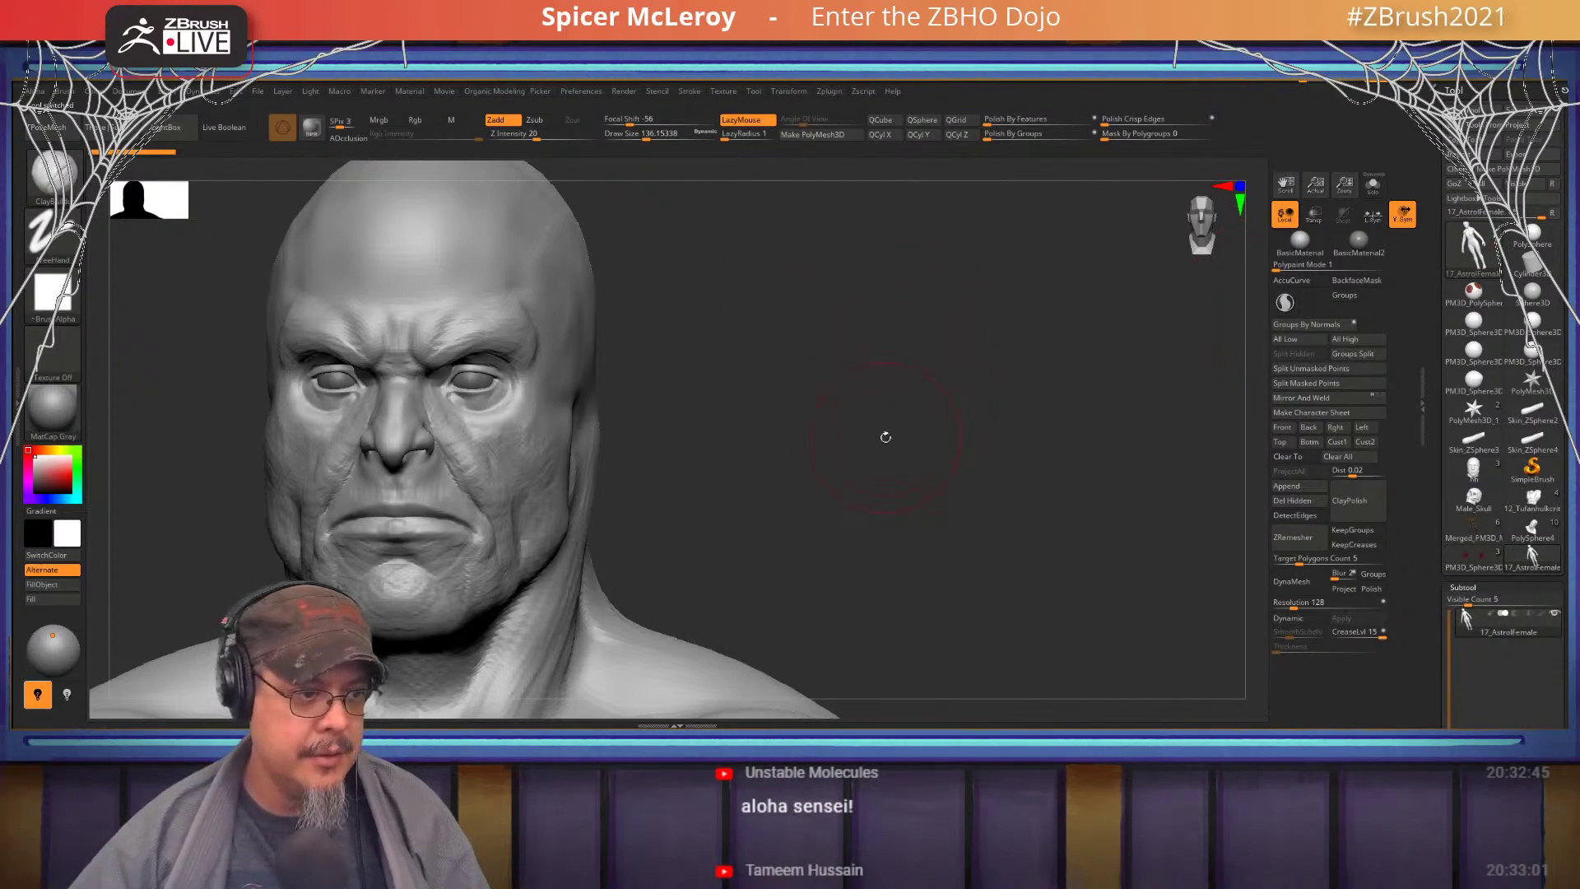
- Place the submitted female figure on a cleared canvas and frame its head and shoulders in side profile
shift+drag(902, 466, 946, 471)
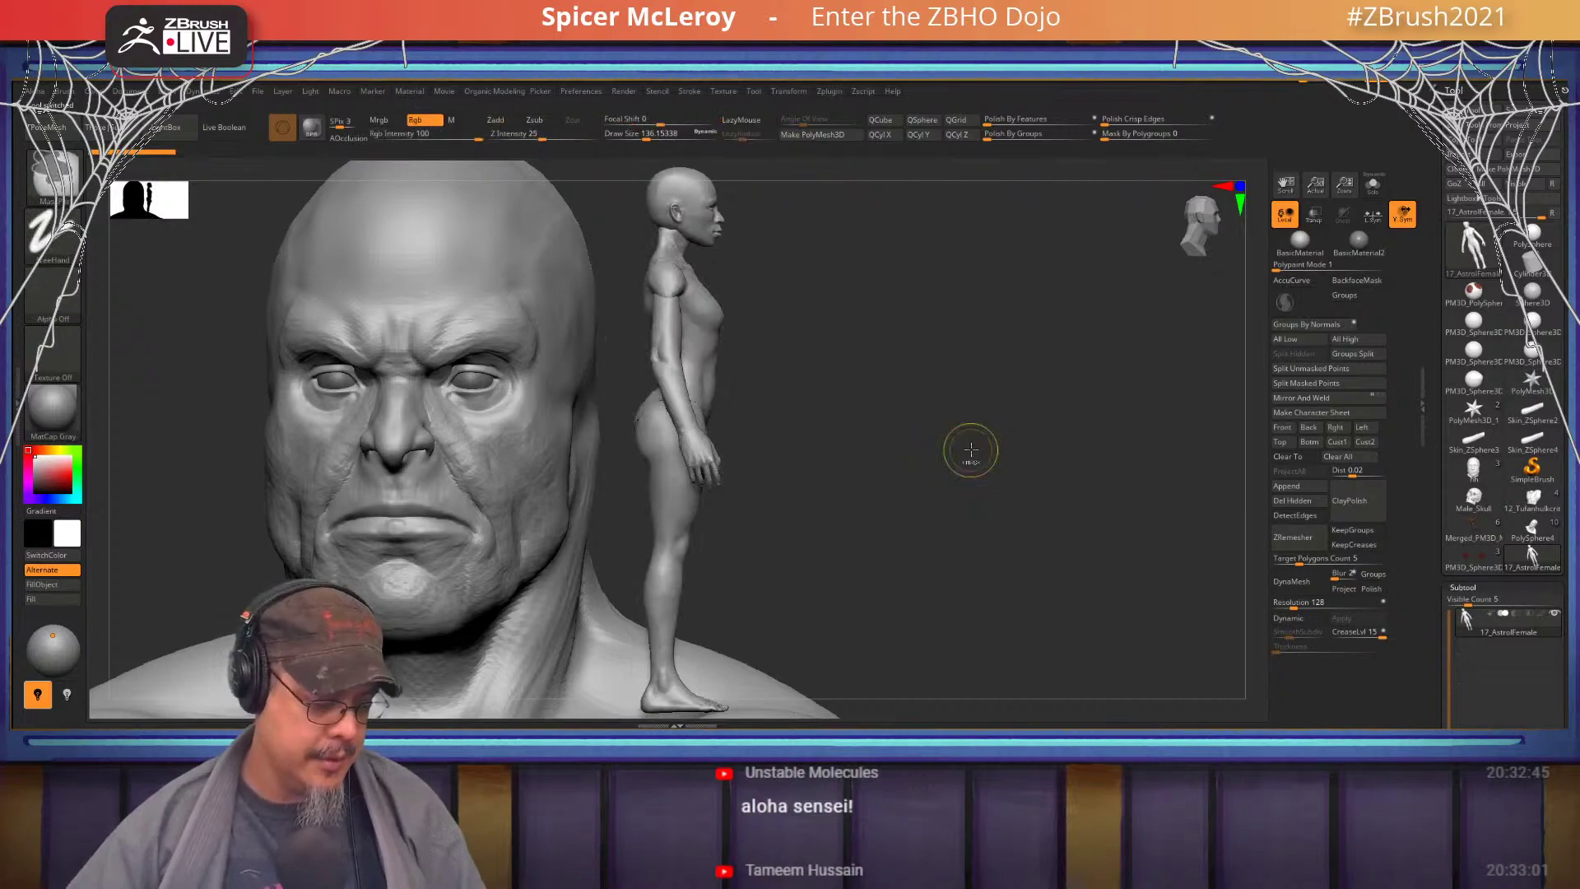
mouse_move(1002, 420)
shift+mouse_down()
mouse_move(973, 396)
mouse_move(1010, 708)
shift+mouse_up()
mouse_move(882, 381)
alt+mouse_down()
mouse_move(1031, 503)
mouse_move(1116, 521)
mouse_move(1079, 536)
mouse_move(1009, 526)
alt+mouse_up()
shift+drag(1129, 521, 985, 455)
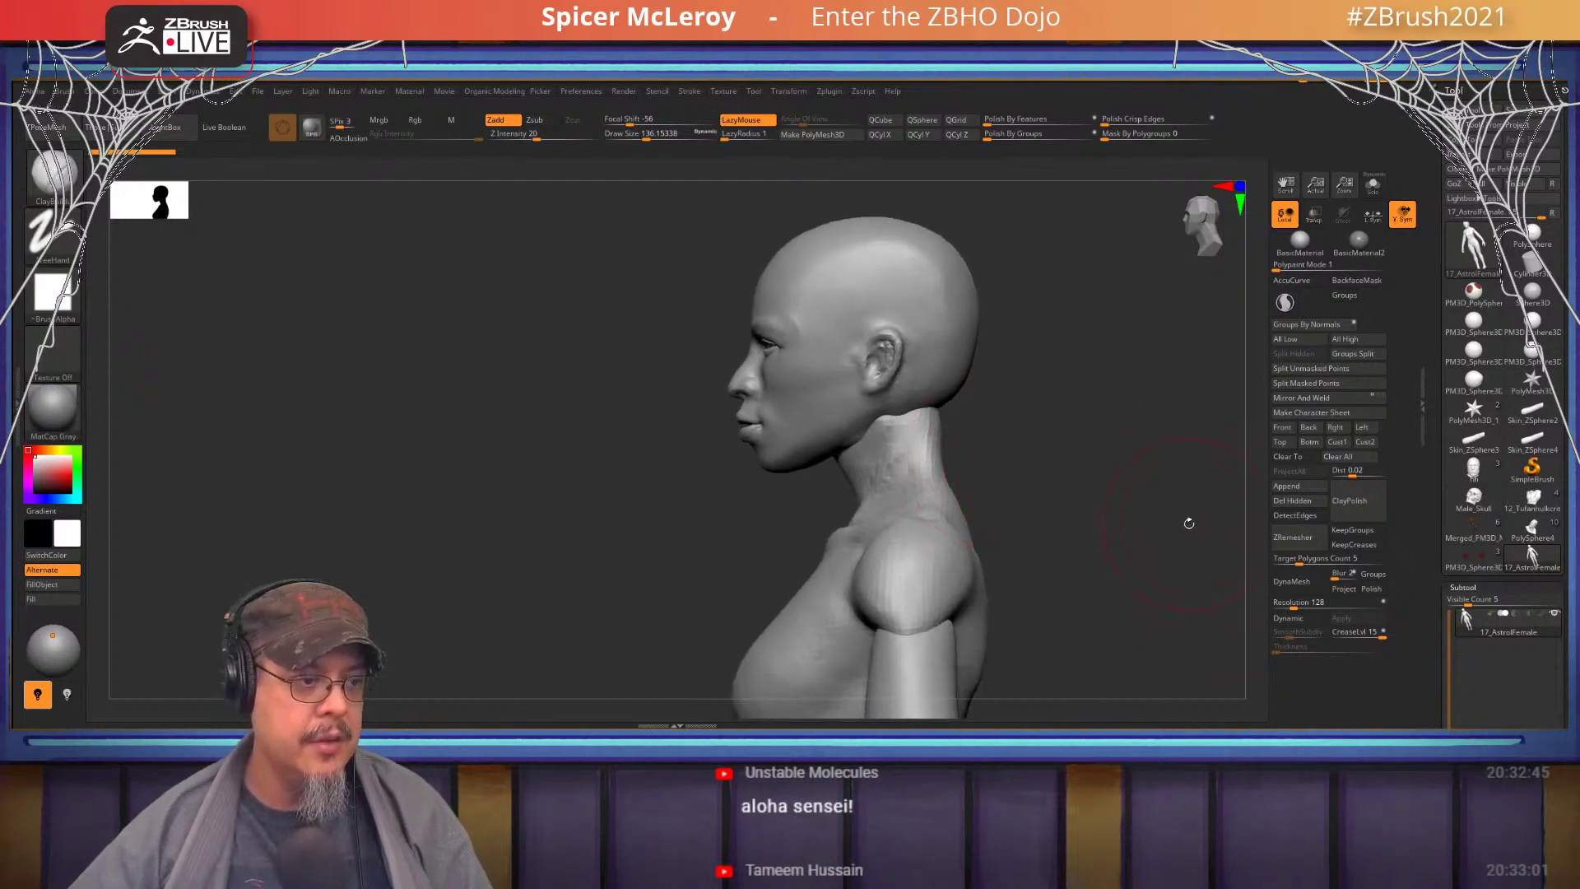
mouse_move(1025, 383)
alt+mouse_down()
mouse_move(1024, 465)
mouse_move(1044, 466)
alt+mouse_up()
- Push the back and crown of the female's skull inward in profile with the Move brush at draw size about 311
key(s)
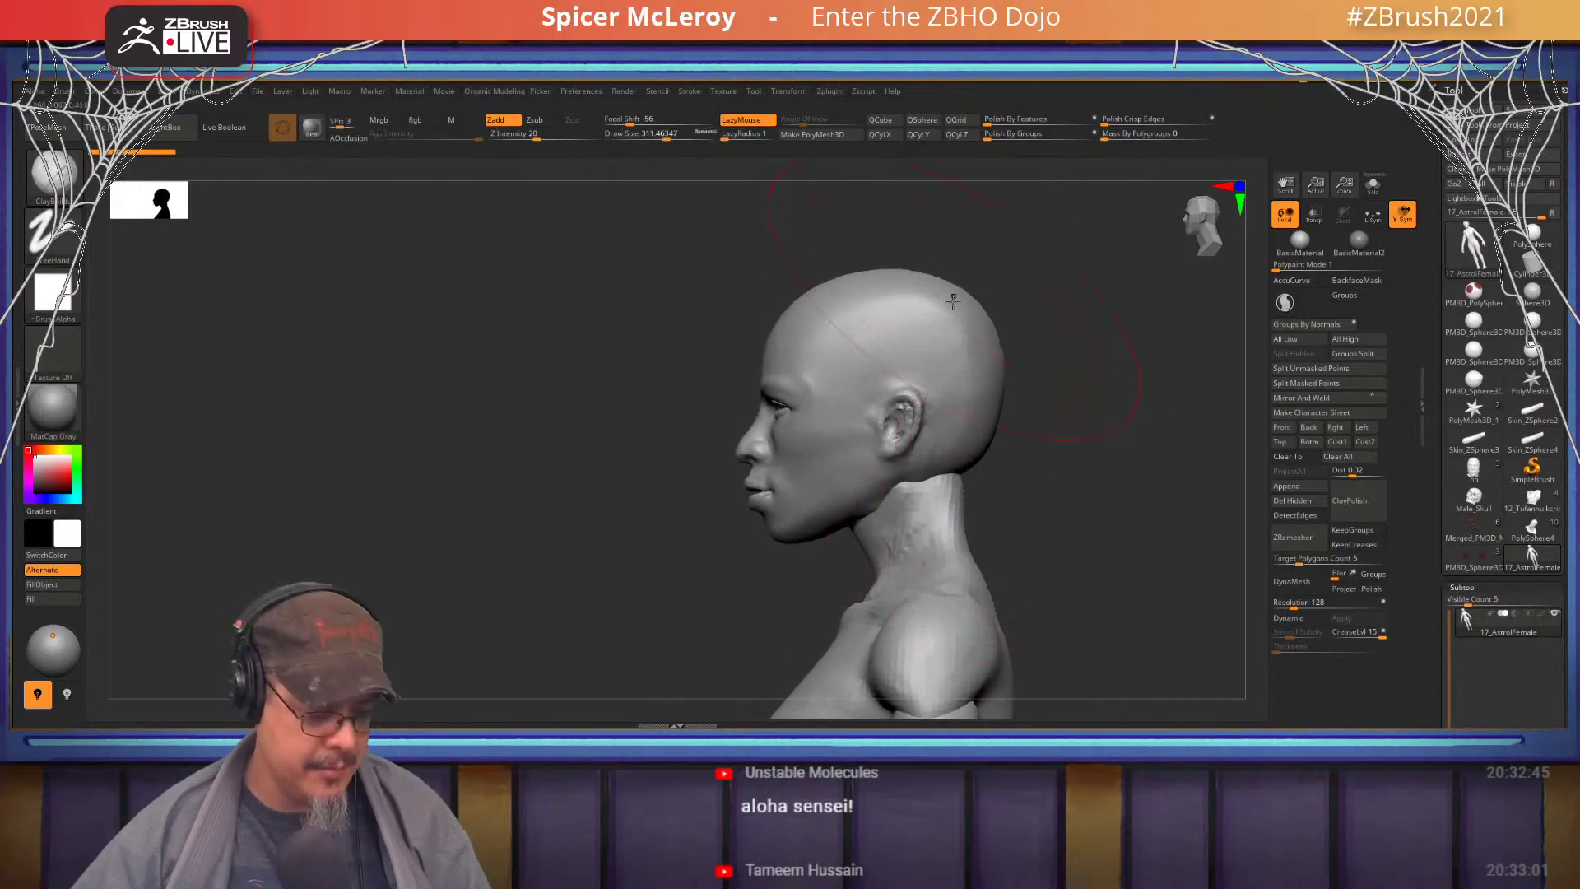
key(b)
key(m)
key(v)
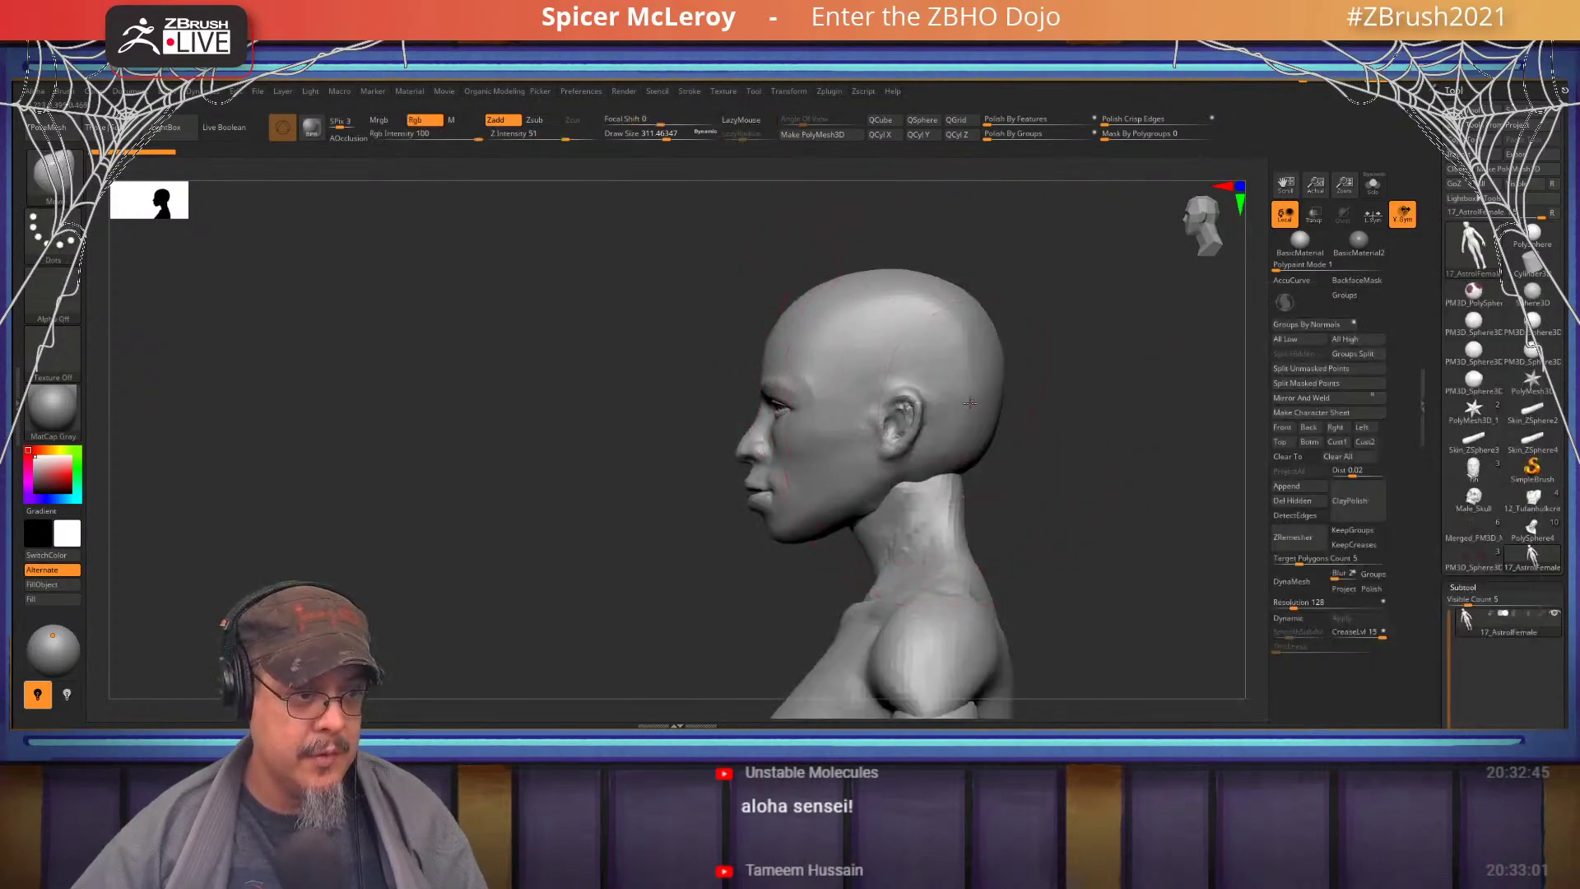
key(shift+f)
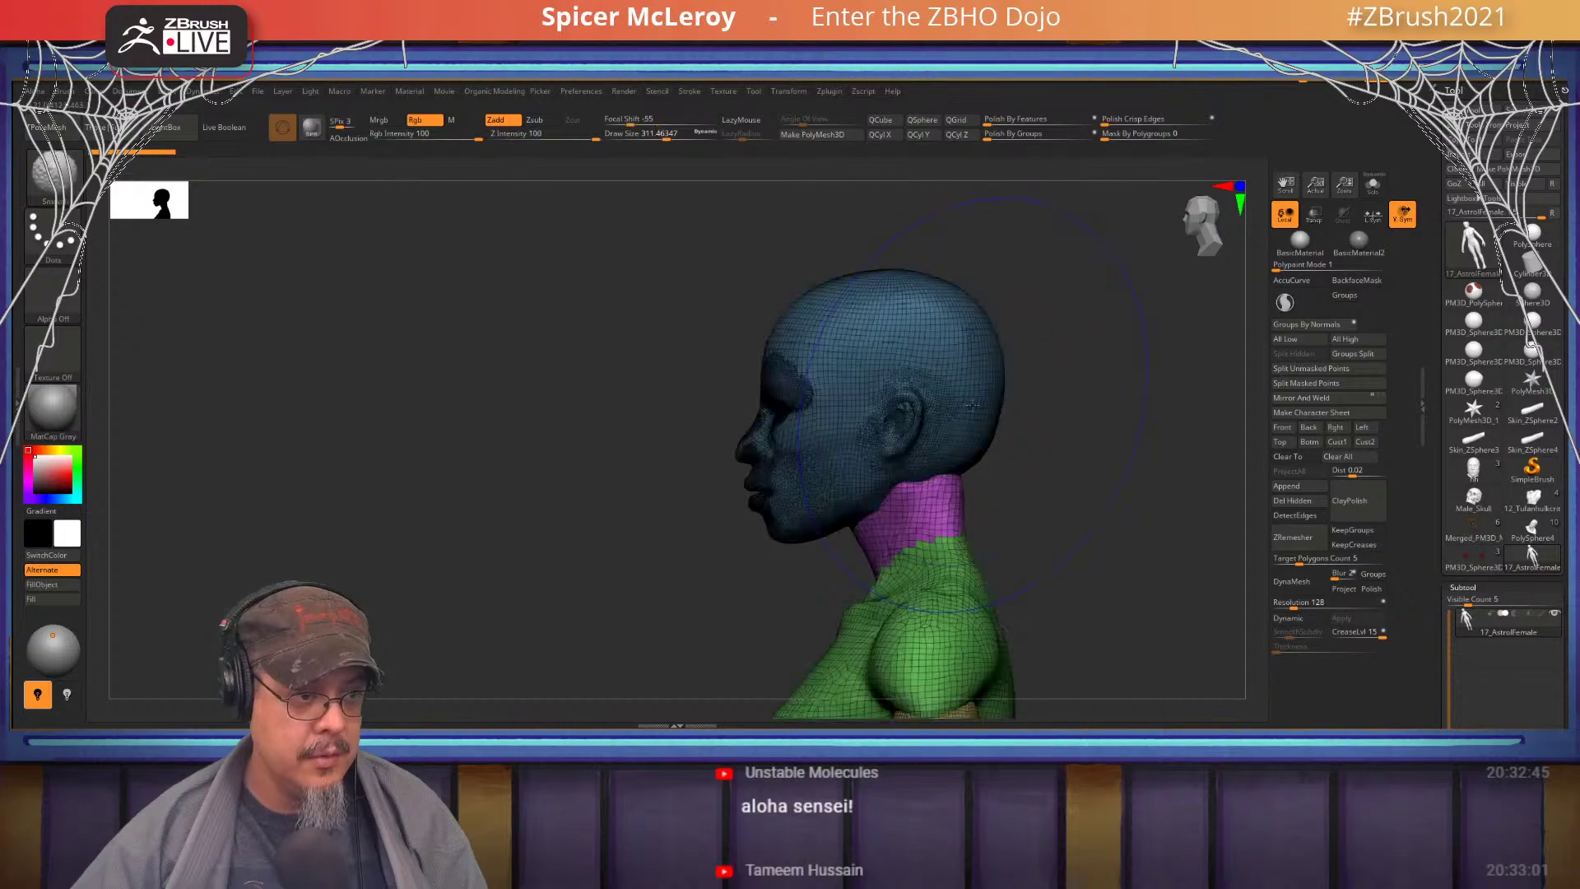
key(shift+f)
drag(974, 418, 955, 424)
drag(979, 322, 965, 329)
drag(922, 278, 924, 286)
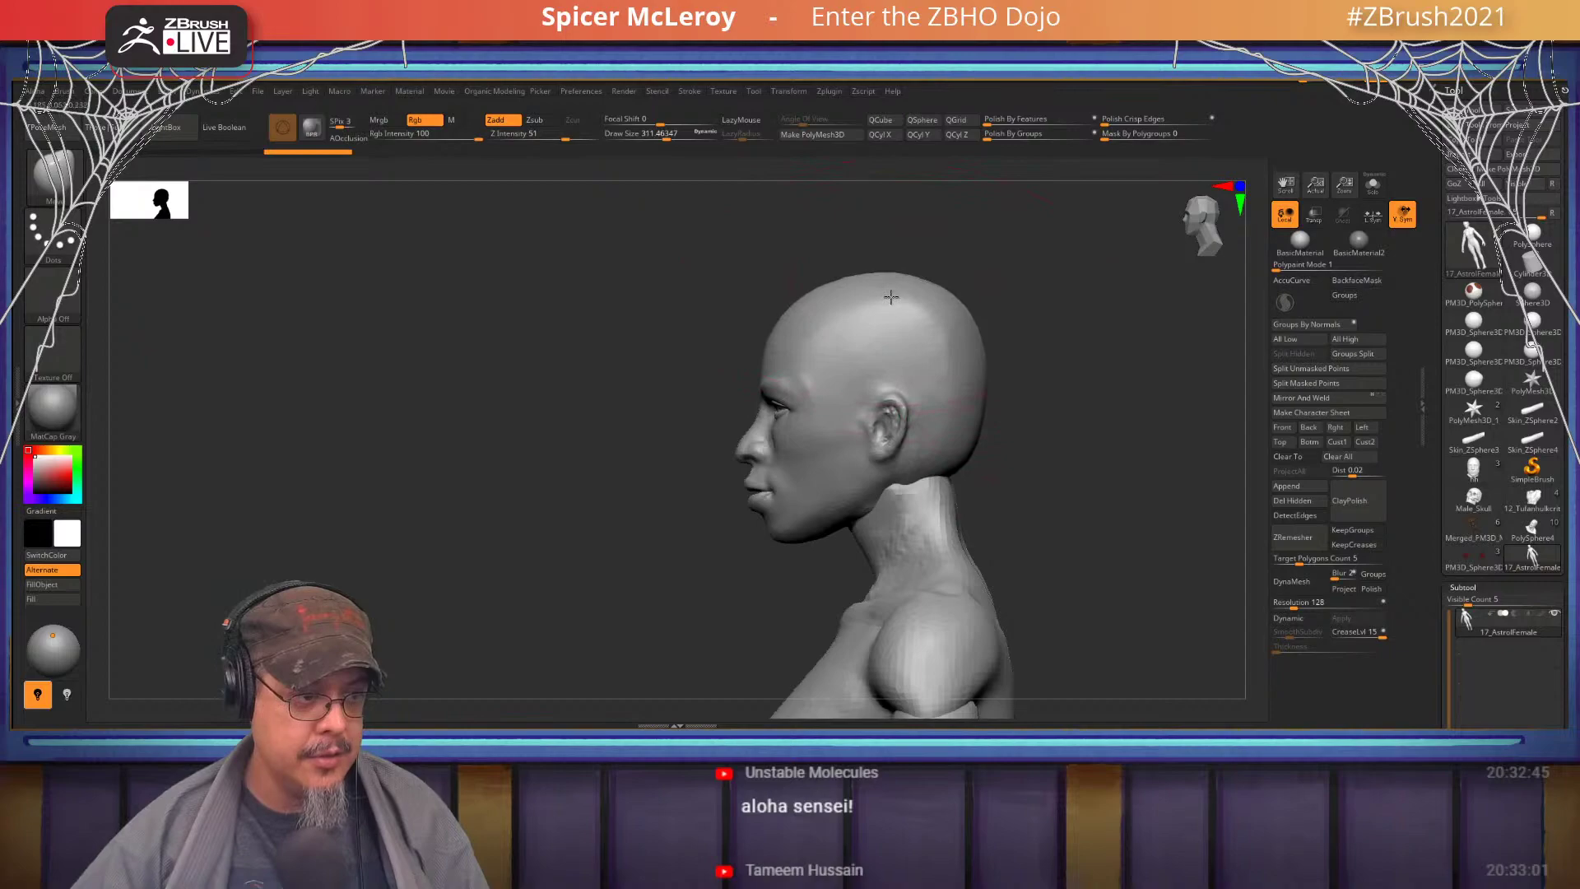
drag(961, 367, 960, 368)
- Pull the nape of the neck inward below the skull with the Move brush at draw size about 120
drag(954, 498, 975, 411)
key(s)
drag(886, 444, 851, 432)
drag(964, 389, 959, 389)
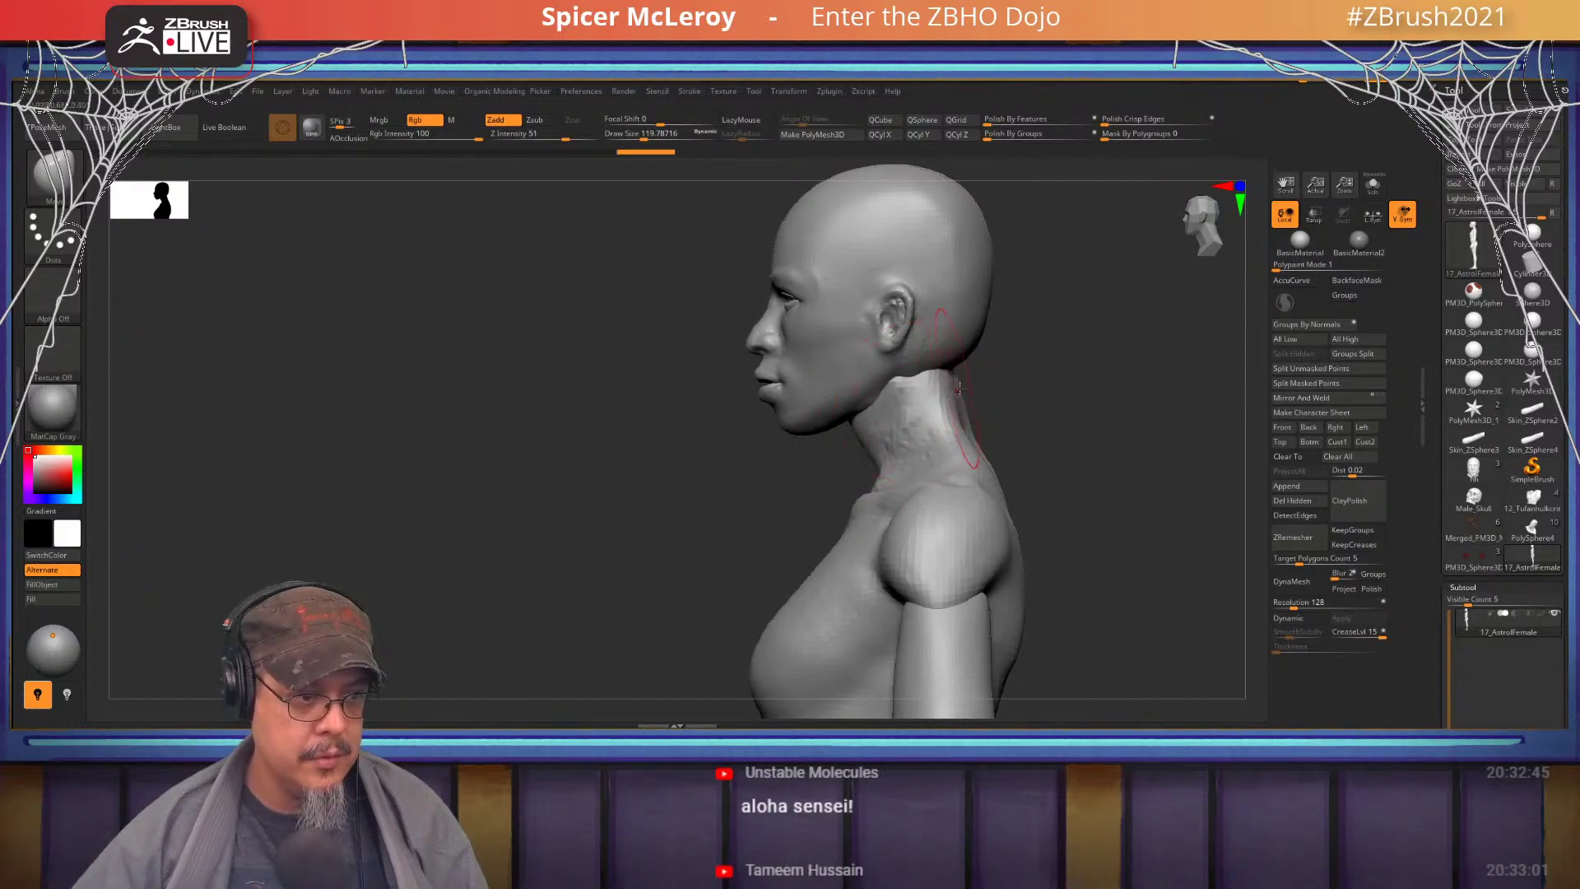
- Undo the Move brush edits to the female's skull and neck
key(ctrl)
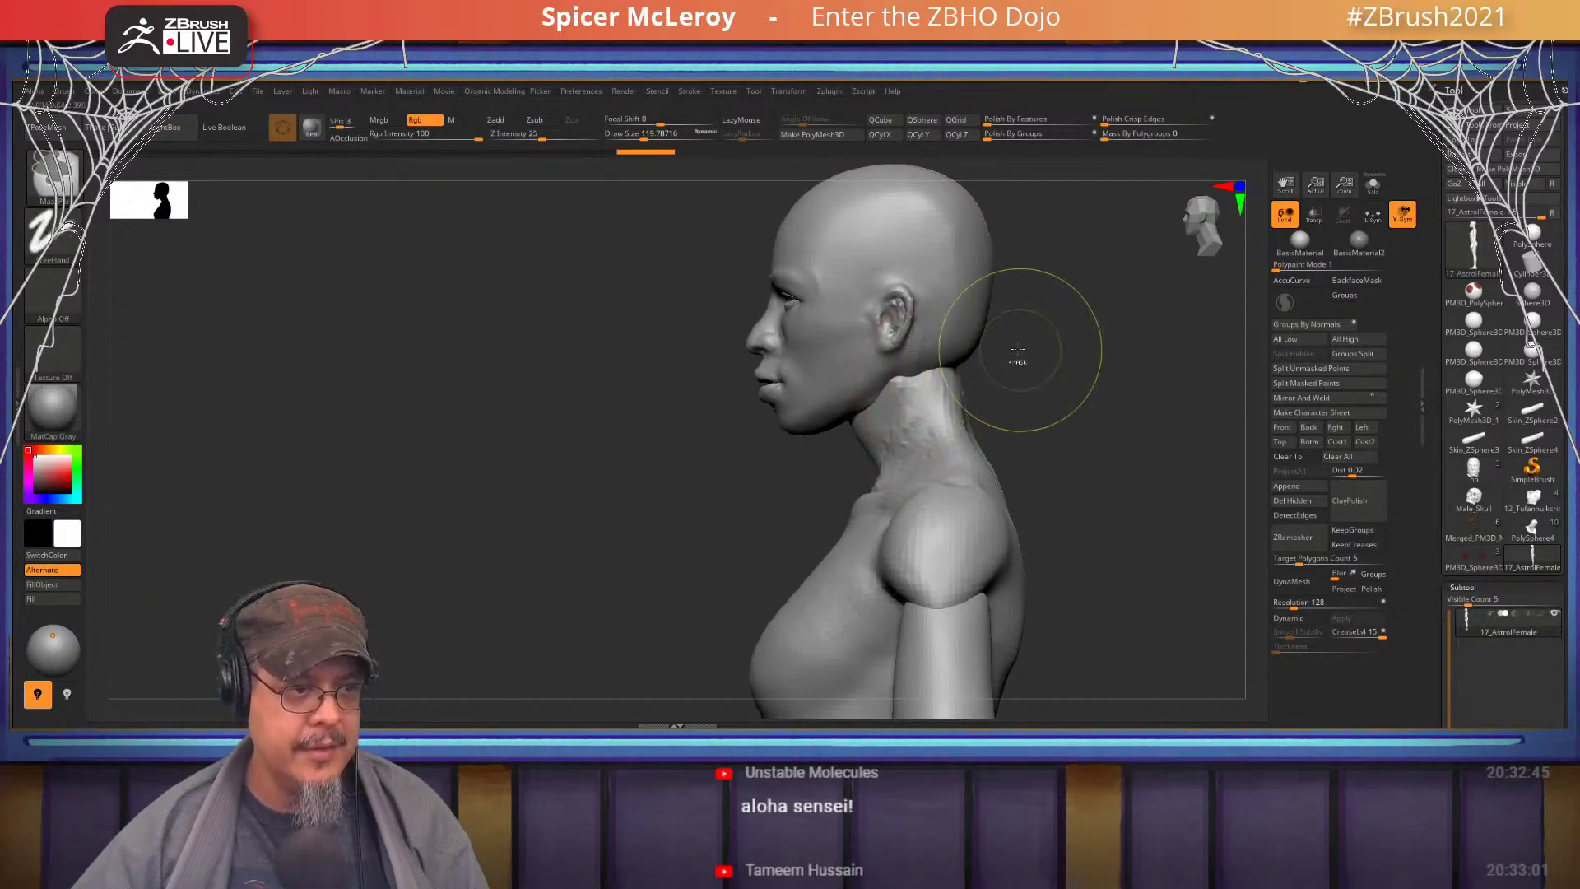
key(ctrl+z)
key(ctrl+z)
key(ctrl+z)
key(ctrl+z)
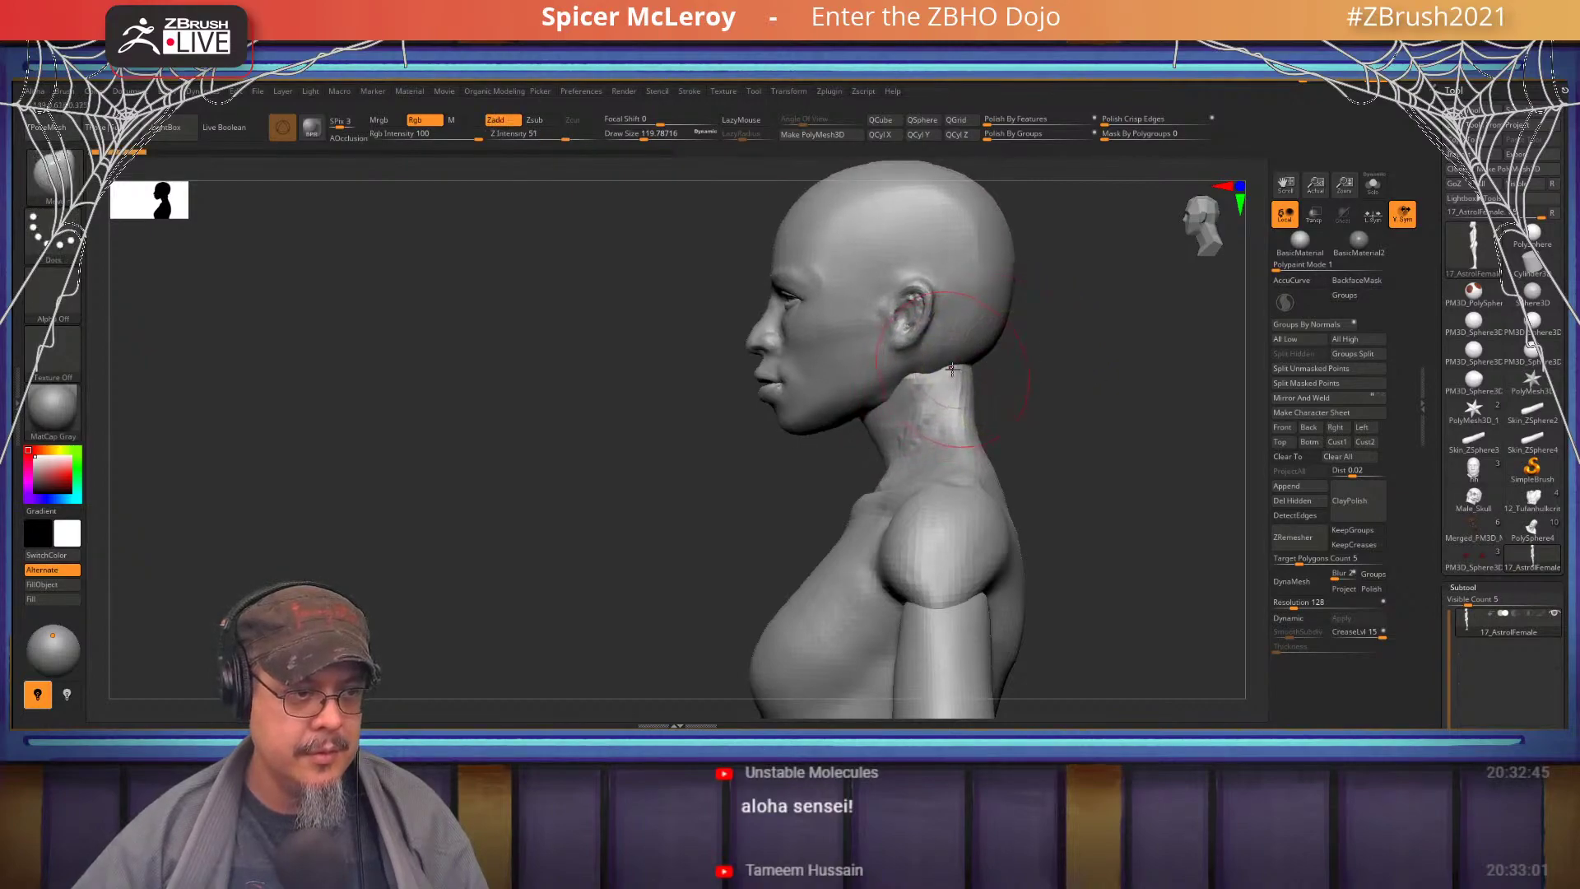
- Shift the female's whole head forward over the neck in profile with the Move brush at draw size about 338
alt+drag(1045, 335, 1029, 435)
key(s)
mouse_move(981, 388)
mouse_down()
mouse_move(1007, 388)
mouse_move(963, 386)
mouse_up()
mouse_move(925, 281)
mouse_down()
mouse_move(911, 297)
mouse_move(860, 282)
mouse_up()
alt+drag(1047, 402, 1033, 293)
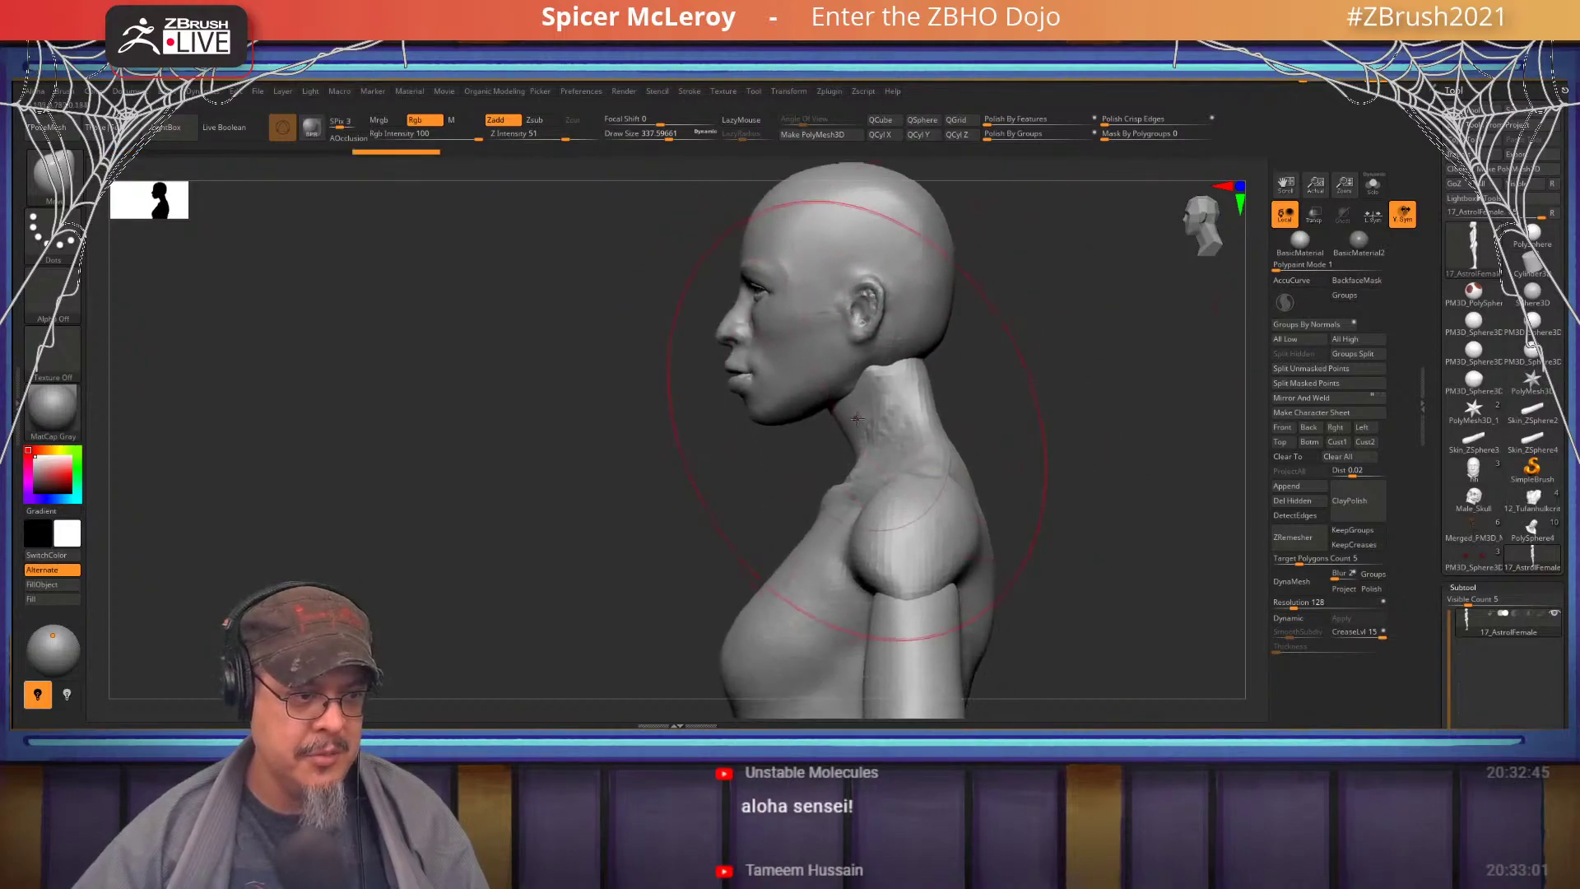
- Pull the throat forward and reshape the nape below the skull with the Move brush at draw size about 132
key(s)
mouse_move(856, 418)
mouse_down()
mouse_move(833, 418)
mouse_move(836, 443)
mouse_move(829, 427)
mouse_up()
drag(921, 392, 911, 391)
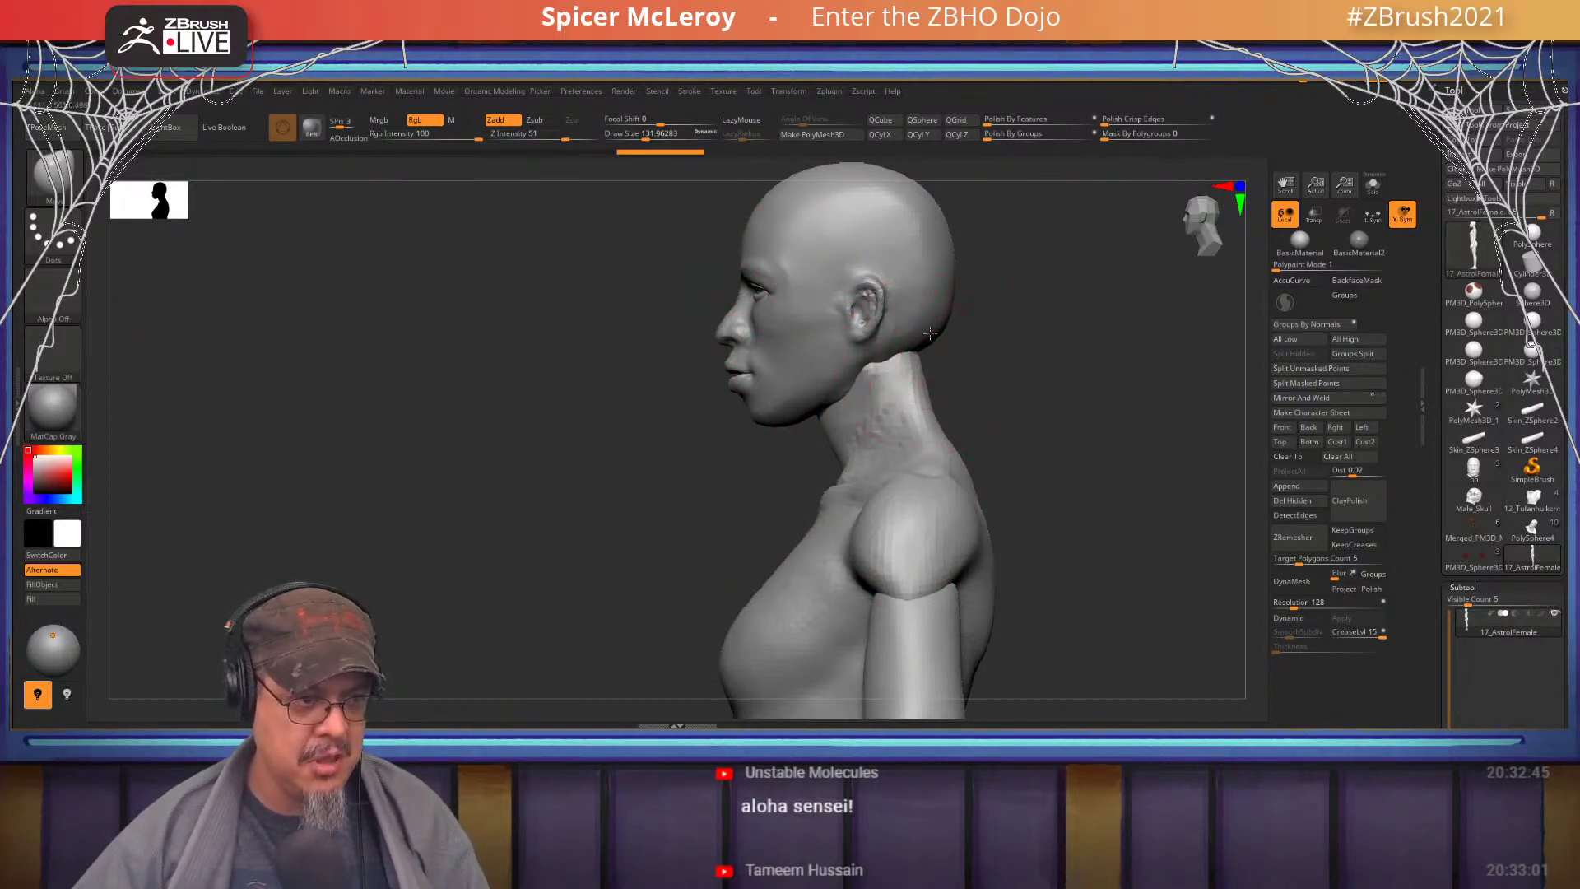
drag(930, 333, 971, 436)
drag(936, 370, 932, 369)
- Inspect the head from the front and examine the ear and jaw area up close in side profile
alt+drag(1002, 380, 992, 335)
drag(992, 346, 978, 426)
alt+drag(934, 298, 946, 330)
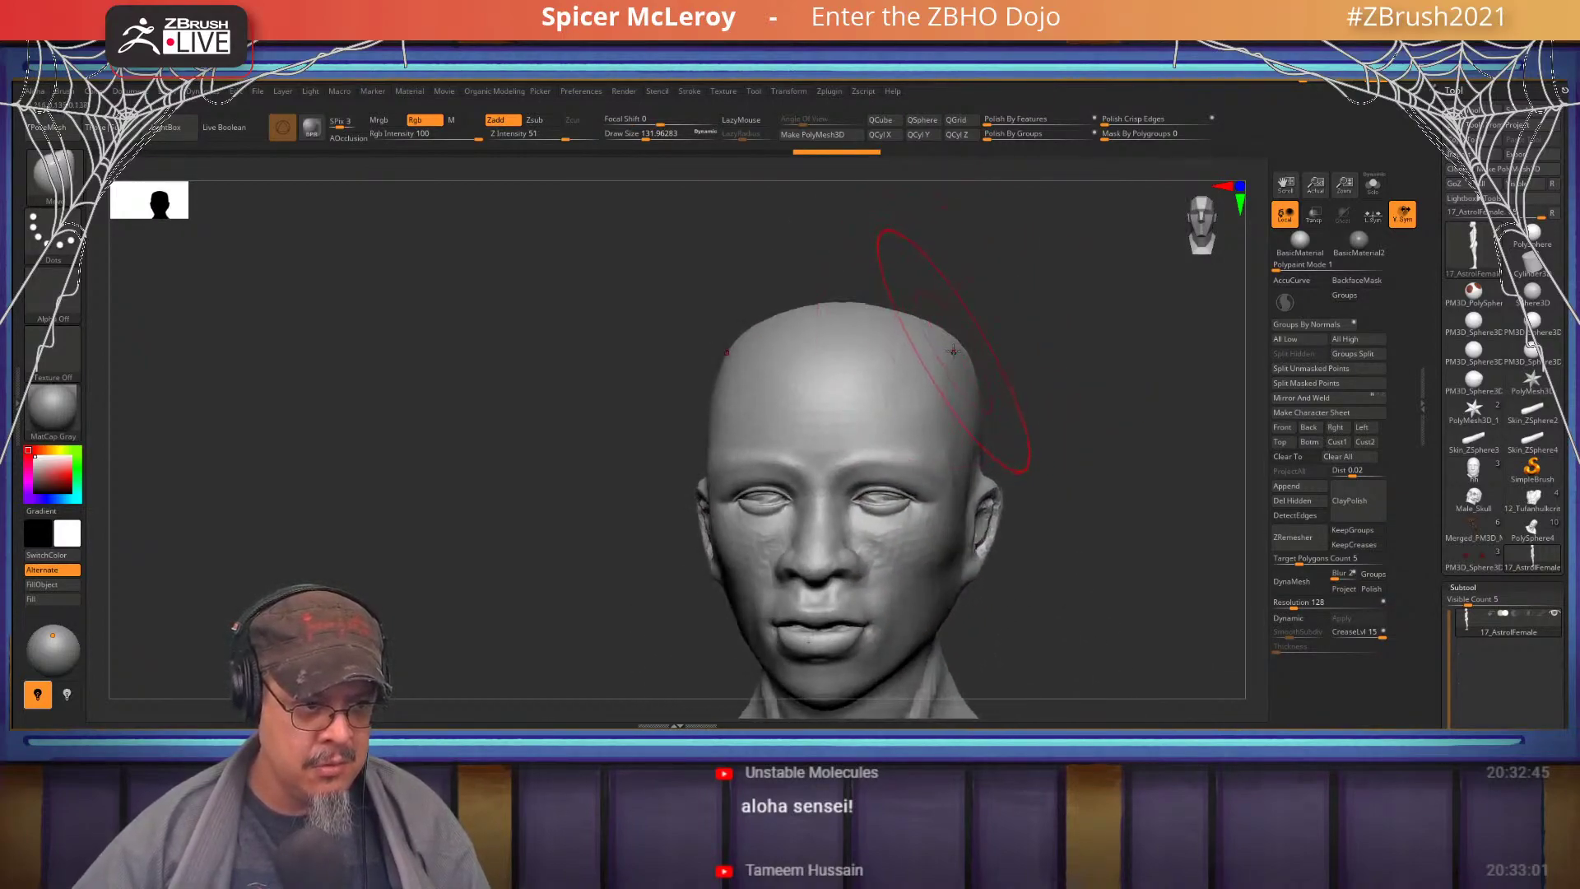
mouse_move(990, 346)
right_down()
mouse_move(1000, 356)
mouse_move(815, 457)
mouse_move(909, 382)
mouse_move(955, 375)
mouse_move(850, 456)
mouse_move(818, 353)
mouse_move(818, 378)
mouse_move(792, 389)
mouse_move(765, 342)
mouse_move(780, 310)
mouse_move(764, 279)
mouse_move(784, 458)
mouse_move(815, 327)
mouse_move(753, 265)
mouse_move(827, 318)
mouse_move(690, 427)
right_up()
key(s)
key(shift+d)
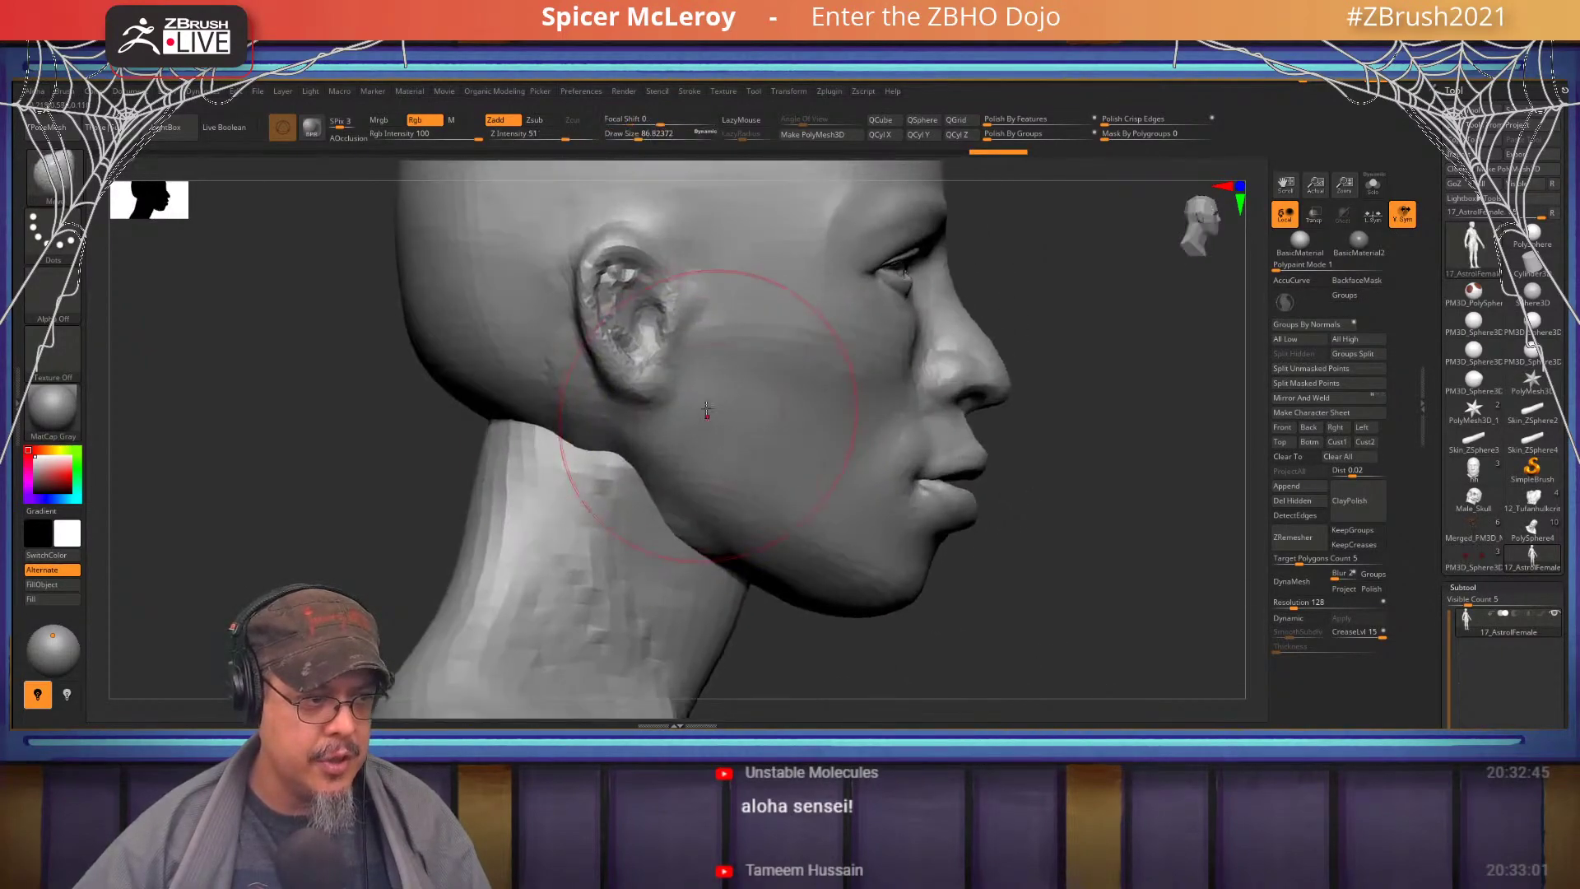
key(d)
click(753, 287)
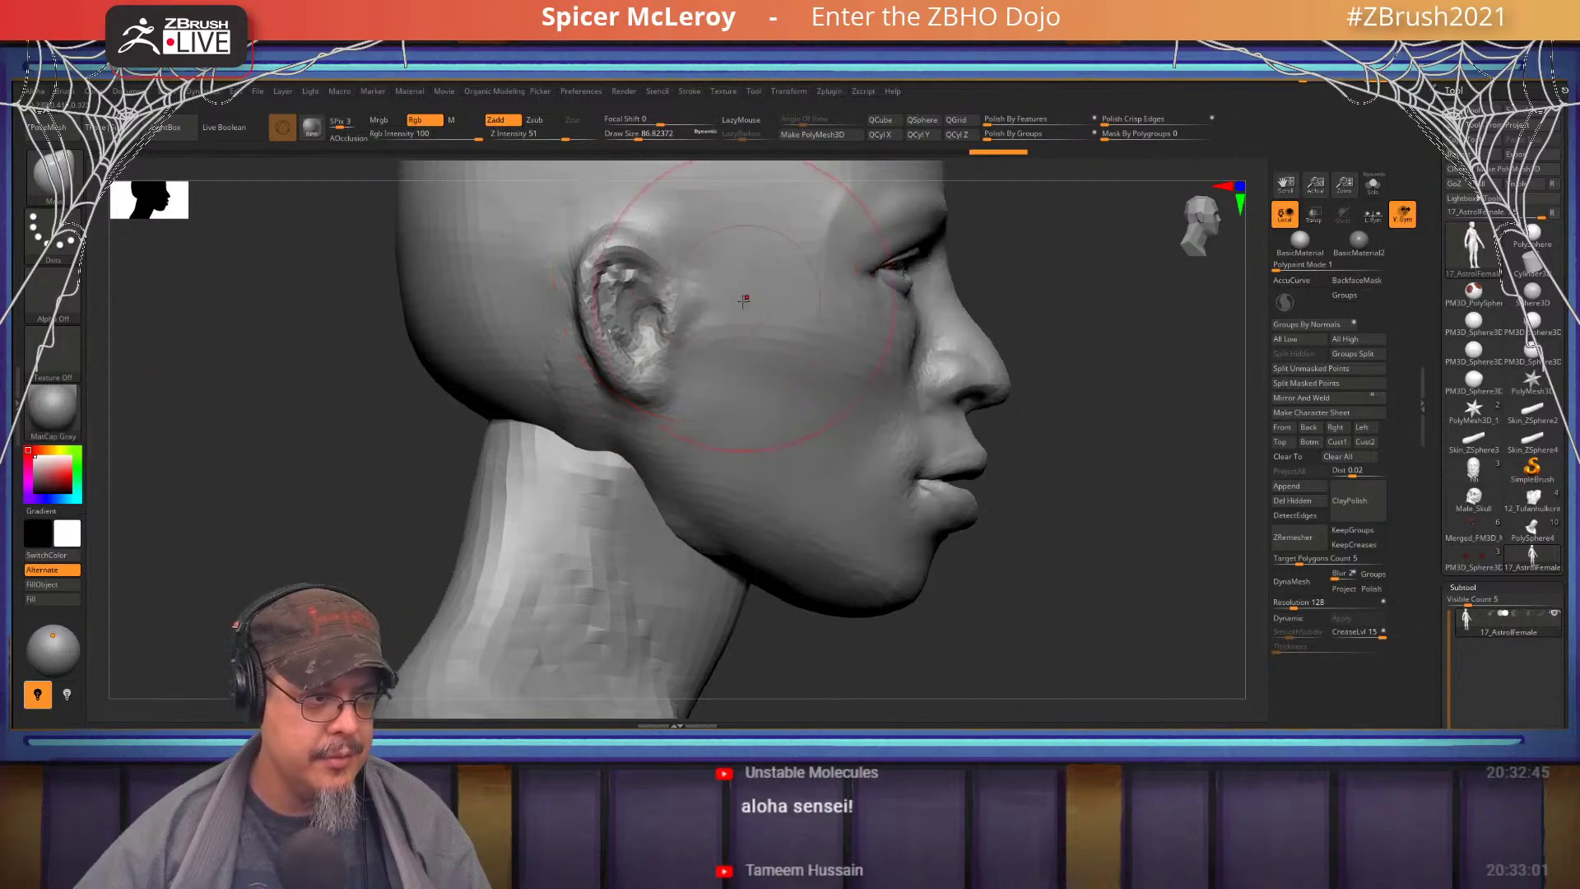
- Carve the jawline from below the ear toward the chin with the DamStandard brush at draw size about 87
key(b)
key(d)
key(s)
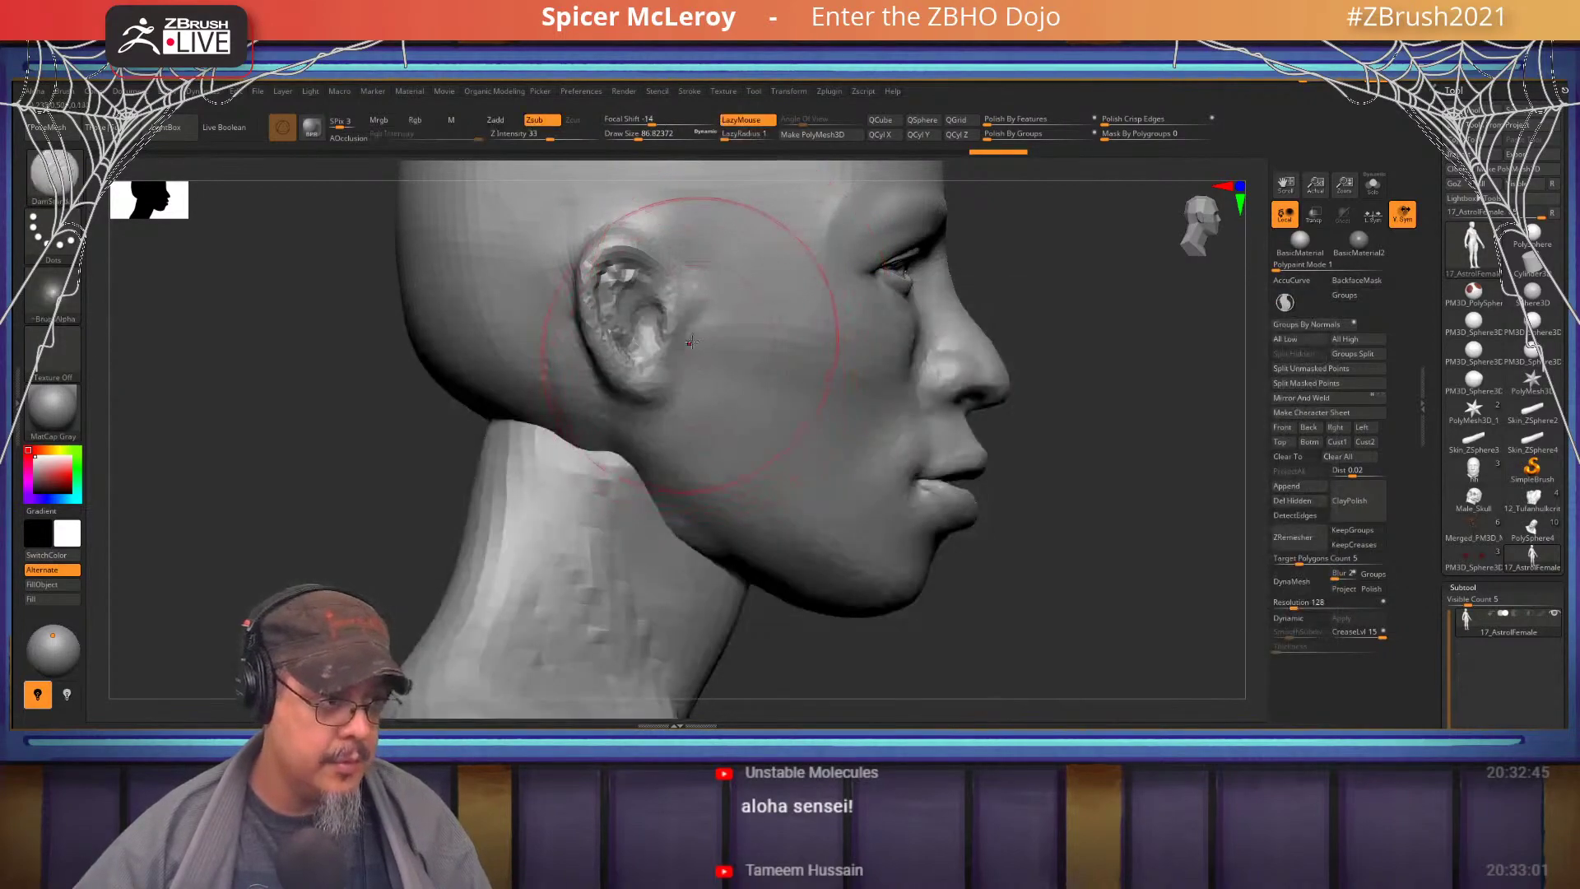
mouse_move(683, 340)
mouse_down()
mouse_move(688, 485)
mouse_move(776, 582)
mouse_move(824, 603)
mouse_up()
drag(703, 514, 724, 543)
mouse_move(658, 469)
shift+mouse_down()
mouse_move(716, 550)
mouse_move(659, 469)
shift+mouse_up()
- Refine the jaw's rear corner and lower edge with the DamStandard brush at draw size about 39 and smooth the crease
key(s)
drag(698, 402, 688, 401)
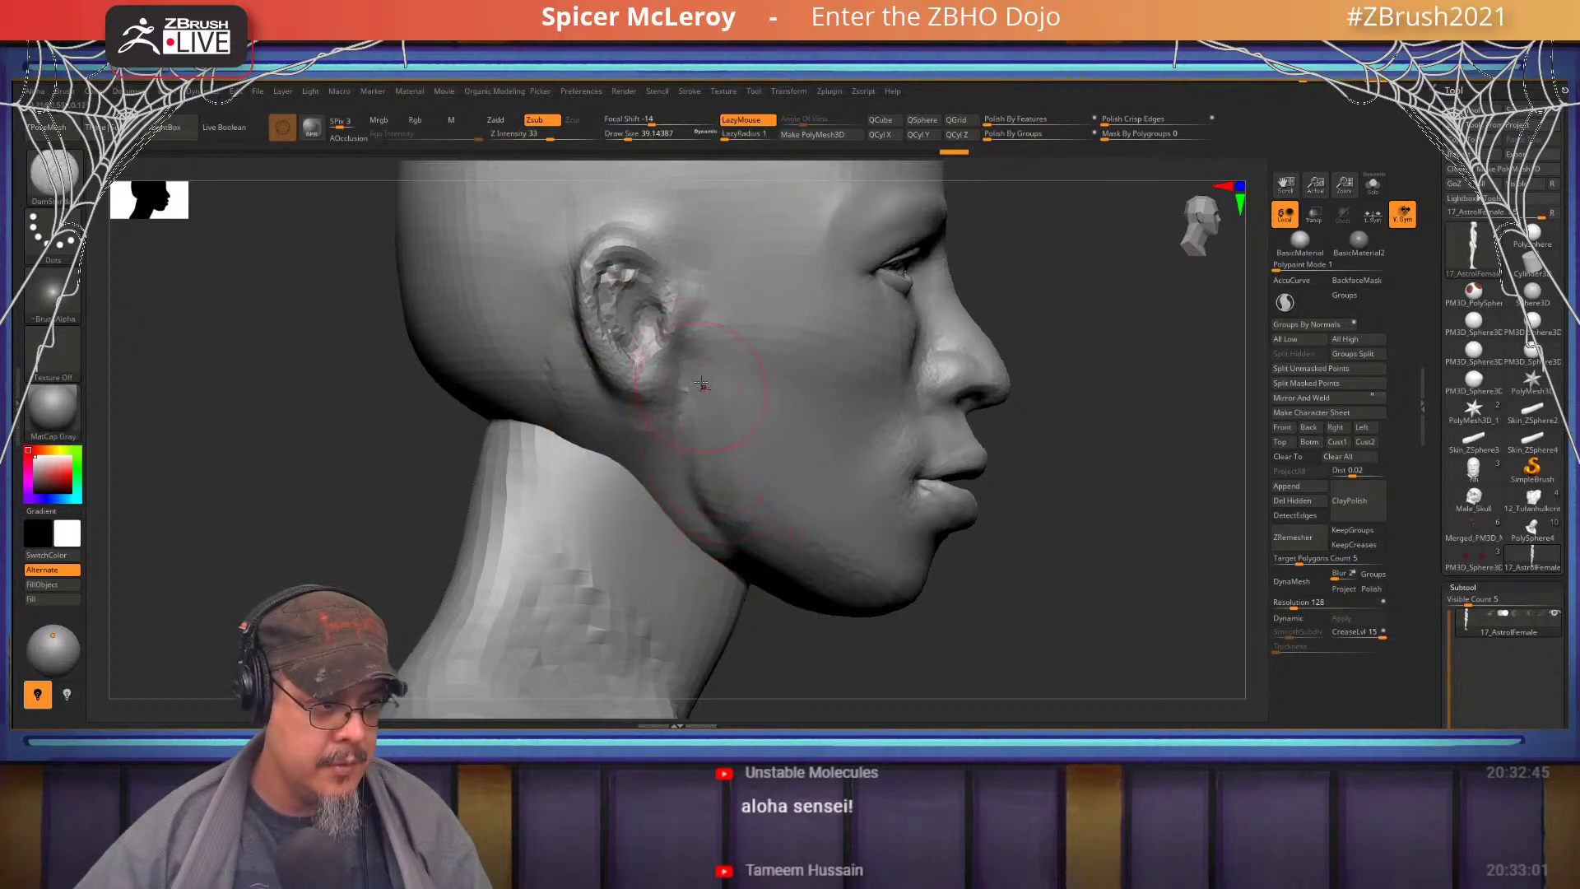
drag(782, 566, 788, 570)
shift+drag(709, 506, 761, 550)
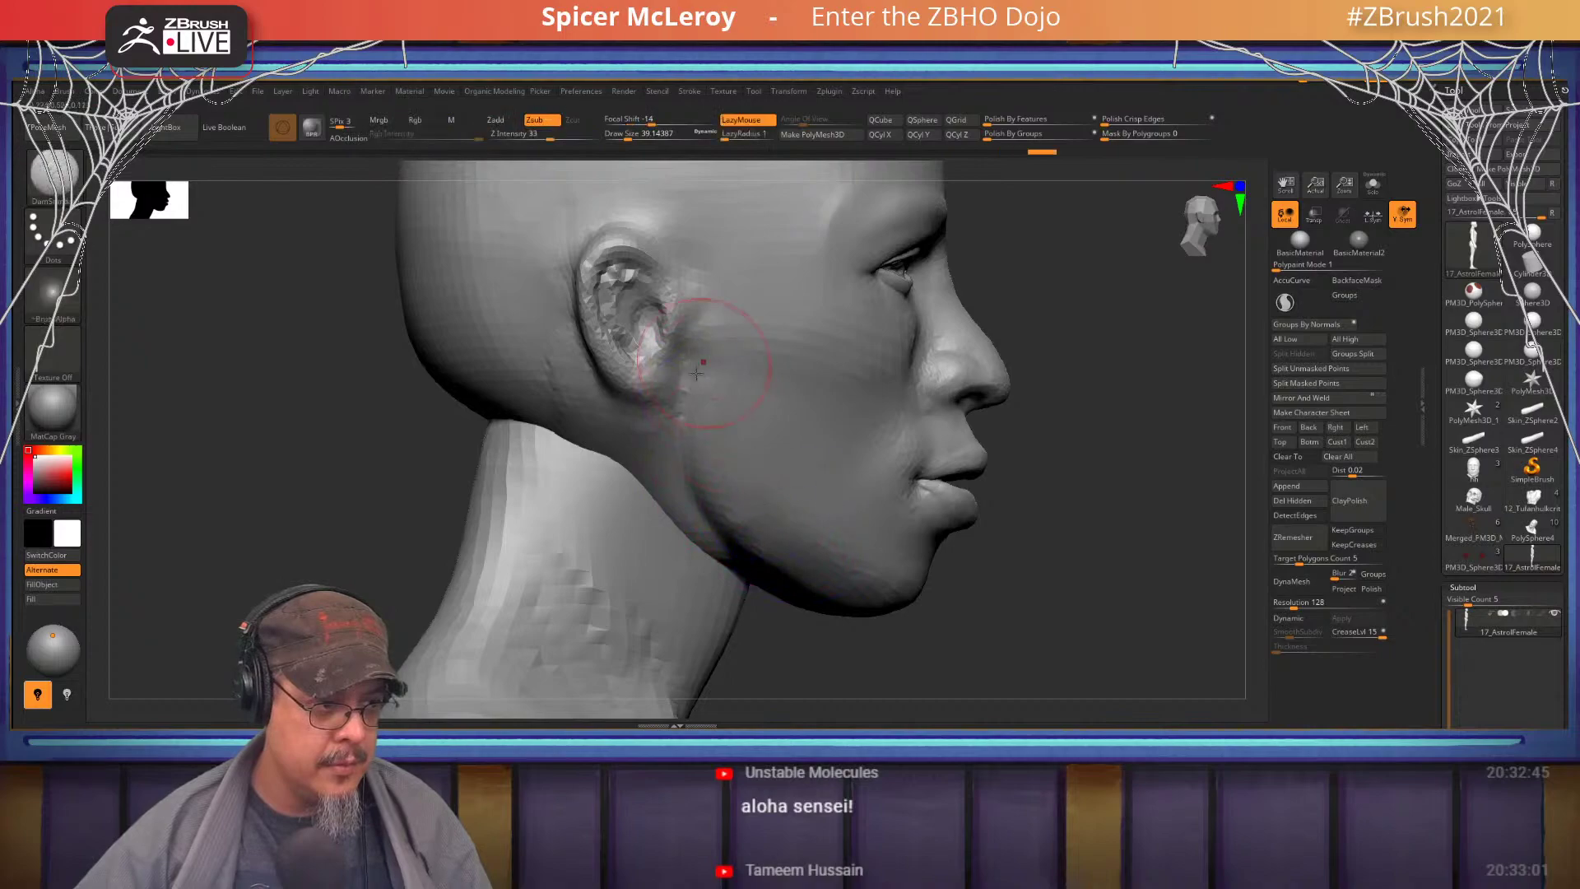
- Smooth the underside of the jaw from below and check the chin and neck from the front
mouse_move(716, 379)
right_down()
mouse_move(584, 366)
mouse_move(676, 370)
mouse_move(685, 390)
mouse_move(781, 382)
right_up()
mouse_move(806, 380)
mouse_down()
mouse_move(720, 381)
mouse_move(731, 419)
mouse_up()
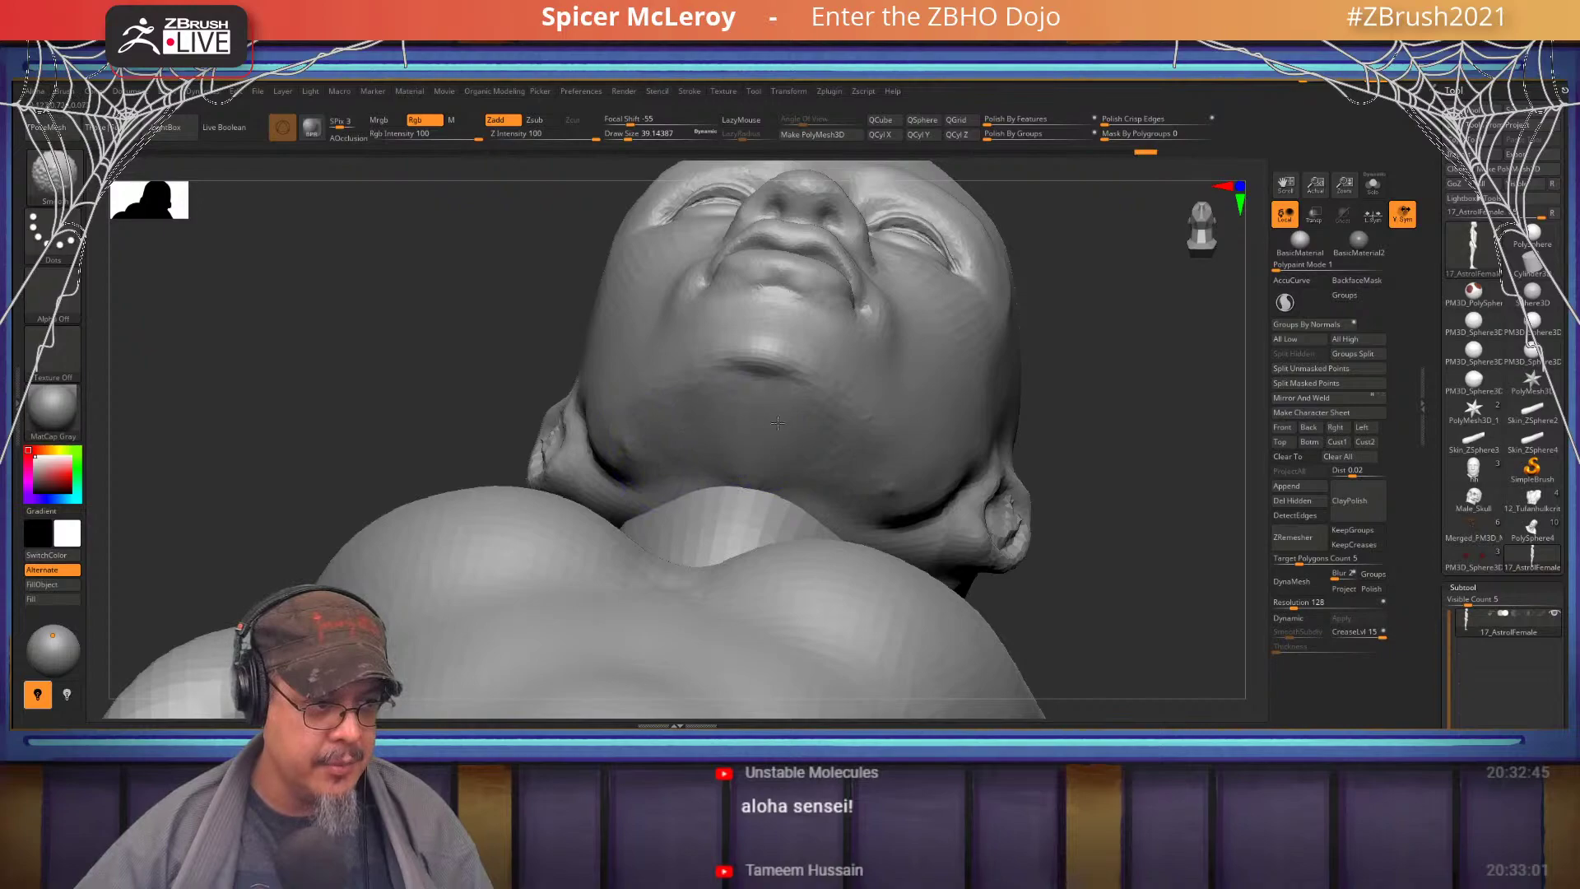
shift+drag(866, 505, 858, 501)
mouse_move(857, 500)
right_down()
mouse_move(914, 576)
mouse_move(782, 559)
right_up()
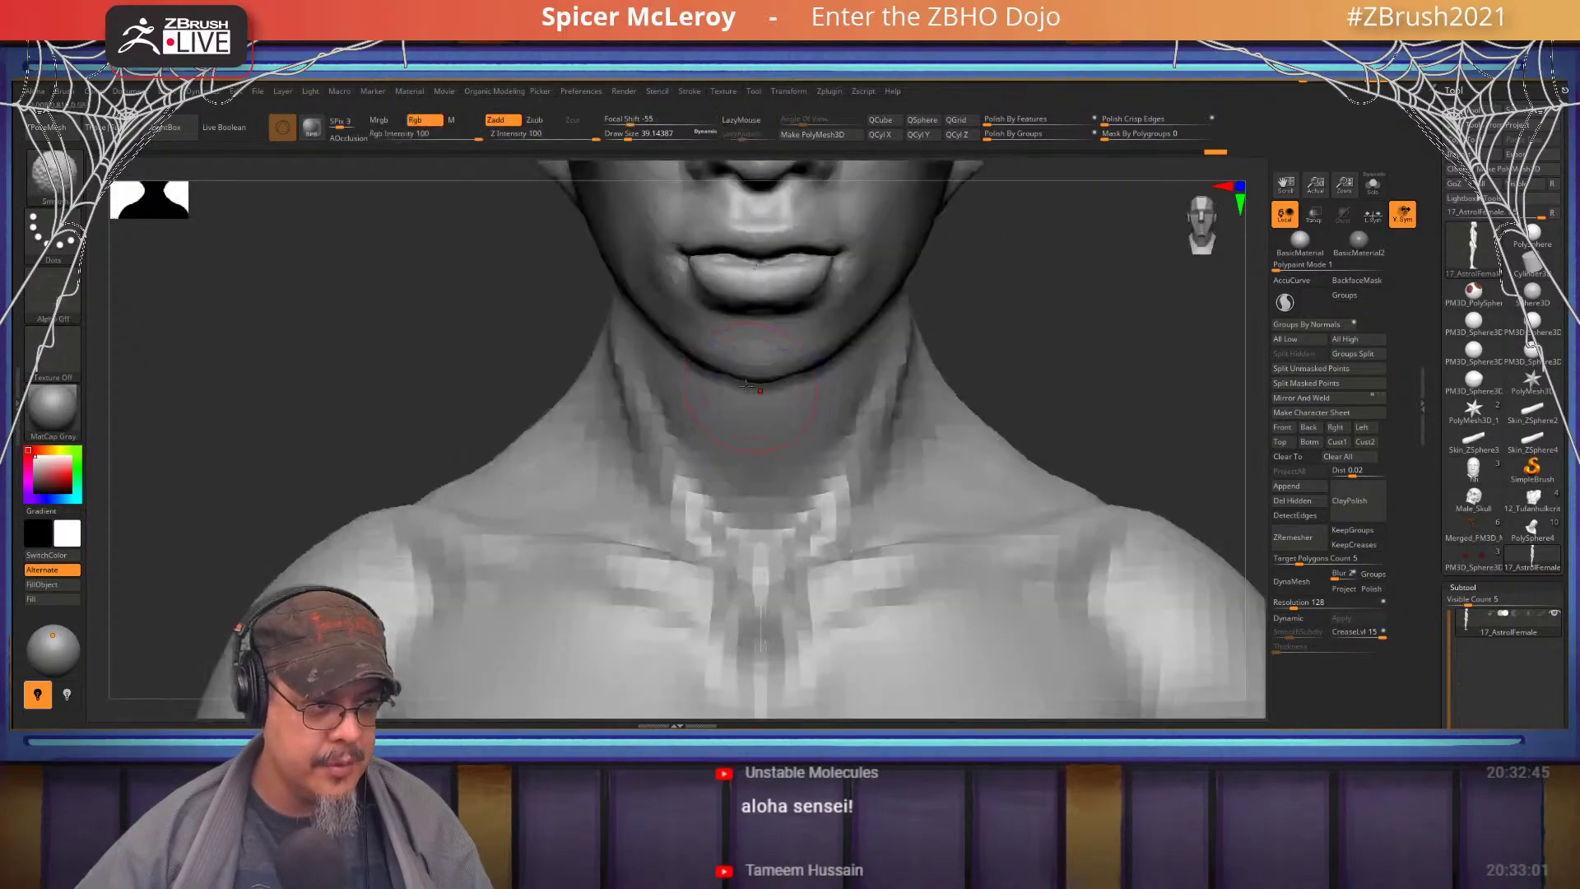
mouse_move(659, 330)
alt+right_down()
mouse_move(658, 417)
mouse_move(710, 408)
mouse_move(678, 477)
alt+right_up()
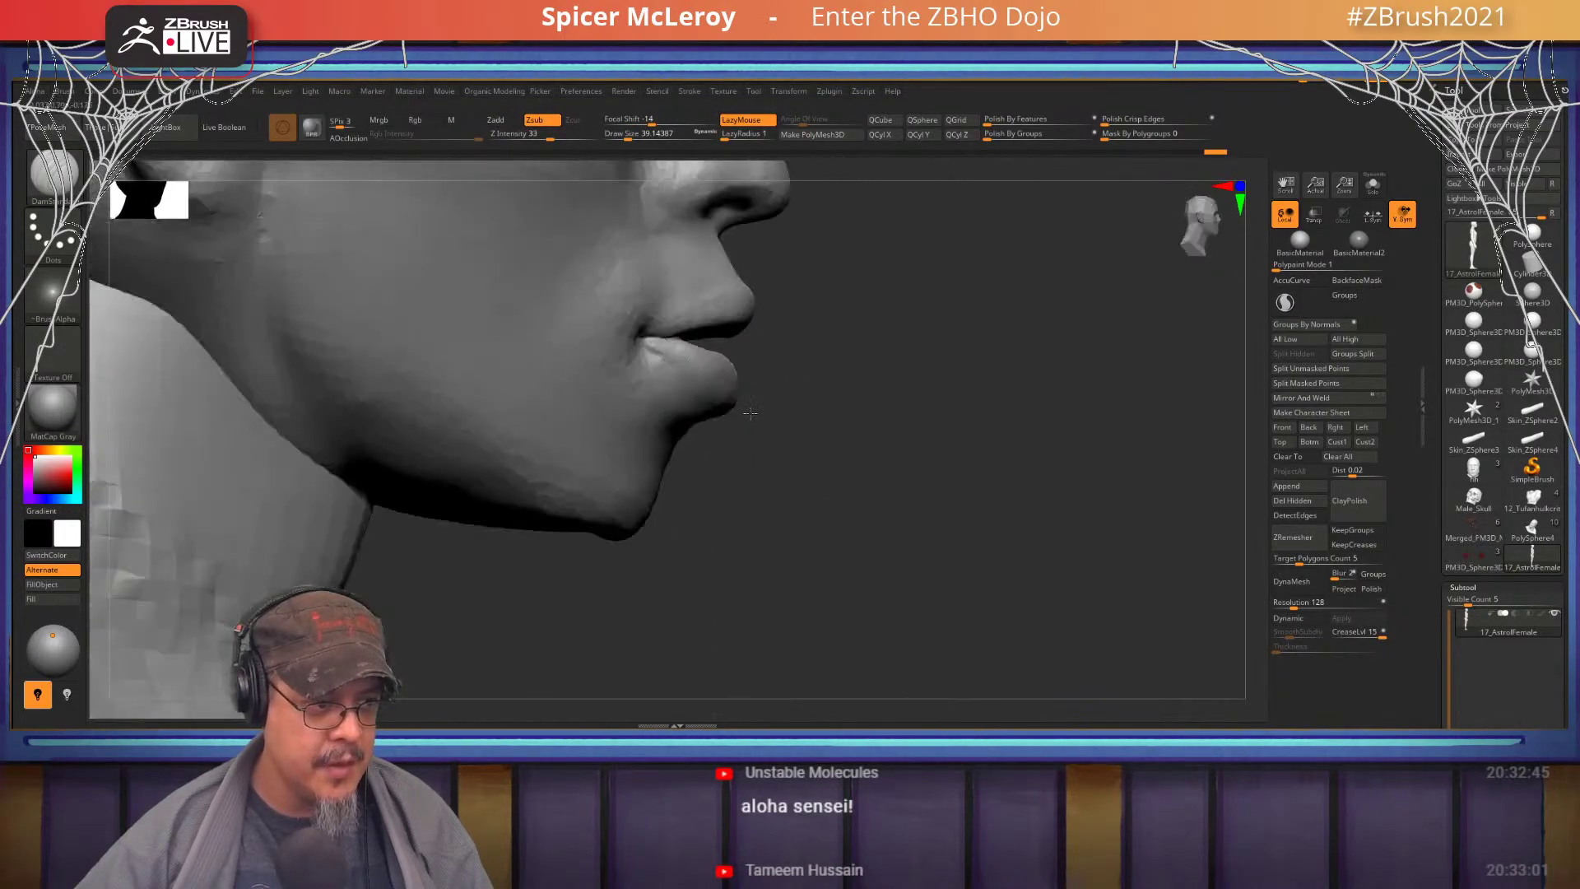
- Build up the front of the chin with the ClayBuildup brush at draw size about 39
right_drag(484, 500, 625, 461)
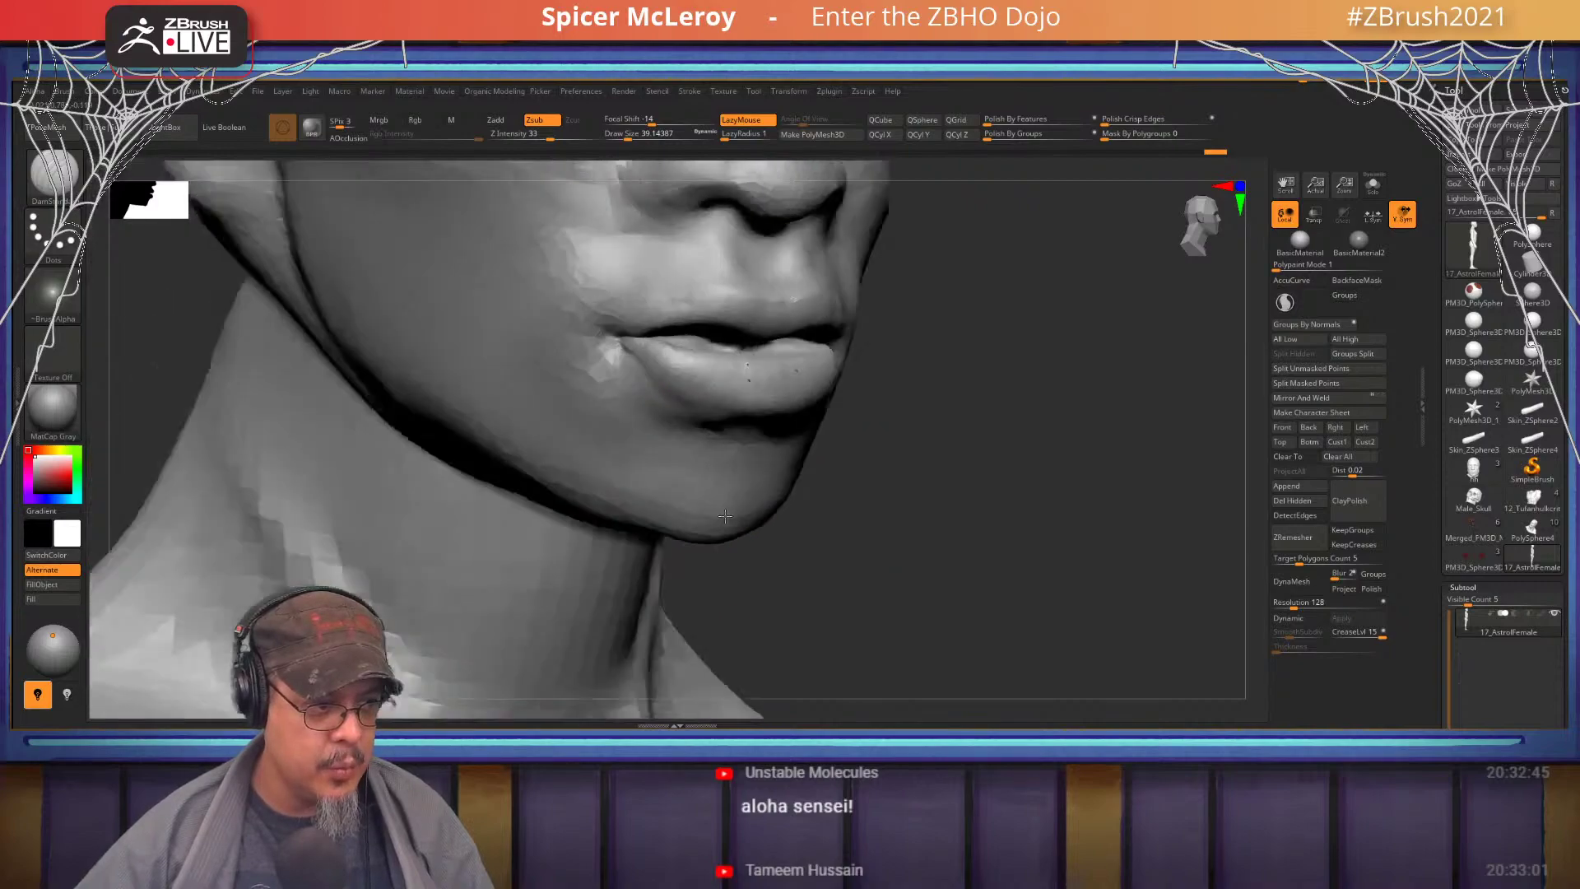
key(b)
key(c)
key(b)
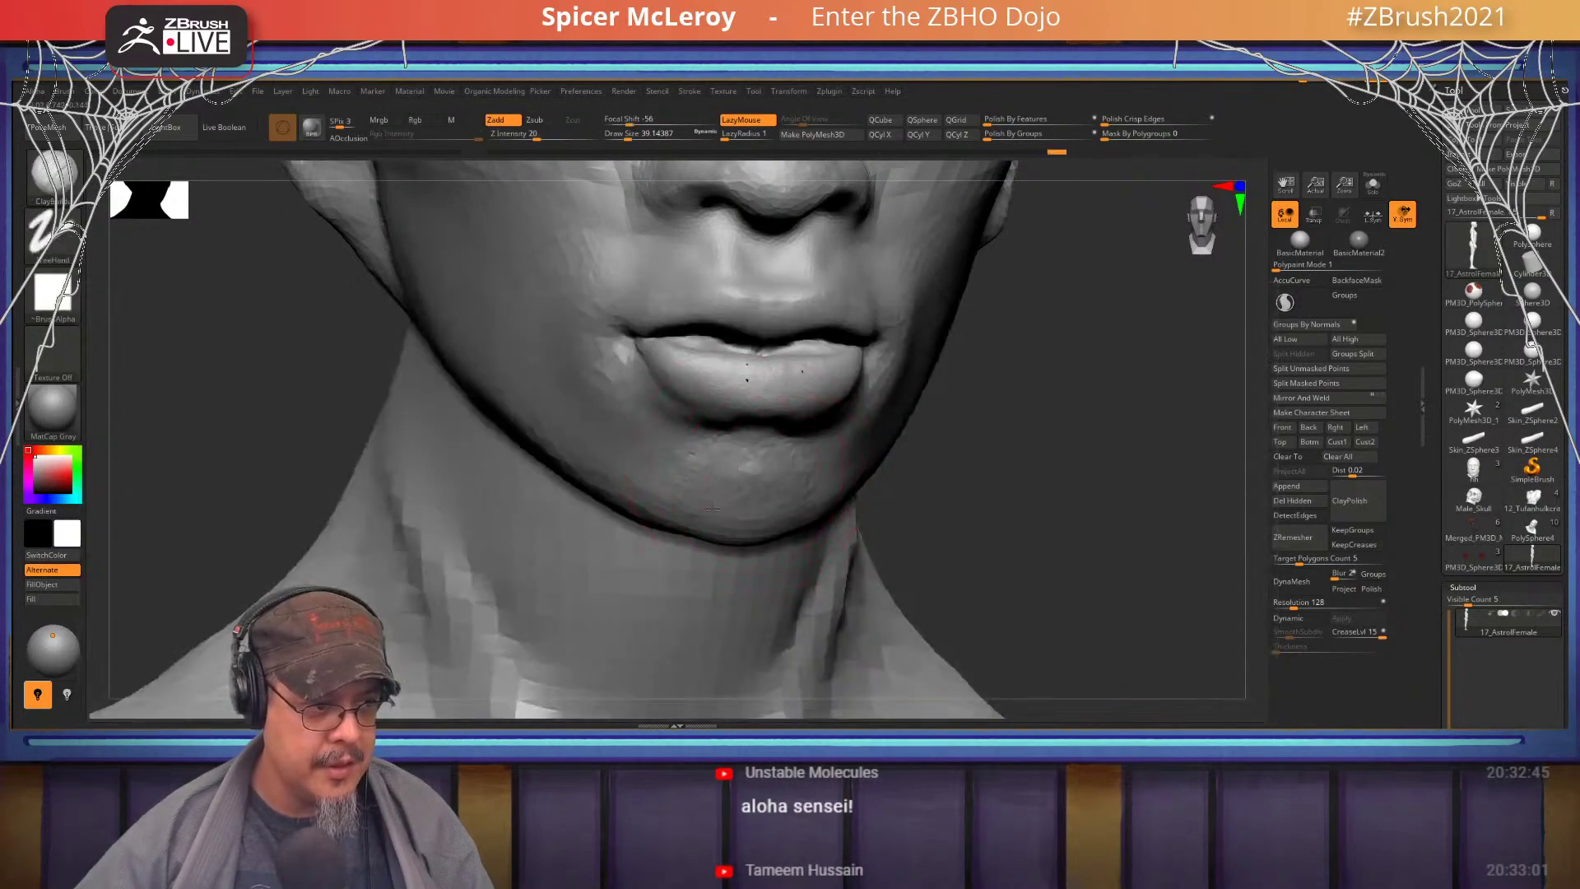
mouse_move(712, 510)
mouse_down()
mouse_move(732, 453)
mouse_move(718, 527)
mouse_move(728, 445)
mouse_up()
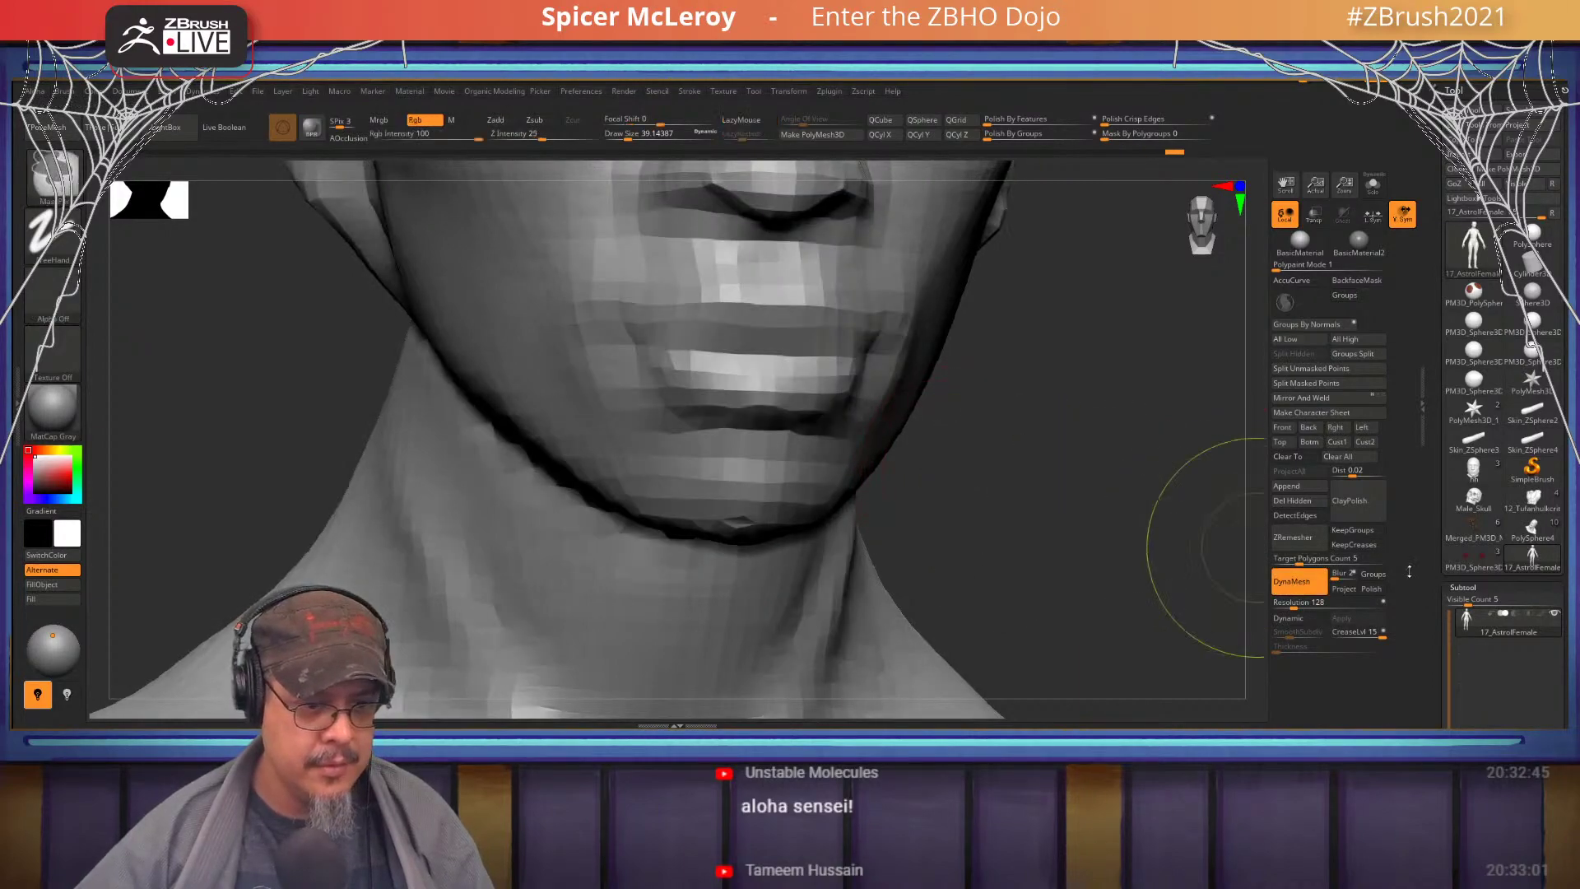
- Undo the coarse DynaMesh remesh and set the DynaMesh resolution to 848 for the figure
key(ctrl+z)
mouse_move(1293, 607)
mouse_down()
mouse_move(1323, 607)
mouse_move(1300, 604)
mouse_up()
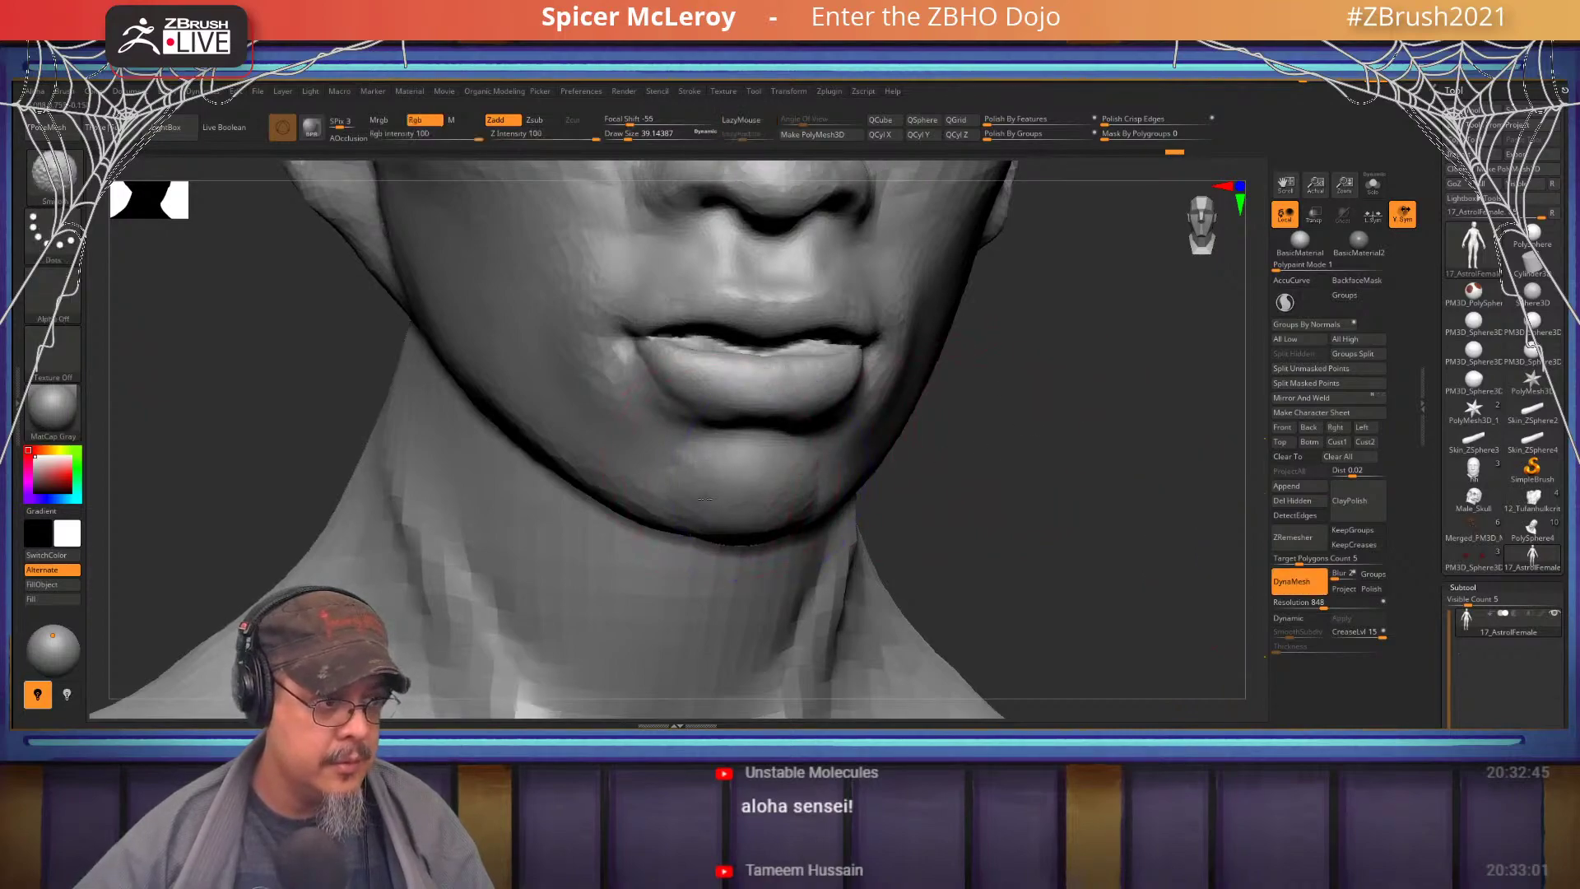
alt+right_drag(730, 470, 735, 541)
mouse_move(739, 582)
mouse_down()
mouse_move(799, 583)
mouse_move(757, 560)
mouse_up()
mouse_move(757, 560)
right_down()
mouse_move(753, 527)
mouse_move(634, 494)
mouse_move(576, 523)
mouse_move(708, 519)
right_up()
- Inflate the upper lip with the Inflat brush at intensity 10 and draw size about 39
key(b)
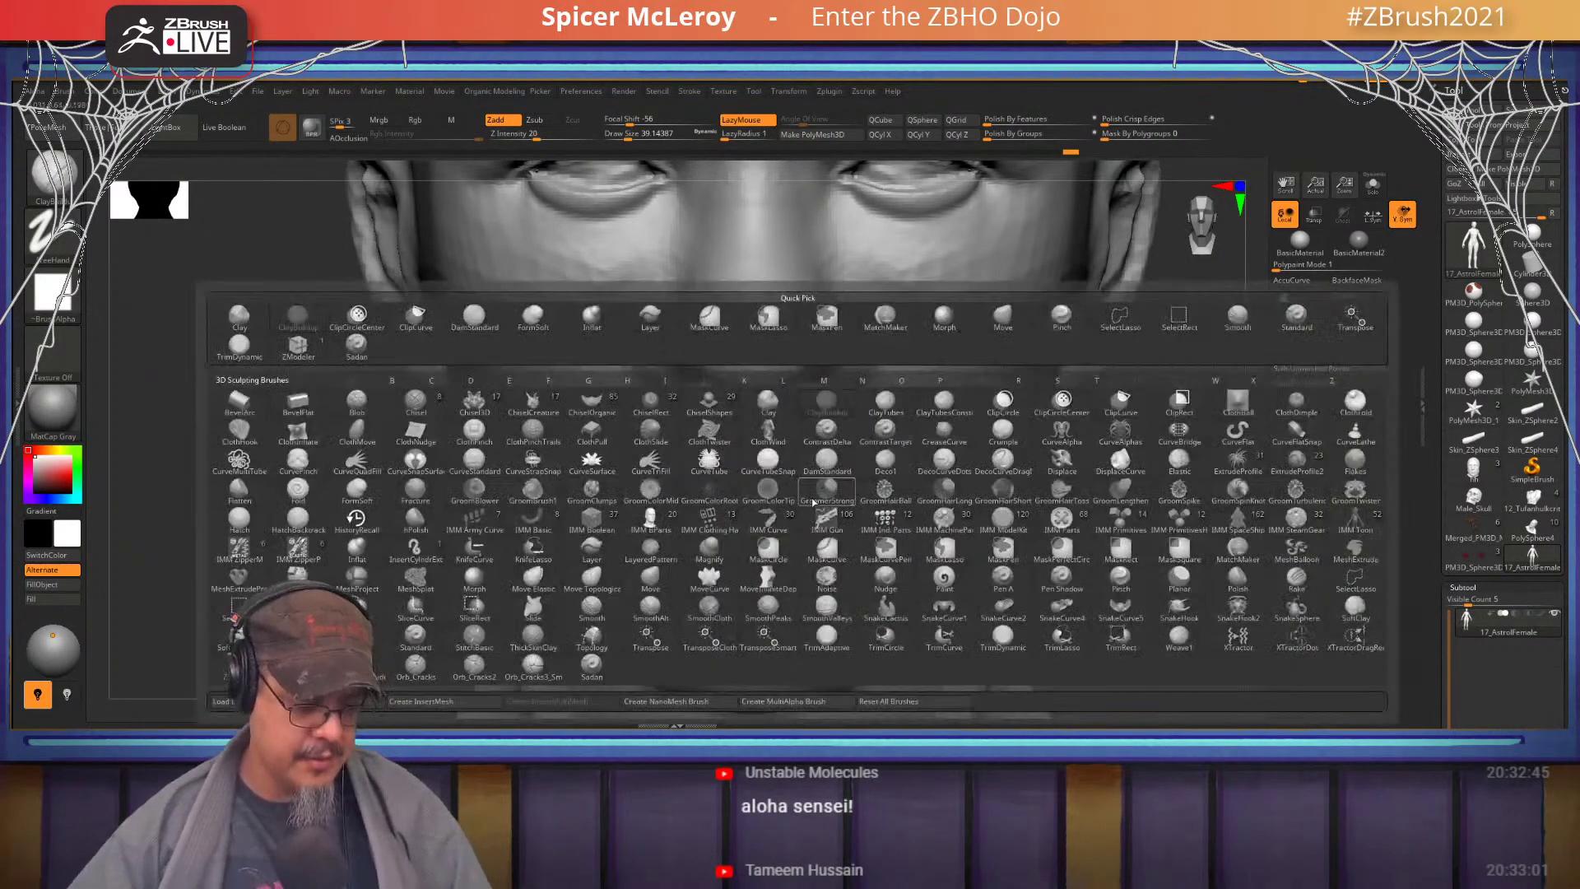
key(i)
key(n)
drag(833, 519, 658, 519)
mouse_move(708, 486)
right_down()
mouse_move(934, 476)
mouse_move(807, 481)
right_up()
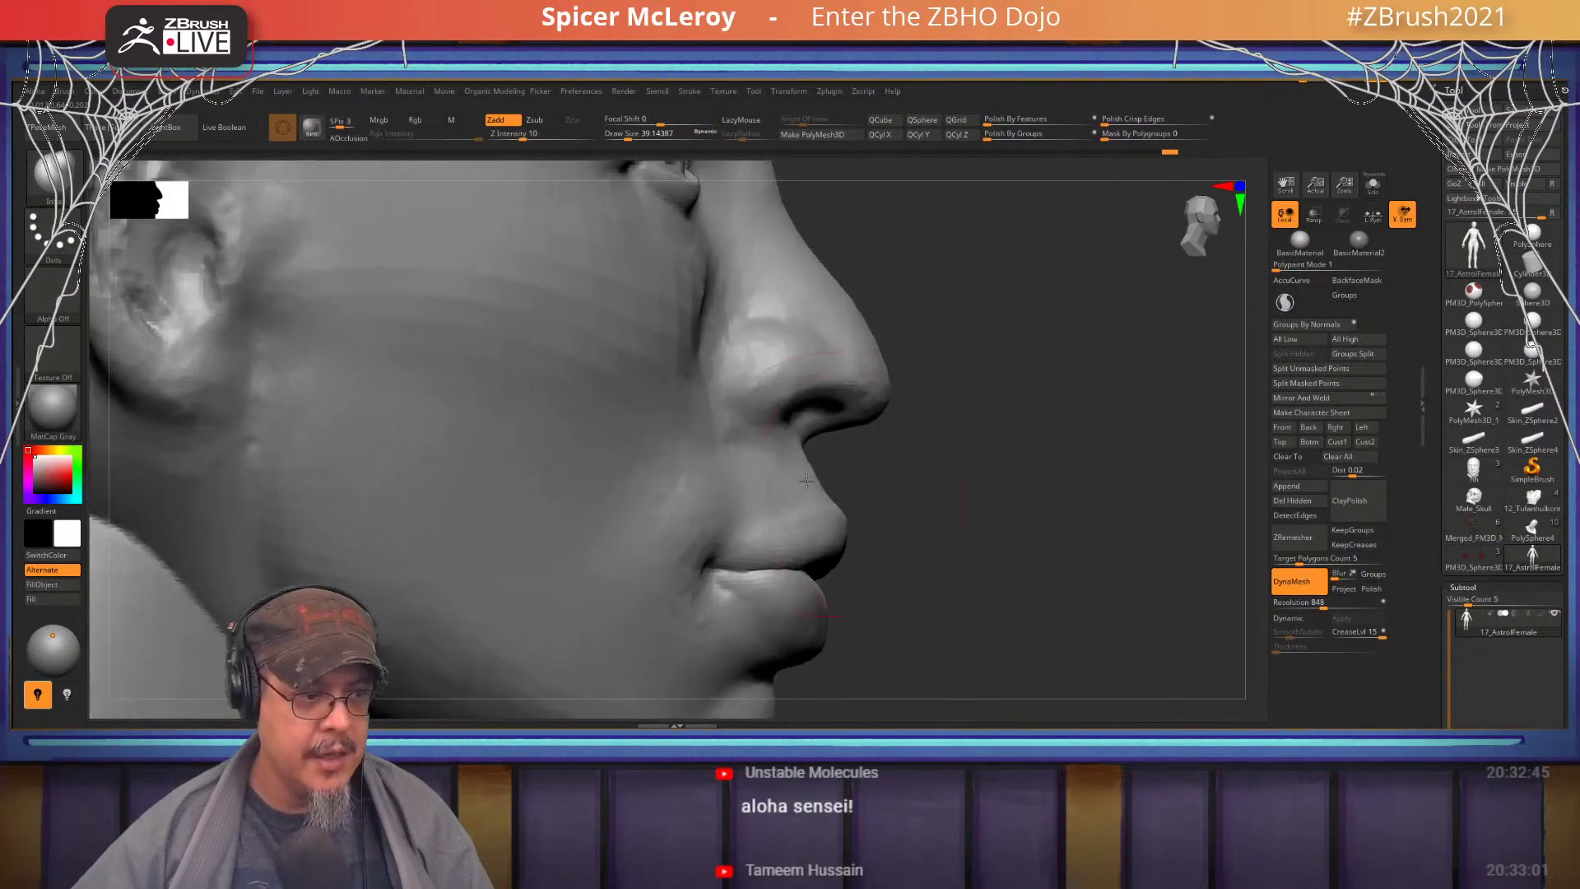
- Reshape the nostril and the underside of the nose from below with the Move brush at draw size about 23
right_drag(932, 475, 880, 416)
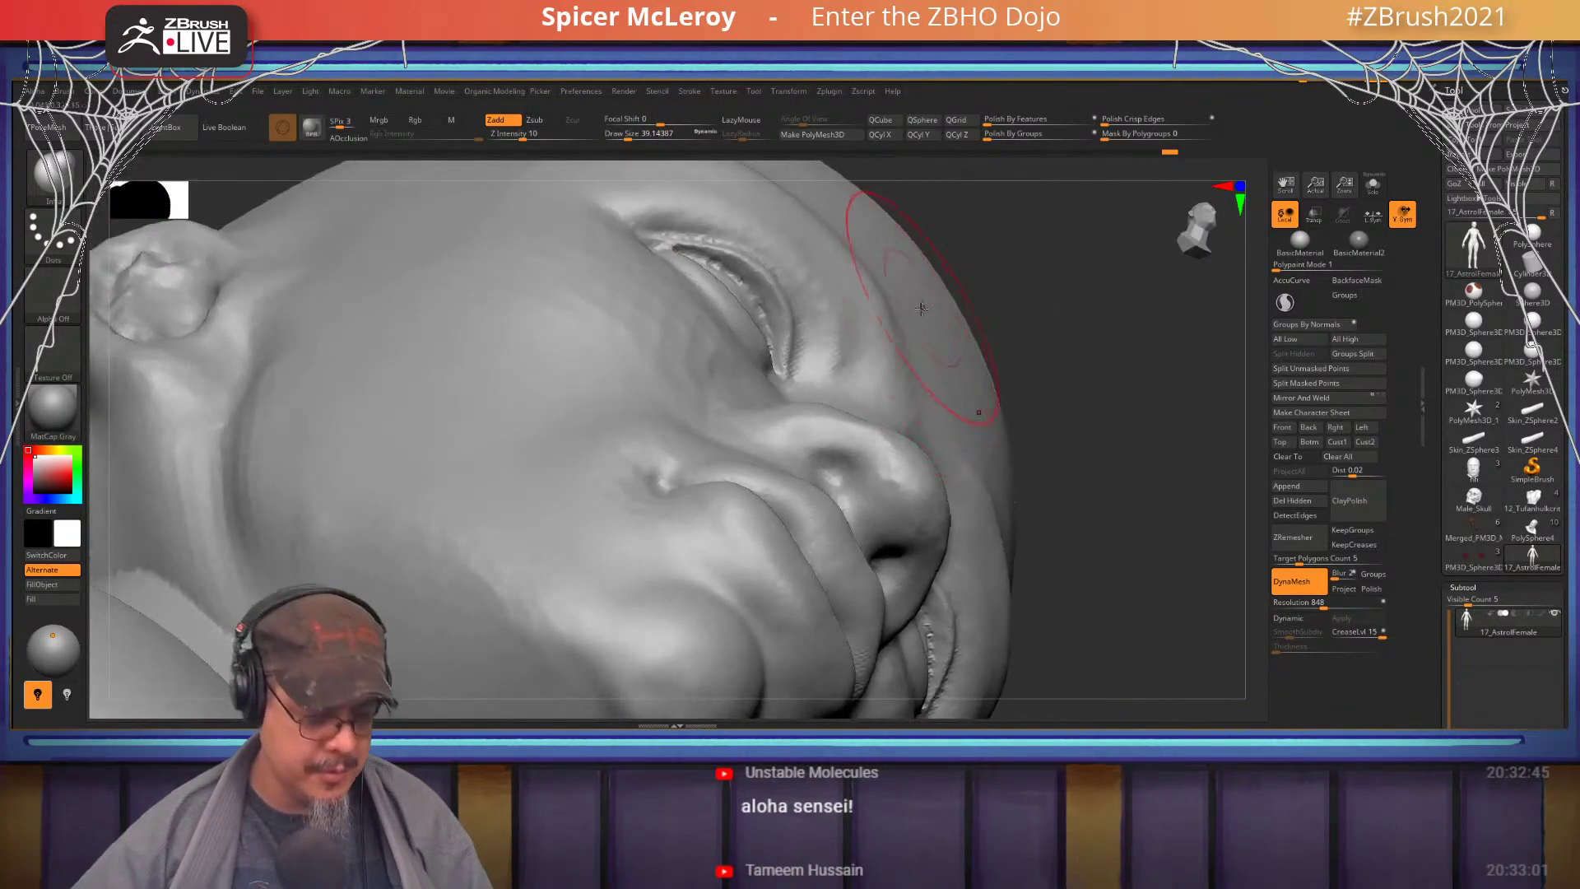
key(b)
key(m)
key(v)
key(s)
drag(874, 520, 868, 518)
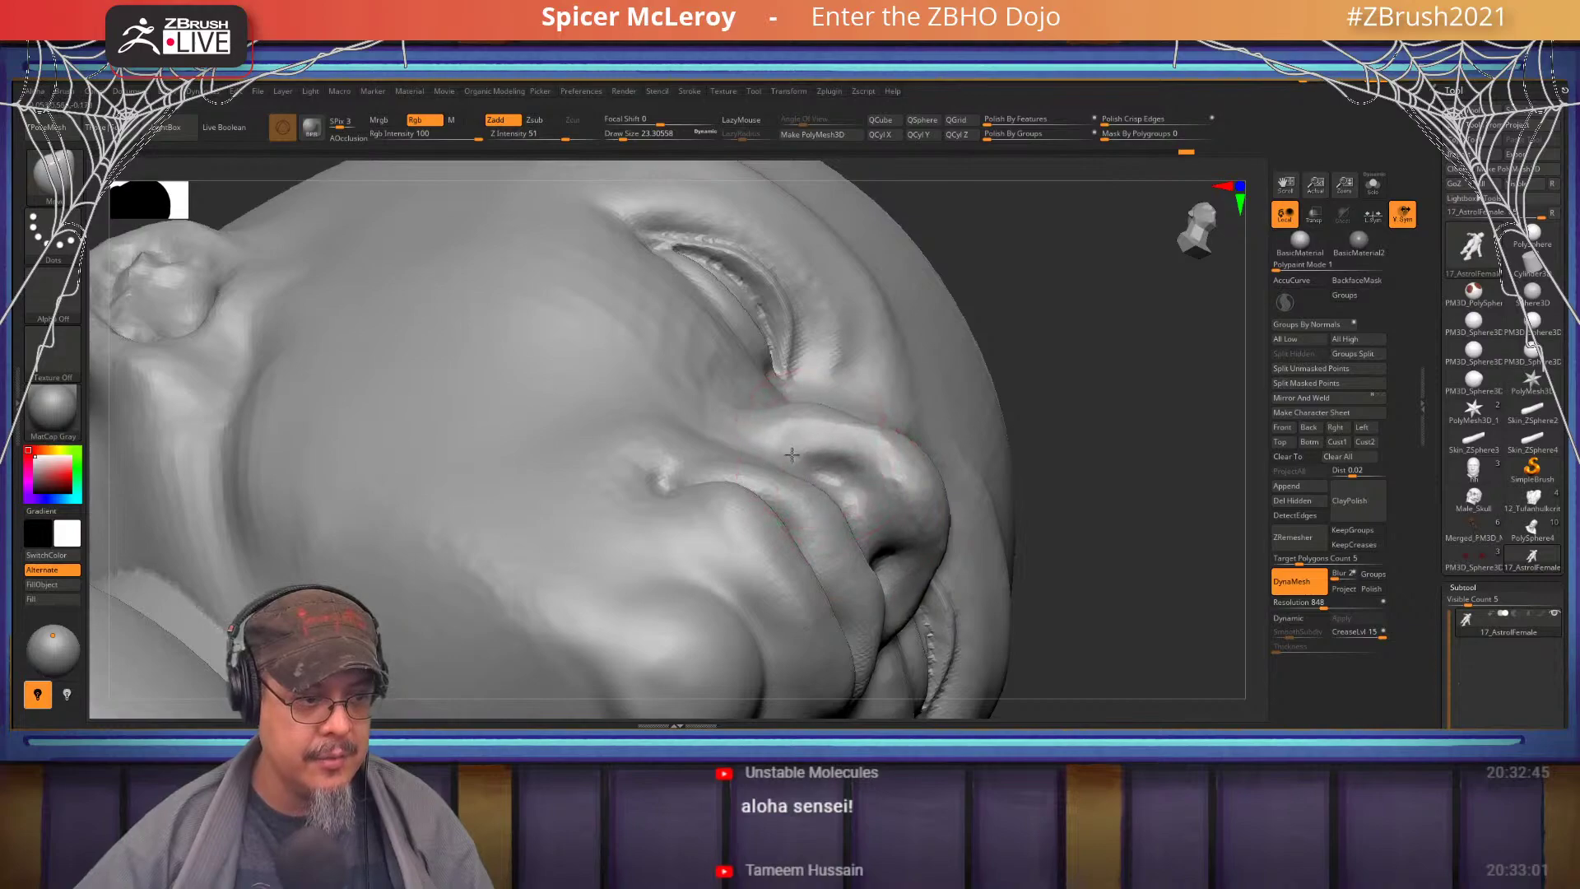
drag(873, 431, 889, 449)
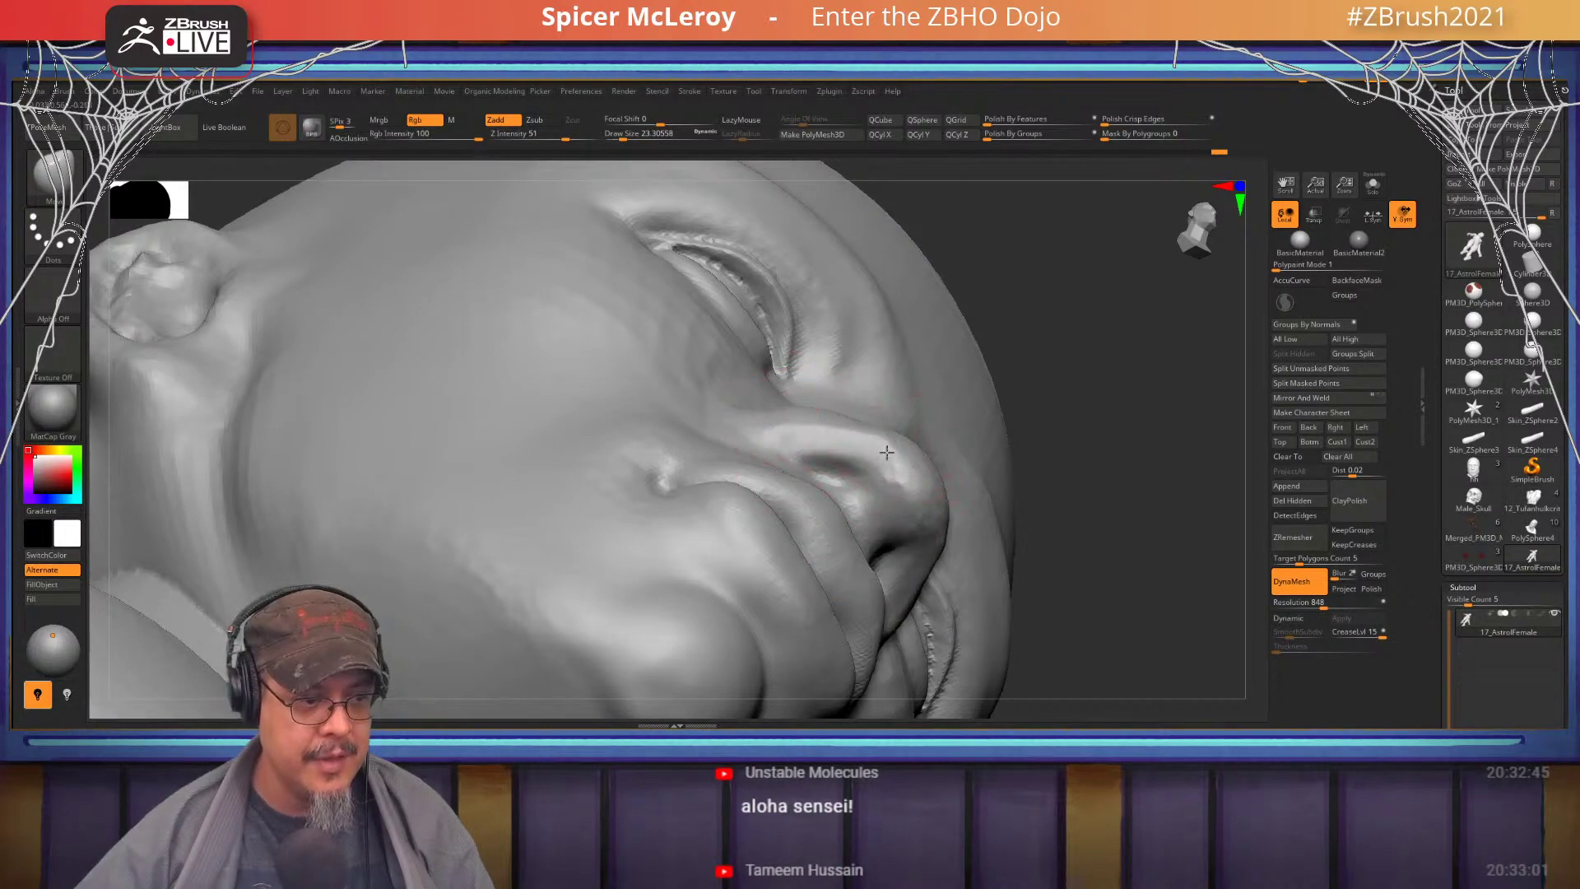
- Adjust the nose tip and the base of the nose above the lip in profile with the Move brush
mouse_move(888, 452)
right_down()
mouse_move(906, 515)
mouse_move(861, 523)
right_up()
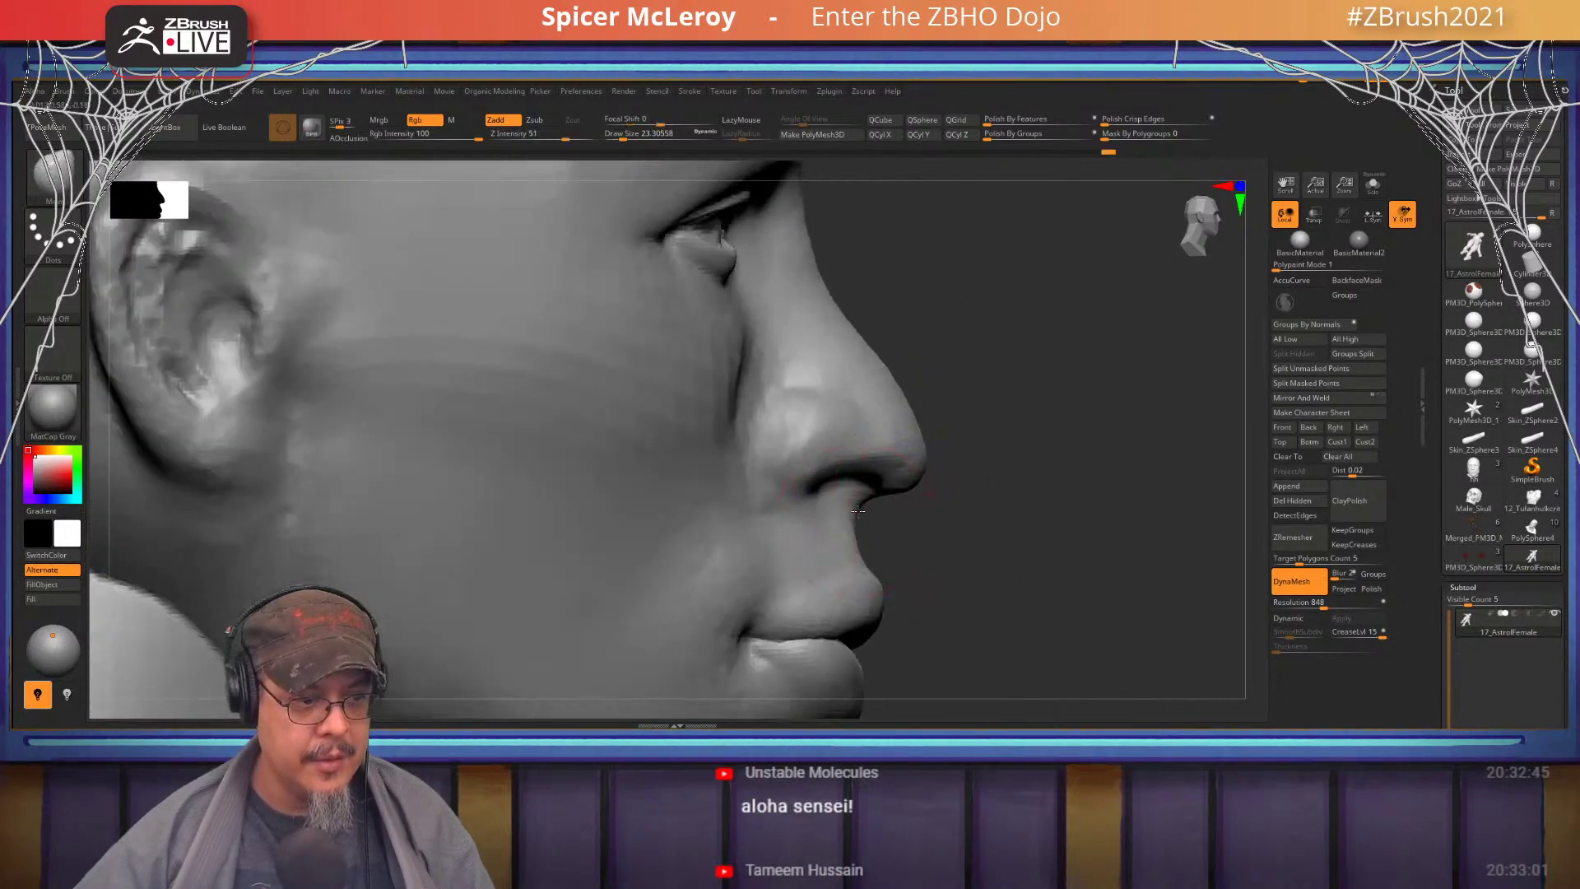
drag(860, 511, 865, 511)
alt+right_drag(941, 538, 942, 465)
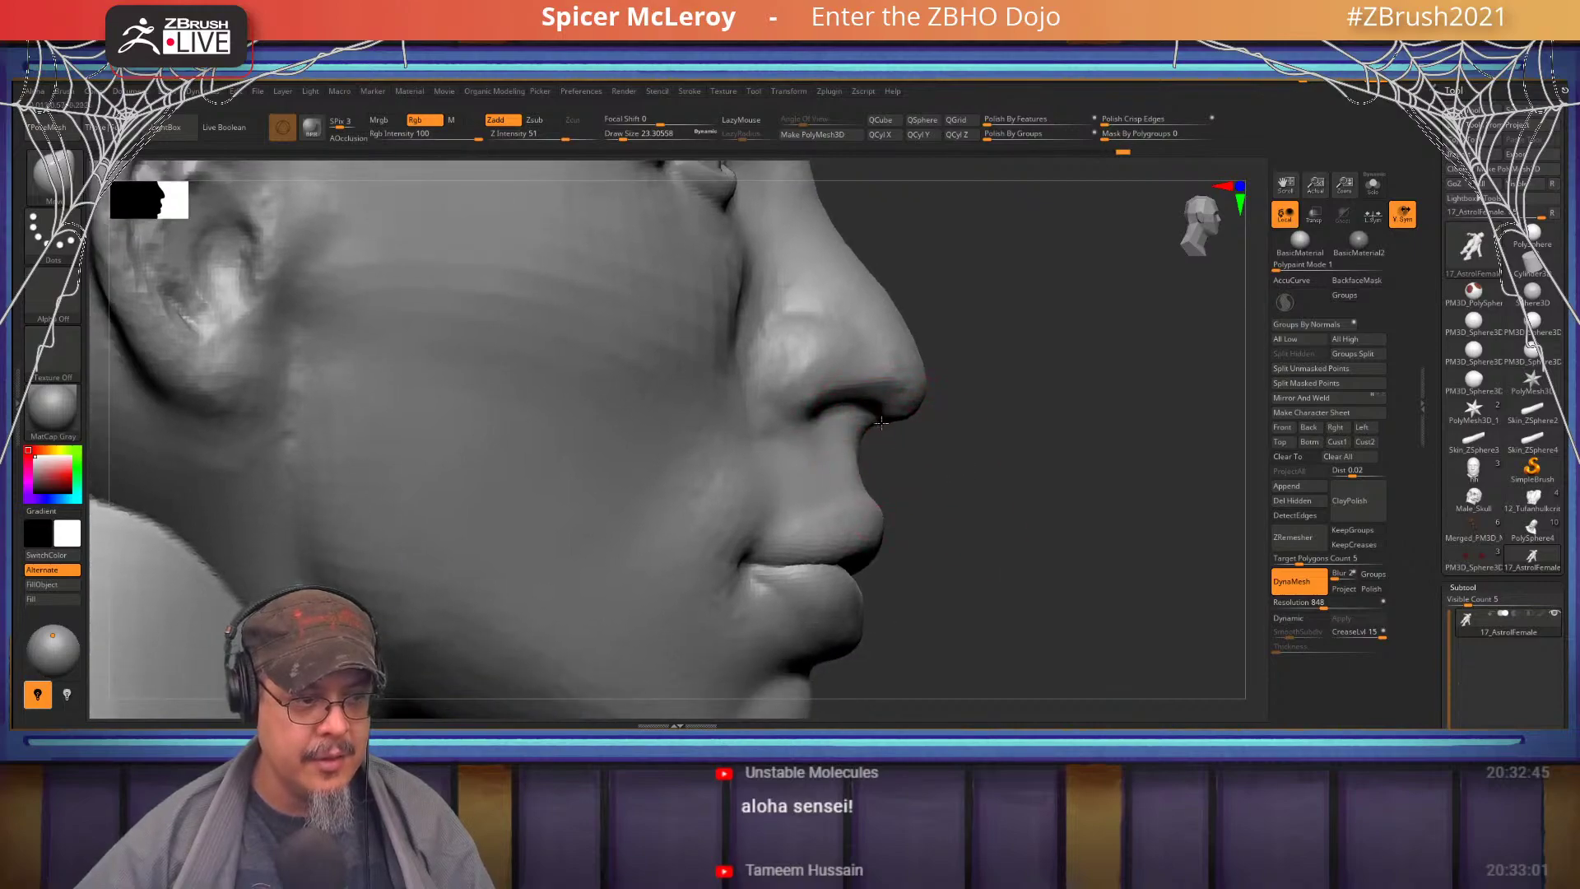
mouse_move(881, 422)
mouse_down()
mouse_move(959, 522)
mouse_move(904, 502)
mouse_up()
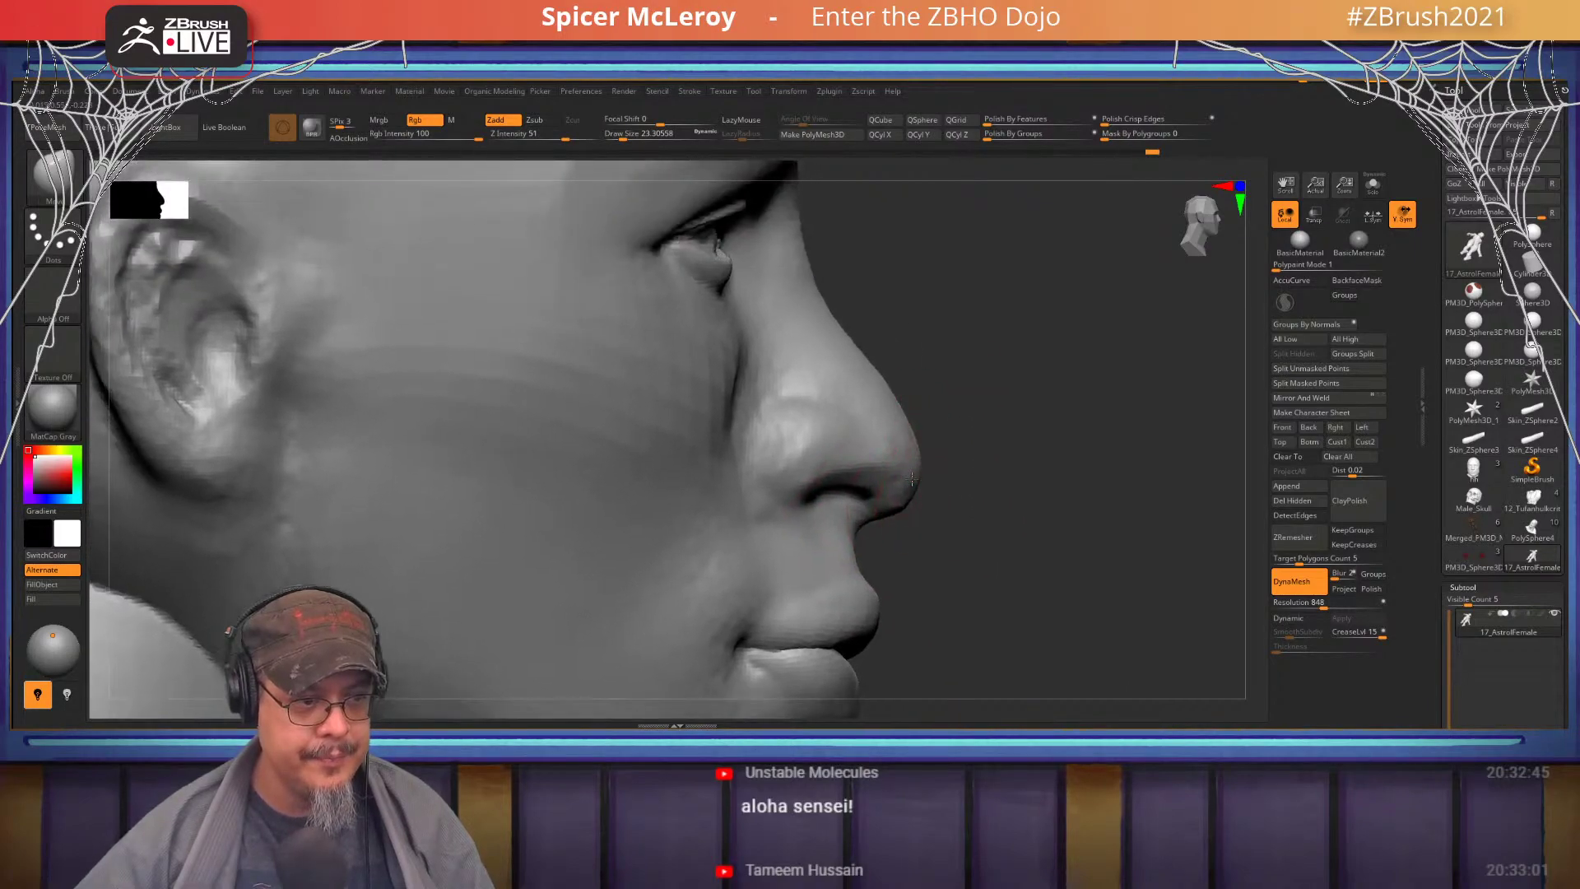
- Deepen the nostrils with the Standard brush at intensity 25 and draw size about 23, and update the DynaMesh
mouse_move(1070, 407)
mouse_down()
mouse_move(1080, 442)
mouse_move(790, 445)
mouse_move(731, 502)
mouse_move(771, 539)
mouse_up()
key(b)
key(d)
key(s)
right_drag(781, 535, 732, 386)
key(b)
key(s)
key(t)
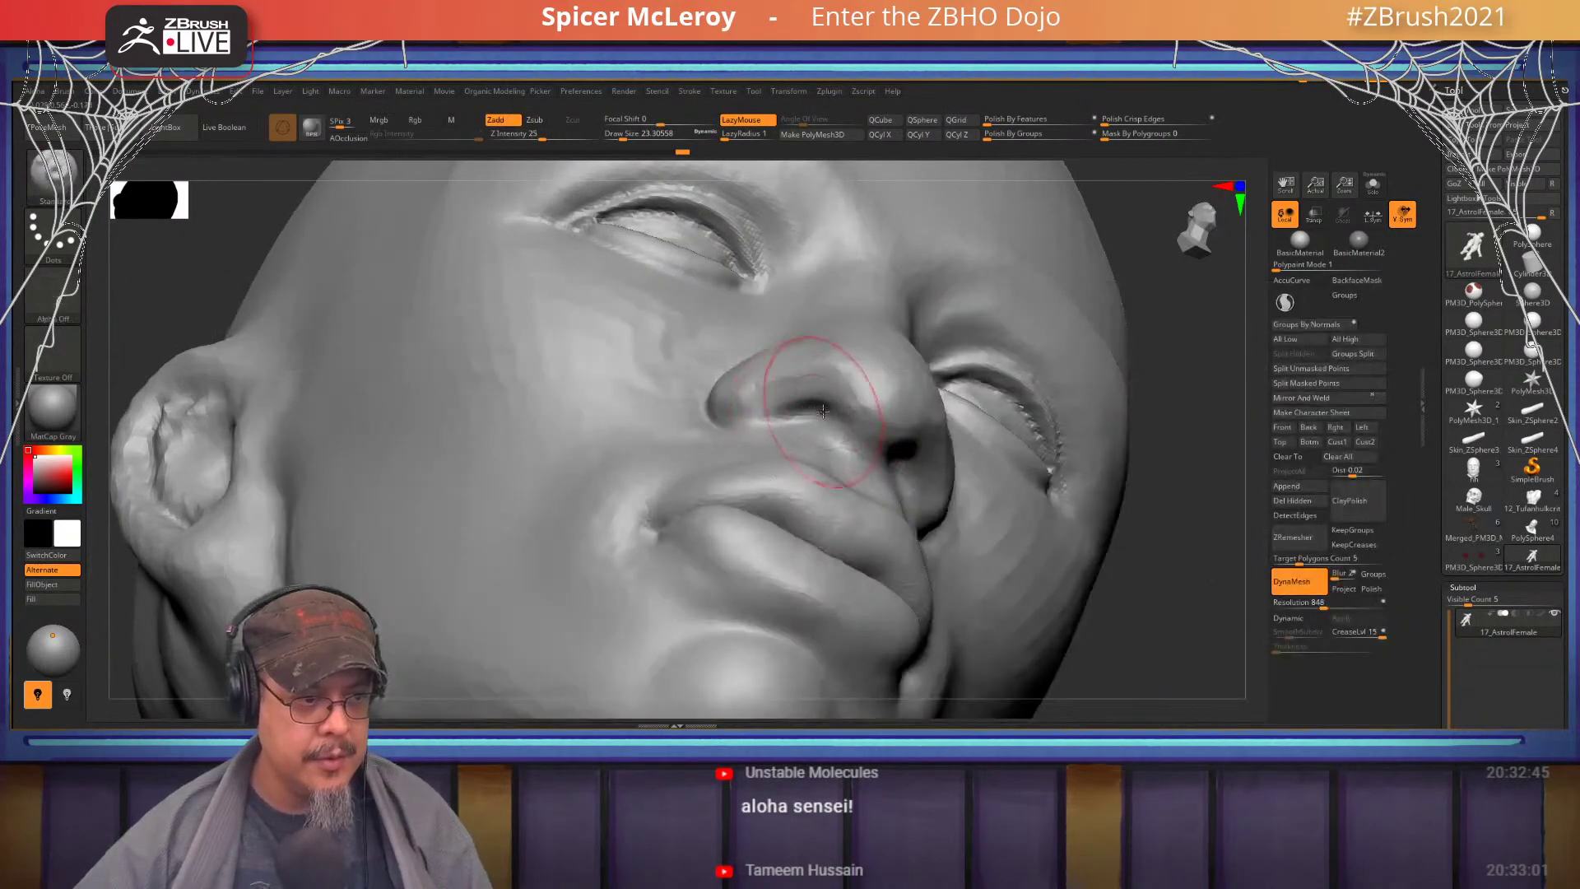
alt+drag(786, 418, 775, 418)
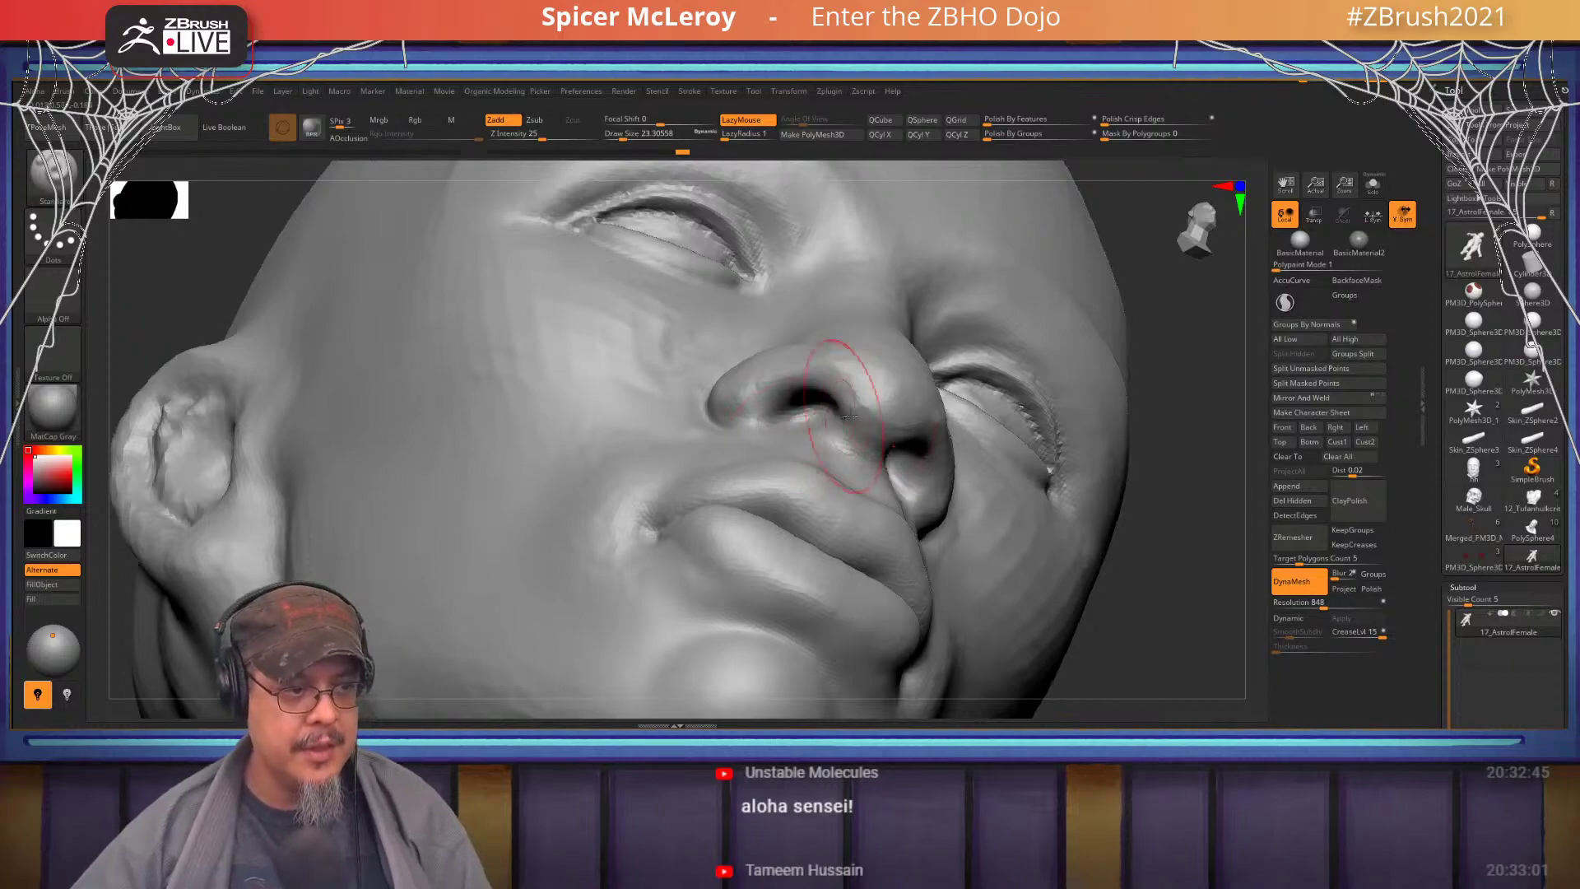
ctrl+drag(1198, 505, 1189, 560)
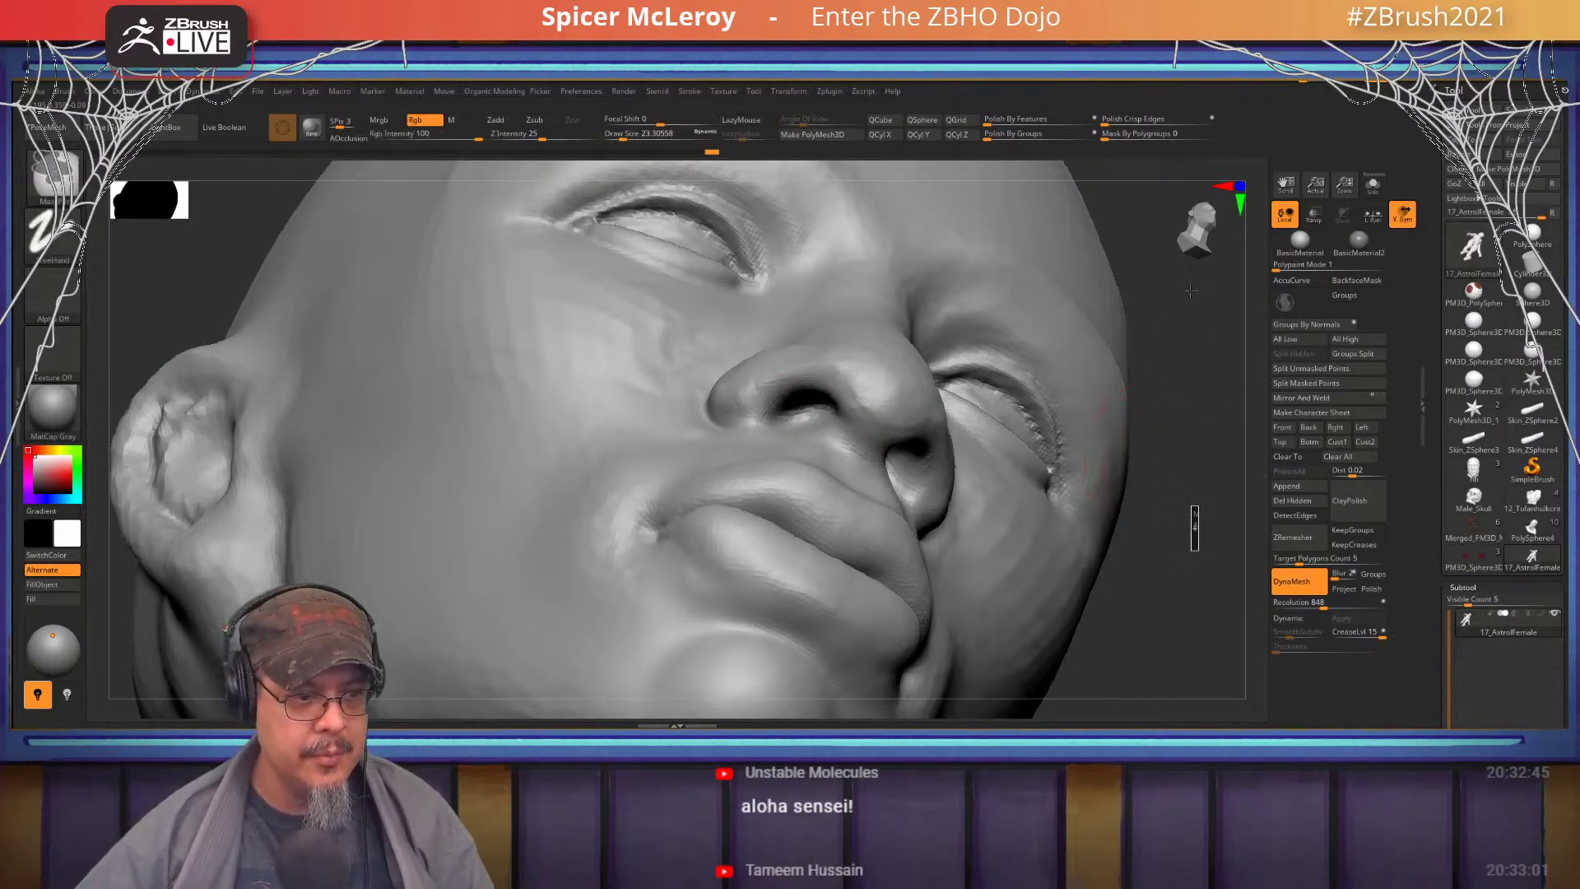
- Build up the nasolabial fold from the nose wing toward the mouth corner with the ClayBuildup brush at draw size about 23
mouse_move(1182, 428)
right_down()
mouse_move(1062, 461)
mouse_move(1005, 497)
mouse_move(1002, 418)
mouse_move(932, 330)
mouse_move(823, 337)
mouse_move(903, 441)
mouse_move(874, 457)
mouse_move(881, 578)
right_up()
key(b)
key(c)
key(b)
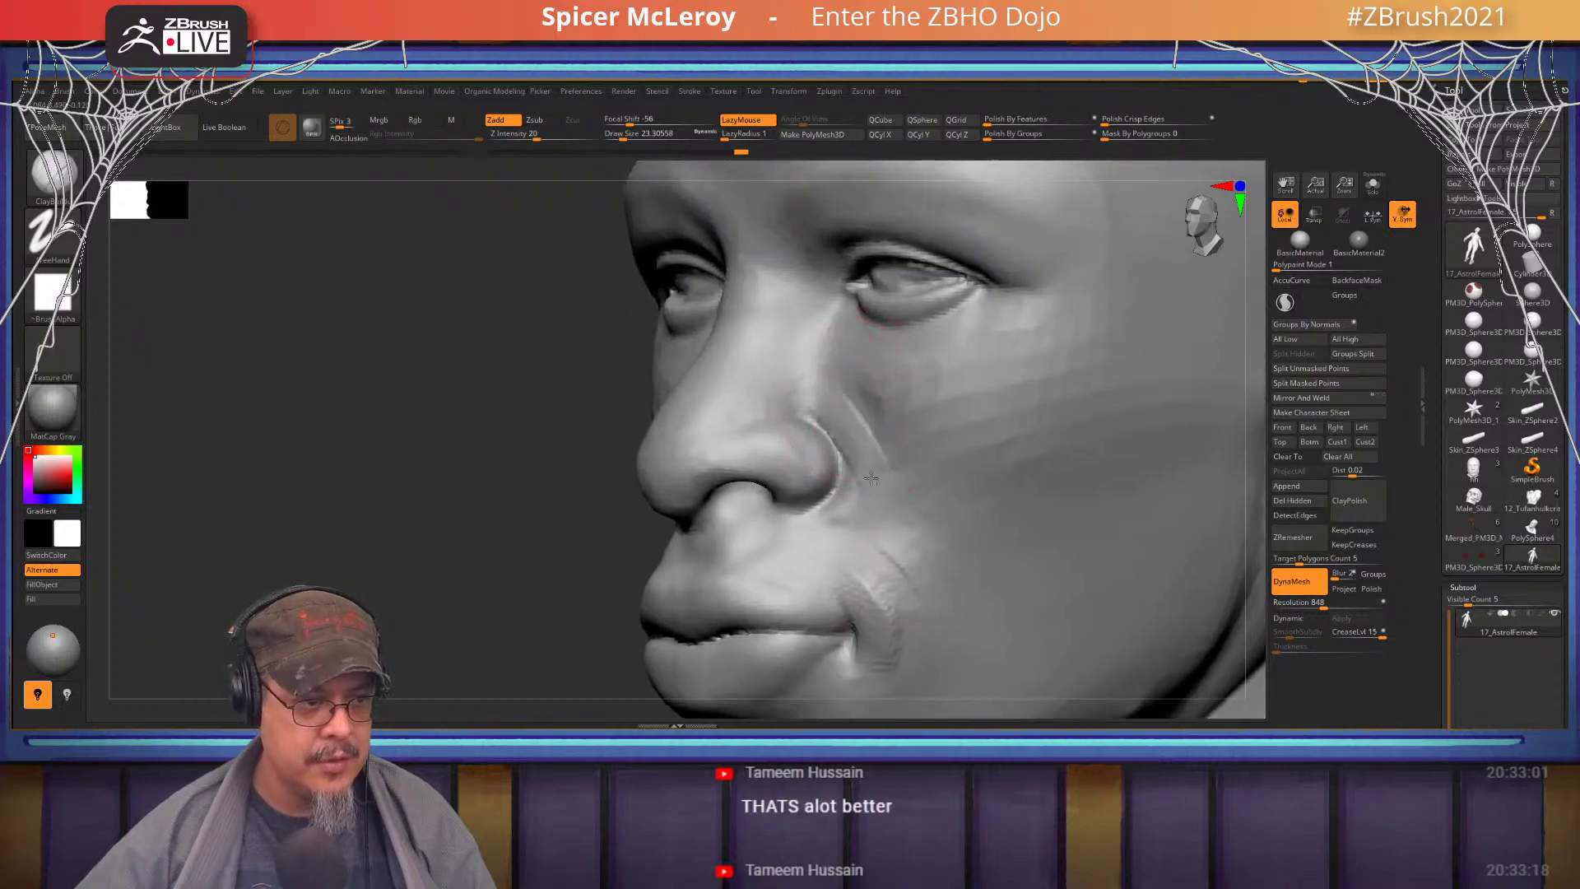
drag(831, 495, 865, 531)
alt+right_drag(864, 494, 865, 529)
mouse_move(833, 350)
mouse_down()
mouse_move(811, 423)
mouse_move(843, 424)
mouse_move(930, 551)
mouse_up()
drag(835, 452, 888, 580)
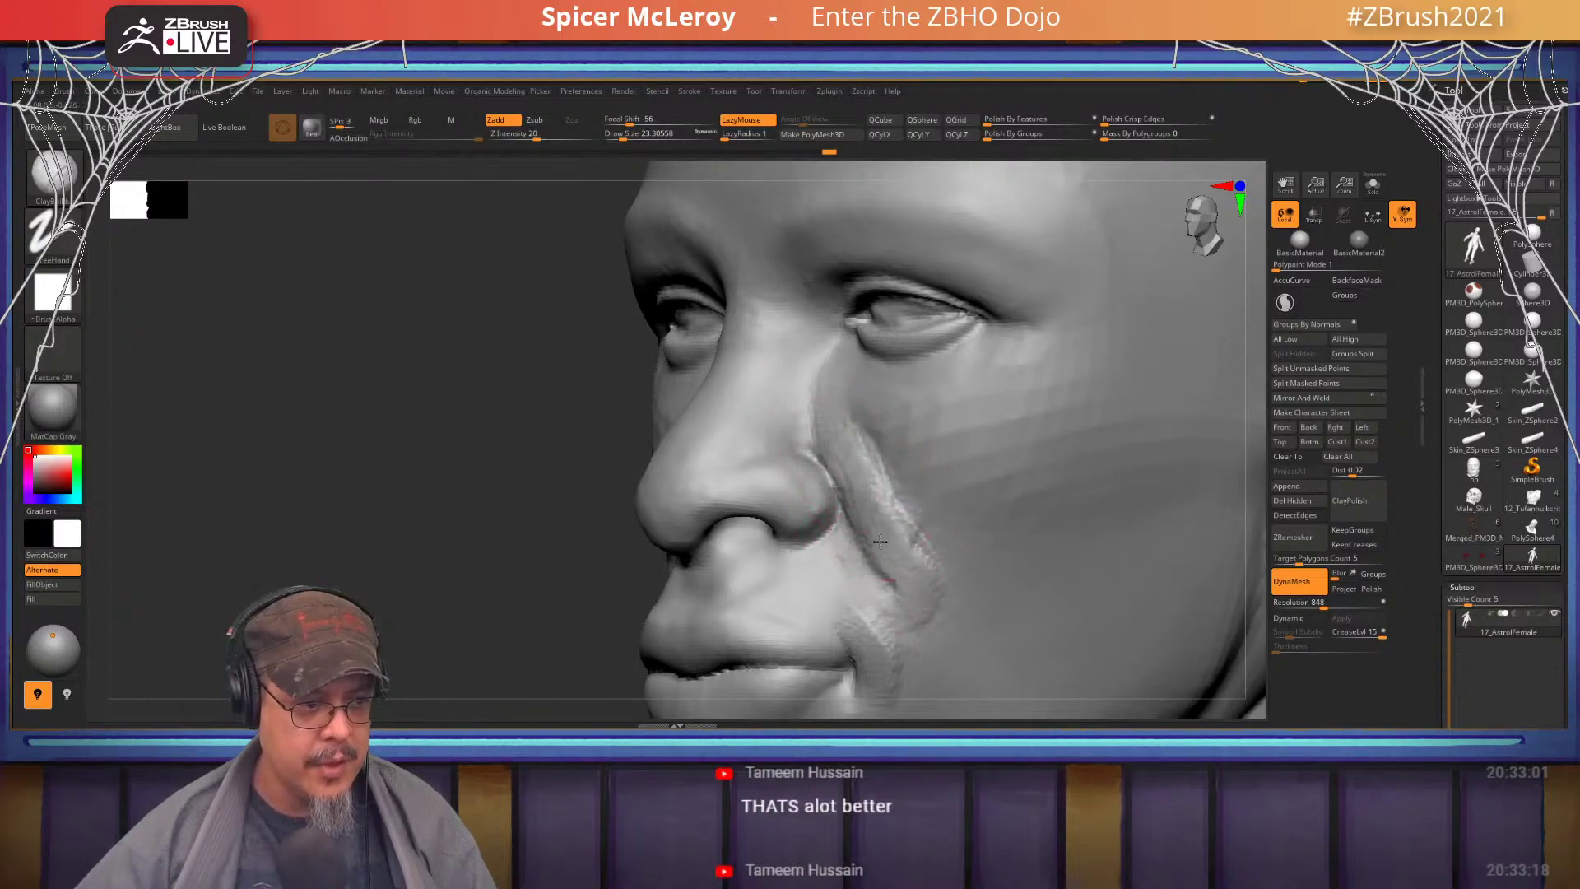
- Extend the ClayBuildup strokes around the mouth corner and down beside the chin, checking the form from several angles
right_drag(906, 544, 1025, 514)
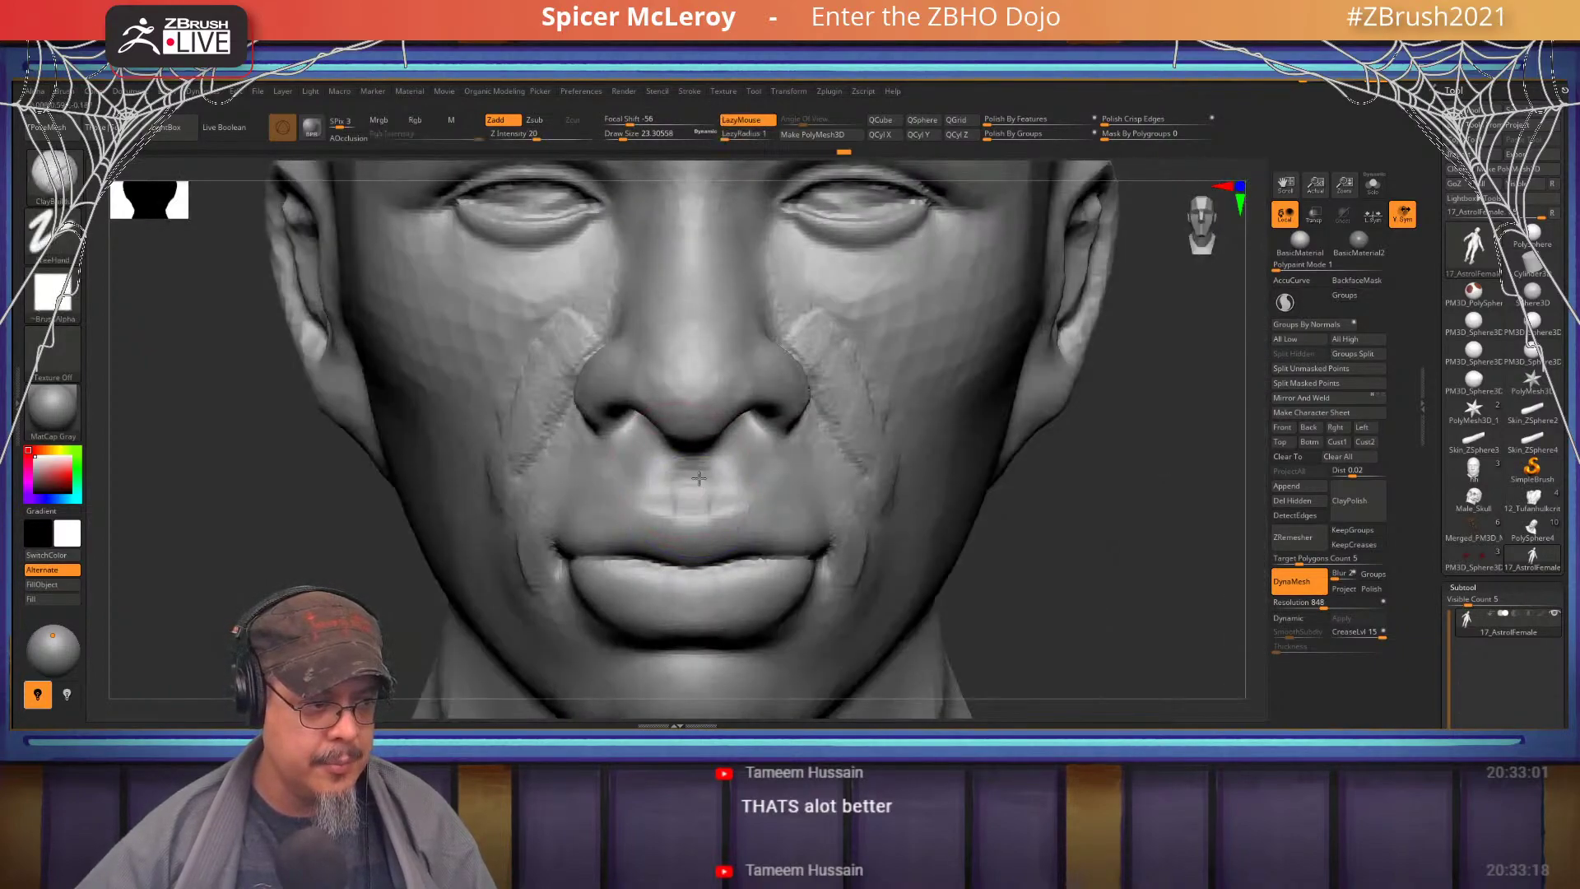
right_drag(698, 478, 733, 458)
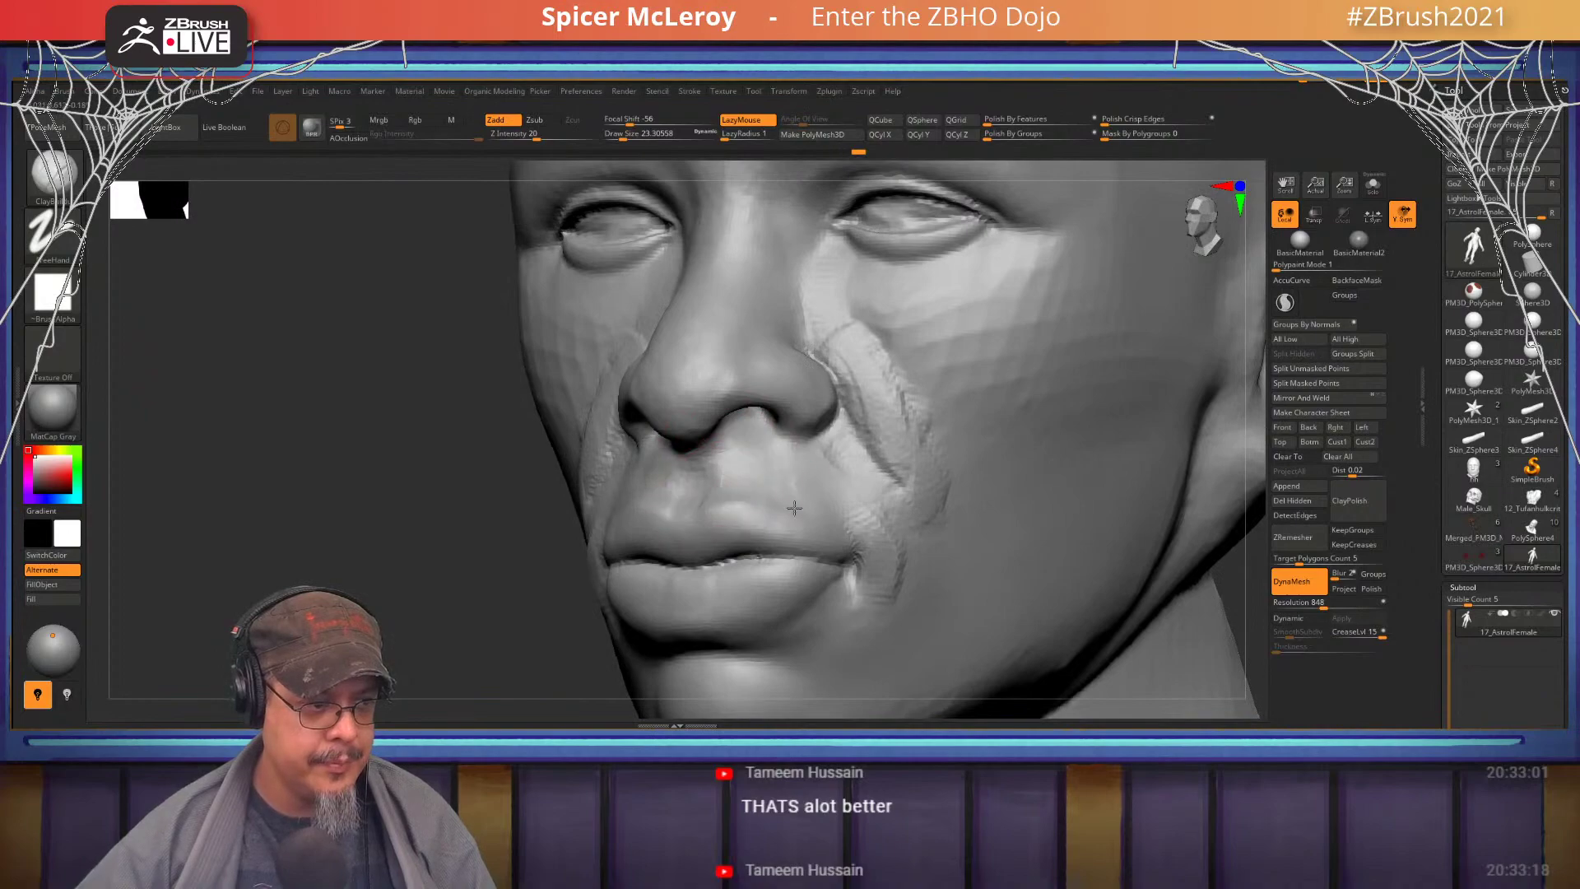
right_drag(827, 515, 827, 451)
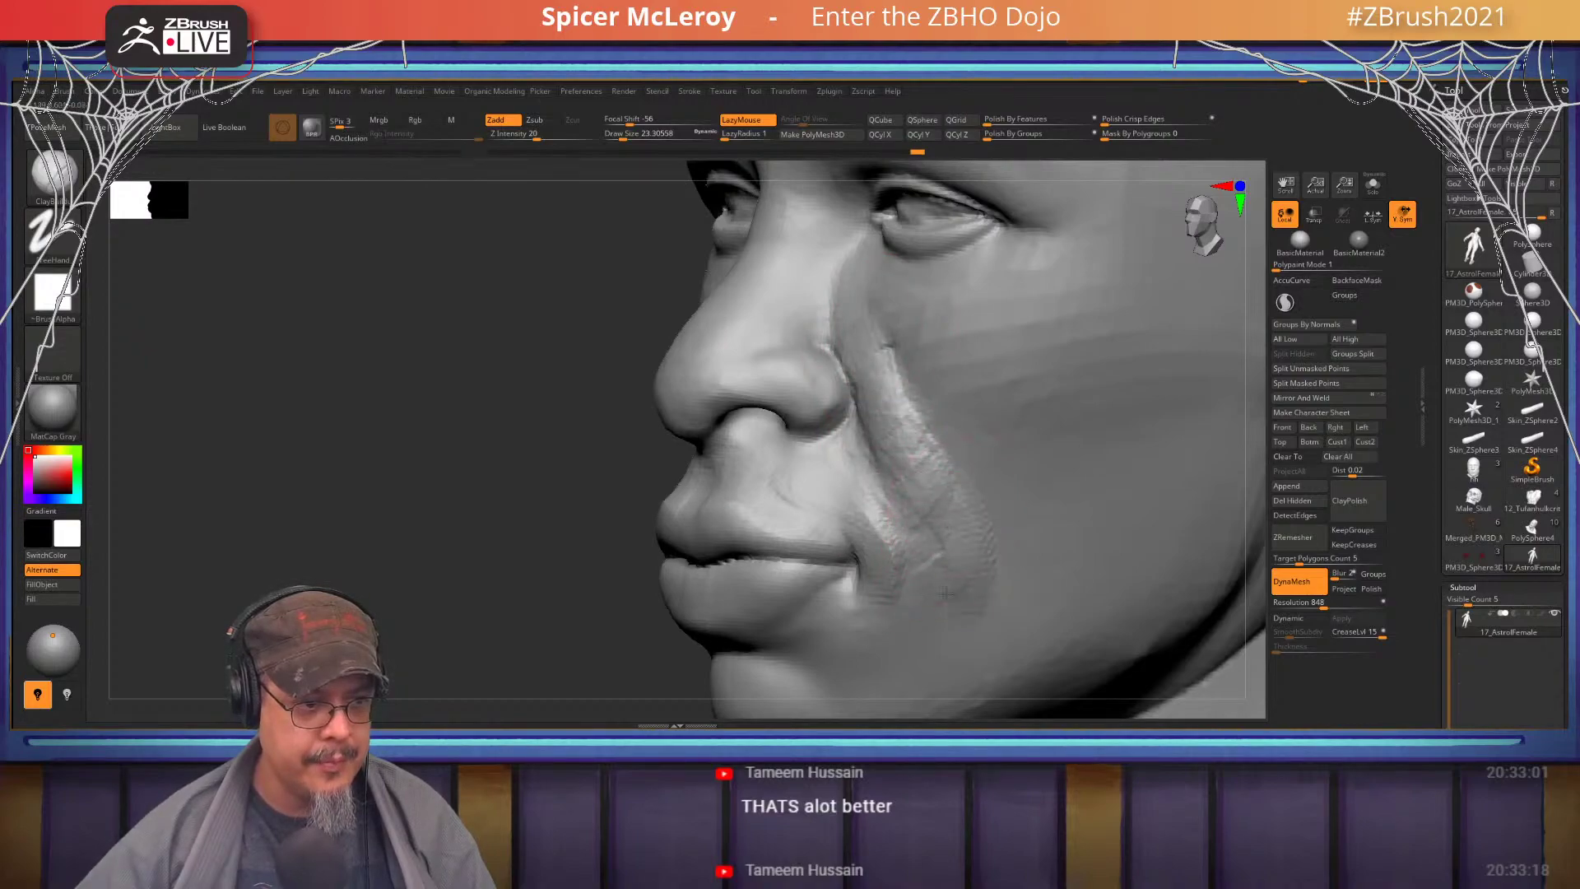
right_drag(924, 601, 812, 473)
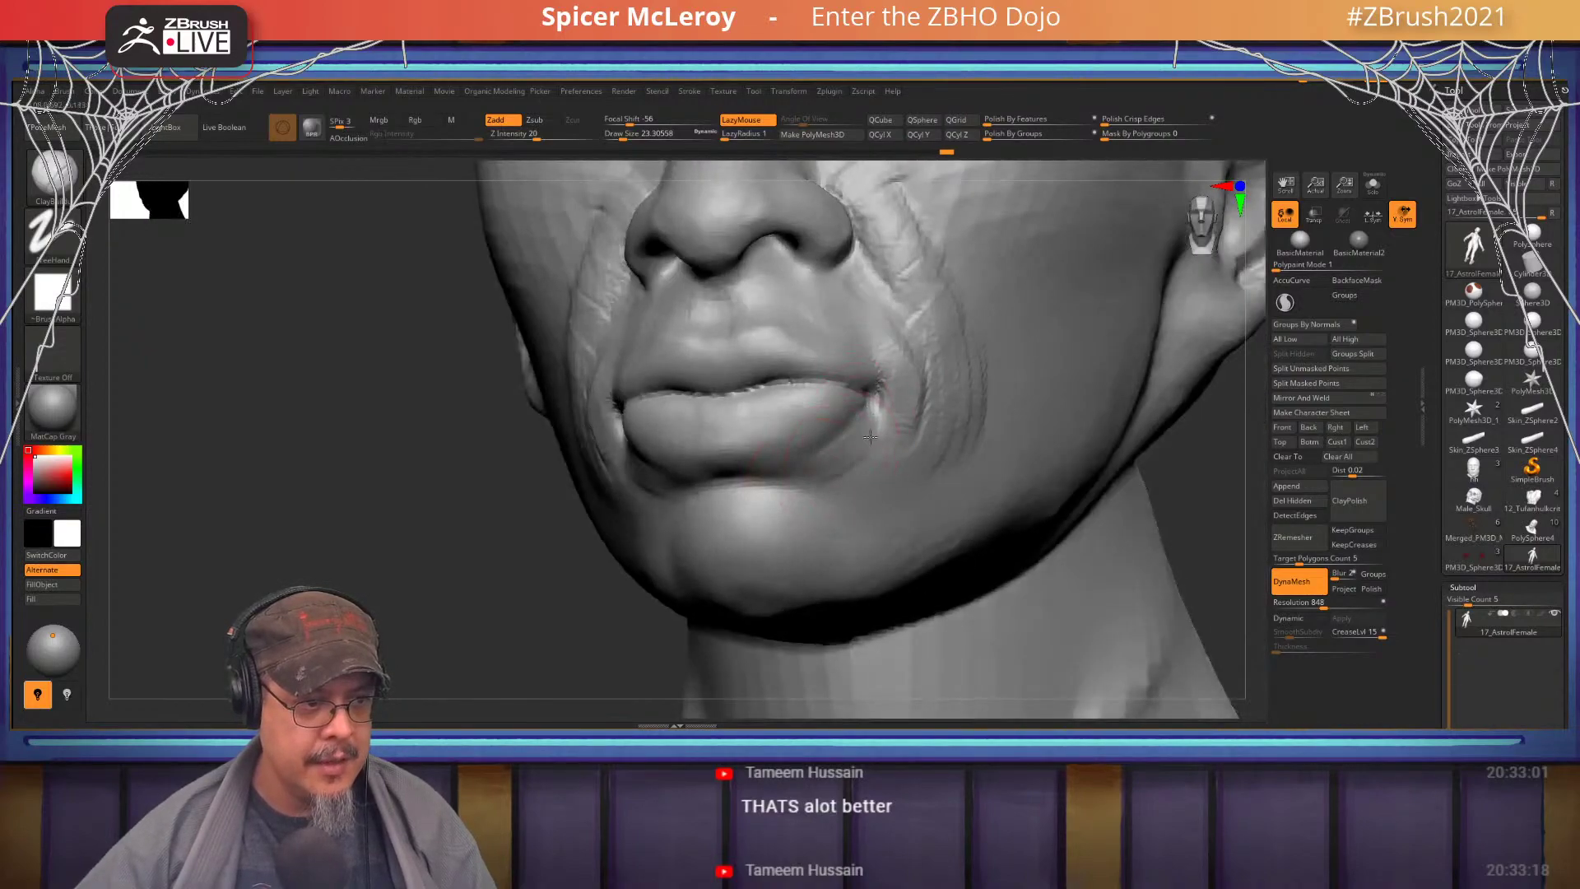
drag(869, 436, 863, 504)
right_drag(884, 502, 890, 404)
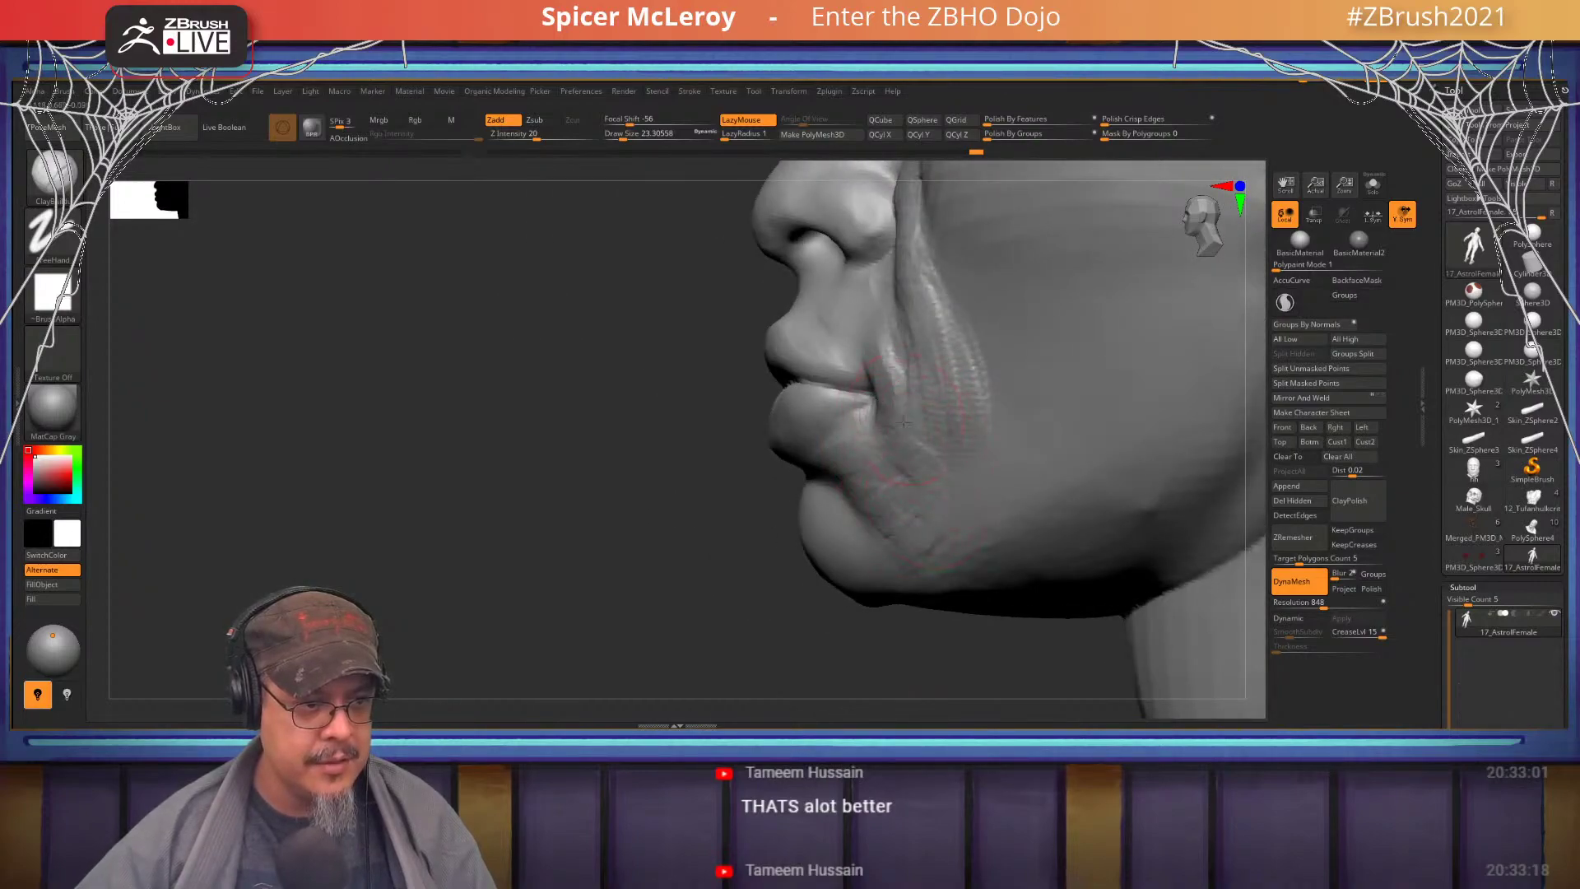
mouse_move(889, 477)
right_down()
mouse_move(877, 539)
mouse_move(905, 432)
mouse_move(807, 434)
mouse_move(831, 416)
right_up()
key(shift)
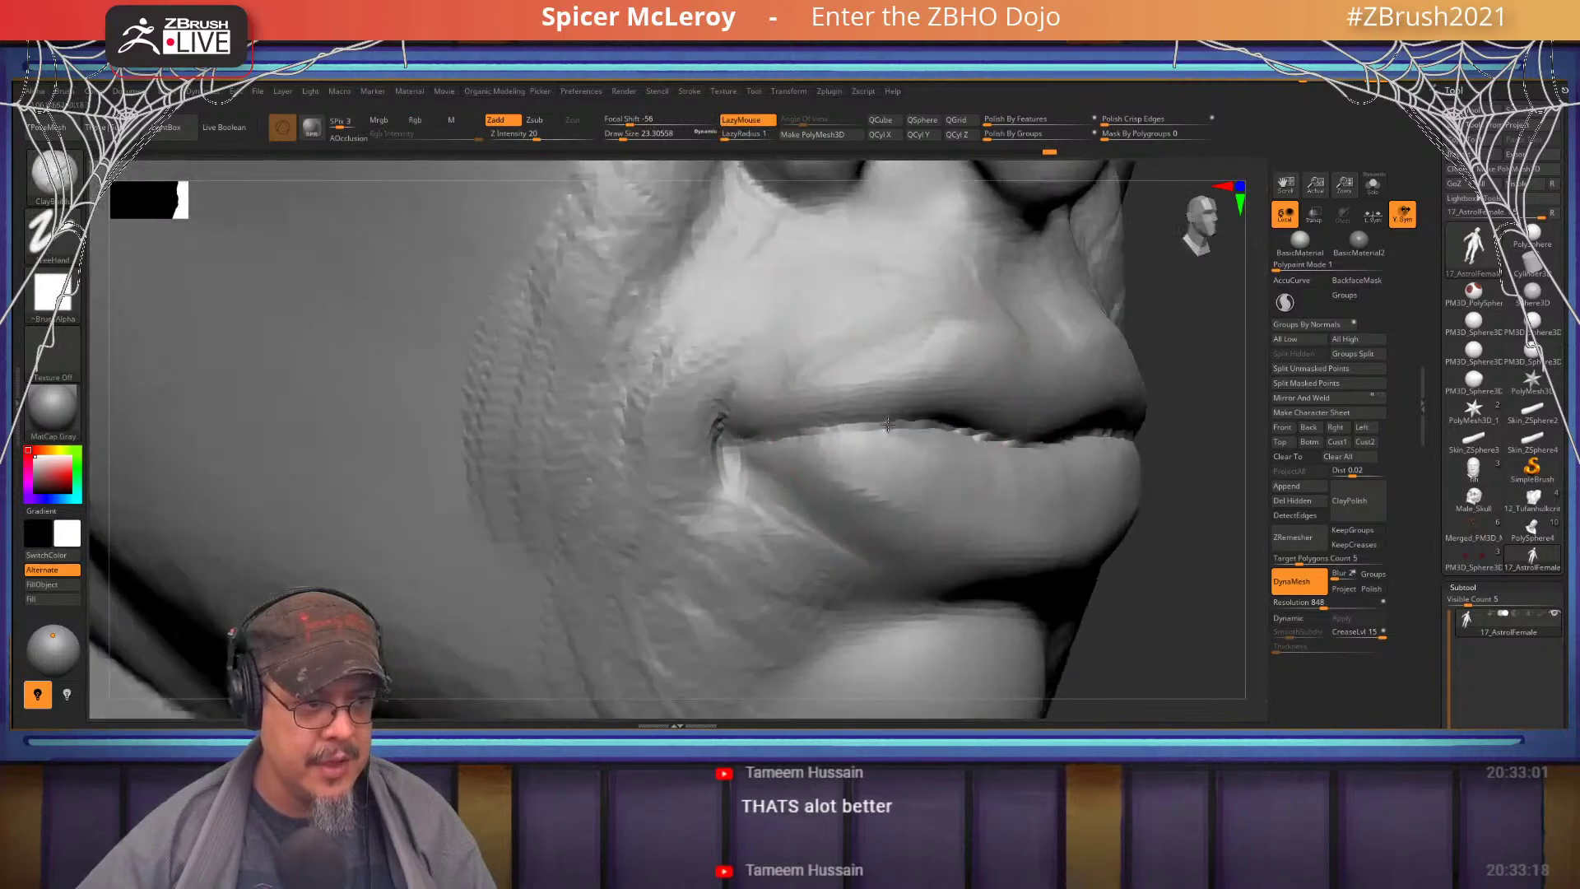
- Carve the upper lip's border and the lower lip's edge near the mouth corner with the DamStandard brush
key(b)
key(d)
key(s)
mouse_move(871, 359)
mouse_down()
mouse_move(1020, 318)
mouse_move(1107, 331)
mouse_up()
right_drag(757, 442, 710, 436)
drag(701, 447, 797, 531)
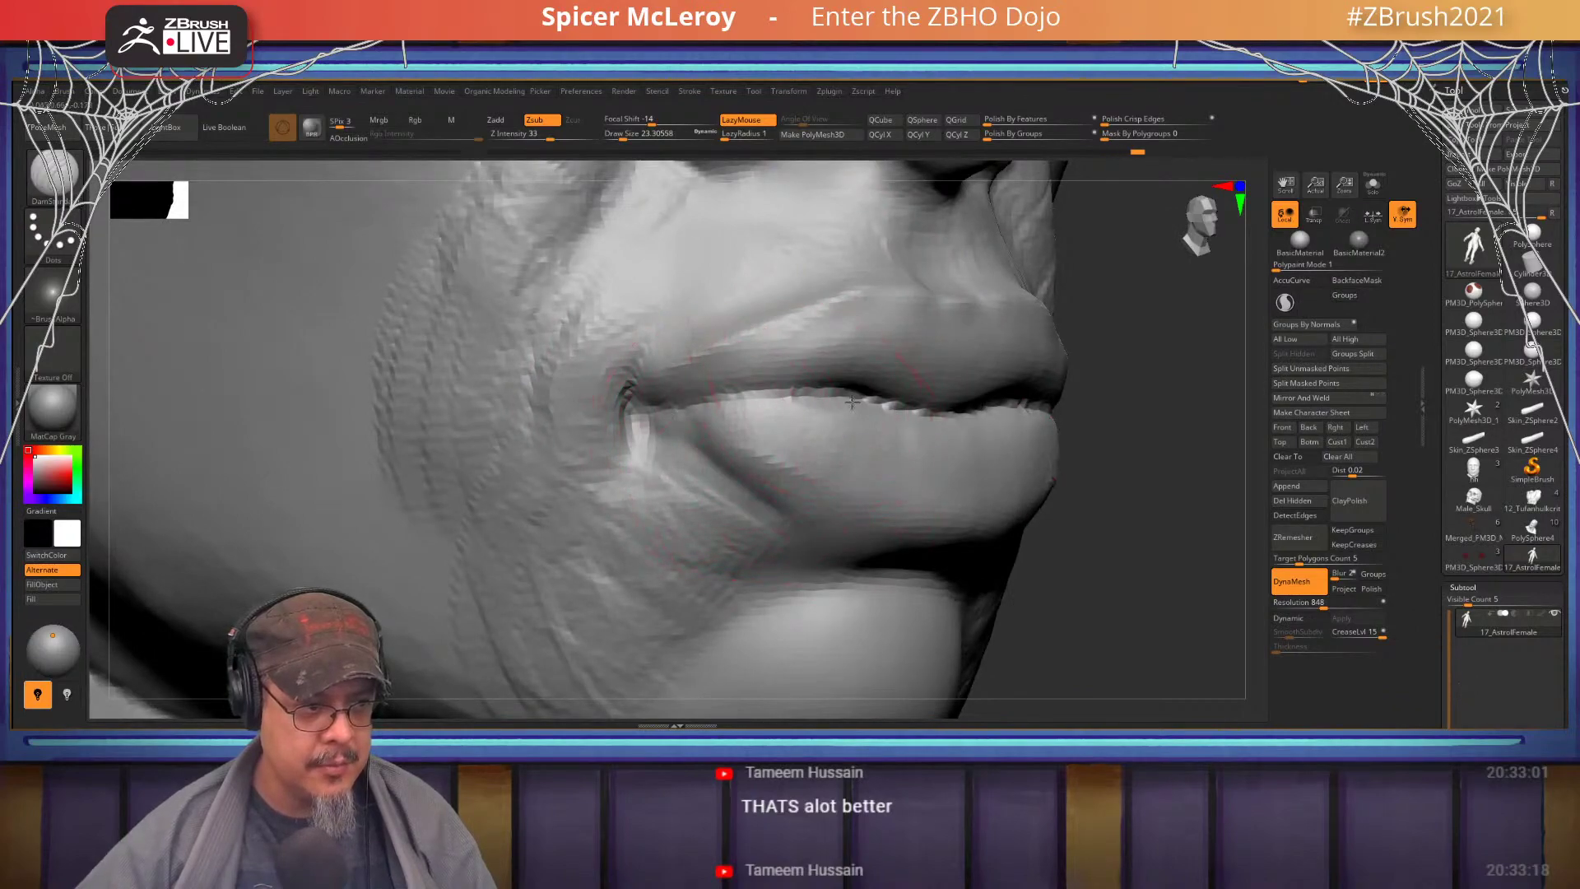
- Touch up the lower lip with the DamStandard brush and reshape both lips' curvature with the Move brush at draw size about 23
mouse_move(851, 401)
mouse_down()
mouse_move(1049, 409)
mouse_move(673, 407)
mouse_move(762, 449)
mouse_up()
right_drag(761, 448, 759, 327)
key(b)
key(m)
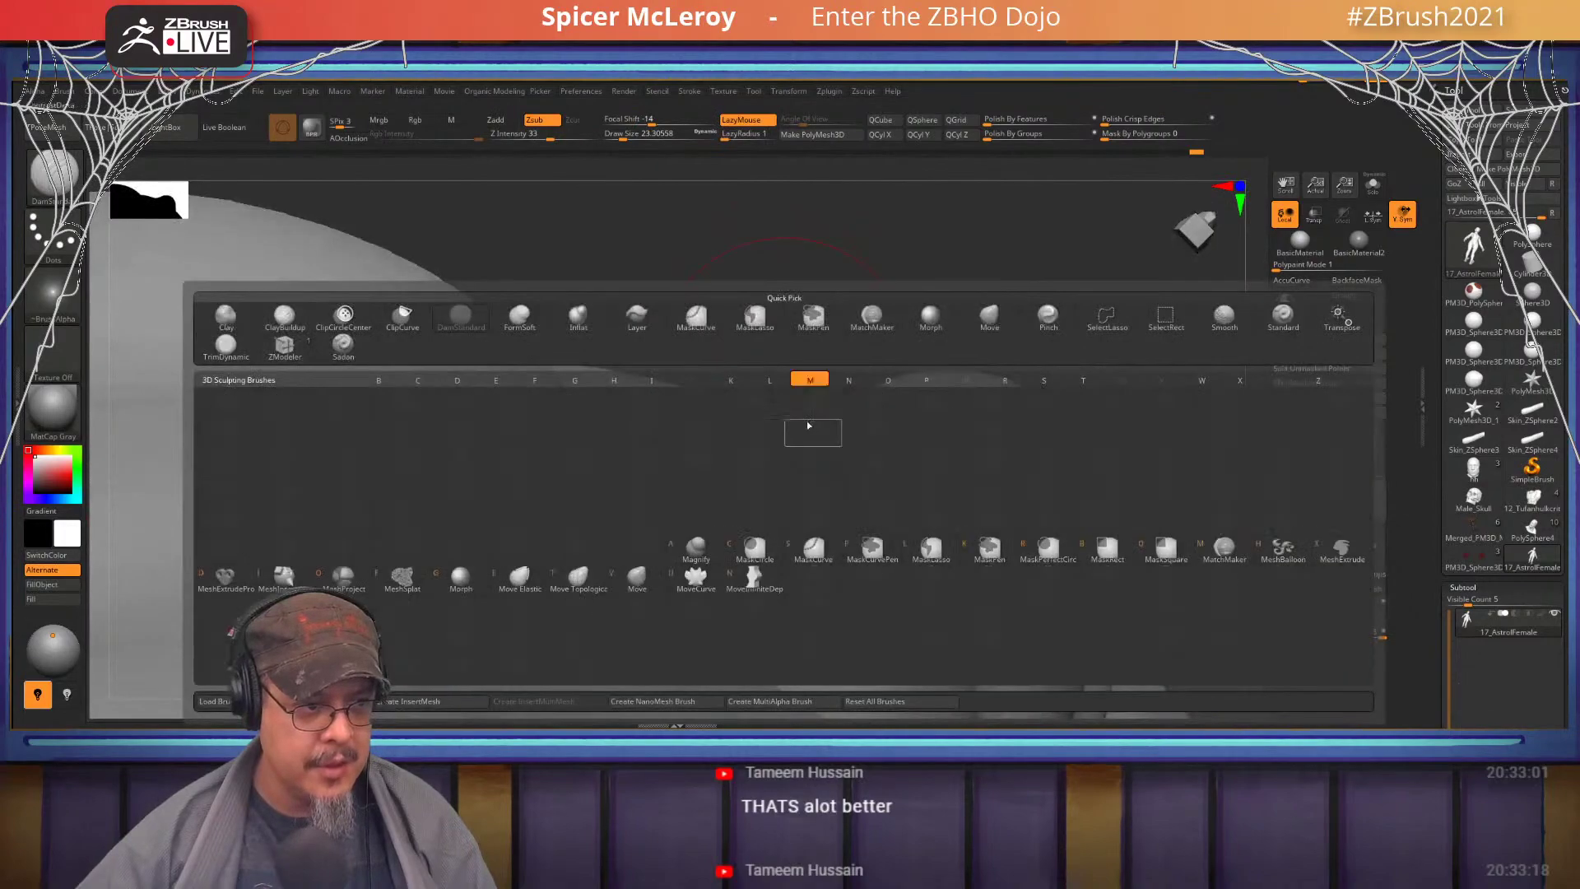
key(v)
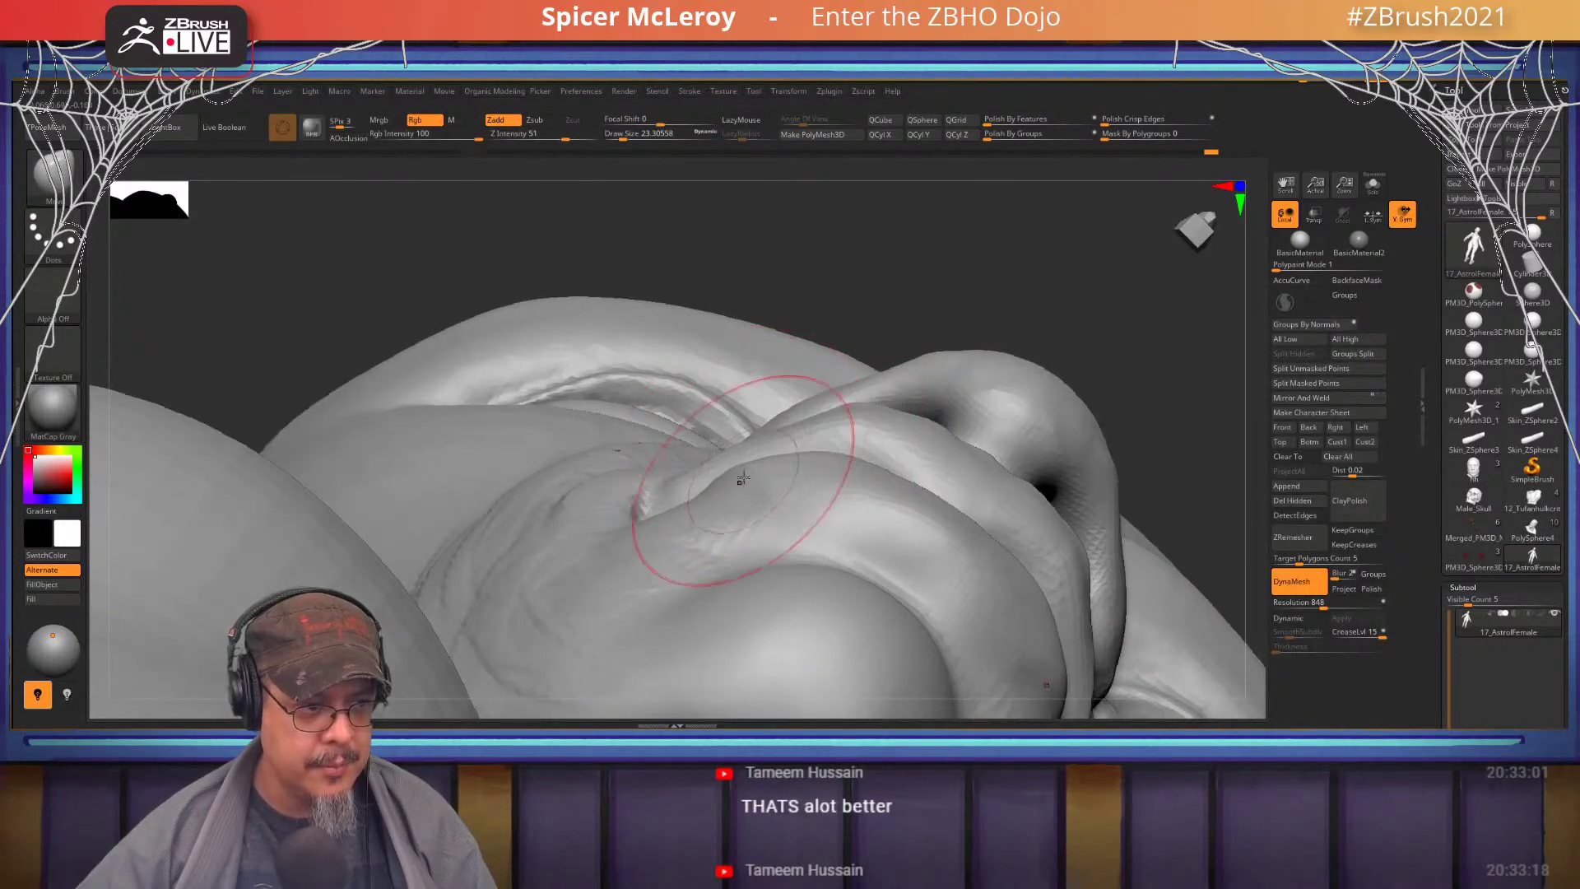
mouse_move(742, 479)
mouse_down()
mouse_move(811, 423)
mouse_move(843, 441)
mouse_up()
key(ctrl)
key(ctrl+z)
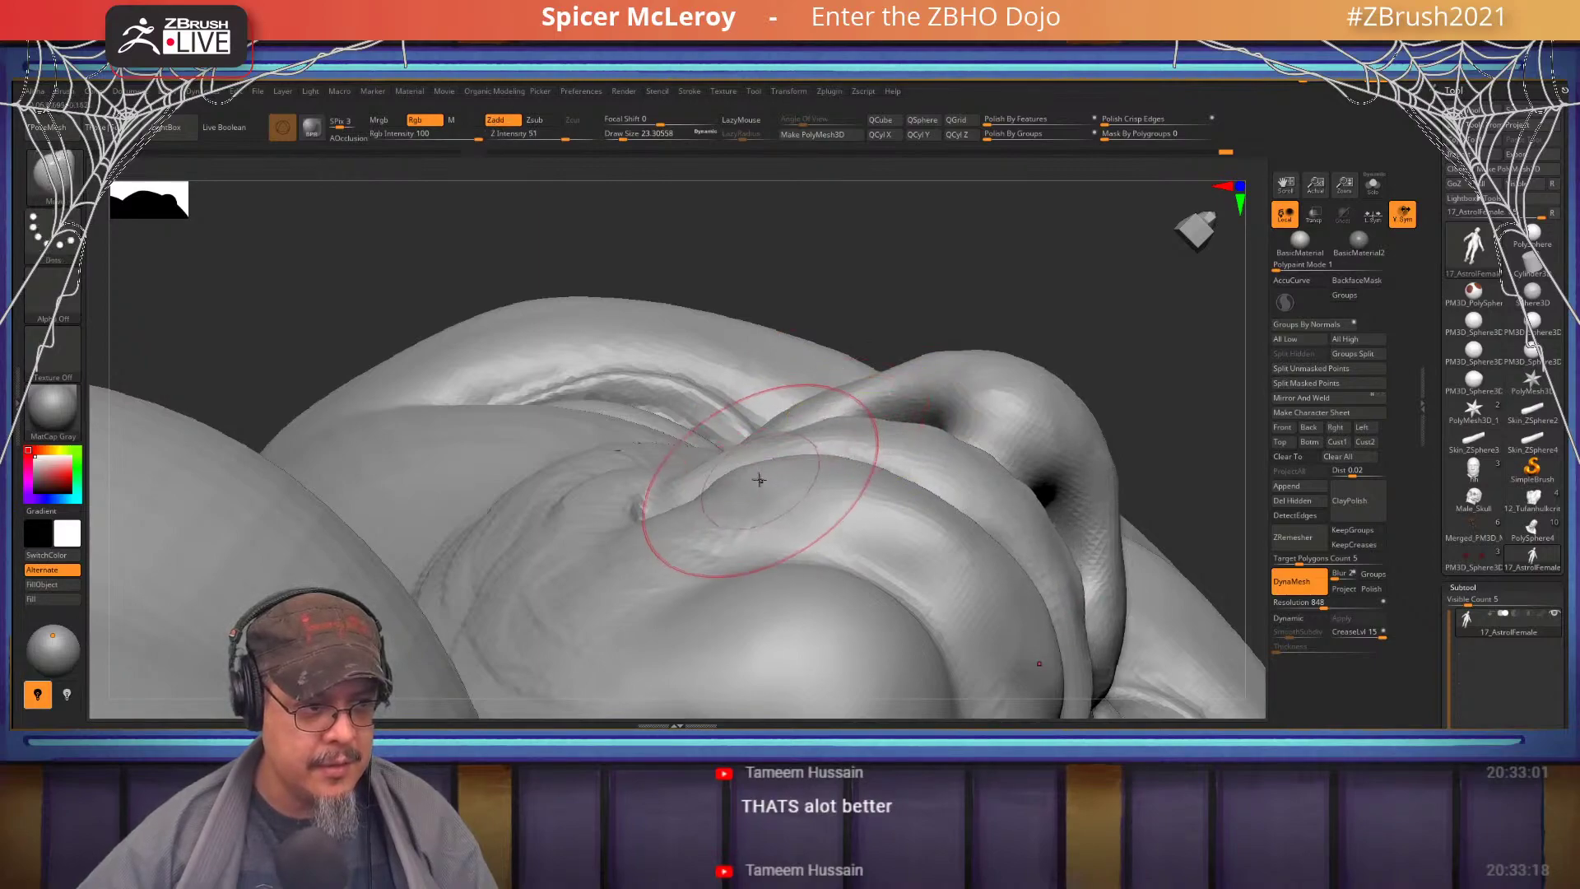
drag(759, 479, 826, 473)
mouse_move(925, 450)
mouse_down()
mouse_move(1023, 529)
mouse_move(1038, 586)
mouse_up()
drag(957, 530, 946, 546)
drag(883, 498, 877, 512)
mouse_move(856, 395)
right_down()
mouse_move(895, 473)
mouse_move(839, 412)
right_up()
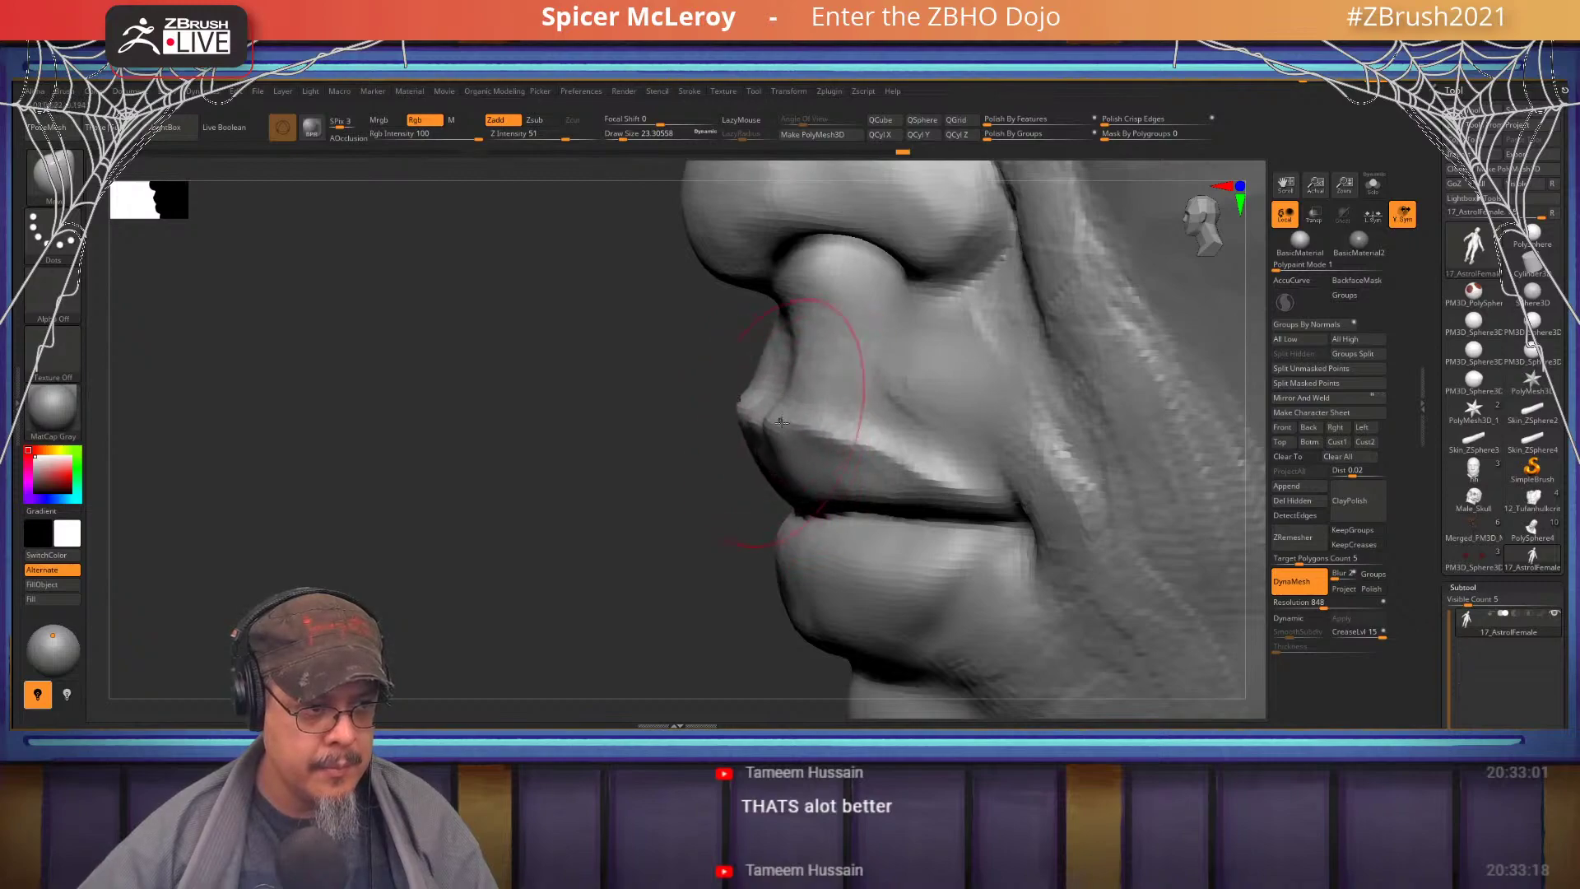
- Soften and fill out the lips with the FormSoft brush at intensity 3 and draw size about 23, smoothing the lower lip
mouse_move(843, 449)
right_down()
mouse_move(829, 513)
mouse_move(885, 494)
right_up()
mouse_move(790, 478)
ctrl+right_down()
mouse_move(753, 419)
mouse_move(794, 428)
ctrl+right_up()
key(b)
key(f)
key(s)
right_drag(764, 482, 724, 497)
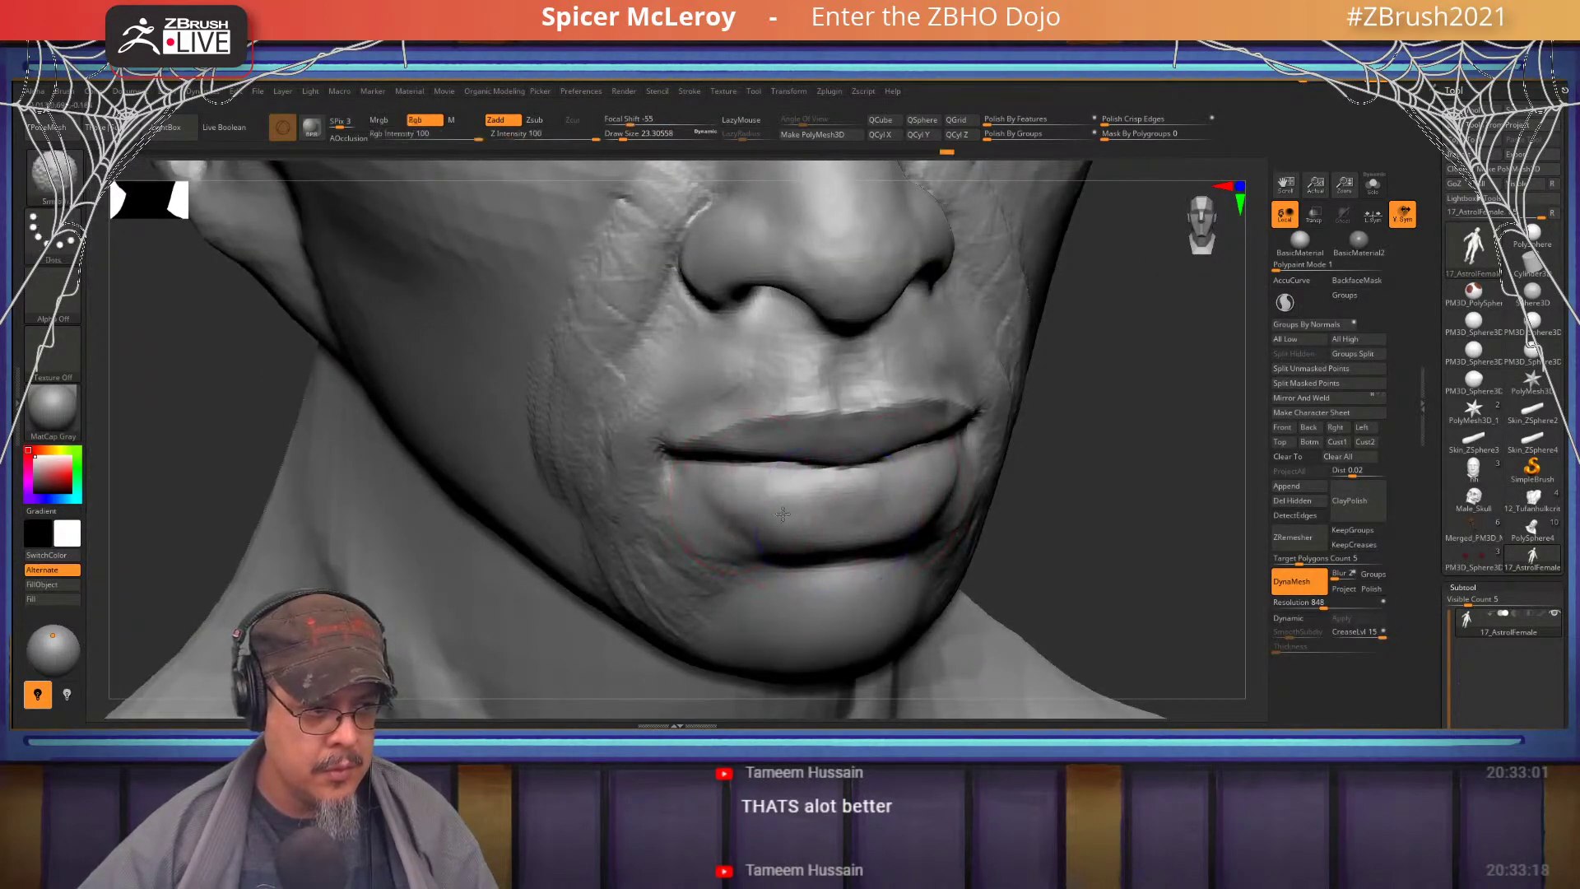
key(shift)
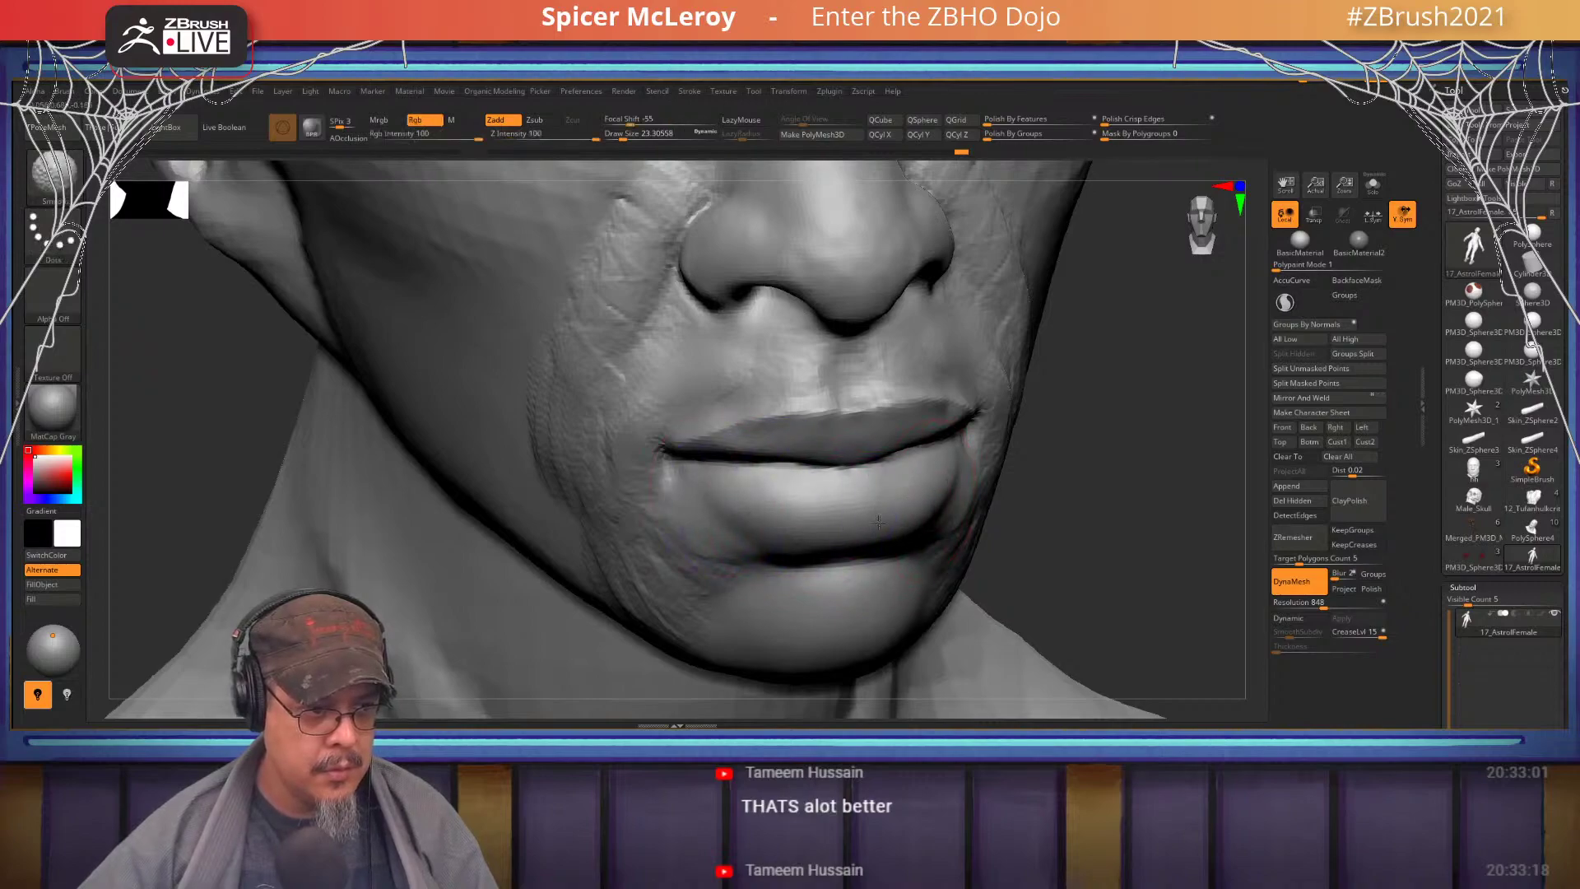
mouse_move(879, 522)
right_down()
mouse_move(925, 470)
mouse_move(871, 384)
mouse_move(945, 416)
mouse_move(899, 394)
right_up()
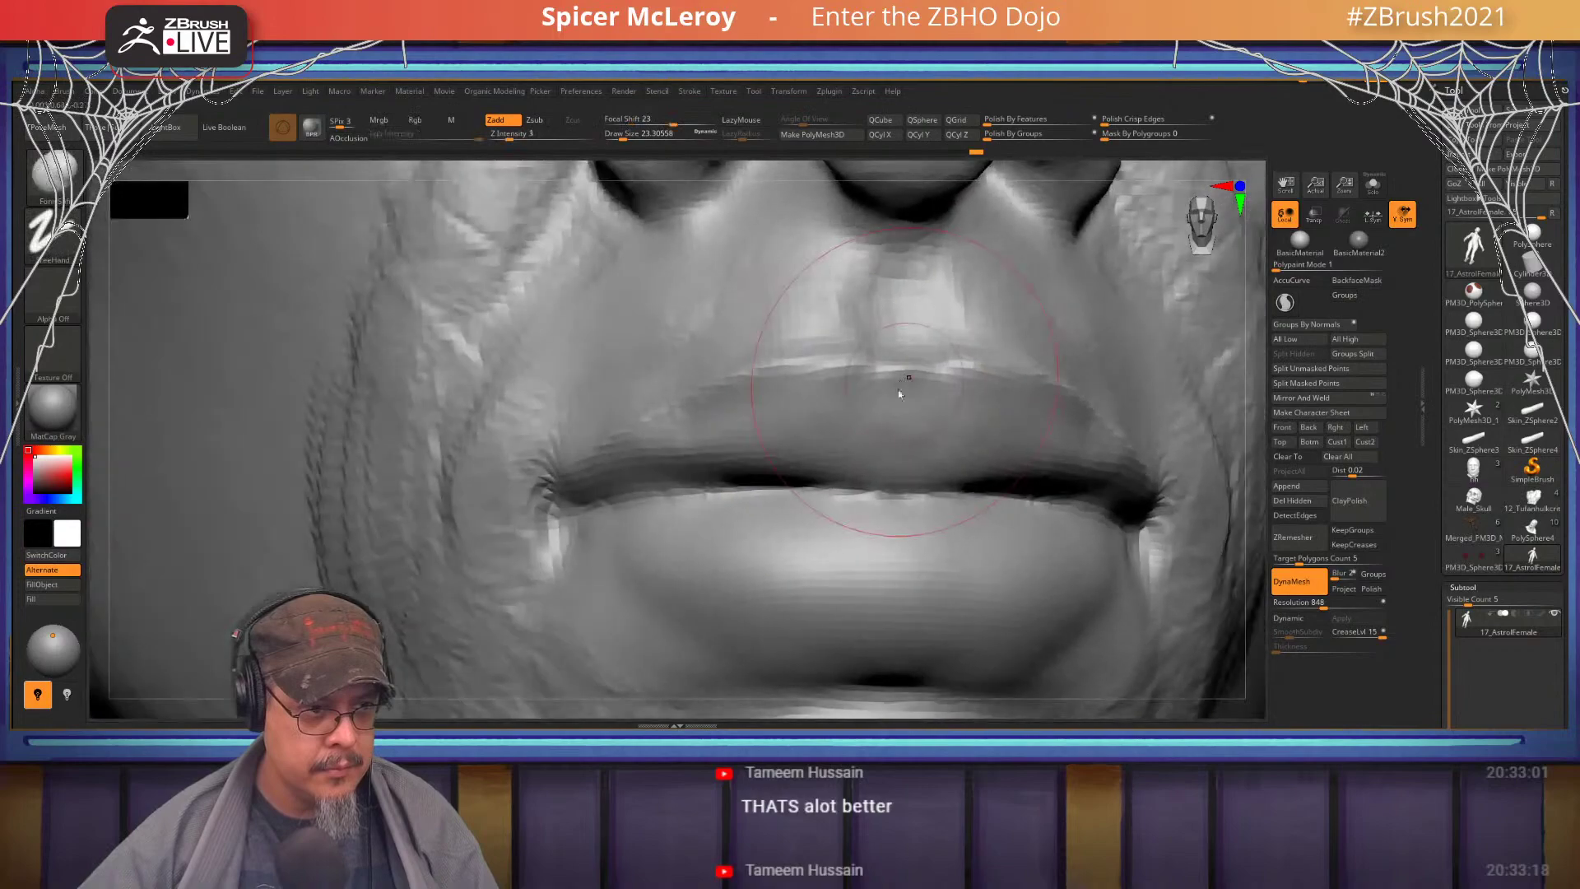
- Build up the upper lip's centre and border with the ClayBuildup brush at intensity 20 and draw size about 10.5
key(b)
key(c)
key(b)
key(s)
mouse_move(869, 407)
mouse_down()
mouse_move(893, 408)
mouse_move(870, 426)
mouse_up()
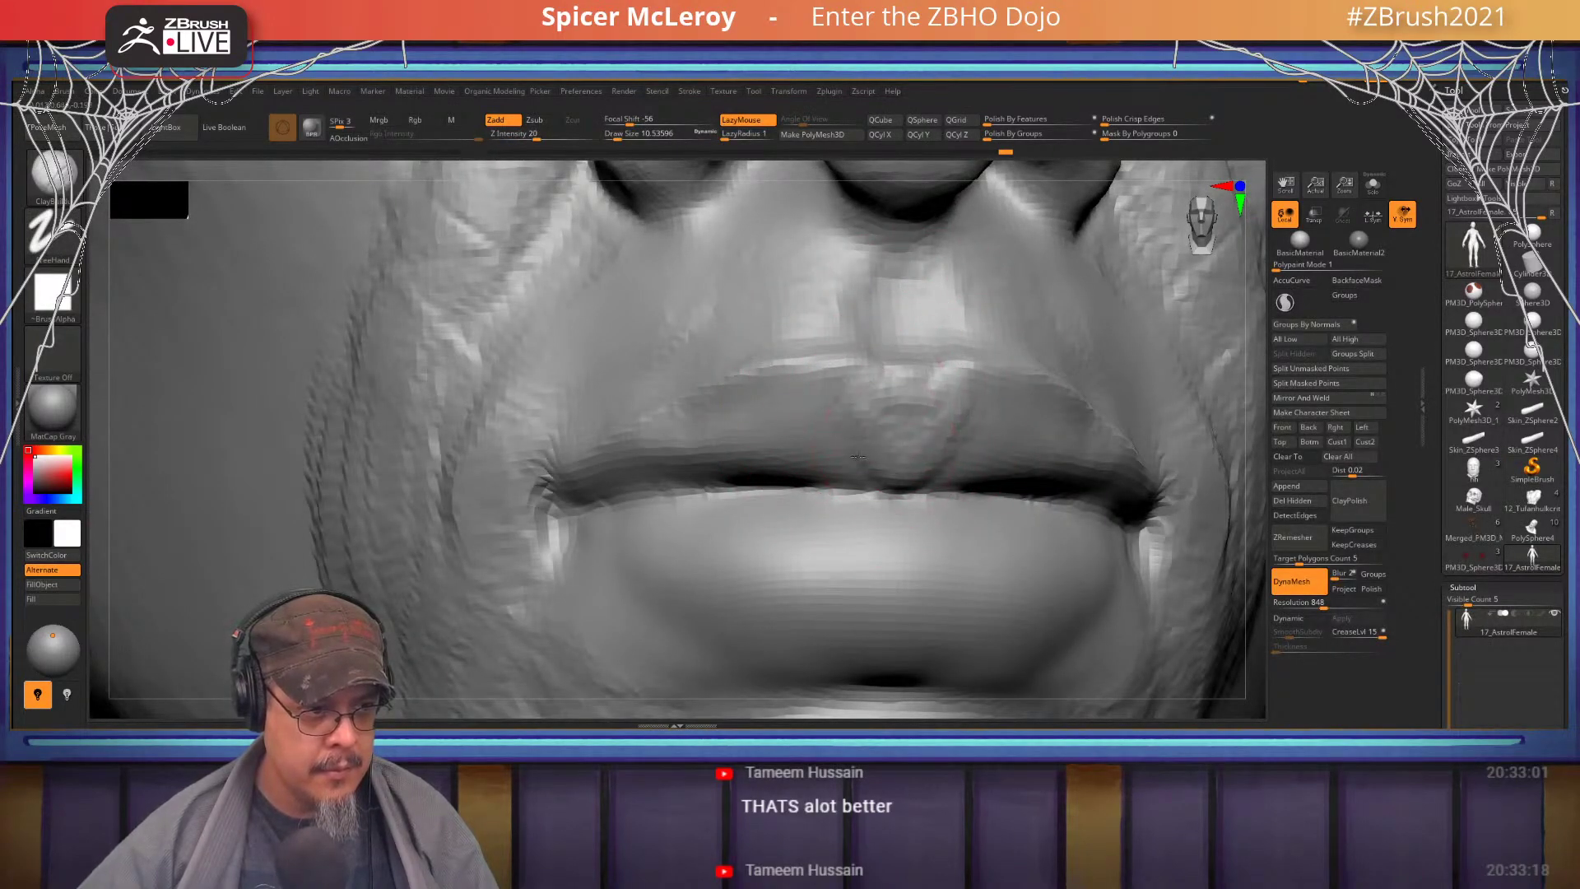
right_drag(821, 410, 750, 407)
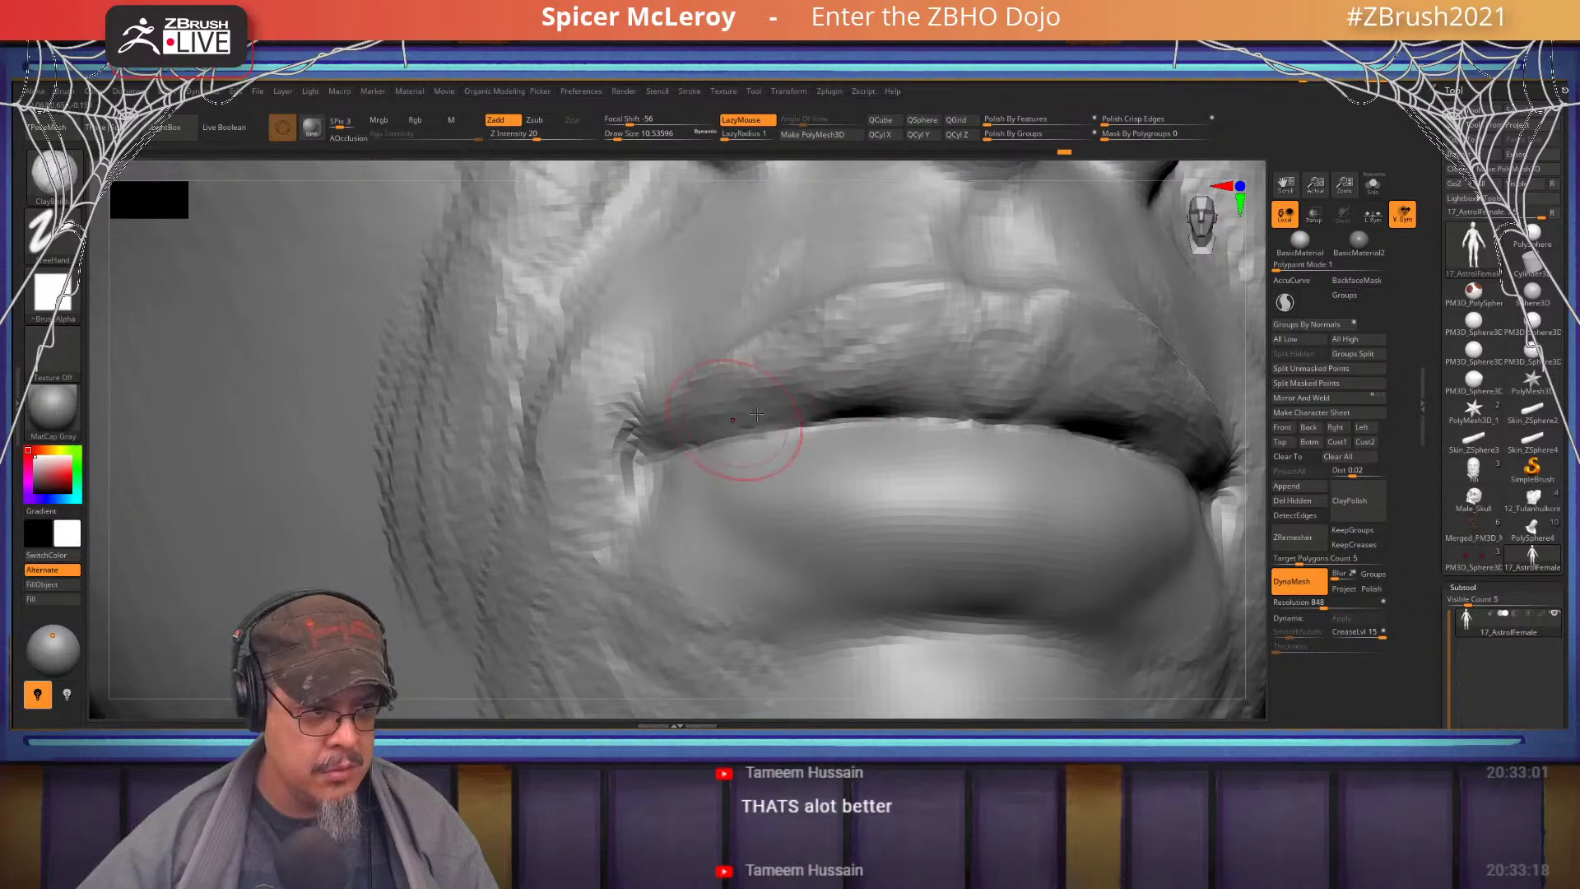
- Fill in the area around the mouth corner with ClayBuildup at draw size about 20 and smooth the strokes
mouse_move(688, 478)
right_down()
mouse_move(652, 459)
mouse_move(683, 436)
mouse_move(746, 447)
mouse_move(729, 346)
right_up()
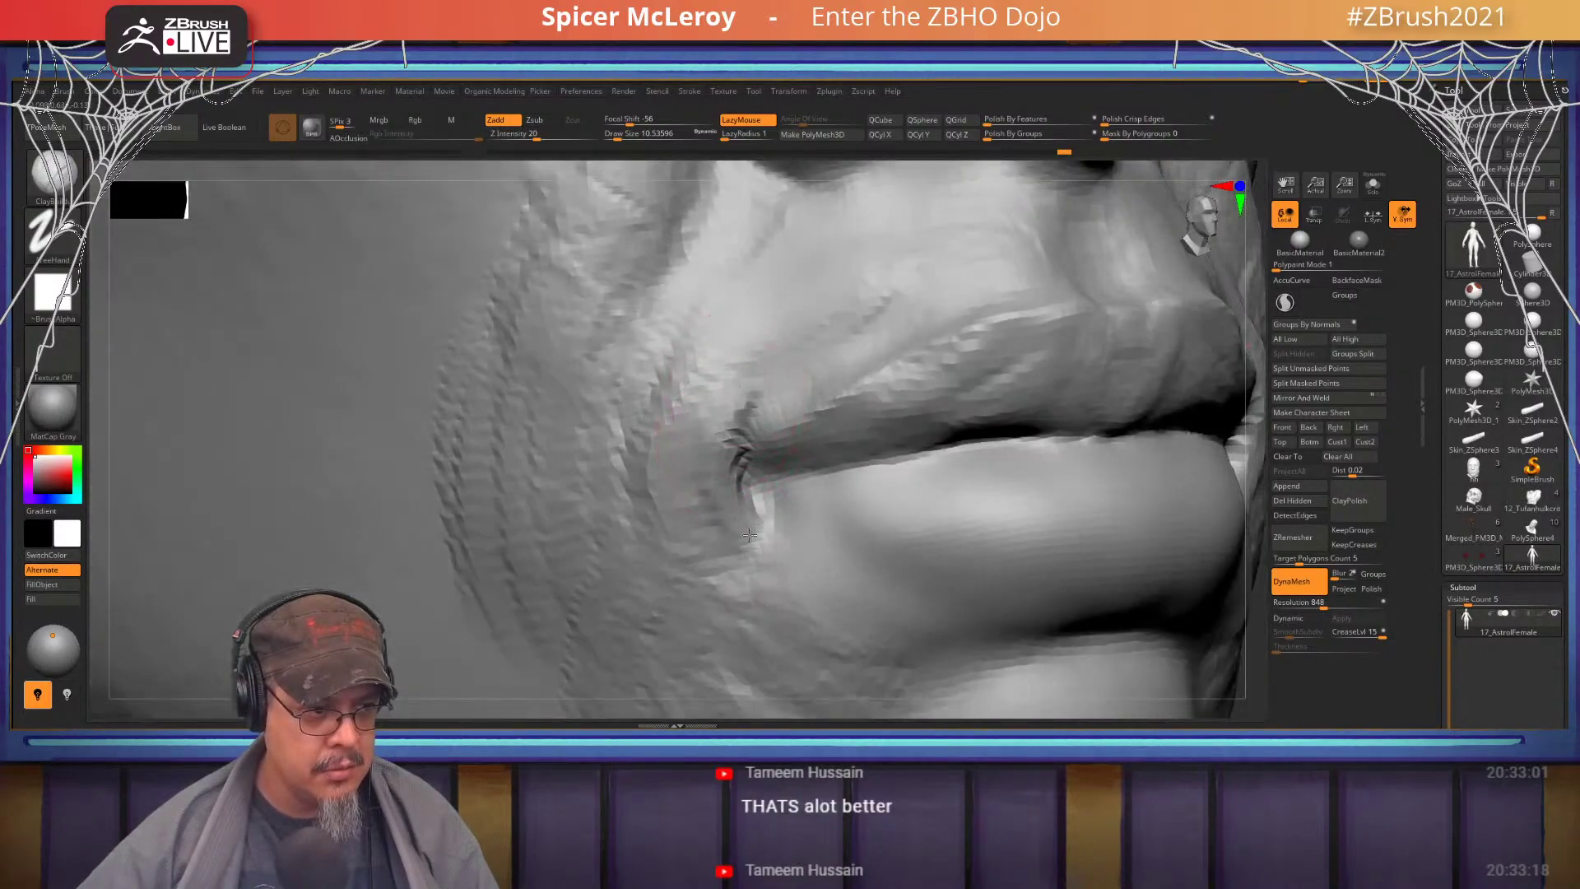
key(s)
drag(722, 472, 734, 471)
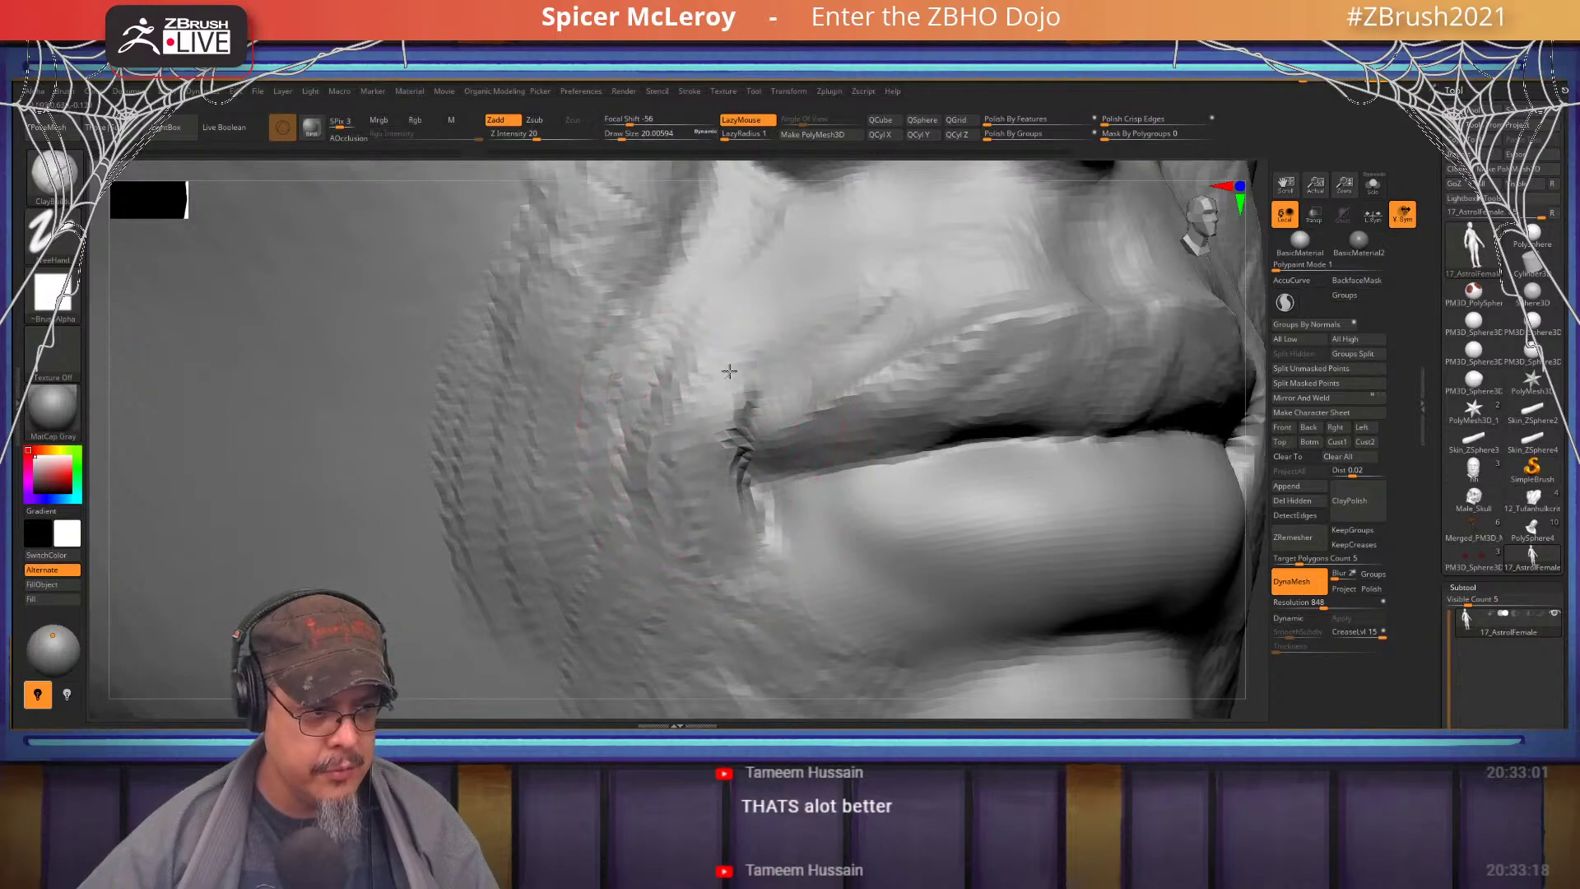
drag(723, 377, 735, 423)
alt+right_drag(724, 403, 741, 487)
mouse_move(718, 461)
shift+mouse_down()
mouse_move(750, 550)
mouse_move(758, 651)
shift+mouse_up()
ctrl+right_drag(751, 527, 724, 329)
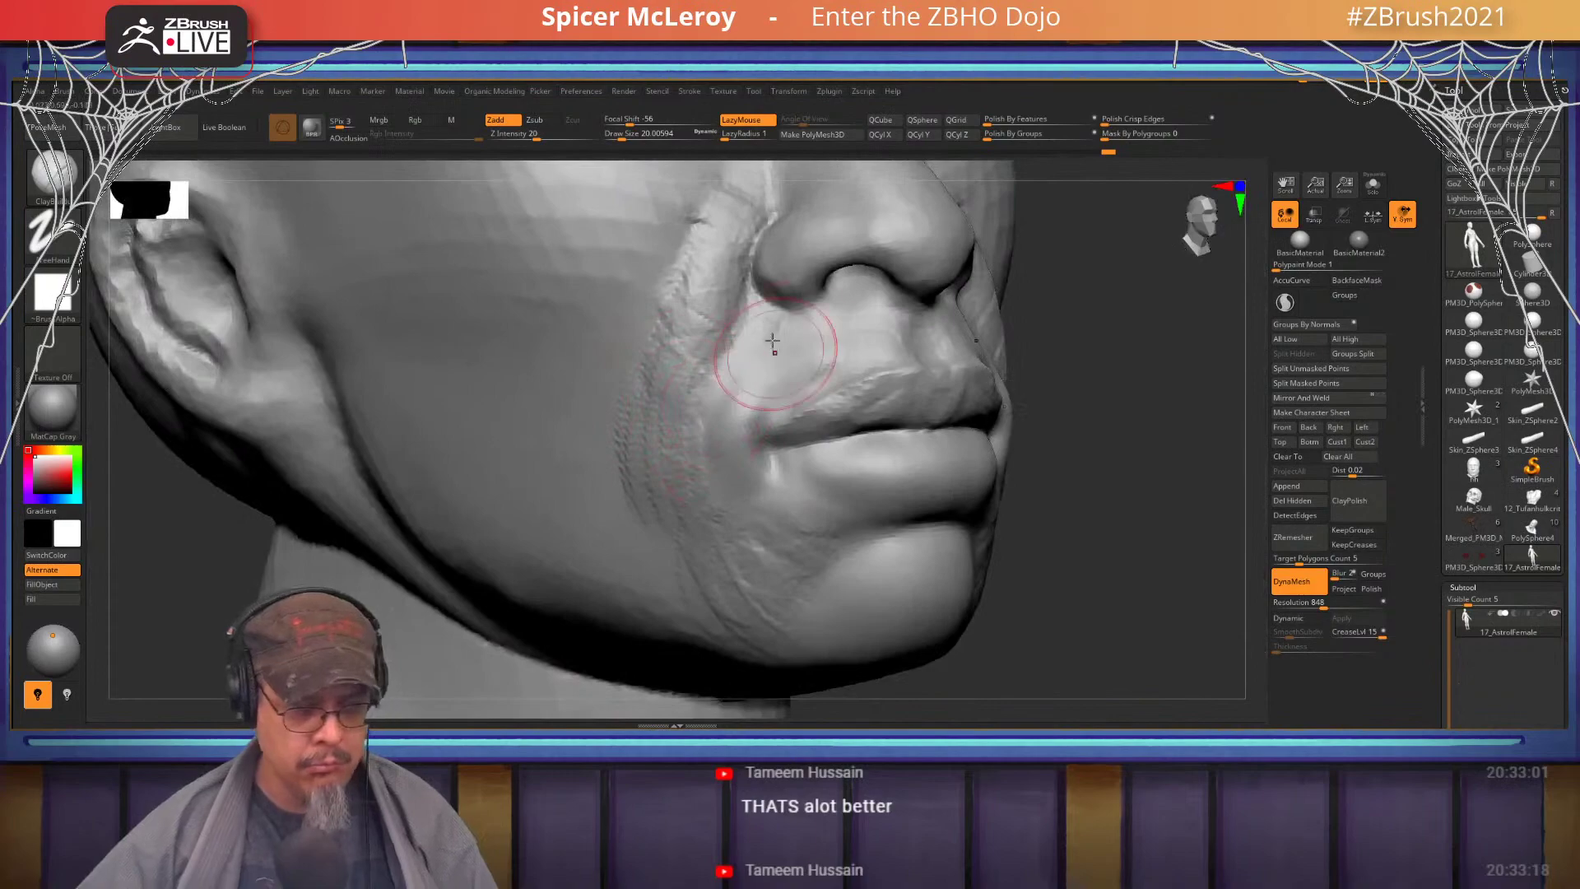
mouse_move(840, 494)
right_down()
mouse_move(872, 505)
mouse_move(856, 355)
mouse_move(885, 461)
mouse_move(872, 456)
right_up()
key(b)
key(d)
key(s)
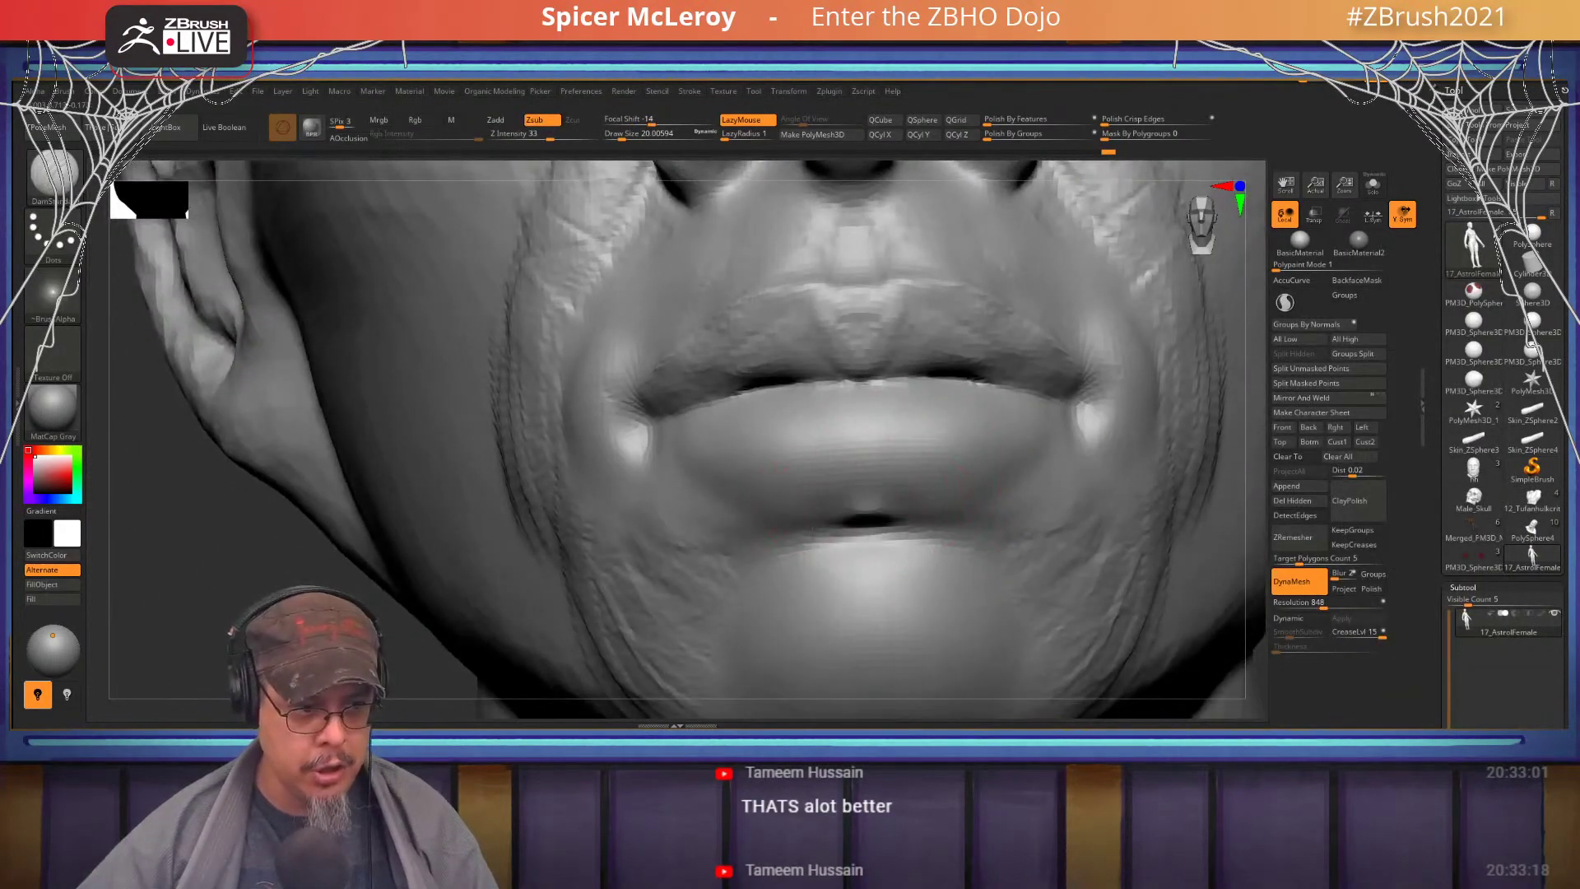
key(ctrl+z)
- Sculpt the crease beneath the lower lip with ClayBuildup at intensity 20 and draw size about 20, and smooth the transition
key(b)
key(c)
key(b)
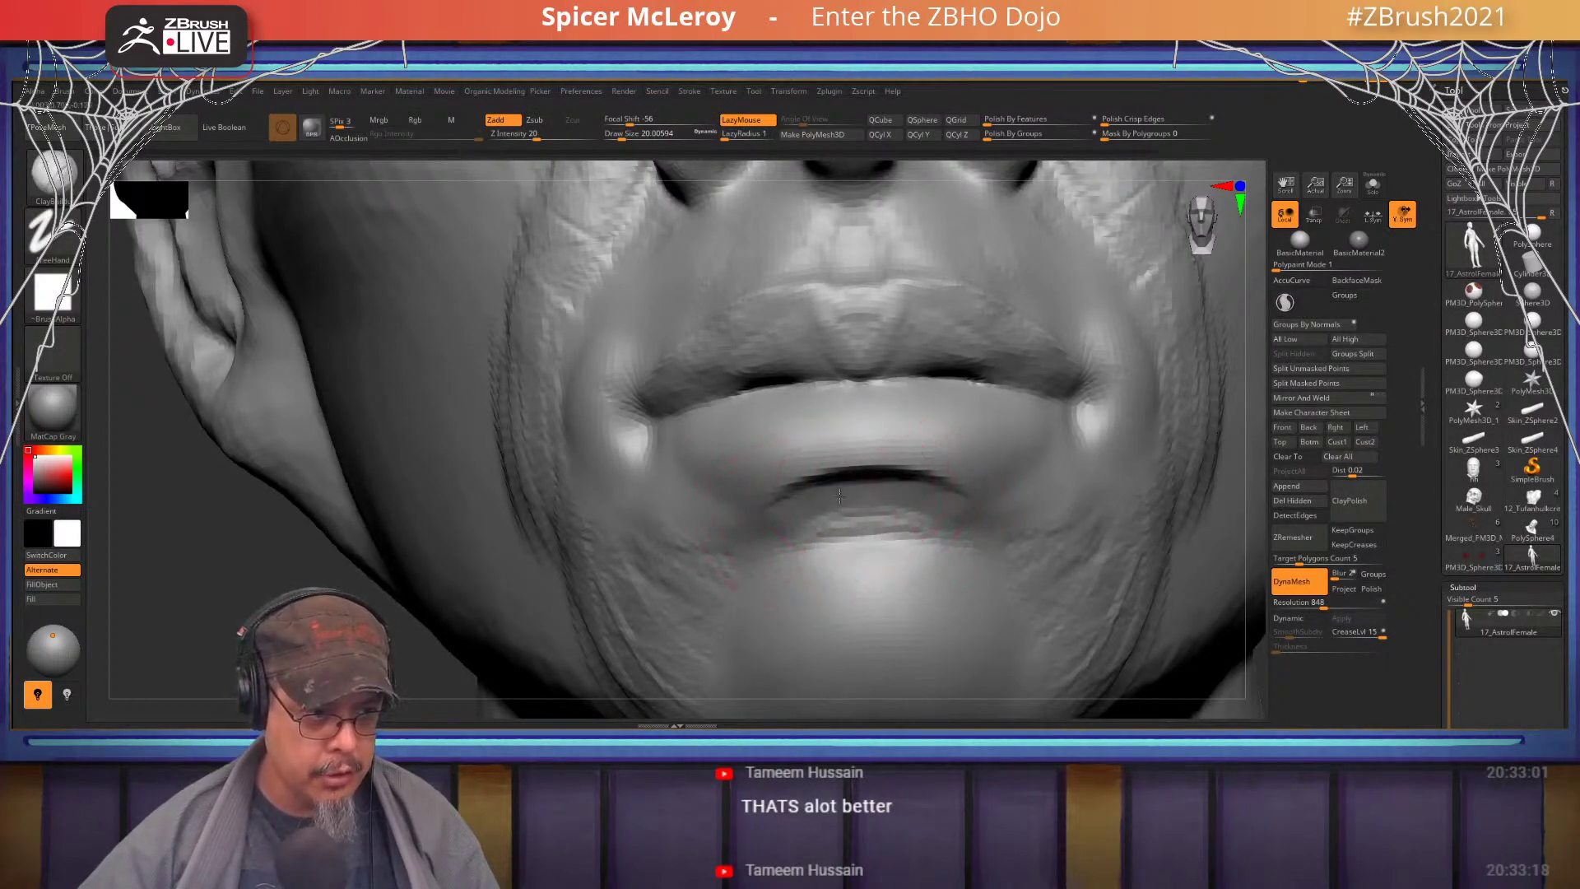
right_drag(839, 496, 780, 483)
key(shift)
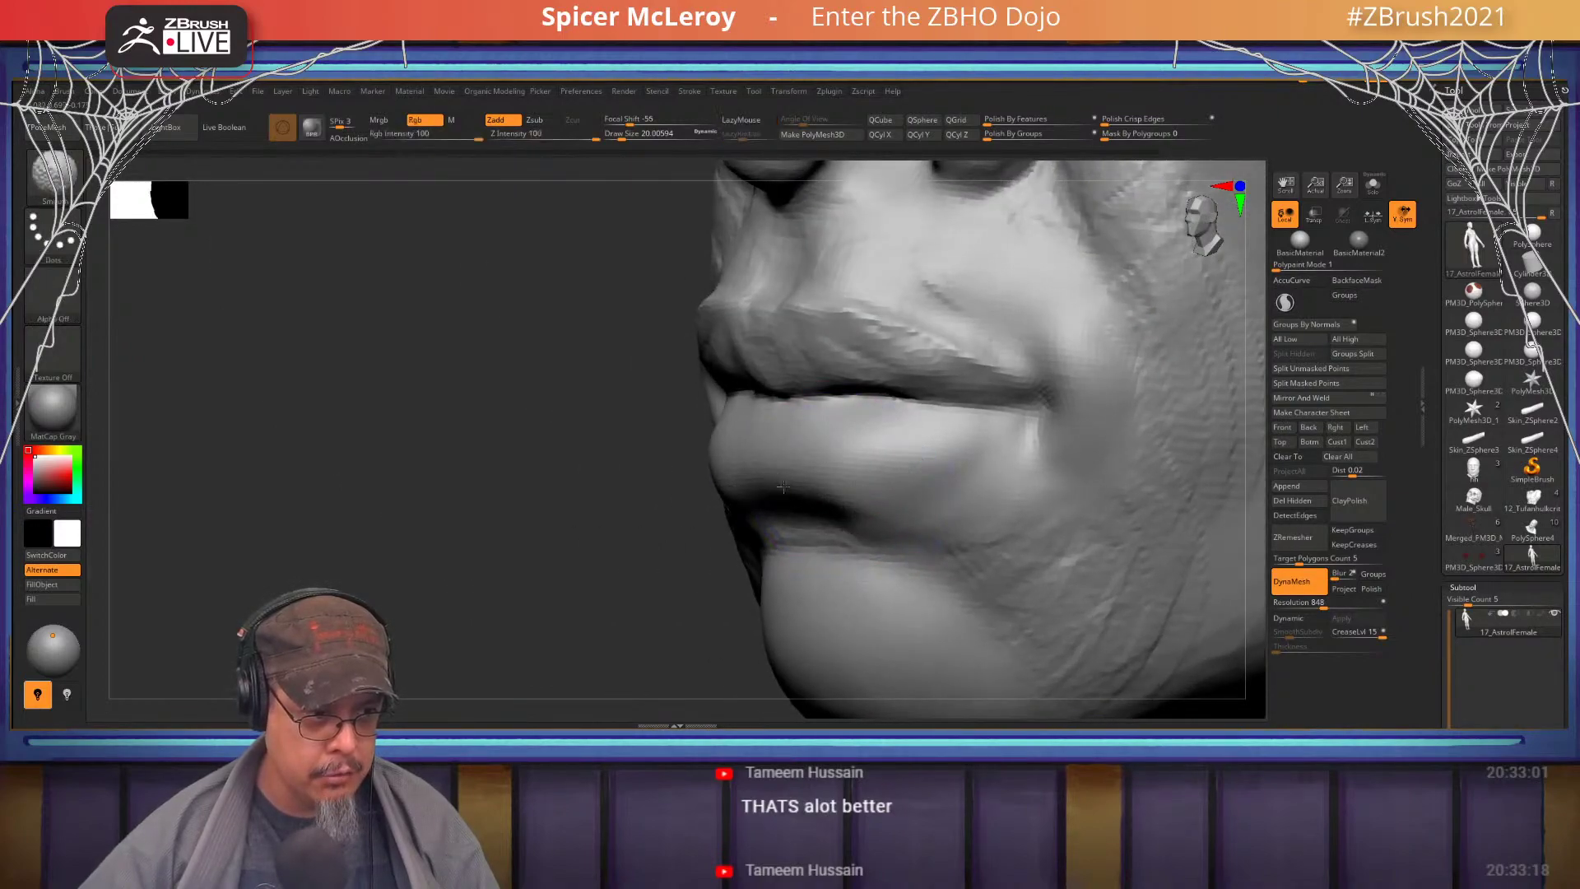
shift+drag(870, 498, 924, 474)
mouse_move(924, 474)
right_down()
mouse_move(930, 527)
mouse_move(939, 489)
right_up()
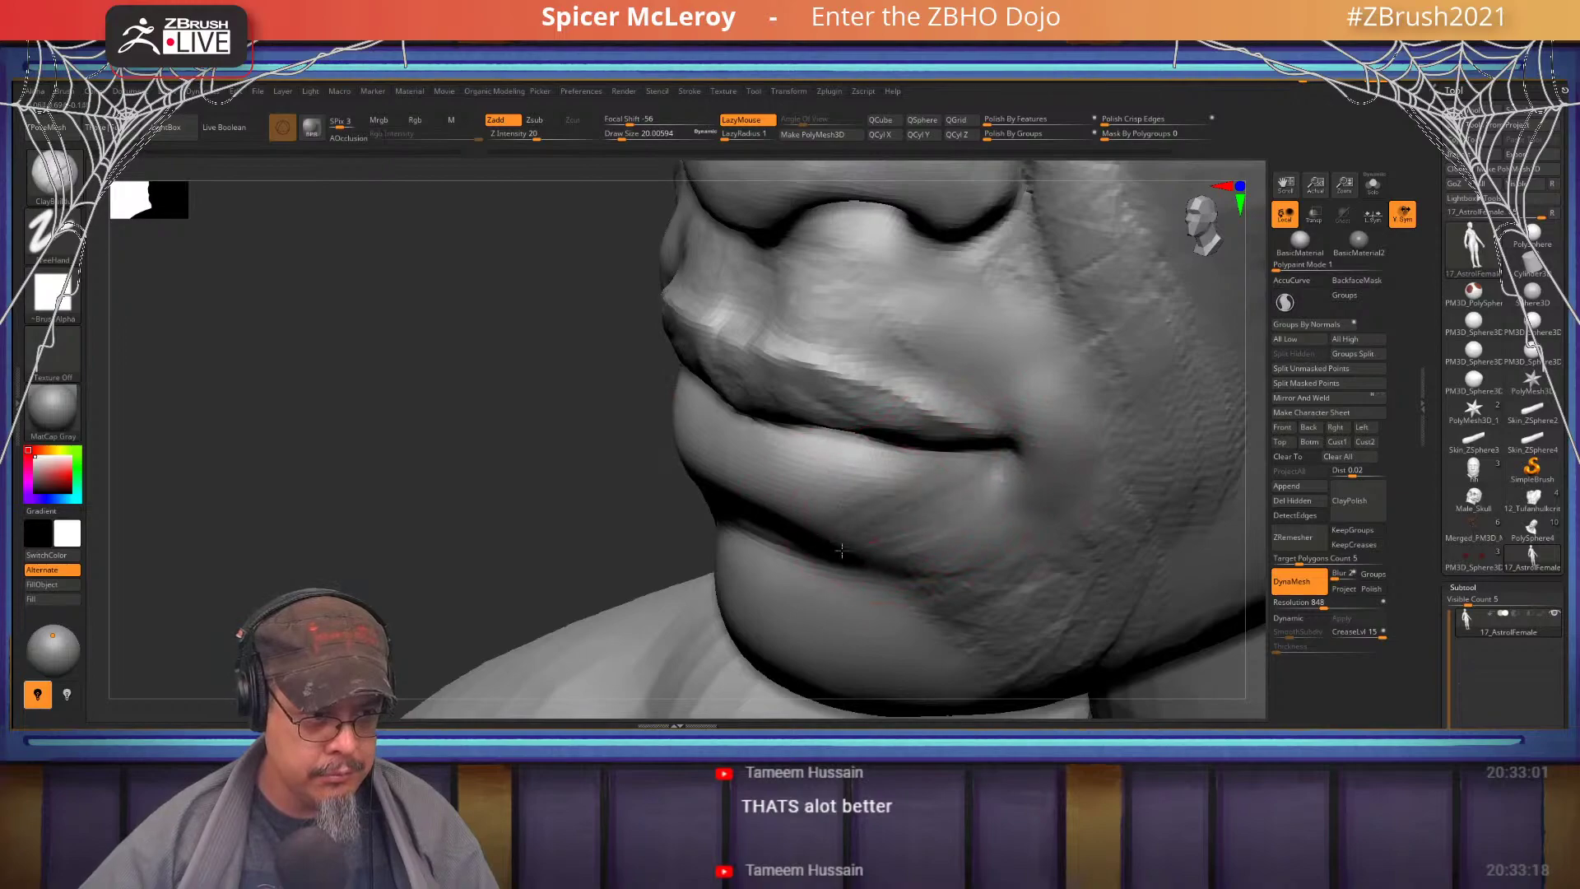
right_drag(900, 506, 835, 447)
- Define the lower lip's outer edge and the lip line with DamStandard at intensity 33 and draw size about 20, smoothing the surroundings
key(b)
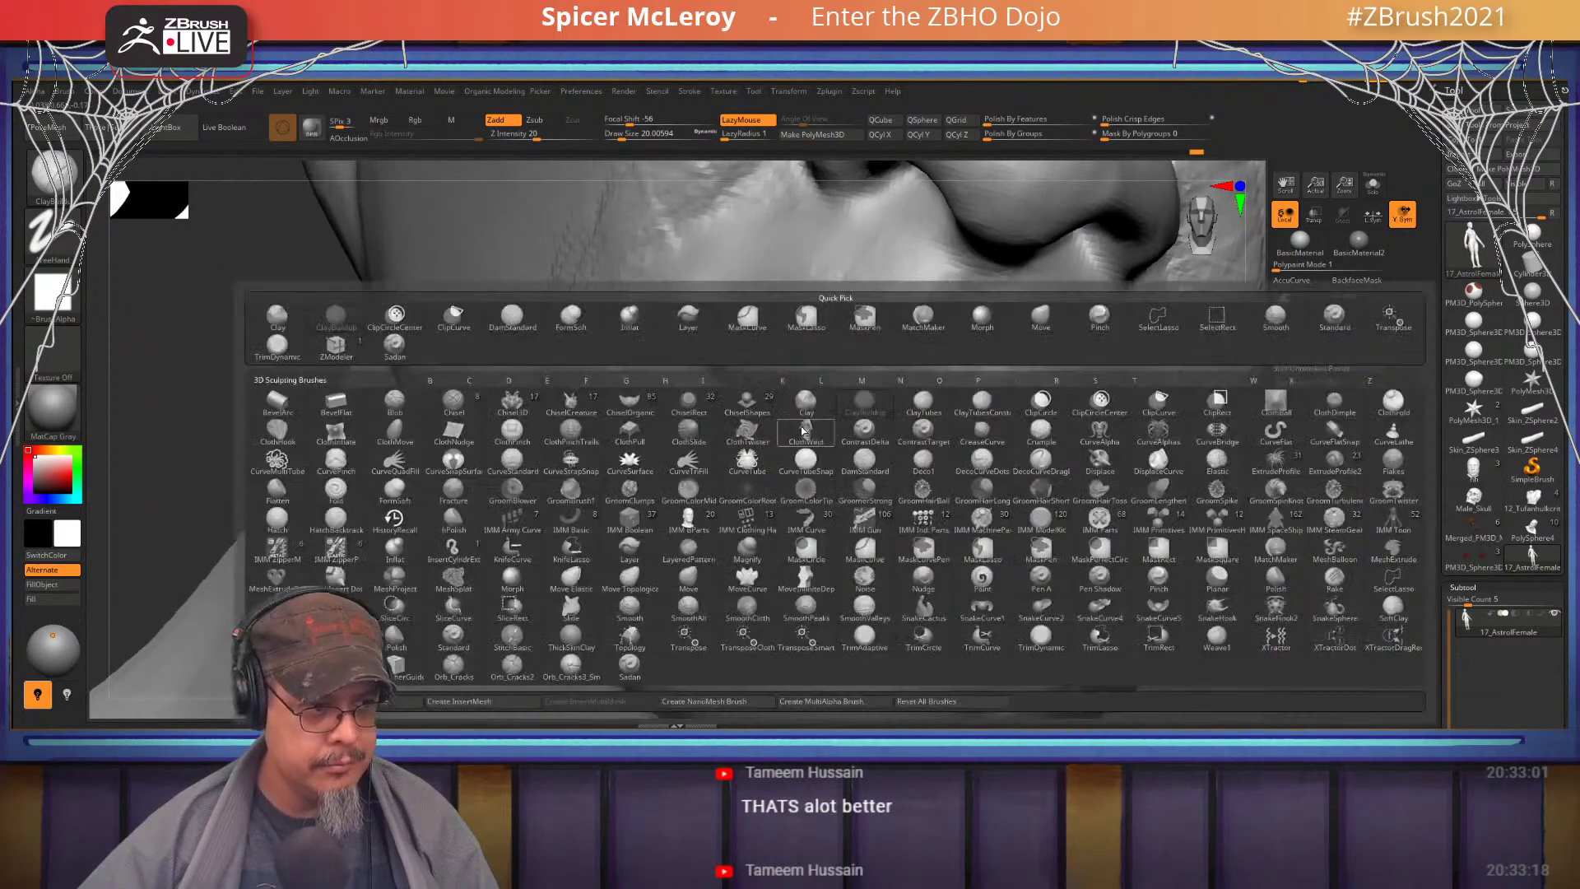
key(d)
key(s)
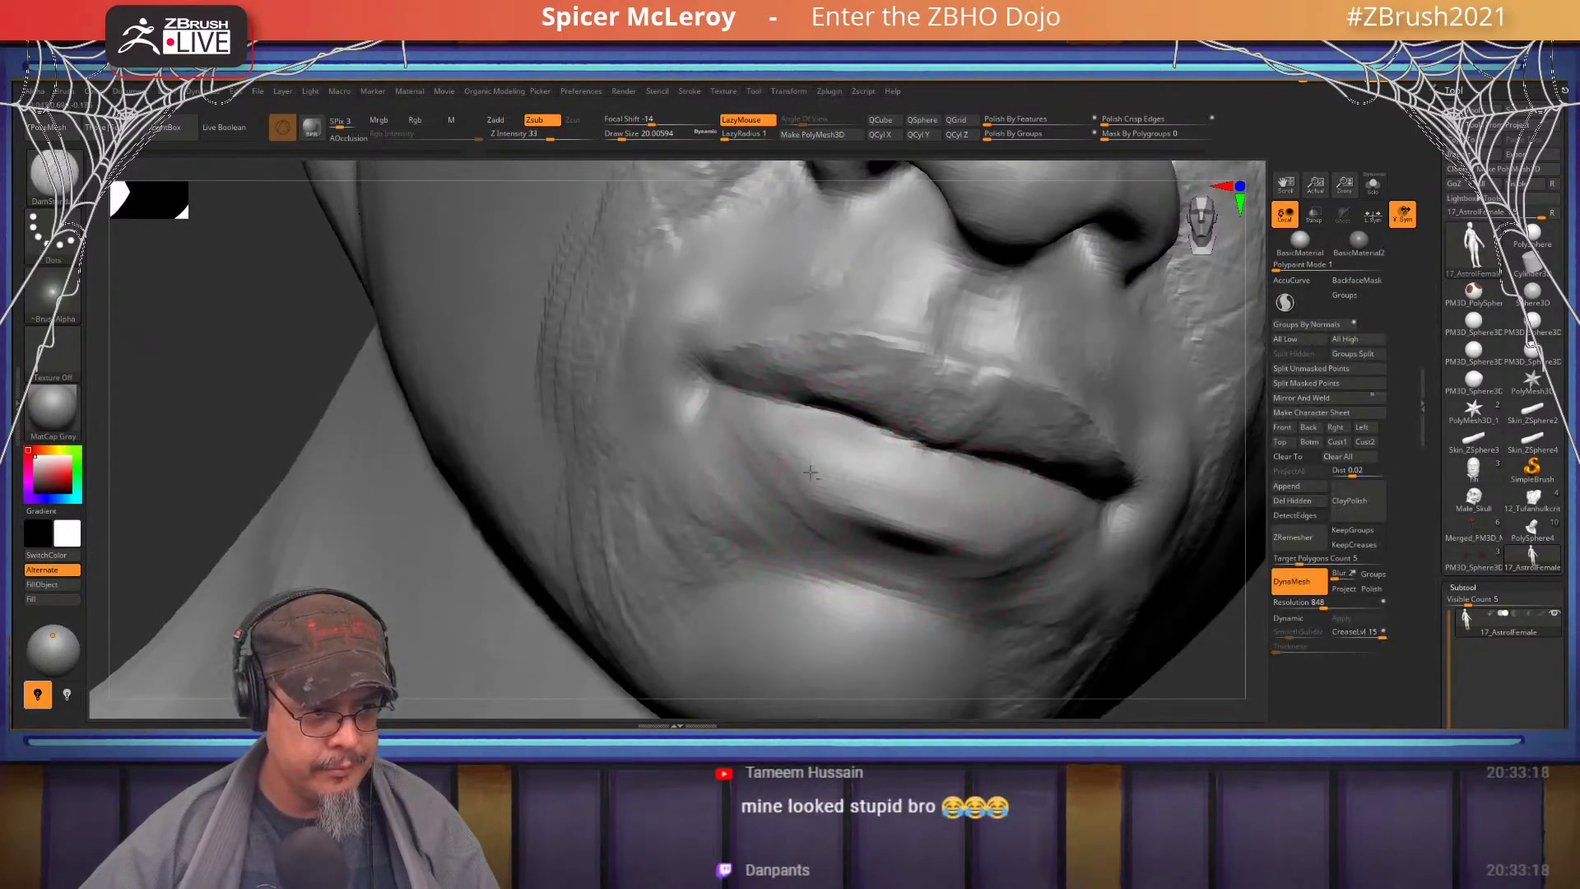
key(shift)
shift+drag(804, 523, 786, 486)
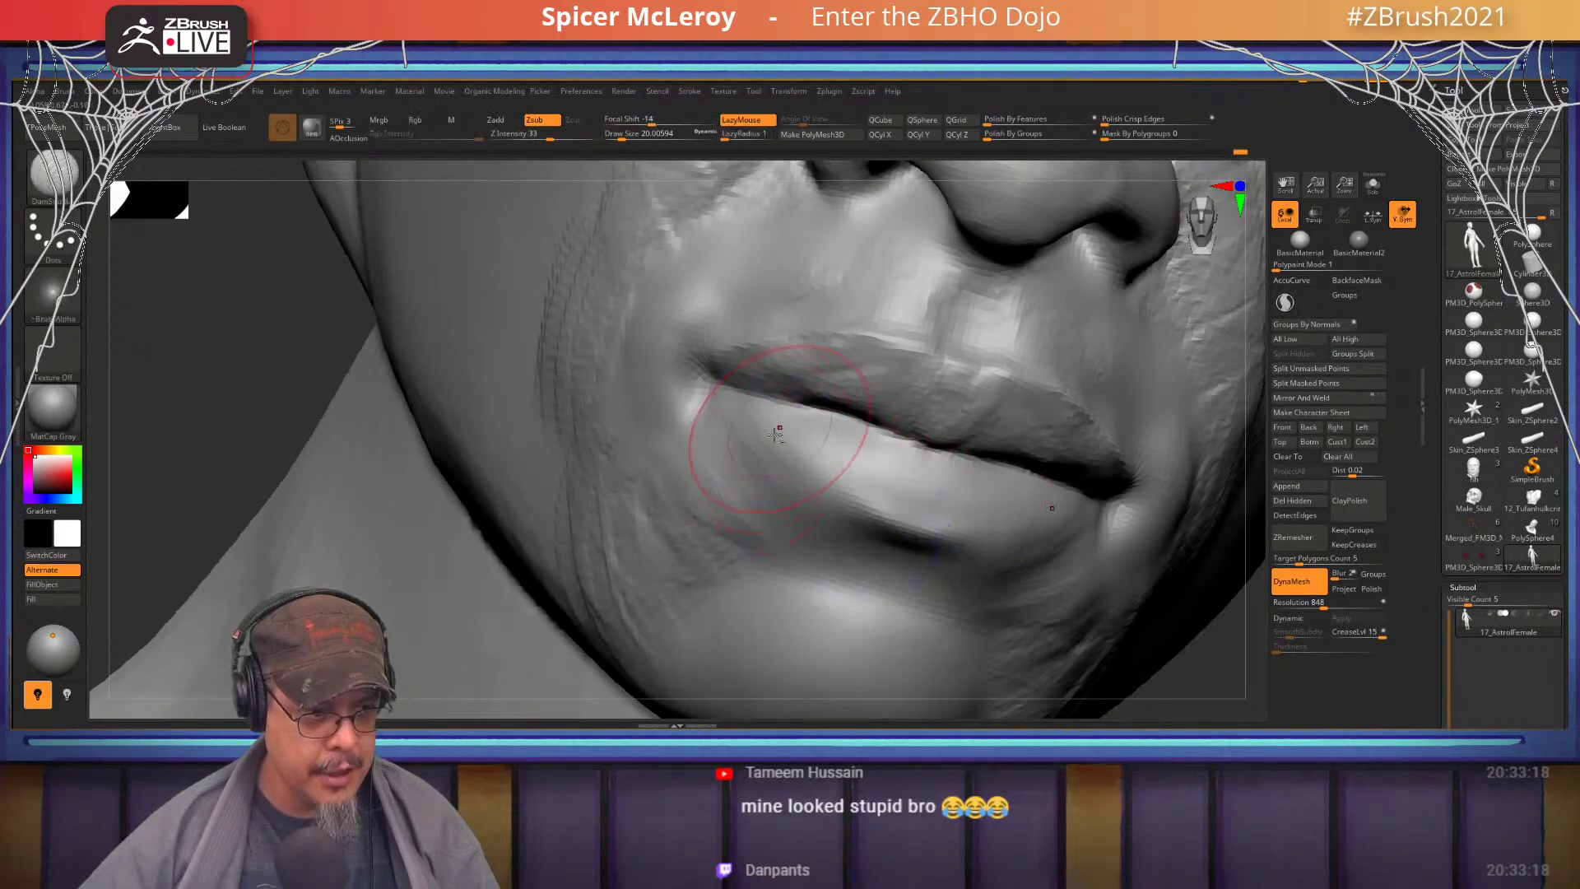
right_drag(777, 430, 839, 463)
mouse_move(831, 558)
shift+mouse_down()
mouse_move(832, 517)
mouse_move(848, 535)
shift+mouse_up()
right_drag(875, 496, 797, 451)
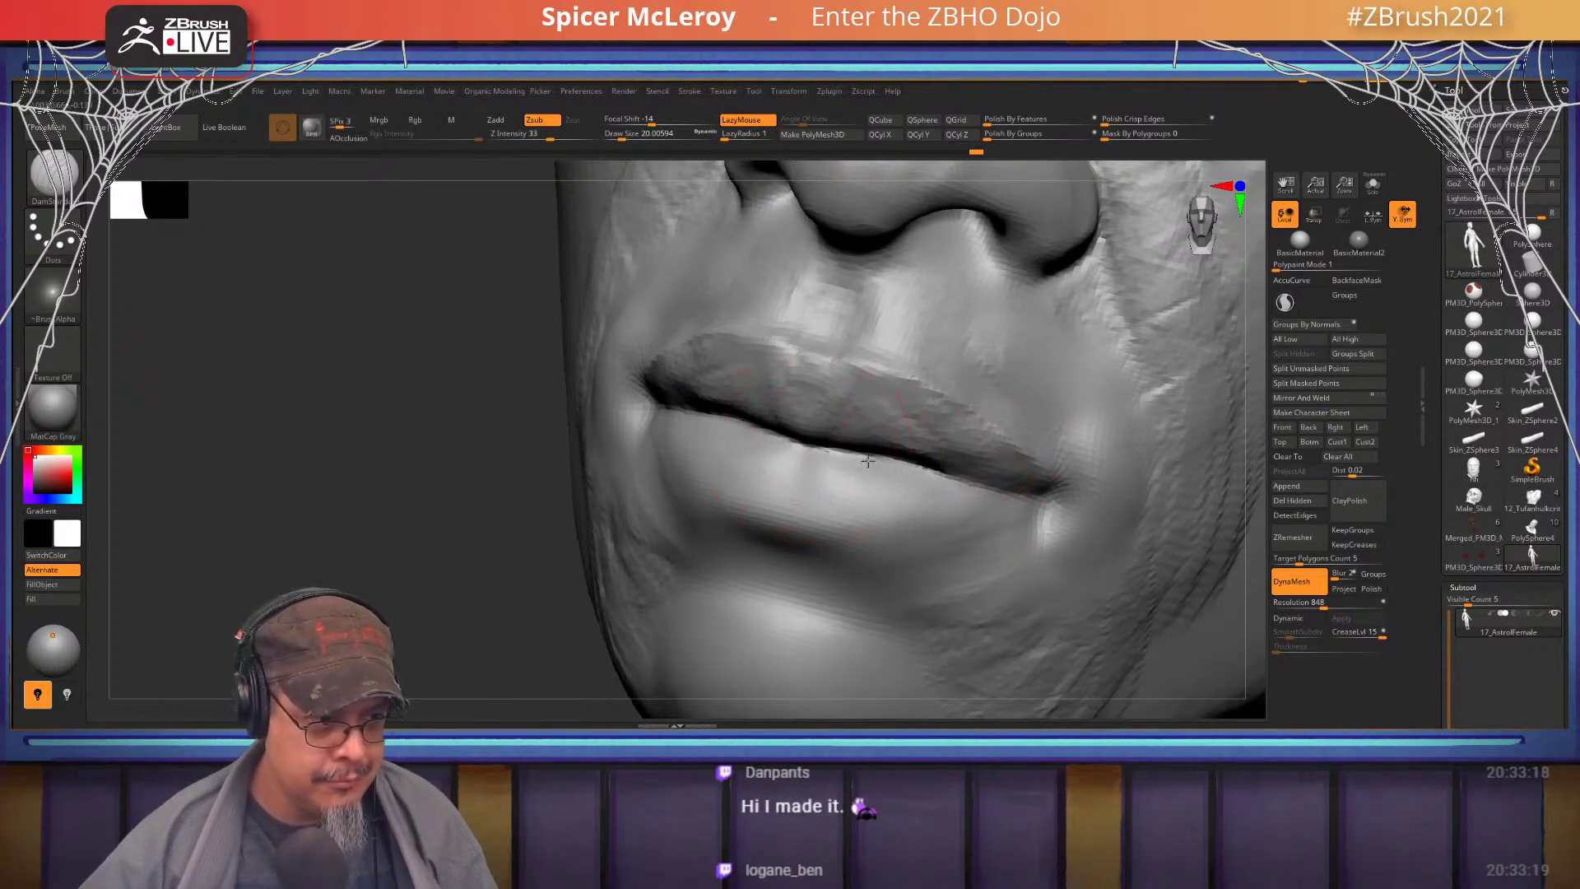
mouse_move(960, 475)
right_down()
mouse_move(835, 383)
mouse_move(863, 443)
mouse_move(918, 451)
mouse_move(679, 442)
mouse_move(700, 445)
right_up()
shift+drag(782, 437, 793, 452)
mouse_move(793, 452)
right_down()
mouse_move(911, 448)
mouse_move(943, 411)
mouse_move(853, 559)
right_up()
- Build up the forehead with the ClayBuildup brush at intensity 20 and draw size about 77, and smooth the strokes
right_drag(920, 415, 823, 438)
key(s)
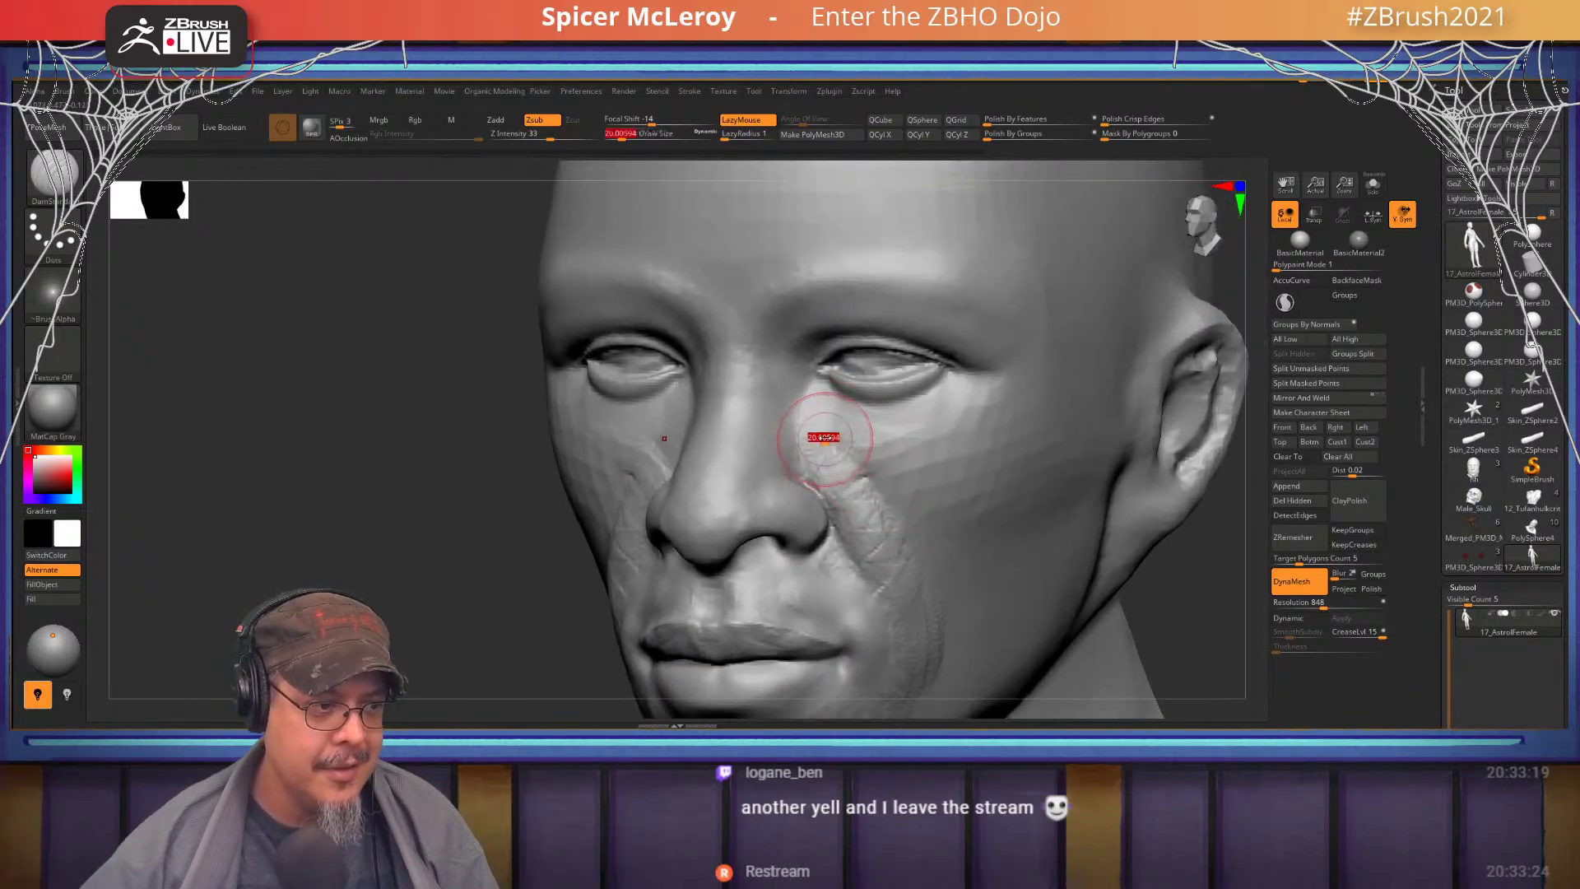
drag(824, 437, 831, 439)
mouse_move(831, 439)
alt+right_down()
mouse_move(861, 548)
mouse_move(916, 422)
mouse_move(780, 406)
mouse_move(832, 406)
mouse_move(840, 444)
mouse_move(792, 428)
alt+right_up()
key(s)
drag(815, 414, 826, 412)
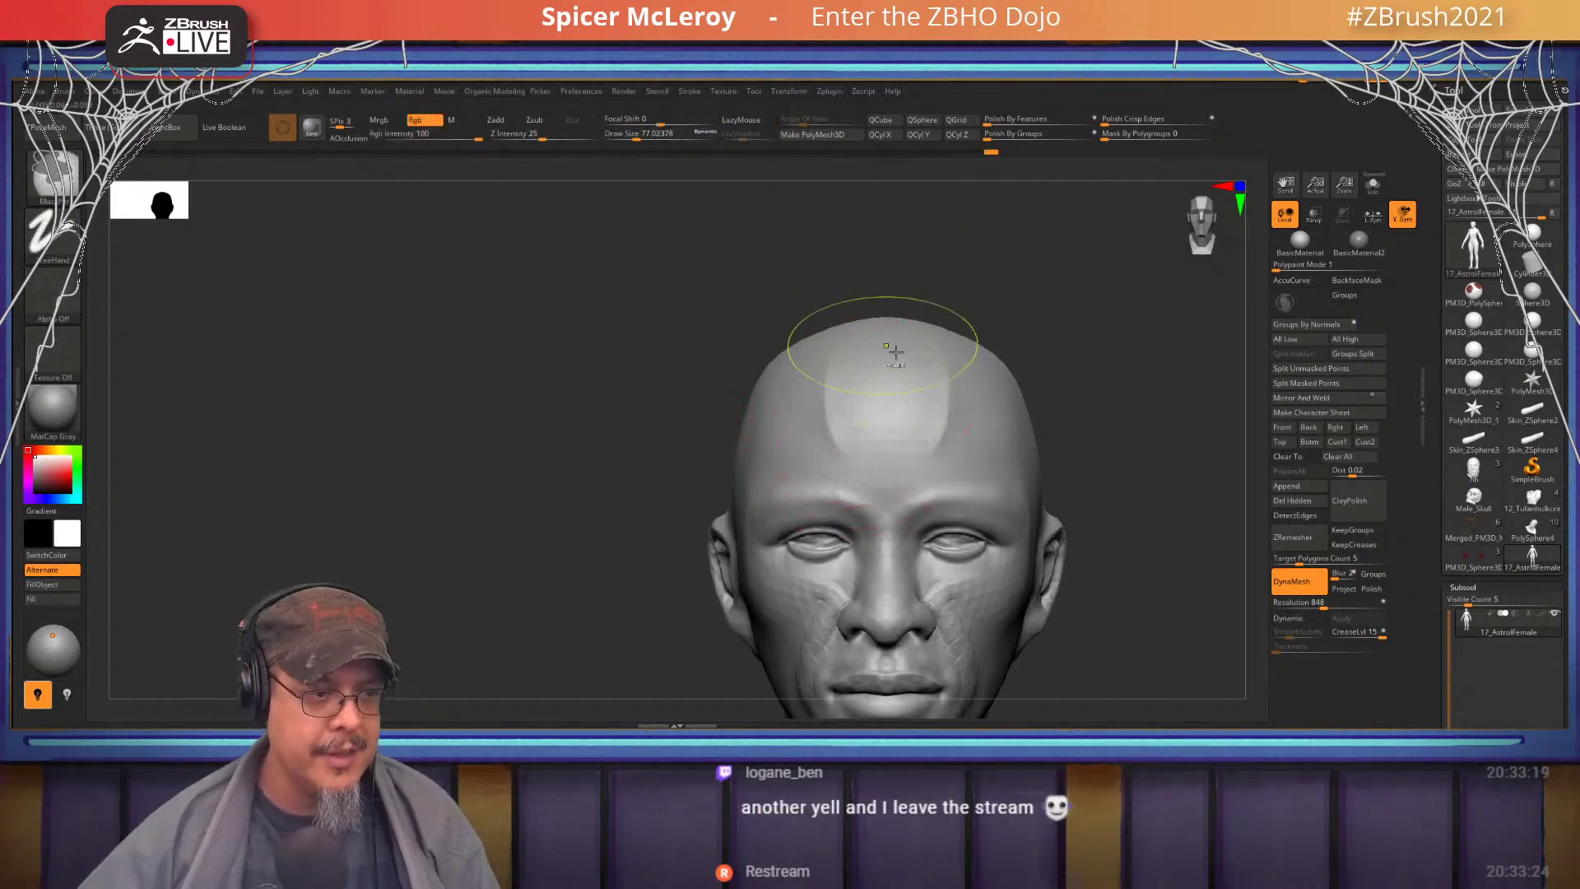
key(b)
key(c)
key(b)
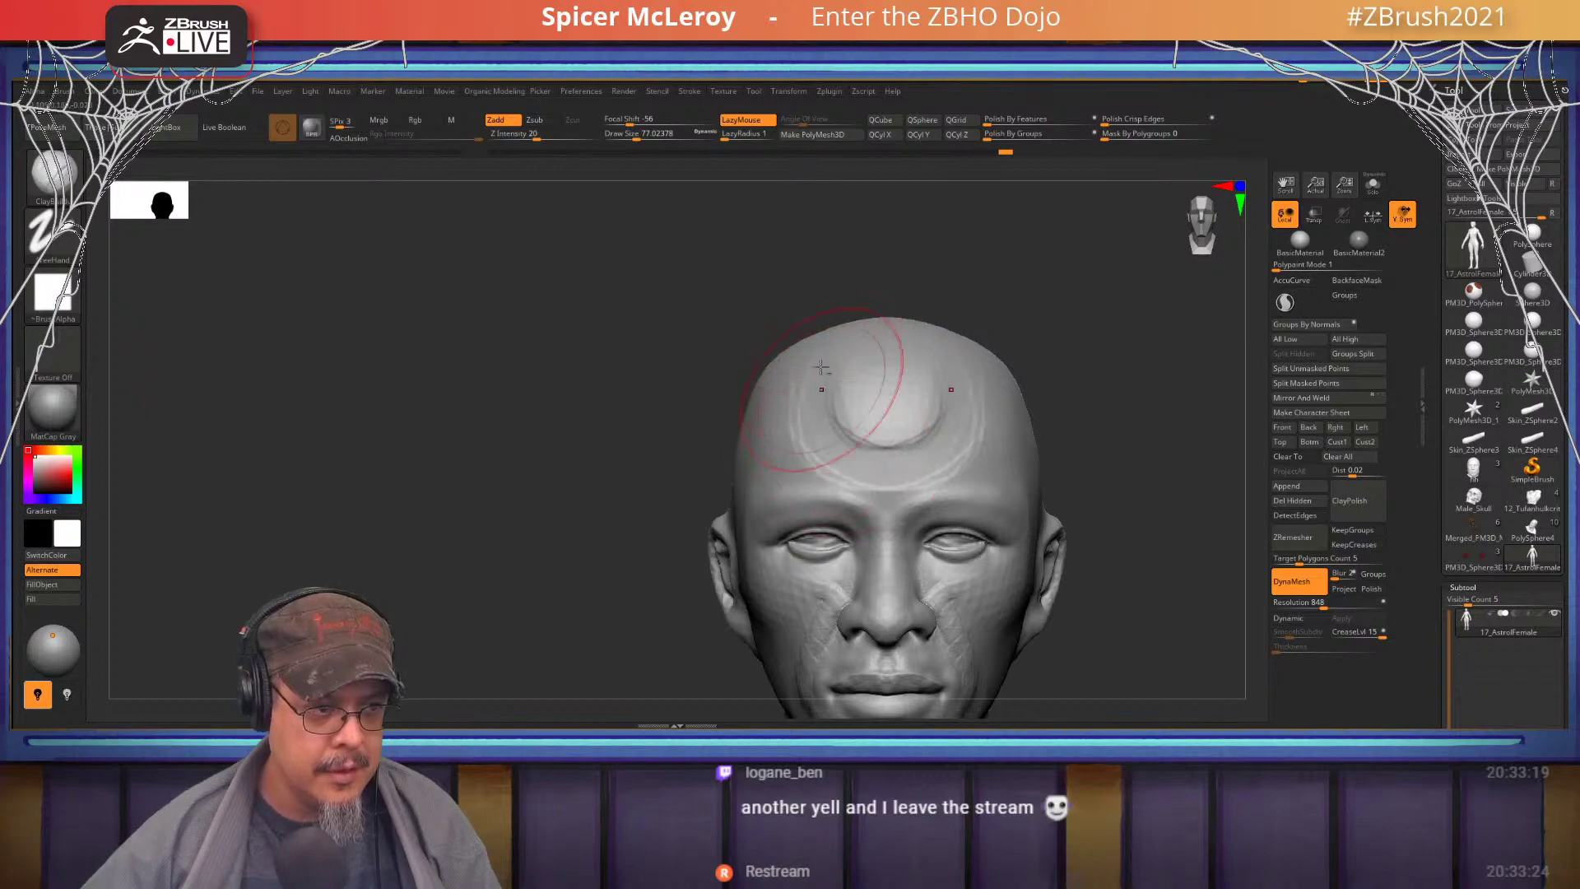
right_drag(821, 367, 797, 374)
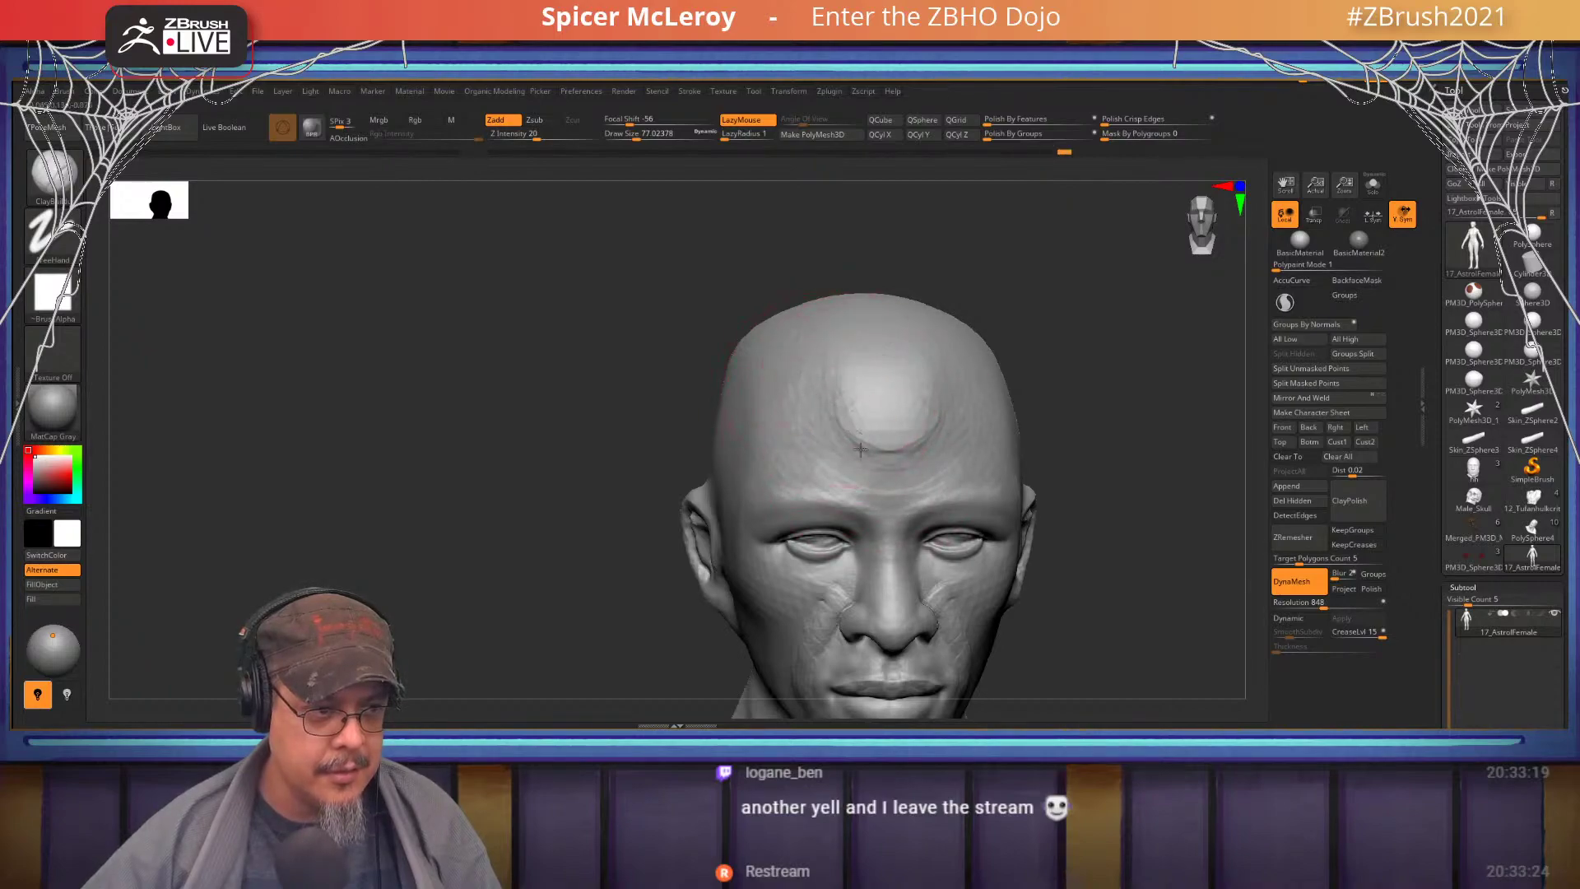
key(shift)
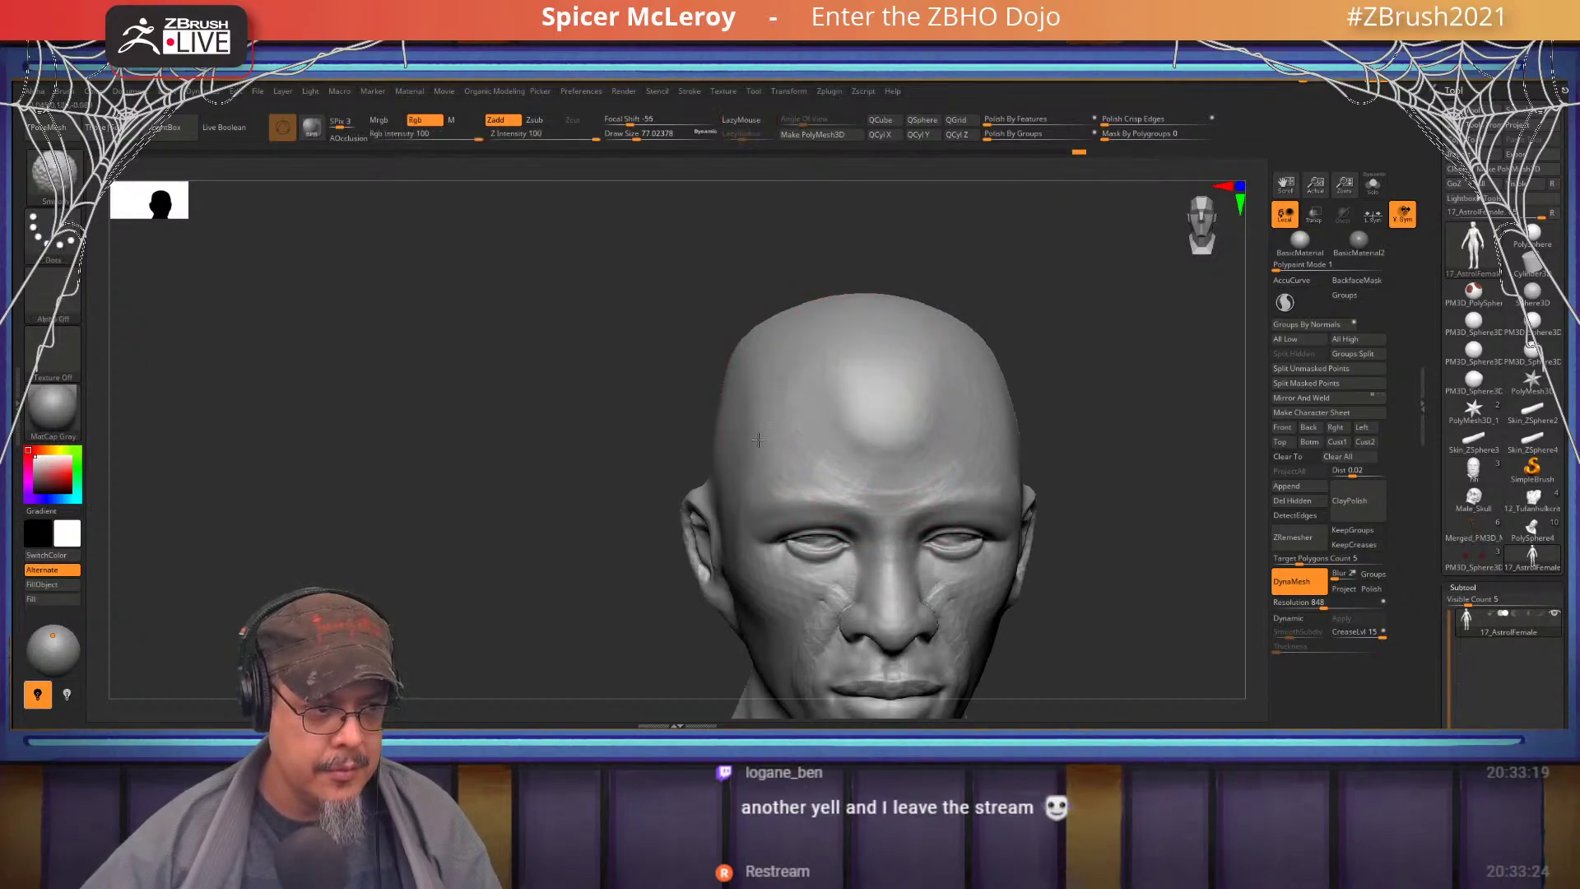
- Round out the brow and the side of the forehead with the FormSoft brush at intensity 3 and draw size about 77
mouse_move(839, 412)
right_down()
mouse_move(998, 381)
mouse_move(975, 337)
mouse_move(1045, 436)
right_up()
mouse_move(1045, 436)
right_down()
mouse_move(972, 452)
mouse_move(811, 444)
mouse_move(885, 453)
right_up()
key(b)
key(f)
key(s)
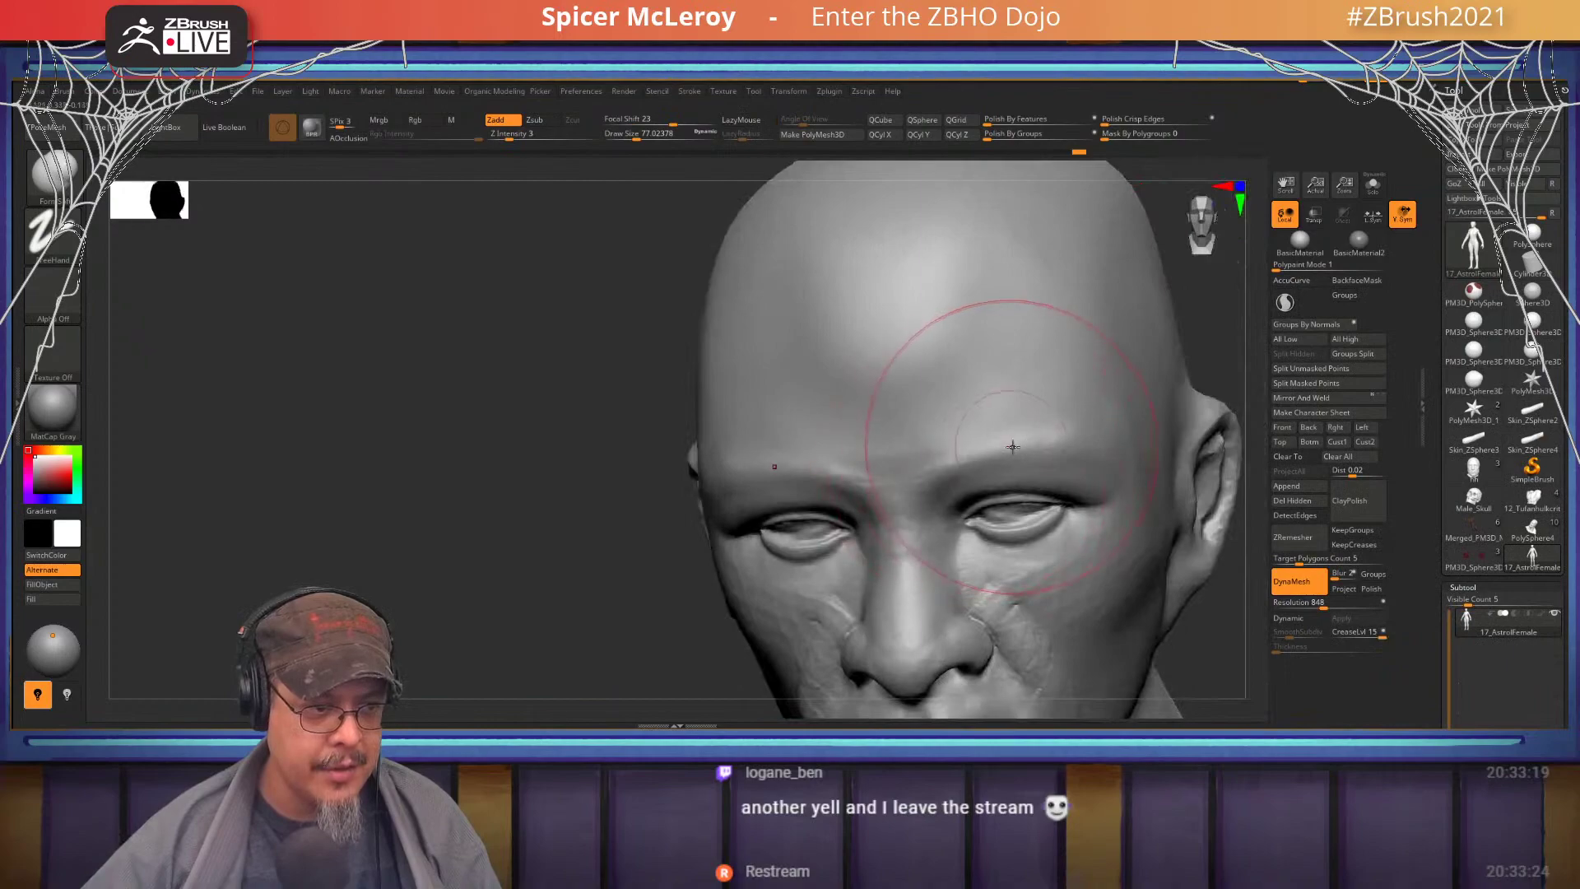
drag(1016, 449, 856, 461)
right_drag(703, 455, 963, 431)
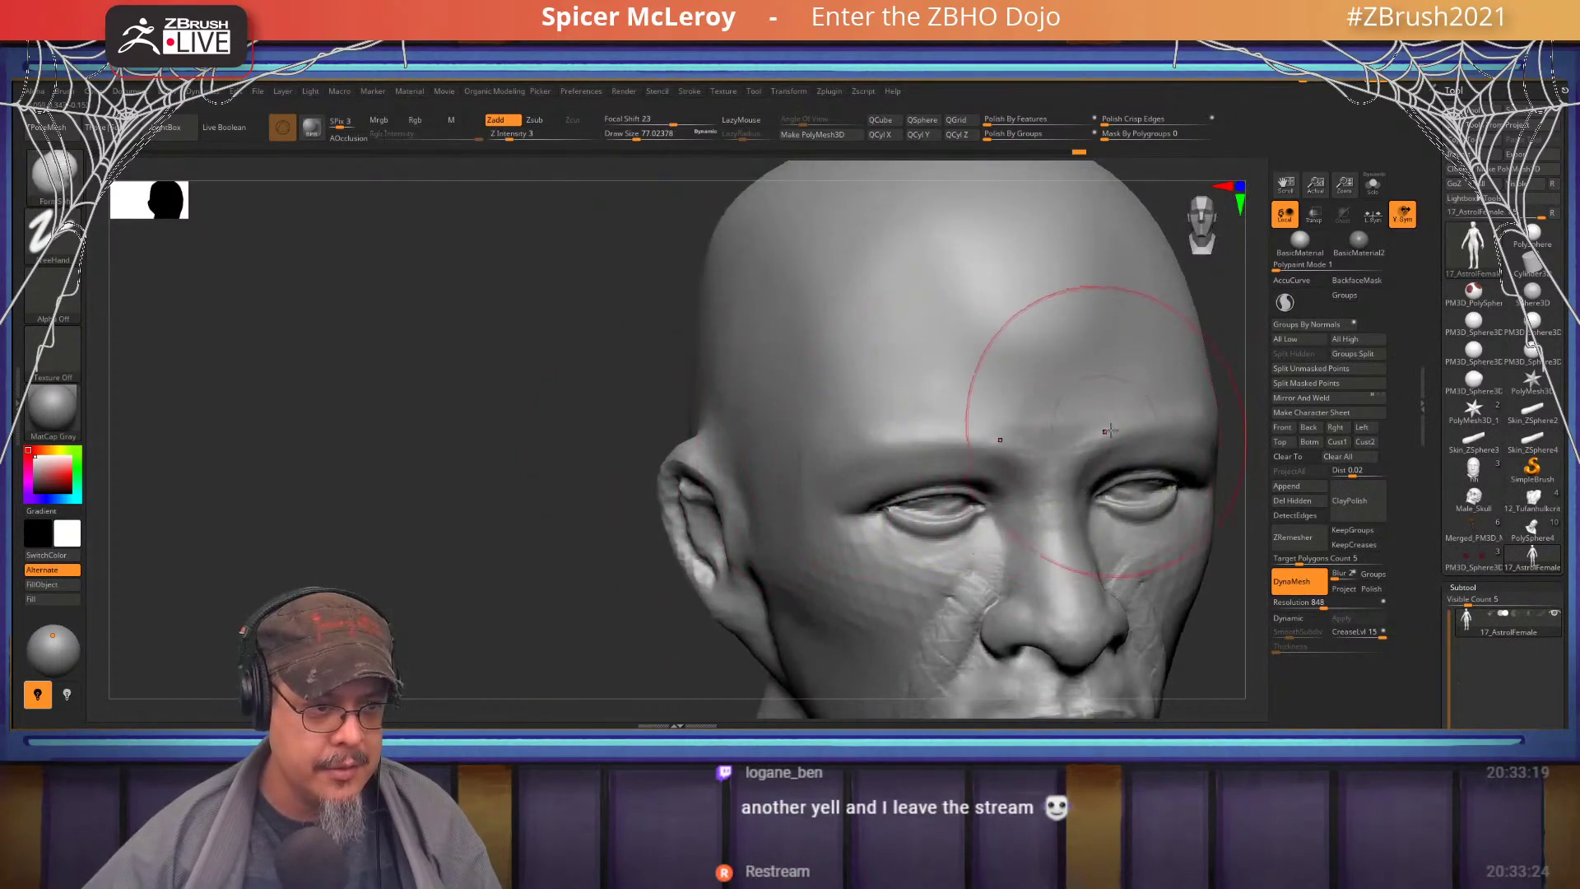
mouse_move(806, 483)
right_down()
mouse_move(755, 406)
mouse_move(758, 466)
mouse_move(747, 452)
right_up()
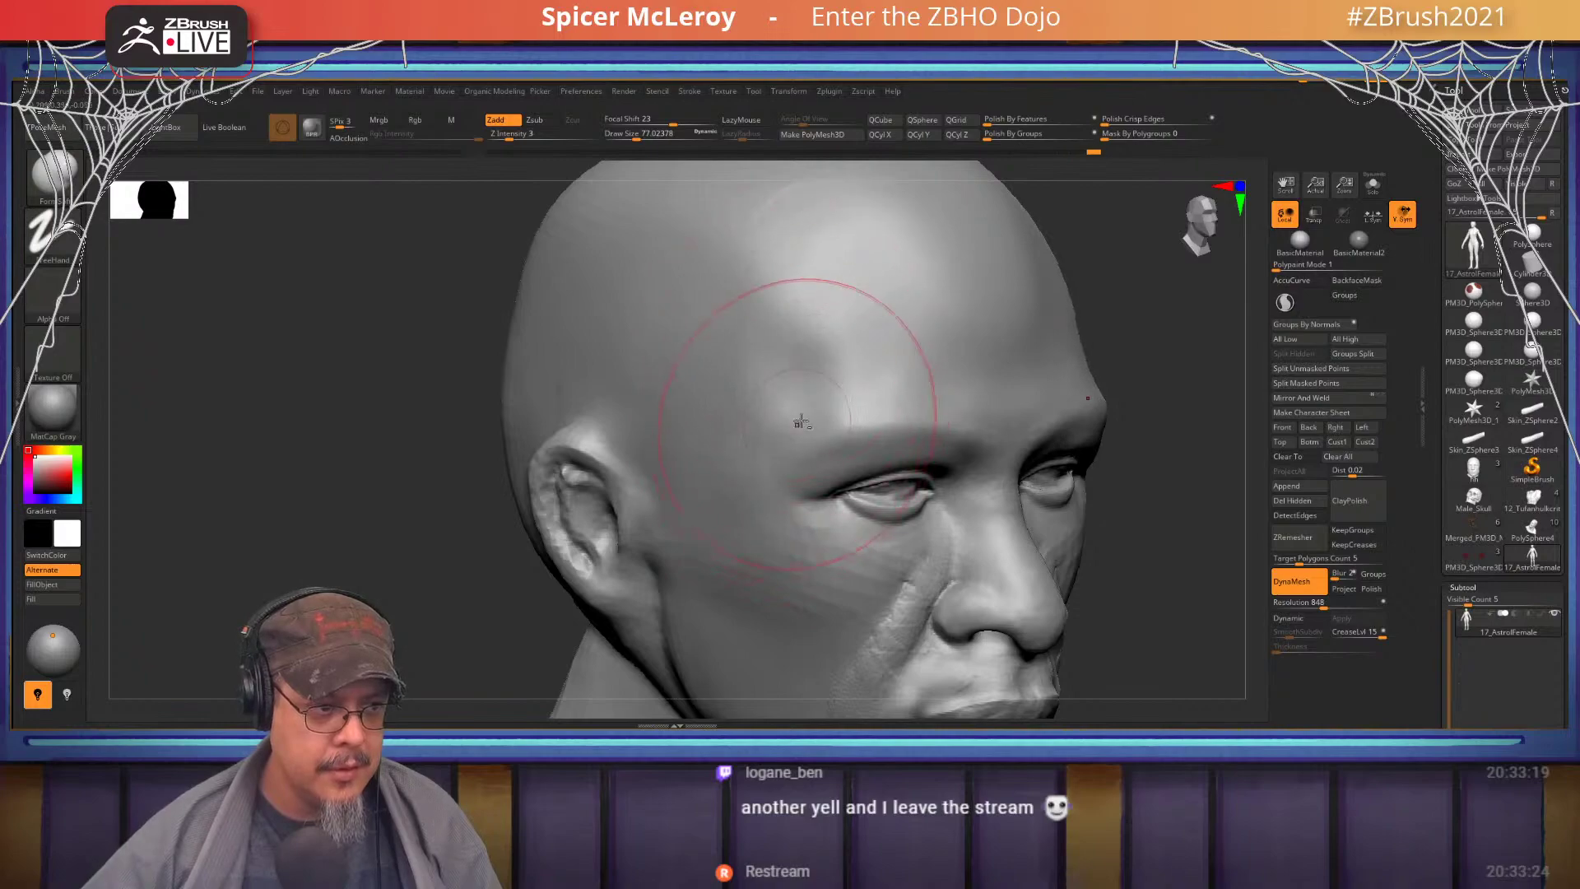
drag(800, 349, 803, 310)
right_drag(752, 409, 793, 363)
- Build up the cheekbone toward the ear with ClayBuildup at intensity 20, reducing the draw size to about 41
key(b)
key(c)
key(b)
right_drag(757, 437, 735, 477)
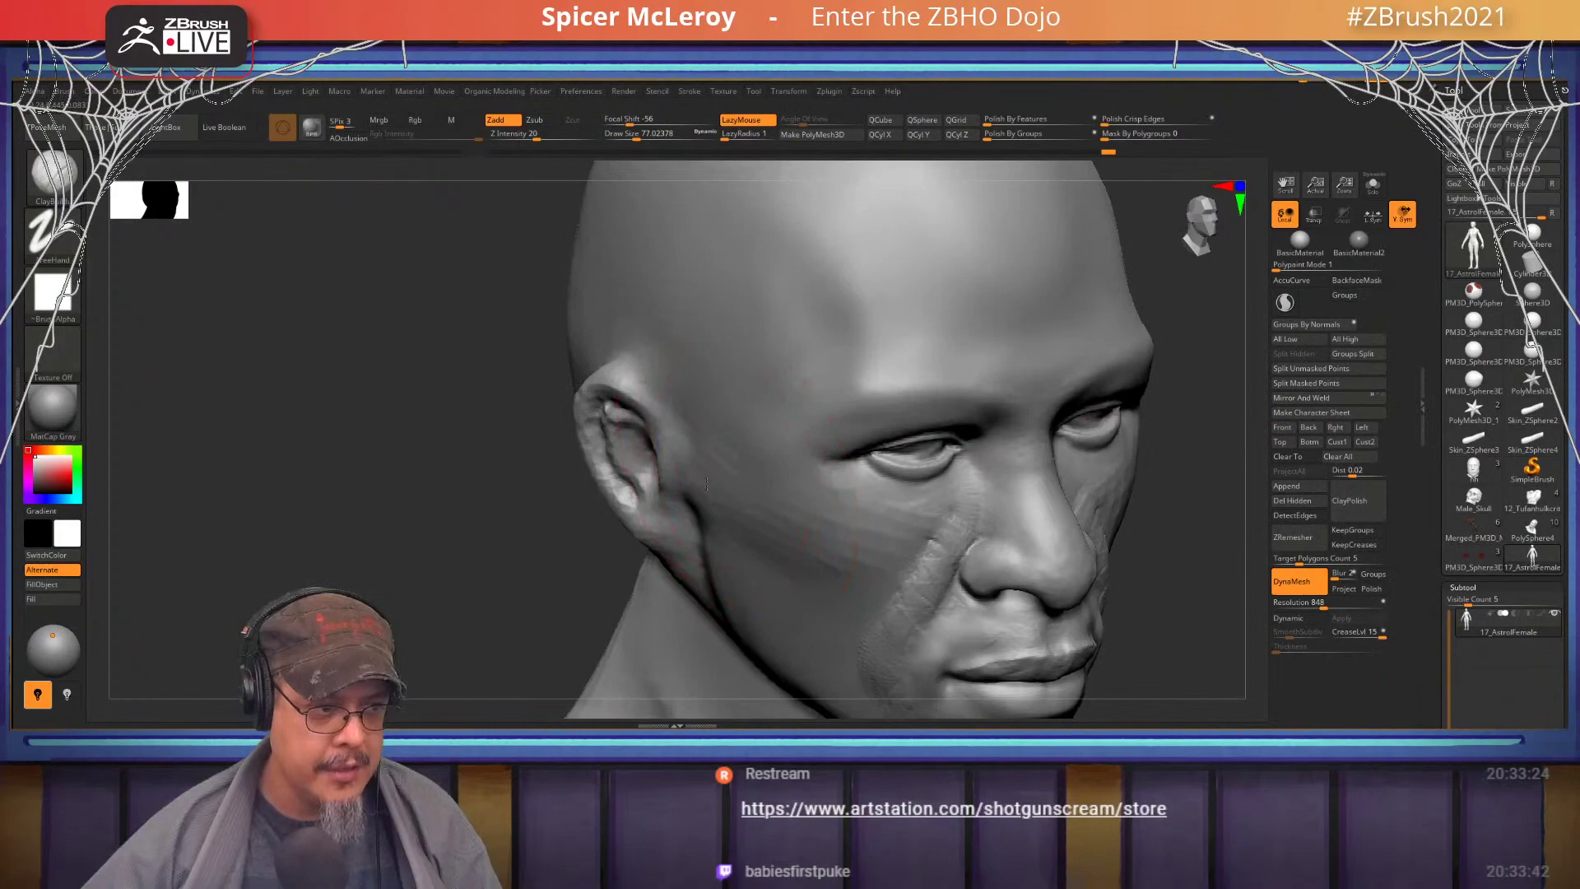
key(s)
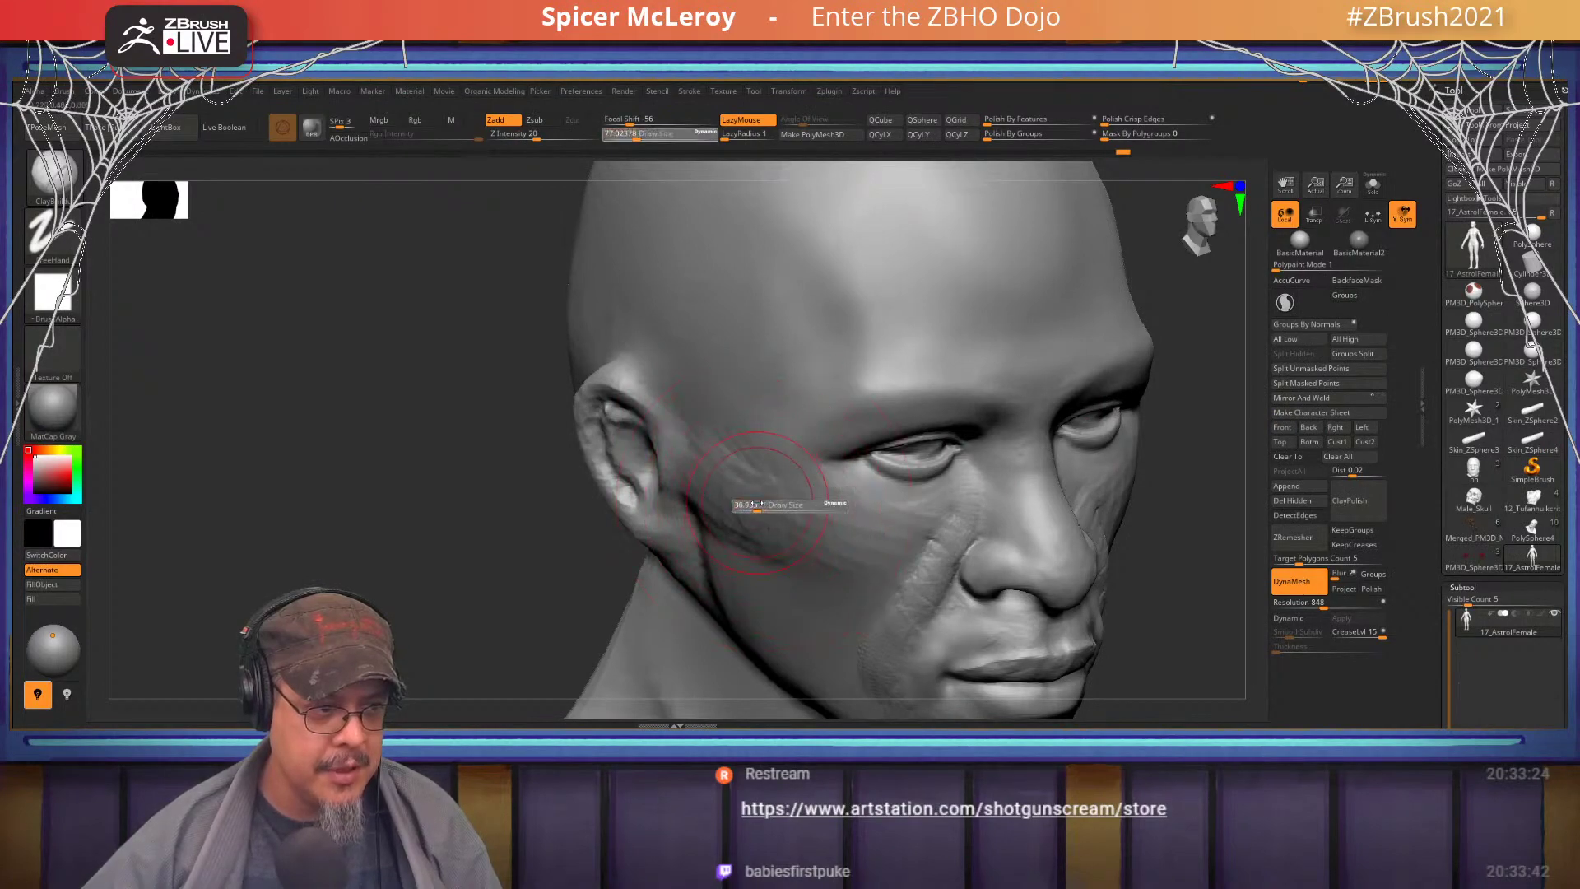
drag(754, 503, 729, 496)
key(ctrl+z)
key(s)
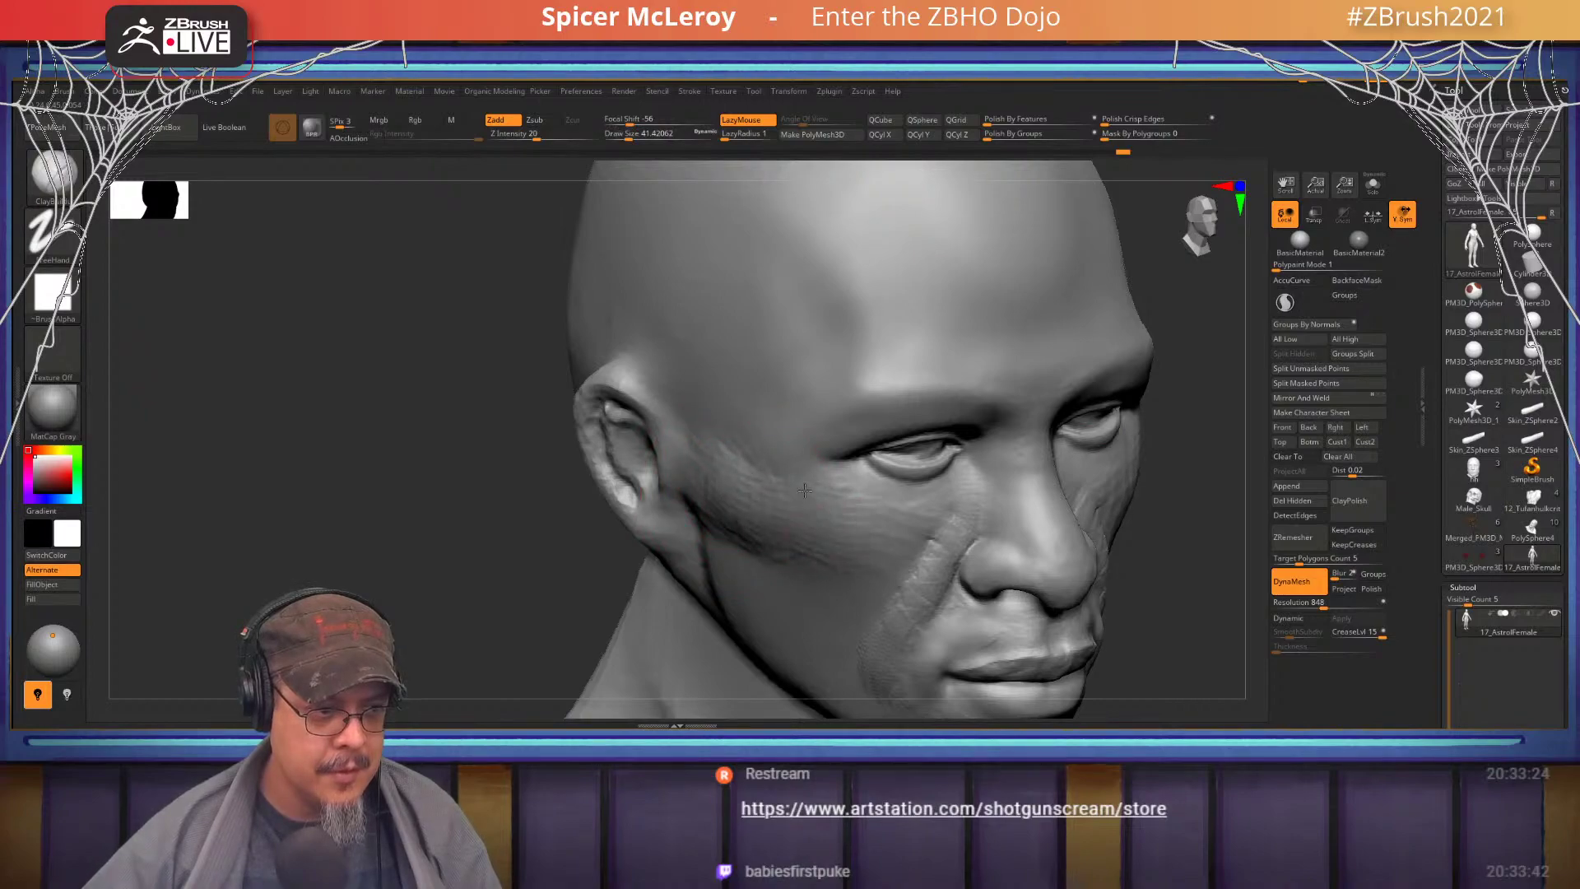
- Extend the ClayBuildup strokes along the top of the cheekbone arch and around the outer brow and temple
right_drag(741, 403, 811, 418)
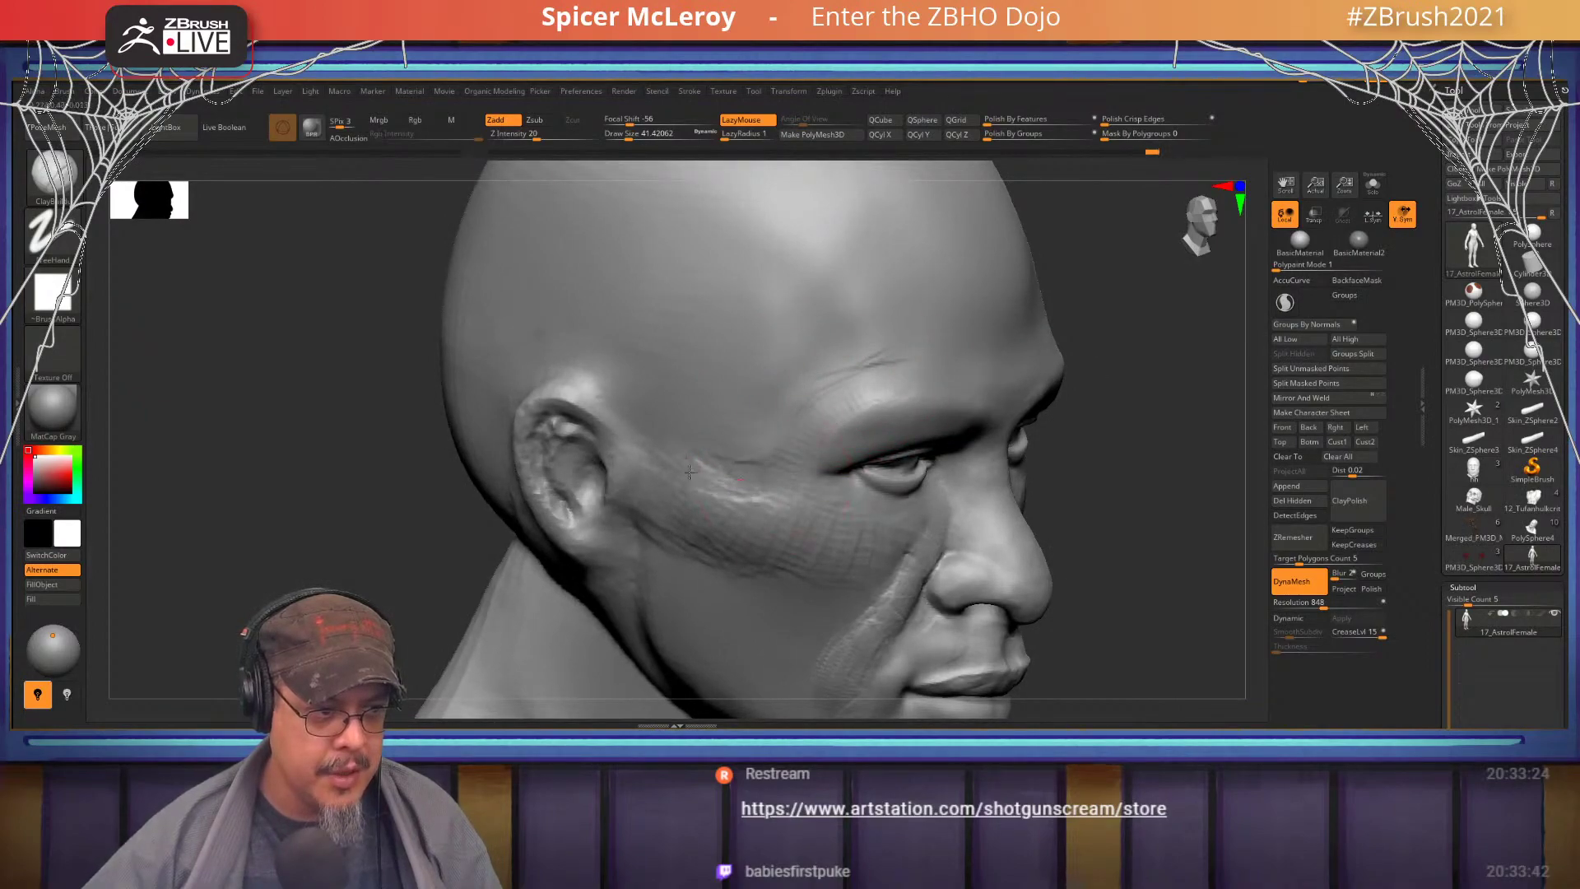
mouse_move(762, 477)
right_down()
mouse_move(776, 433)
mouse_move(744, 395)
right_up()
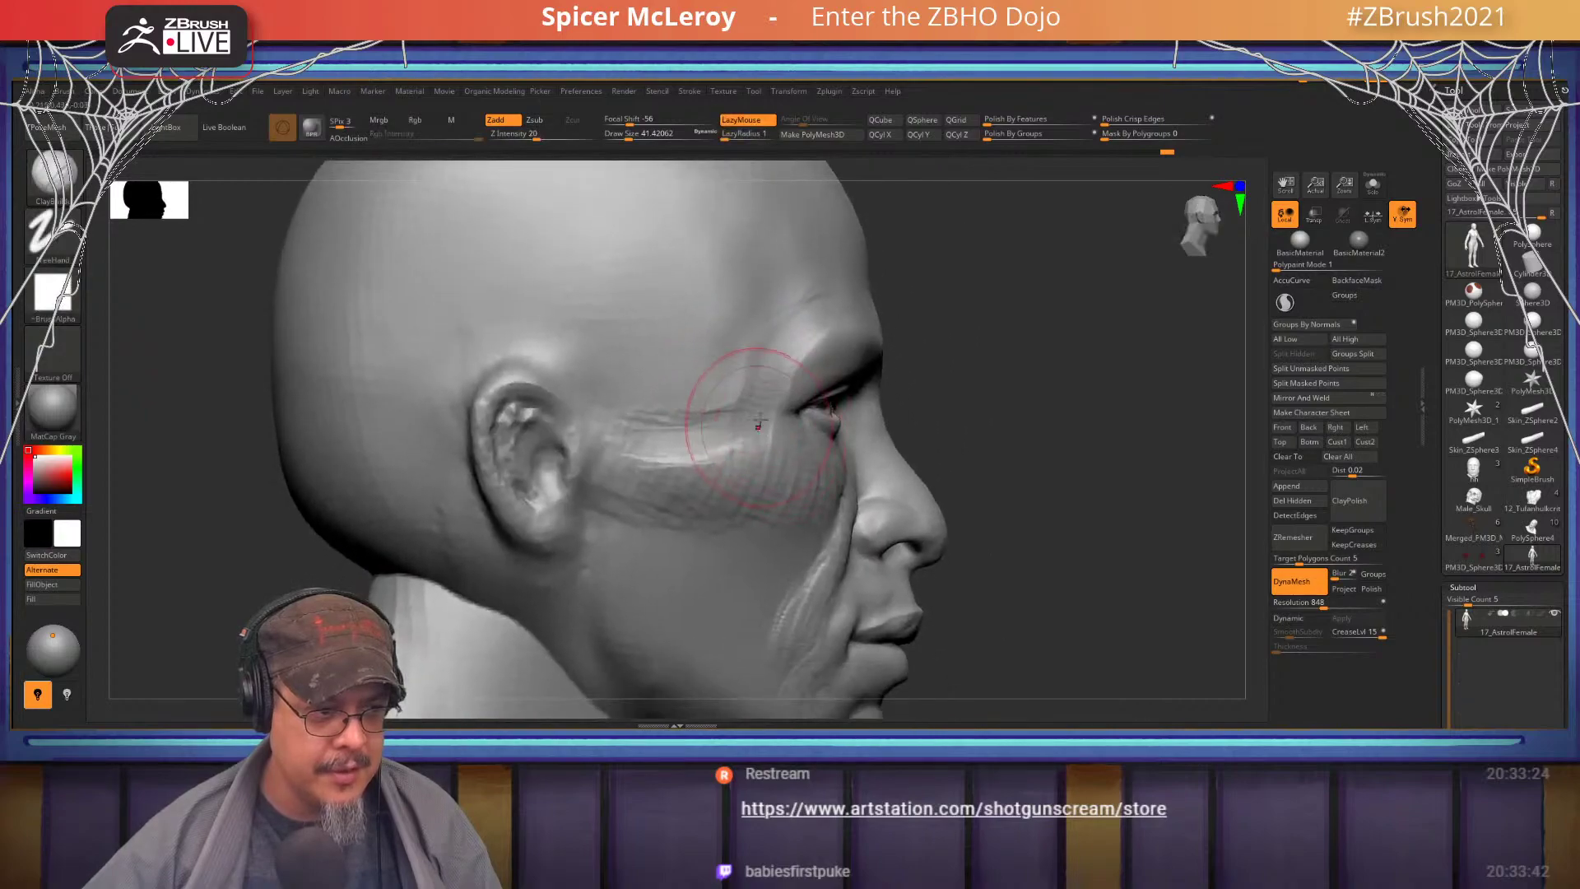
mouse_move(763, 428)
mouse_down()
mouse_move(741, 453)
mouse_move(605, 445)
mouse_up()
right_drag(741, 449, 634, 438)
- Carve the crease from the inner eye corner down across the cheek with the DamStandard brush at intensity 33
mouse_move(634, 438)
alt+right_down()
mouse_move(617, 428)
mouse_move(651, 502)
alt+right_up()
key(b)
key(d)
key(s)
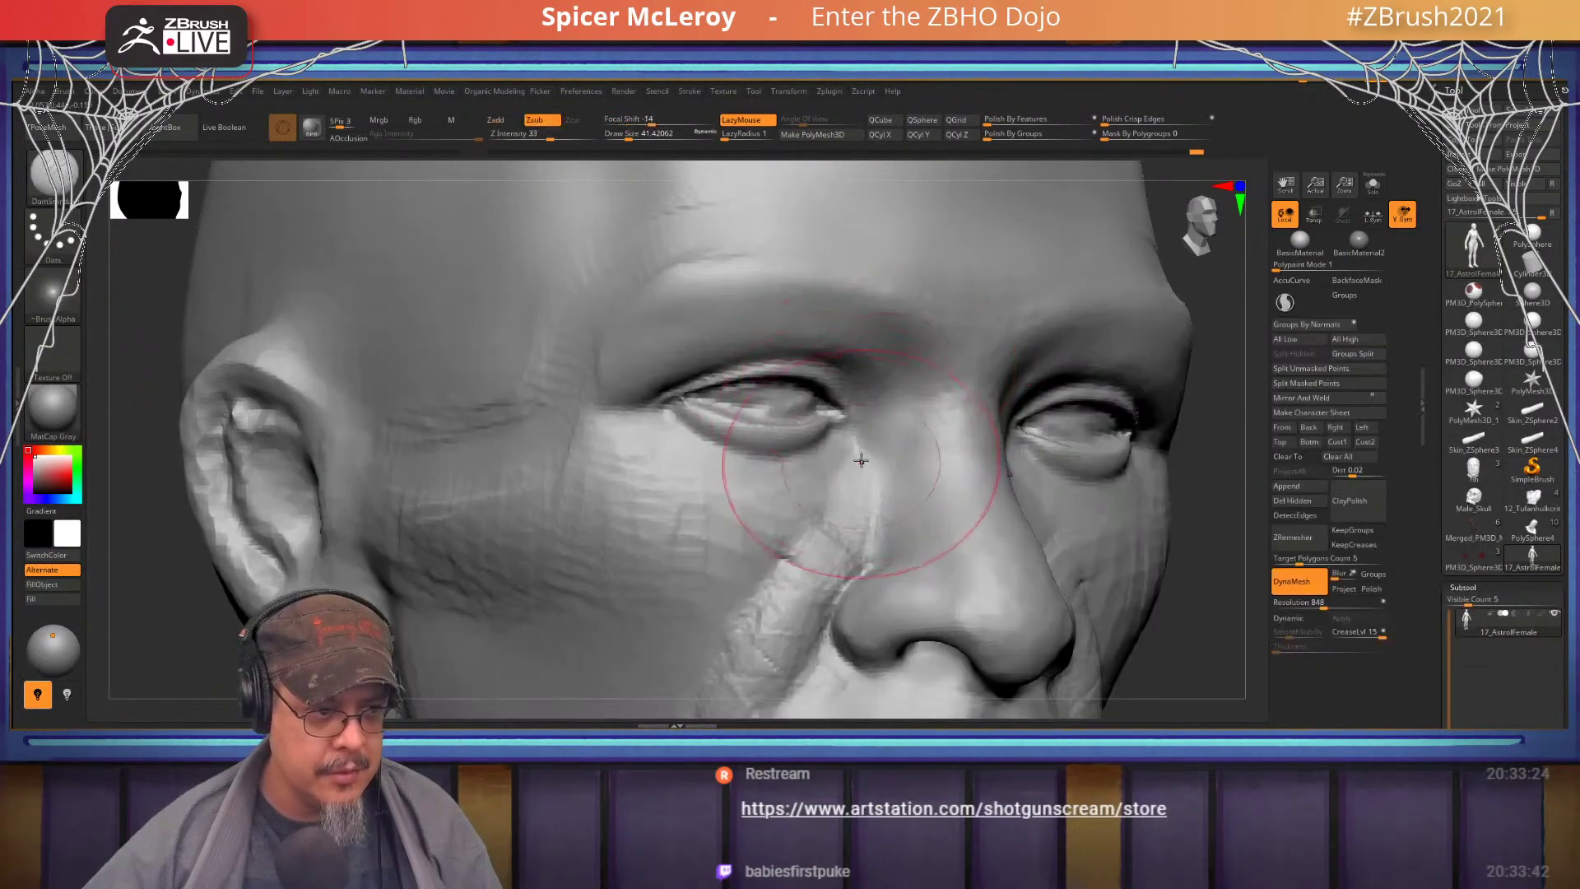
drag(857, 458, 757, 501)
- Build up the fold under the eye toward the cheek with ClayBuildup at intensity 20 and draw size about 18
mouse_move(833, 454)
alt+right_down()
mouse_move(826, 385)
mouse_move(853, 408)
alt+right_up()
key(b)
key(c)
key(b)
key(s)
mouse_move(854, 408)
mouse_down()
mouse_move(726, 454)
mouse_move(777, 445)
mouse_move(749, 459)
mouse_up()
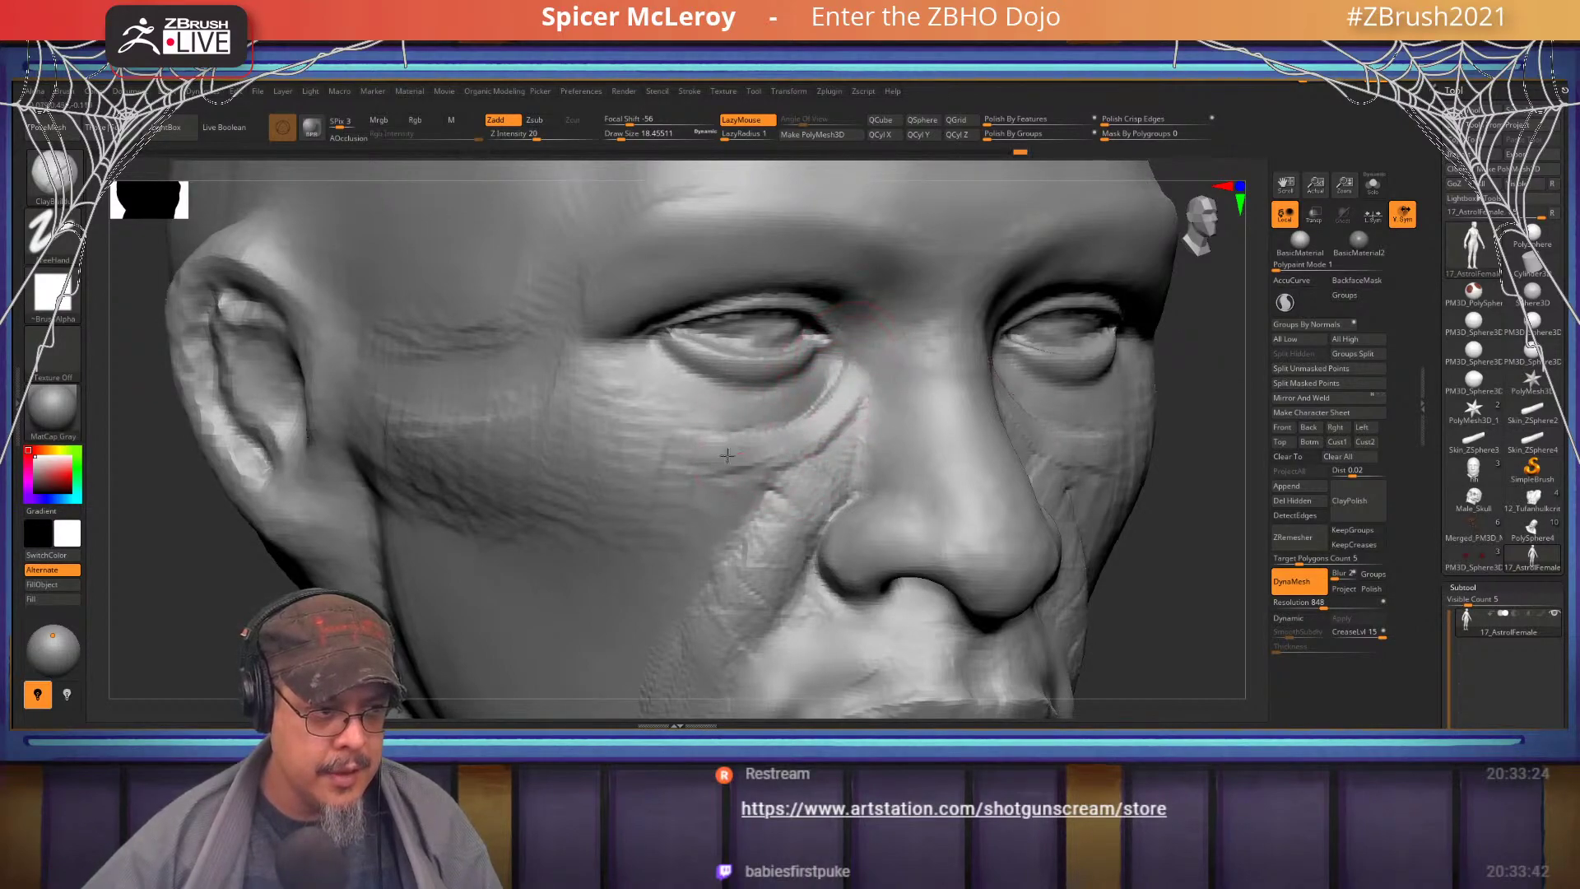
- Build up the eye socket rim under the eye and around its outer corner with ClayBuildup at intensity 20 and draw size about 18
right_drag(850, 377, 820, 438)
mouse_move(797, 412)
mouse_down()
mouse_move(685, 400)
mouse_move(625, 434)
mouse_move(745, 400)
mouse_move(646, 424)
mouse_move(741, 461)
mouse_move(824, 429)
mouse_move(870, 378)
mouse_move(858, 339)
mouse_move(730, 312)
mouse_move(735, 328)
mouse_move(587, 452)
mouse_move(599, 539)
mouse_up()
mouse_move(574, 465)
mouse_down()
mouse_move(586, 547)
mouse_move(633, 582)
mouse_up()
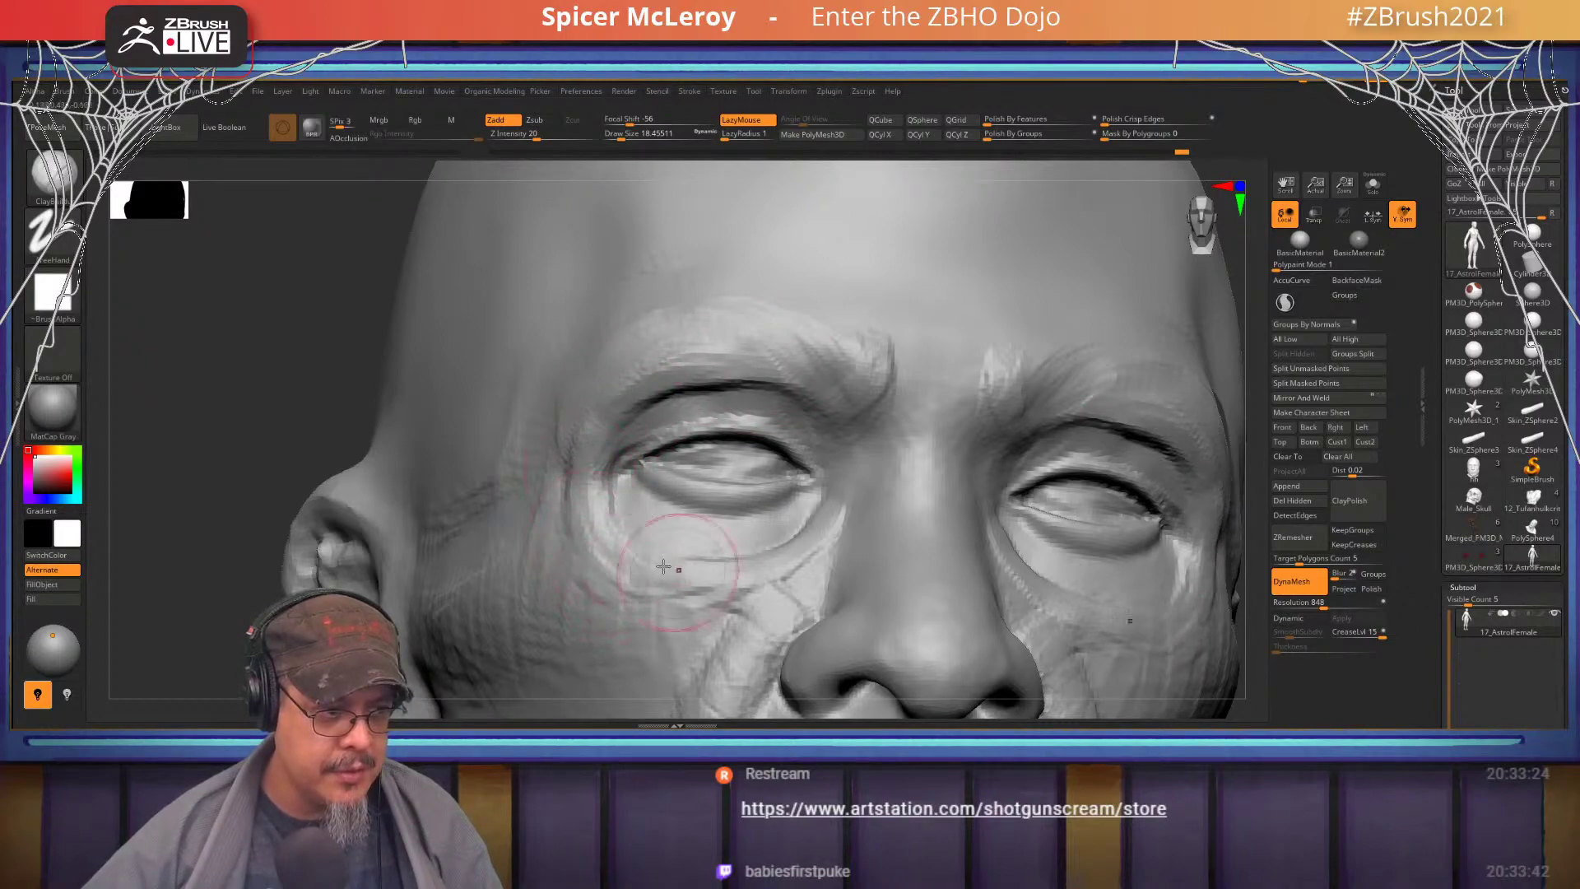
drag(742, 567, 599, 565)
mouse_move(801, 540)
mouse_down()
mouse_move(674, 561)
mouse_move(617, 547)
mouse_move(659, 563)
mouse_up()
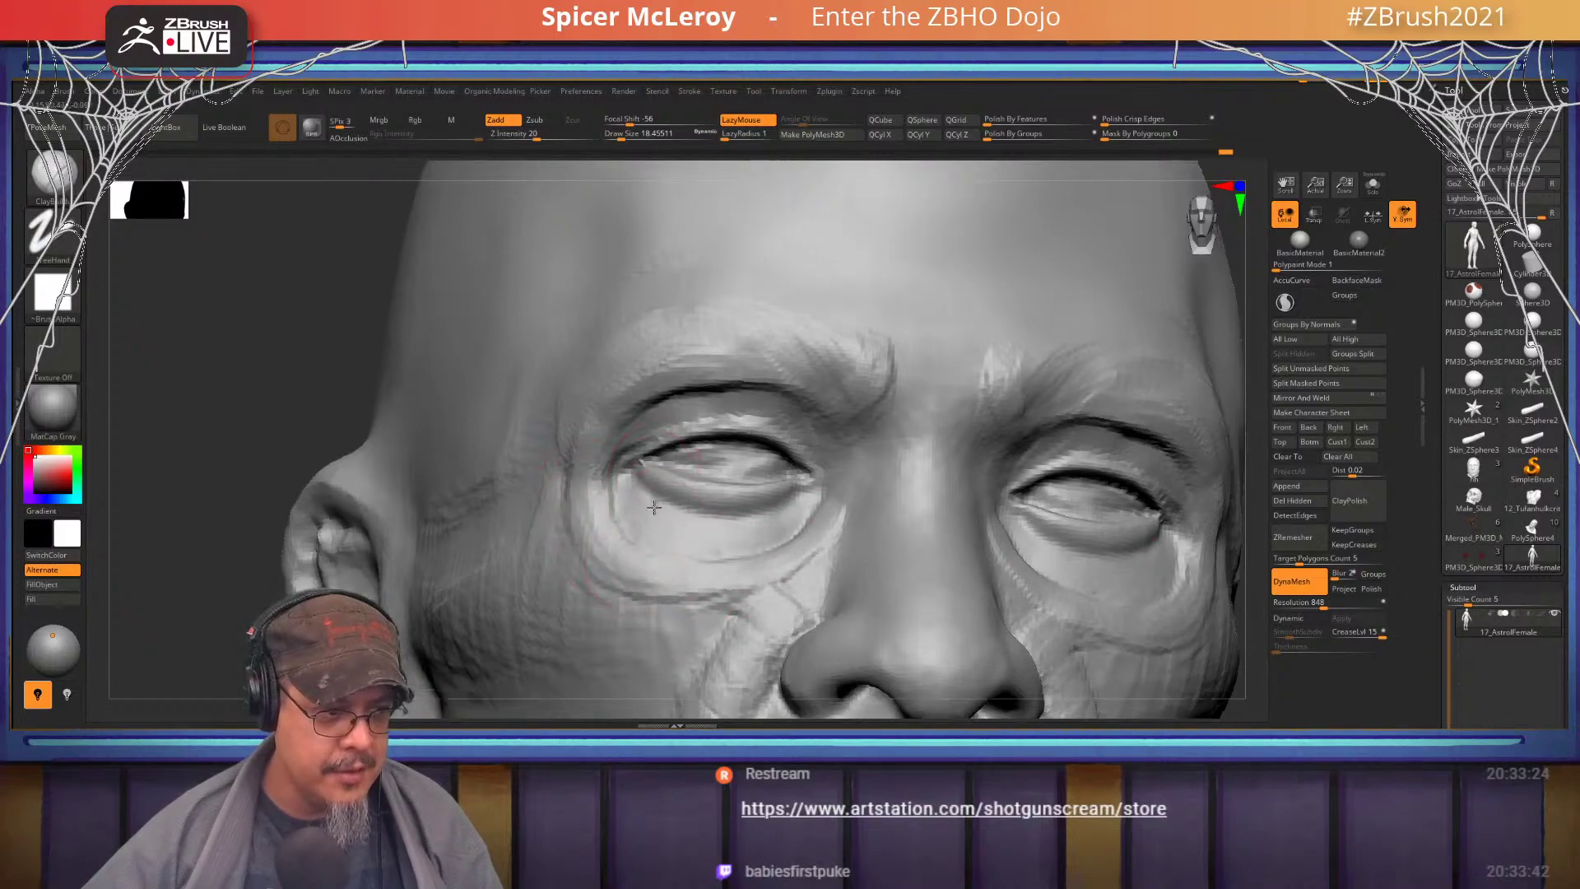
mouse_move(675, 552)
shift+right_down()
mouse_move(905, 423)
mouse_move(904, 391)
shift+right_up()
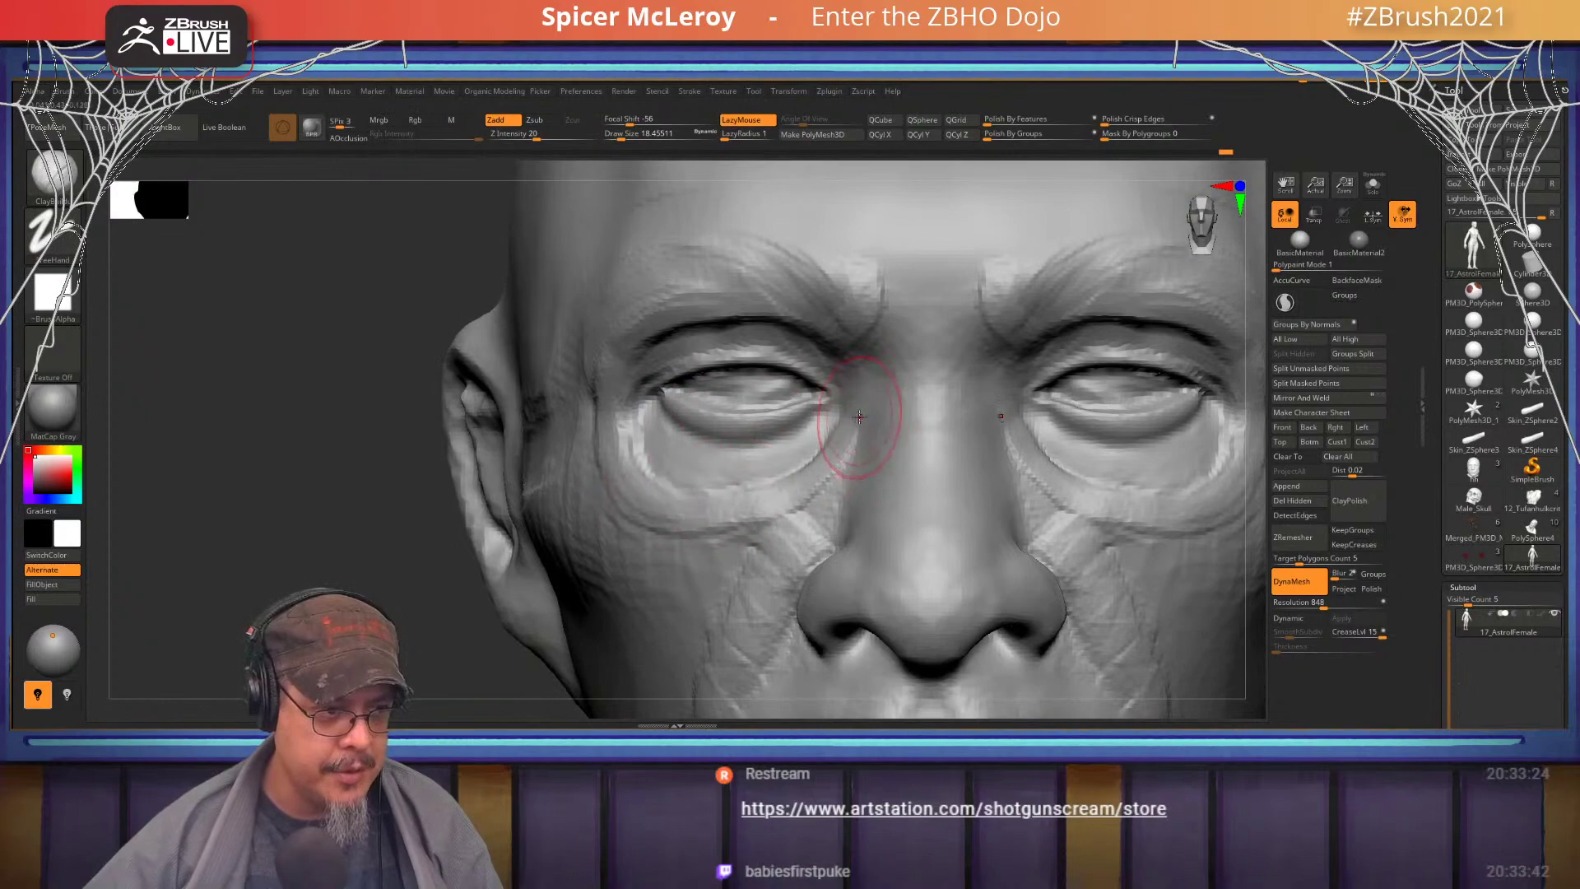
mouse_move(800, 479)
mouse_down()
mouse_move(728, 515)
mouse_move(668, 510)
mouse_up()
- Add ClayBuildup strokes across the nose bridge between the brows and along its side beside the inner eye corner
mouse_move(659, 461)
right_down()
mouse_move(768, 394)
mouse_move(828, 445)
right_up()
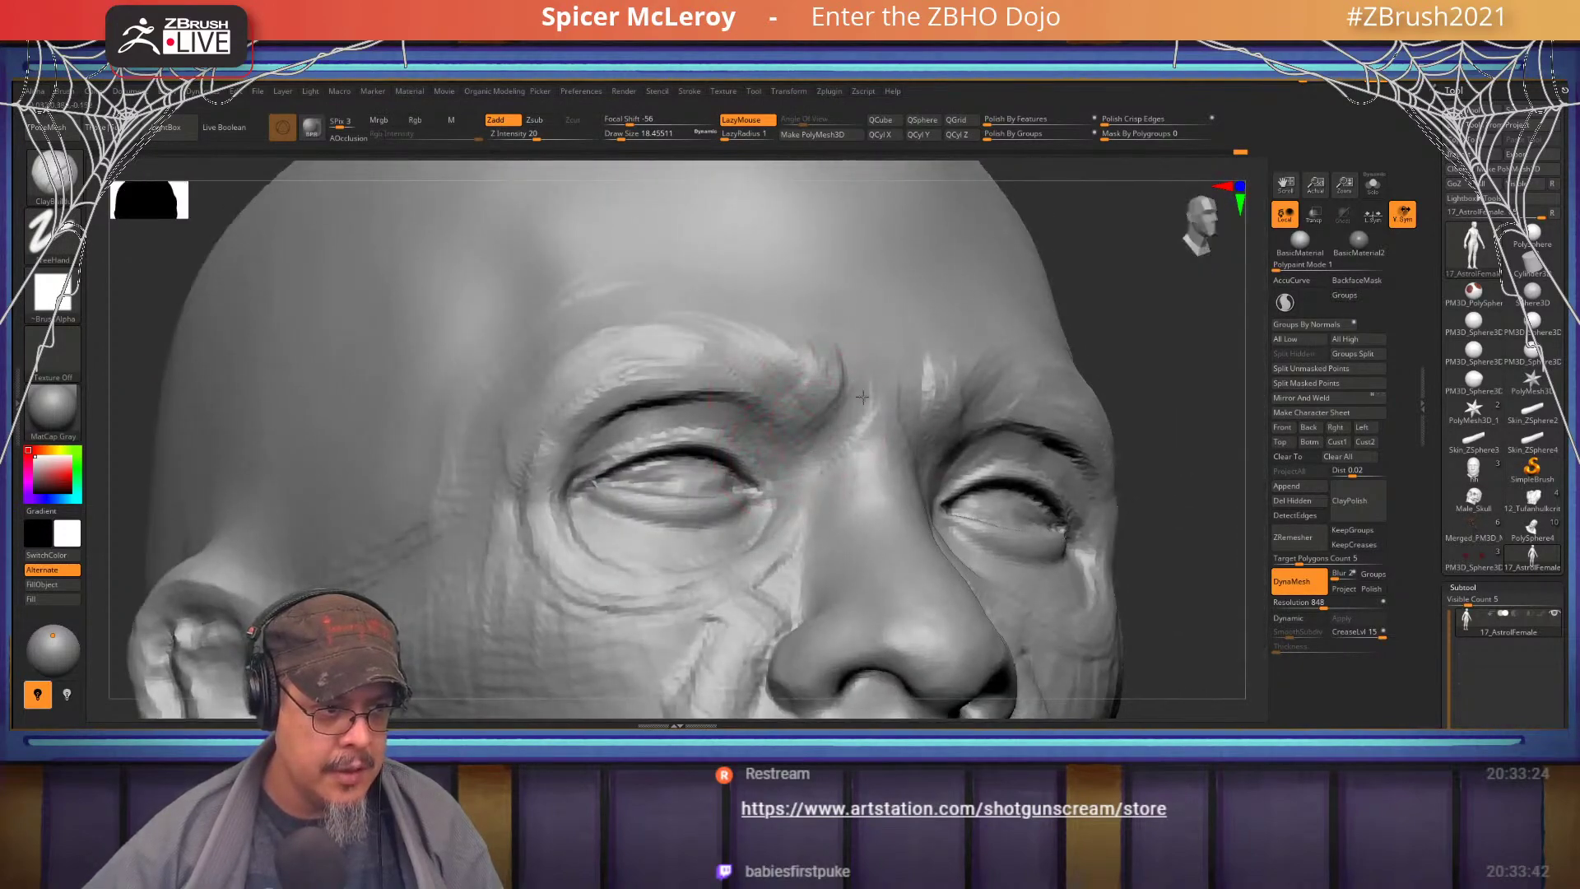
right_drag(865, 390, 846, 425)
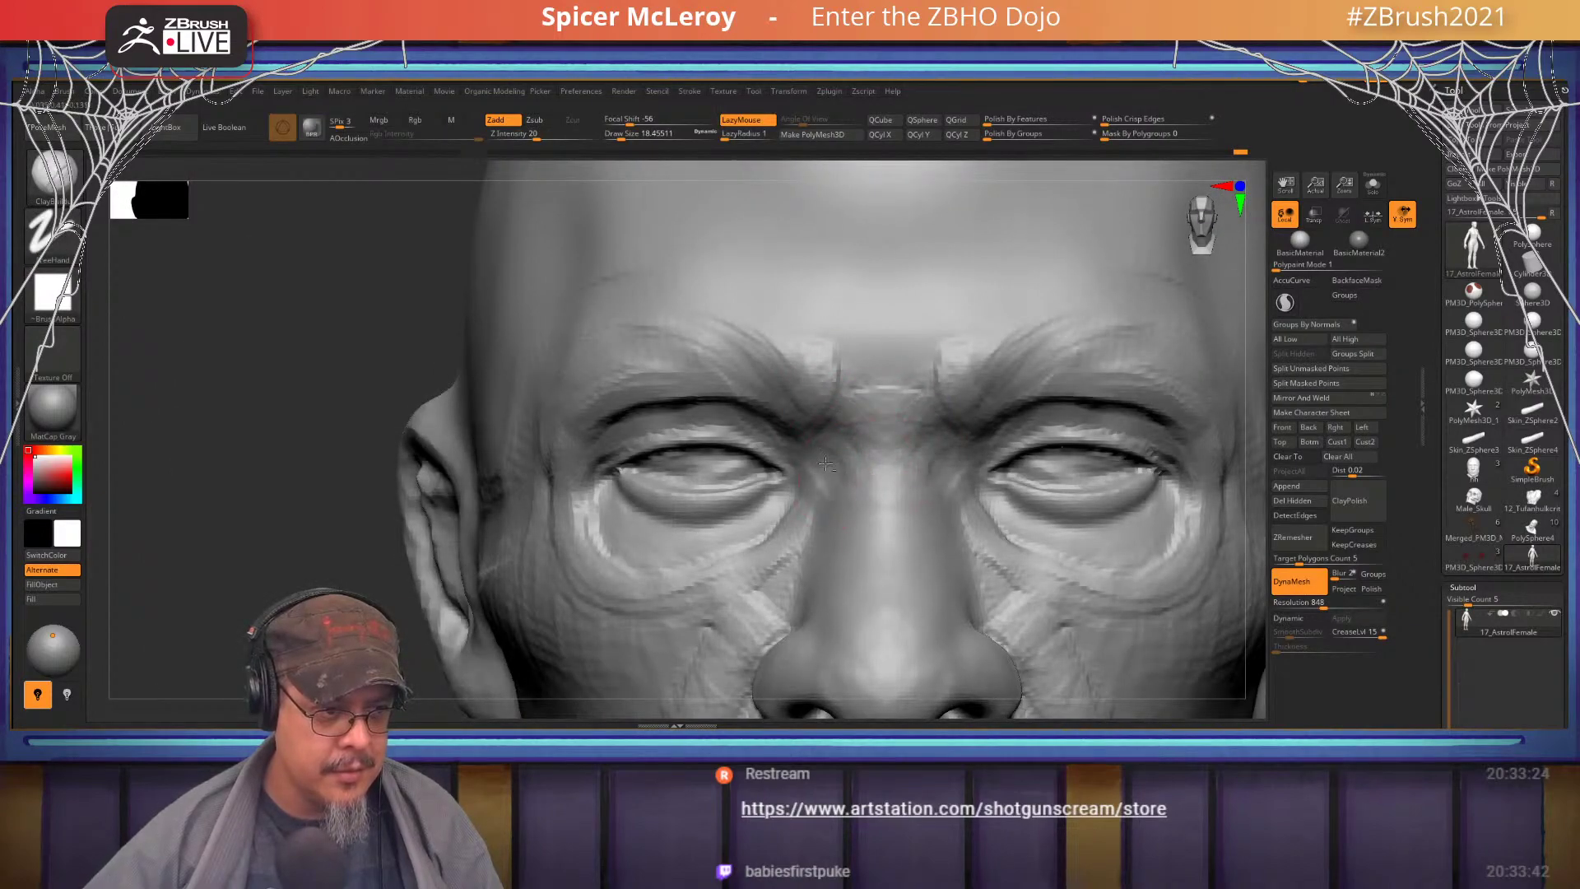
mouse_move(826, 463)
alt+mouse_down()
mouse_move(834, 488)
mouse_move(863, 495)
alt+mouse_up()
mouse_move(863, 490)
right_down()
mouse_move(802, 412)
mouse_move(740, 428)
right_up()
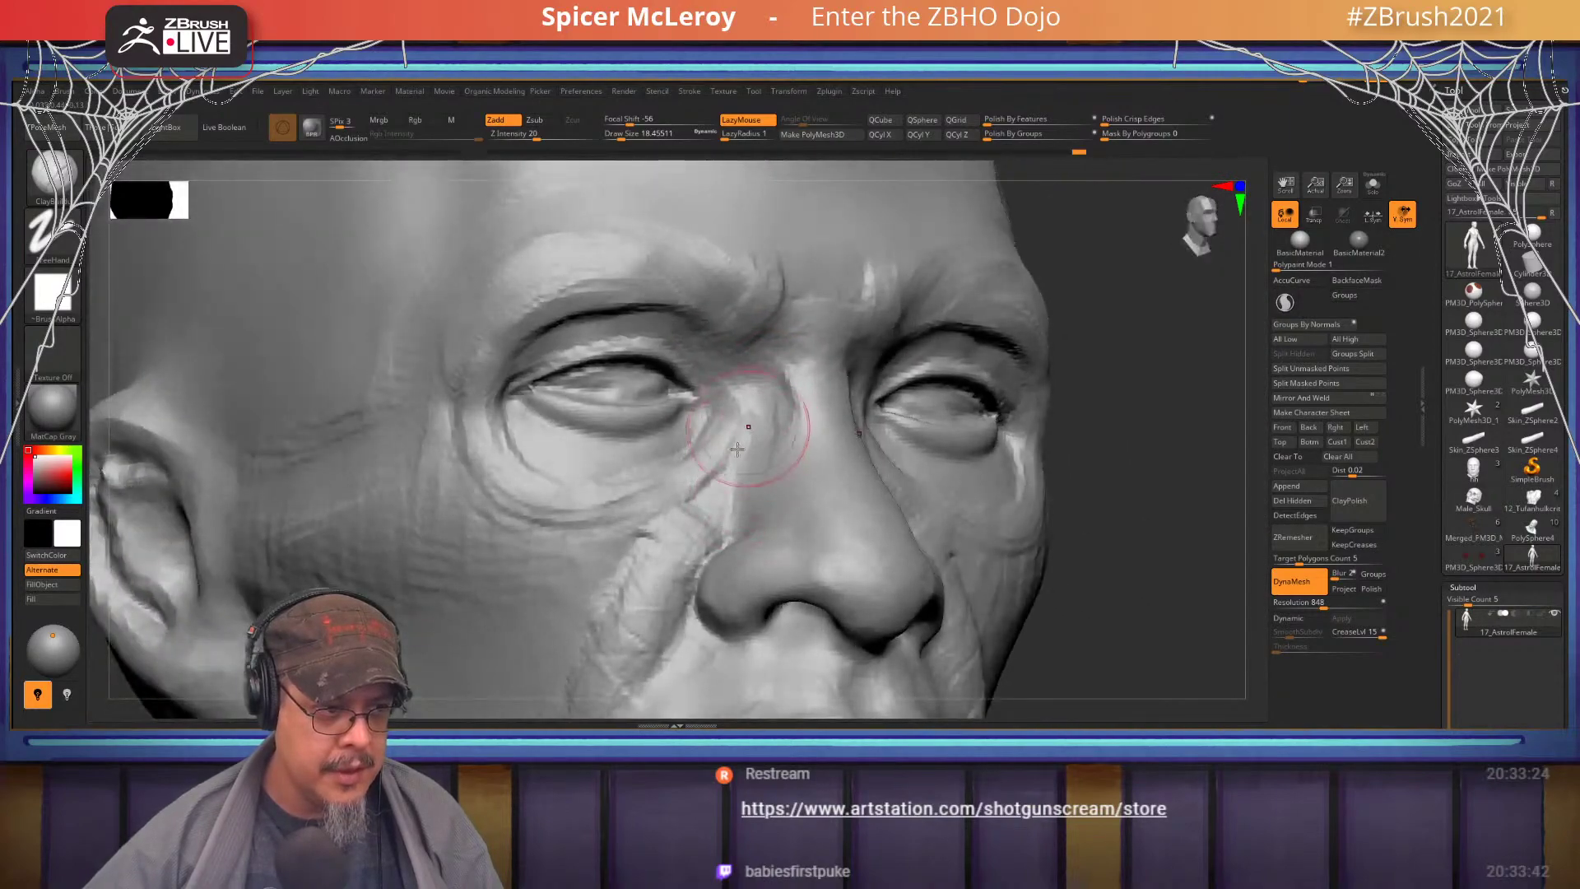
alt+right_drag(683, 532, 726, 401)
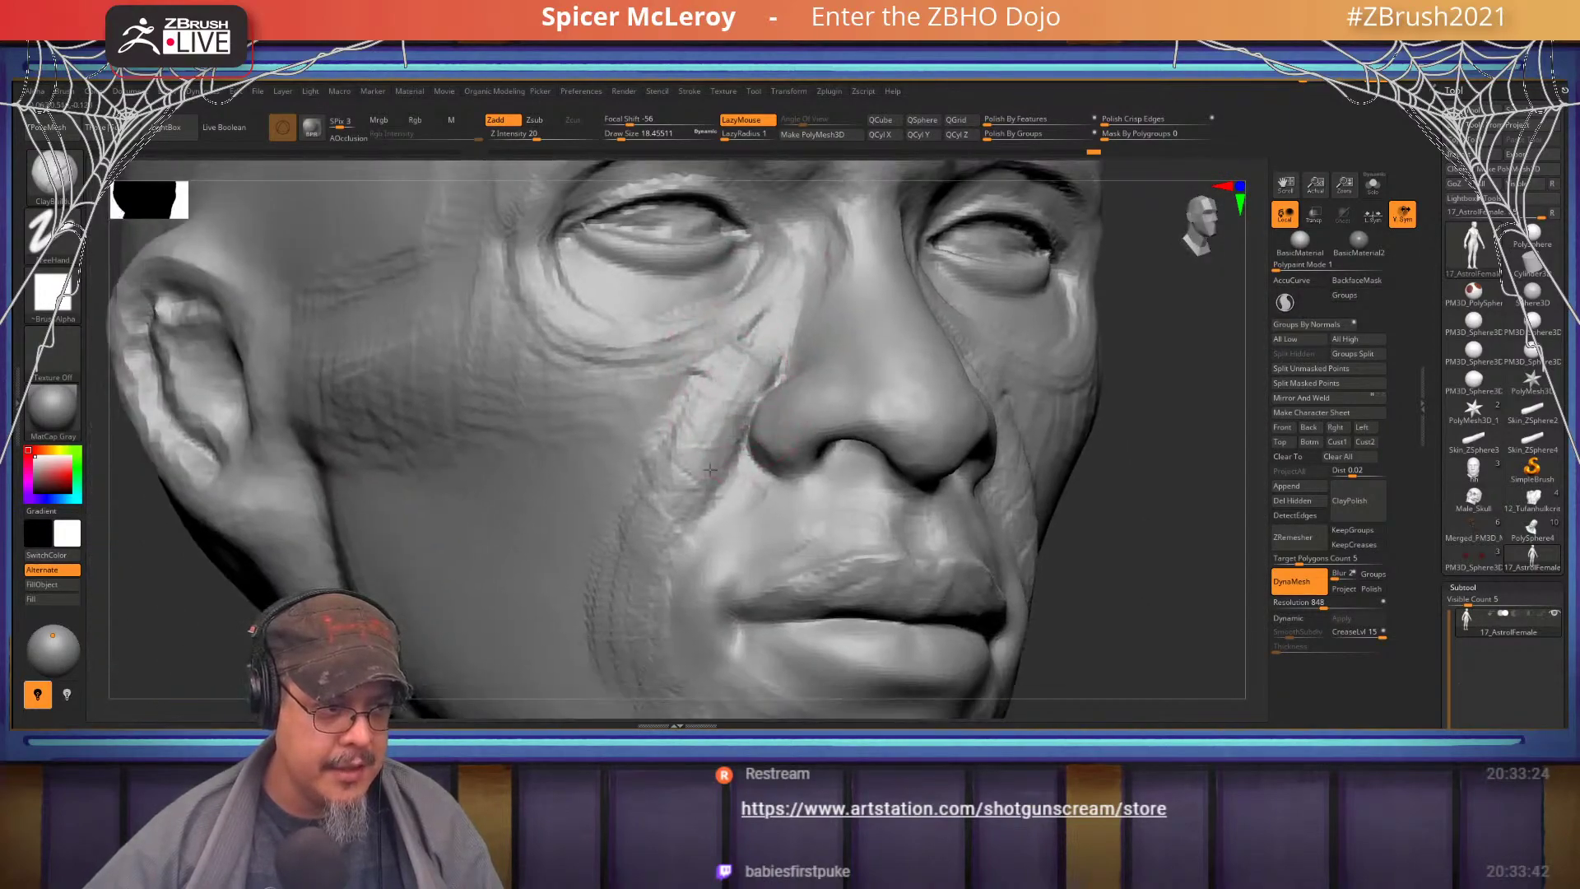
- Build up the nasolabial fold beside the nose and blend it into the cheek below the eye socket
drag(688, 392, 652, 458)
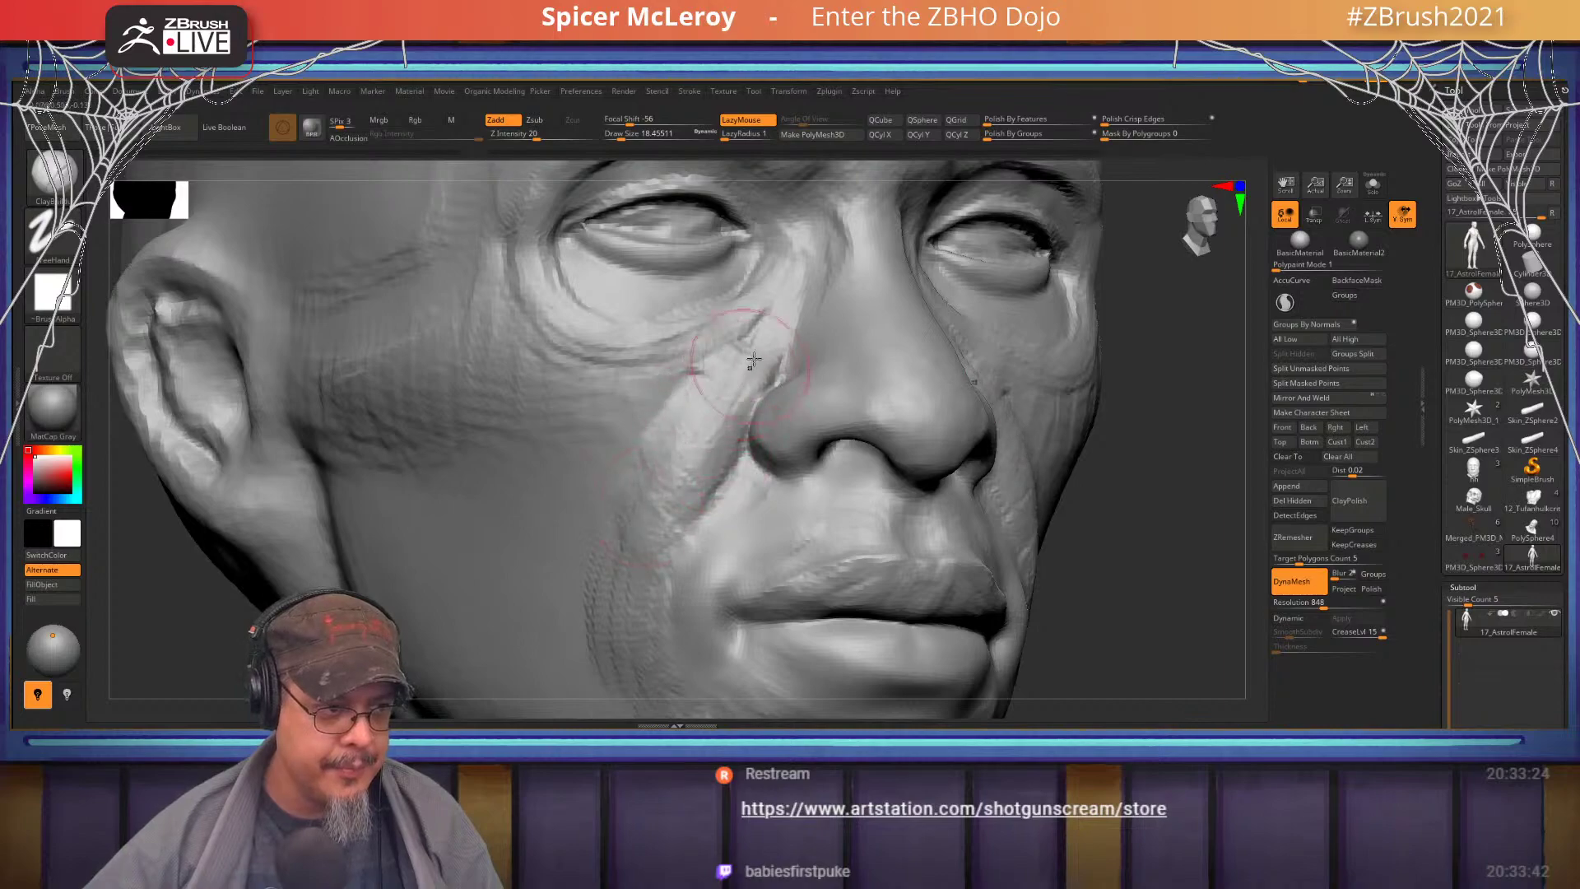
drag(696, 381, 623, 507)
alt+right_drag(634, 524, 647, 609)
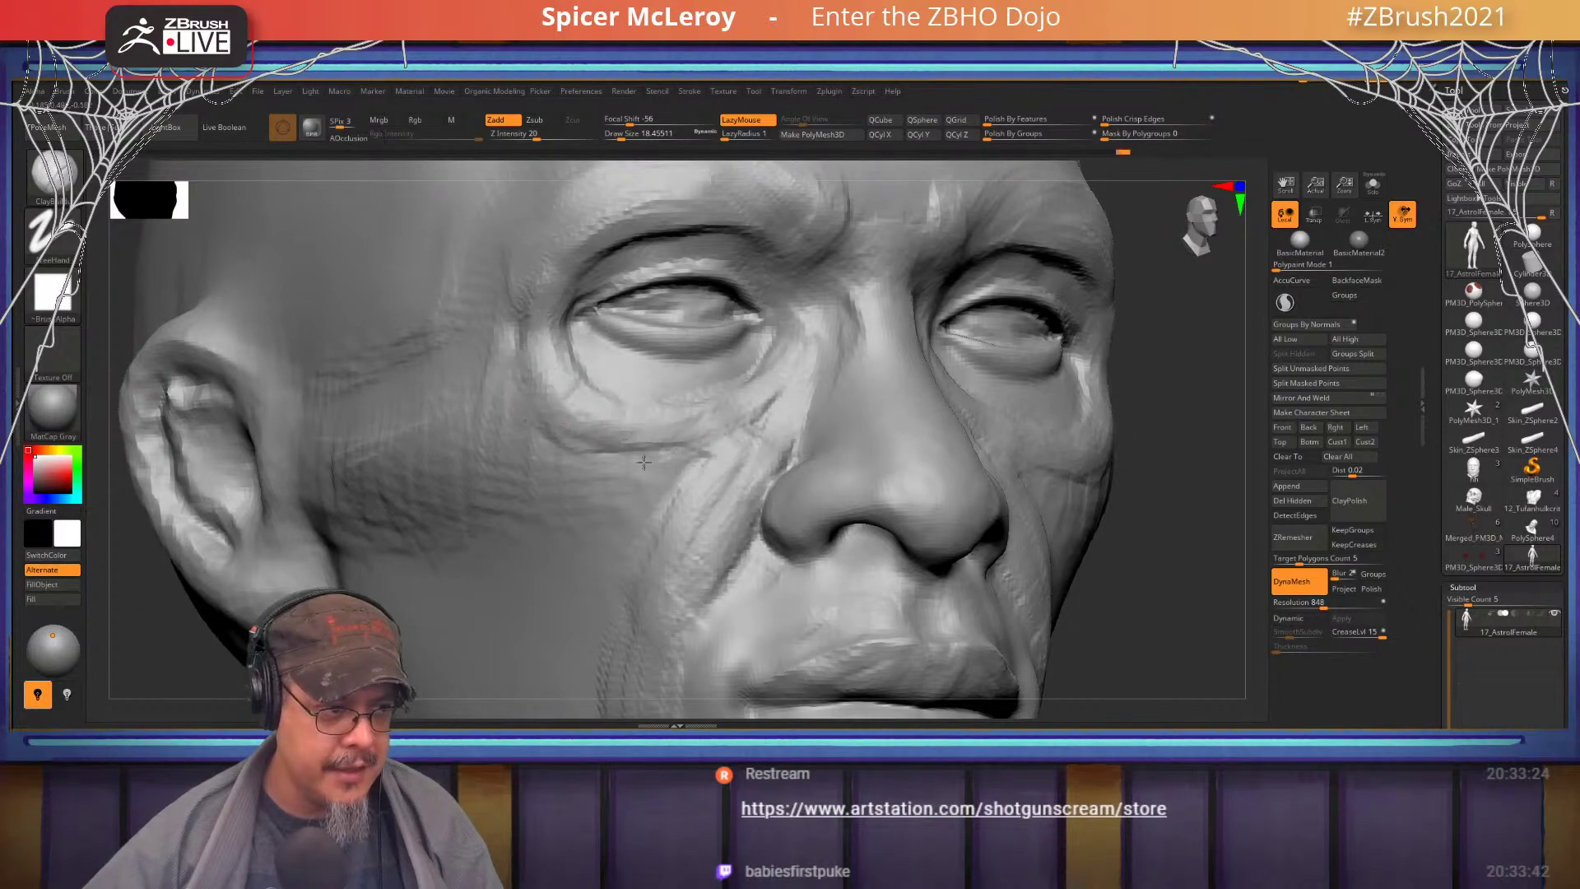
alt+right_drag(644, 462, 767, 405)
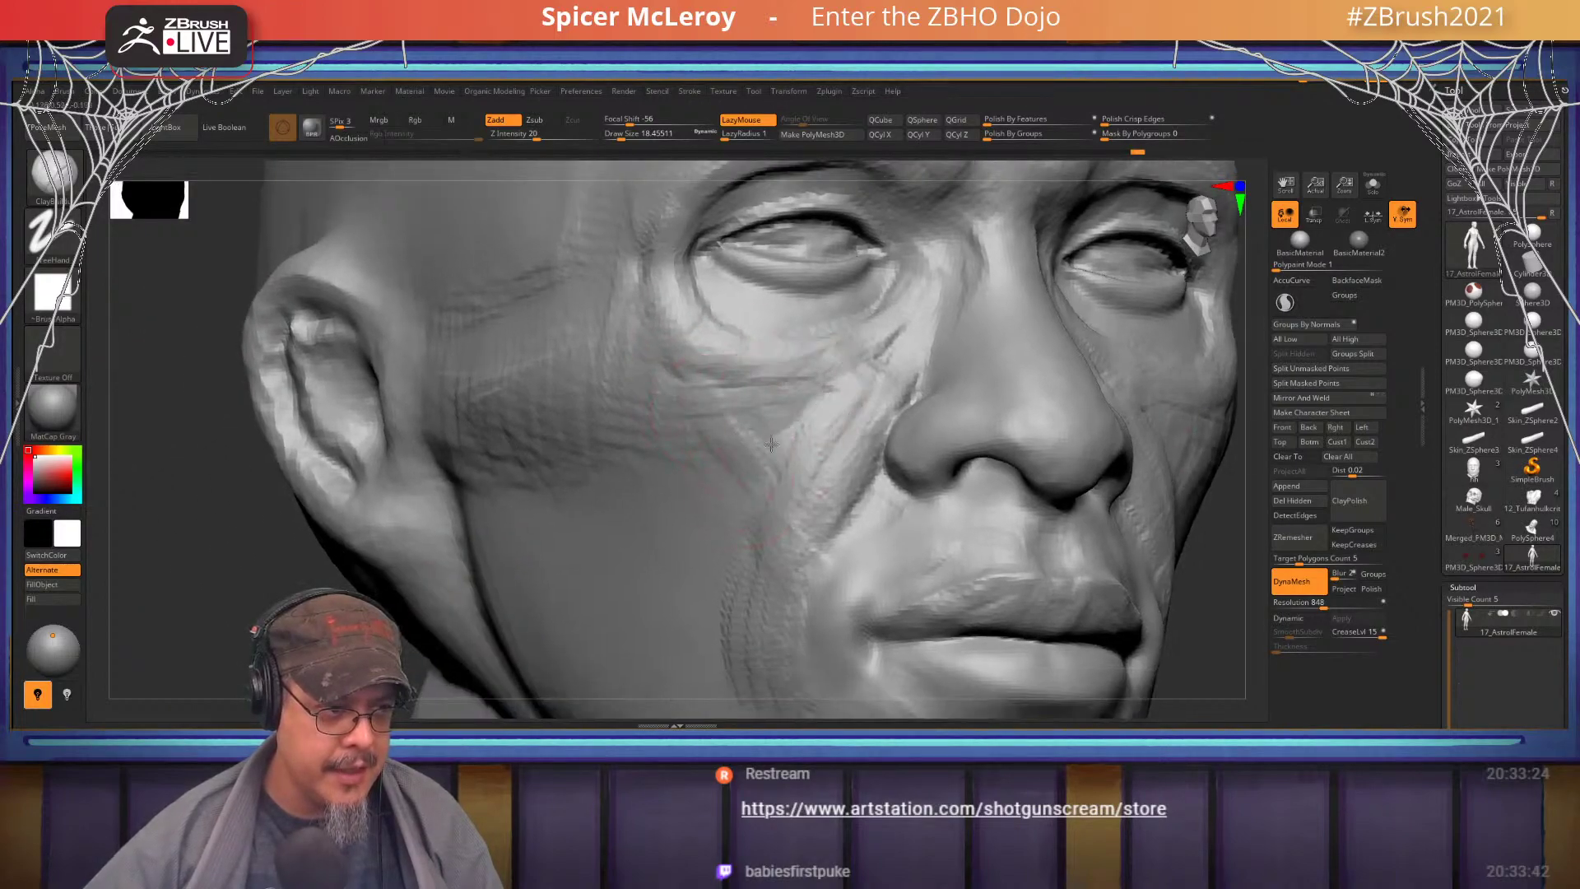
drag(771, 444, 705, 413)
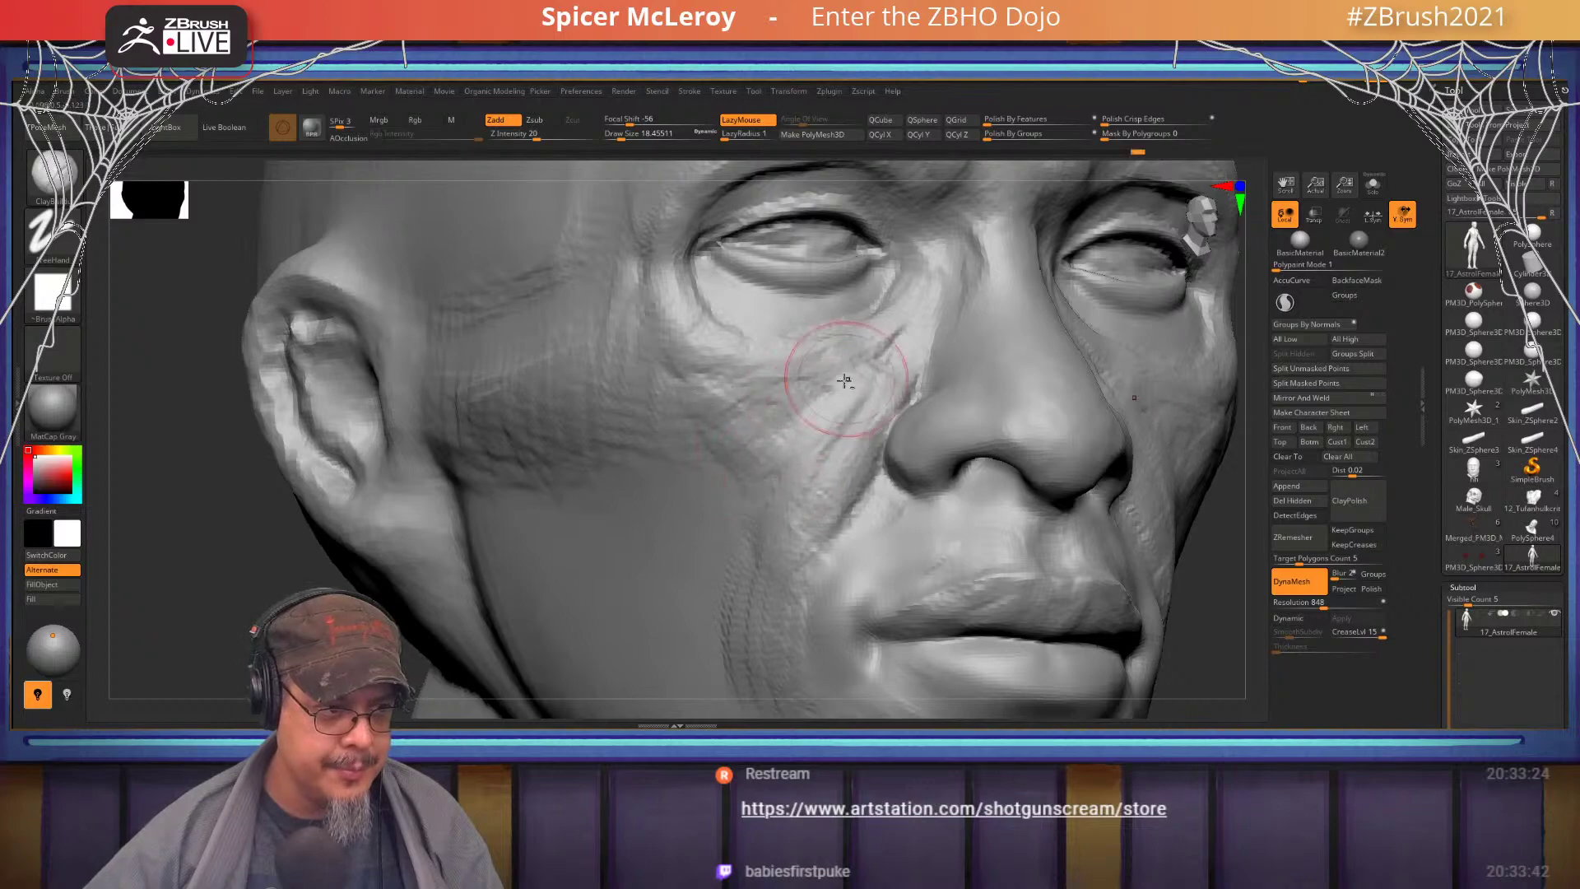
- Build up the rear jaw and jawline toward the chin with ClayBuildup at draw size about 49, and smooth the strokes
ctrl+right_drag(846, 381, 854, 313)
shift+right_drag(893, 374, 877, 454)
alt+right_drag(878, 454, 818, 460)
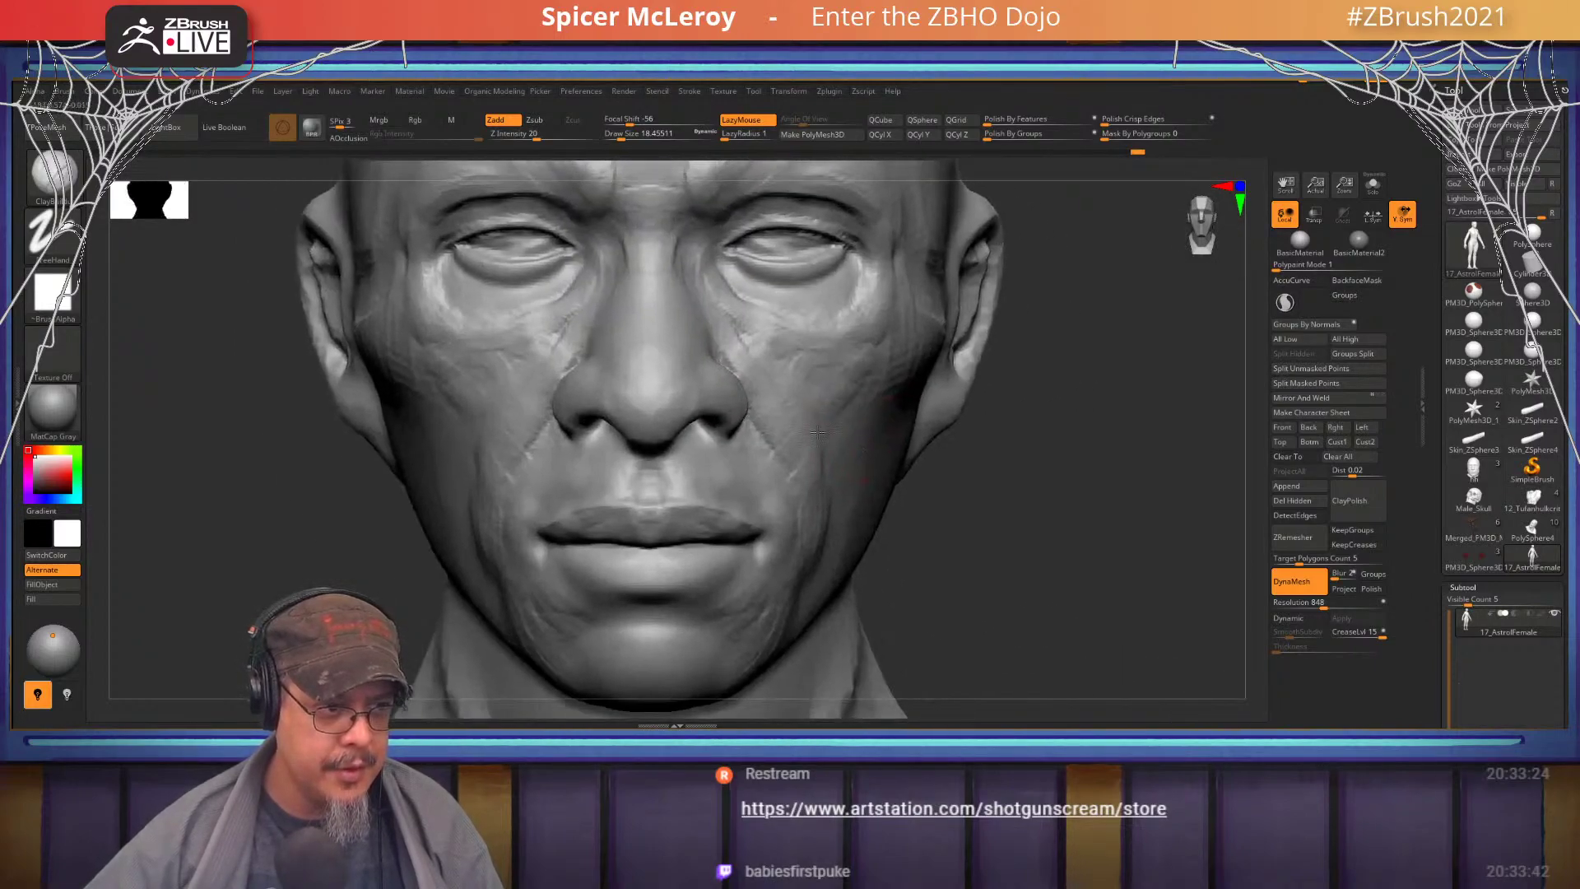
right_drag(881, 412, 741, 370)
mouse_move(811, 370)
ctrl+right_down()
mouse_move(817, 404)
mouse_move(823, 349)
ctrl+right_up()
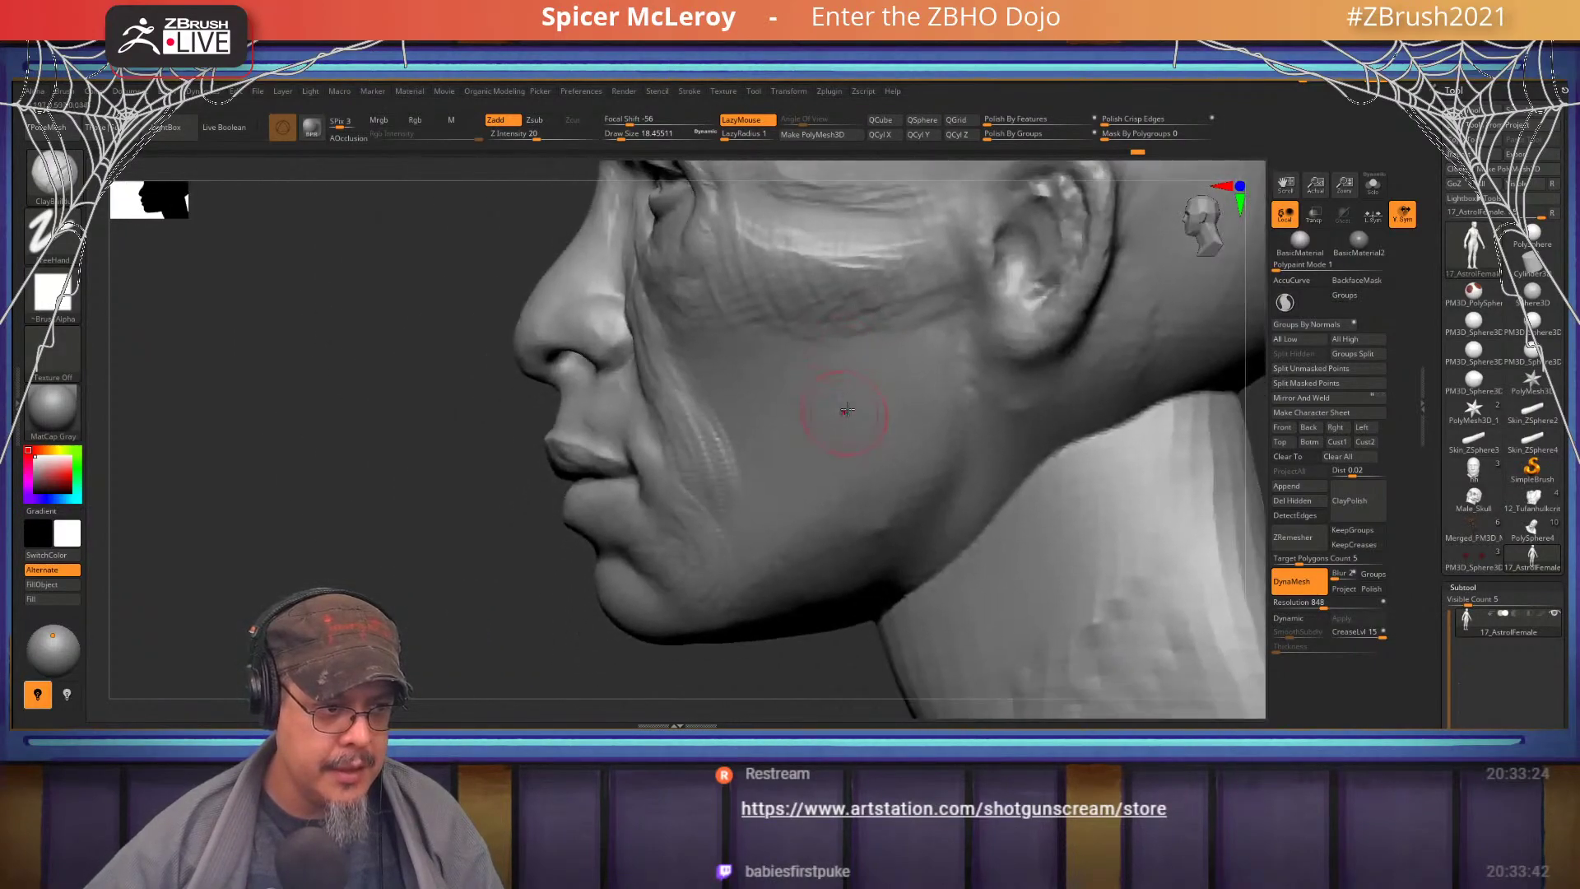
right_drag(846, 411, 909, 407)
key(s)
drag(871, 400, 889, 402)
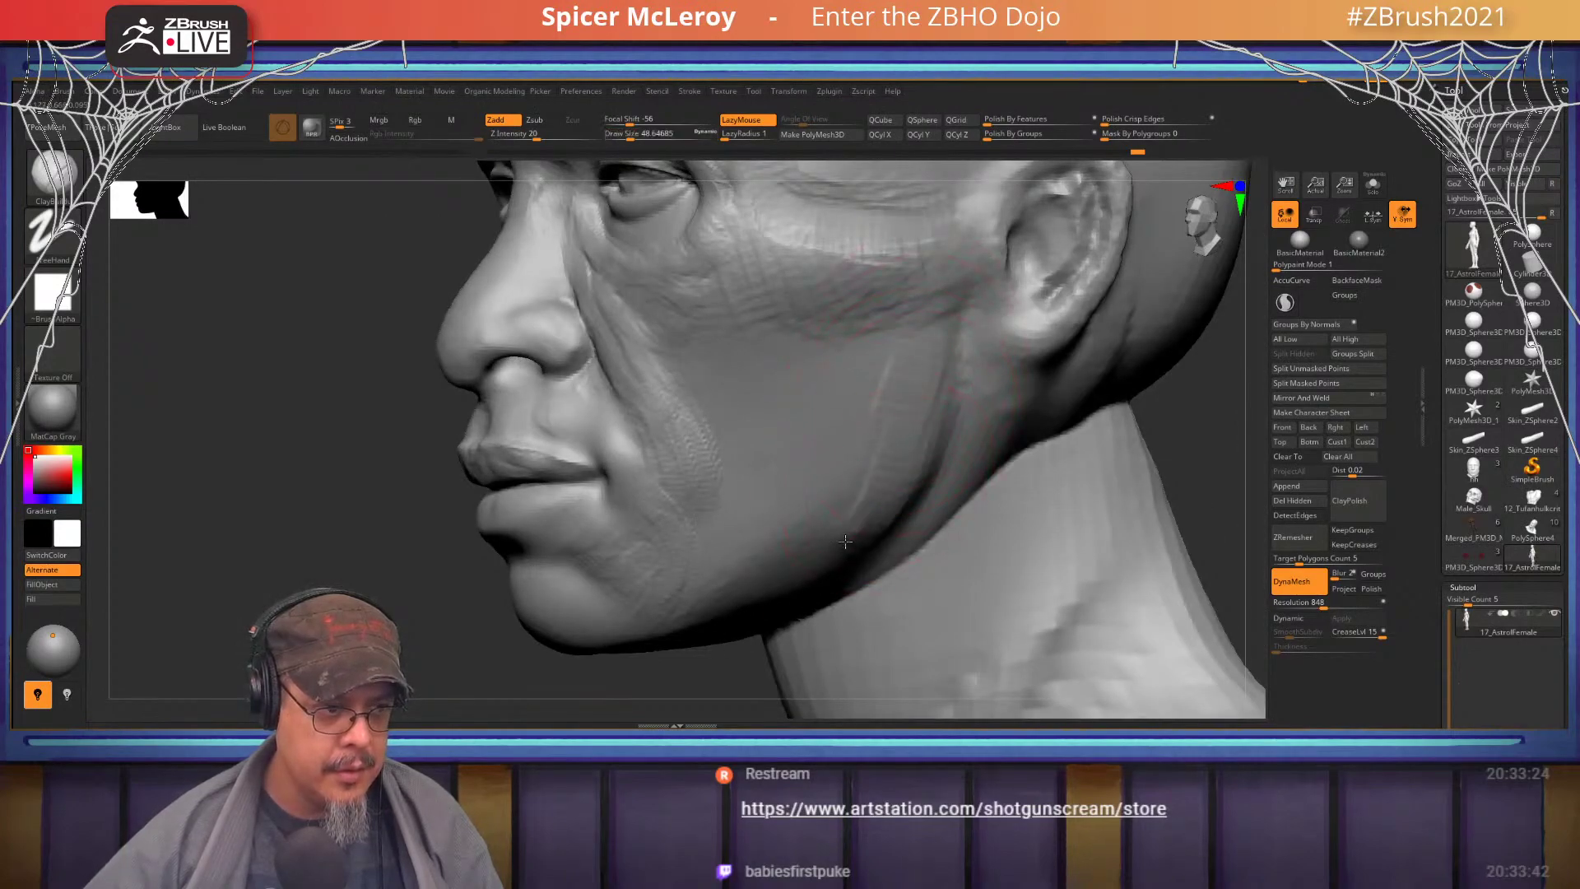
drag(846, 542, 673, 593)
mouse_move(781, 528)
alt+right_down()
mouse_move(807, 409)
mouse_move(788, 423)
alt+right_up()
mouse_move(821, 424)
mouse_down()
mouse_move(711, 457)
mouse_move(701, 504)
mouse_move(796, 432)
mouse_up()
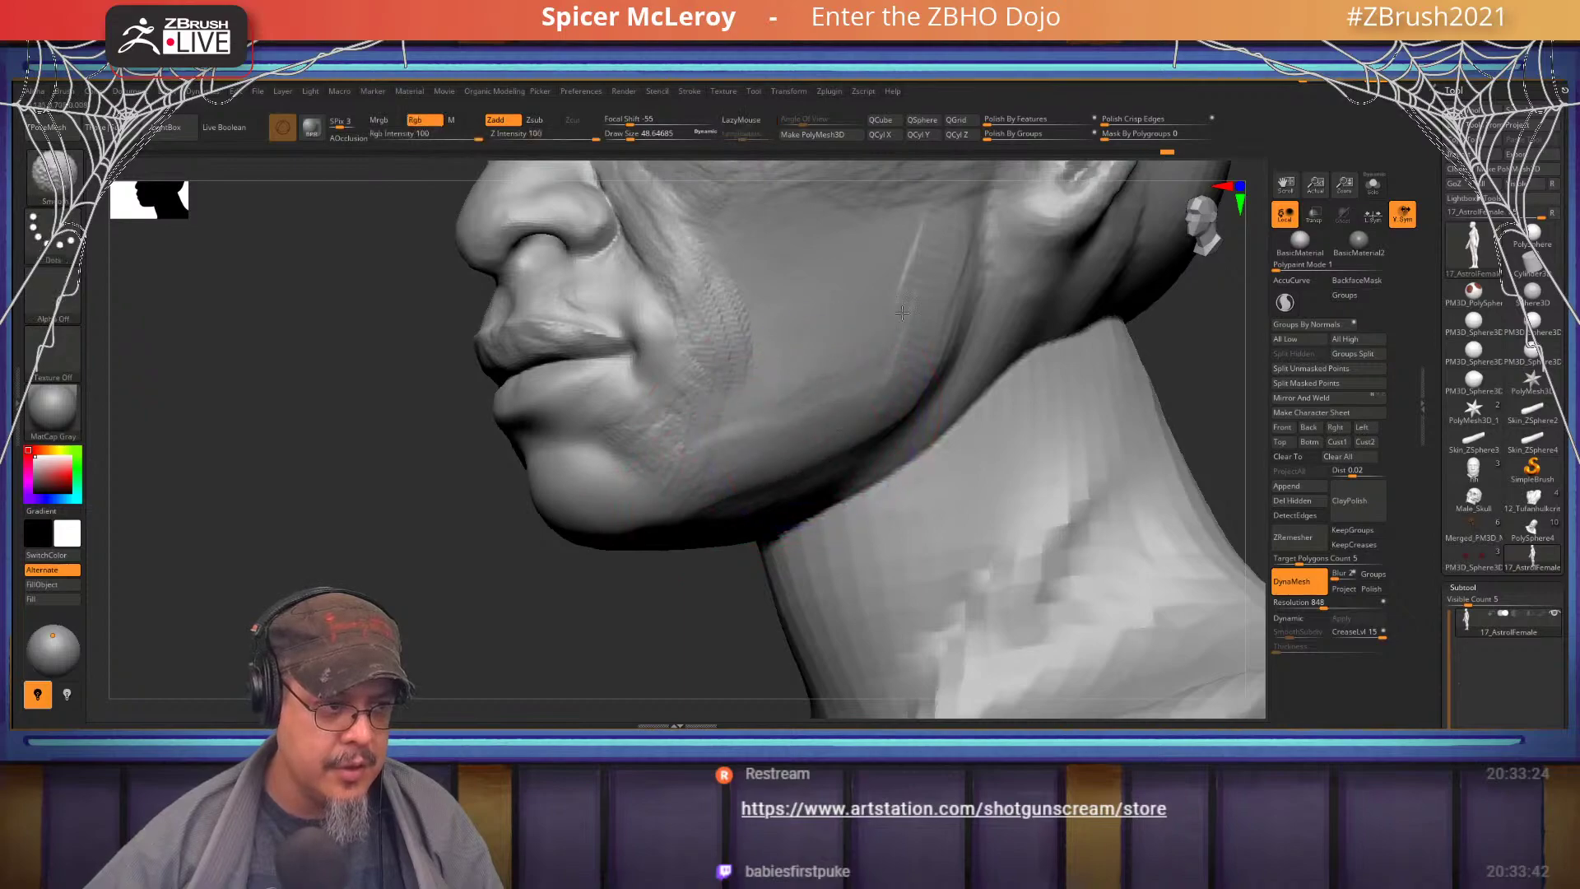
- Build up the masseter from the cheekbone down to the jaw corner with ClayBuildup, and smooth the strokes
alt+right_drag(887, 364, 831, 519)
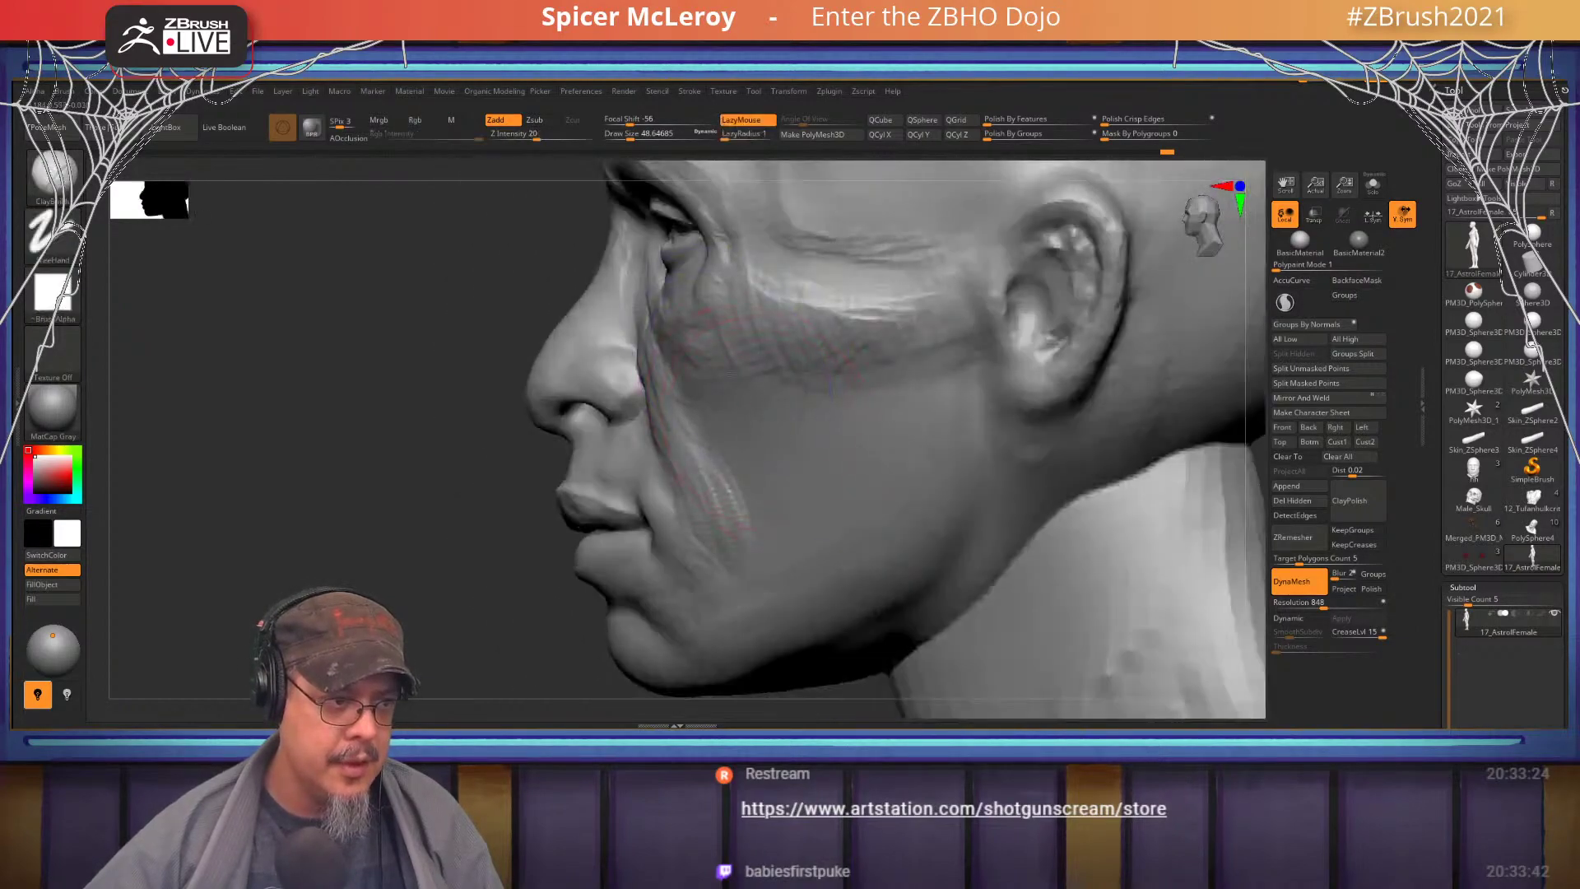
drag(854, 544, 841, 549)
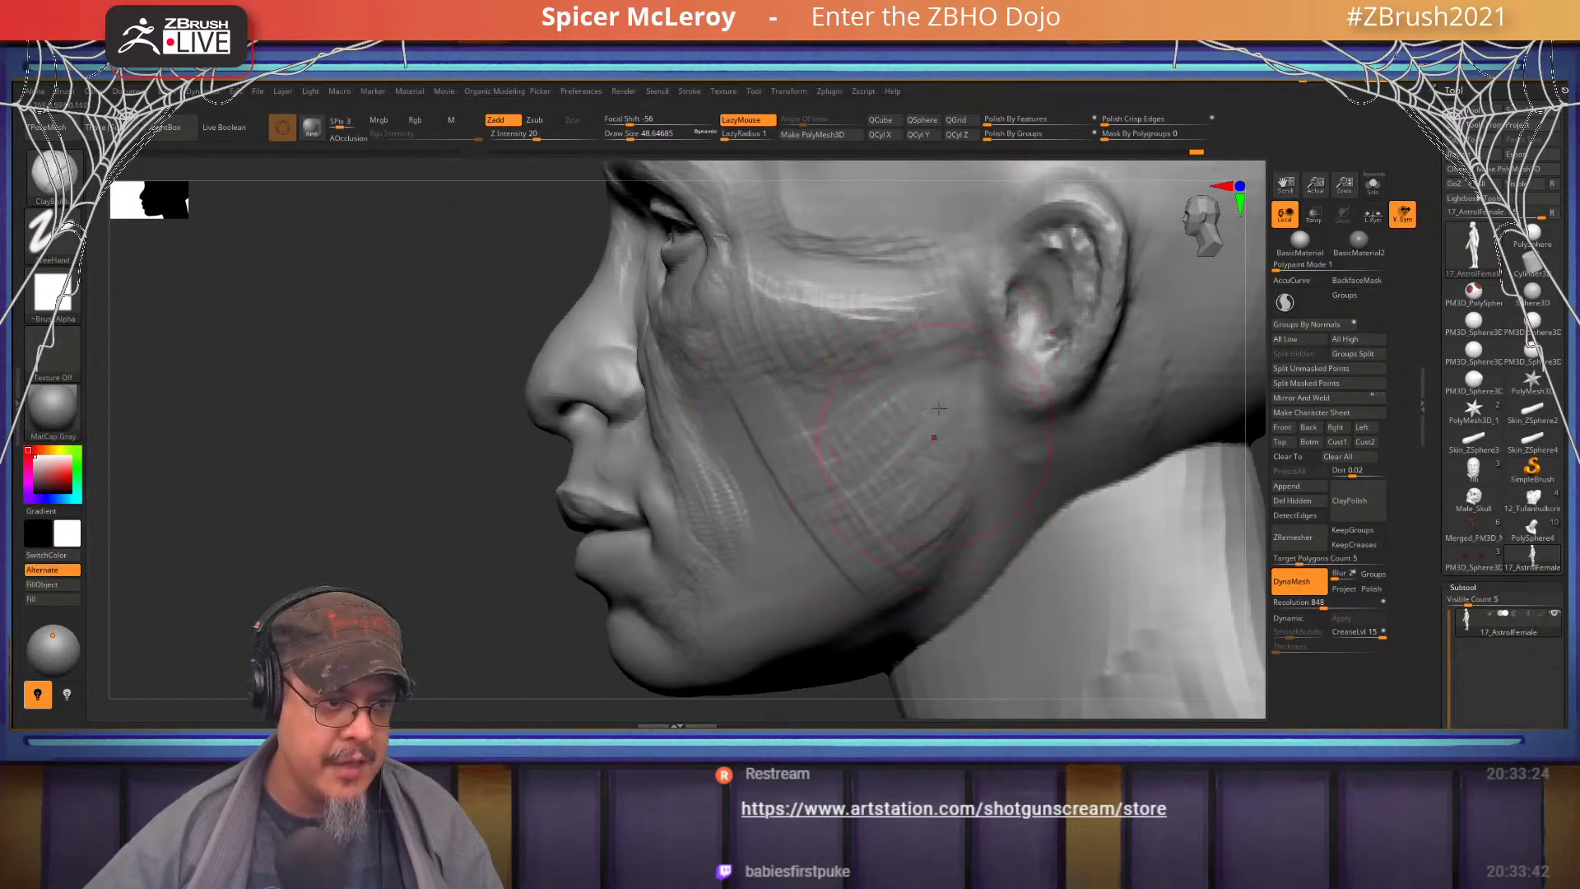
key(shift)
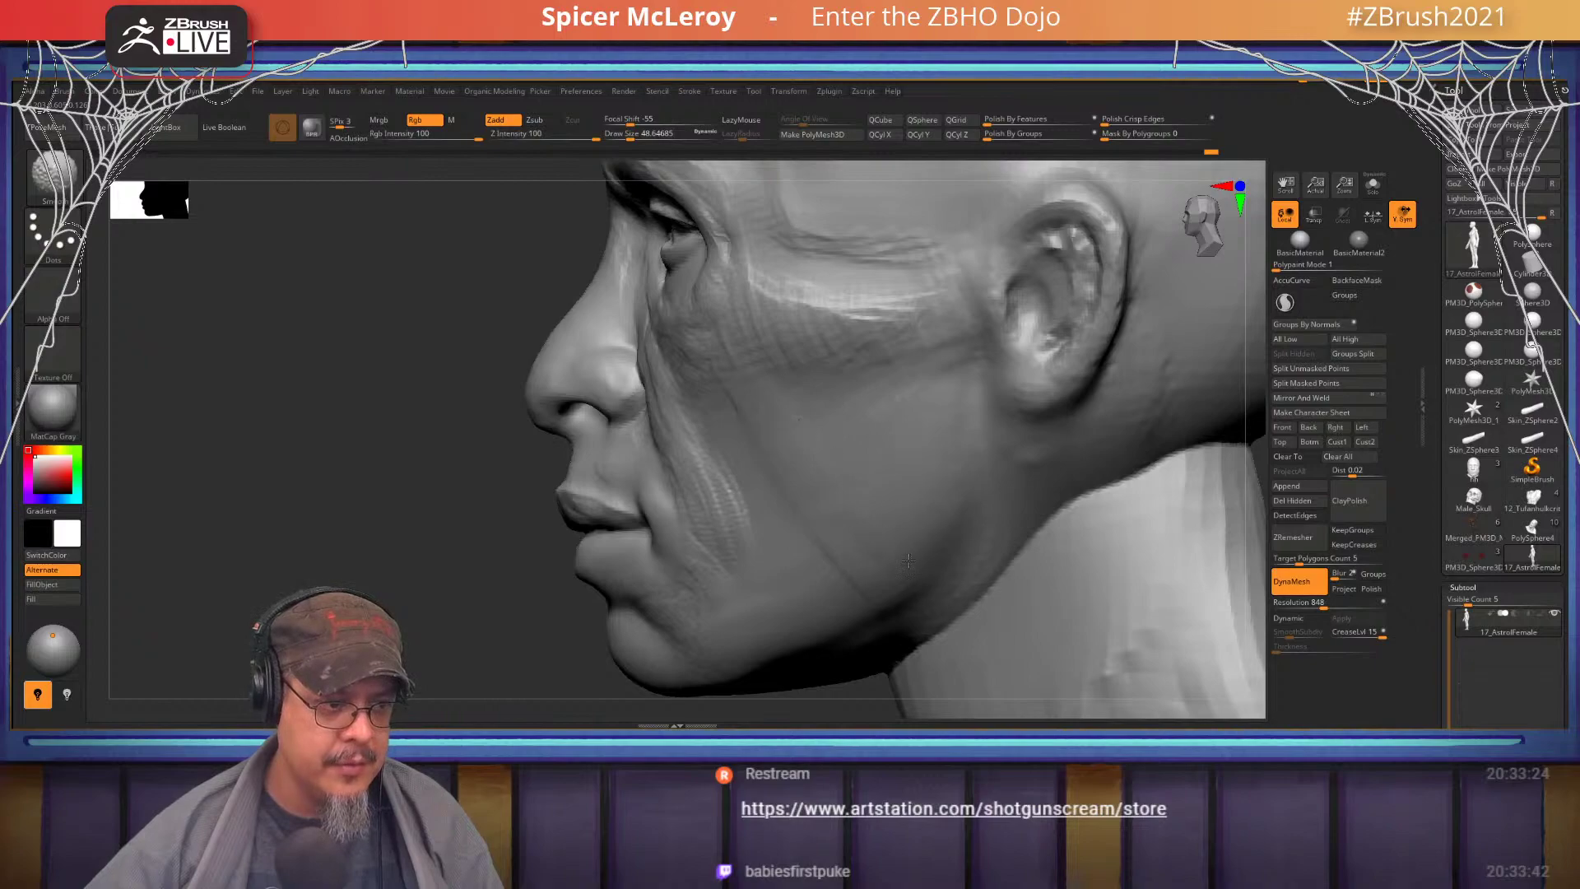
- Carve the crease behind and below the earlobe with the DamStandard brush at intensity 33 and draw size about 49
mouse_move(691, 393)
right_down()
mouse_move(913, 394)
mouse_move(745, 388)
mouse_move(869, 437)
mouse_move(840, 296)
right_up()
mouse_move(840, 297)
alt+right_down()
mouse_move(821, 376)
mouse_move(812, 359)
mouse_move(826, 386)
mouse_move(751, 441)
mouse_move(812, 417)
mouse_move(751, 449)
alt+right_up()
key(b)
key(d)
key(s)
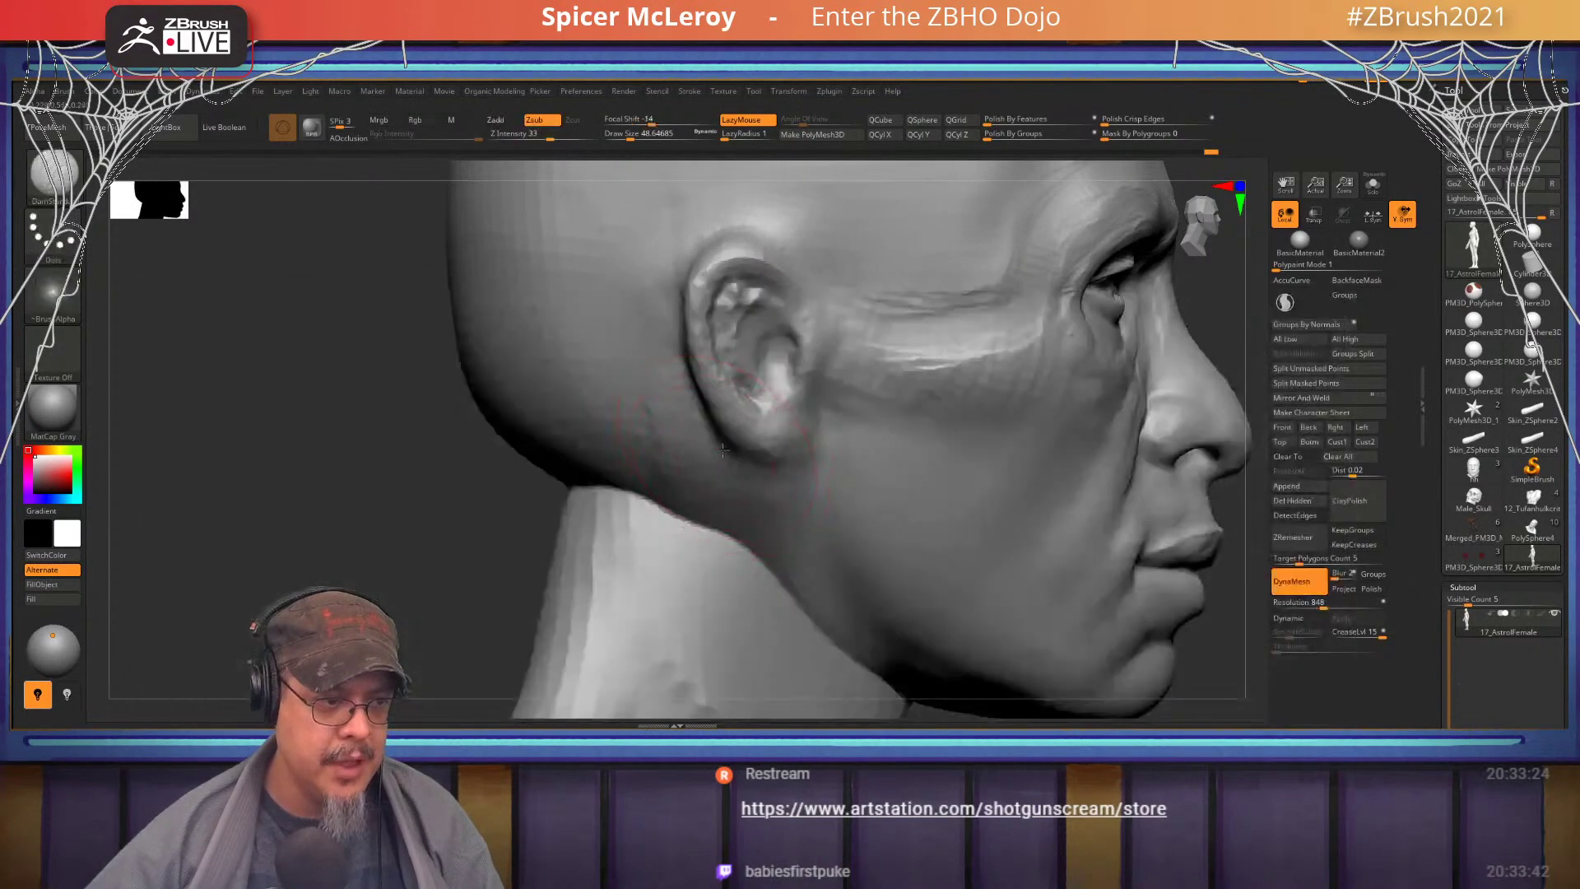
mouse_move(718, 427)
mouse_down()
mouse_move(765, 478)
mouse_move(833, 443)
mouse_move(802, 474)
mouse_move(713, 447)
mouse_up()
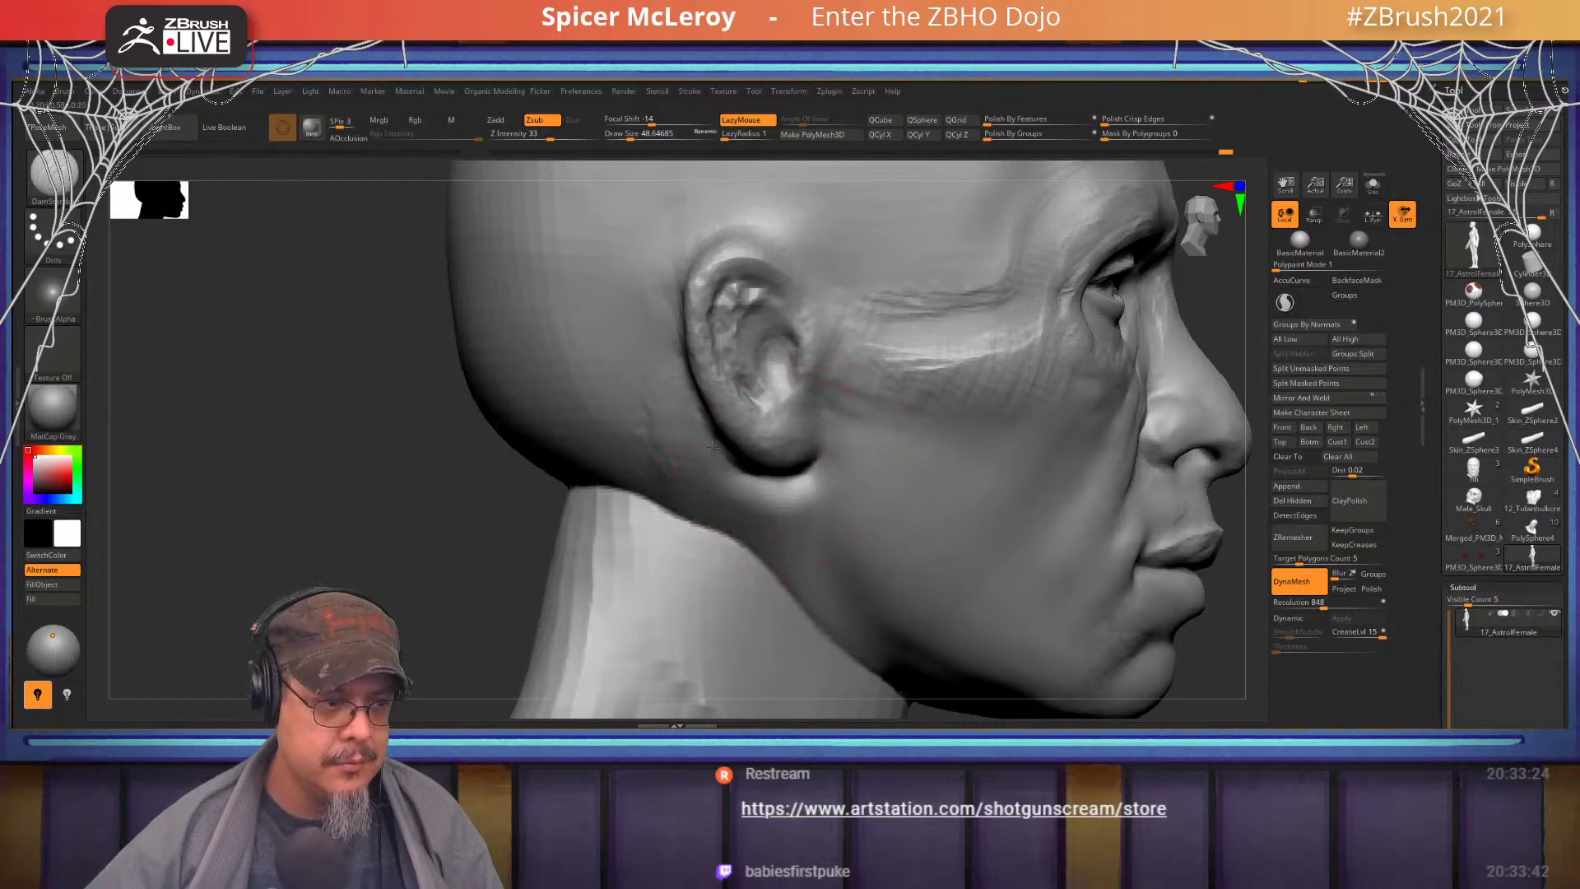
- Build up the neck muscle's attachment behind and below the ear with ClayBuildup at intensity 20
key(b)
key(c)
key(b)
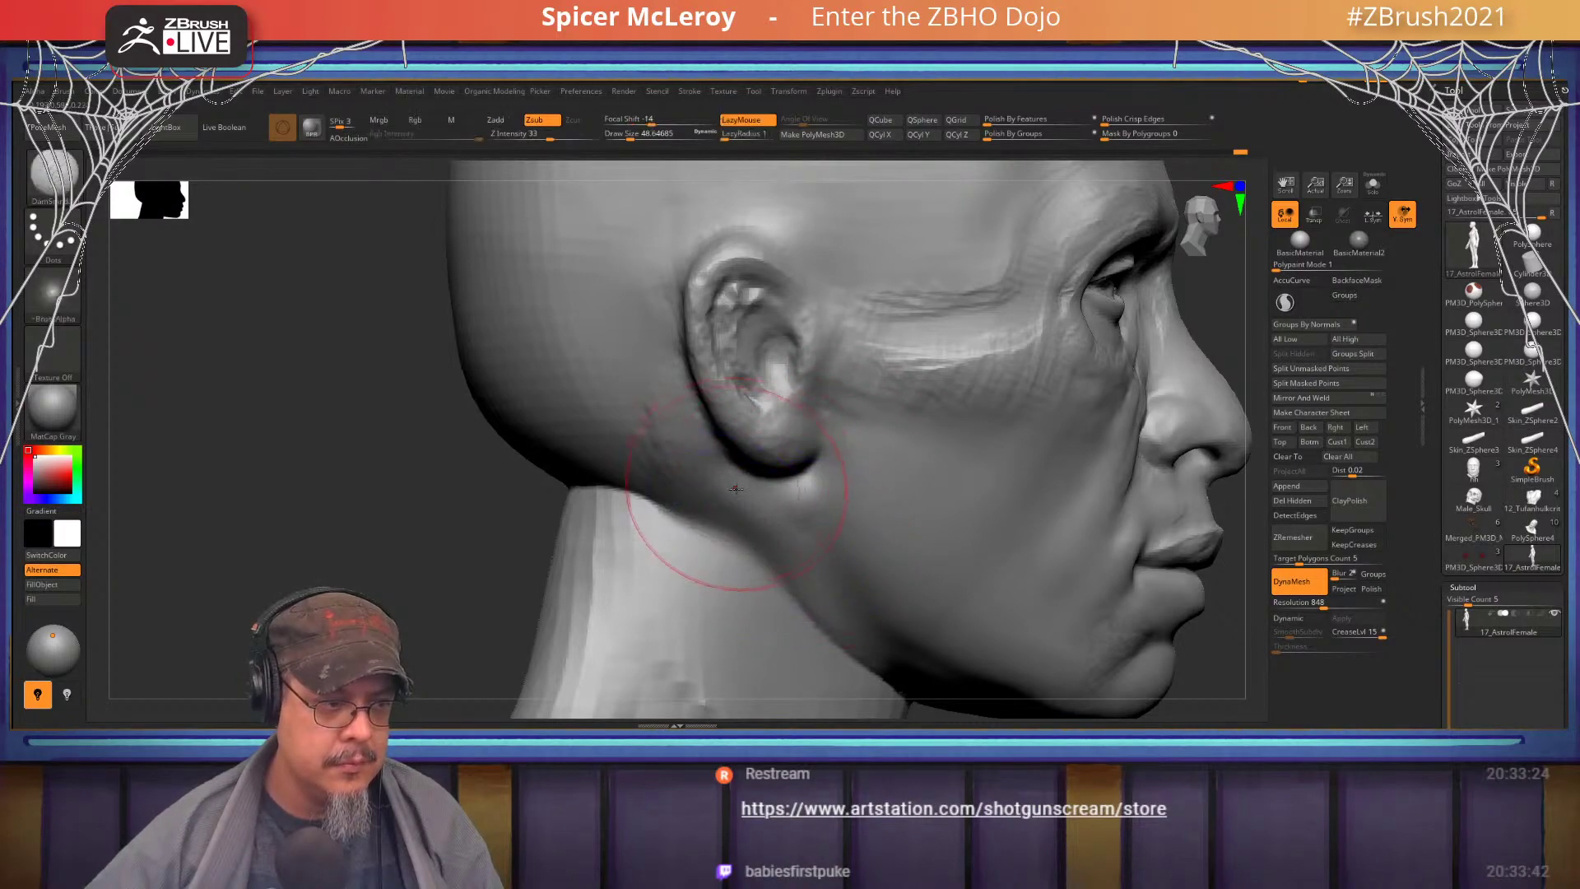
mouse_move(721, 508)
mouse_down()
mouse_move(695, 527)
mouse_move(720, 467)
mouse_up()
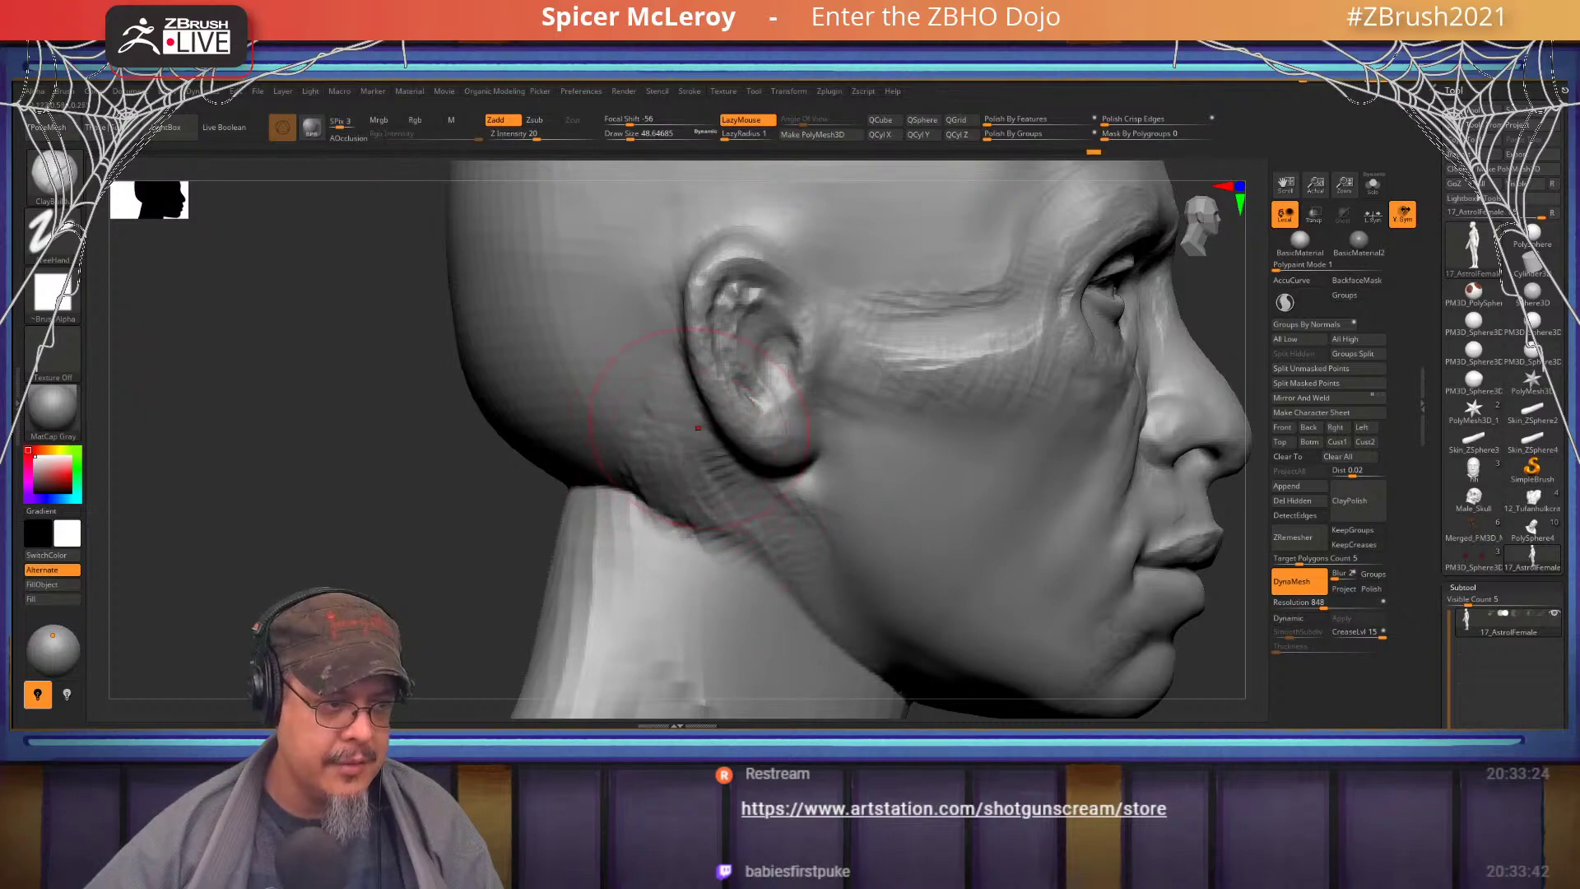
mouse_move(708, 509)
mouse_down()
mouse_move(638, 498)
mouse_move(729, 525)
mouse_move(691, 564)
mouse_up()
drag(654, 515, 679, 593)
alt+right_drag(612, 504, 600, 499)
drag(600, 498, 696, 601)
- Extend the ClayBuildup strokes down the side of the neck toward the collarbone and across the throat
mouse_move(638, 520)
alt+right_down()
mouse_move(627, 304)
mouse_move(685, 342)
alt+right_up()
mouse_move(685, 342)
mouse_down()
mouse_move(671, 309)
mouse_move(699, 449)
mouse_move(753, 576)
mouse_up()
drag(675, 317, 728, 527)
mouse_move(700, 444)
right_down()
mouse_move(580, 486)
mouse_move(576, 461)
mouse_move(714, 427)
right_up()
mouse_move(718, 404)
mouse_down()
mouse_move(696, 481)
mouse_move(794, 576)
mouse_up()
mouse_move(766, 428)
mouse_down()
mouse_move(786, 526)
mouse_move(1051, 469)
mouse_move(857, 529)
mouse_move(899, 511)
mouse_move(780, 493)
mouse_move(649, 379)
mouse_move(768, 468)
mouse_move(823, 485)
mouse_move(749, 485)
mouse_move(708, 414)
mouse_move(664, 517)
mouse_up()
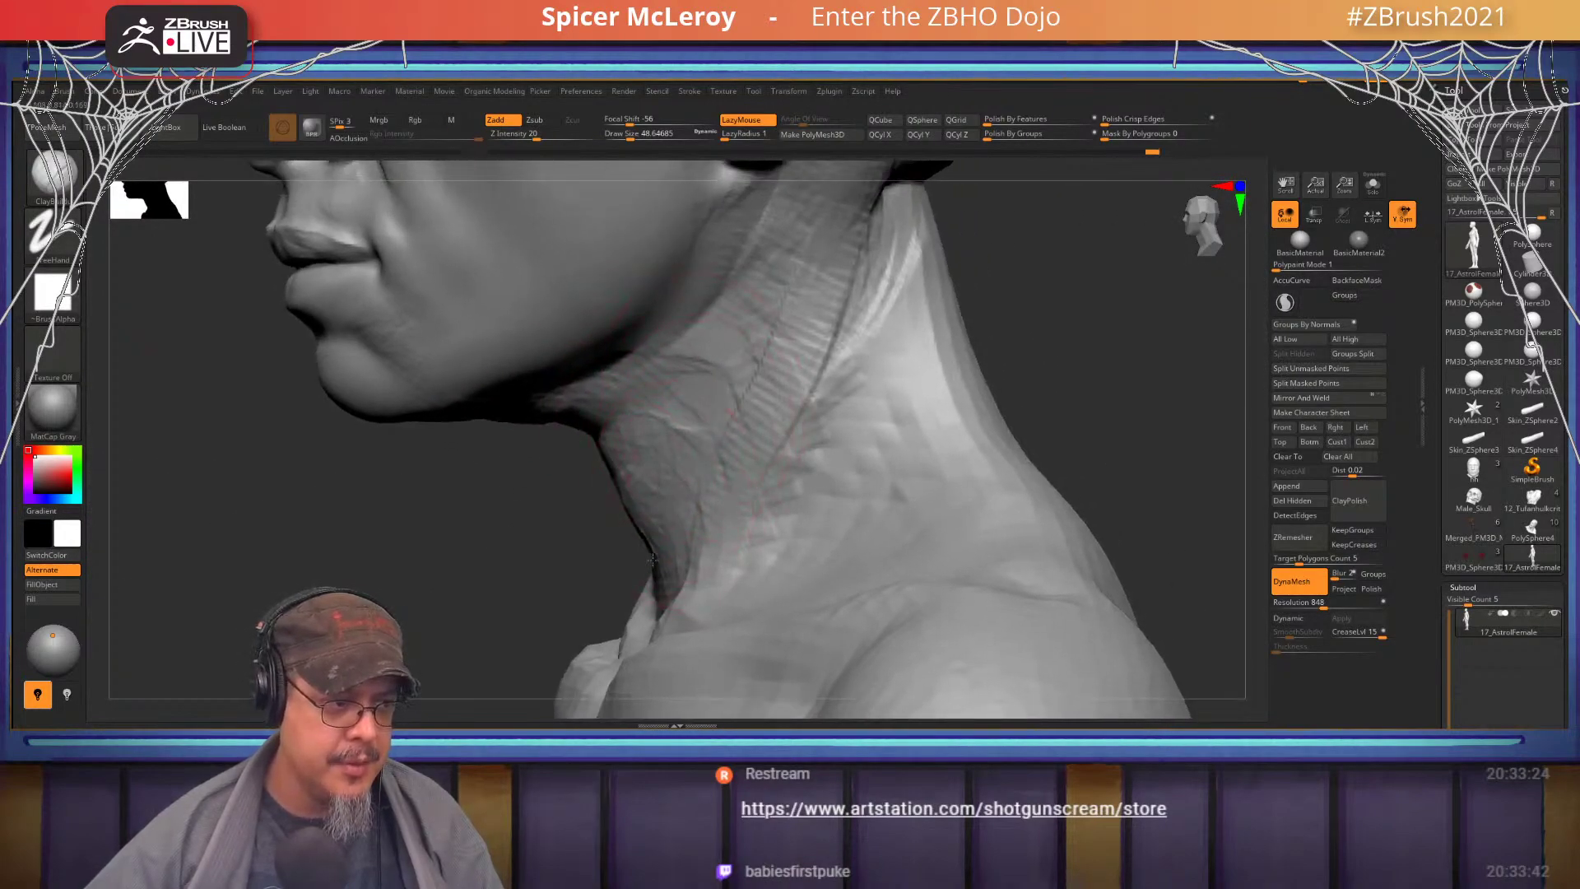
- Fill the transition between the earlobe, the jaw corner and the upper neck with ClayBuildup strokes
alt+right_drag(704, 385, 714, 477)
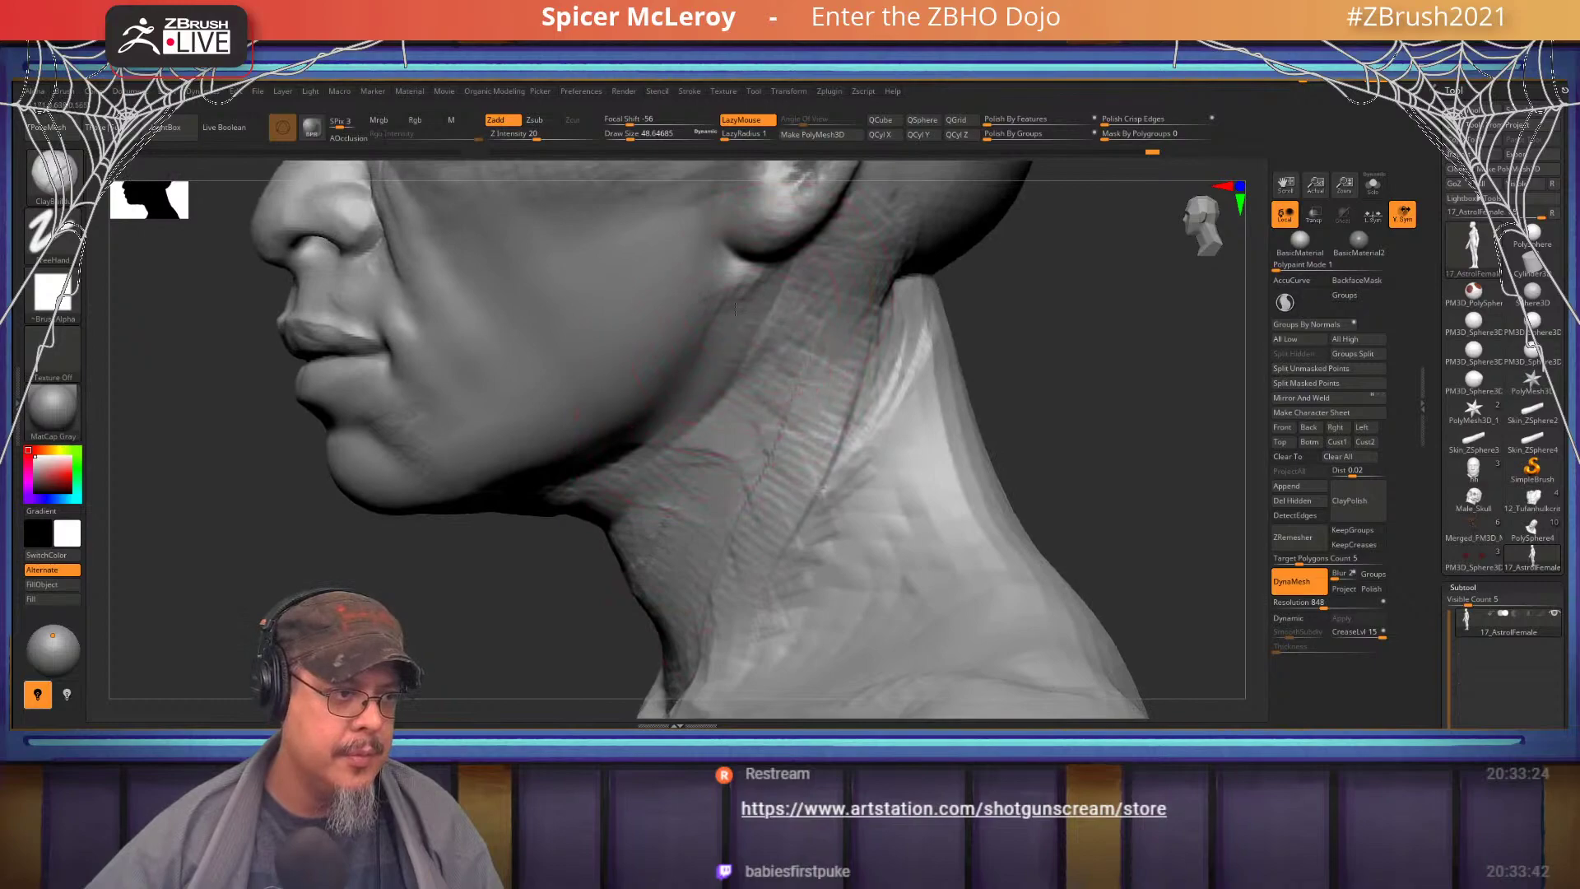
mouse_move(788, 282)
mouse_down()
mouse_move(730, 384)
mouse_move(741, 354)
mouse_up()
alt+right_drag(698, 274, 701, 345)
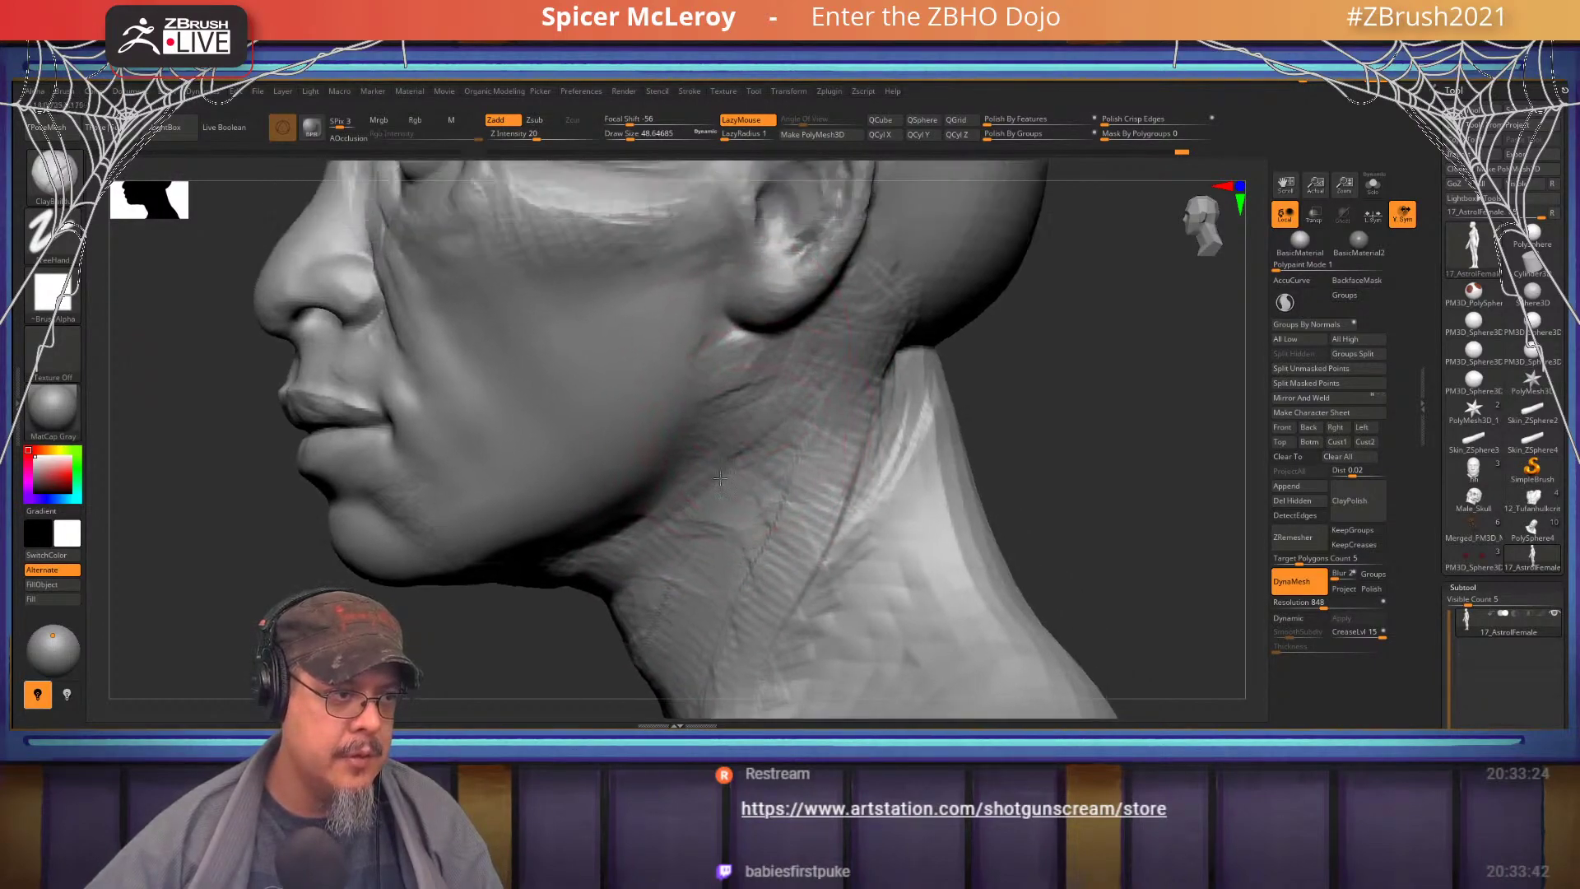
mouse_move(679, 452)
mouse_down()
mouse_move(670, 477)
mouse_move(617, 472)
mouse_up()
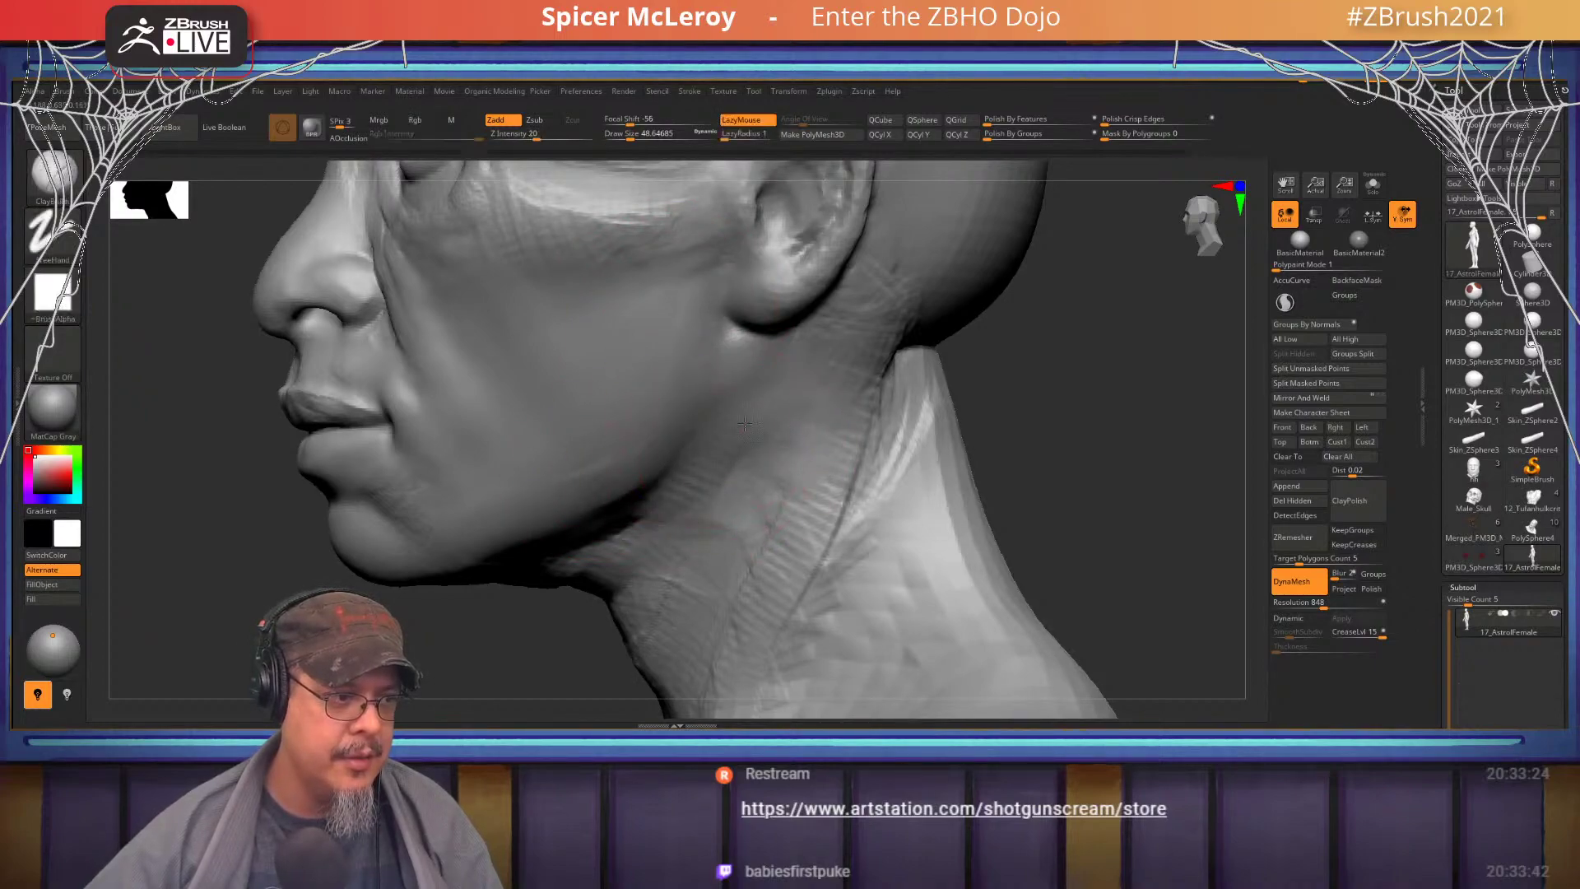
- Build up the mastoid area behind the ear and blend it into the upper side of the neck
right_drag(744, 423, 800, 383)
drag(856, 370, 823, 423)
mouse_move(774, 362)
mouse_down()
mouse_move(864, 436)
mouse_move(790, 483)
mouse_up()
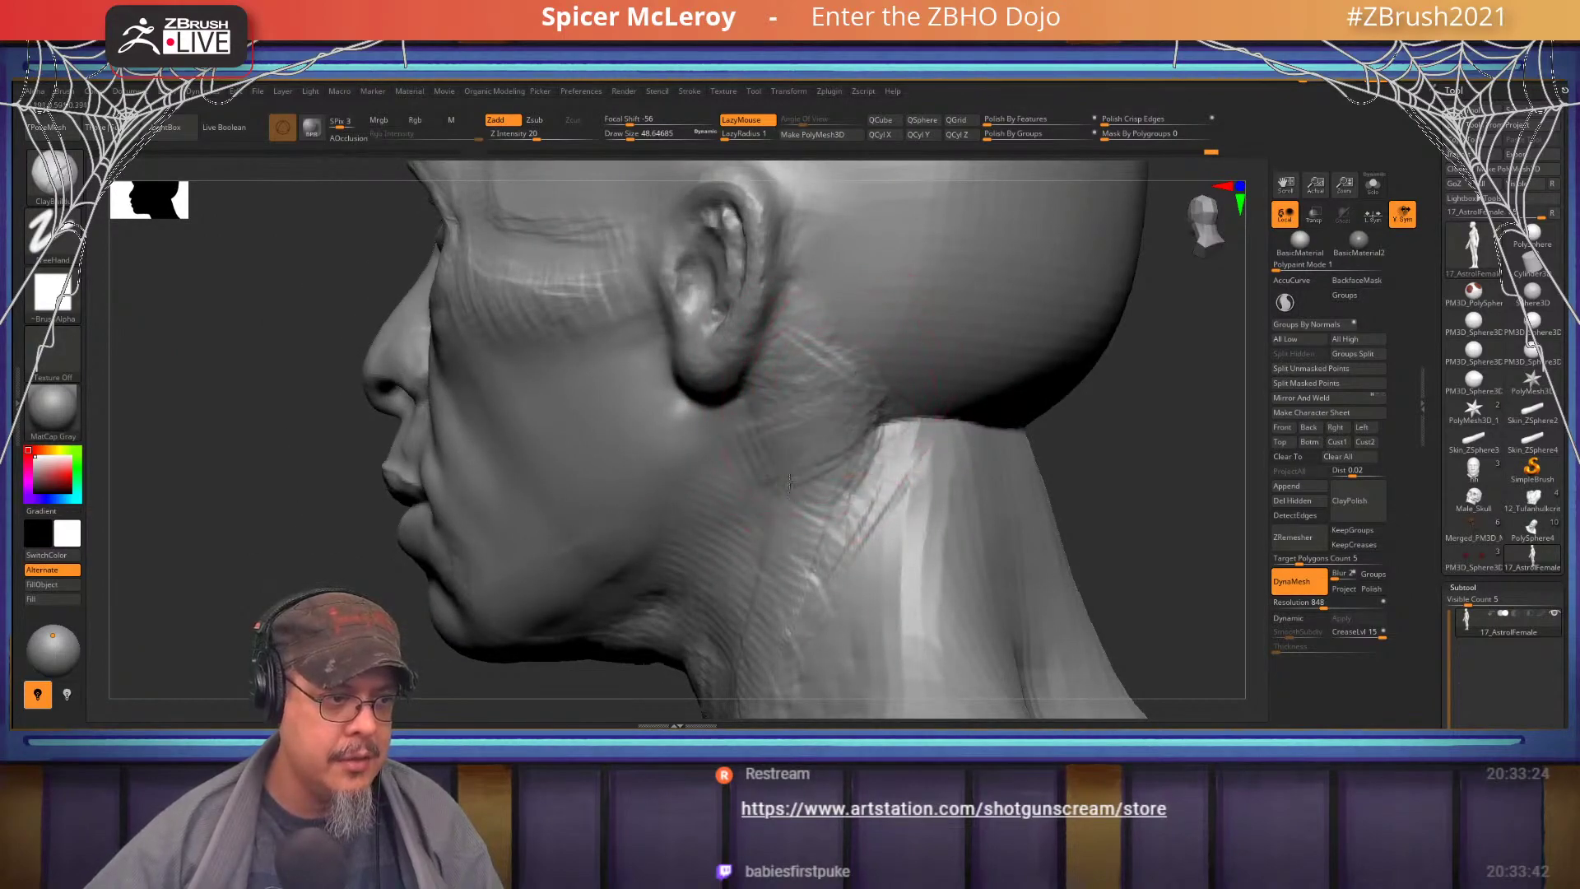
right_drag(795, 516, 777, 393)
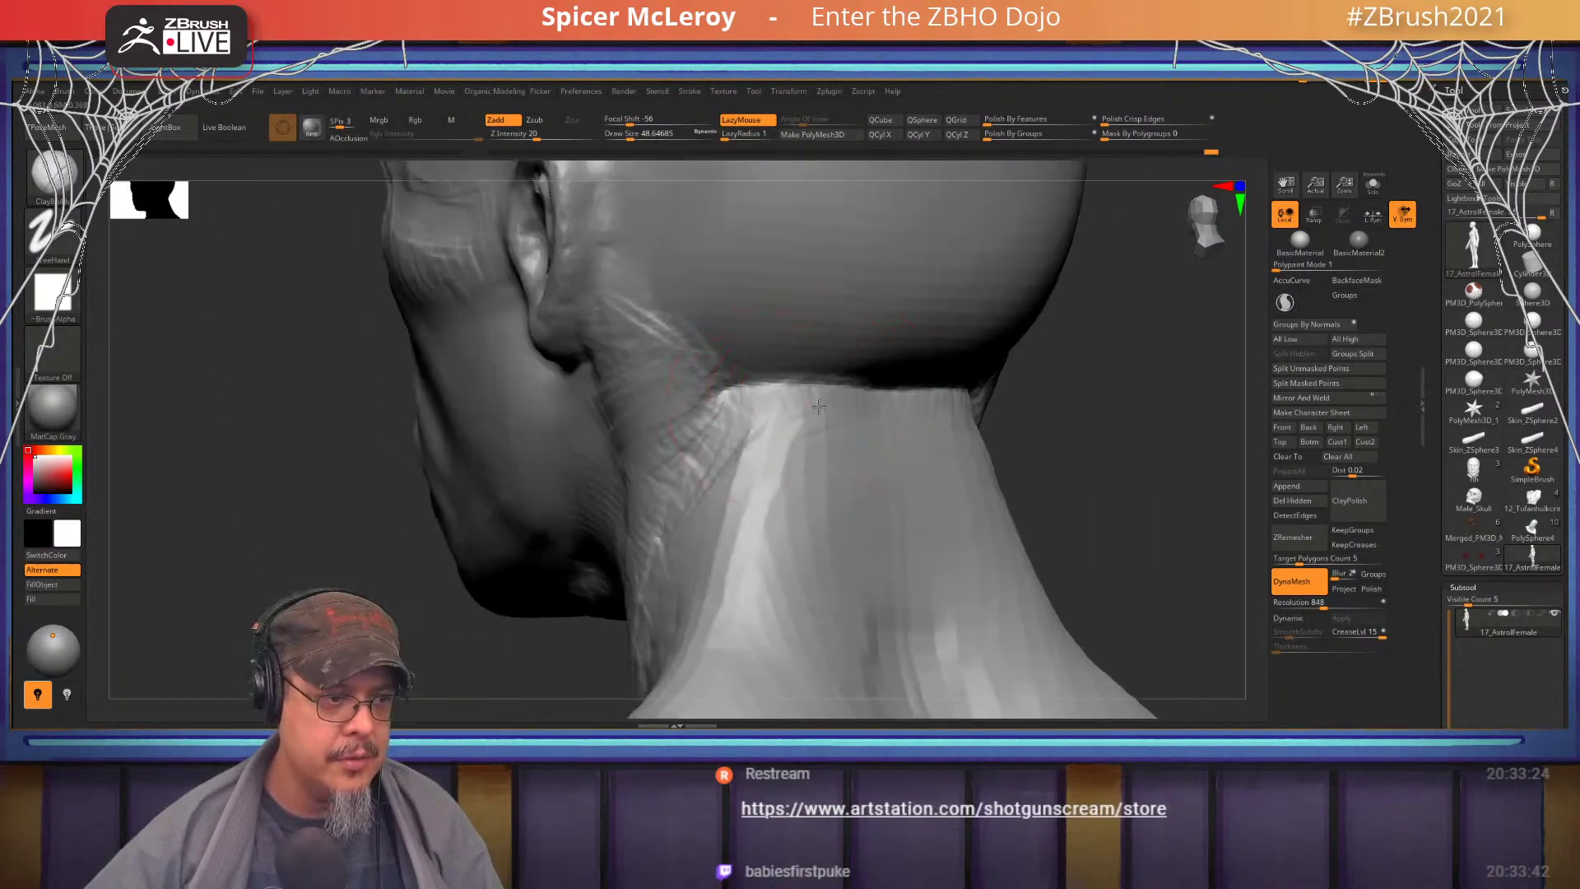
- Build up the muscles at the back of the neck with diagonal ClayBuildup strokes starting below the skull base
drag(819, 407, 754, 396)
drag(848, 380, 759, 457)
drag(848, 428, 750, 520)
drag(852, 494, 761, 572)
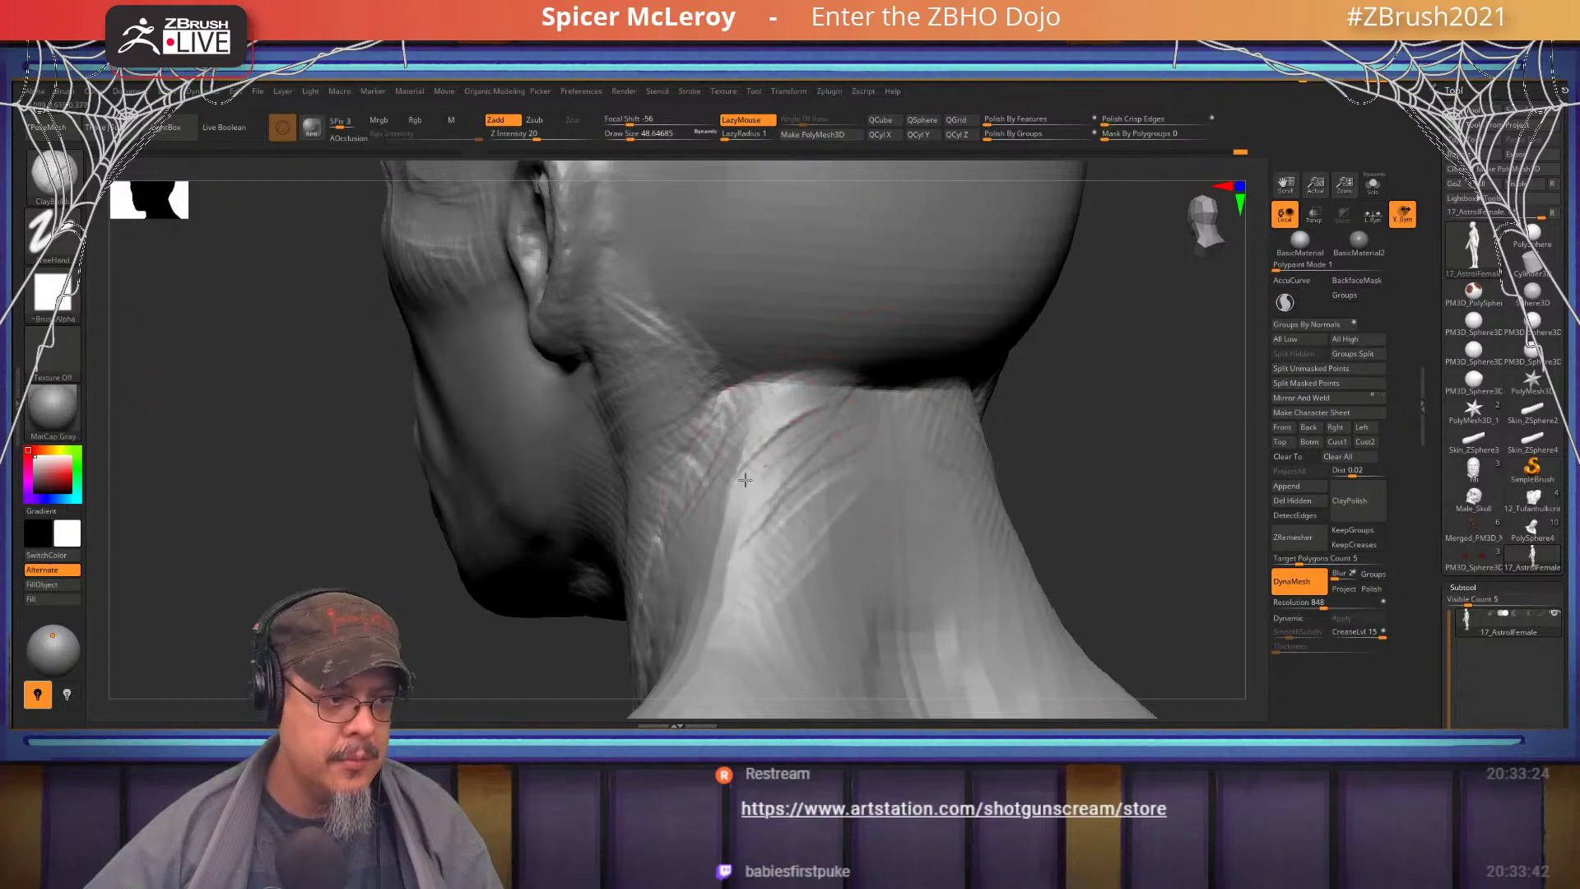
drag(844, 420, 773, 515)
drag(856, 485, 761, 605)
mouse_move(860, 387)
mouse_down()
mouse_move(794, 395)
mouse_move(863, 384)
mouse_move(786, 544)
mouse_up()
drag(847, 427, 788, 596)
drag(823, 494, 797, 621)
- Smooth the clay strokes over the cheekbone, temple and outer brow at intensity 100
mouse_move(839, 486)
right_down()
mouse_move(782, 494)
mouse_move(723, 400)
mouse_move(696, 403)
right_up()
alt+right_drag(942, 430, 1032, 506)
mouse_move(797, 337)
ctrl+right_down()
mouse_move(793, 458)
mouse_move(778, 431)
mouse_move(803, 374)
mouse_move(806, 437)
ctrl+right_up()
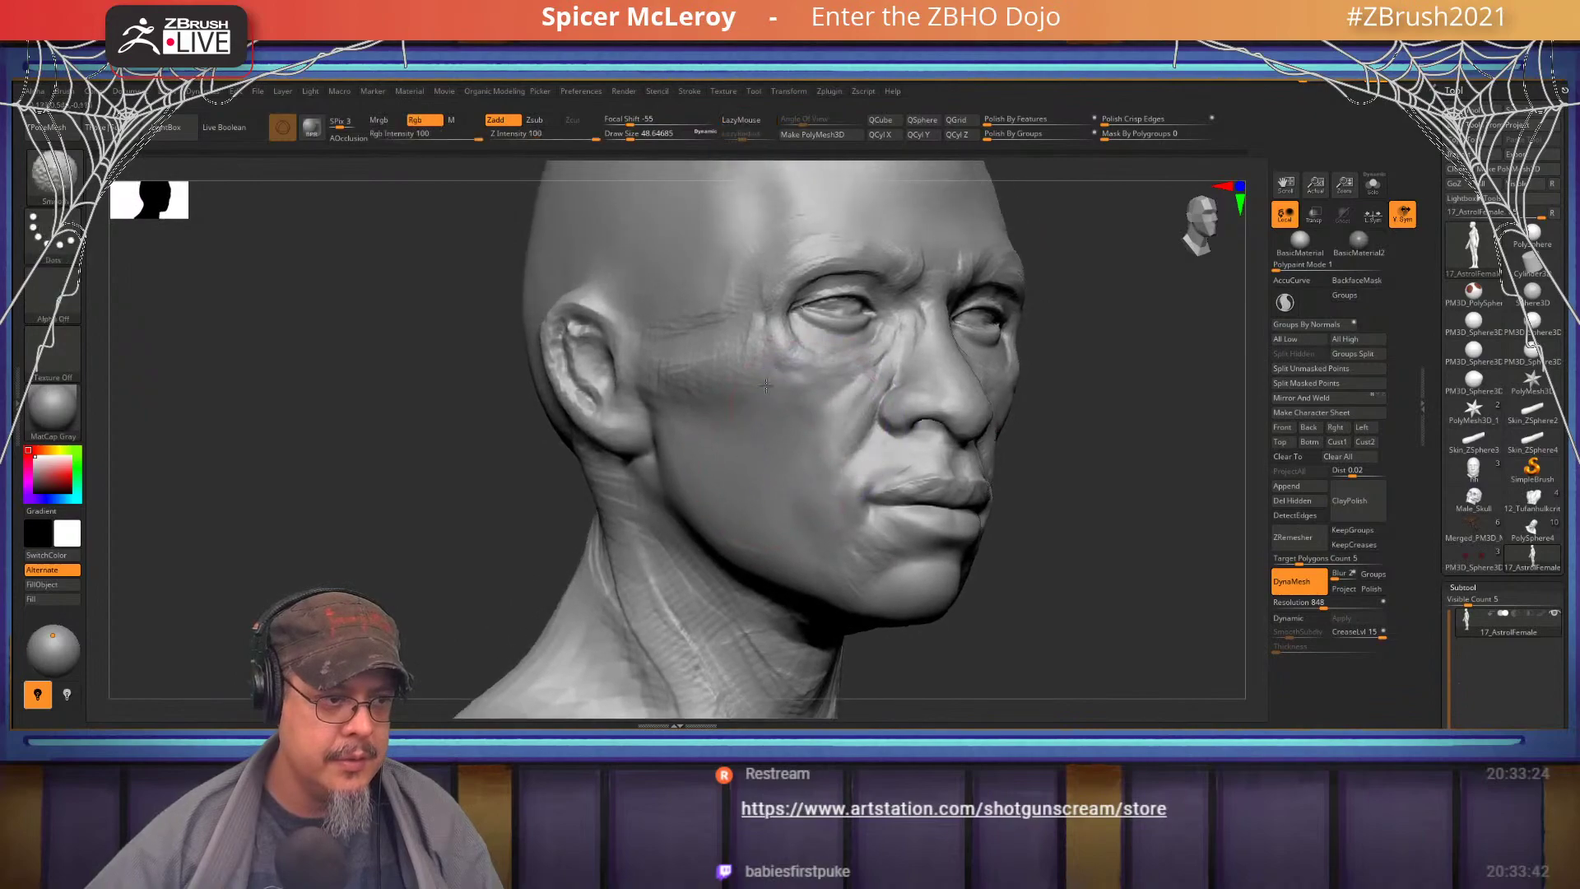
right_drag(671, 375, 852, 310)
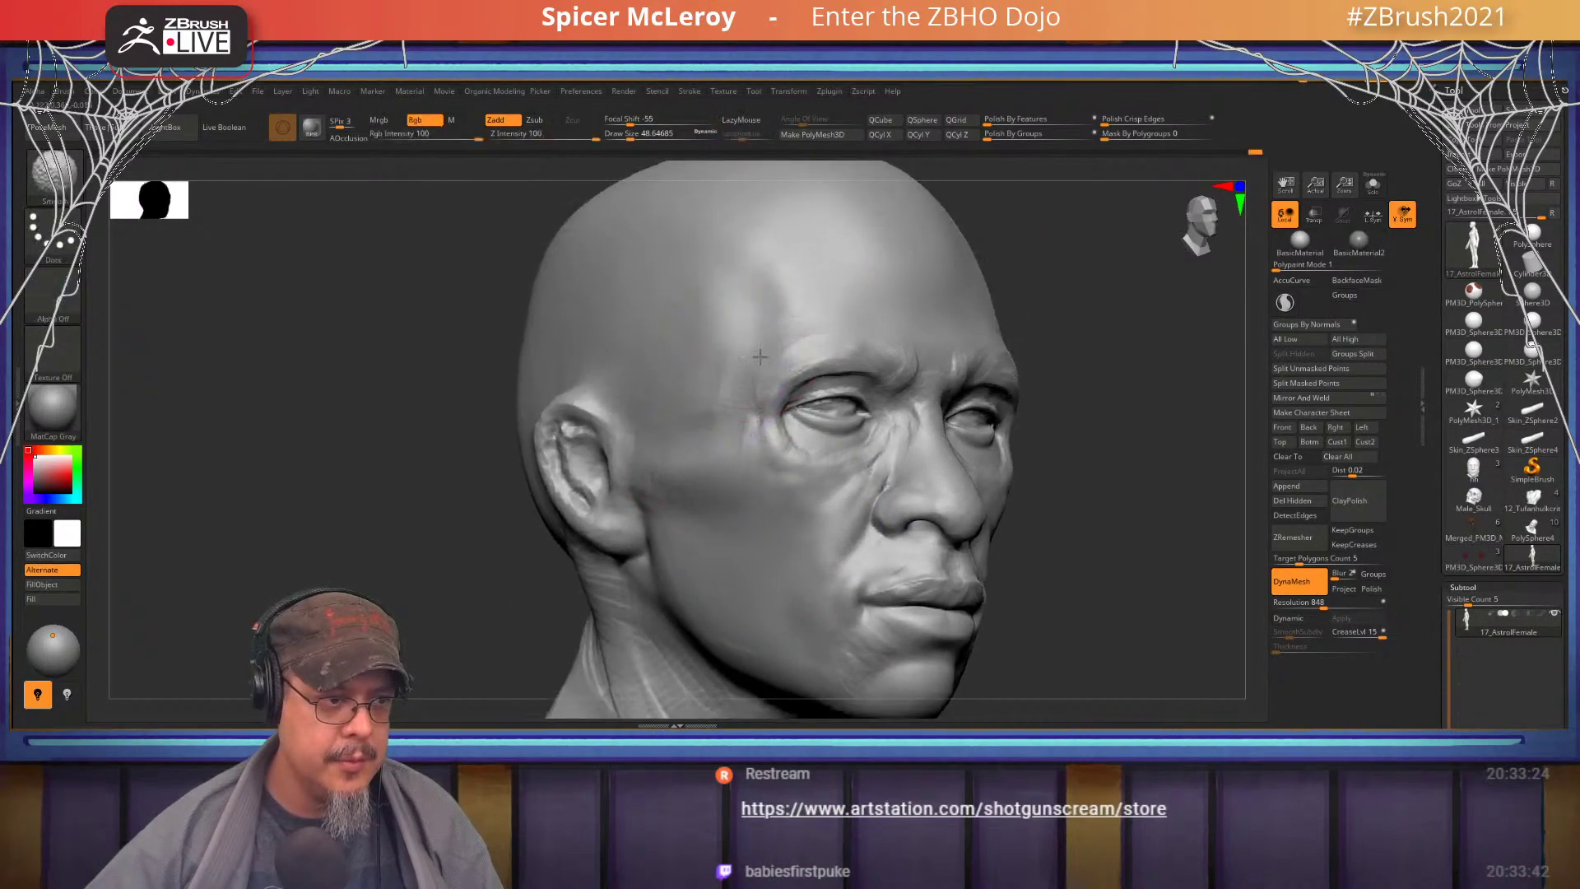
- Reshape the nose bridge in profile with the Move brush at intensity 51, reducing the draw size to about 29
mouse_move(758, 354)
shift+right_down()
mouse_move(762, 372)
mouse_move(614, 339)
shift+right_up()
mouse_move(823, 353)
right_down()
mouse_move(716, 357)
mouse_move(831, 388)
right_up()
key(b)
key(m)
key(v)
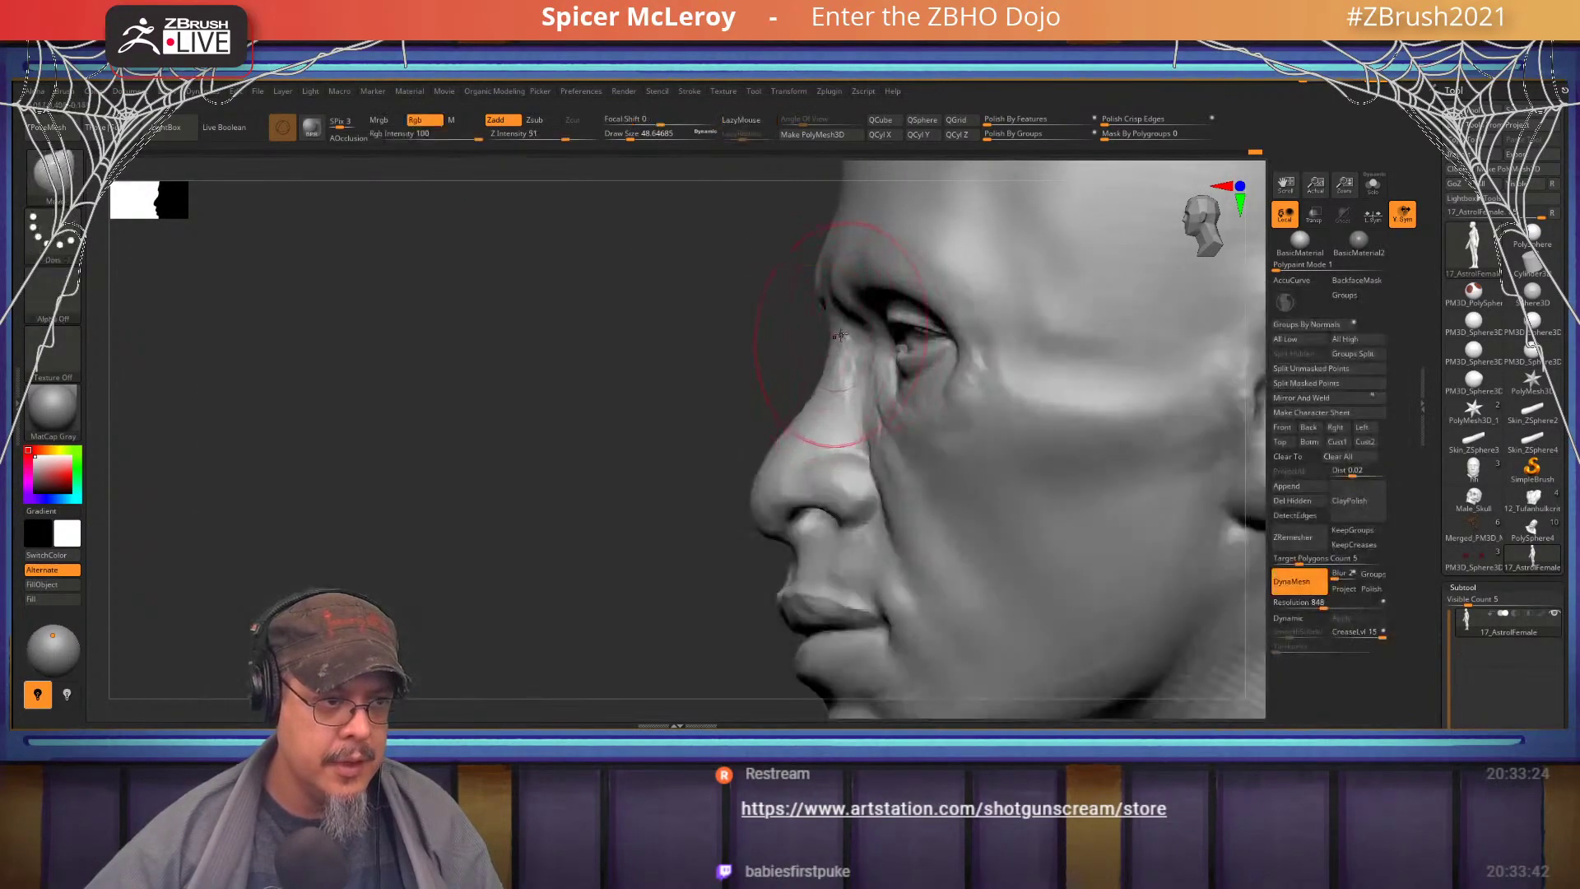
key(s)
drag(841, 335, 842, 347)
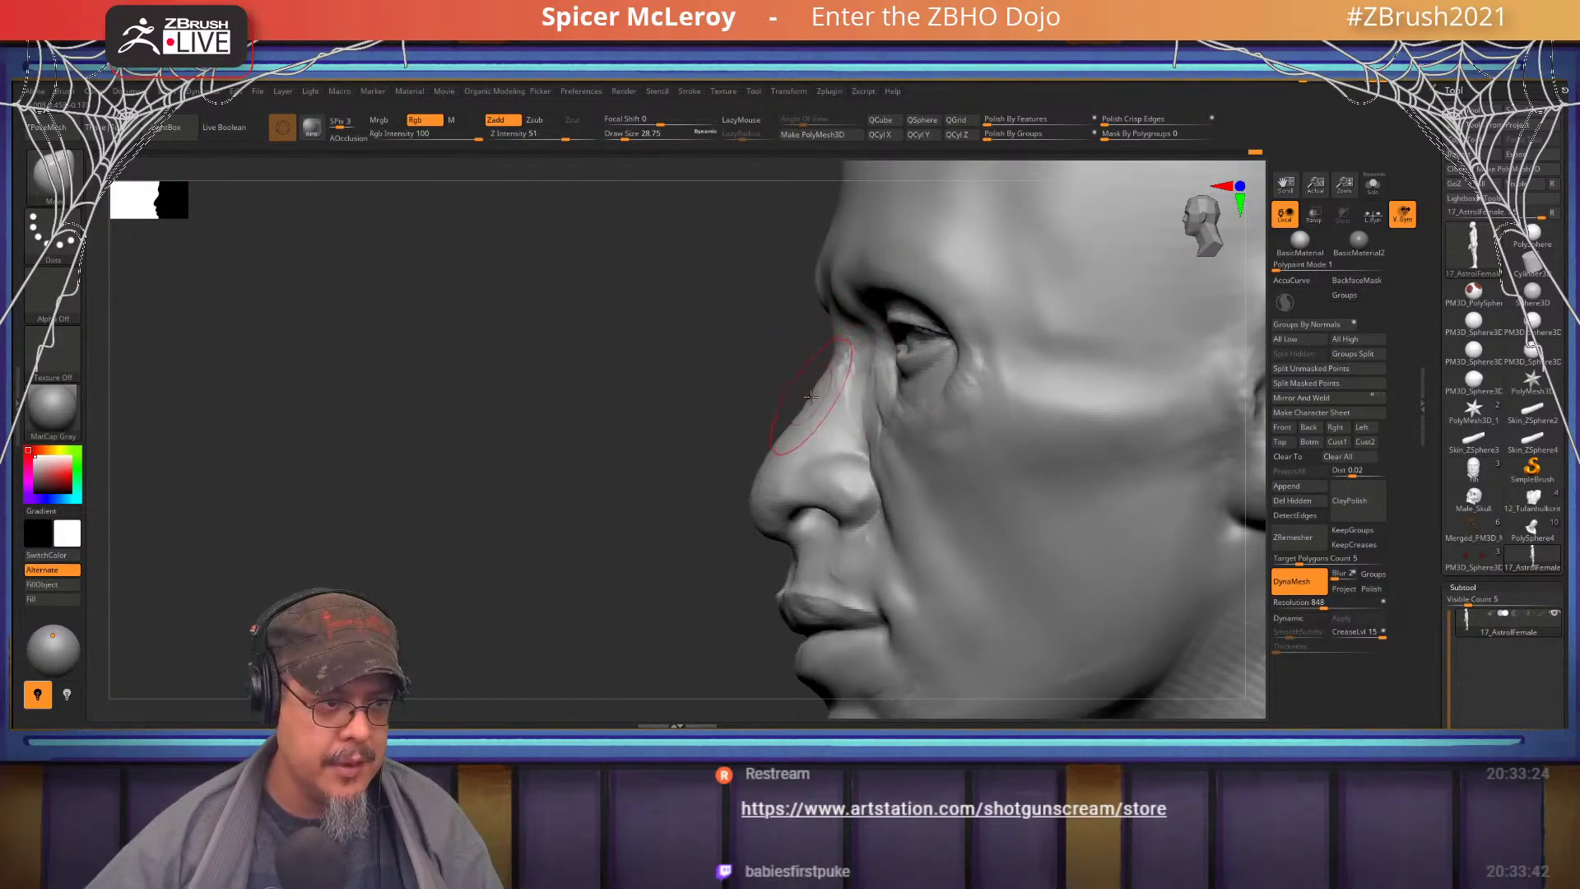
- Smooth the brow, under-eye areas and cheeks from the front
shift+right_drag(807, 399, 821, 355)
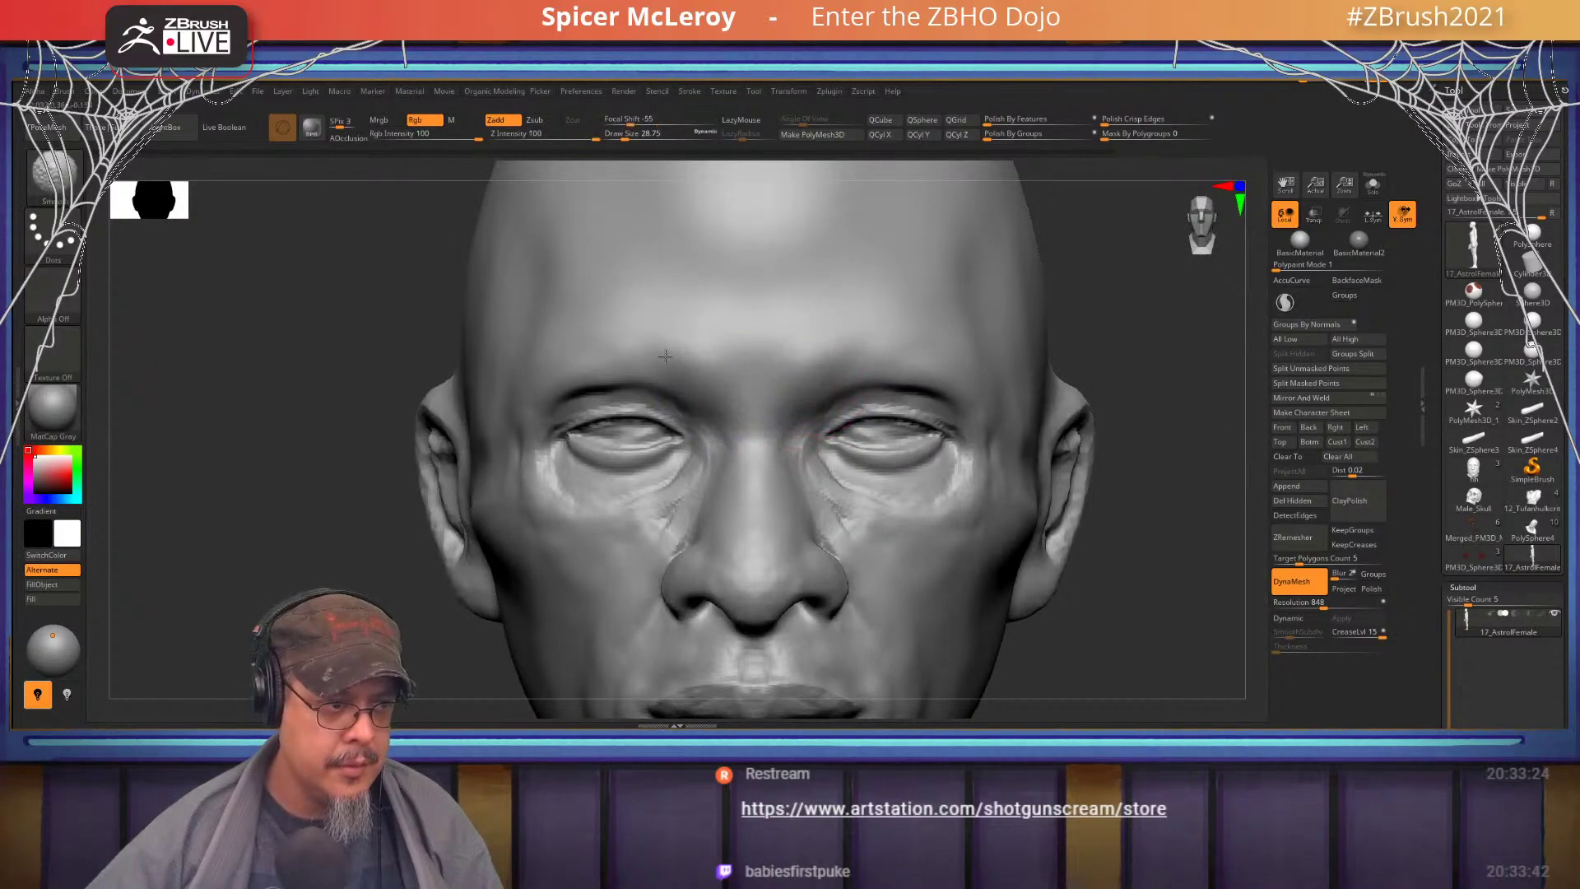
mouse_move(551, 370)
shift+mouse_down()
mouse_move(497, 449)
mouse_move(540, 509)
mouse_move(687, 508)
mouse_move(610, 577)
shift+mouse_up()
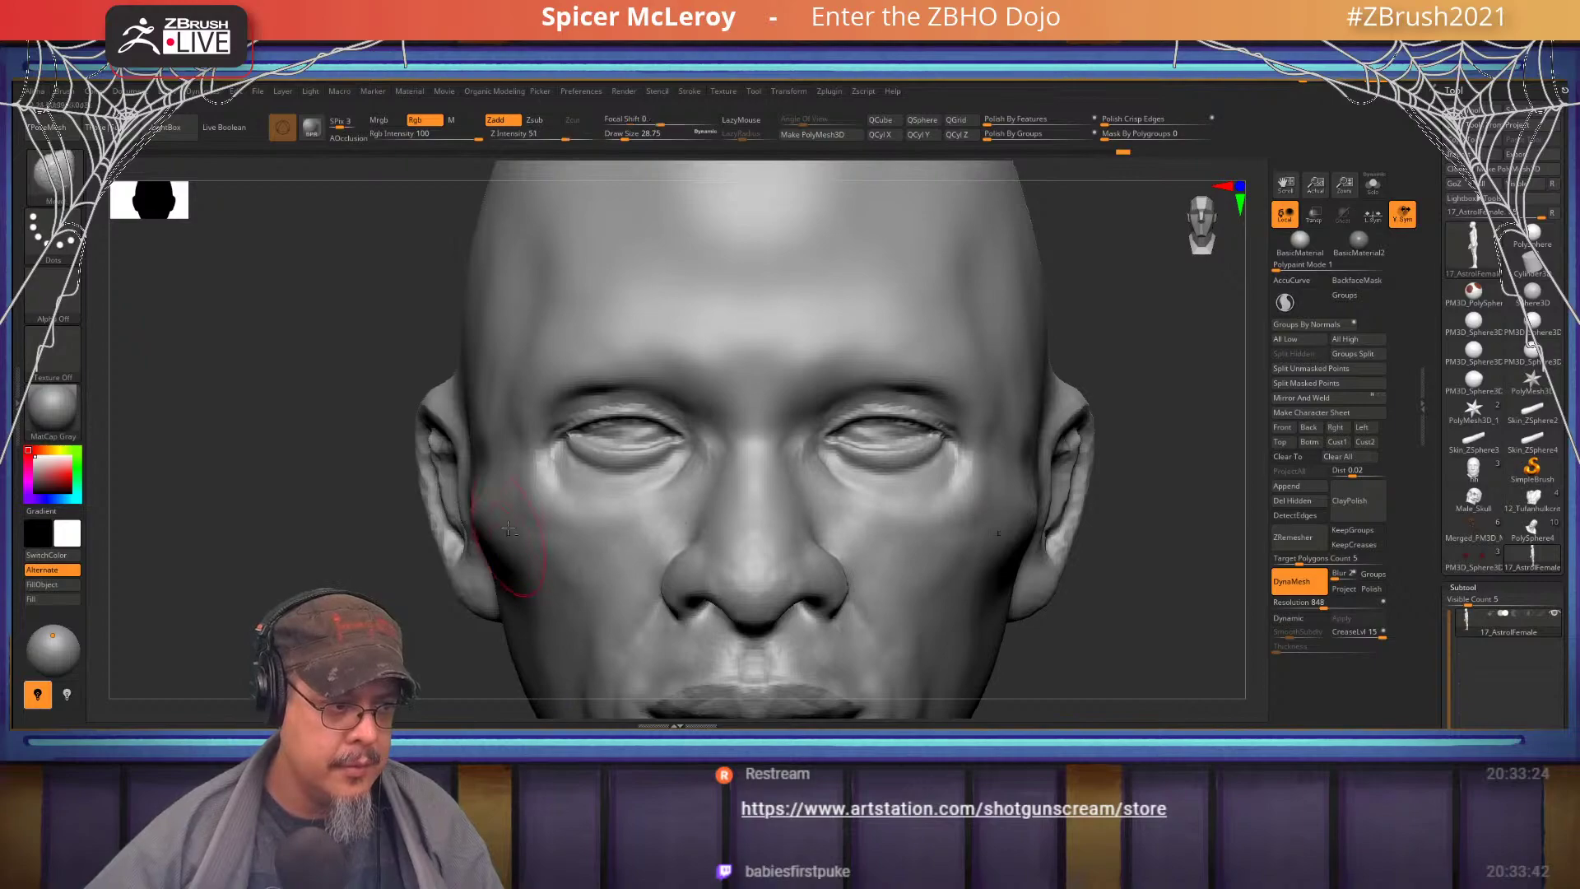
- Smooth the cheek and the area beside the nose and mouth from the front at intensity 100
alt+right_drag(526, 589, 572, 420)
mouse_move(928, 455)
shift+mouse_down()
mouse_move(951, 601)
mouse_move(875, 642)
shift+mouse_up()
mouse_move(936, 515)
shift+mouse_down()
mouse_move(922, 476)
mouse_move(819, 379)
mouse_move(797, 399)
shift+mouse_up()
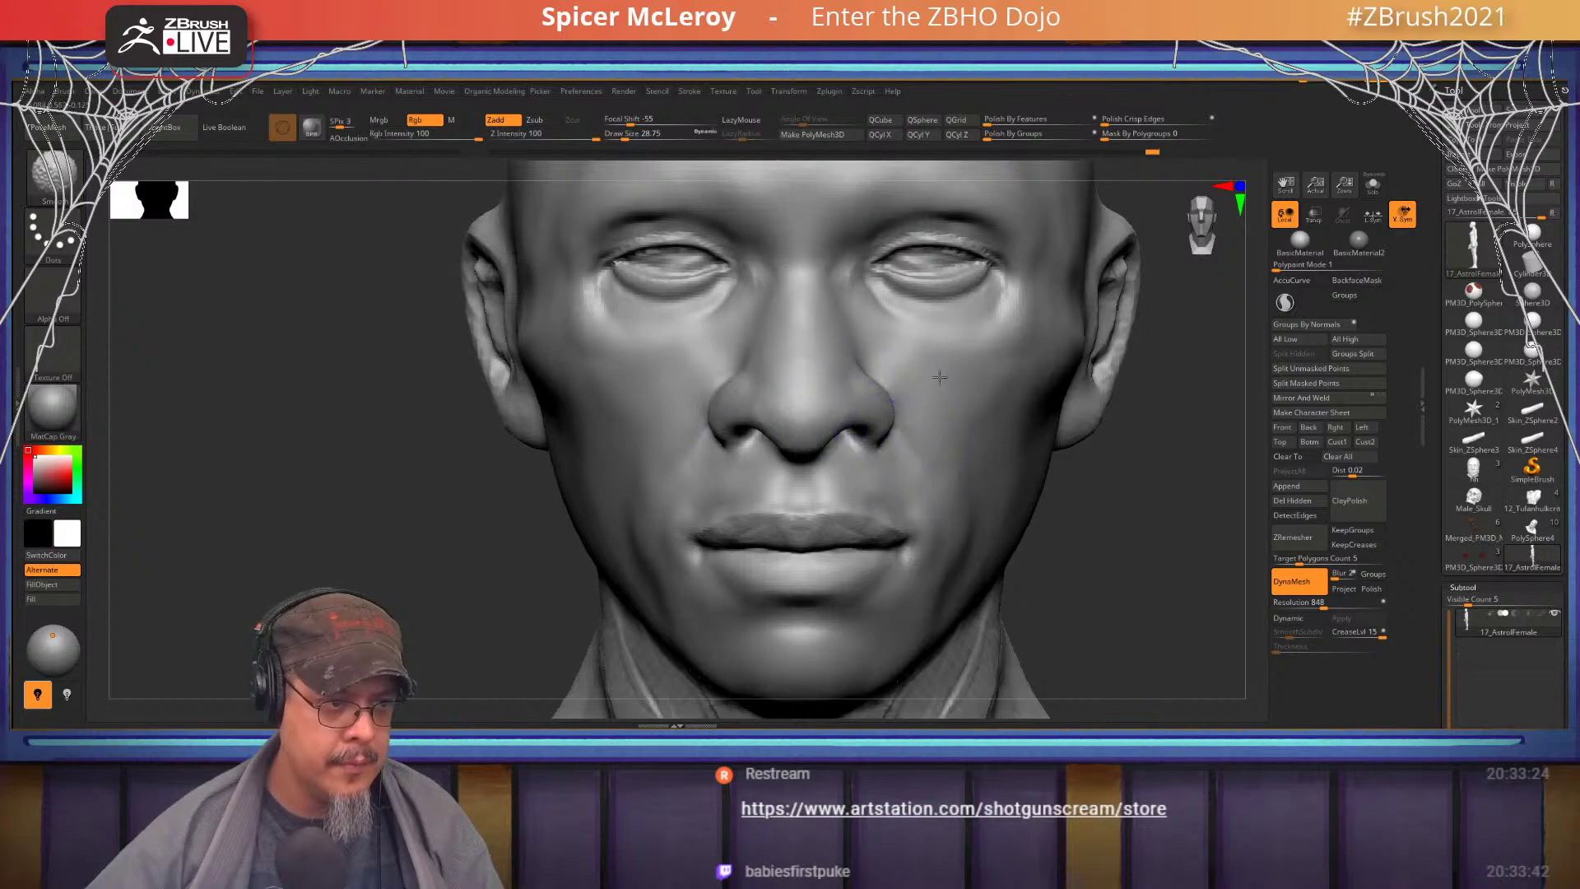
- Snapshot the corrected head in three-quarter view, place the model beside it, and undo back to the original sculpt for a before-and-after comparison
mouse_move(1001, 368)
alt+right_down()
mouse_move(554, 462)
mouse_move(638, 458)
mouse_move(284, 461)
mouse_move(886, 465)
mouse_move(832, 521)
alt+right_up()
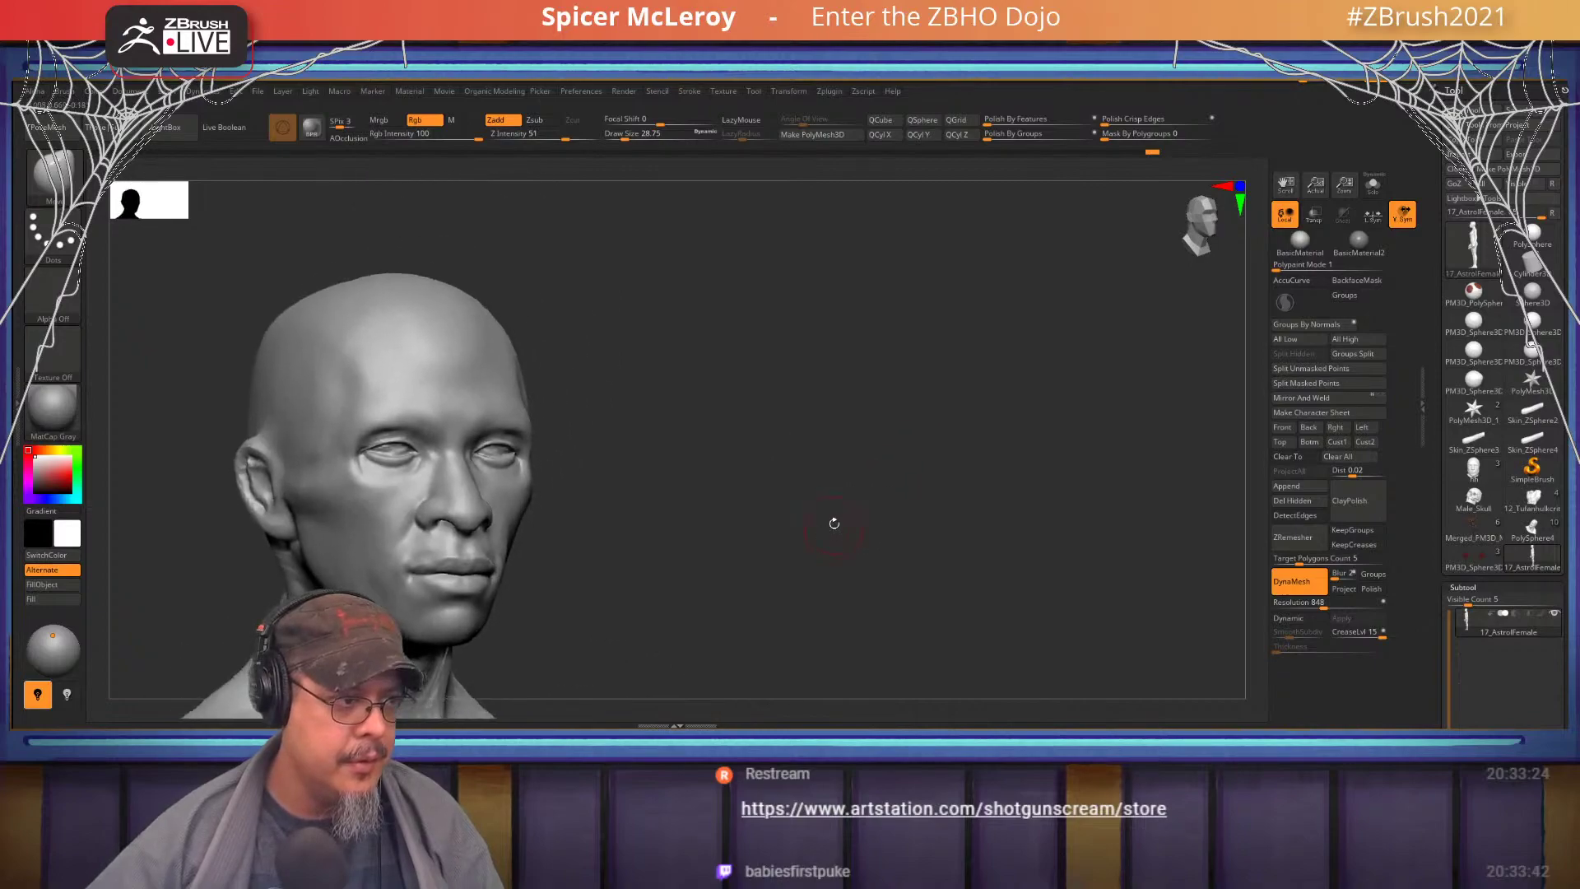
key(shift+s)
alt+right_drag(712, 496, 1113, 508)
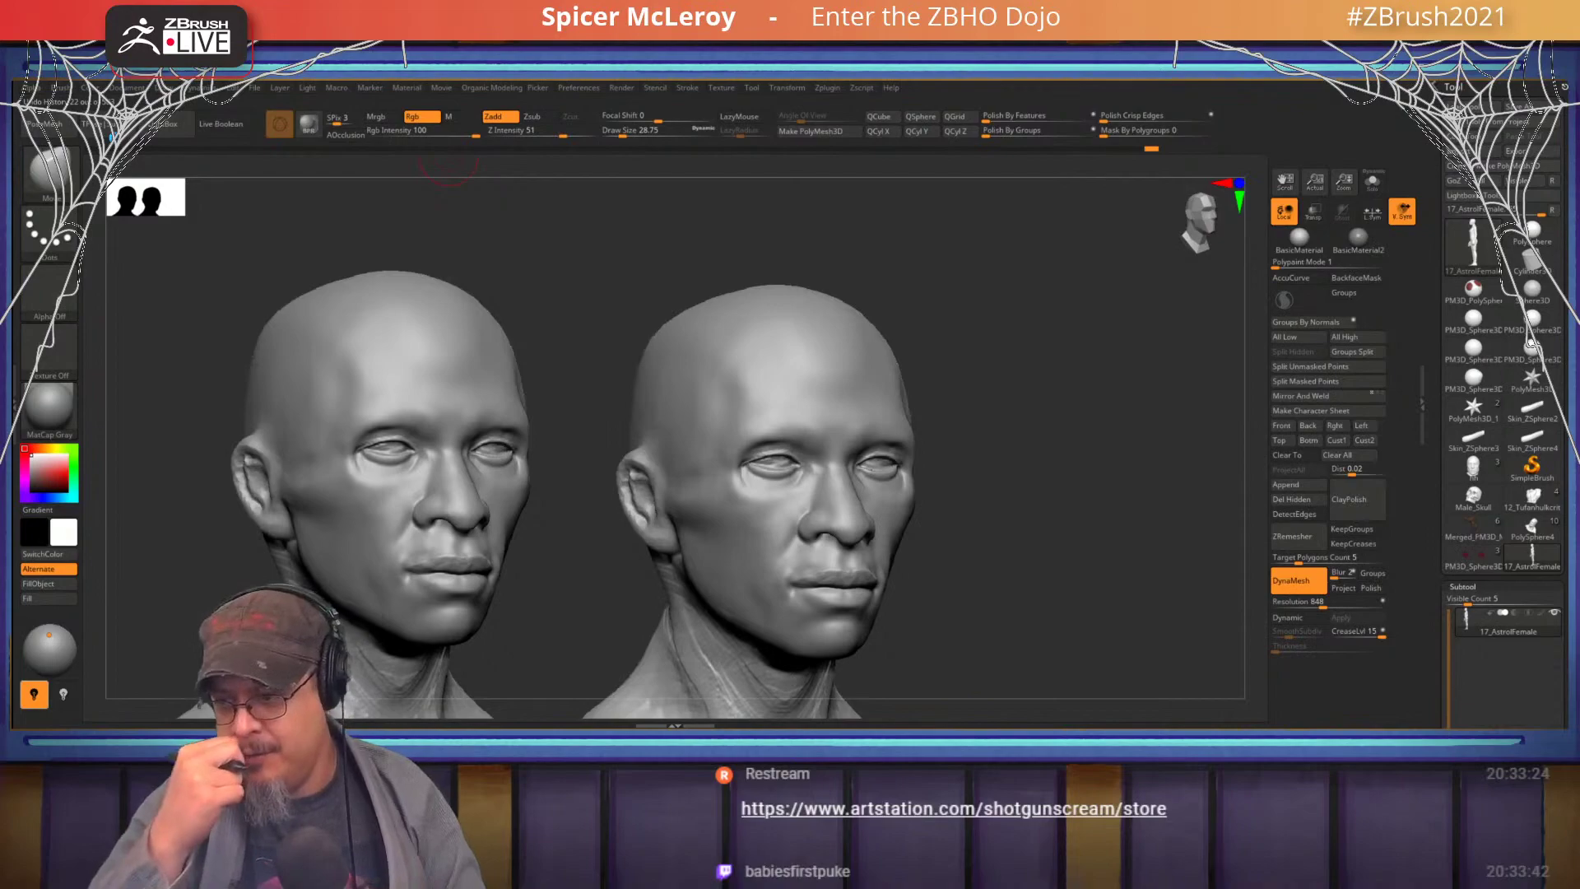
key(ctrl+z)
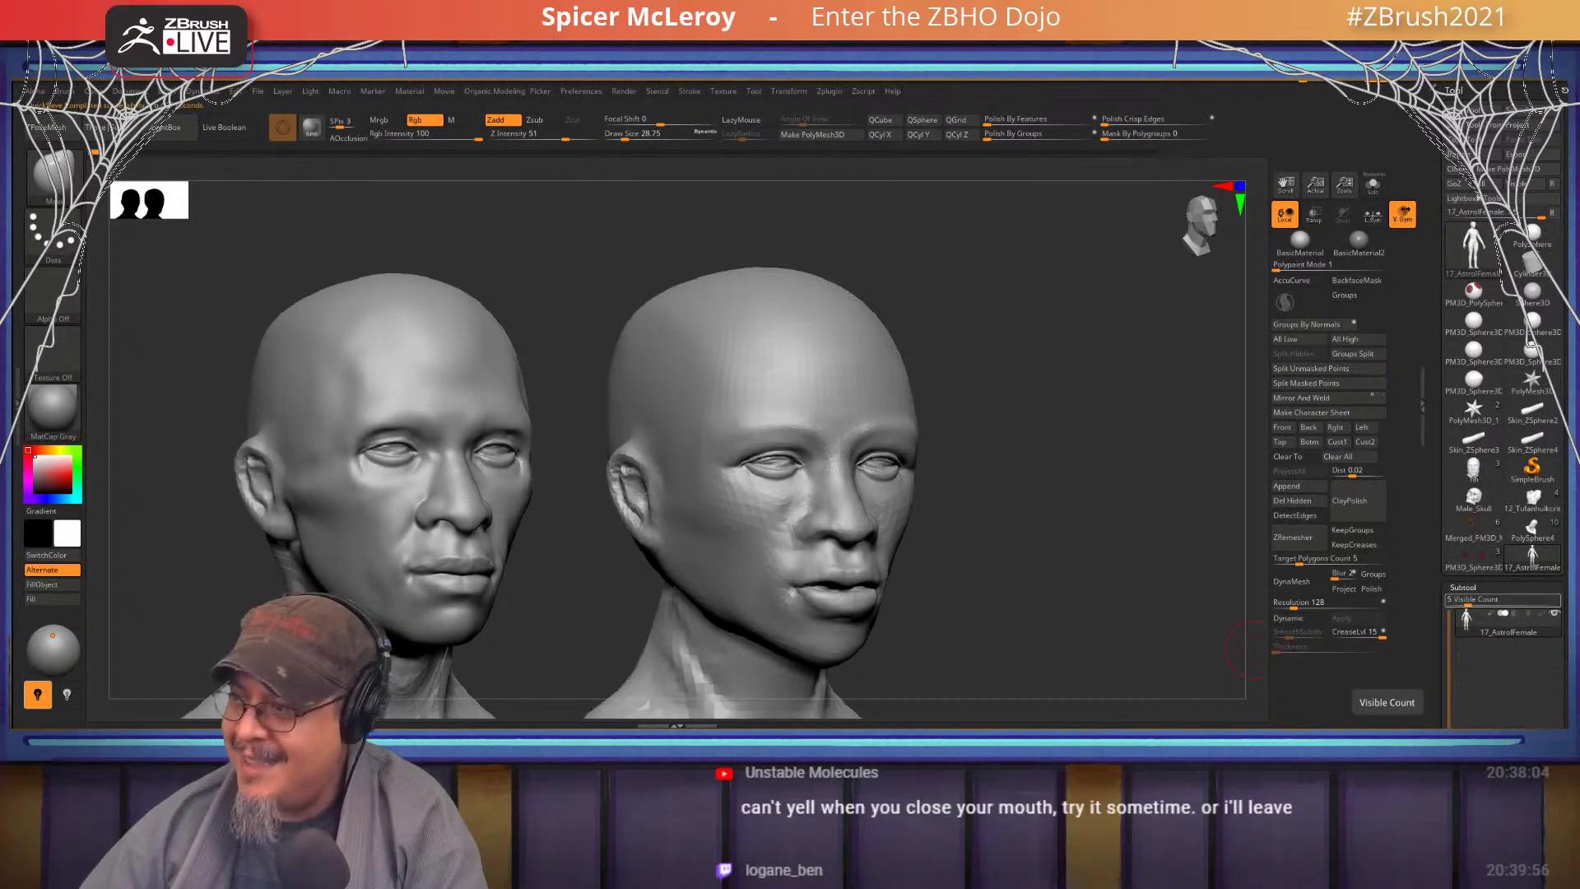
- Switch to Discord and view the Group Mentorship announcement image enlarged in the tutorials channel, closing it when done
key(alt+Tab)
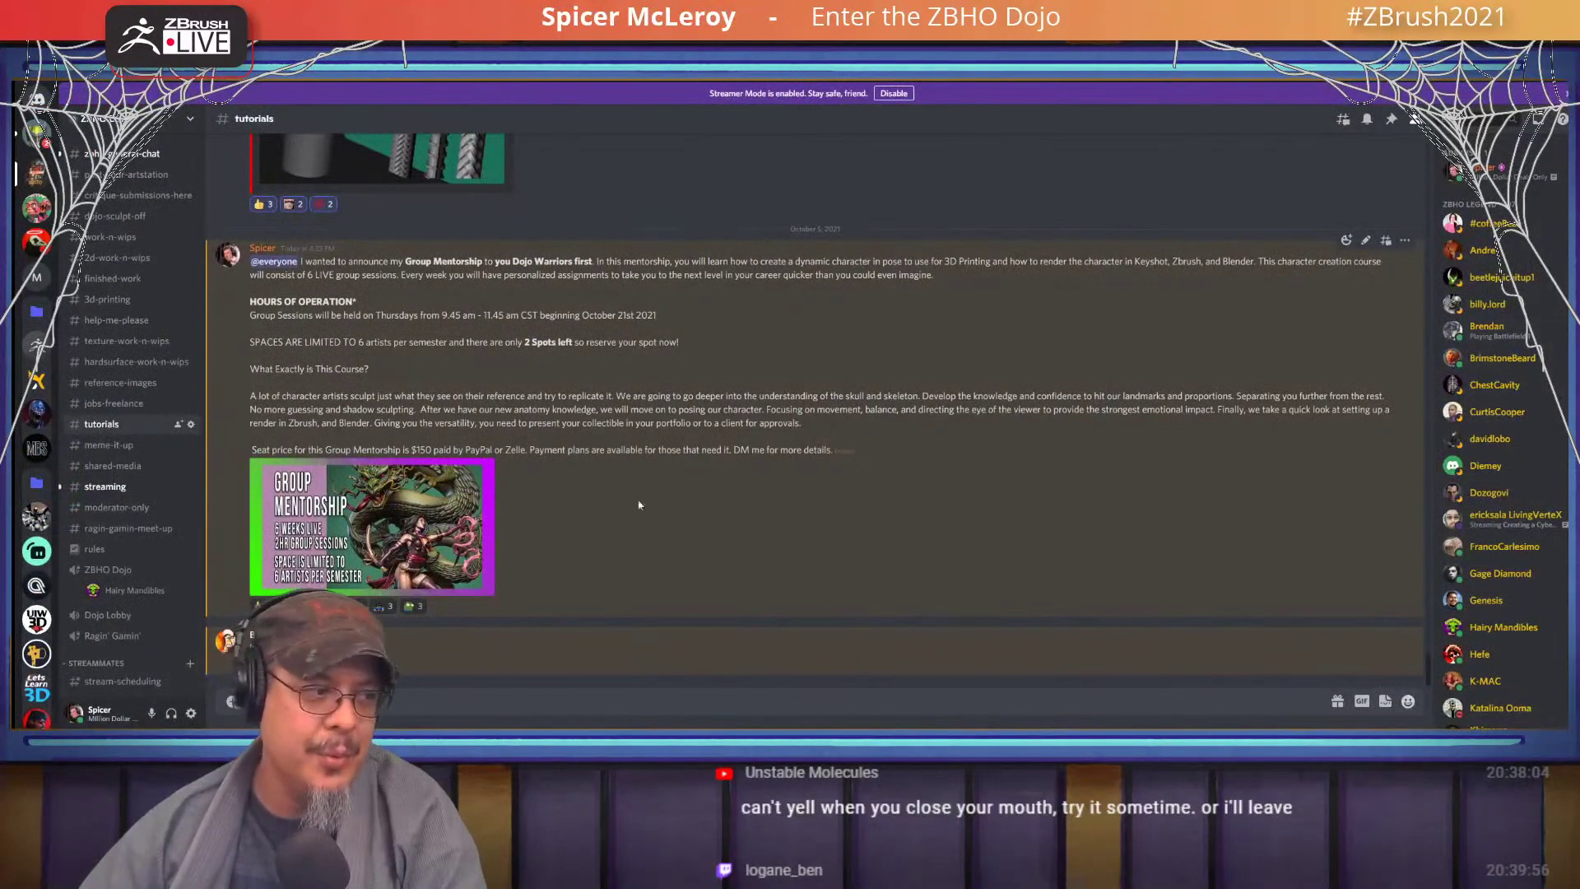
click(395, 523)
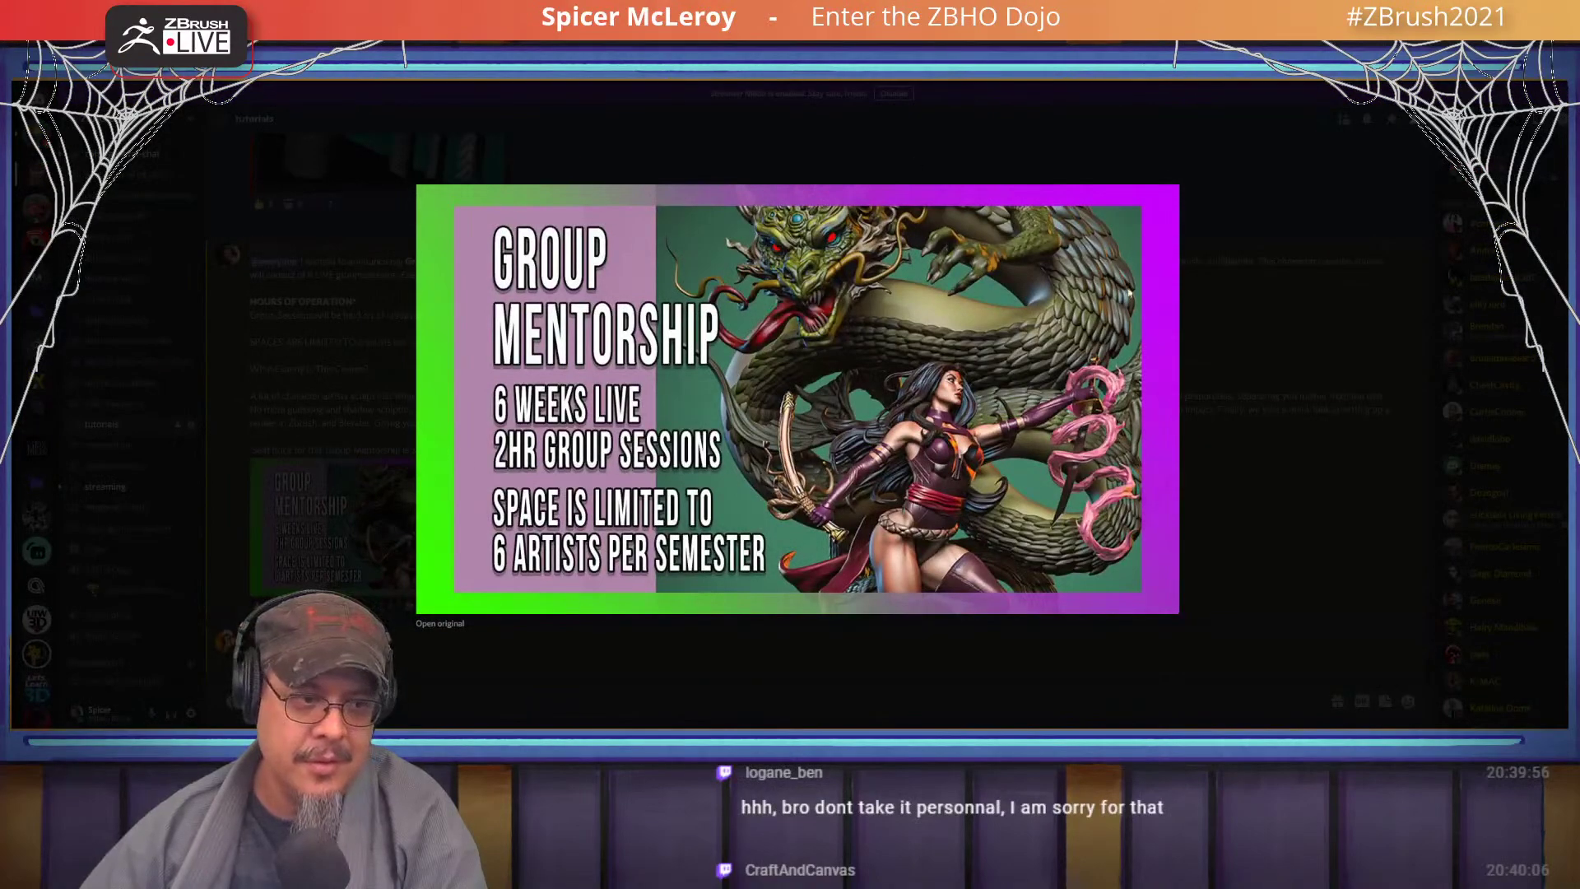
click(663, 704)
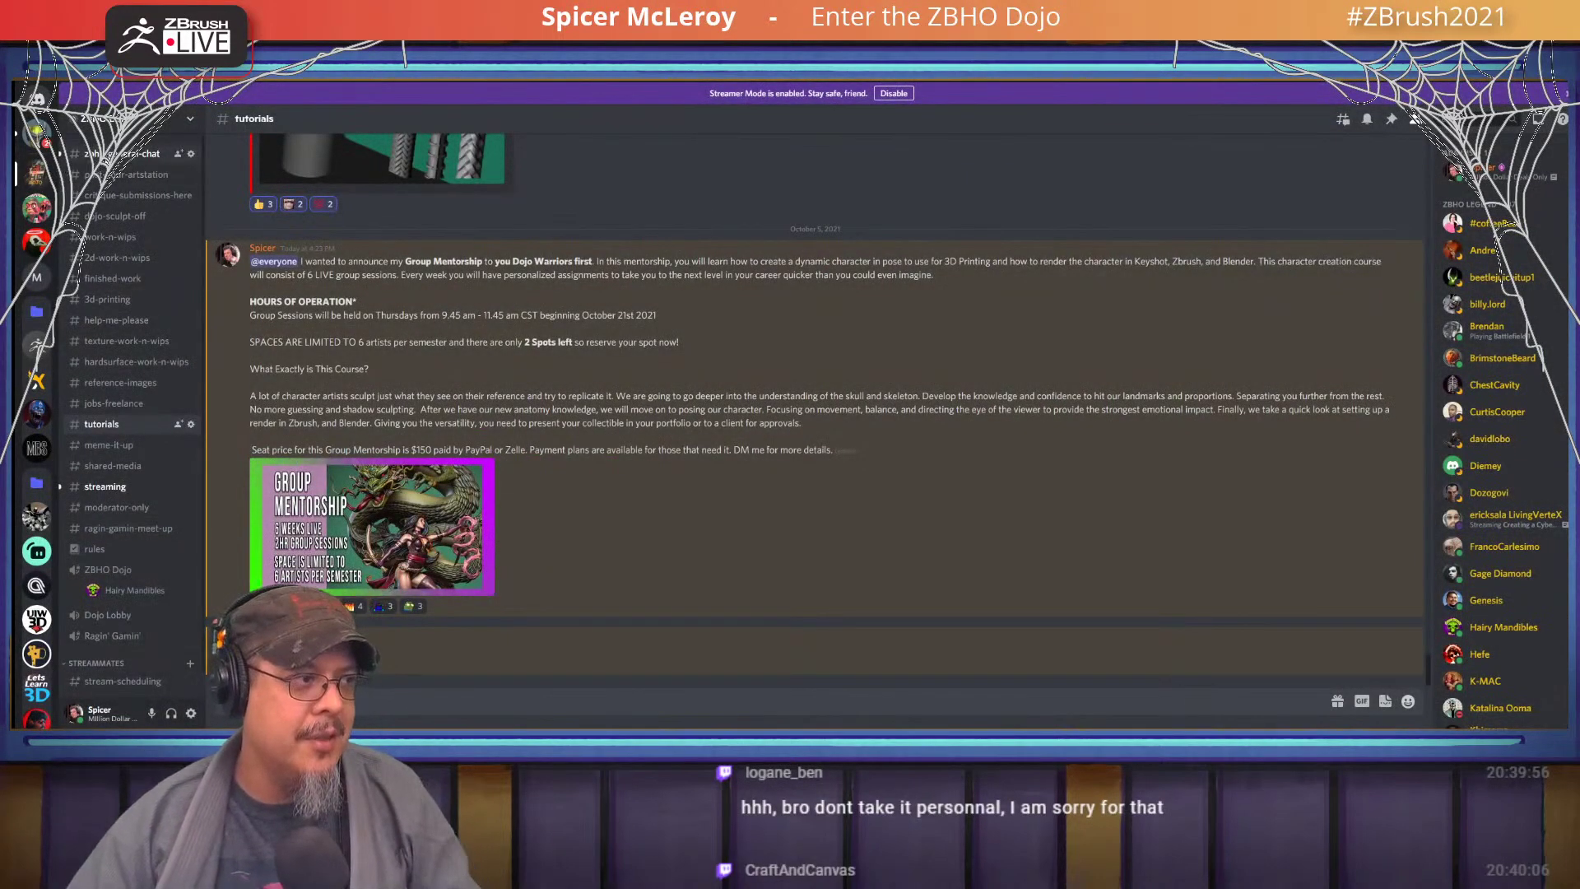
- Copy the invite link for the ZBHO Dojo server from its general chat channel and close the invitation dialog
right_click(109, 156)
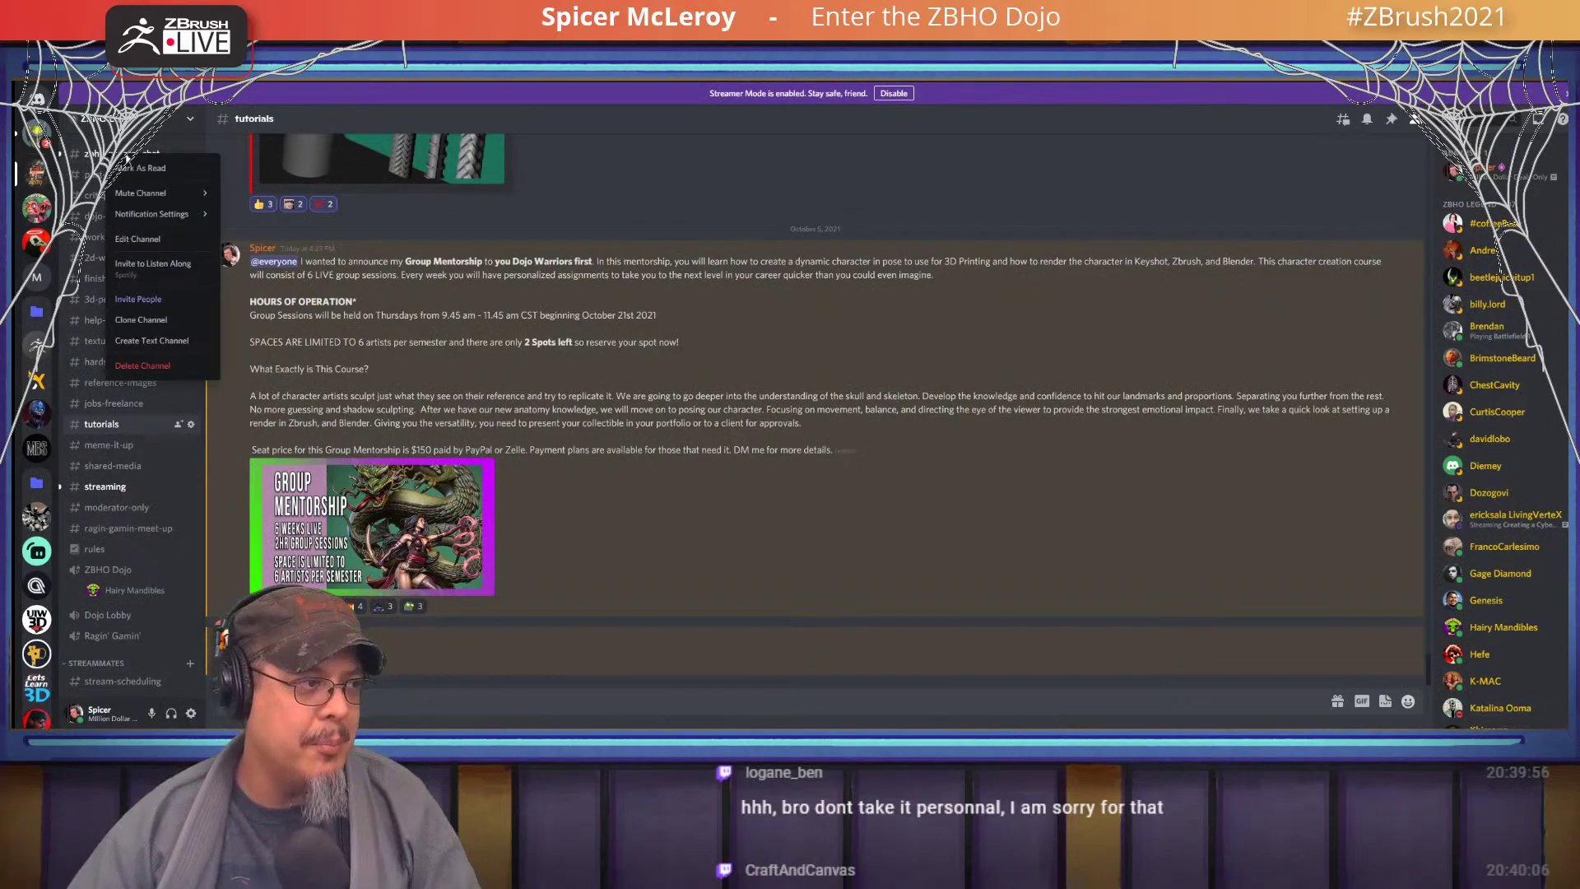
click(153, 299)
click(896, 488)
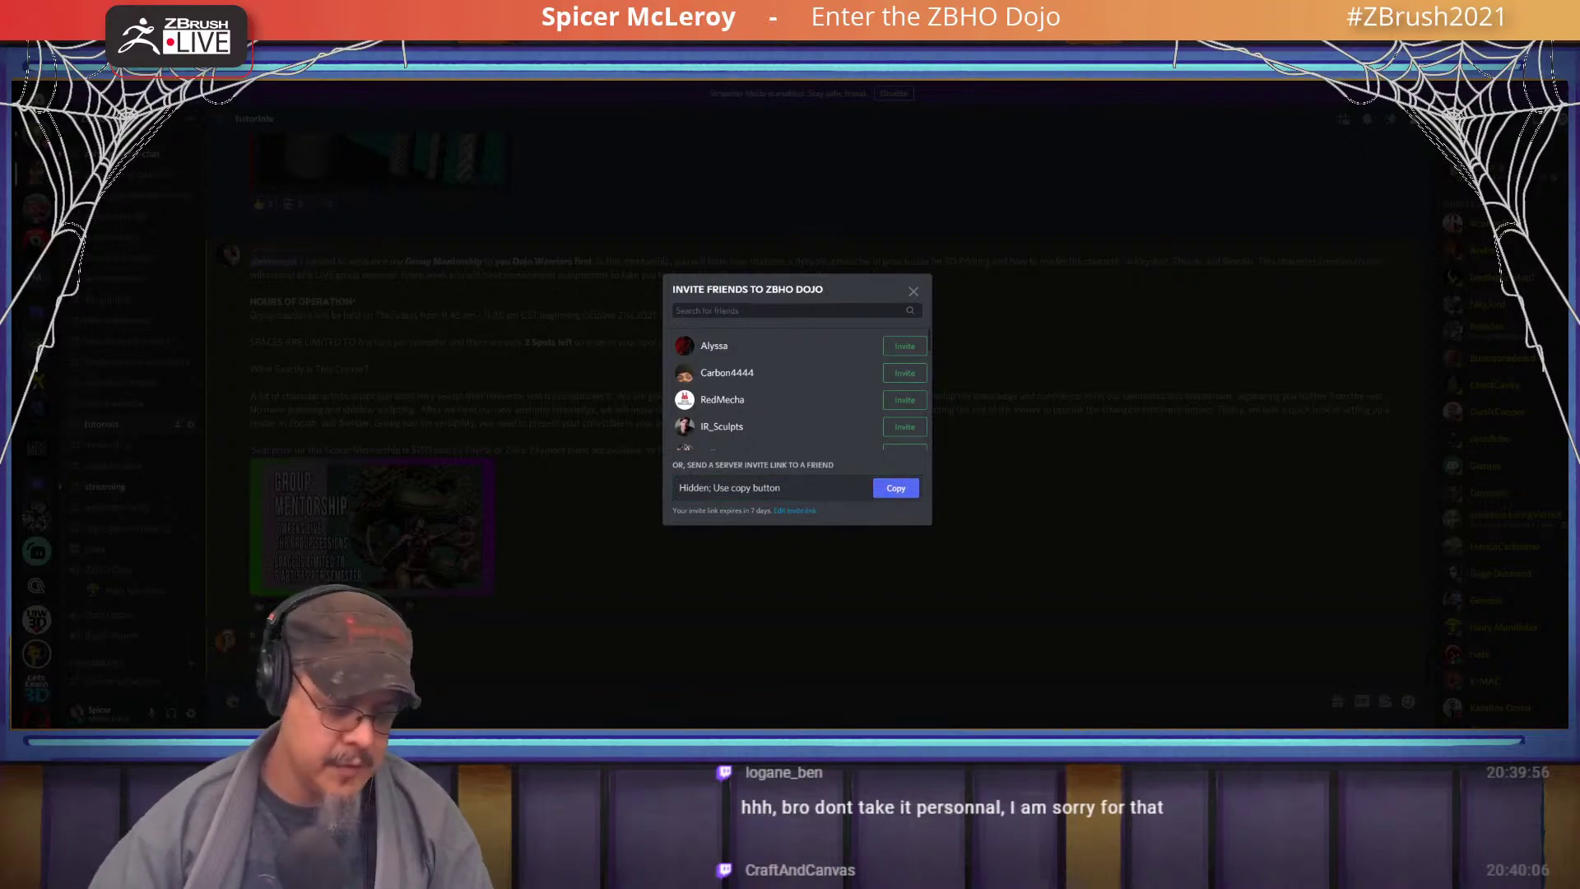
key(Escape)
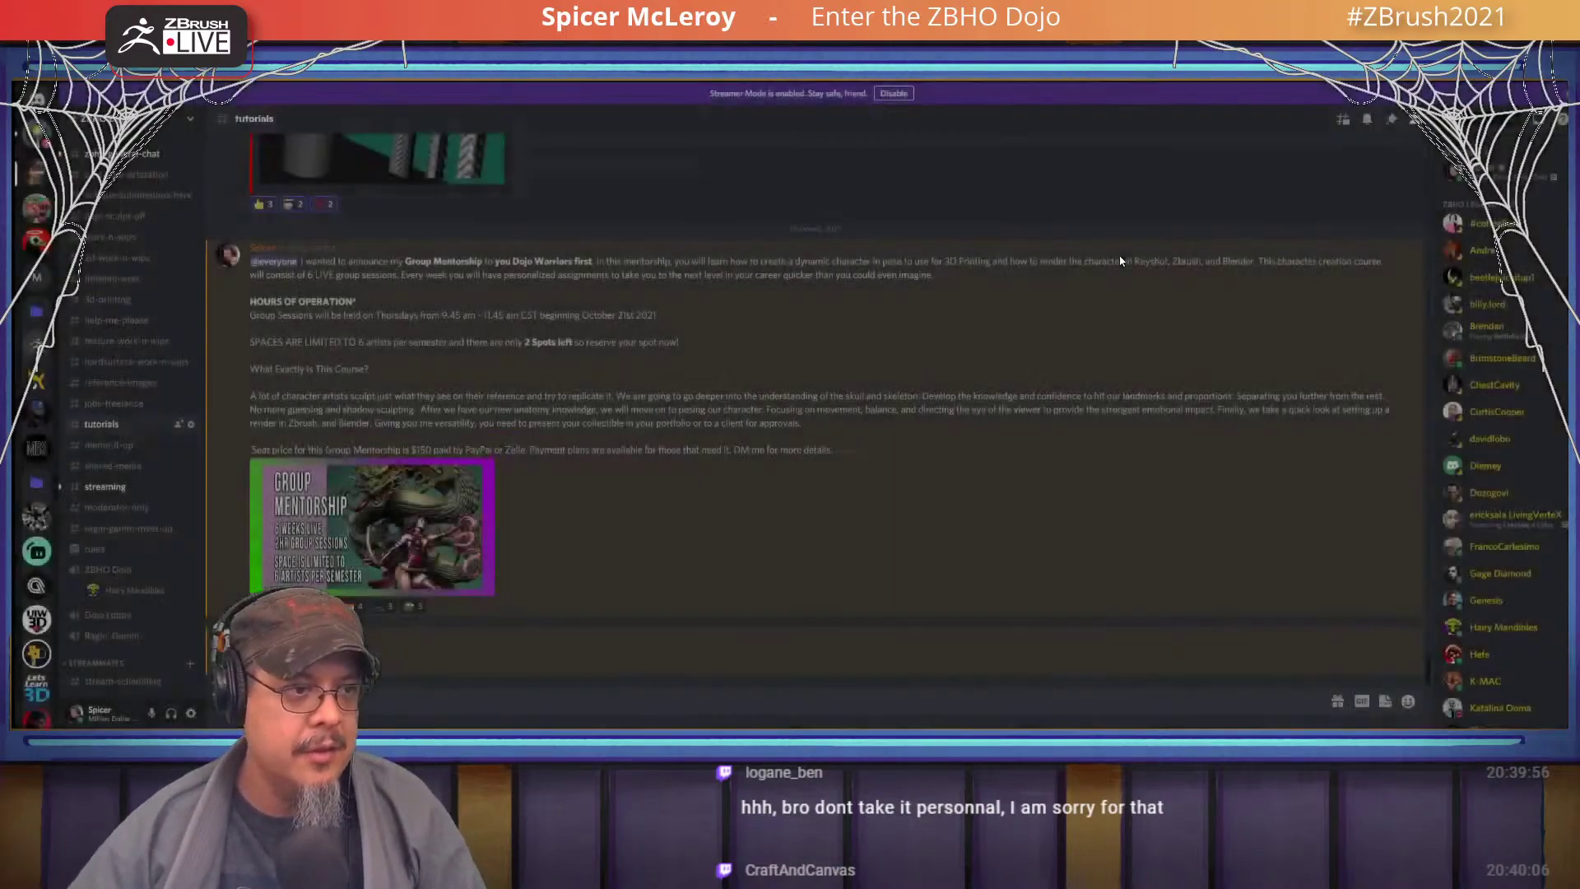
- Switch to the ArtStation store page in Chrome and look over the profile header and the anatomy tutorial products
key(alt+Tab)
key(alt+Tab)
key(alt+Tab)
key(alt+Tab)
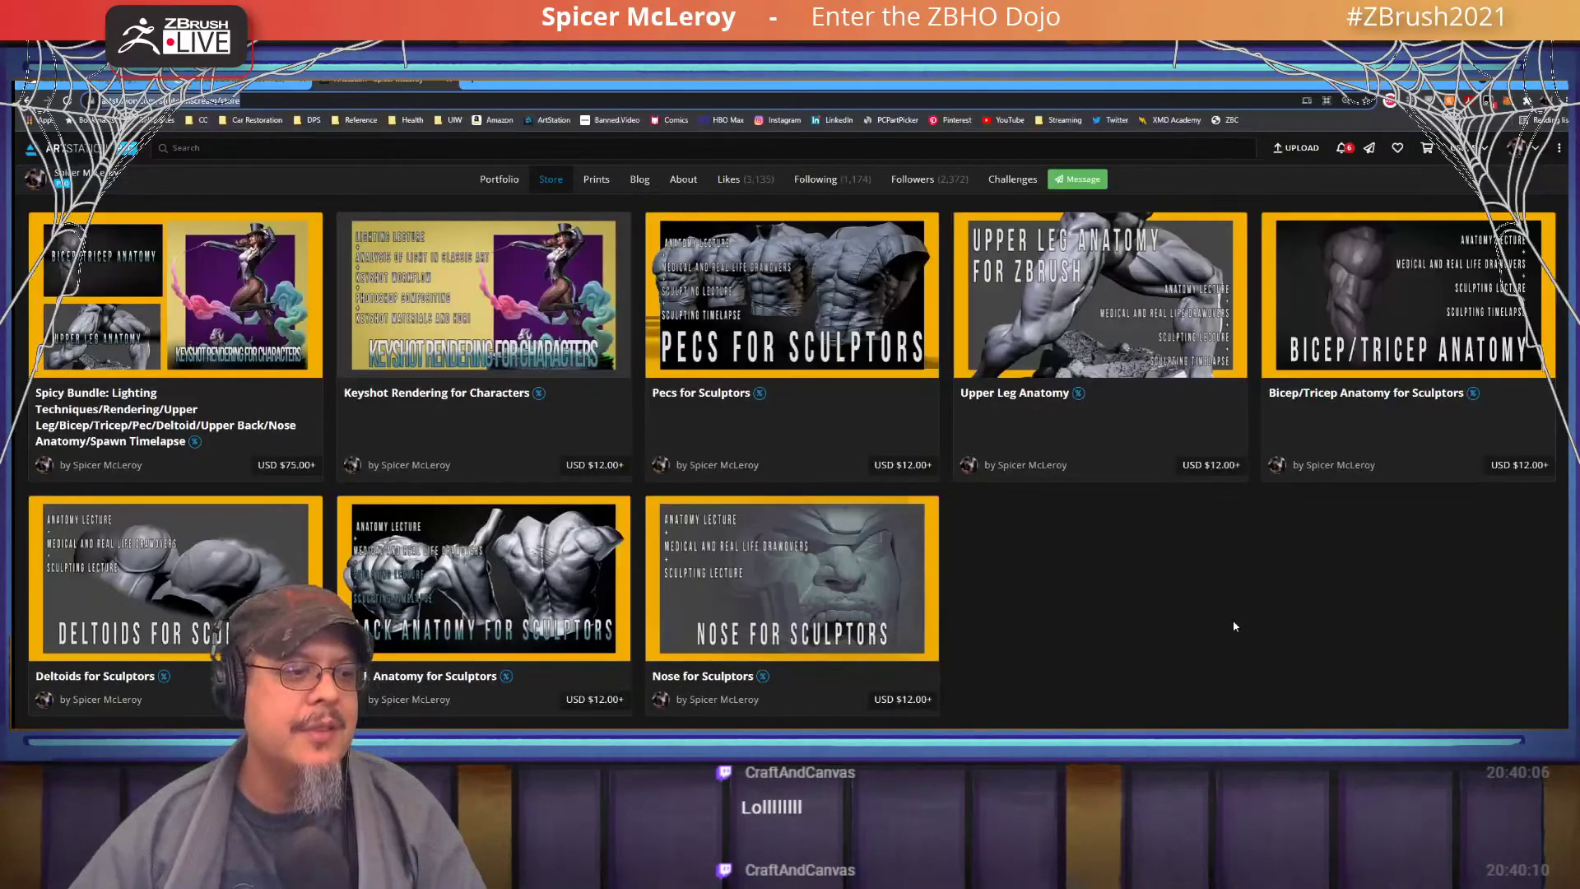
scroll(1236, 627, up, 5)
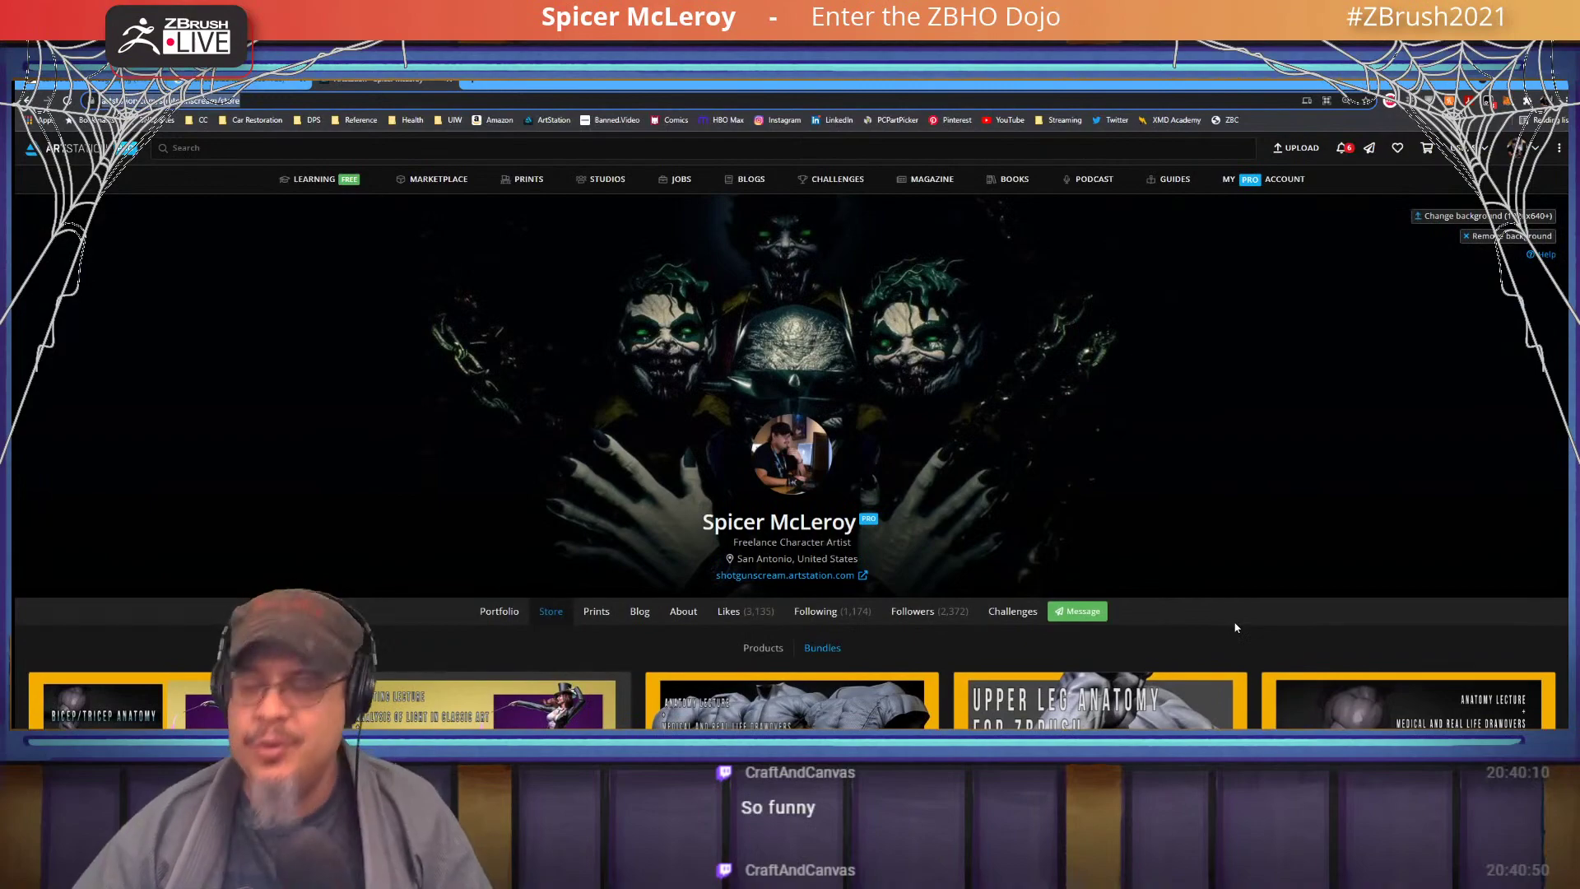
scroll(1239, 626, down, 2)
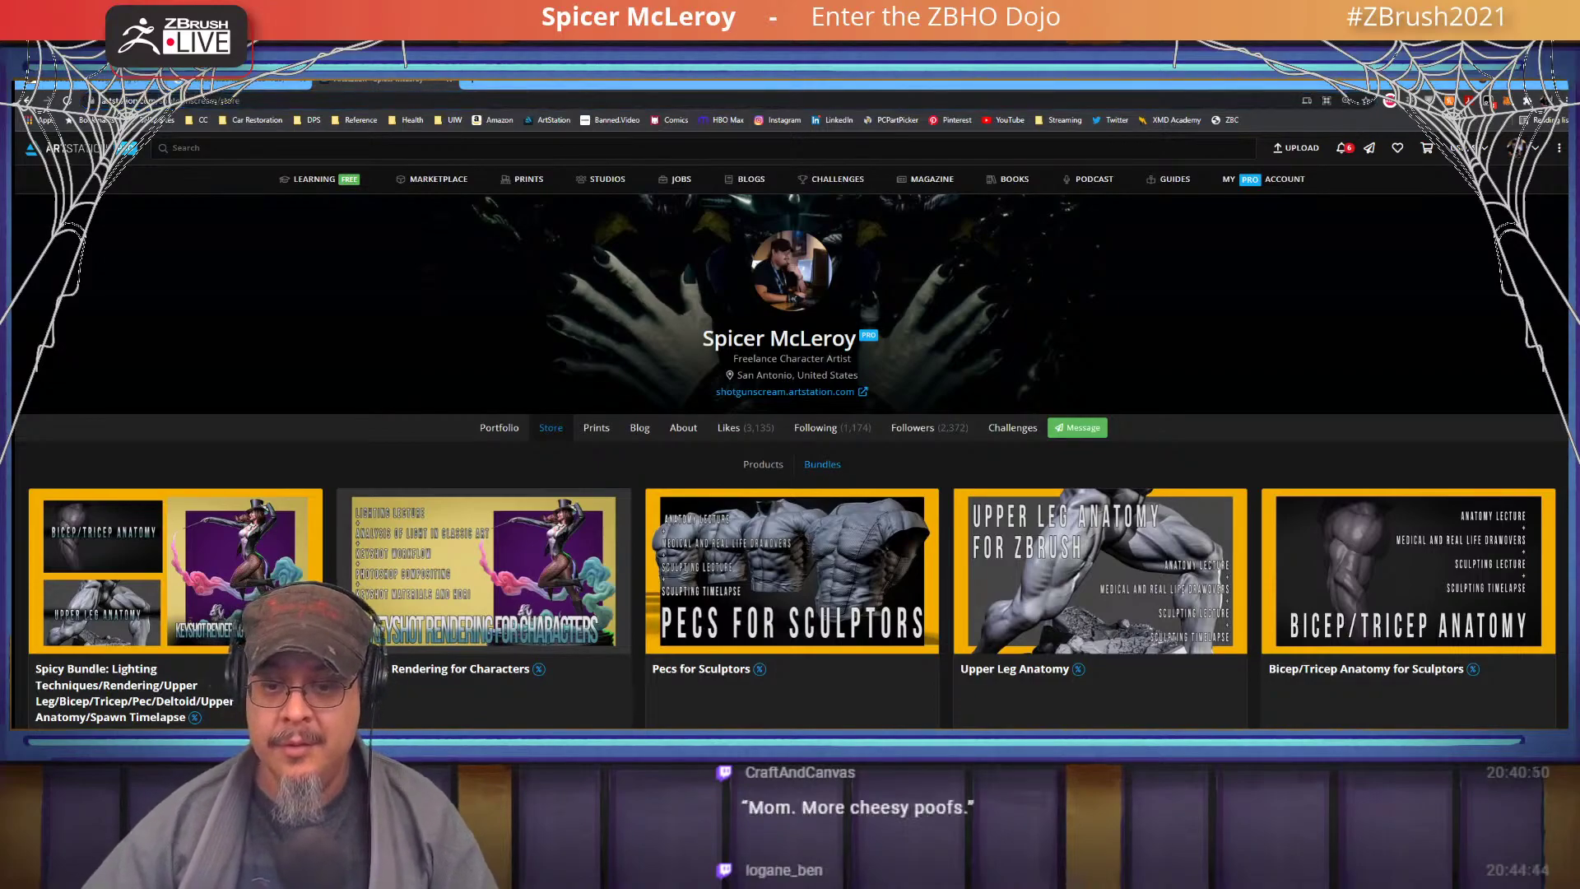
scroll(941, 520, down, 3)
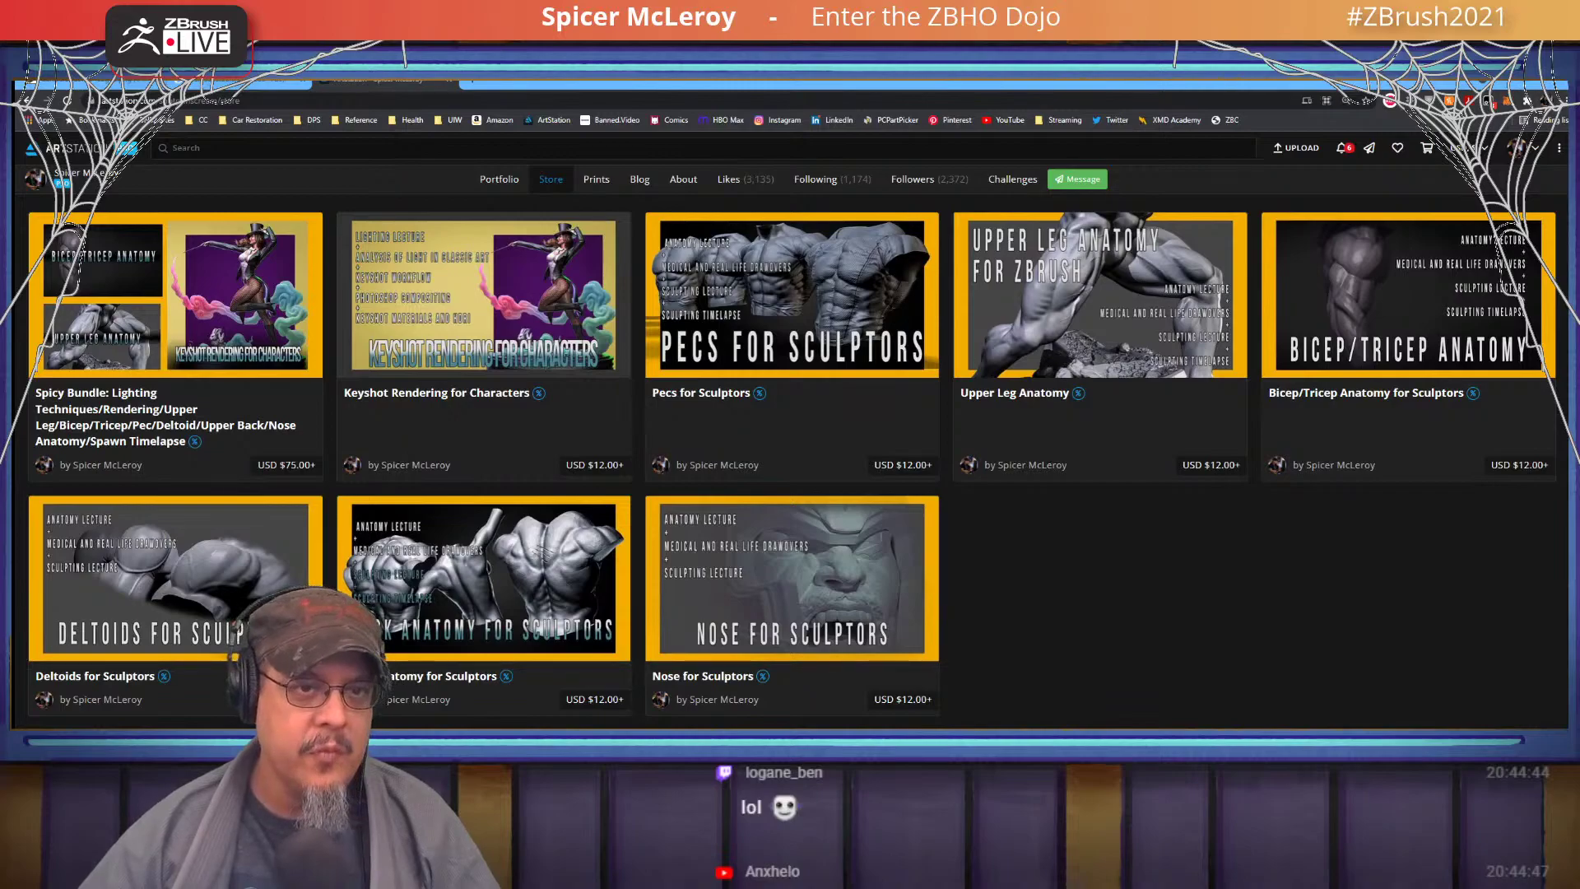
- Return to the Discord tutorials channel and go through the open windows to pick another one to show
key(alt+Tab)
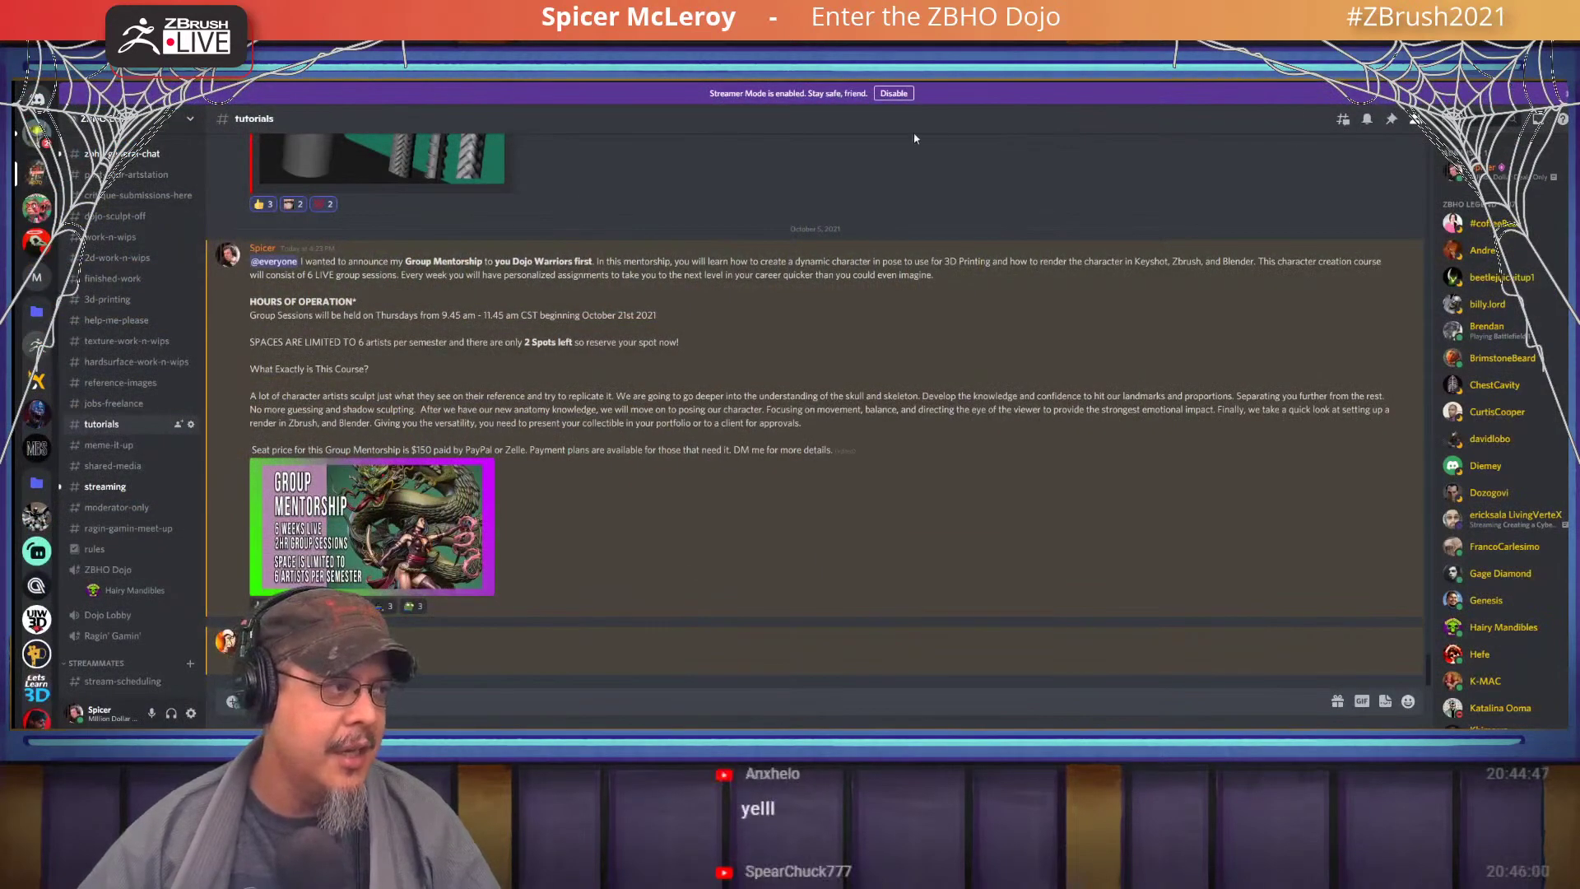
key(alt+Tab)
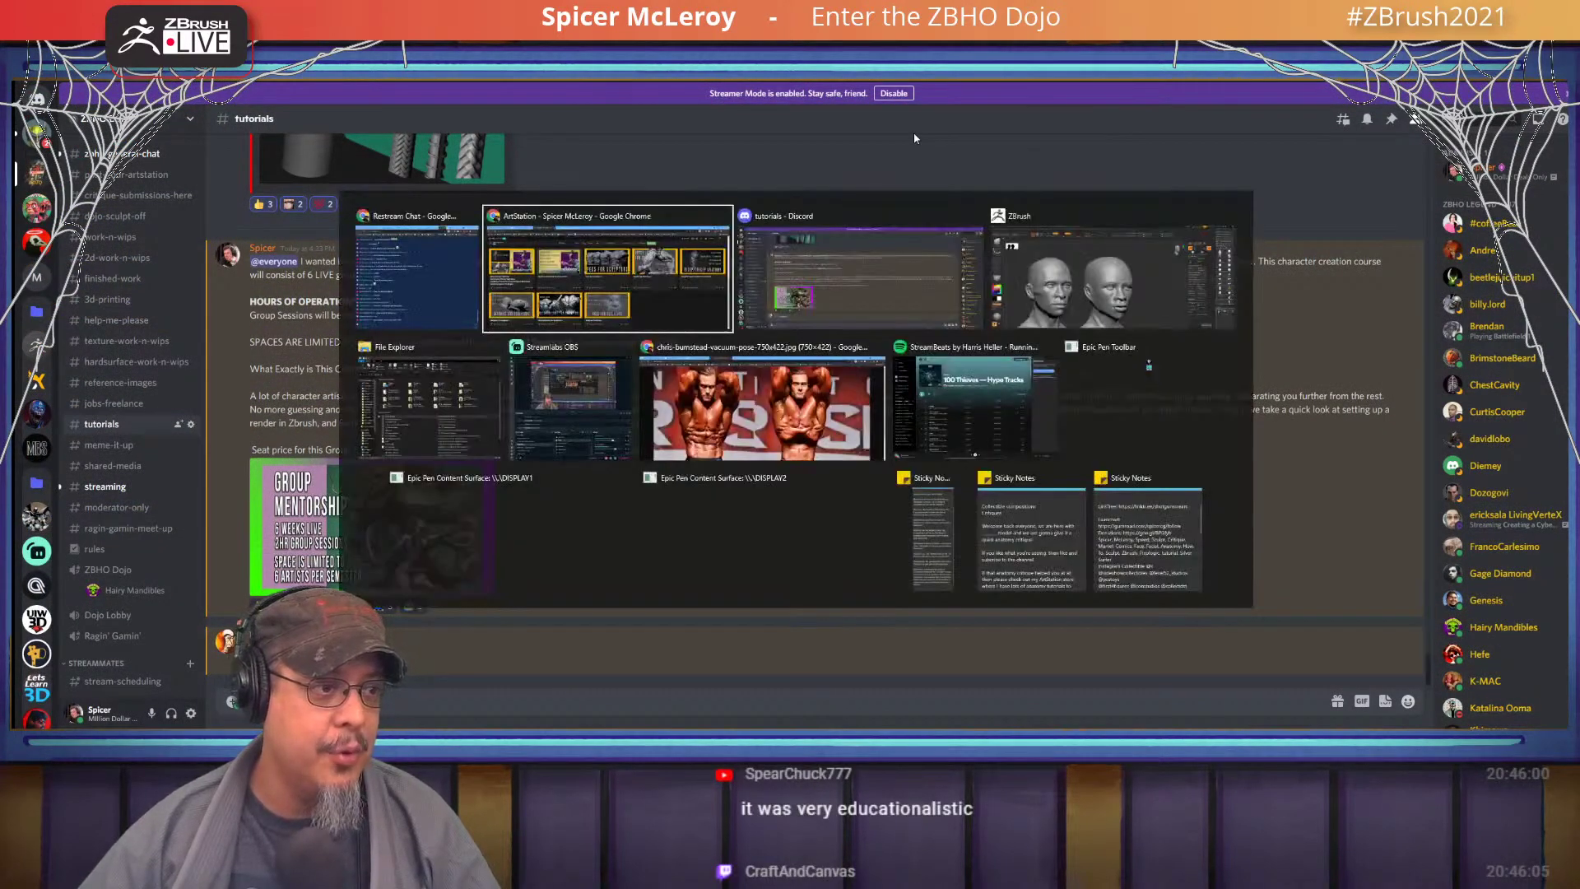
key(alt+Tab)
key(alt+Tab)
key(alt+Tab)
key(alt+Tab)
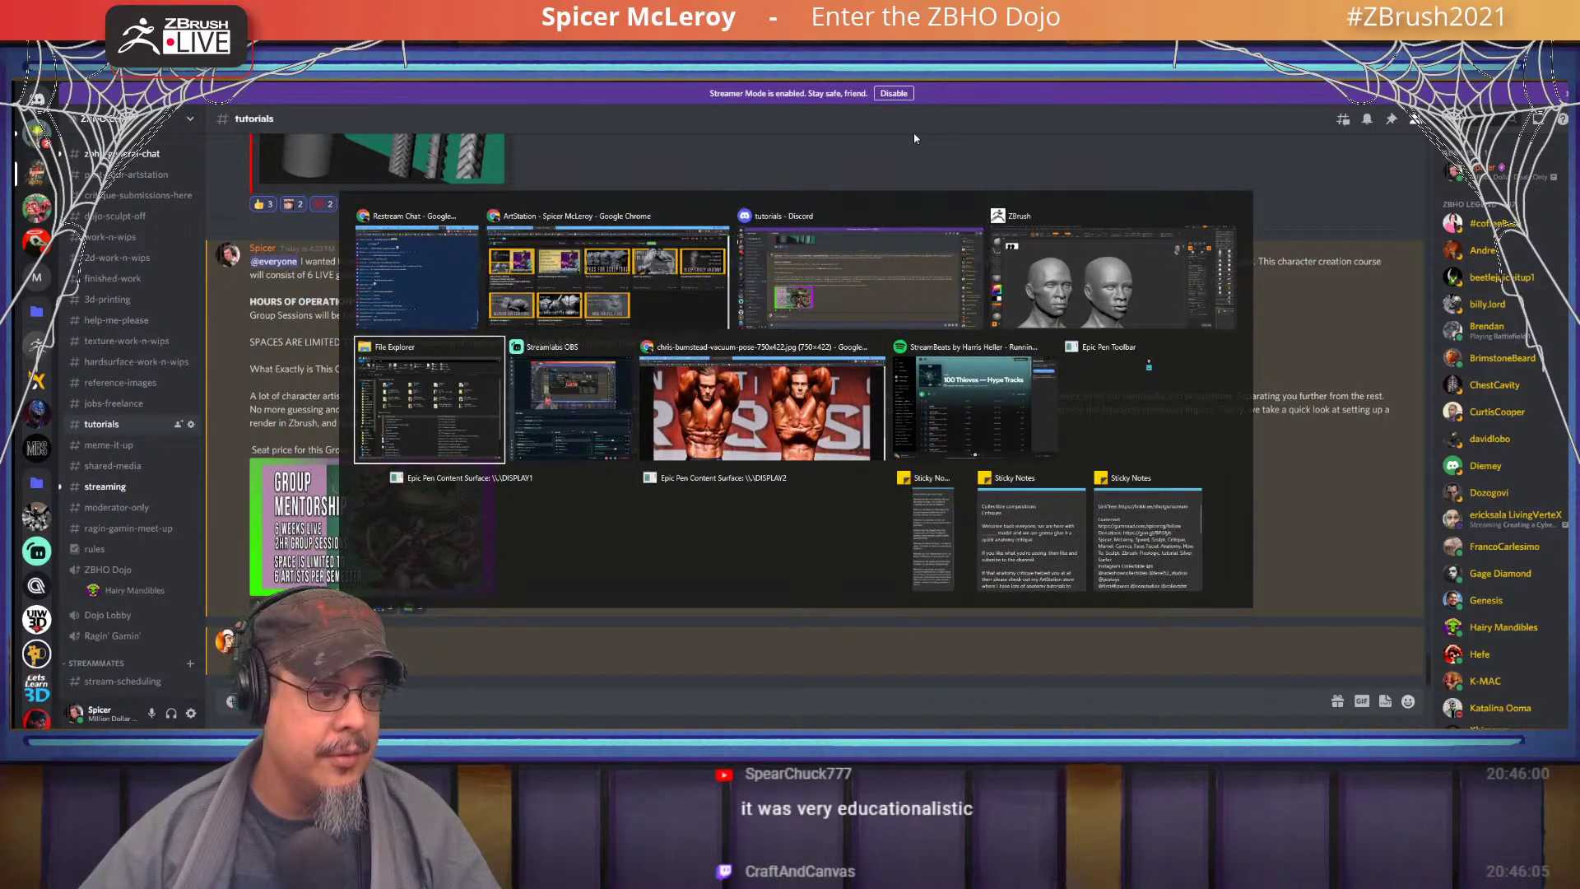